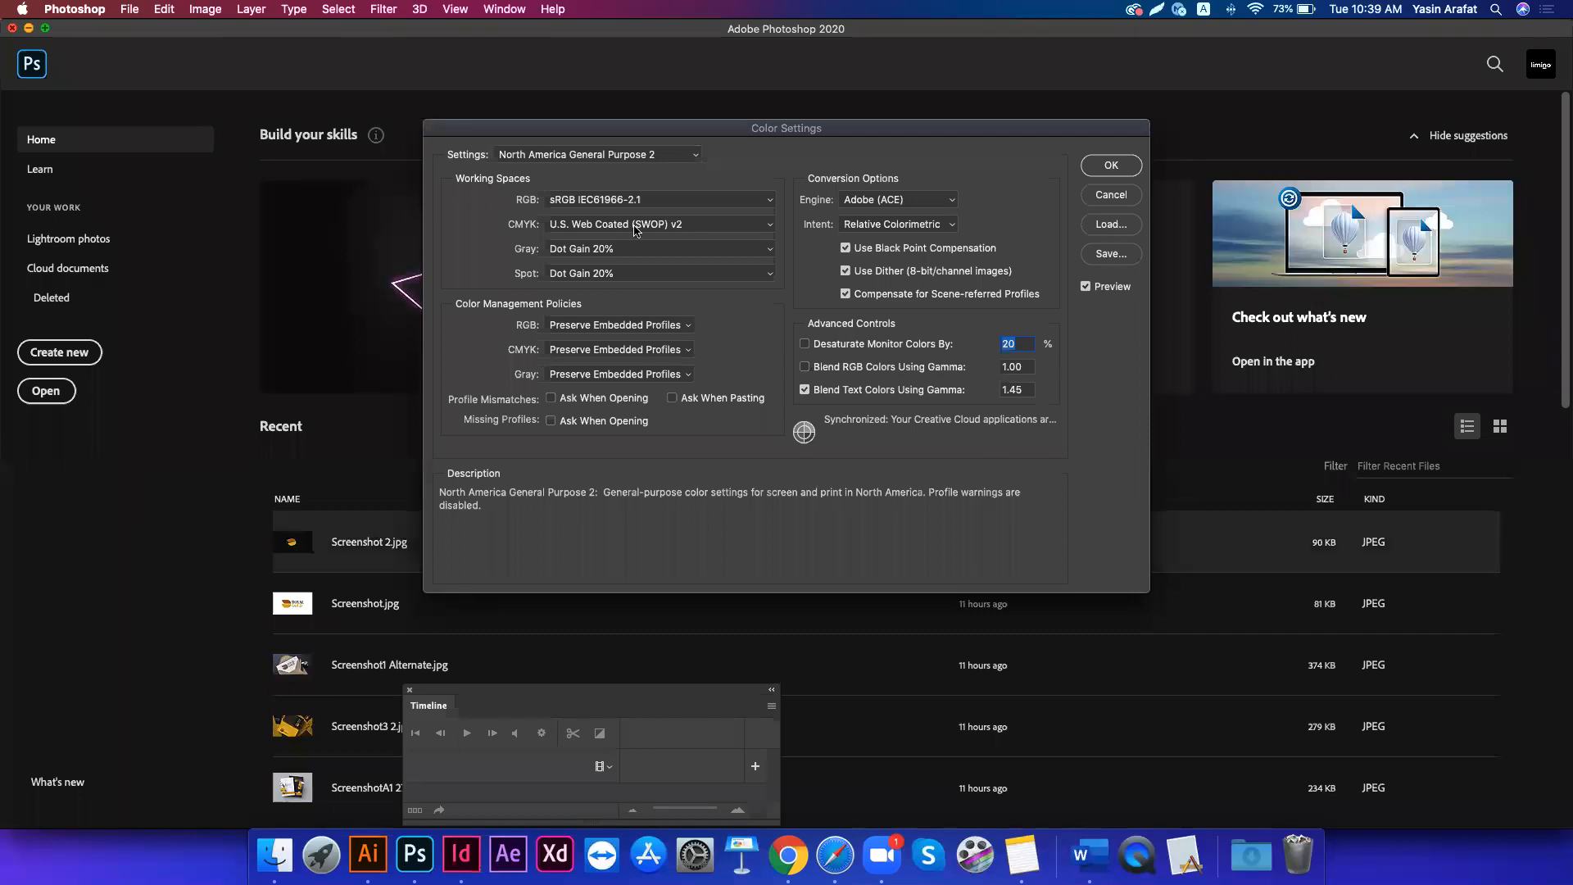
- Define a custom CMYK working space with GCR separation and black generation set to None, and apply the color settings
mouse_move(637, 227)
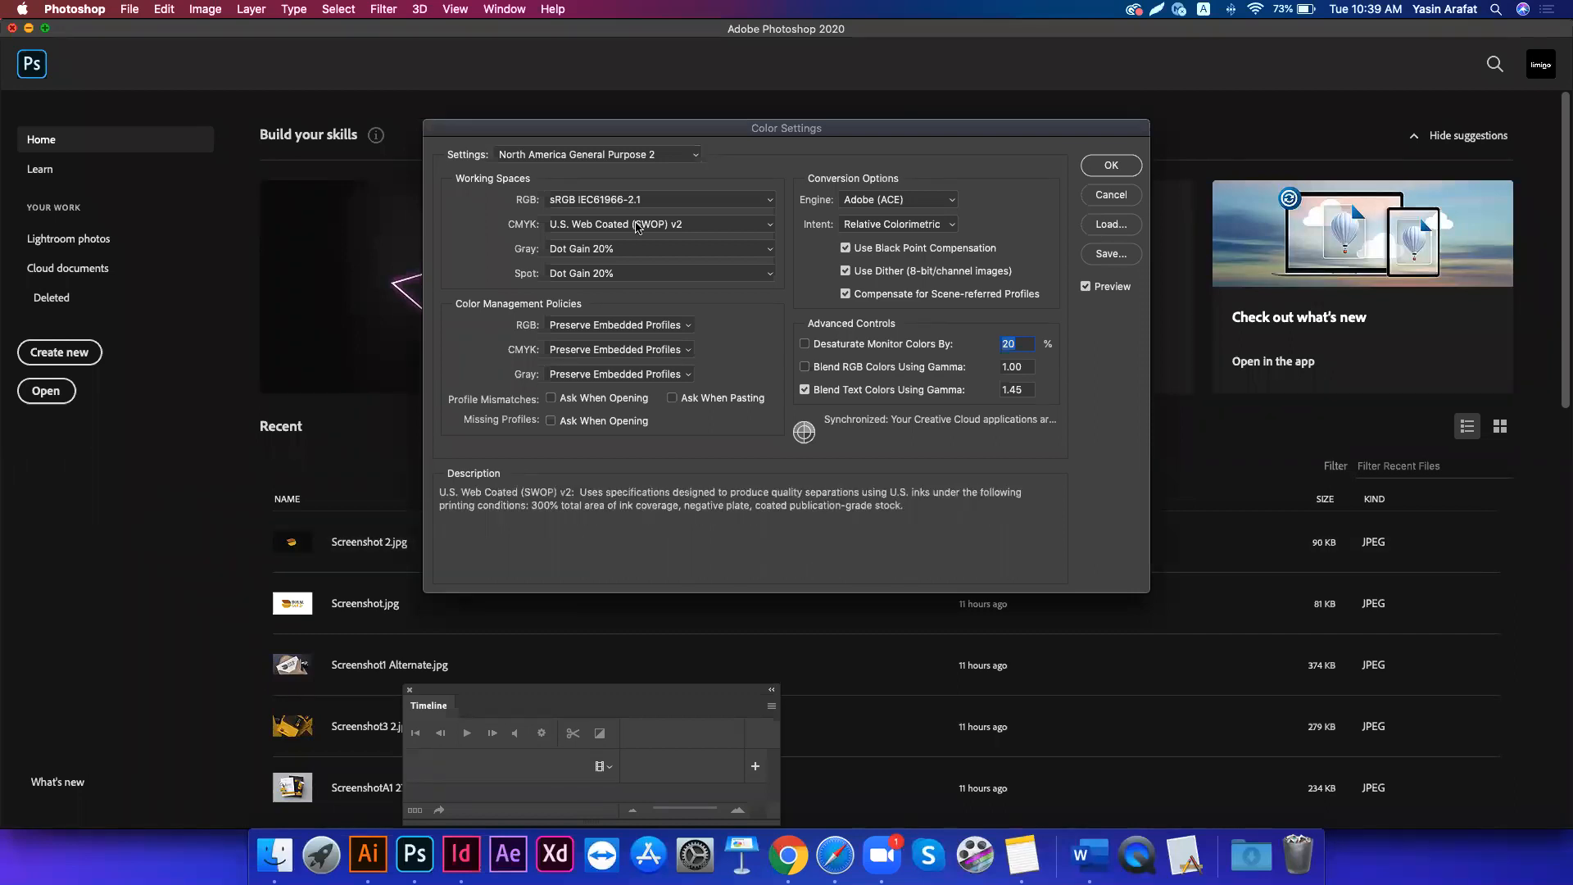
click(638, 227)
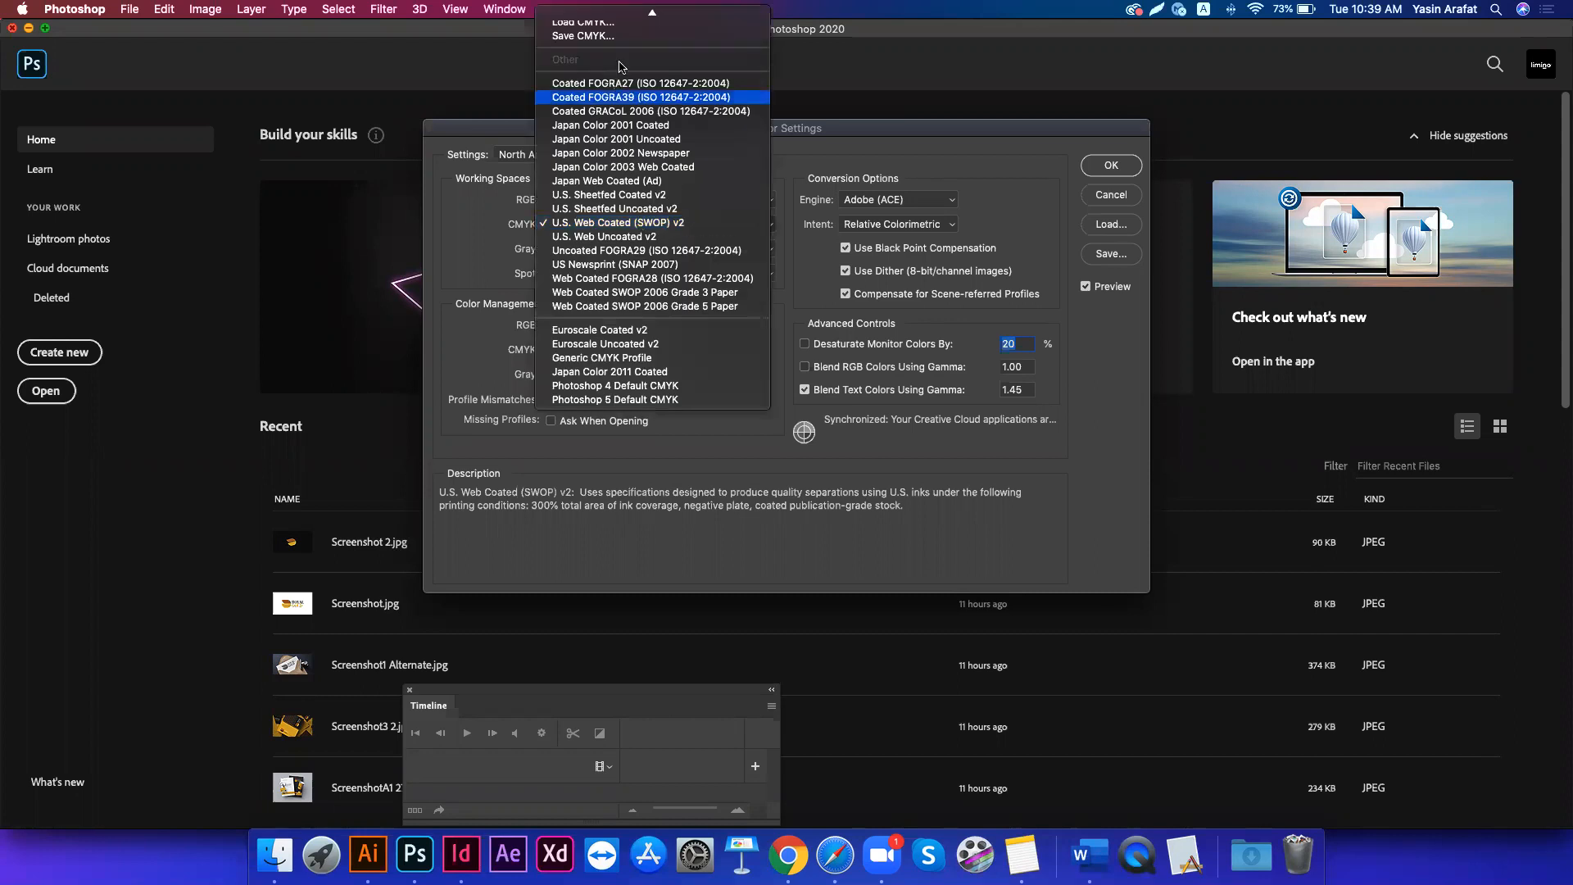
click(606, 15)
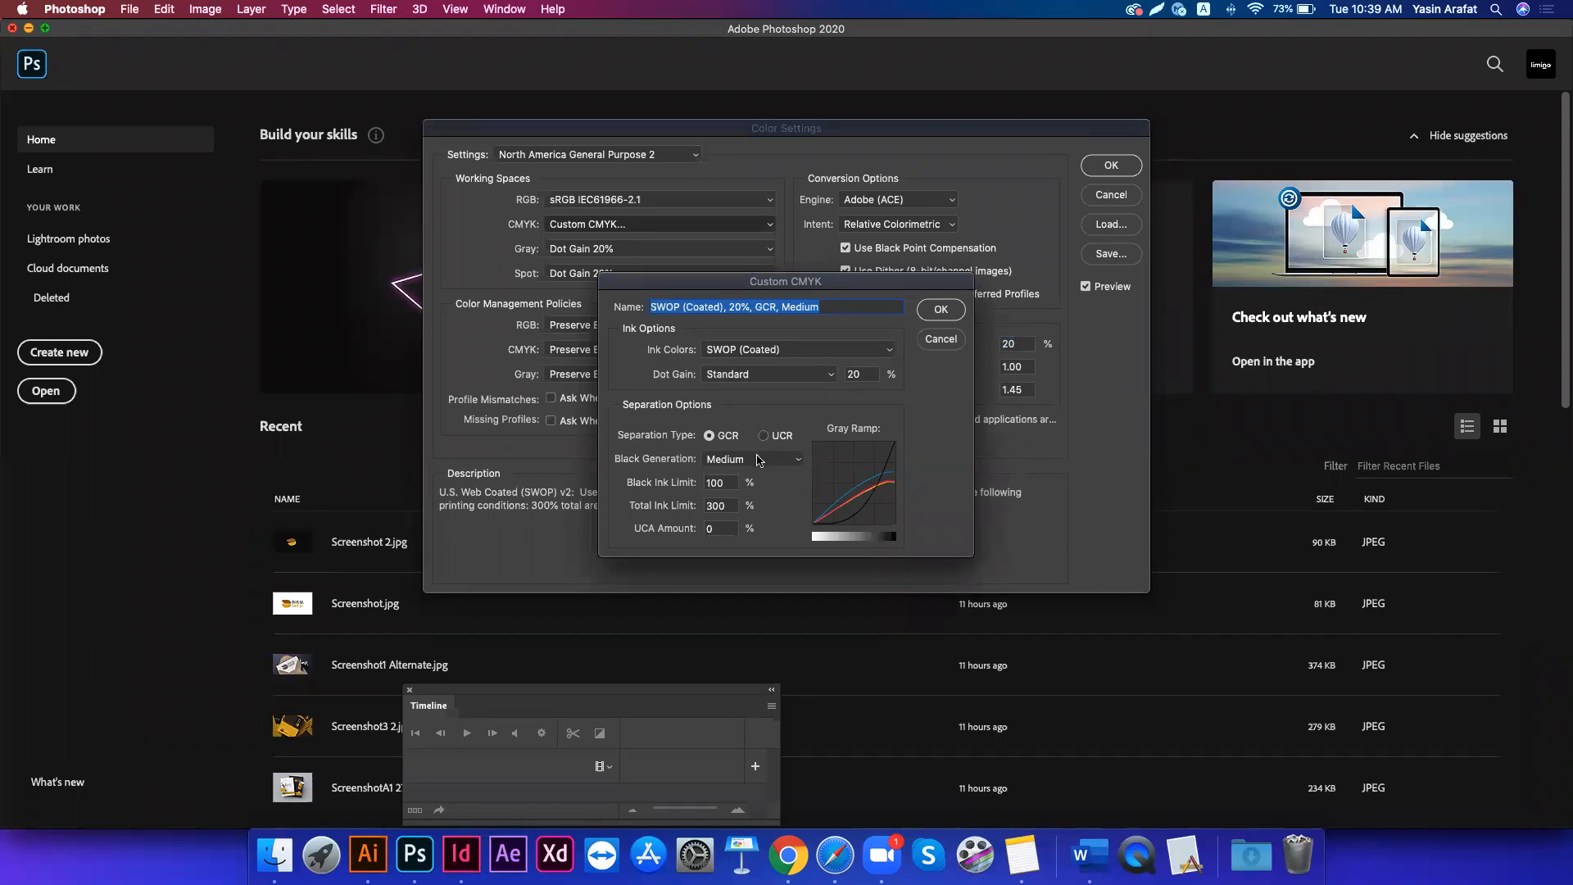
click(755, 459)
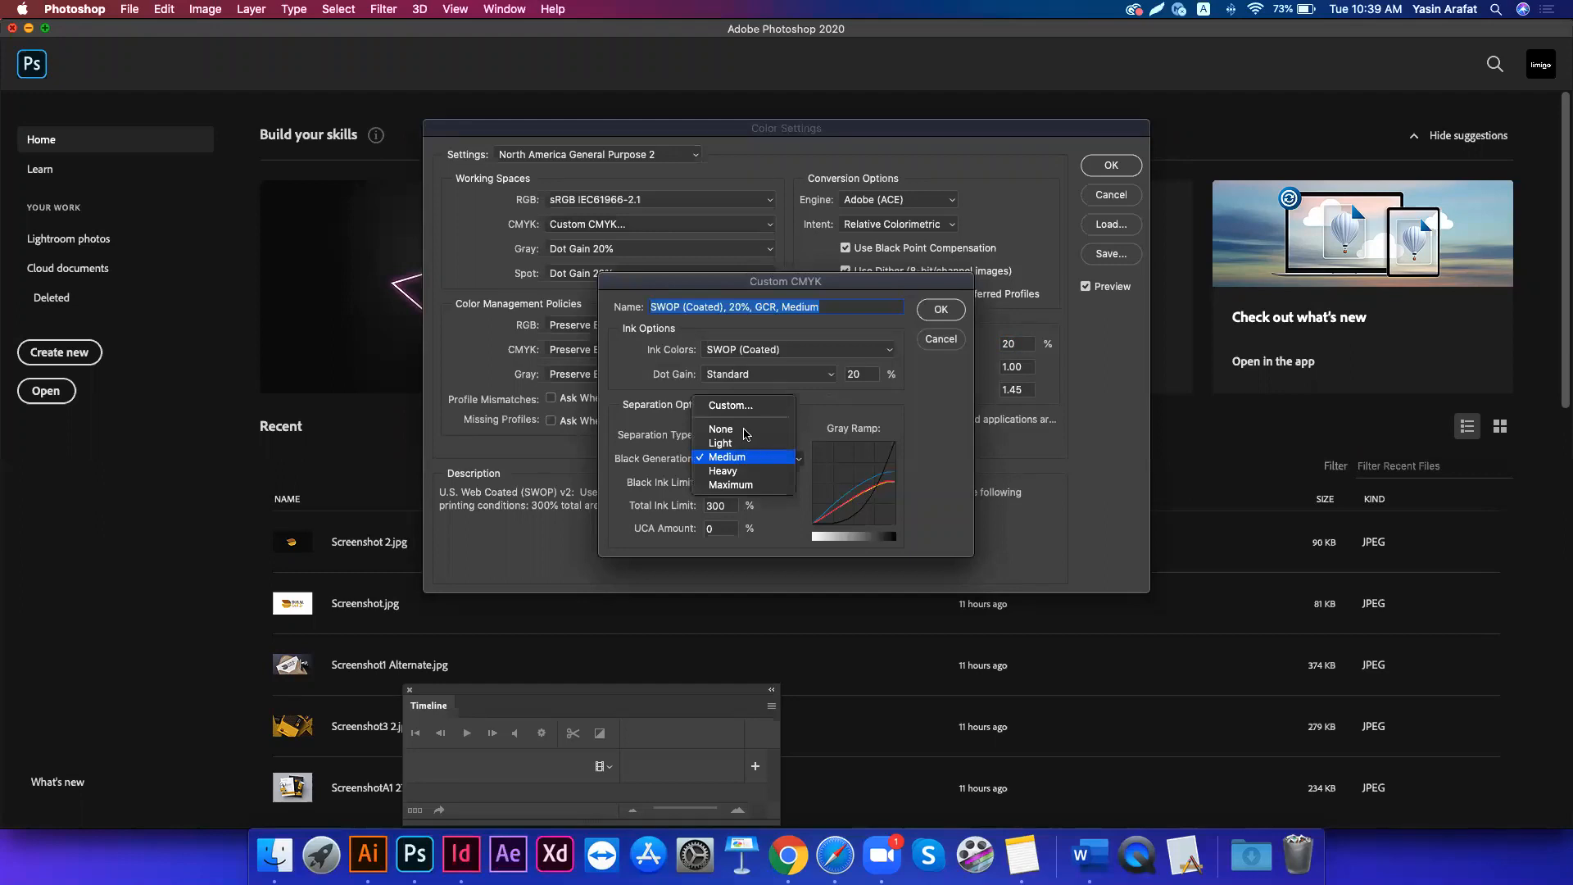
click(748, 456)
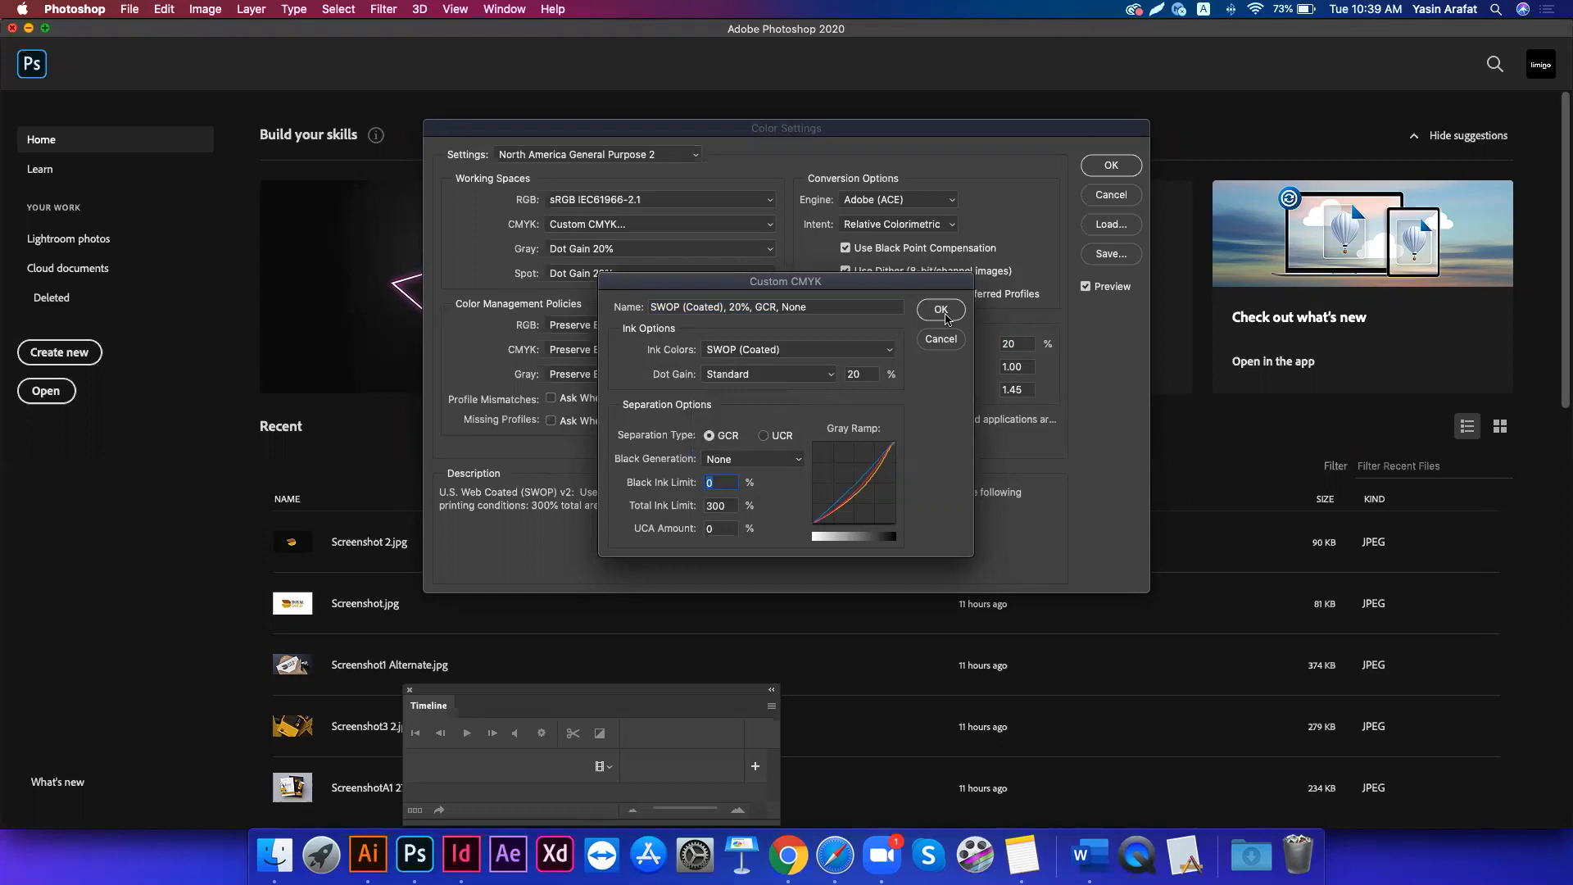
key(Return)
key(Return)
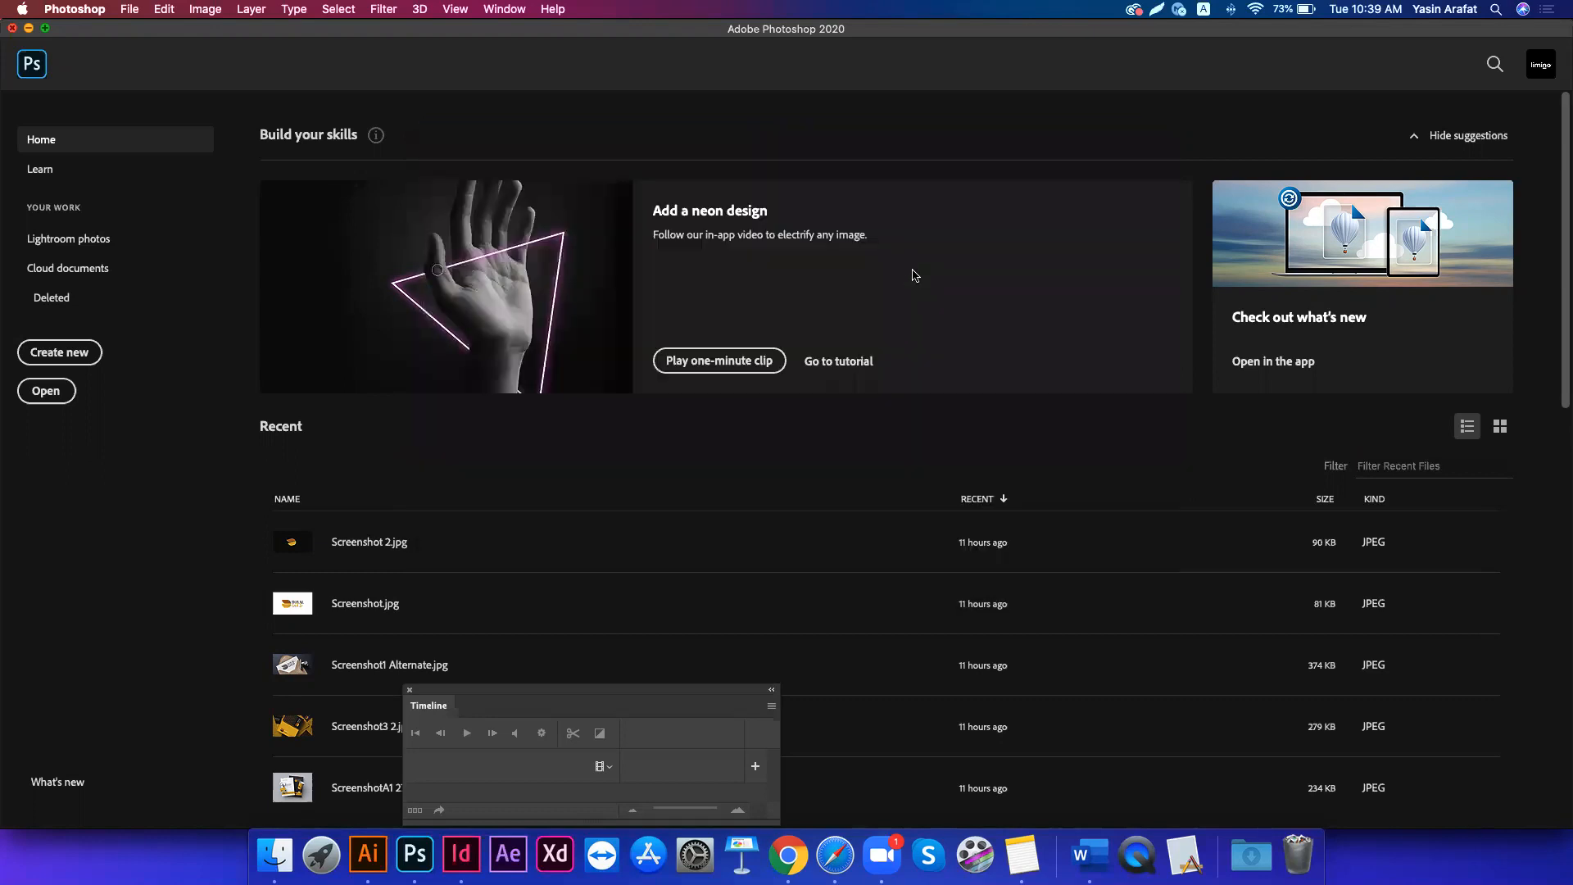
- Open the recent file ScreenshotA1 27 Stationery Mockup.jpg and select the entire image with the Move tool active for copying
scroll(296, 672, down, 1)
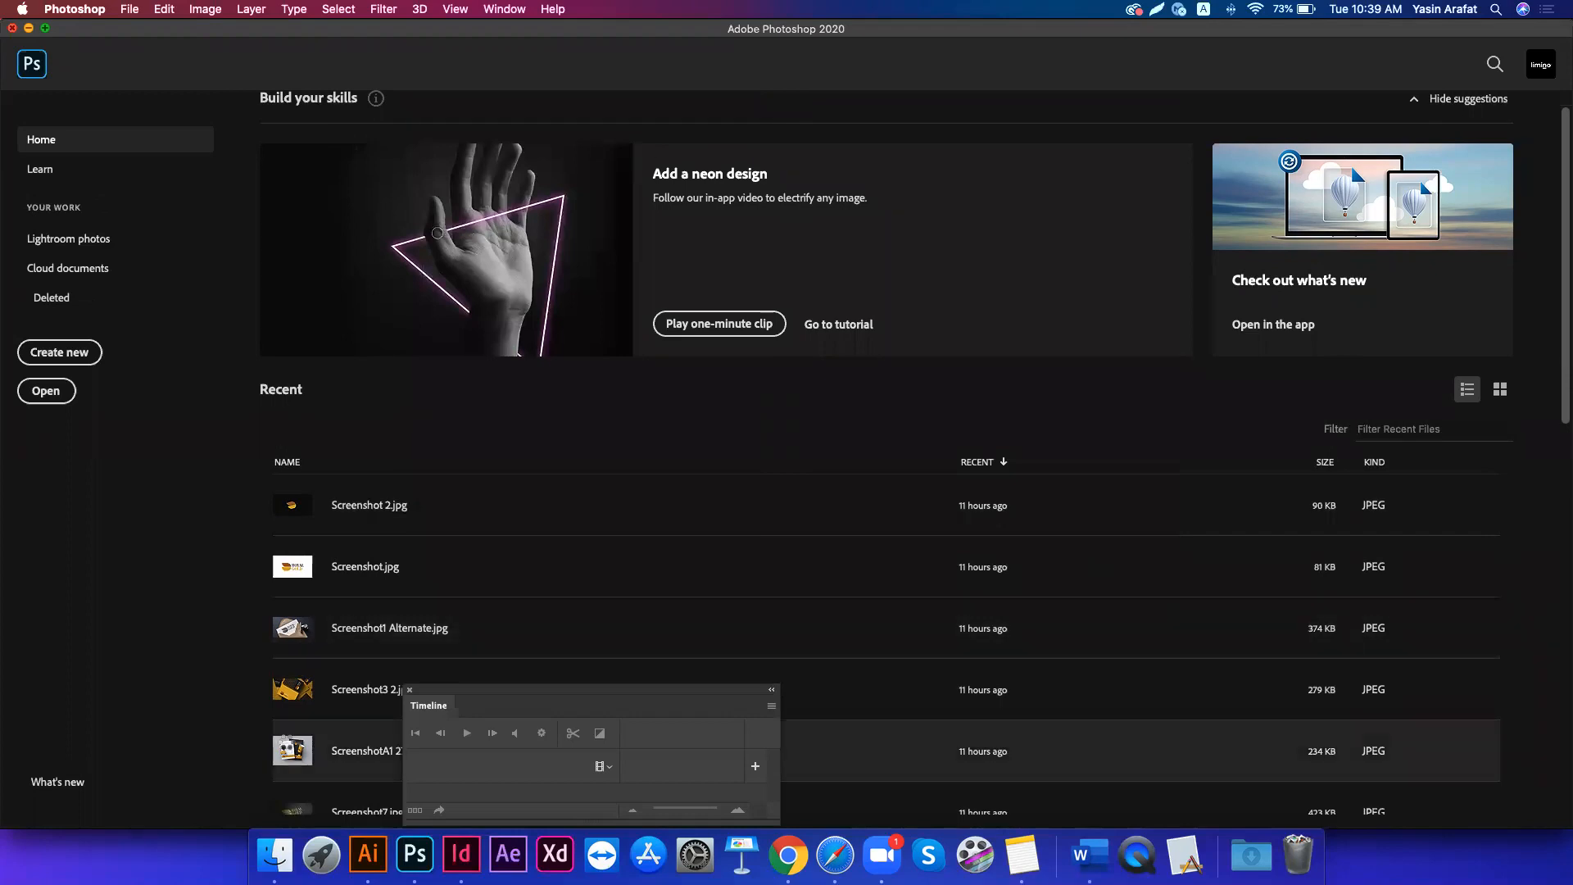
click(286, 742)
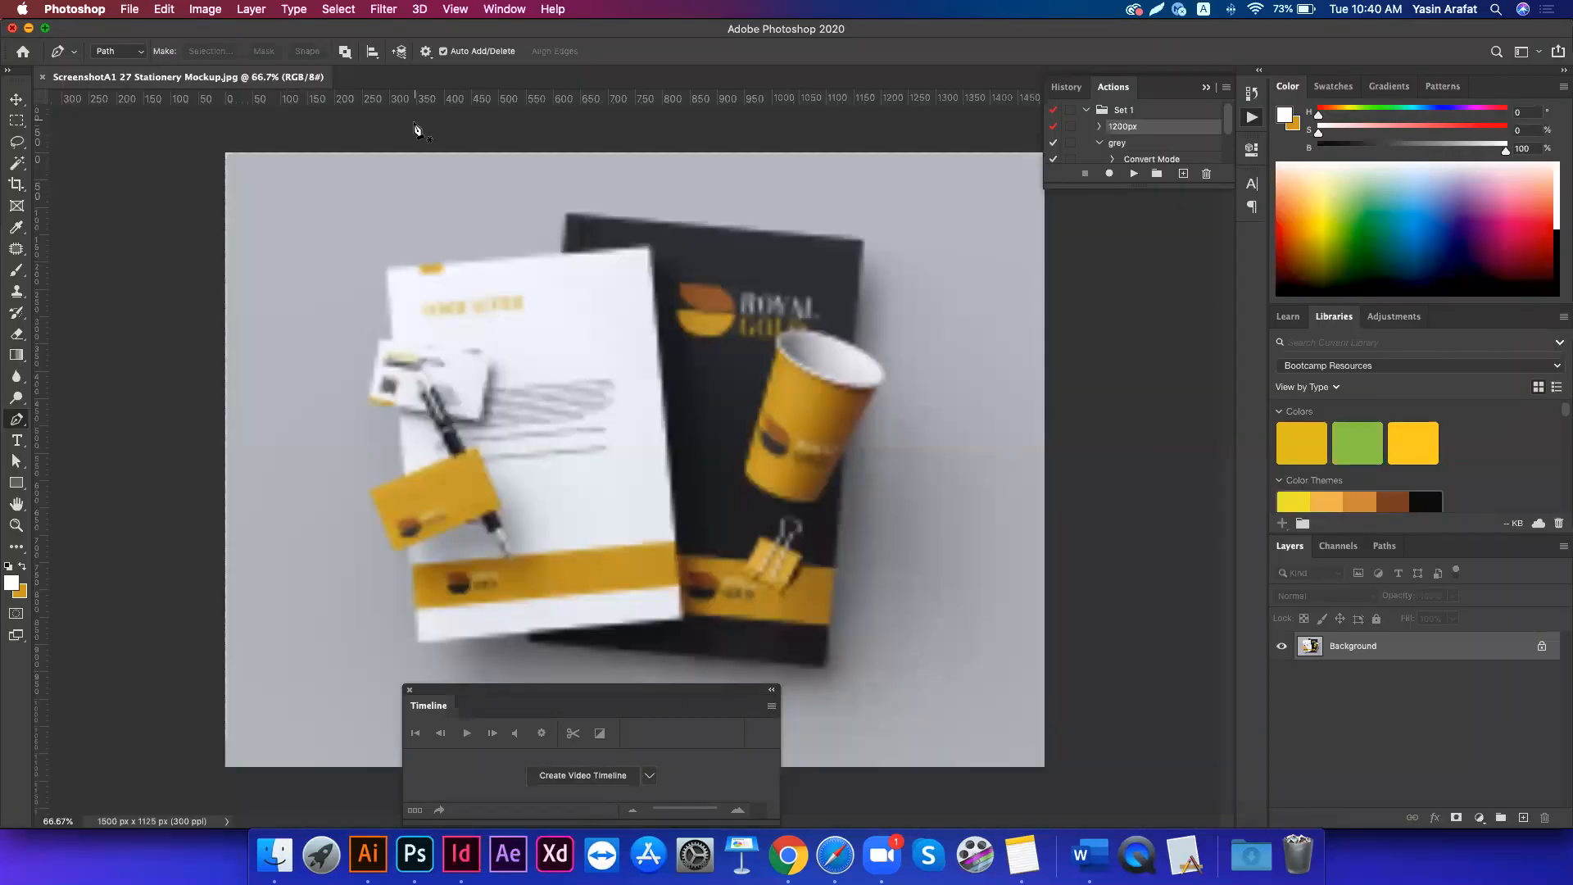
key(v)
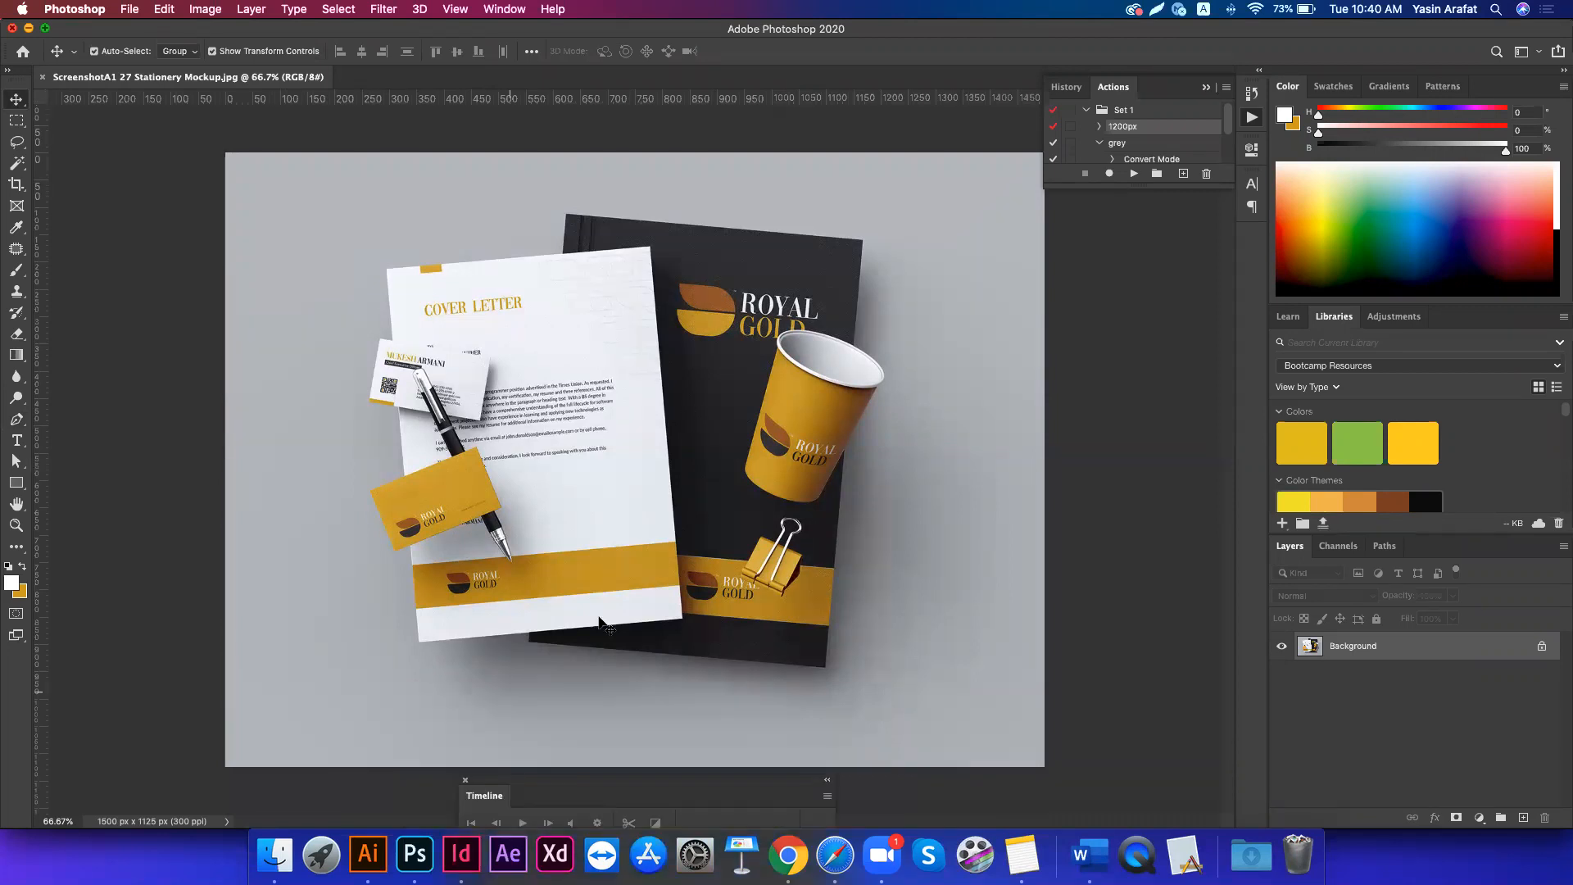
key(super+a)
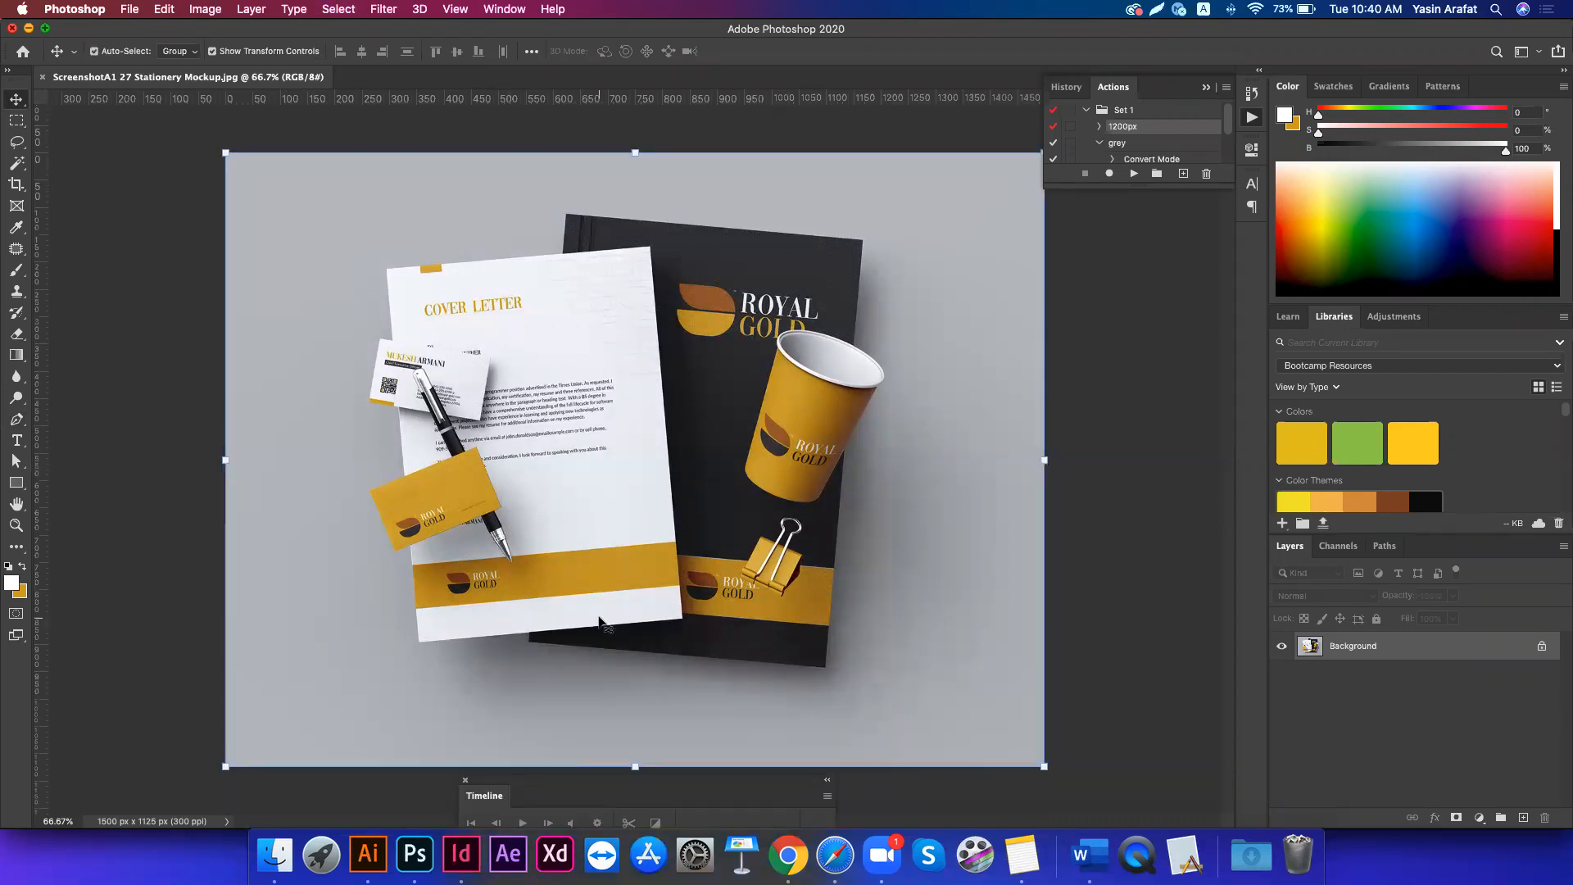
- Switch to Illustrator, paste the copied mockup image and place it in the empty area beside the 4C square
click(368, 856)
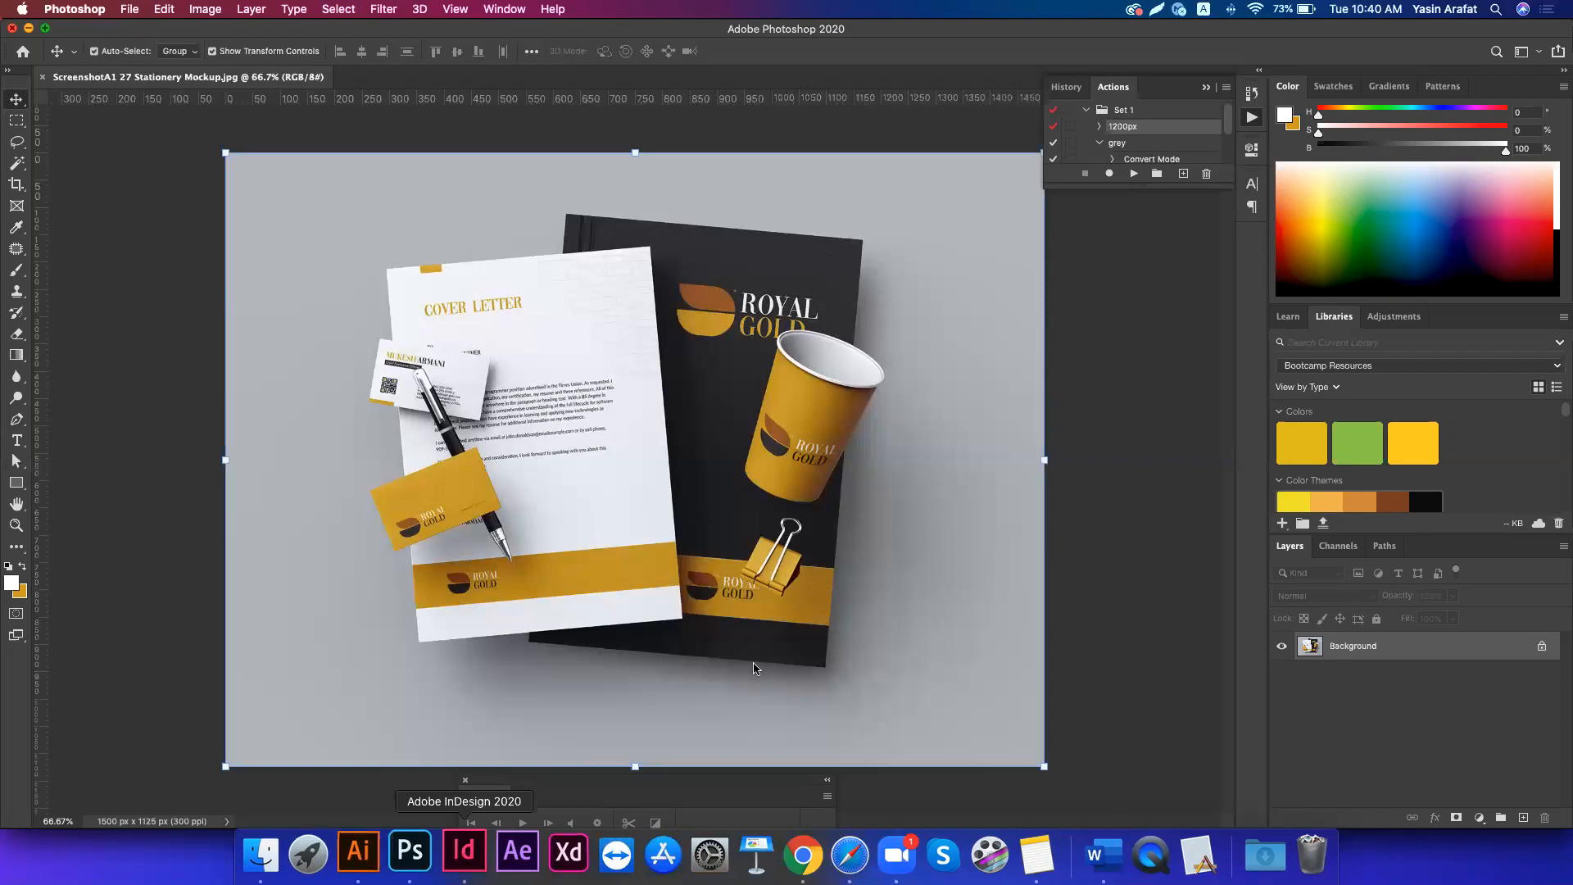
key(super+minus)
key(super+minus)
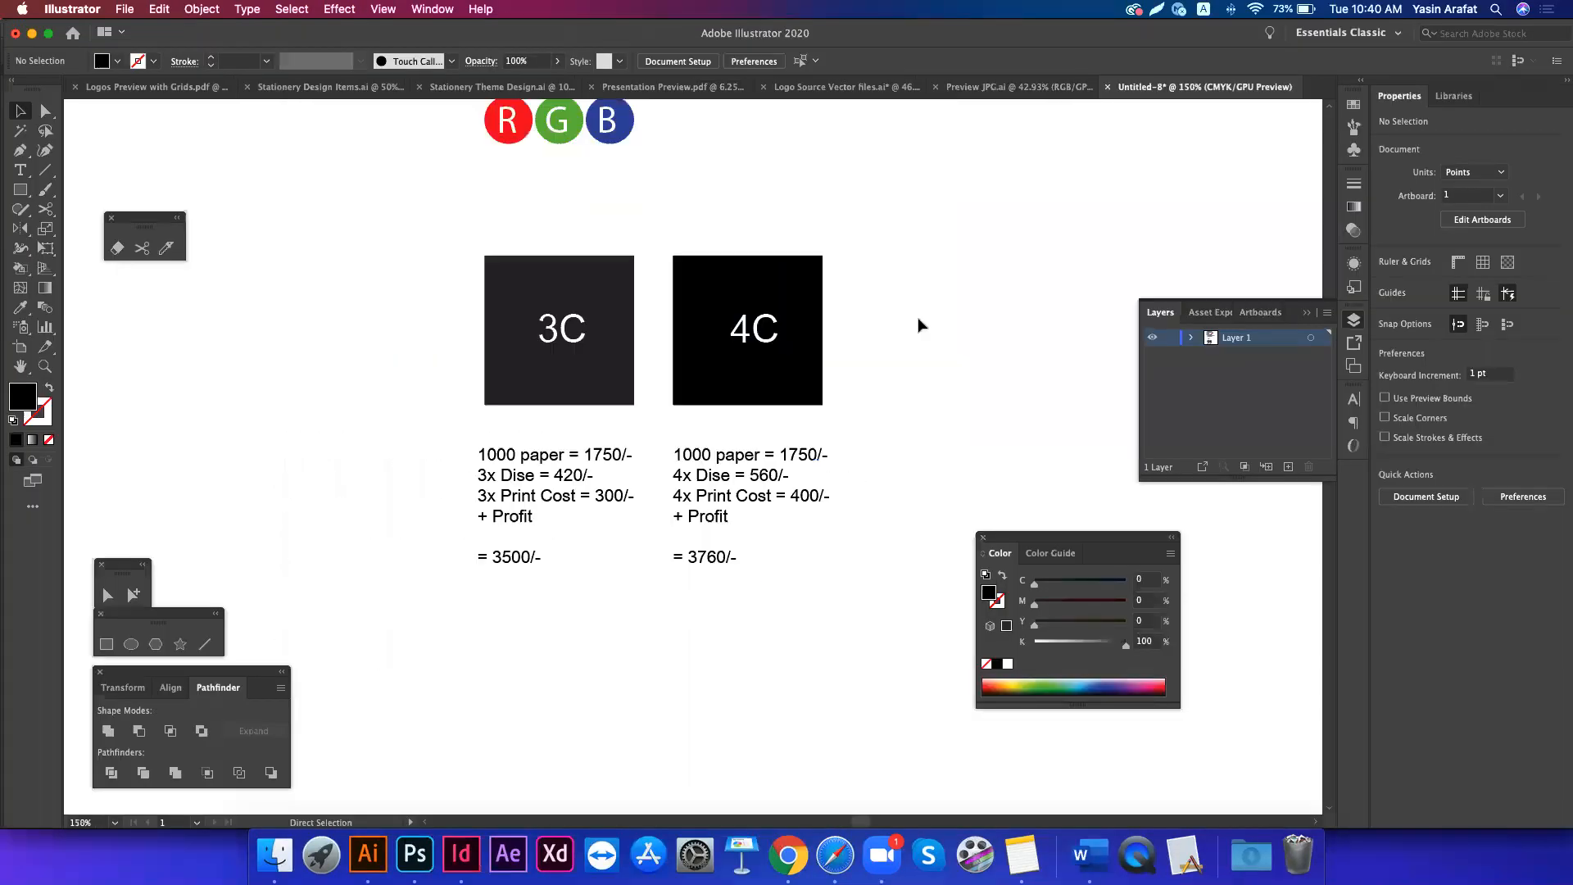
scroll(737, 344, right, 6)
scroll(737, 344, up, 1)
scroll(756, 394, right, 7)
scroll(755, 394, up, 1)
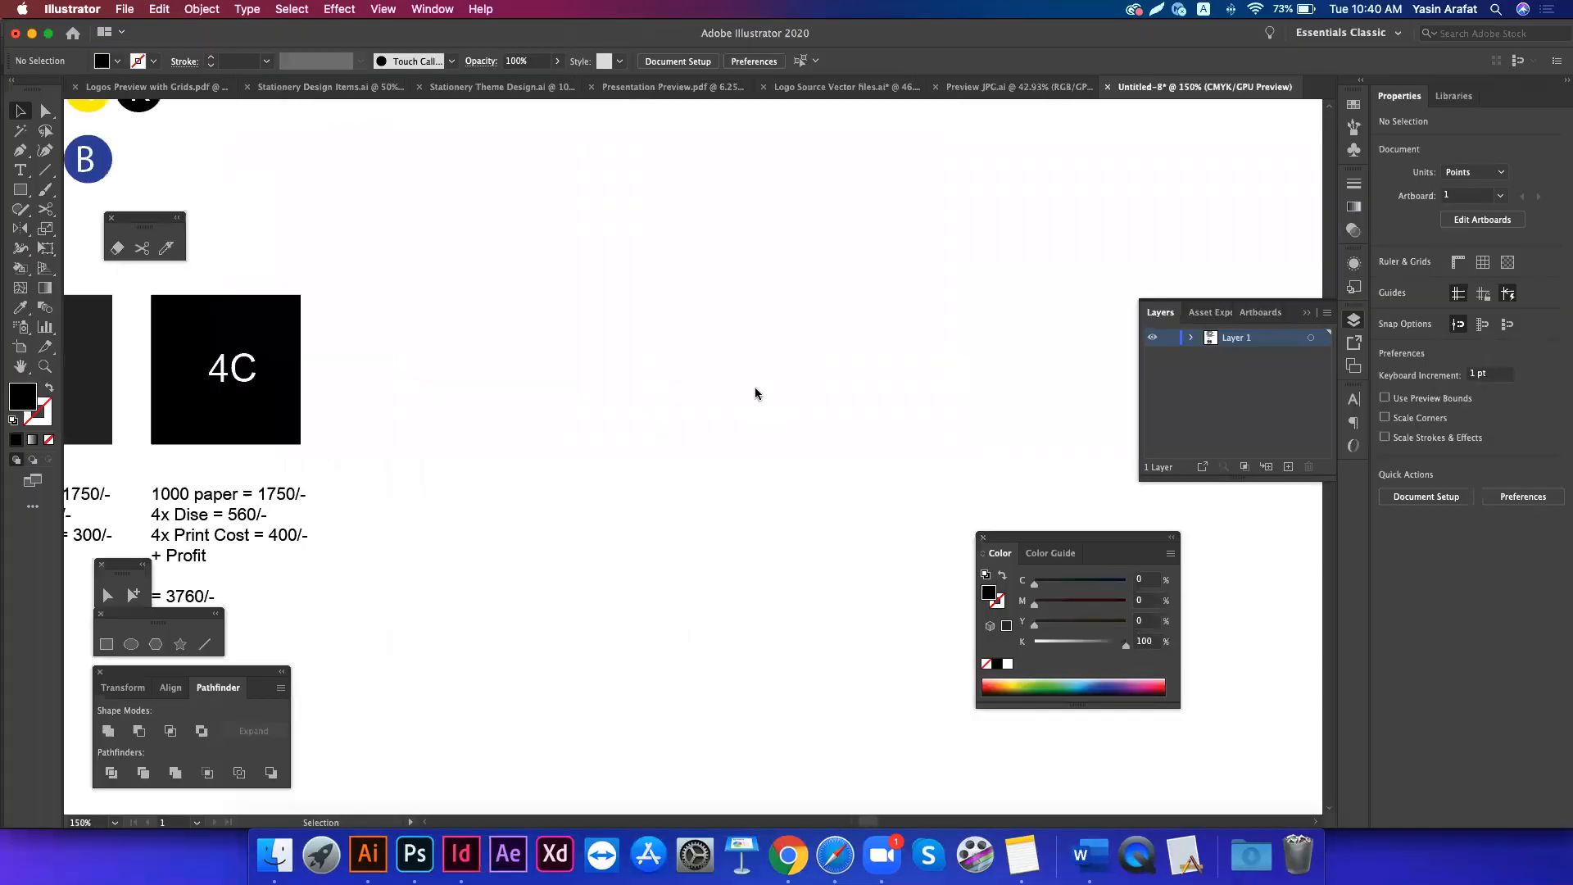
key(a)
key(super+v)
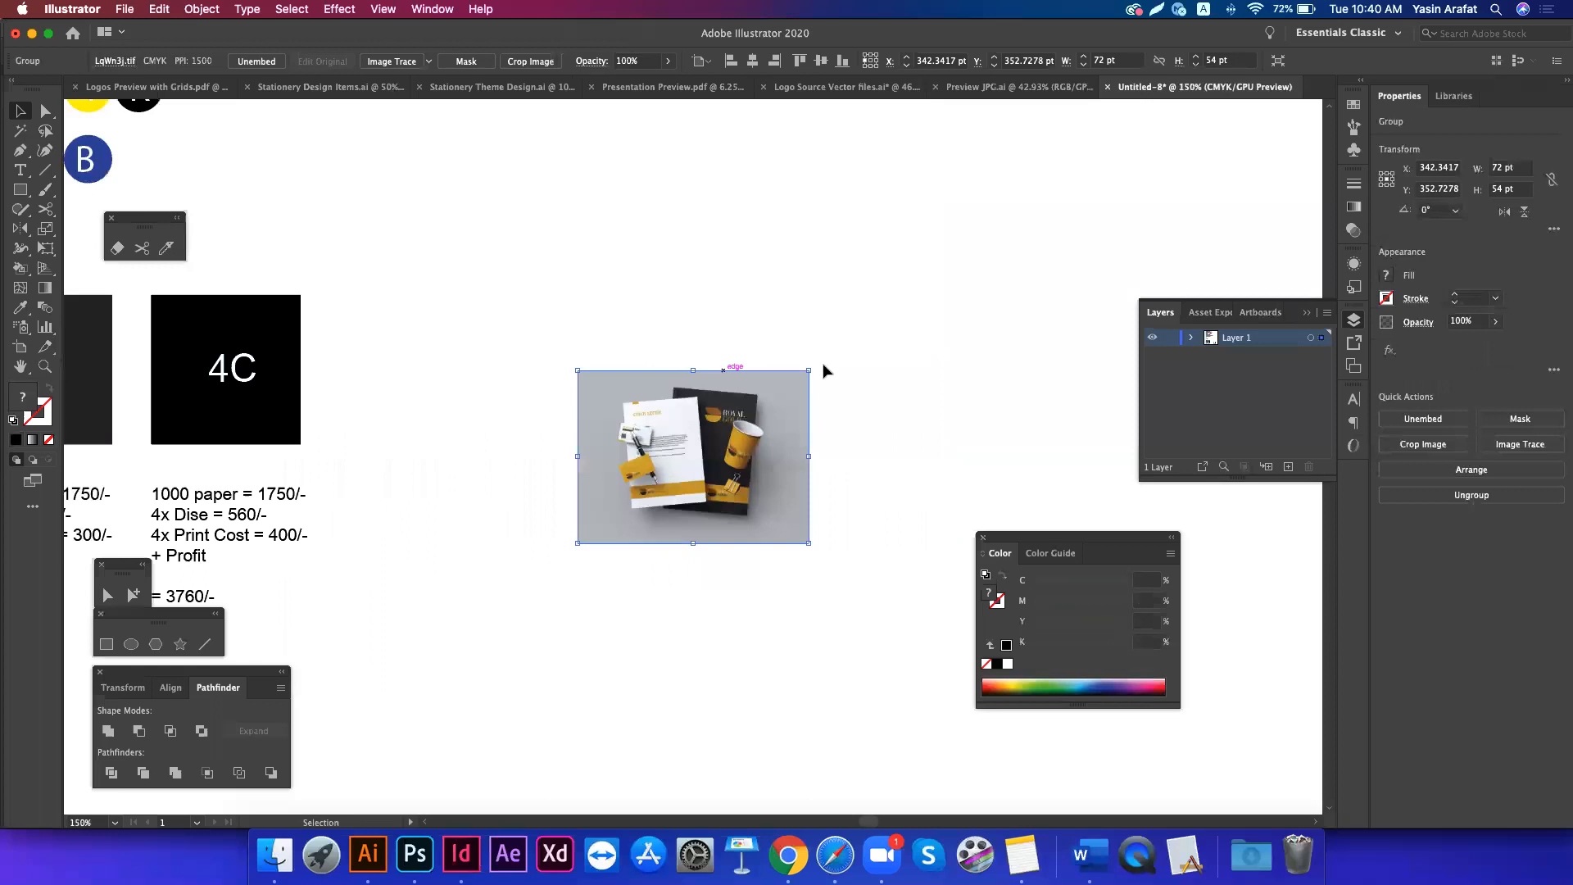
drag(656, 512, 562, 772)
click(643, 539)
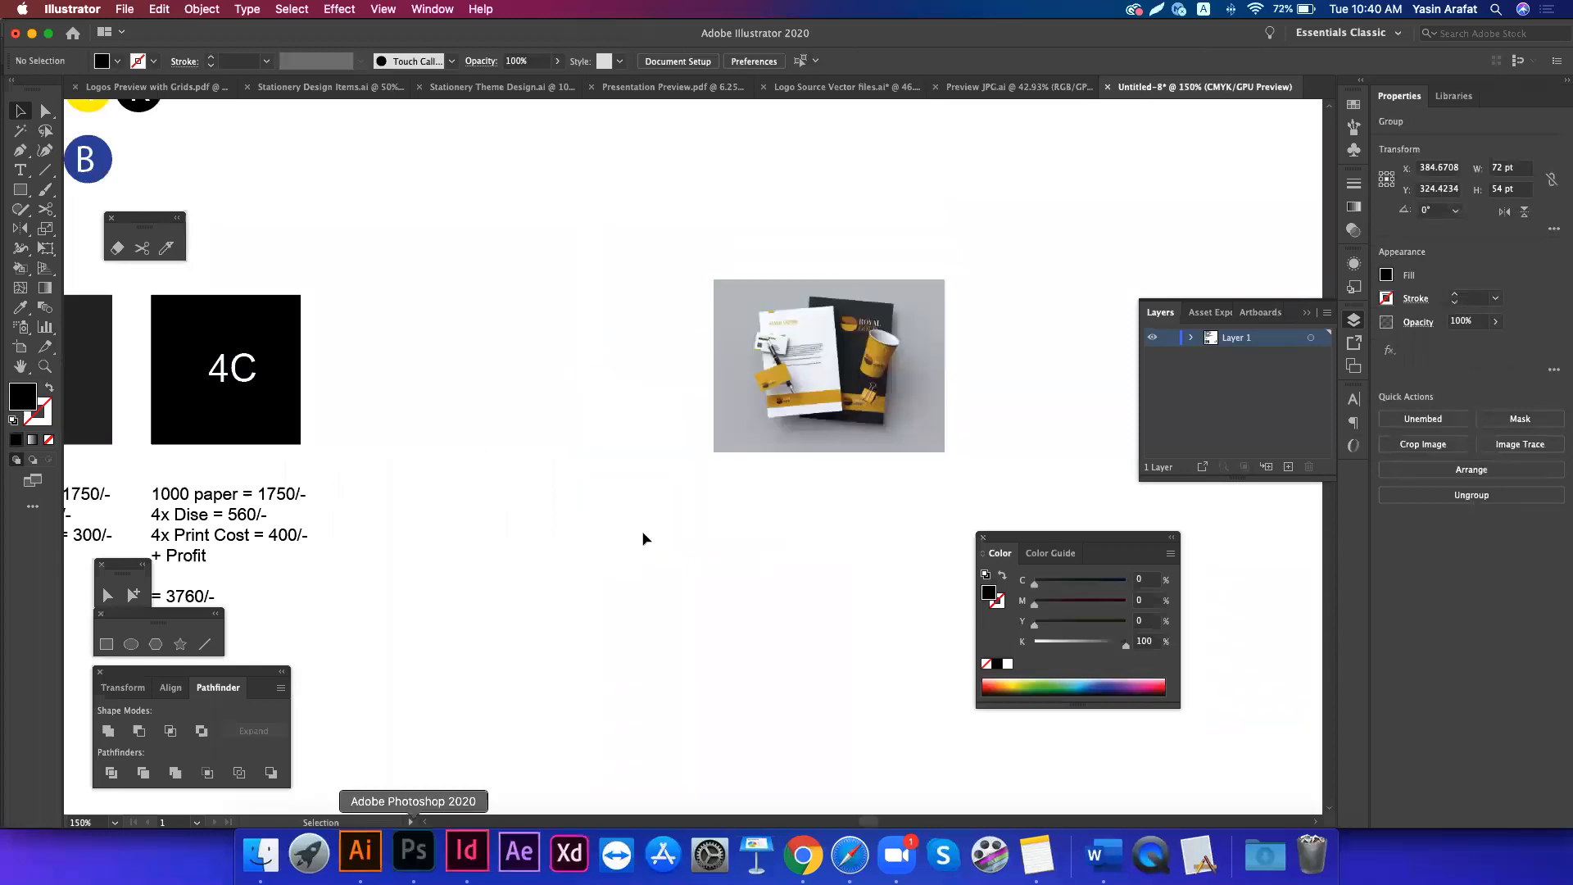
- Switch to Photoshop and convert the stationery mockup to CMYK Color mode, accepting the custom profile
click(413, 852)
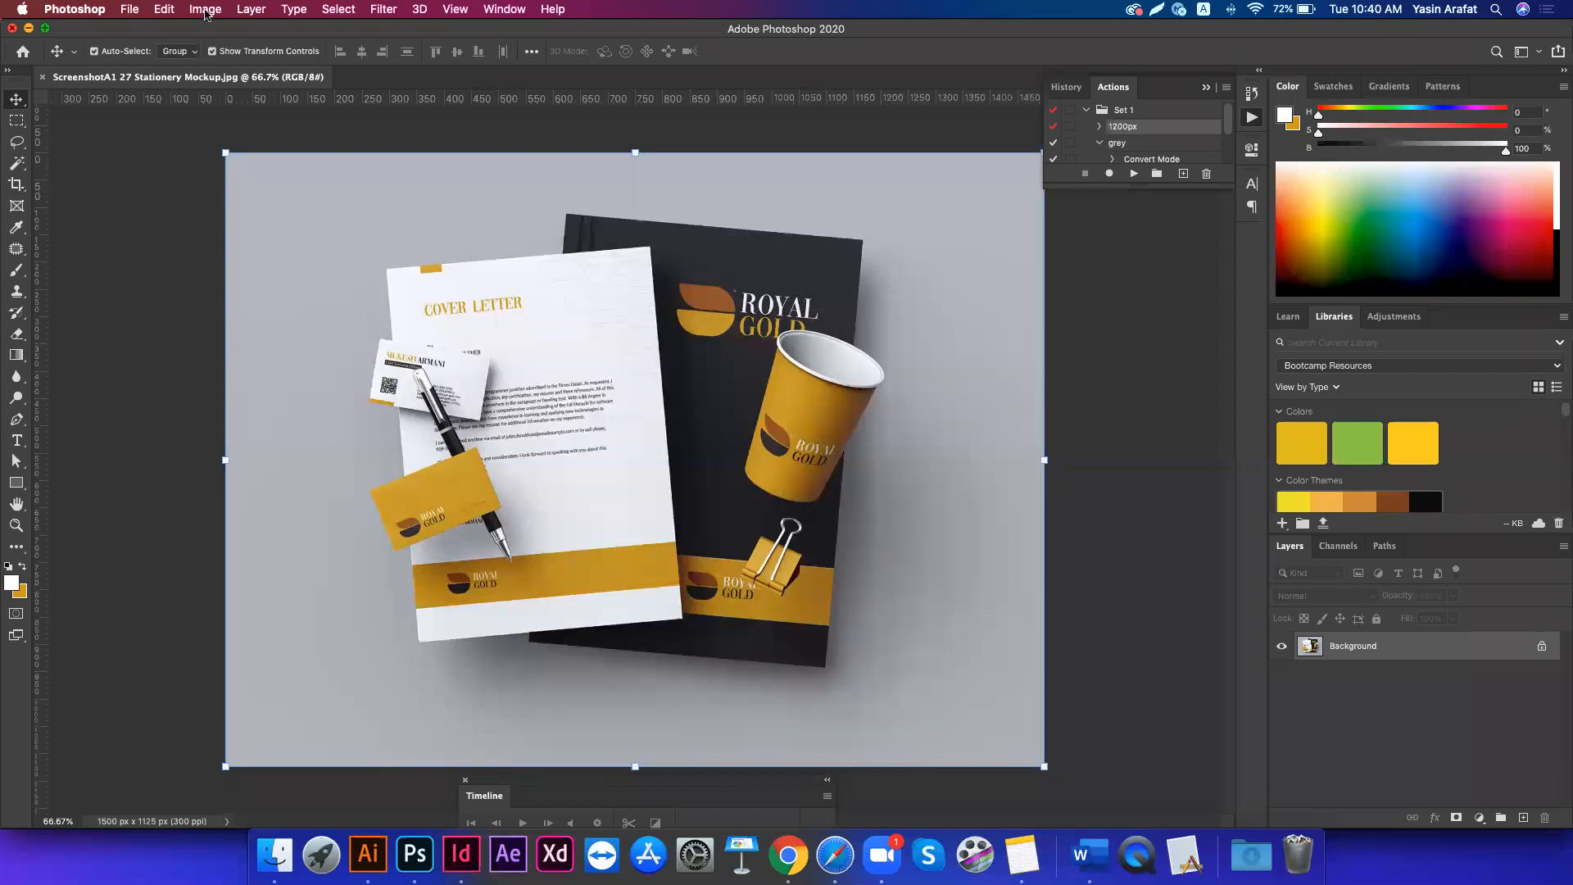
click(205, 9)
mouse_move(260, 38)
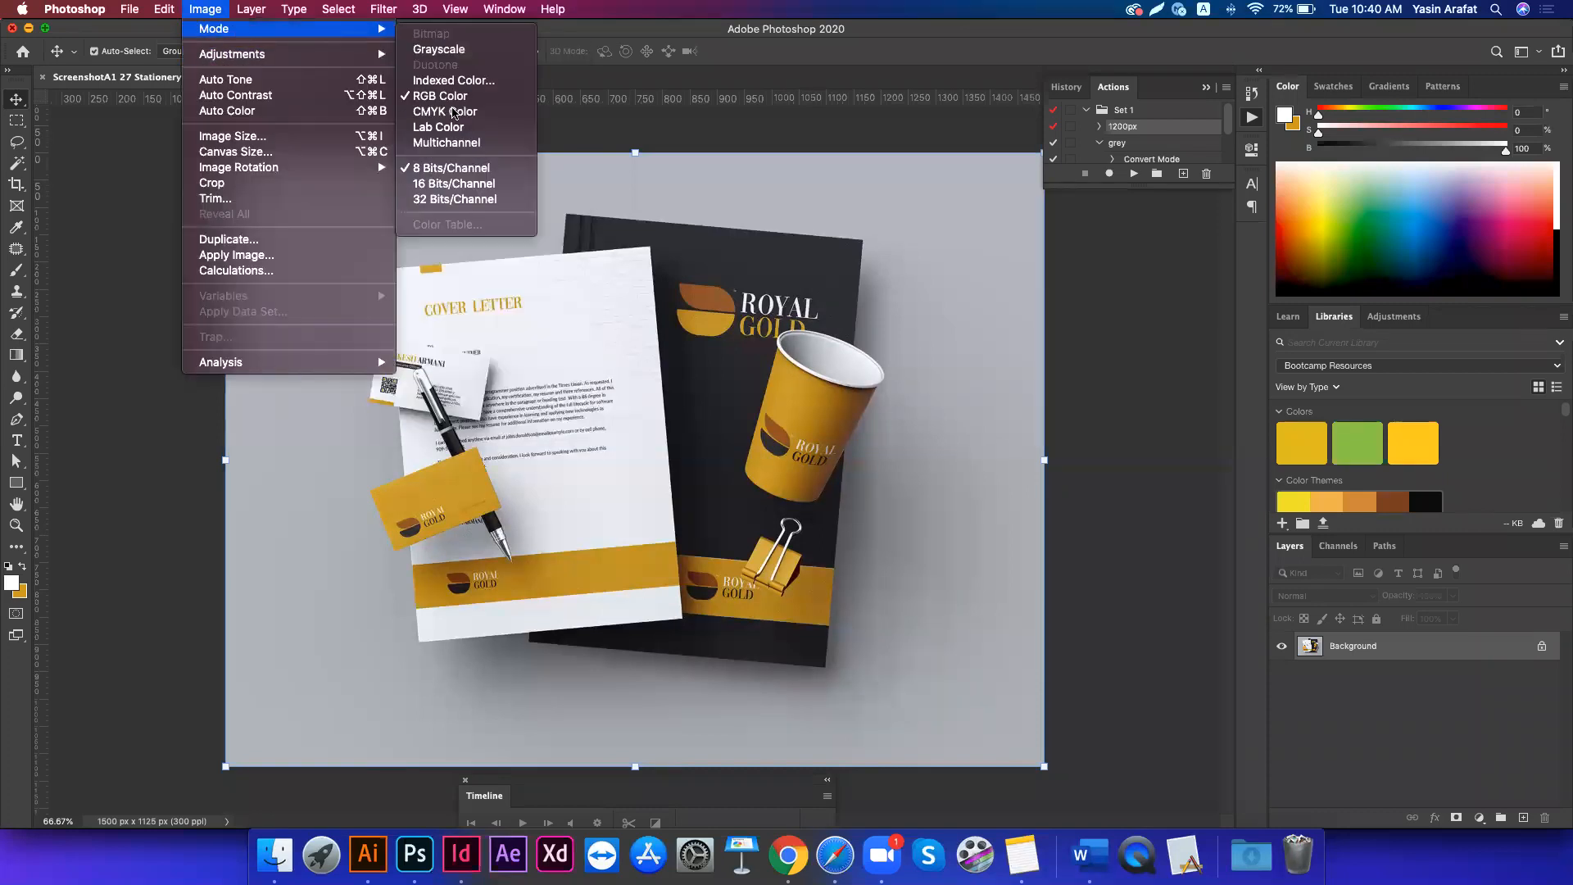
click(451, 111)
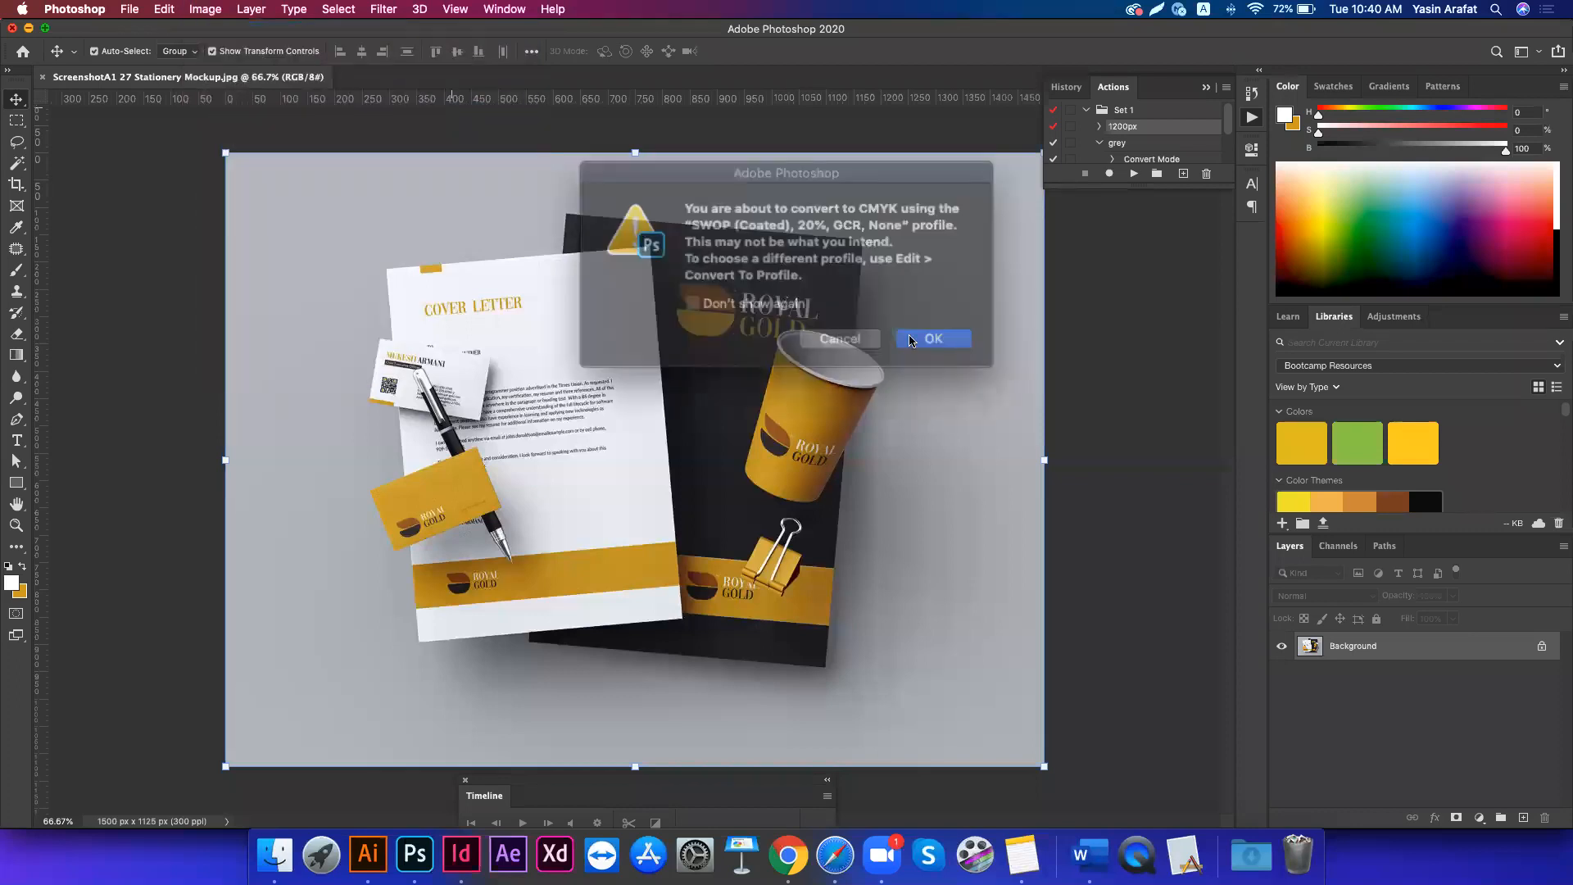
click(914, 336)
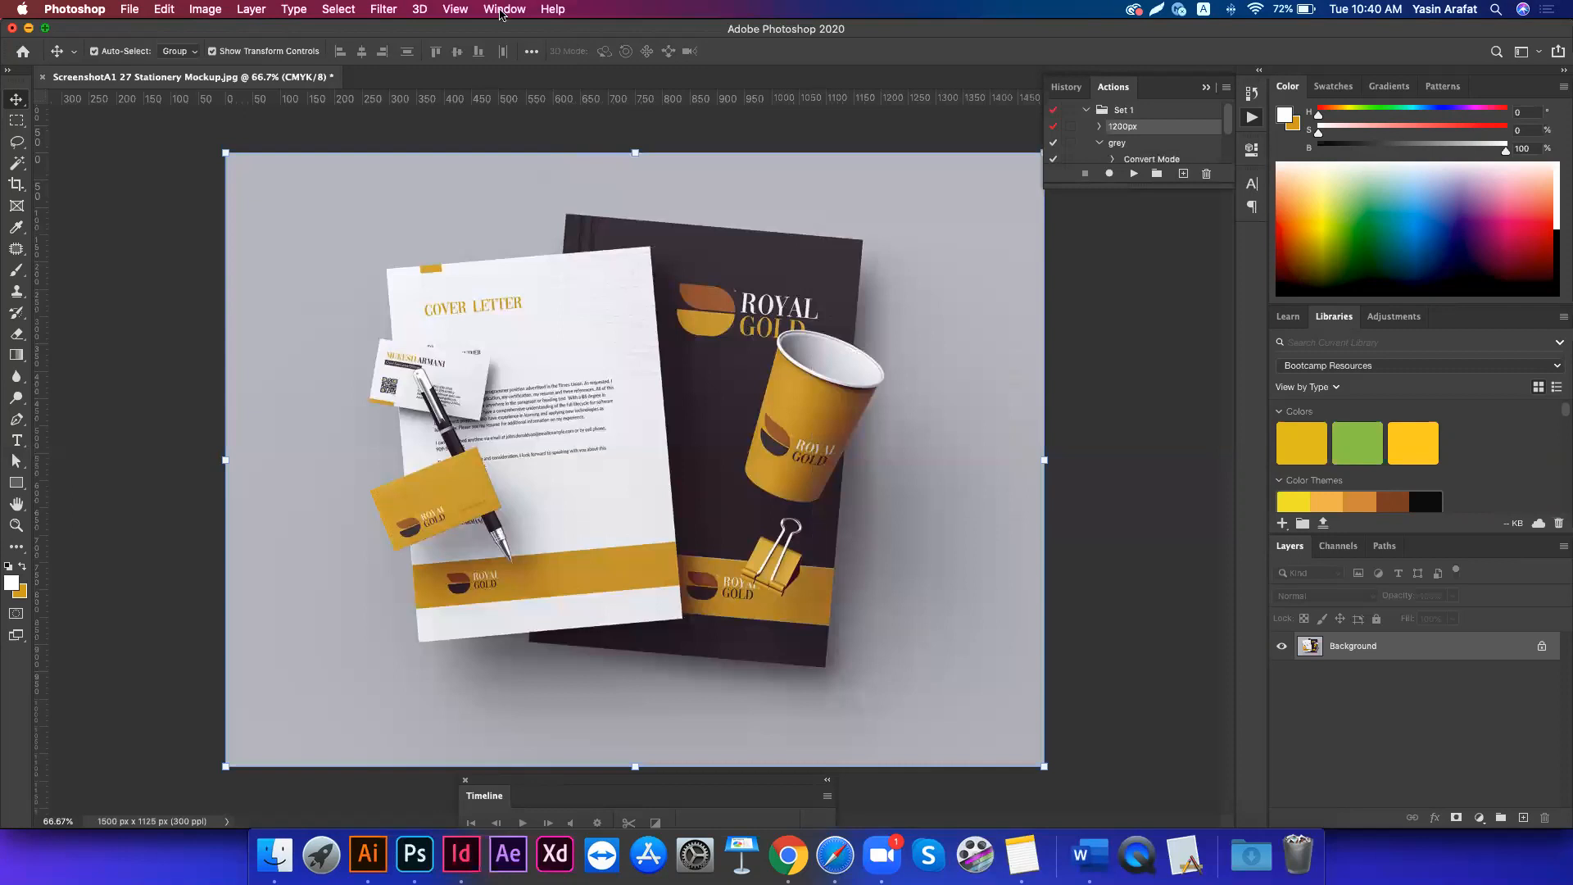
- Display the image's channels, toggle the Black channel's visibility and view the Black channel on its own
click(504, 9)
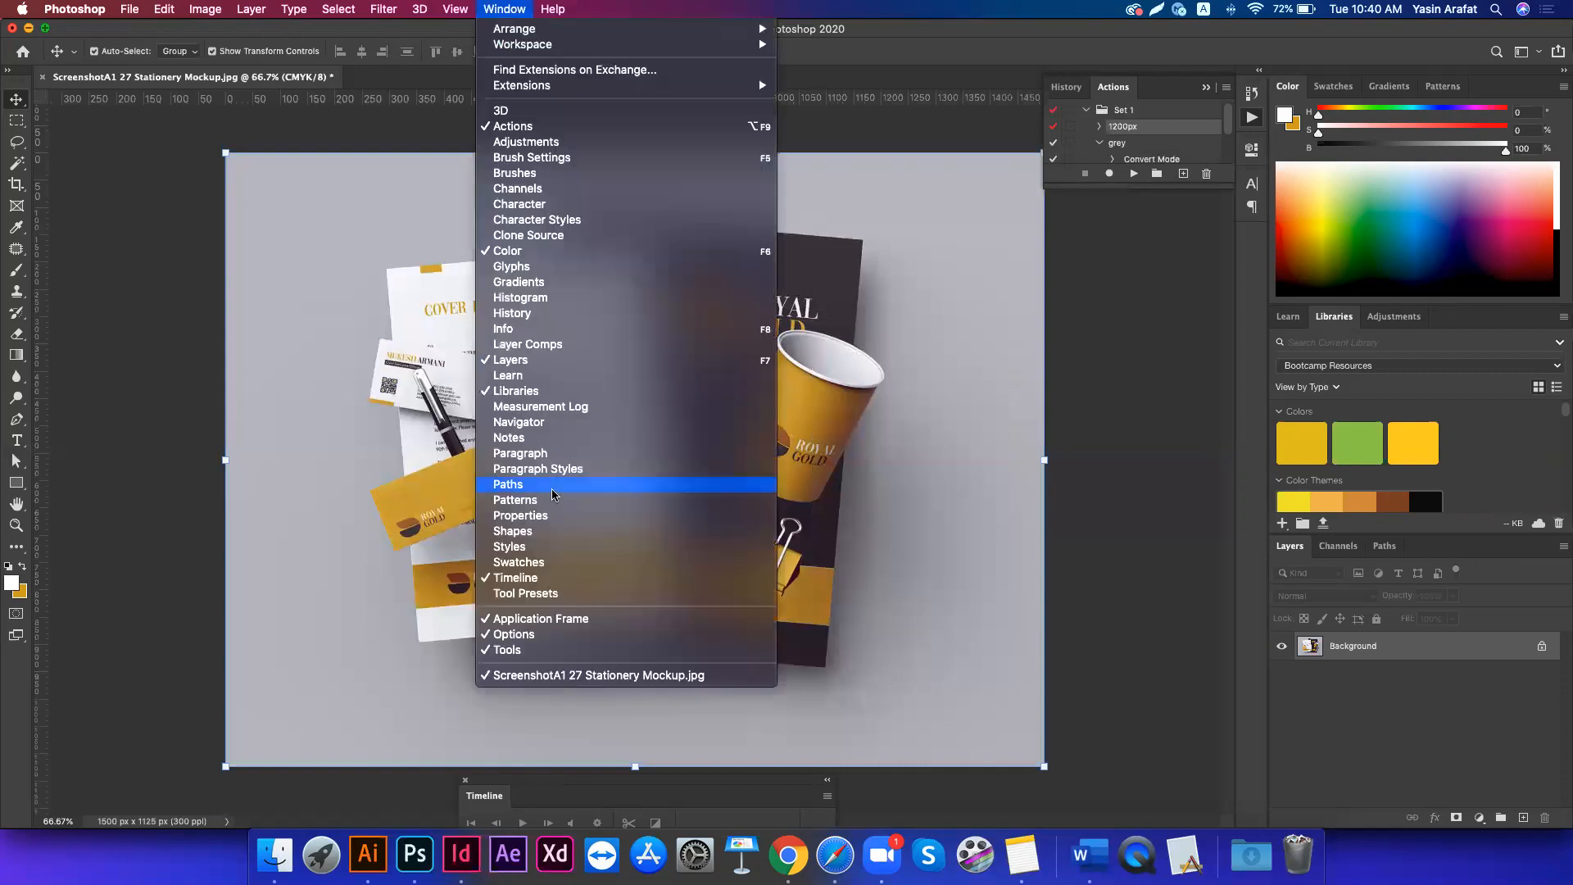
click(549, 192)
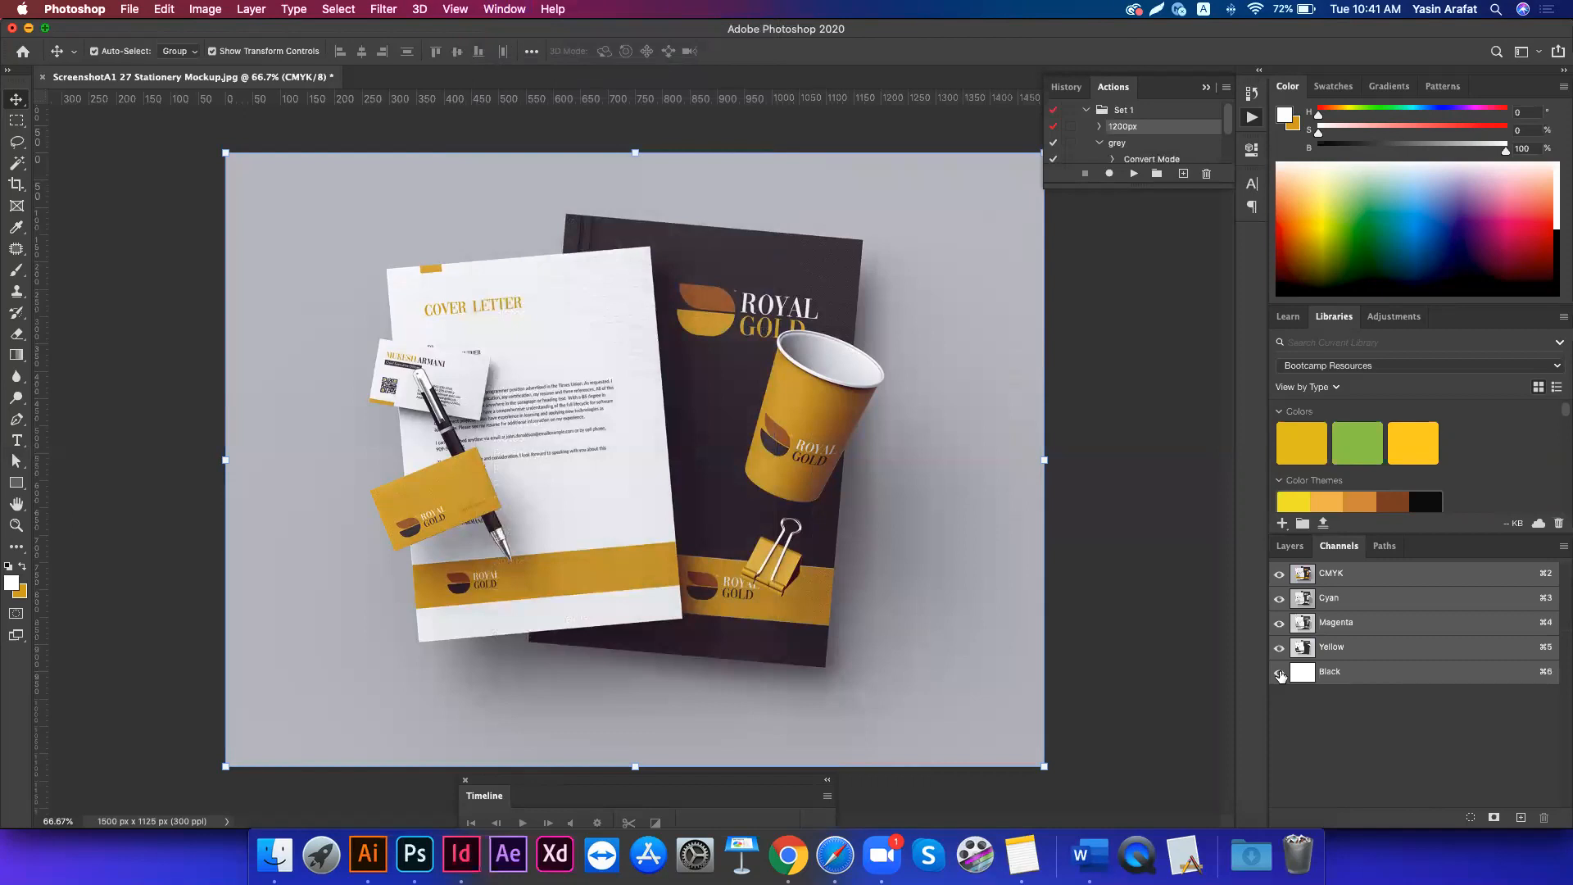
click(1280, 674)
click(1281, 673)
click(1328, 673)
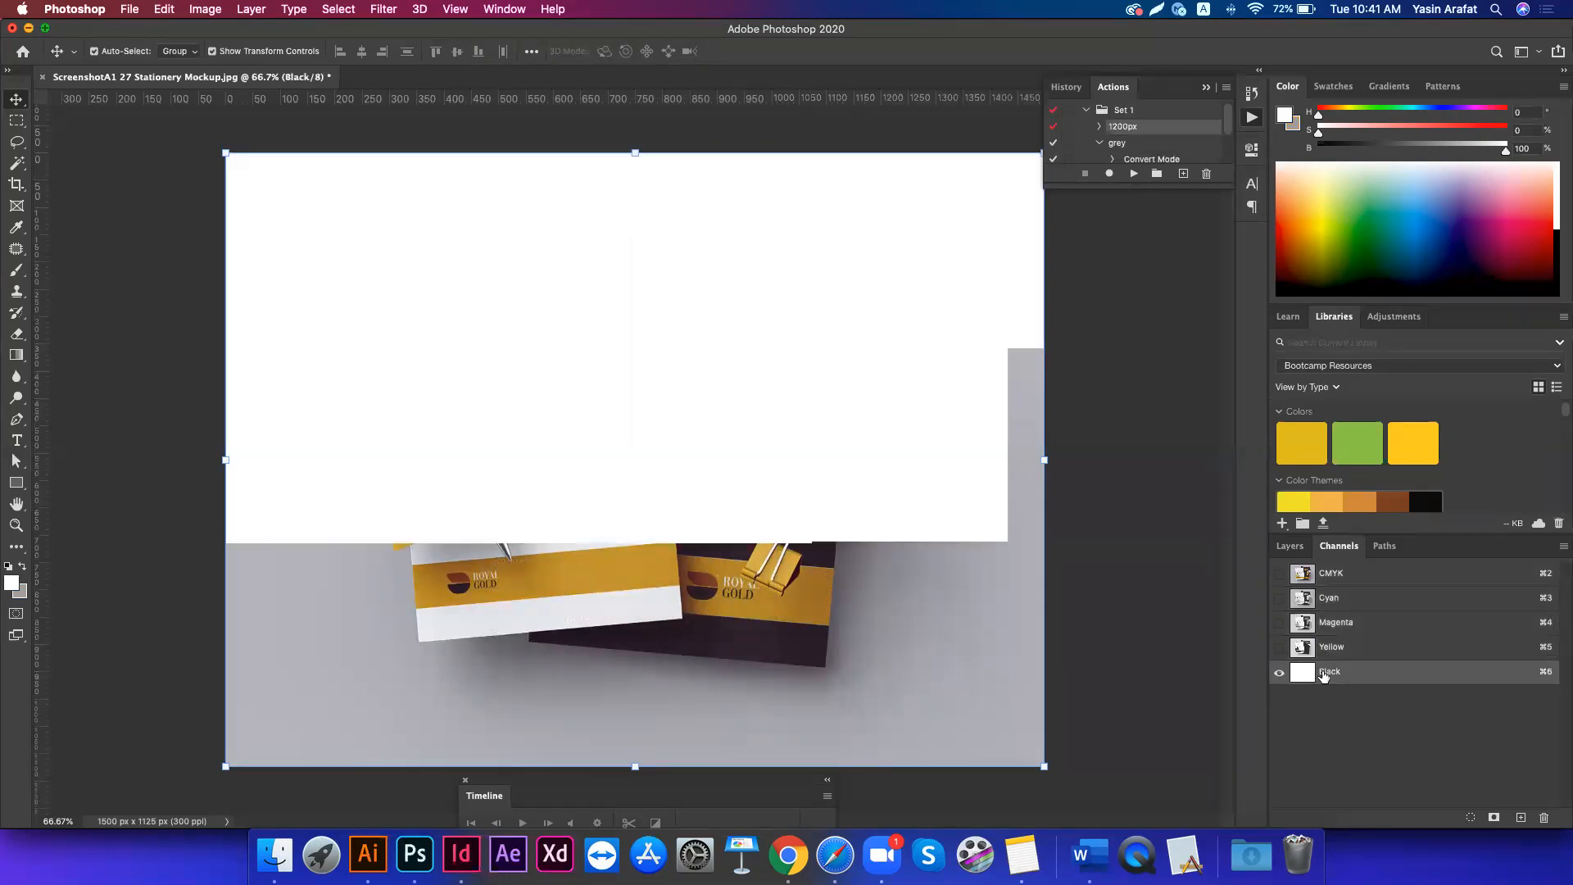
- Turn on the Yellow, Magenta and Cyan channels one by one alongside the Black channel
click(1279, 648)
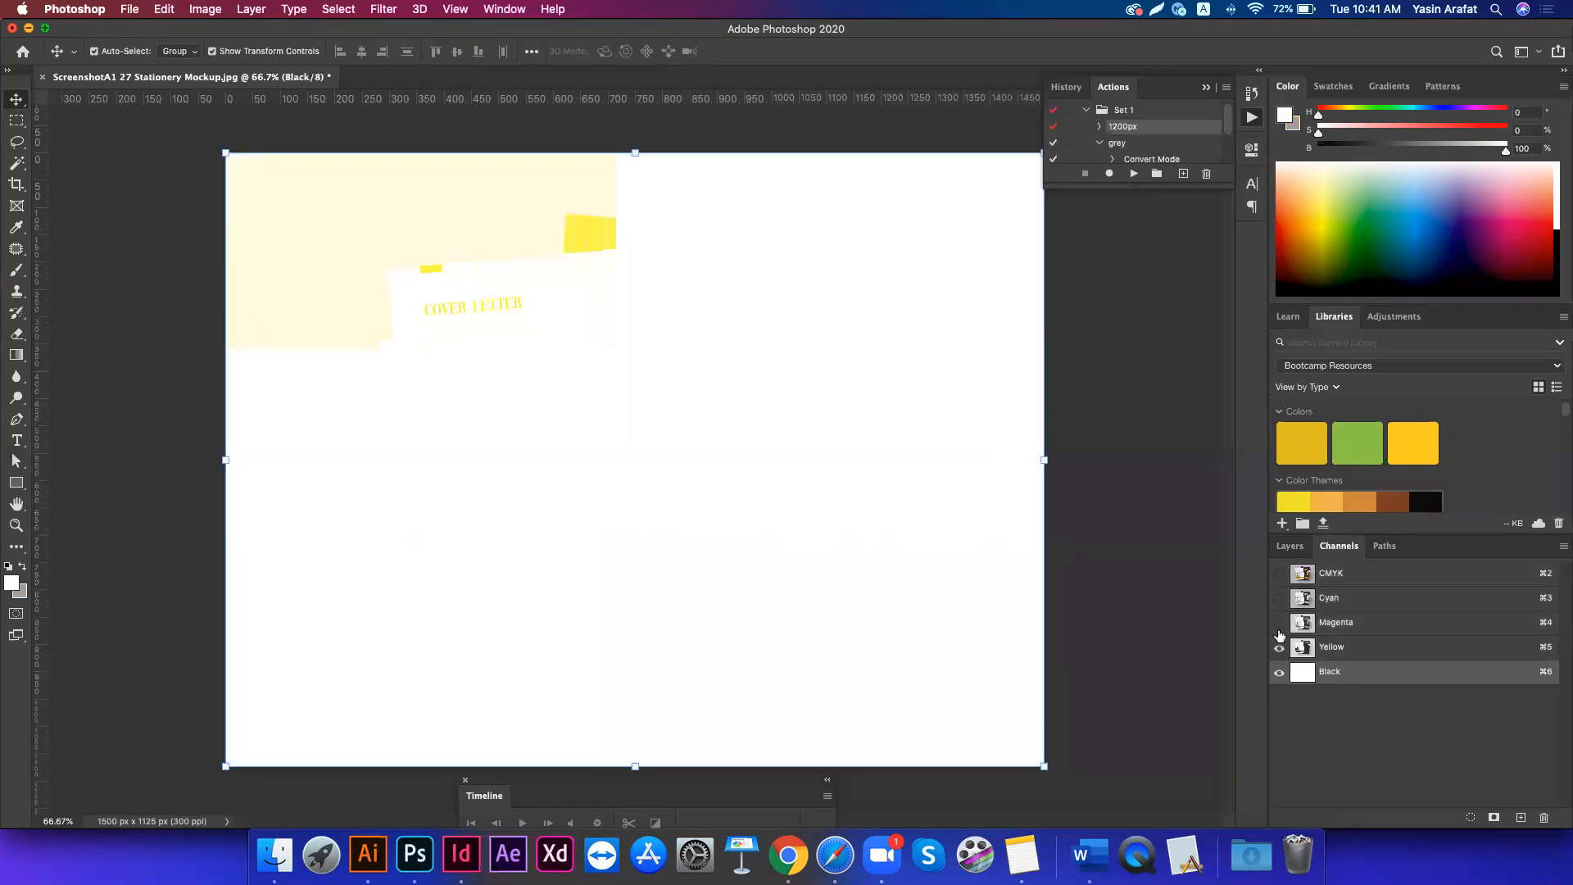
click(1280, 623)
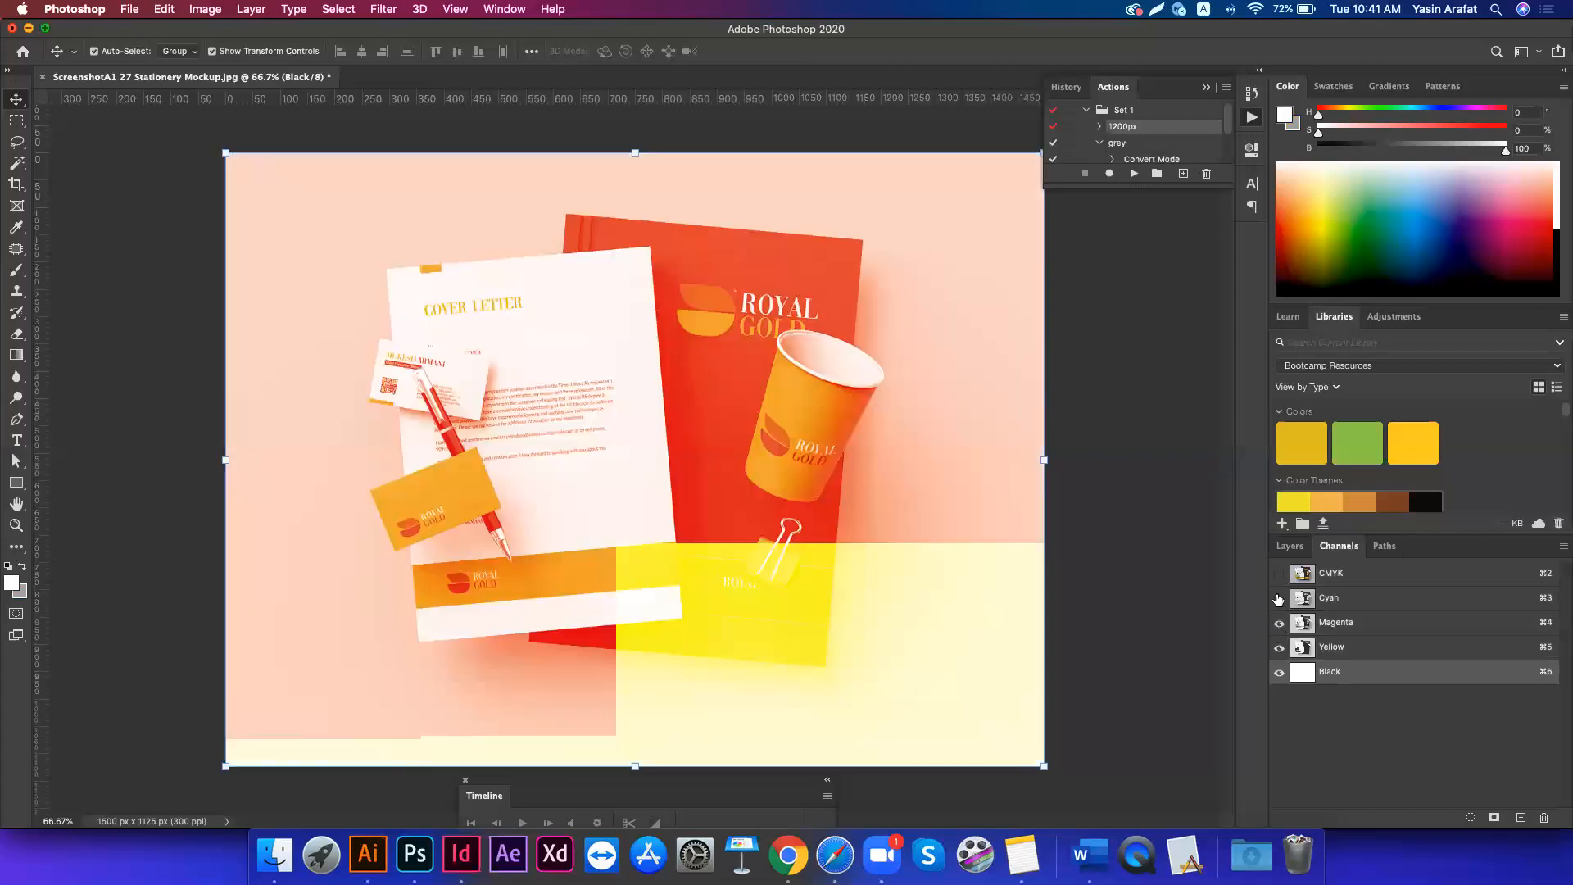
click(1279, 599)
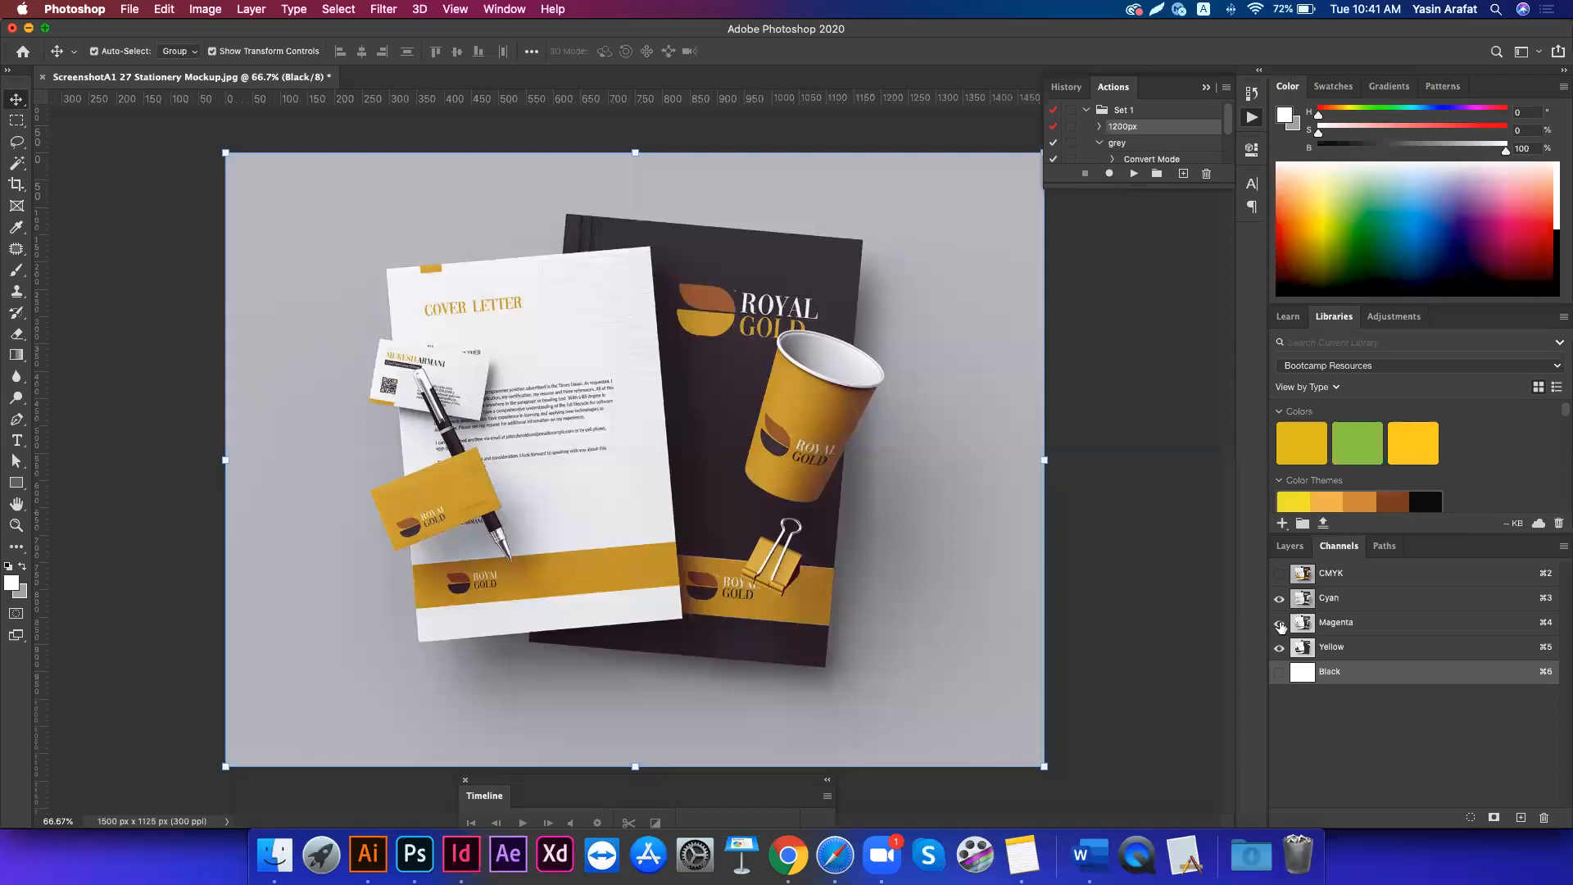
- Compare the mockup with the Magenta, Yellow and Cyan channels hidden and shown again, and toggle the Black channel's visibility
click(1280, 624)
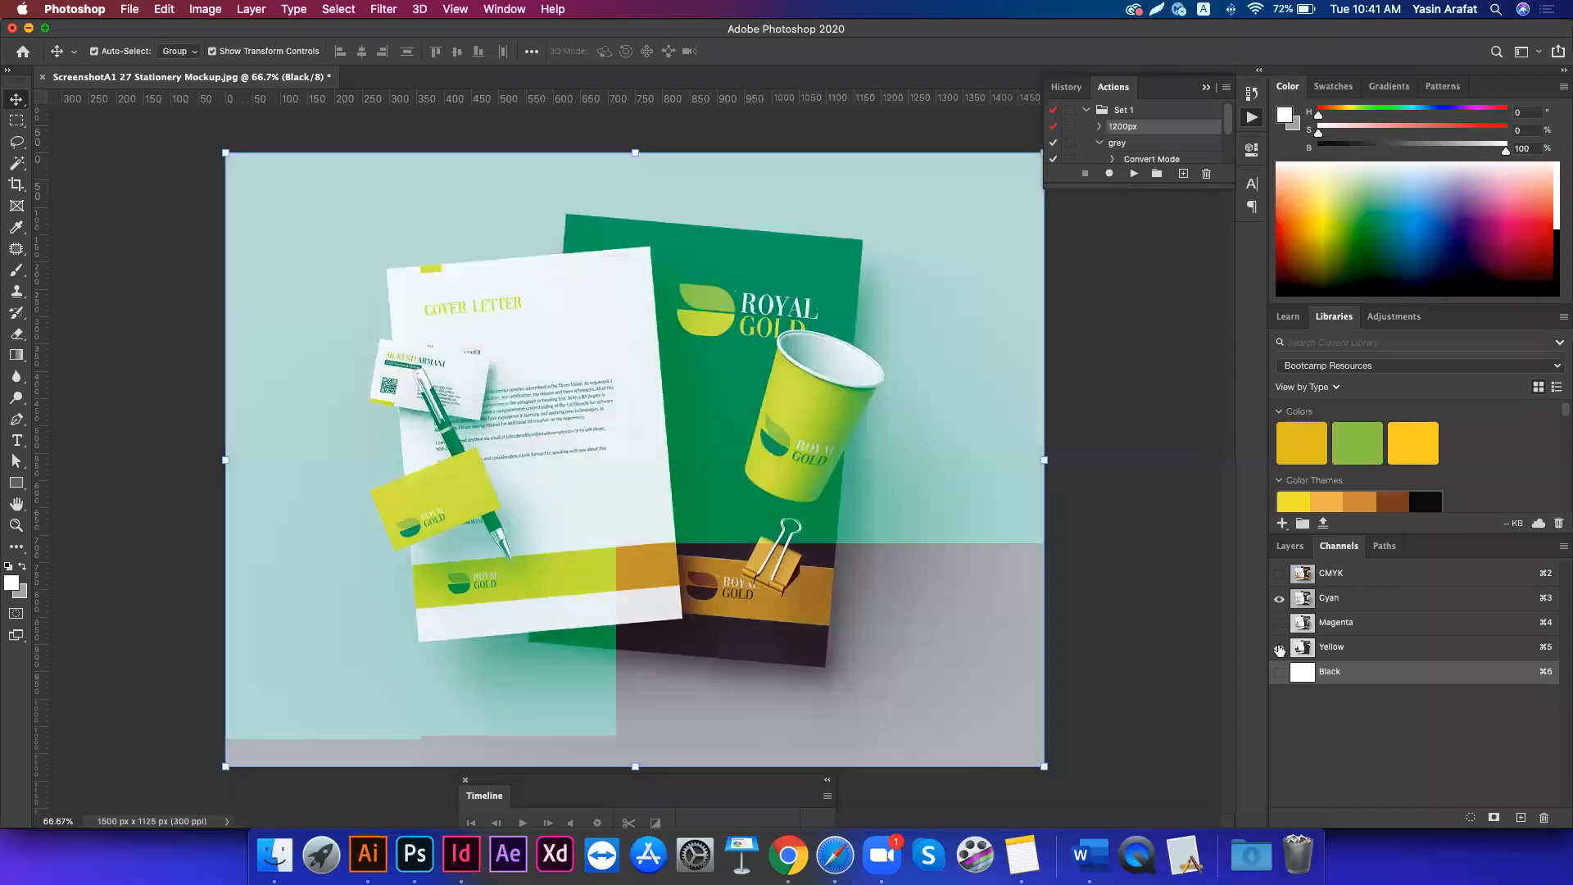
click(1280, 648)
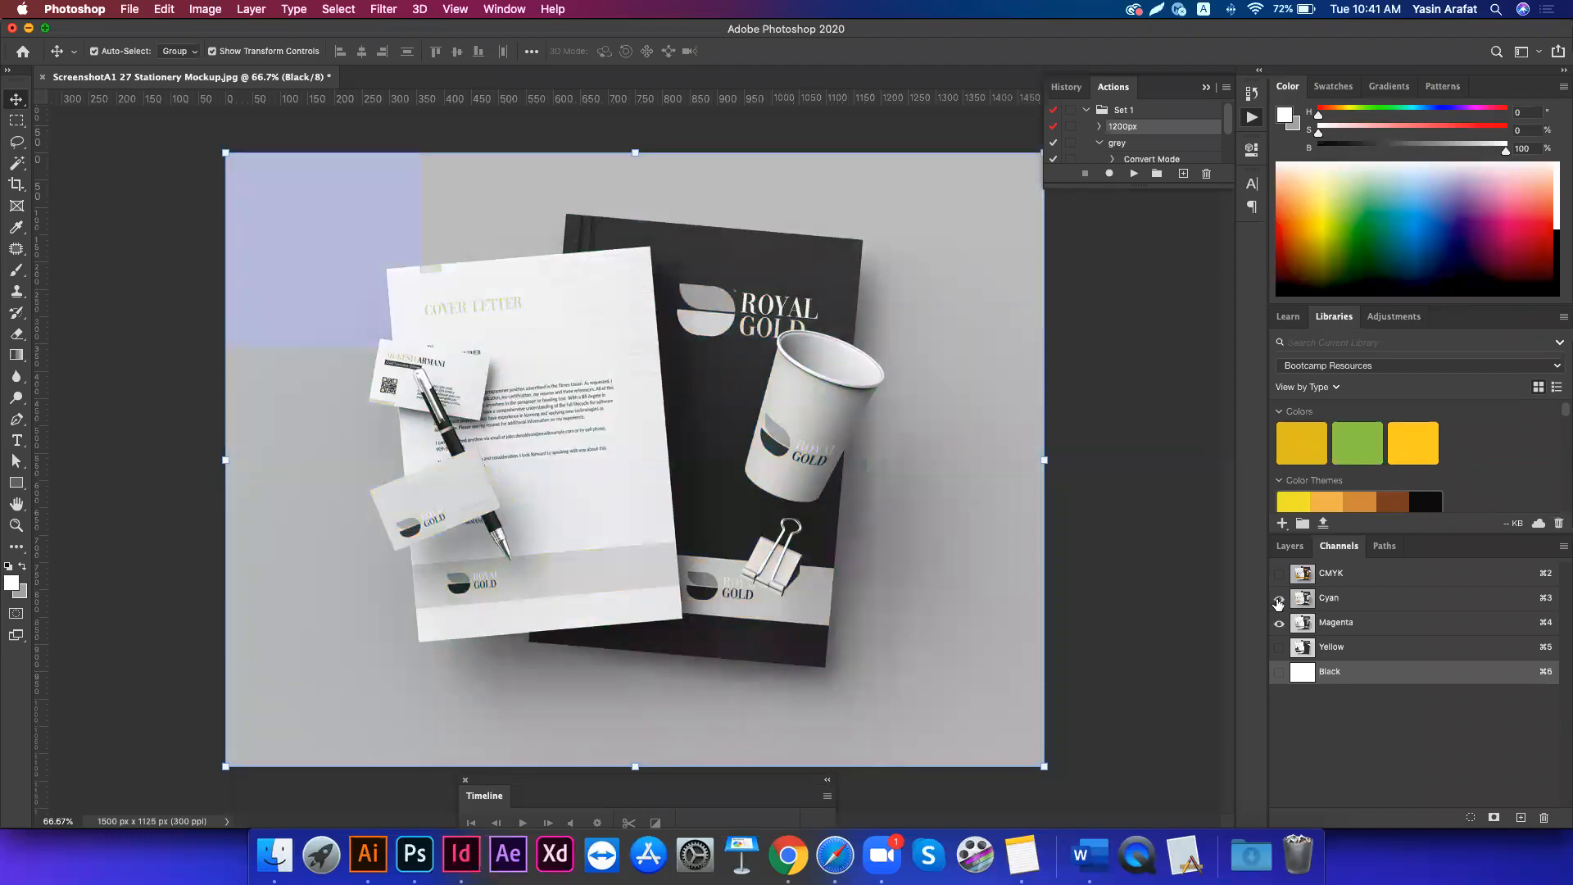
click(1279, 599)
click(1279, 648)
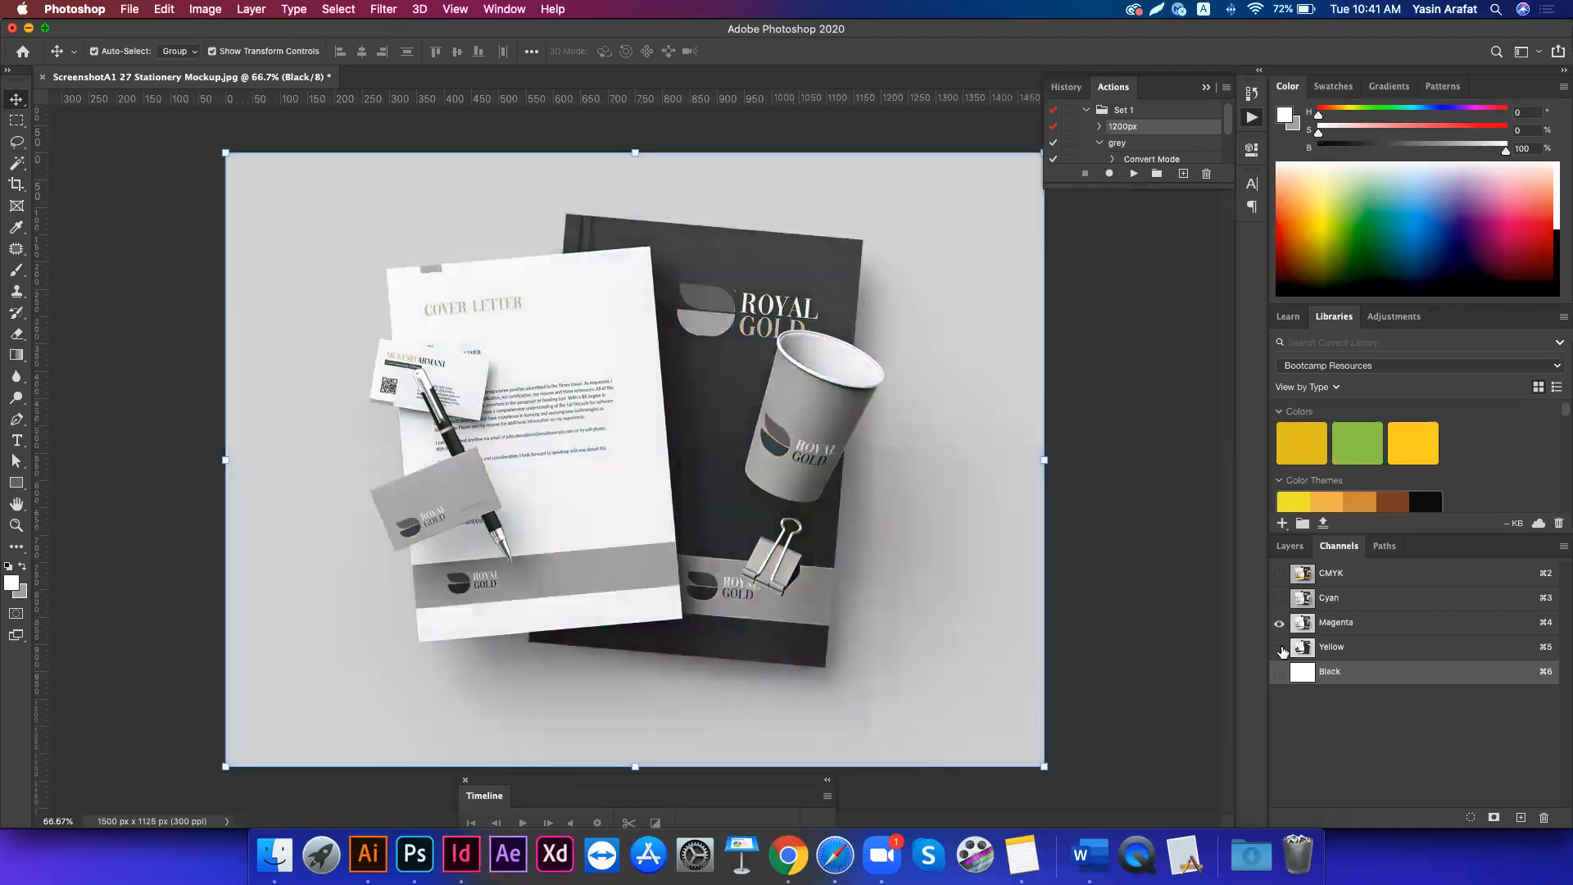
click(1281, 599)
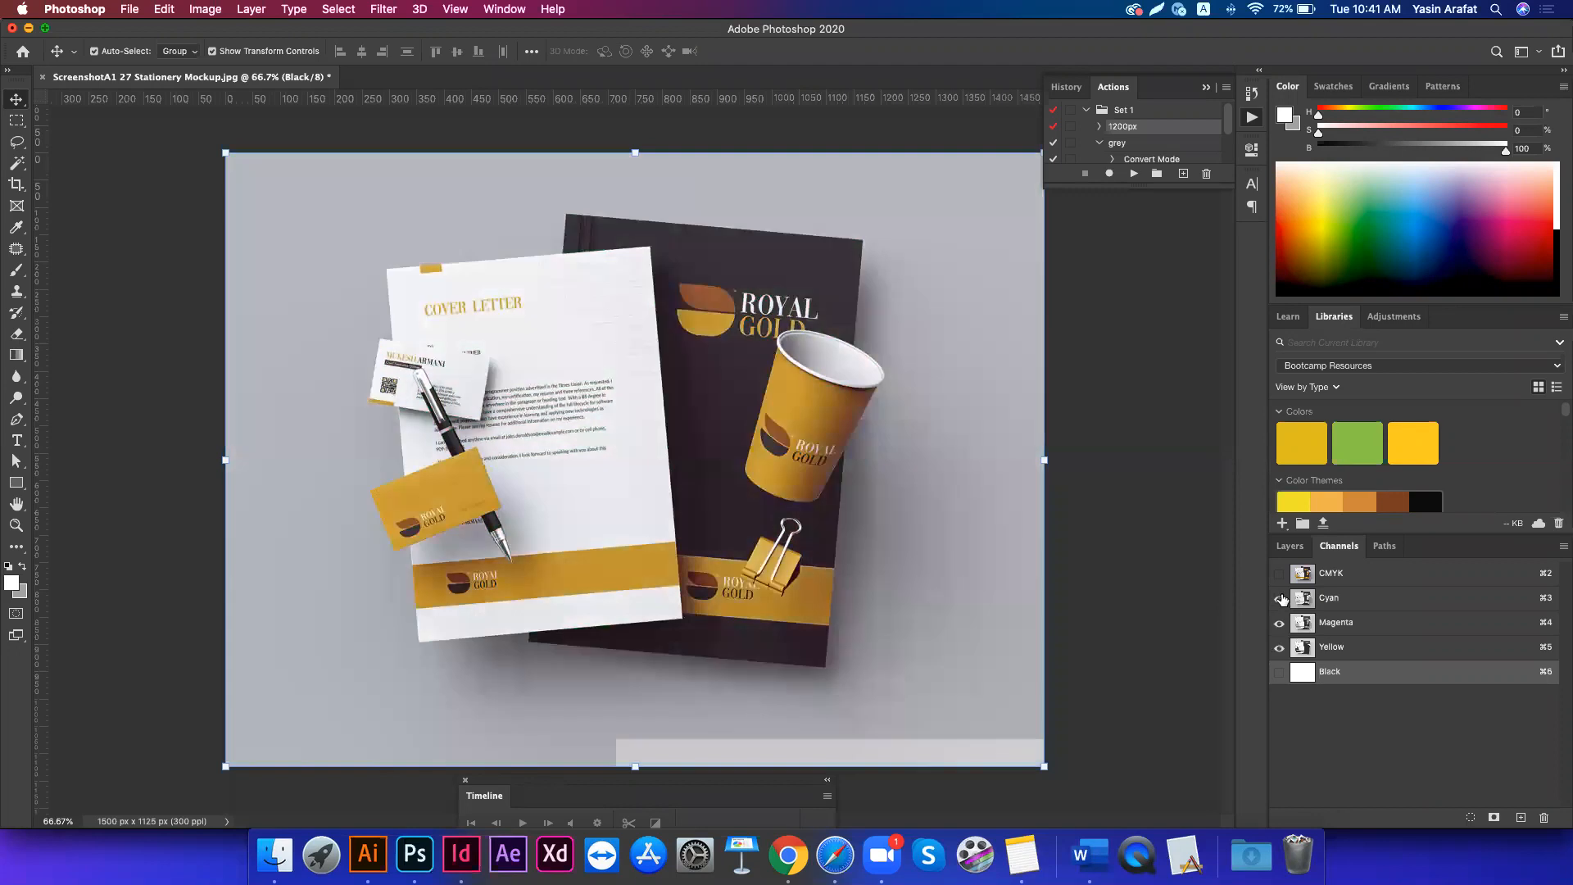
click(1109, 561)
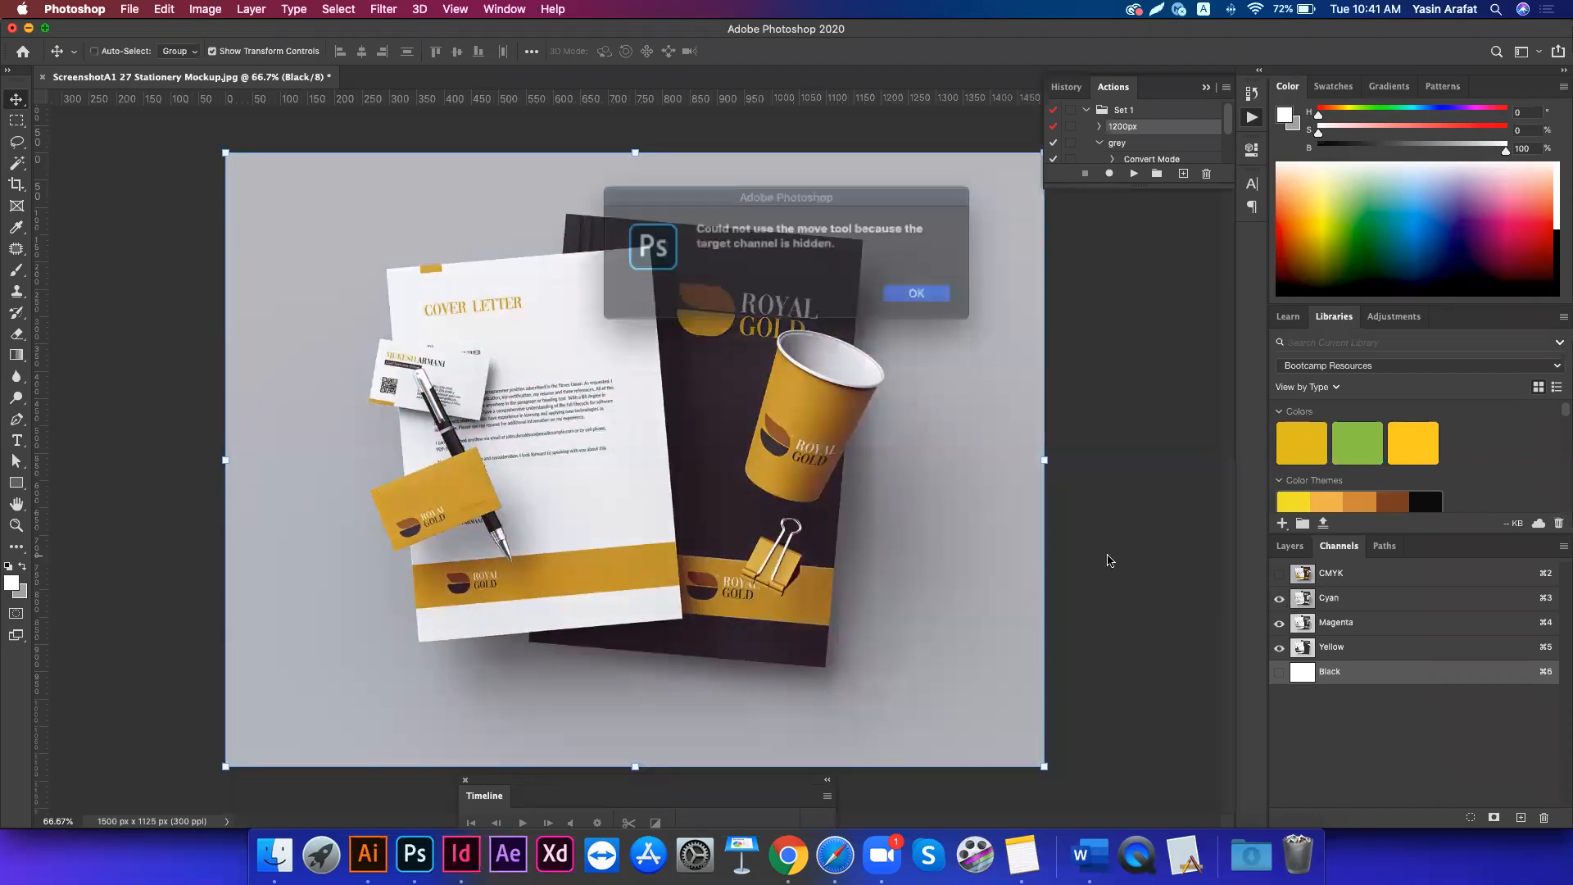
click(930, 292)
click(1011, 356)
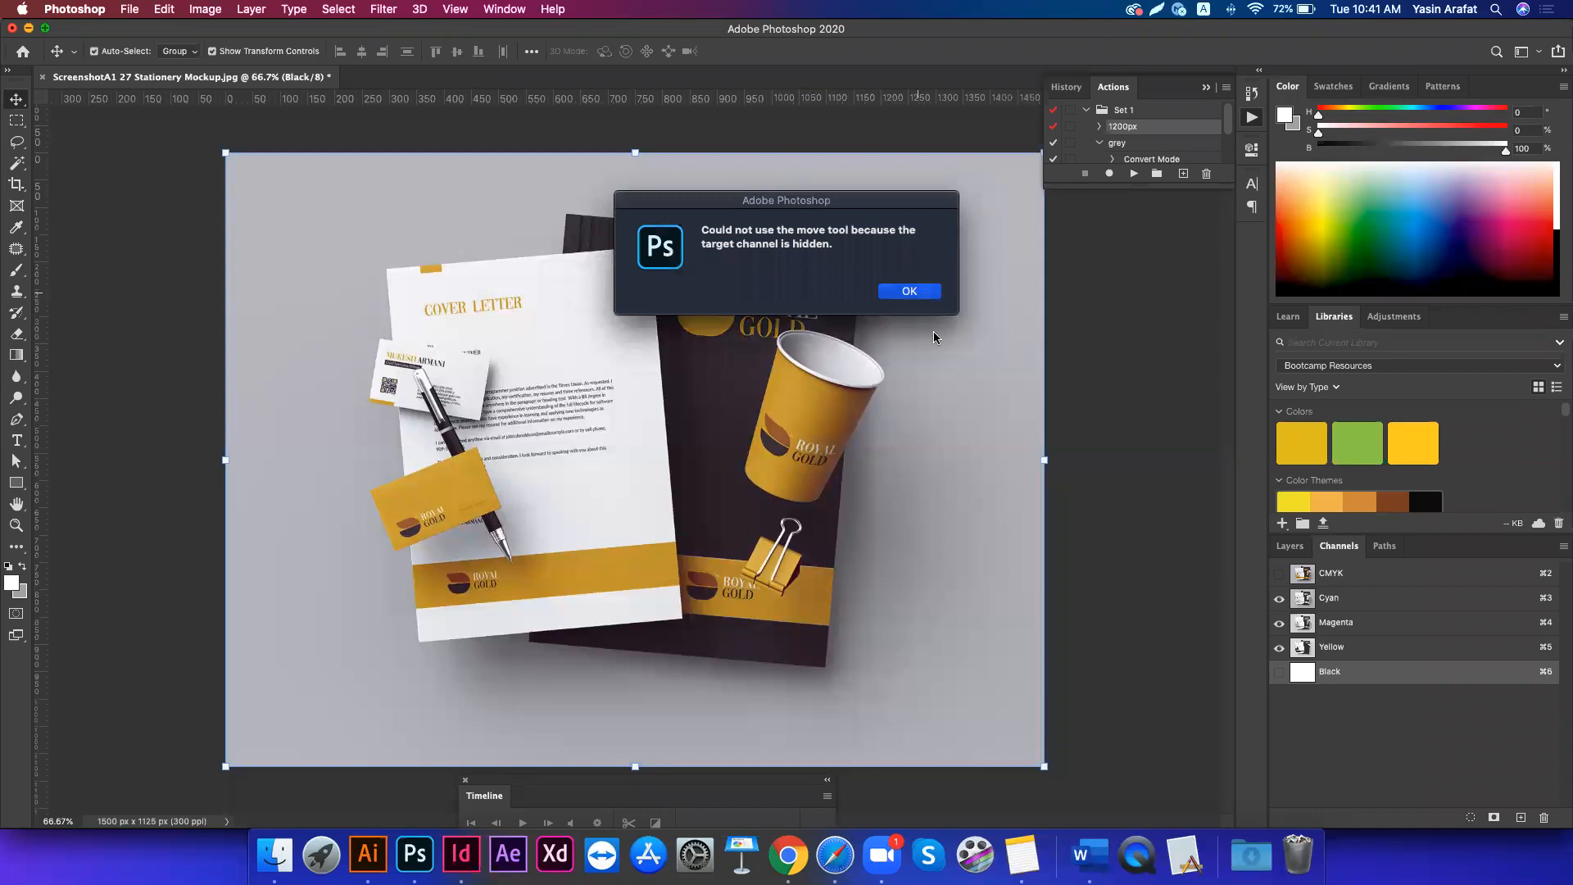
click(913, 292)
click(1281, 672)
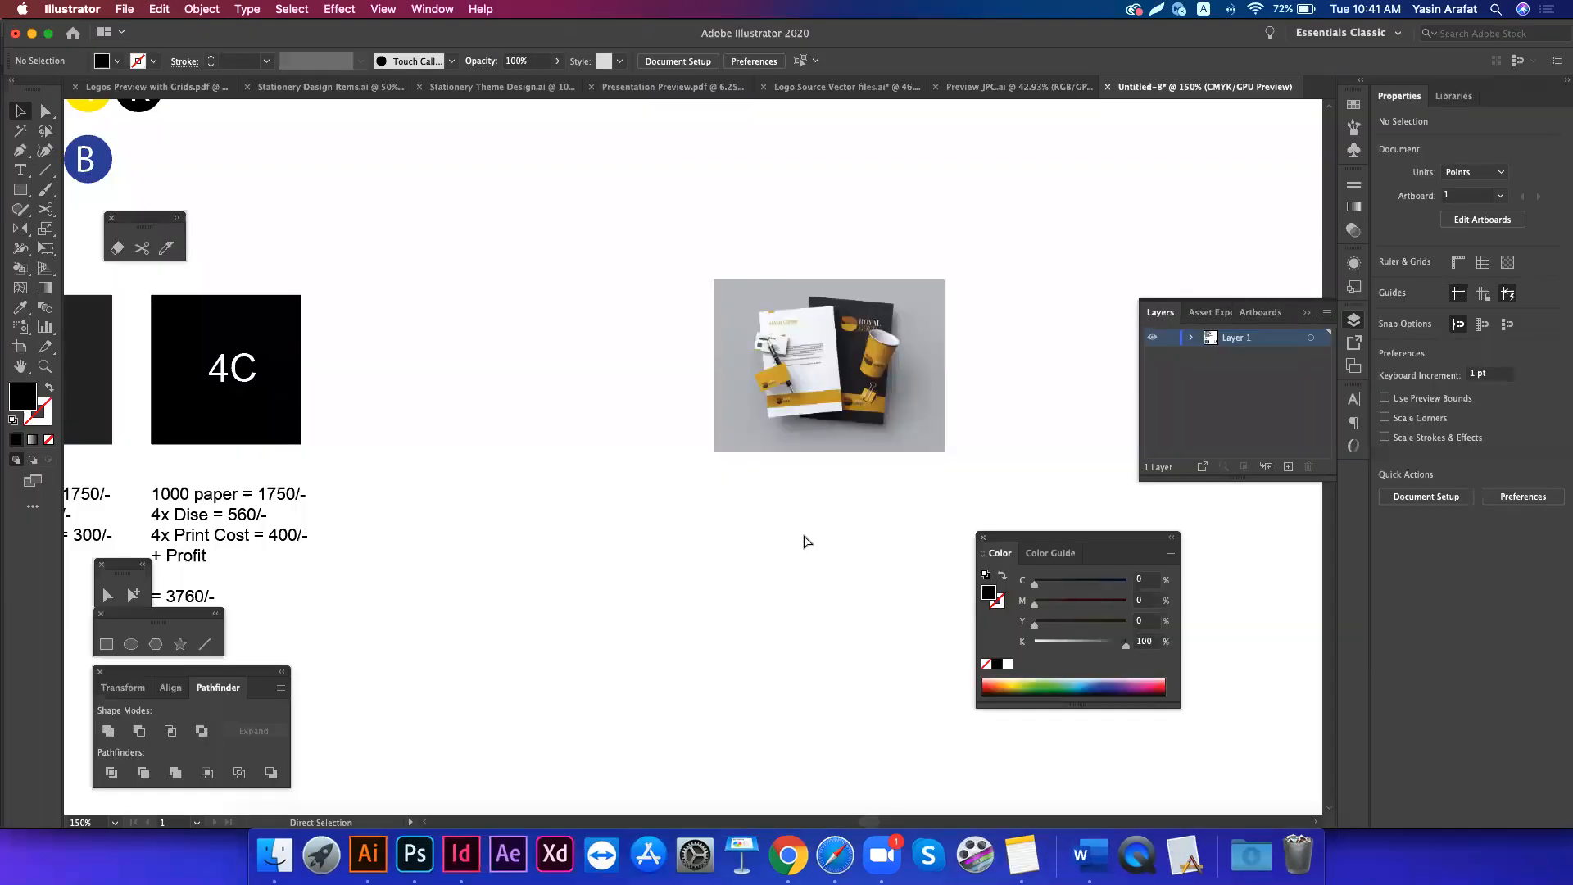
- Try pasting the copied channel content into the Illustrator document, and delete the pasted object
key(super+v)
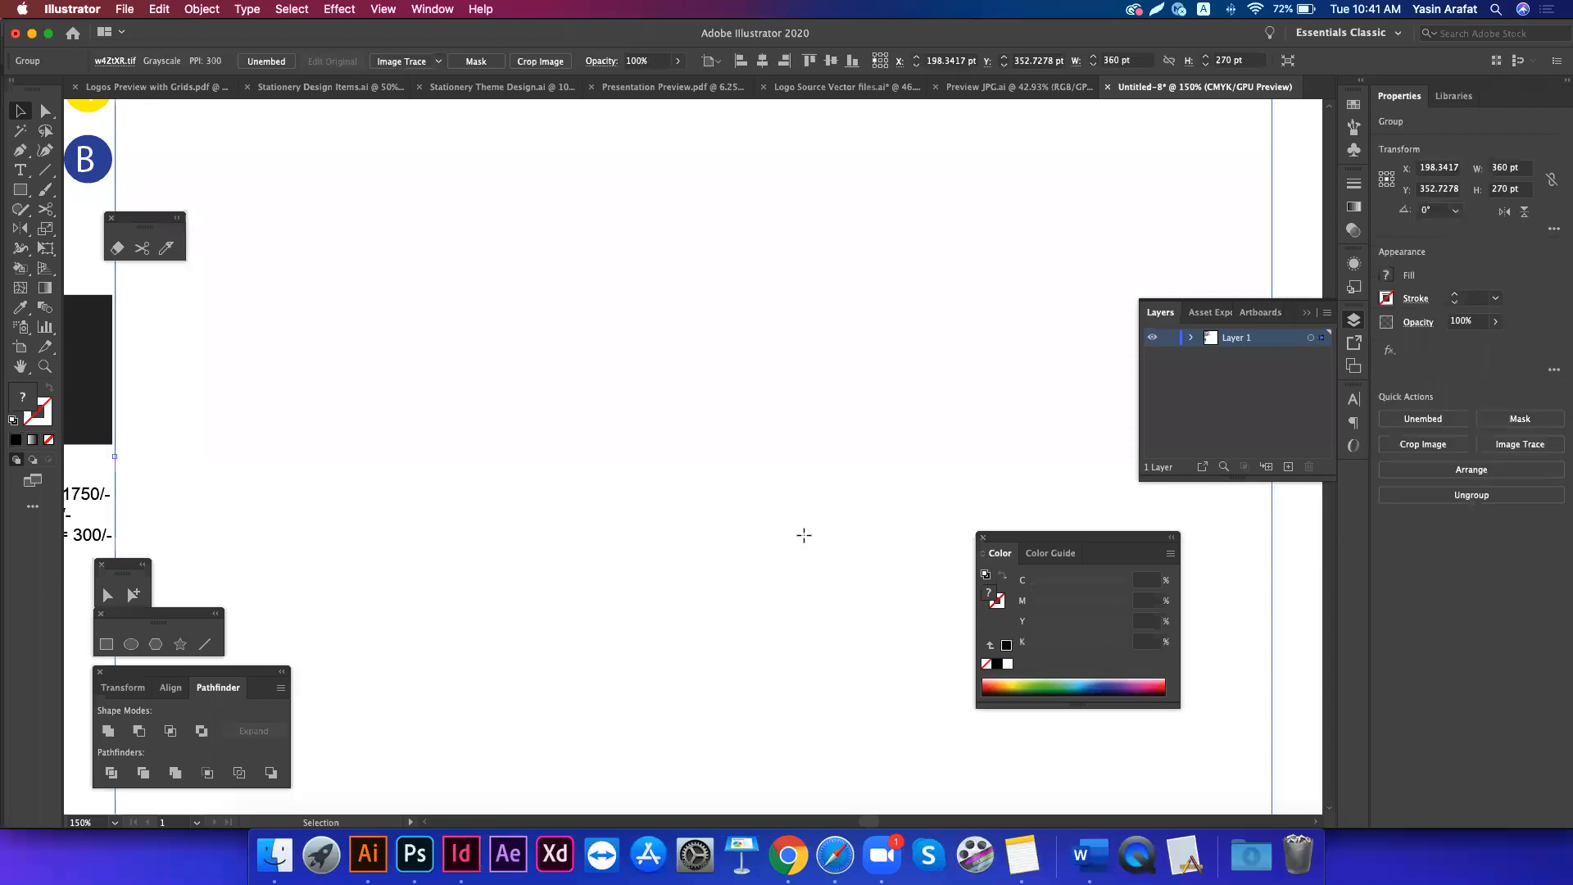
key(s)
key(Delete)
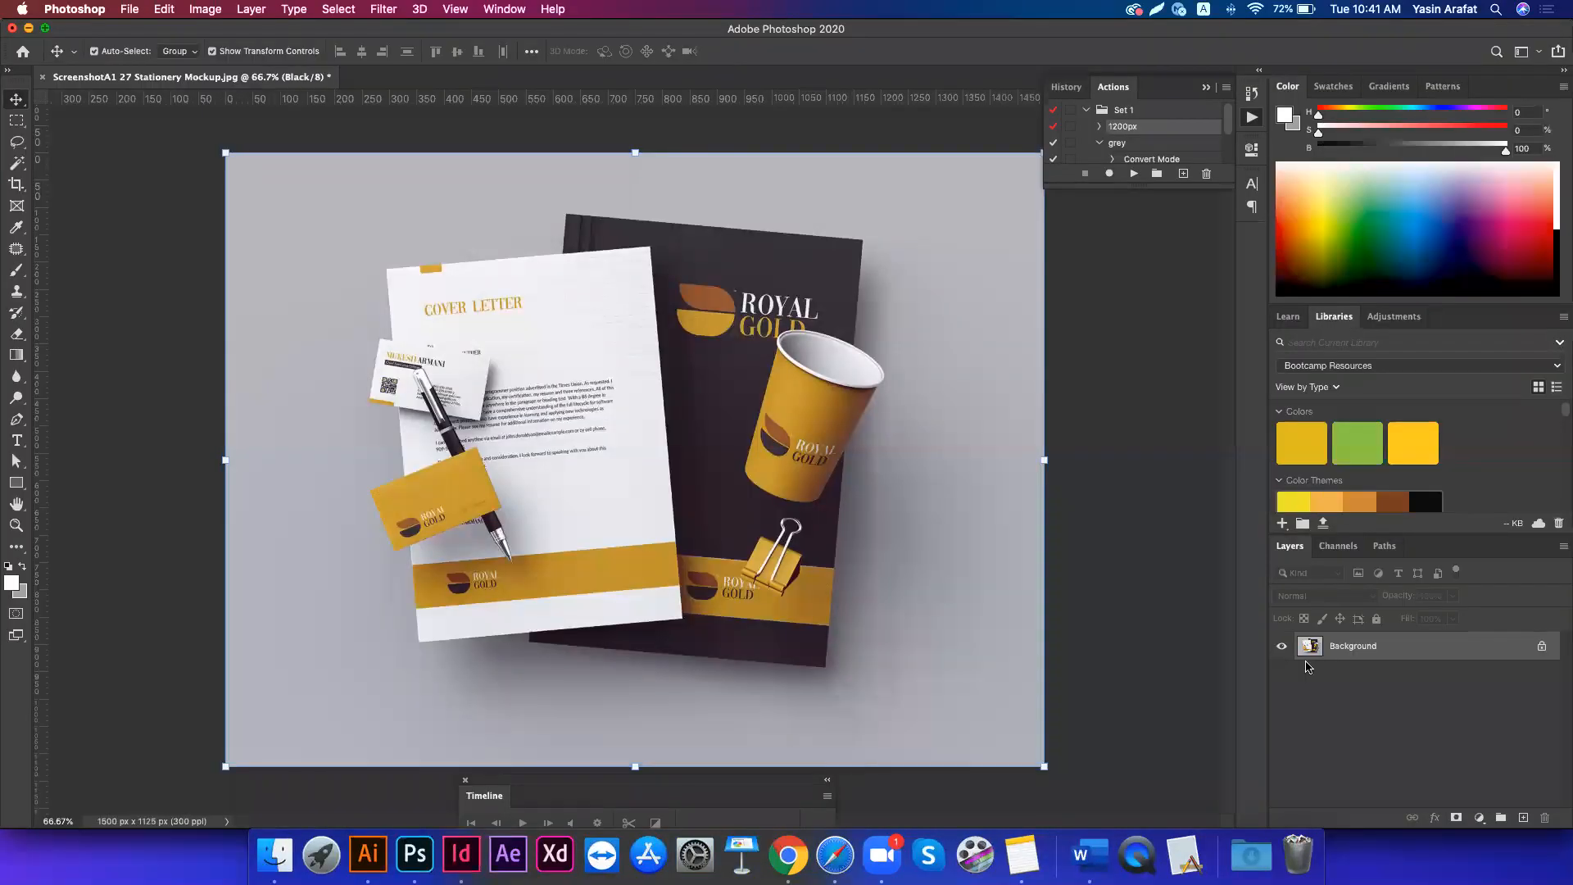
- Try pasting the copied full mockup image from Photoshop into the Illustrator document, and undo the paste
key(super+c)
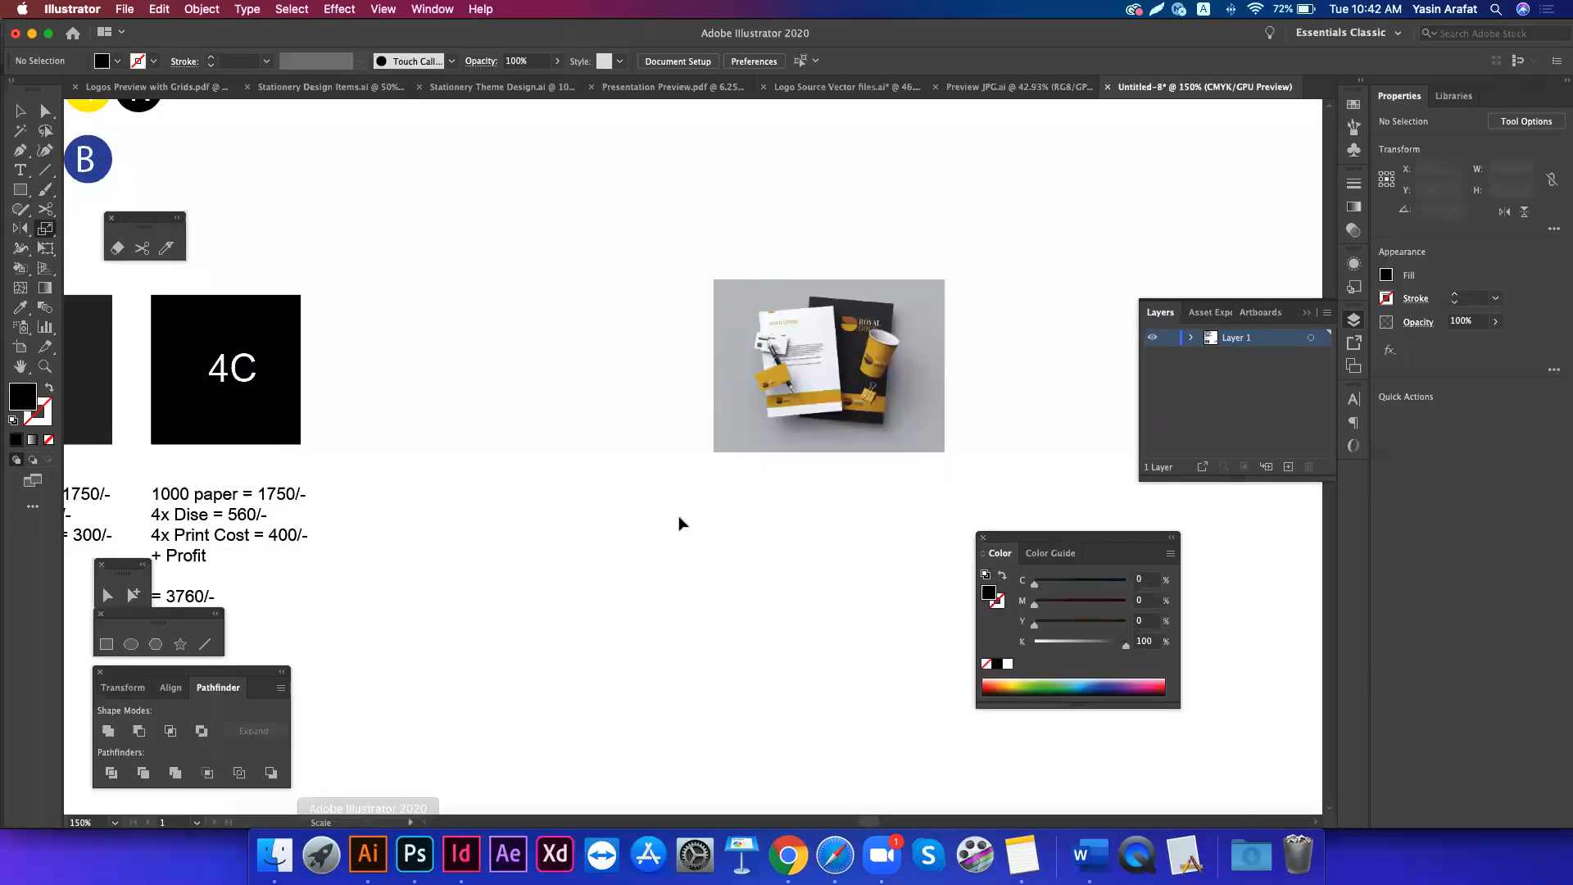
key(super+v)
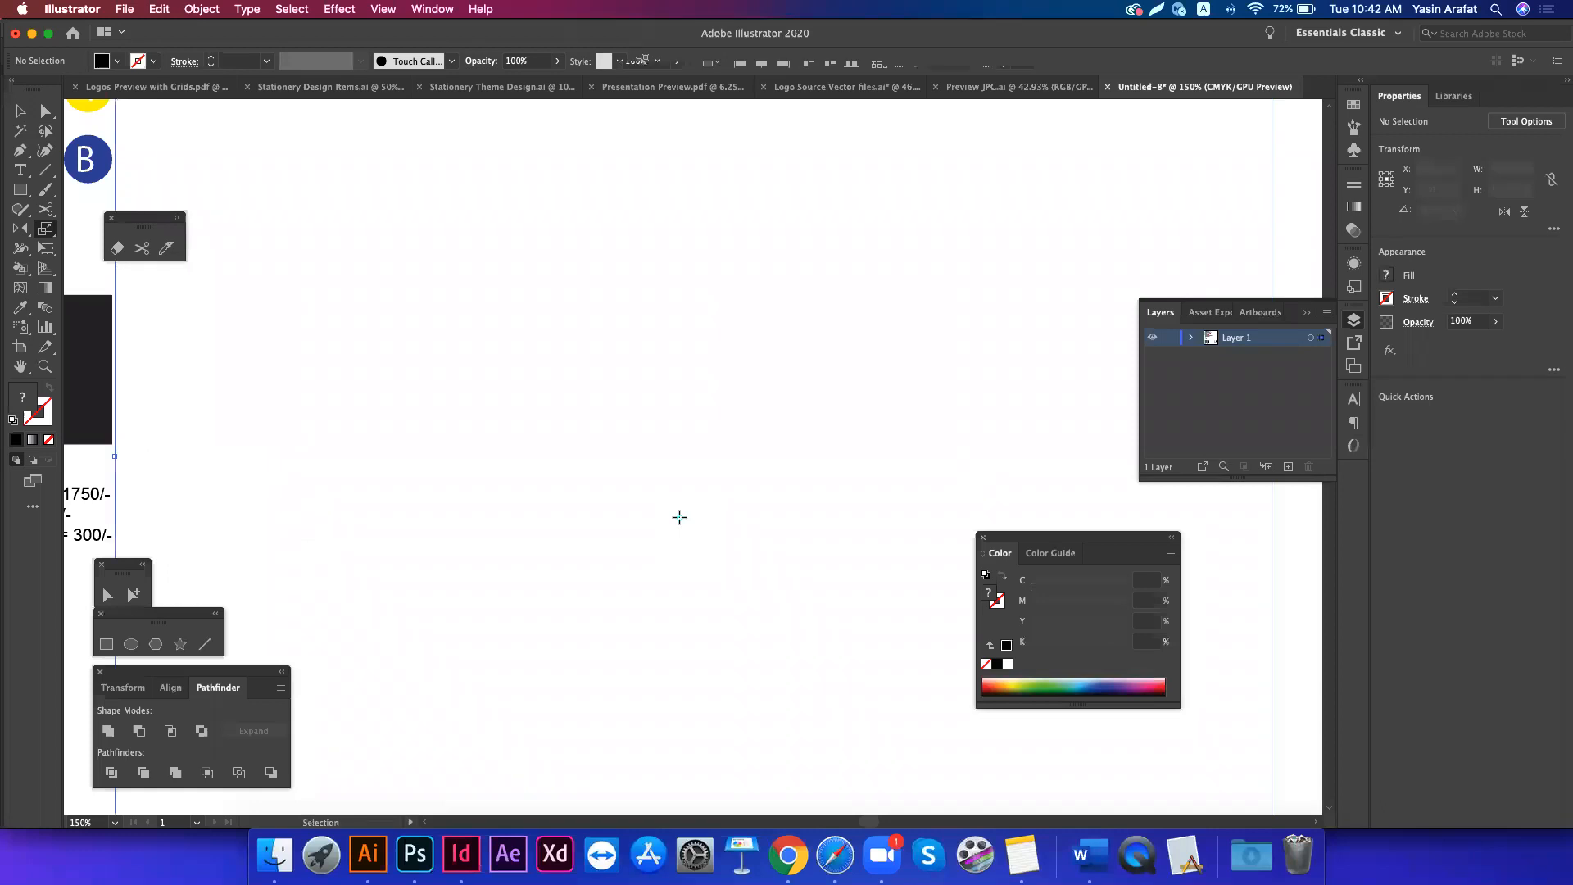
key(super+z)
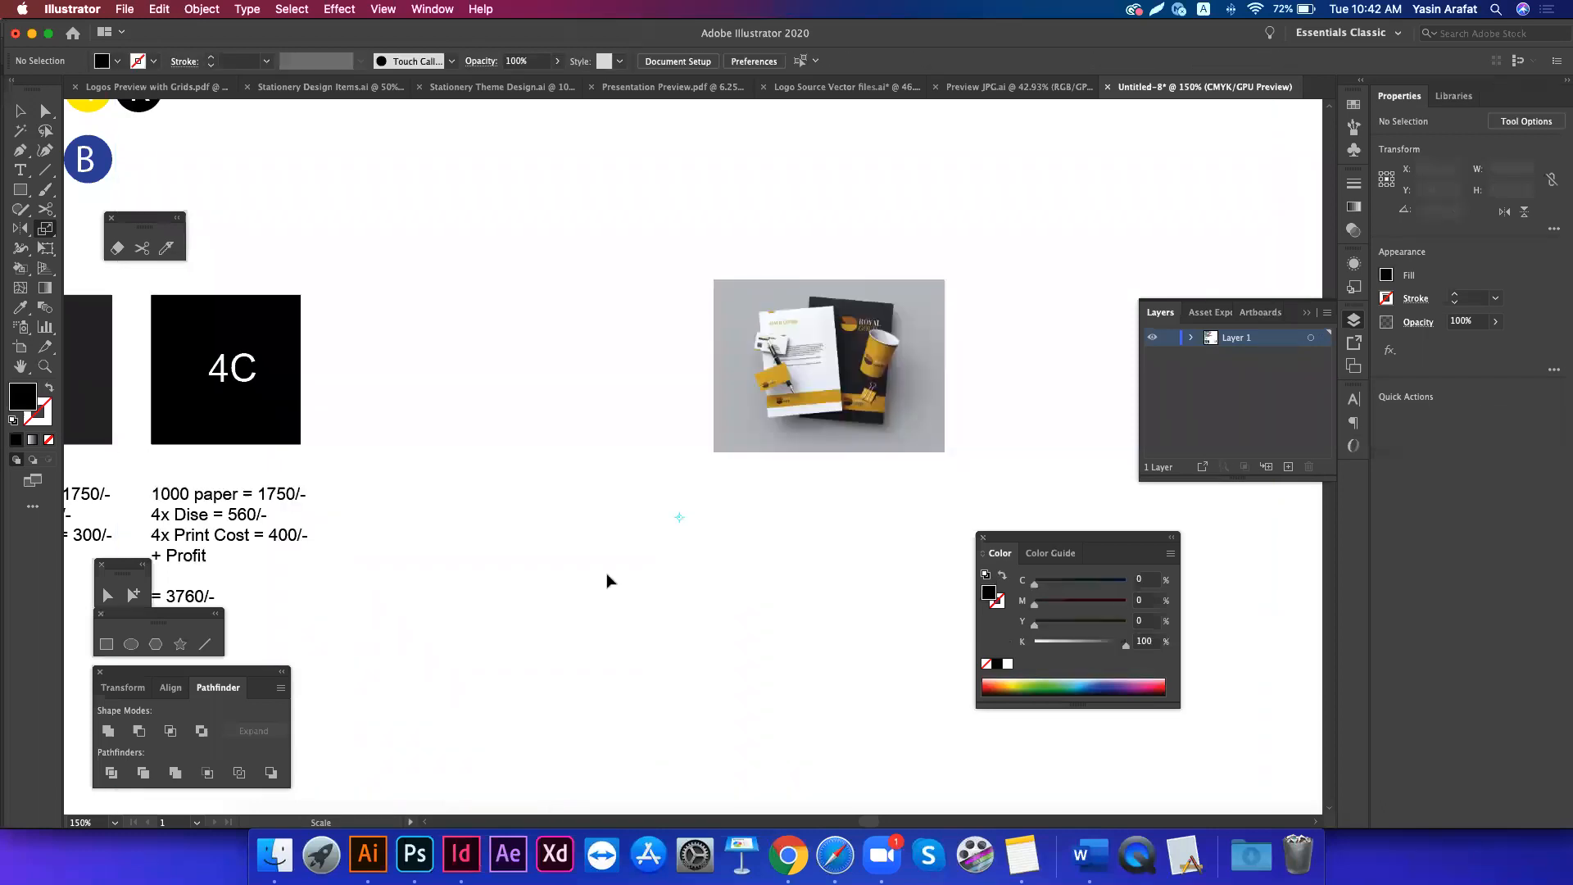
- Delete the small stationery mockup image beside the 4C square
key(v)
click(844, 379)
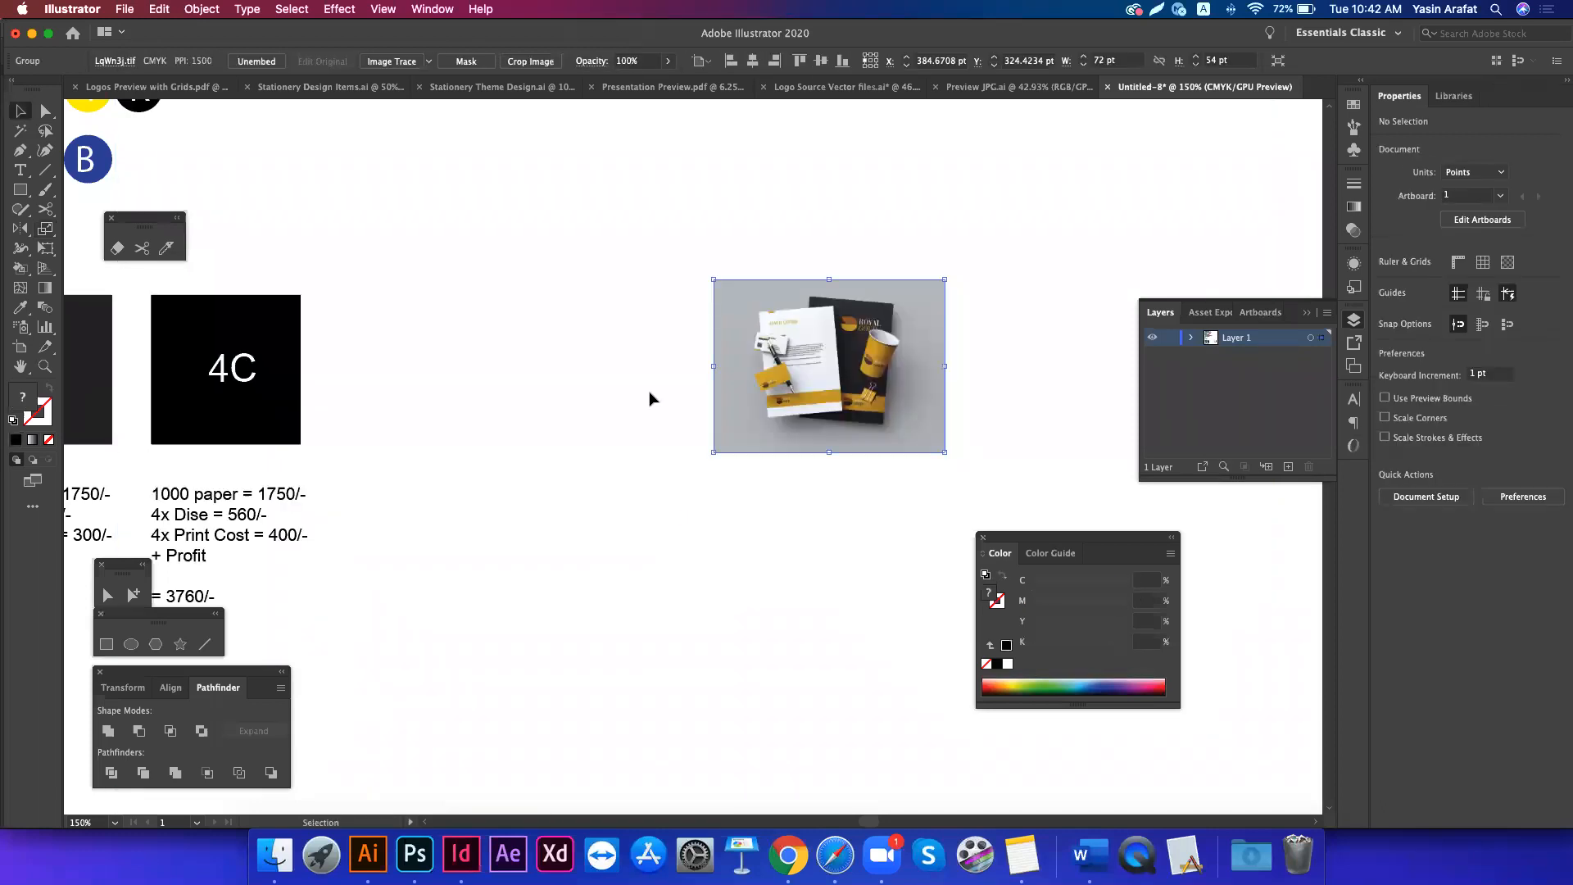
key(Delete)
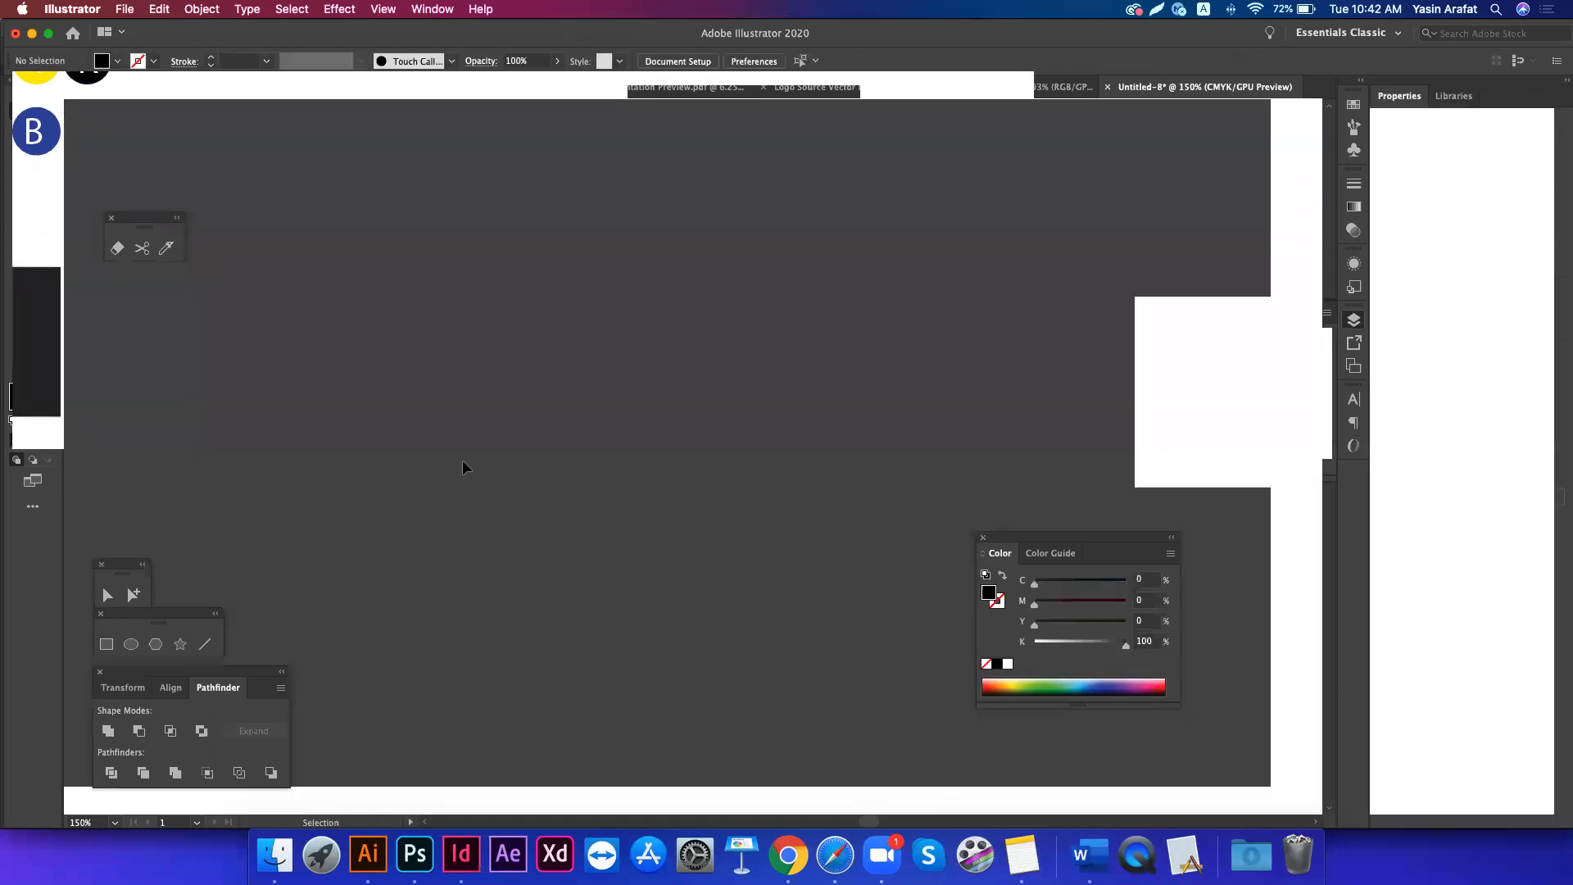
- Hide the panels and compare the blacks of the 3C and 4C squares up close, selecting each in turn
key(Tab)
key(z)
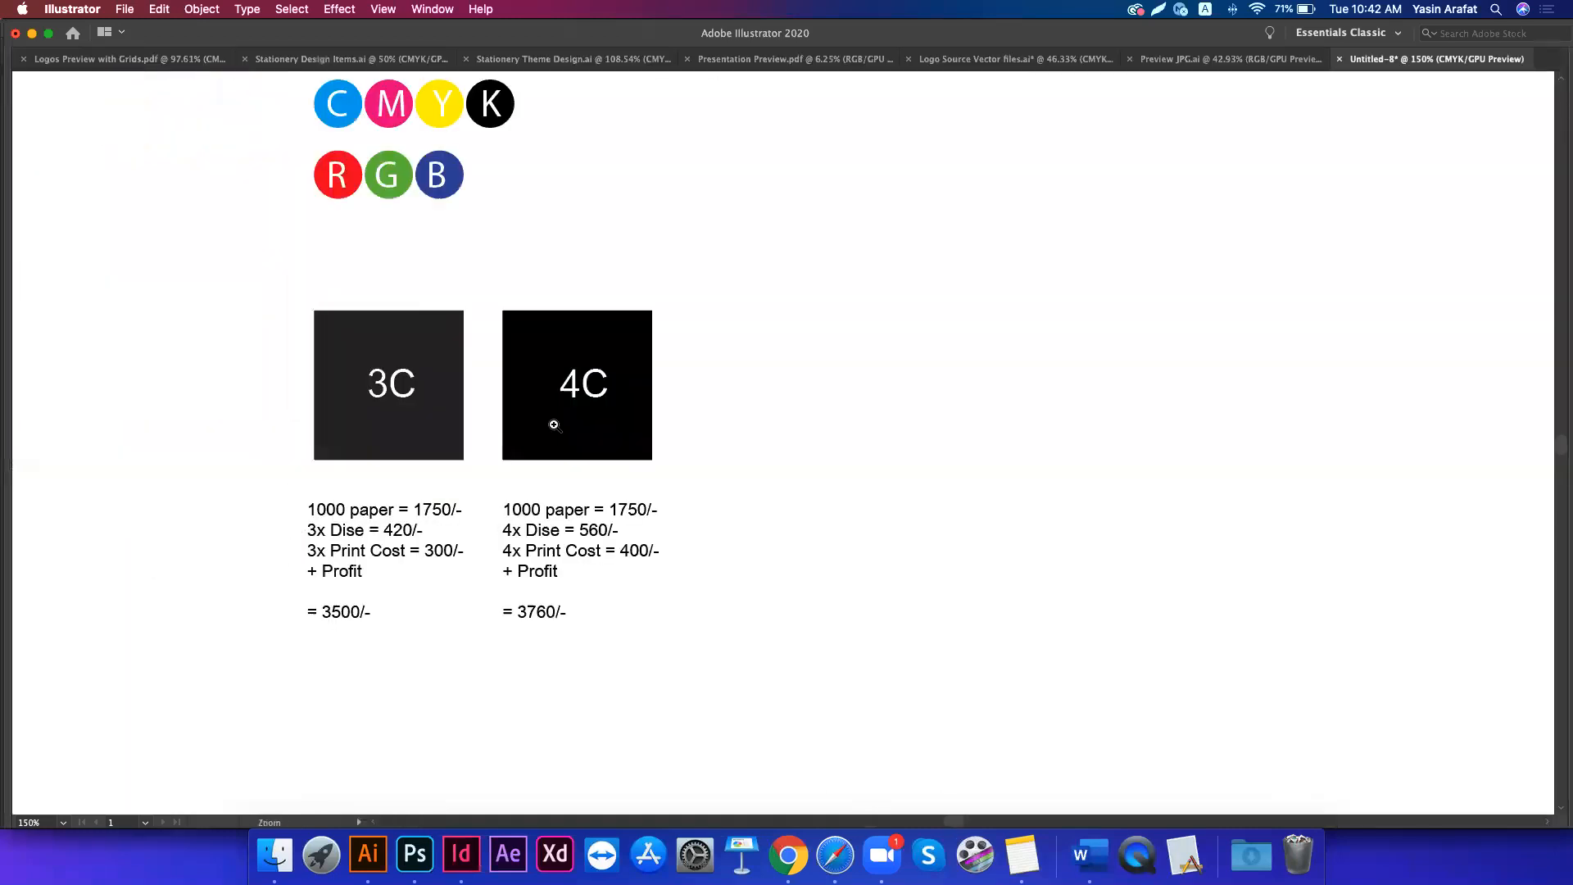
click(554, 424)
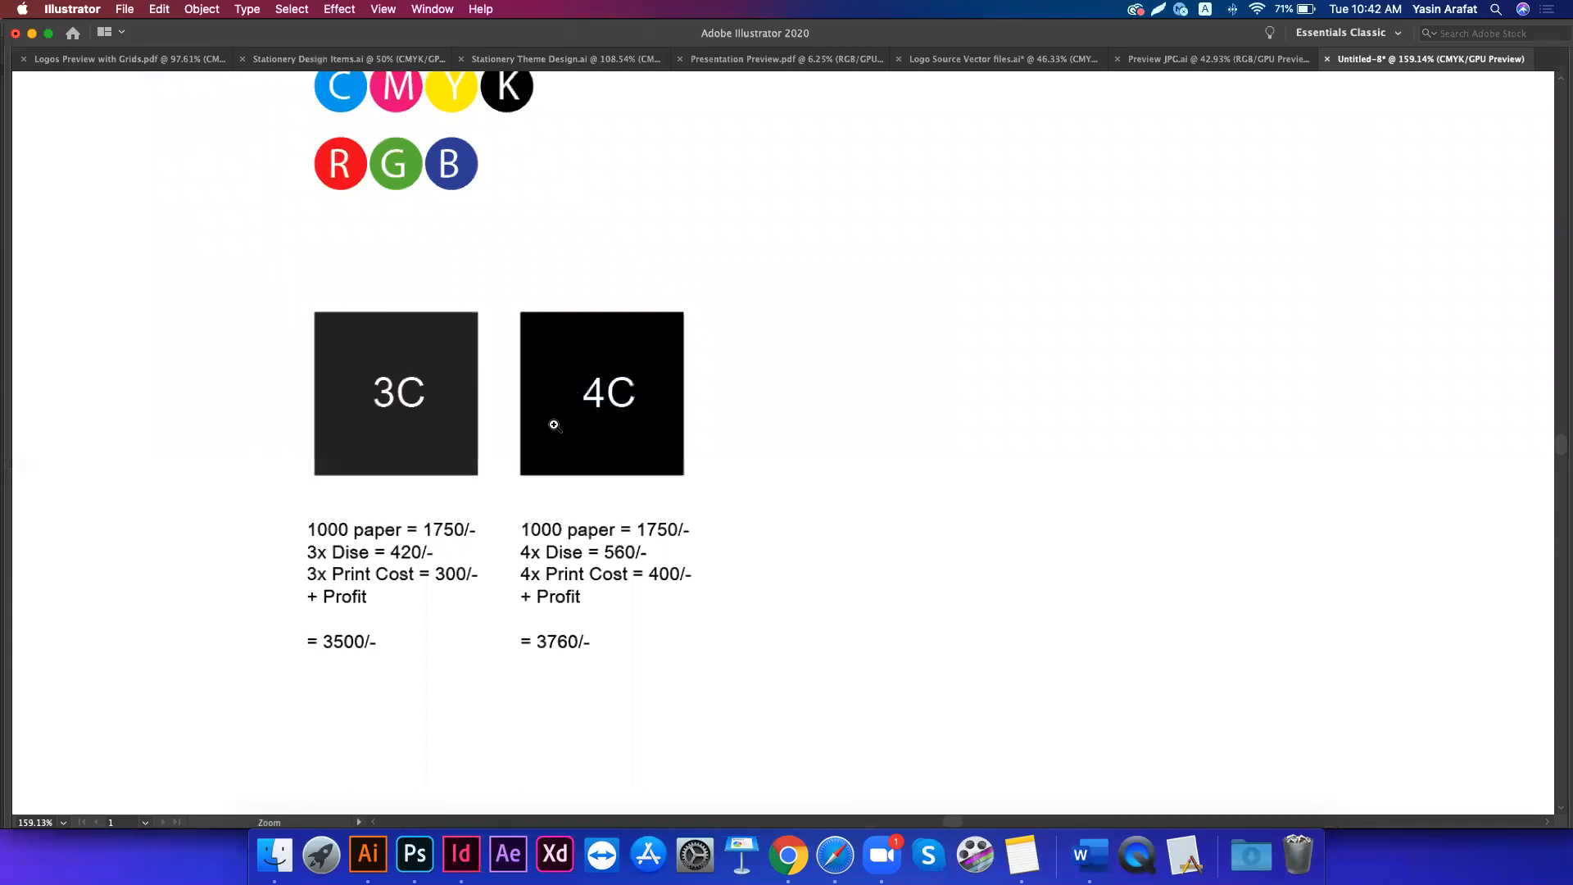
key(v)
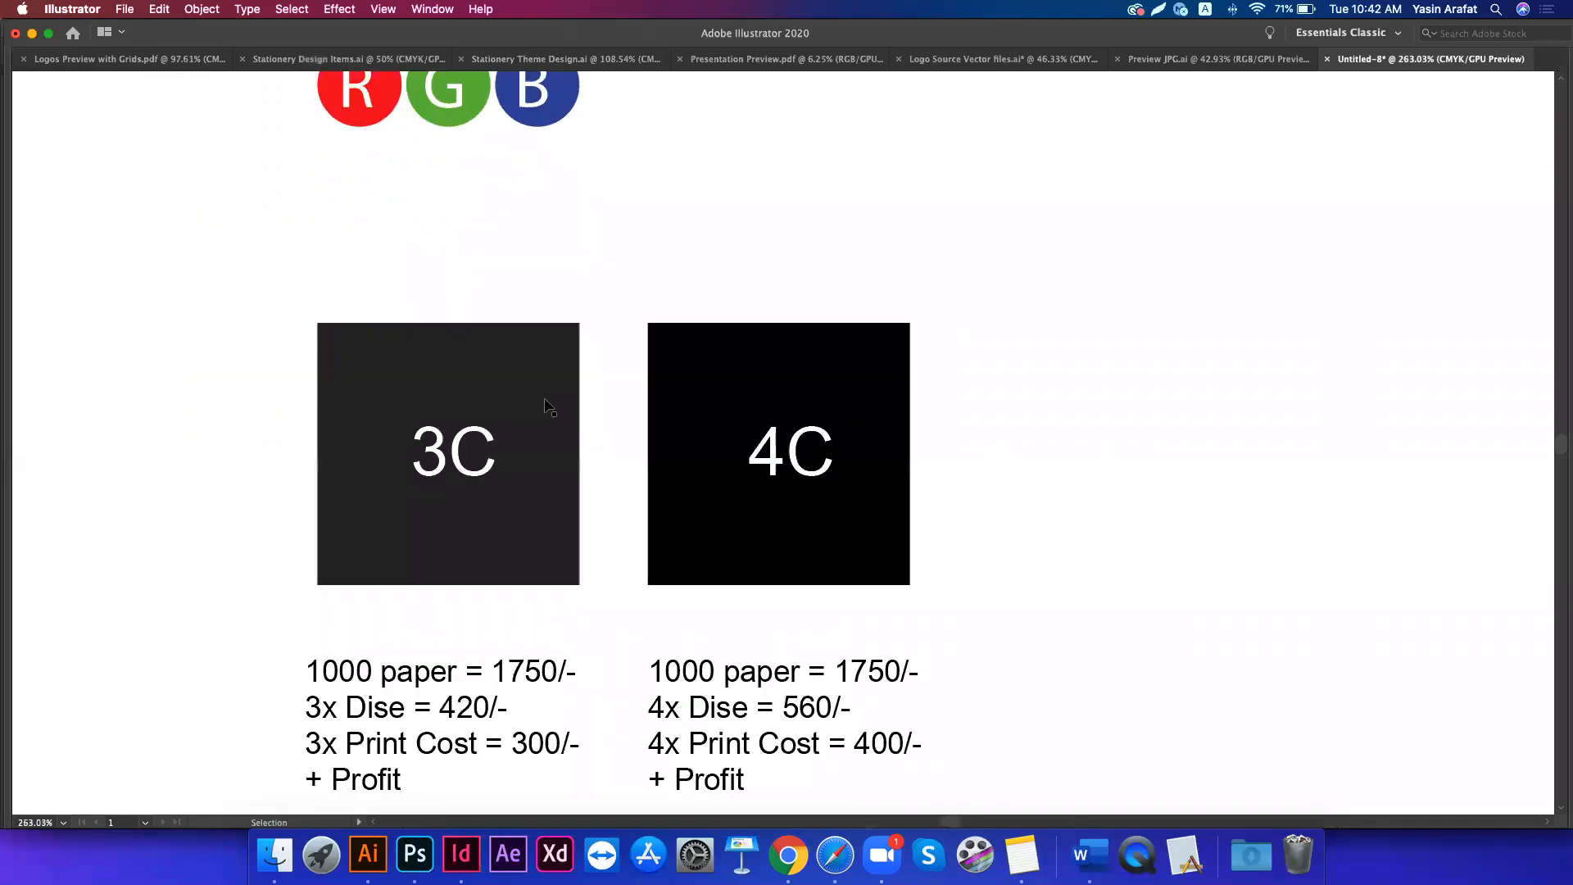
click(548, 406)
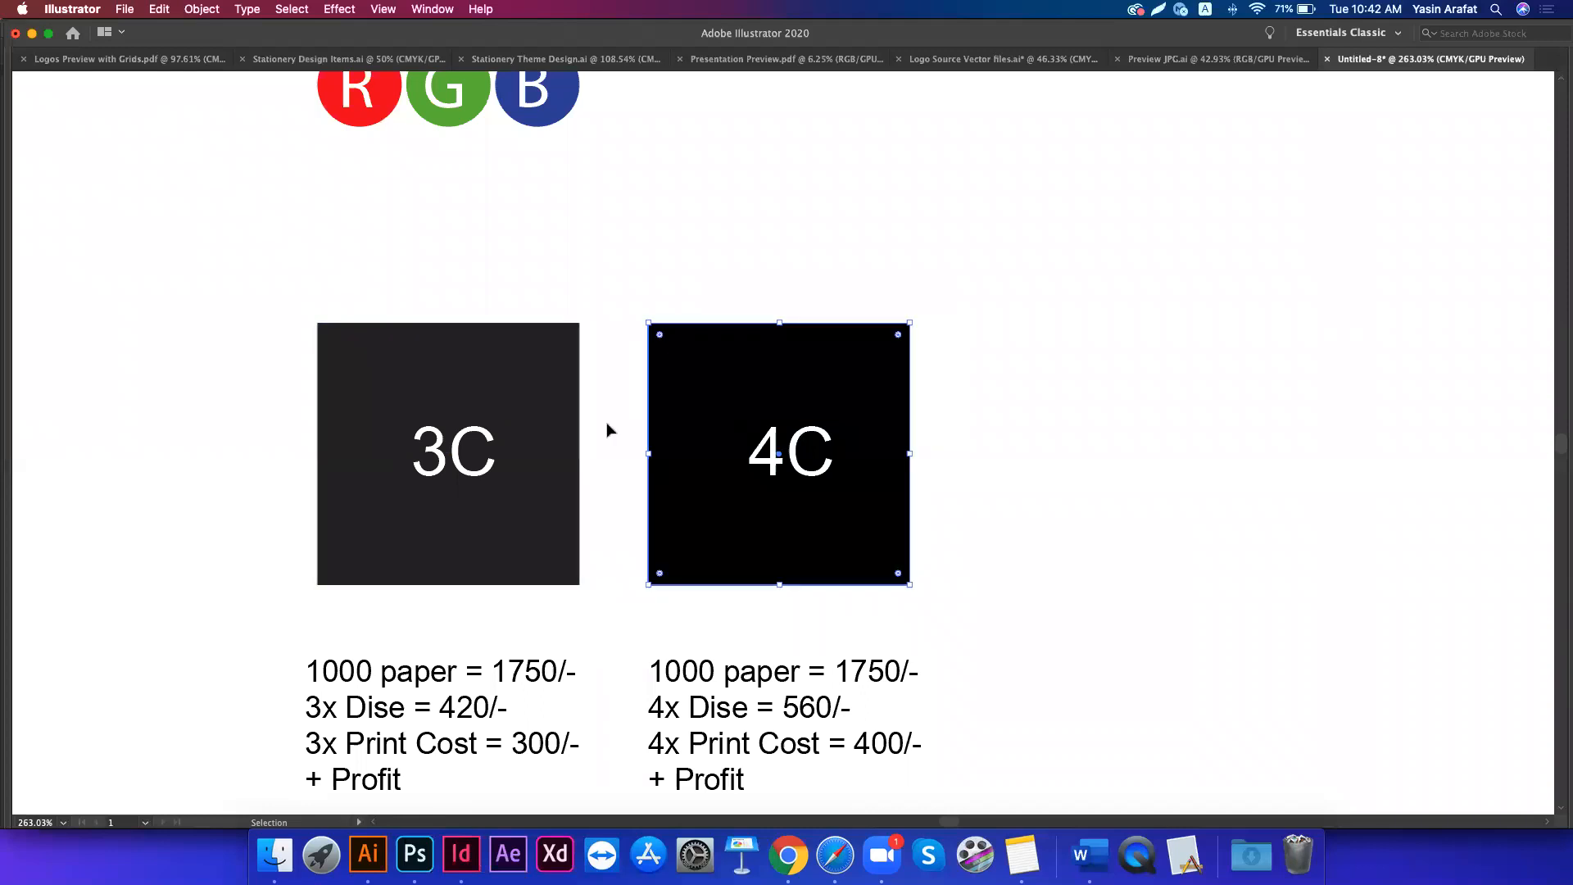
click(447, 482)
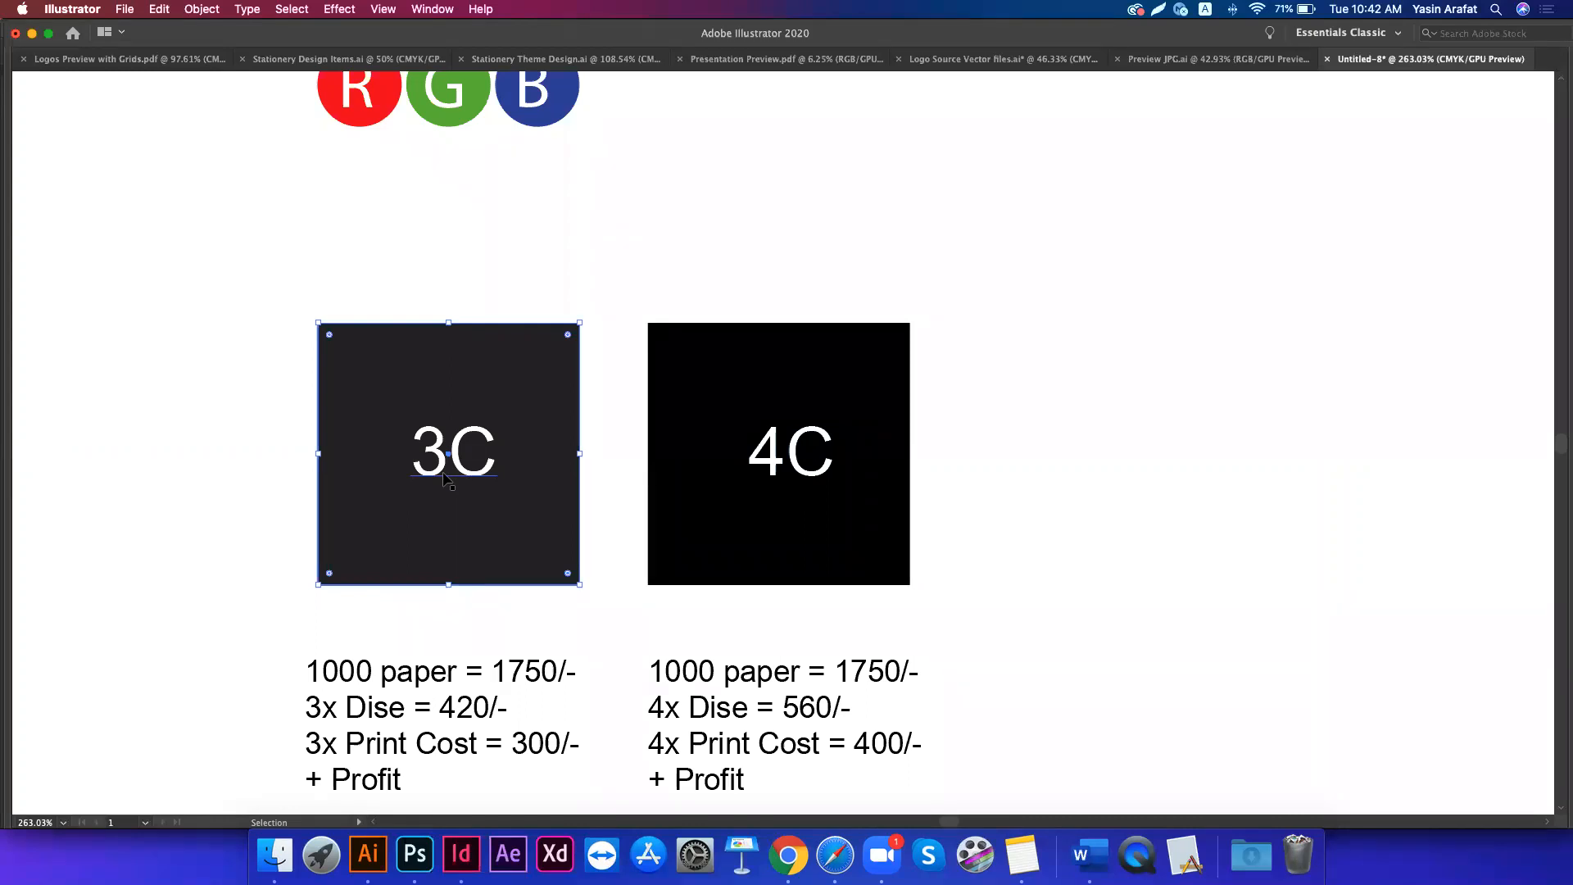
click(744, 488)
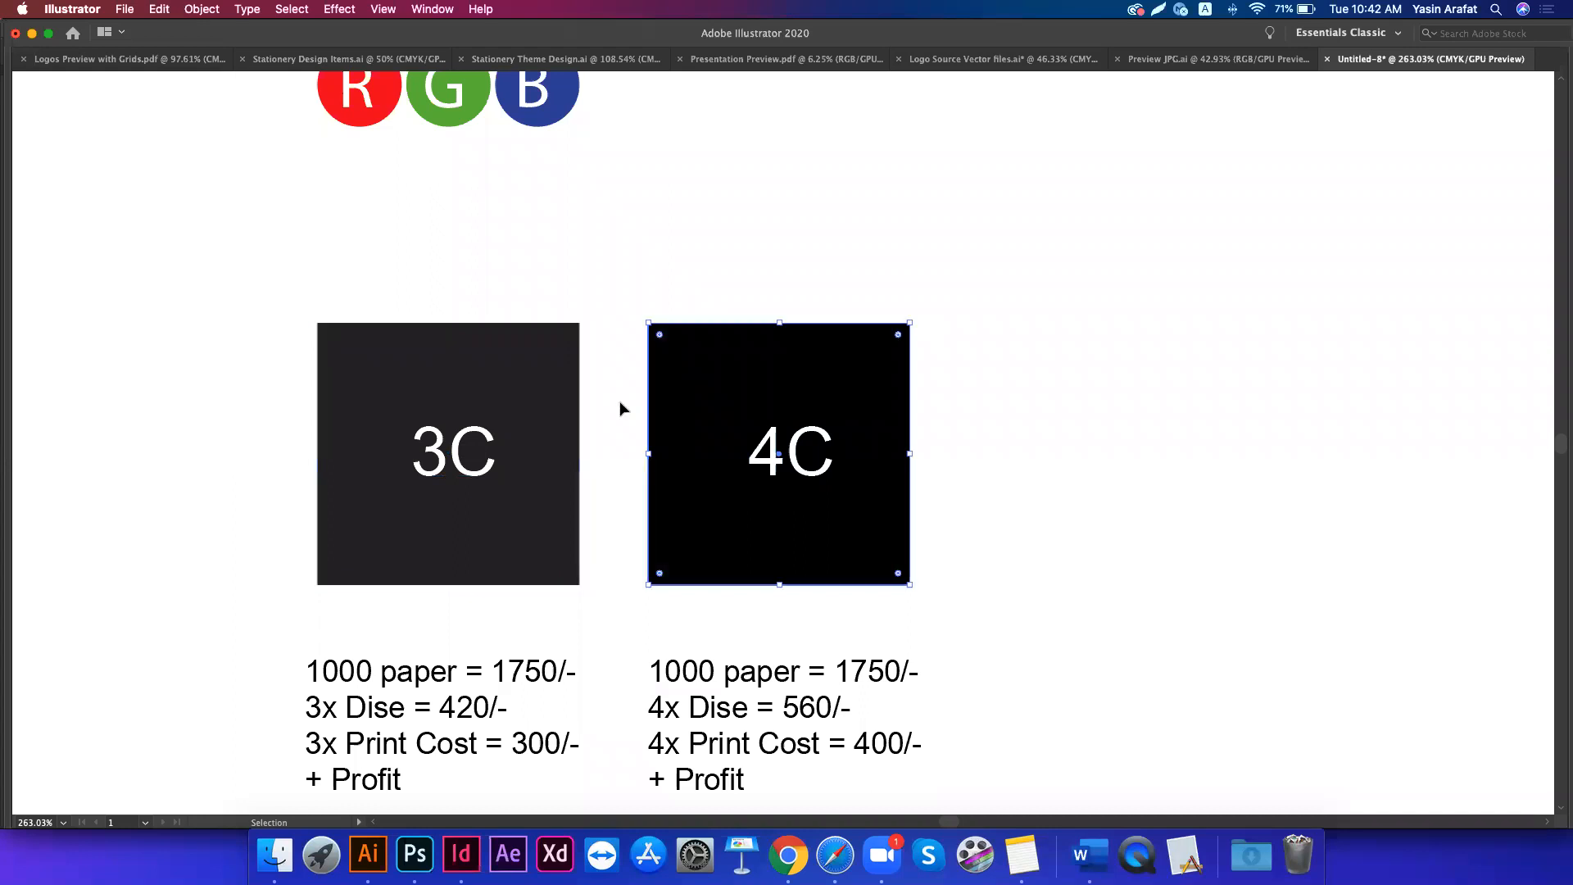
click(619, 407)
- Delete both printing cost text blocks beneath the 3C and 4C squares
scroll(606, 485, down, 2)
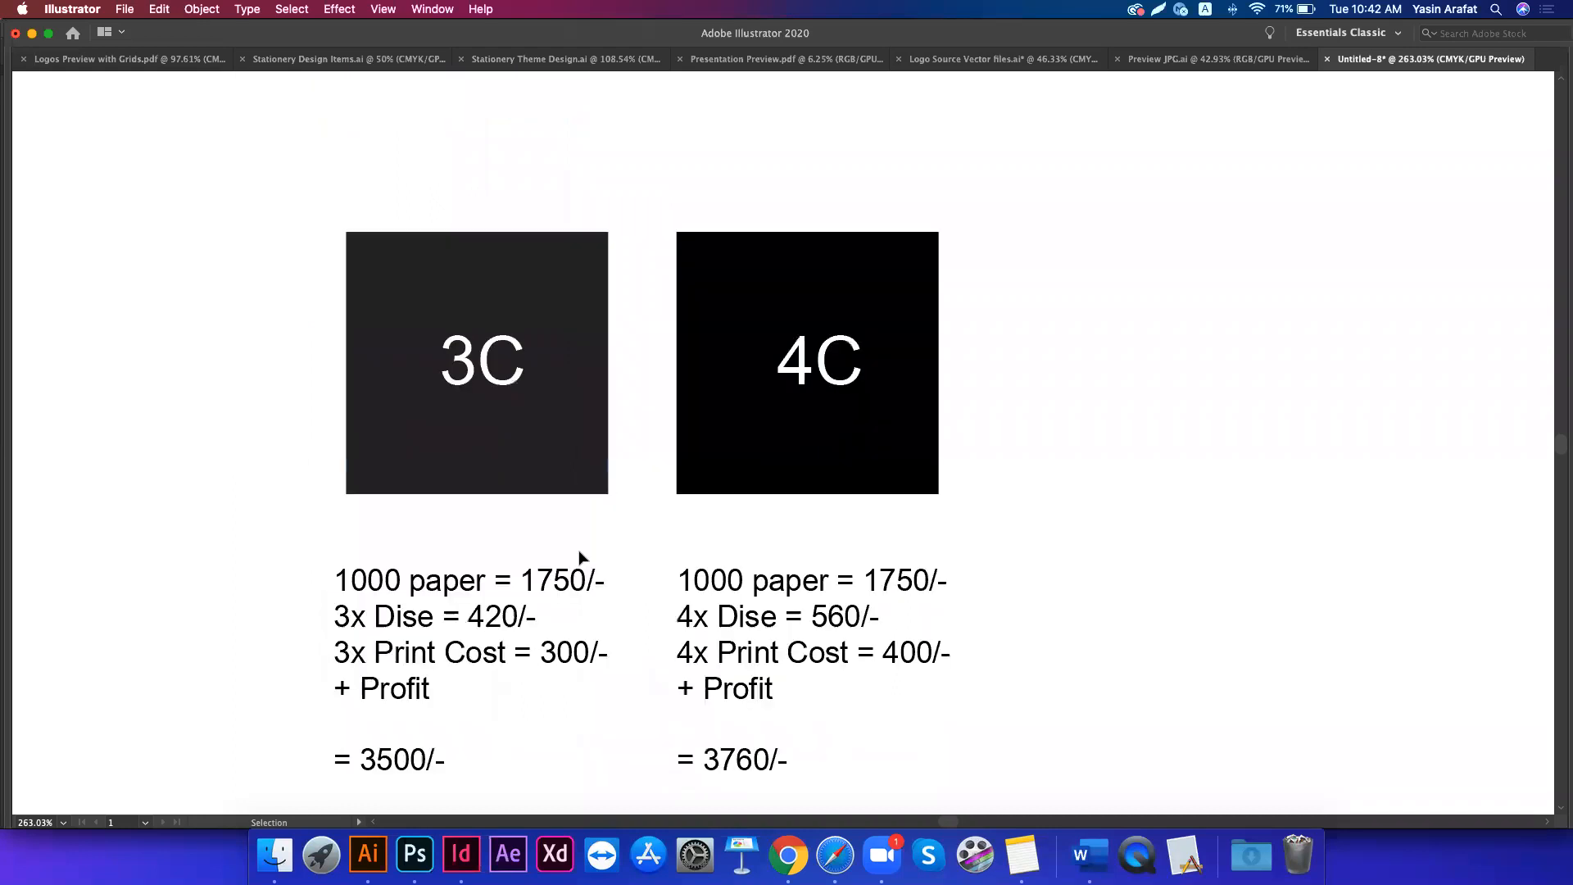
scroll(433, 522, down, 2)
click(434, 522)
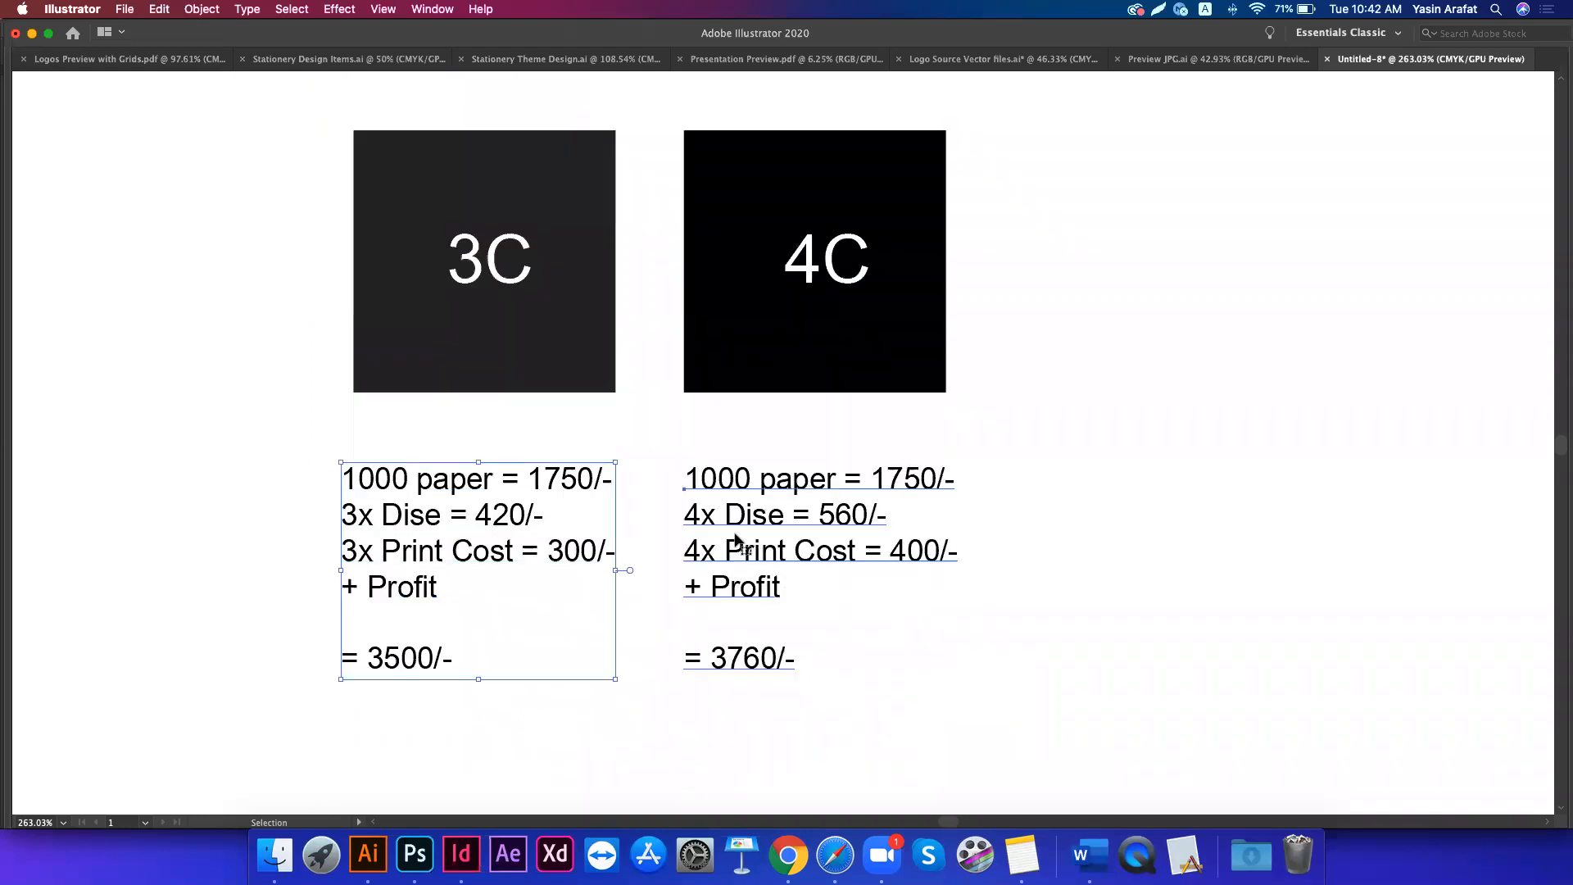
click(735, 535)
drag(510, 423, 789, 655)
key(Delete)
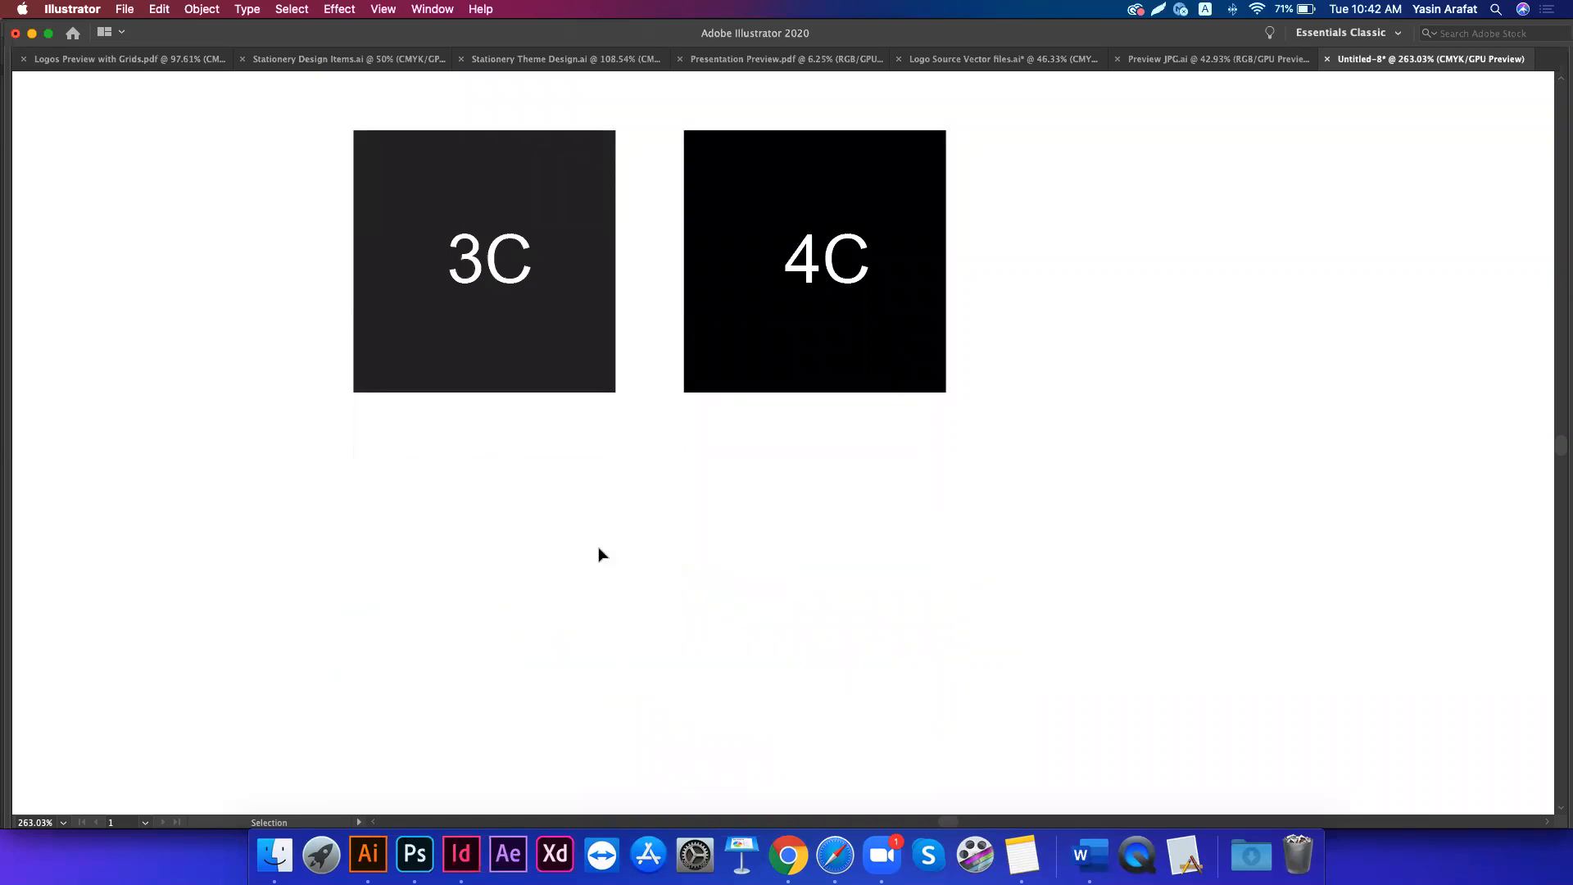
- Check the Print Design Camp outline in the Chrome spreadsheet and return to the Illustrator document
scroll(599, 555, up, 5)
scroll(599, 555, right, 1)
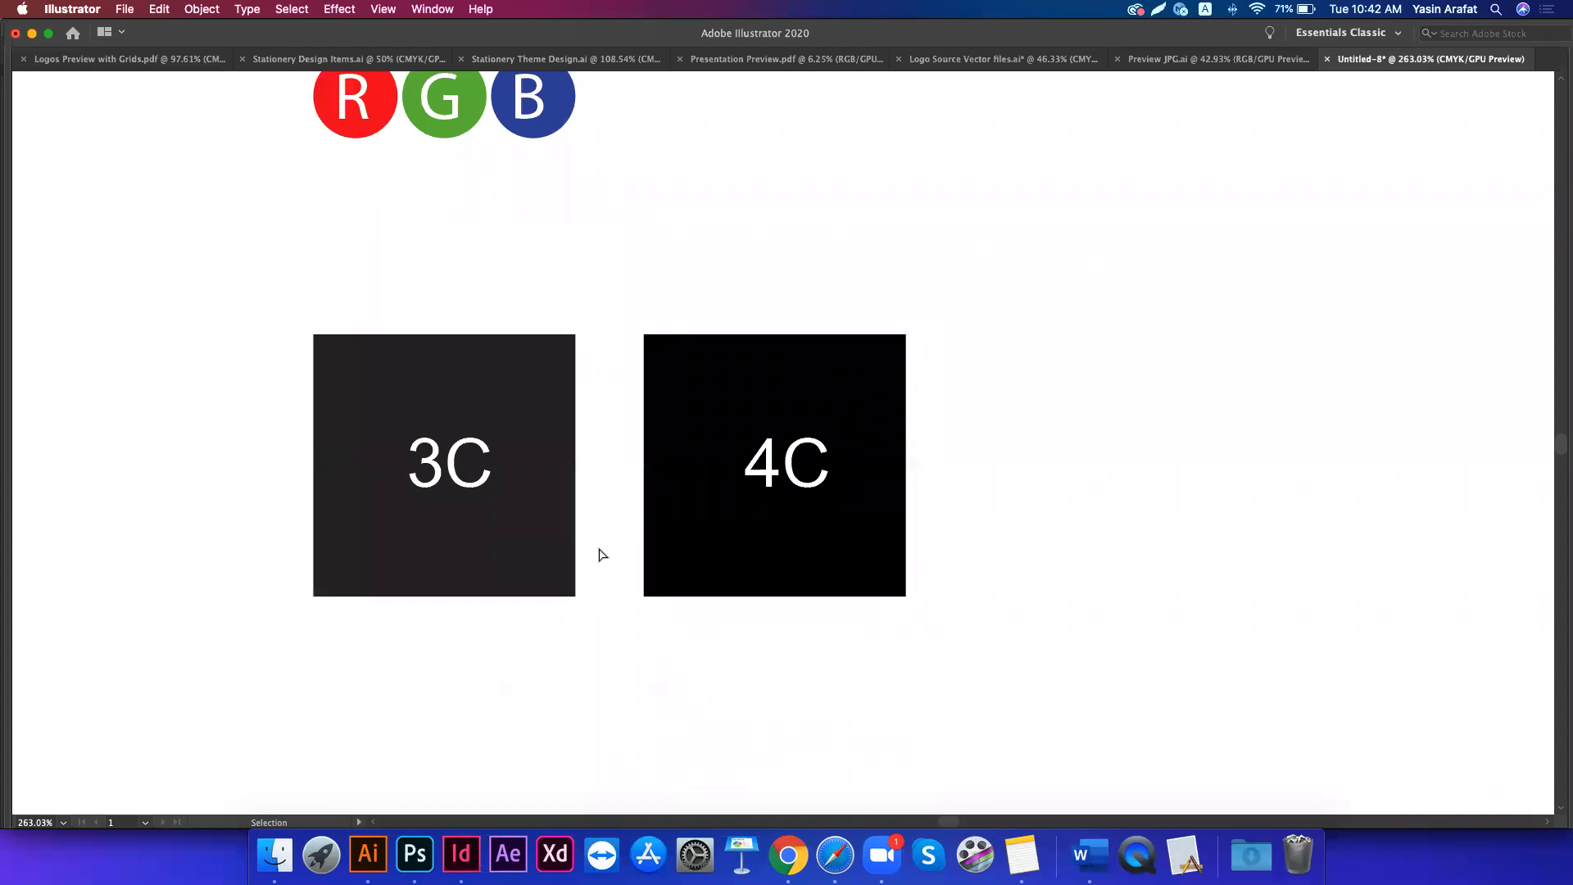
key(super+minus)
key(super+minus)
key(super+minus)
key(super+minus)
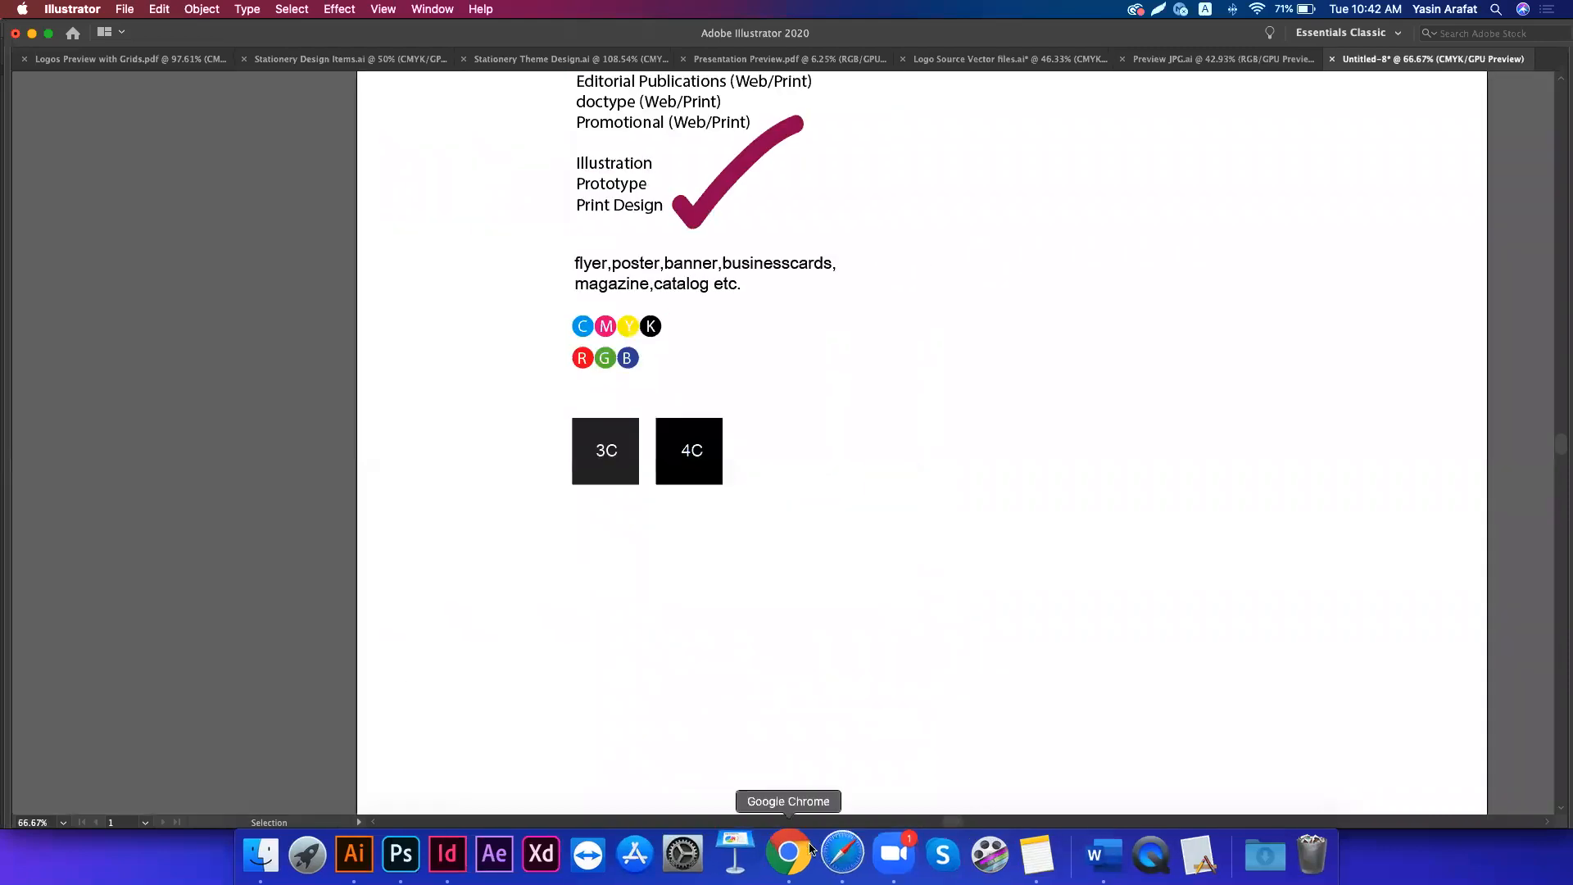
click(788, 853)
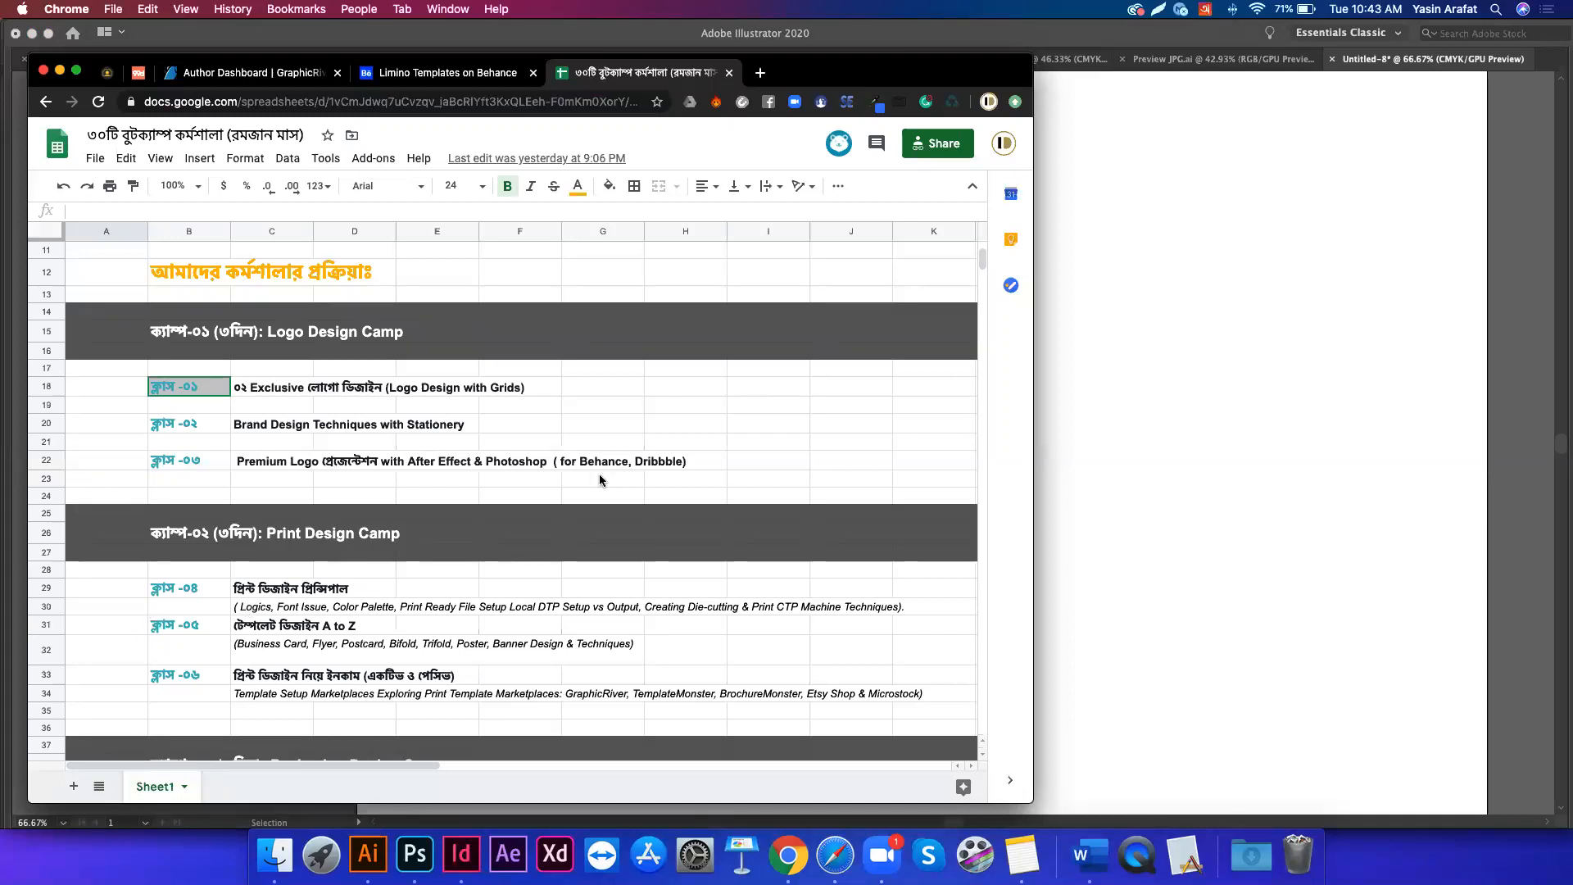
key(super+Tab)
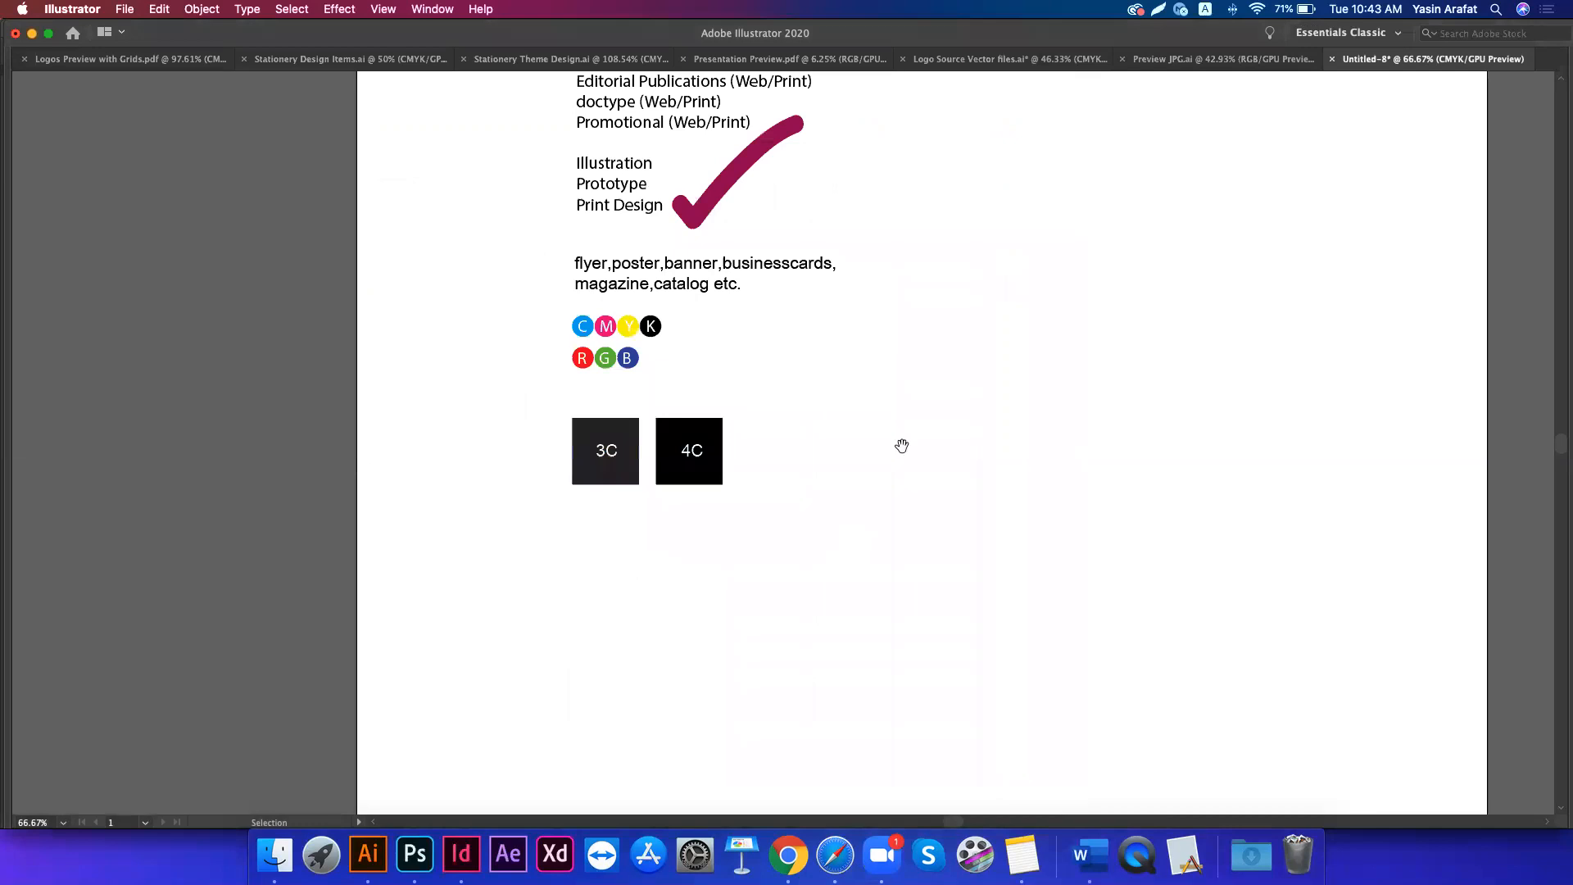
- Add the text "12pt" in the empty area below the 3C square
scroll(584, 420, right, 5)
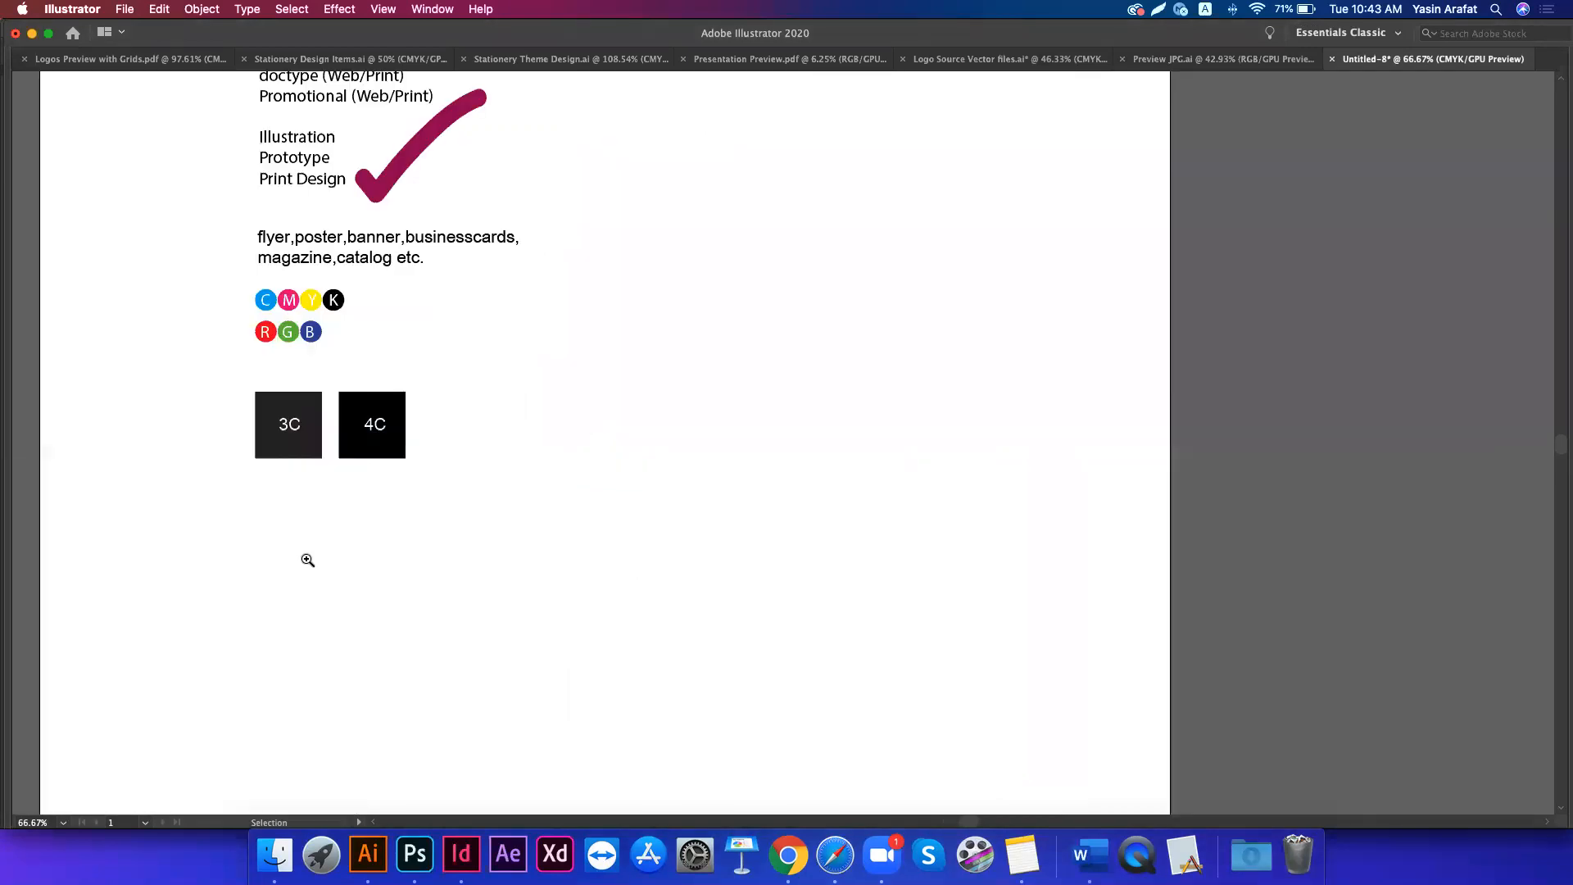
drag(307, 559, 571, 656)
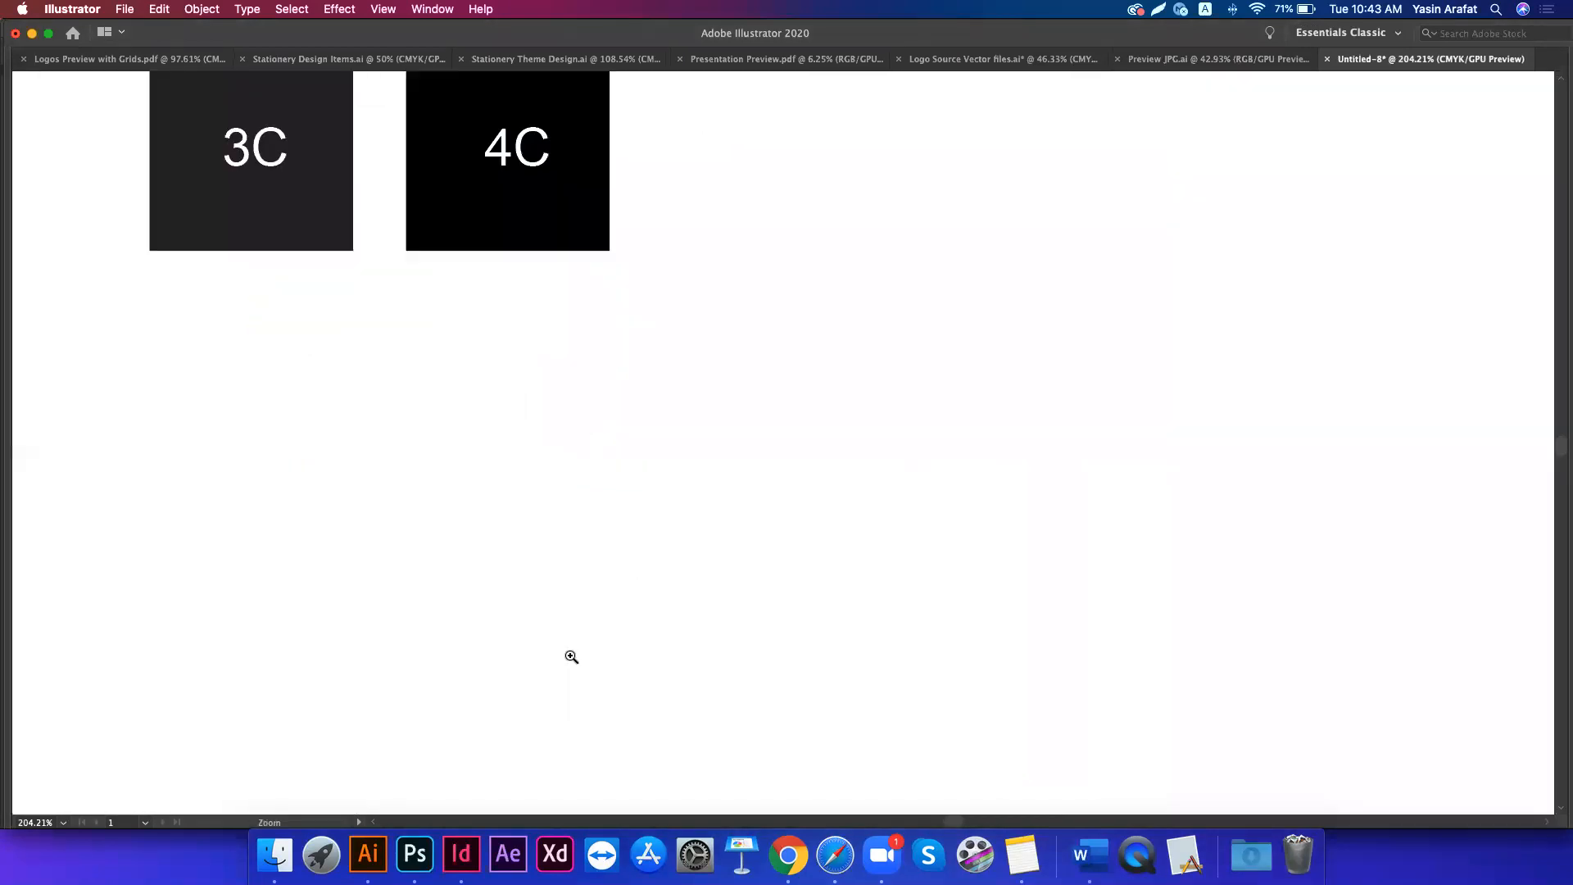
scroll(369, 572, down, 1)
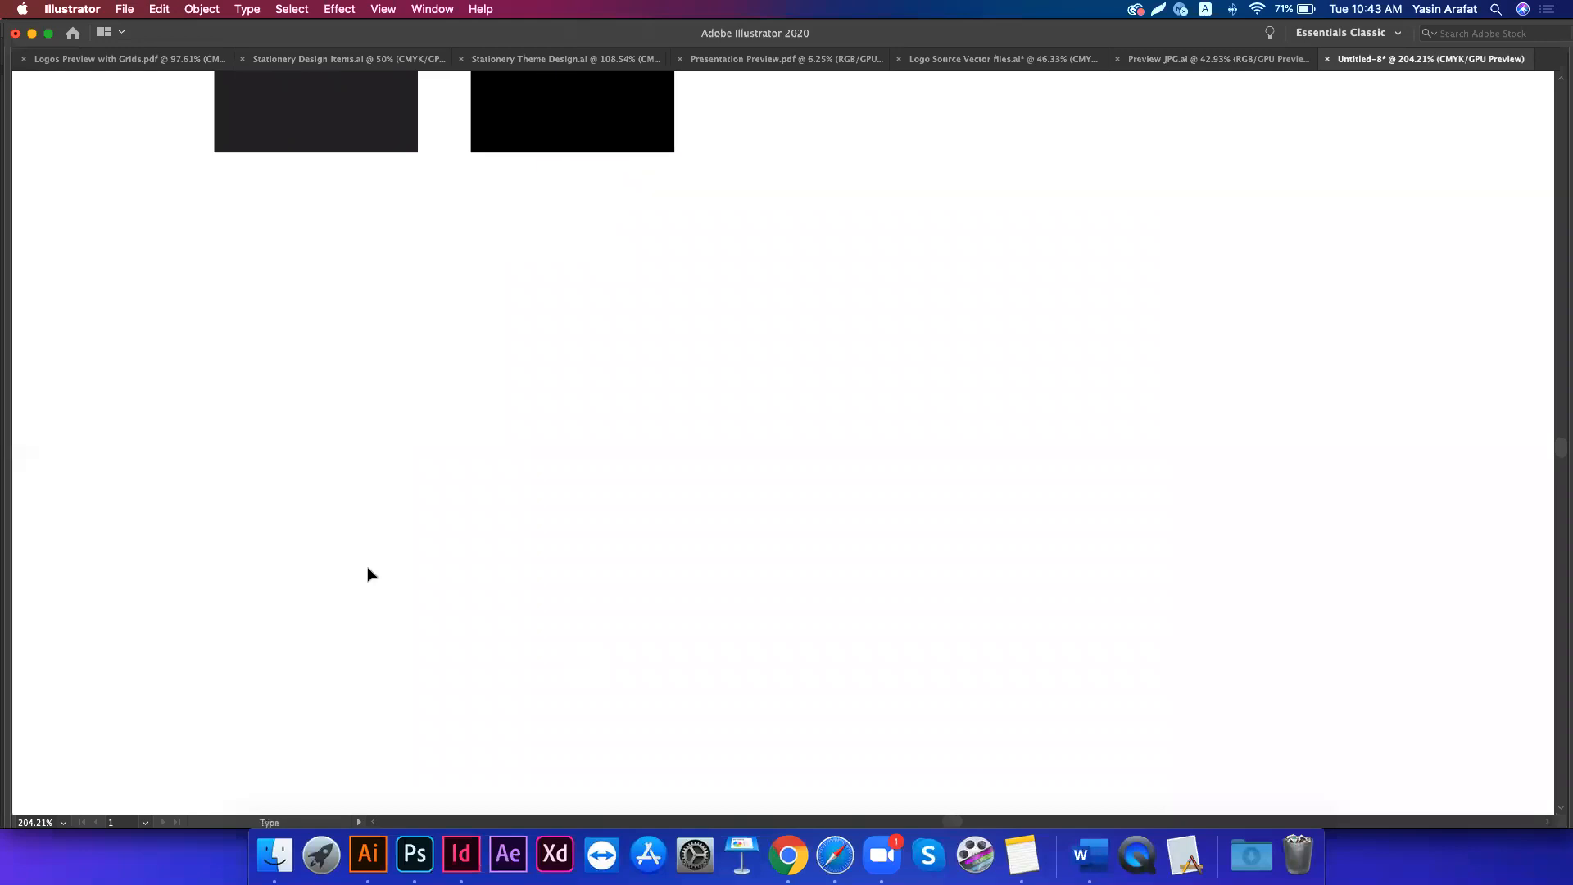
click(213, 450)
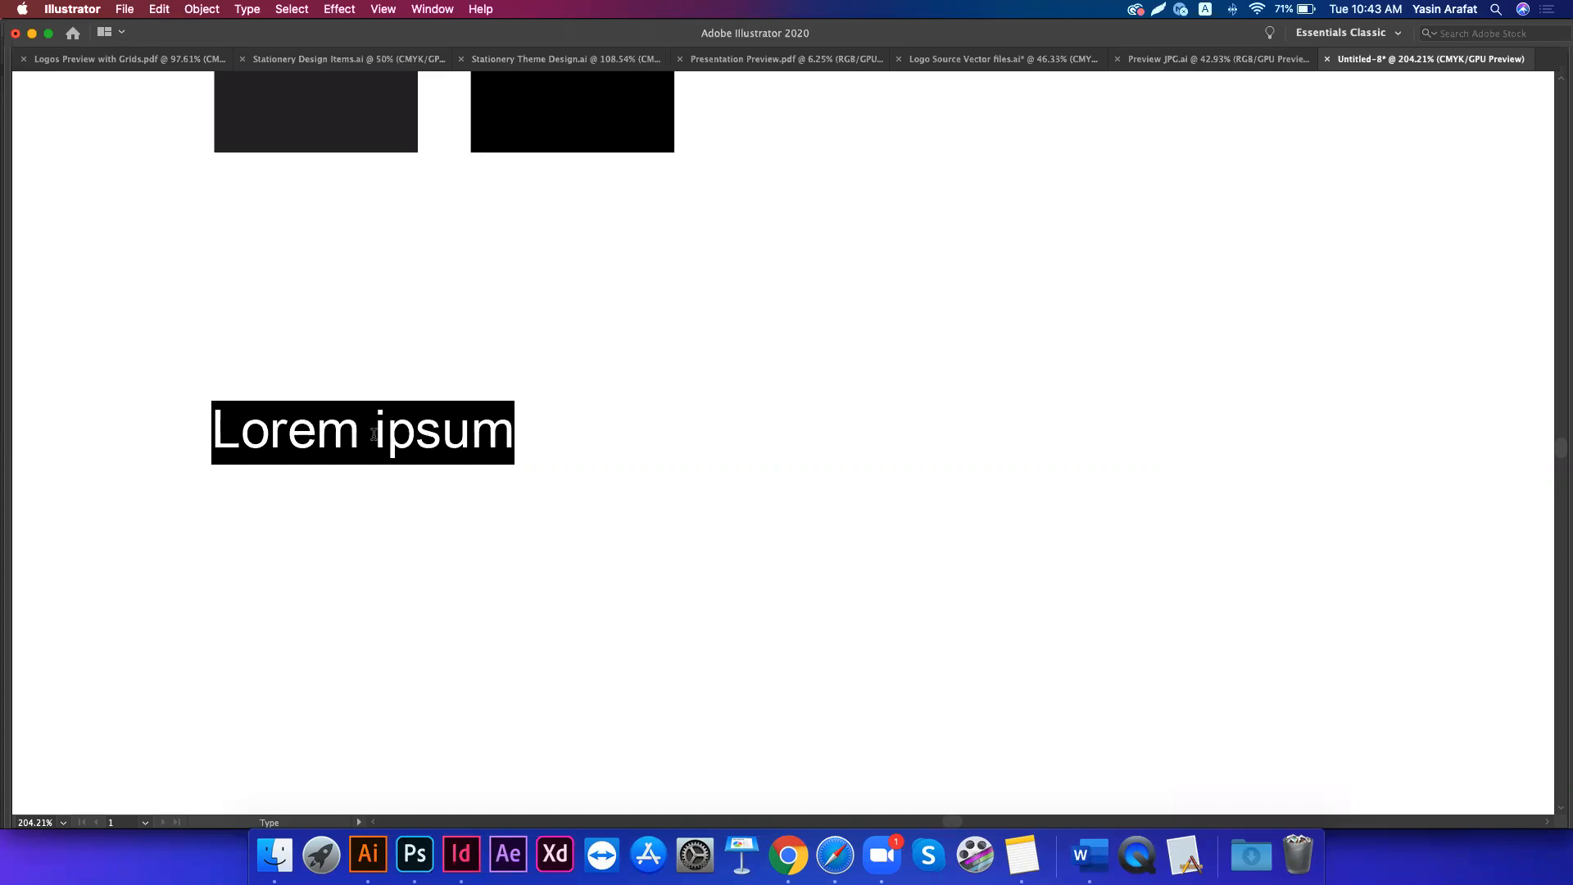
text(12)
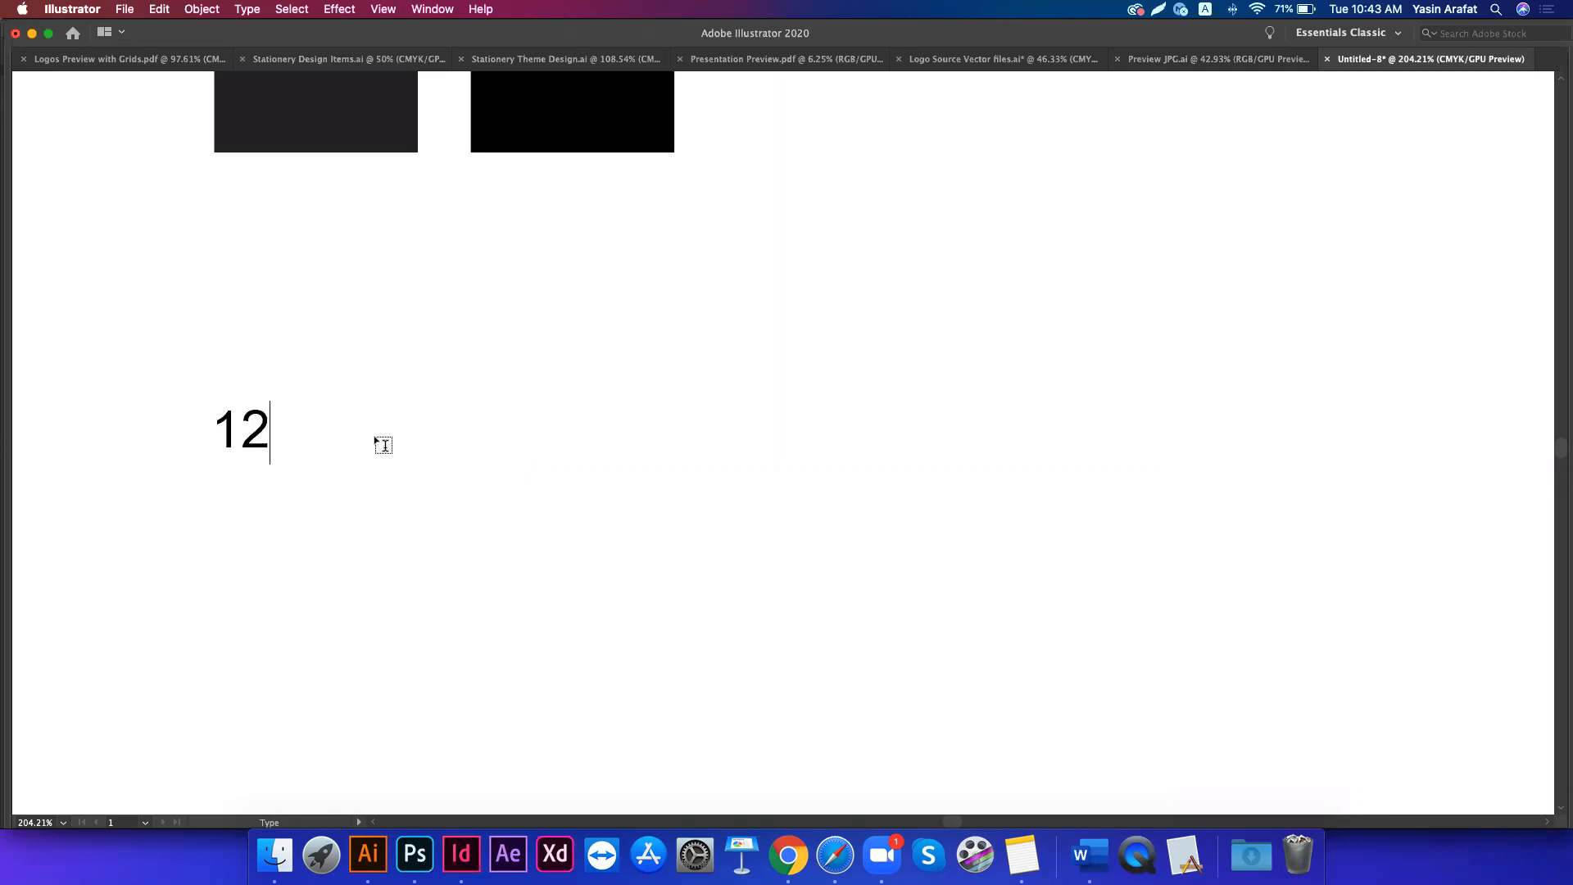
text(pt)
key(Escape)
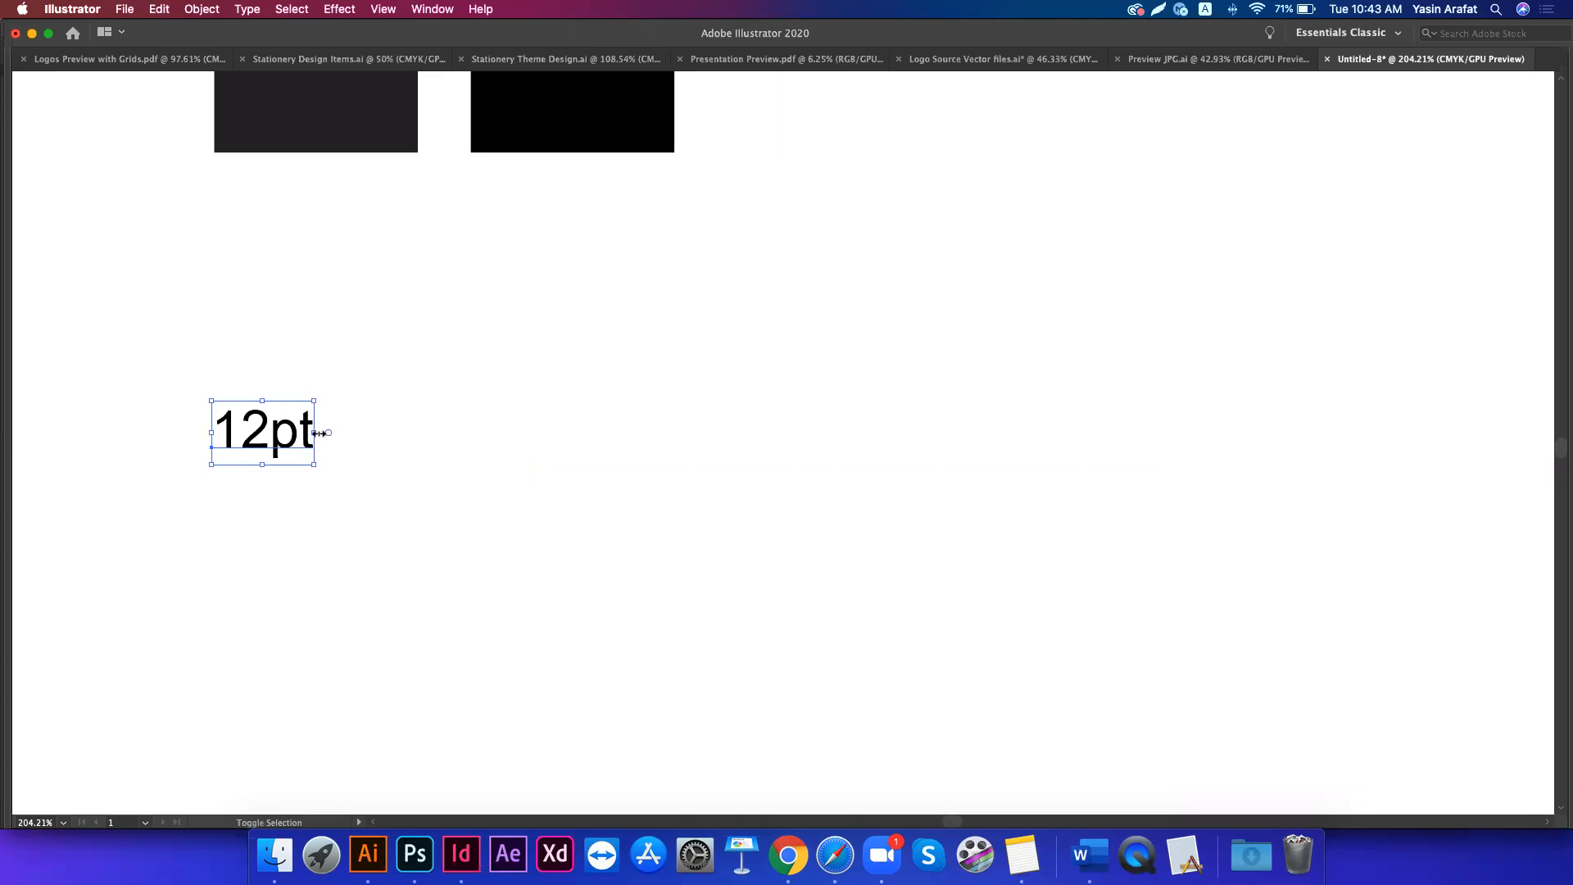
- Create a rectangle 3.25 in wide and 2 in high next to the 12pt text
click(383, 453)
key(m)
click(412, 327)
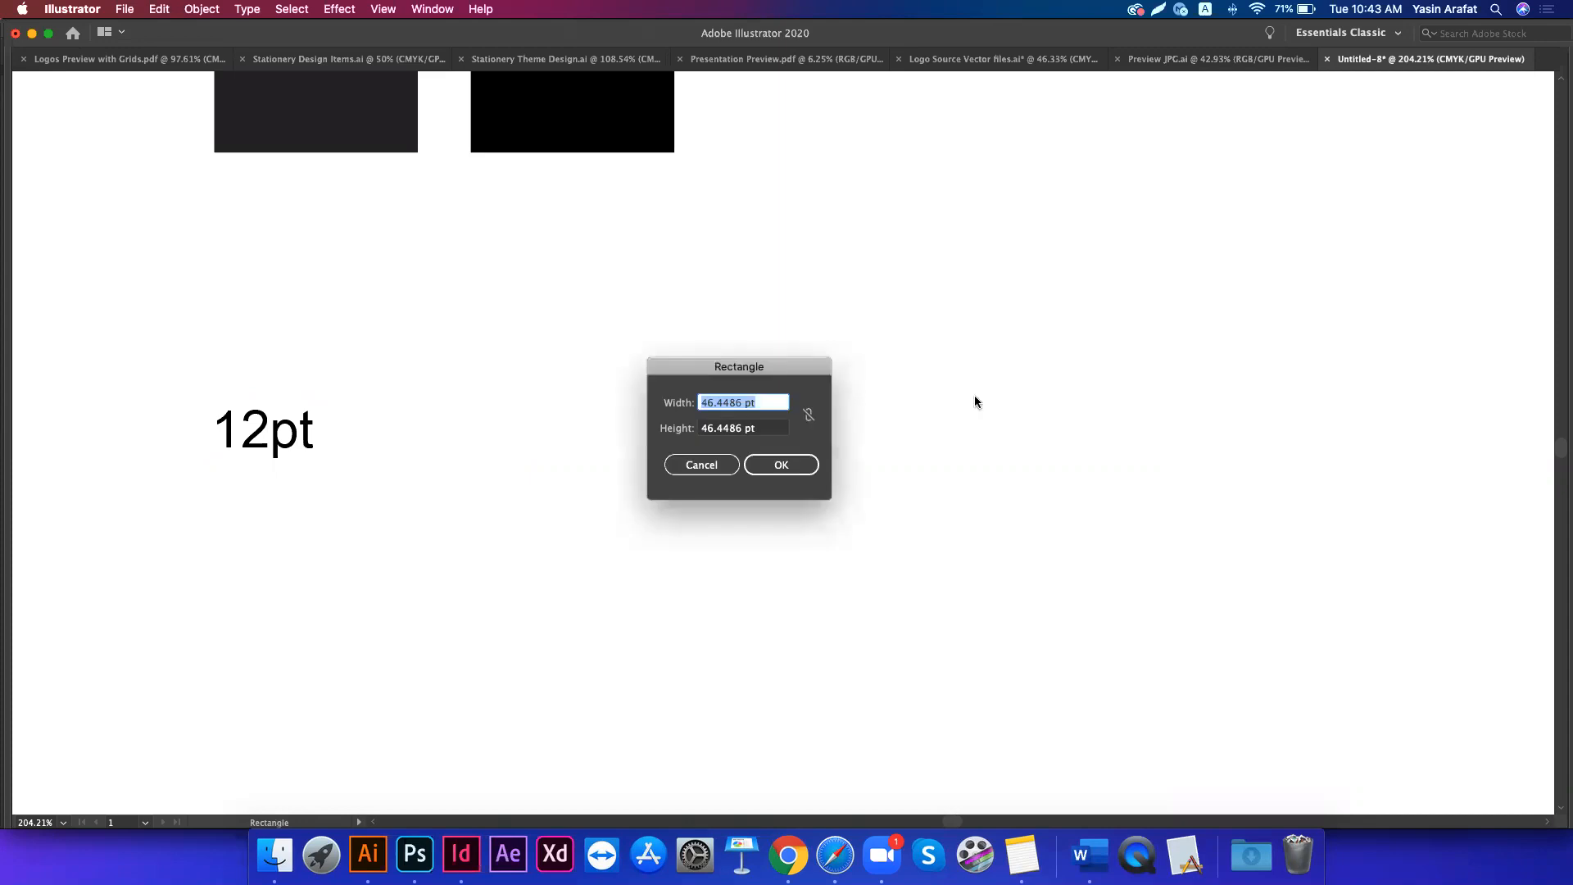
text(3.5)
key(BackSpace)
text(25in)
key(Tab)
text(2in)
key(Tab)
key(Return)
- Turn the solid black rectangle into a black outline, viewing the document at 100%
key(a)
key(super+1)
key(v)
click(445, 416)
click(670, 441)
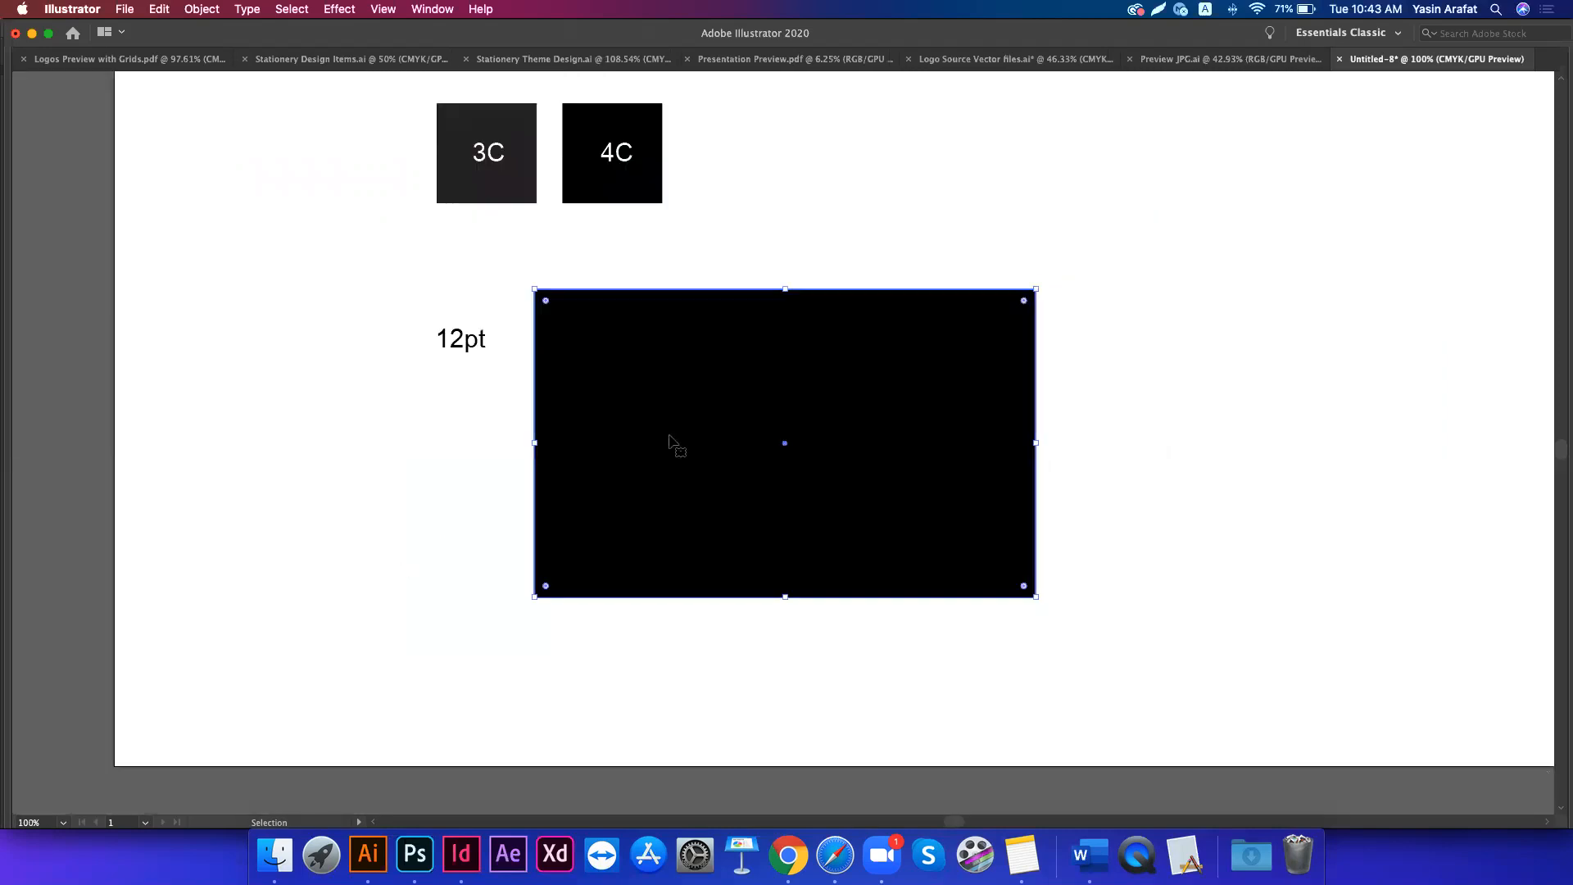
key(i)
click(492, 490)
- Move the 12pt text inside the rectangle, show the panels again and set the text's font size to 7 pt
key(v)
drag(440, 342, 666, 492)
key(Tab)
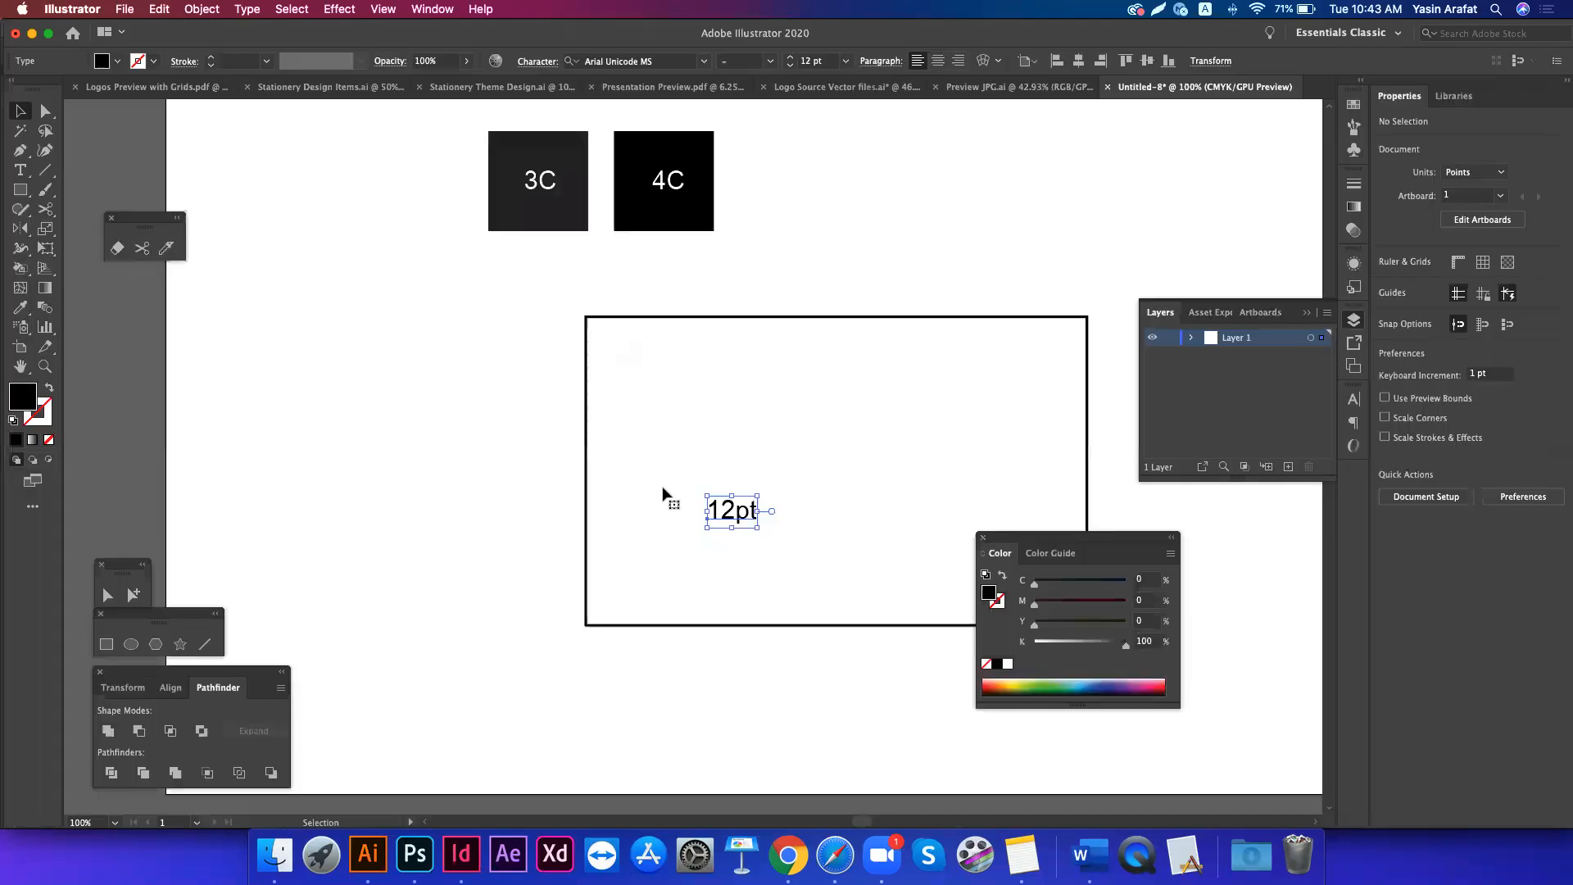
key(a)
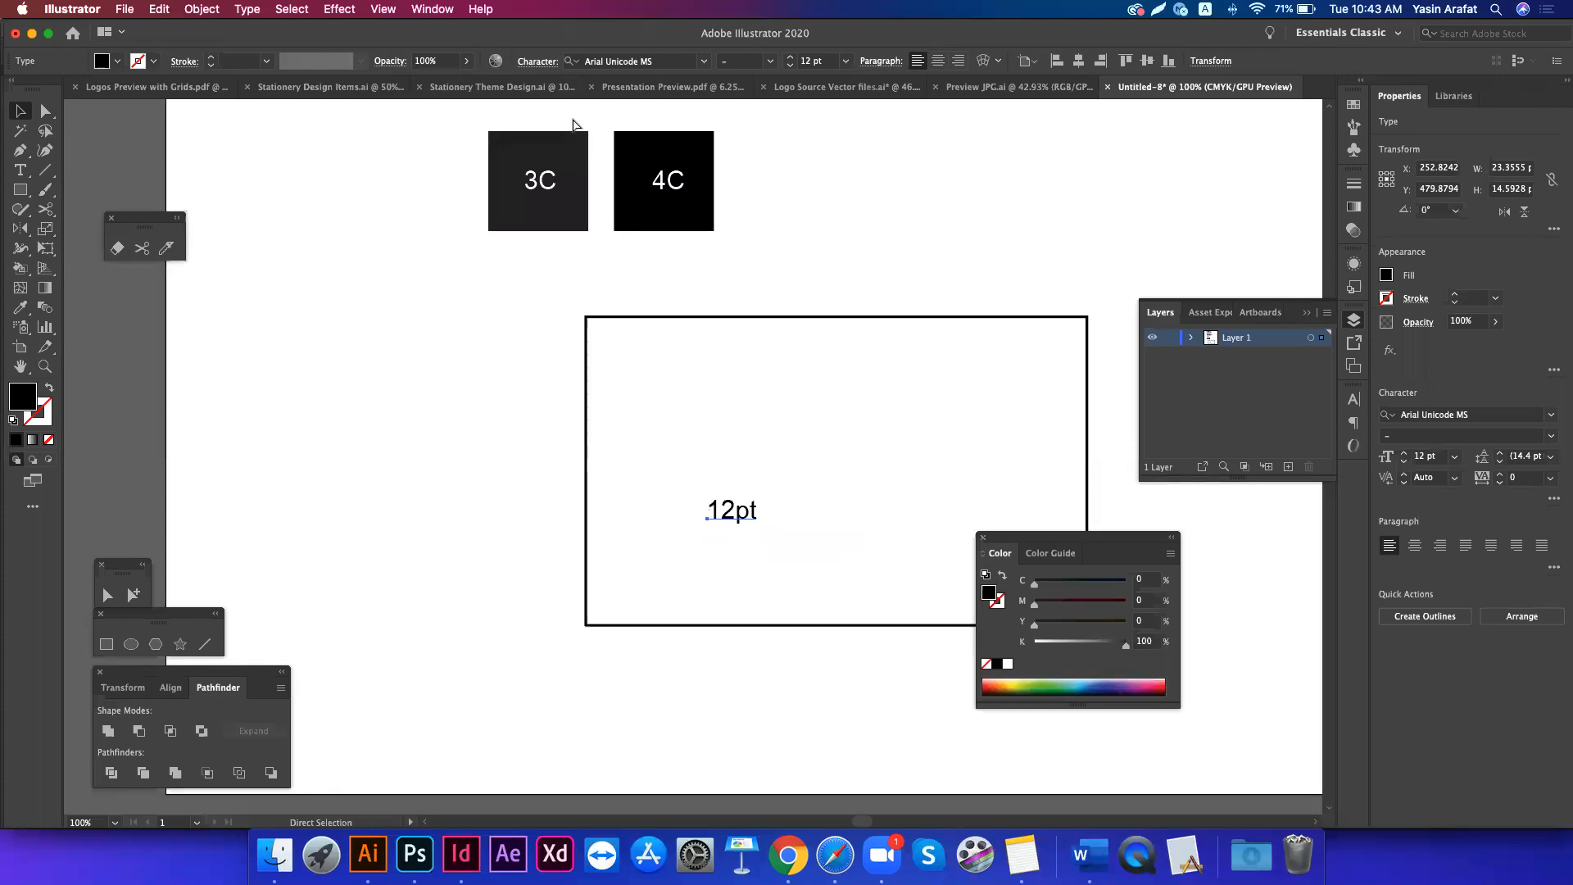
key(super+t)
key(v)
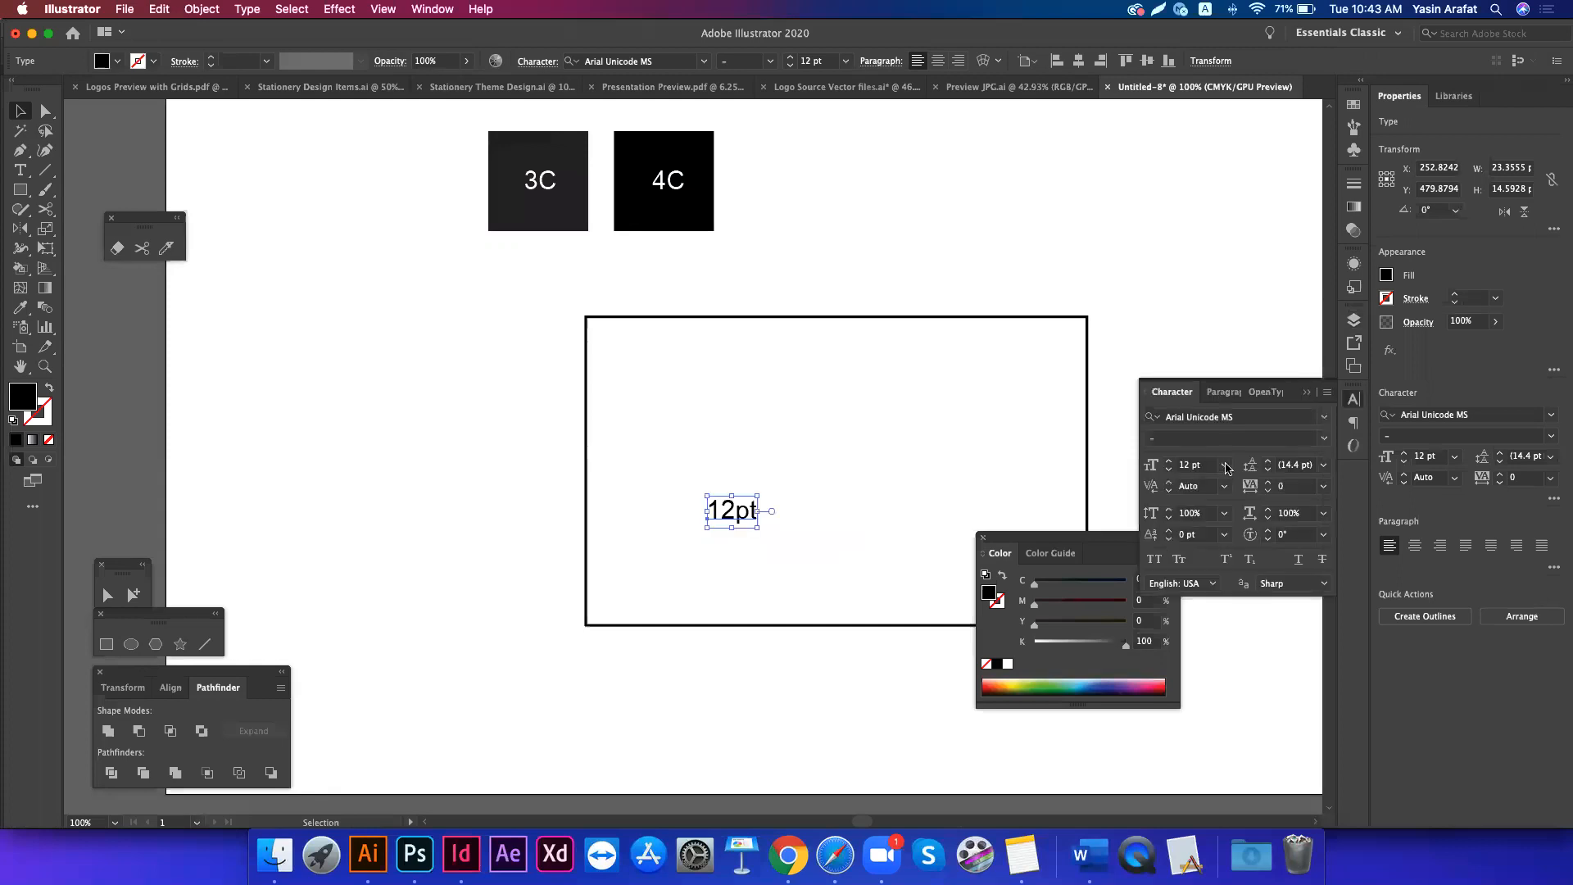
click(1225, 465)
click(1245, 523)
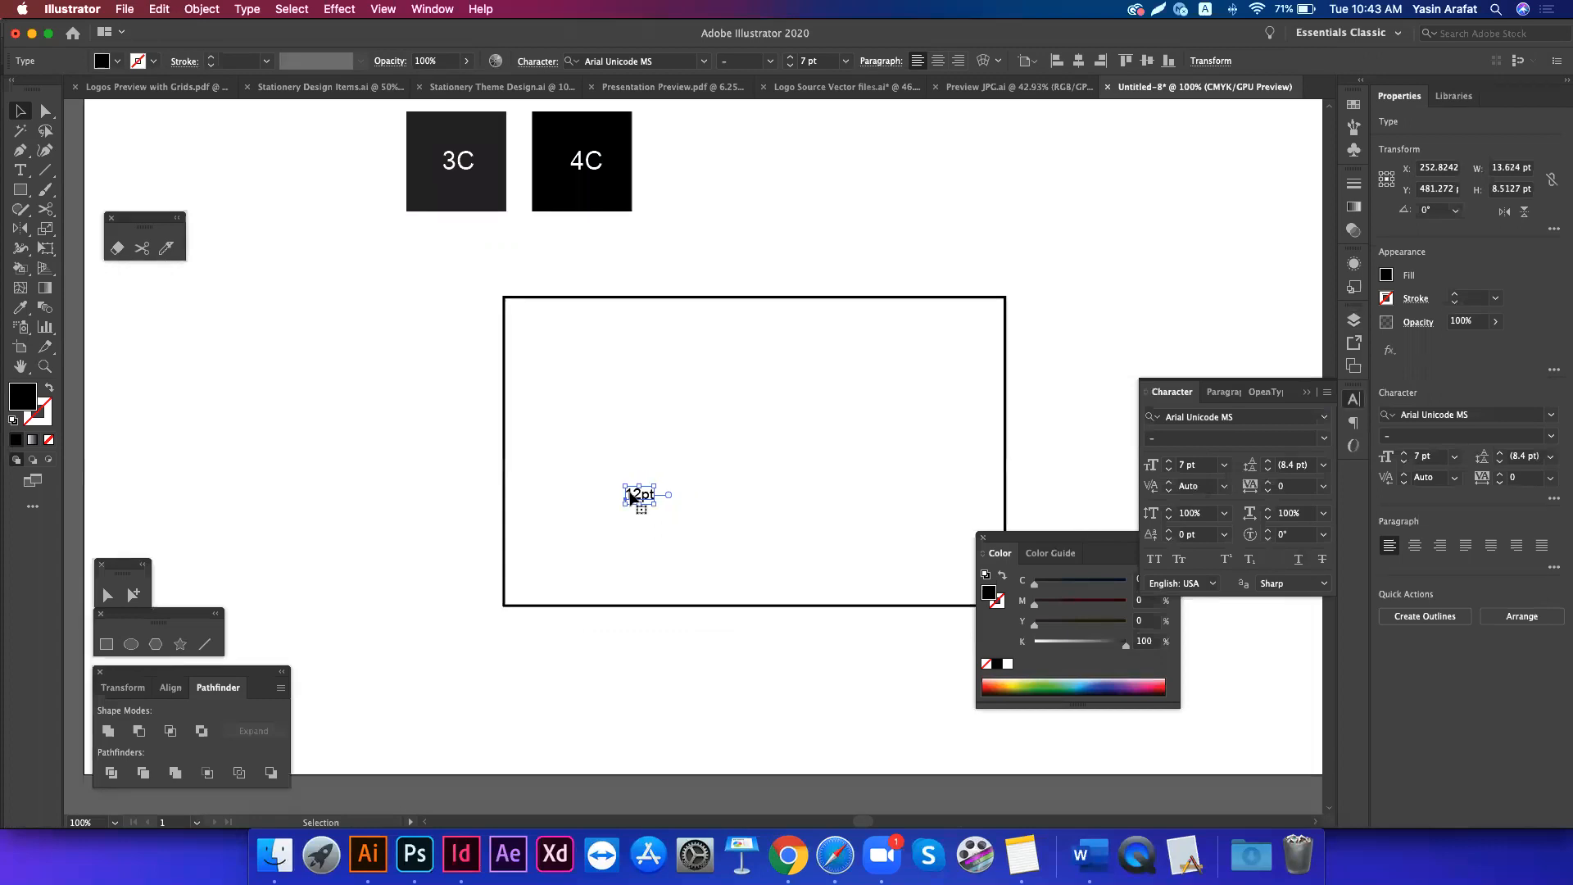
- Replace the text inside the rectangle with "9" and add a copy of it reading "12" above
double_click(633, 494)
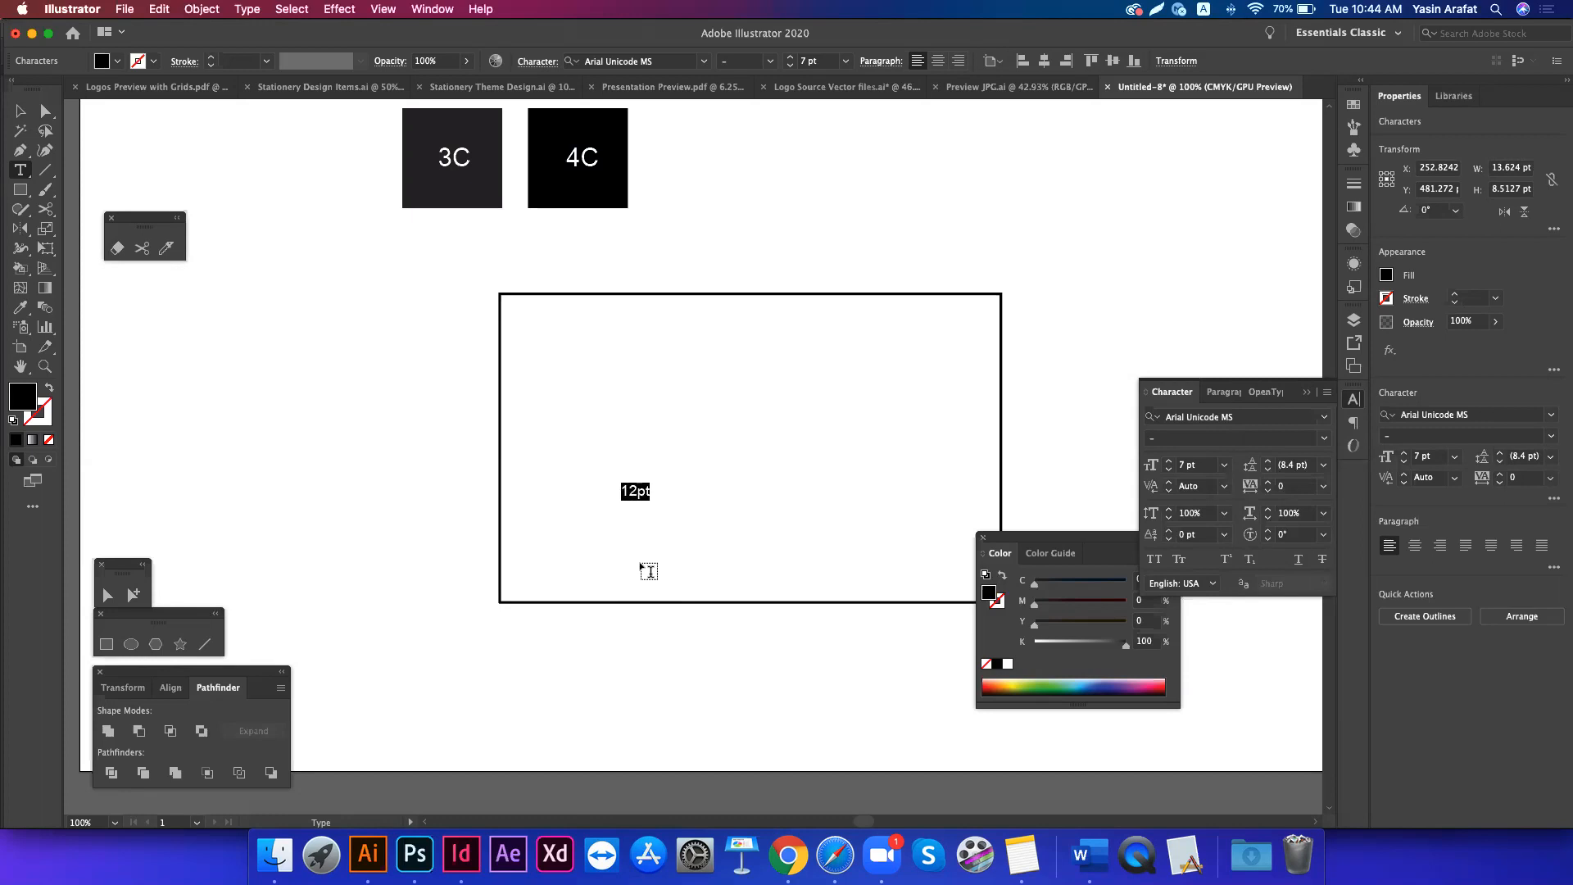
text(9)
key(Escape)
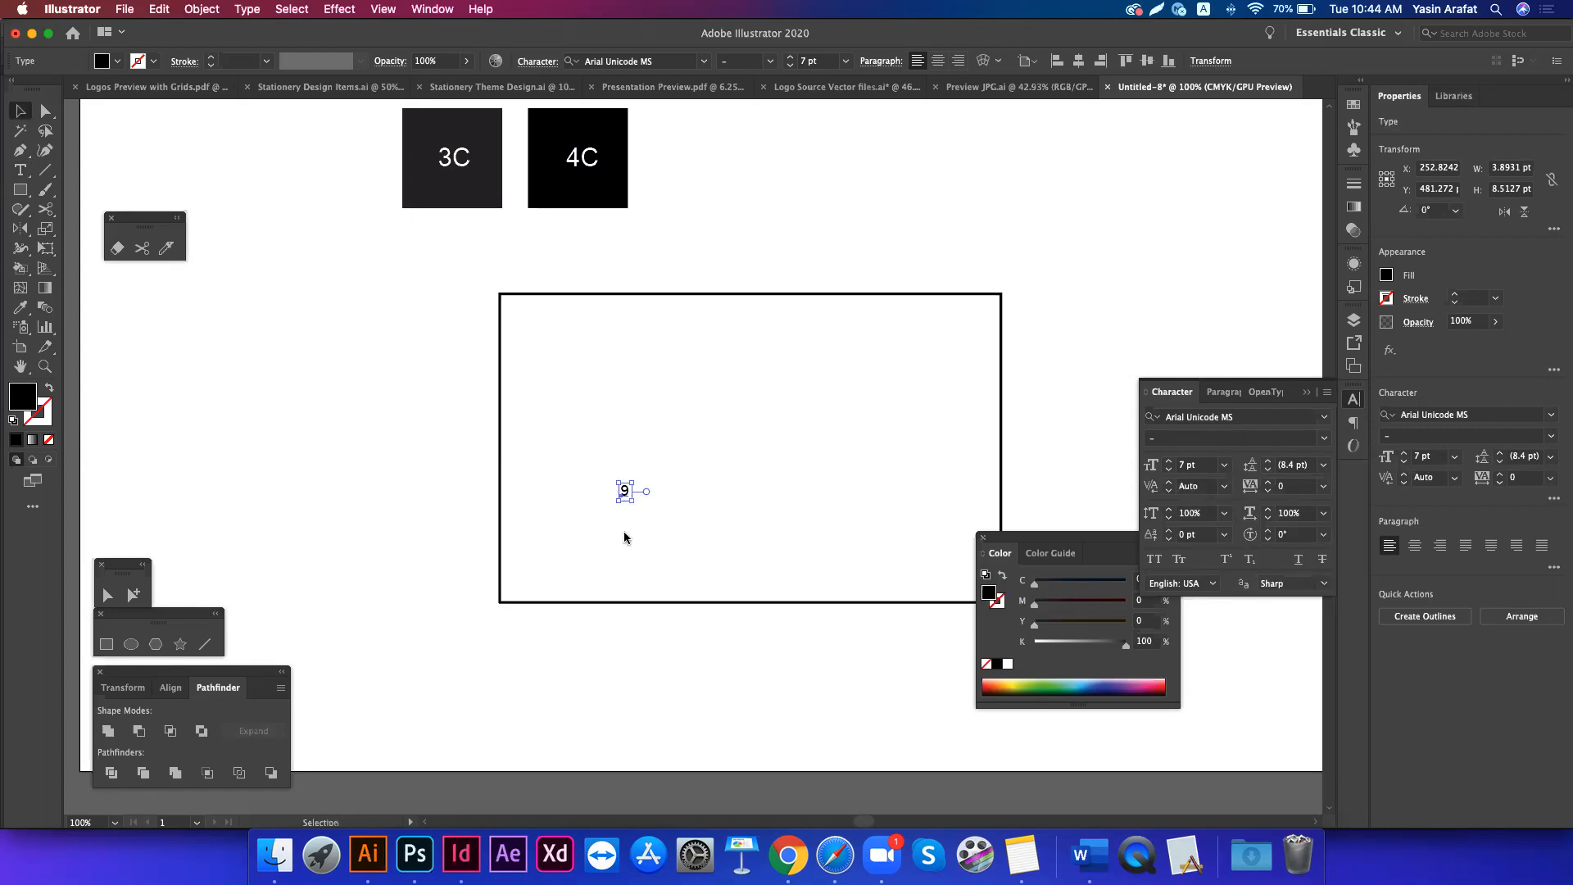
drag(632, 491, 807, 378)
double_click(804, 390)
text(12)
key(Escape)
- Scale the 12 and 9 together to about 23.55 pt and place a copy of the pair beside them
shift+click(798, 506)
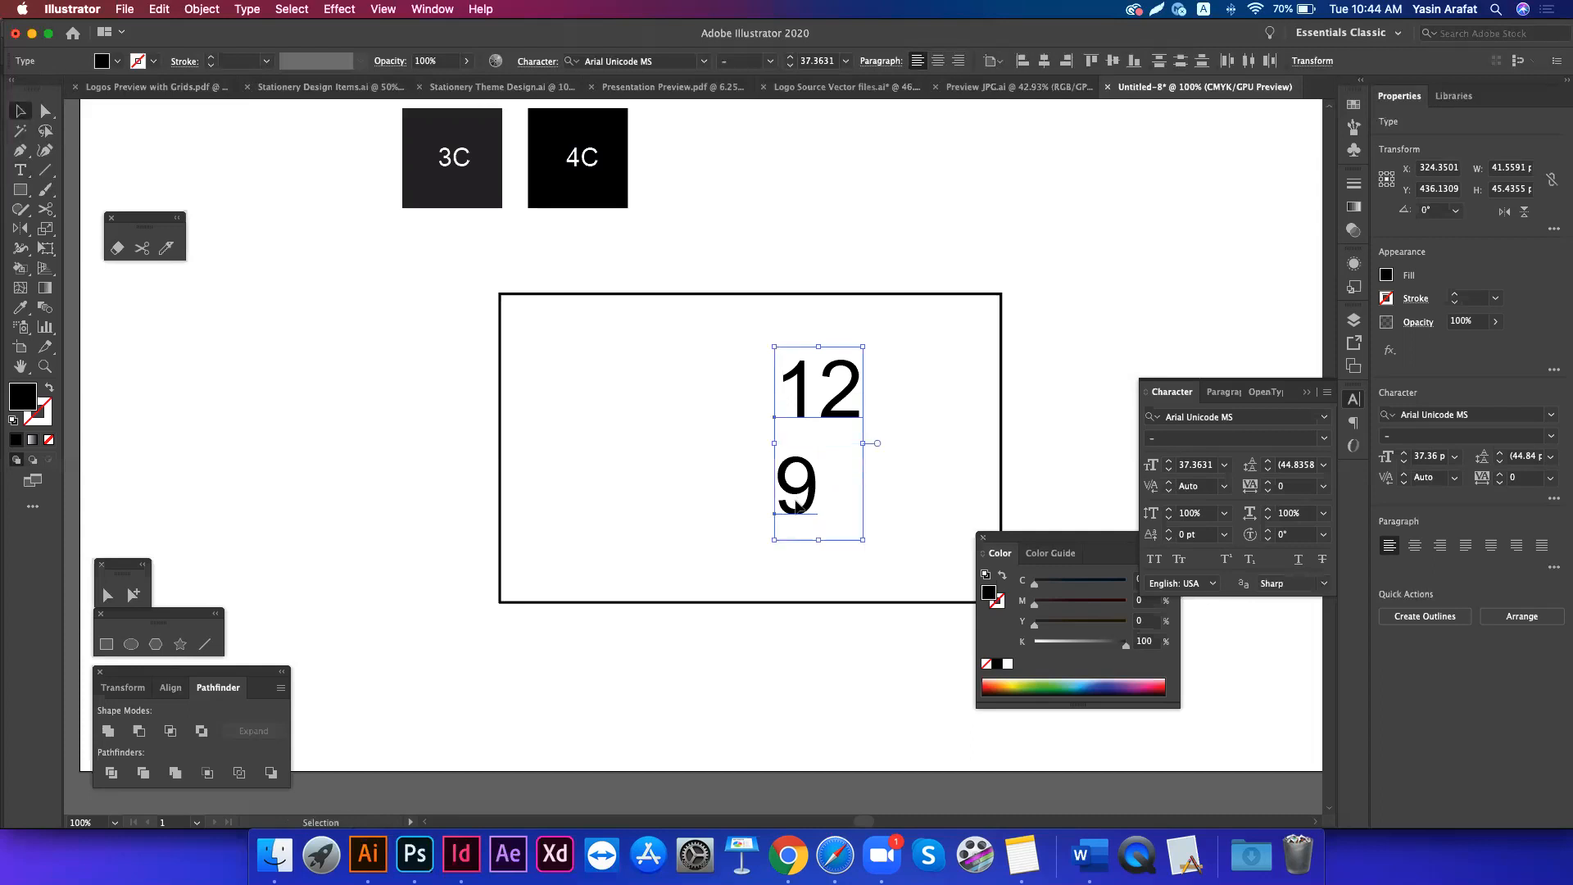
drag(865, 444, 751, 463)
click(721, 379)
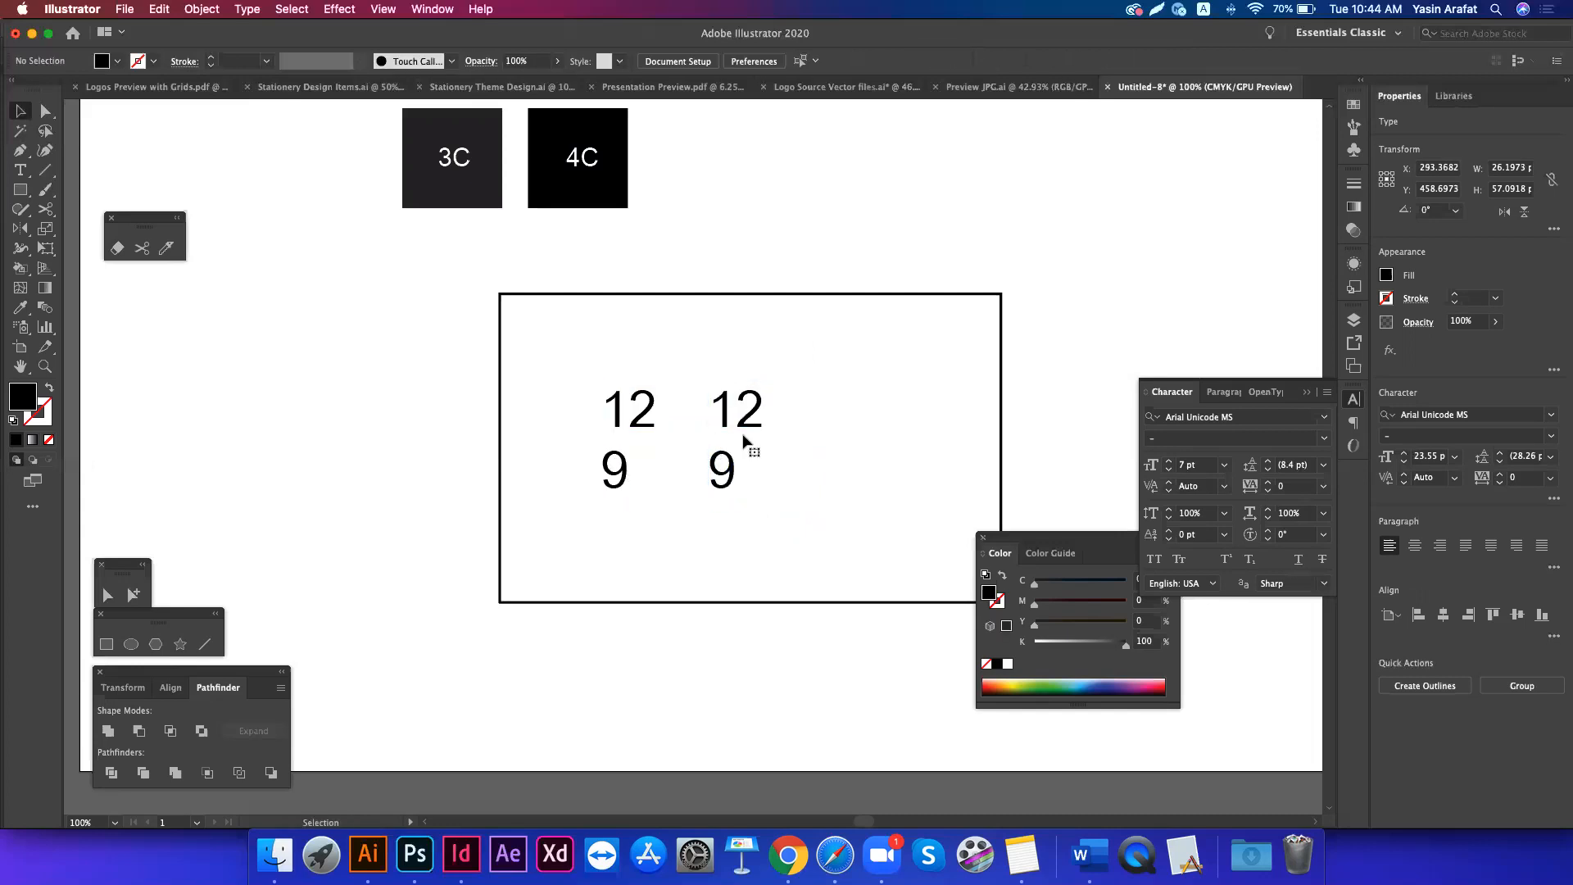
click(744, 441)
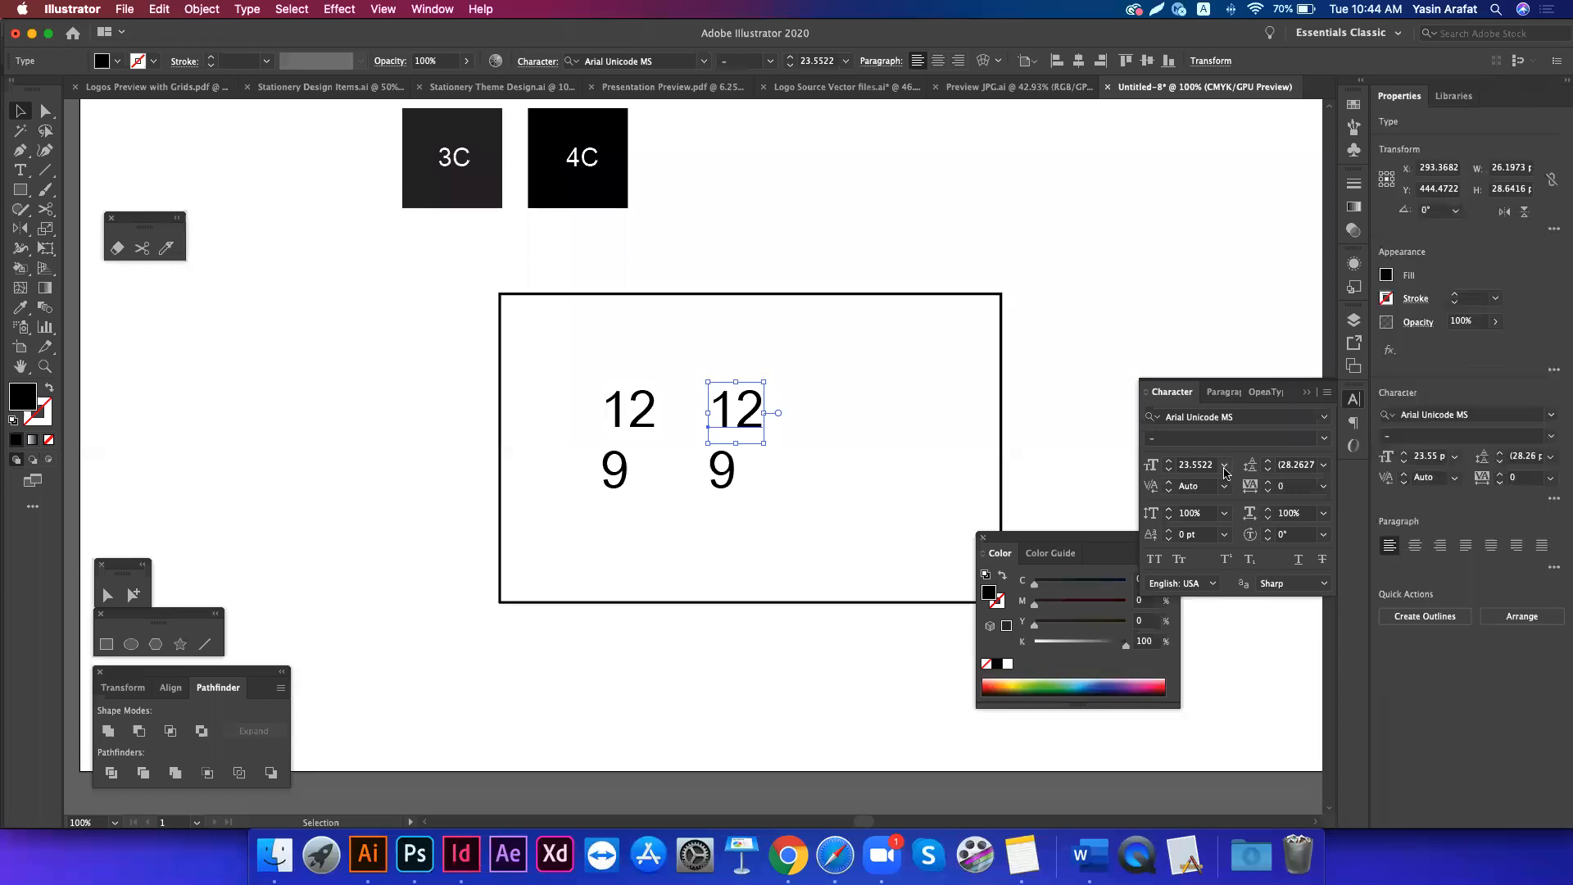
click(653, 656)
scroll(647, 641, right, 2)
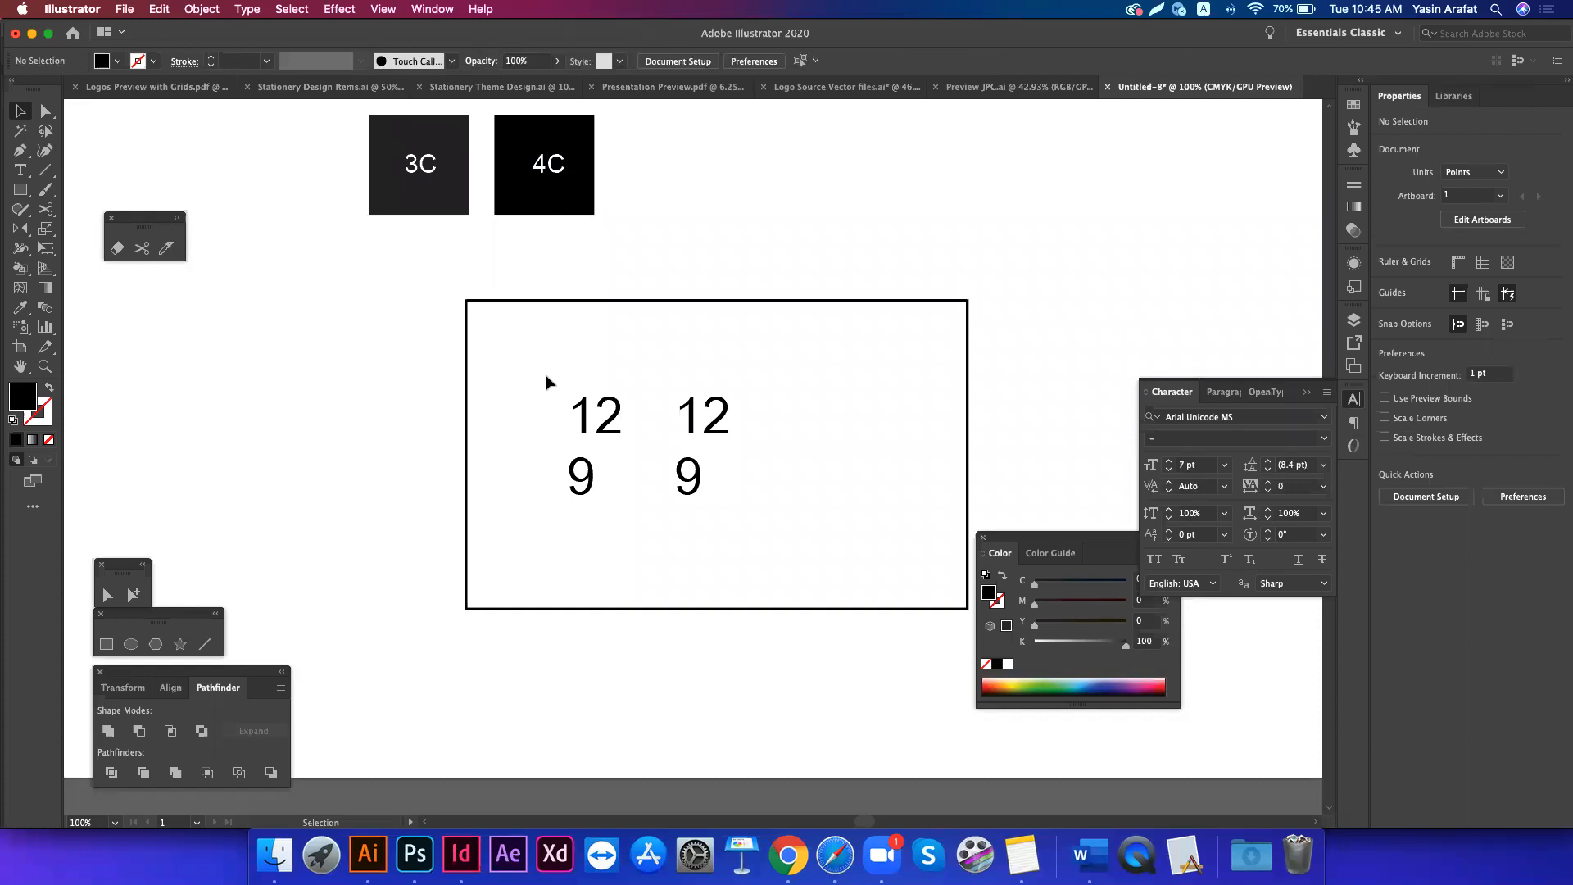
click(735, 503)
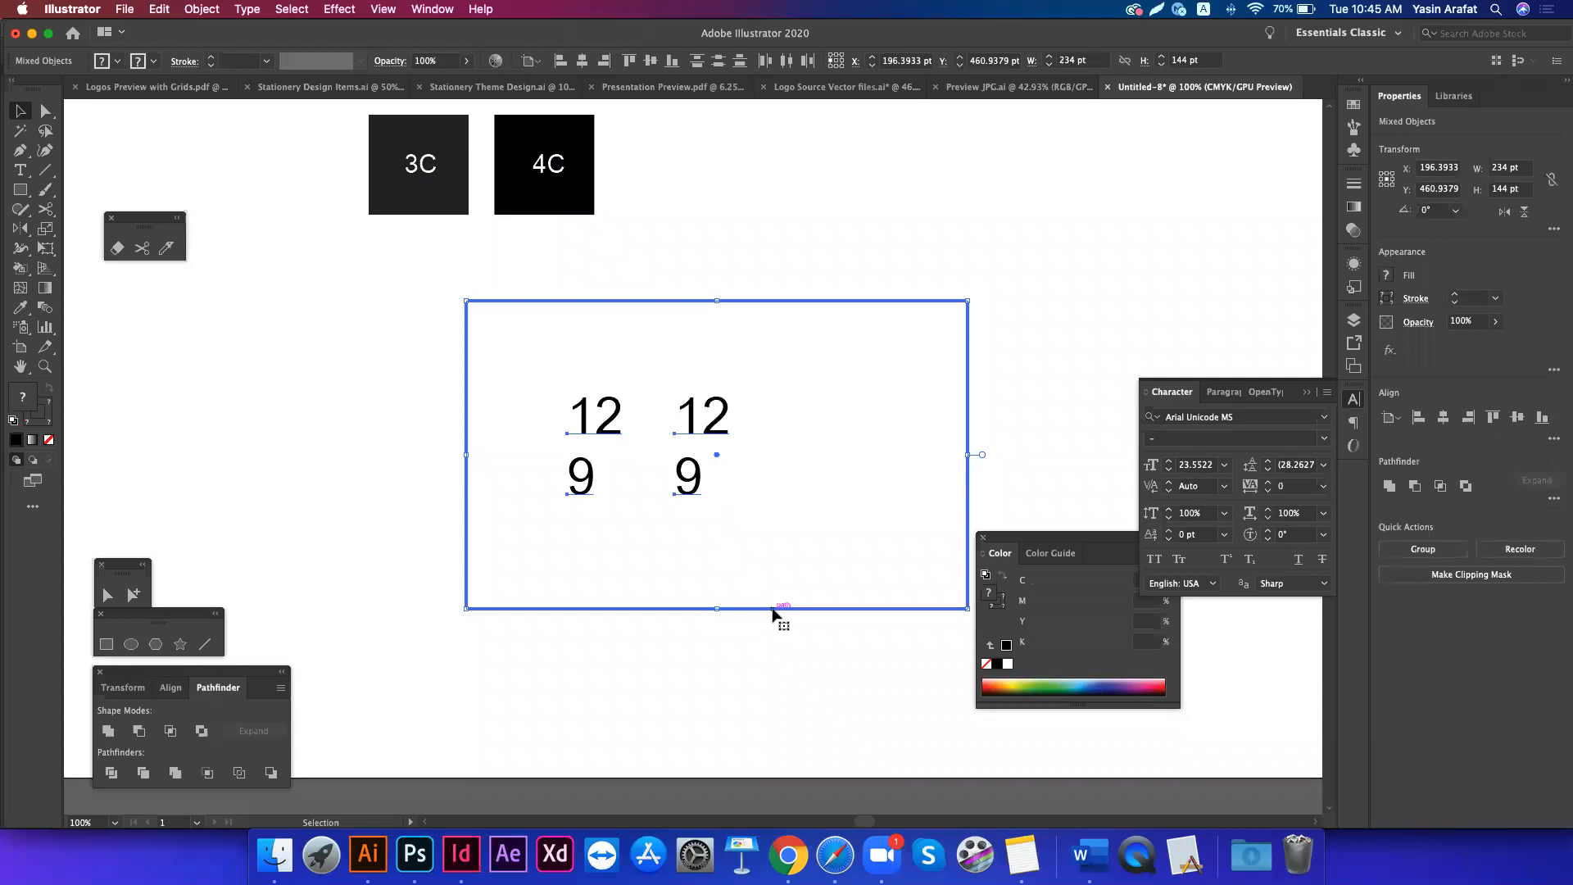
click(601, 706)
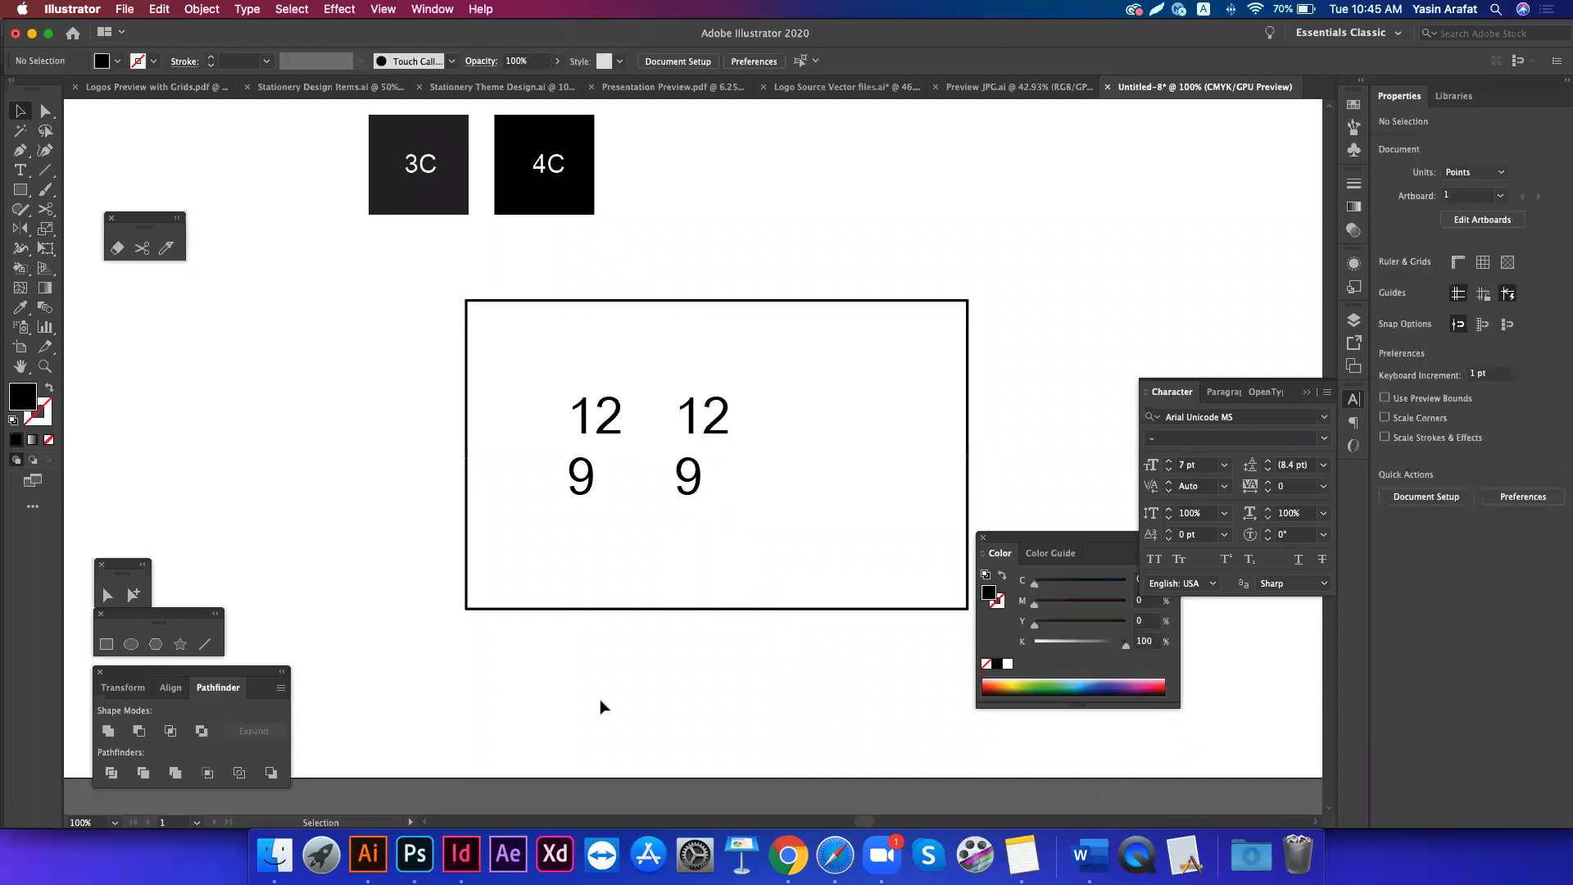
- Delete all the 12 and 9 numbers inside the rectangle, keeping only the black outline
drag(578, 494, 601, 494)
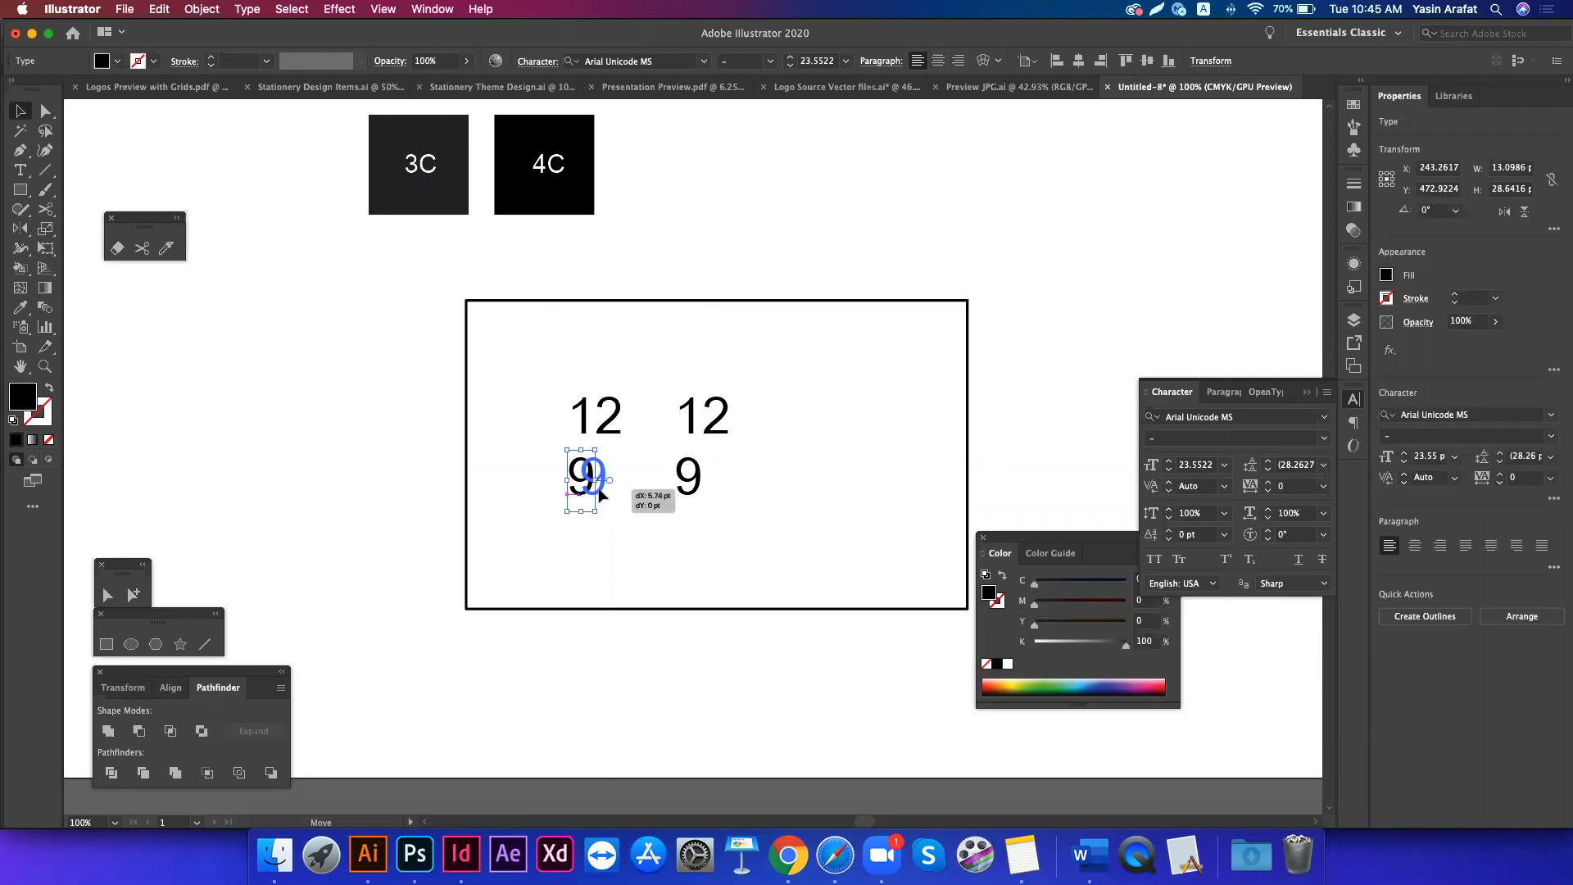
click(606, 426)
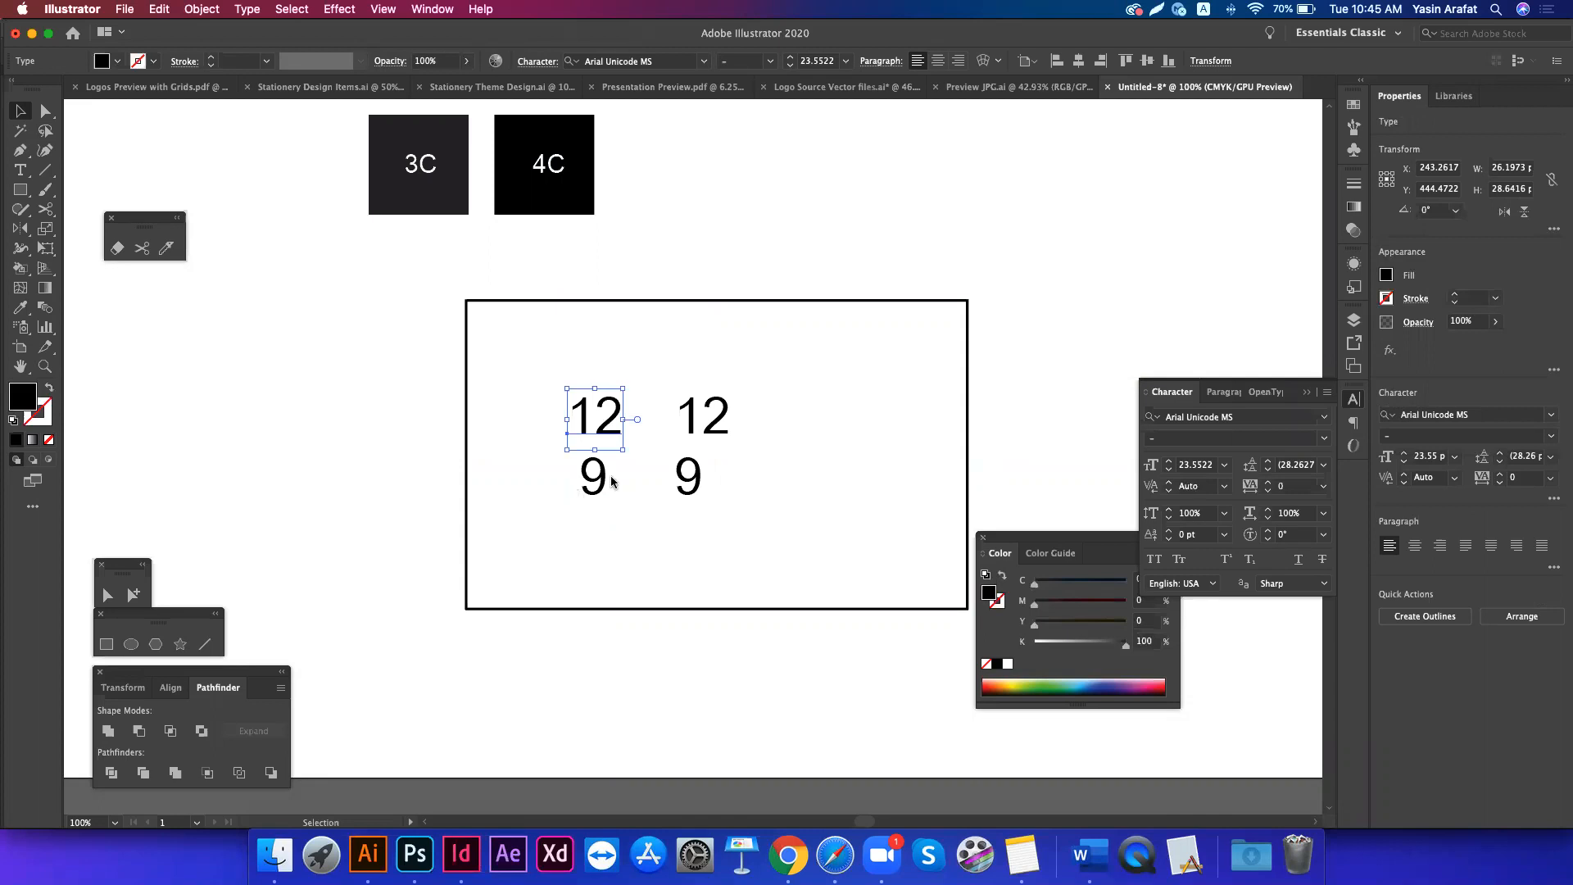
key(super+a)
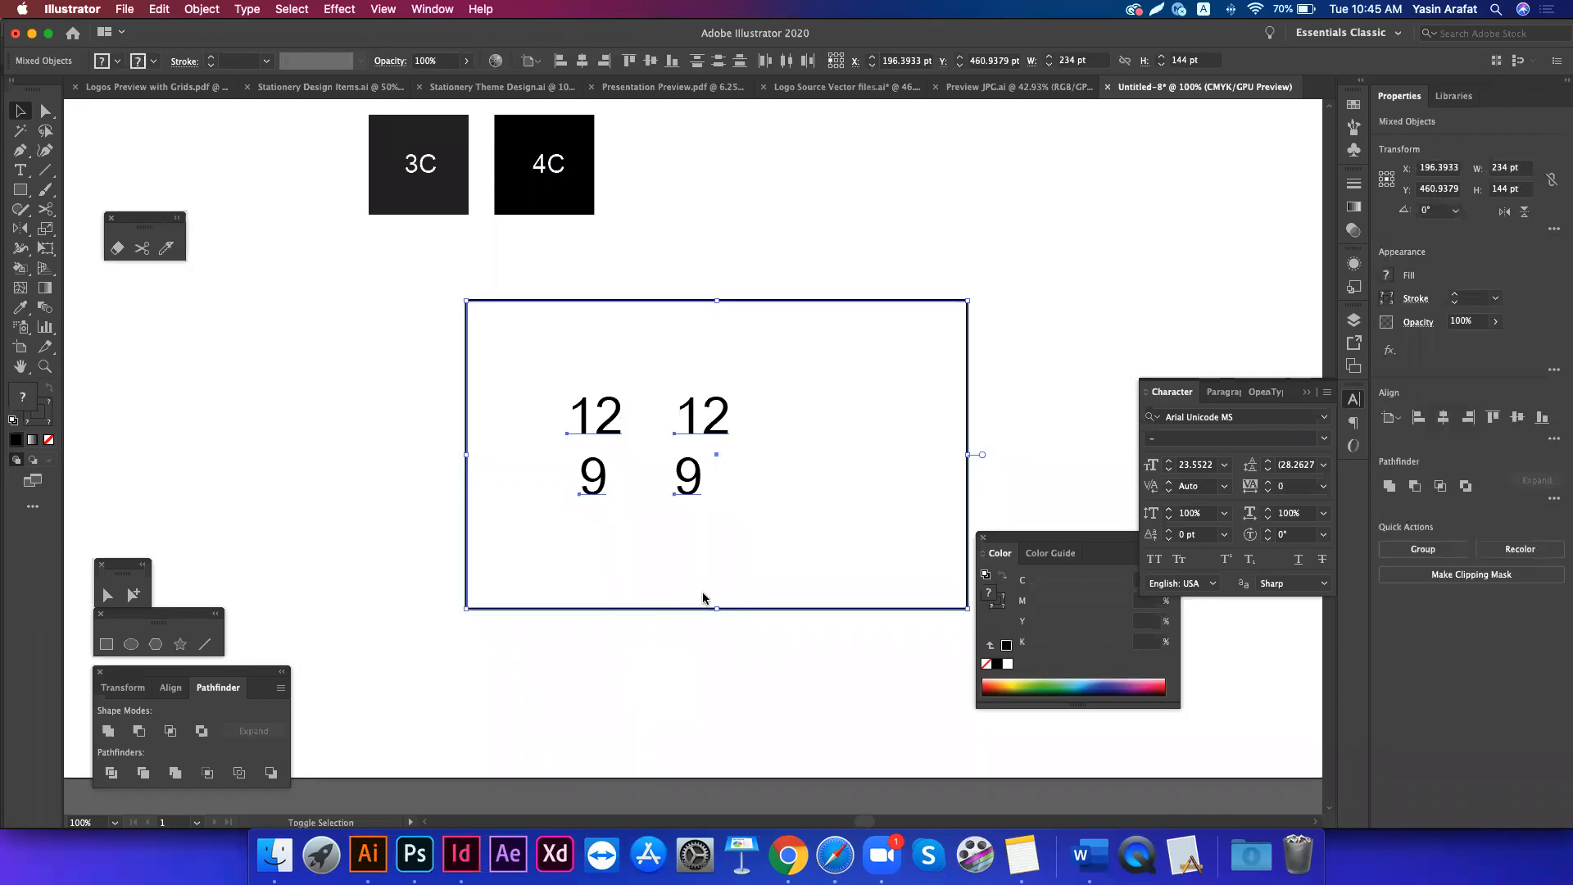
shift+click(702, 608)
key(Delete)
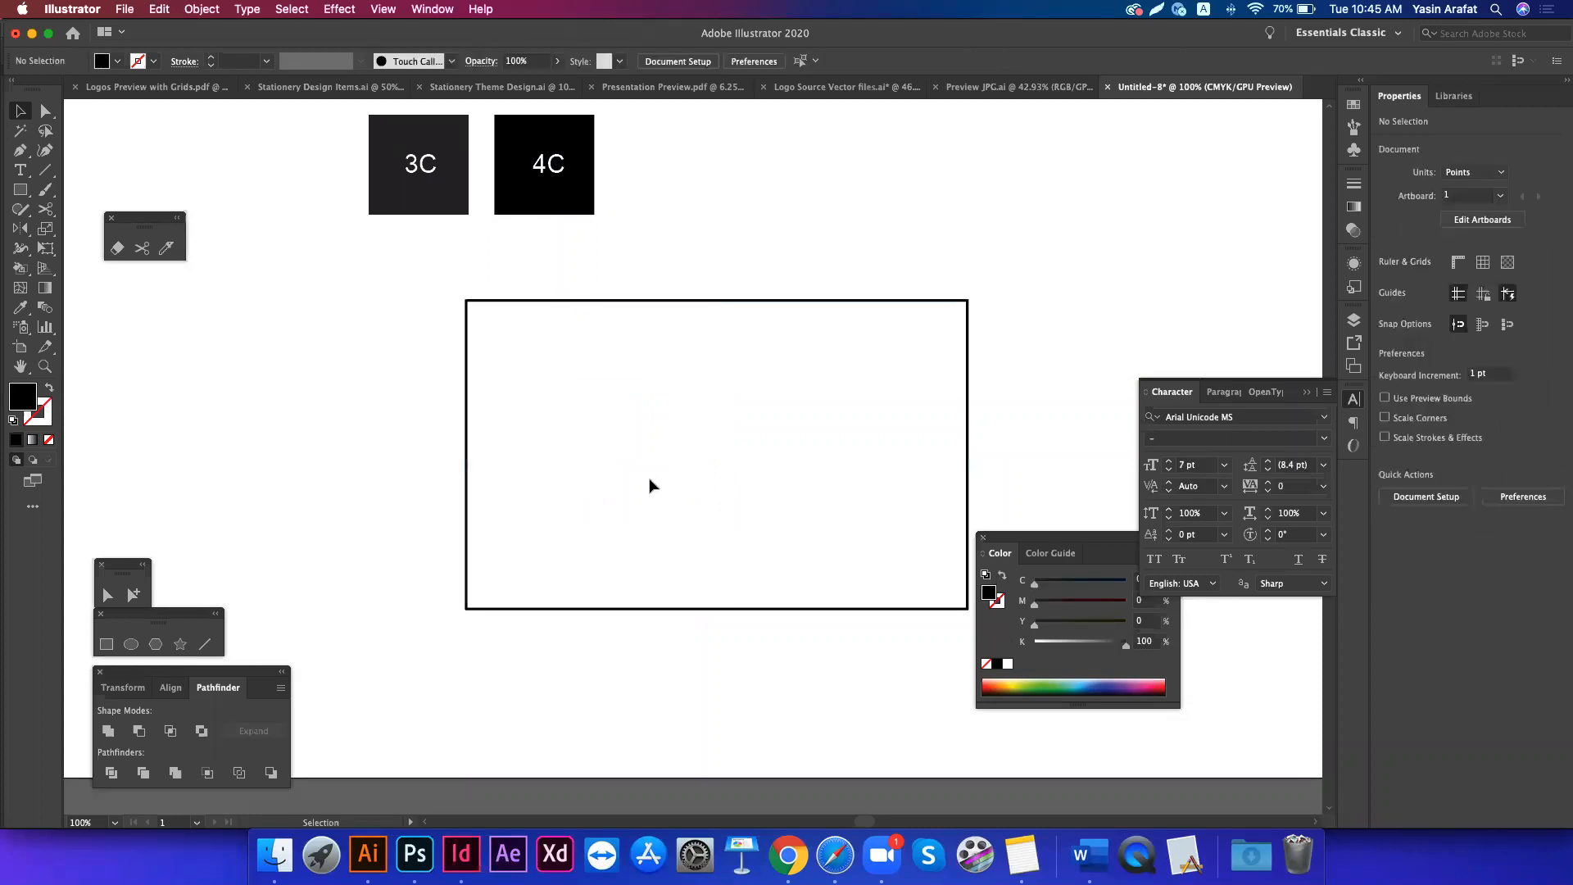
- Add the text "Imran Confectionary" inside the outline and enlarge it to about 20.83 pt
key(t)
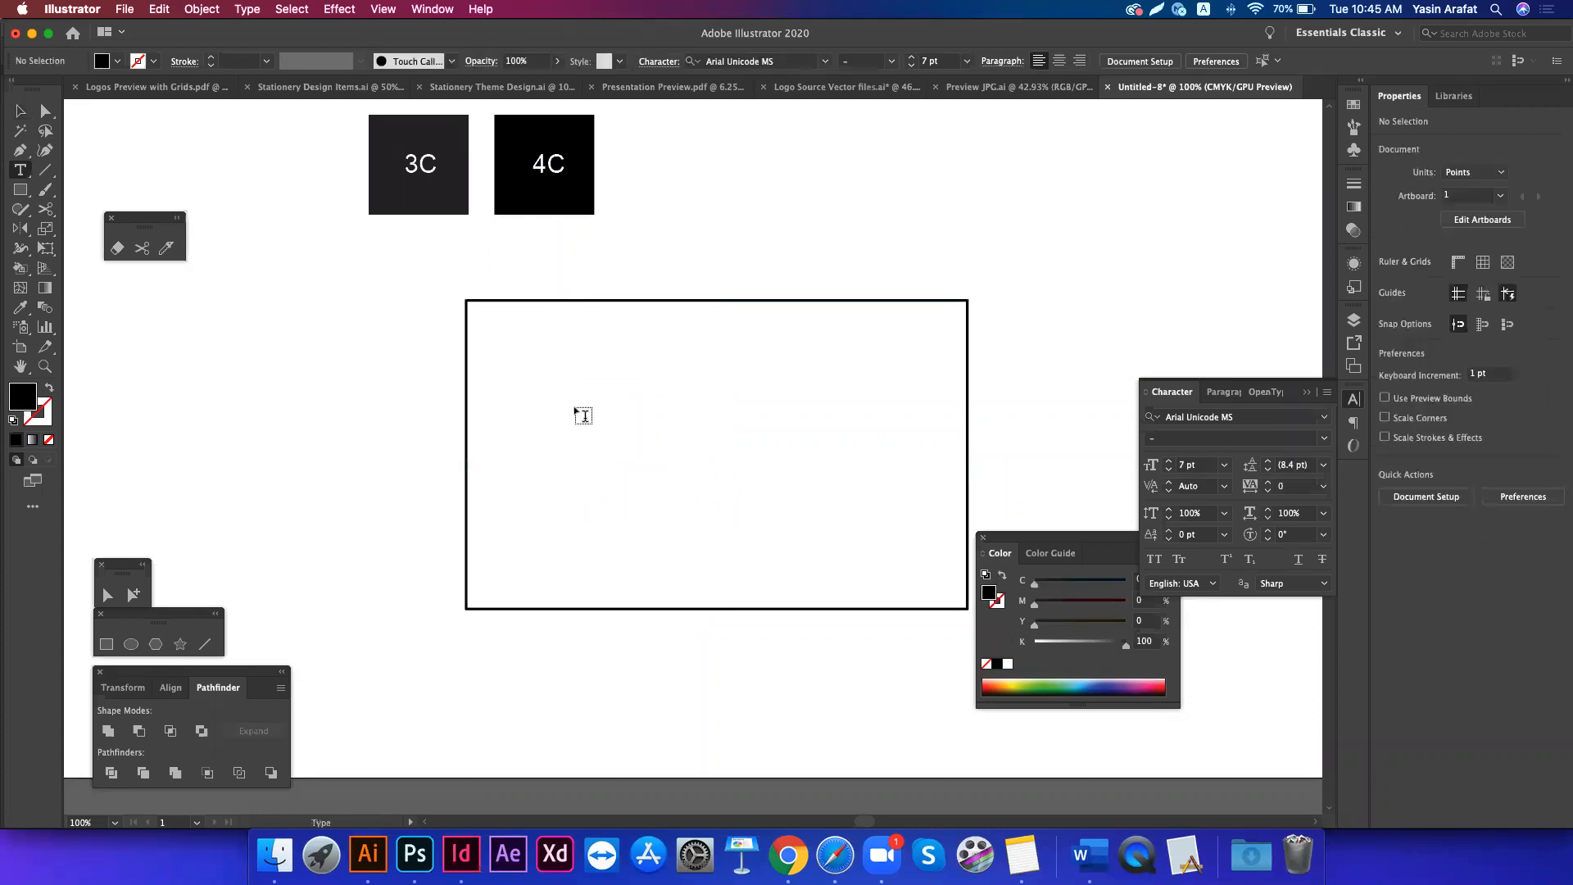
click(591, 391)
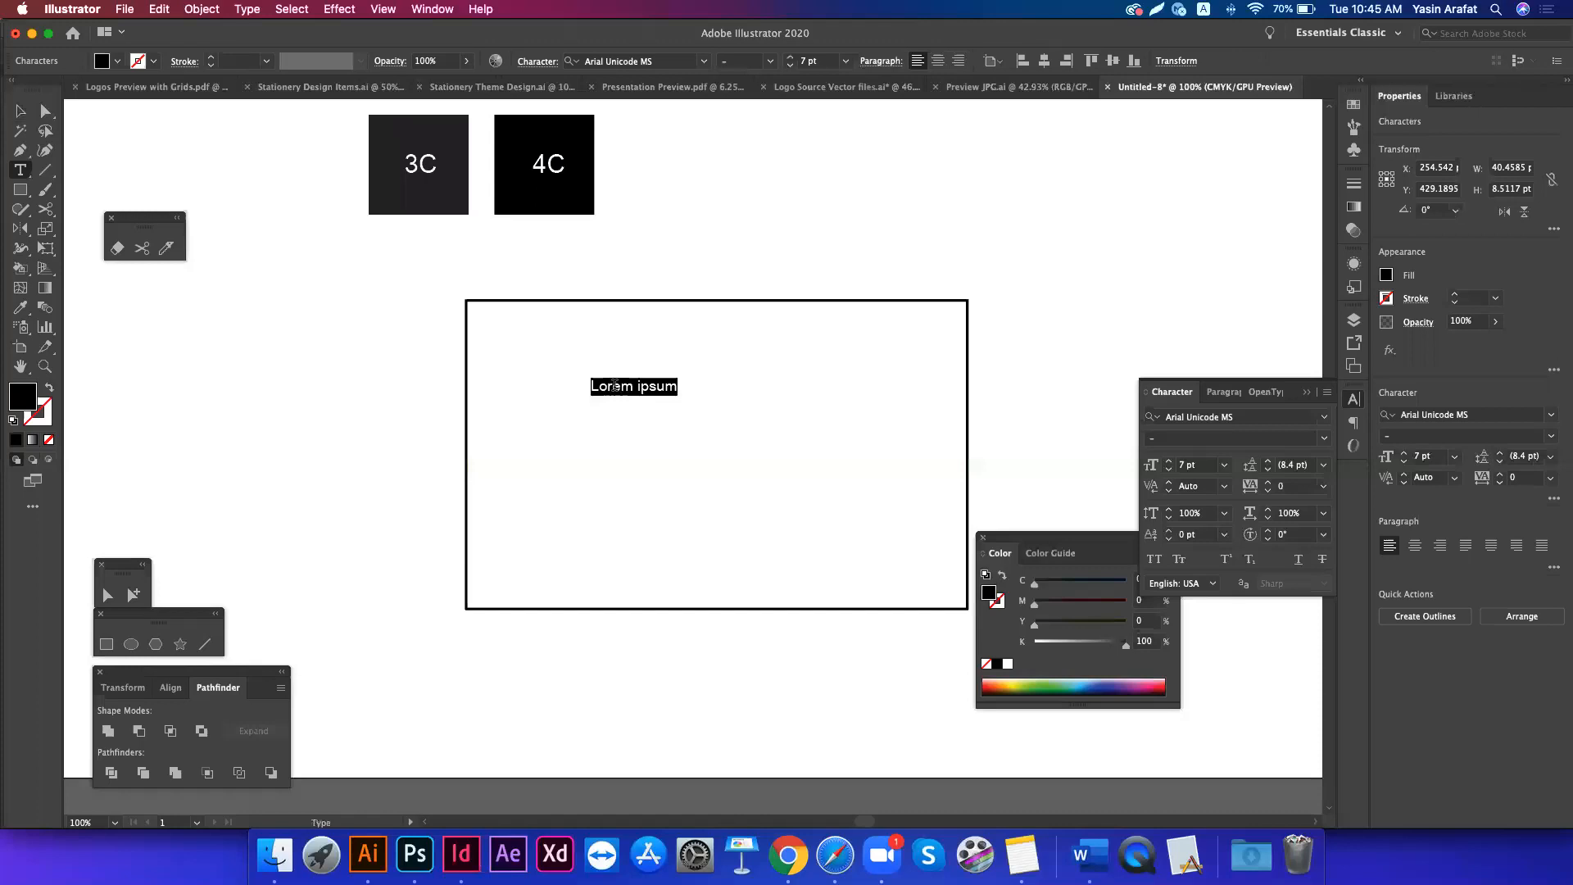
text(Imr)
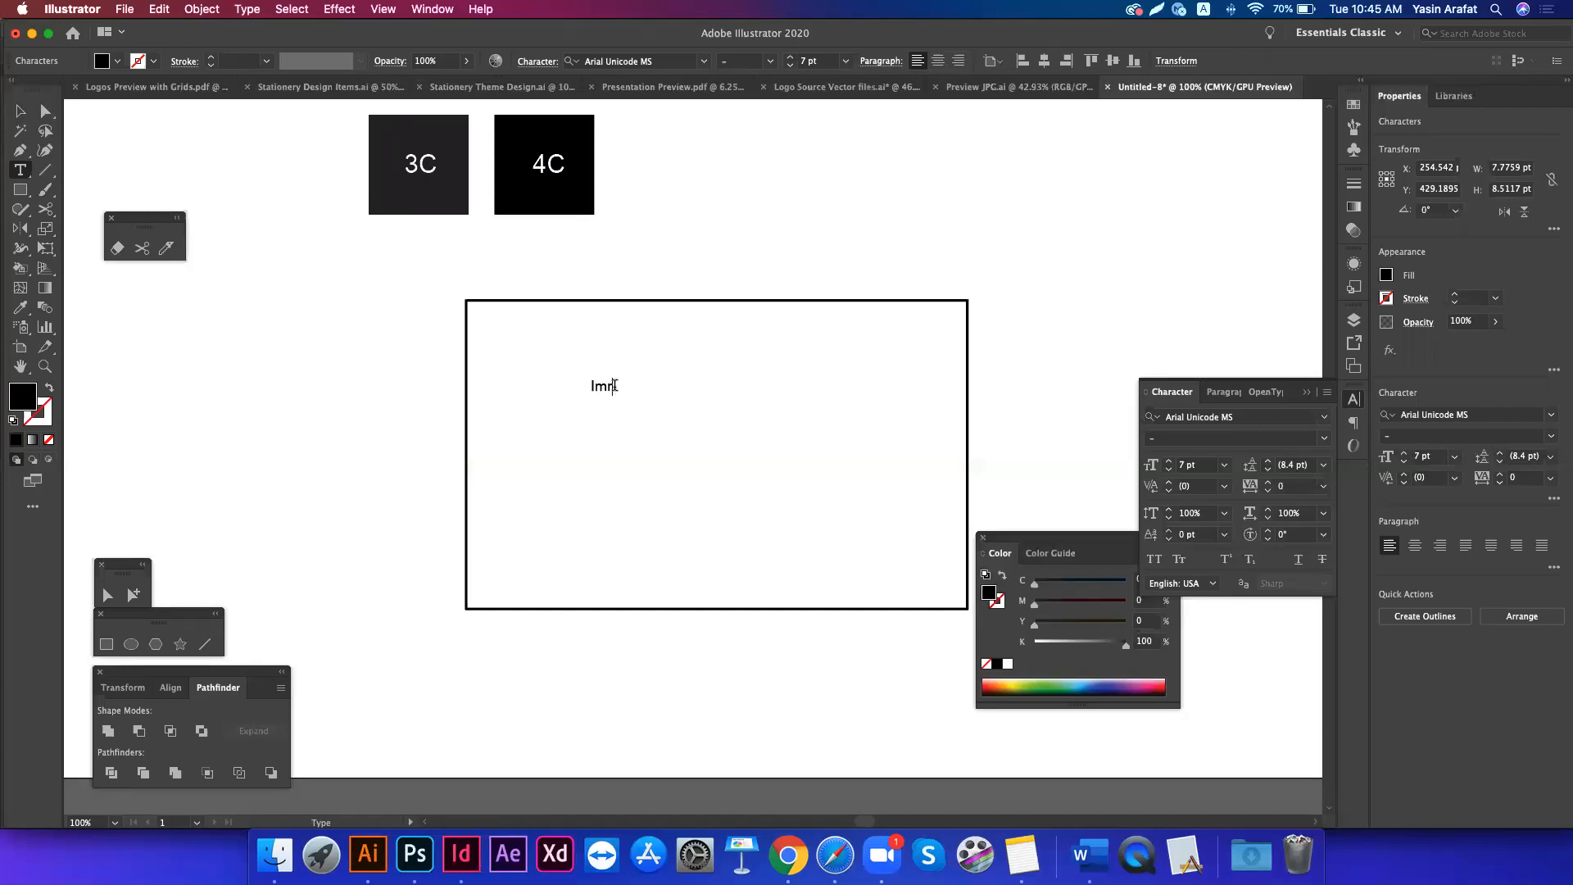
text(an Confectionary)
key(Escape)
drag(658, 405, 704, 407)
- Place a copy of the title text below it and set the copy's font size to 8 pt
drag(704, 407, 1007, 517)
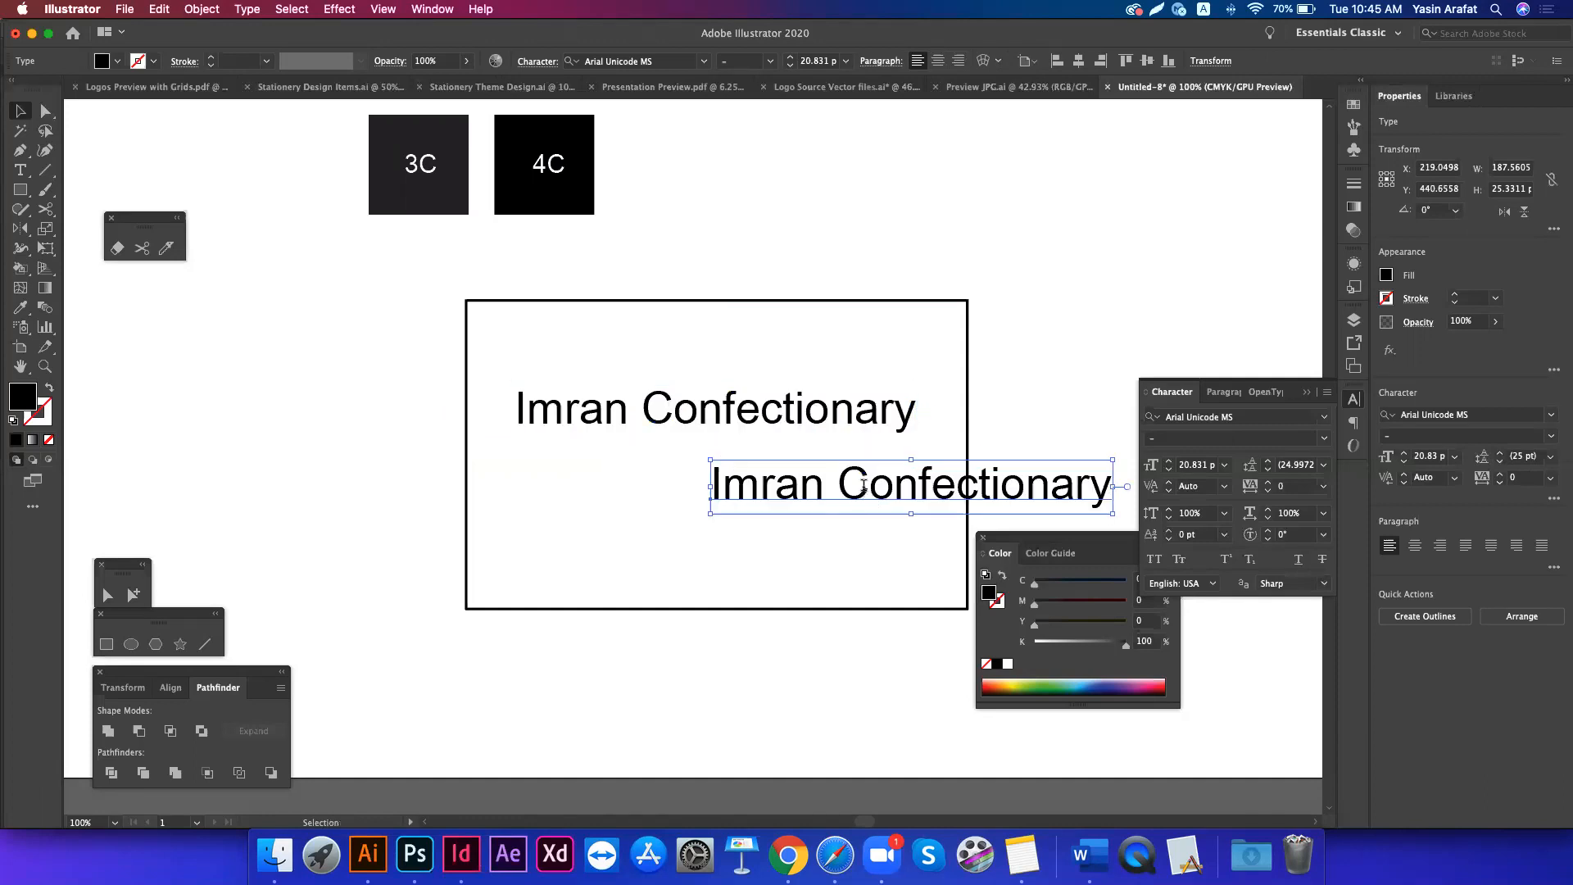
triple_click(864, 484)
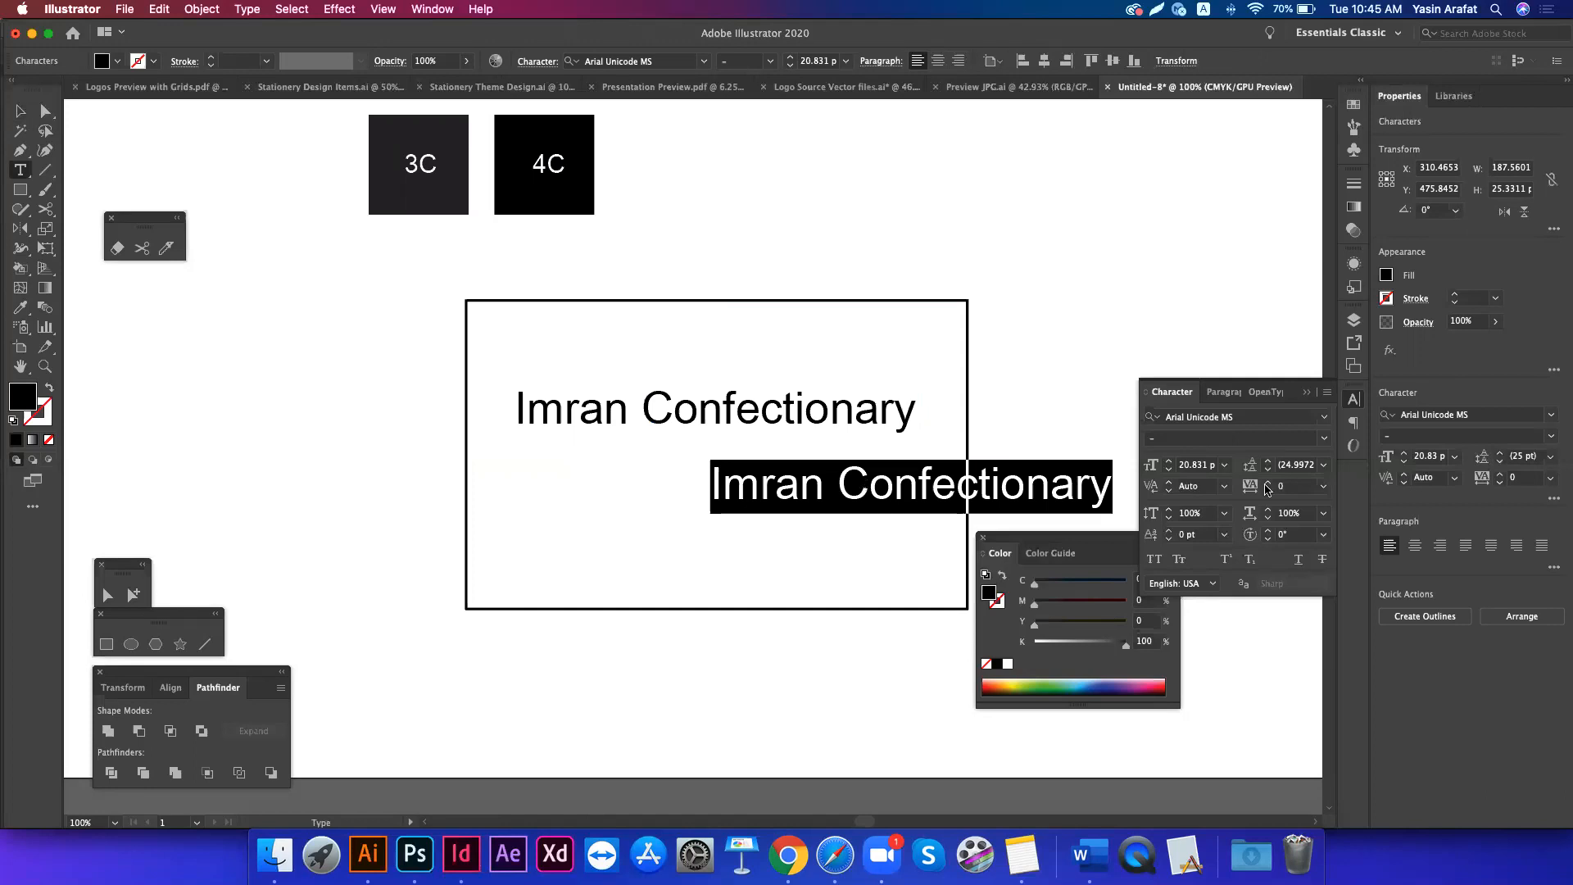
click(1224, 465)
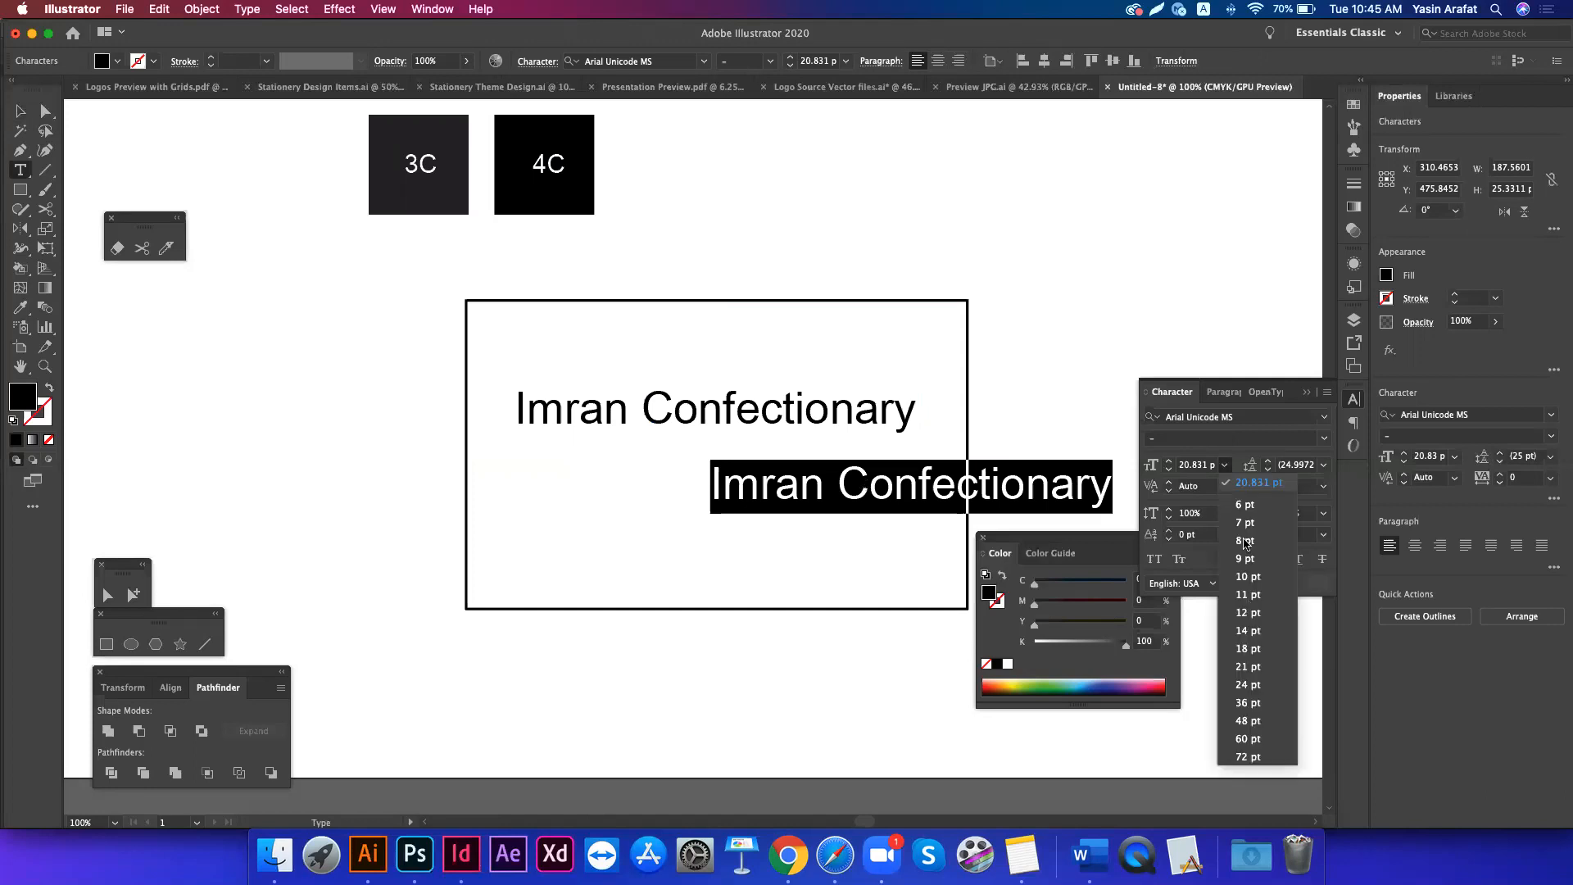
click(1245, 540)
- Replace the small copied text with two lines, labelled "Email:" and "Phone:", holding a sample e-mail address and phone number
click(770, 497)
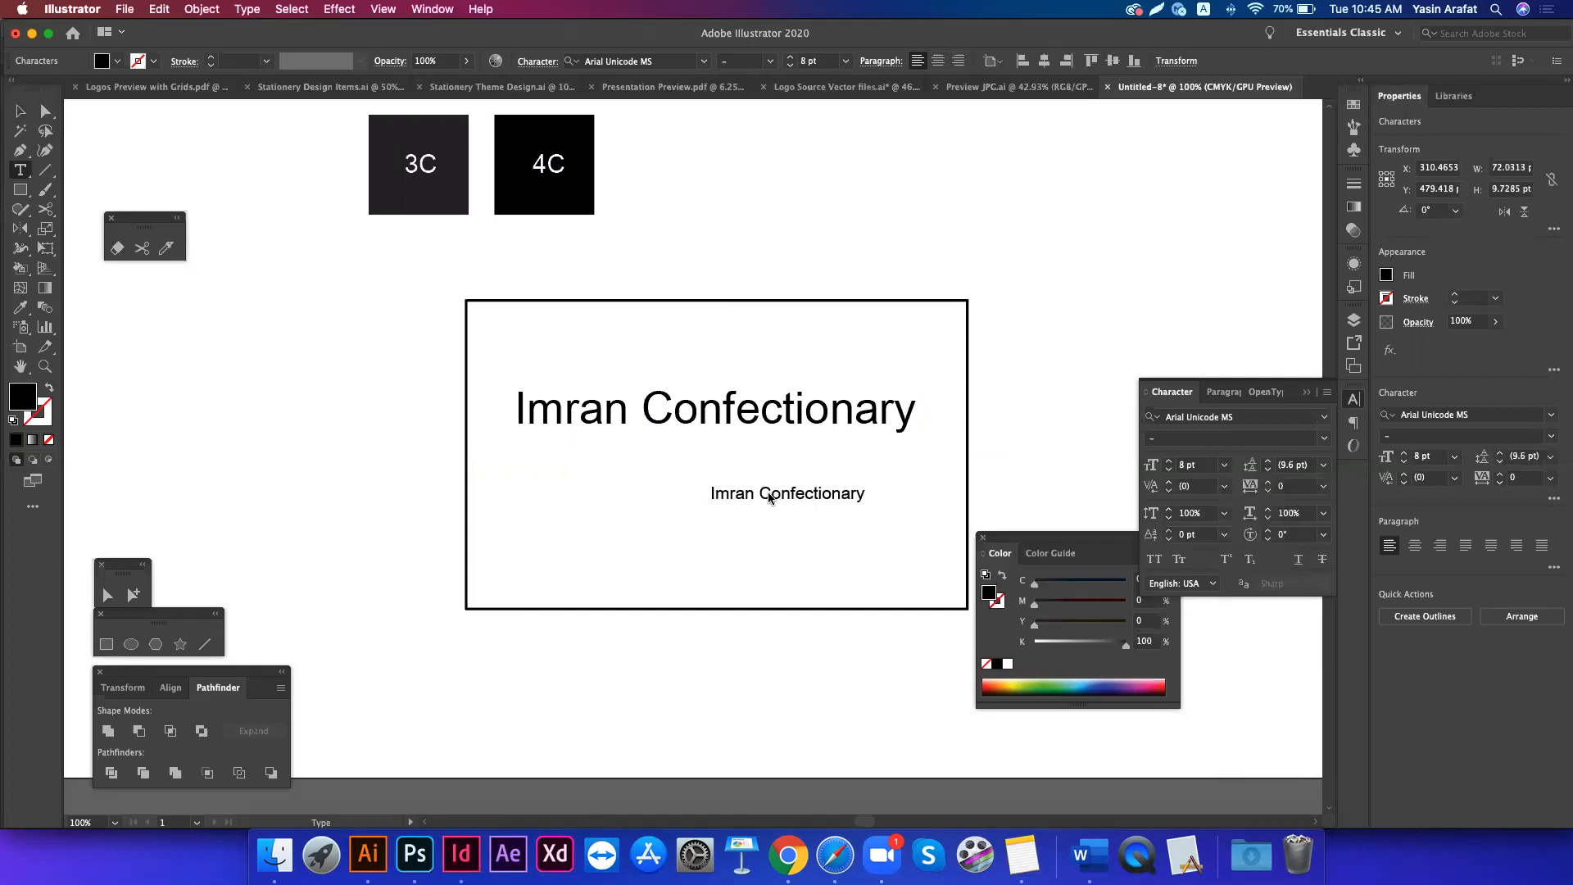
triple_click(770, 498)
text(Cwell)
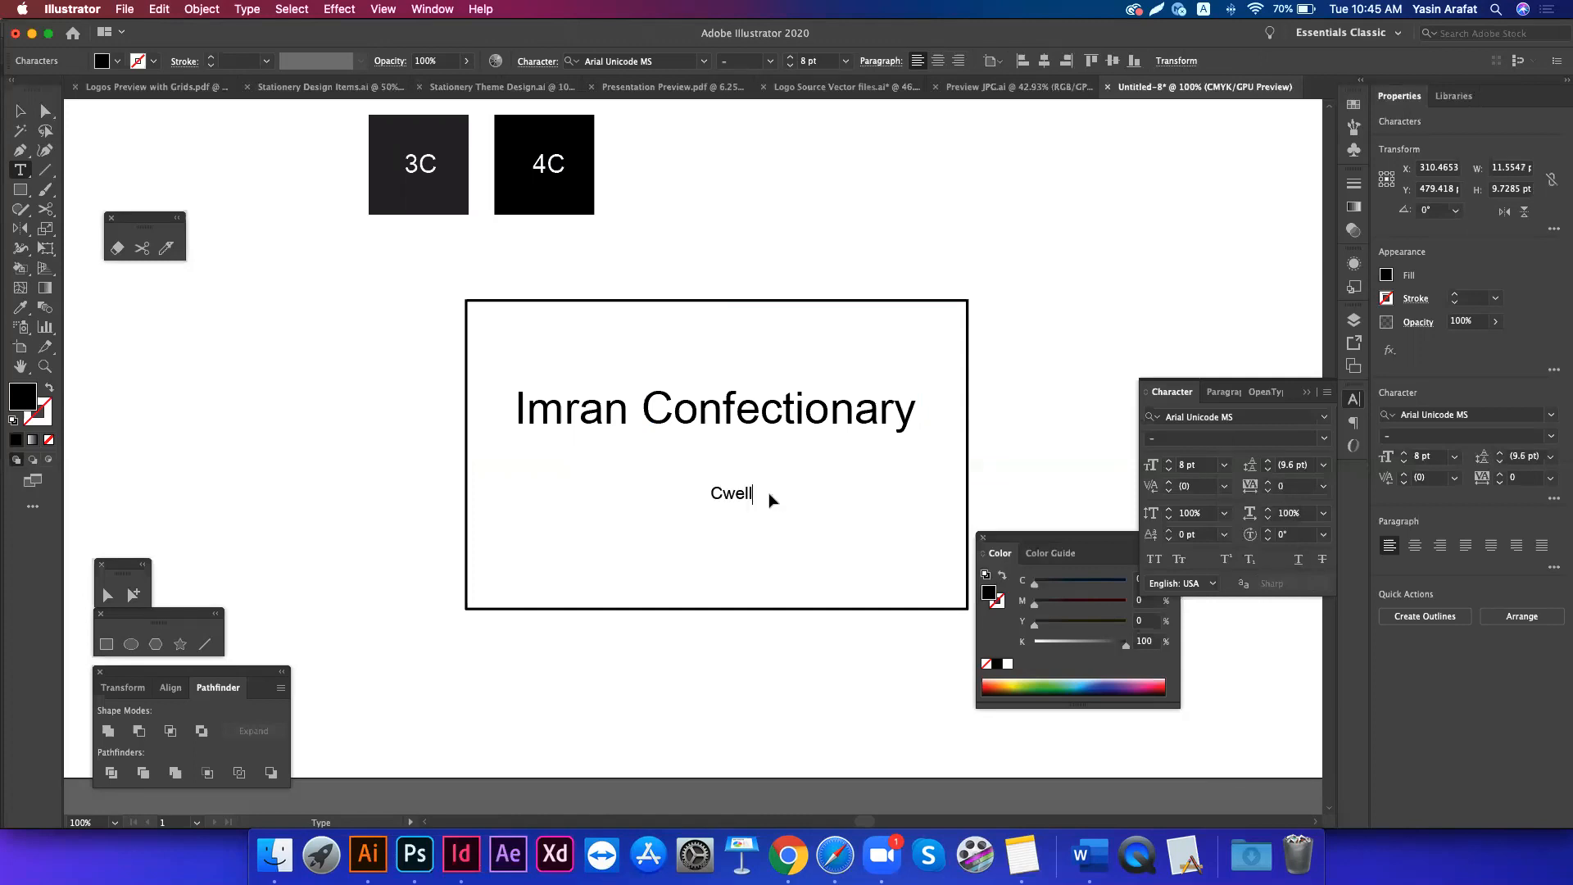
key(super+a)
text(Email: user@mail.com)
key(Return)
text(Phone:)
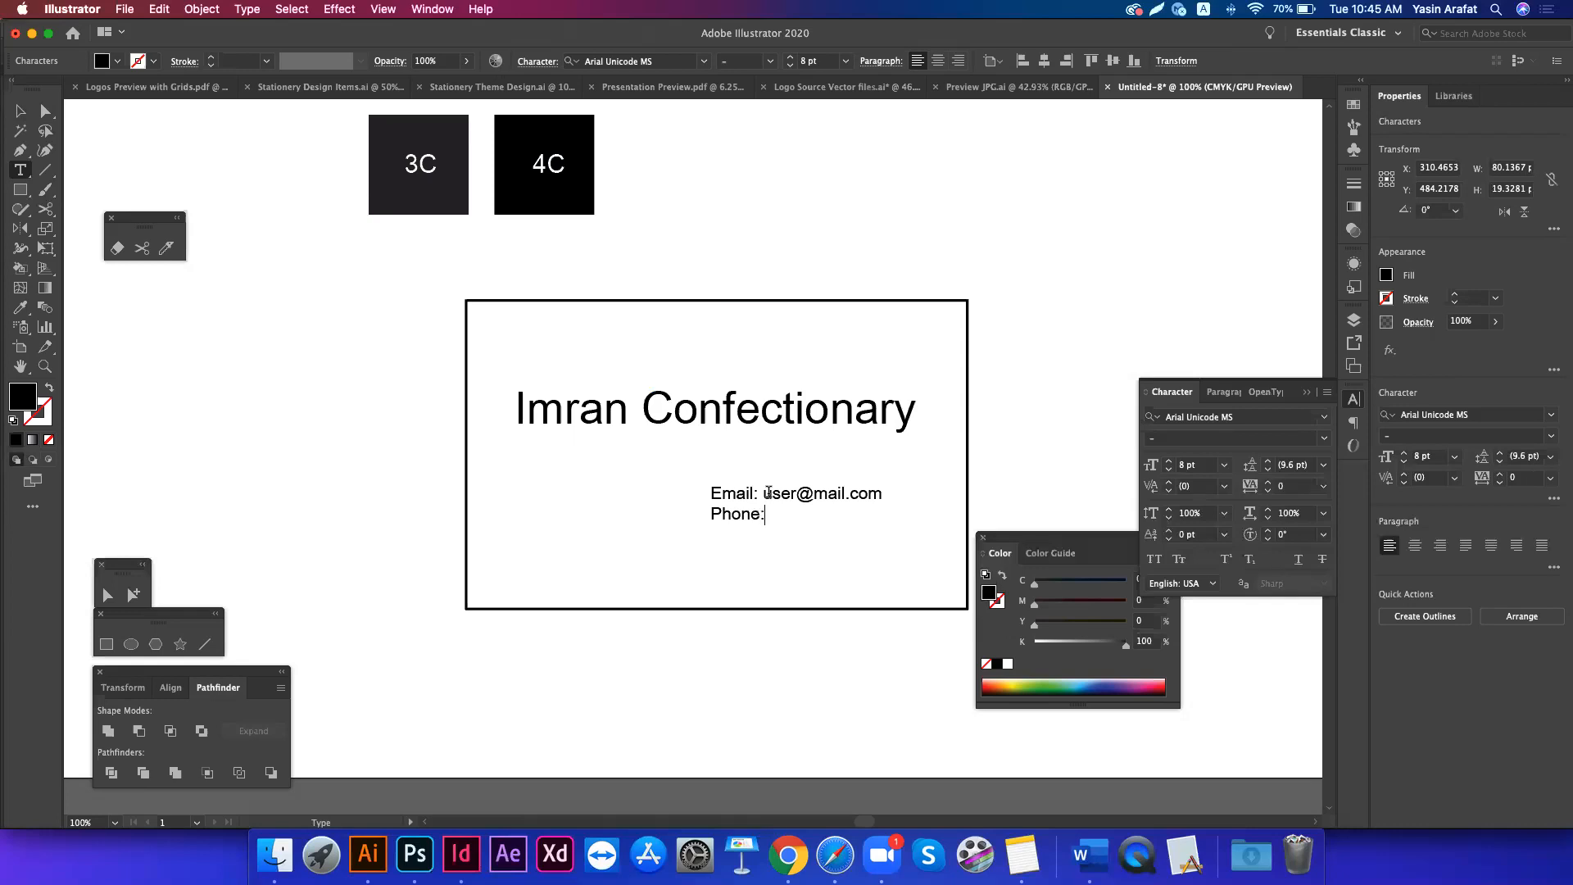
text( +8801 1)
key(BackSpace)
text(234567890)
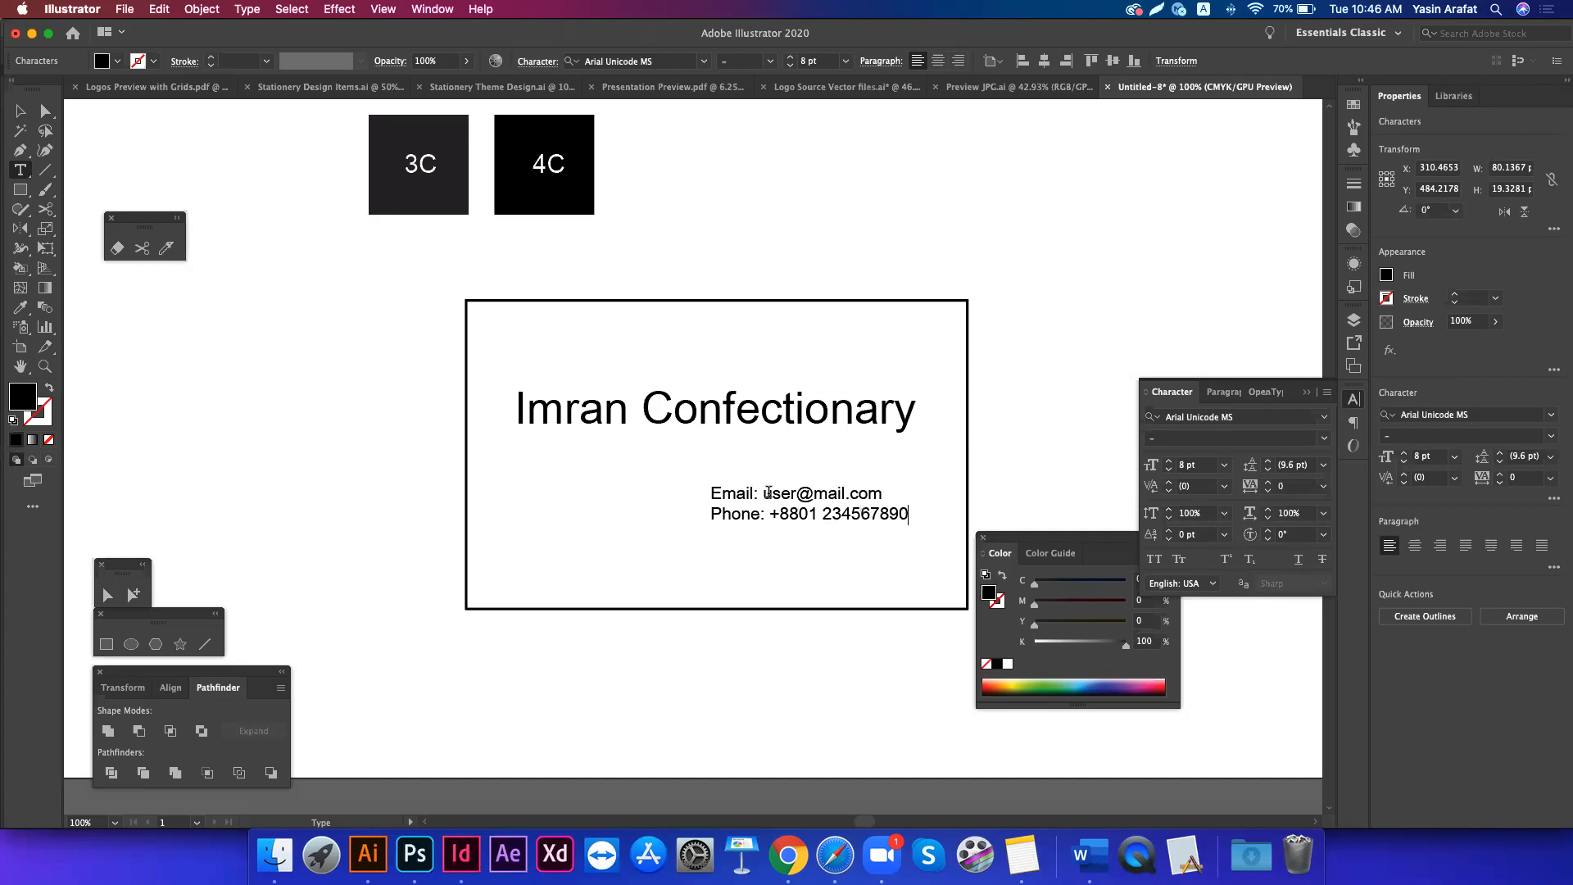
key(Escape)
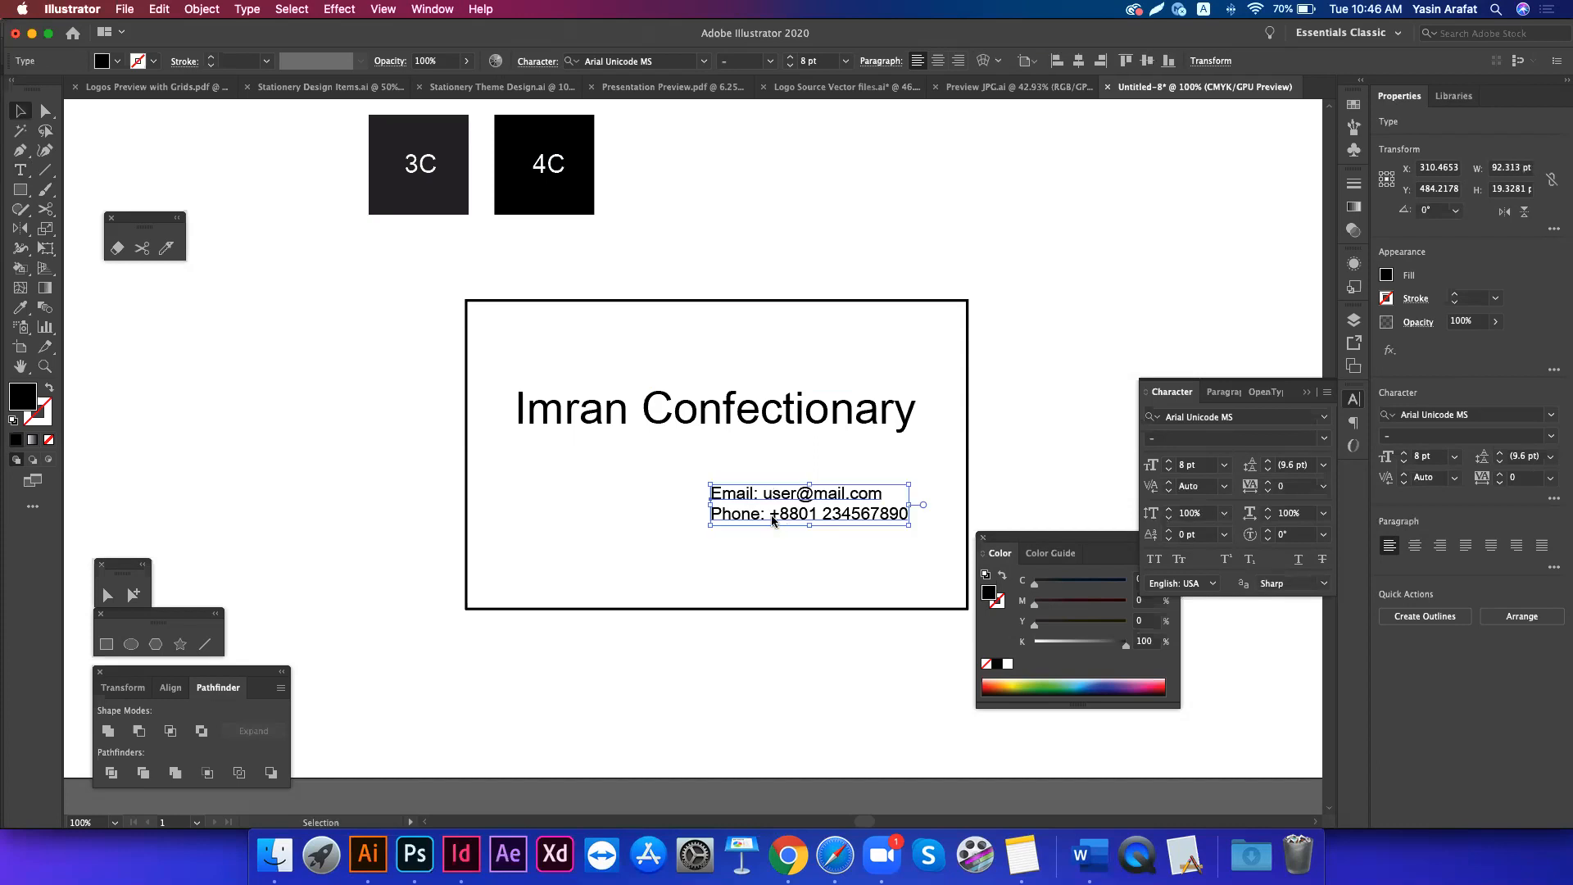
- Duplicate the contact lines directly below themselves and place a copy of the whole card beside the original
drag(773, 535, 772, 558)
shift+click(775, 514)
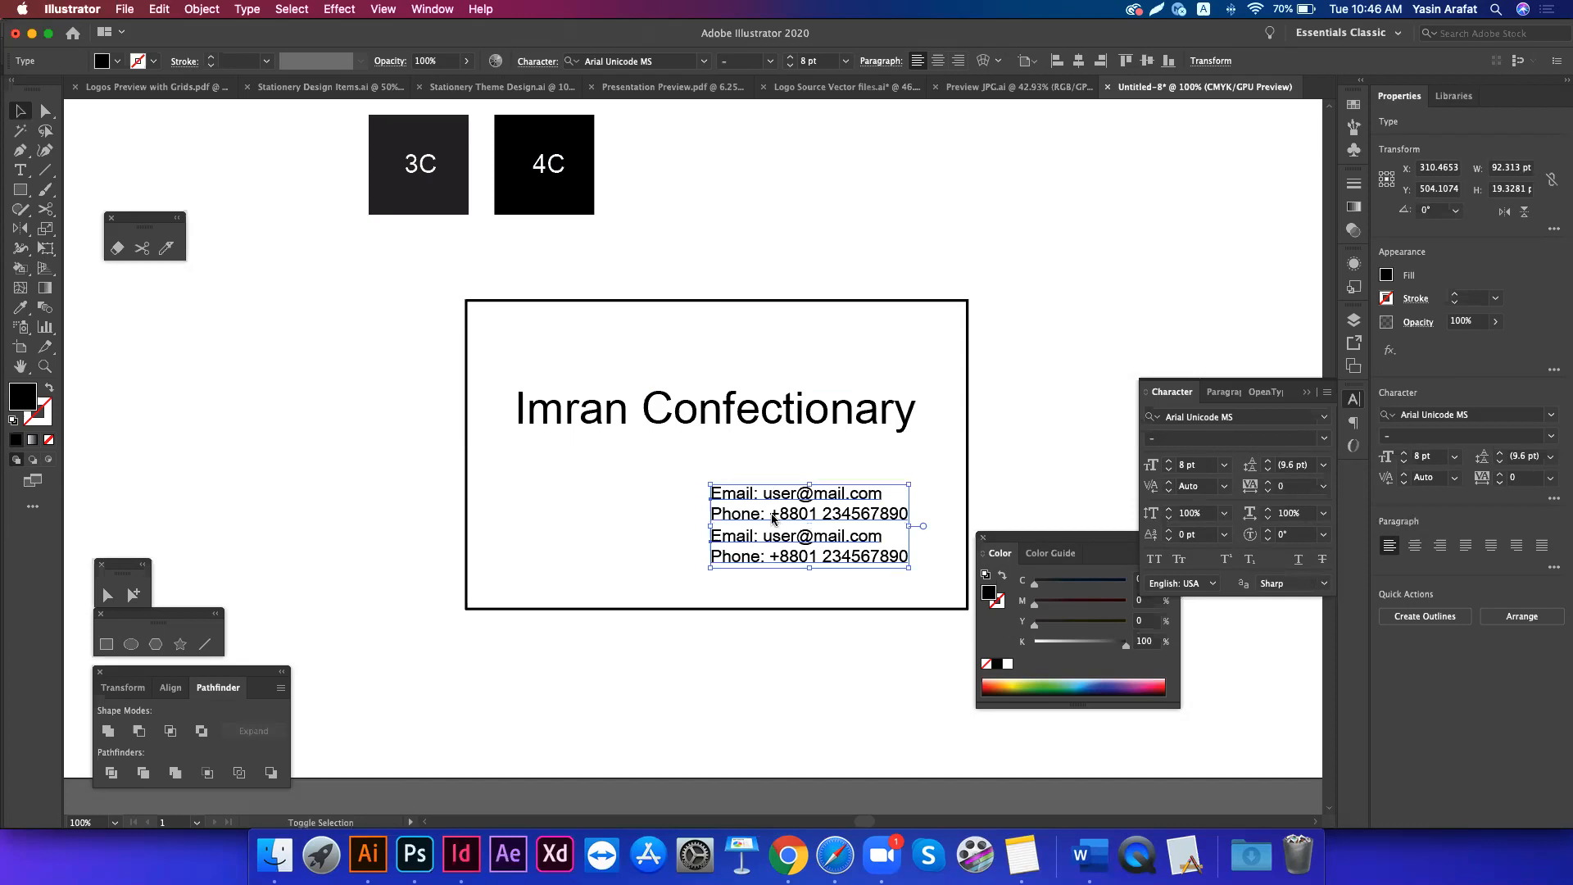
scroll(678, 537, right, 1)
scroll(679, 544, right, 5)
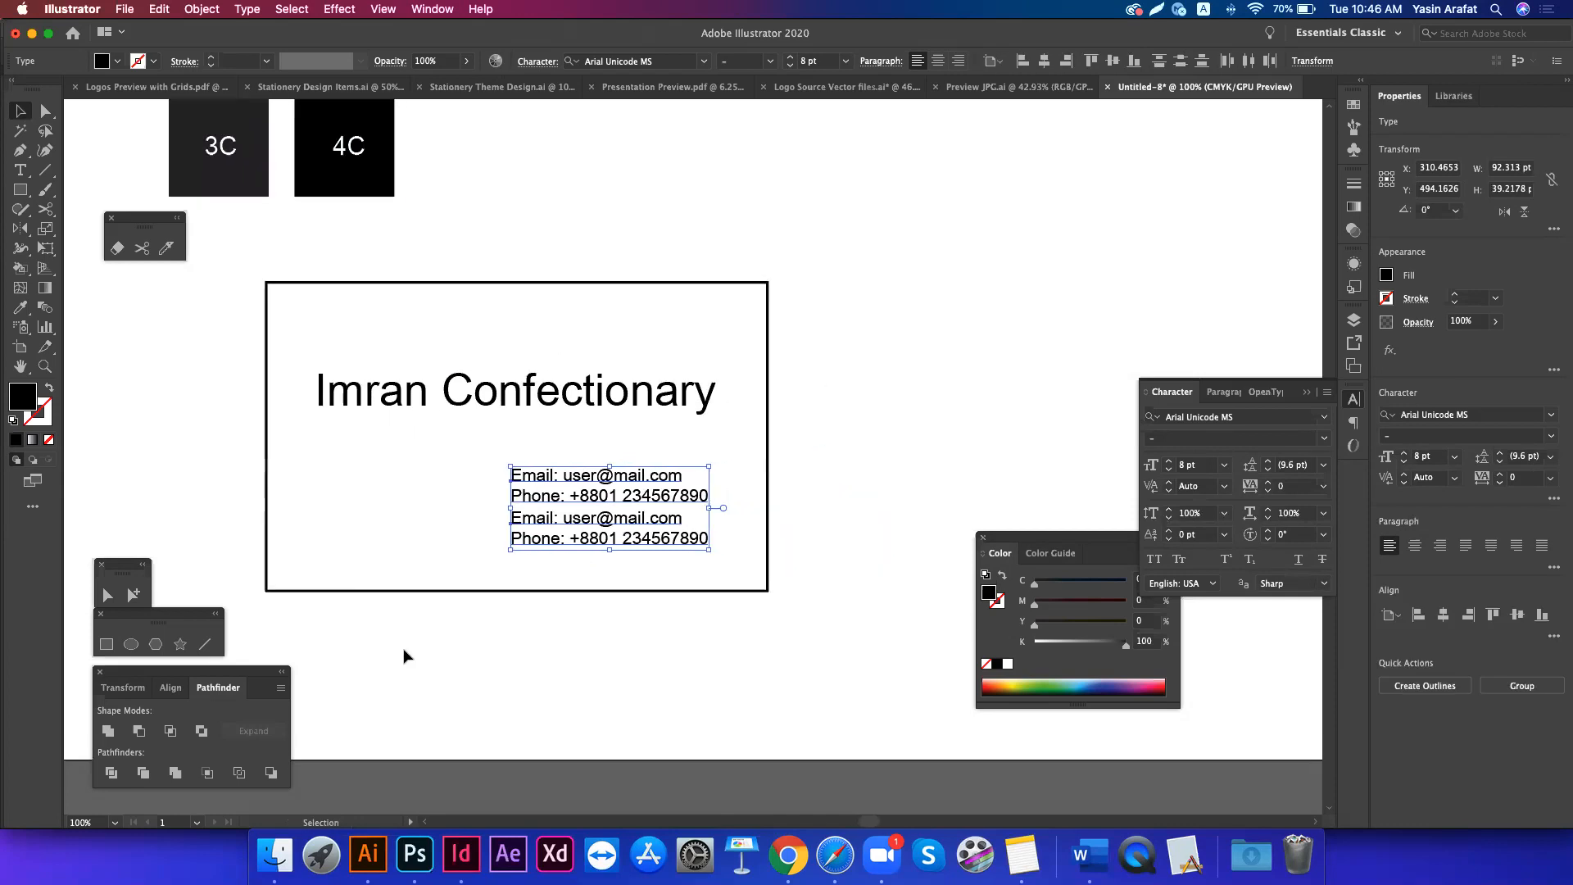
shift+click(354, 426)
drag(369, 407, 912, 407)
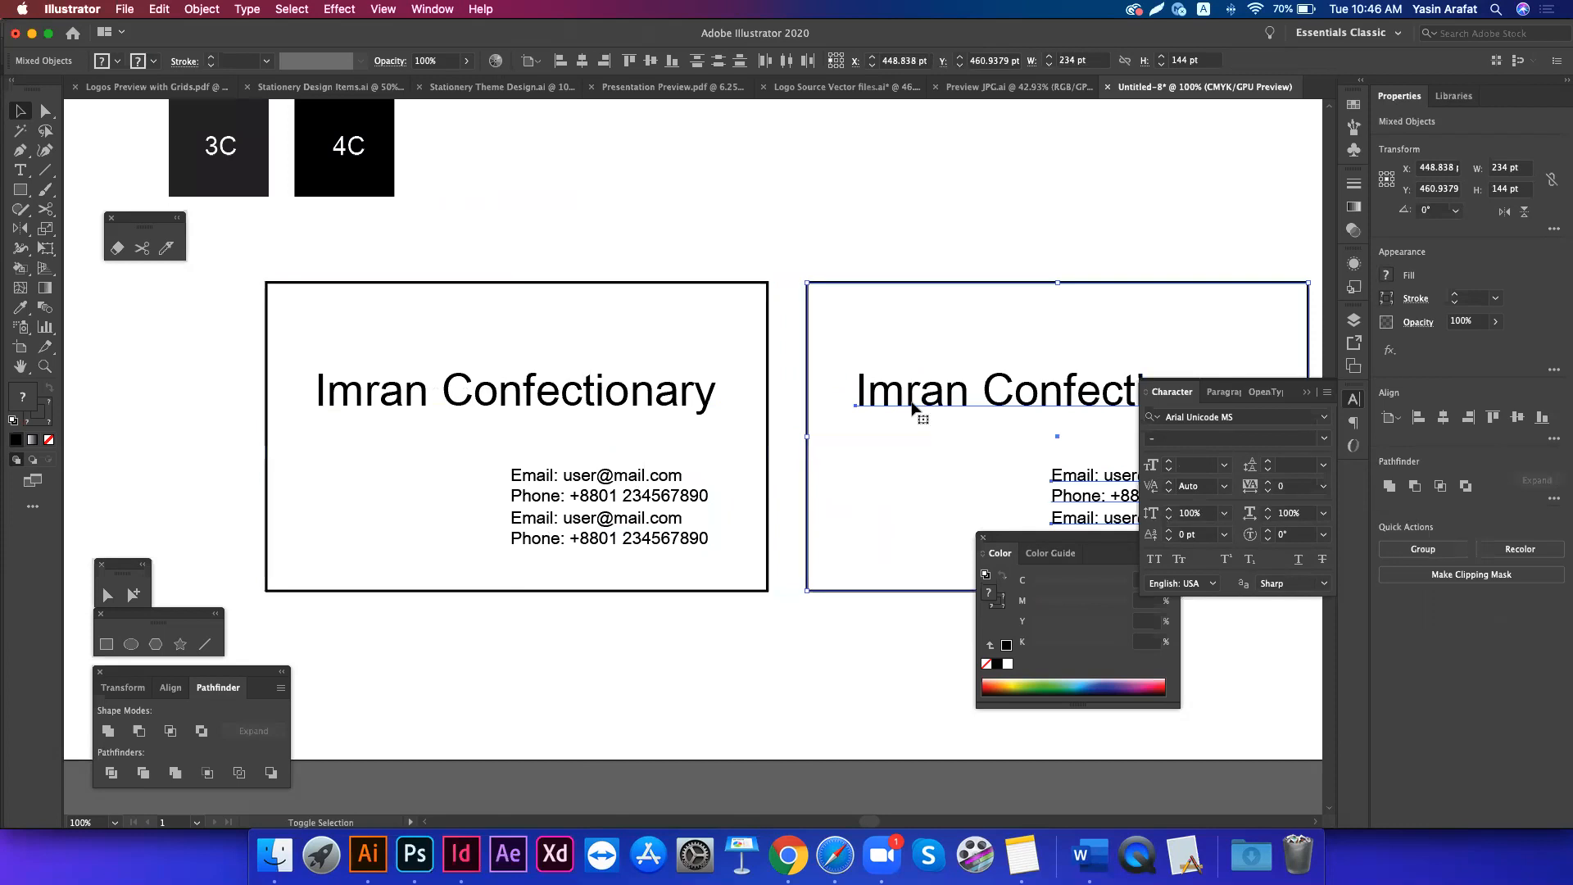
- Set the font size of both contact blocks on the copied card to 7 pt
scroll(869, 529, right, 5)
click(897, 512)
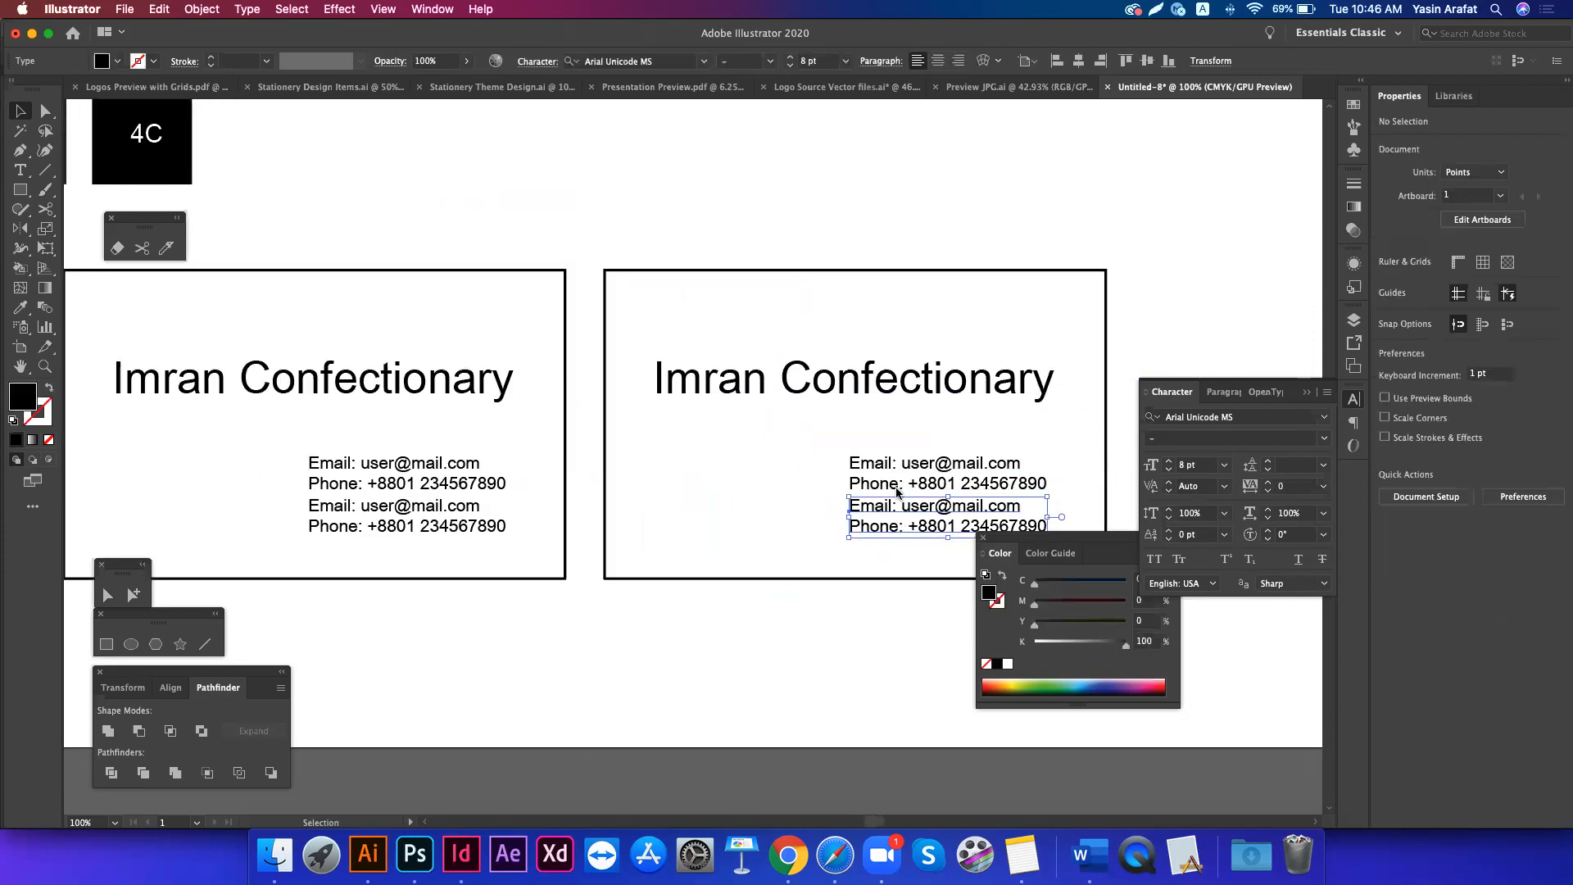
shift+click(899, 488)
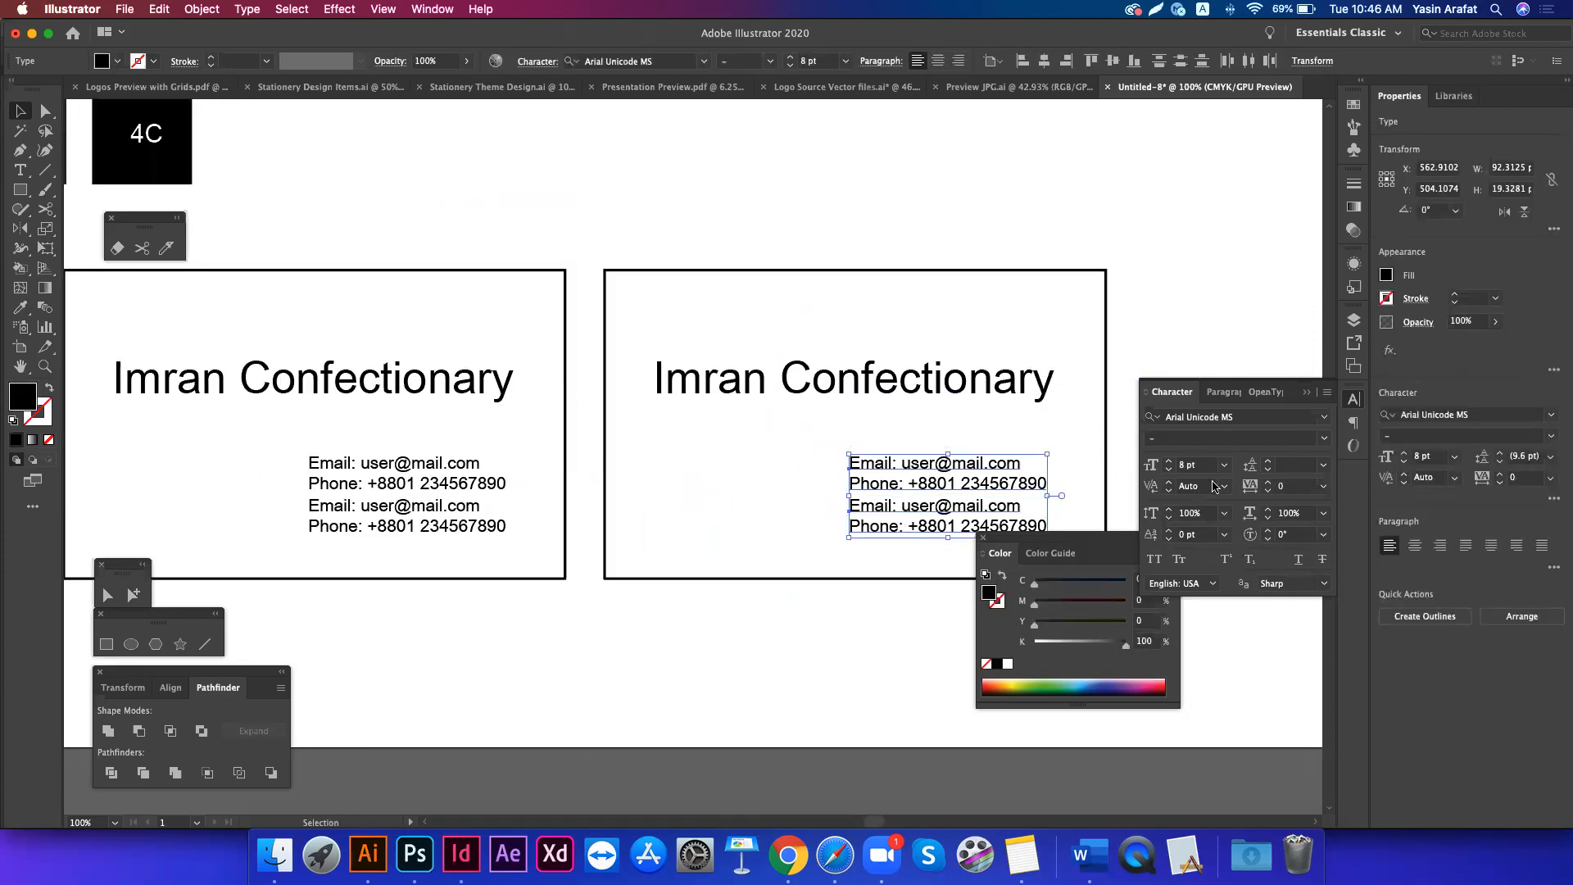
click(1170, 469)
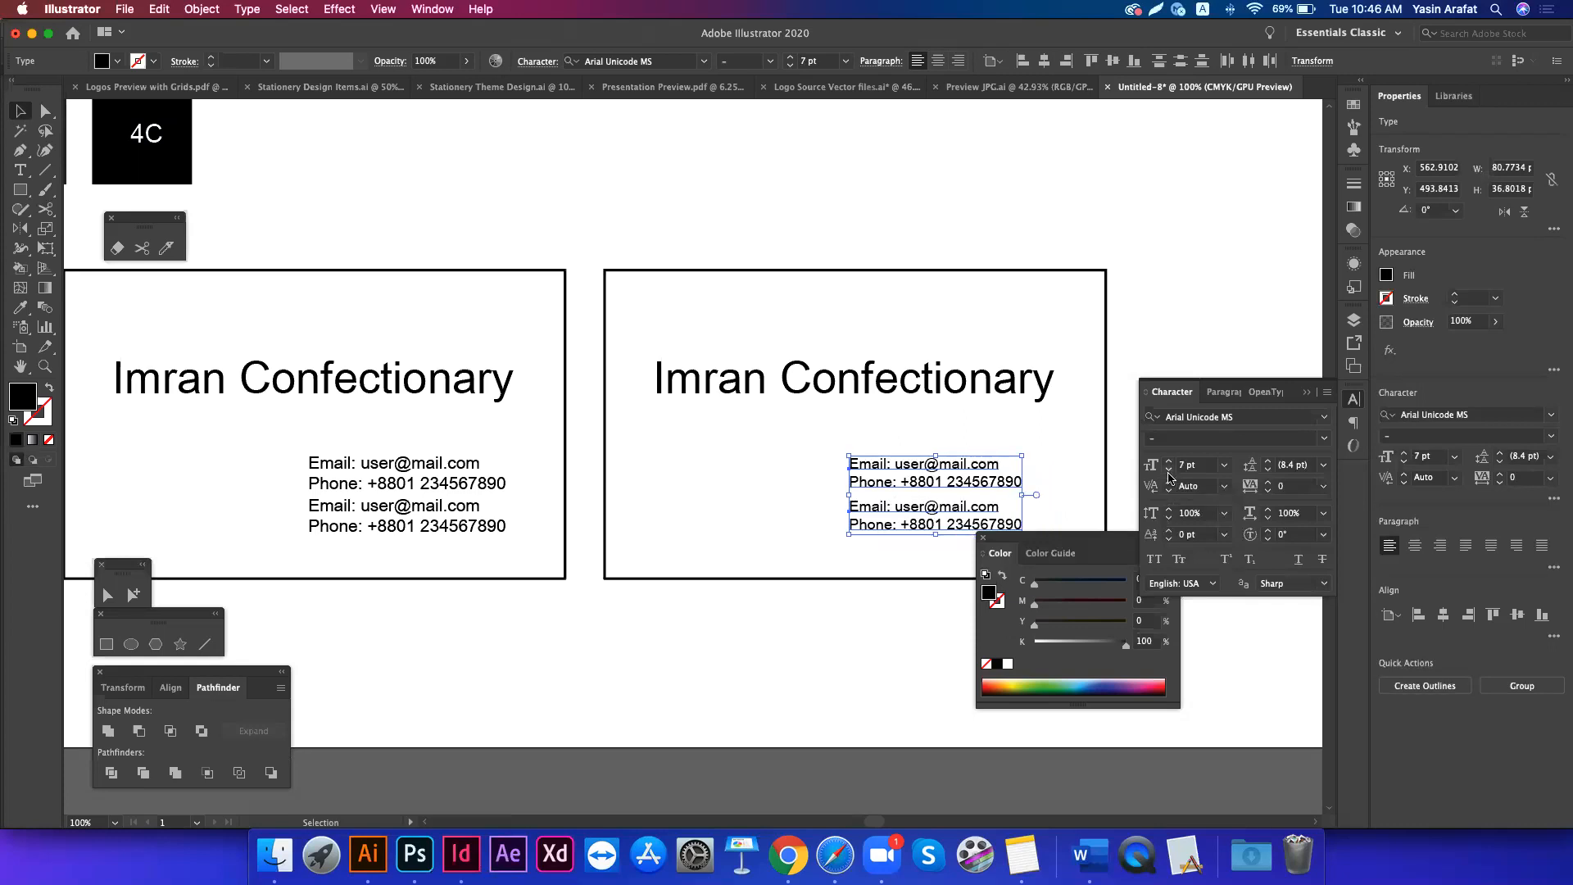
click(807, 629)
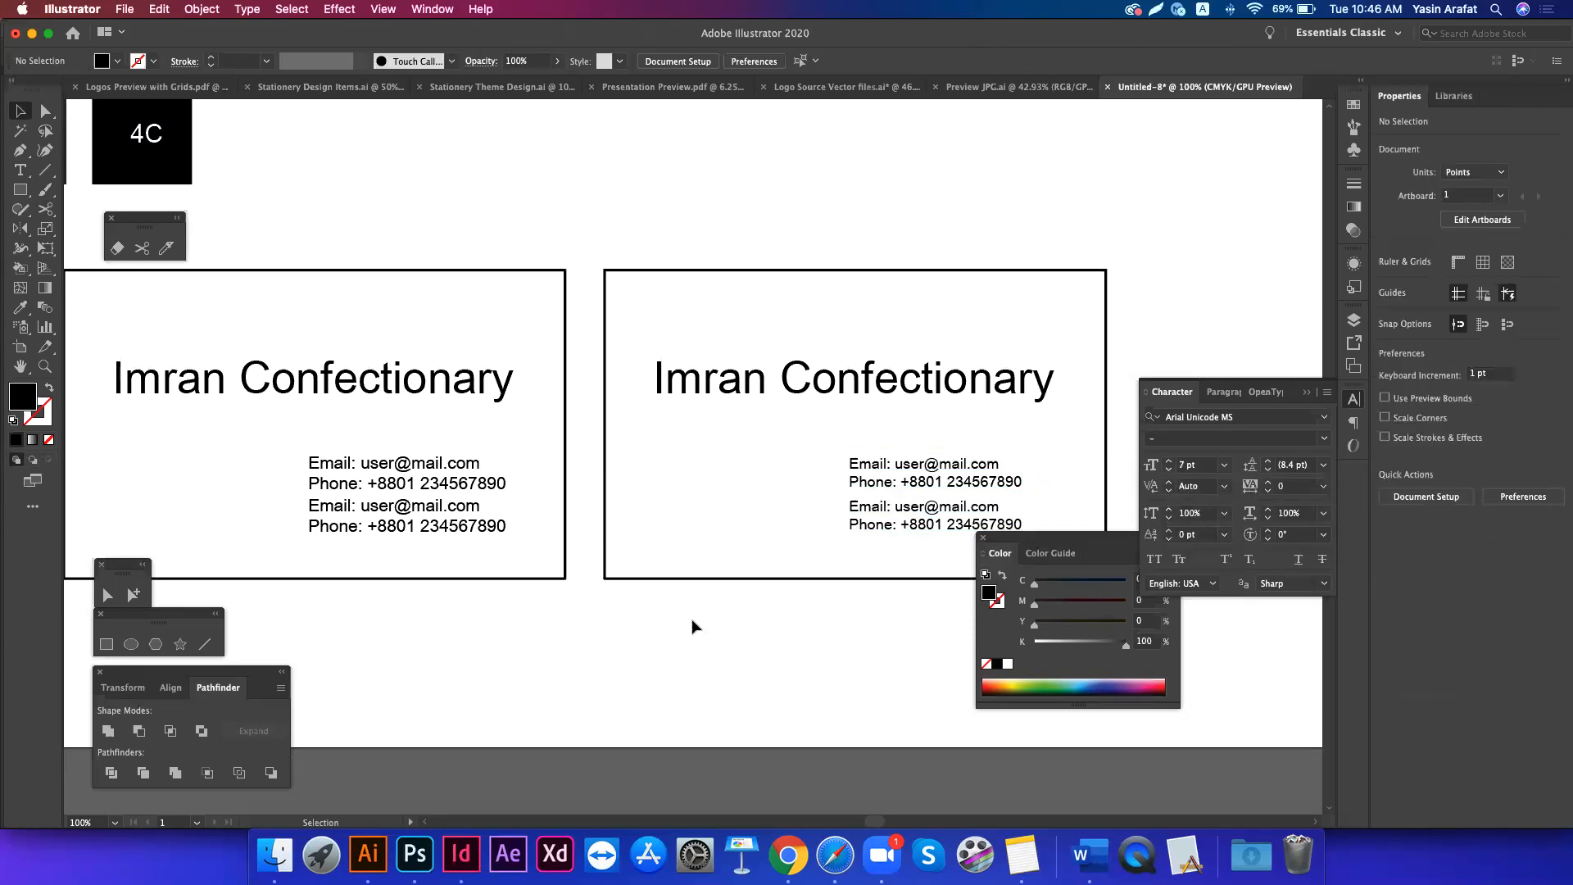
- Place a copy of the 7 pt card directly above it, leaving a gap between the two outlines
scroll(692, 626, right, 5)
drag(510, 623, 711, 279)
scroll(643, 569, up, 3)
scroll(644, 570, left, 2)
drag(641, 571, 674, 200)
scroll(956, 237, up, 3)
scroll(956, 236, left, 1)
click(994, 273)
- Delete the lower of the two contact blocks on the upper card
click(686, 360)
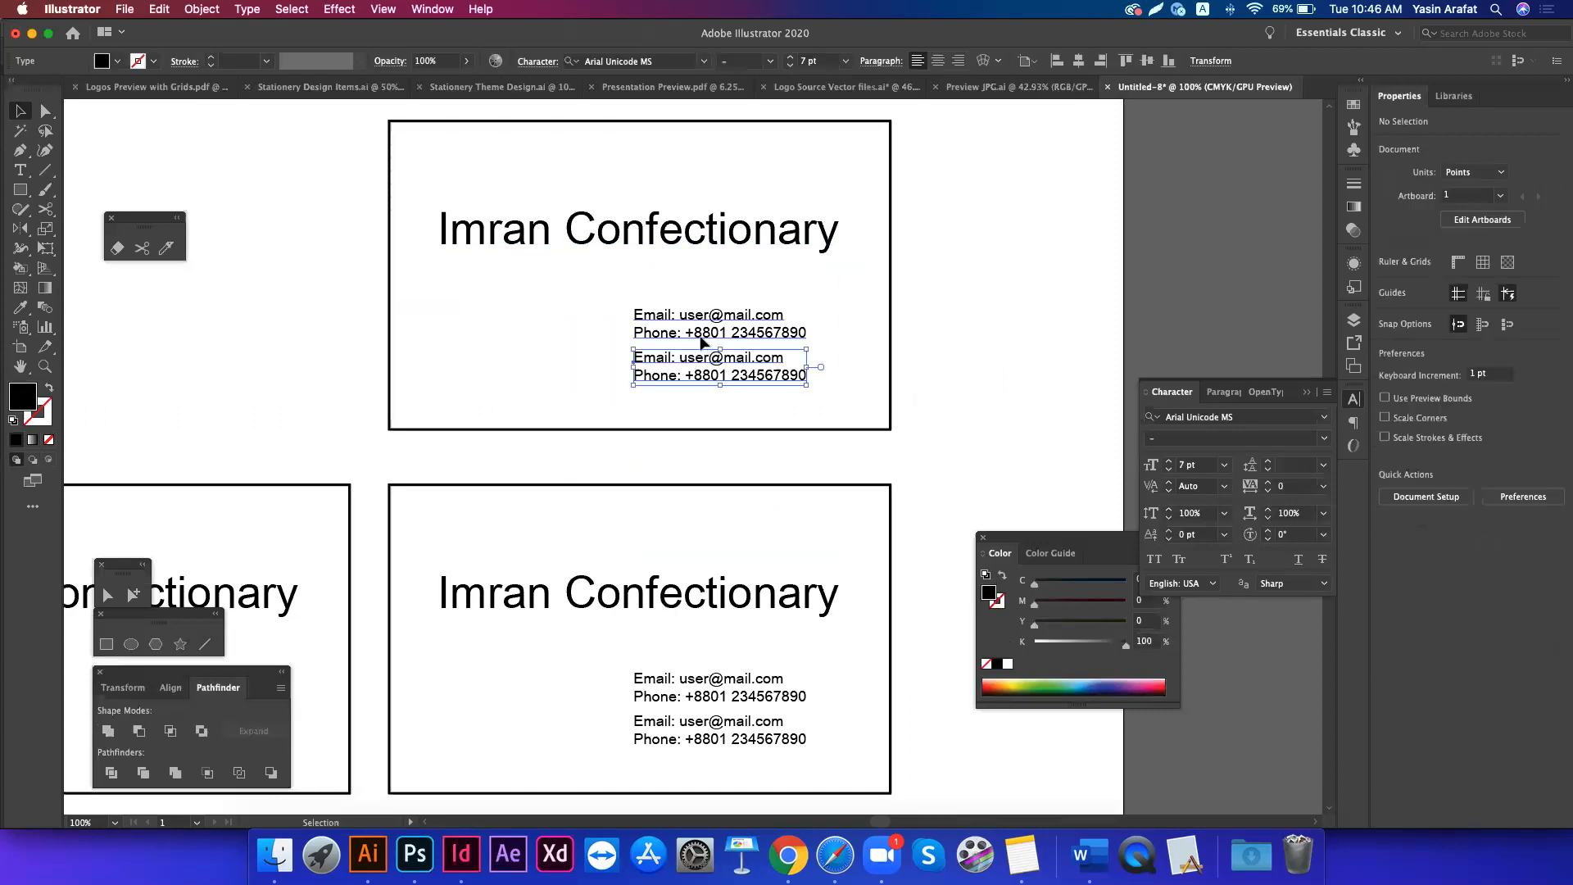
key(Return)
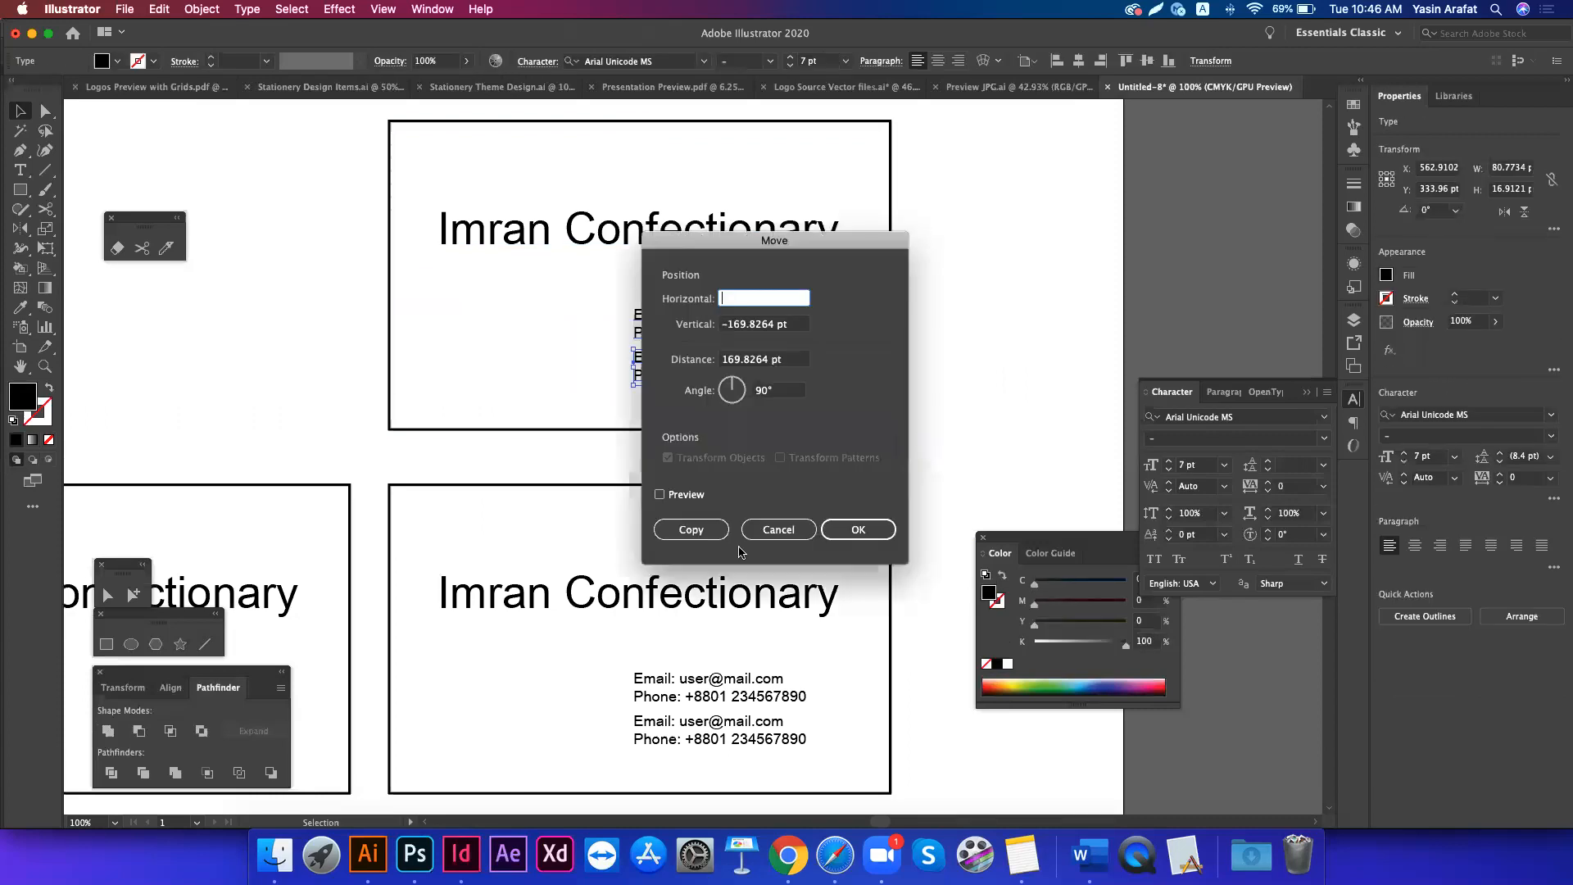
key(Escape)
key(Delete)
- Set the upper card's remaining contact block to 12 pt and align its left edge with the title's
click(688, 339)
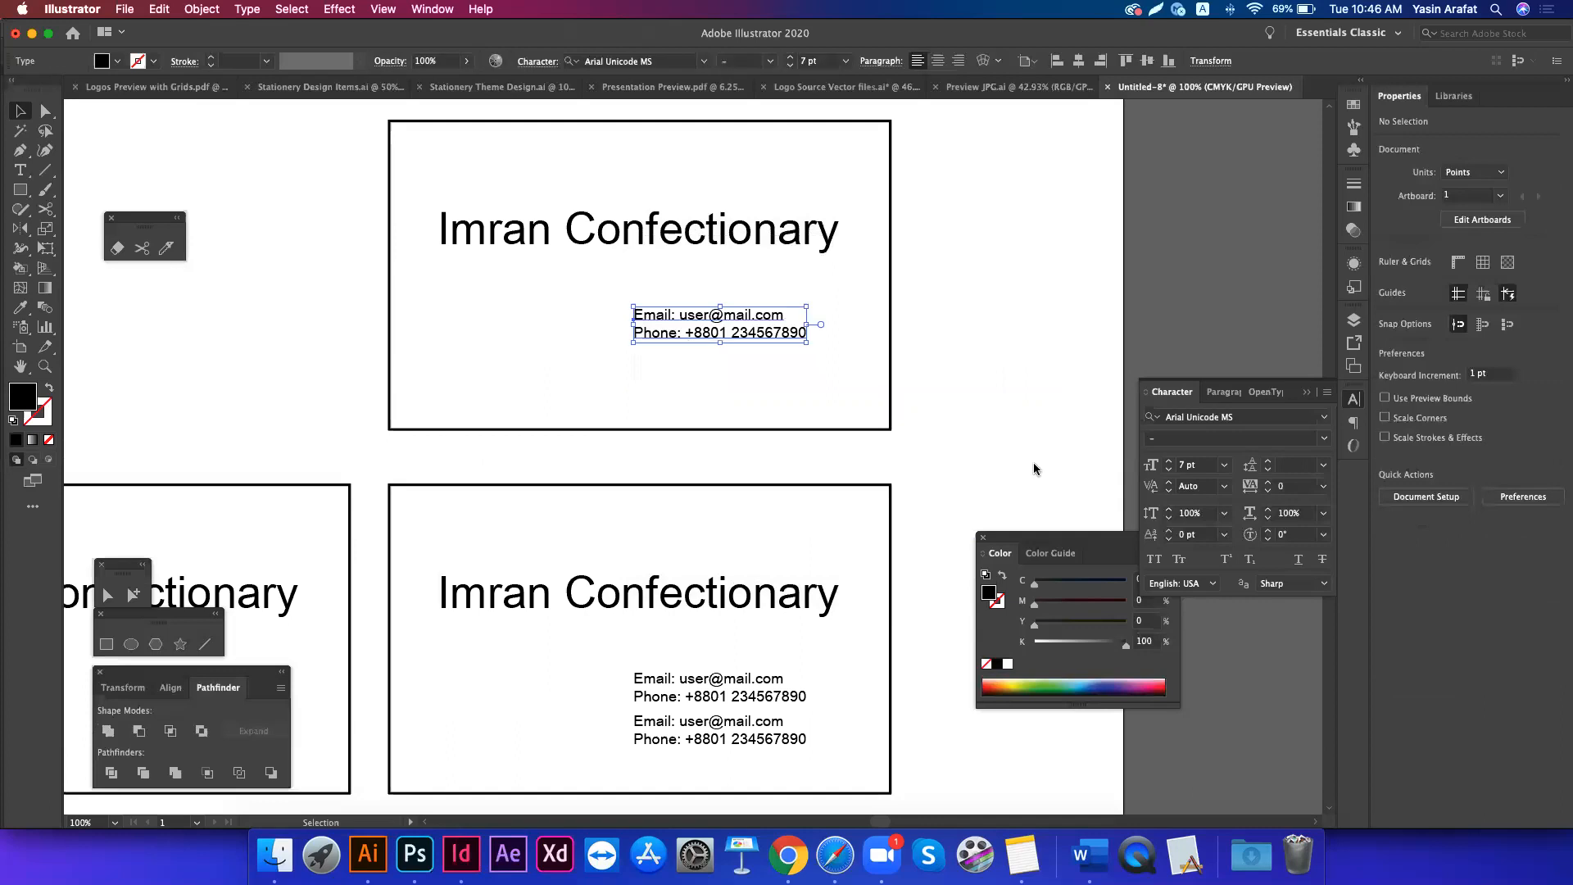
click(1170, 462)
click(1170, 462)
click(1170, 462)
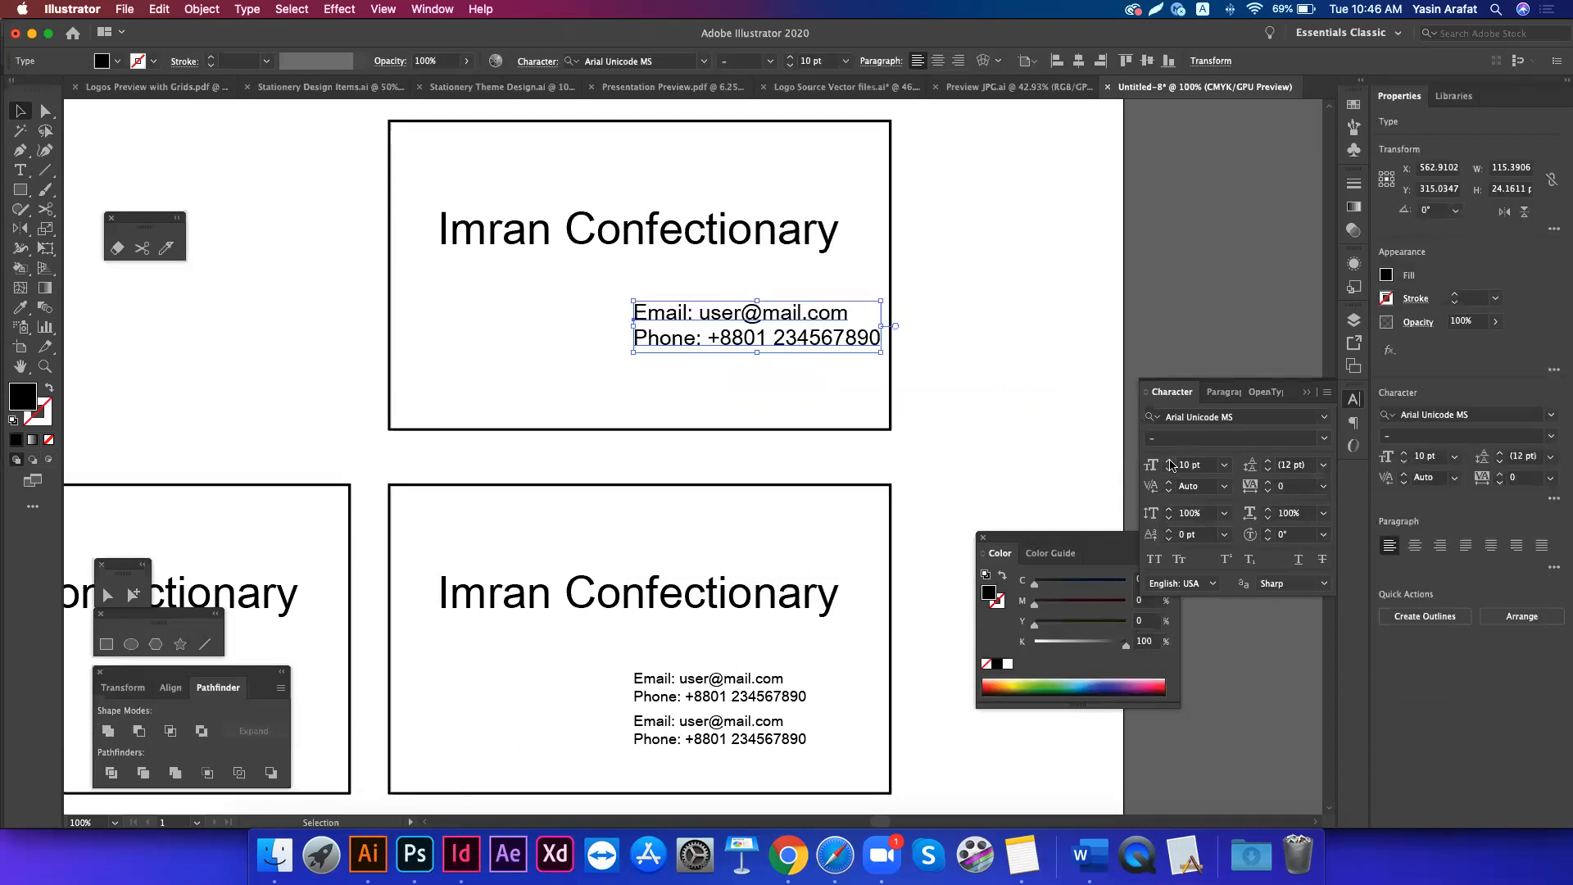
key(super+shift+period)
drag(714, 348, 525, 237)
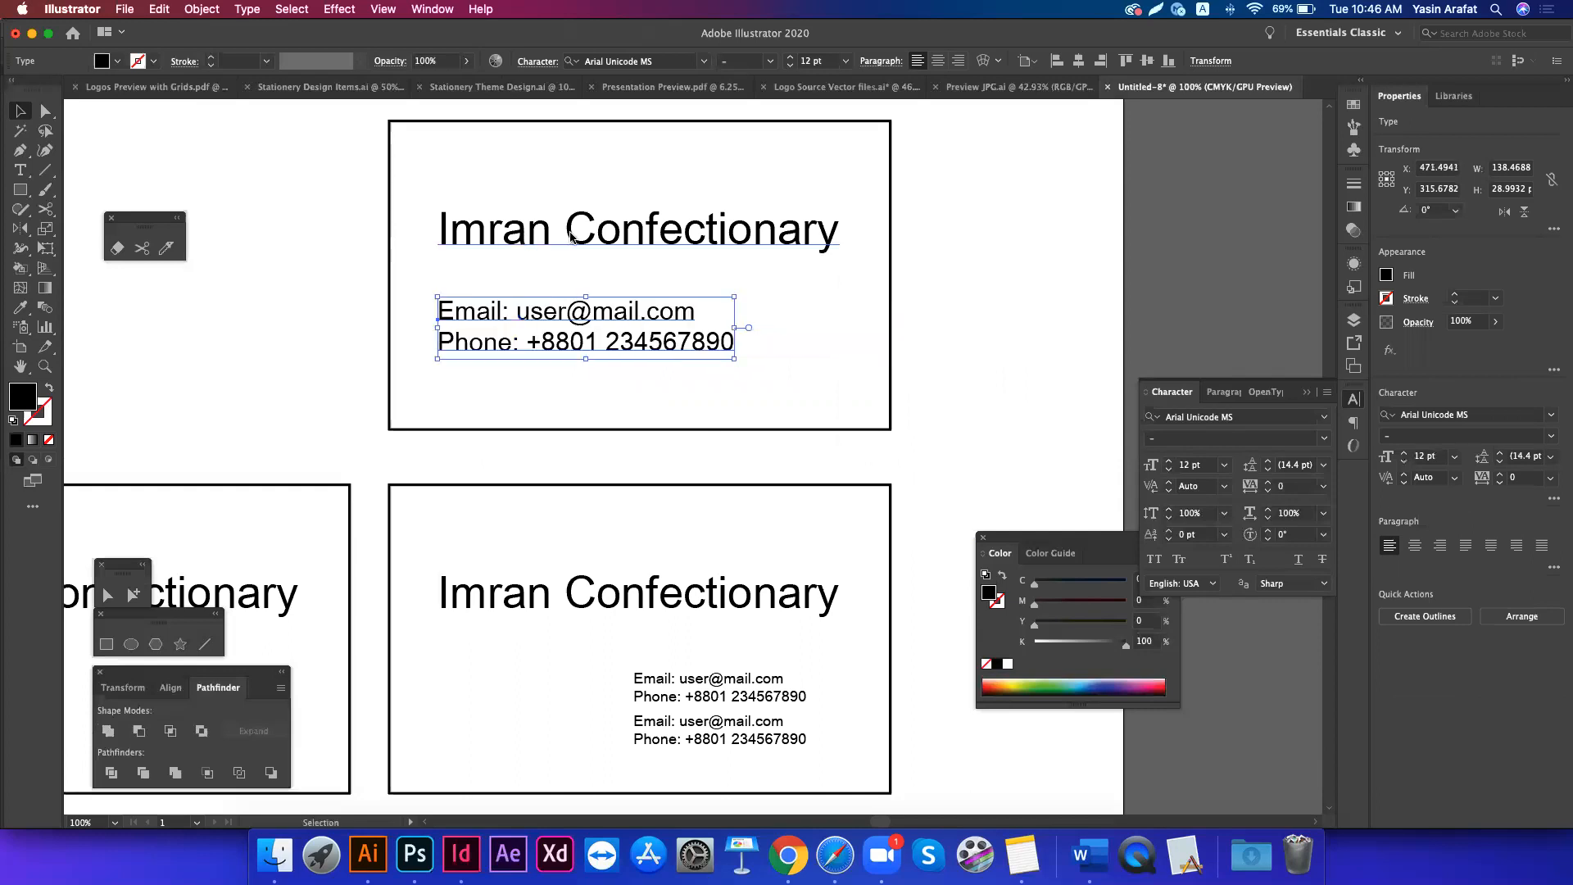
- Break the upper card's title into two lines after "Imran", move it up and enlarge it to about 29.56 pt
double_click(567, 238)
key(BackSpace)
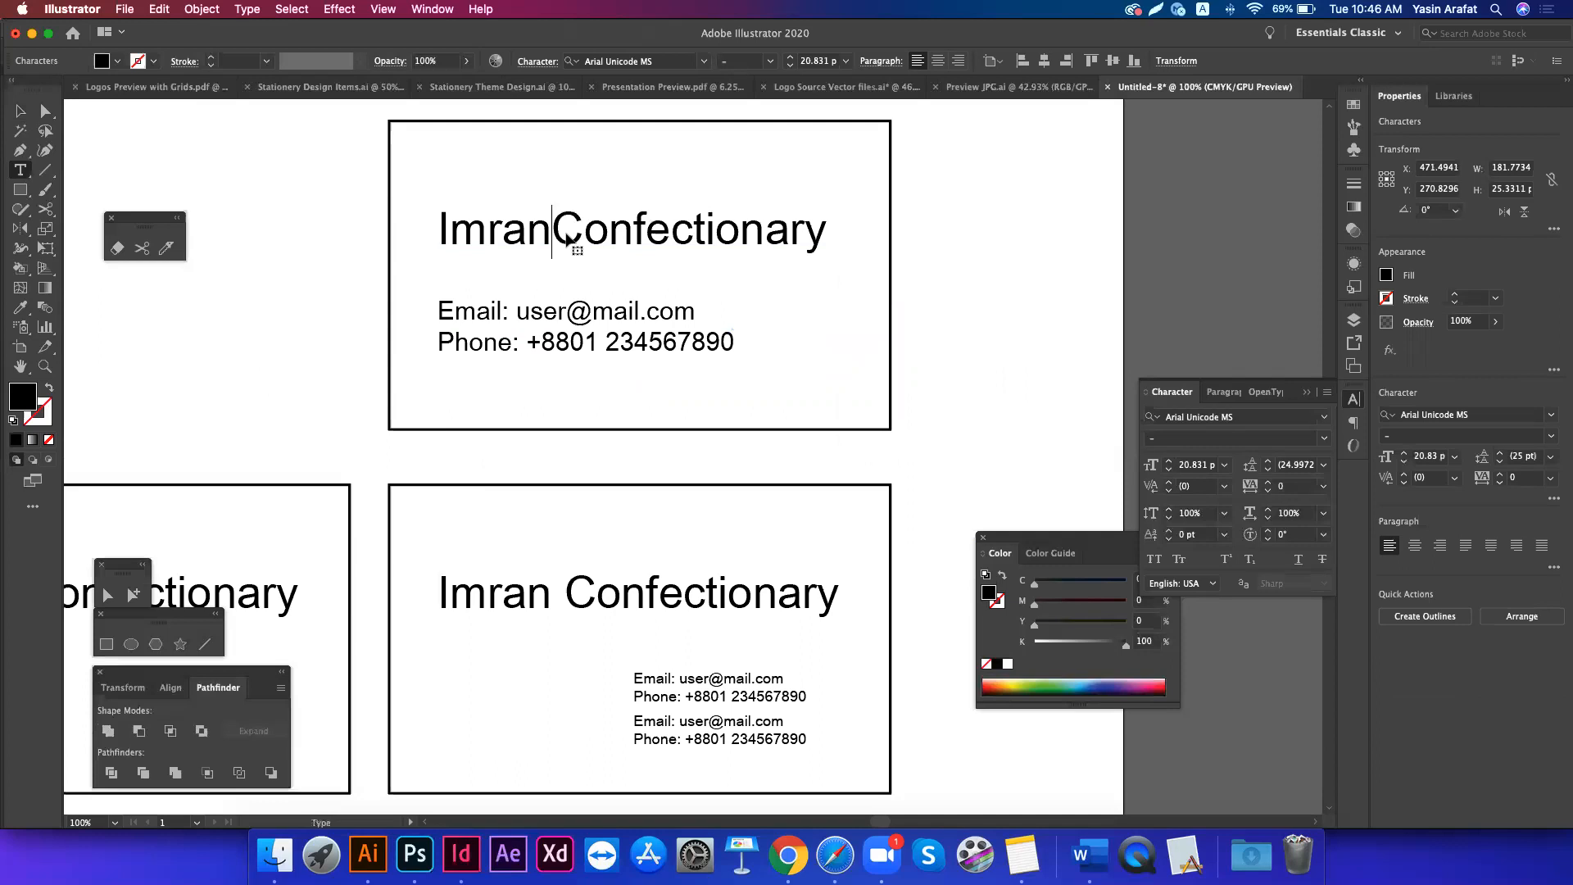
key(Return)
key(Escape)
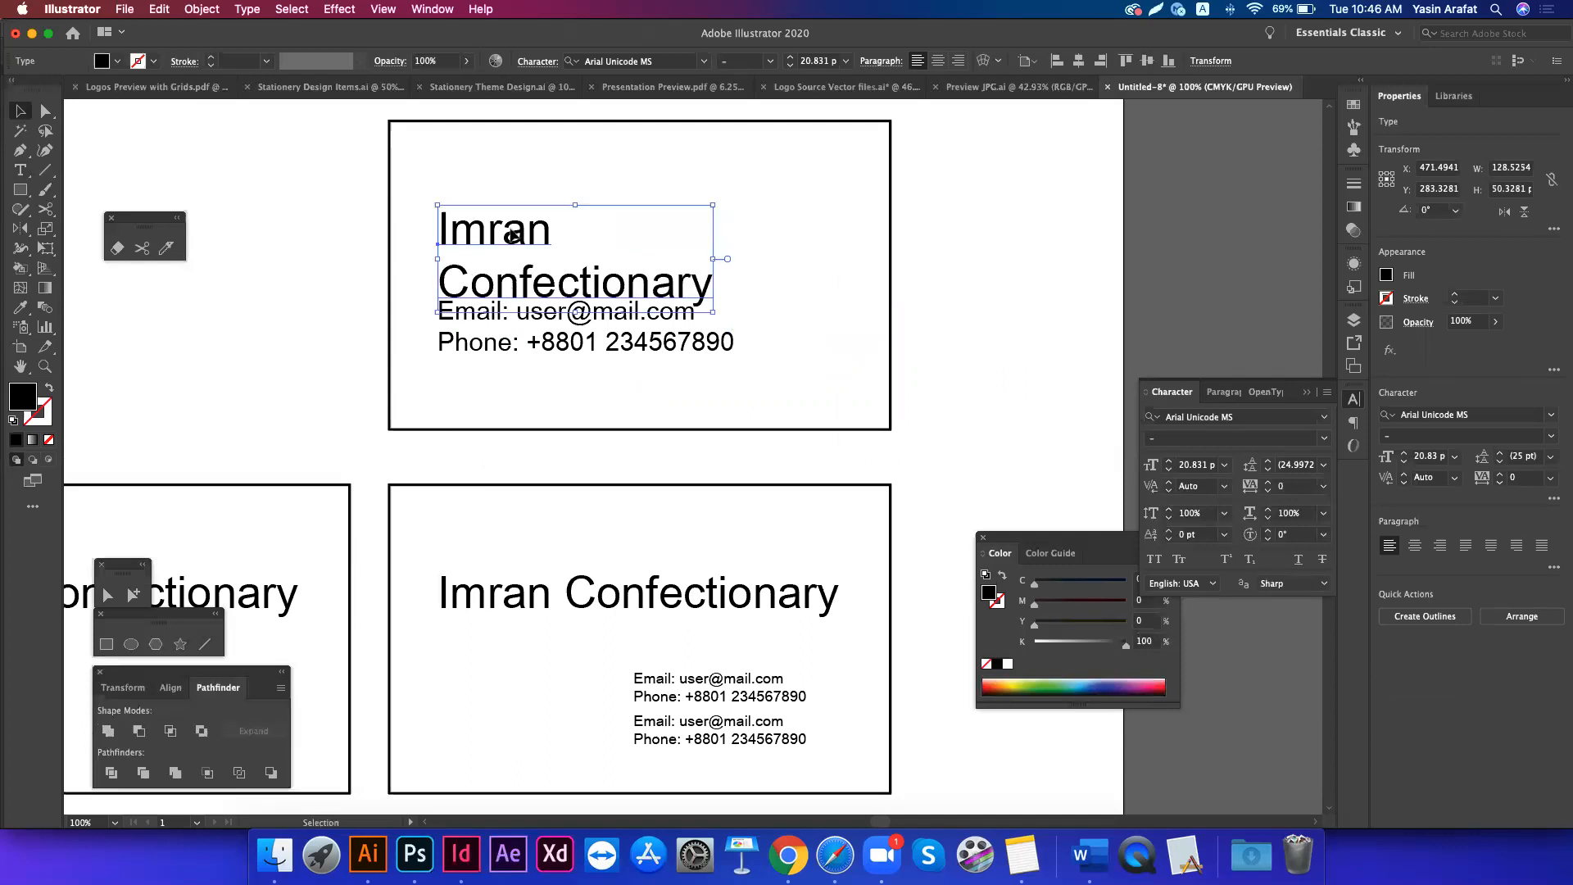
drag(513, 237, 512, 179)
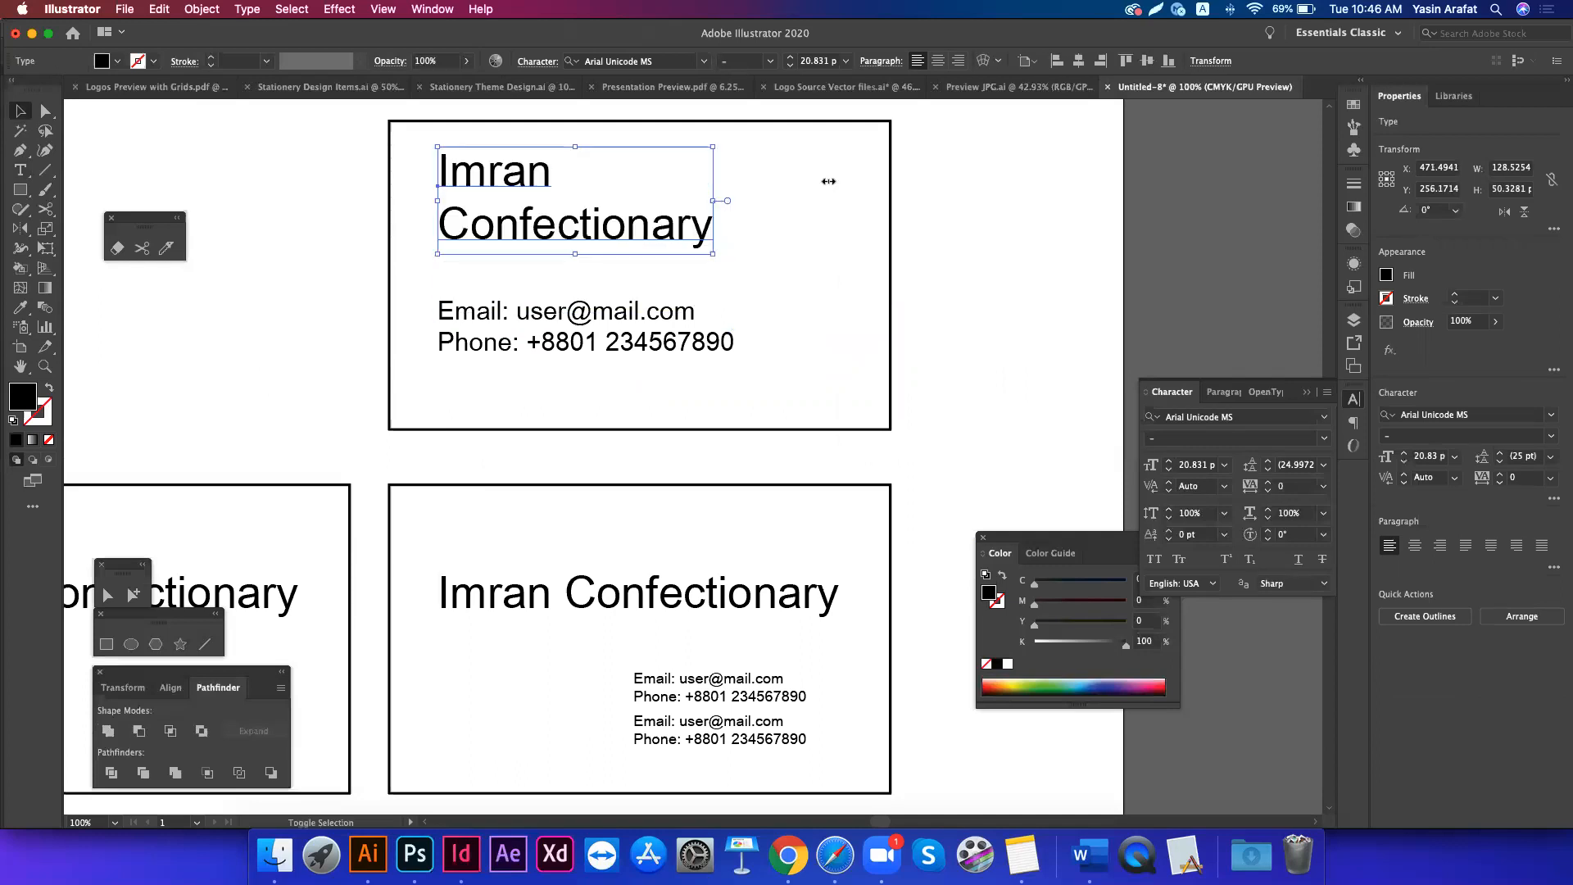
drag(828, 181, 828, 181)
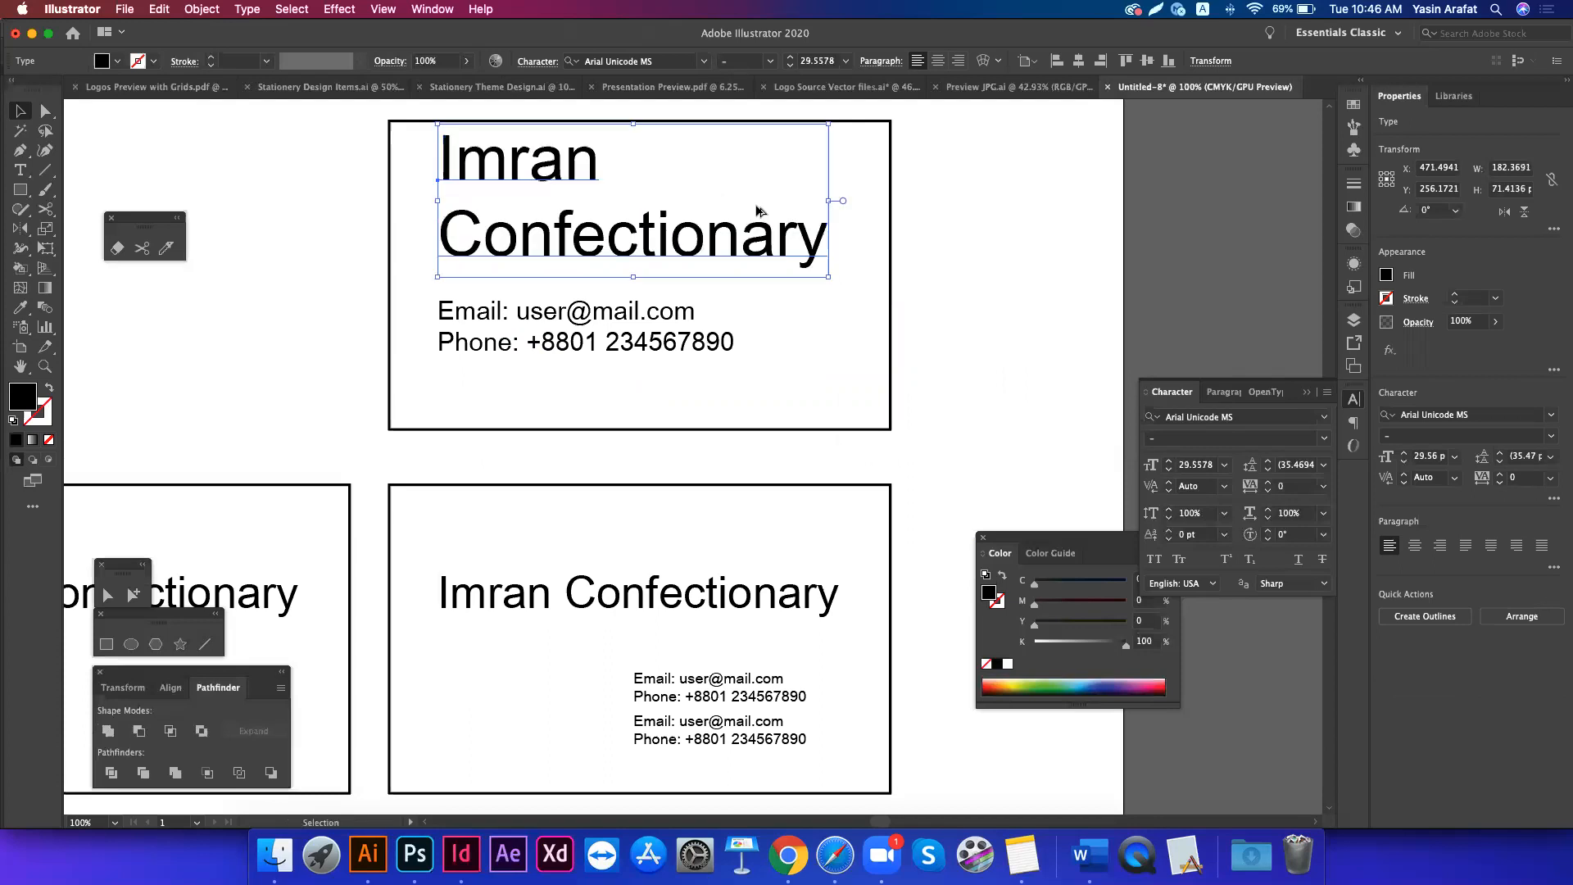
- Tighten the leading of the upper card's two-line title to about 23.47 pt
key(alt+Up)
key(alt+Up)
key(alt+Up)
key(alt+Up)
key(alt+Up)
key(alt+Up)
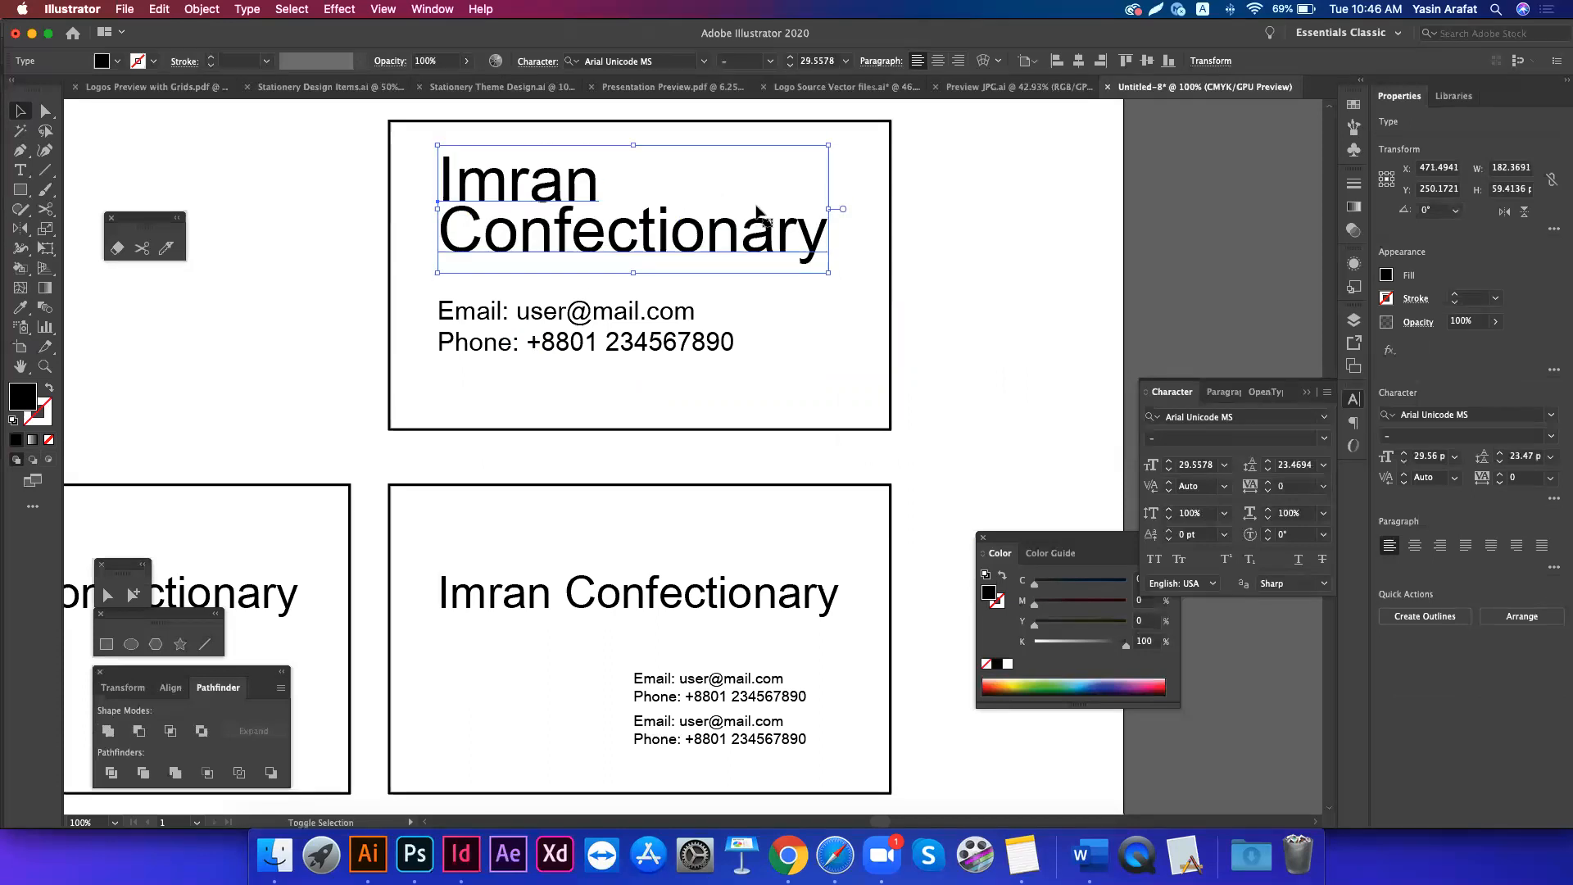
click(709, 456)
scroll(710, 456, down, 1)
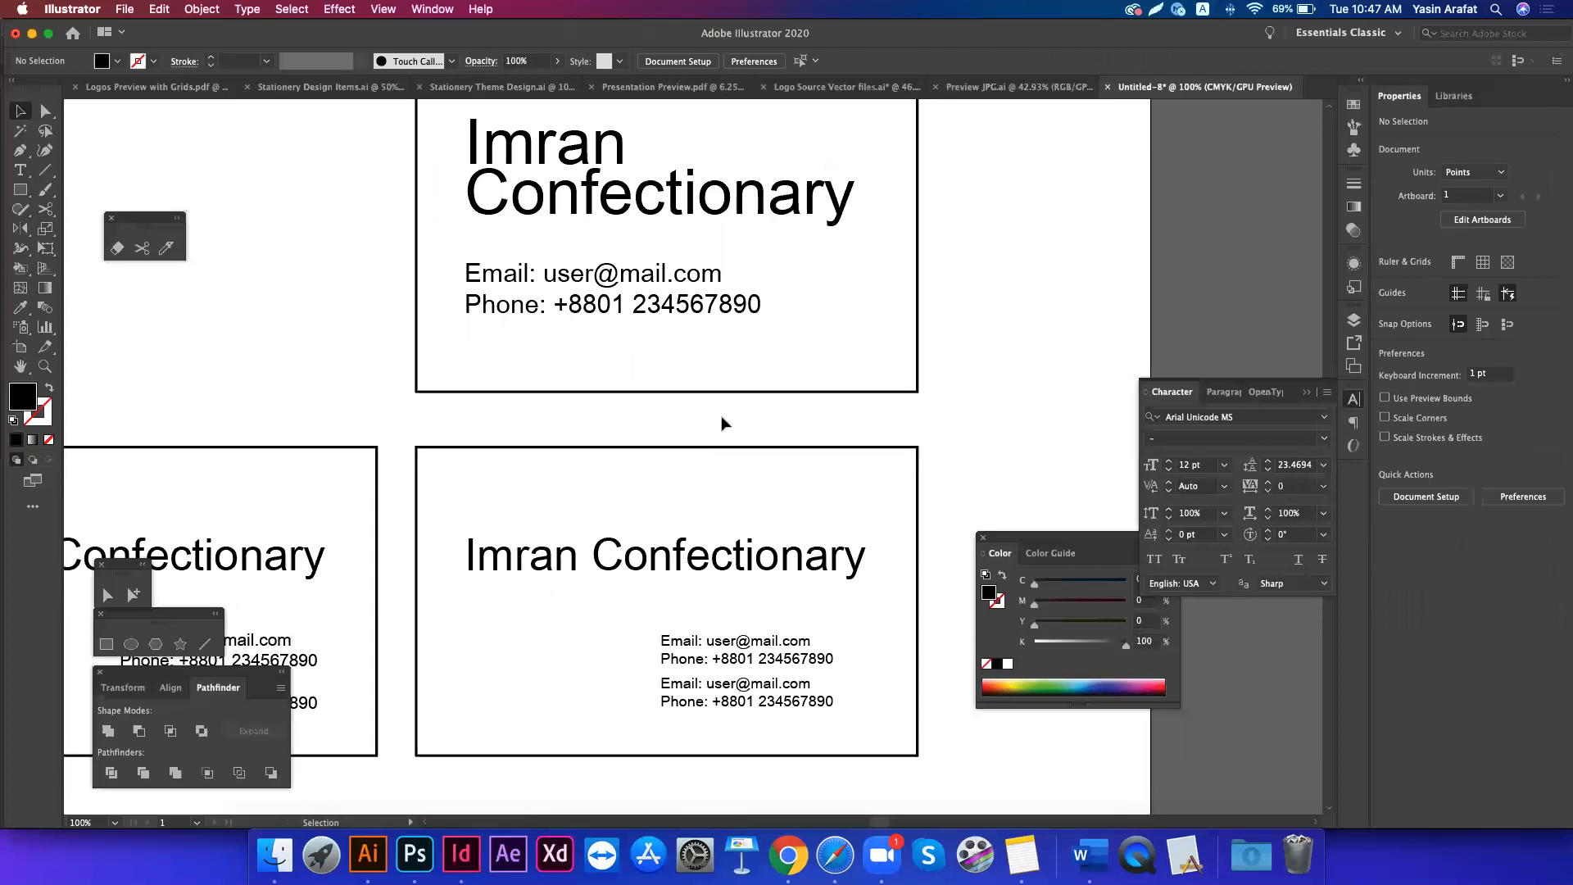
- Draw a rectangle about 204 by 34 pt over the title of the lower card
click(704, 568)
click(690, 655)
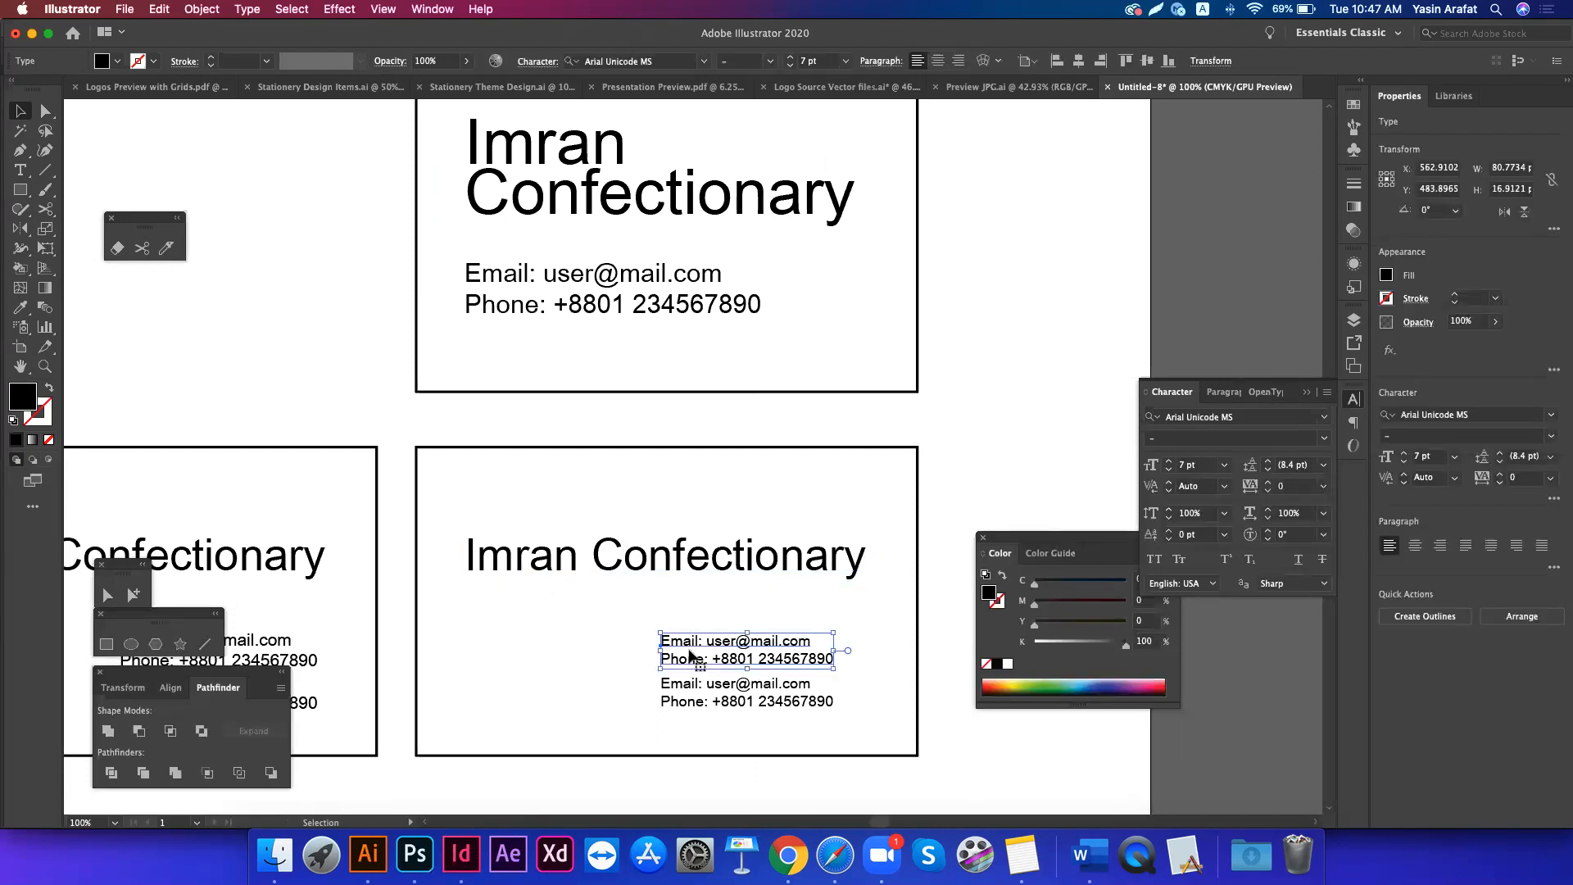
click(670, 487)
scroll(671, 486, down, 3)
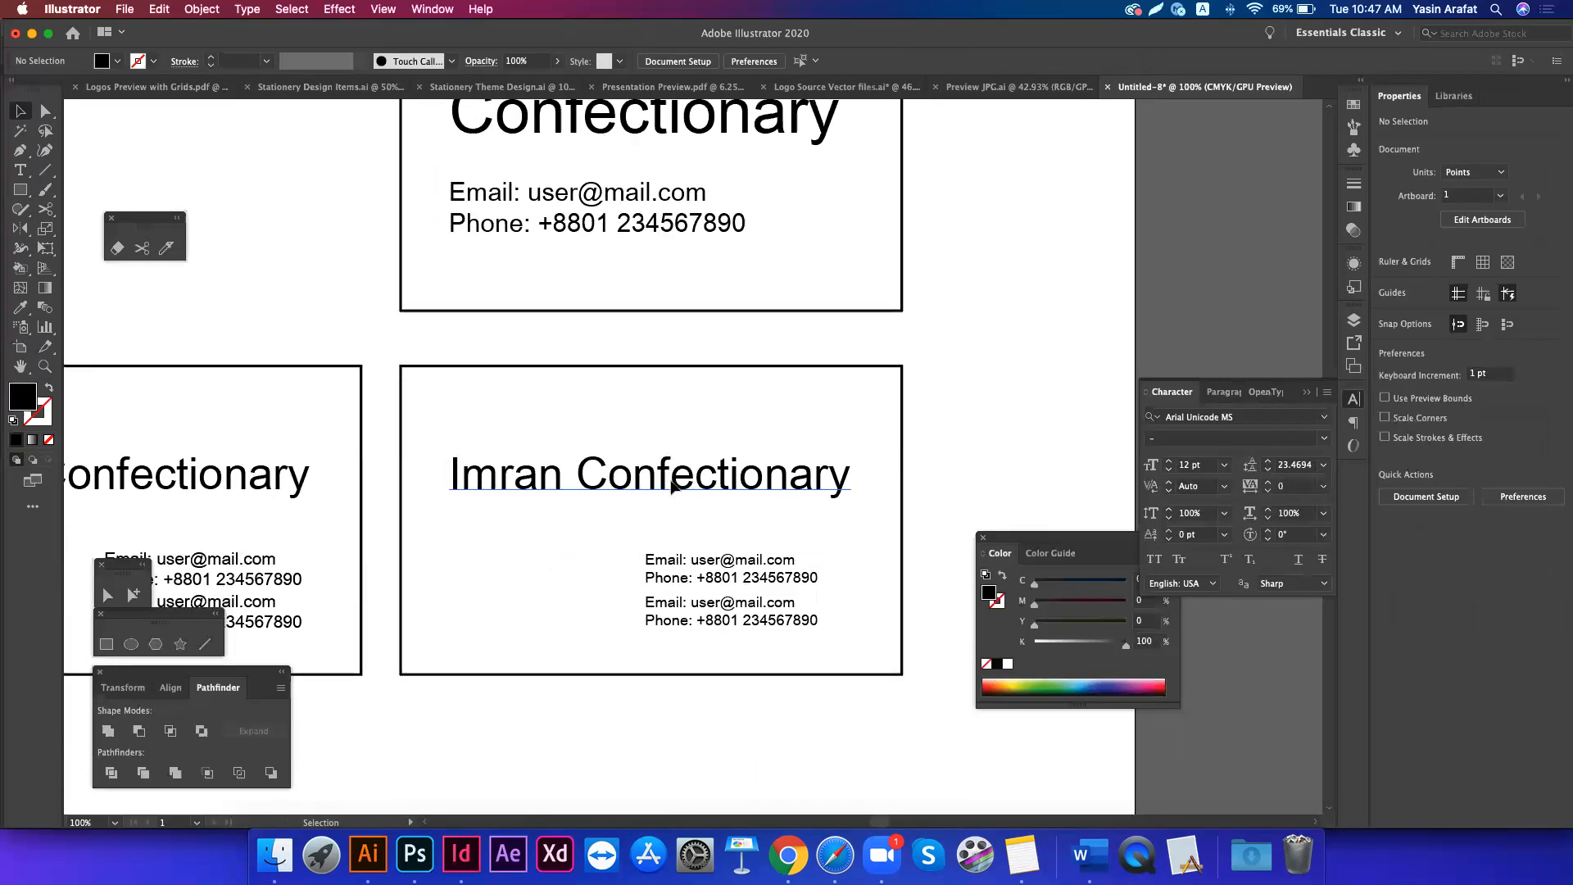
key(m)
drag(430, 442, 867, 514)
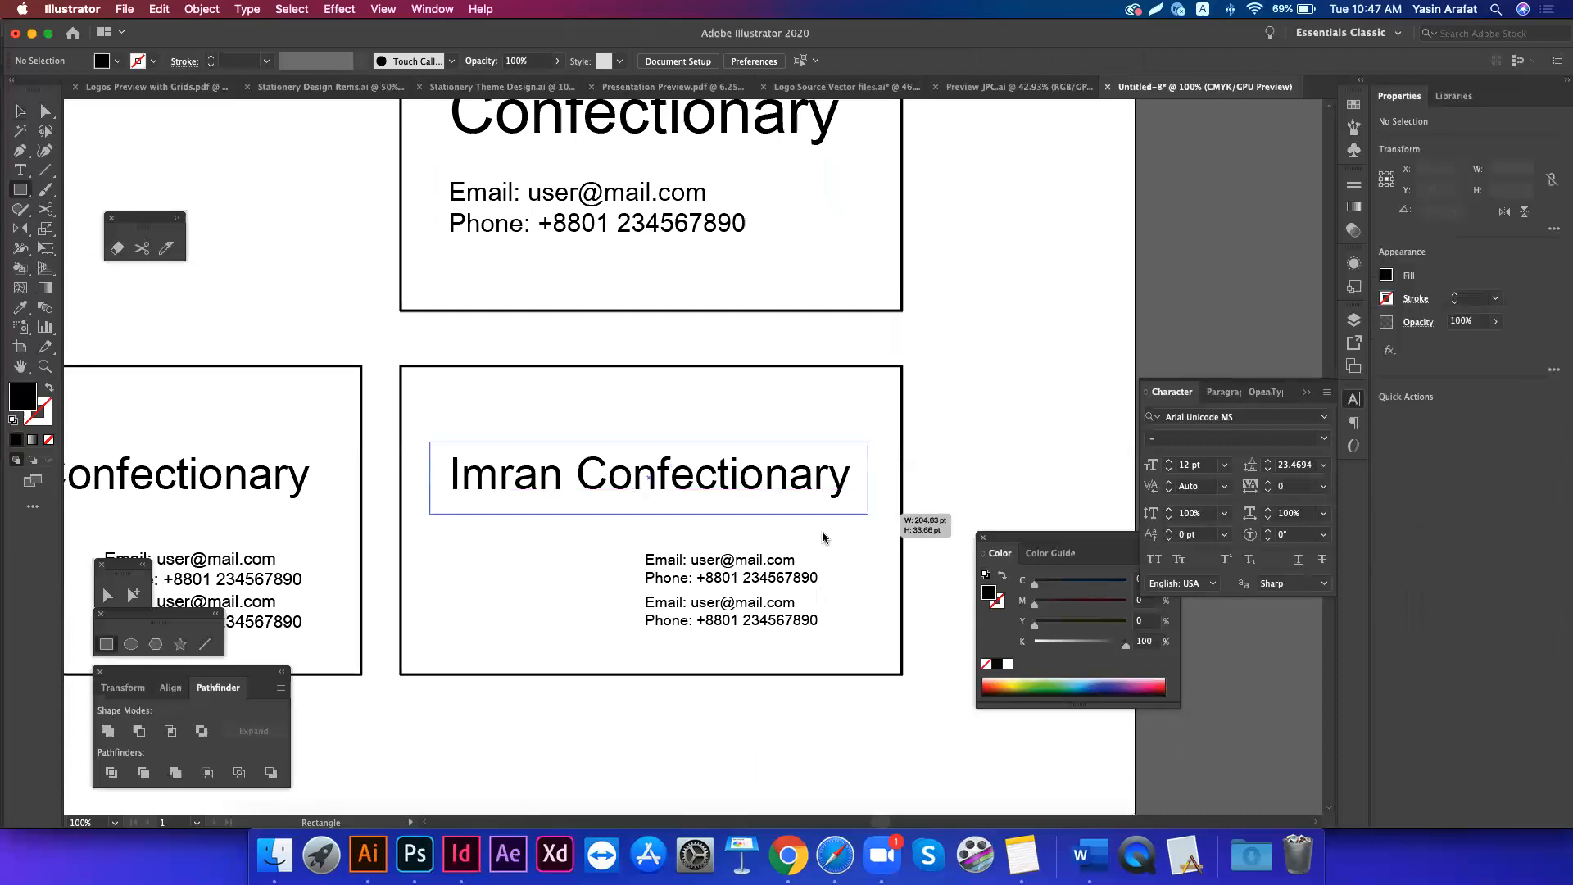
key(v)
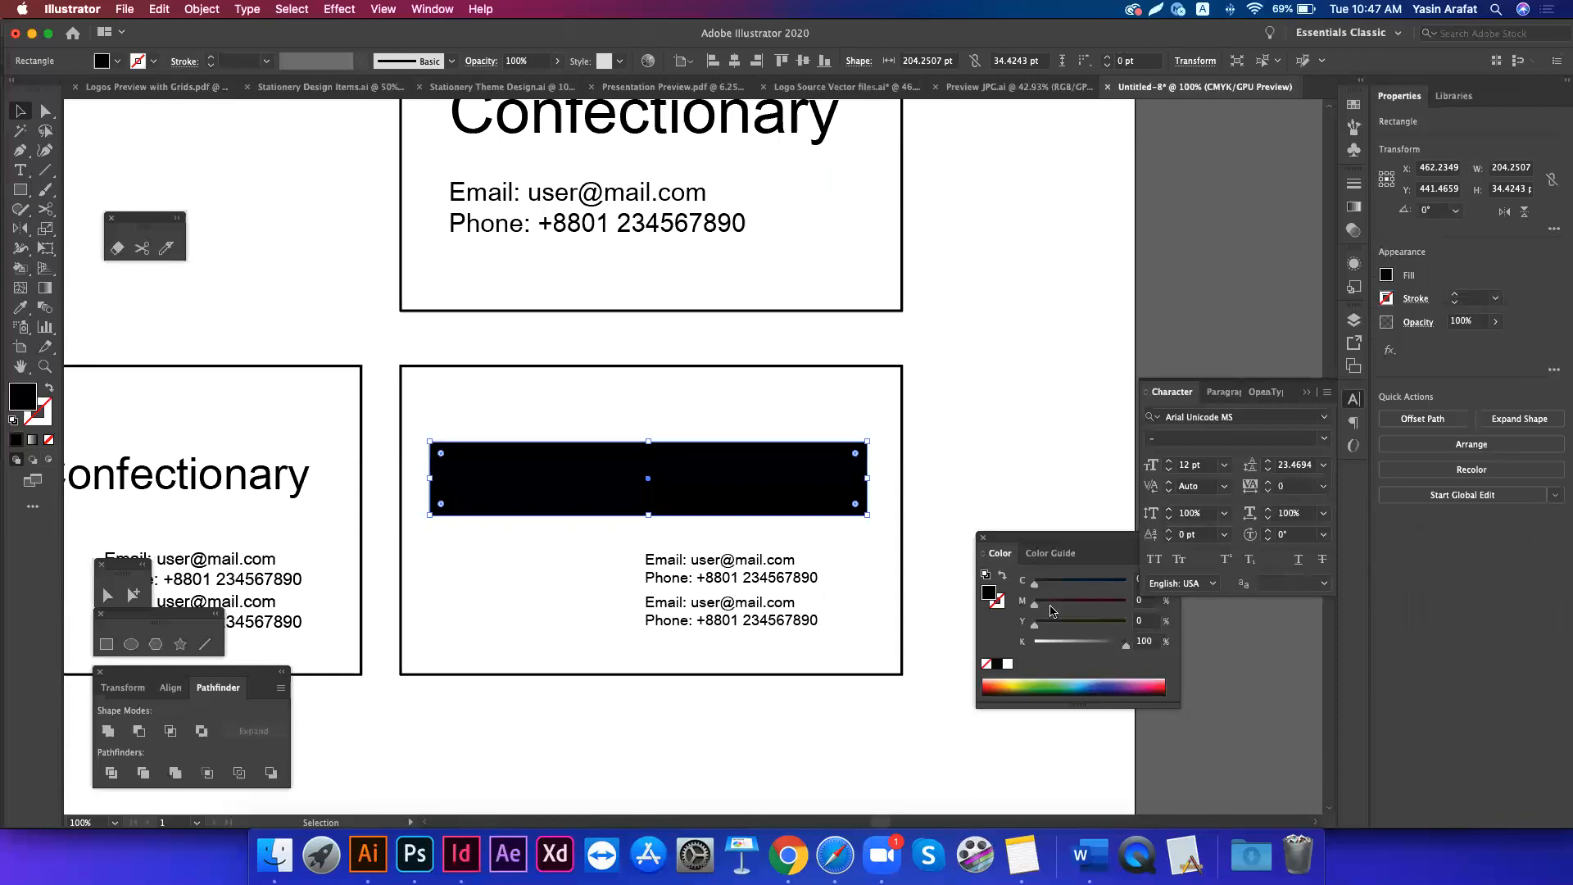
- Fill the rectangle with orange-yellow at M 16 and Y 100, and send it behind the lower card's title
click(1035, 642)
drag(1037, 624, 1174, 628)
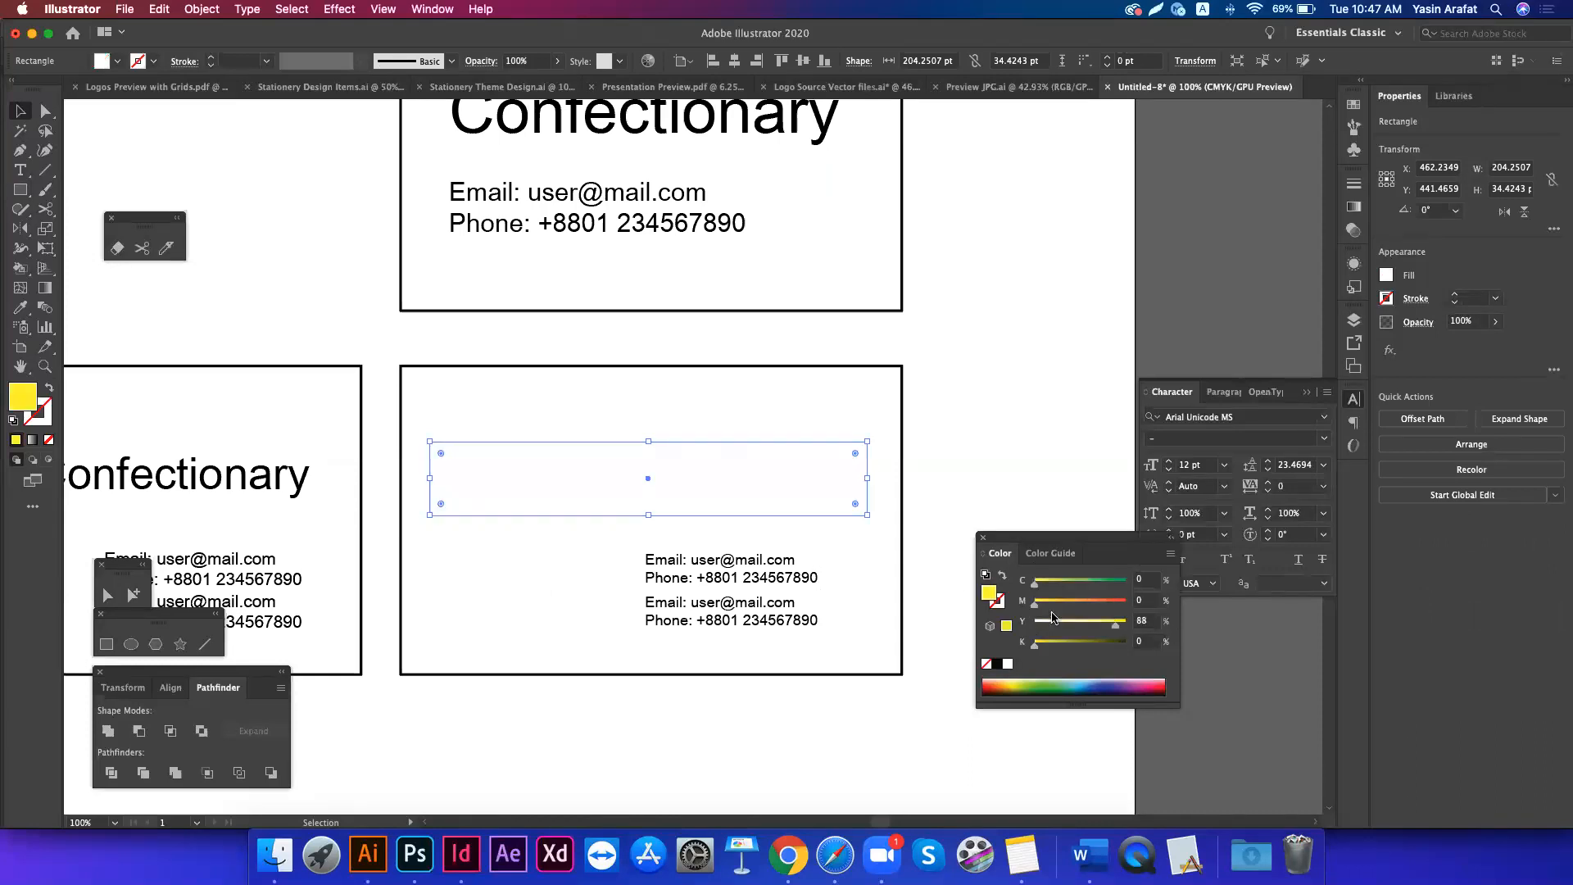
click(1049, 607)
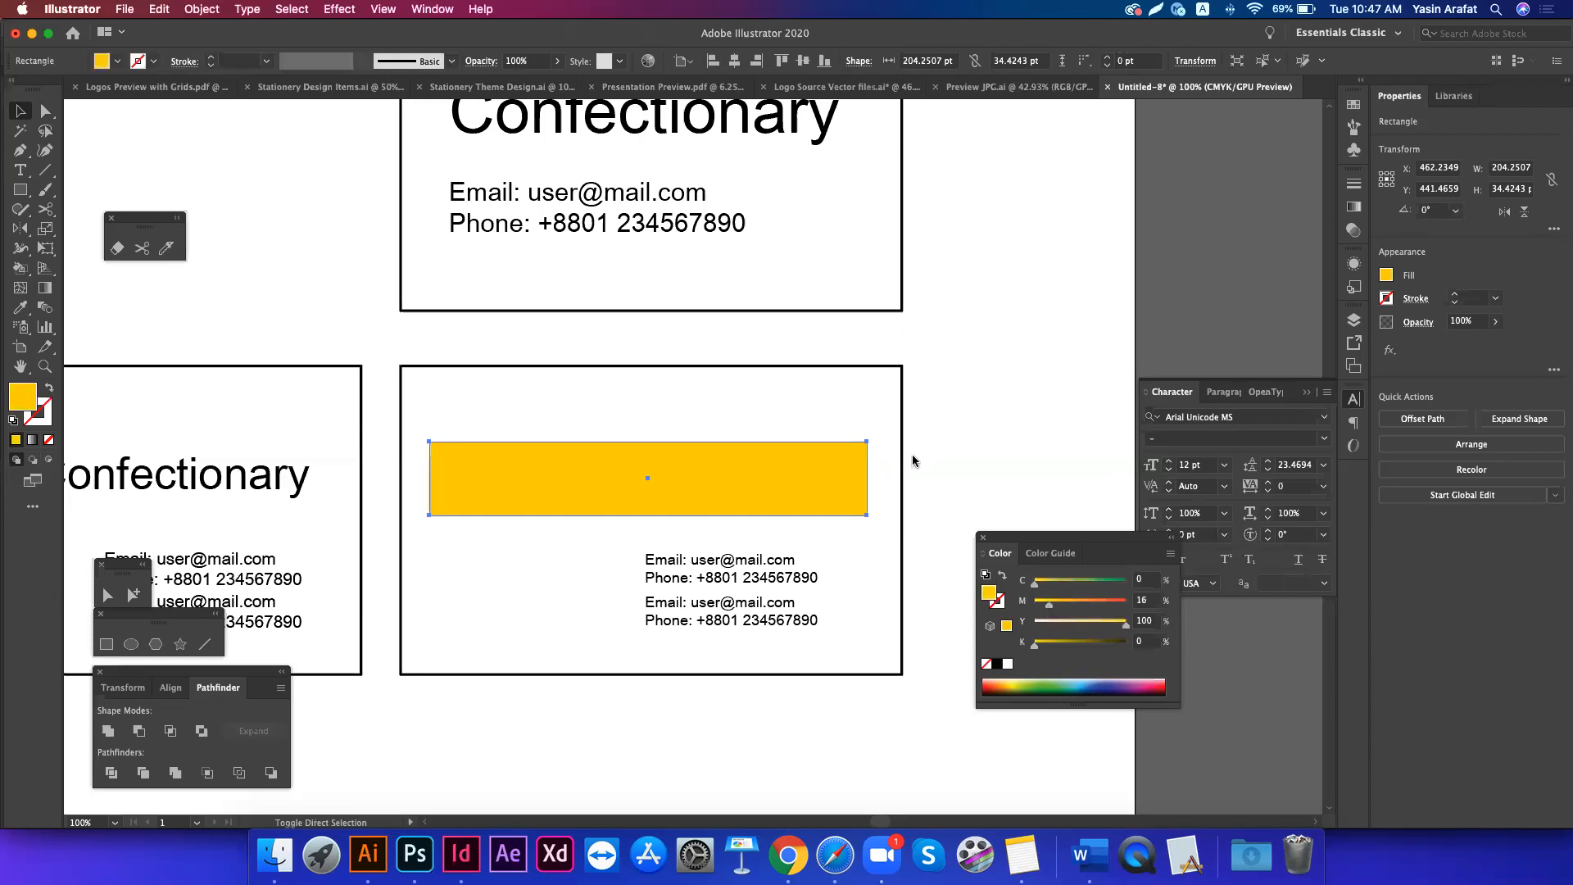
key(super+shift+bracketleft)
click(787, 544)
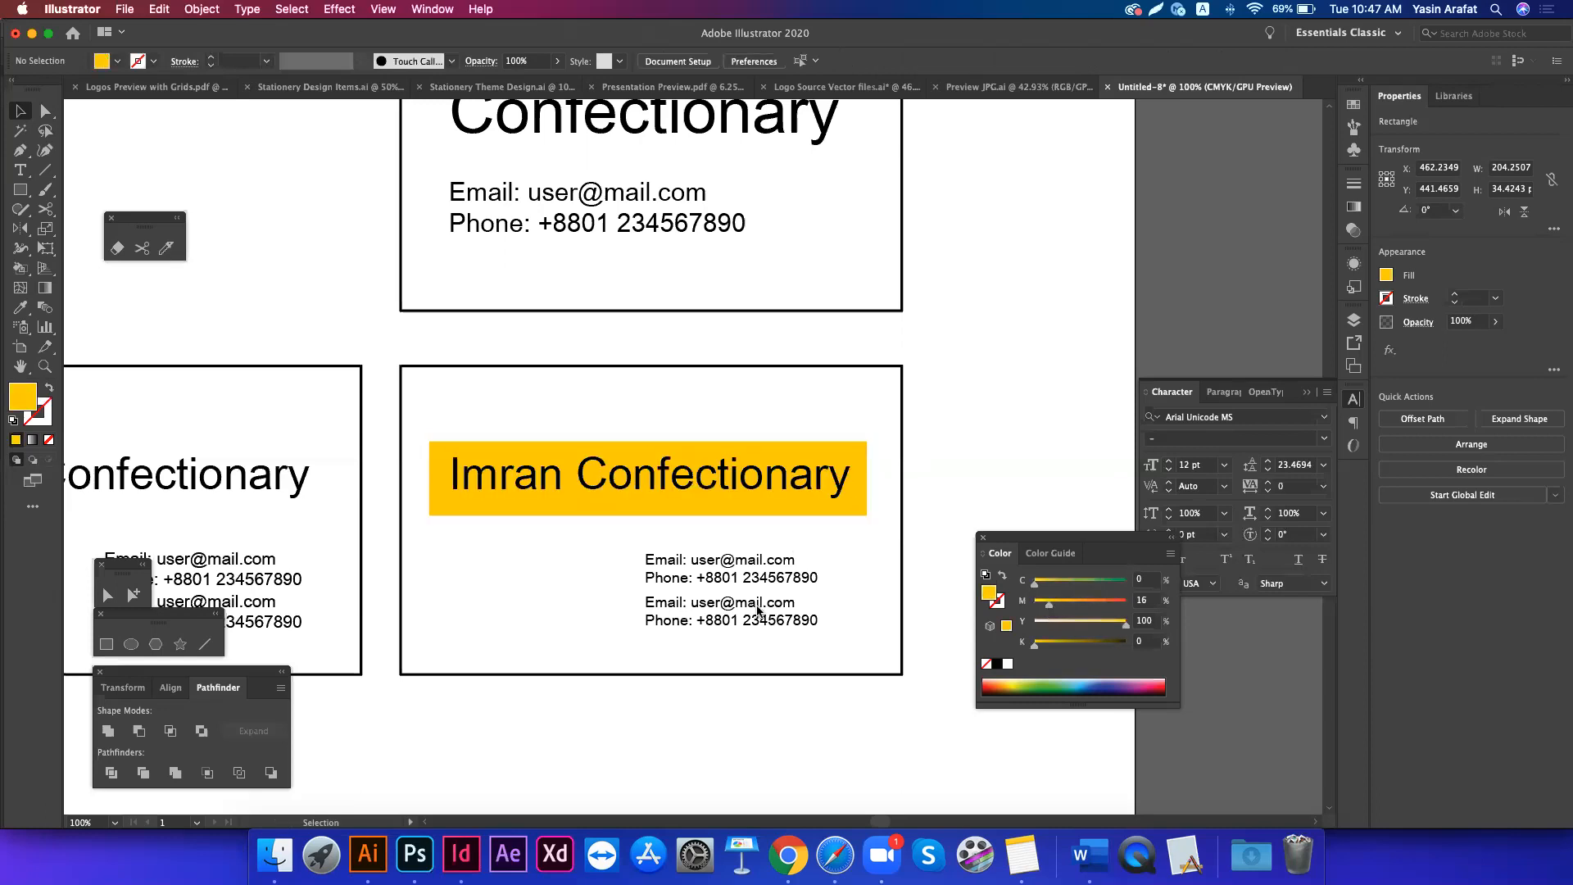
- Delete the upper of the two contact blocks on the lower card
click(758, 610)
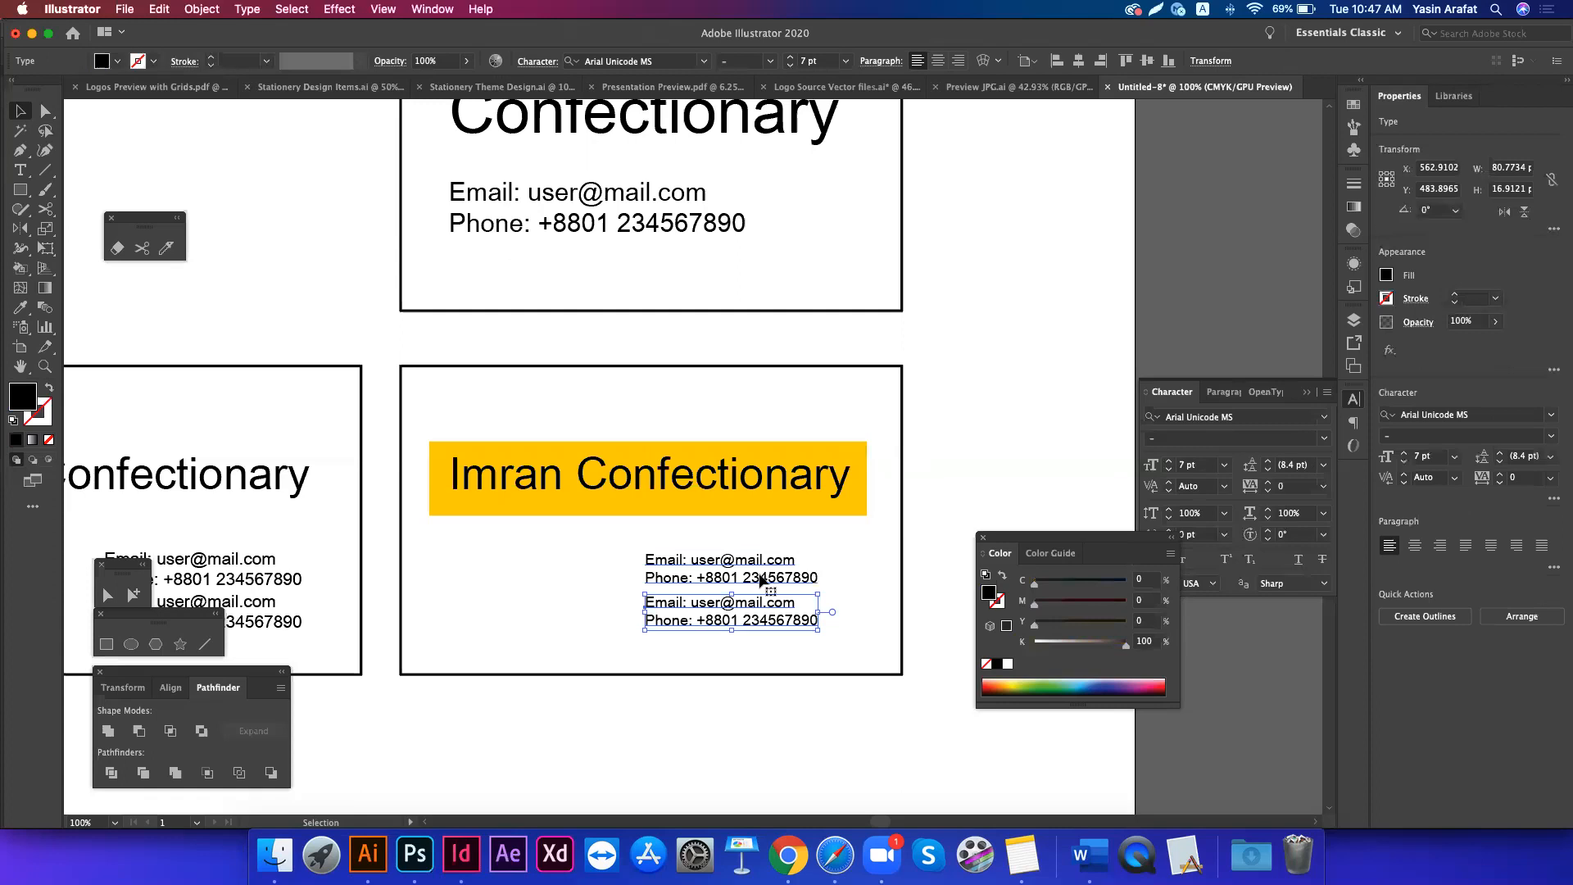
click(760, 580)
key(Delete)
scroll(572, 362, up, 3)
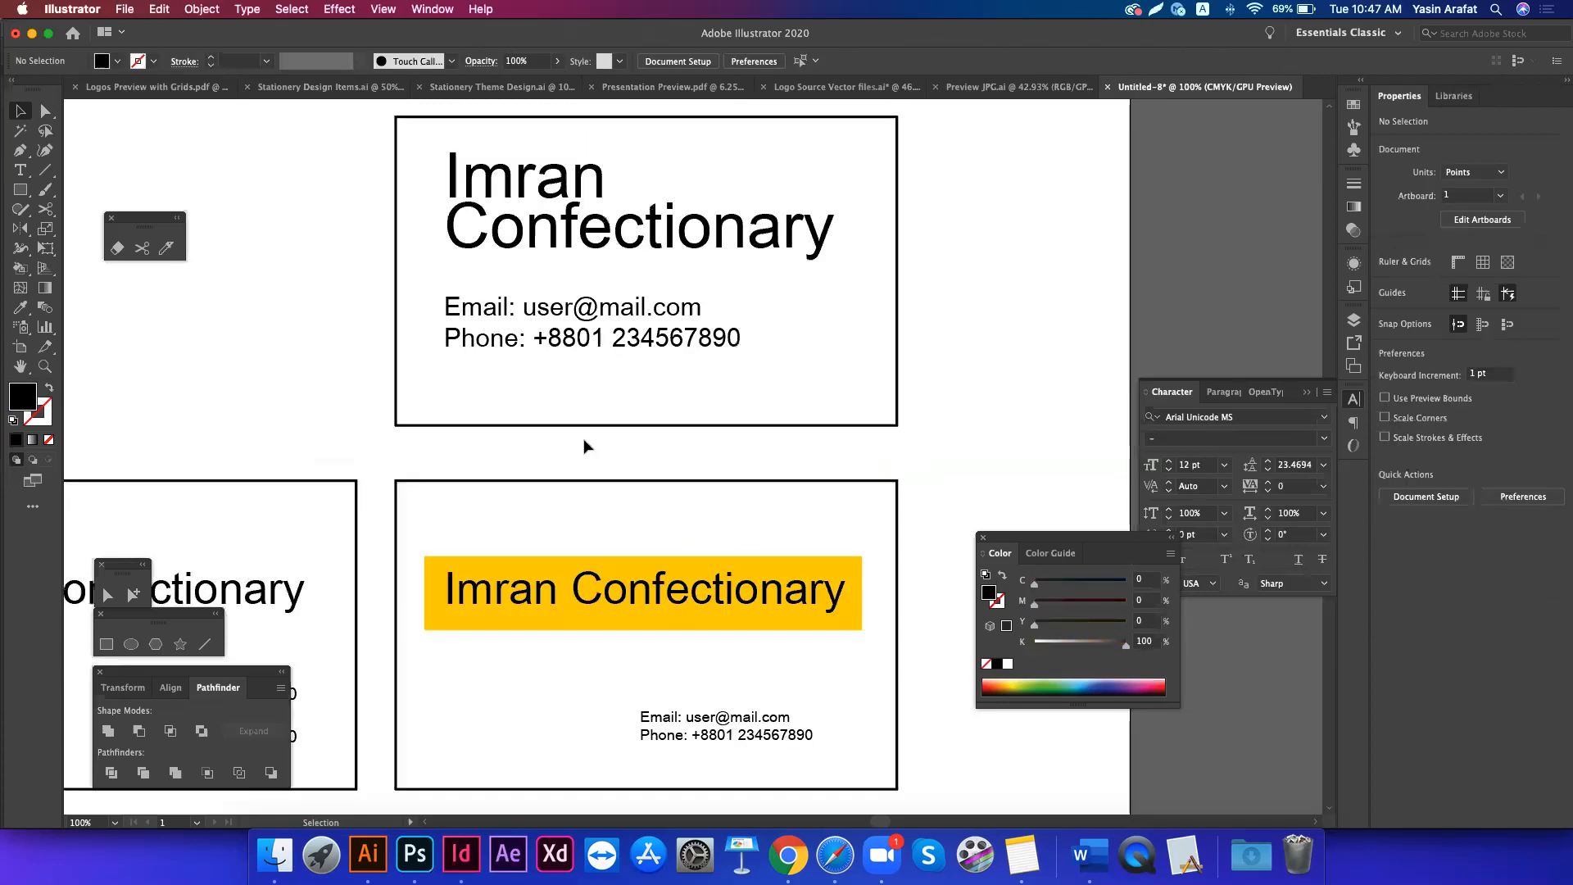
scroll(740, 398, down, 2)
scroll(740, 397, left, 2)
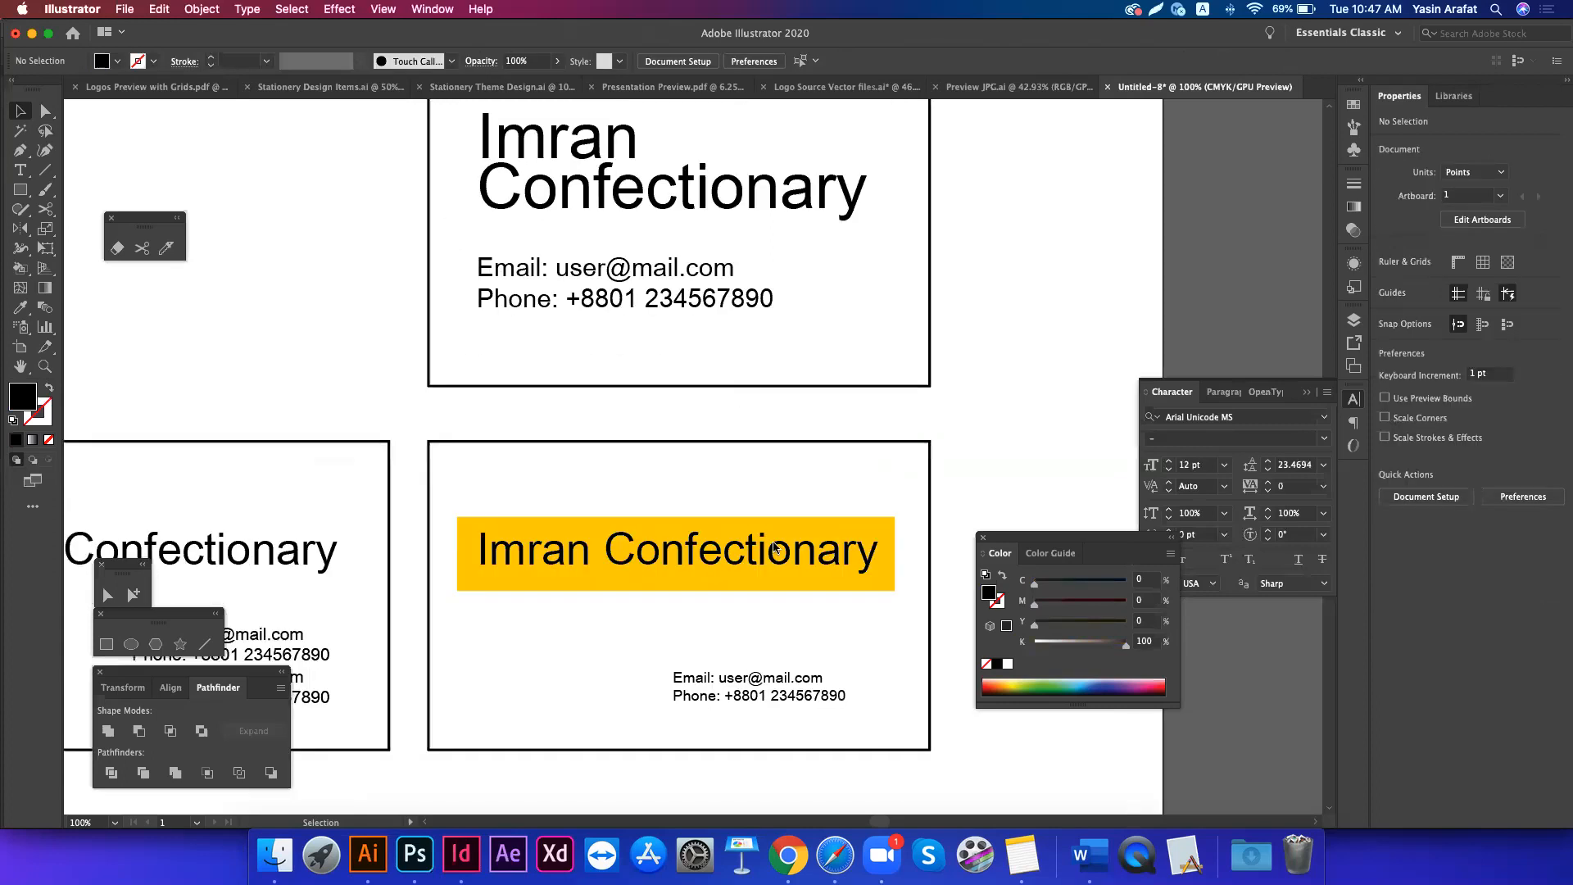
- Recolour the lower card's title white and shift the title slightly down and the contact block slightly up
click(771, 532)
key(i)
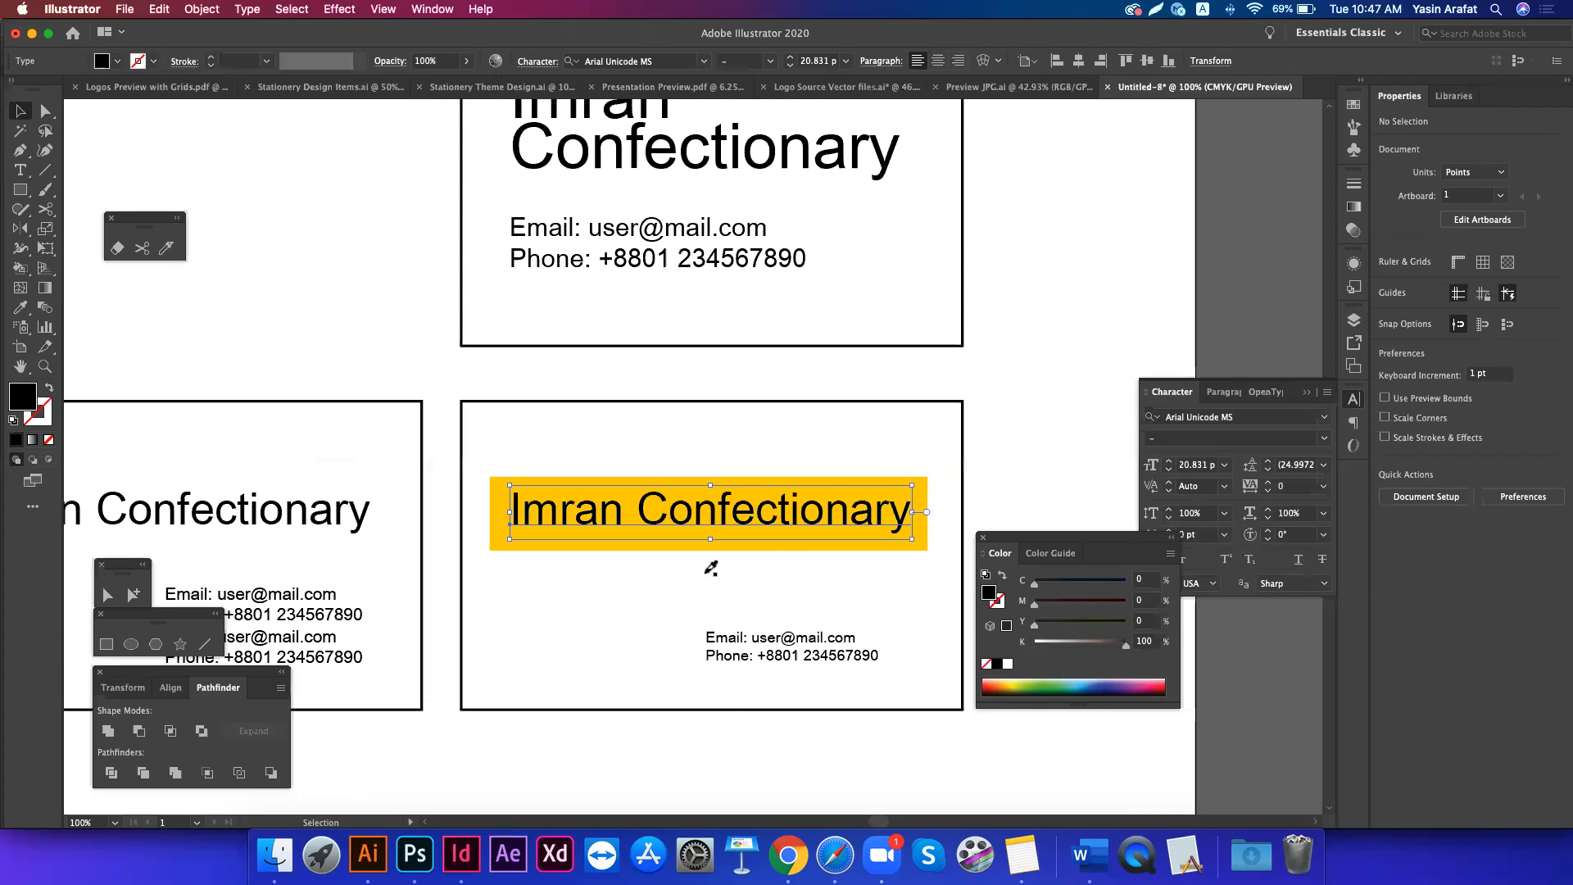
click(704, 572)
key(v)
drag(719, 510, 718, 517)
click(750, 602)
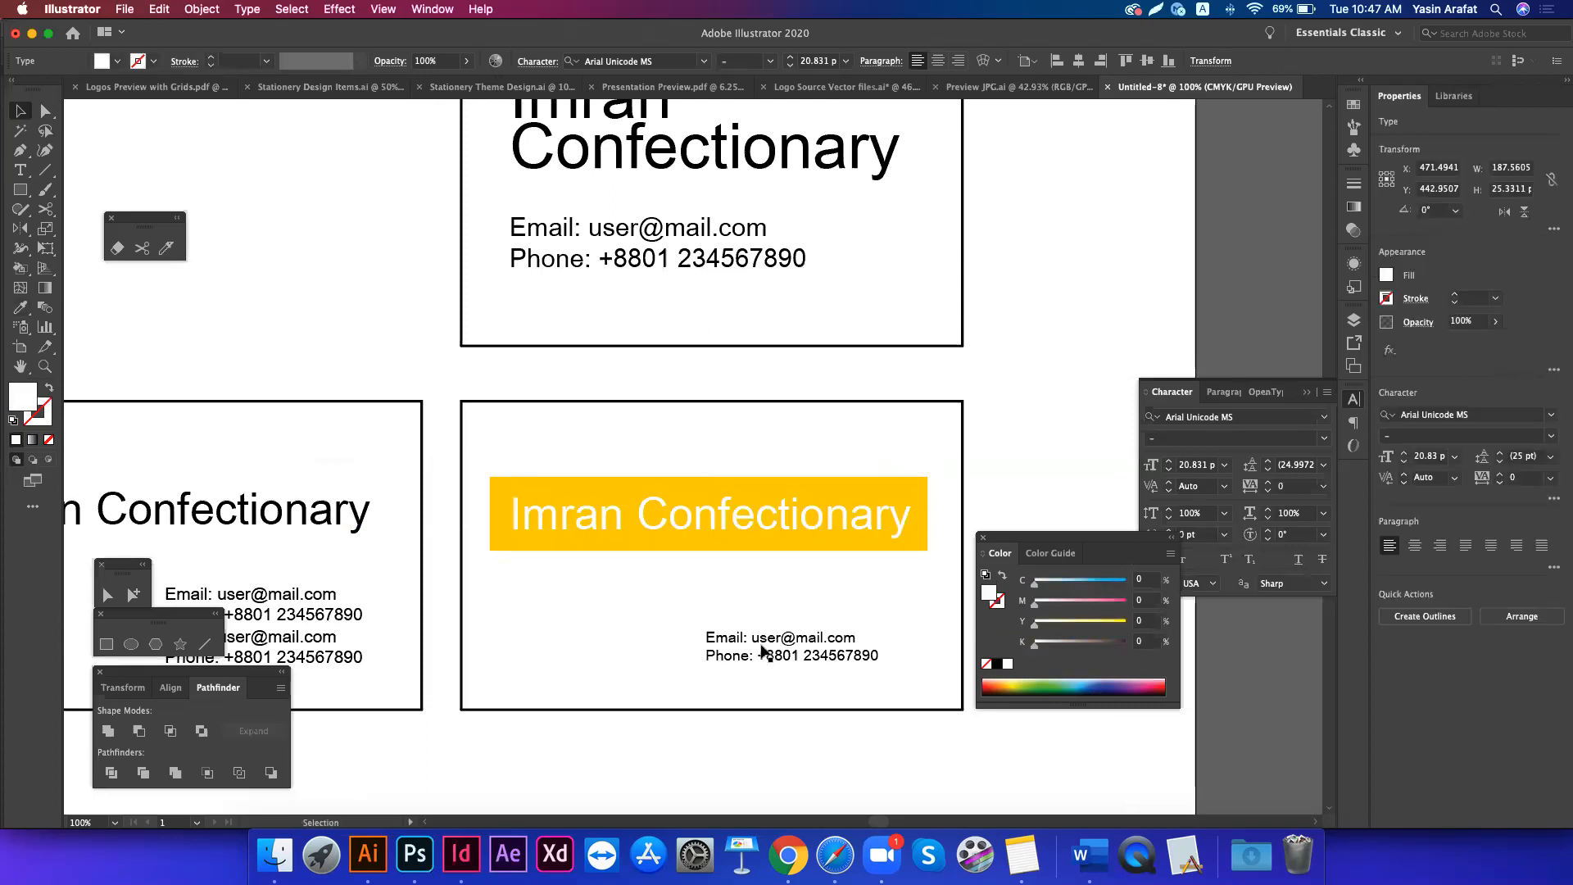
drag(762, 629, 762, 608)
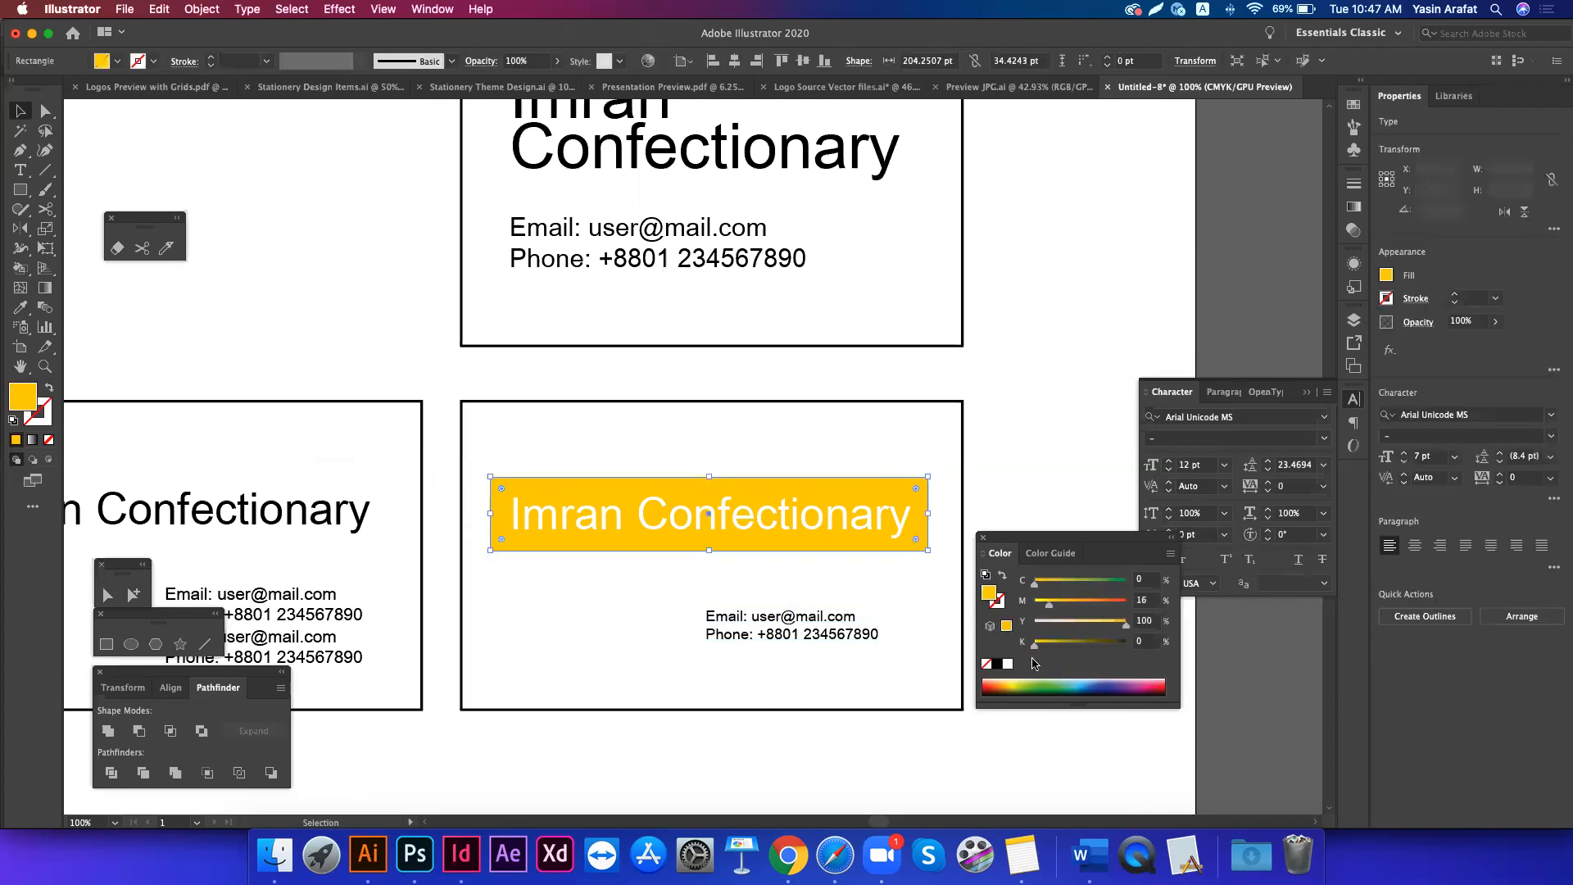
- Recolour the band behind the lower card's title to teal with C 100, M 0, Y 47, K 0
key(super+z)
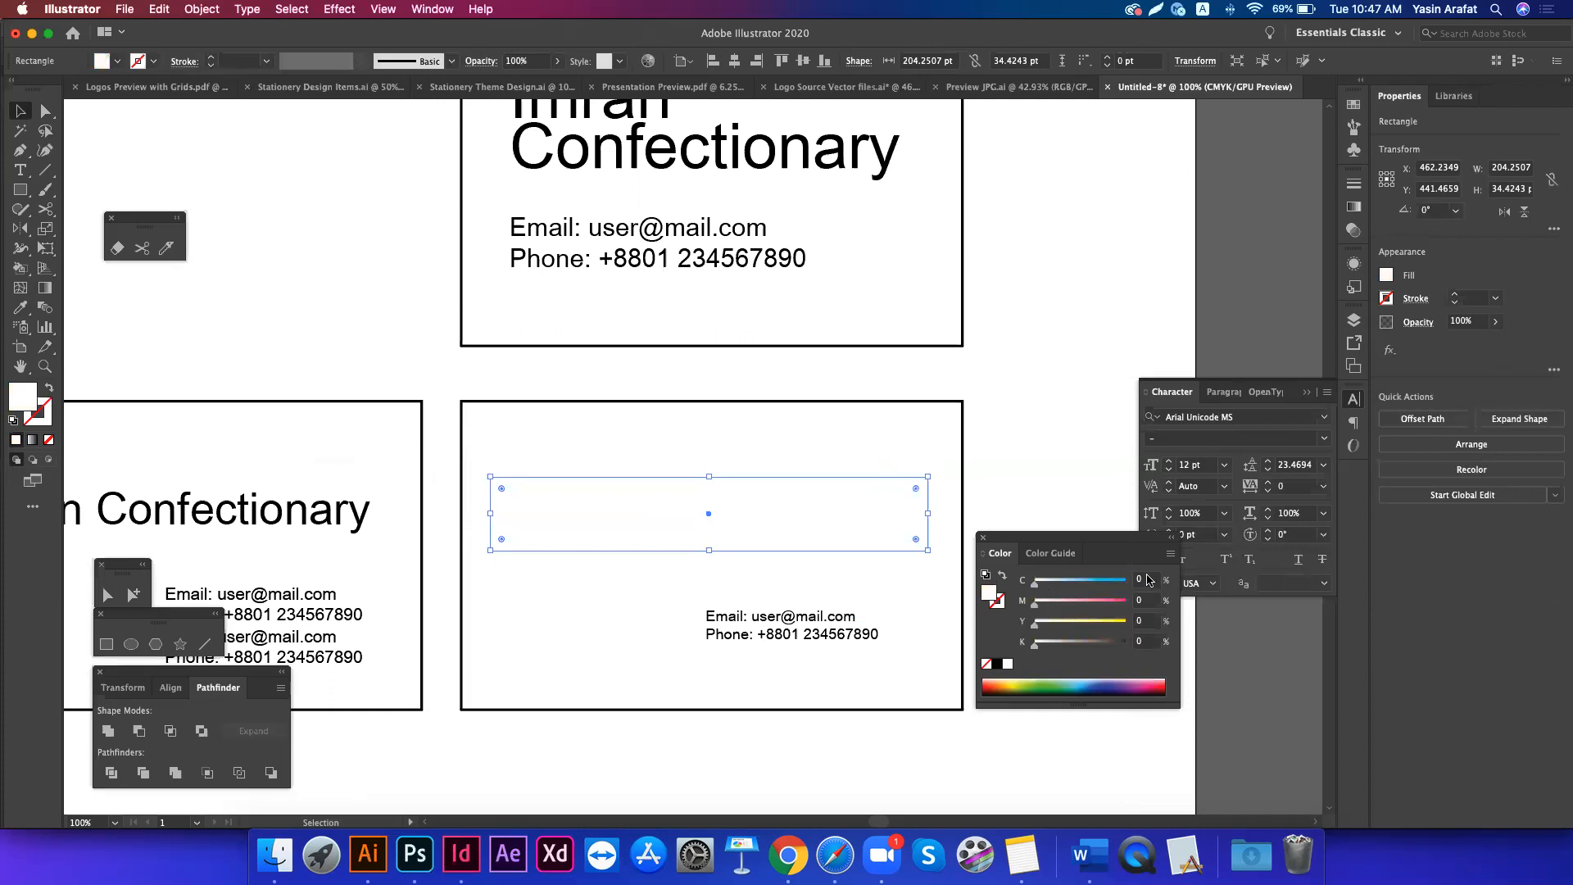
click(1126, 580)
click(1076, 624)
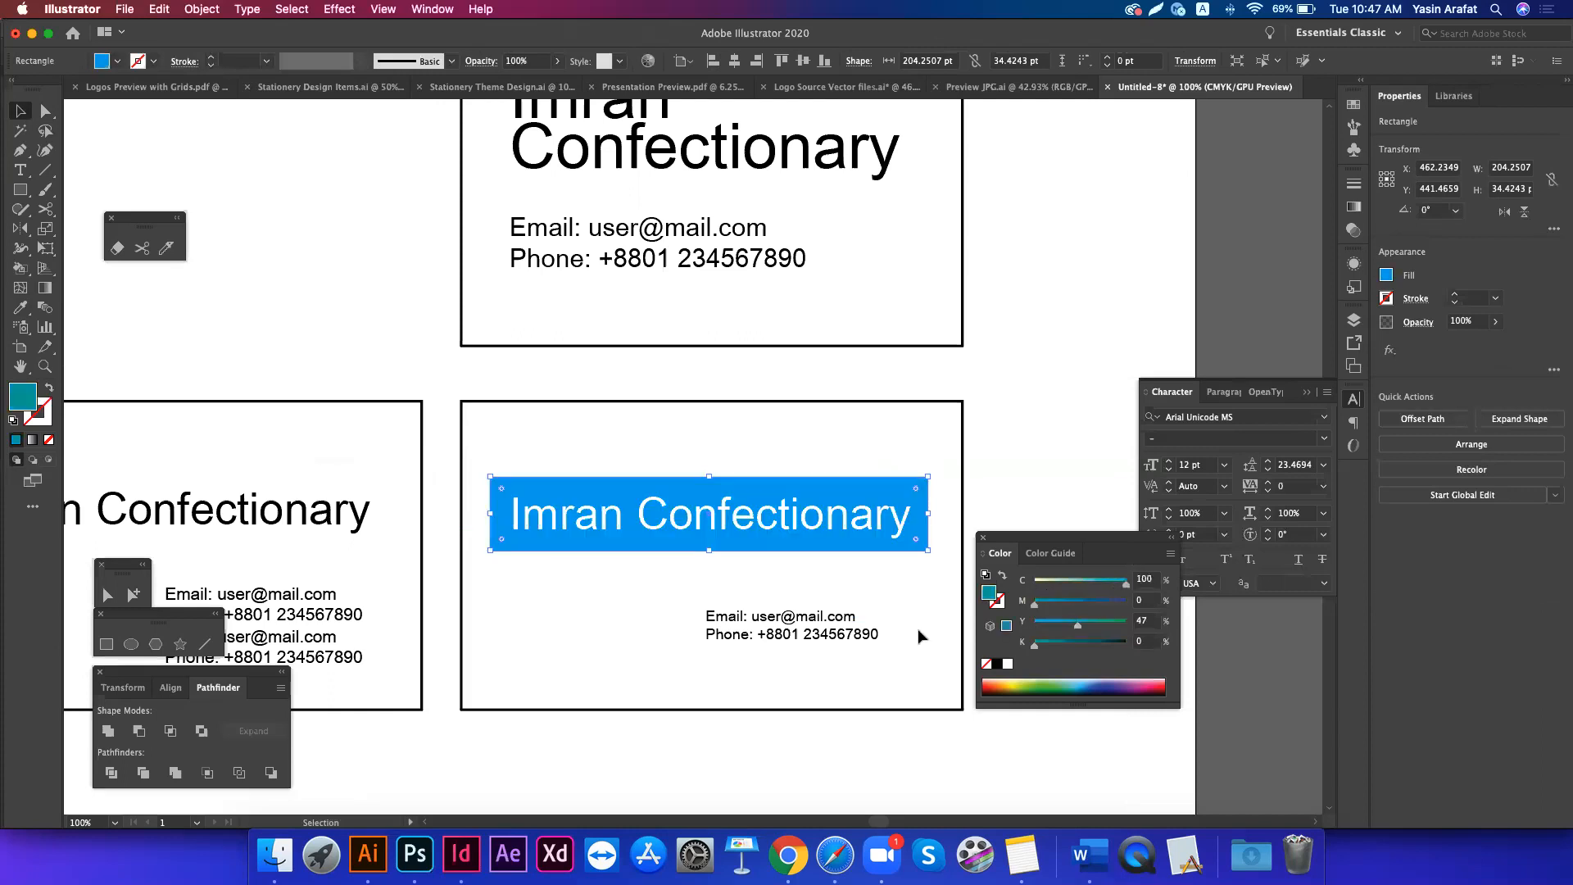
click(918, 636)
scroll(910, 525, up, 2)
scroll(910, 524, right, 2)
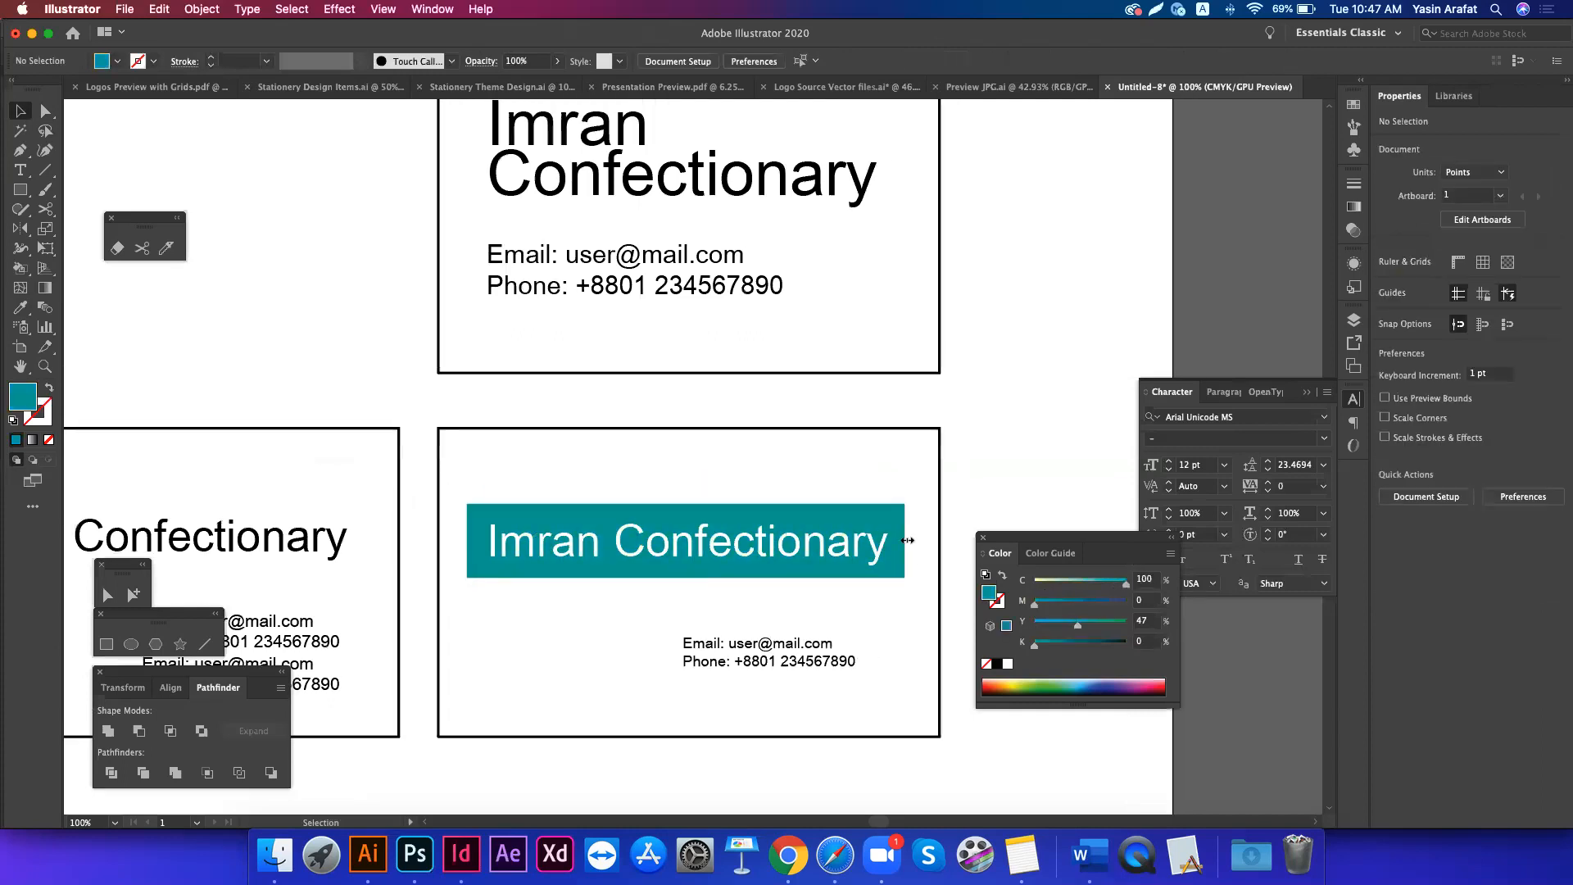
- Try widening the teal band to about 237 pt across the lower card's full width
click(904, 540)
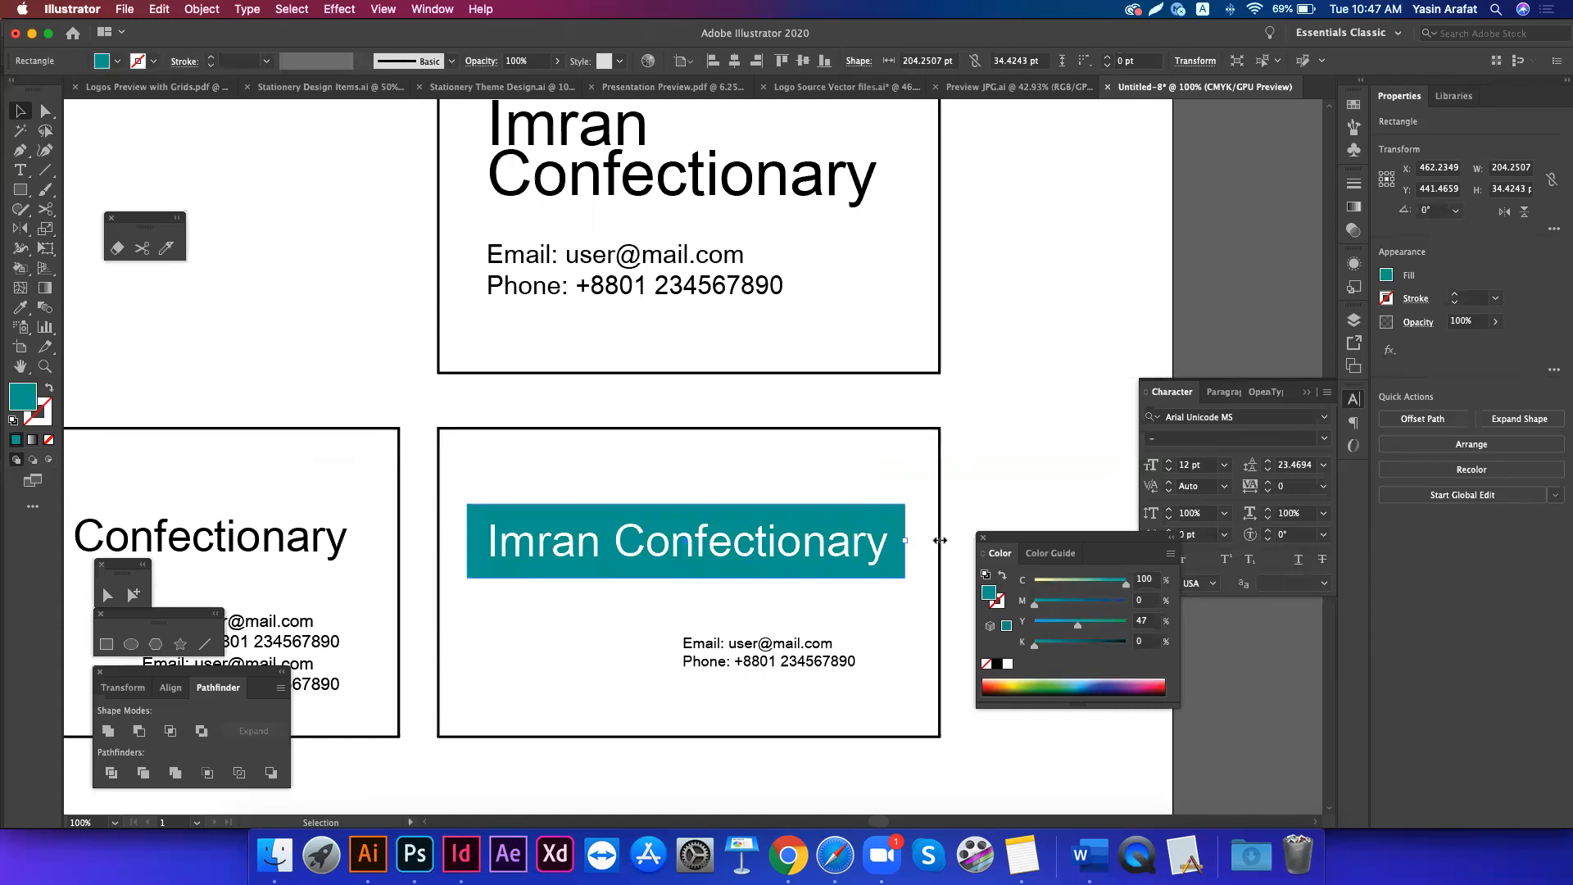
drag(940, 540, 941, 540)
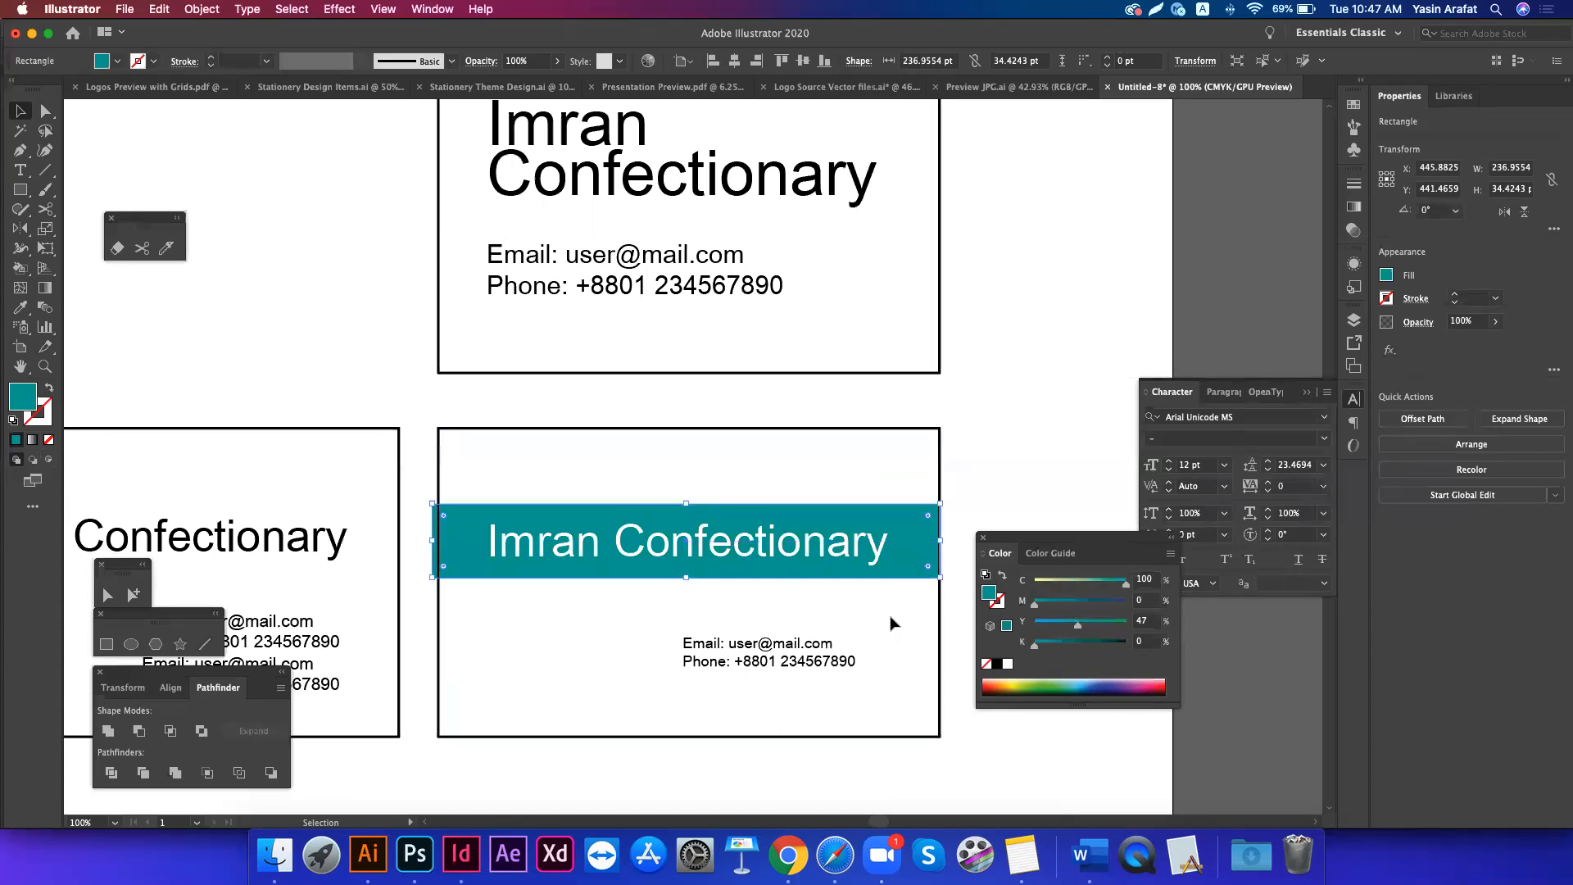
key(super+z)
- Apply the band's teal to the upper card's title with the Eyedropper
scroll(697, 254, up, 2)
click(697, 254)
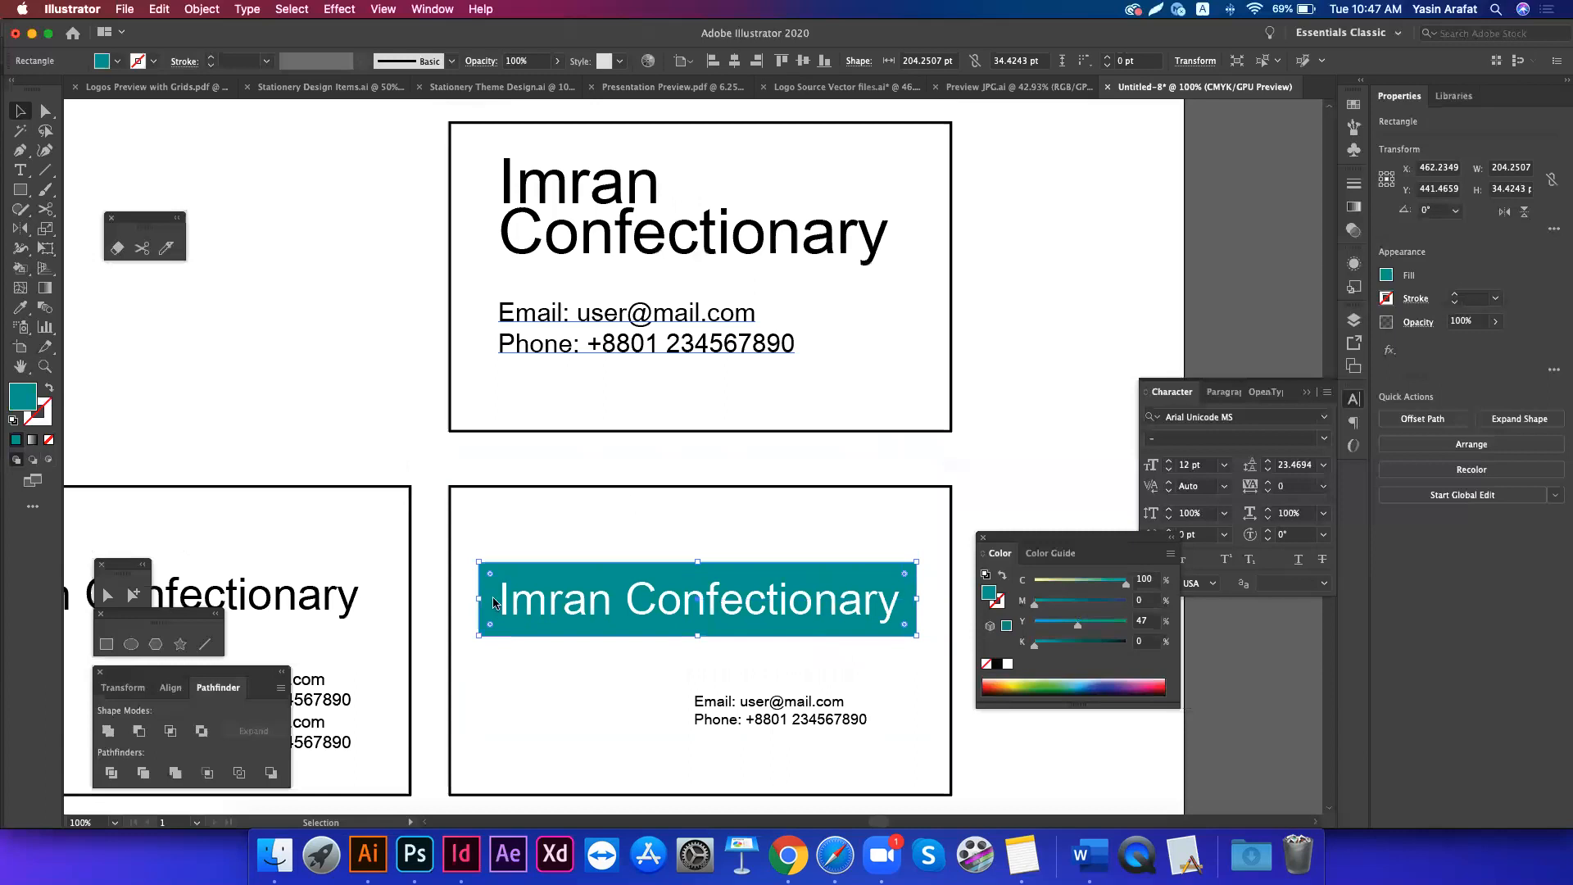
key(i)
click(492, 625)
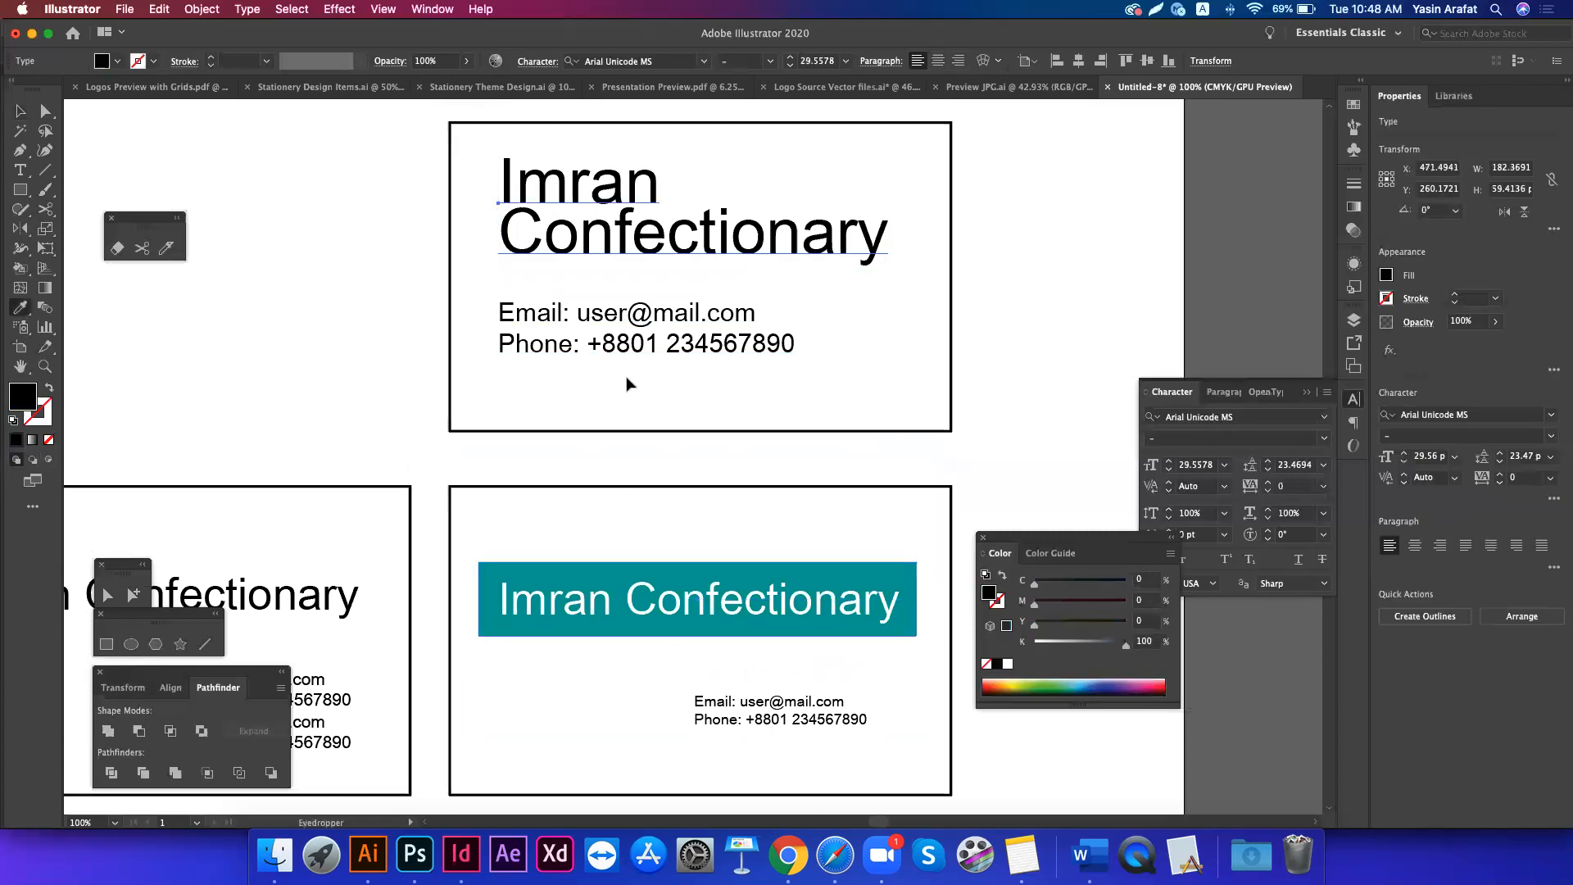
click(596, 361)
scroll(597, 360, up, 1)
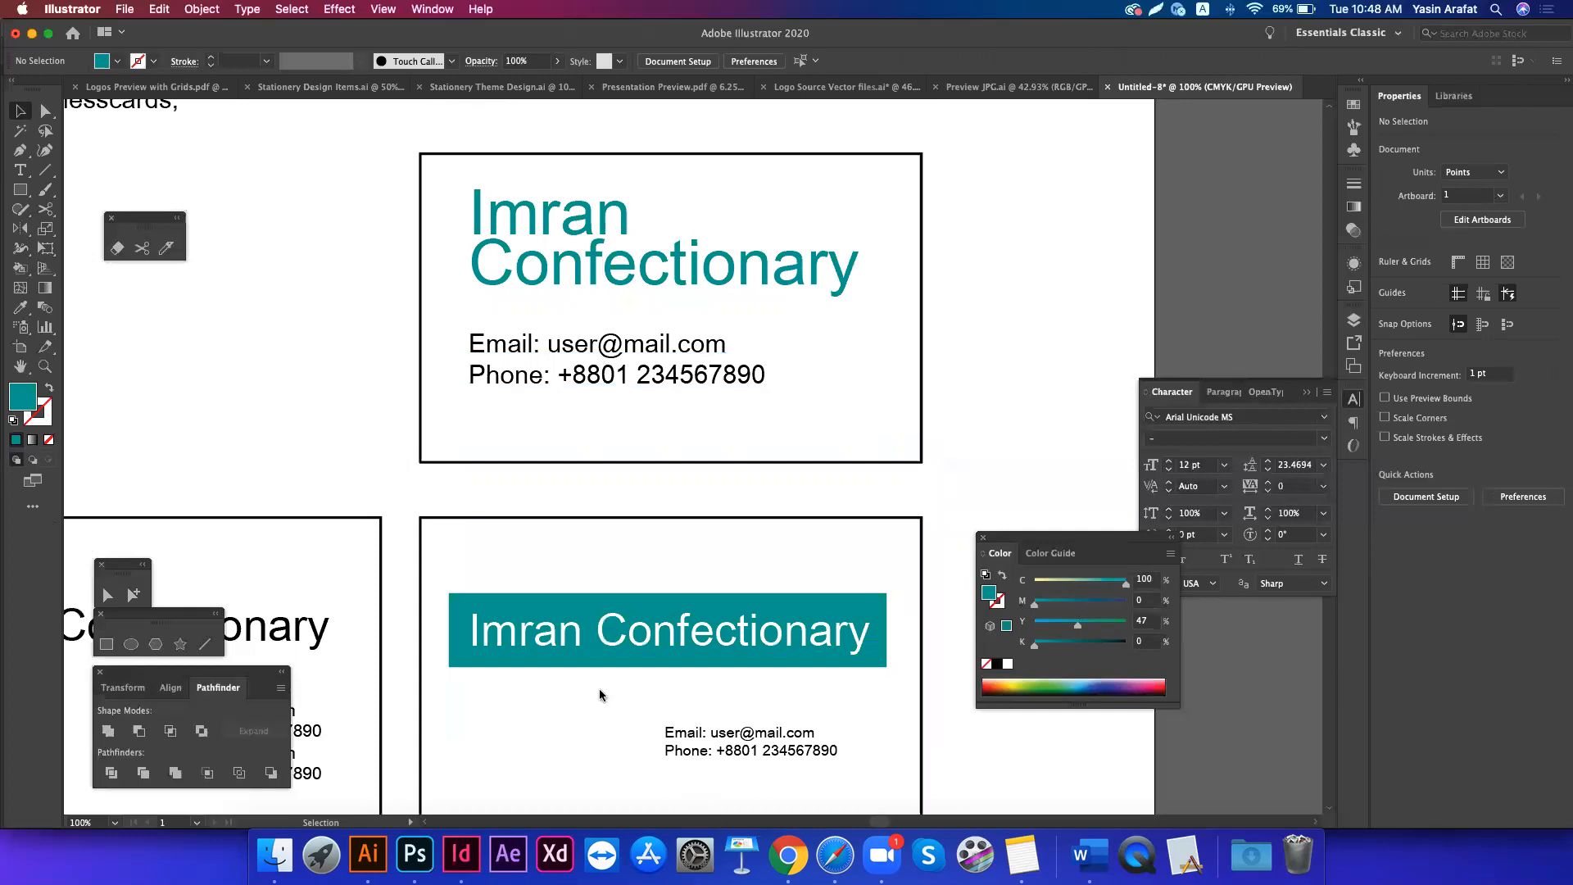
- Move the lower card's contact block about 12 pt to the right
scroll(598, 688, down, 1)
drag(783, 622, 567, 784)
click(616, 599)
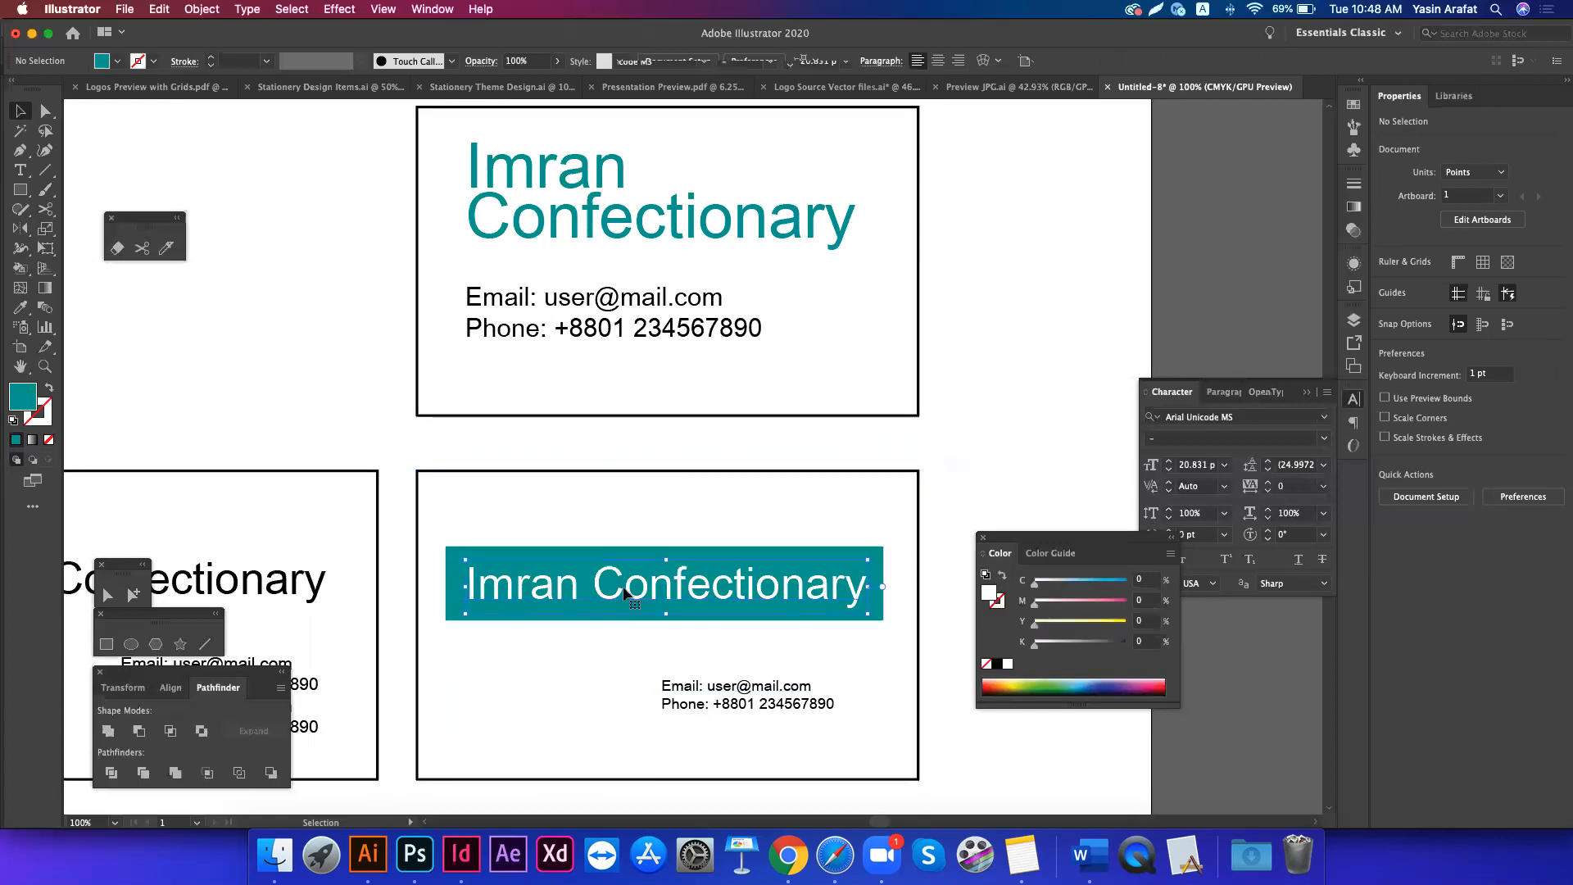
click(616, 596)
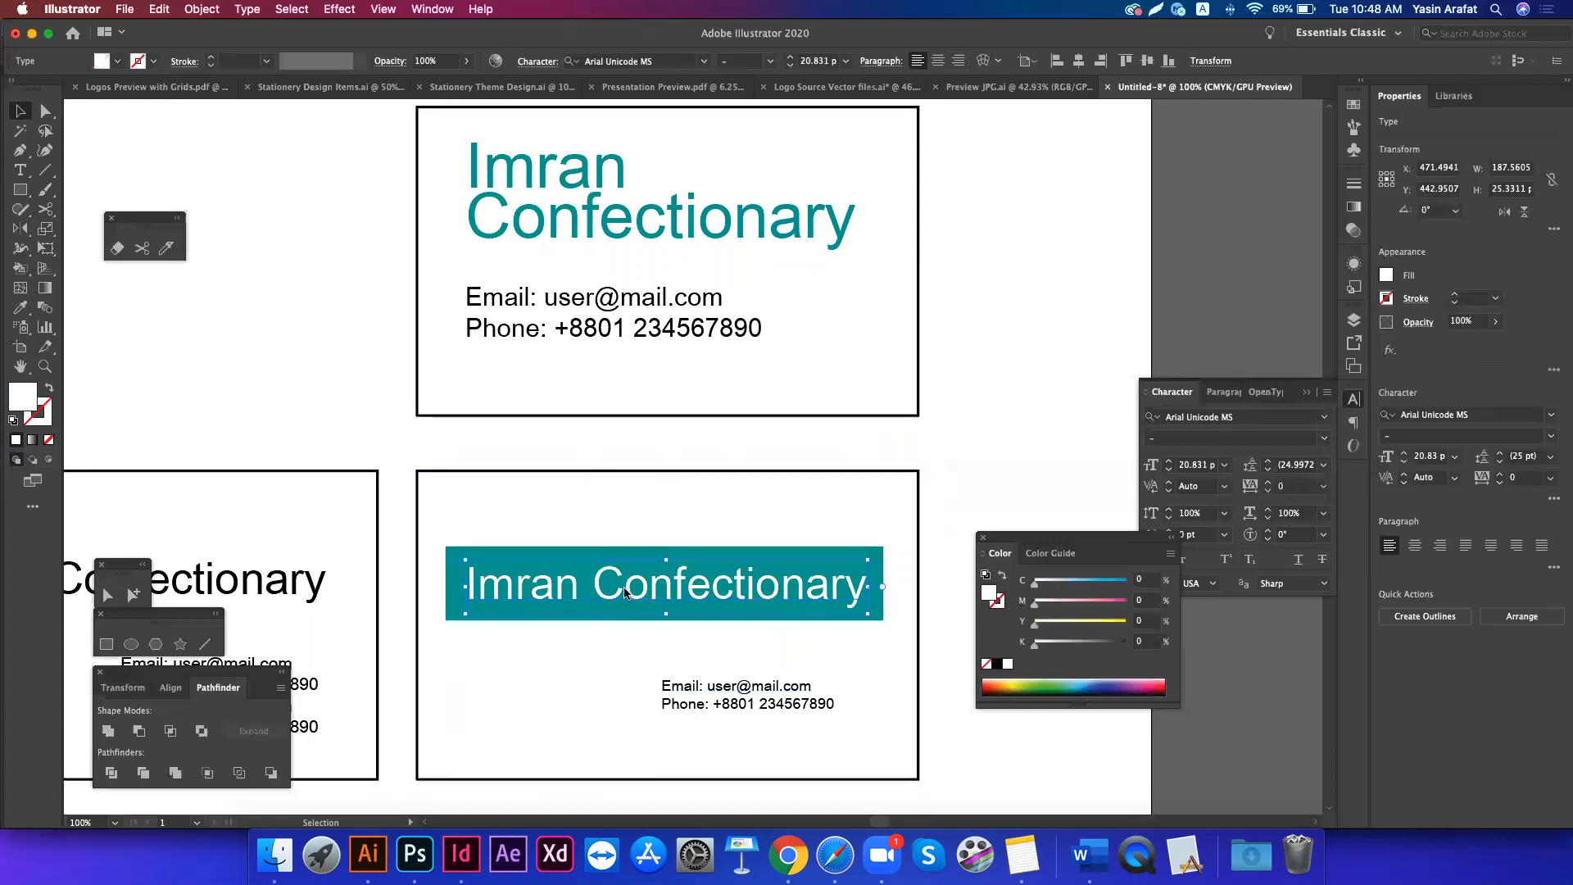
click(732, 709)
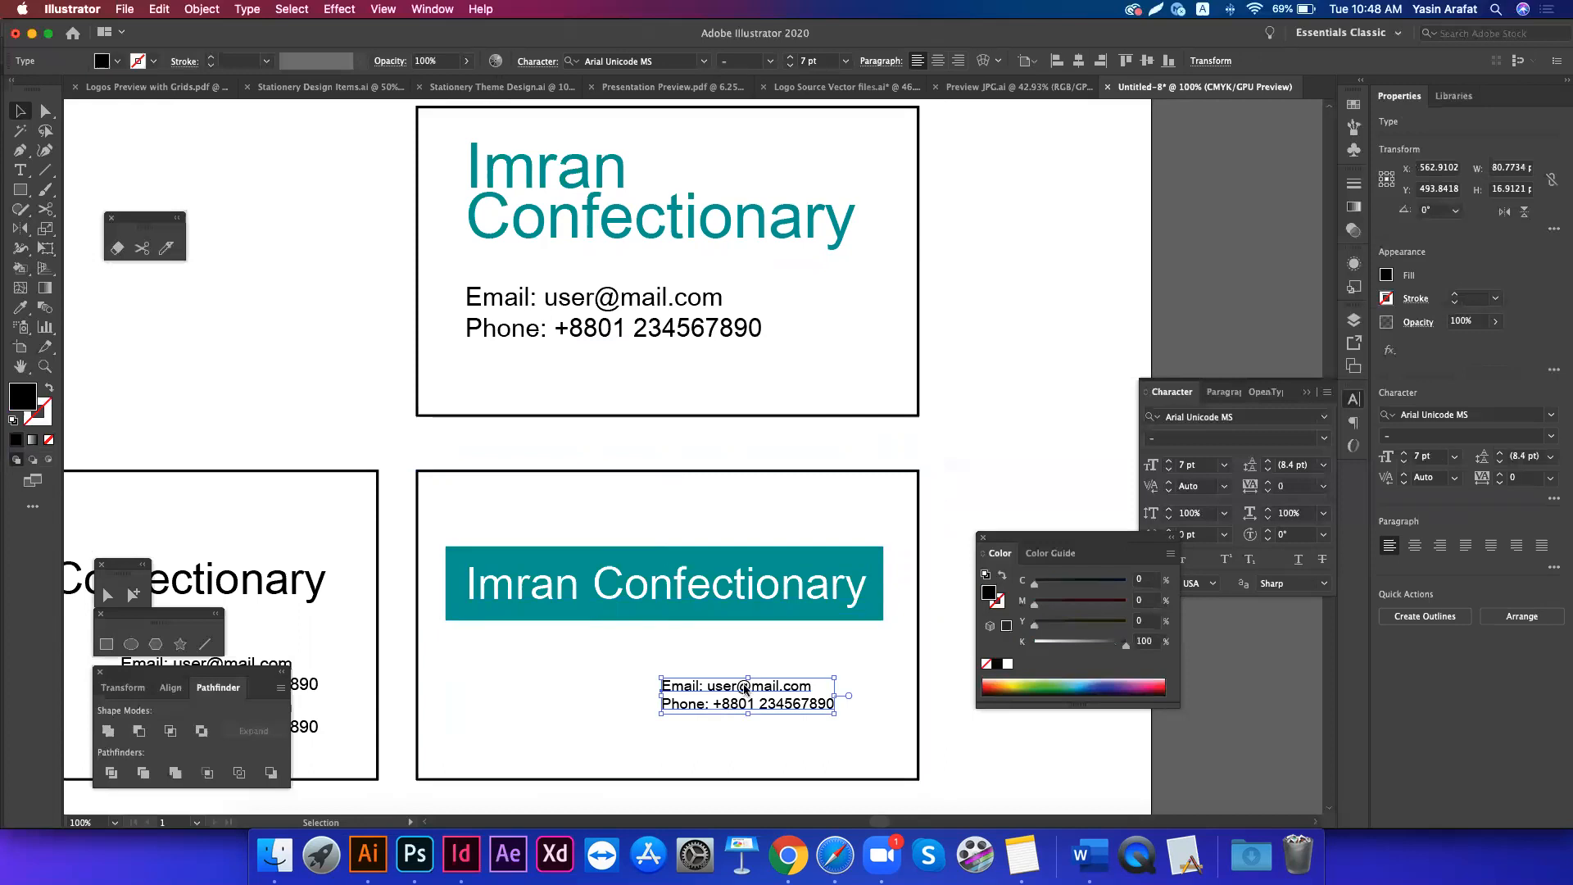
key(super+shift+a)
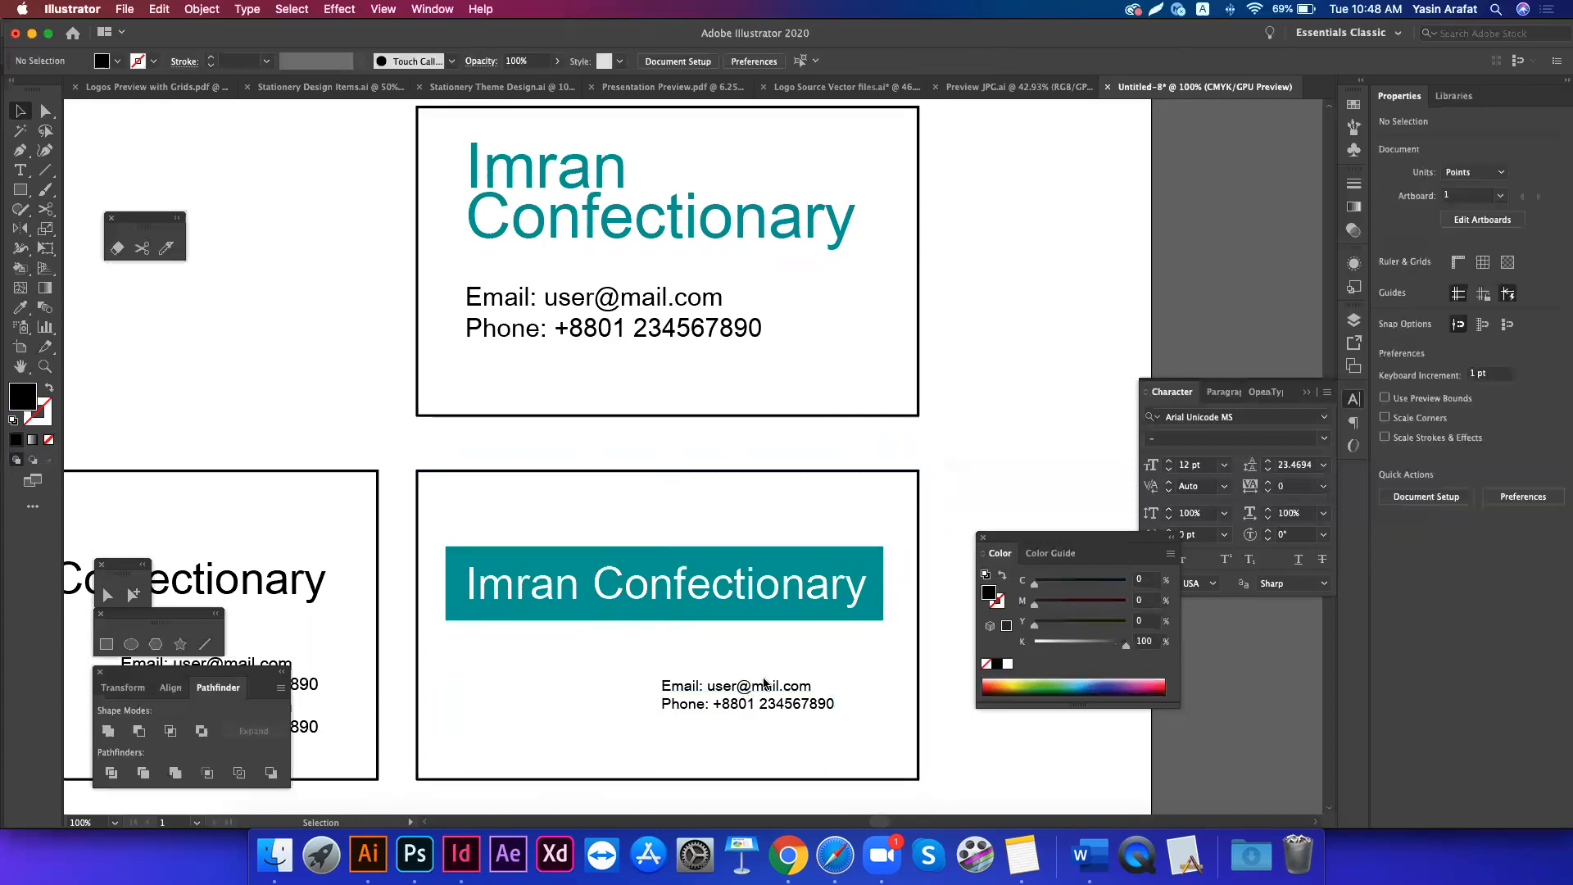
click(809, 706)
drag(810, 706, 836, 707)
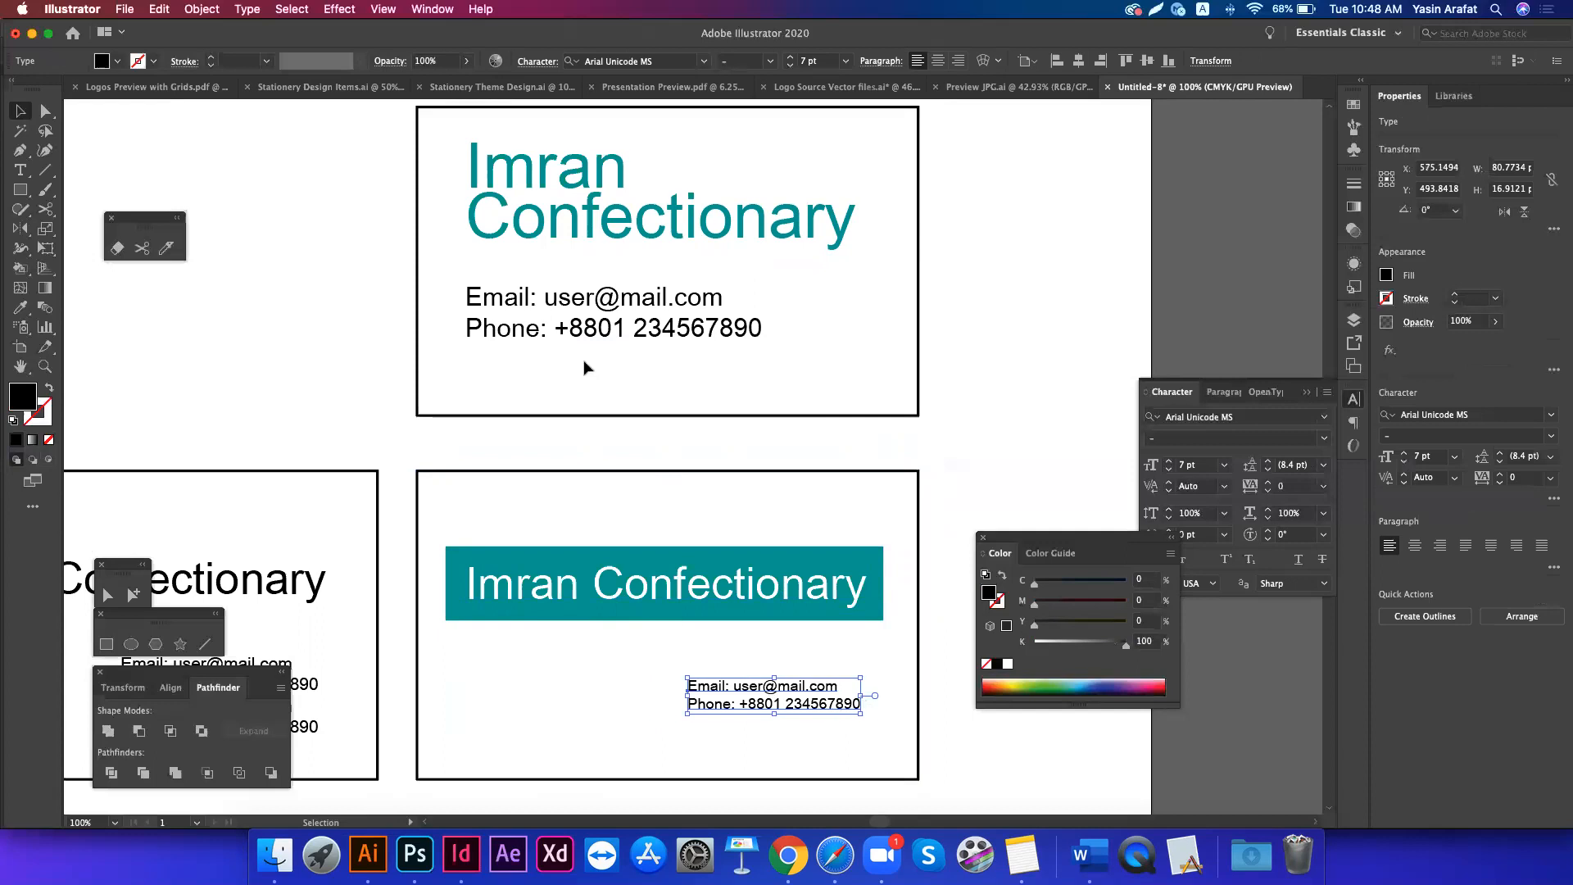
- Move the upper card's title and contact block slightly down, closer to the card's vertical centre
click(596, 326)
shift+click(590, 215)
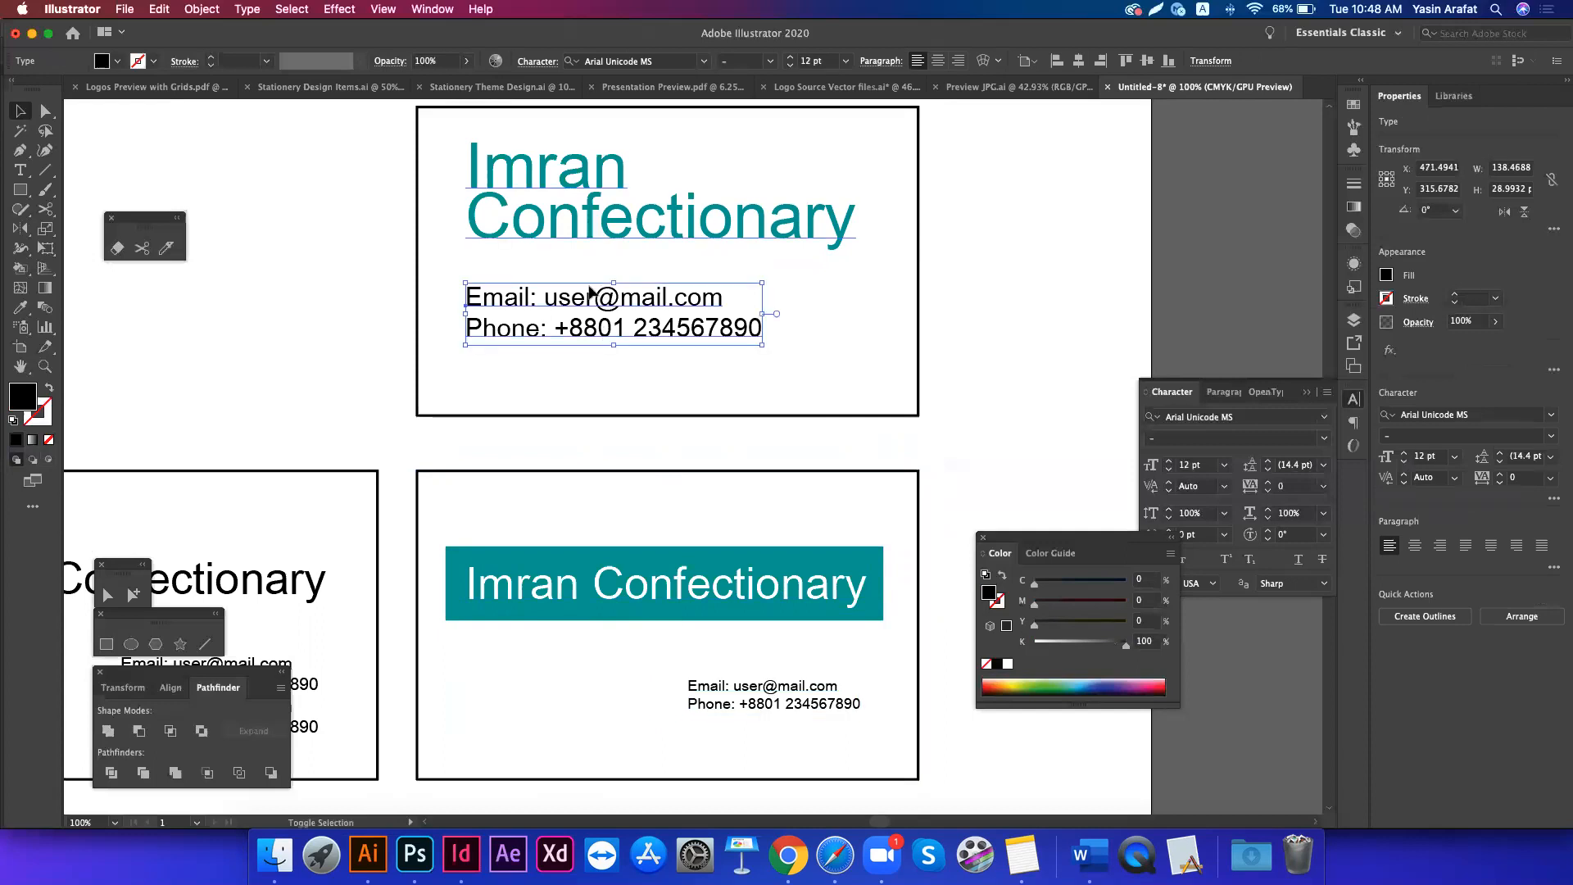
scroll(597, 290, up, 1)
key(shift+super+a)
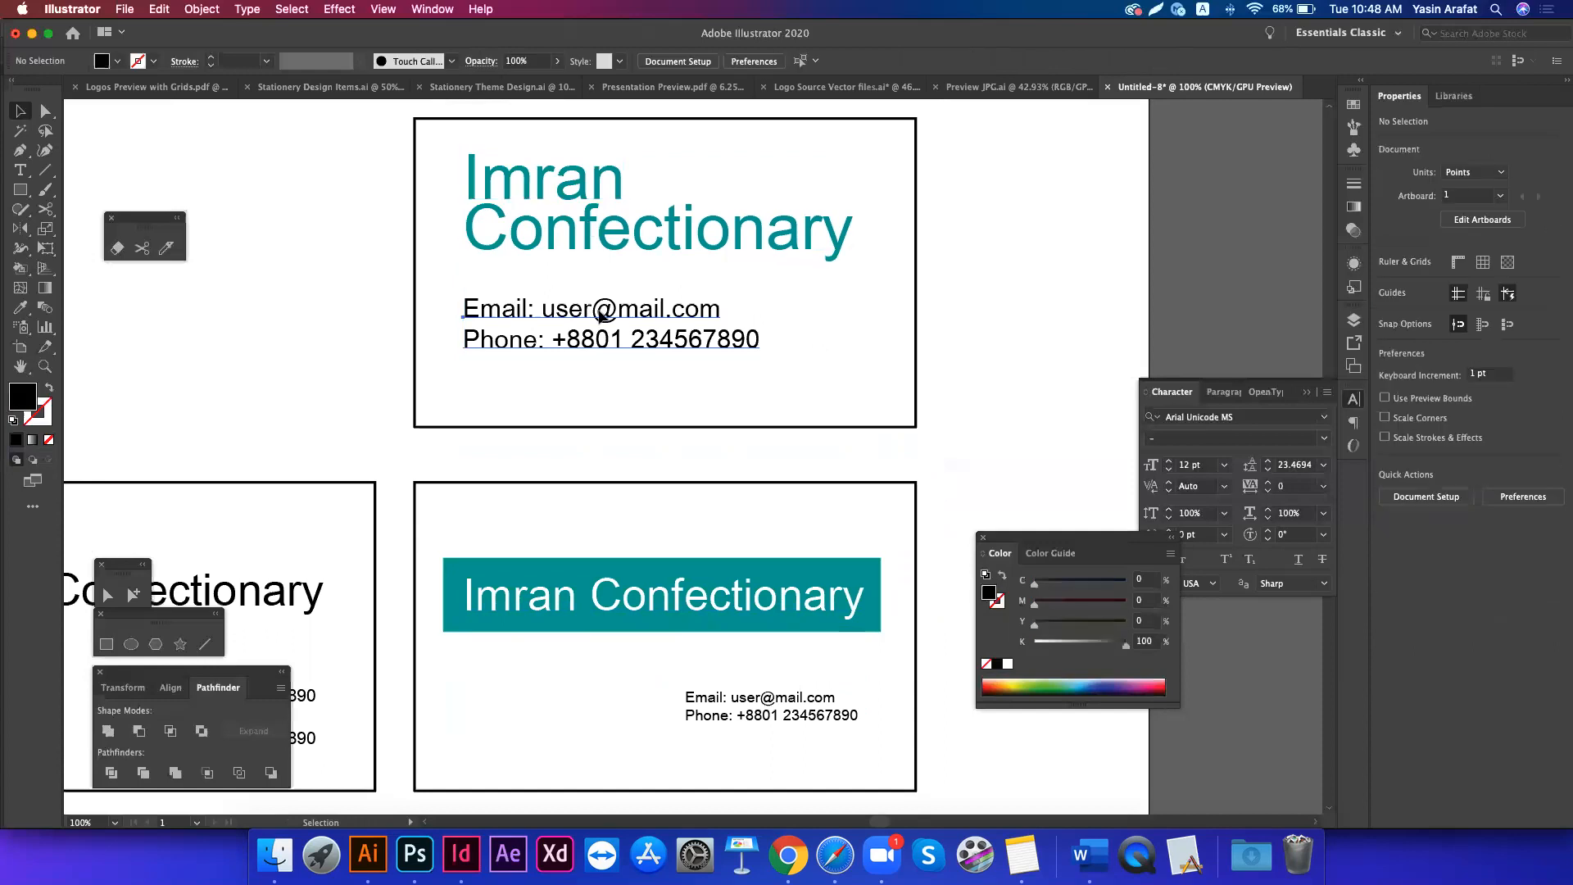
click(593, 236)
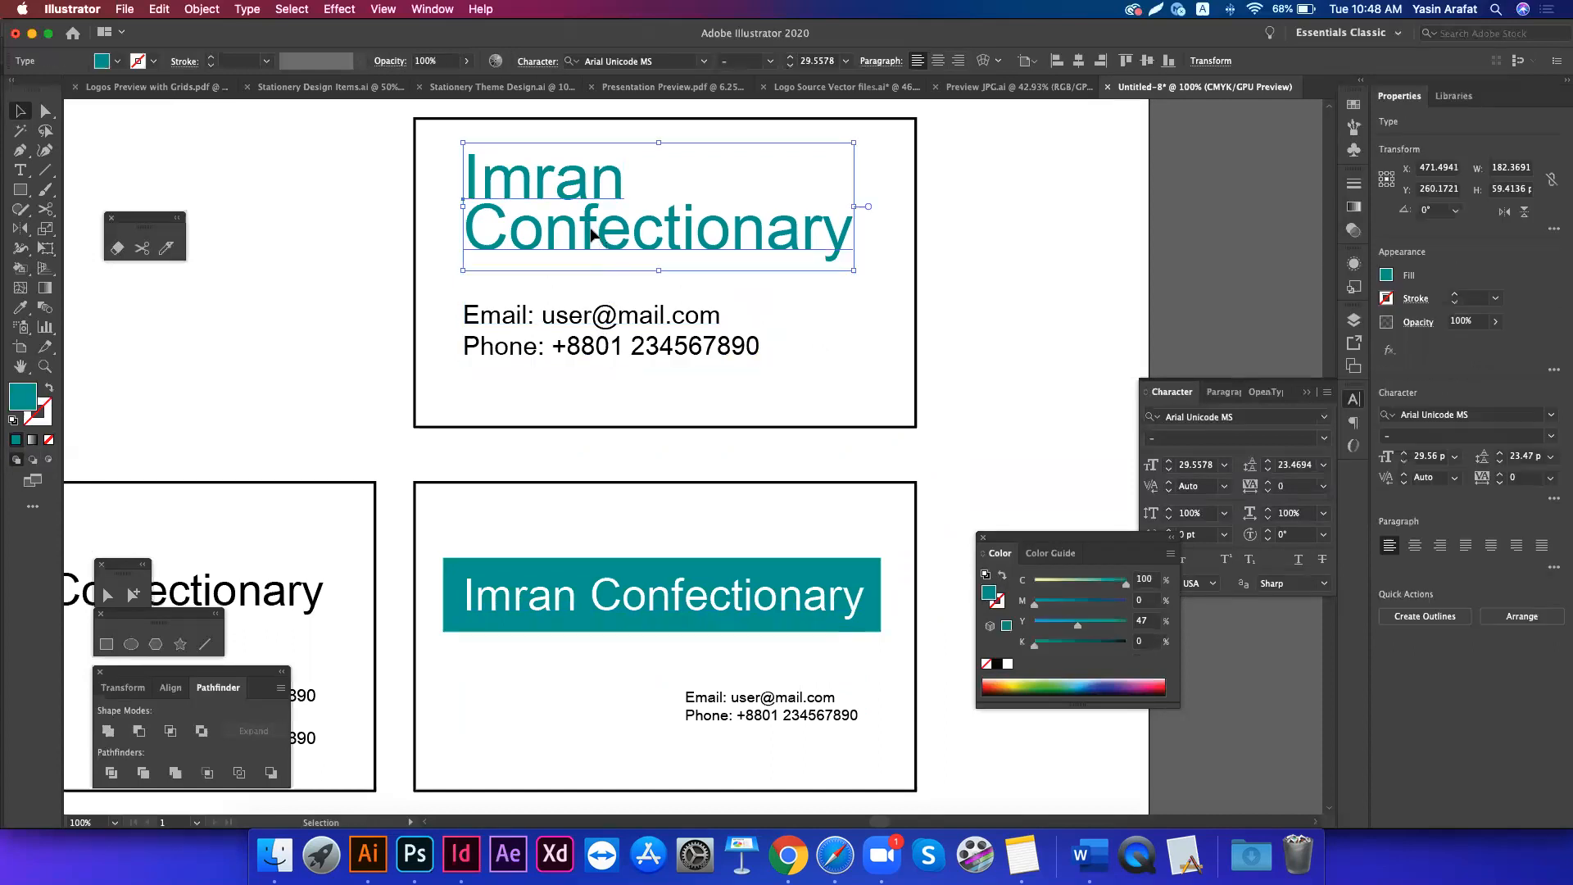
drag(593, 238, 619, 283)
shift+click(611, 319)
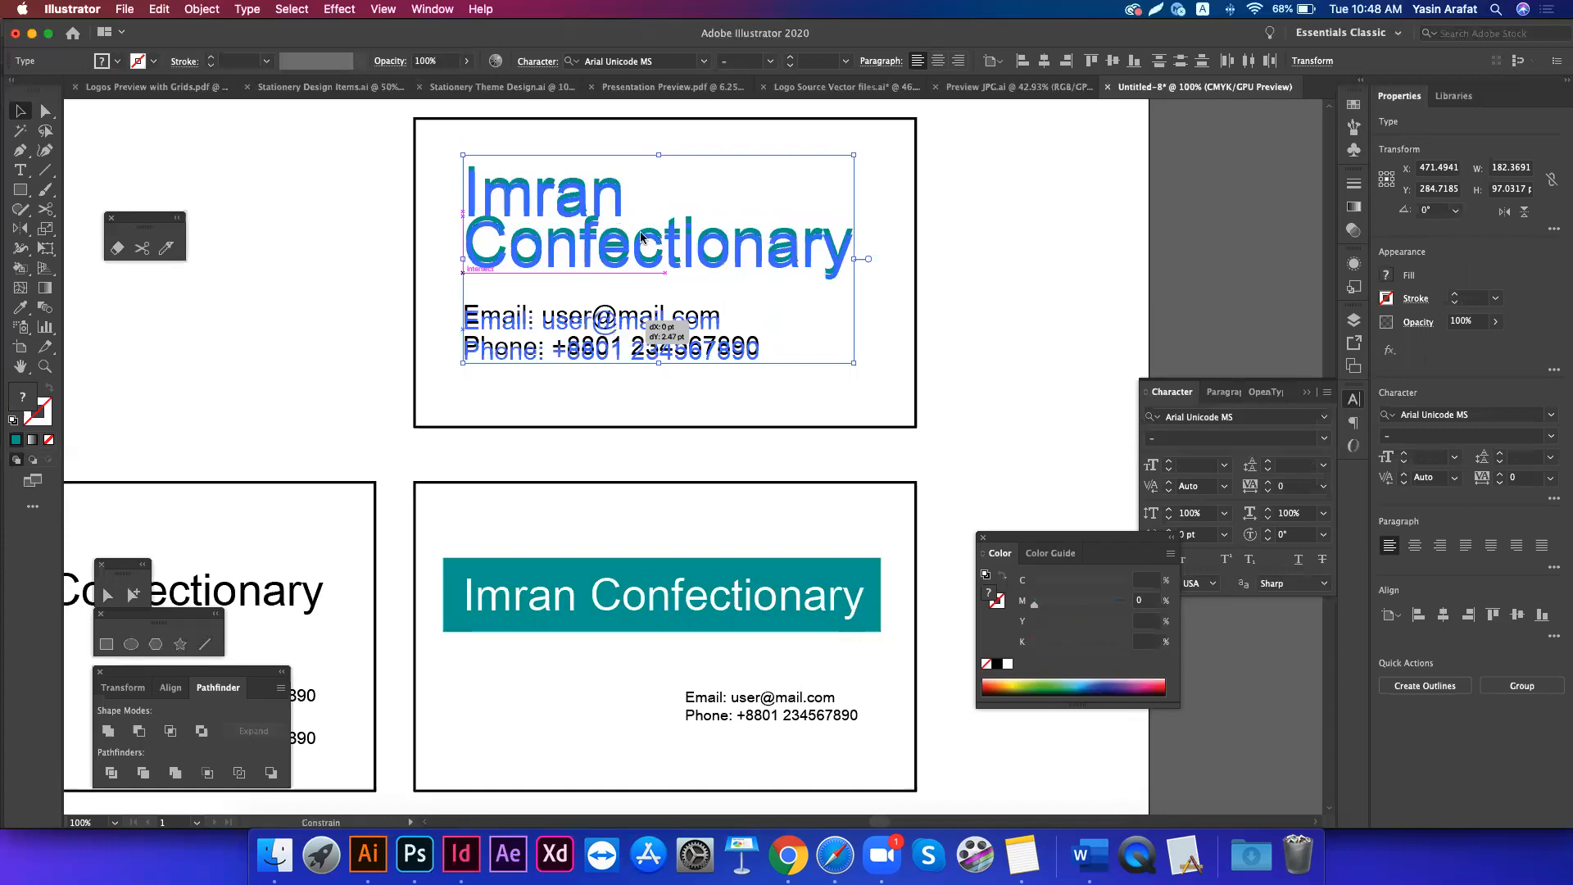
click(346, 322)
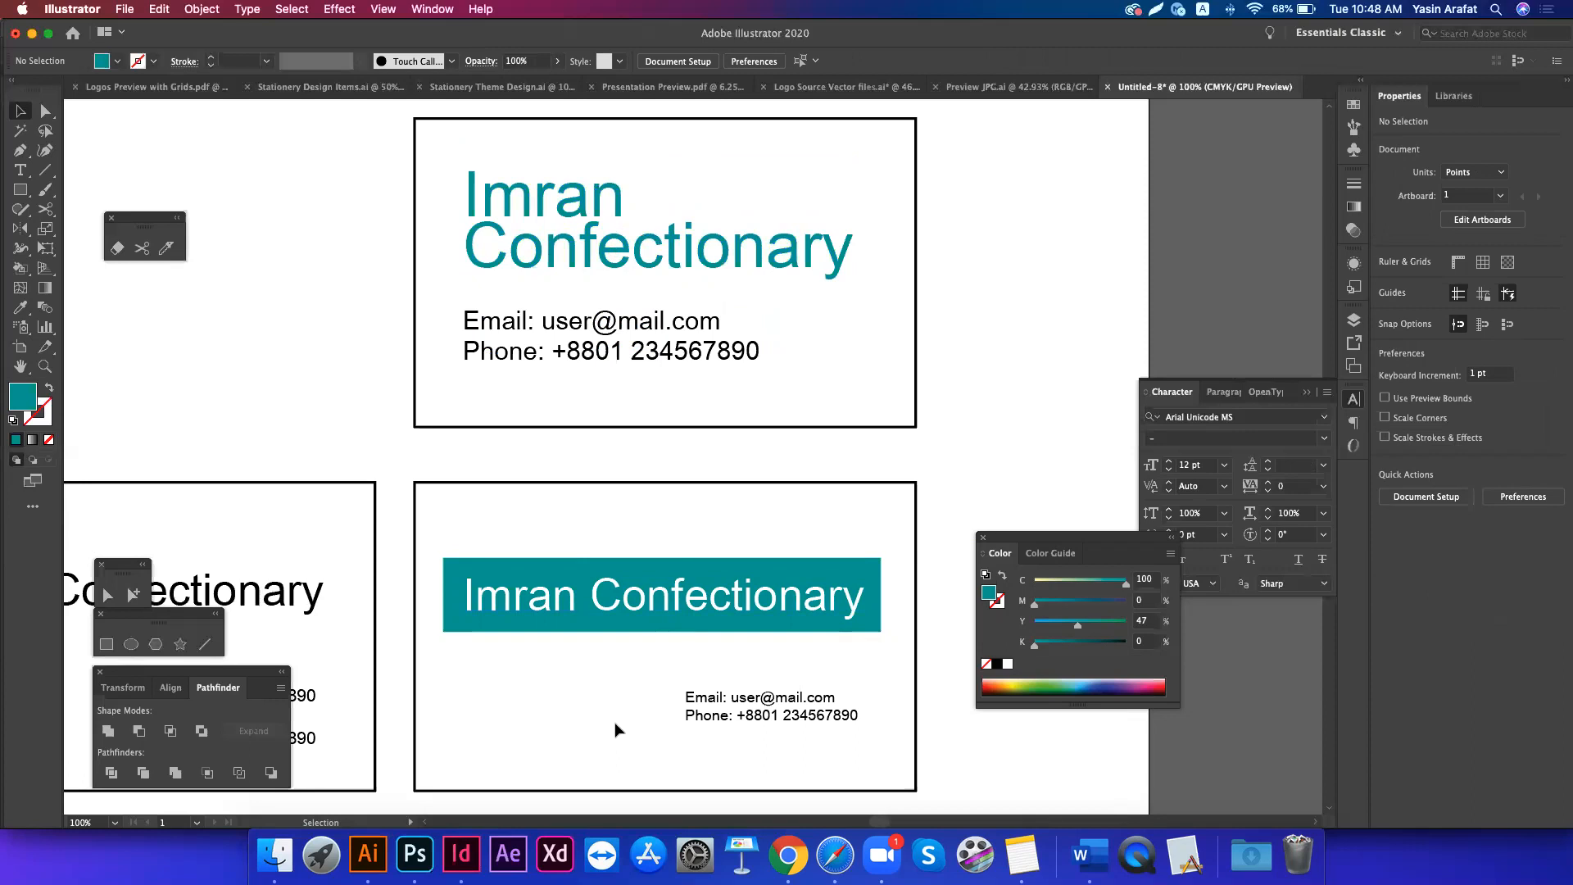
drag(934, 475, 653, 699)
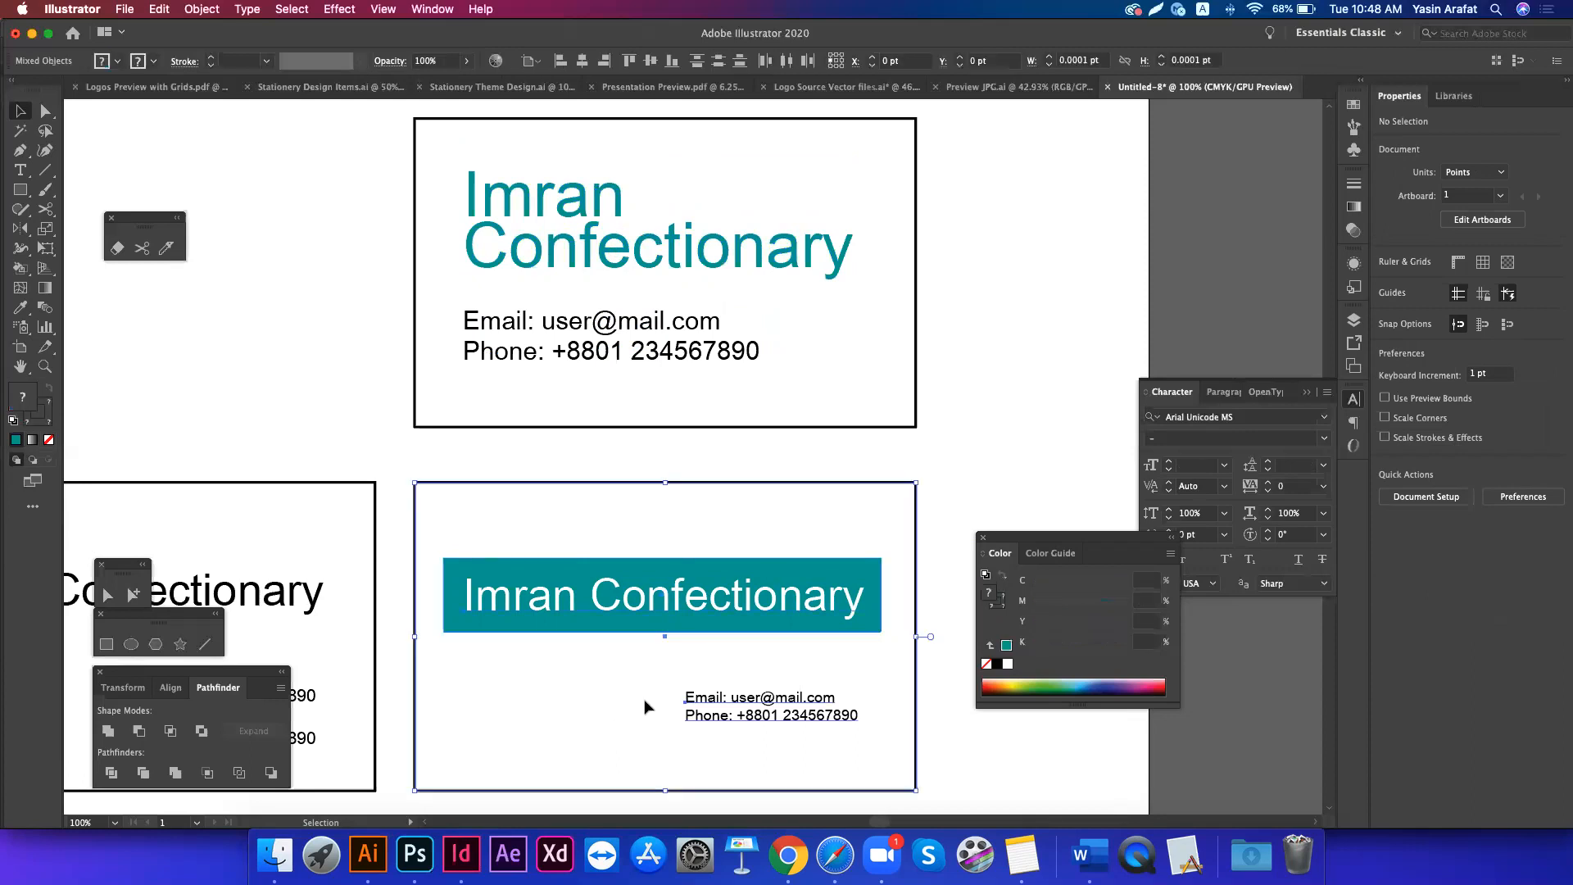
click(703, 670)
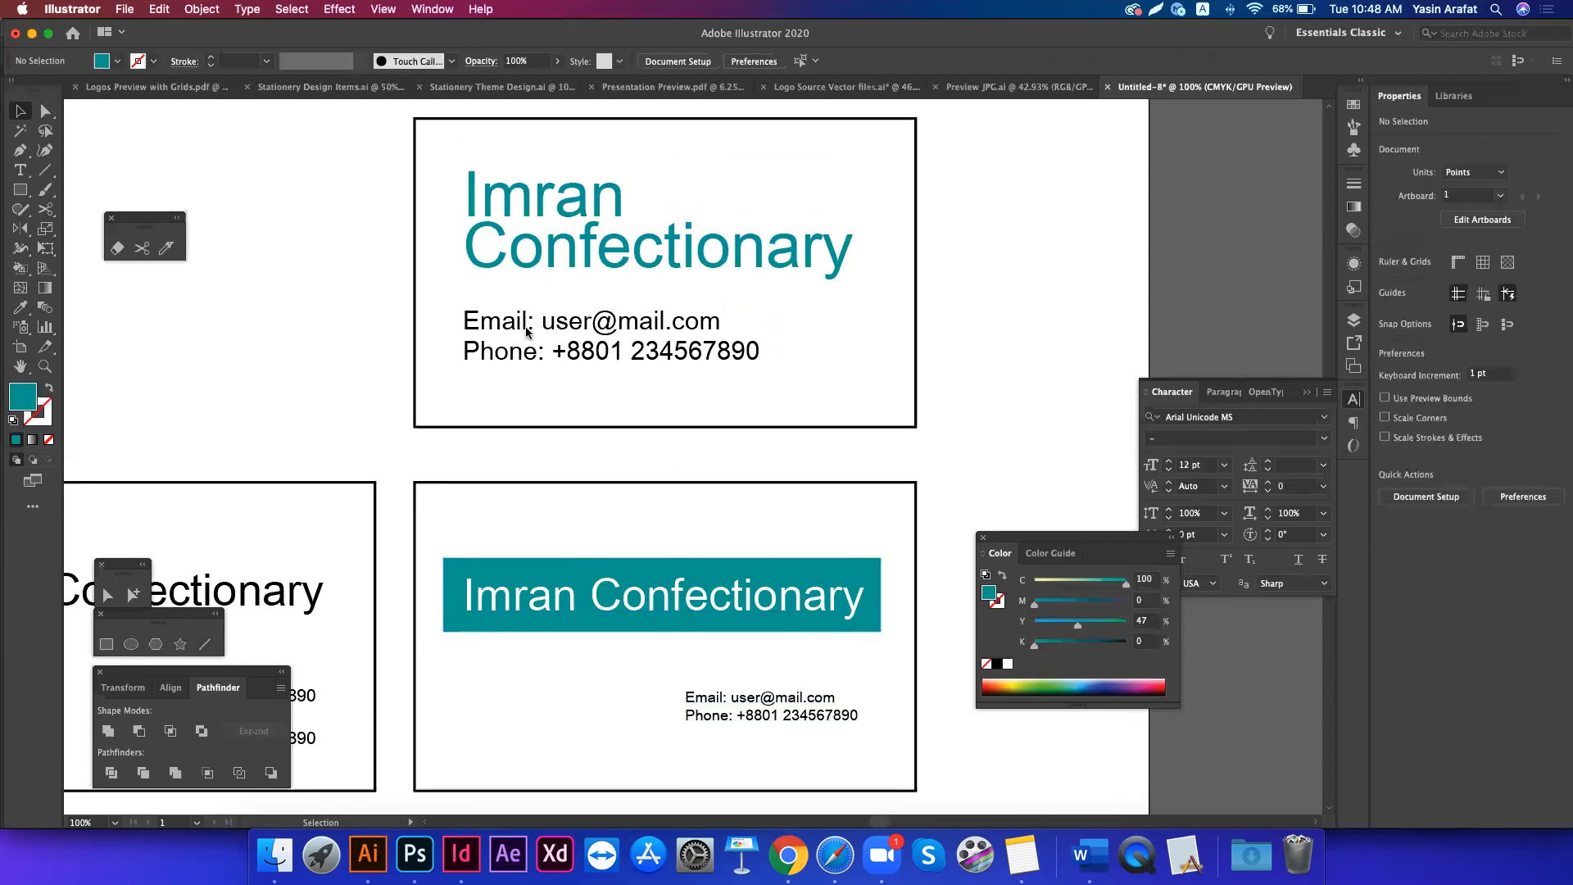
click(520, 271)
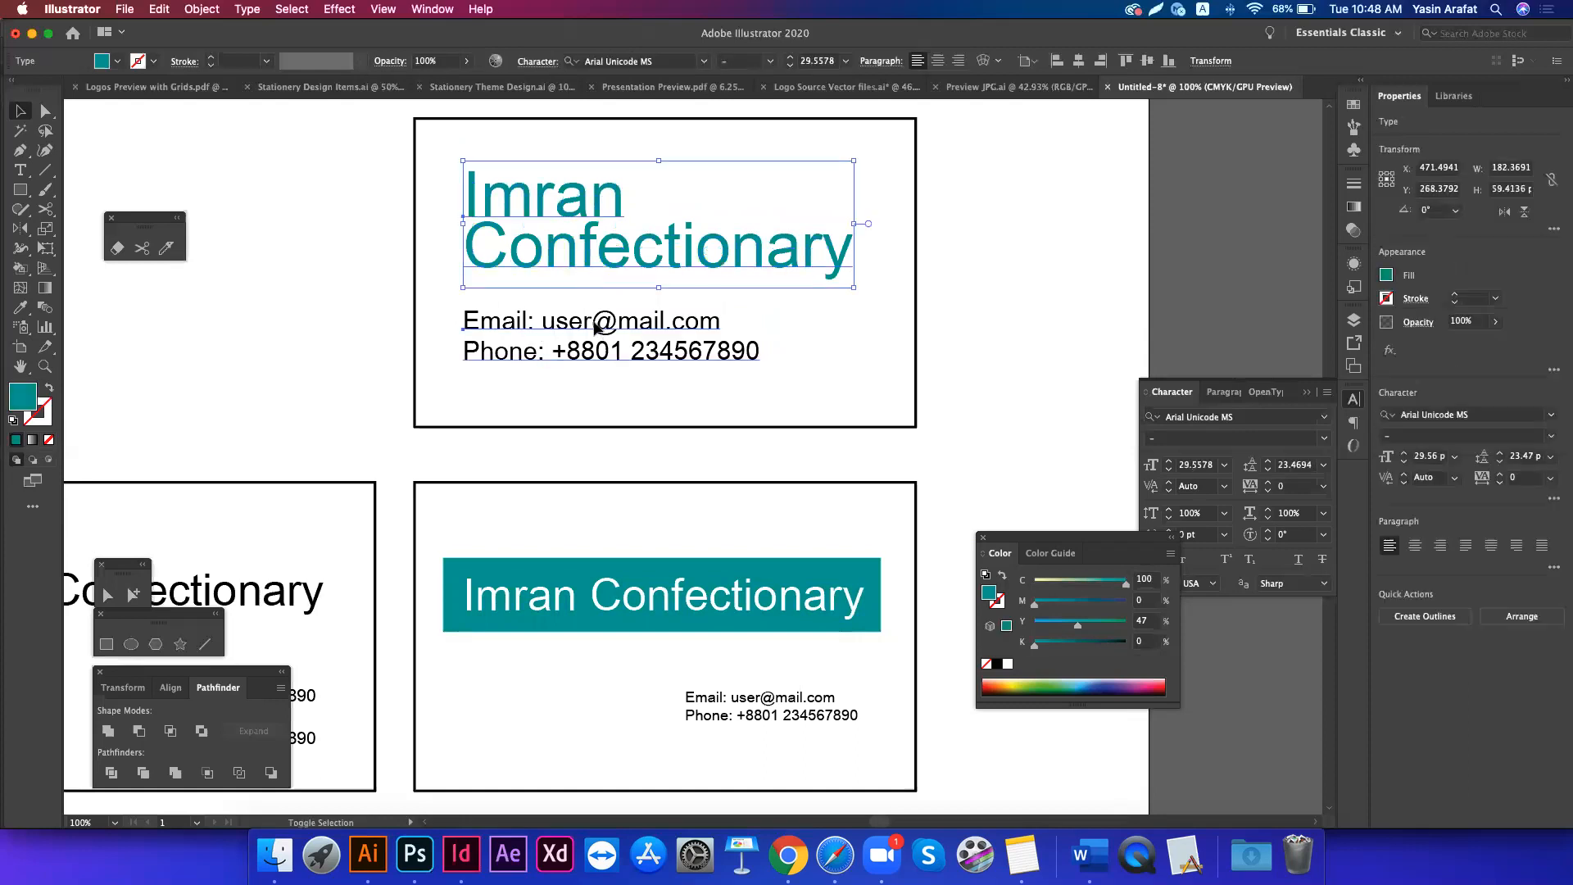
shift+click(671, 304)
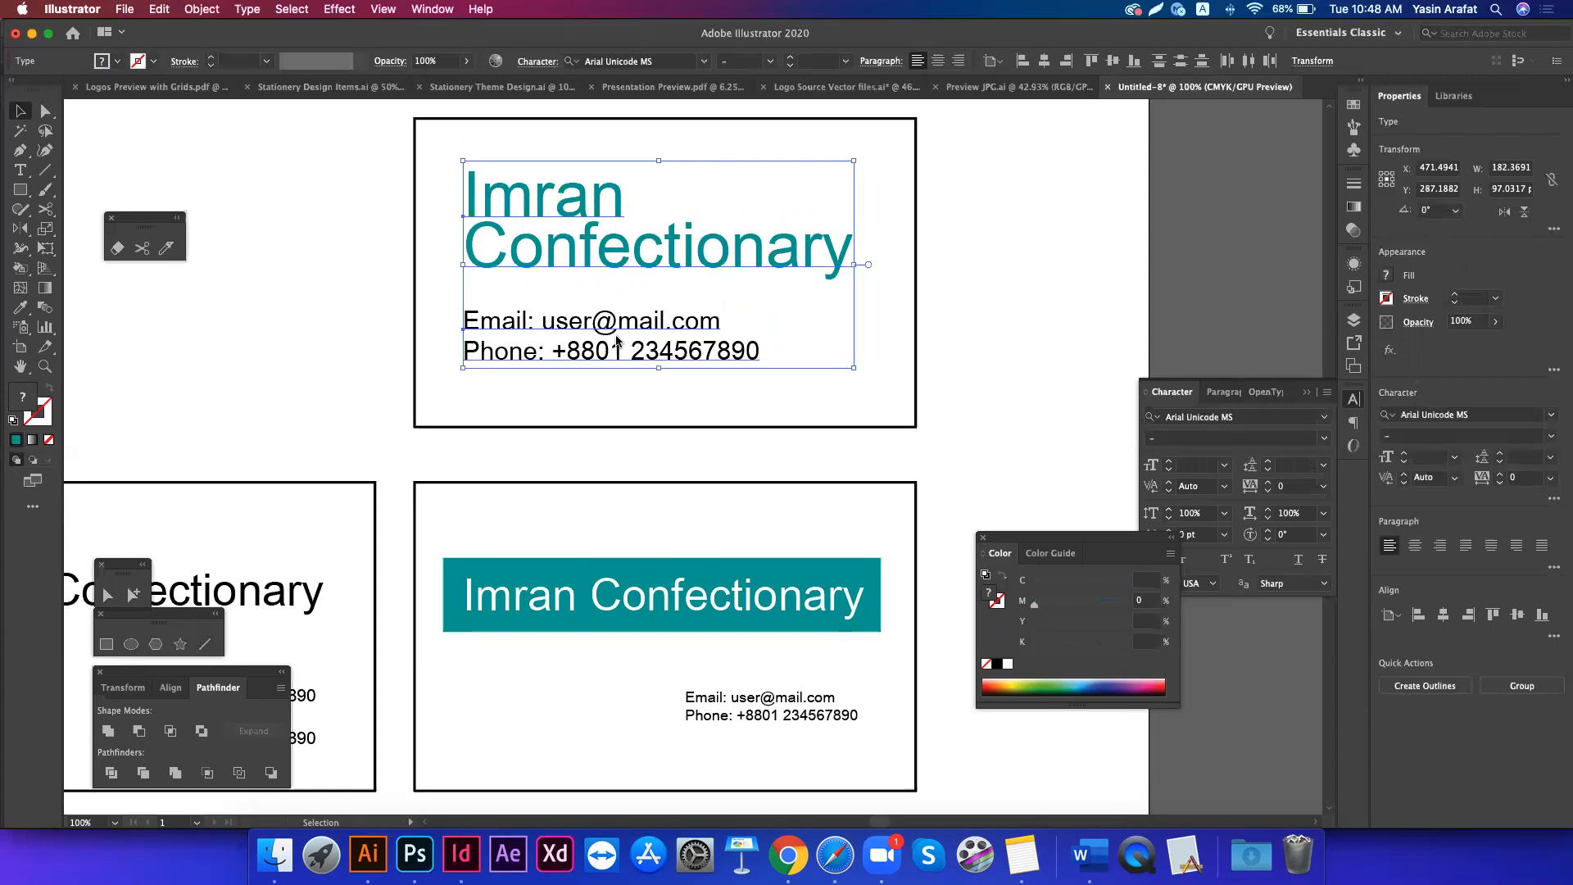
click(611, 398)
click(611, 351)
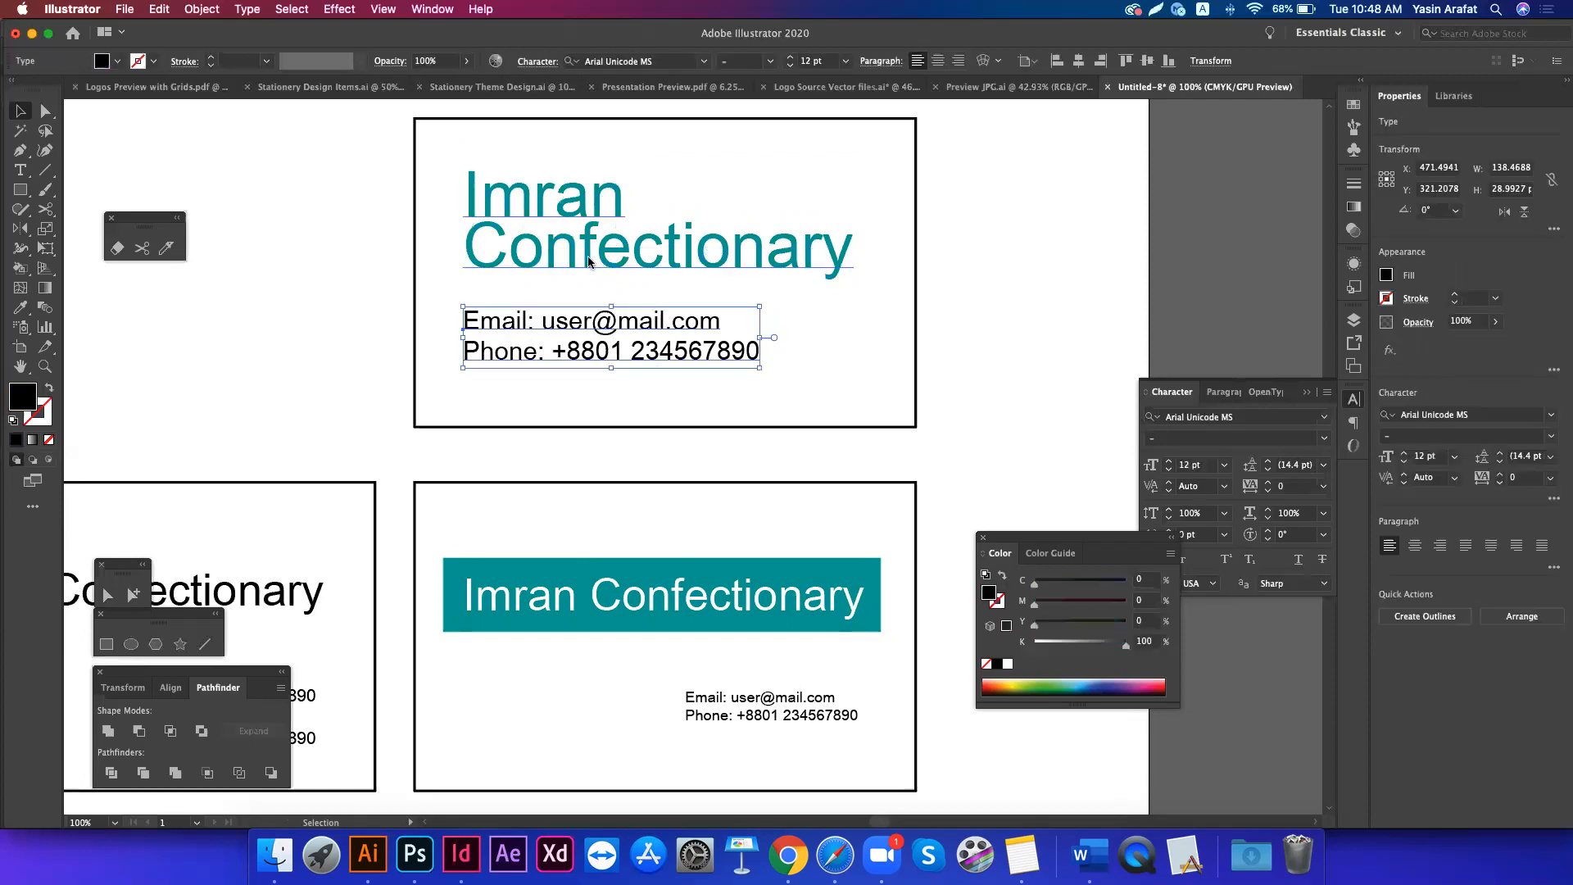
click(597, 262)
click(593, 358)
click(603, 228)
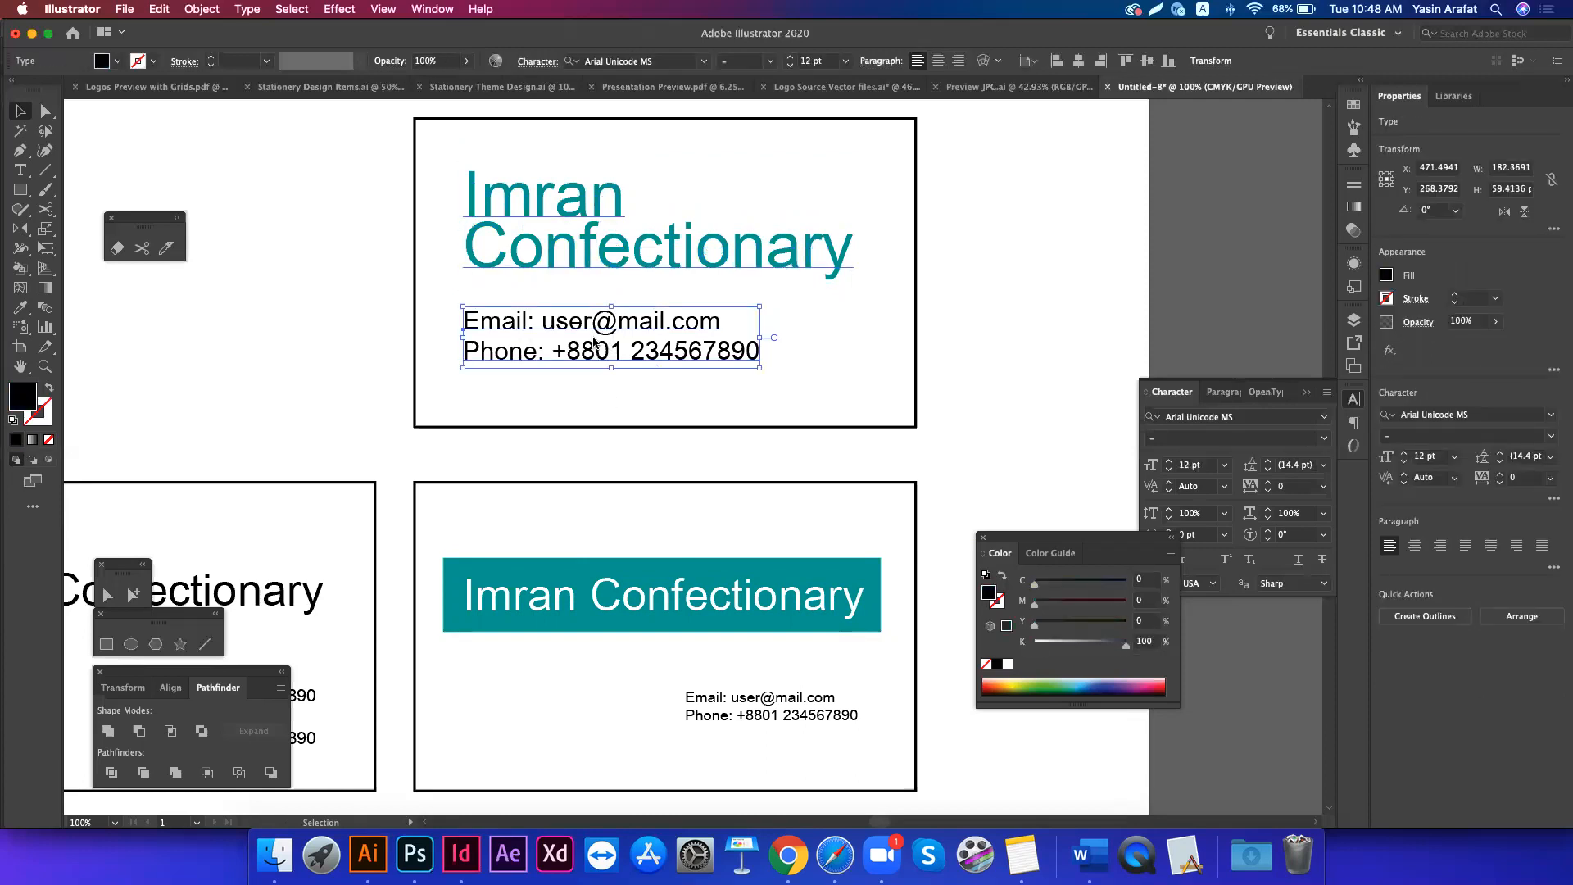
- Move the lower card's contact block slightly up and duplicate its phone line as a third line
click(695, 687)
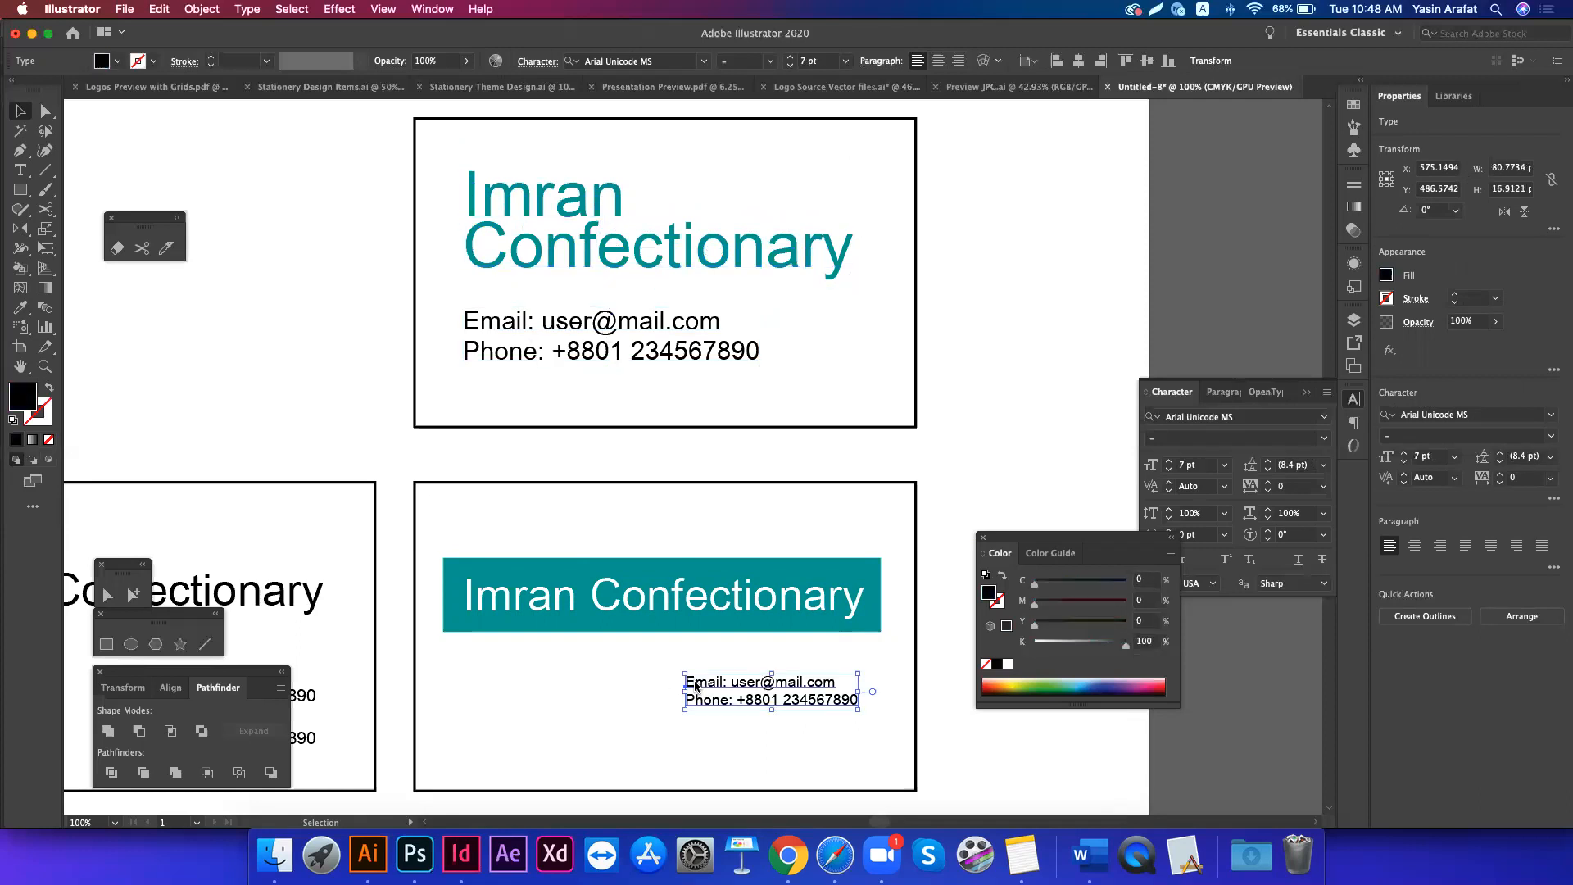
double_click(697, 684)
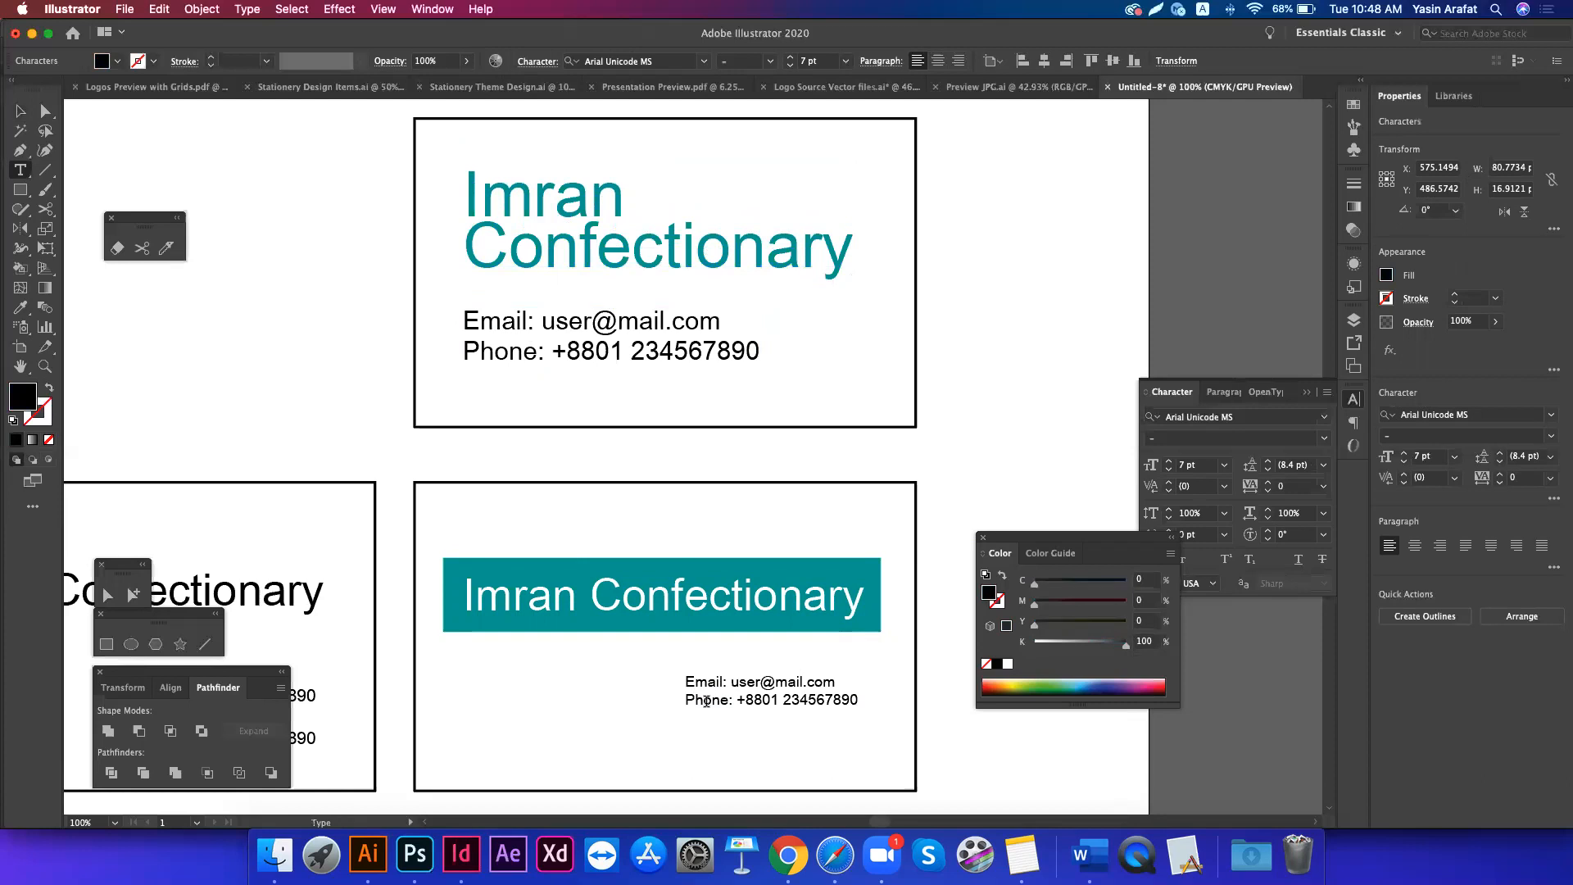
triple_click(705, 703)
key(super+c)
key(Left)
key(Right)
key(Right)
key(Return)
key(super+v)
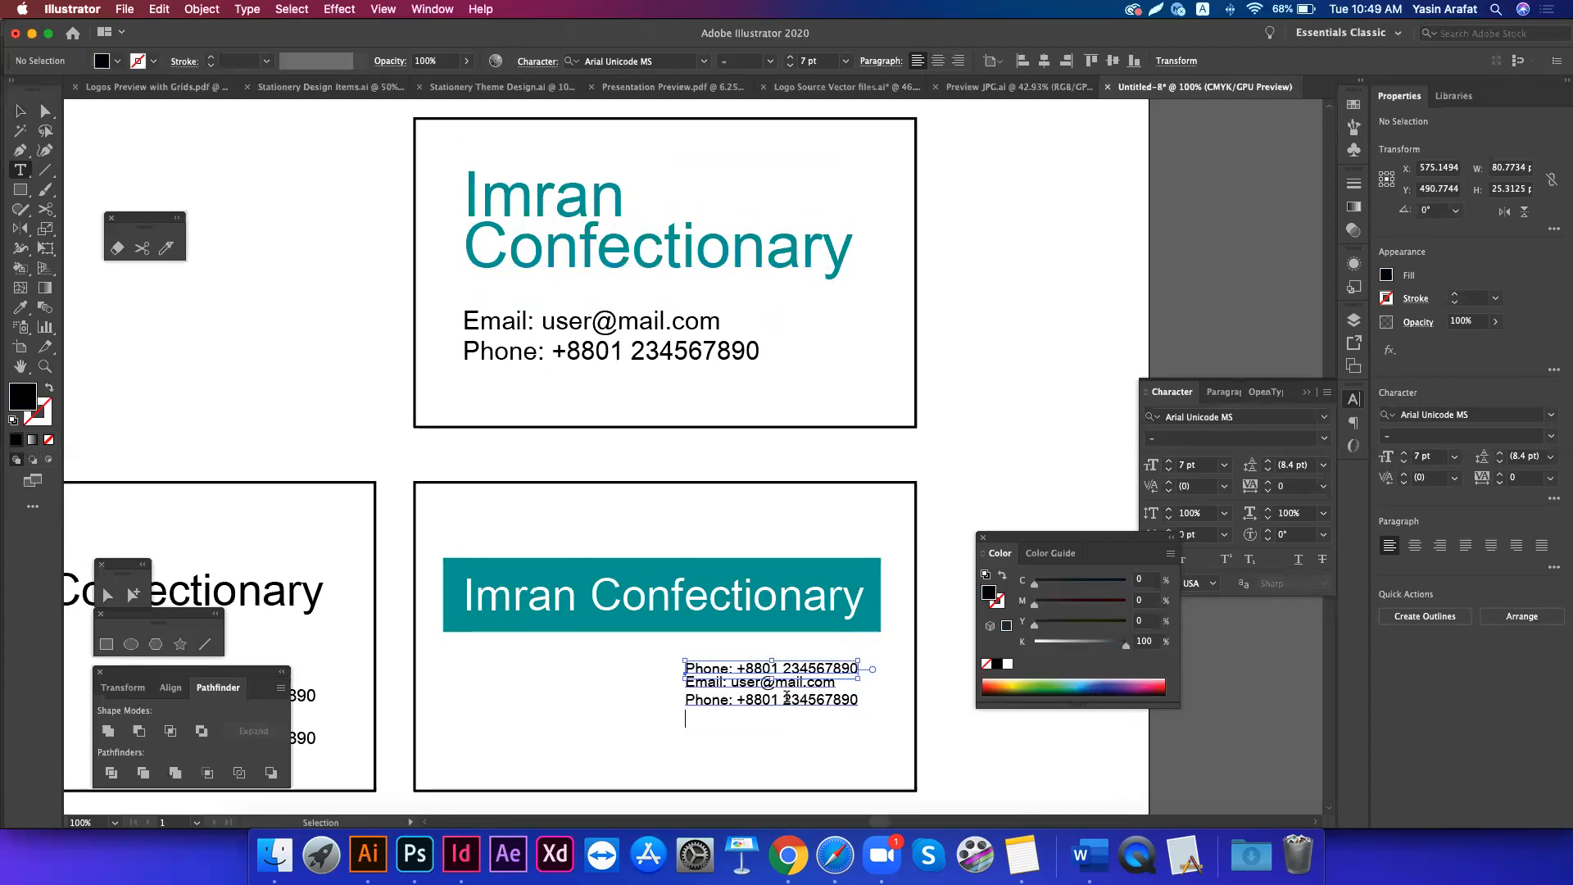
key(super+z)
key(super+v)
key(Escape)
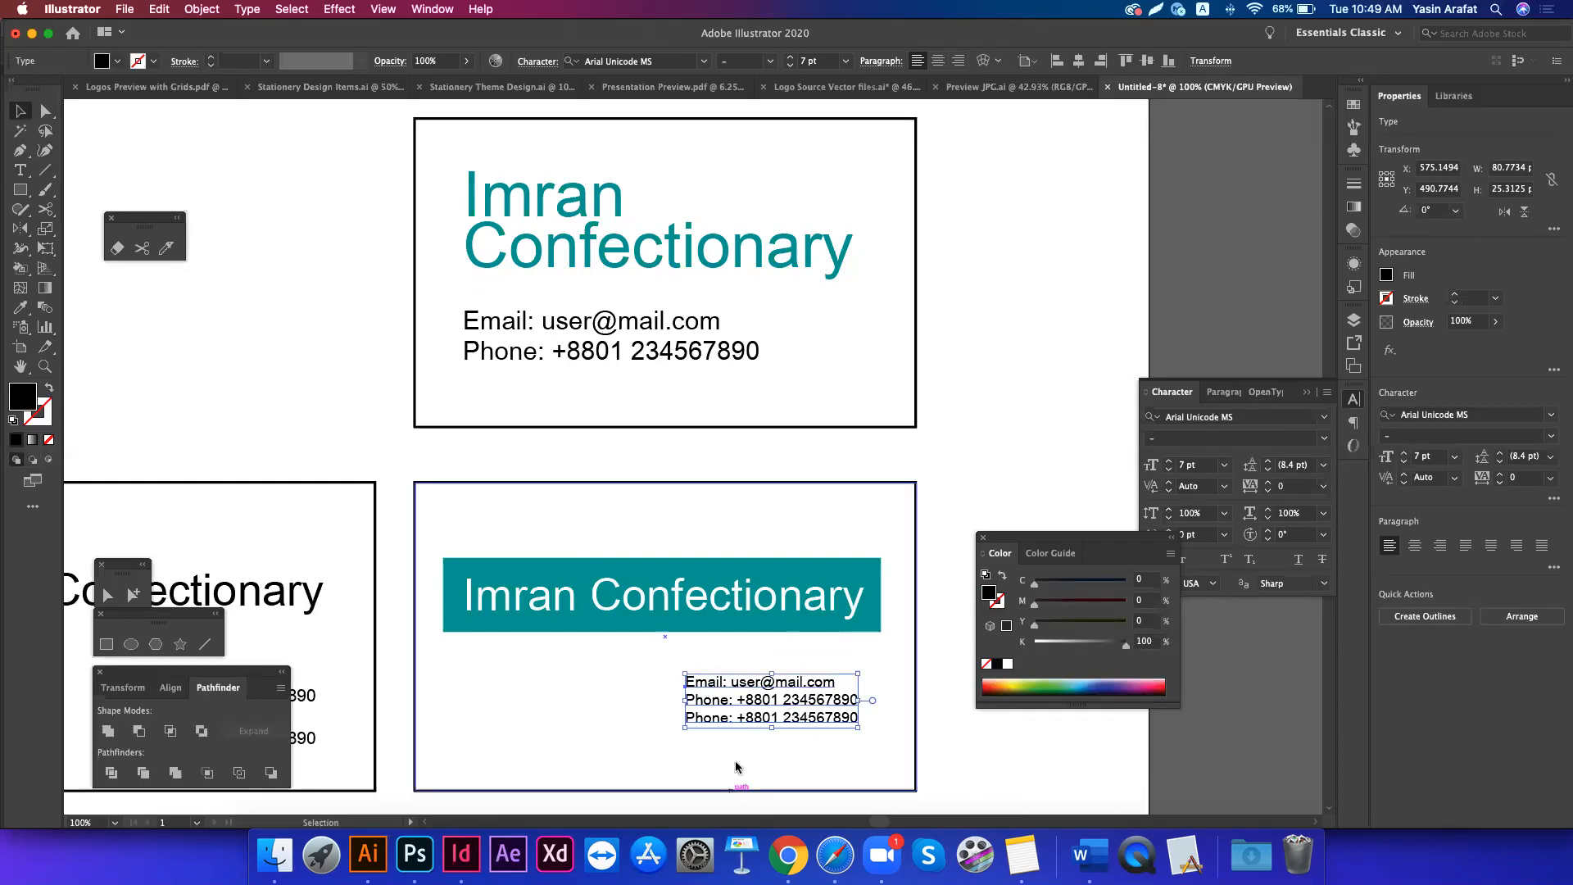
click(735, 766)
click(771, 710)
click(660, 719)
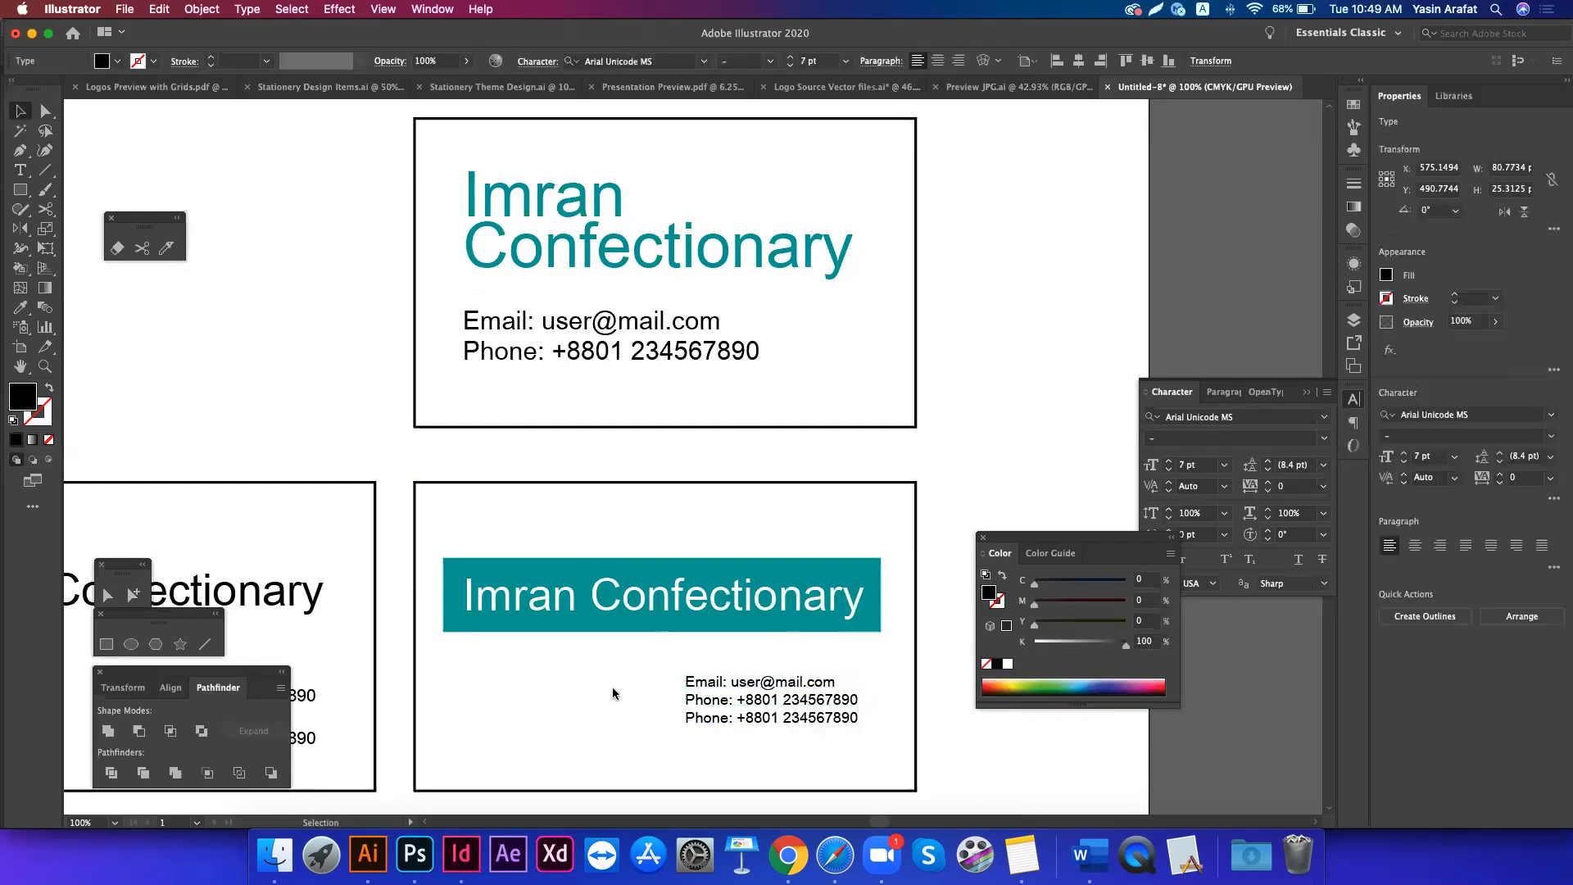
- Compare the lower card's title band and three-line contact block with the plain black card beside it
scroll(693, 702, down, 3)
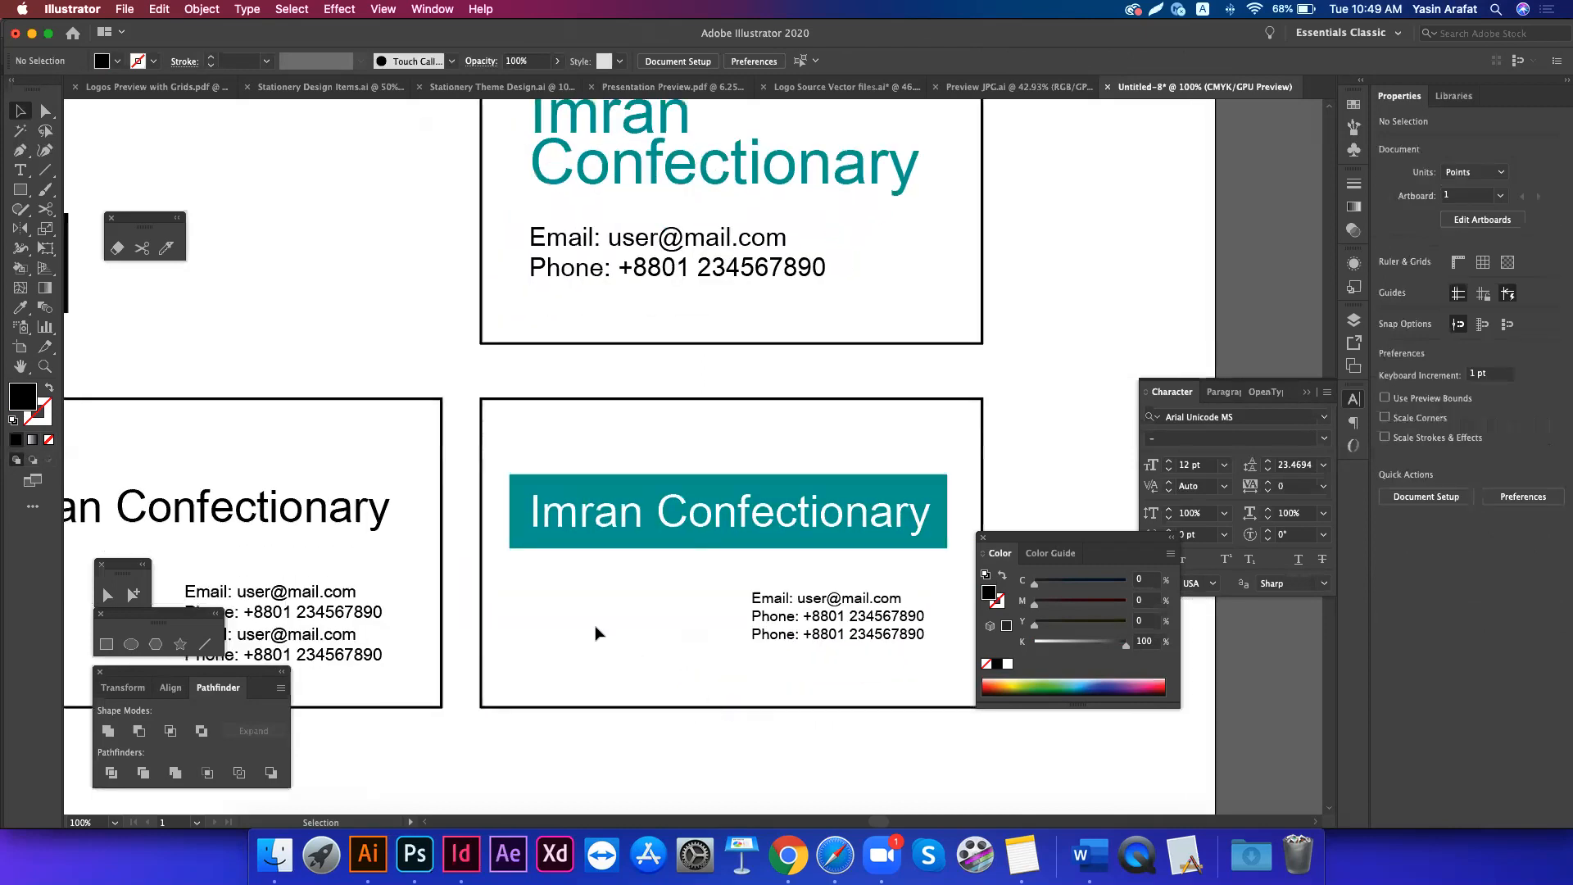
scroll(484, 625, left, 3)
scroll(485, 625, down, 2)
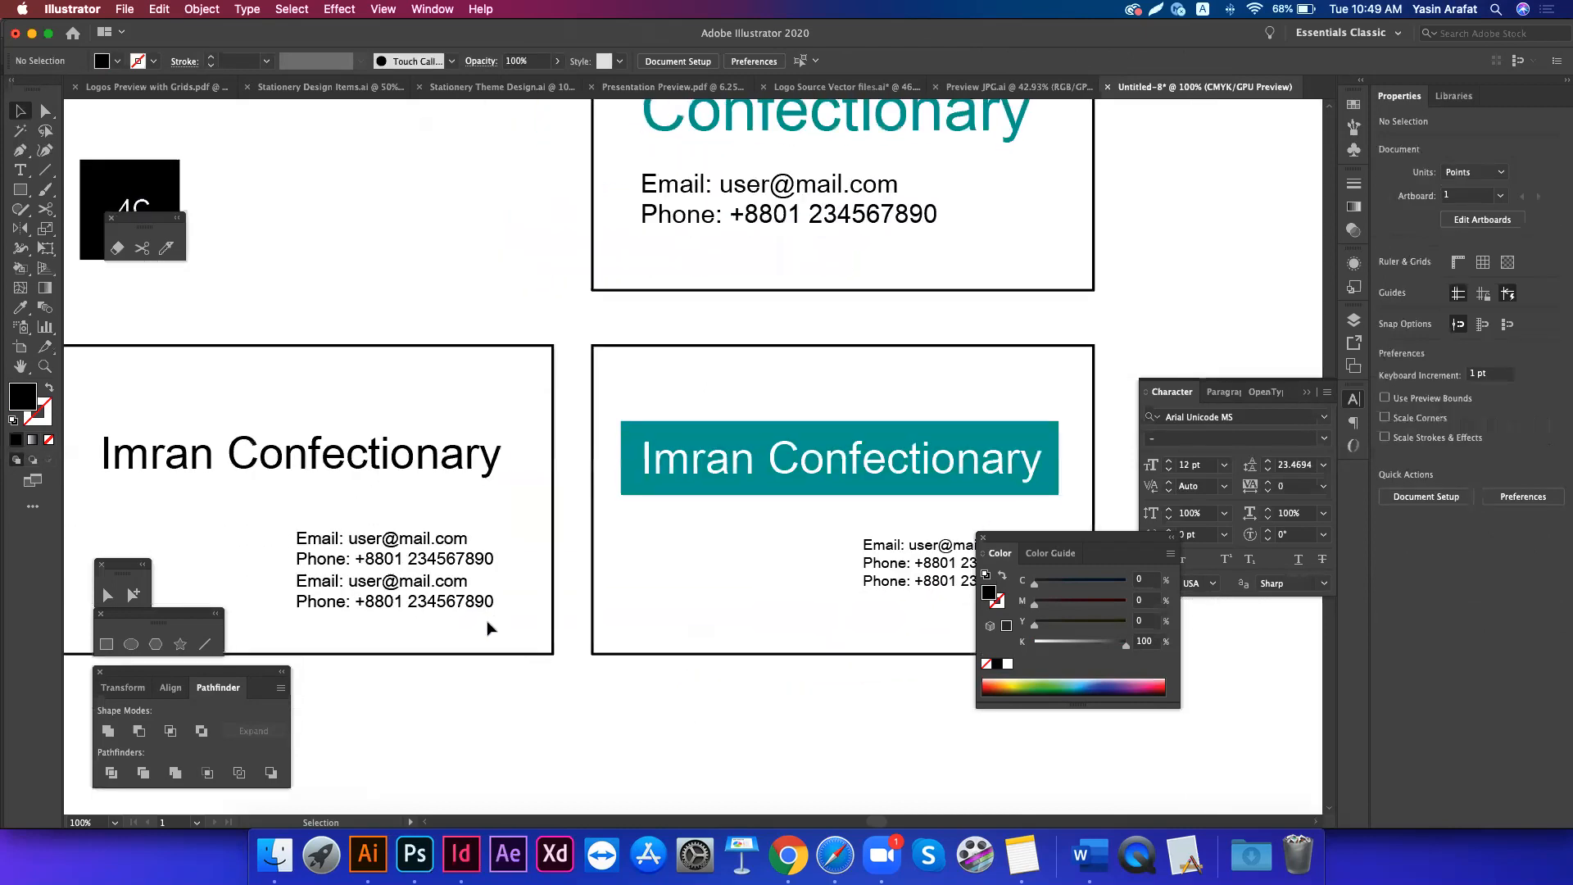
click(755, 490)
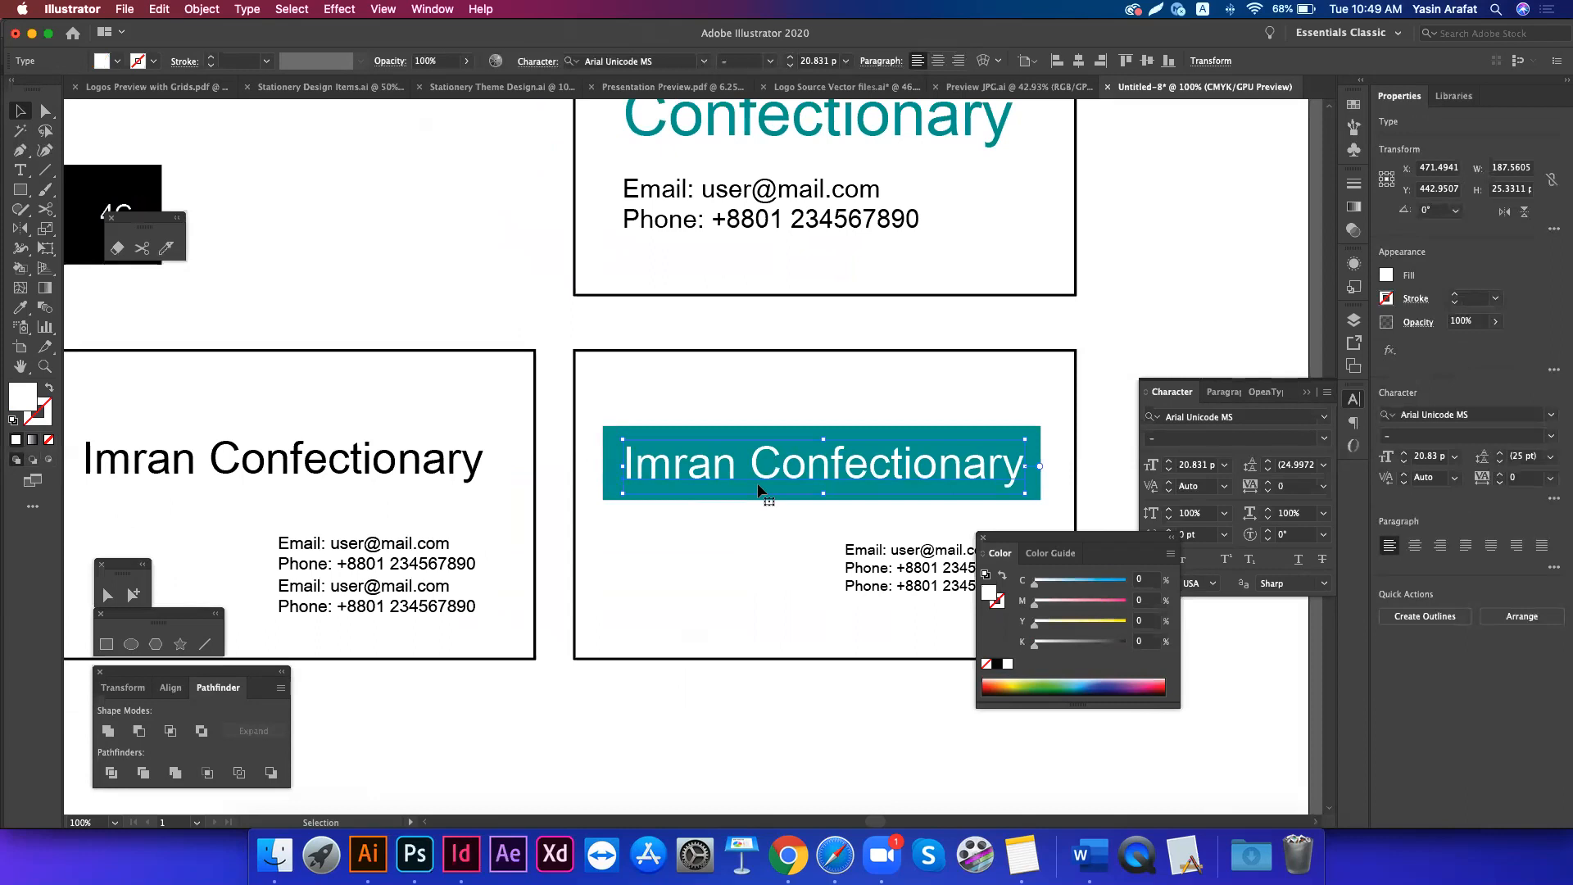
click(875, 578)
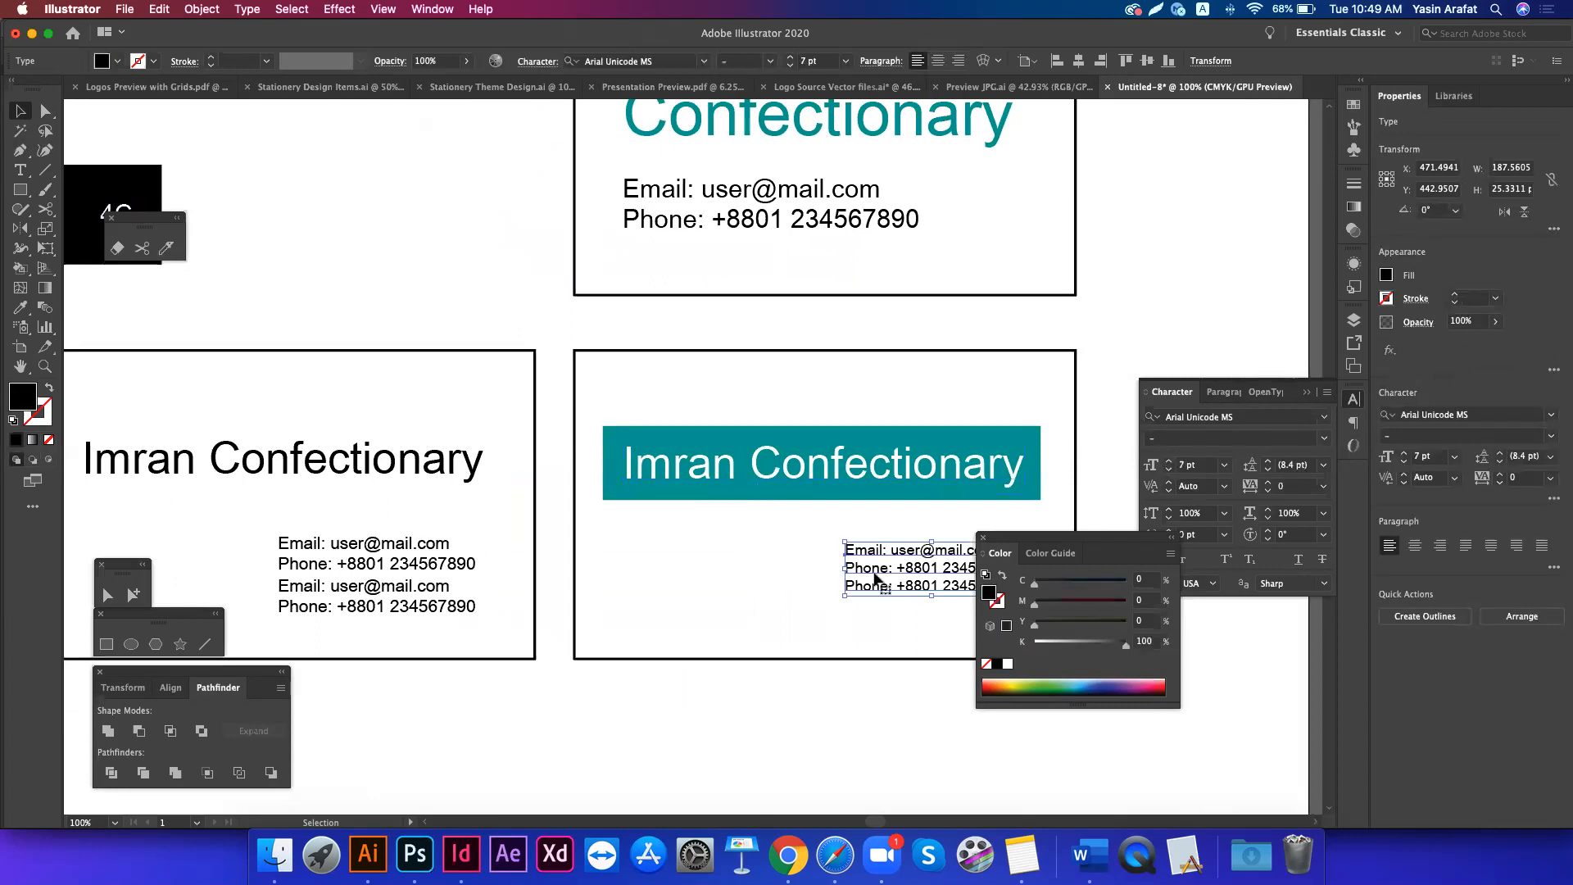
scroll(875, 579, right, 3)
scroll(875, 579, up, 1)
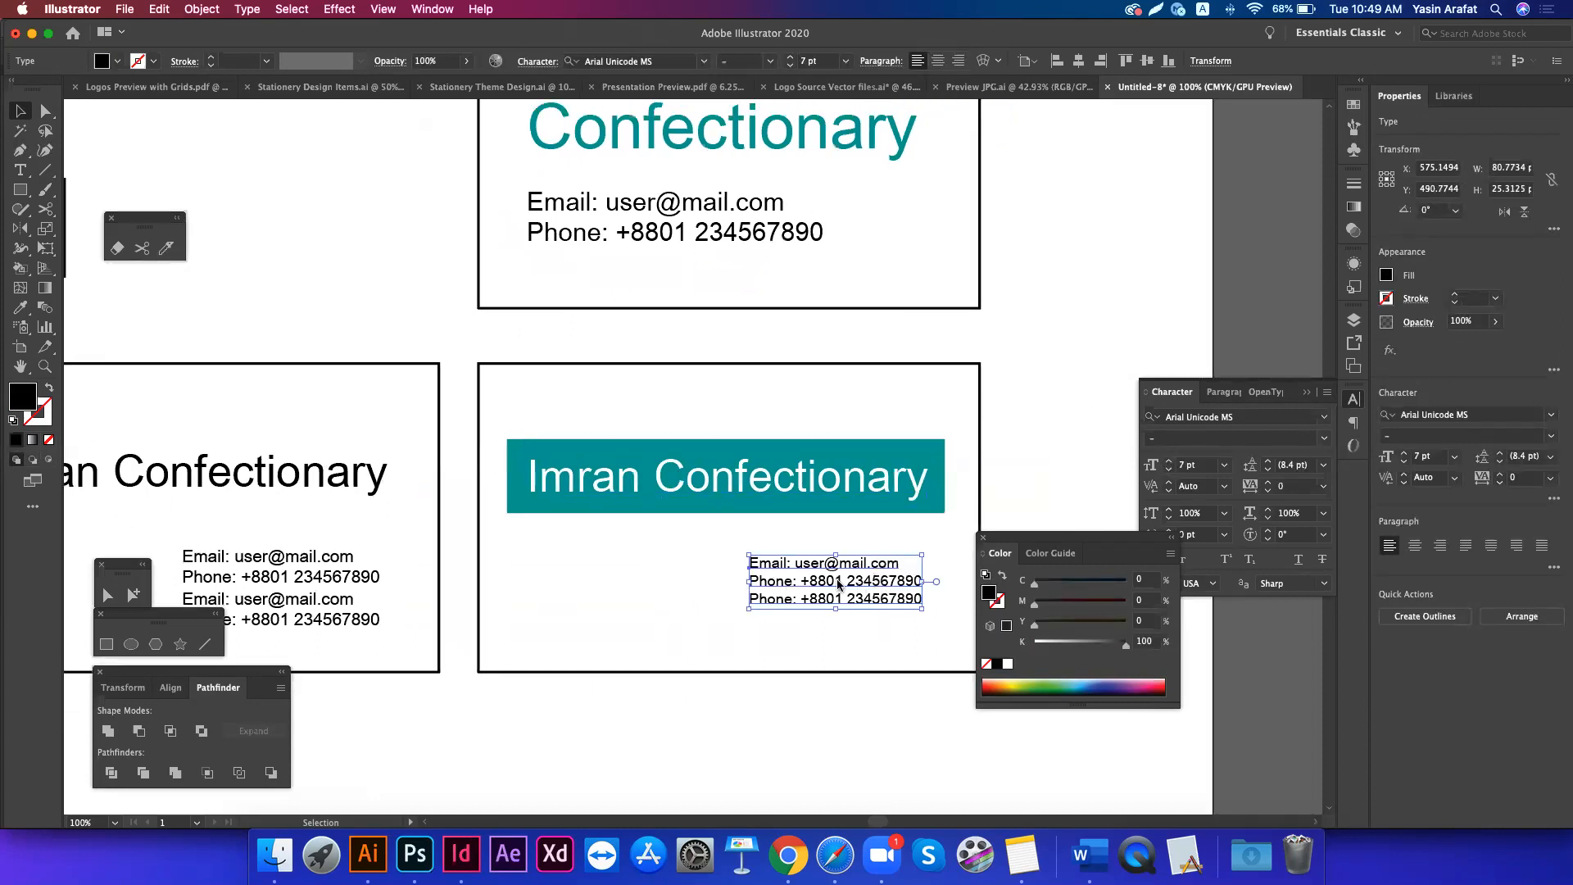
click(849, 631)
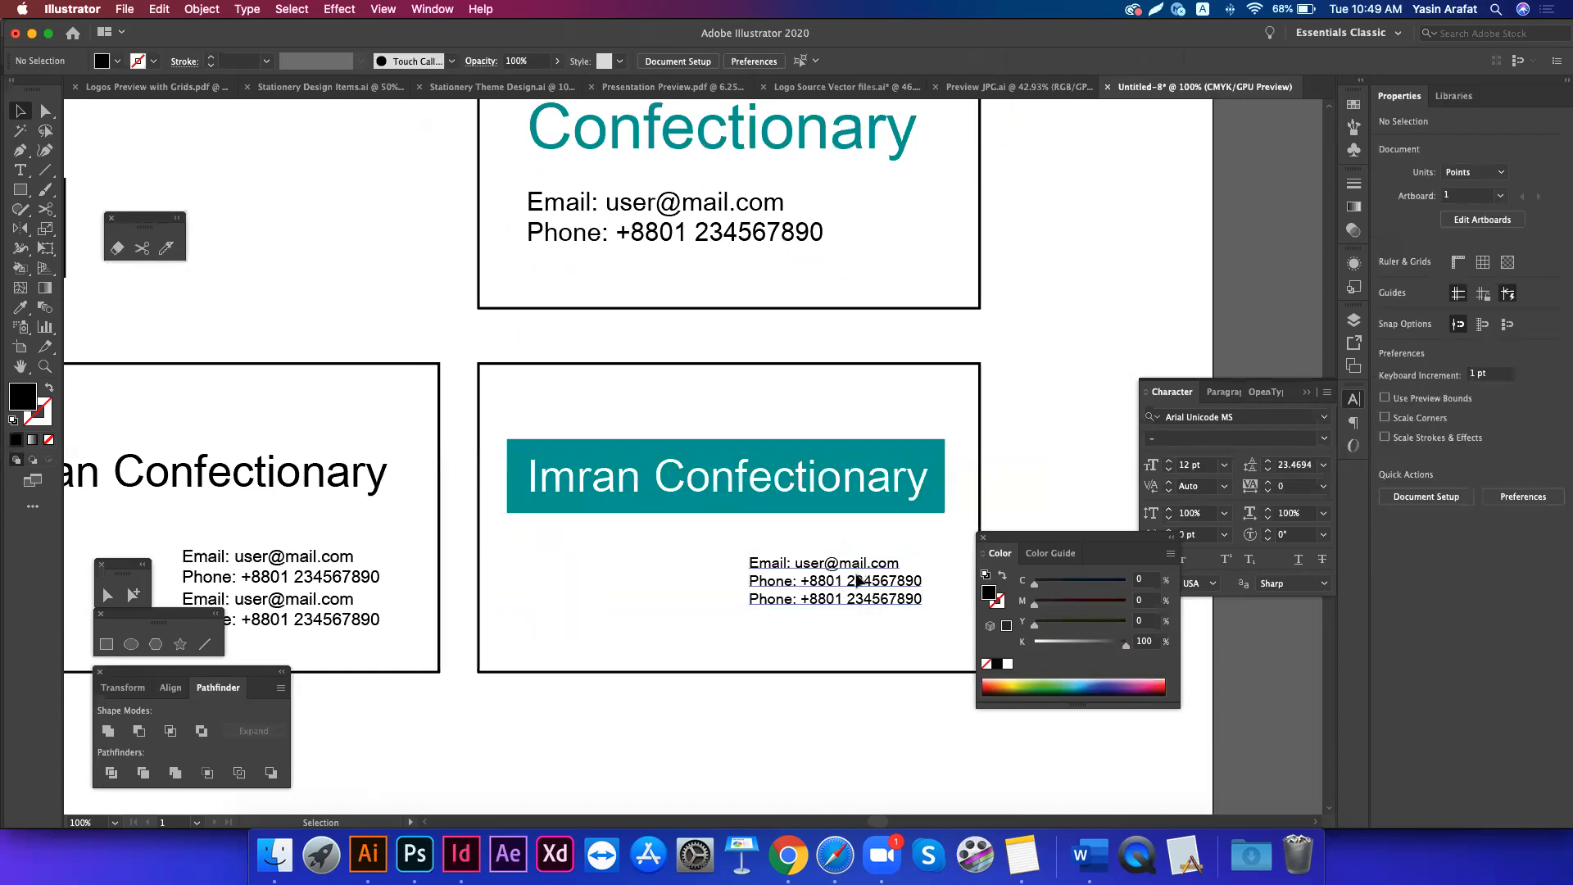
click(779, 603)
click(732, 631)
drag(698, 593, 804, 427)
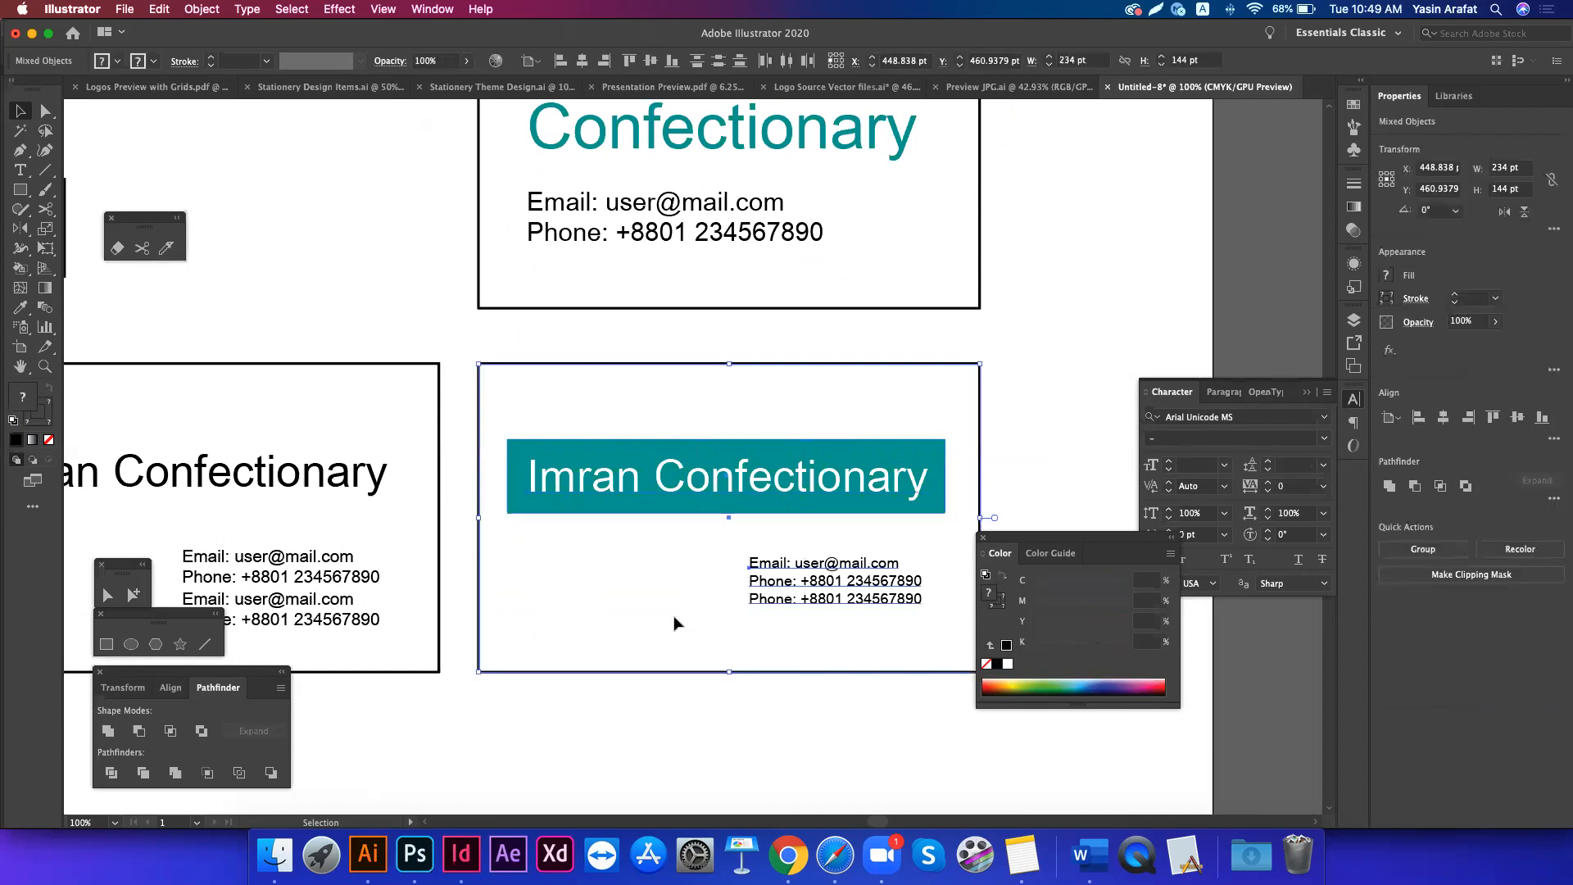
scroll(676, 624, up, 2)
scroll(676, 624, right, 2)
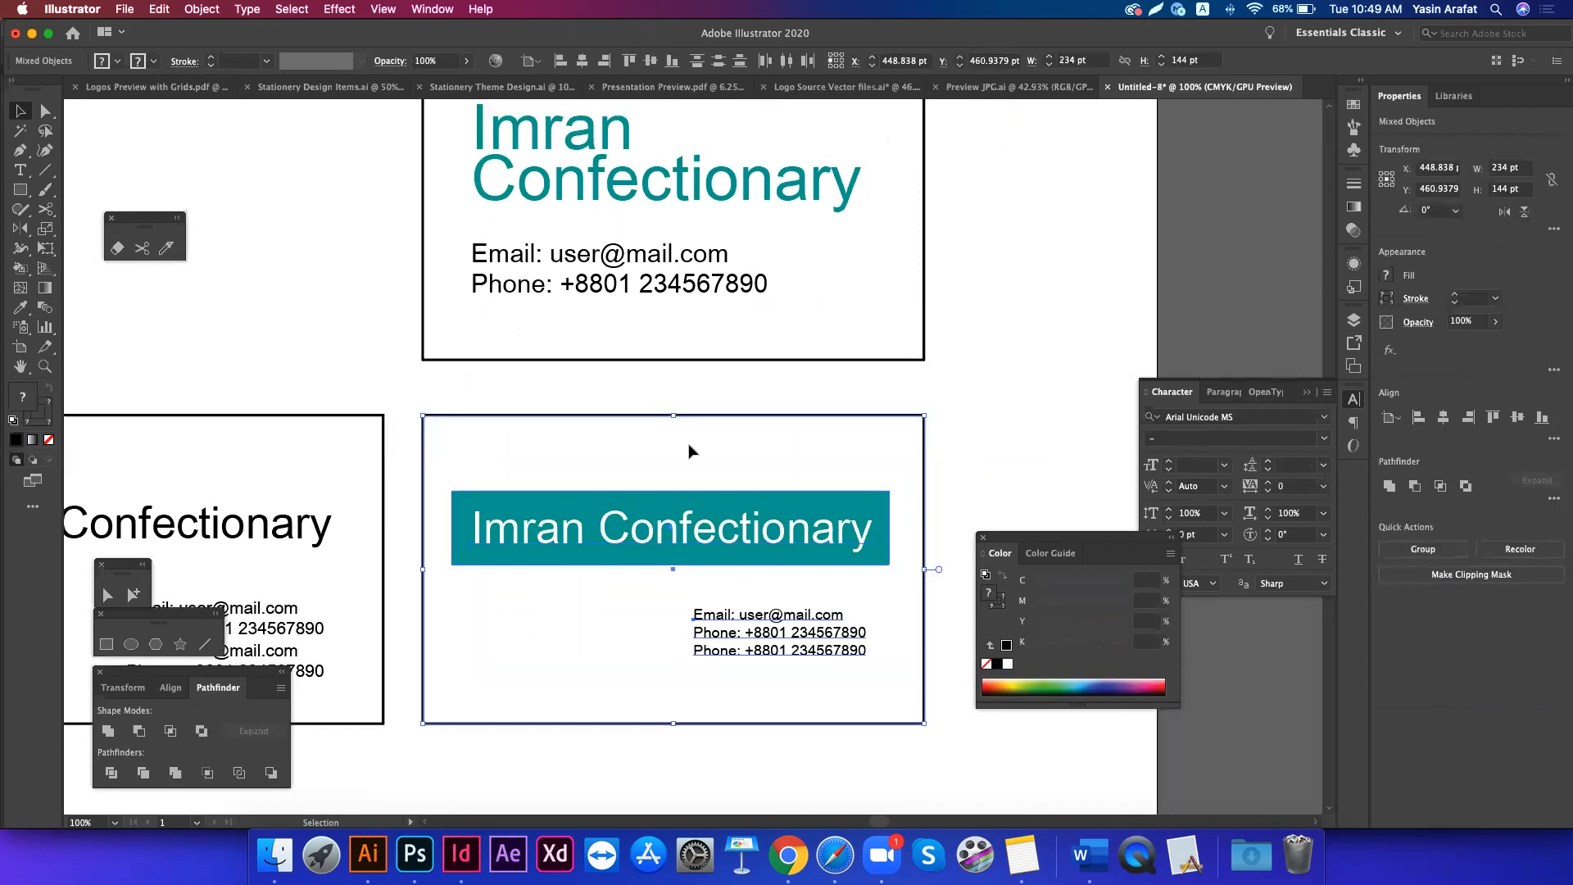
- Examine the upper card's frame and text layout in relation to the banded card below it
click(695, 399)
scroll(695, 399, up, 2)
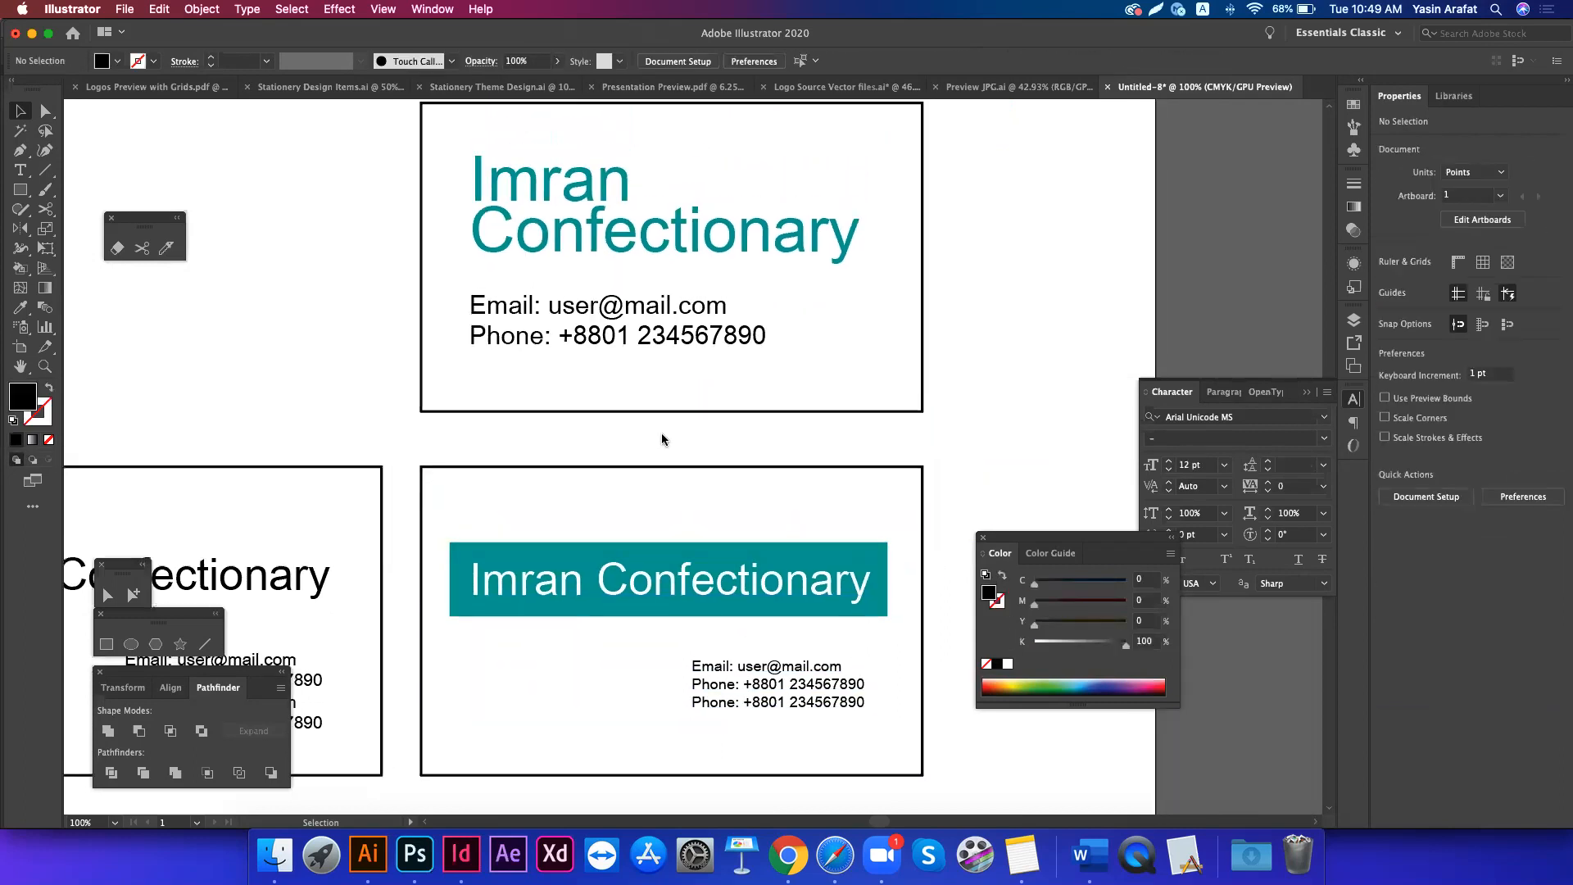
click(683, 412)
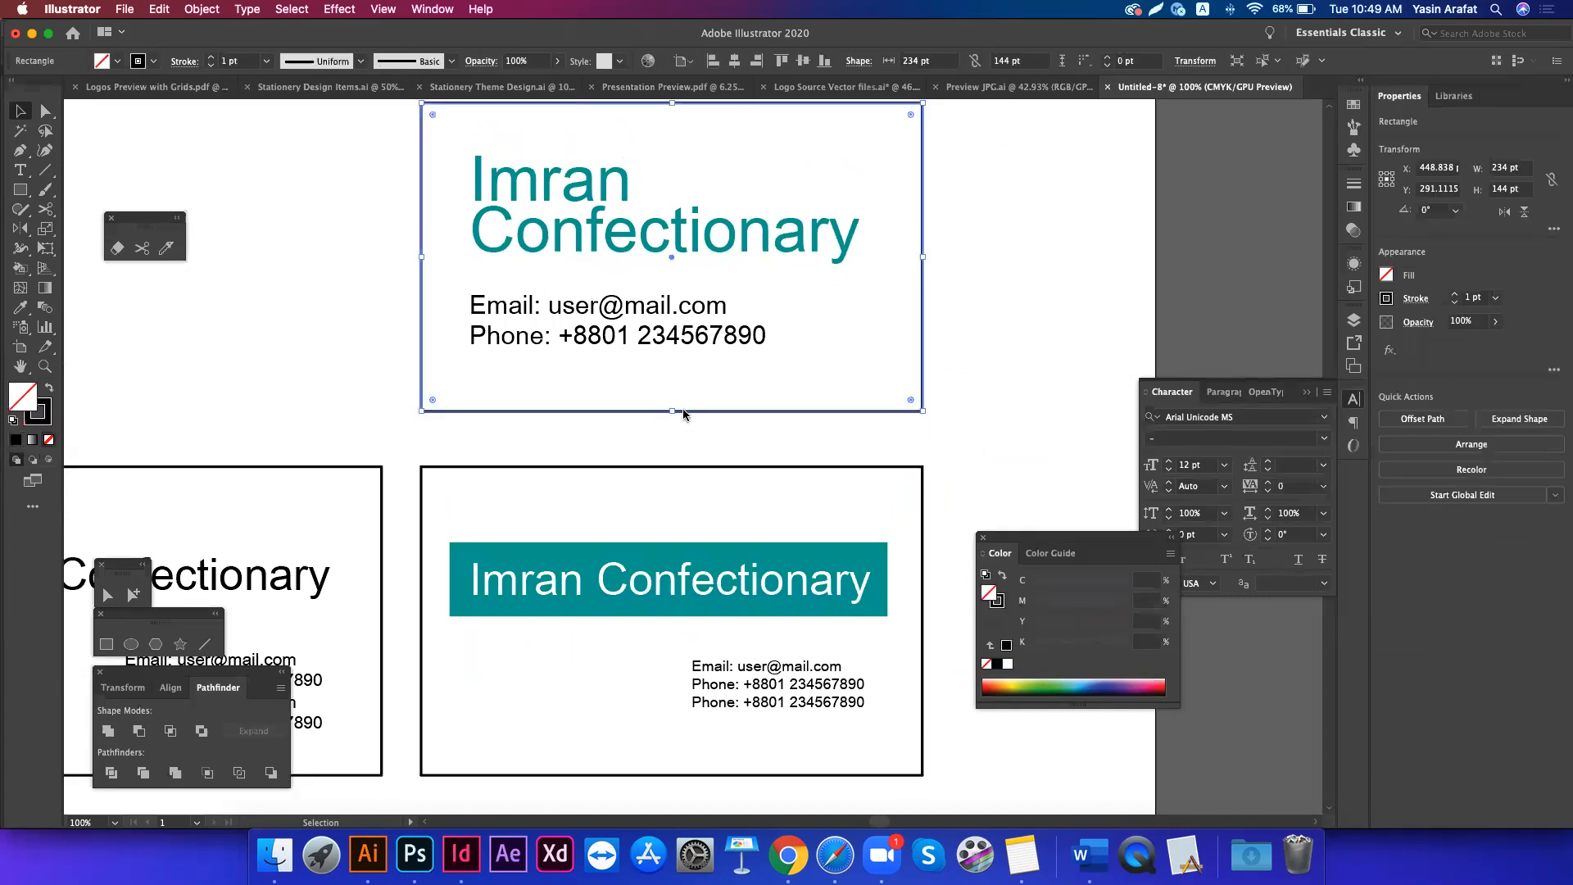
click(701, 439)
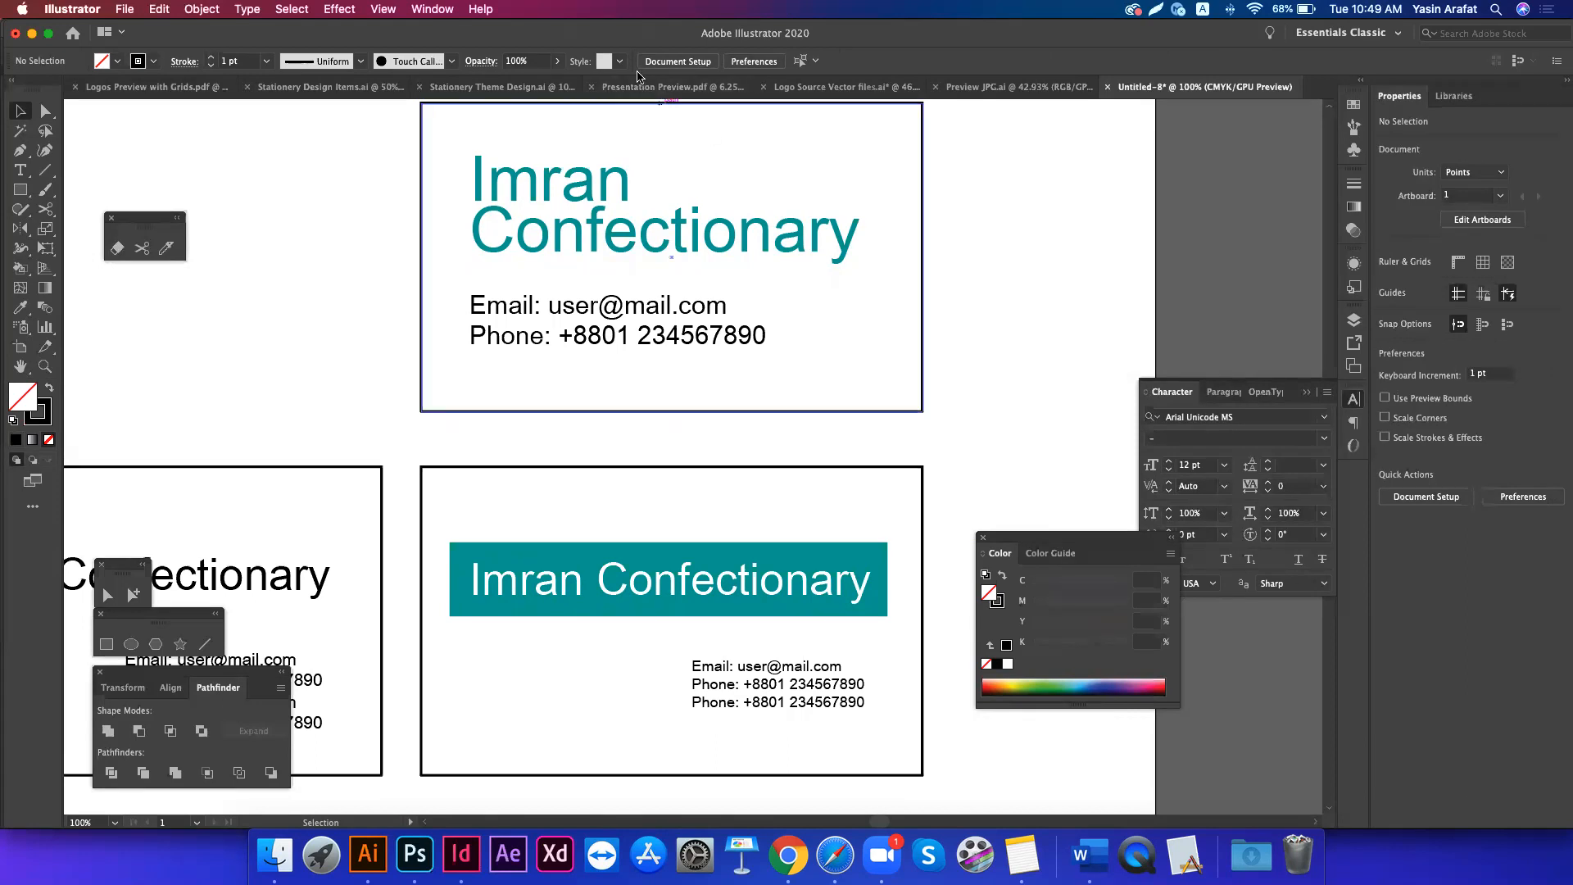
scroll(577, 217, up, 3)
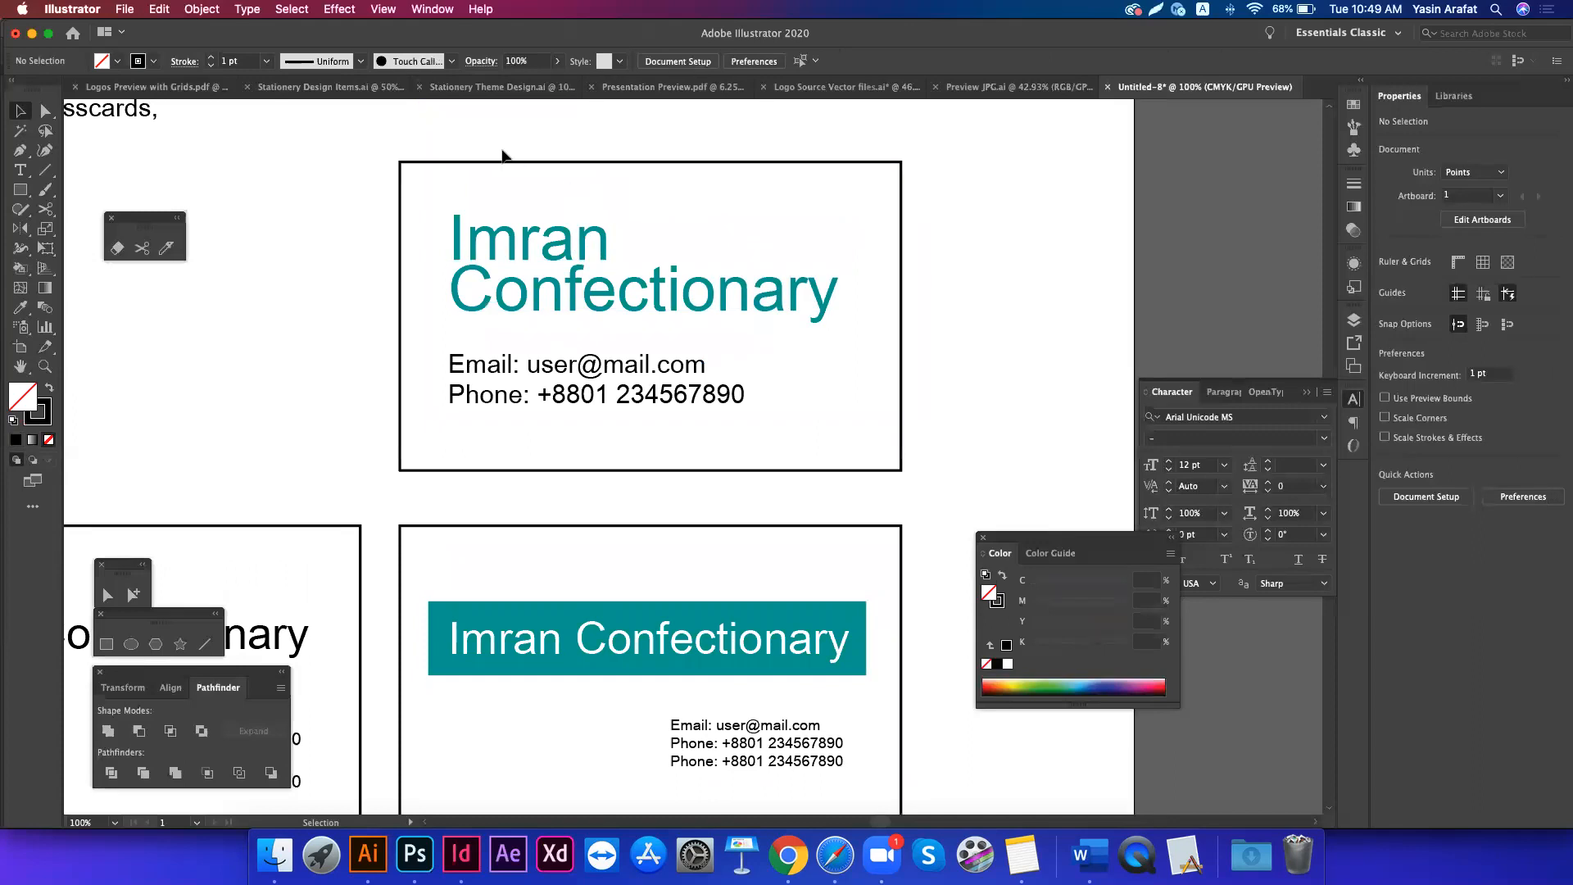
click(506, 177)
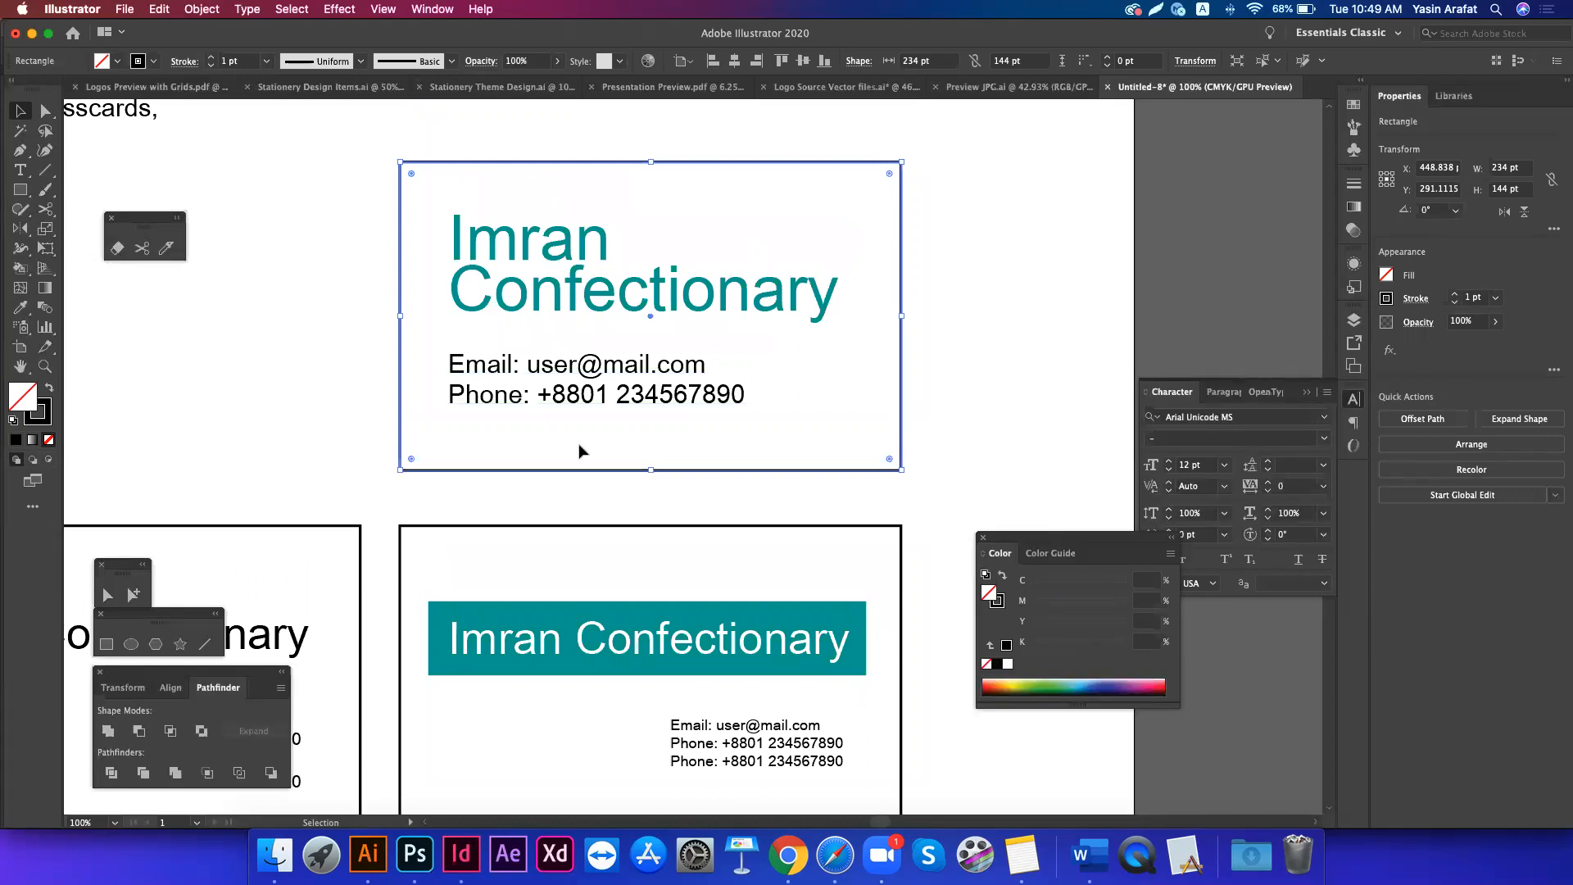
scroll(580, 450, down, 5)
scroll(481, 644, left, 3)
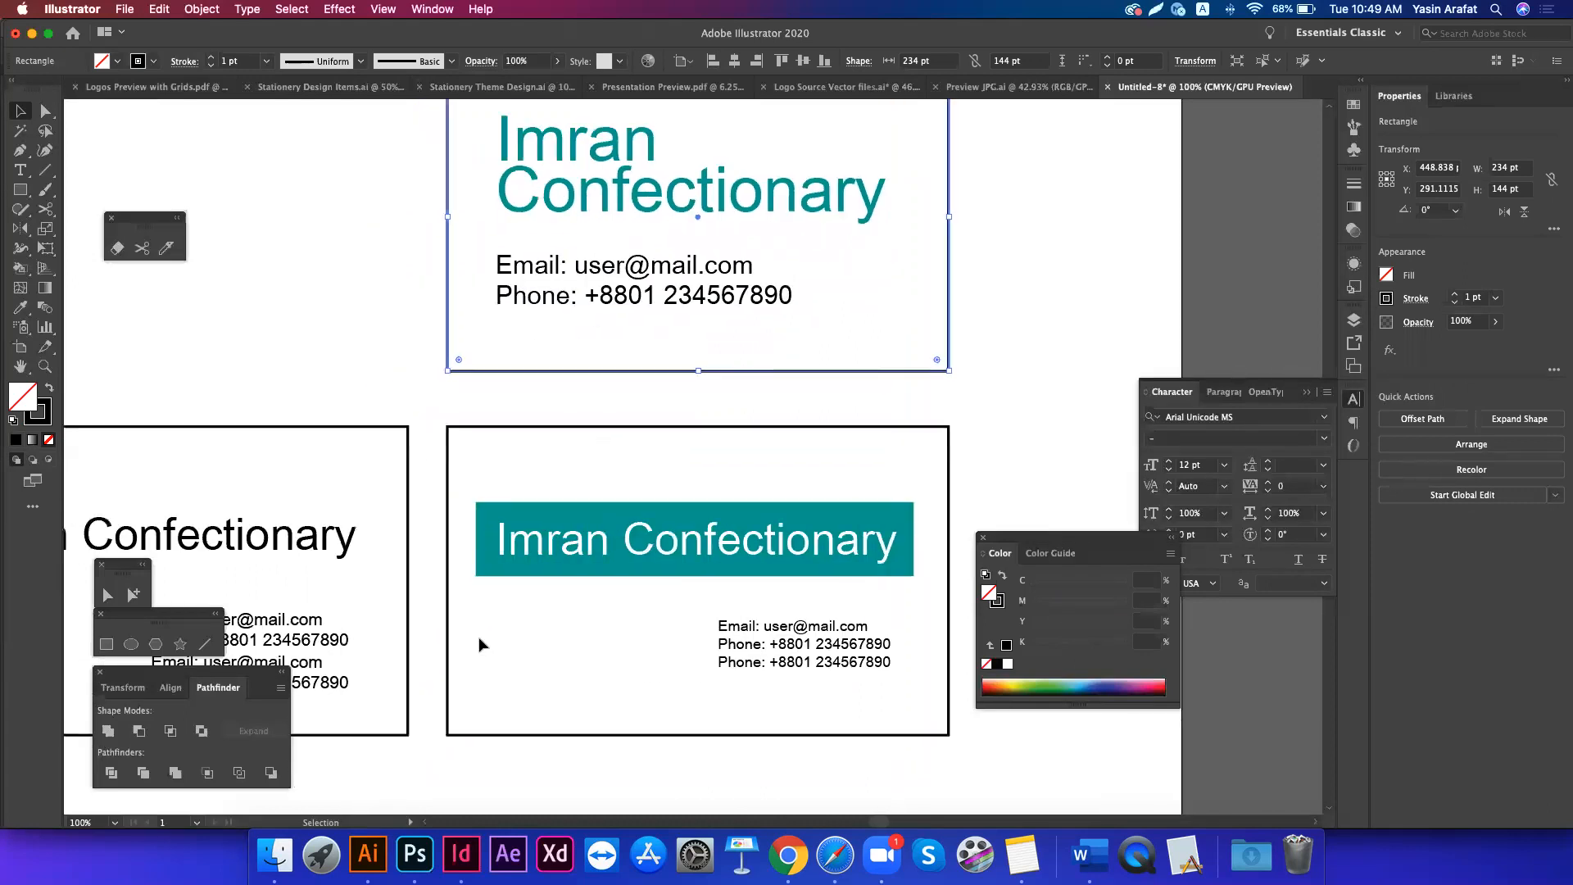
- Swap the fill and stroke of the lower card's teal band so it becomes a teal outline without fill
click(425, 619)
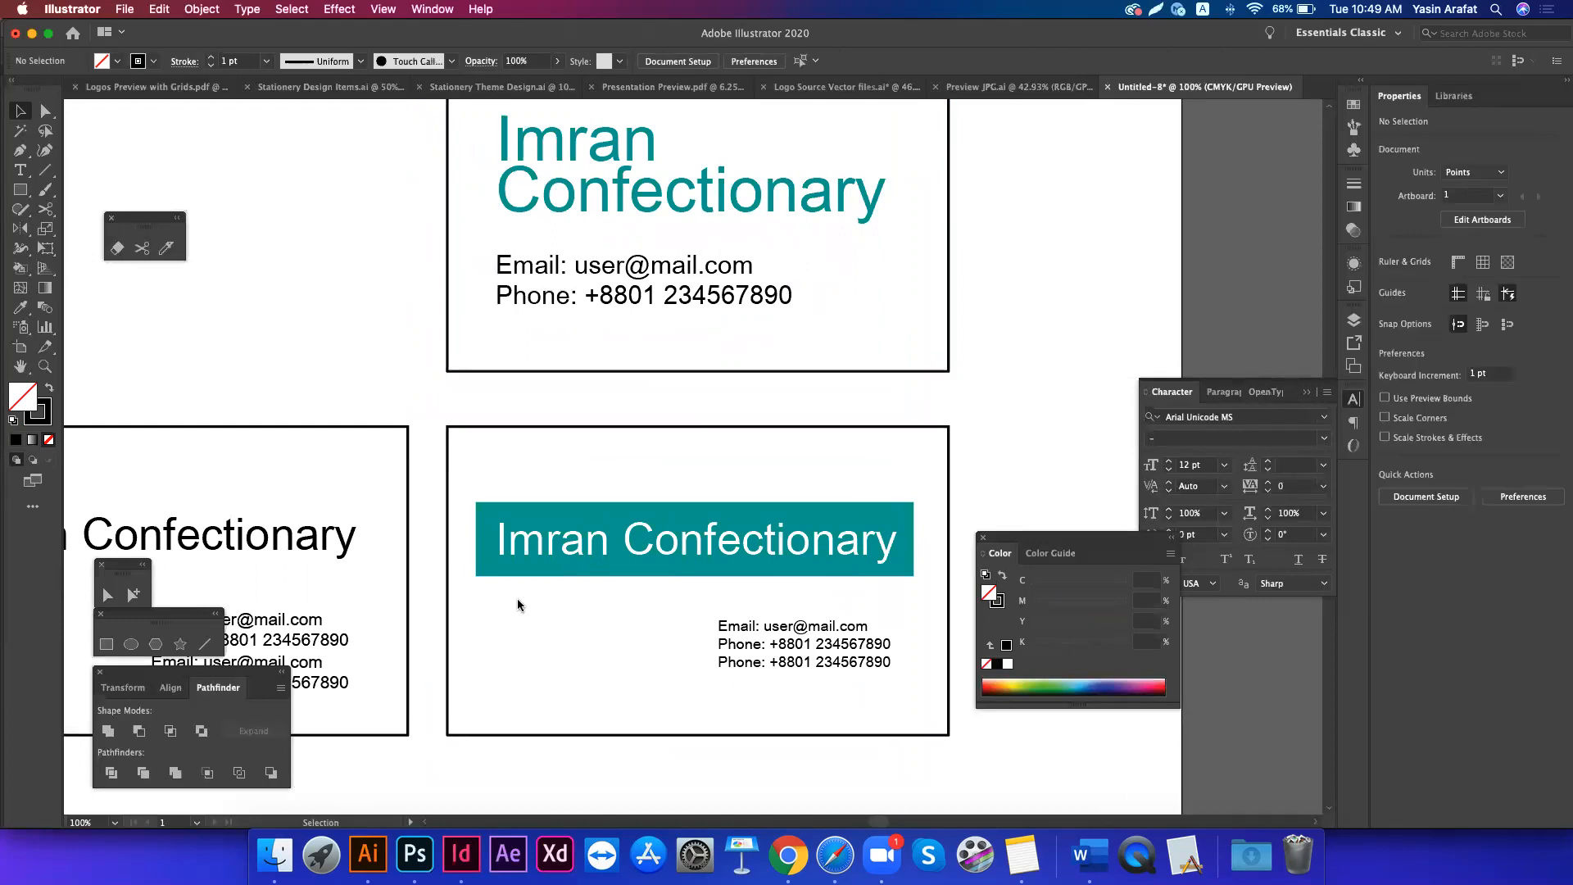
click(485, 567)
key(shift+x)
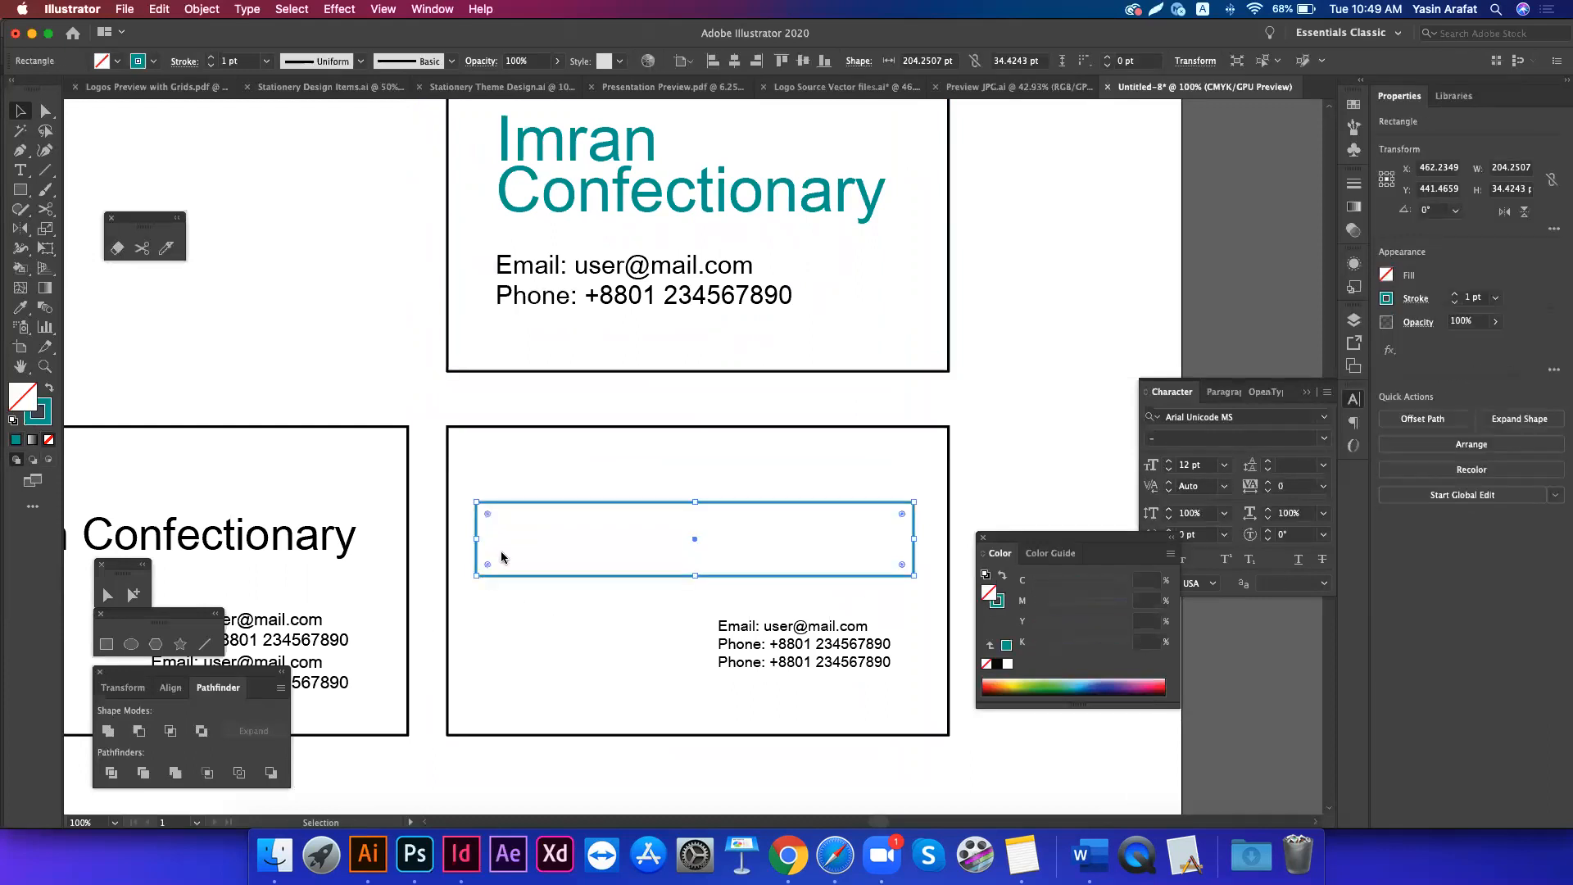
- Sample the outline's teal onto the lower card's white title with the Eyedropper and make it the text's fill without a stroke
click(527, 537)
key(i)
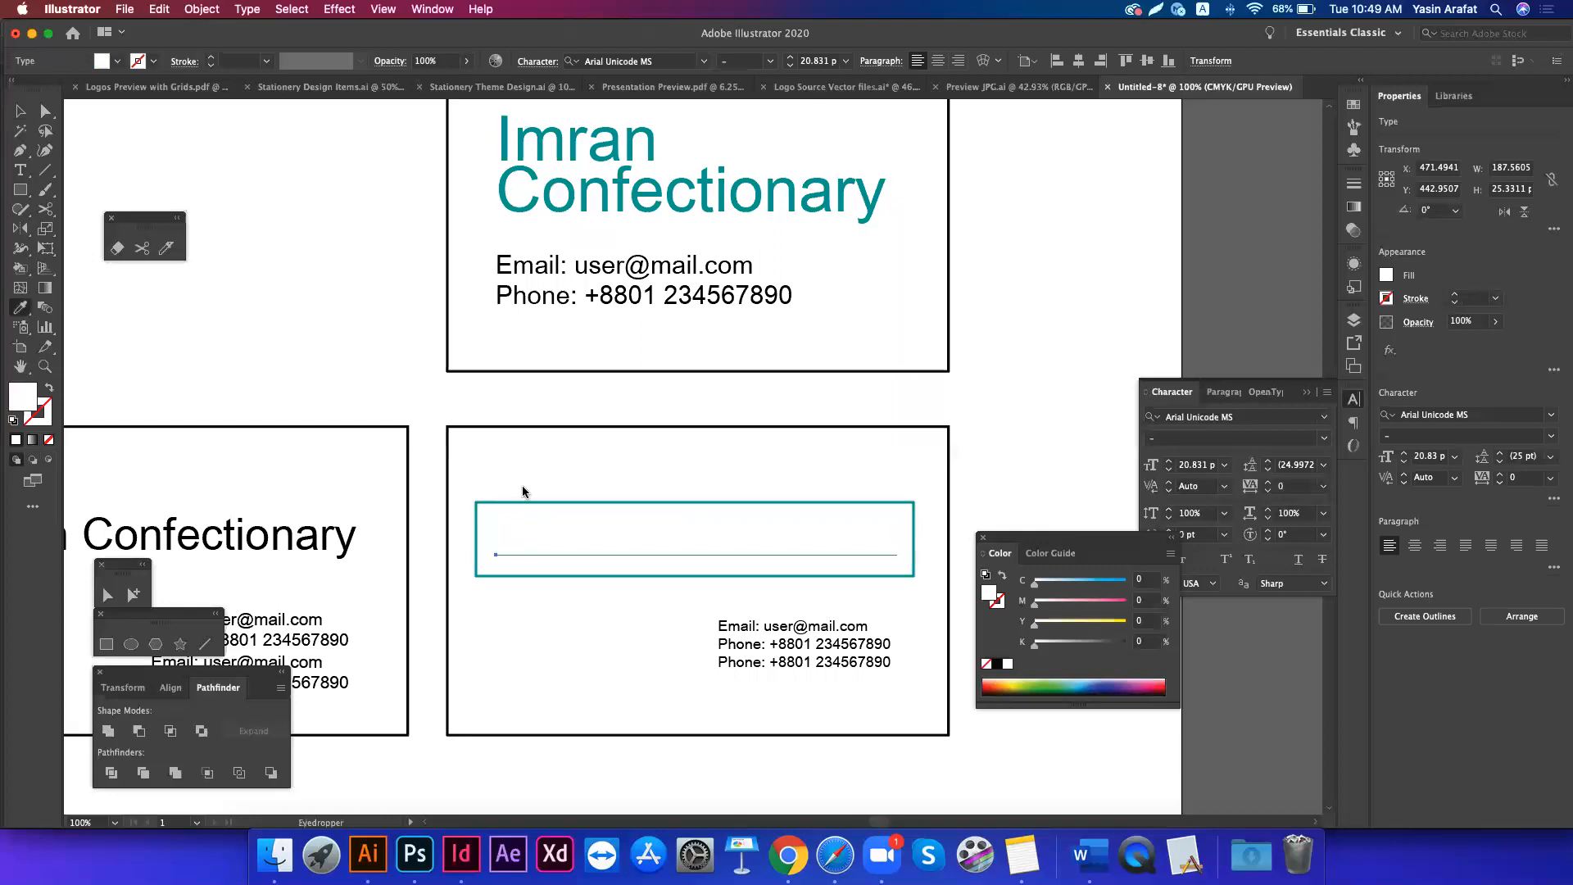
click(527, 502)
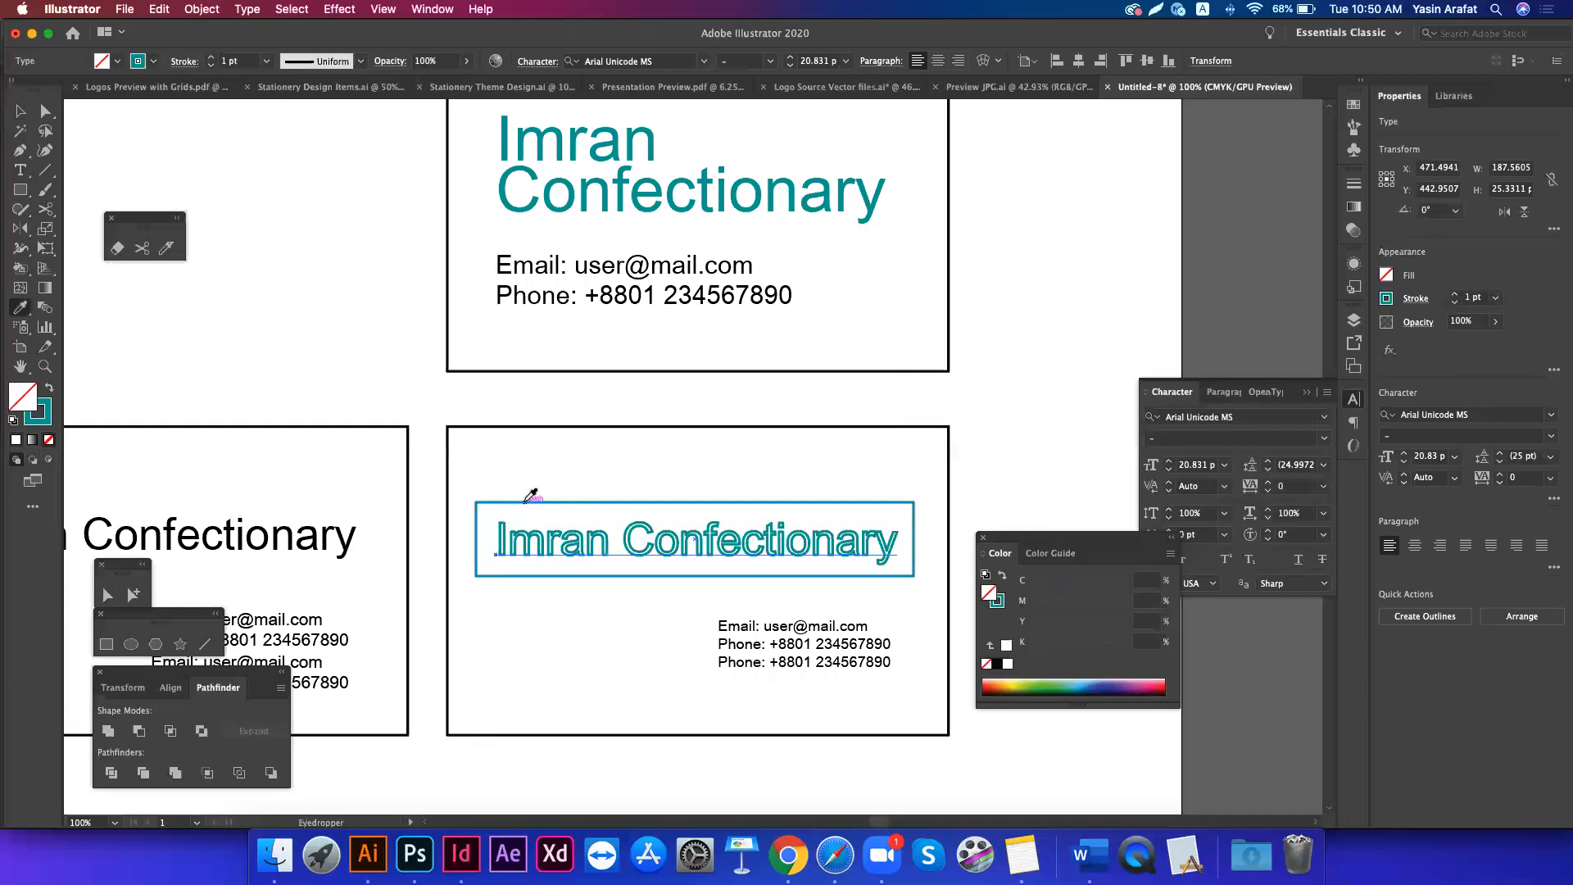
key(shift+x)
key(v)
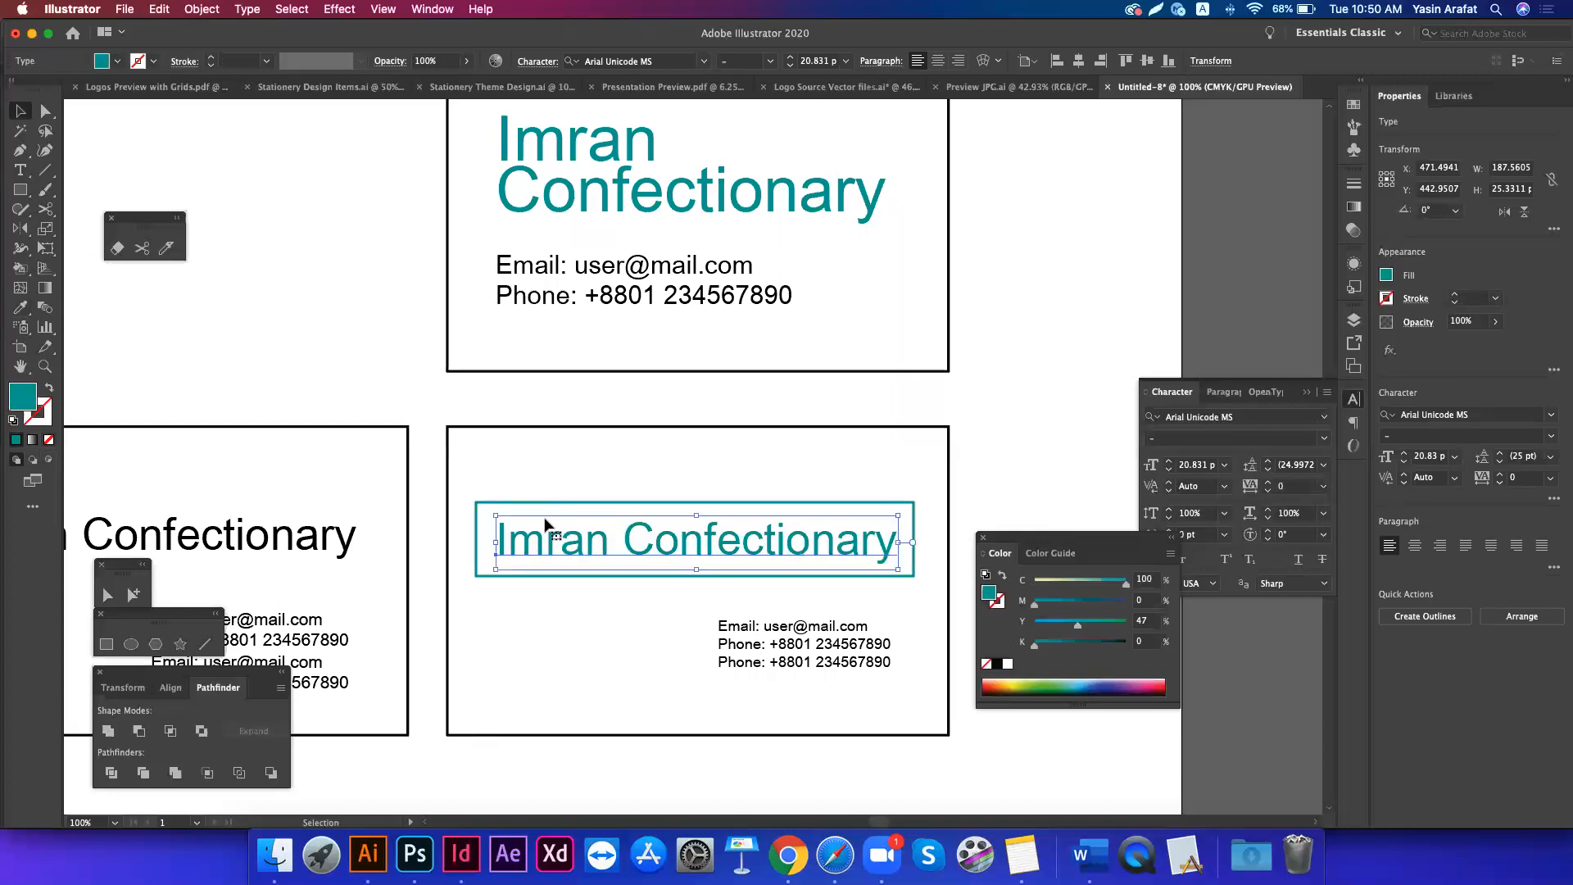
click(552, 472)
scroll(552, 472, down, 1)
scroll(552, 472, right, 1)
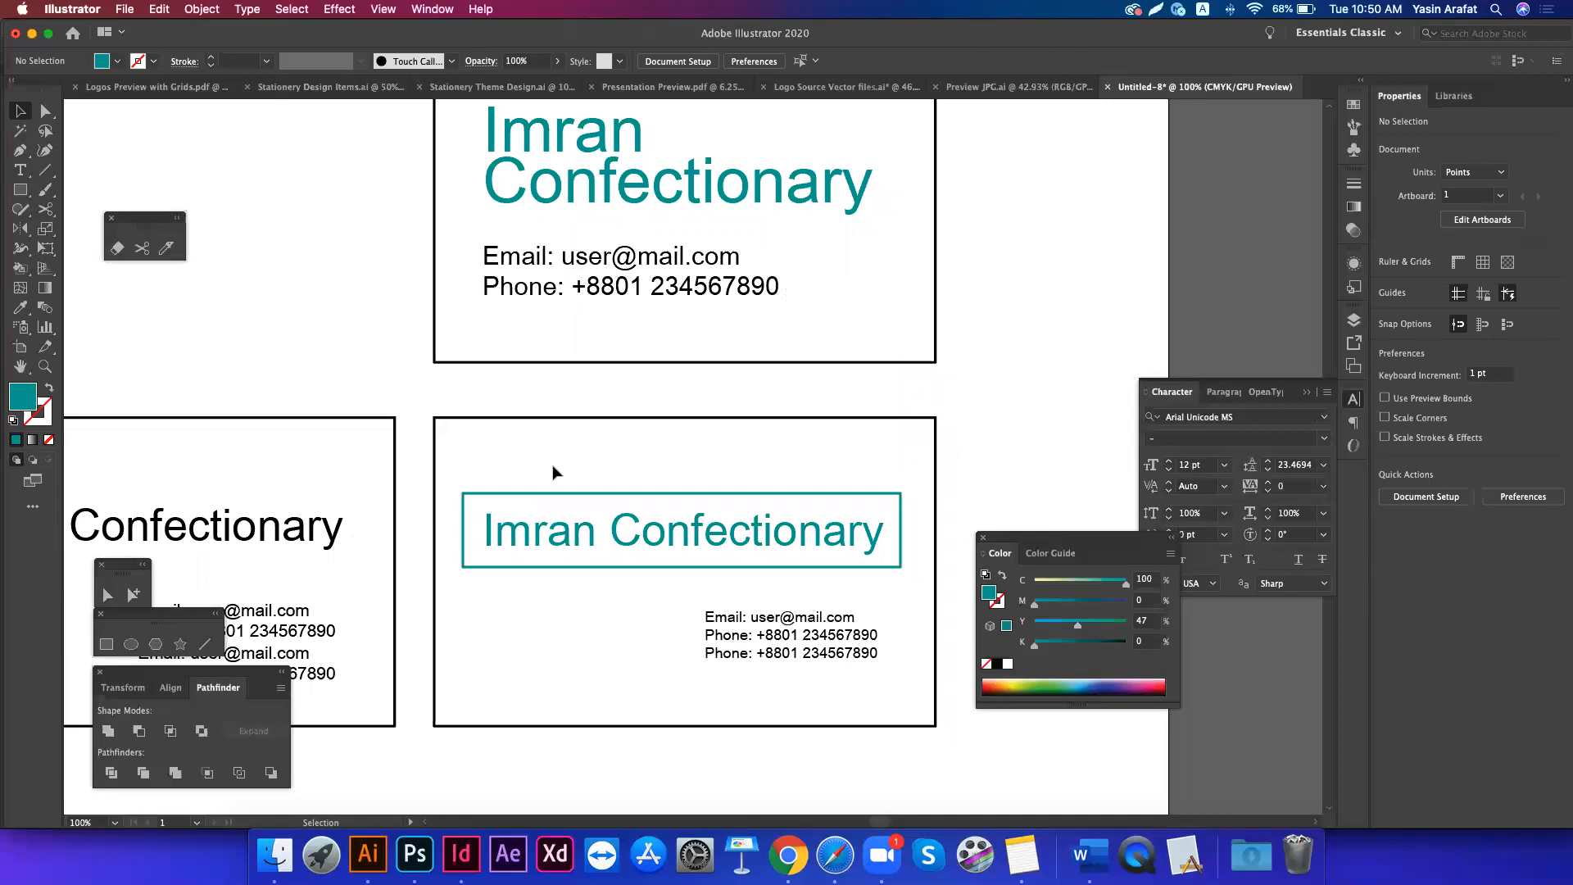
- Switch to Chrome, open the 99designs psychology of color page and set the Youthful–Mature slider fully to Mature
click(786, 856)
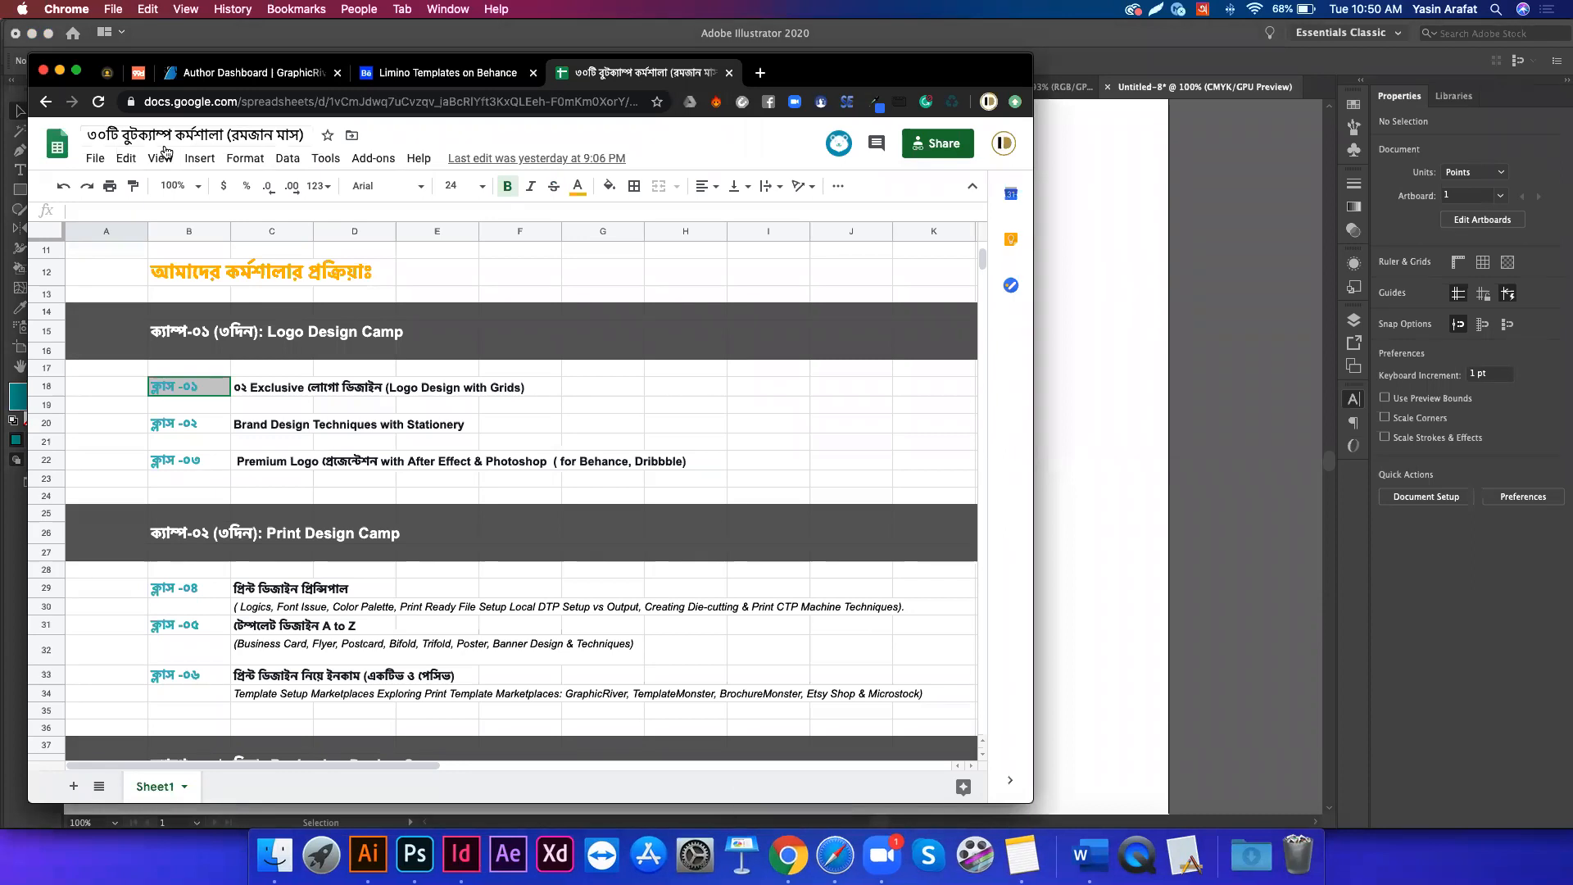
key(super+1)
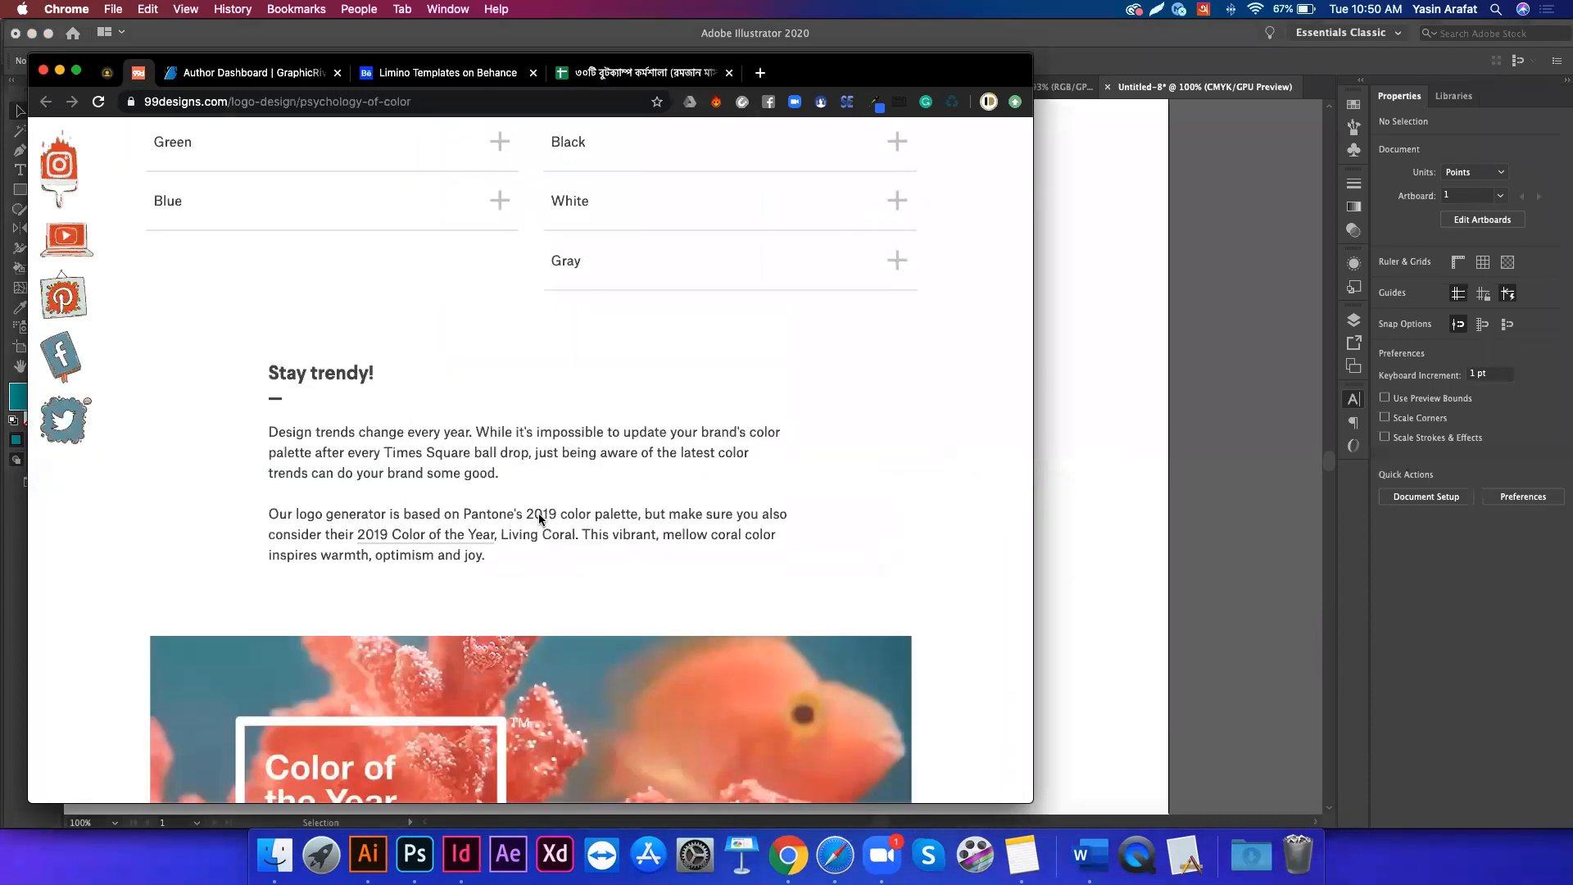
scroll(540, 519, up, 10)
scroll(538, 516, up, 3)
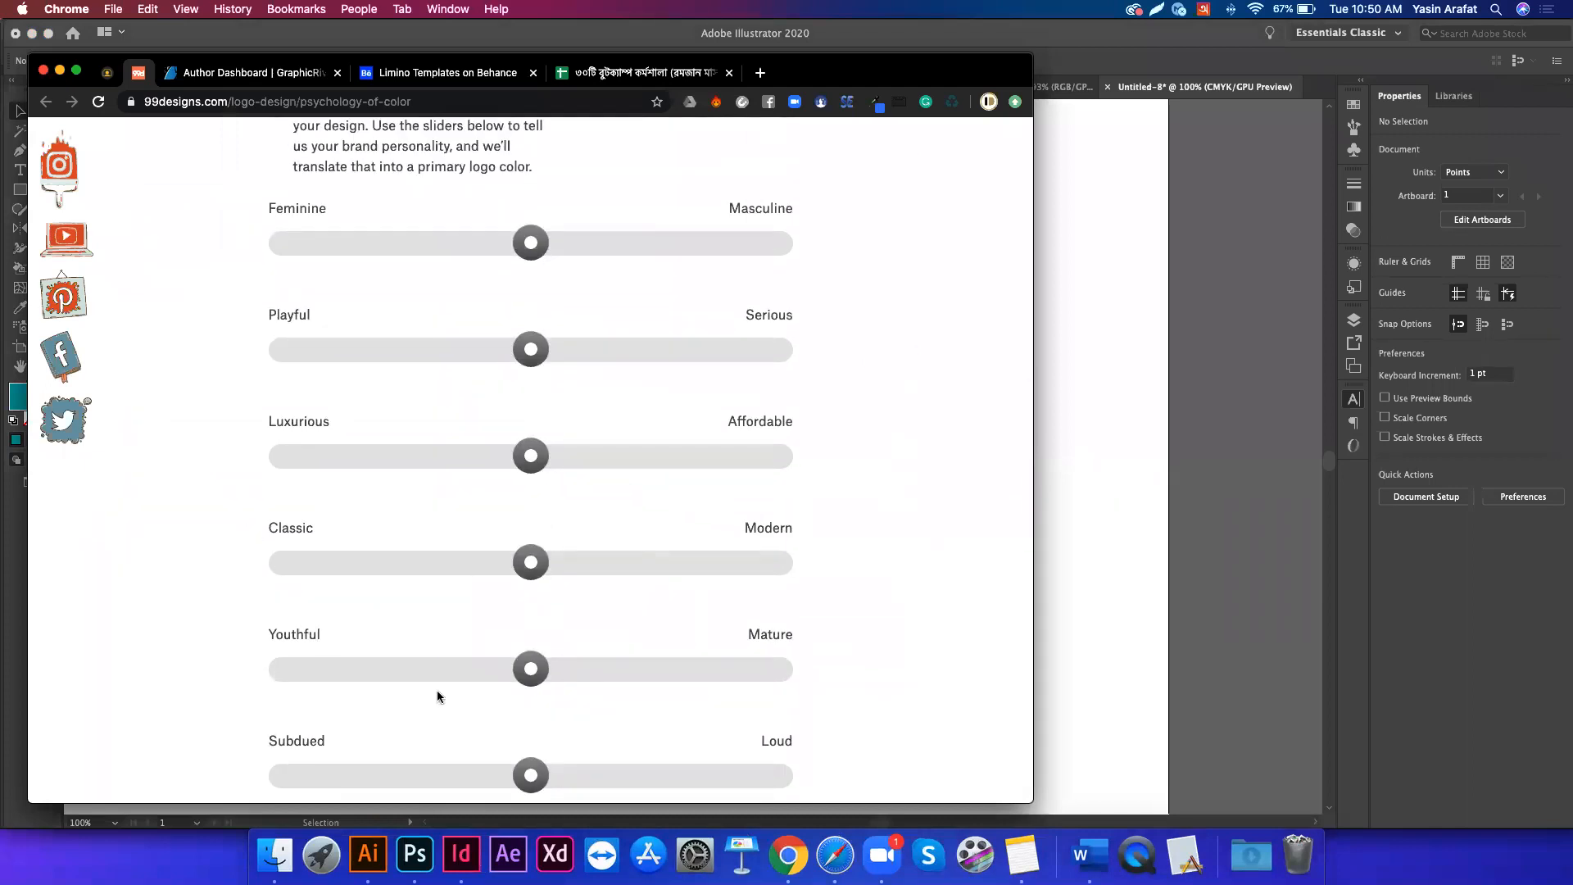
scroll(439, 696, down, 2)
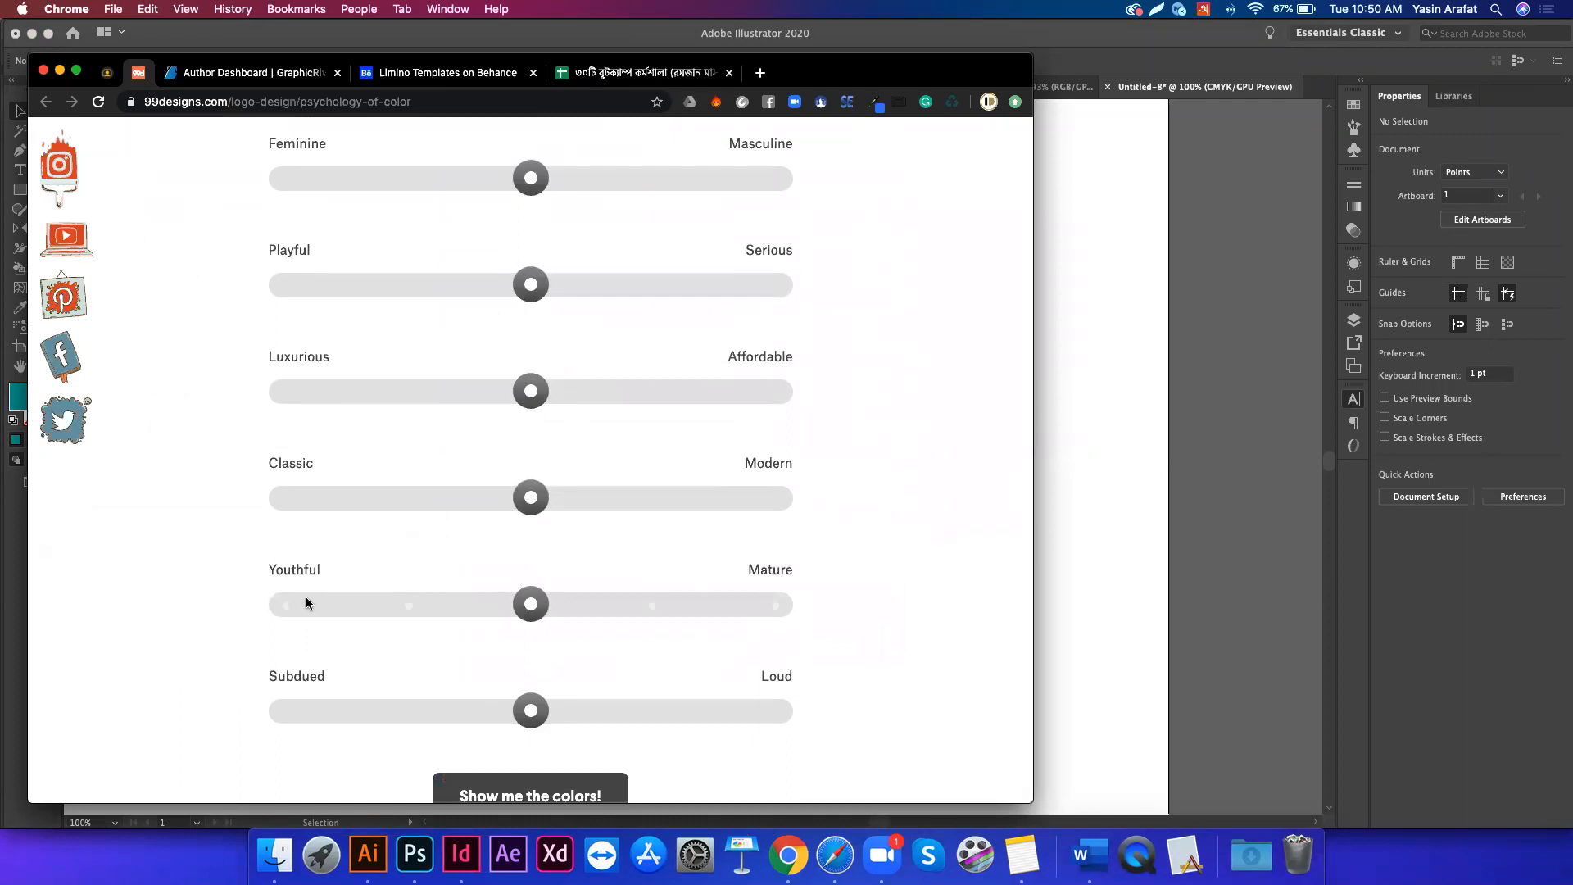
drag(521, 610, 841, 726)
- Show the recommended logo colour for the current brand personality sliders and highlight its name
scroll(840, 726, down, 15)
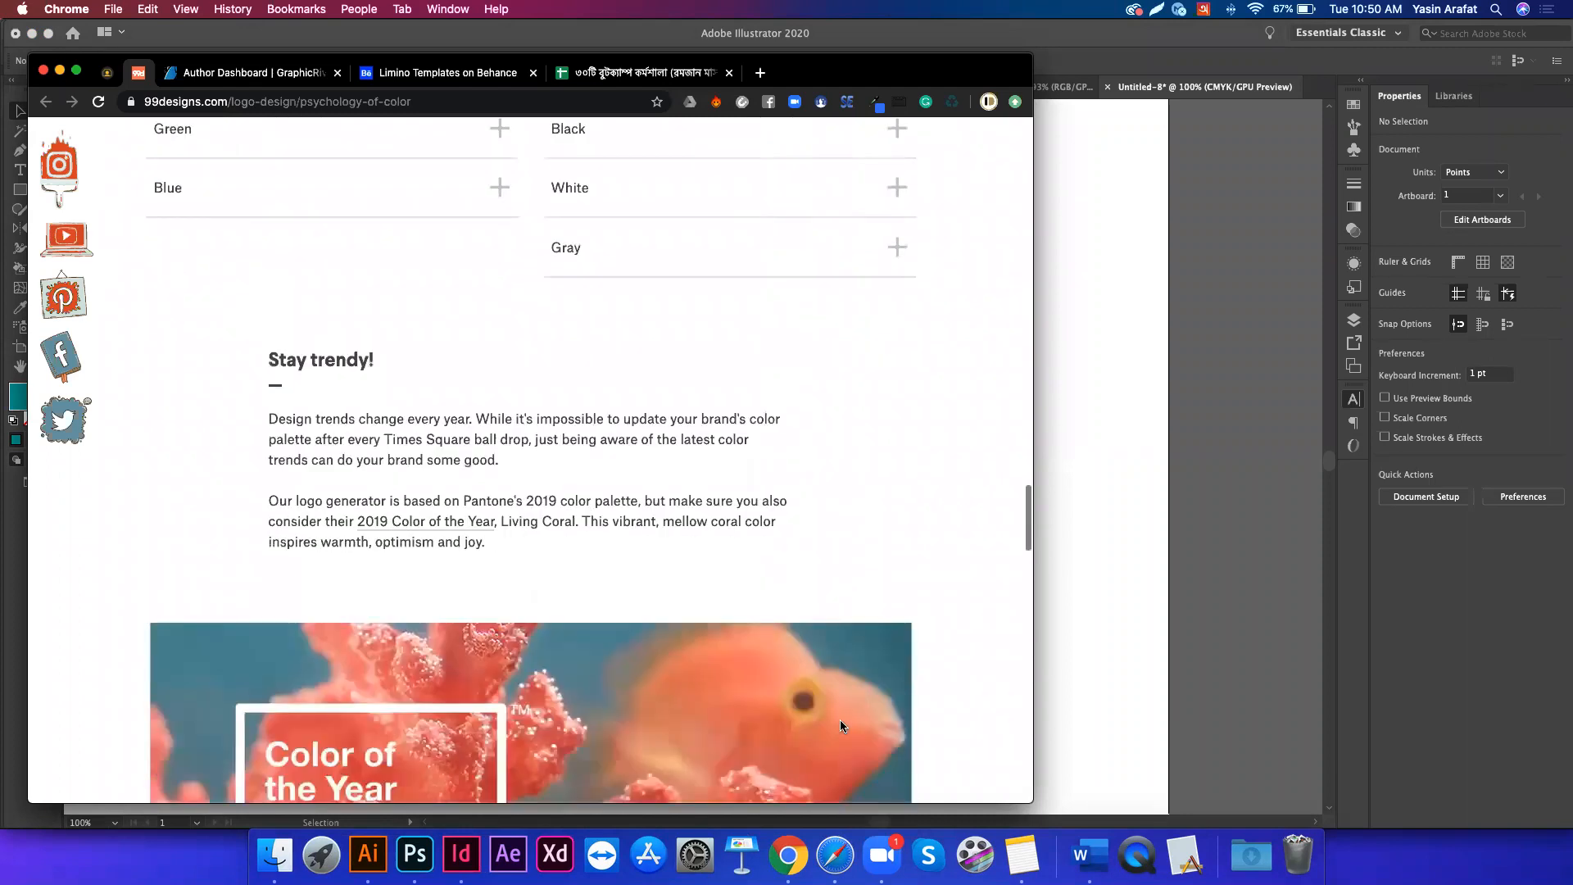
scroll(840, 726, down, 4)
scroll(840, 726, up, 12)
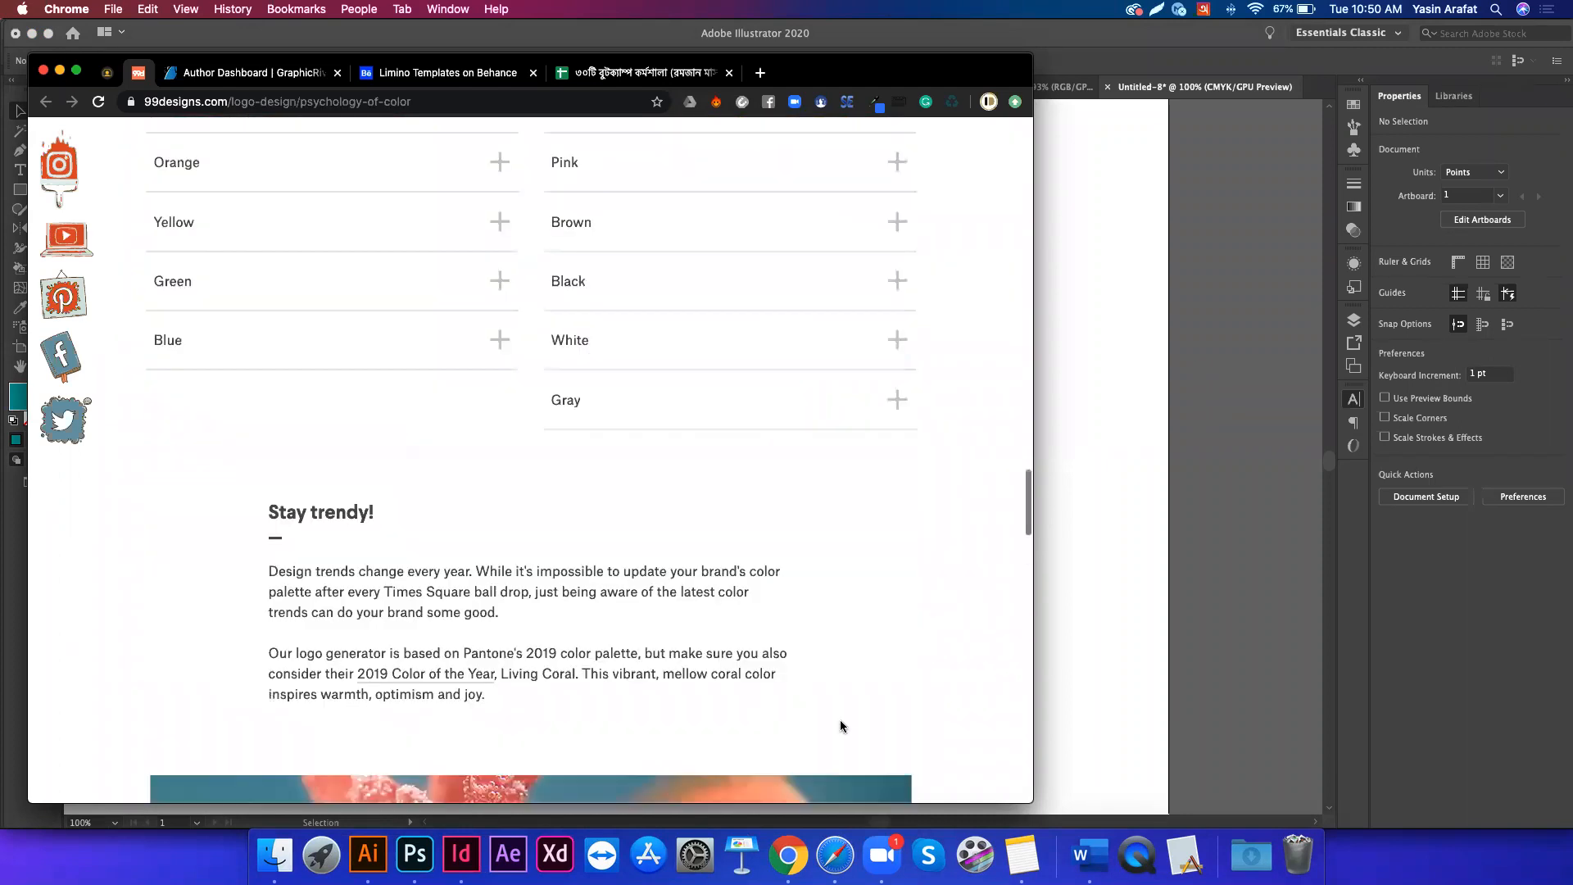
click(484, 254)
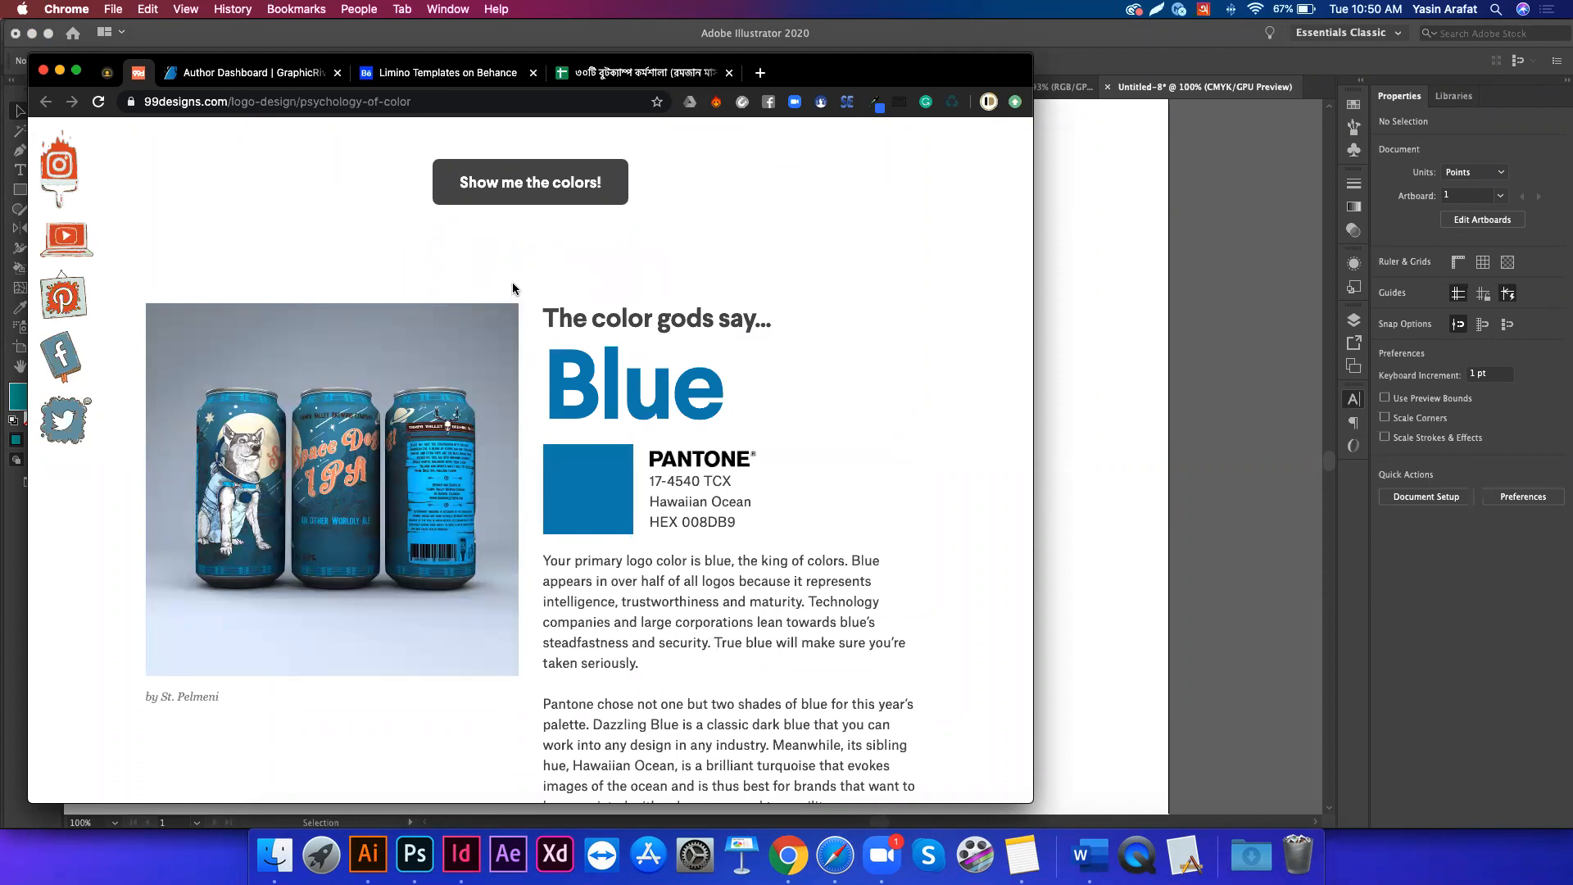
double_click(565, 324)
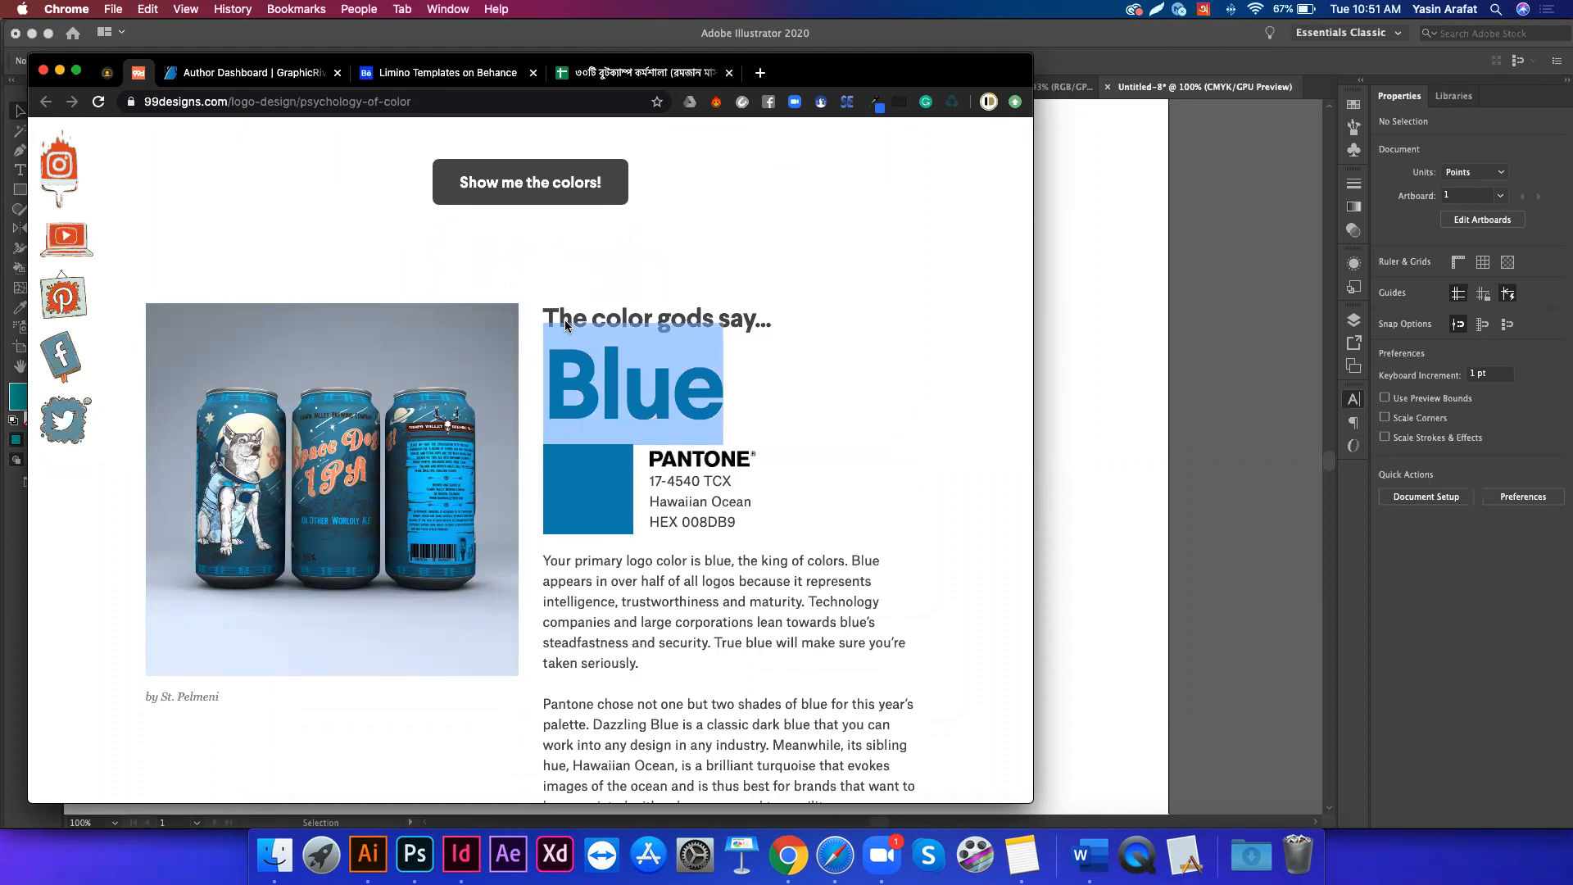
- Switch to Illustrator and recolour the upper card's title fill to C 100, M 0, Y 0, K 38
click(362, 854)
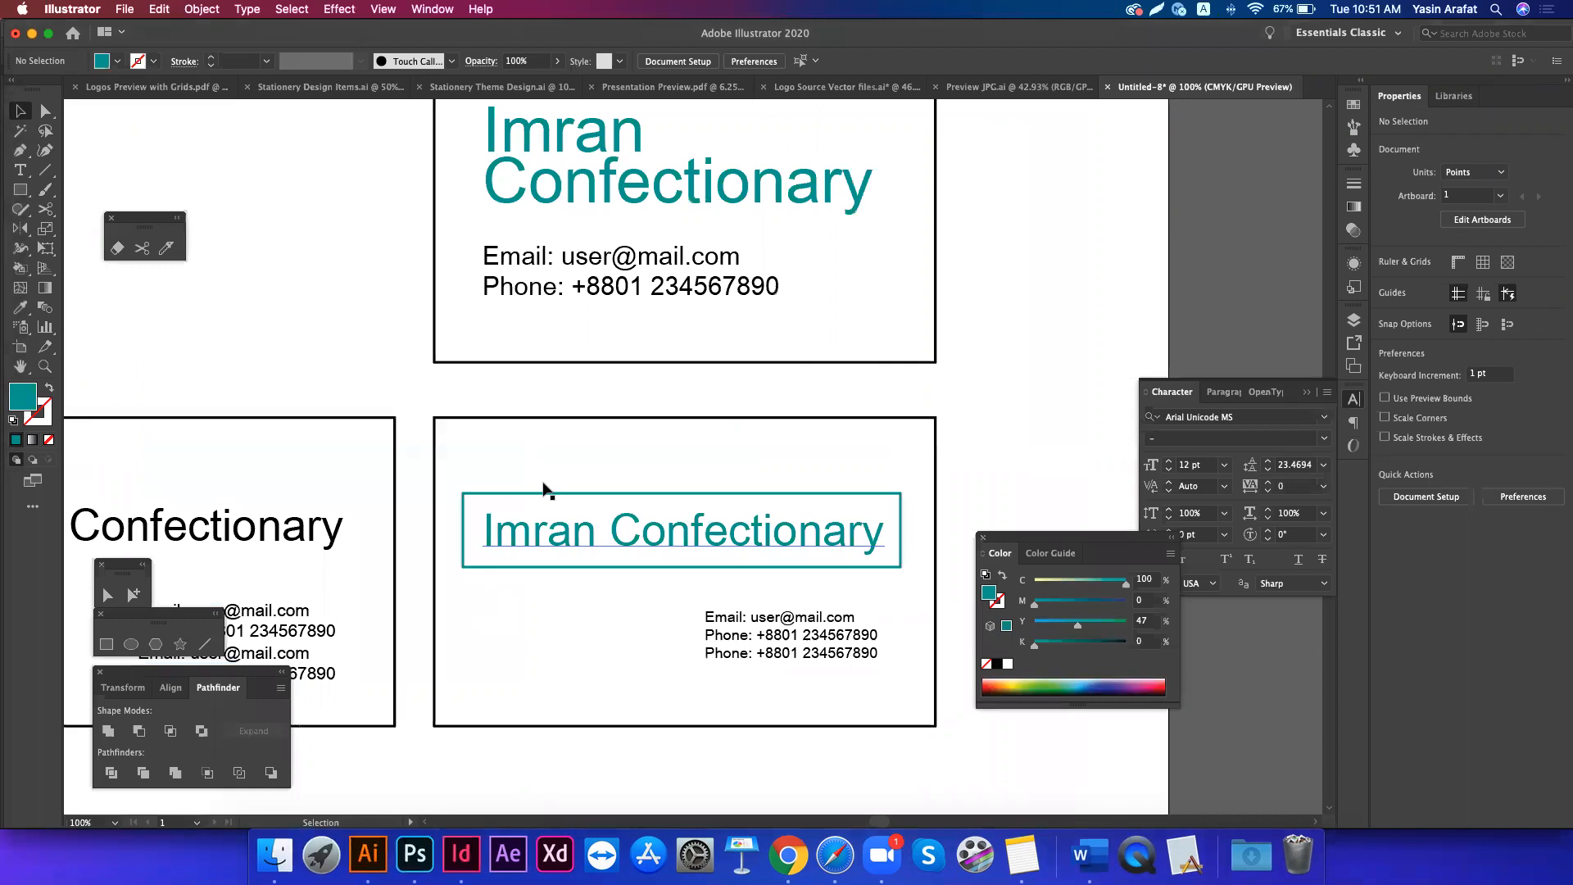
scroll(548, 459, up, 2)
scroll(547, 459, right, 1)
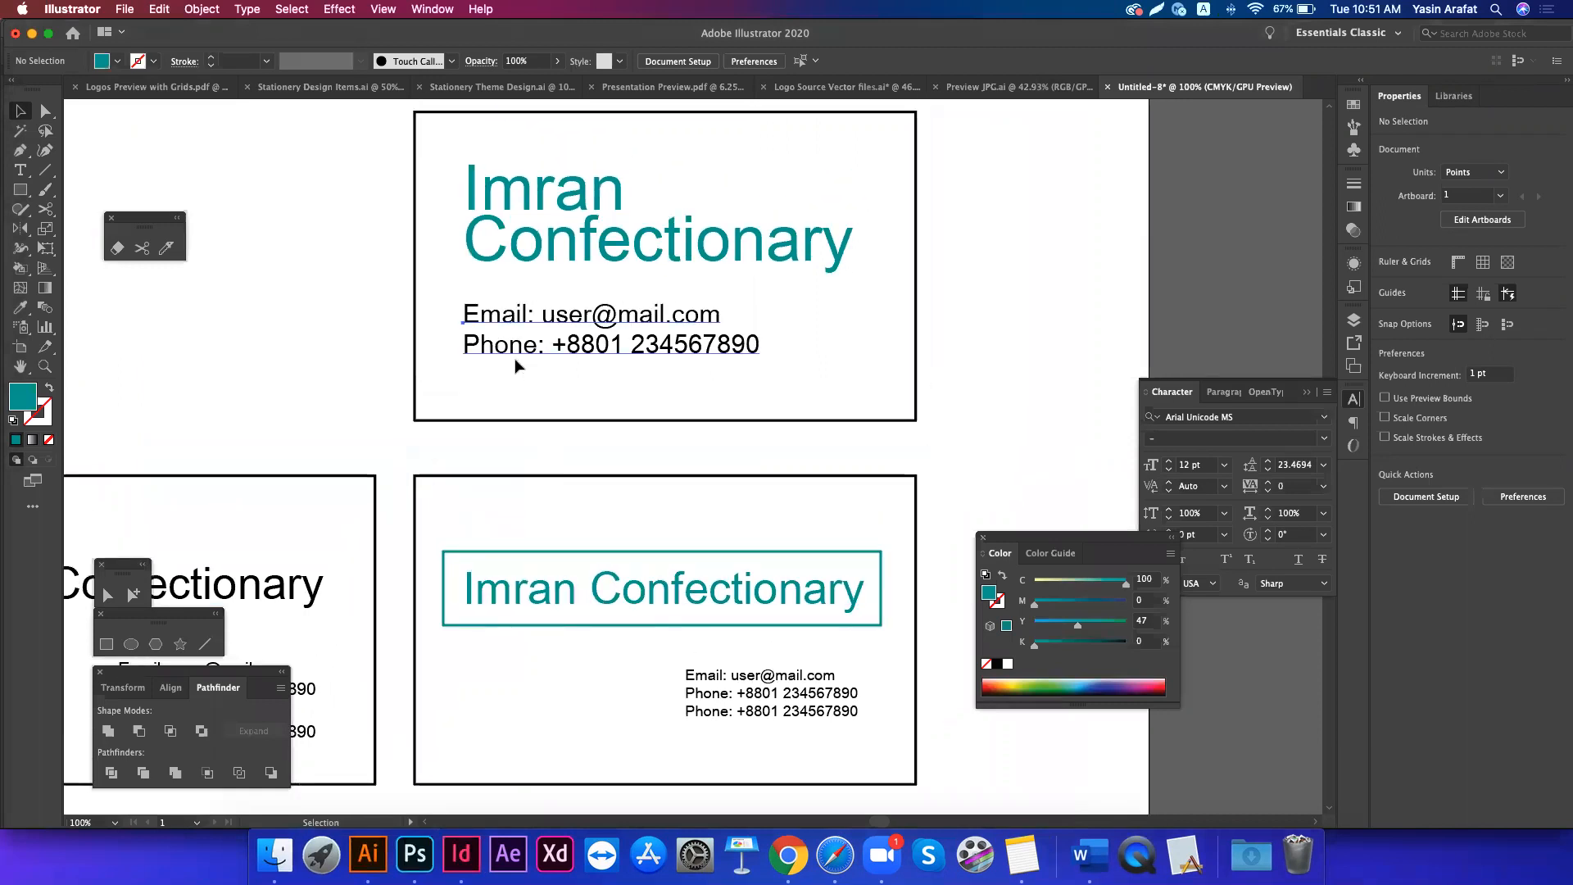
click(516, 364)
click(553, 282)
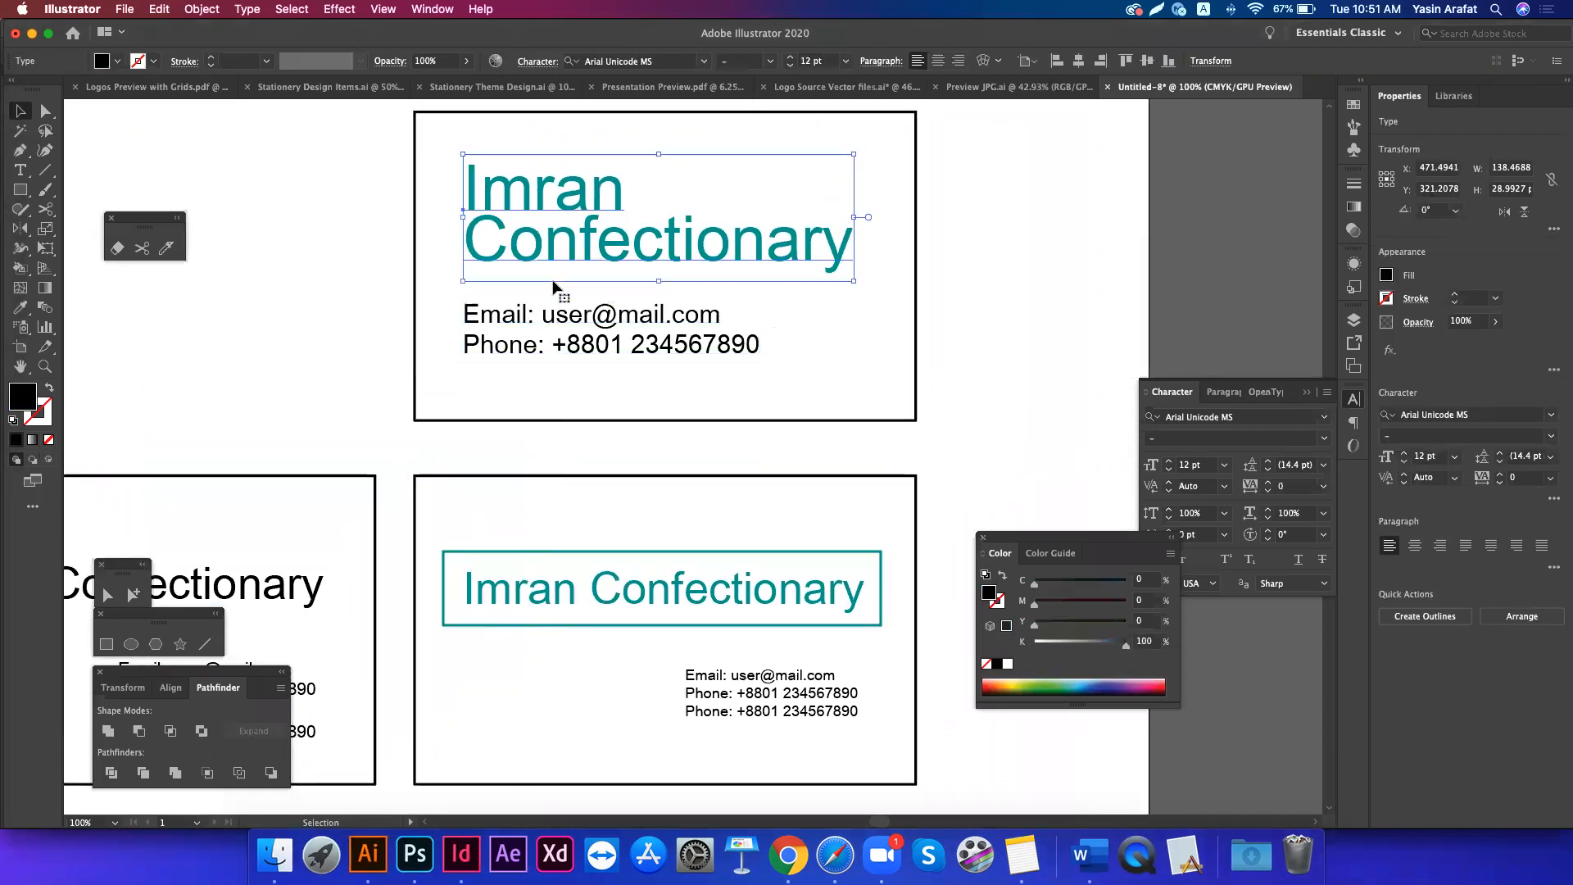
click(565, 330)
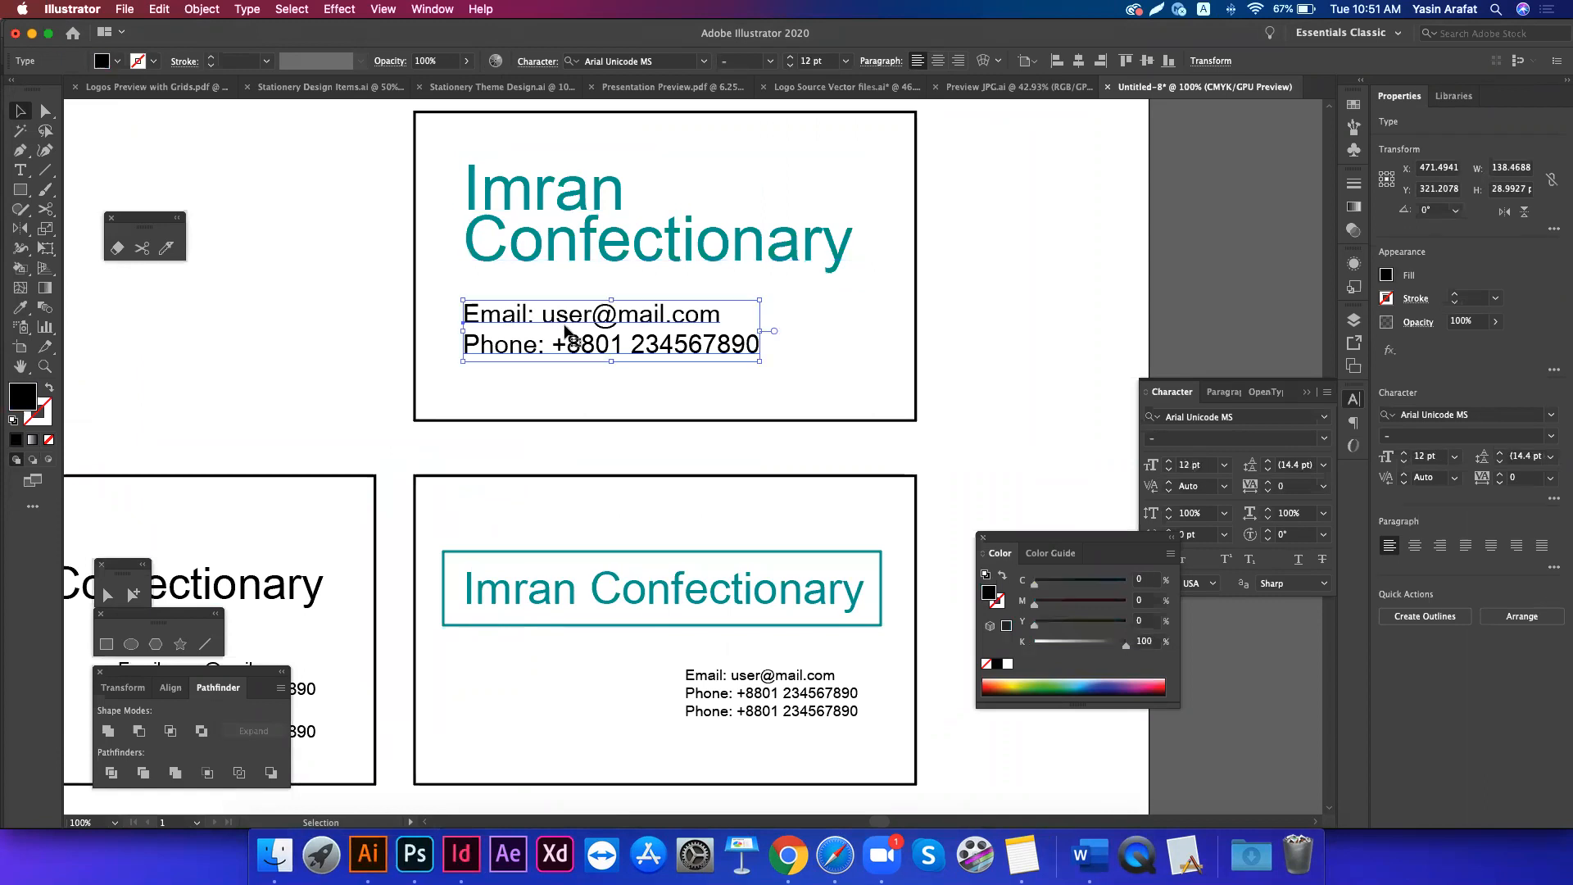
click(554, 259)
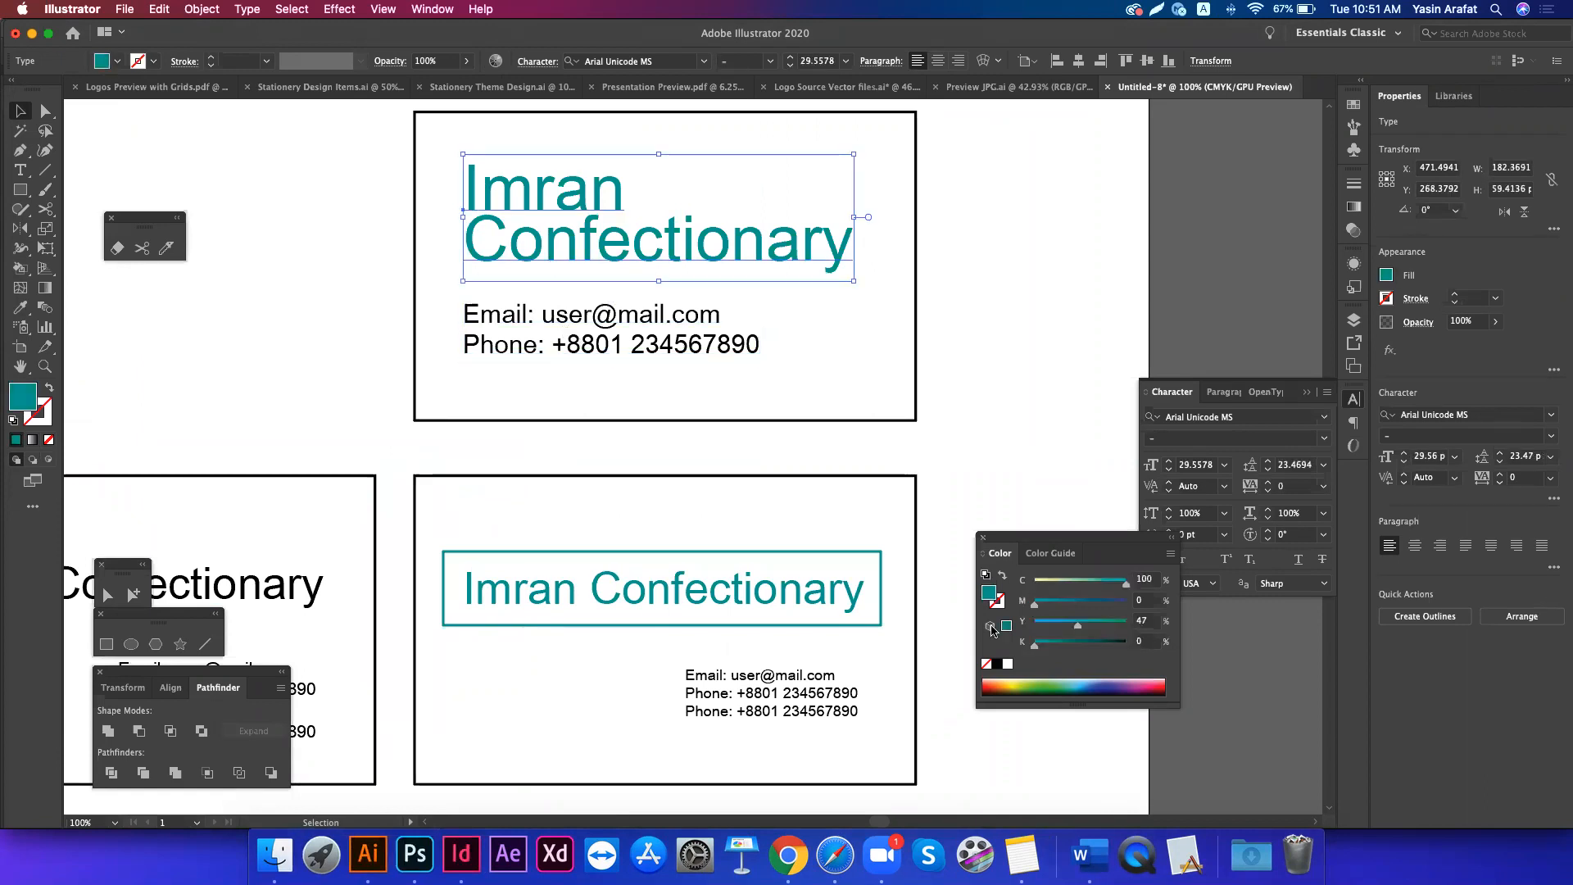
click(996, 664)
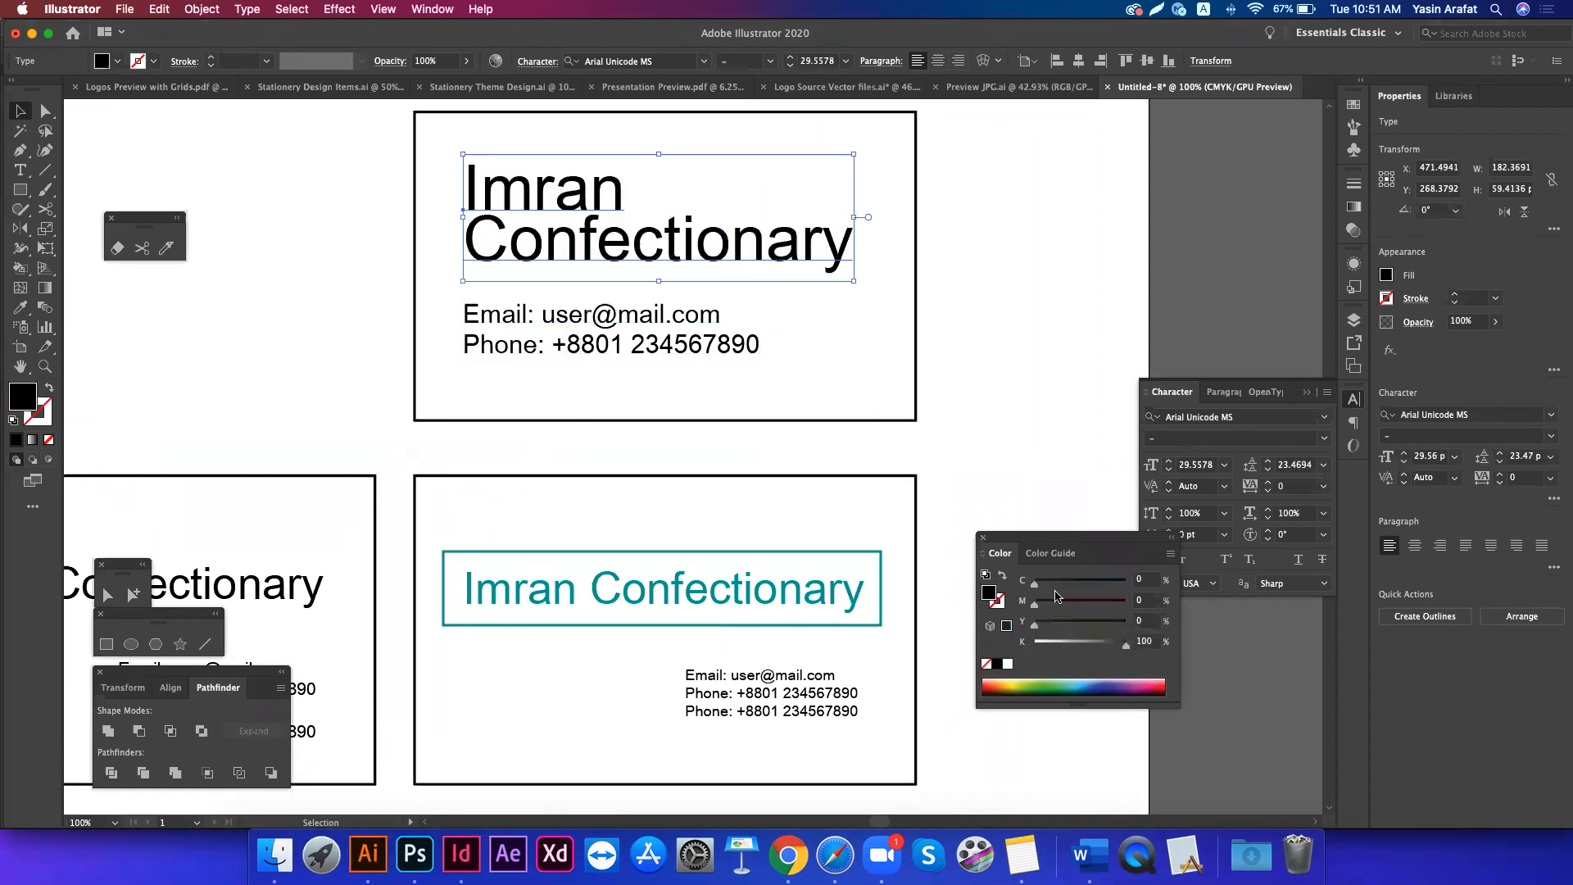
drag(1034, 583, 1136, 589)
click(1090, 645)
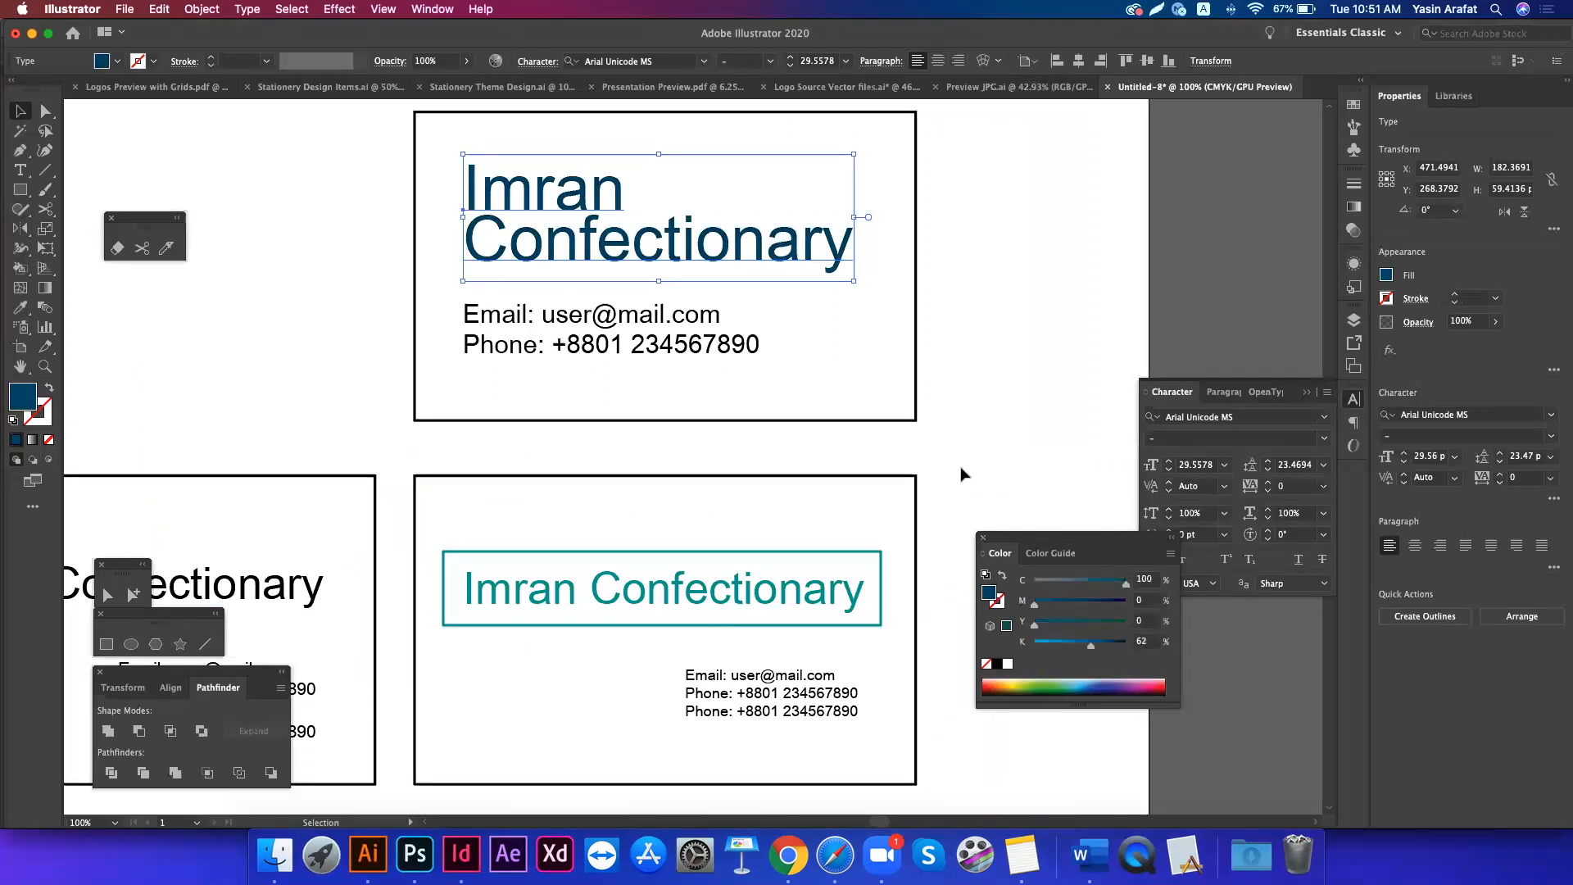
click(1069, 644)
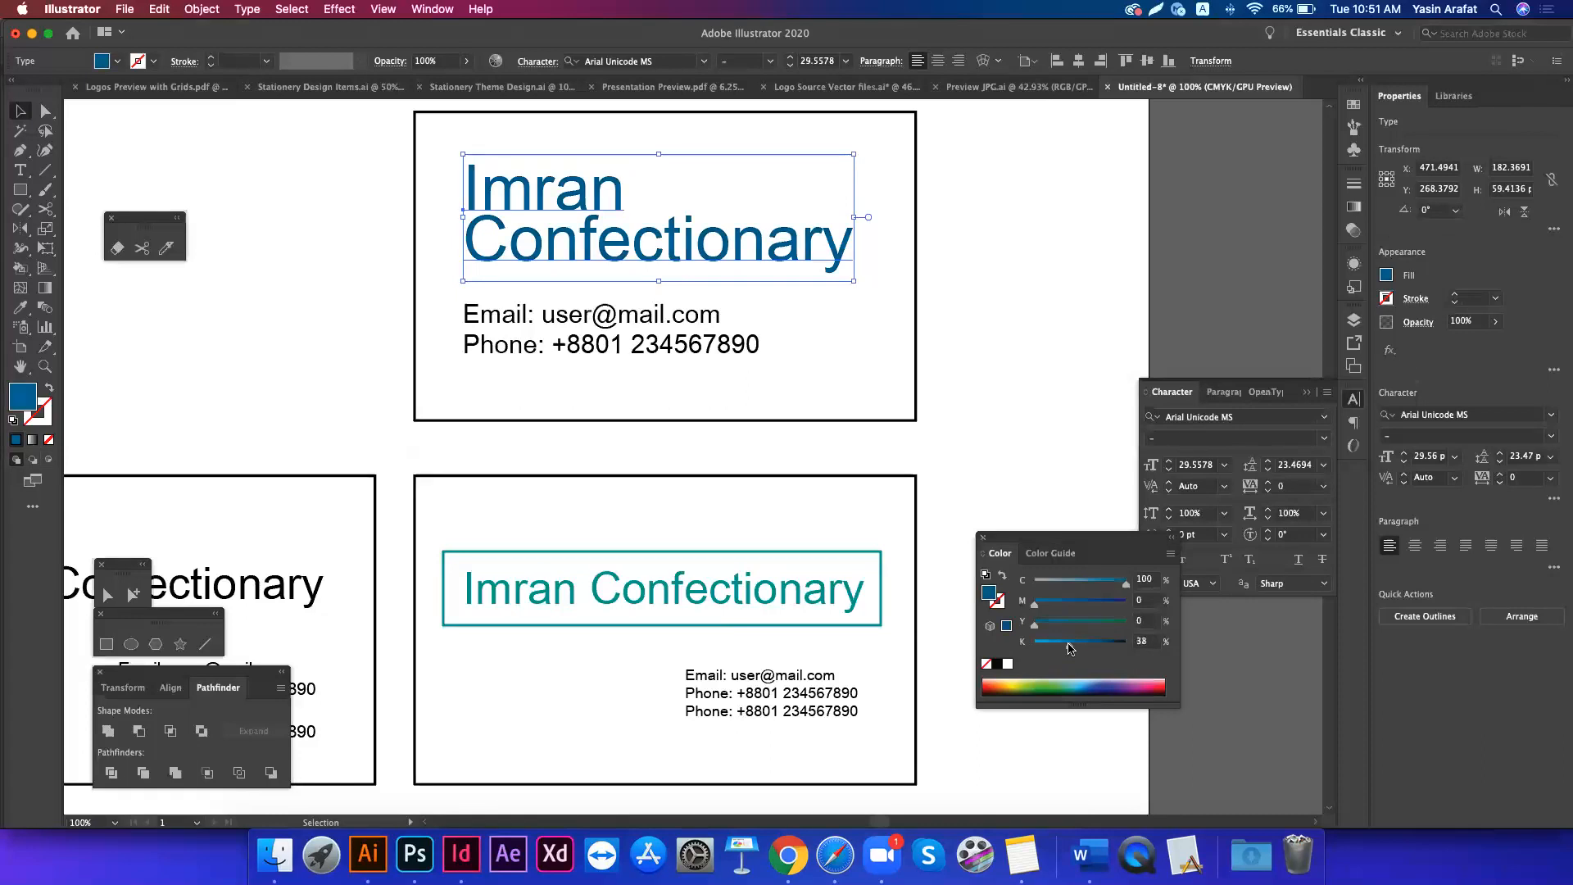
- Compare the upper card's blue title and black contact text with the lower card's outlined teal title
click(582, 436)
click(551, 357)
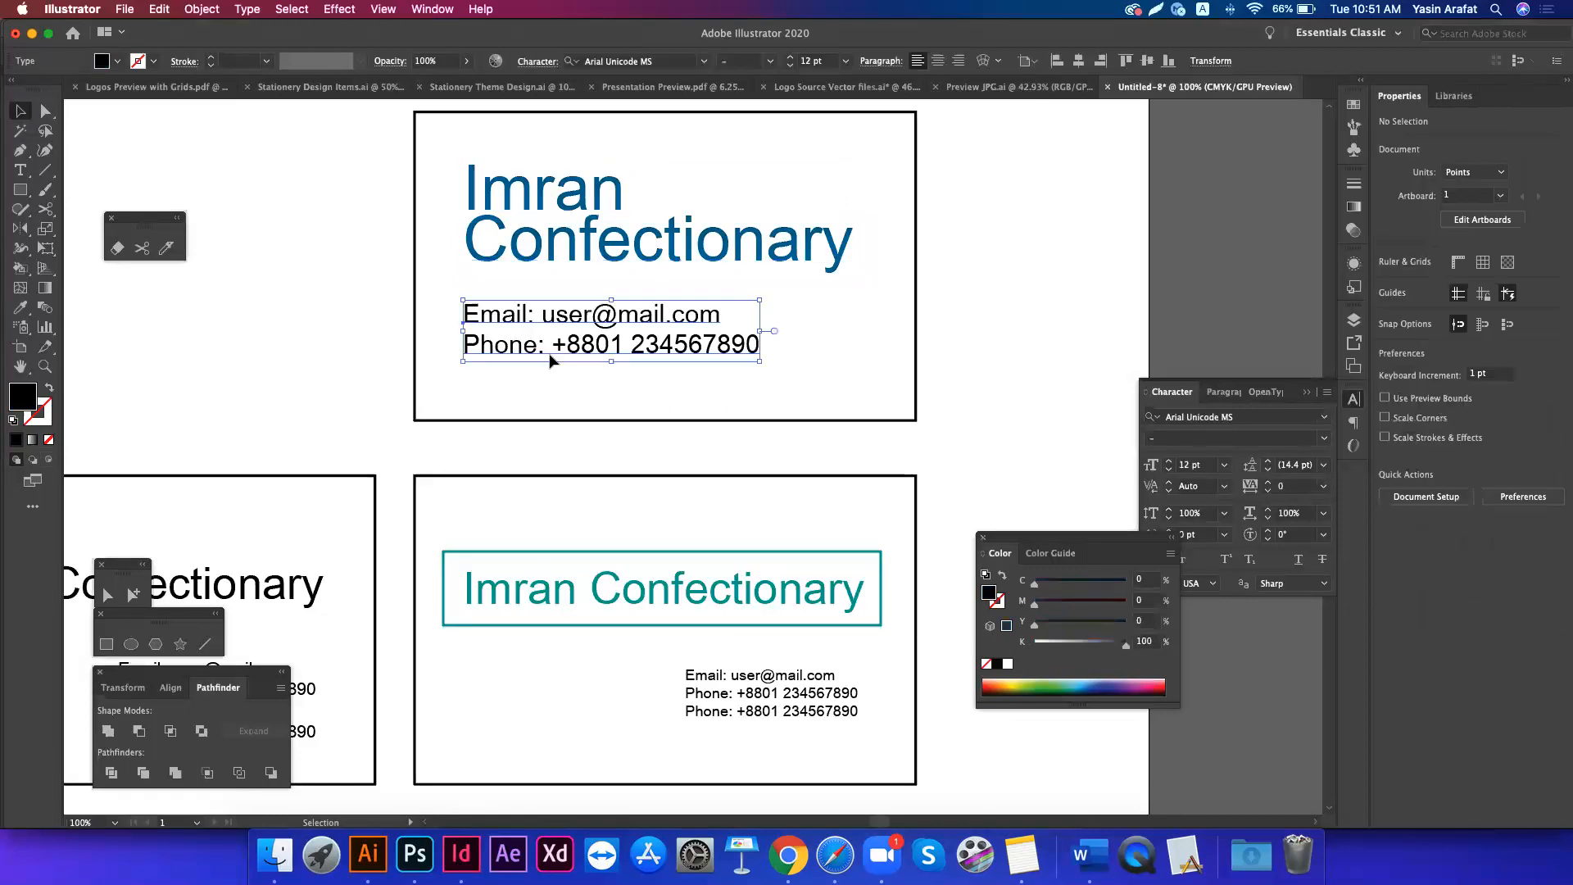
click(539, 287)
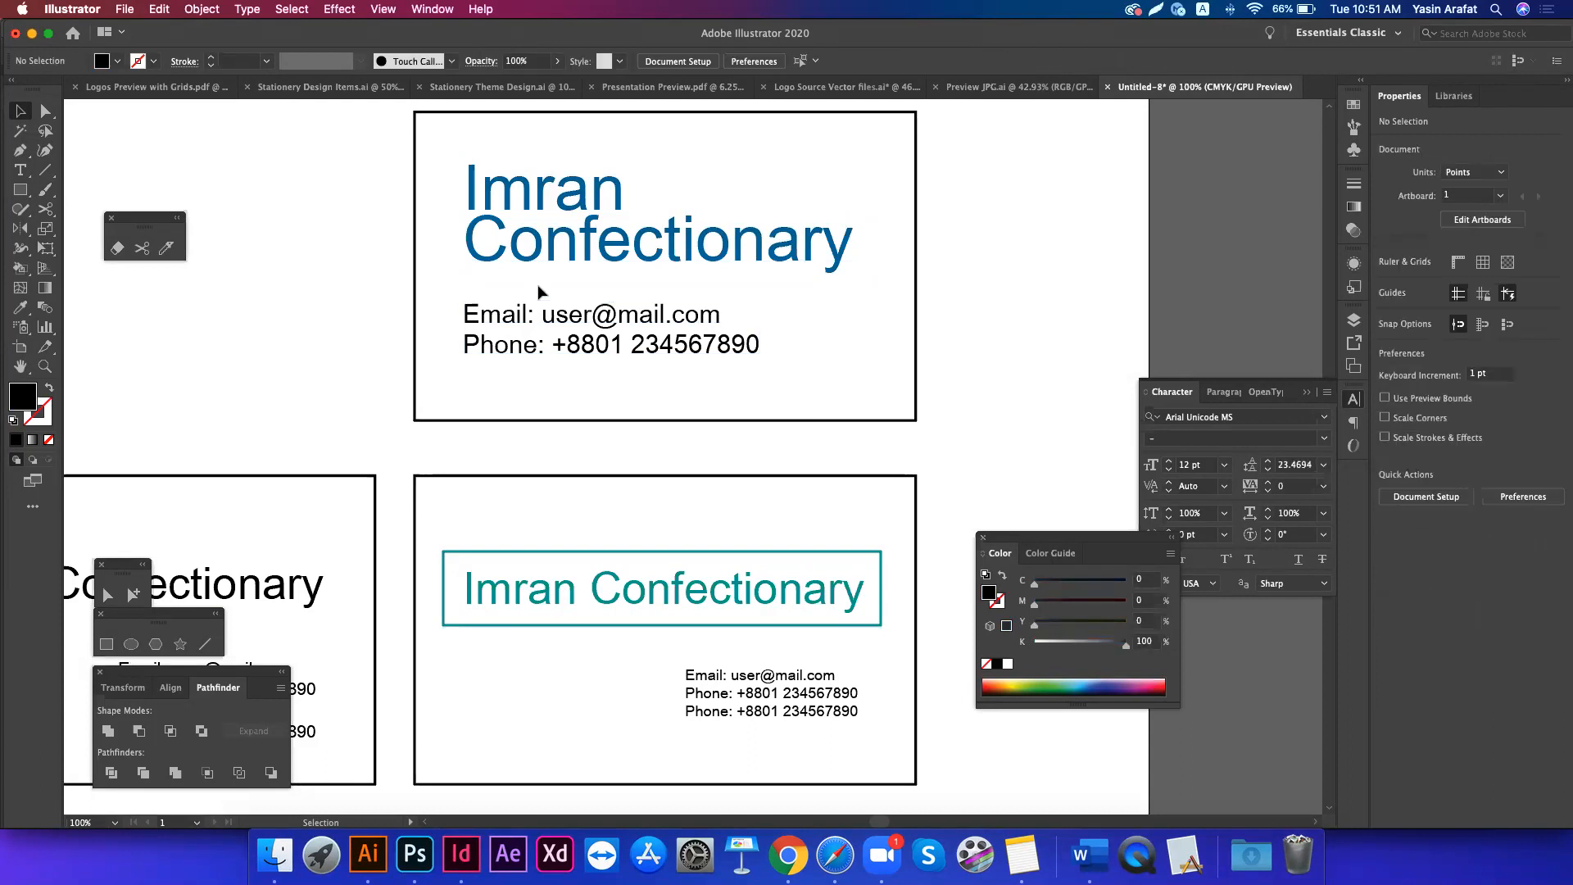
scroll(539, 289, up, 2)
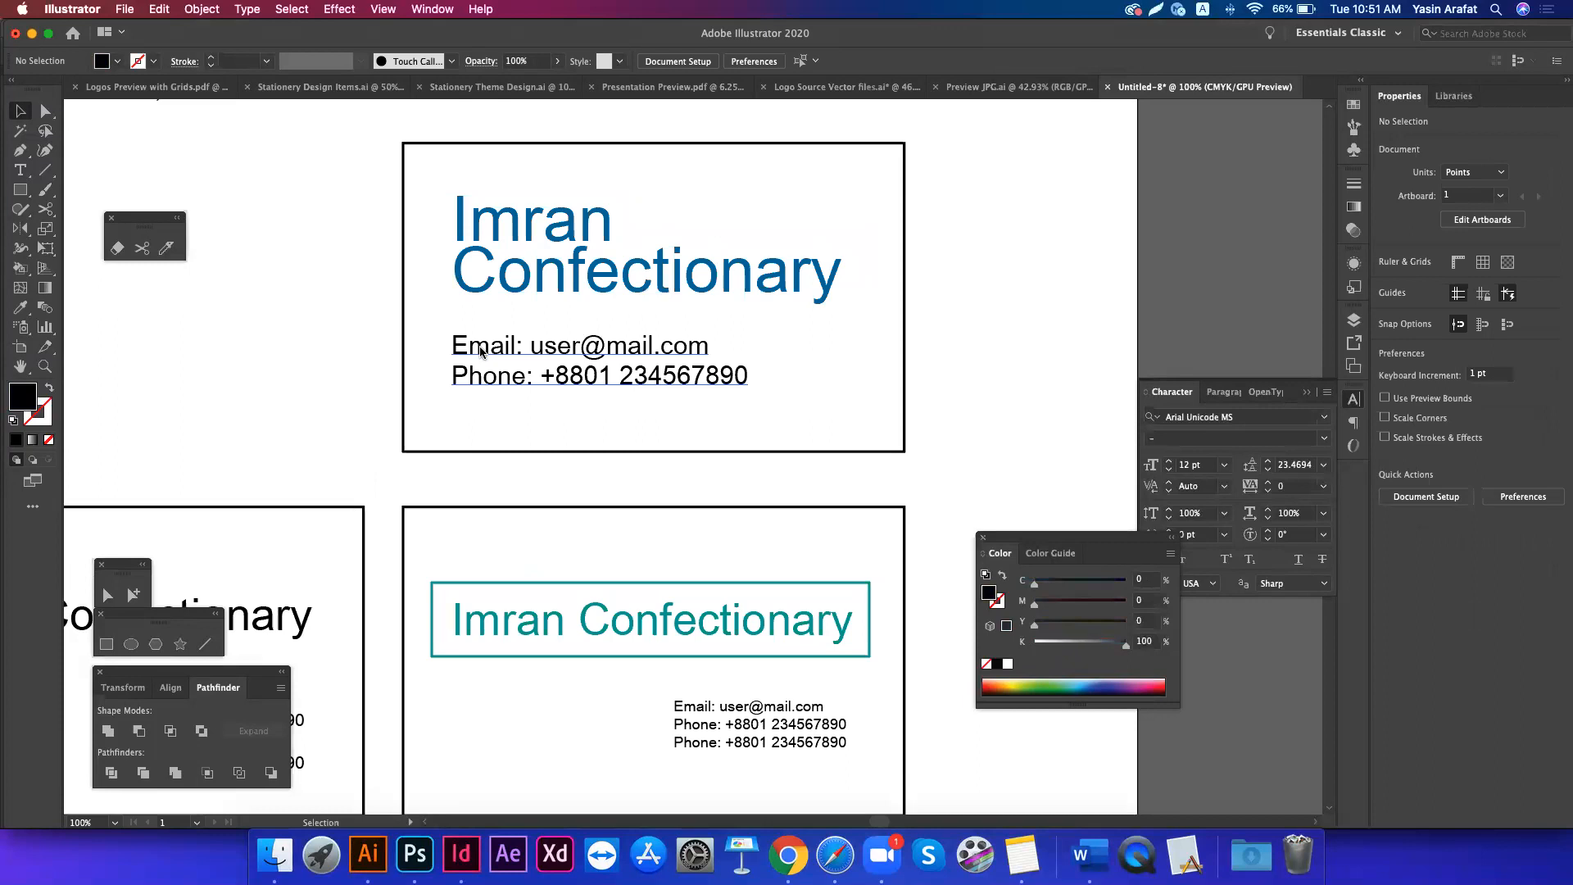
scroll(481, 350, right, 3)
scroll(481, 351, down, 2)
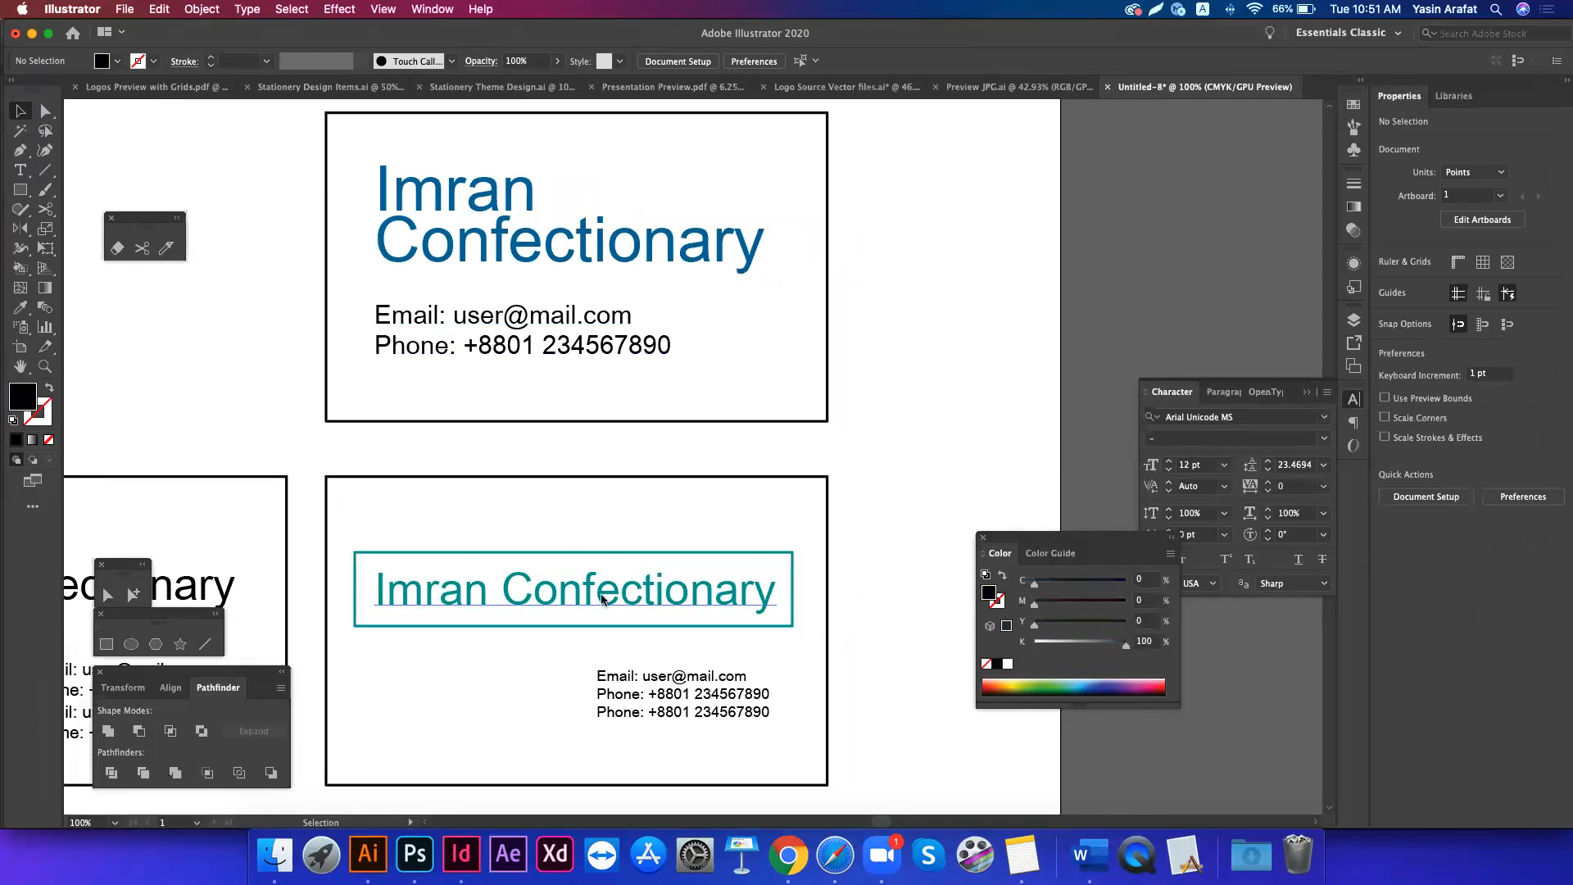
click(602, 600)
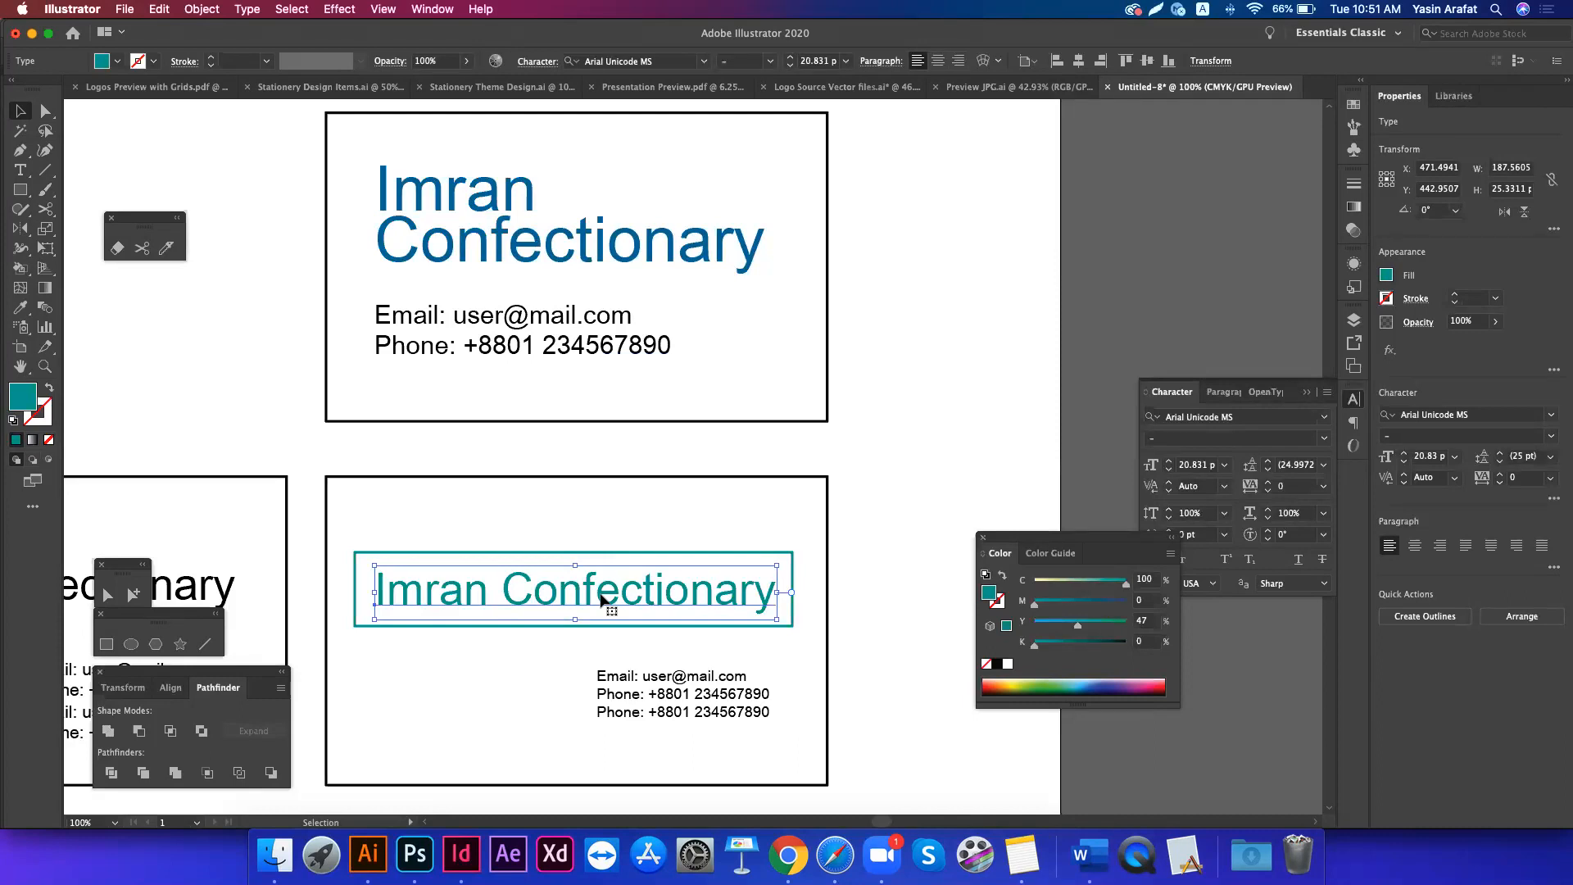
click(530, 515)
scroll(530, 518, down, 2)
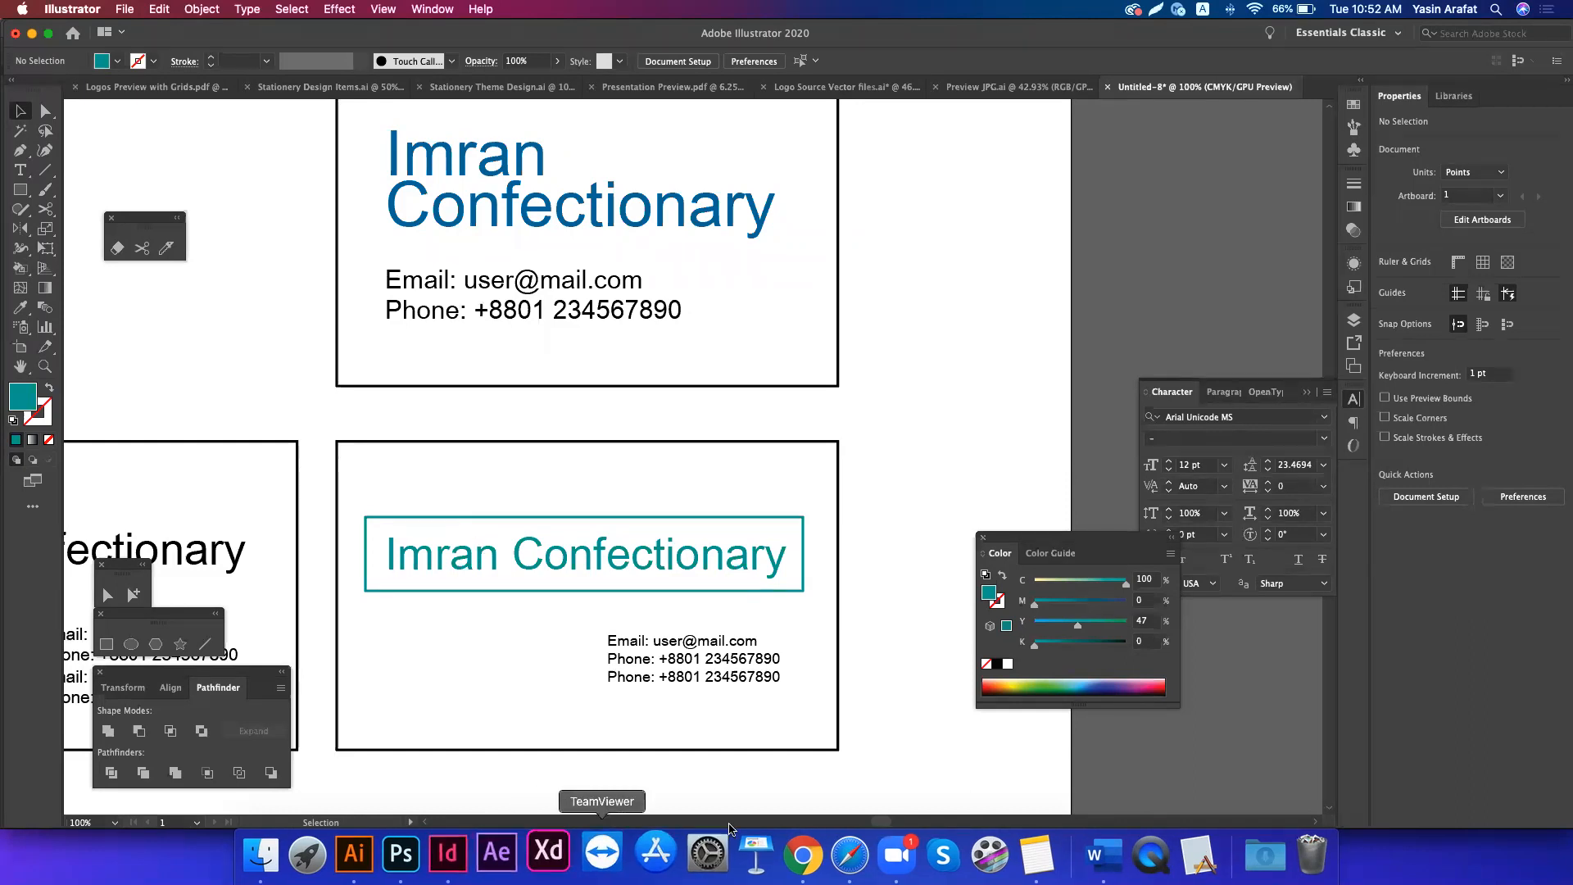
- Switch to Chrome and review the recommended logo colour alongside the brand personality sliders that produce it
click(783, 866)
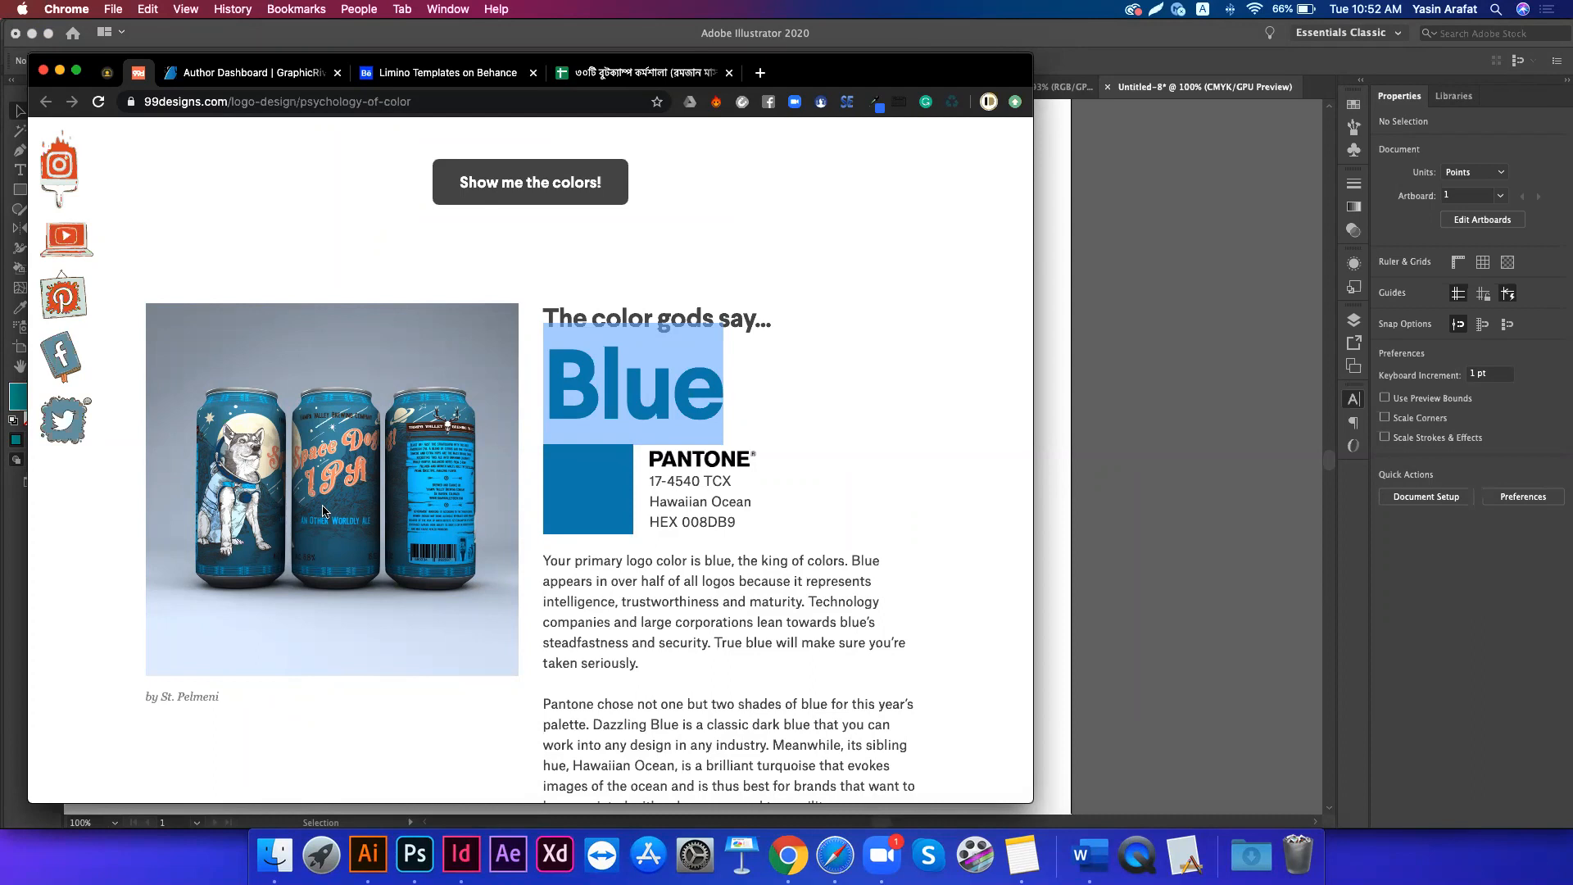
scroll(323, 511, up, 1)
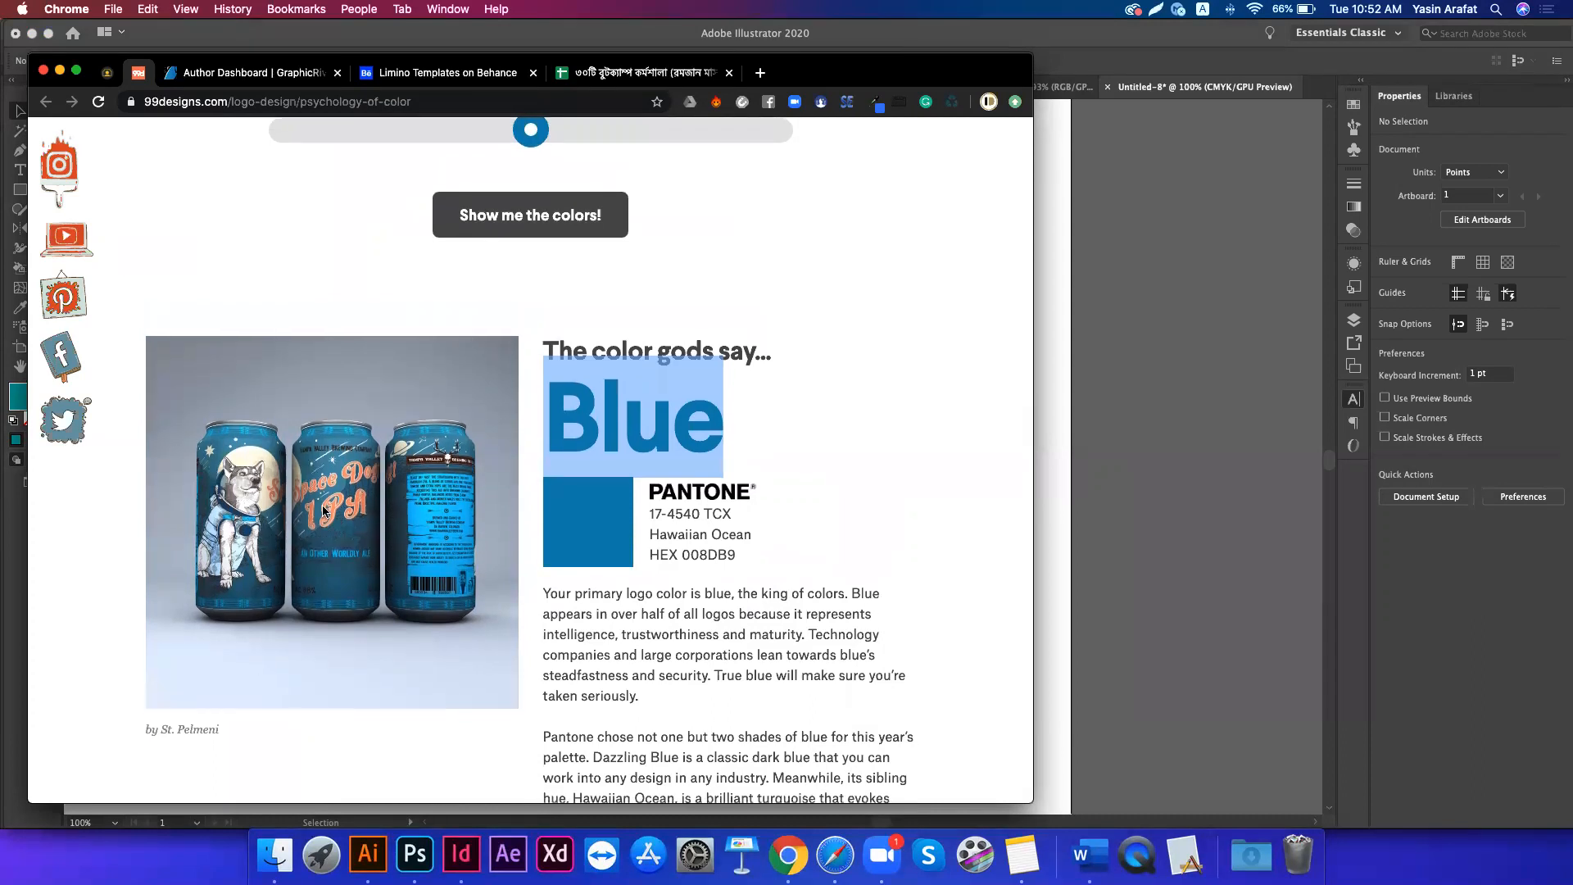
scroll(277, 524, down, 1)
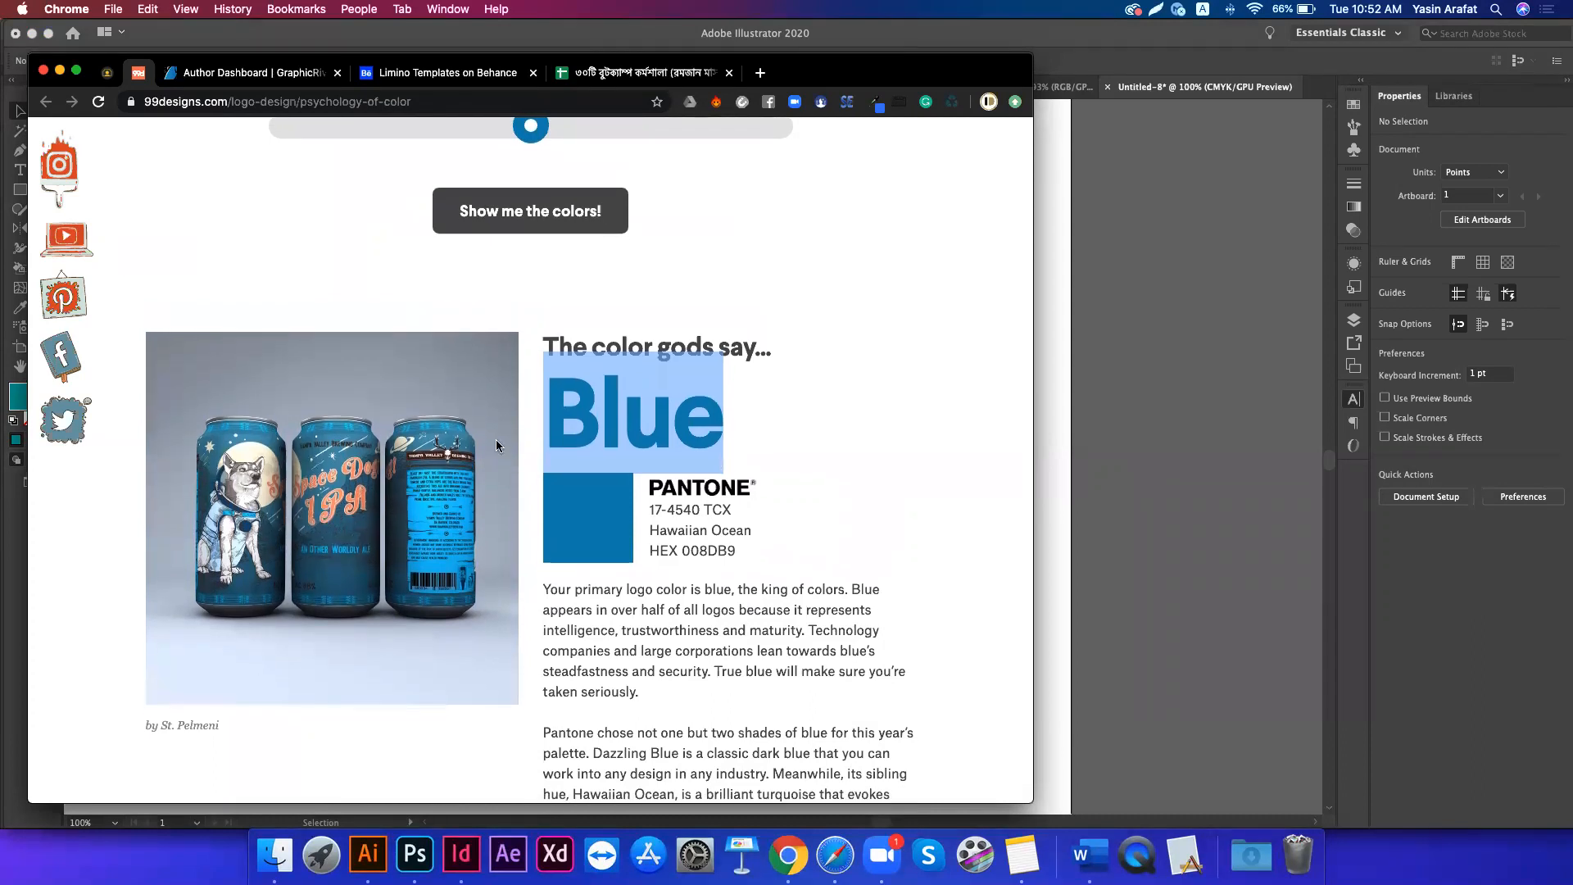
double_click(608, 414)
double_click(608, 416)
scroll(608, 419, up, 5)
scroll(608, 421, up, 3)
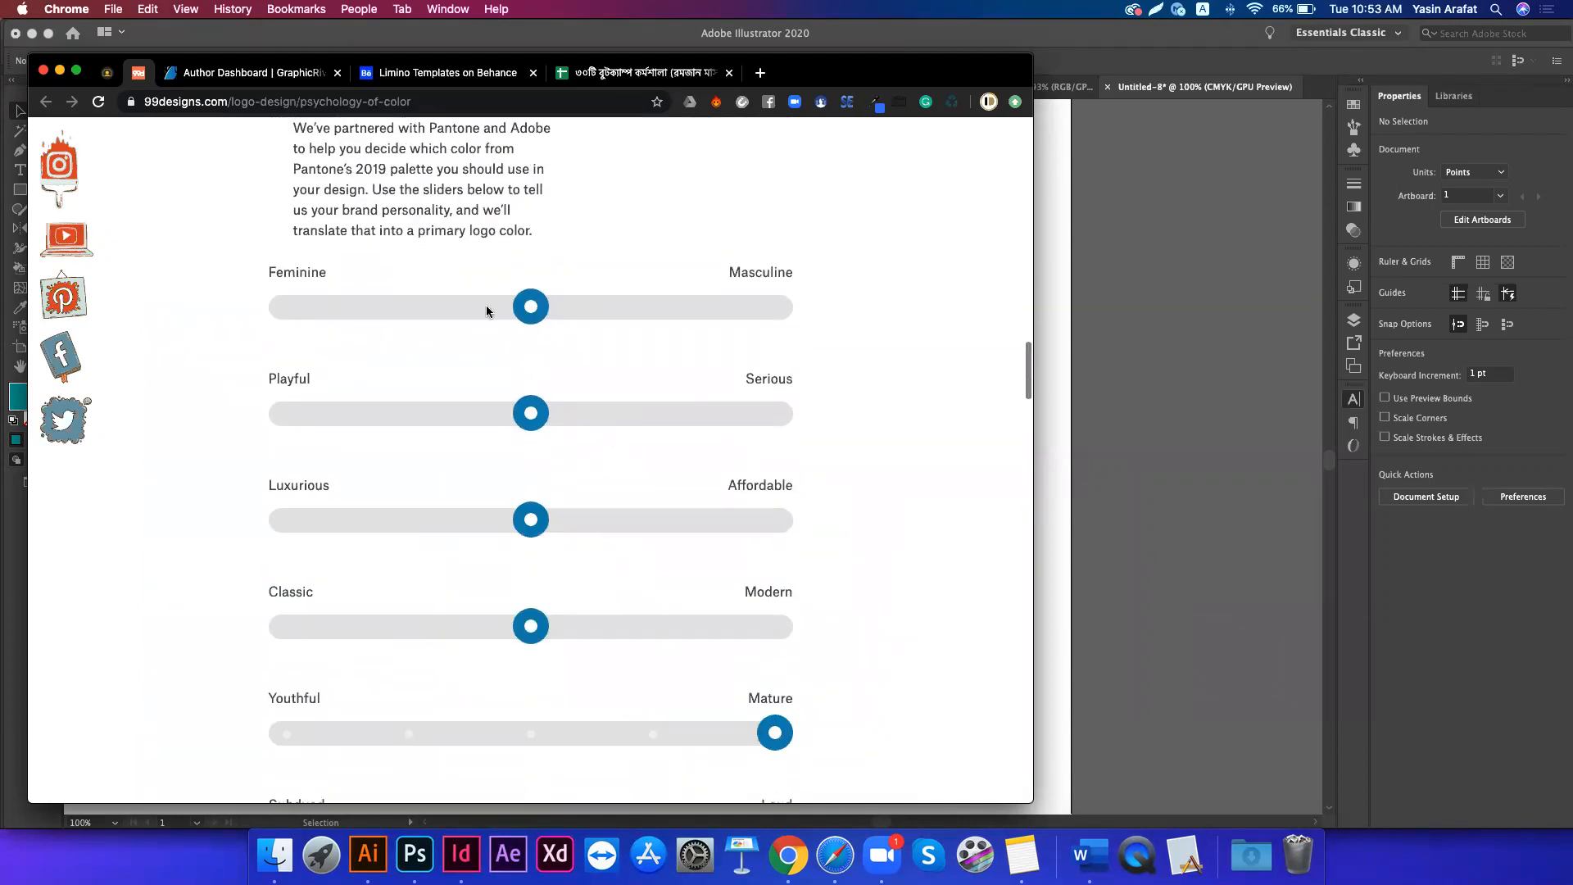
scroll(404, 369, down, 3)
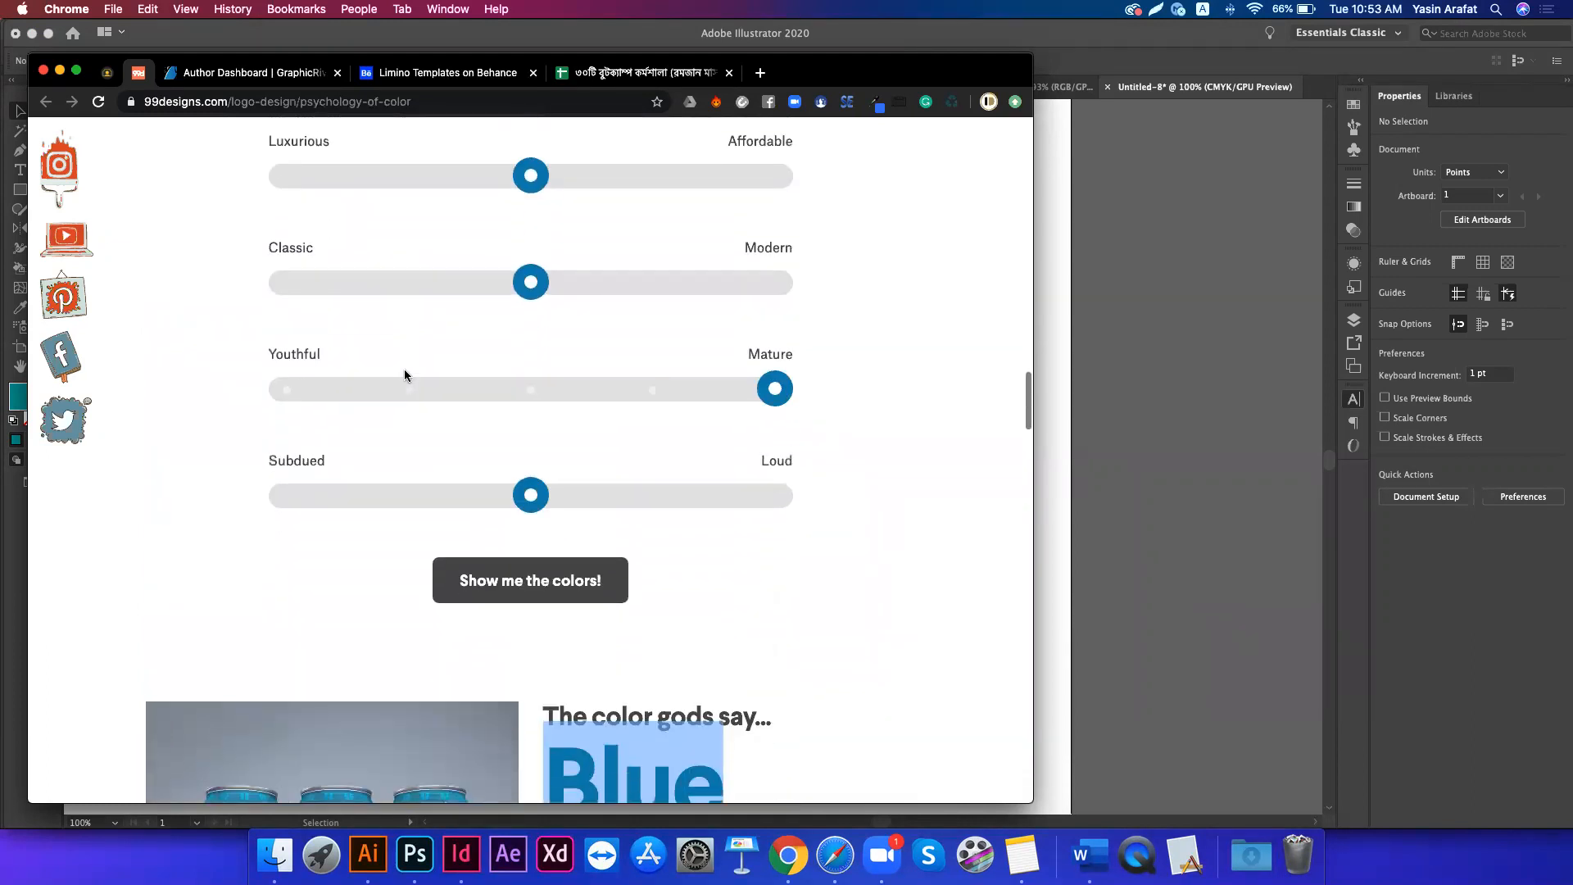
- Return to the start of the article and highlight the heading "How to choose the right logo color"
scroll(405, 369, up, 10)
scroll(405, 369, up, 15)
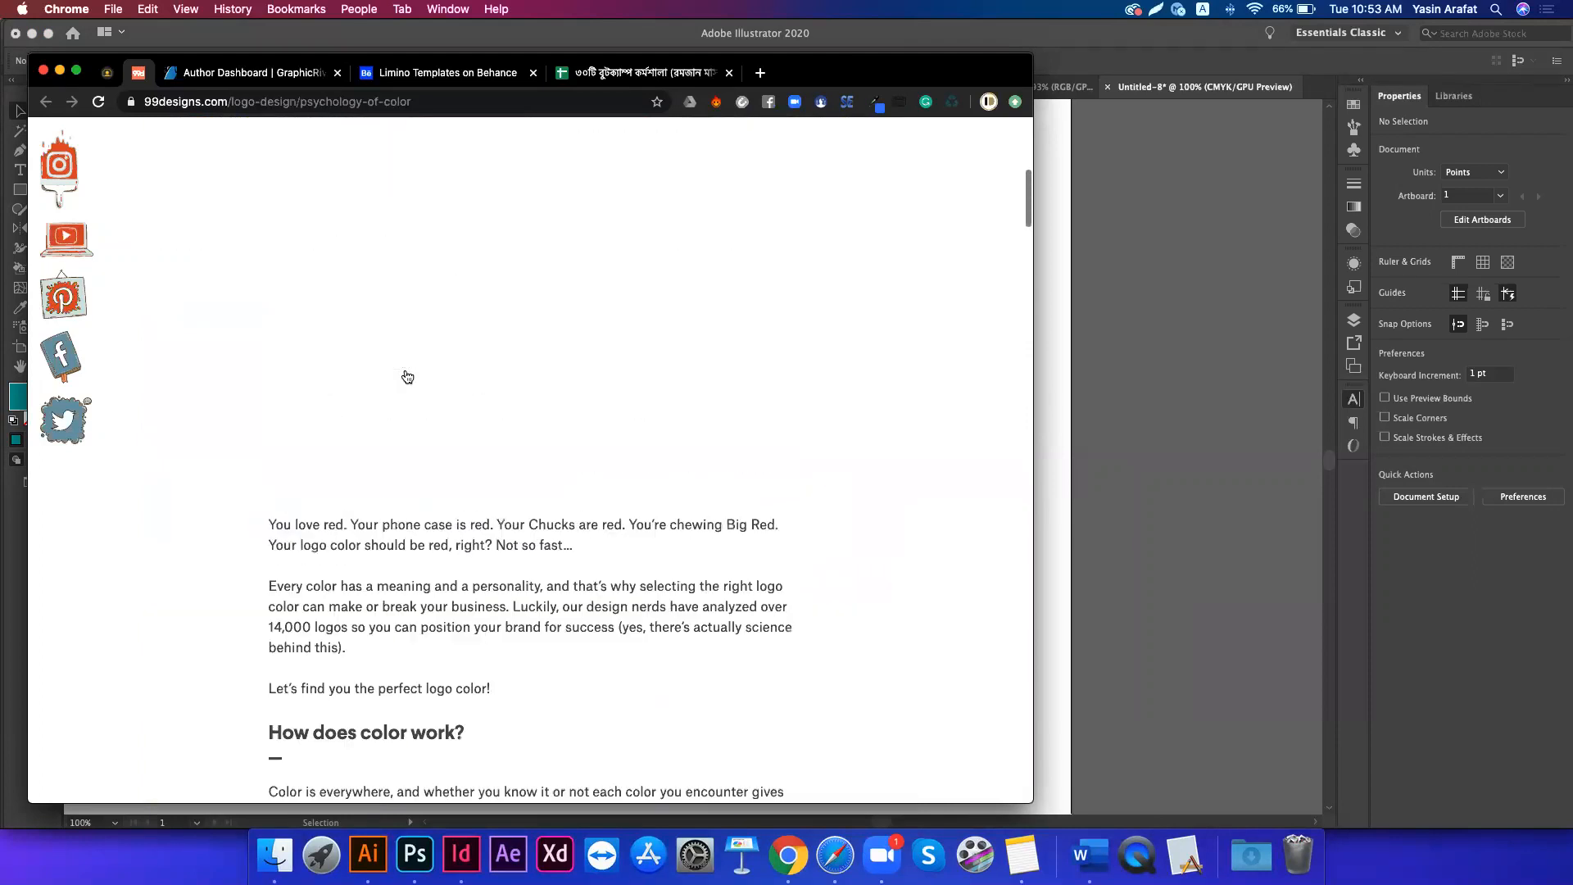
scroll(405, 369, down, 4)
scroll(405, 369, up, 5)
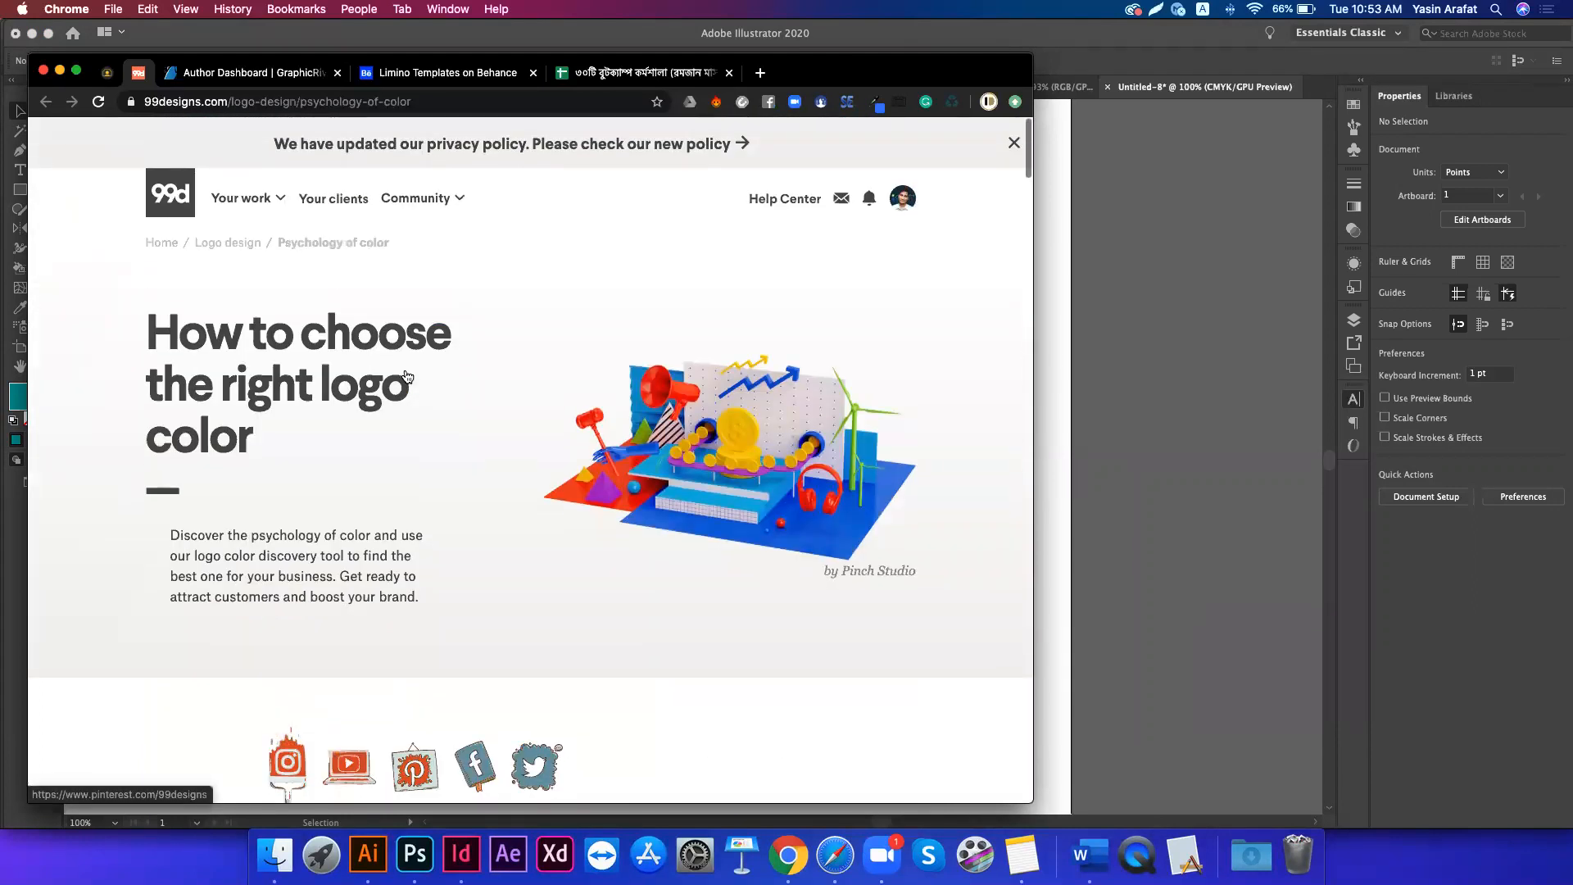
triple_click(363, 403)
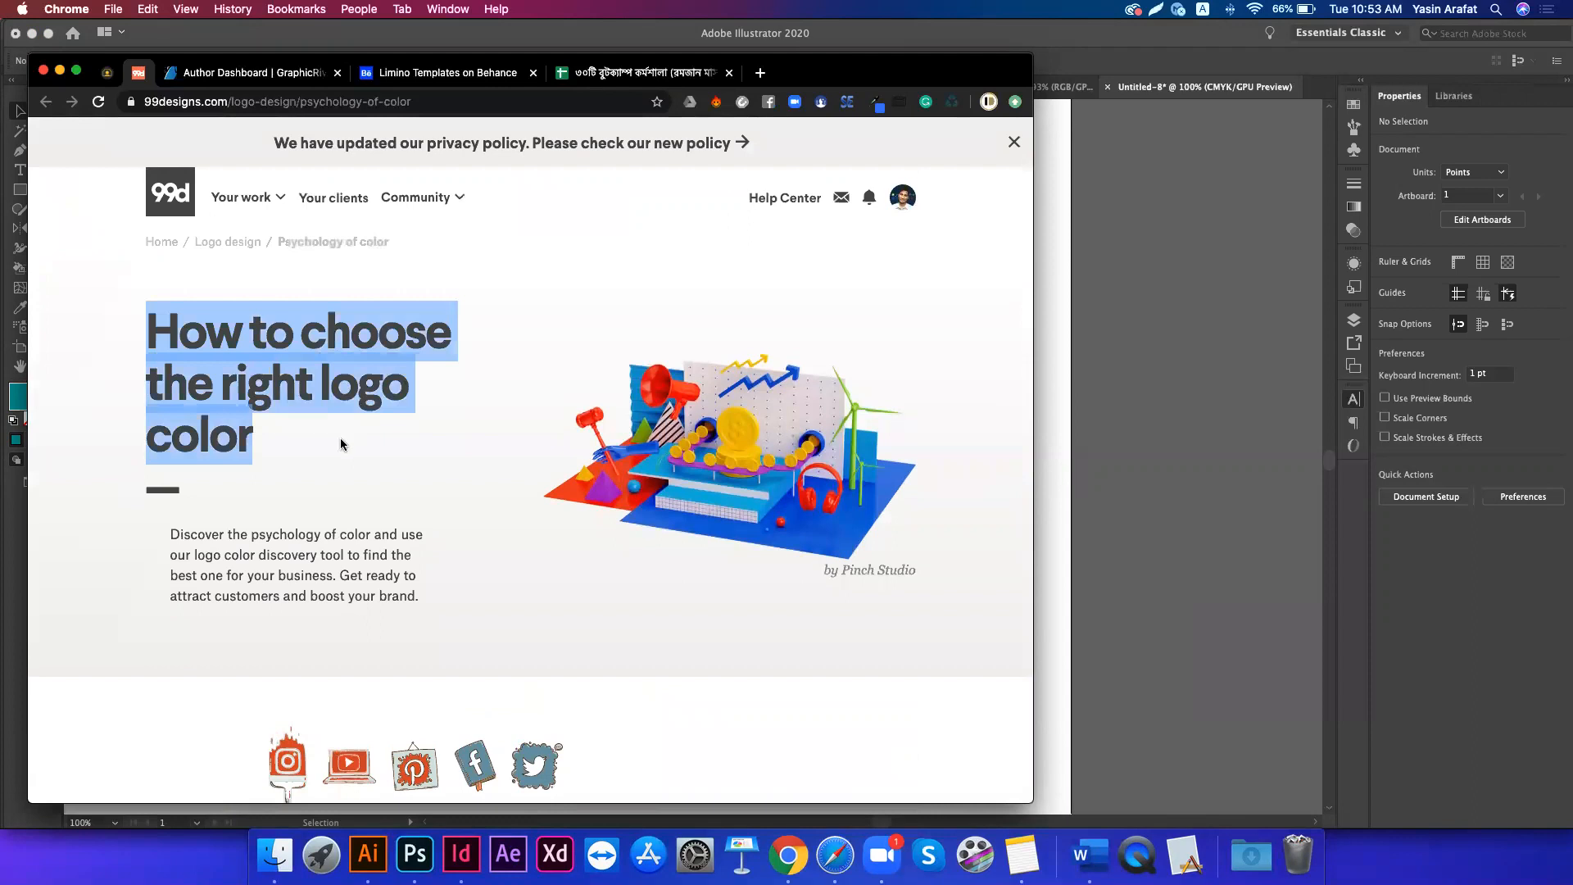
- Set the Youthful–Mature slider in the logo colour tool fully to Youthful
scroll(351, 526, down, 15)
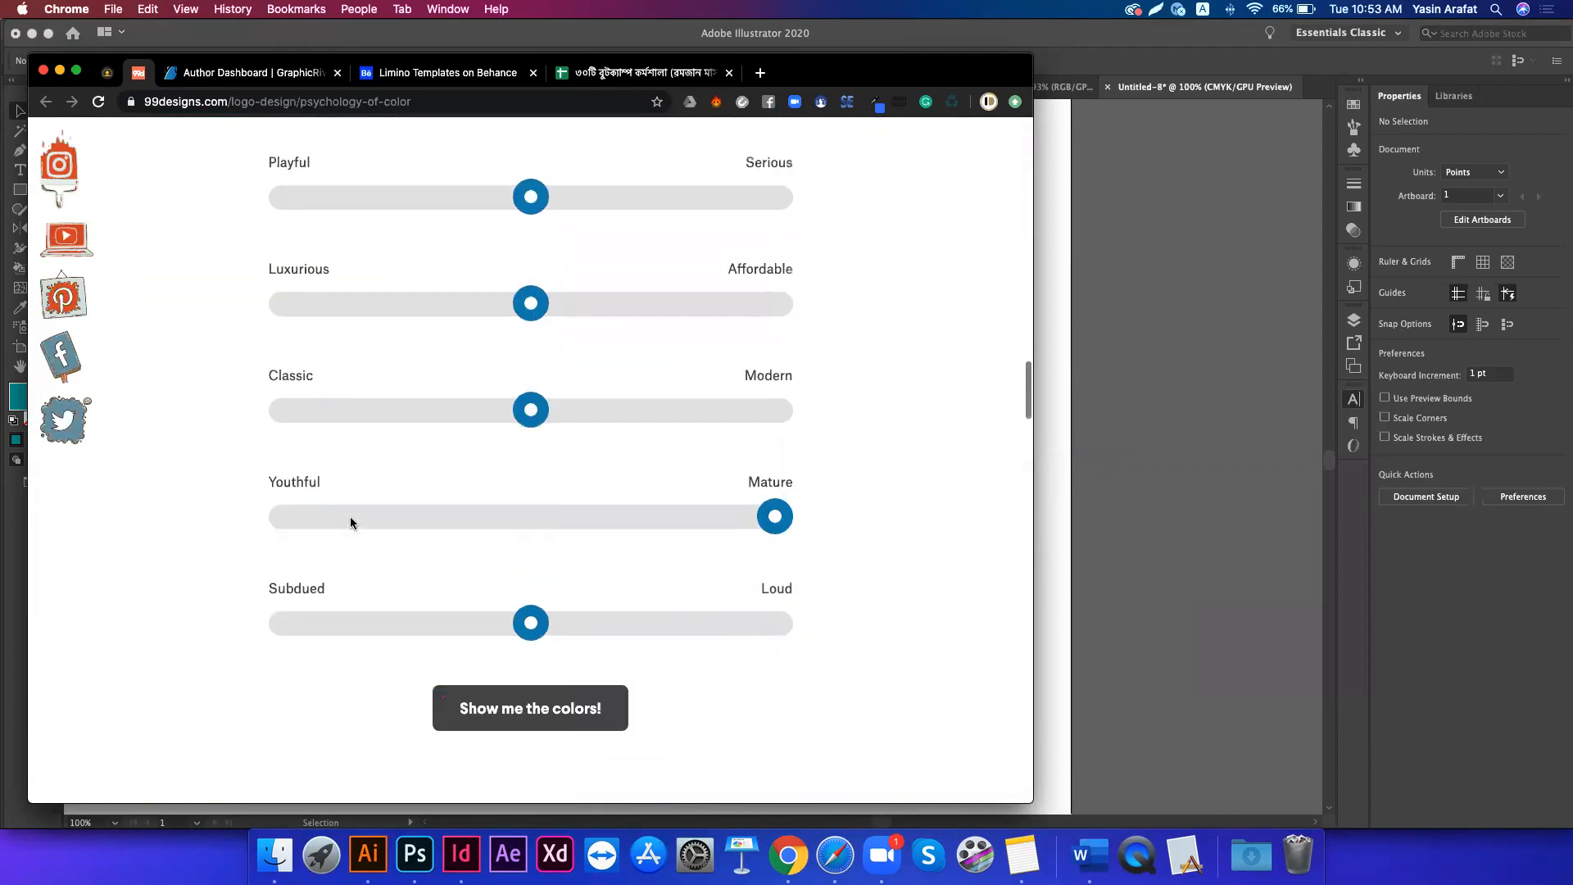
click(532, 399)
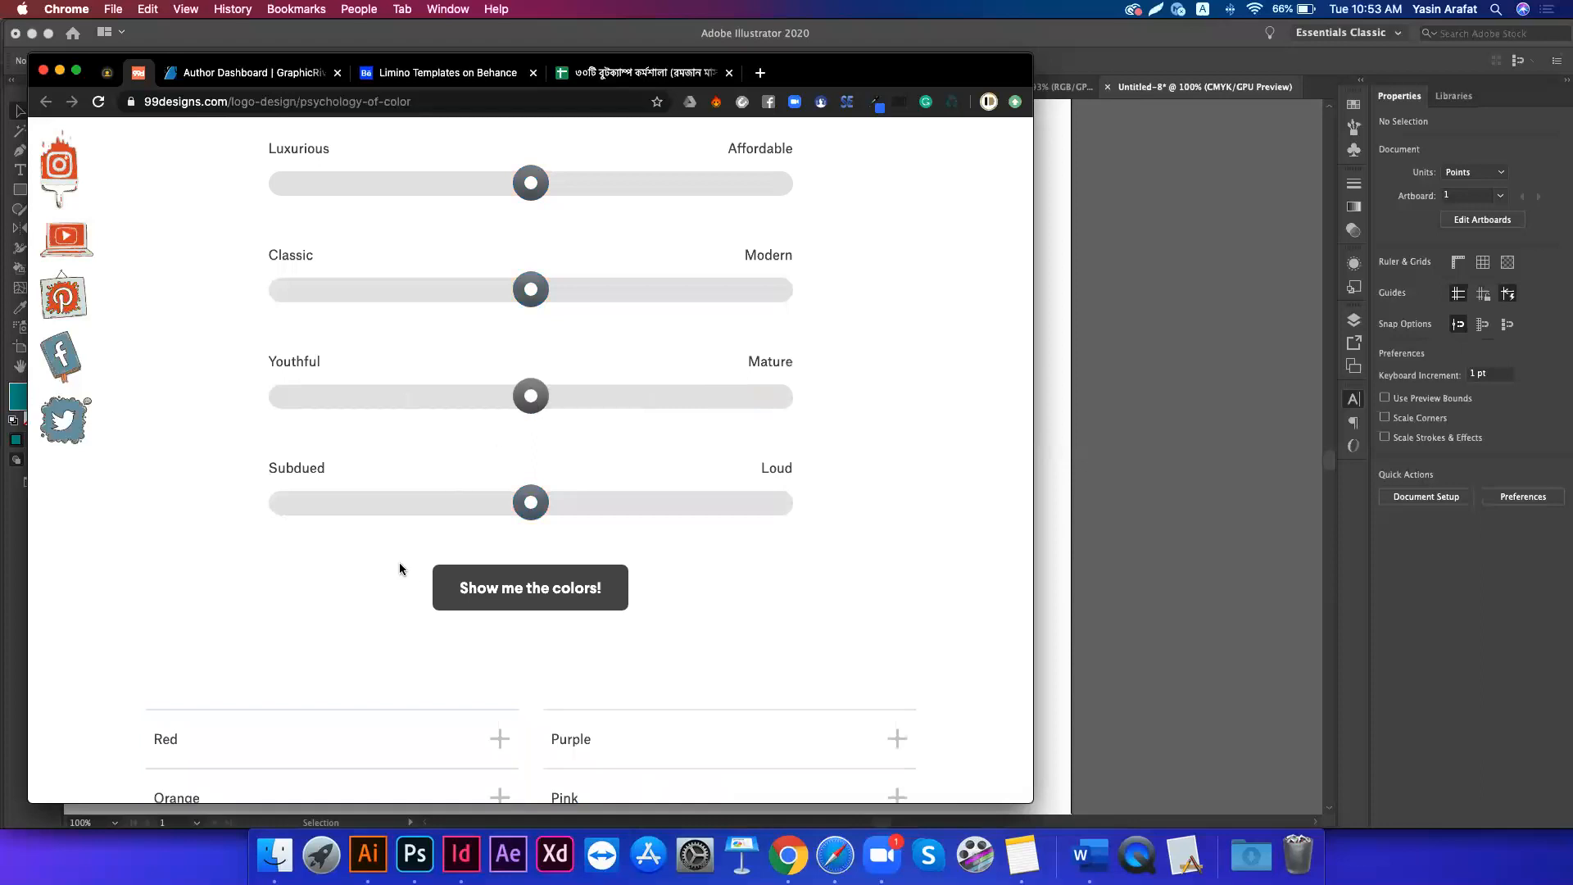
scroll(400, 568, down, 5)
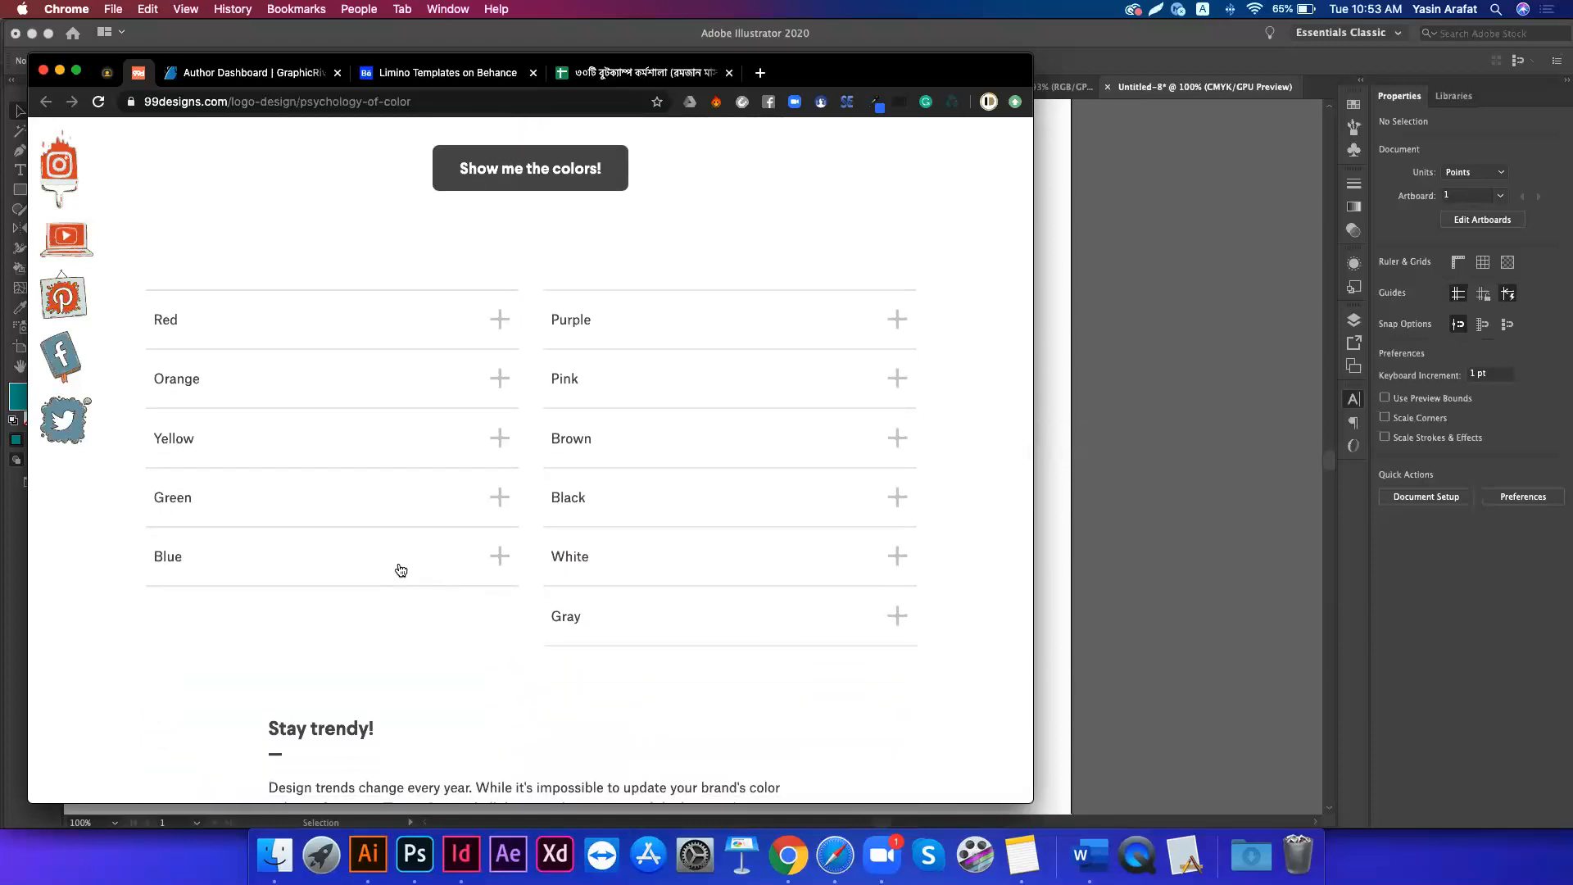
scroll(400, 568, up, 6)
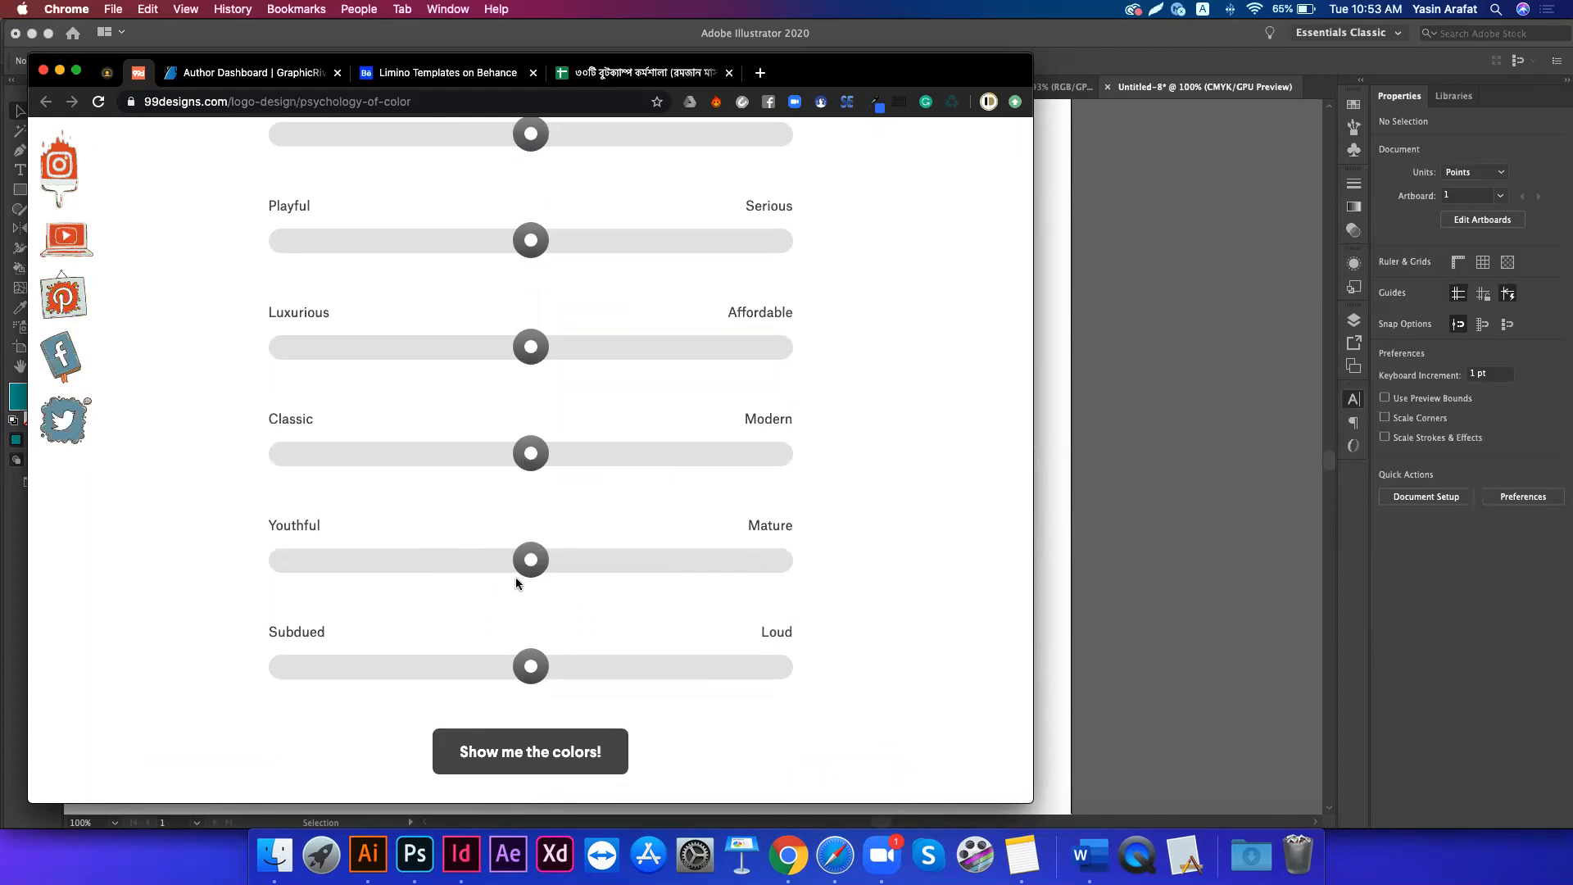
drag(531, 560, 190, 576)
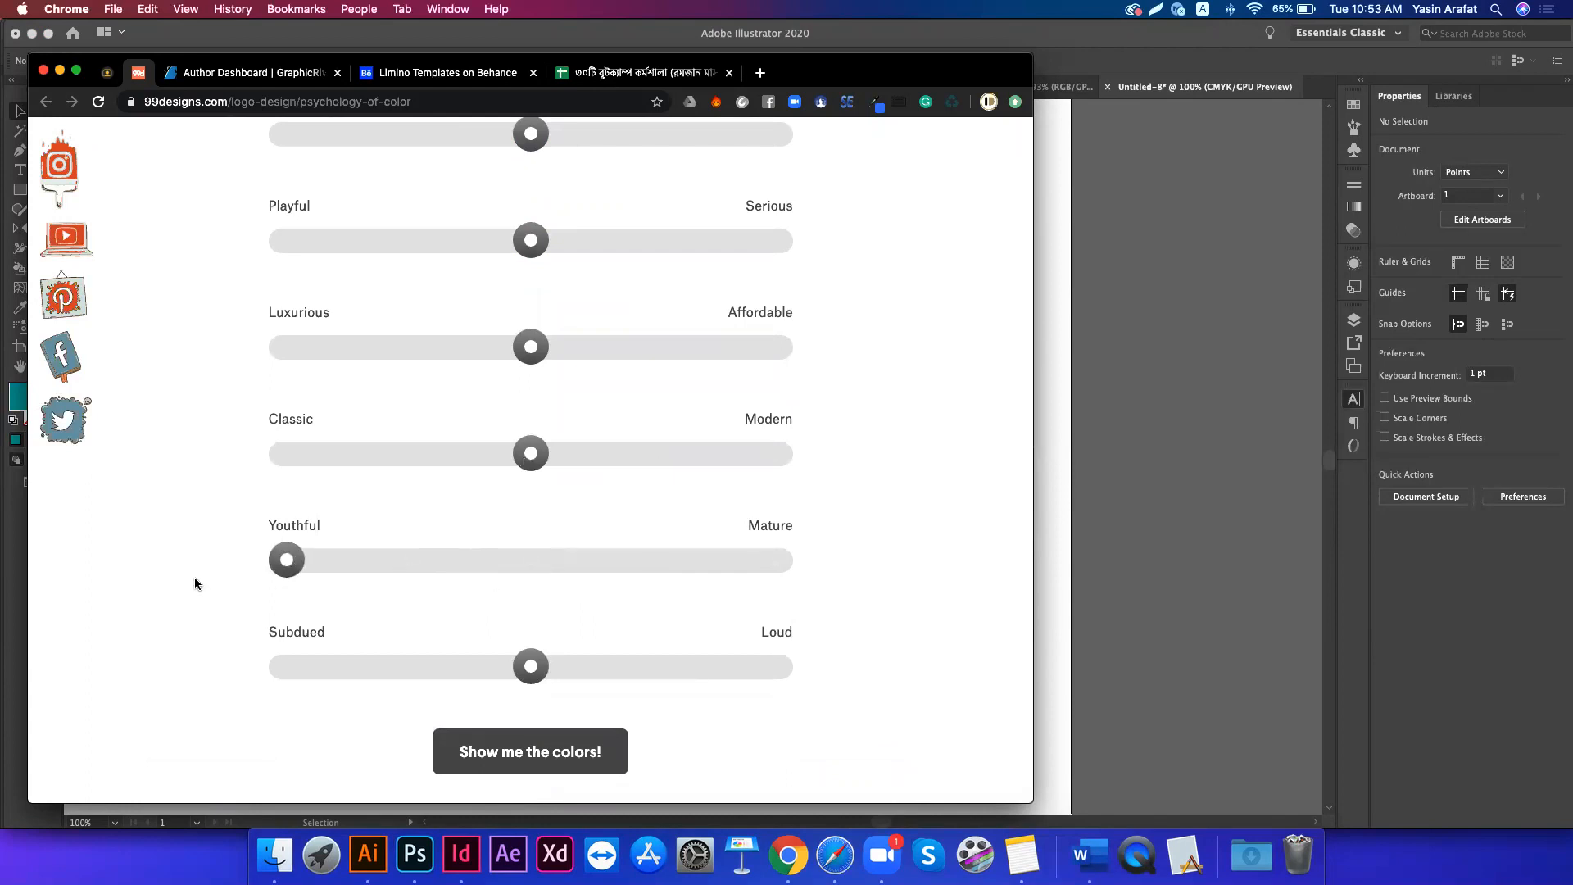
- Set the Luxurious–Affordable slider fully to Luxurious and generate the recommended logo colour
drag(532, 343, 243, 364)
click(505, 758)
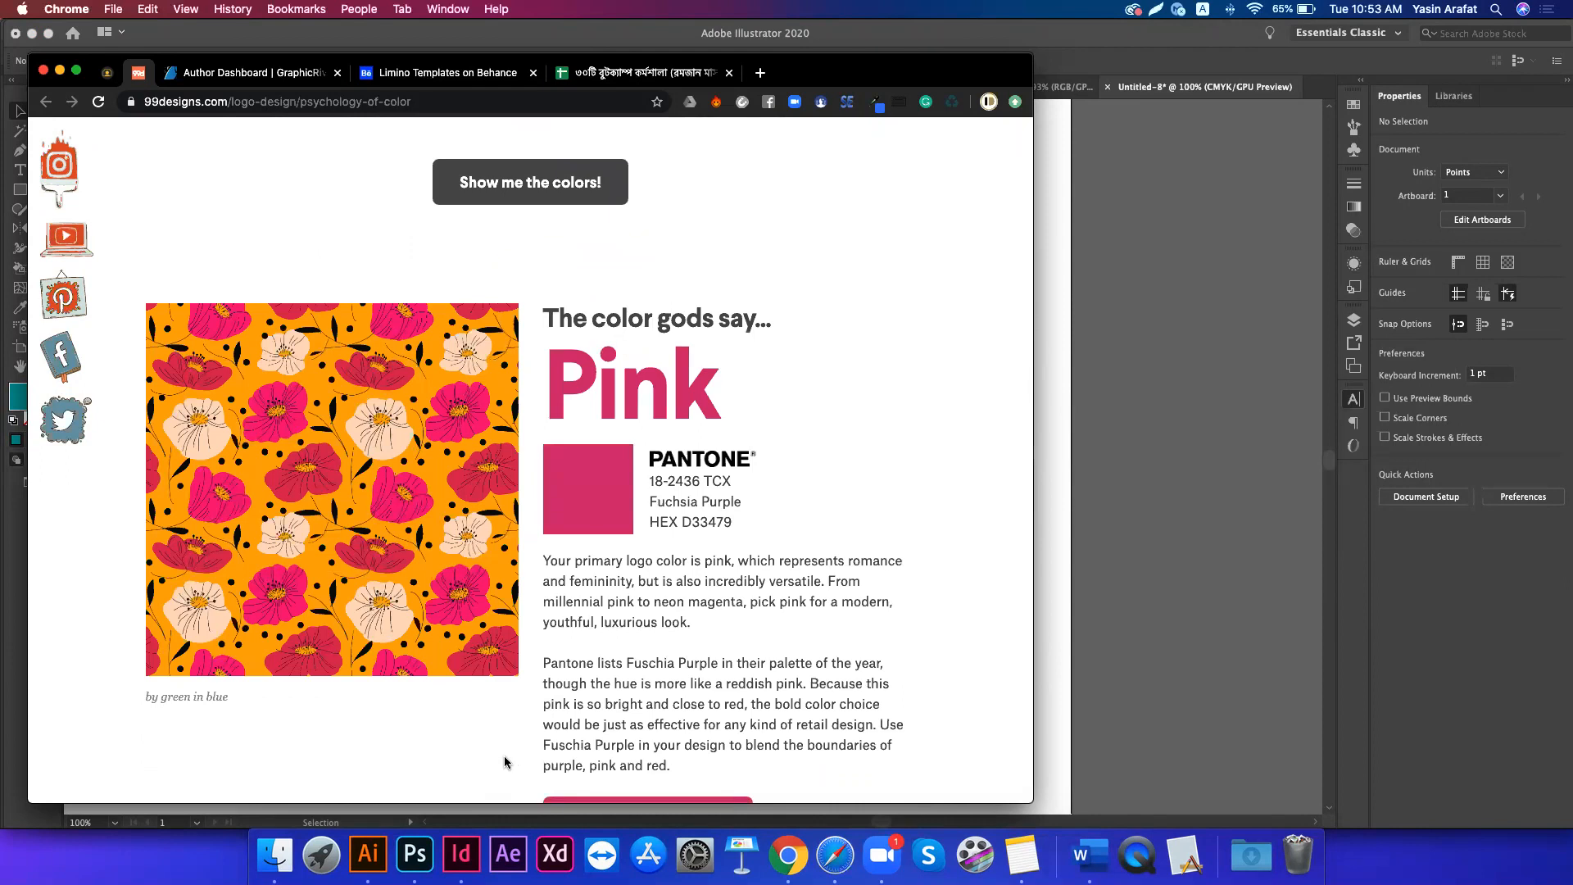
scroll(647, 631, down, 3)
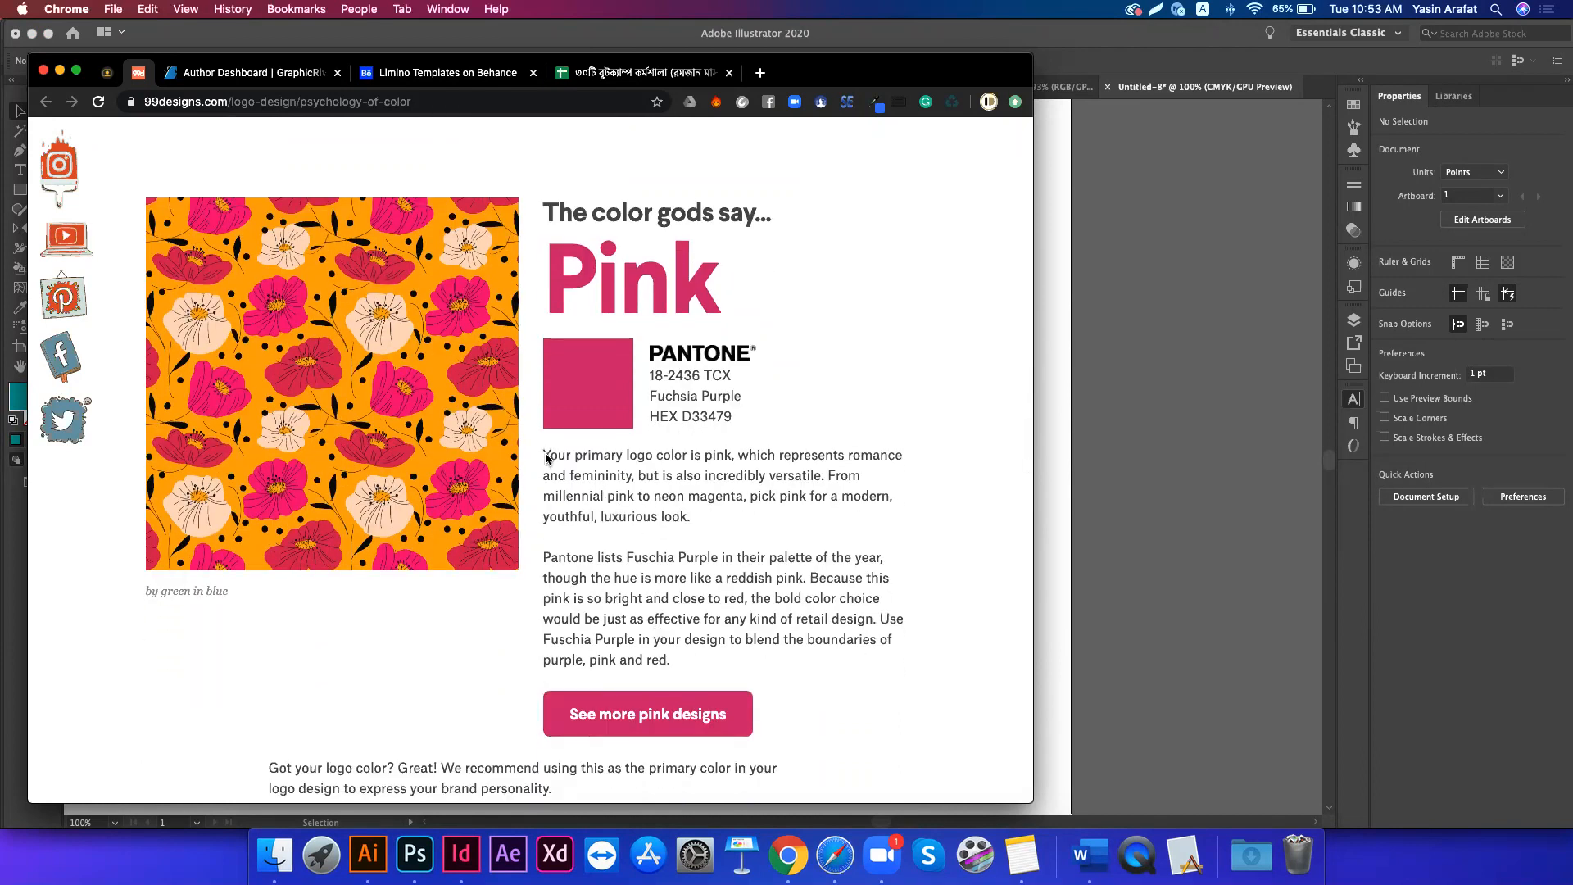
- Read the description of the primary logo colour, highlighting its opening sentences and the words "pick pink for"
drag(545, 457, 665, 499)
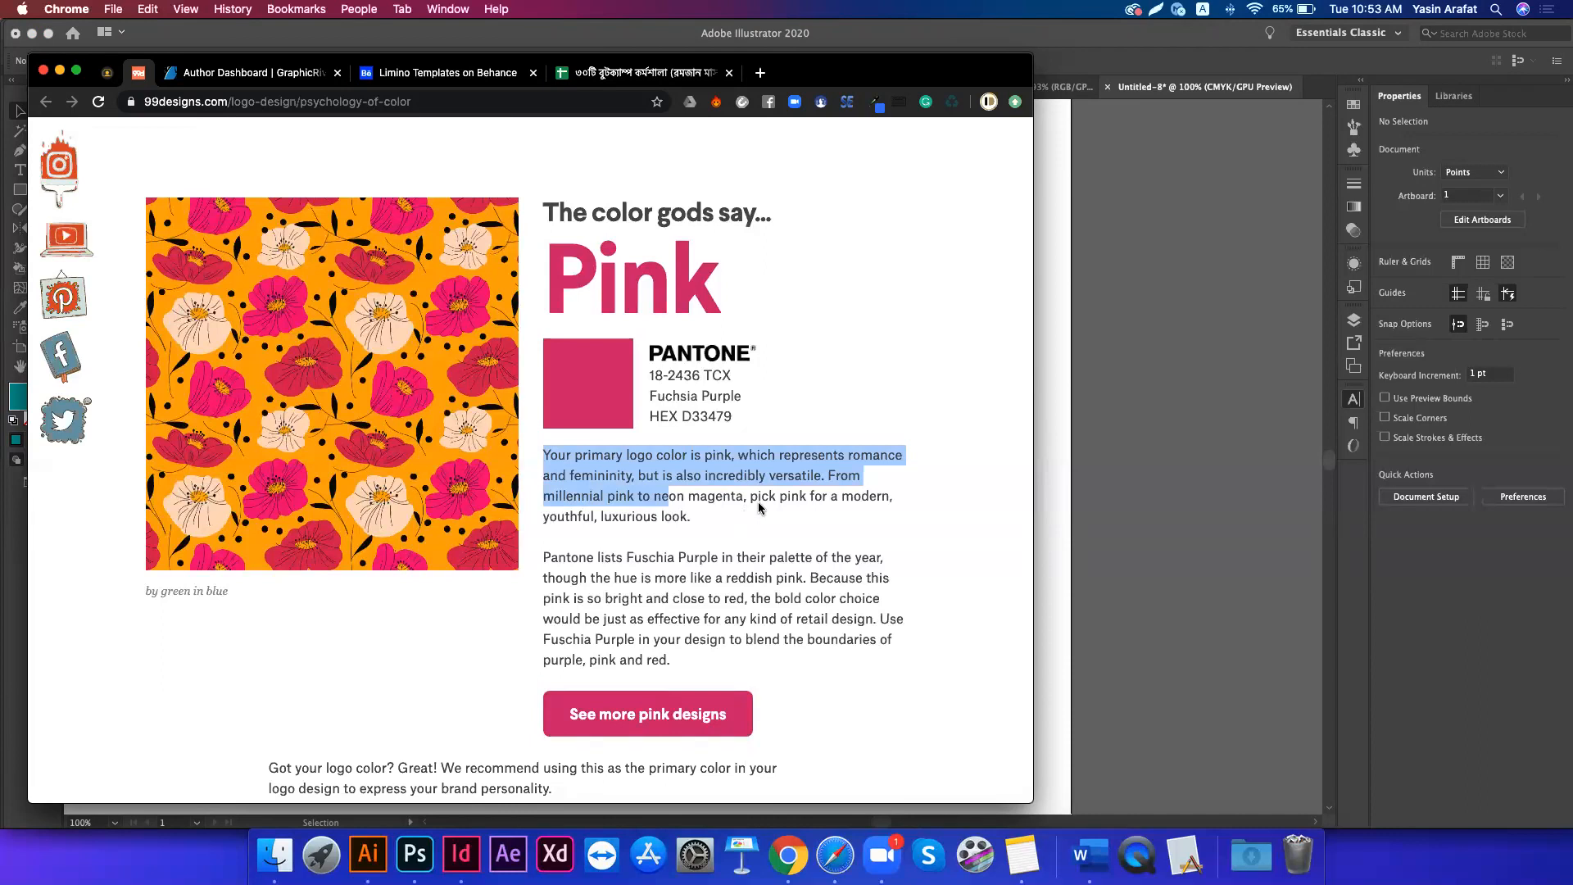
click(695, 518)
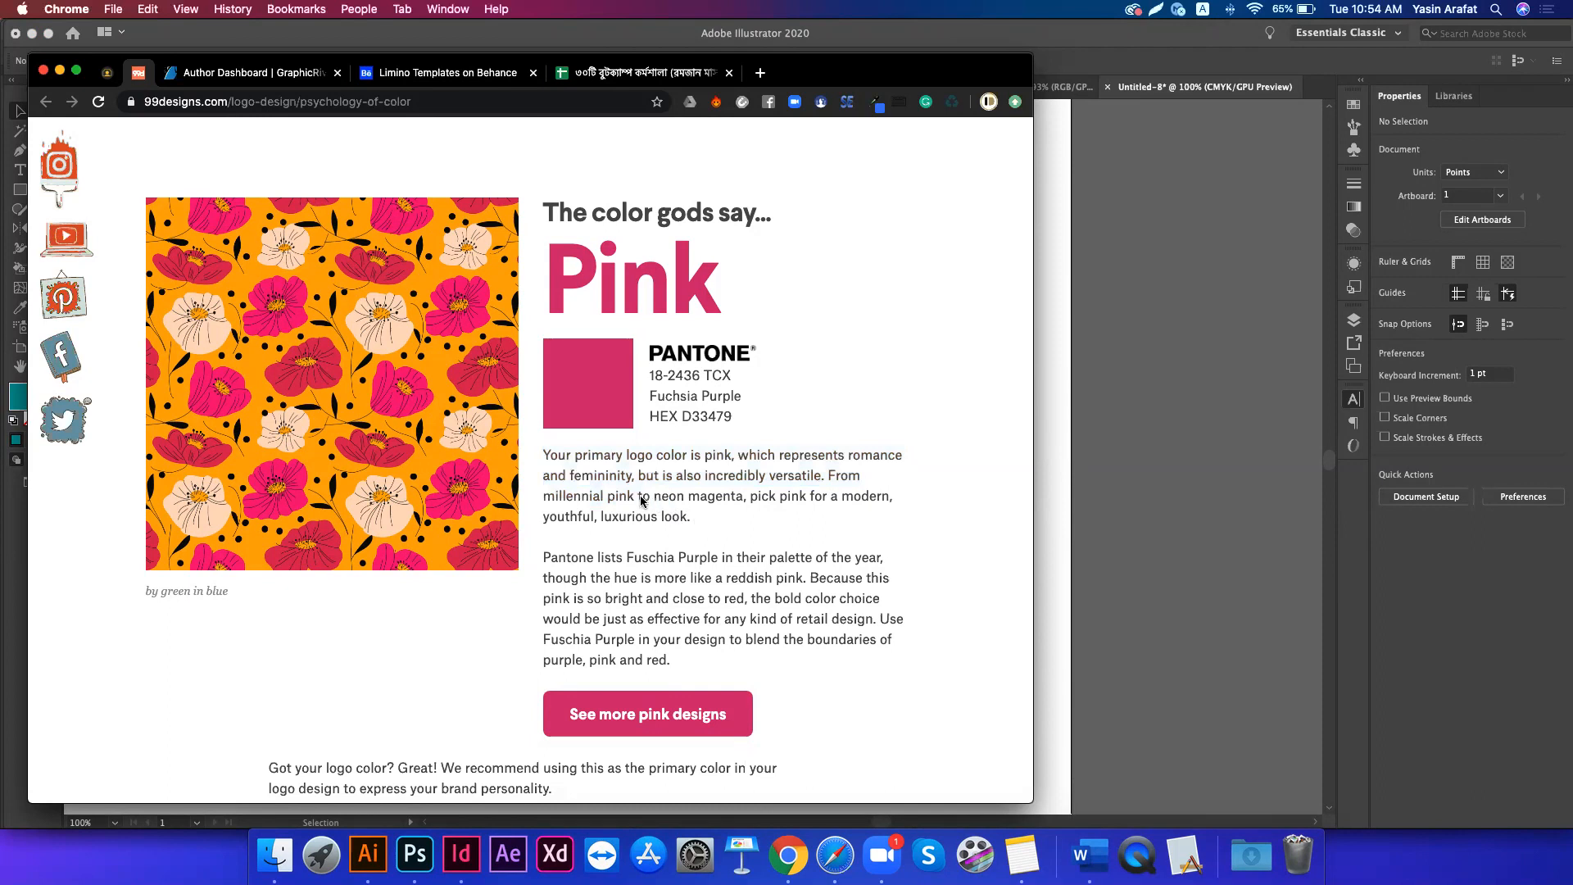
drag(544, 503, 821, 501)
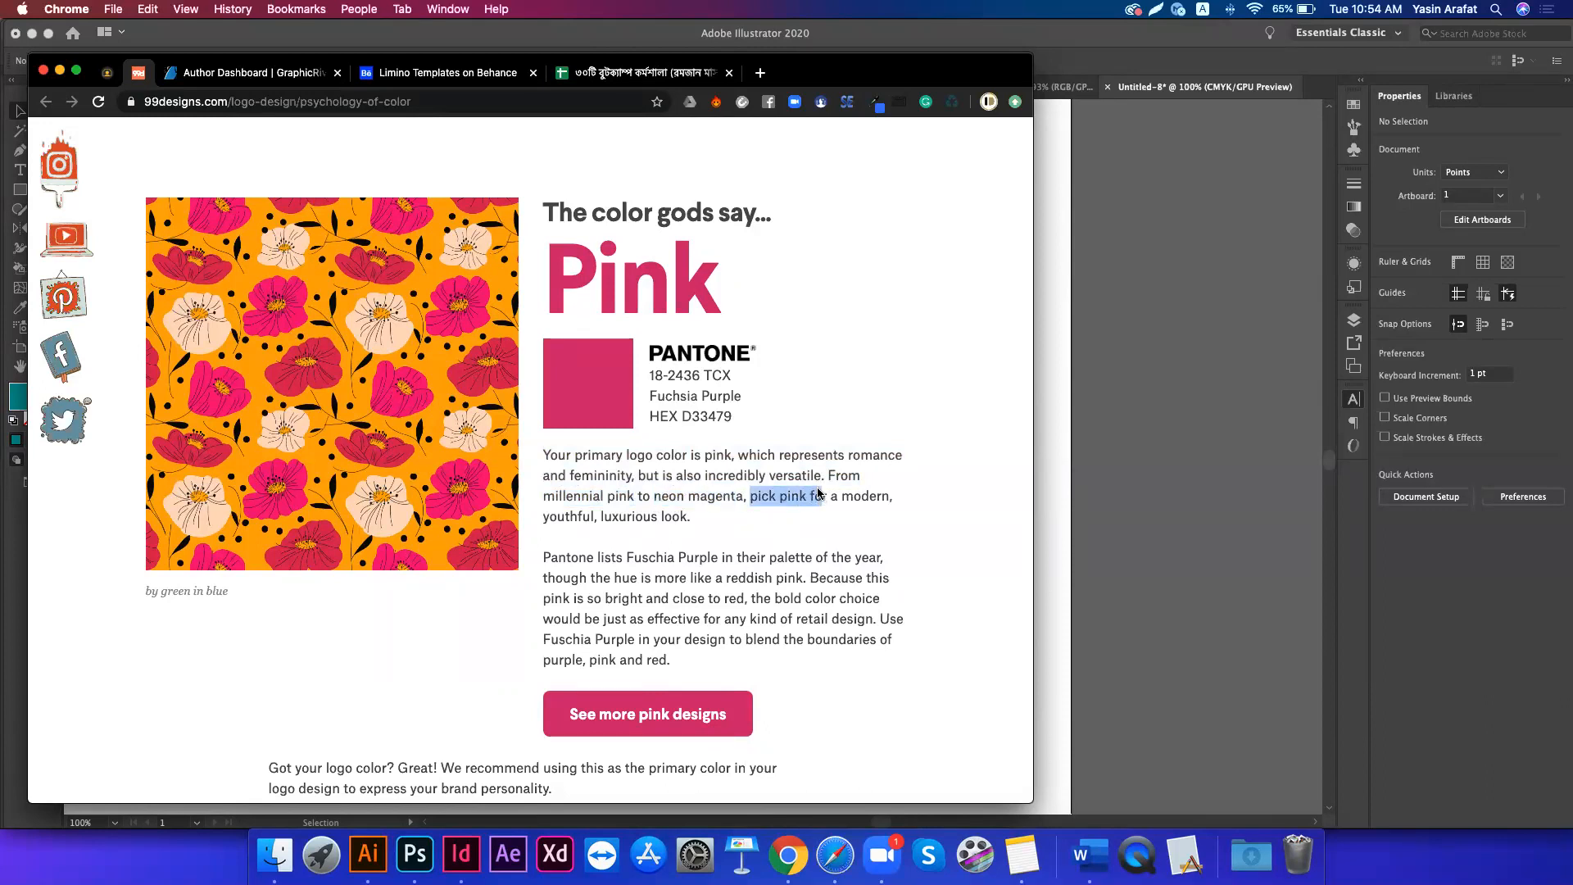
scroll(702, 539, down, 3)
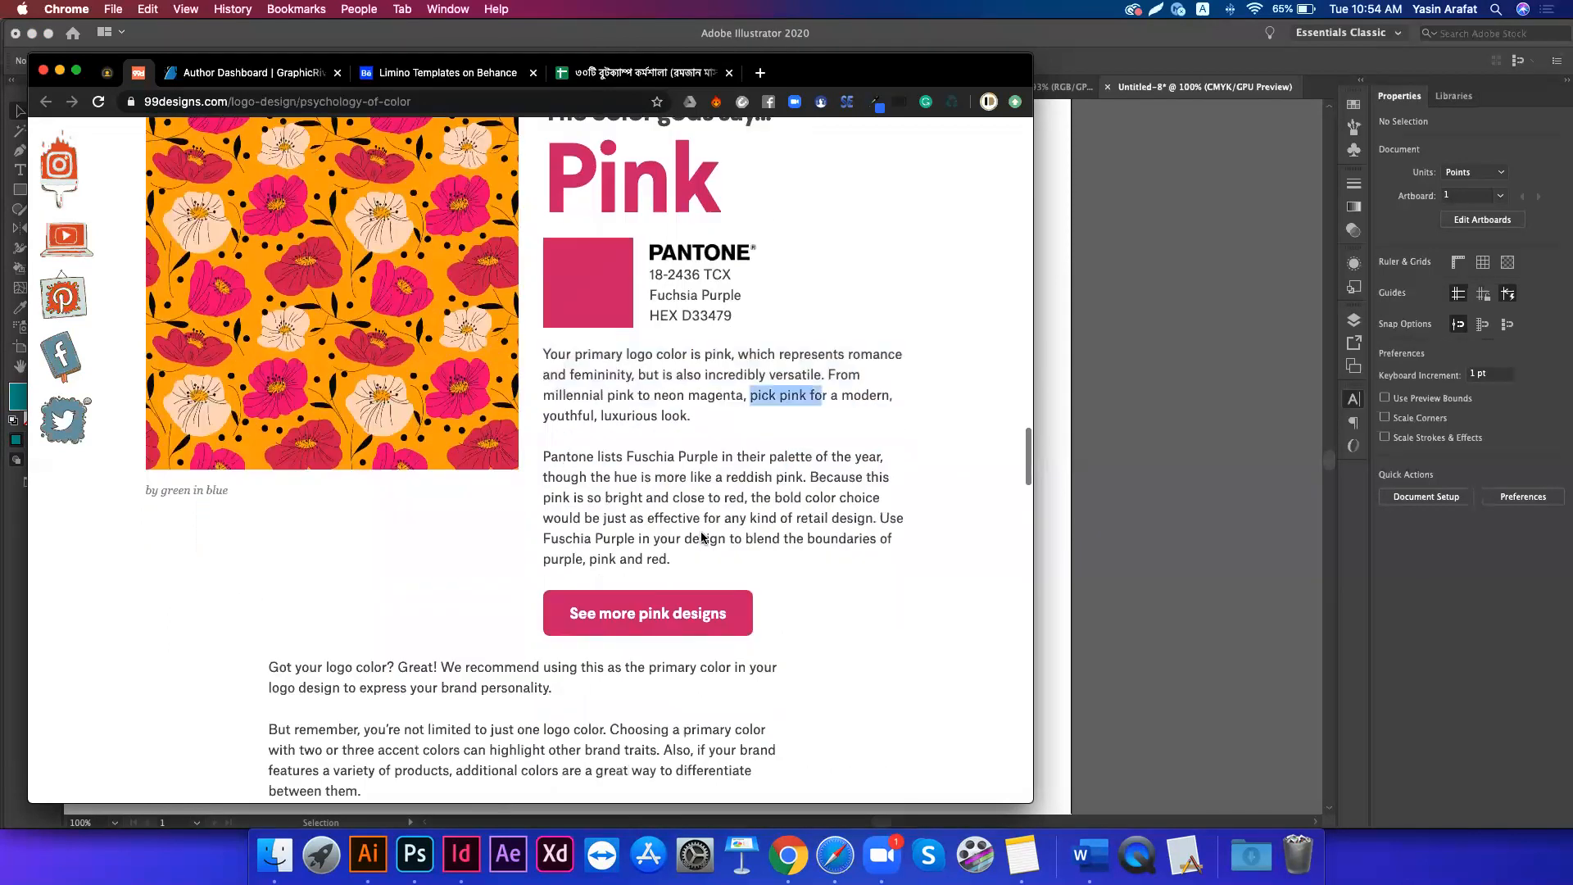
- Open the page with more pink designs, return to the colour article and clear its text highlight
click(643, 597)
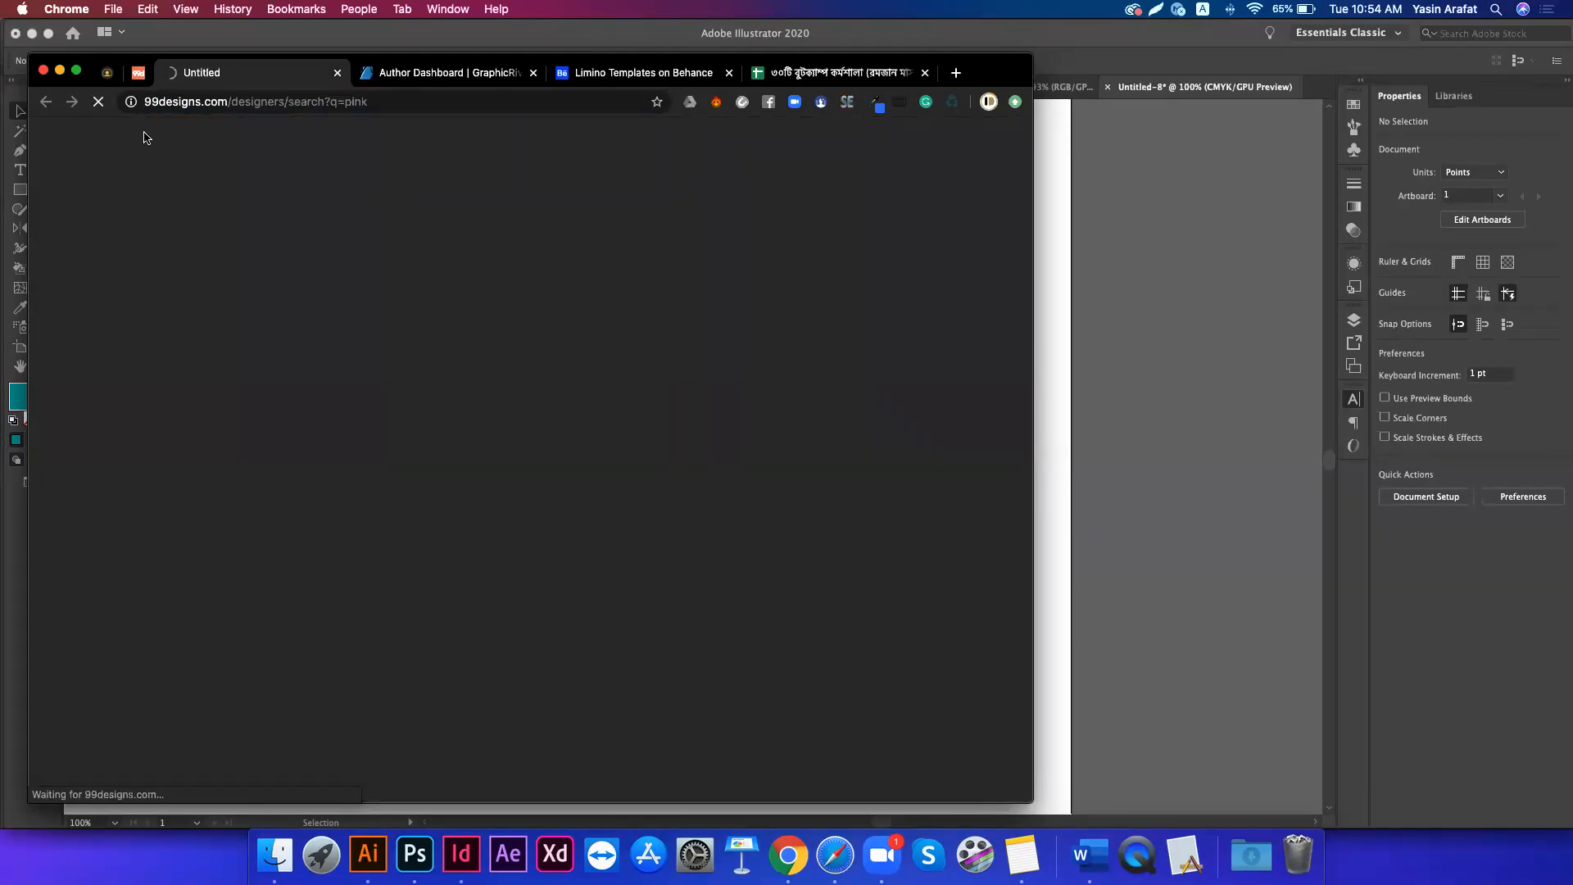
click(137, 75)
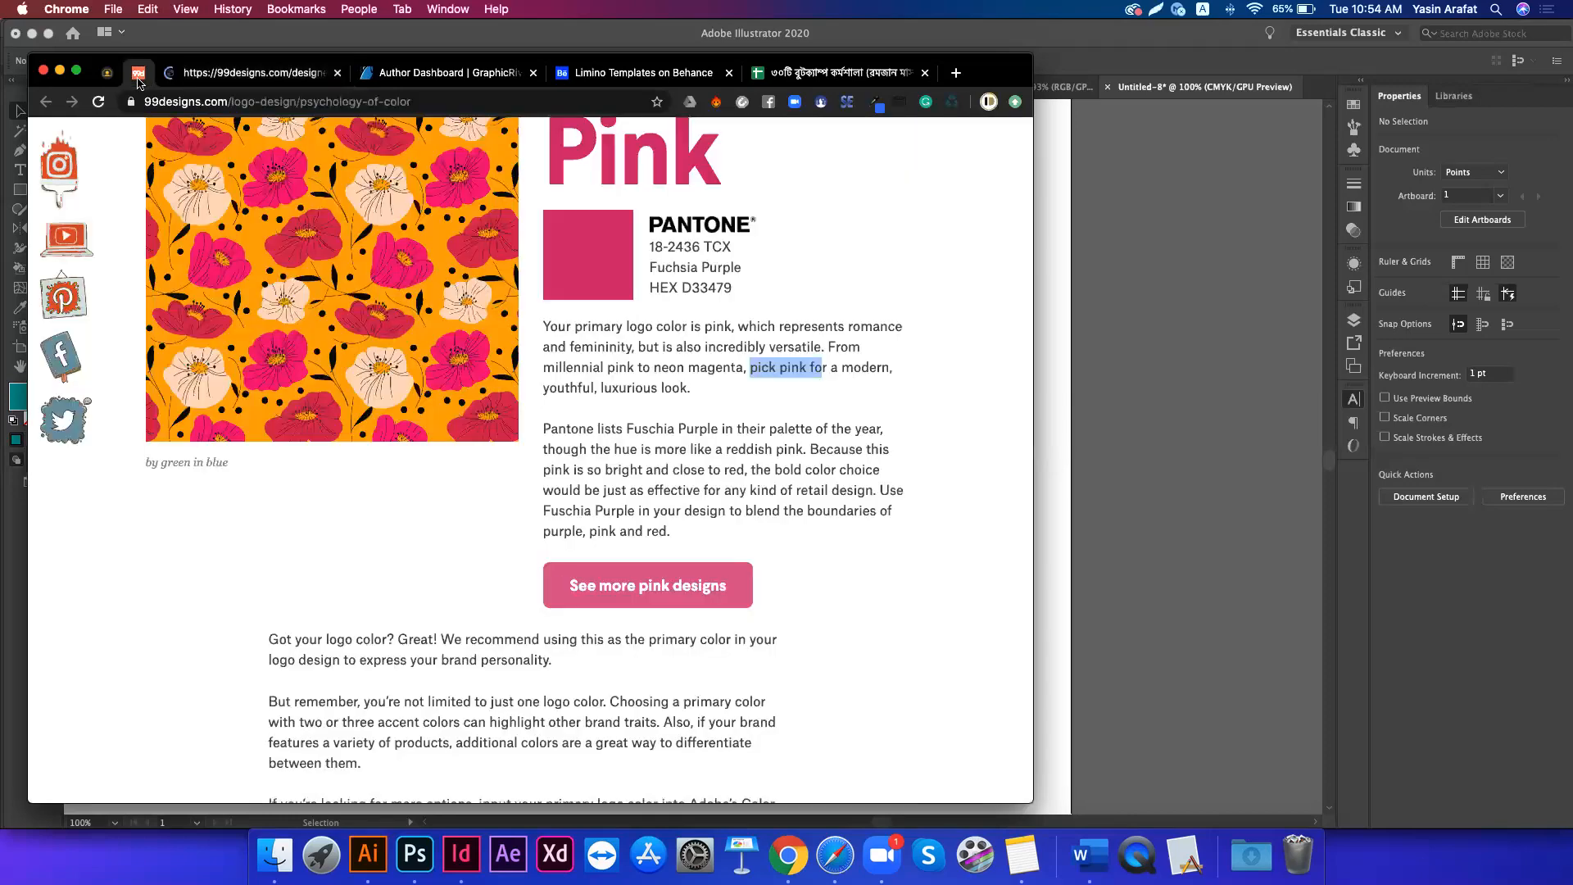
scroll(404, 369, up, 2)
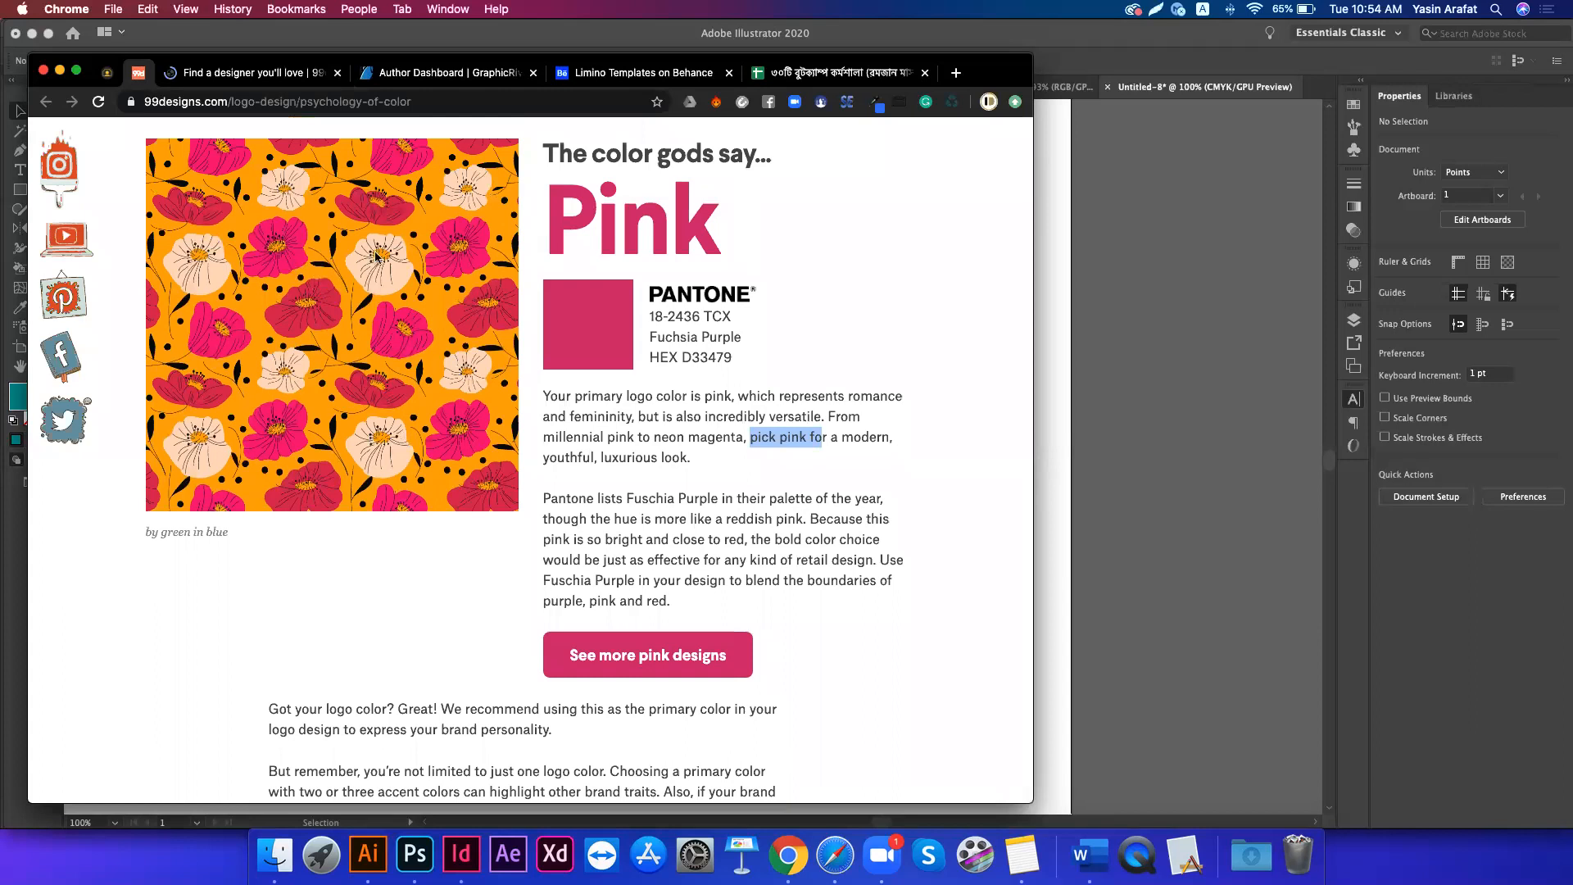
triple_click(631, 437)
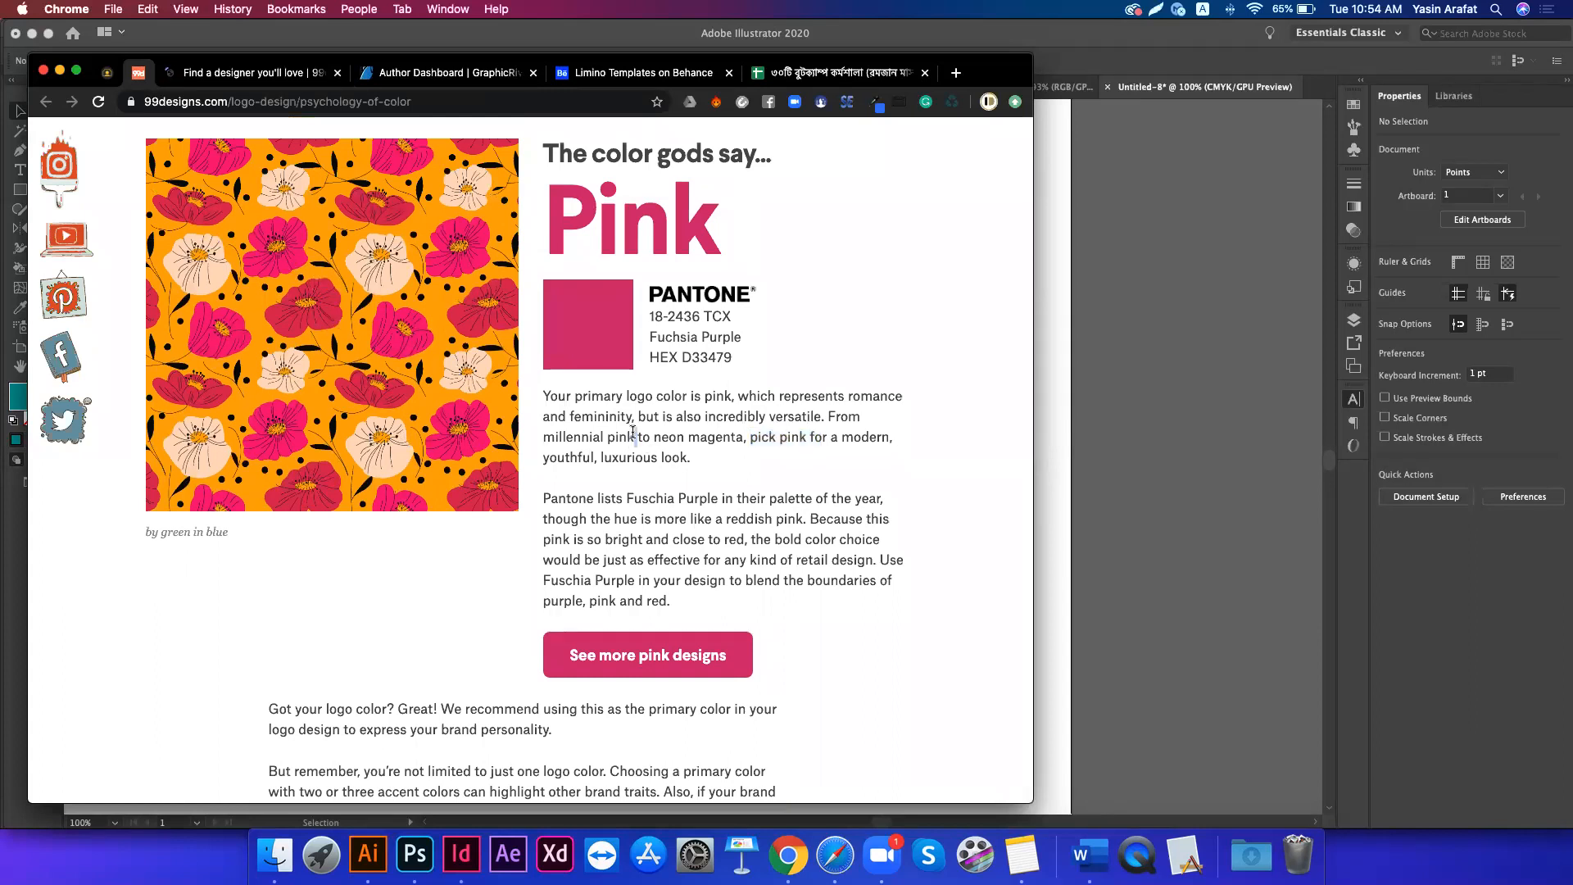
- Browse the designers found for "pink" on 99designs and examine how their portfolio samples use the colour
click(585, 315)
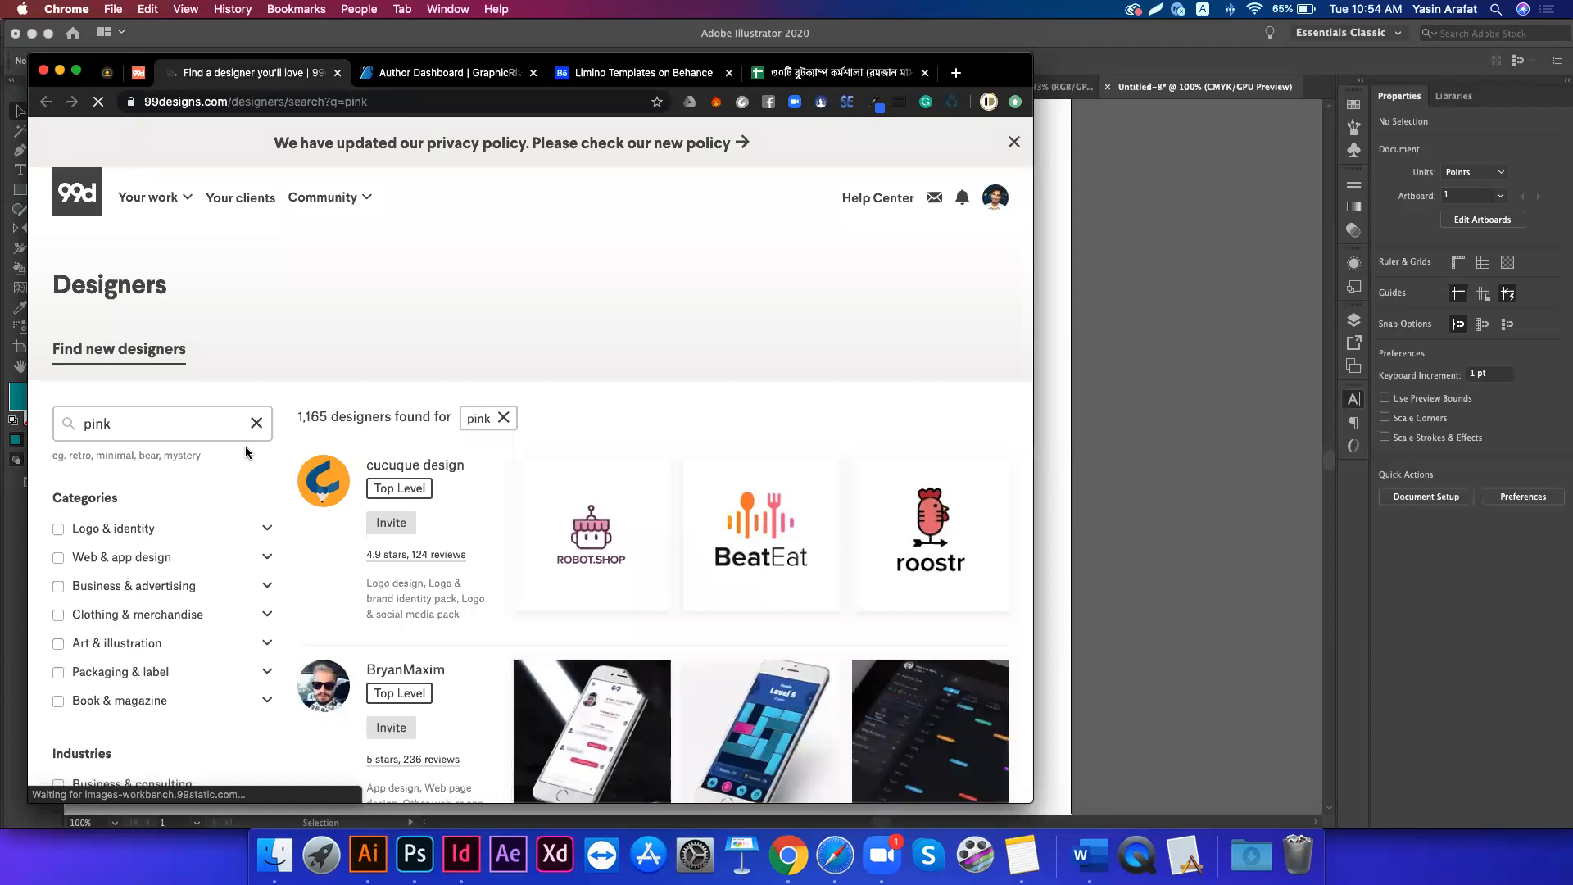
scroll(572, 344, down, 5)
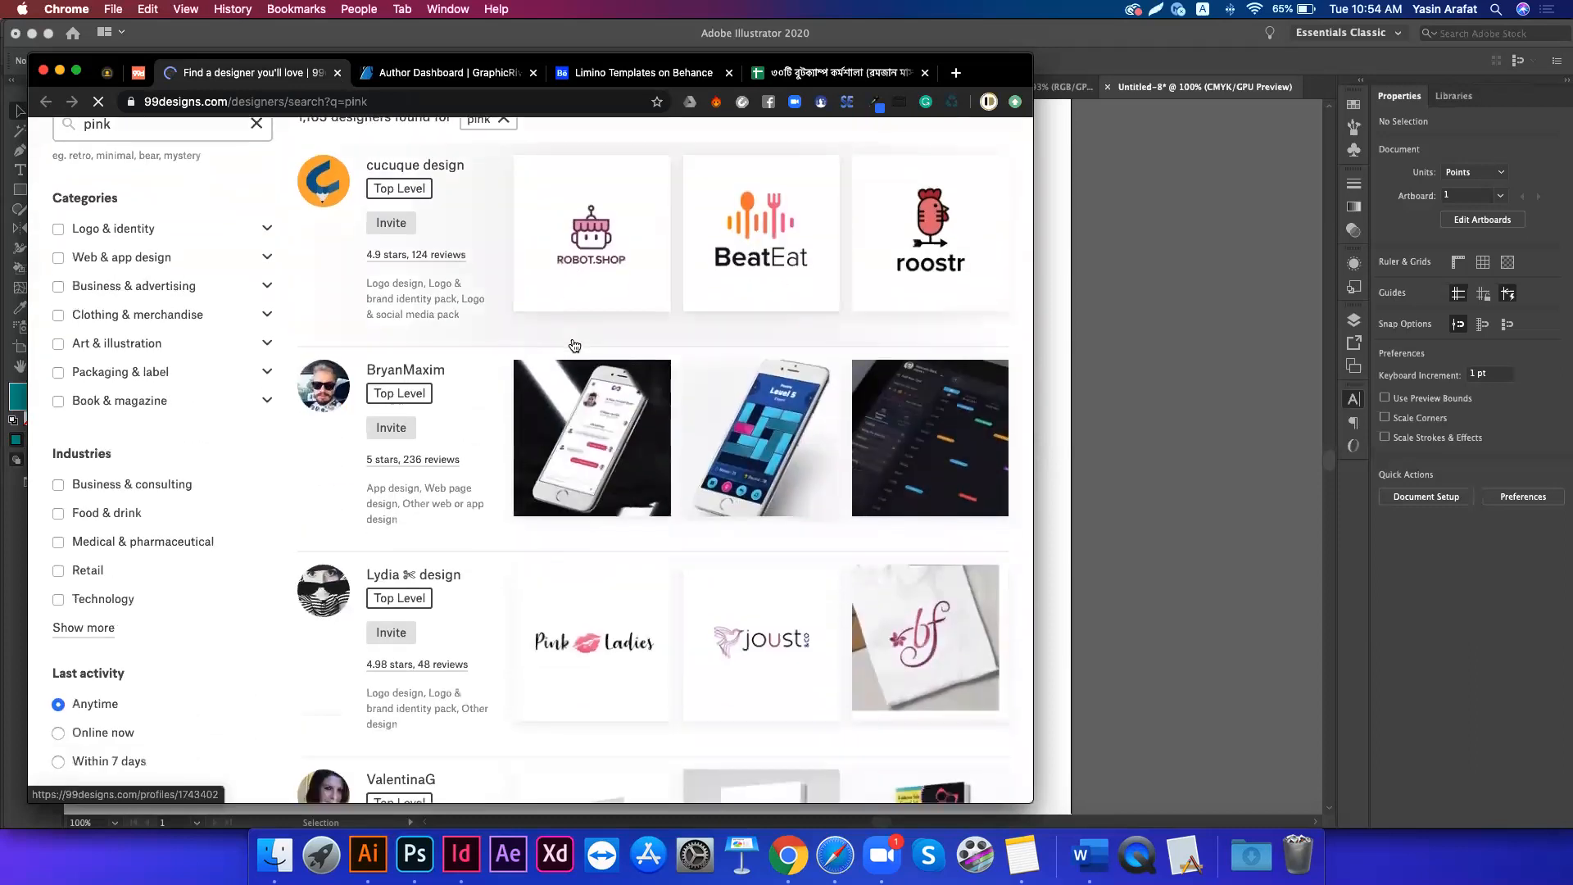
scroll(574, 345, down, 5)
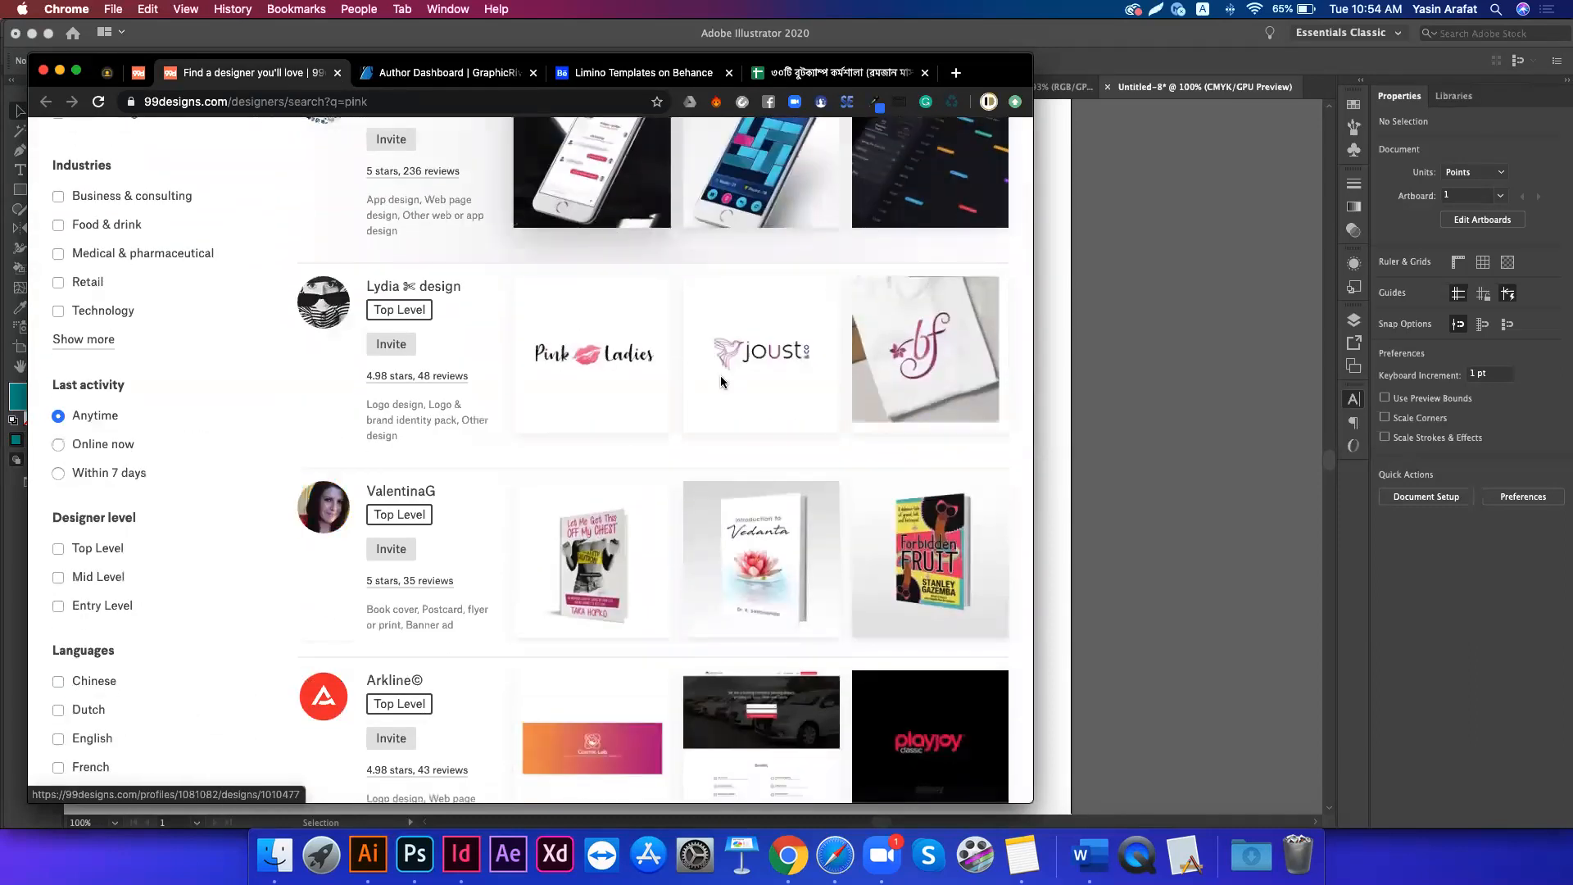
scroll(528, 573, down, 15)
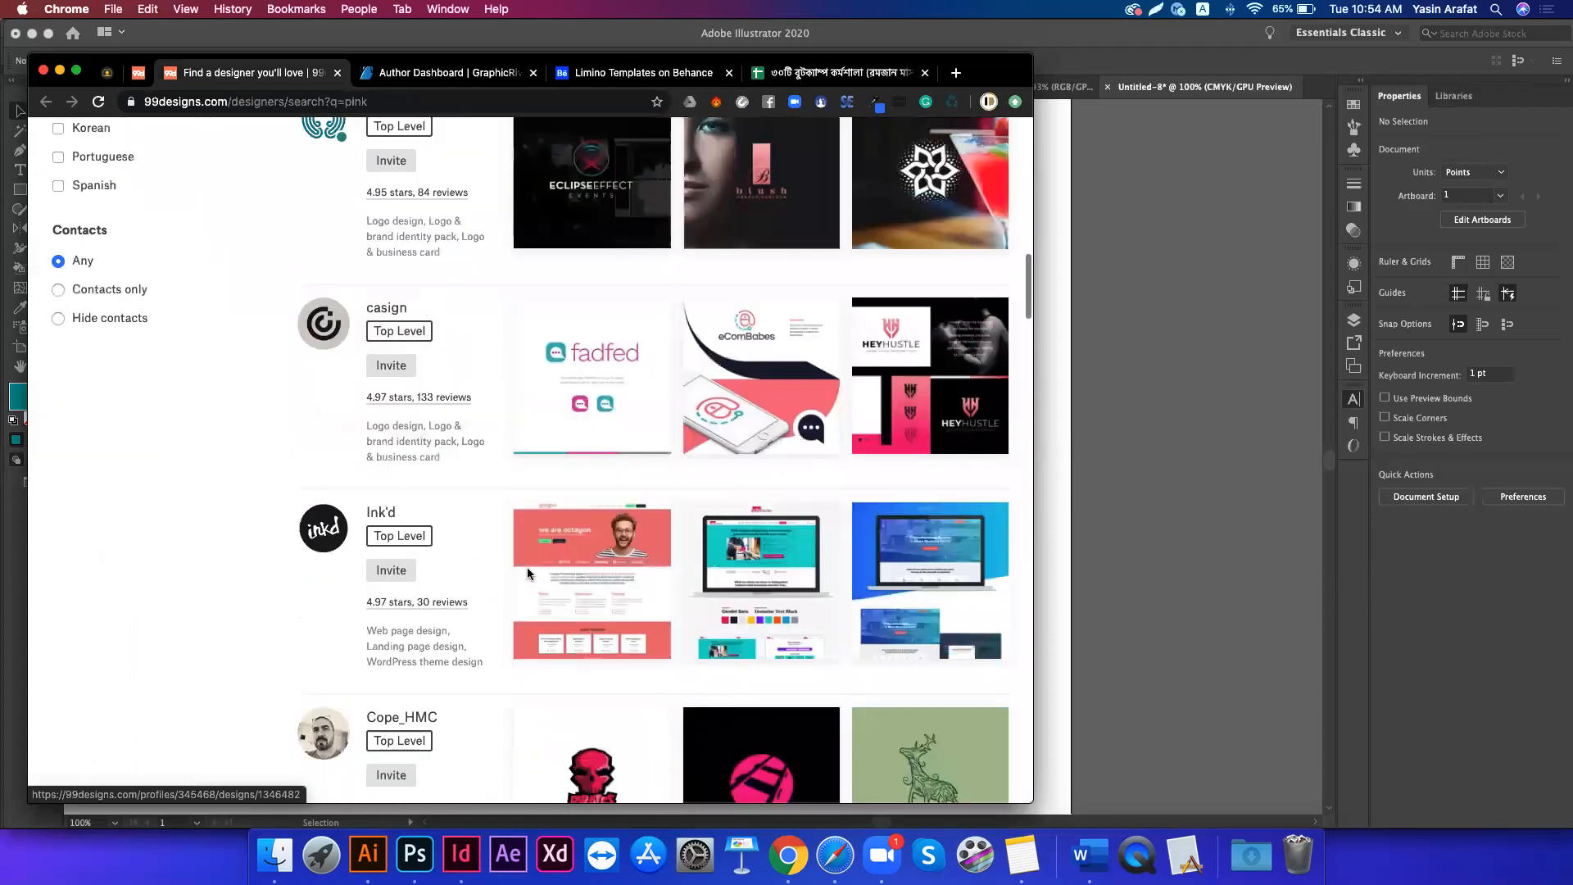
scroll(549, 431, down, 1)
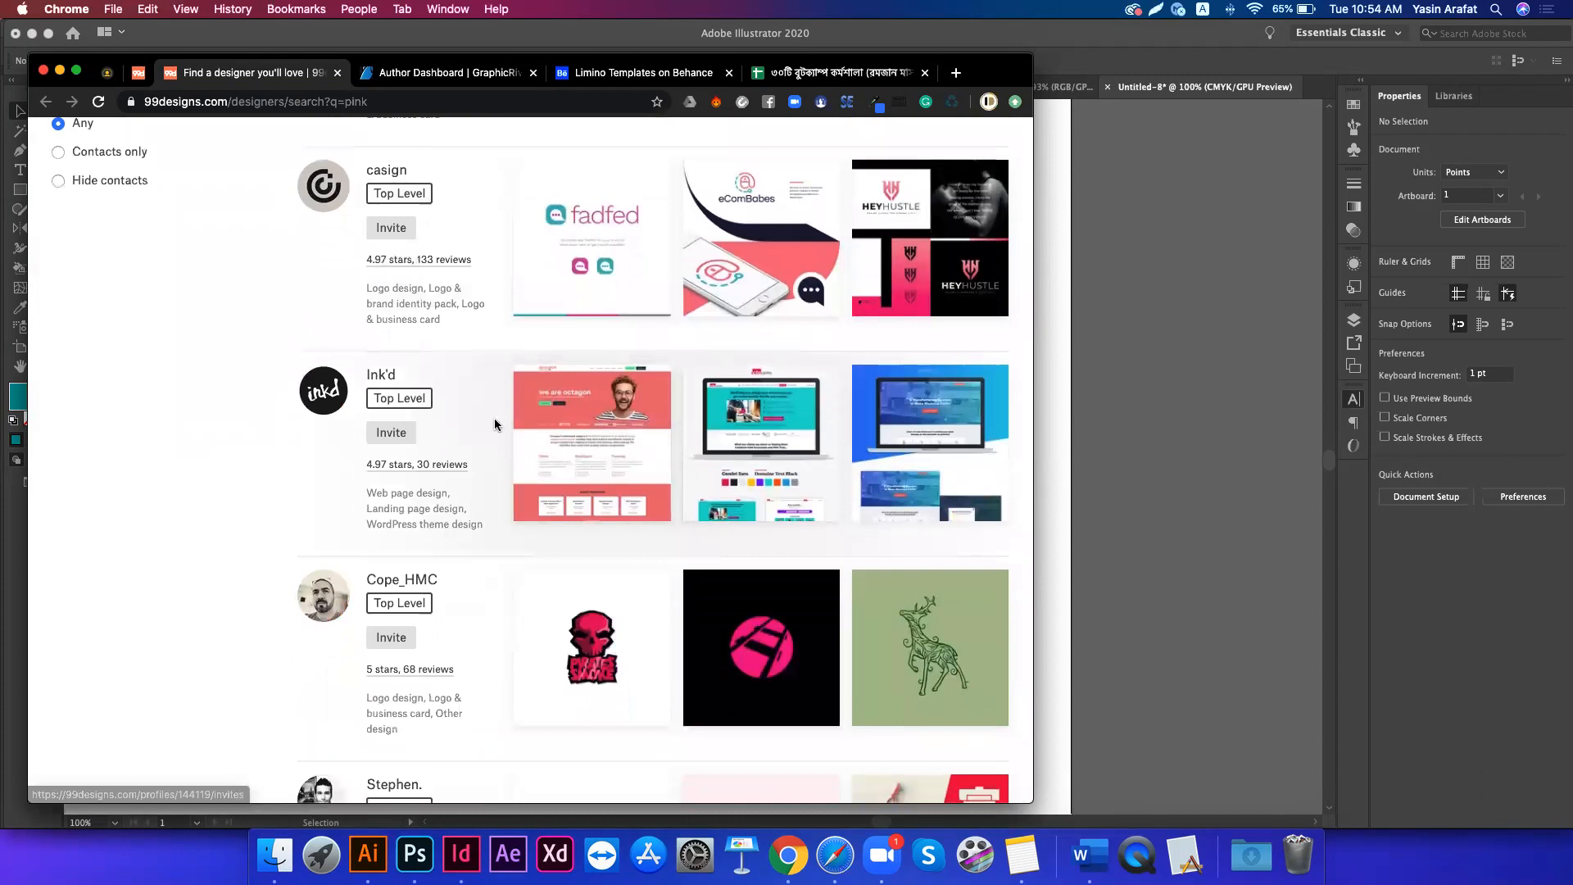
scroll(503, 407, down, 5)
scroll(503, 406, down, 20)
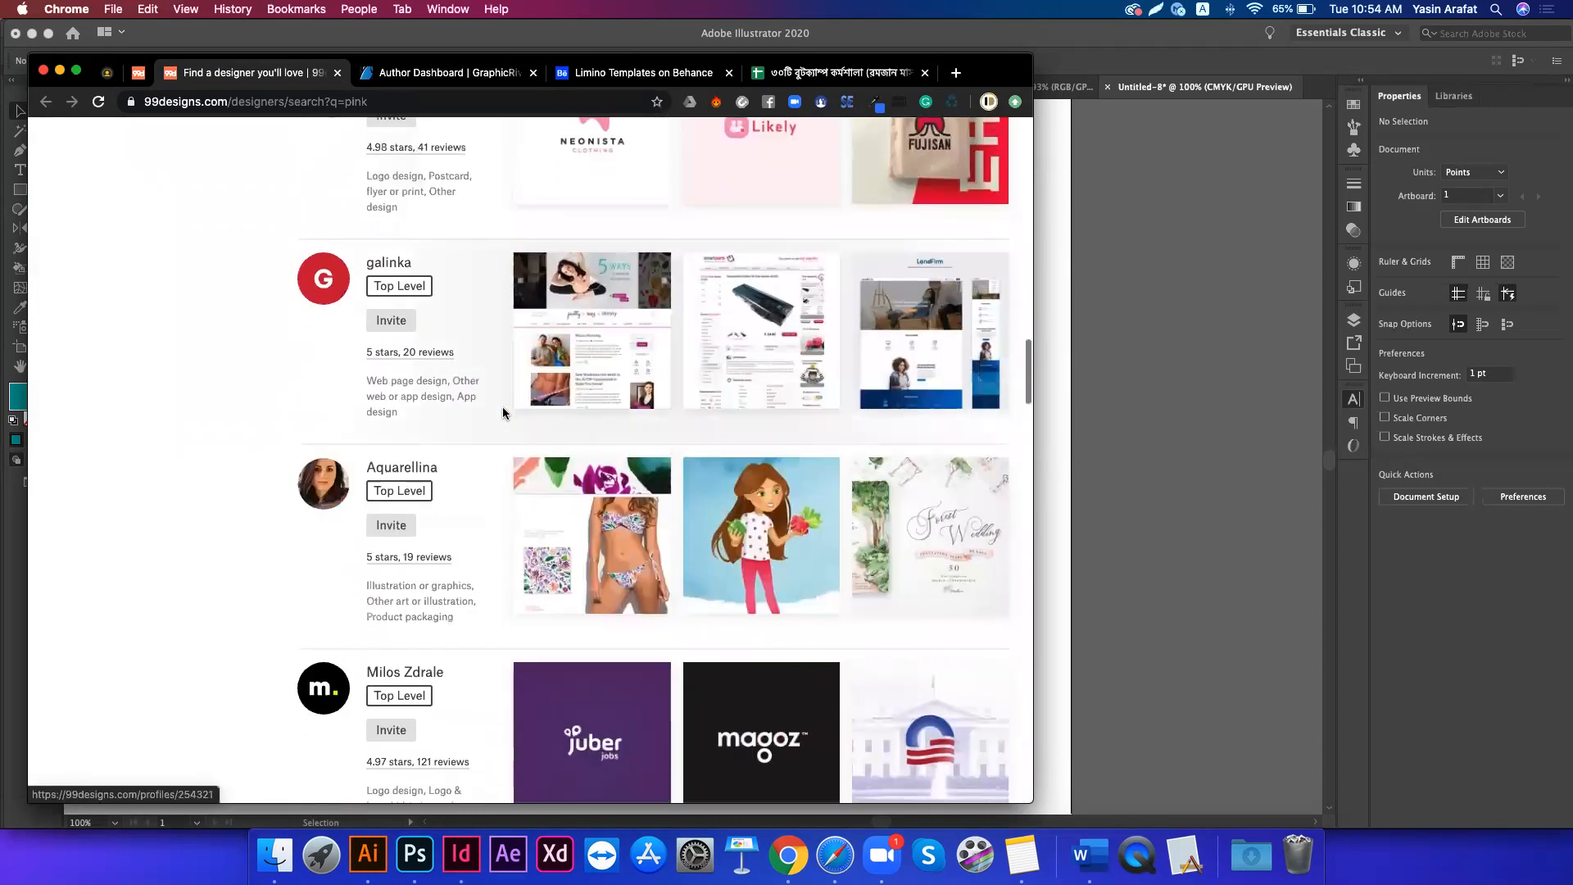
scroll(503, 406, down, 3)
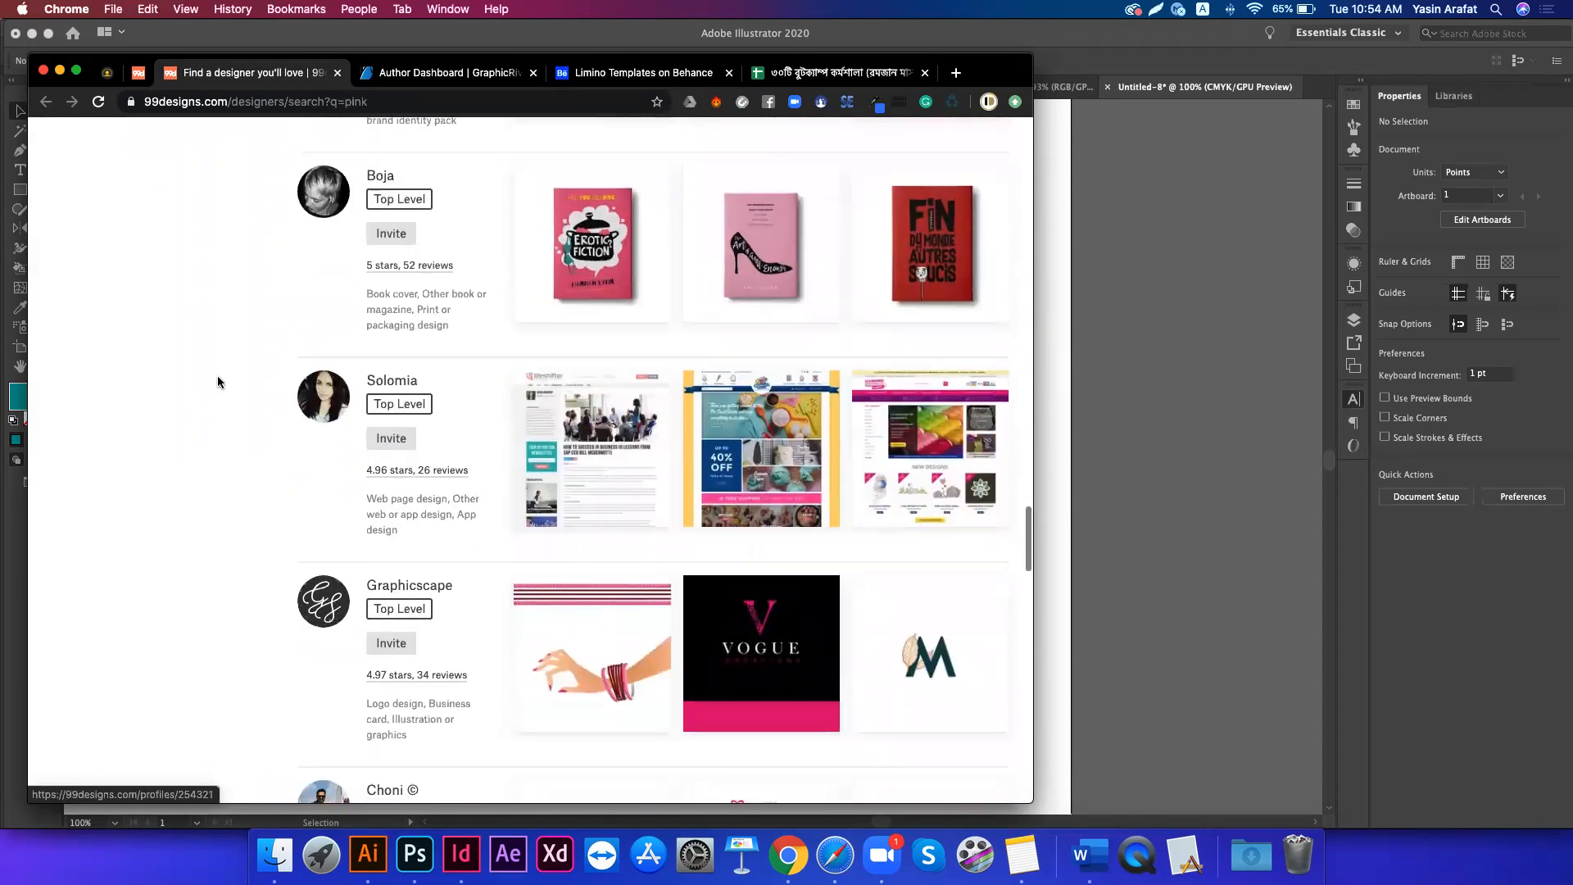
- Move the browser window lower and select the Color Palette topic under Print Design Camp in the workshop schedule sheet
click(139, 73)
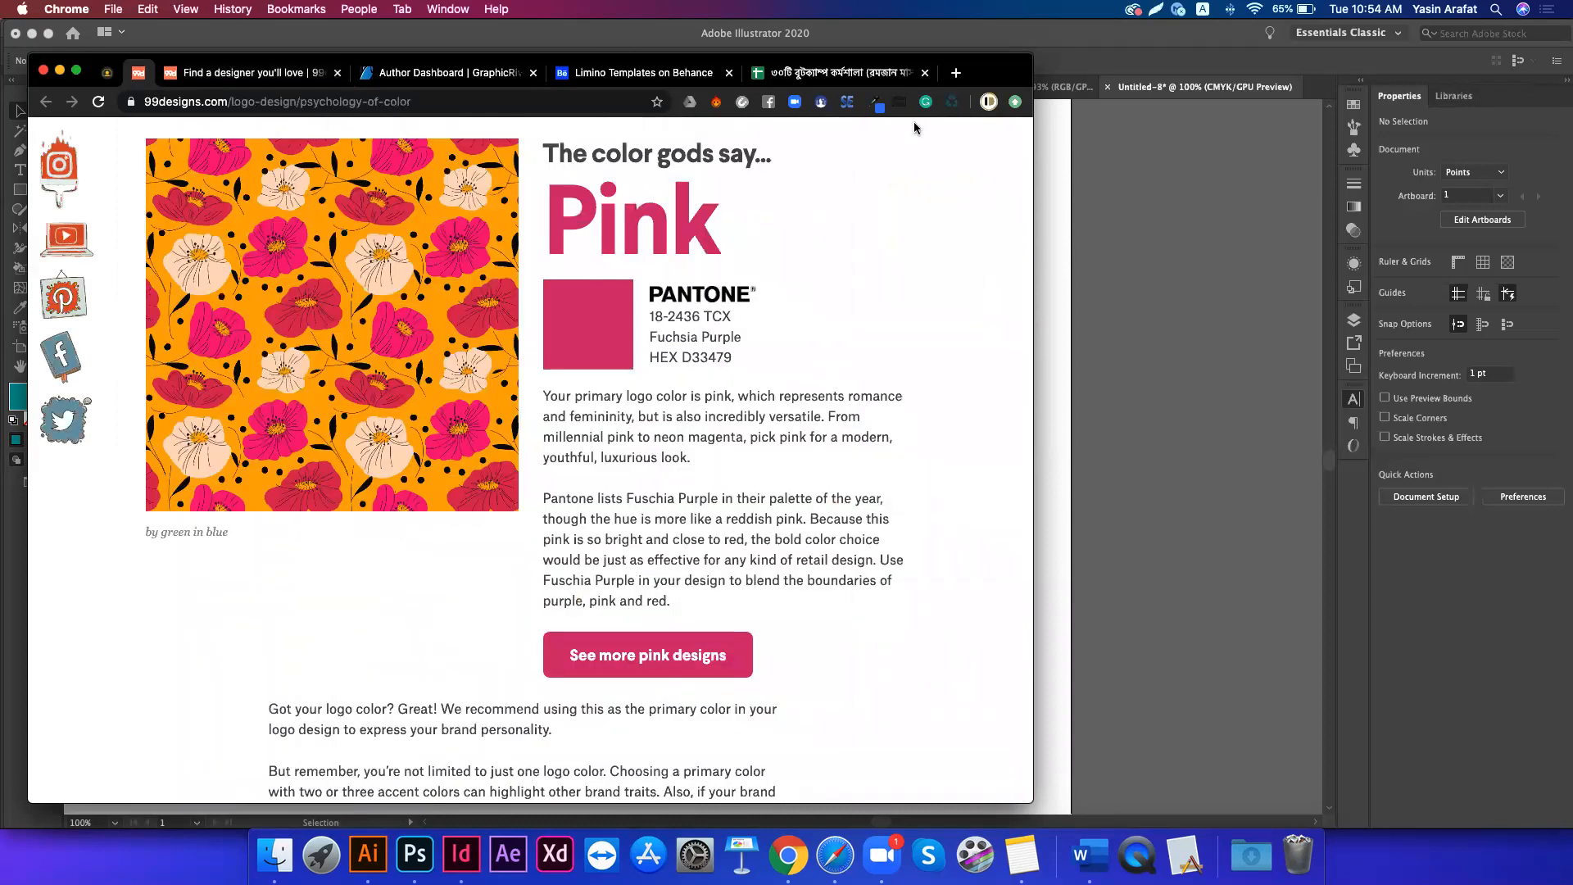
drag(988, 83, 889, 174)
click(809, 156)
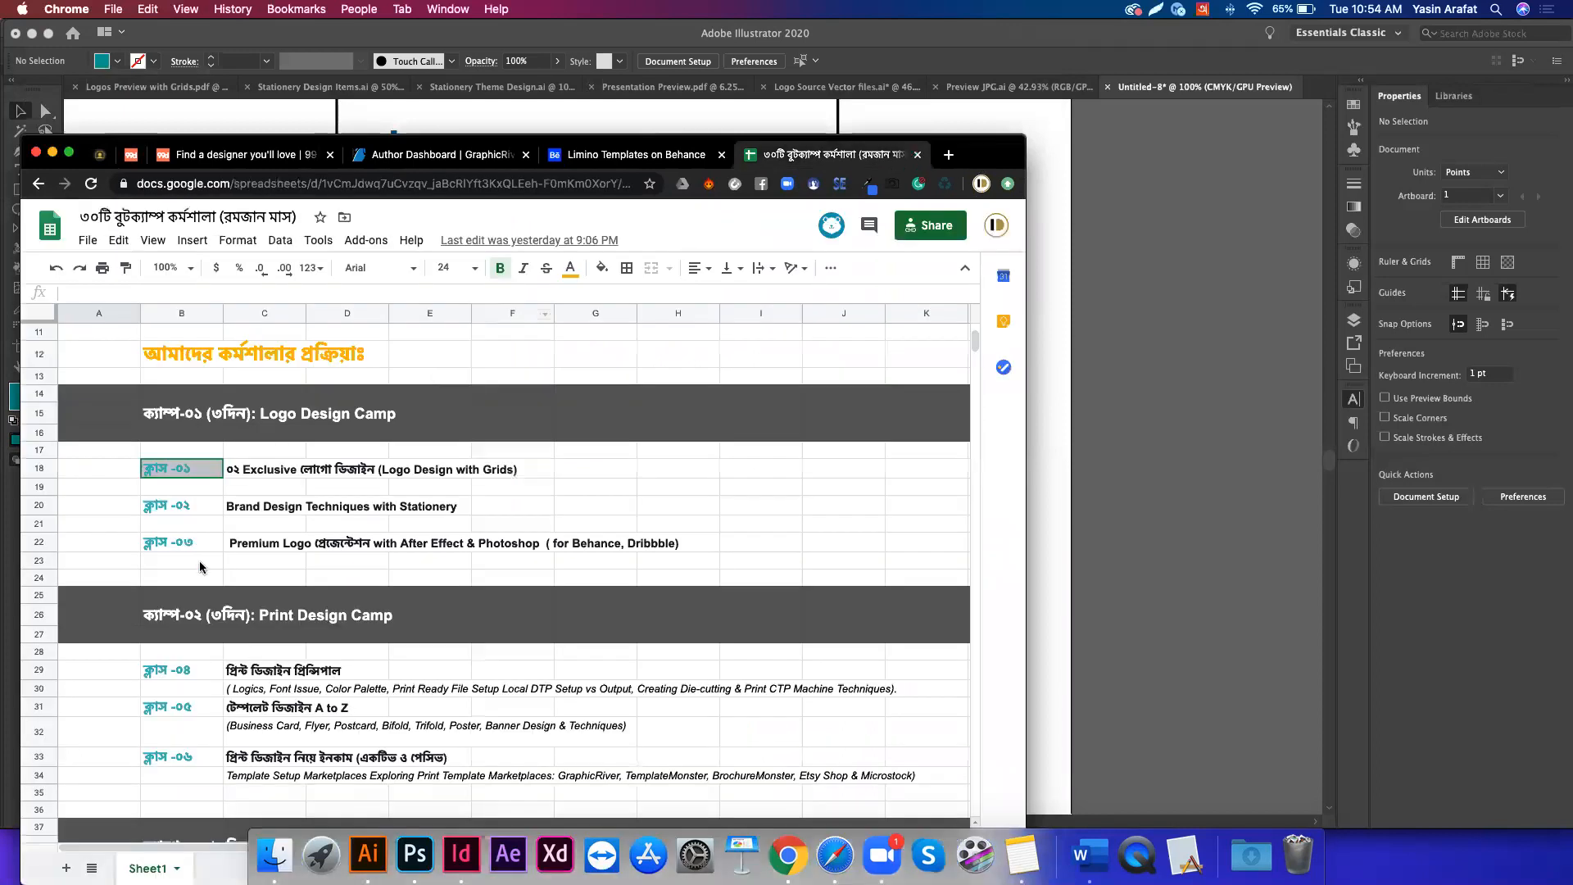
scroll(201, 567, down, 1)
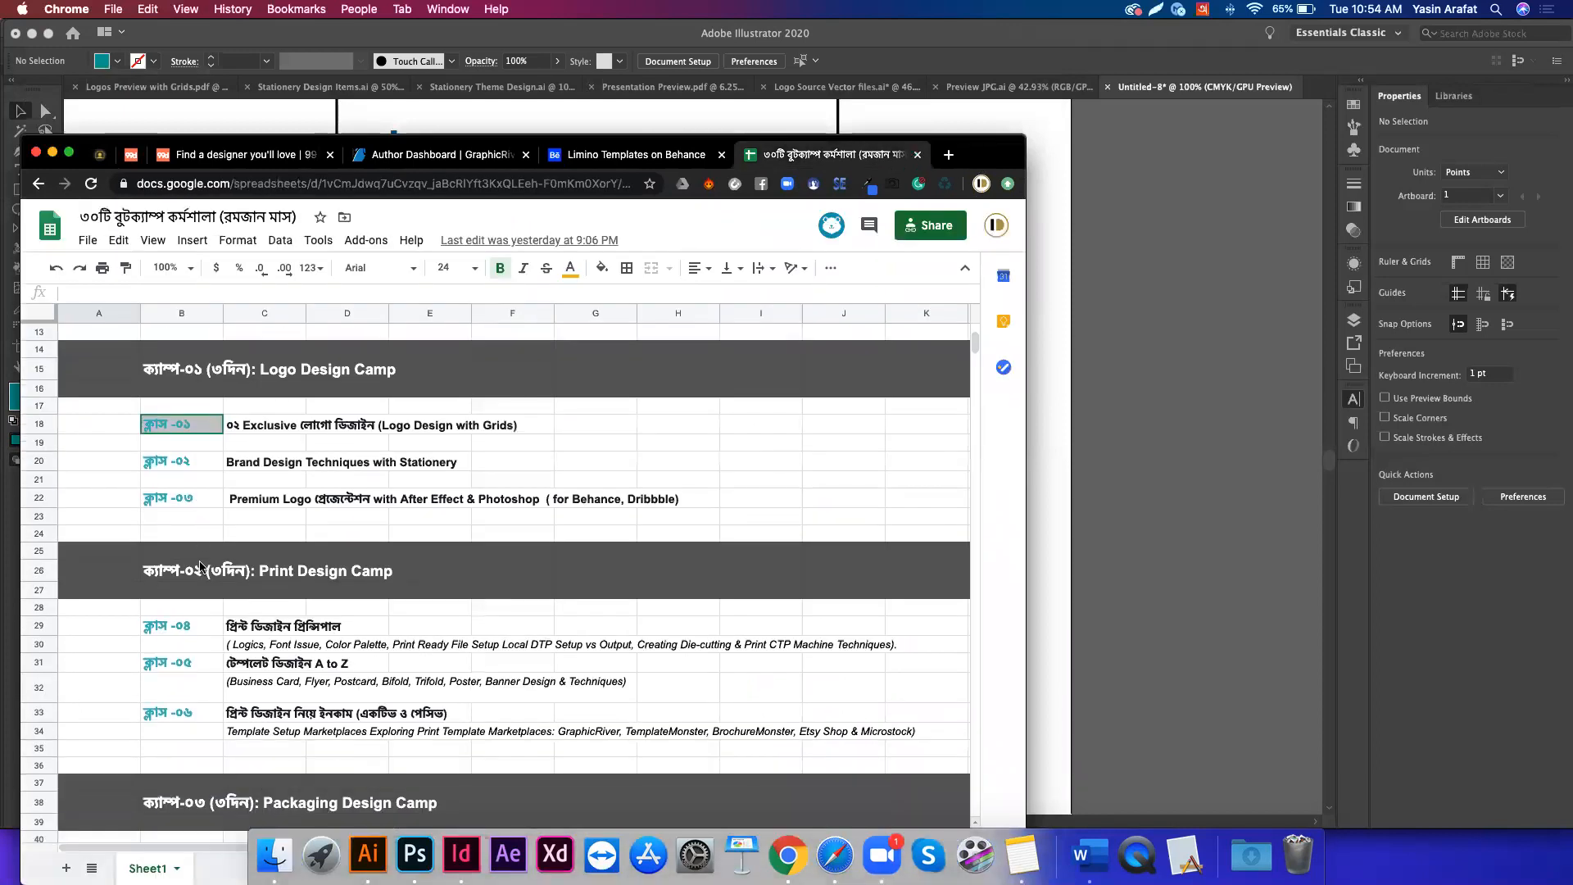
click(343, 647)
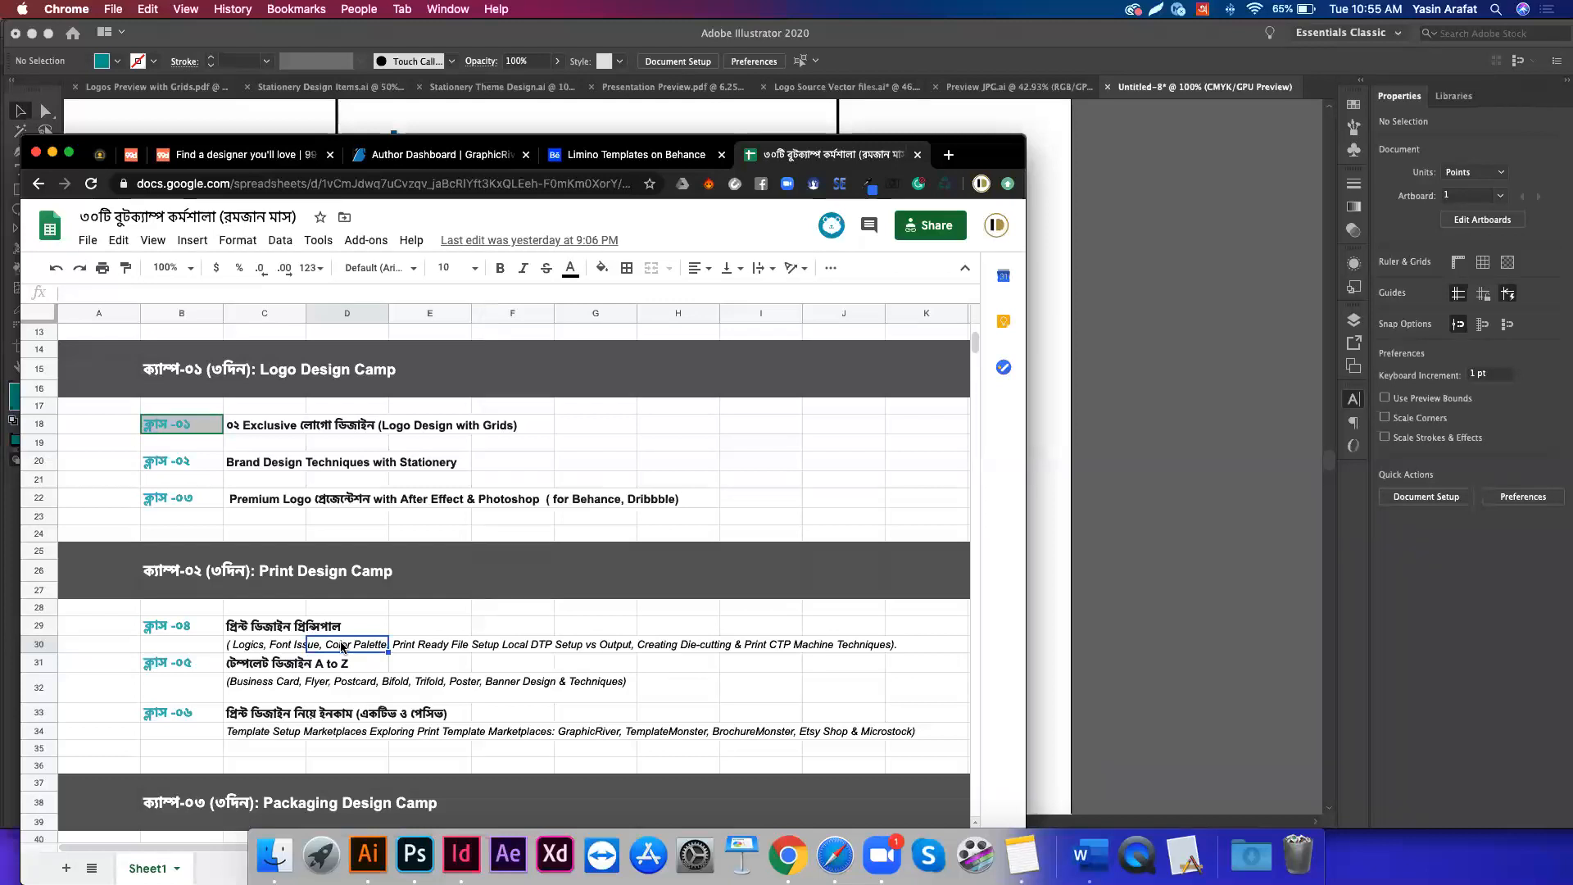
- Return to the colour article and compare the brand personality slider settings with the recommended colour and its Pantone details
click(132, 154)
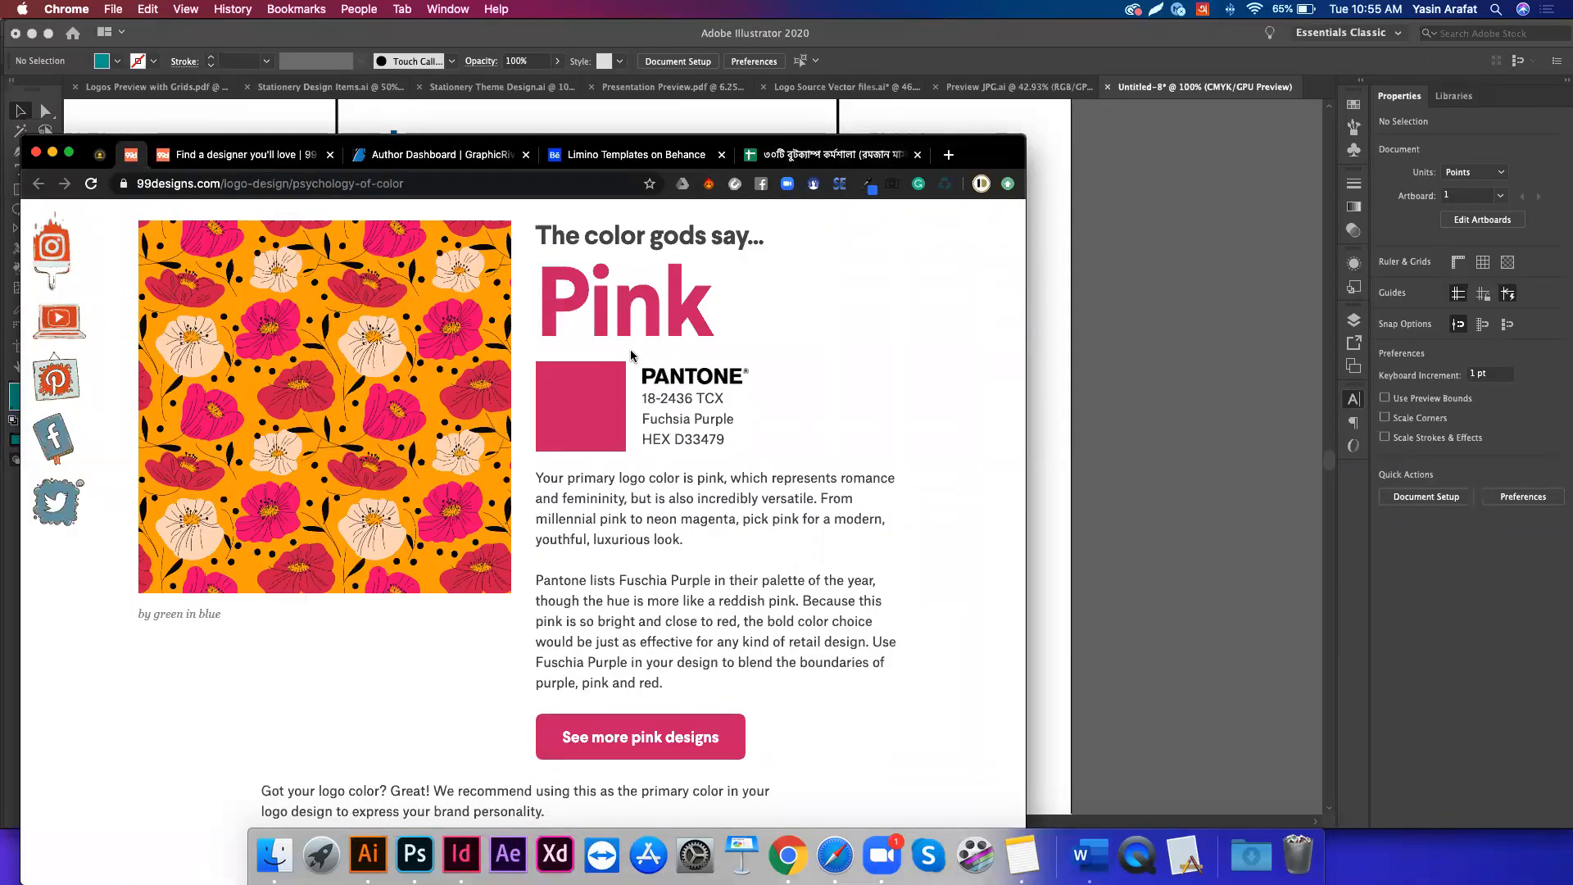
scroll(613, 310, up, 6)
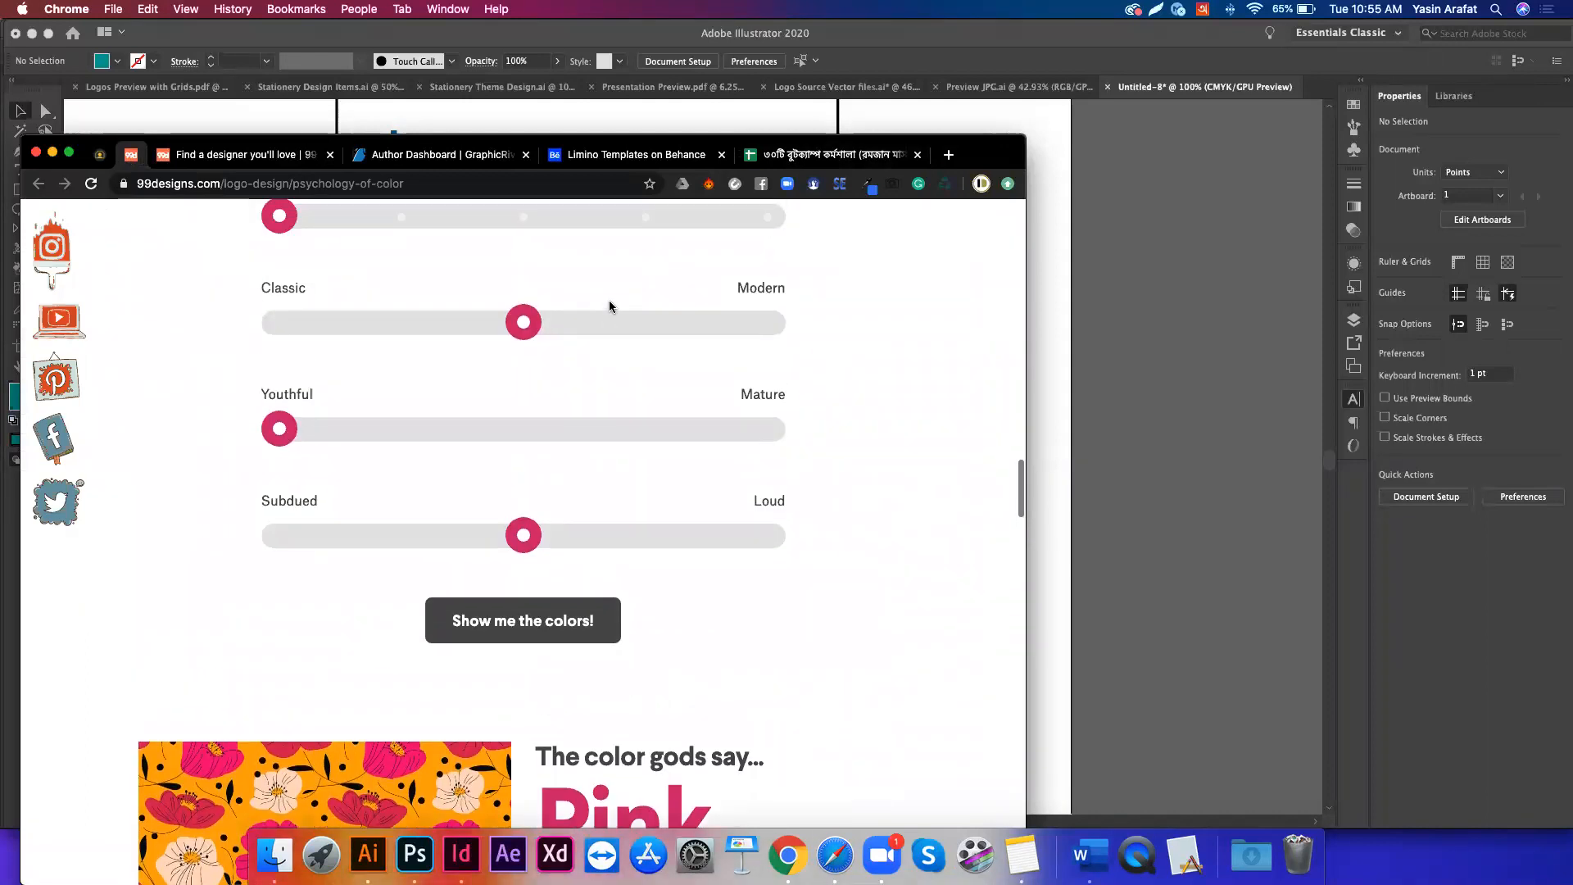
scroll(609, 307, up, 3)
scroll(610, 308, up, 3)
scroll(609, 307, down, 1)
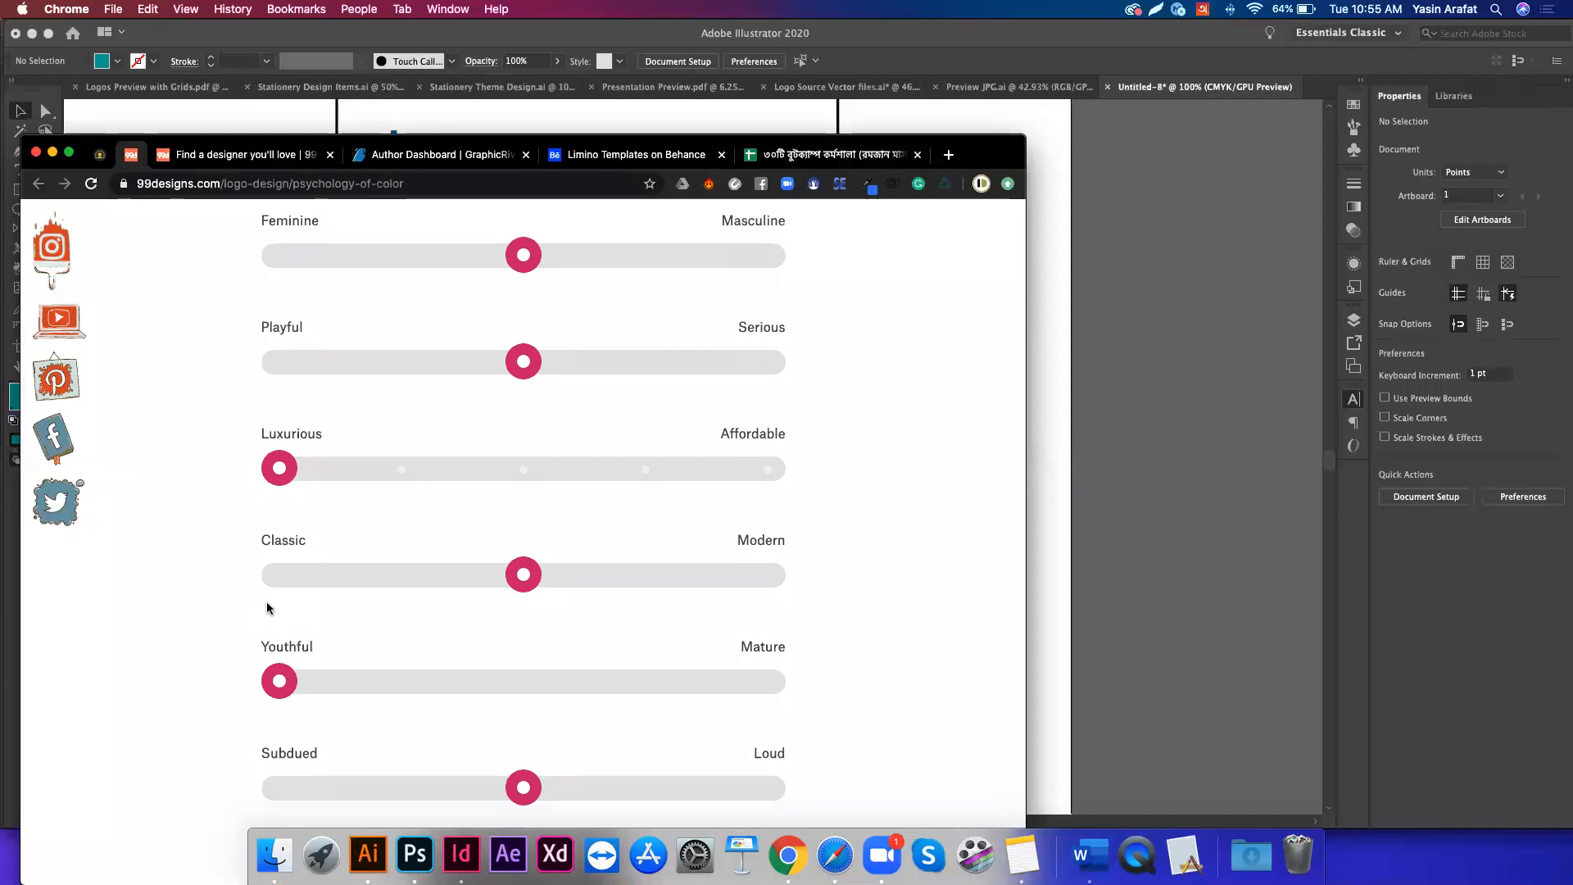
scroll(268, 608, down, 2)
scroll(310, 604, down, 10)
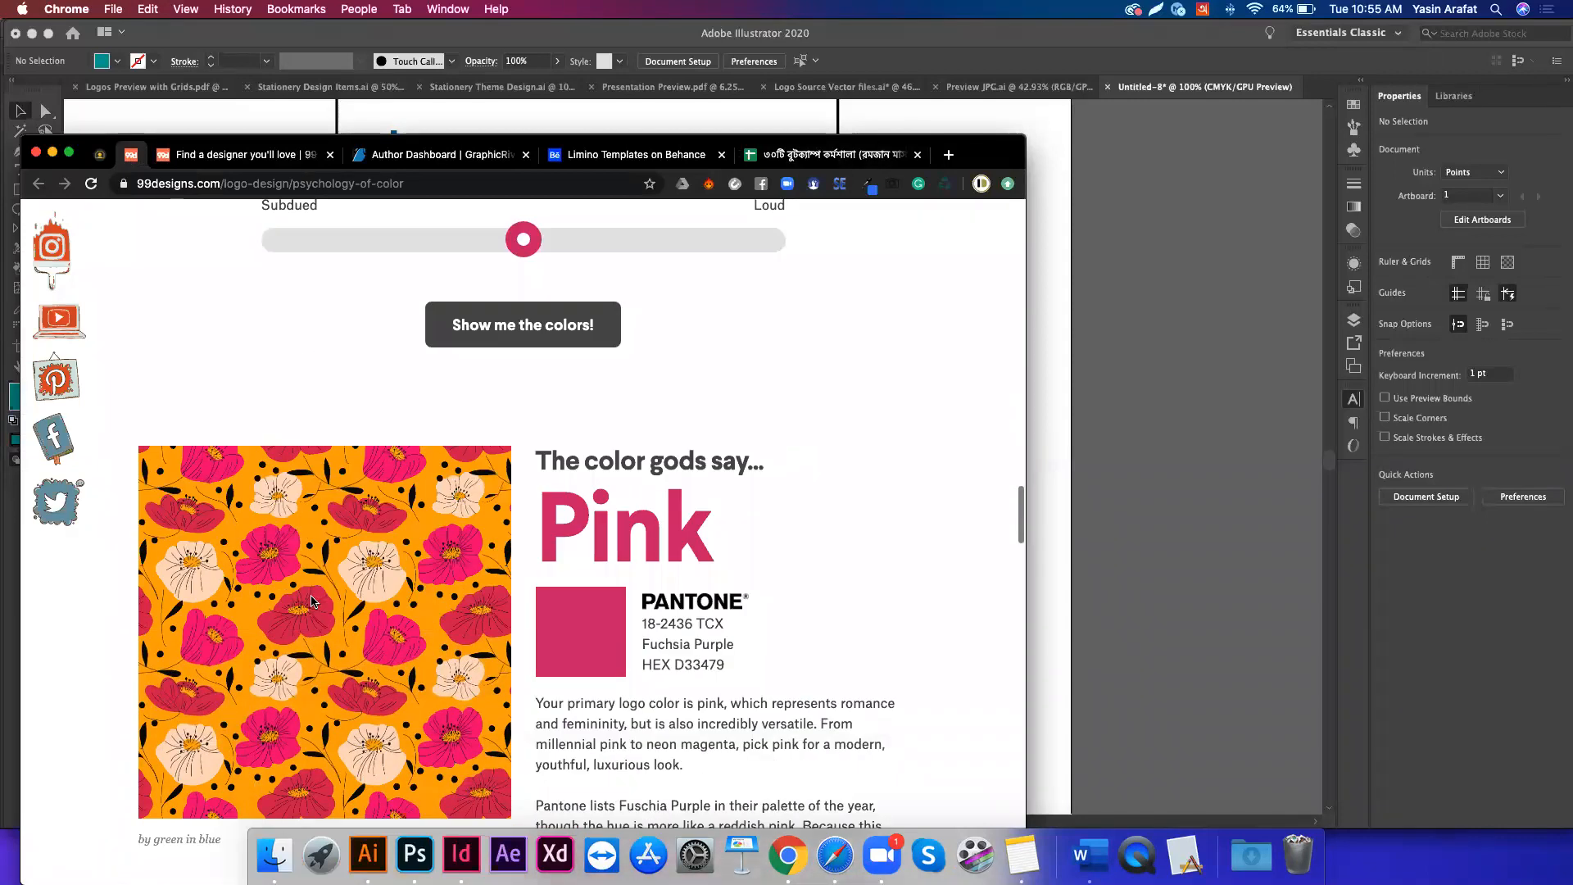
scroll(311, 603, down, 3)
- Highlight the recommended colour name "Pink" and clear the highlight again
double_click(668, 423)
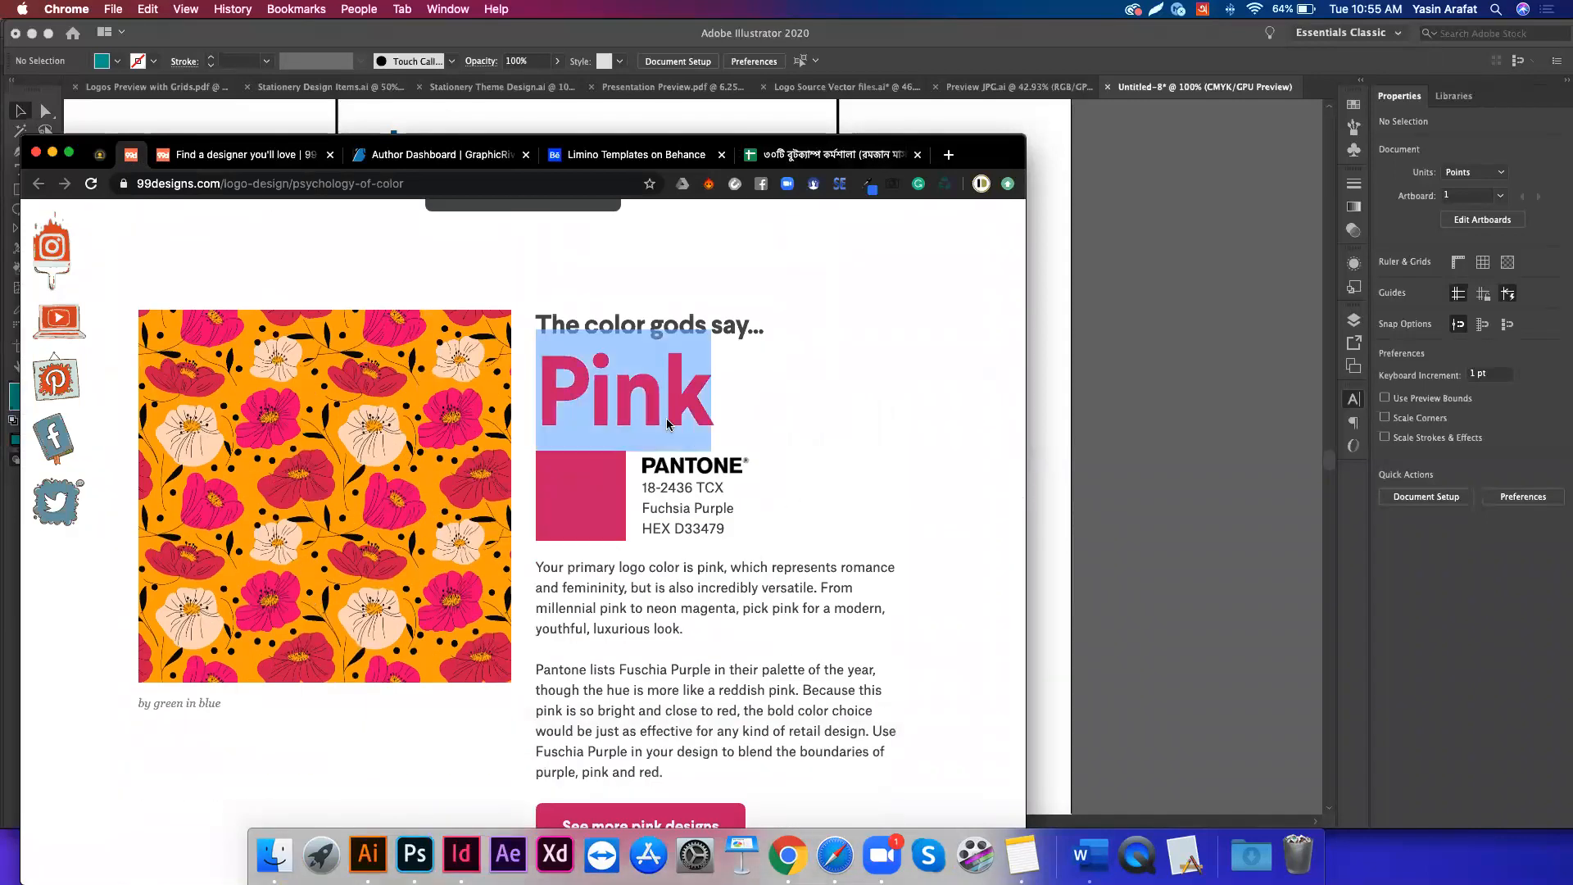
right_click(625, 414)
click(658, 443)
click(611, 408)
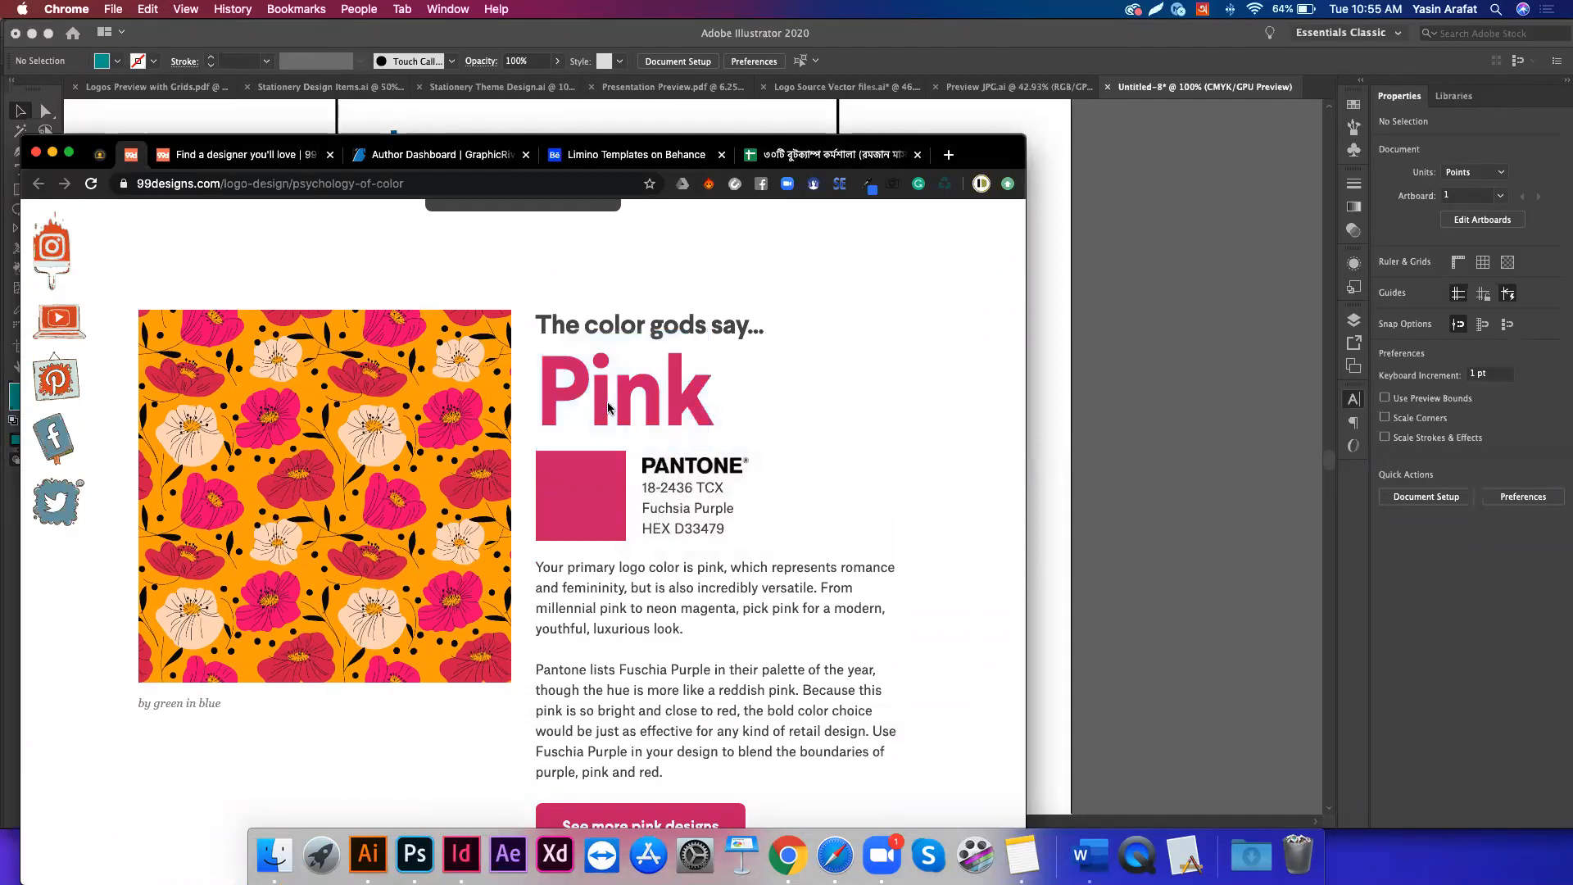
- Switch the keyboard input to English and open color.adobe.com in a new browser tab
click(883, 155)
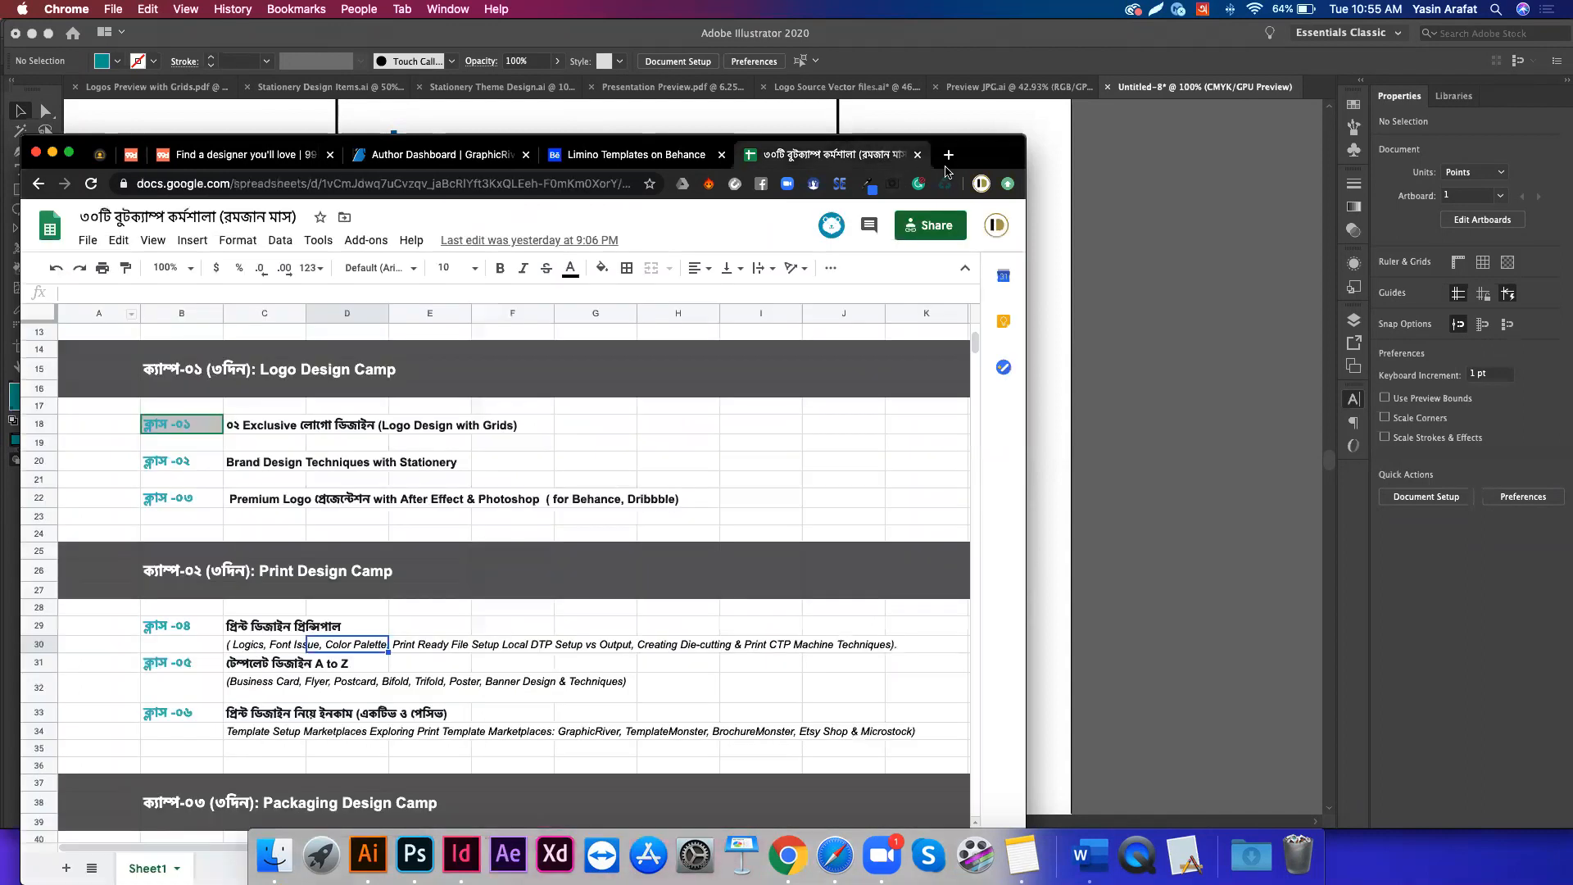
click(947, 161)
text(ado)
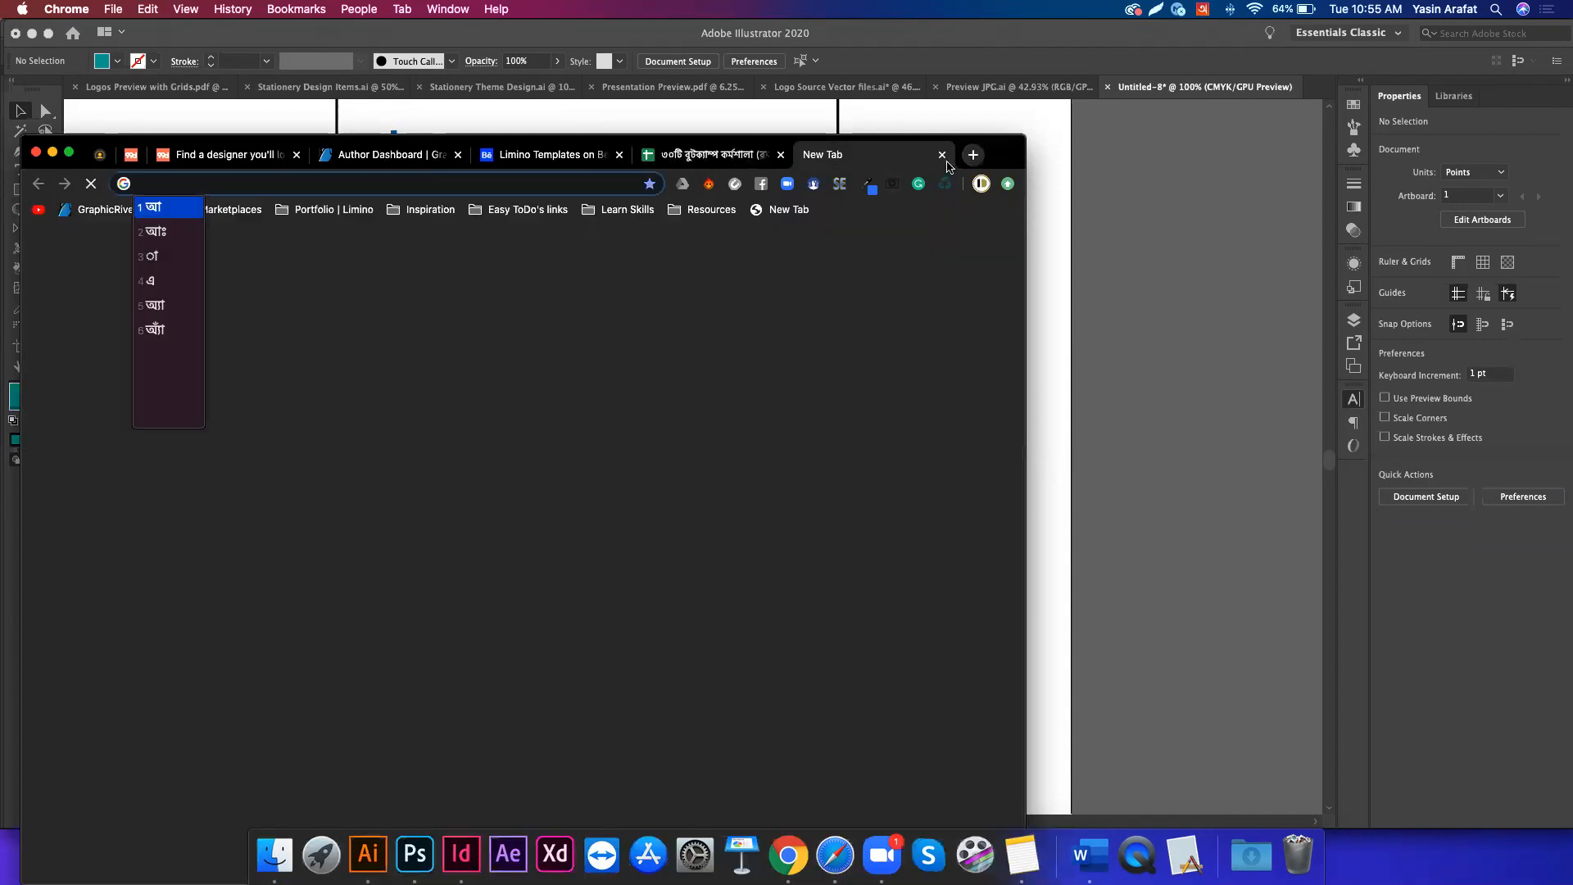
text(be.com)
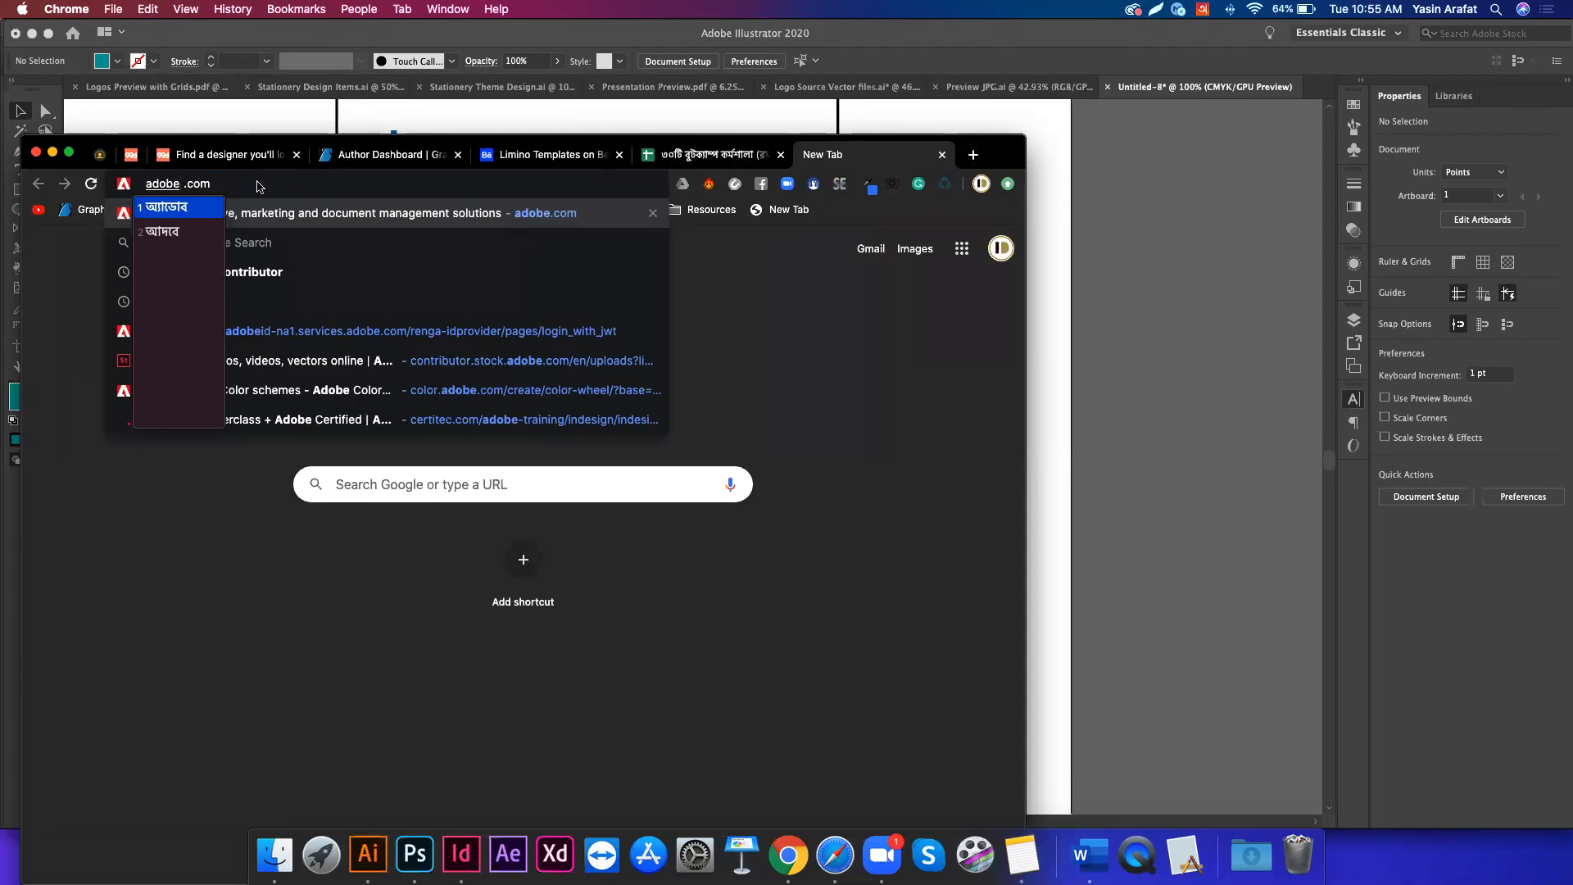
key(ctrl+space)
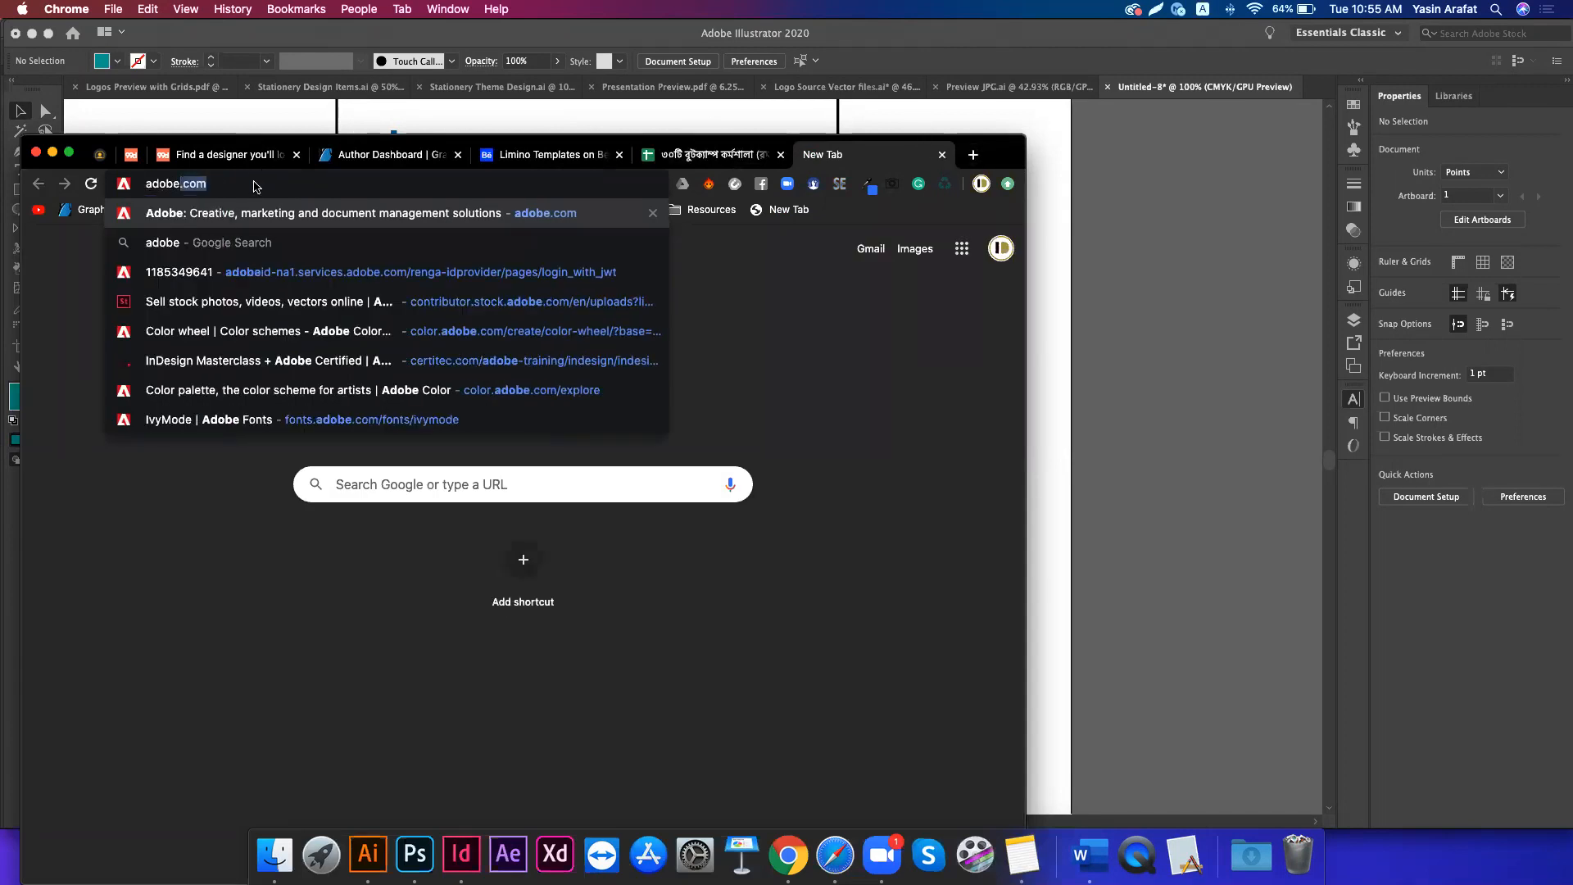
key(super+a)
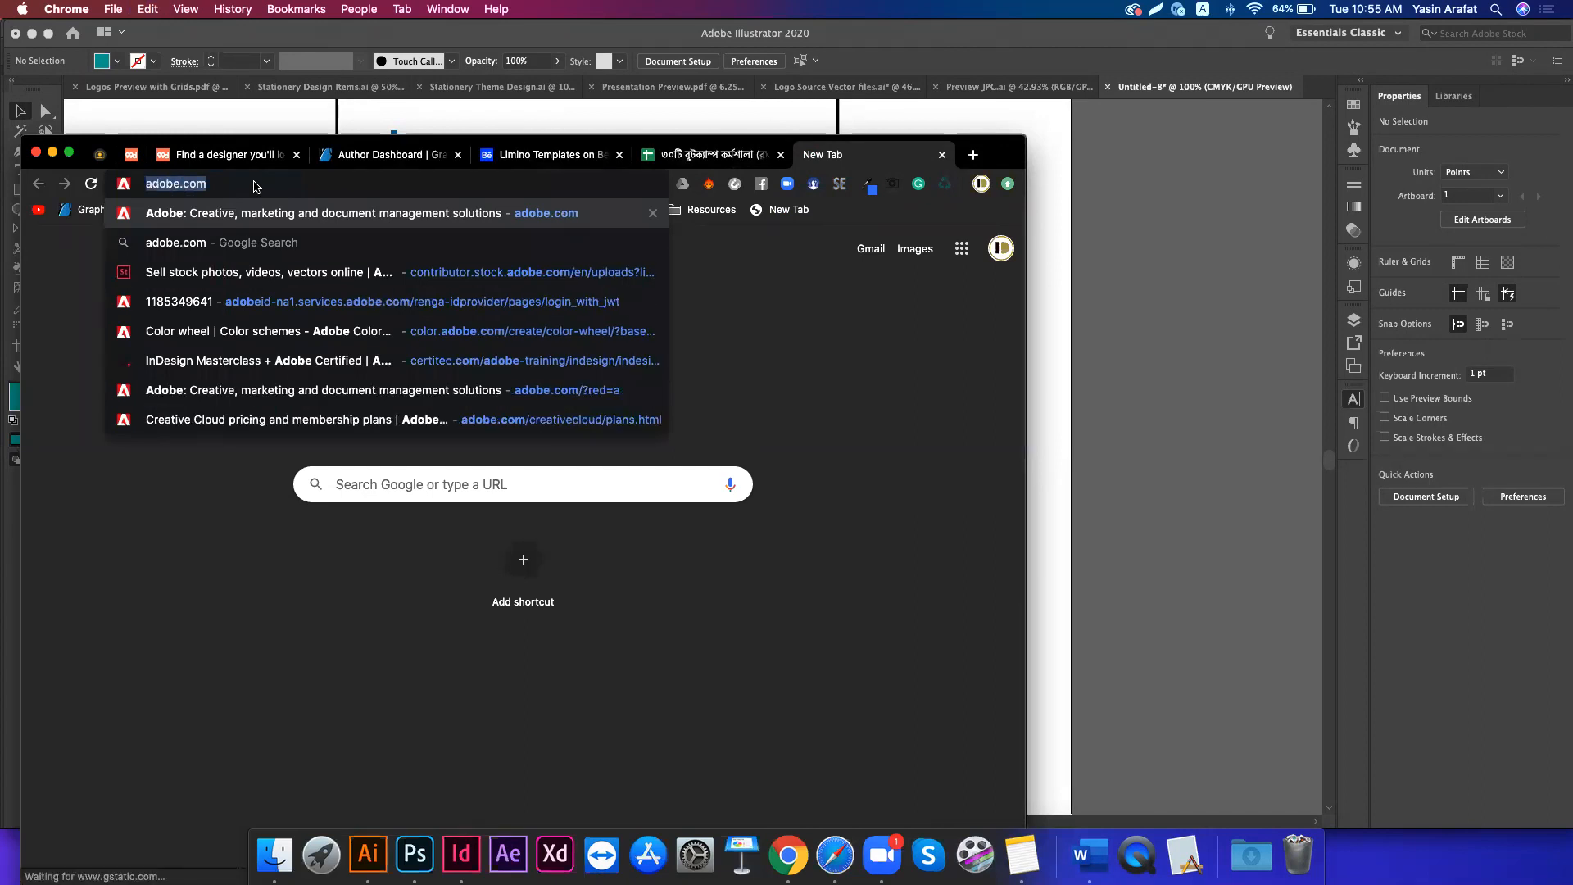
text(color)
key(Return)
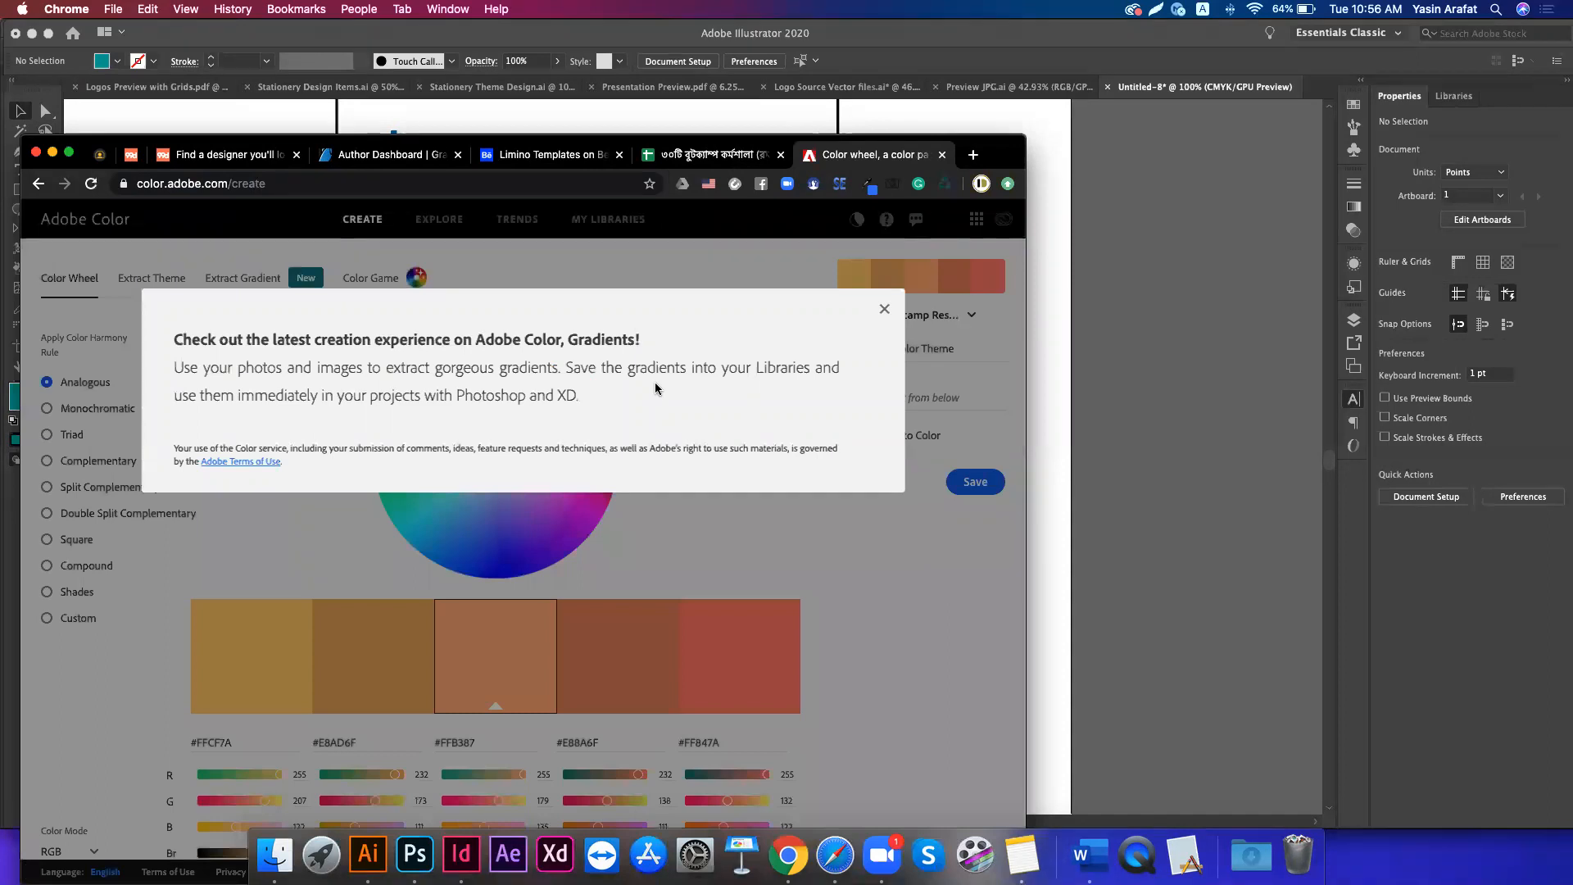
- Dismiss the gradients announcement in Adobe Color and open the Explore page of colour palettes
click(884, 312)
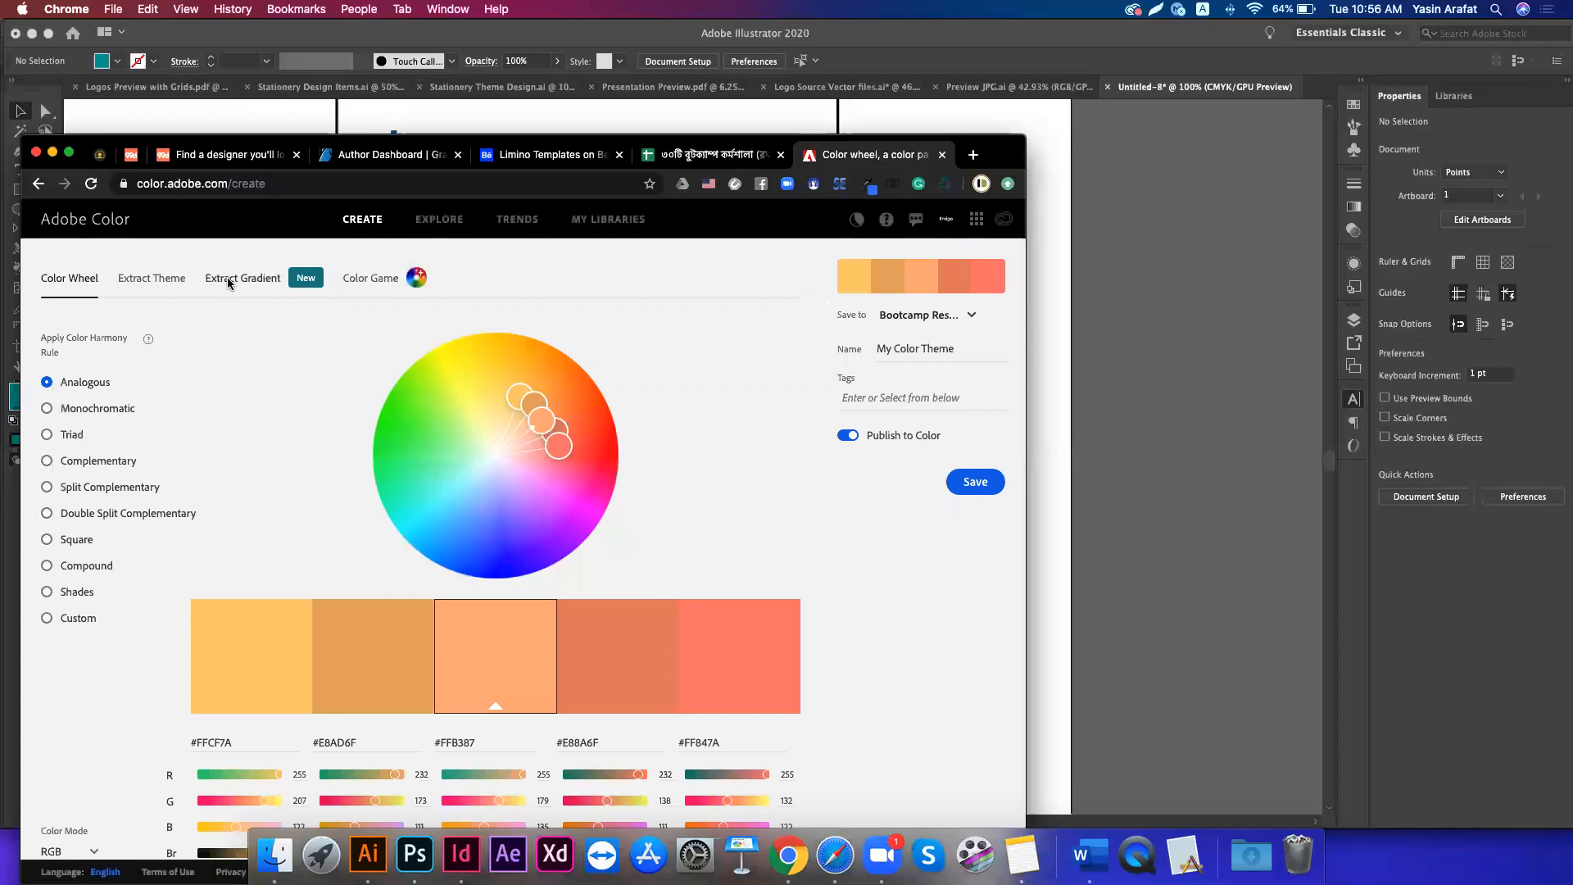
click(439, 219)
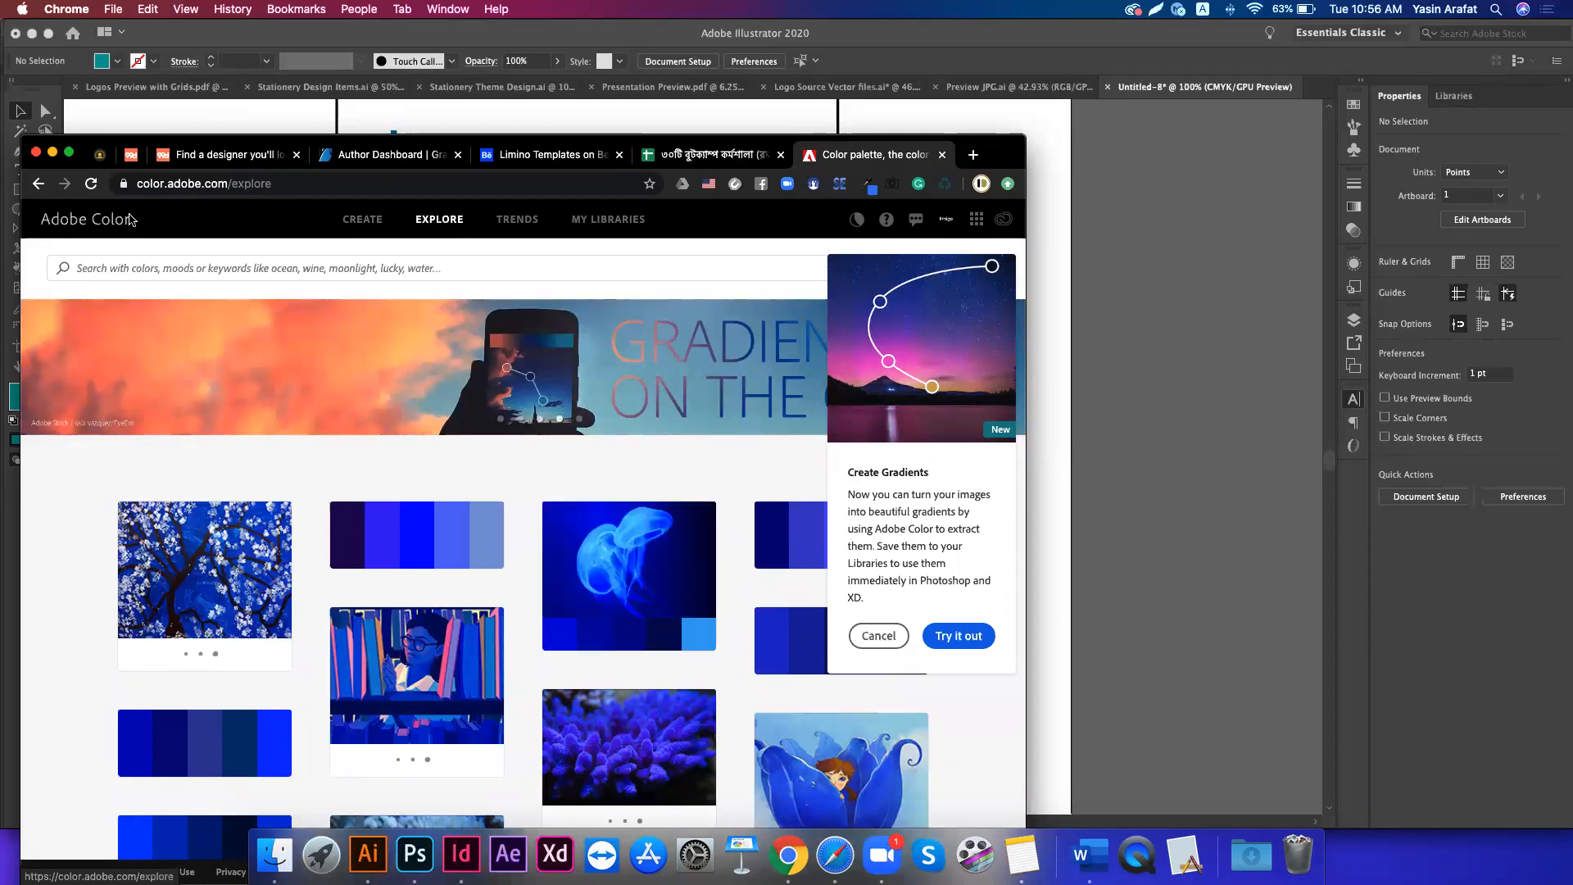
- Dismiss the Create Gradients announcement and search the Adobe Color palettes for the term "Pink"
click(875, 635)
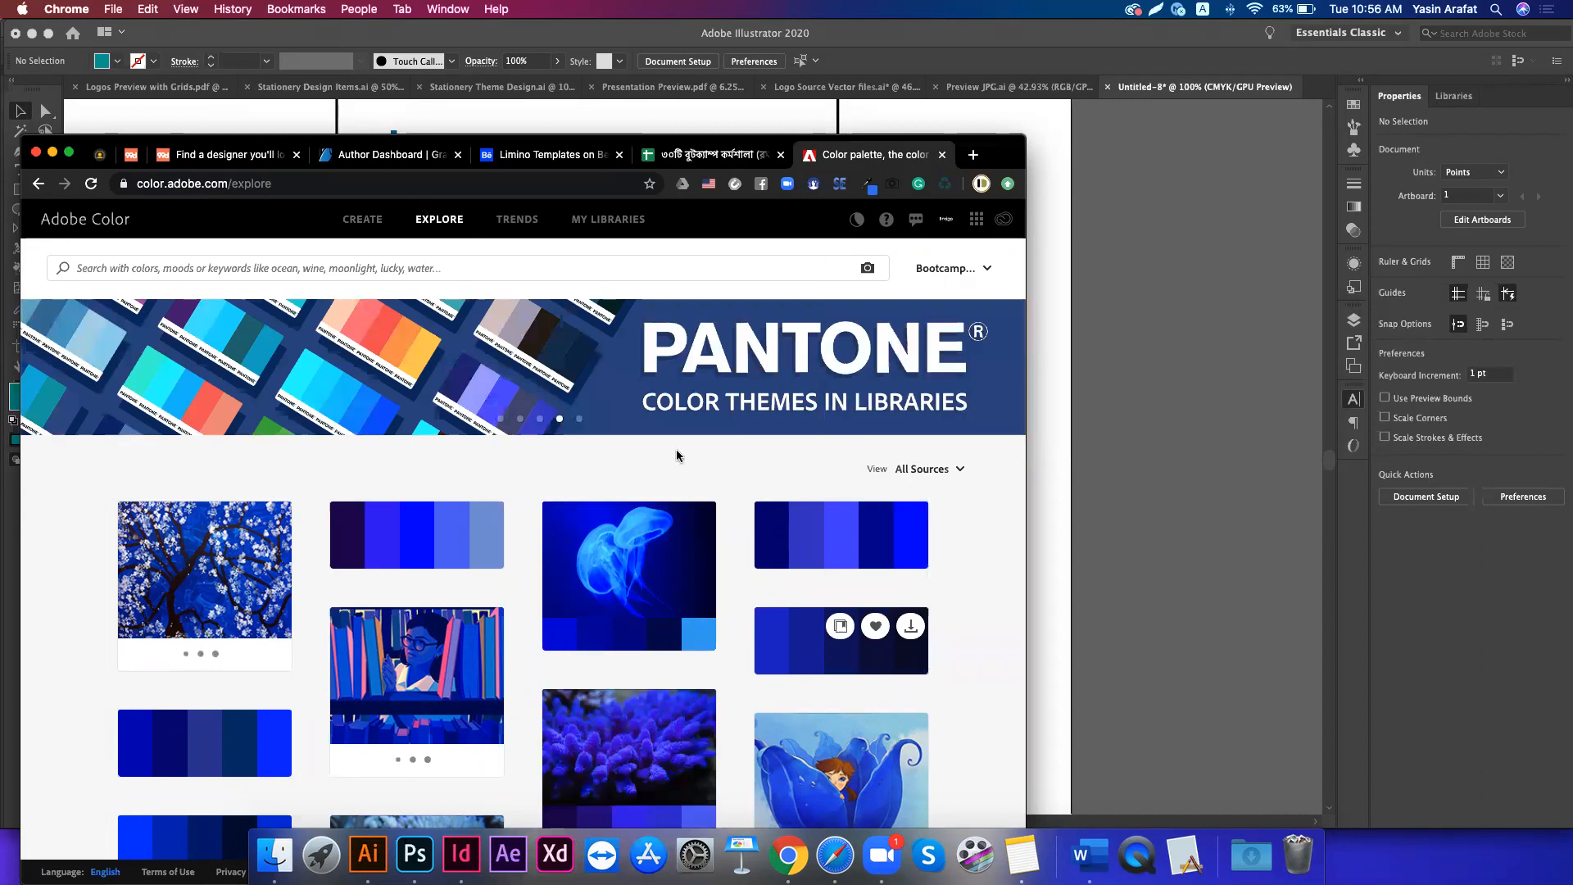
click(416, 268)
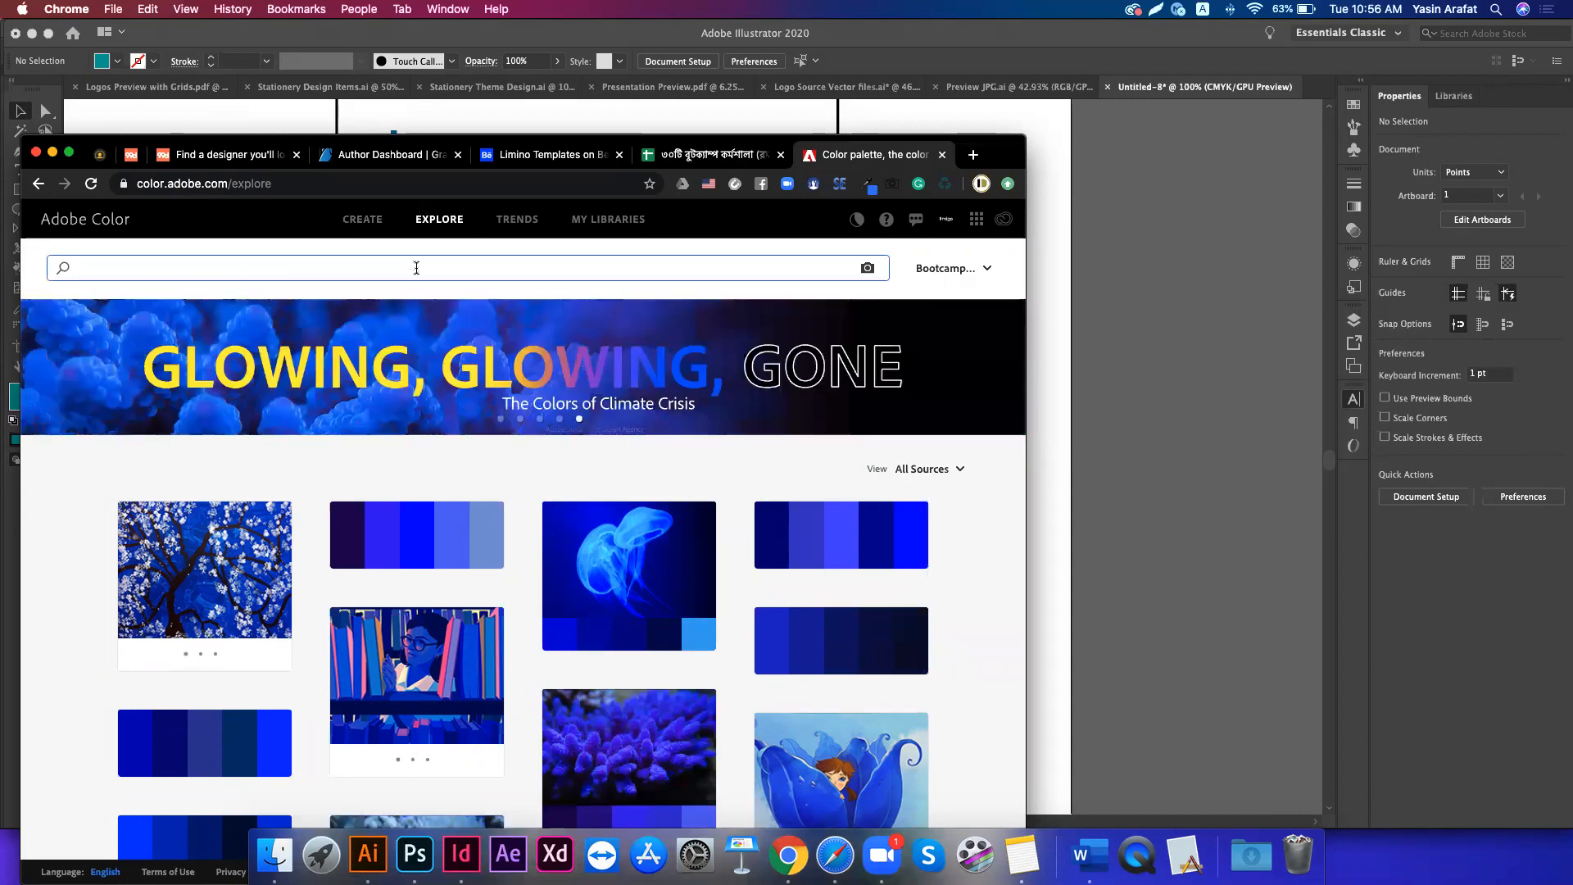
text(Pink)
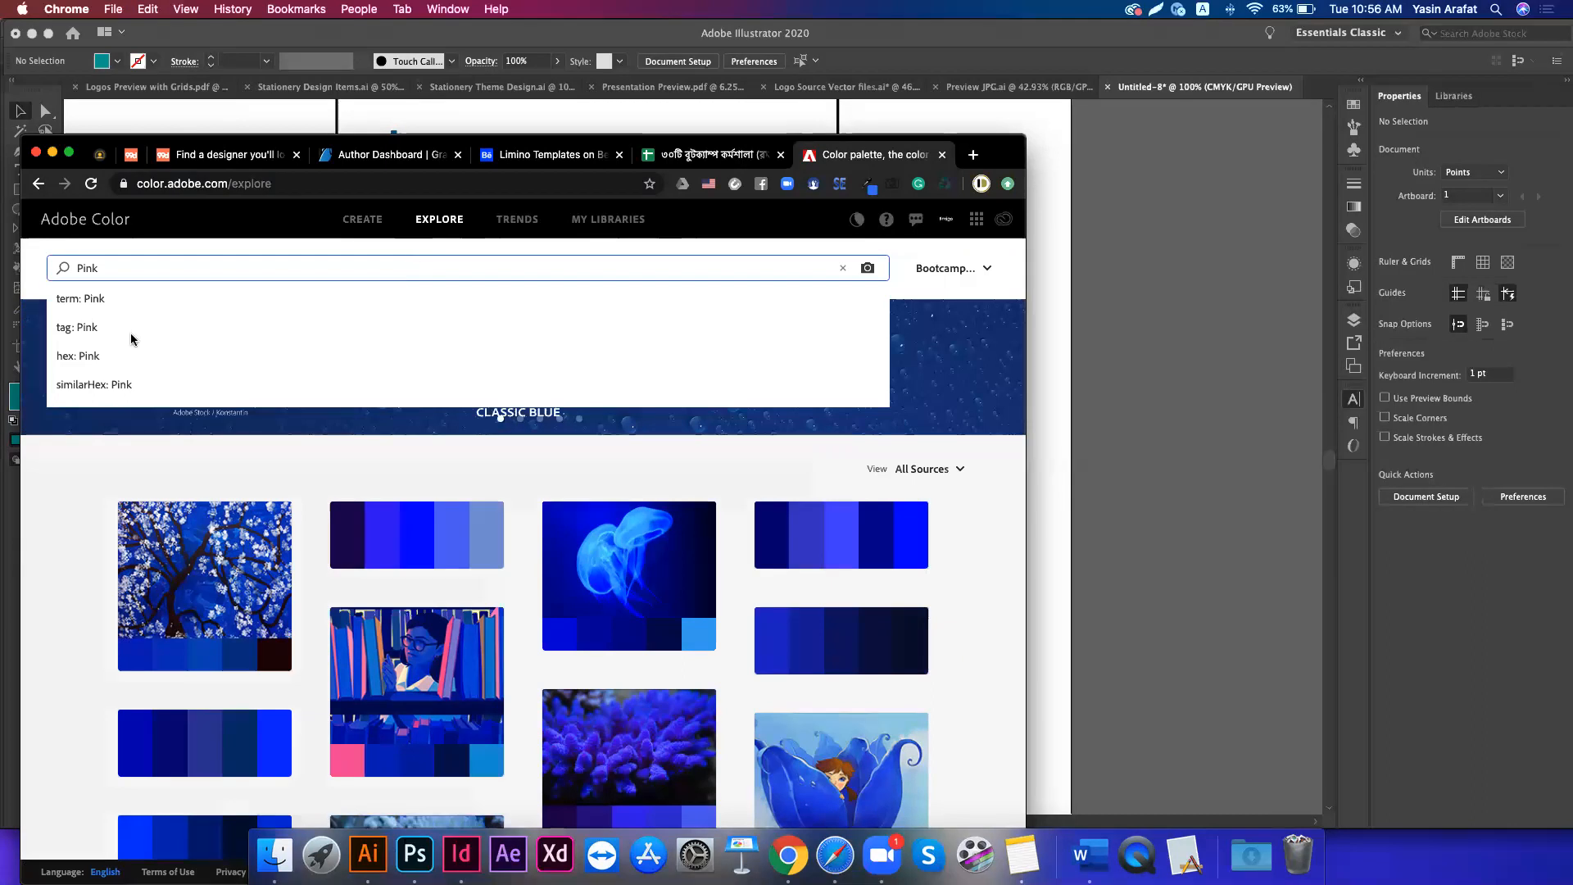
click(98, 299)
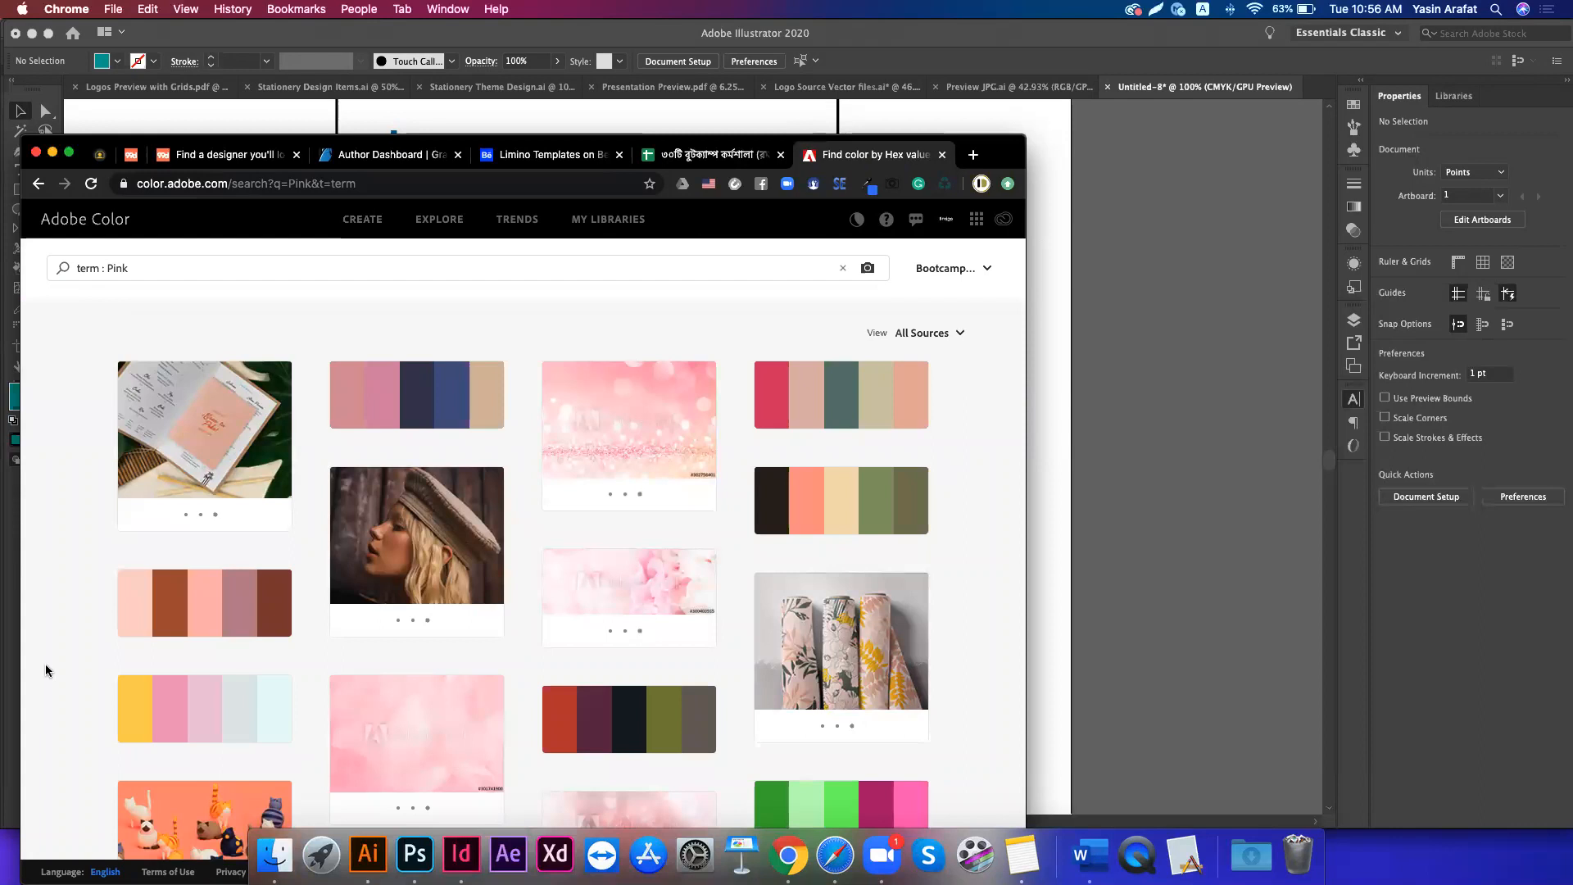
- Browse the pink palette results for suitable colour combinations and expand the browser window to full screen
scroll(46, 664, down, 3)
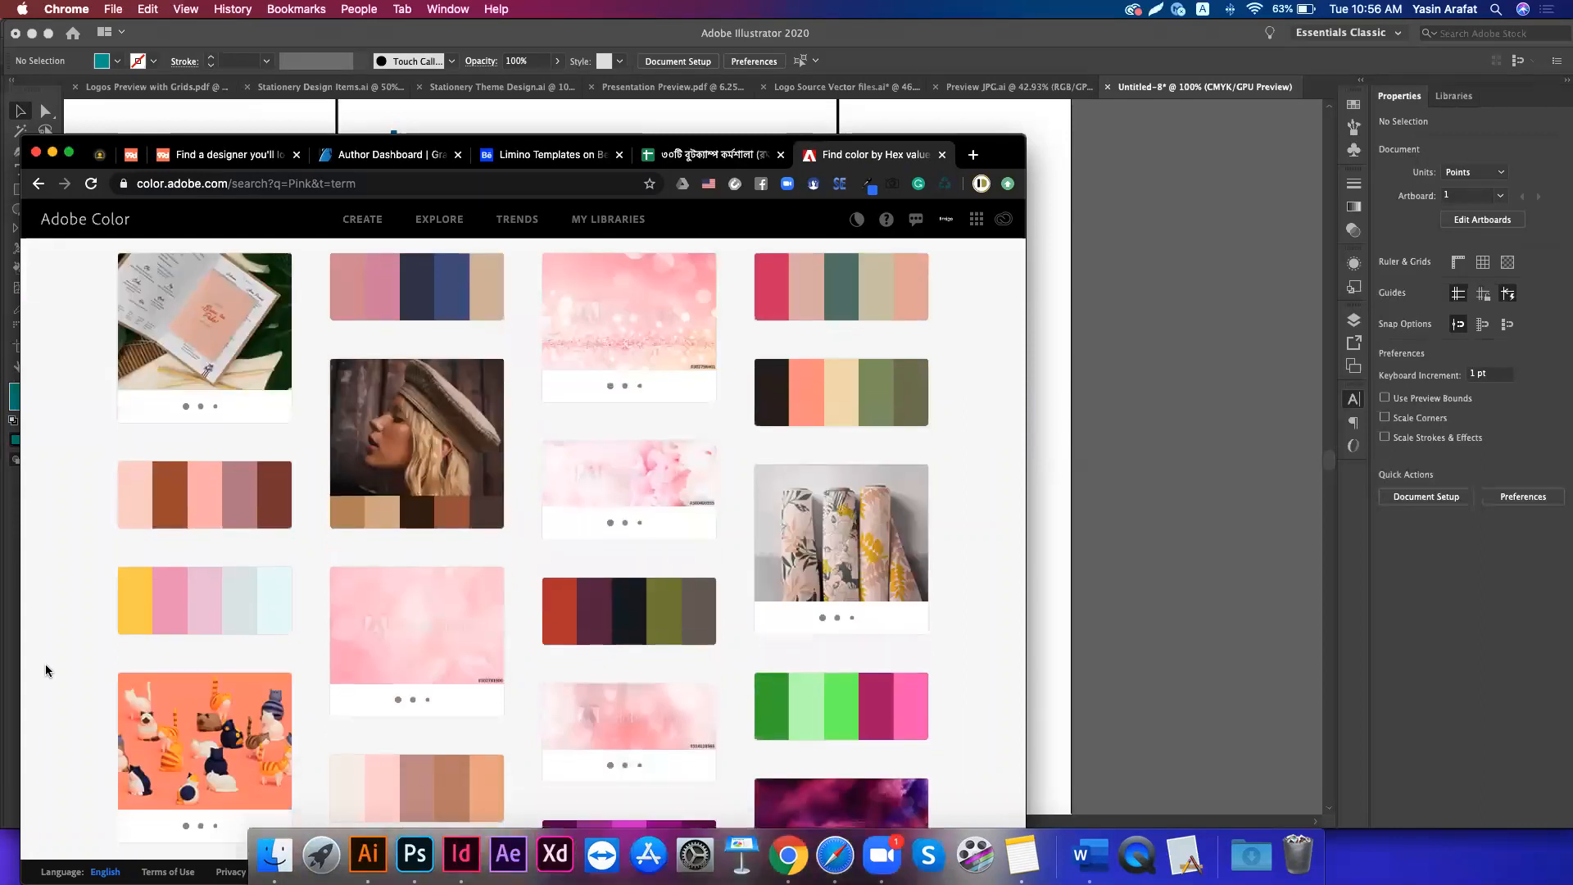
scroll(46, 663, down, 5)
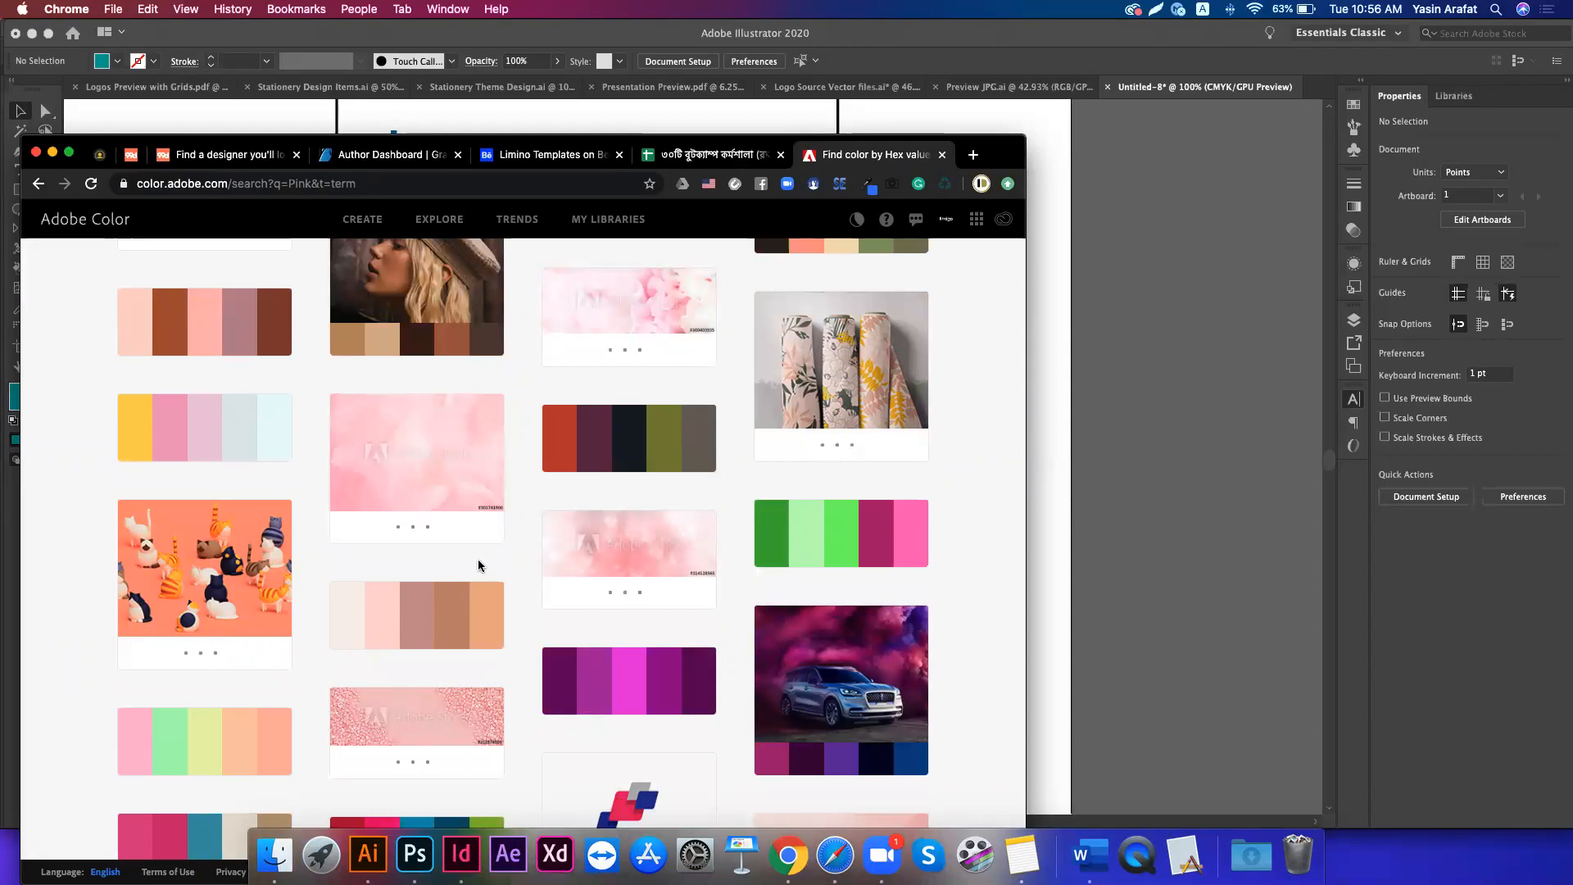
scroll(475, 562, down, 4)
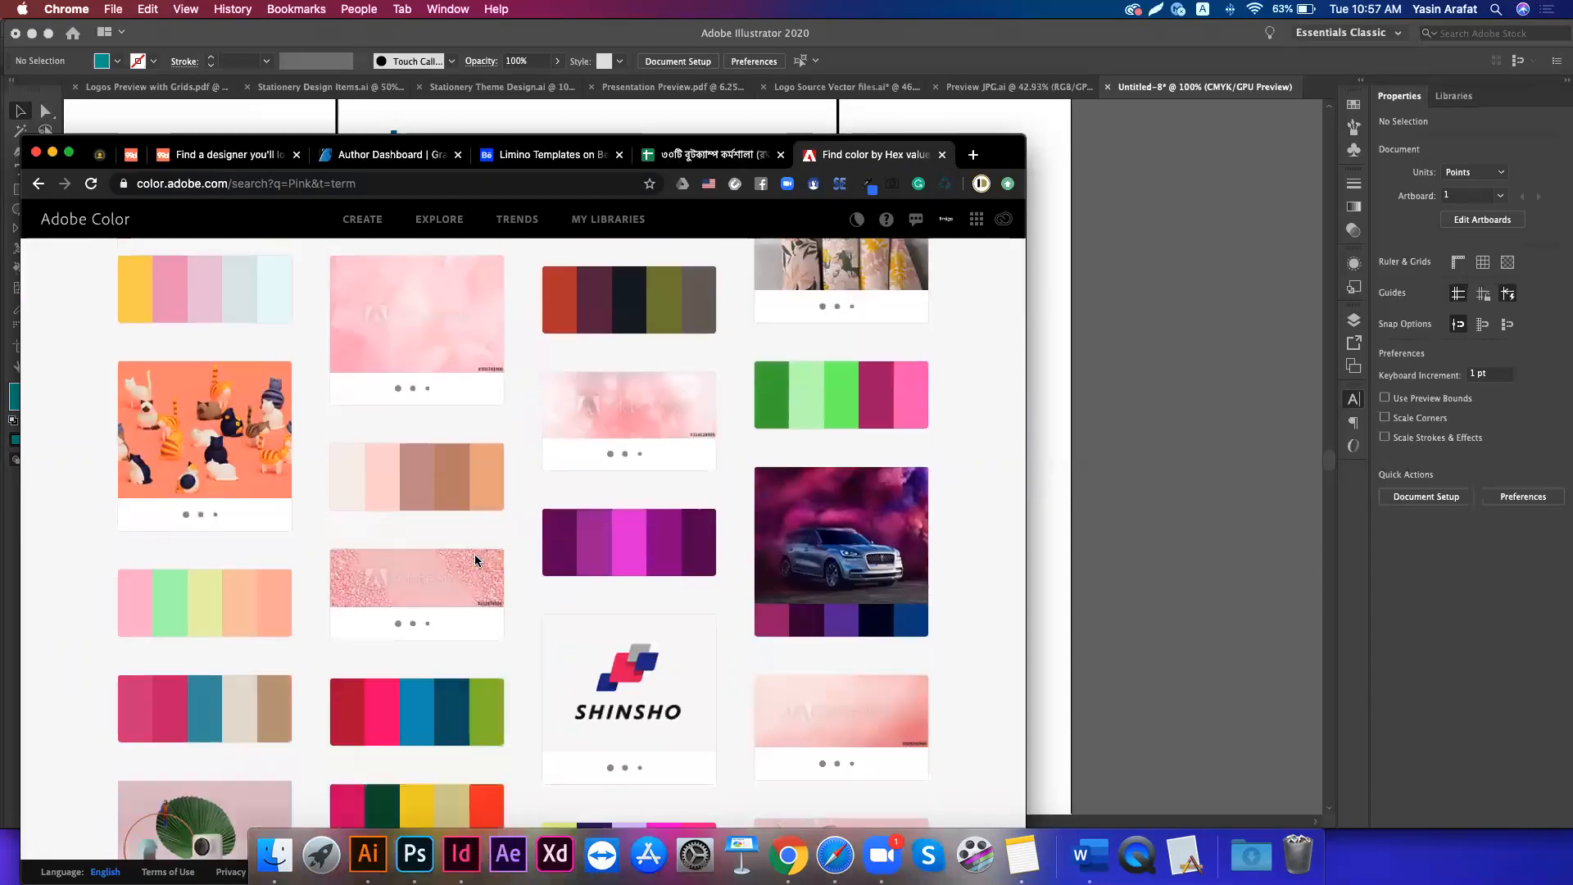
scroll(475, 560, down, 4)
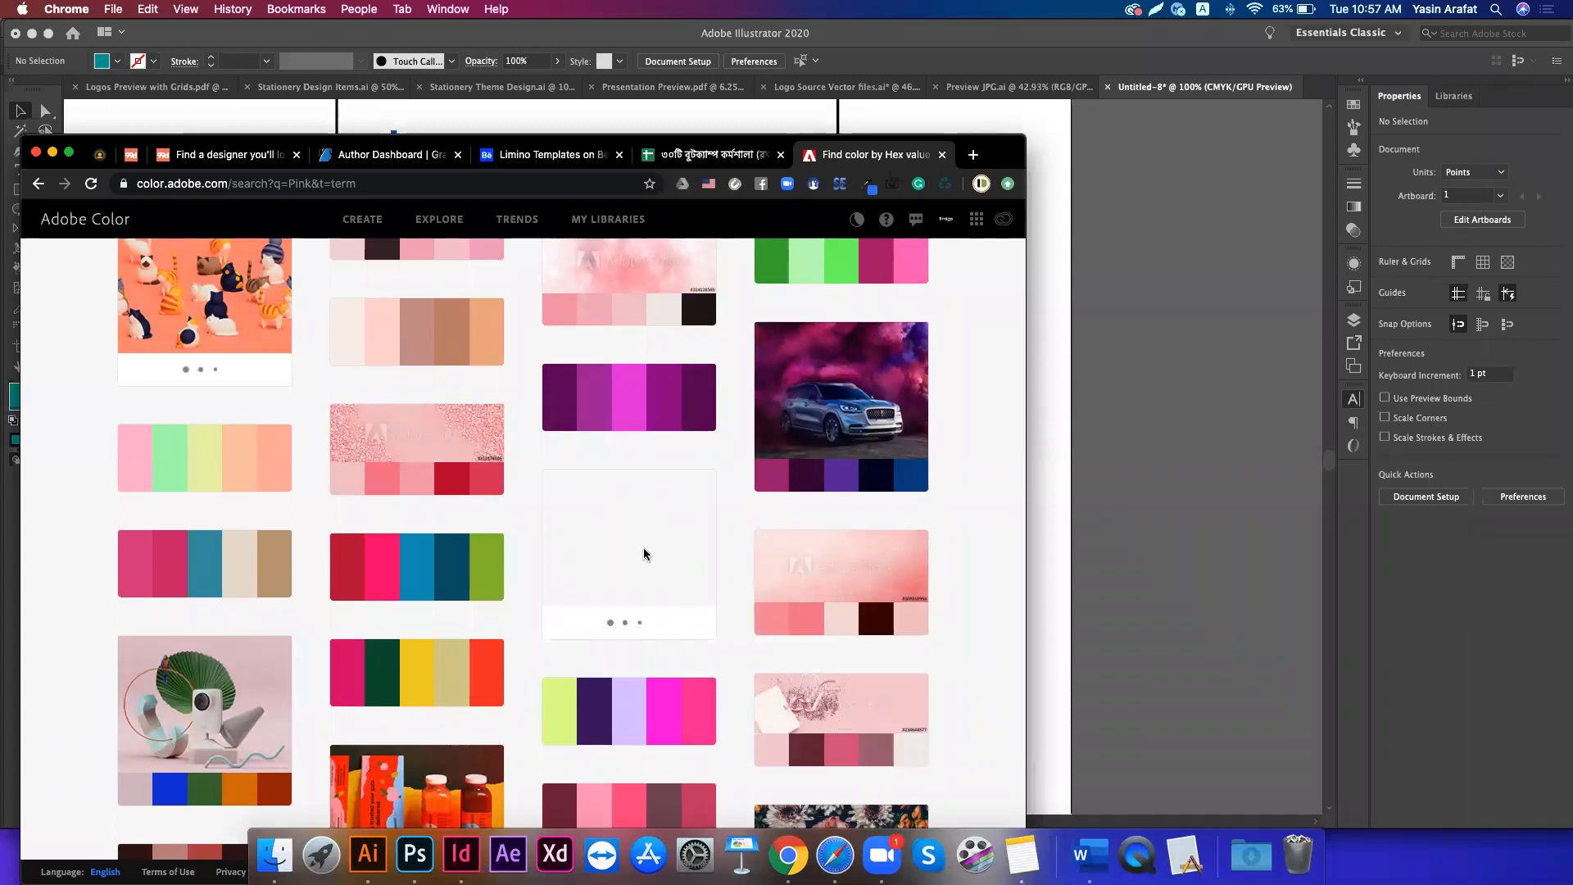
scroll(643, 554, down, 2)
scroll(643, 551, down, 10)
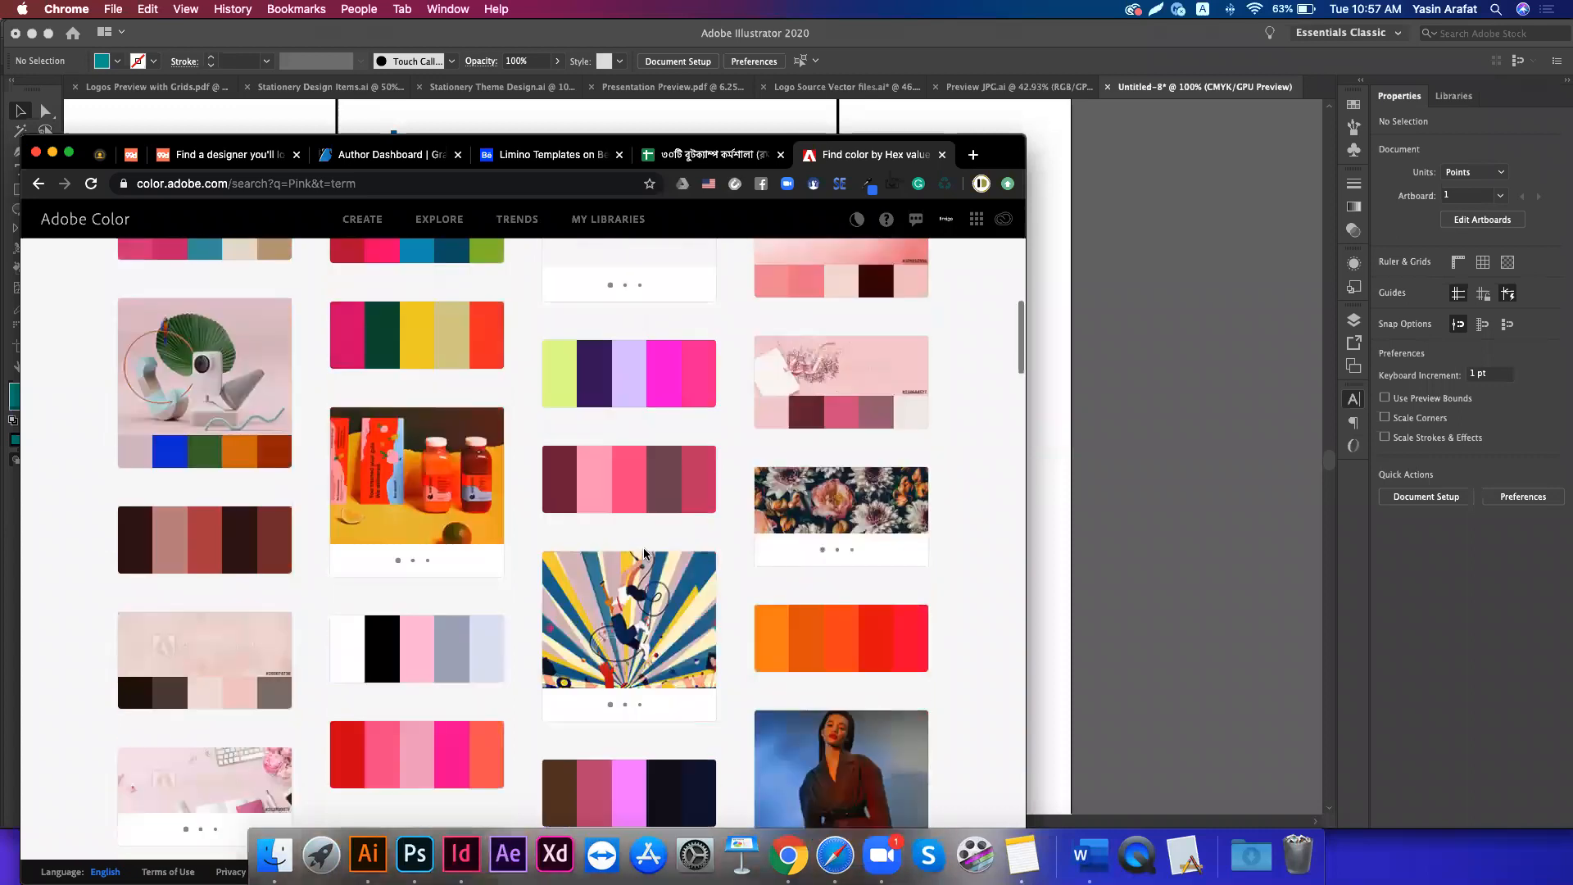
scroll(644, 551, up, 14)
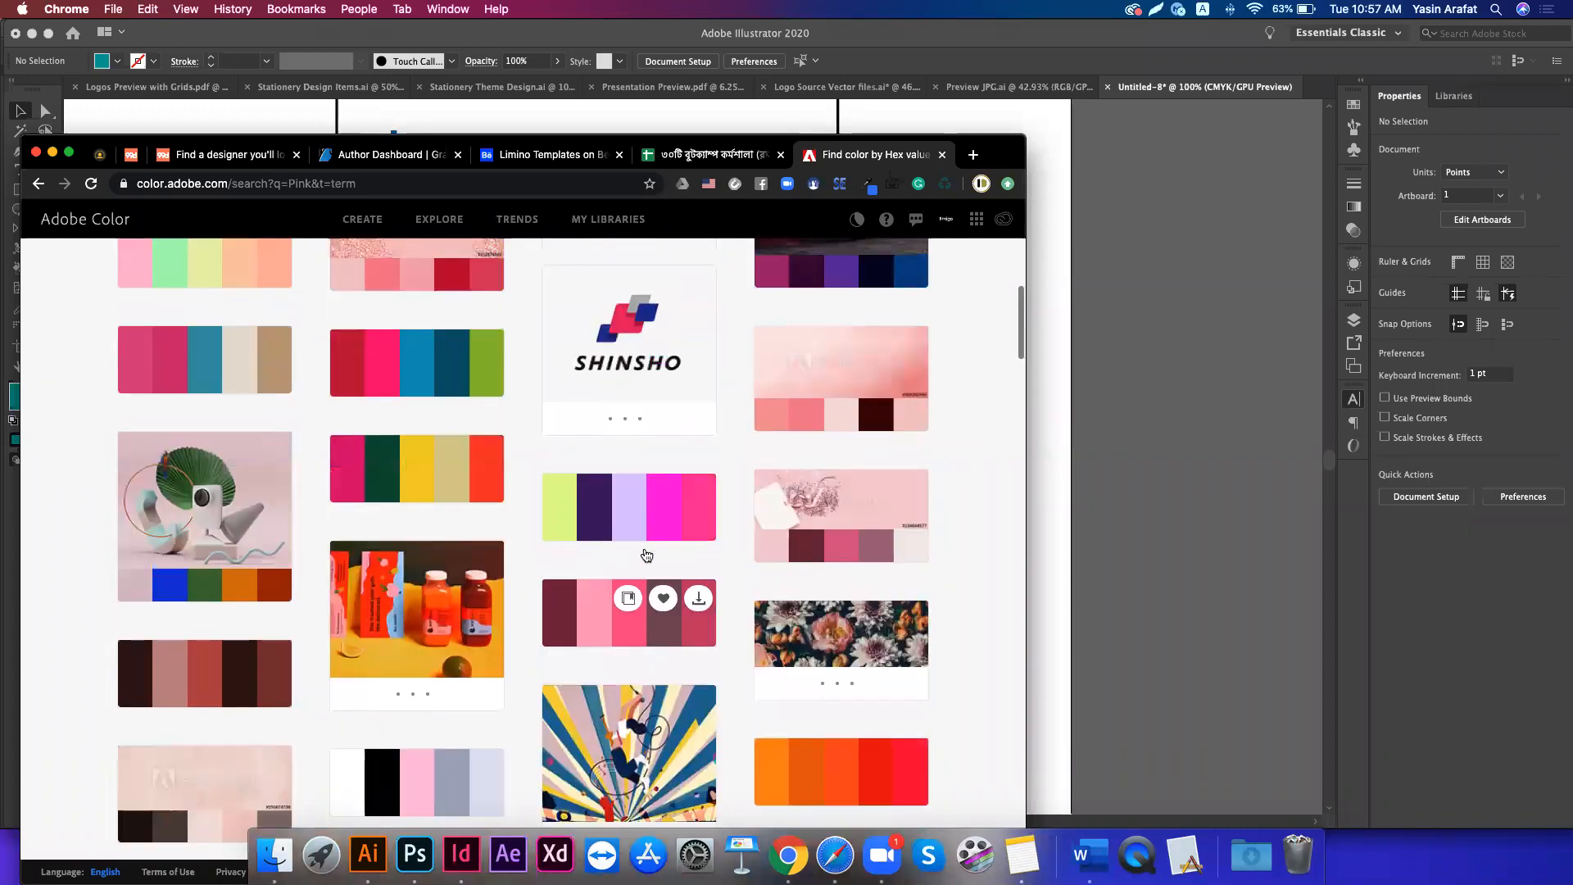
scroll(631, 638, up, 1)
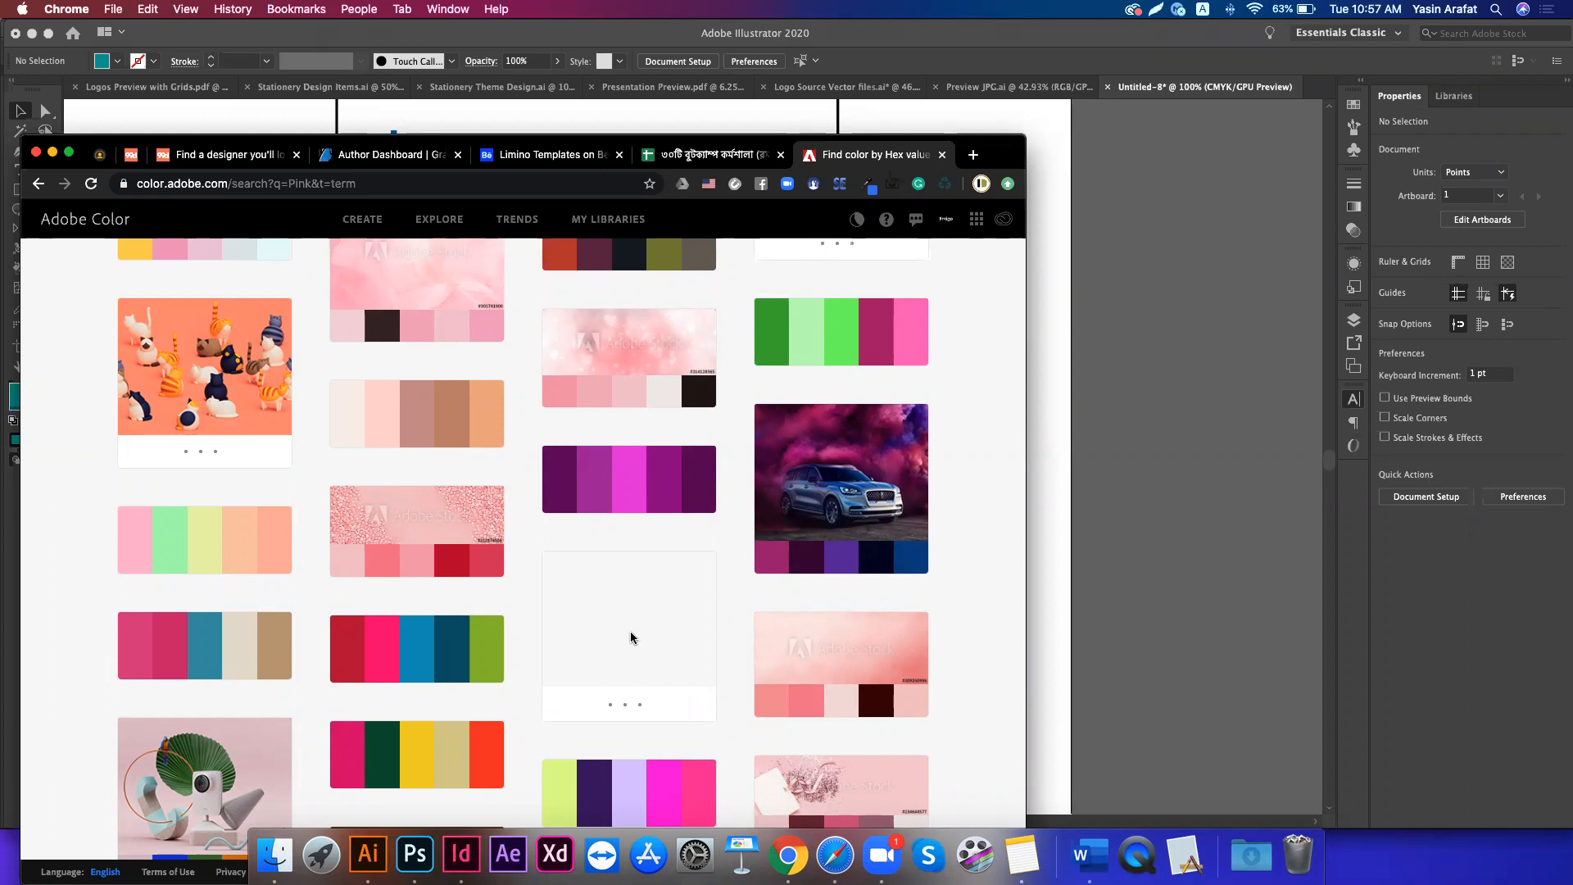
mouse_move(642, 590)
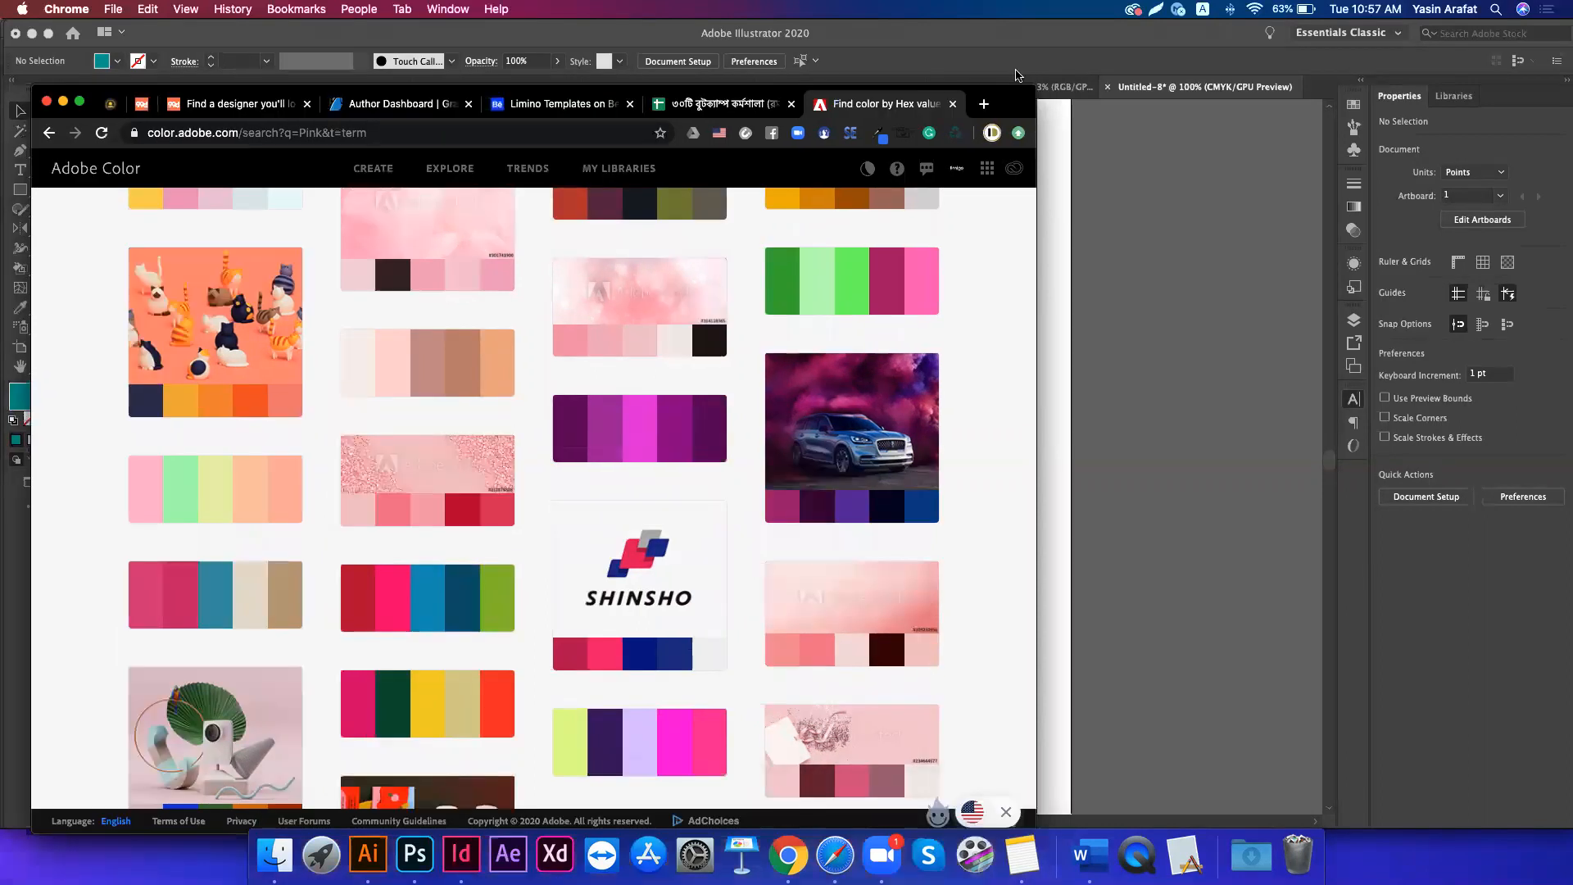
drag(1003, 156, 993, 40)
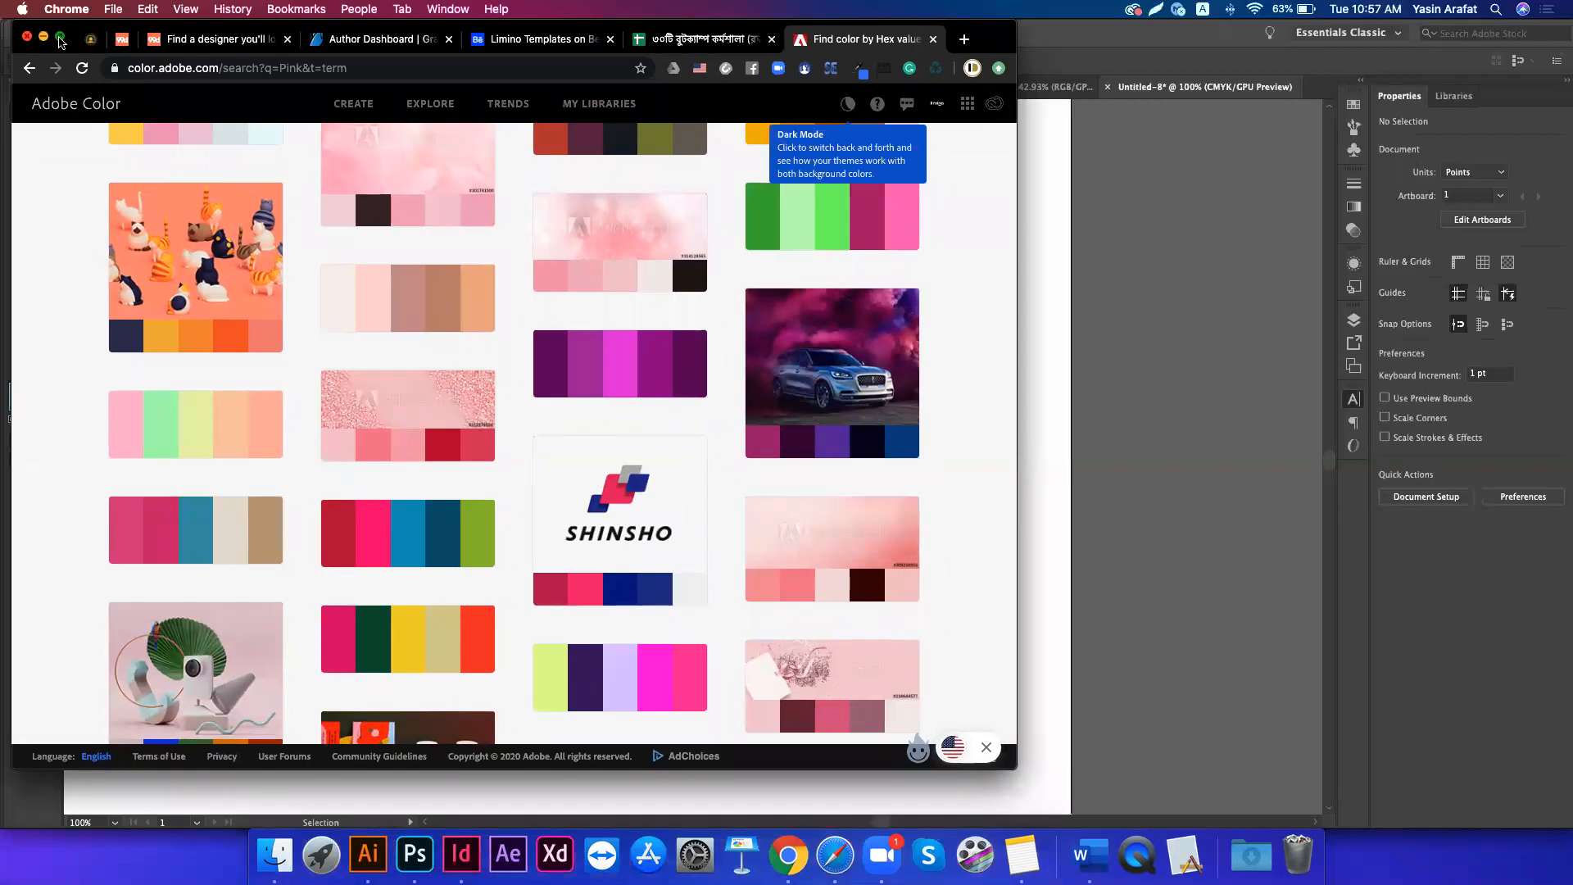
click(60, 39)
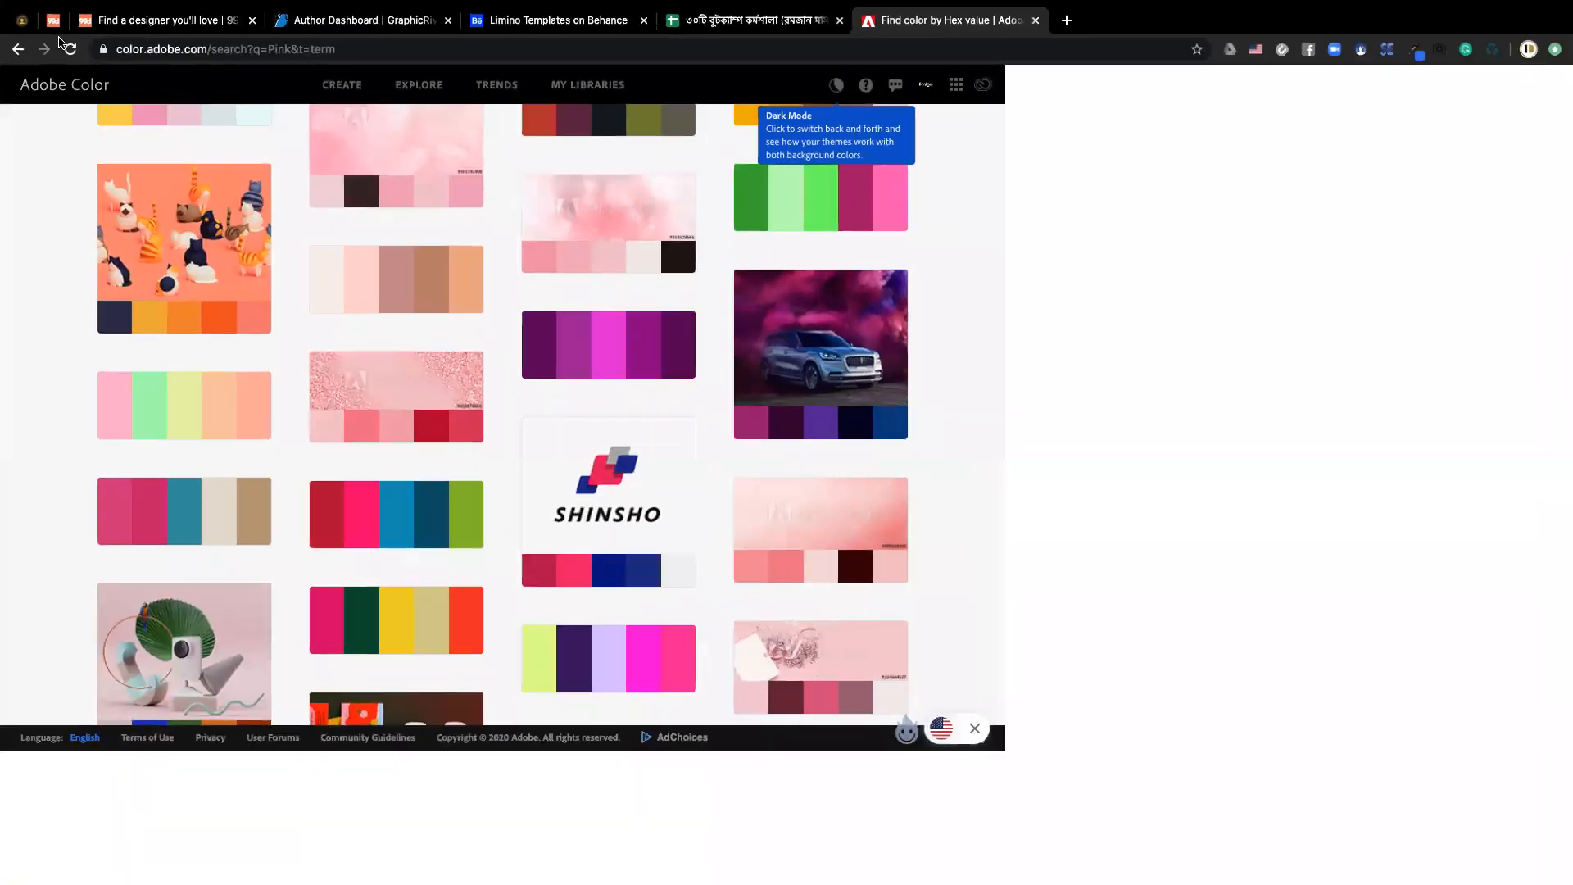
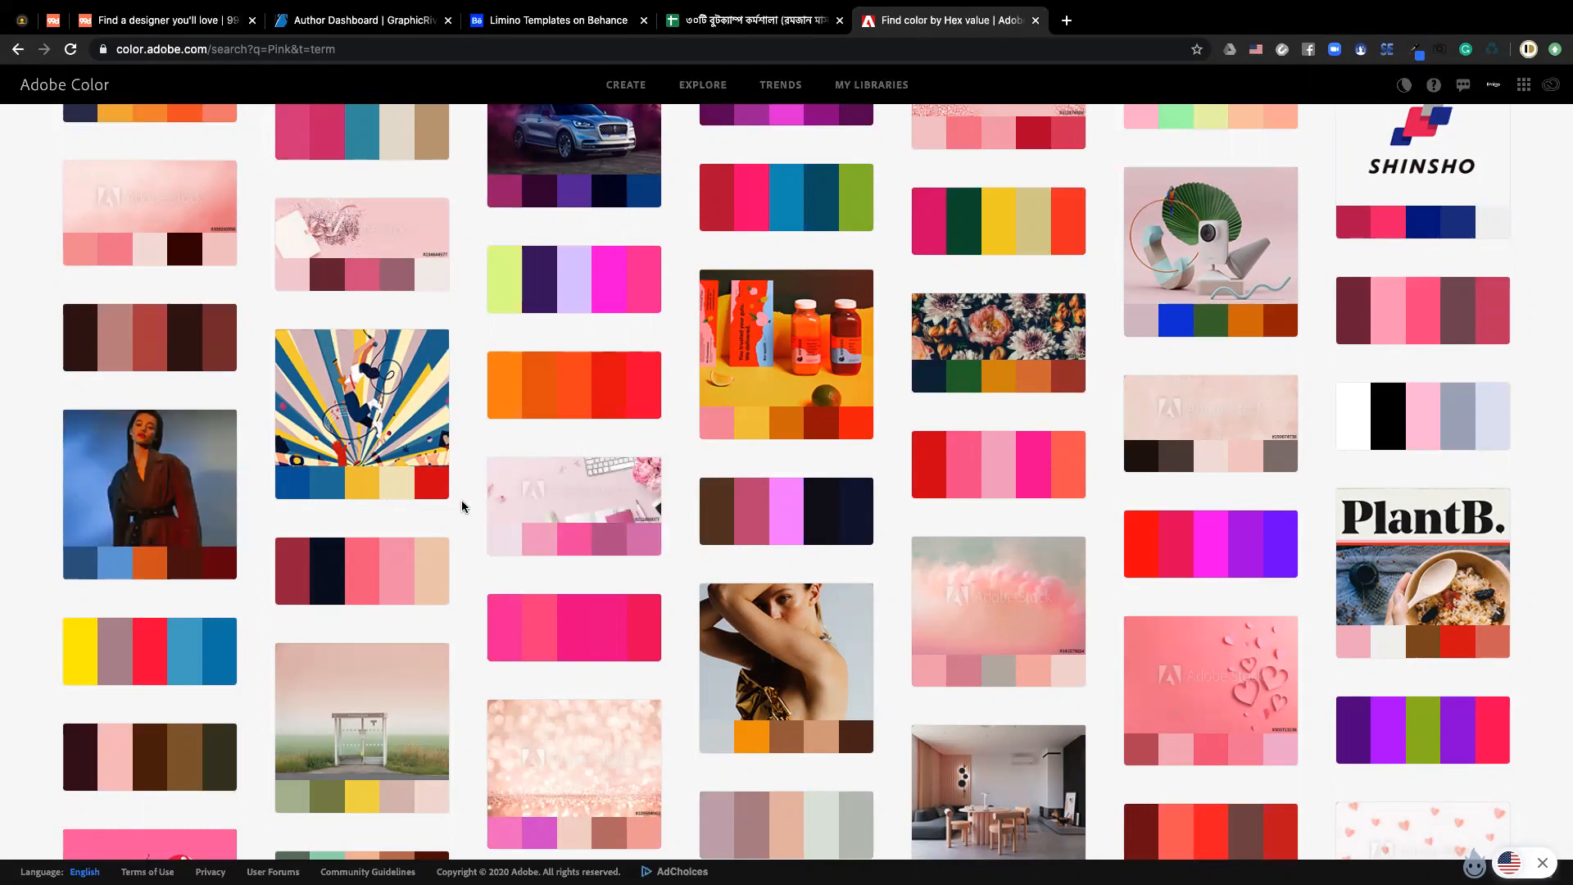
- Switch to Illustrator and draw a teal square about 23 pt wide above the uppermost business card
mouse_move(319, 869)
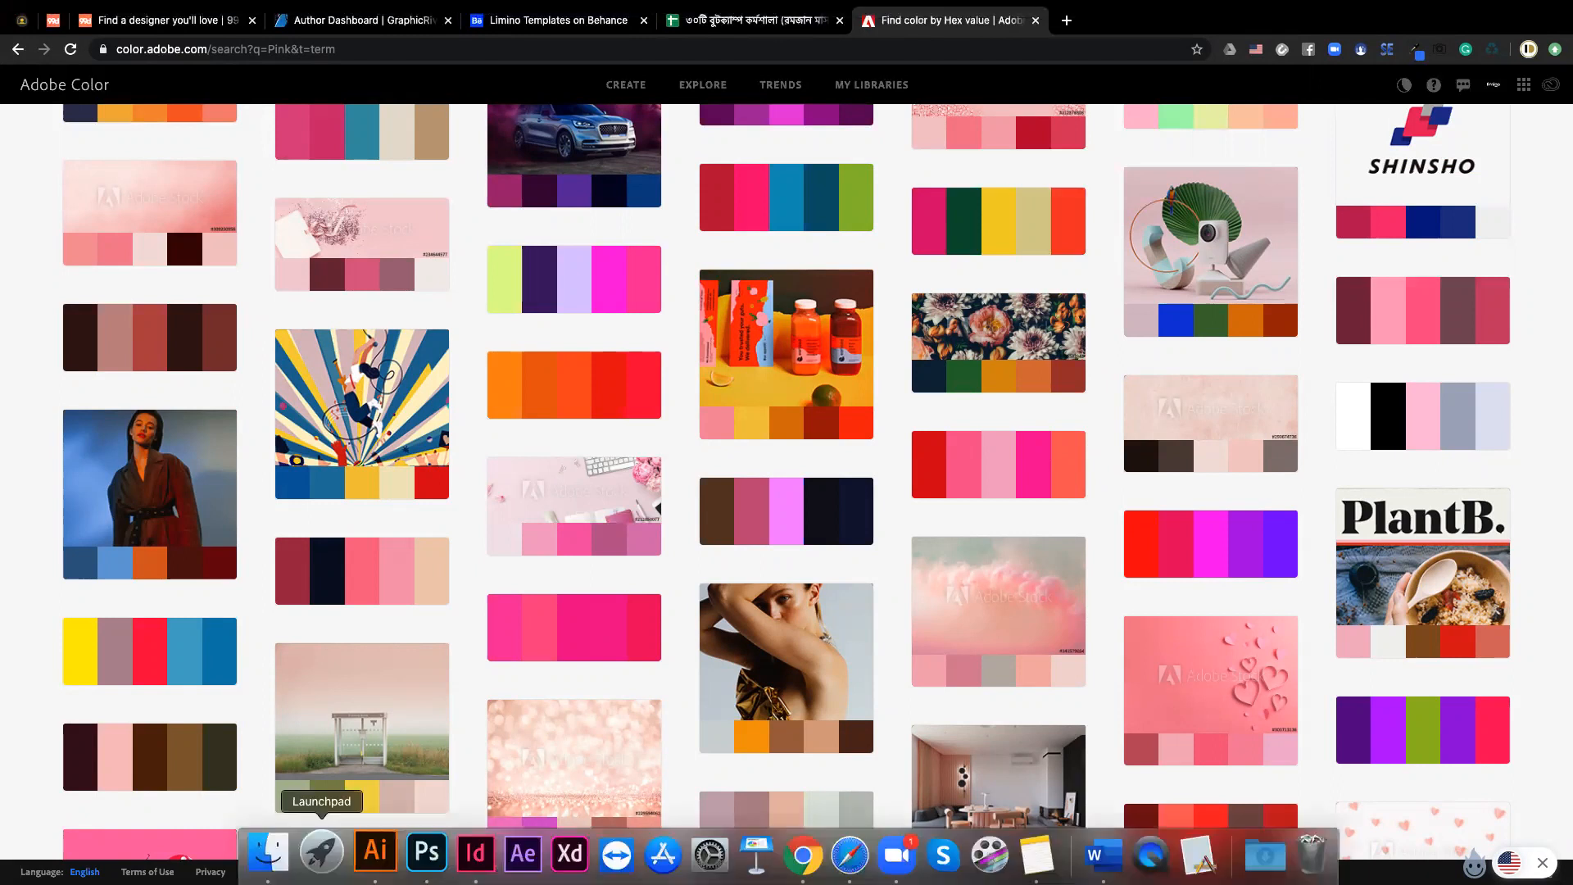
click(373, 855)
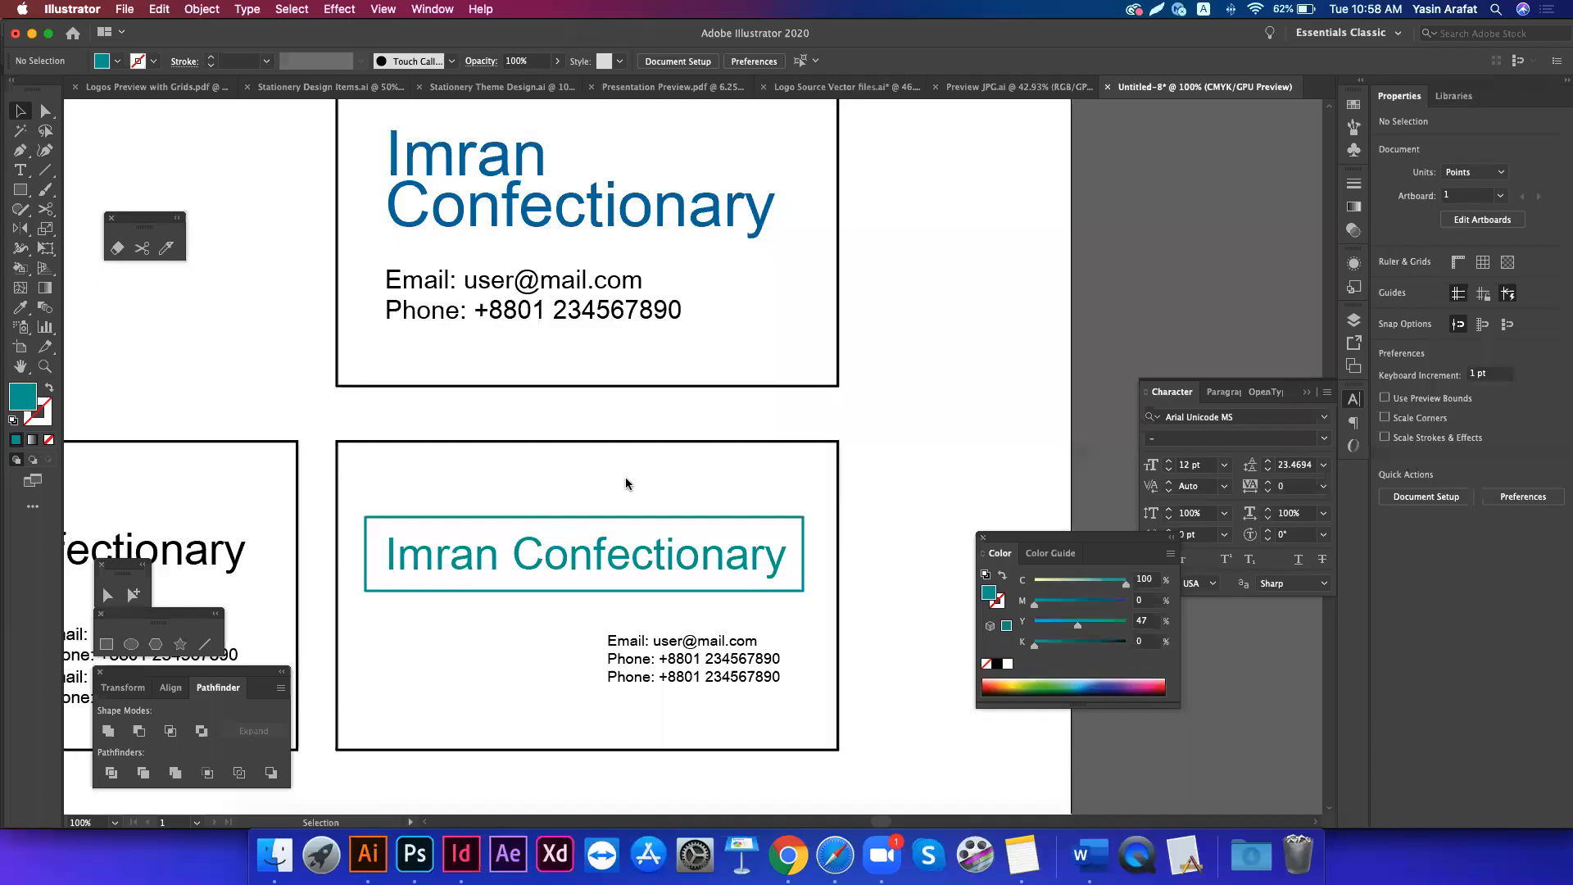
scroll(519, 421, up, 2)
scroll(520, 421, right, 3)
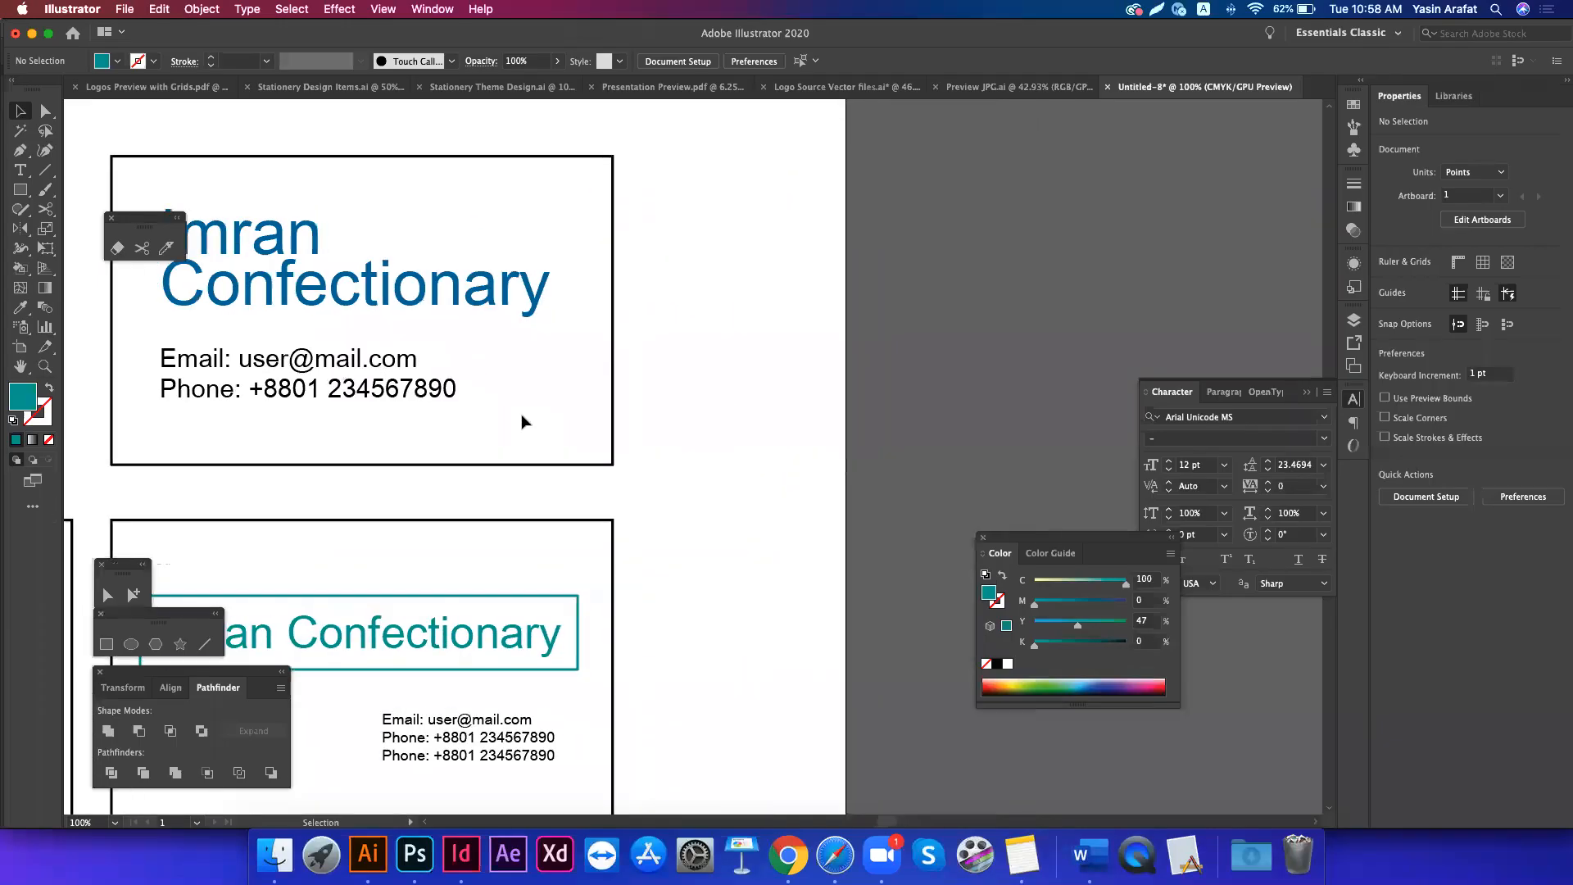
key(m)
scroll(671, 172, up, 2)
scroll(671, 172, left, 4)
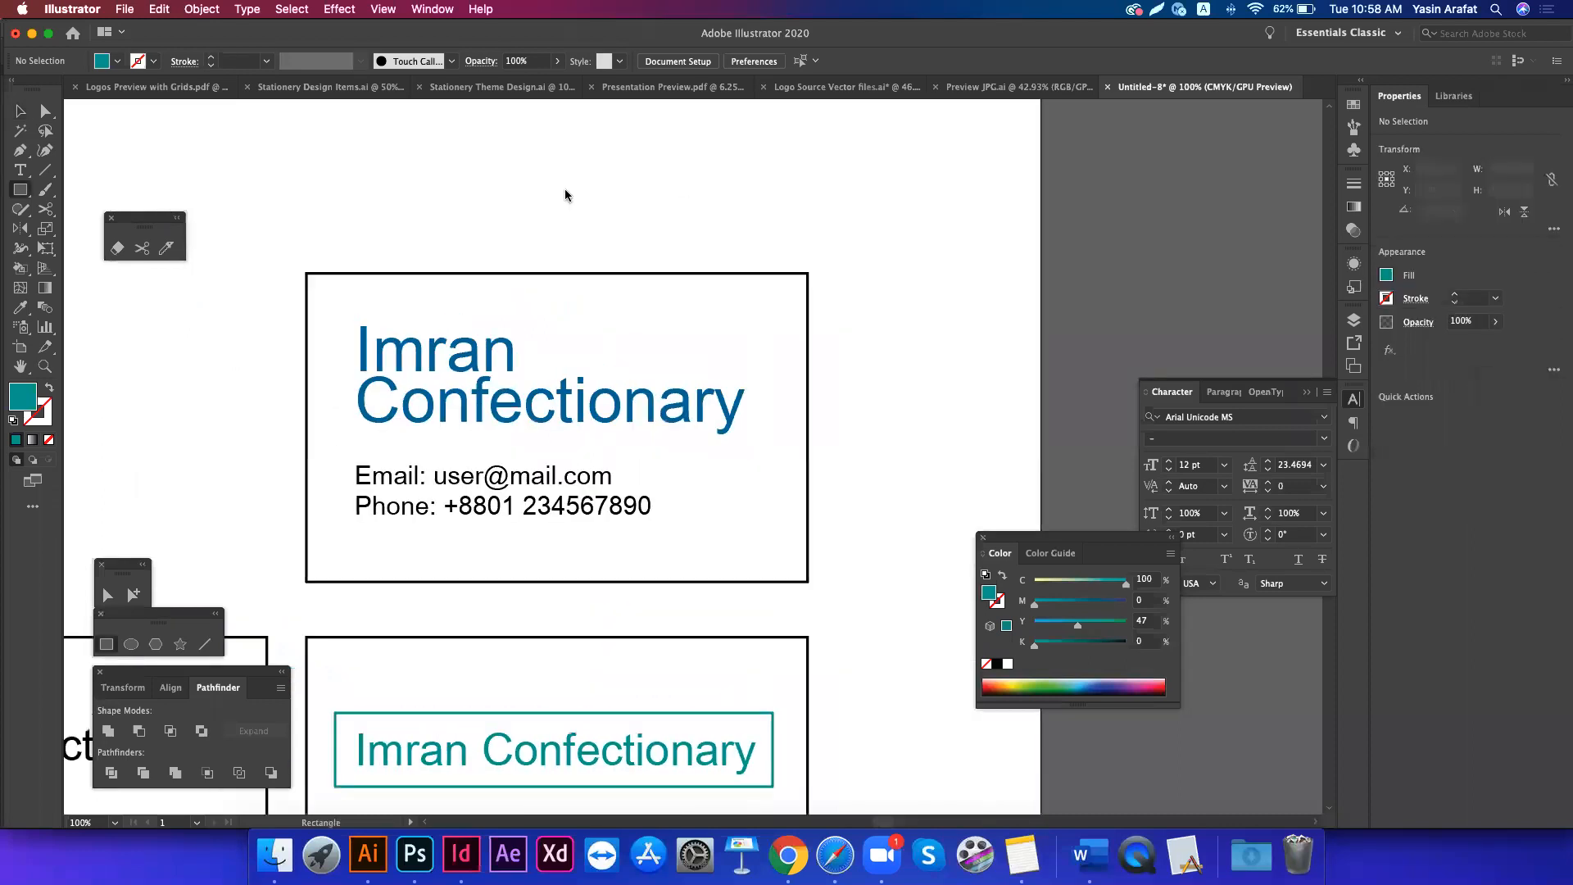
drag(350, 155, 401, 205)
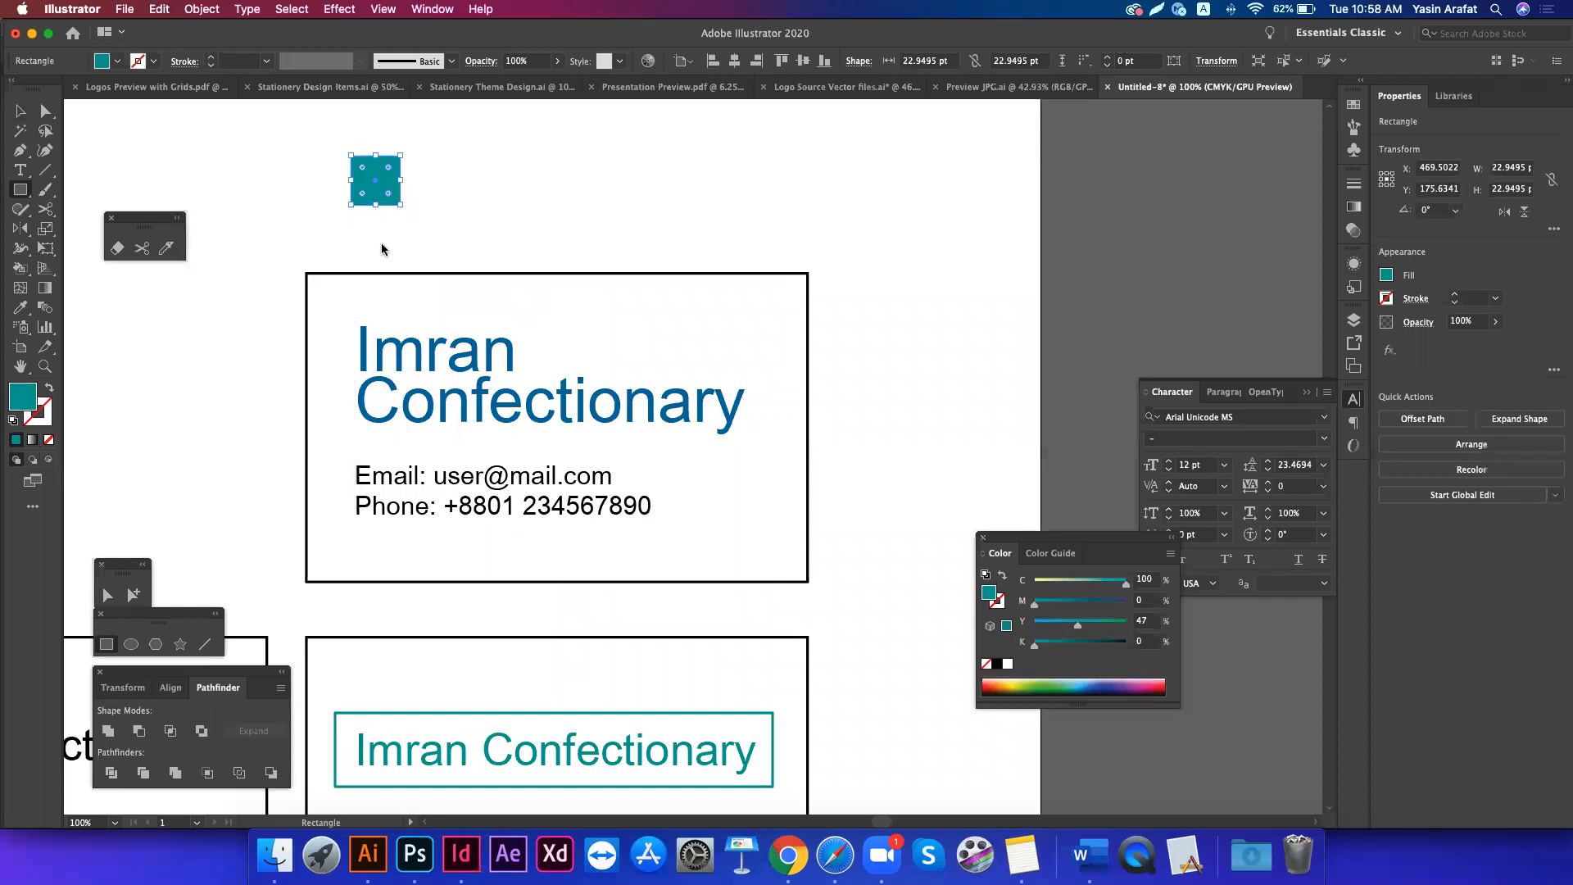
key(v)
key(super+shift+a)
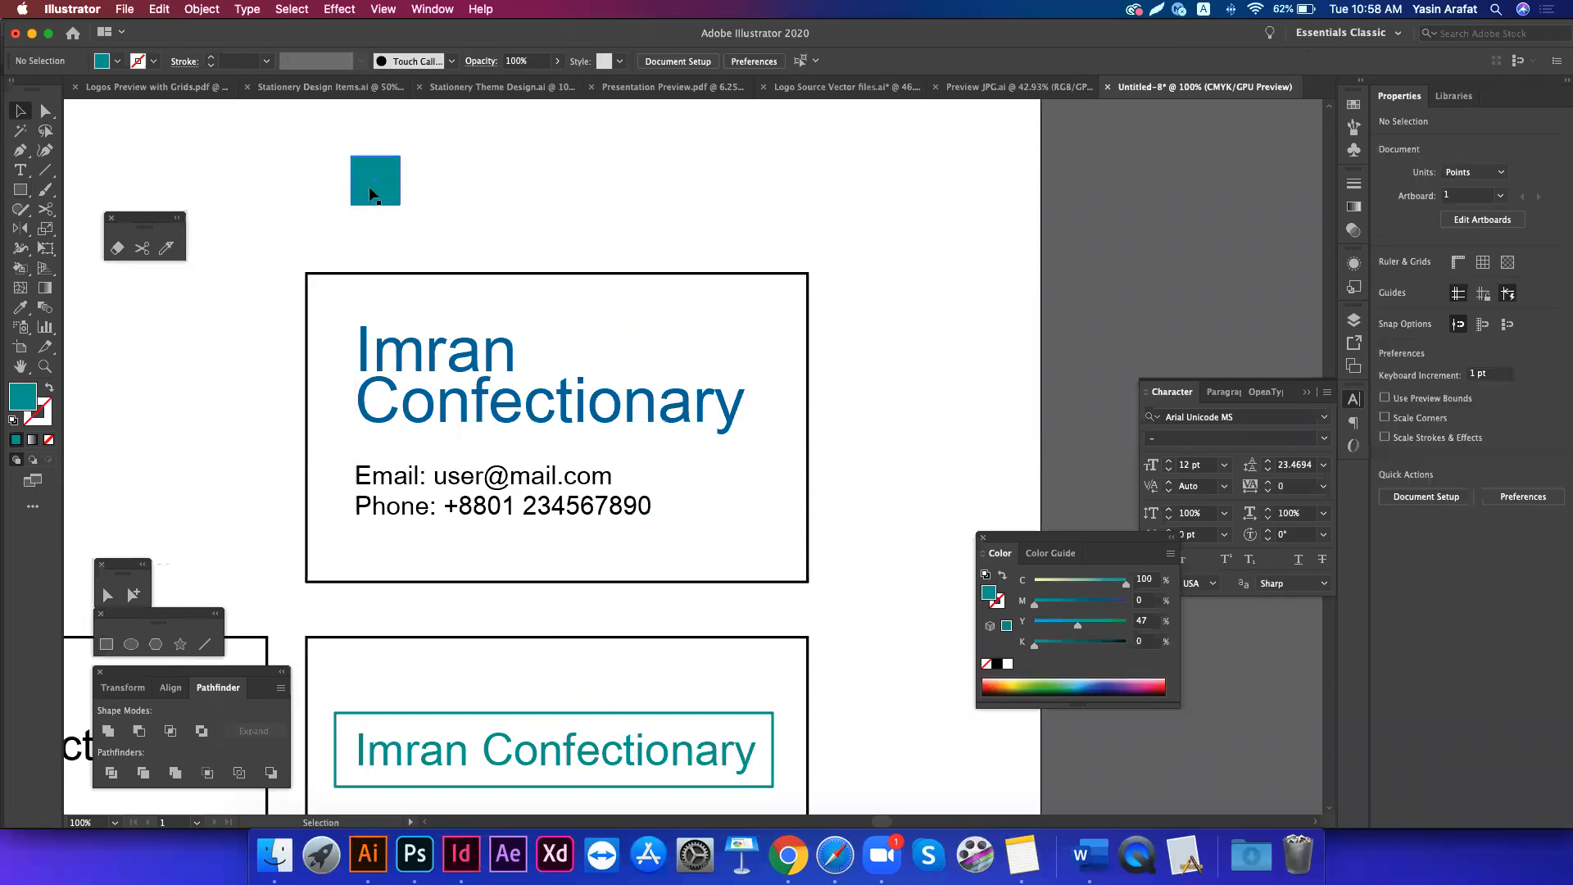
- Duplicate the teal square twice to the right, forming an evenly spaced row of three swatches
drag(365, 187, 420, 188)
key(super+d)
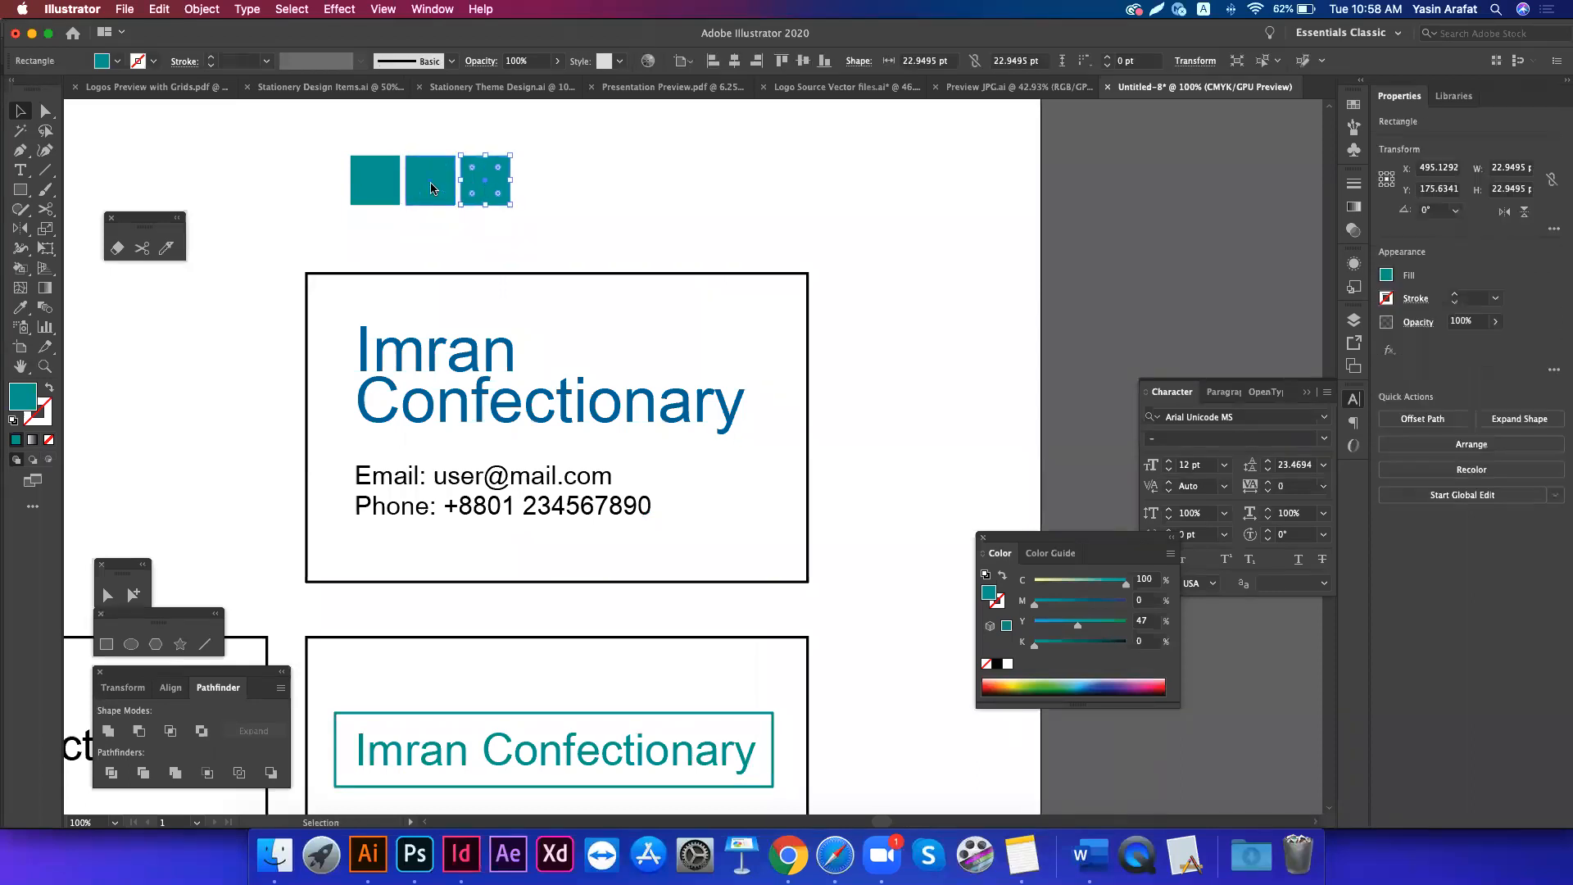
key(super+shift+a)
- Lighten the first swatch proportionally to a tint of 65.96% cyan and 31% yellow
click(427, 195)
click(364, 192)
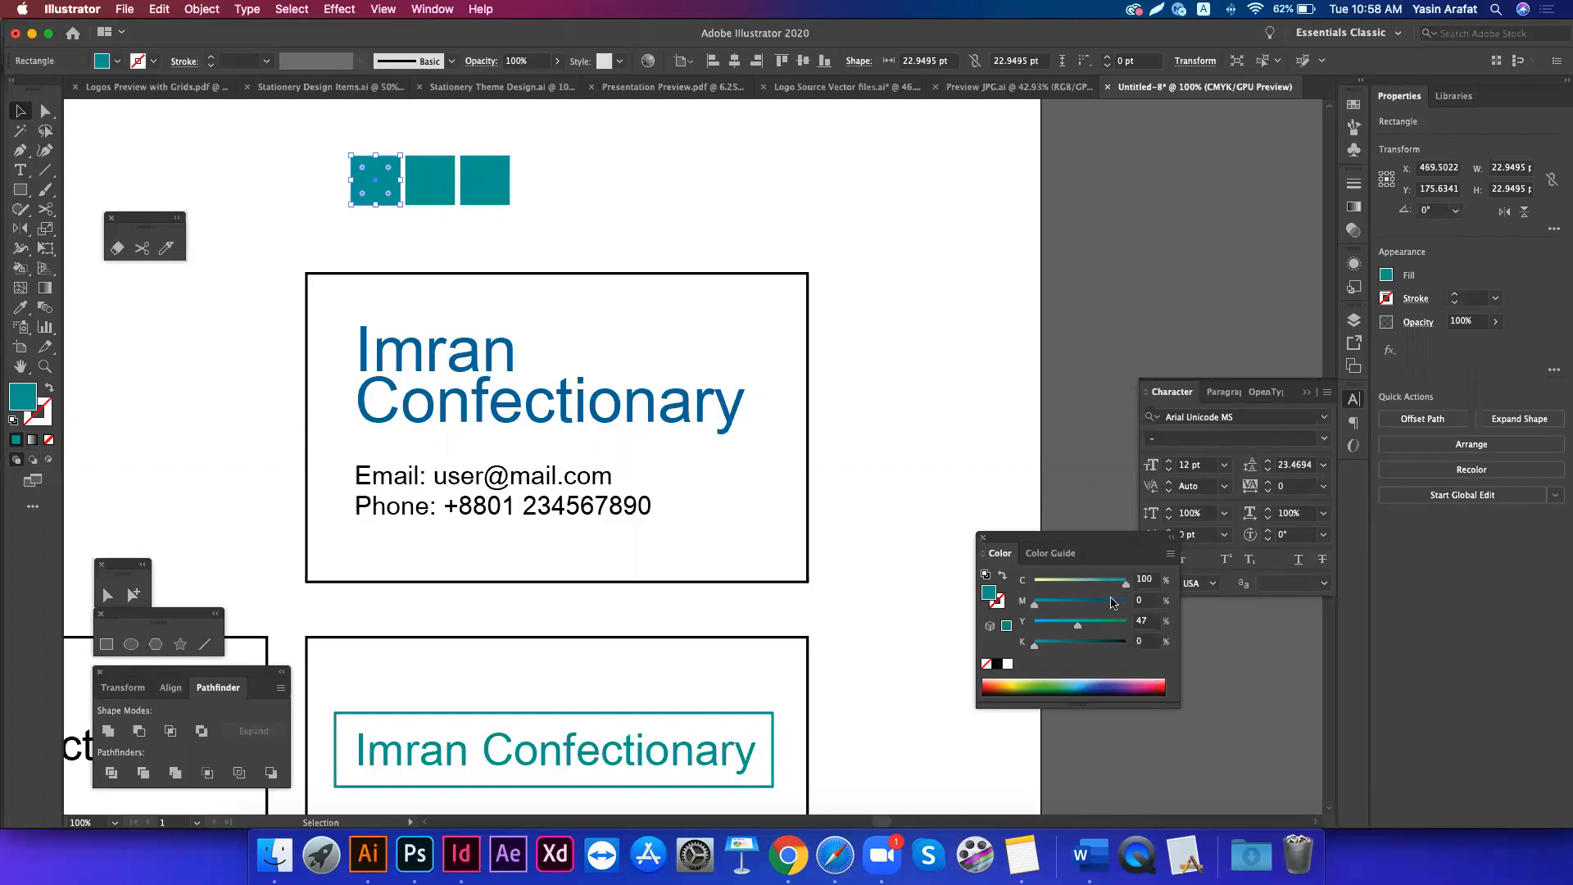
key(a)
shift+click(1062, 626)
drag(1061, 624, 1063, 624)
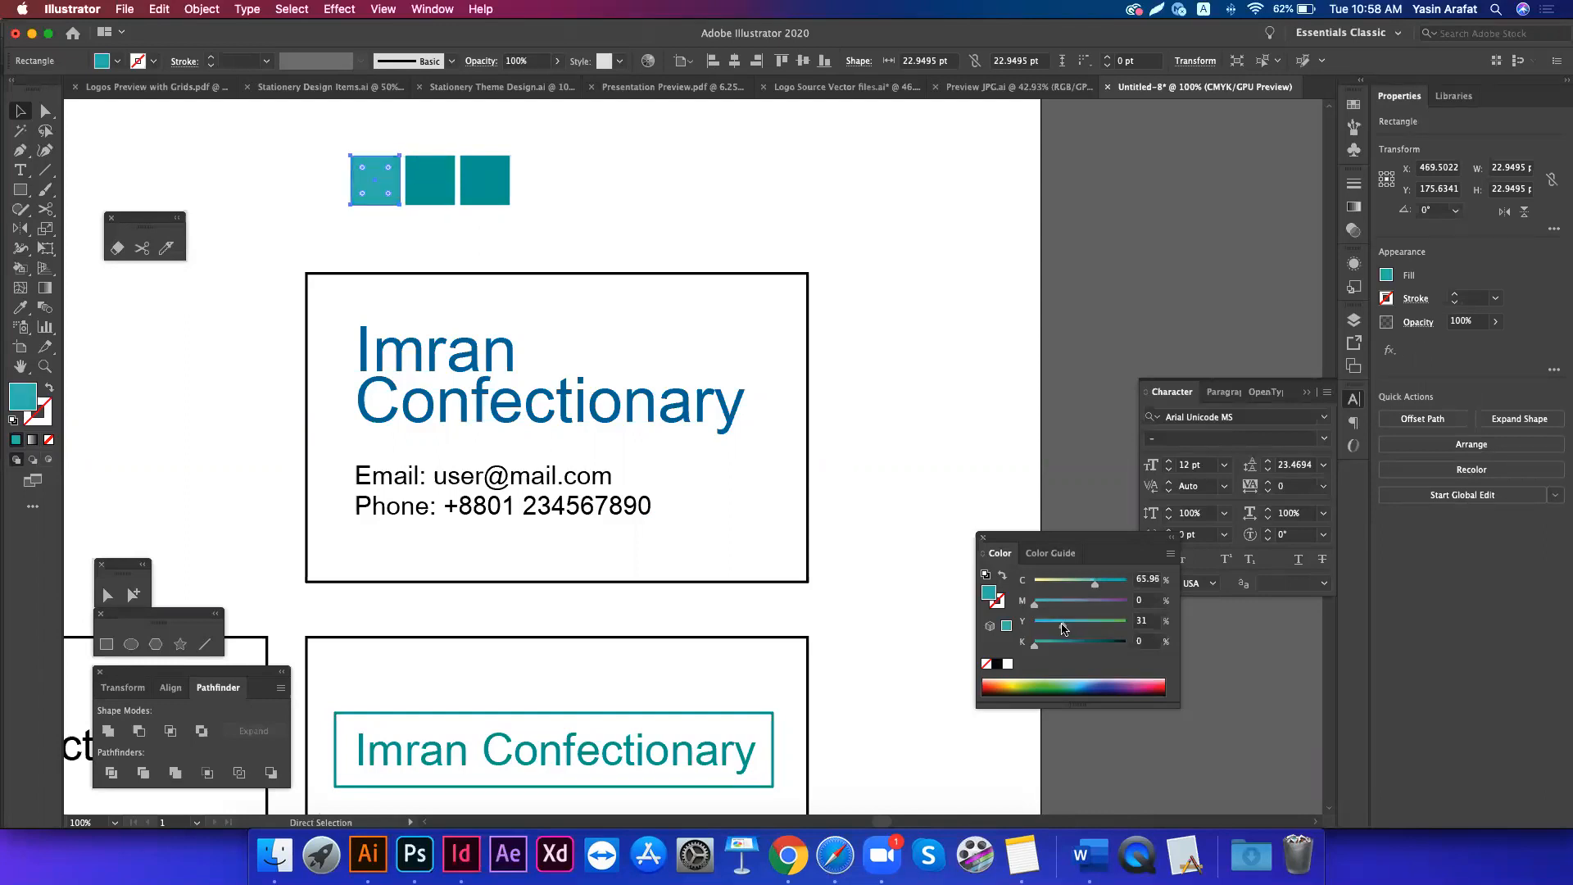
click(552, 245)
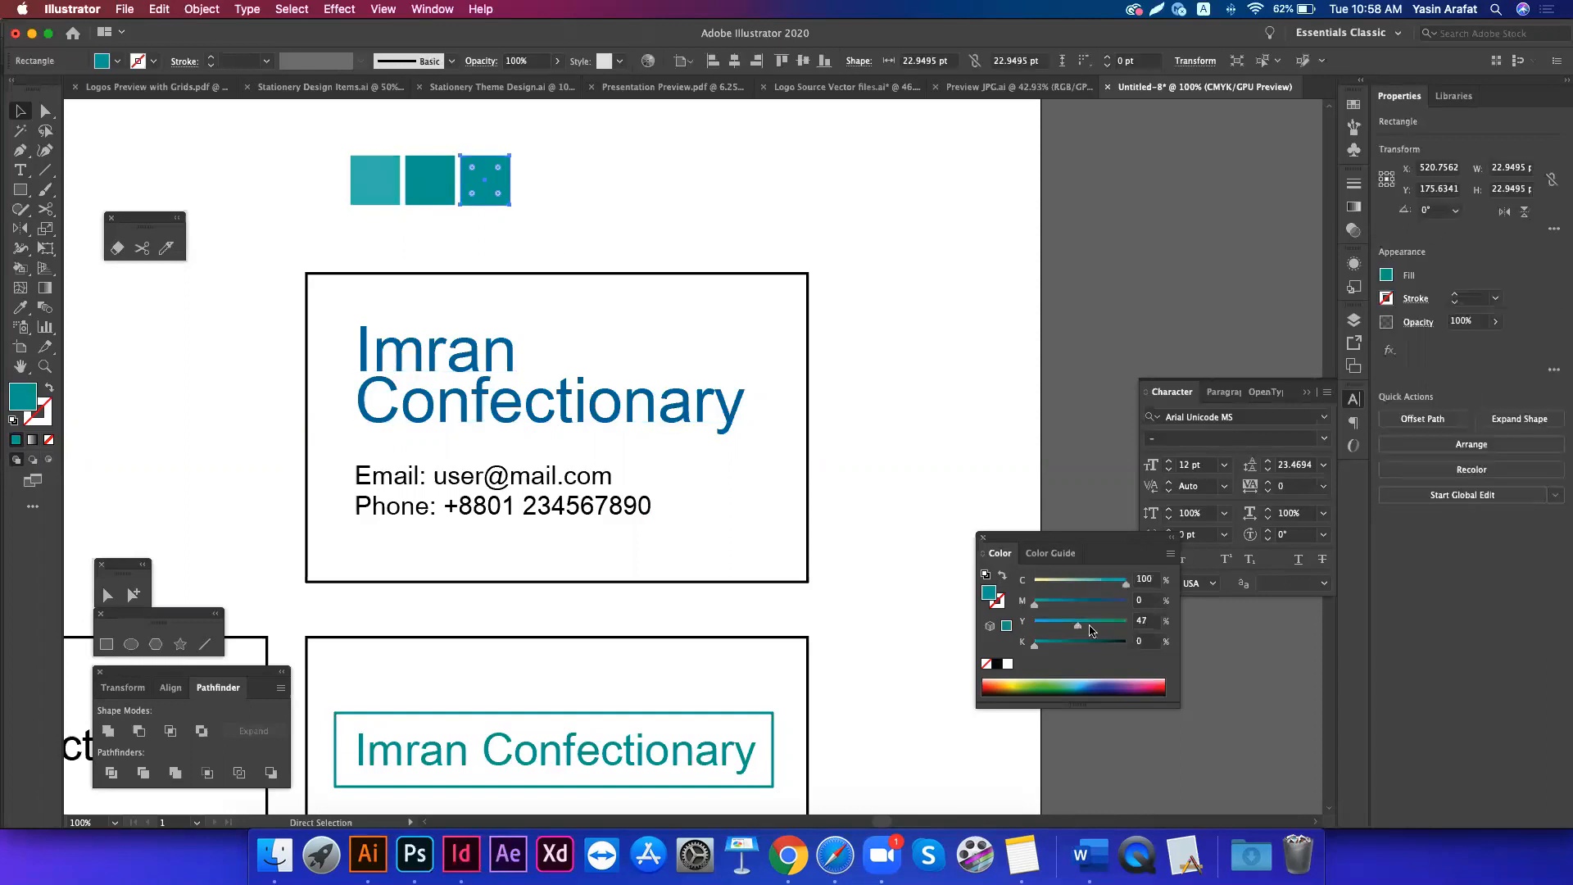
- Darken the third swatch by setting its black value to 42%, keeping yellow at 47%
drag(1091, 630, 1095, 632)
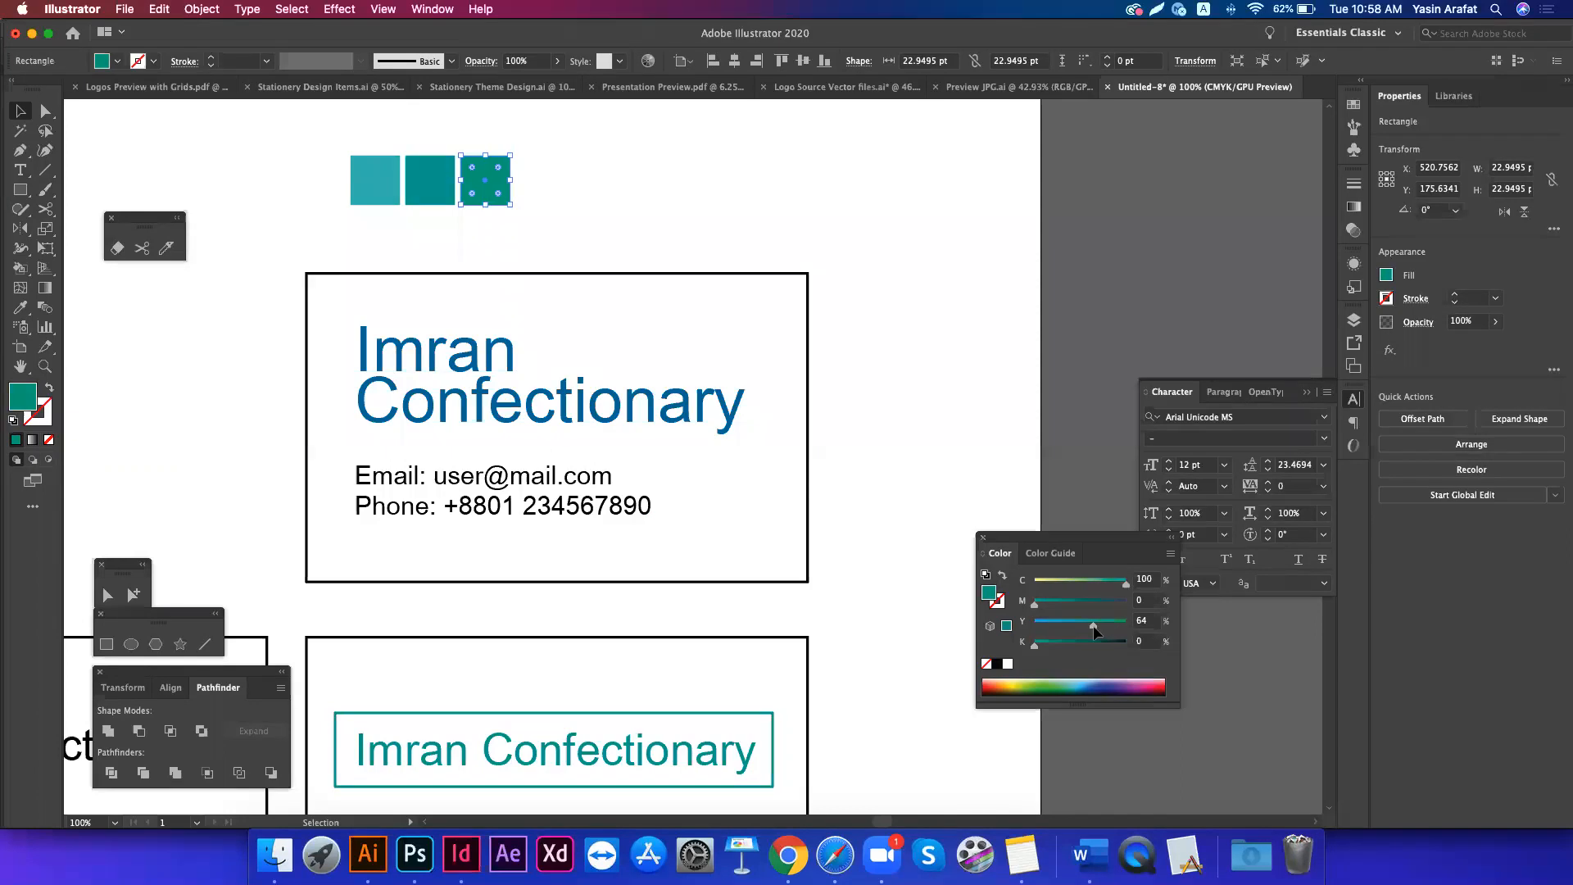
key(super+z)
click(1061, 646)
drag(1061, 646, 1072, 646)
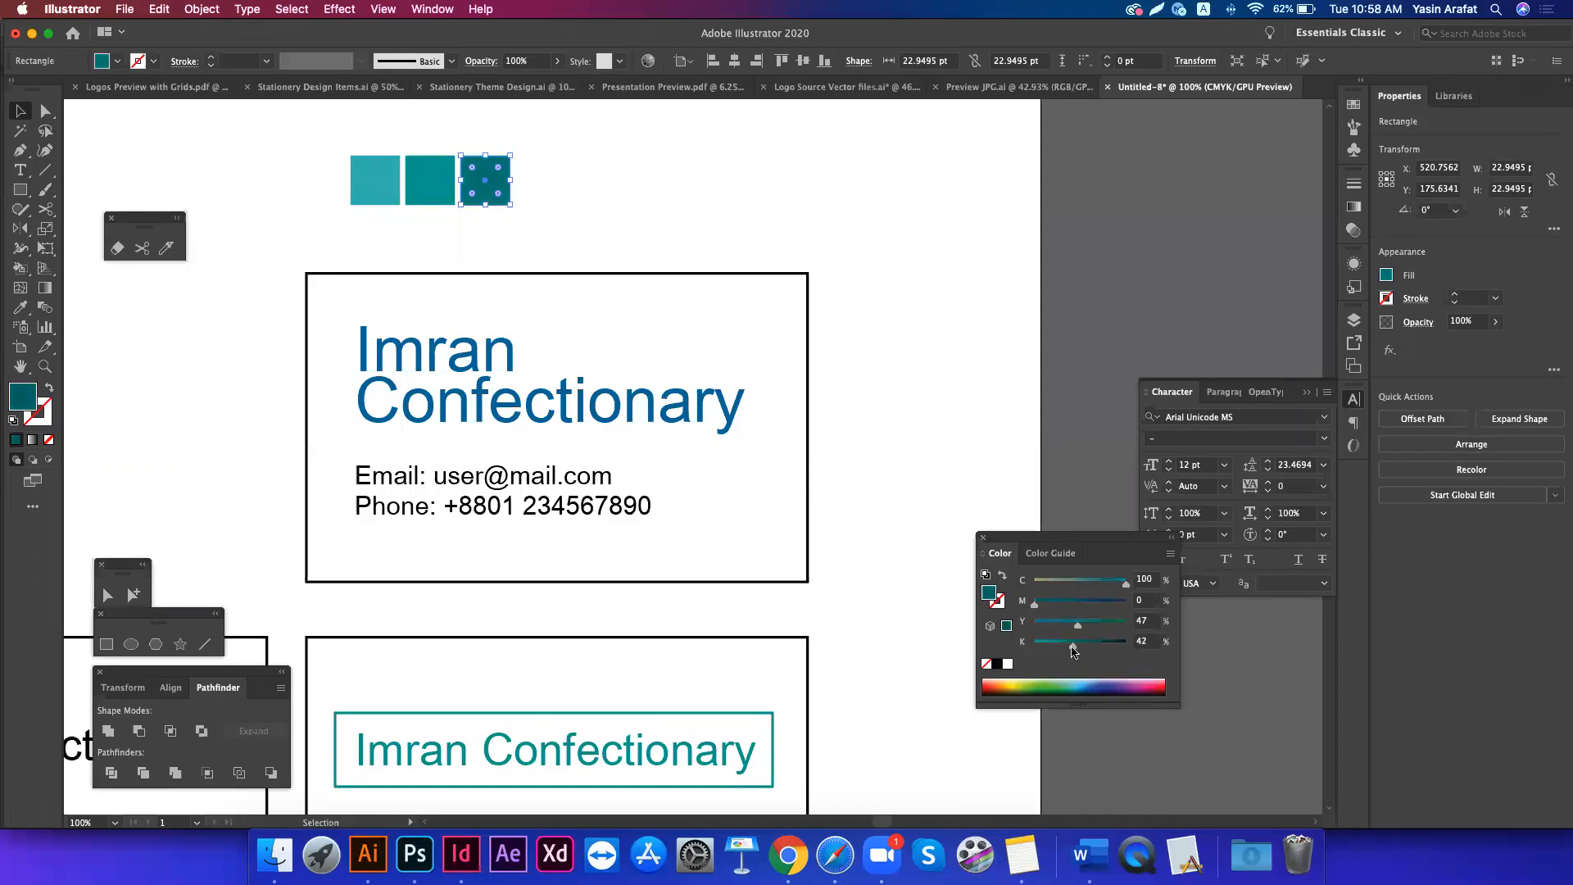
click(433, 249)
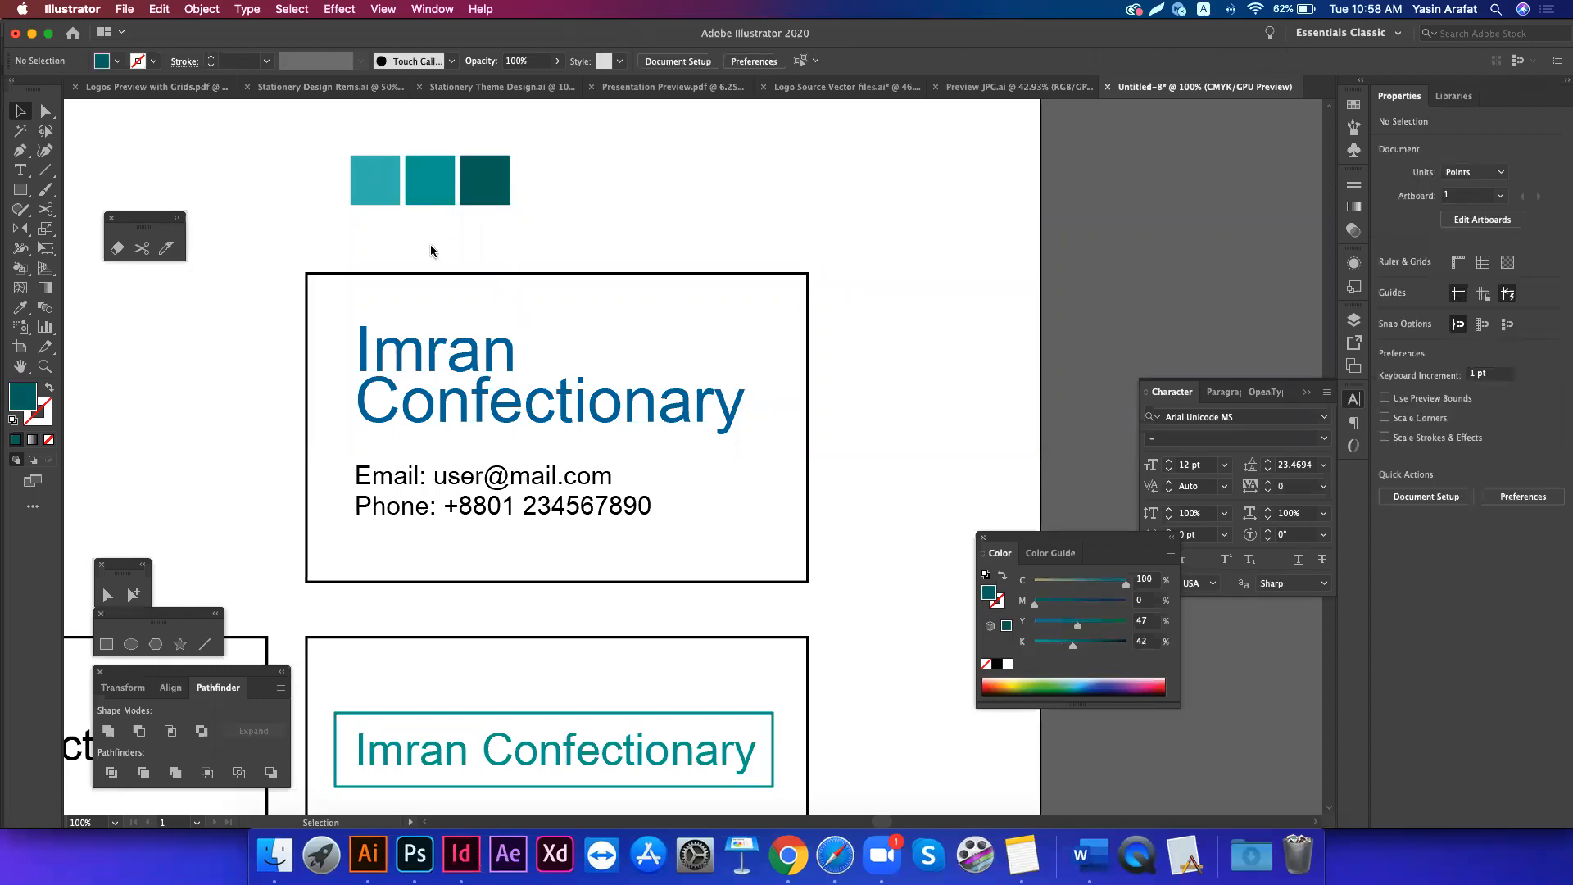
- Copy the dark teal swatch to the end of the row and set the copy's black value to 75%
drag(355, 227, 525, 191)
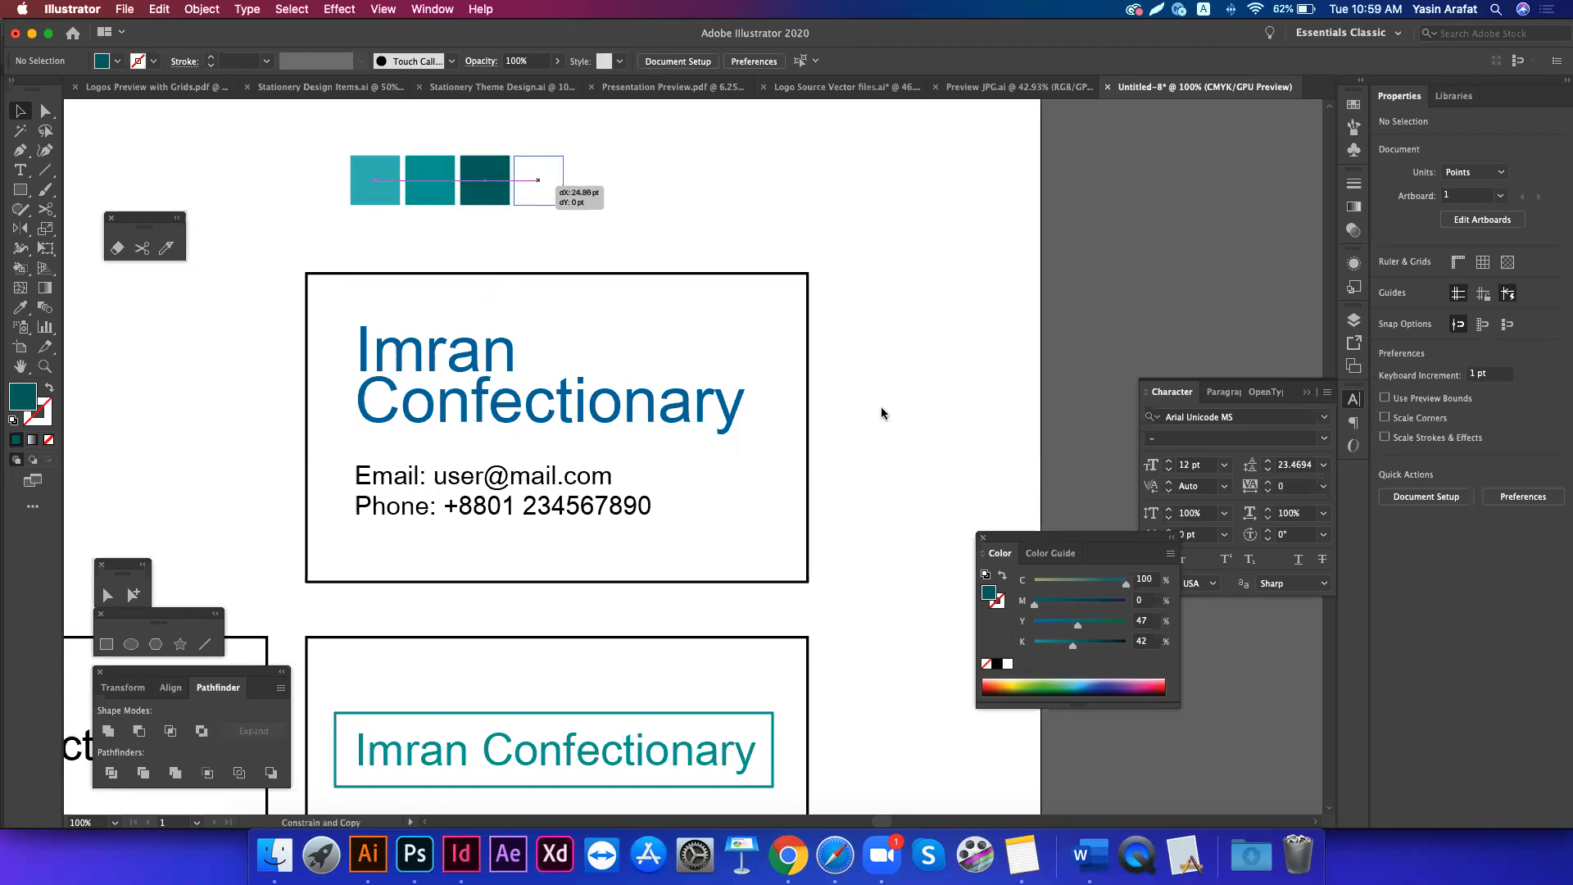
click(1103, 643)
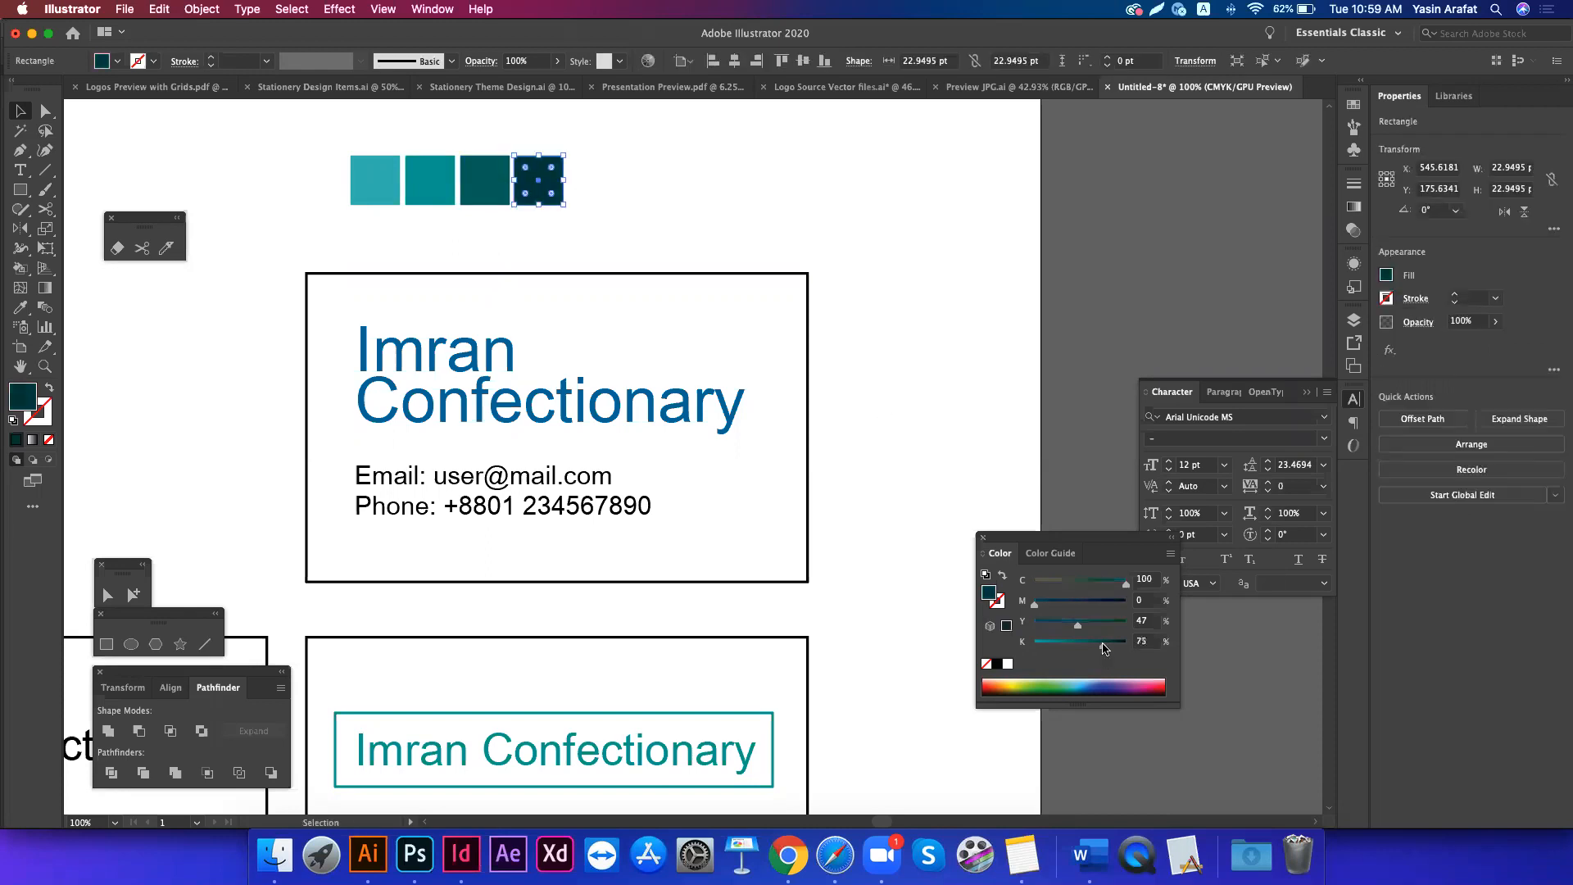
click(666, 182)
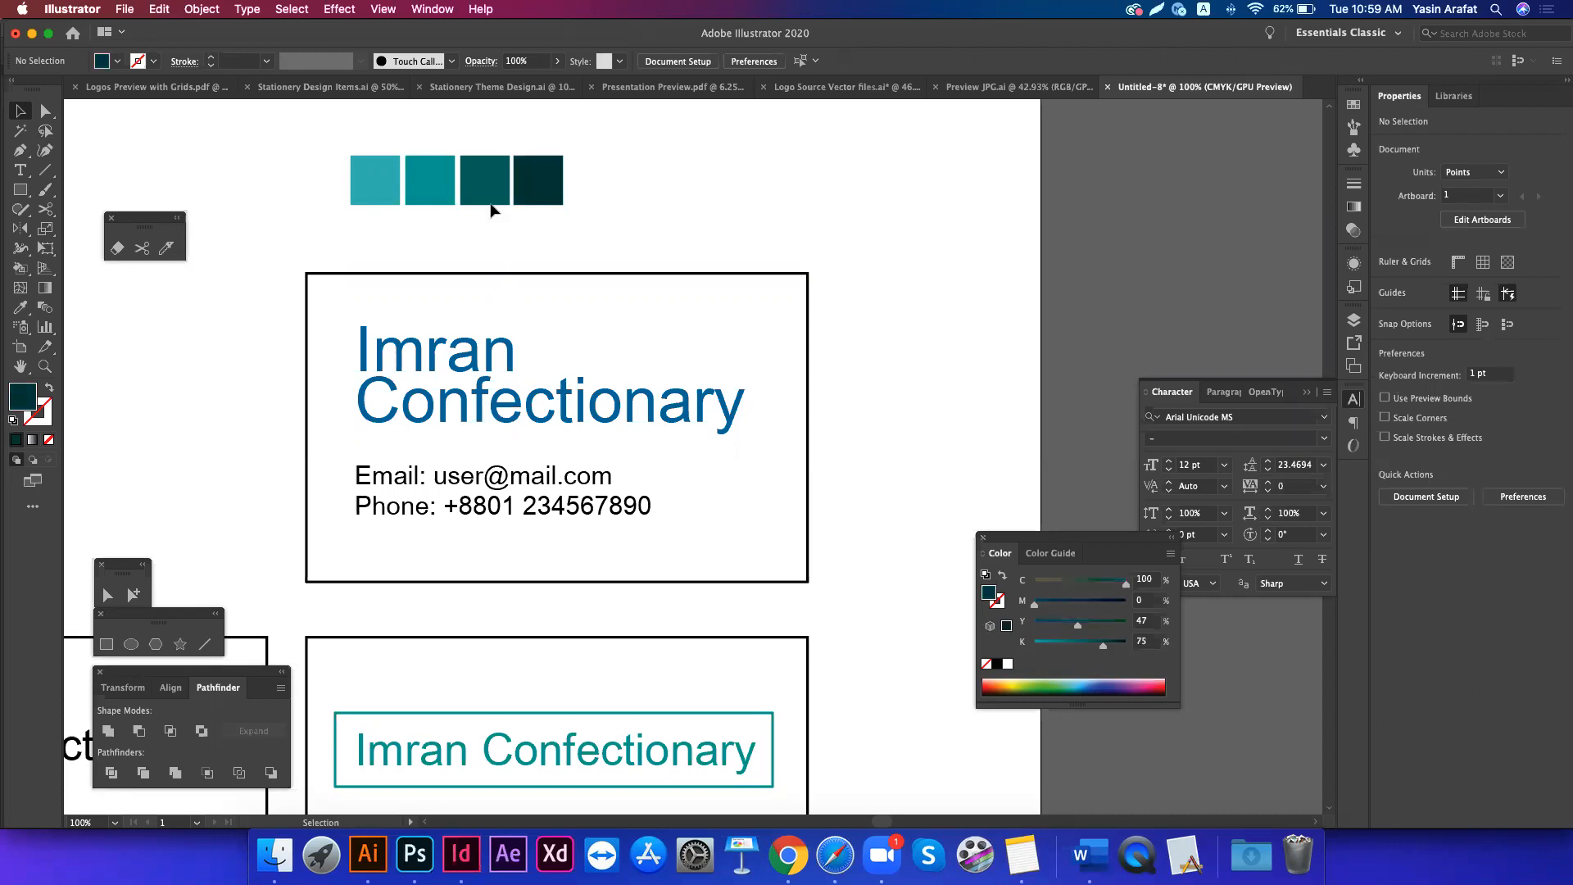
- Duplicate all four teal swatches to the right, extending the row to eight squares
mouse_move(548, 181)
mouse_down()
mouse_move(496, 171)
mouse_move(541, 180)
mouse_up()
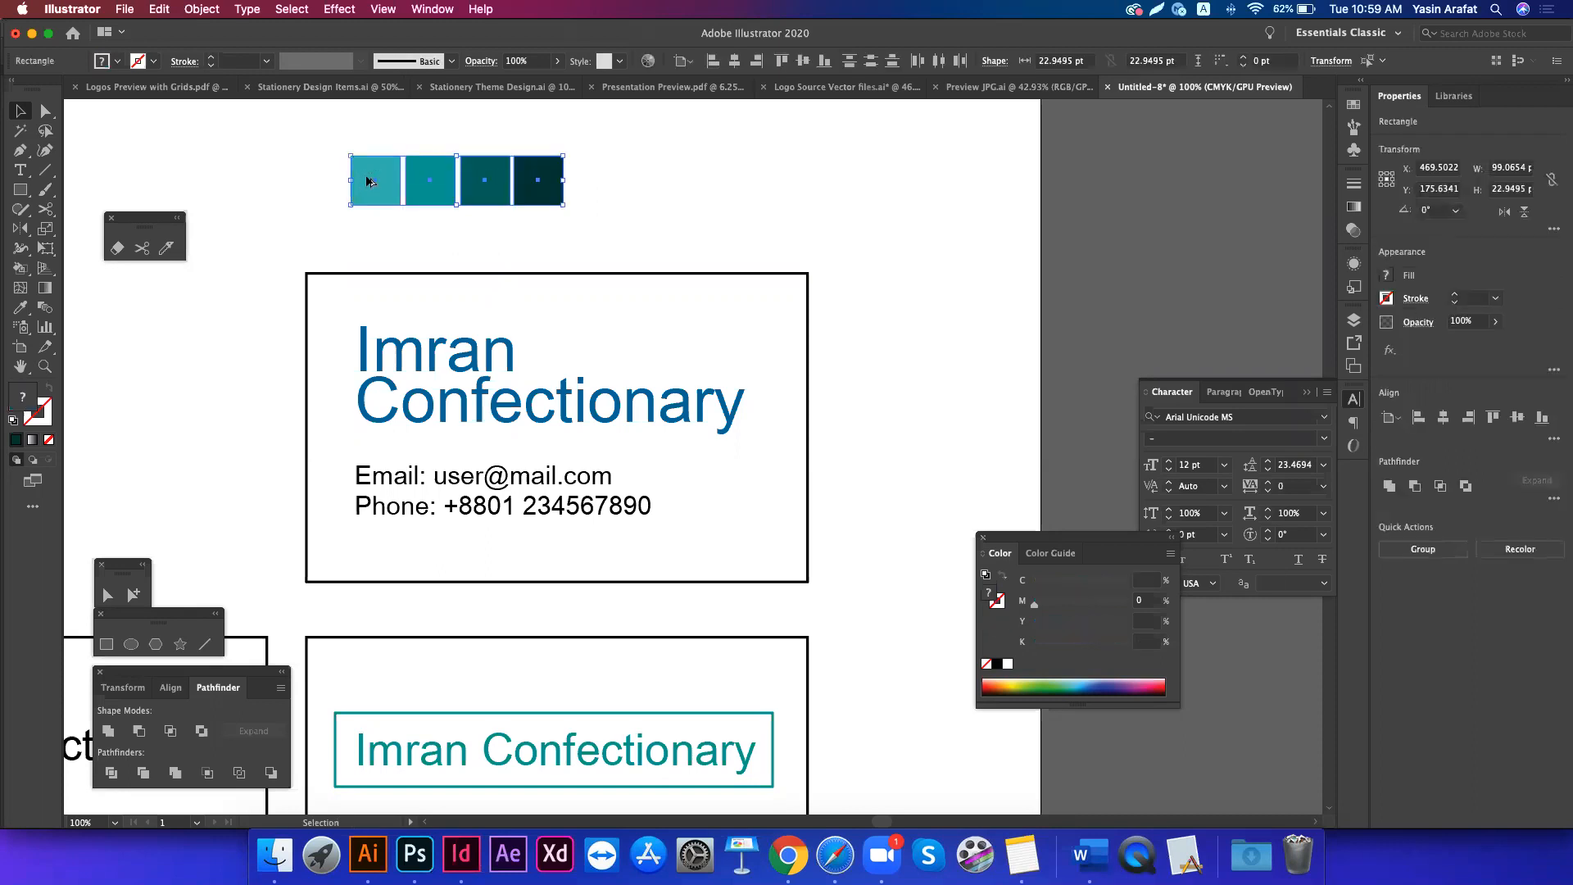
drag(382, 191, 620, 237)
click(620, 237)
- Fill the fifth swatch with black and reduce its black value slightly to a very dark grey
click(607, 203)
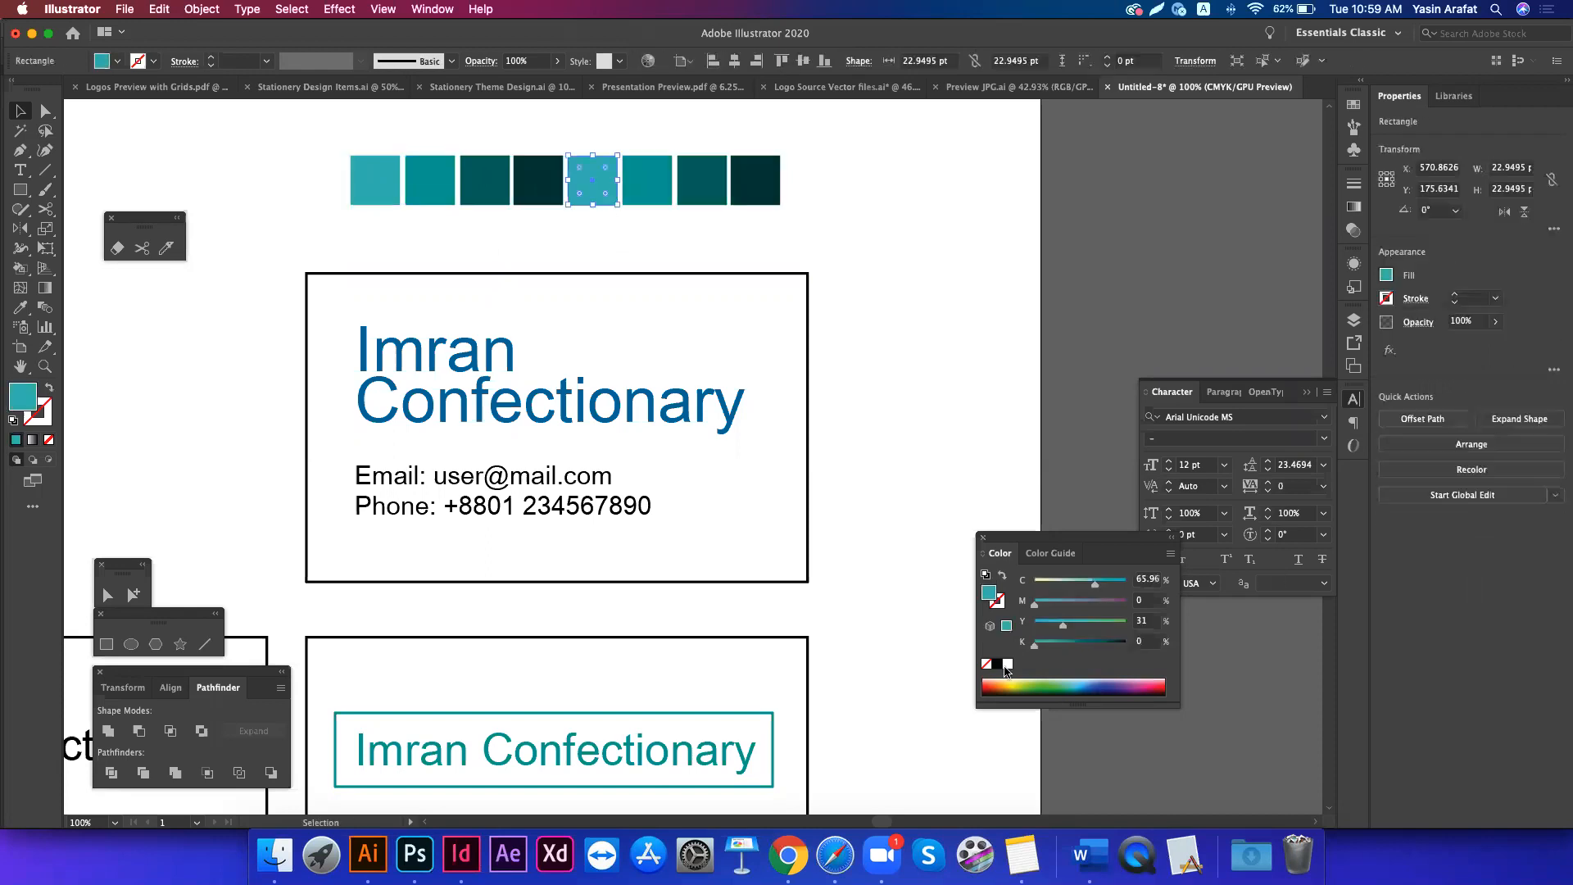
click(998, 665)
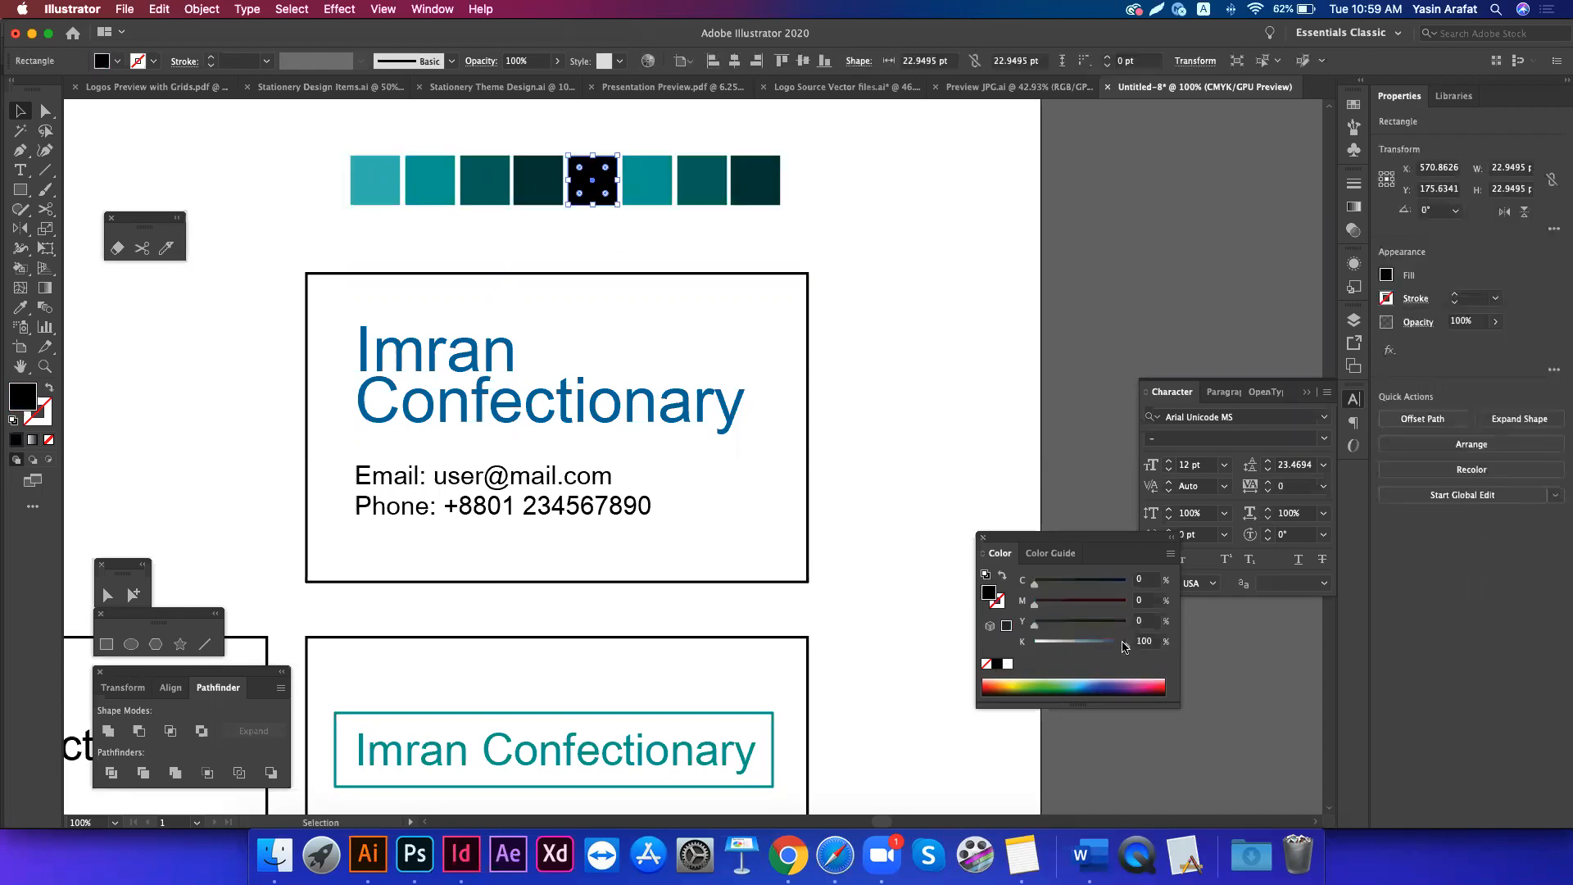
drag(1123, 644, 1119, 644)
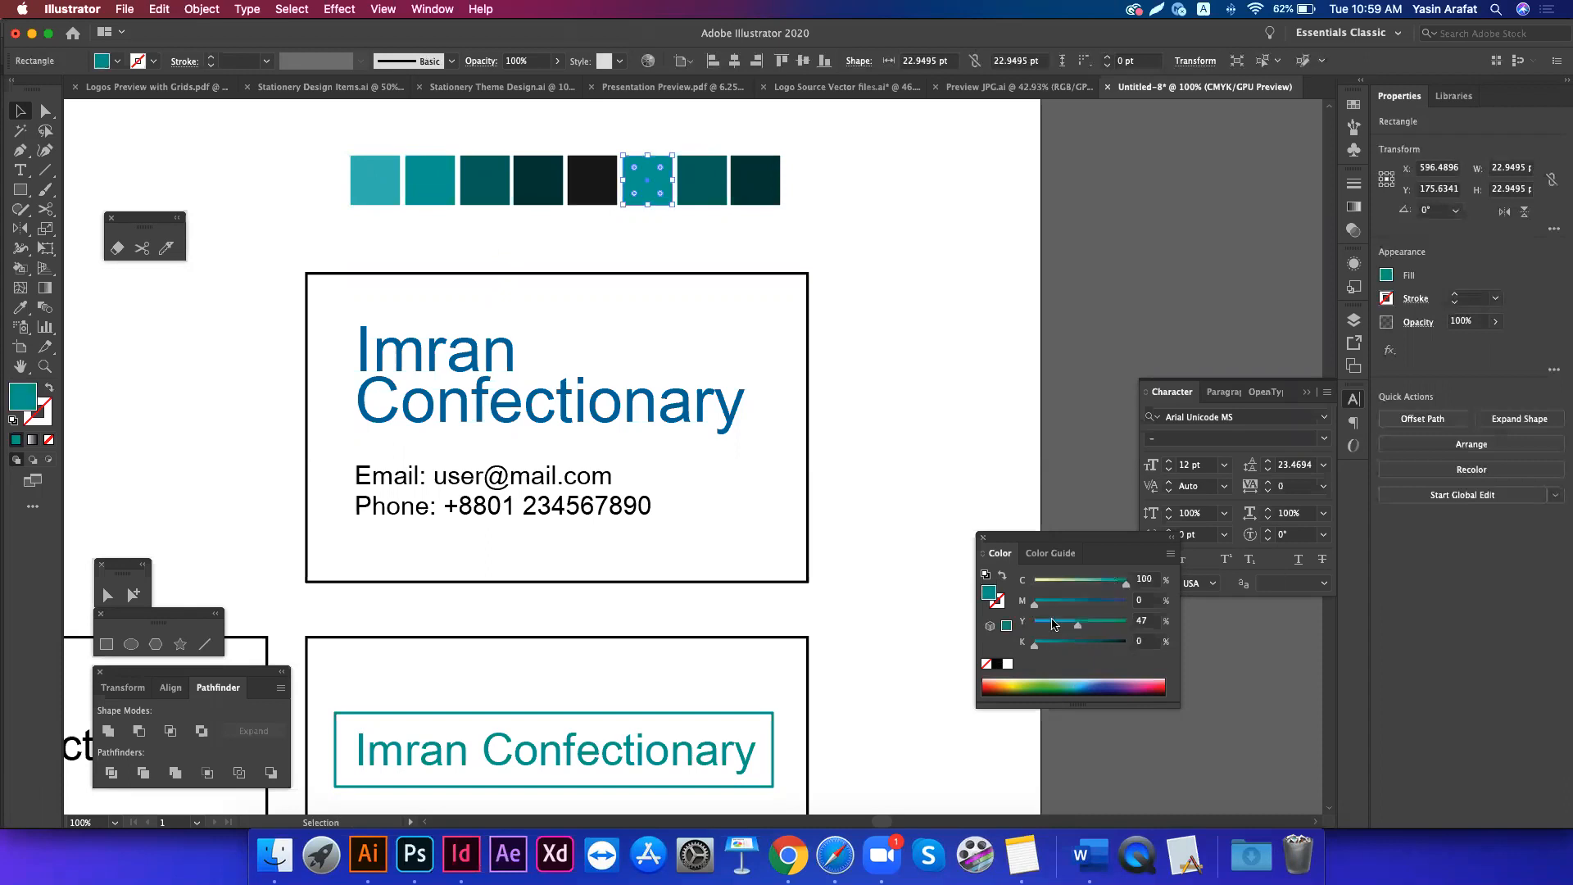
- Fill the sixth swatch with black and reduce its black value to 16% for a light grey
click(997, 664)
click(1046, 644)
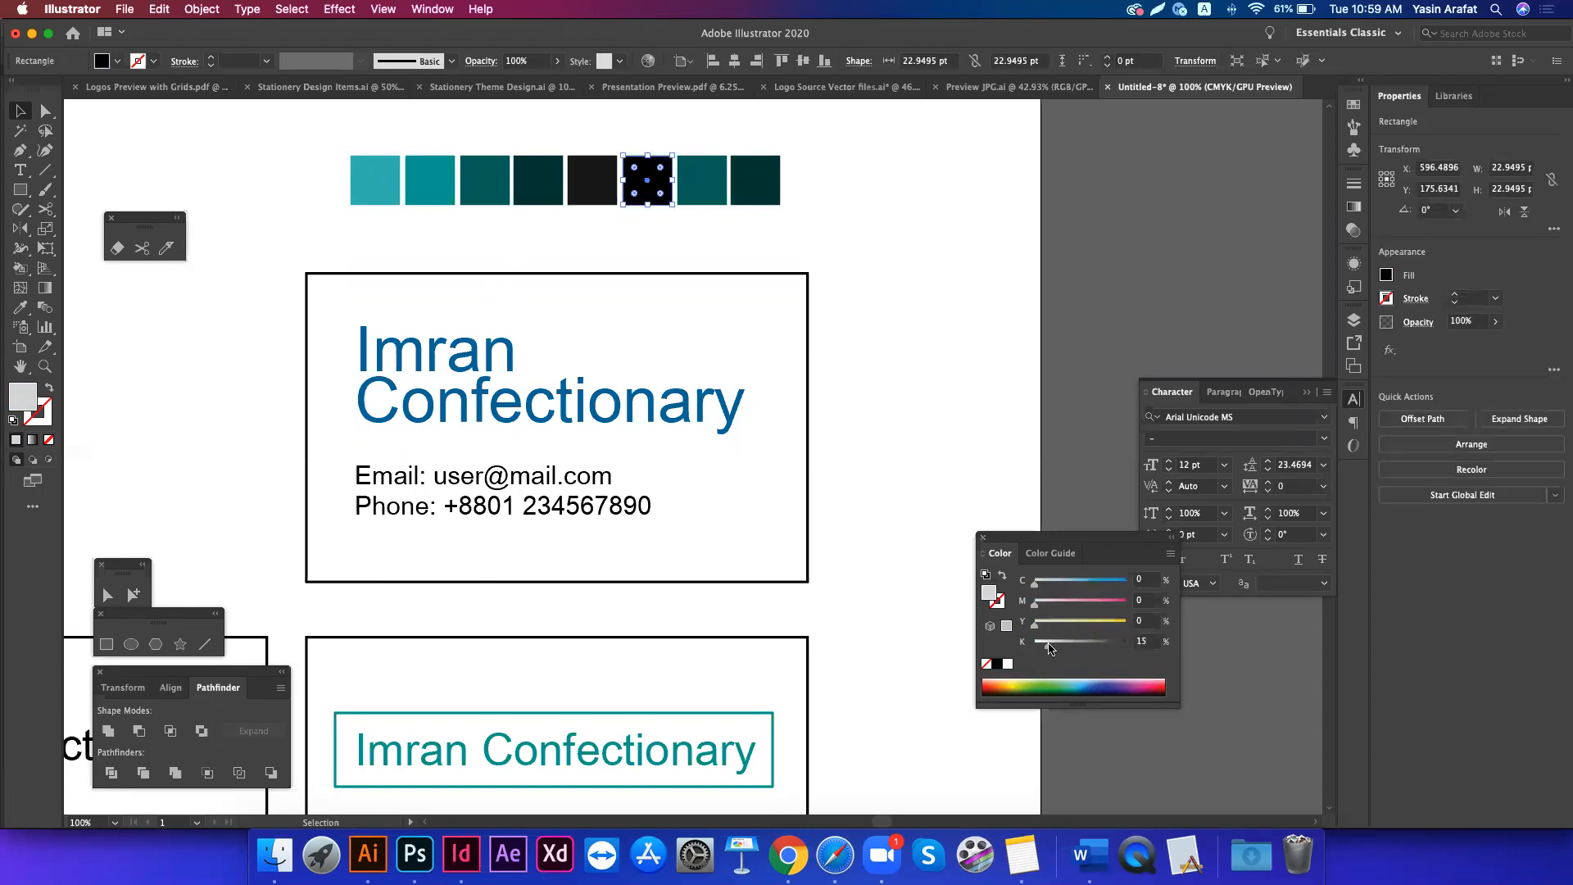
click(720, 240)
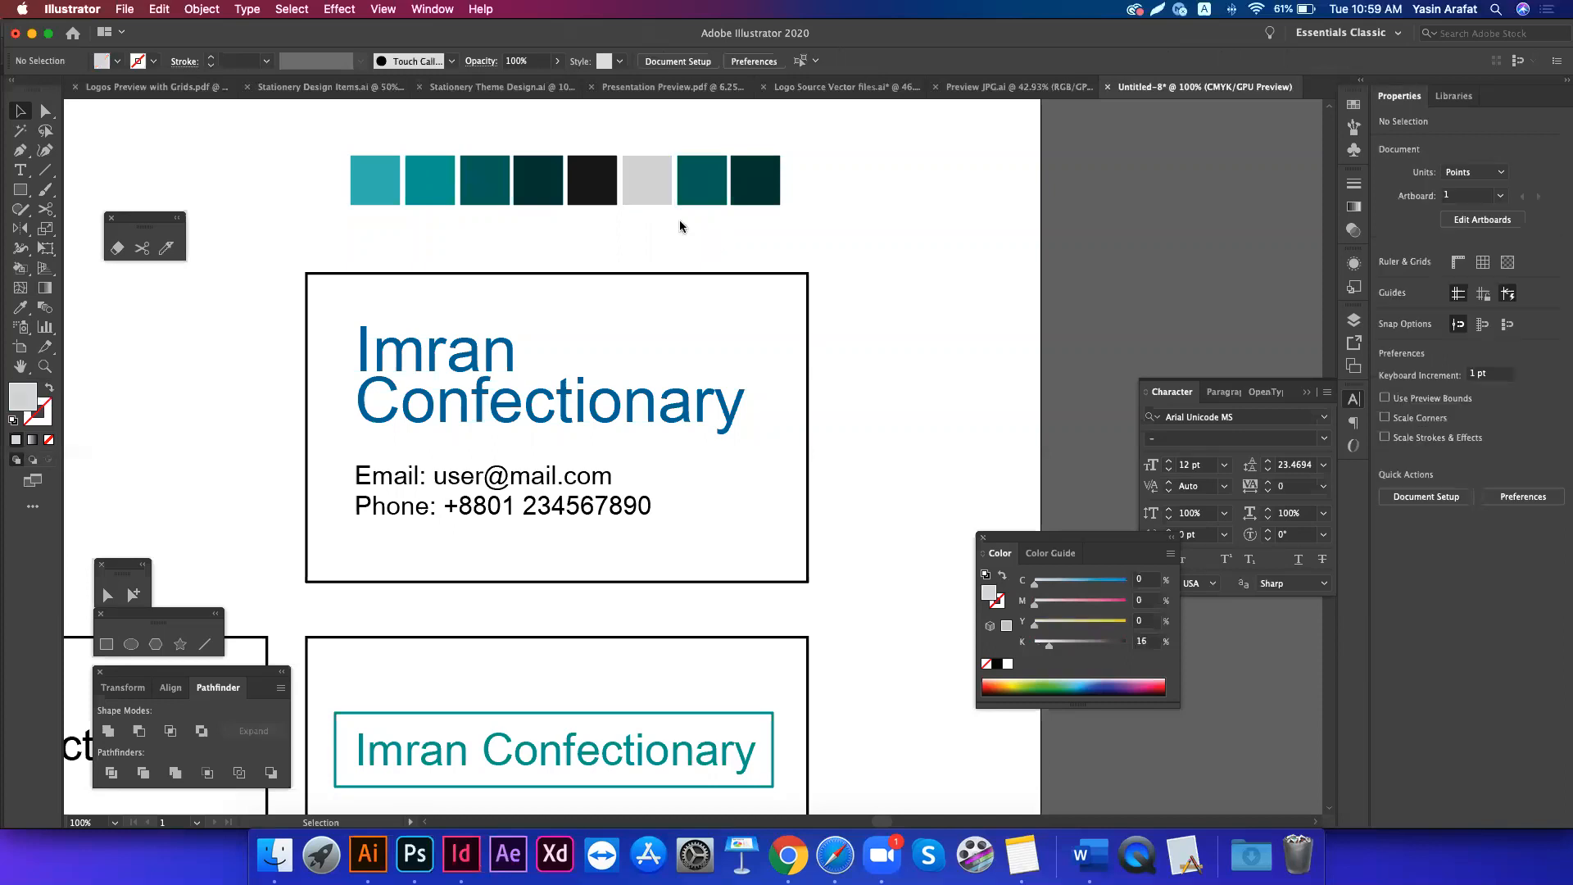
- Delete the last two dark teal swatches from the row and select the remaining six squares
click(765, 179)
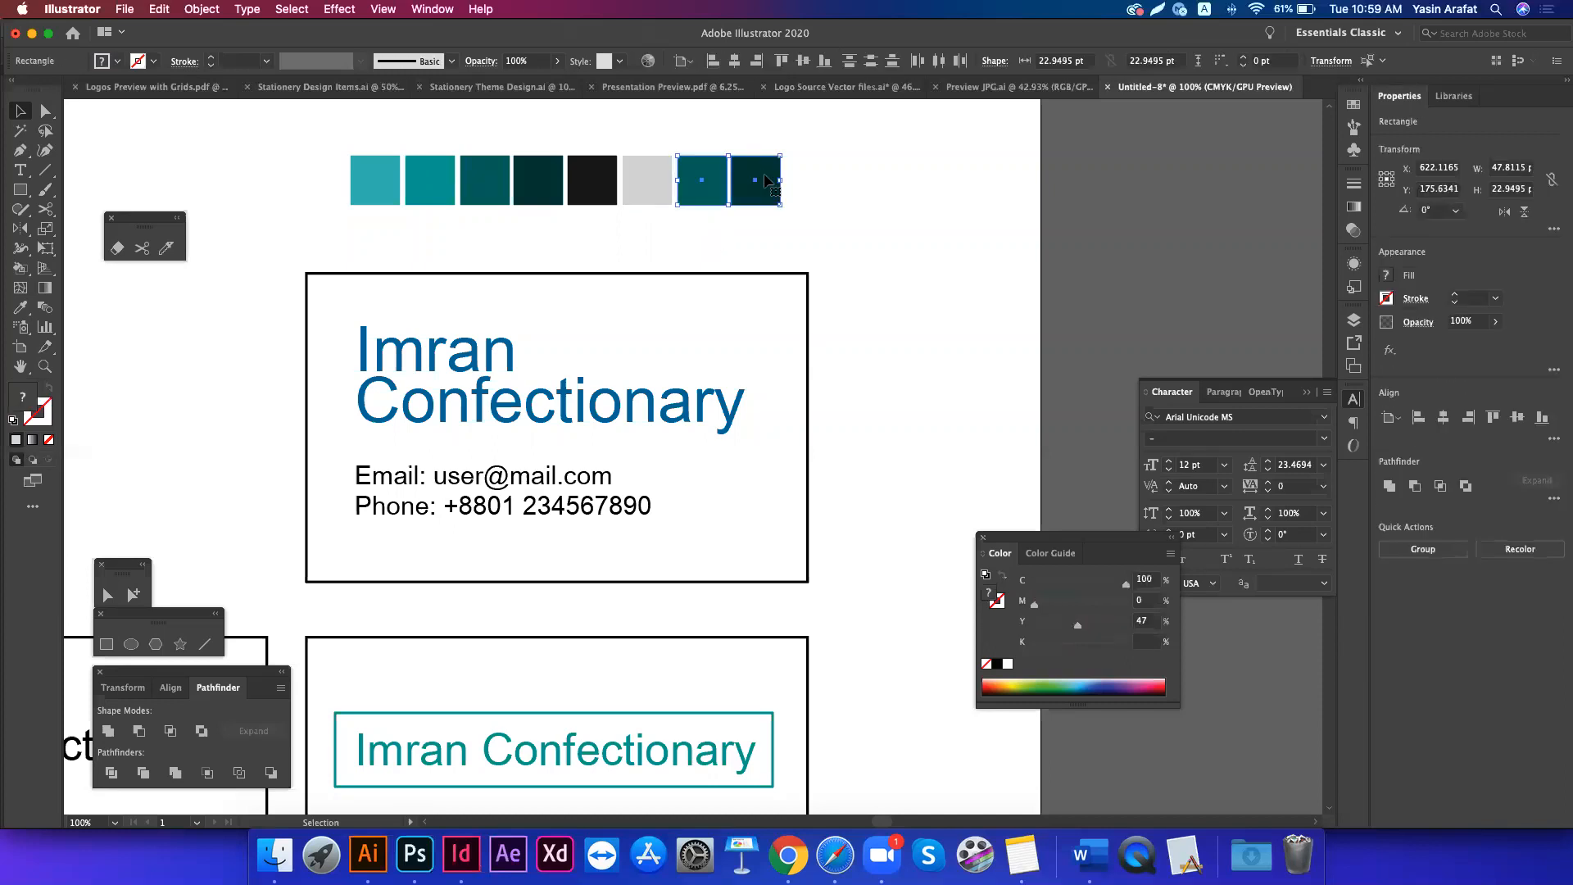
key(Delete)
click(590, 185)
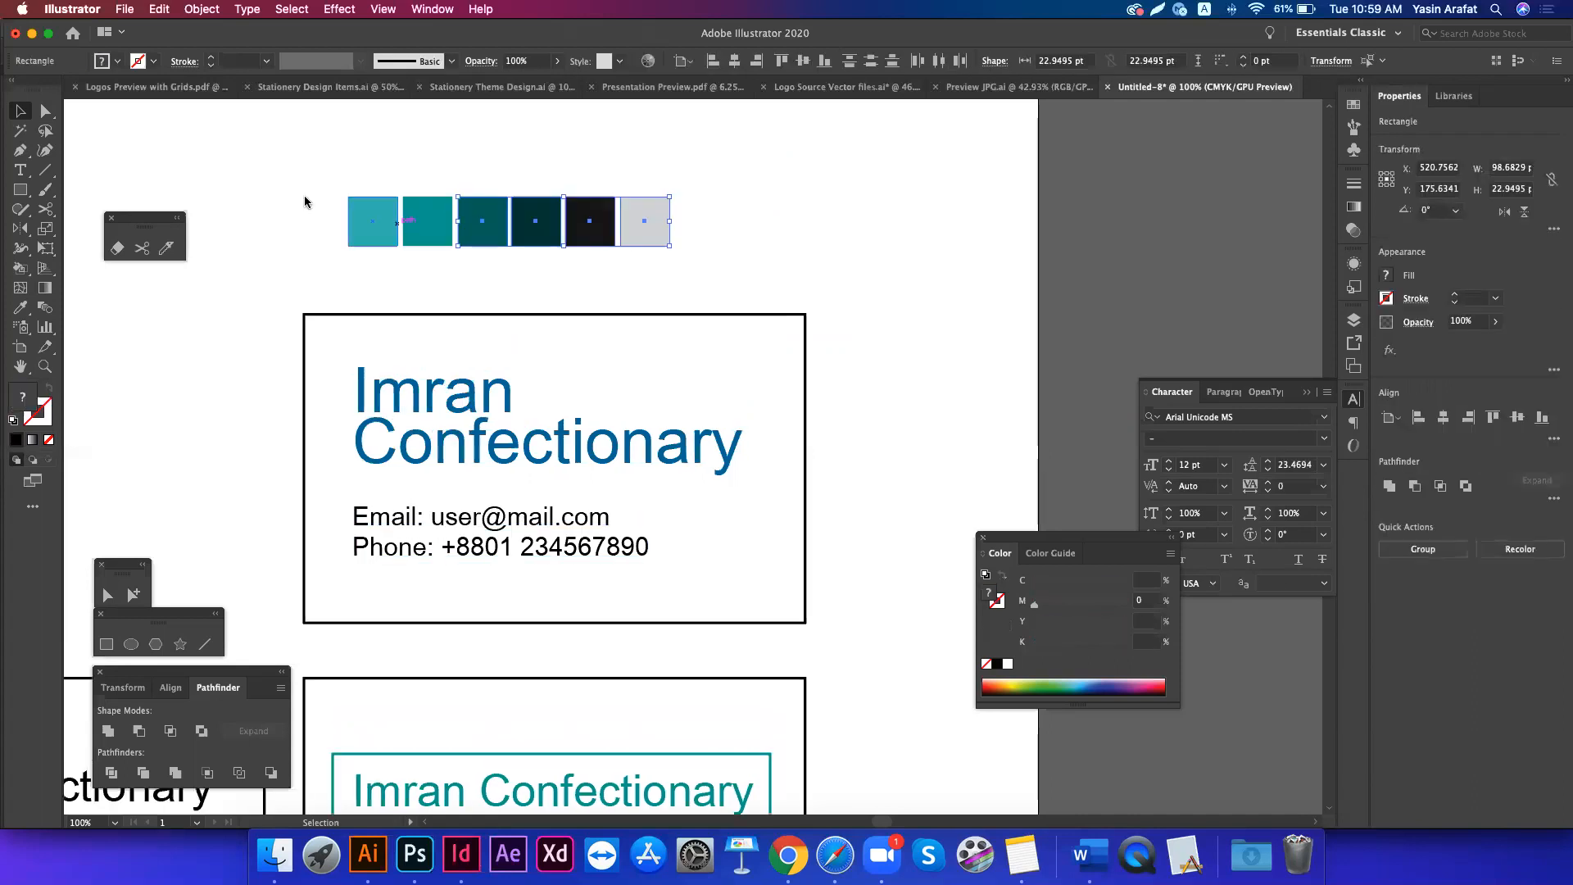
drag(305, 201, 667, 273)
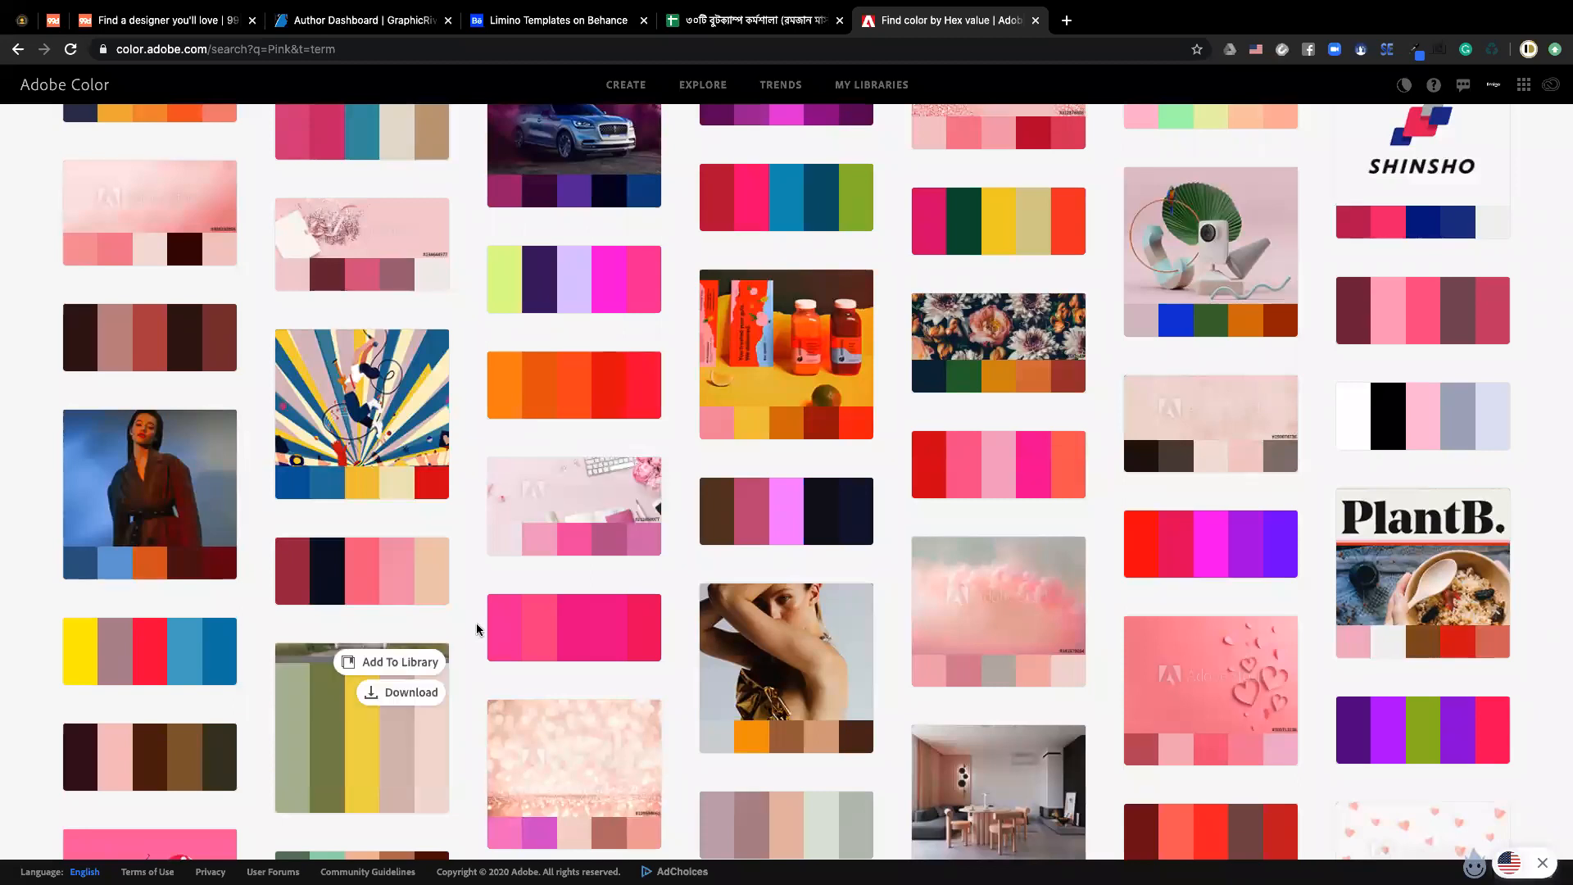
- Switch to Adobe Color in the browser and examine how the pink palettes combine shades and neutrals
scroll(477, 630, down, 1)
scroll(477, 630, down, 5)
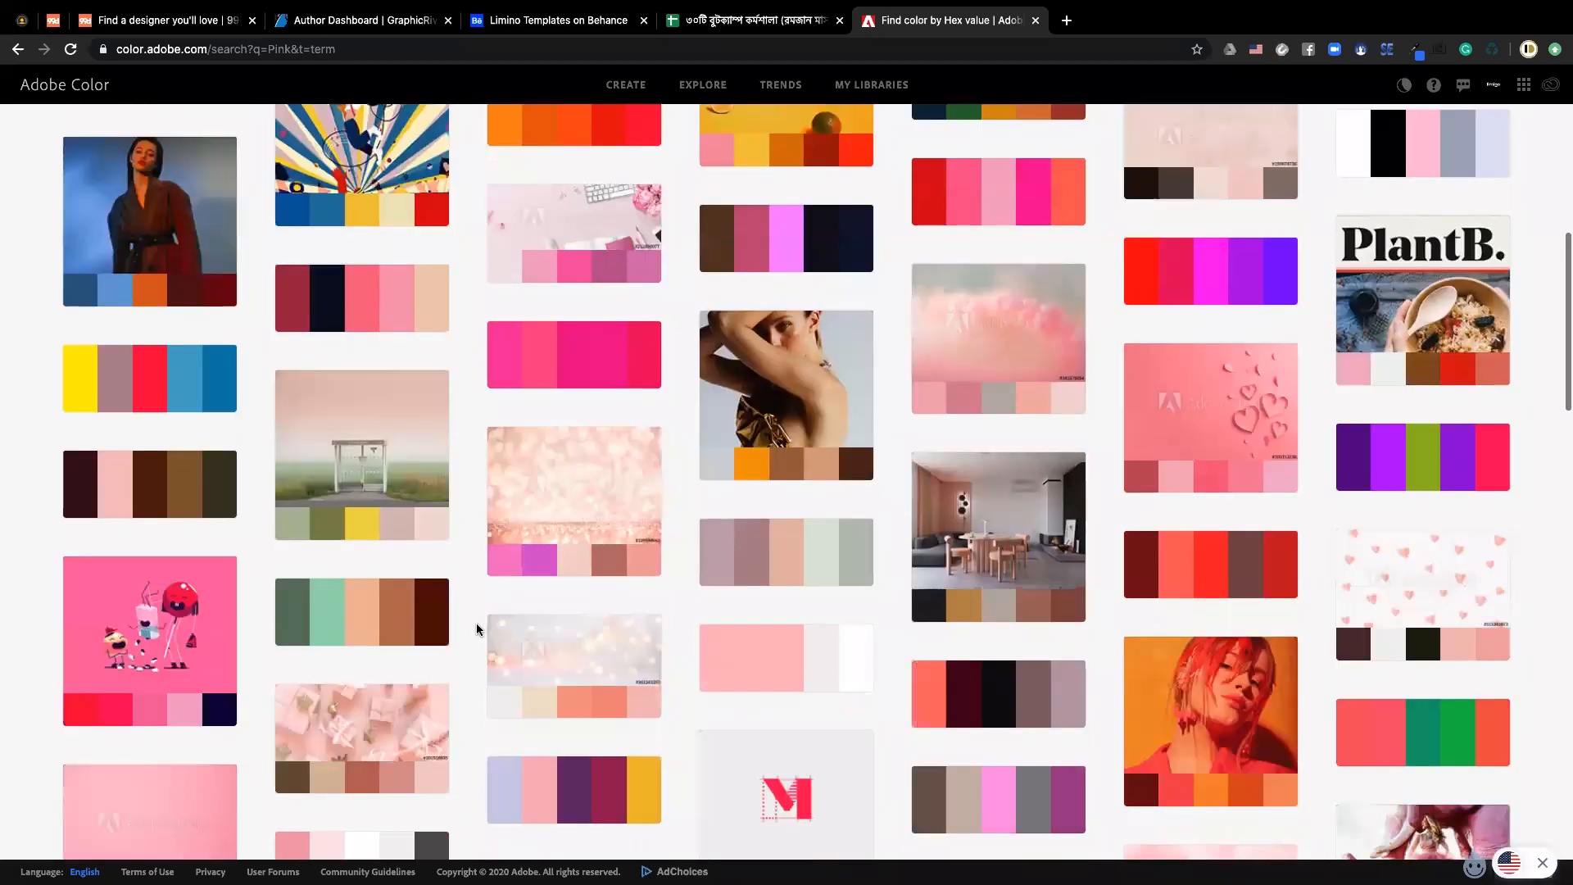
scroll(476, 630, down, 5)
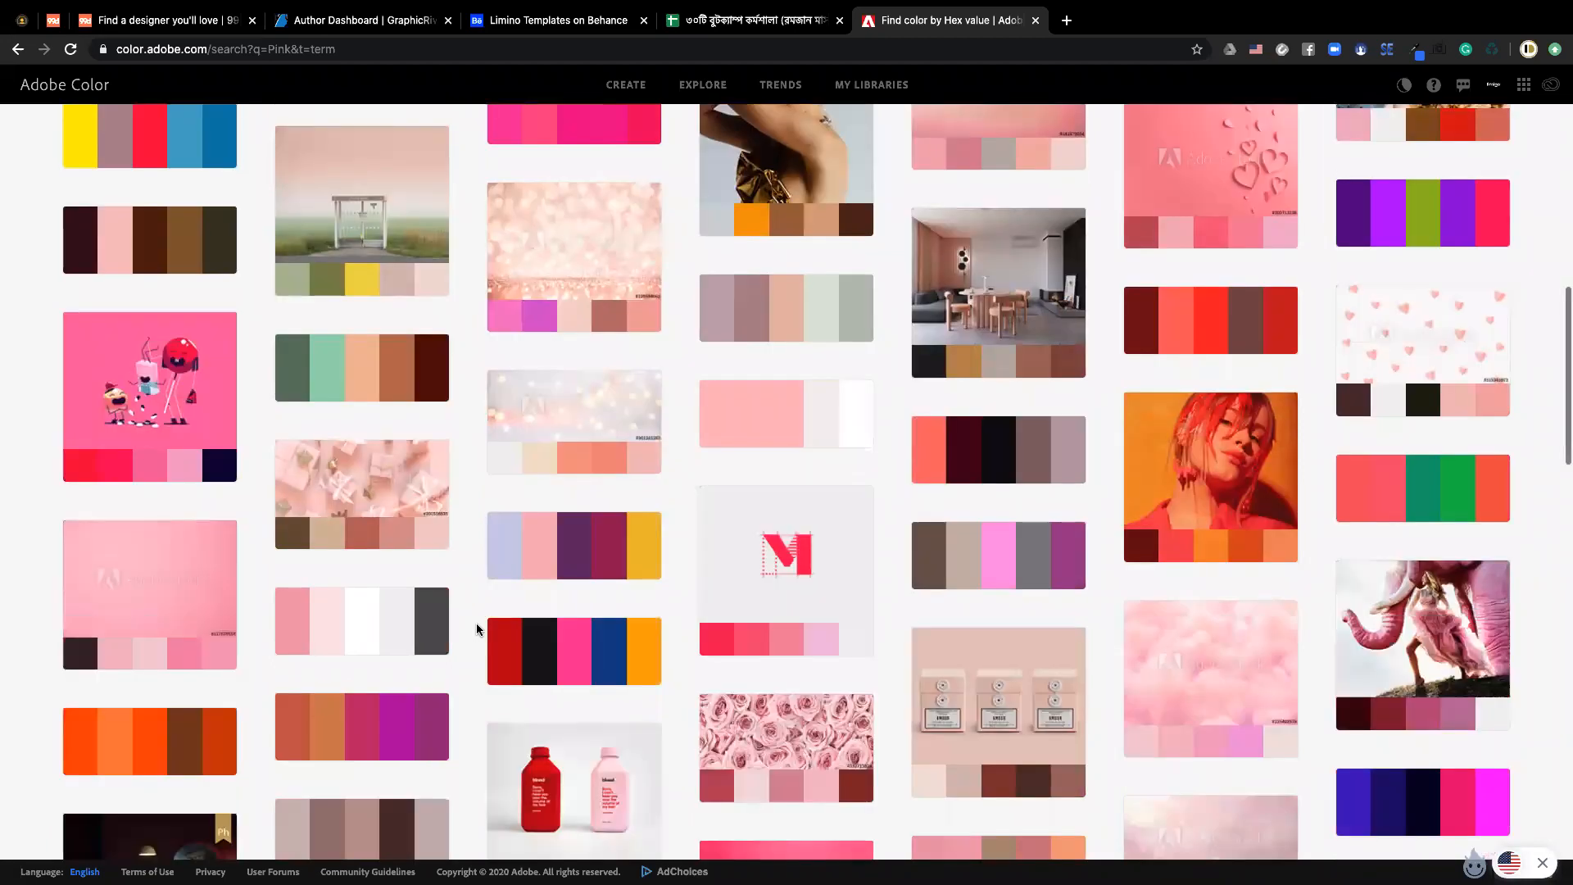
scroll(477, 630, down, 3)
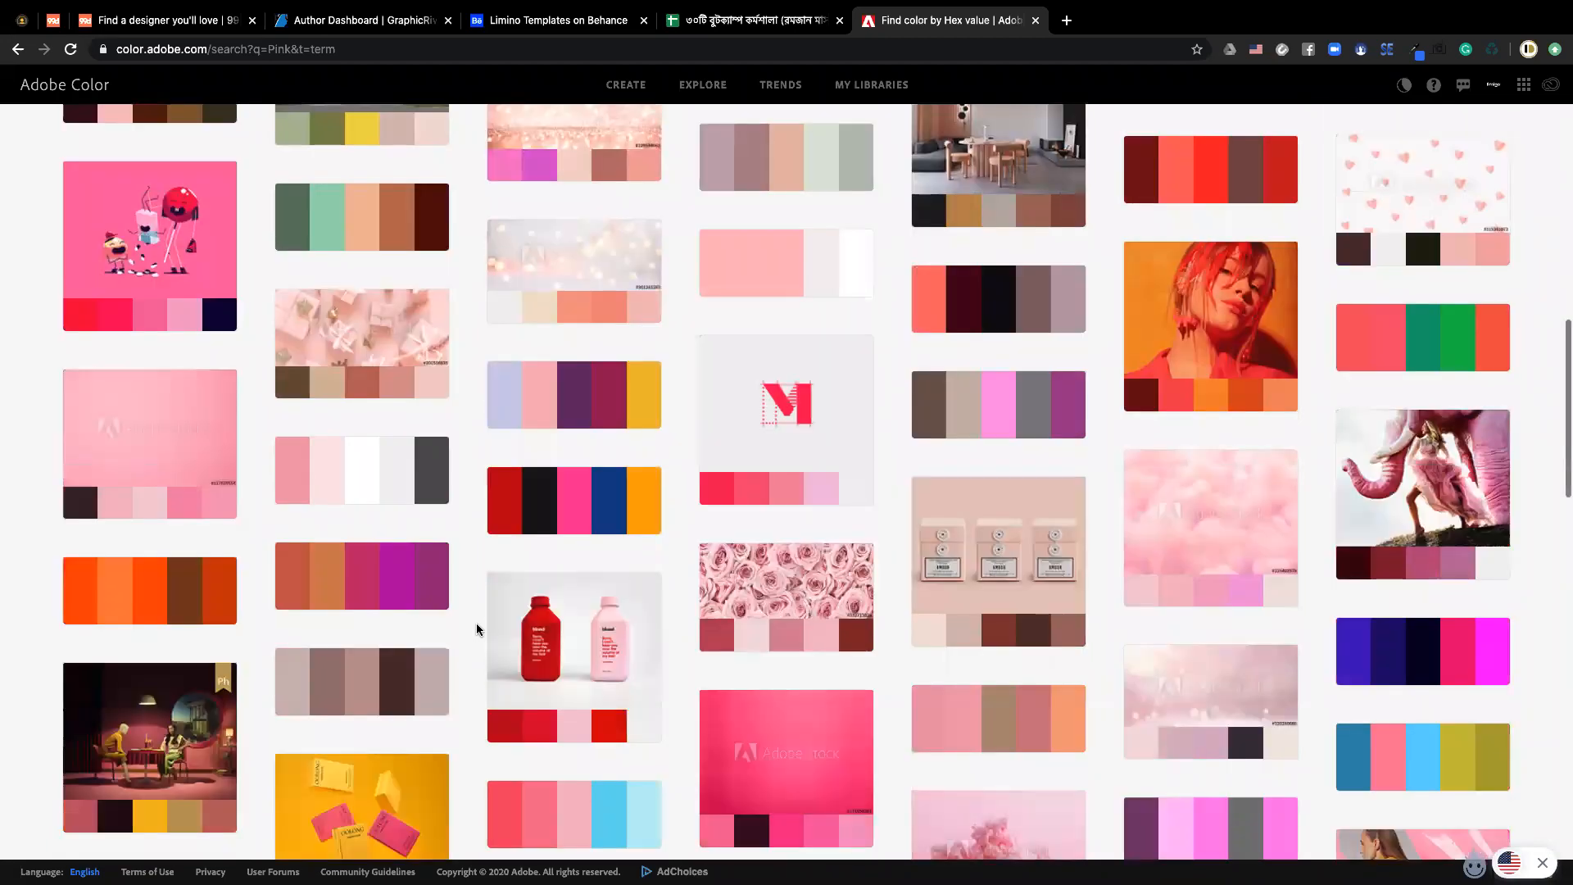
scroll(477, 629, down, 3)
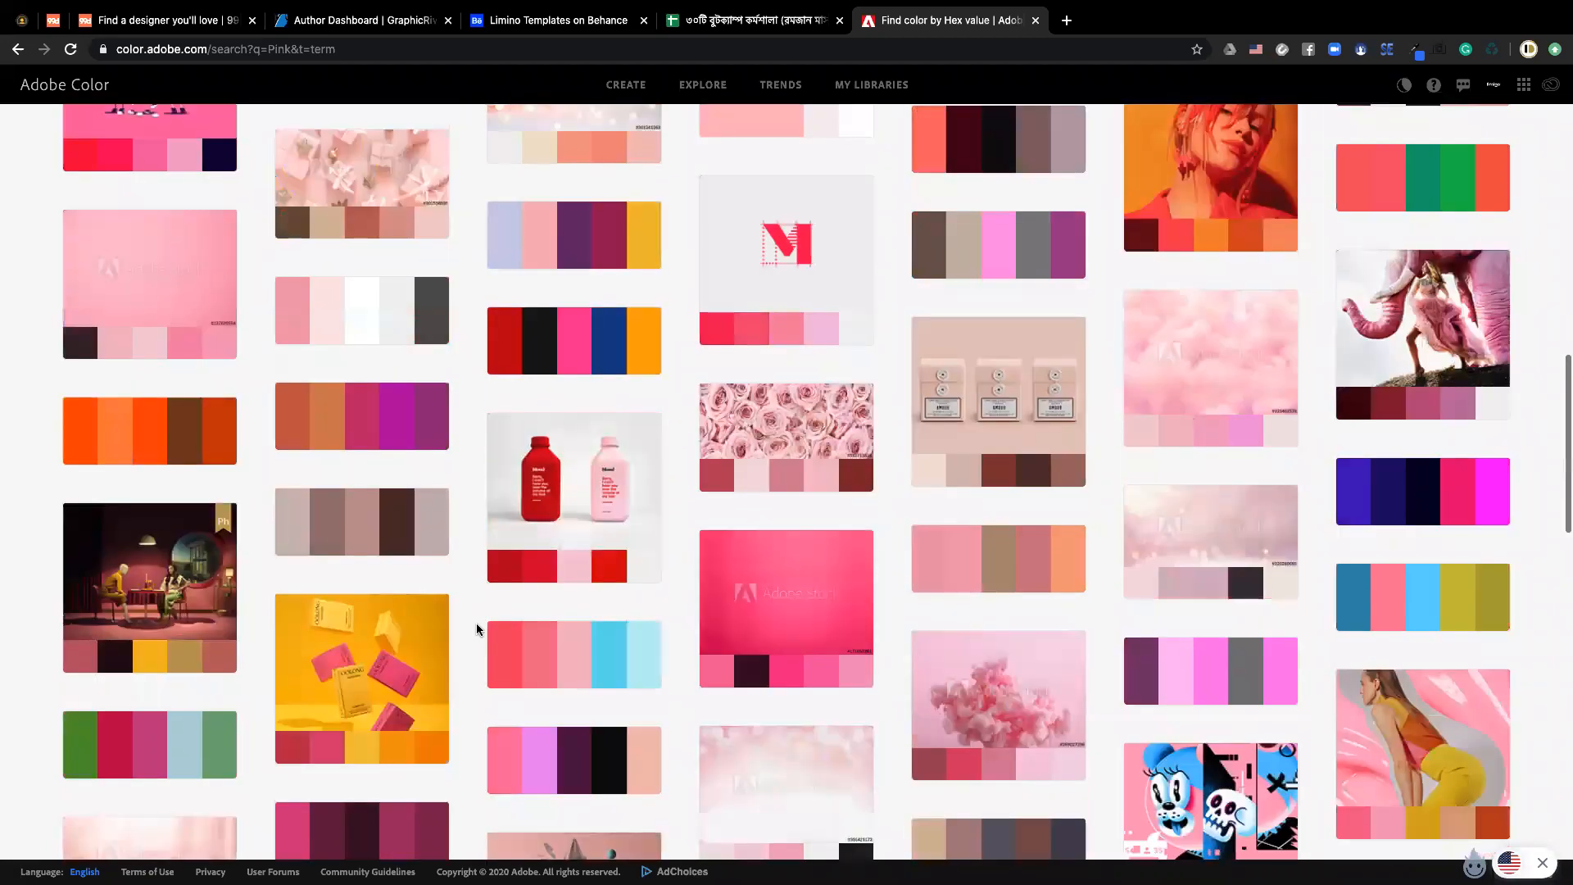
scroll(477, 623, down, 1)
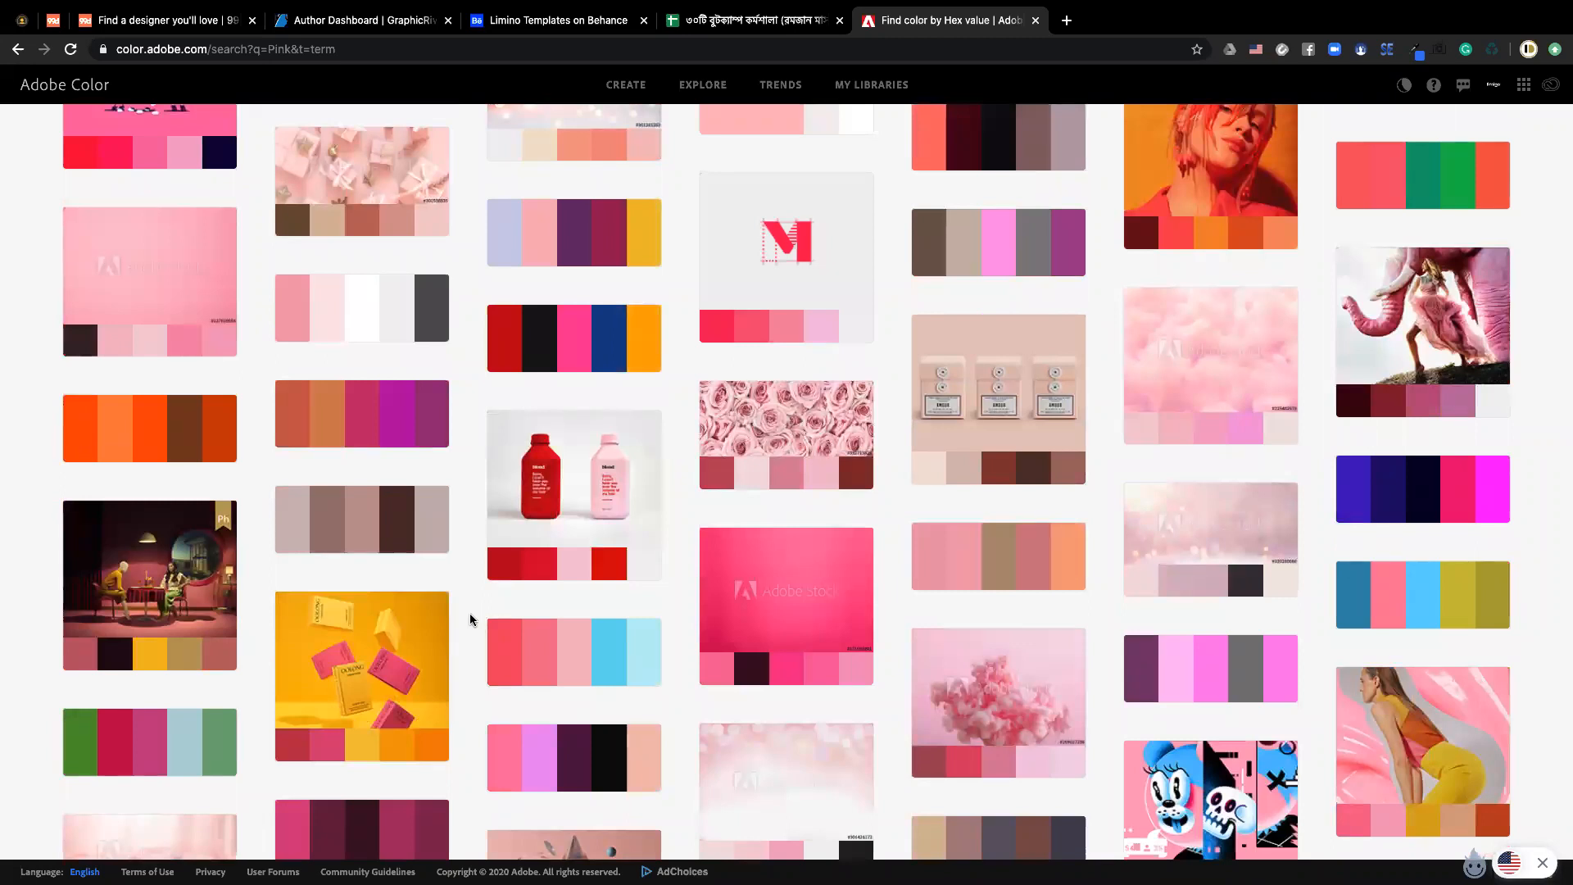
scroll(471, 620, up, 7)
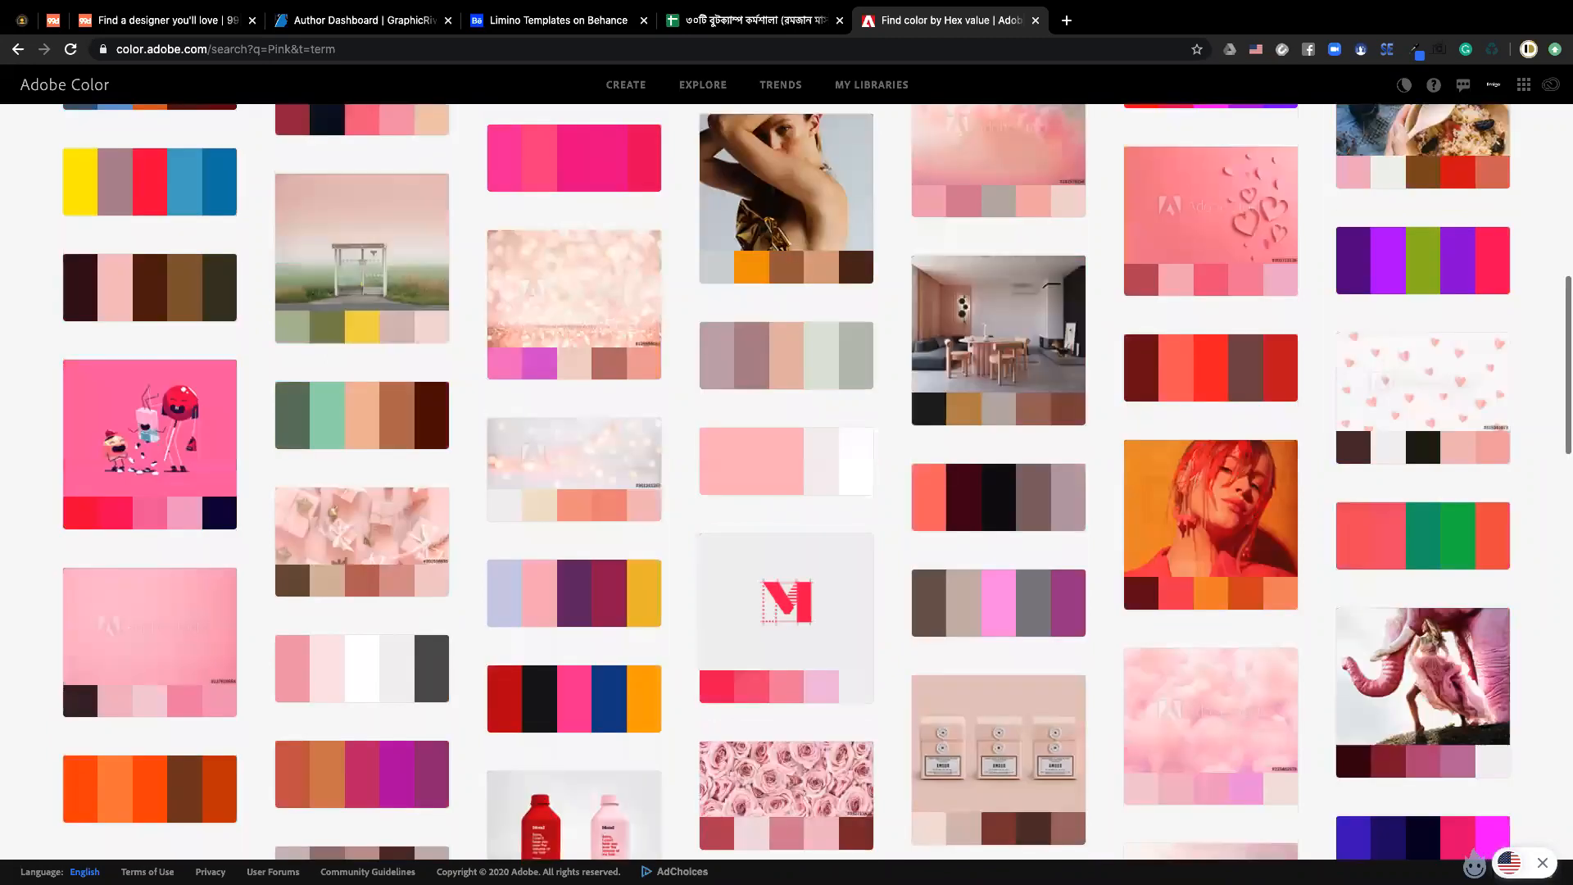
- Switch to Photoshop and clear the selection around the Royal Gold stationery mockup
mouse_move(516, 856)
click(419, 857)
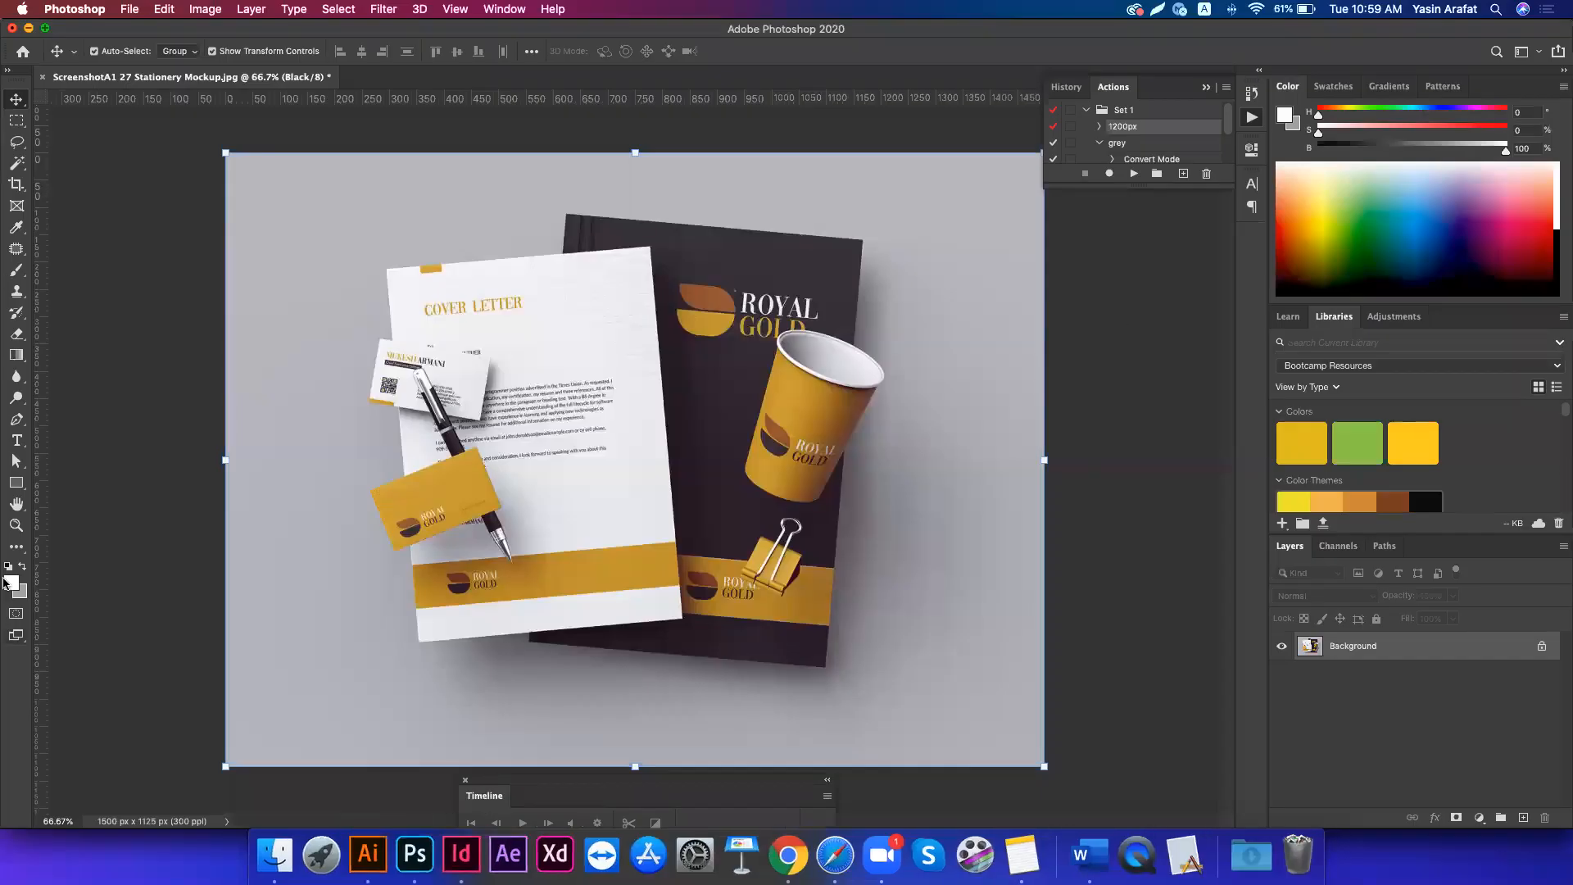
click(14, 482)
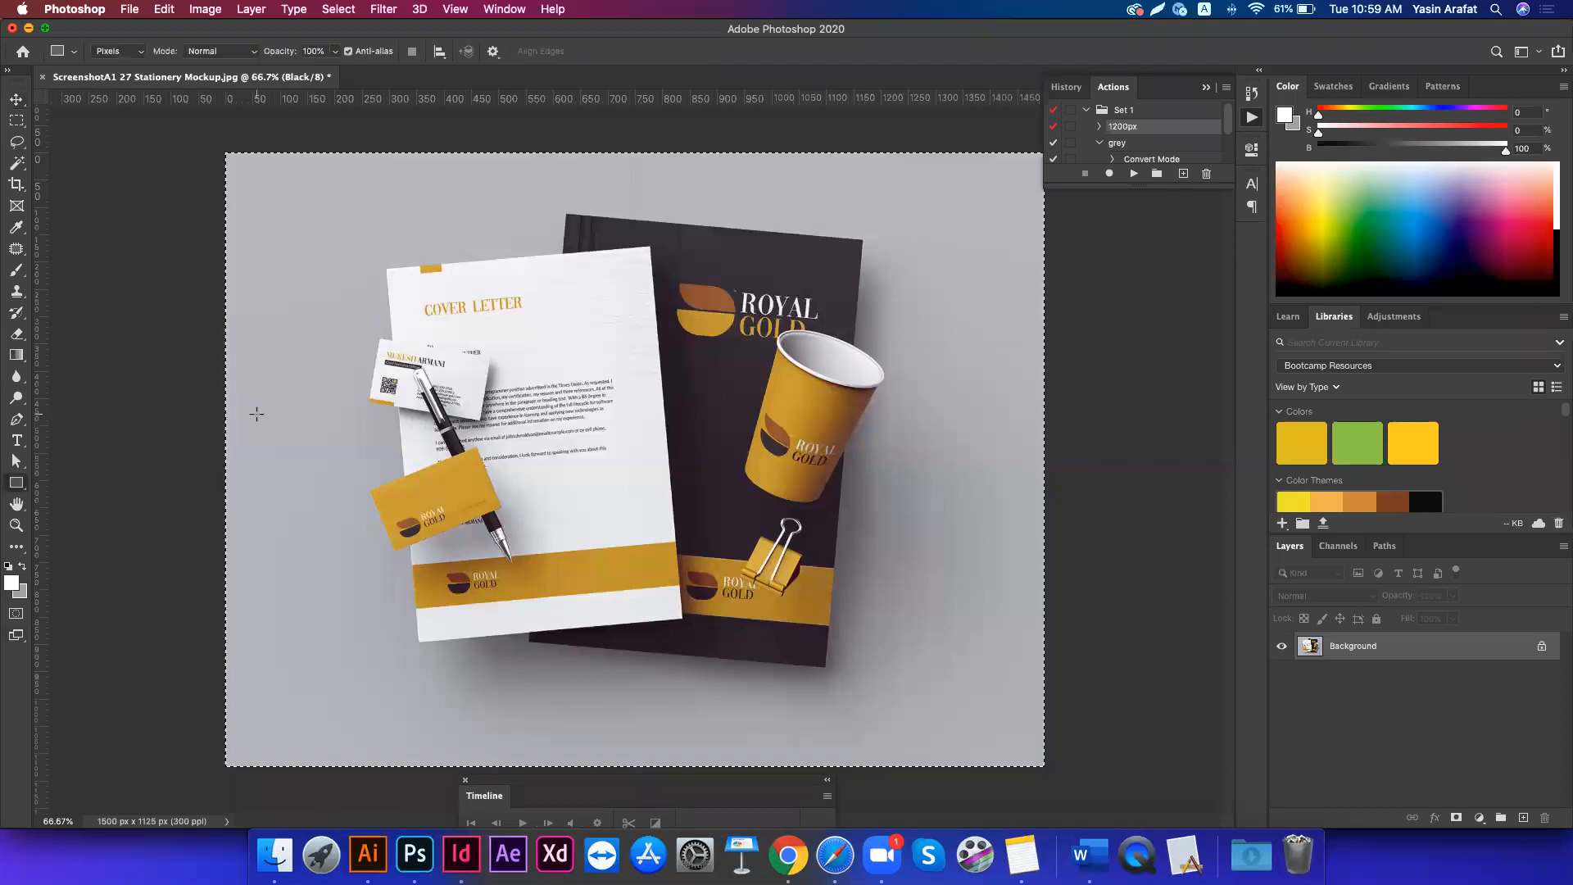
key(super+d)
drag(201, 399, 593, 511)
key(Escape)
key(v)
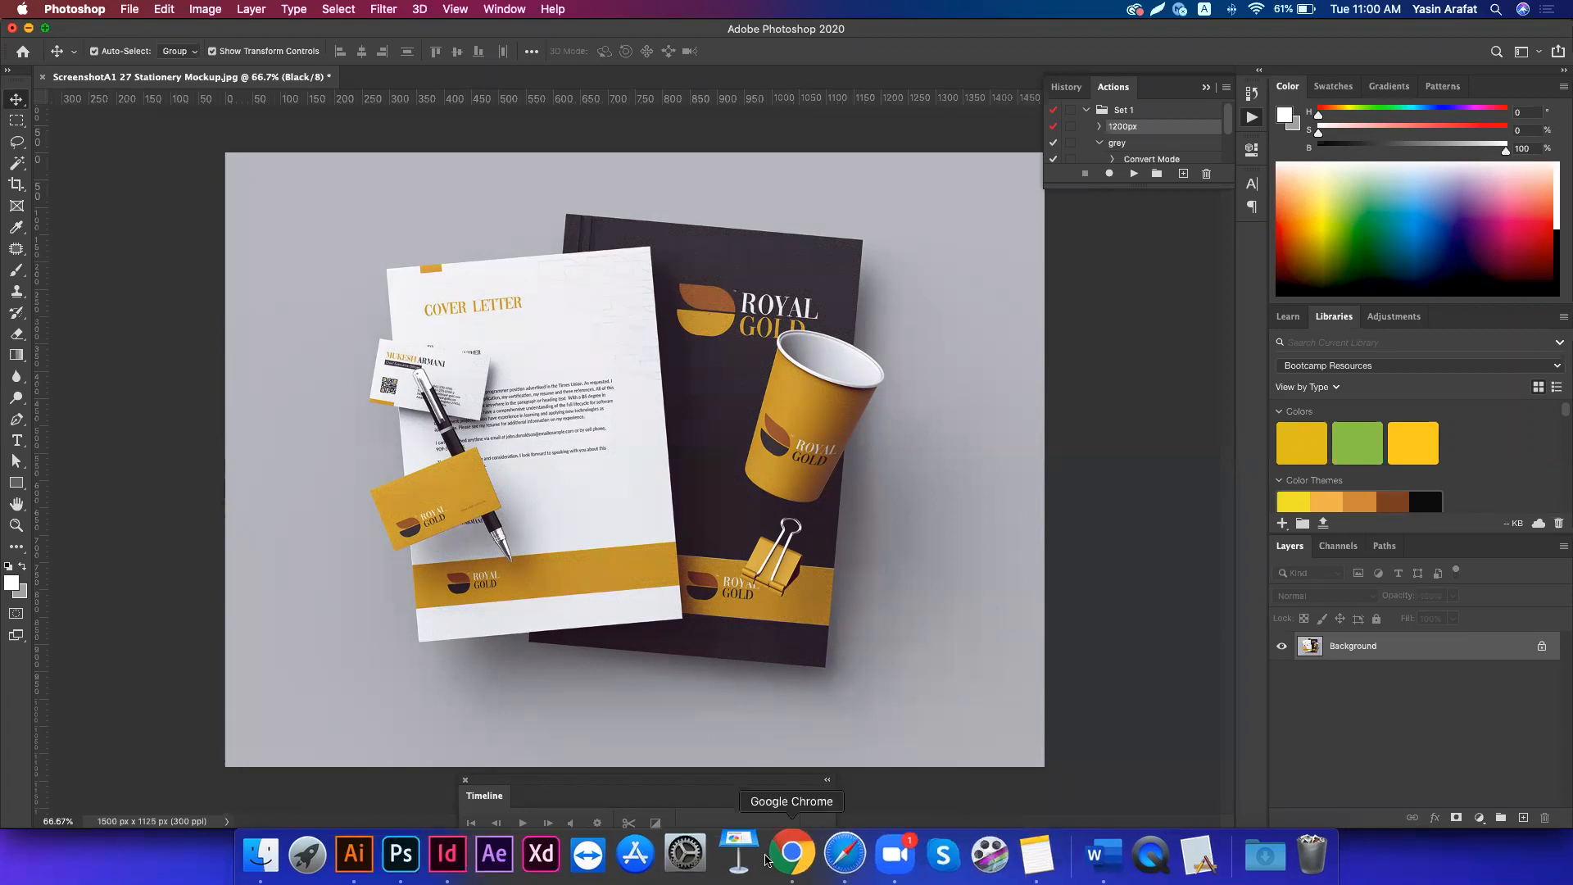
- Switch back to Adobe Color in Chrome and look through more of the pink palettes
click(768, 857)
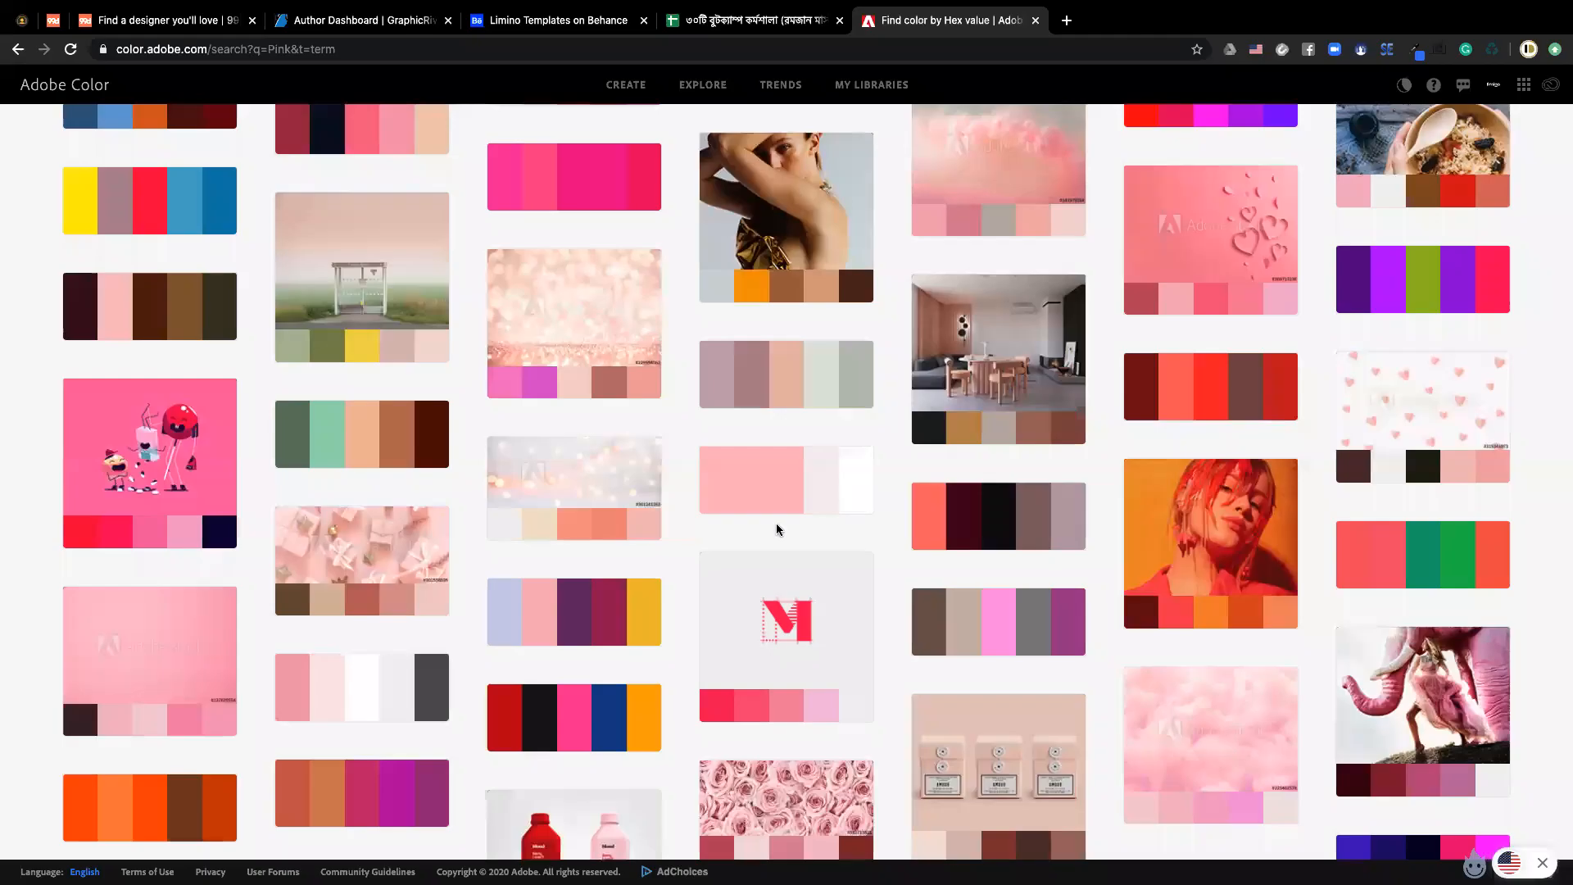
scroll(764, 538, down, 3)
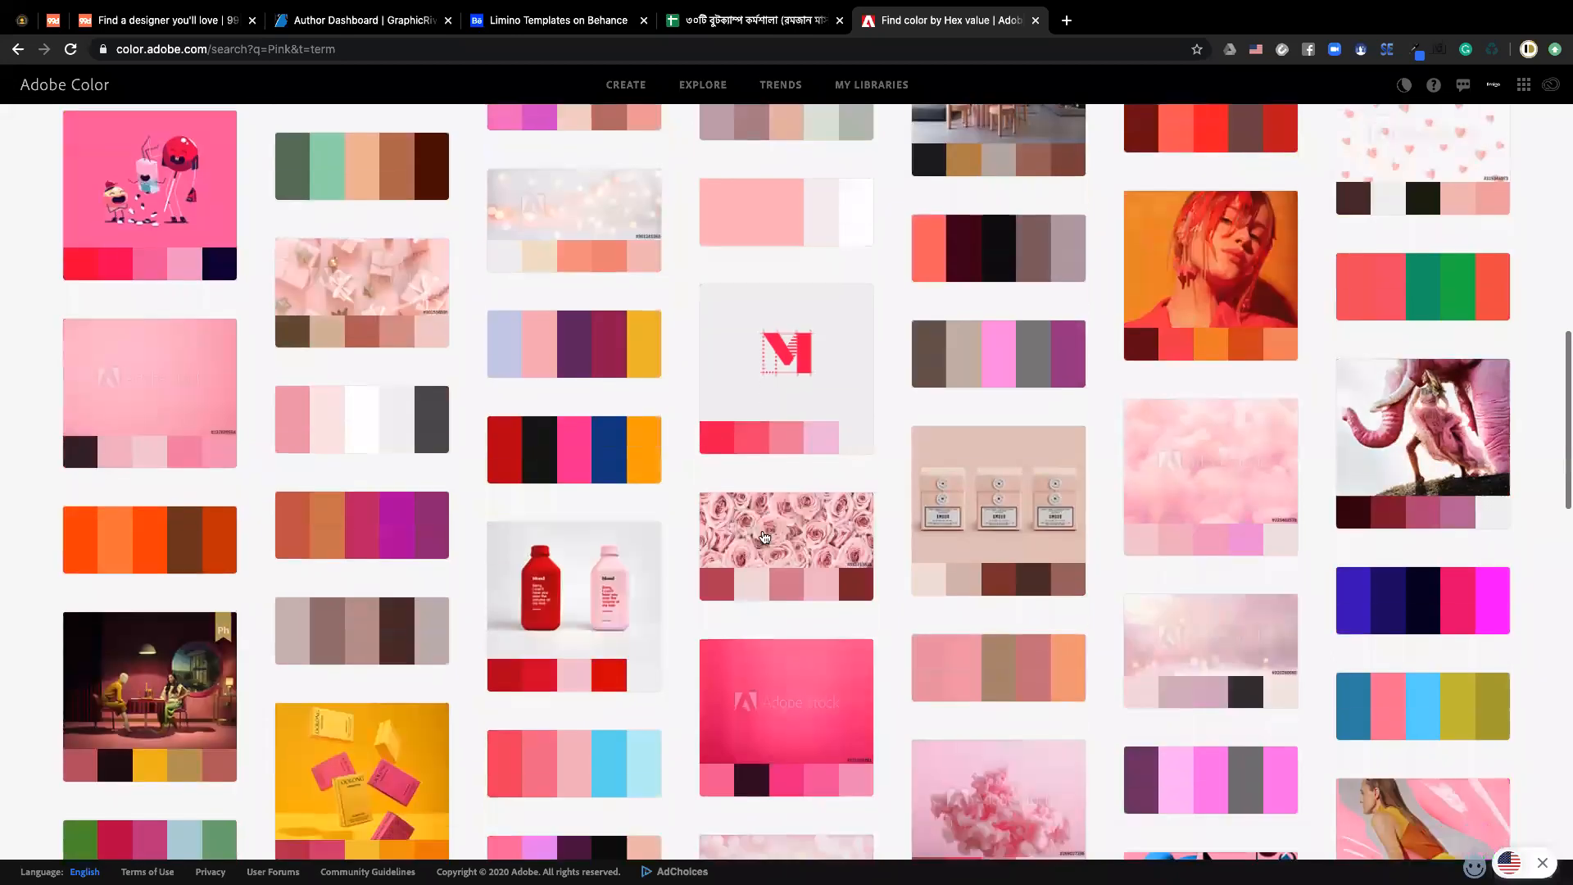
scroll(763, 537, down, 7)
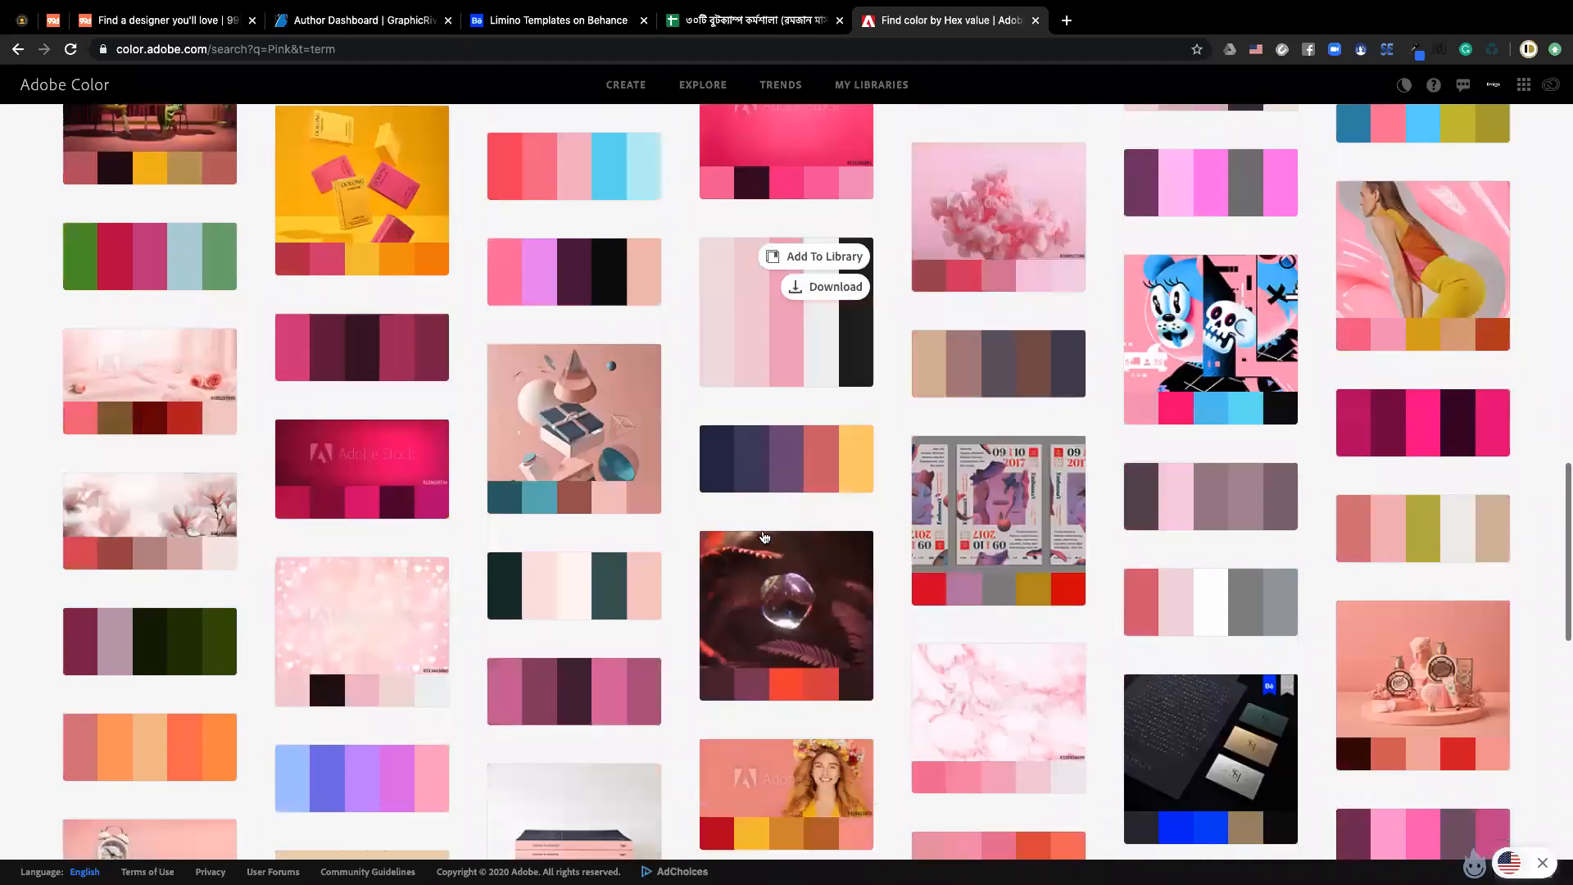
- Switch to the bootcamp schedule in Google Sheets and examine the print design class topics in row 30
scroll(764, 538, down, 8)
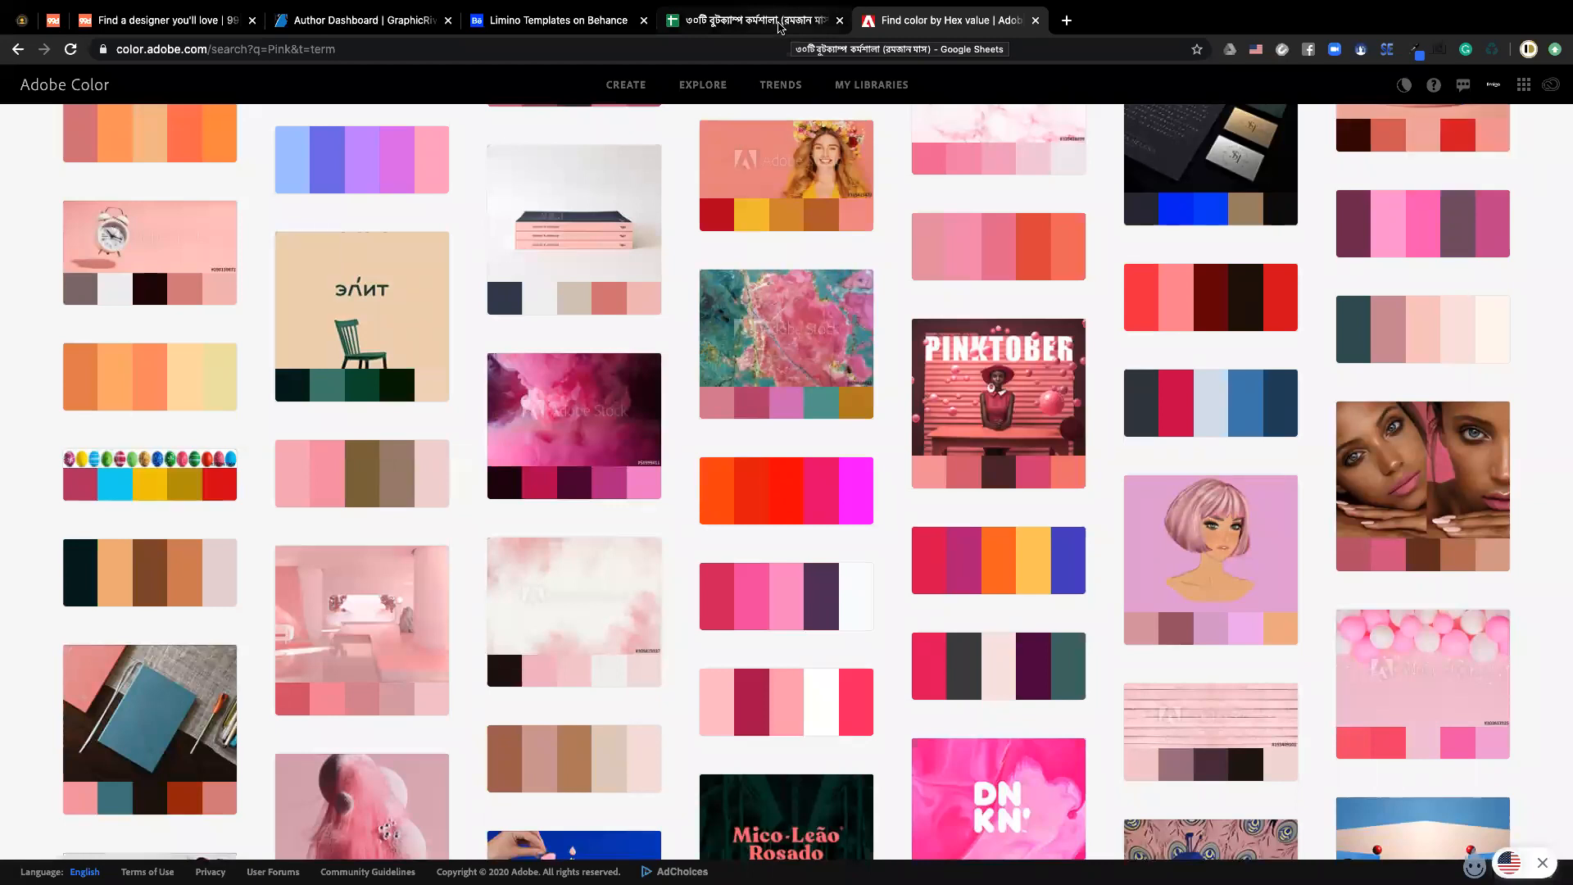
click(780, 27)
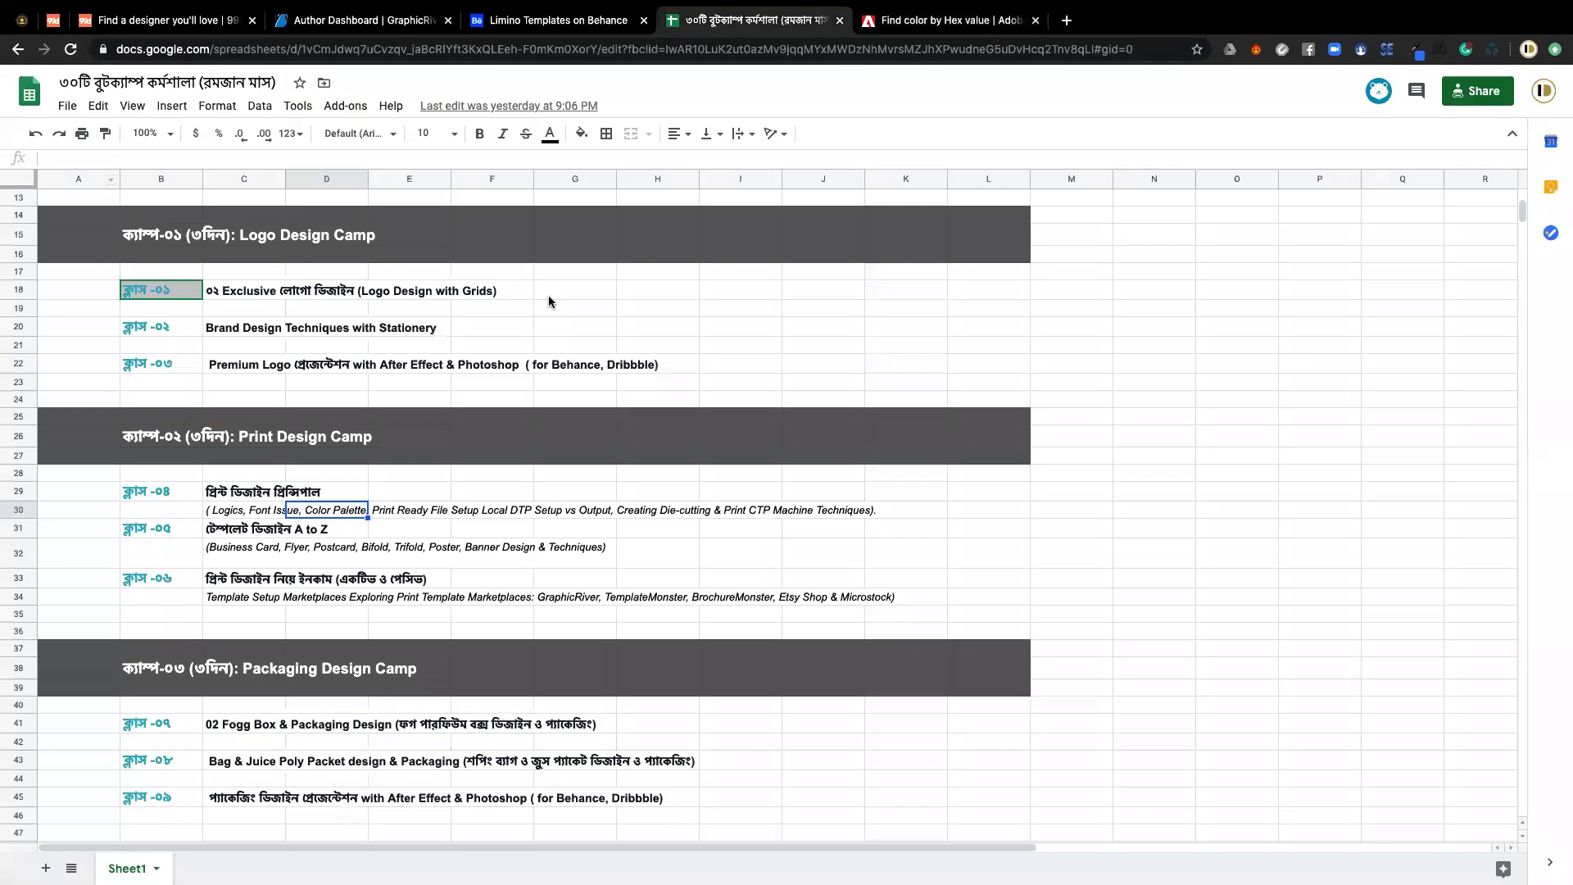
click(396, 513)
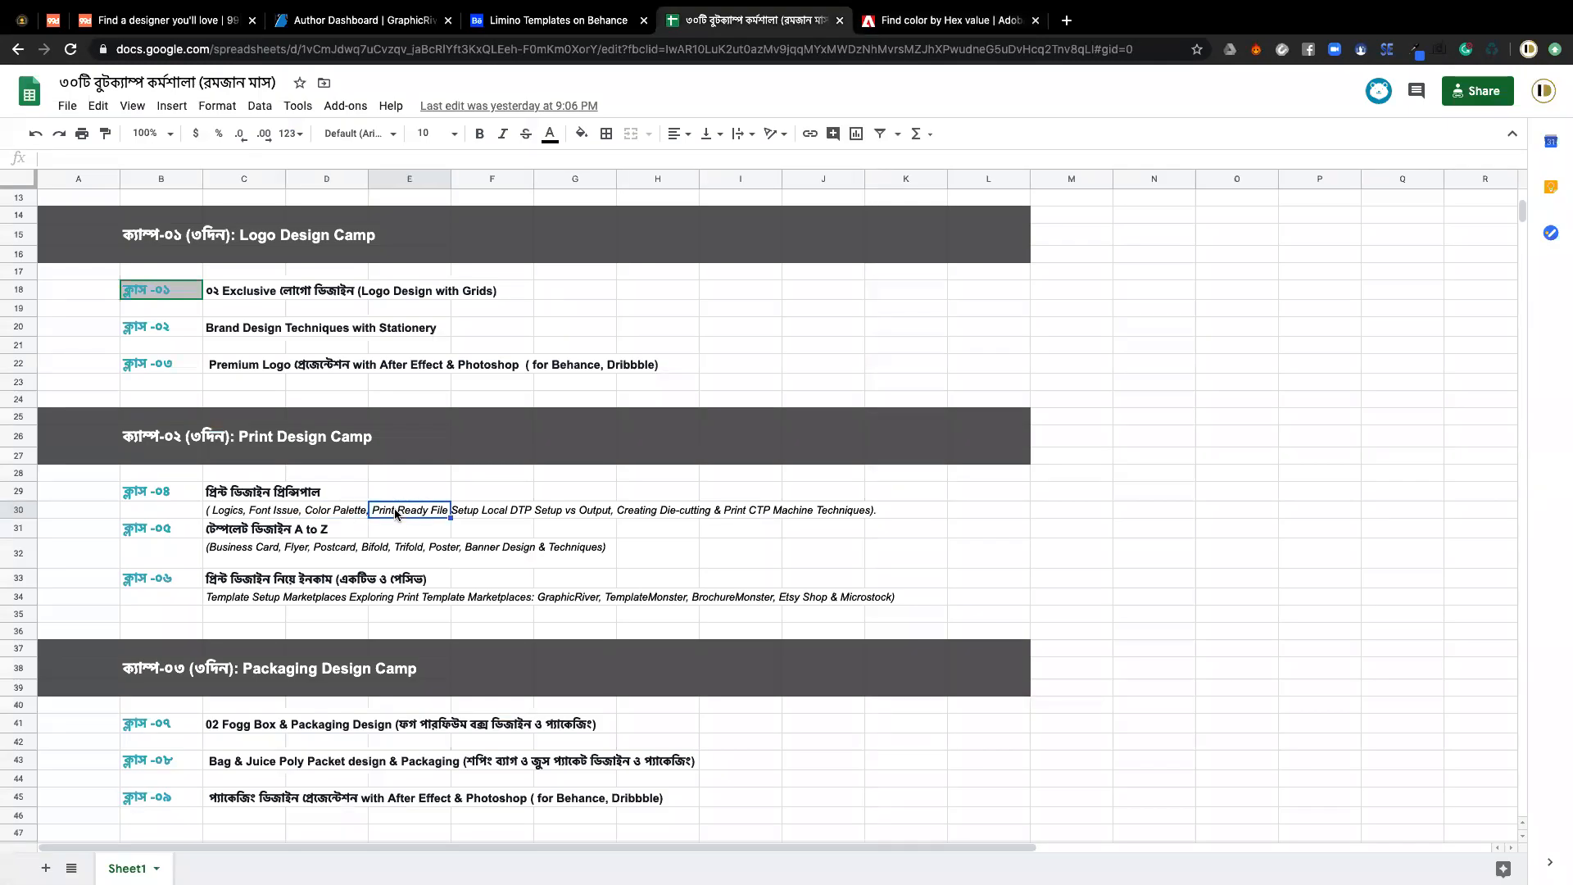
key(BackSpace)
click(327, 513)
click(254, 516)
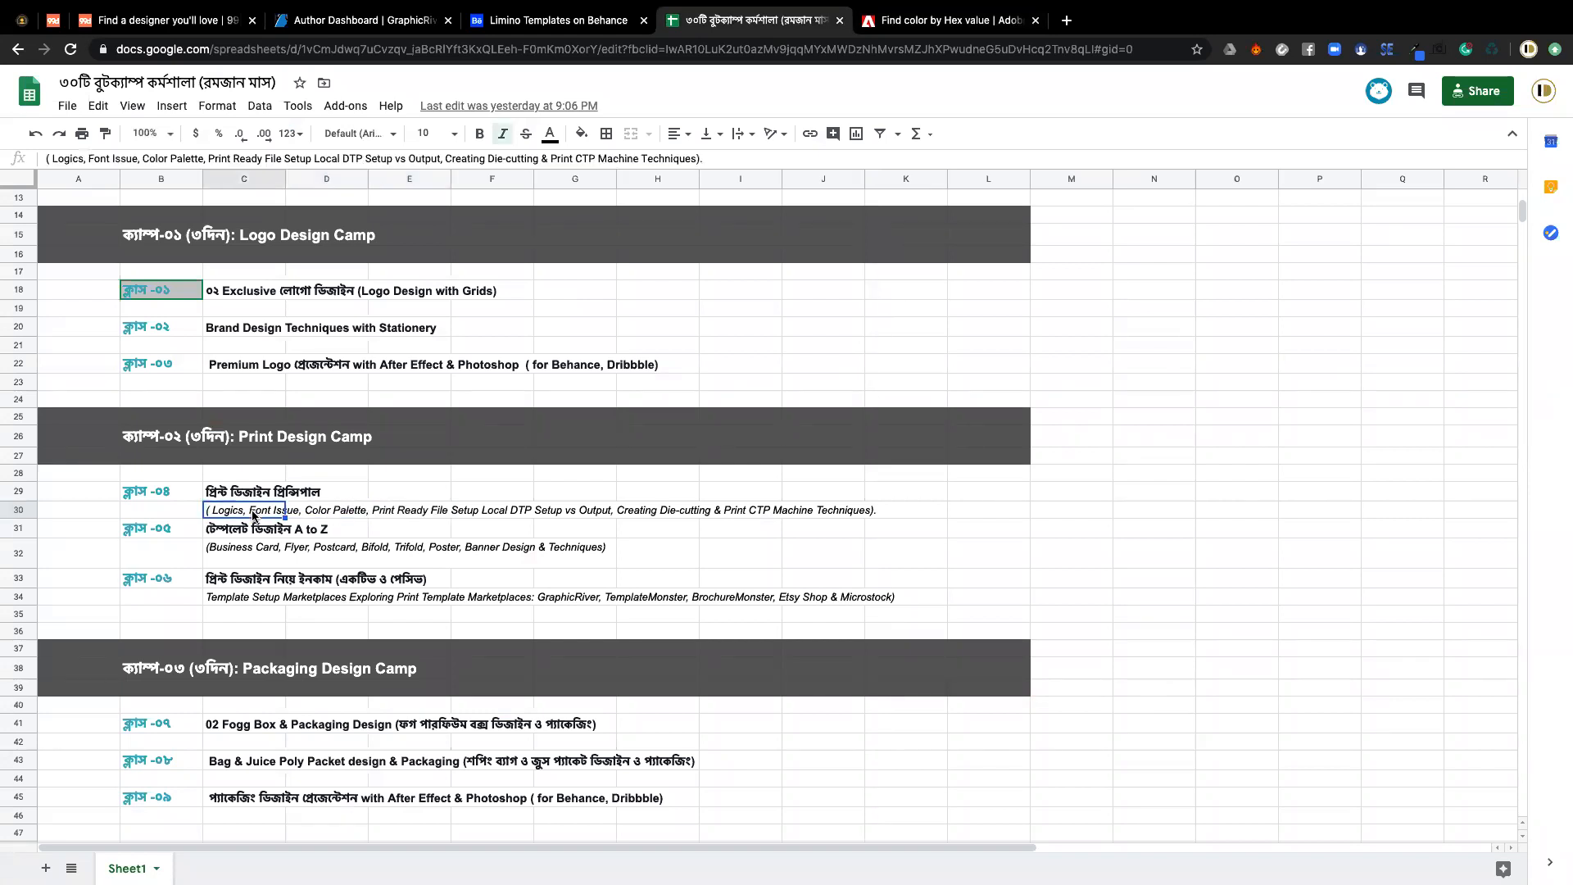
click(562, 515)
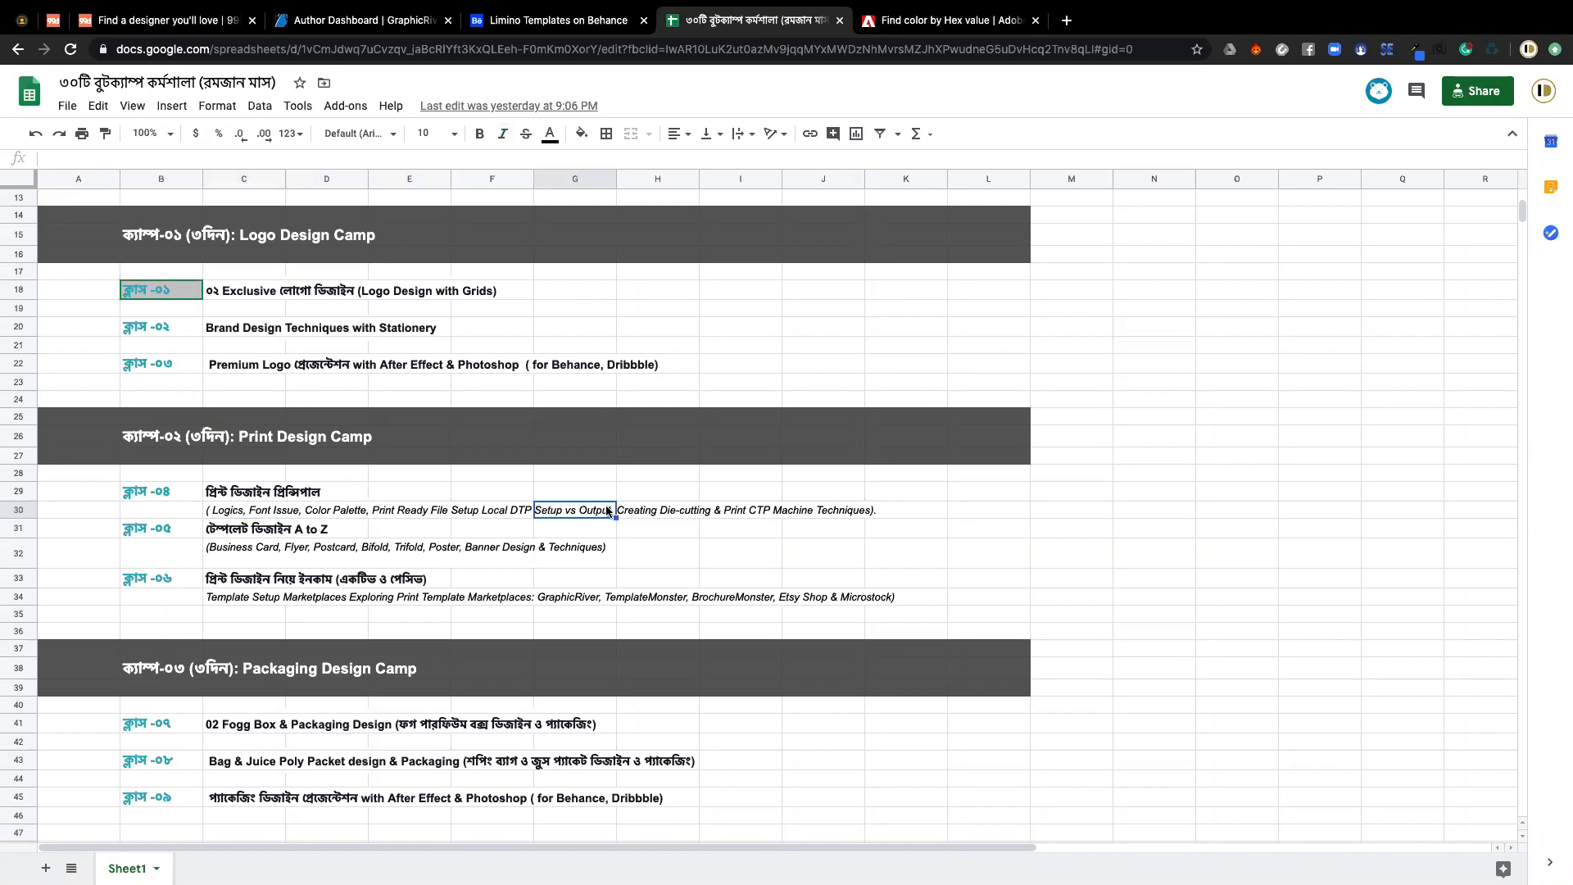
click(652, 515)
click(741, 516)
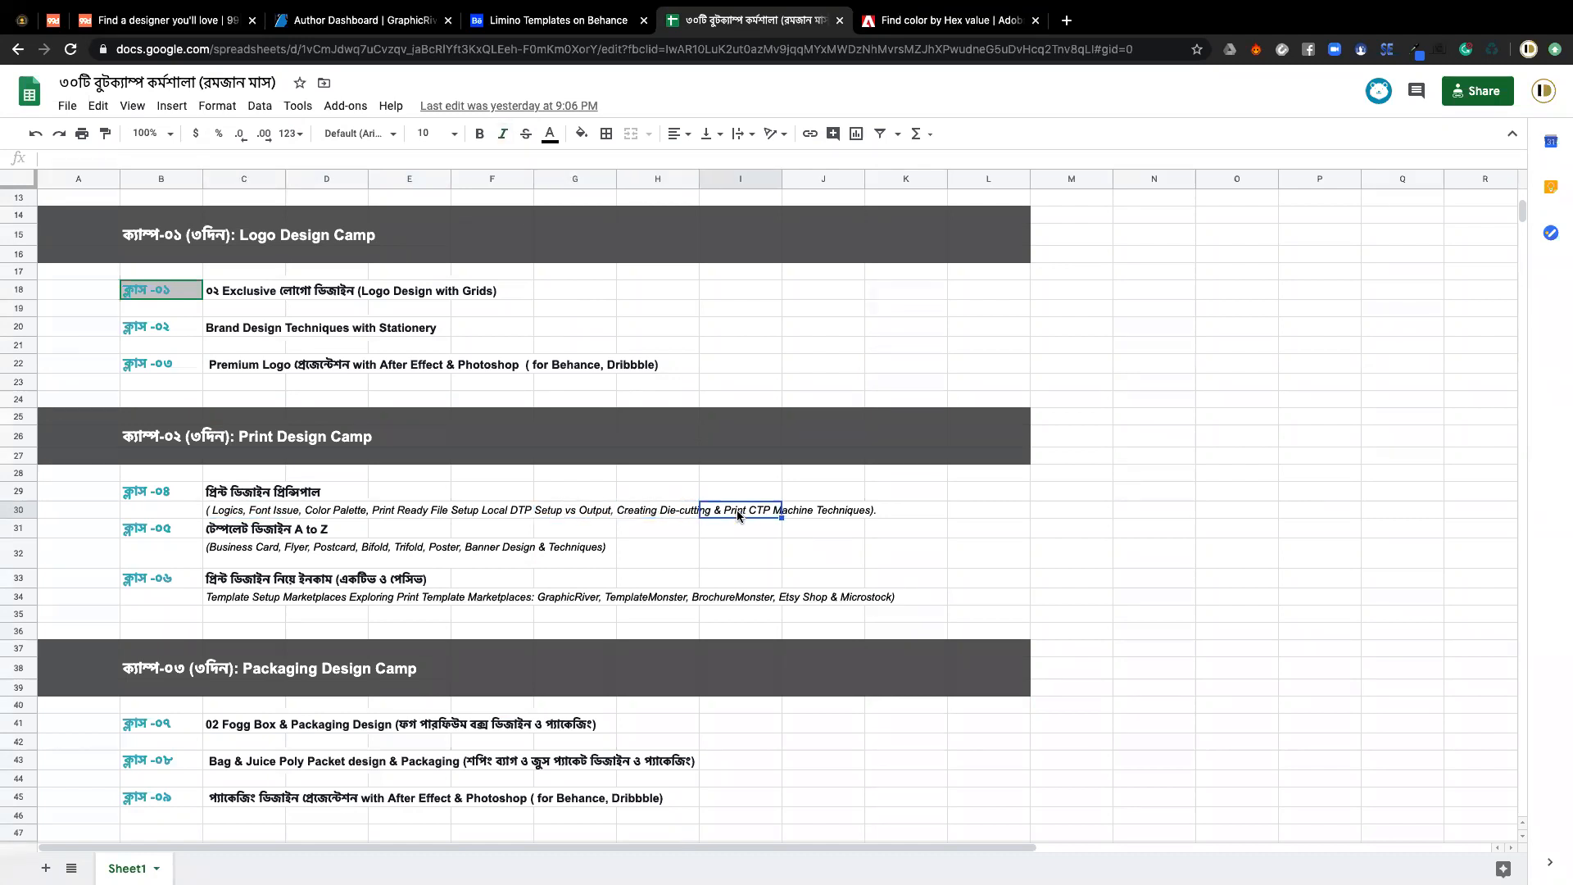
click(670, 515)
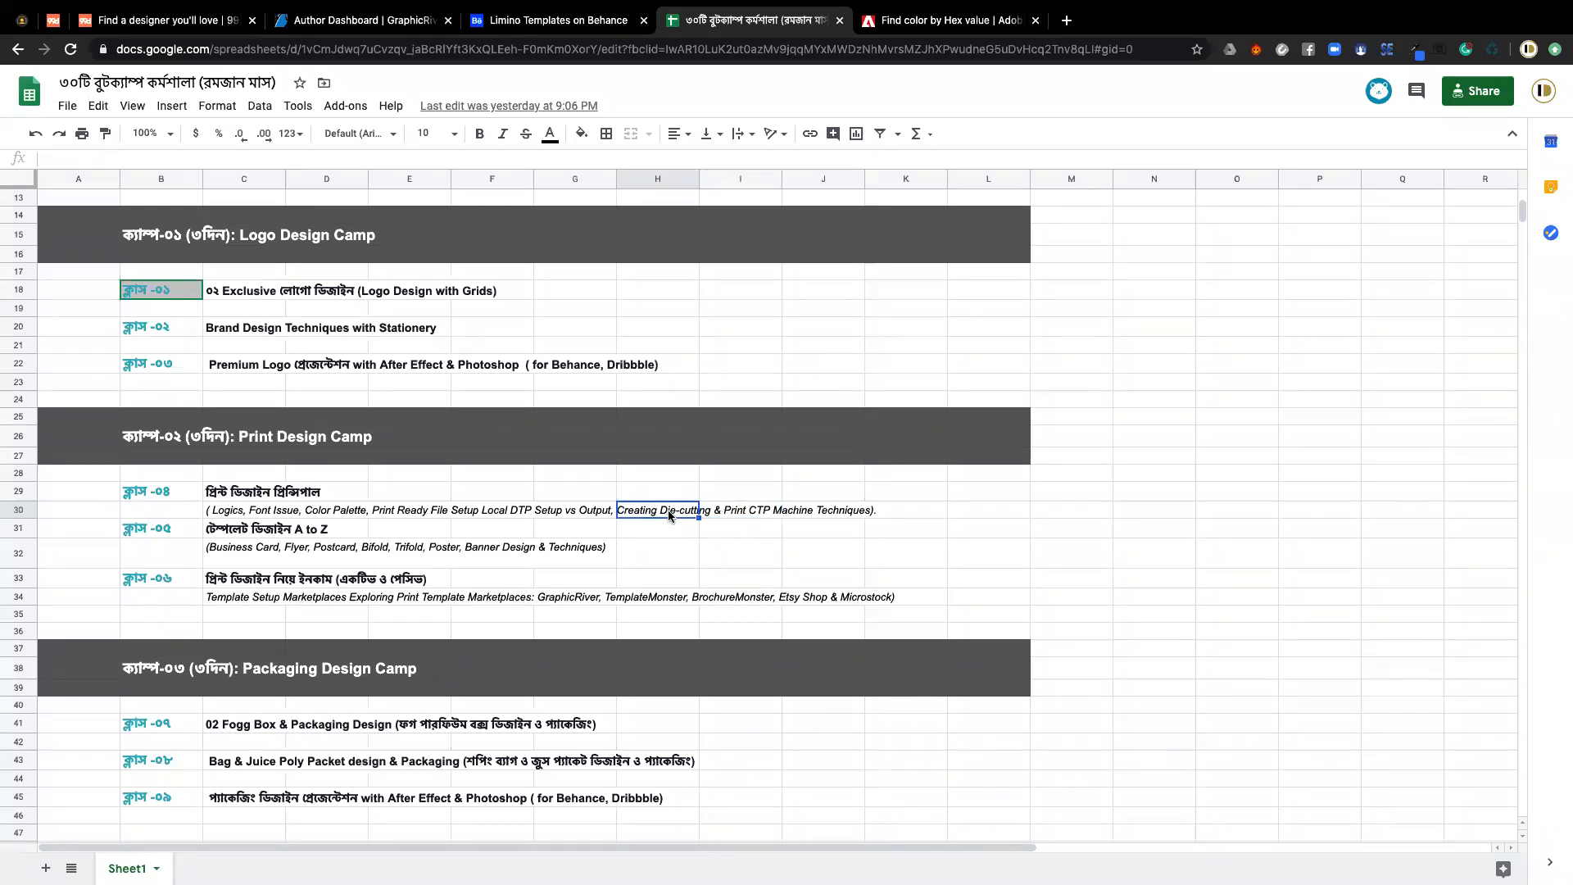
click(212, 513)
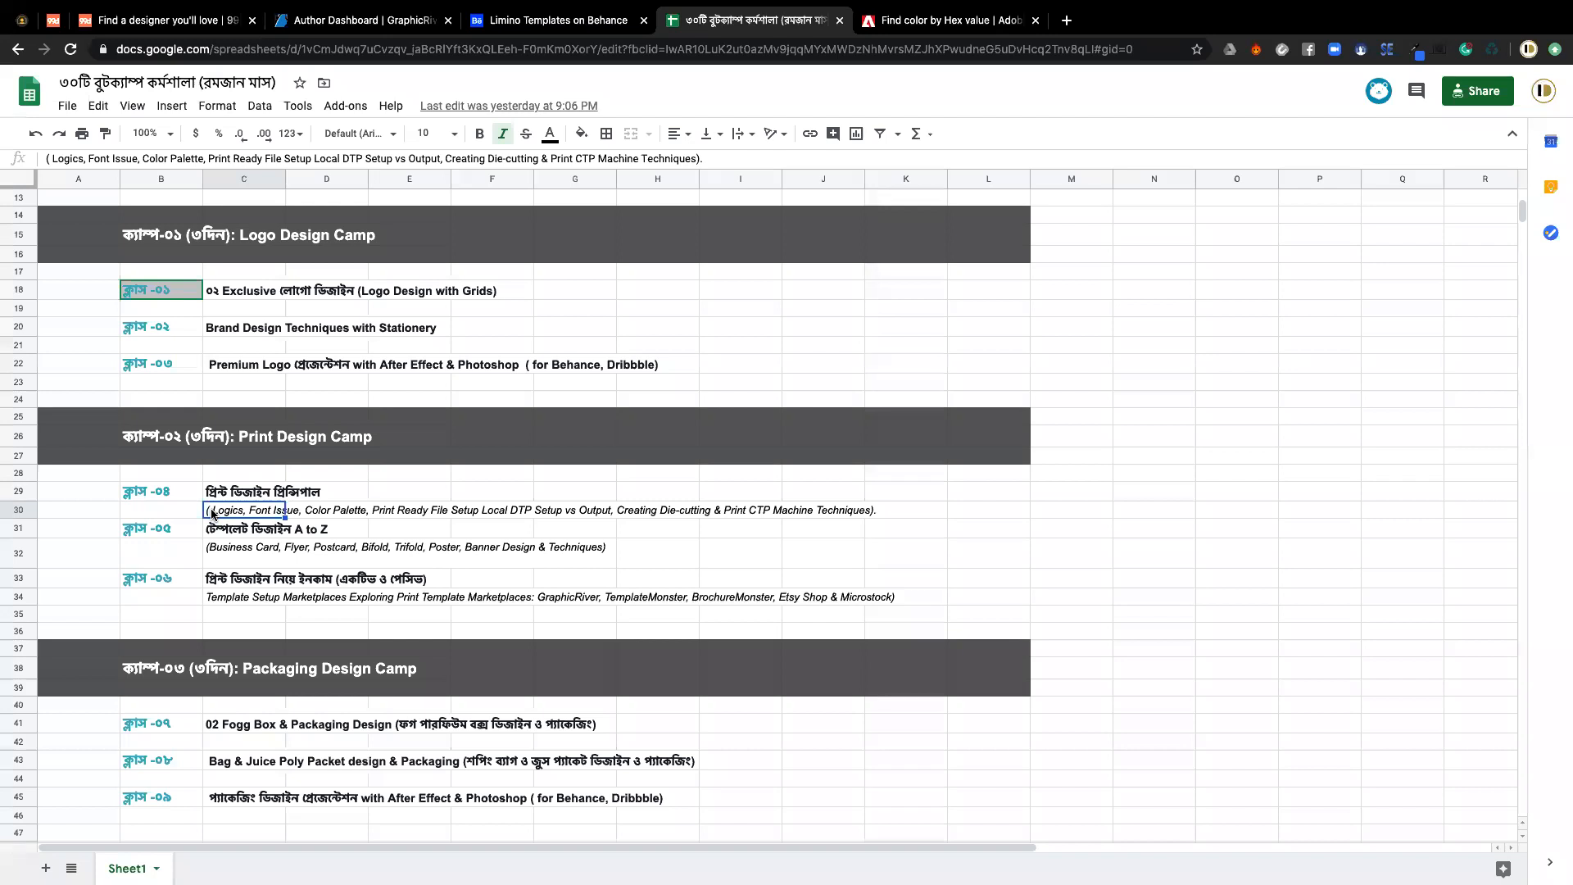
click(607, 220)
click(579, 204)
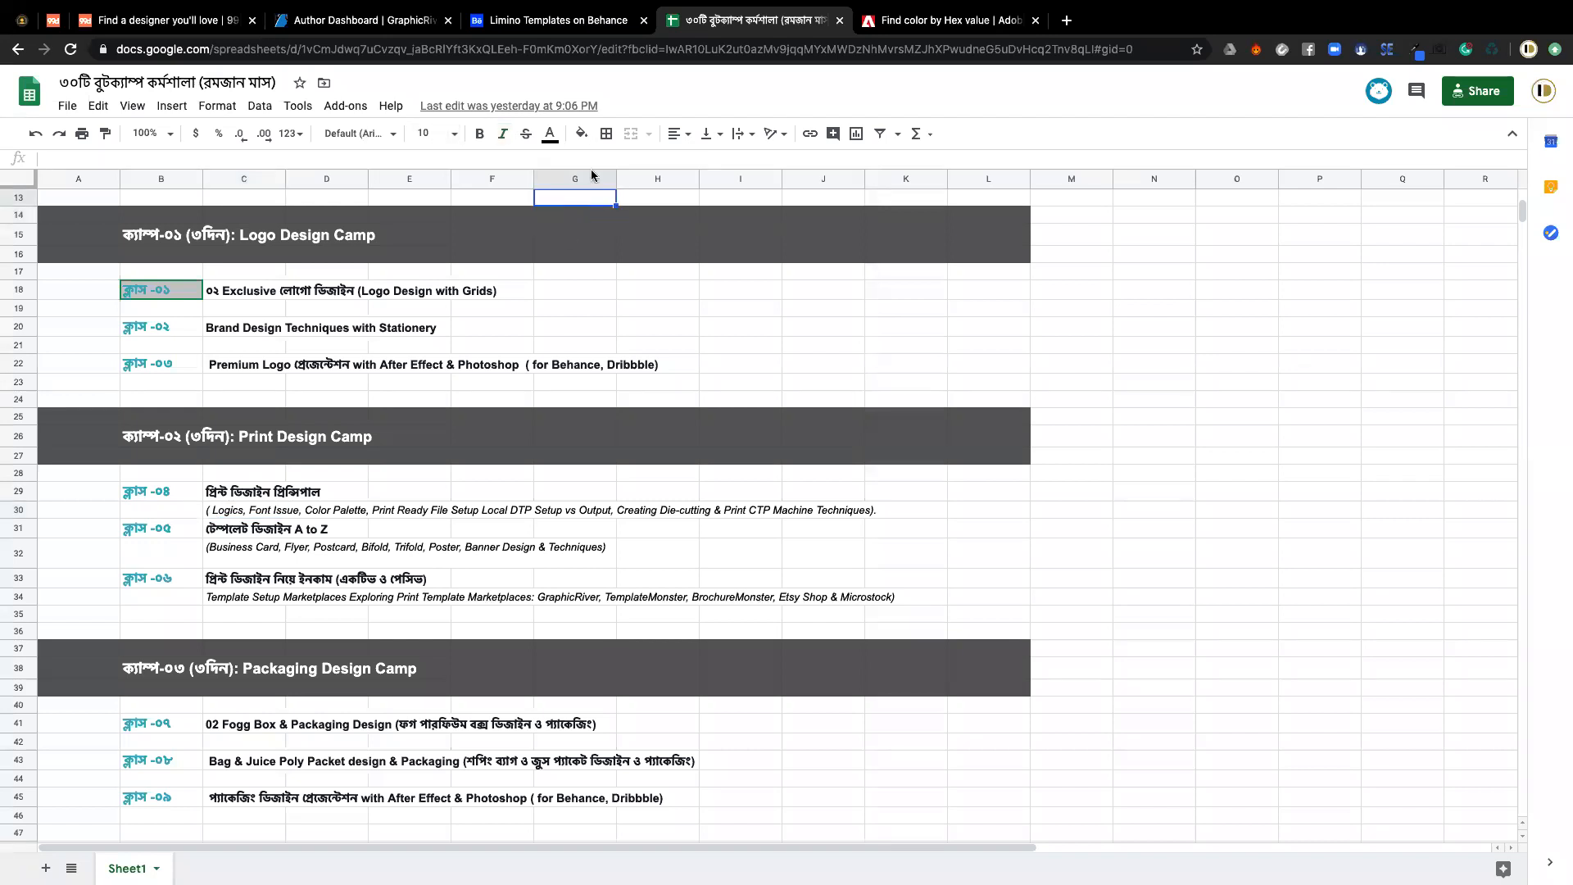
click(715, 158)
- Switch to Adobe Illustrator and create a new landscape Letter document, 792 x 612 pt, in CMYK color mode
mouse_move(272, 853)
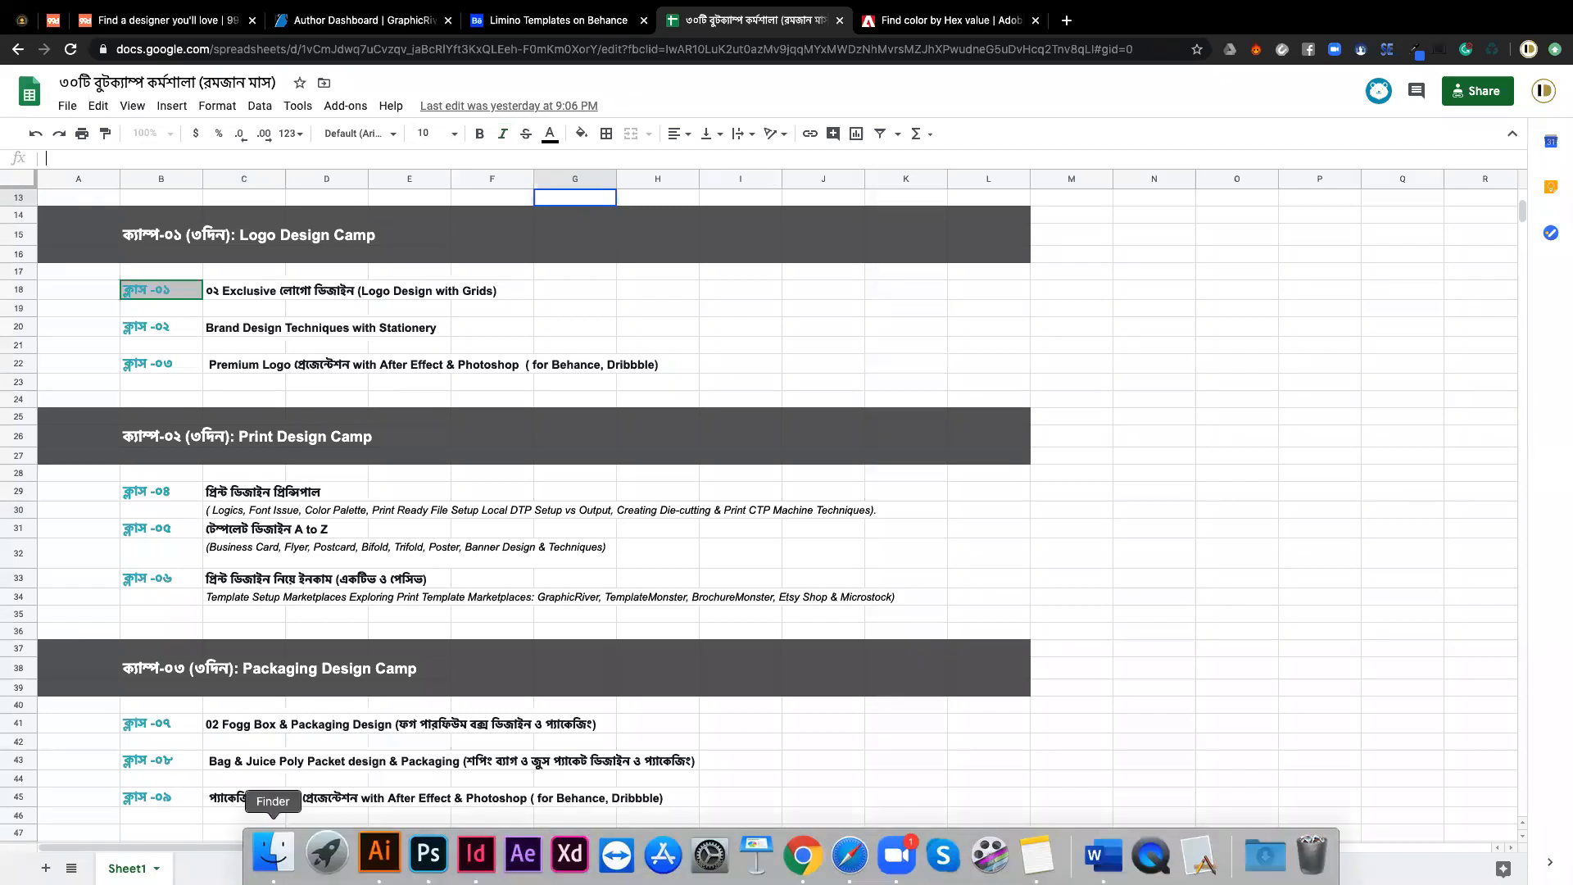
click(378, 856)
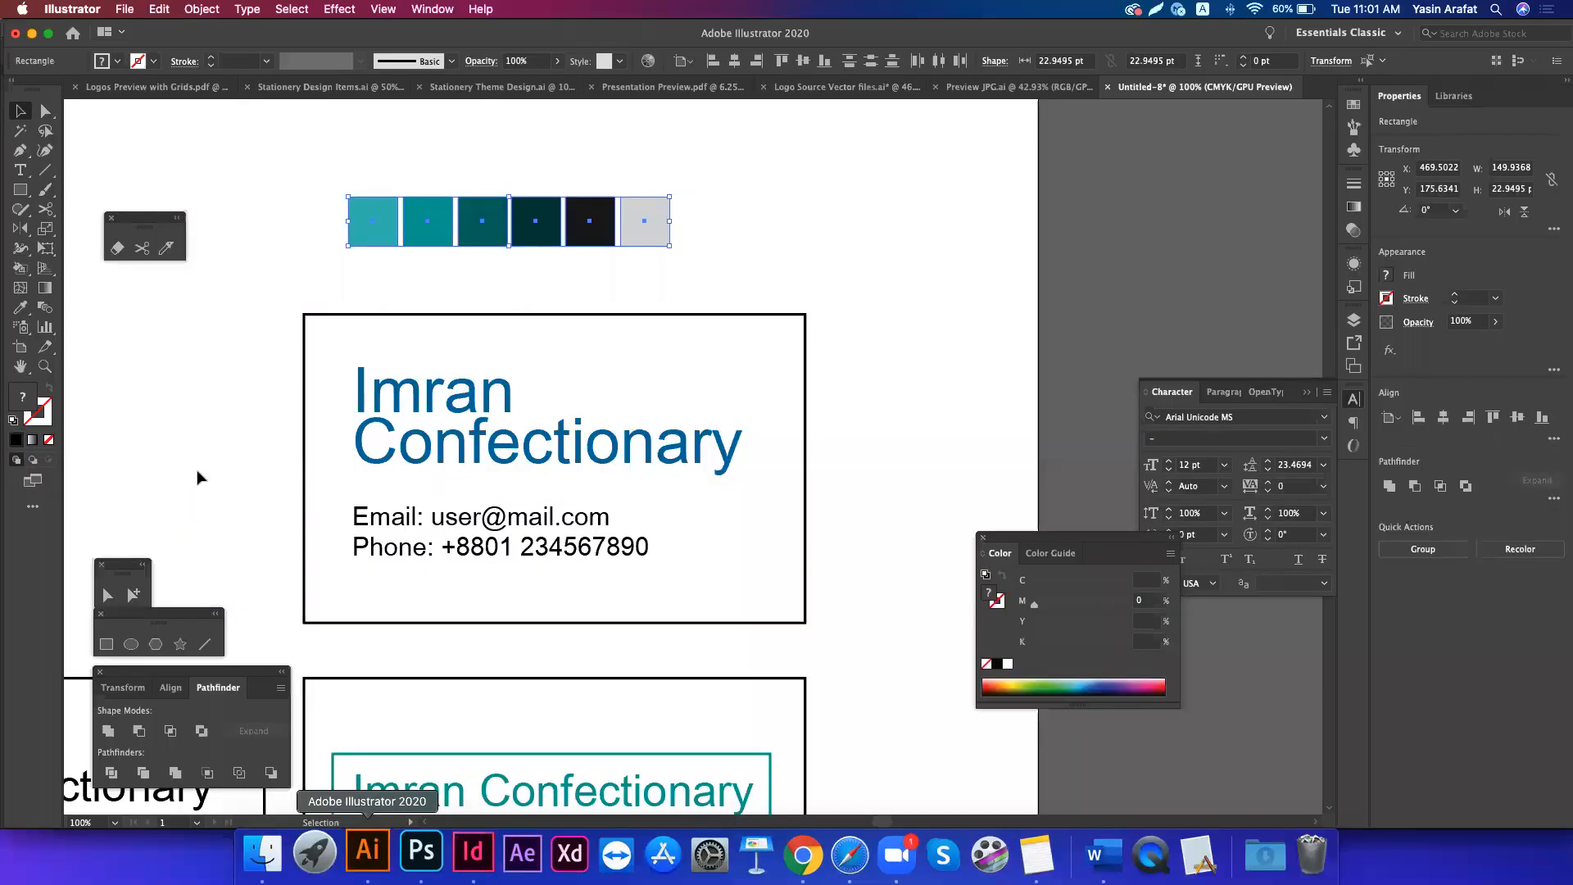
click(200, 473)
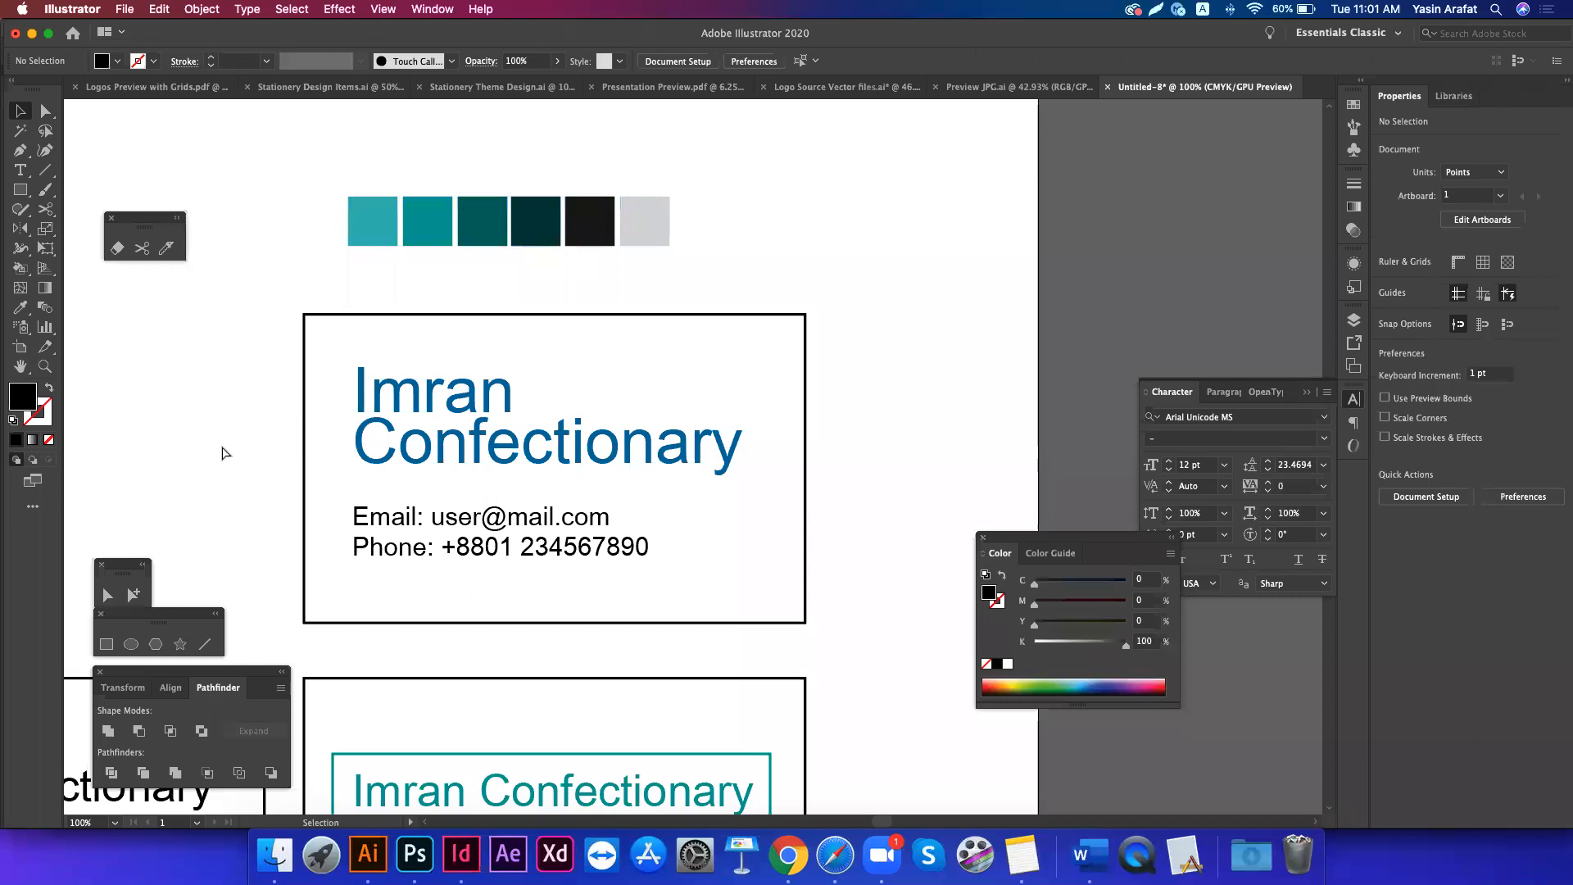
key(super+minus)
key(super+minus)
scroll(579, 329, right, 5)
scroll(579, 330, up, 1)
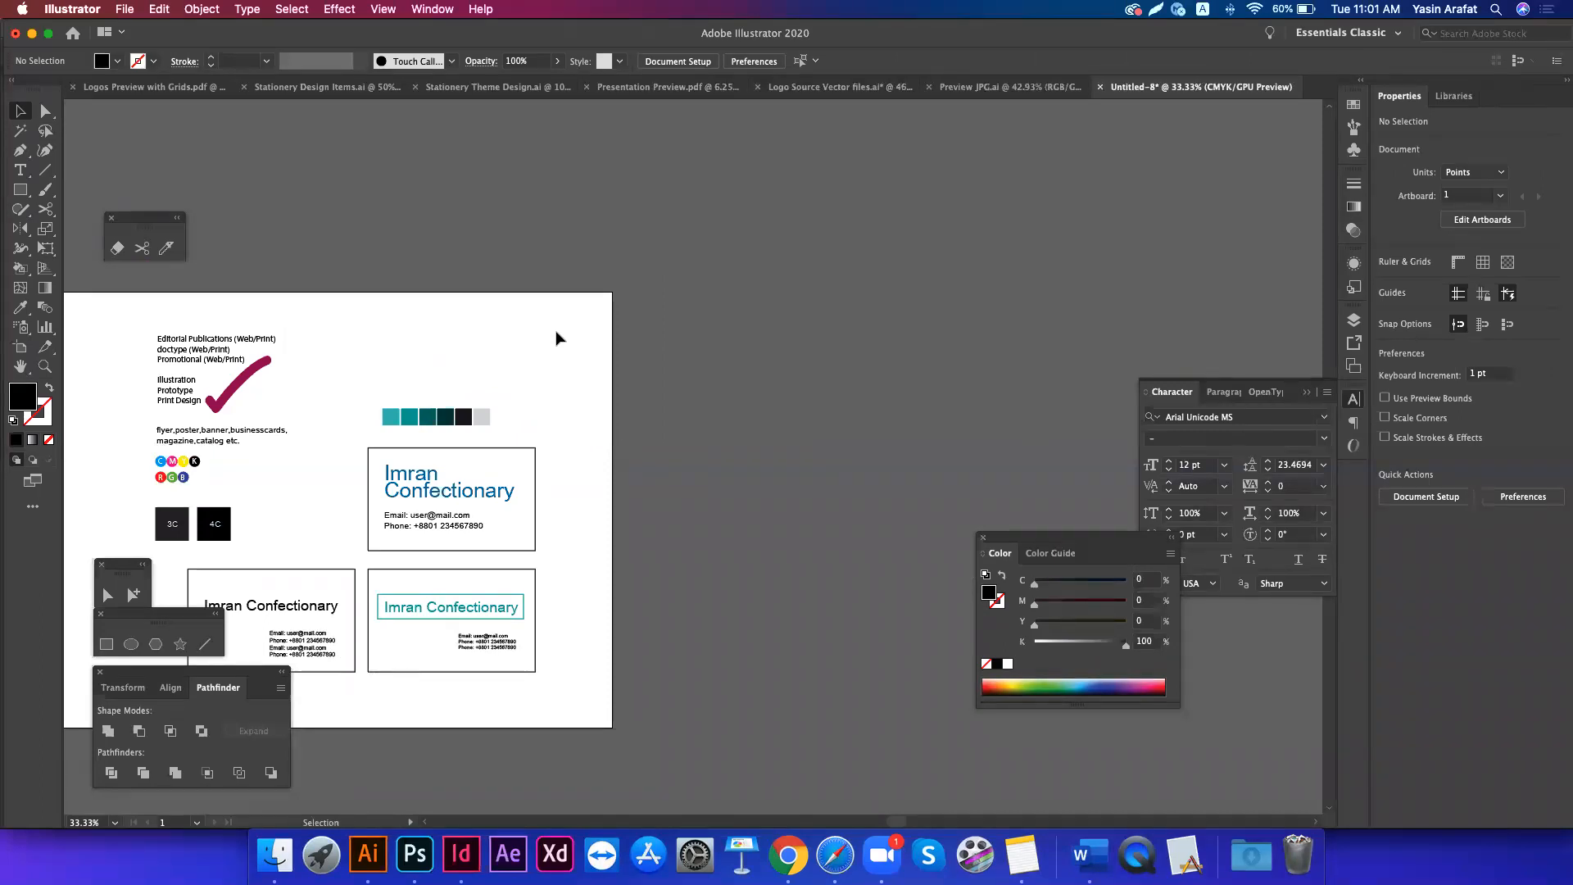
key(super+n)
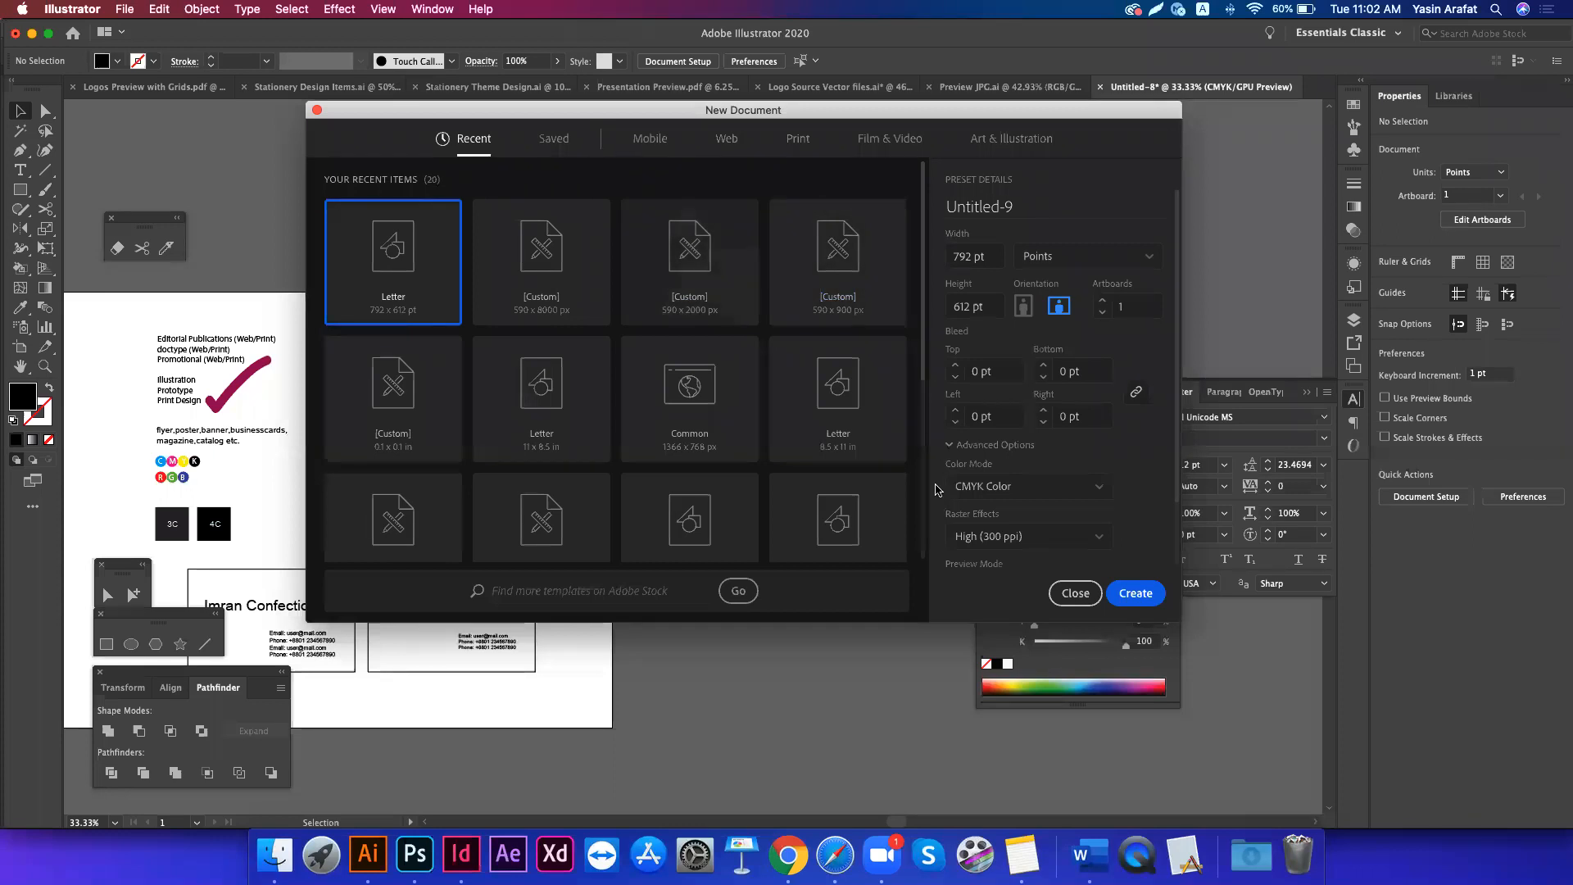
click(1147, 594)
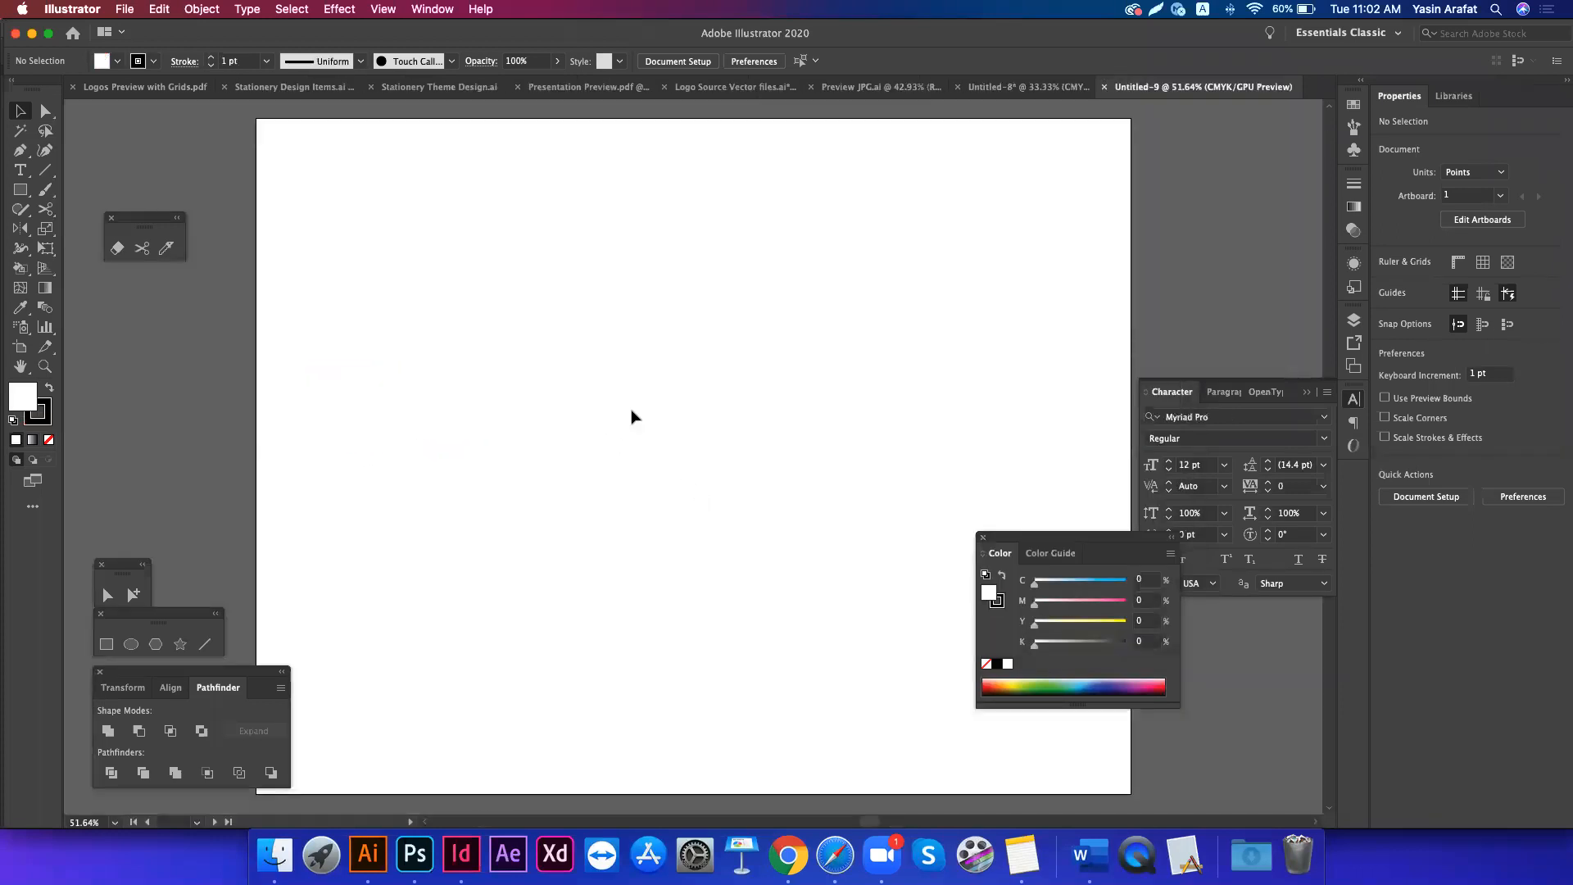
- Create a rectangle 23 pt wide and 36 pt high in the upper-left area of the artboard and deselect it
scroll(632, 417, right, 2)
scroll(632, 417, up, 2)
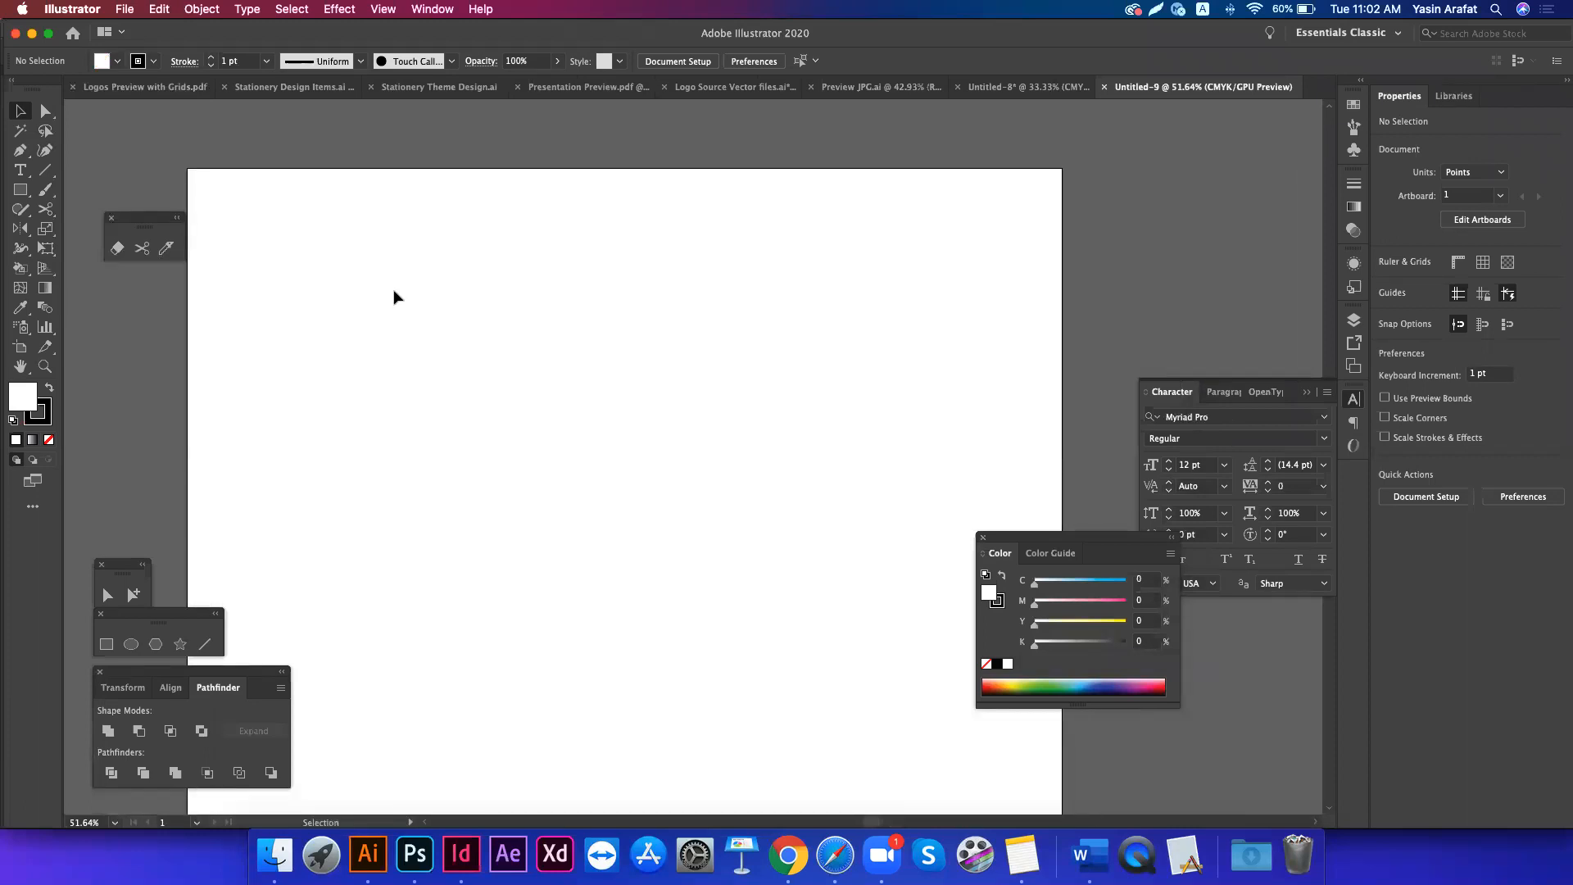
key(m)
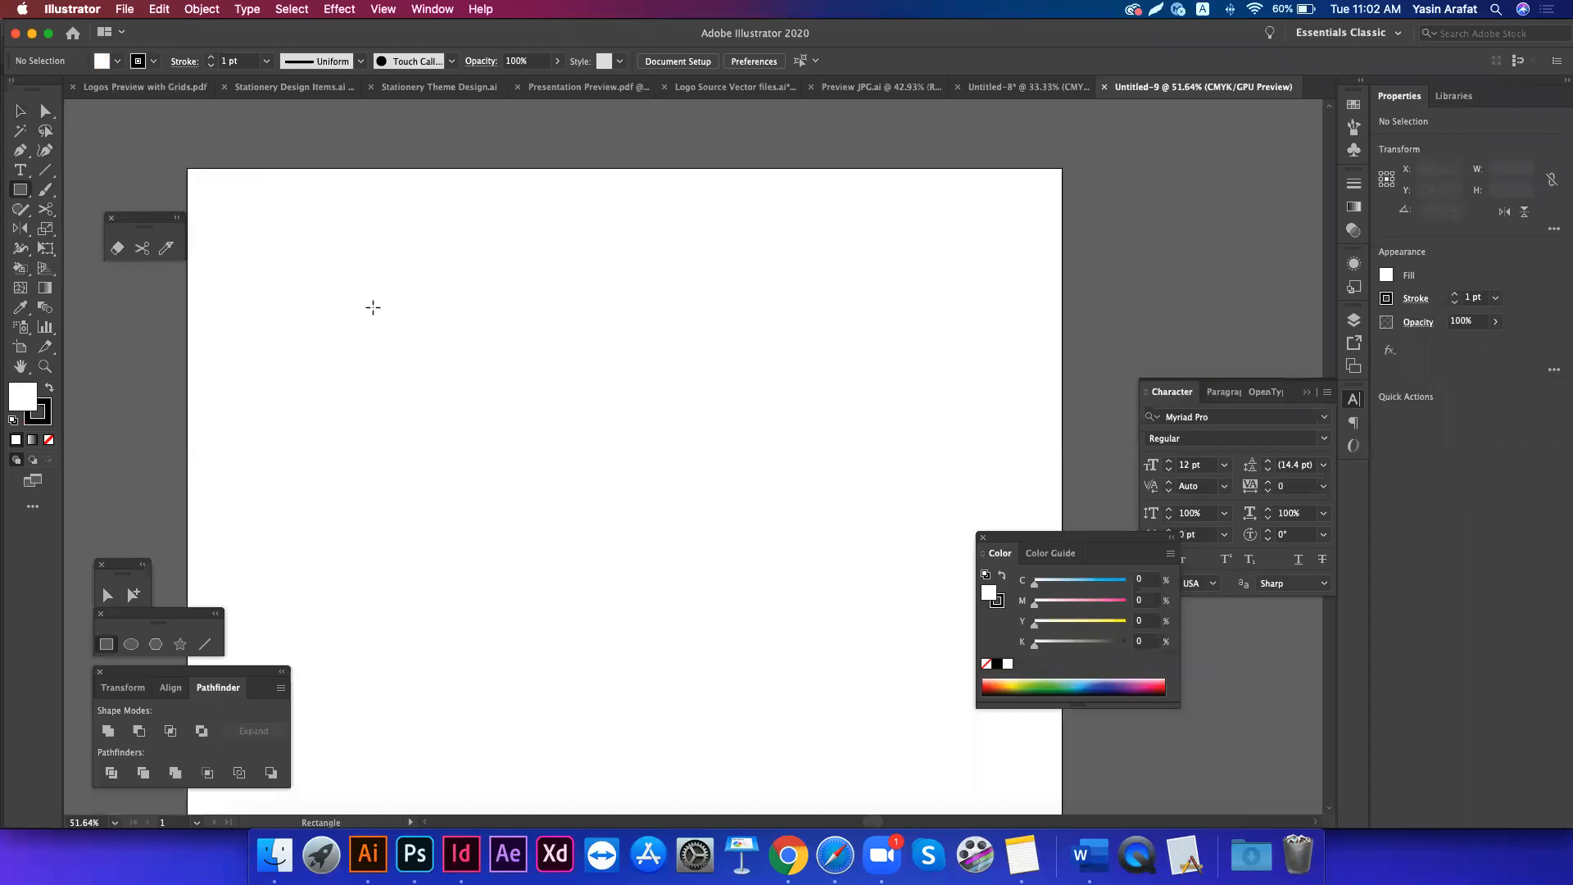
click(349, 297)
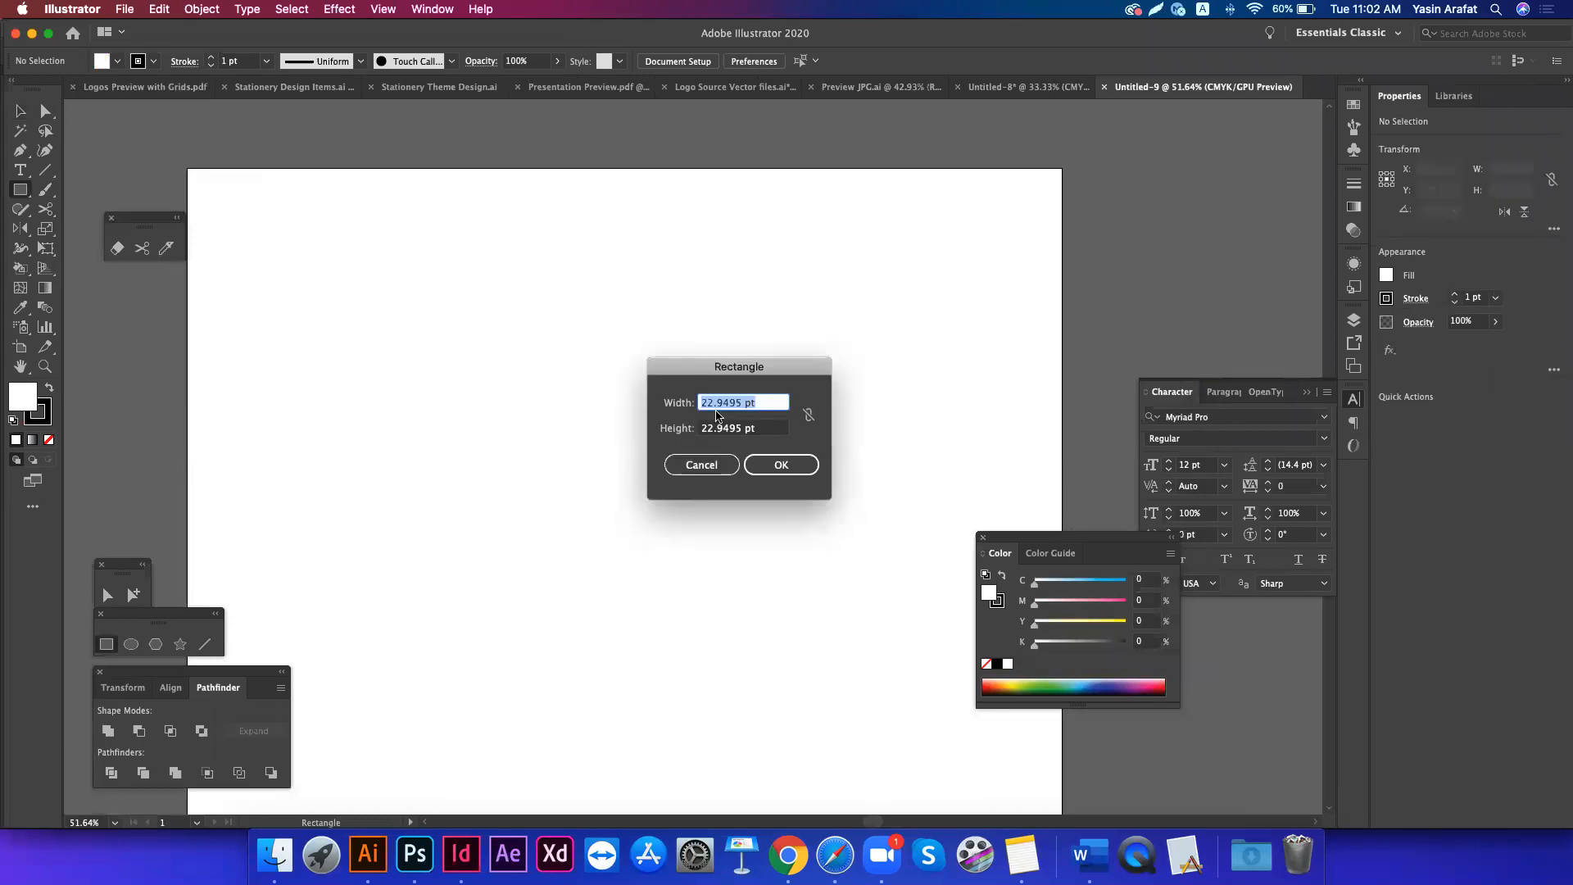
text(23)
key(Tab)
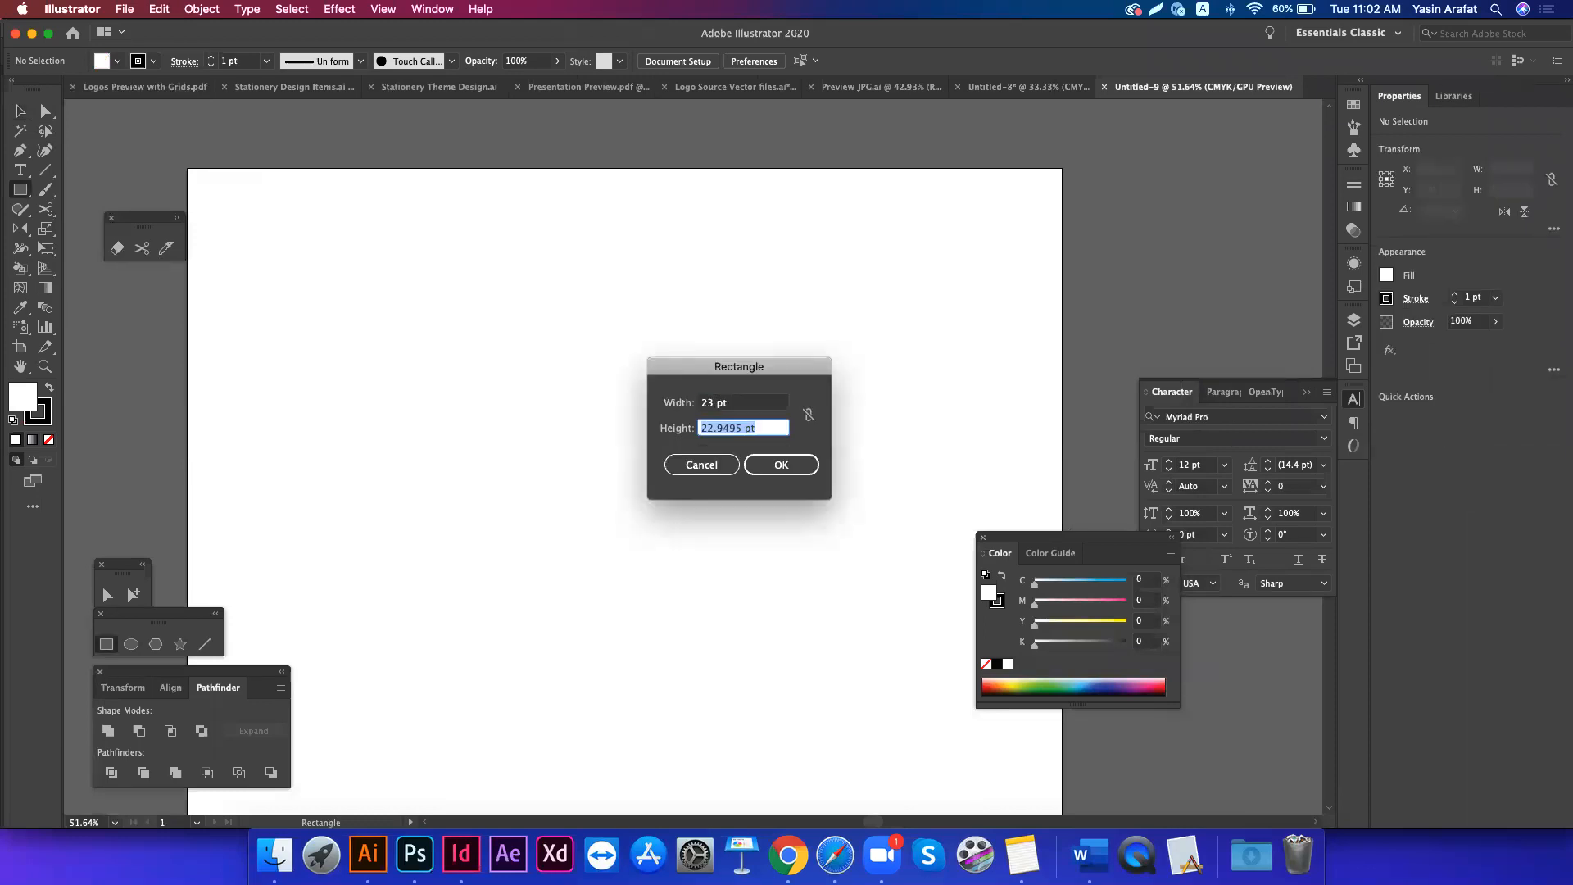
text(35)
key(Return)
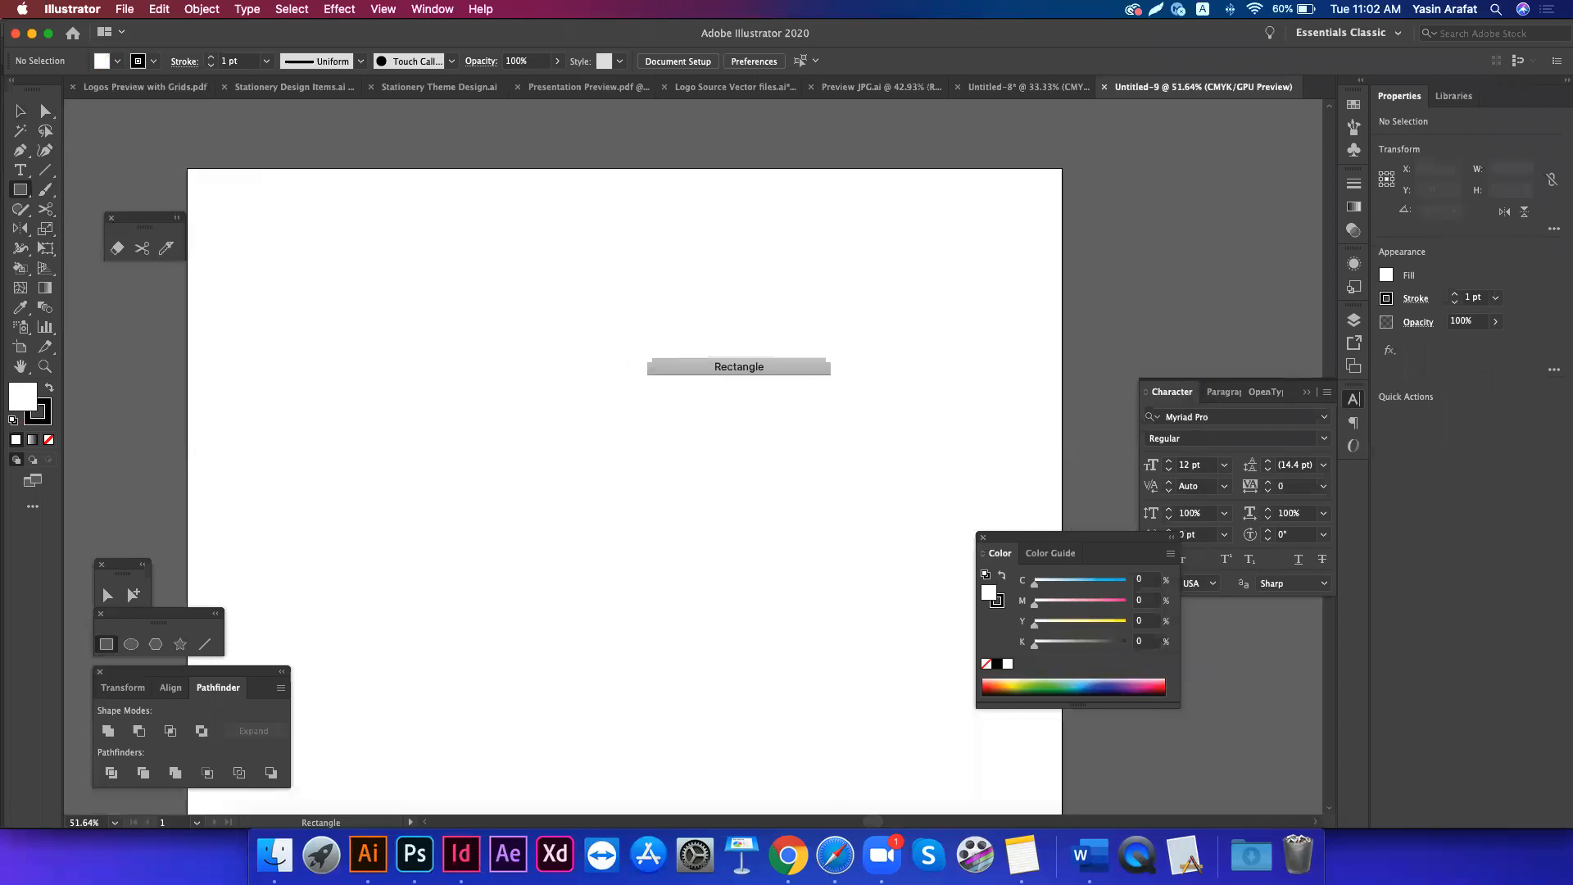
key(super+shift+a)
- Remove the stroke from the 23 x 36 pt rectangle, keeping its white fill
key(z)
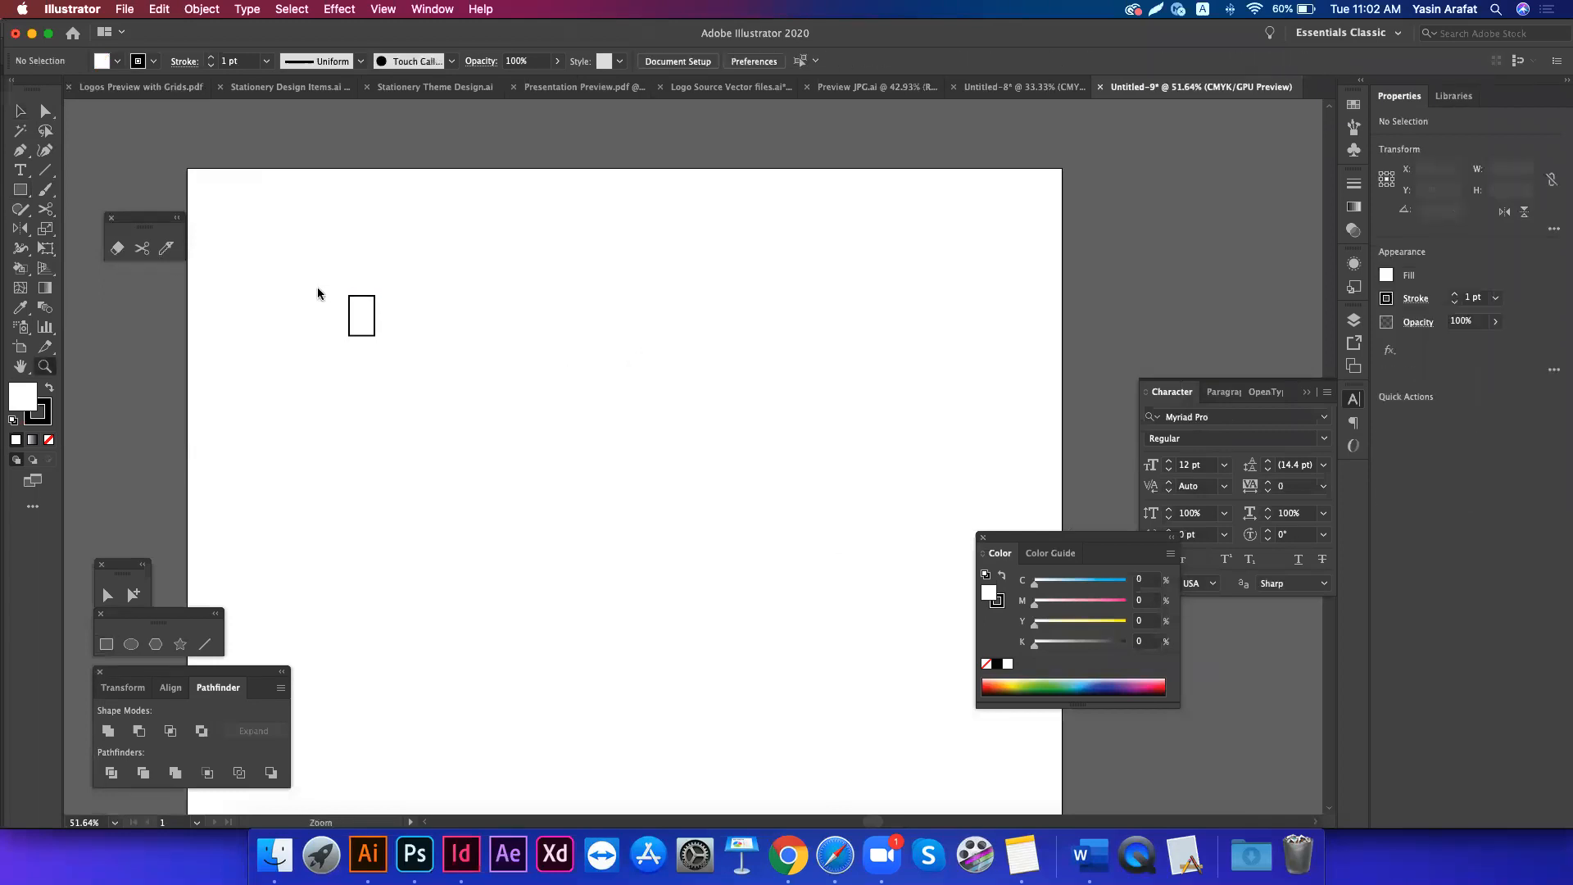
click(319, 292)
drag(615, 427, 583, 428)
key(v)
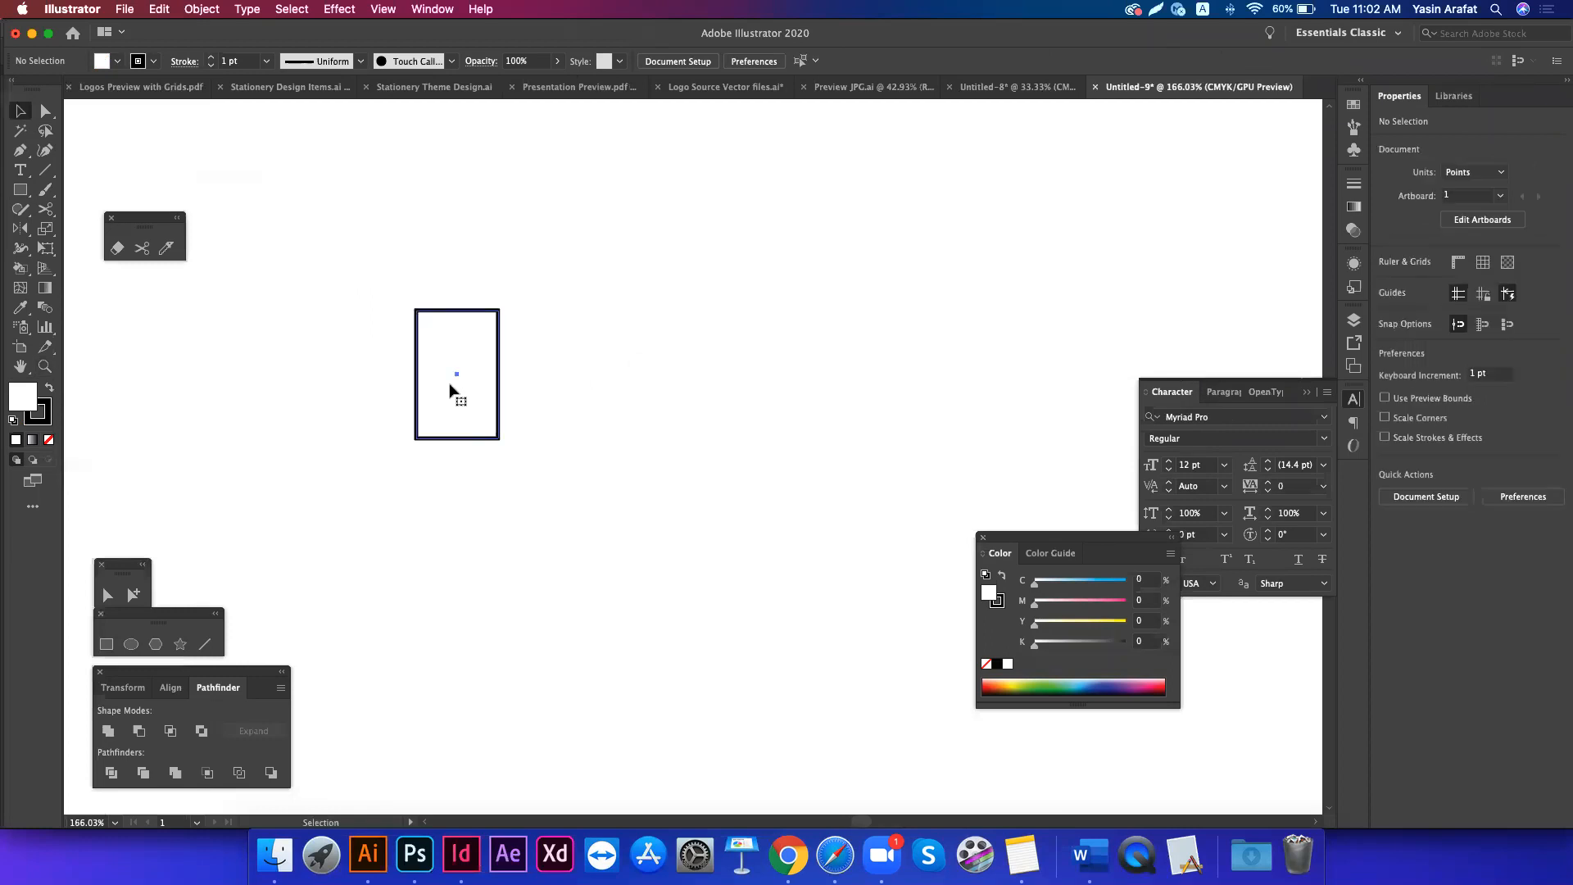
click(450, 384)
key(x)
key(slash)
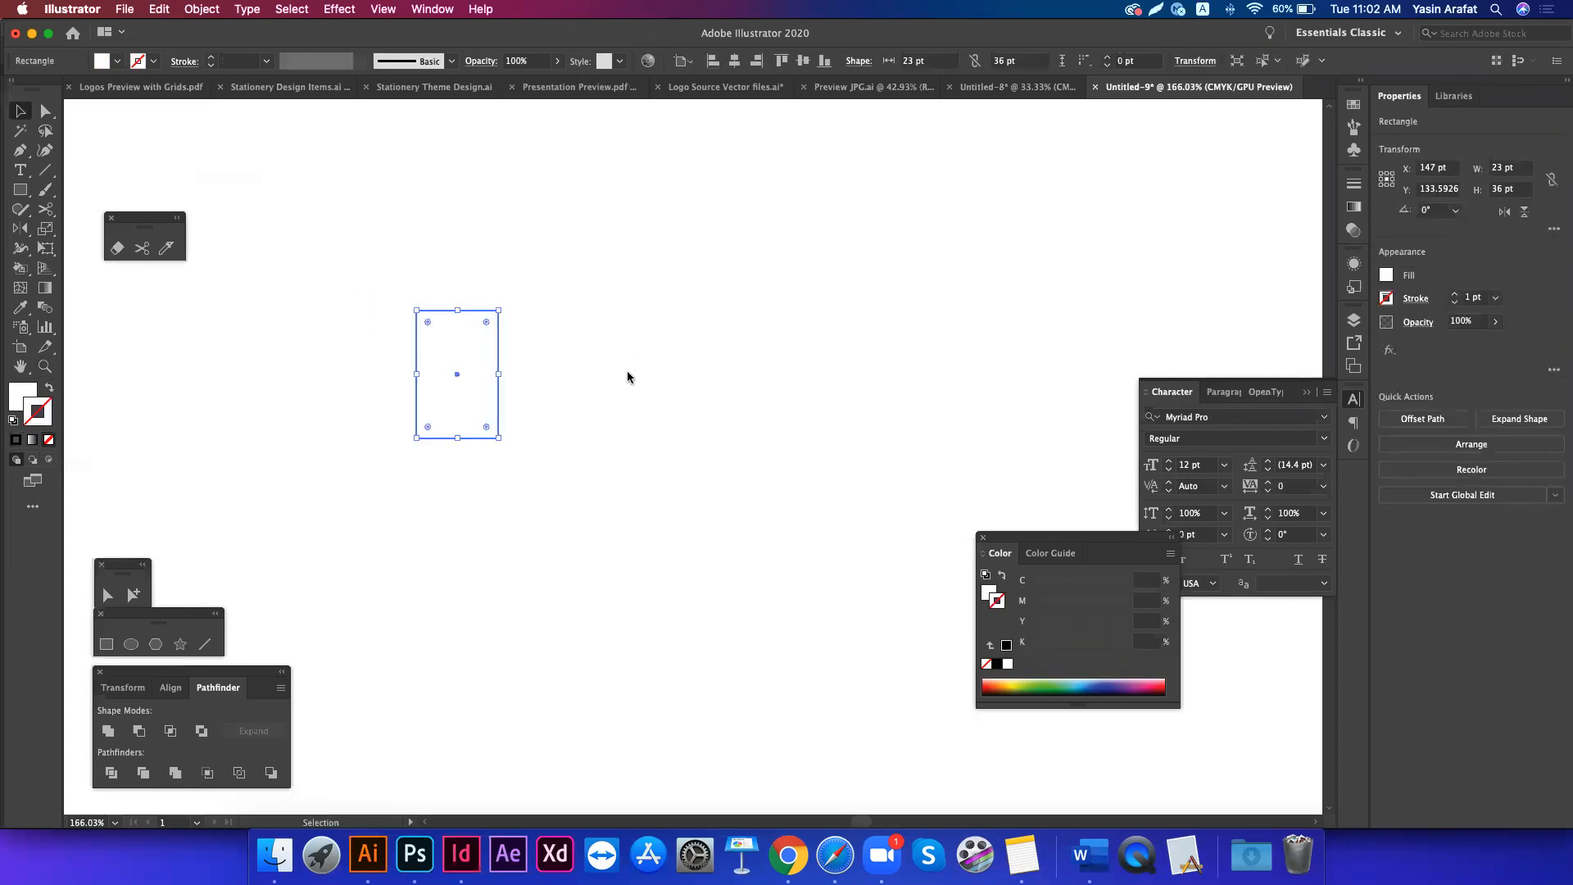
key(x)
click(627, 370)
click(444, 363)
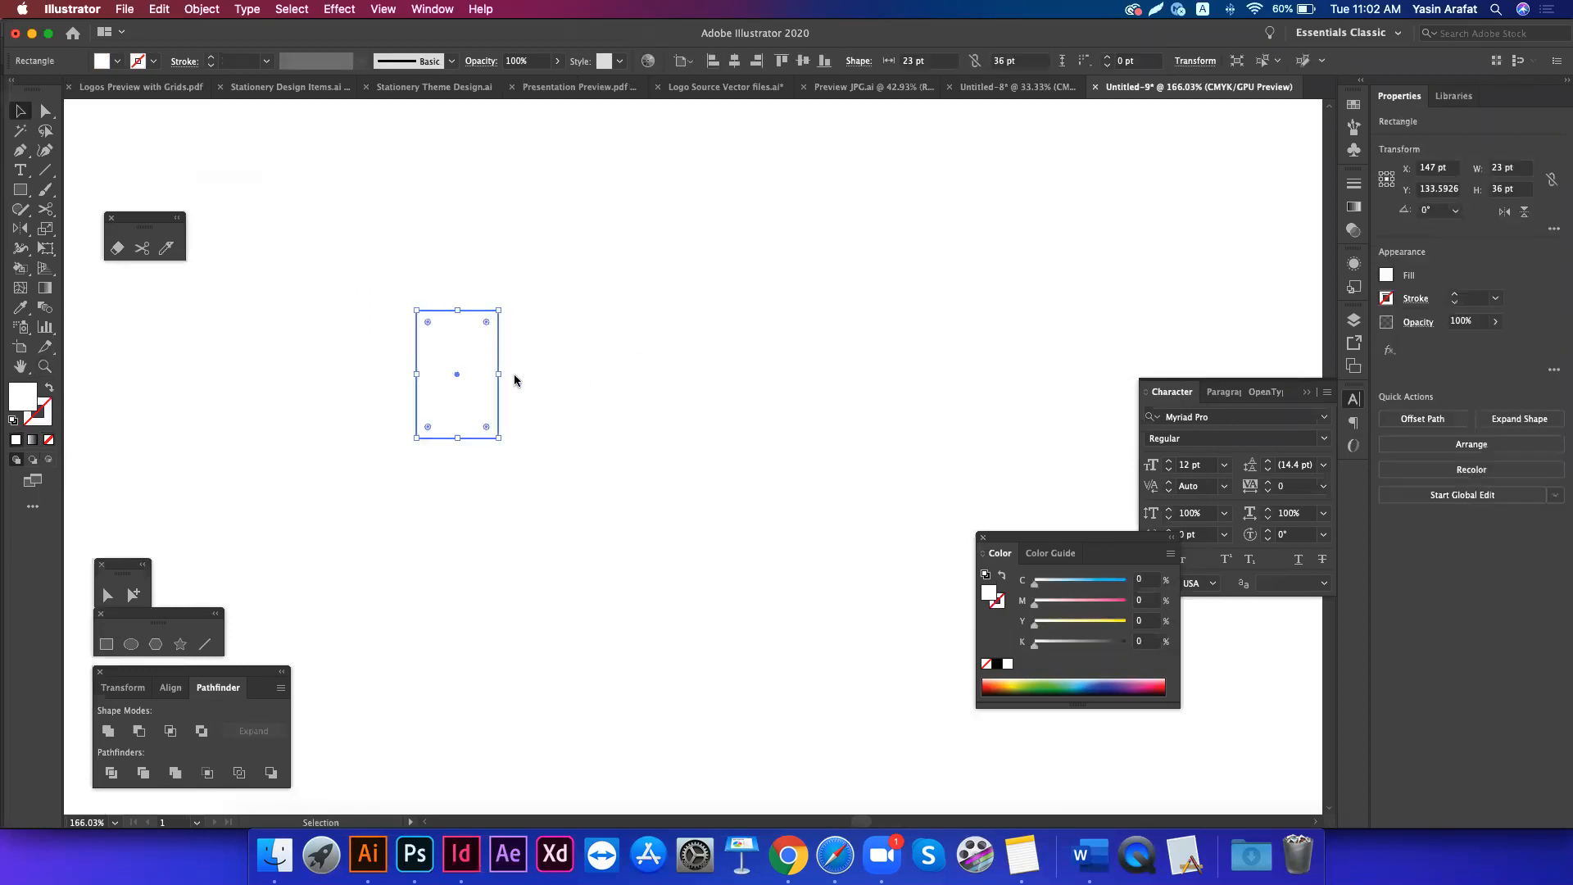
click(517, 375)
- Move the white rectangle off the artboard's left edge onto the pasteboard, to X about -42 pt
click(441, 373)
scroll(439, 371, left, 10)
drag(860, 307, 187, 361)
scroll(187, 361, left, 3)
scroll(187, 361, left, 3)
key(z)
drag(368, 304, 702, 516)
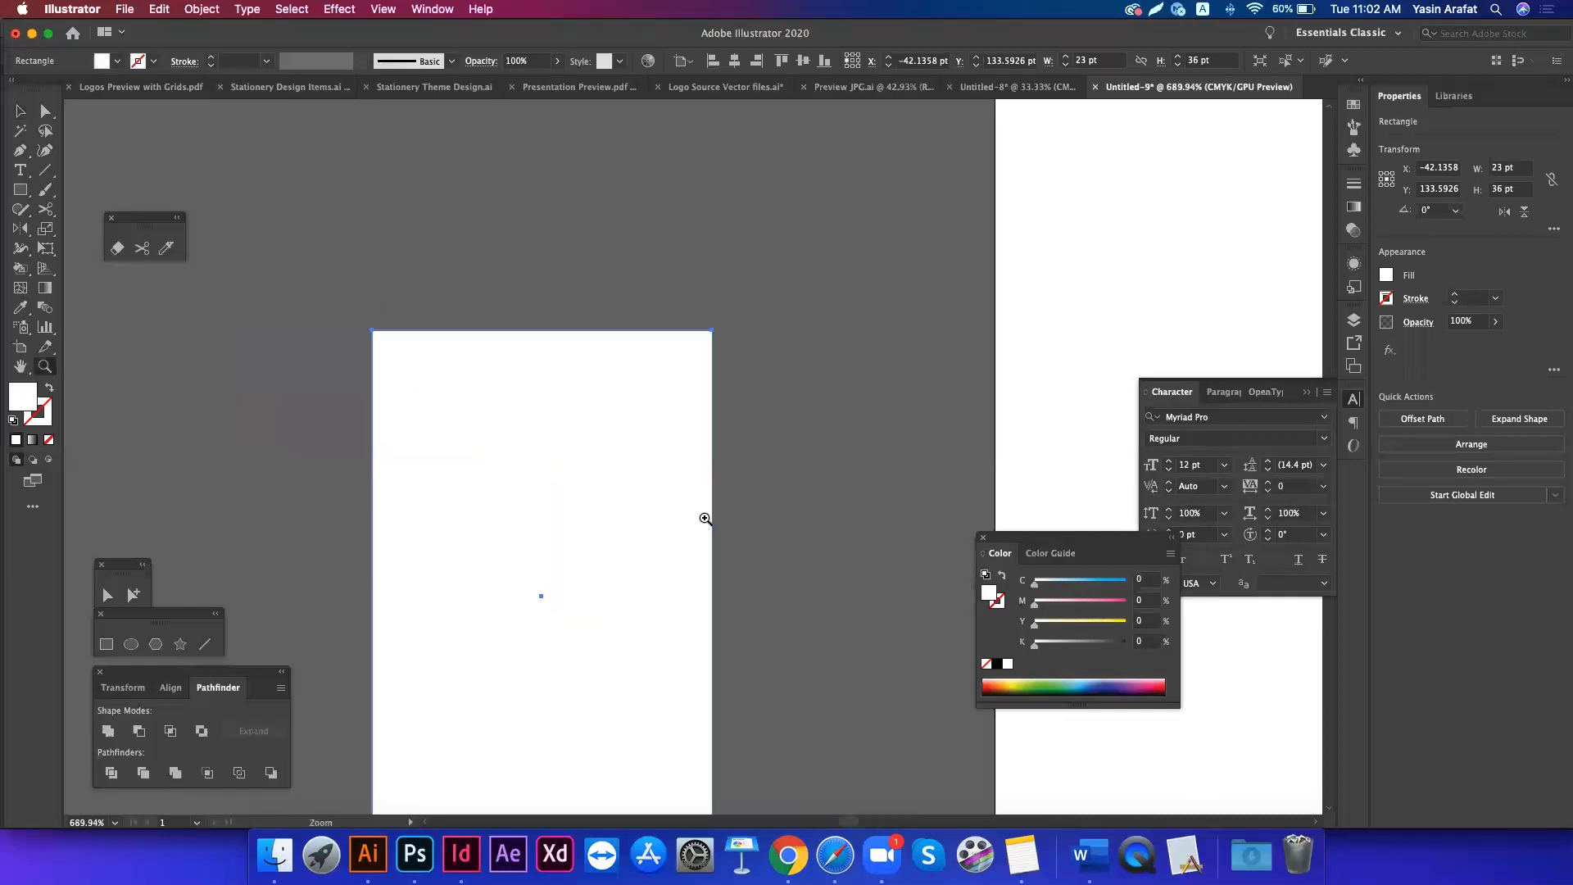
scroll(704, 518, down, 6)
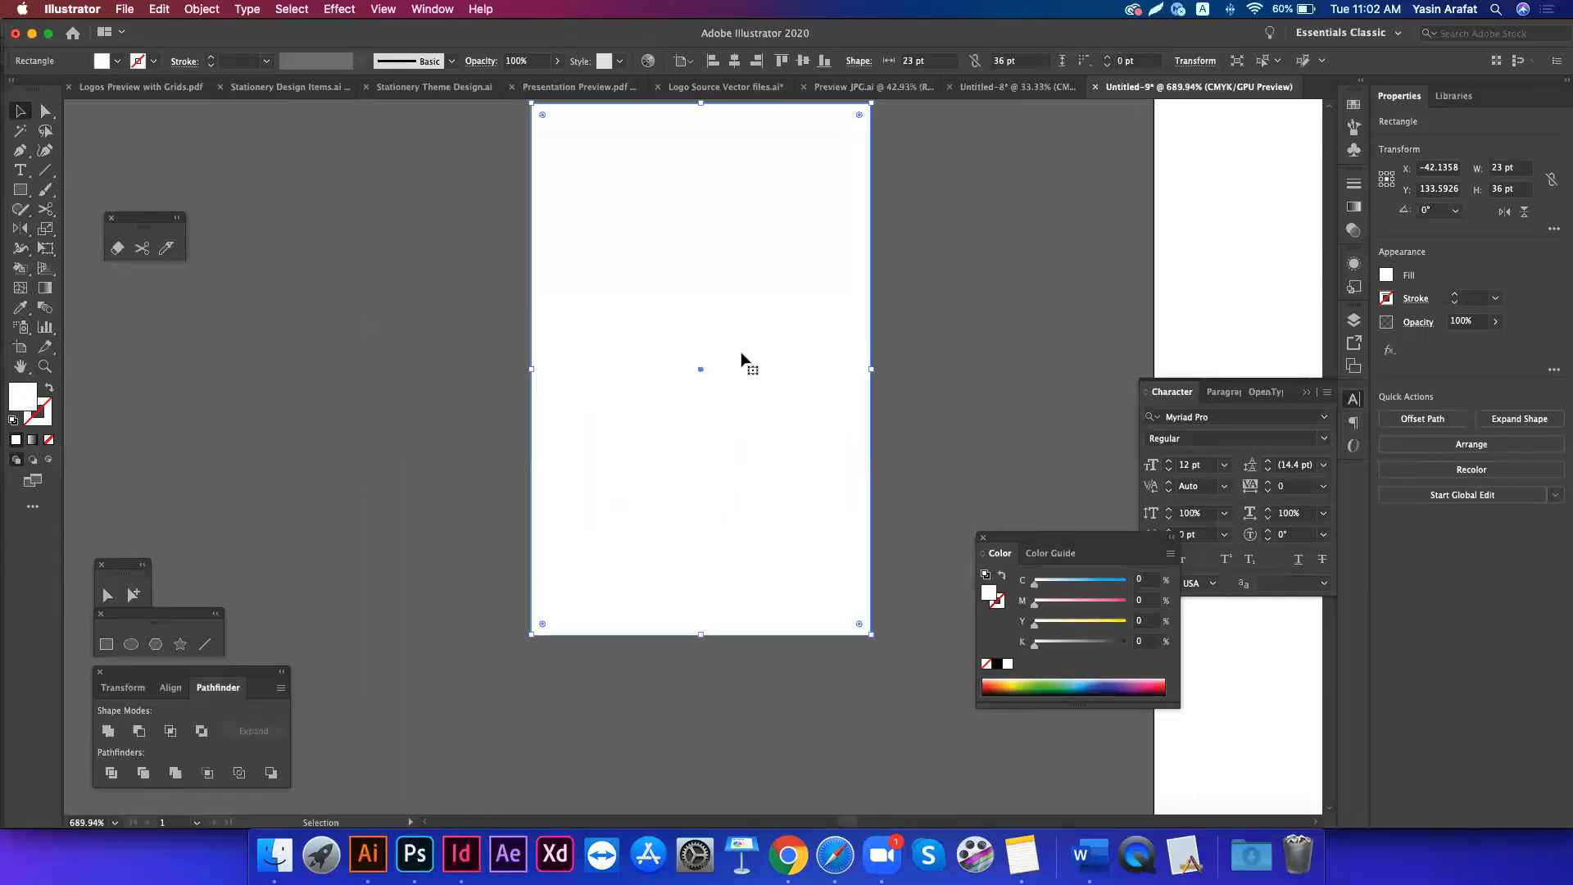
scroll(741, 358, up, 2)
key(v)
click(900, 330)
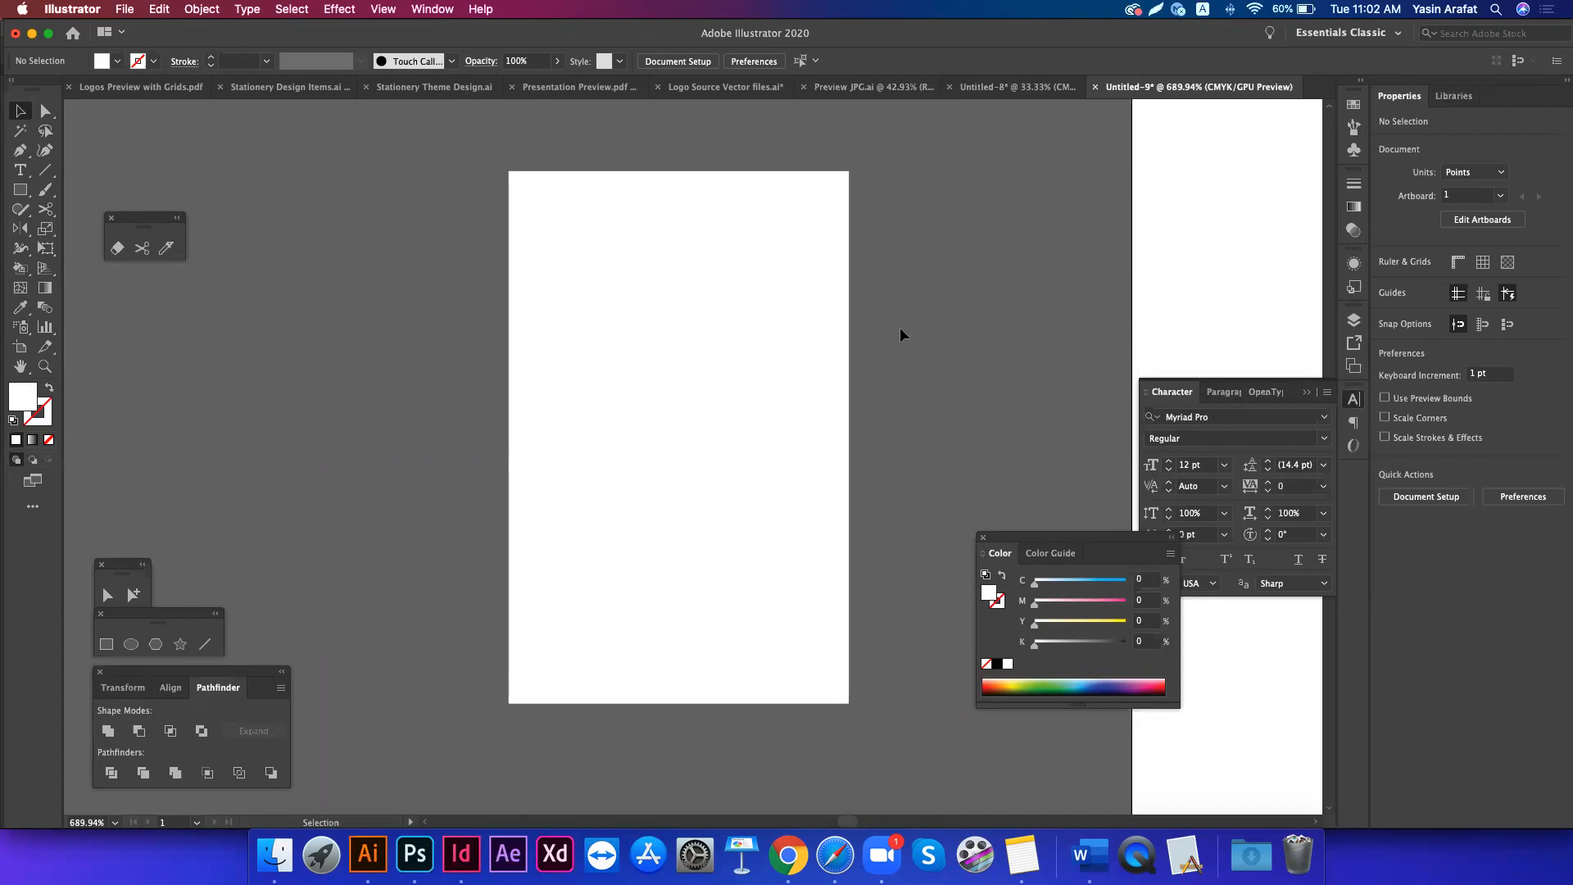
- Split the white rectangle into a grid of two rows and one column, with a 0 pt gutter and preview enabled
click(660, 254)
drag(888, 303, 772, 390)
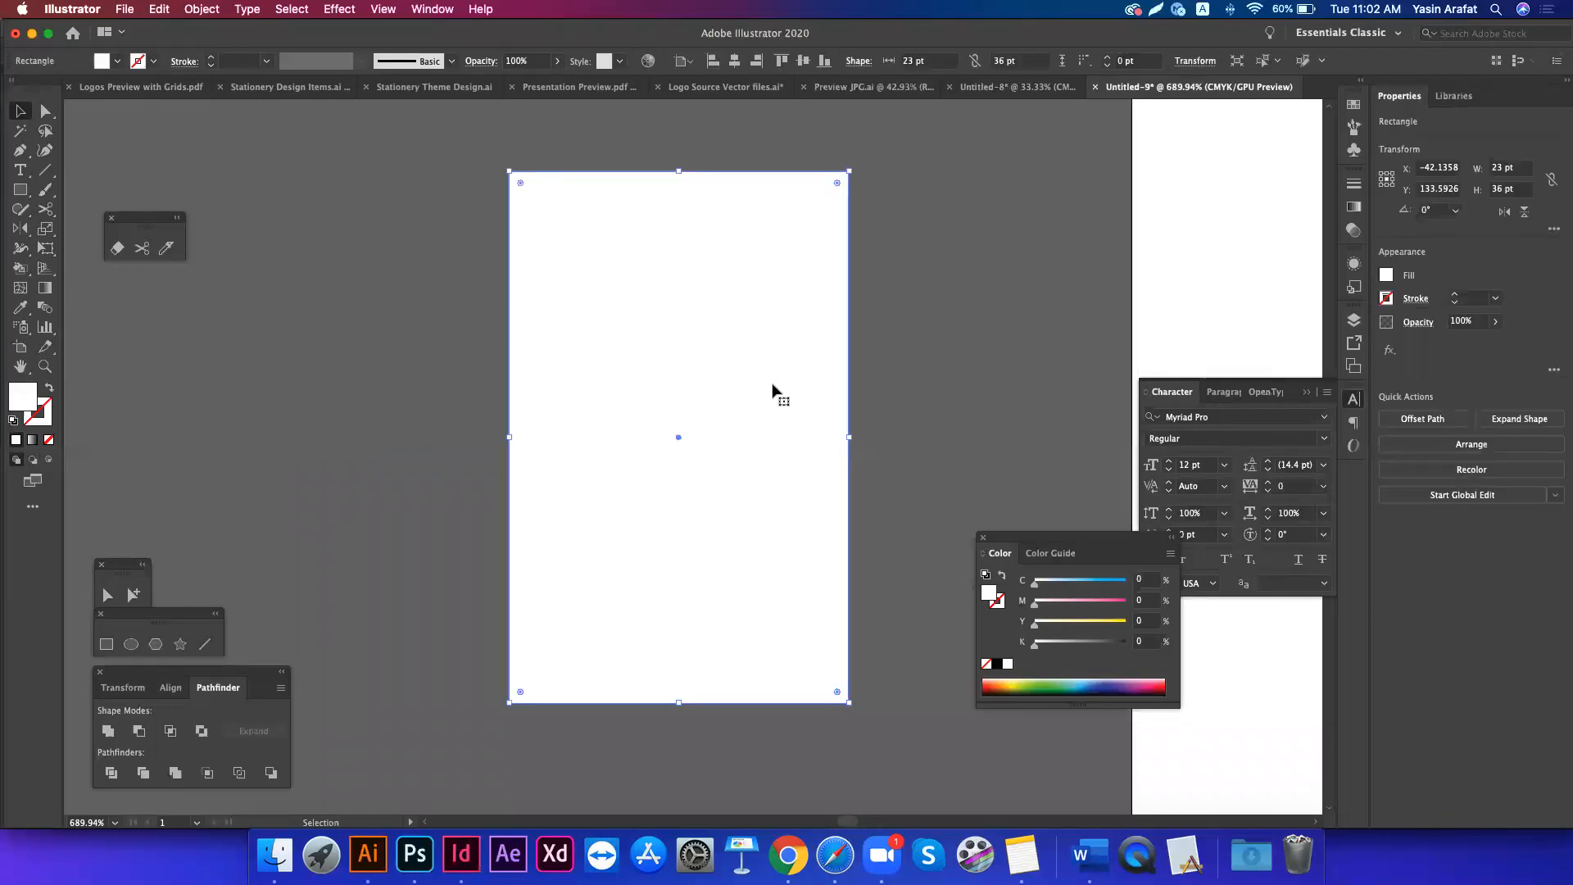
drag(407, 372, 622, 316)
drag(456, 273, 547, 308)
click(202, 9)
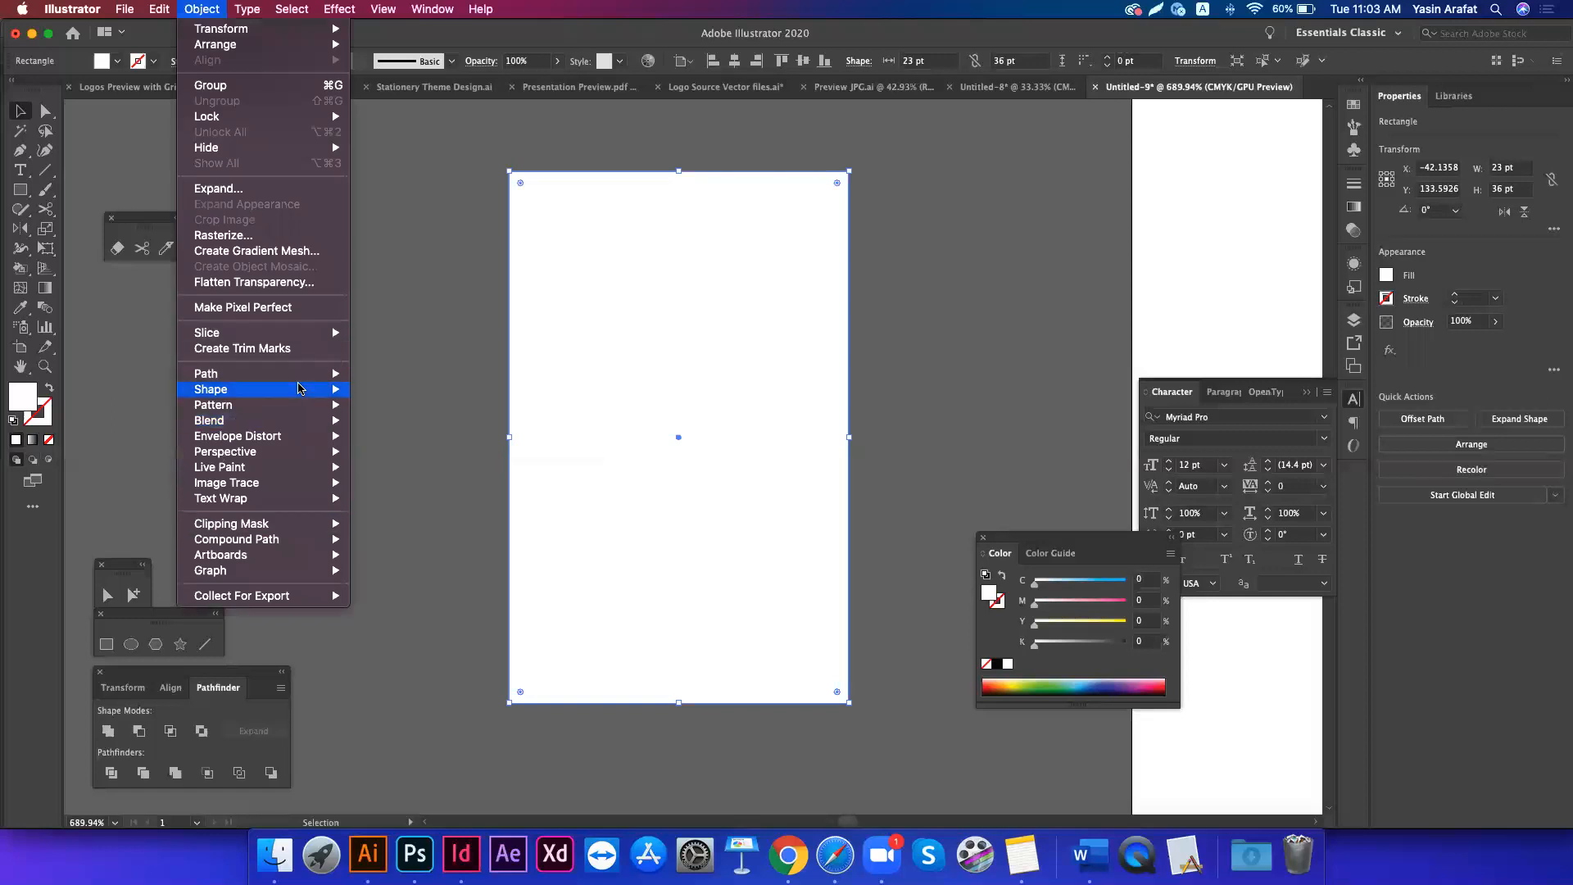
mouse_move(320, 374)
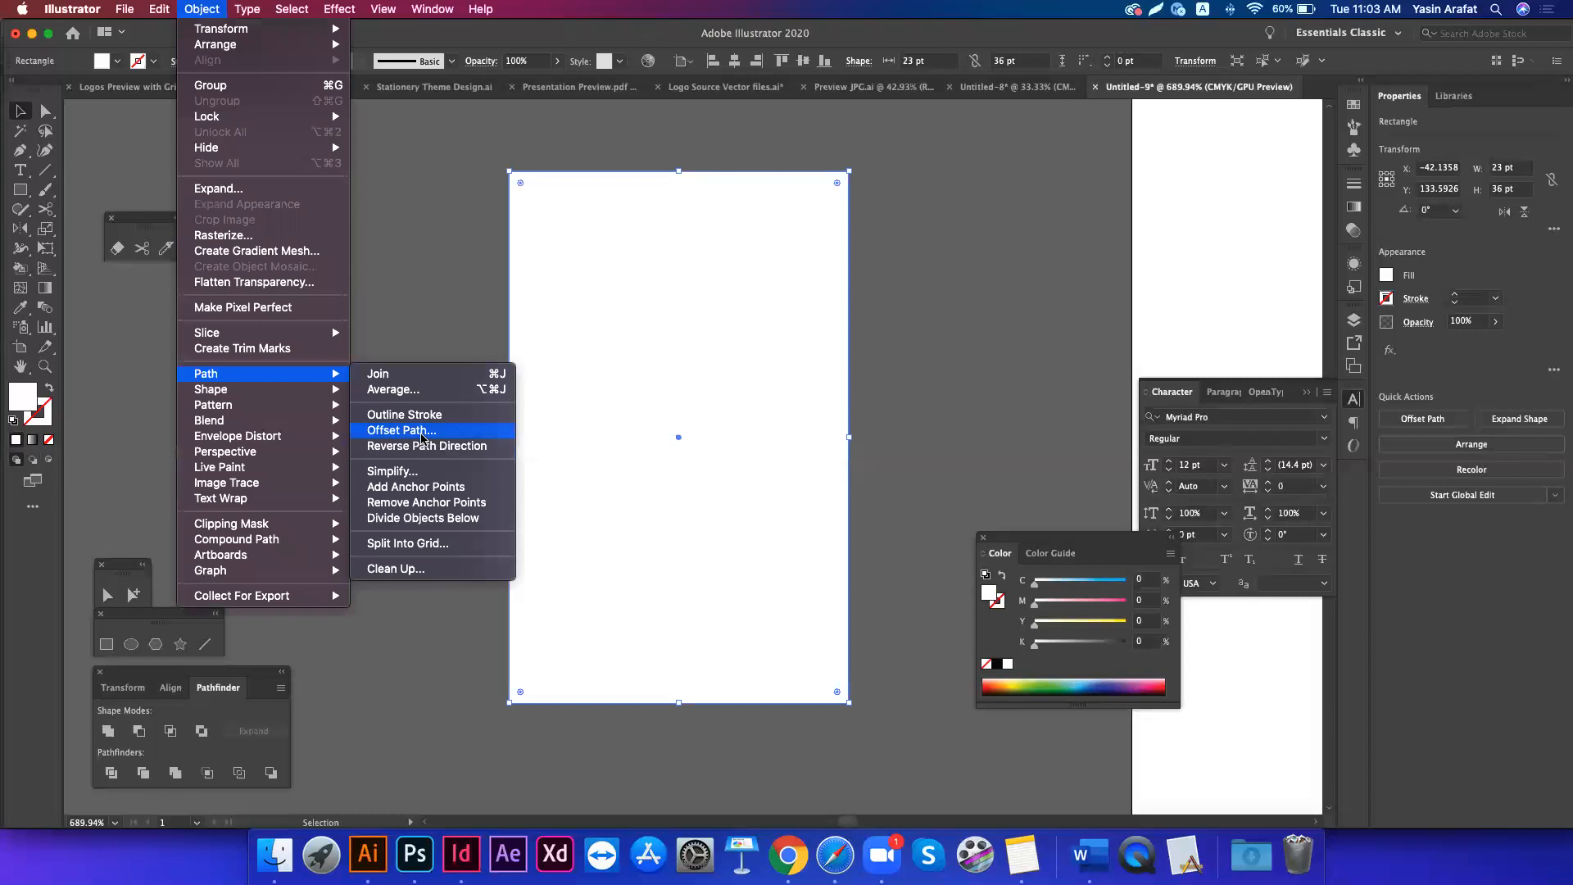
click(416, 544)
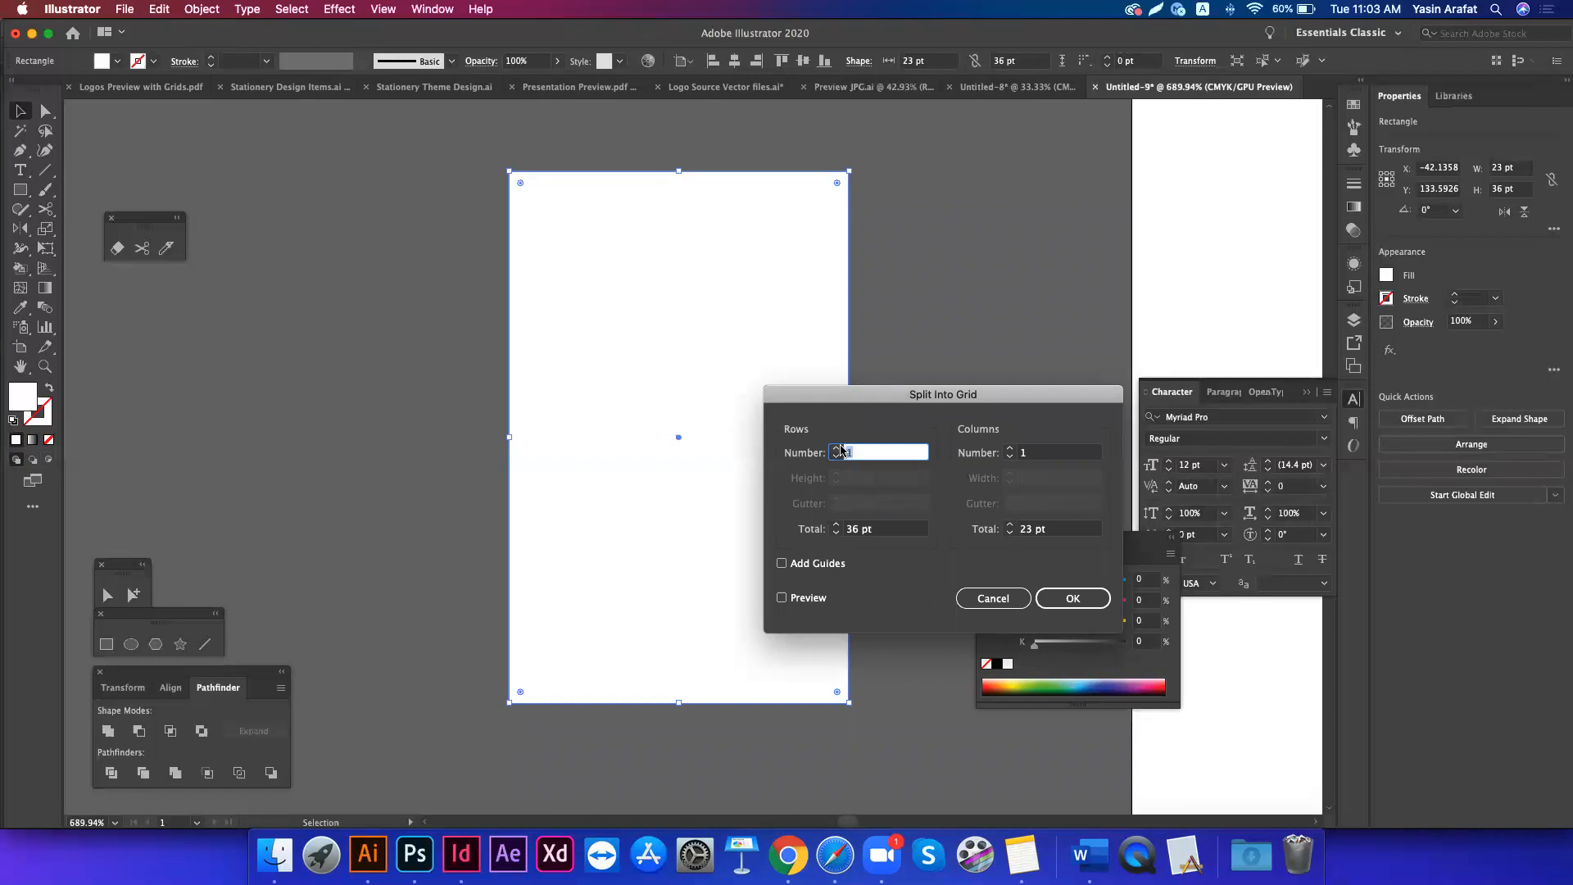
click(837, 448)
click(782, 598)
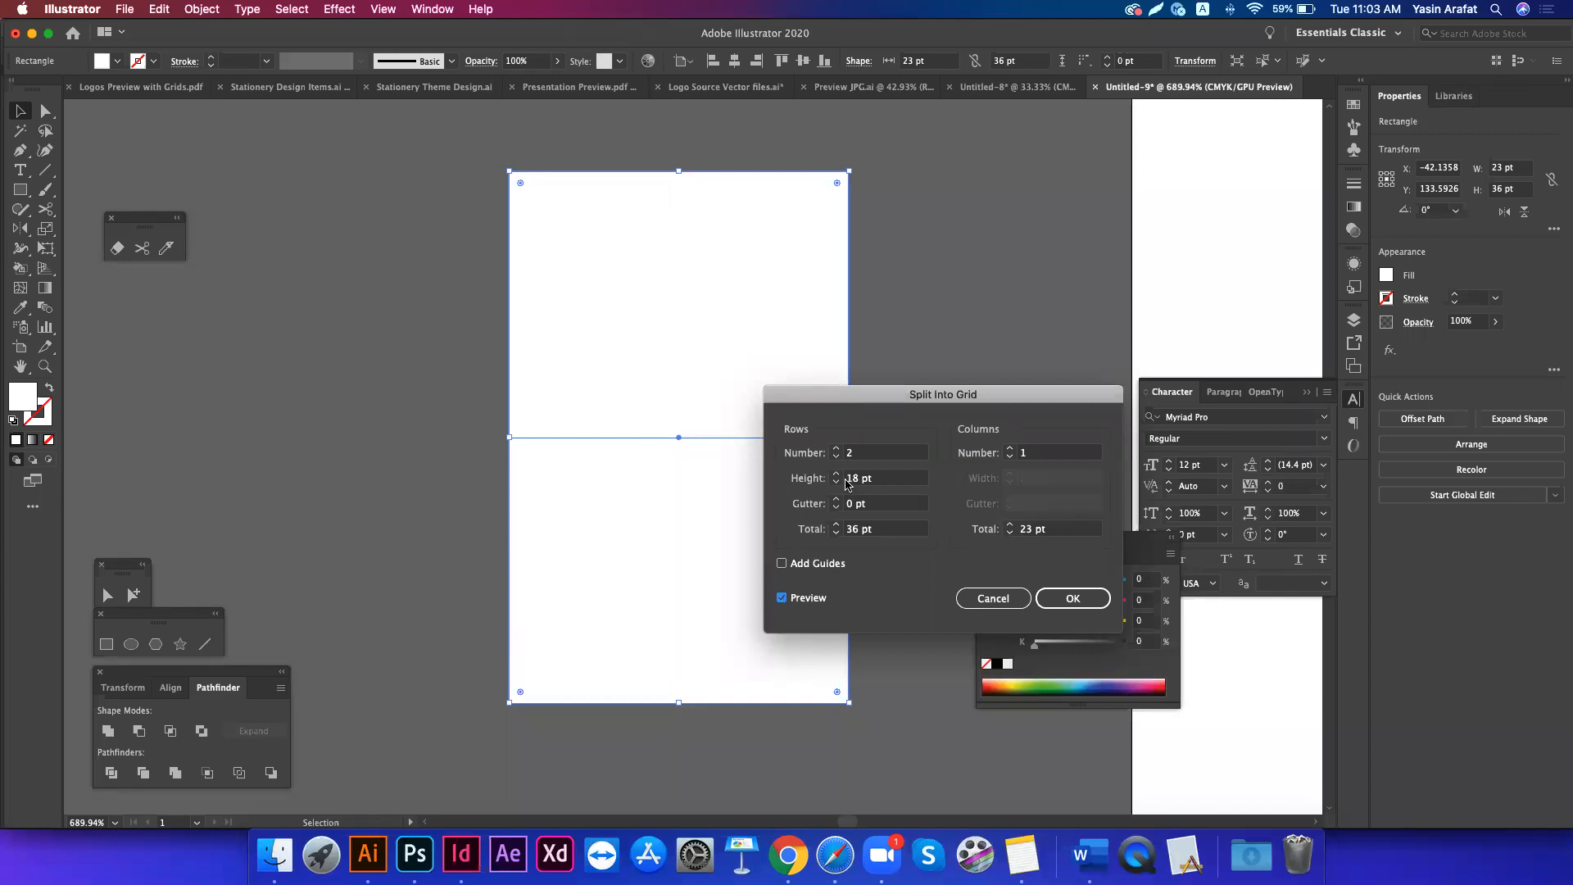
click(1069, 599)
- Rotate both halves of the split white sheet together by 90° so they sit side by side, and deselect them
click(771, 541)
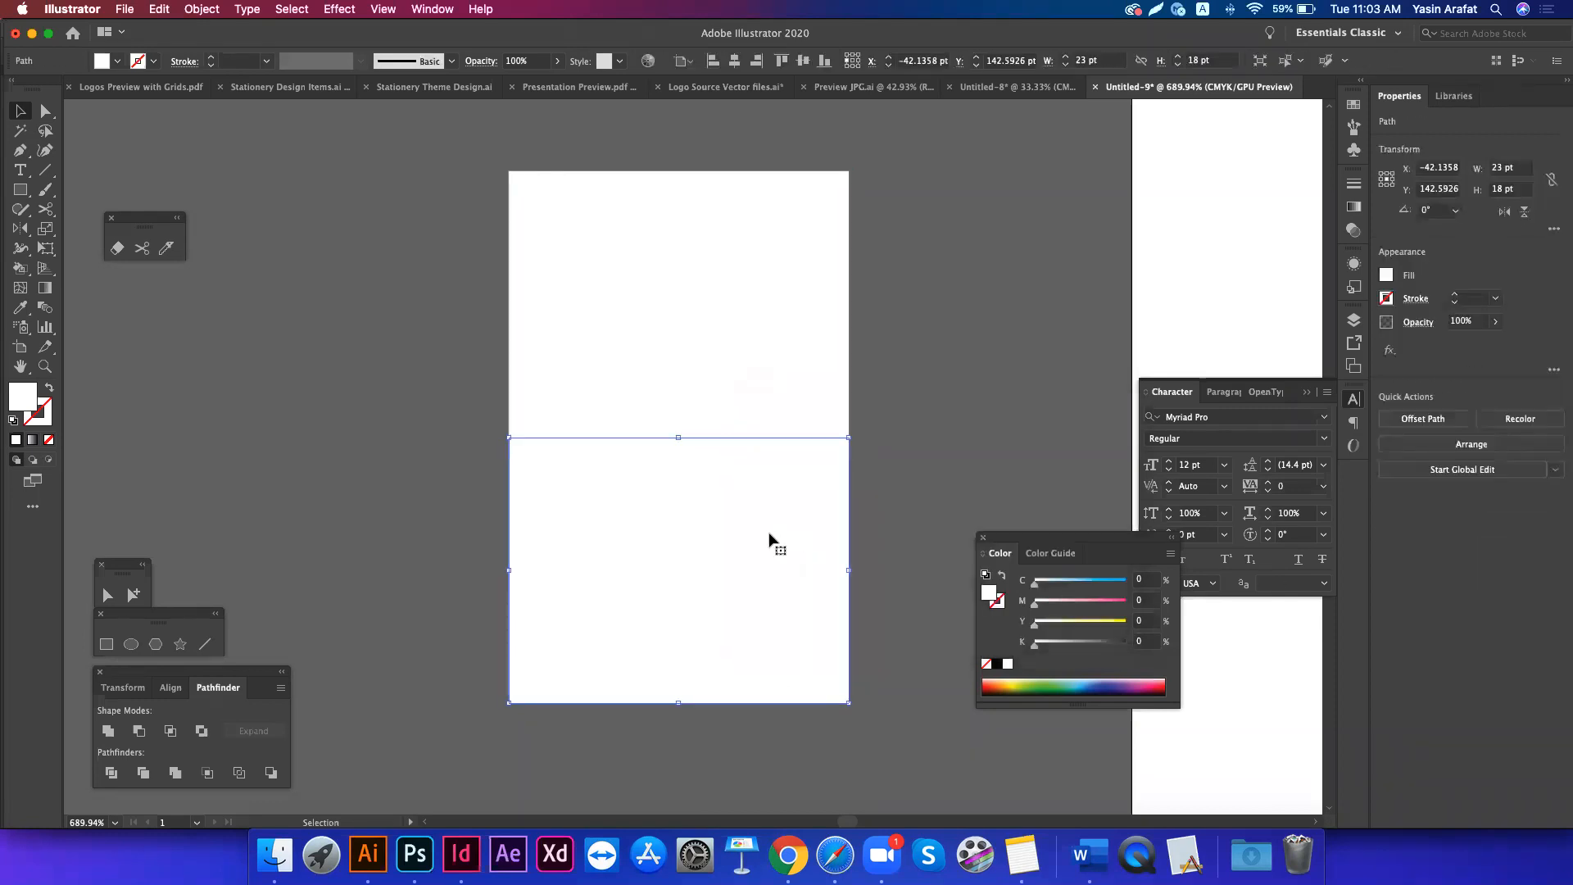
shift+click(721, 309)
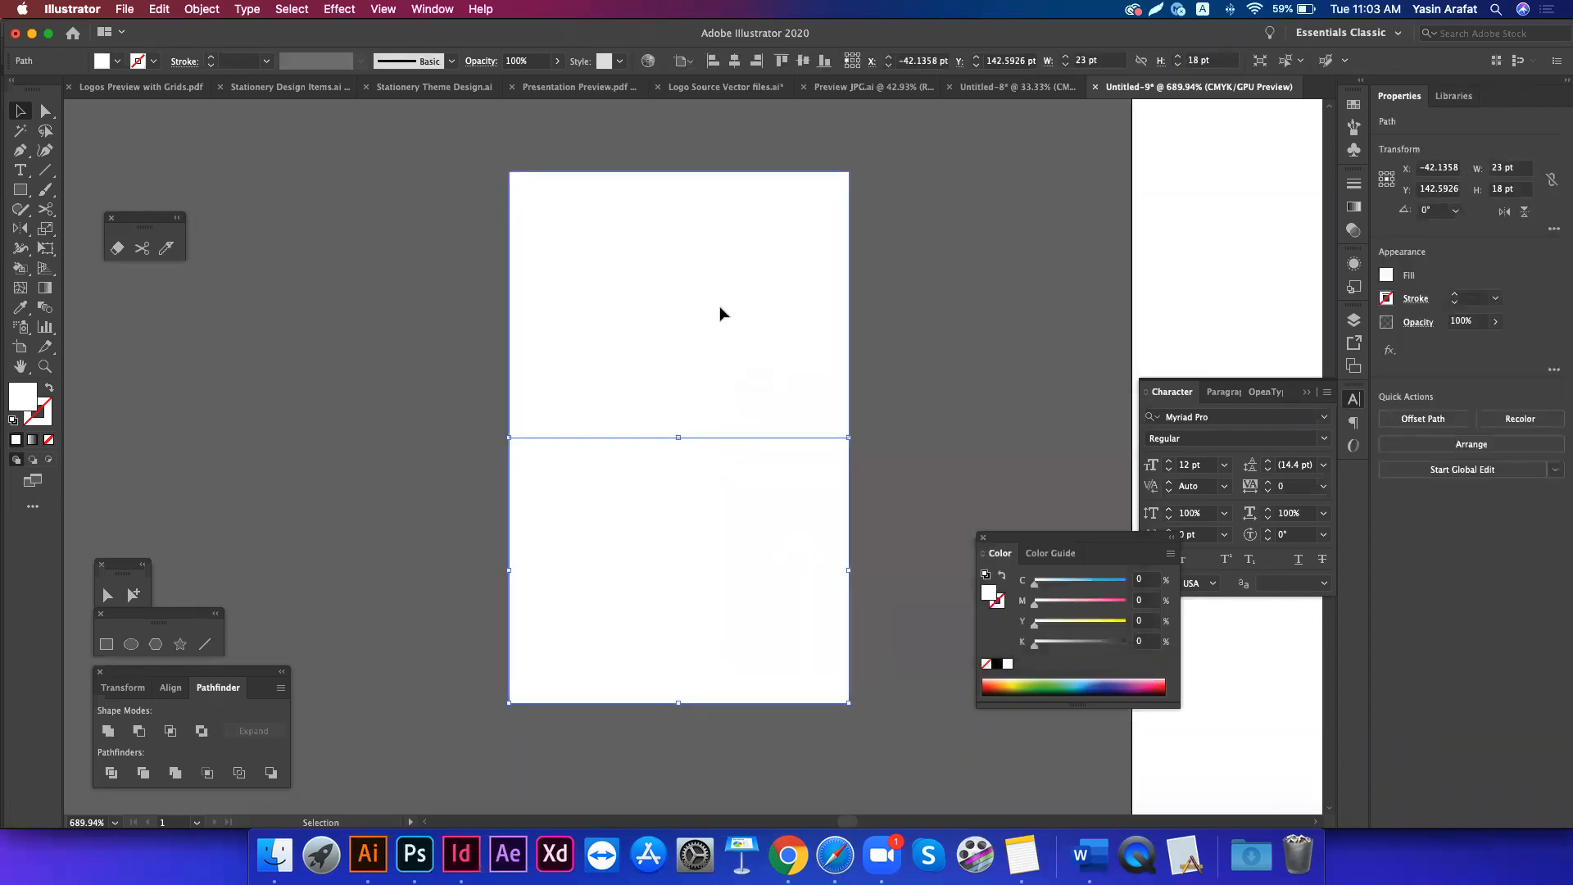
key(r)
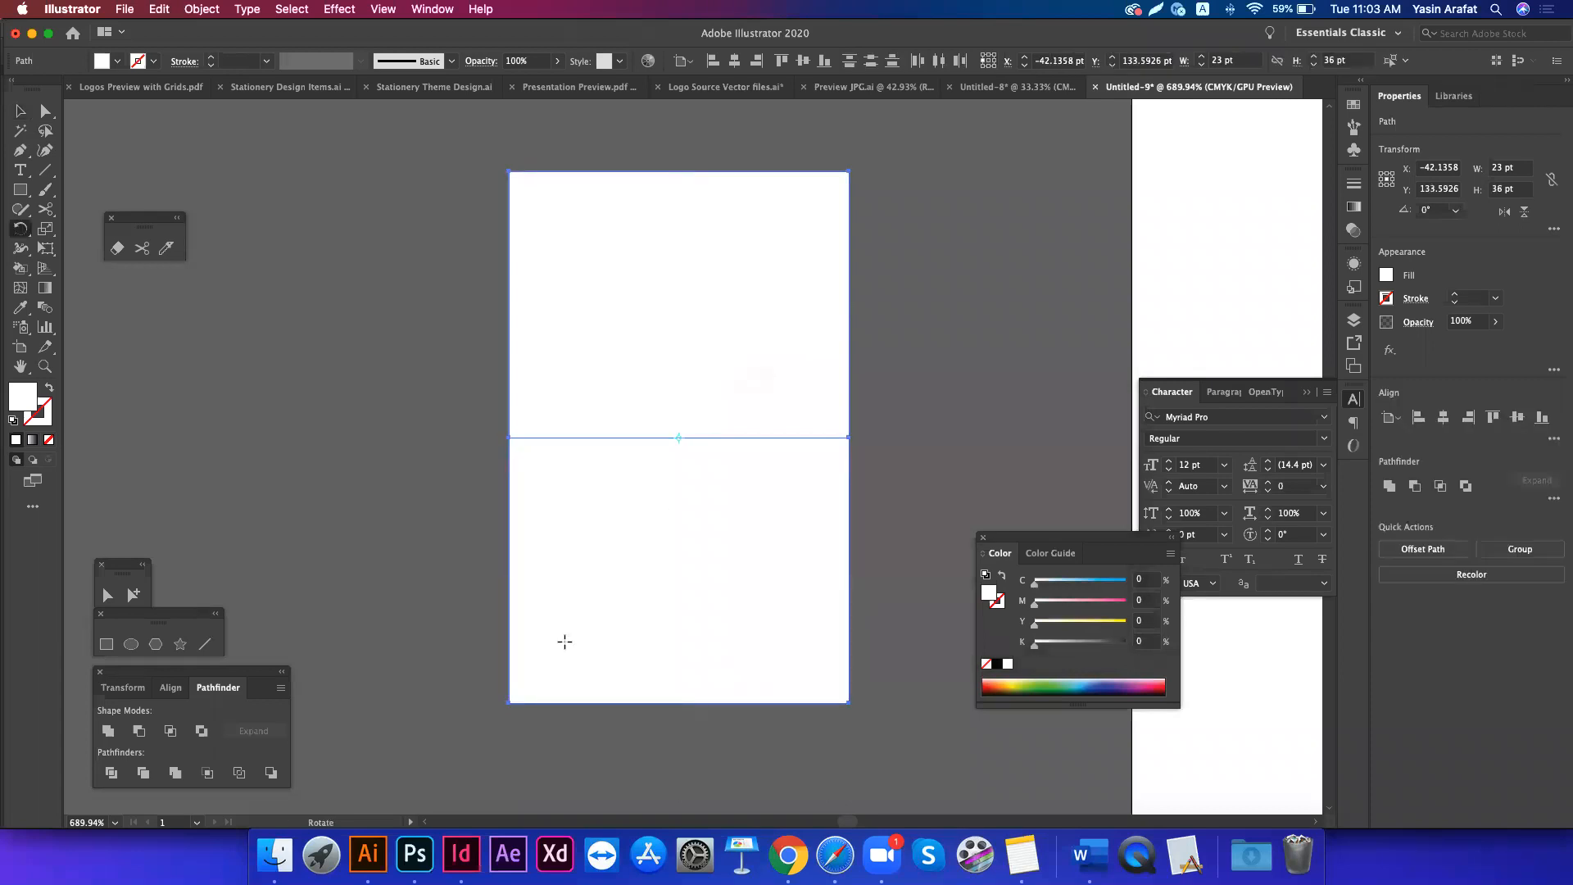
drag(563, 641, 852, 568)
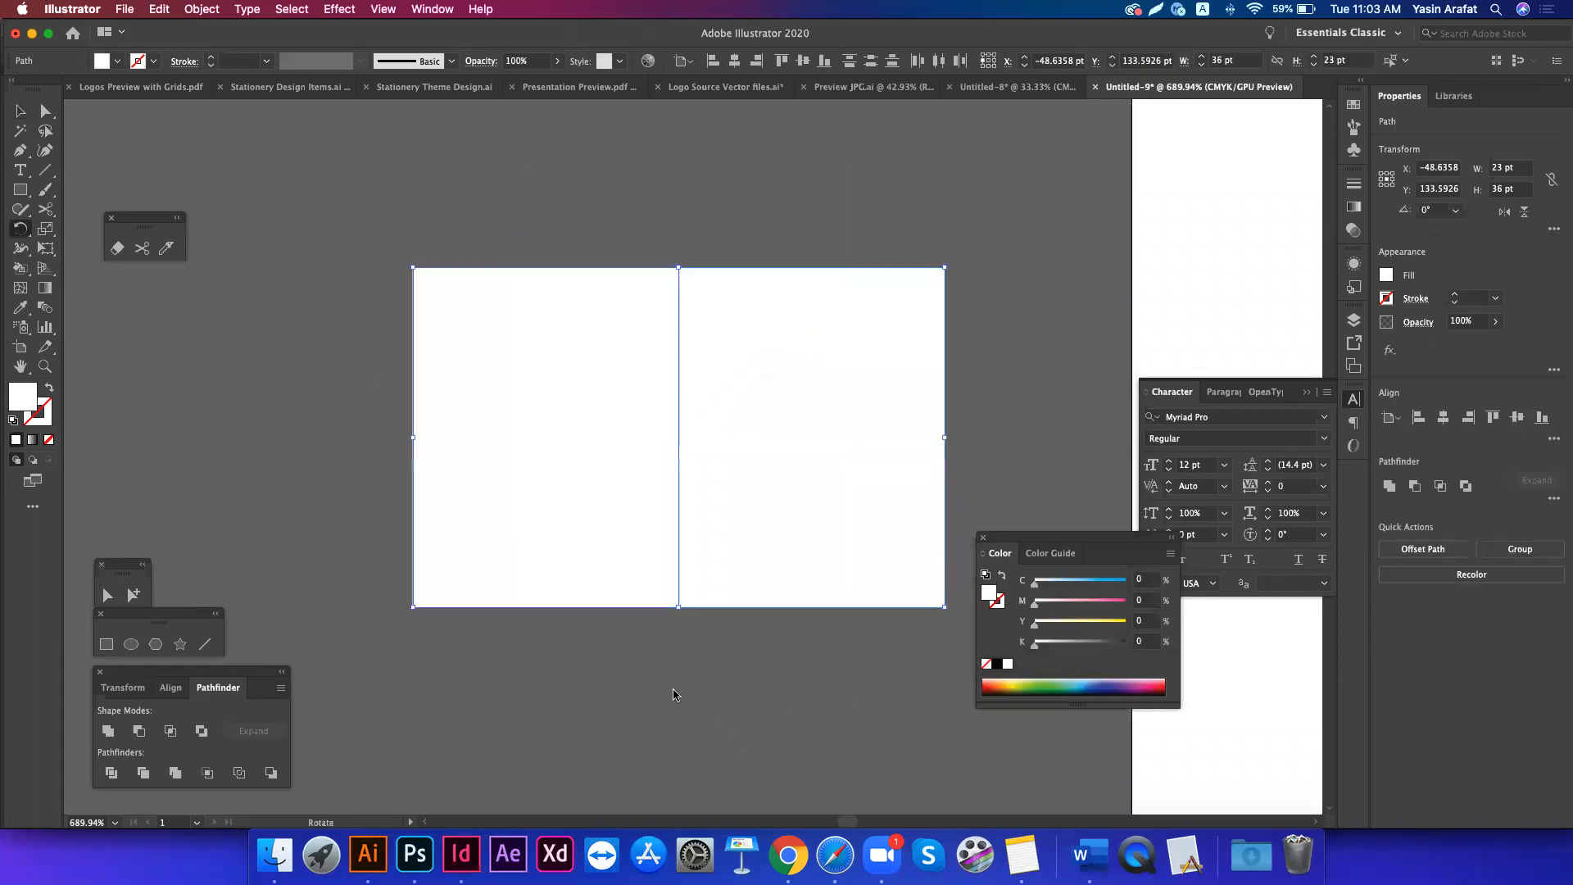
key(v)
click(702, 636)
drag(598, 688, 709, 389)
click(723, 182)
click(557, 407)
scroll(491, 403, up, 3)
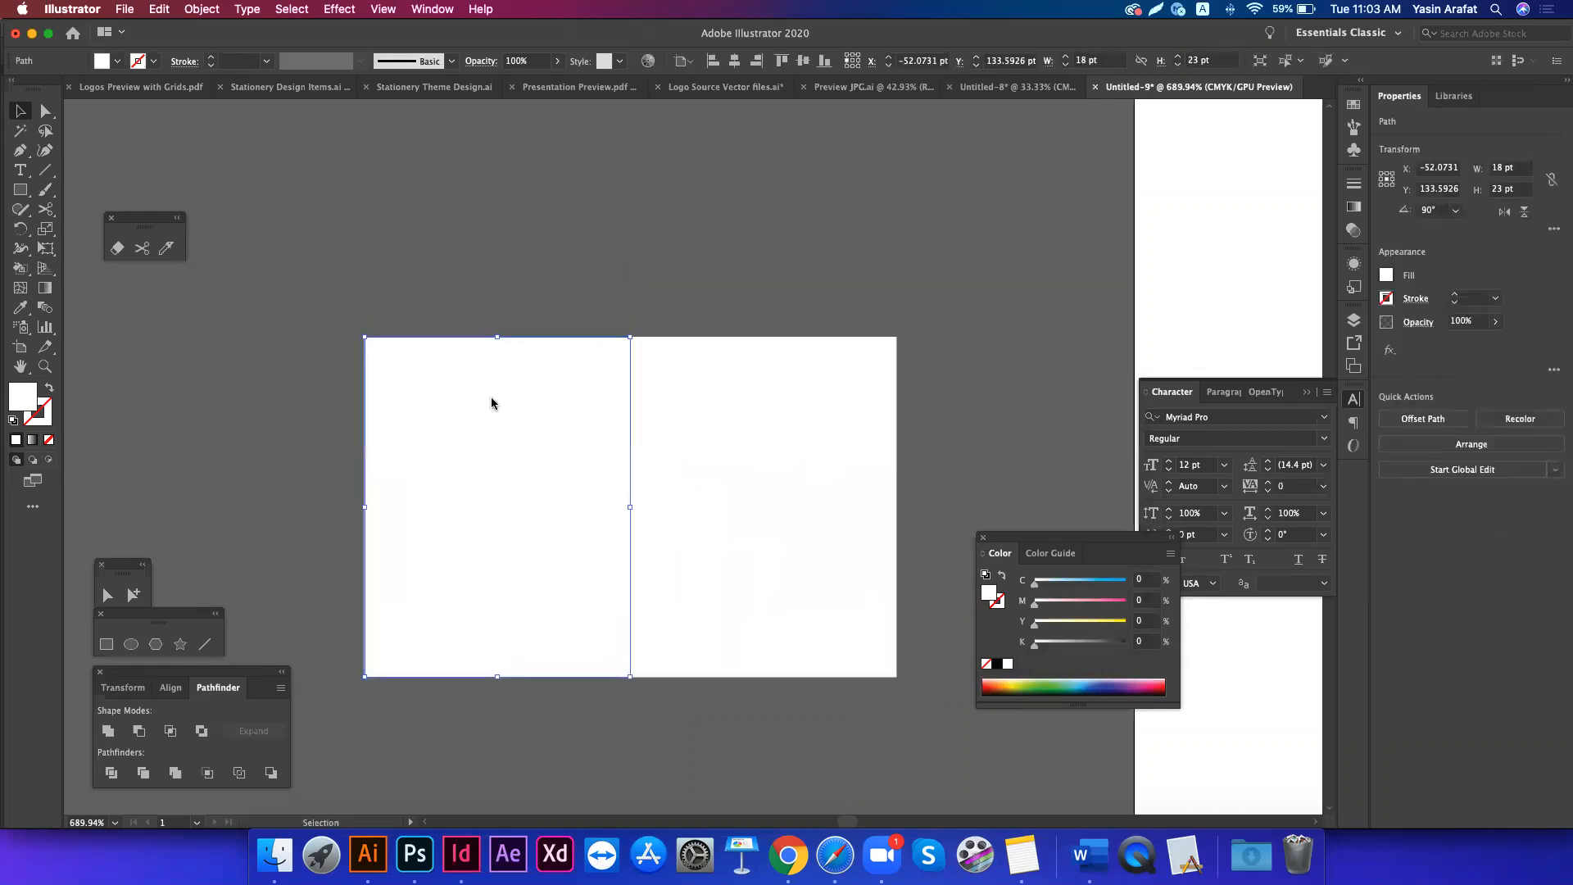
drag(527, 318, 735, 500)
drag(534, 584, 638, 242)
key(super+z)
click(529, 705)
scroll(529, 705, down, 1)
- Move the right half of the sheet 1 pt to the right, separating it from the left half, and deselect it
click(683, 499)
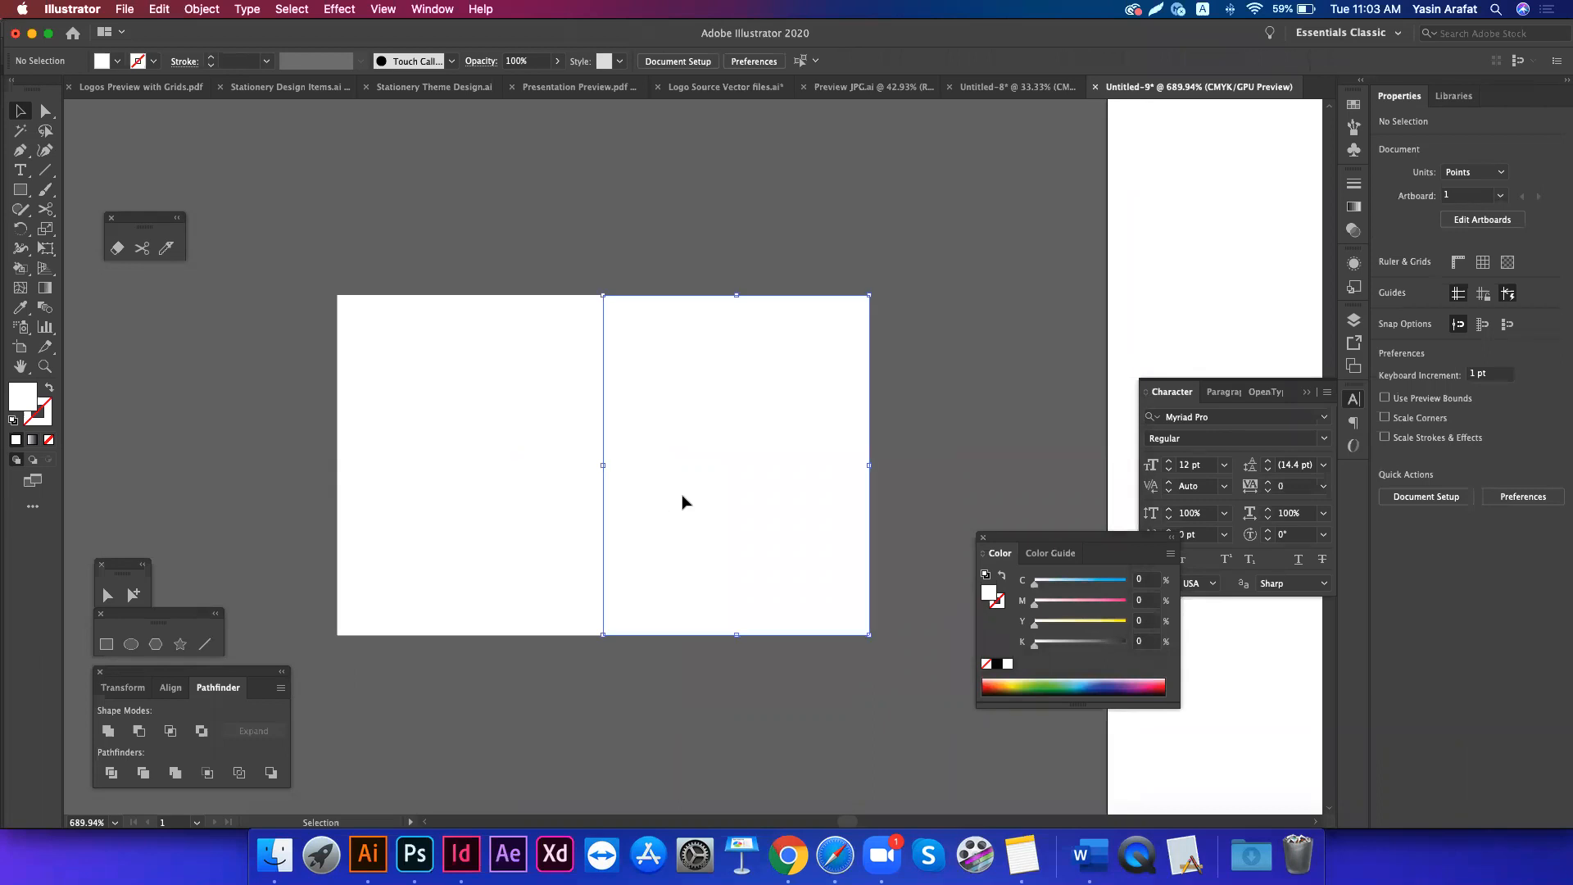
key(Right)
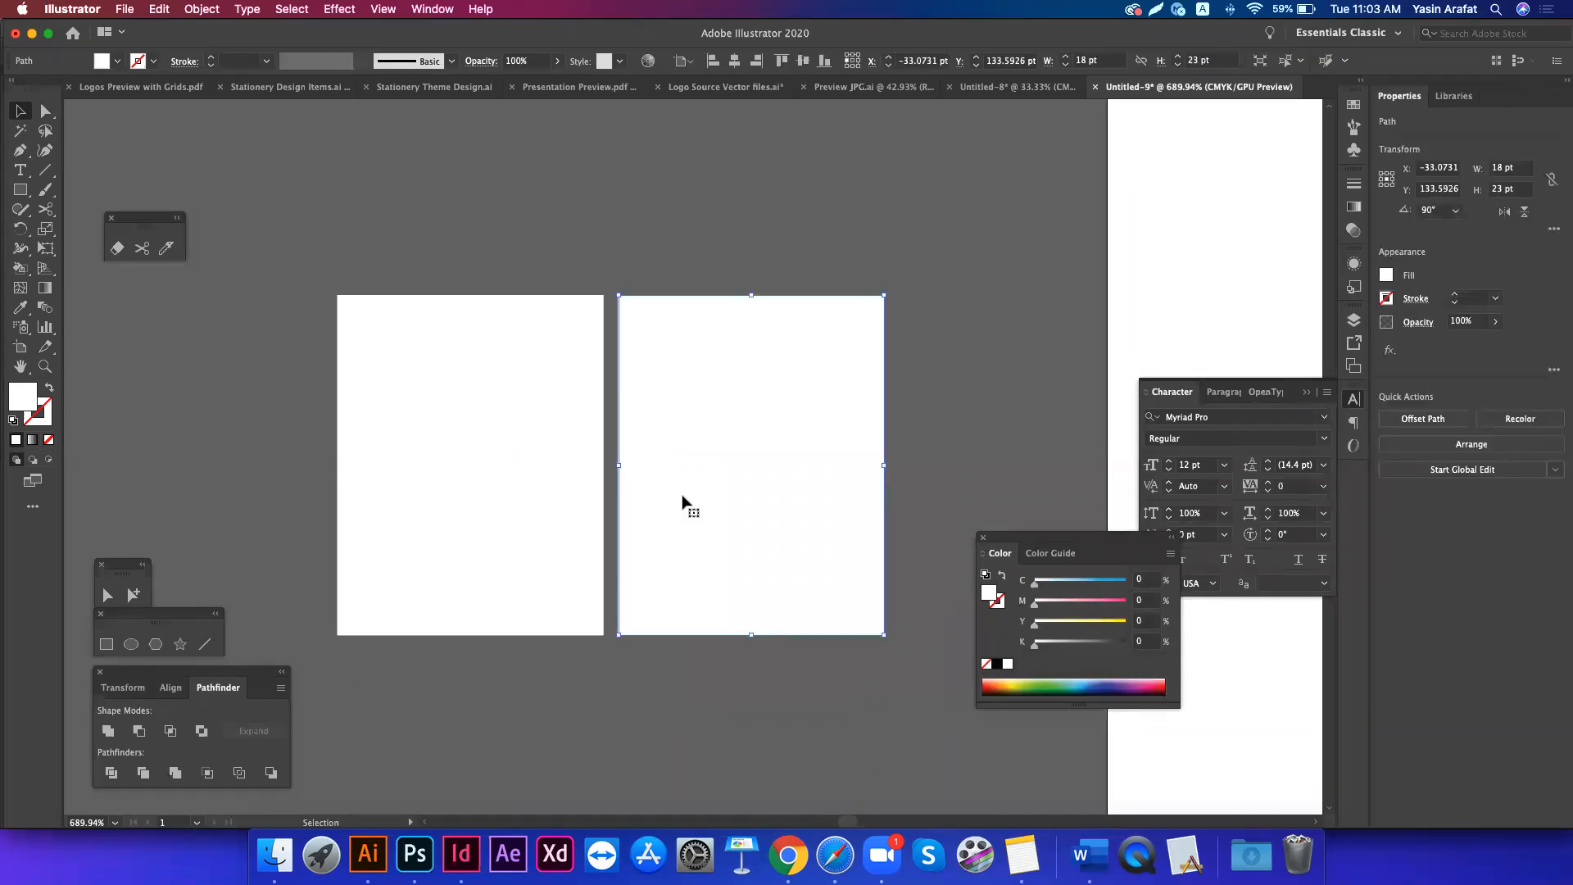
click(565, 715)
drag(478, 701, 752, 611)
click(625, 687)
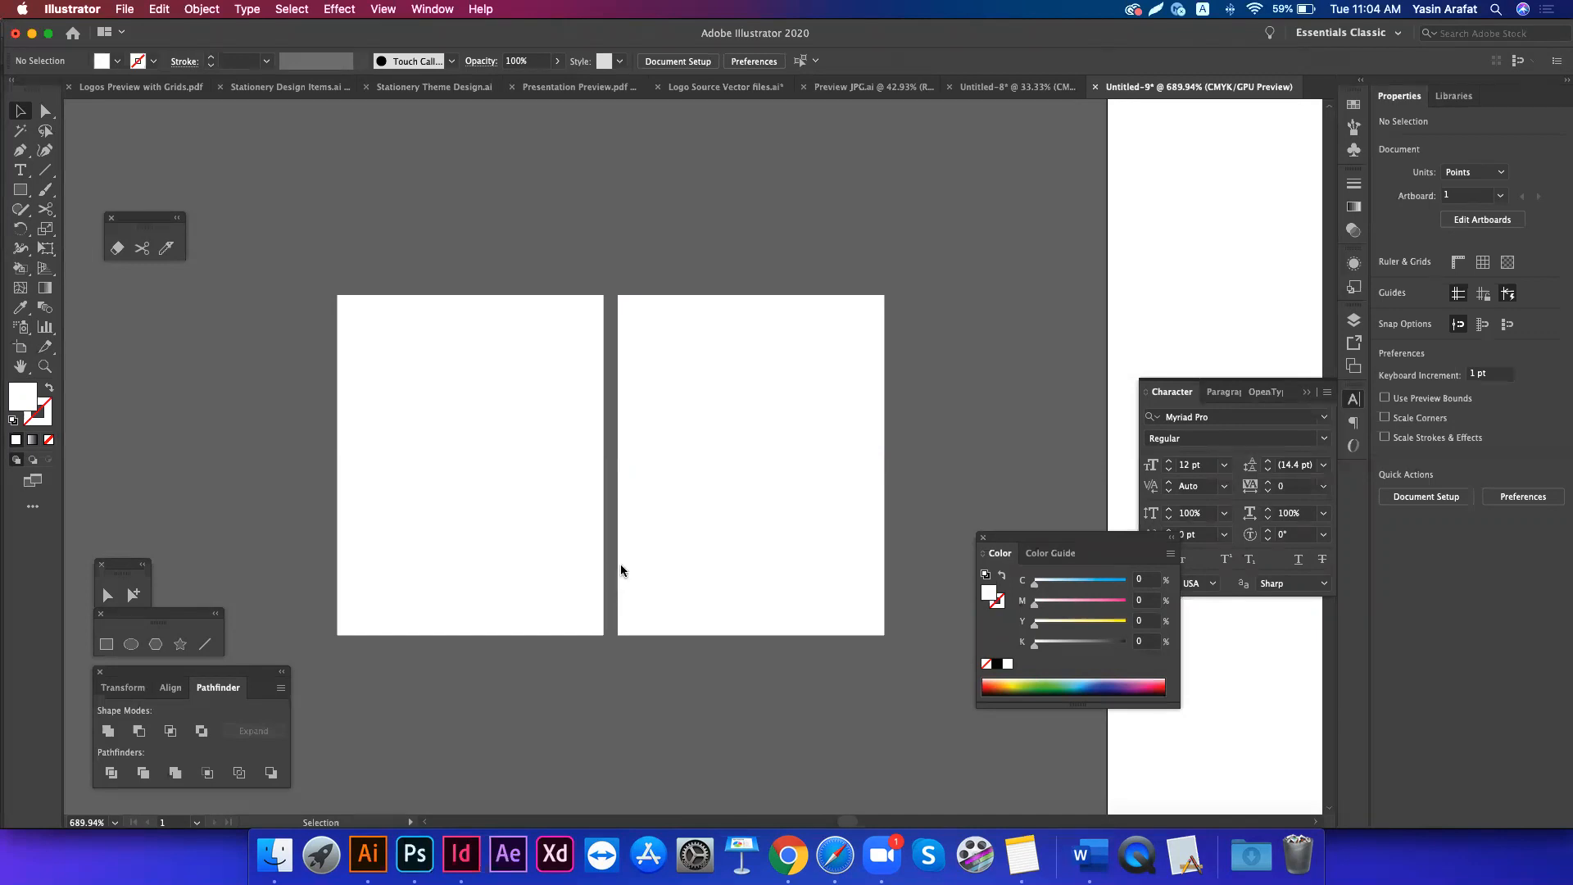
click(667, 510)
click(461, 492)
click(687, 468)
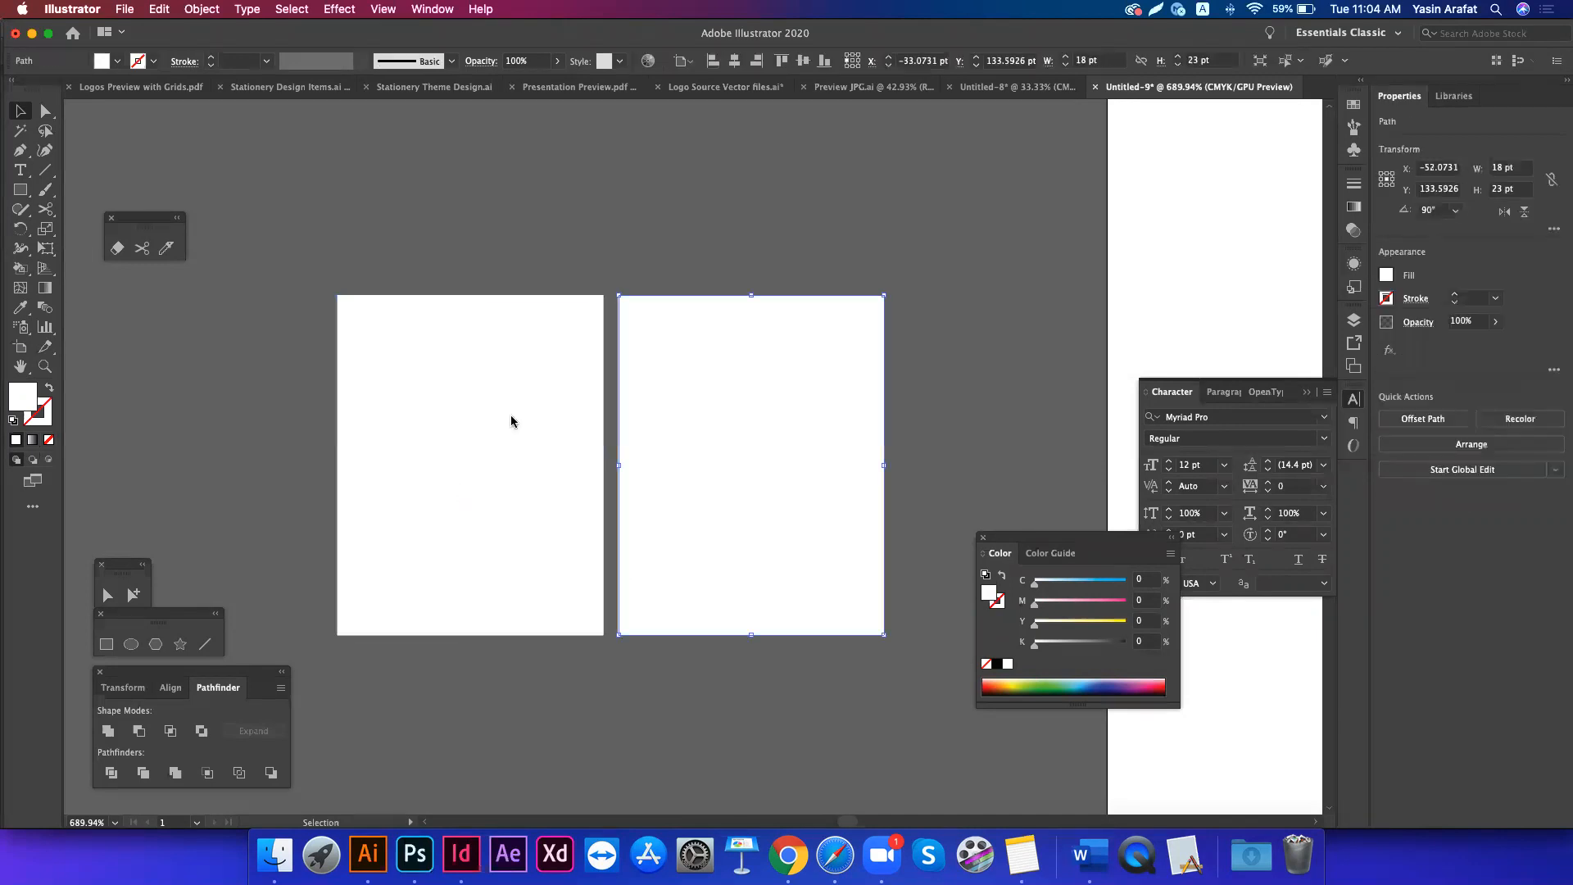
key(super+a)
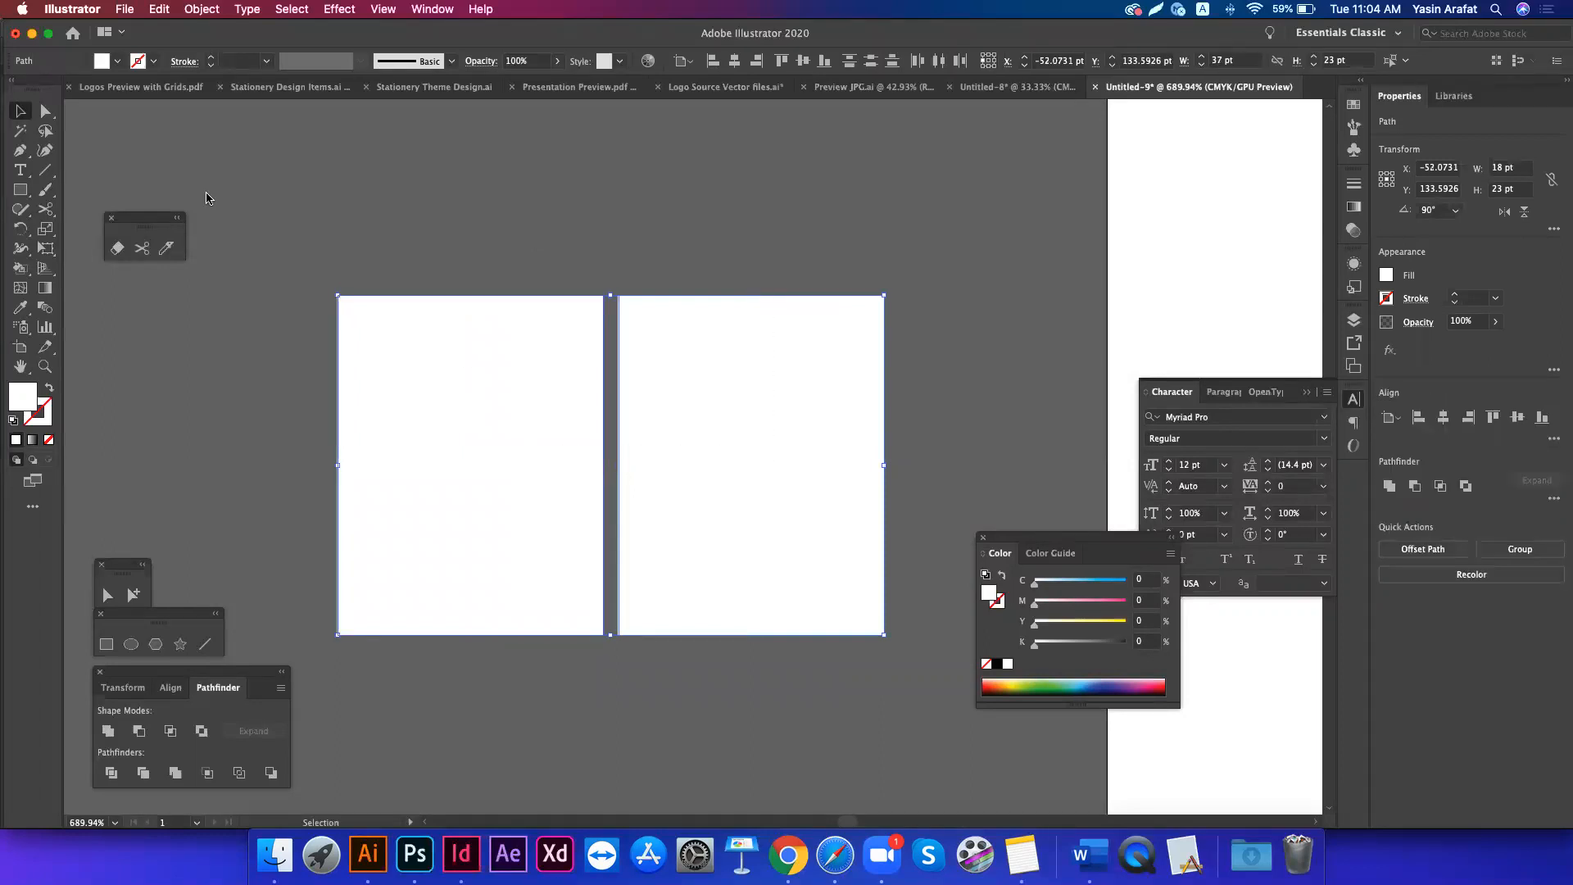
click(201, 9)
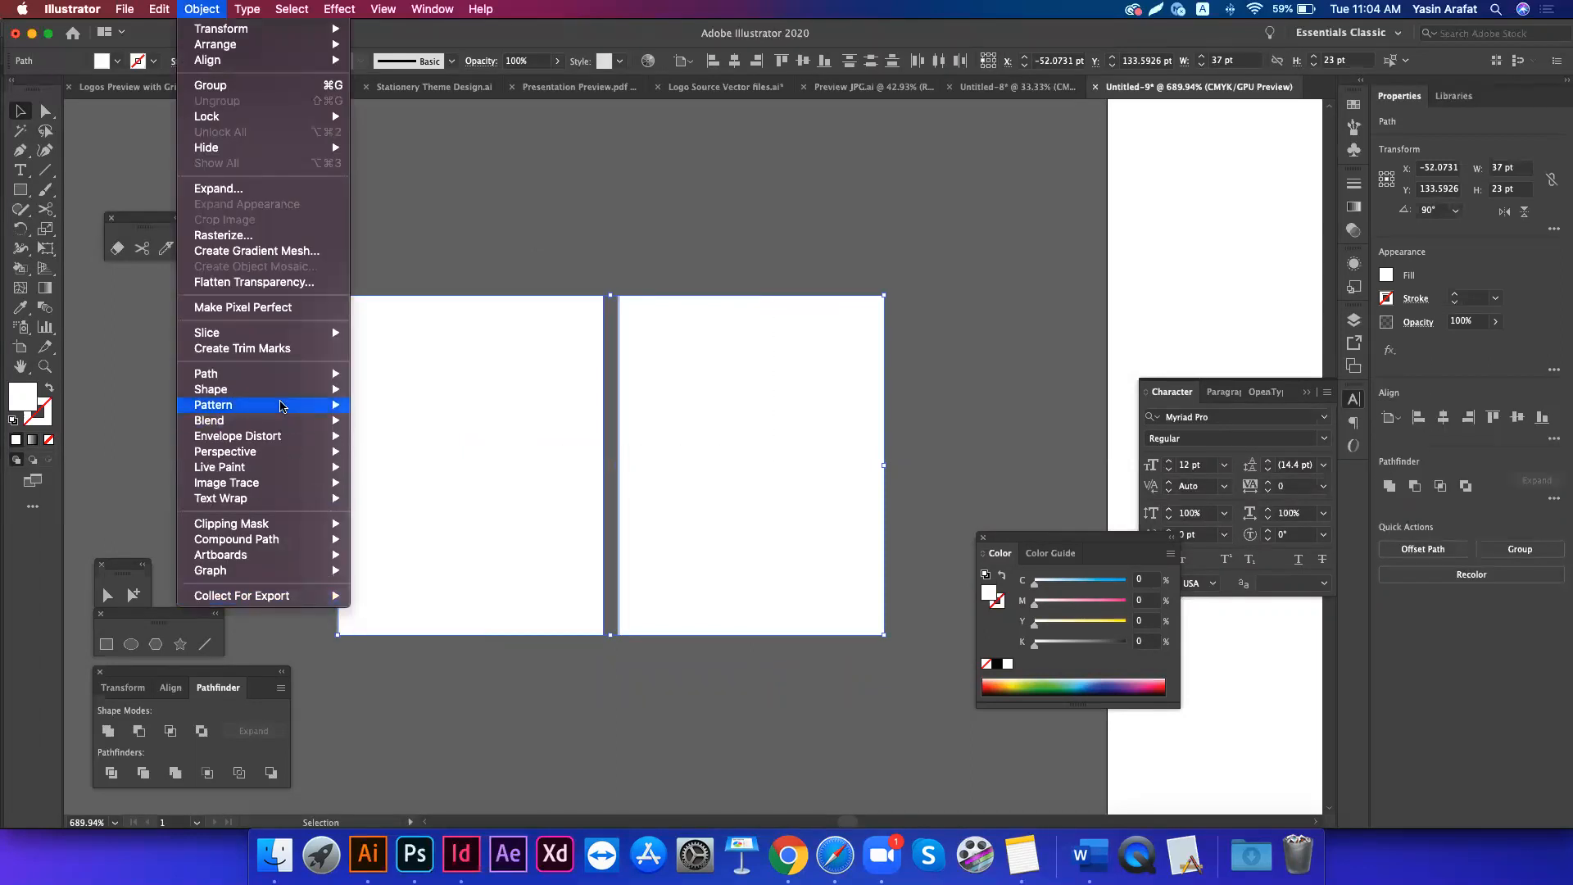
mouse_move(327, 378)
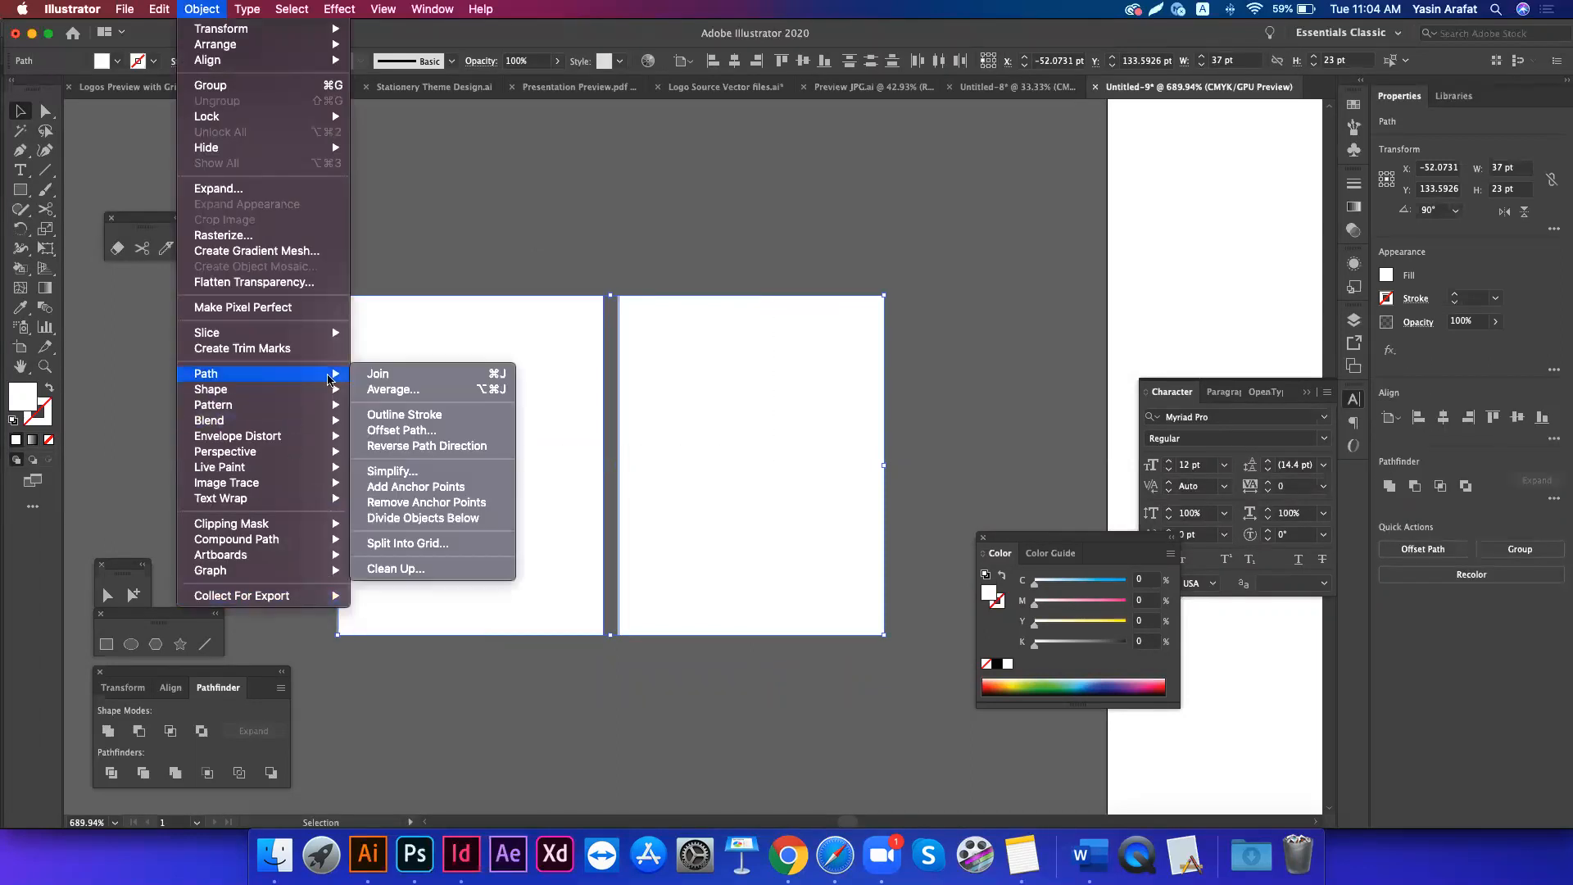
click(391, 544)
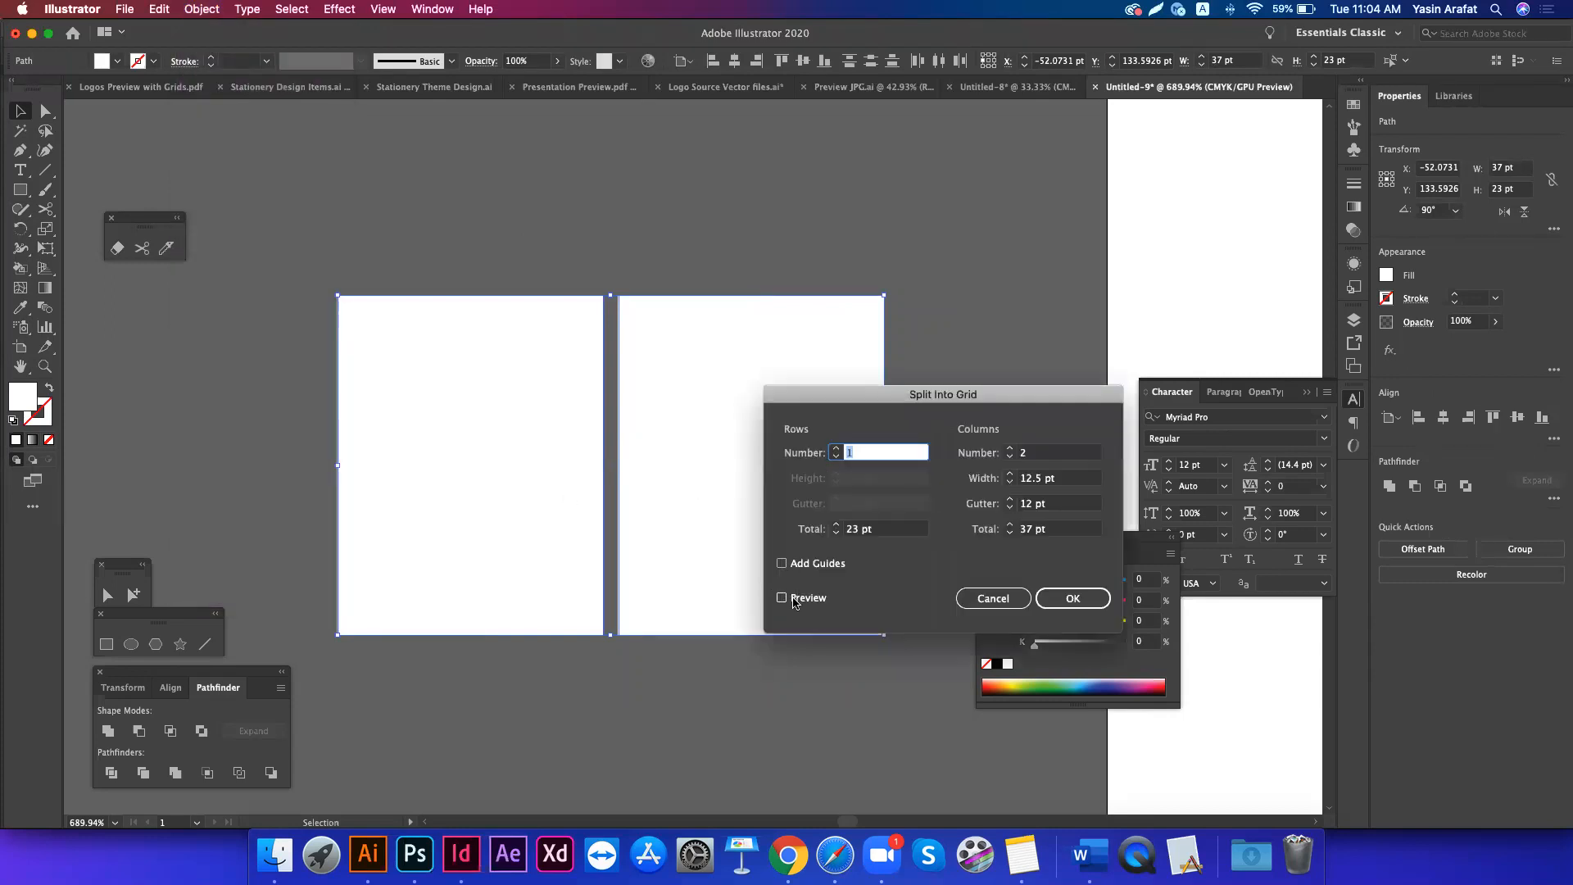
click(783, 598)
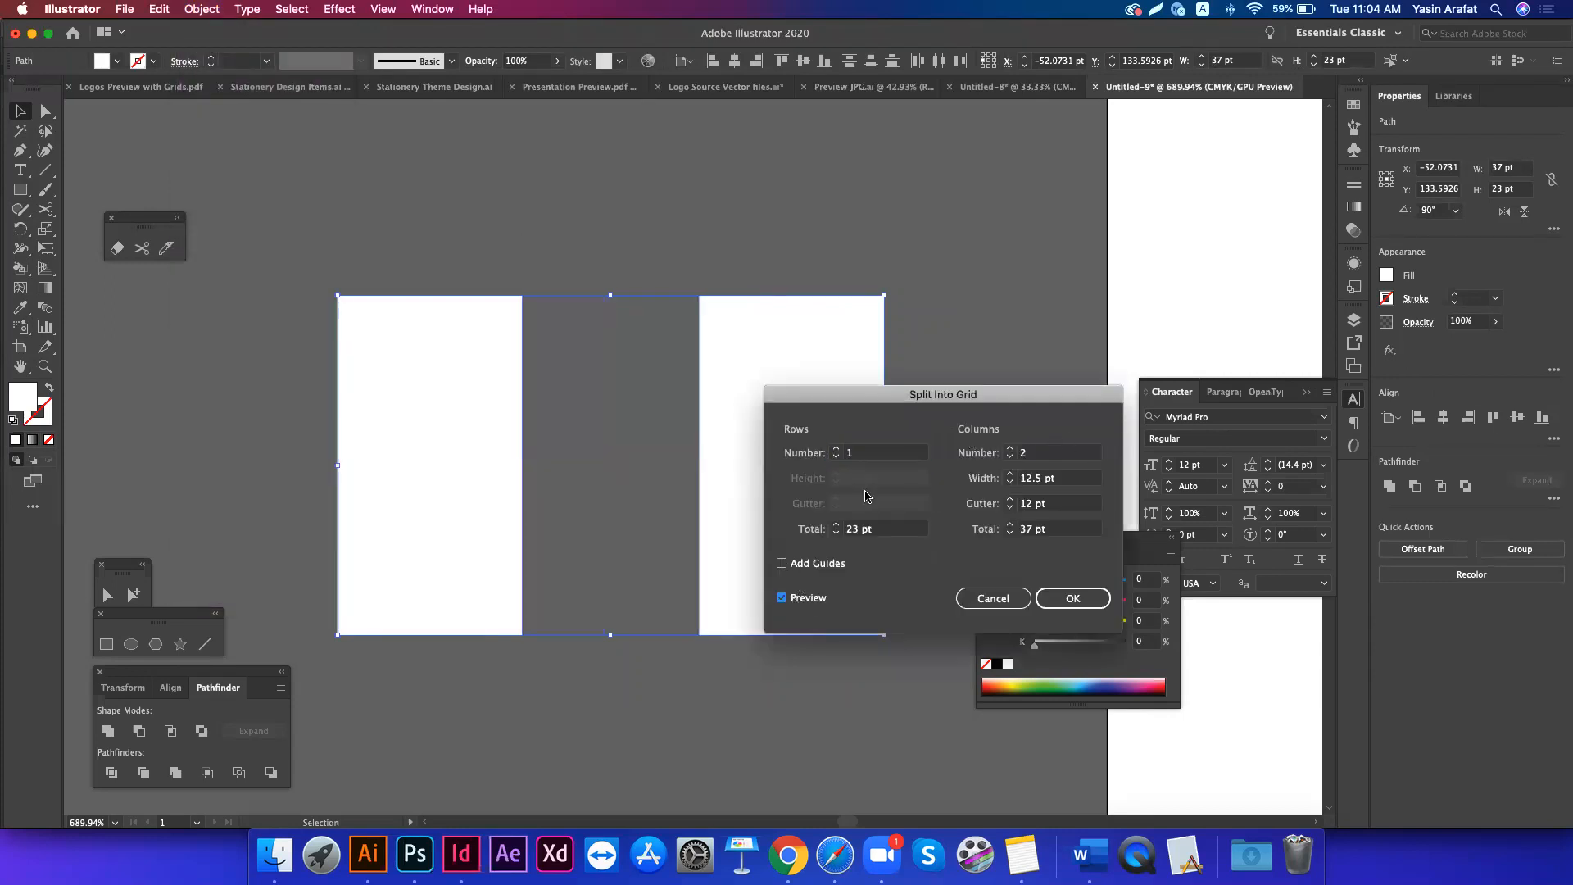
click(836, 449)
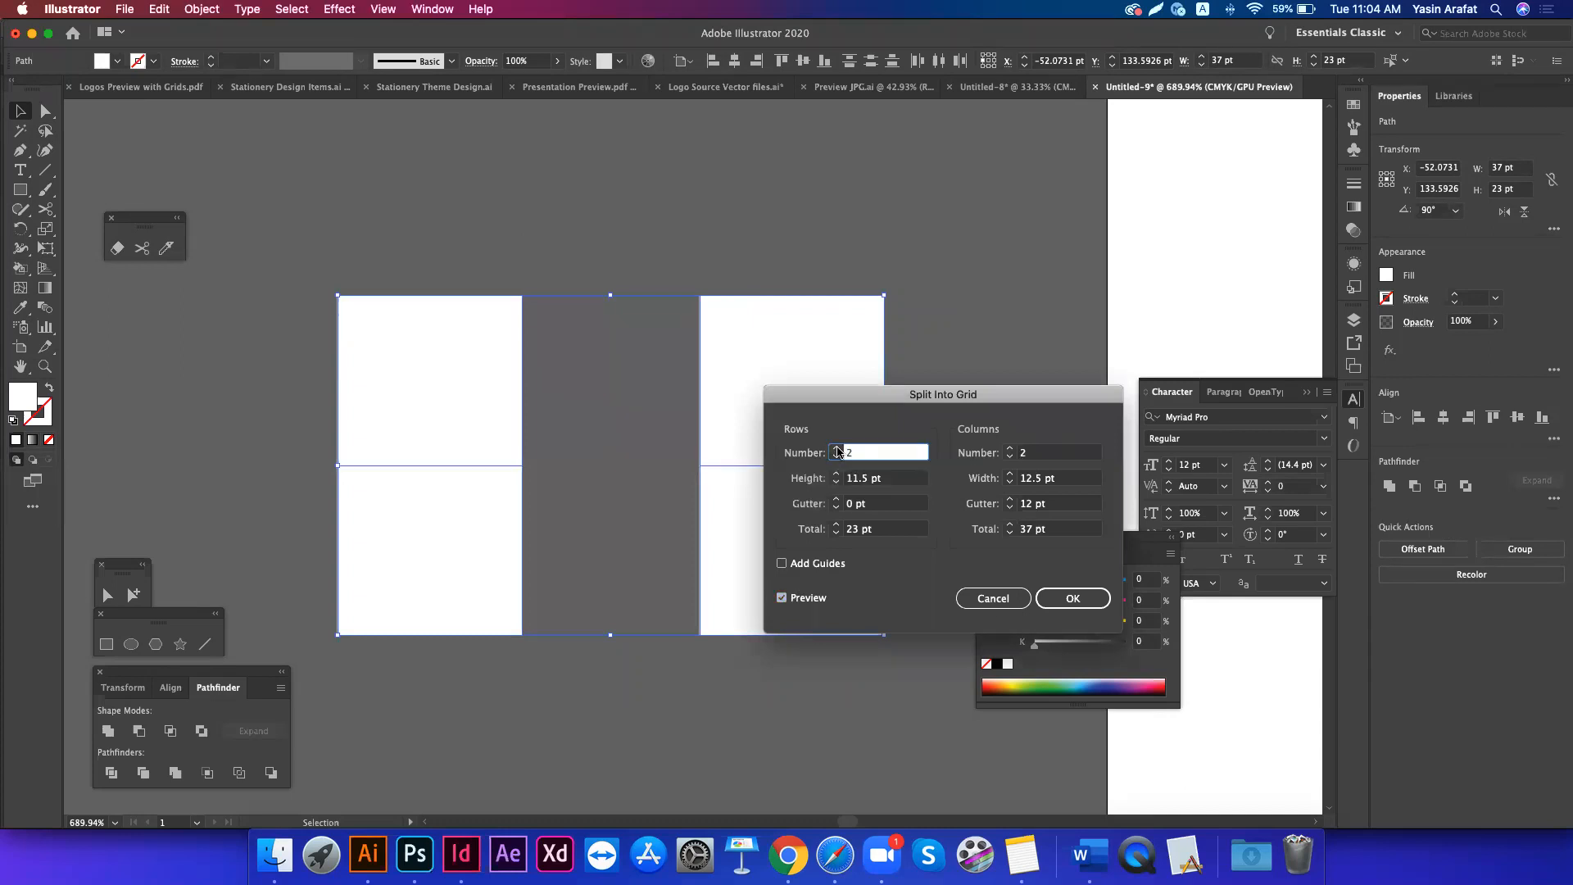
click(1012, 457)
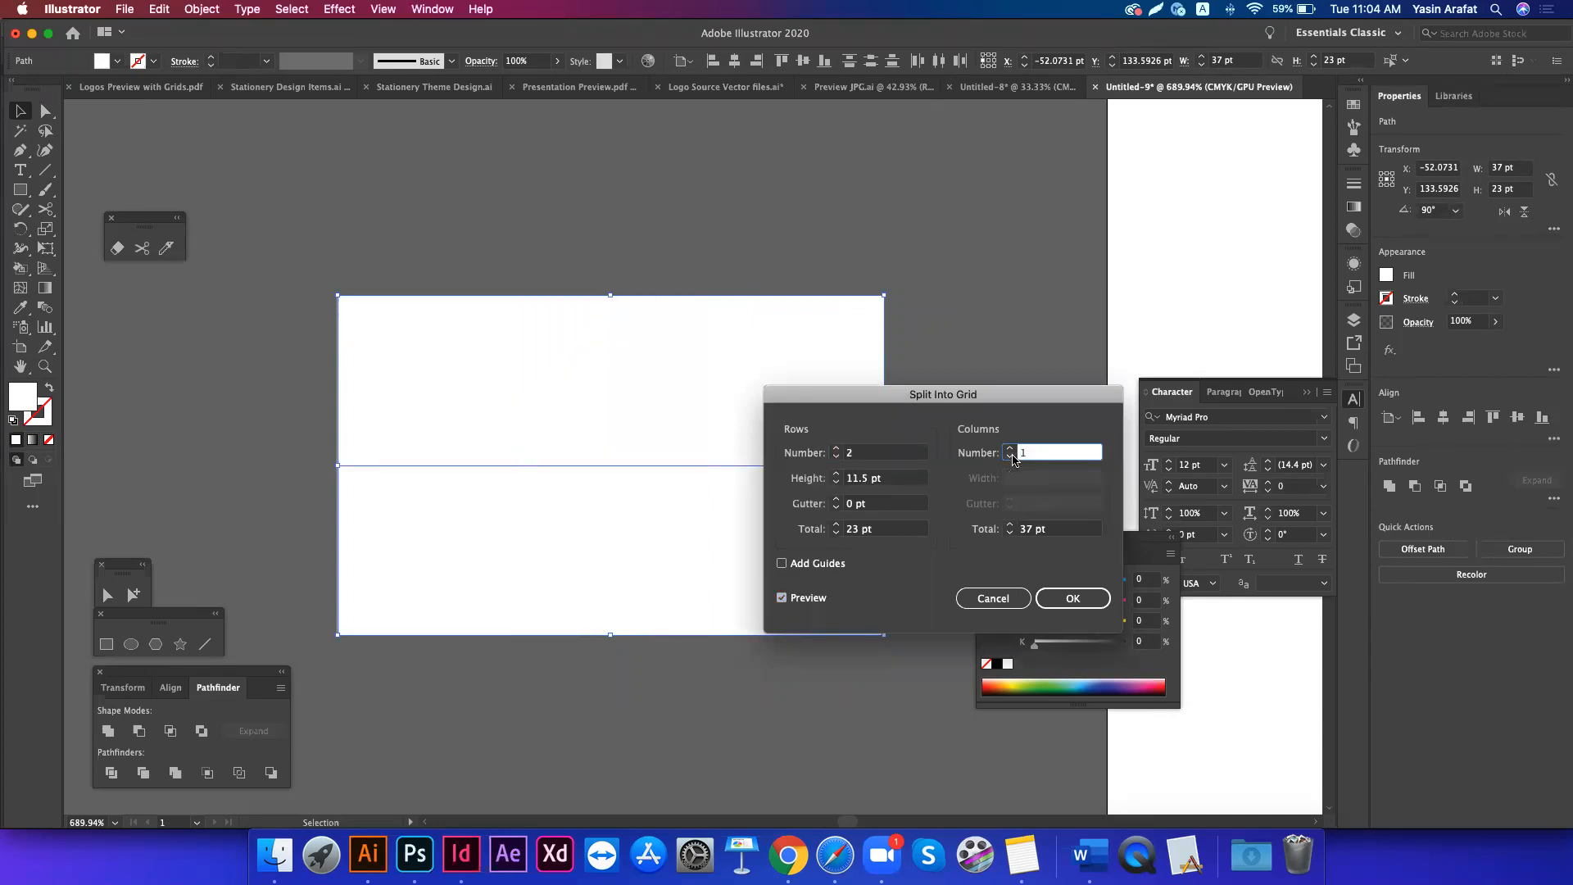
click(993, 598)
click(529, 745)
- Split the left half of the sheet into a grid of two rows and one column with a 0 pt gutter
click(499, 422)
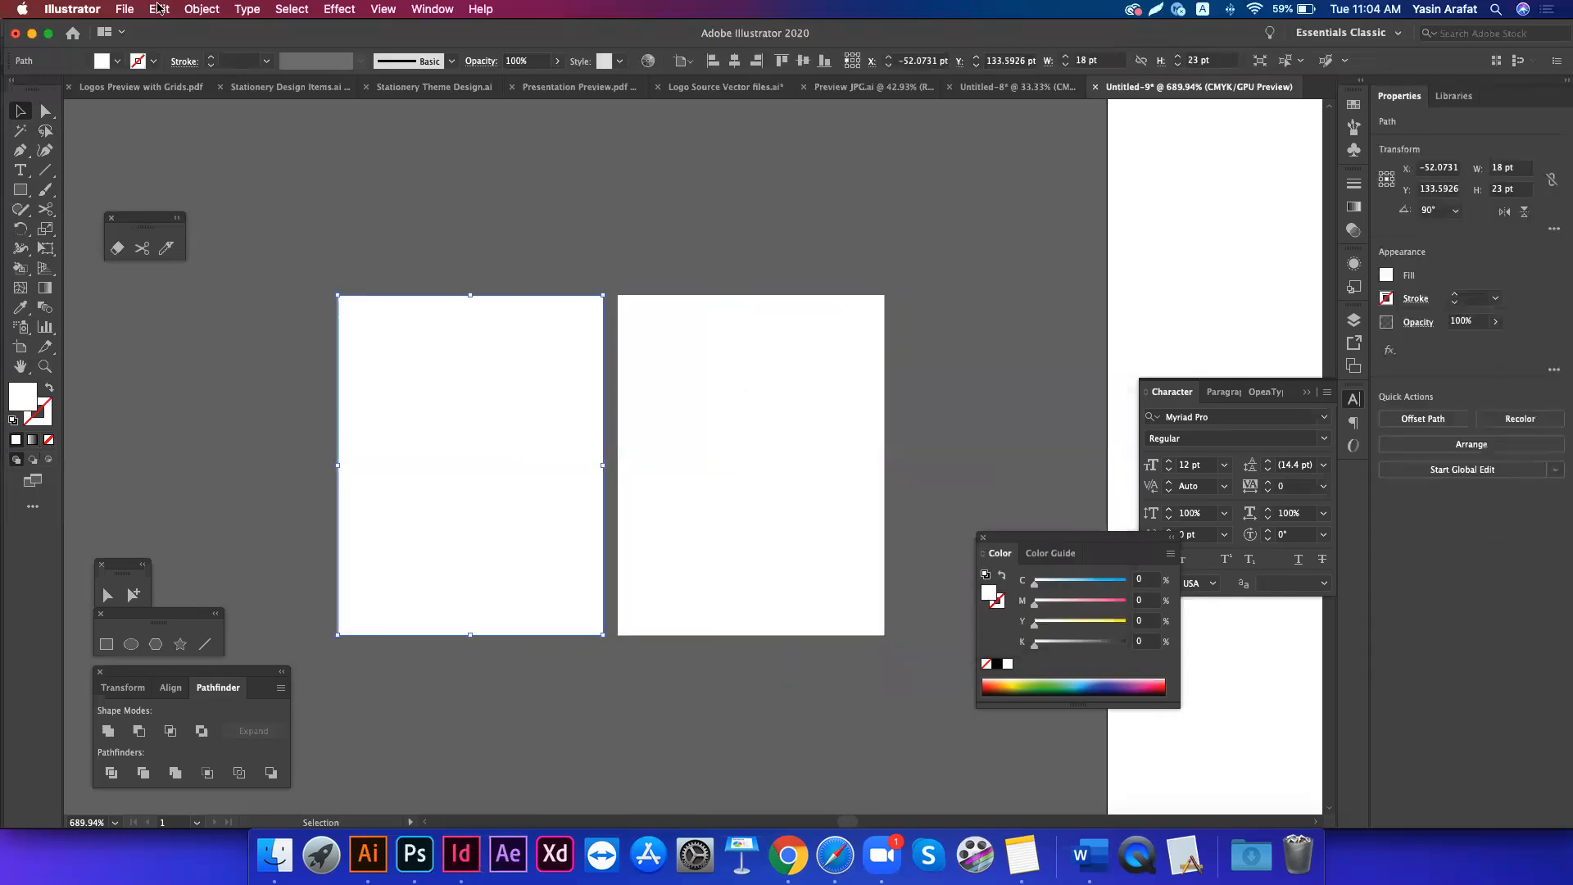
click(201, 9)
mouse_move(282, 373)
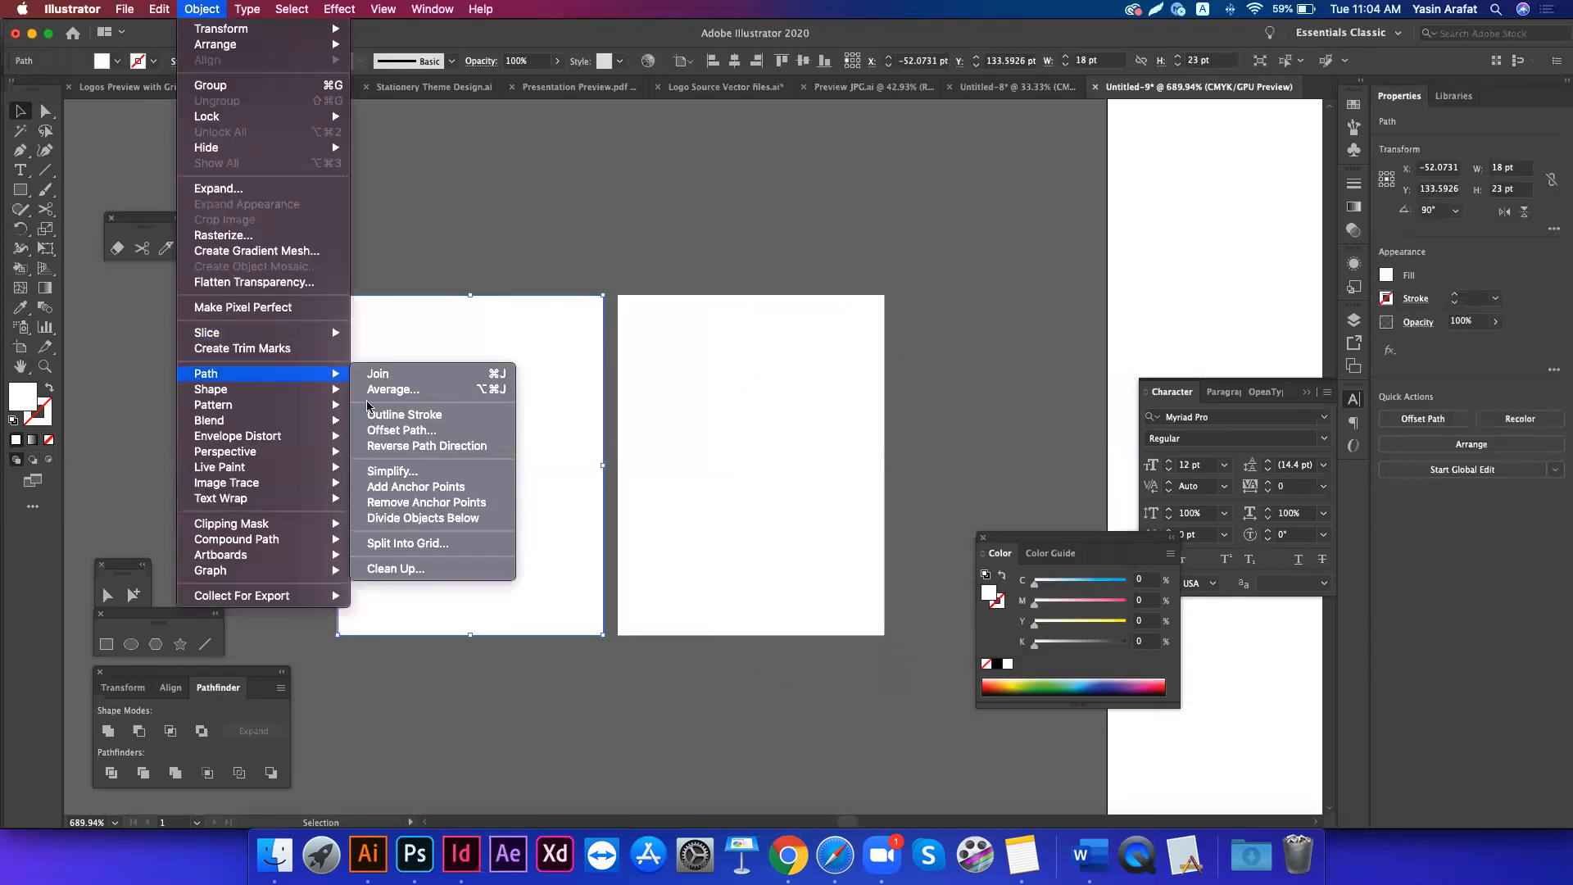
click(438, 546)
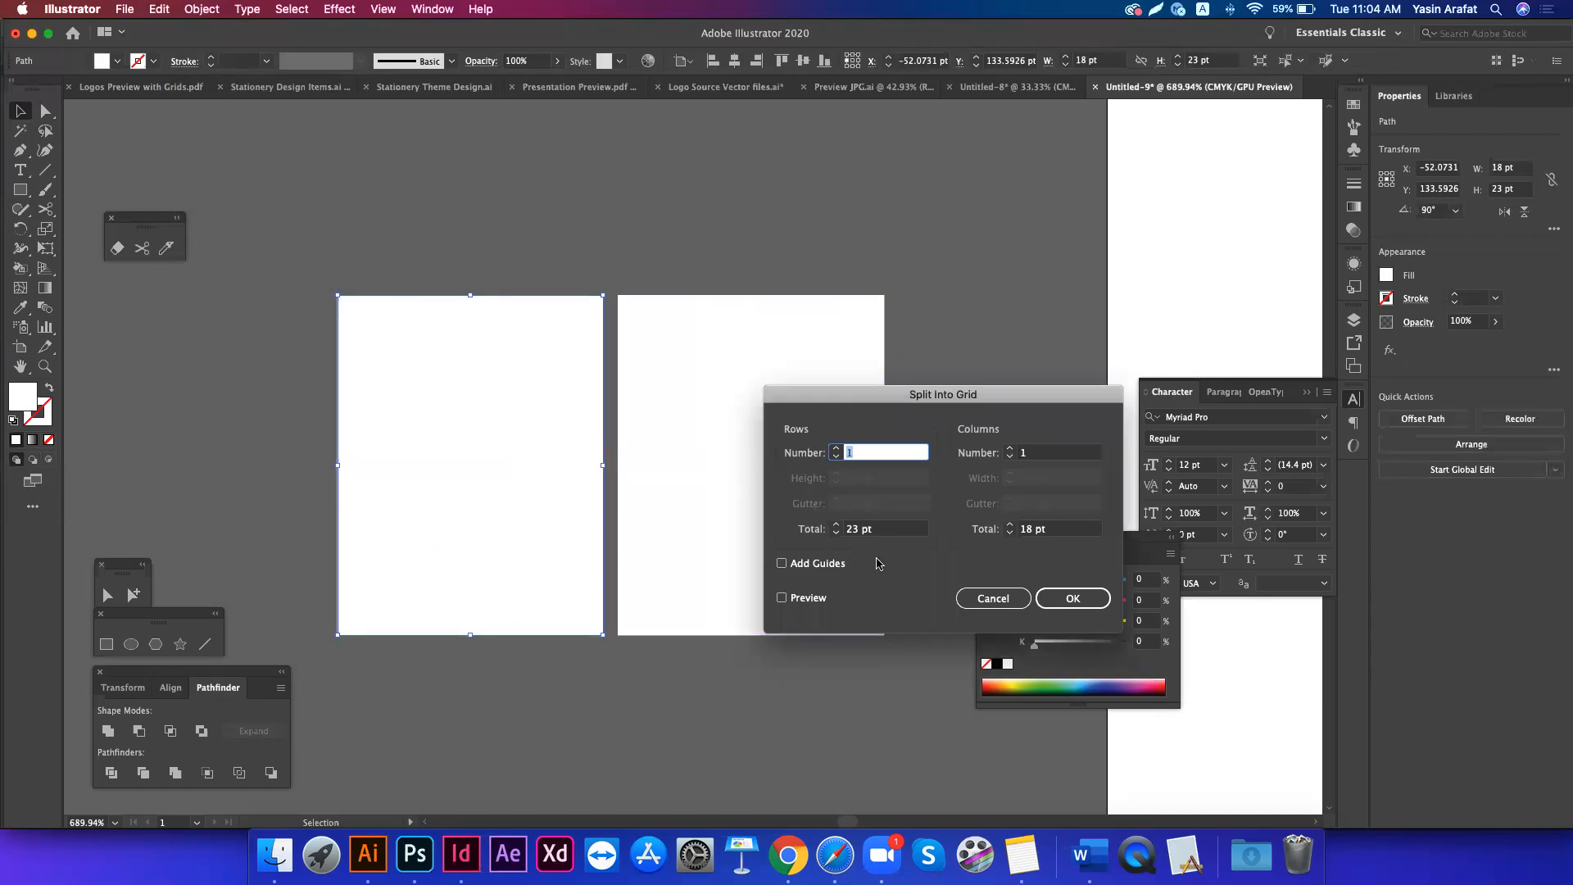
click(837, 449)
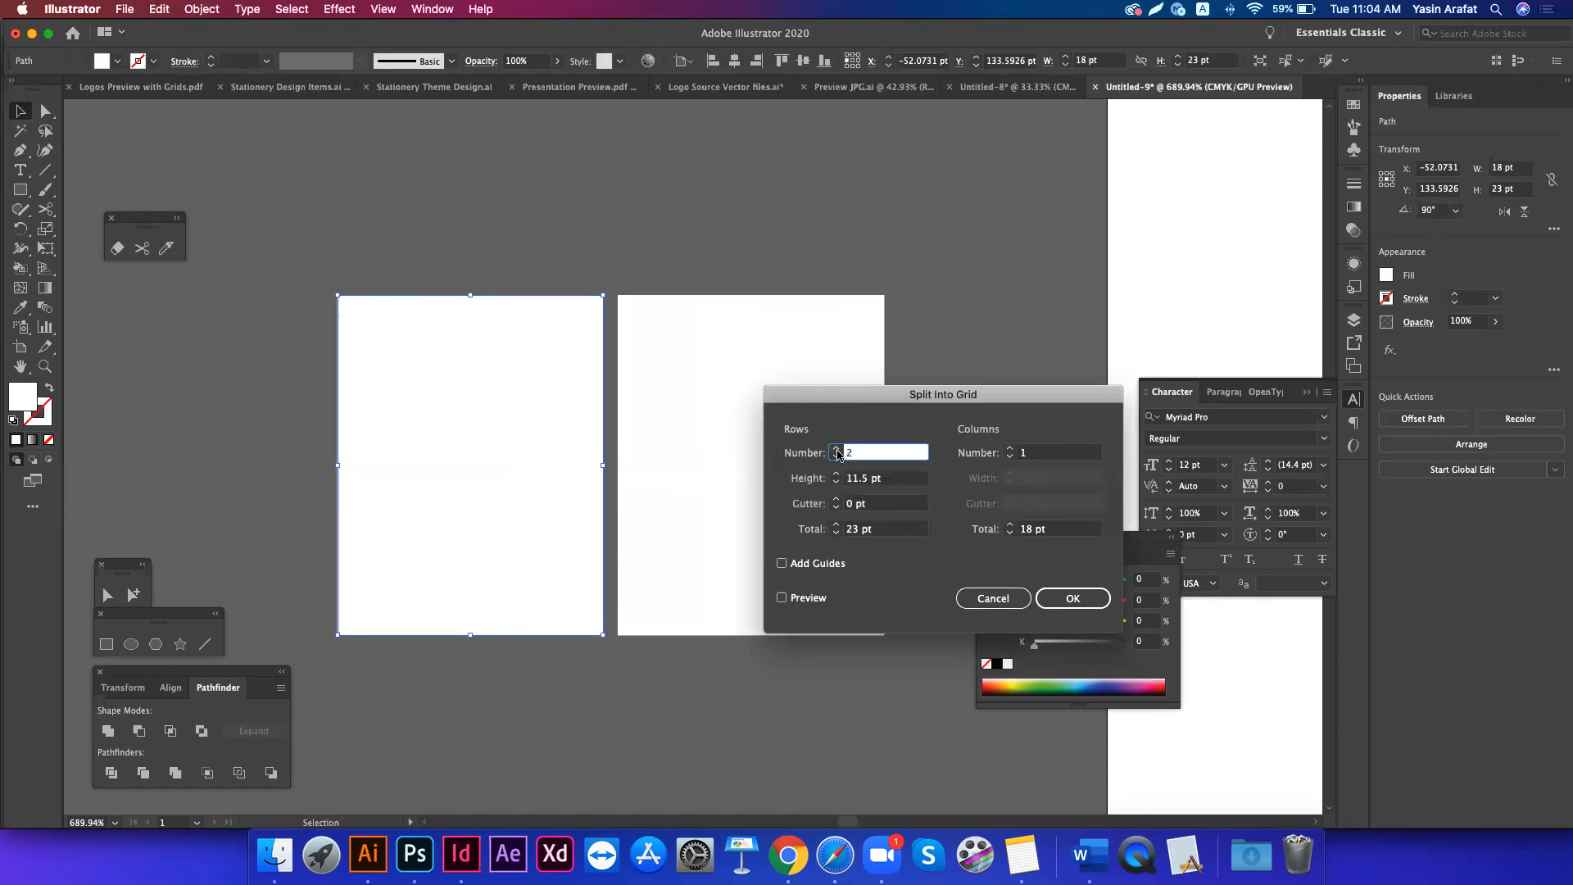
click(782, 597)
click(1073, 598)
click(538, 713)
- Move the lower piece of the left half down 1 pt to leave a gap below the upper piece
click(481, 527)
key(shift+Down)
key(shift+Up)
key(Down)
key(Up)
key(Down)
click(498, 672)
- Duplicate the upper quarter piece about 23 pt to its left and rotate the copy 90° into an upright sheet
click(494, 403)
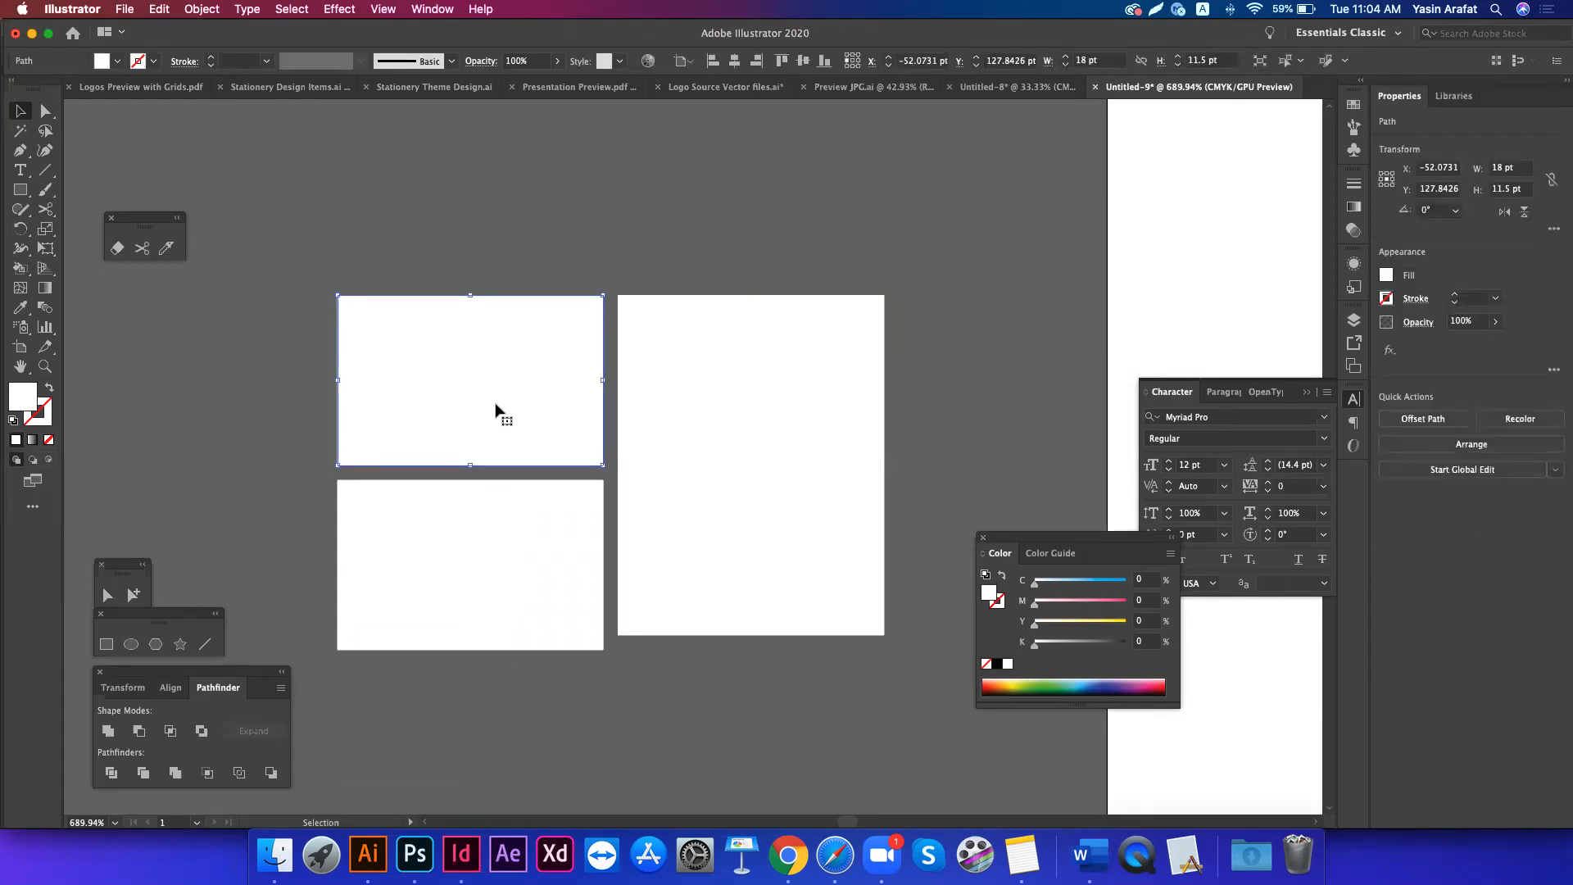
scroll(495, 405, left, 5)
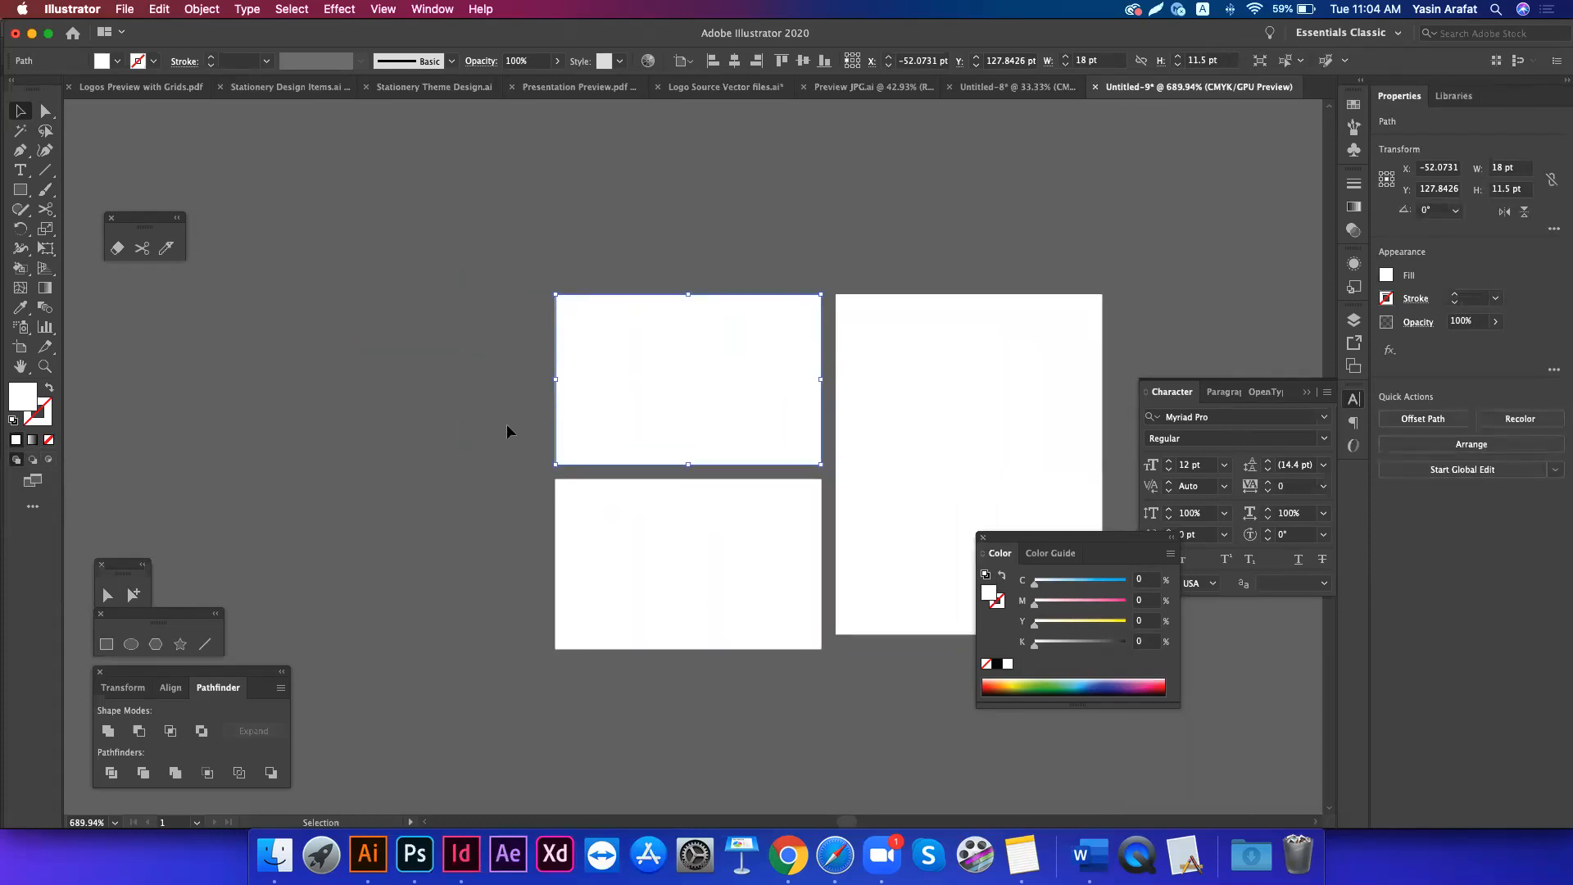
drag(602, 341, 267, 377)
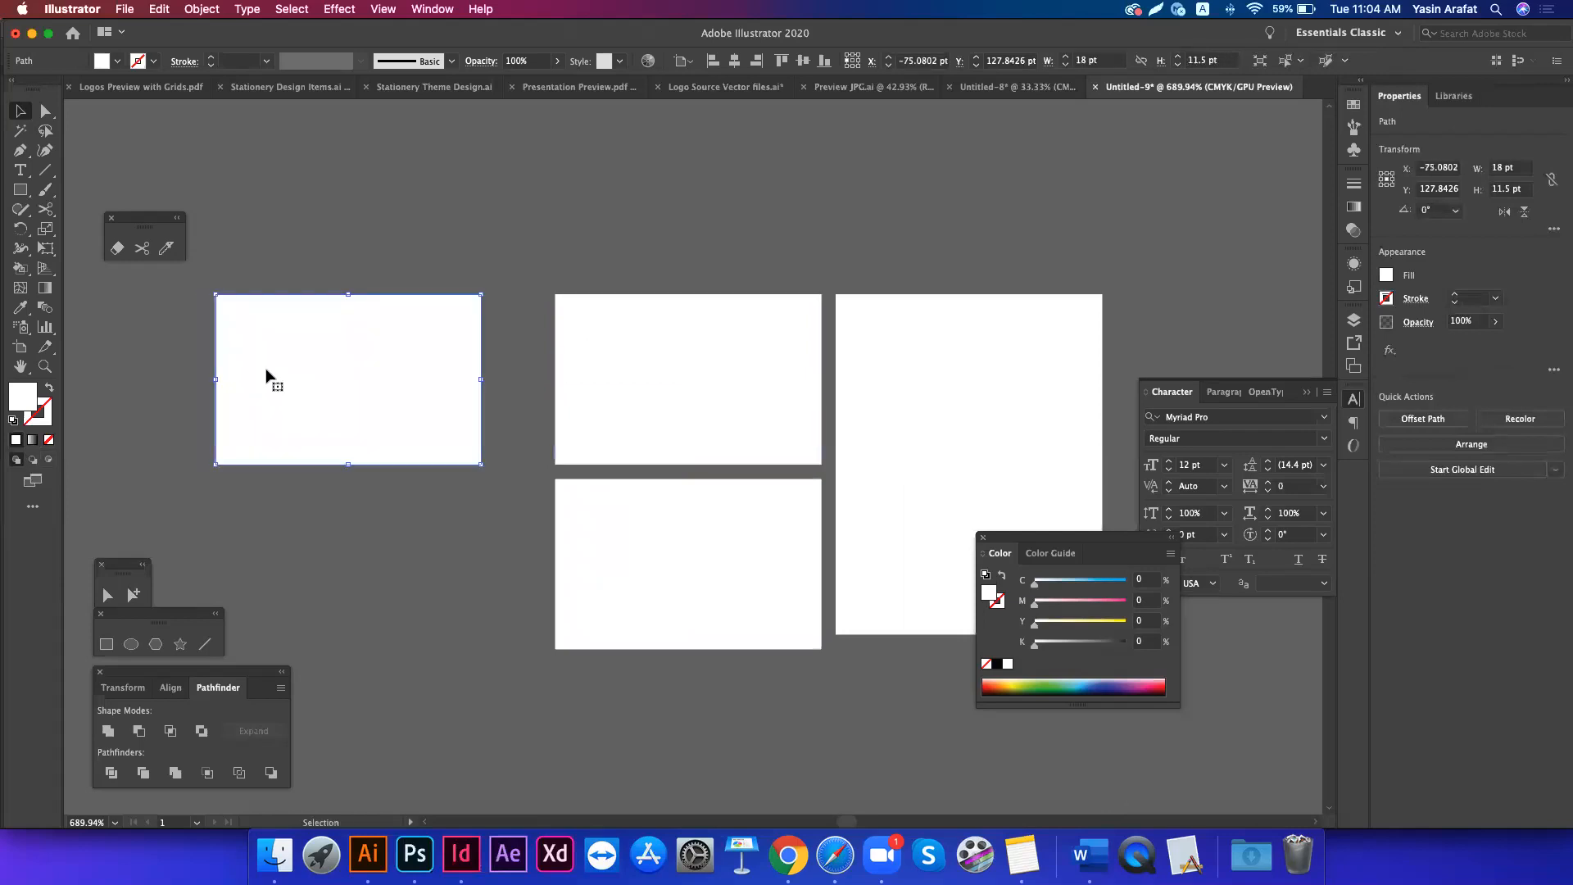
key(r)
drag(229, 439, 372, 613)
key(v)
click(372, 613)
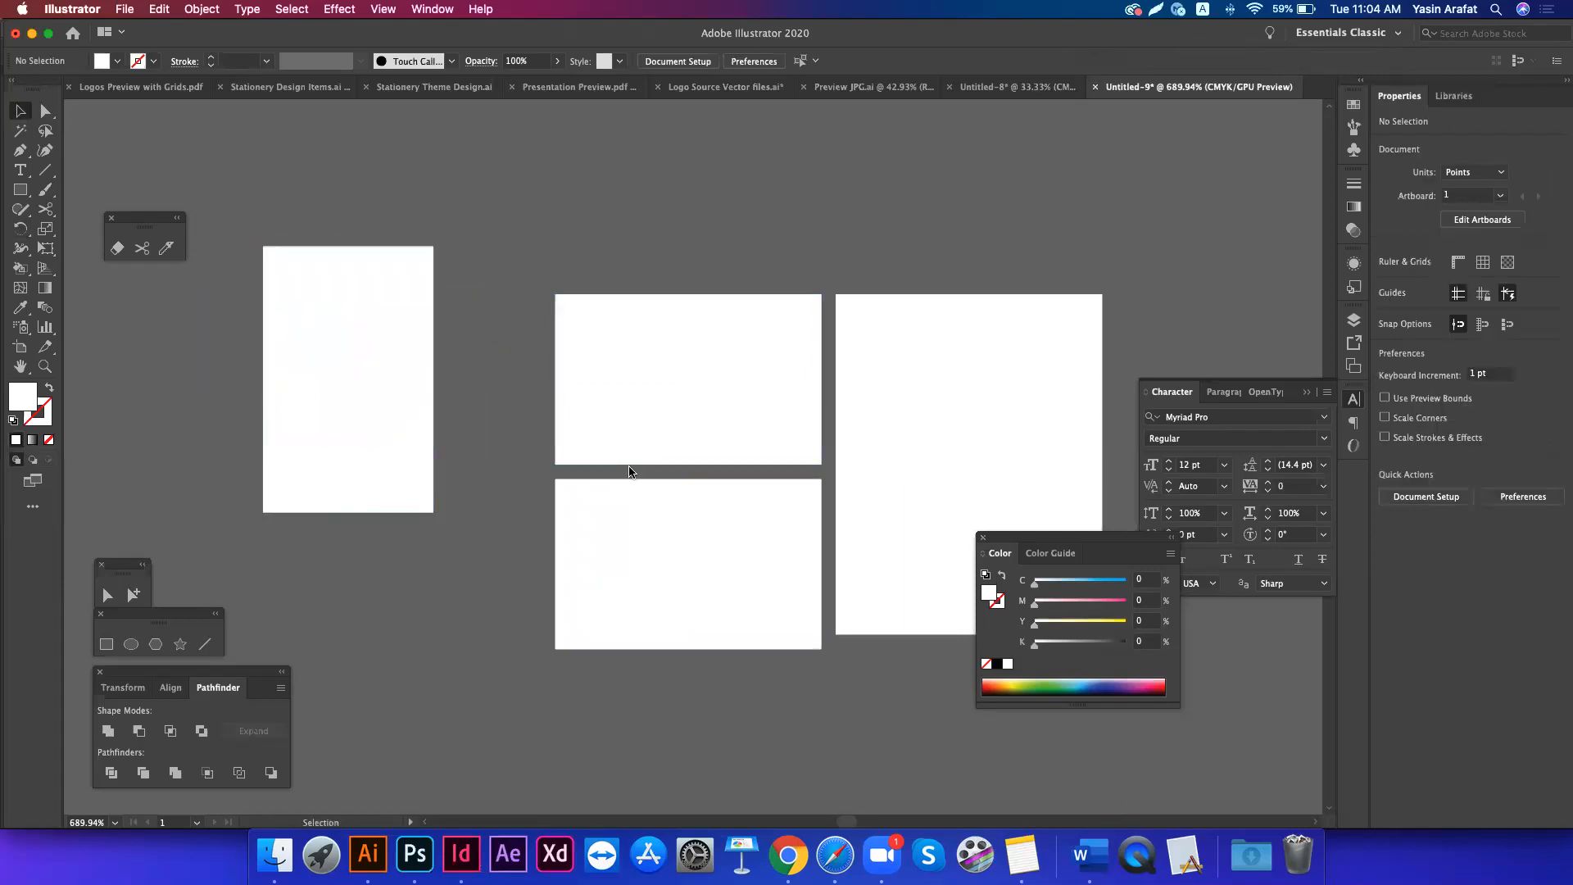
- Try to split the original upper quarter piece into more rows using Split Into Grid with preview enabled
scroll(629, 468, right, 1)
scroll(629, 471, right, 1)
scroll(629, 471, up, 1)
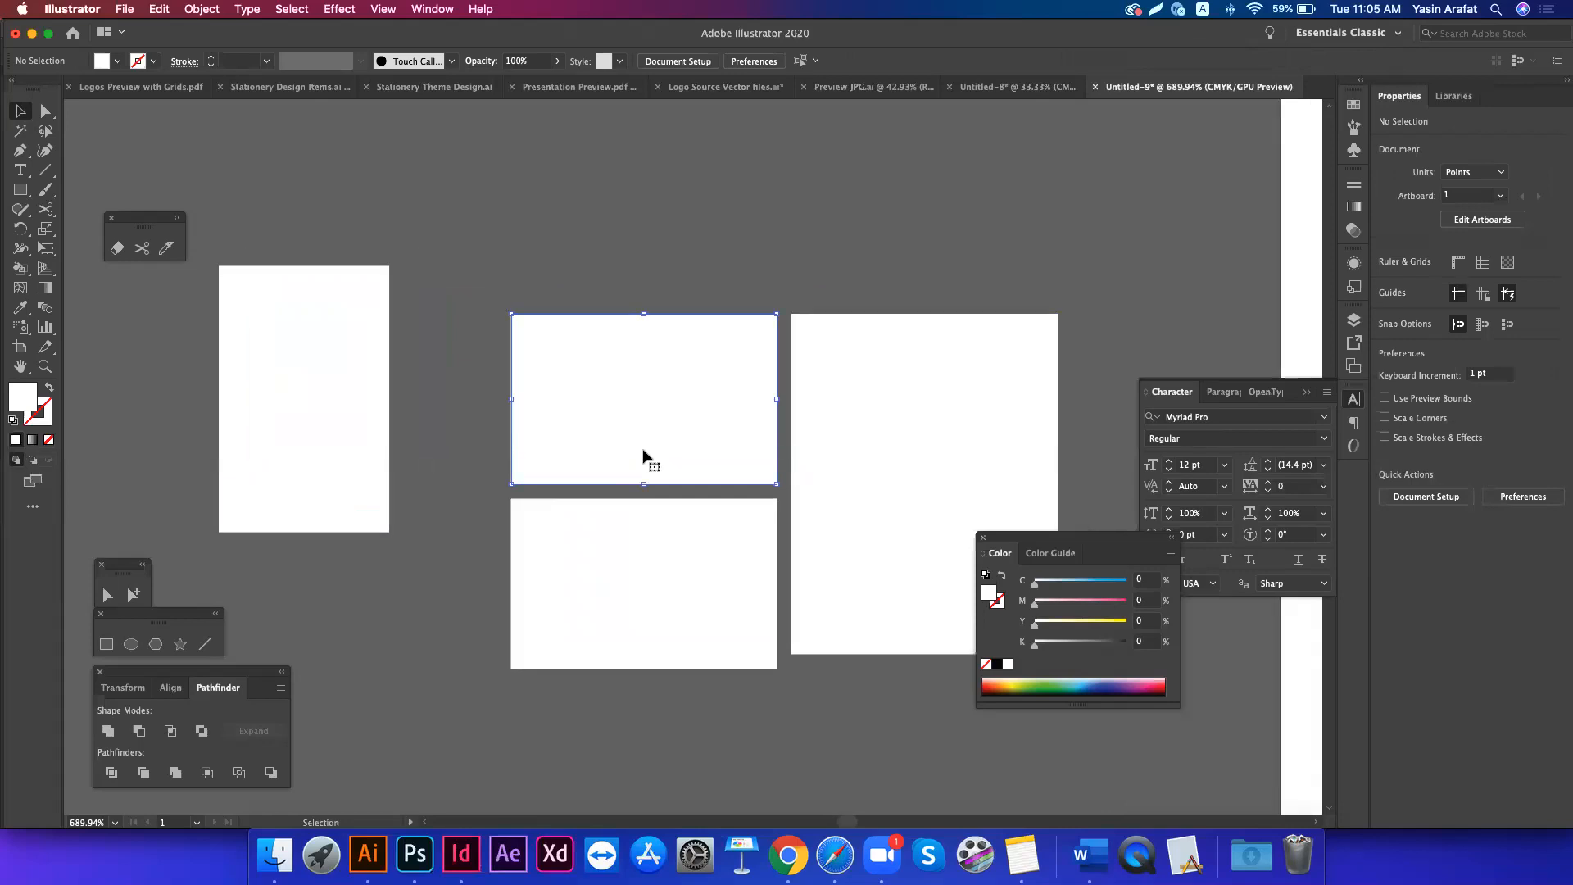
click(643, 454)
click(201, 10)
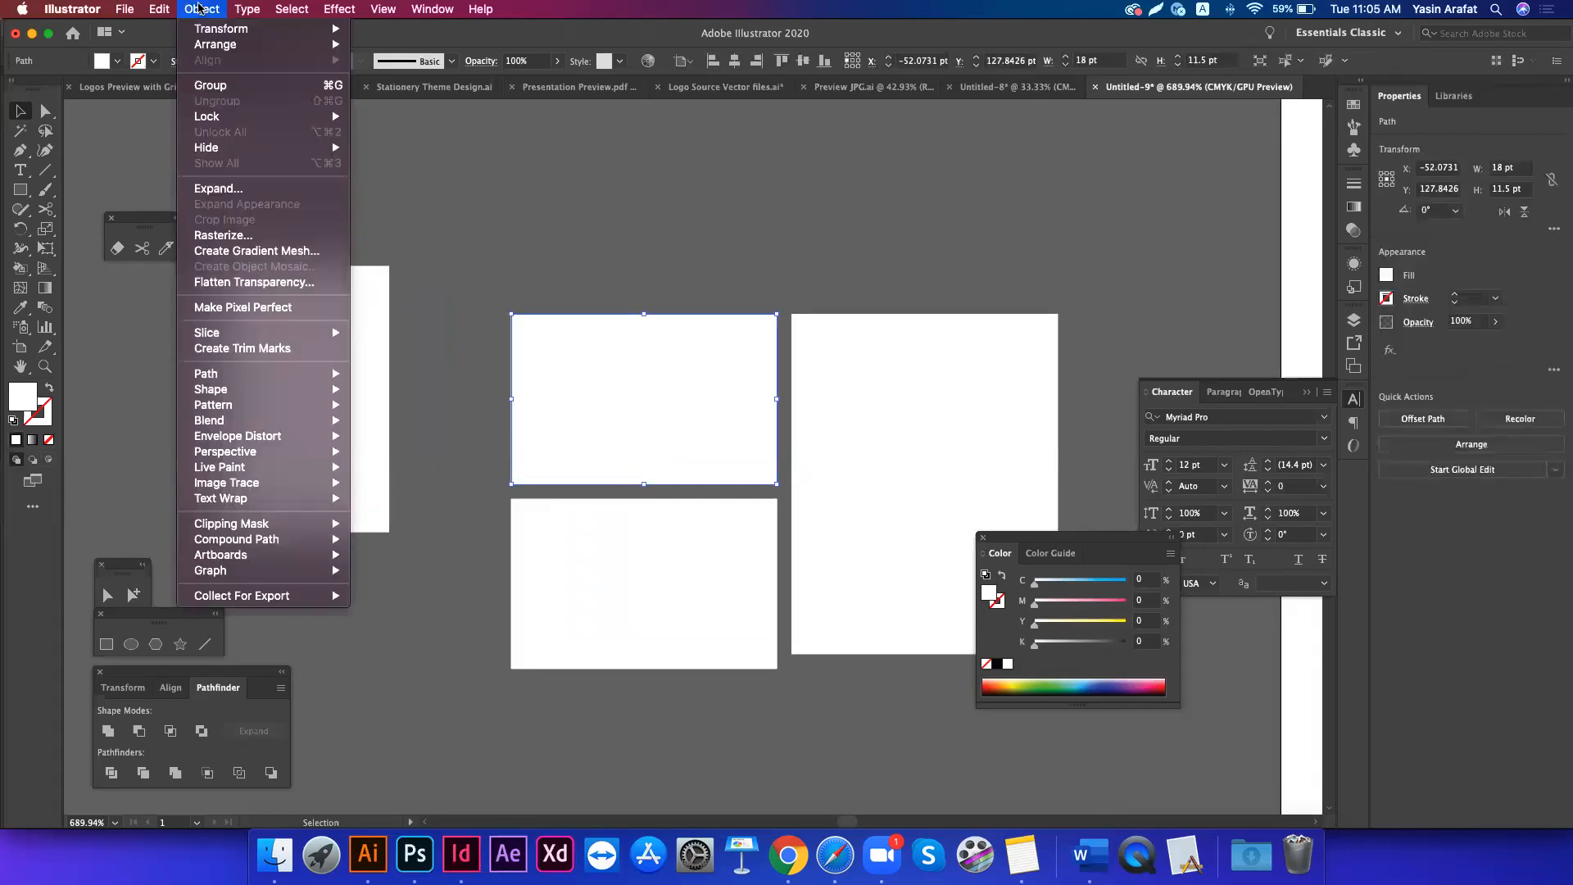
mouse_move(295, 382)
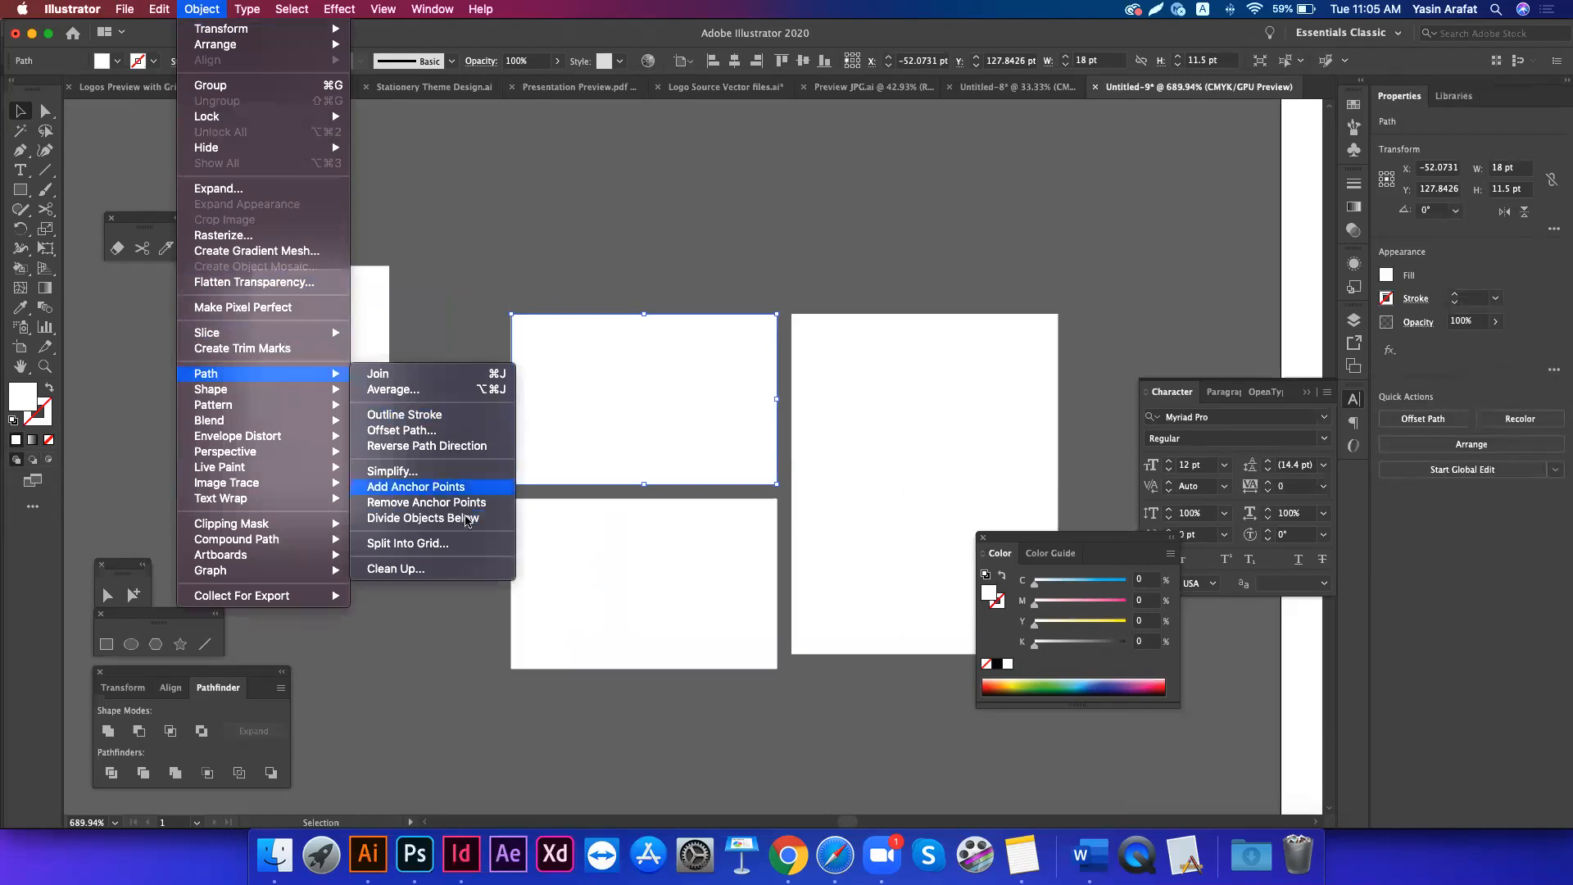
click(447, 544)
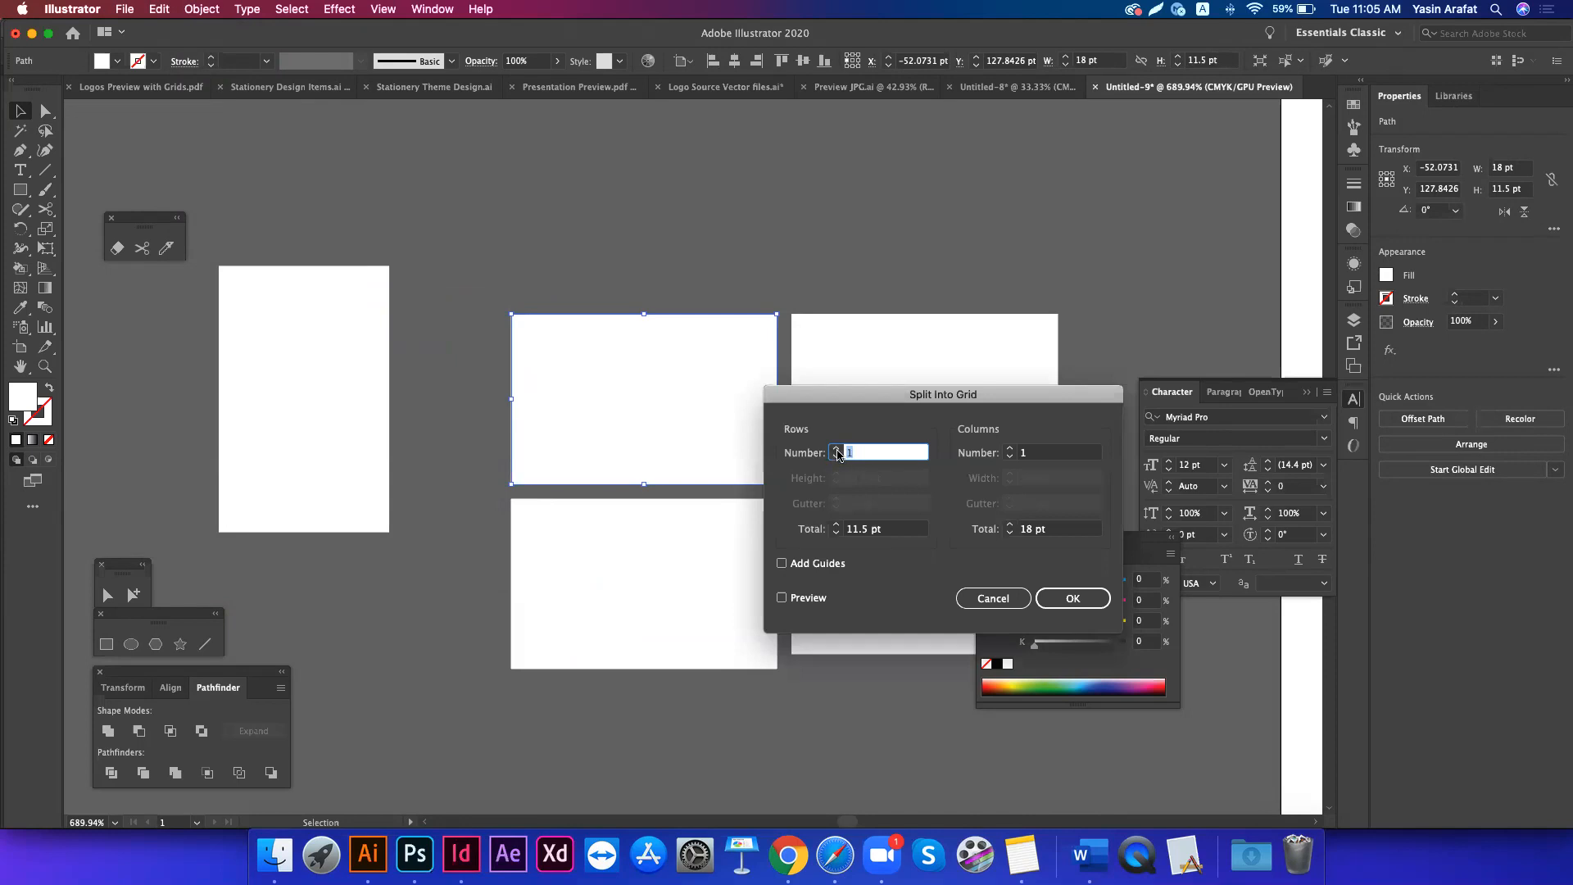
click(782, 599)
key(Return)
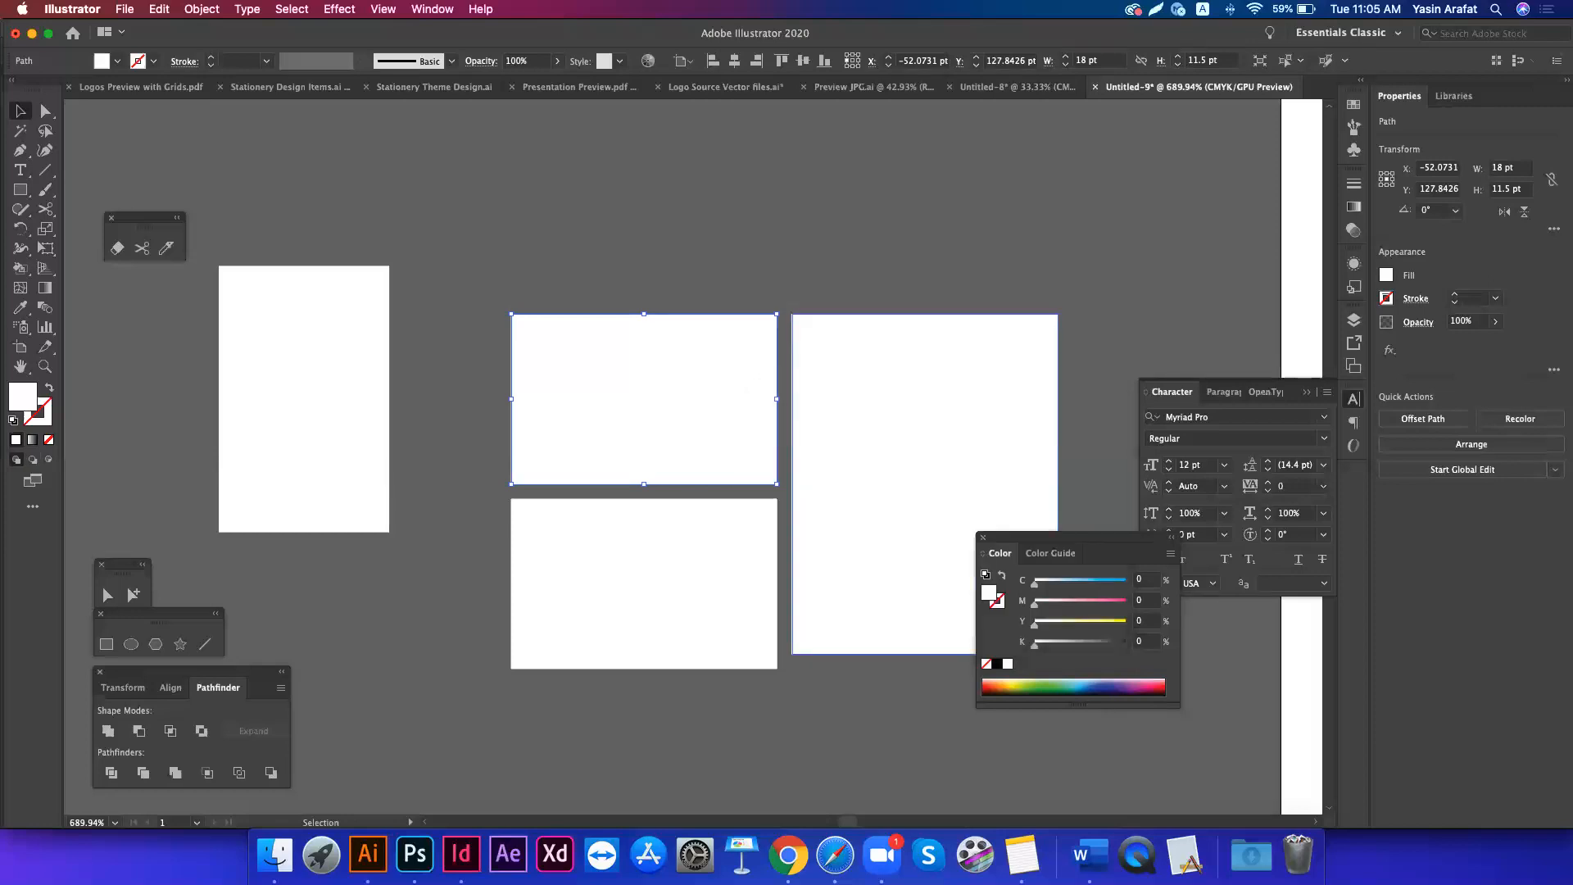
click(201, 12)
mouse_move(289, 376)
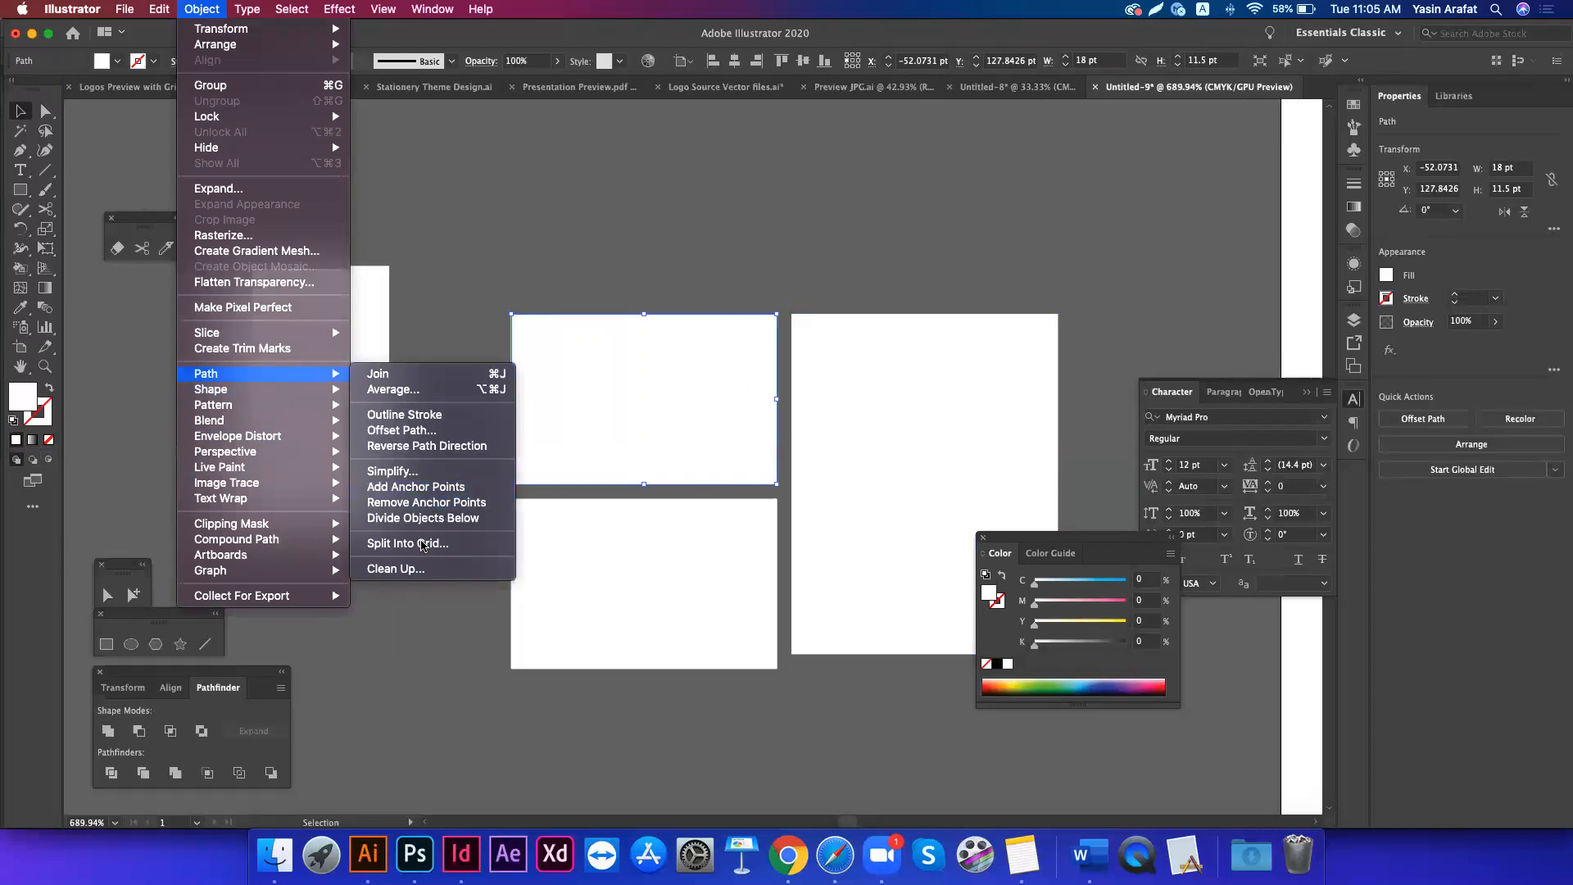
click(421, 543)
click(783, 598)
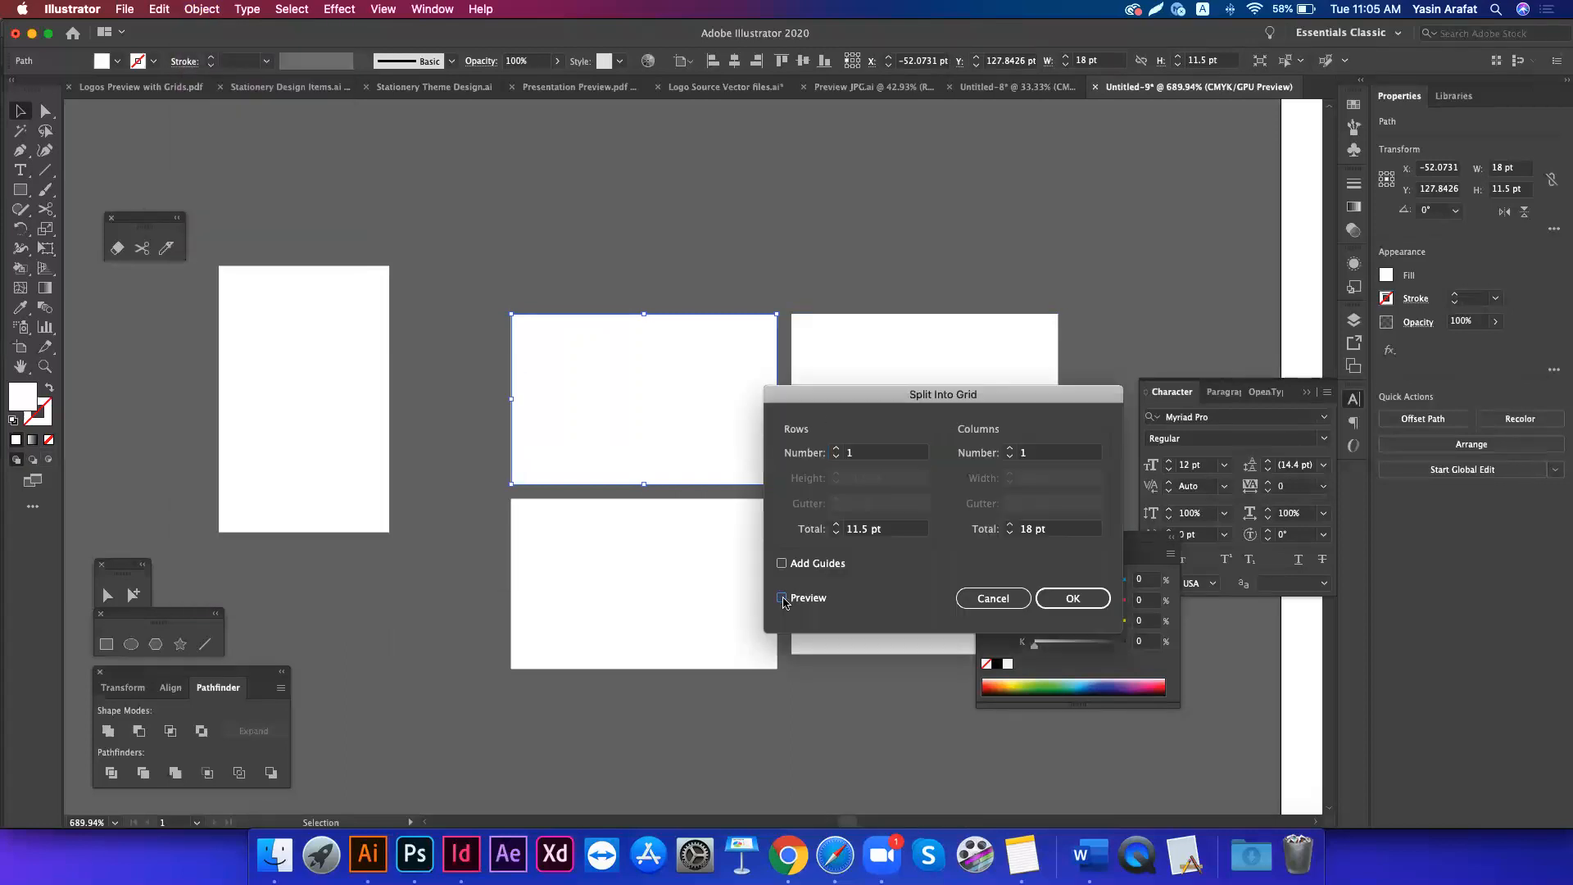
drag(885, 394, 1007, 318)
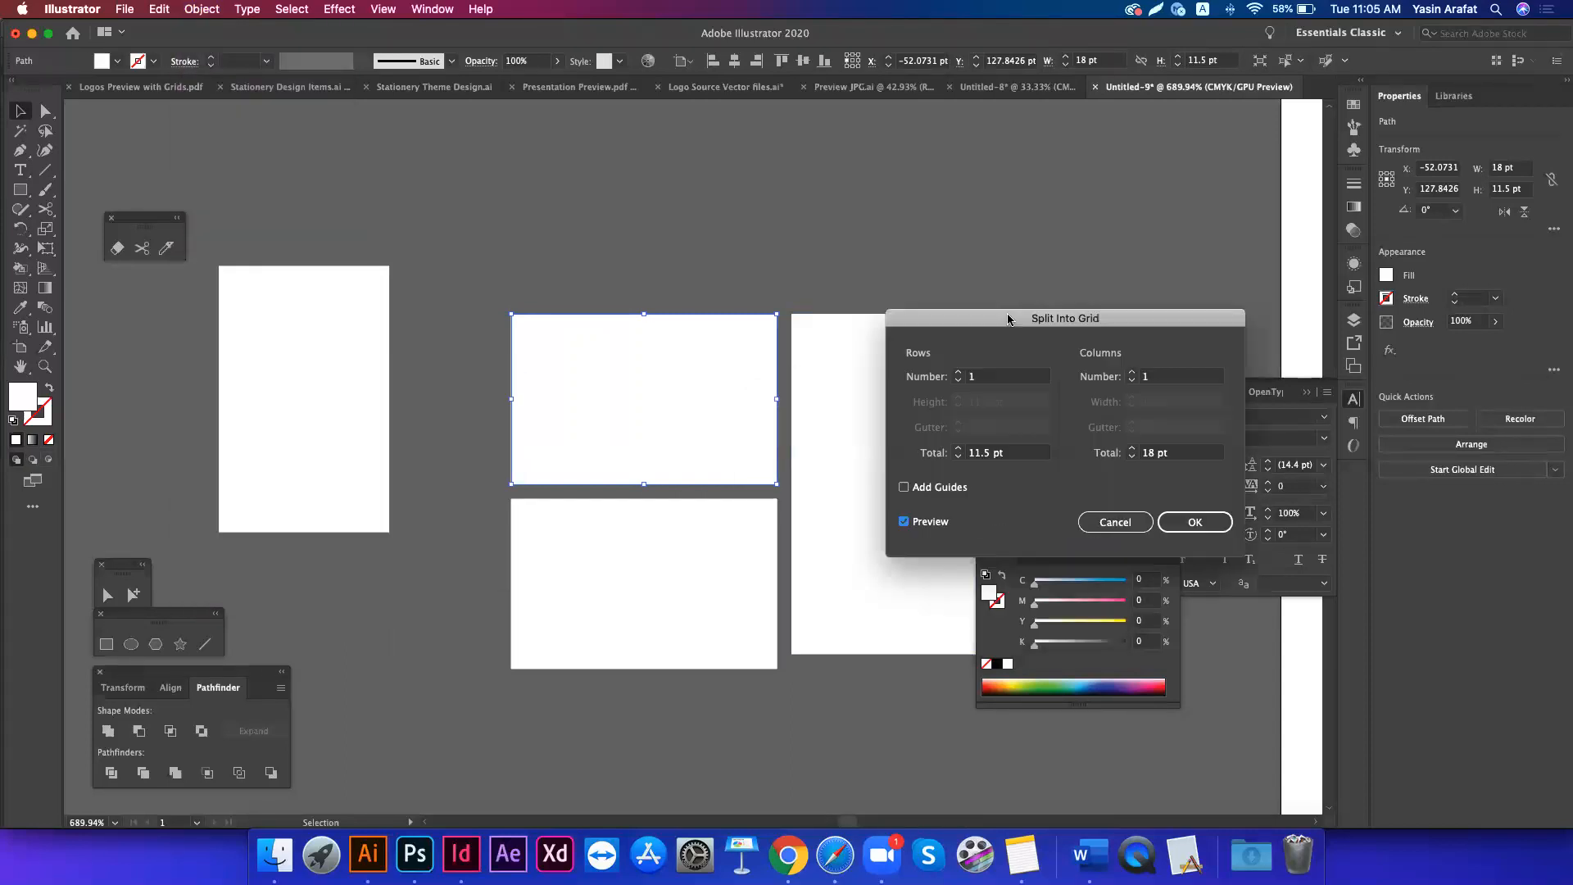
click(960, 377)
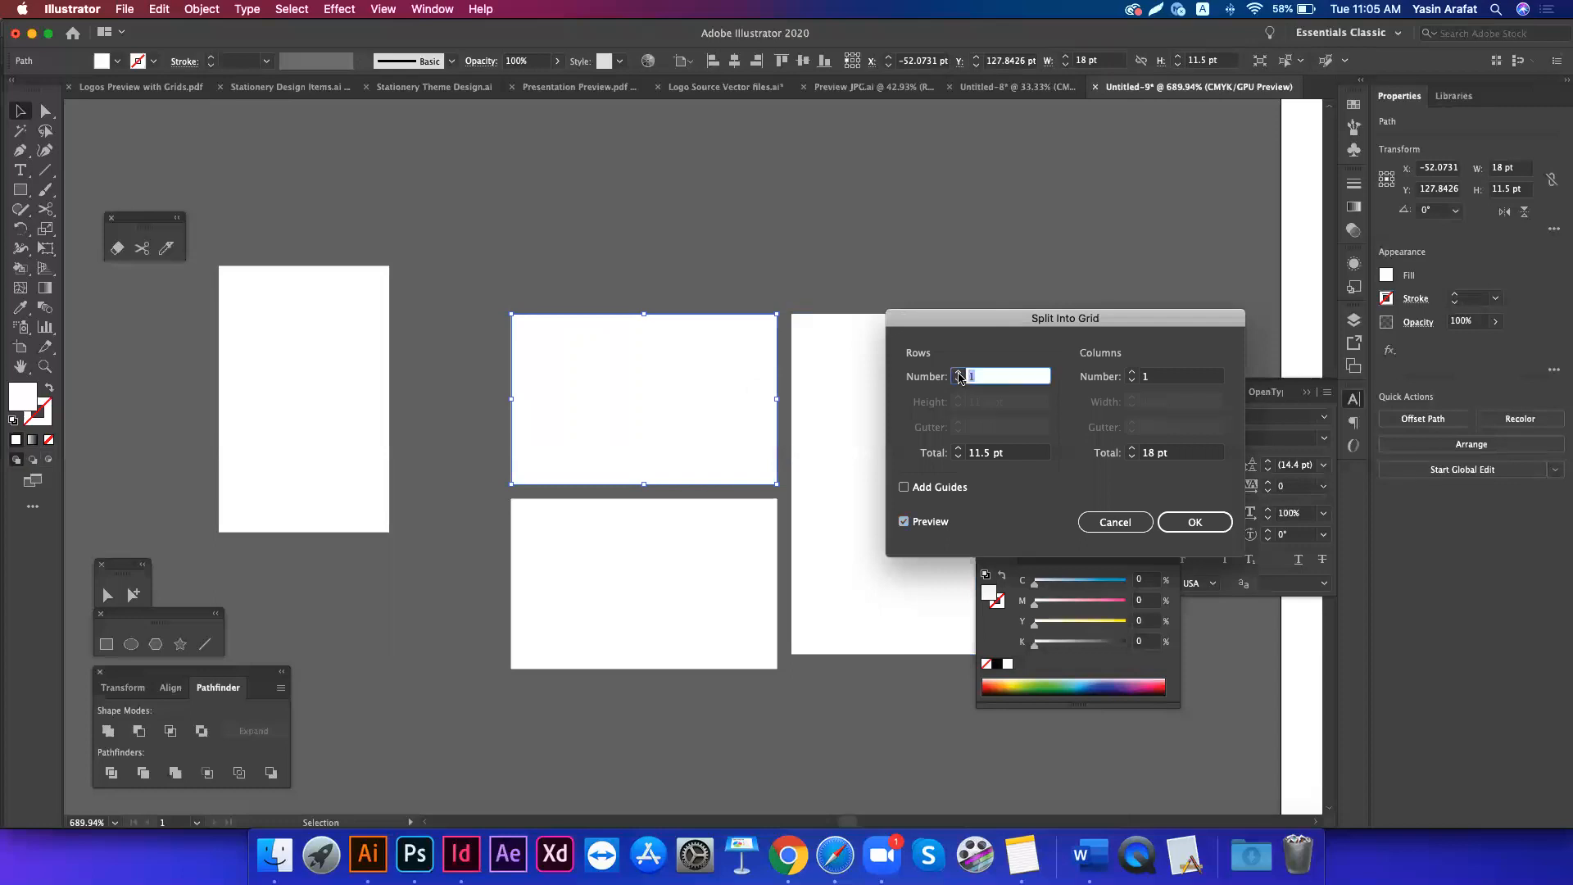
click(1114, 524)
click(587, 224)
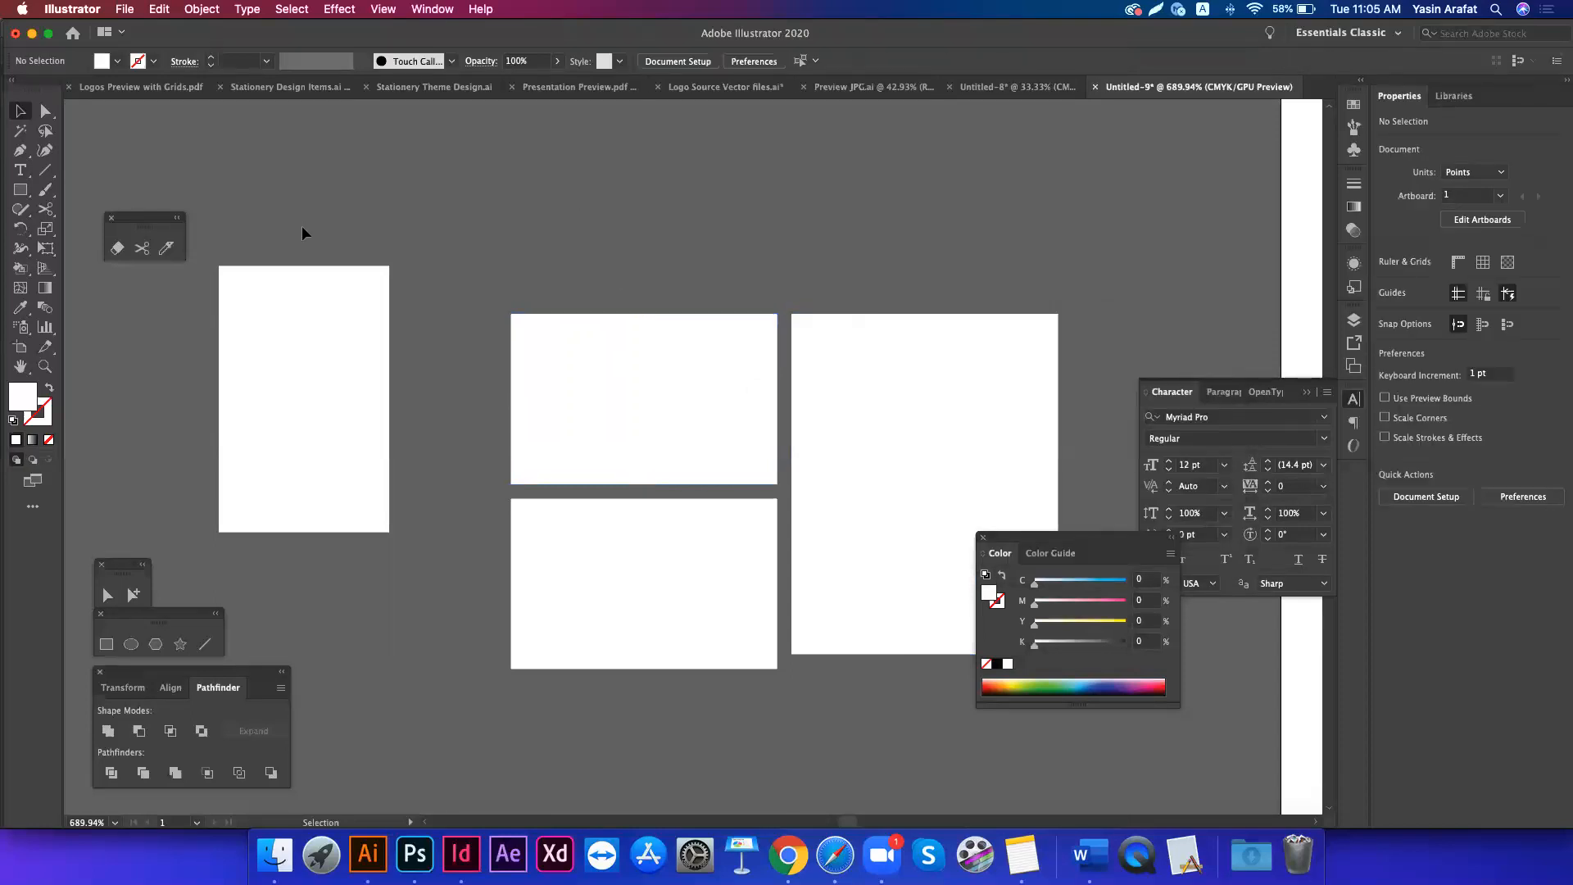
- Move the upright quarter copy beside the divided sheet, aligning its top edge with the other pieces
key(super+a)
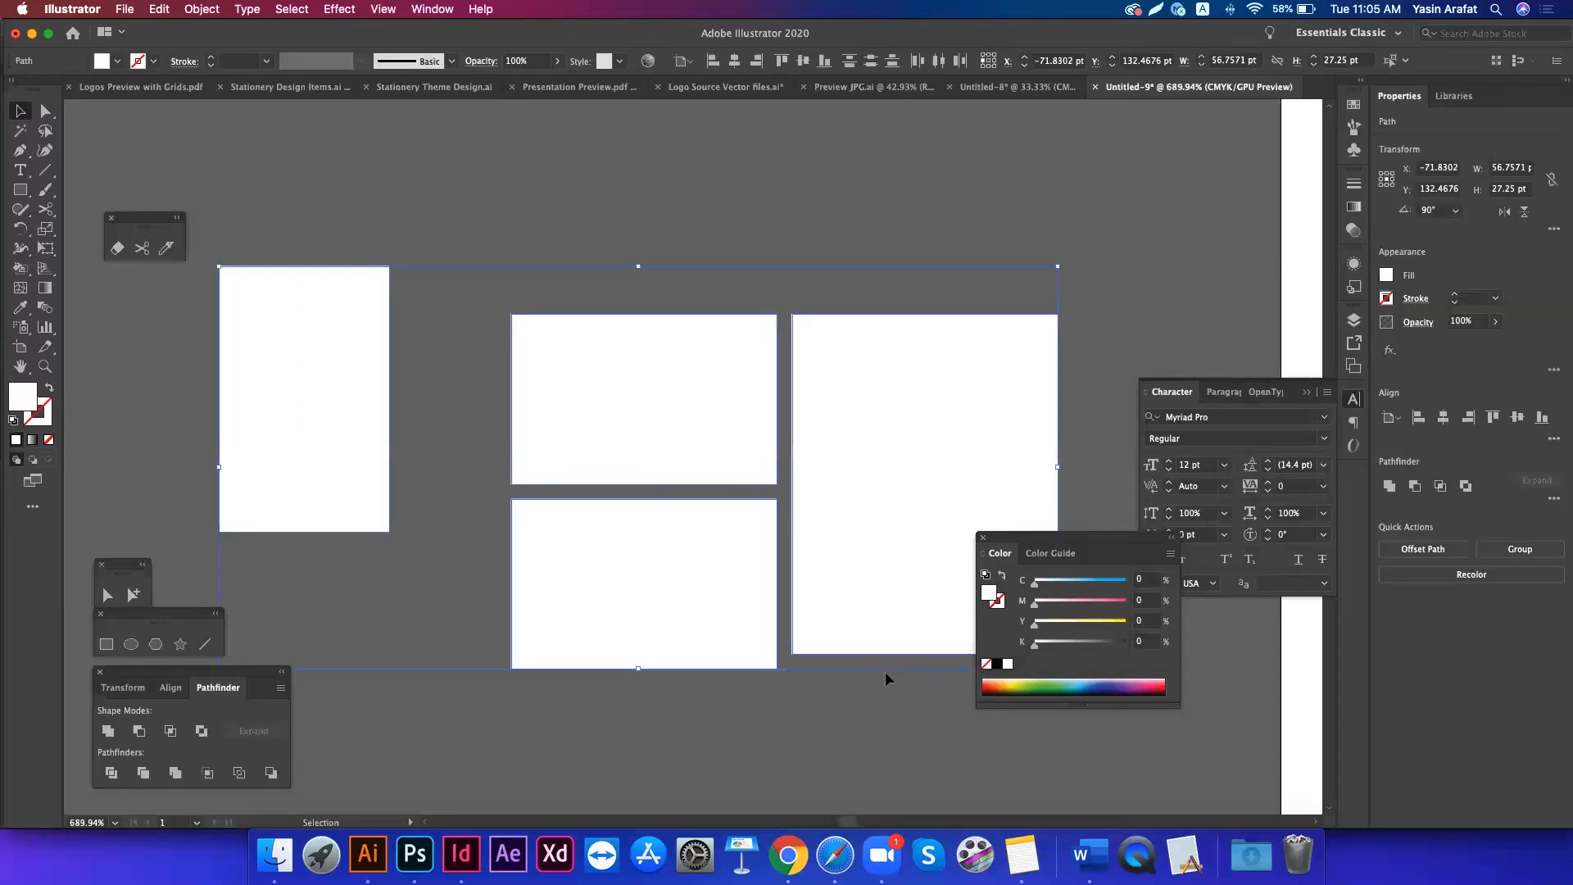
click(421, 551)
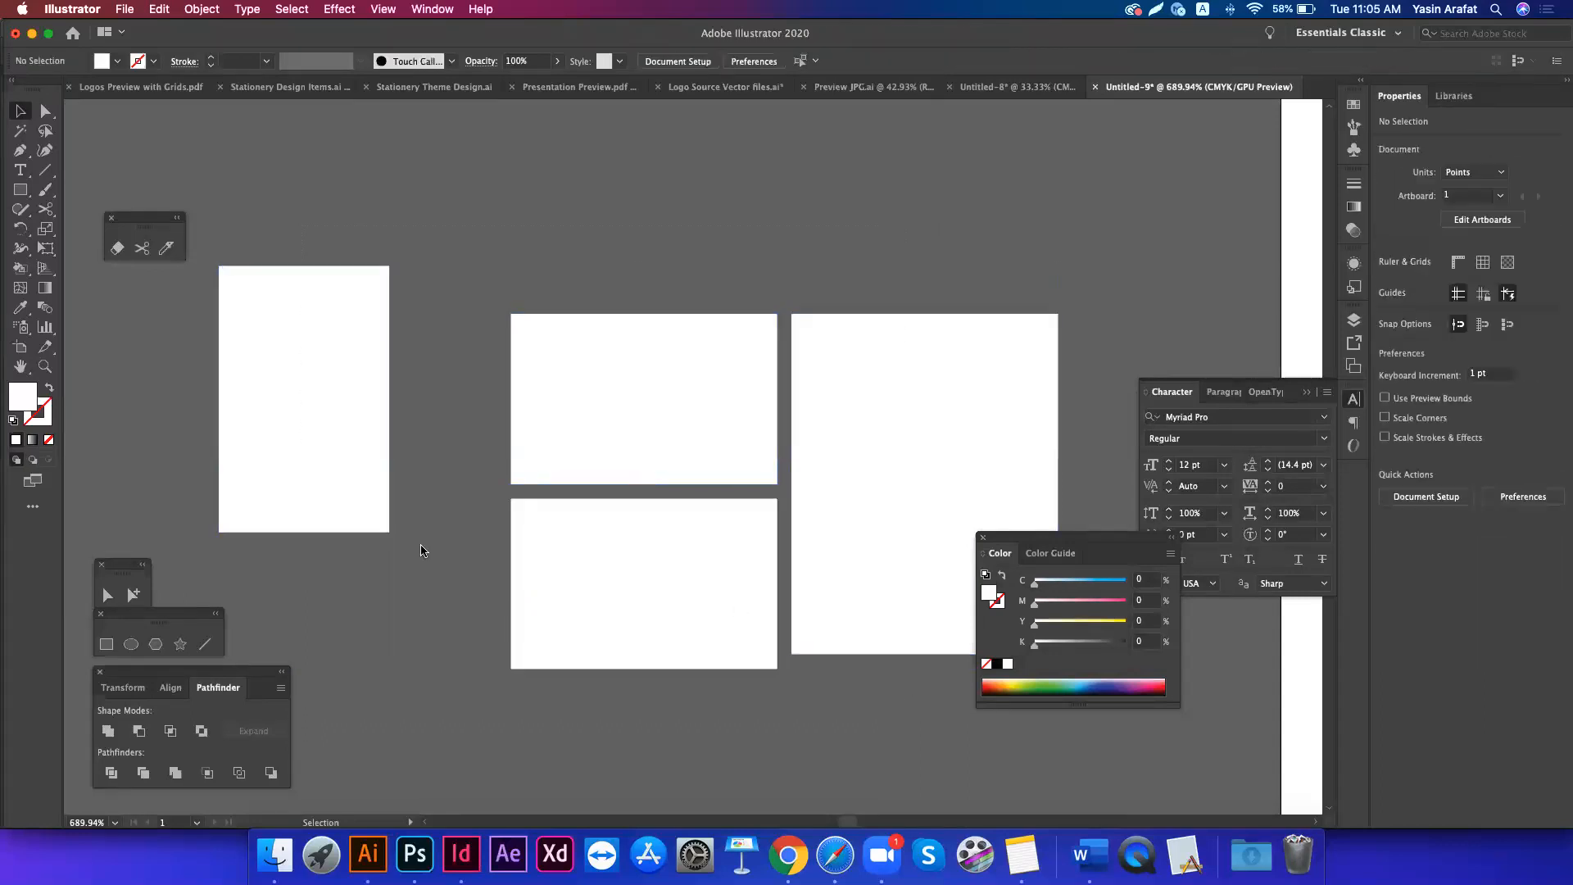
drag(324, 421, 426, 469)
- Scale all the sheet pieces together uniformly to 1000%
drag(413, 271, 835, 597)
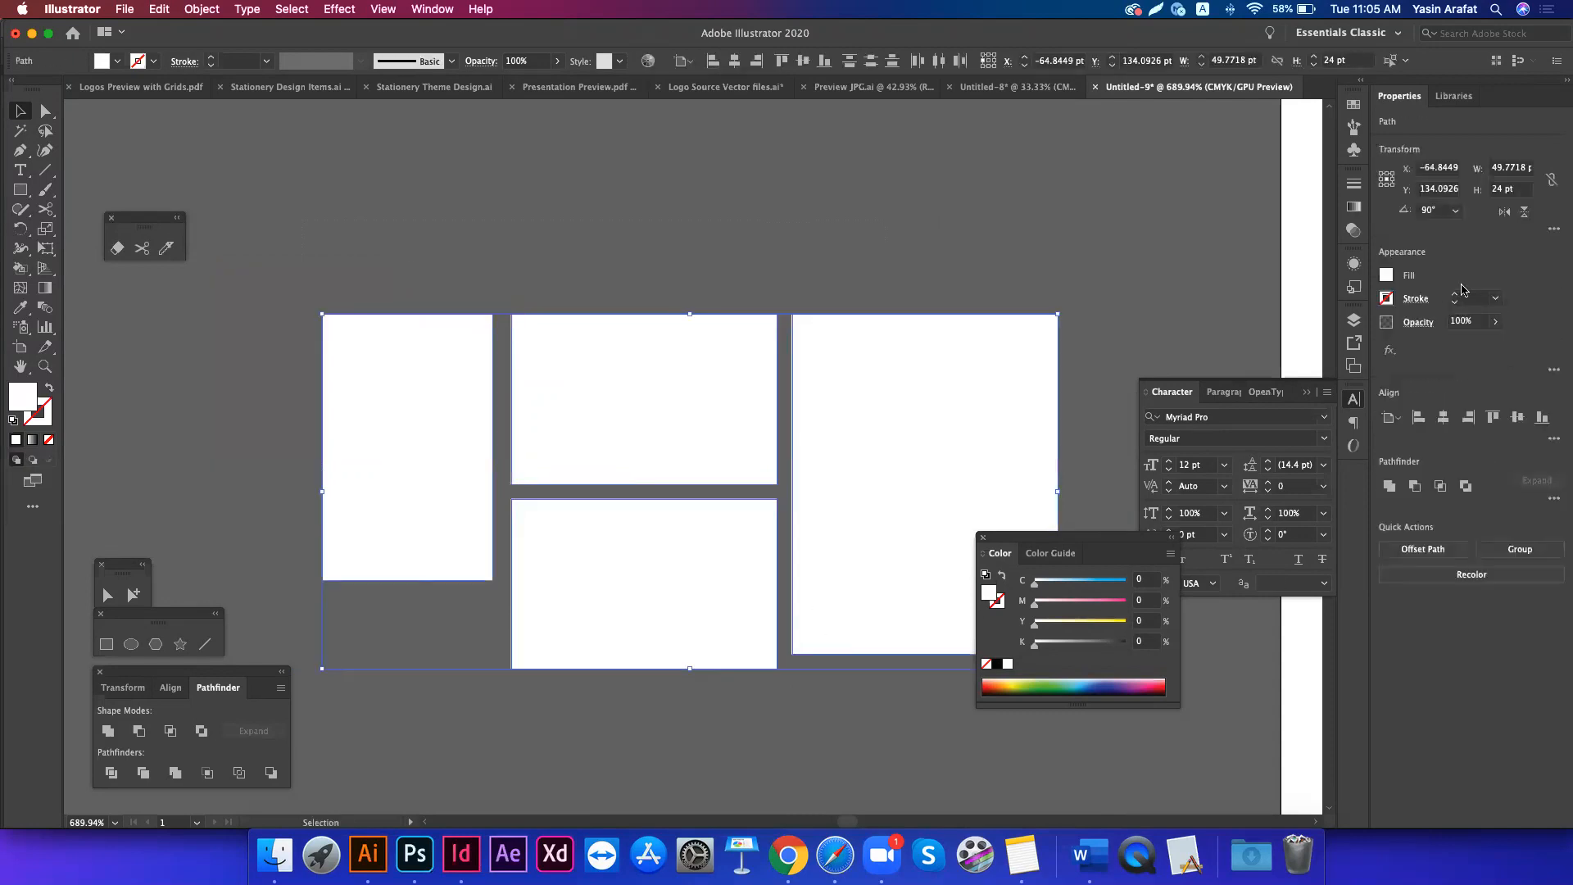
key(s)
key(Return)
text(1000)
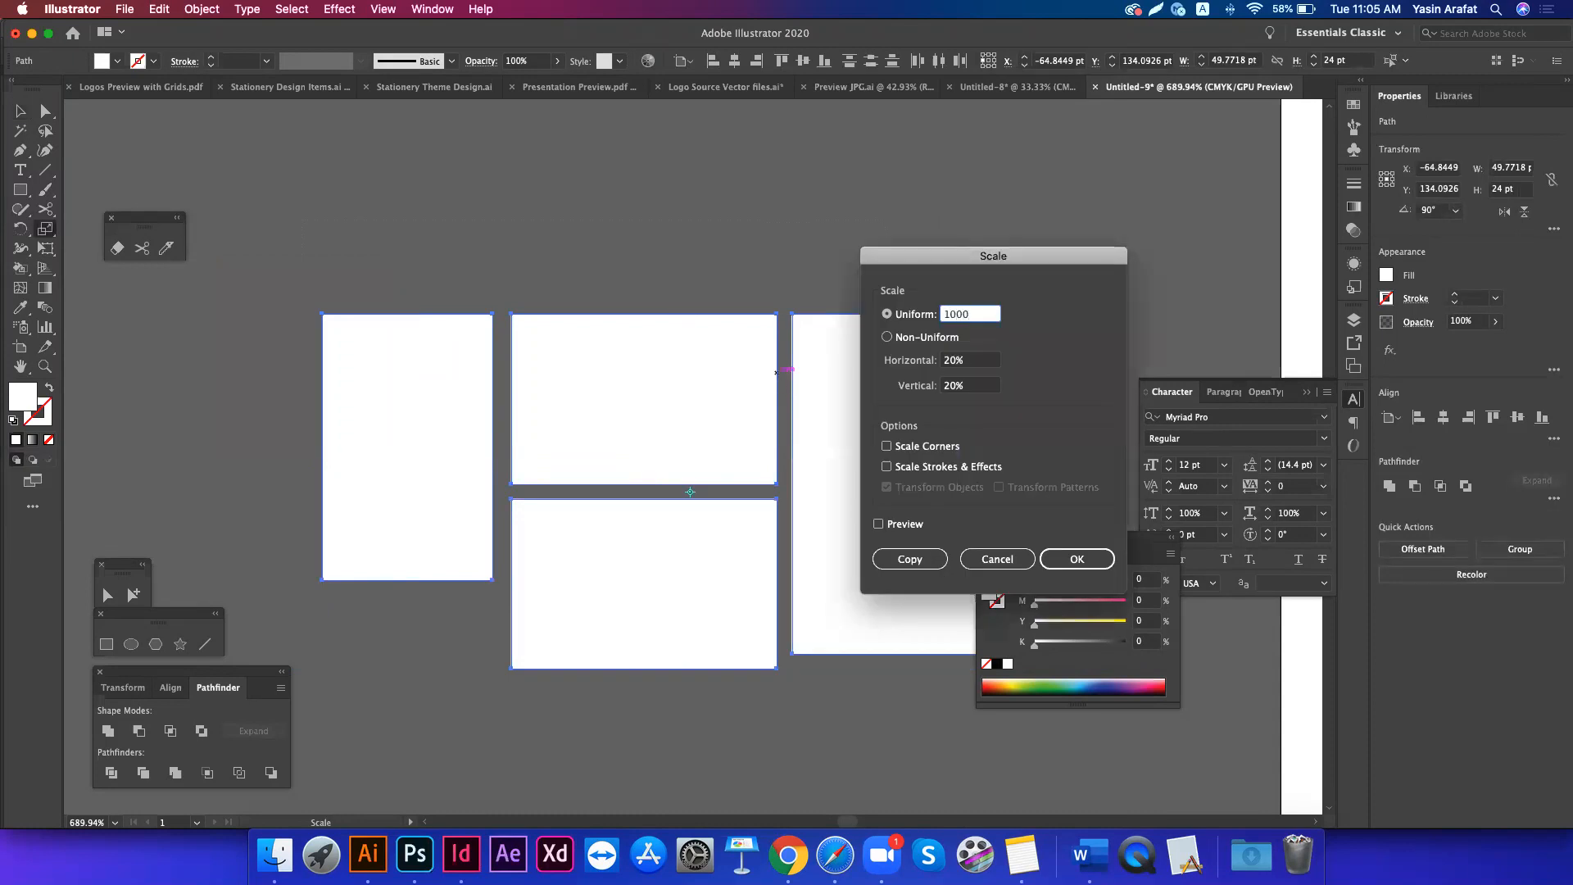
key(Return)
- Move the enlarged sheet pieces about 270 pt to the left, clear of the artboard
key(super+0)
key(super+minus)
key(super+minus)
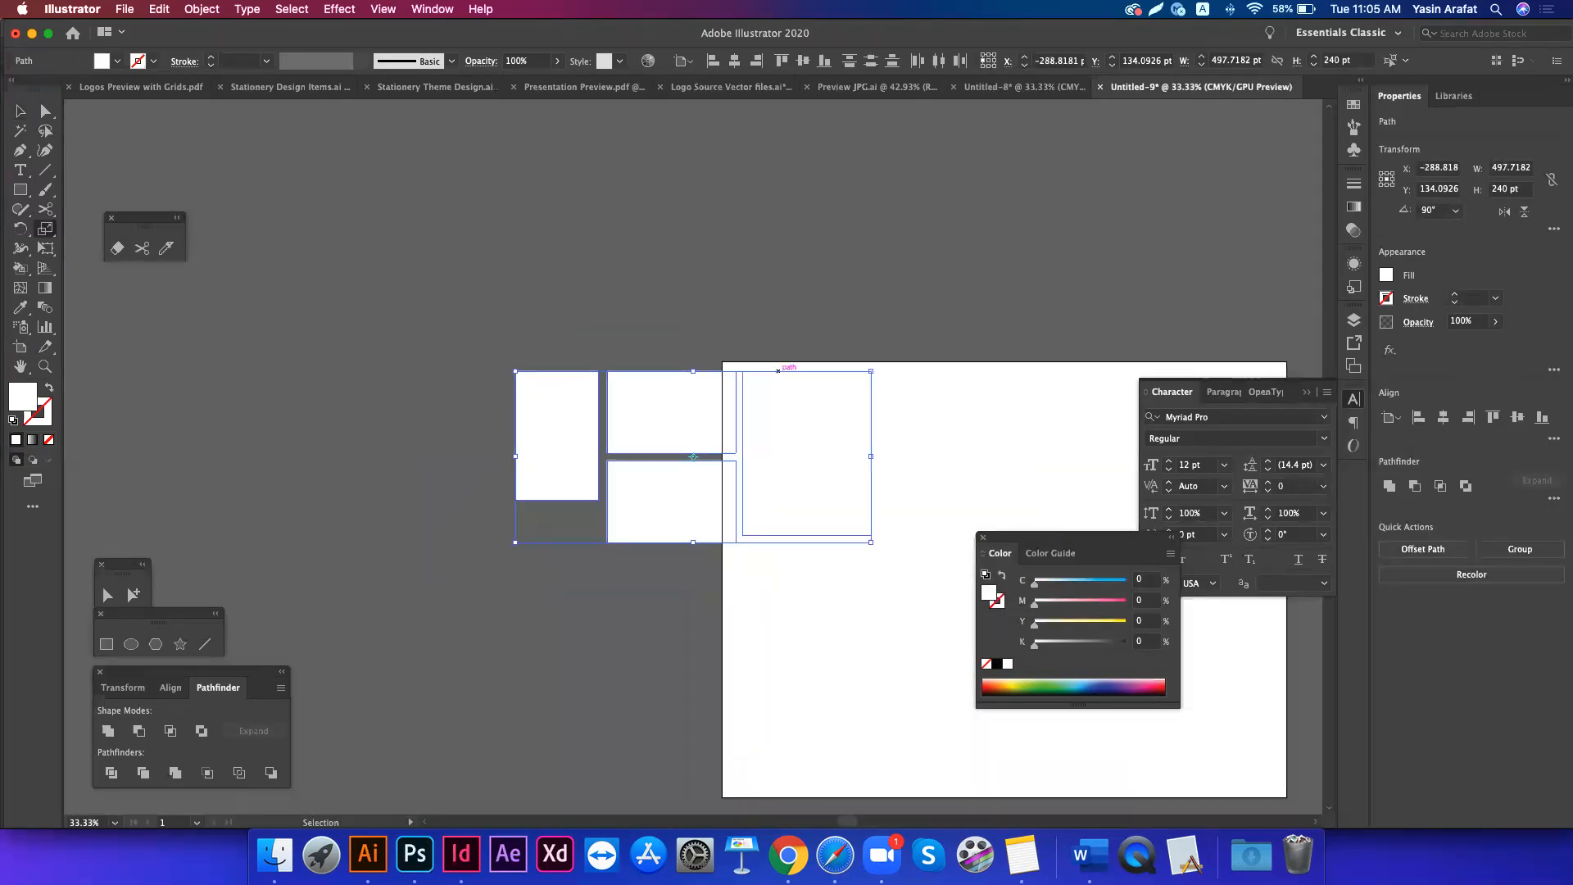
key(v)
drag(653, 411, 682, 578)
key(z)
key(v)
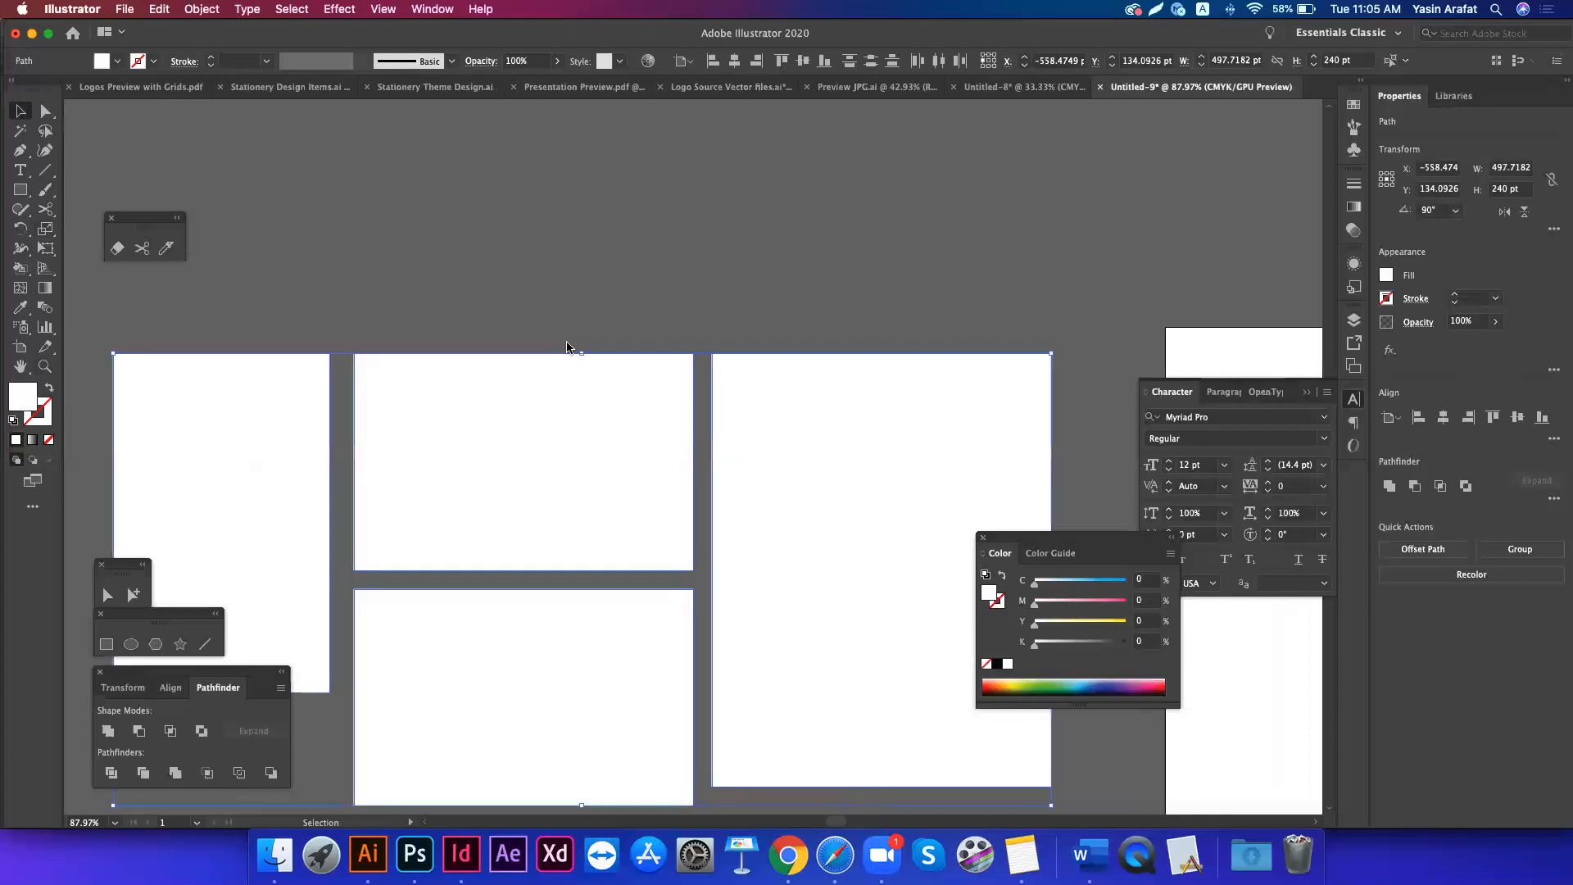
click(572, 316)
- Split the upper quarter piece into a grid of one row and two columns with a 0 pt gutter
click(519, 492)
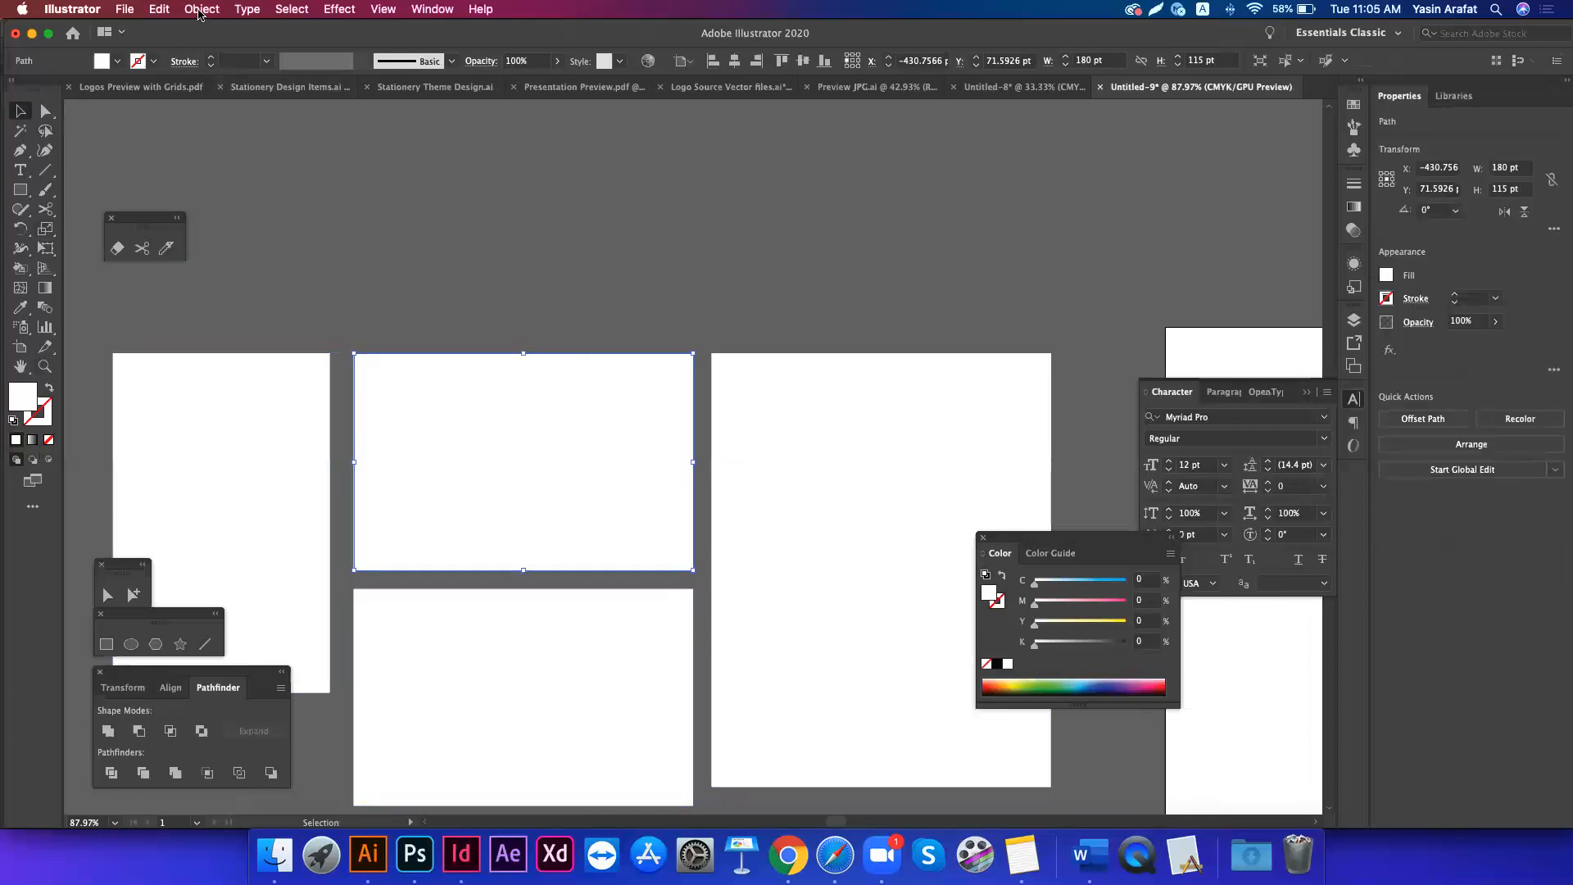
click(202, 10)
mouse_move(264, 373)
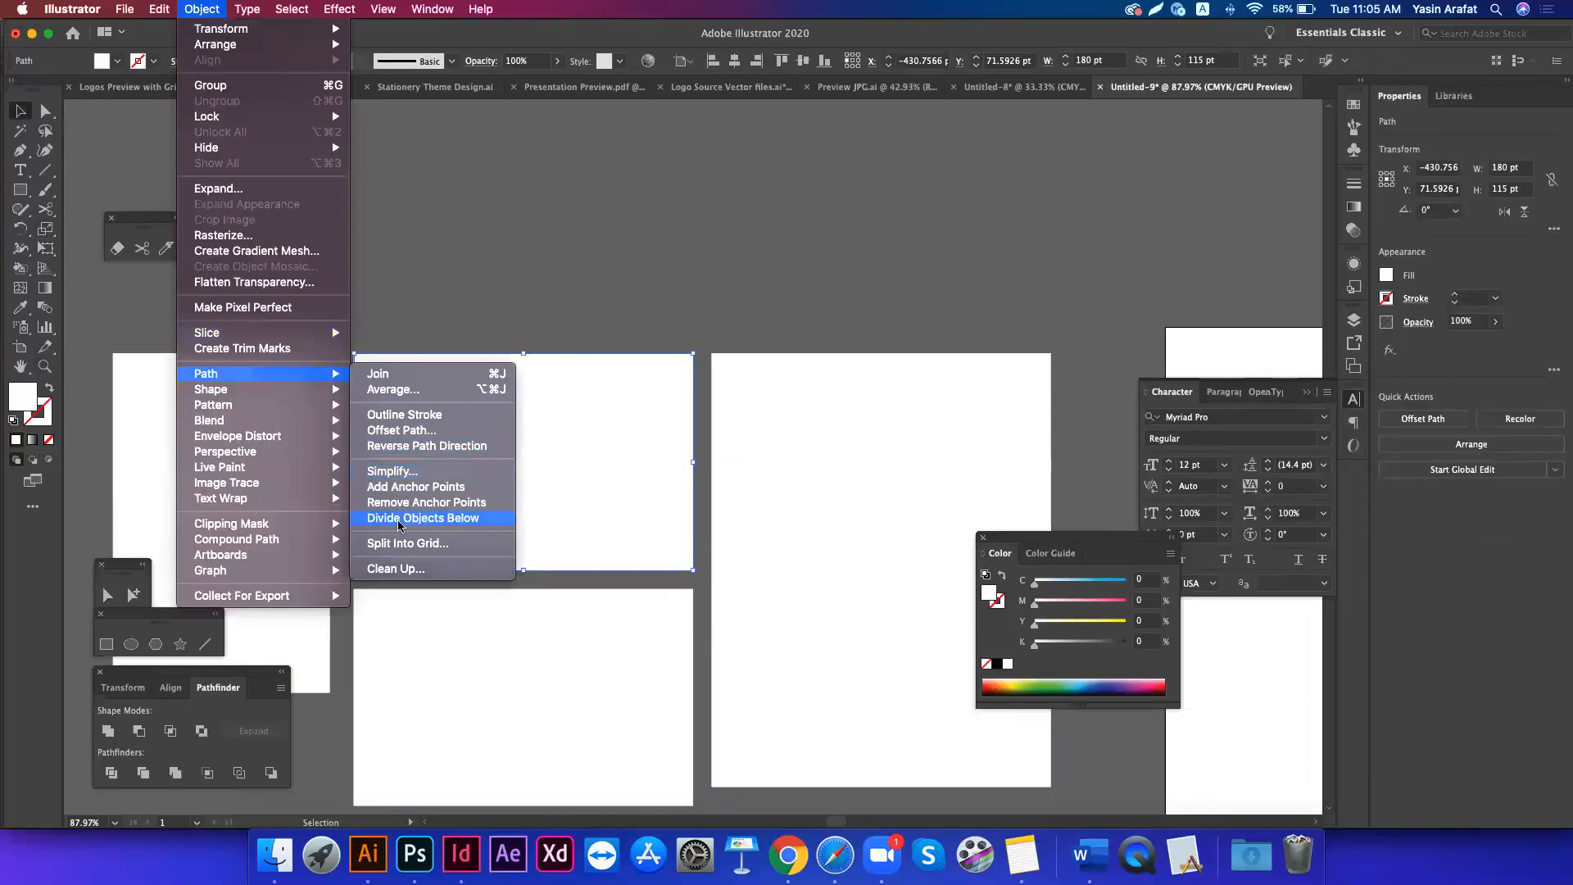
click(398, 546)
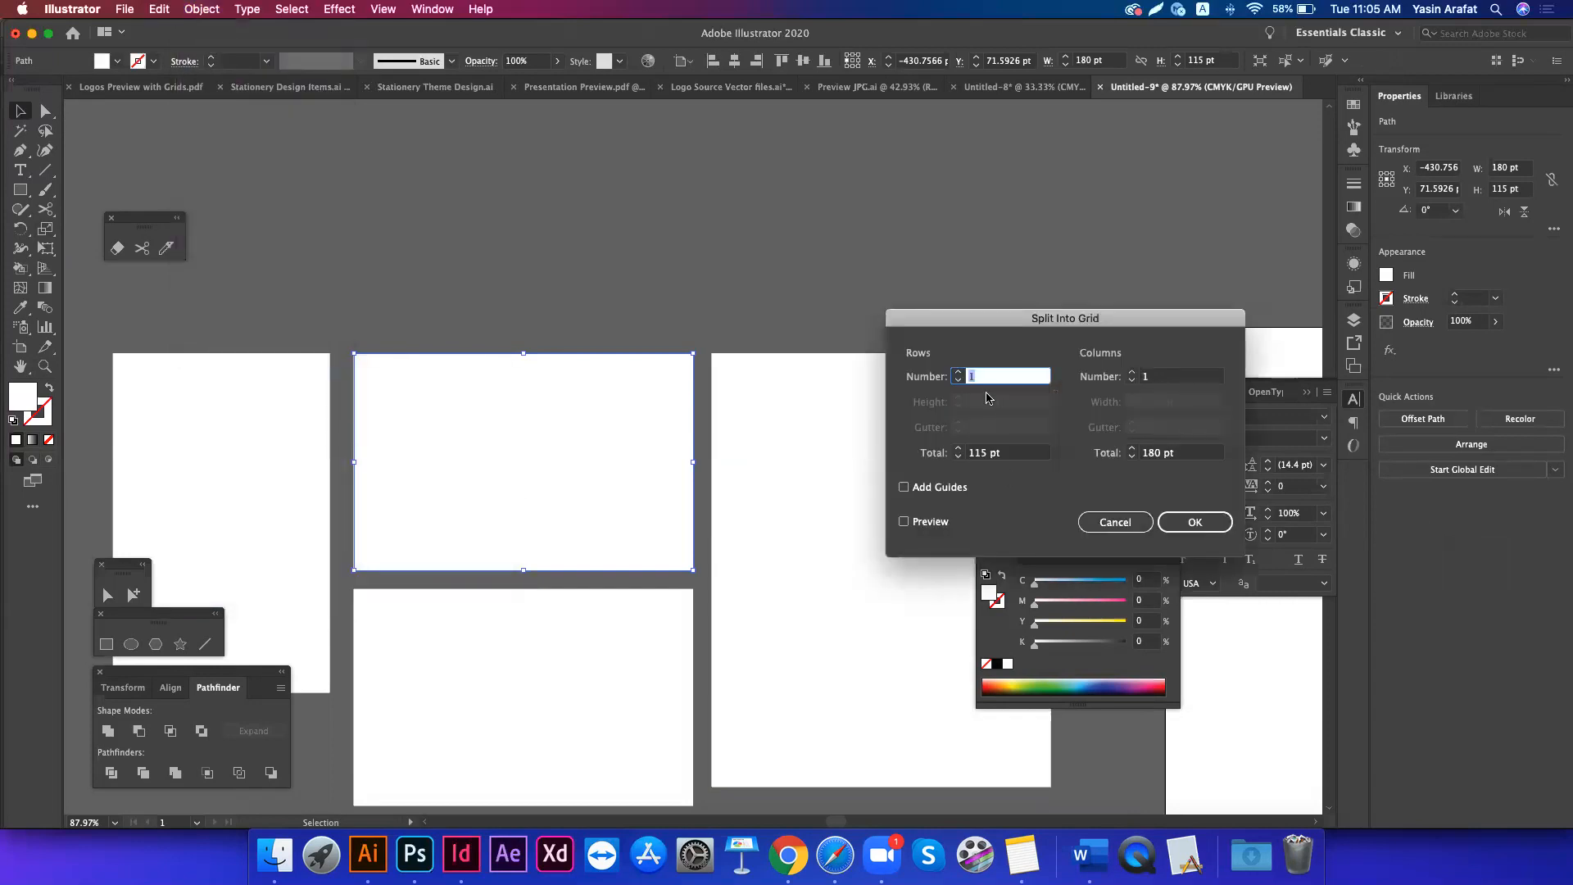
click(958, 372)
click(904, 522)
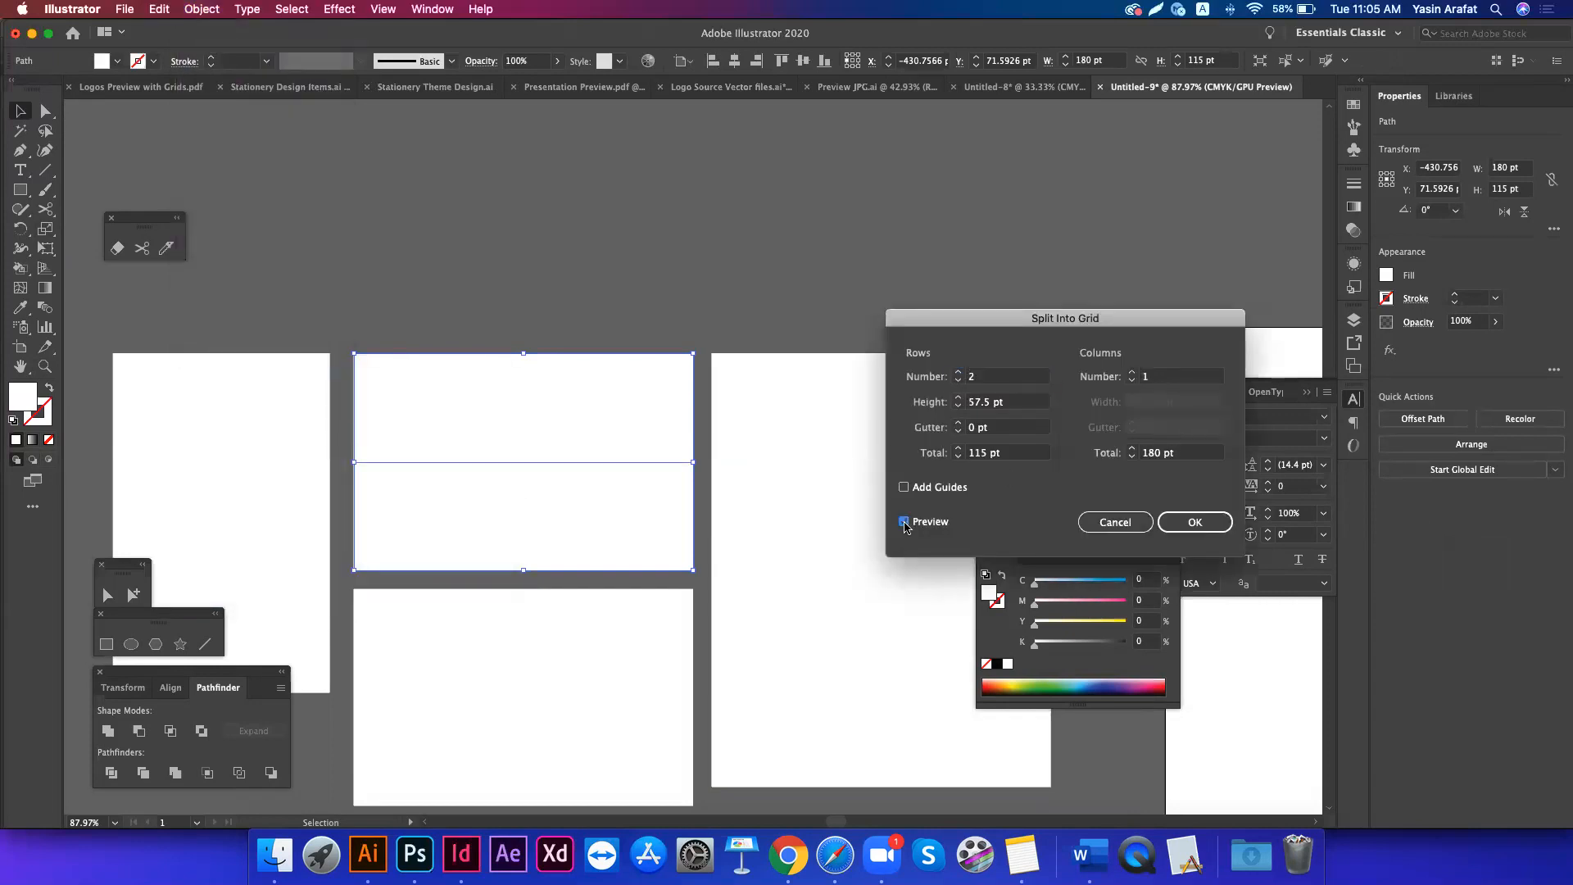
click(958, 381)
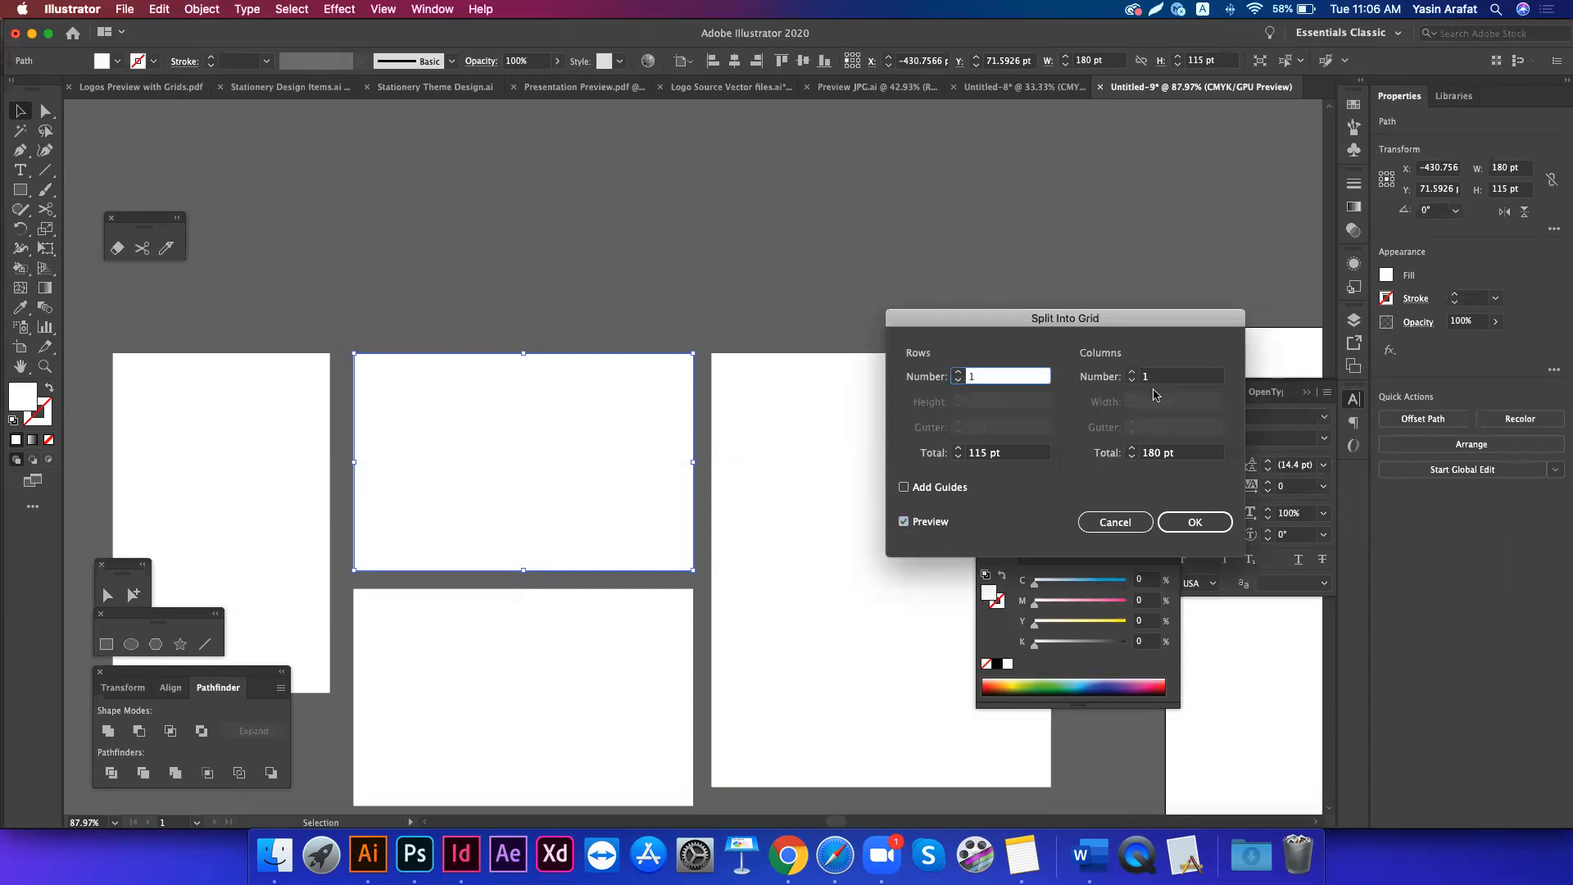
click(1134, 374)
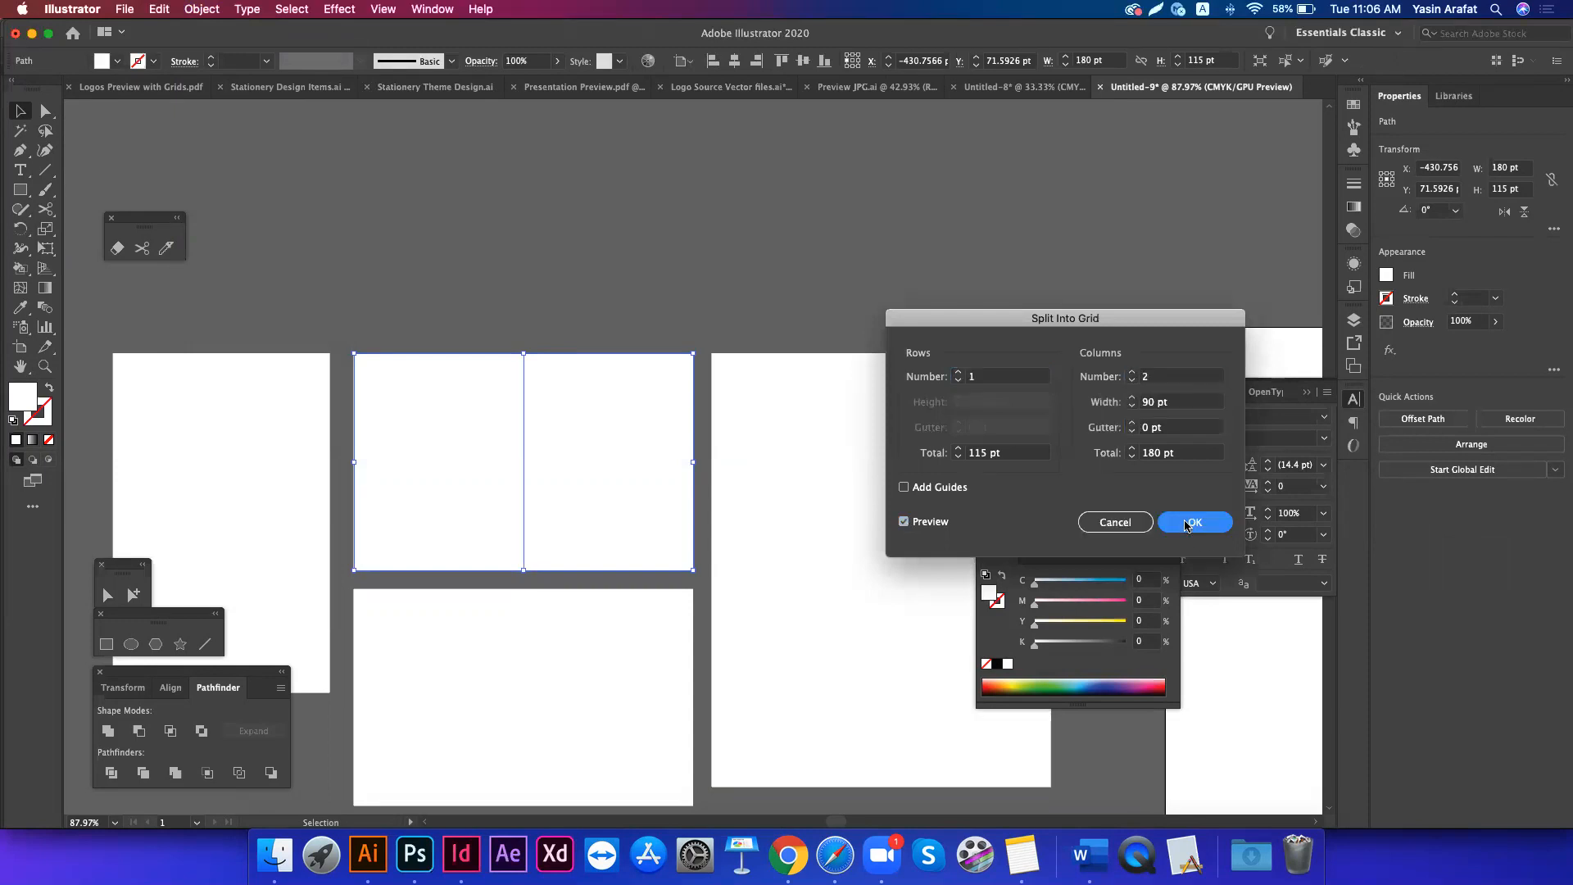
click(1195, 521)
click(614, 298)
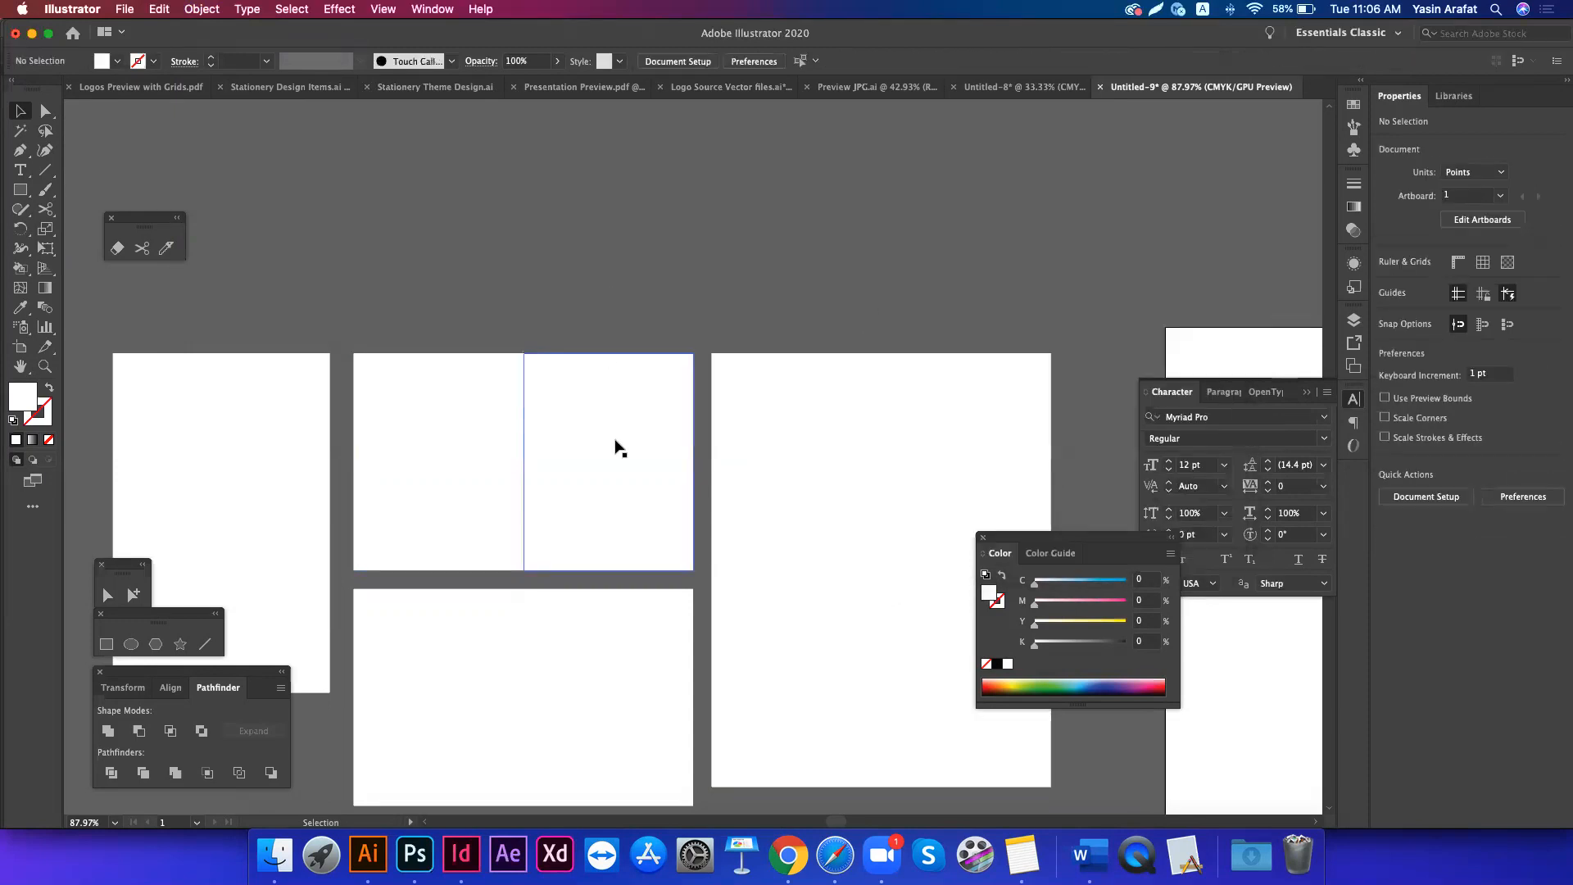
click(616, 447)
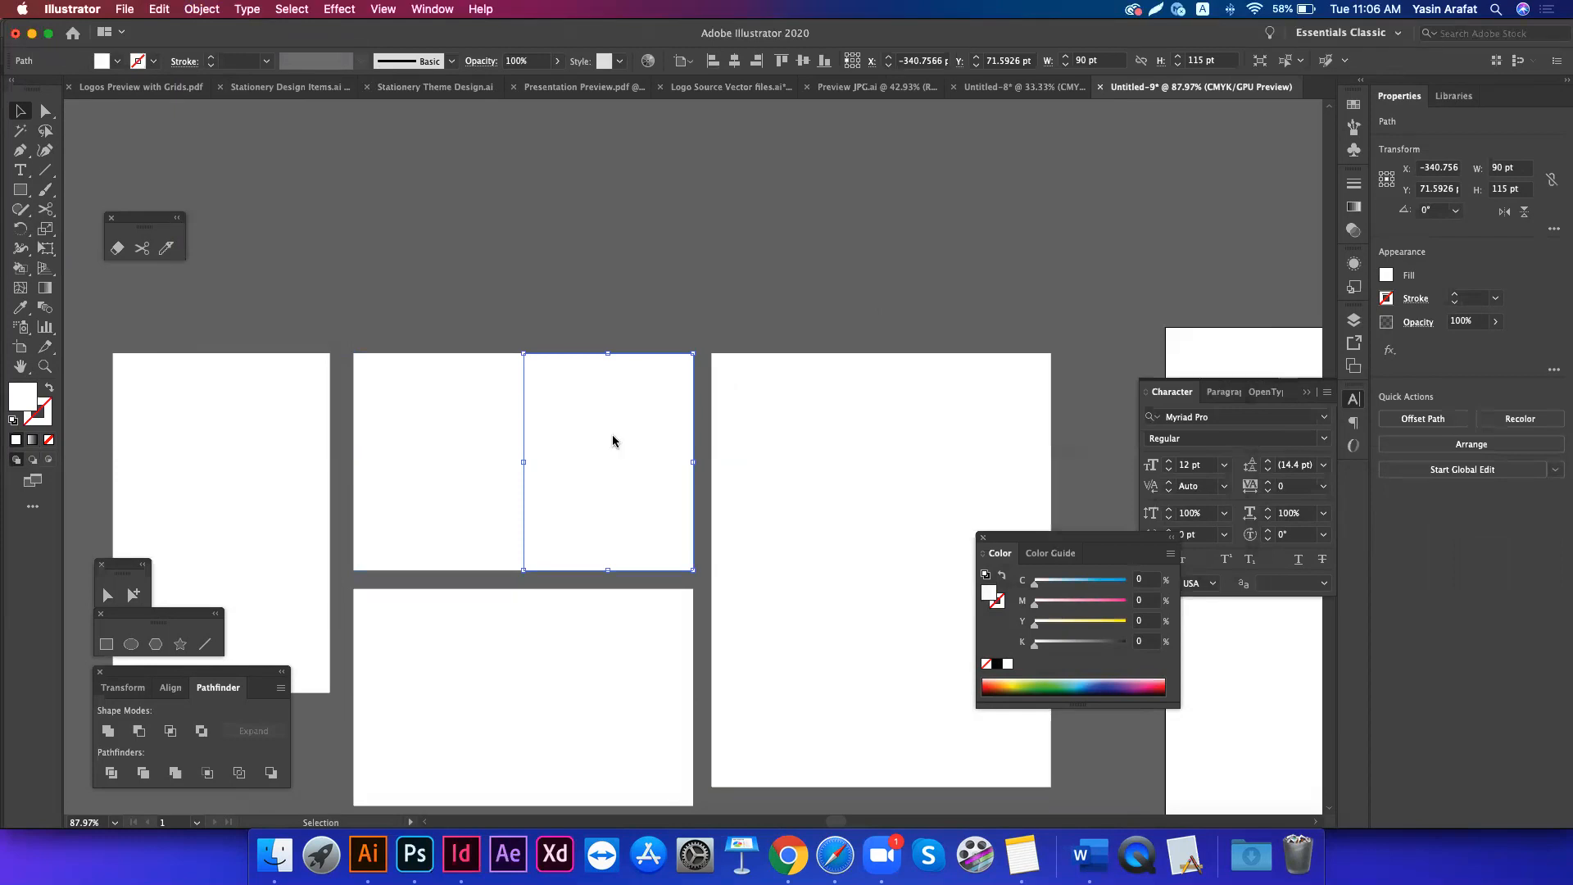
click(554, 237)
click(562, 307)
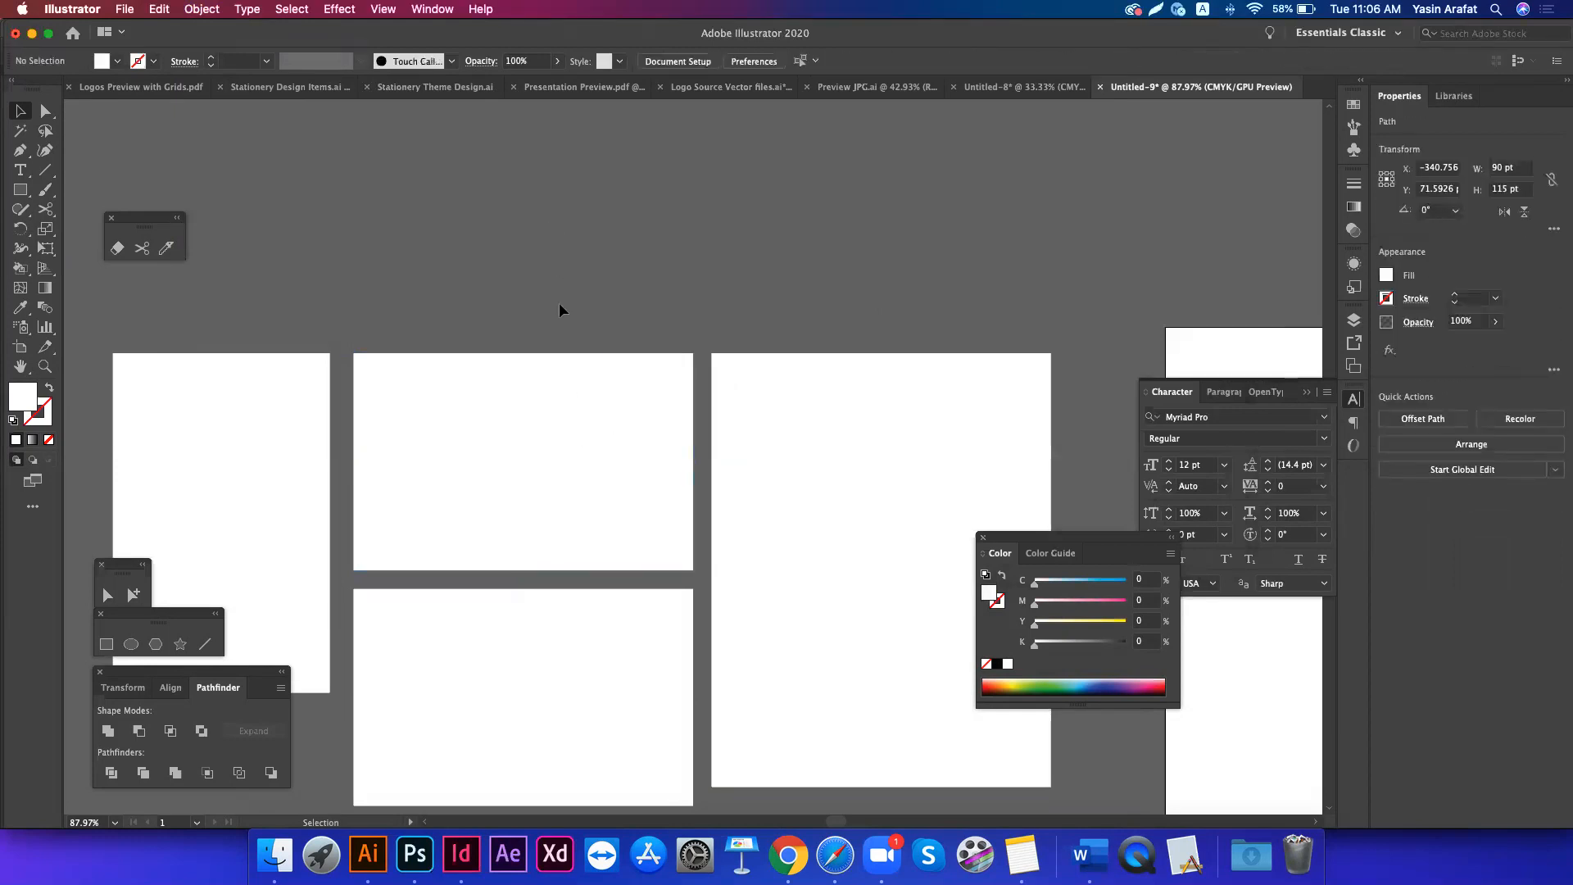
click(455, 413)
click(633, 436)
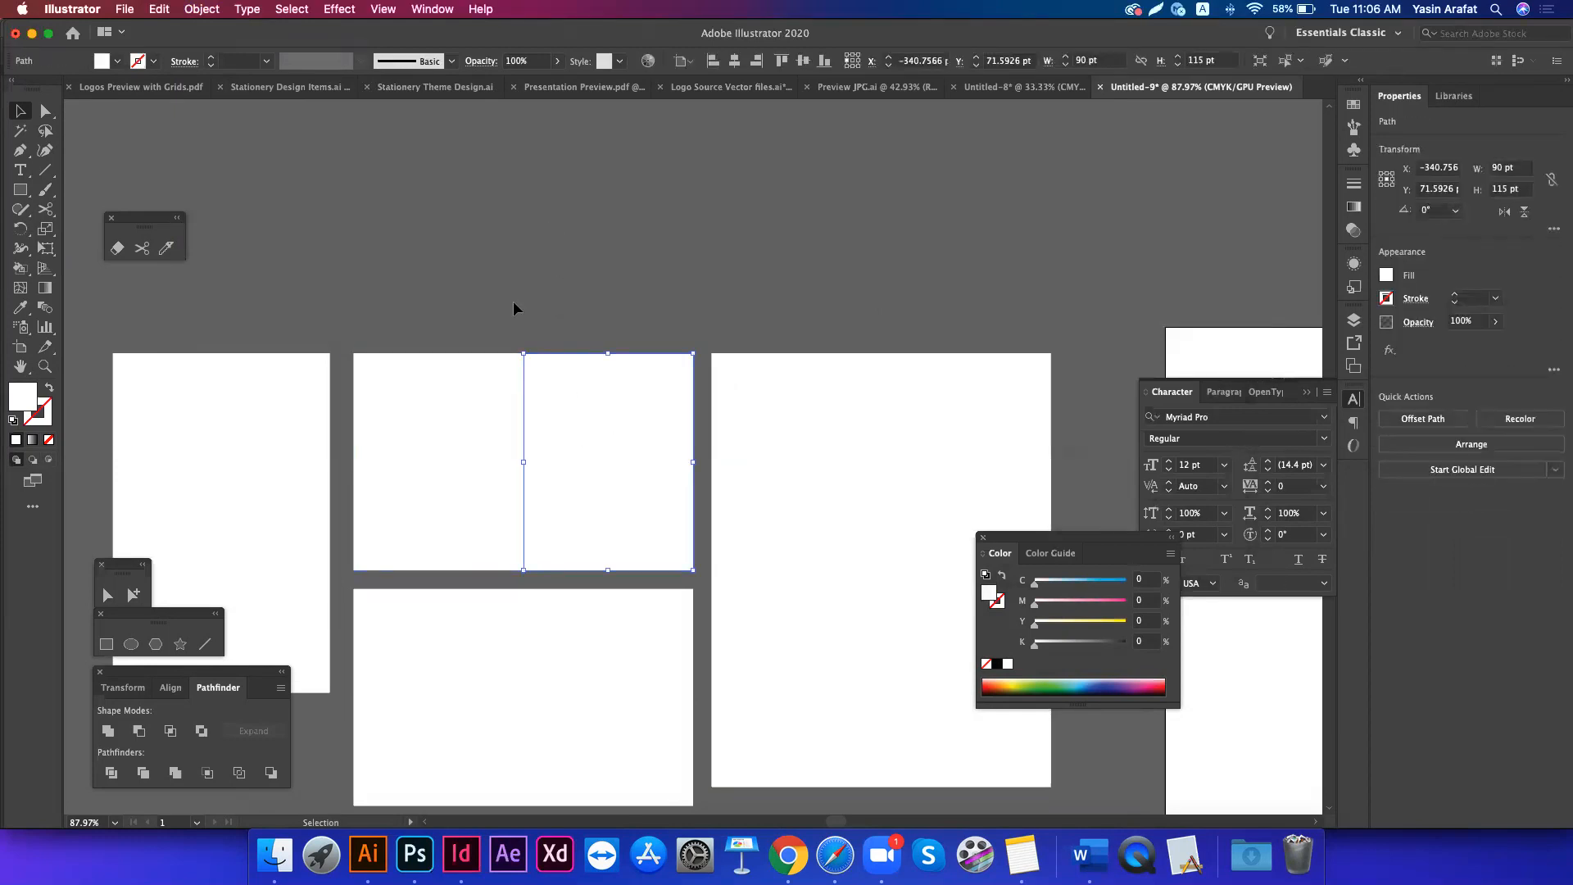
- Duplicate the left column of the split quarter piece about 132 pt straight up, above the row of sheets
scroll(513, 301, up, 3)
click(414, 571)
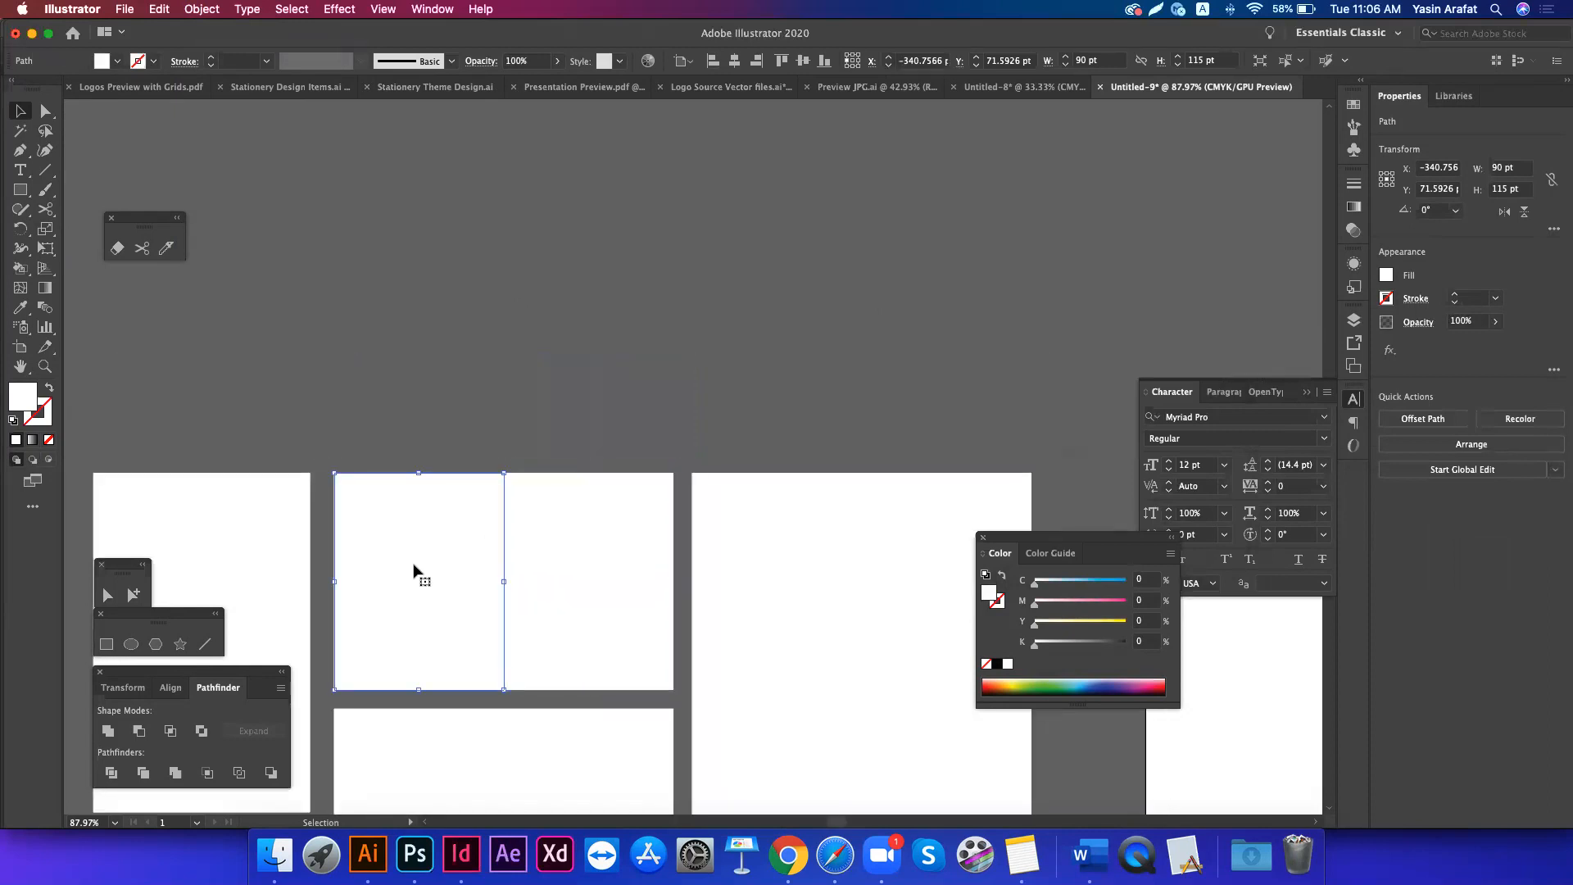
drag(414, 571, 438, 321)
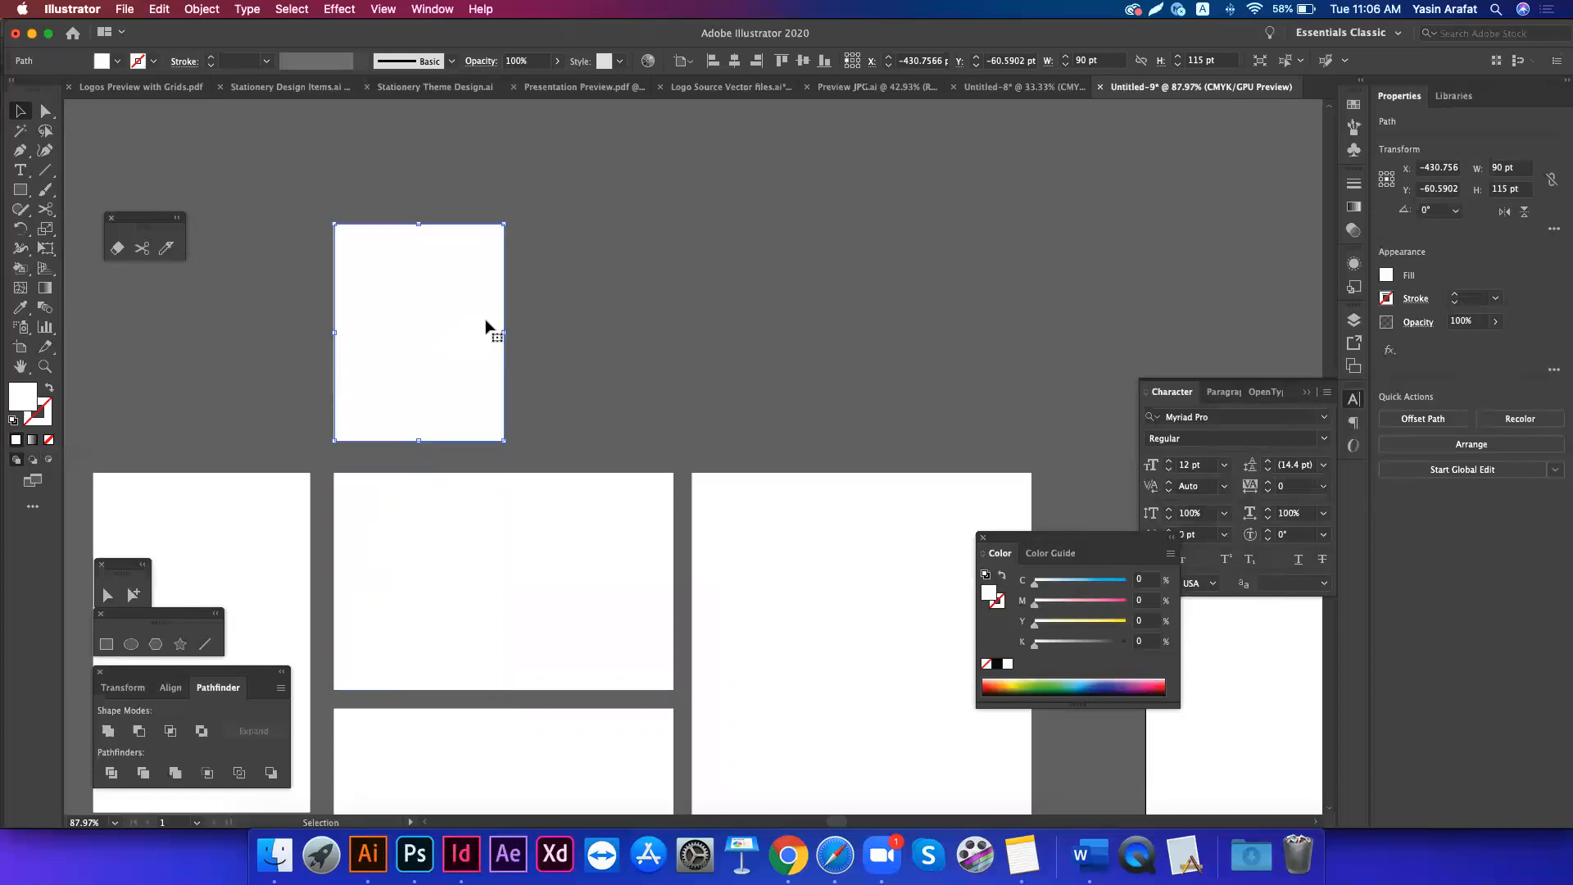
- Add the text label "9x11.5" to the duplicated piece and position it near the centre
key(t)
click(410, 326)
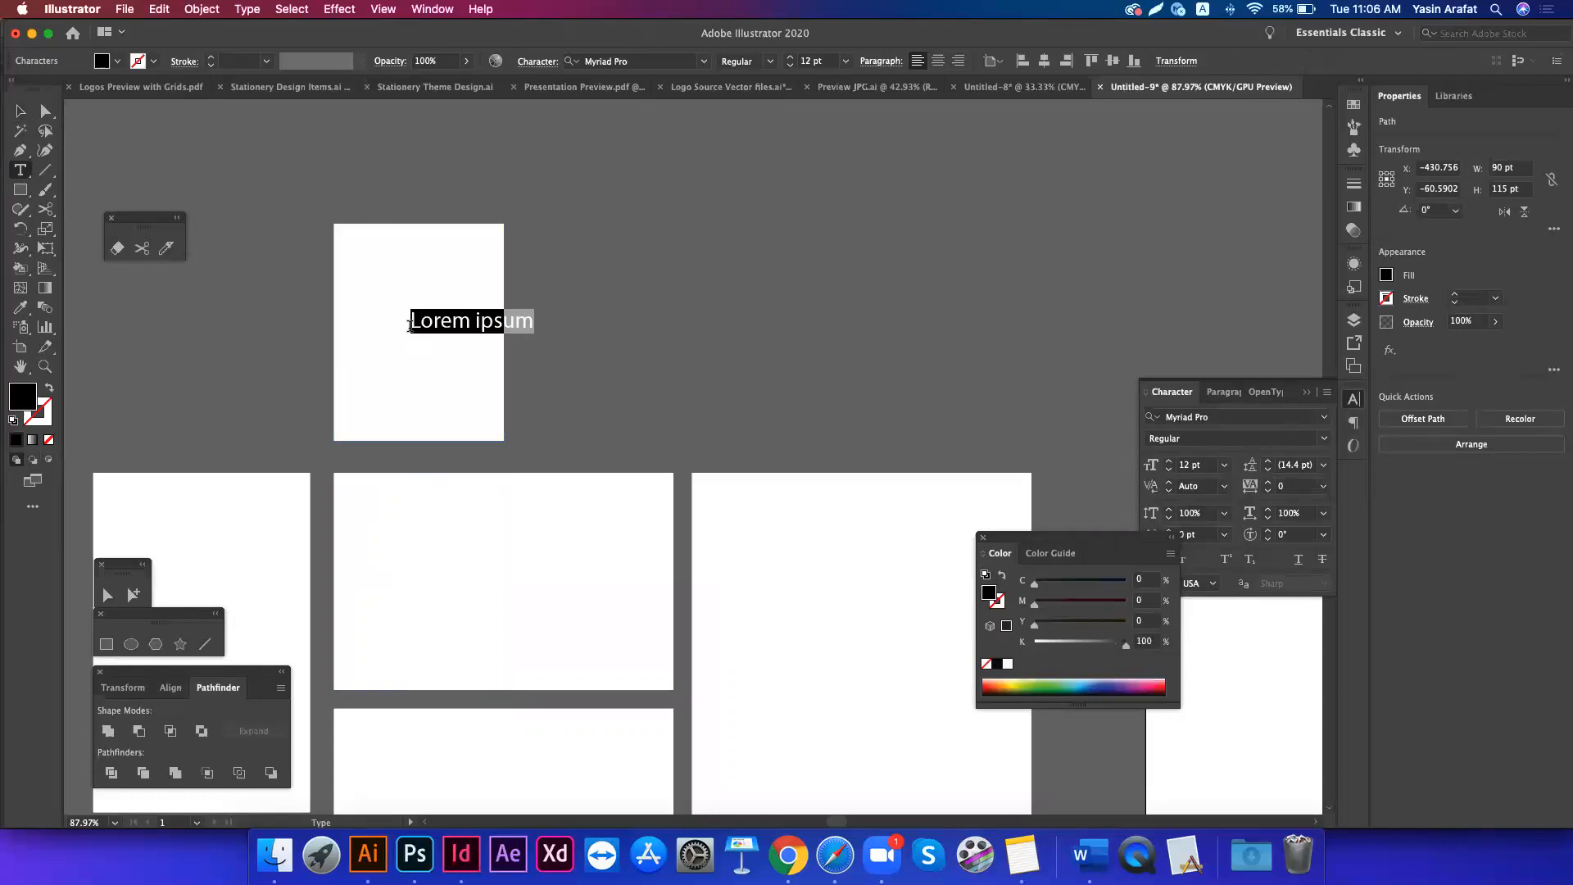
text(9)
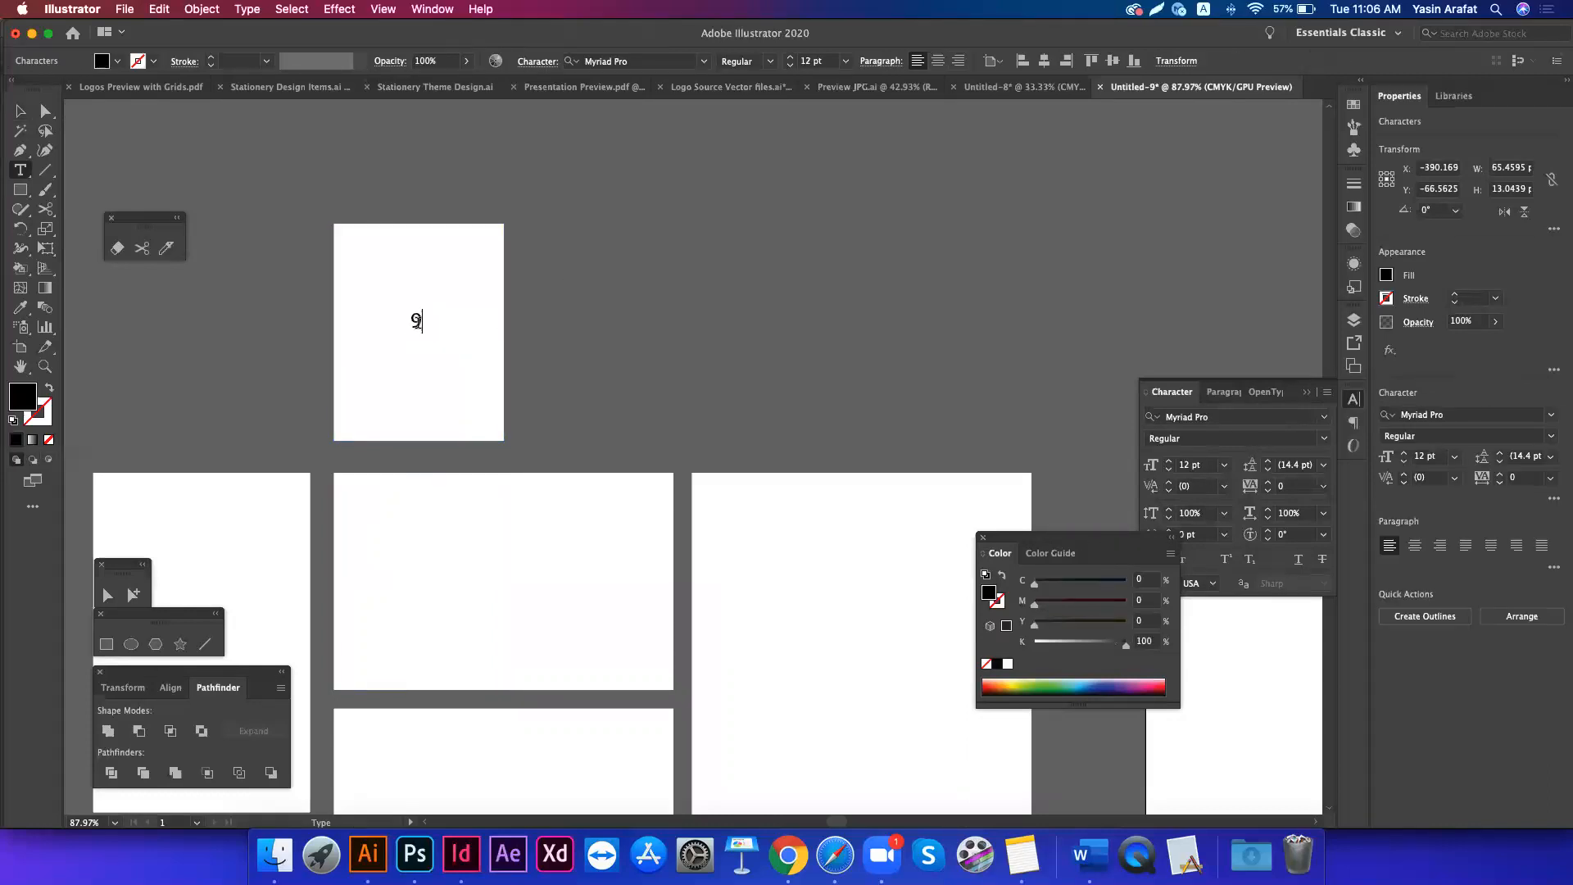
text(x11.5)
key(Escape)
drag(437, 323, 417, 326)
- Move the left column of the split quarter piece 2 pt left to open a gap between the columns
scroll(419, 327, down, 5)
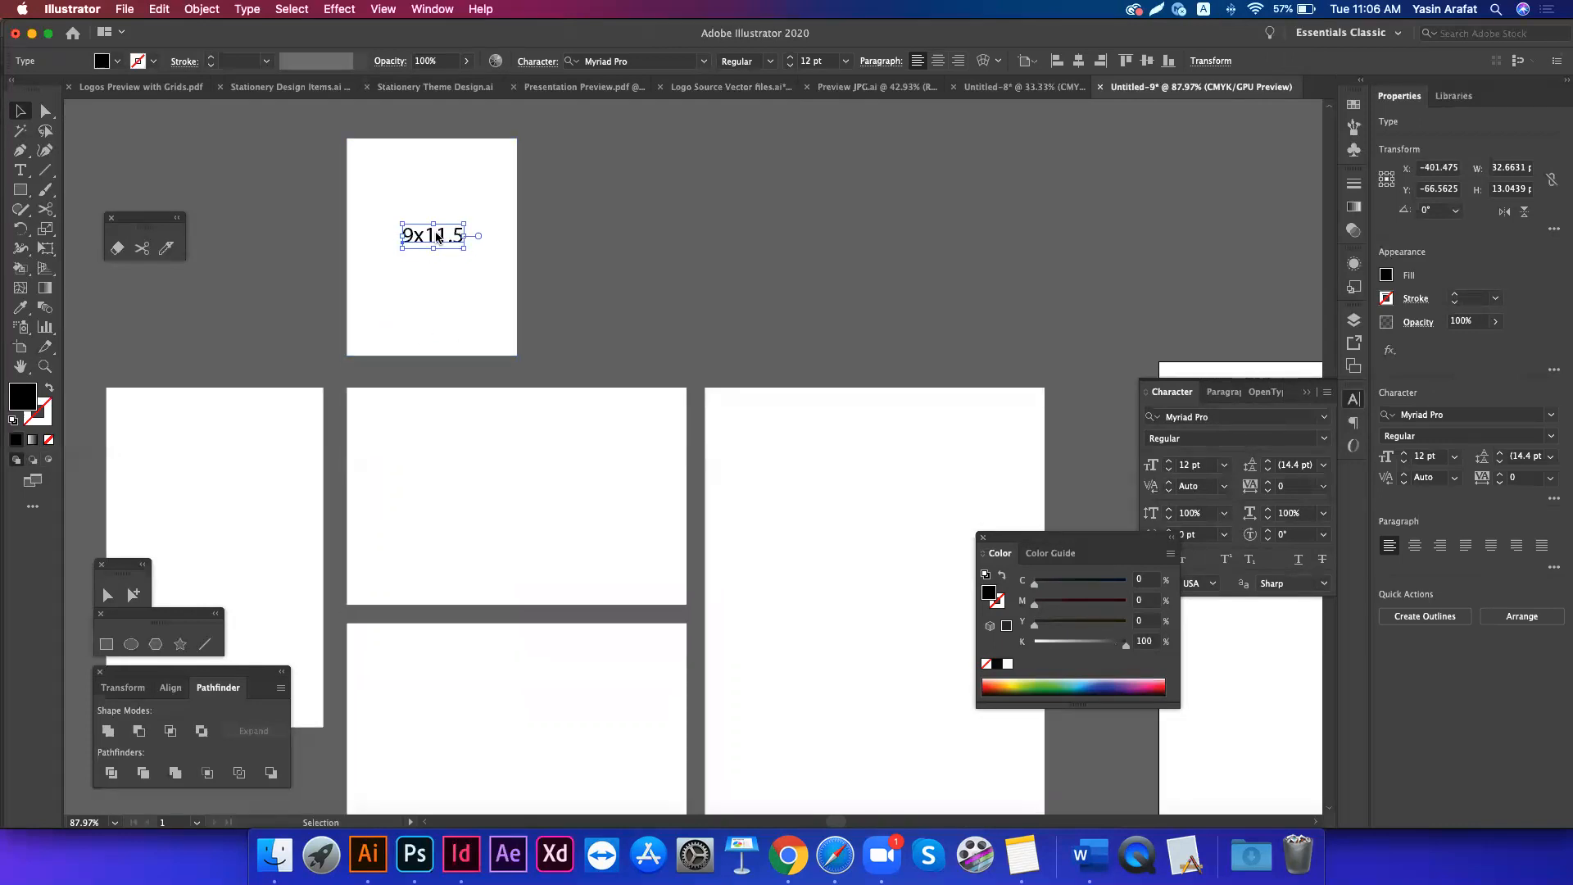
click(509, 464)
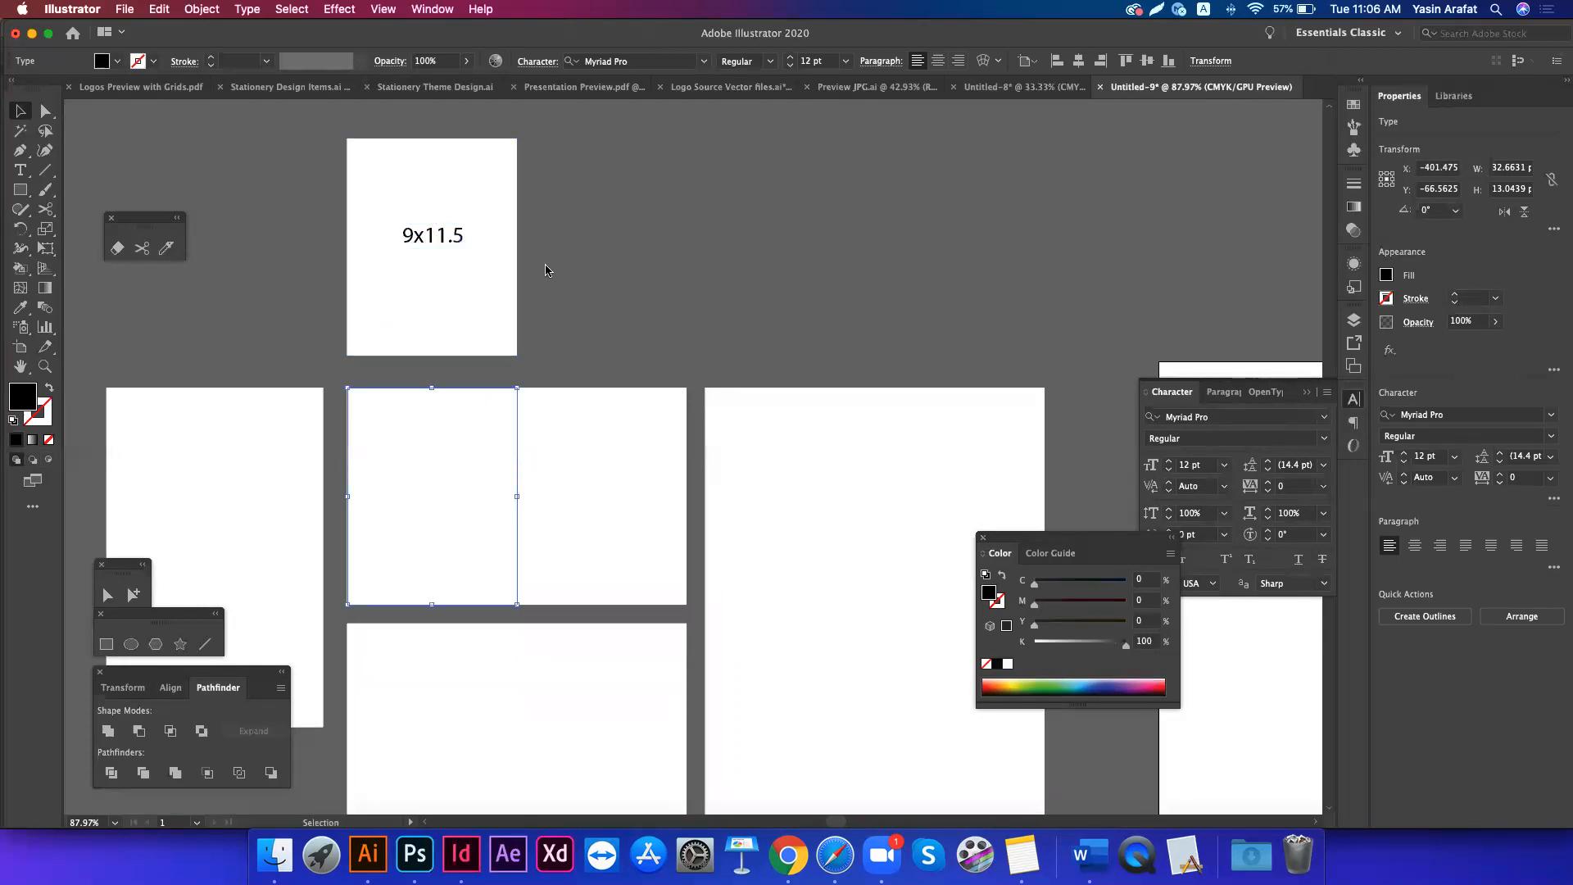
scroll(408, 572, up, 2)
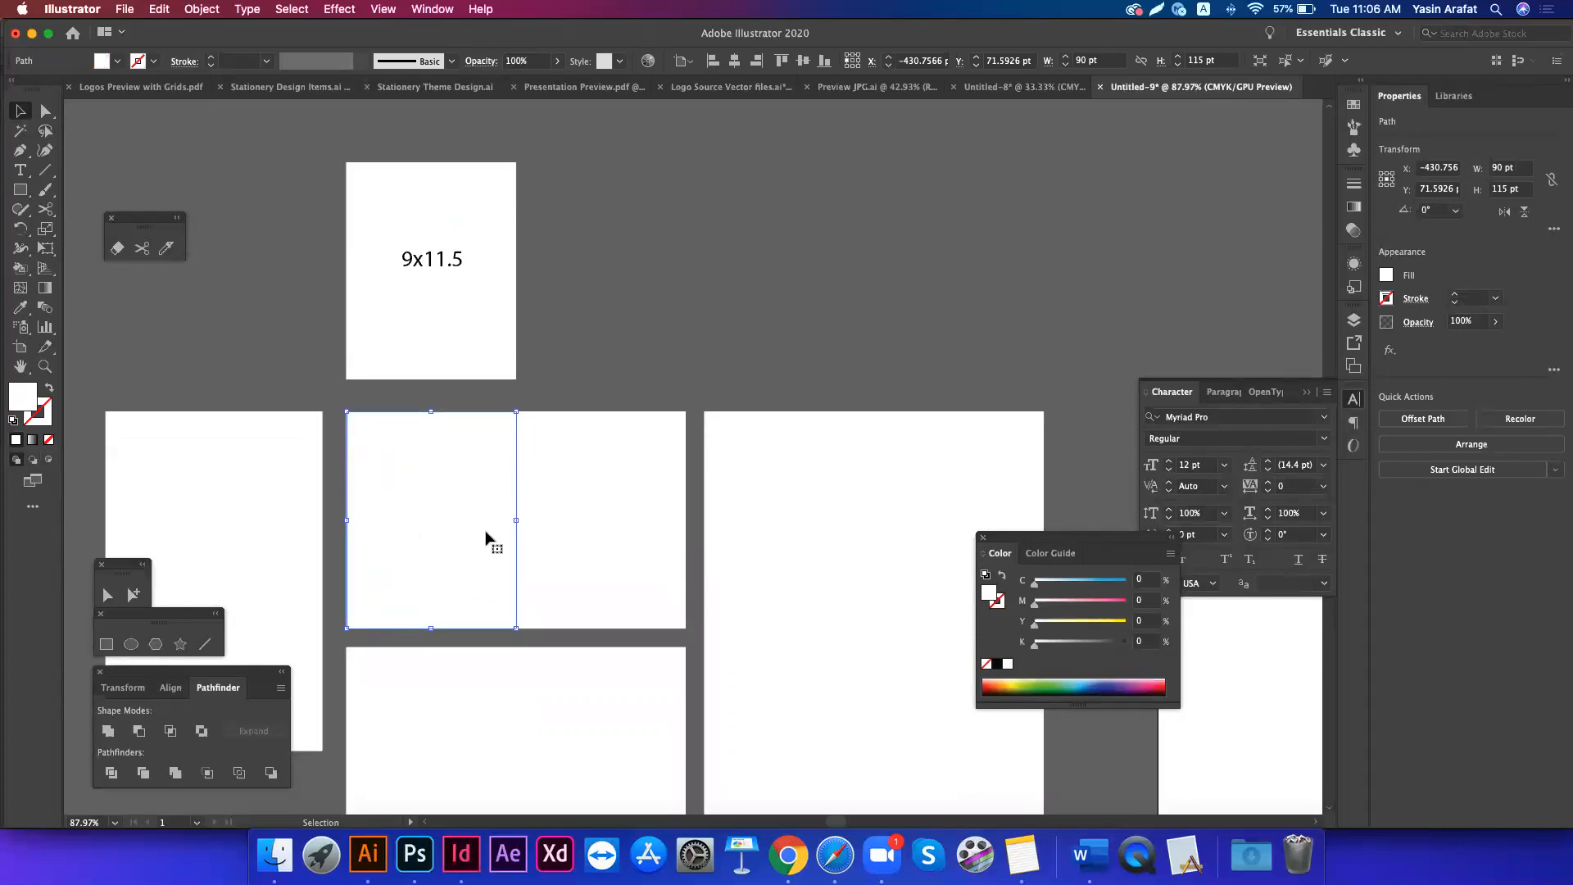
key(Left)
key(Left)
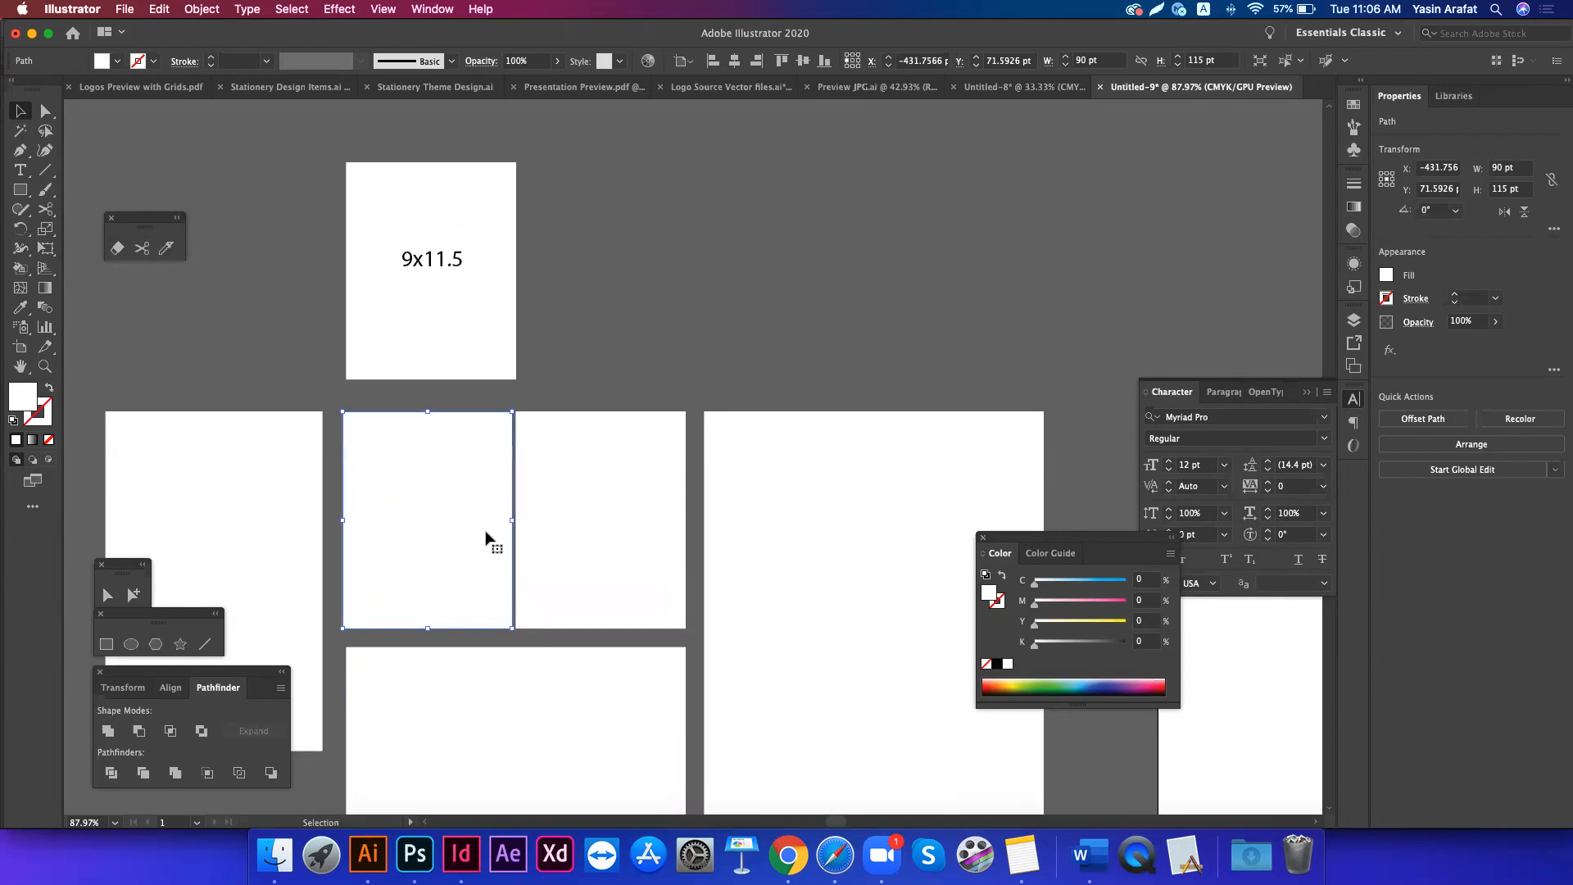
- Split the left column piece into a grid of two rows and one column with a 0 pt gutter
click(202, 9)
mouse_move(292, 384)
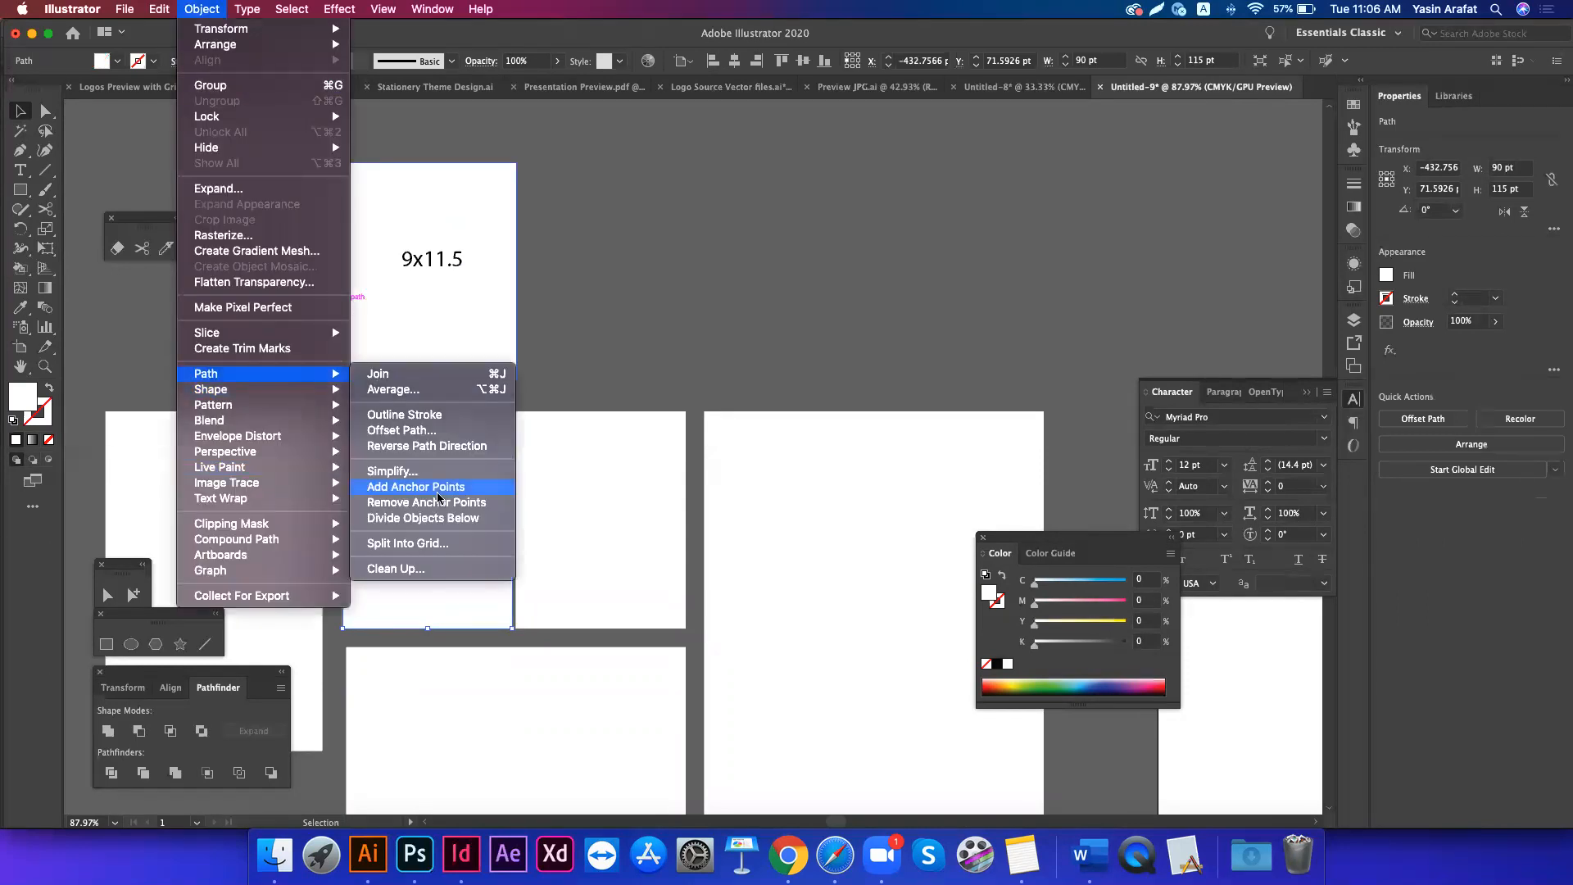
click(429, 543)
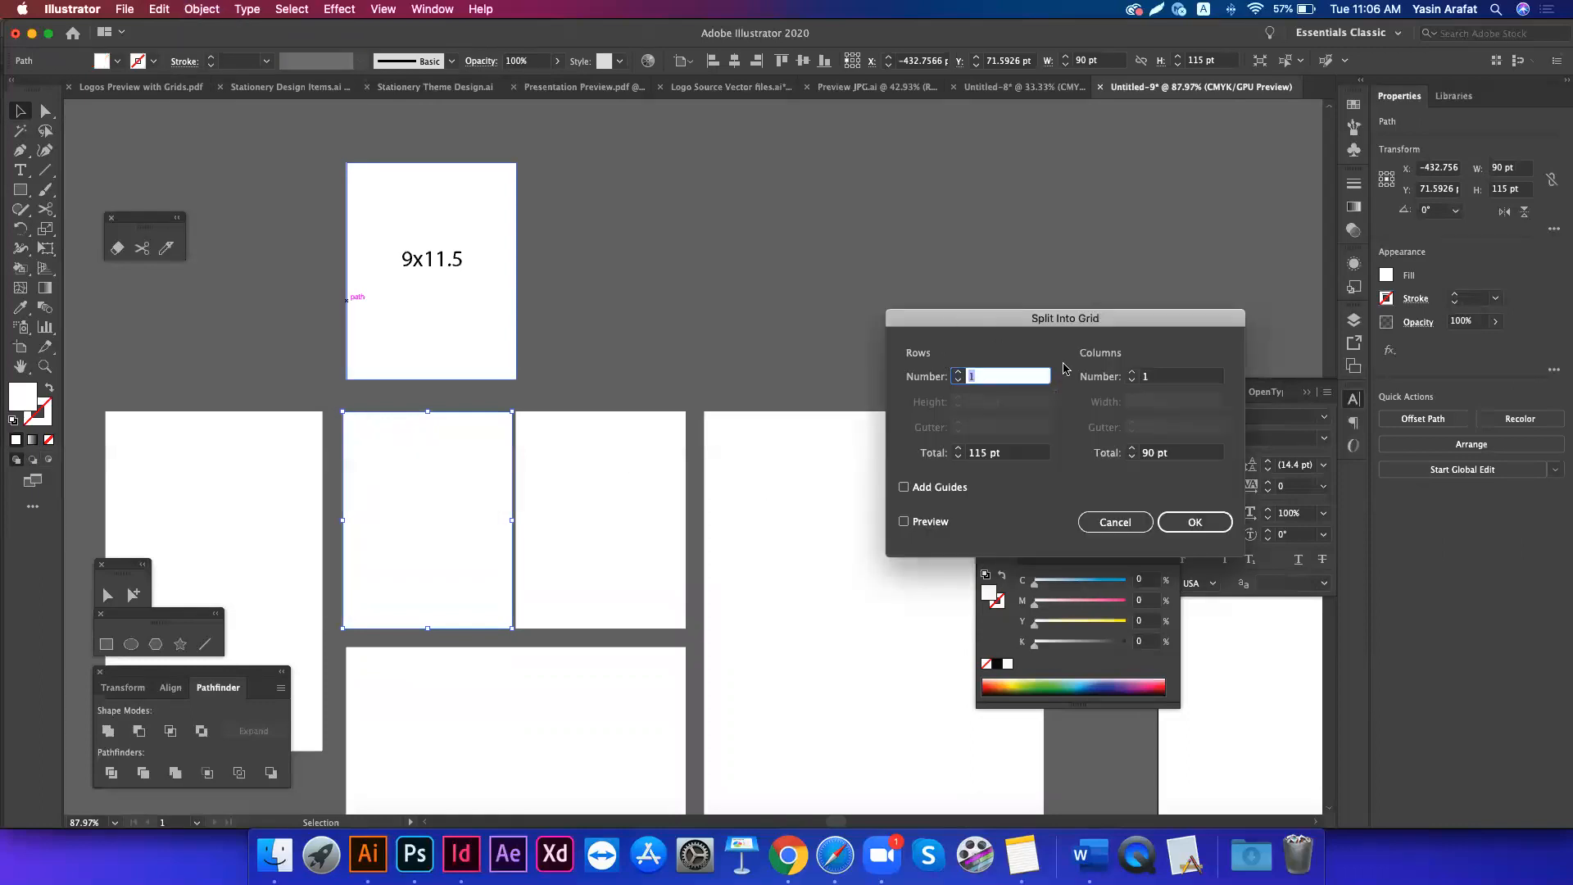
click(958, 372)
click(921, 521)
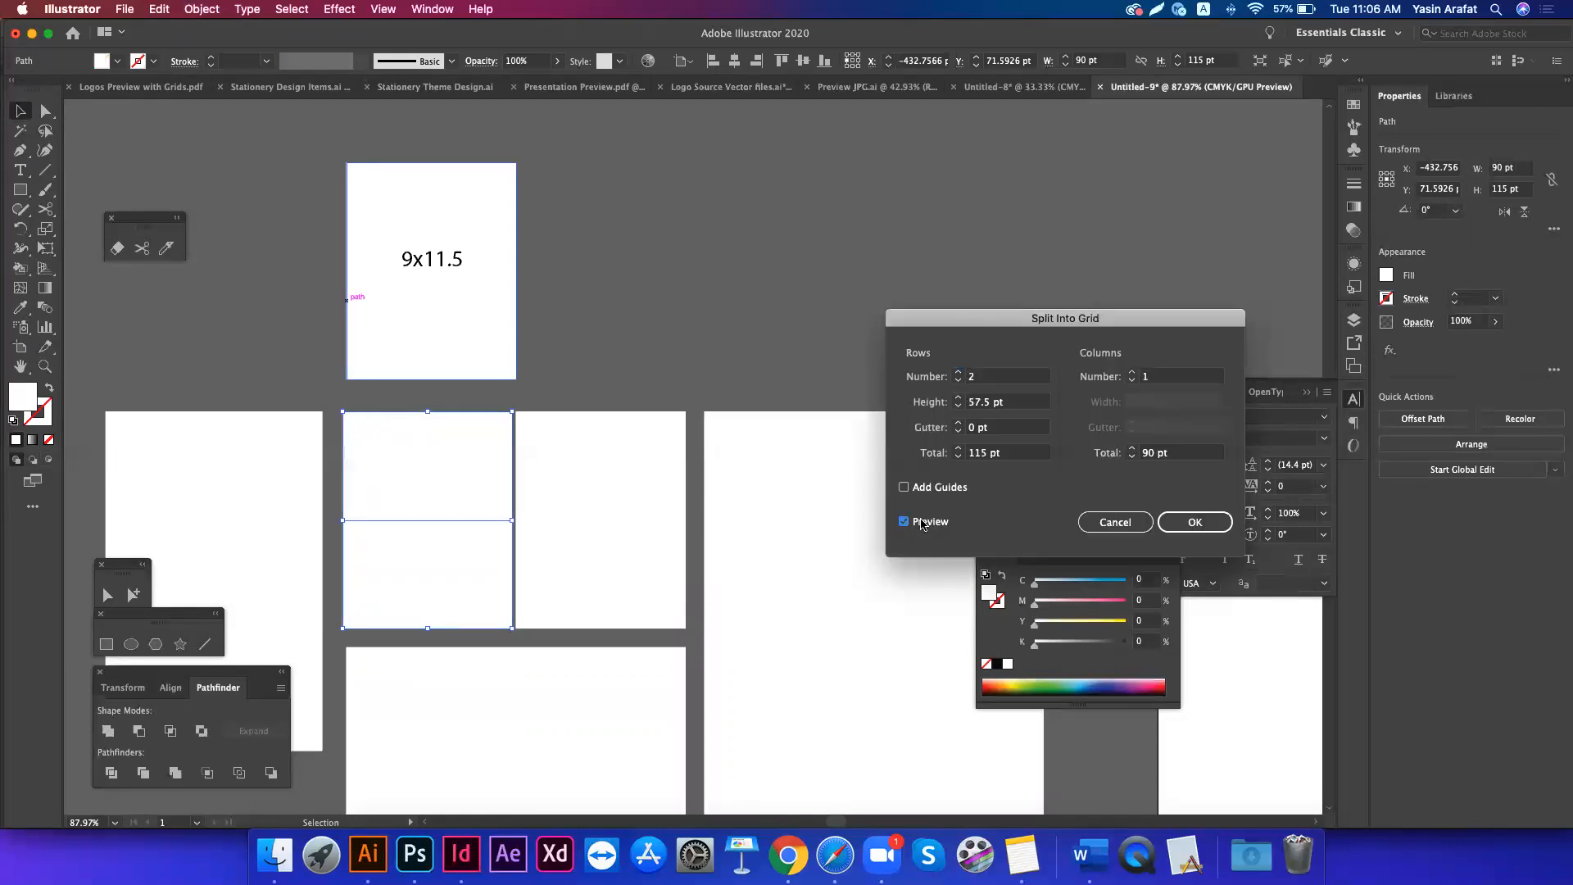
click(1221, 525)
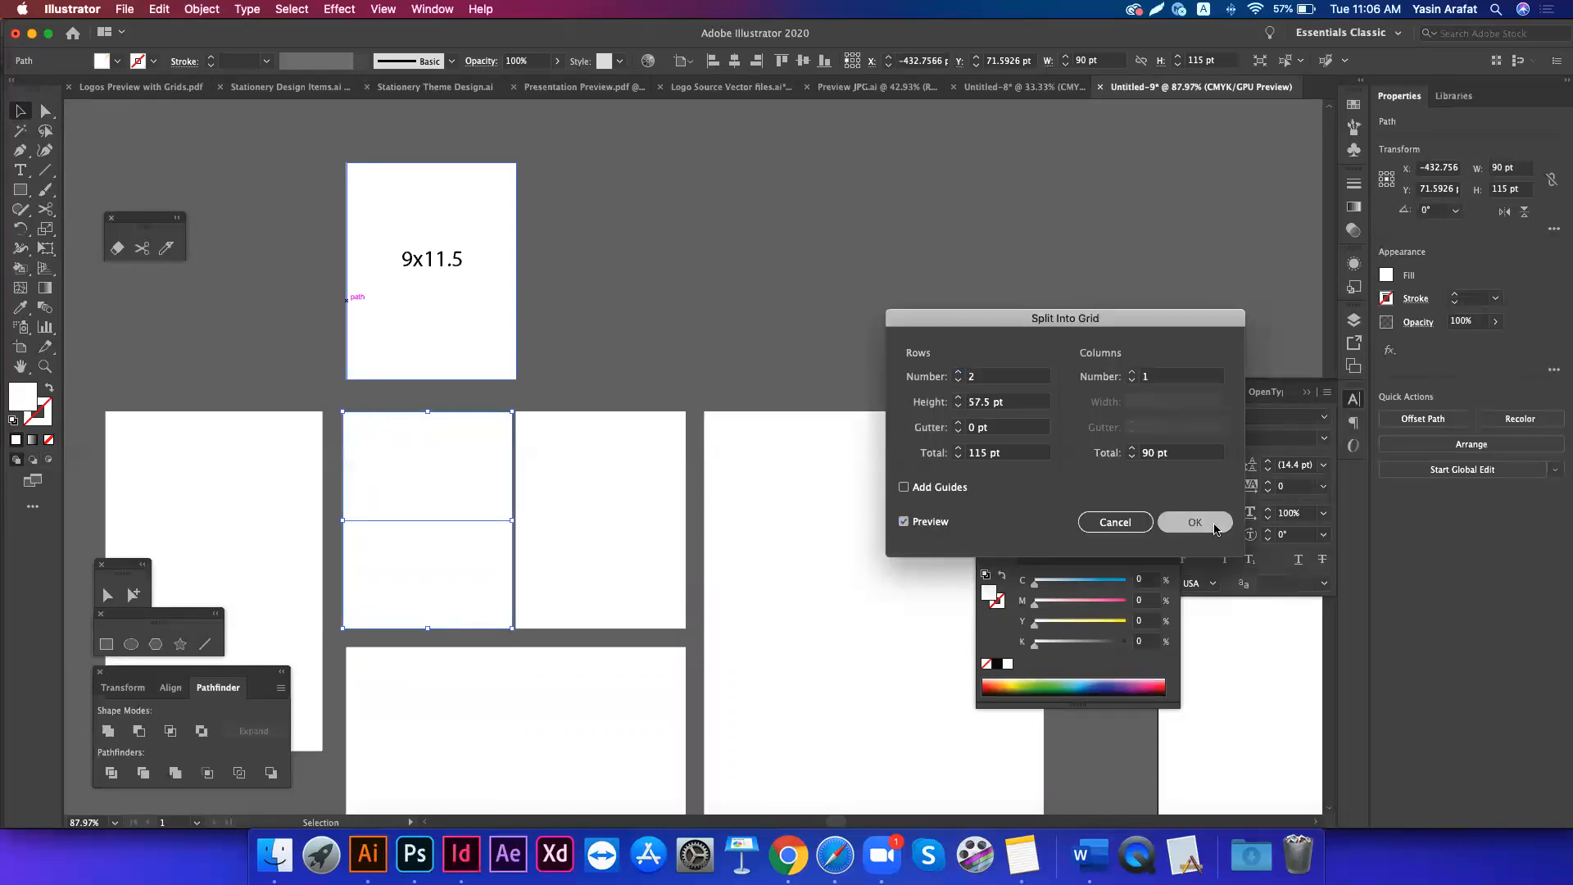
click(790, 358)
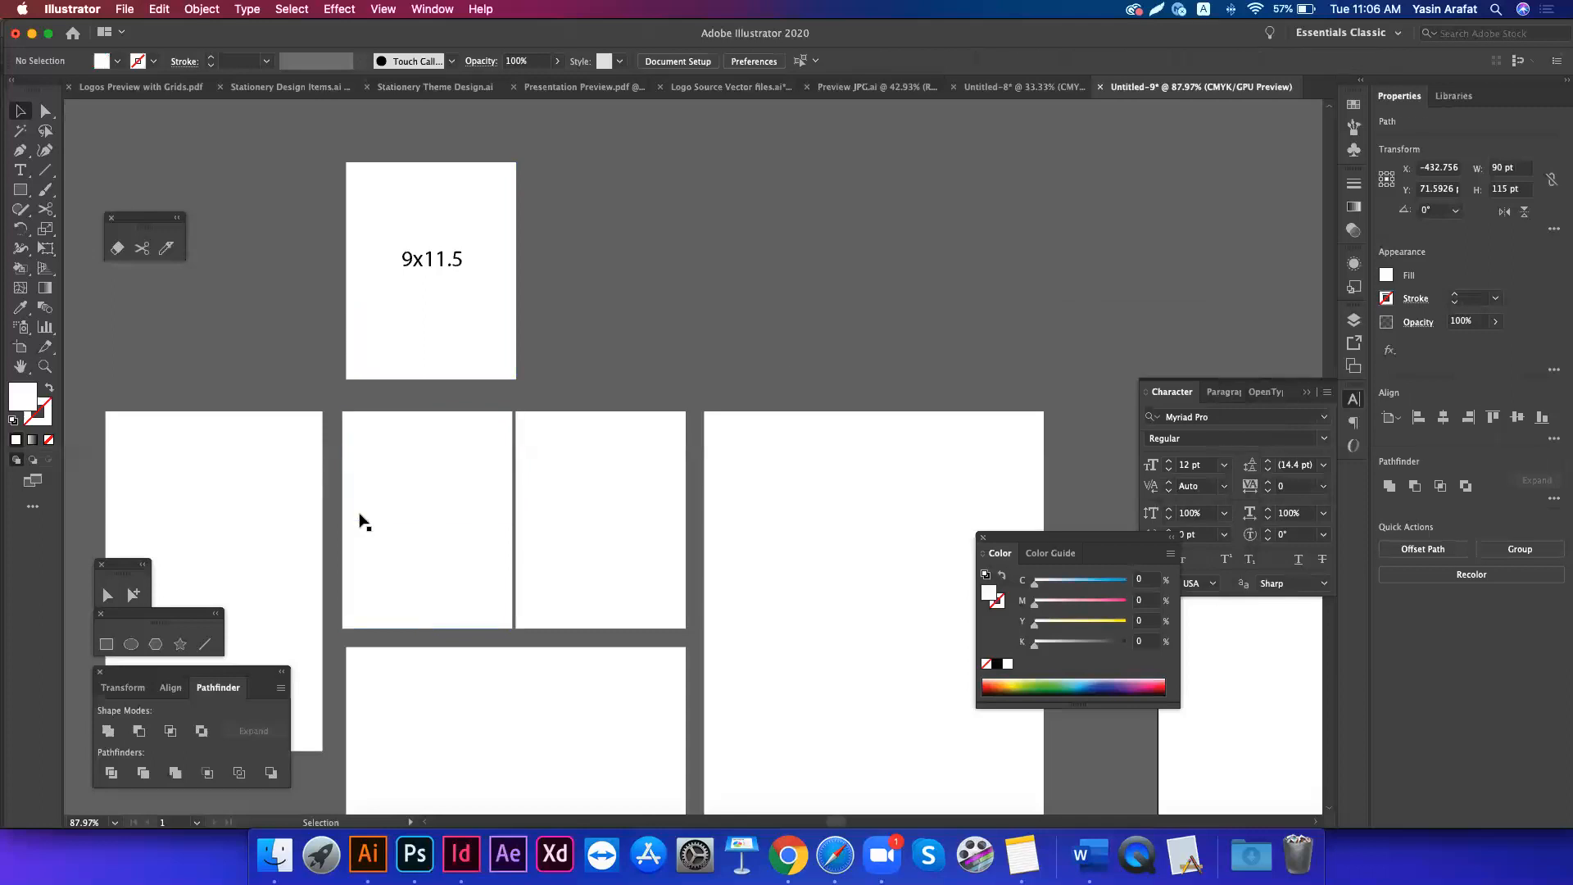
- Duplicate the upper row piece, rotate the copy 90° upright, and place it beside the 9x11.5 sheet with bottom edges aligned
click(445, 265)
click(406, 445)
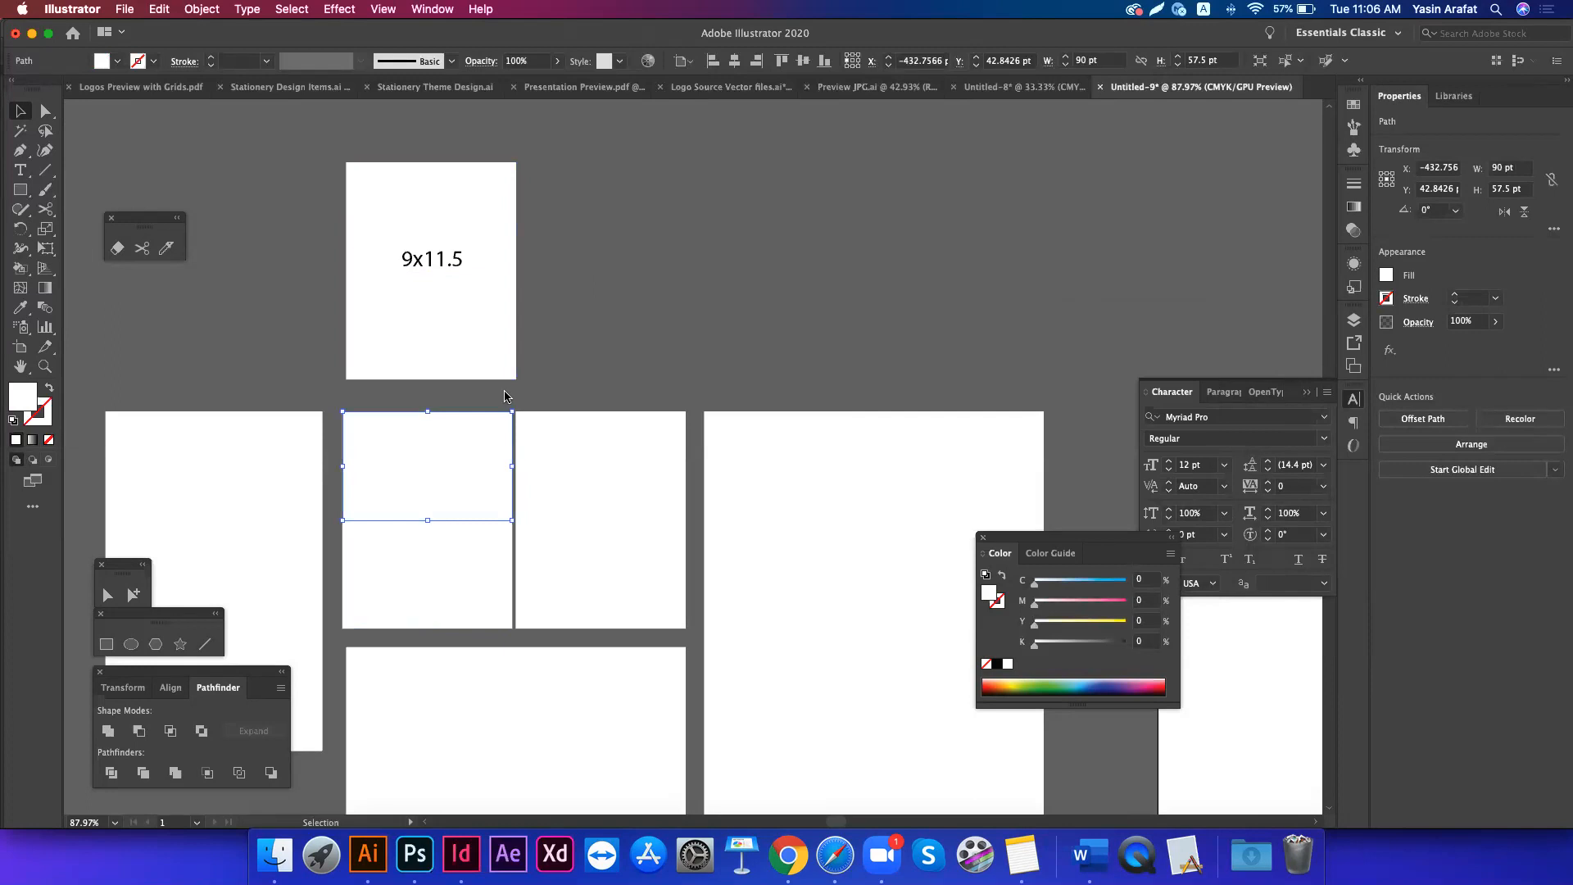
scroll(505, 397, down, 2)
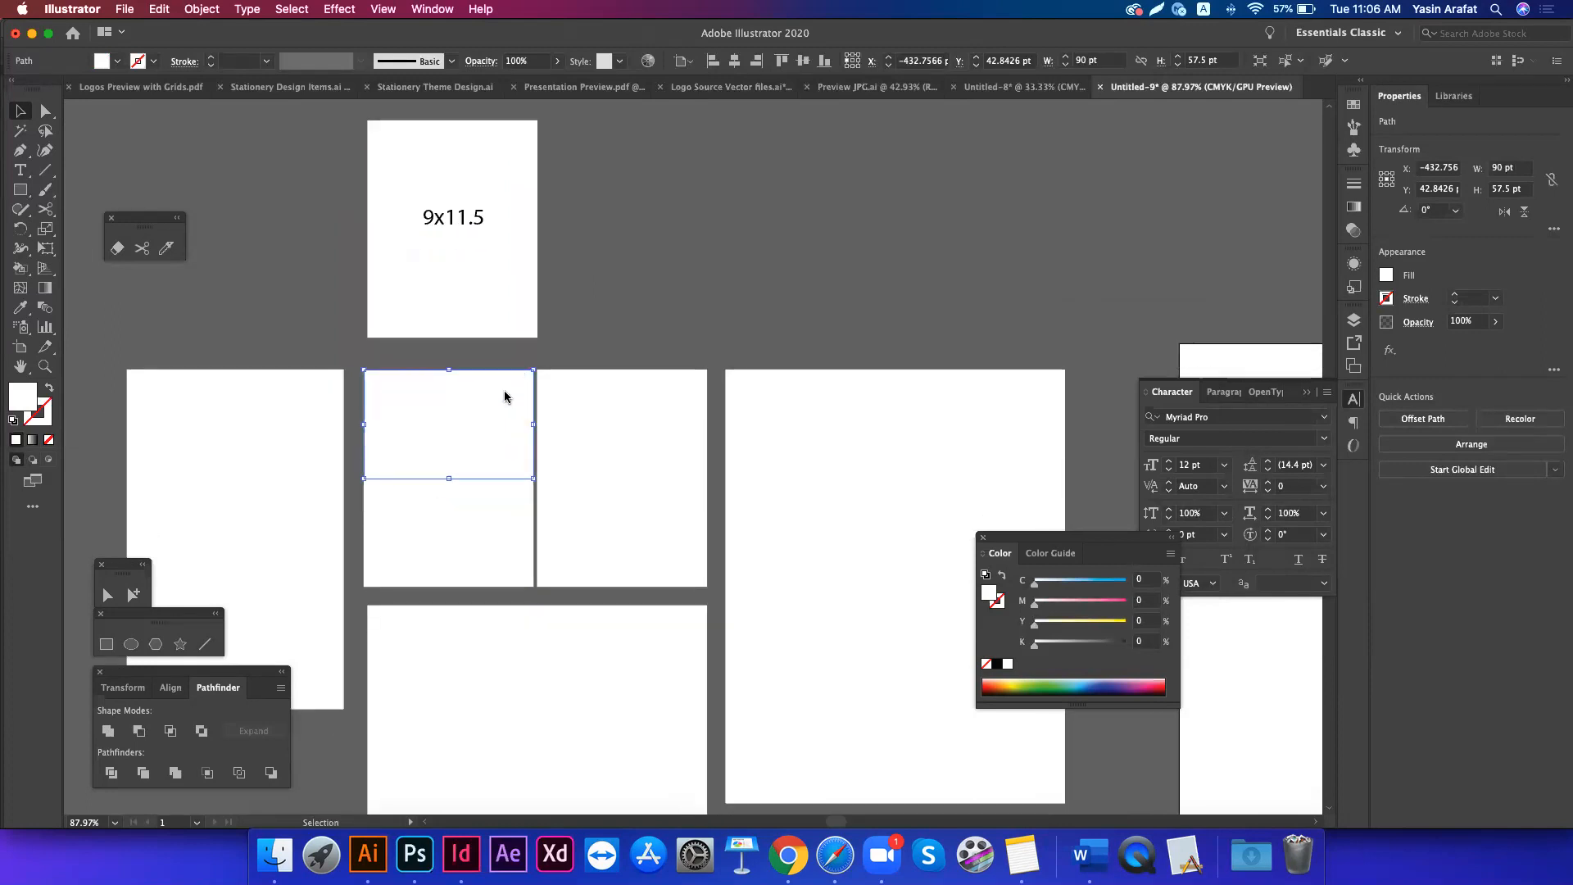
drag(490, 412, 667, 223)
key(r)
key(v)
drag(608, 344, 598, 316)
click(772, 303)
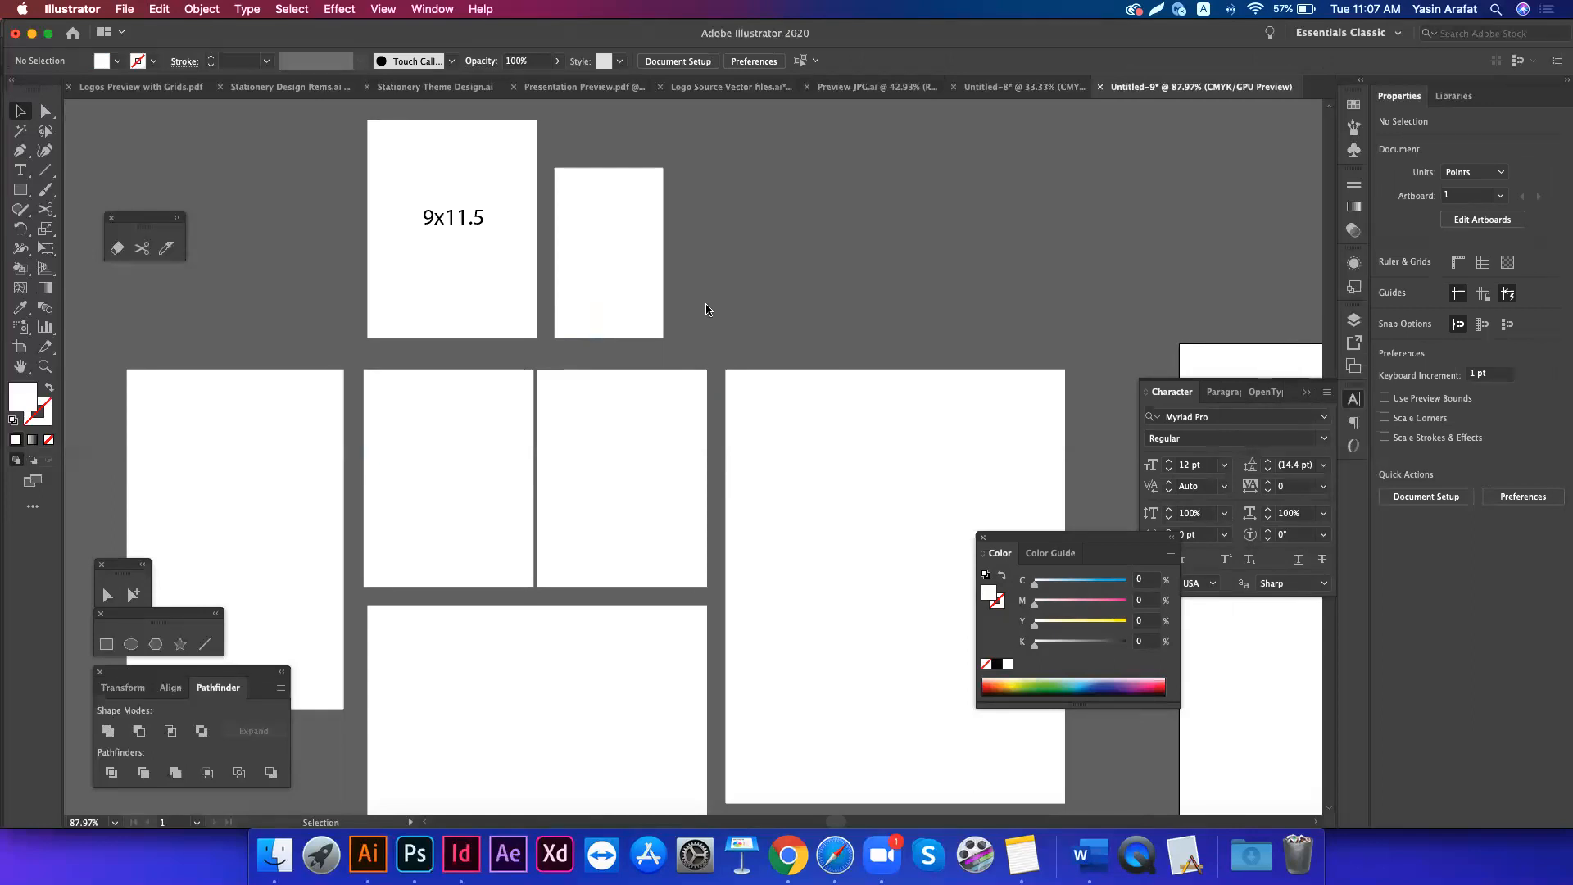
- Move the upper row piece of the split left column up 1 pt to separate it from the lower row
click(648, 308)
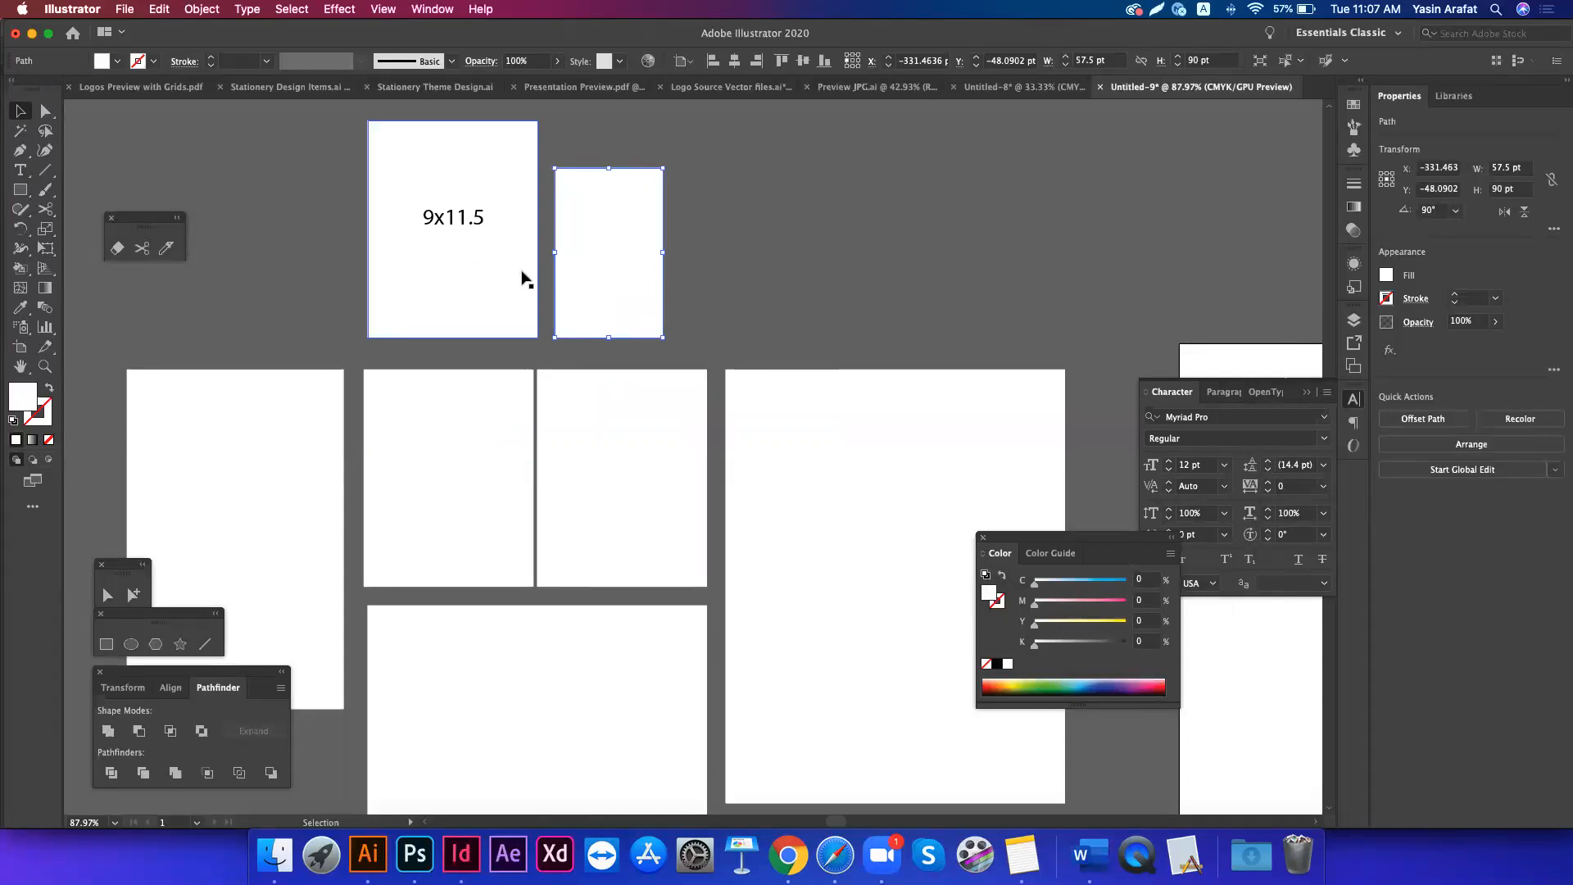
click(488, 412)
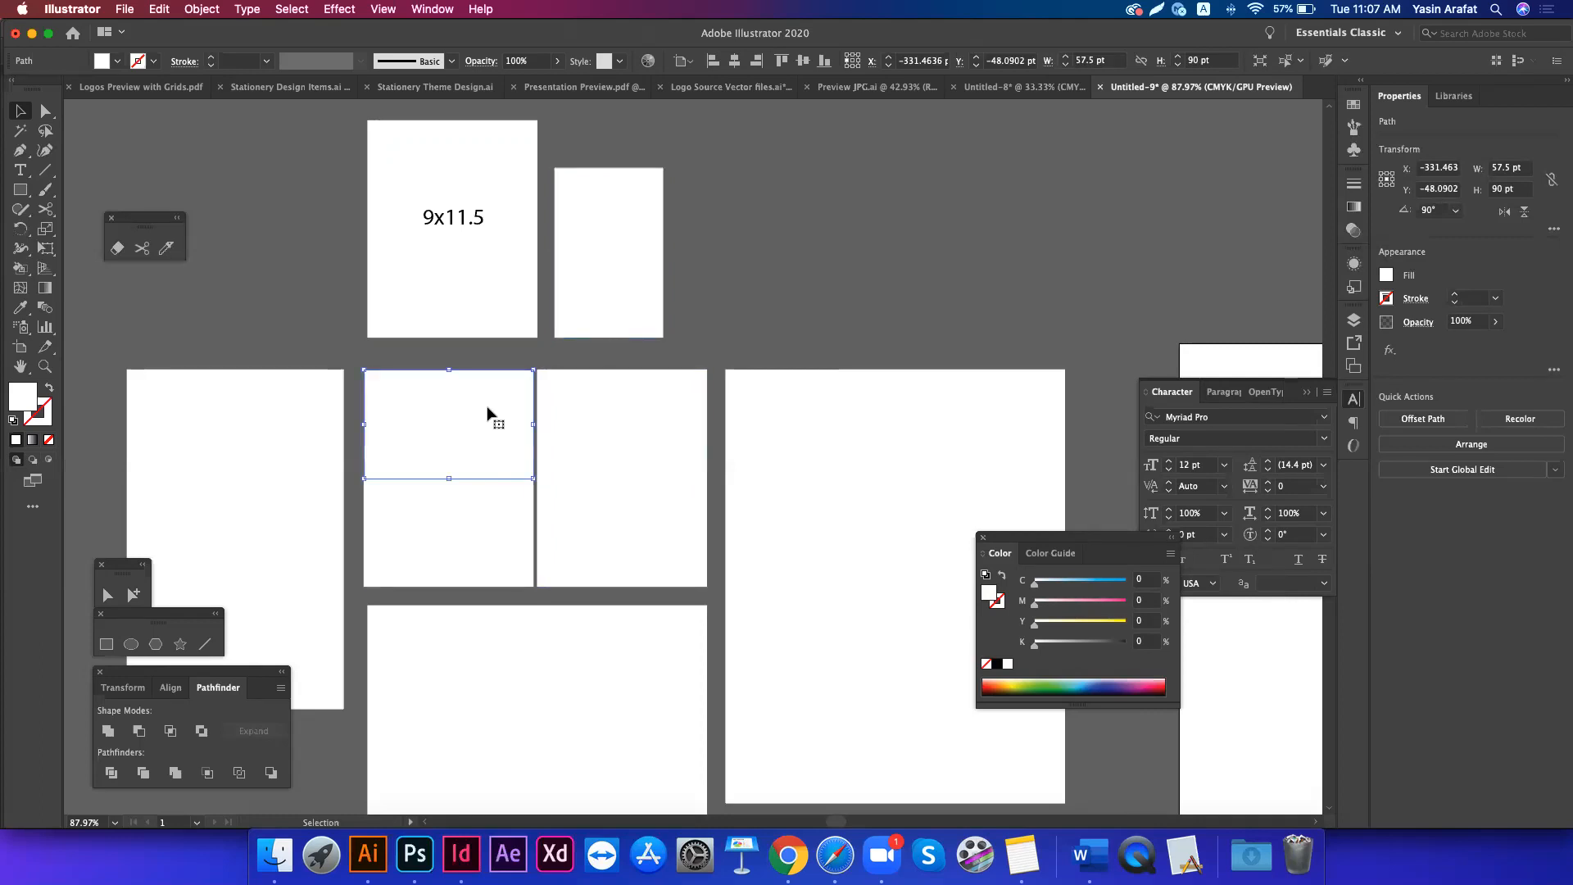
key(Up)
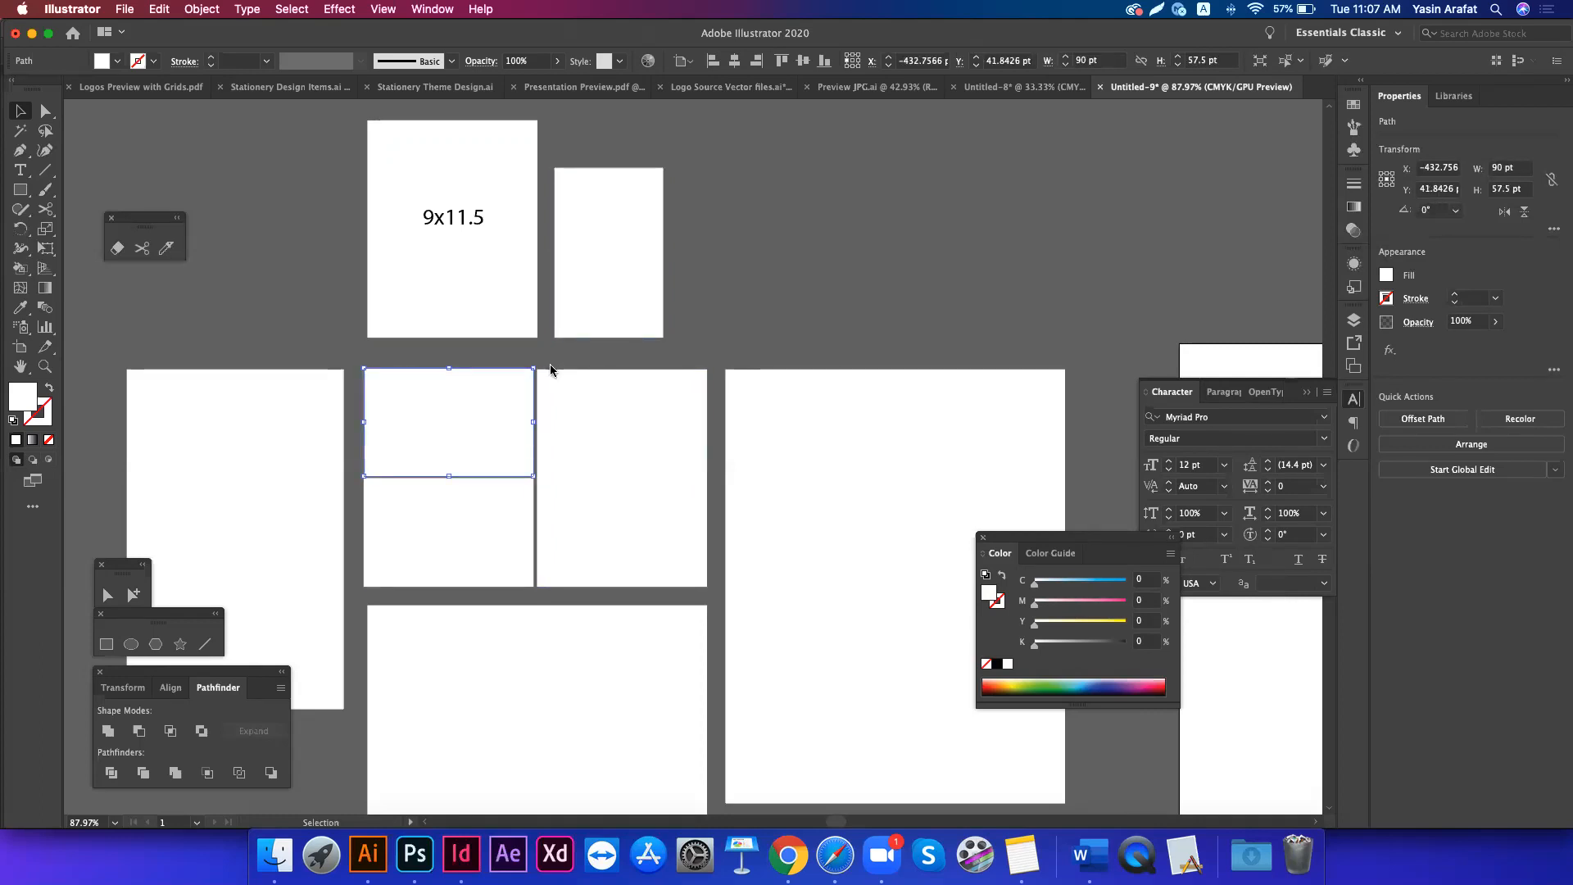
- Rotate the loose upright piece beside the 9x11.5 sheet 90° so that it lies in landscape orientation
click(604, 361)
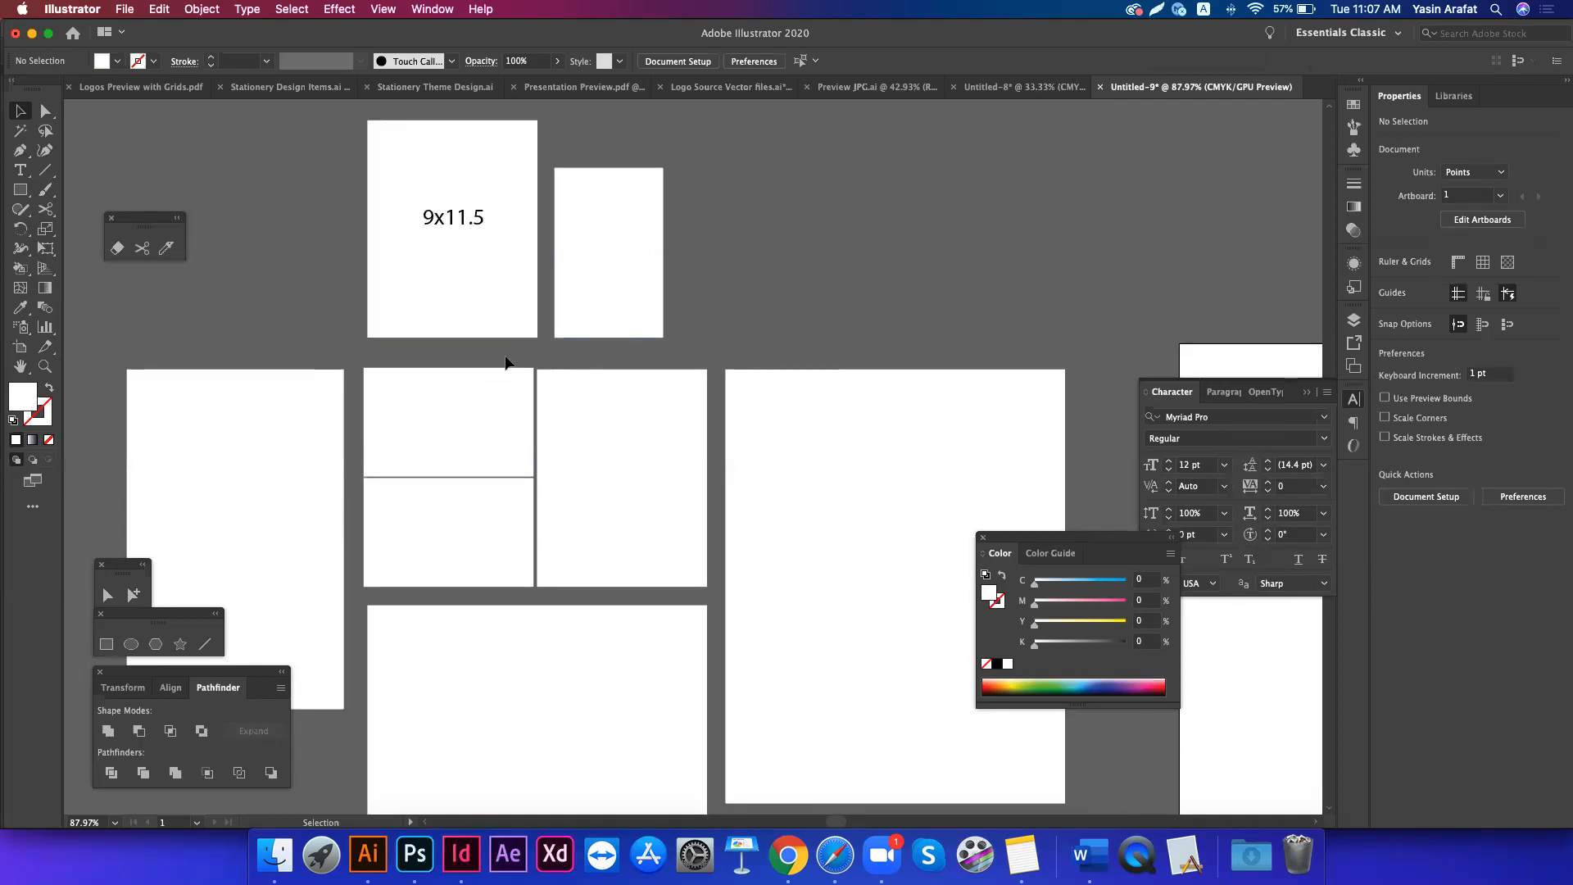
scroll(509, 355, down, 1)
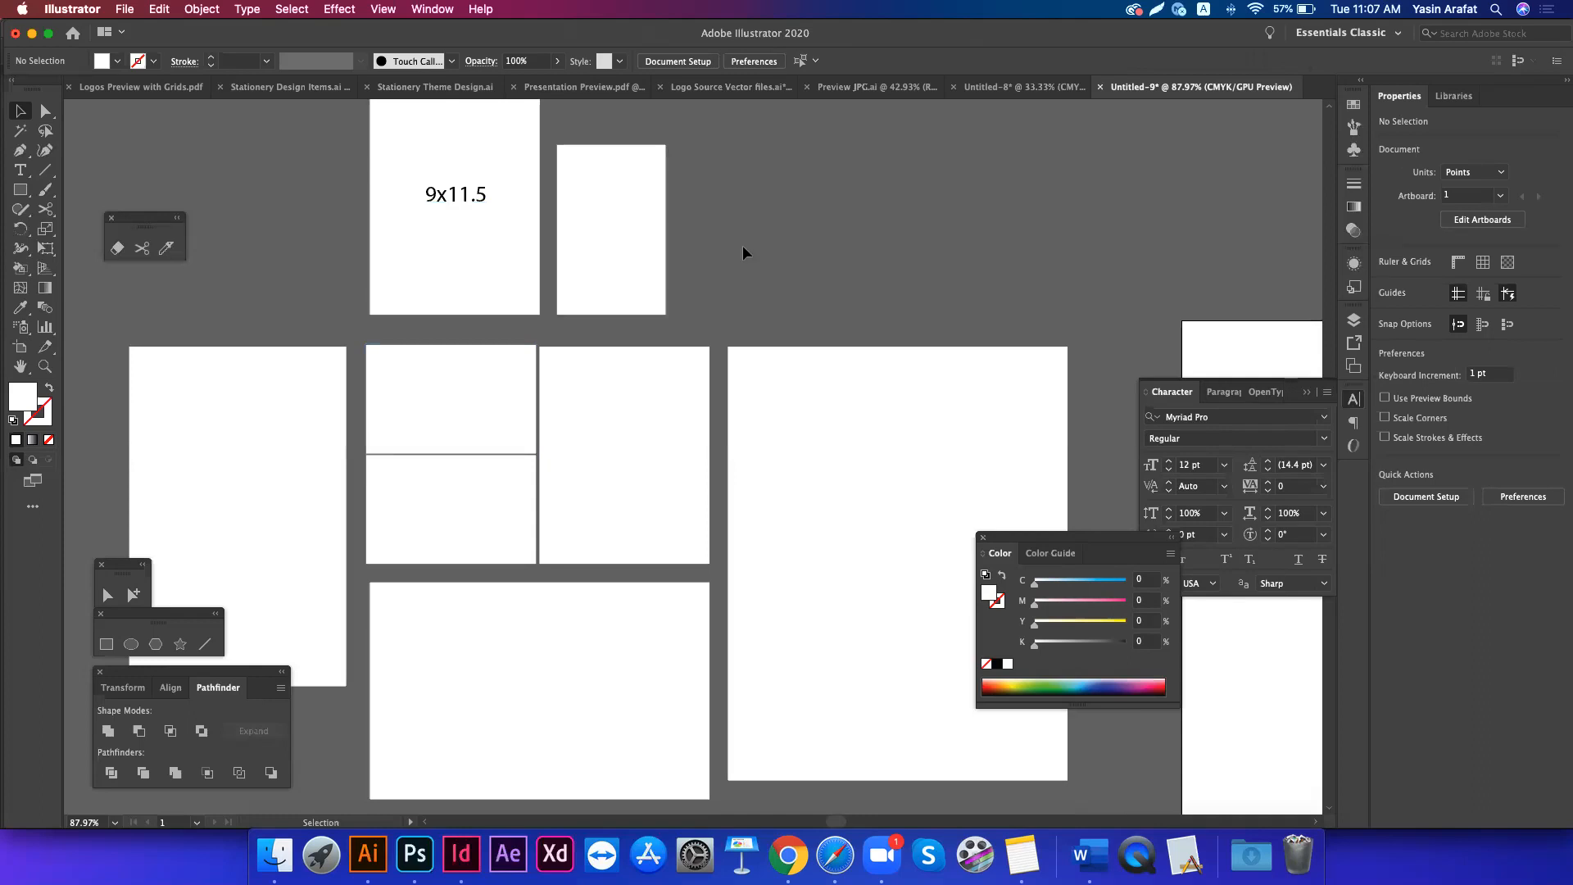
scroll(742, 244, up, 5)
scroll(742, 244, right, 4)
drag(528, 356, 843, 488)
key(z)
key(r)
drag(716, 552, 864, 377)
key(v)
- Draw a vertical line about 73 pt tall across the landscape piece and place a copy about 34 pt to its right
key(backslash)
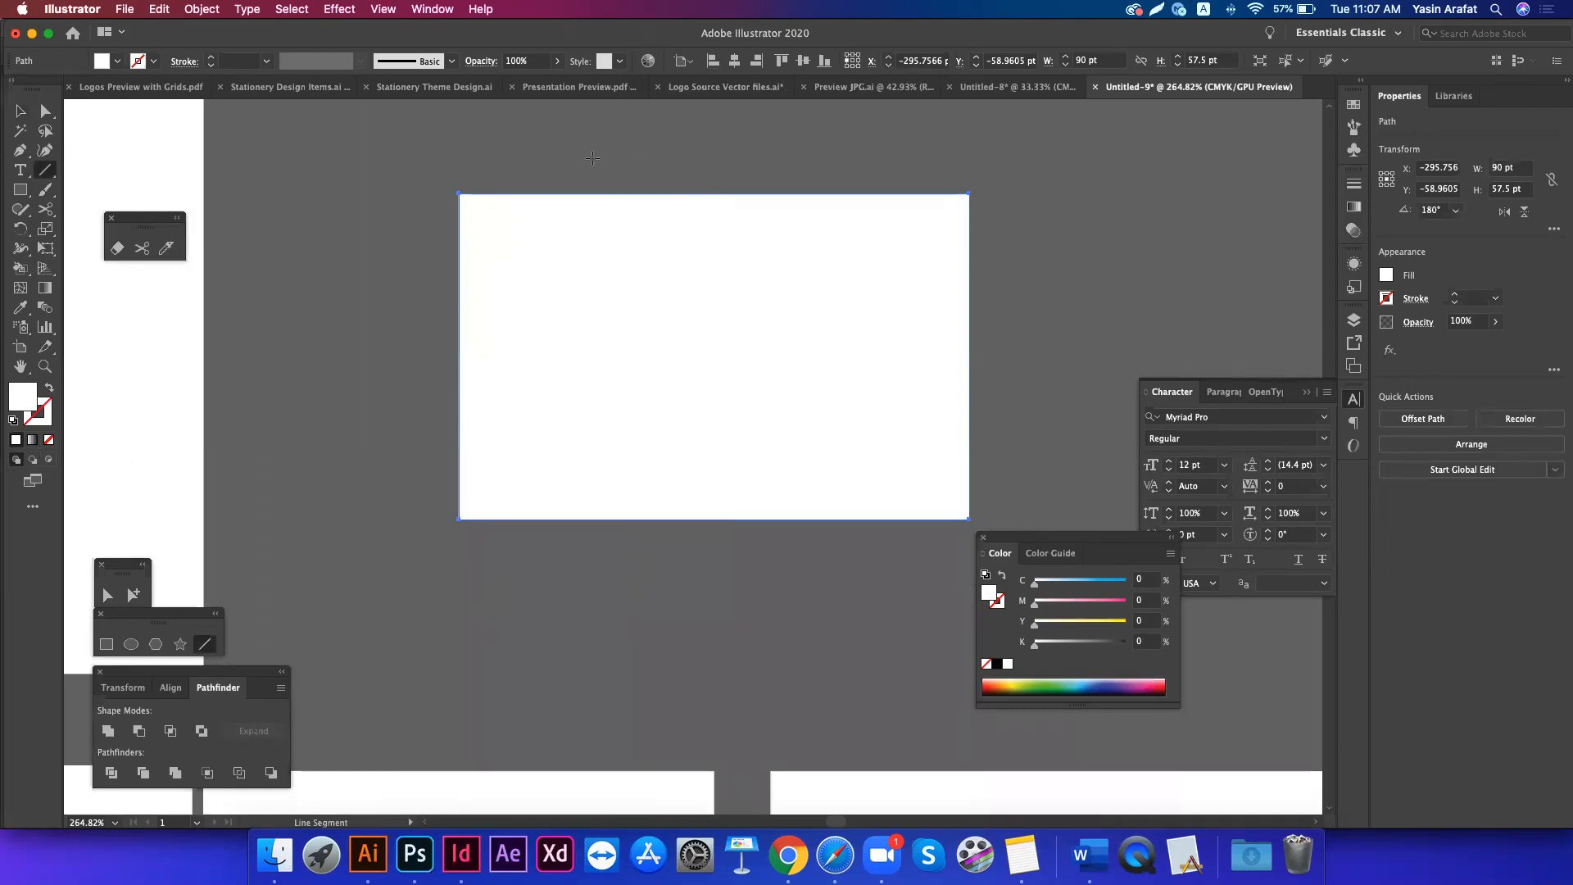
mouse_move(604, 164)
mouse_down()
mouse_move(641, 591)
mouse_move(645, 578)
mouse_up()
key(v)
drag(604, 484, 799, 482)
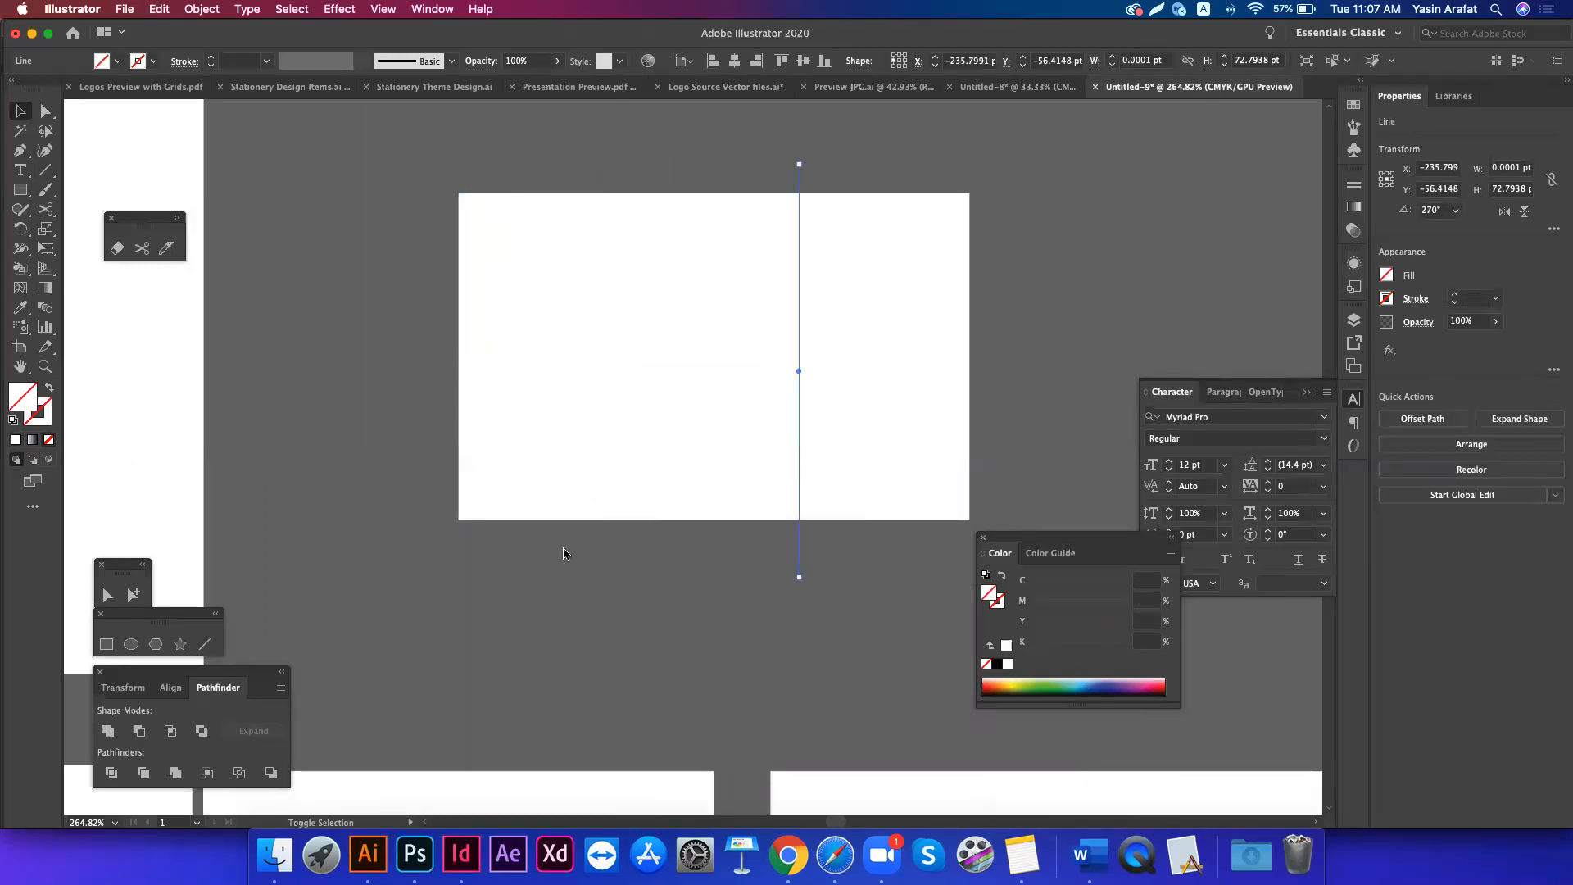
- Give both vertical lines a 1 pt stroke in the grey sampled from the canvas, with no fill
drag(544, 539, 628, 593)
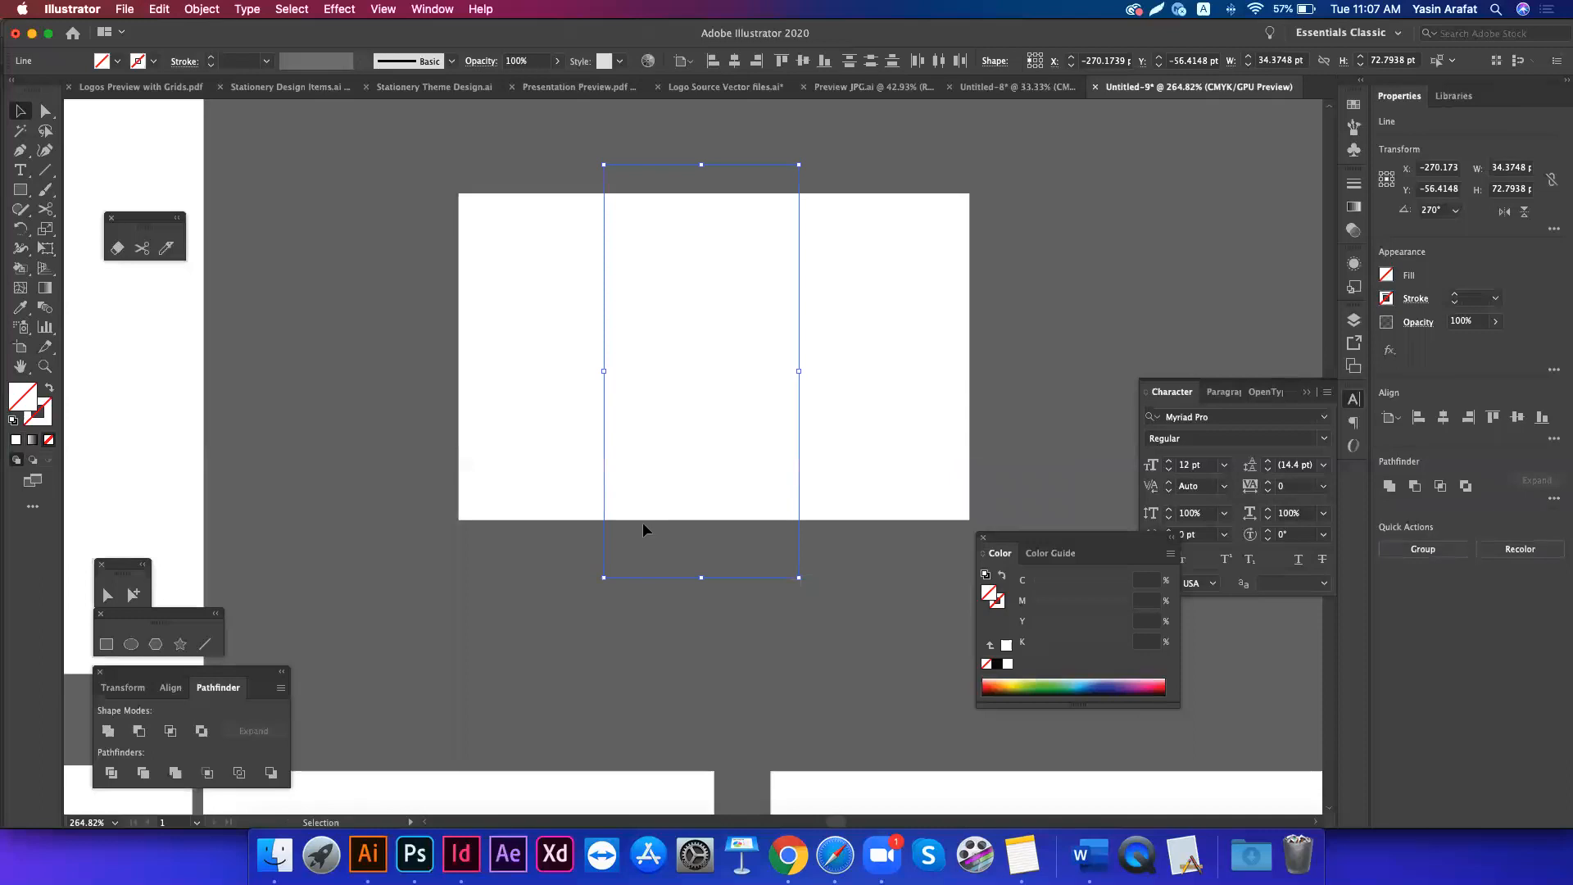
key(i)
click(496, 616)
key(shift+x)
key(v)
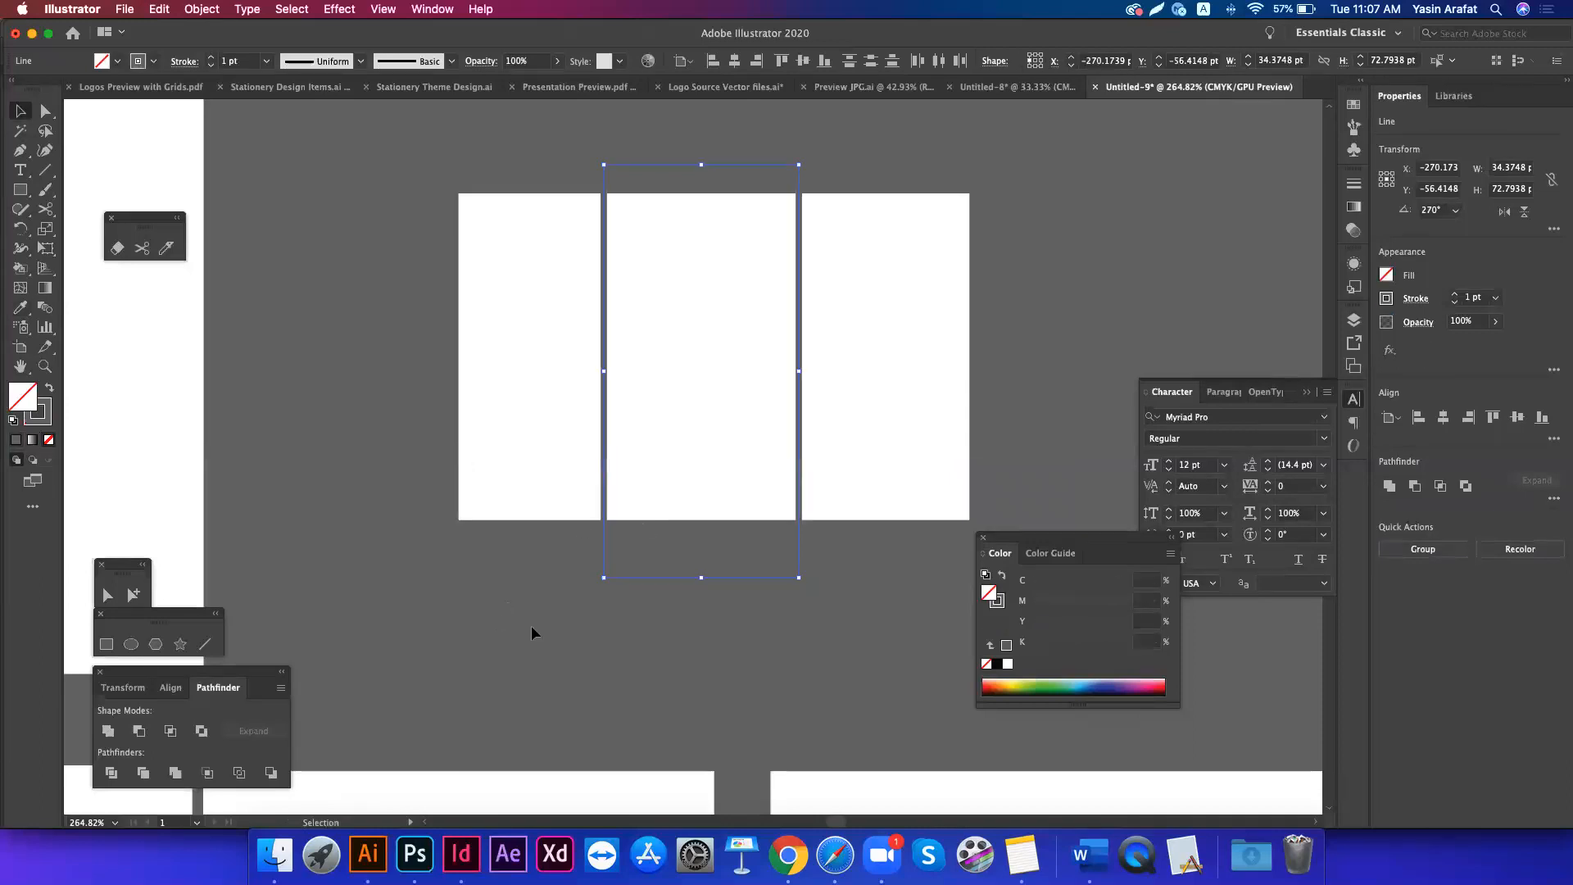
- Delete the two vertical dividing lines from the landscape piece
click(531, 626)
key(super+a)
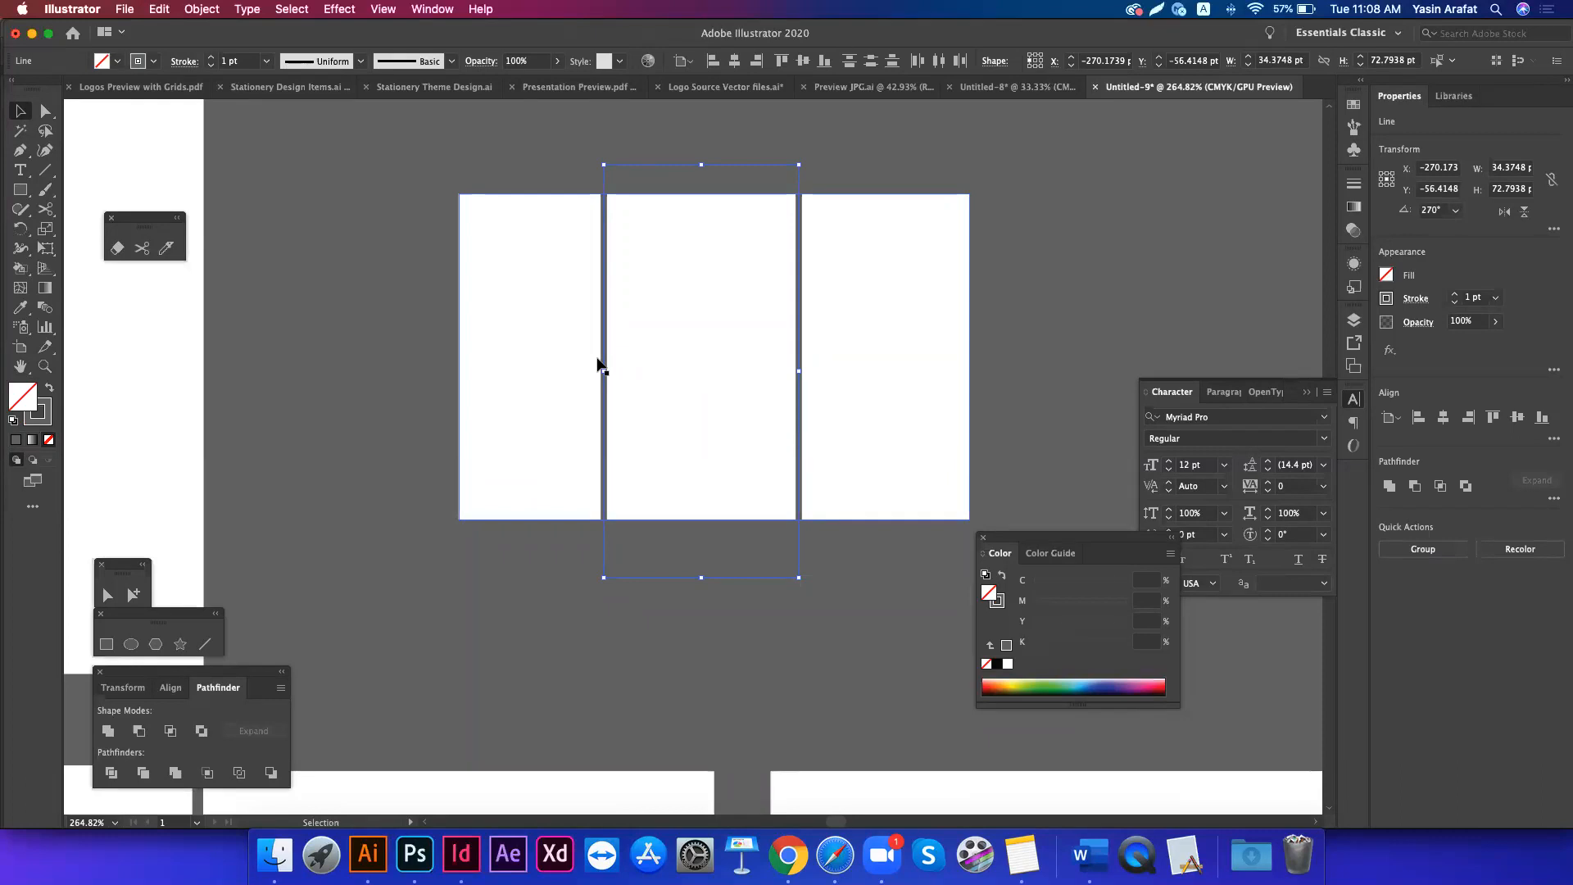
key(Delete)
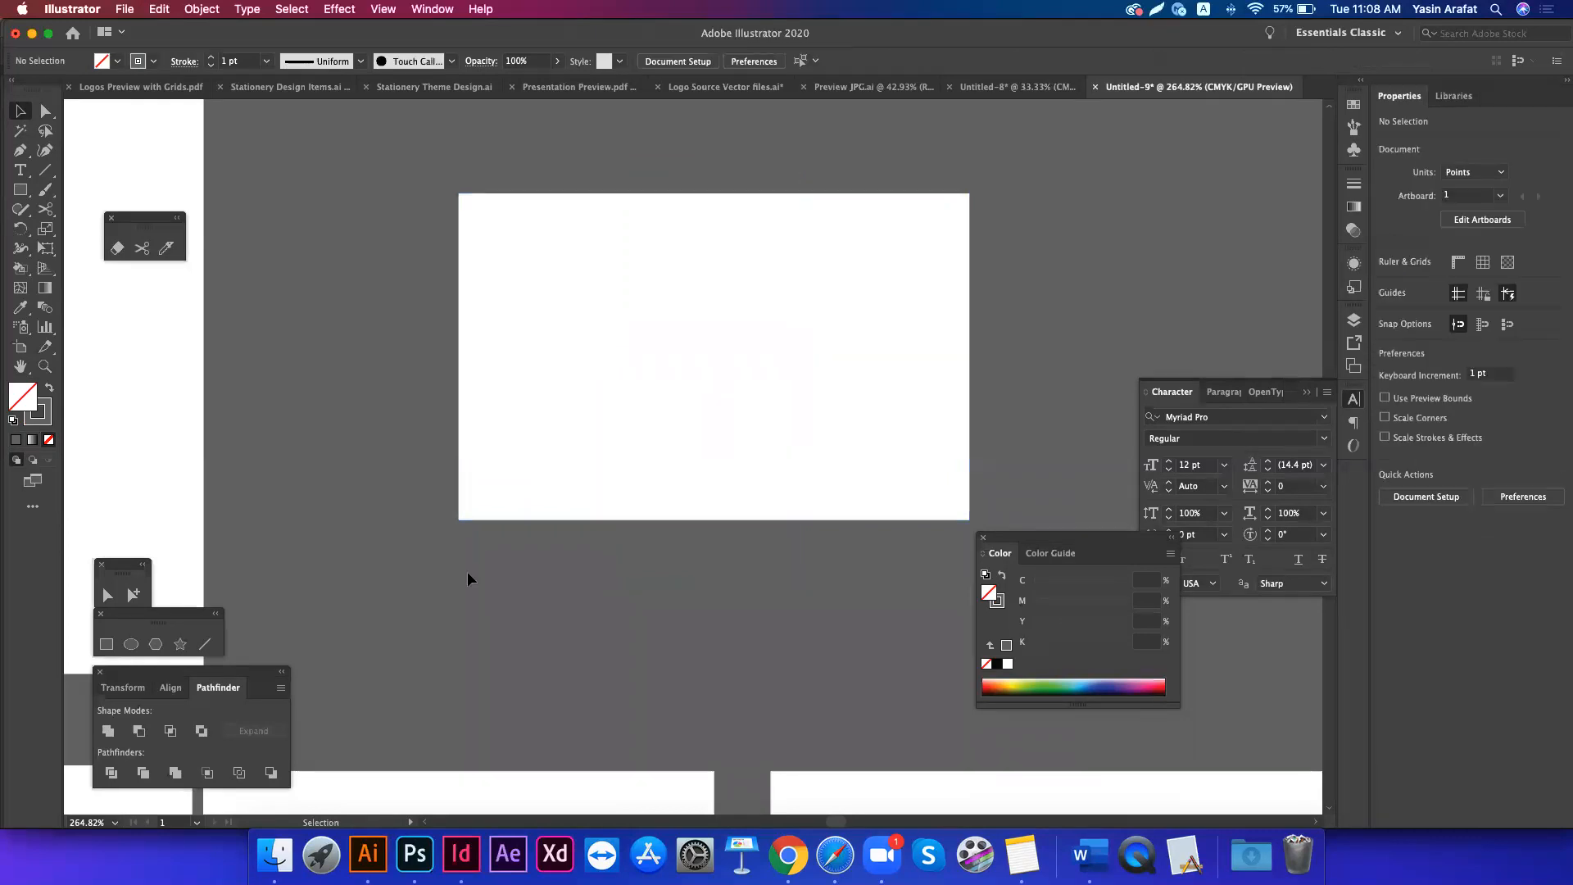
- Move the 9x11.5 label onto the right column of the split quarter piece and duplicate it onto the lower row of the left column
key(super+minus)
key(super+minus)
key(super+minus)
key(super+minus)
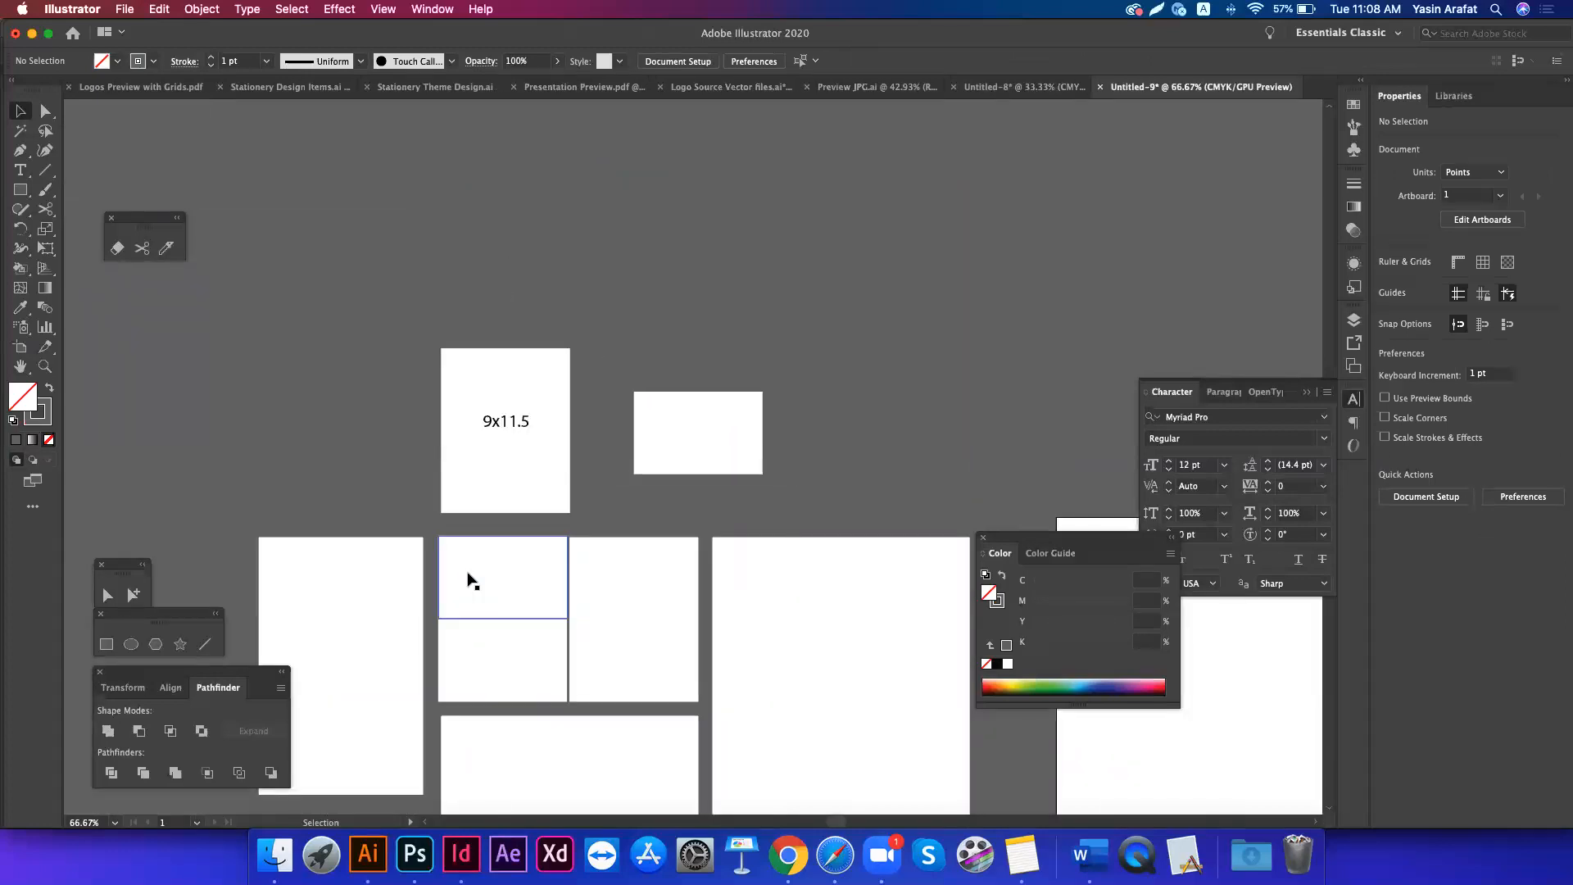
scroll(554, 444, right, 4)
scroll(554, 444, down, 1)
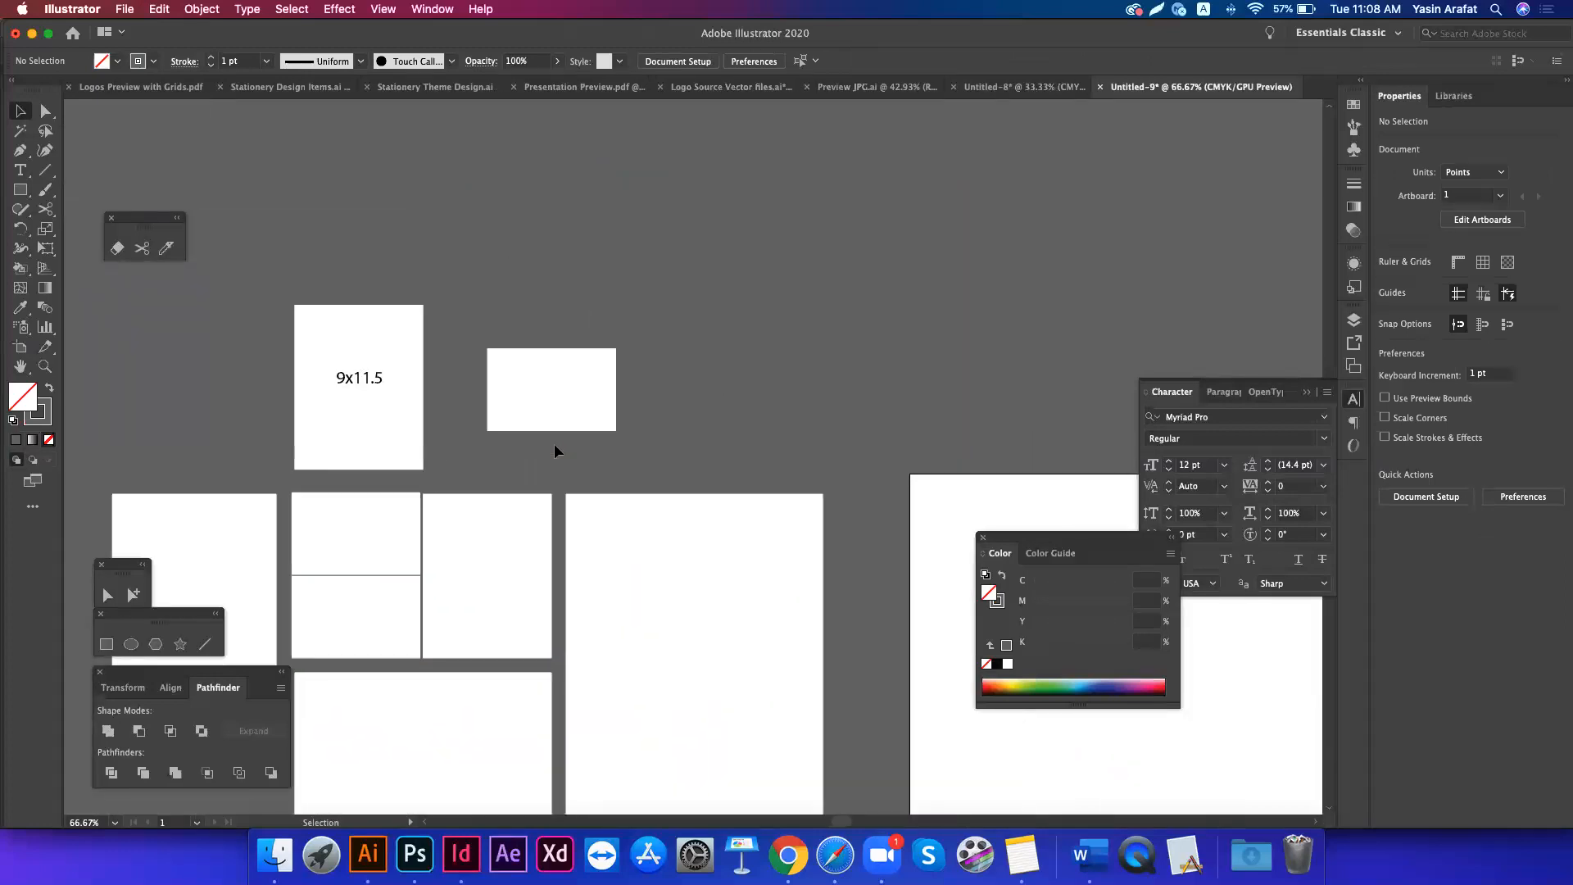
scroll(554, 444, down, 5)
scroll(554, 444, left, 2)
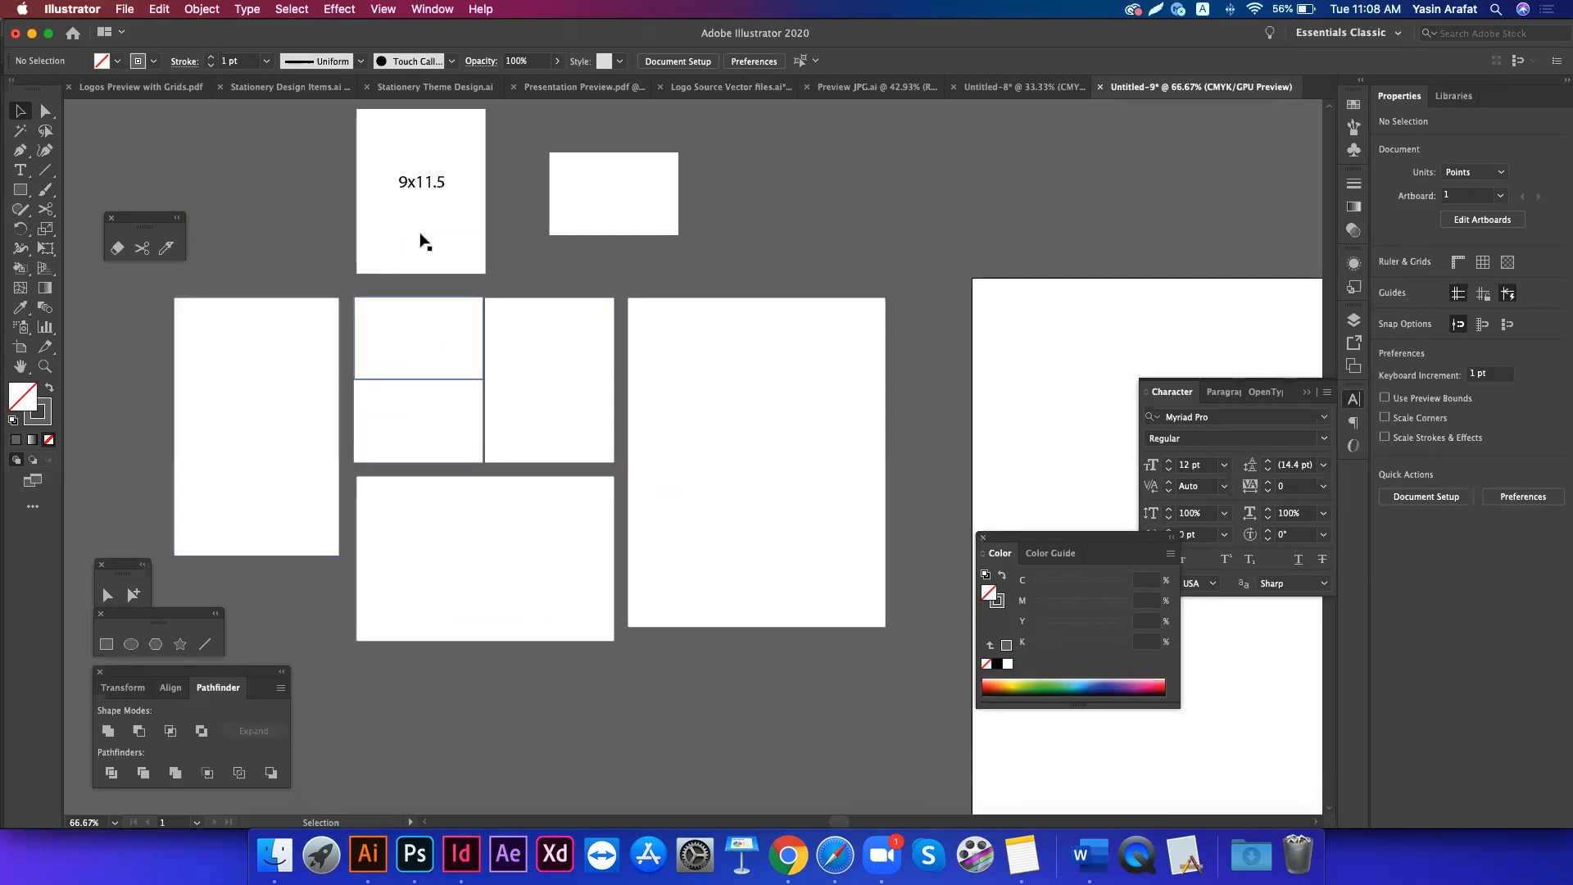
click(533, 353)
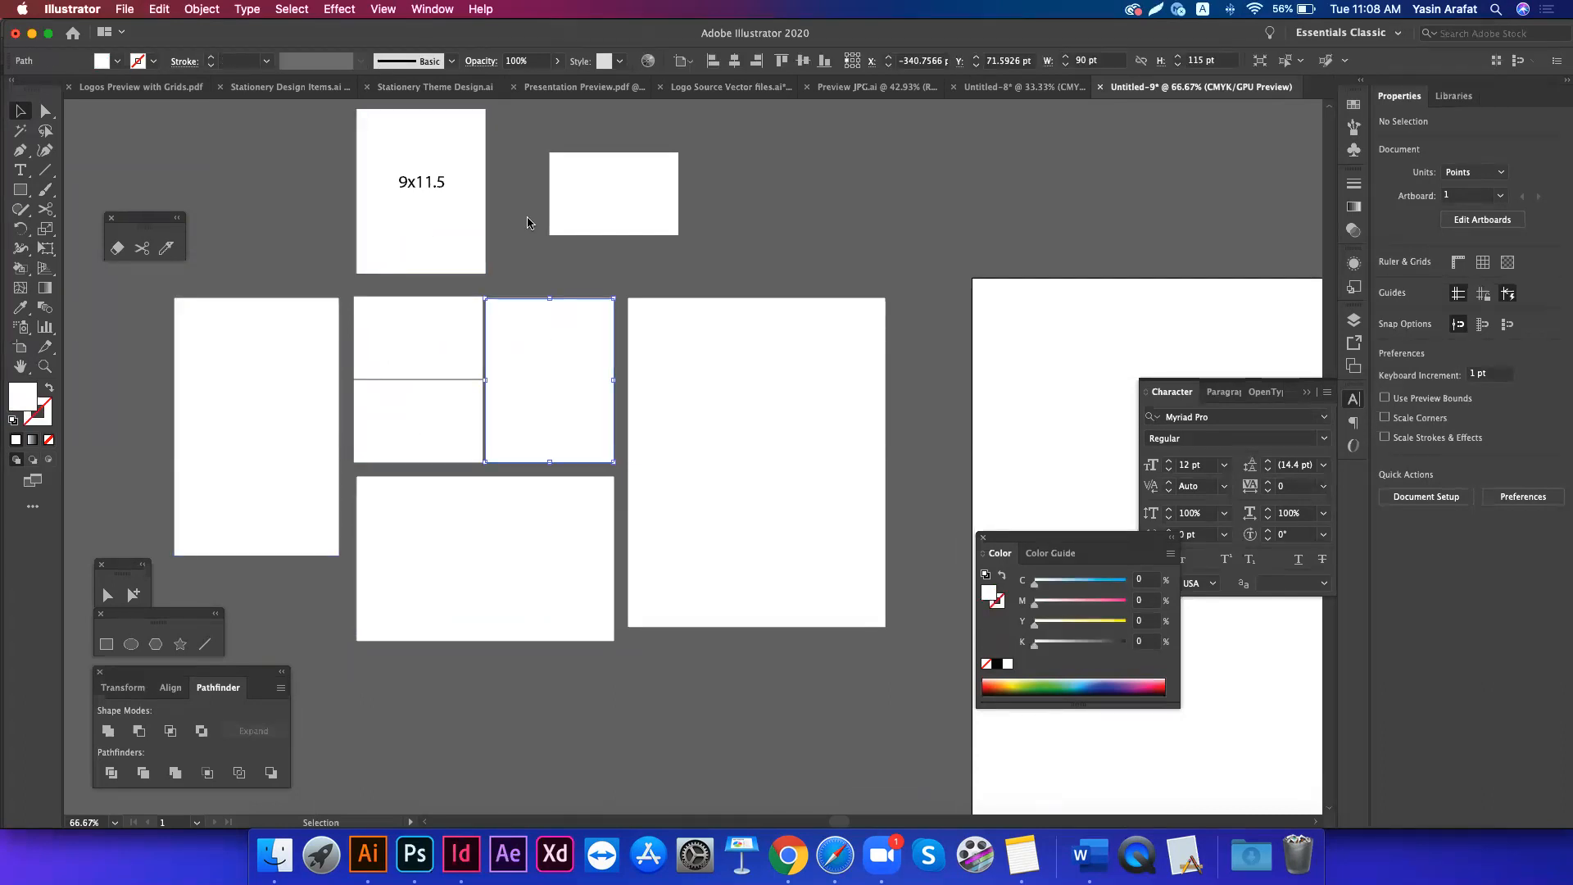
click(526, 240)
drag(424, 186, 415, 418)
click(548, 253)
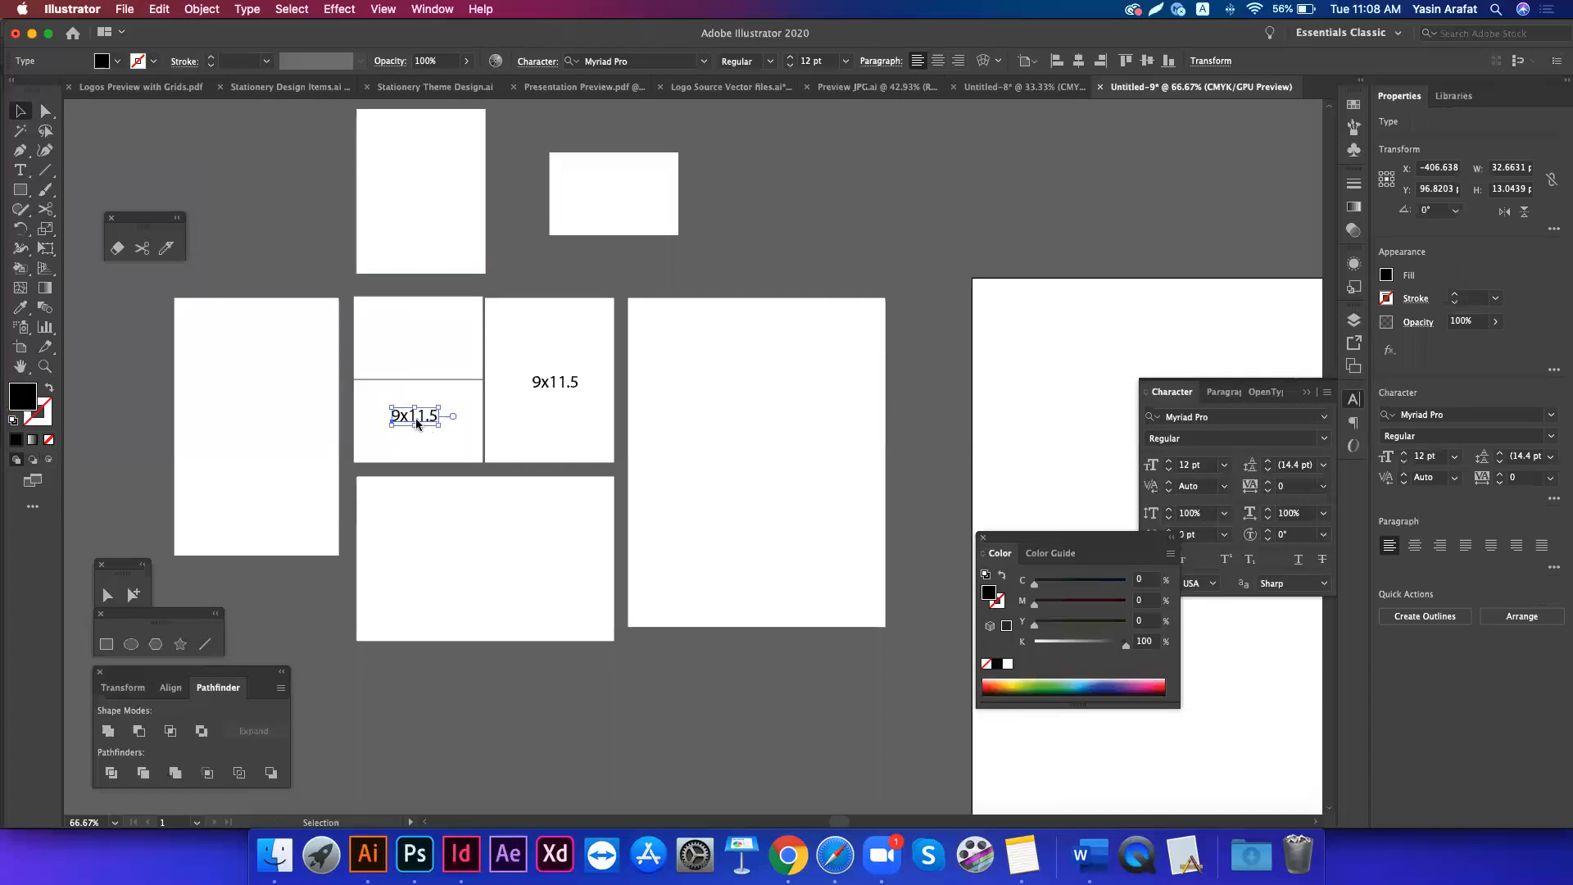
- Change the label on the lower row of the left column to 9x5.75
double_click(415, 415)
drag(407, 416, 475, 418)
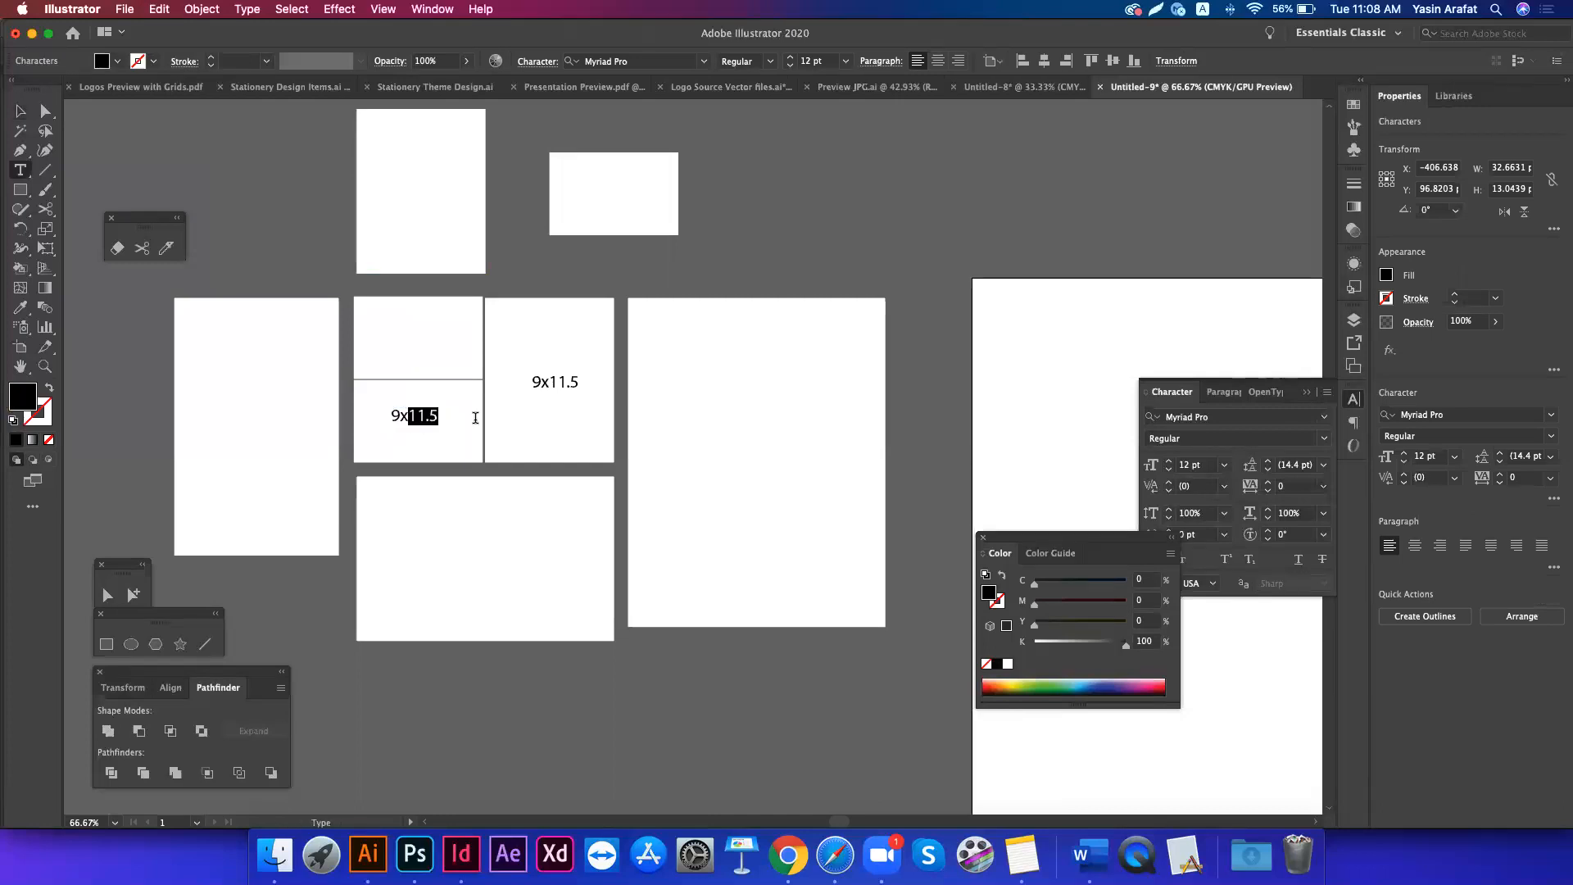
text(5.75)
key(Escape)
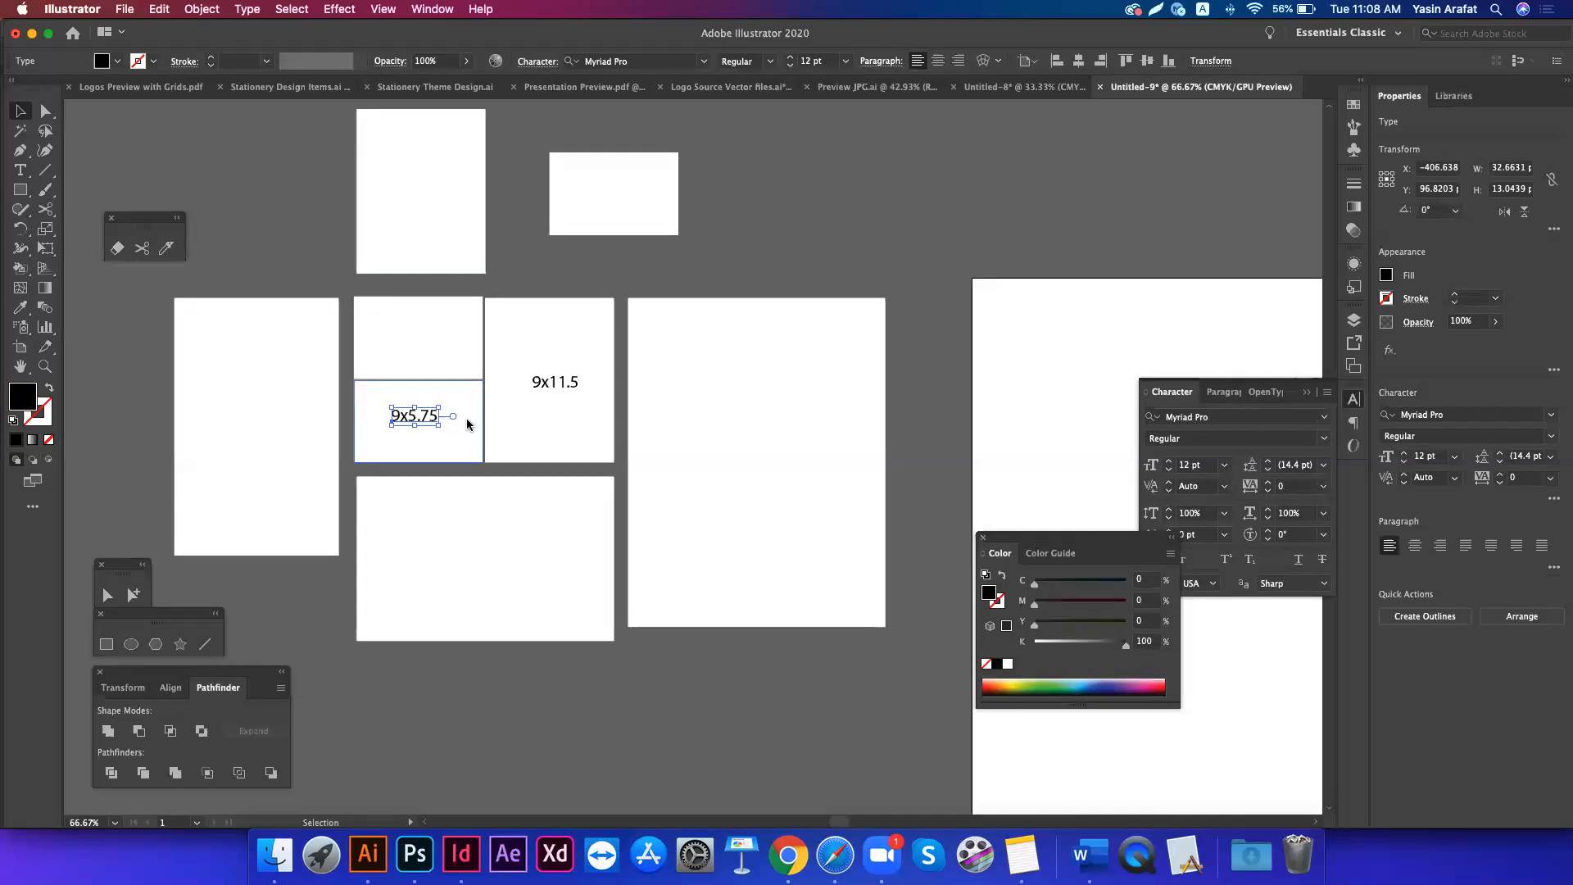
- Duplicate the 9x11.5 label onto the wide quarter piece below the split one
drag(562, 386, 466, 555)
key(t)
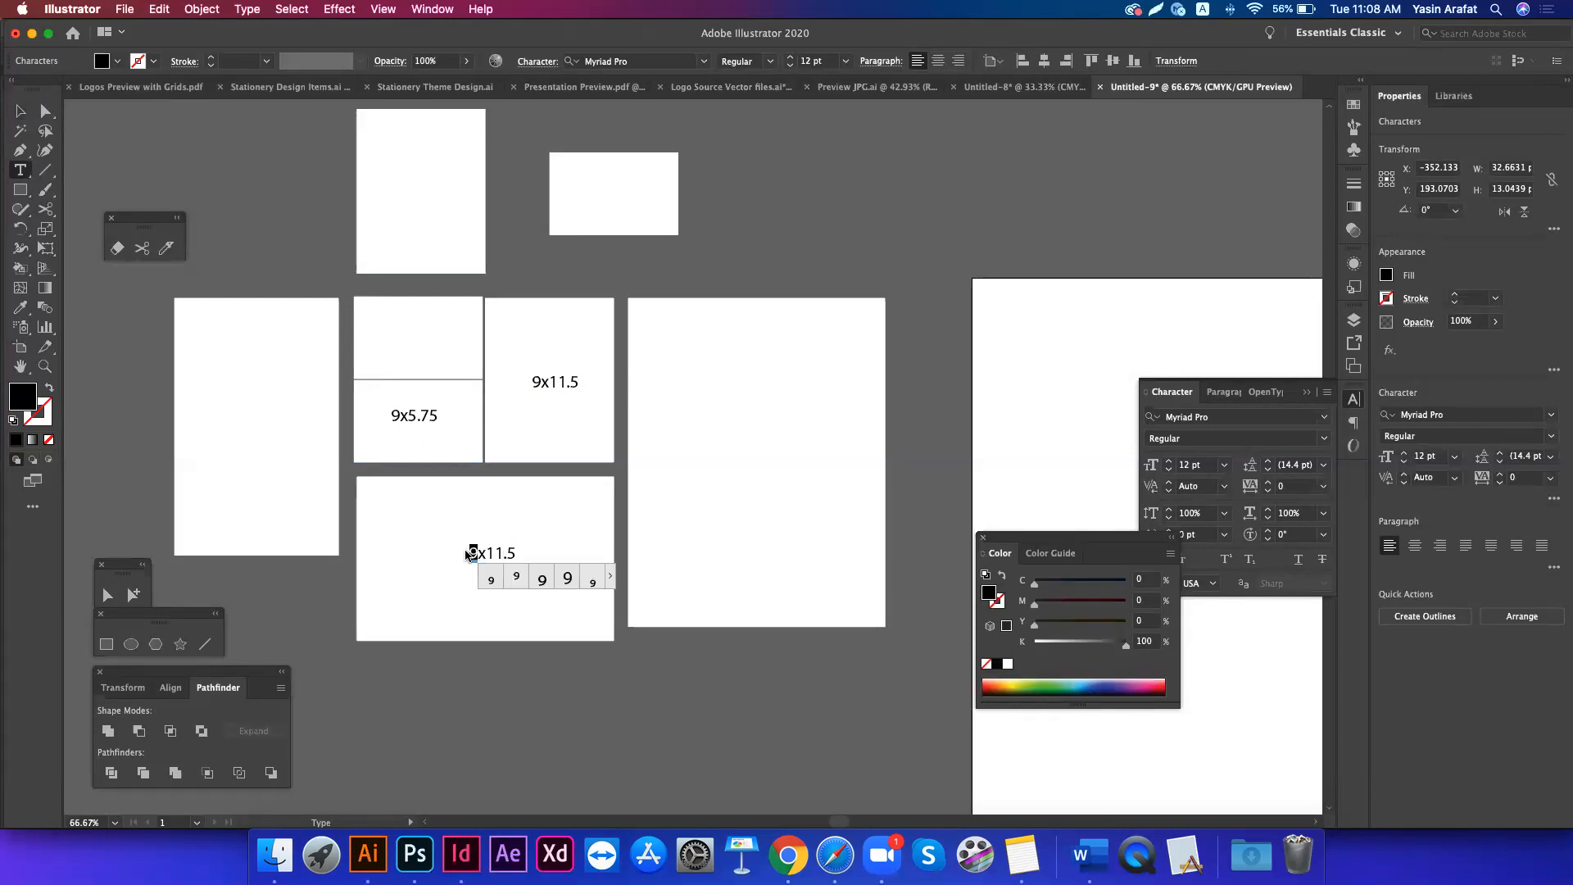
key(Escape)
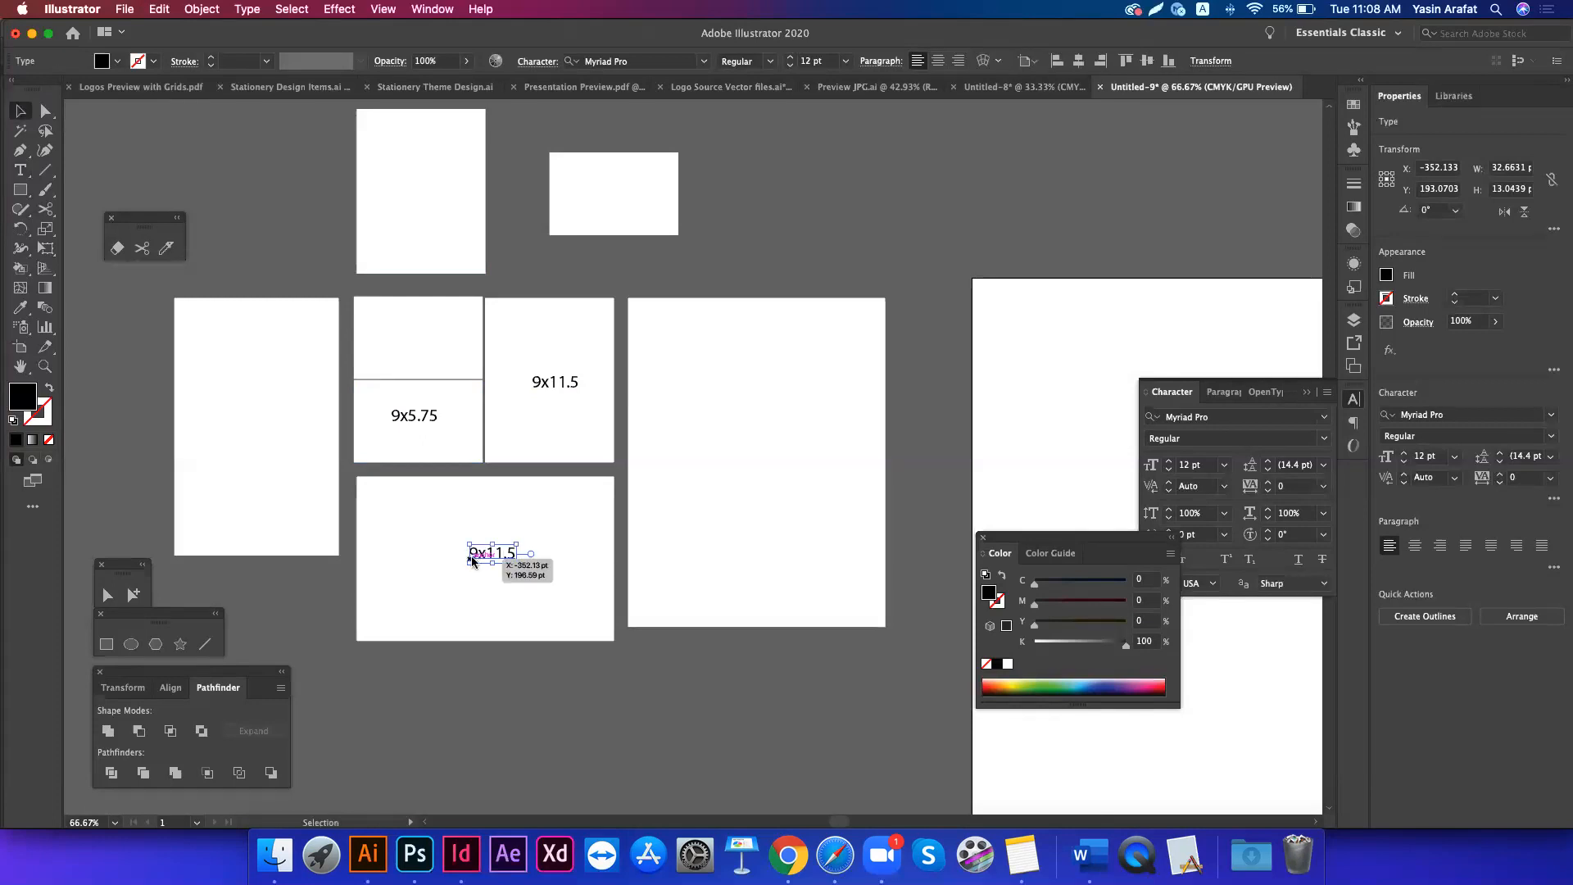
click(332, 636)
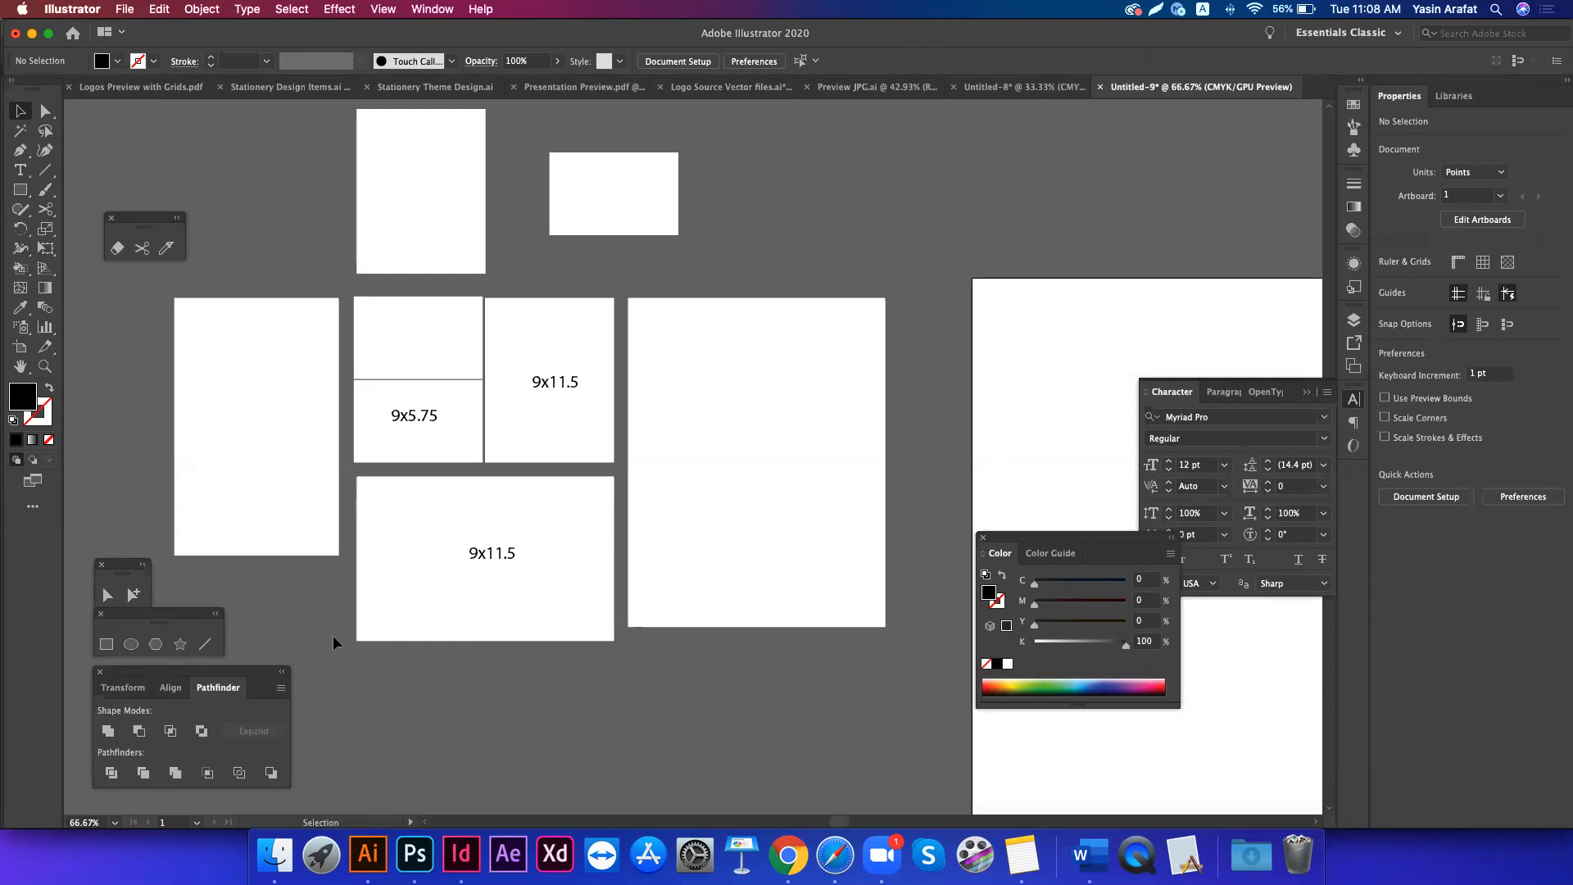
- Change the label on the wide quarter piece to 18x11.5
click(525, 440)
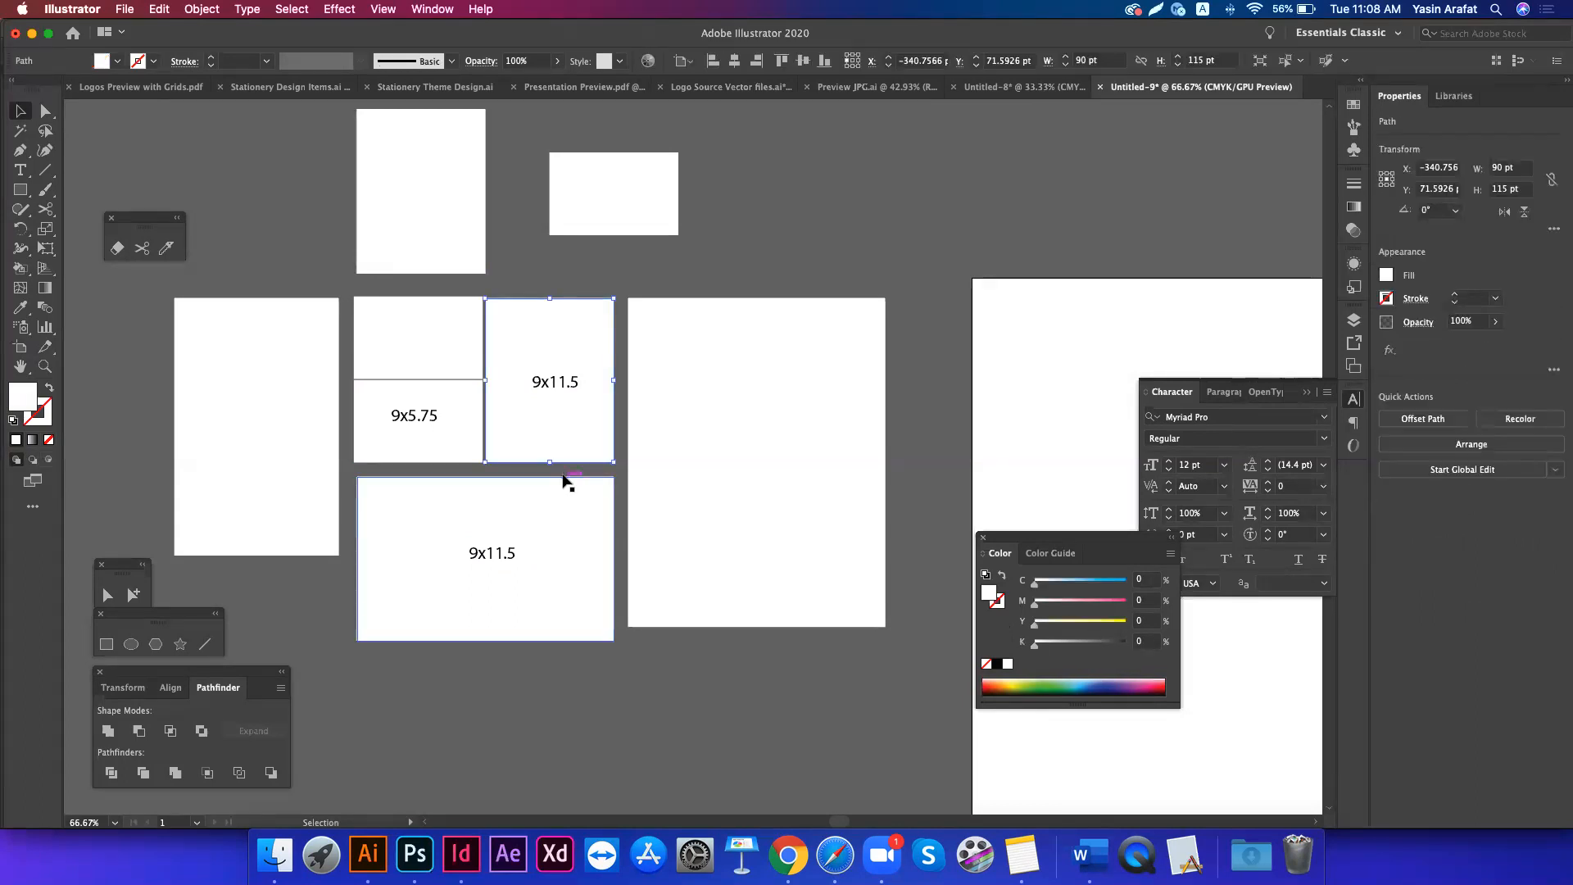
click(555, 541)
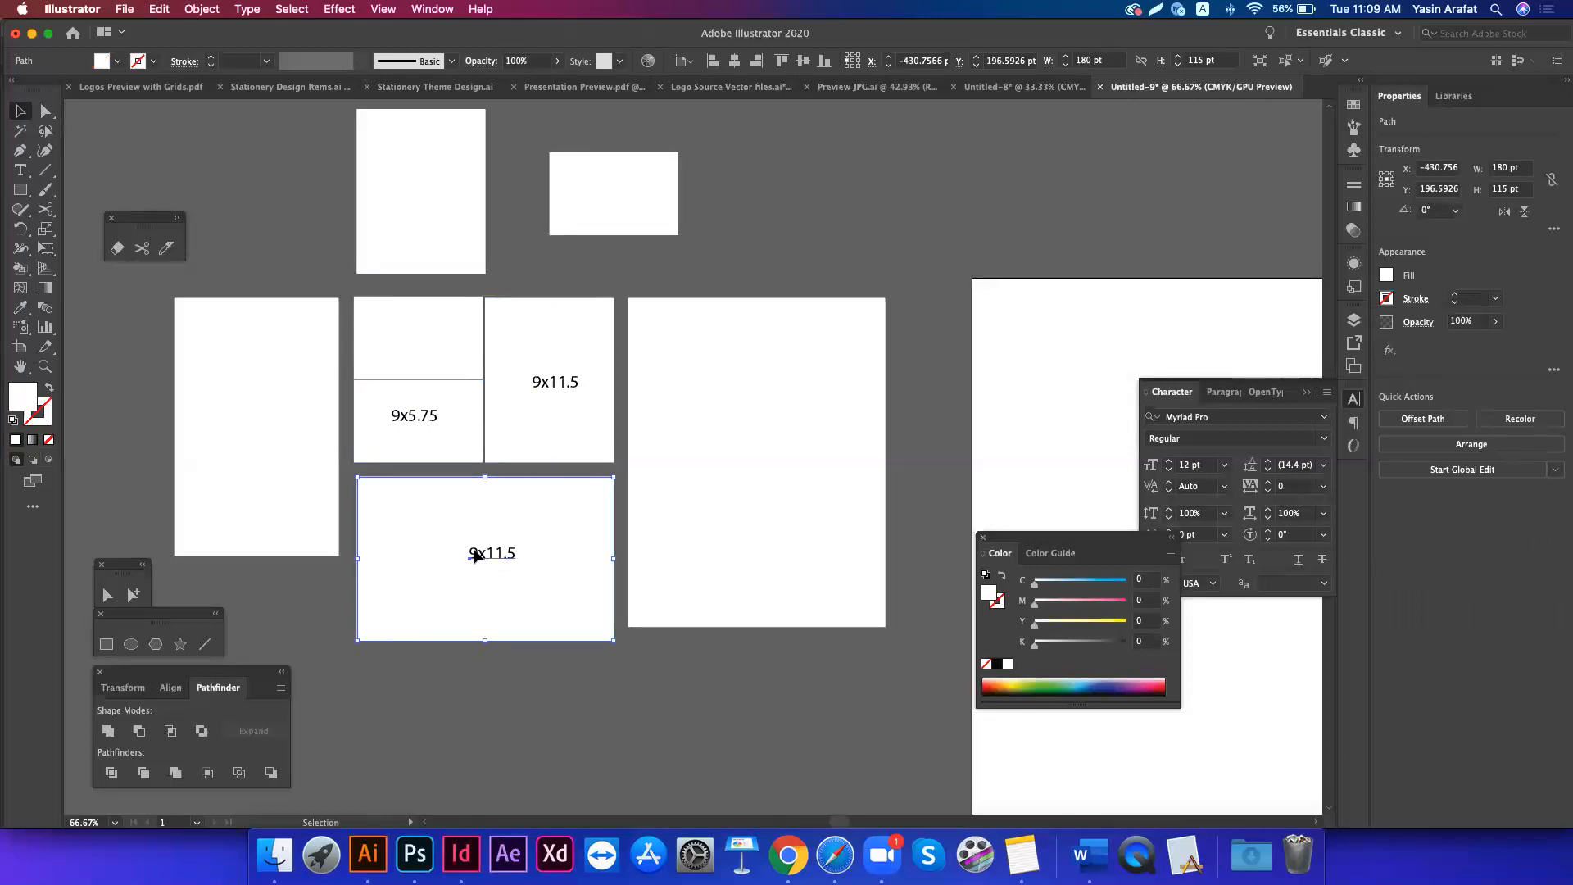
click(475, 556)
double_click(475, 555)
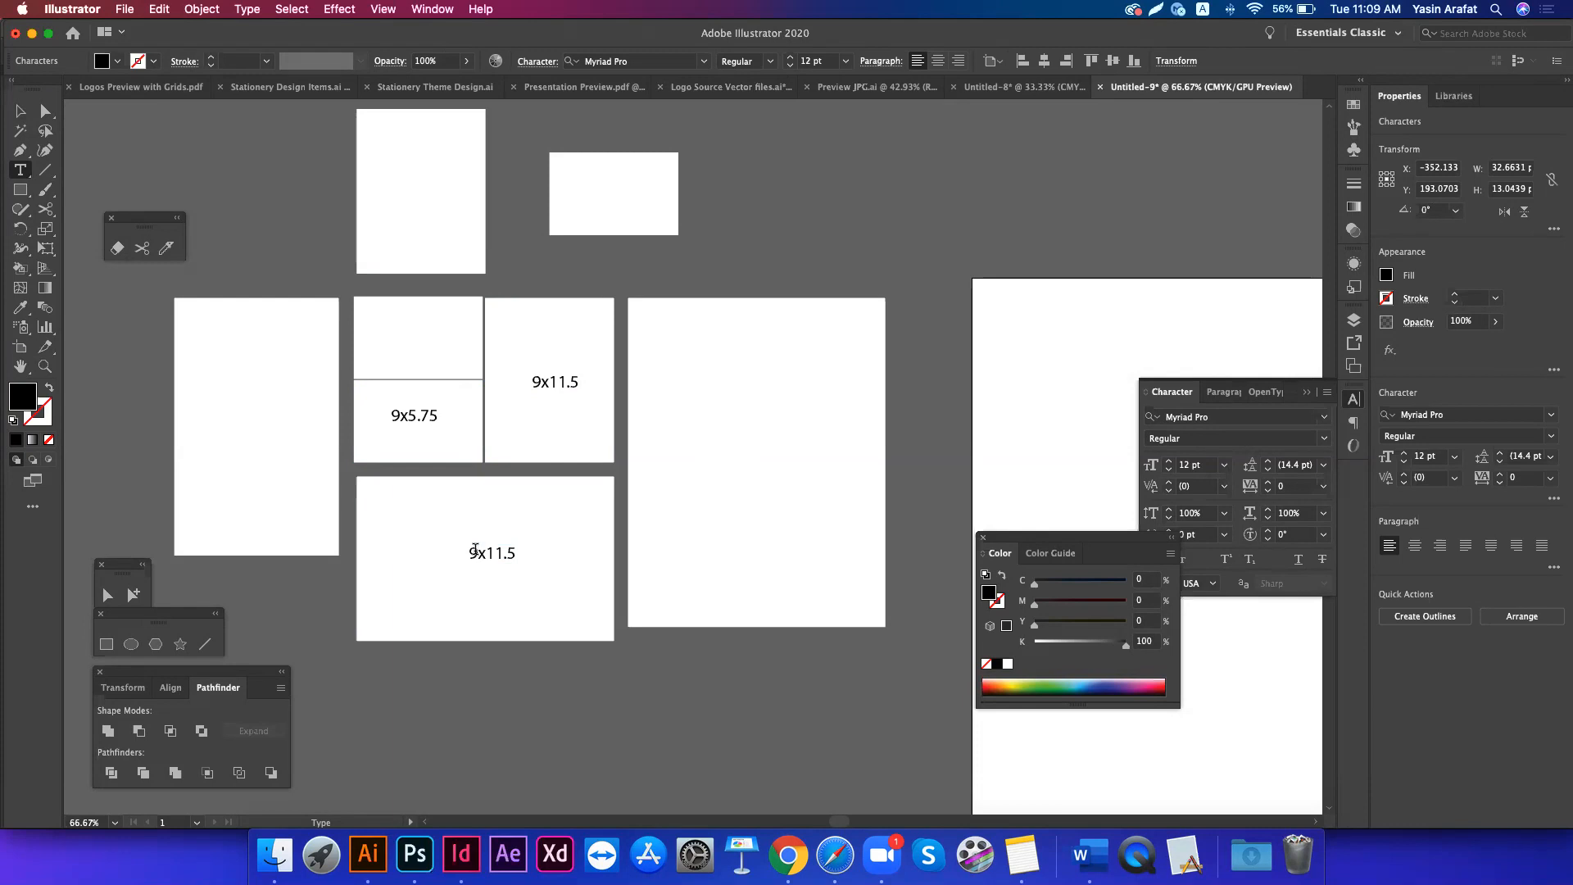
drag(468, 553, 477, 553)
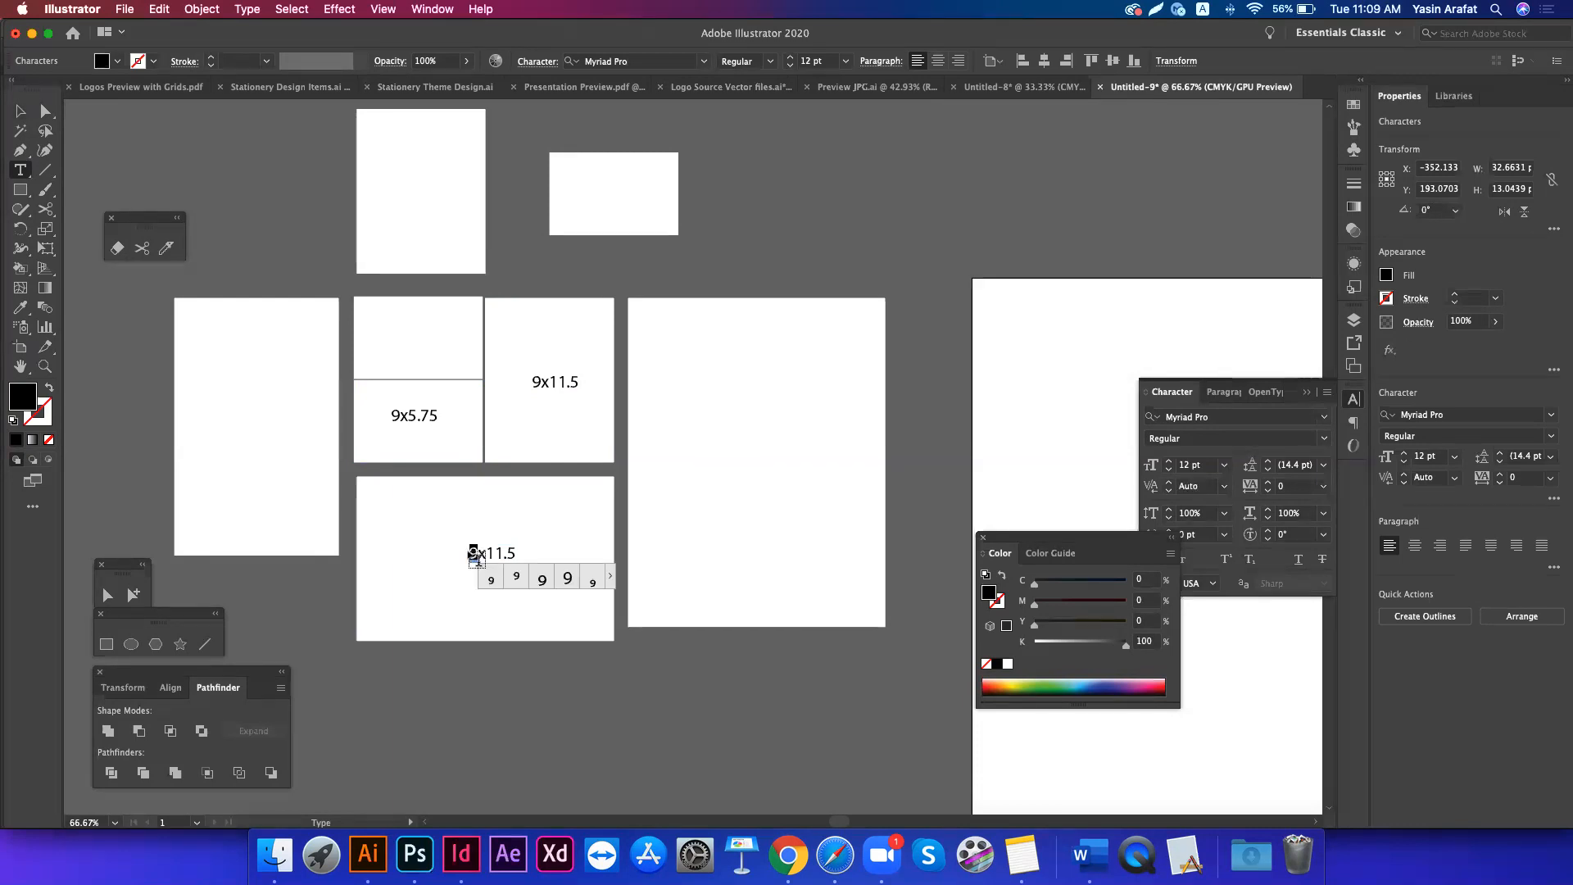
click(475, 557)
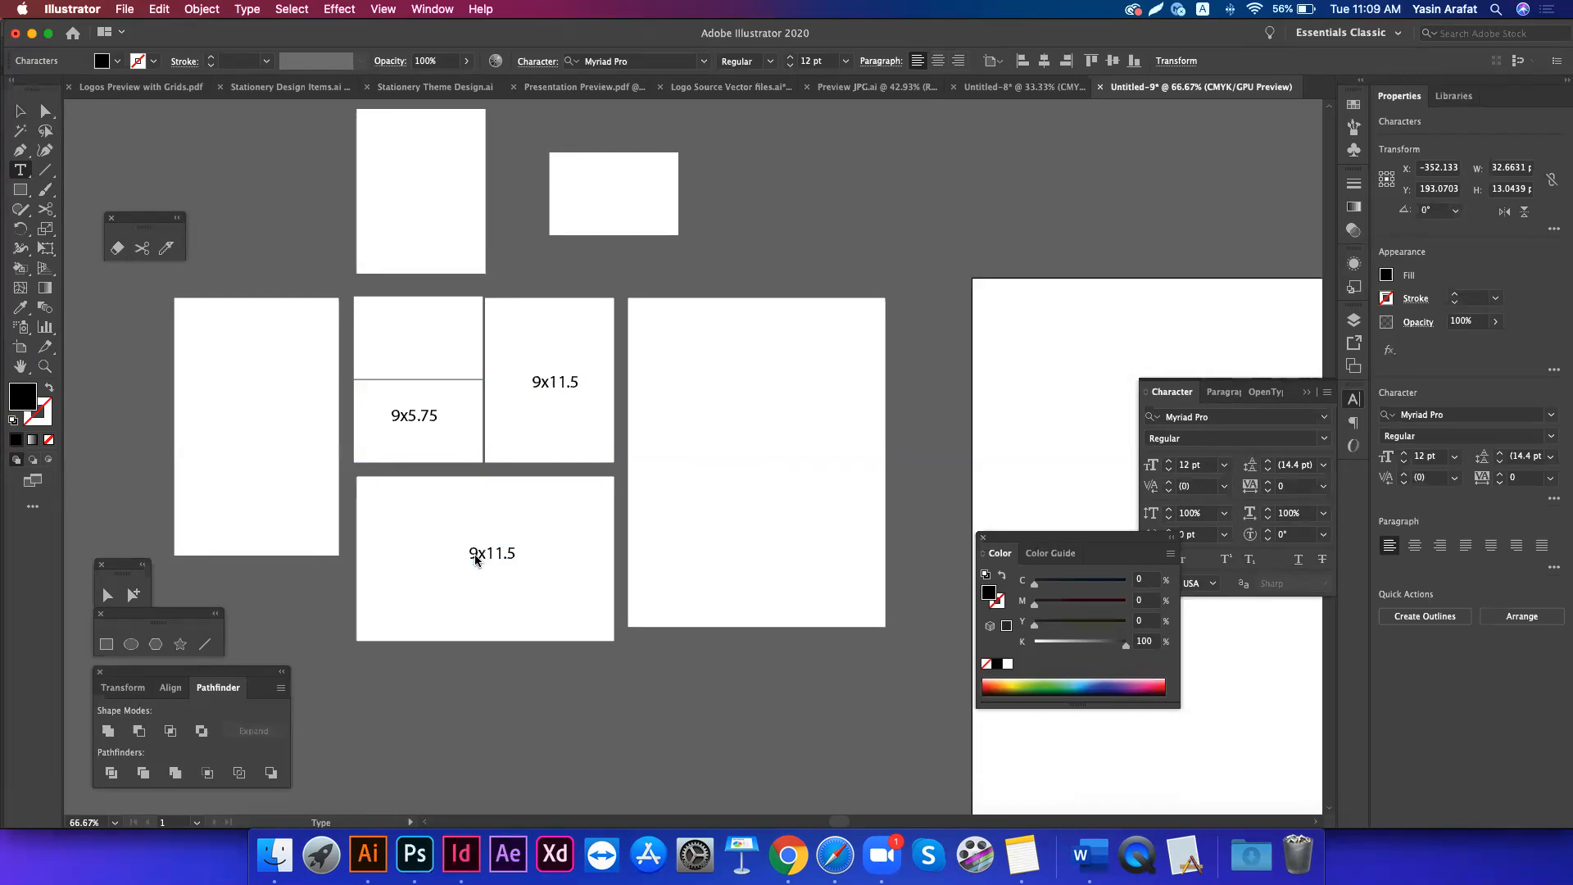
drag(476, 557, 470, 552)
text(18)
key(Escape)
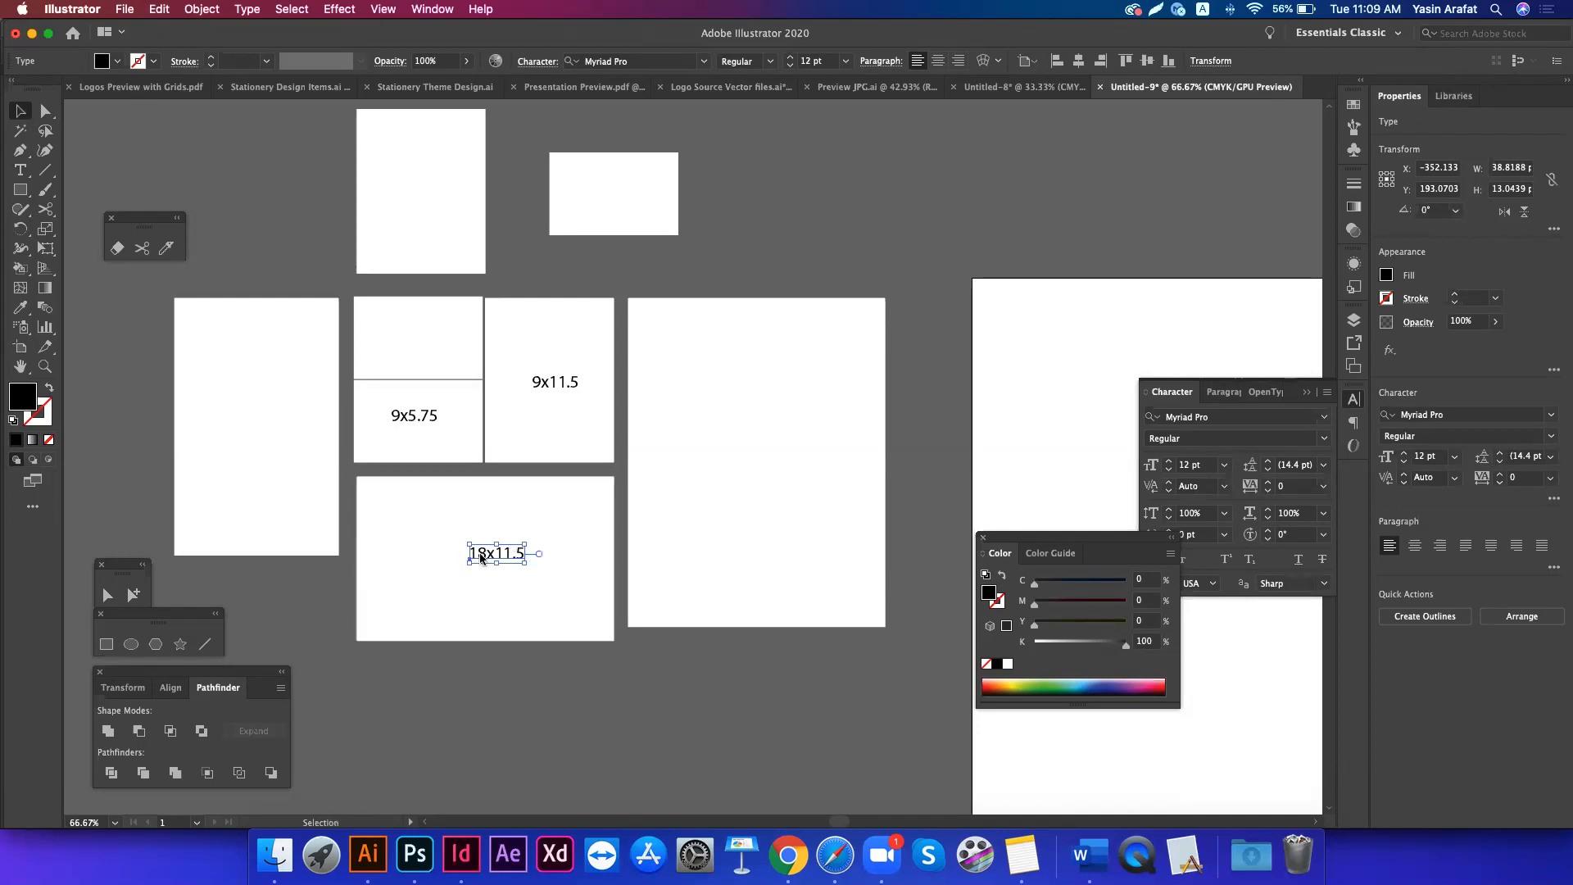
- Duplicate the 18x11.5 label onto the large half sheet and change the copy to 18x23
drag(481, 551, 790, 450)
double_click(740, 456)
text(23)
click(718, 666)
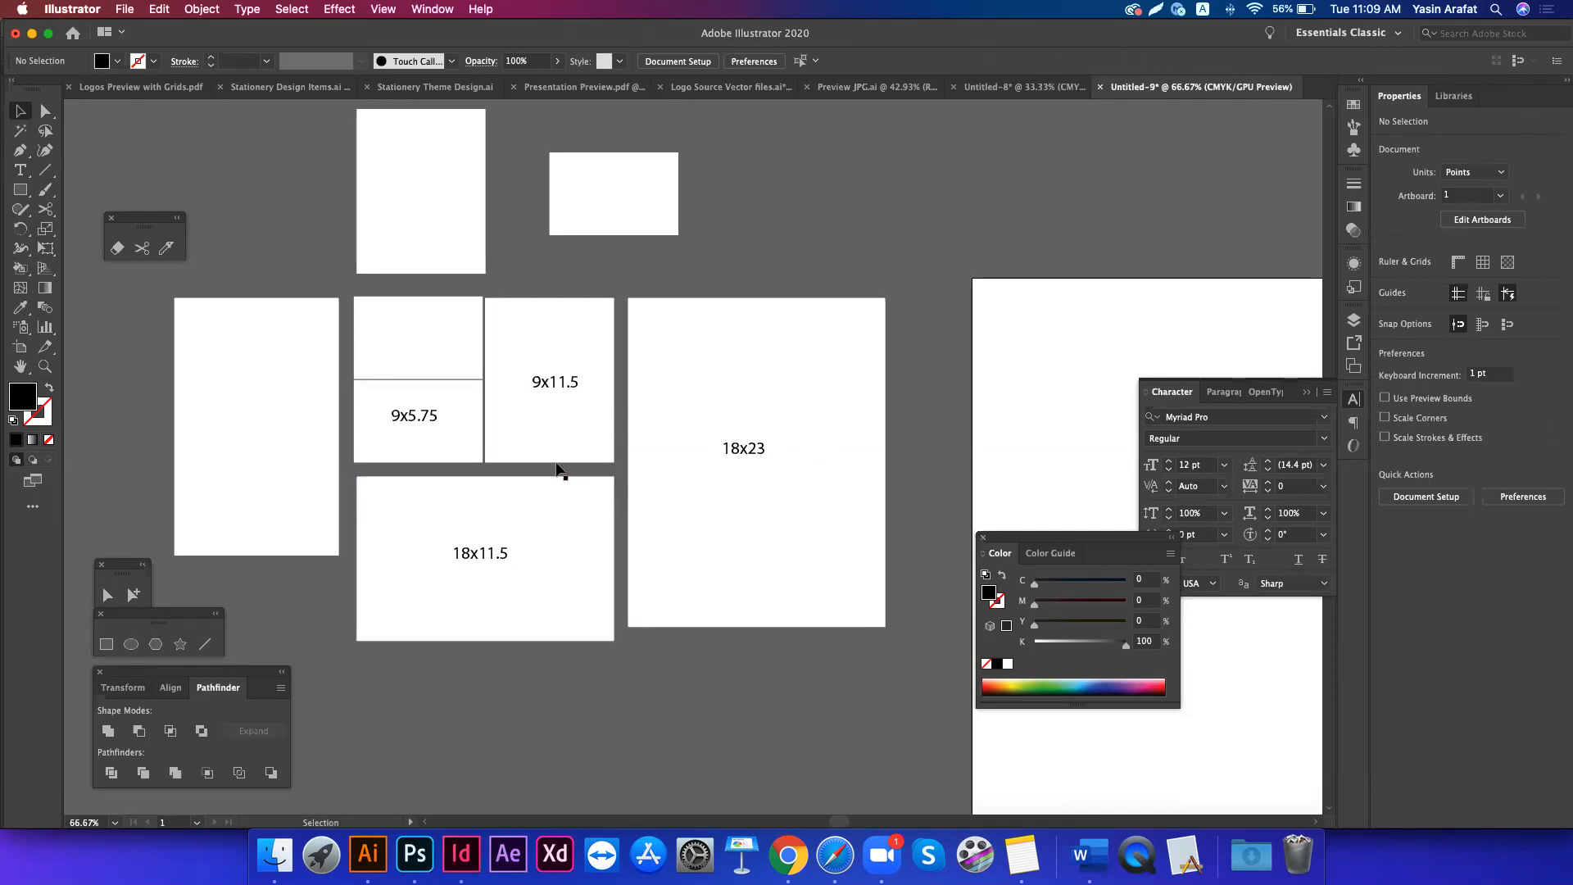
- Delete the unlabelled upper row piece above the 9x5.75 piece
drag(552, 468, 605, 346)
click(562, 279)
drag(370, 297, 770, 665)
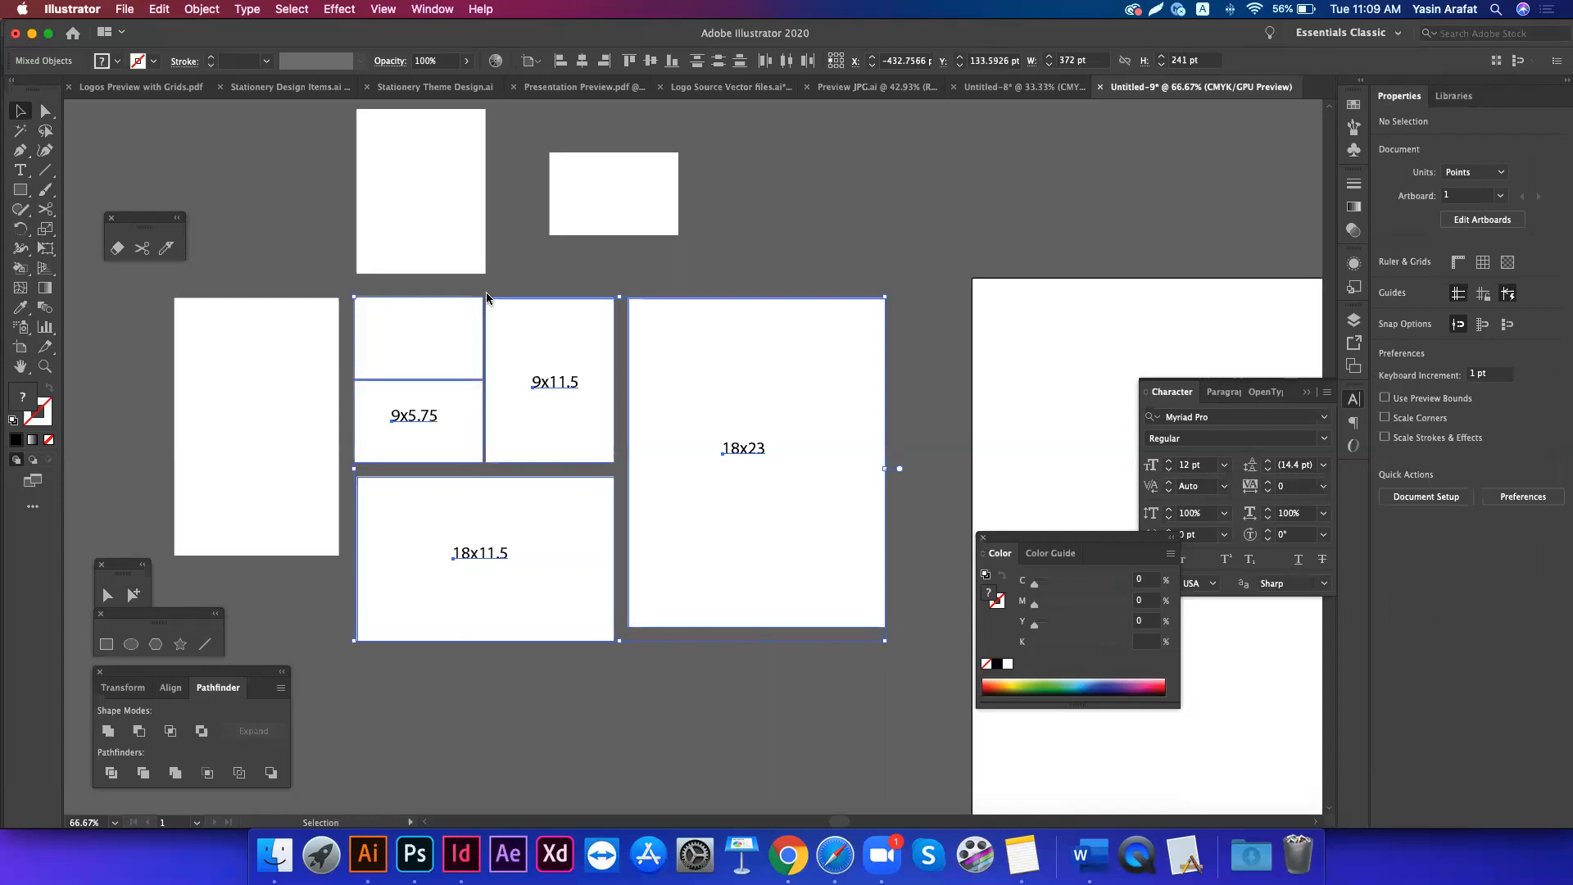
click(500, 274)
click(414, 347)
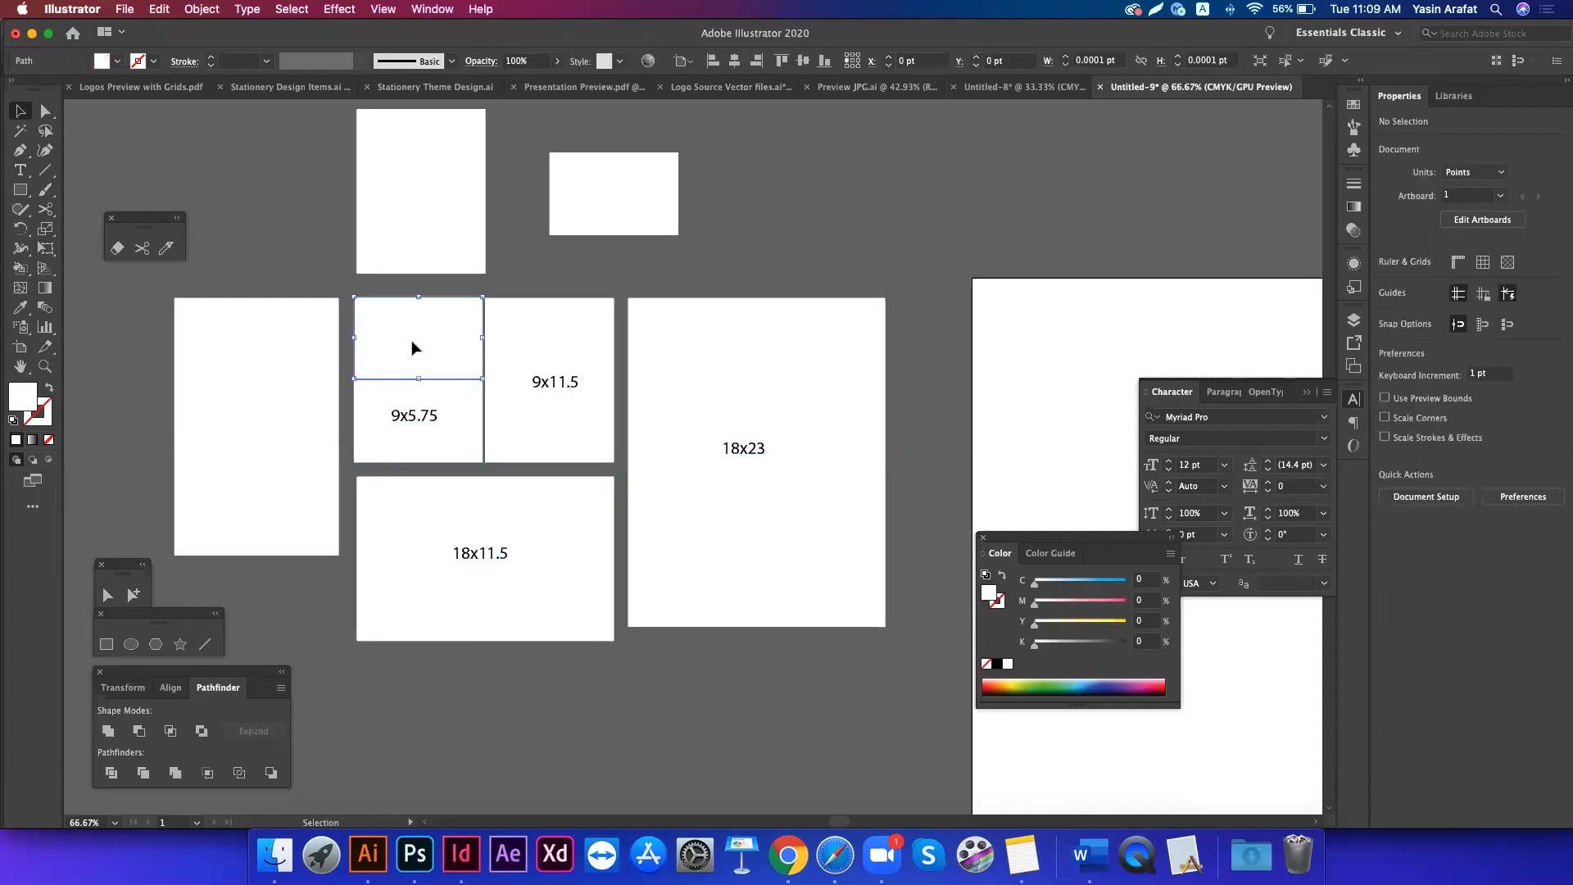
key(Delete)
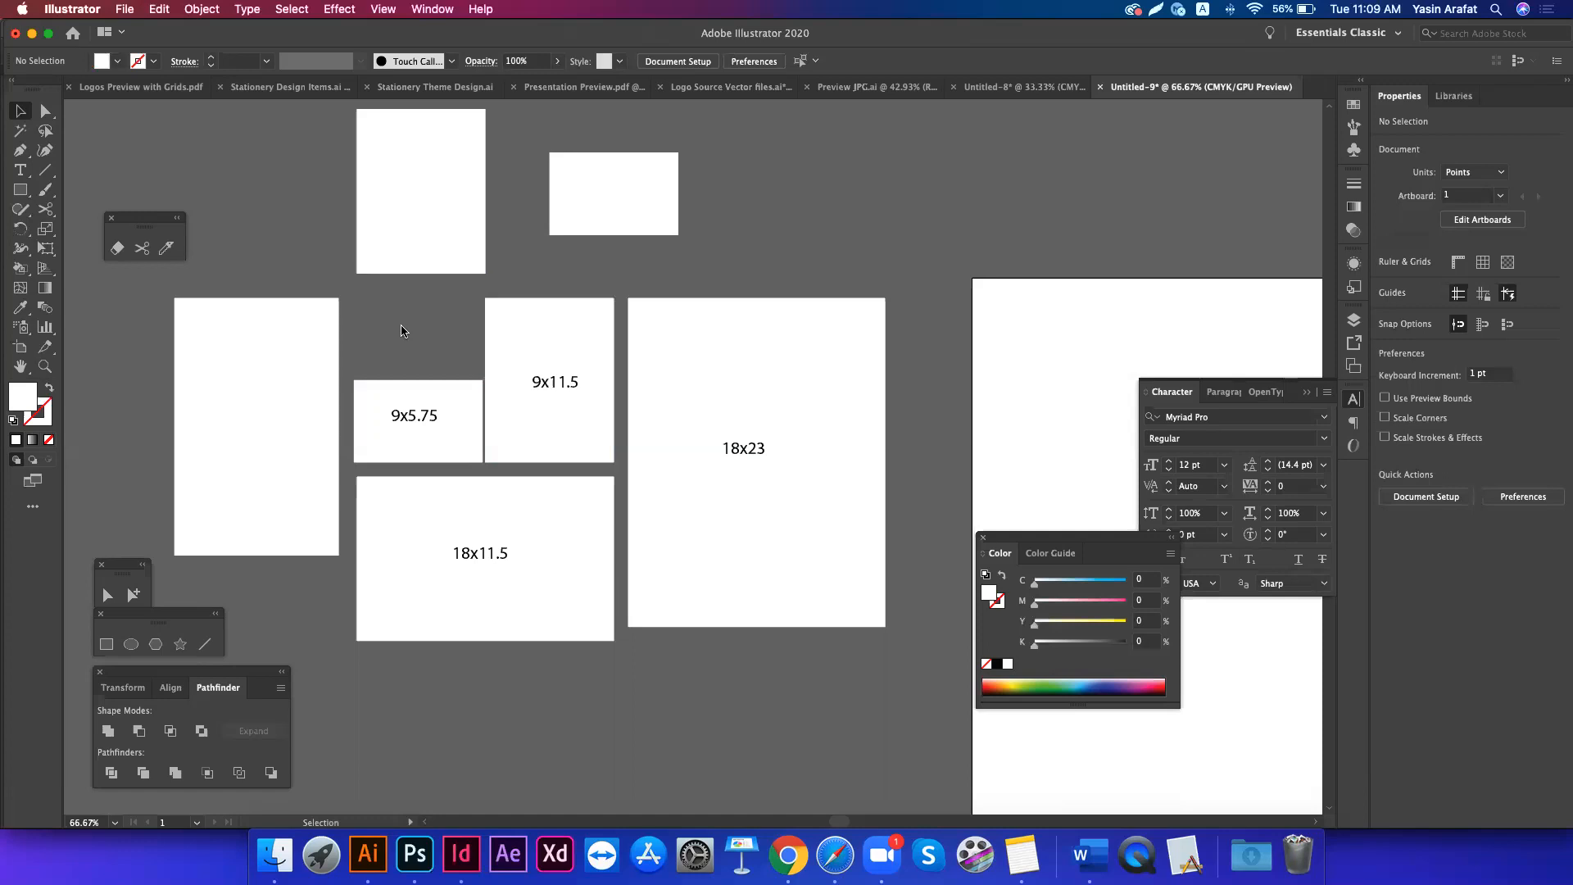
click(414, 421)
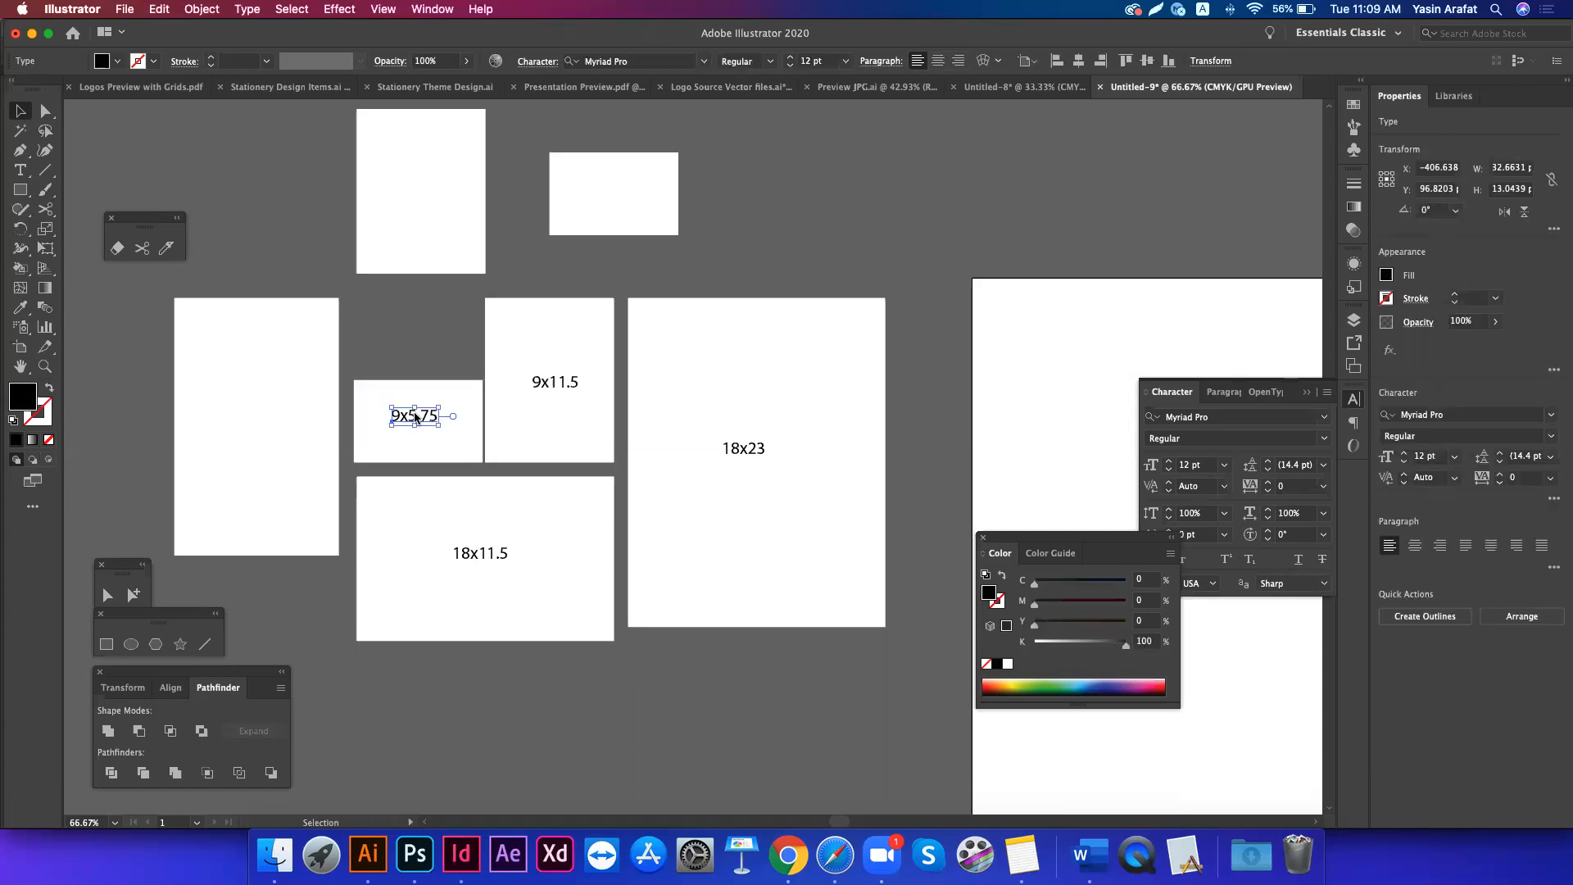
click(418, 338)
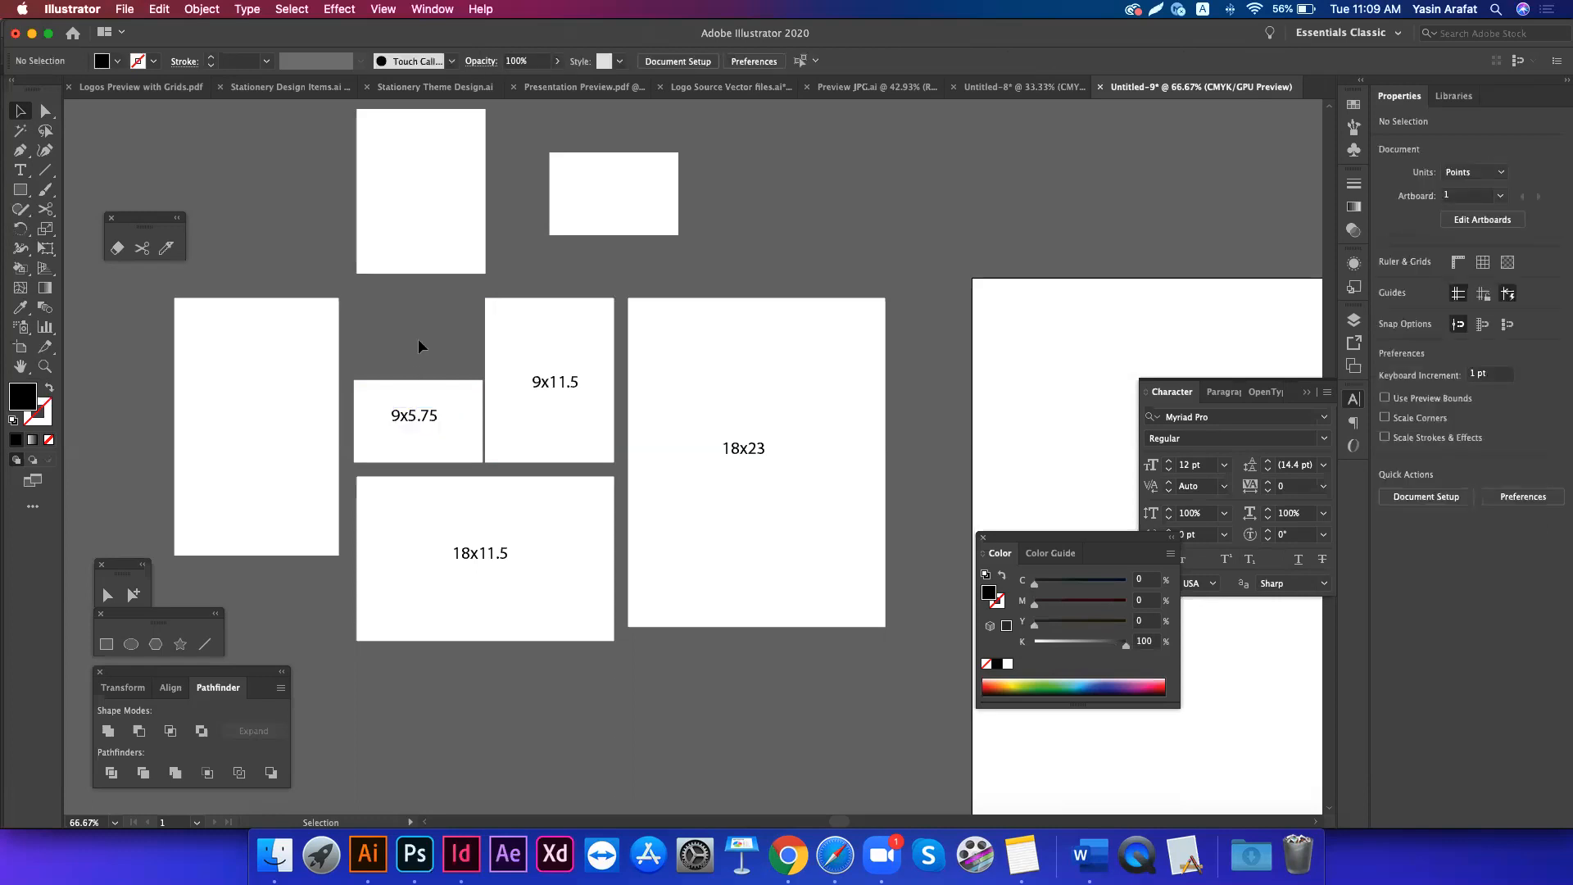
- Add the text 5000 on the canvas to the right of the two loose unlabelled pieces
scroll(417, 337, up, 5)
scroll(418, 338, right, 3)
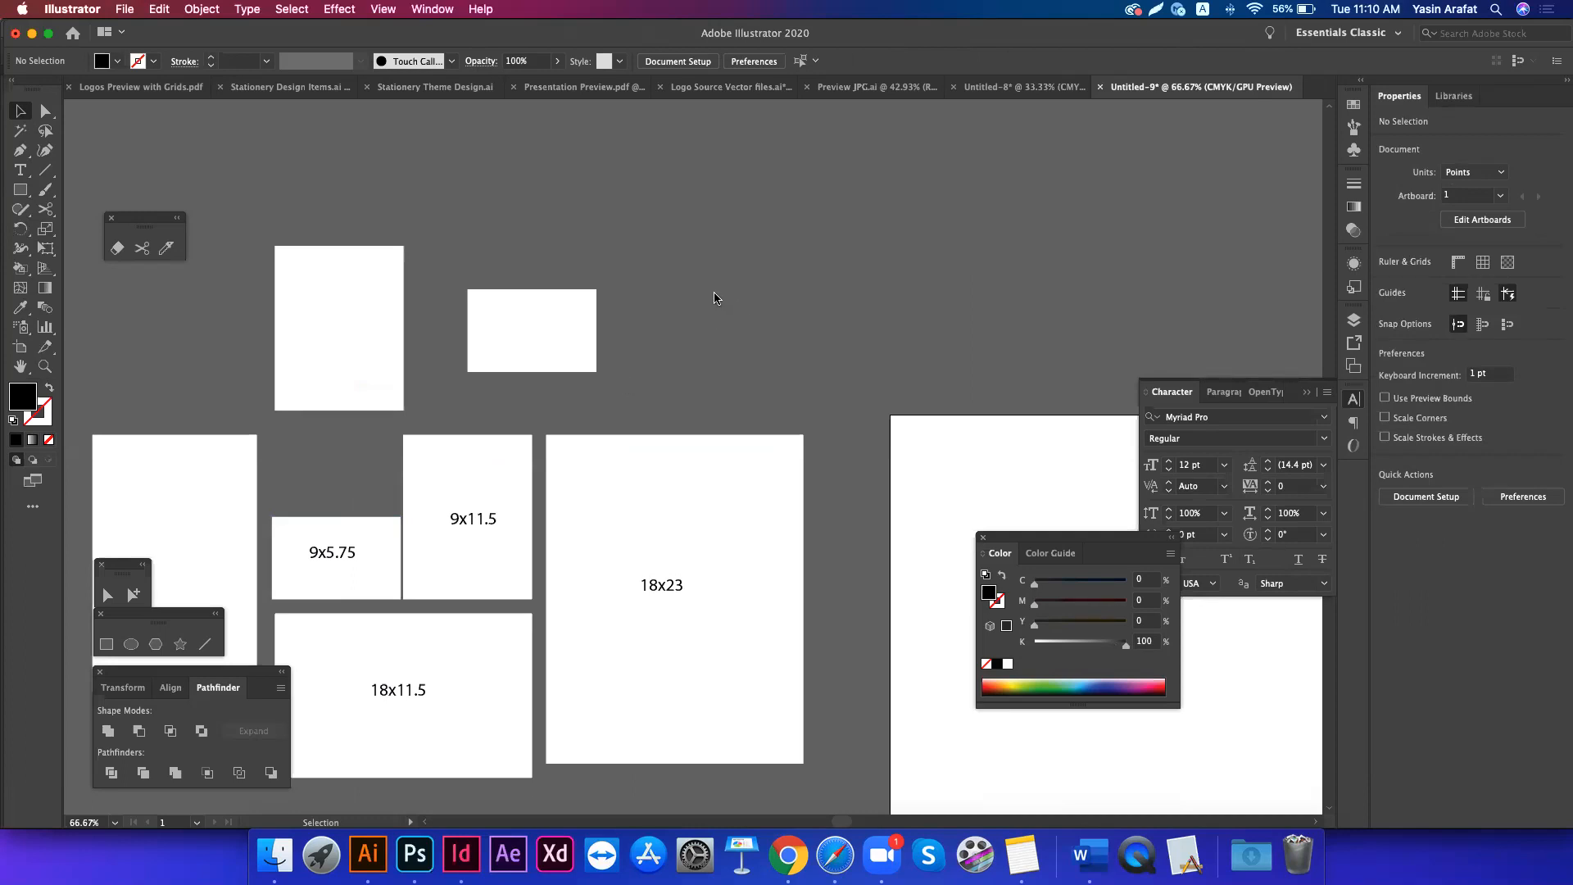
key(t)
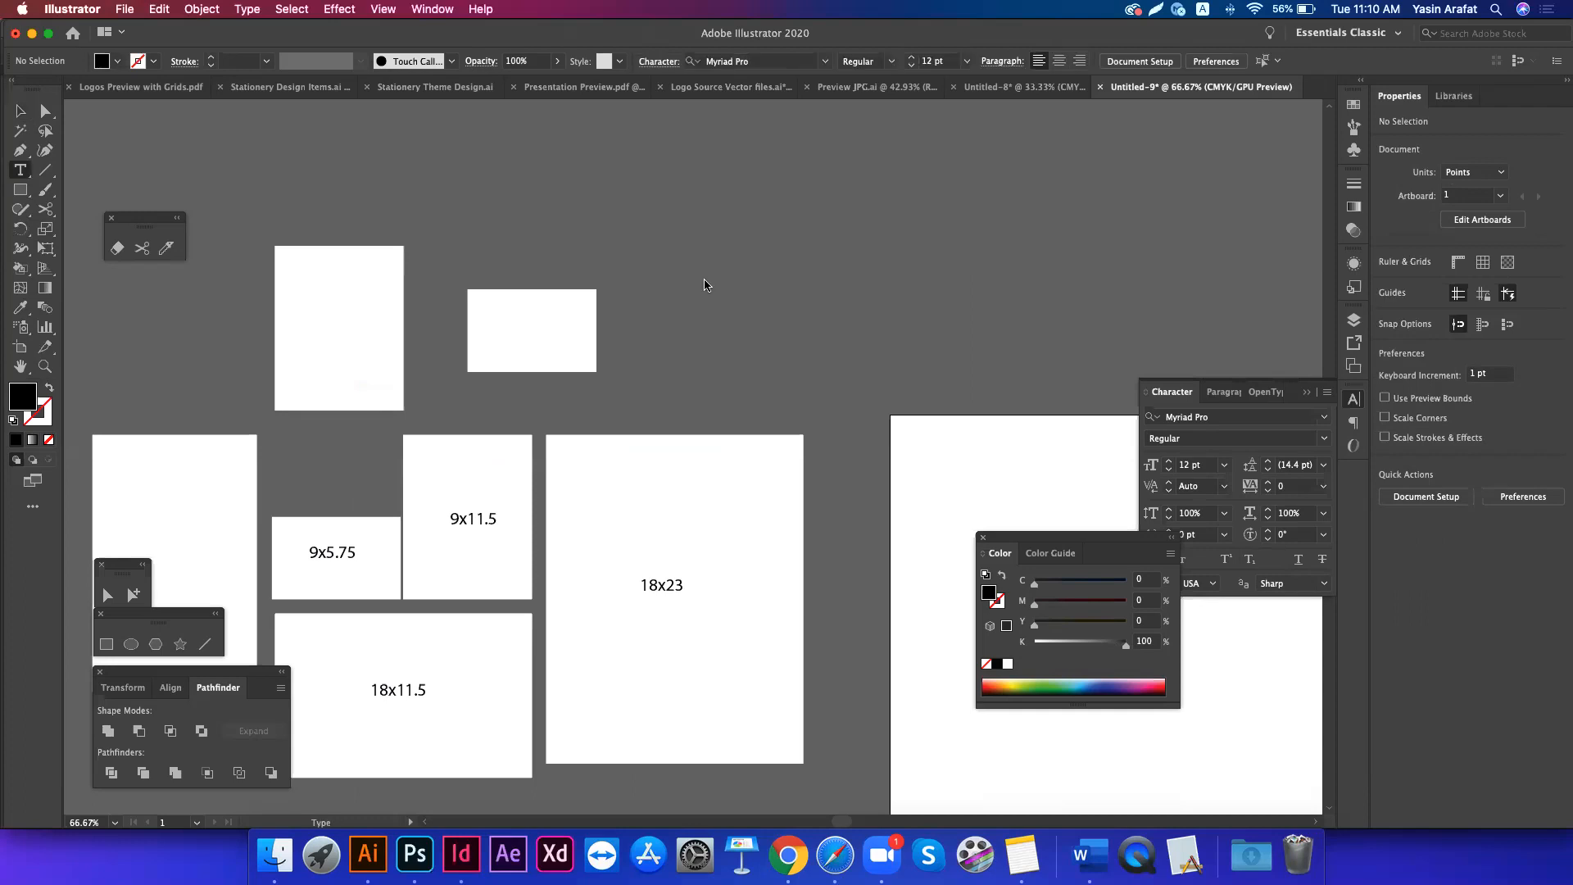
click(706, 283)
text(5000)
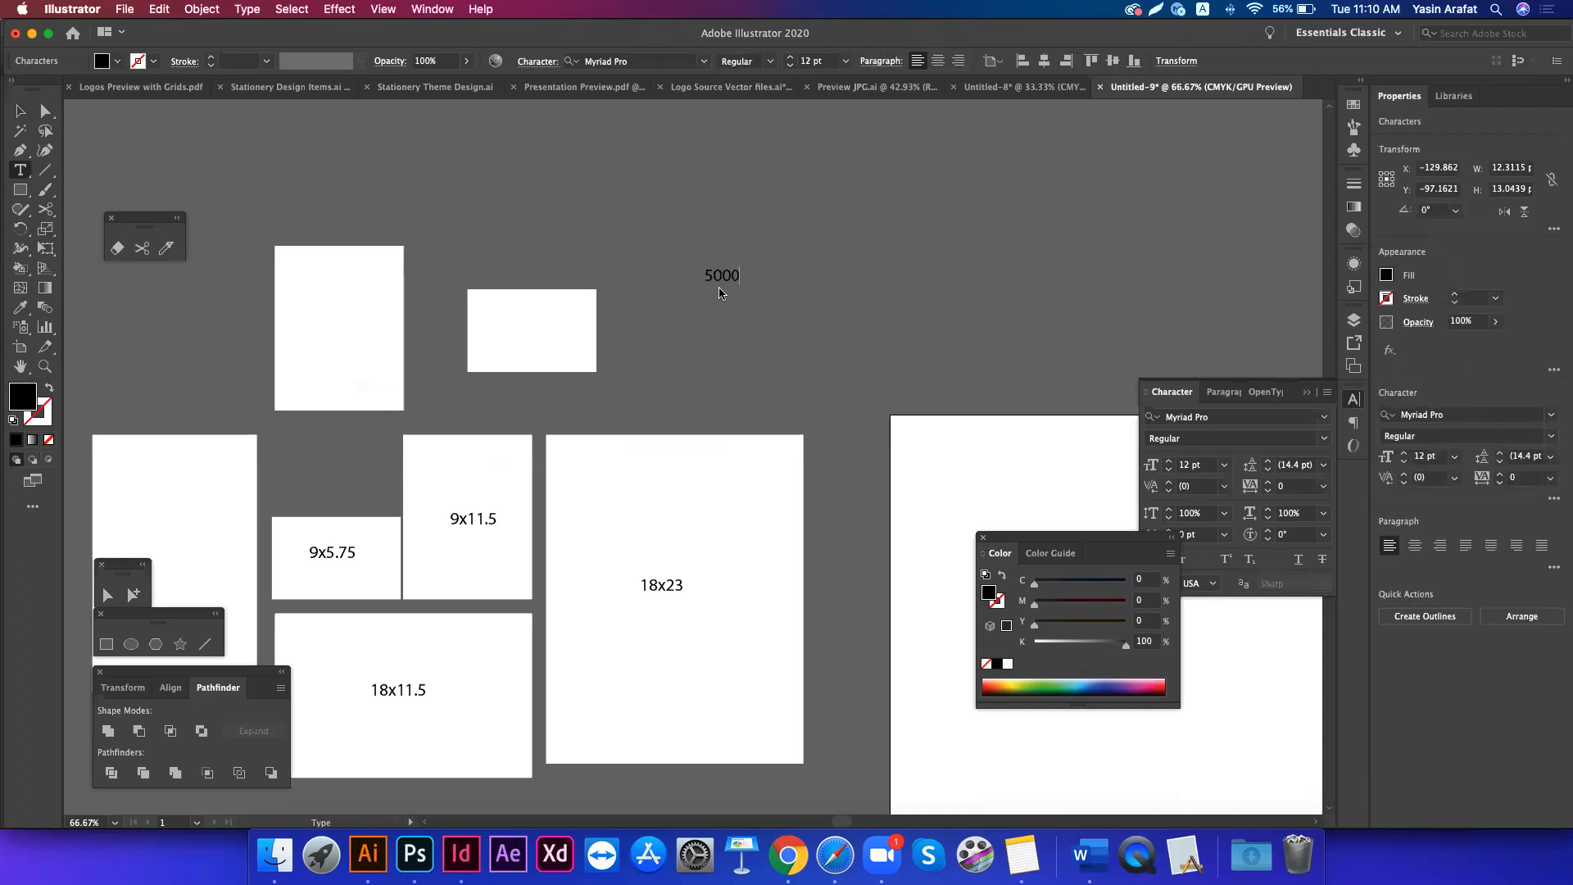
key(Escape)
click(705, 339)
click(719, 277)
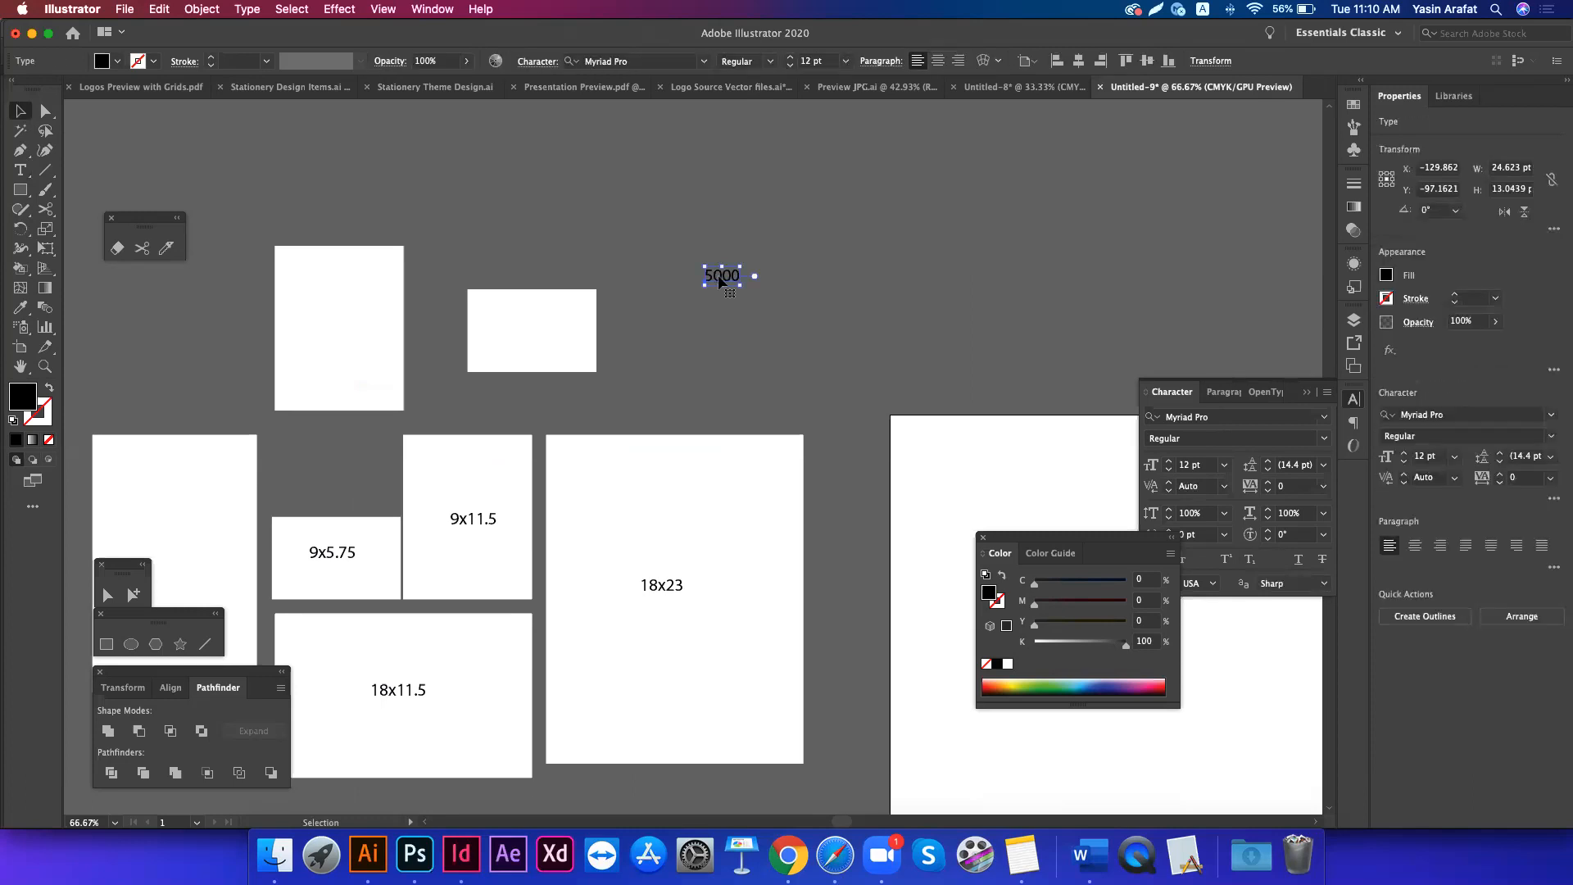
- Nudge the 9x5.75 label slightly down and select all the labelled pieces with their labels
click(343, 553)
drag(344, 554, 345, 564)
drag(354, 475, 662, 772)
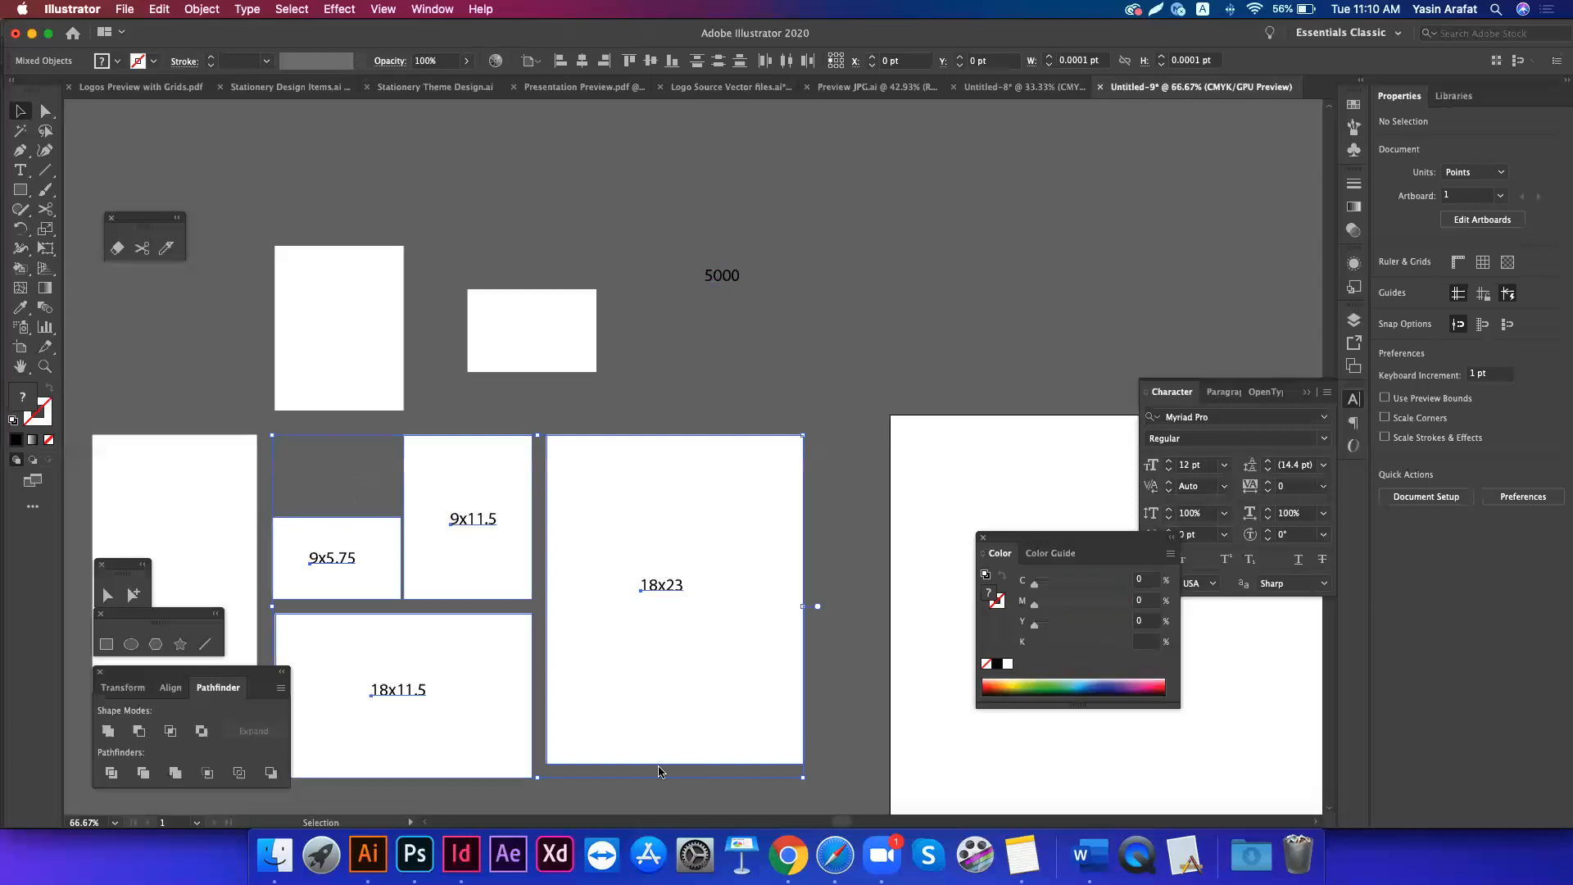
- Extend the 5000 text above the labelled pieces so that it reads 5000/8
click(628, 799)
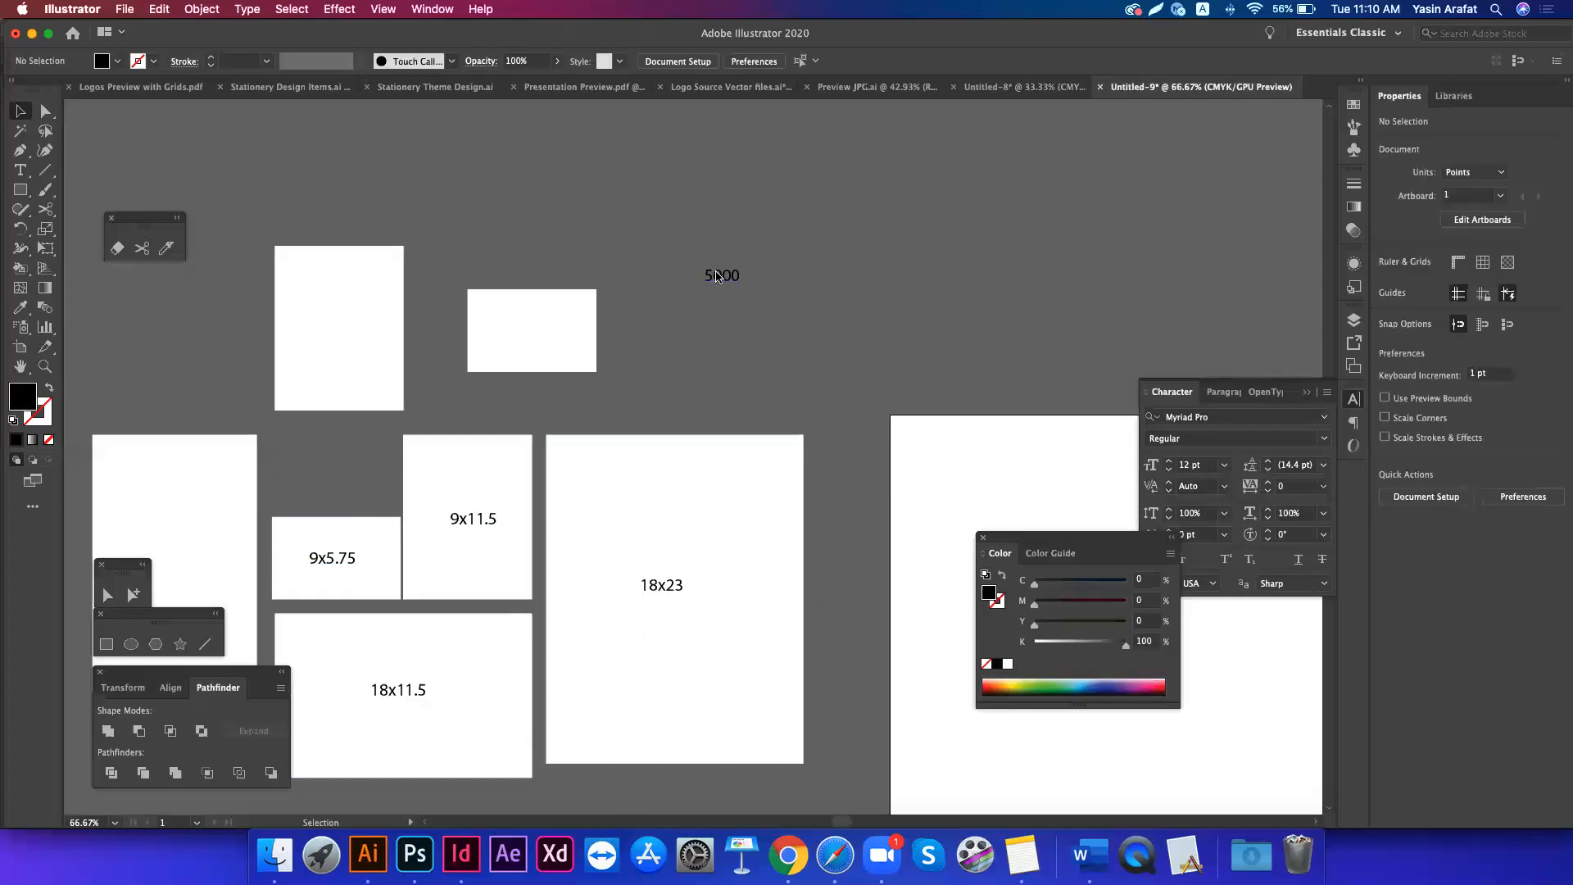
double_click(719, 277)
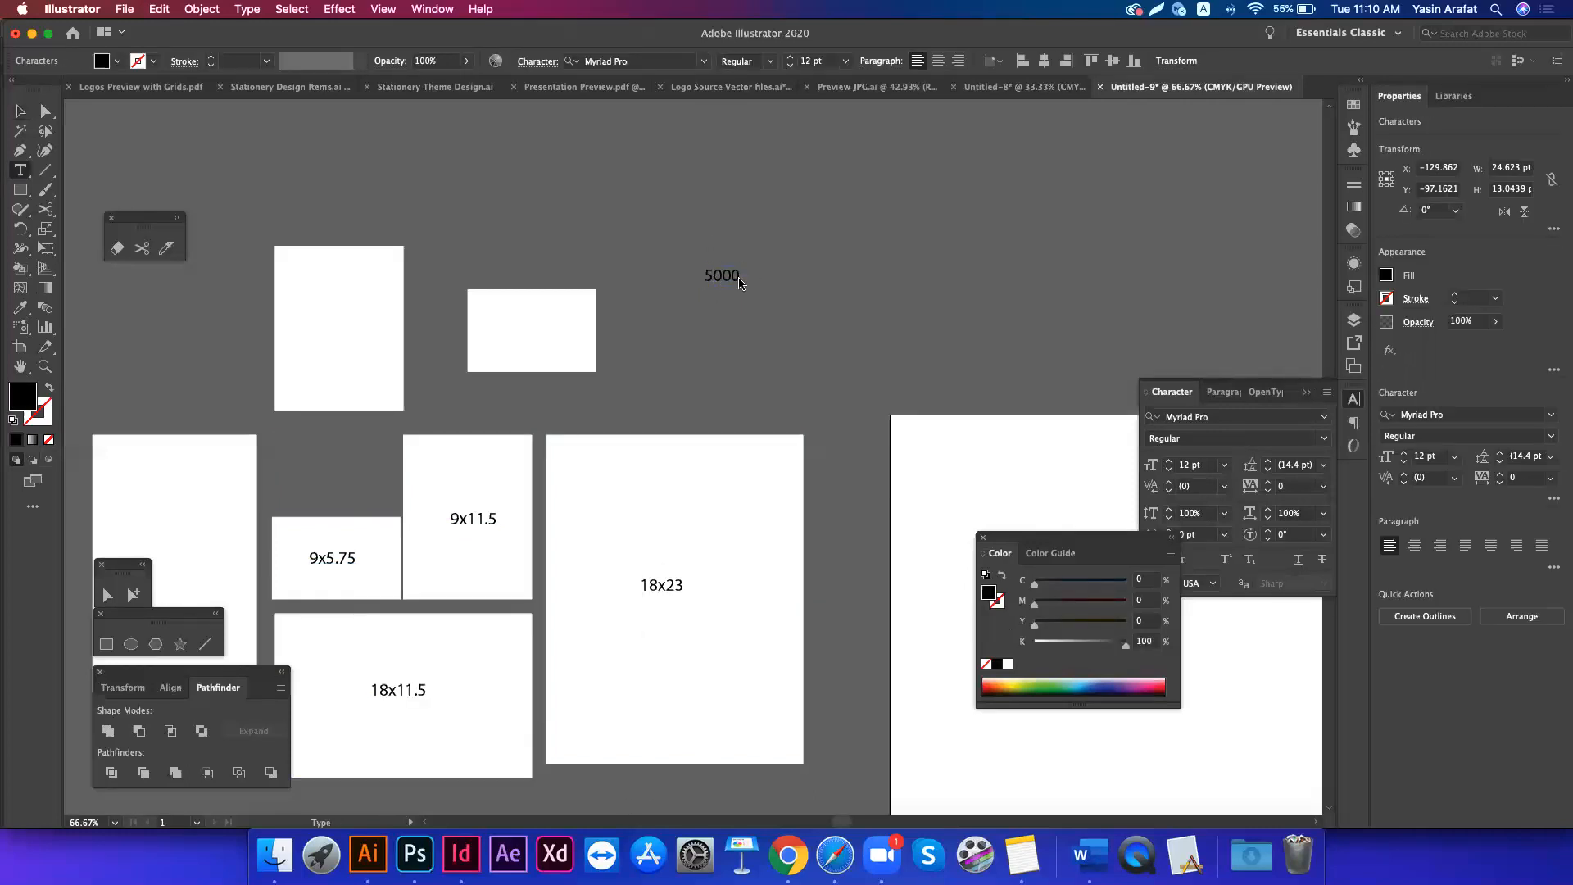
text(/8)
key(Escape)
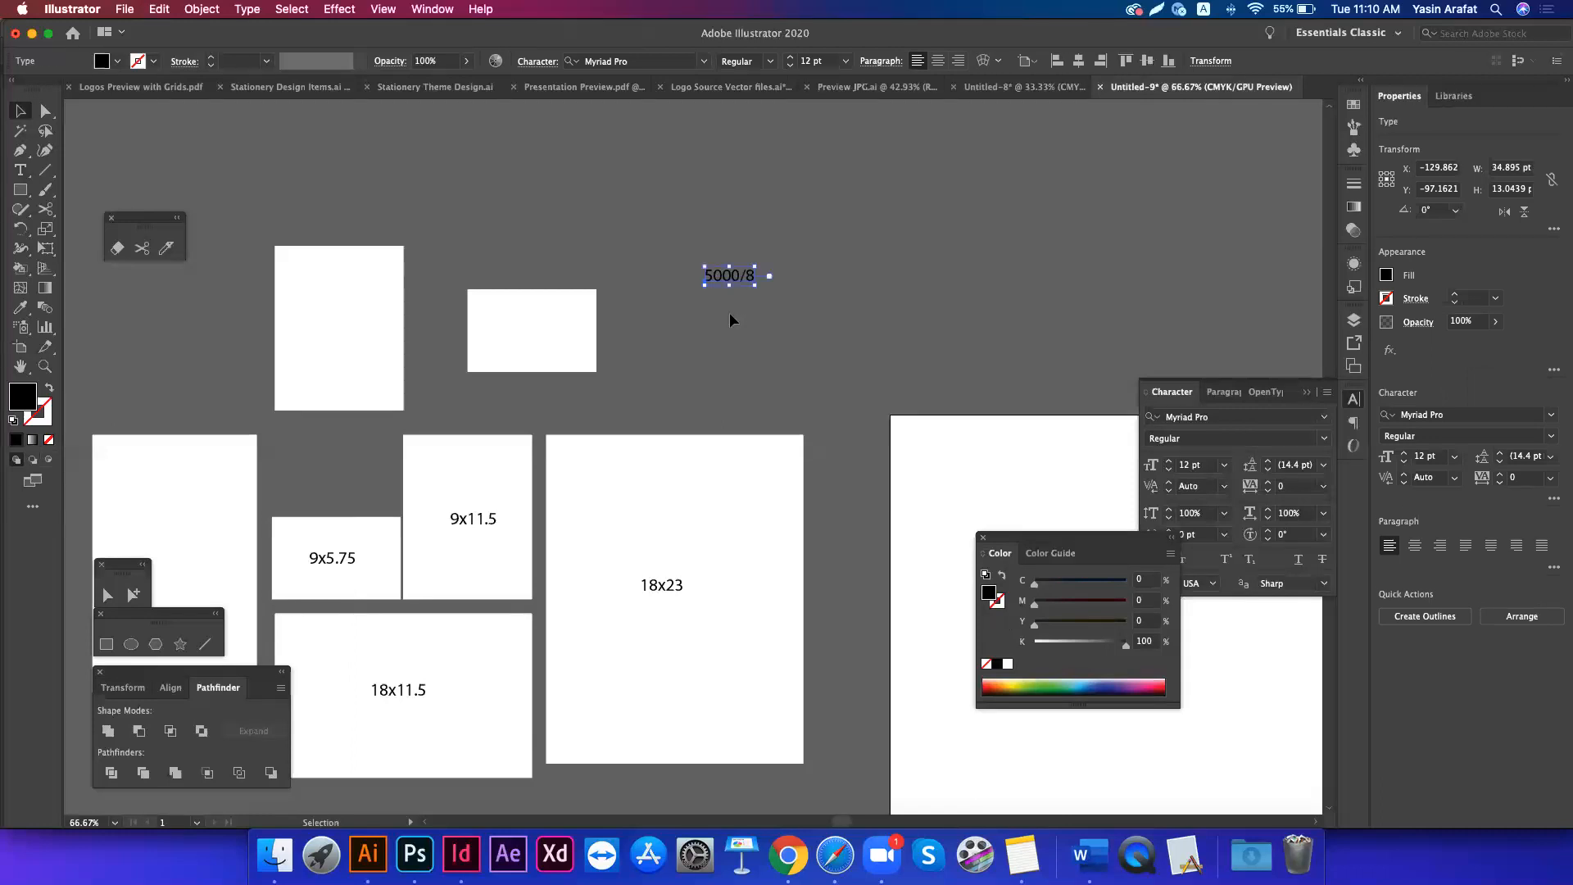
click(730, 307)
- Examine the 9x5.75 piece, its neighbouring pieces and the 18x23 half sheet in relation to the 5000/8 note
click(726, 278)
click(323, 536)
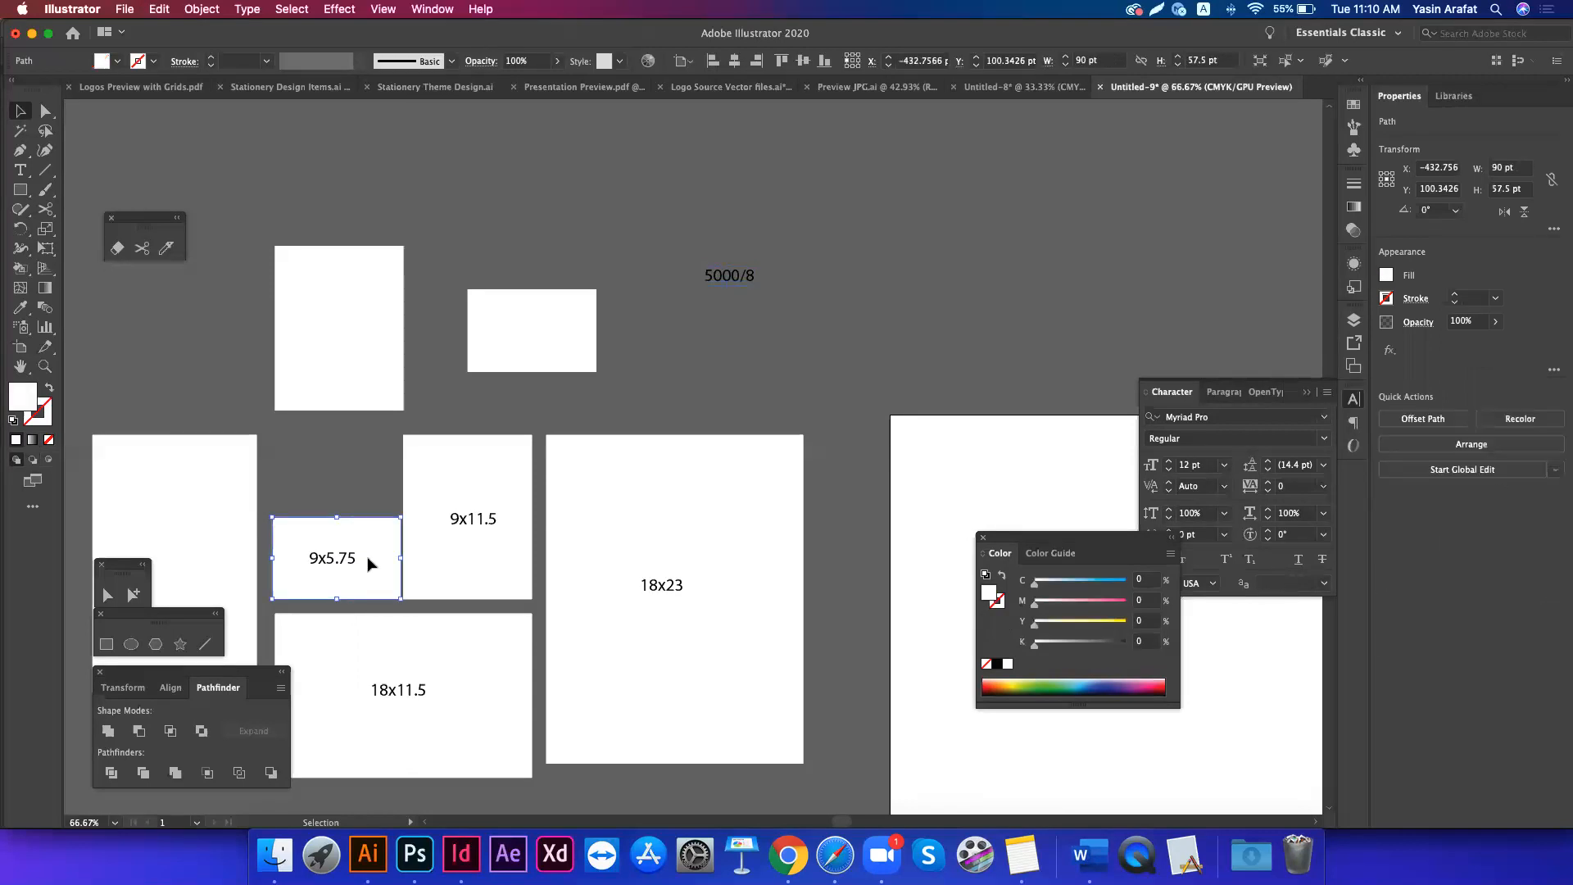
shift+click(340, 564)
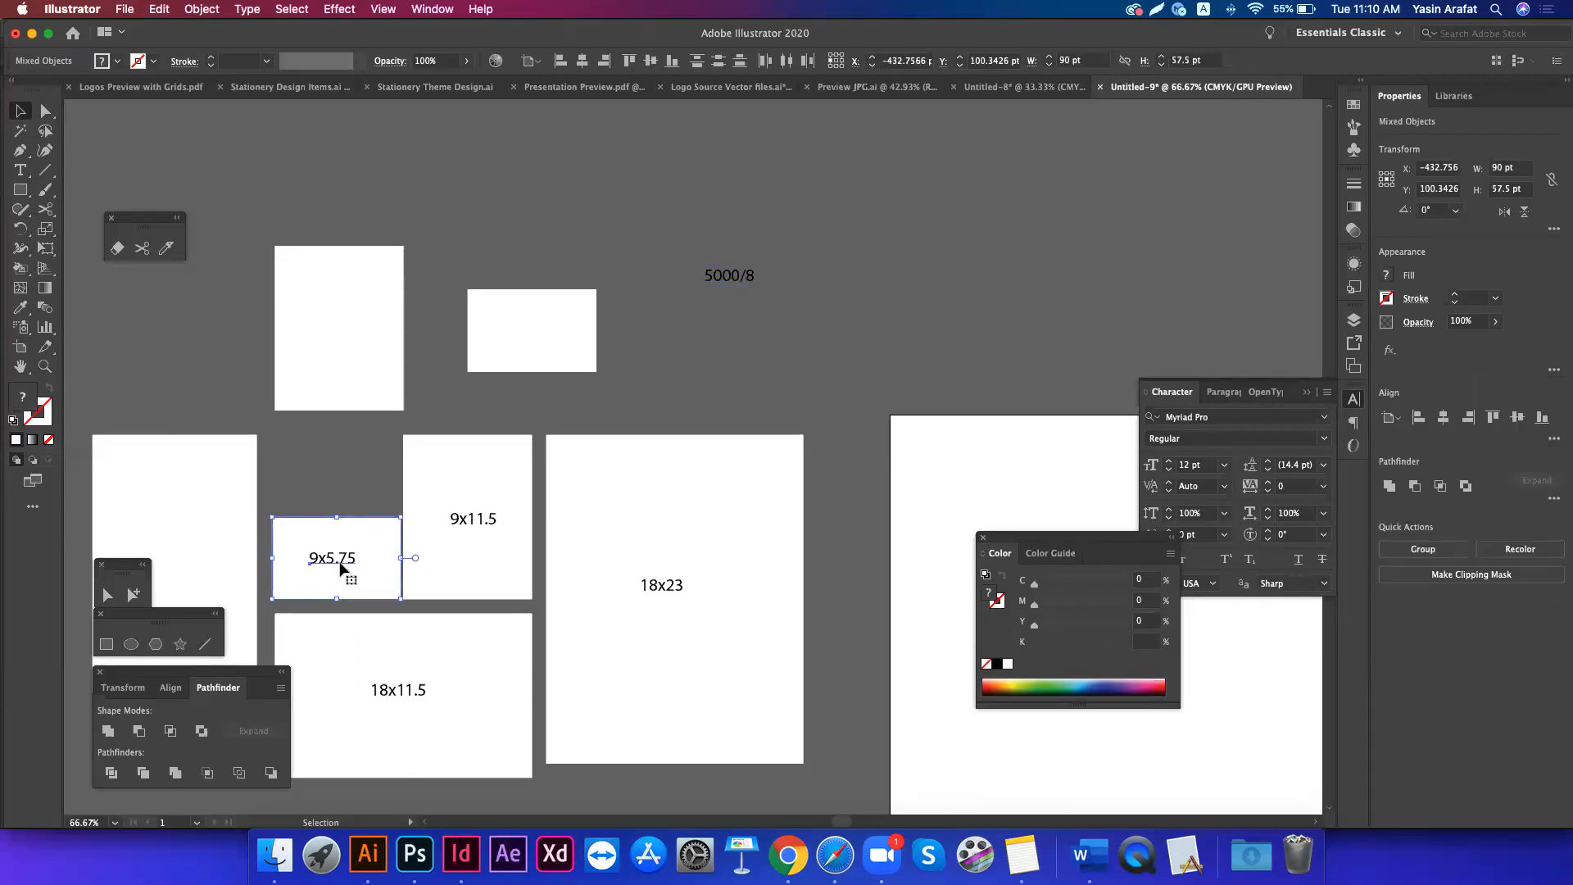
click(727, 276)
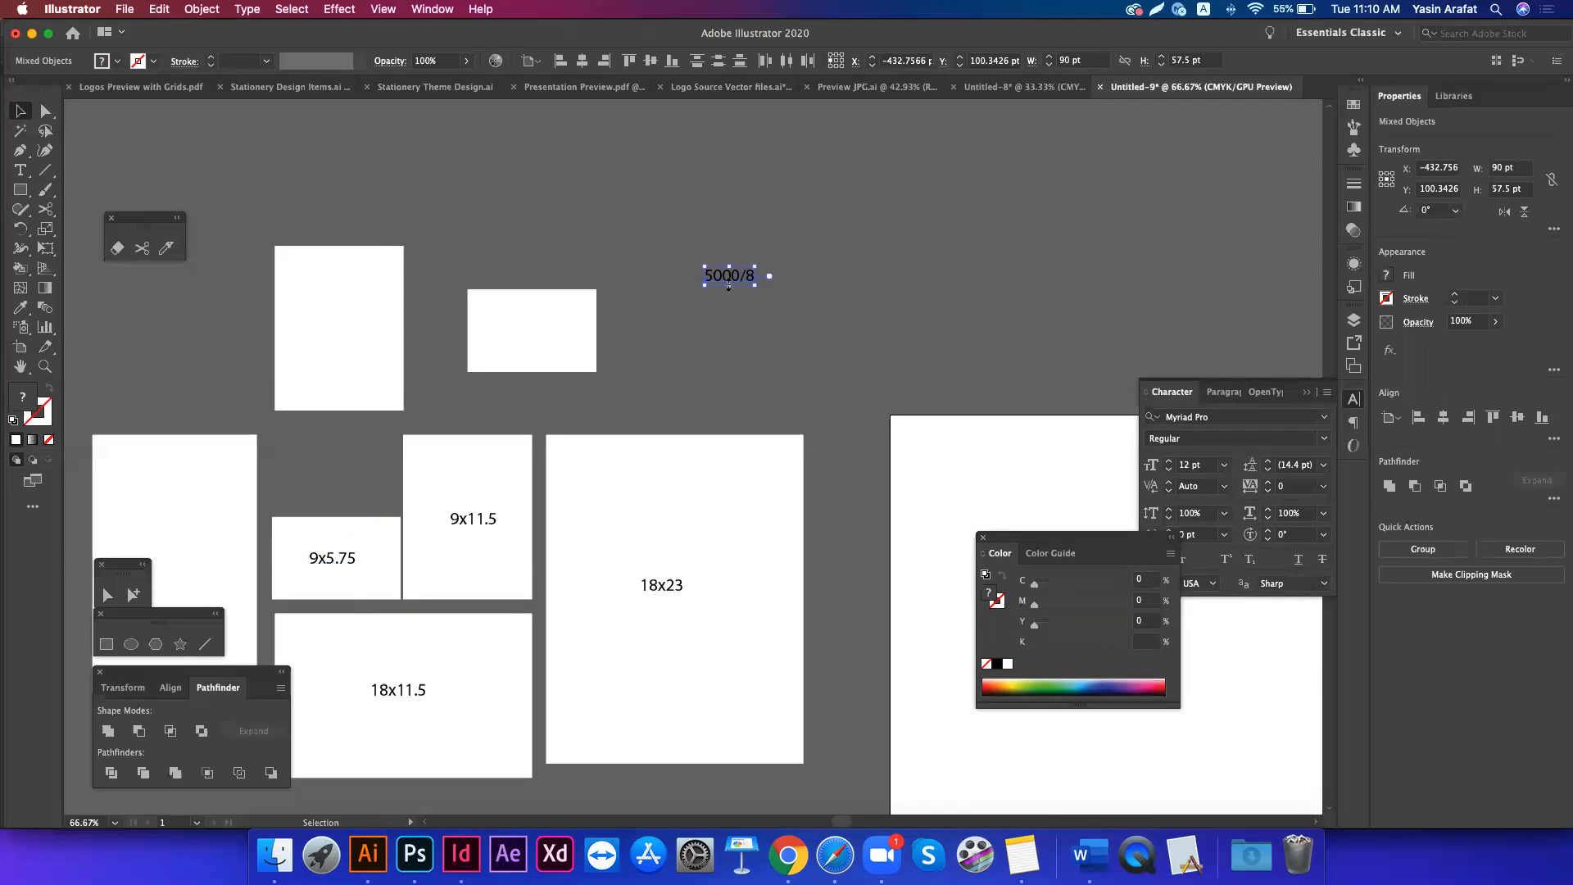
click(351, 481)
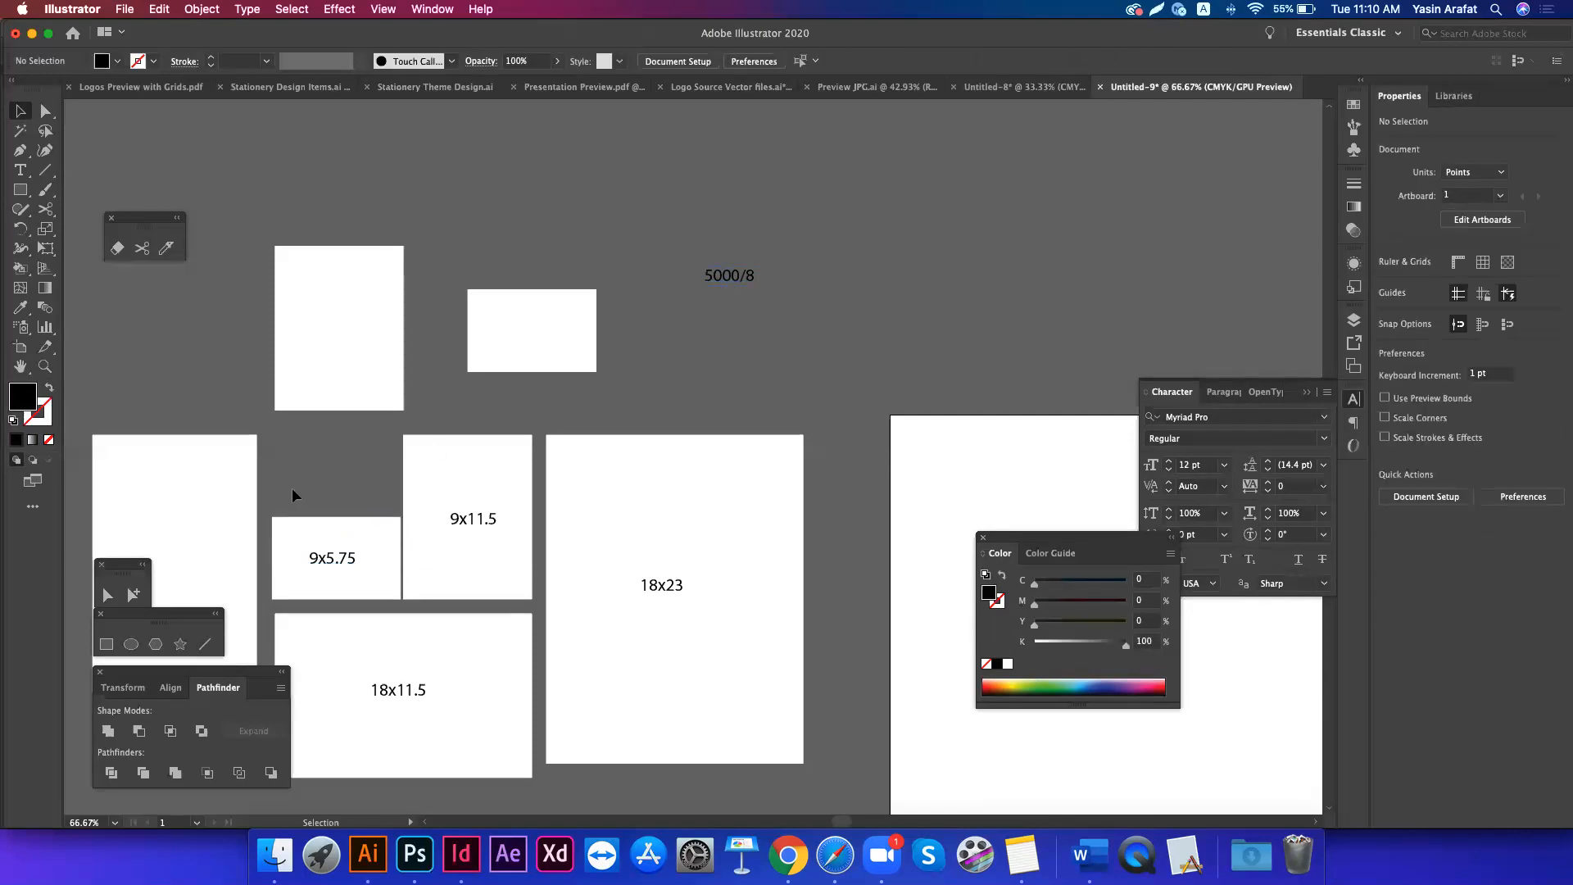
click(336, 601)
drag(310, 458, 503, 584)
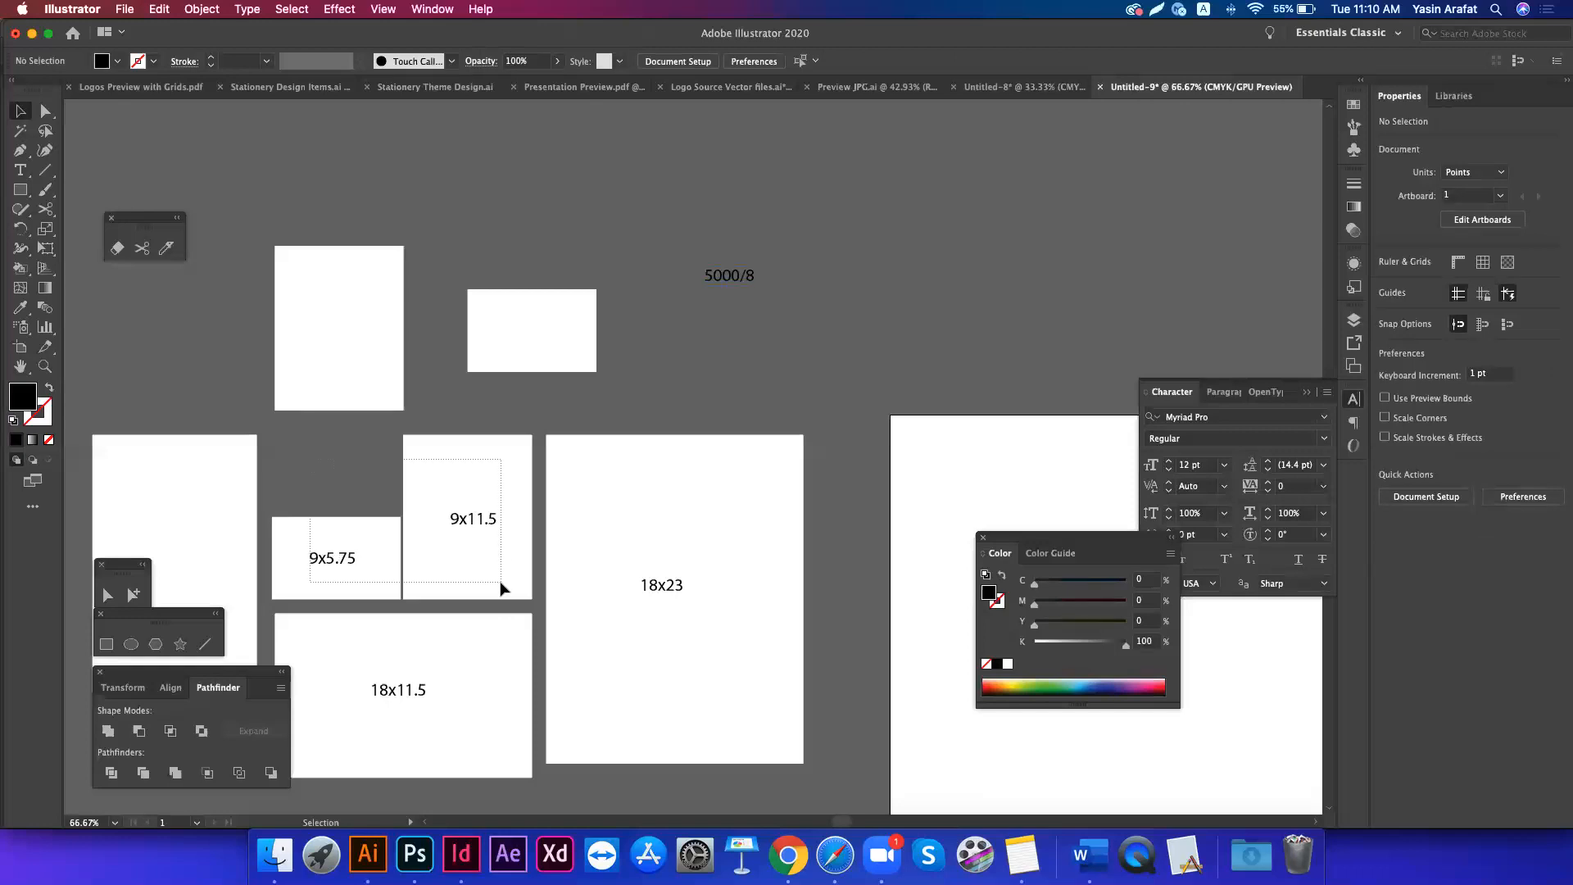
click(336, 509)
scroll(387, 689, down, 3)
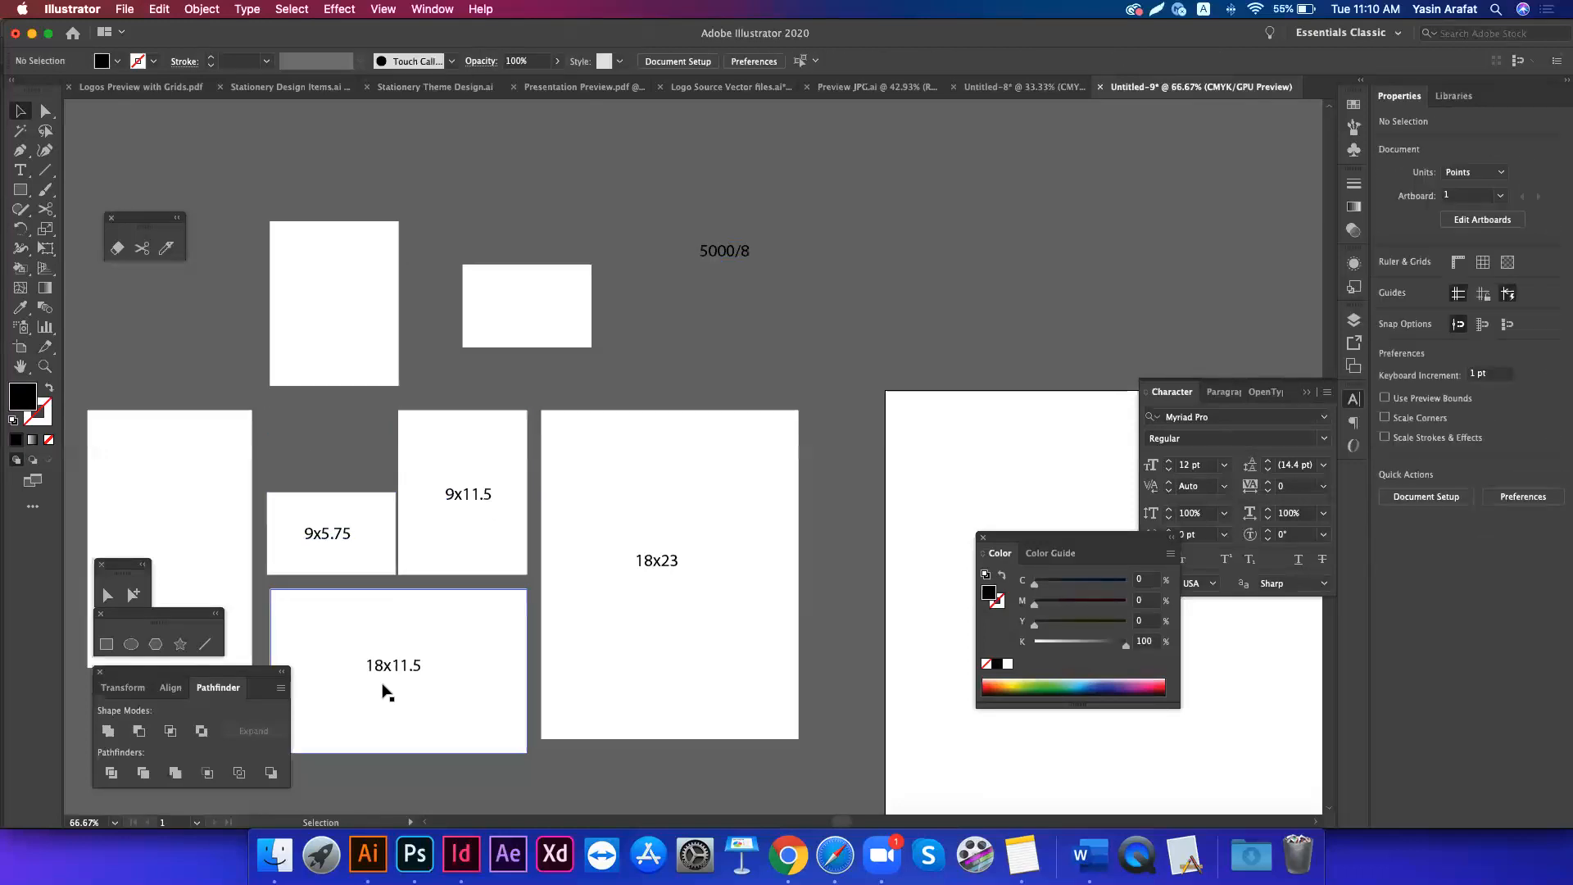
click(675, 527)
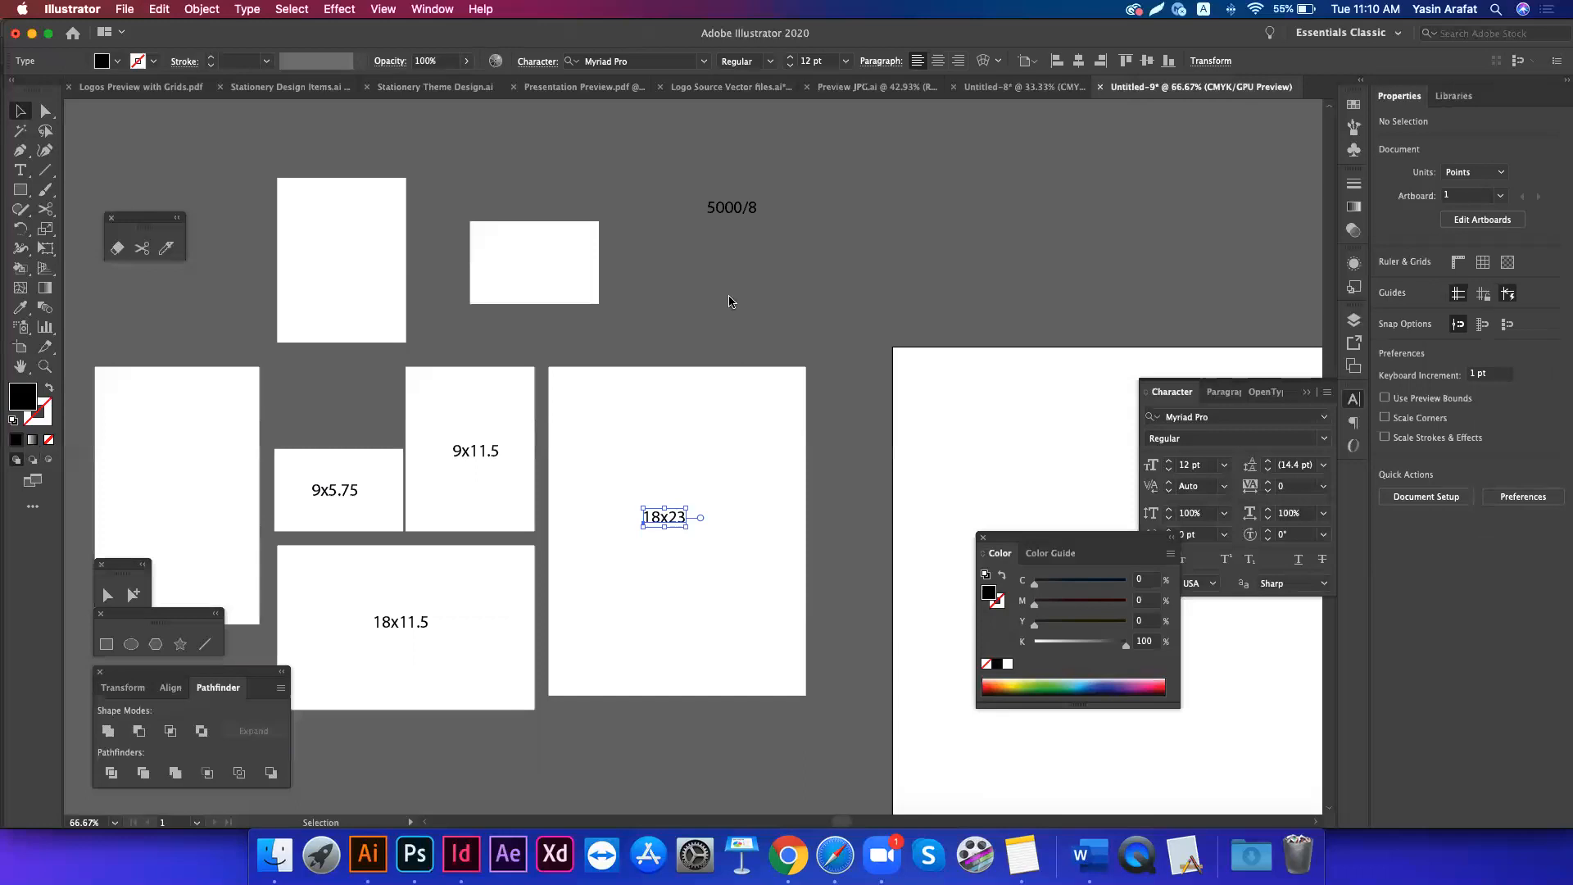
click(707, 273)
click(741, 205)
click(731, 262)
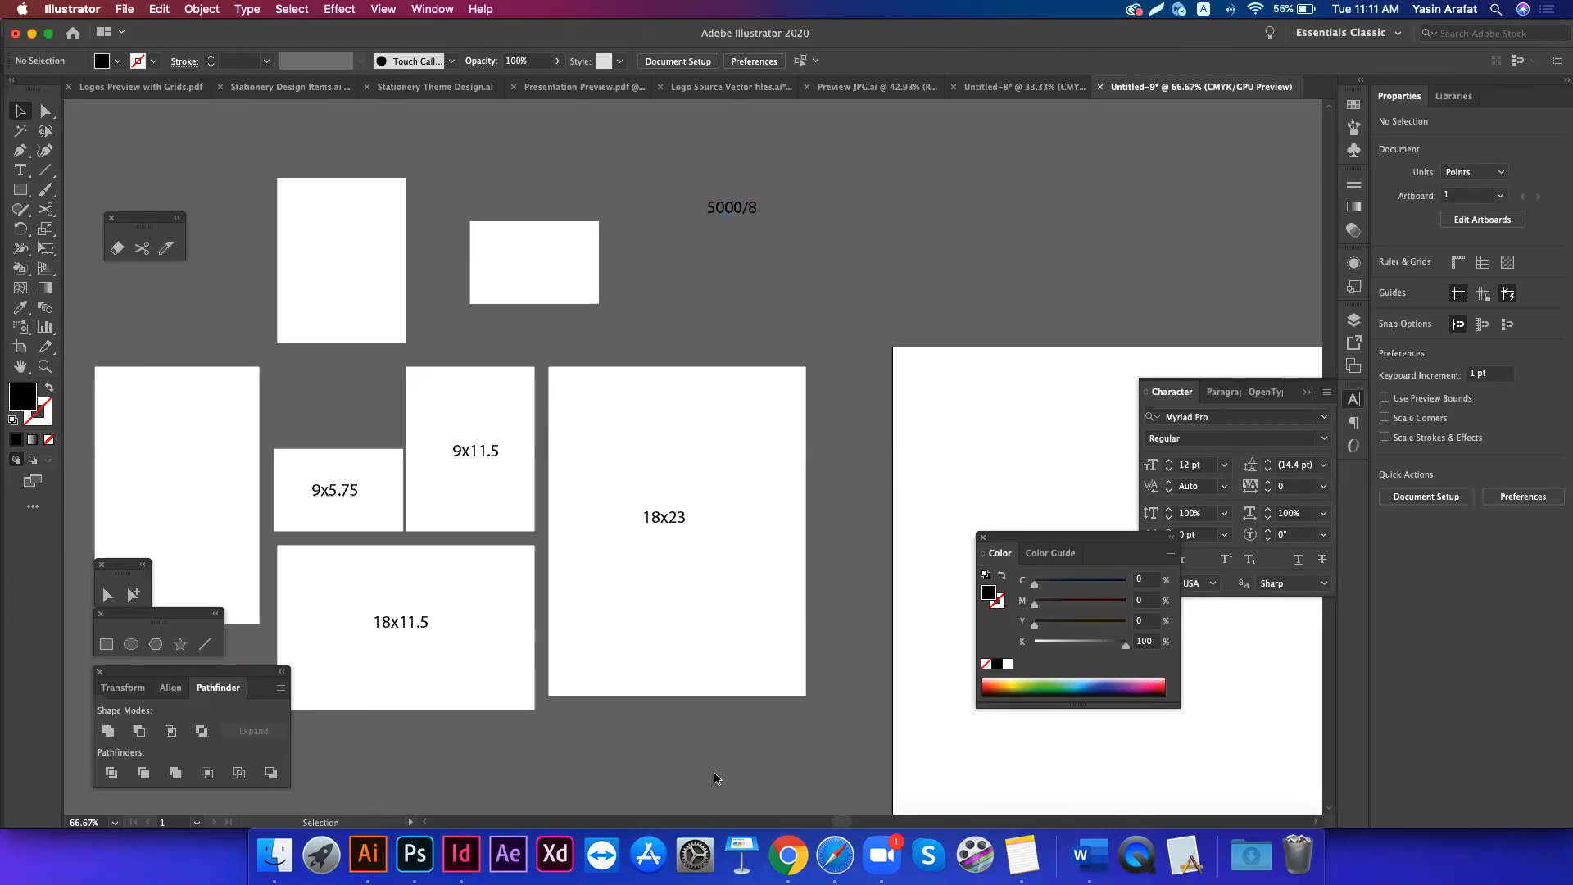
scroll(711, 769, down, 5)
scroll(711, 769, right, 3)
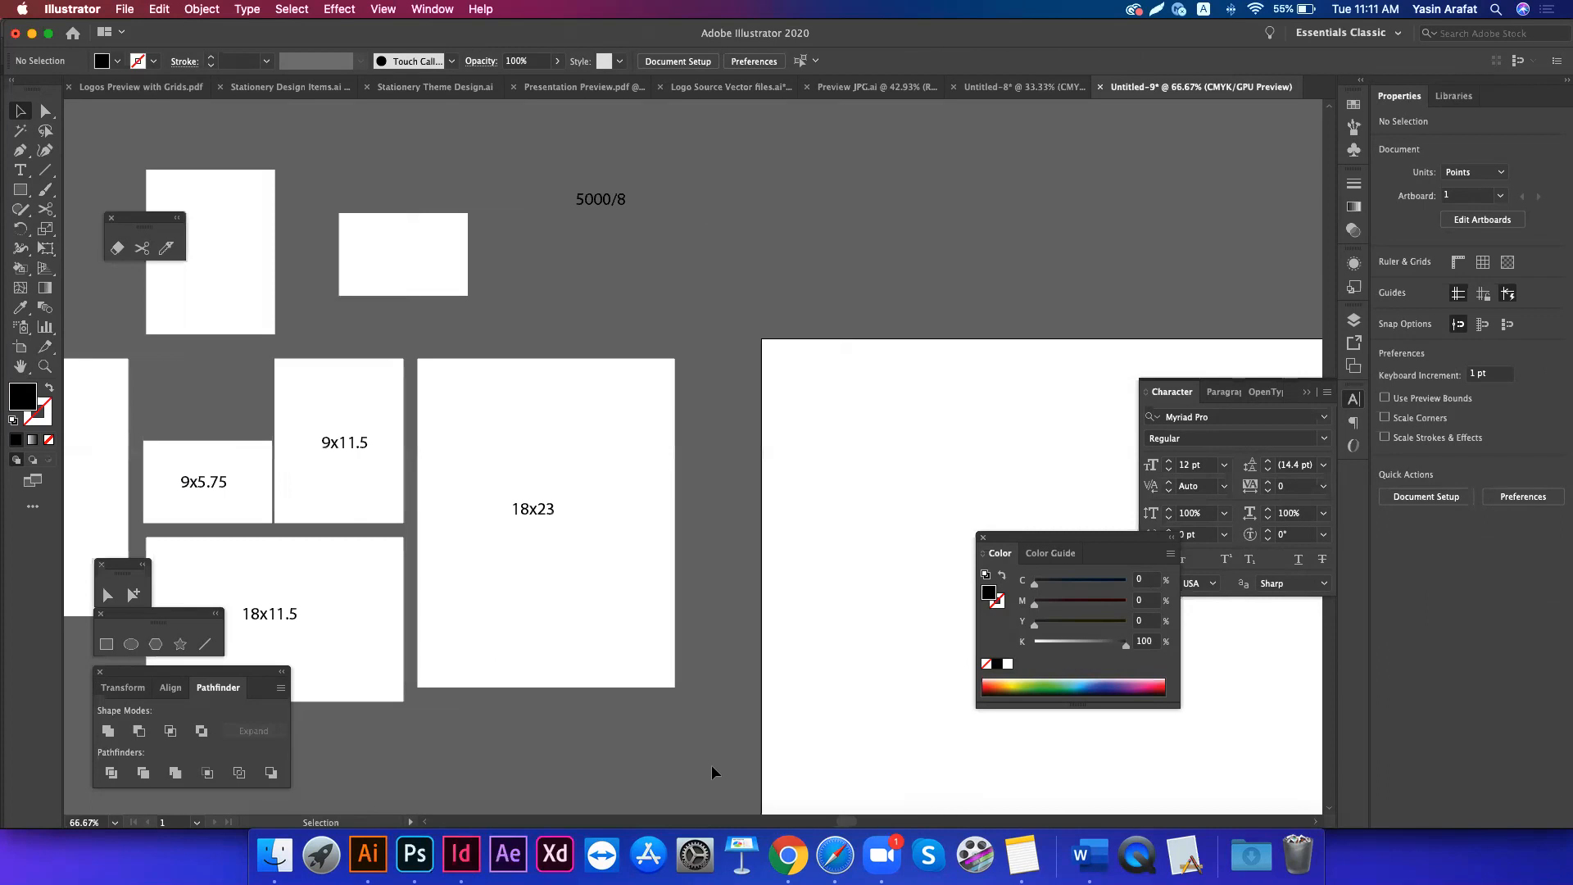
scroll(711, 765, up, 3)
scroll(712, 765, left, 2)
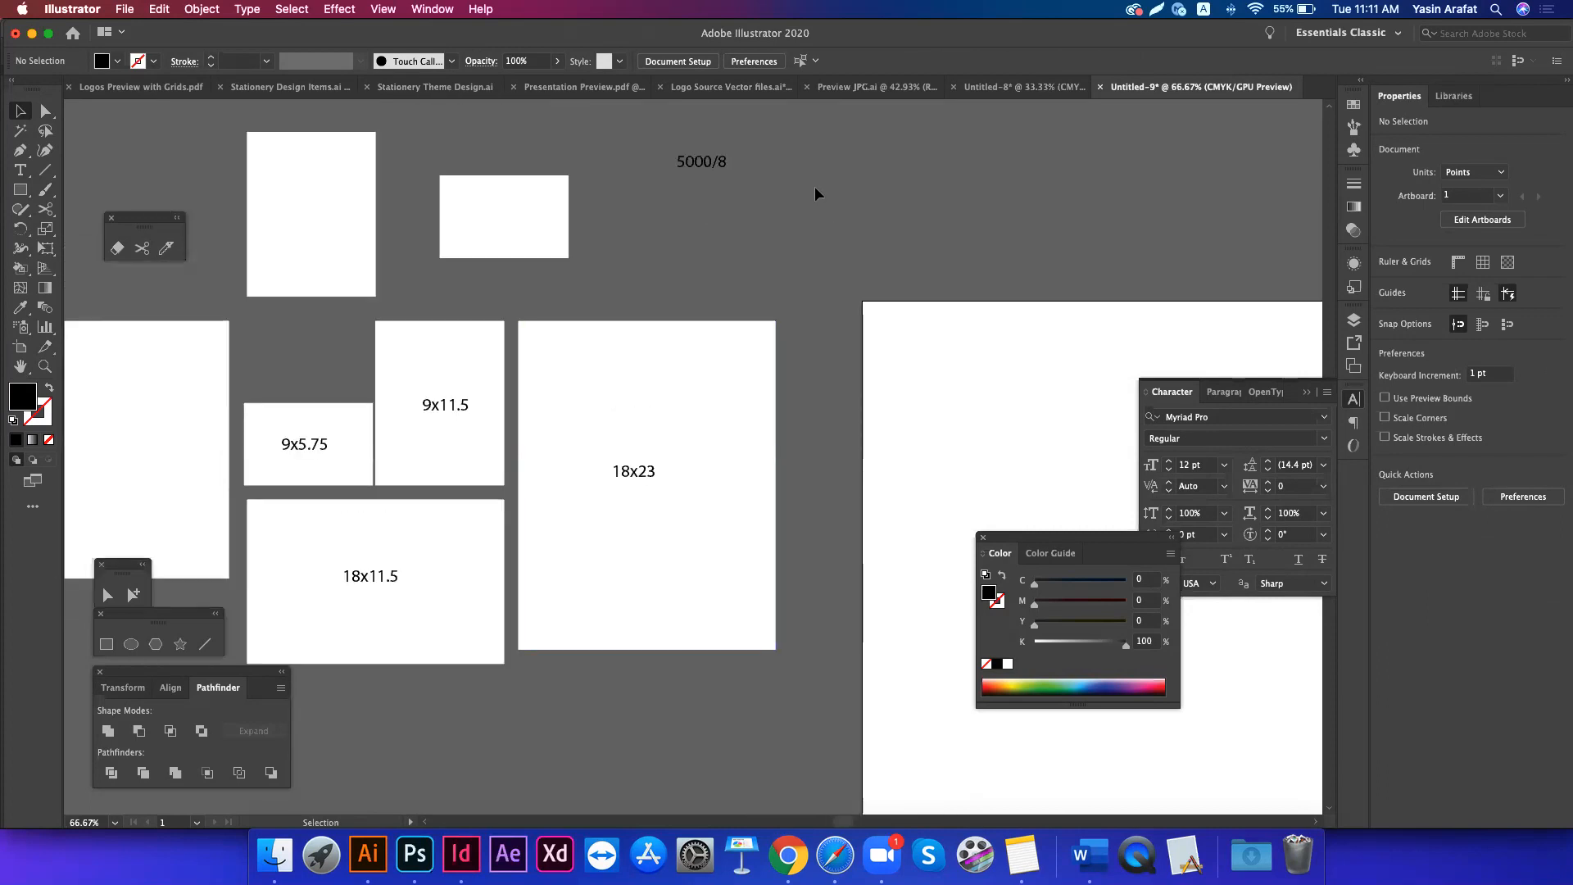
- Create a new print document from the A4 preset in landscape orientation
key(a)
key(super+n)
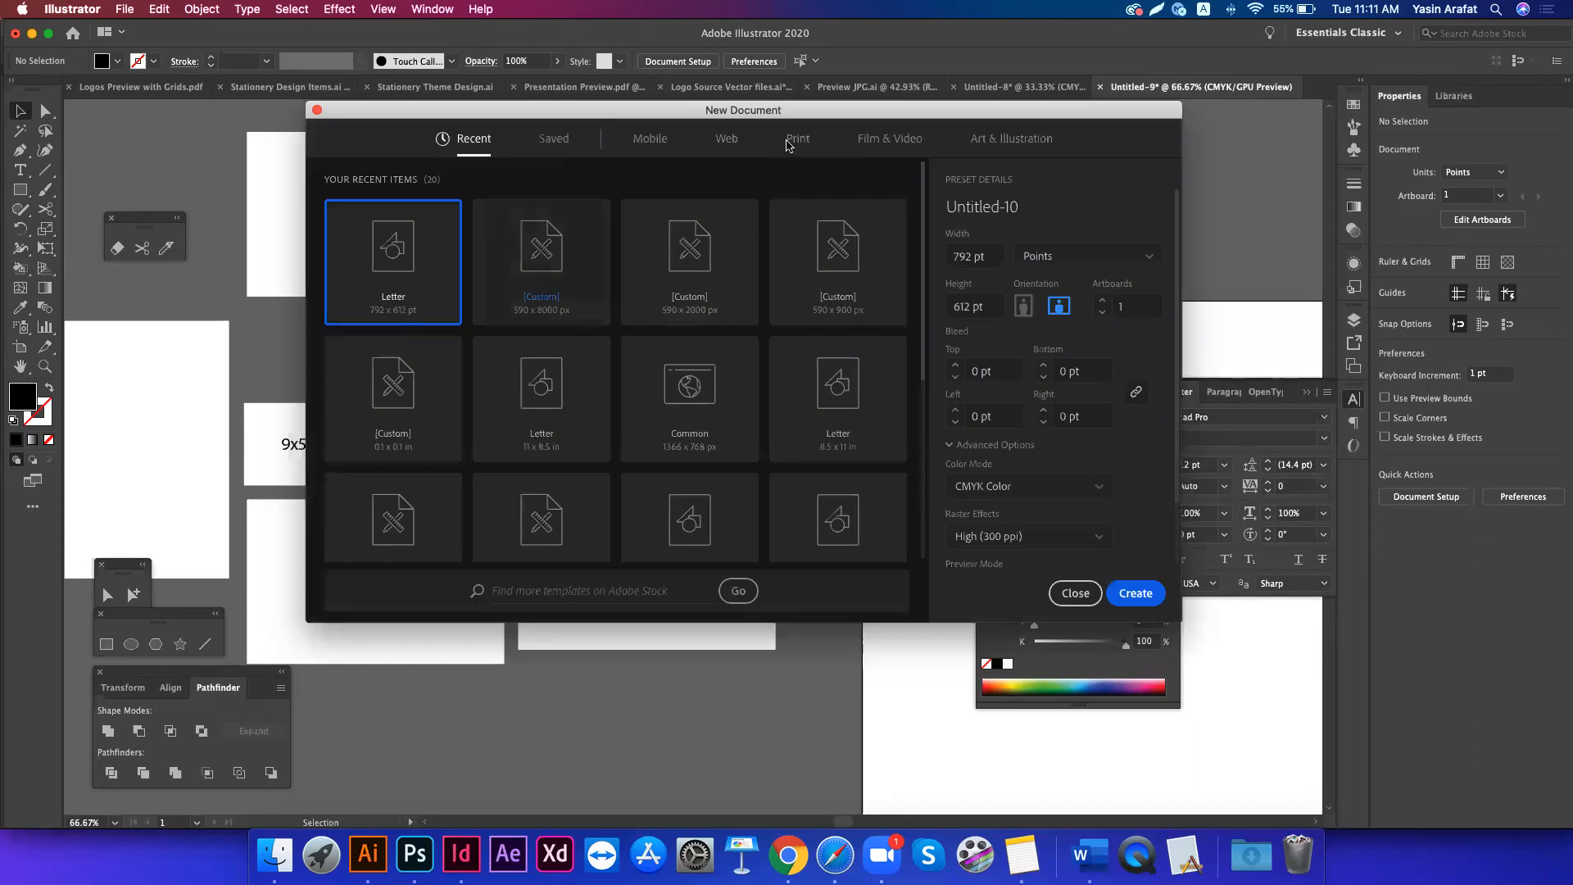
click(798, 139)
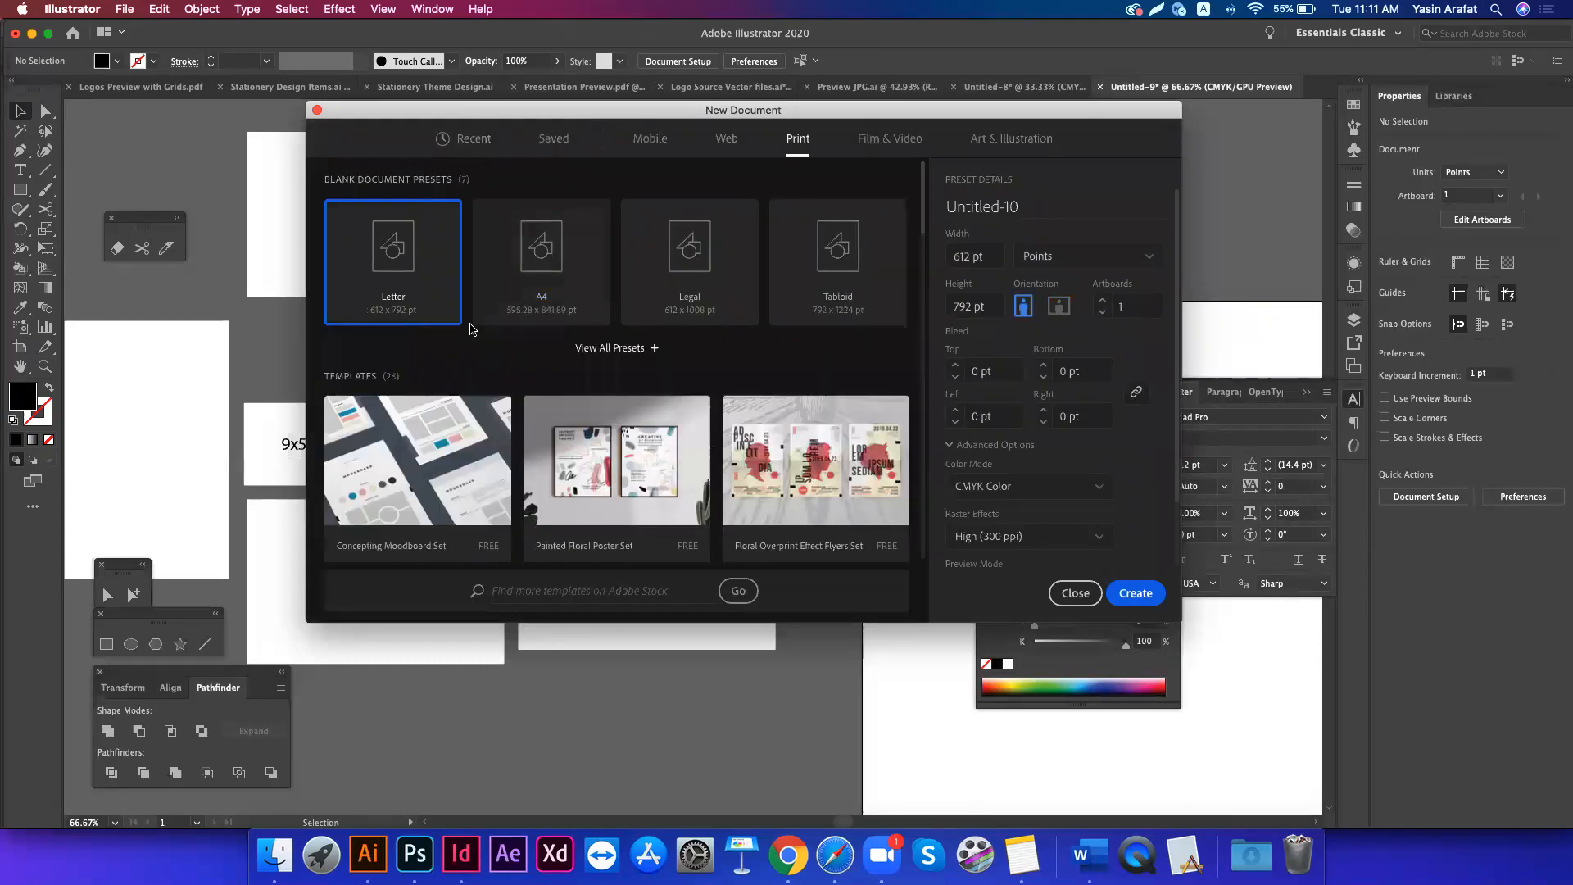
click(571, 269)
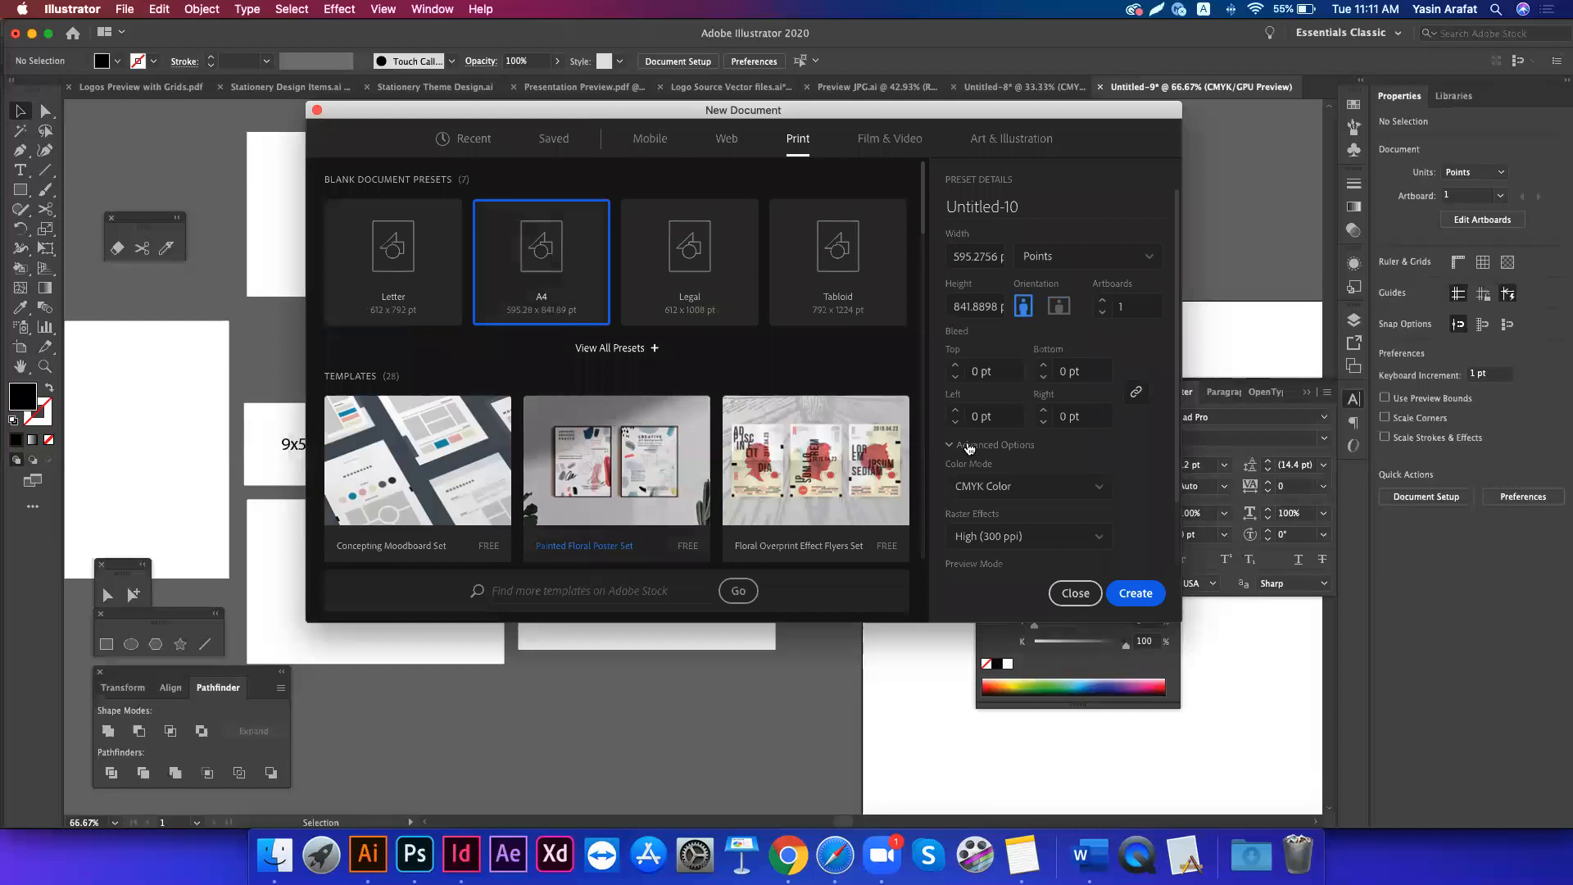
click(1059, 306)
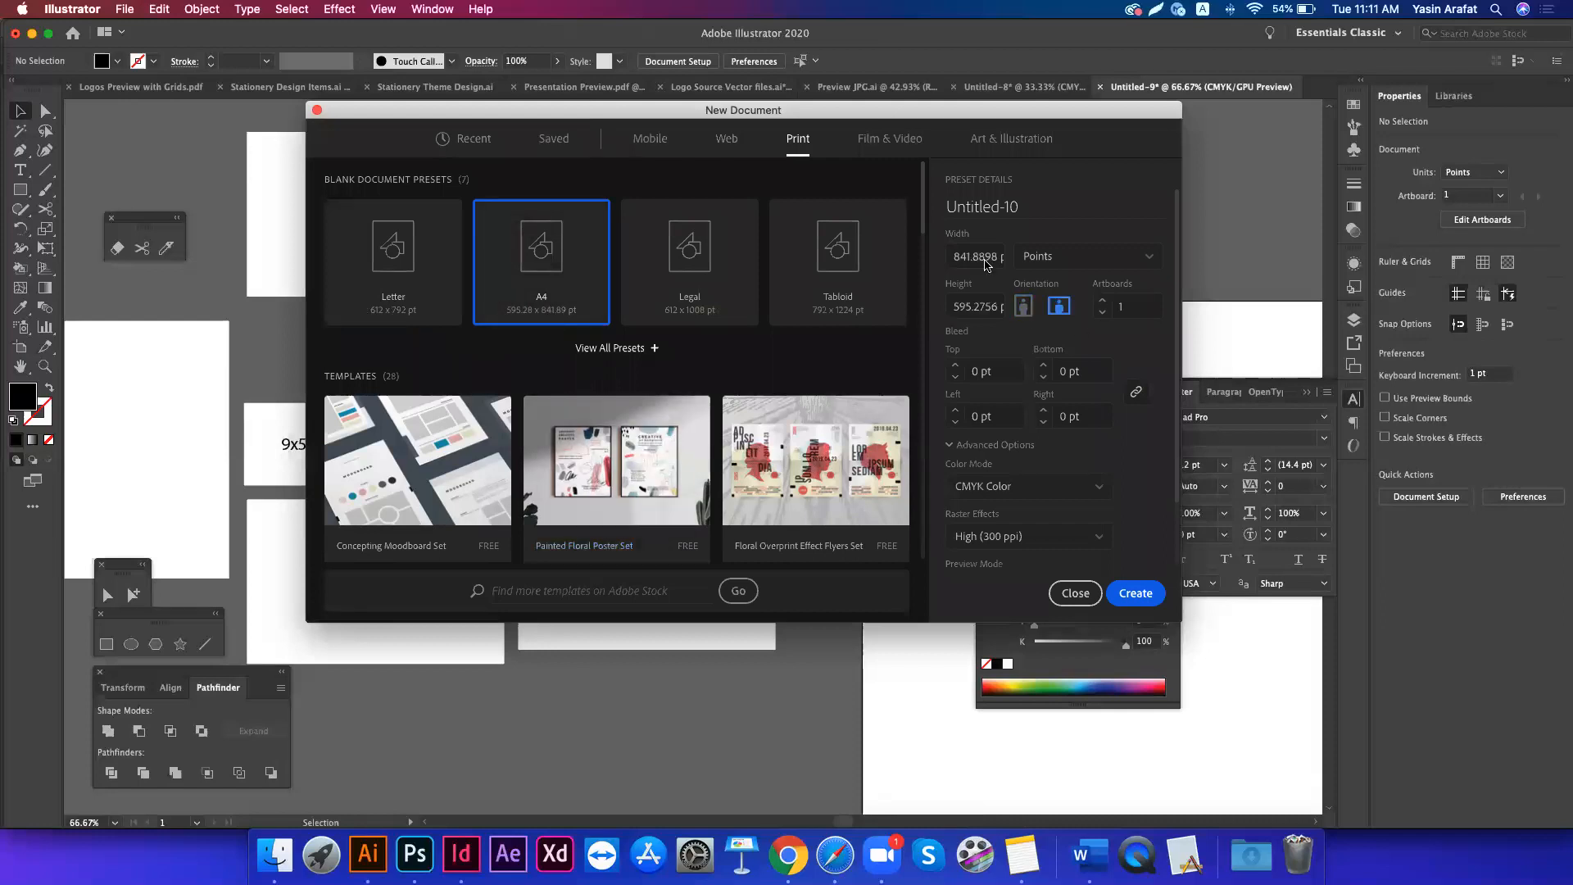
click(1135, 593)
key(a)
key(v)
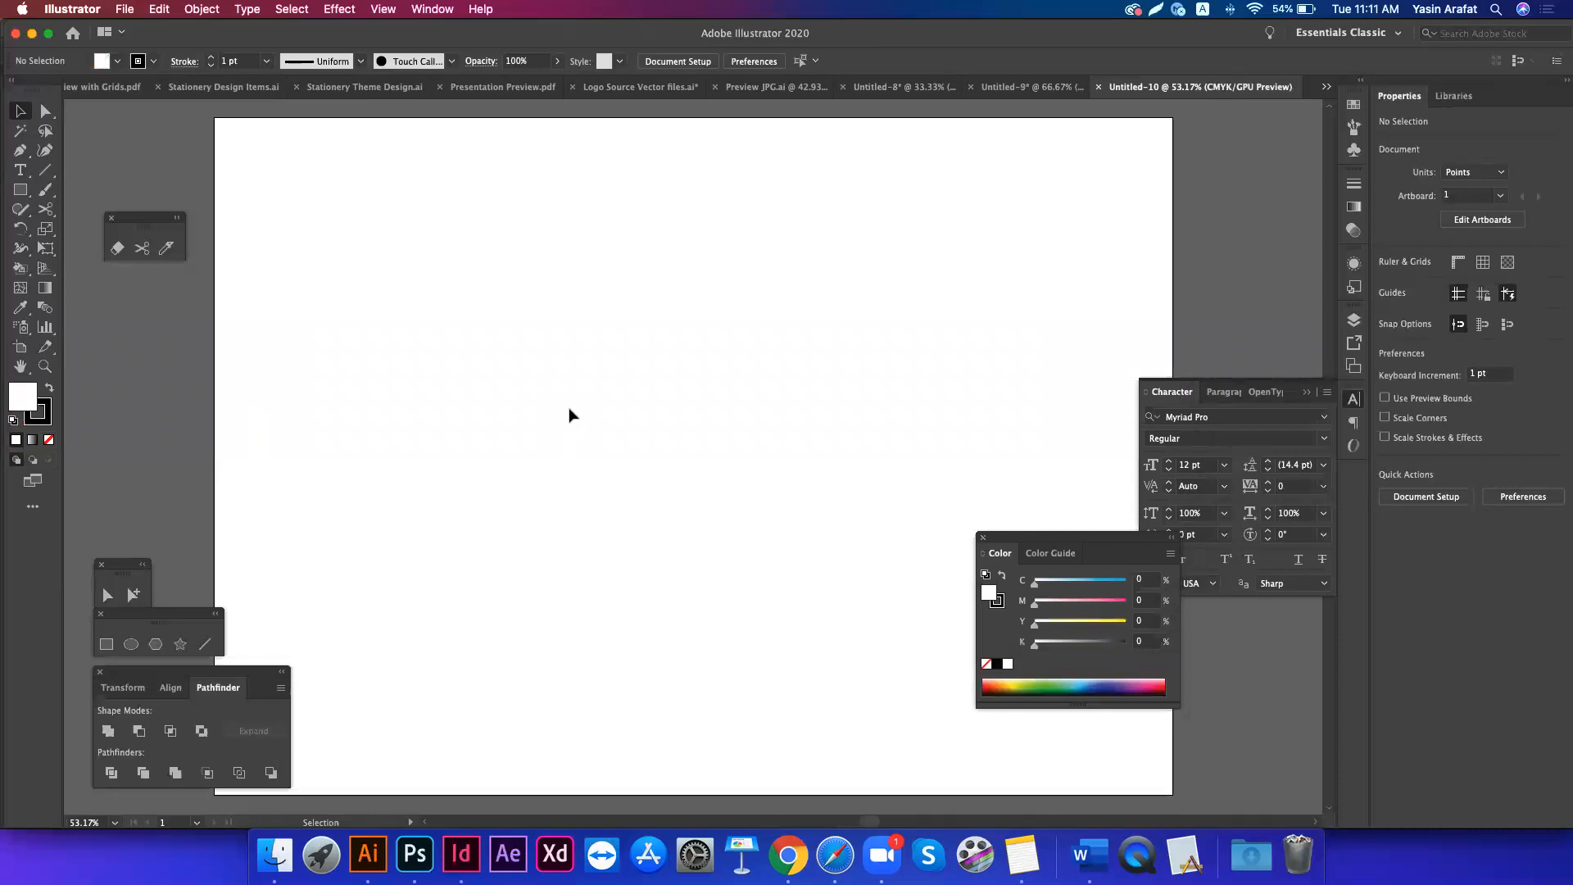
- Draw a rectangle covering the whole A4 artboard from corner to corner
key(Tab)
scroll(569, 415, right, 1)
scroll(570, 416, up, 1)
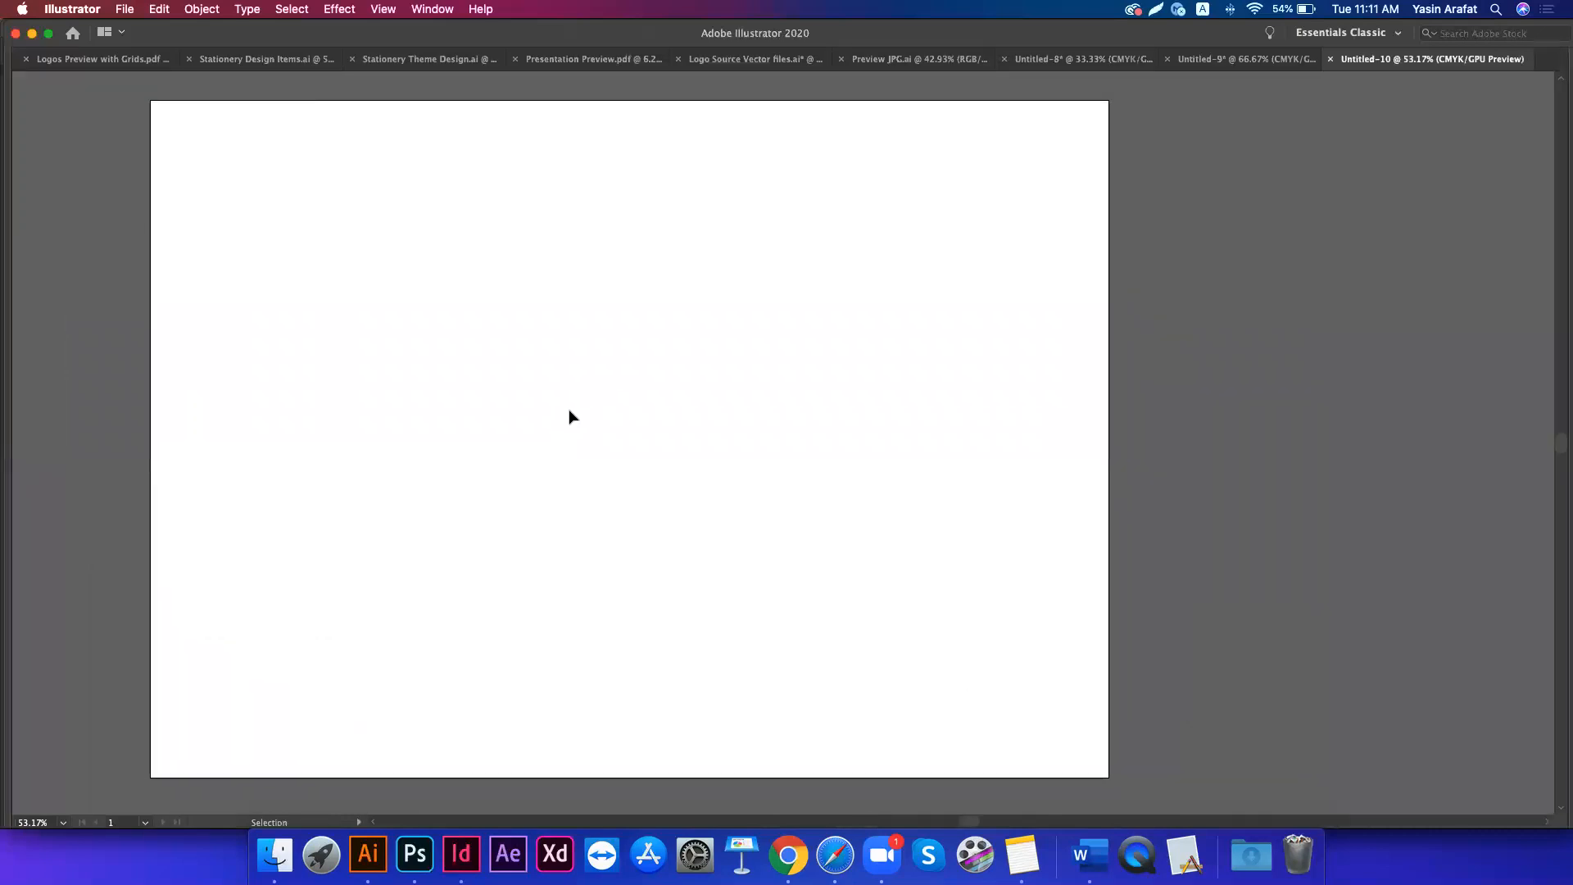
key(m)
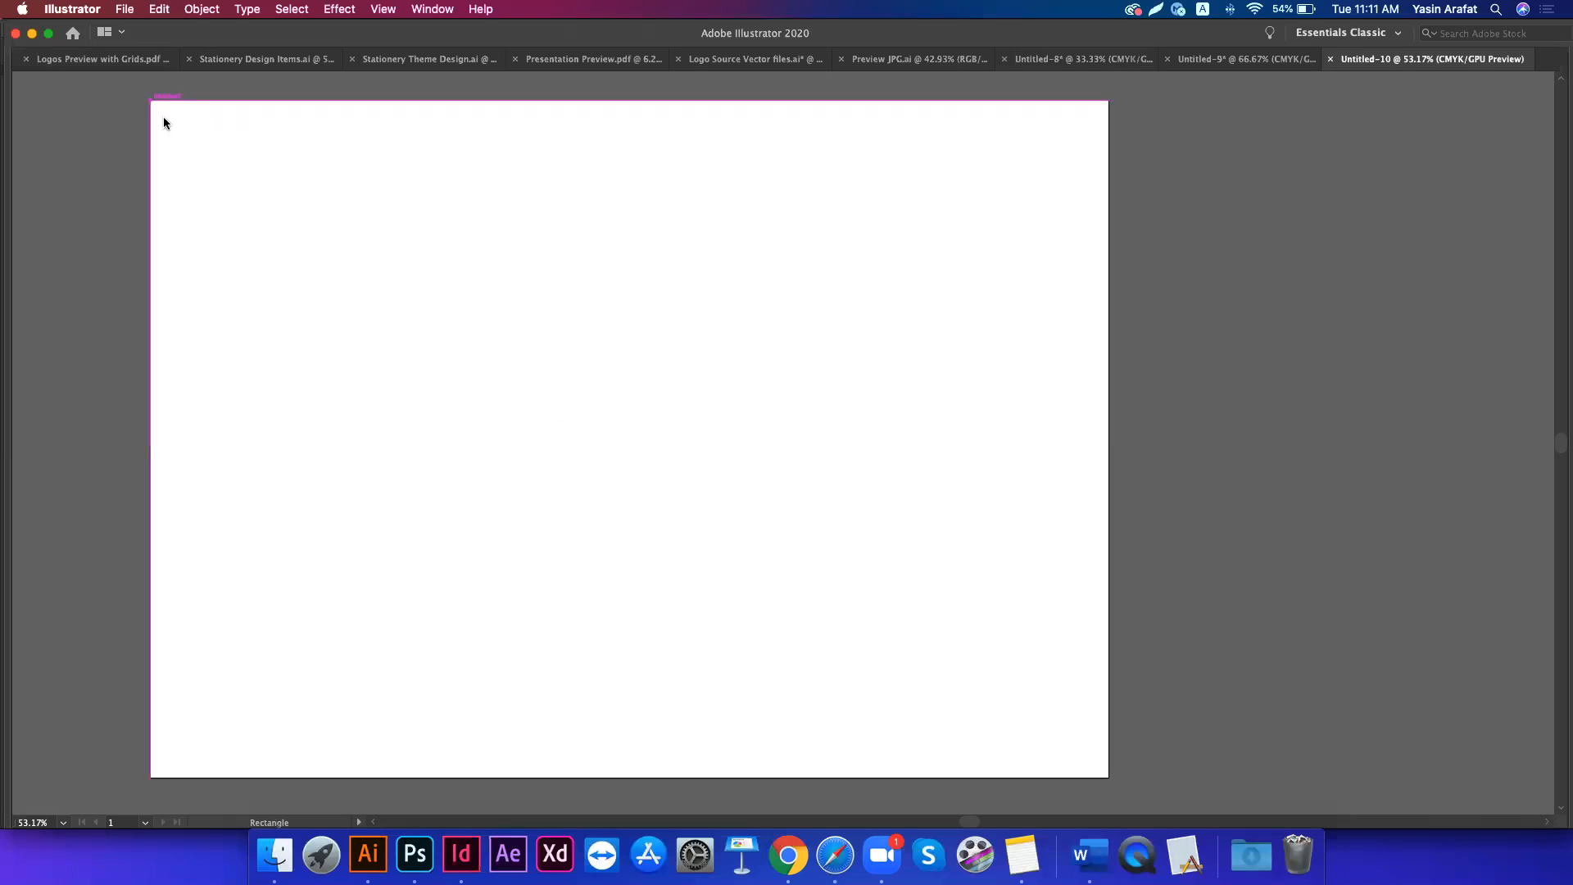
click(164, 117)
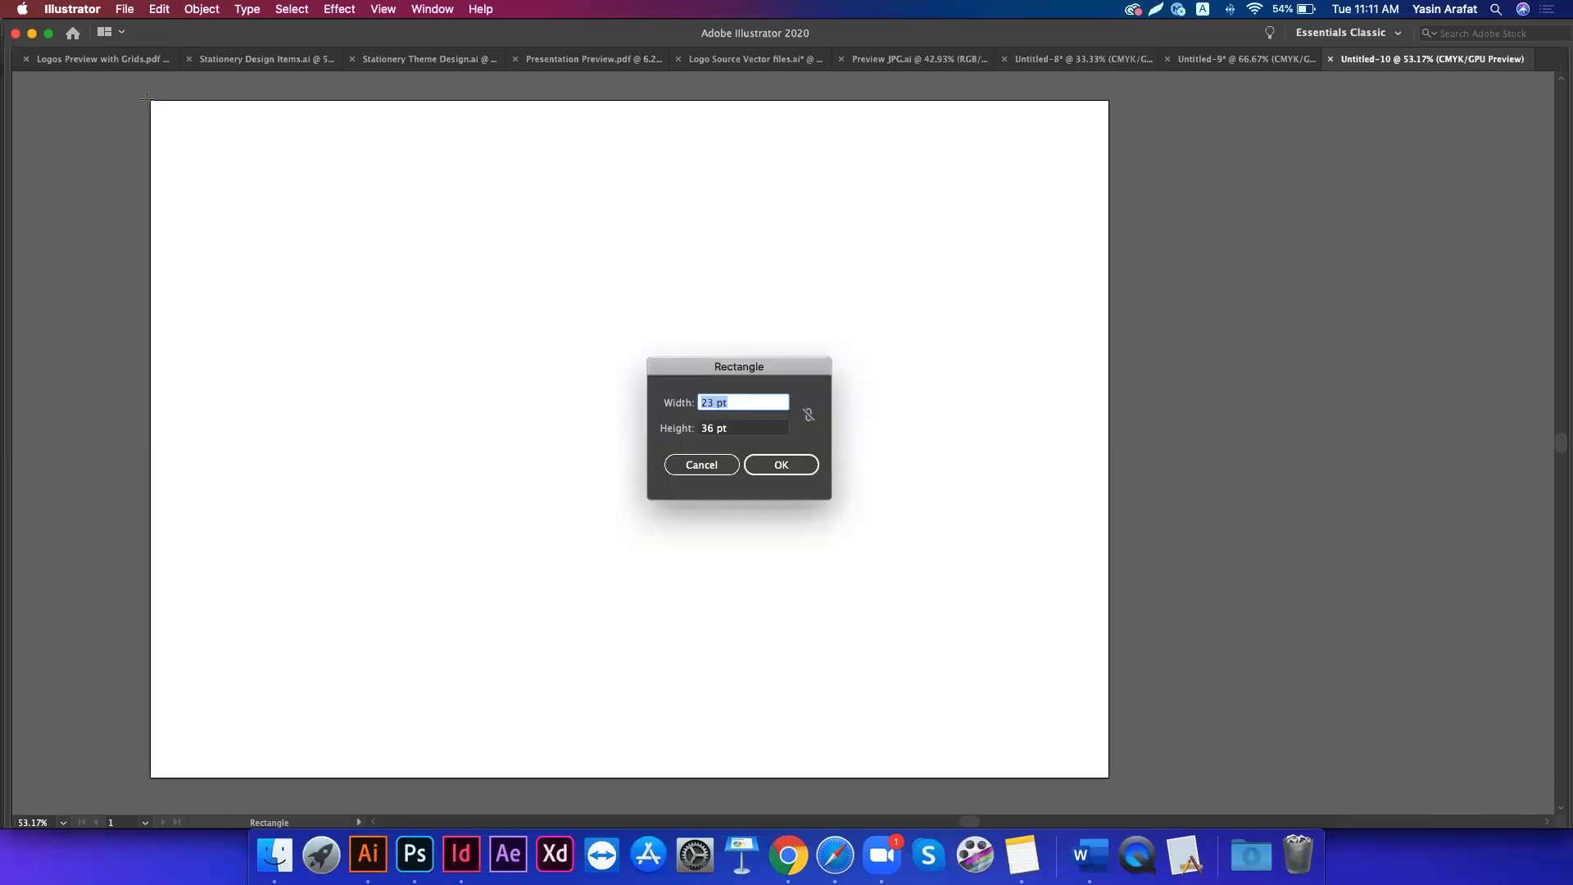
key(Escape)
drag(150, 102, 1110, 778)
key(v)
click(1142, 701)
- Select the artboard-sized rectangle and remove its stroke
key(Tab)
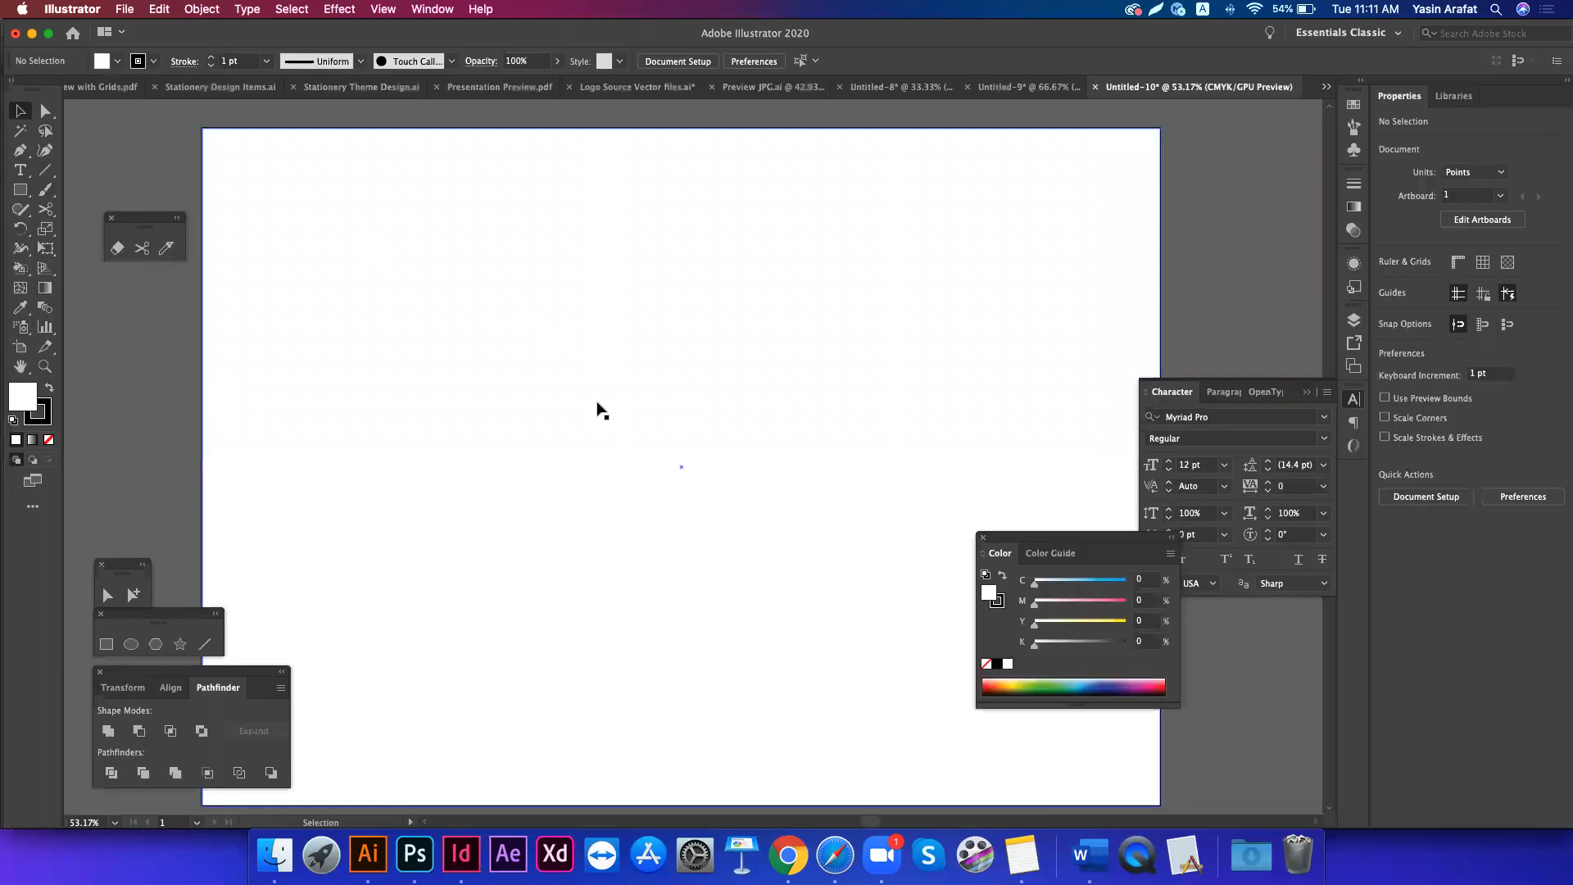
key(super+minus)
key(super+minus)
key(super+minus)
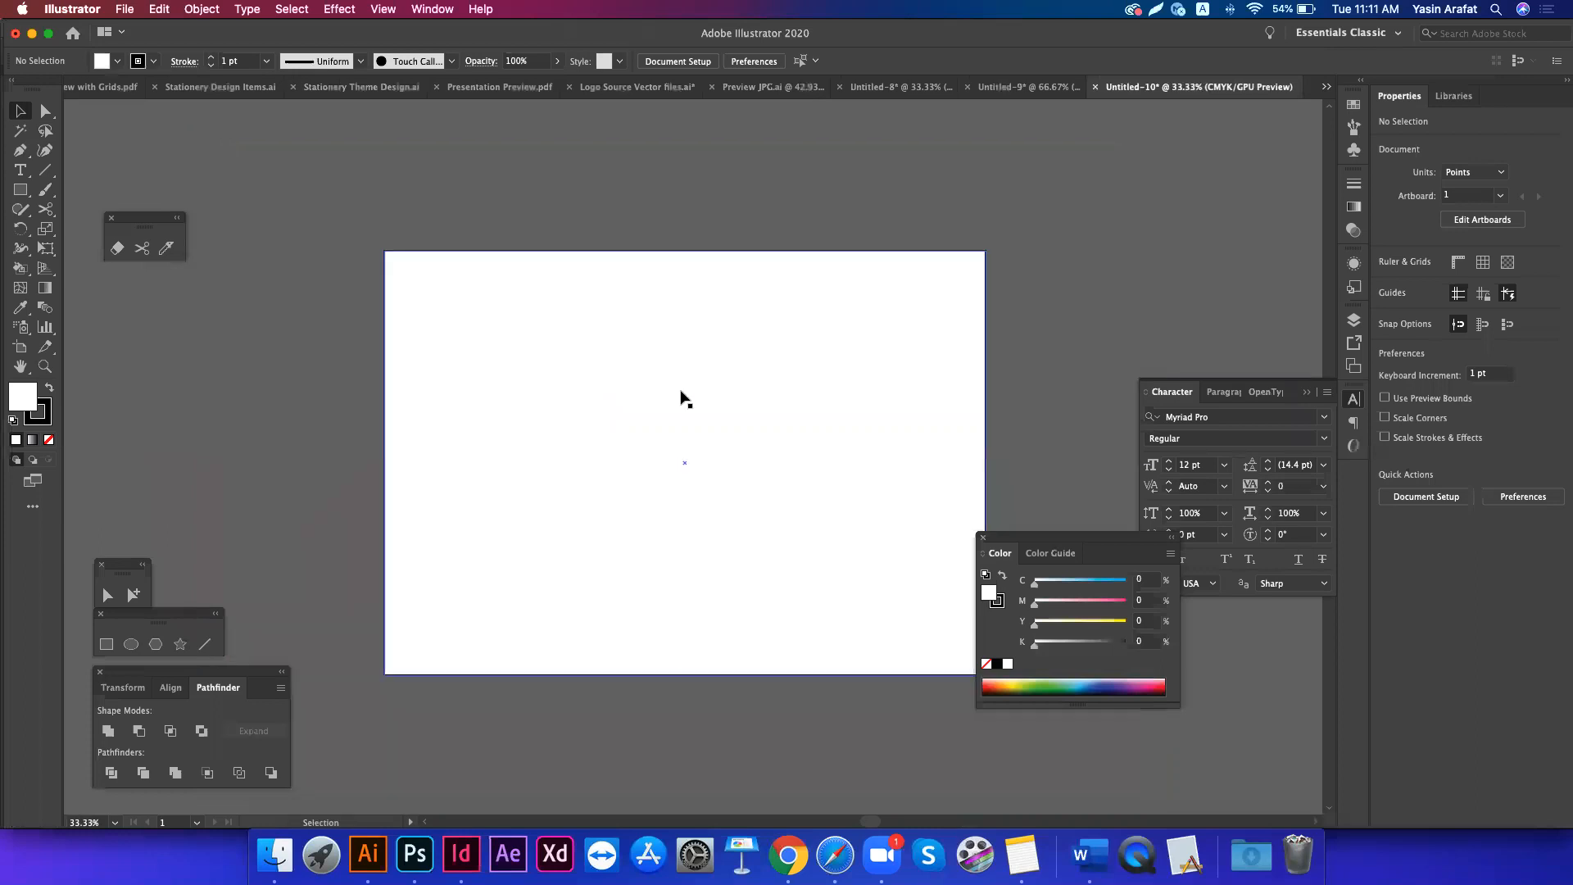
drag(596, 243, 741, 432)
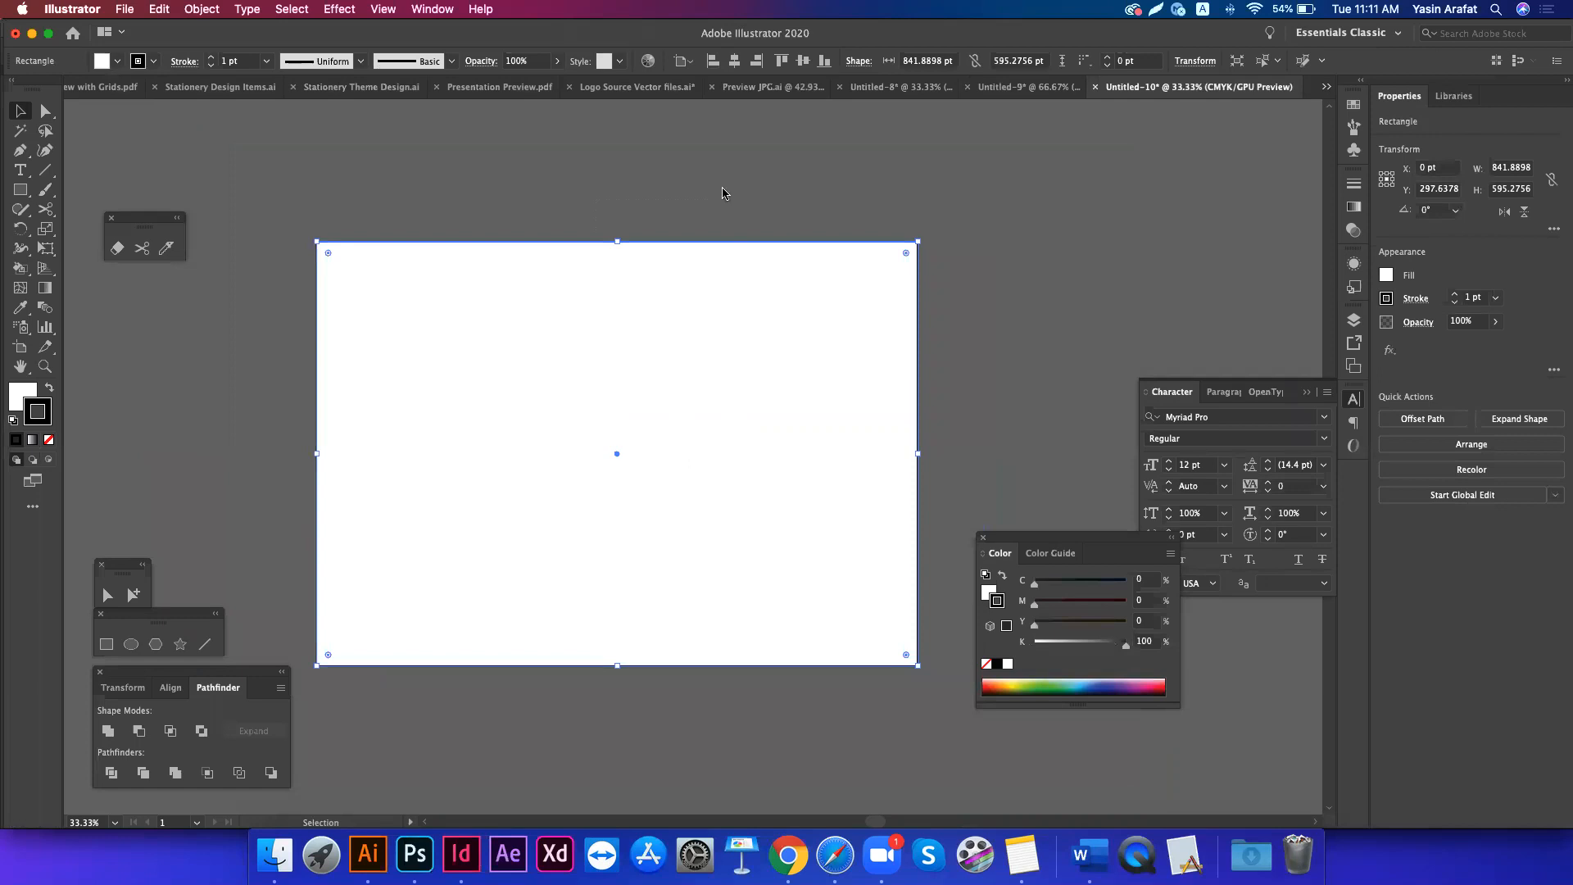
key(slash)
click(712, 169)
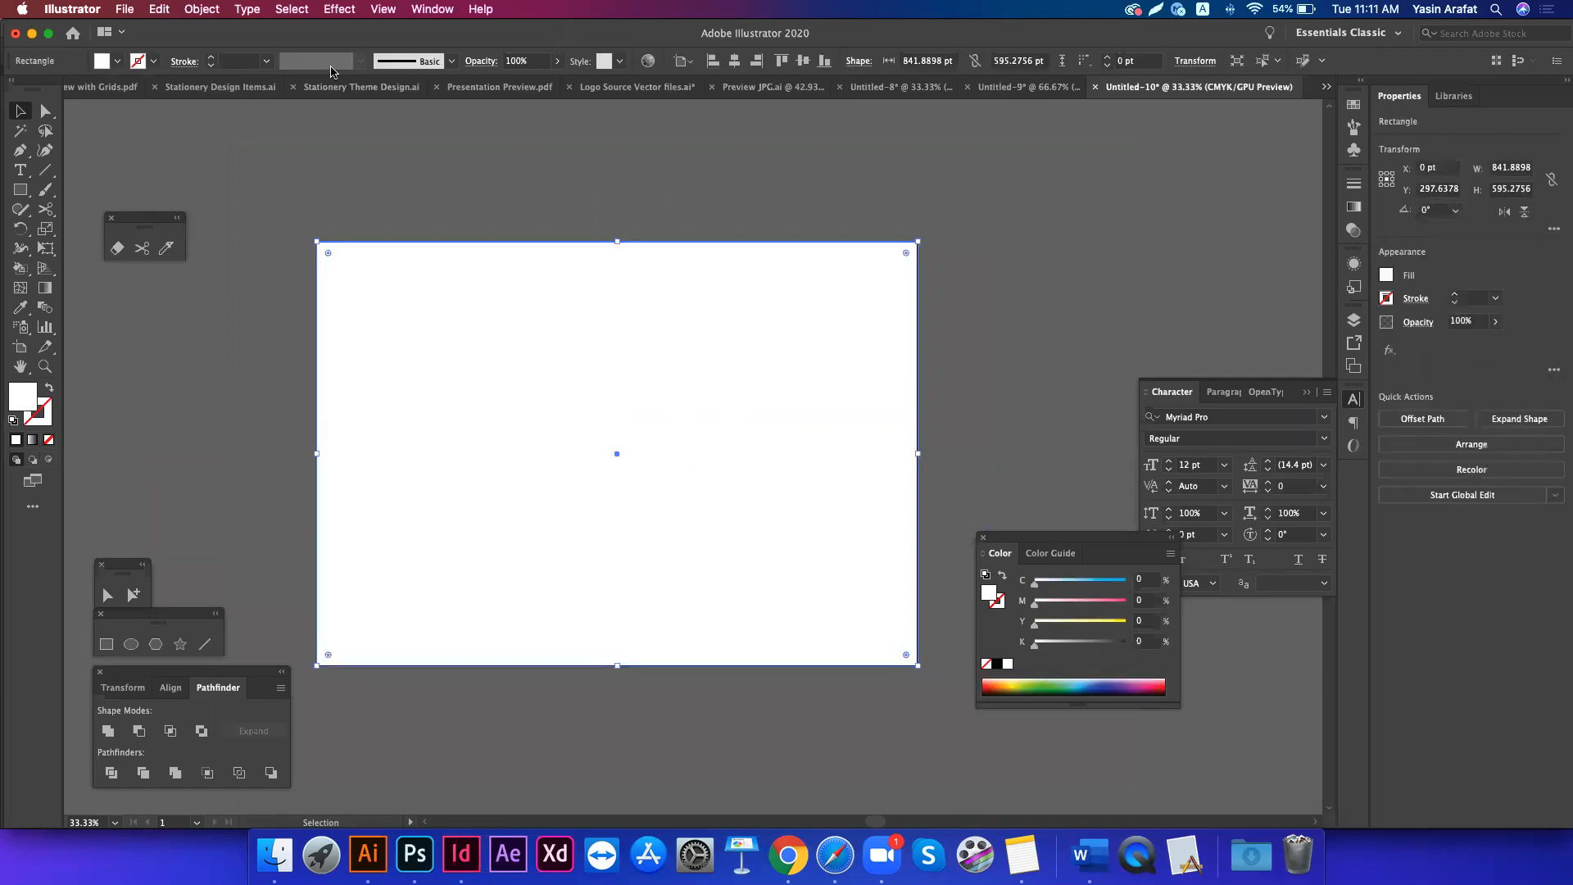
- Start an Offset Path on the rectangle with an inward offset of -0.25 in
click(203, 9)
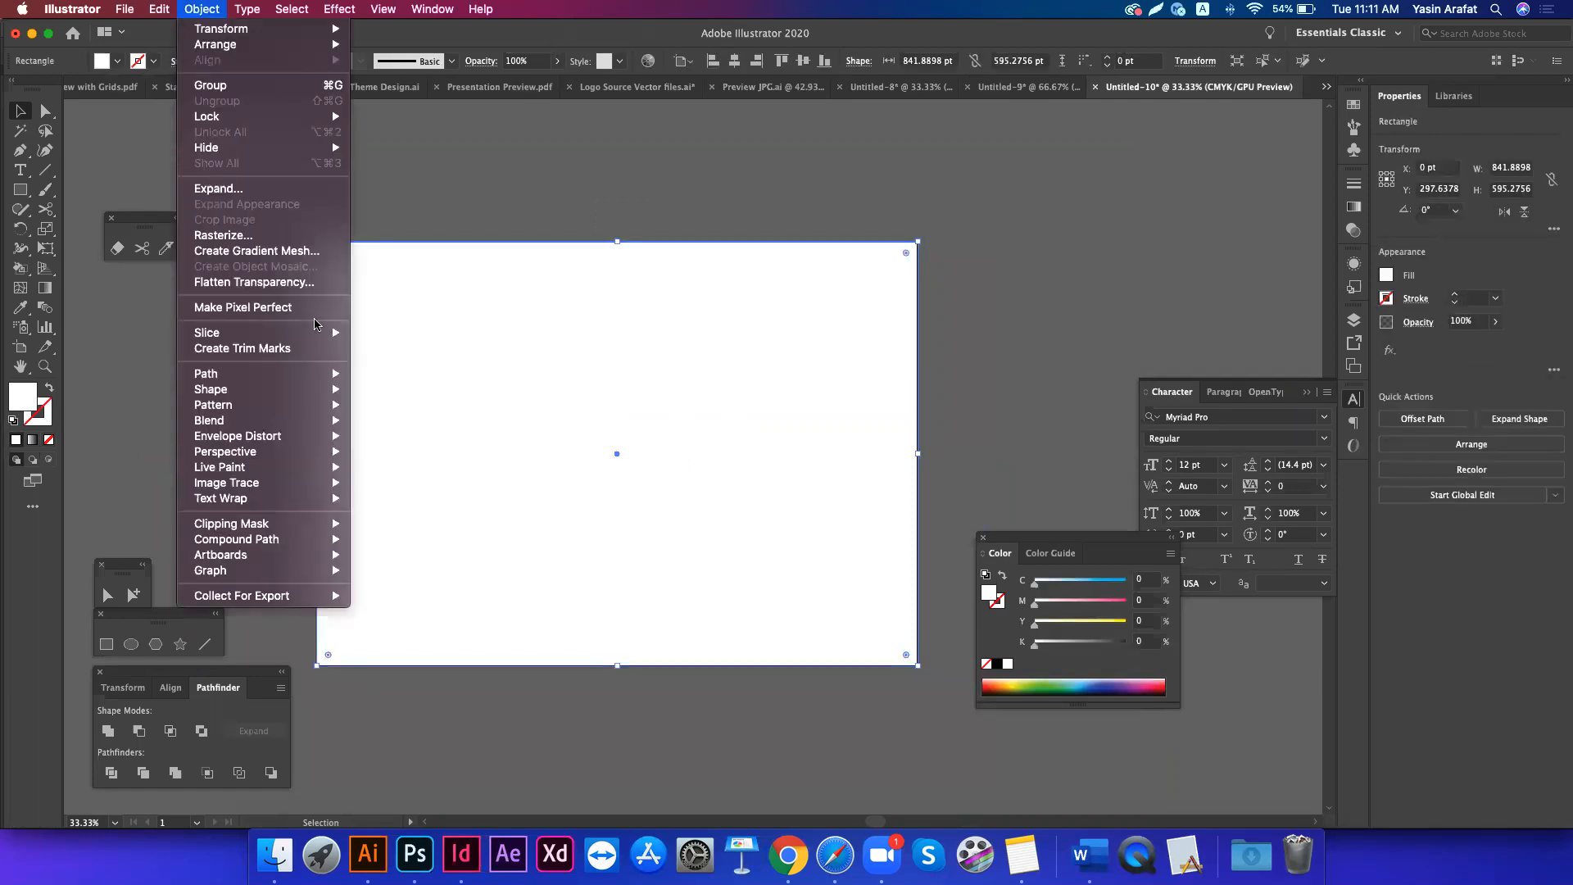
mouse_move(322, 370)
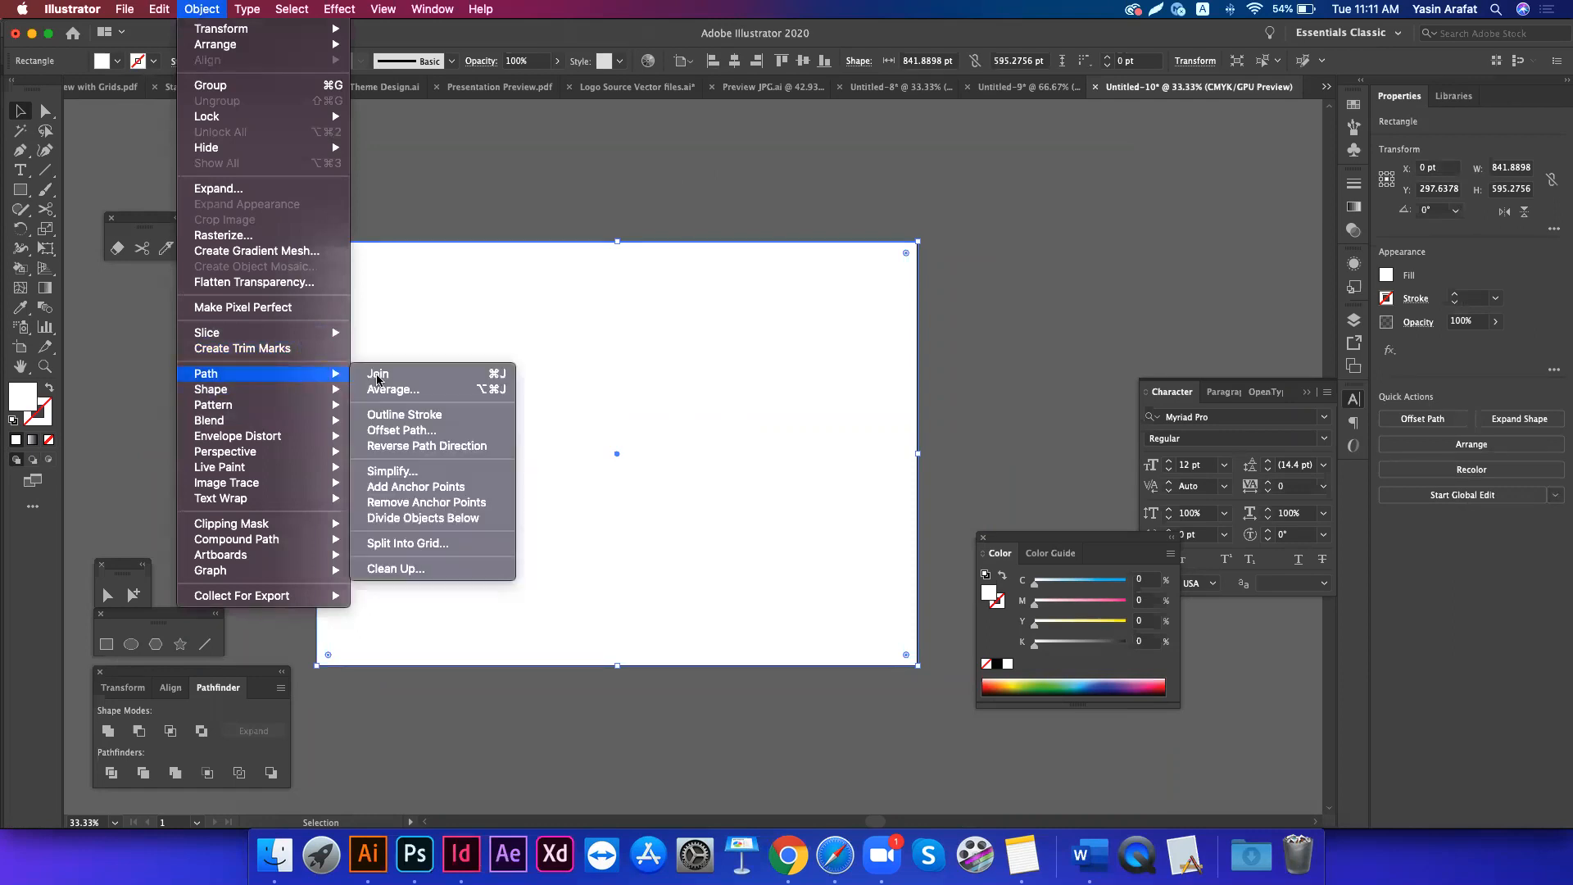
click(406, 432)
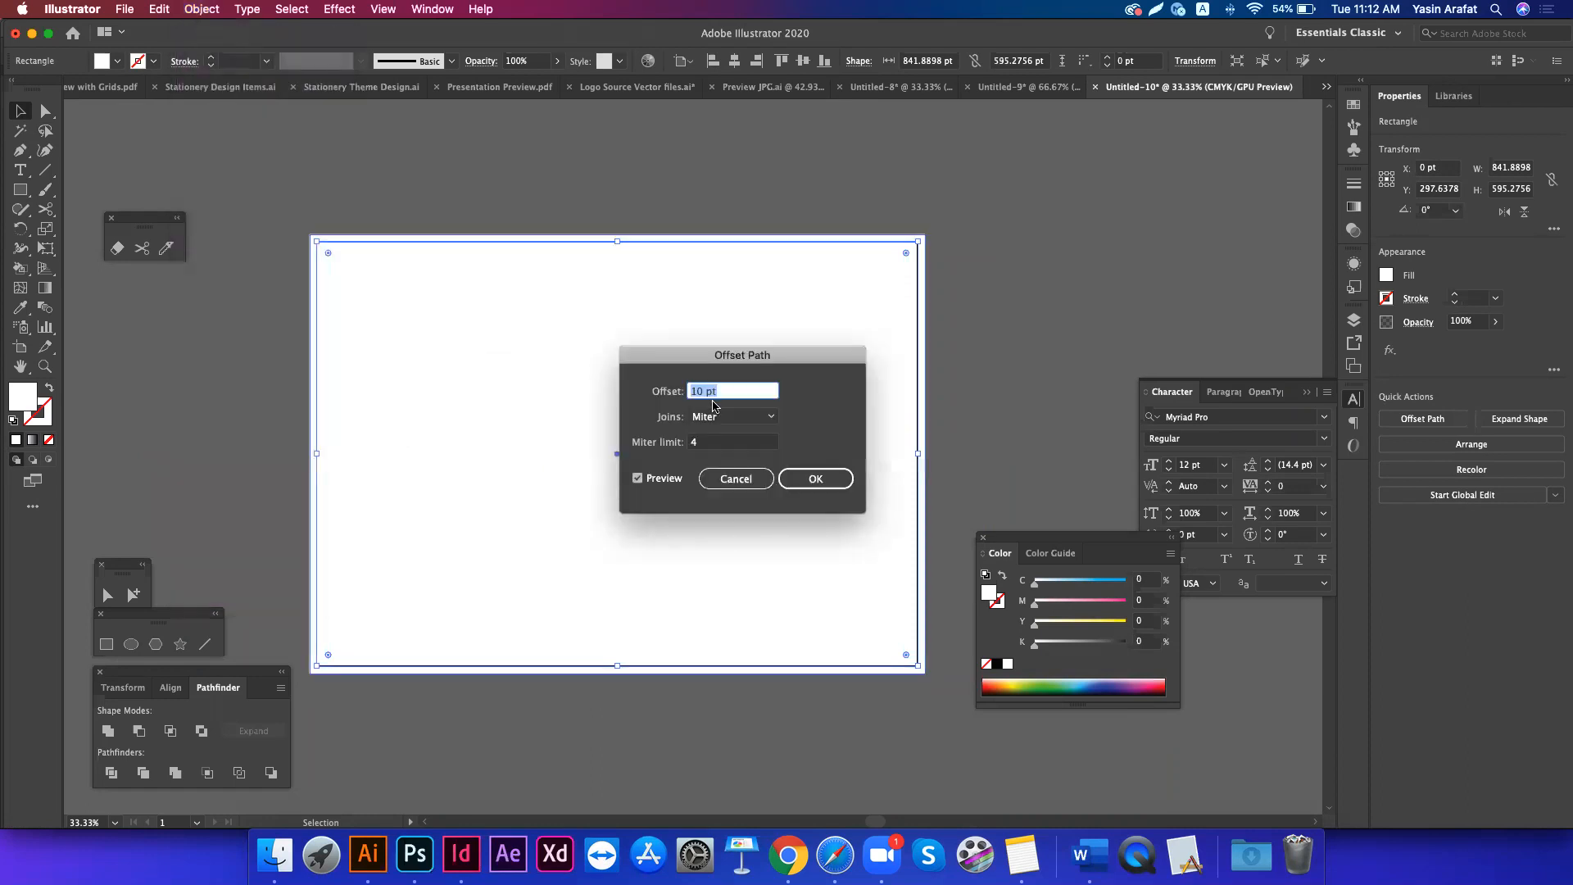
text(-.25)
click(746, 440)
click(731, 394)
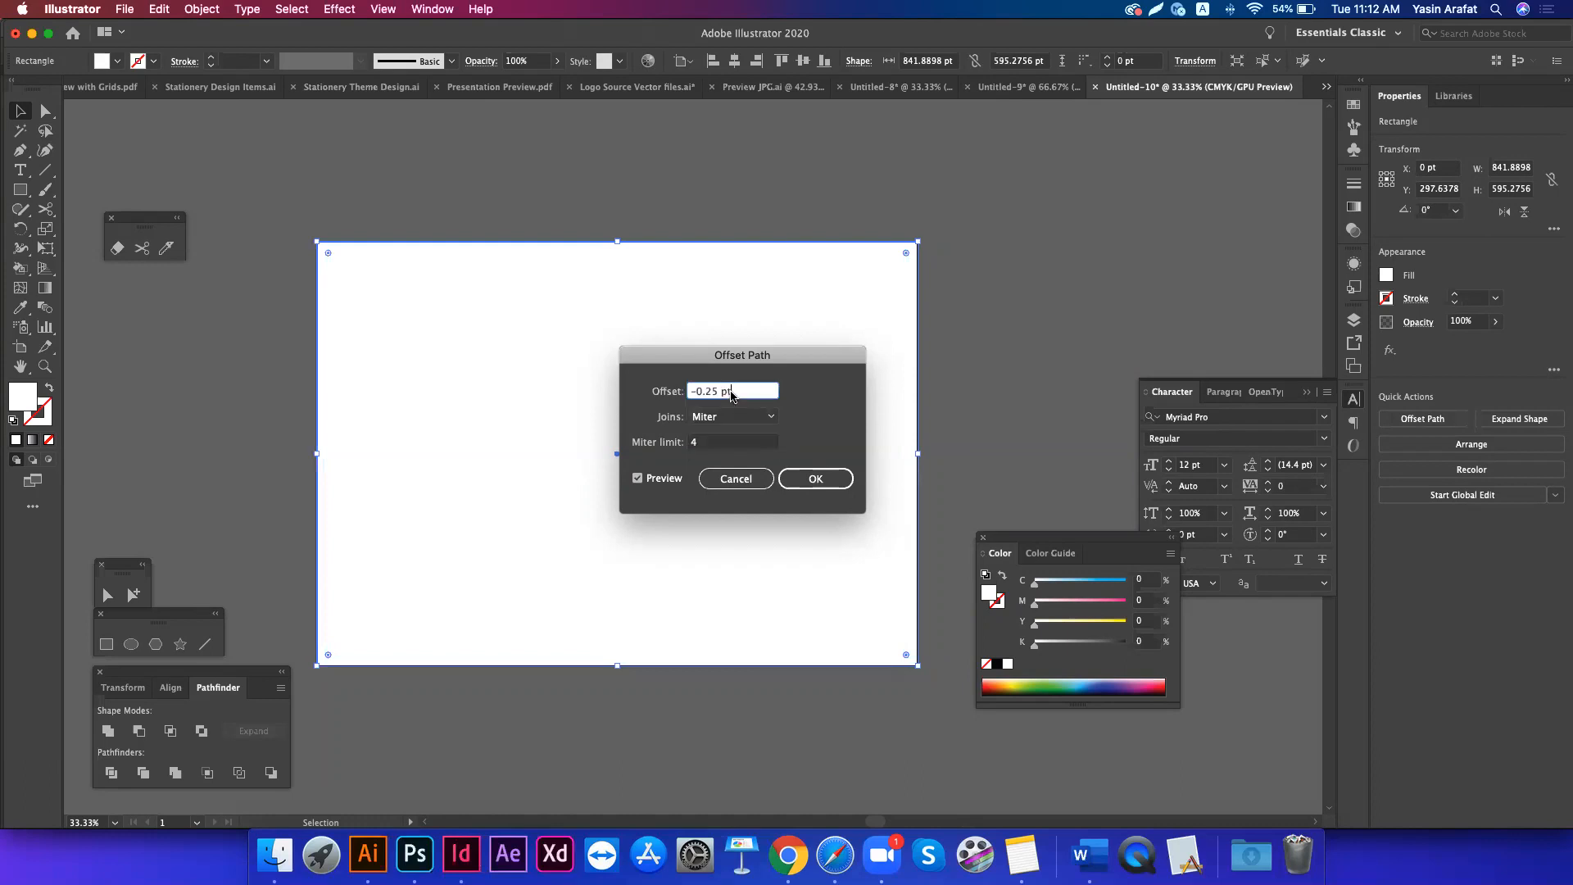
text(in)
click(738, 443)
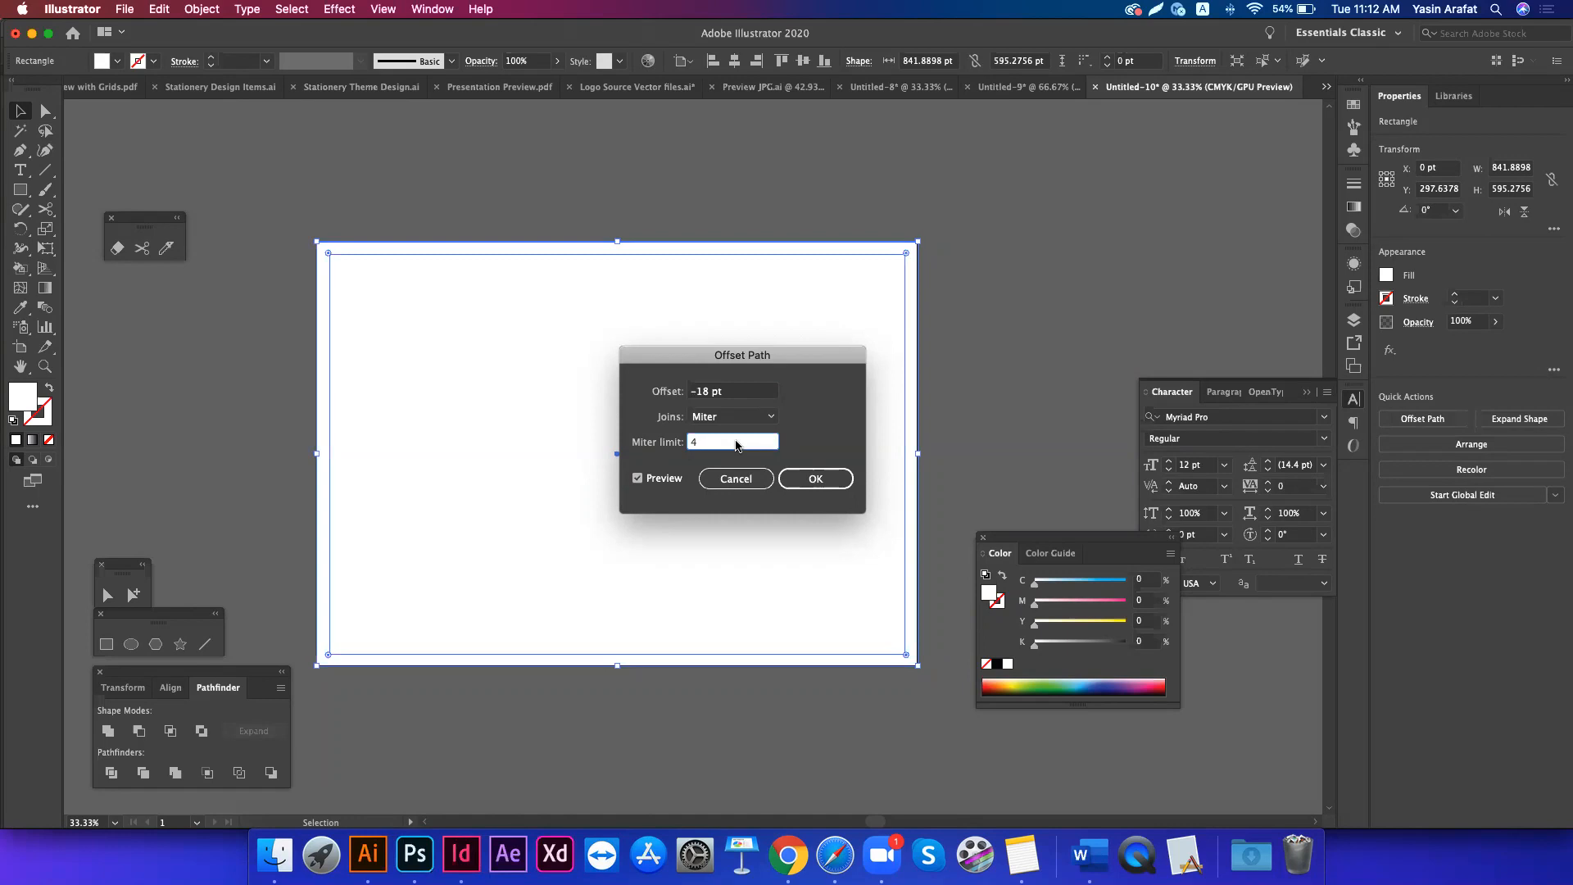
- Change the path offset to -9 pt and apply it to make the inset rectangle
click(709, 394)
key(BackSpace)
key(BackSpace)
text(9)
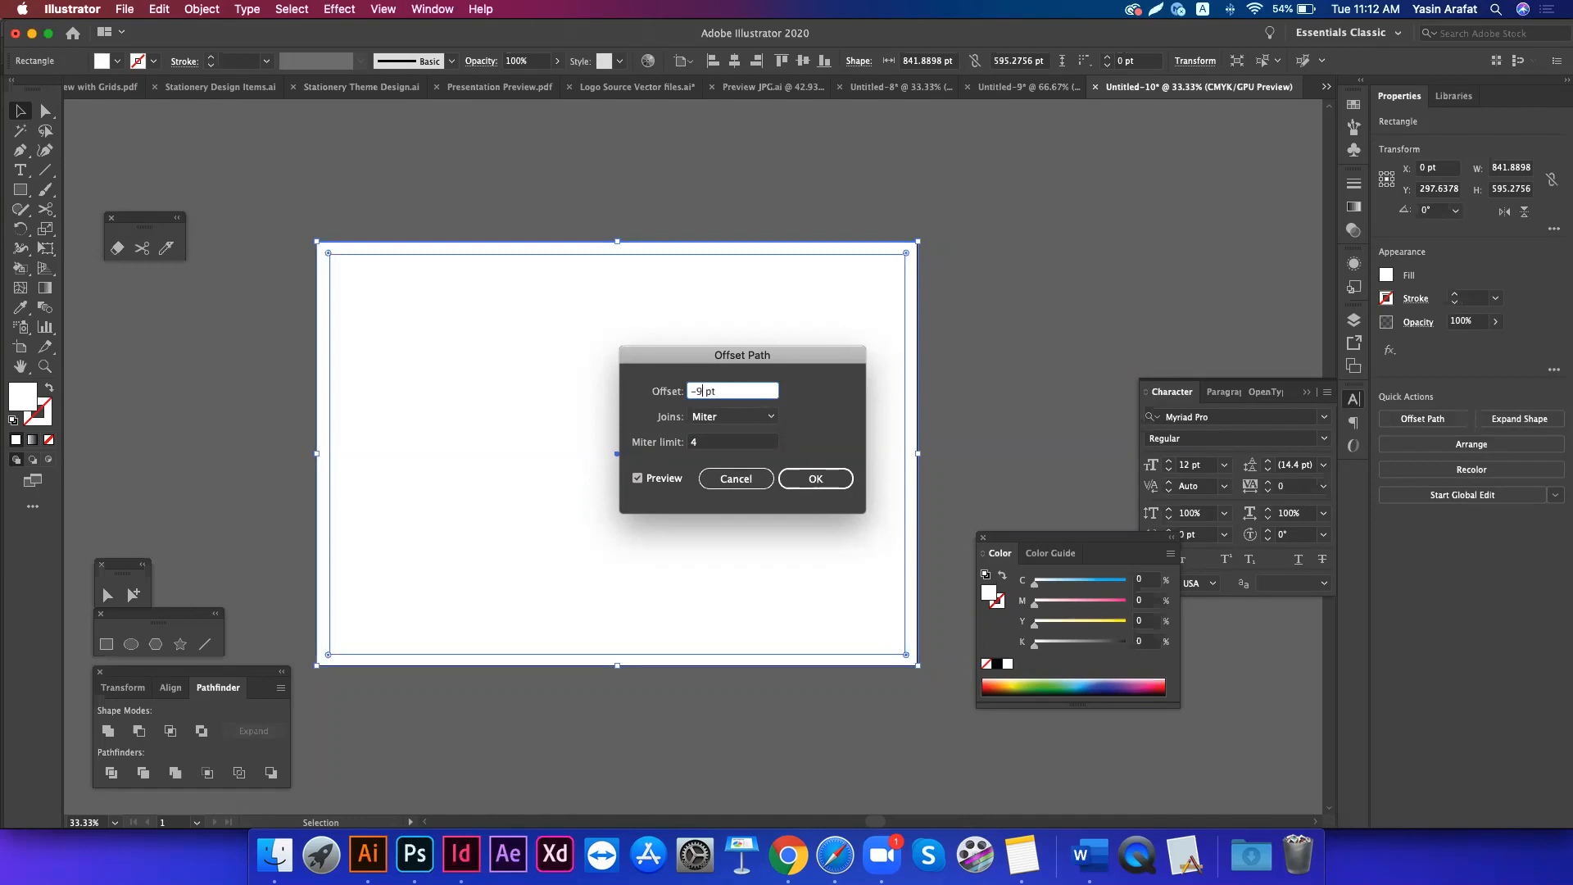
click(714, 444)
click(823, 477)
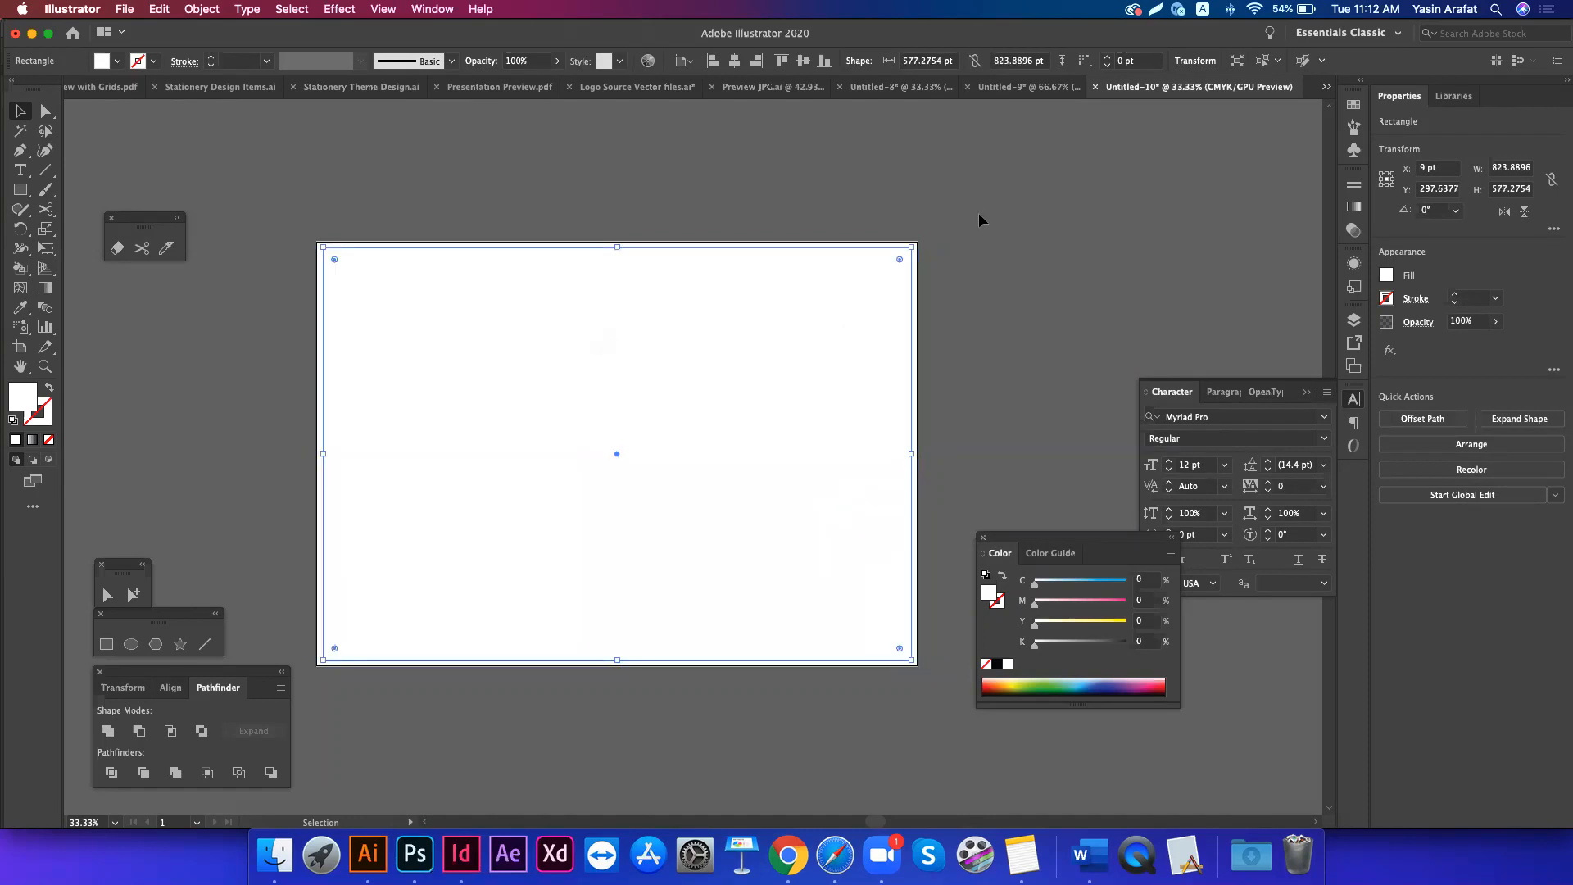
click(978, 215)
- Offset the artboard-sized rectangle's path by -0.5 in (-36 pt) to make a second inset rectangle
click(917, 249)
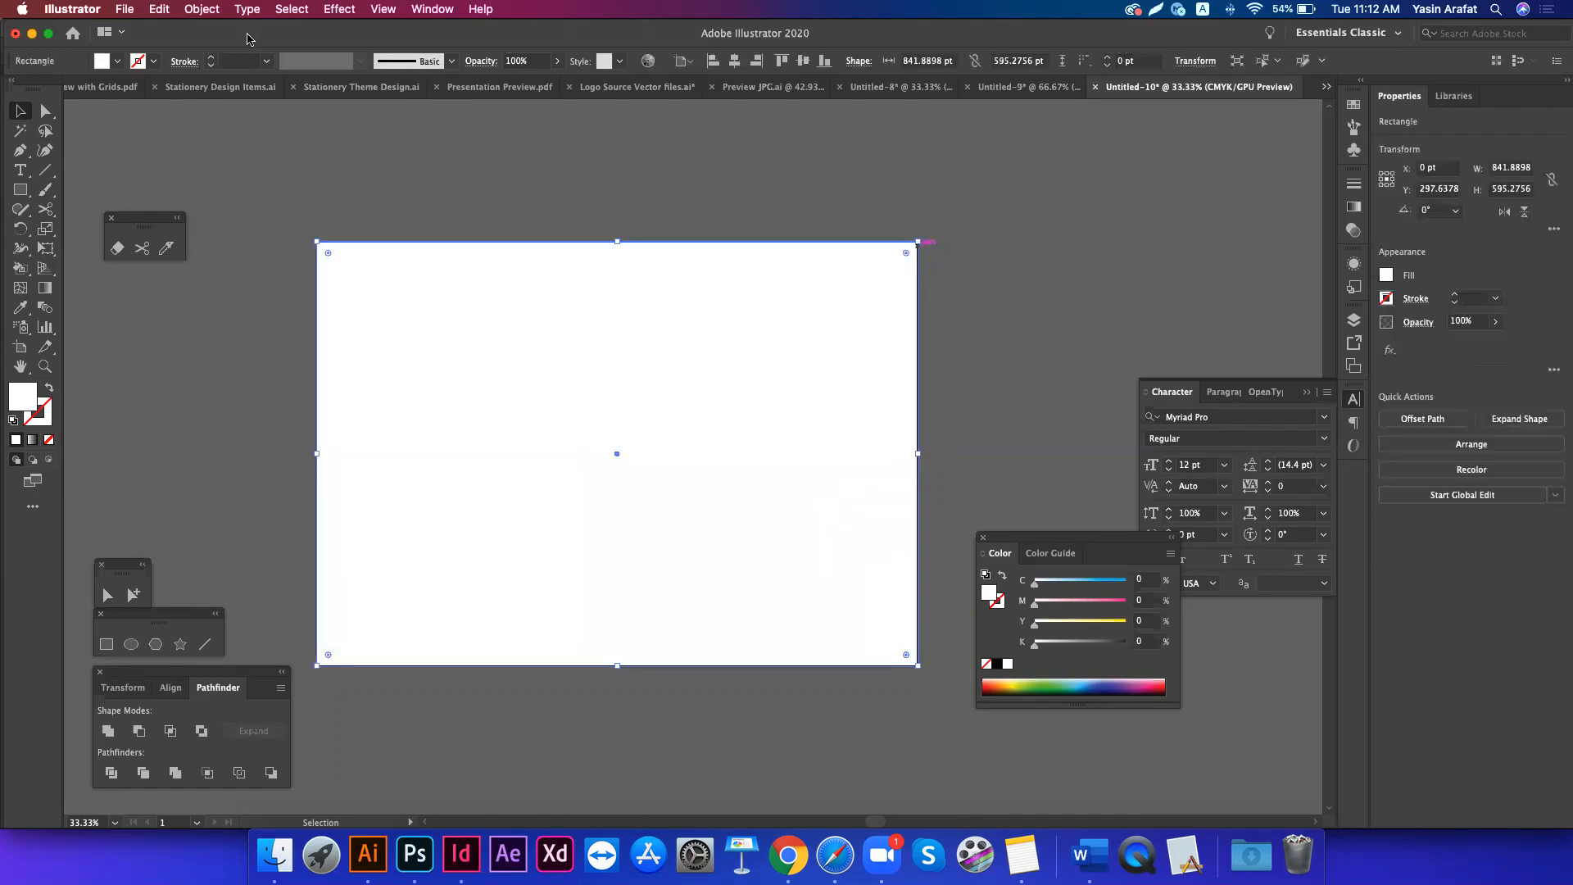
click(202, 9)
mouse_move(297, 433)
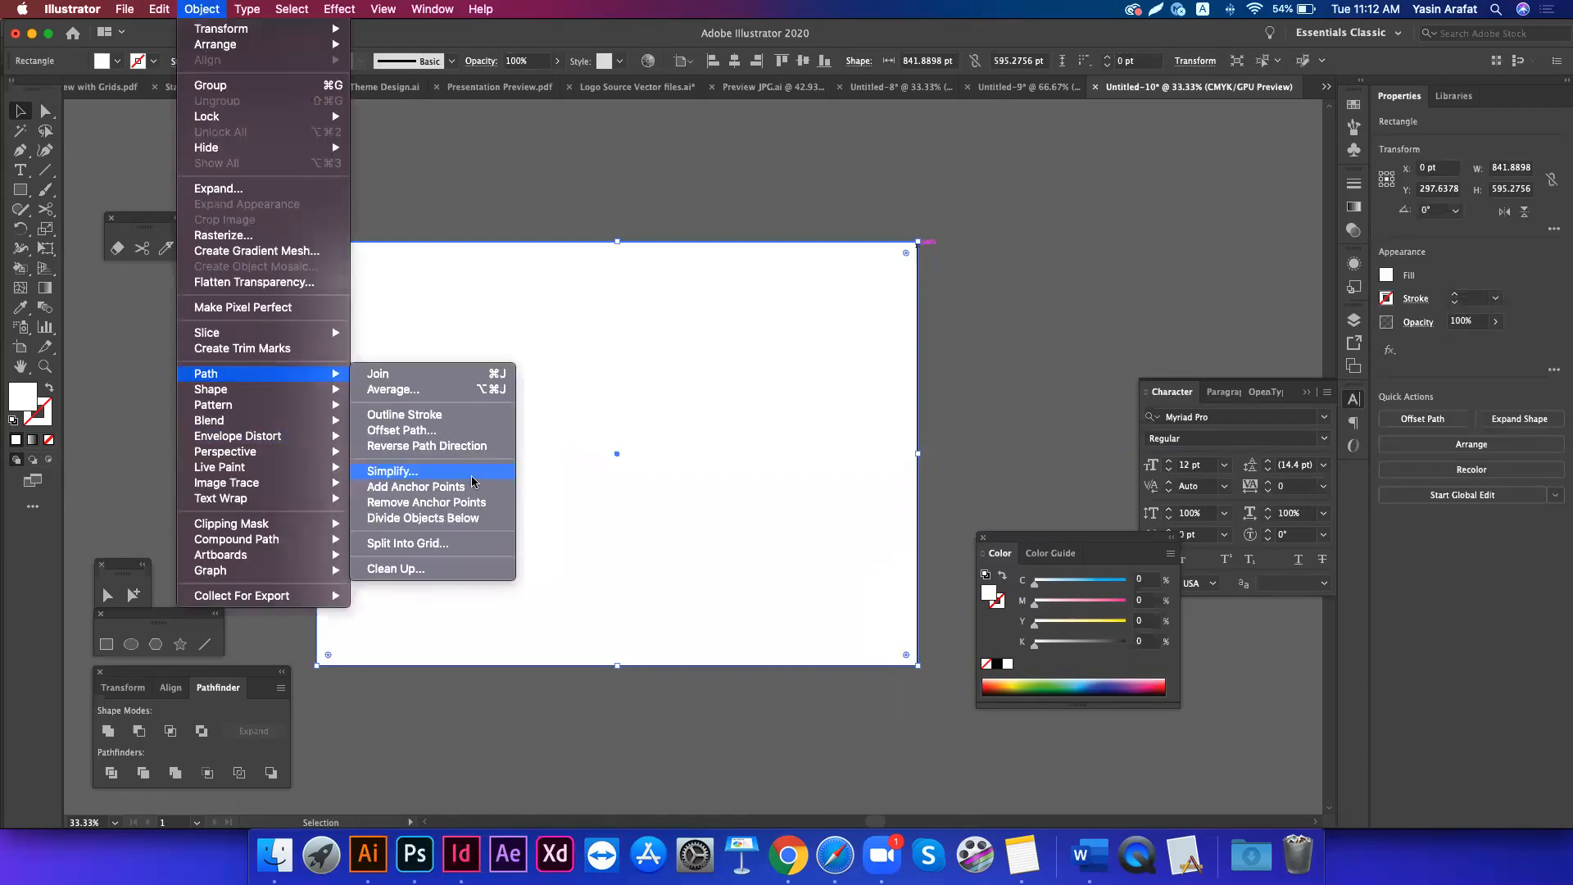
click(461, 431)
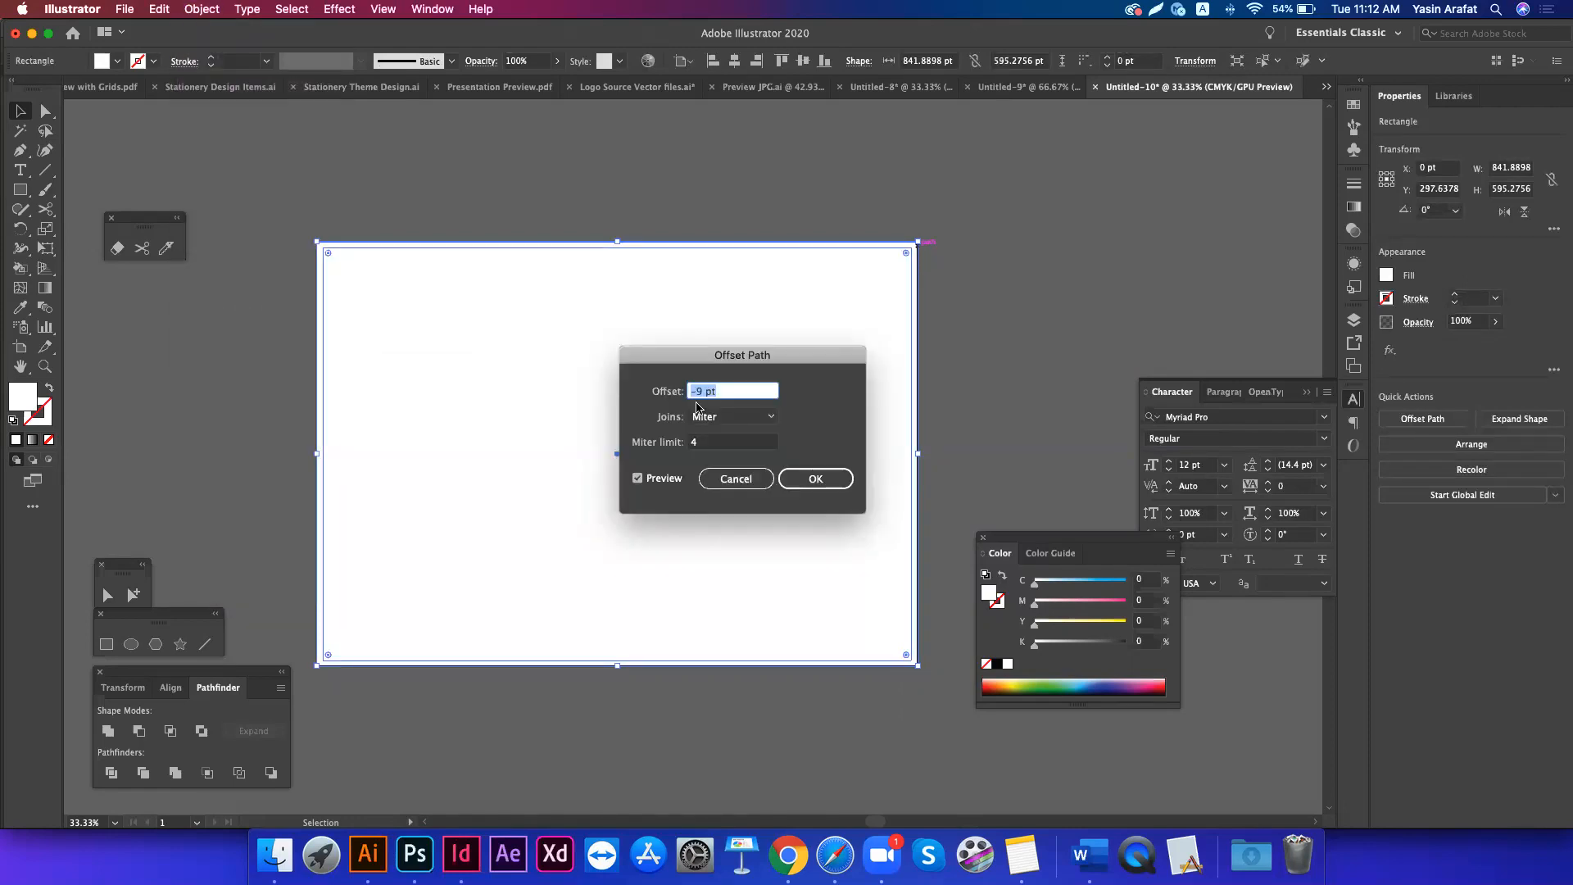
click(700, 391)
text(.5 in)
click(711, 442)
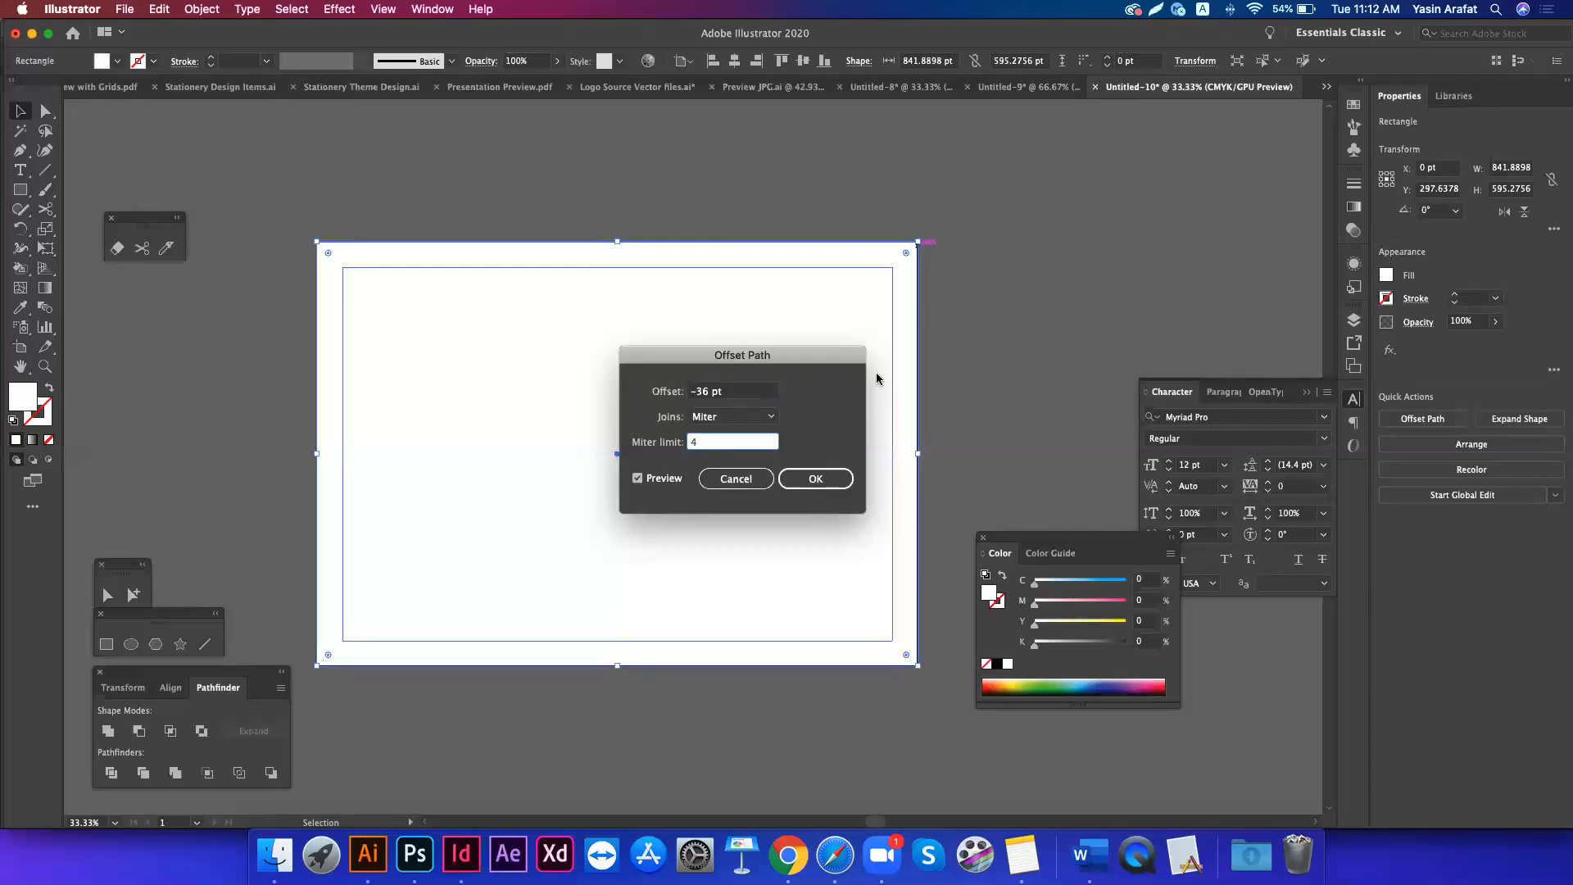
click(808, 483)
click(1038, 240)
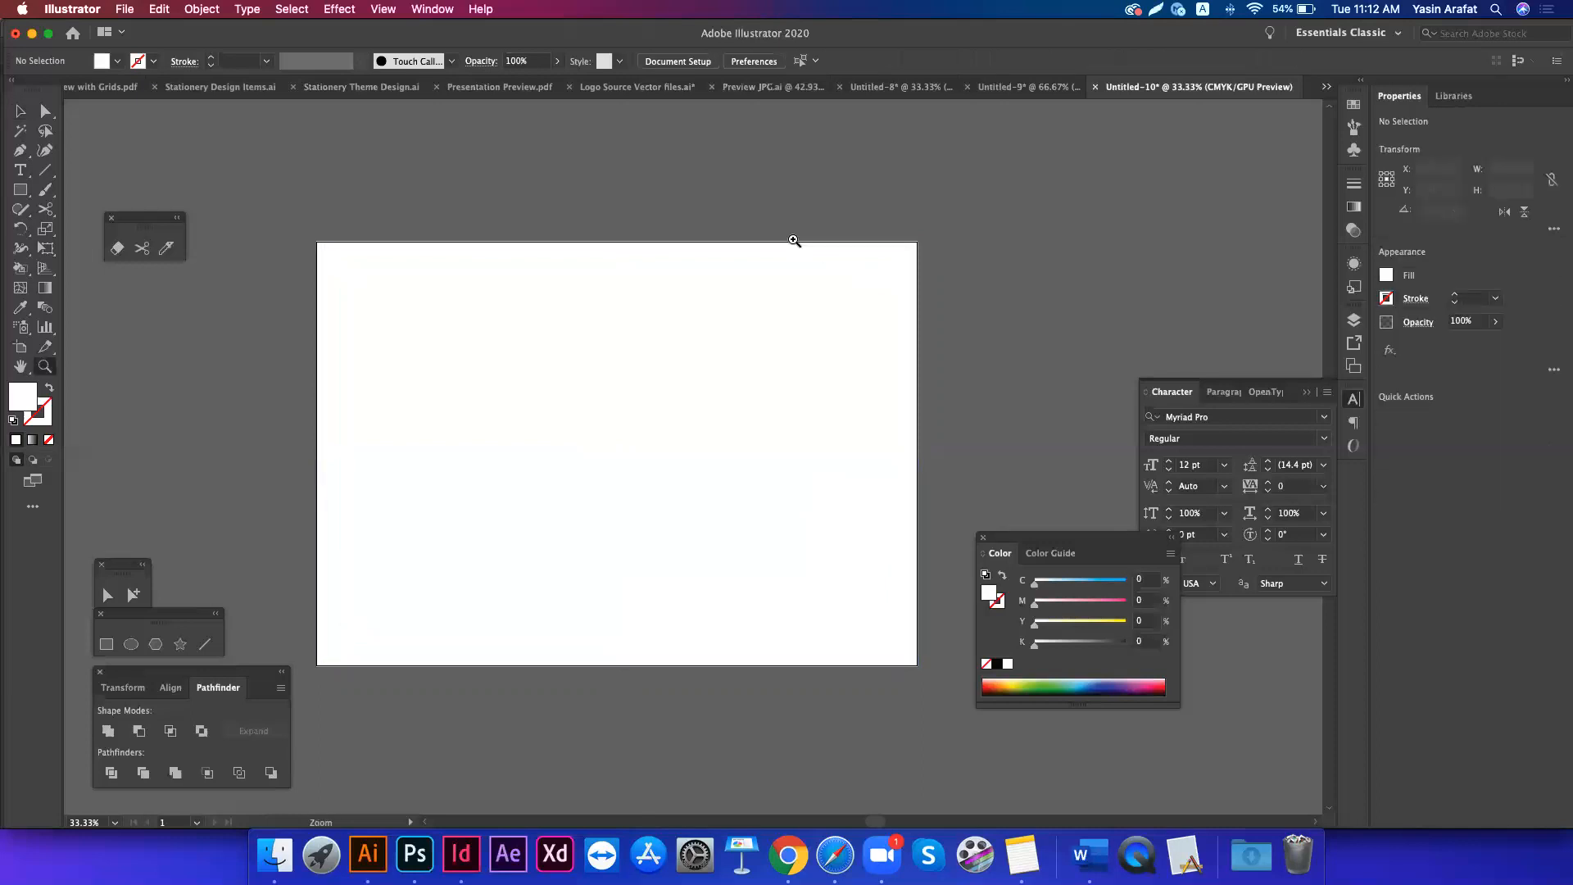
- Select both inset rectangles together and convert them into guides
scroll(794, 239, up, 3)
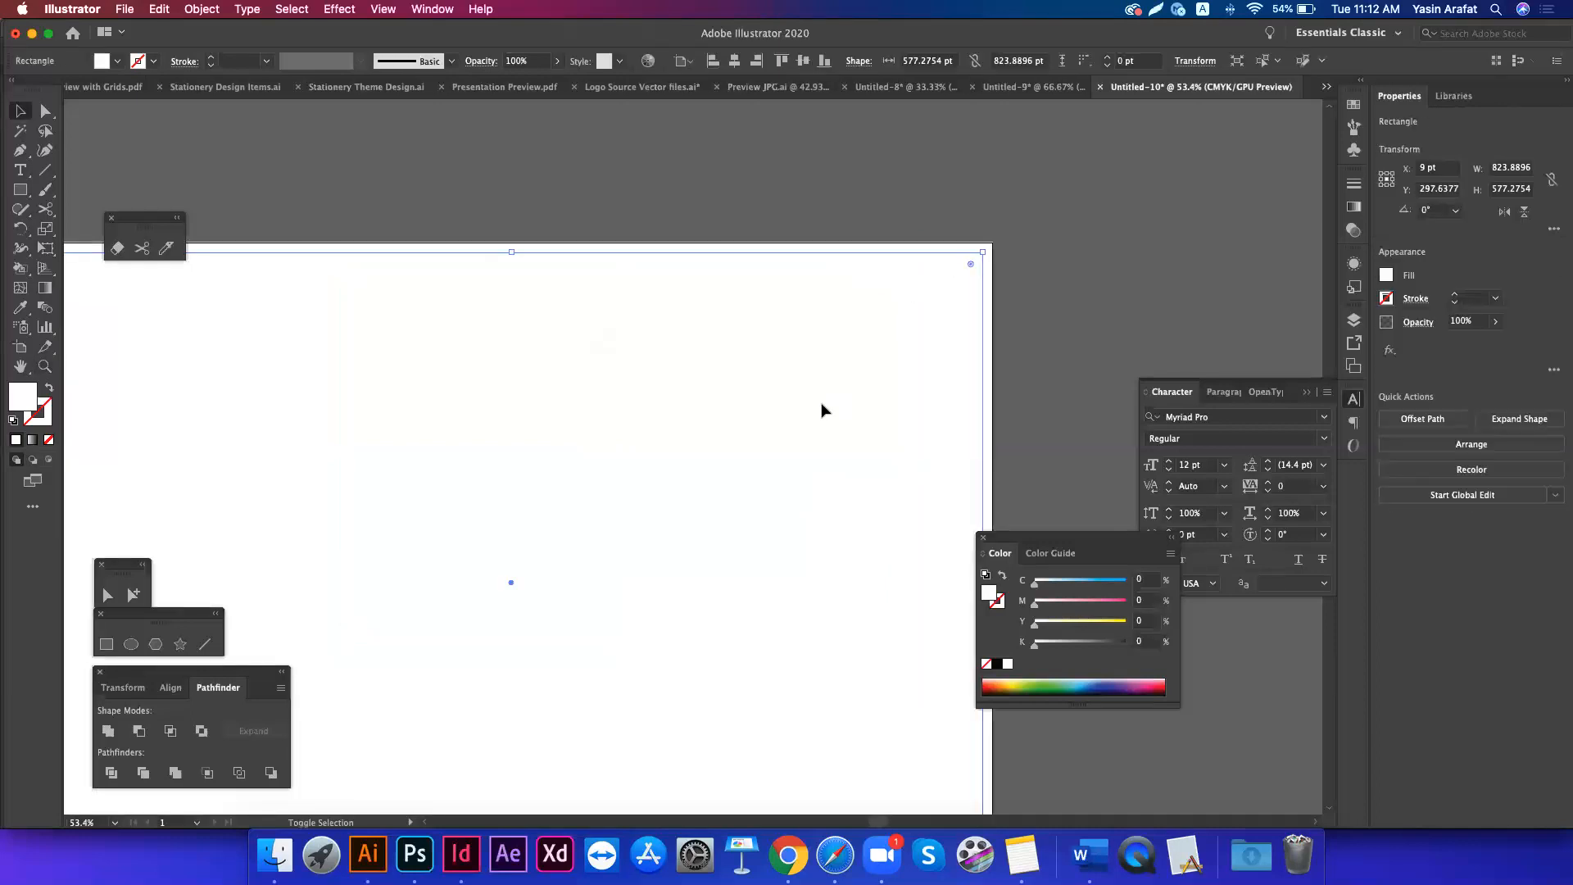
drag(736, 213, 983, 284)
shift+click(993, 267)
key(super+0)
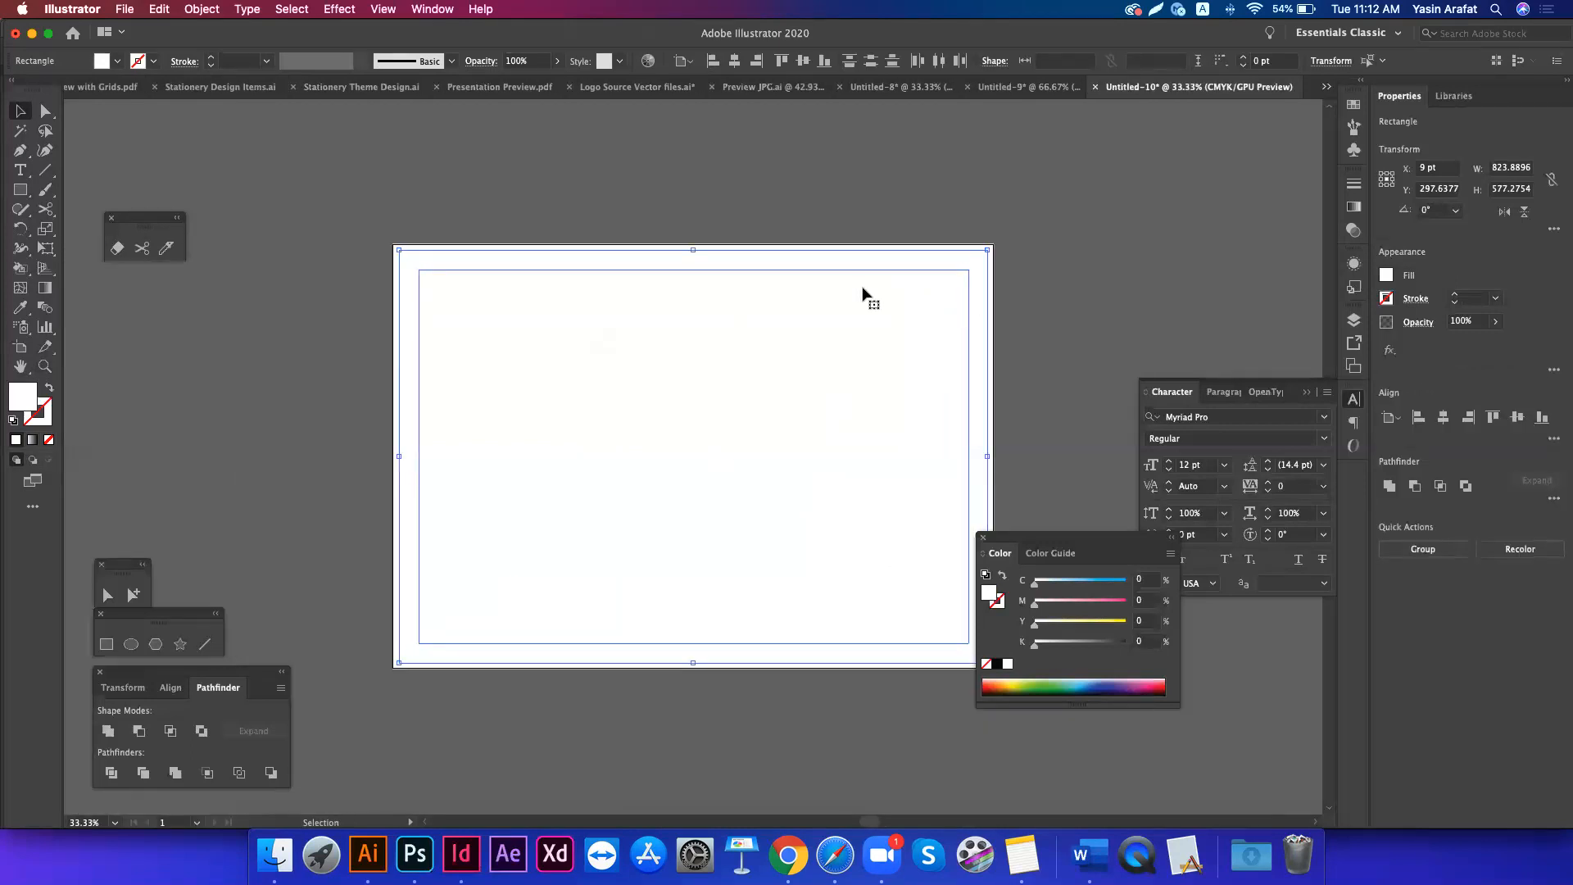
key(z)
mouse_move(678, 418)
mouse_down()
mouse_move(730, 429)
mouse_move(703, 432)
mouse_up()
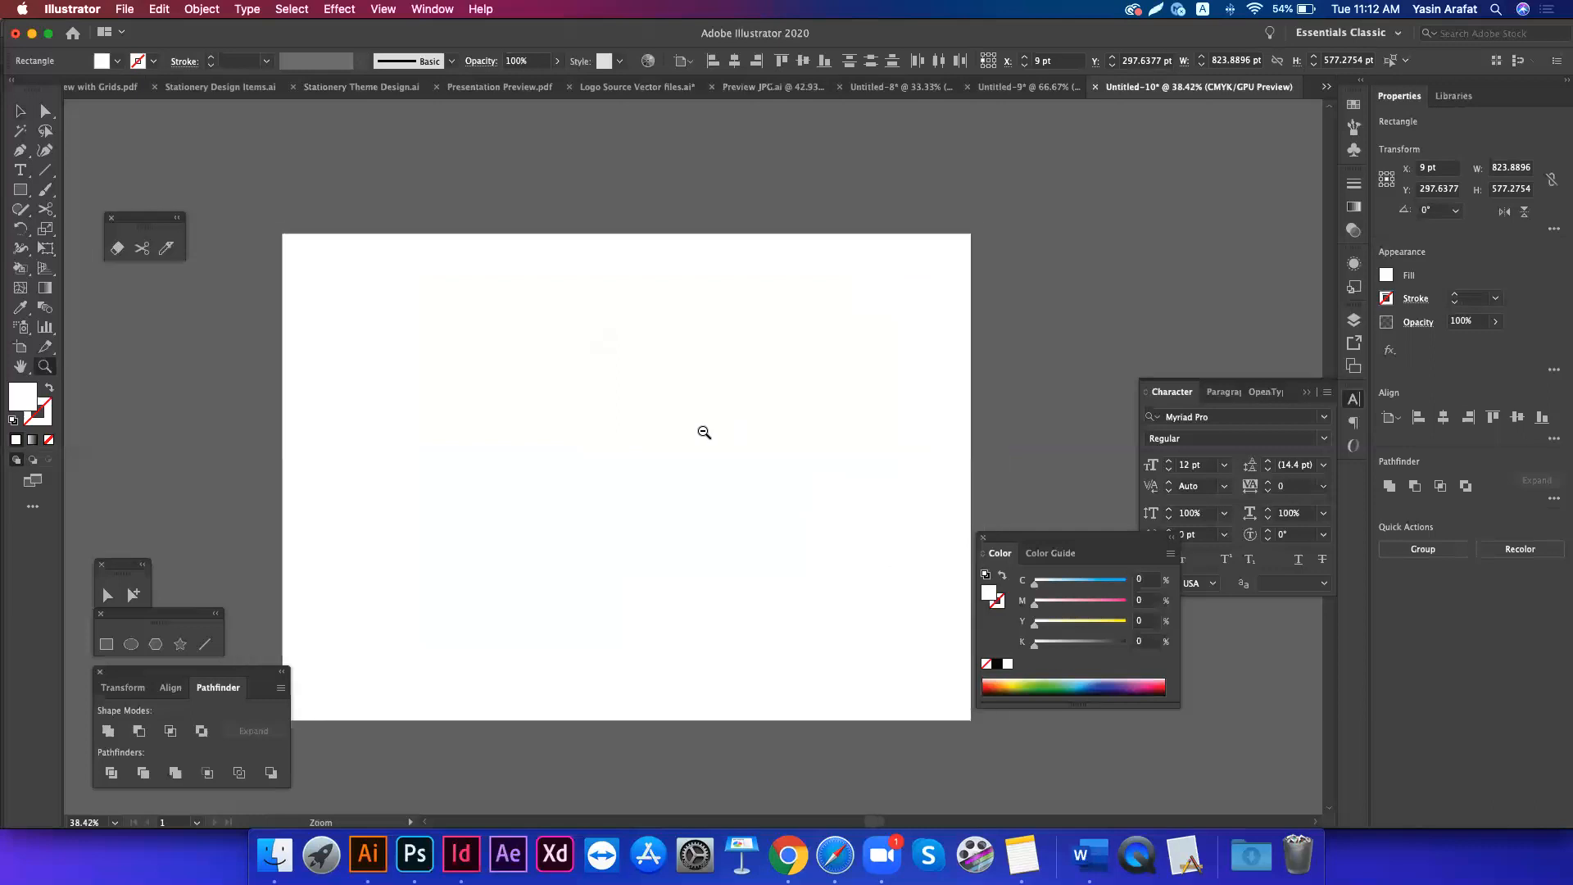
key(super+5)
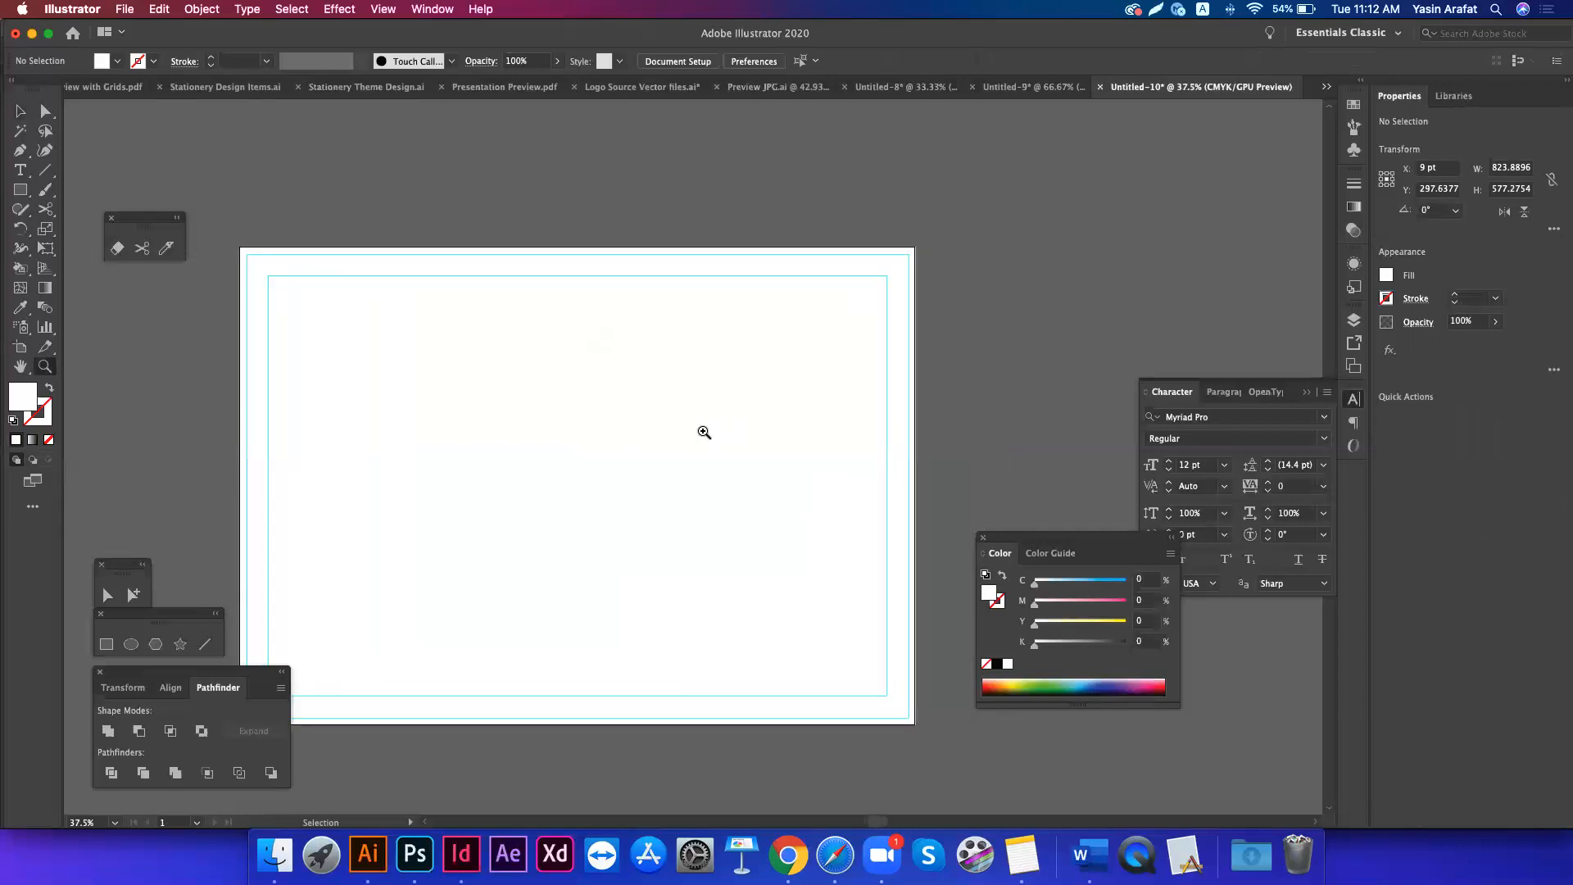
- Split the artboard-sized rectangle into a grid of one row and two columns with the preview on
key(v)
click(521, 277)
click(535, 203)
click(485, 283)
scroll(410, 439, down, 2)
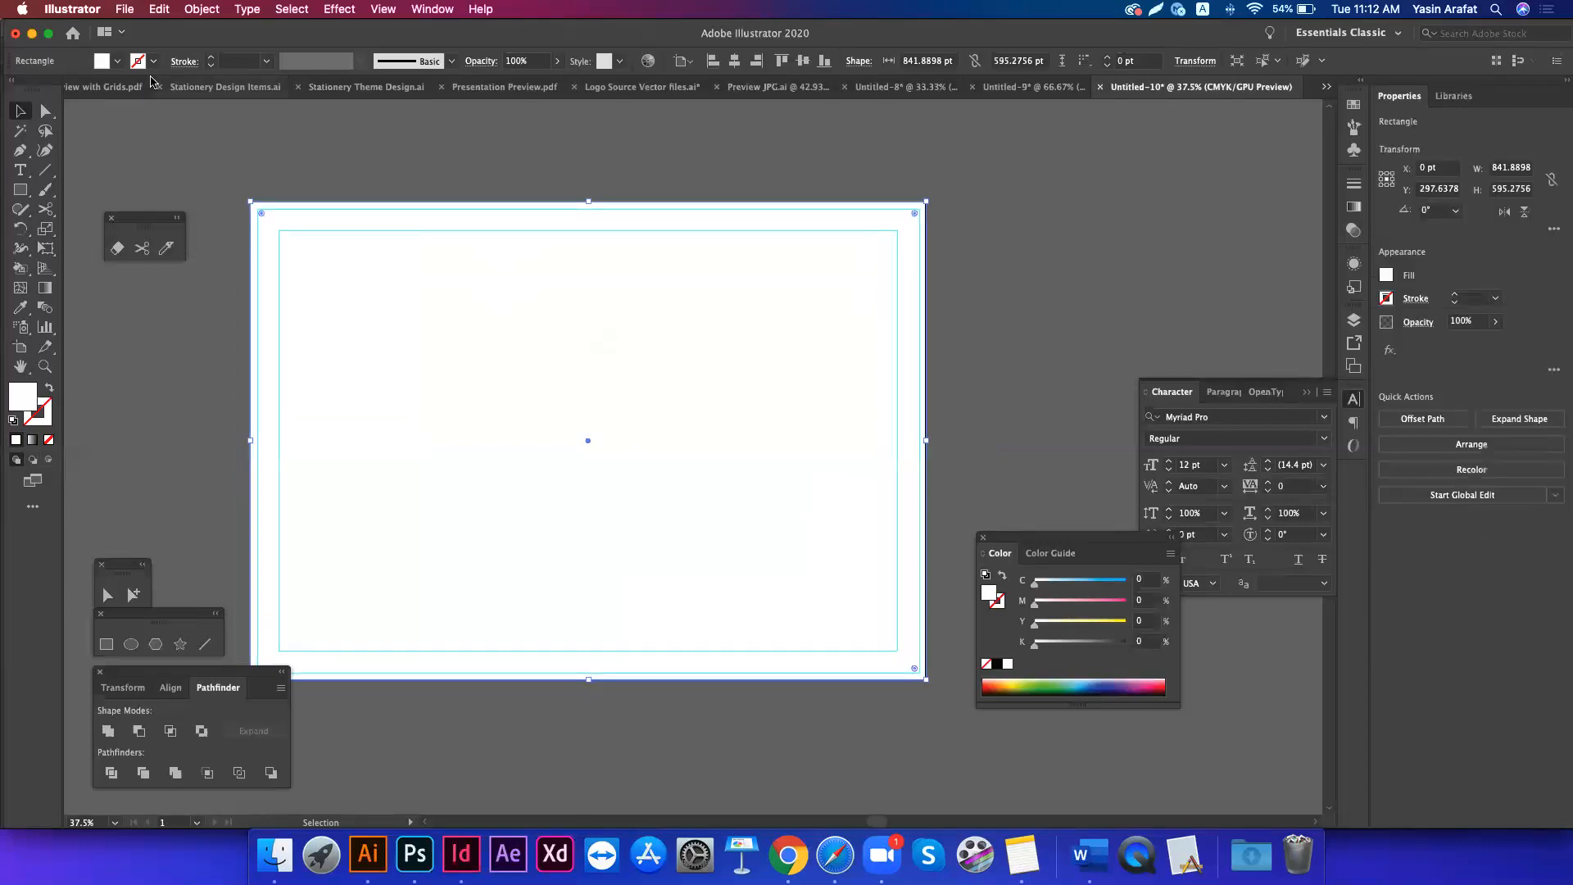
click(202, 9)
mouse_move(277, 380)
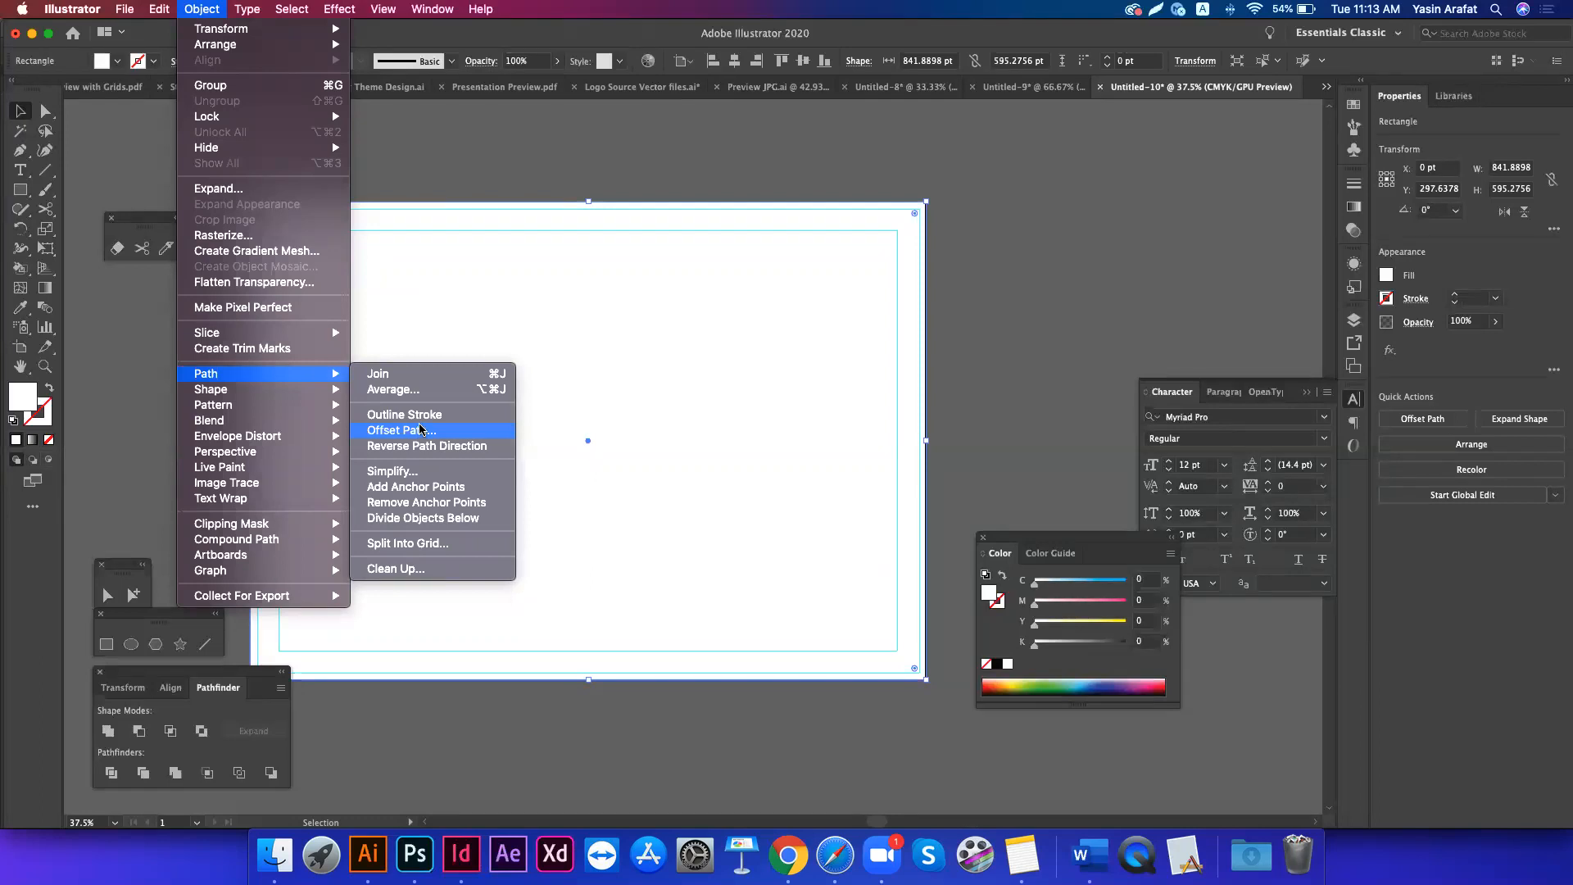
click(424, 544)
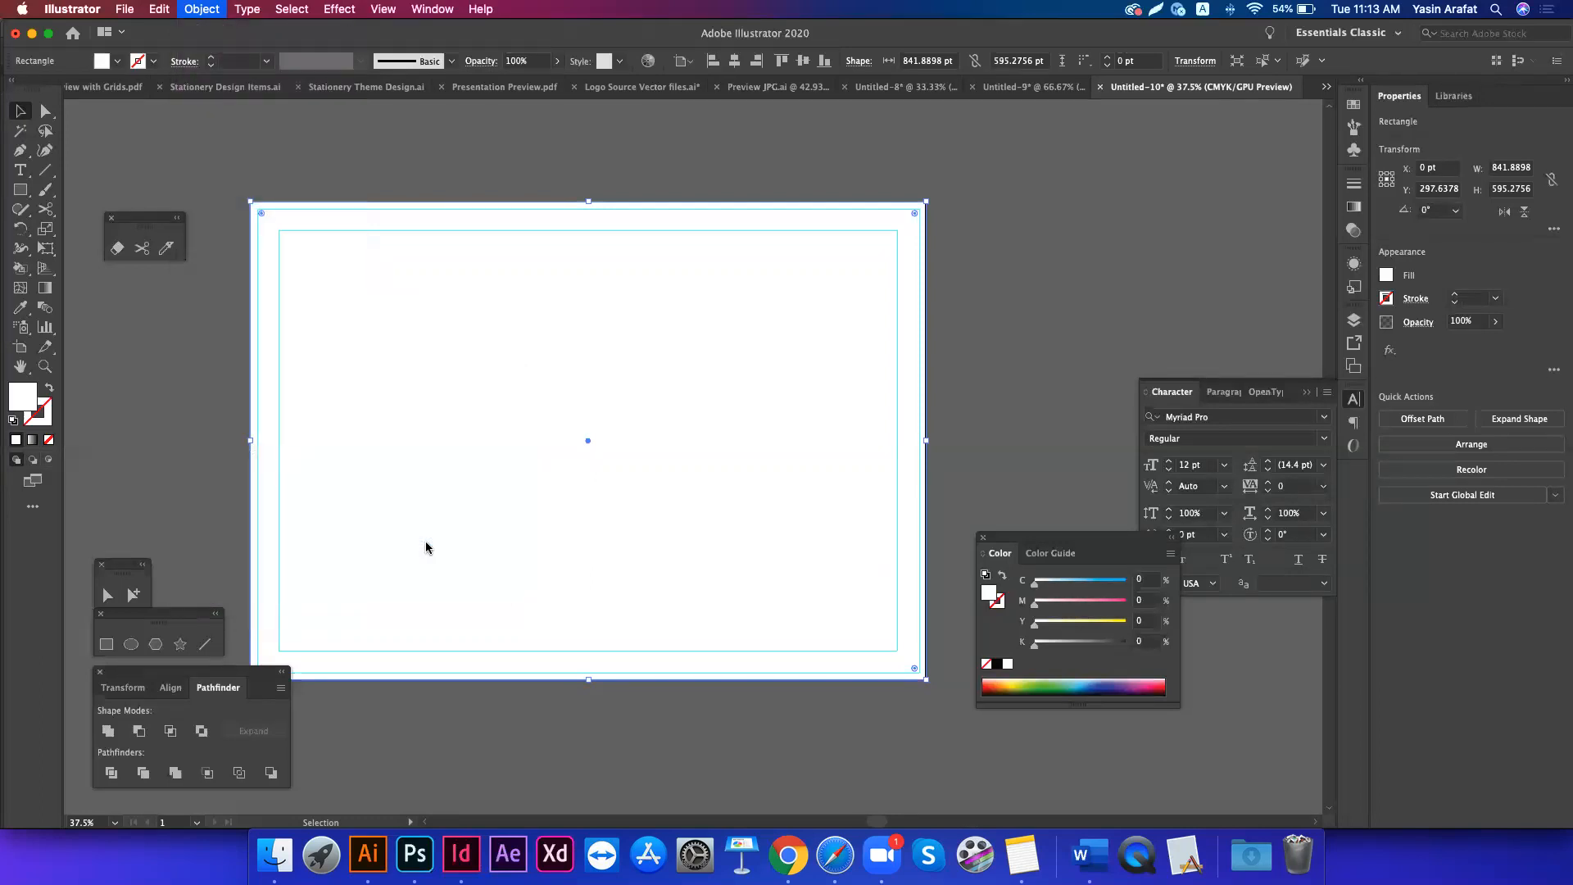
click(904, 521)
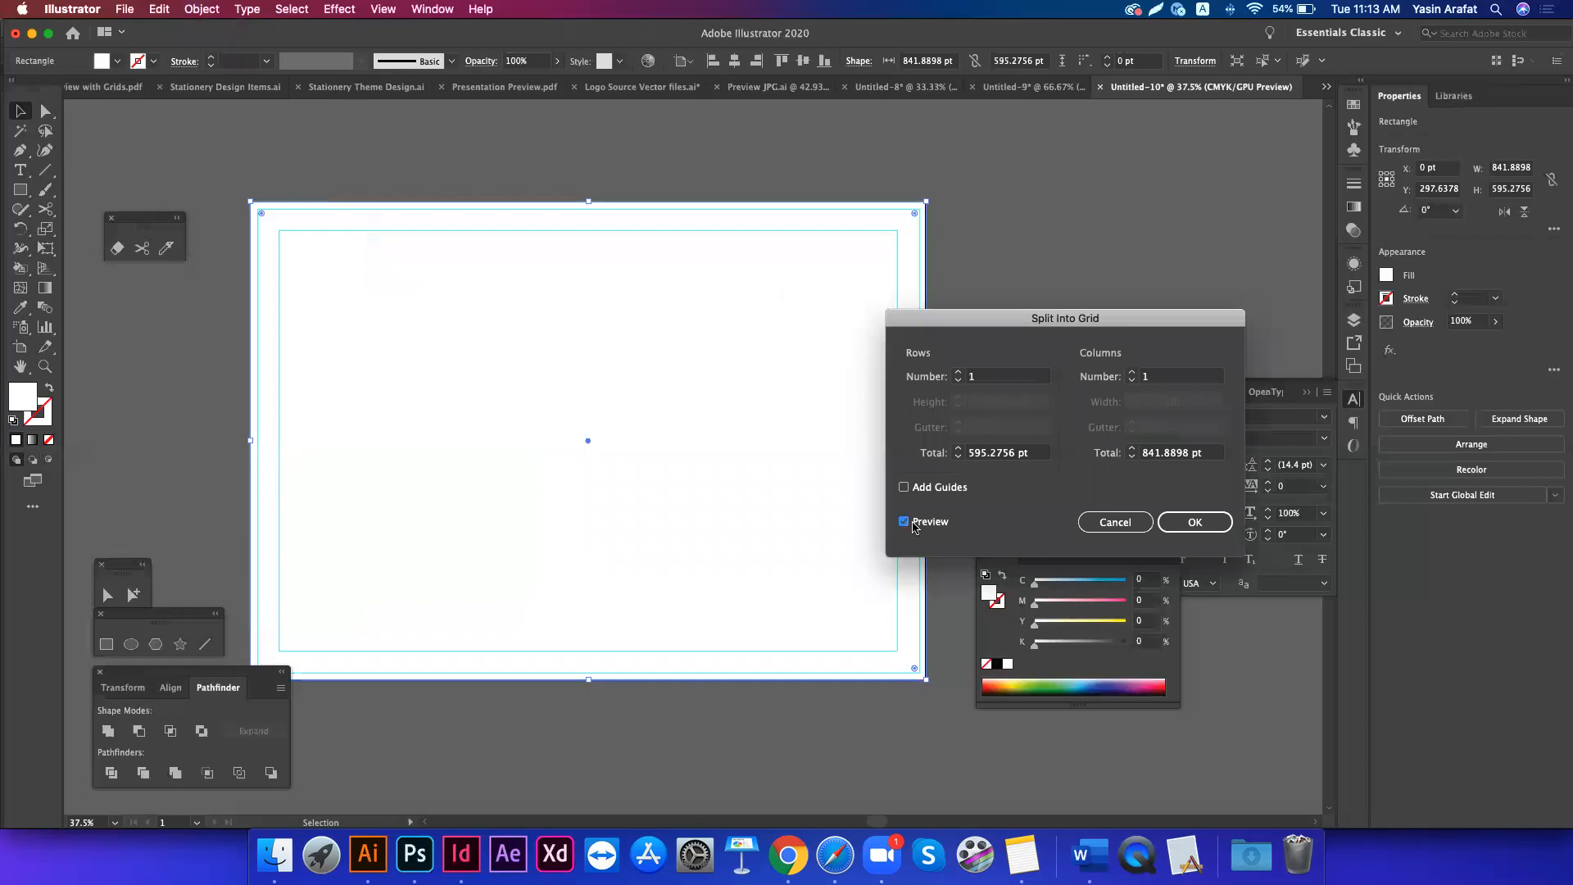
click(958, 372)
click(957, 381)
click(1132, 372)
click(1197, 522)
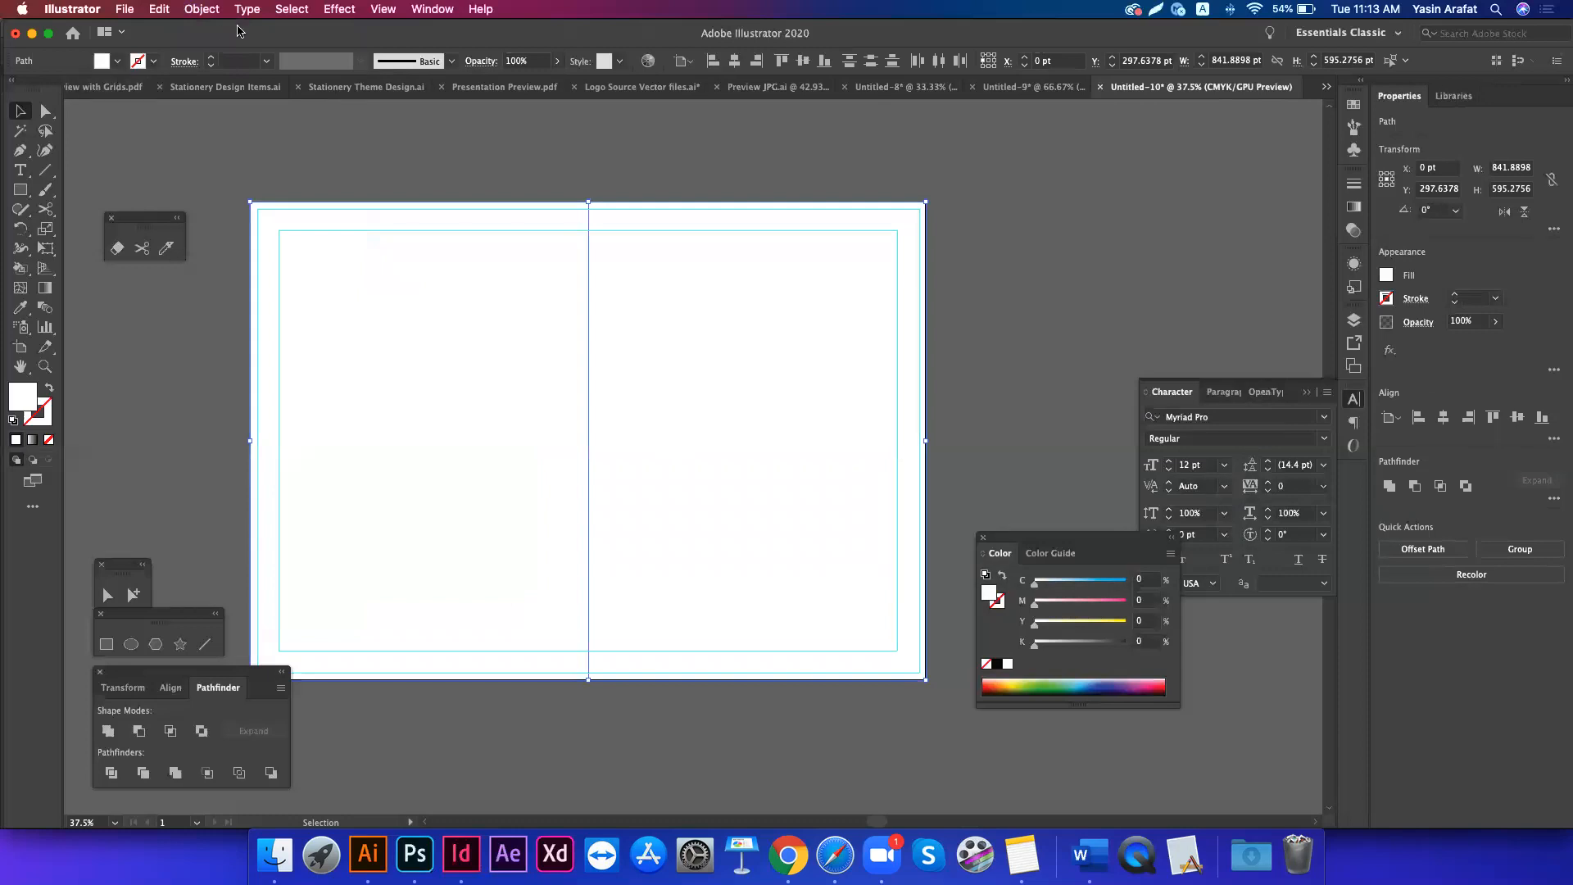
- Offset both page halves by -36 pt and convert the resulting inset panels into guides
click(203, 10)
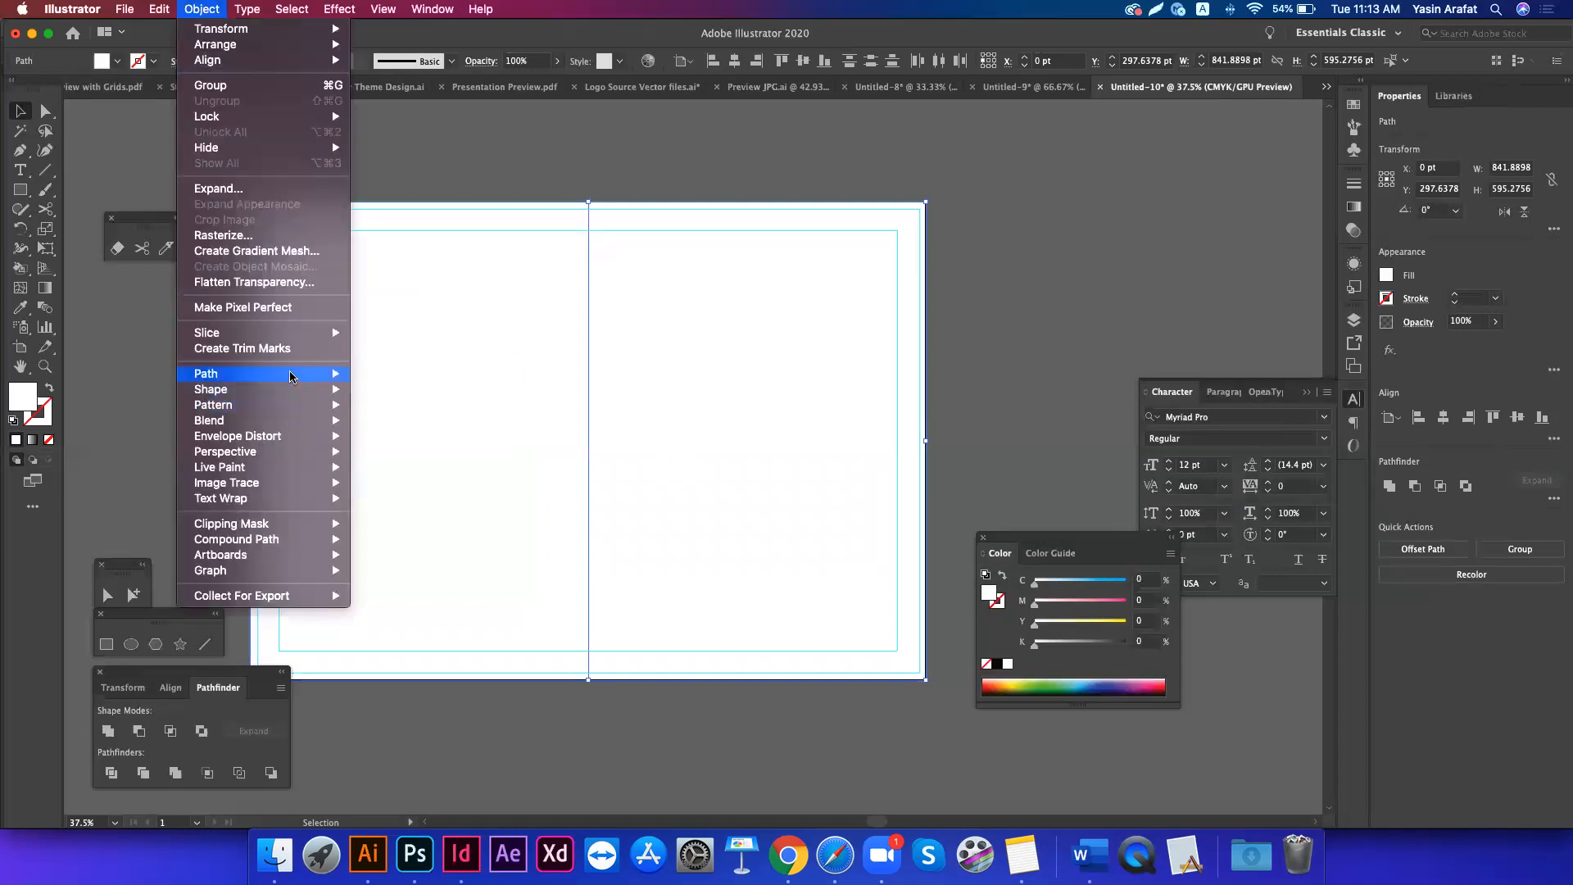
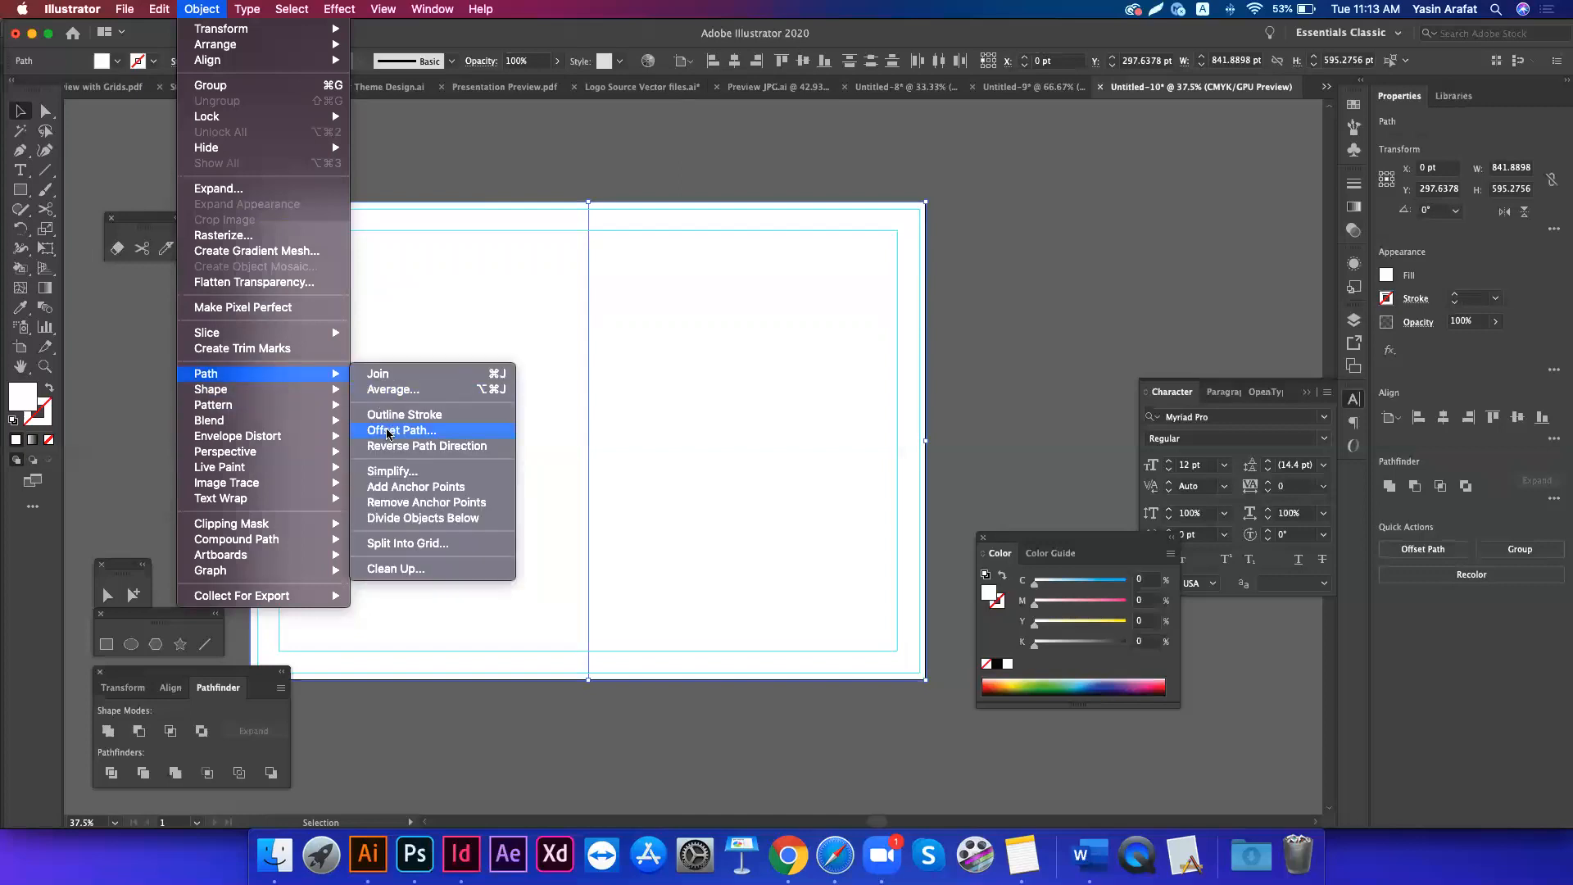
click(389, 431)
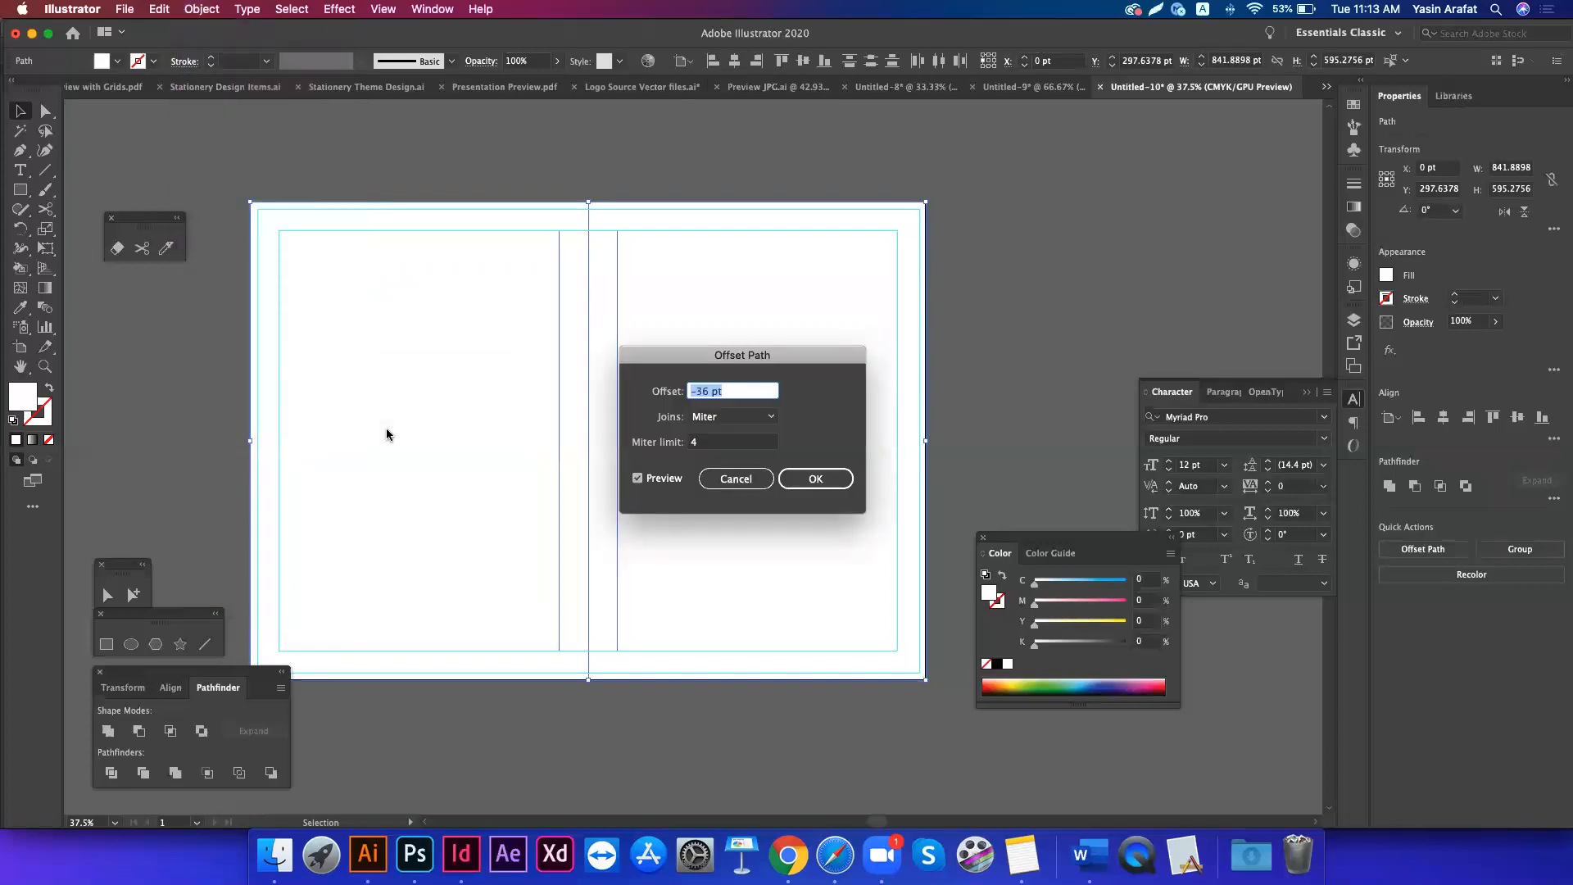
key(Return)
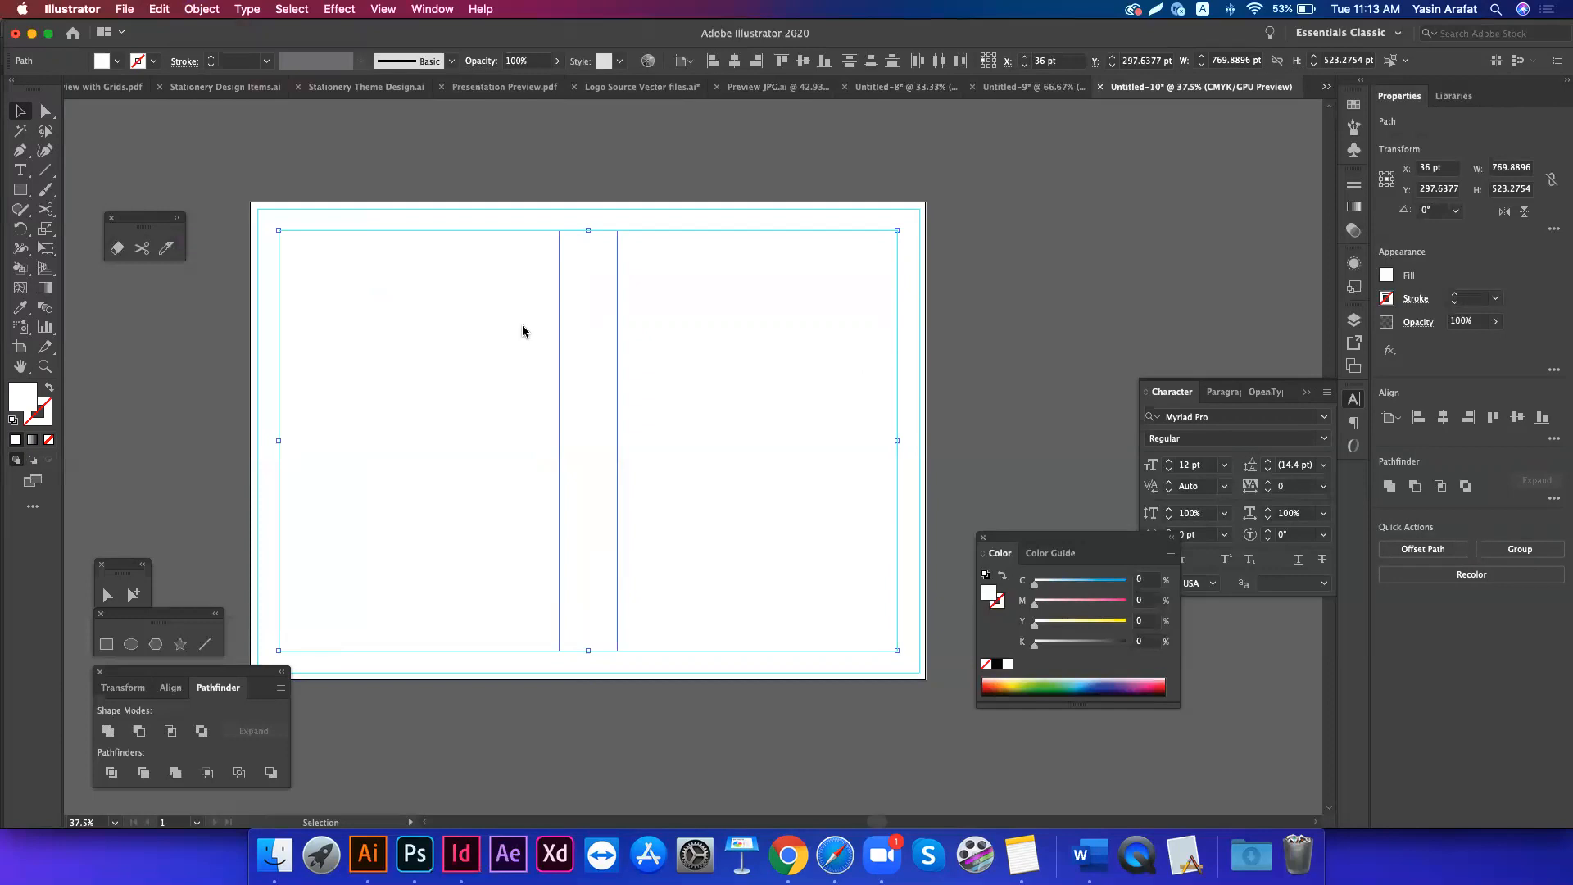
key(a)
key(v)
click(524, 335)
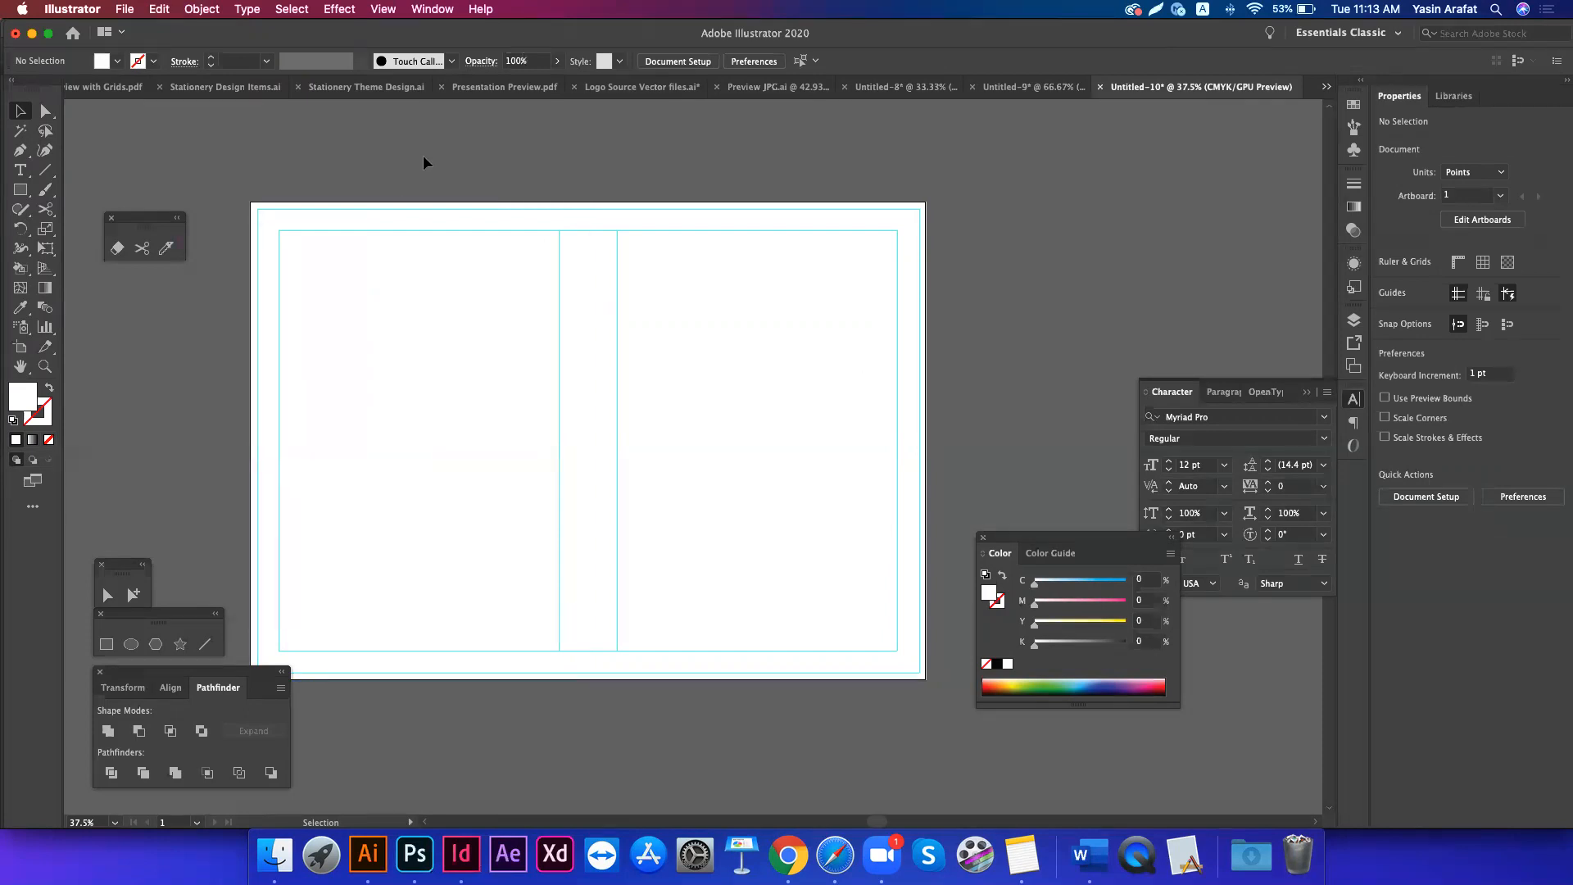
drag(385, 156, 656, 359)
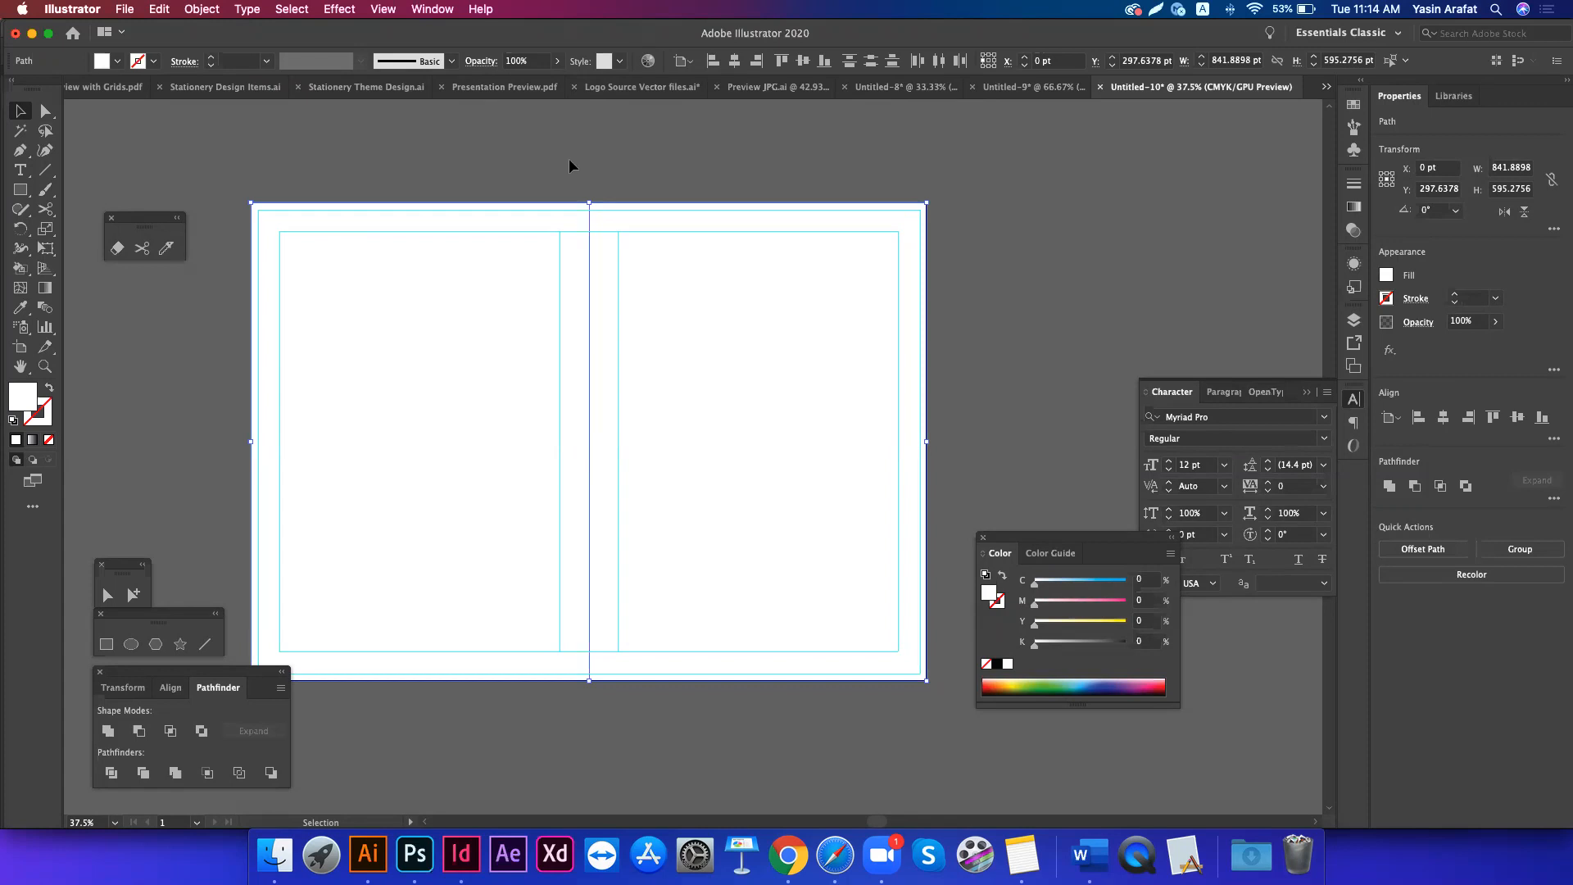
- Switch to Chrome and search Google Images for "custom die bifold" in a new tab
click(789, 855)
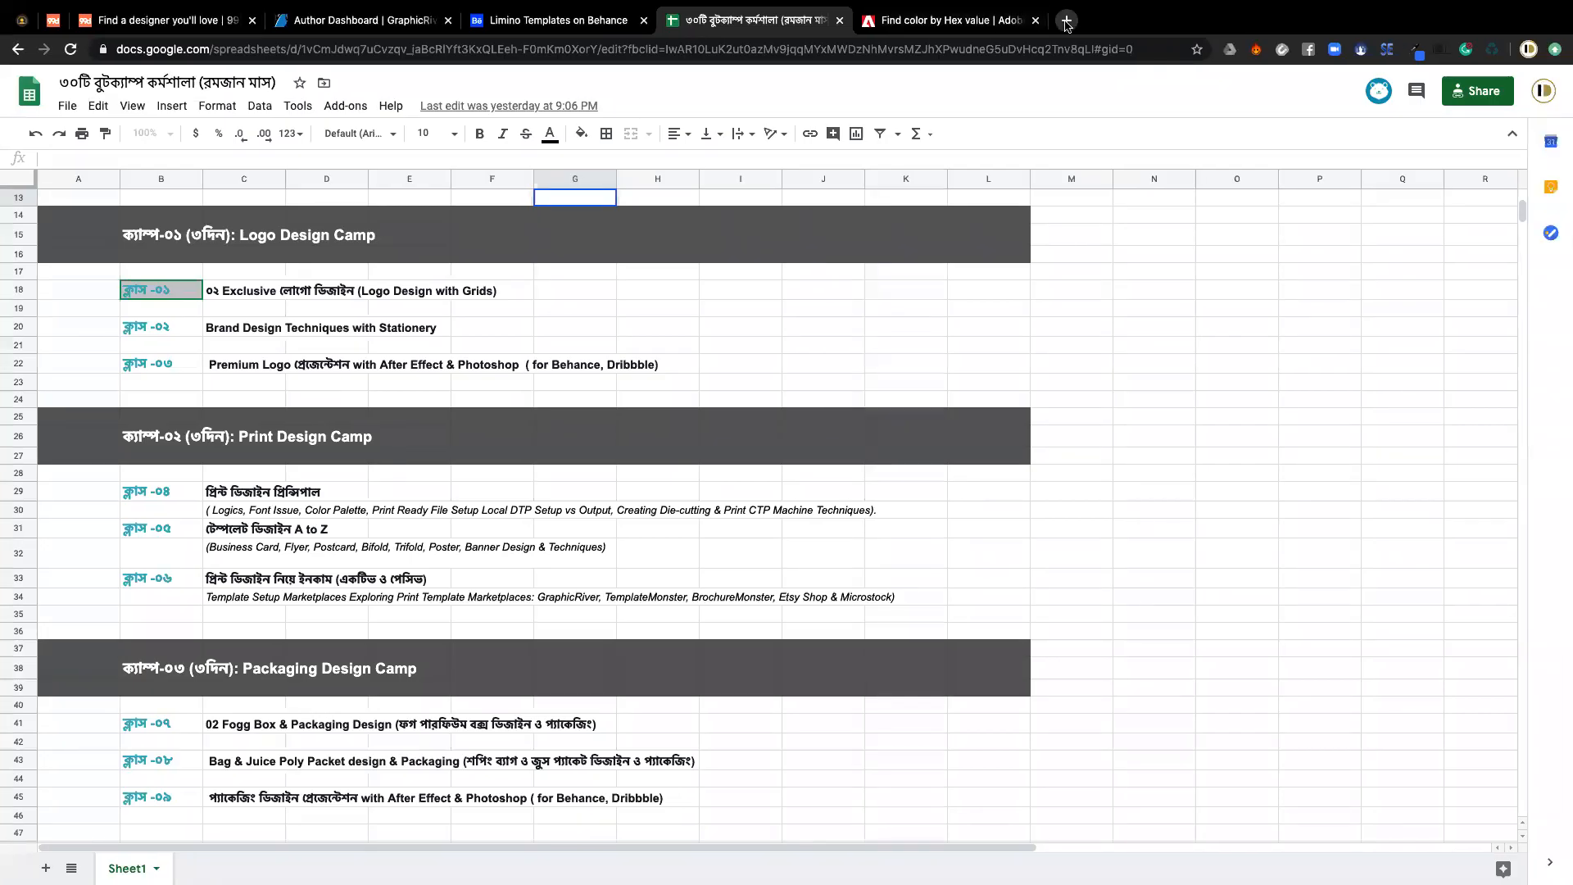
click(1067, 22)
text(cus)
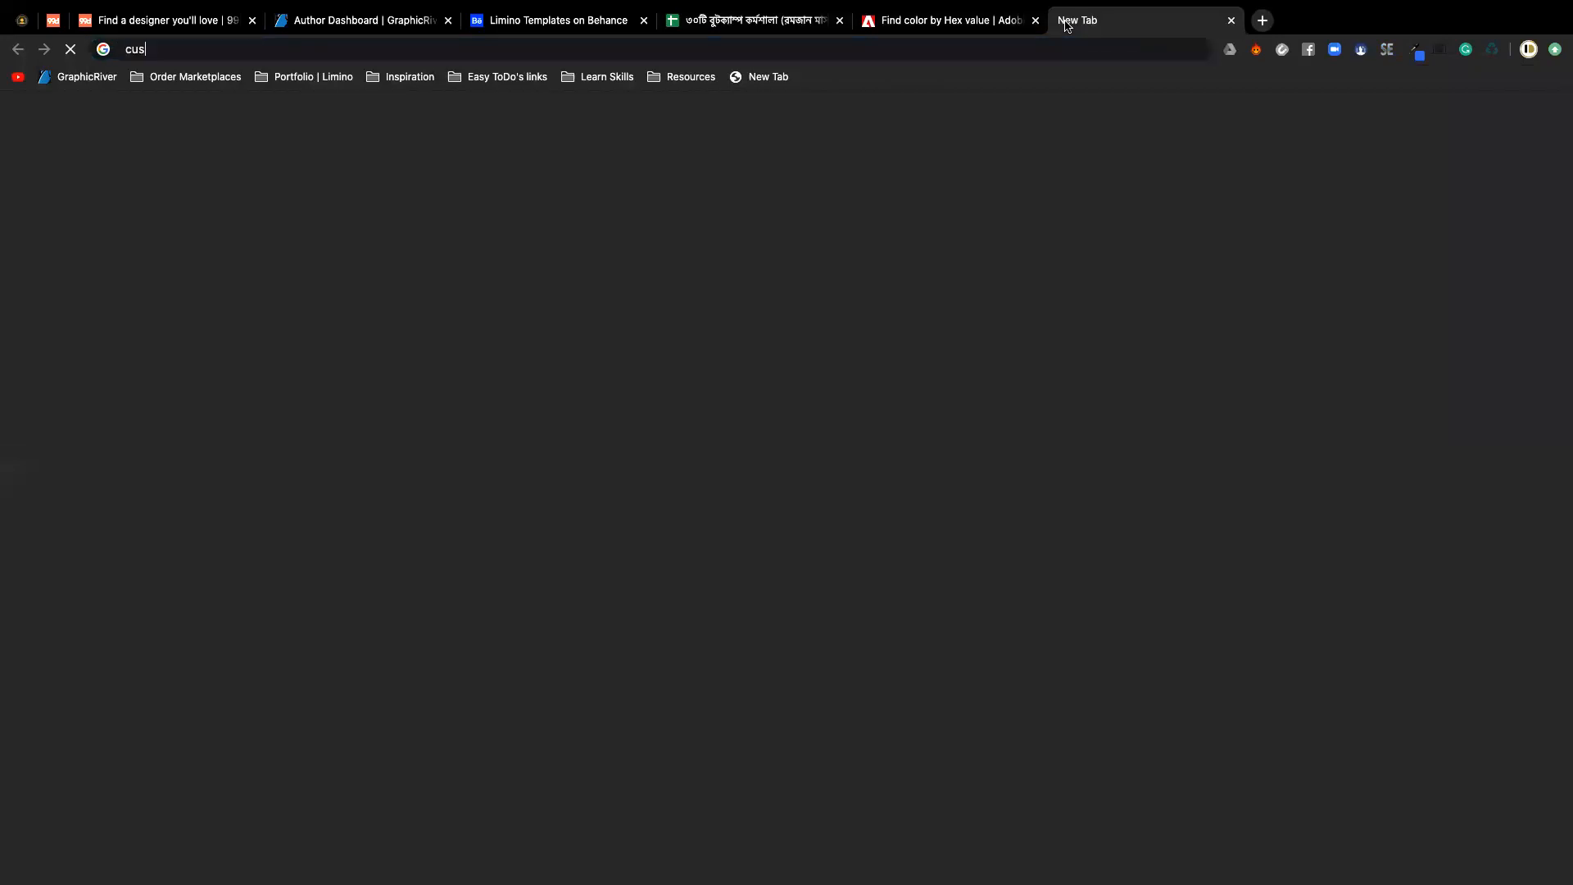
text(tom die bifo)
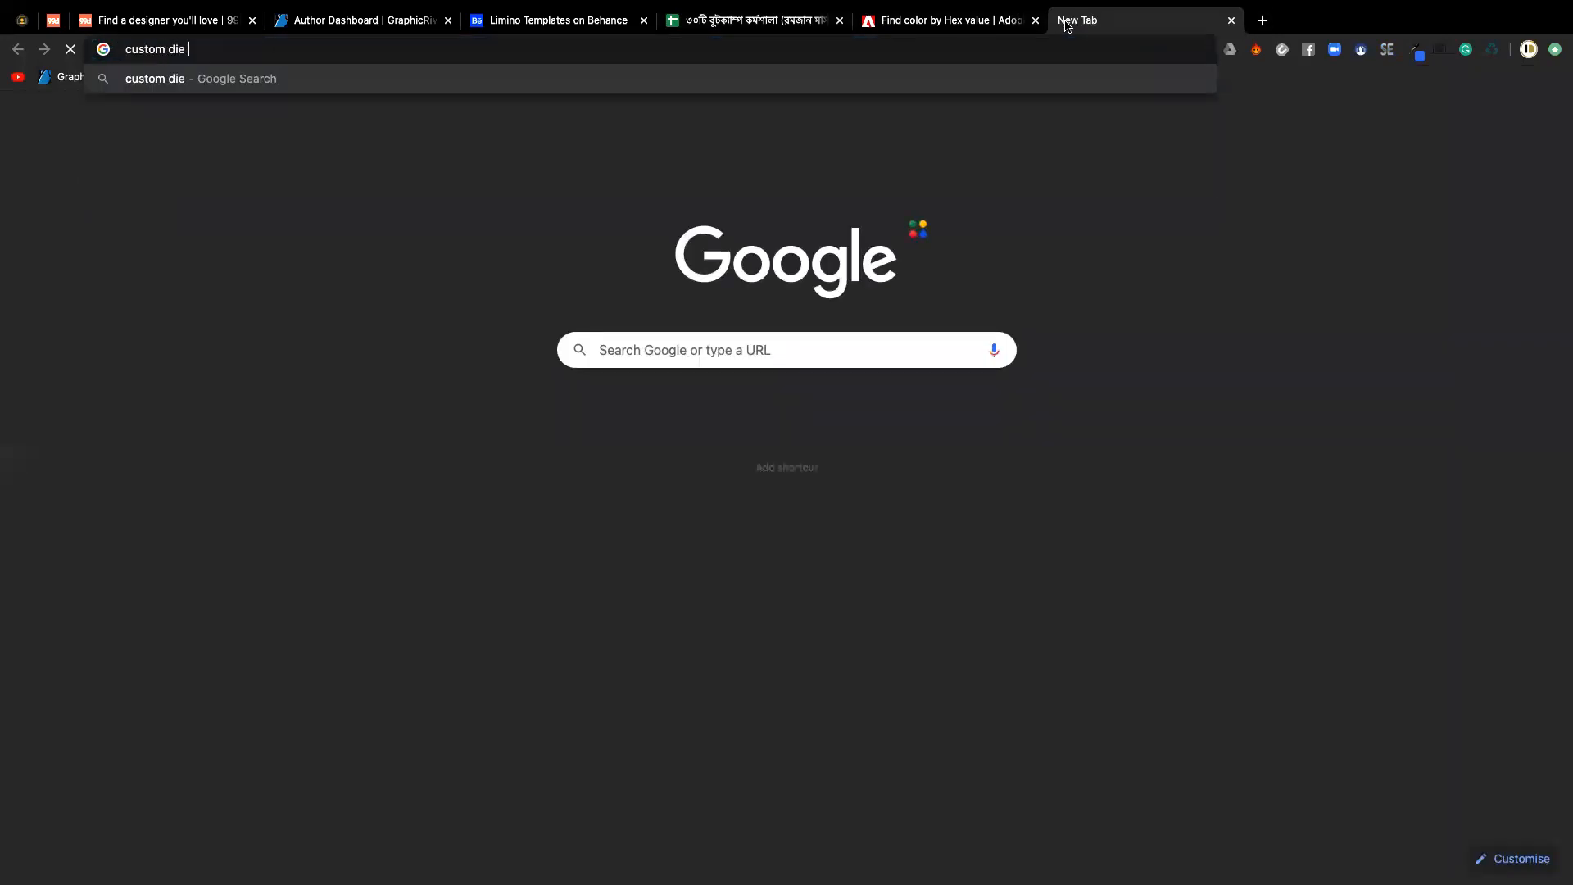
text(ld)
key(Return)
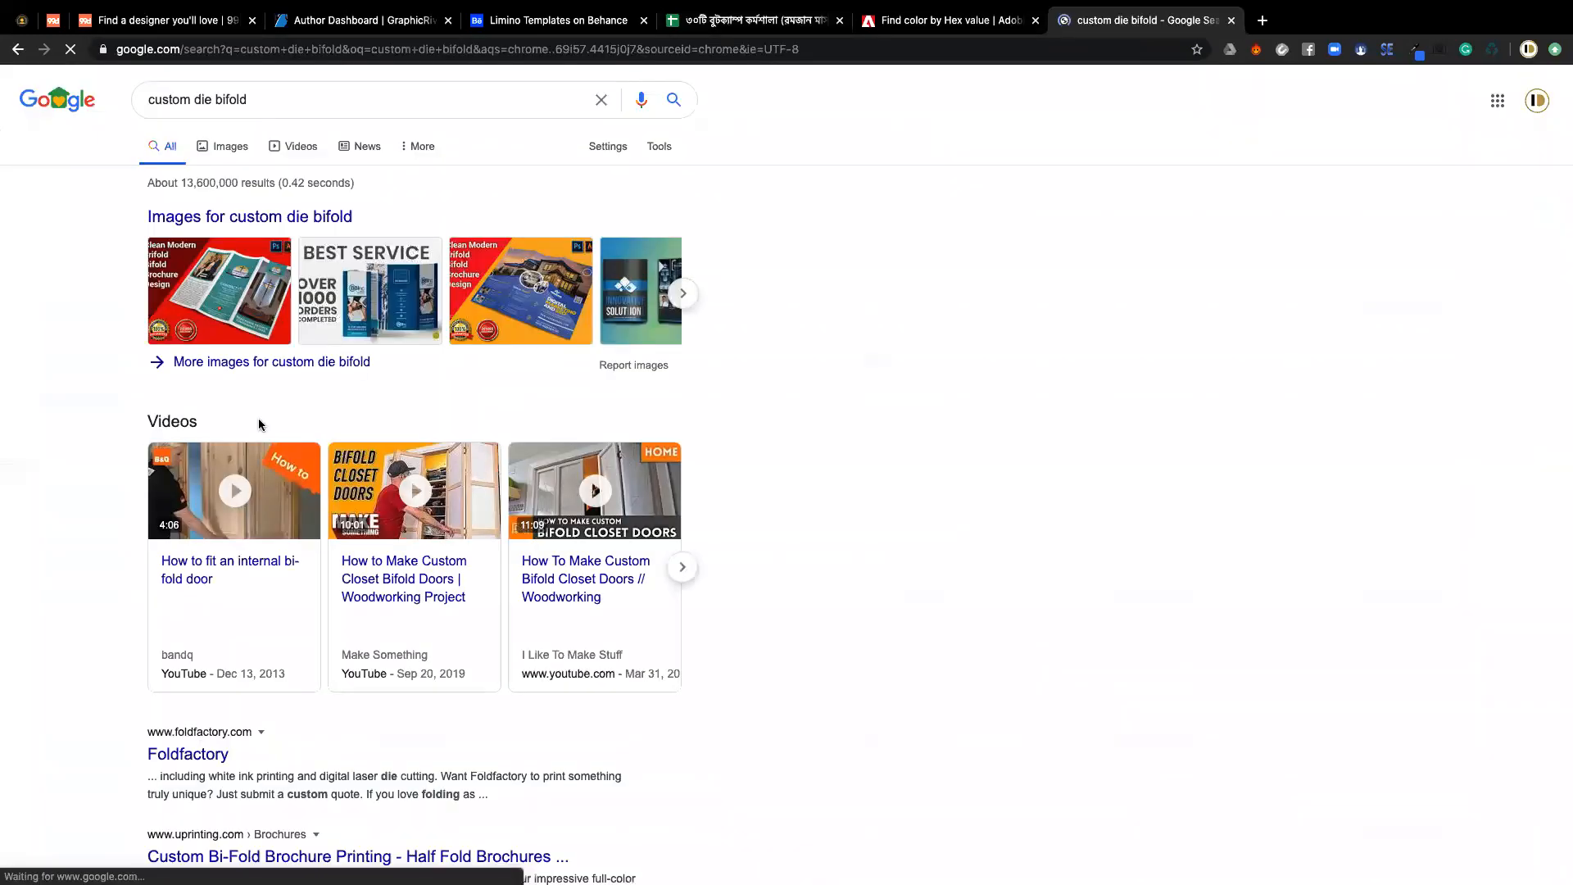
click(232, 151)
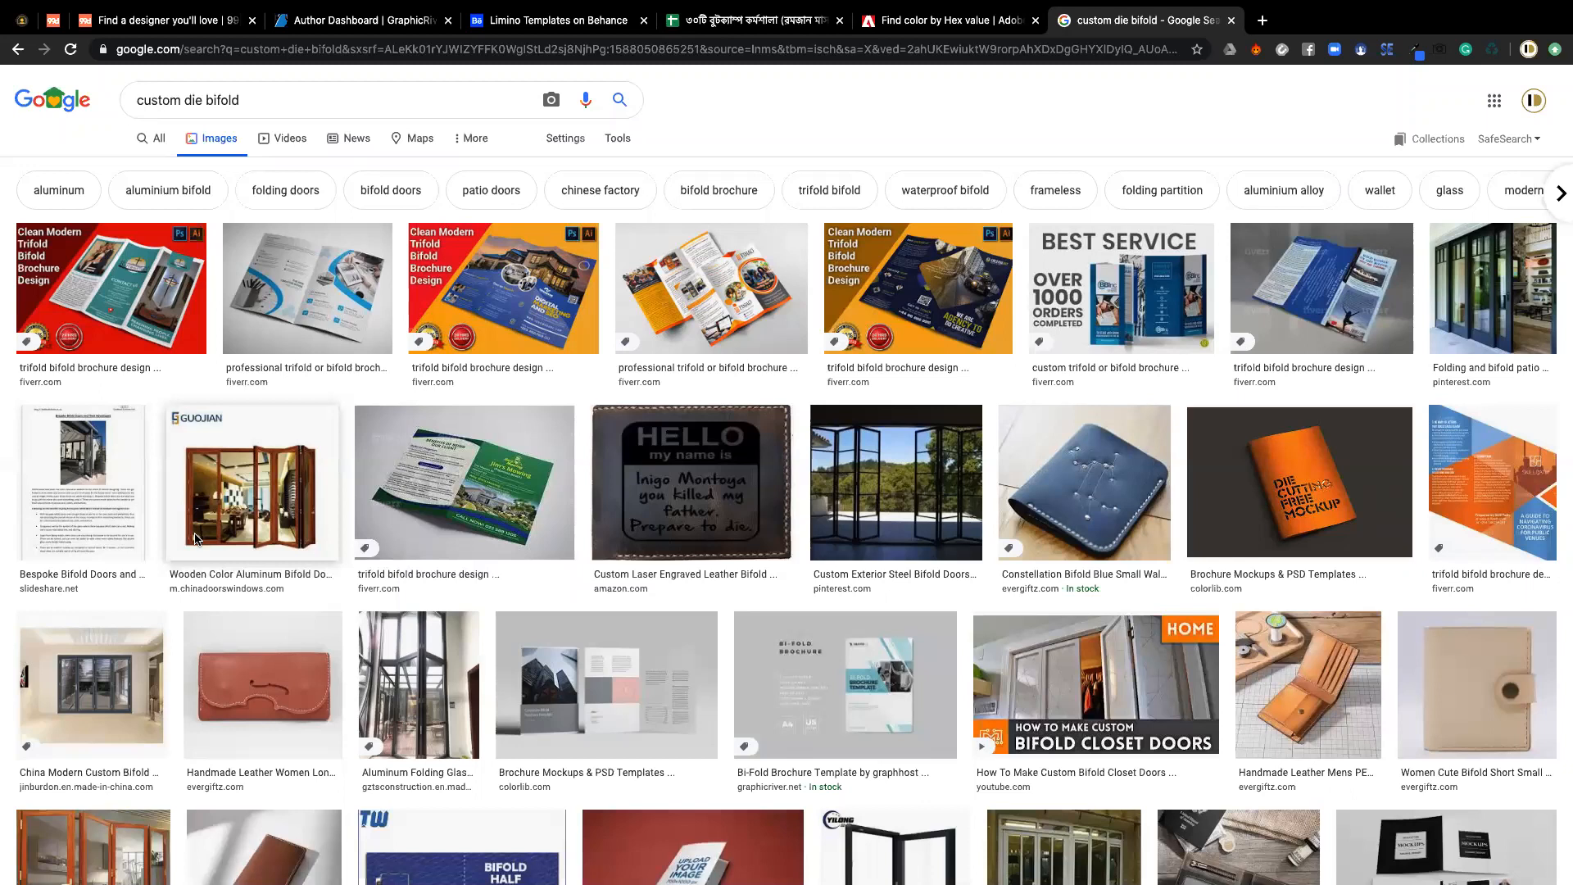
- Refine the image search to "die cut bifold"
scroll(197, 539, down, 2)
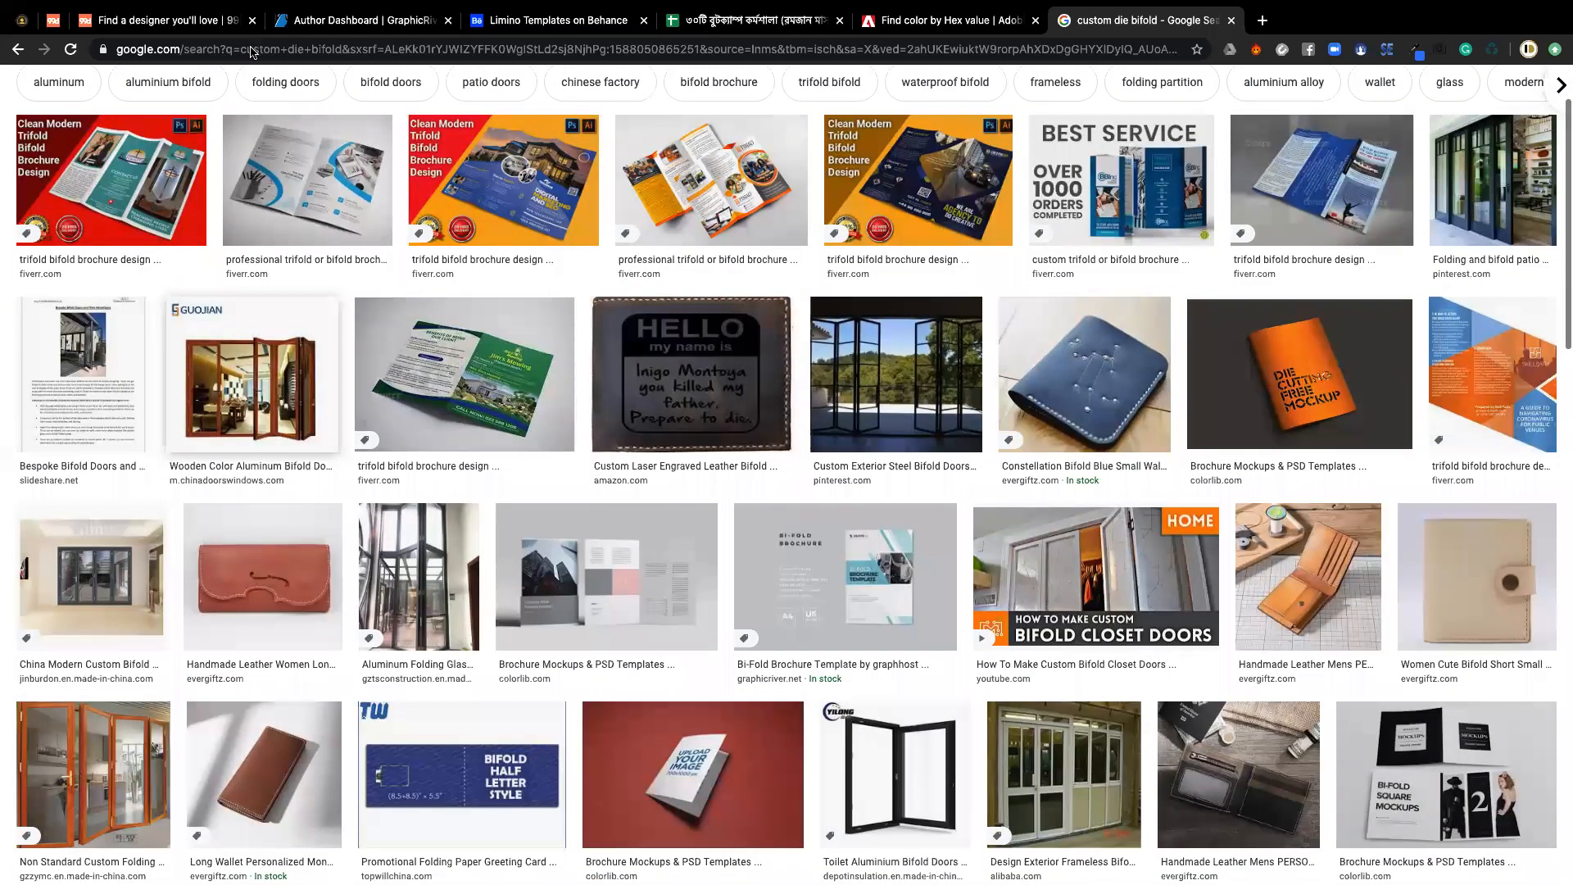
scroll(186, 91, up, 2)
click(206, 90)
text(c ut)
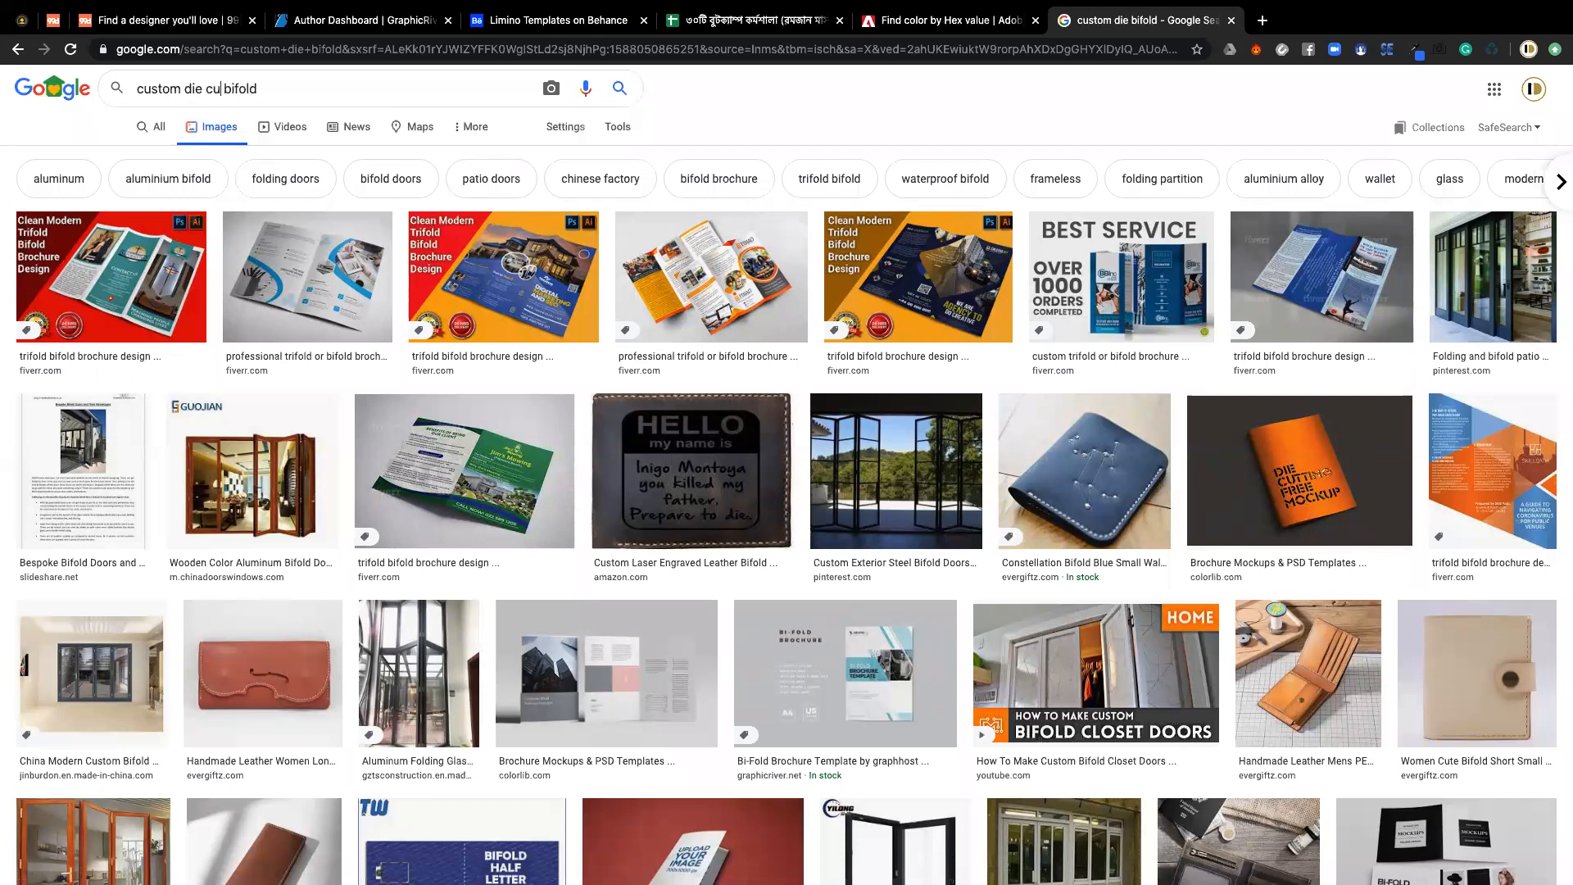
double_click(161, 90)
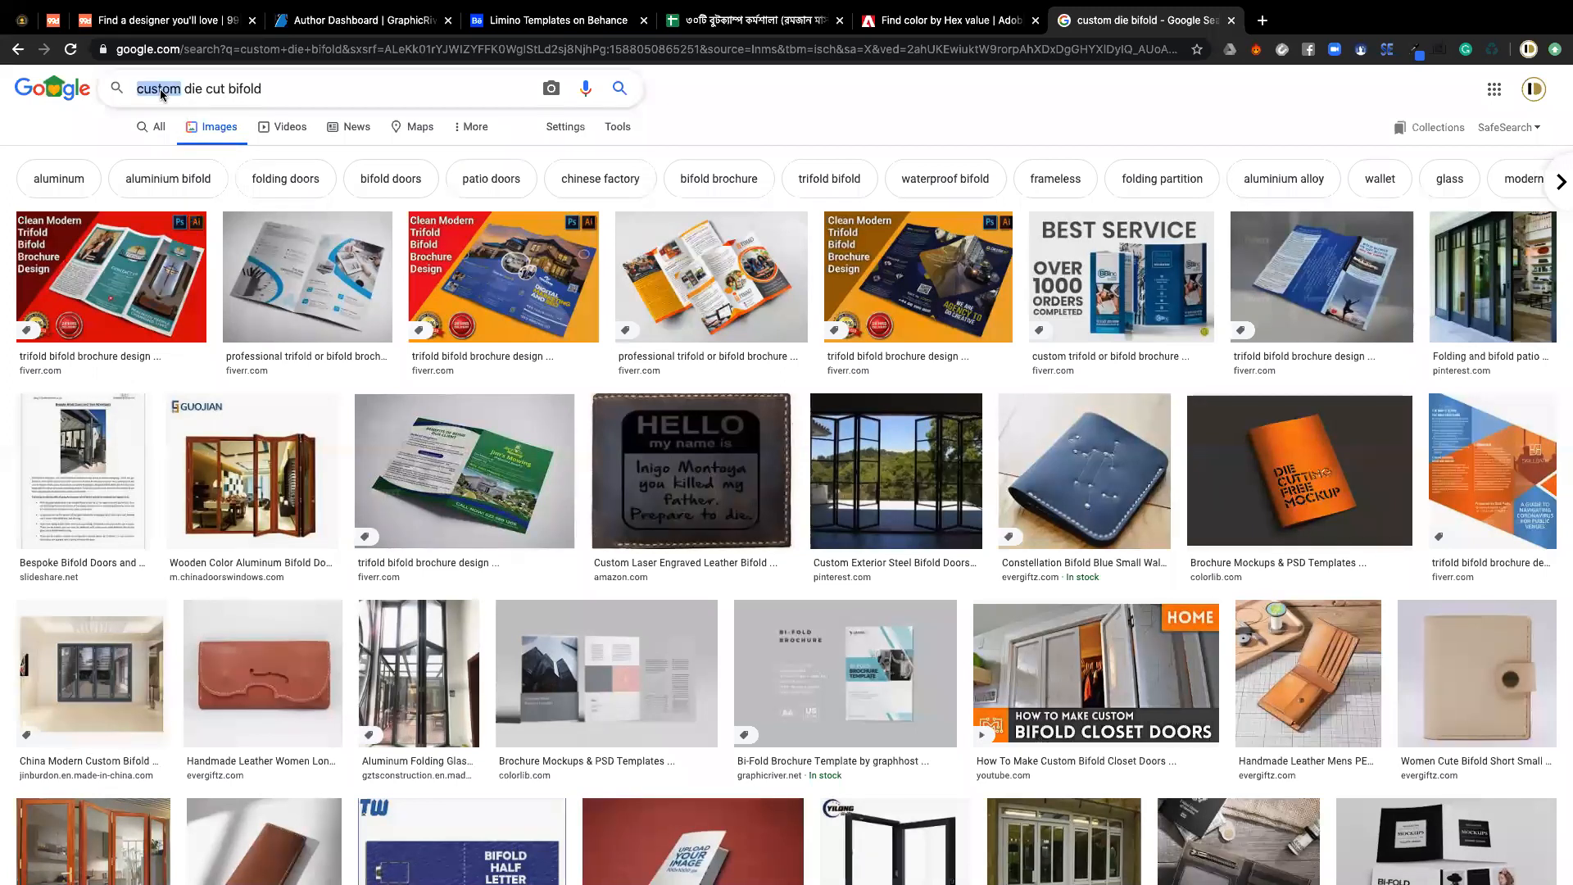
key(BackSpace)
key(Return)
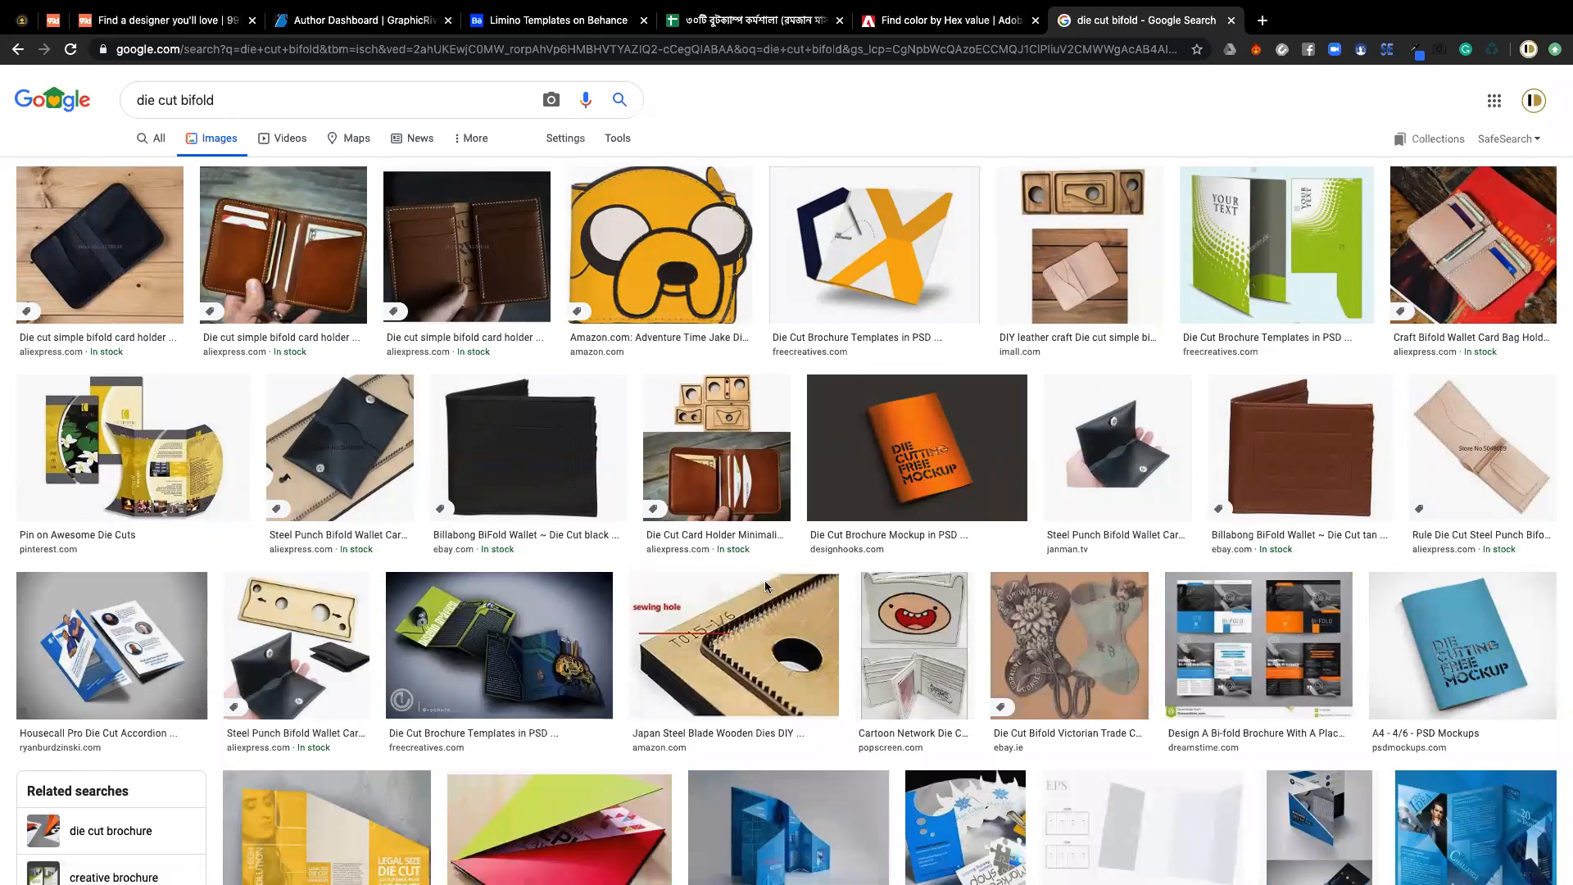
- Look through the image results for examples of die-cut bifold brochure shapes and folds
scroll(667, 614, down, 3)
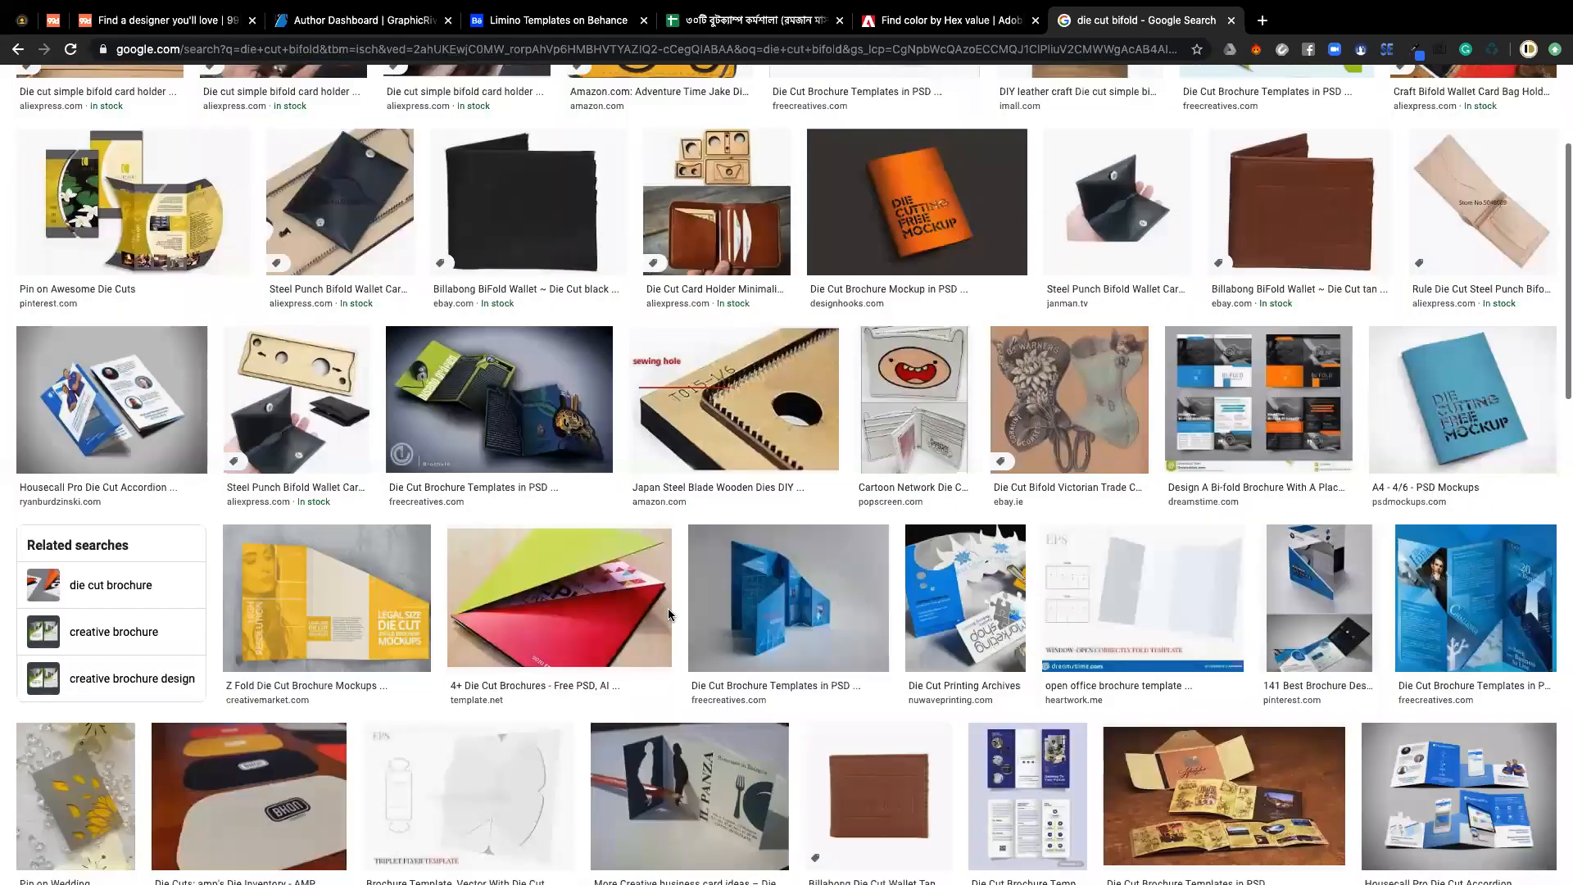
scroll(667, 615, down, 3)
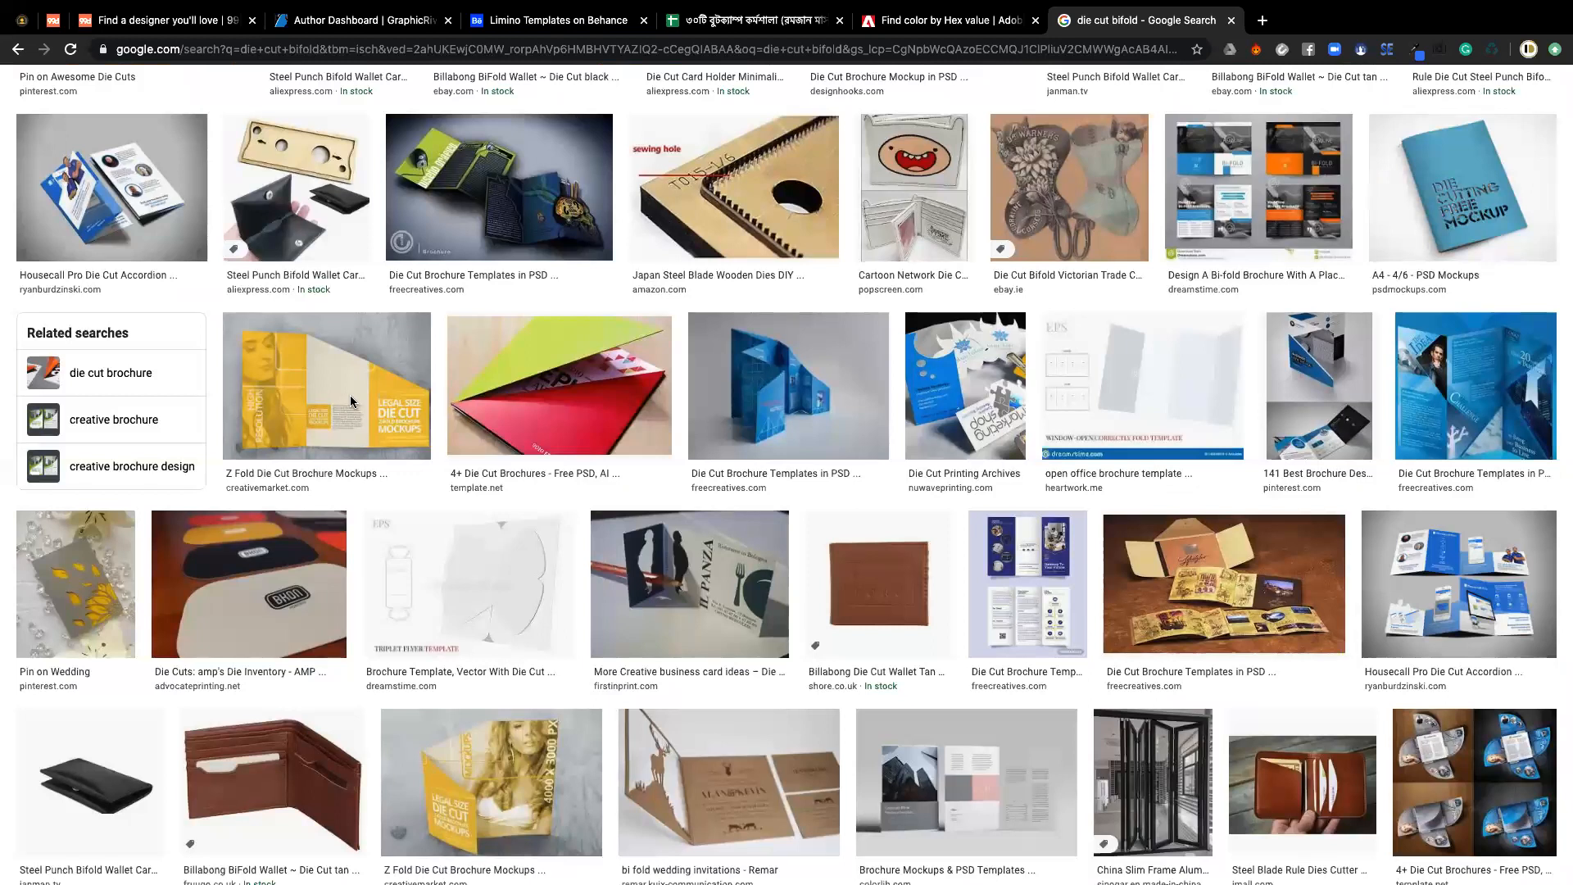
scroll(250, 585, down, 5)
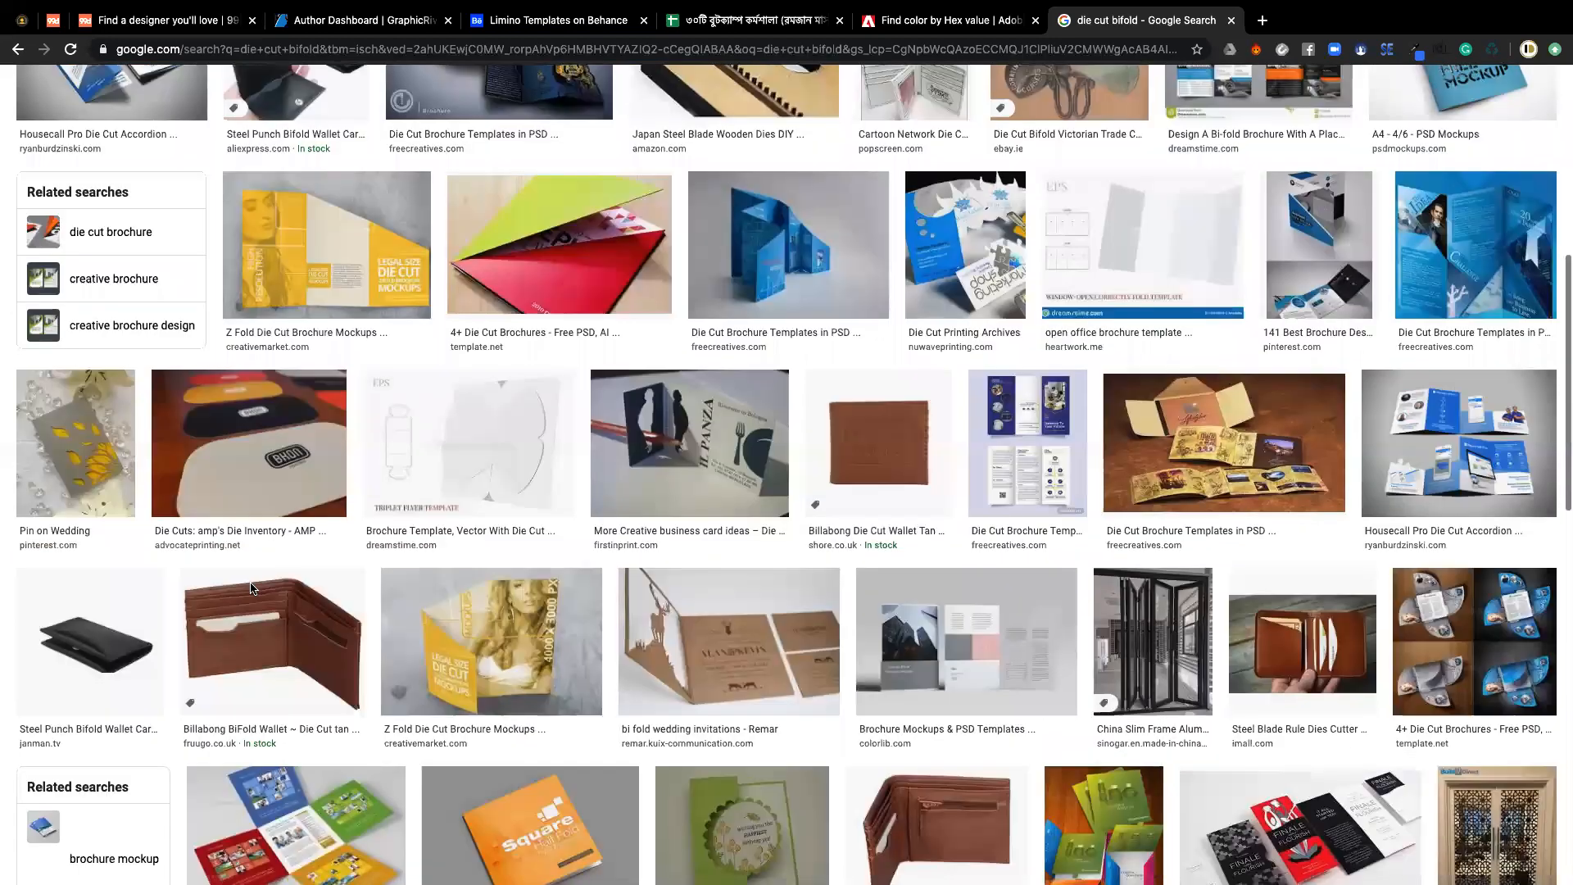
scroll(251, 588, down, 1)
scroll(251, 588, up, 1)
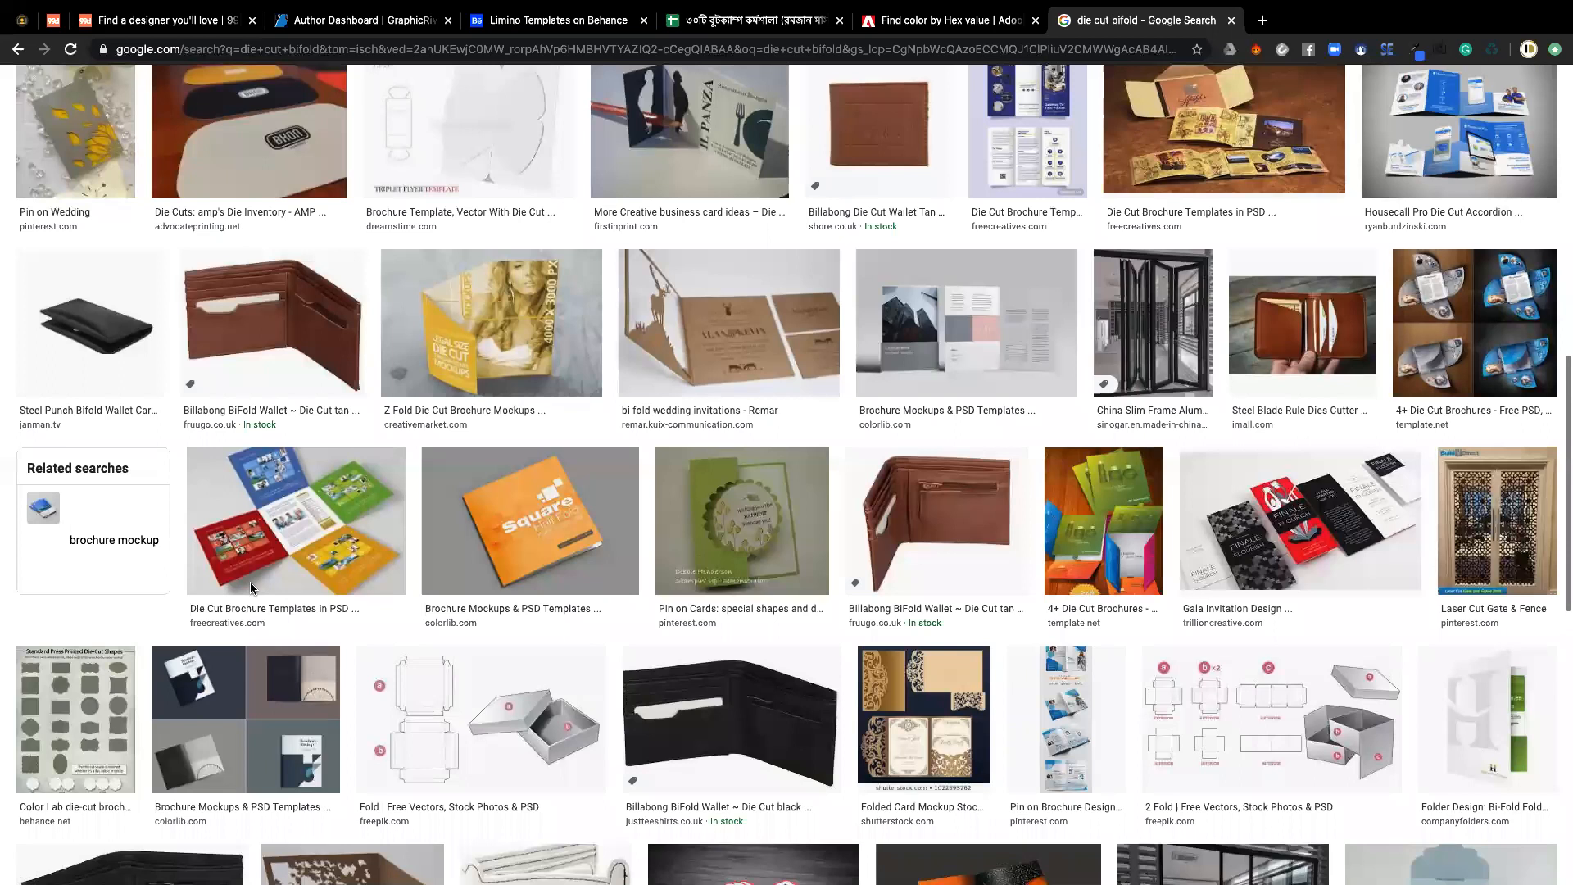
scroll(251, 587, up, 1)
scroll(251, 587, down, 6)
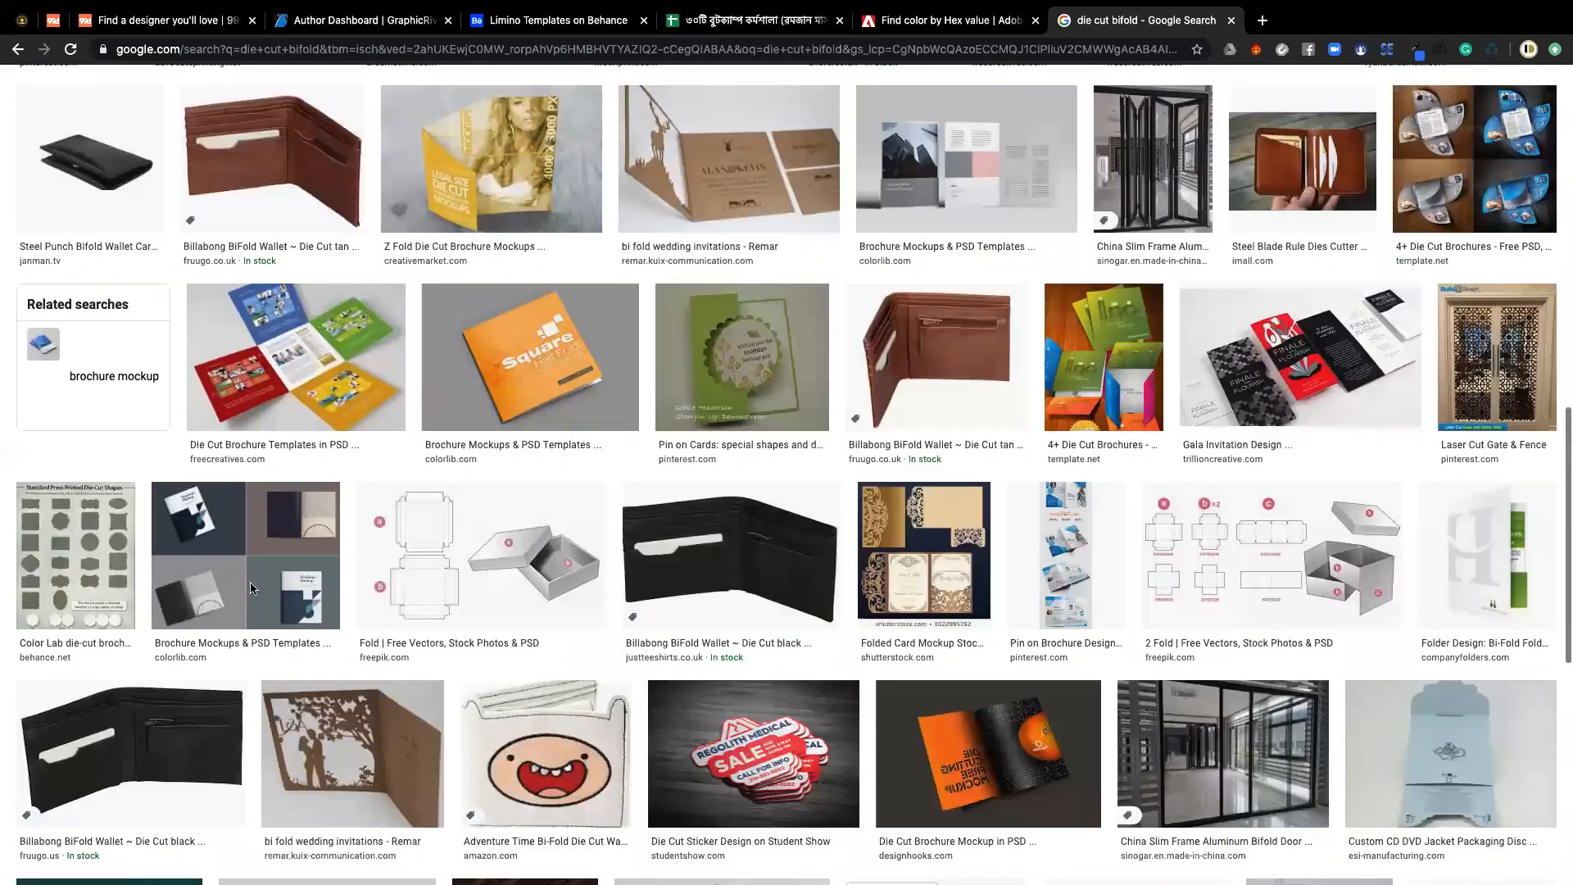
scroll(251, 587, down, 4)
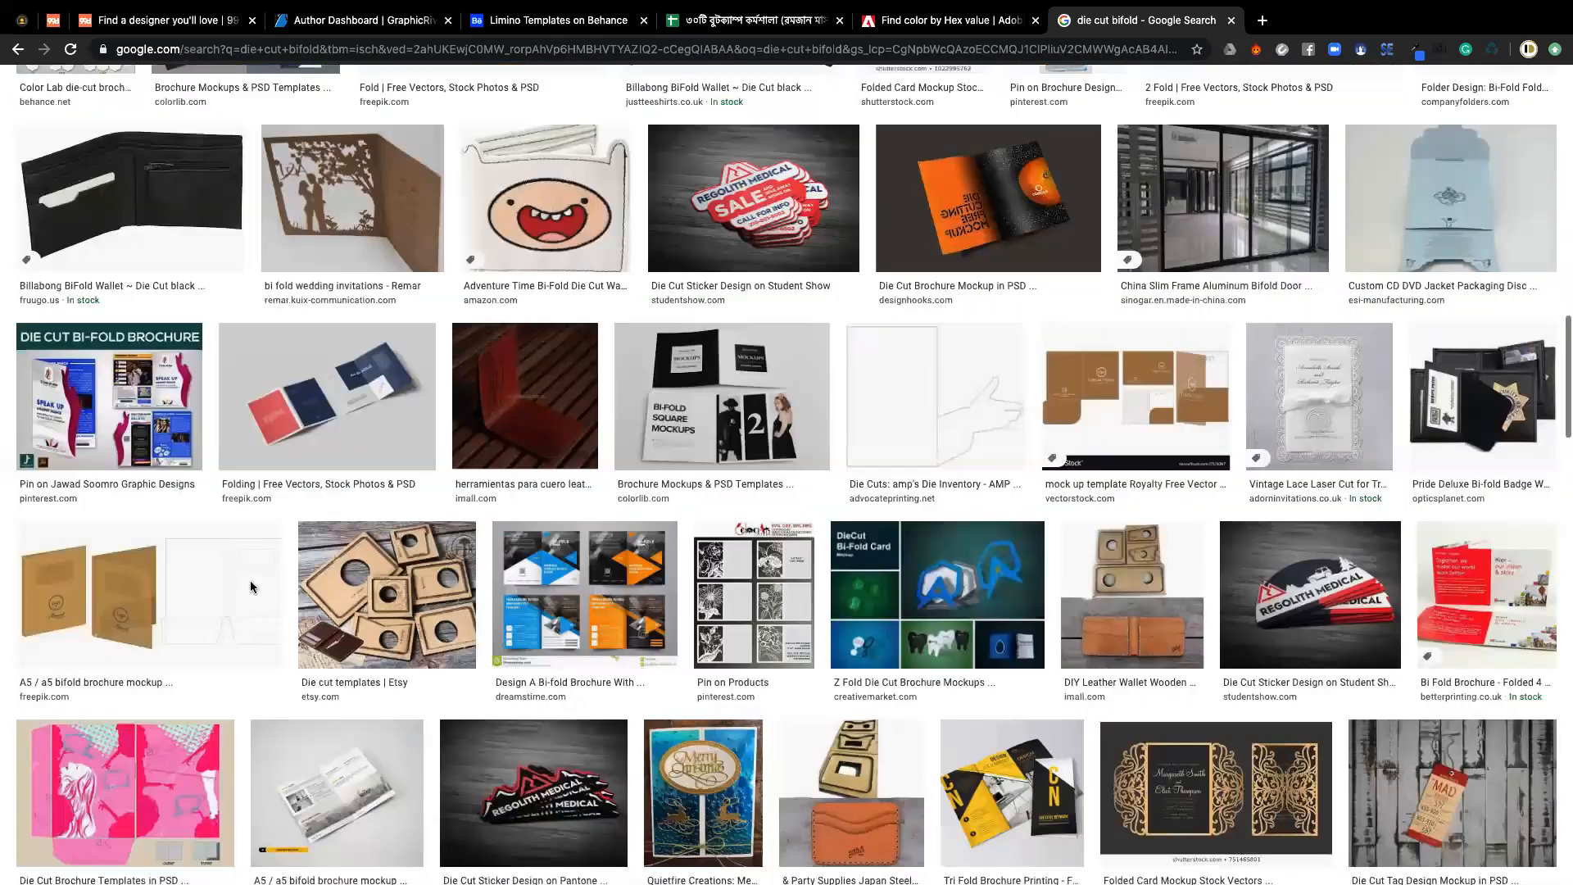
- Browse more of the die-cut bifold image results for a suitable reference shape
scroll(229, 693, down, 2)
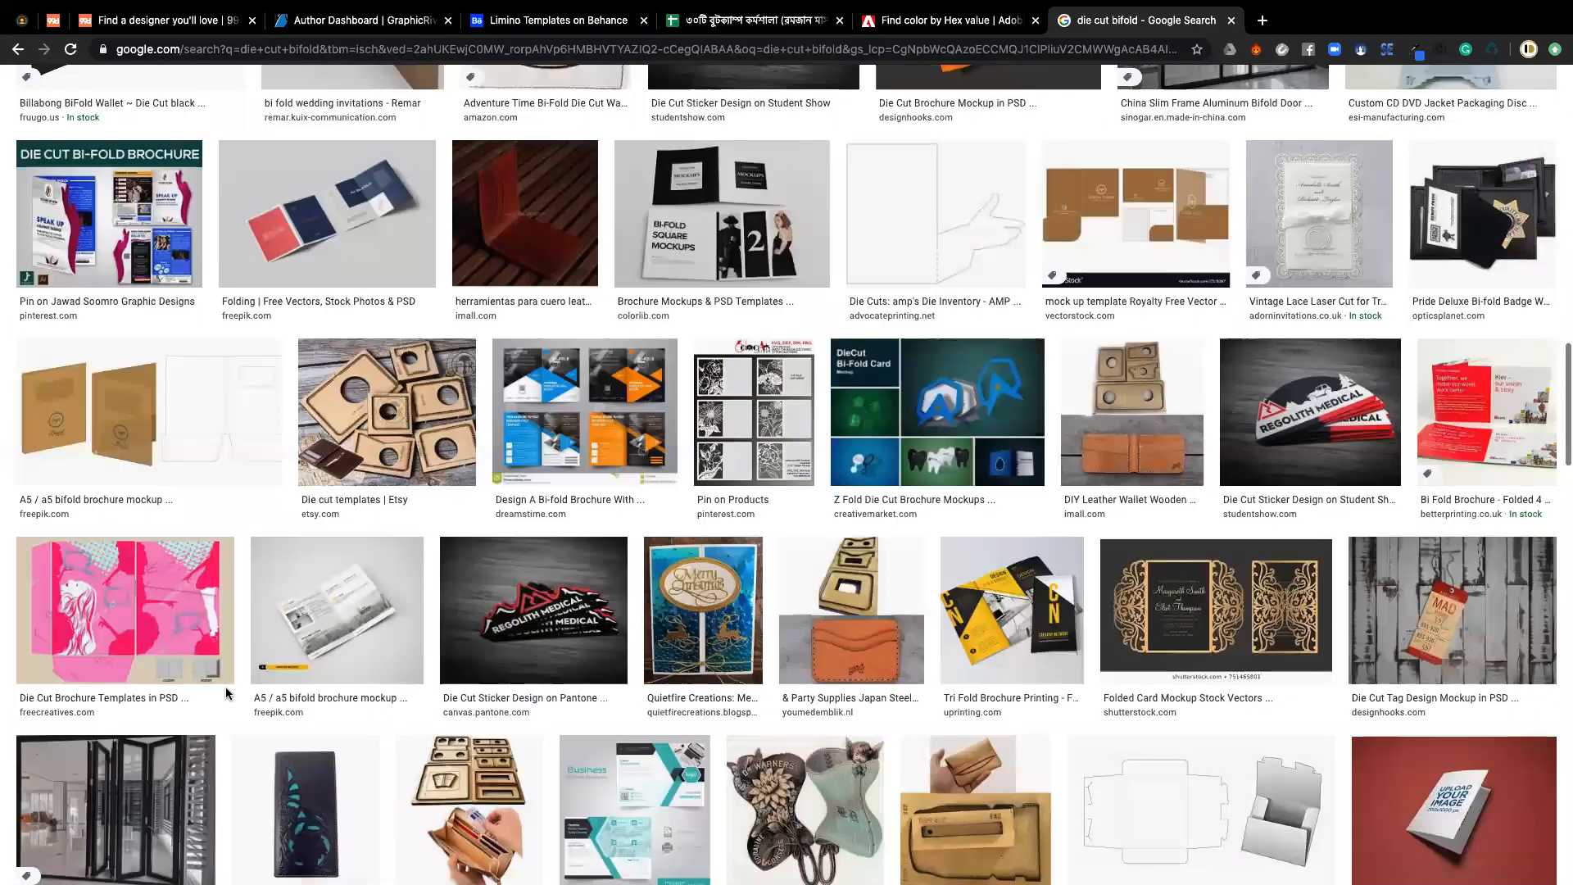
scroll(228, 693, down, 4)
scroll(229, 694, up, 5)
scroll(229, 694, up, 3)
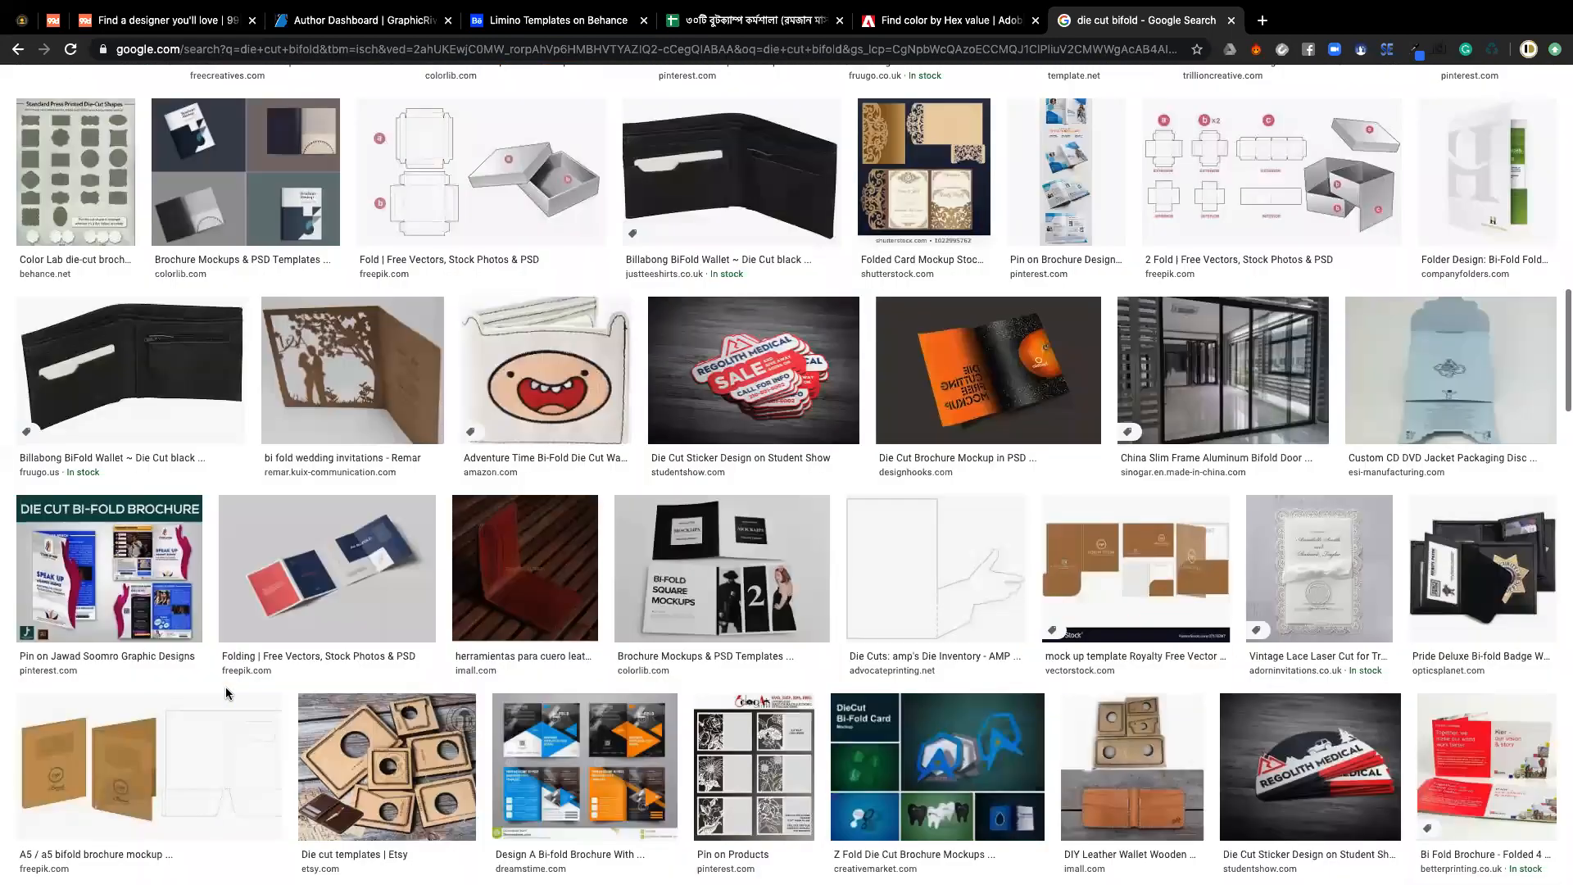
scroll(228, 694, down, 3)
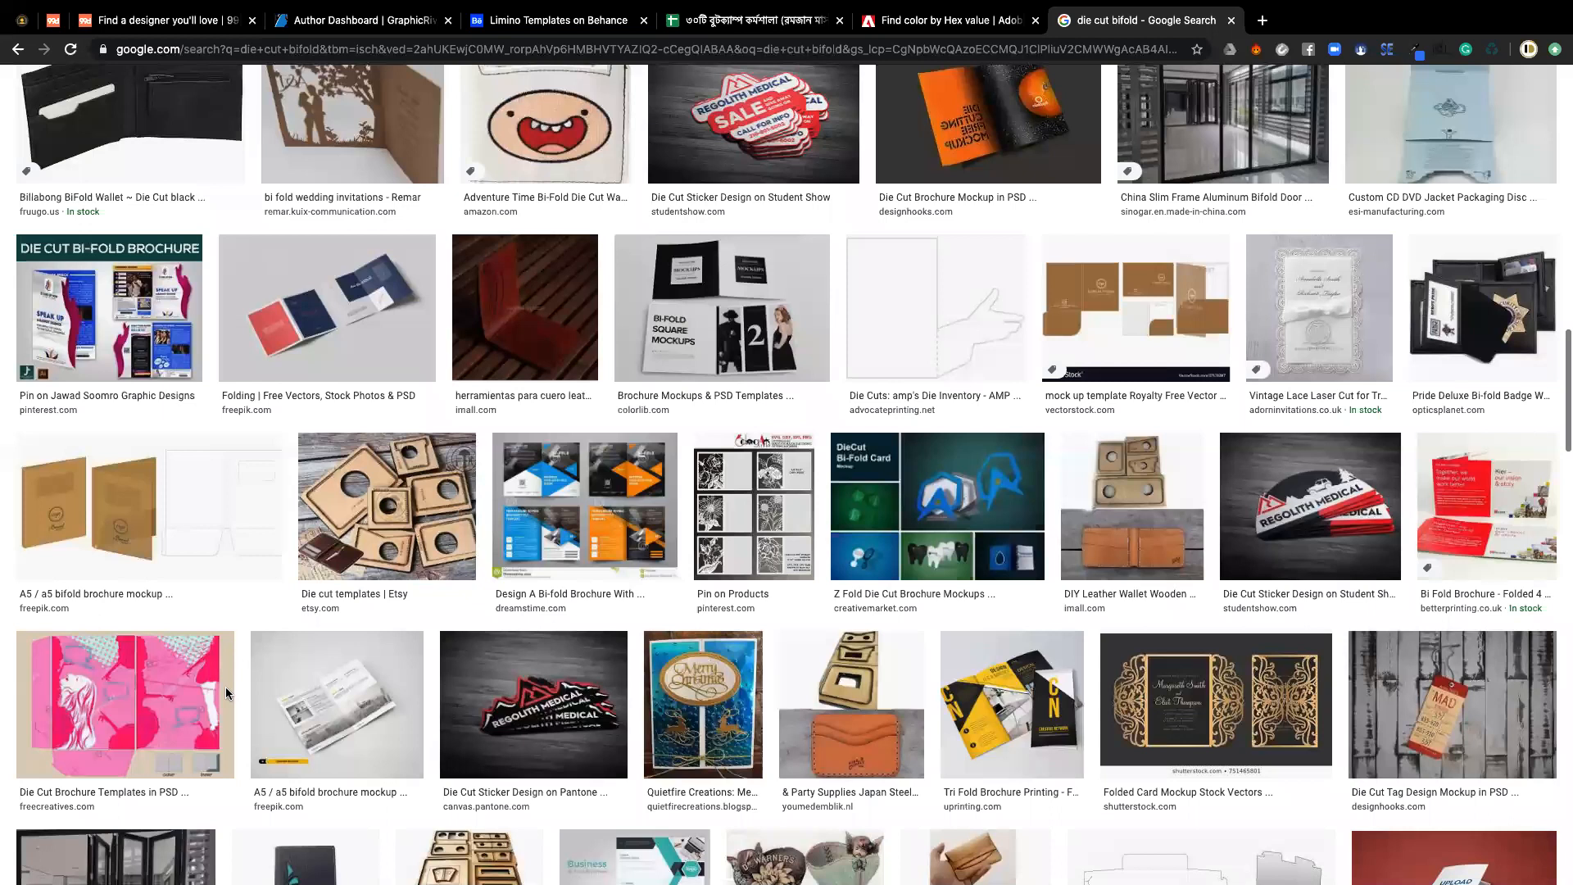
scroll(340, 440, up, 7)
scroll(340, 441, up, 3)
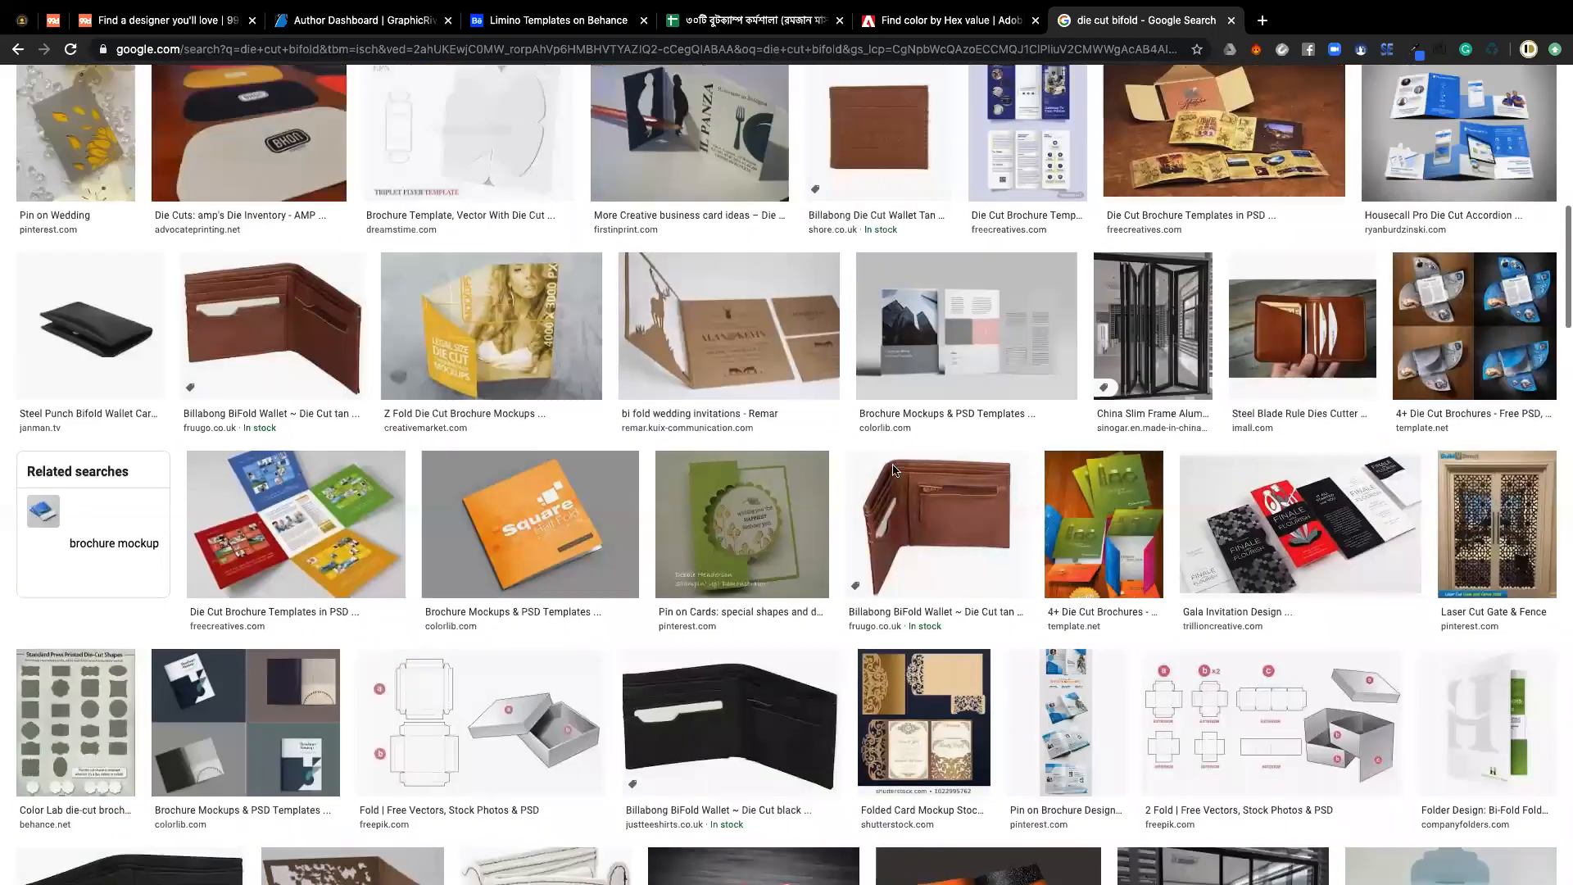
- Preview the green card with the scalloped circle and examine its related images
click(732, 541)
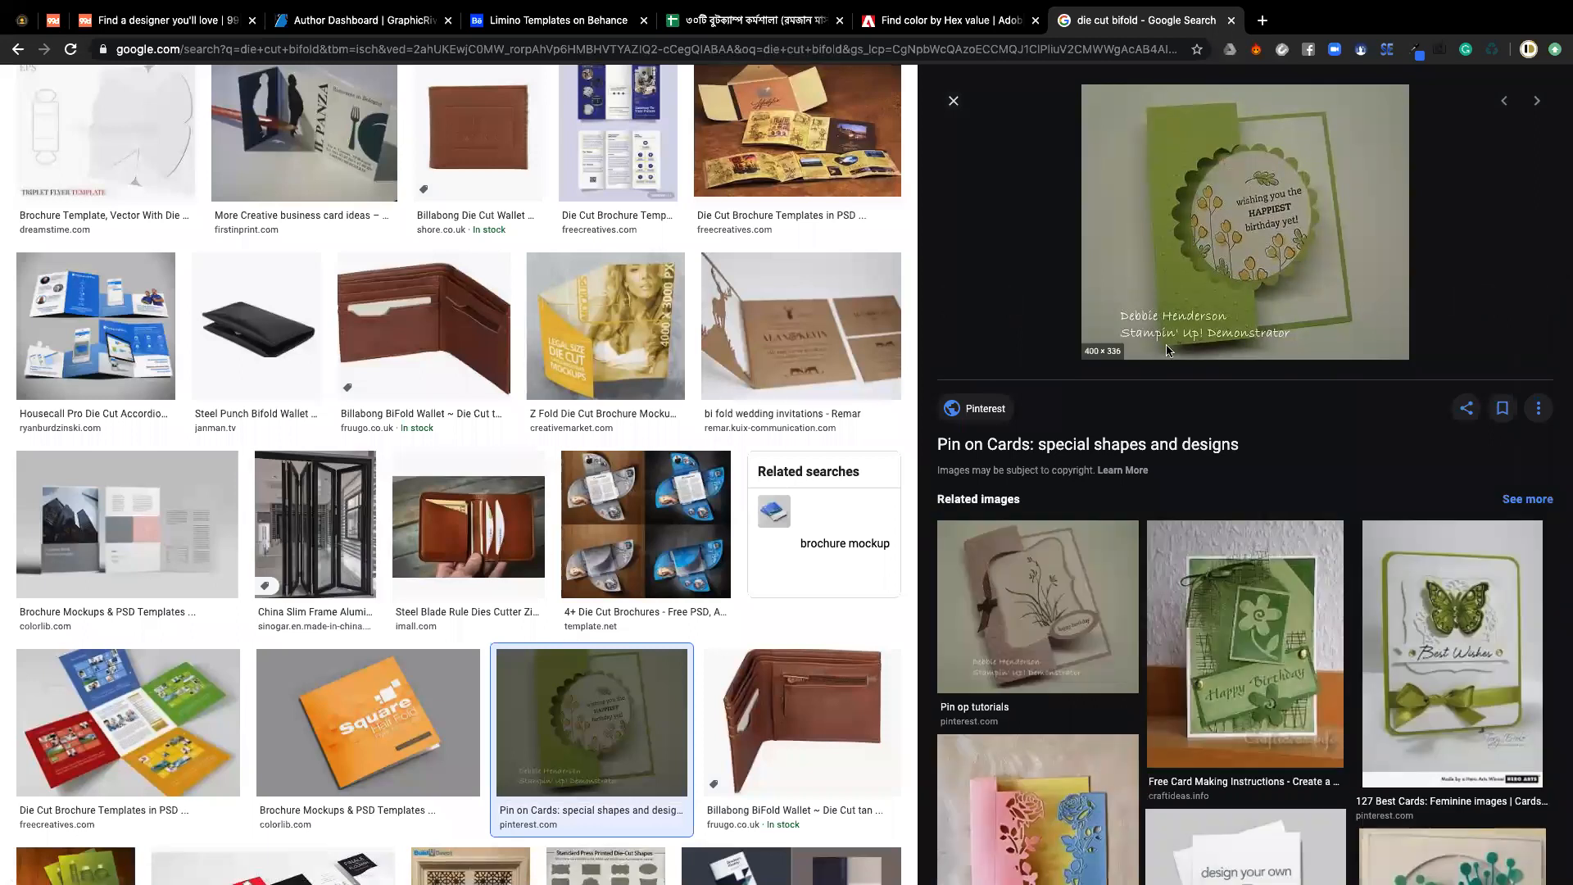
scroll(1086, 542, down, 1)
scroll(1086, 542, down, 5)
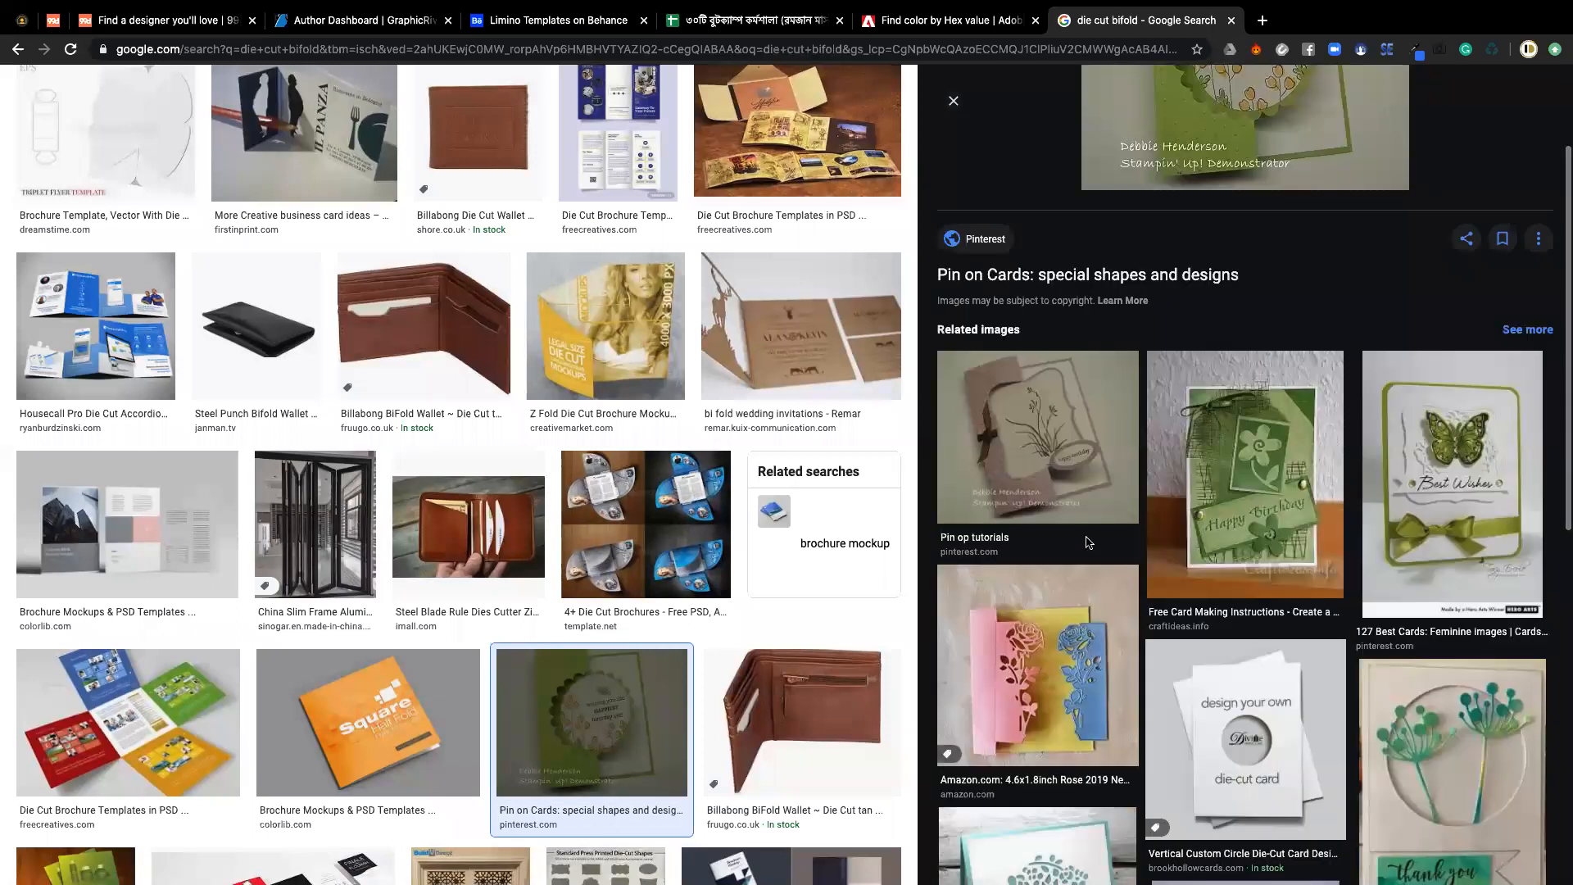
scroll(1086, 542, down, 2)
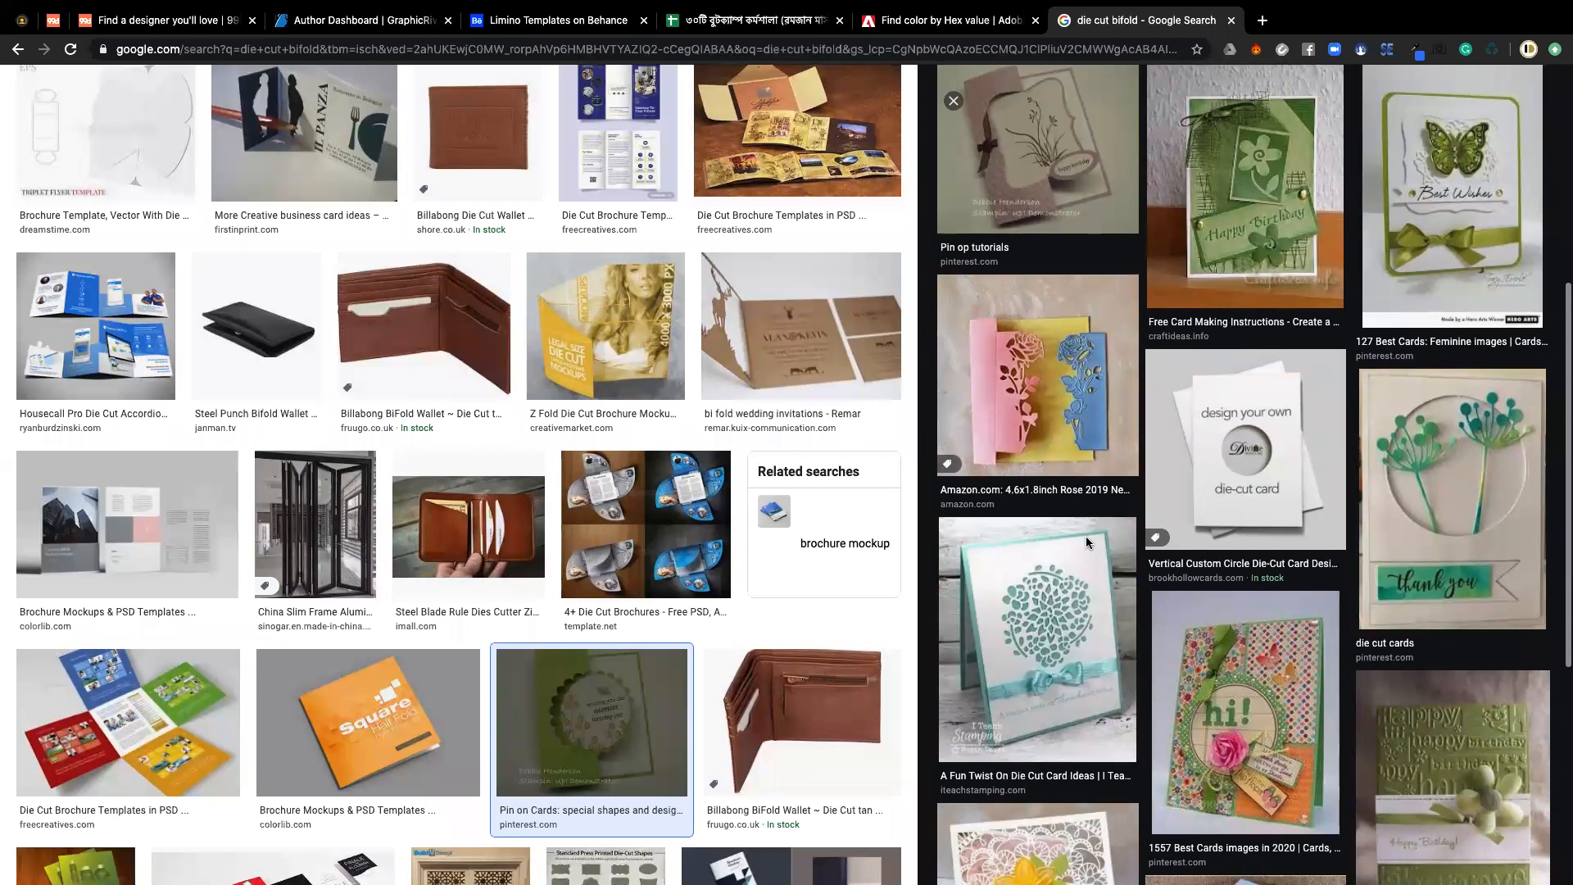
scroll(1086, 542, up, 6)
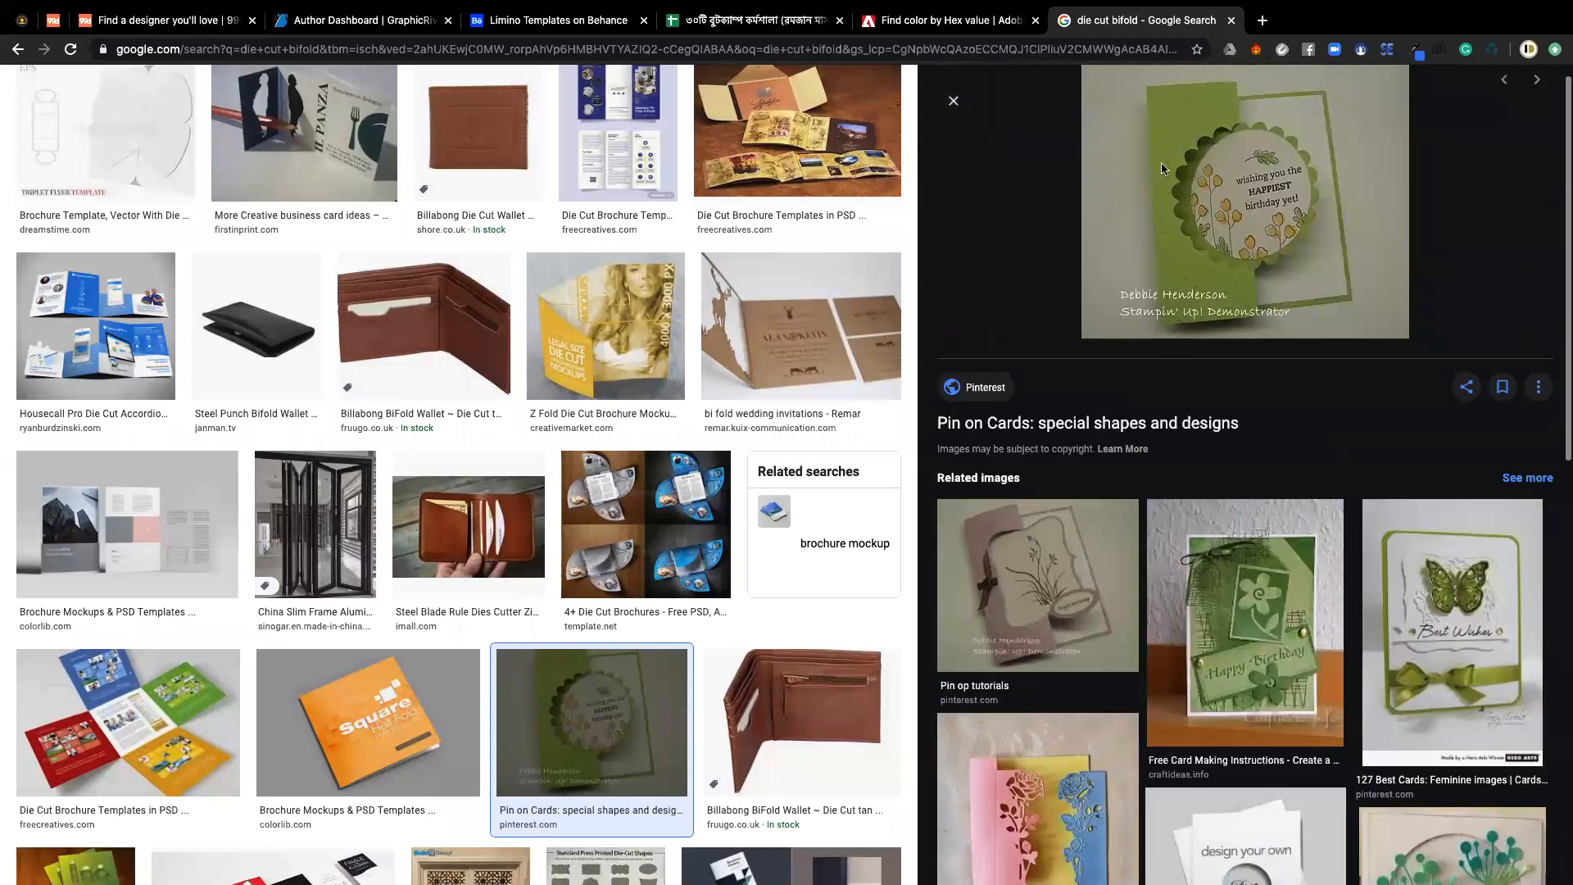
scroll(1166, 169, up, 1)
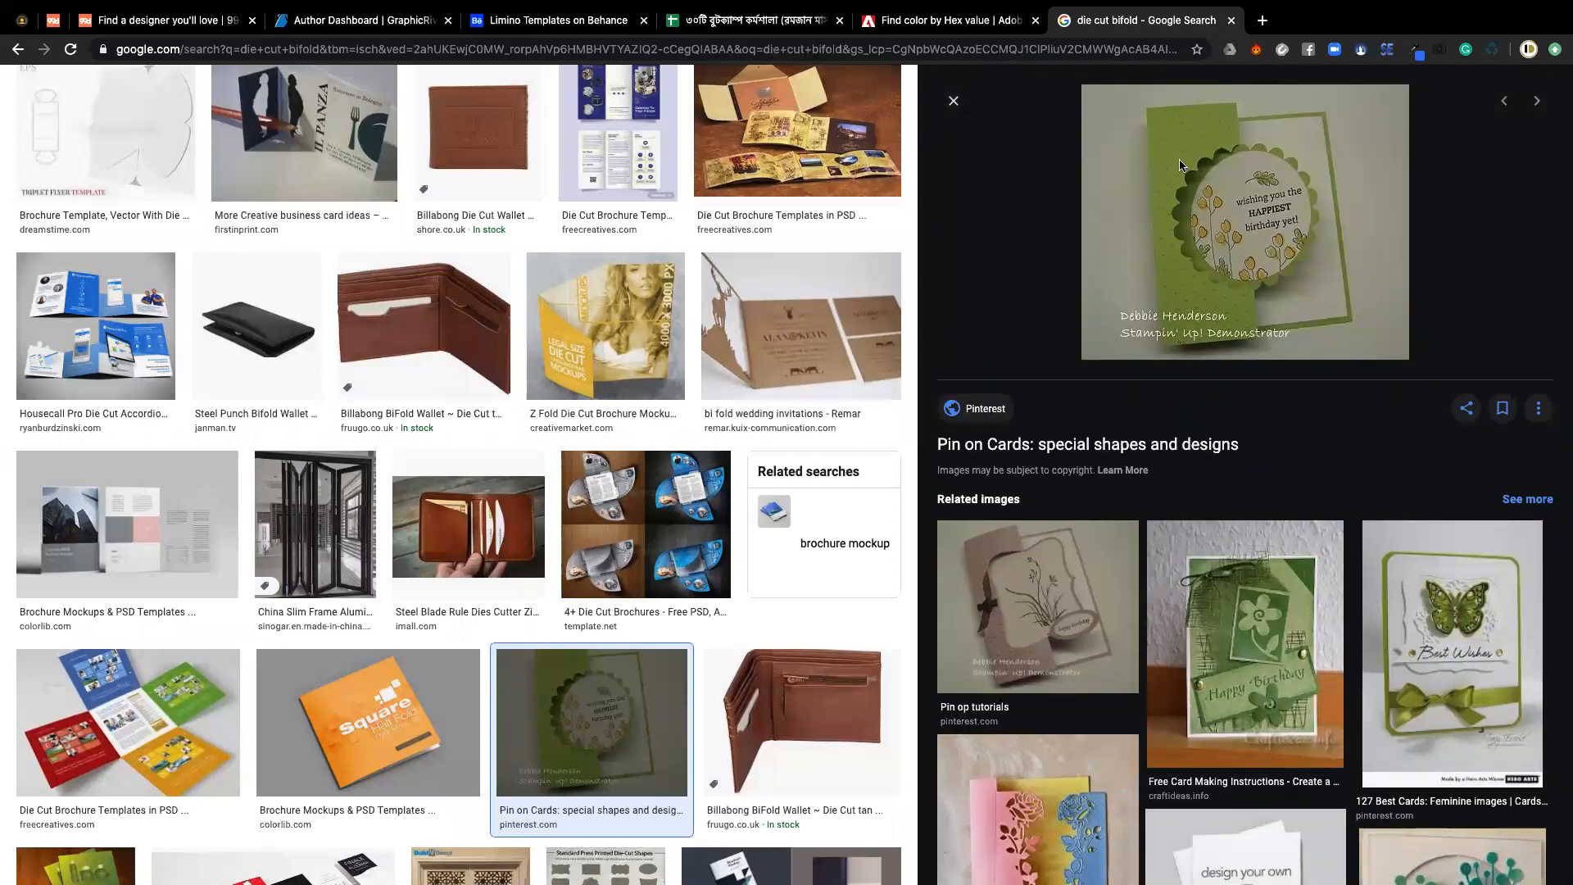
- Copy the green card image, switch to Illustrator, paste it into the bifold document and place it above the artboard
right_click(1180, 165)
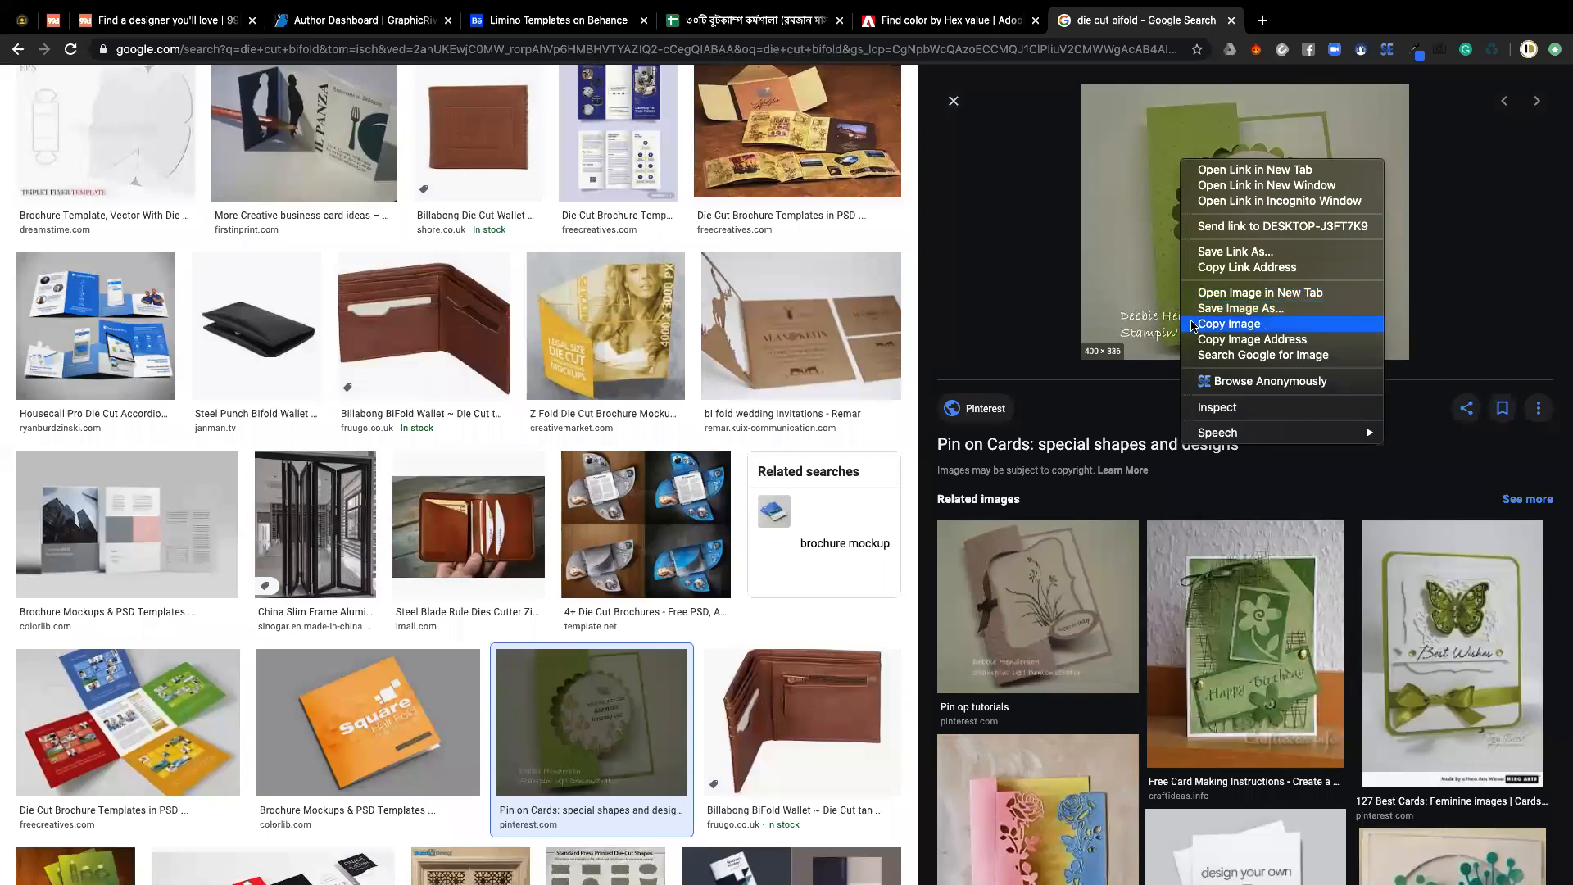
click(1193, 325)
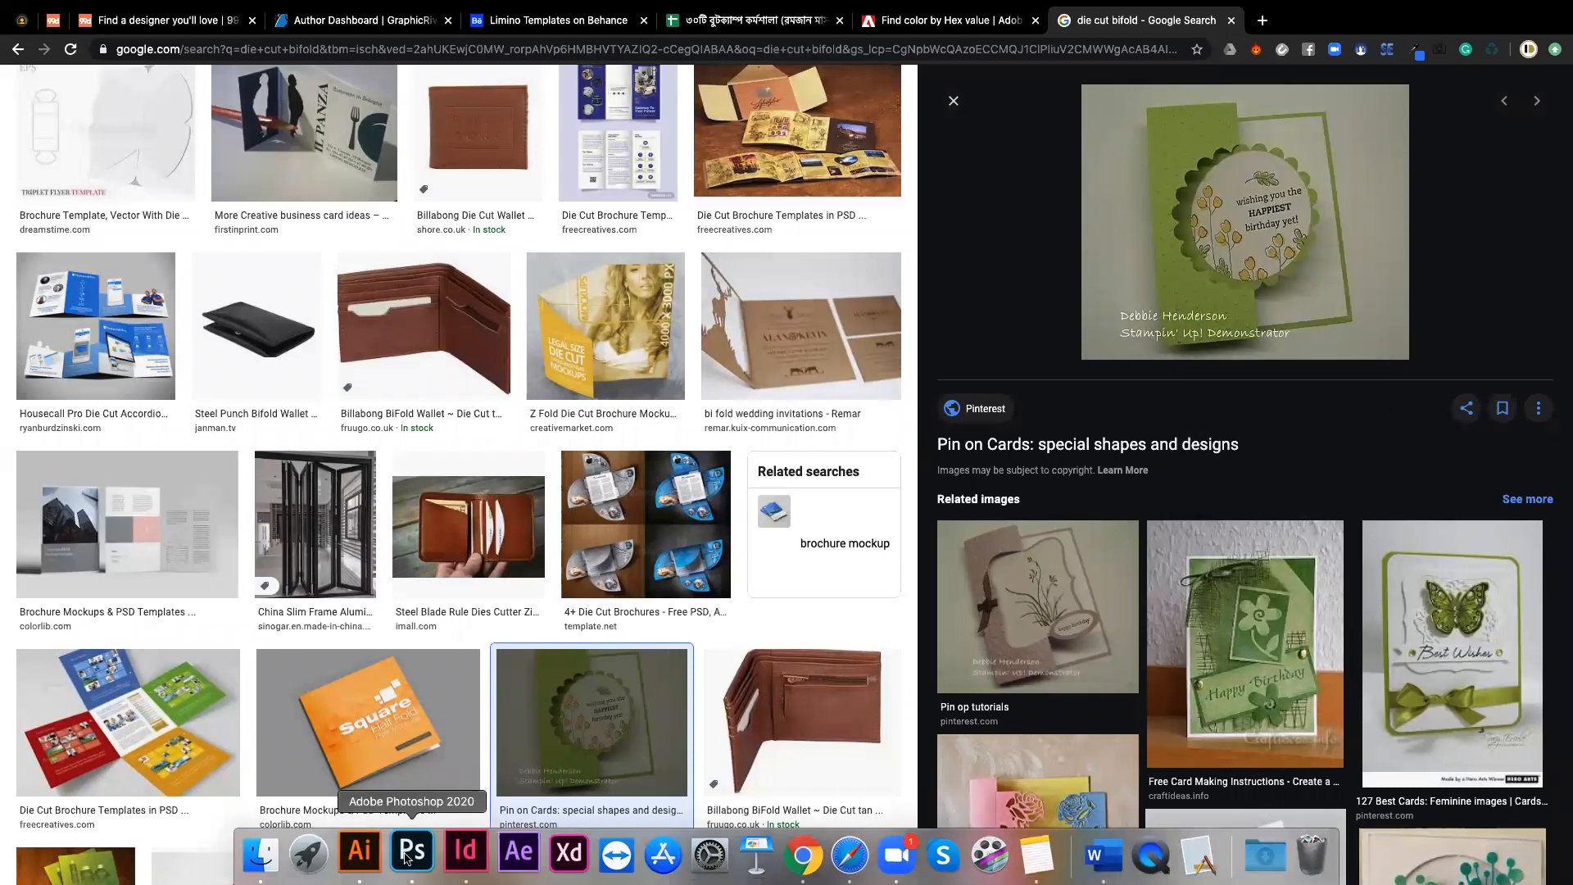
click(376, 858)
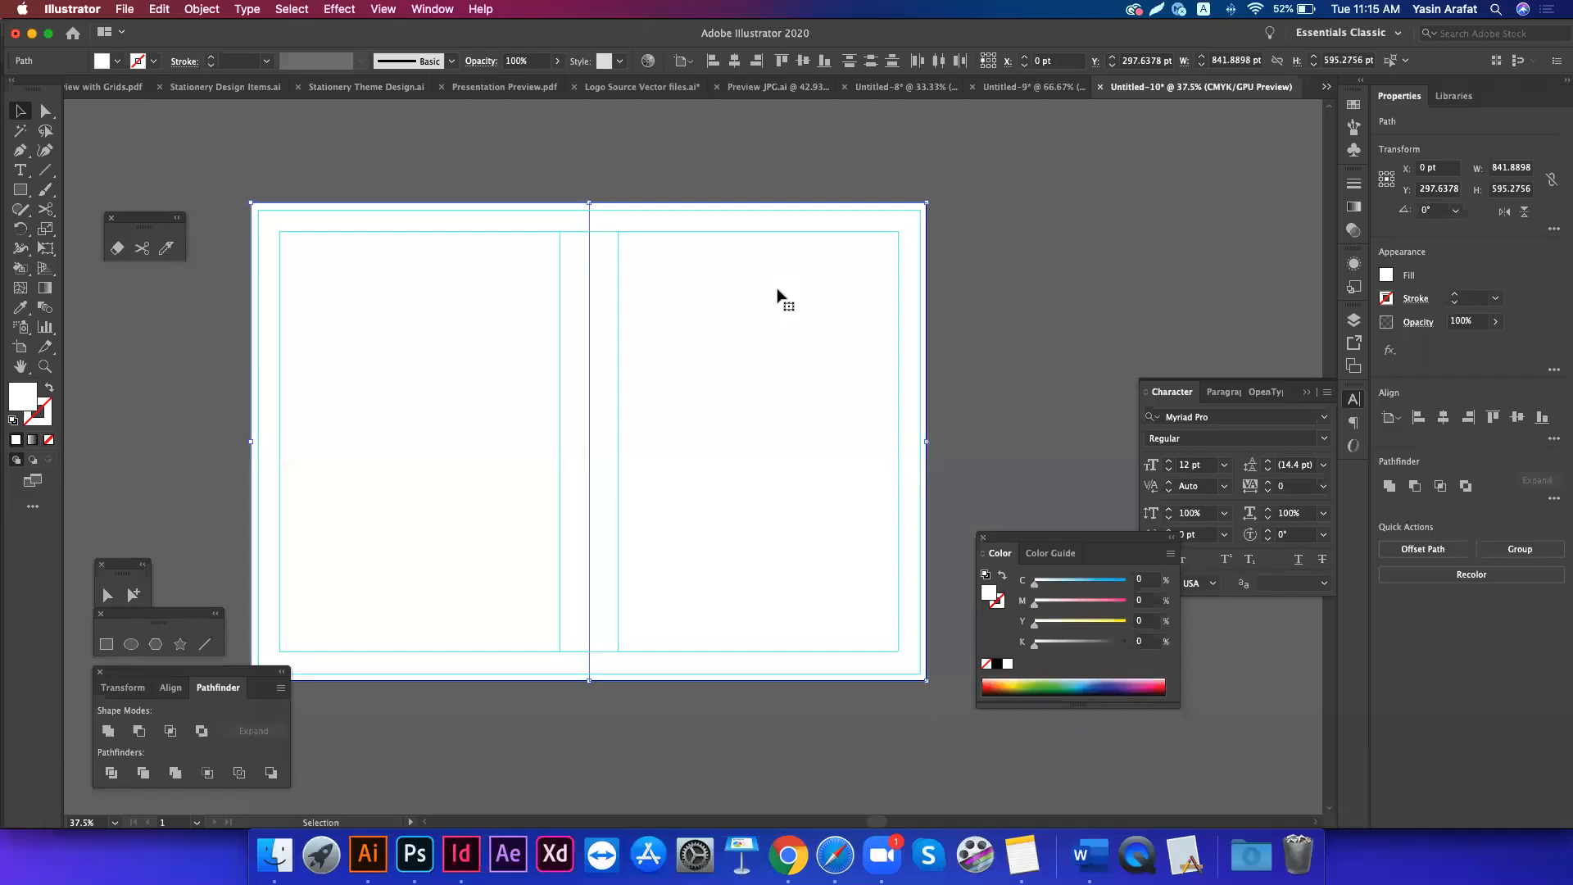
click(621, 291)
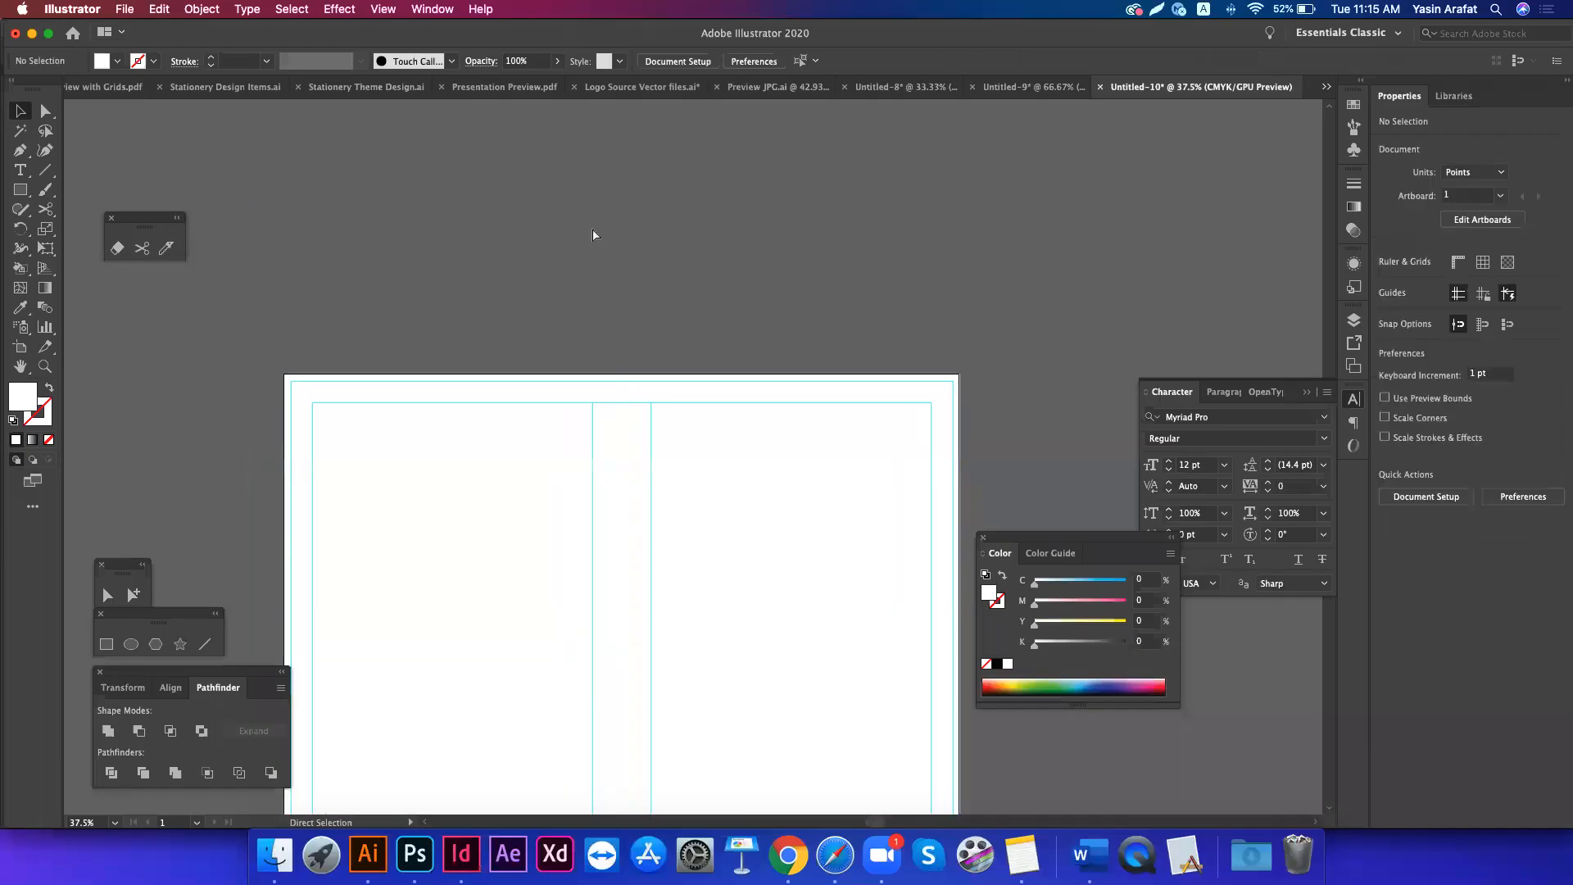
key(super+v)
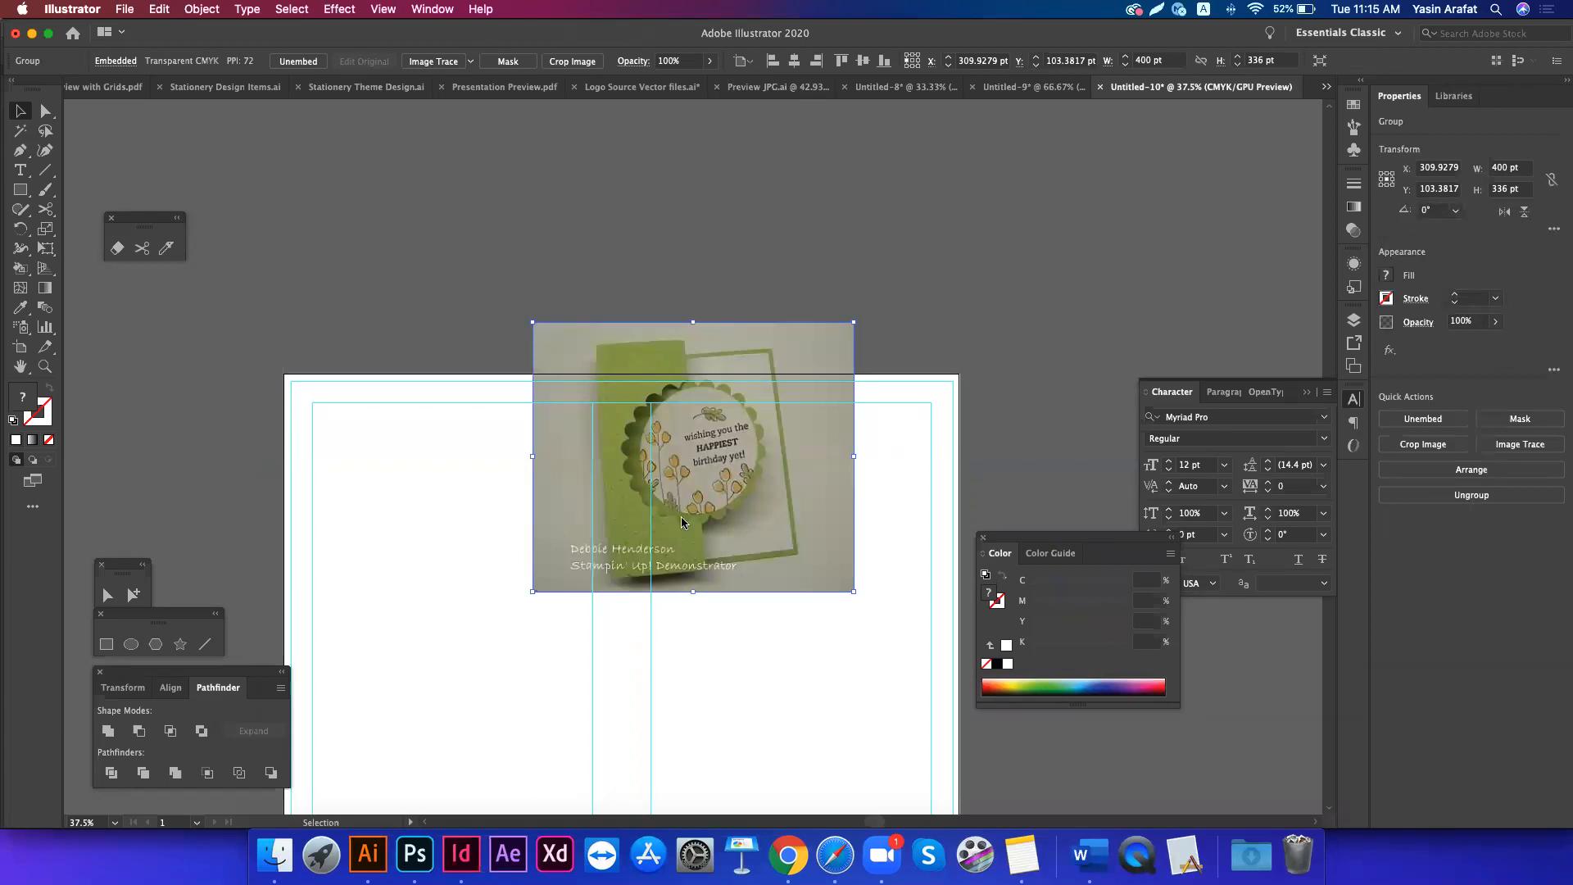
drag(683, 523, 567, 274)
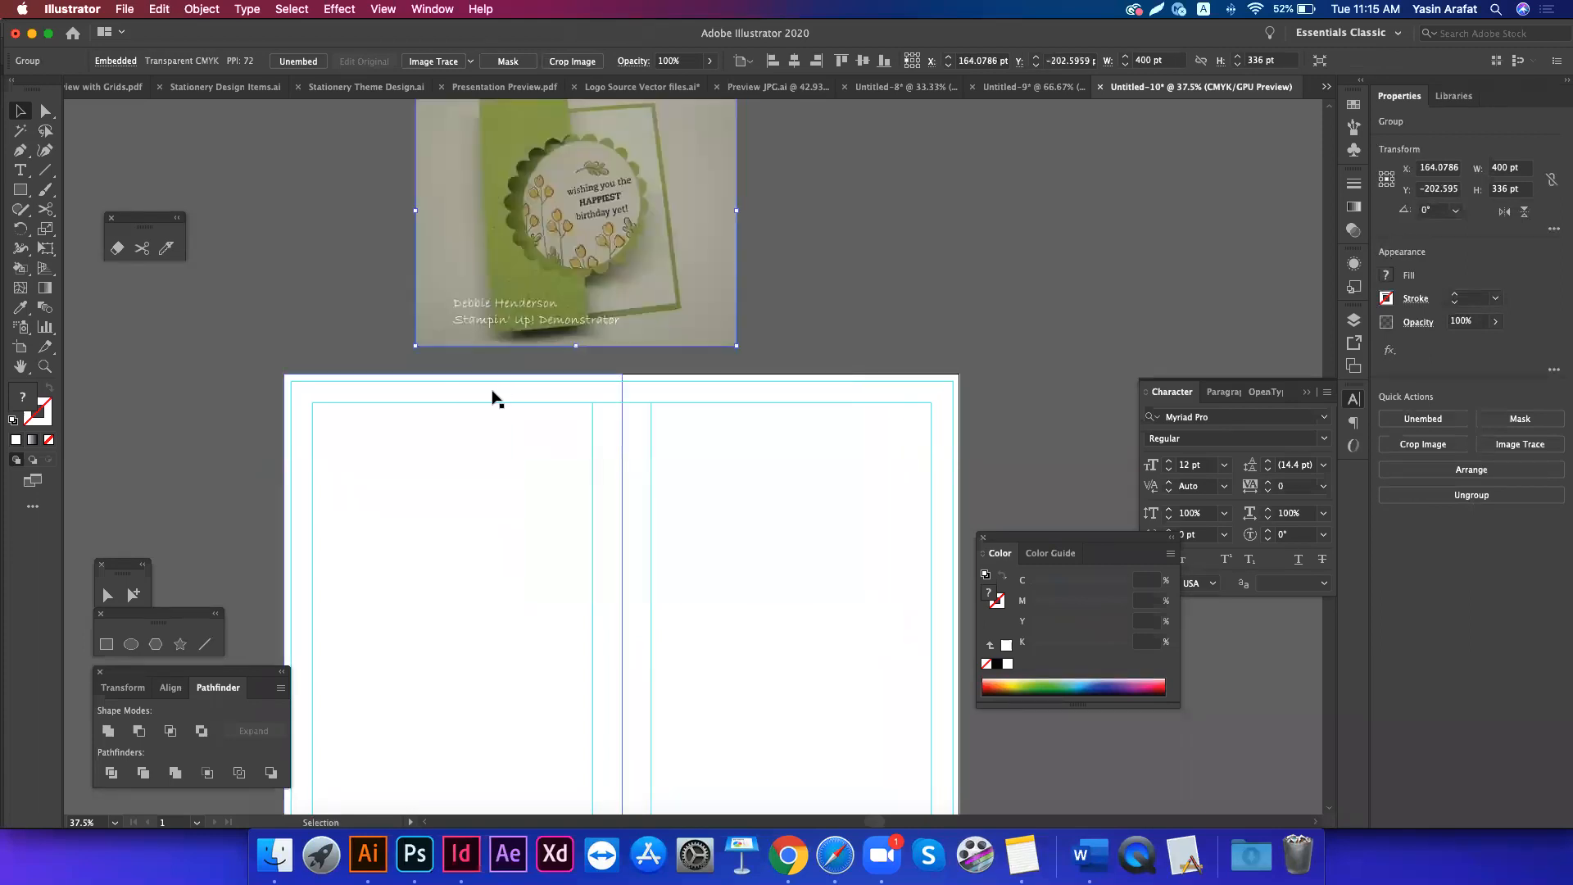
scroll(492, 397, left, 3)
click(292, 476)
key(p)
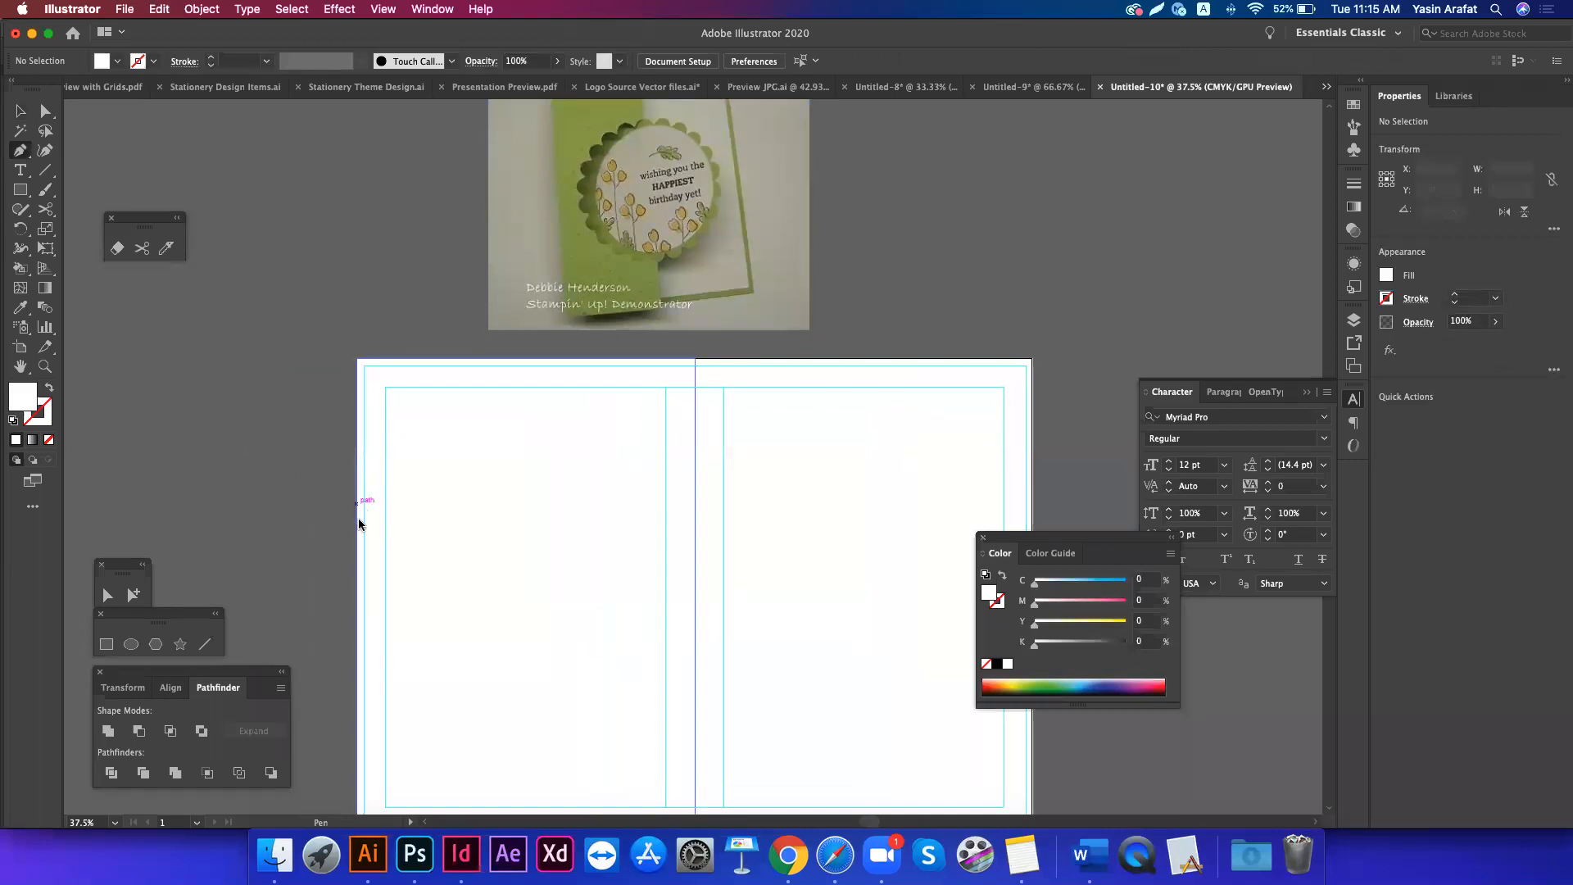
drag(357, 515, 410, 370)
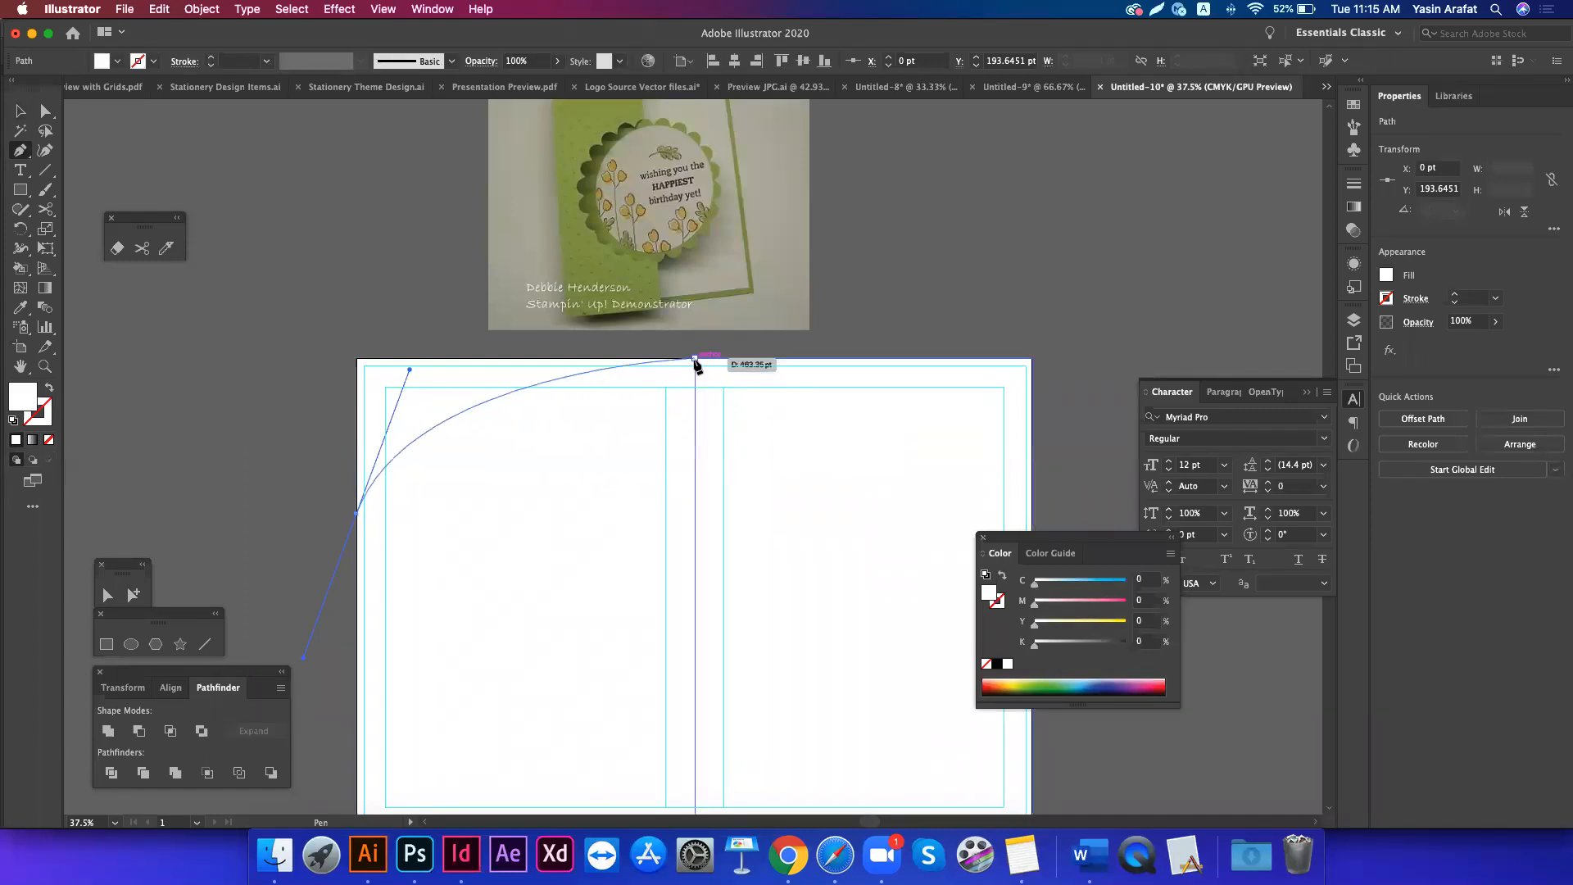
scroll(695, 360, up, 3)
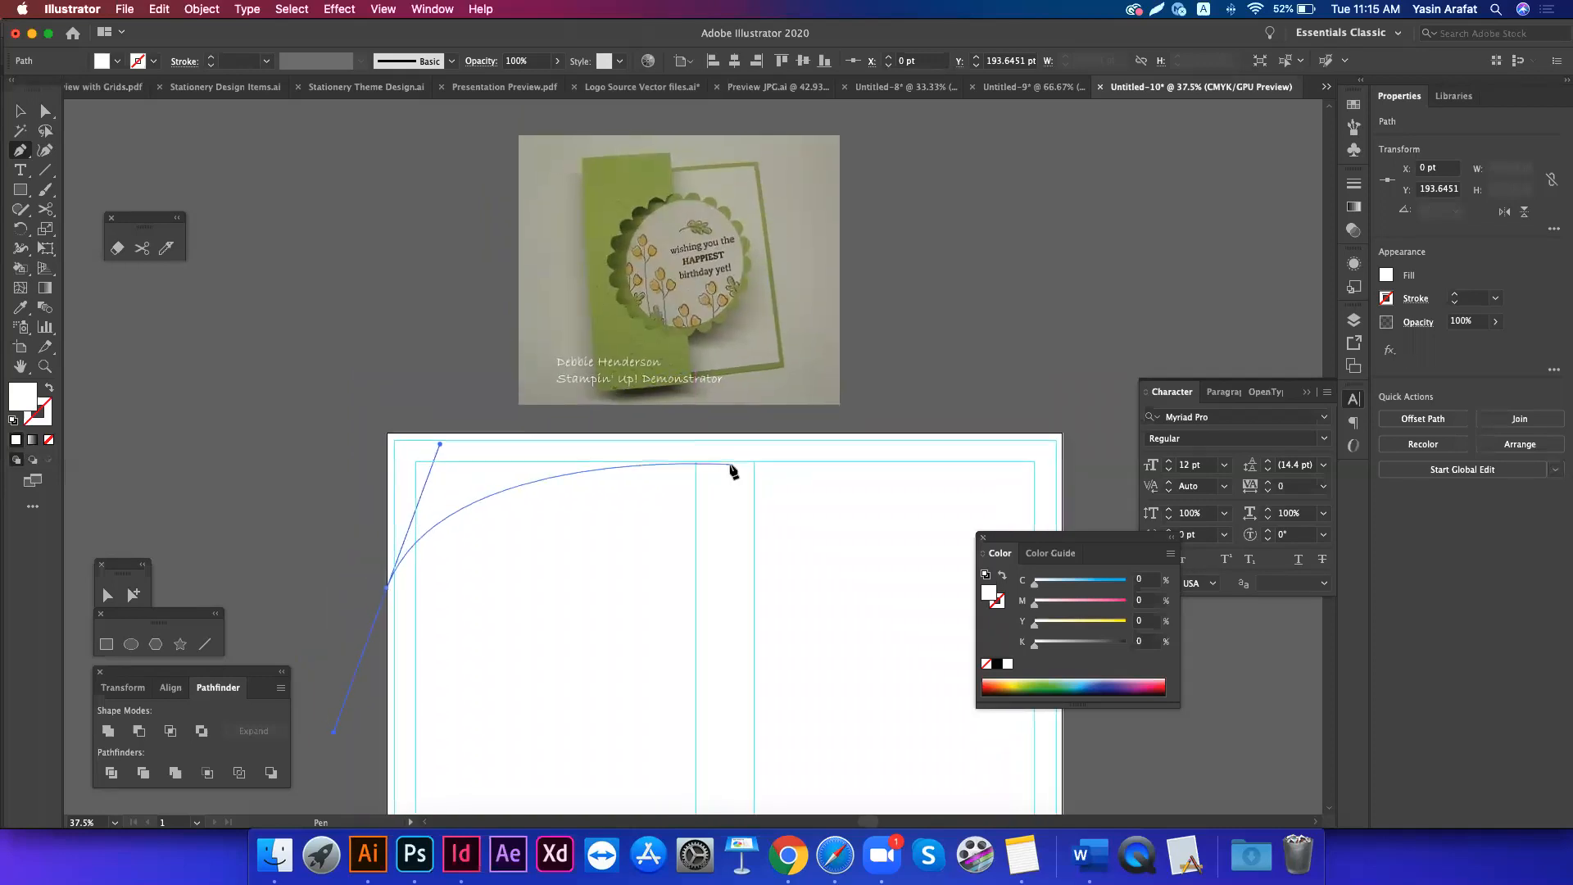
drag(730, 458, 902, 236)
key(super+z)
key(super+z)
key(v)
- Draw a small white ellipse on the pasteboard beside the artboard and rotate it about 60° clockwise
scroll(560, 600, down, 3)
scroll(560, 596, down, 1)
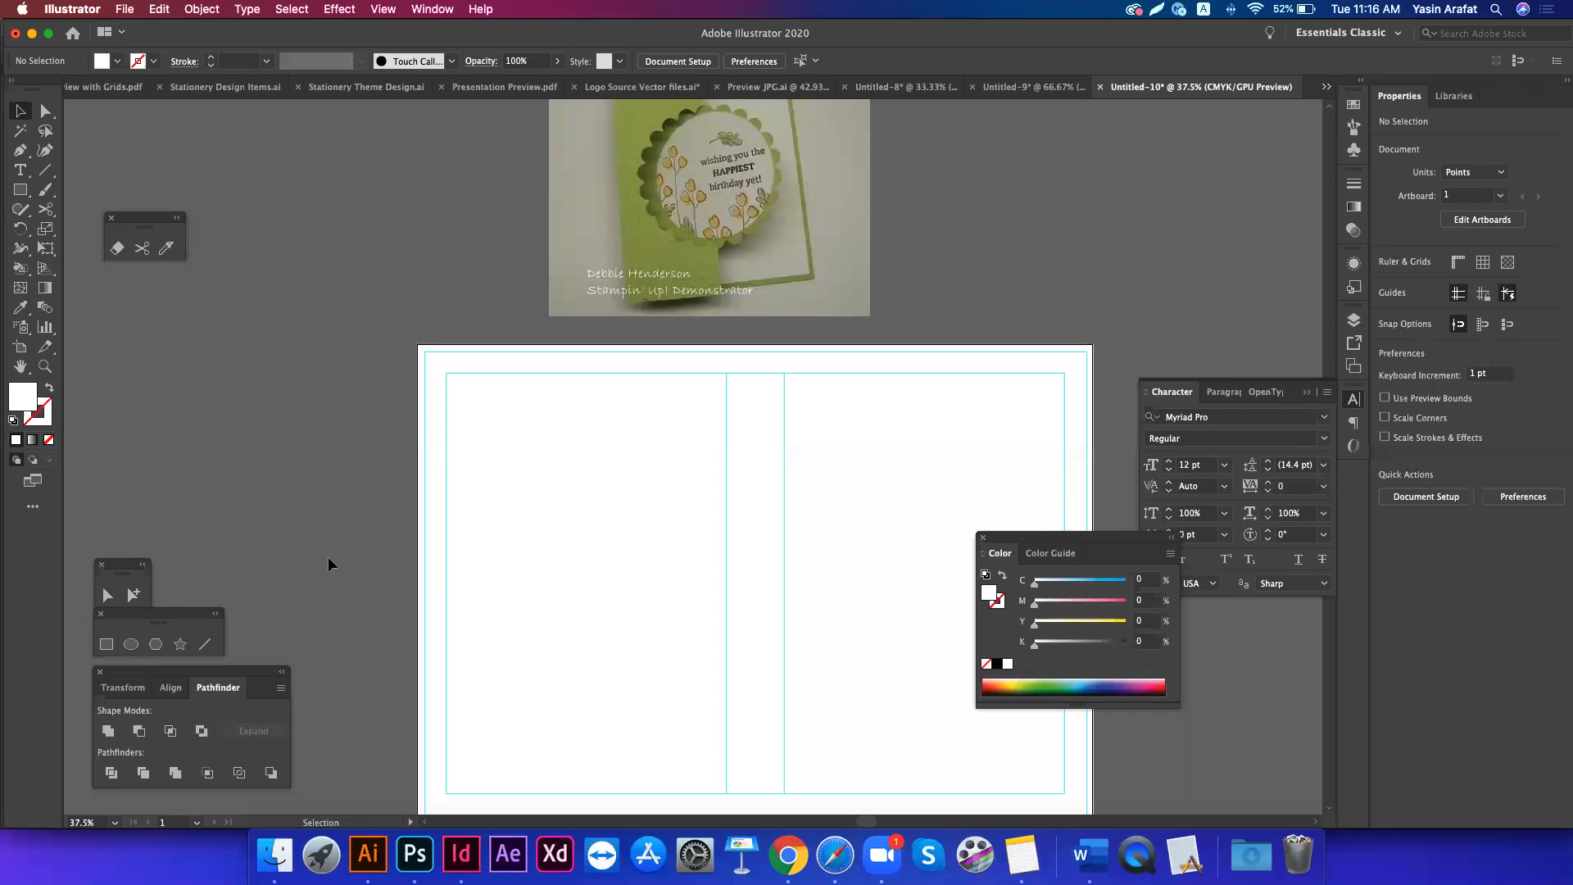
key(l)
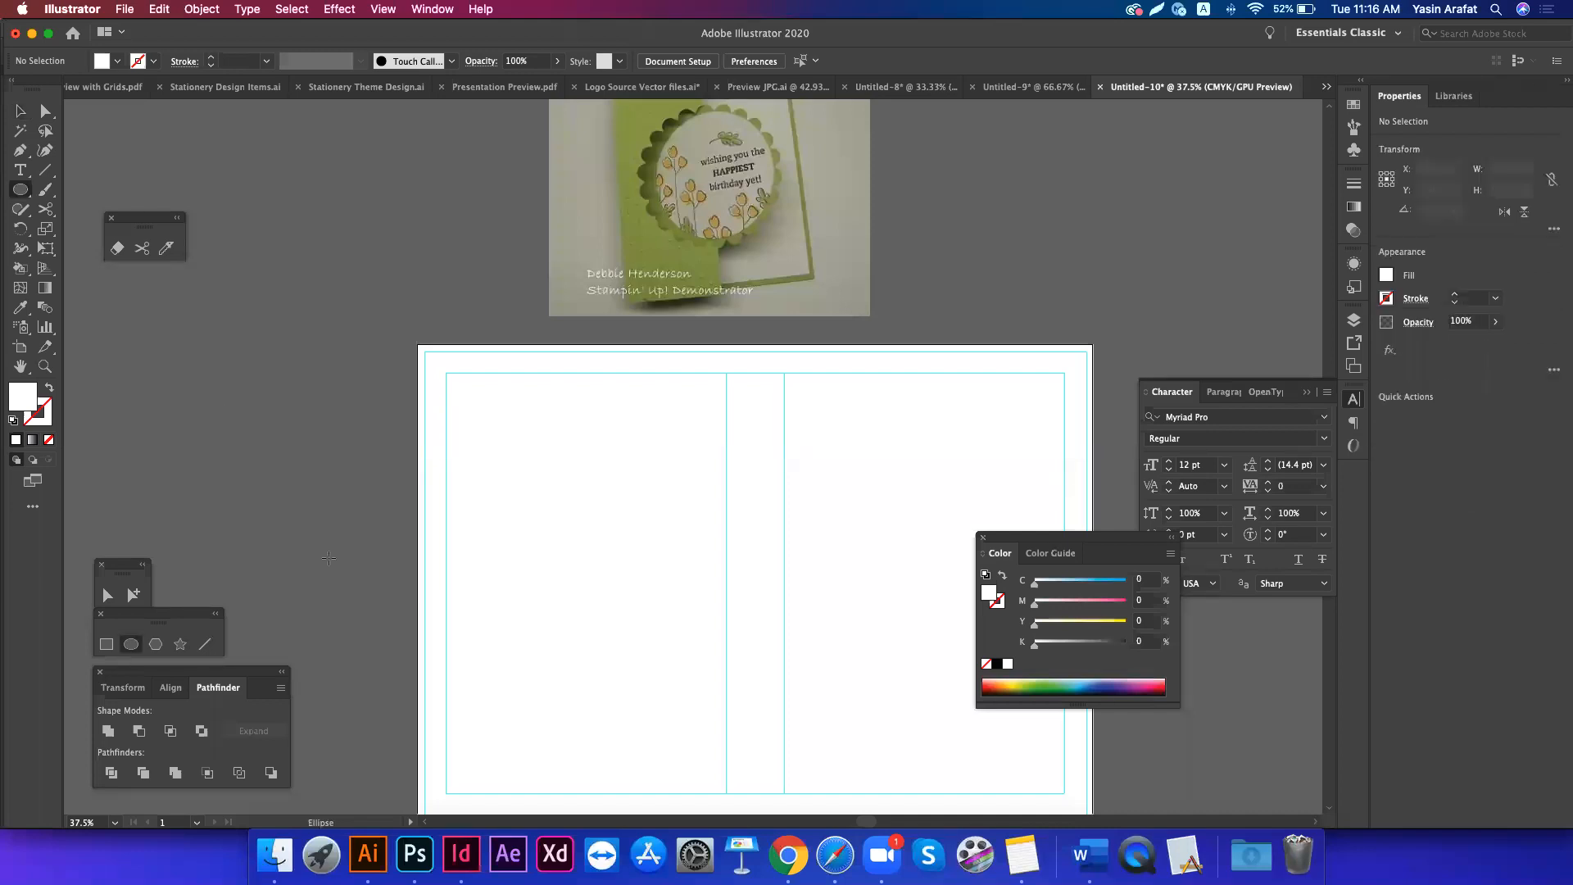
drag(254, 397, 341, 447)
key(v)
scroll(311, 500, down, 3)
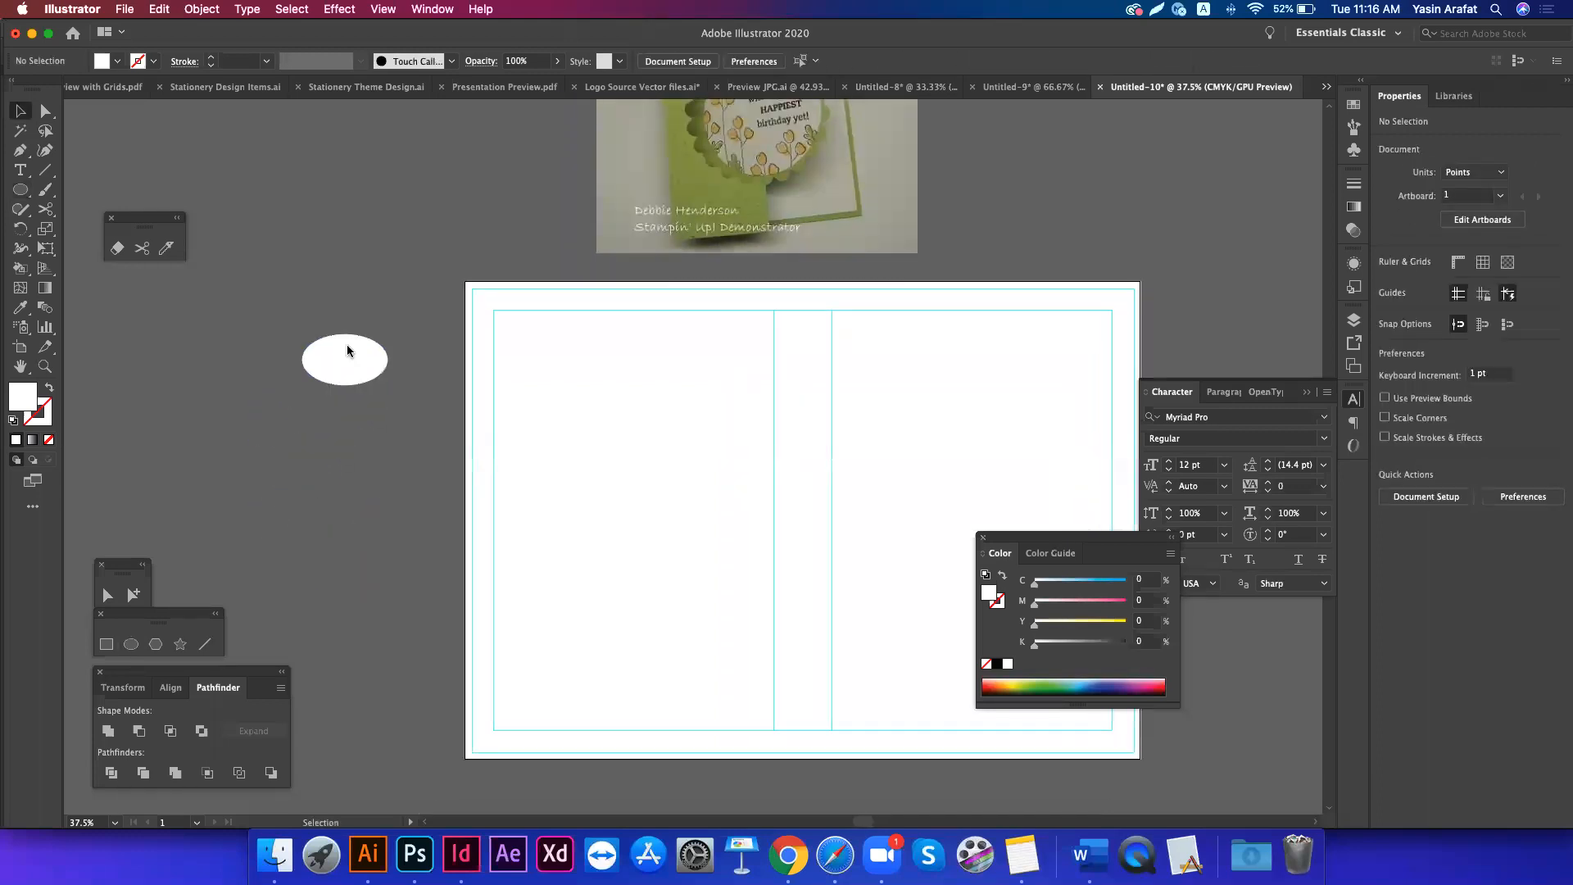
click(344, 357)
key(r)
drag(396, 375, 364, 446)
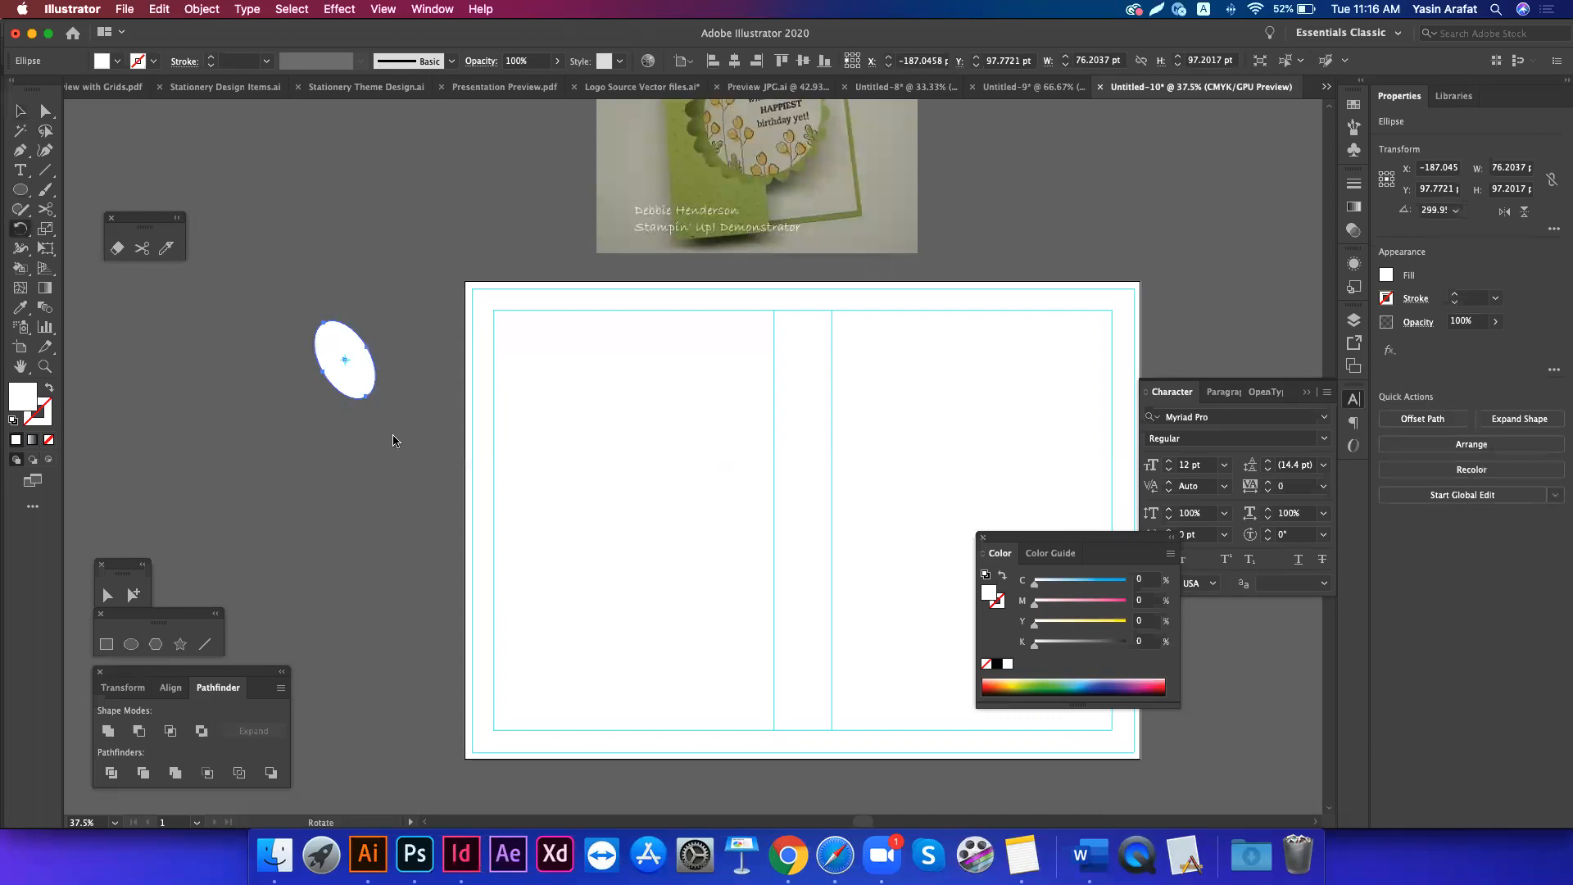
- Make a rotated copy of the ellipse around a pivot point below it and repeat the transformation to complete a full petal ring
click(393, 435)
drag(341, 371, 368, 359)
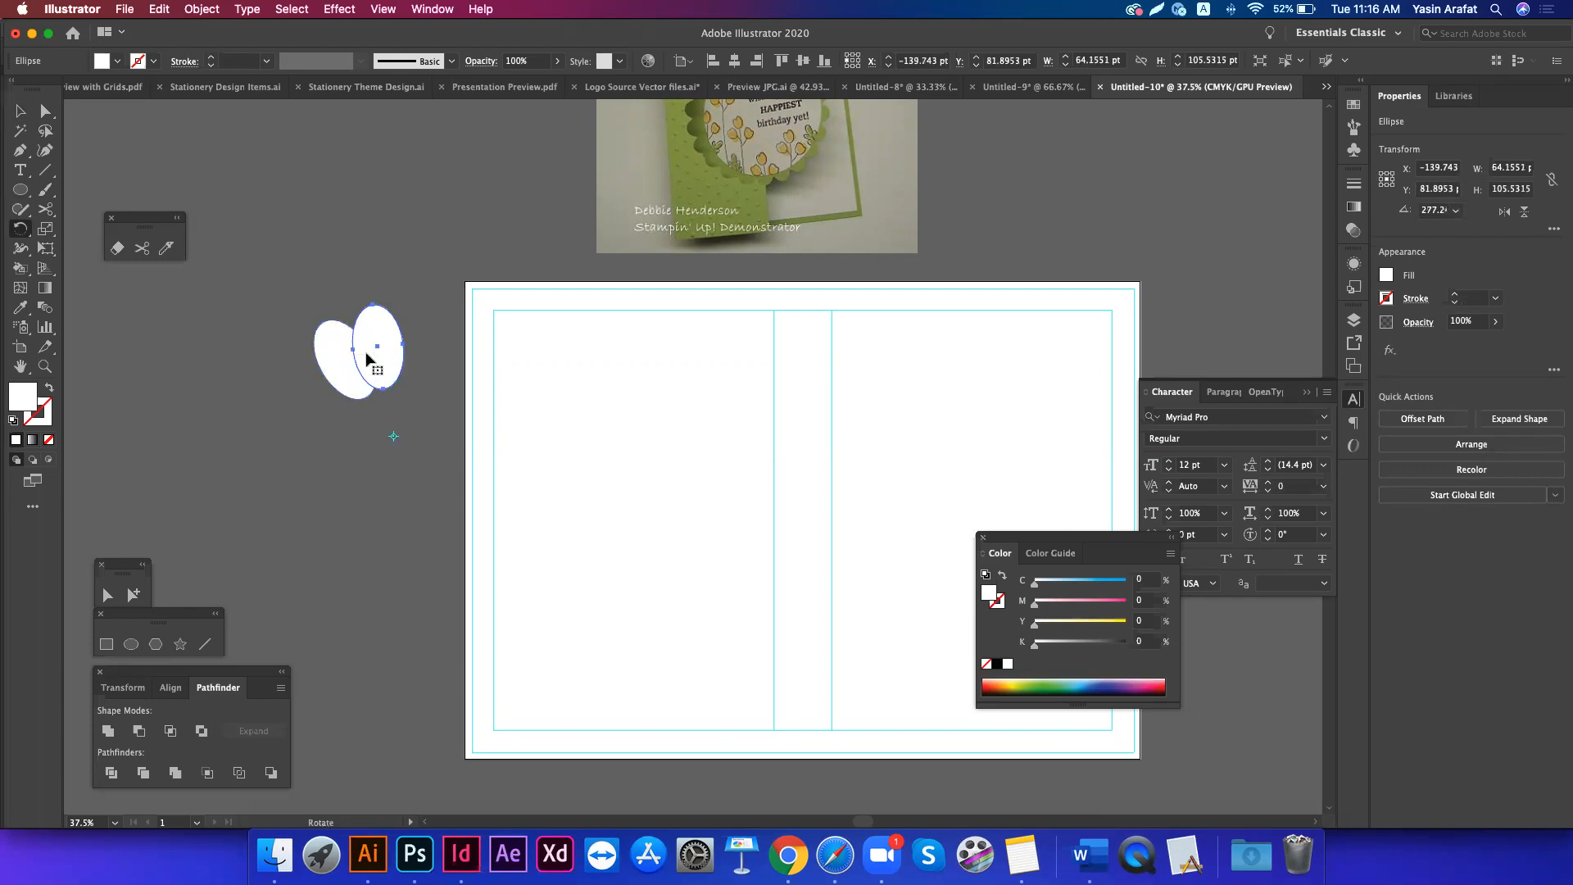
key(cmd+d)
key(super+d)
key(super+d)
key(super+d)
key(super+d)
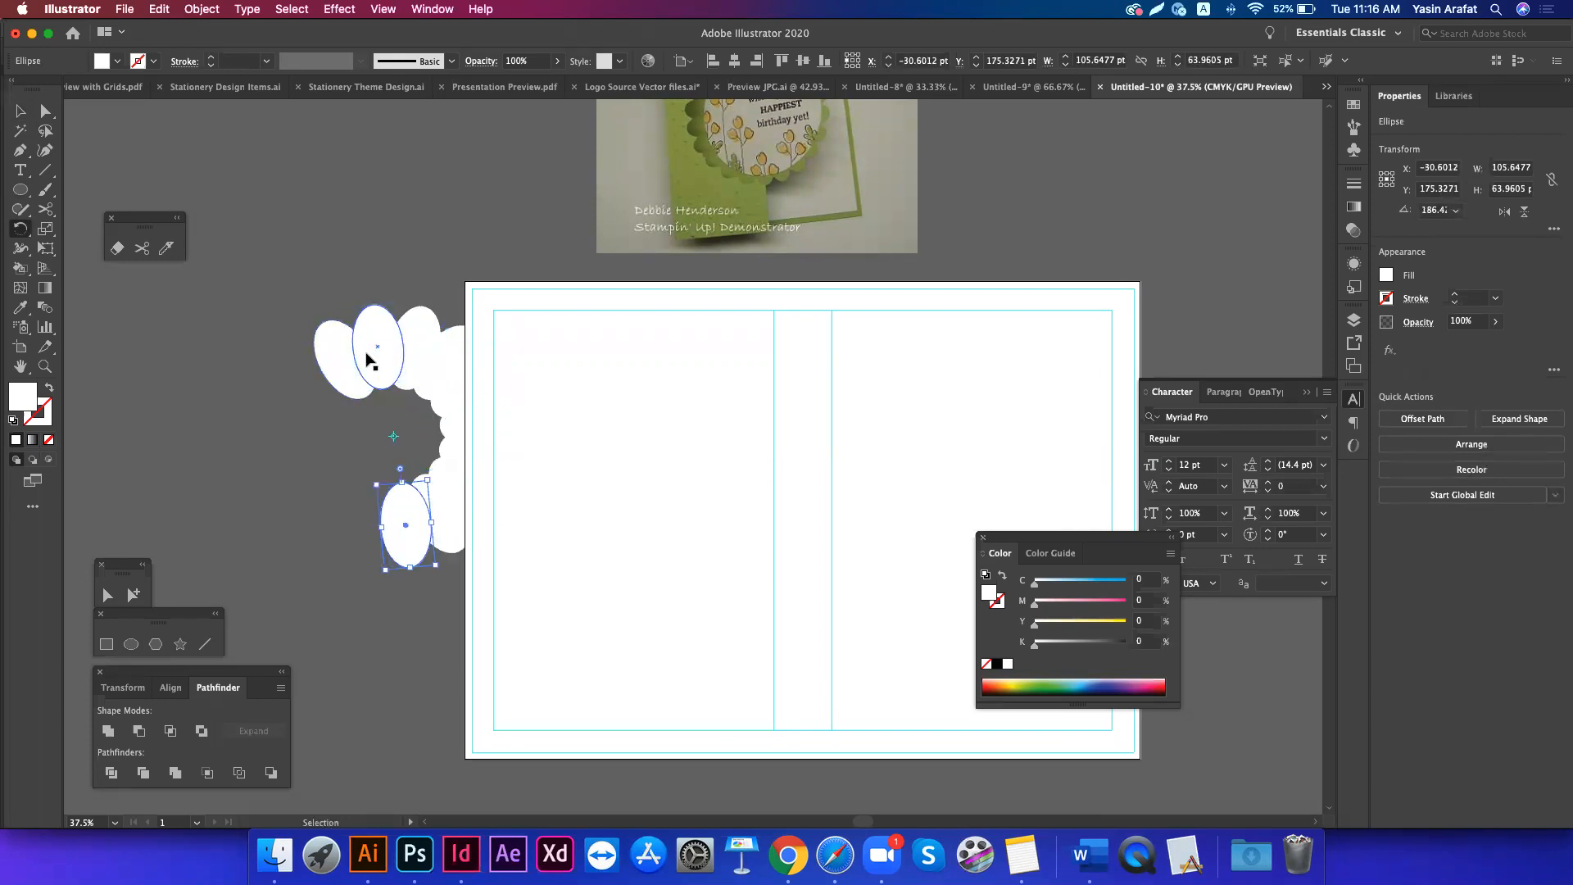
key(super+d)
key(super+d)
key(super+d)
key(super+d)
key(super+d)
key(super+d)
key(v)
- Move all the ring's petals clear of the artboard and unite them into one shape
click(248, 296)
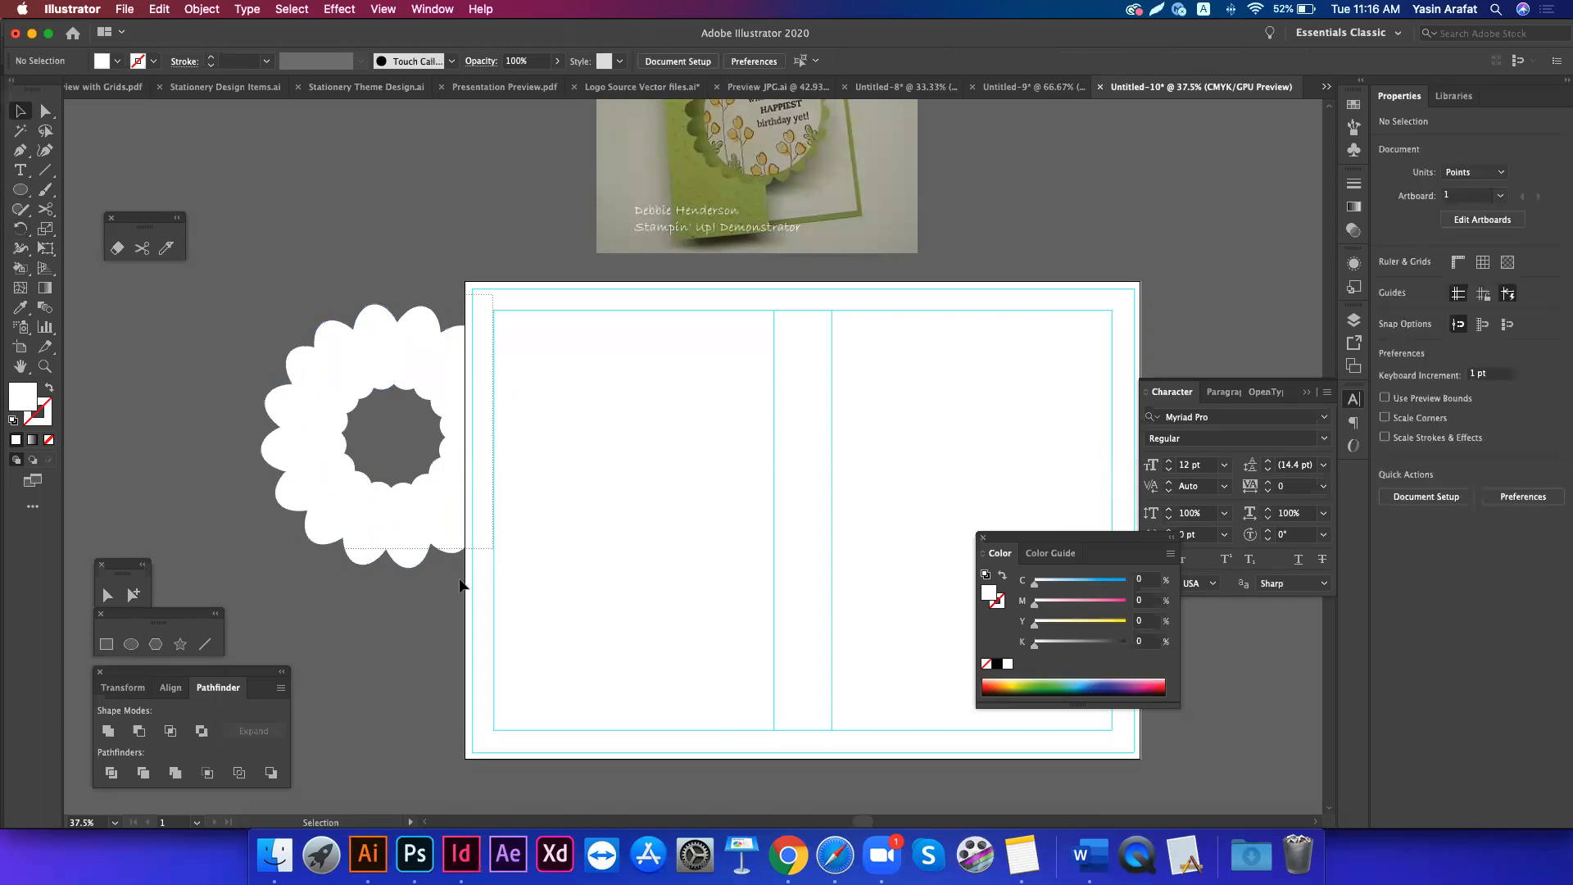
key(super+a)
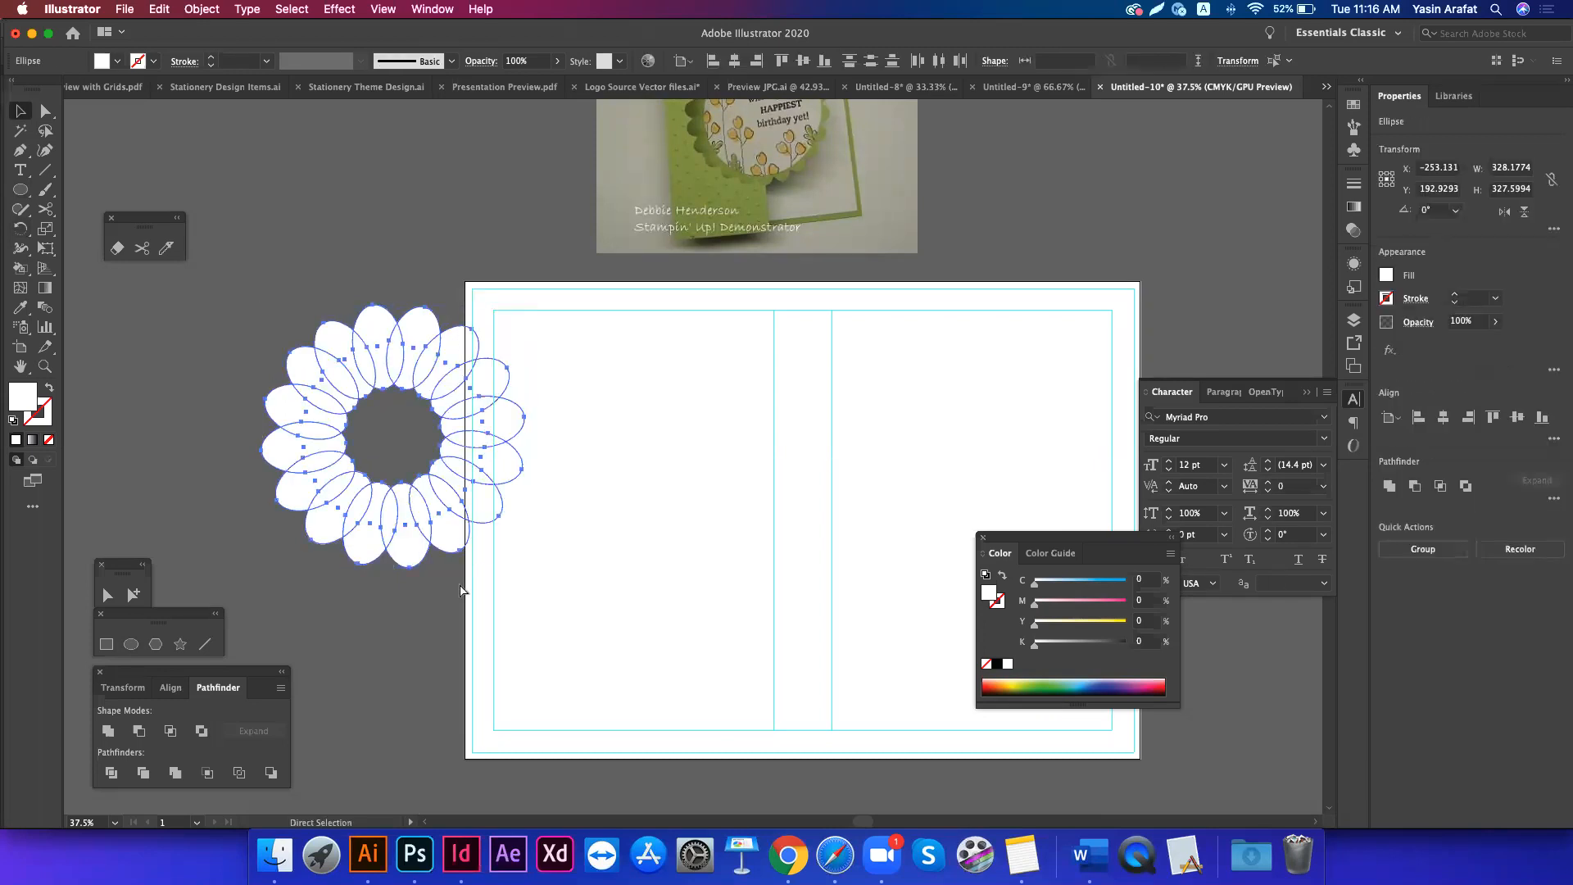
drag(454, 508, 344, 508)
click(334, 612)
click(332, 504)
click(108, 730)
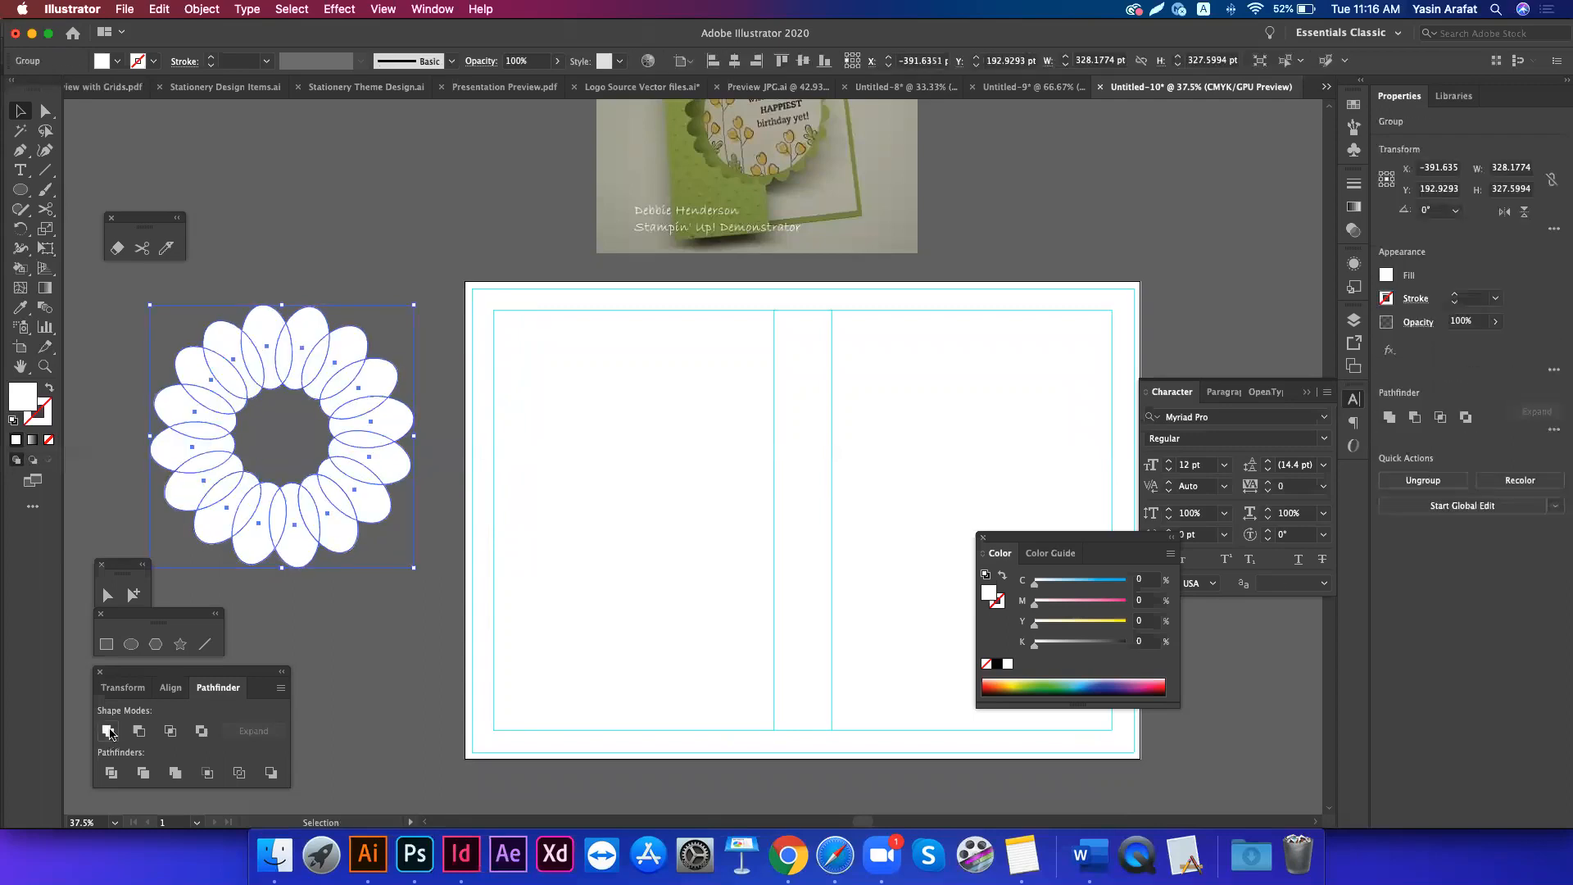
scroll(344, 592, left, 1)
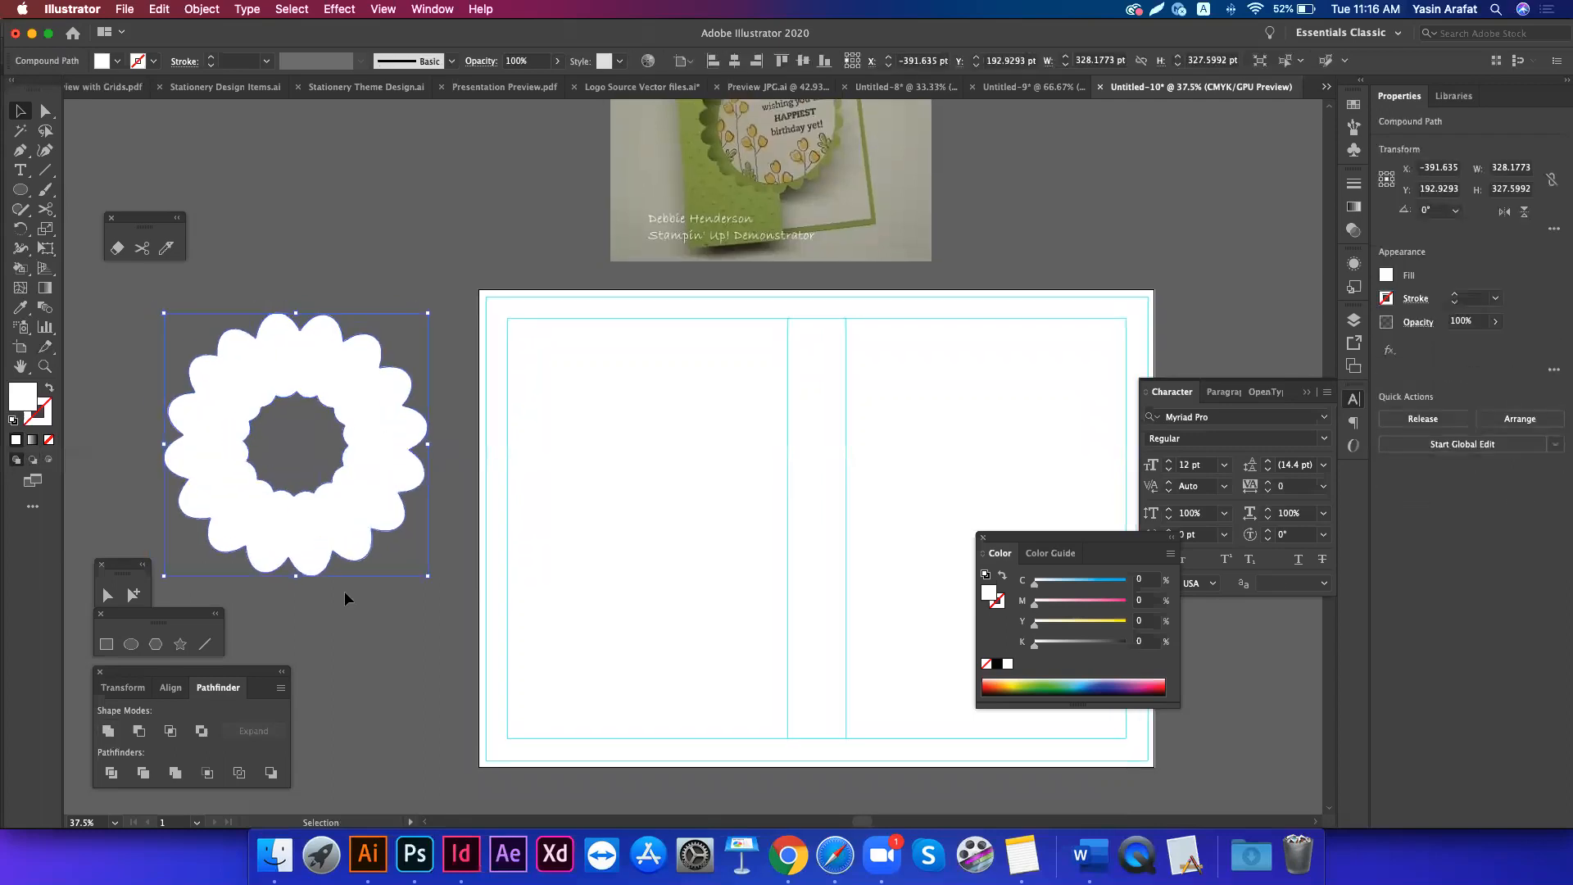
- Delete the inner contour of the united ring to make a solid scalloped shape
double_click(310, 492)
click(312, 494)
key(Delete)
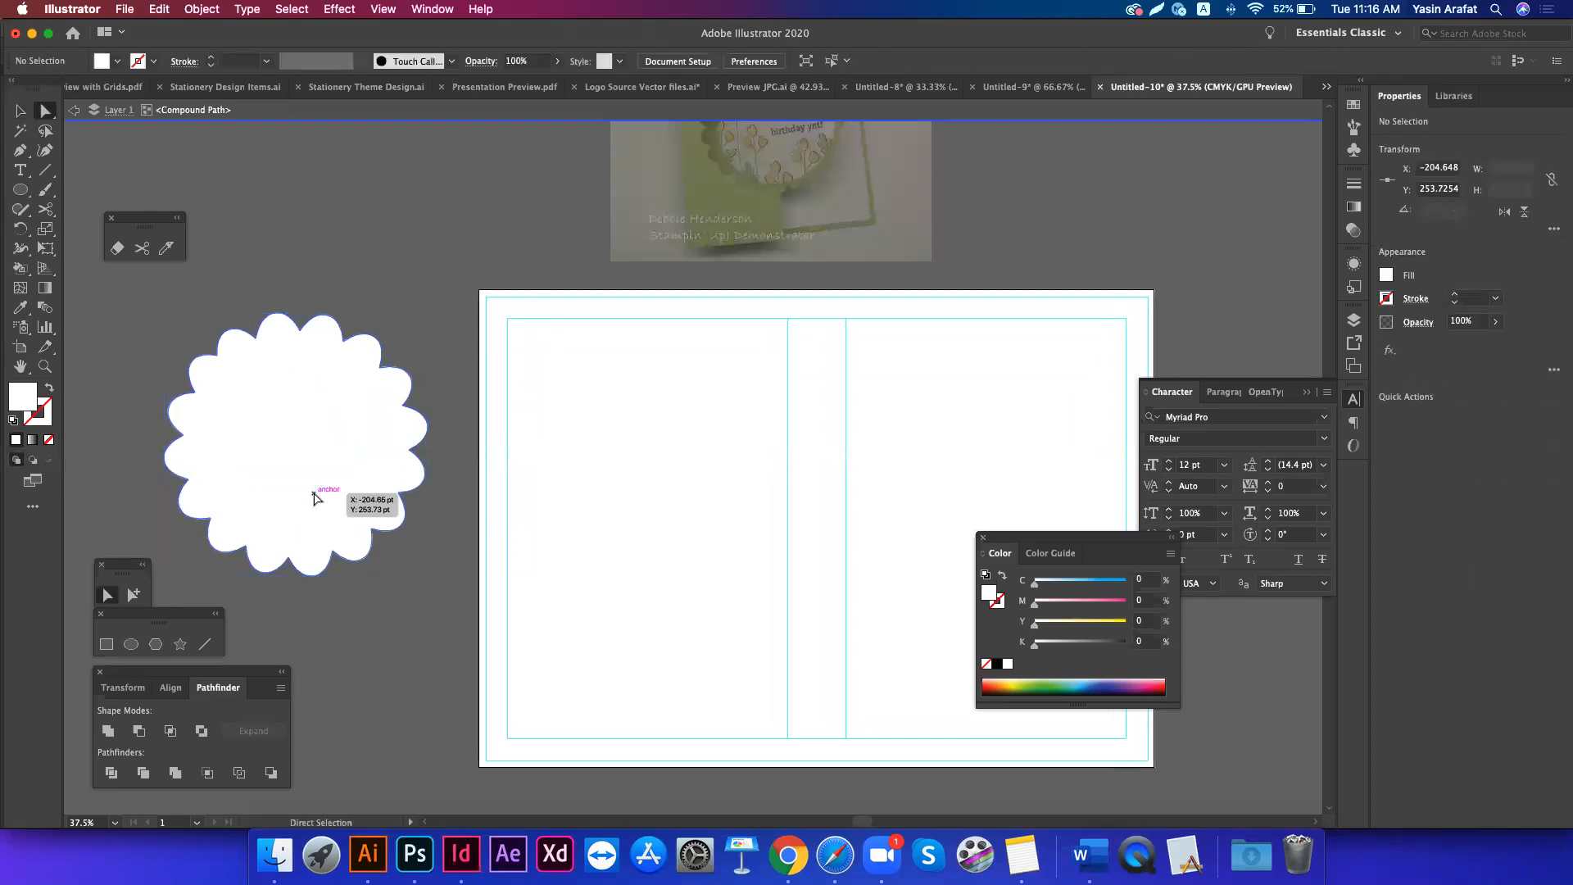
key(v)
double_click(353, 633)
- Fit the scalloped shape to the top of the left page half, about 421 pt wide, and fill it with green sampled from the card photo
drag(319, 460, 713, 489)
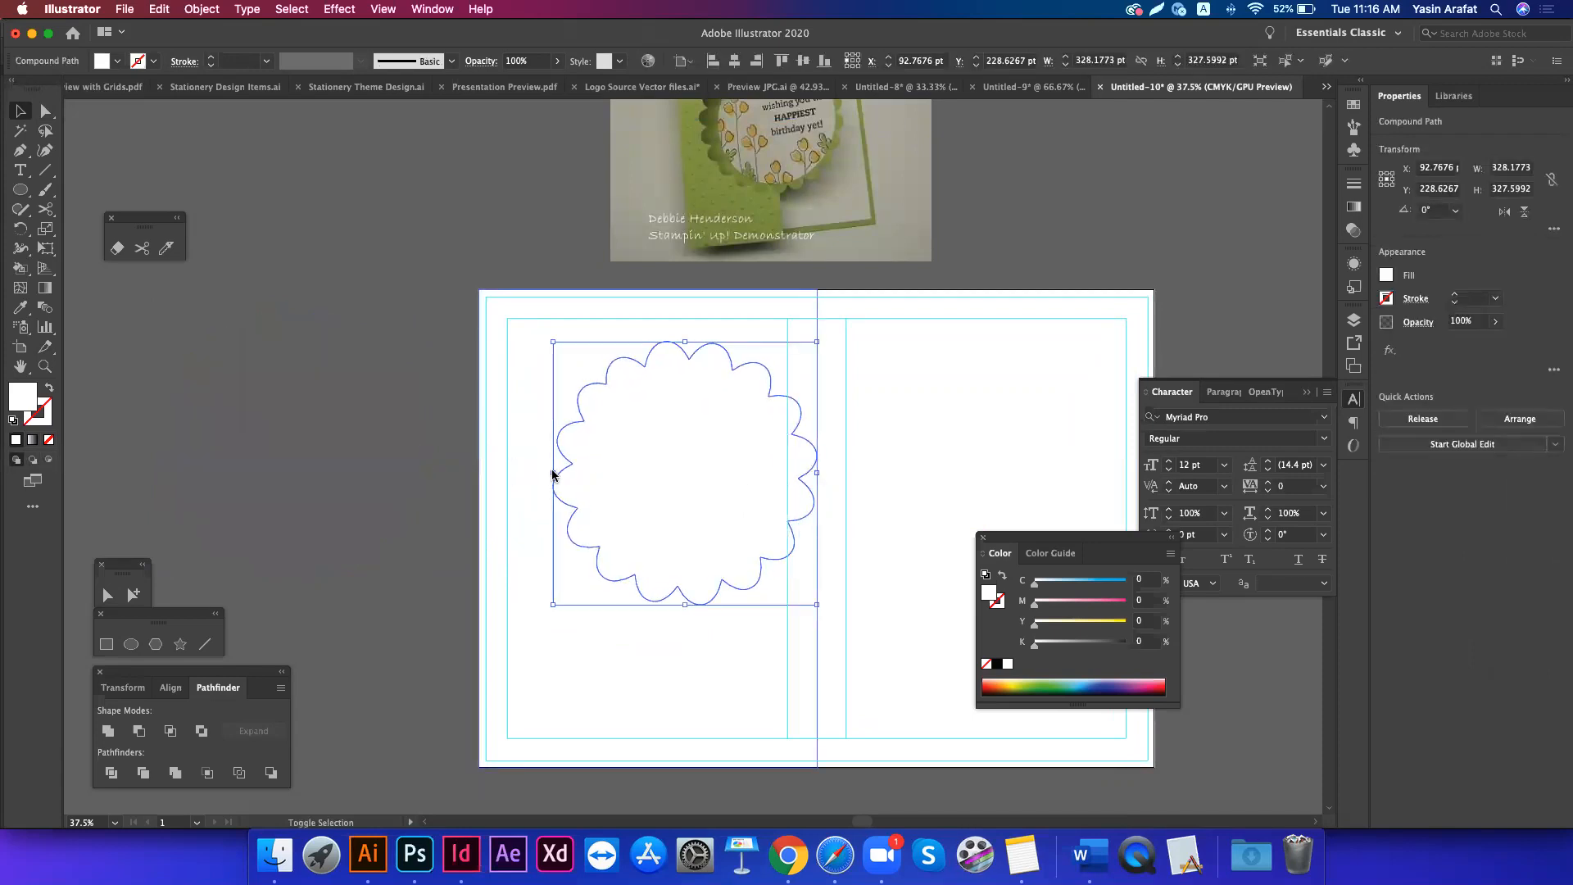
drag(553, 473, 479, 488)
key(i)
click(698, 171)
key(v)
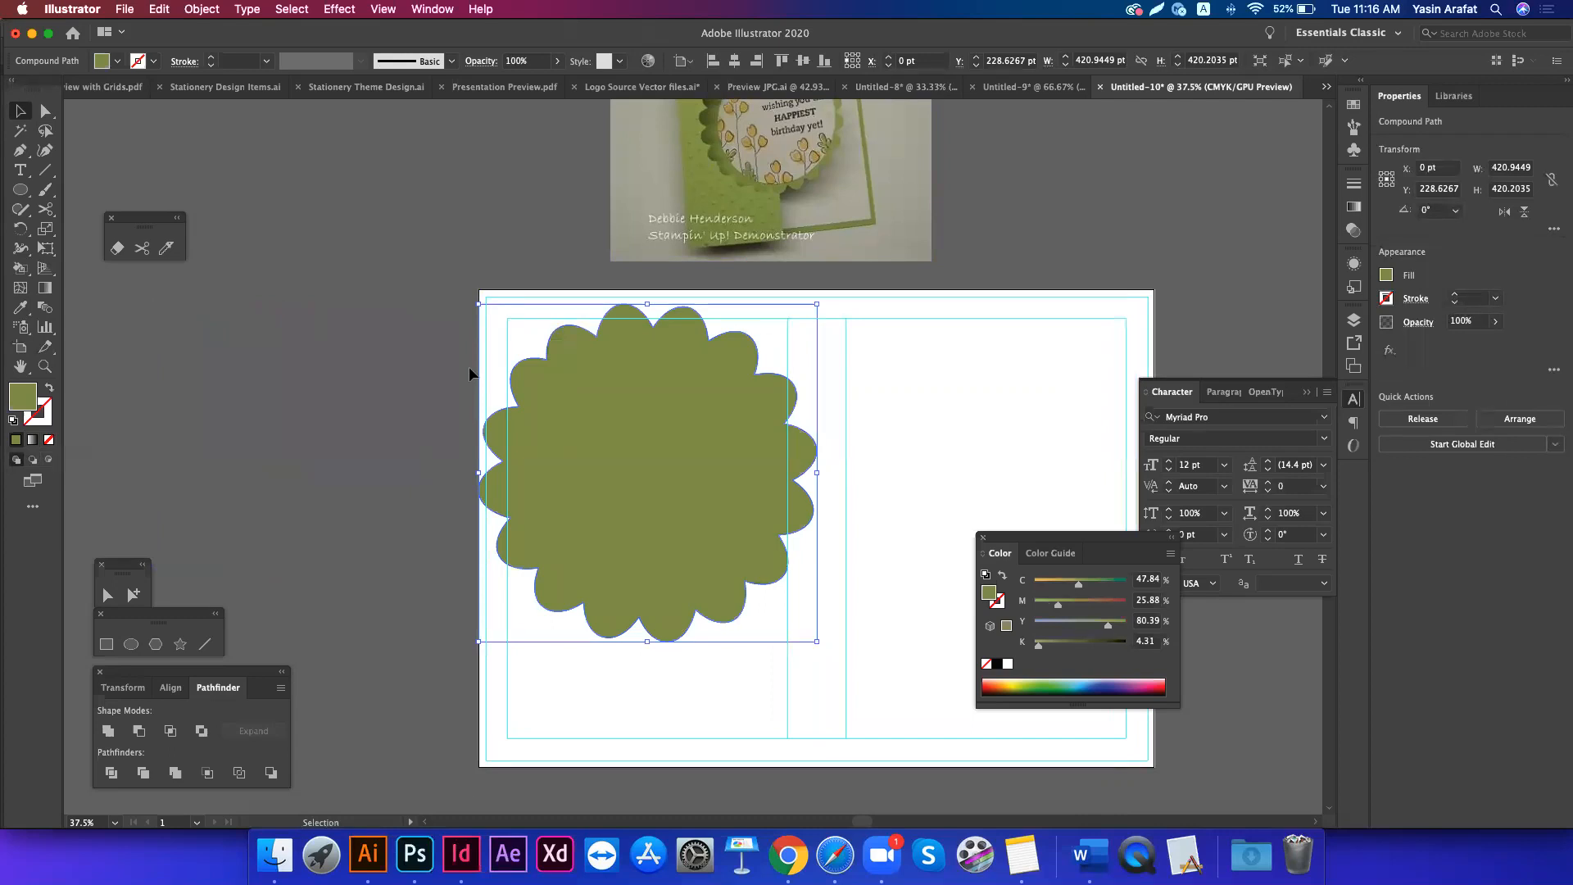
mouse_move(706, 485)
mouse_down()
mouse_move(706, 459)
mouse_move(698, 471)
mouse_up()
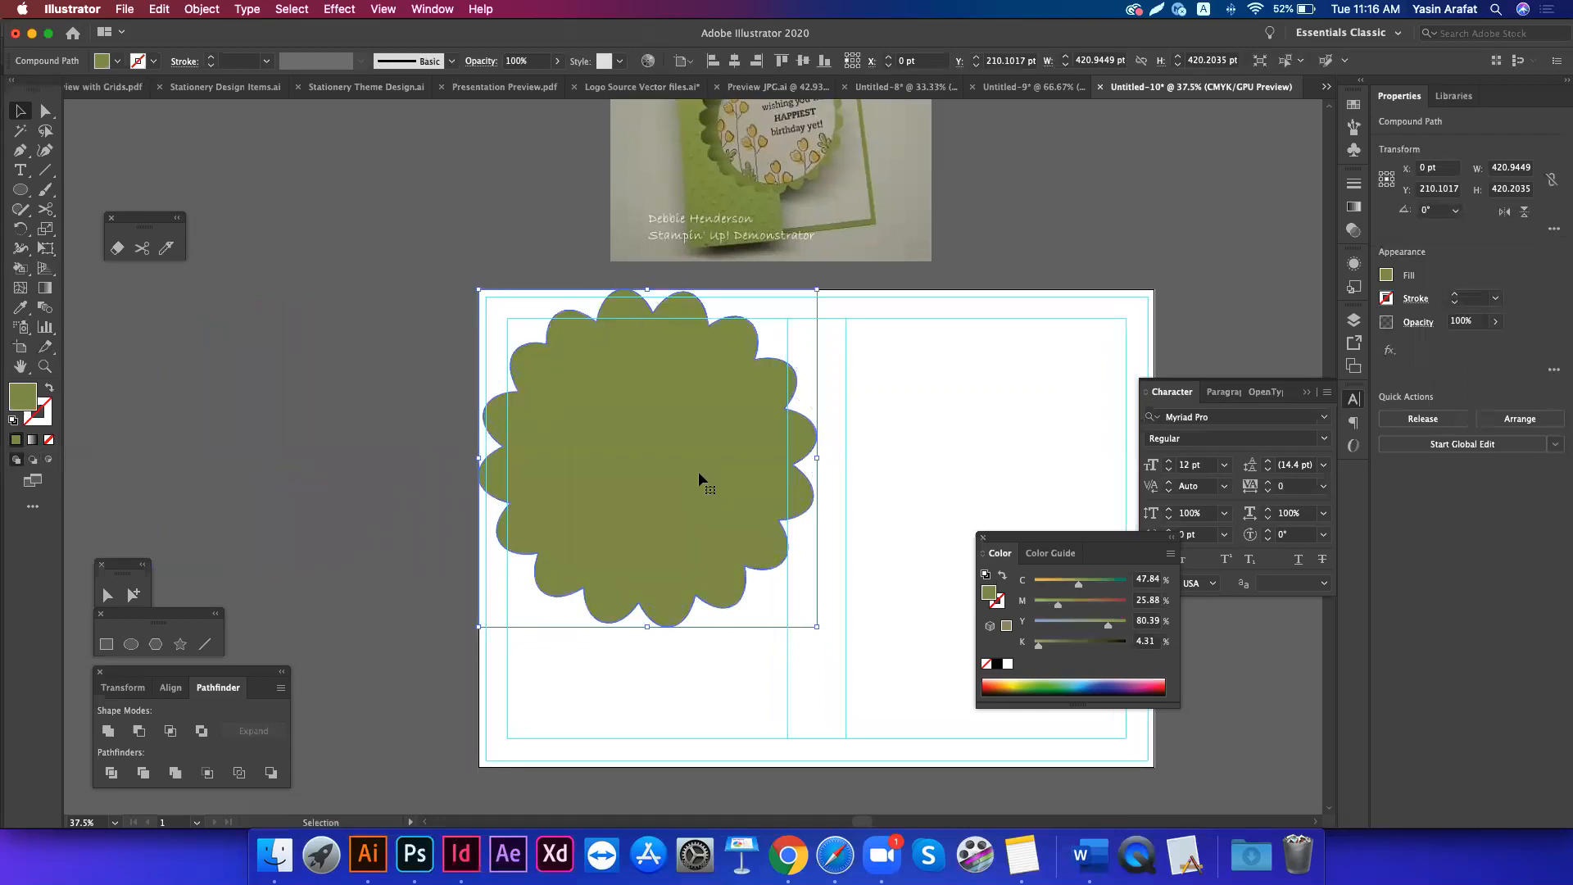
- Draw a green rectangle about 422 by 366 pt over the lower part of the left page half, overlapping the scalloped shape
key(m)
drag(478, 475, 816, 765)
key(v)
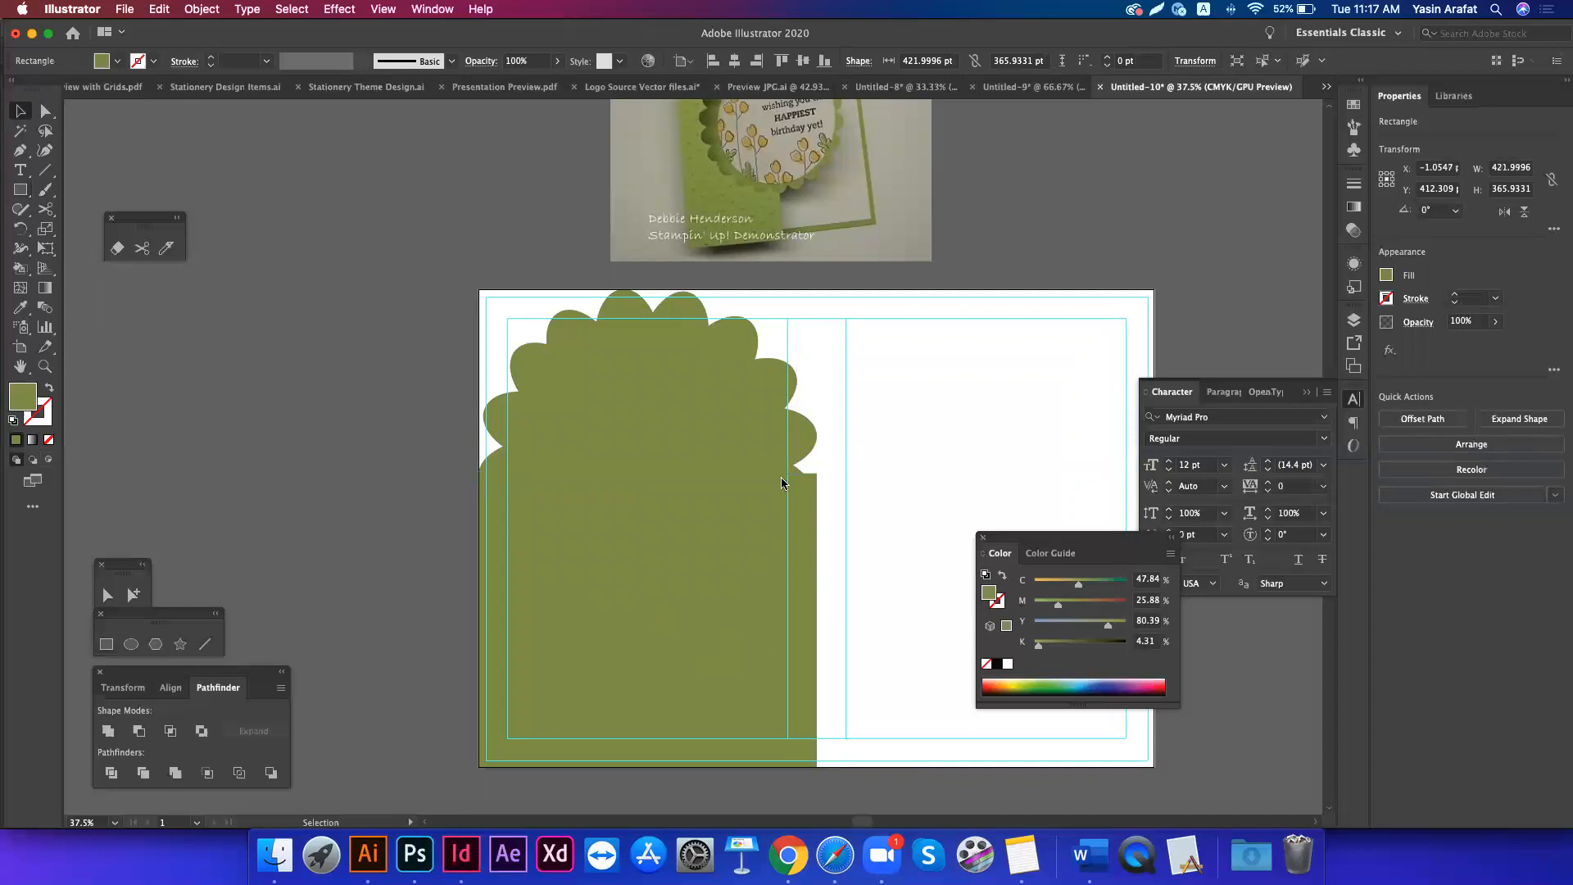
- Raise only the upper-right corner of the green rectangle to meet the scalloped shape's edge
click(763, 450)
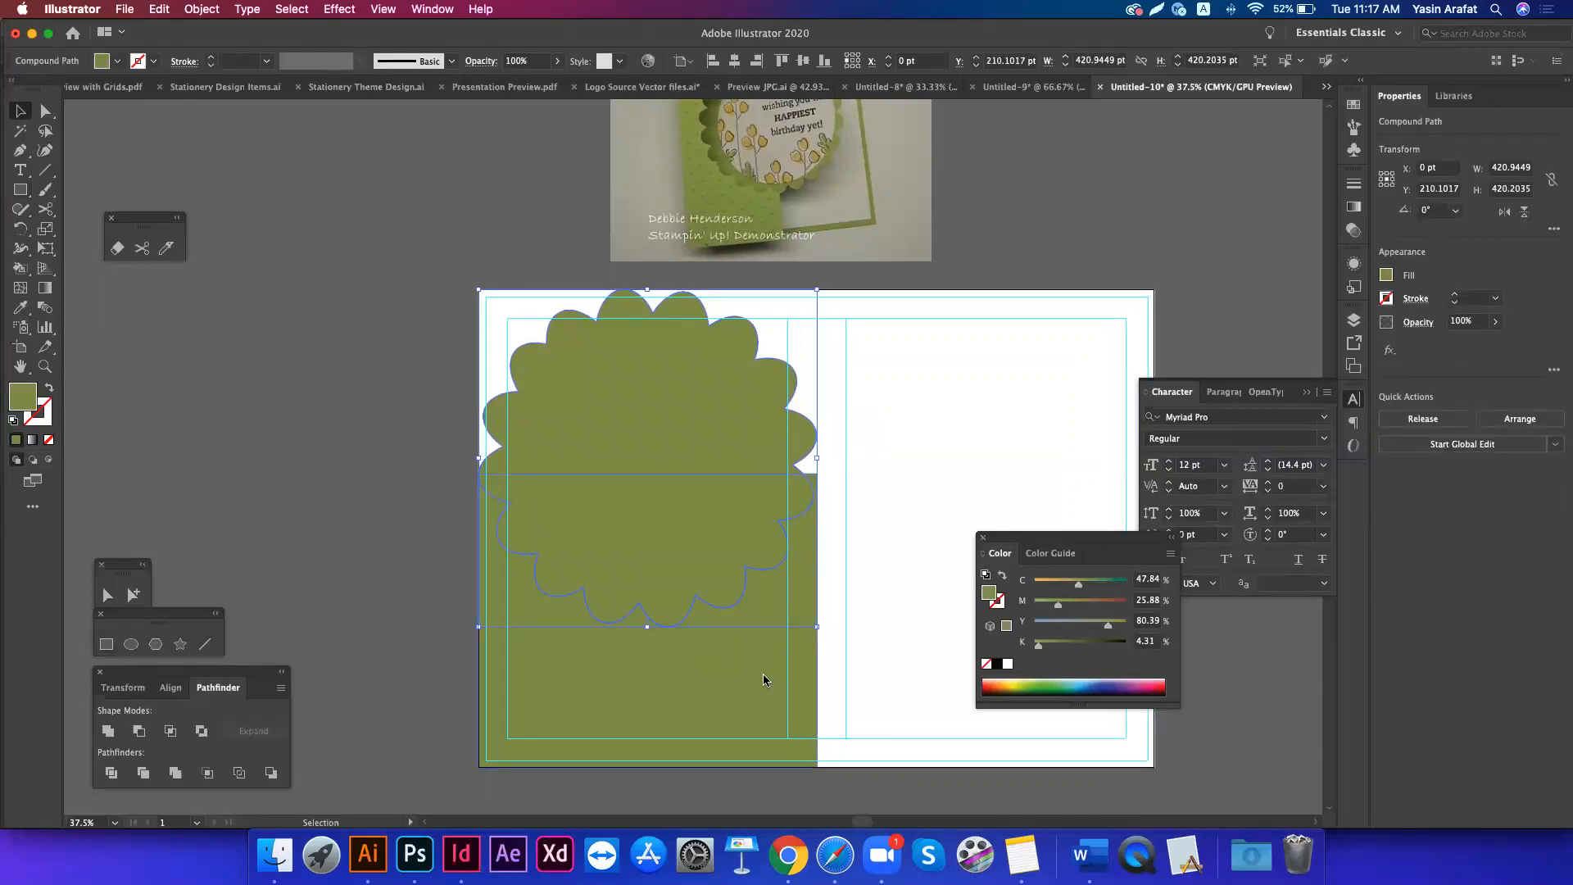
key(a)
click(818, 475)
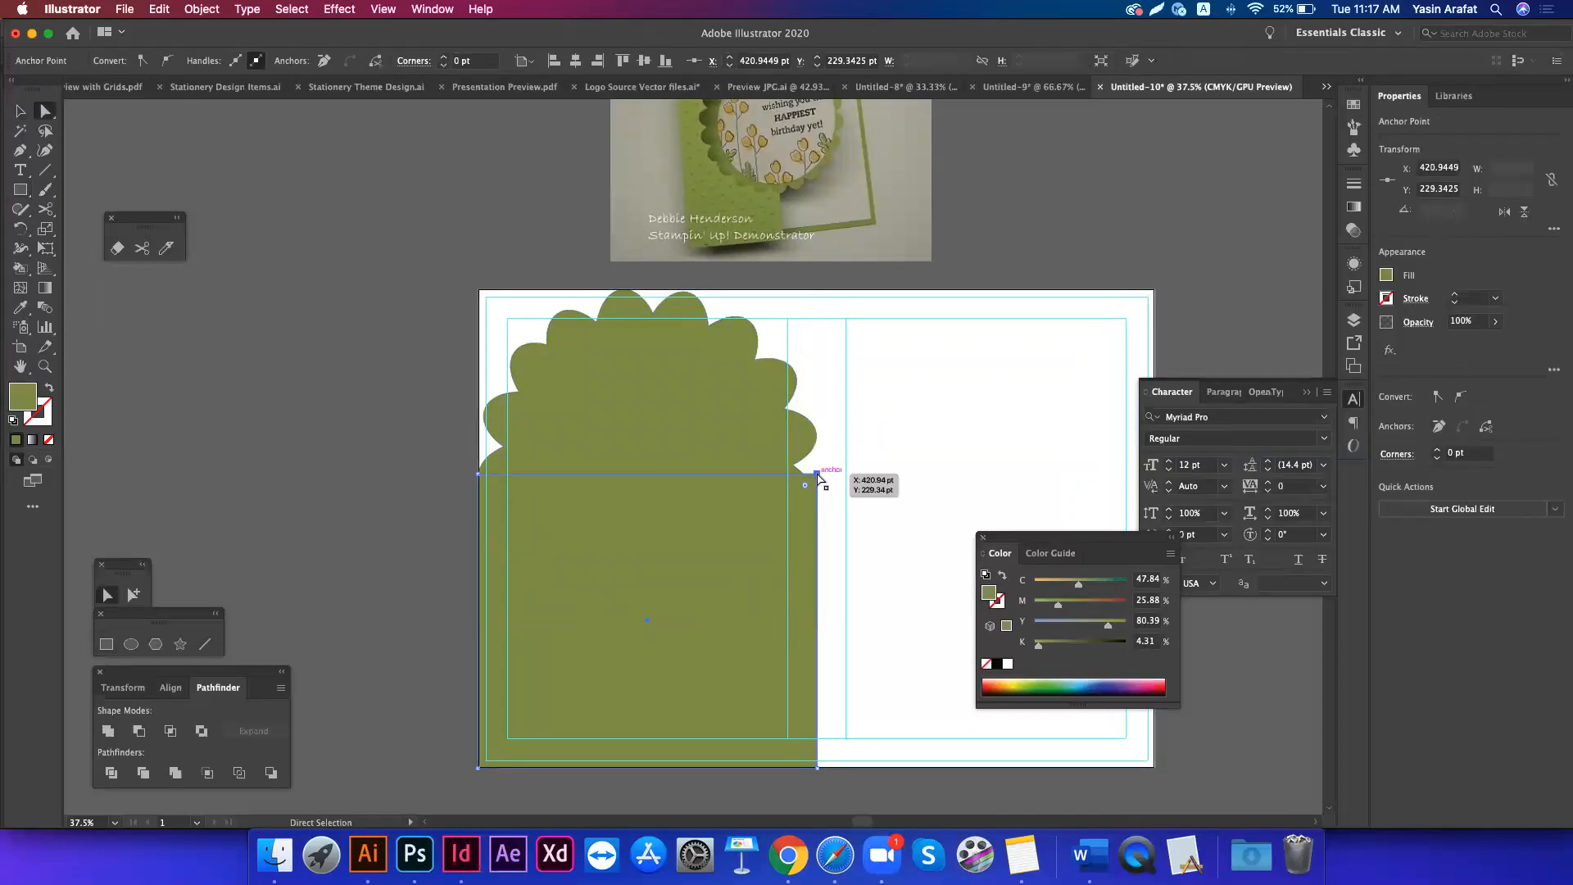
drag(818, 476, 818, 434)
click(387, 587)
key(v)
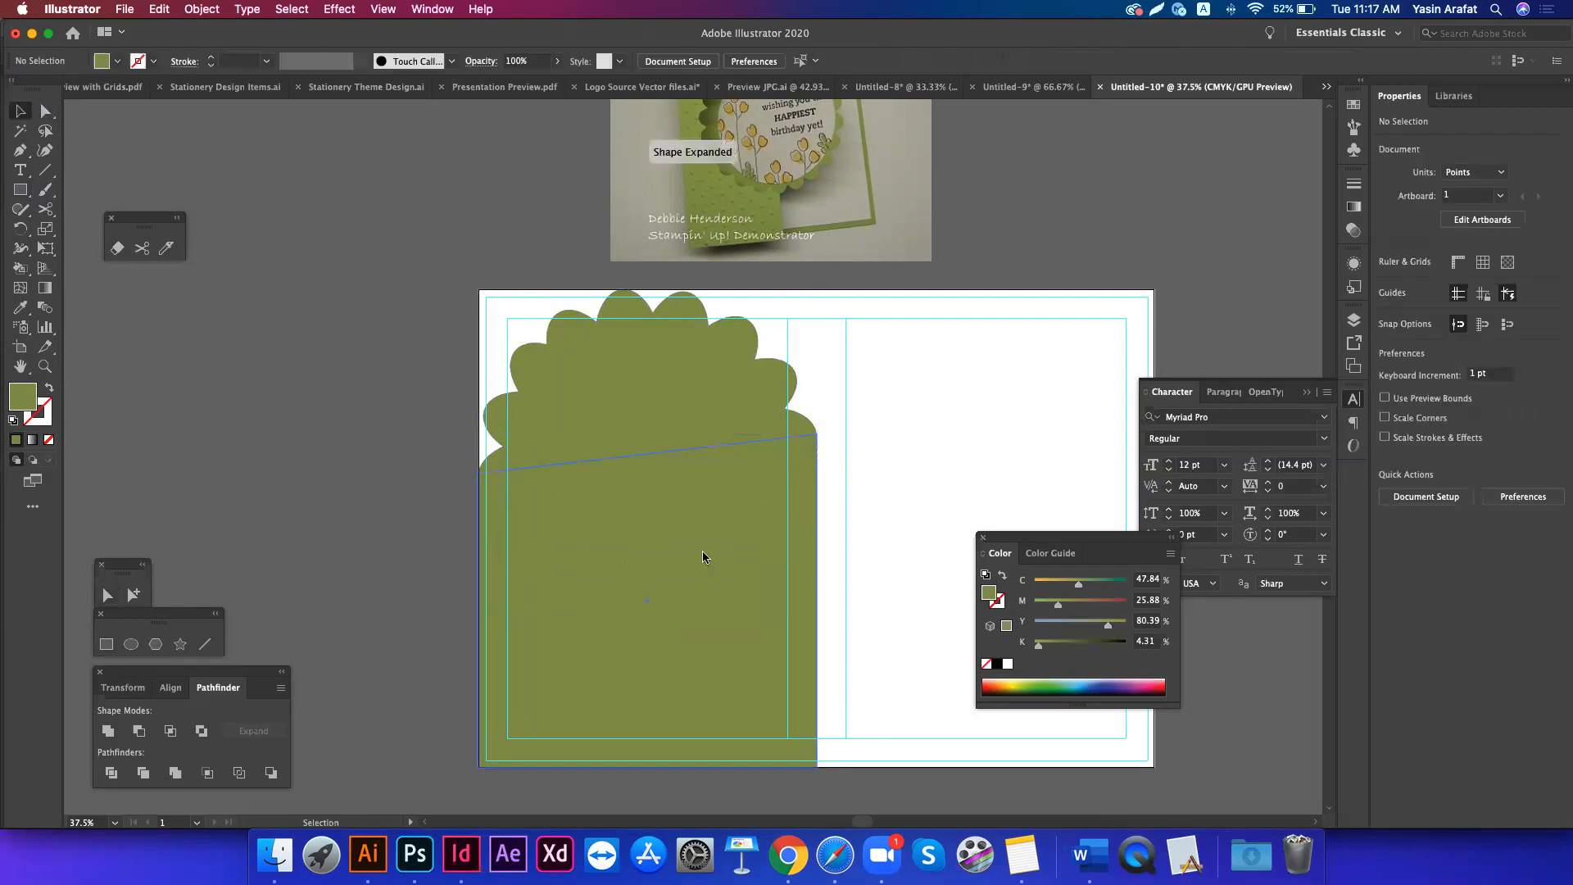
- Fill the right page half with the green sampled from the rectangle on the left half
click(659, 369)
shift+click(644, 710)
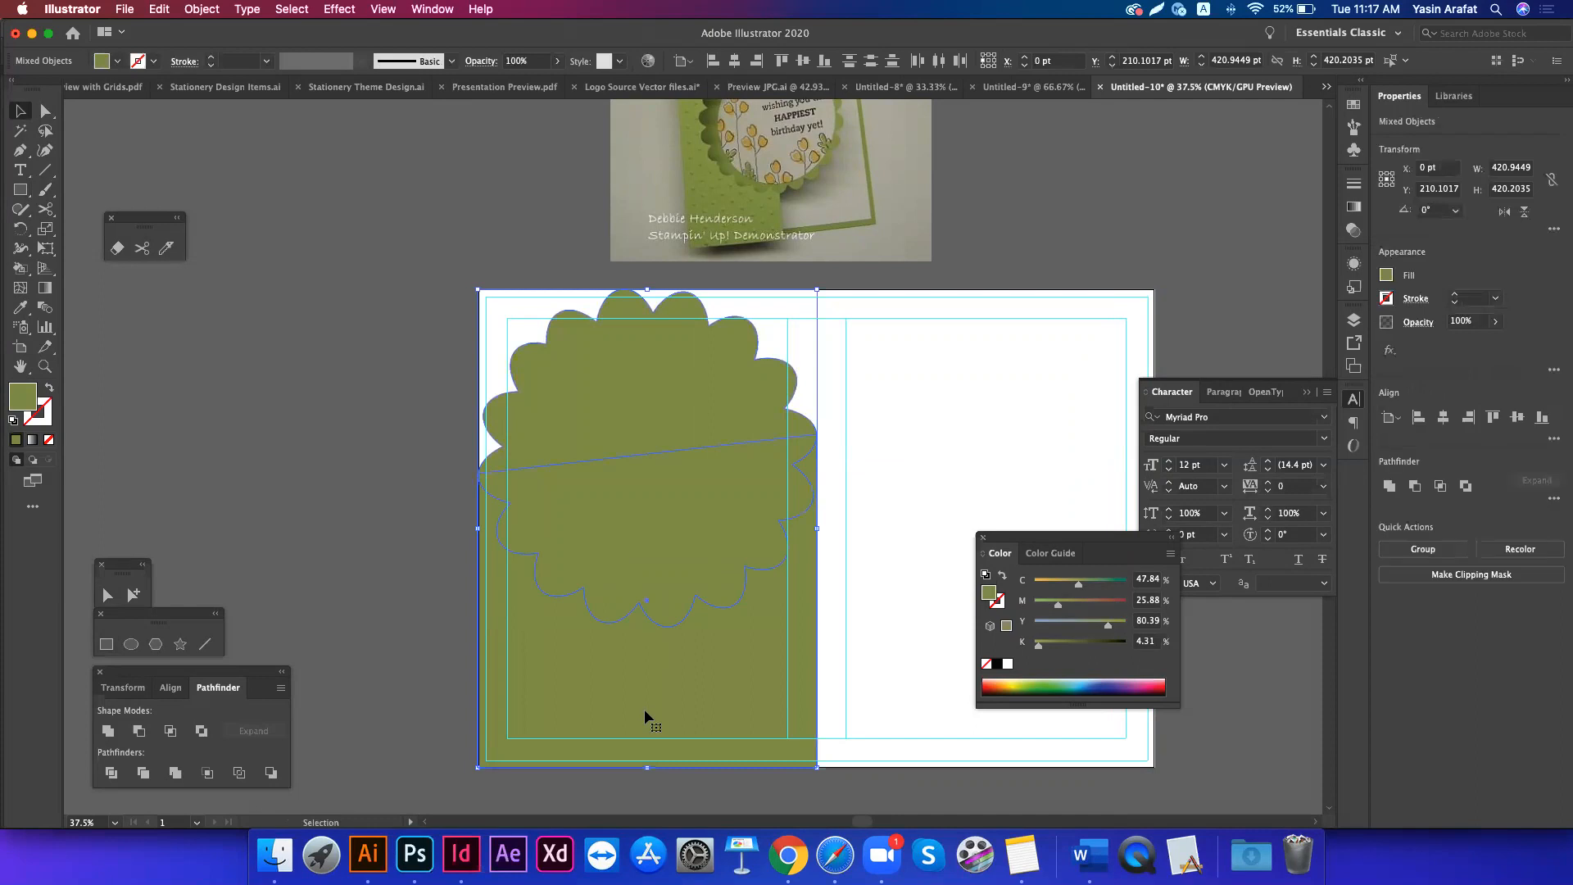
scroll(644, 710, right, 3)
scroll(644, 713, down, 1)
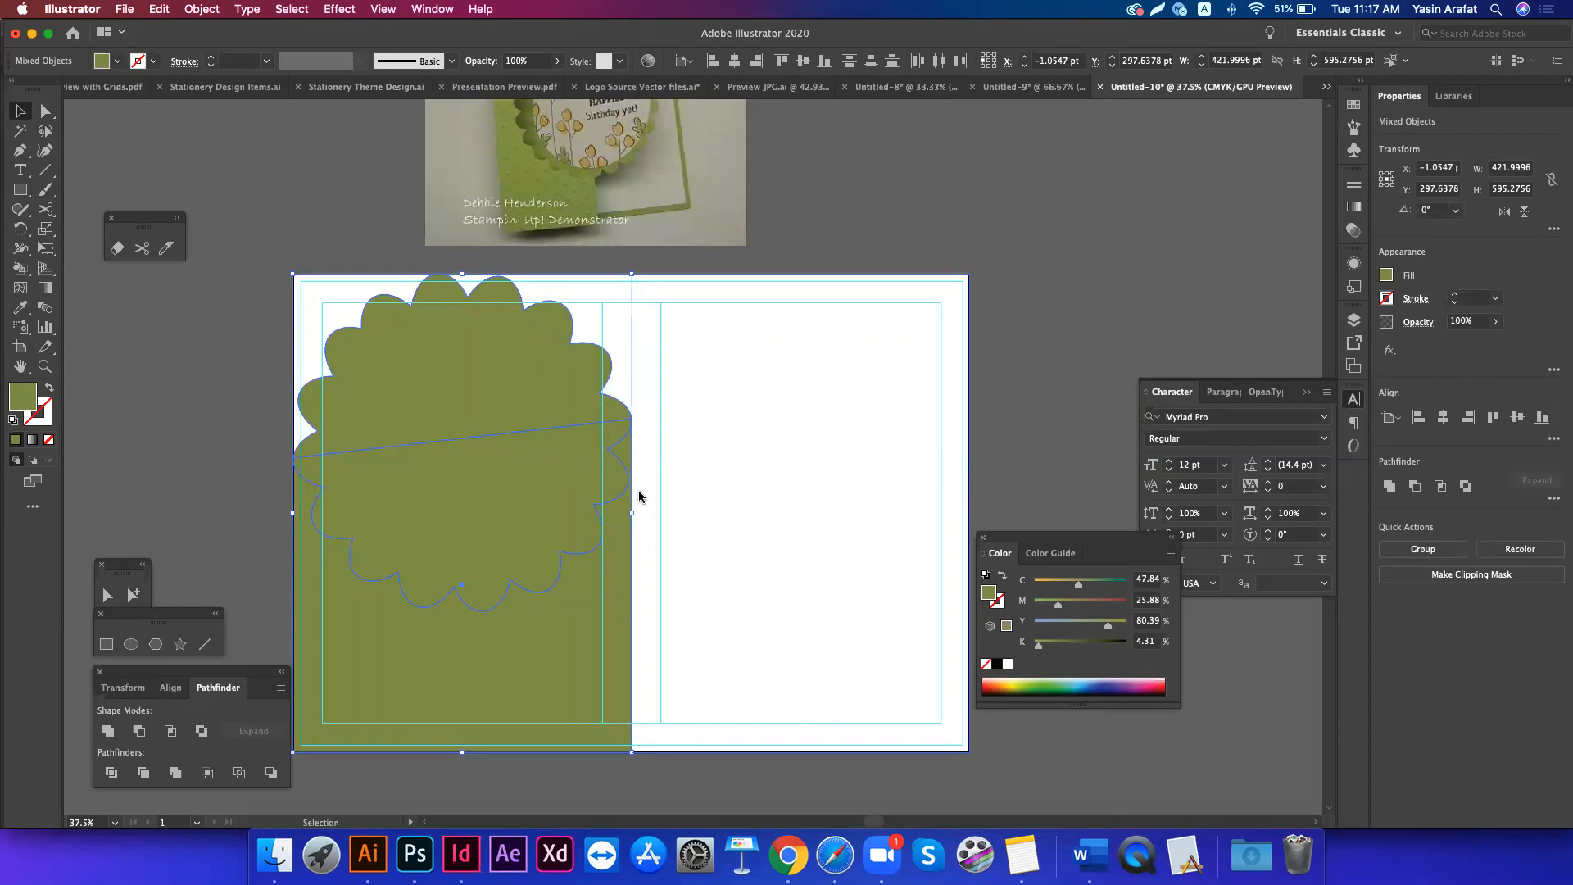
click(723, 697)
key(i)
click(544, 703)
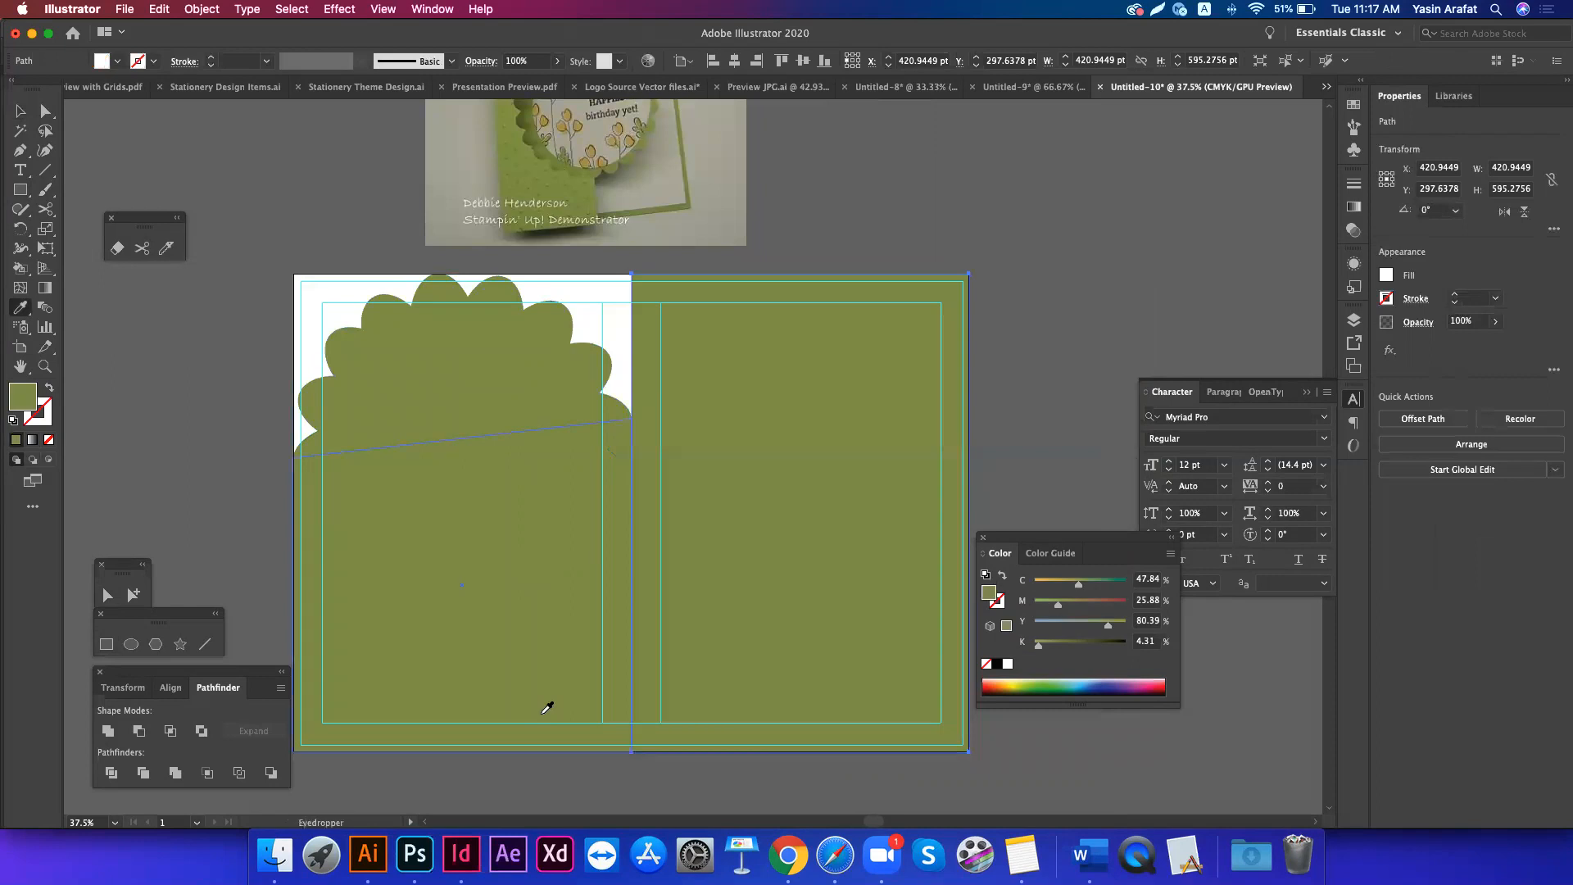
- Unite the scalloped shape and the green rectangle on the left page half into one cover shape
key(v)
key(super+a)
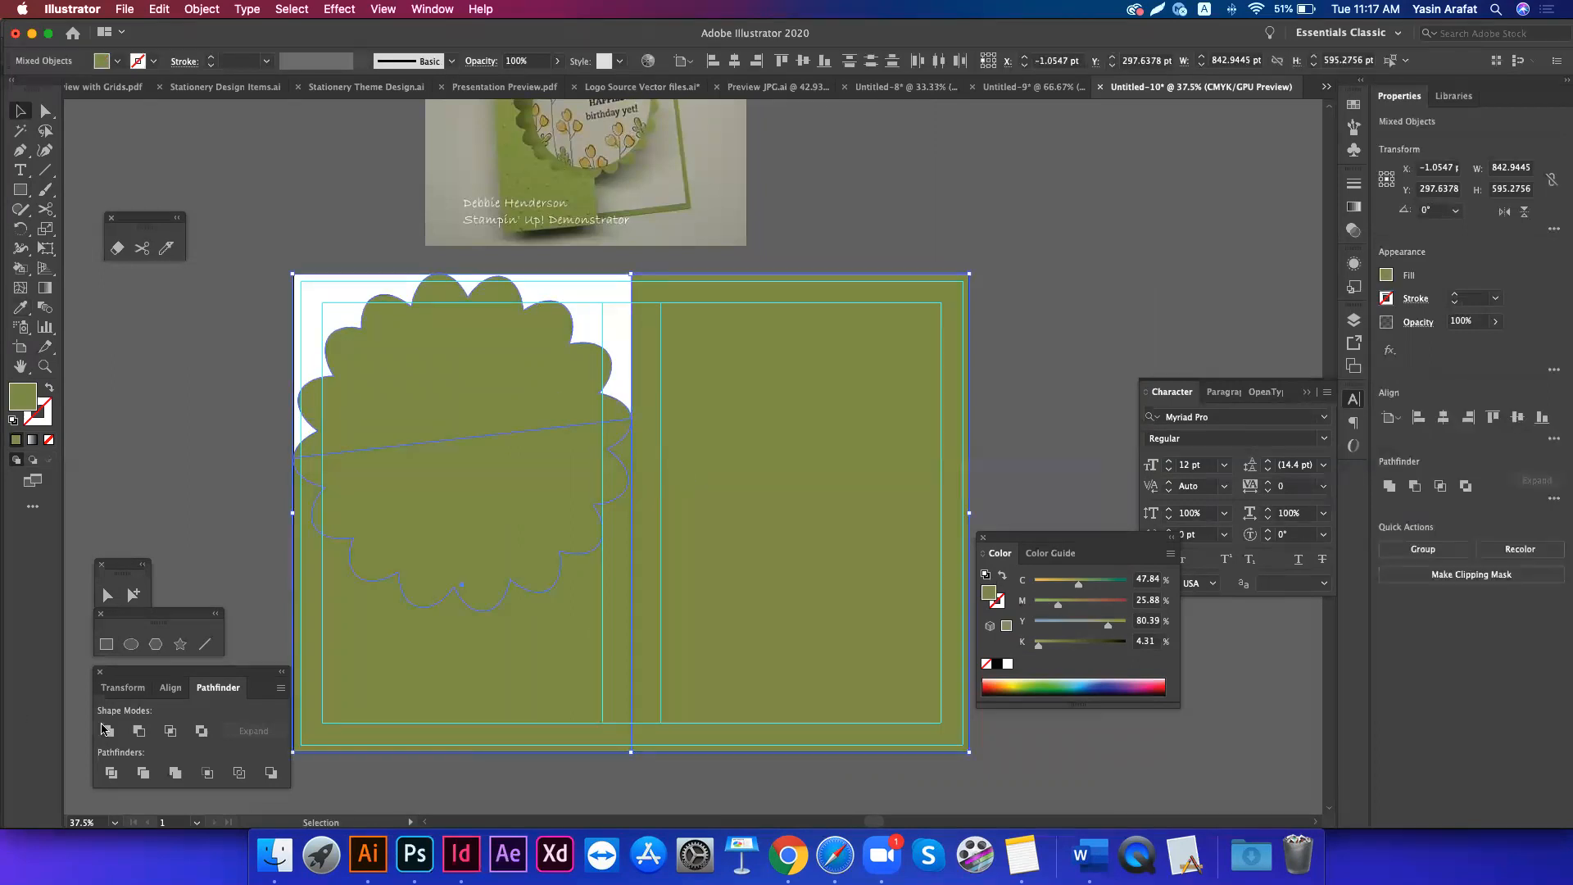
shift+click(741, 594)
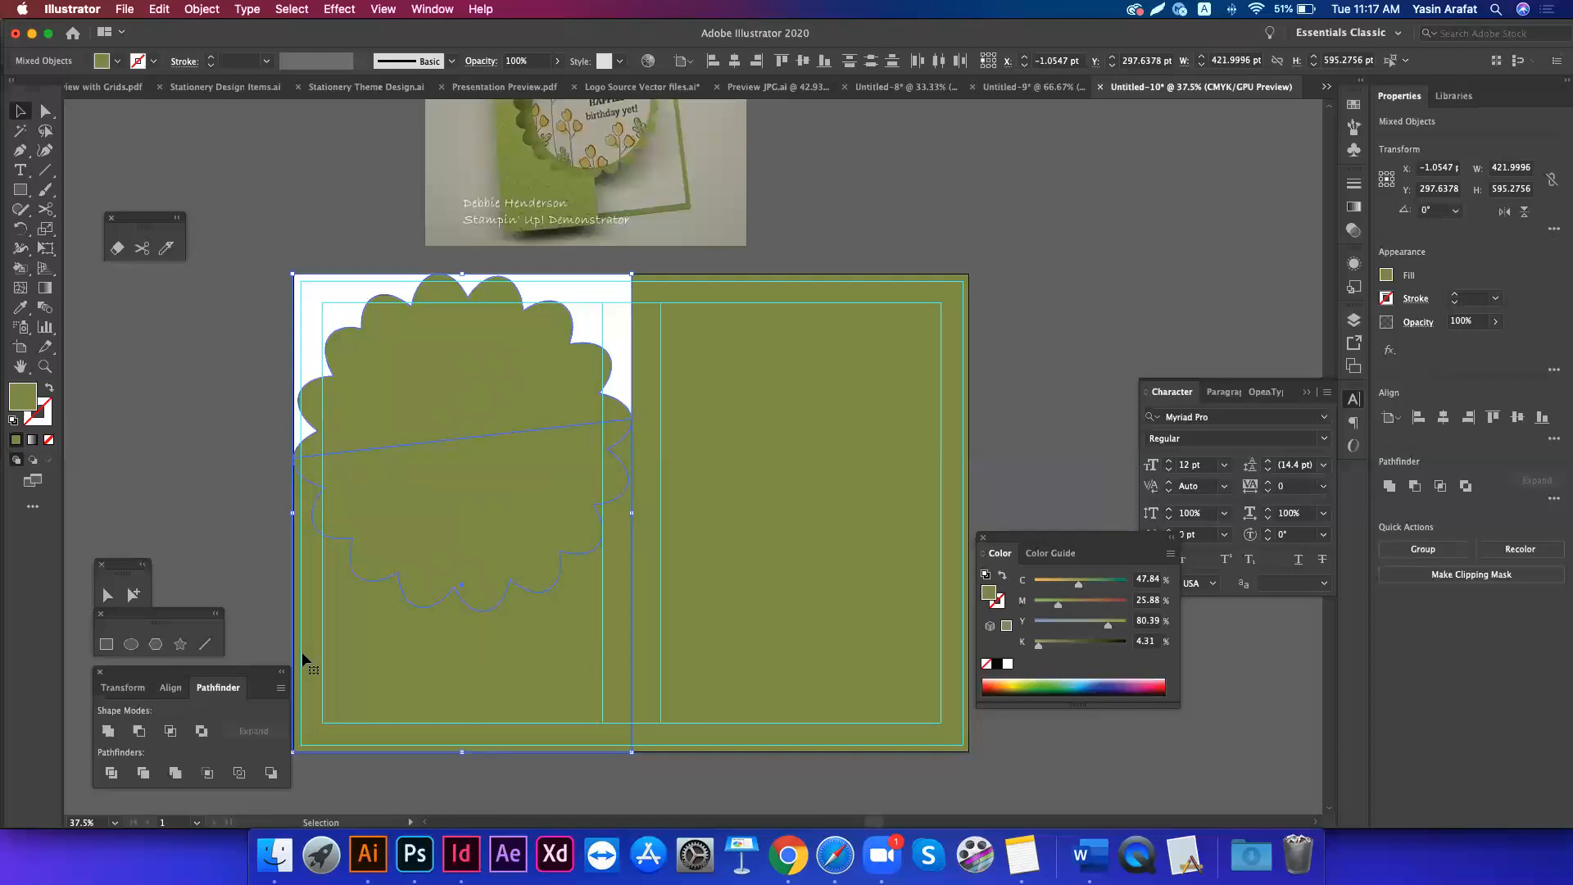
click(107, 731)
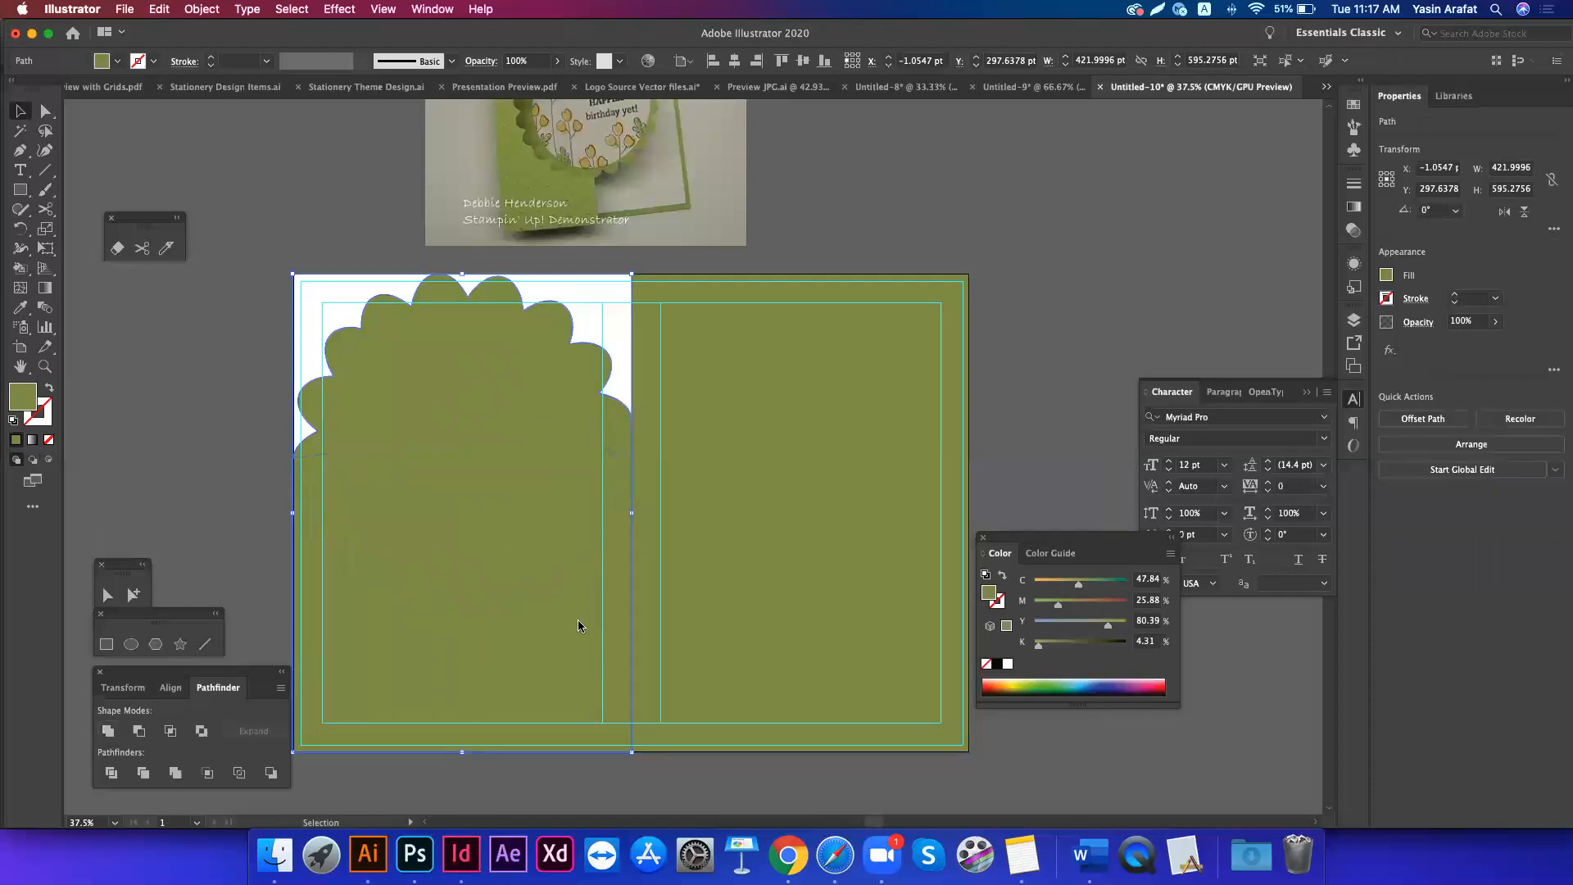
- Darken the united cover shape by setting its black value to 17%, and hide the guides
mouse_move(534, 515)
mouse_down()
mouse_move(415, 627)
mouse_move(536, 534)
mouse_up()
scroll(536, 535, left, 2)
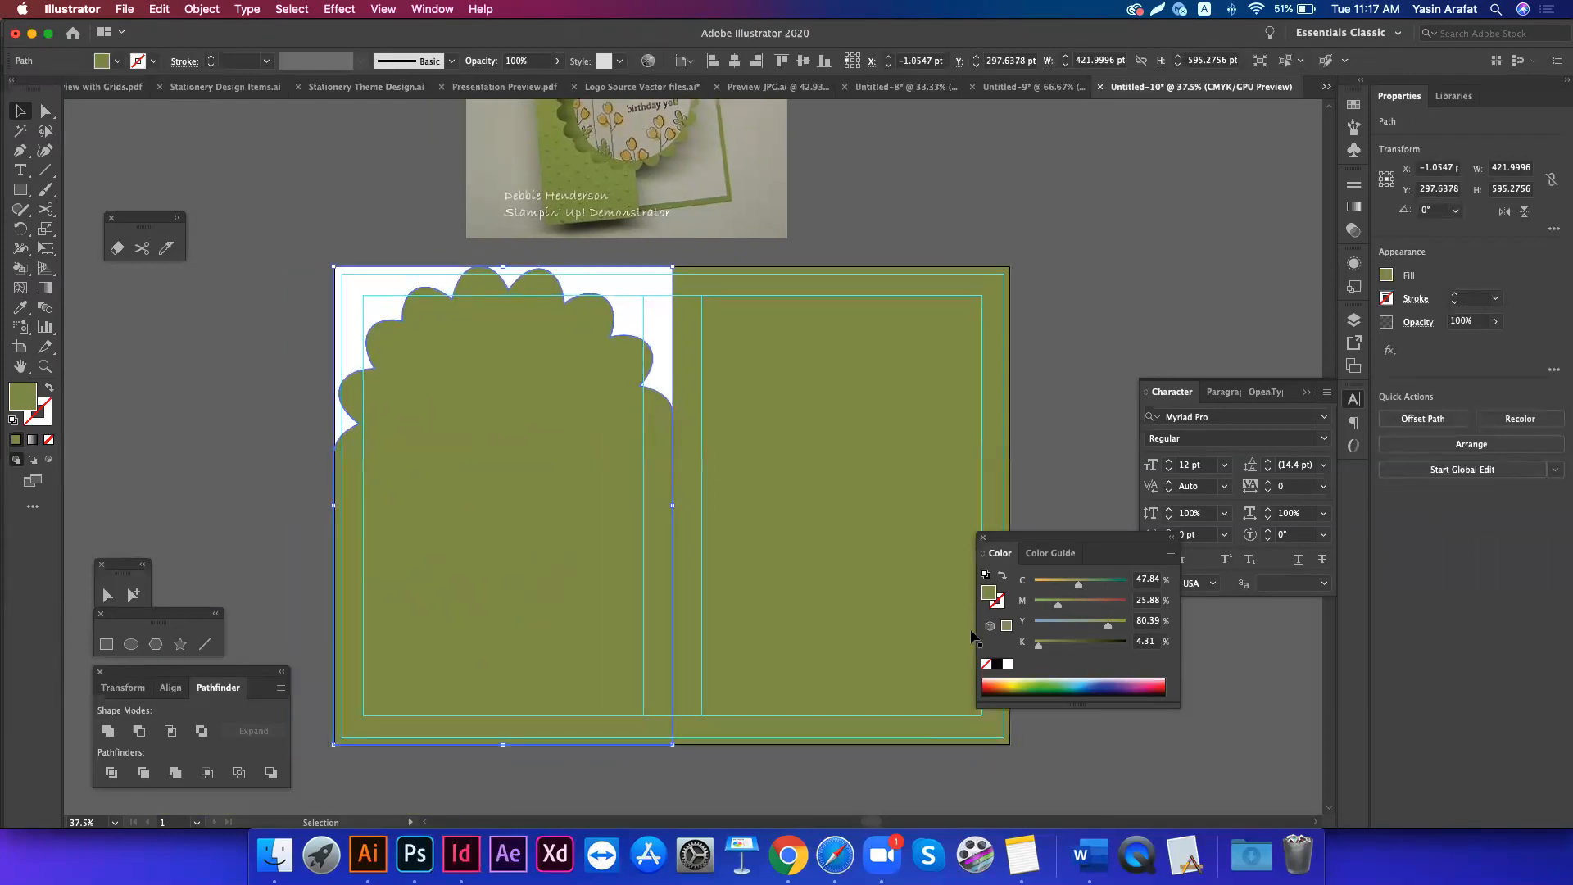
click(1049, 646)
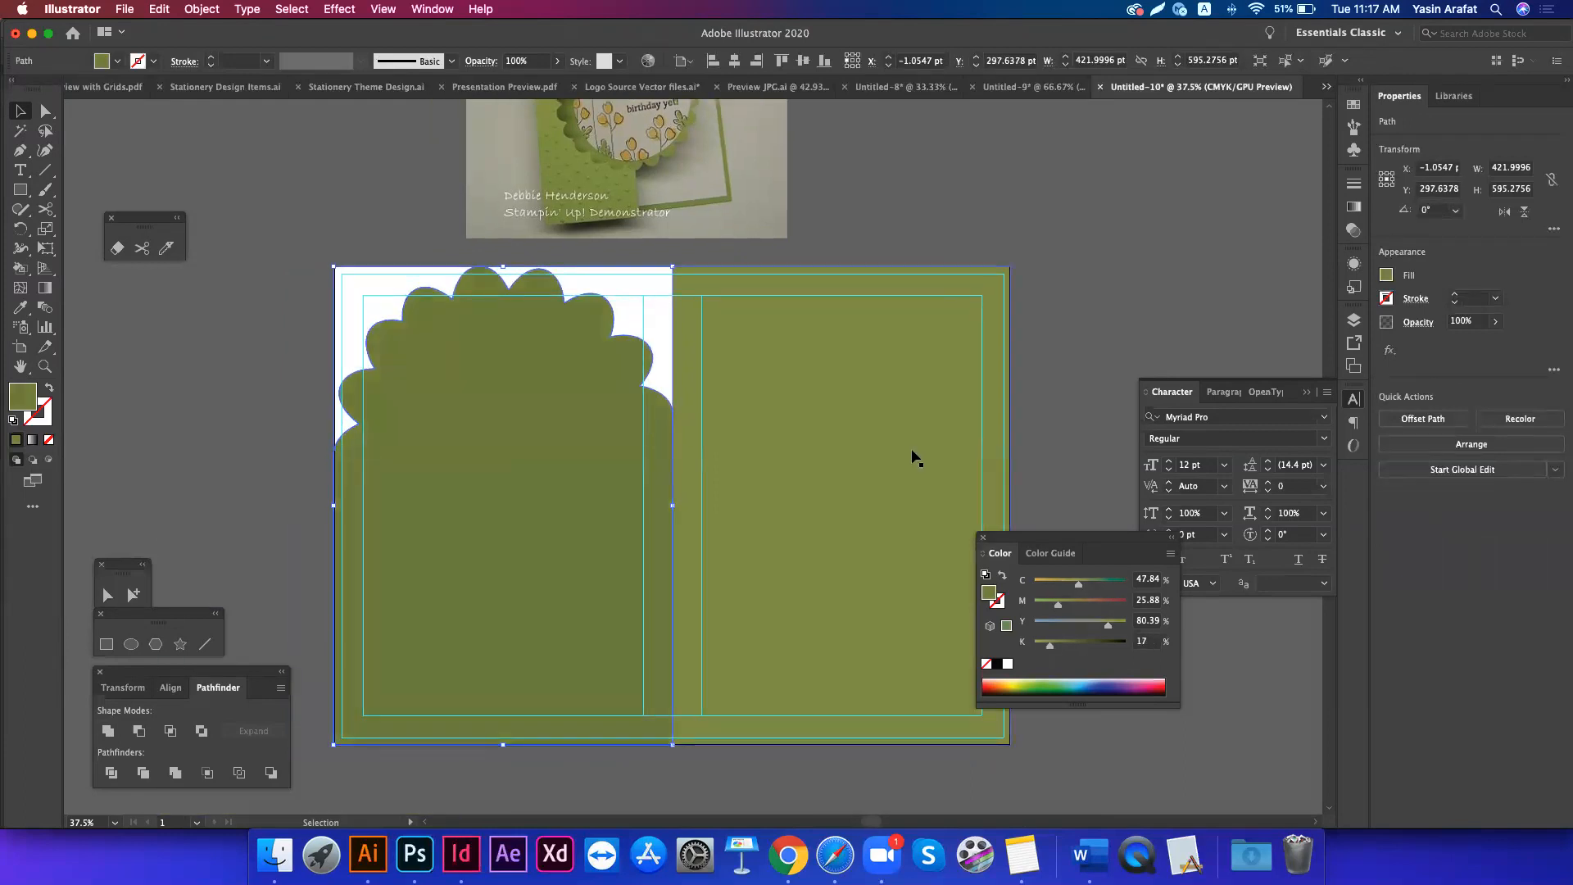
click(1076, 396)
key(super+semicolon)
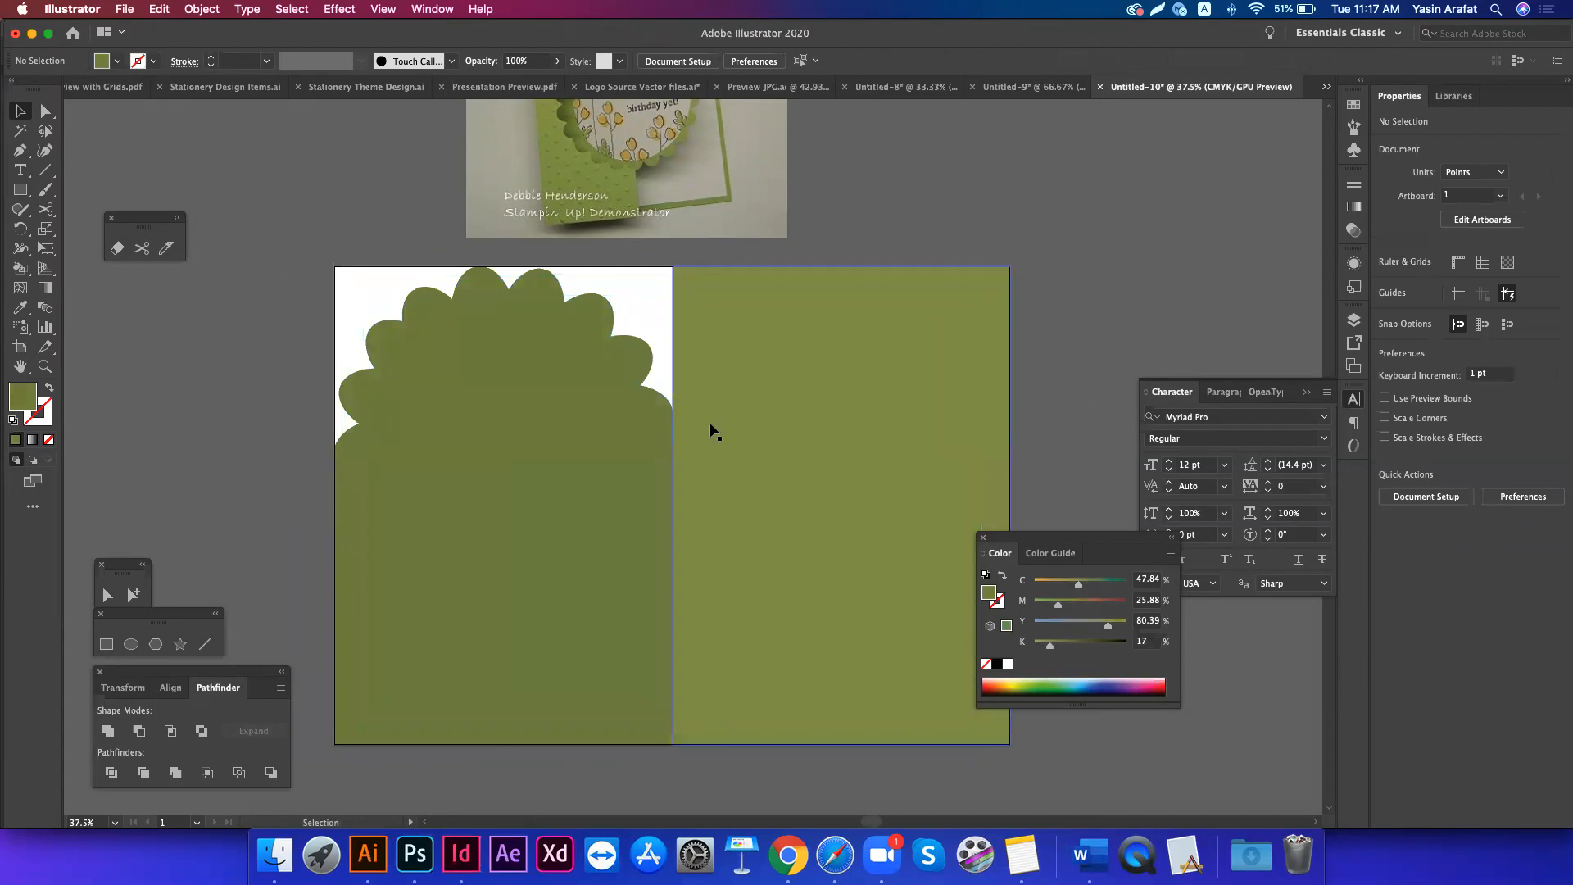
- Examine the cover layout by checking the white background, the green right half and the scalloped cover shape
scroll(697, 418, up, 2)
scroll(697, 418, right, 1)
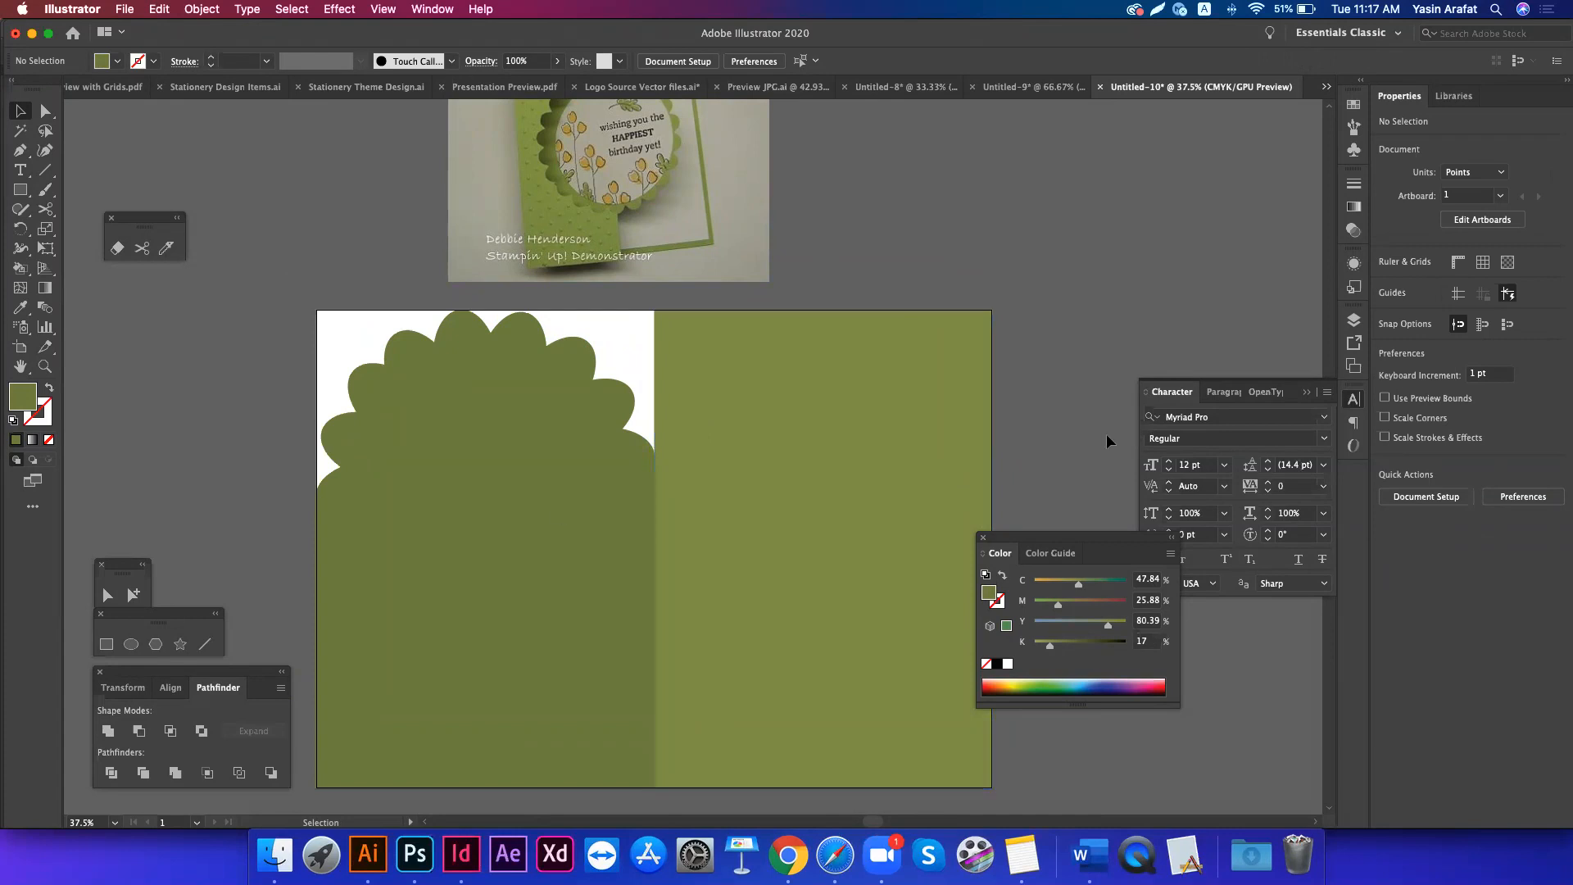
scroll(506, 529, down, 2)
scroll(505, 529, right, 2)
click(481, 395)
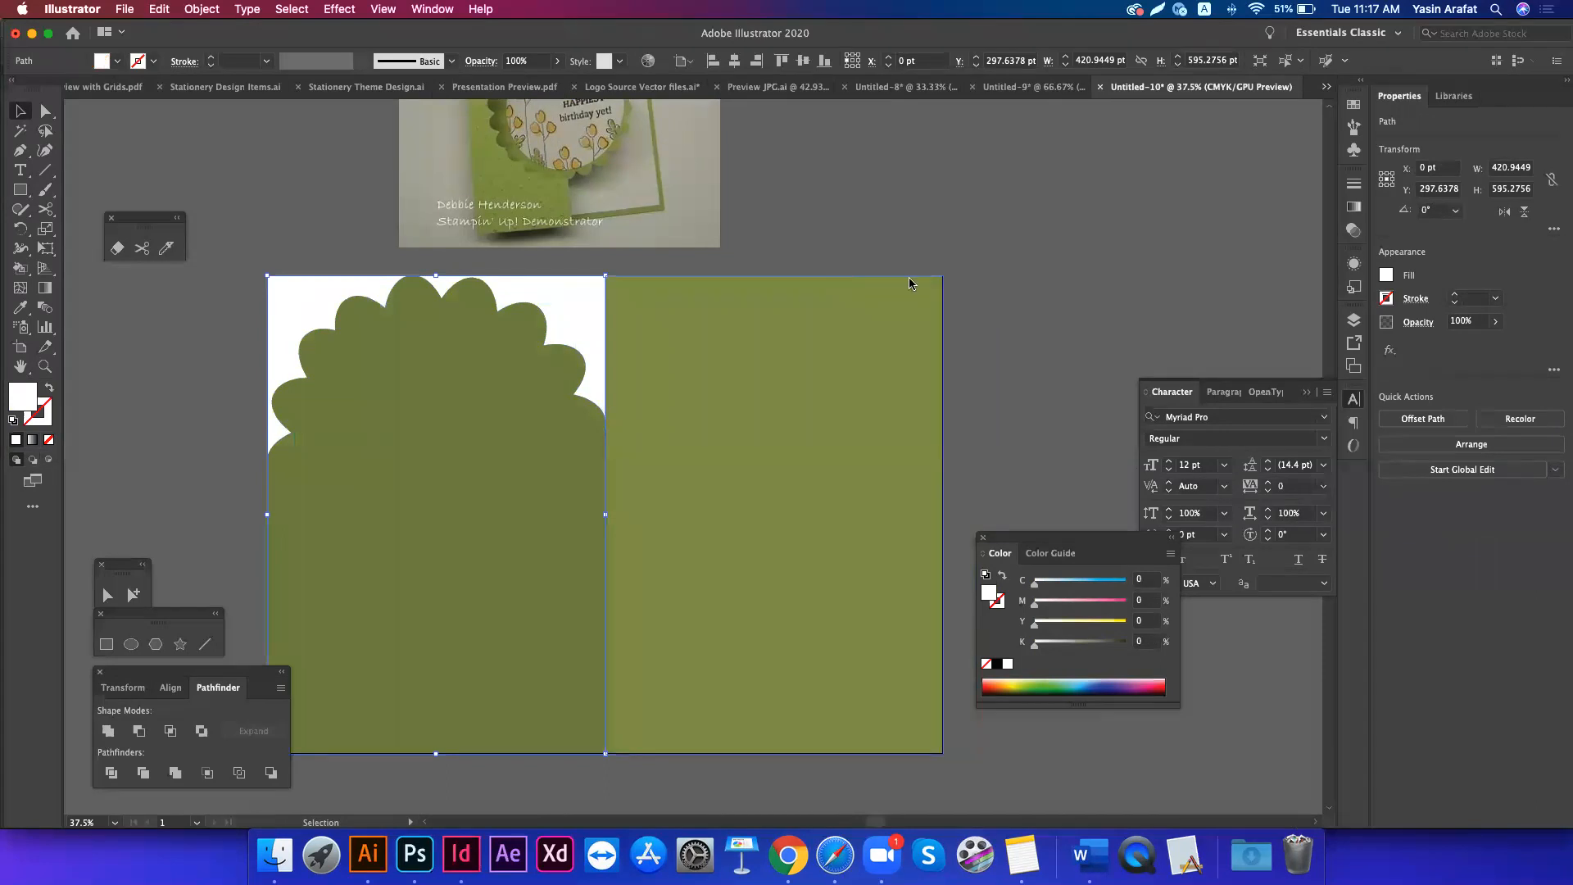
click(983, 435)
scroll(983, 435, down, 2)
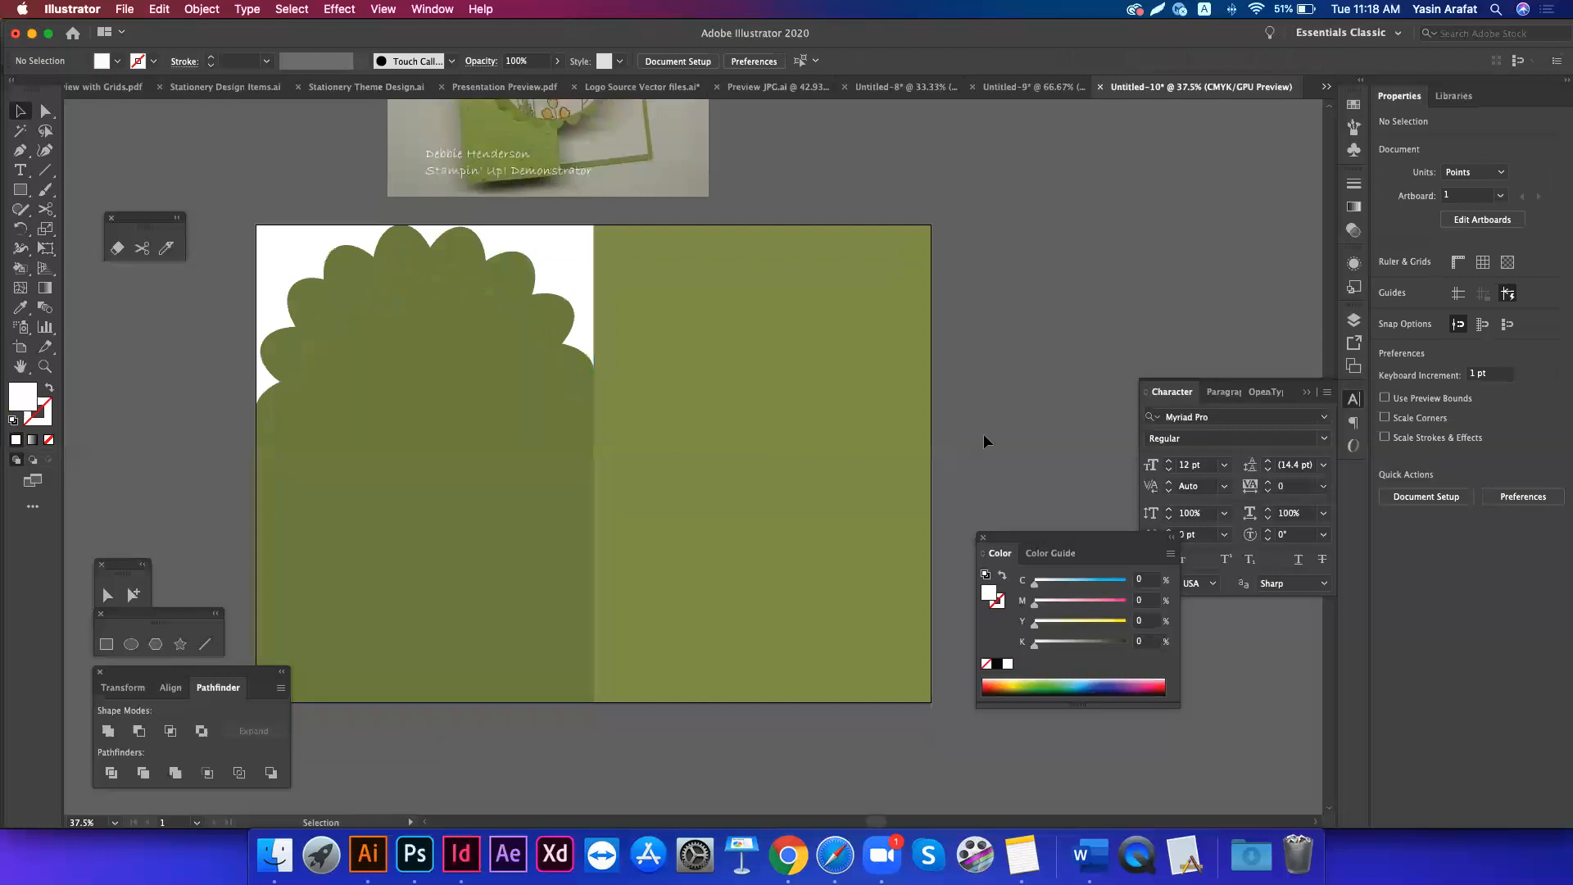
click(557, 262)
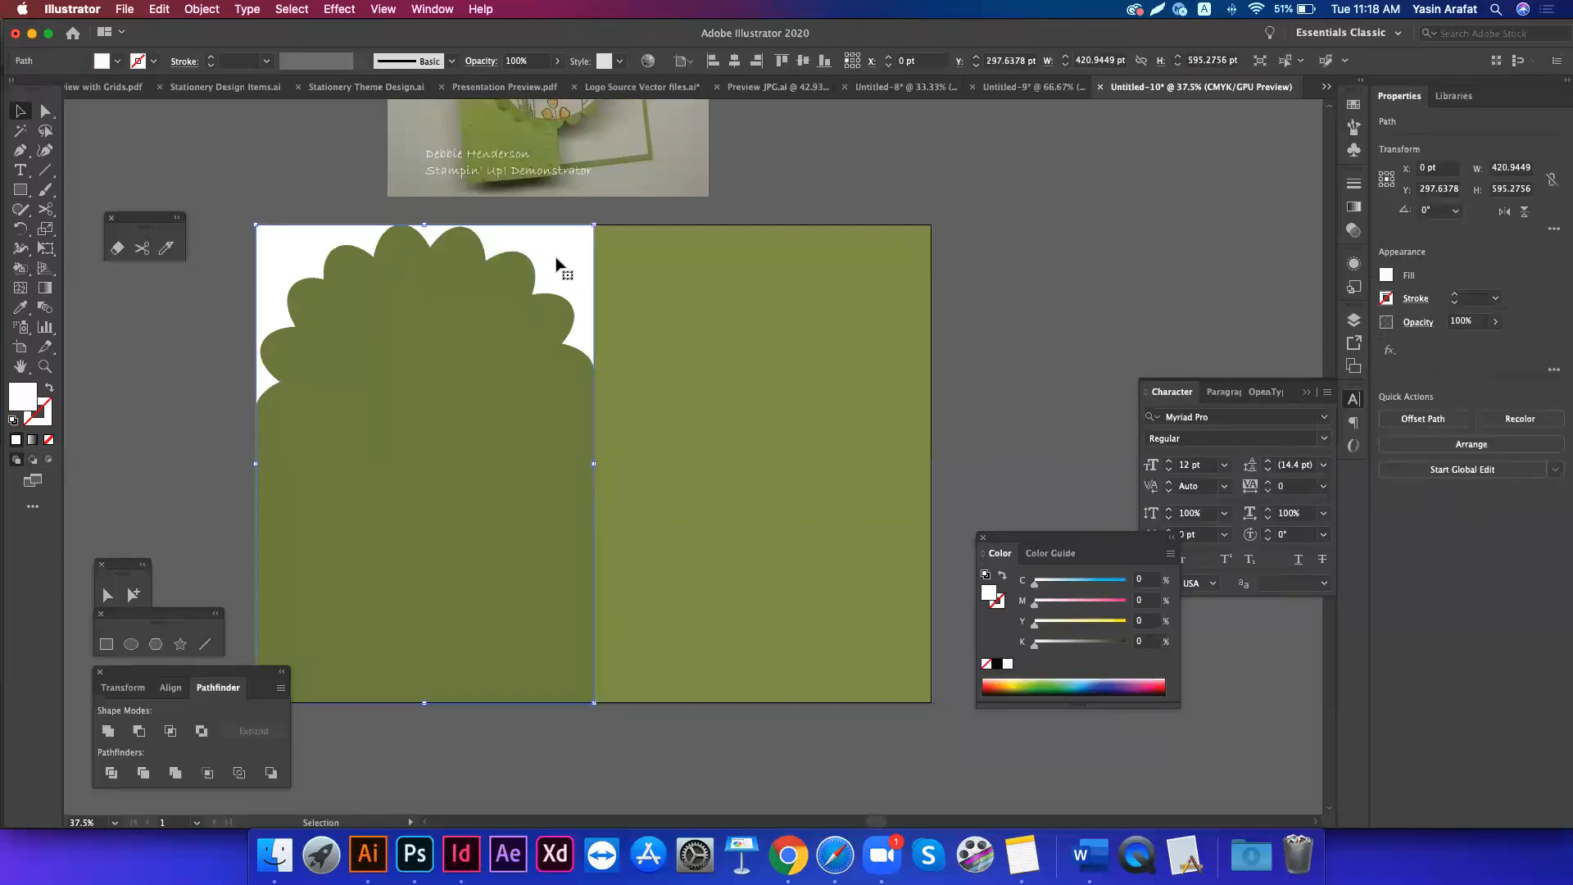
click(209, 336)
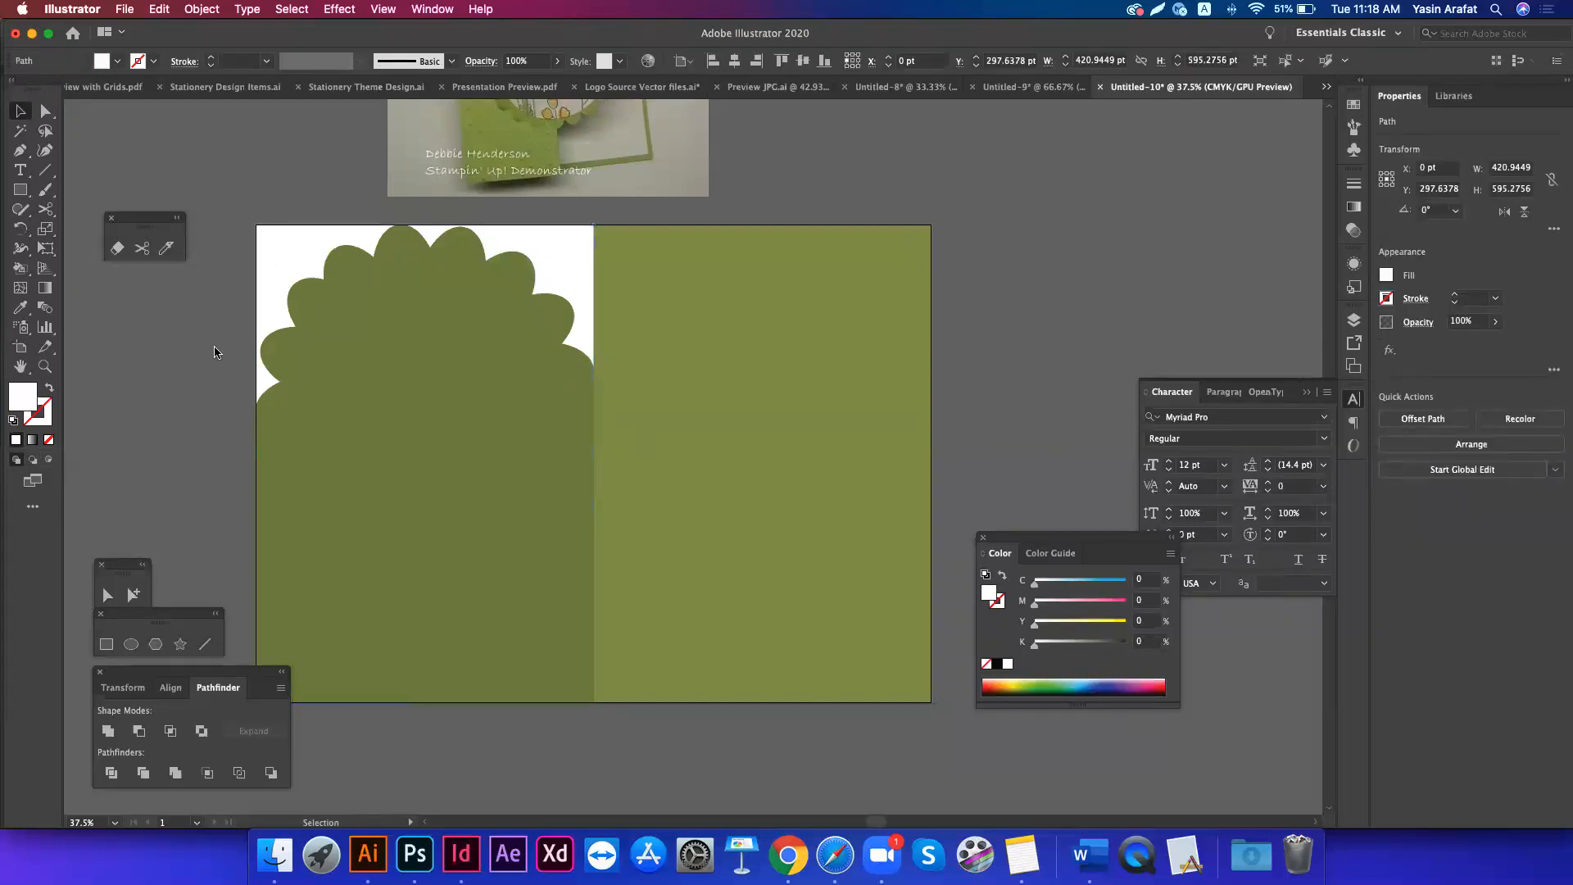
click(256, 311)
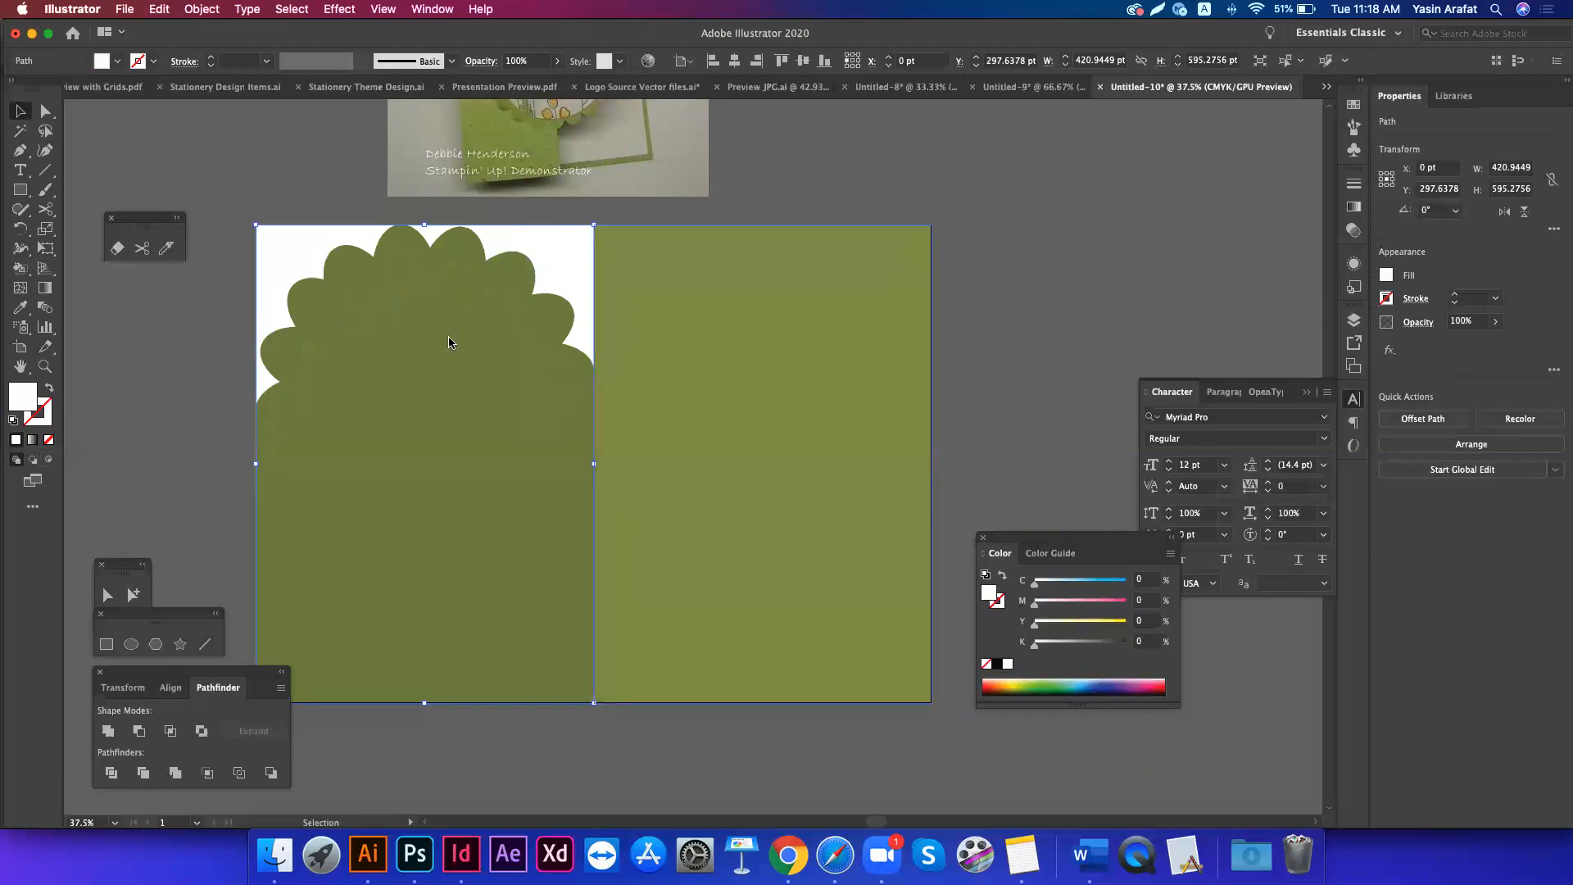
click(882, 327)
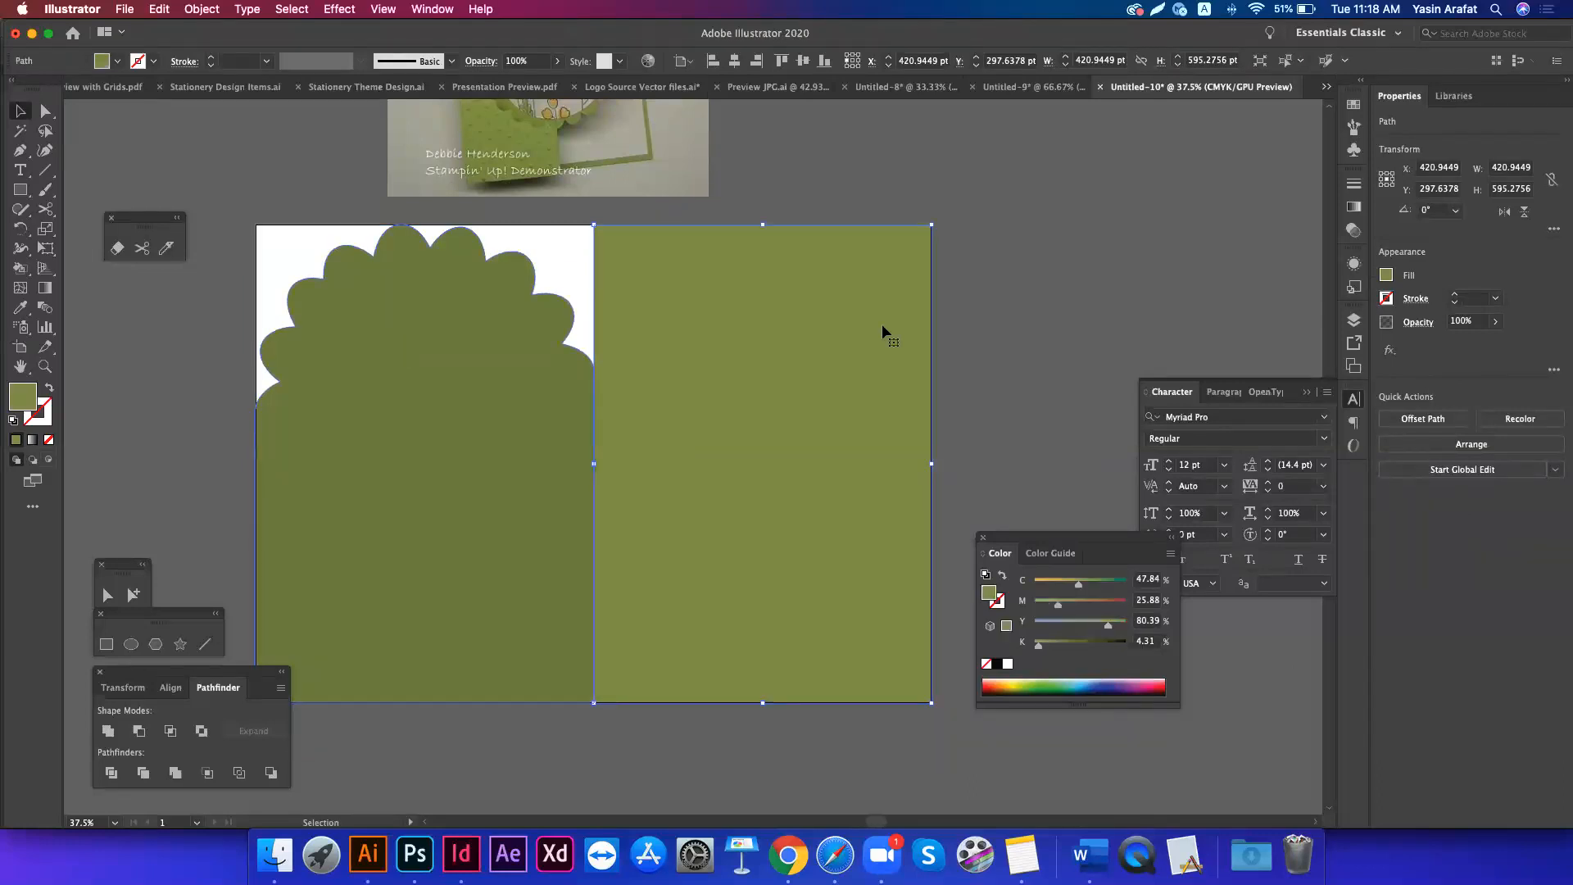
click(1021, 289)
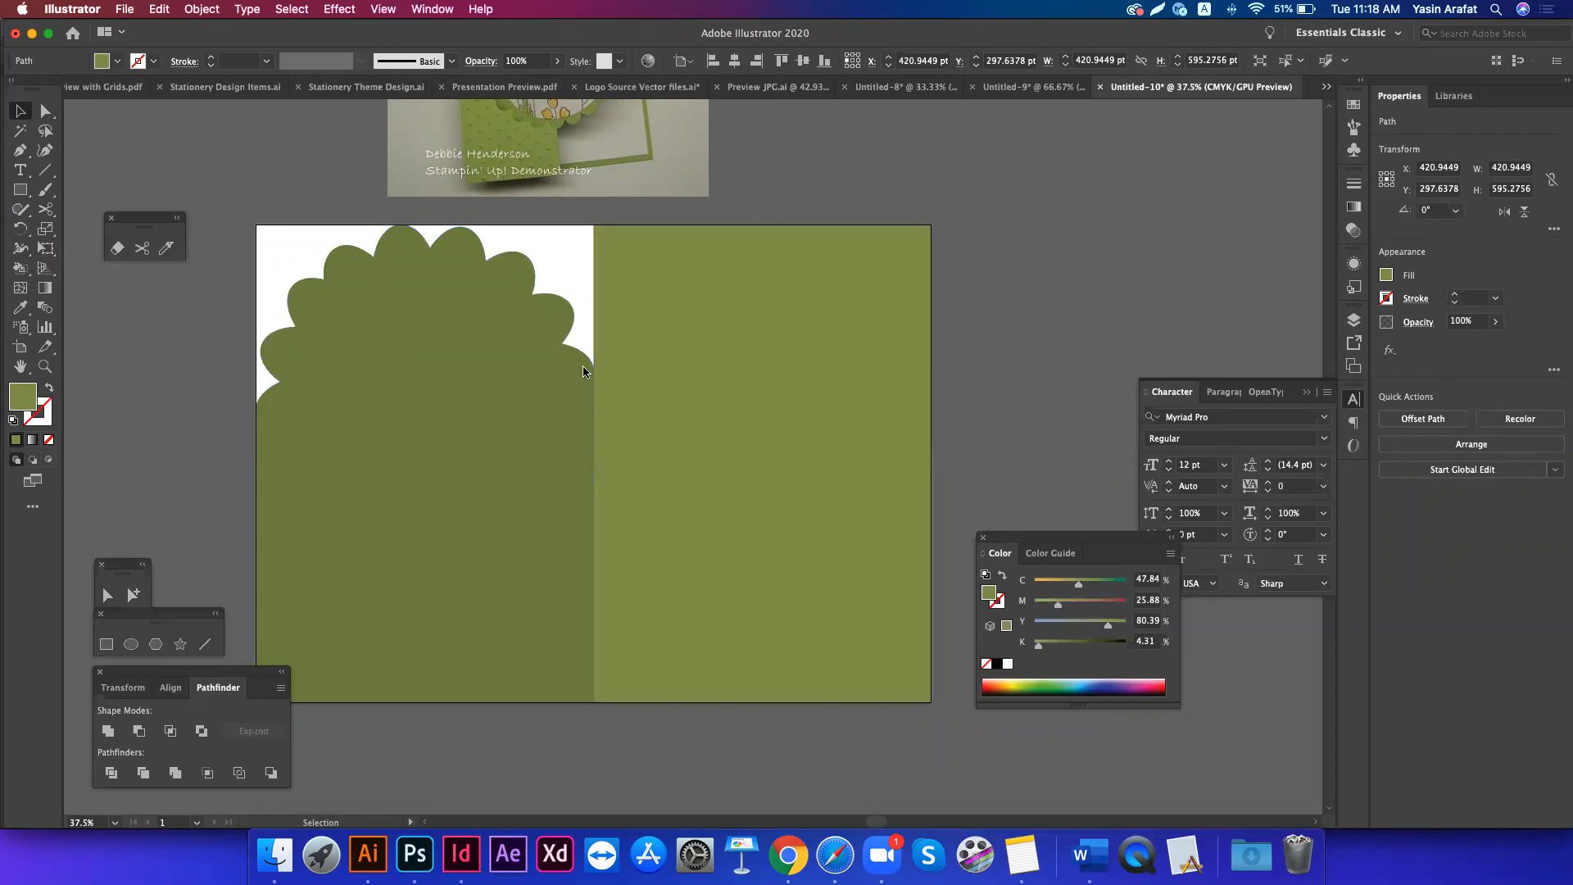
click(562, 263)
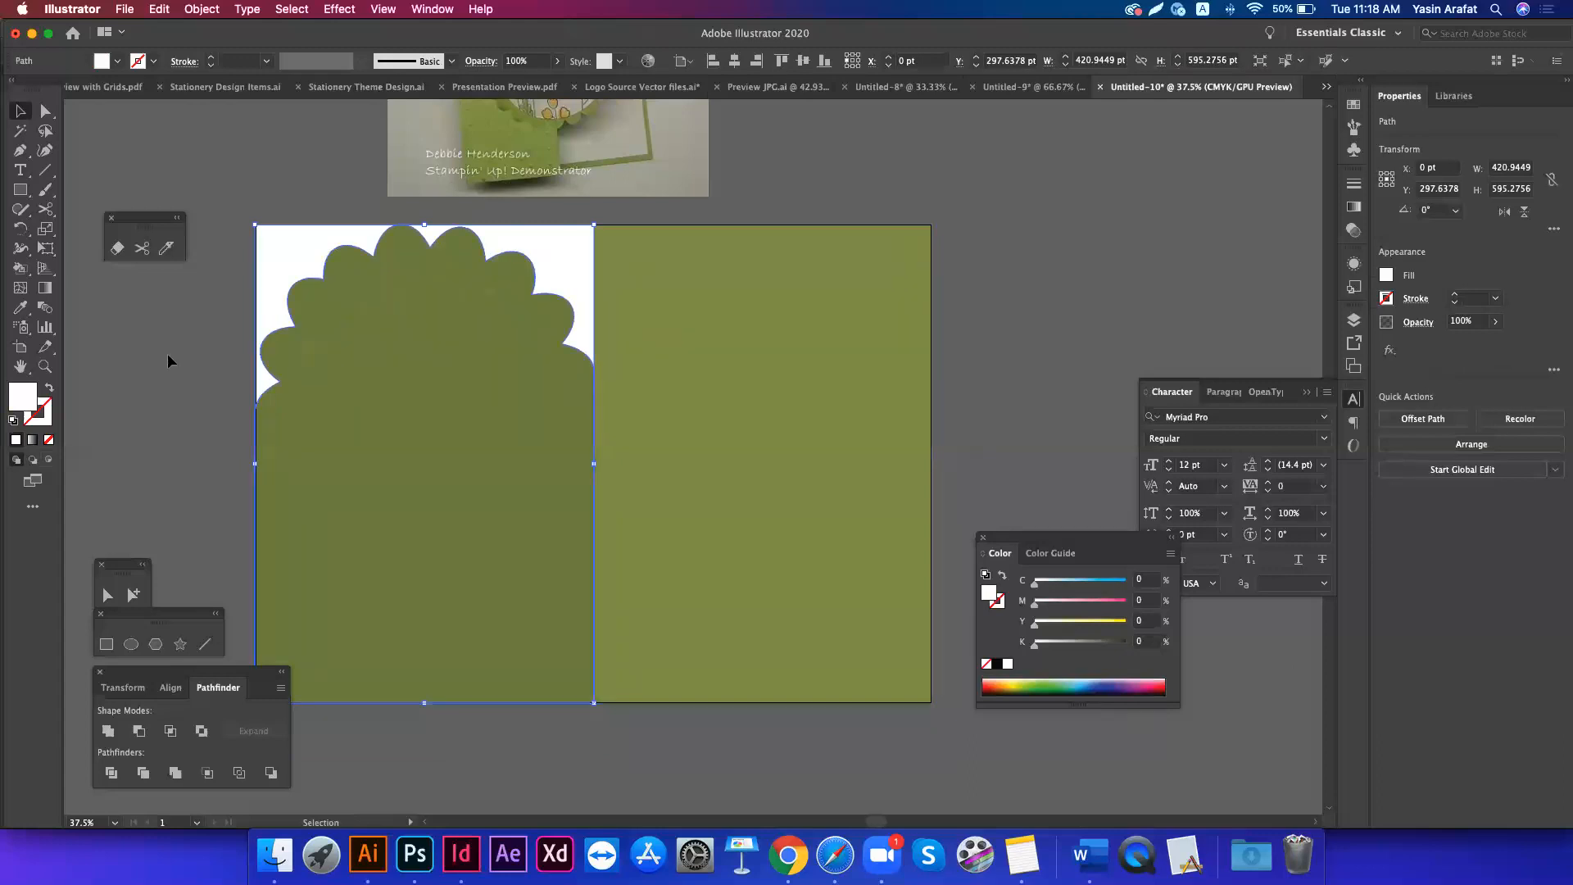
click(419, 299)
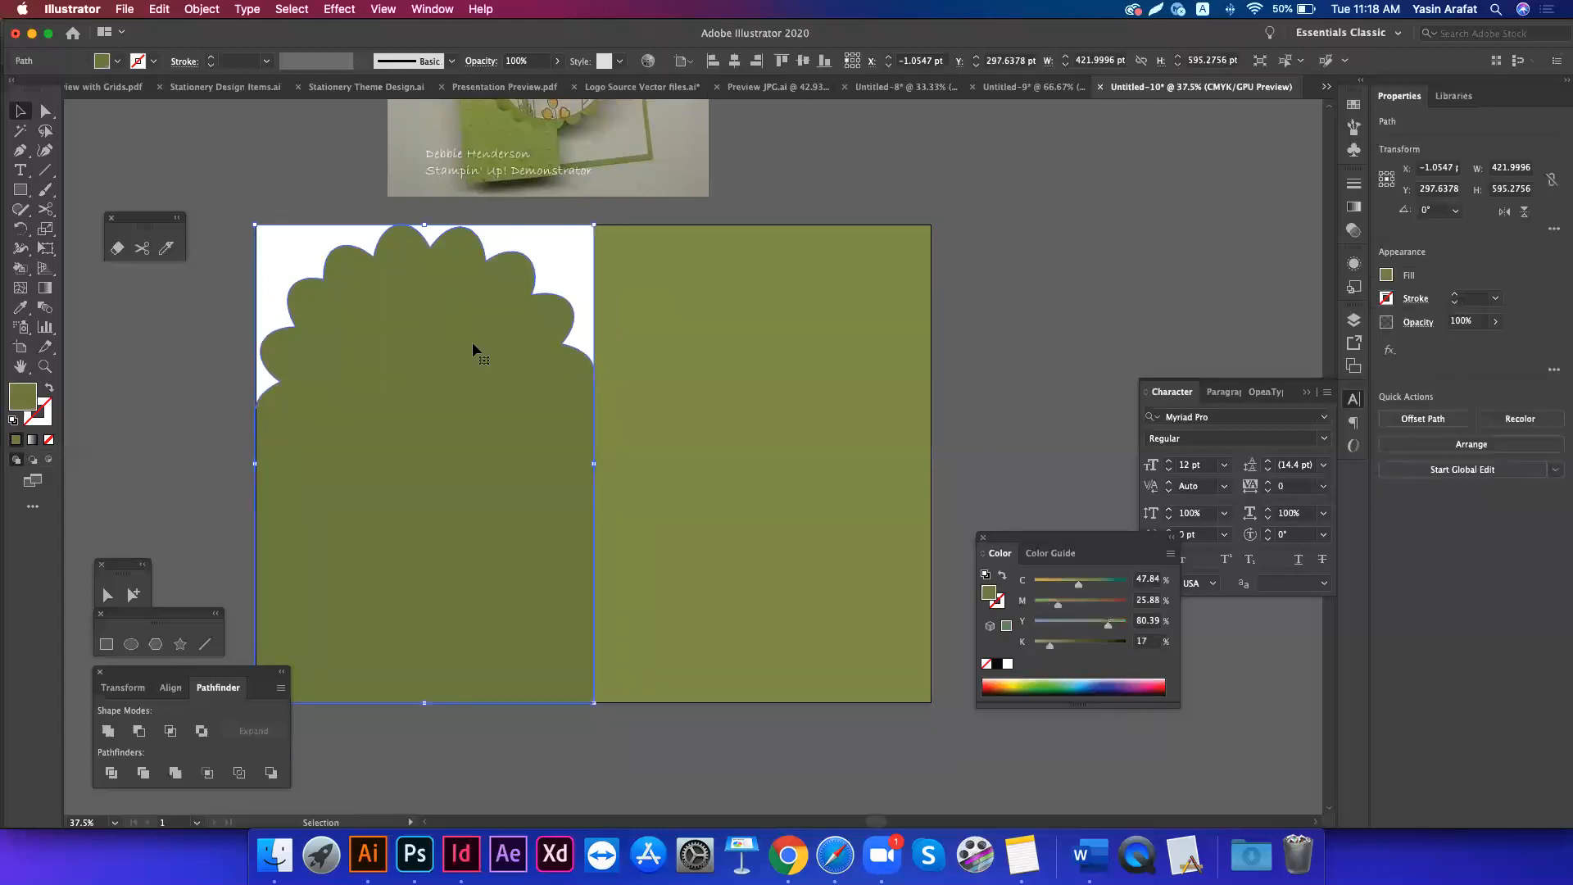
click(192, 380)
scroll(191, 380, down, 2)
scroll(192, 380, left, 2)
- Mirror a copy of the scalloped cover shape across the fold so it covers the right page half
click(331, 321)
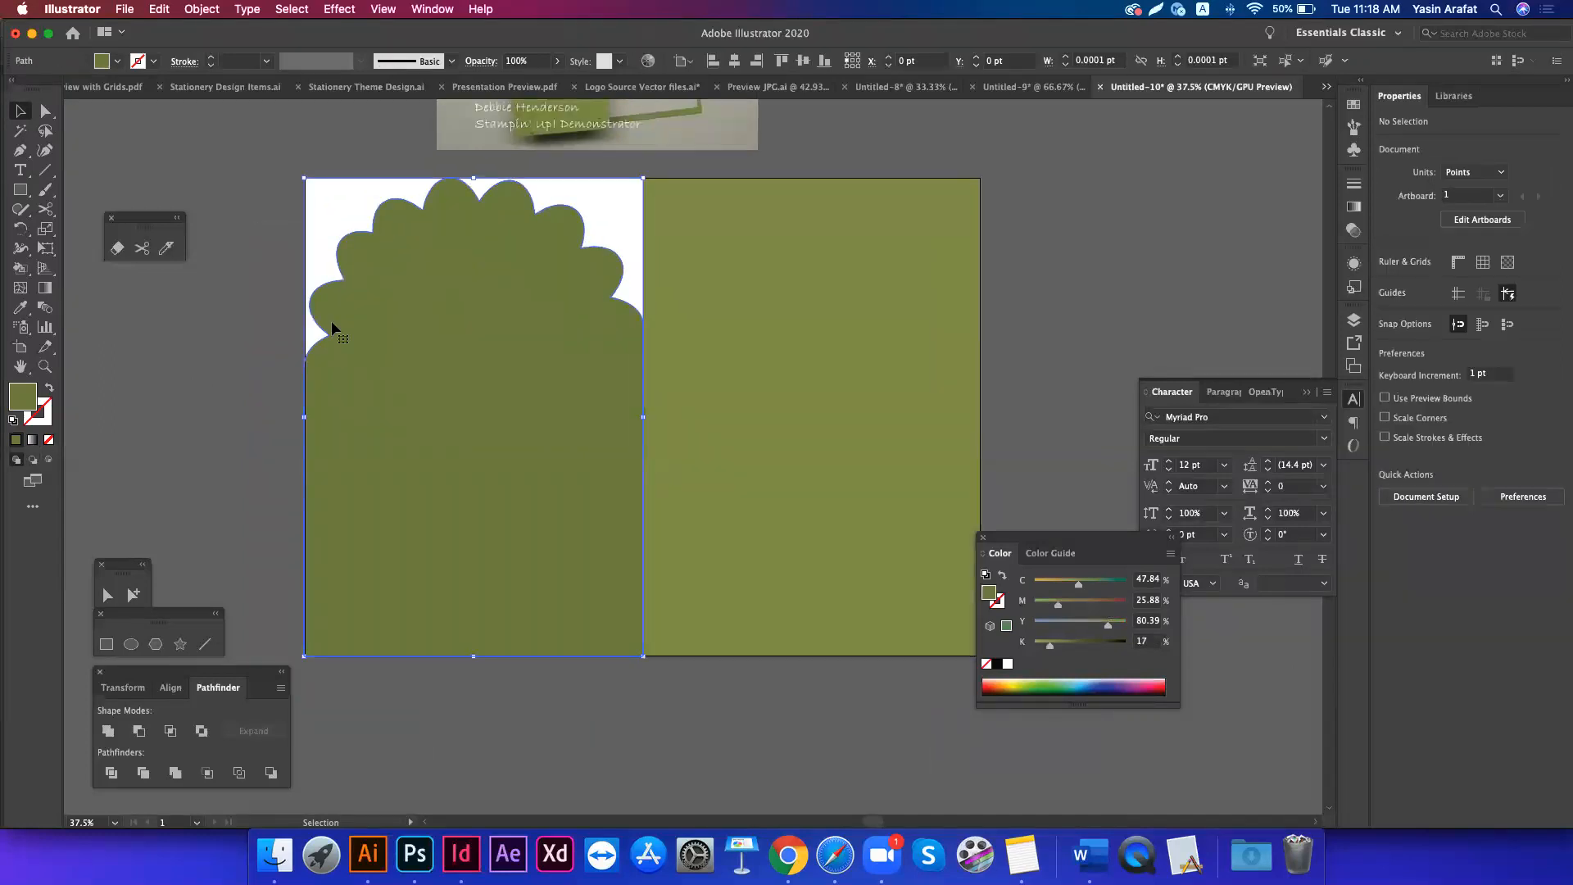
key(a)
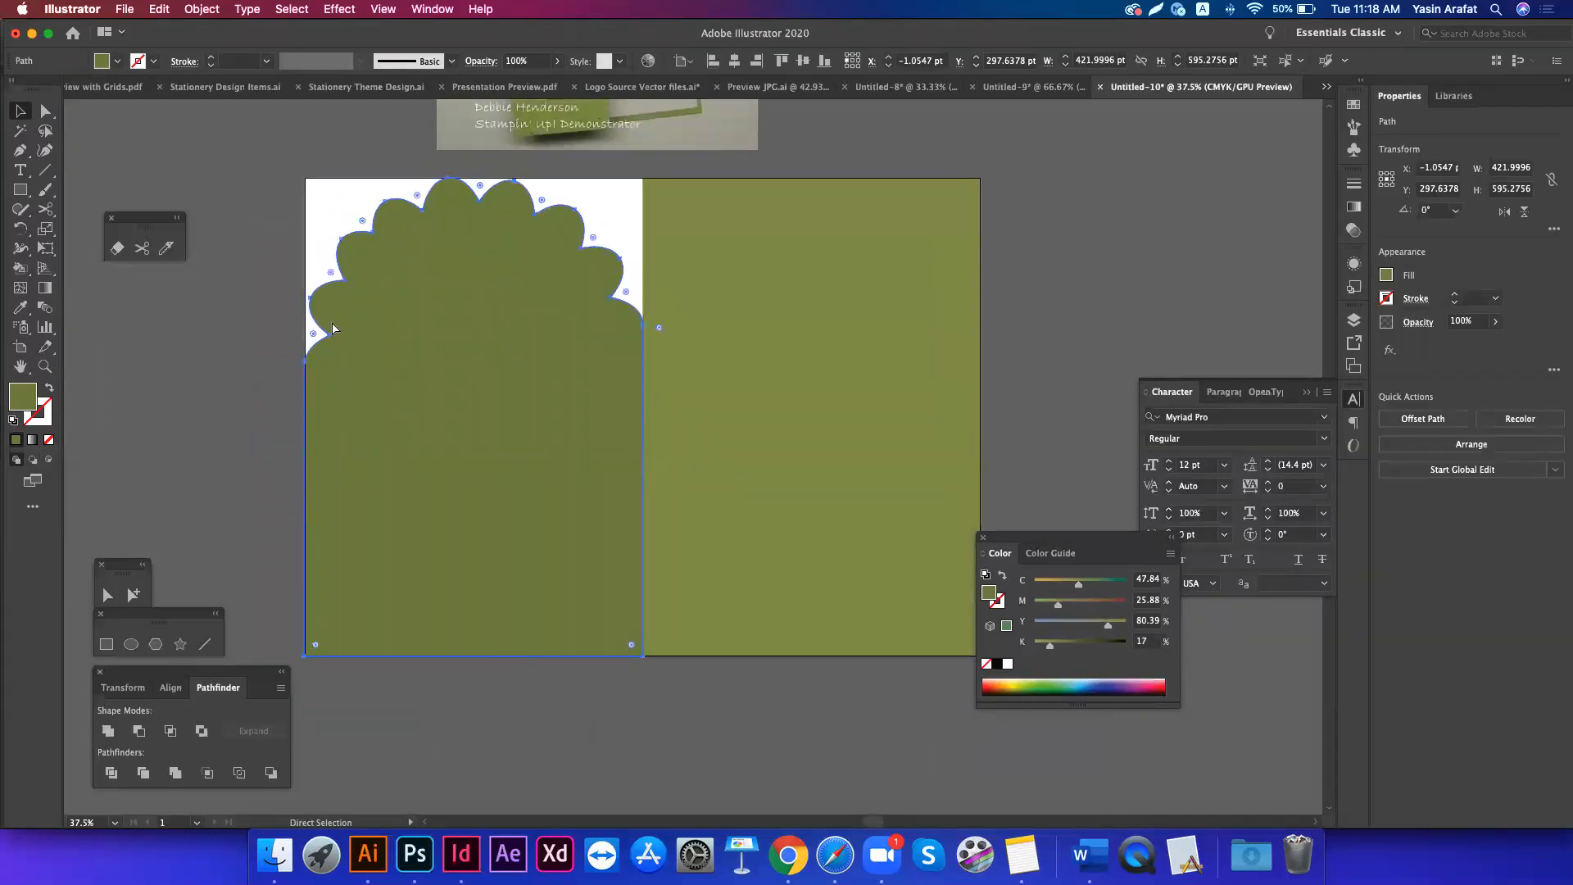
key(v)
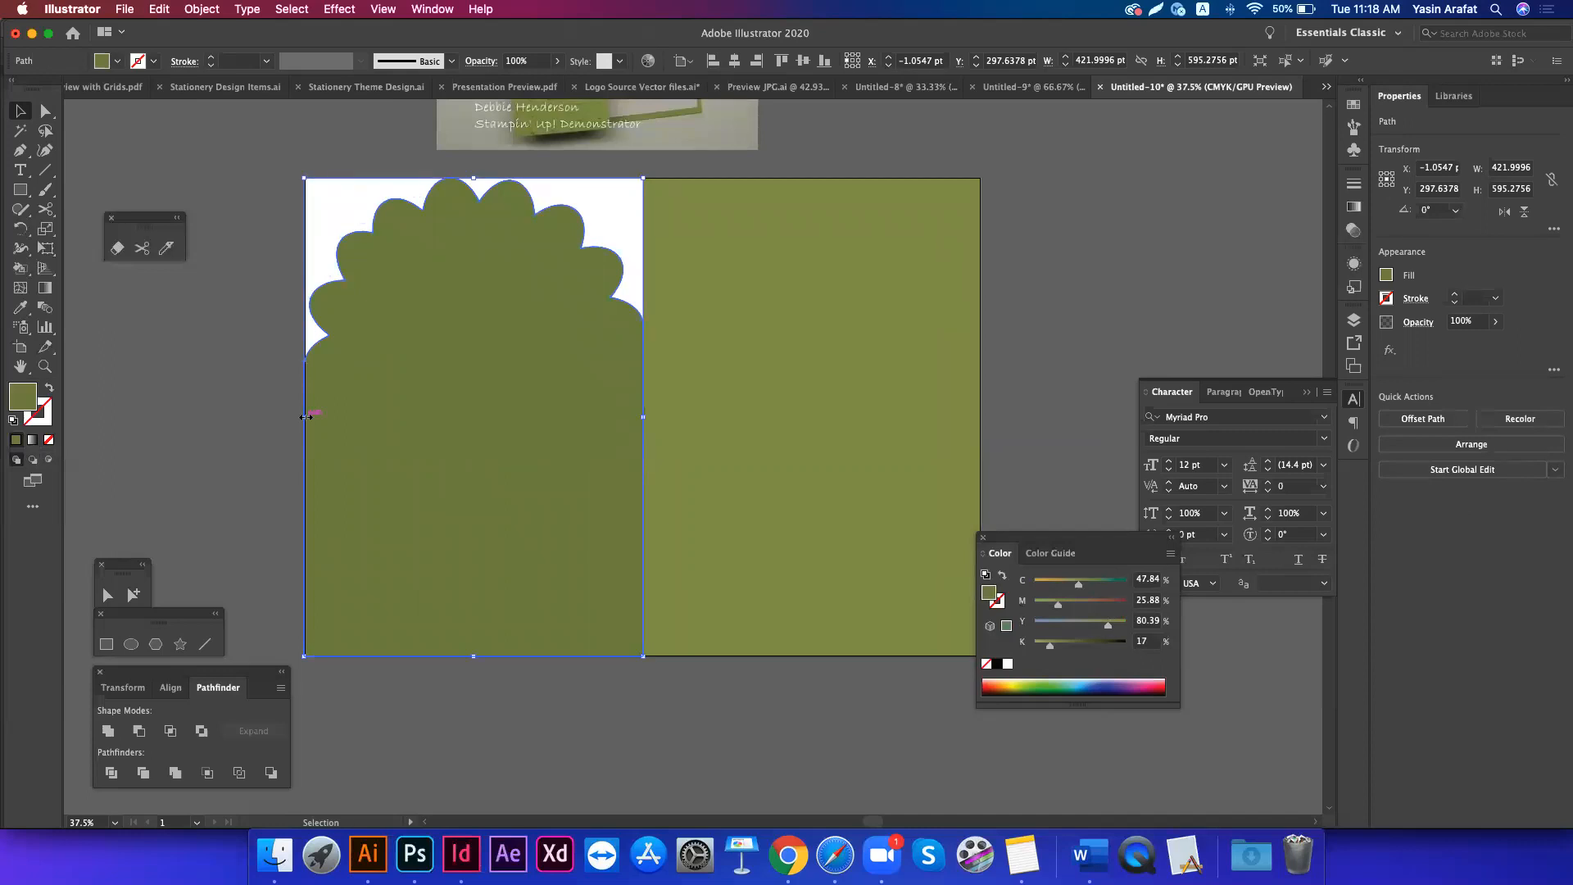
drag(305, 417, 980, 483)
scroll(1012, 371, right, 2)
scroll(1013, 370, up, 1)
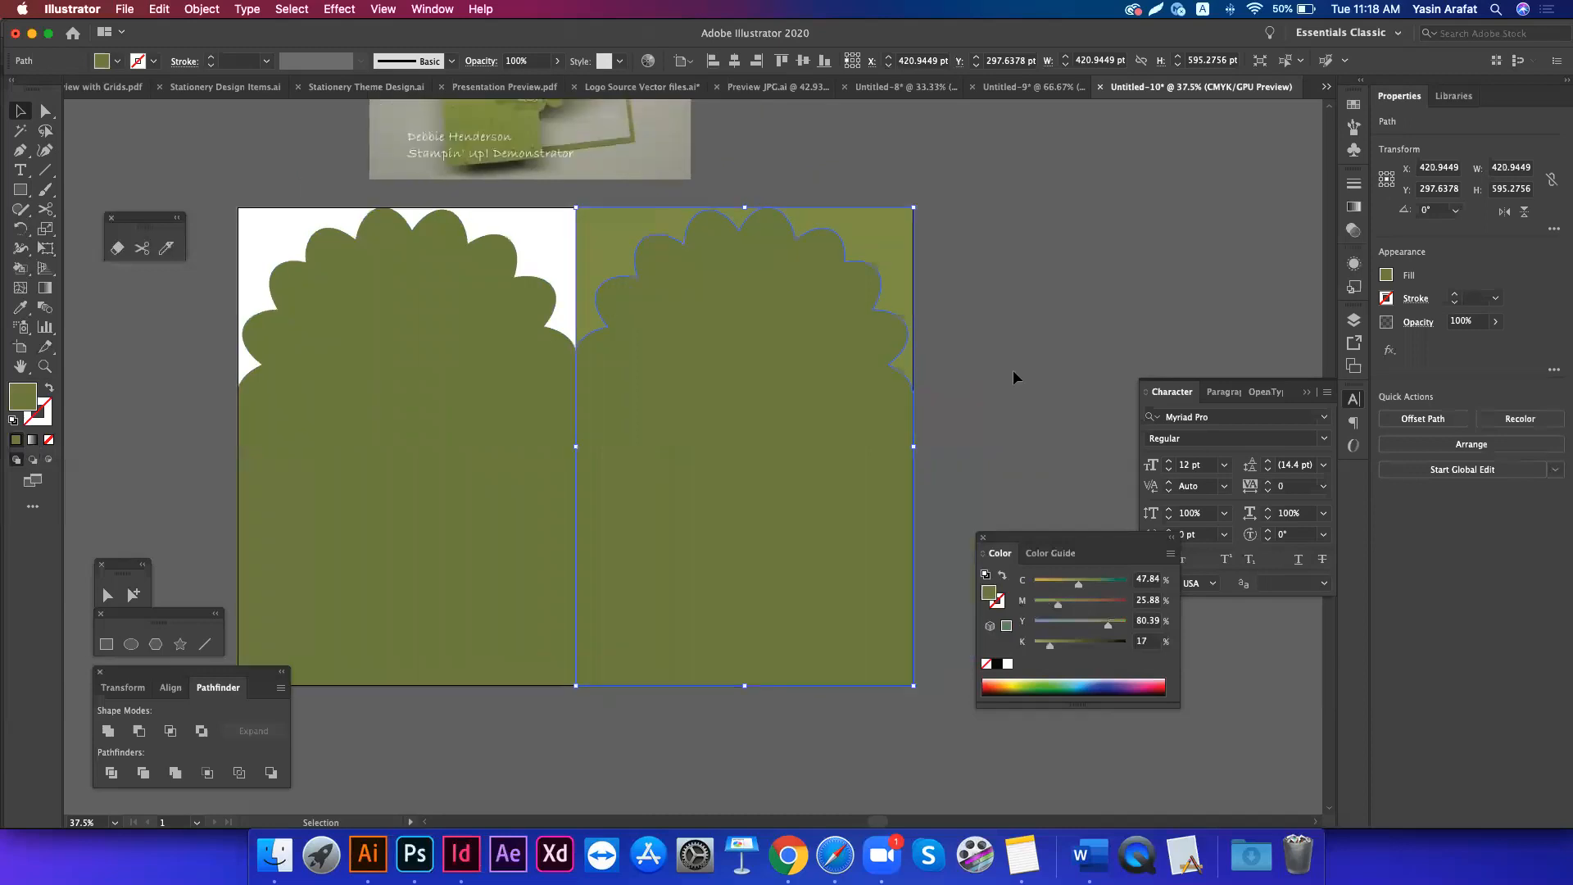
- Fill the mirrored scalloped shape with white sampled from the left page half's background
click(1012, 370)
click(707, 414)
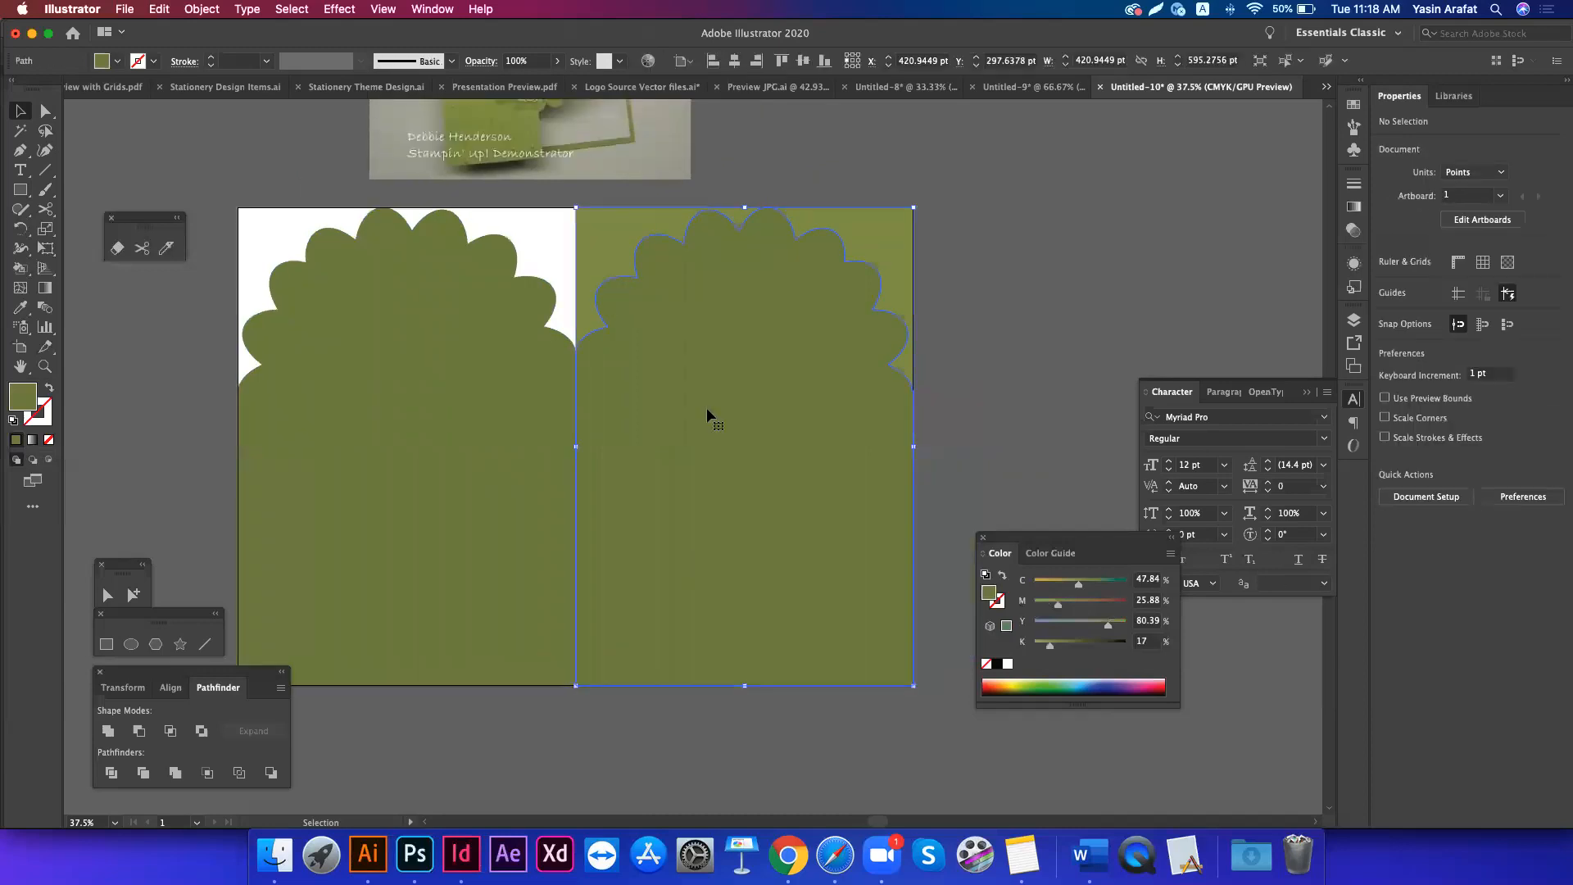
key(i)
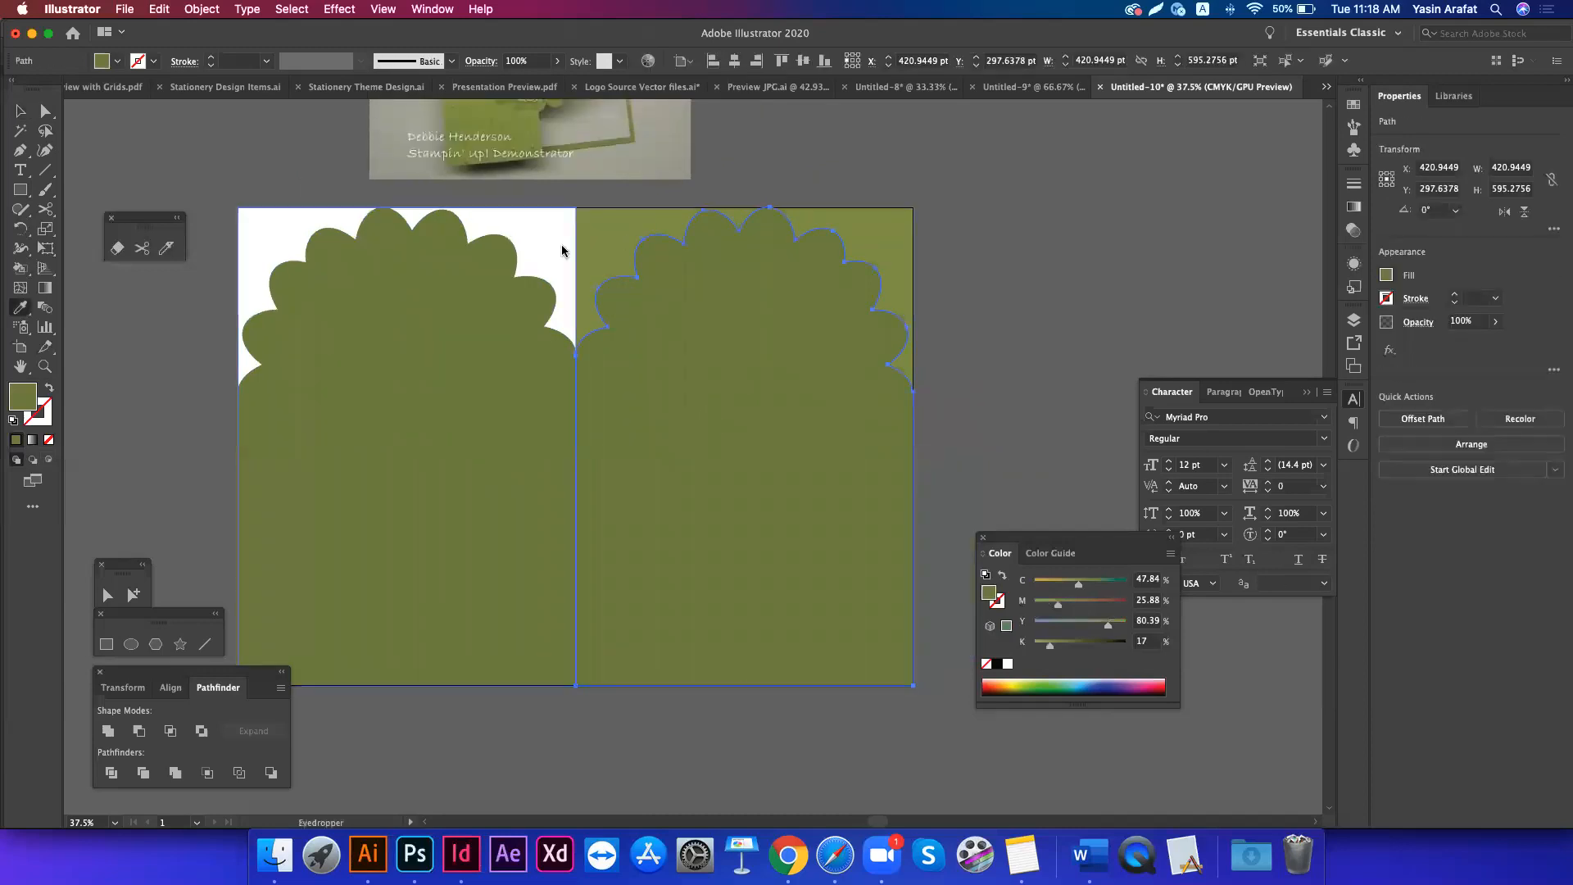
click(994, 314)
key(v)
click(731, 163)
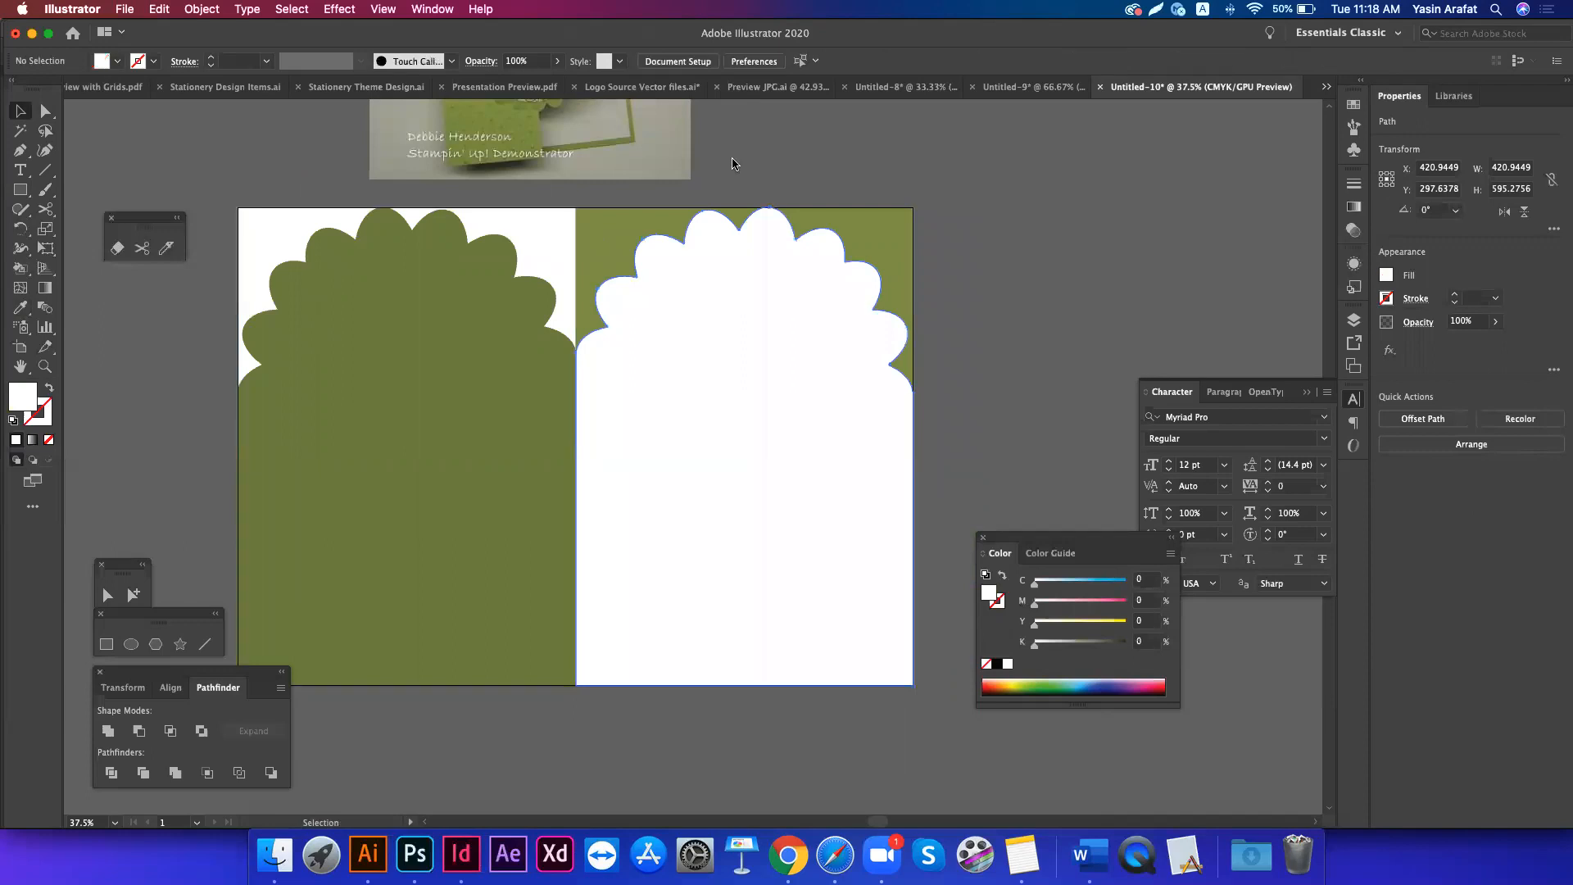
- Use Shape Builder on the right half's scalloped shape and green rectangle to separate the green corner outside the left scallops
click(653, 372)
key(shift+m)
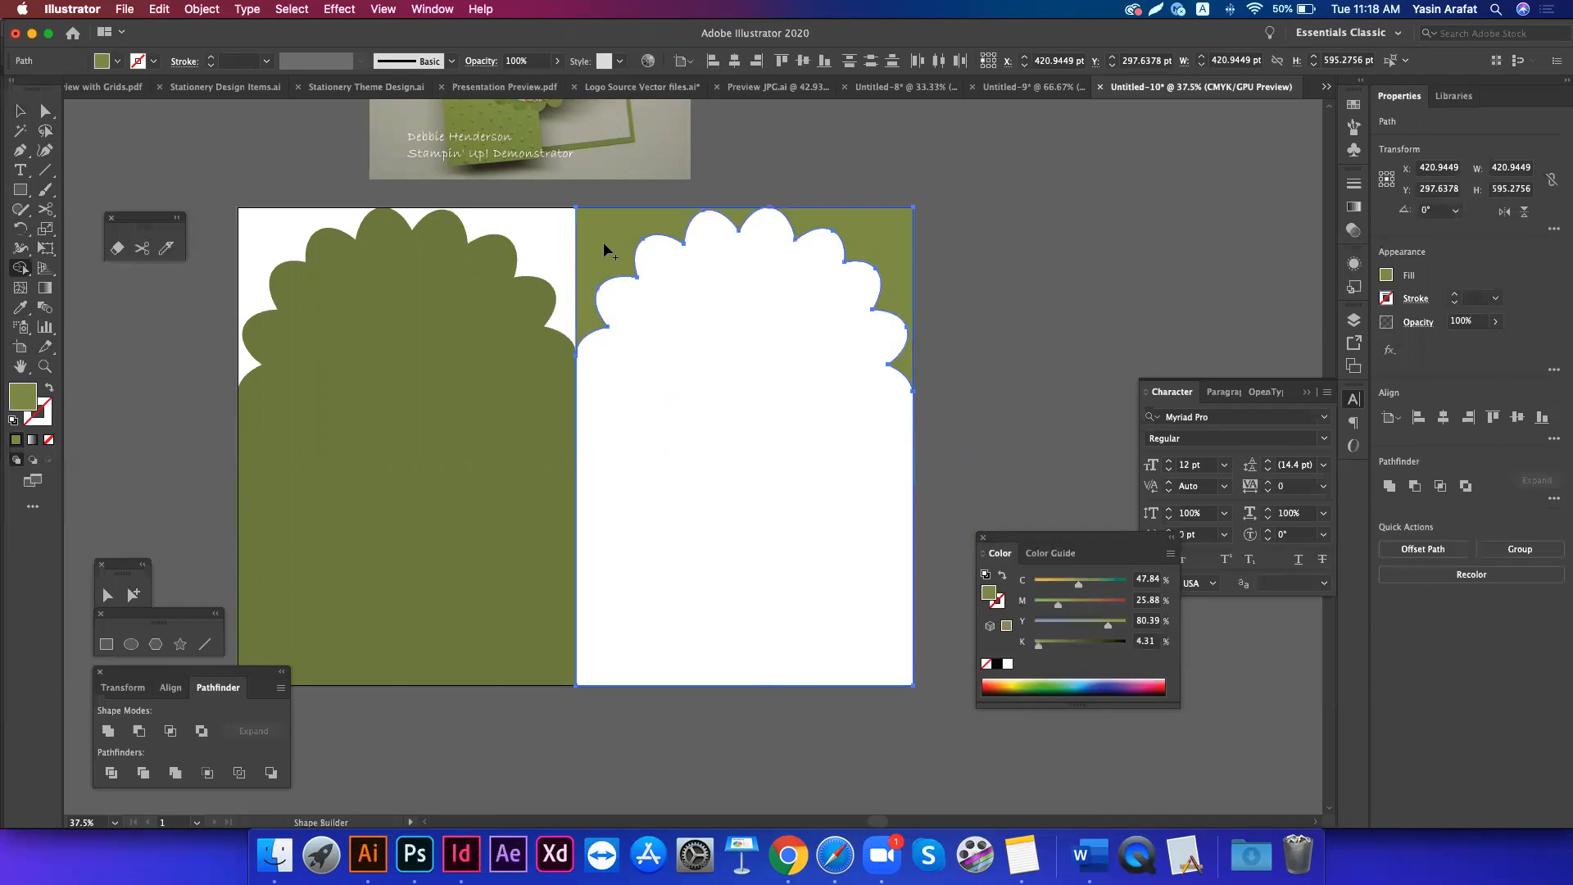
key(v)
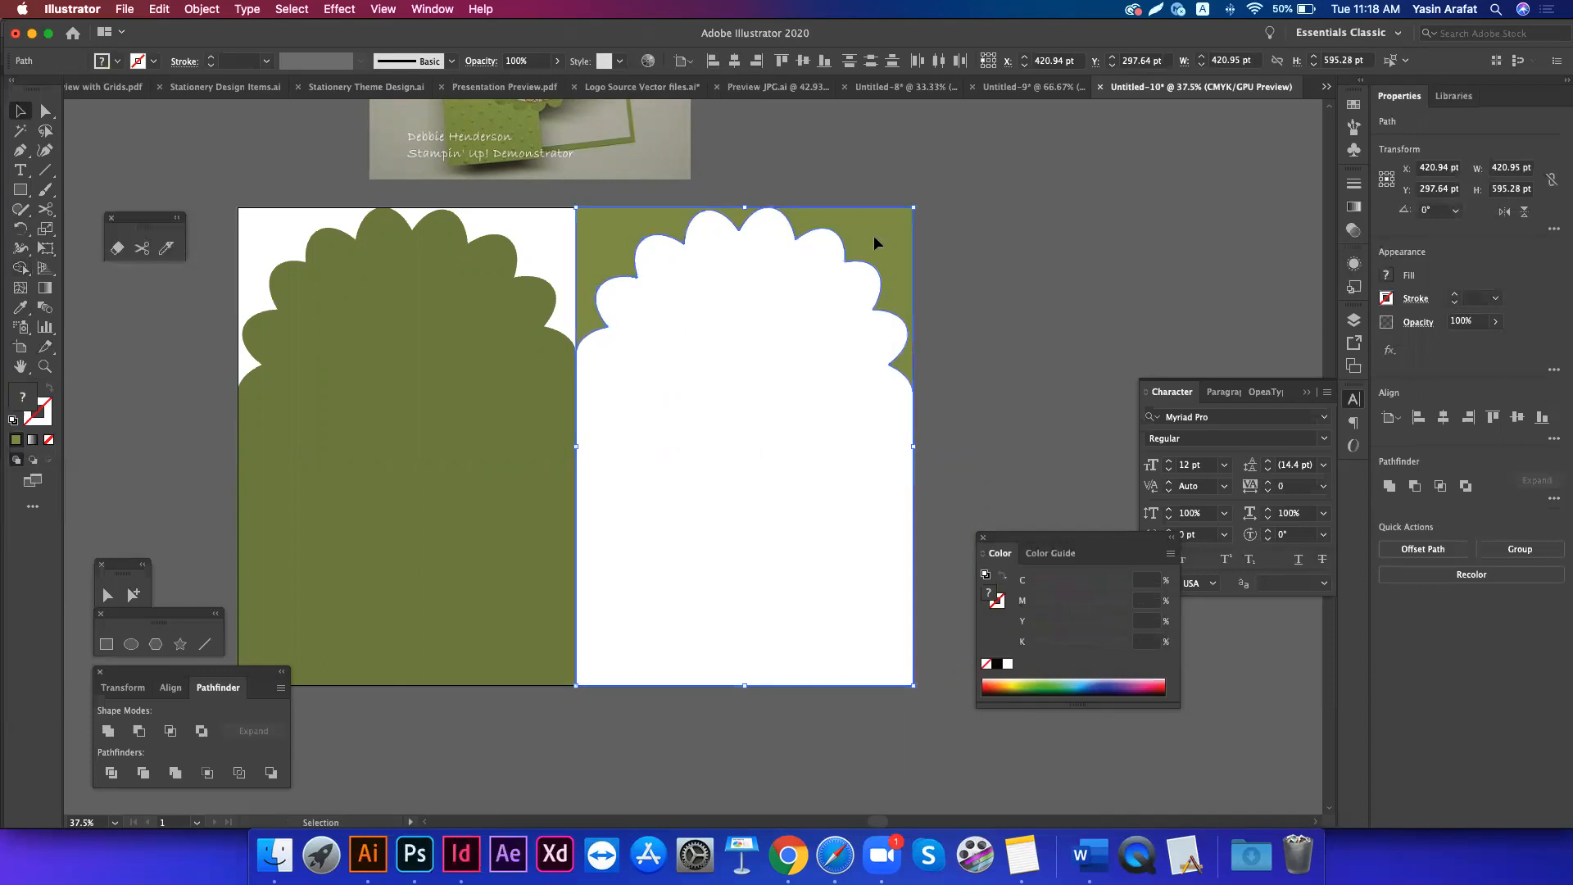
- Try moving the green piece and the white scalloped shape aside to check the split, and undo the moves
drag(873, 243, 1051, 322)
key(a)
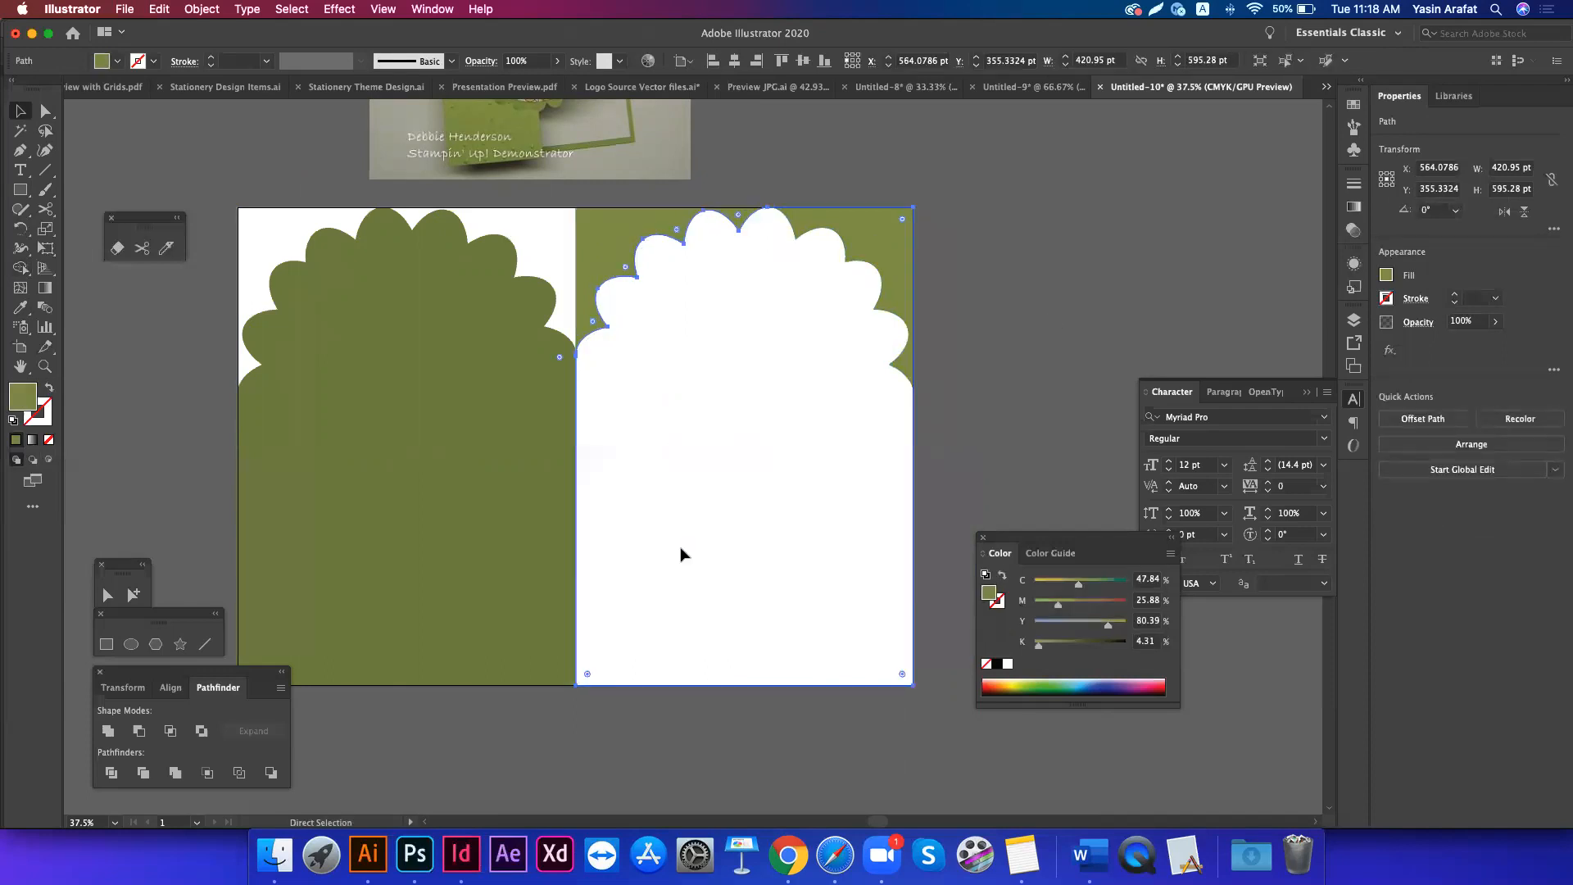
click(967, 422)
key(v)
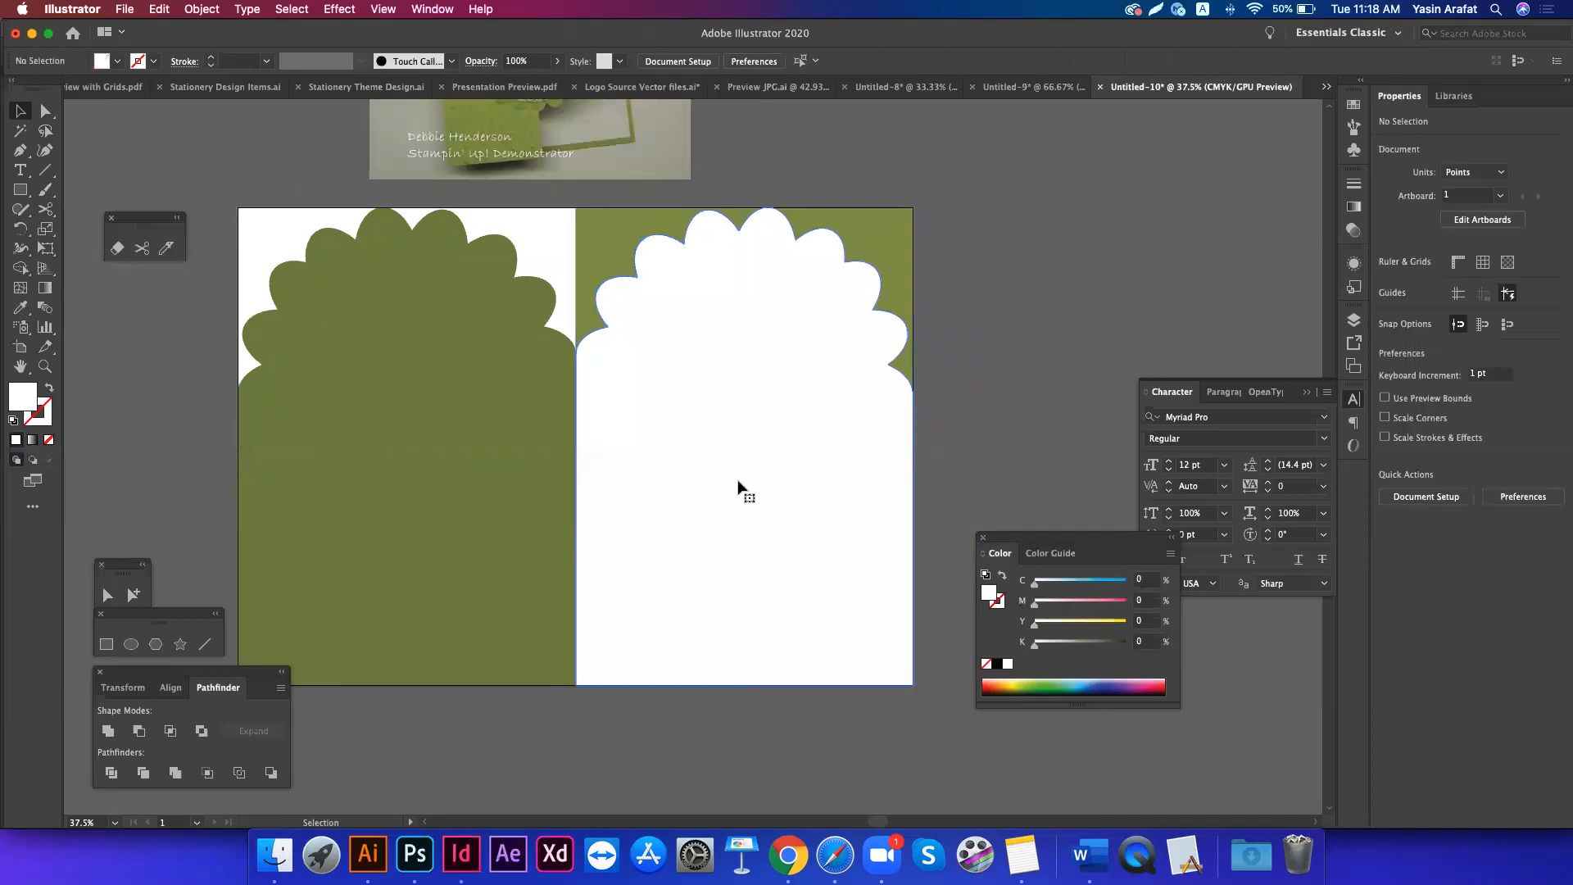
click(738, 486)
key(a)
key(v)
drag(769, 435, 905, 291)
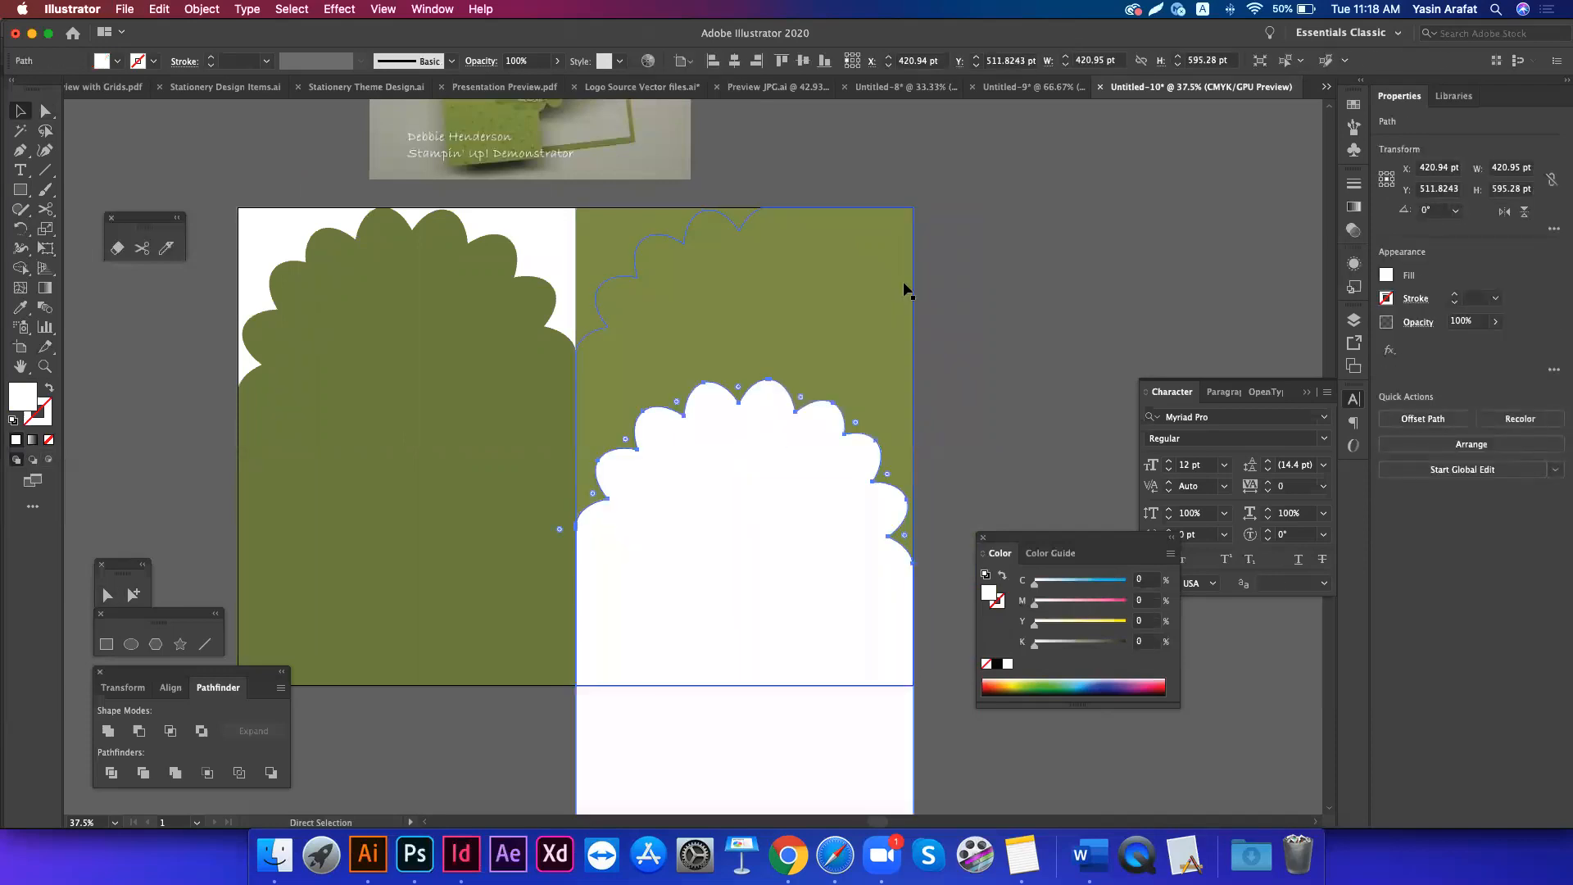
key(super+z)
- Use Shape Builder on the right half's scalloped shape and green background to separate the corner outside the right-hand scallops
drag(739, 211, 787, 263)
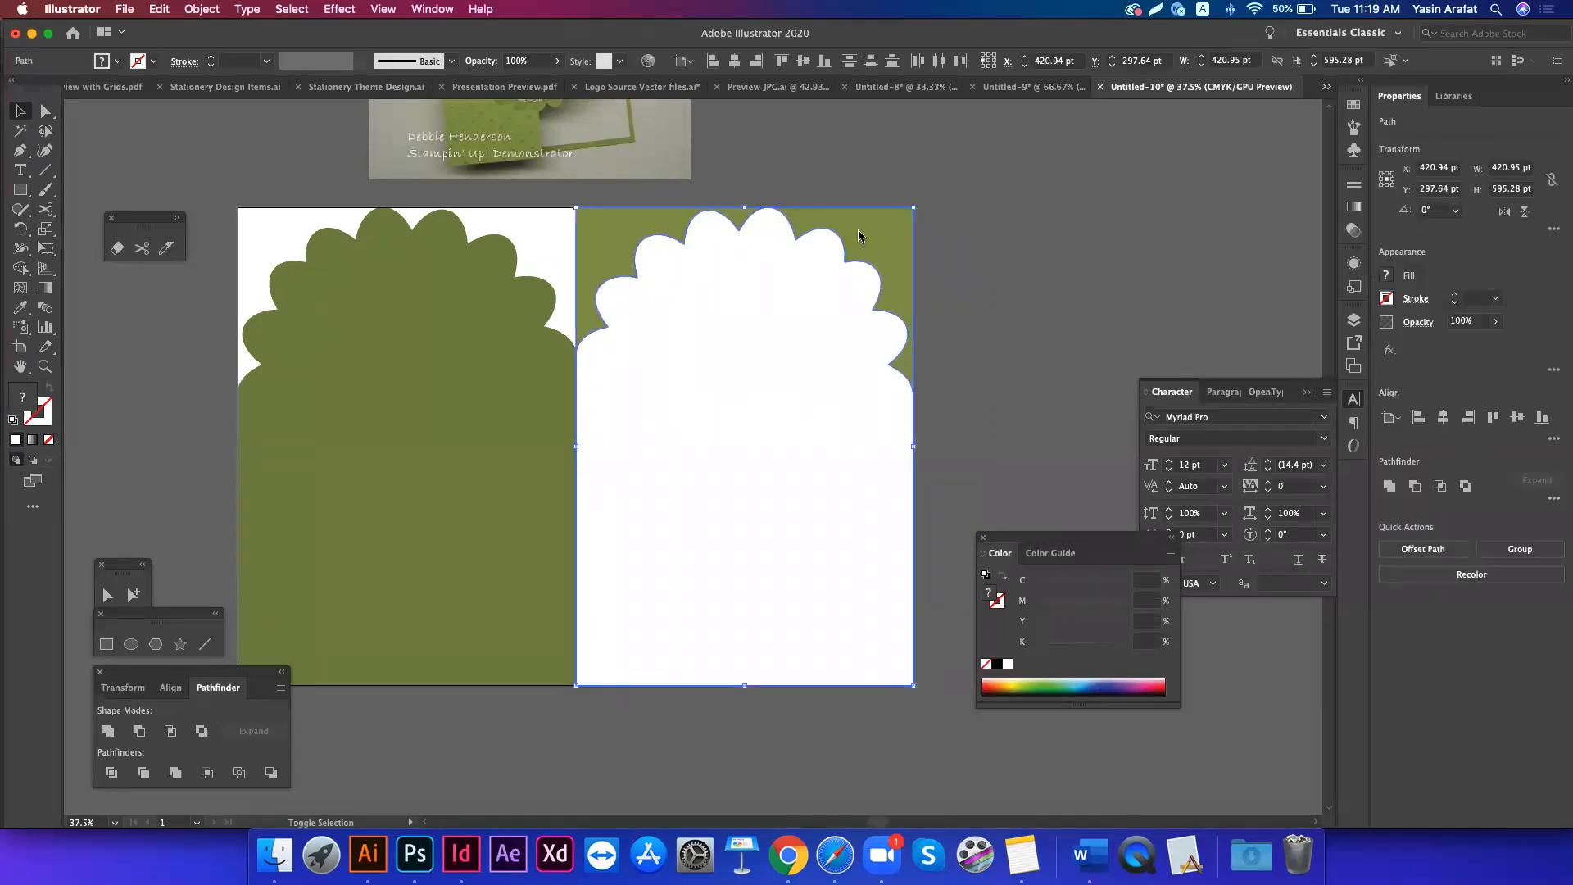
key(shift+m)
key(v)
click(1042, 267)
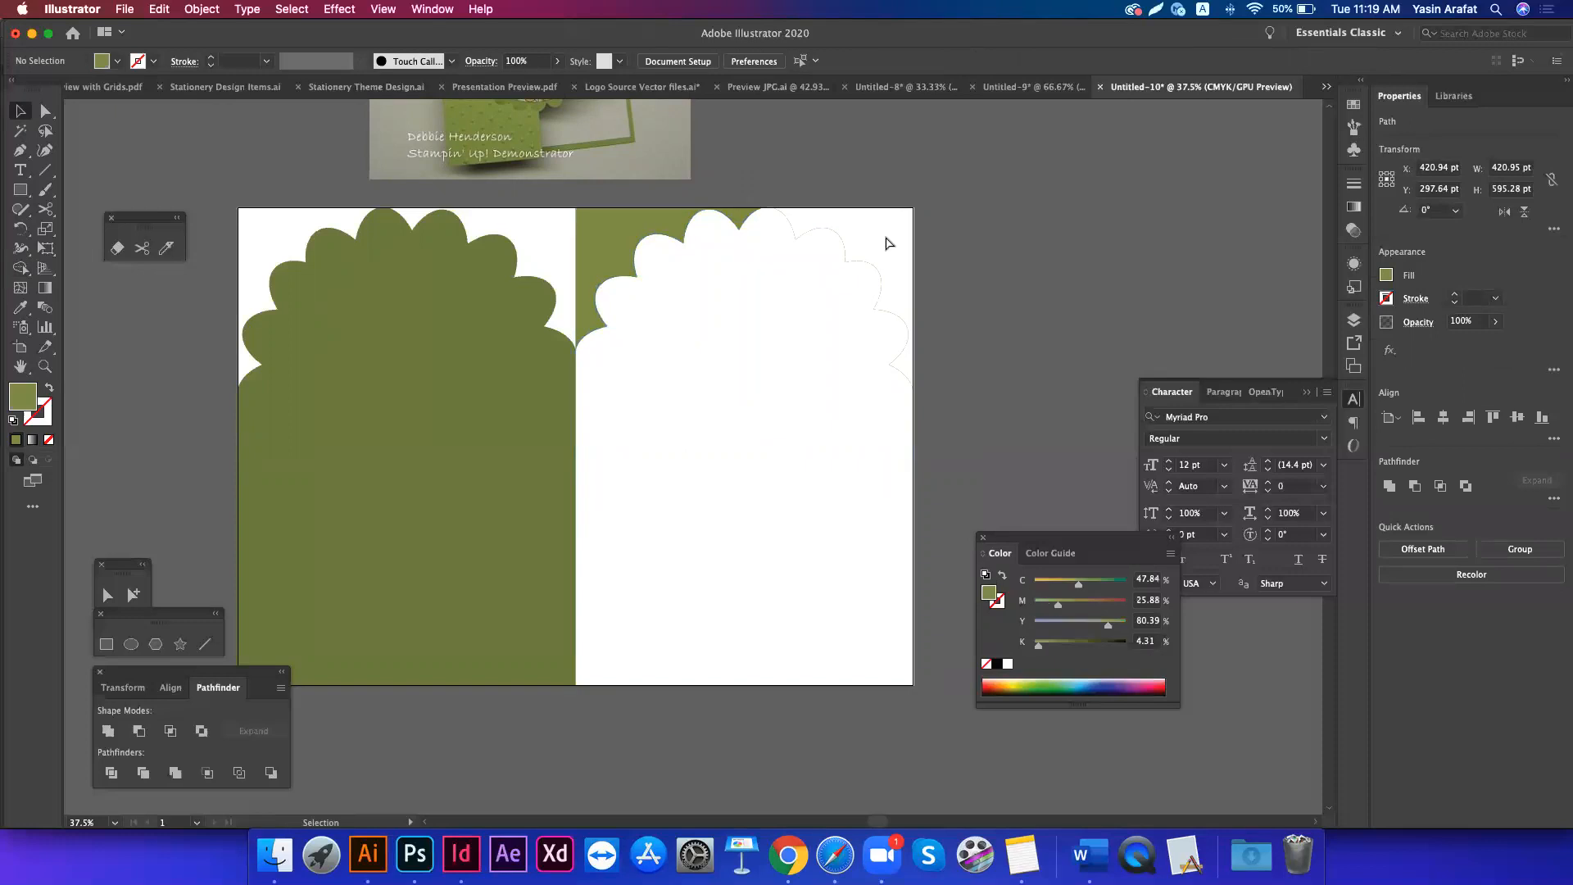
- Fill the separated right corner piece with the green sampled from the corner piece beside the fold
click(886, 237)
key(i)
click(646, 229)
key(v)
key(super+shift+a)
- Fill the right half's white scalloped shape with the same green sampled from the neighbouring corner piece
click(748, 344)
key(i)
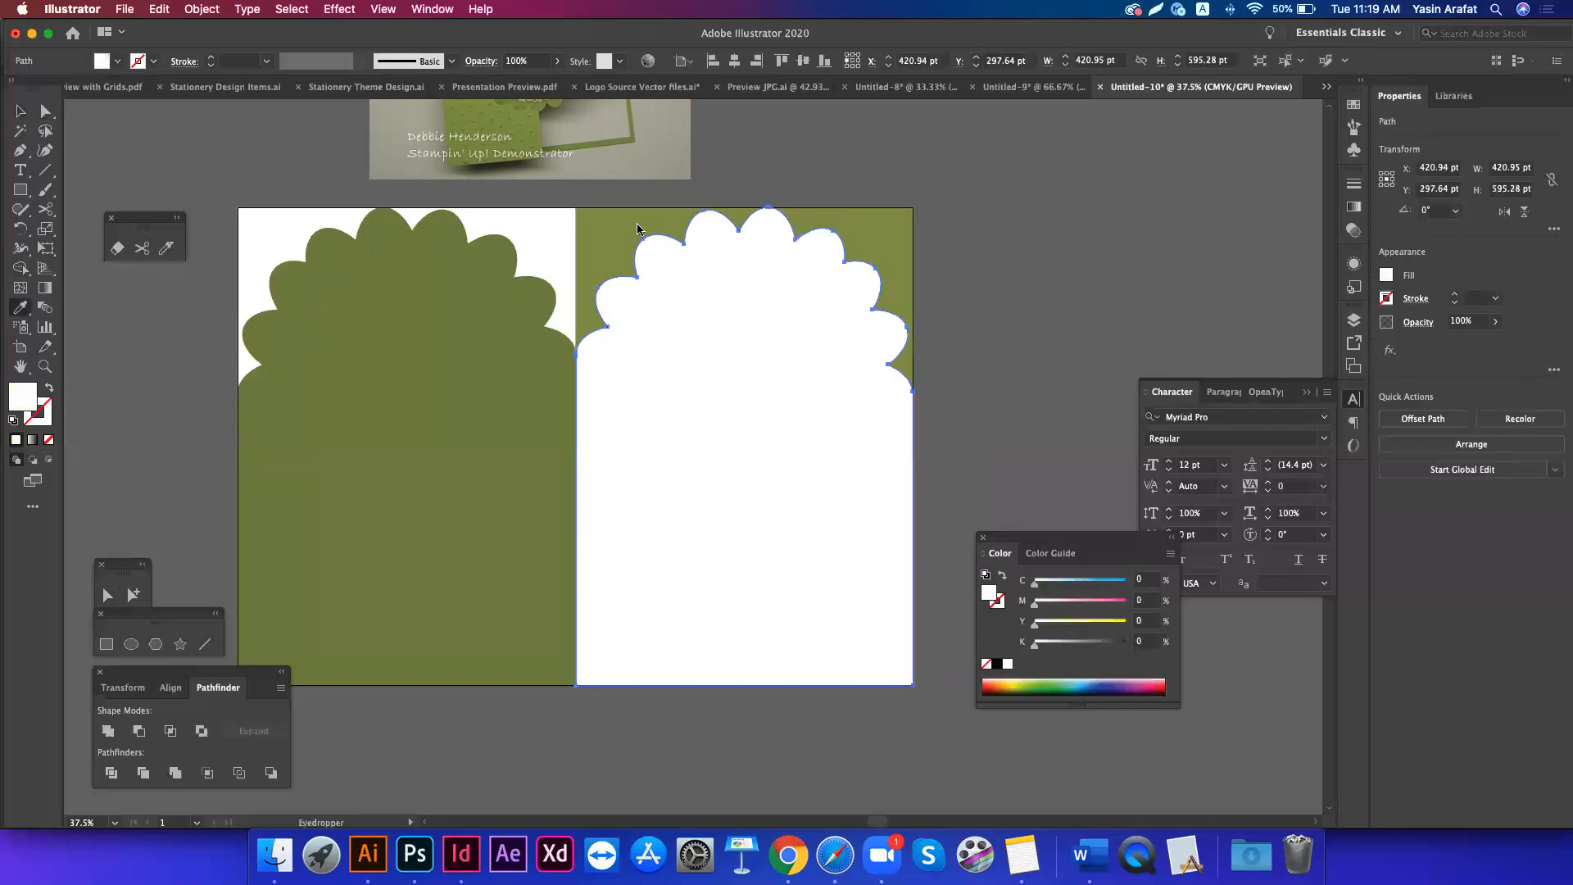
click(643, 230)
key(v)
key(super+shift+a)
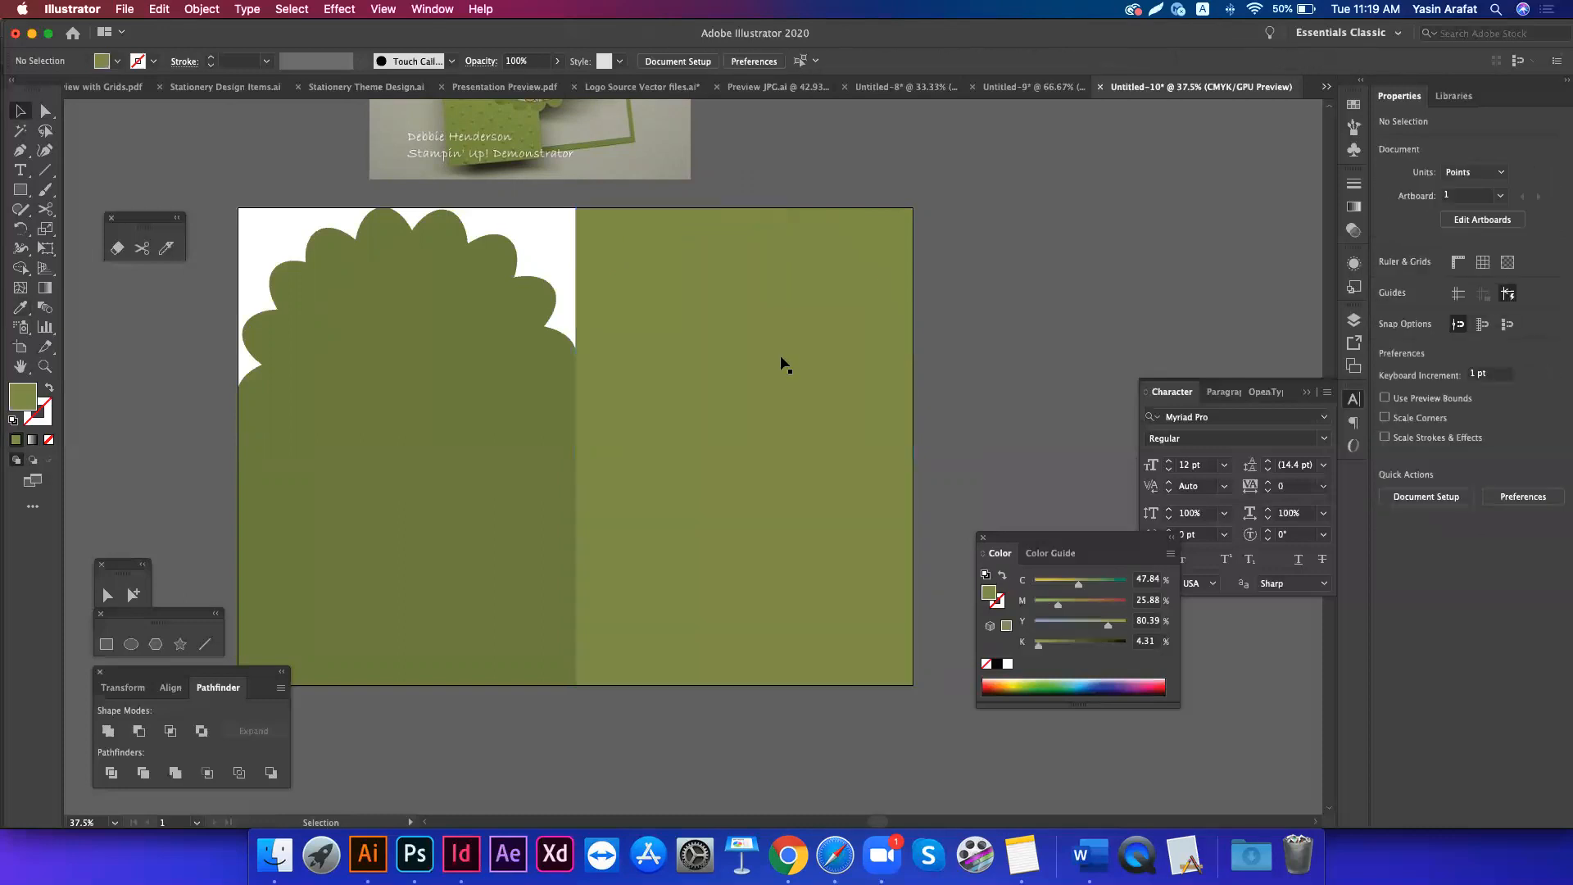
- Fill both corner pieces outside the right half's scallops with the darker green sampled from the left scalloped cover
scroll(783, 363, left, 2)
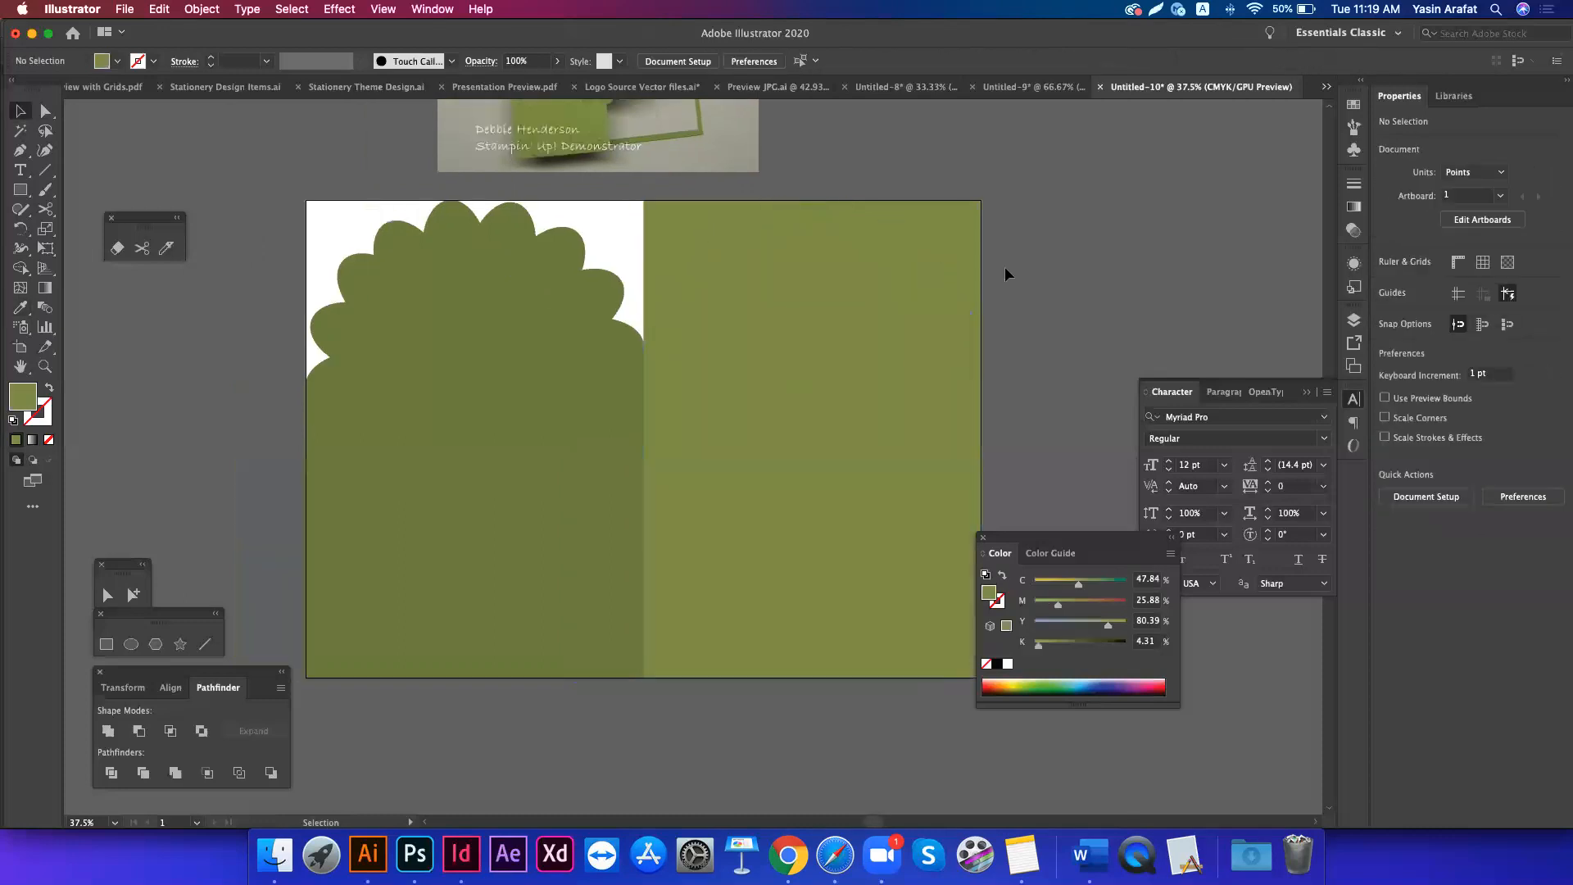
key(a)
scroll(649, 256, right, 1)
click(649, 255)
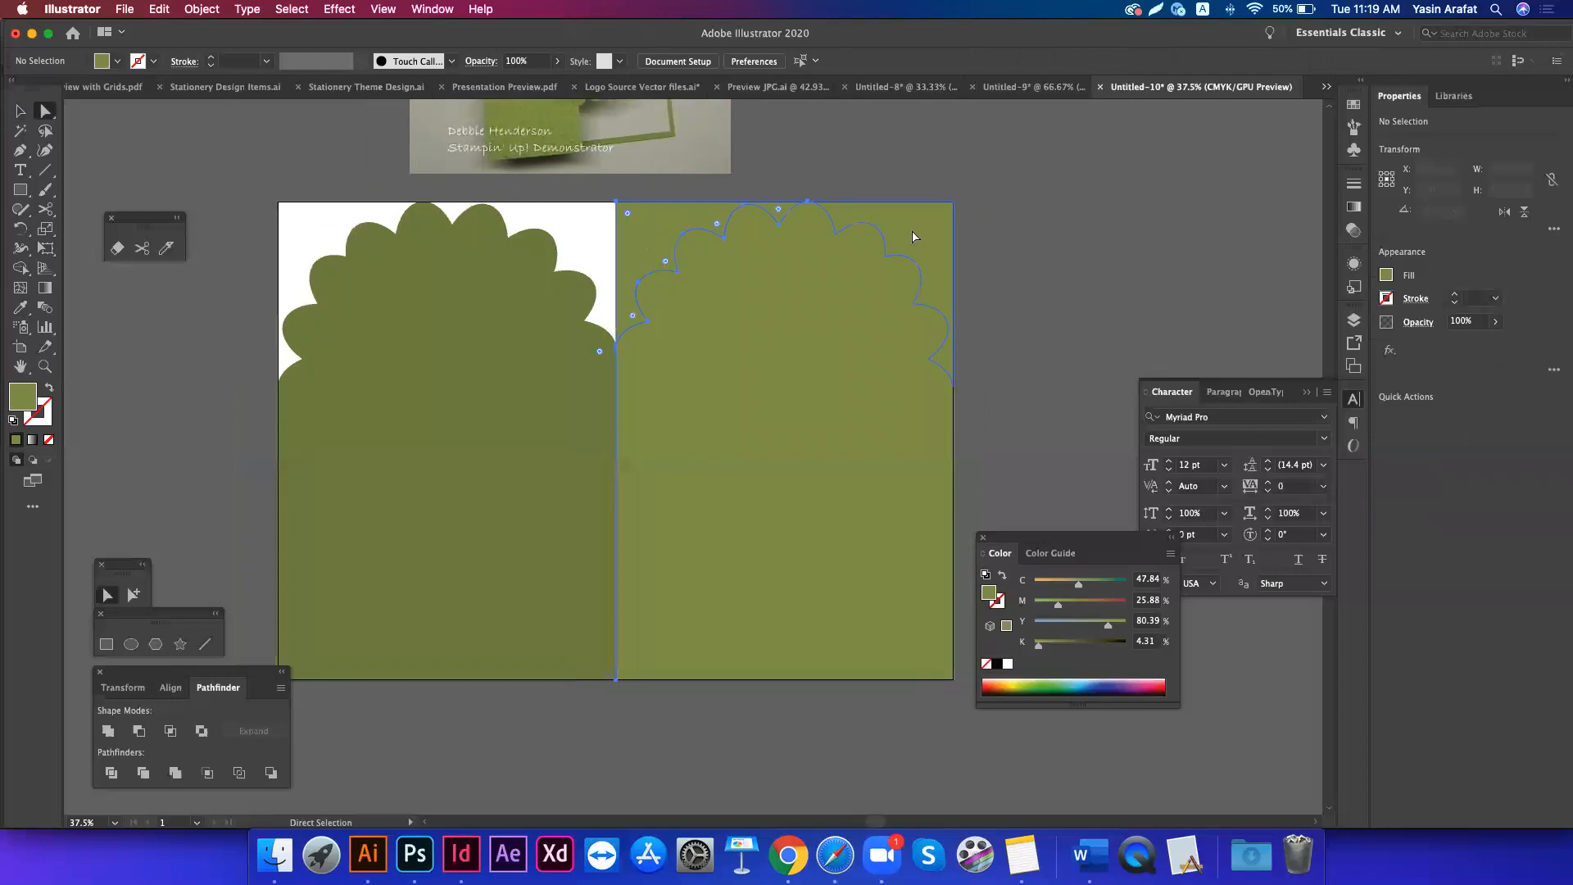
click(615, 309)
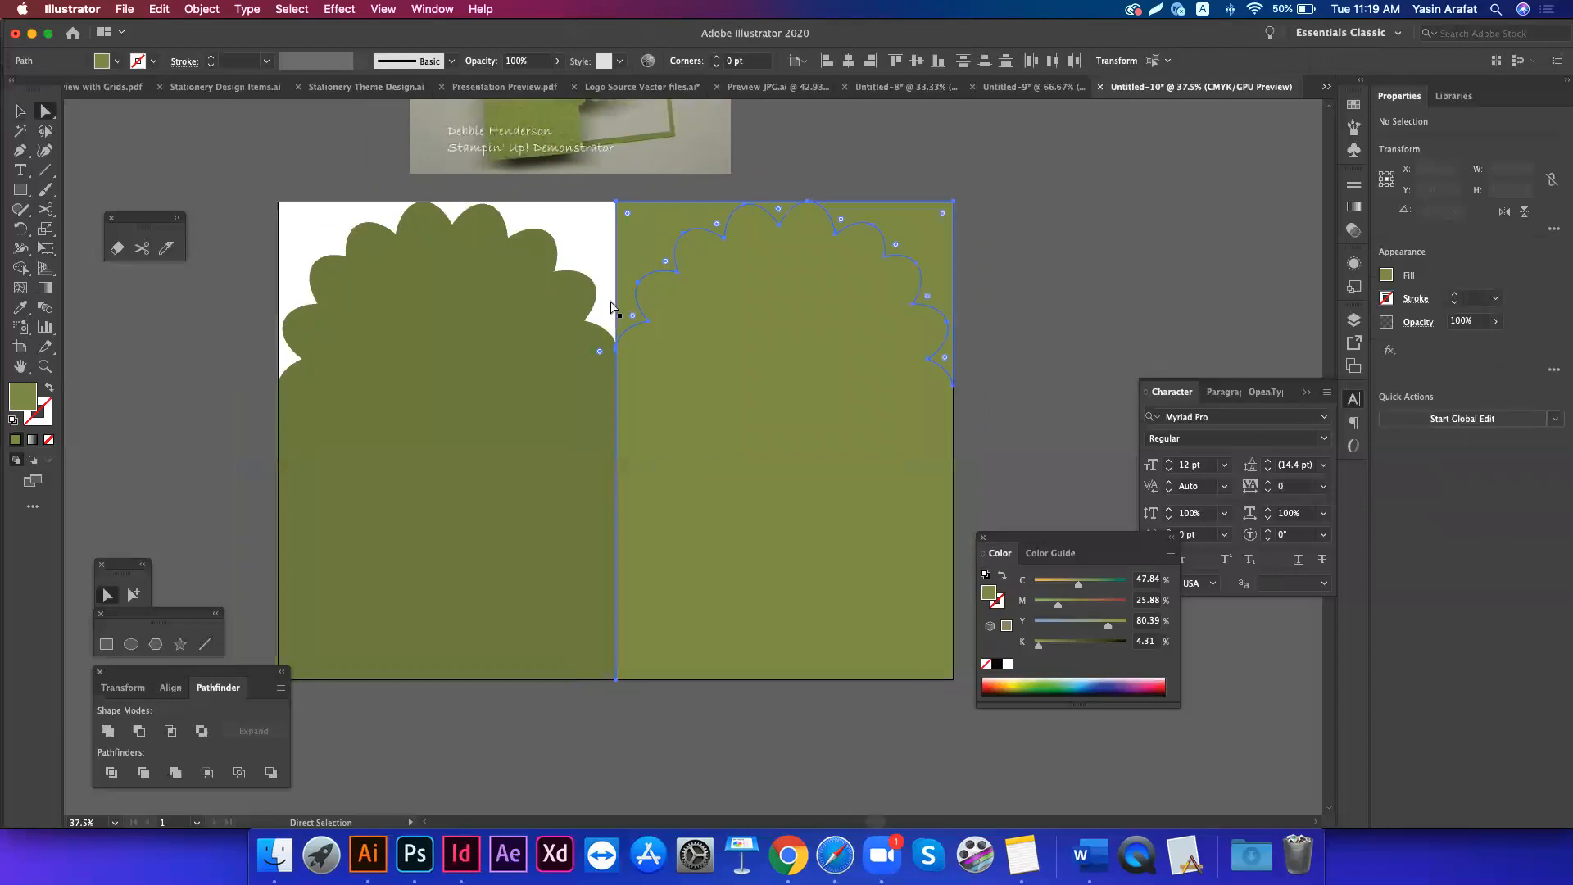
key(i)
click(527, 342)
key(v)
click(1030, 219)
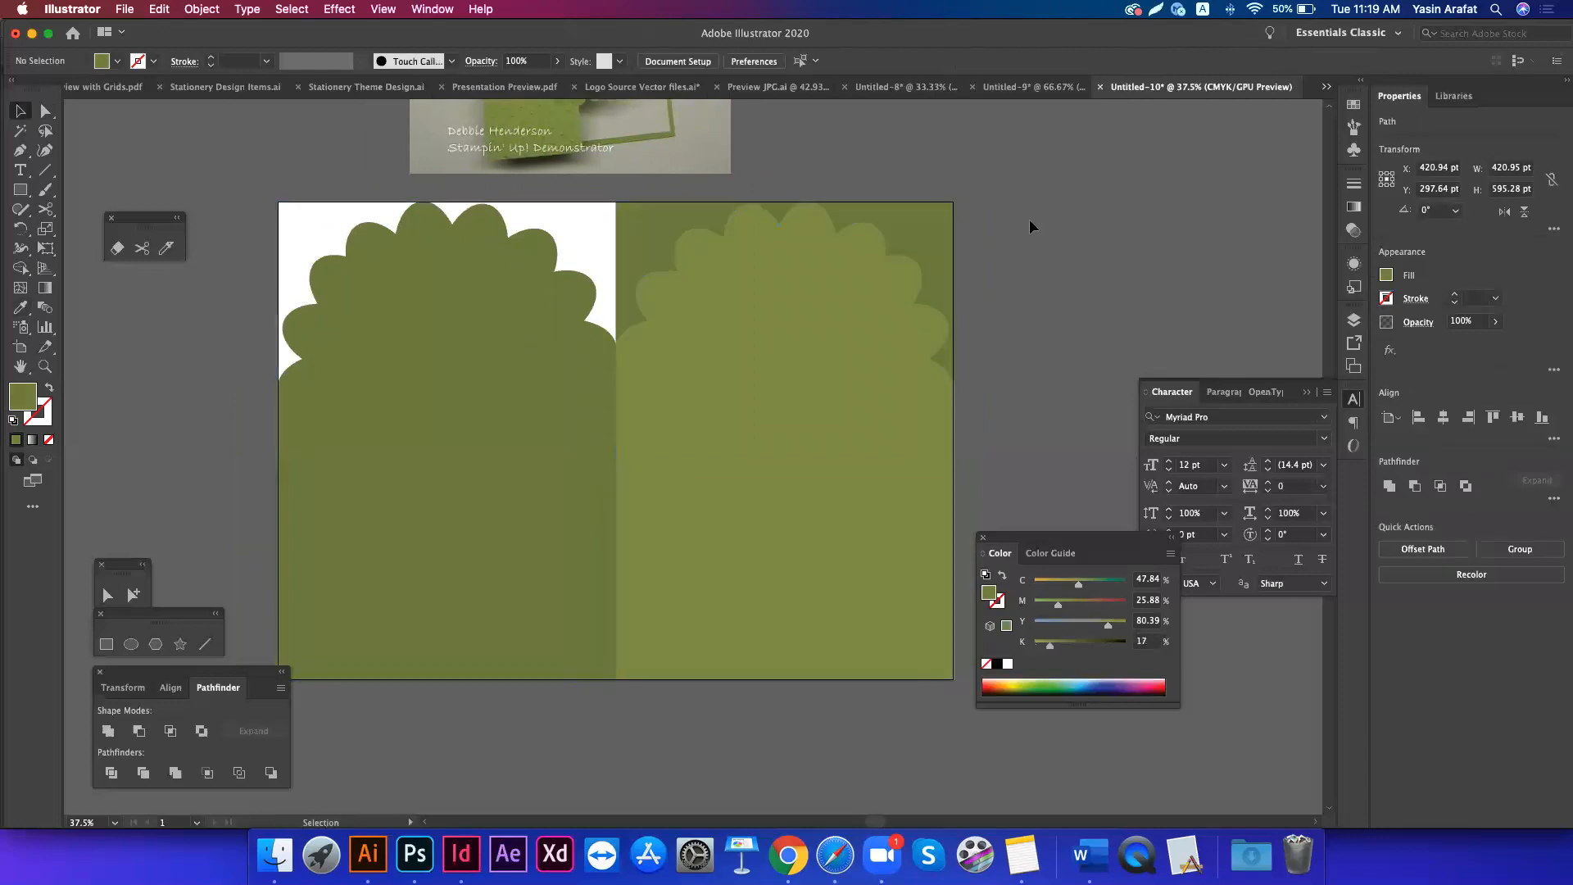
- Frame the whole spread in a screen capture, draw a red arrow from the right half to the left scalloped cover, and discard the capture
drag(553, 343, 653, 328)
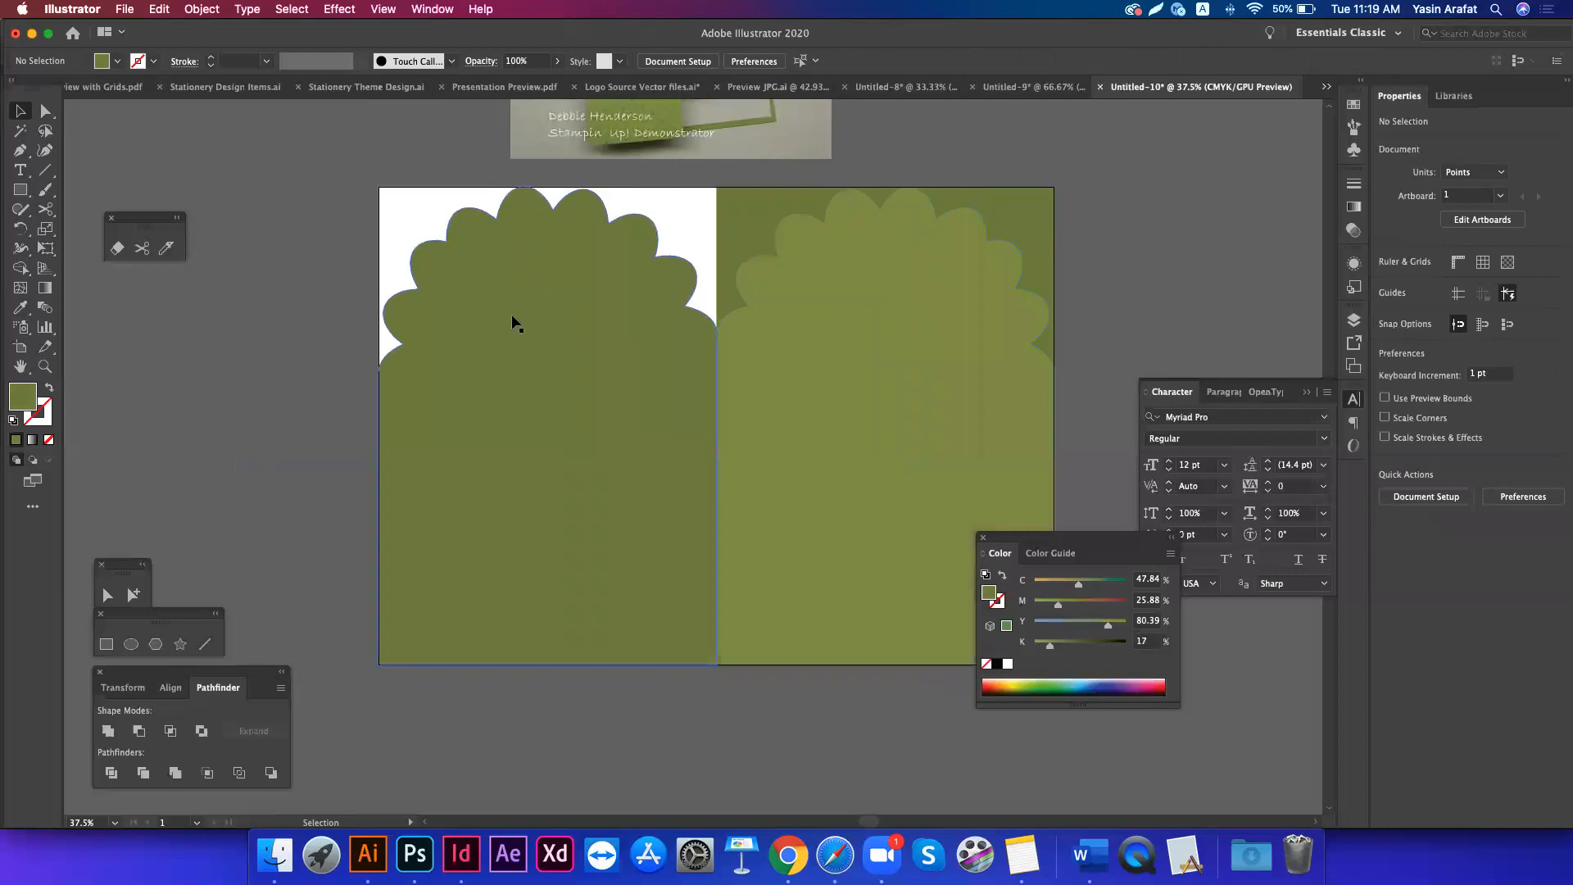
click(424, 322)
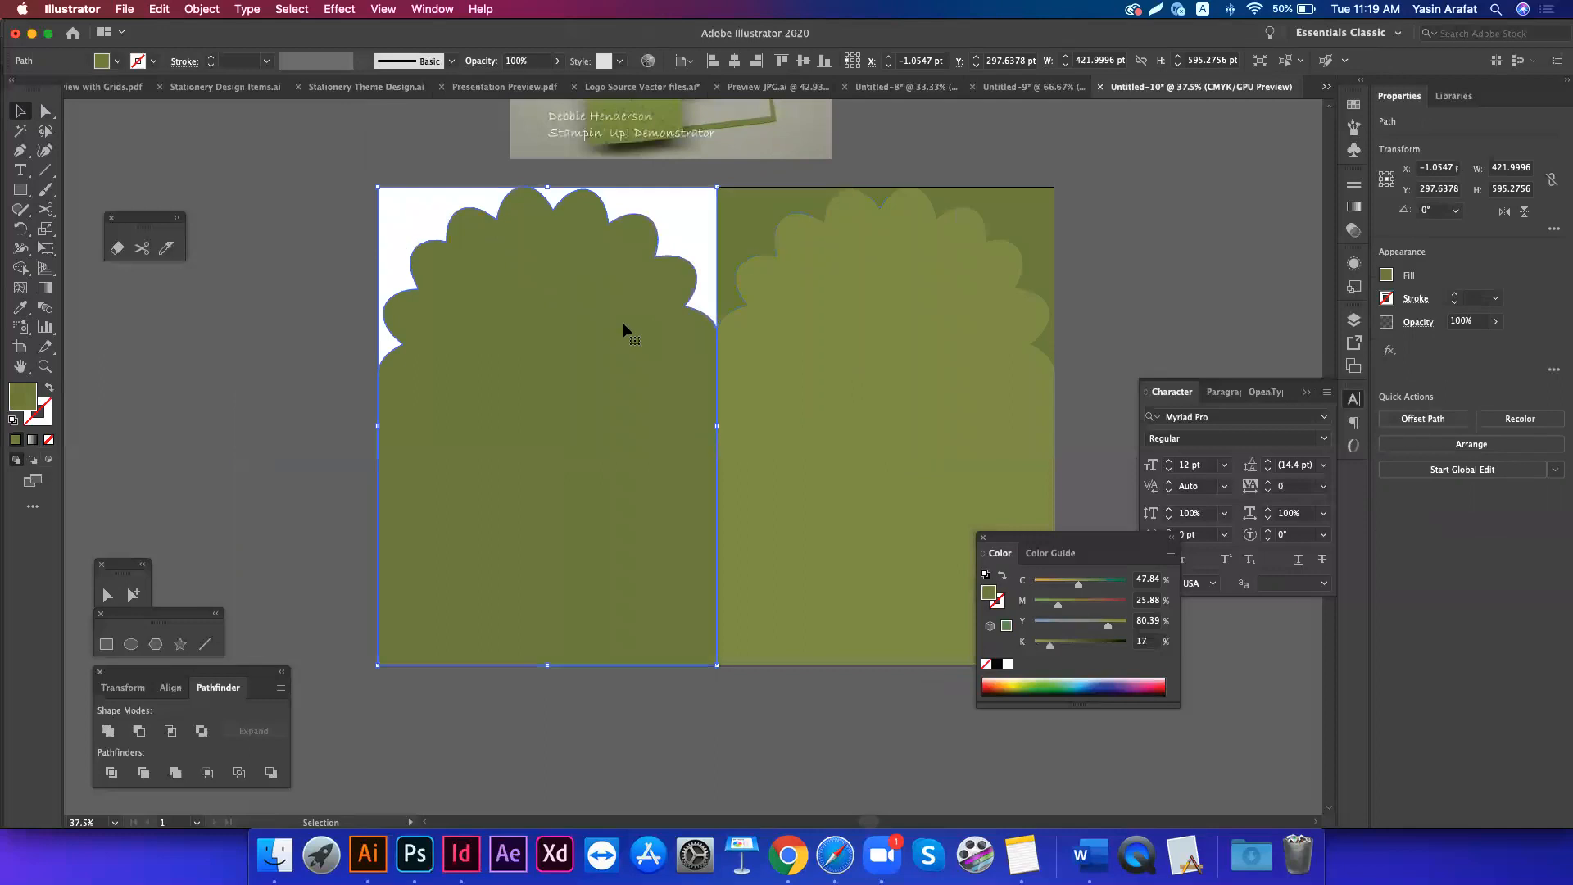
scroll(606, 400, right, 2)
scroll(607, 400, up, 1)
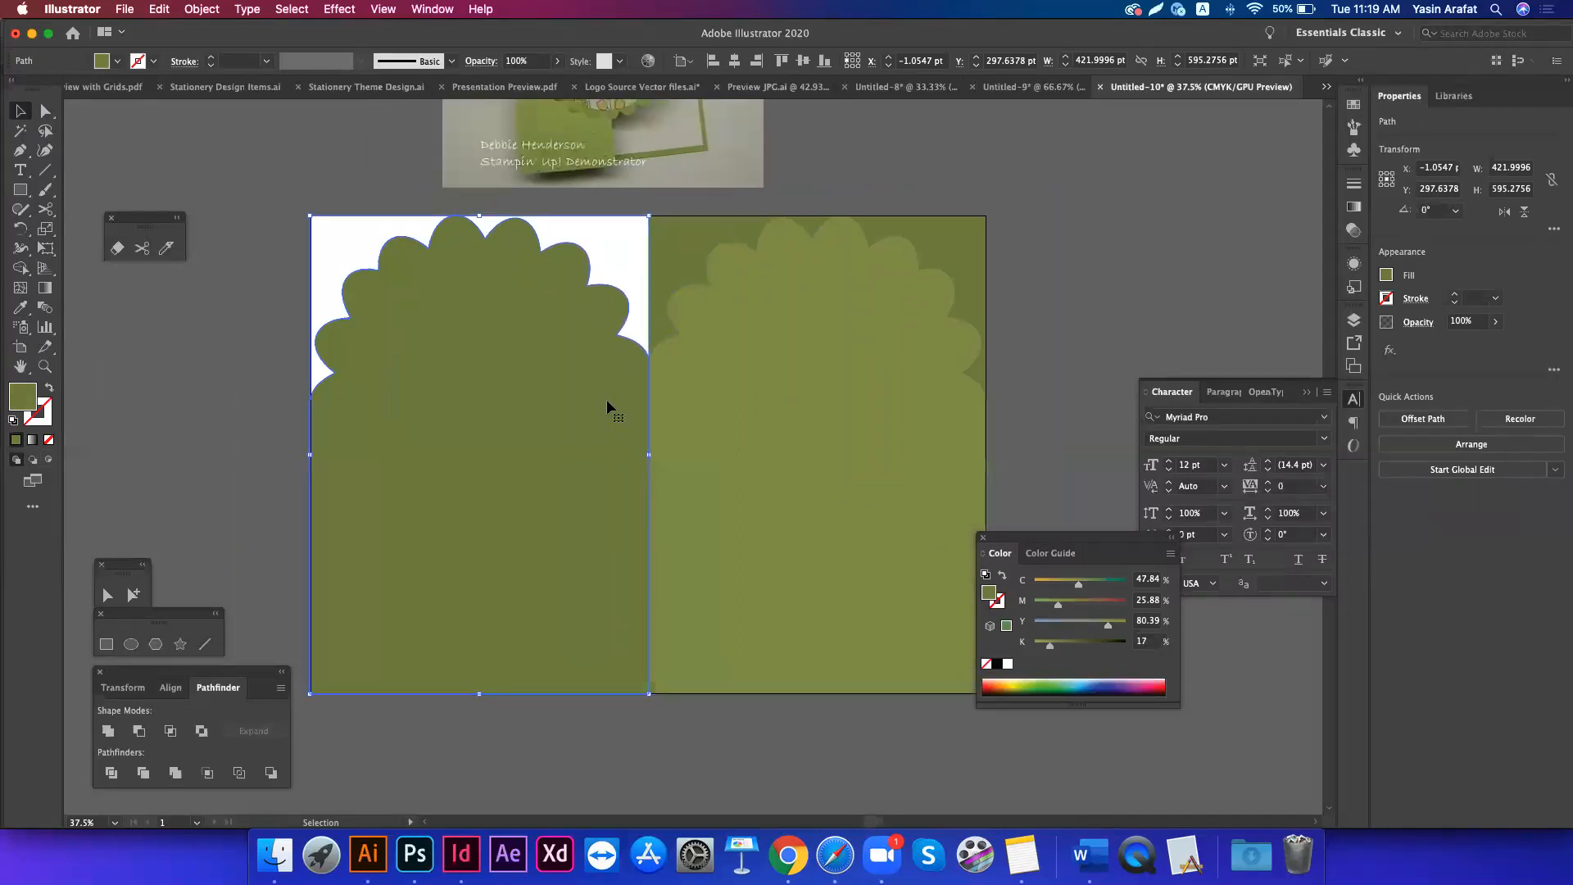
key(super)
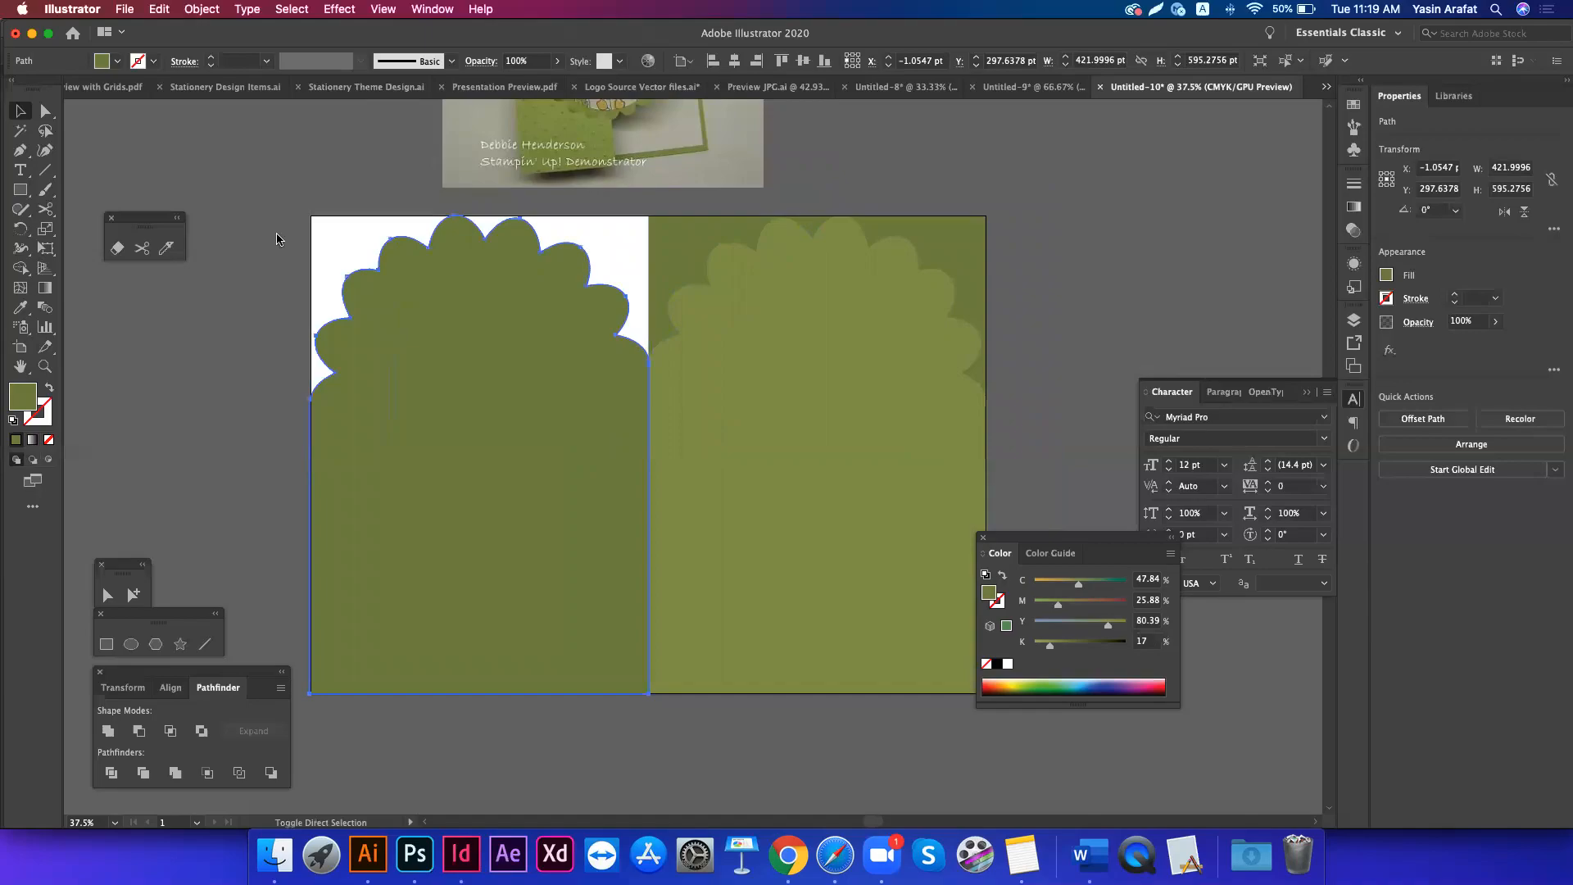
key(super+shift+9)
drag(277, 208, 868, 649)
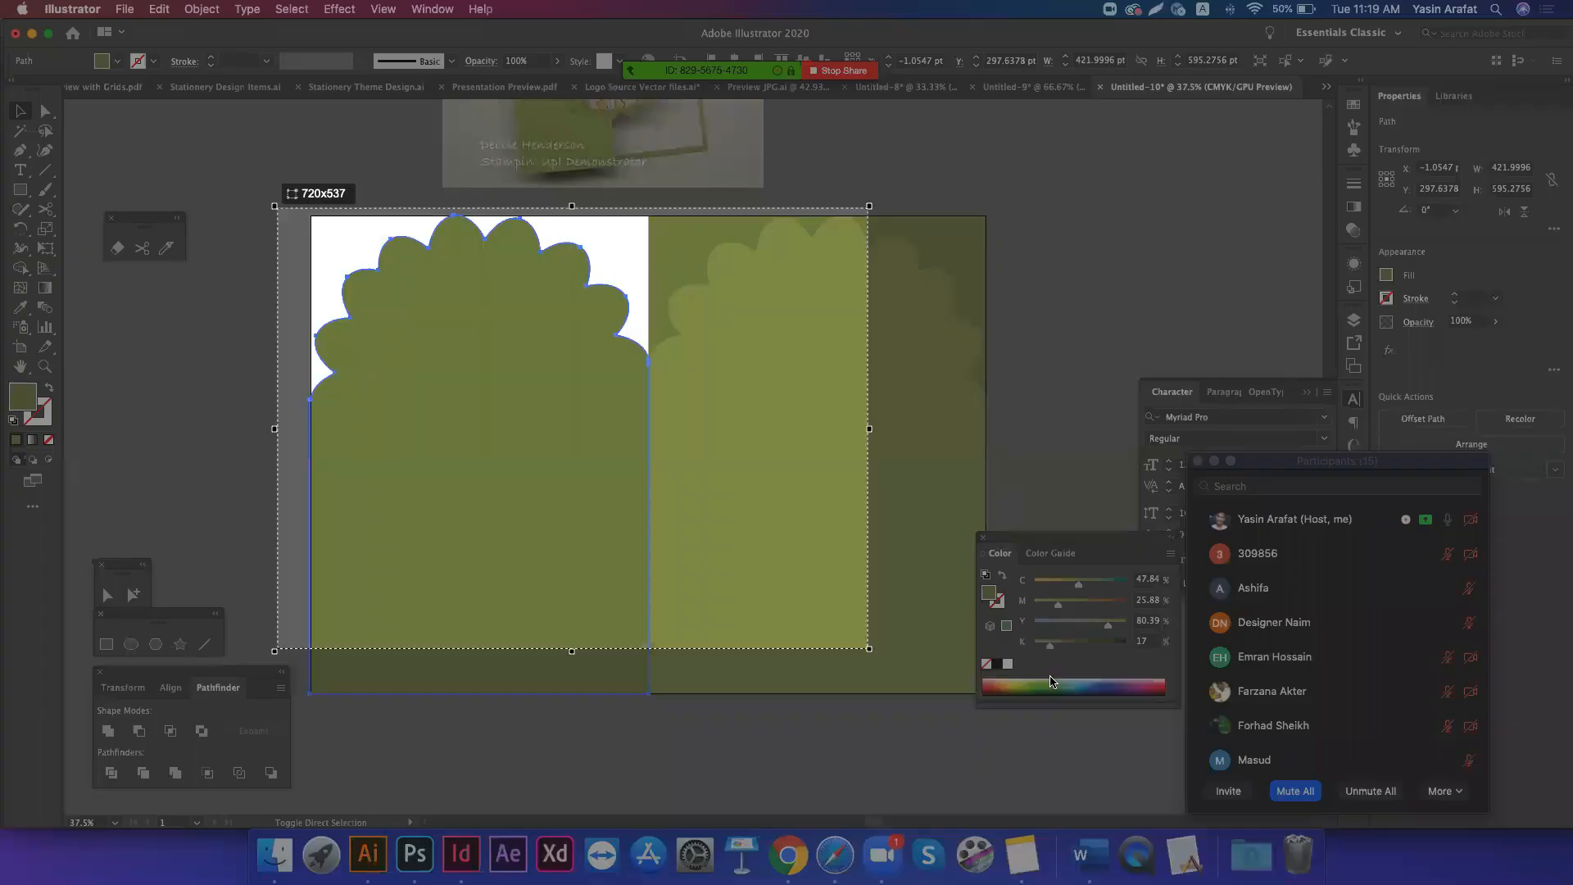
drag(1052, 681, 1008, 778)
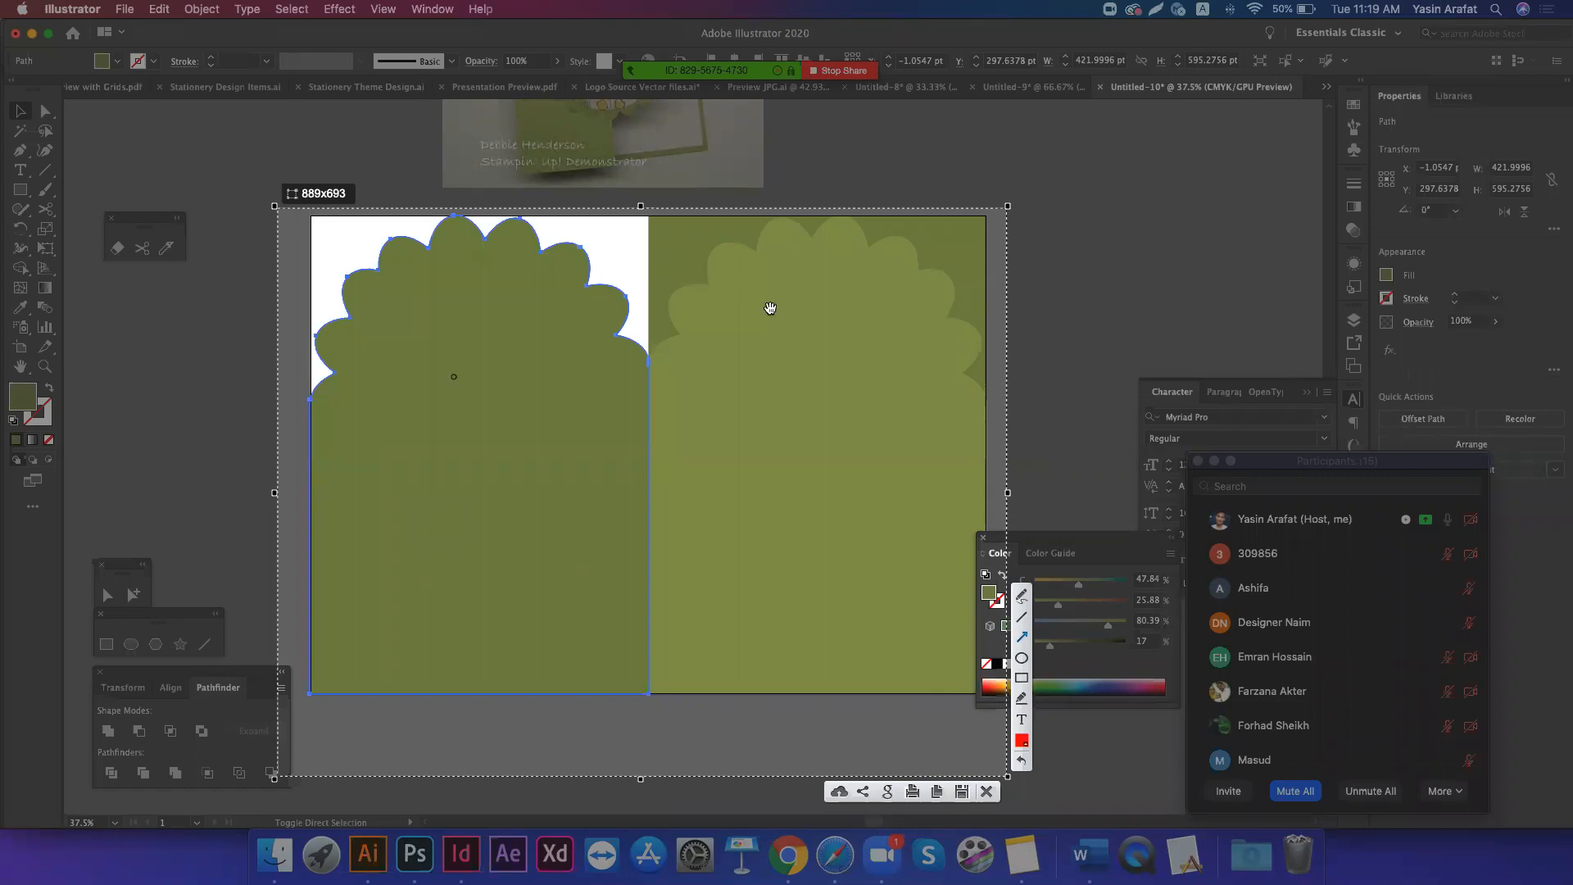
mouse_move(676, 238)
mouse_down()
mouse_move(644, 300)
mouse_move(523, 423)
mouse_up()
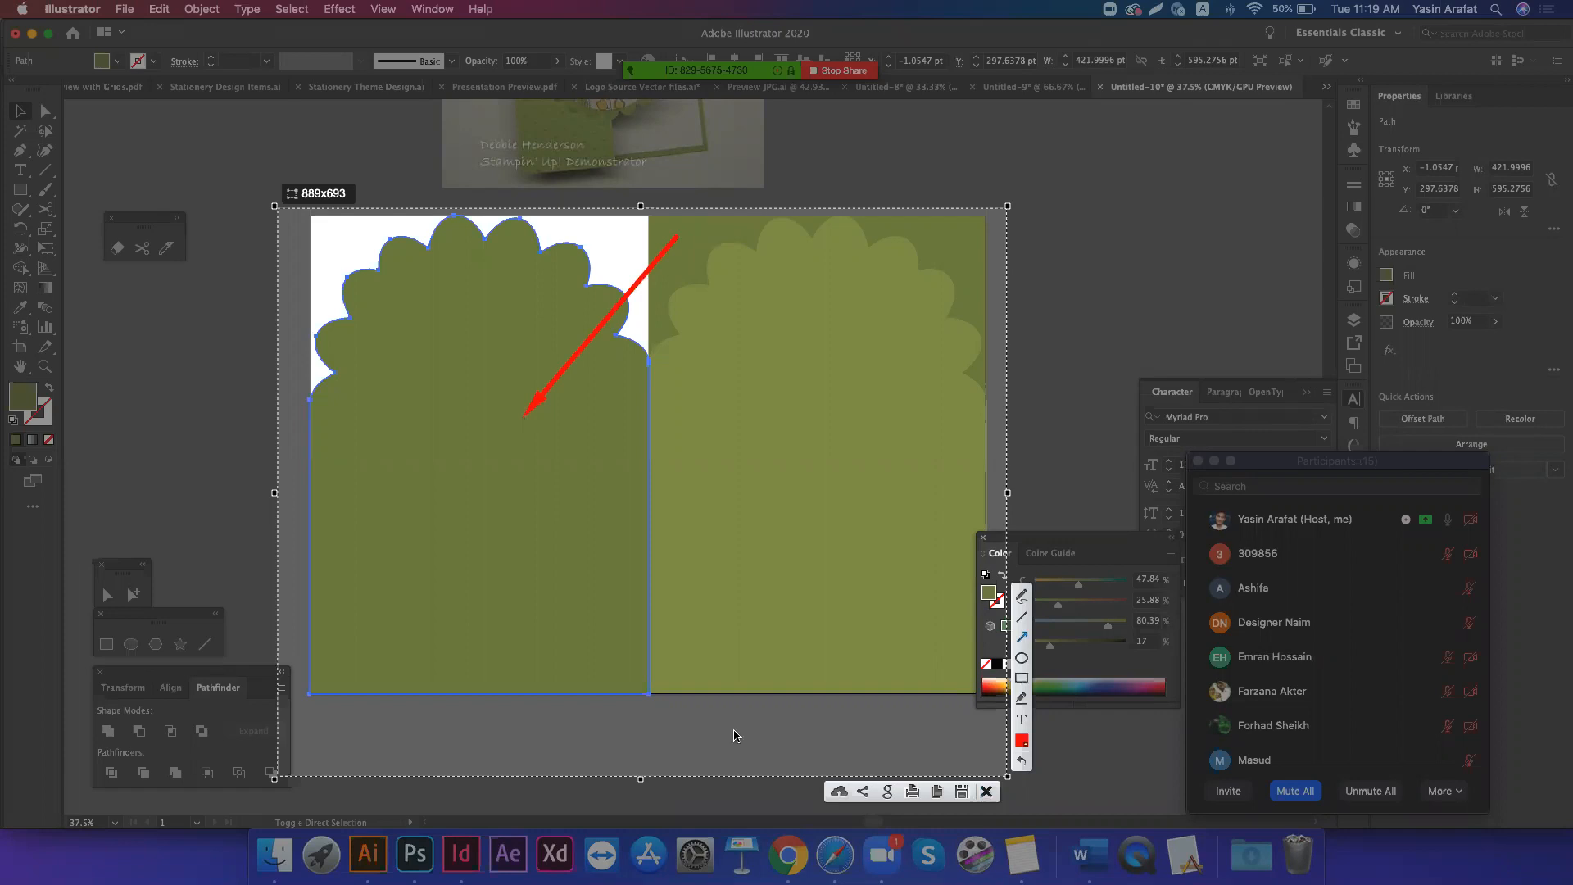
key(Escape)
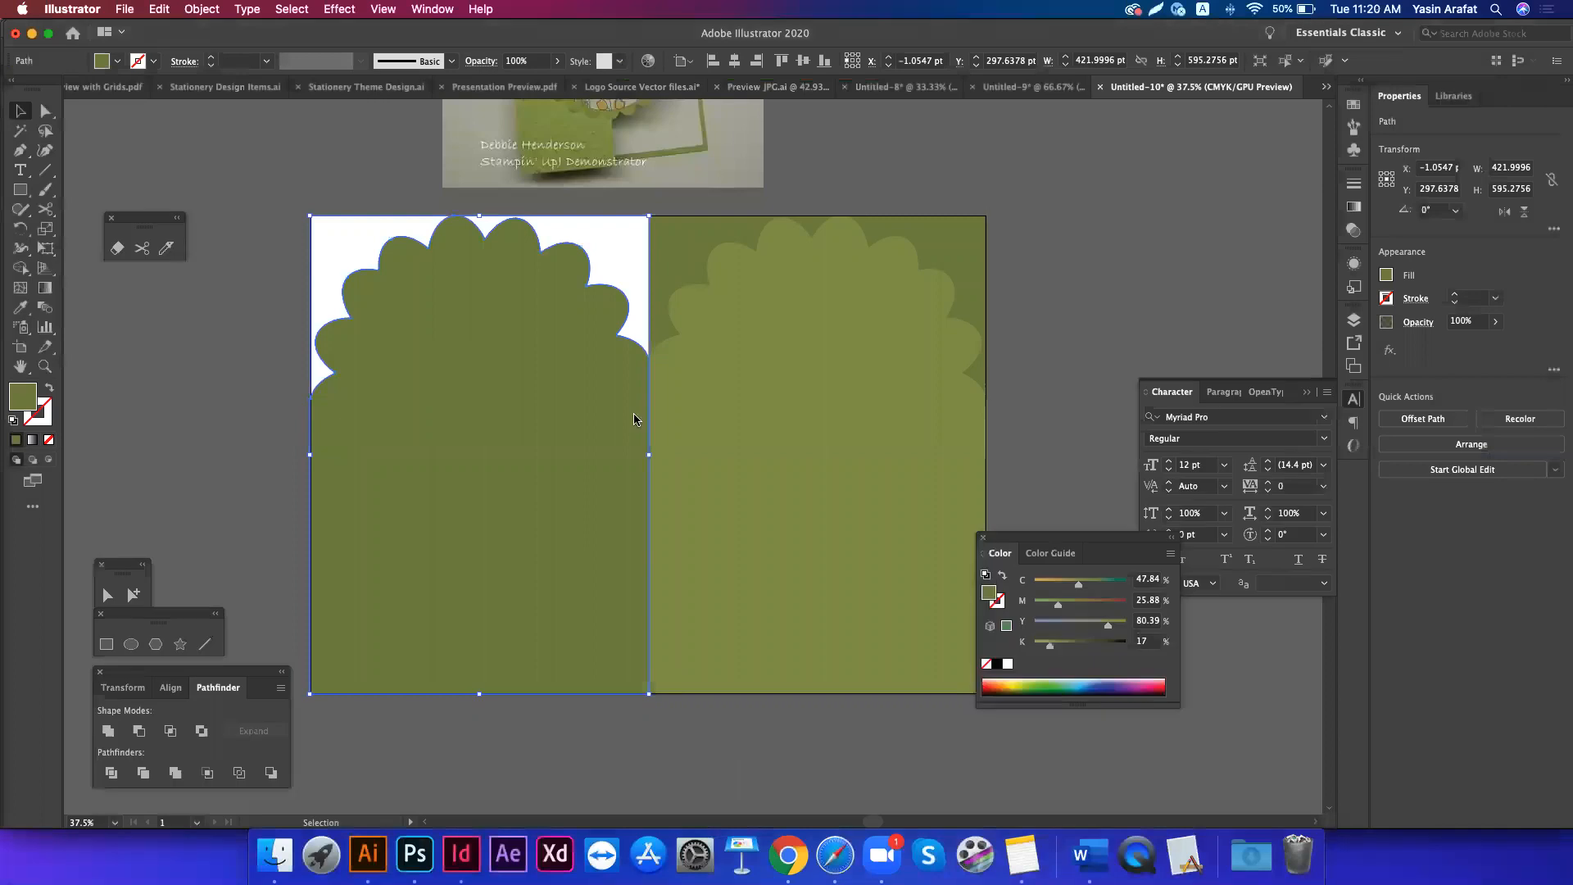
click(273, 421)
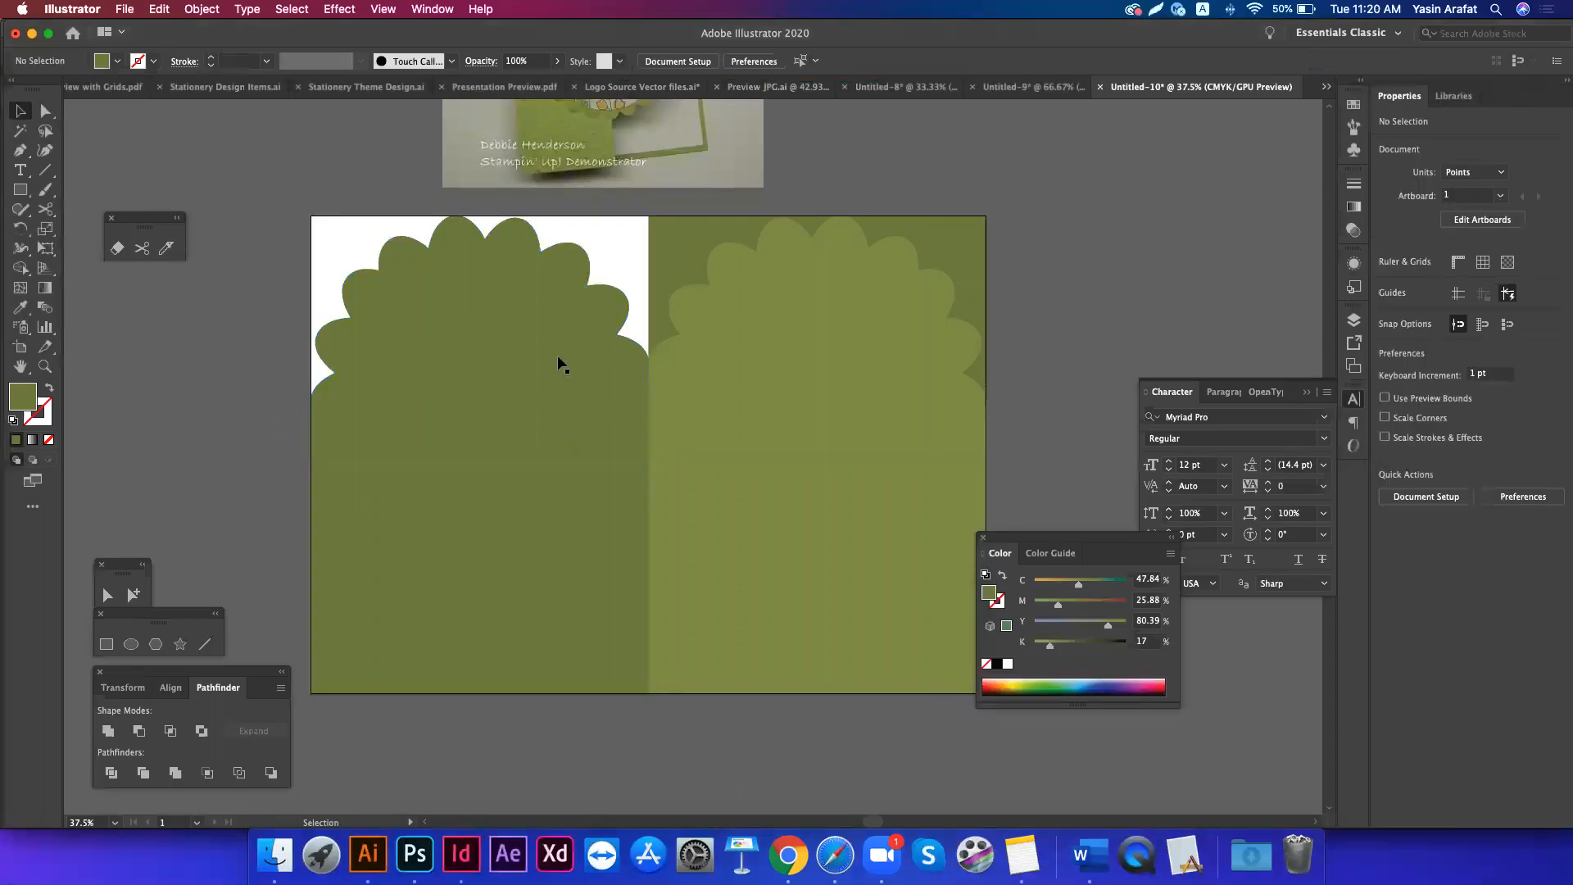
- Select the white background rectangle behind the left half's scalloped cover
scroll(595, 311, up, 3)
click(626, 291)
drag(469, 276, 544, 320)
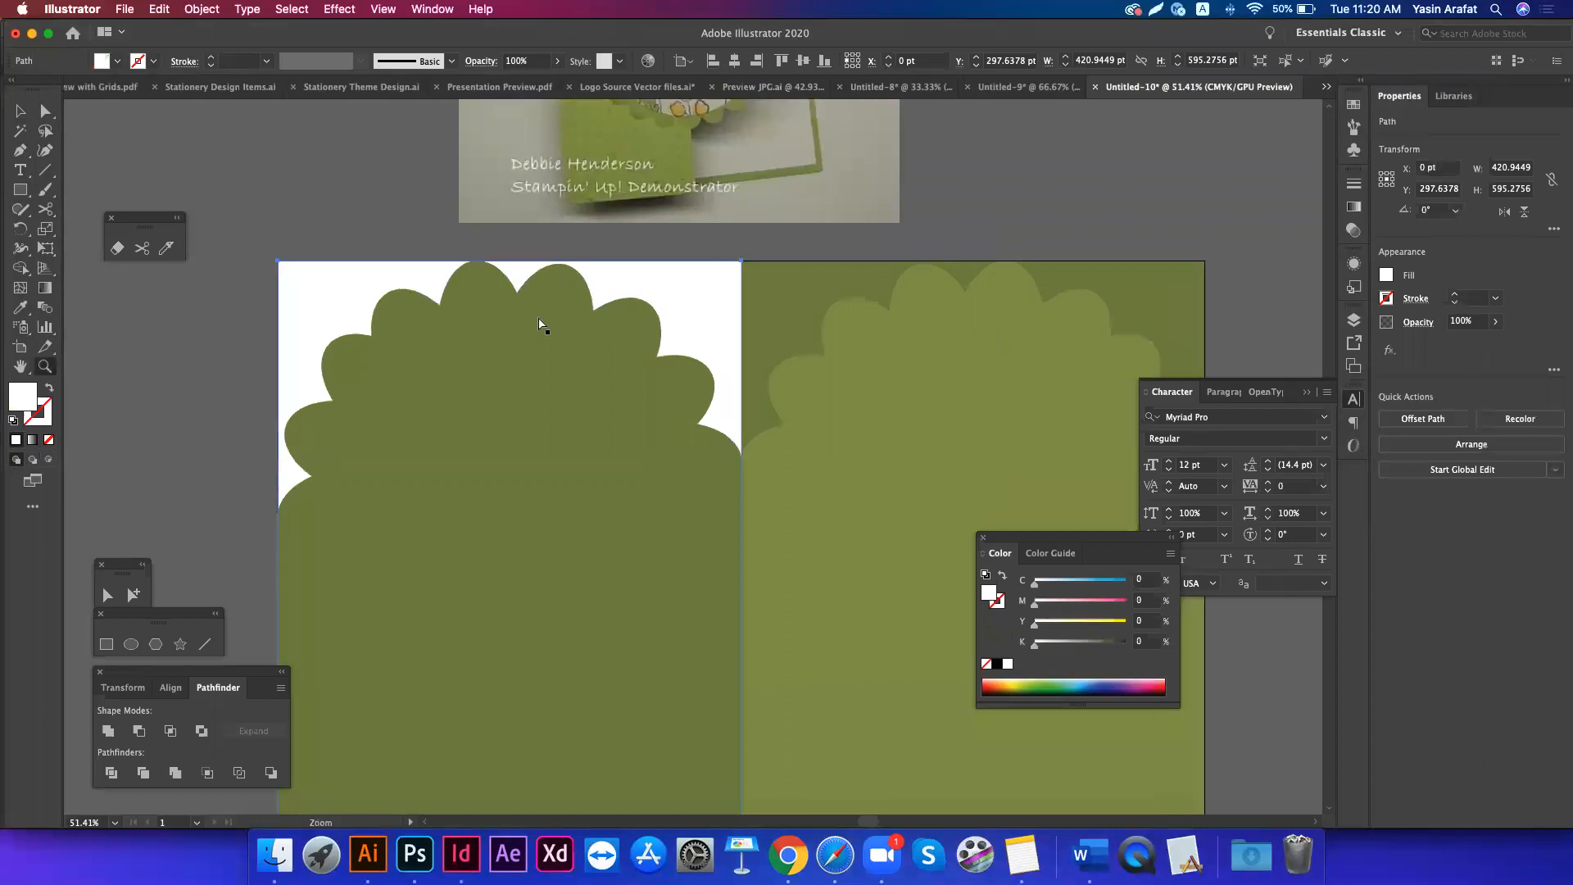
- Separate the white areas around the scalloped top of the first panel from the green shape with the Shape Builder tool
key(v)
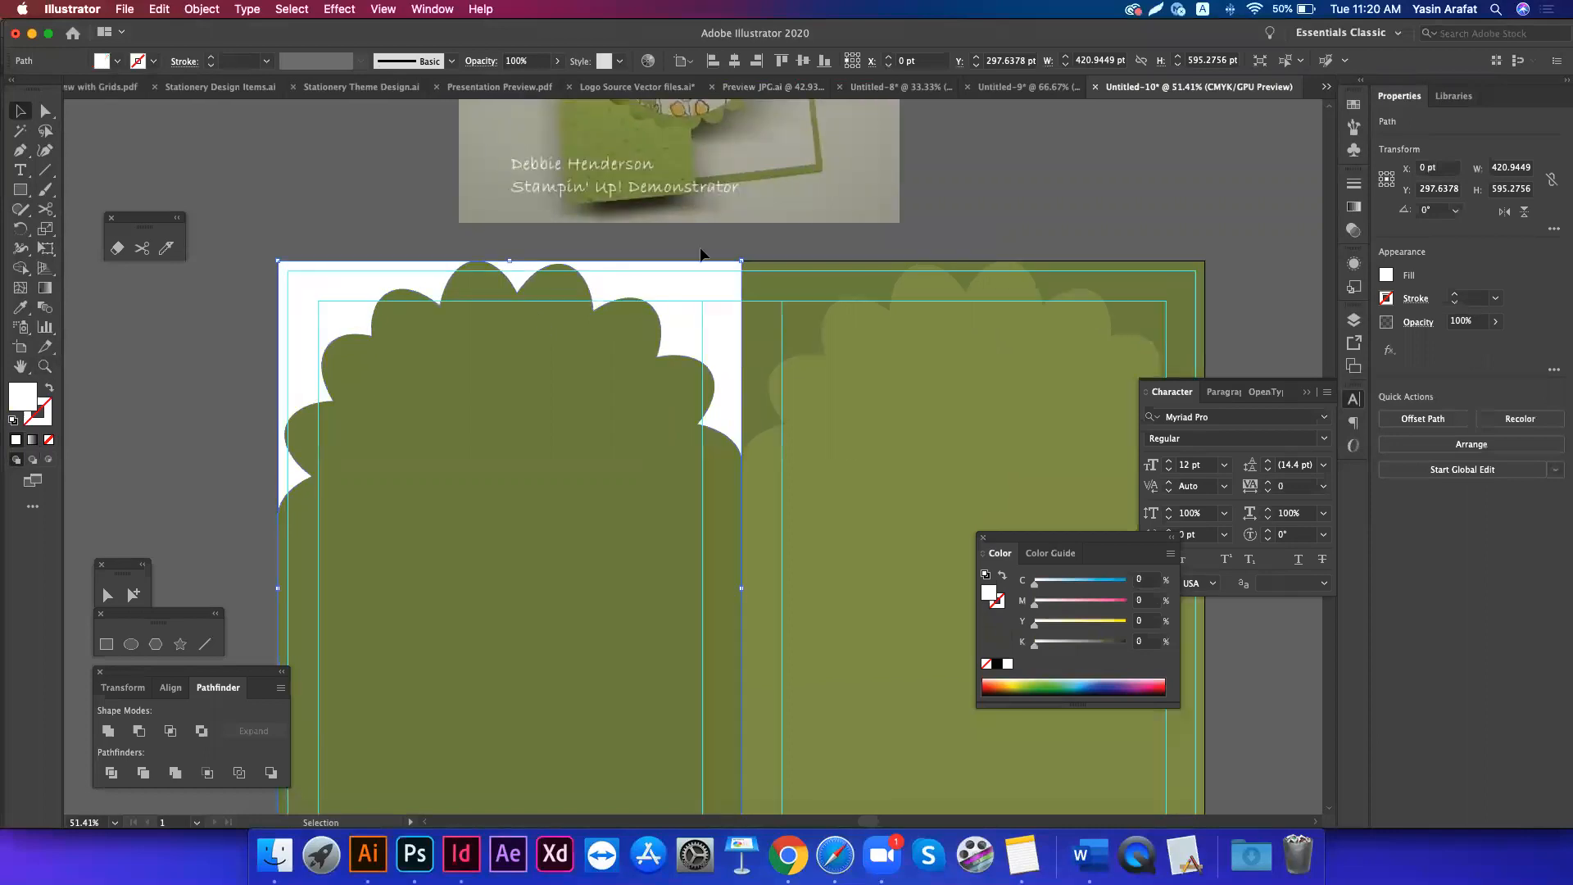
key(super+shift+a)
scroll(670, 281, down, 1)
scroll(667, 273, left, 1)
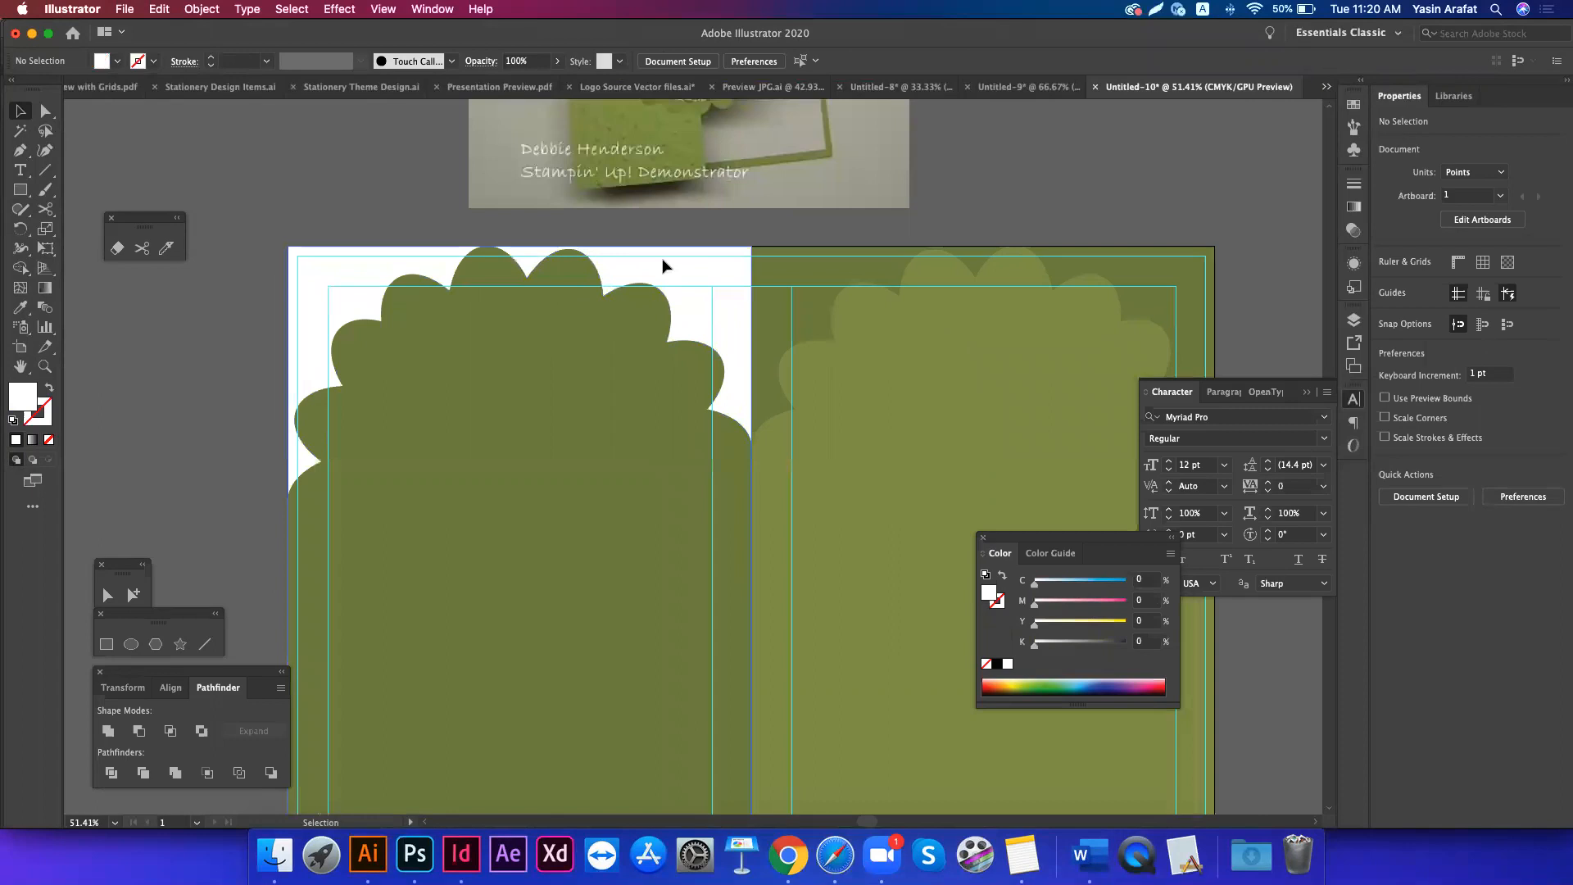
click(664, 267)
scroll(423, 391, down, 1)
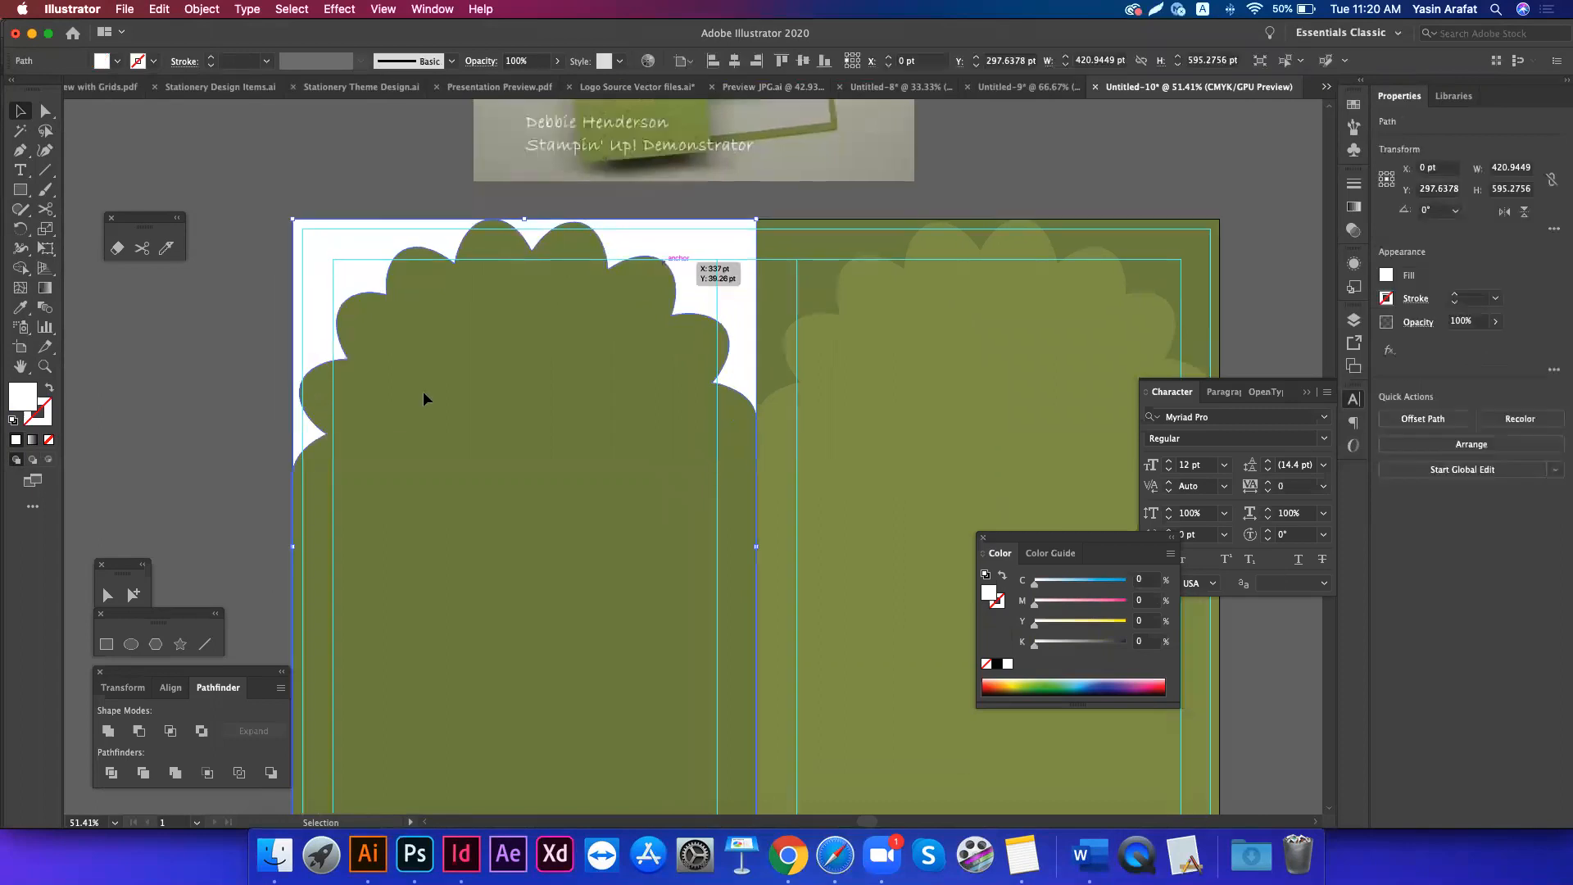
key(shift+m)
key(ctrl+a)
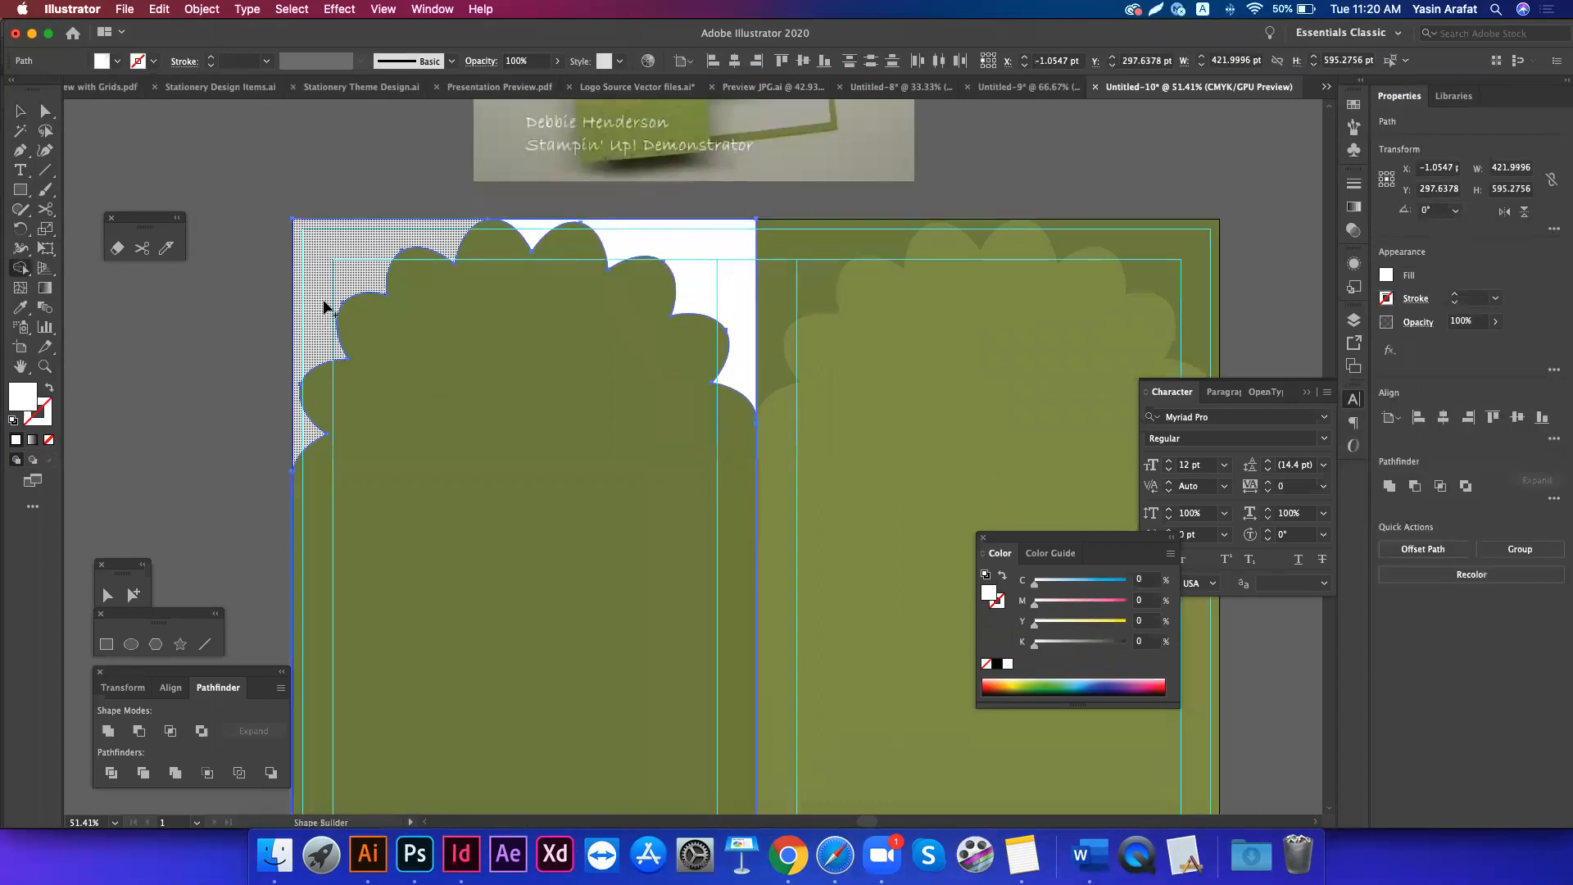
key(v)
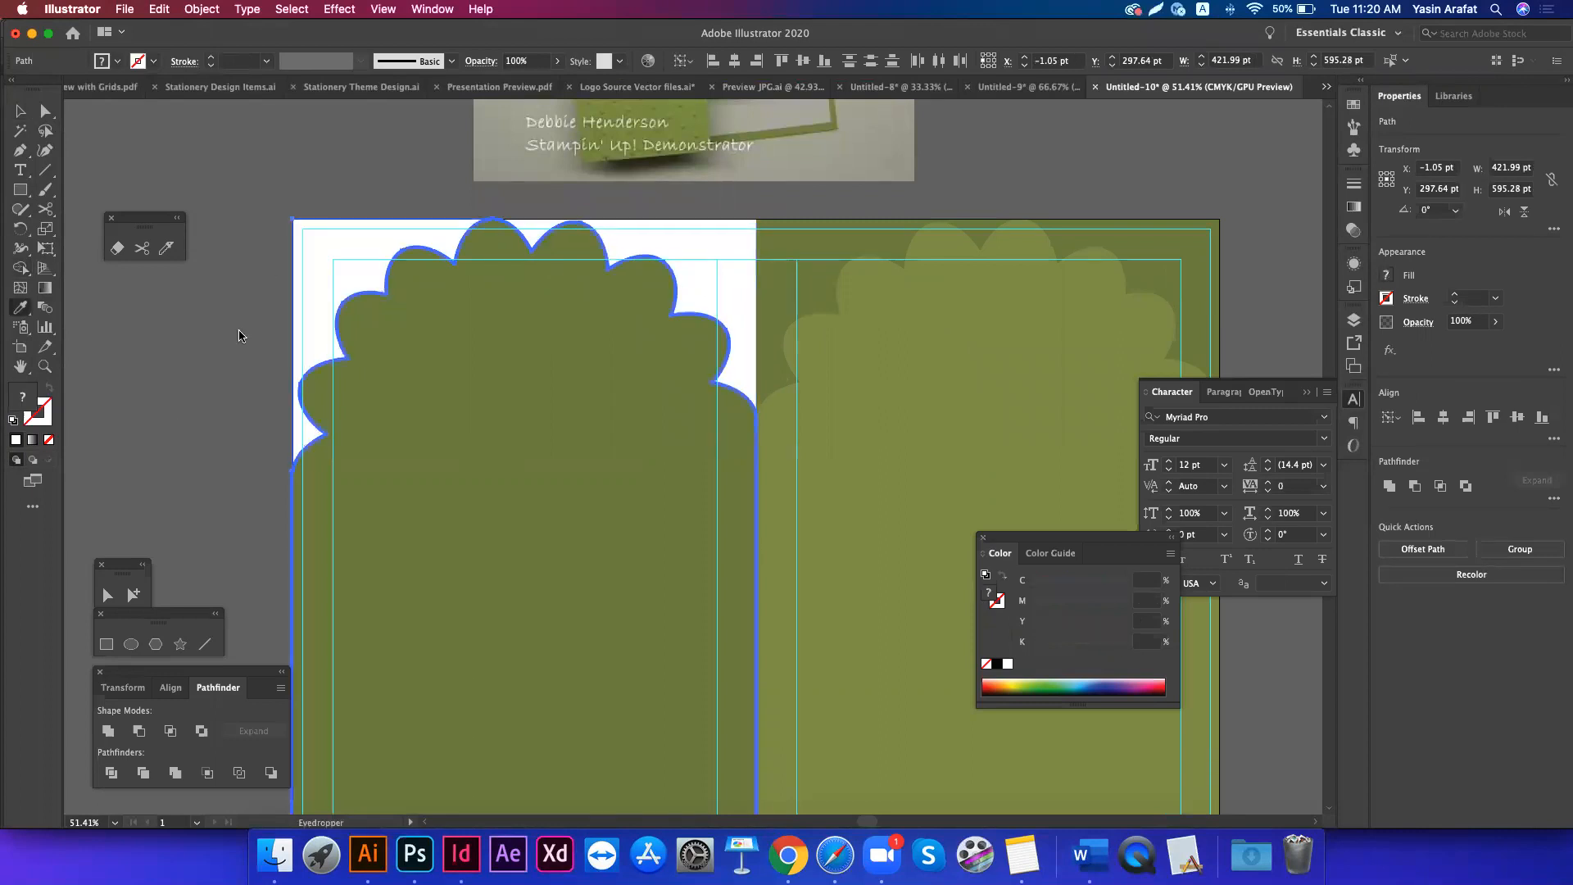
- Give the two white corner pieces beside the scalloped edge a black 1 pt stroke and group them
key(ctrl+shift+a)
key(a)
click(330, 233)
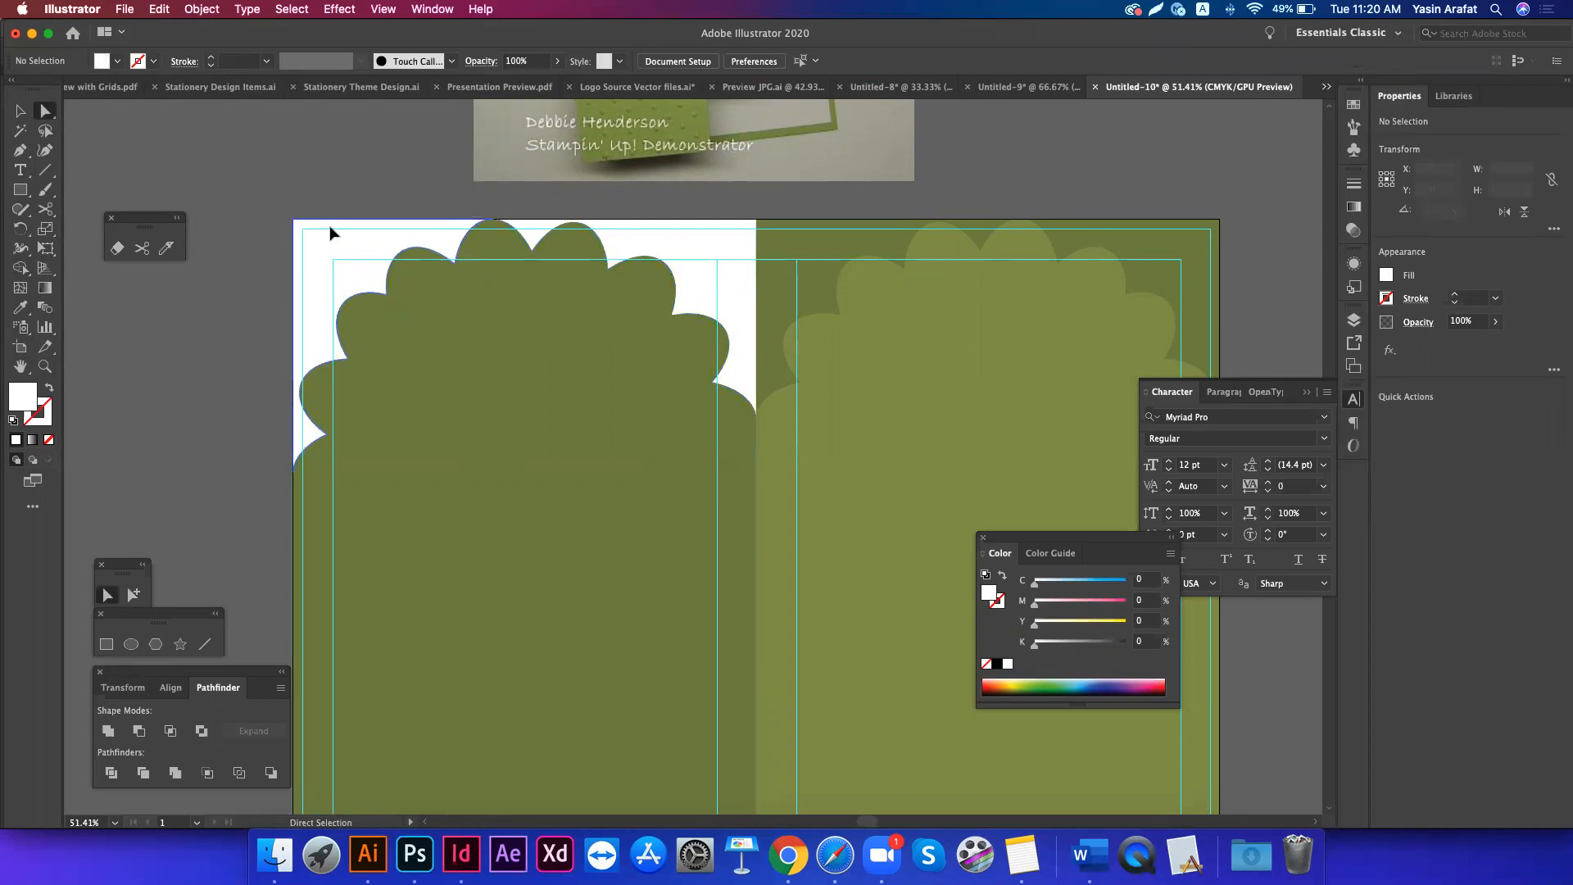
shift+click(703, 269)
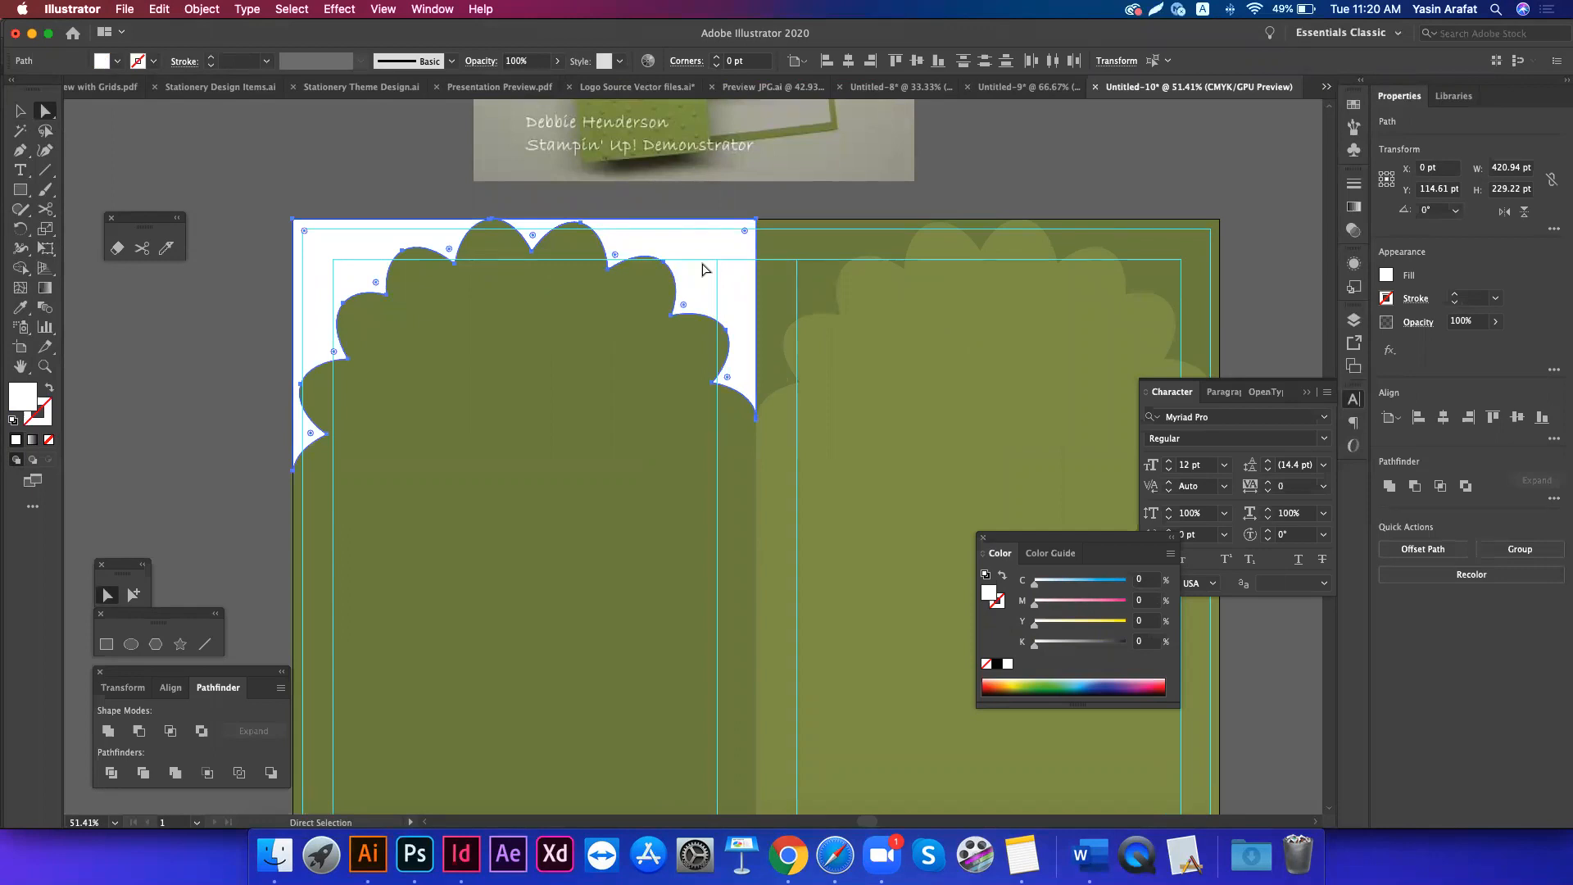
key(x)
click(996, 664)
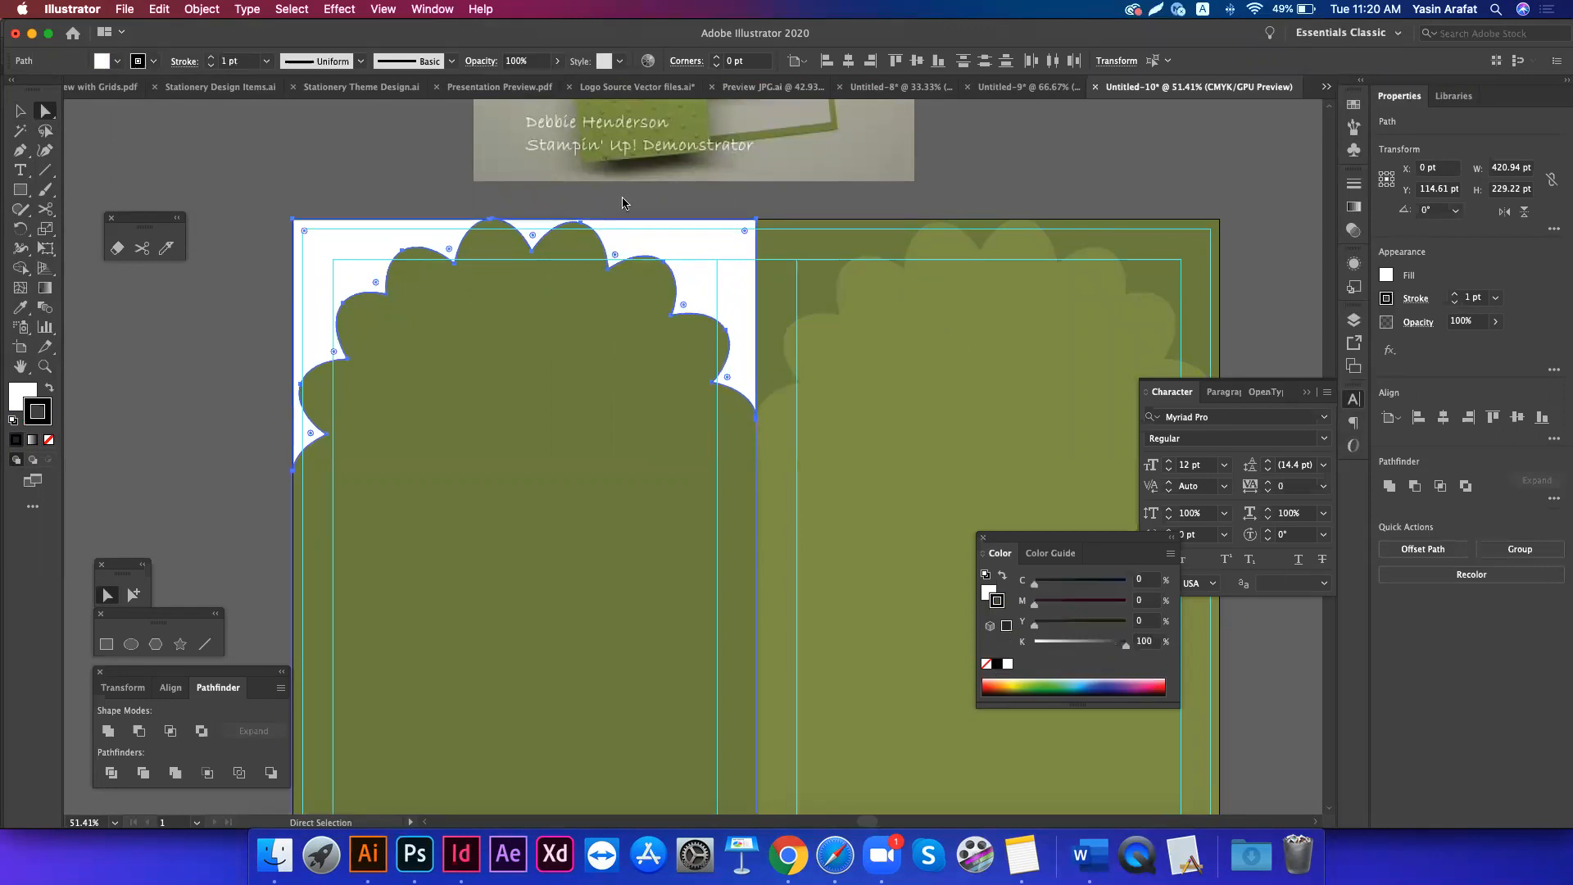
key(v)
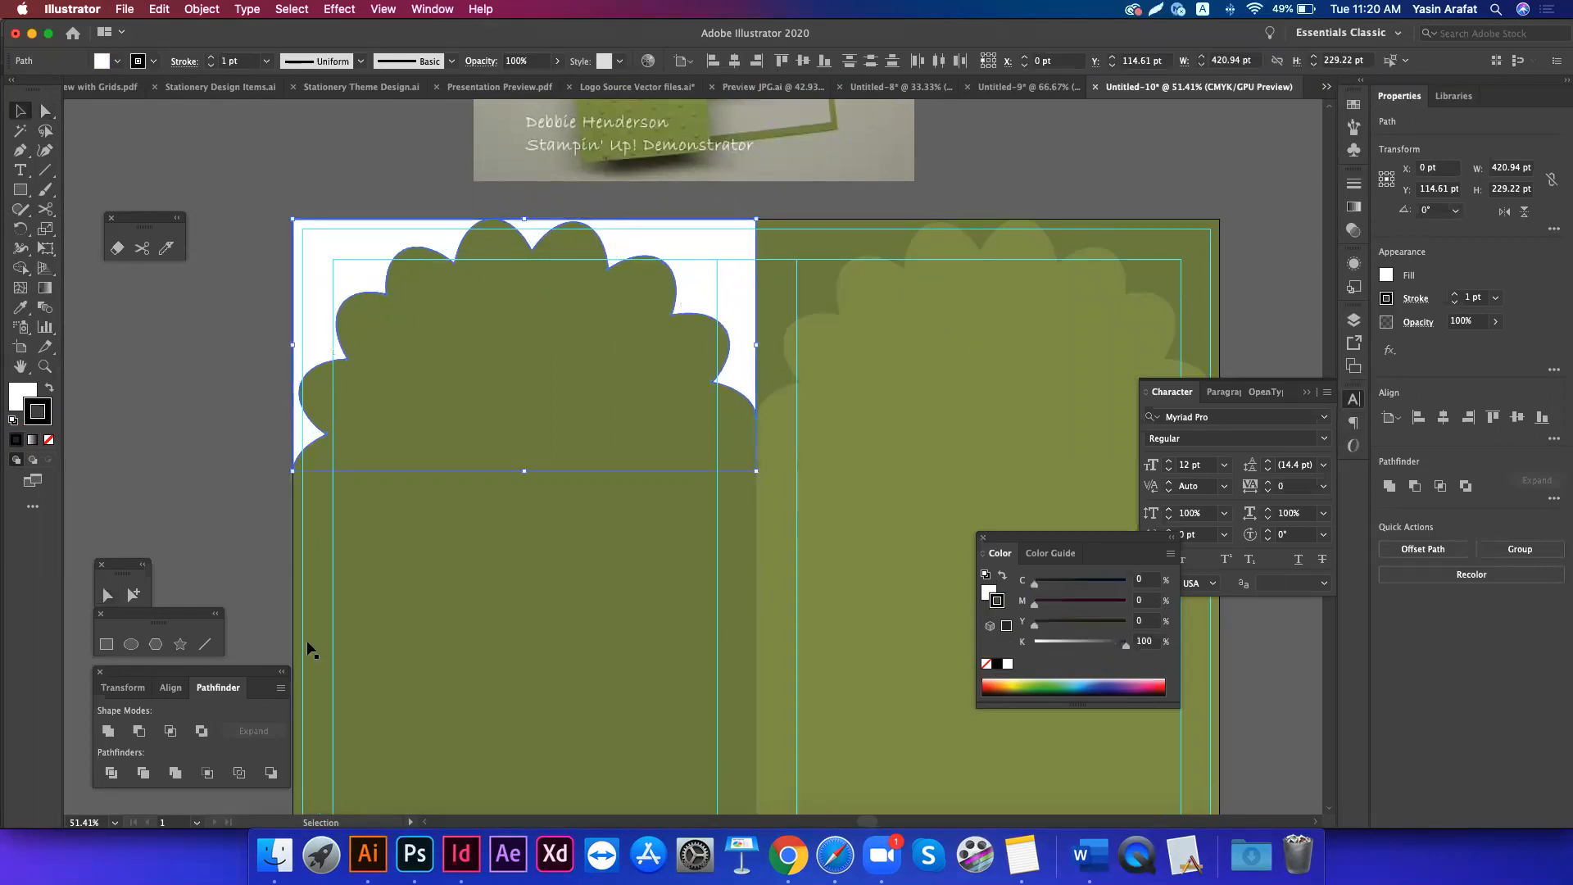
key(super+g)
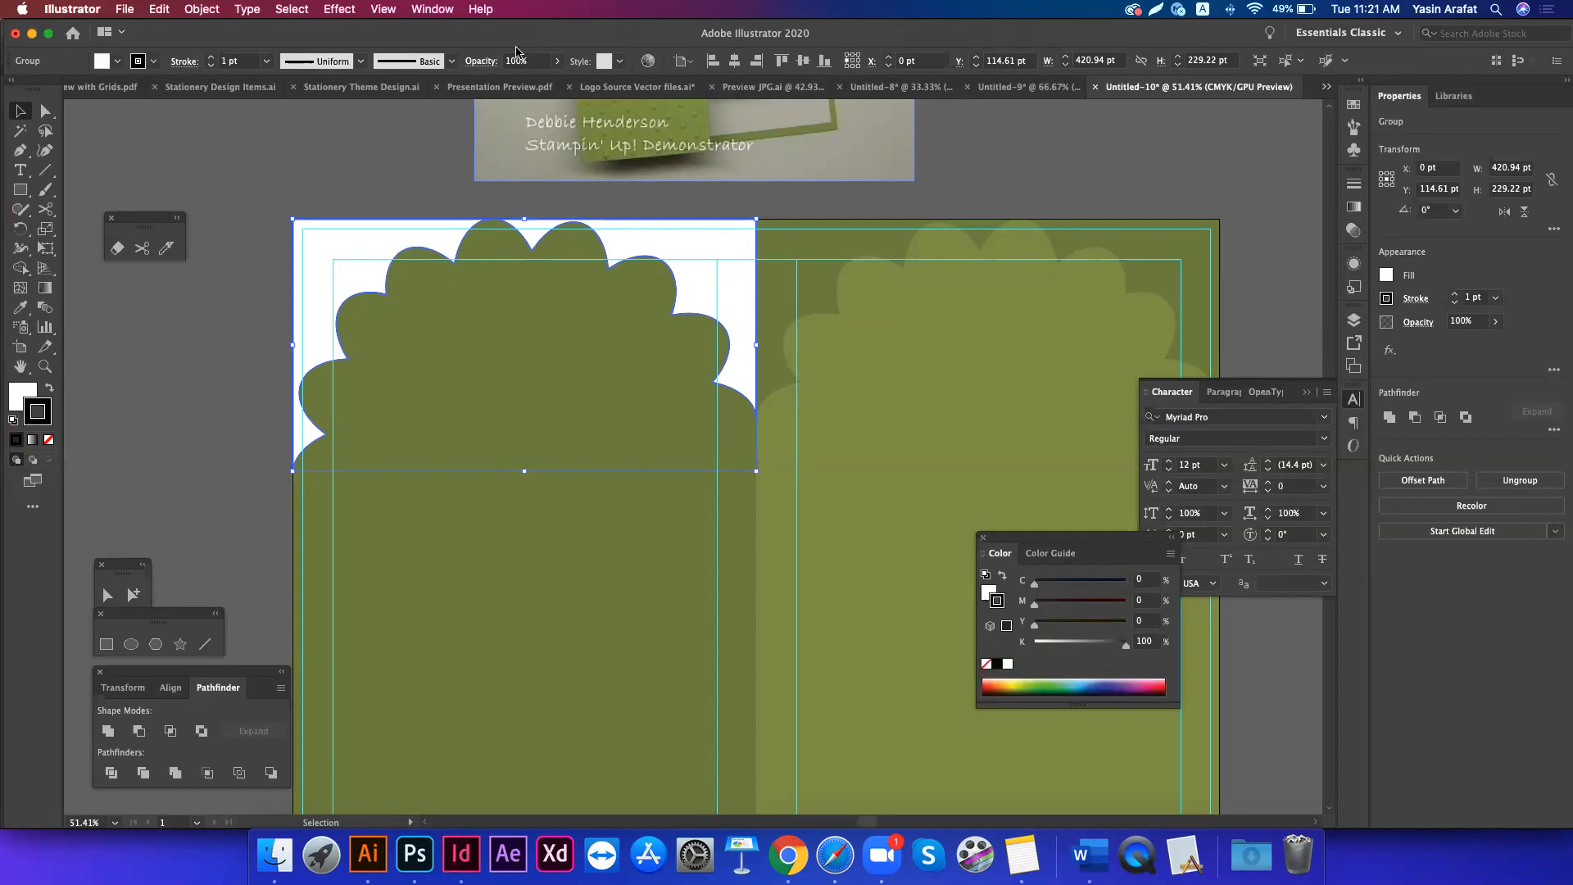
- Try moving the grouped white corner pieces upward off the green panel, and undo the move
click(340, 197)
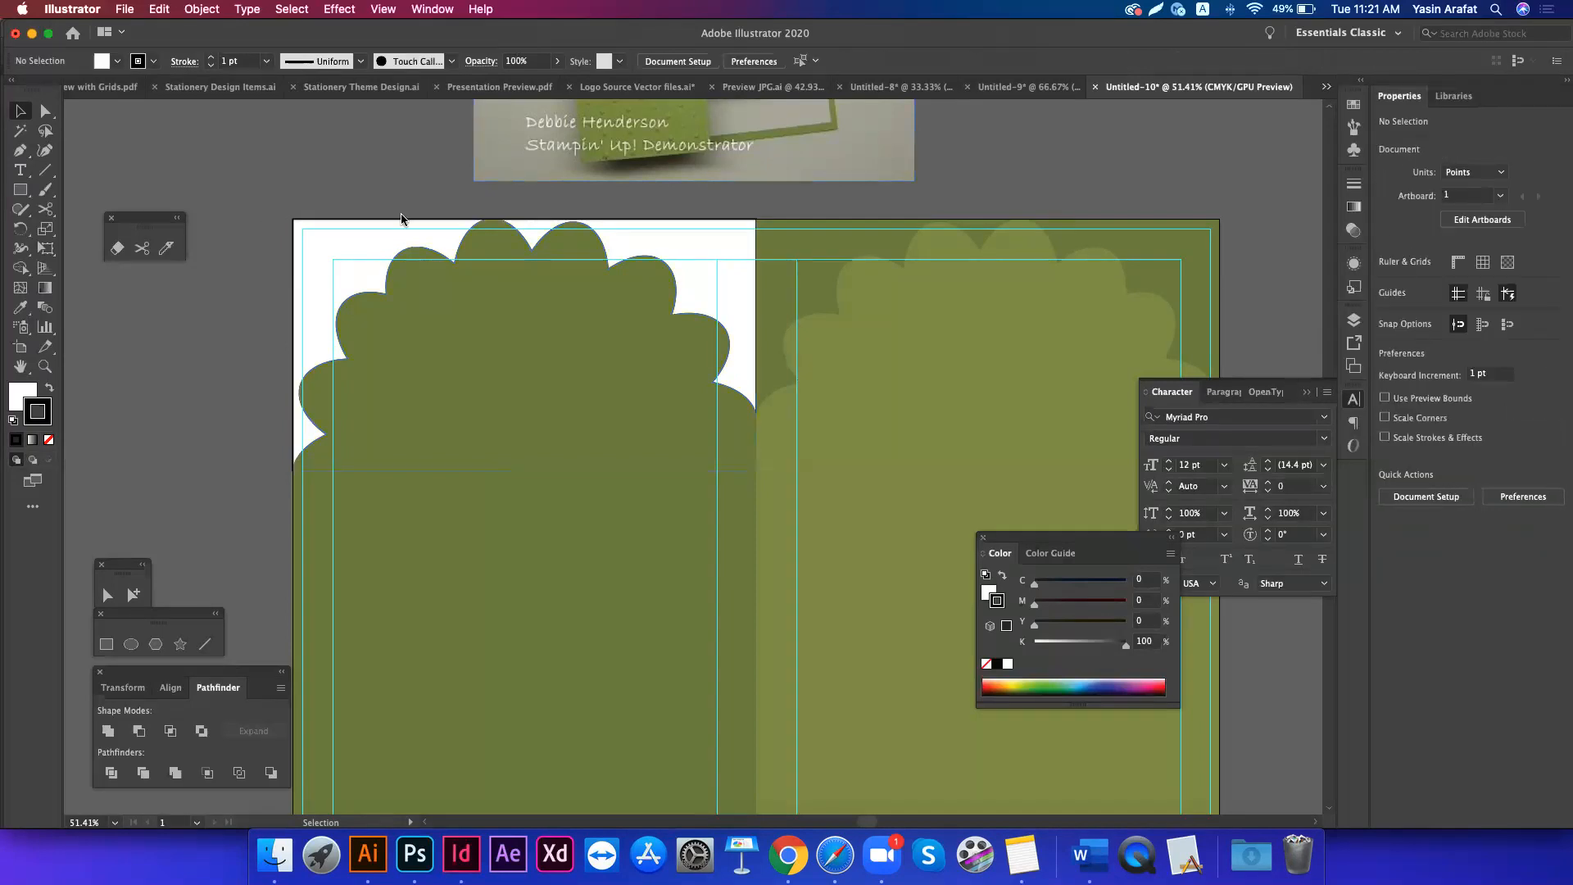
scroll(402, 219, up, 2)
click(347, 296)
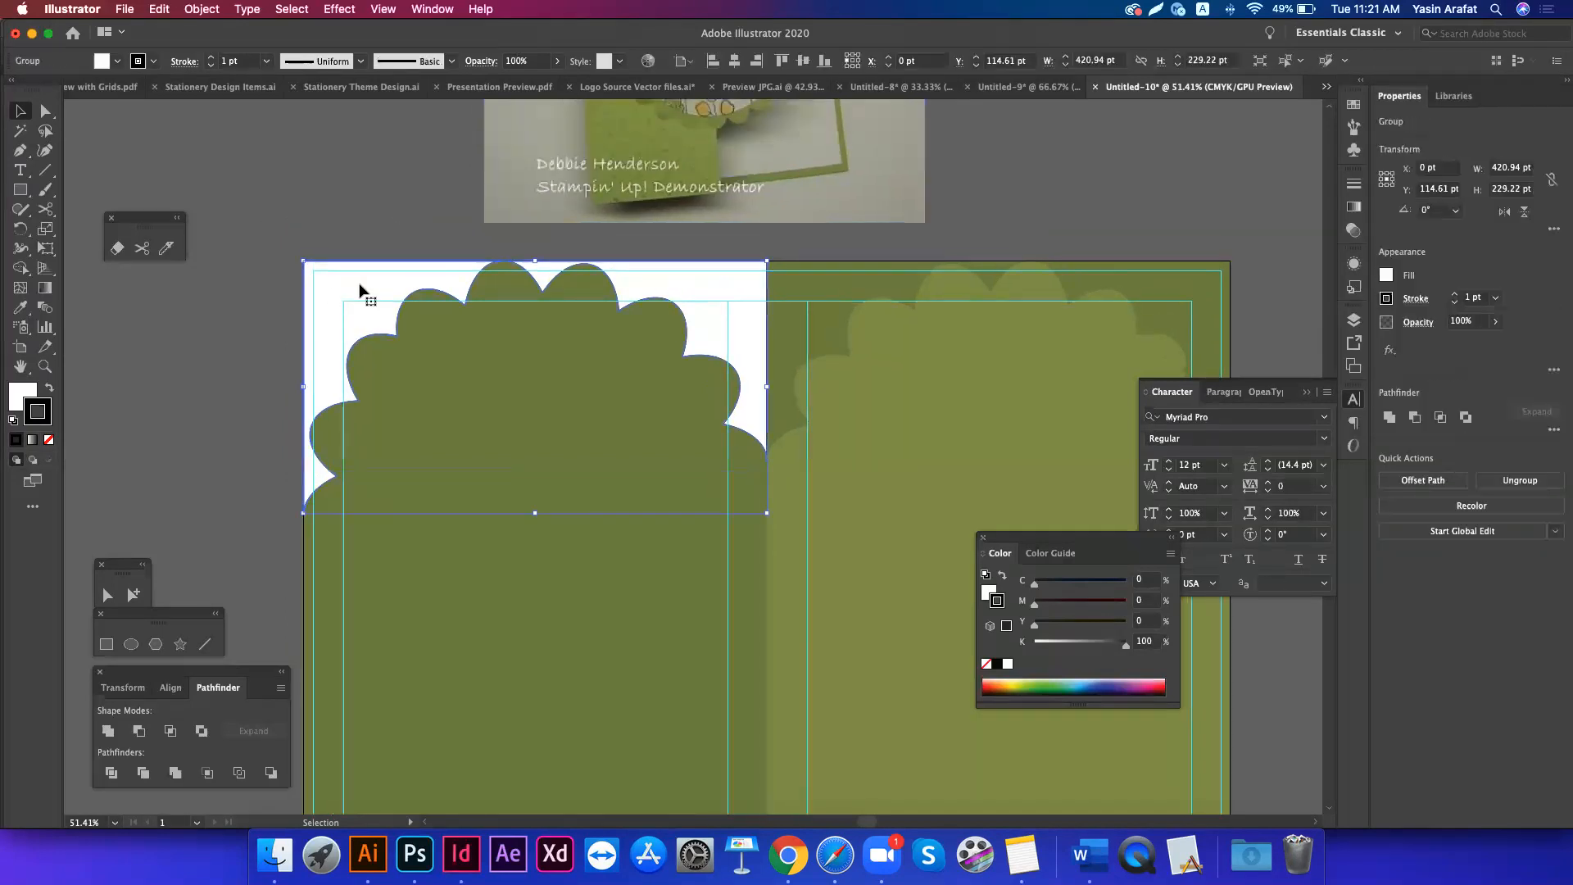
drag(383, 279, 393, 190)
key(super+z)
- Try shifting the corner group inward from the panel's outer edge at close zoom, and undo the shift
key(z)
drag(282, 351, 548, 552)
key(v)
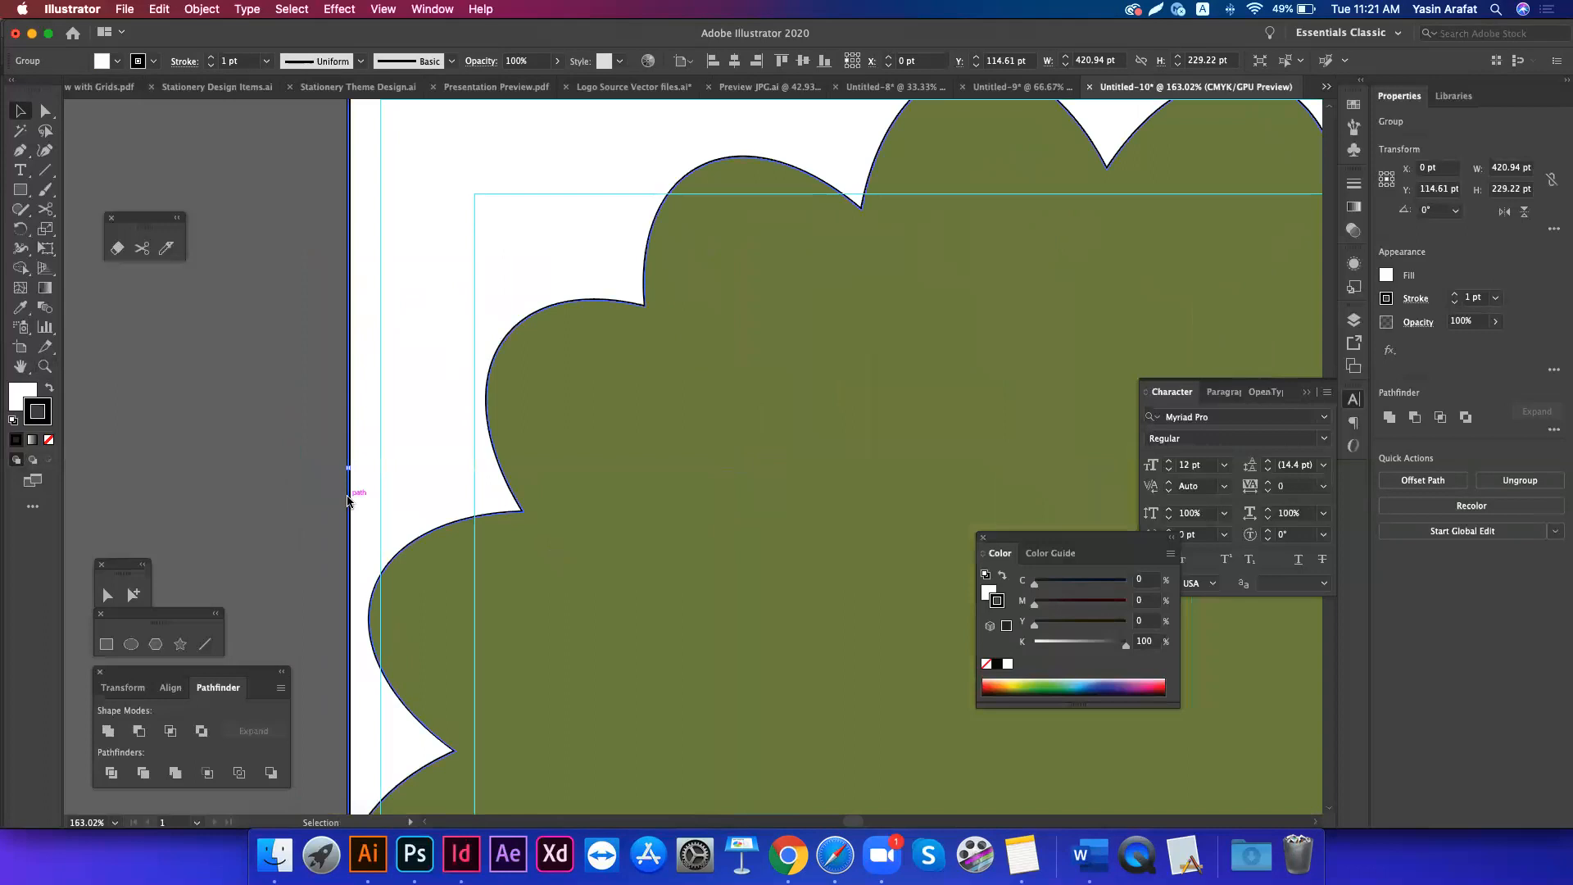
drag(349, 495, 399, 405)
key(super+z)
key(z)
drag(583, 416, 346, 548)
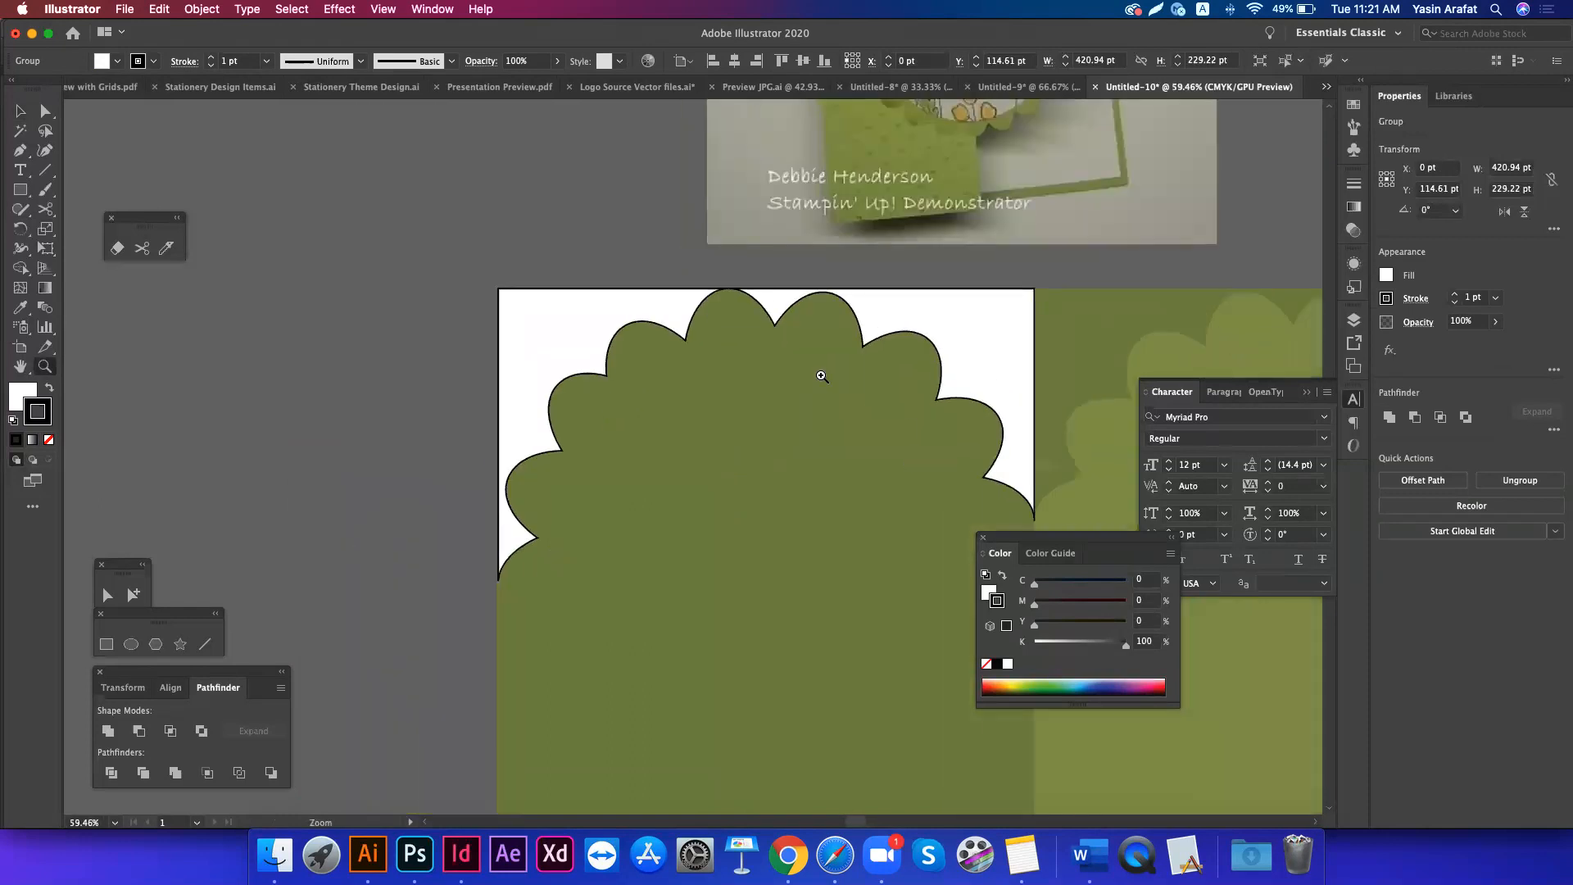
- Create a new document and paste a copy of the outlined corner group into it as a separate die-cut outline
scroll(821, 375, right, 3)
scroll(783, 306, right, 1)
key(a)
key(v)
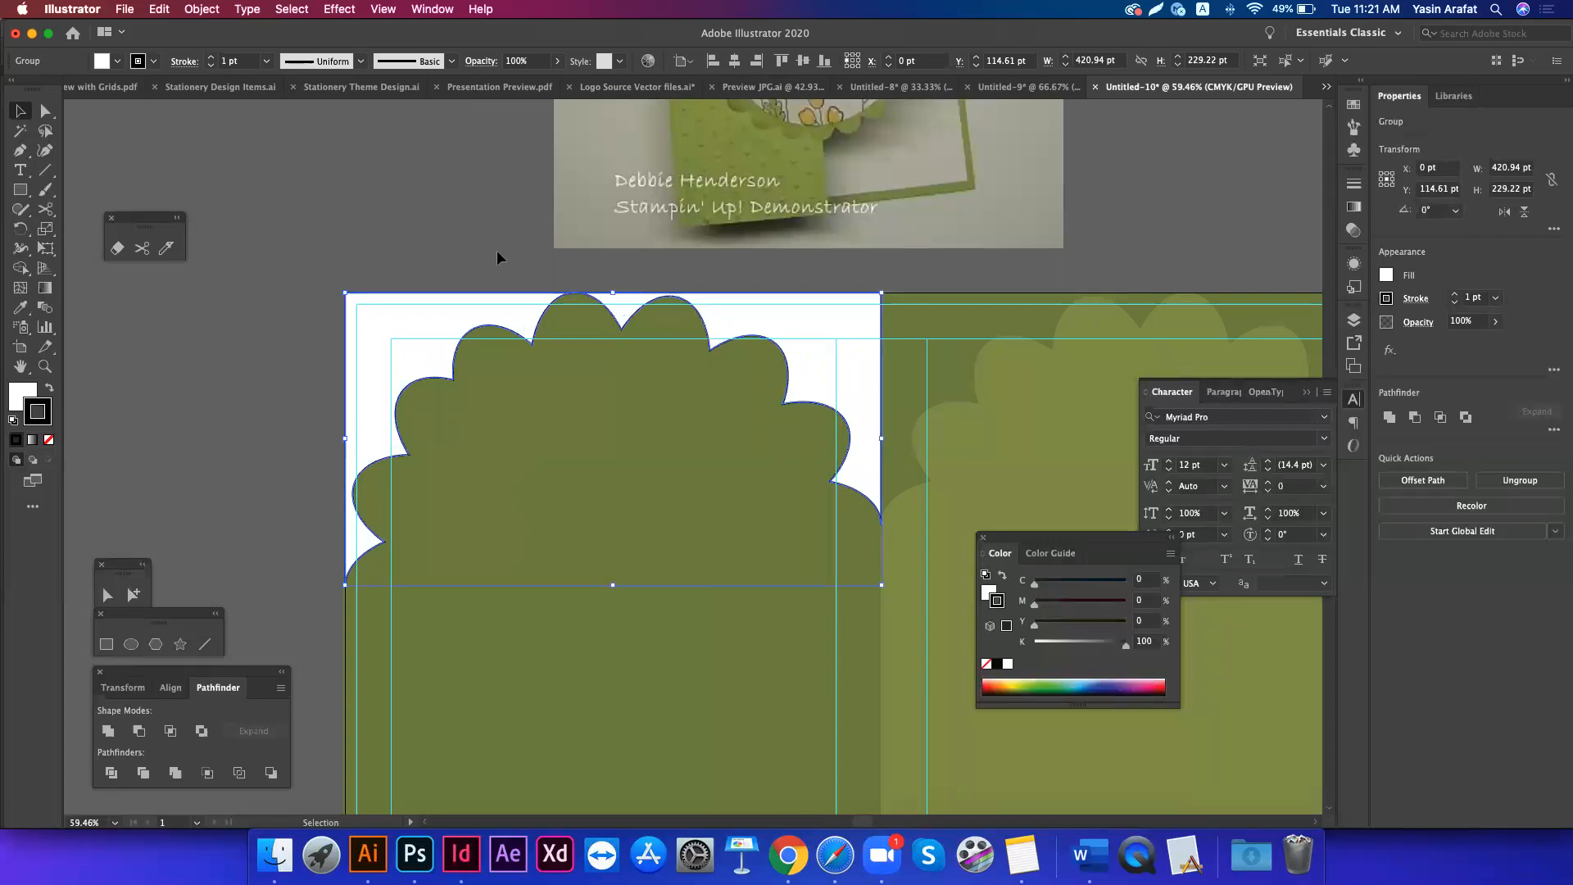
key(super+n)
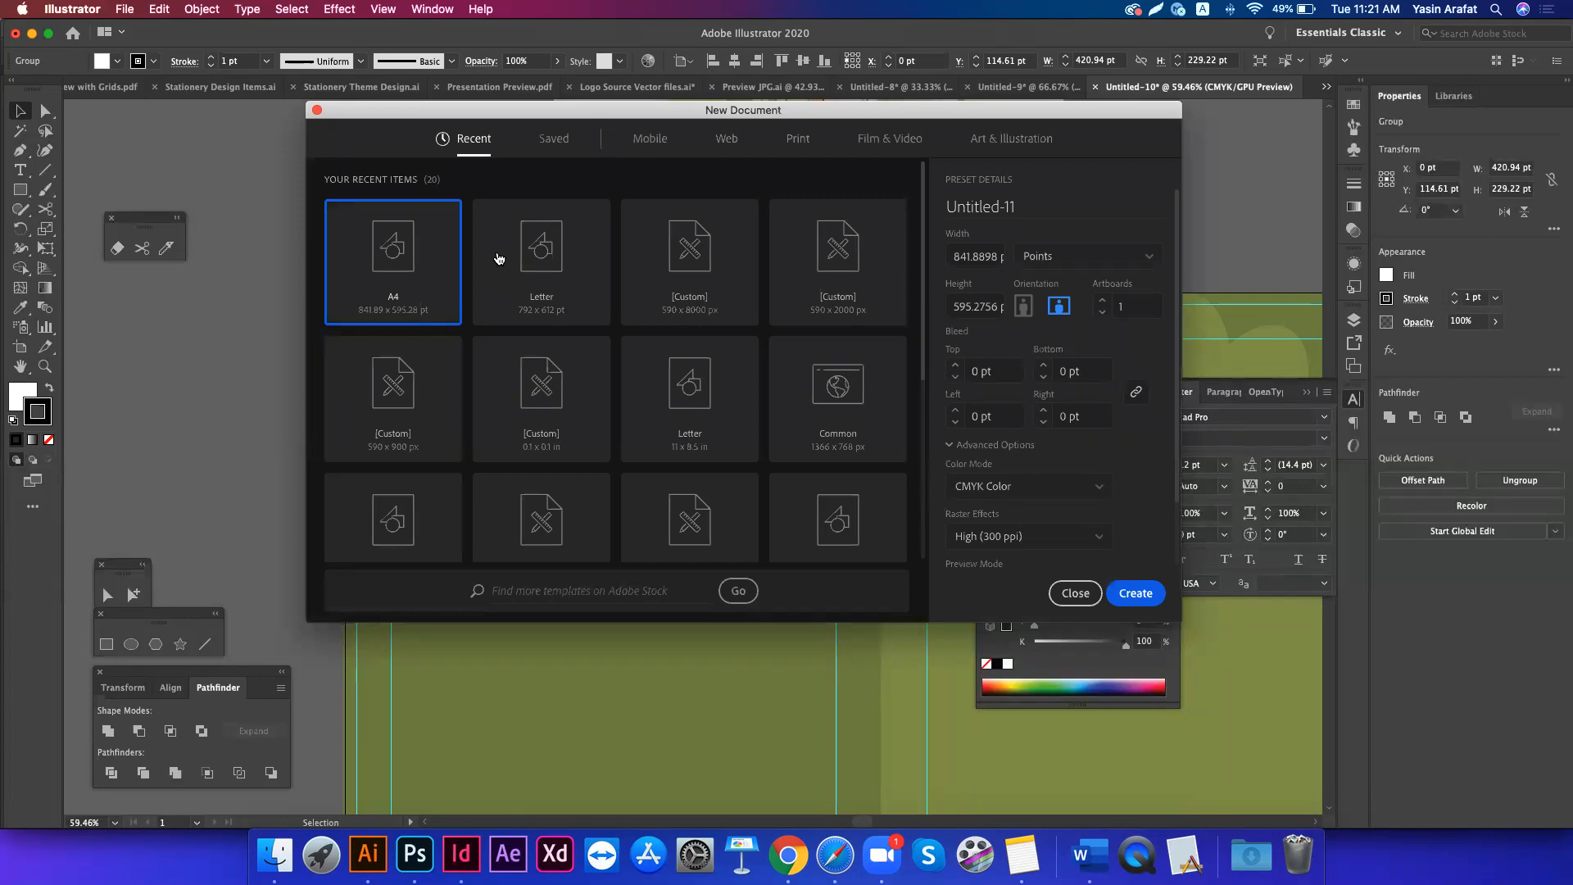
key(Escape)
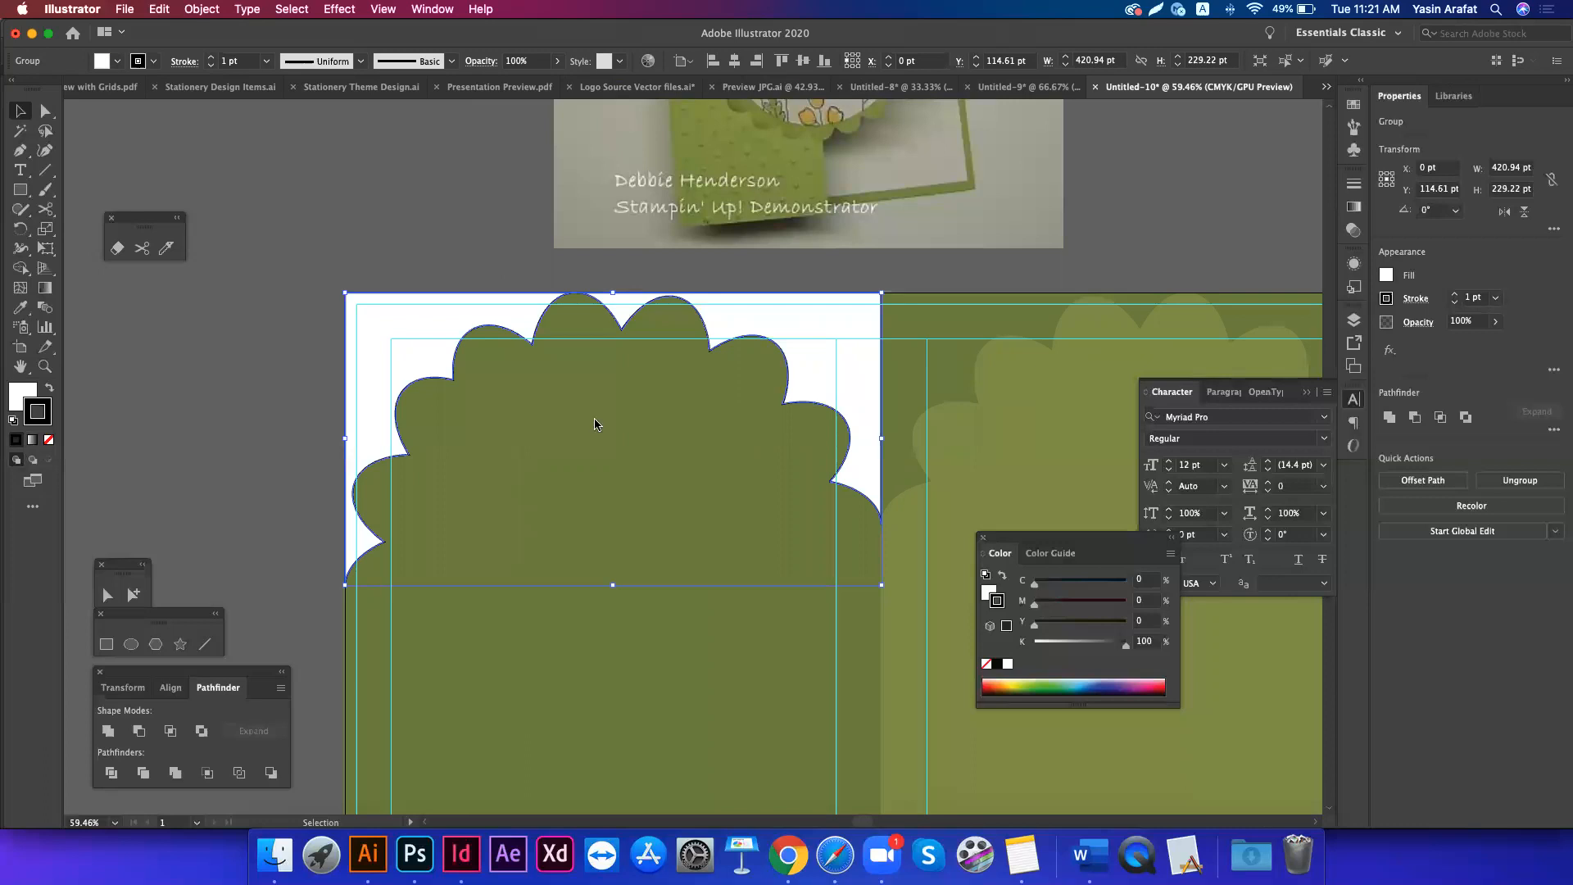
key(super+alt+n)
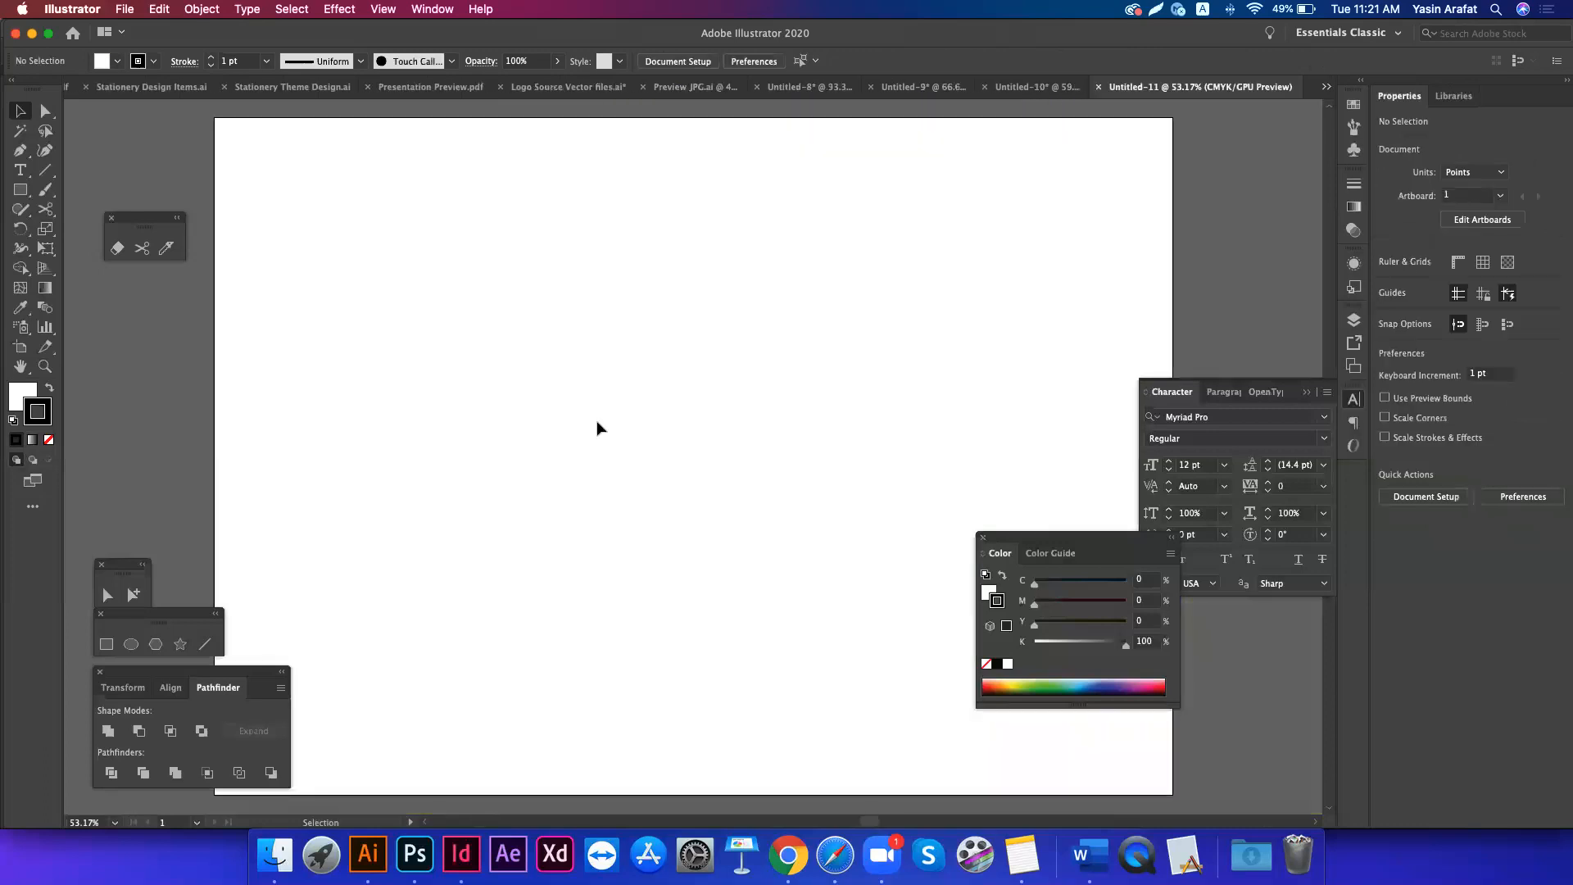
key(super+v)
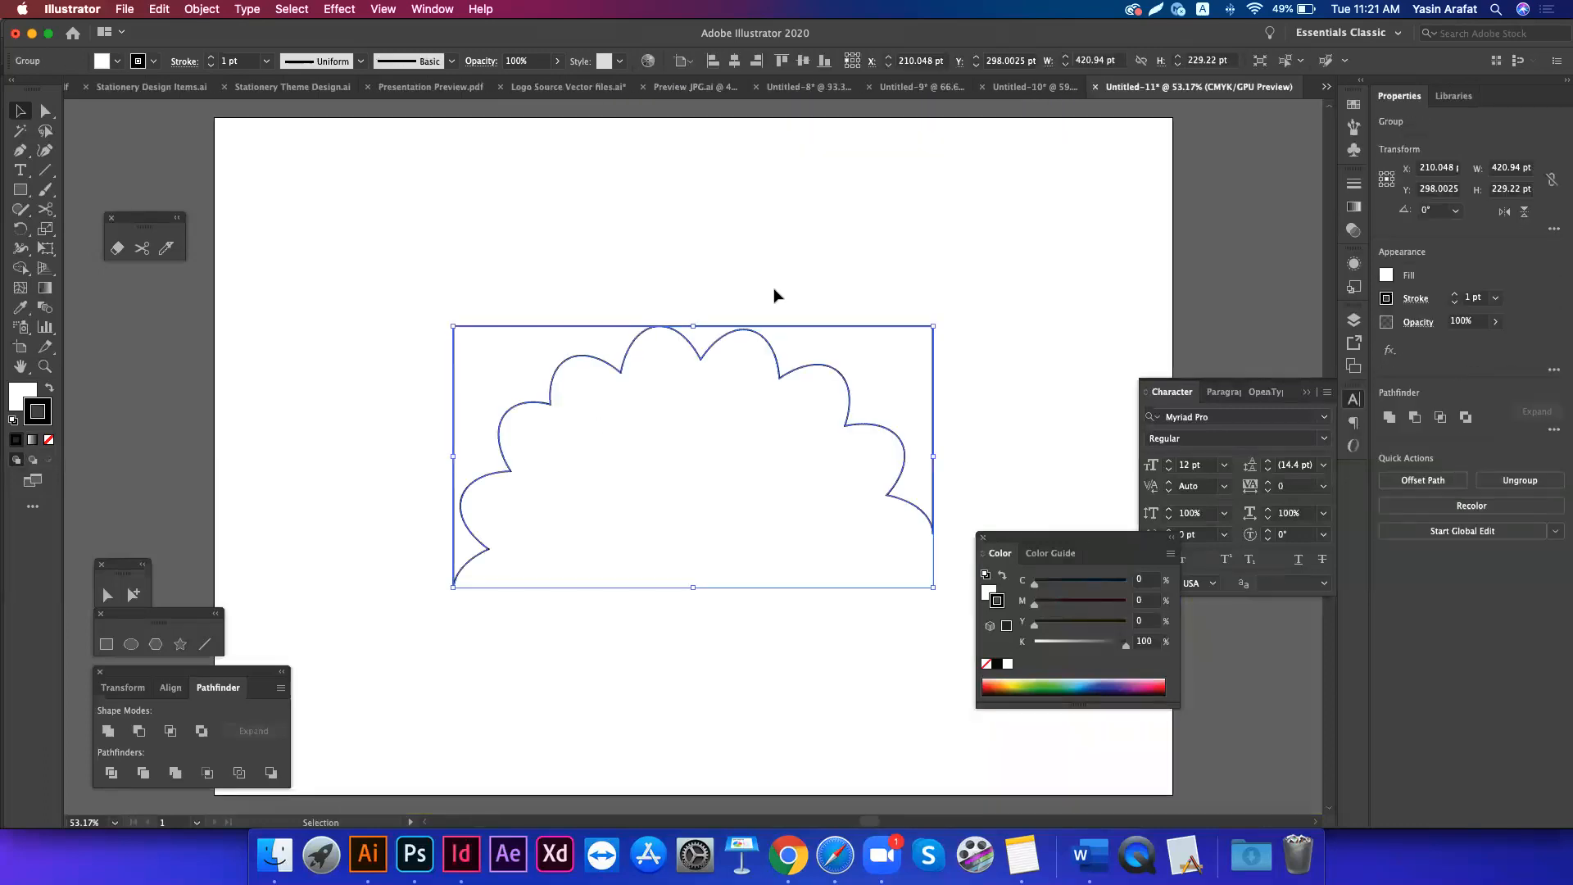
click(519, 306)
drag(519, 306, 883, 513)
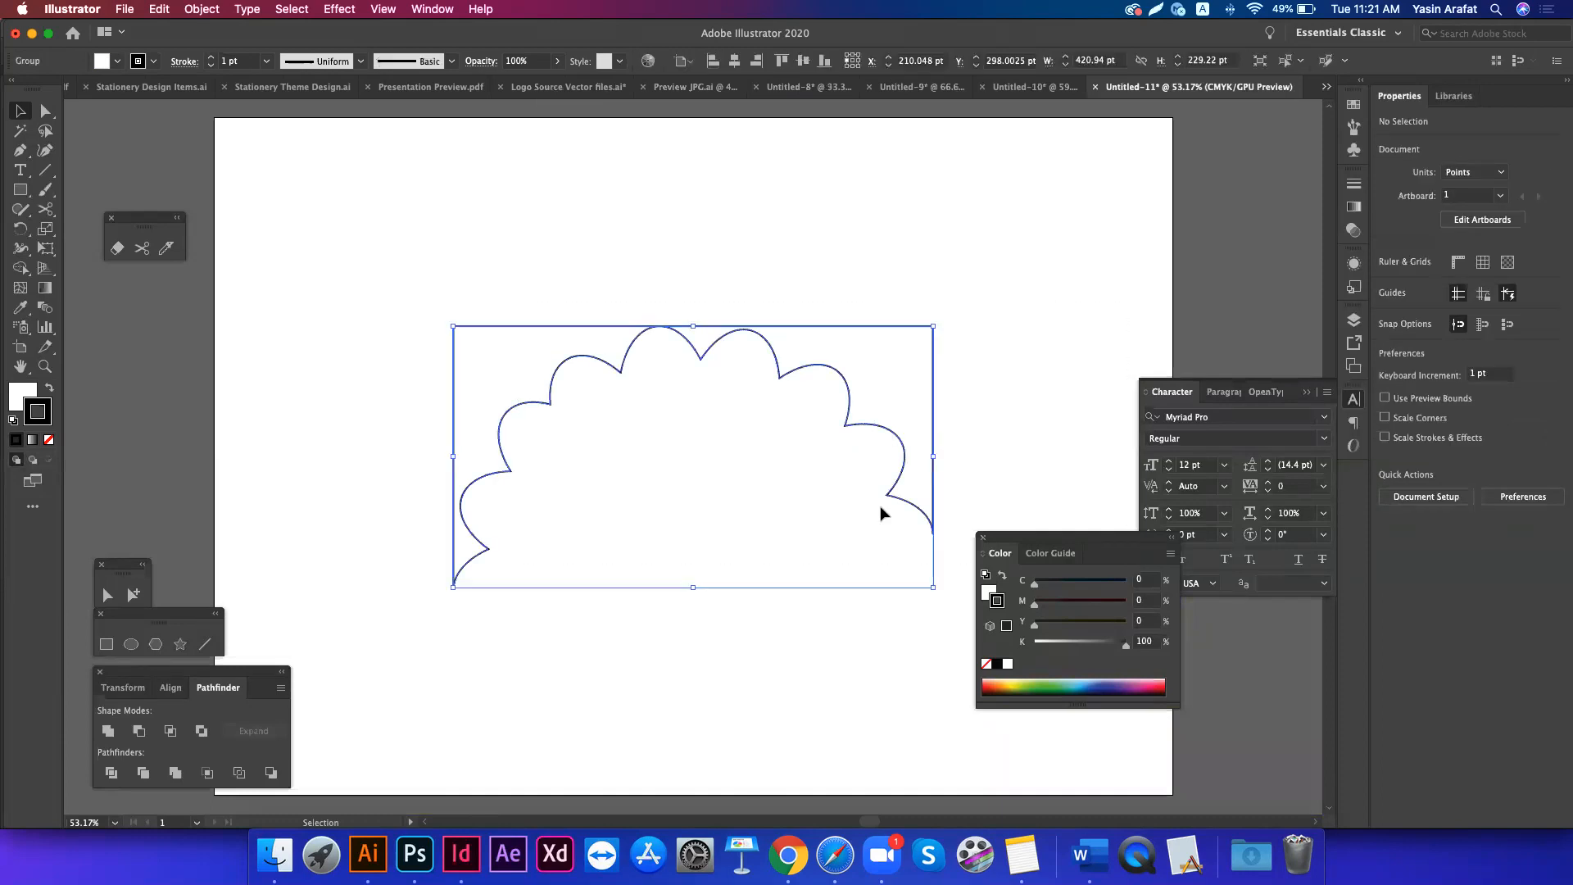
scroll(544, 472, right, 2)
scroll(545, 471, down, 1)
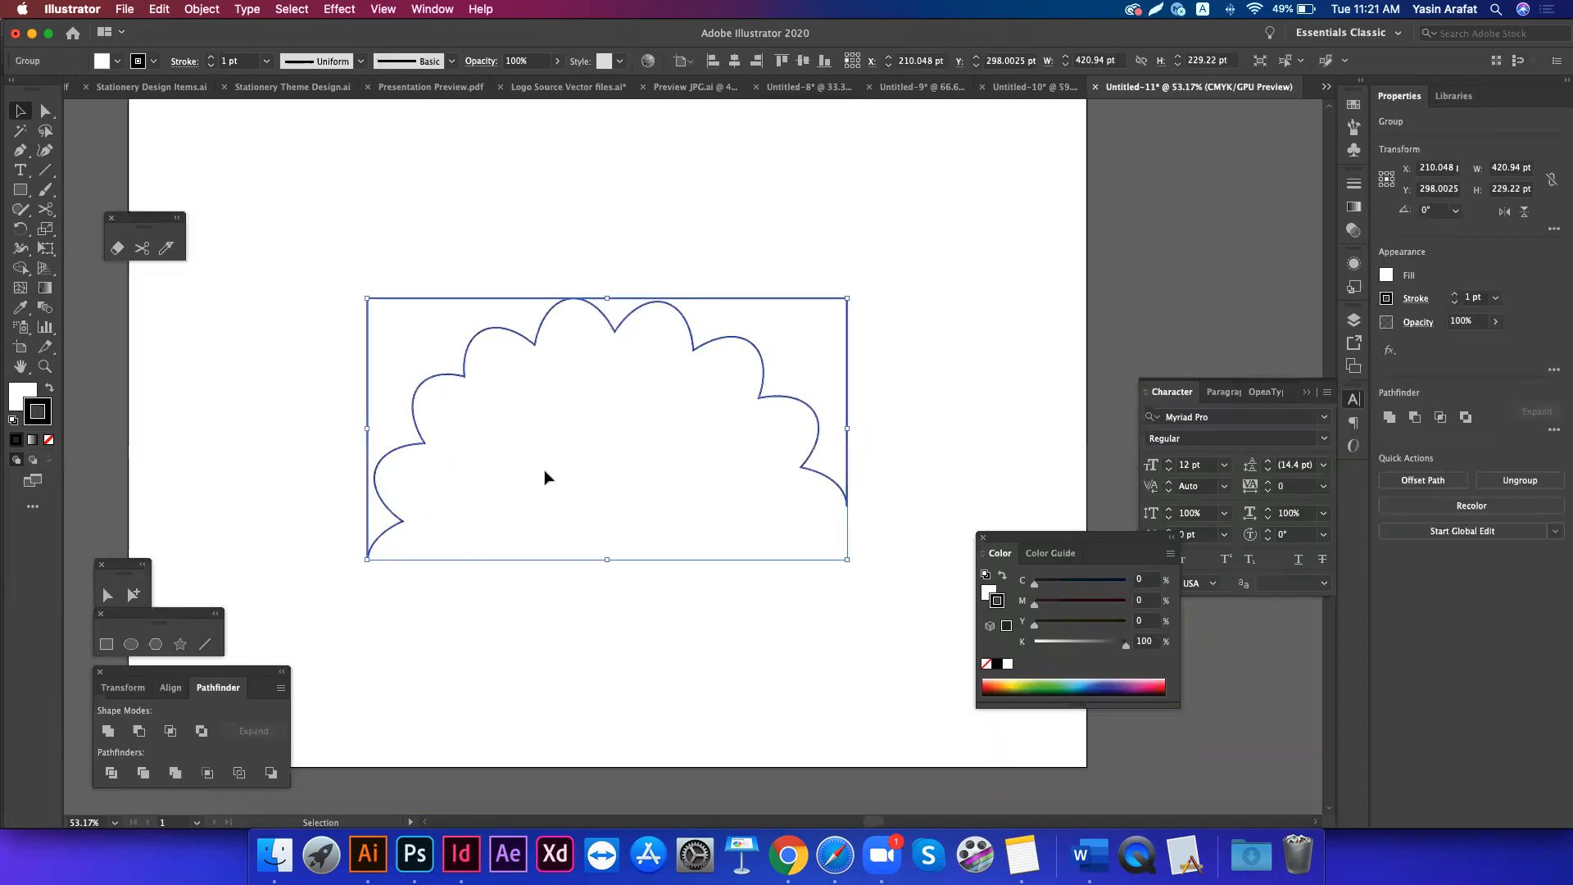
click(544, 477)
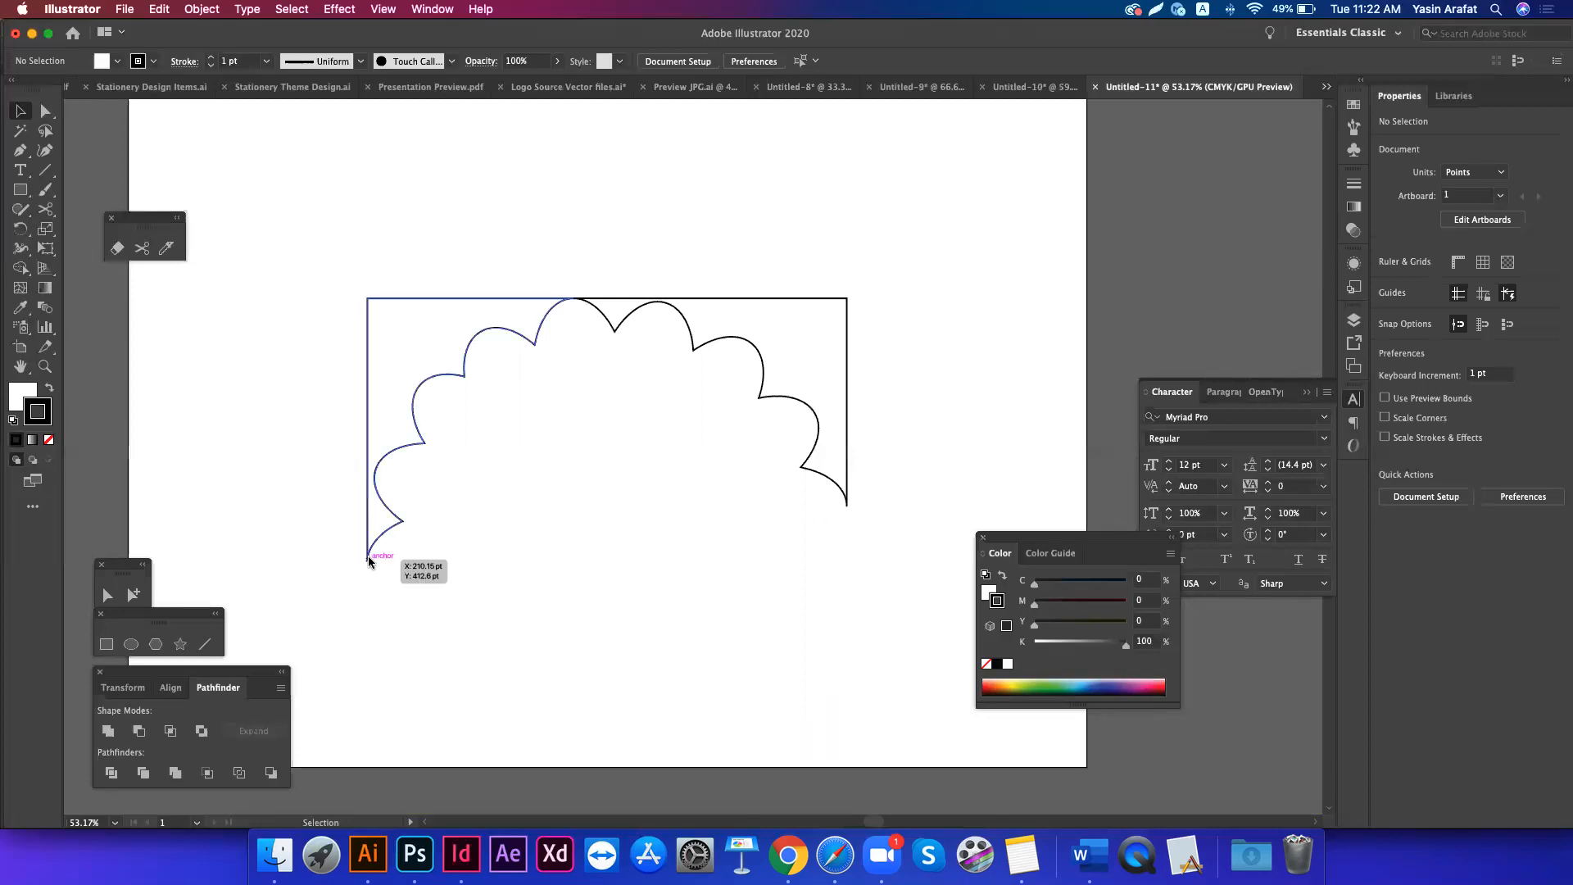
- Switch to Chrome and search Google Images for "die-cut machine"
click(794, 855)
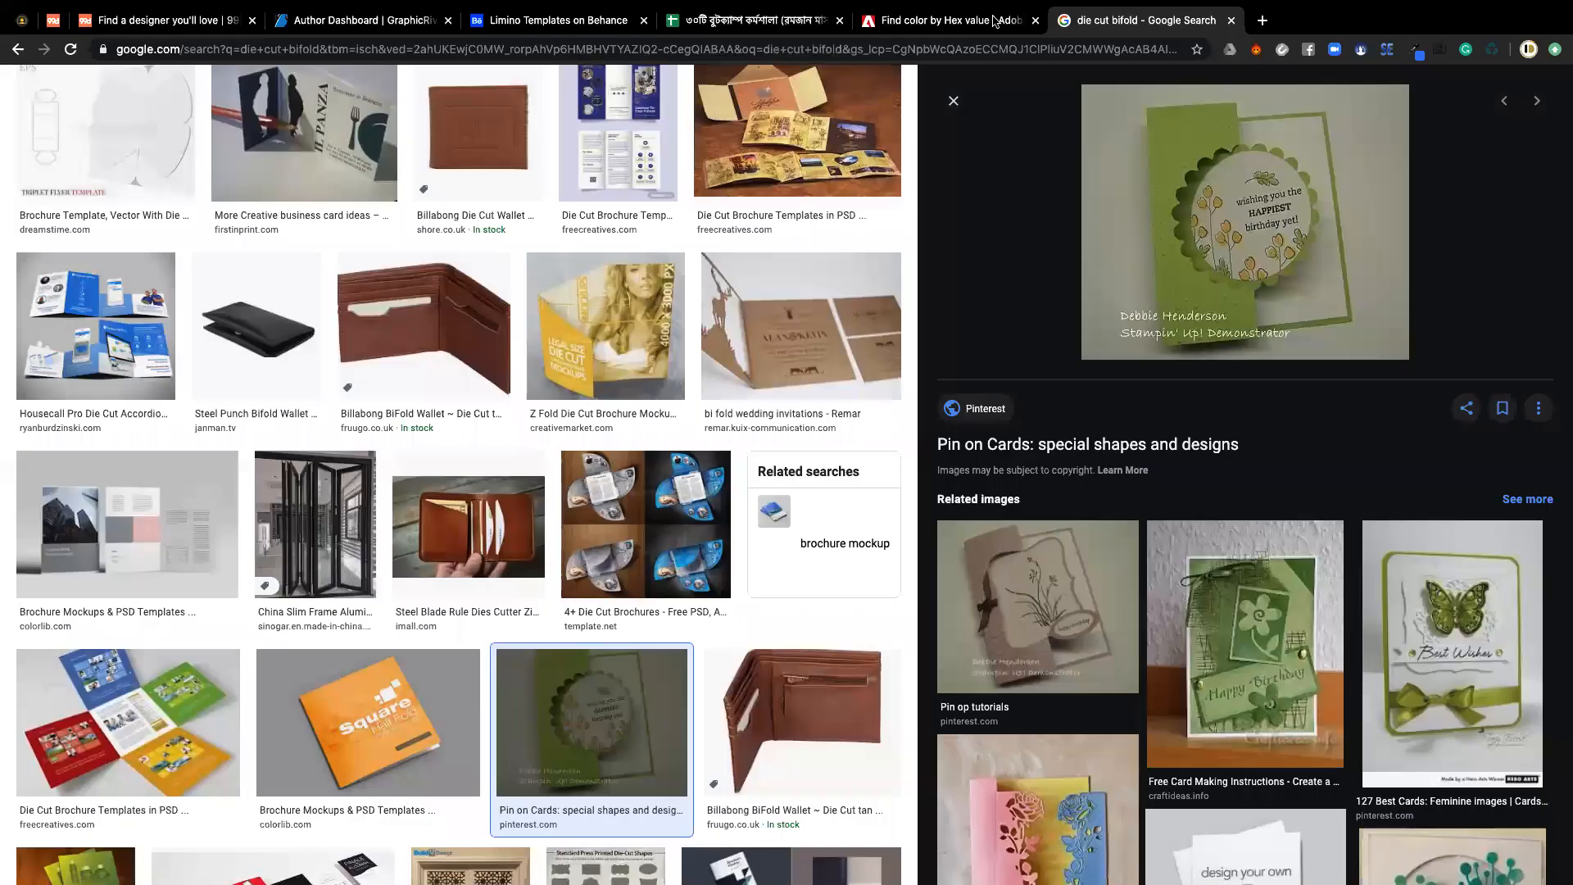
click(352, 55)
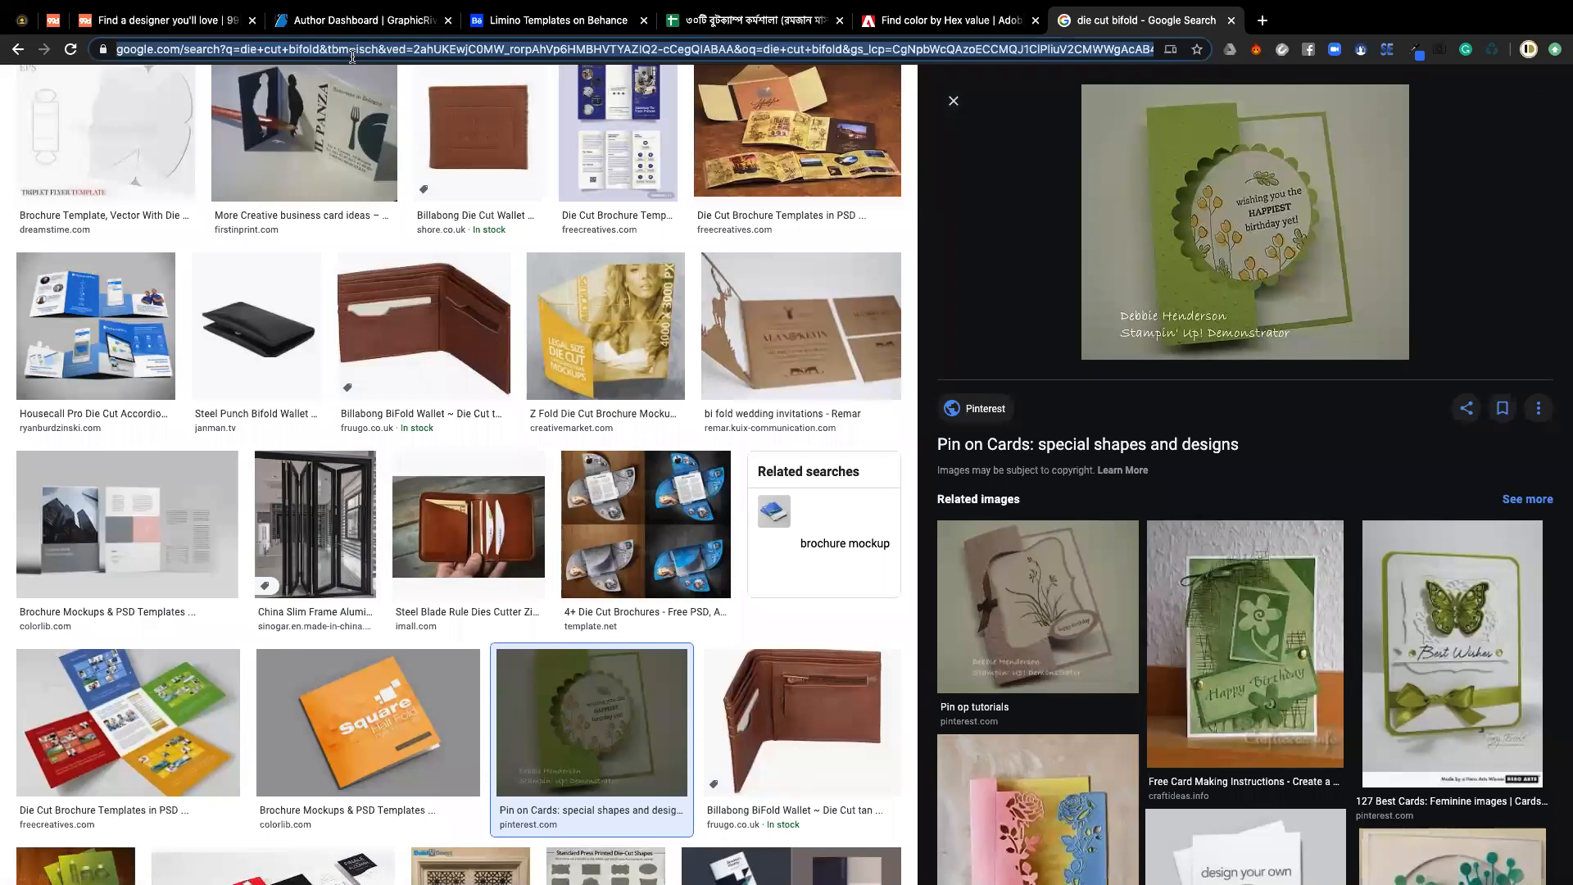
text(die-cu)
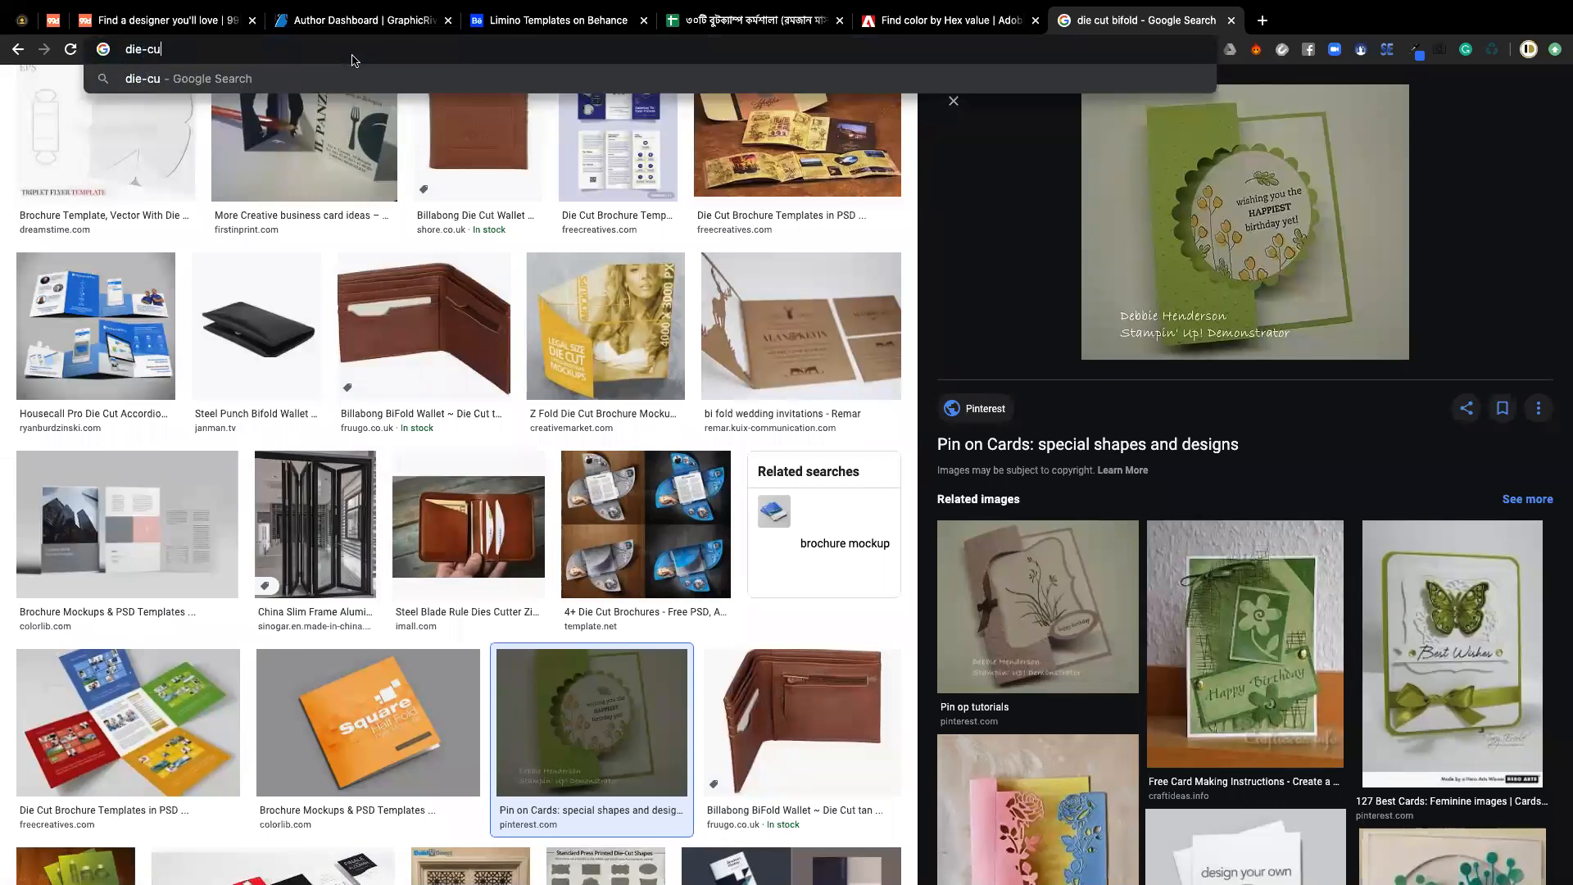
text(t machine)
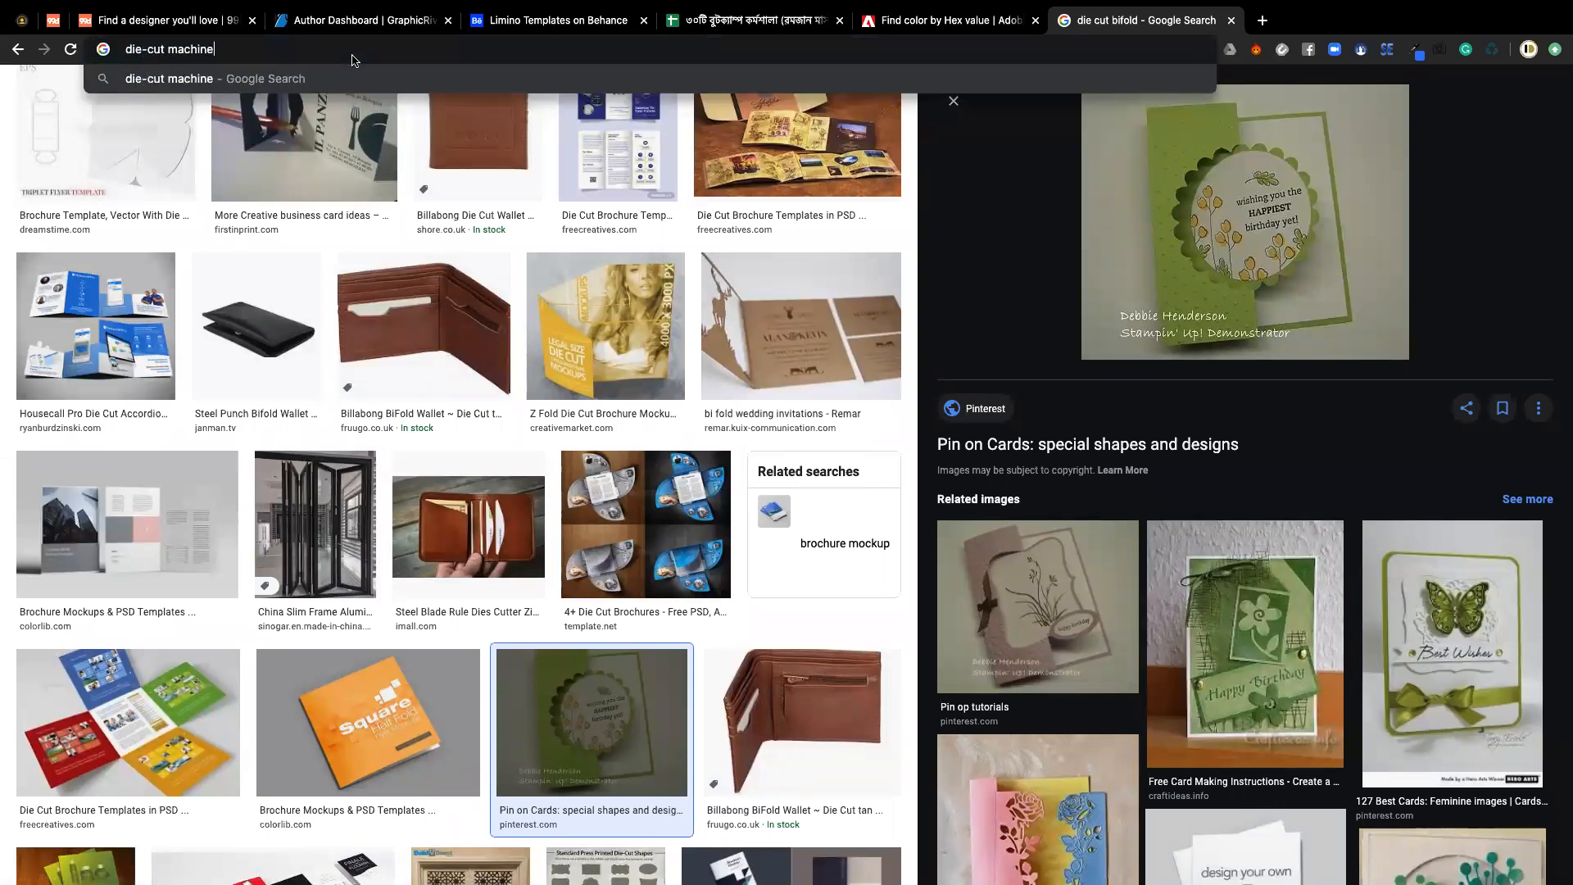
key(Return)
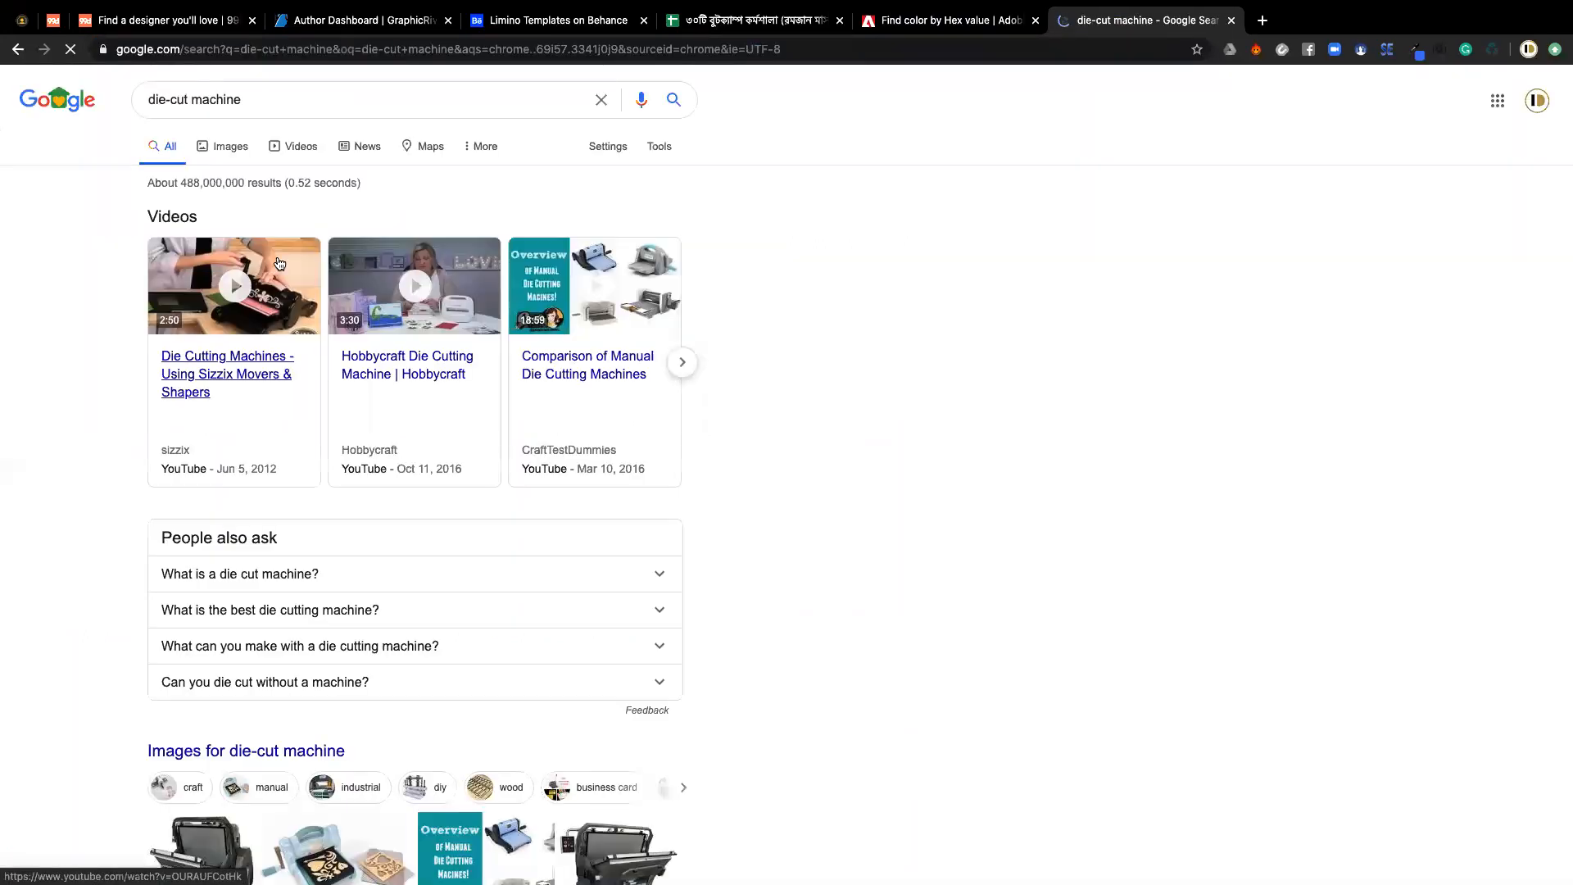
click(231, 147)
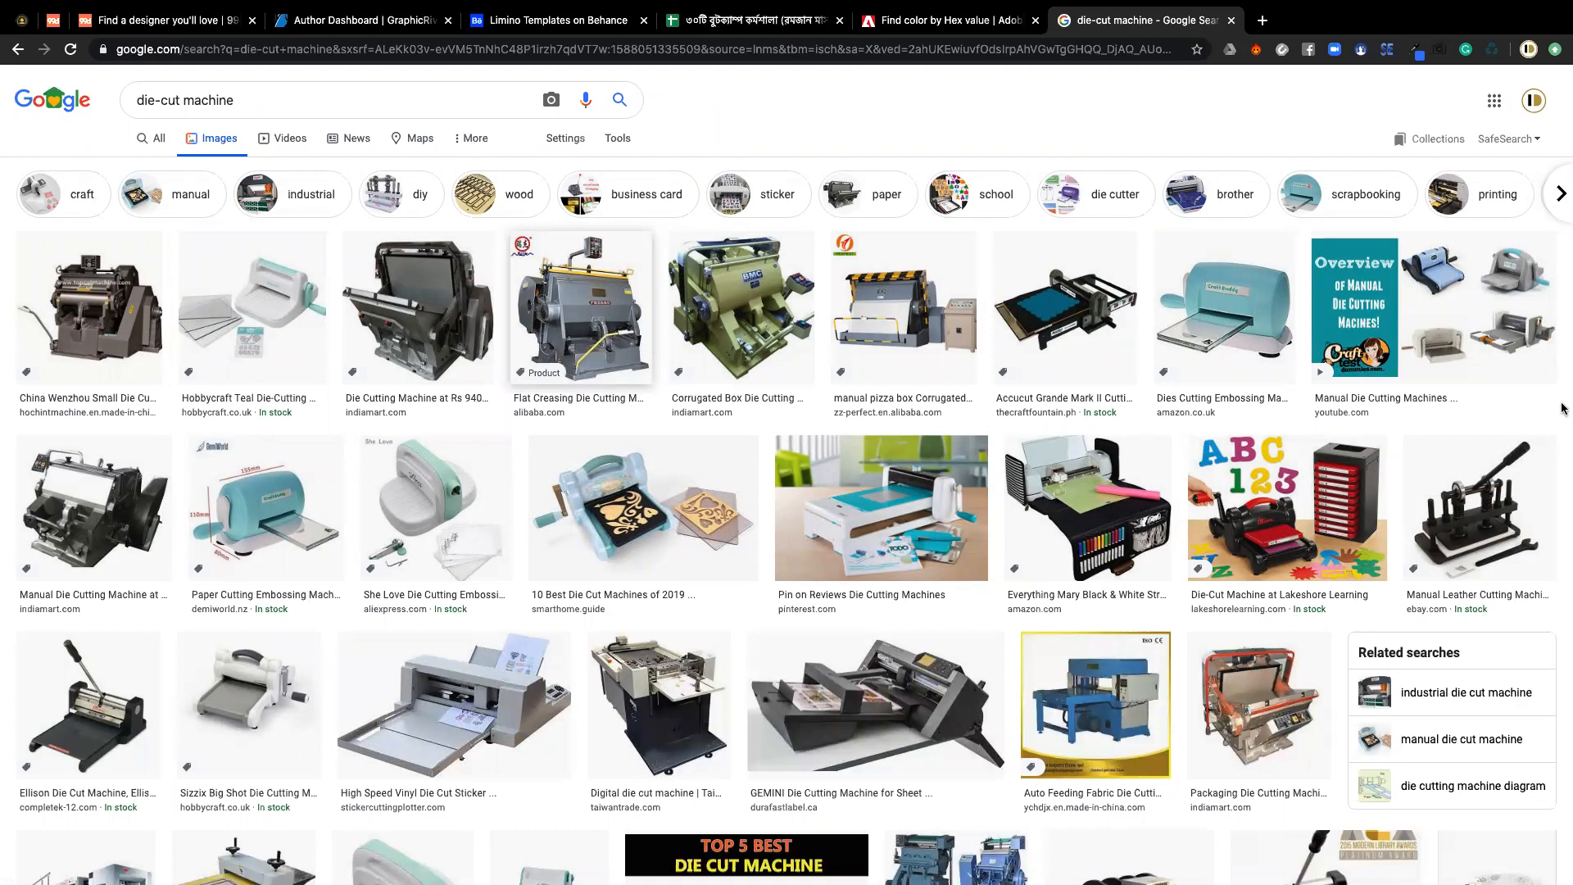
- Preview the manual leather cutting machine and the IndiaMART Die Cutting Machine images to examine how die cutting works
click(1467, 539)
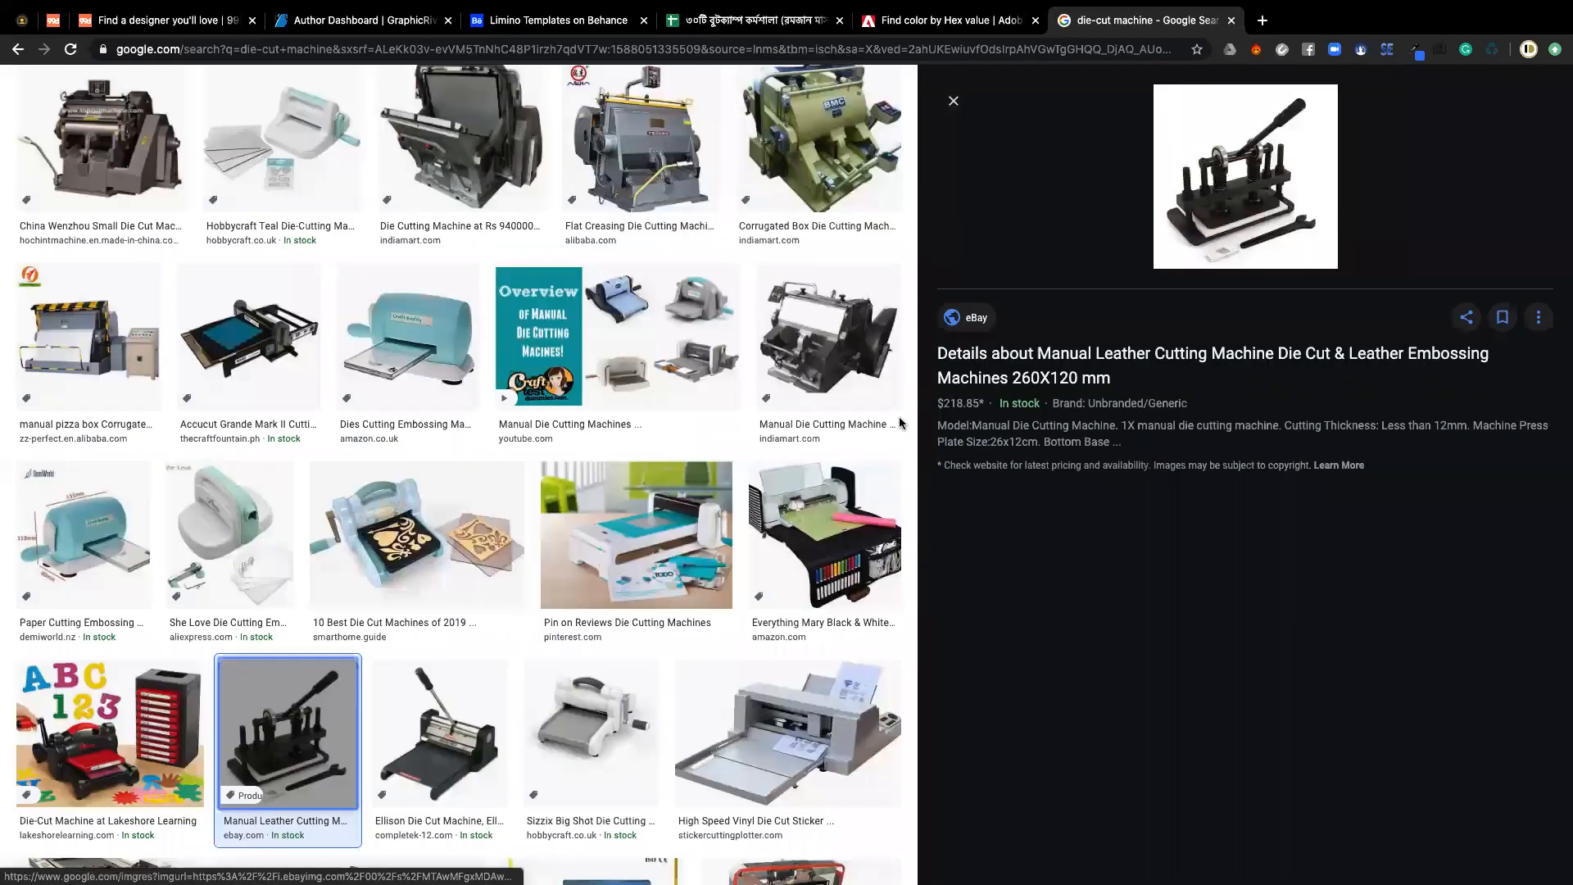
click(474, 165)
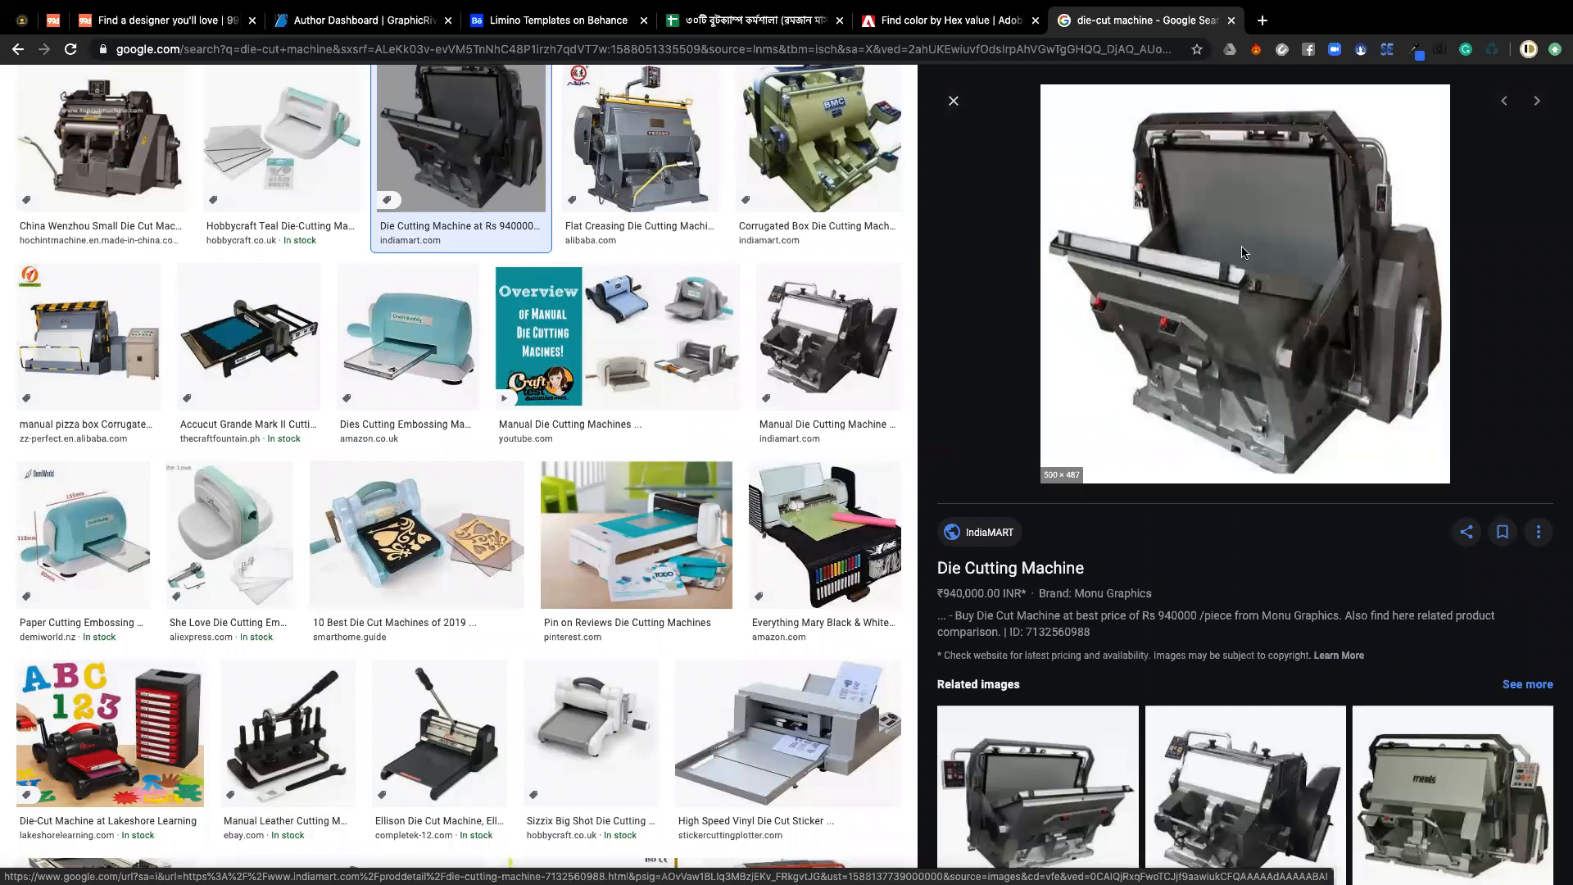
scroll(1303, 188, down, 1)
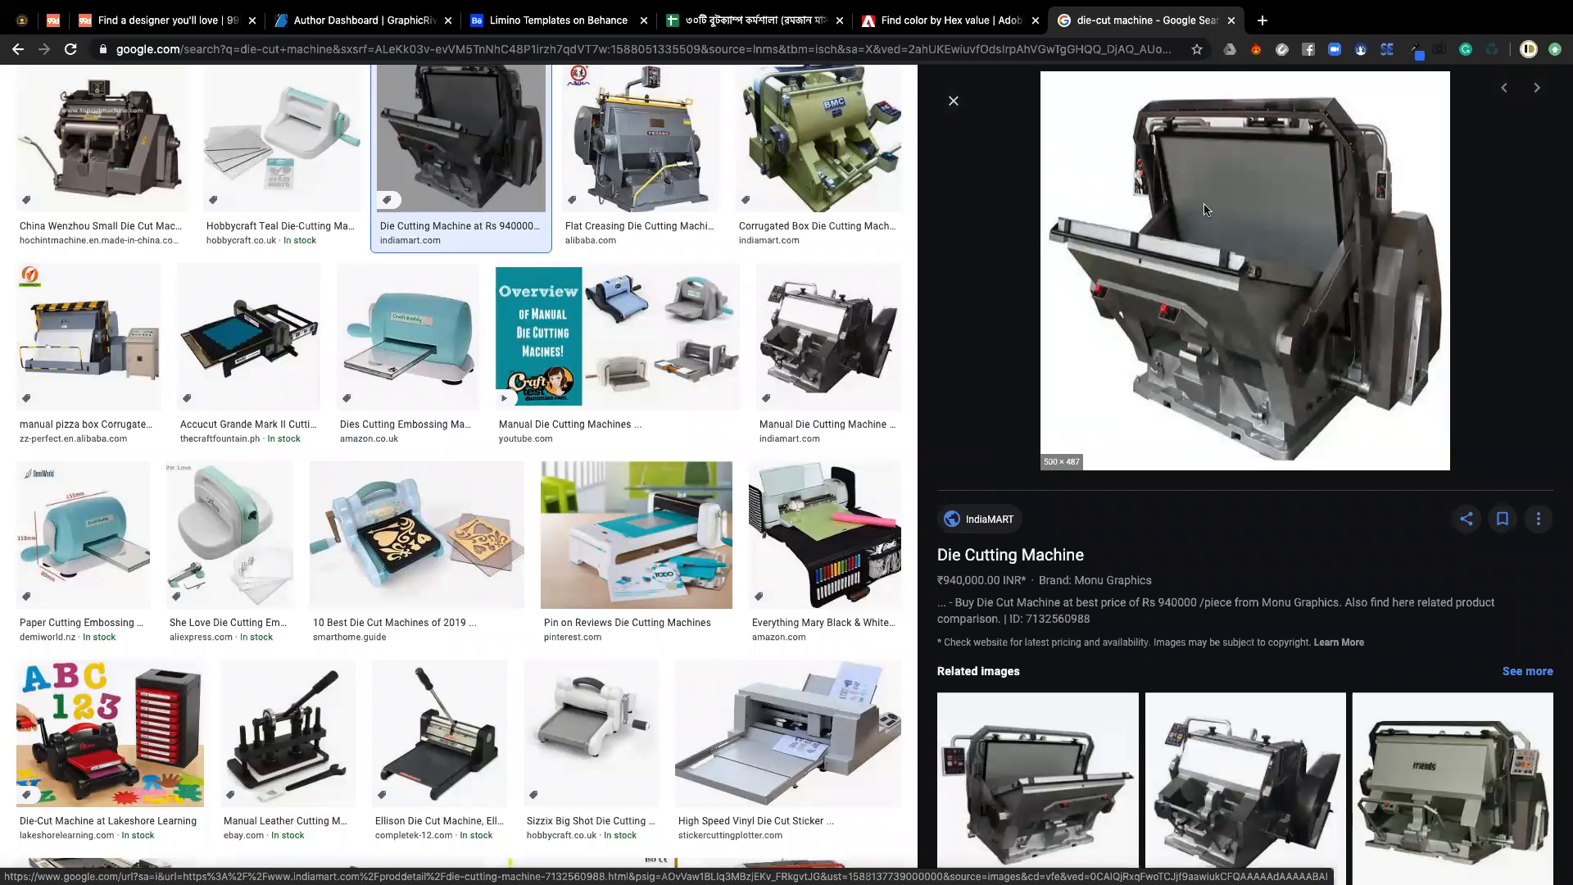
drag(1215, 199, 1218, 247)
- Switch back to Illustrator and return to the Untitled-10 document with the card layout
mouse_move(462, 861)
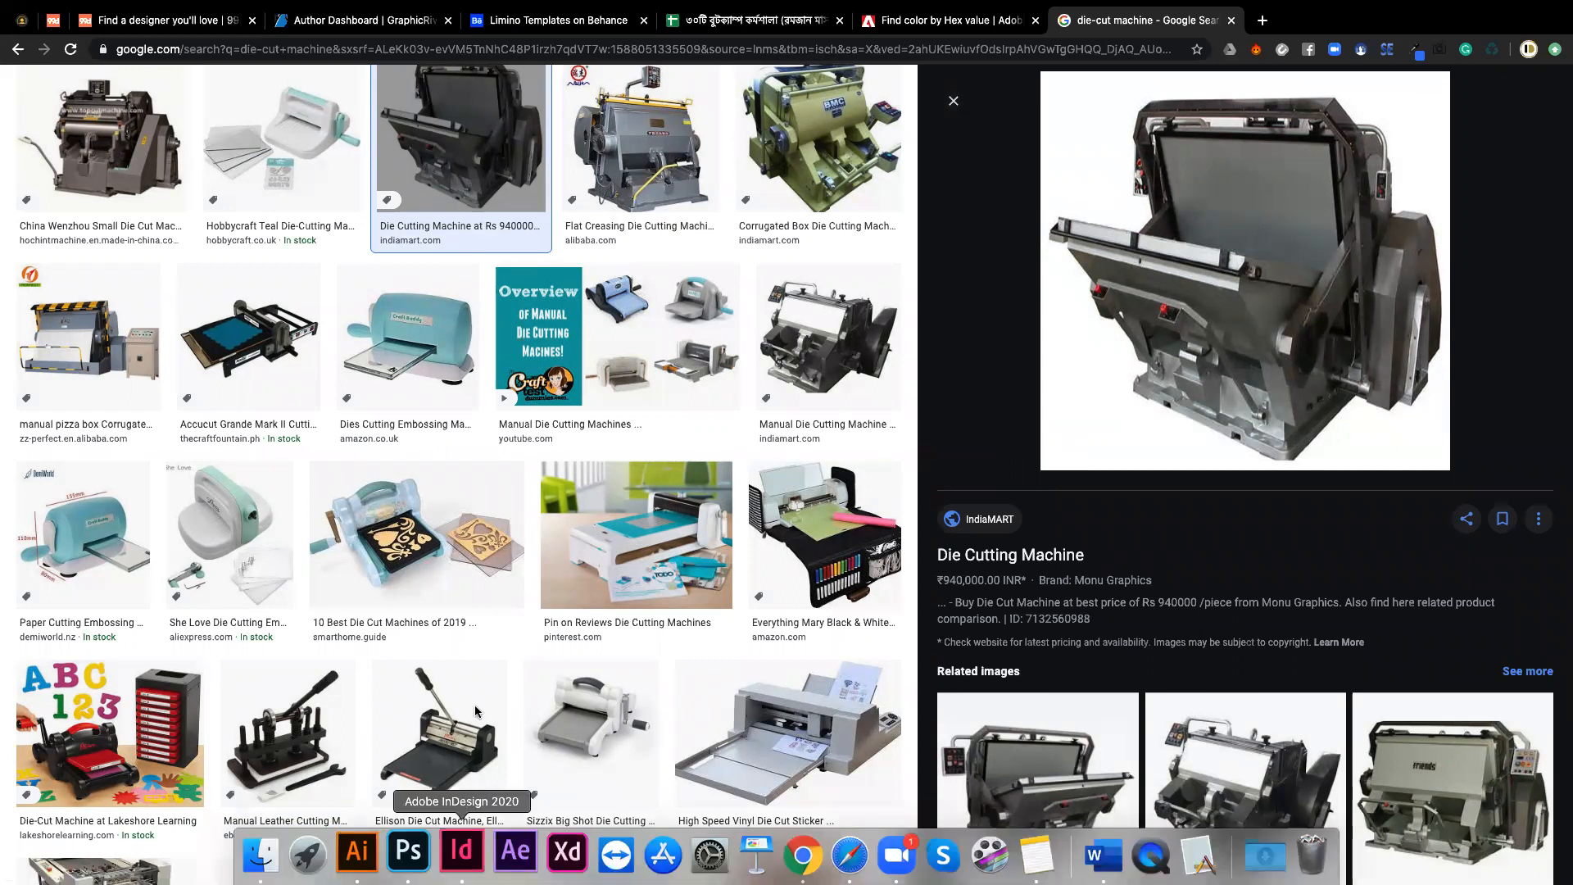
key(super+Tab)
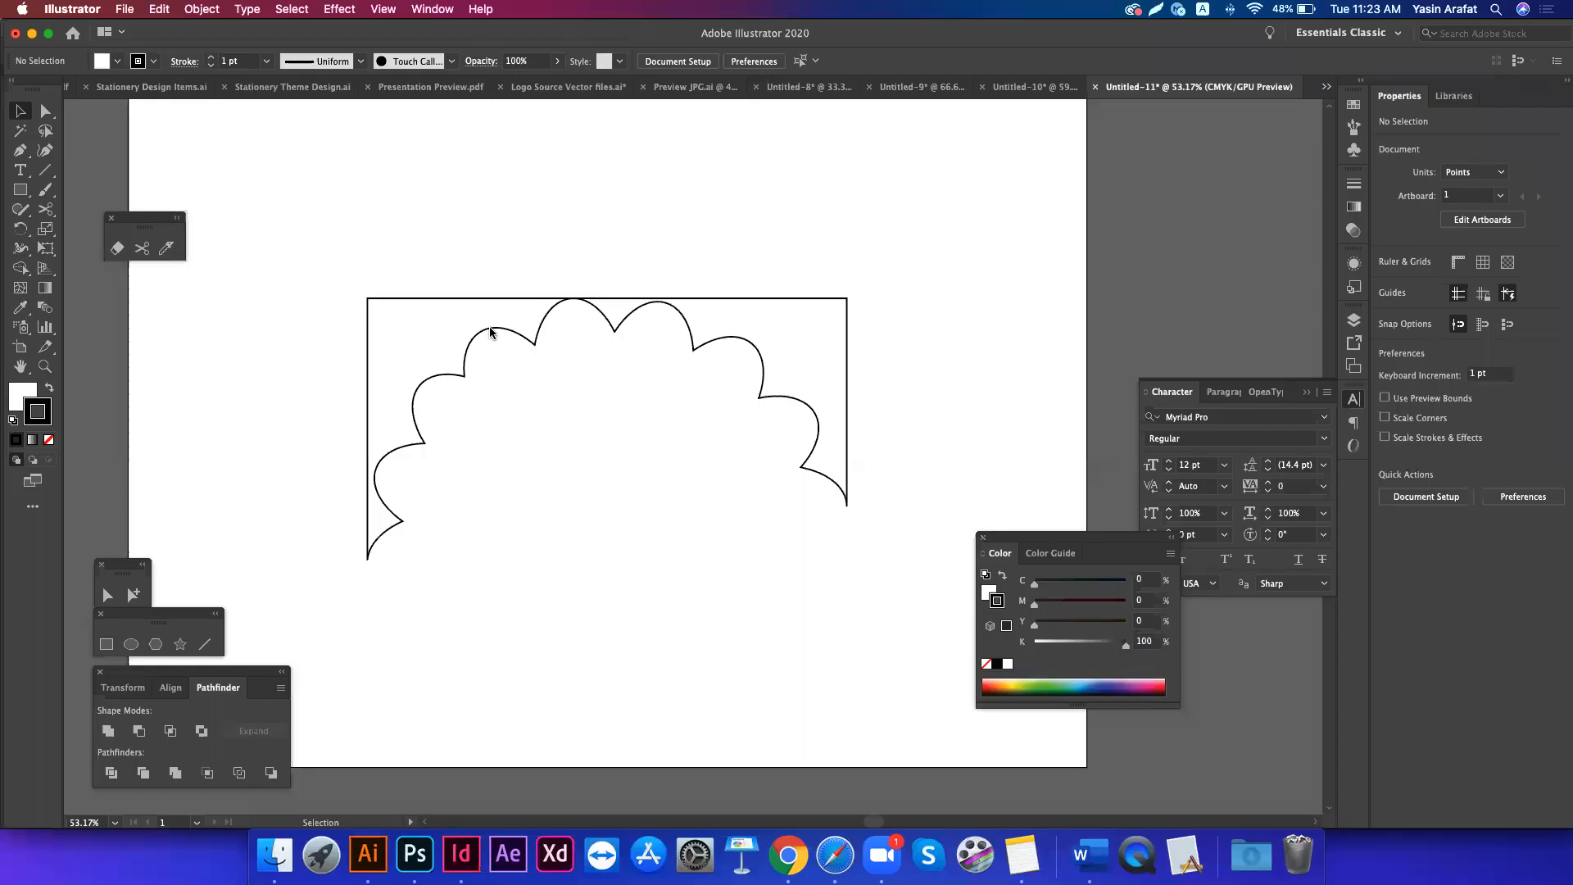
click(495, 330)
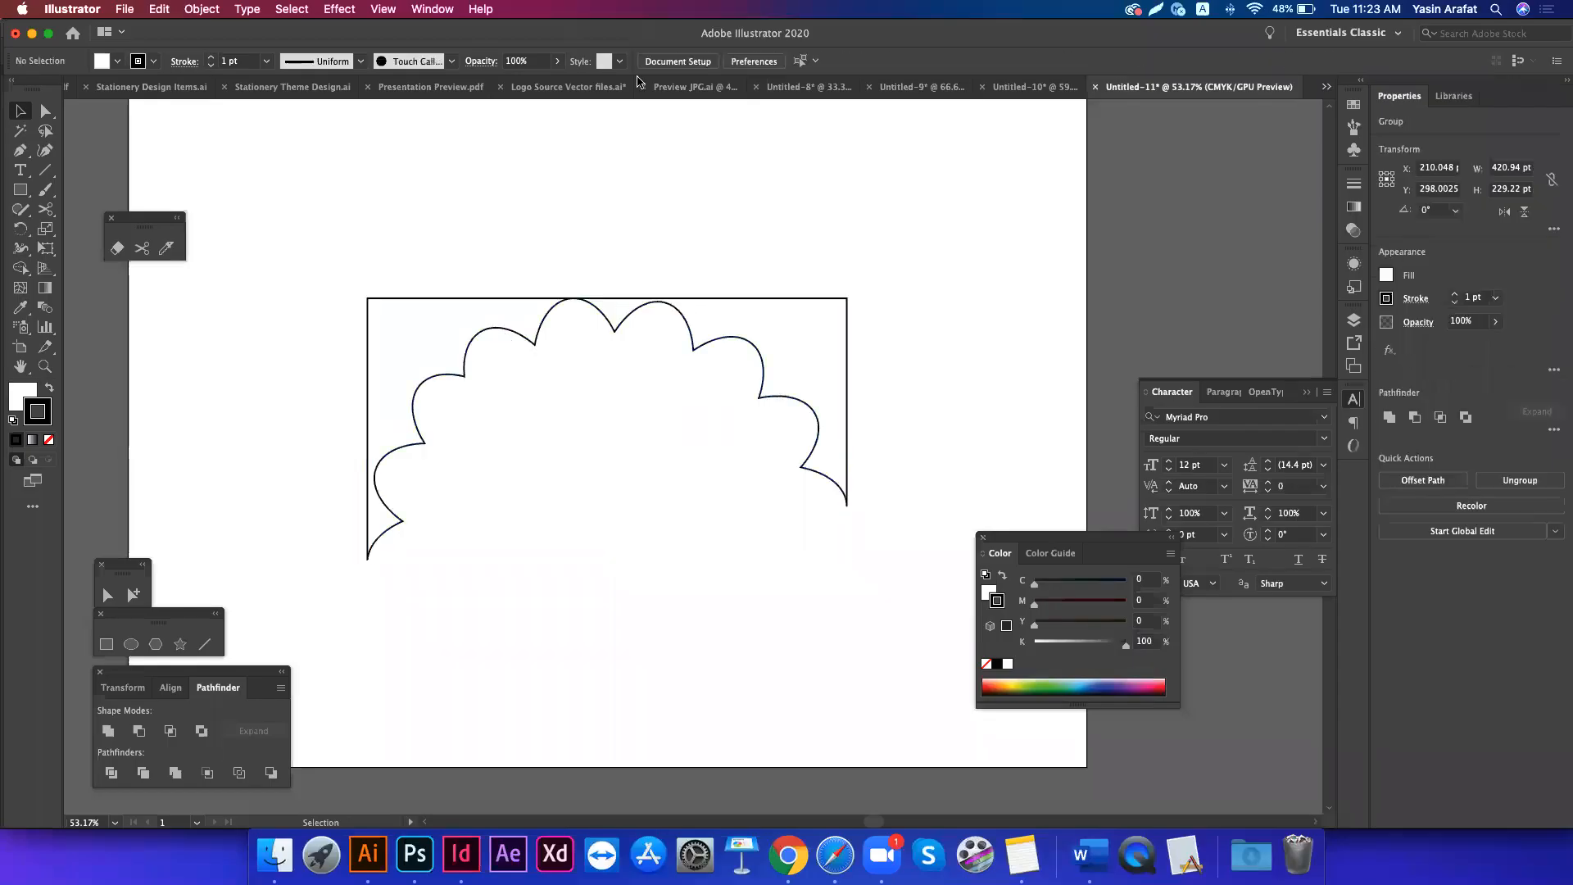
click(1032, 90)
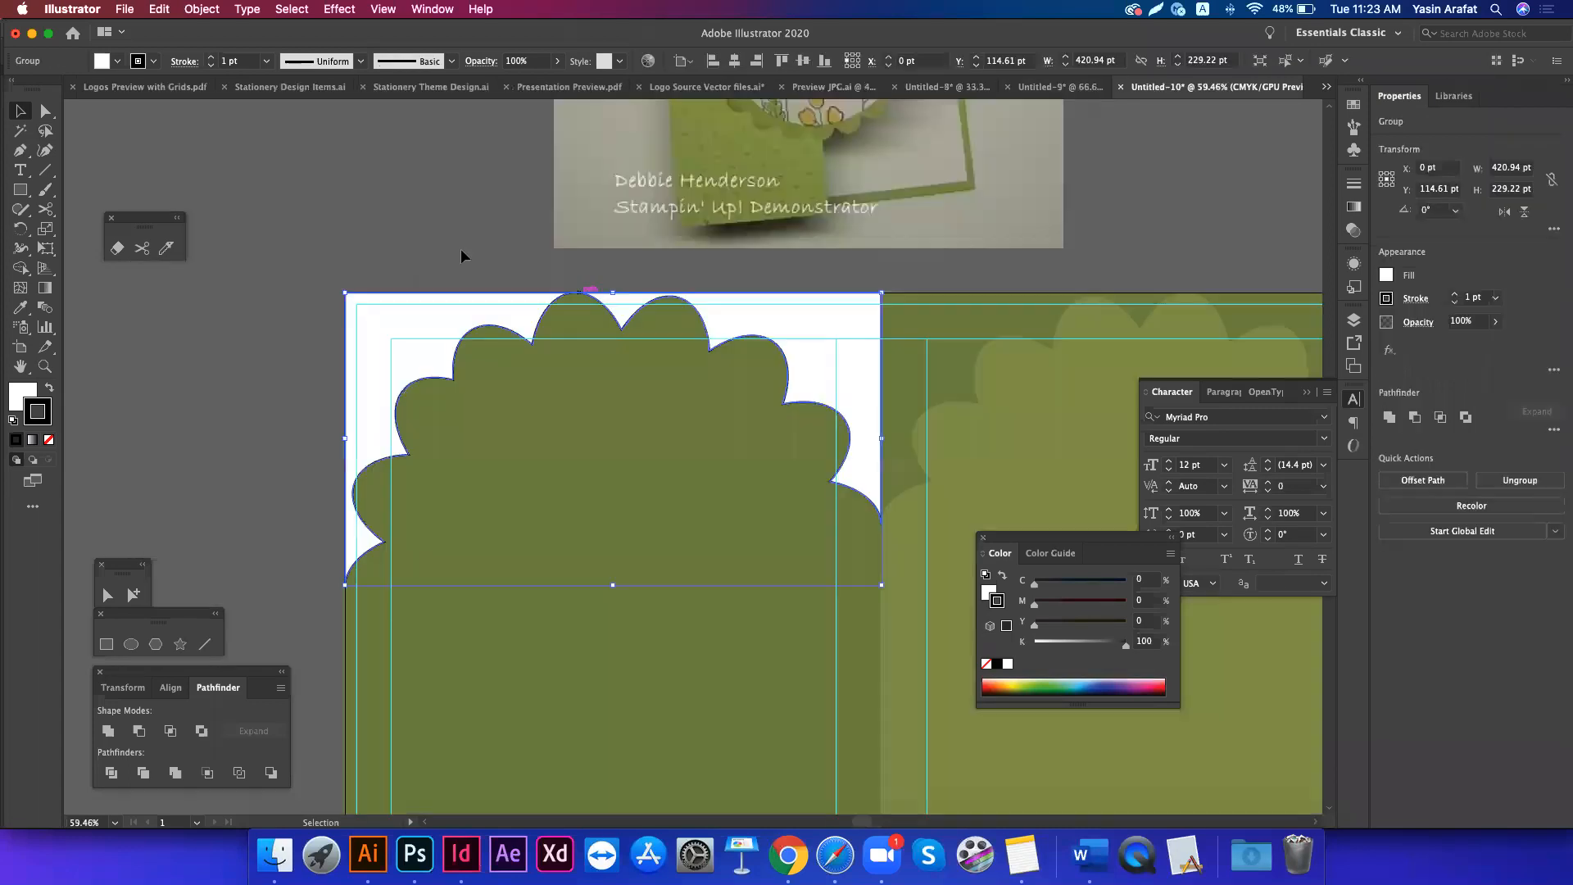
- Try filling the white scalloped corner group with the card's dark green using the Eyedropper, and undo the fill
click(461, 248)
scroll(349, 393, right, 3)
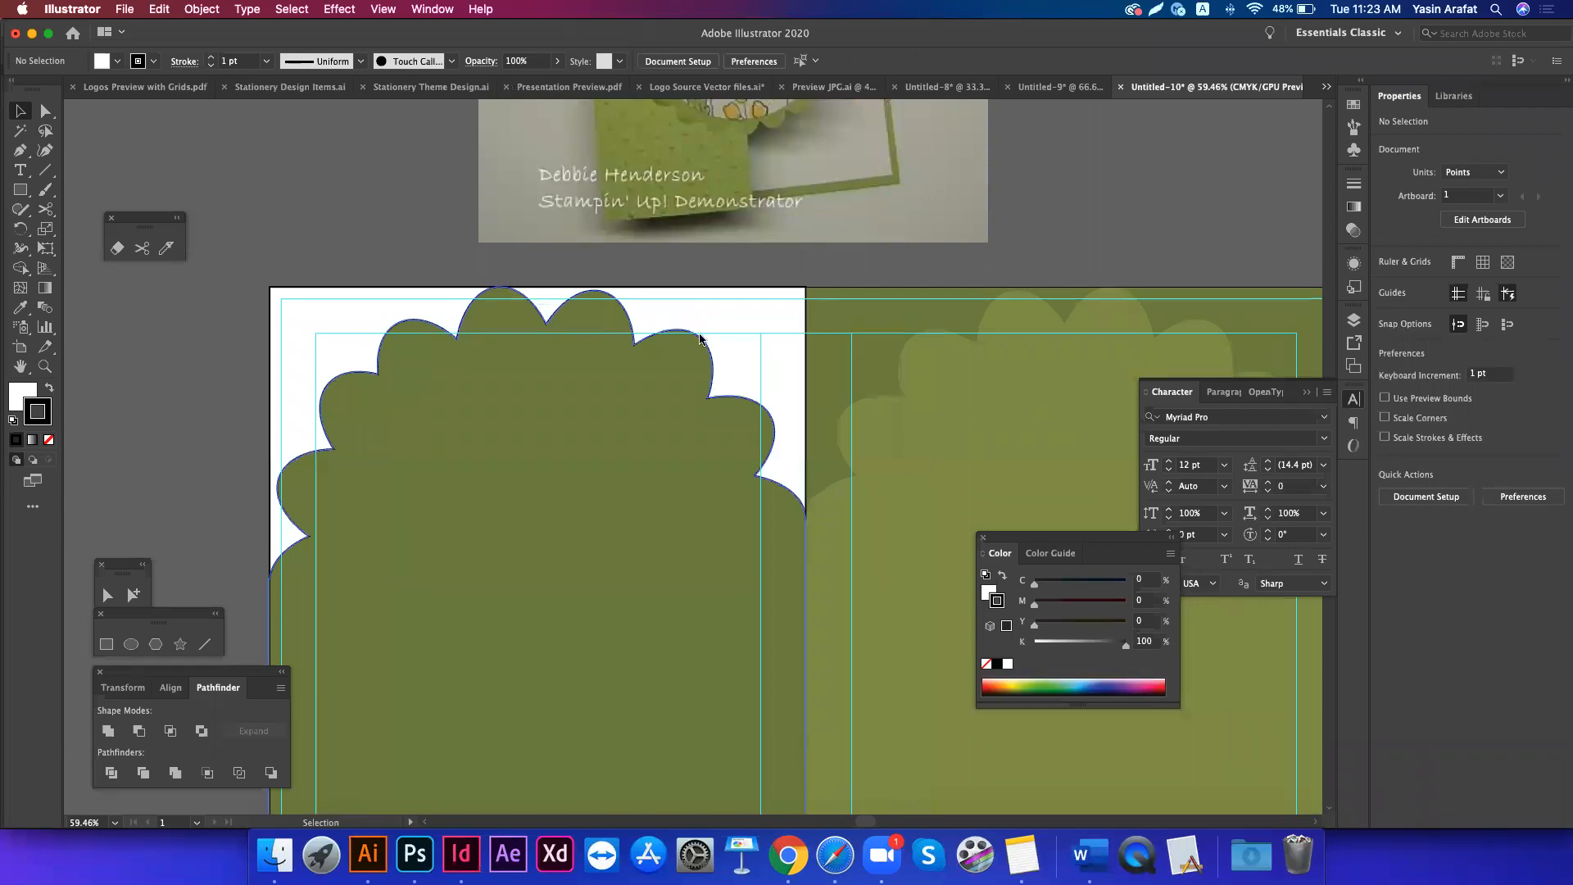
click(741, 292)
drag(741, 288, 742, 293)
key(i)
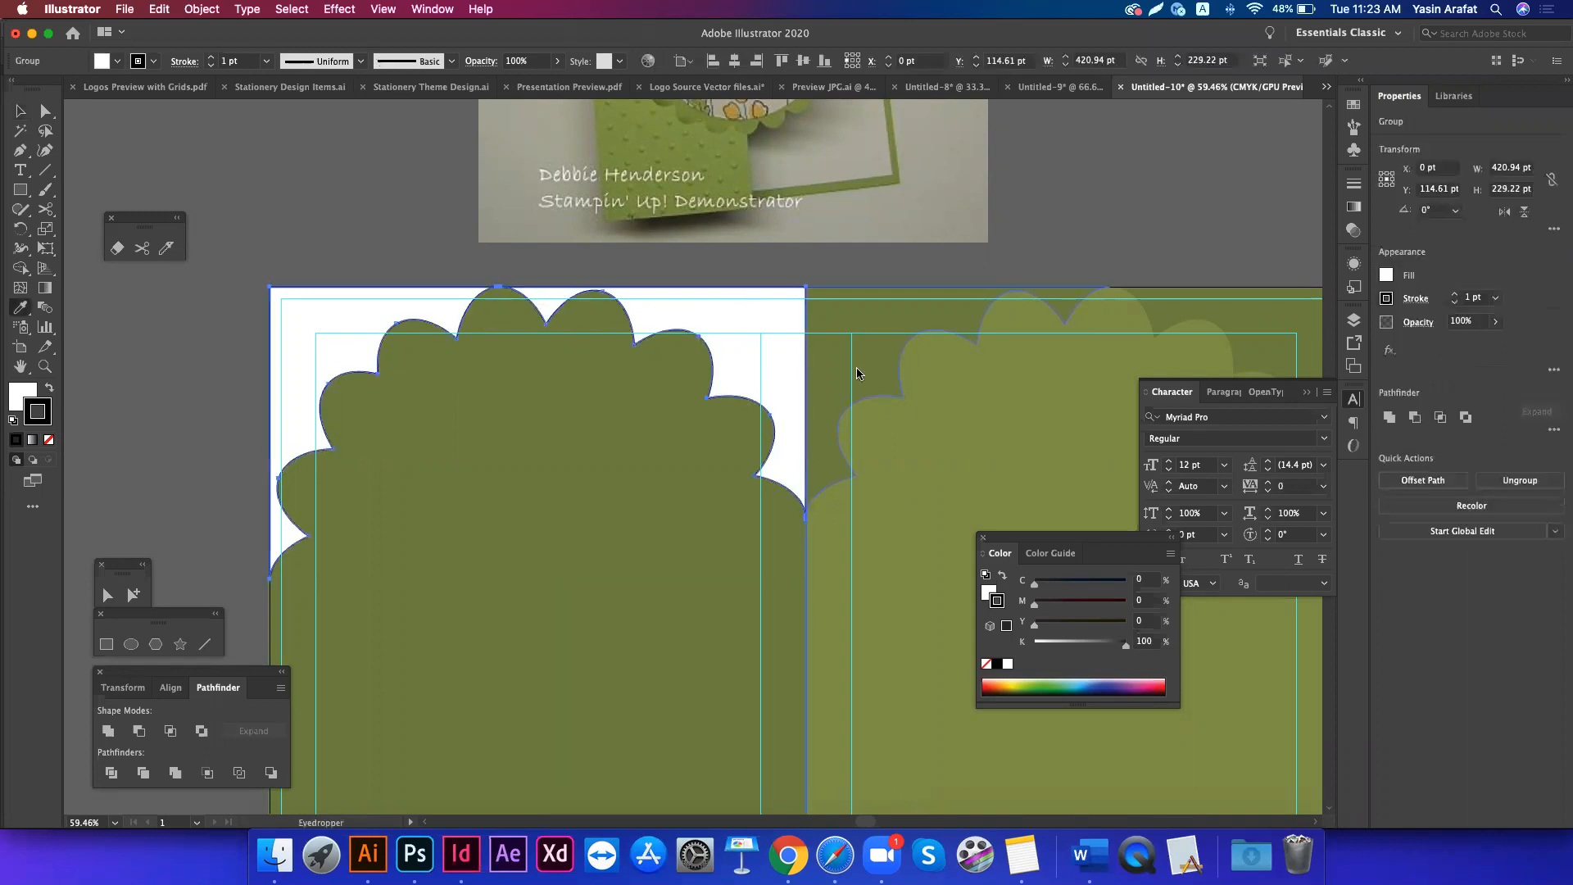
click(857, 373)
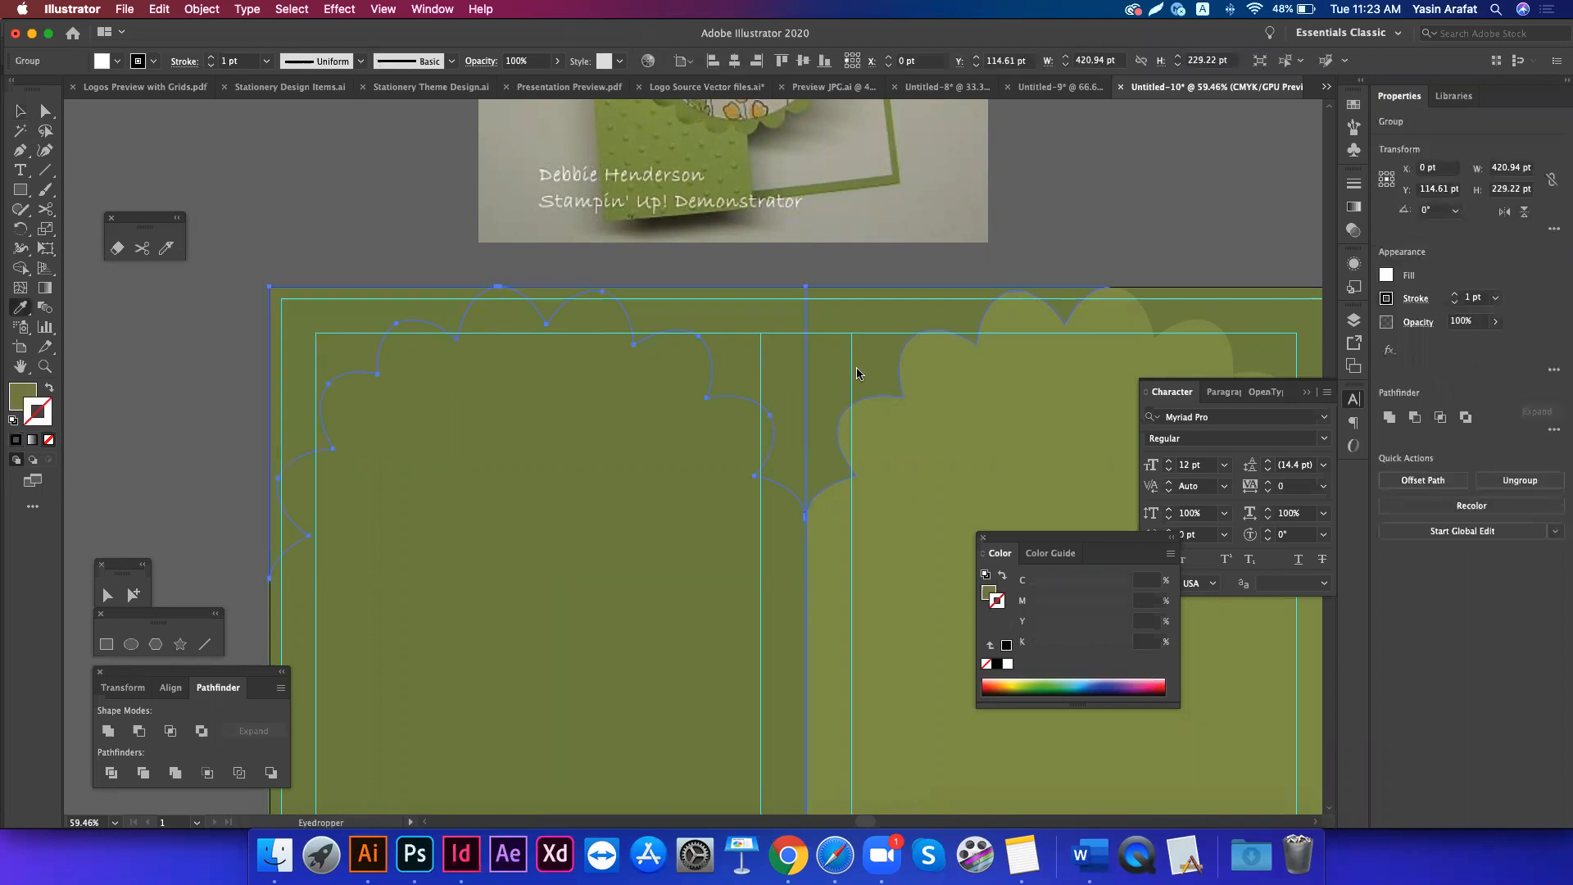
key(ctrl+z)
key(v)
click(852, 271)
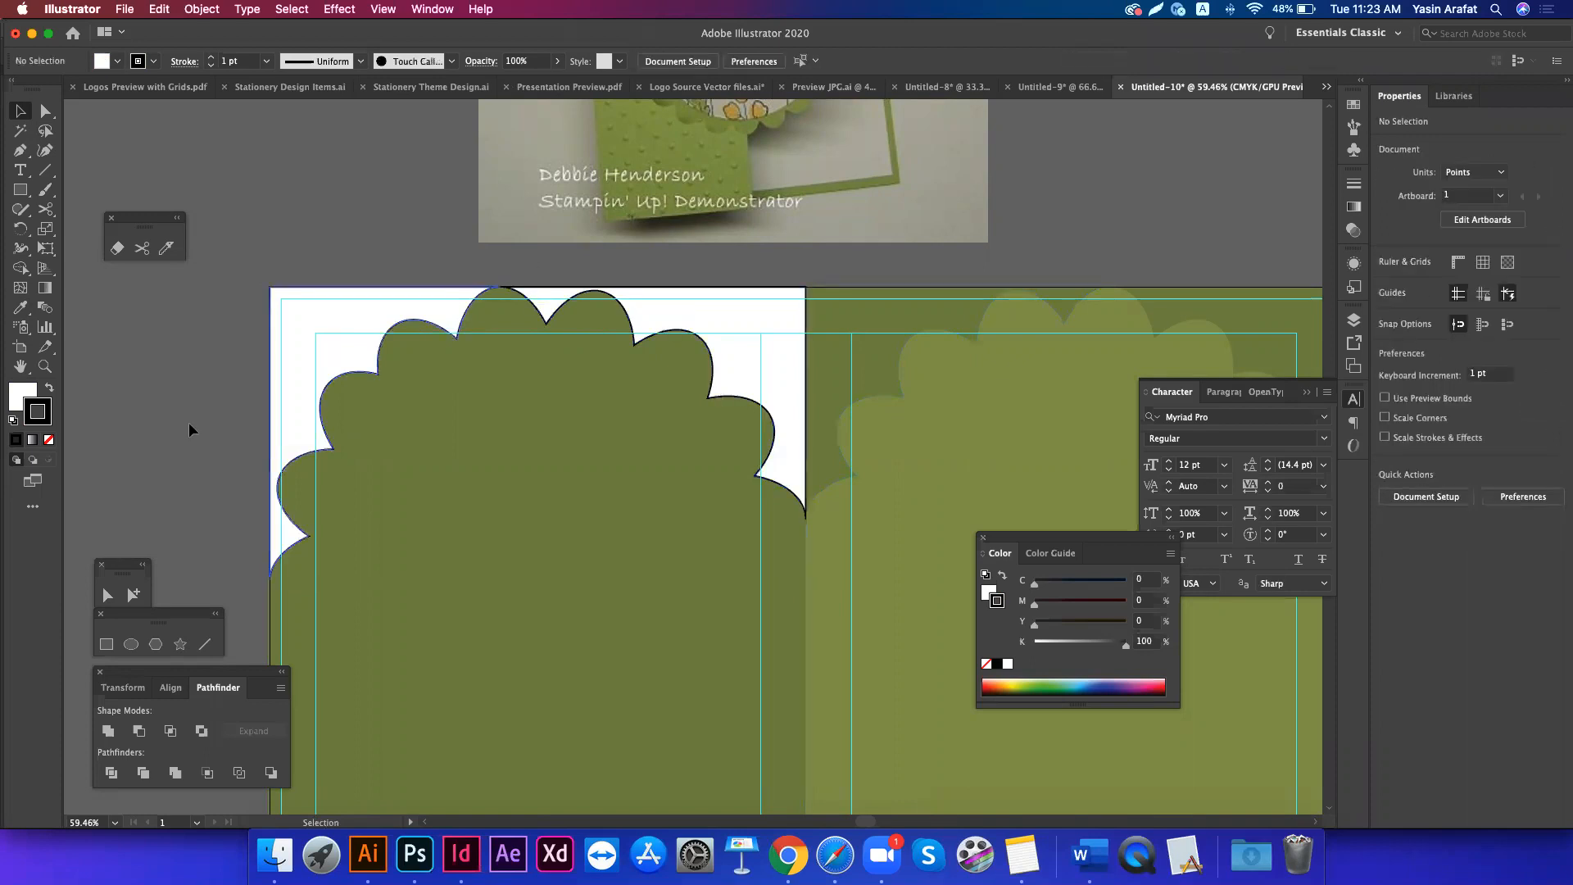
- Give the white scalloped corner group a dashed stroke with a 3 pt dash
click(331, 391)
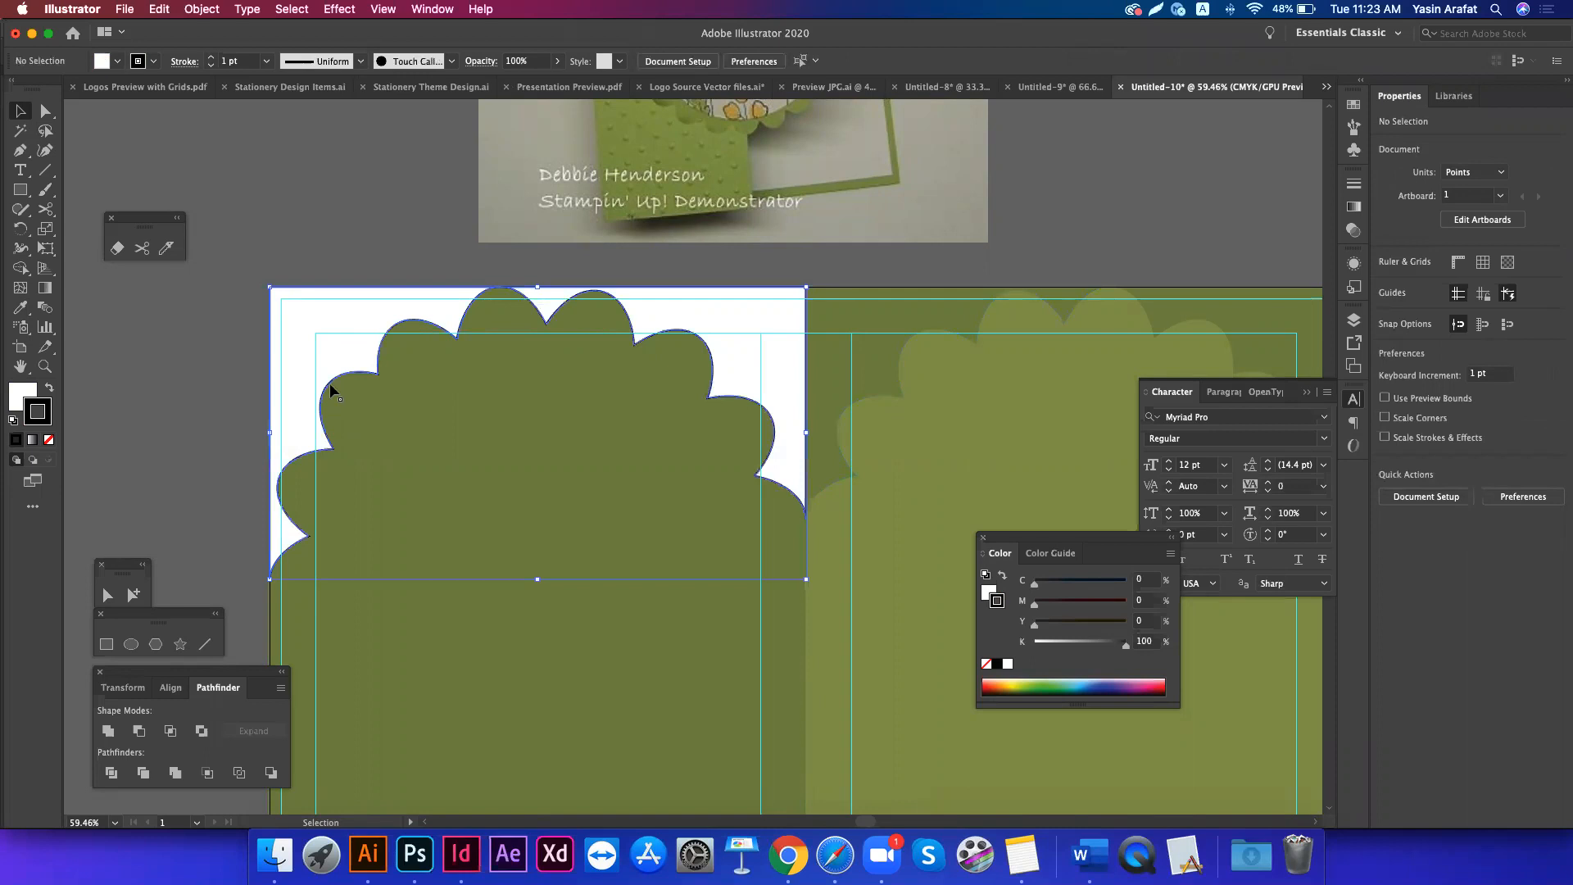
key(x)
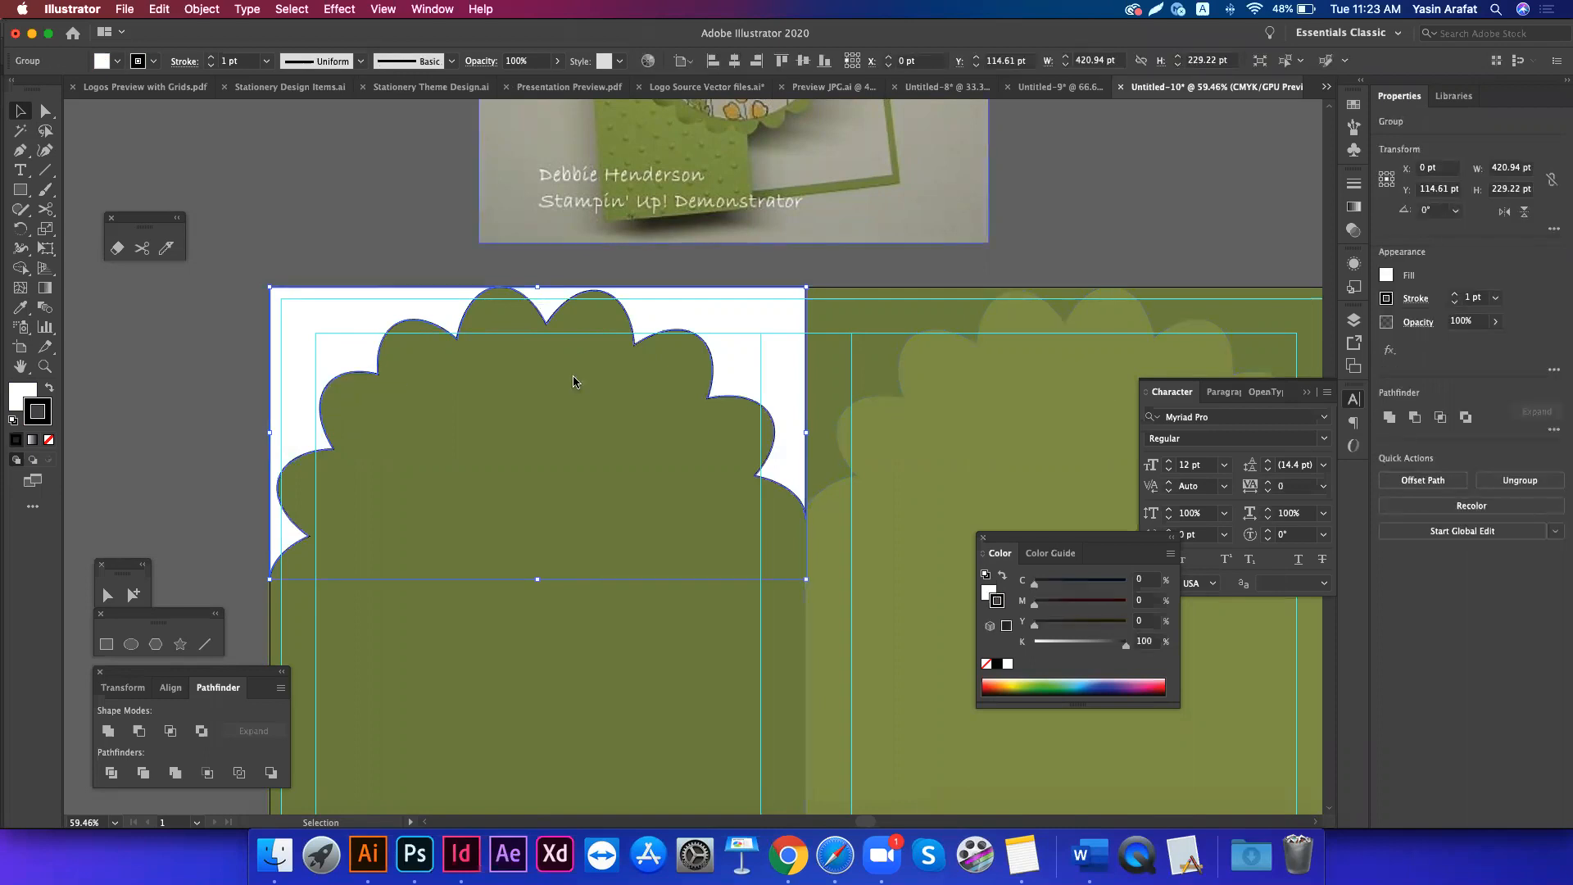
click(432, 9)
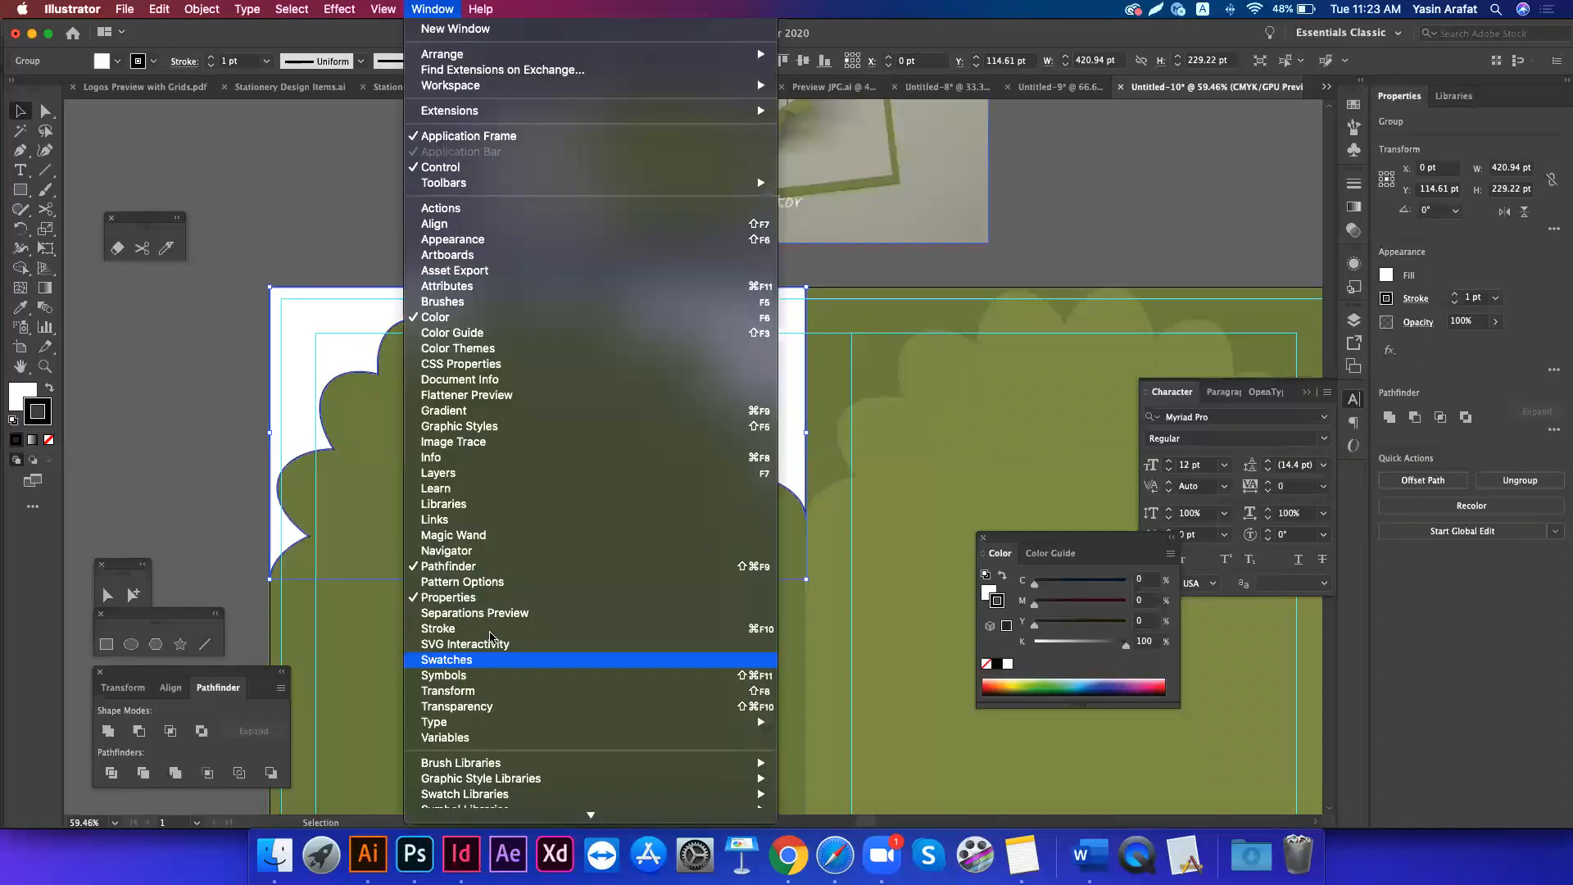
click(489, 630)
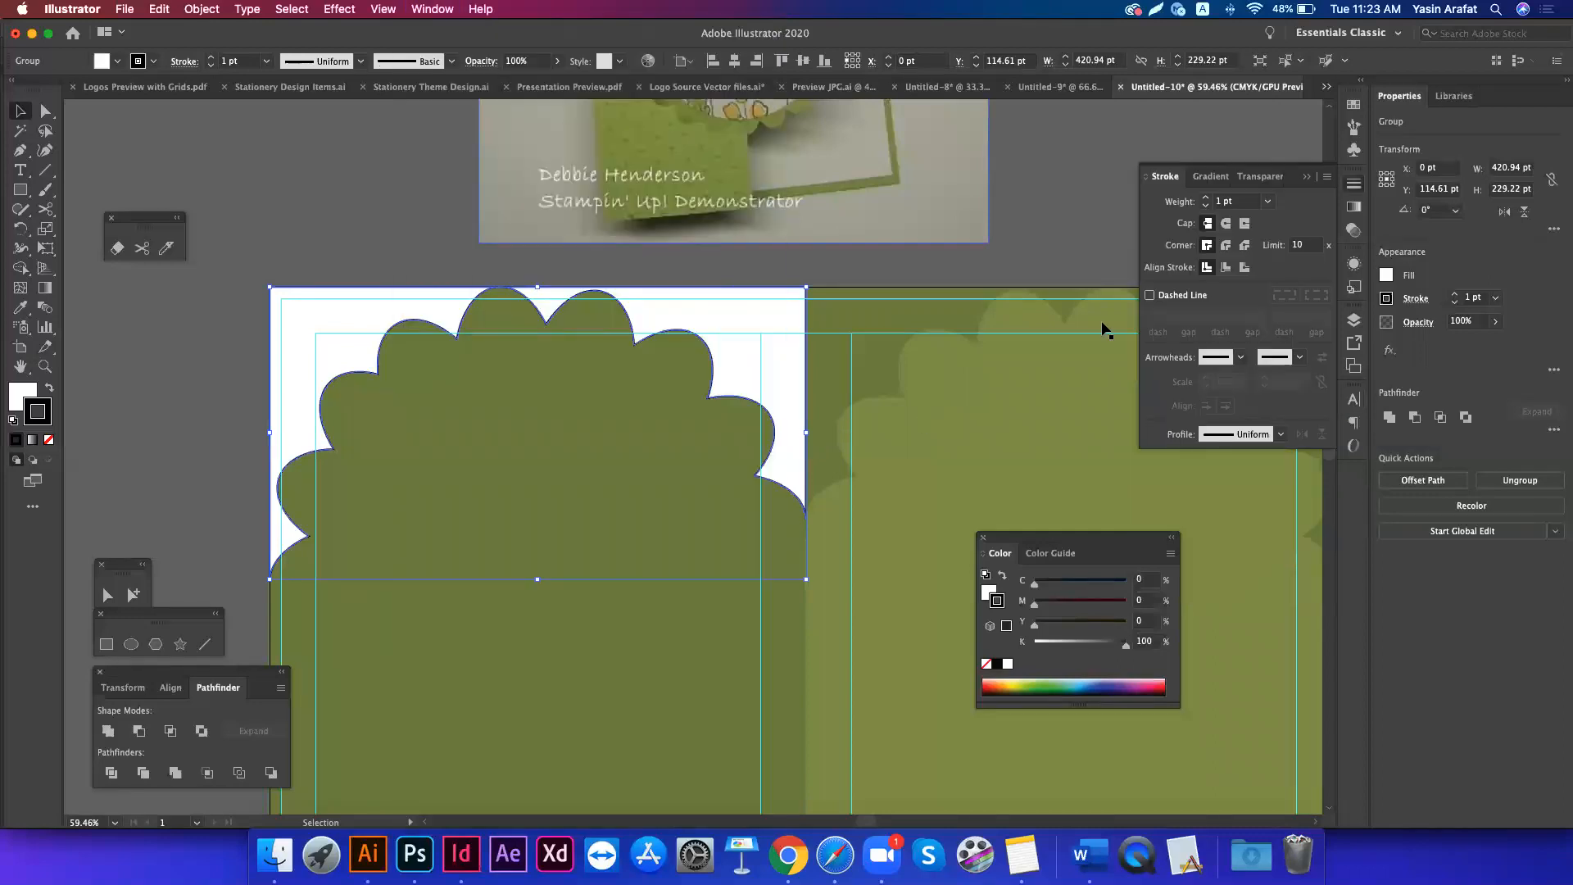
click(1159, 298)
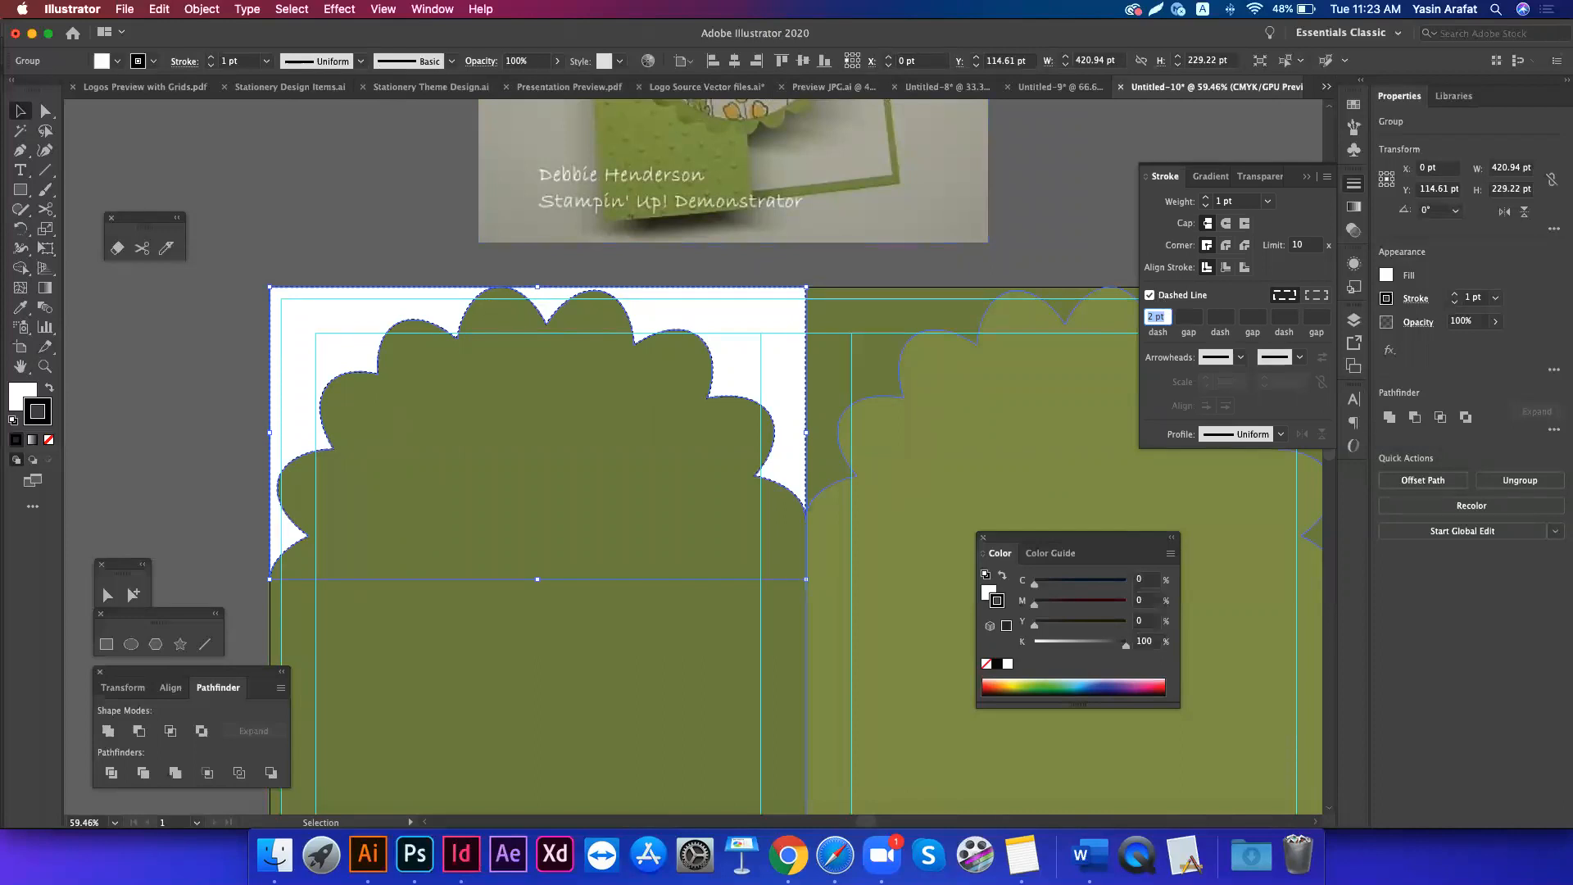
text(3)
key(Return)
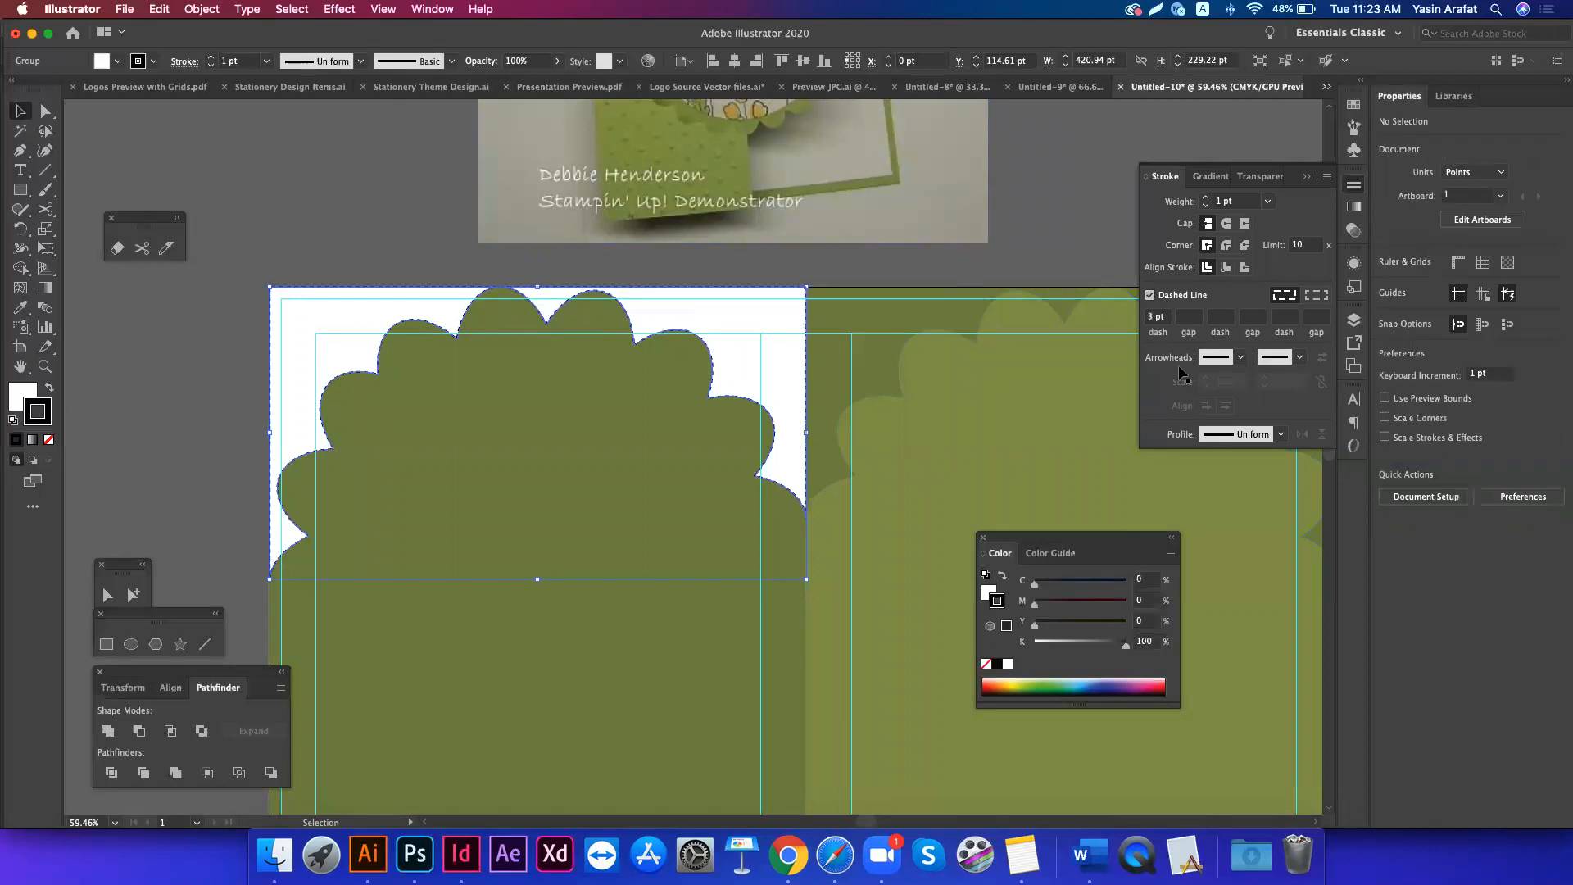
key(shift+super+a)
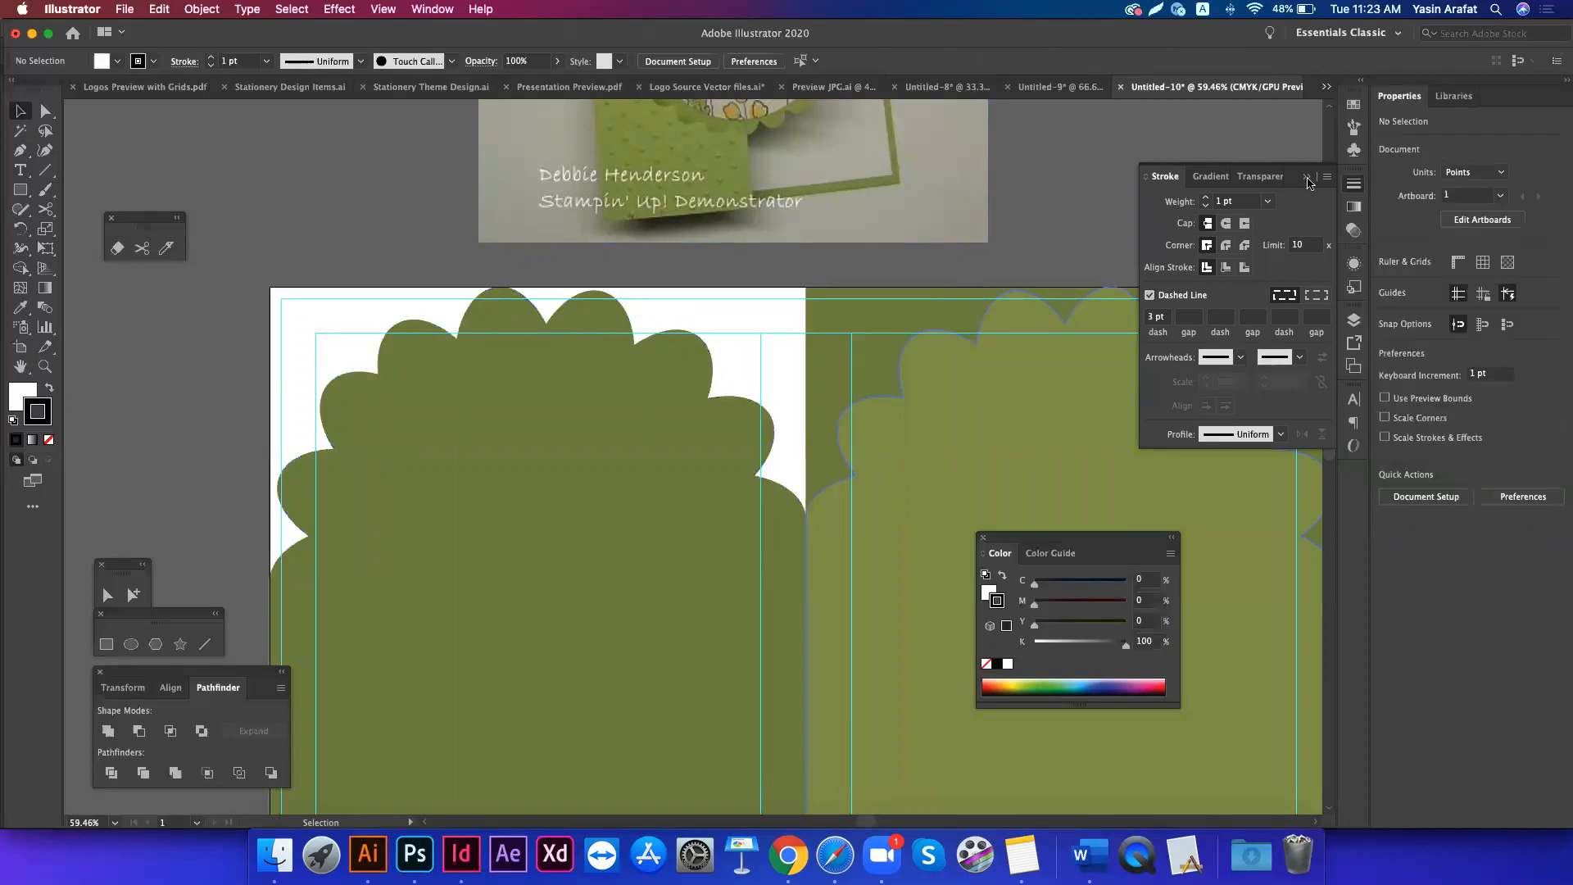
click(1308, 178)
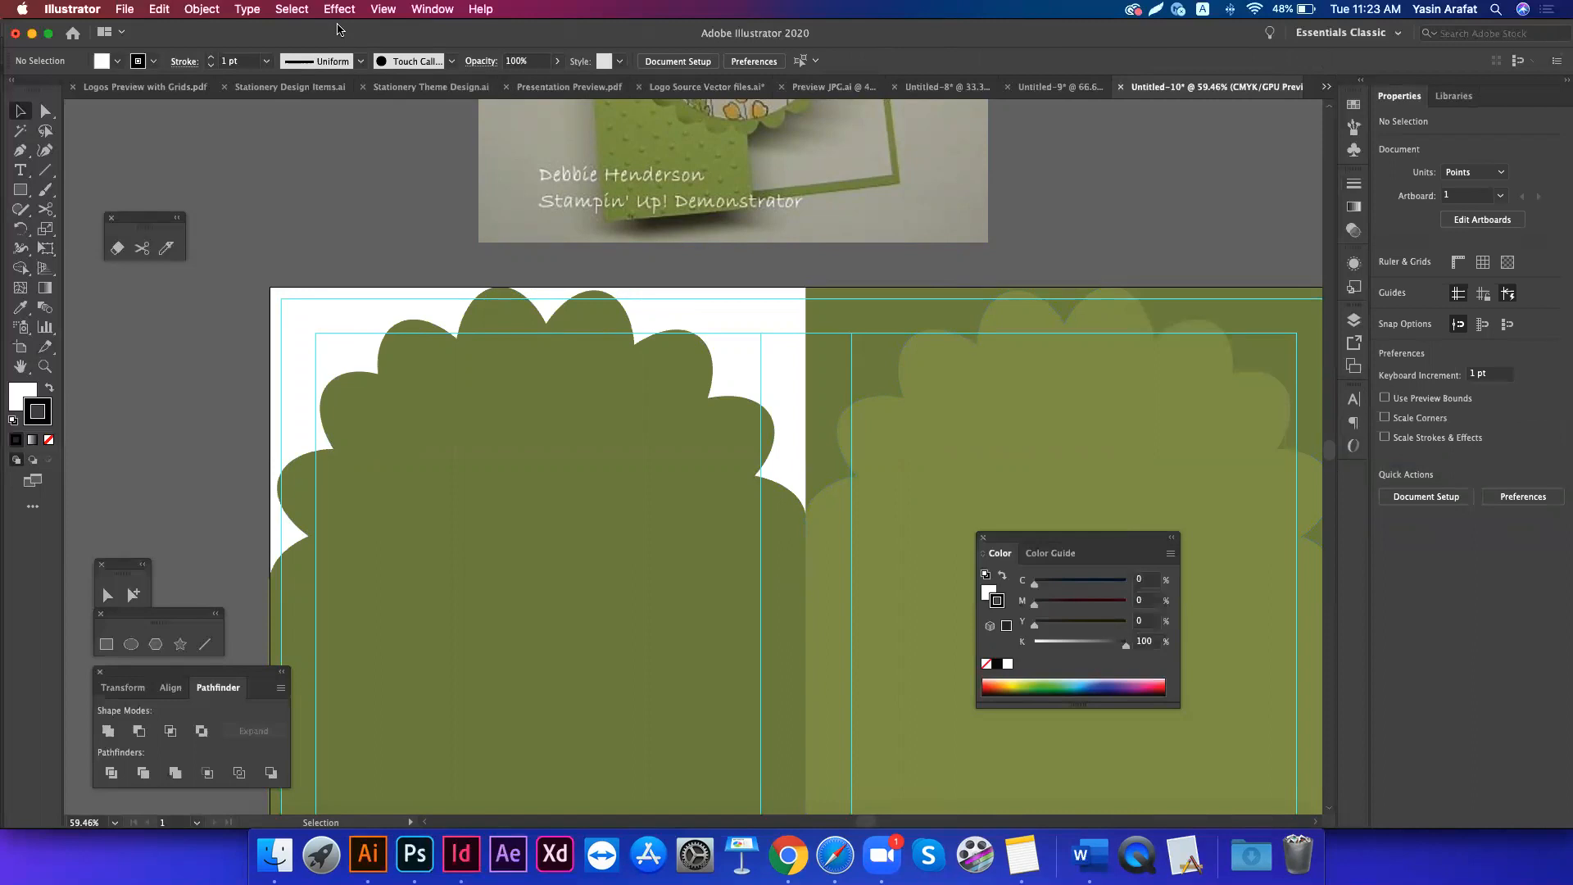
- Create a layer named "Die cutt" above Layer 1 and move the dashed corner group onto it in the same position
click(440, 10)
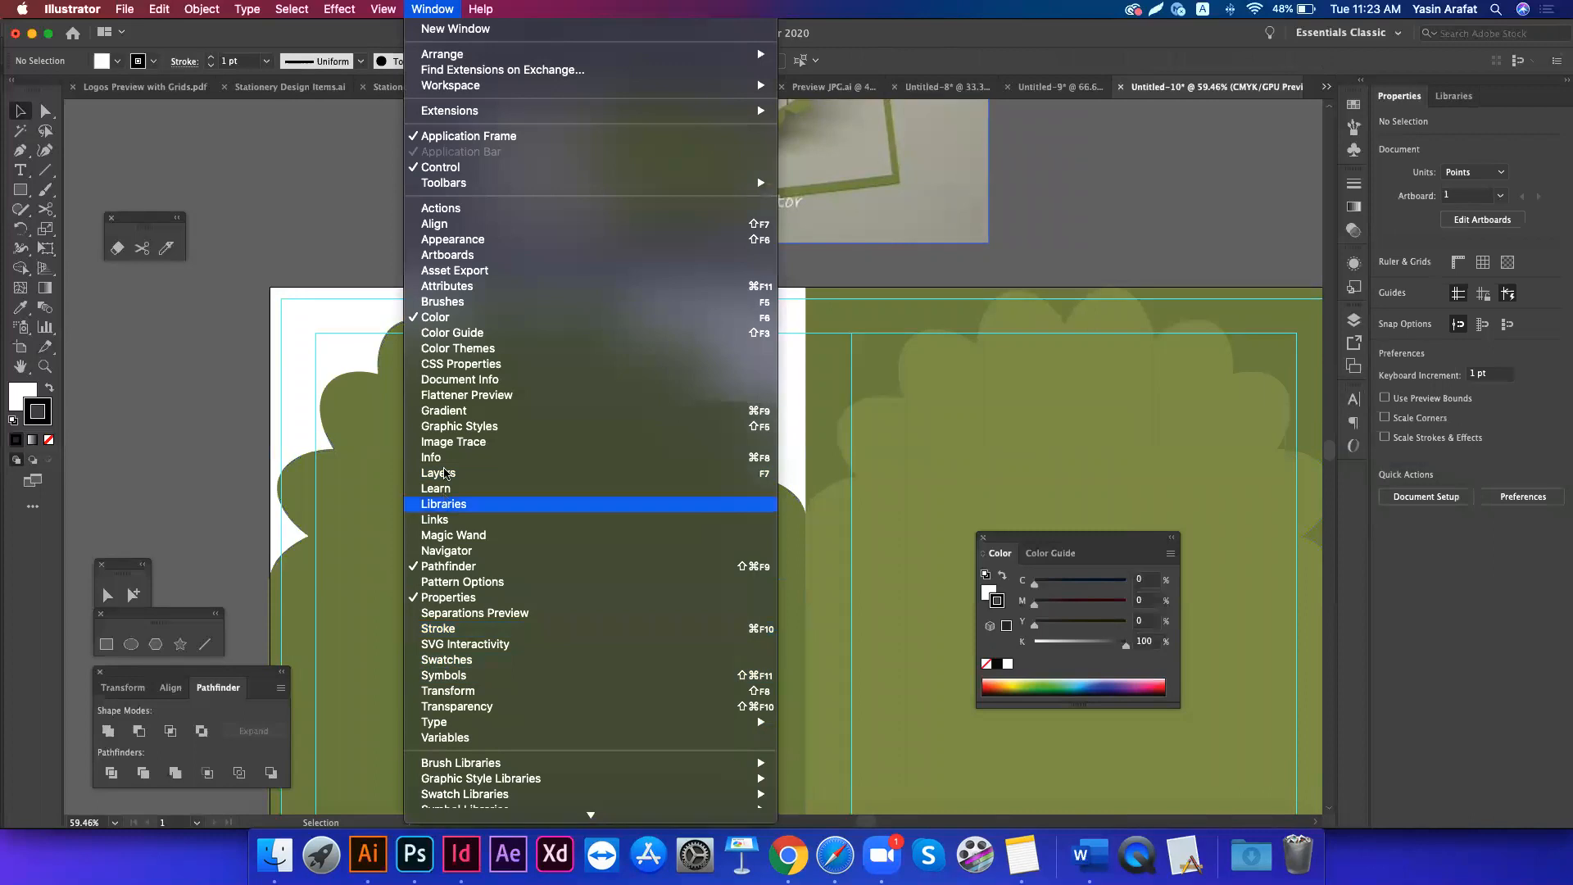
click(445, 473)
click(1287, 466)
double_click(1233, 340)
text(Die cutt)
key(Return)
key(super+f)
click(773, 279)
scroll(322, 477, right, 2)
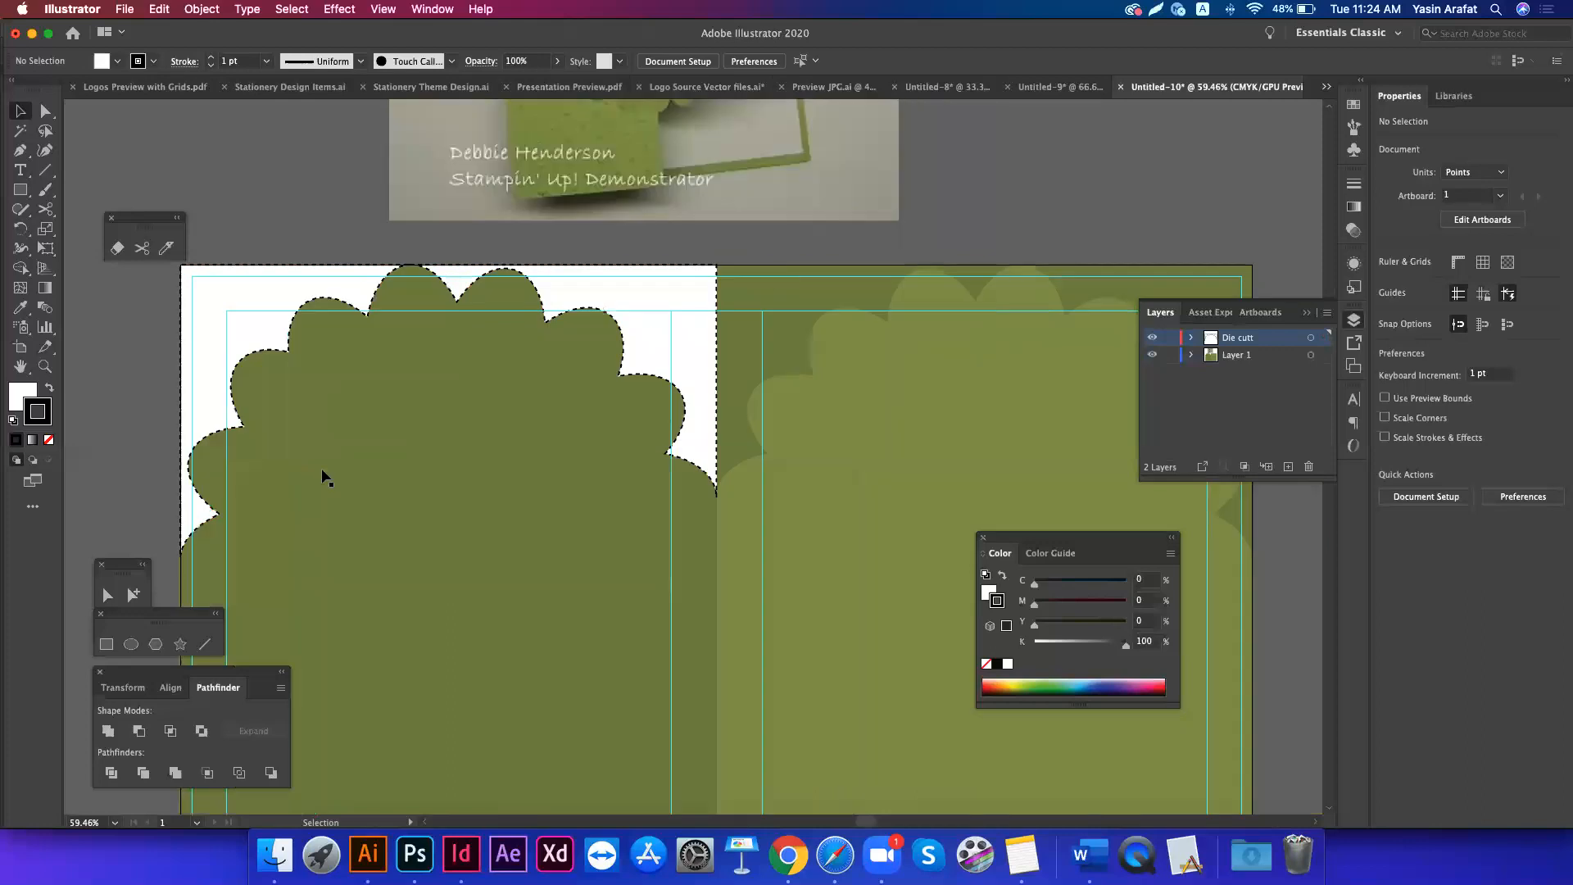
scroll(140, 422, down, 1)
scroll(430, 511, down, 2)
scroll(430, 511, left, 1)
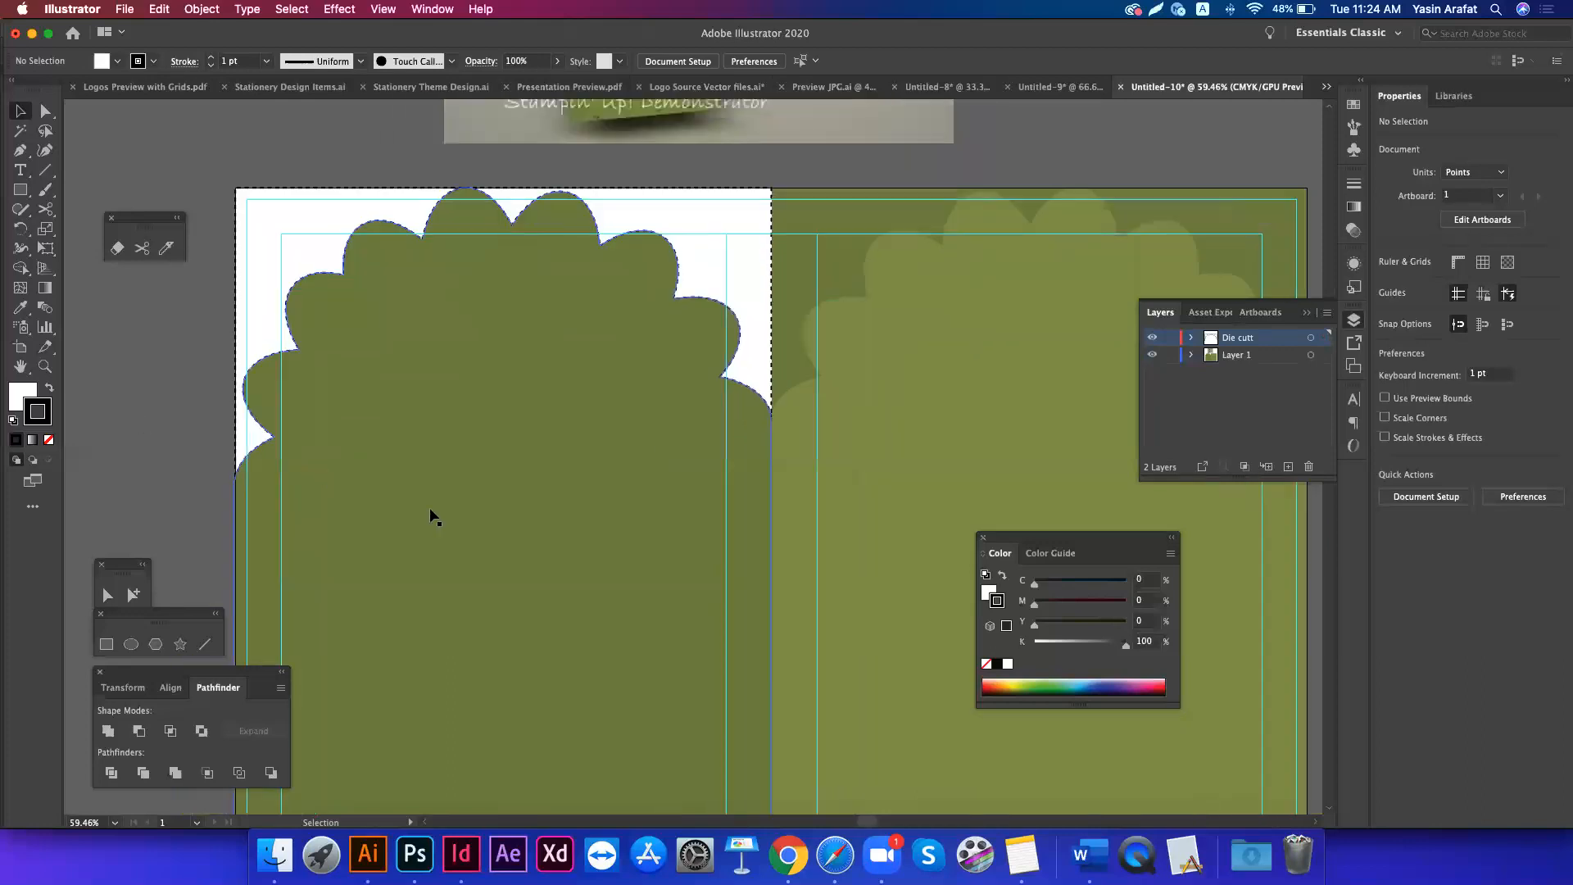
click(678, 430)
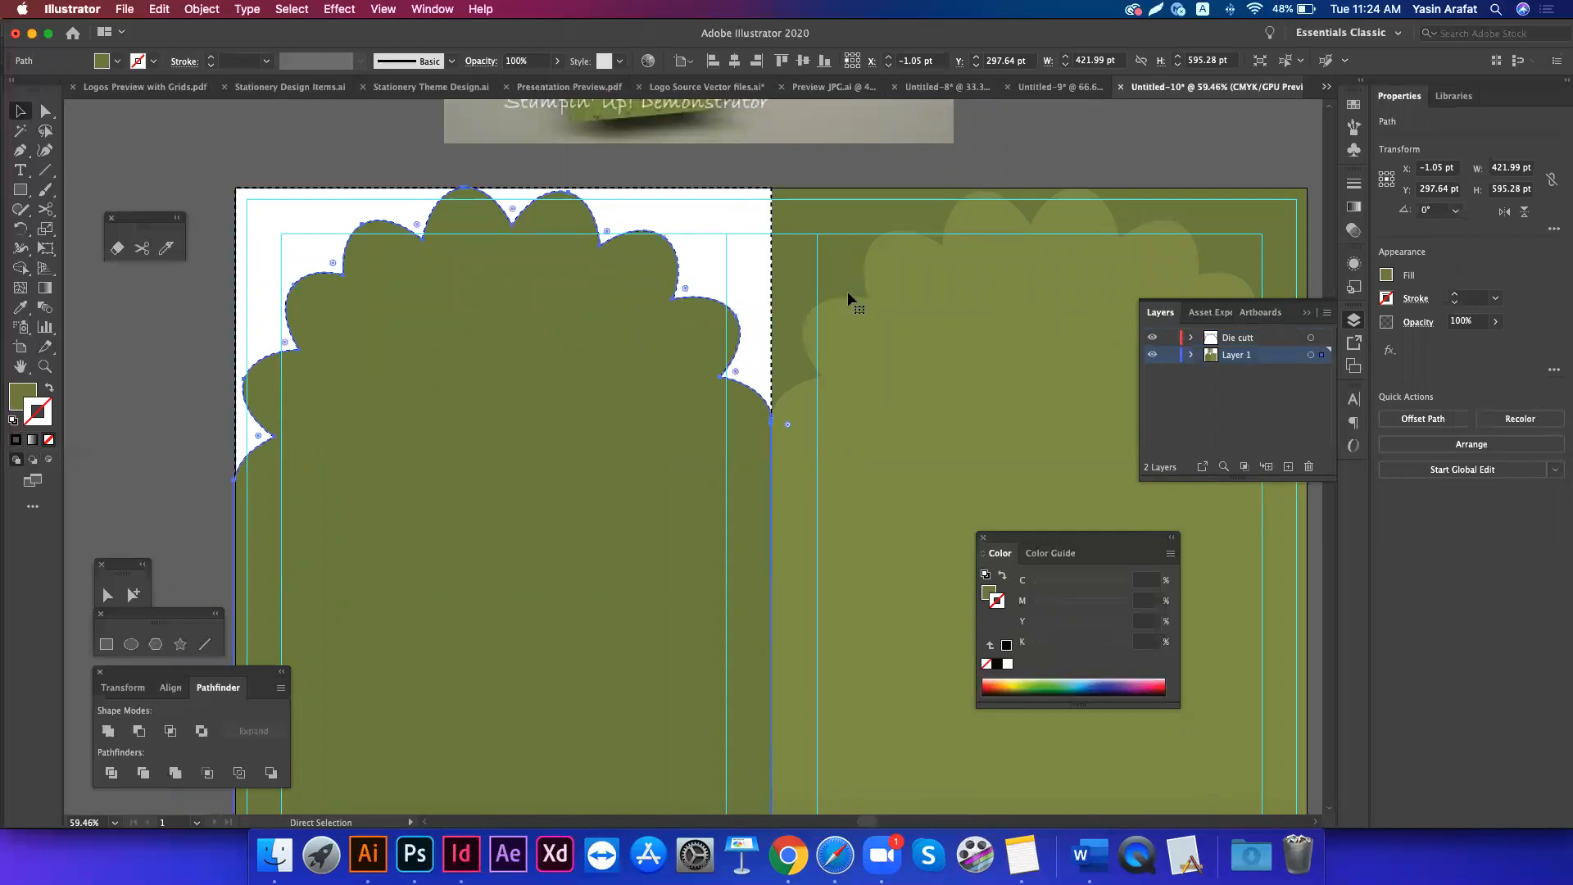
key(super+minus)
scroll(829, 196, right, 3)
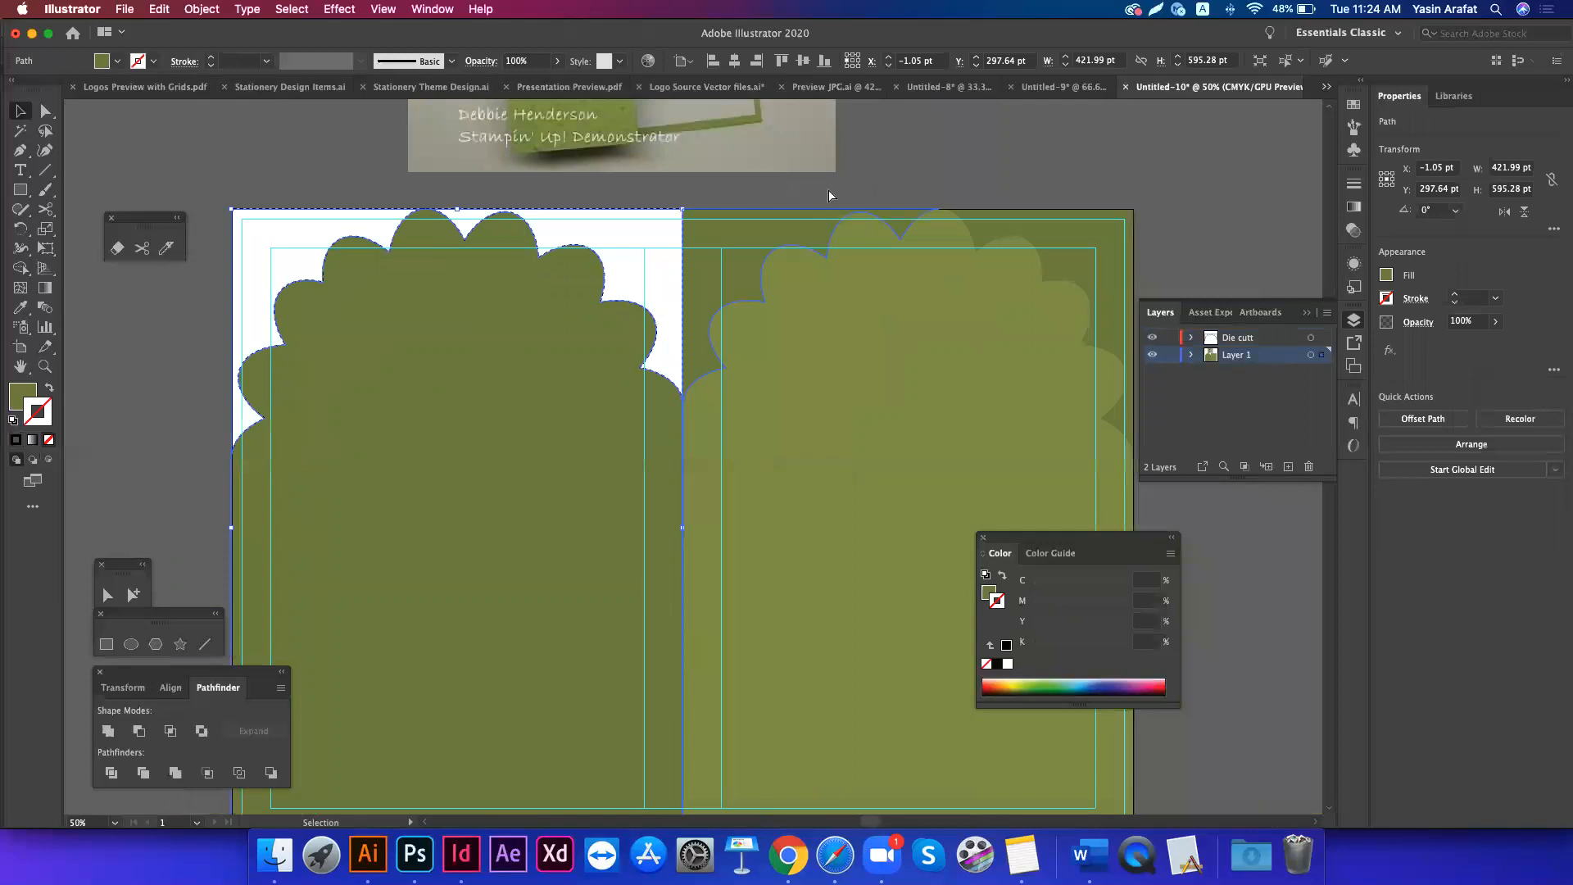
click(829, 196)
key(super+a)
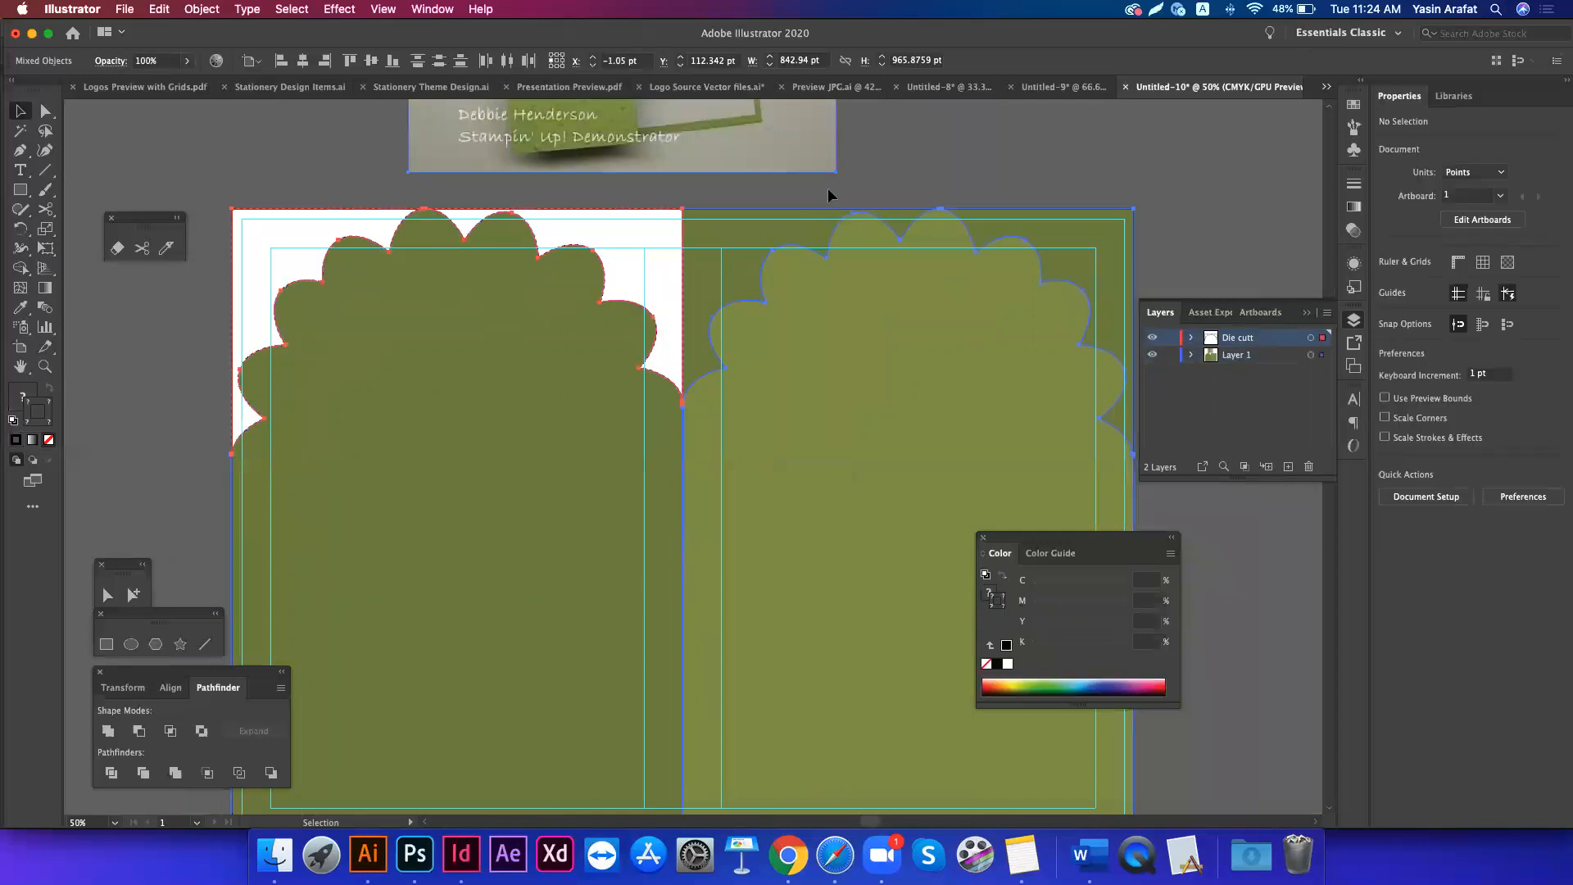
key(super+shift+a)
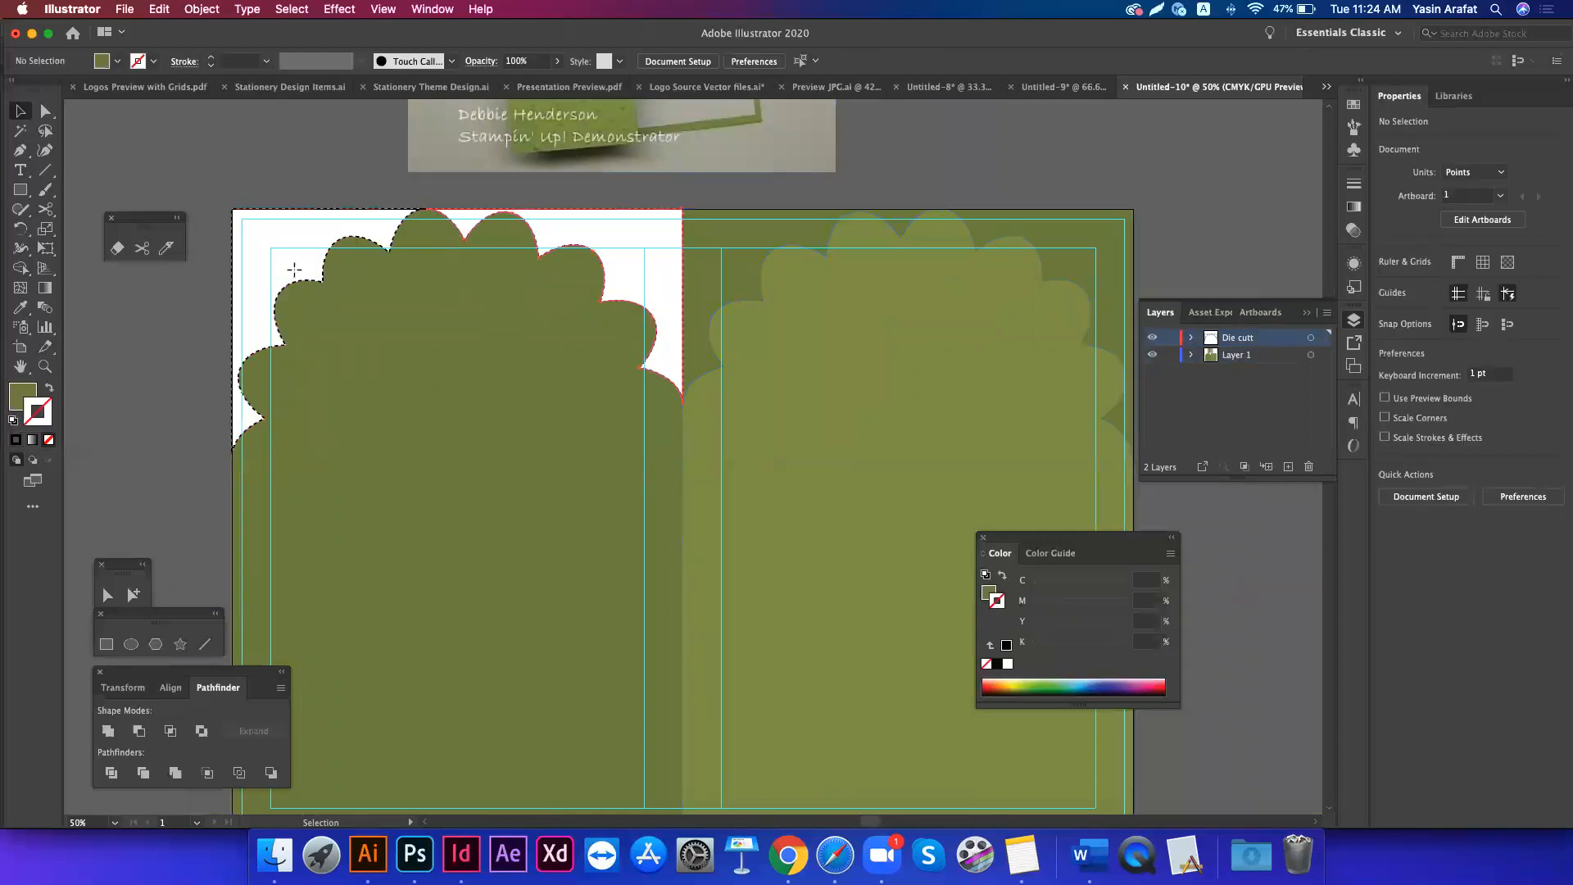
- Draw a rectangle of 841.89 × 595.28 pt covering the whole artboard on the Die cutt layer
scroll(294, 270, down, 1)
key(m)
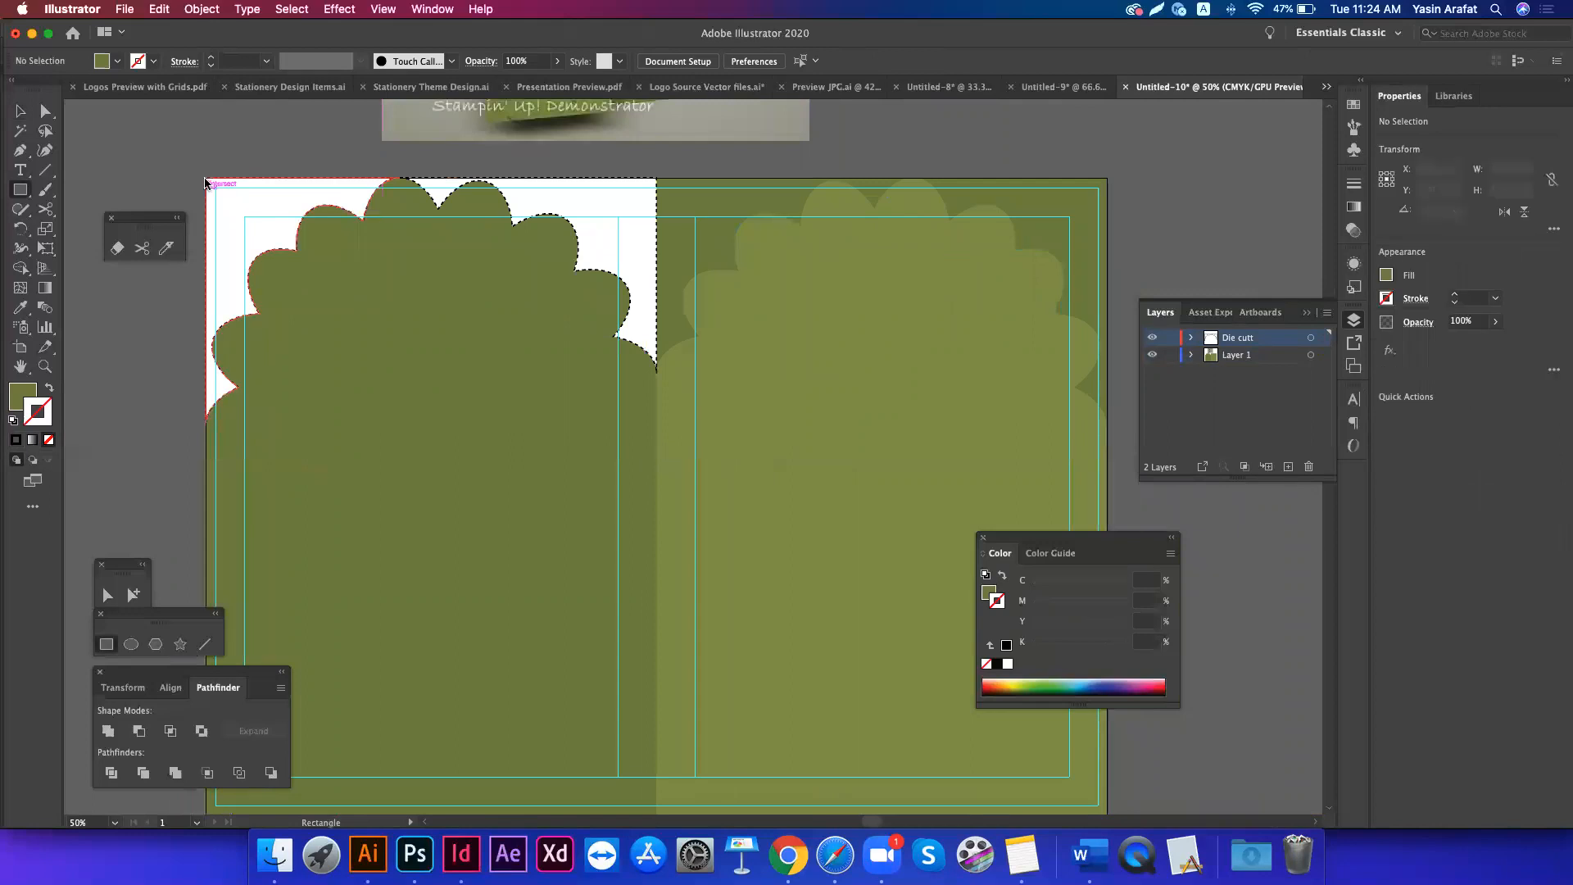
drag(205, 177, 881, 675)
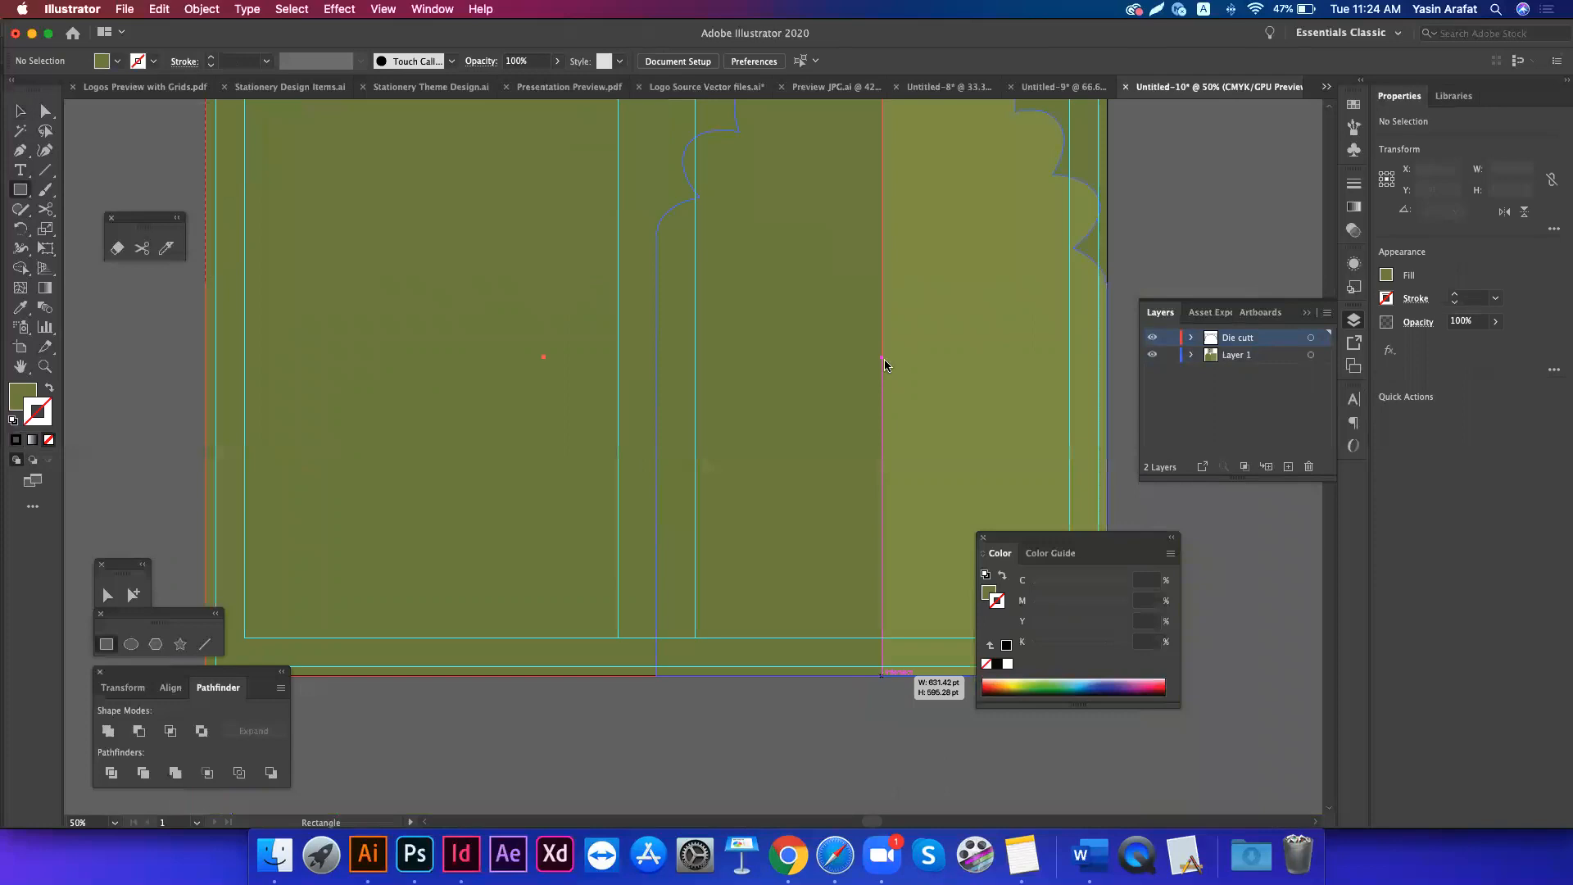
key(v)
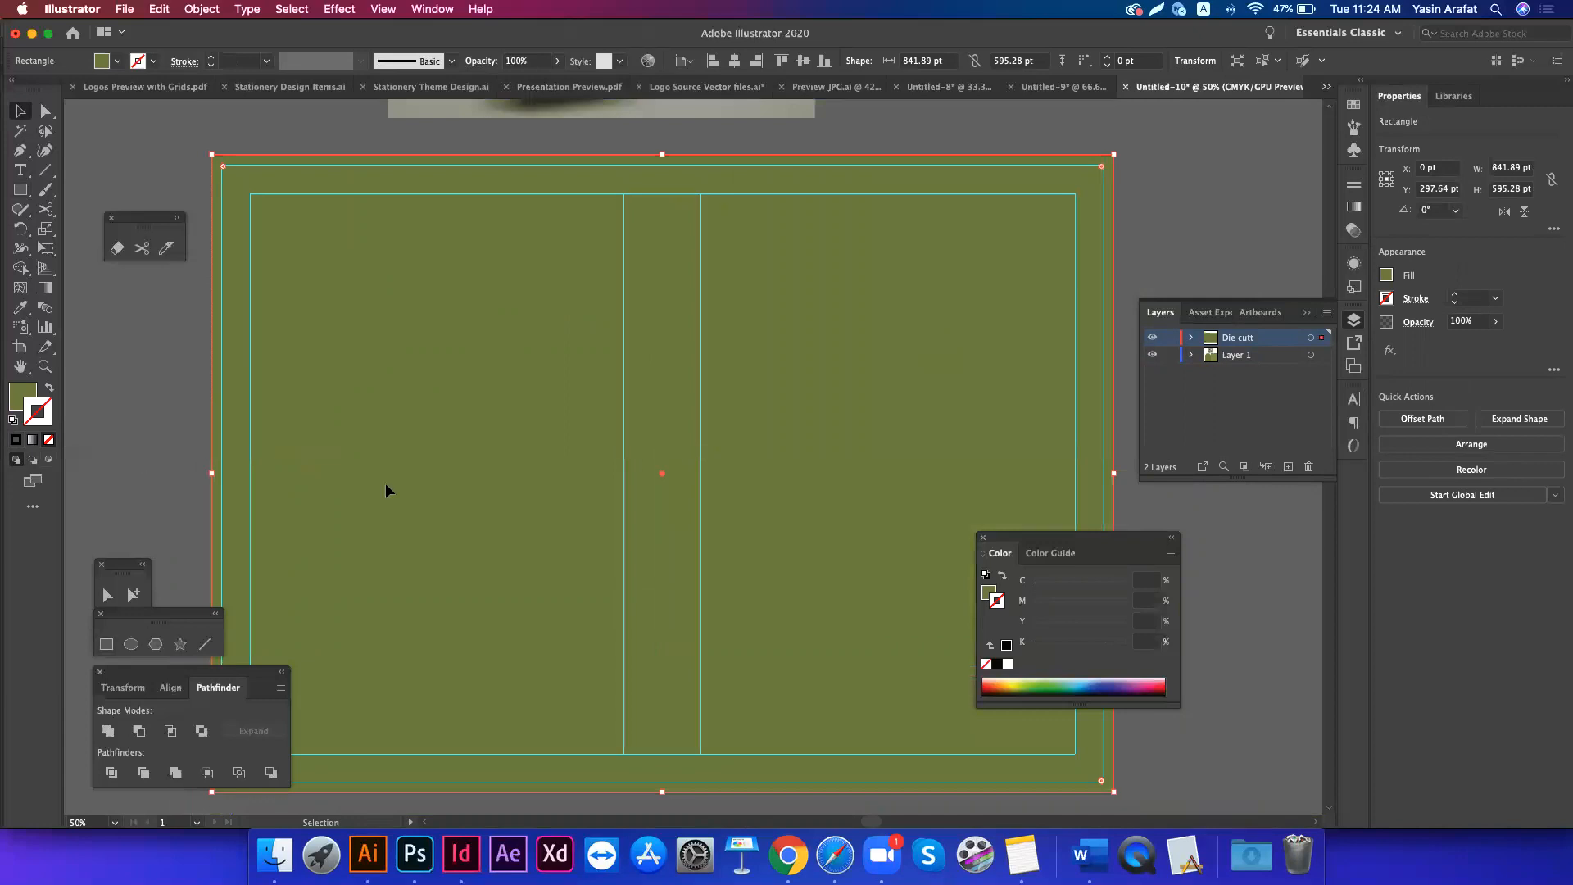
- Apply the Crop Marks effect to the full-artboard rectangle
click(338, 10)
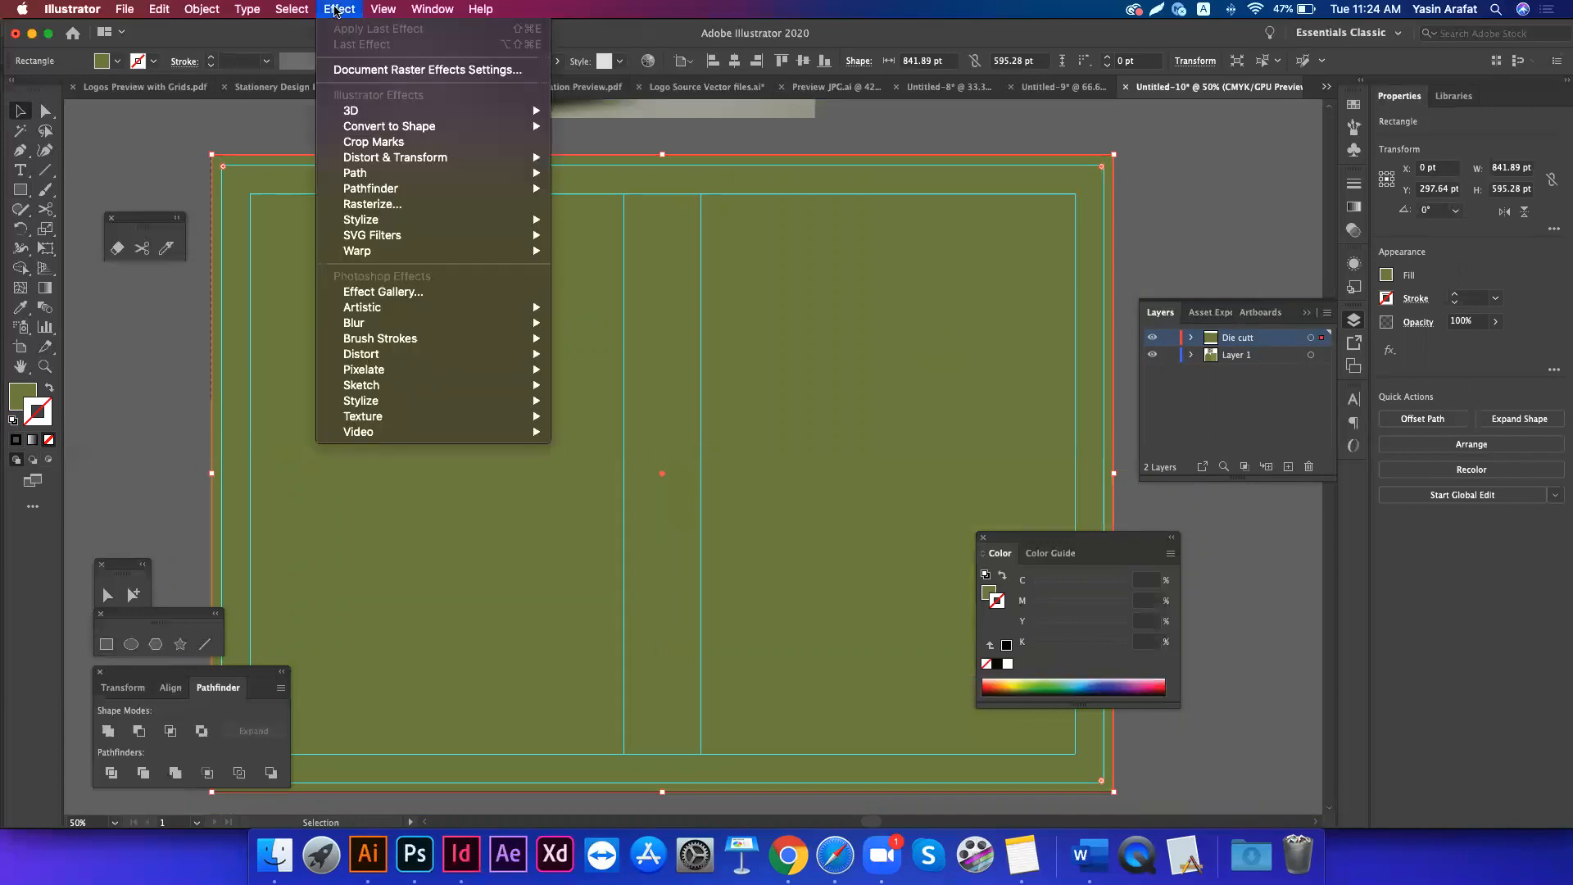
mouse_move(469, 131)
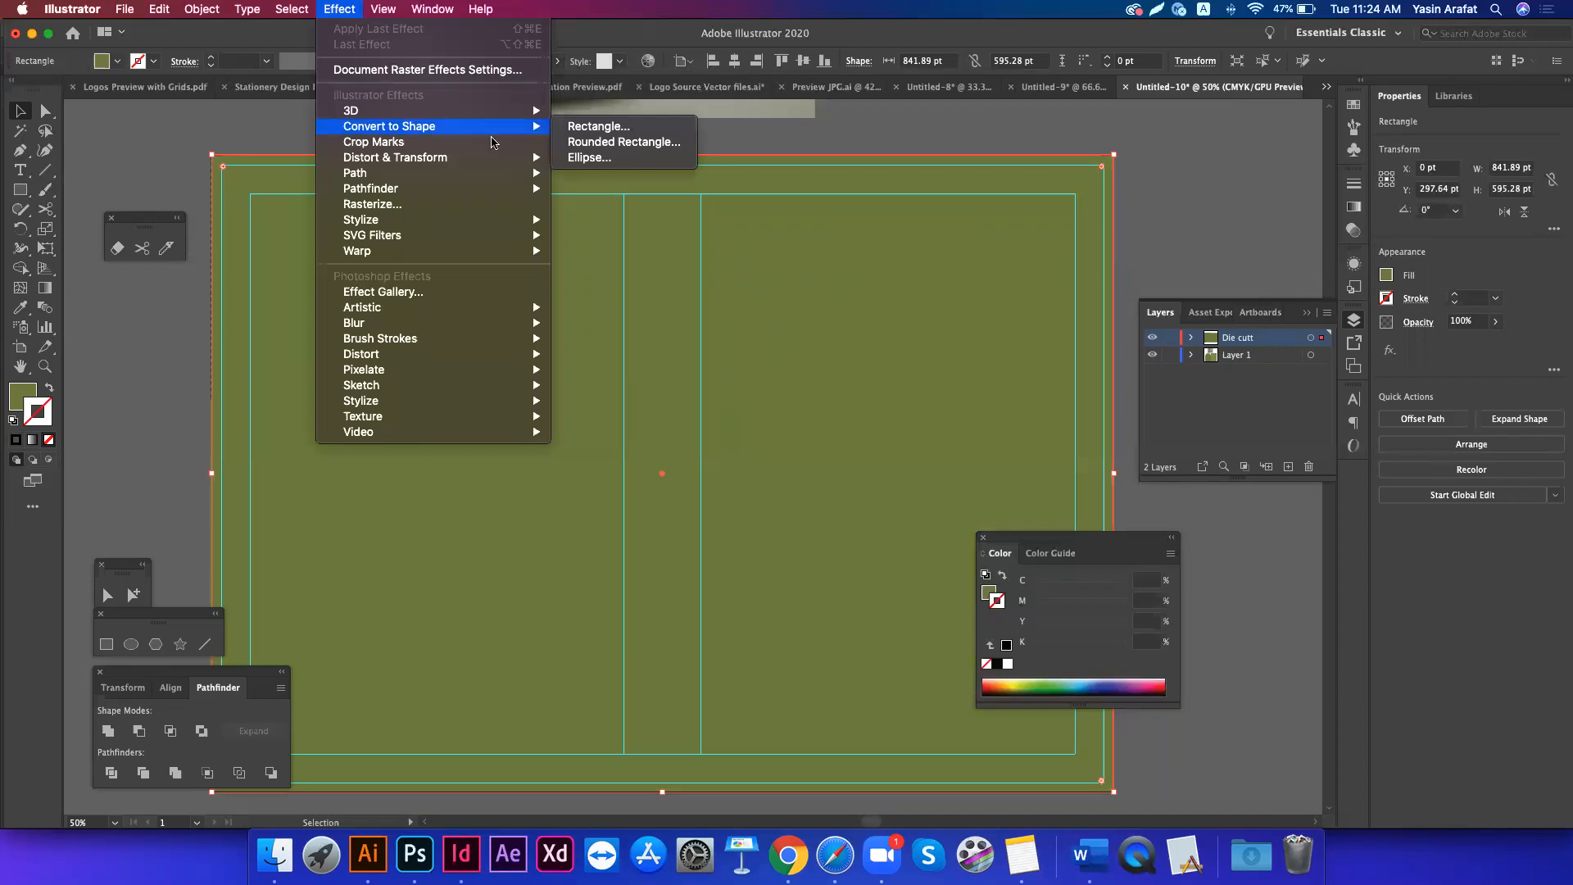
click(492, 148)
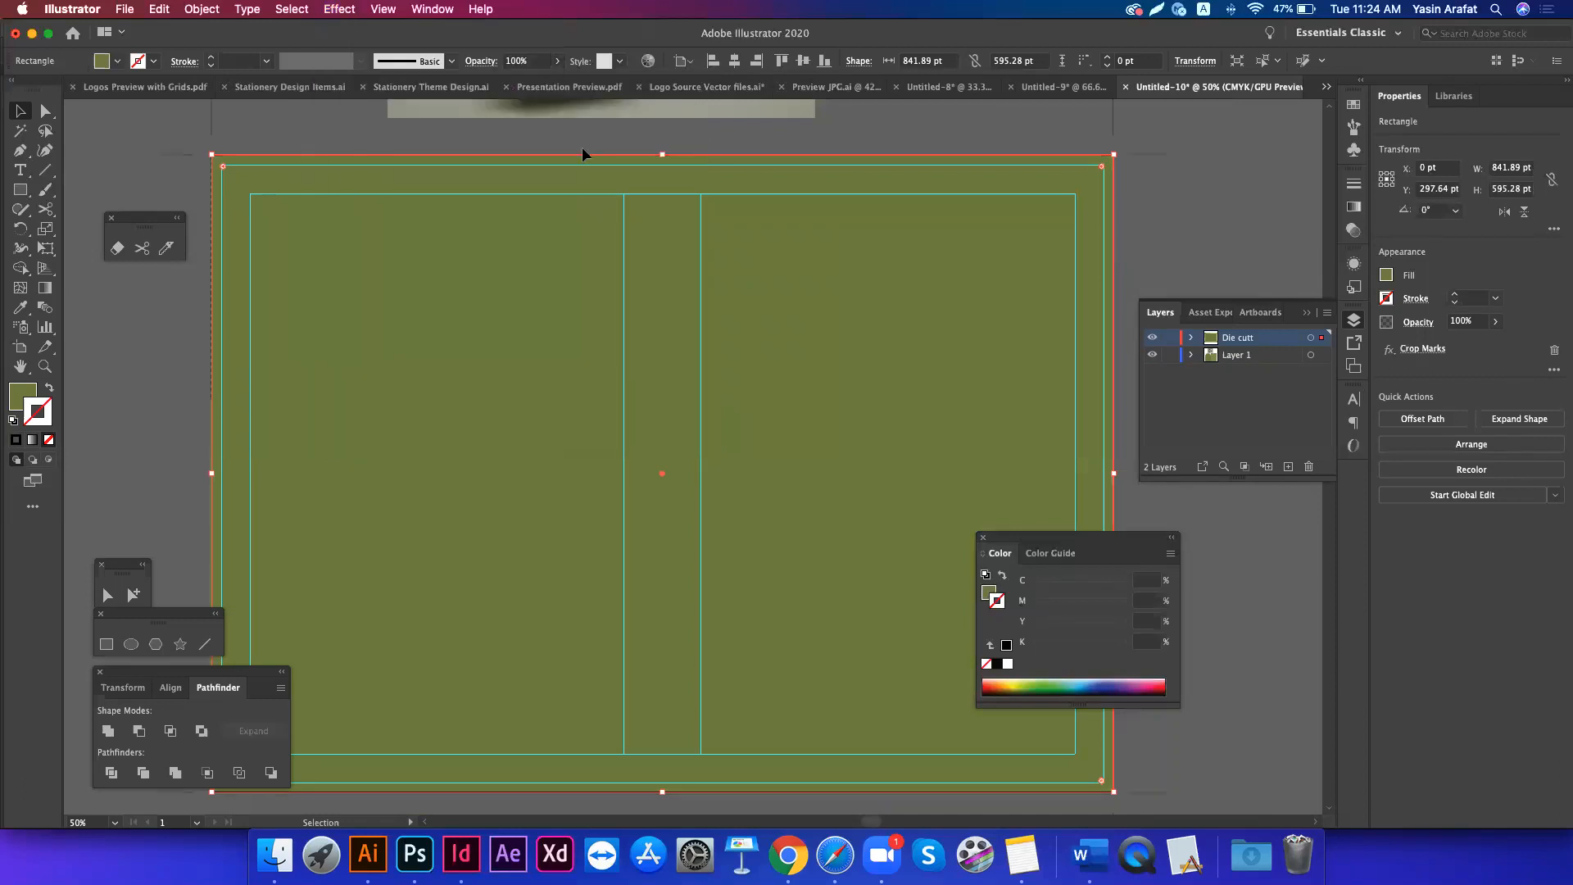
scroll(583, 154, left, 1)
scroll(376, 163, up, 1)
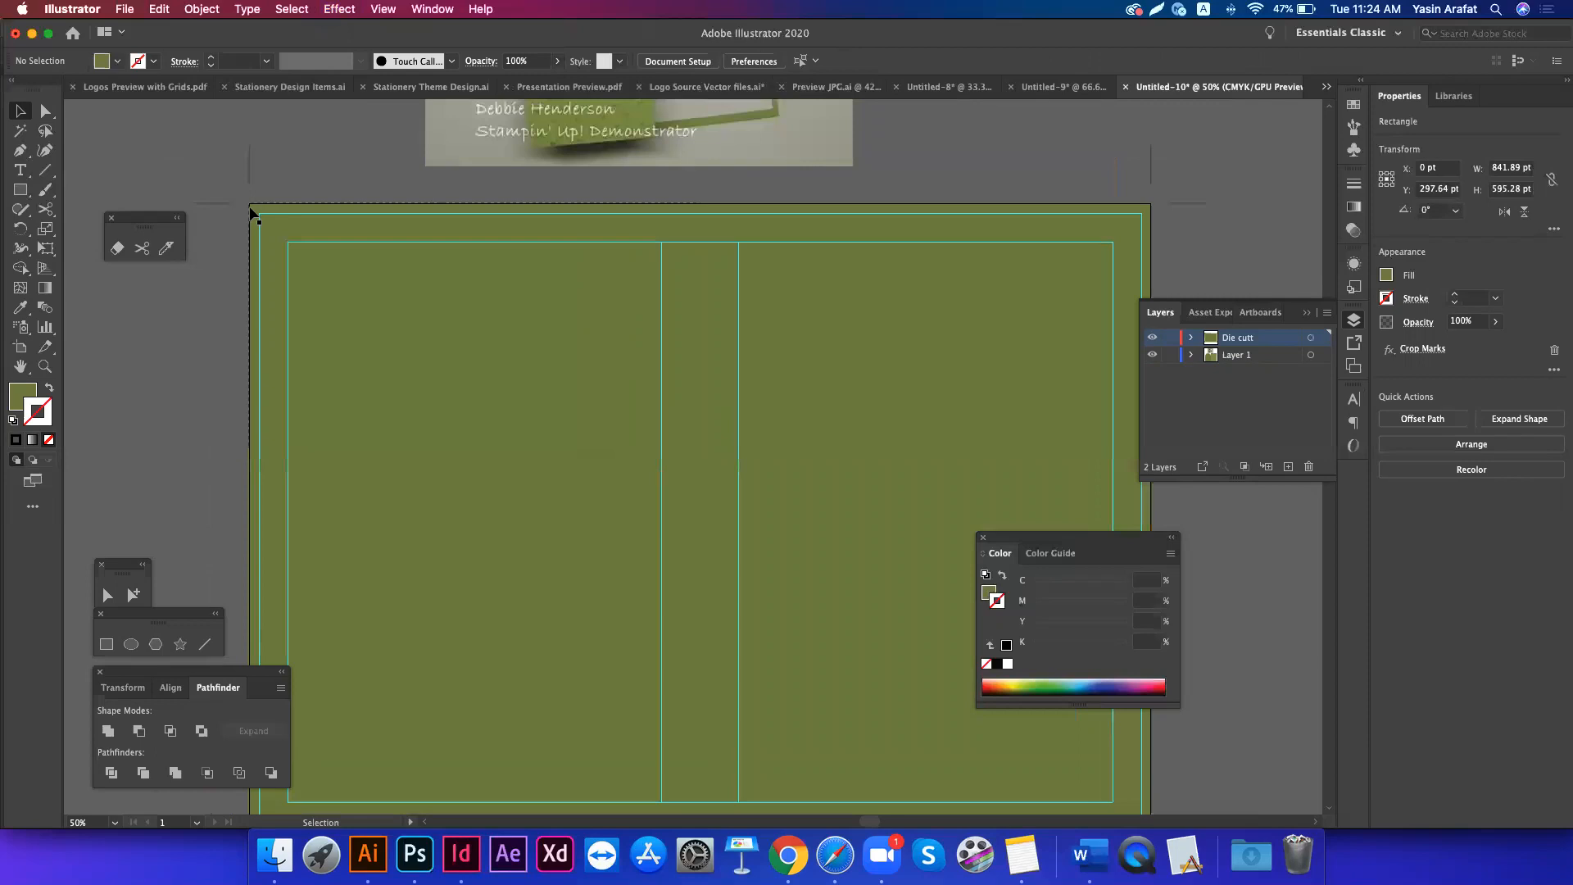
click(400, 203)
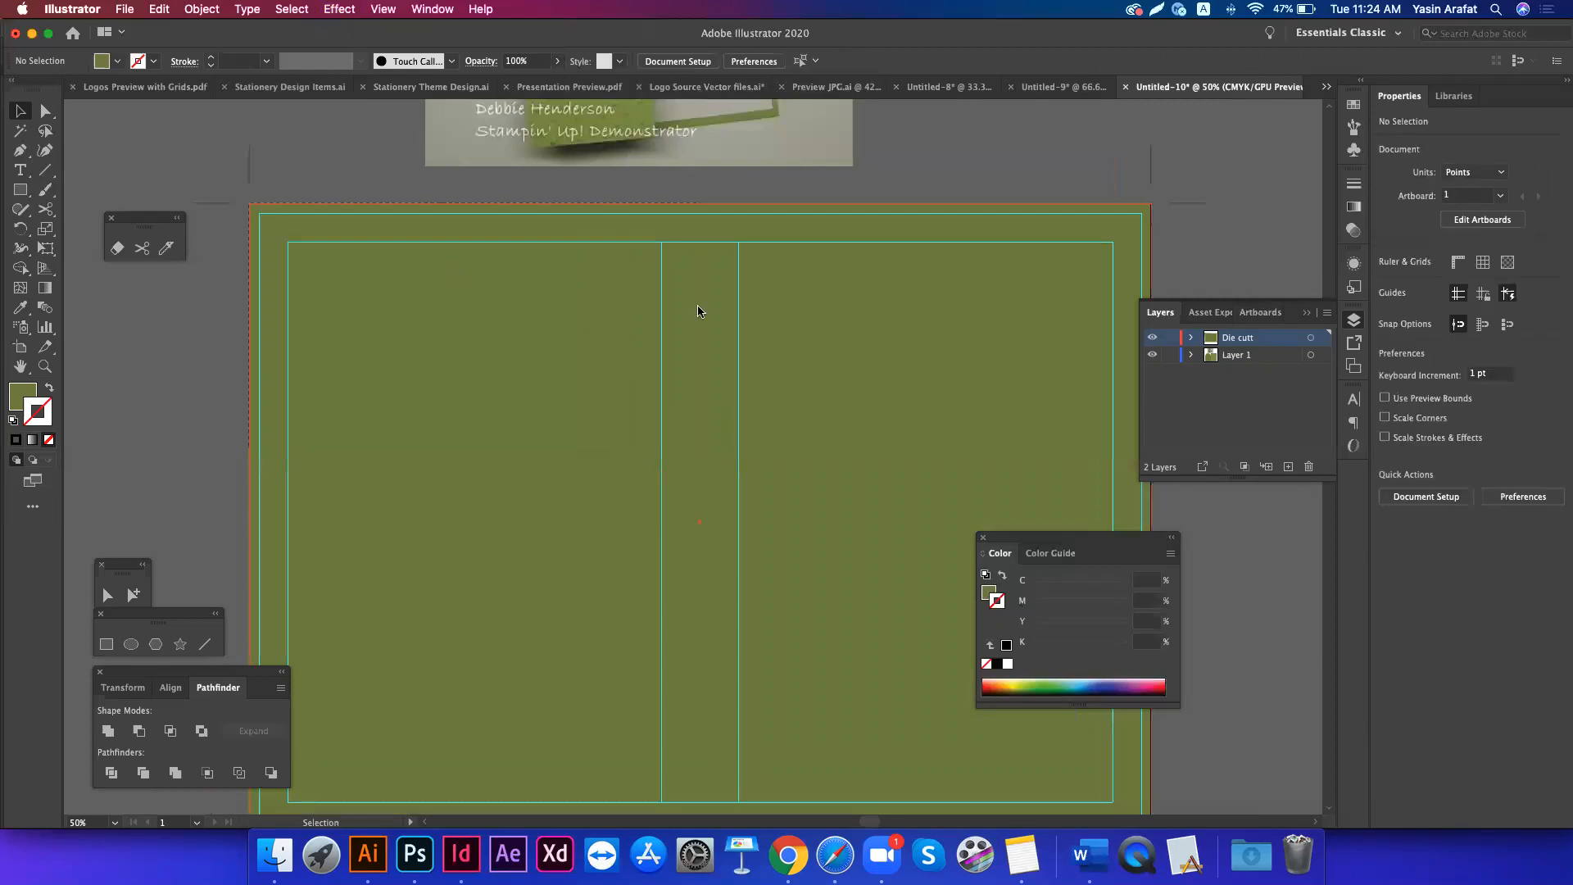
- Send the crop-marked rectangle behind the dashed corner group and fill it with white
click(695, 262)
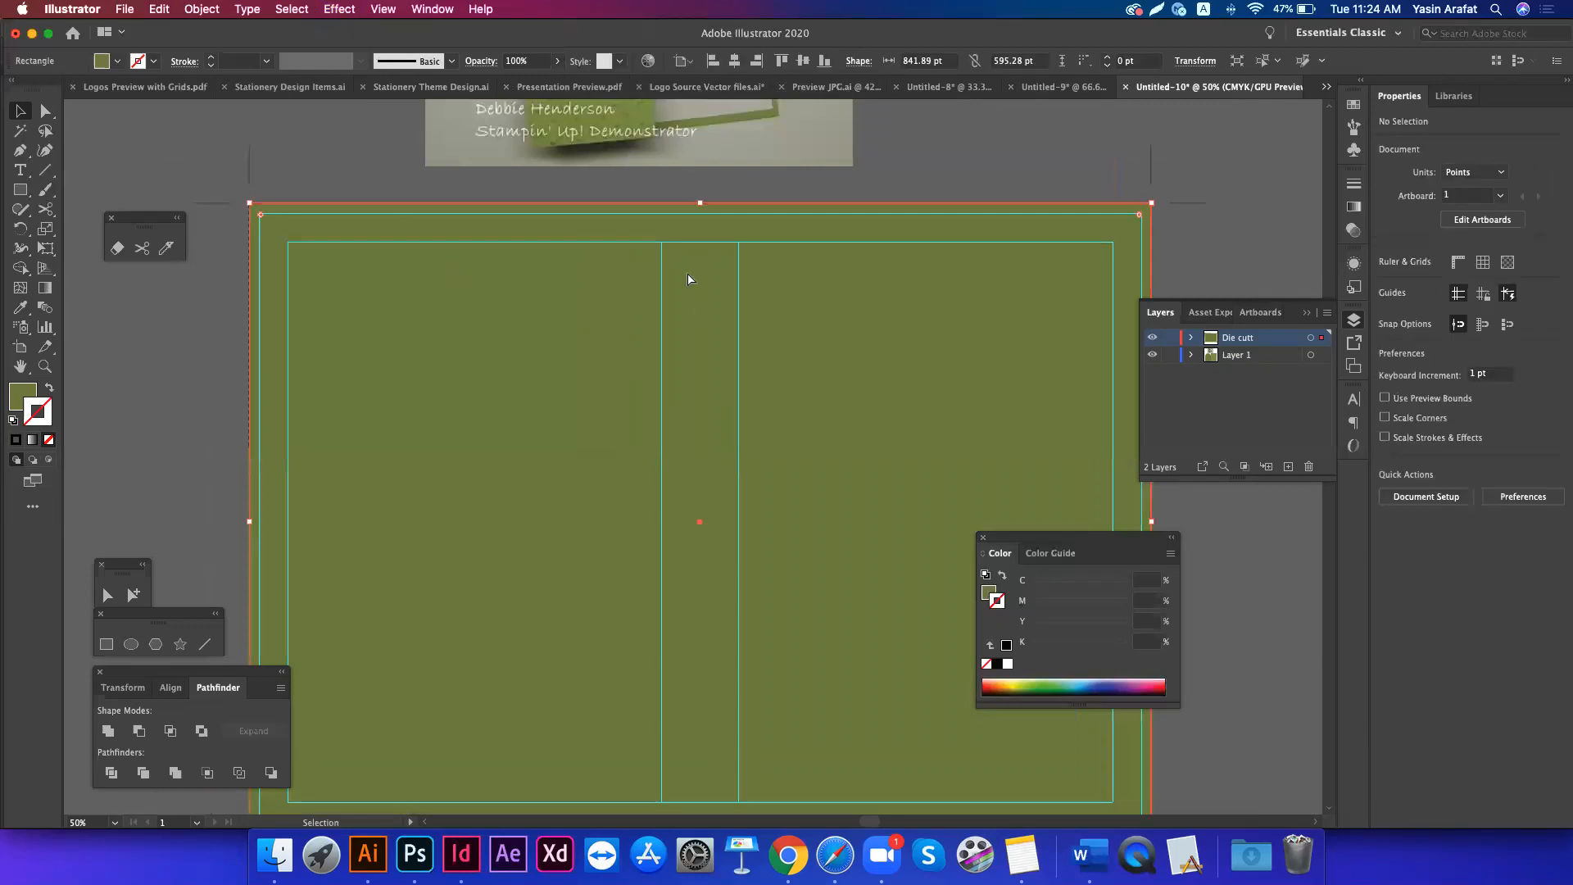
key(super+shift+[)
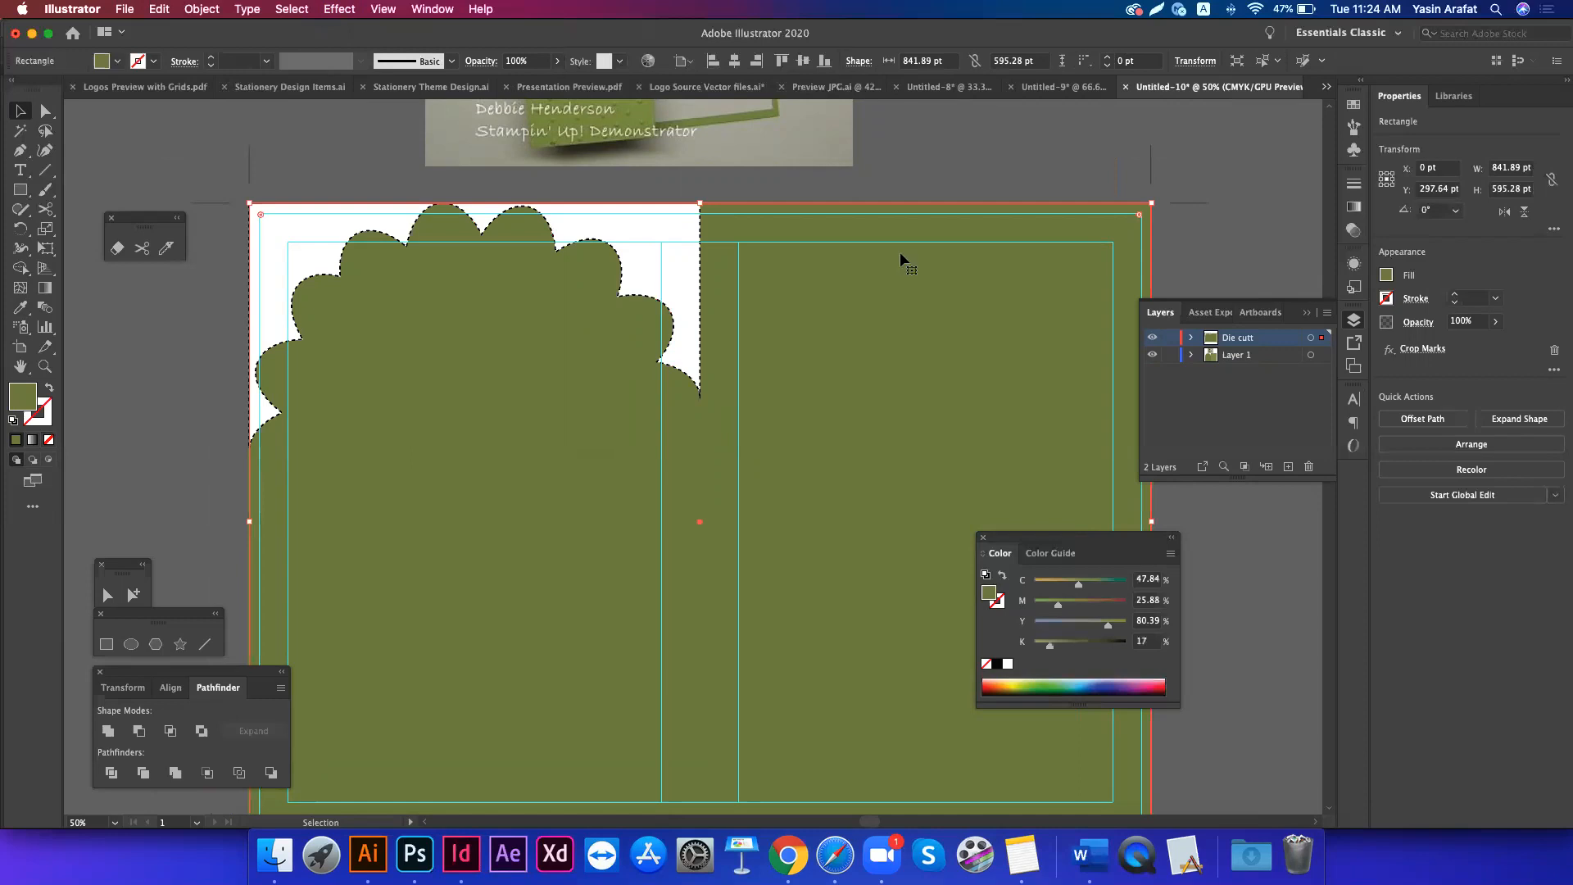
key(super+shift+z)
key(super)
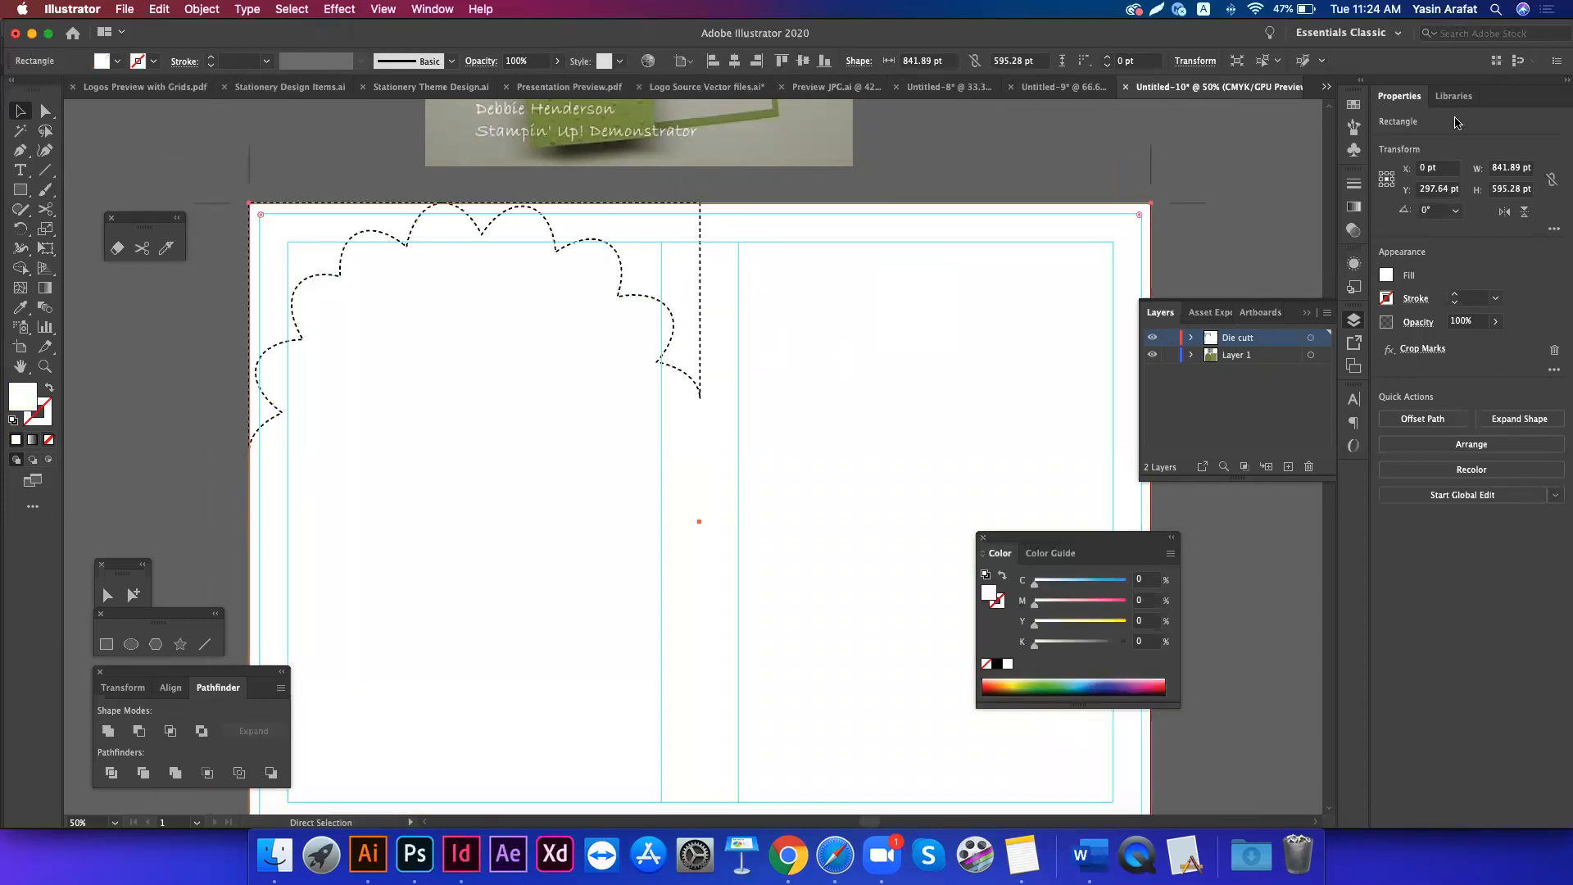
- Move the white crop-marked rectangle to Layer 1 in the same position and send it behind the card artwork
key(super+z)
click(1244, 356)
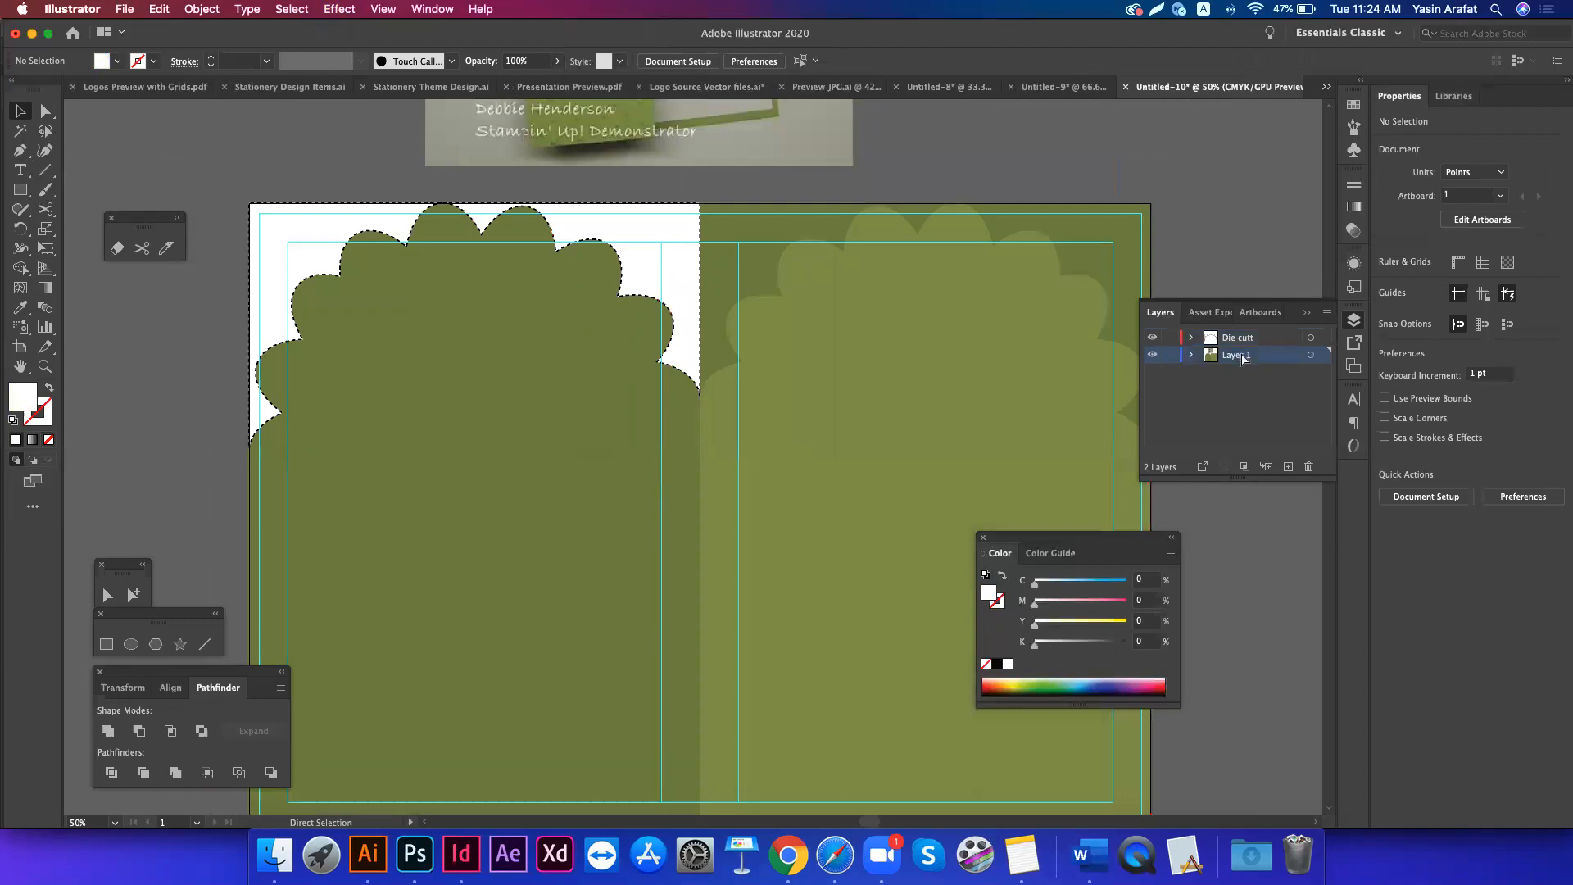
key(super+f)
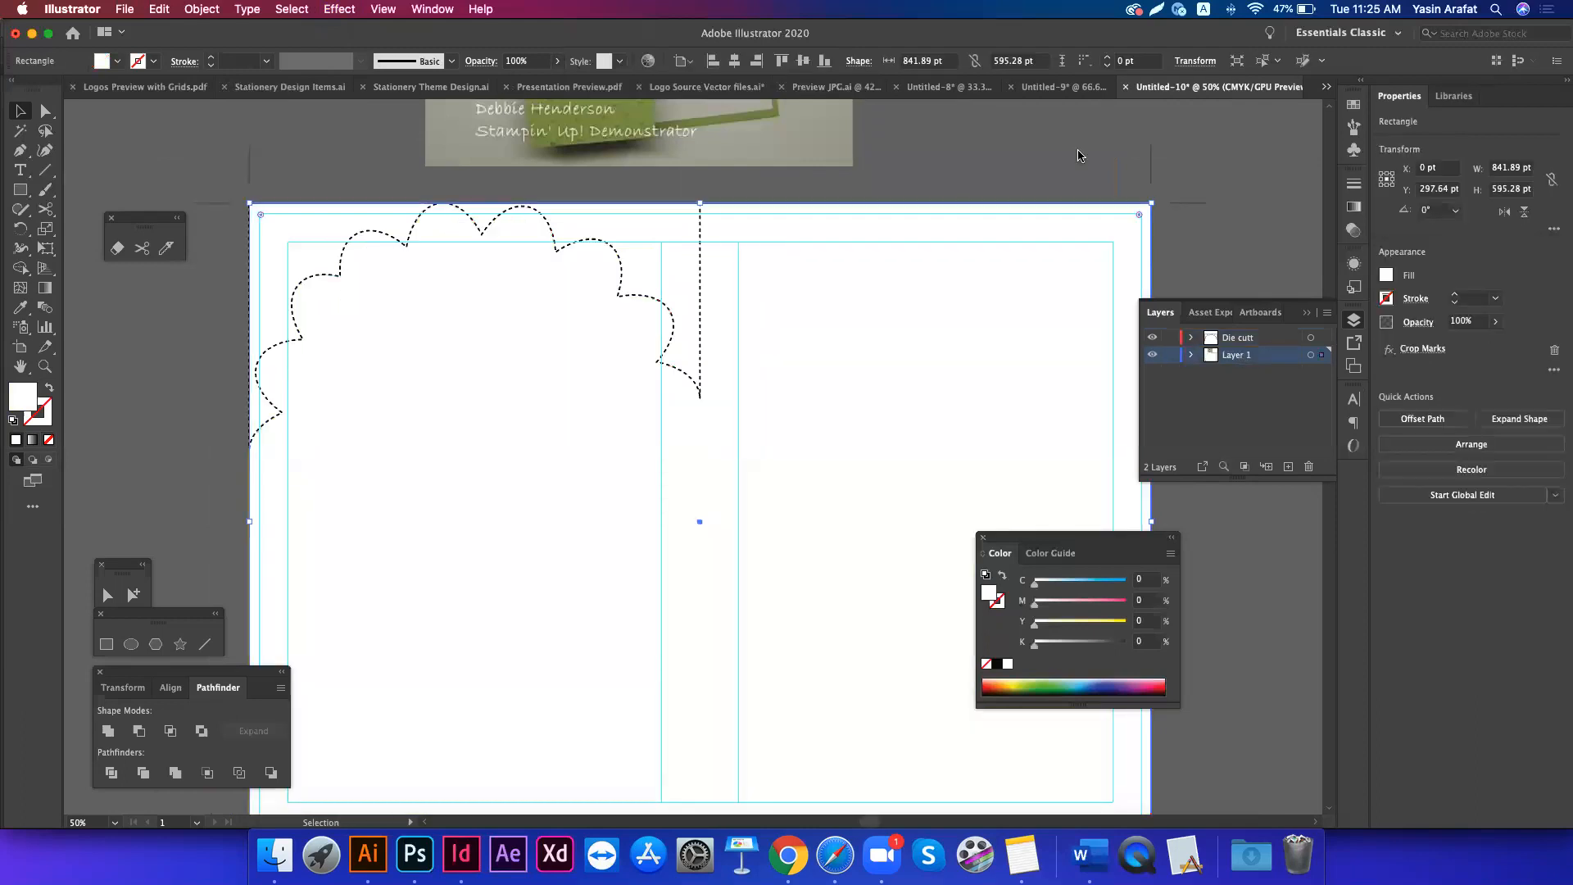
key(super+shift+bracketleft)
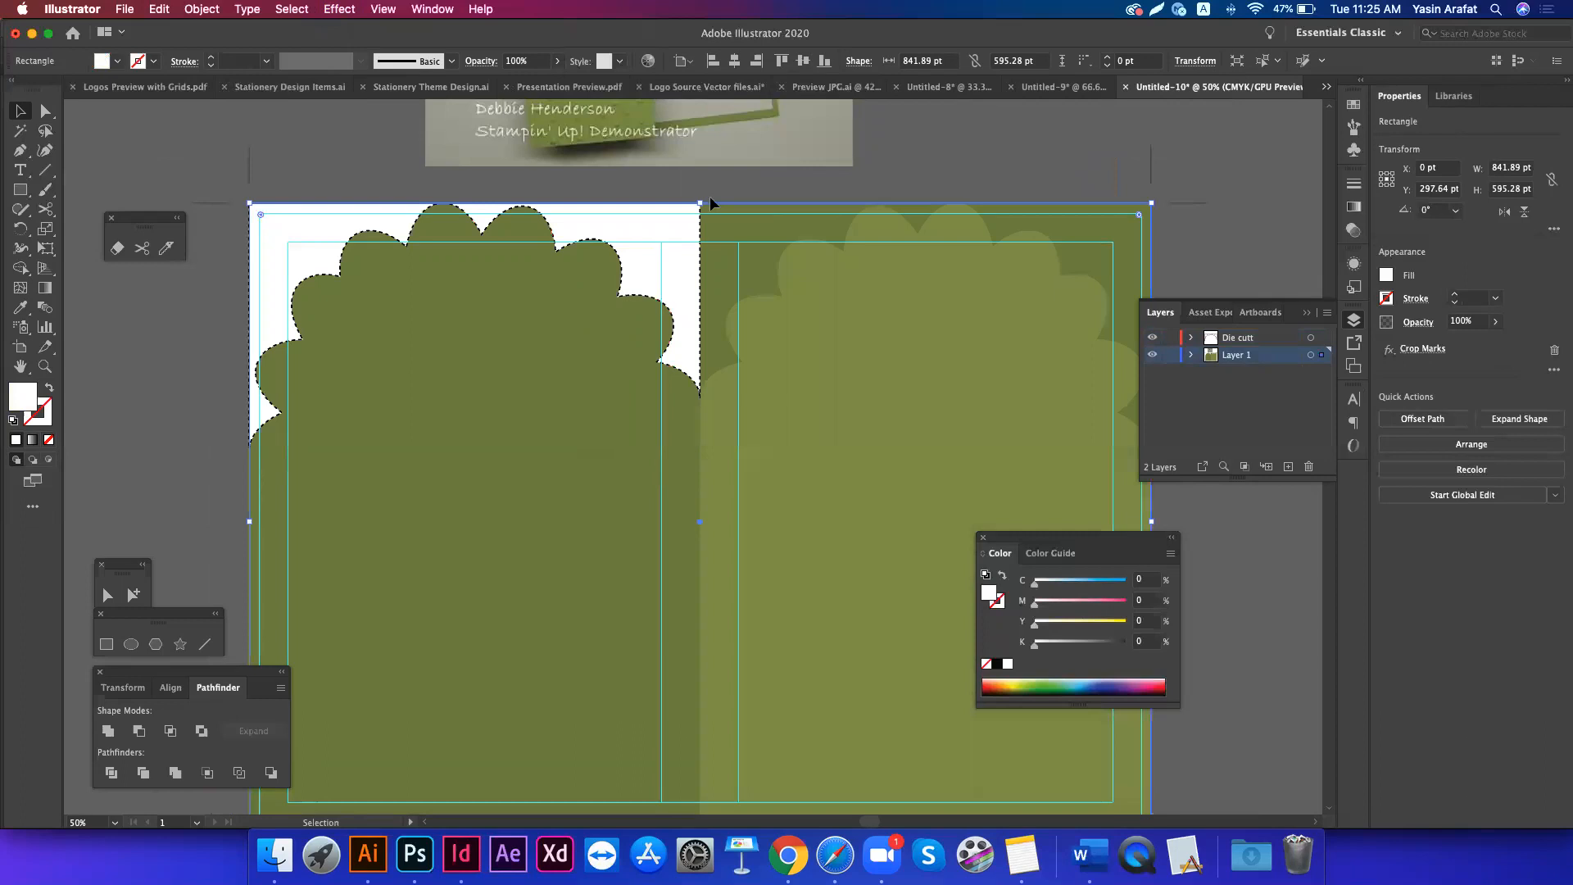
- Draw a short vertical fold mark about 10.7 pt long above the card's top edge, centred on the fold
scroll(709, 196, up, 2)
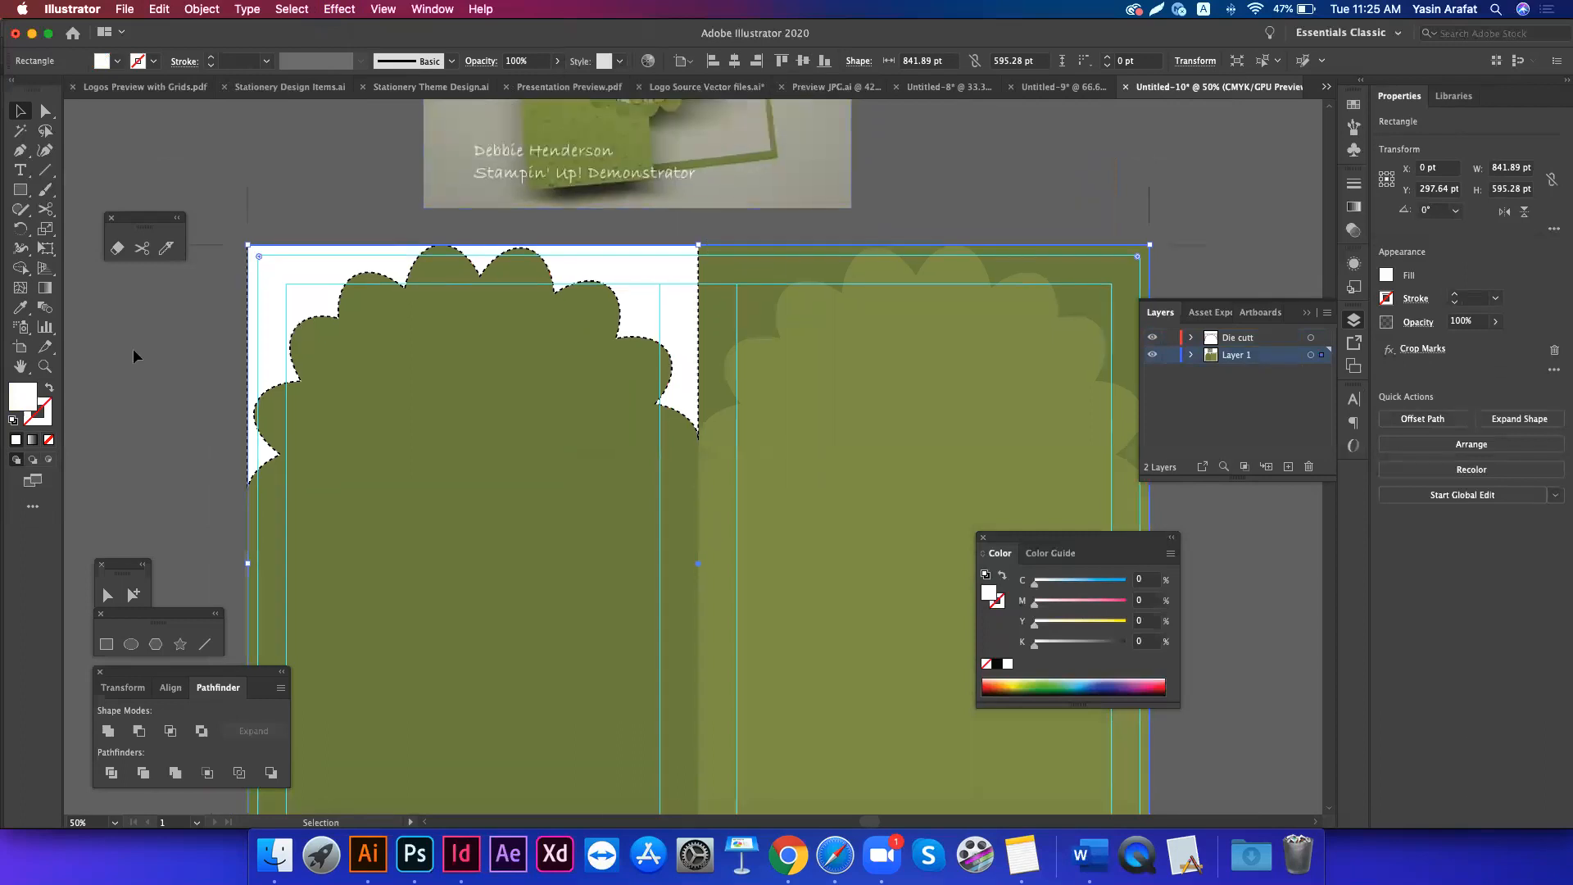
click(45, 170)
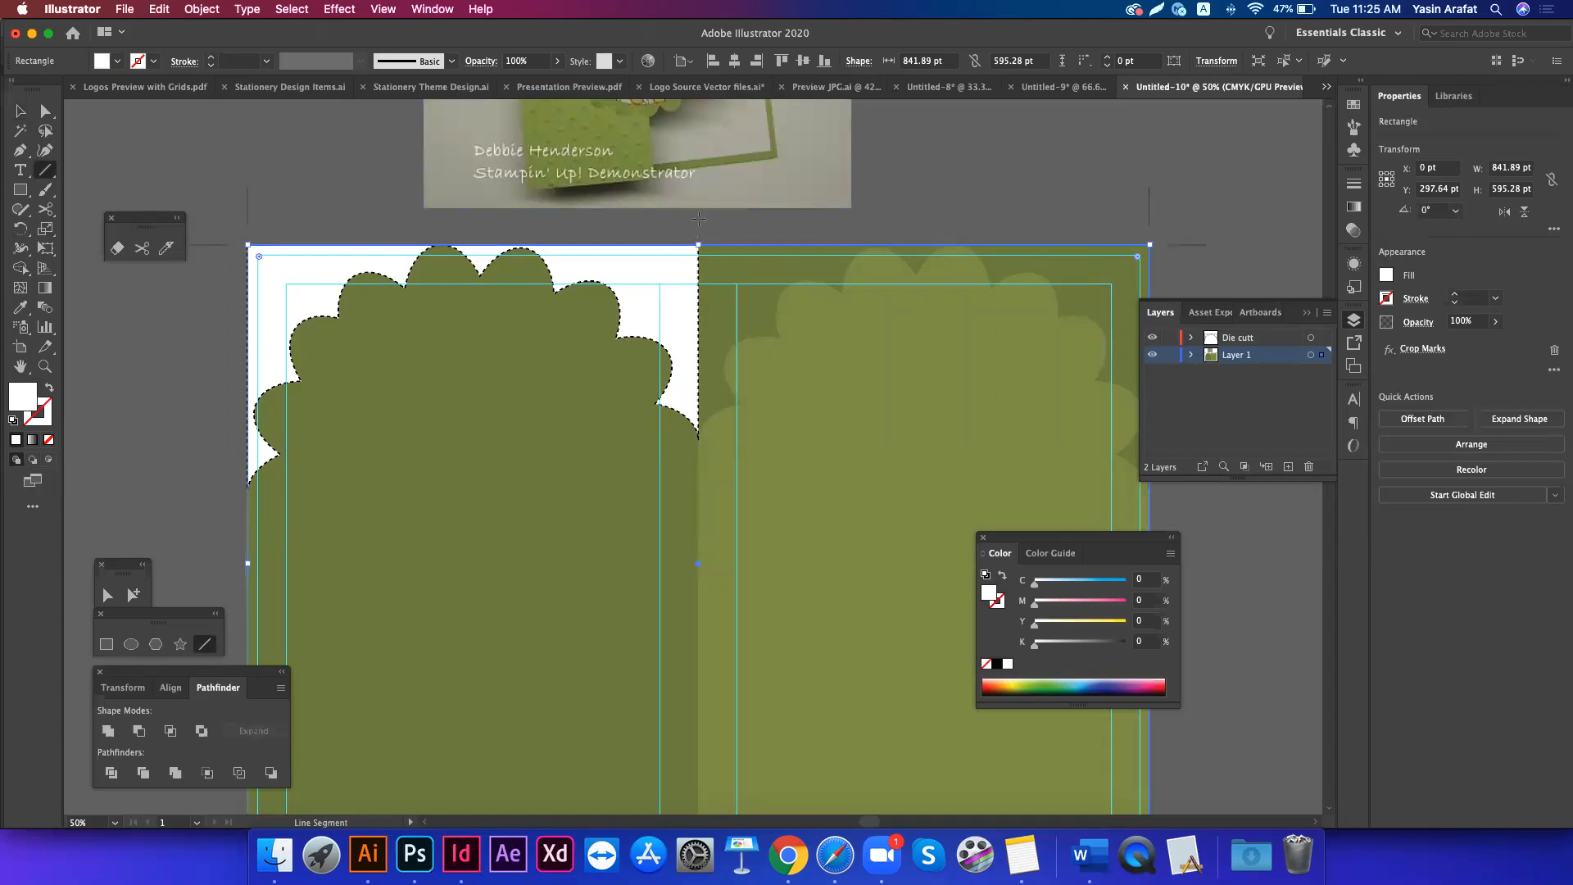
drag(698, 227, 698, 217)
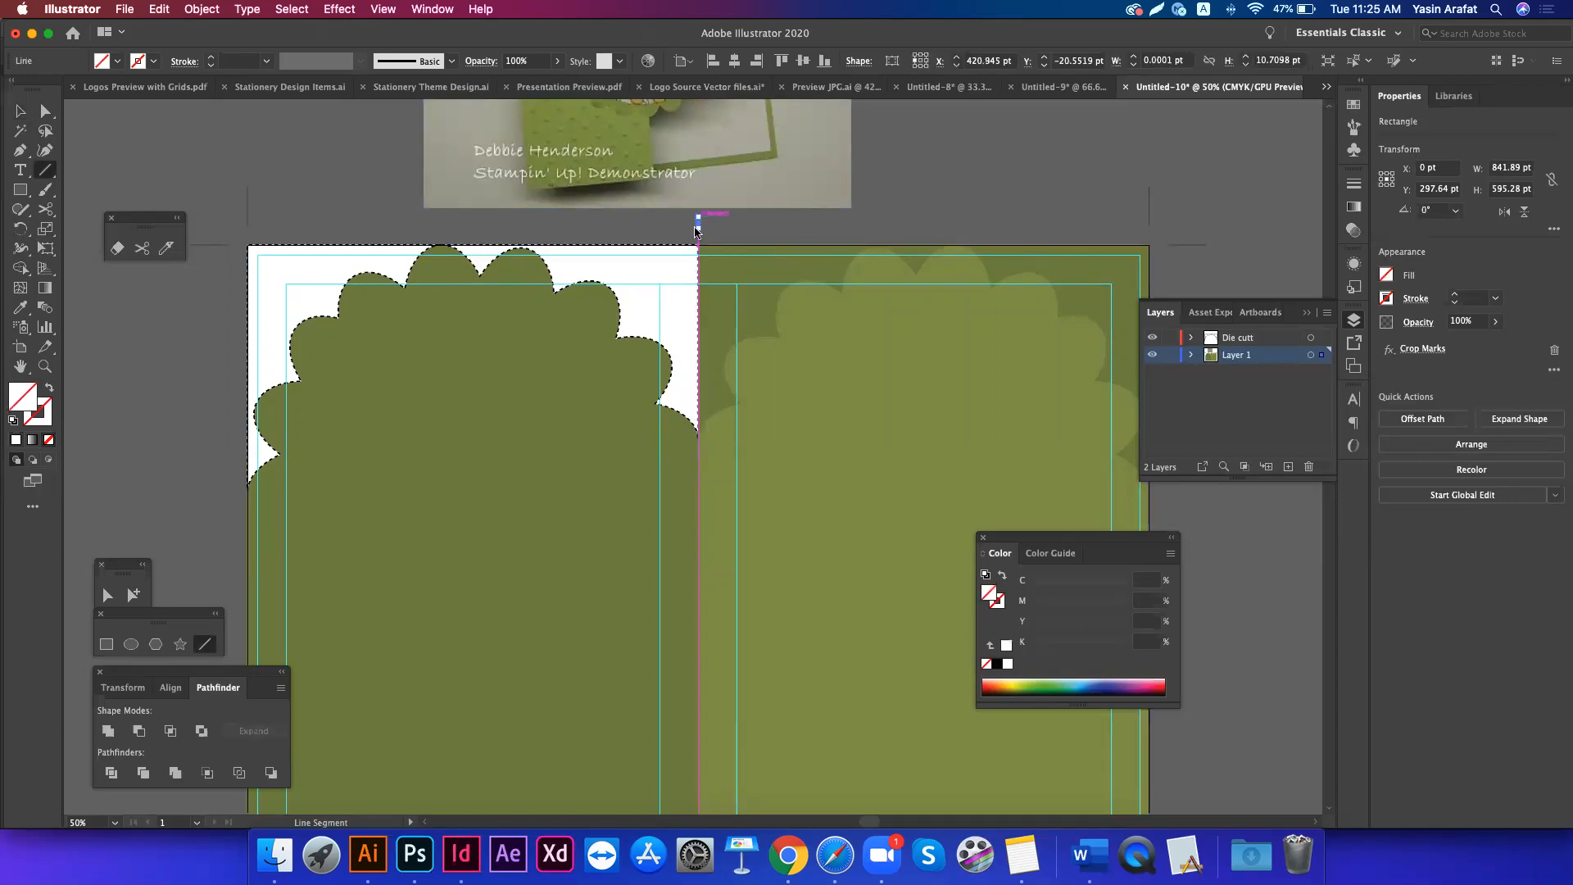
key(v)
click(698, 224)
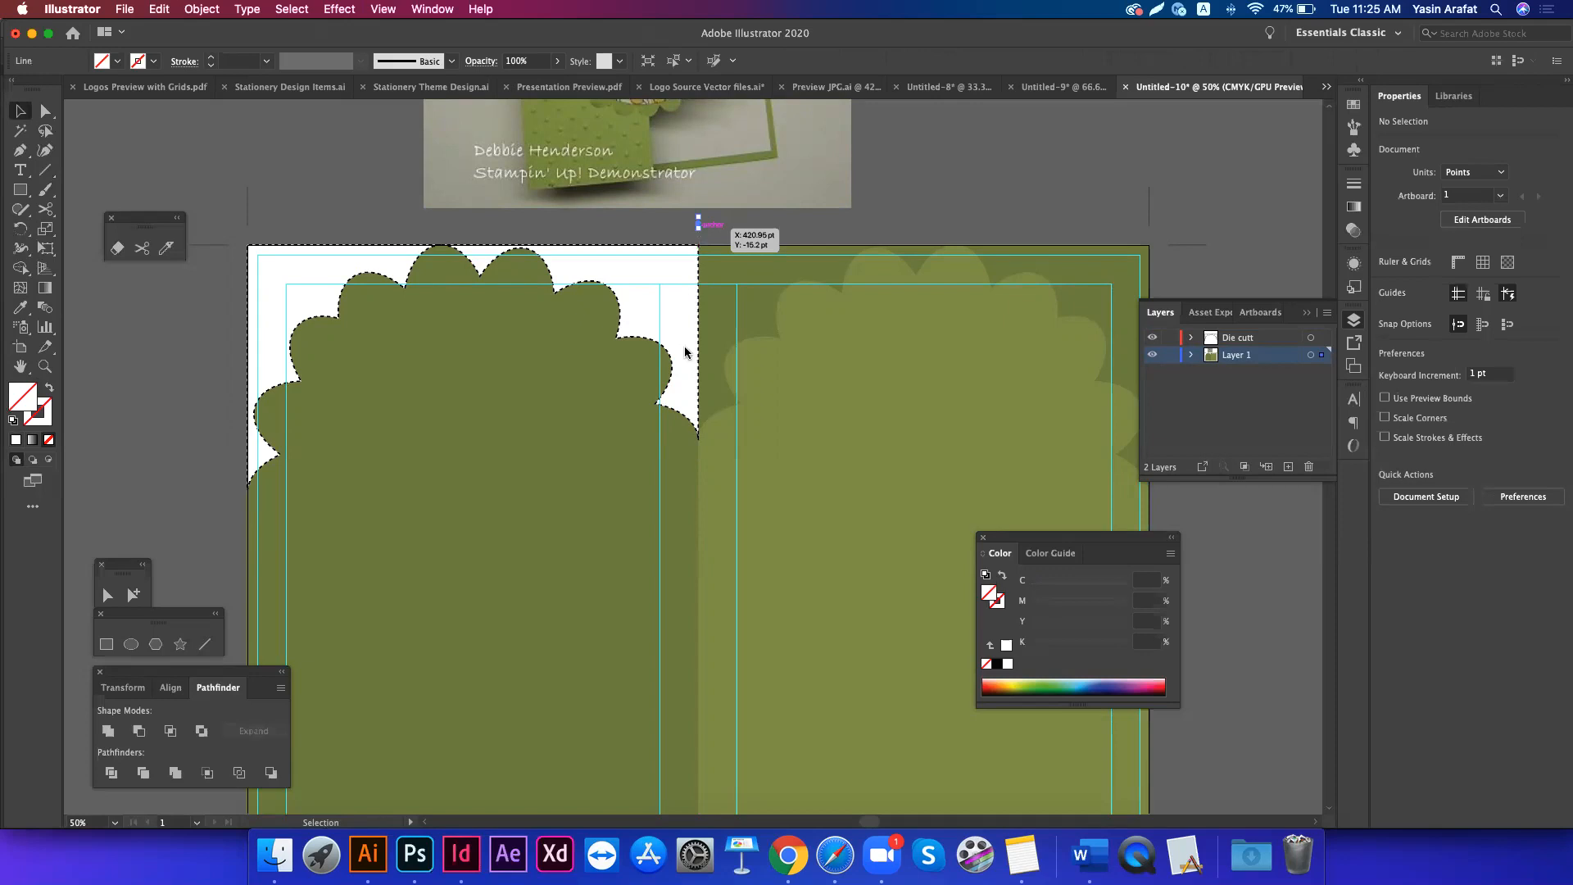
- Give the fold mark a black 1 pt stroke with no fill
key(i)
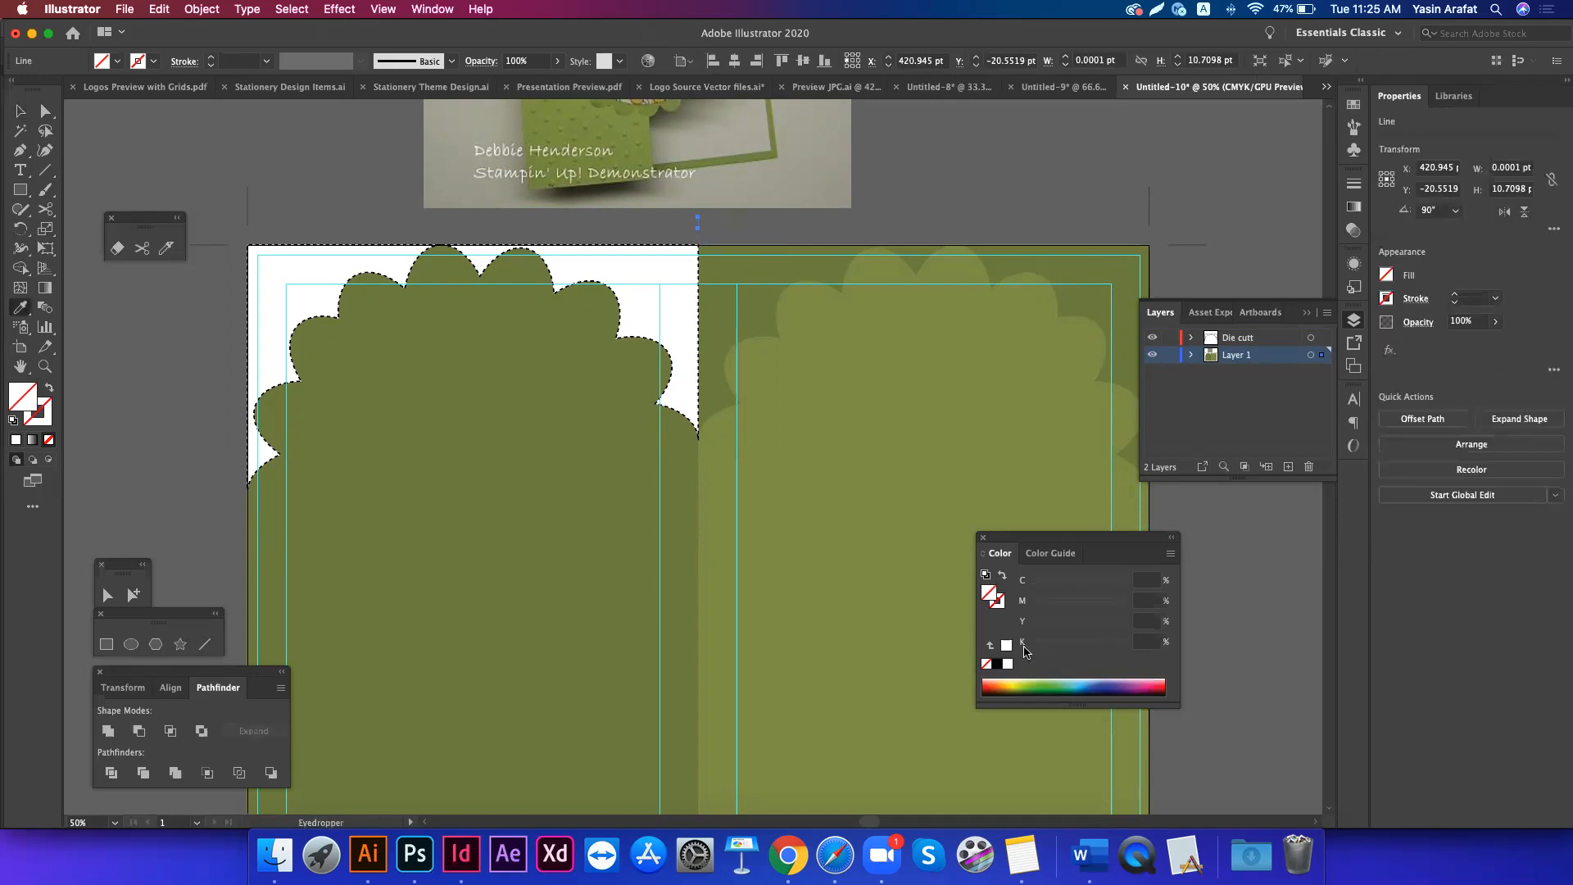
click(997, 666)
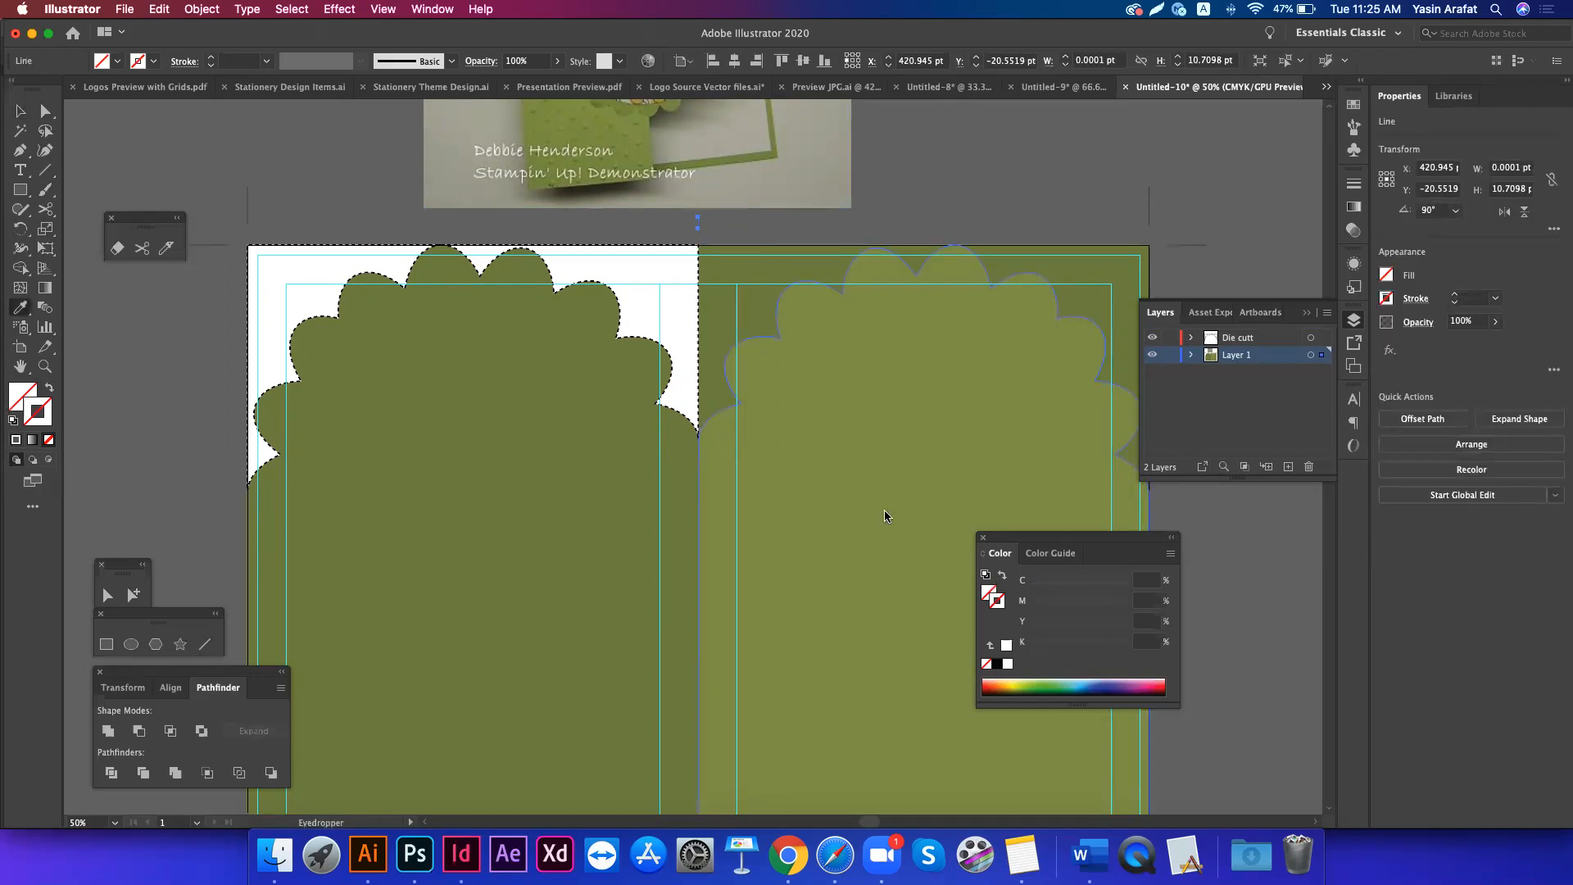
key(v)
click(773, 223)
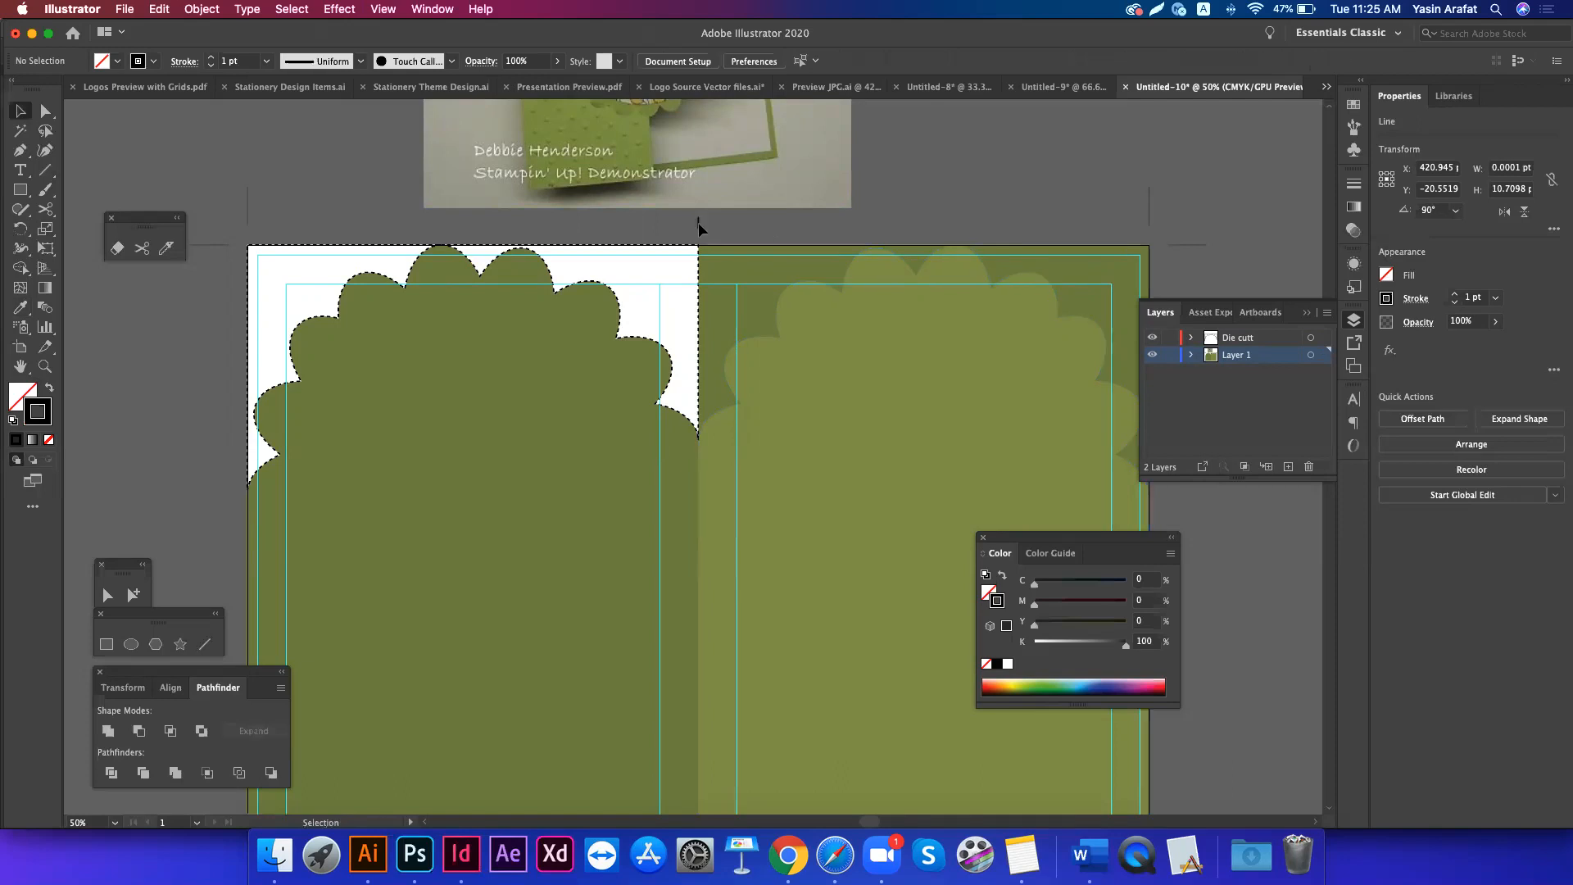
- Nudge the fold mark down towards the card's top edge, to about Y -14.55 pt
click(699, 222)
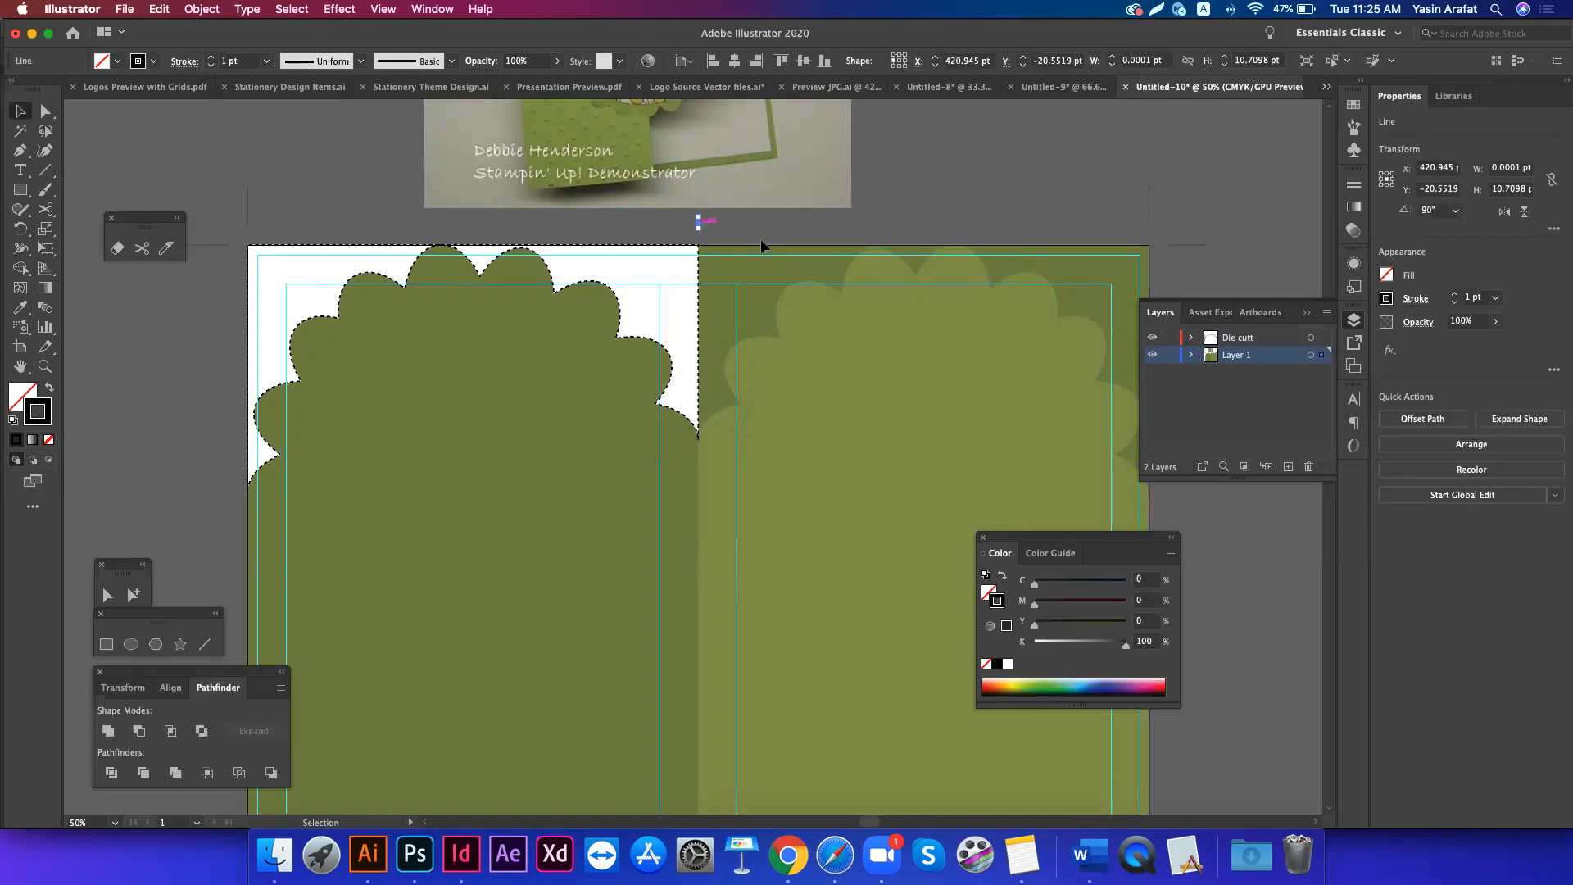
scroll(744, 171, down, 3)
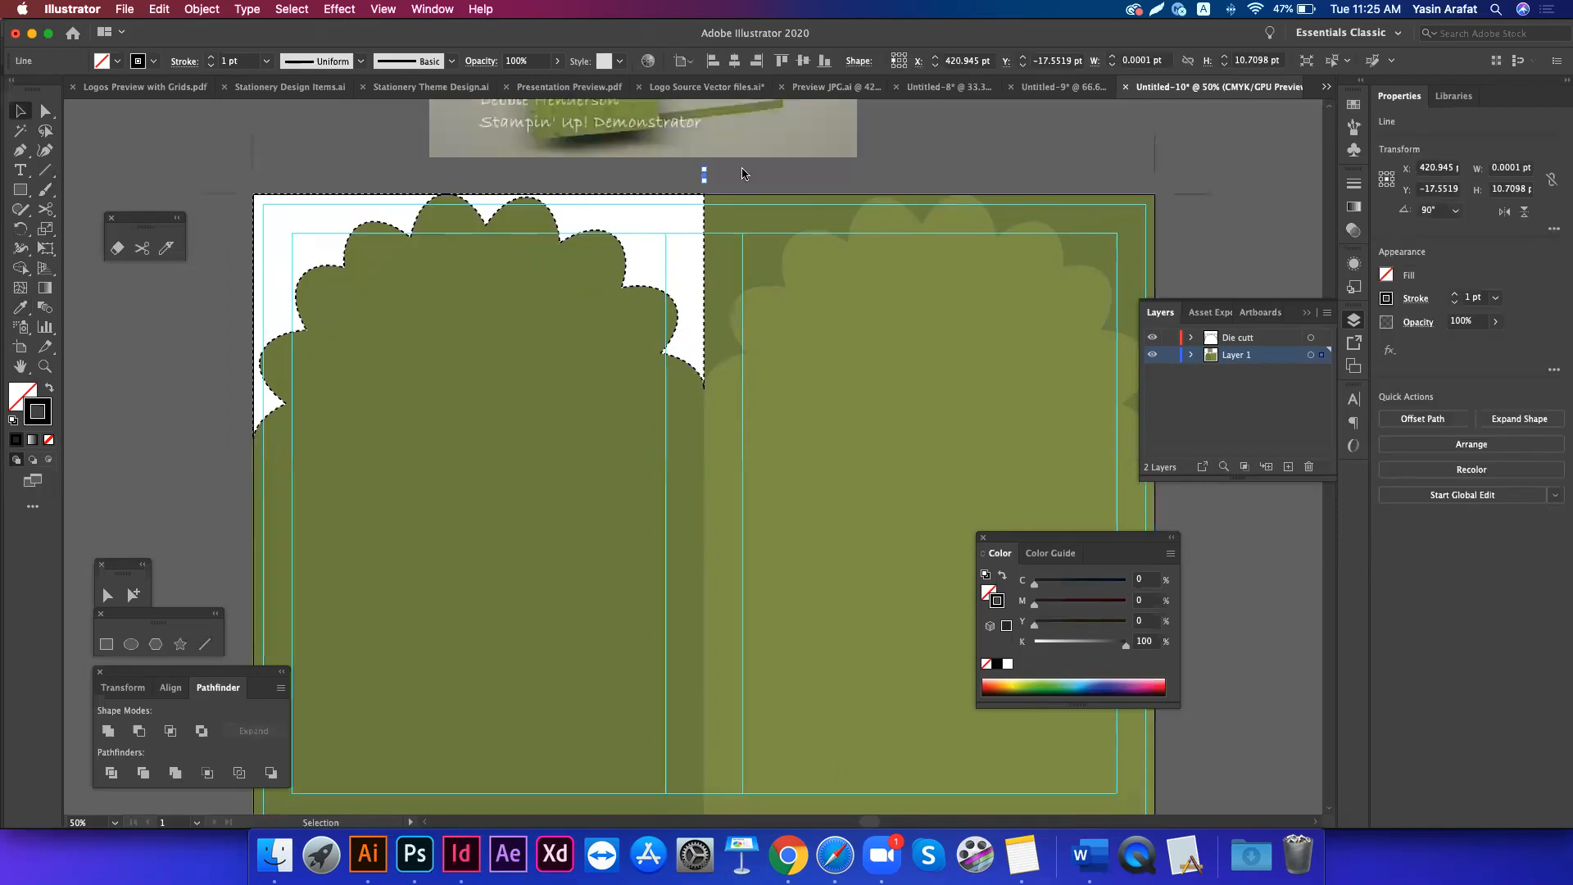
scroll(742, 173, down, 1)
click(742, 173)
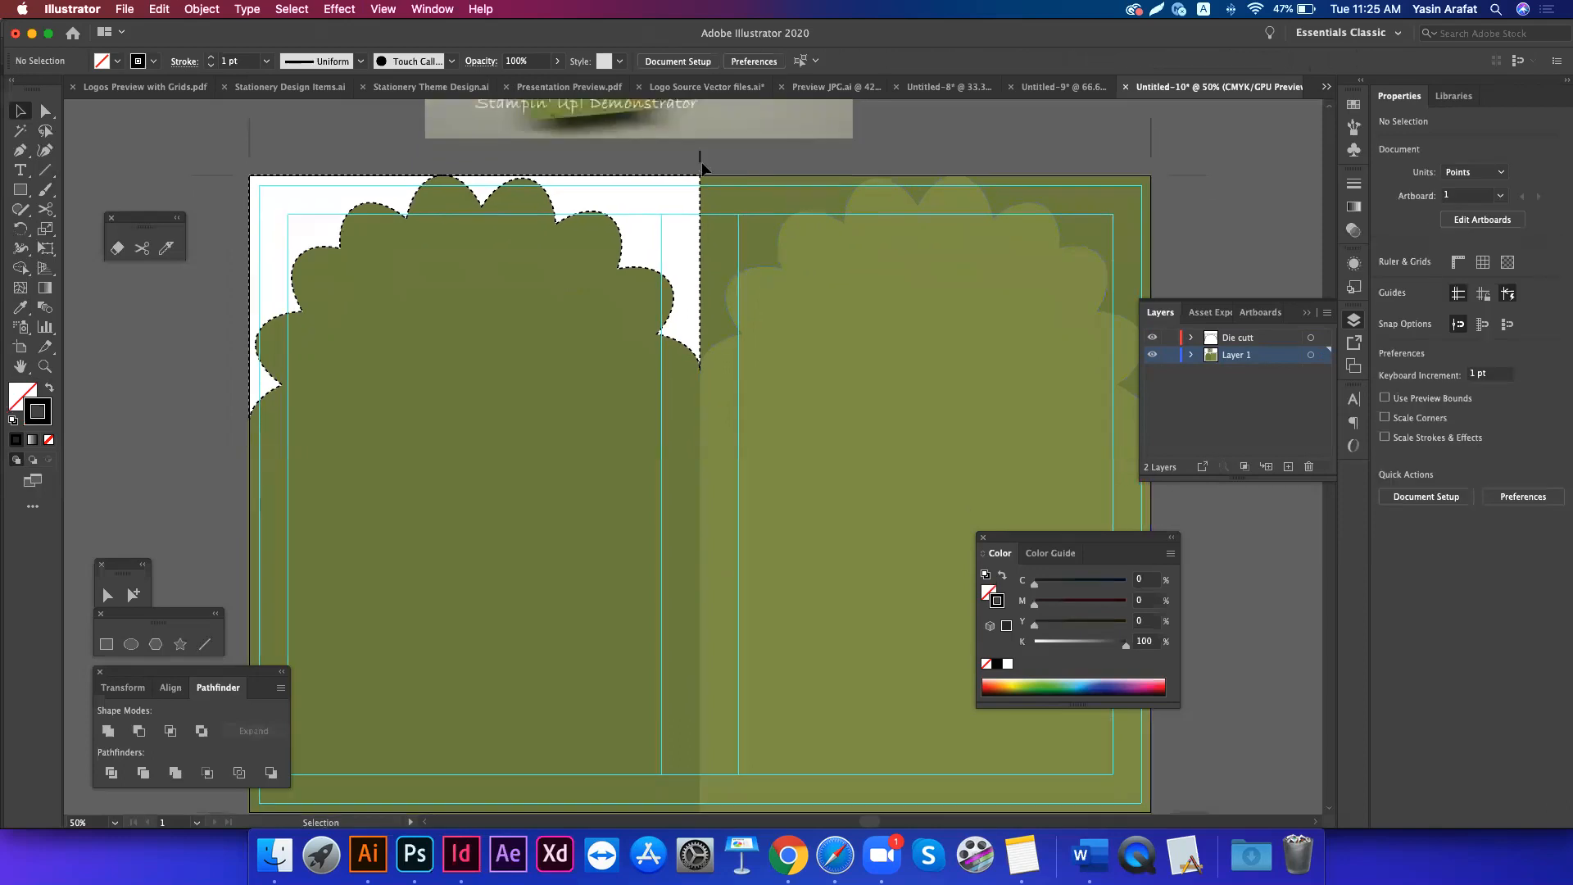
- Duplicate the fold mark straight down and position the copy just below the card's bottom edge
click(702, 166)
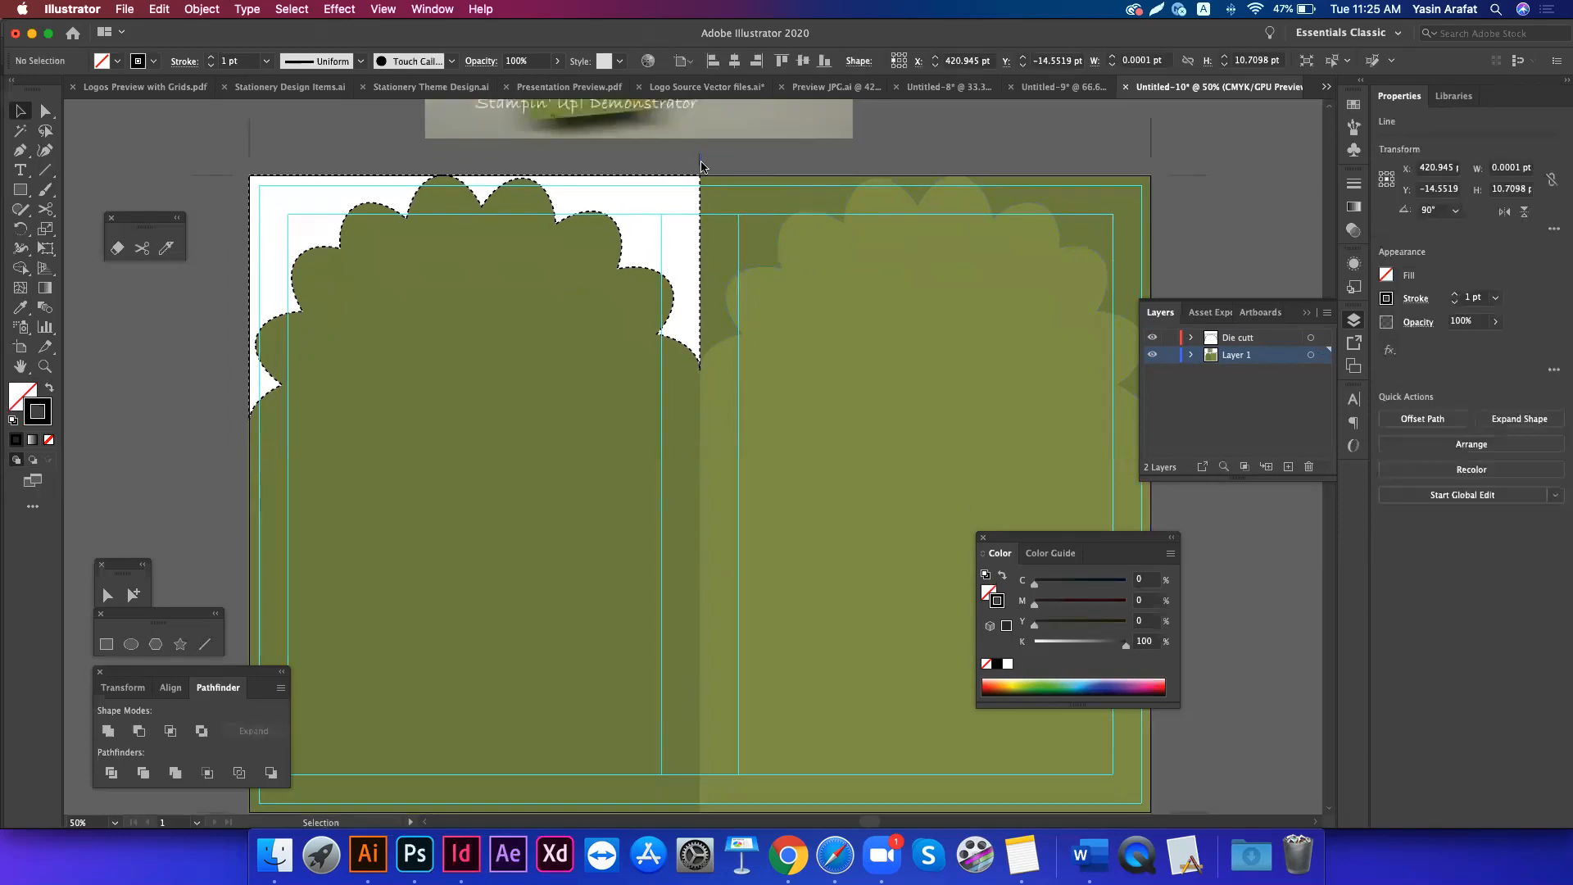
drag(702, 167, 699, 732)
drag(695, 802, 694, 801)
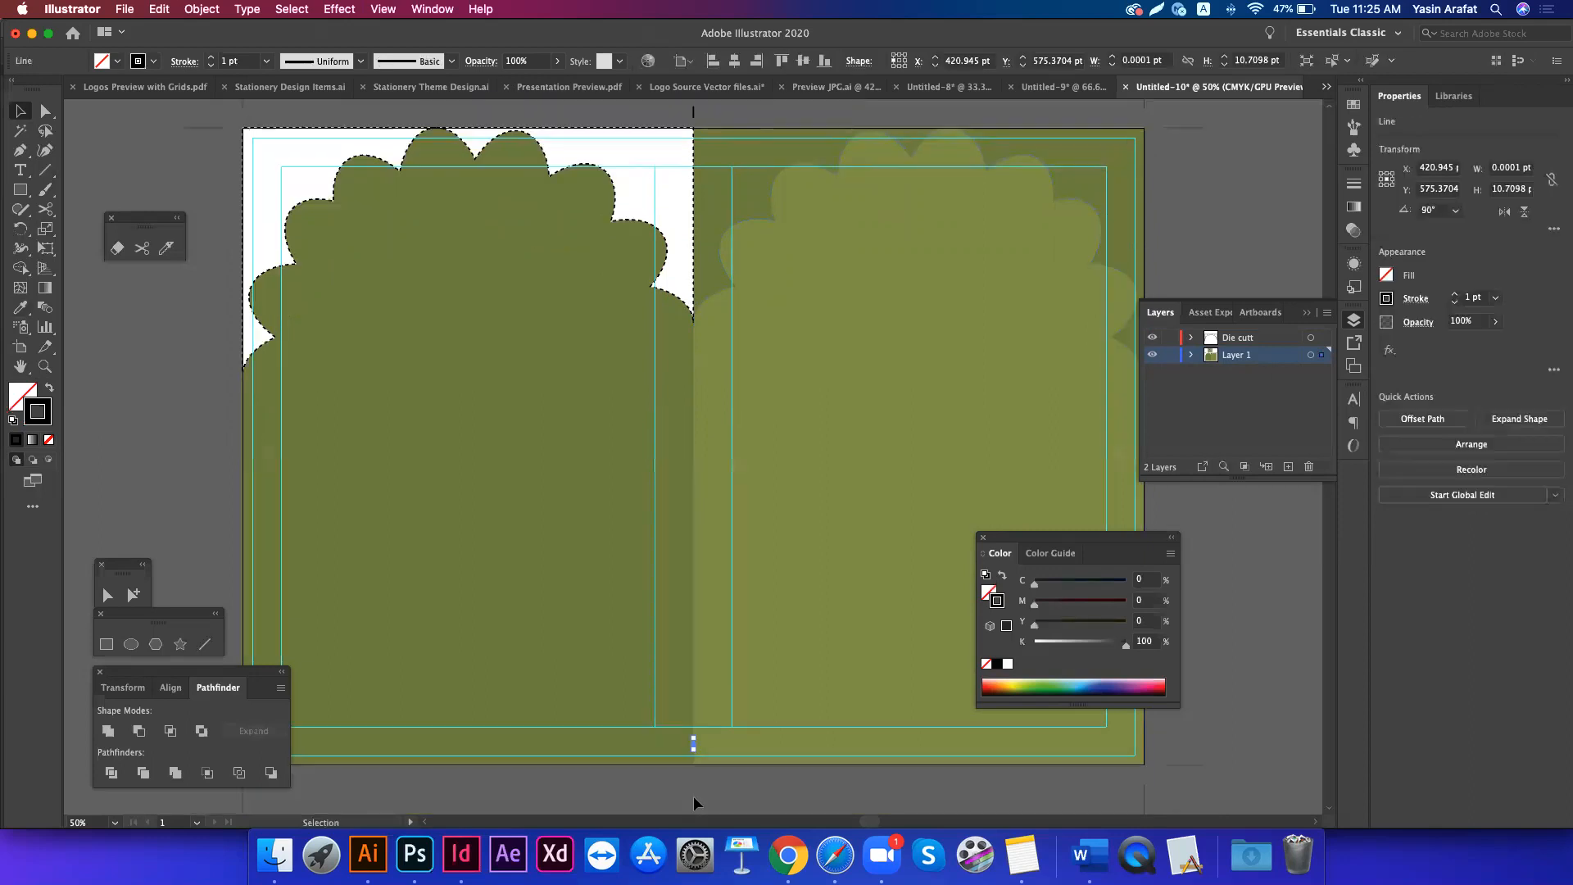
scroll(694, 796, down, 2)
key(shift+Down)
key(shift+Down)
key(shift+Down)
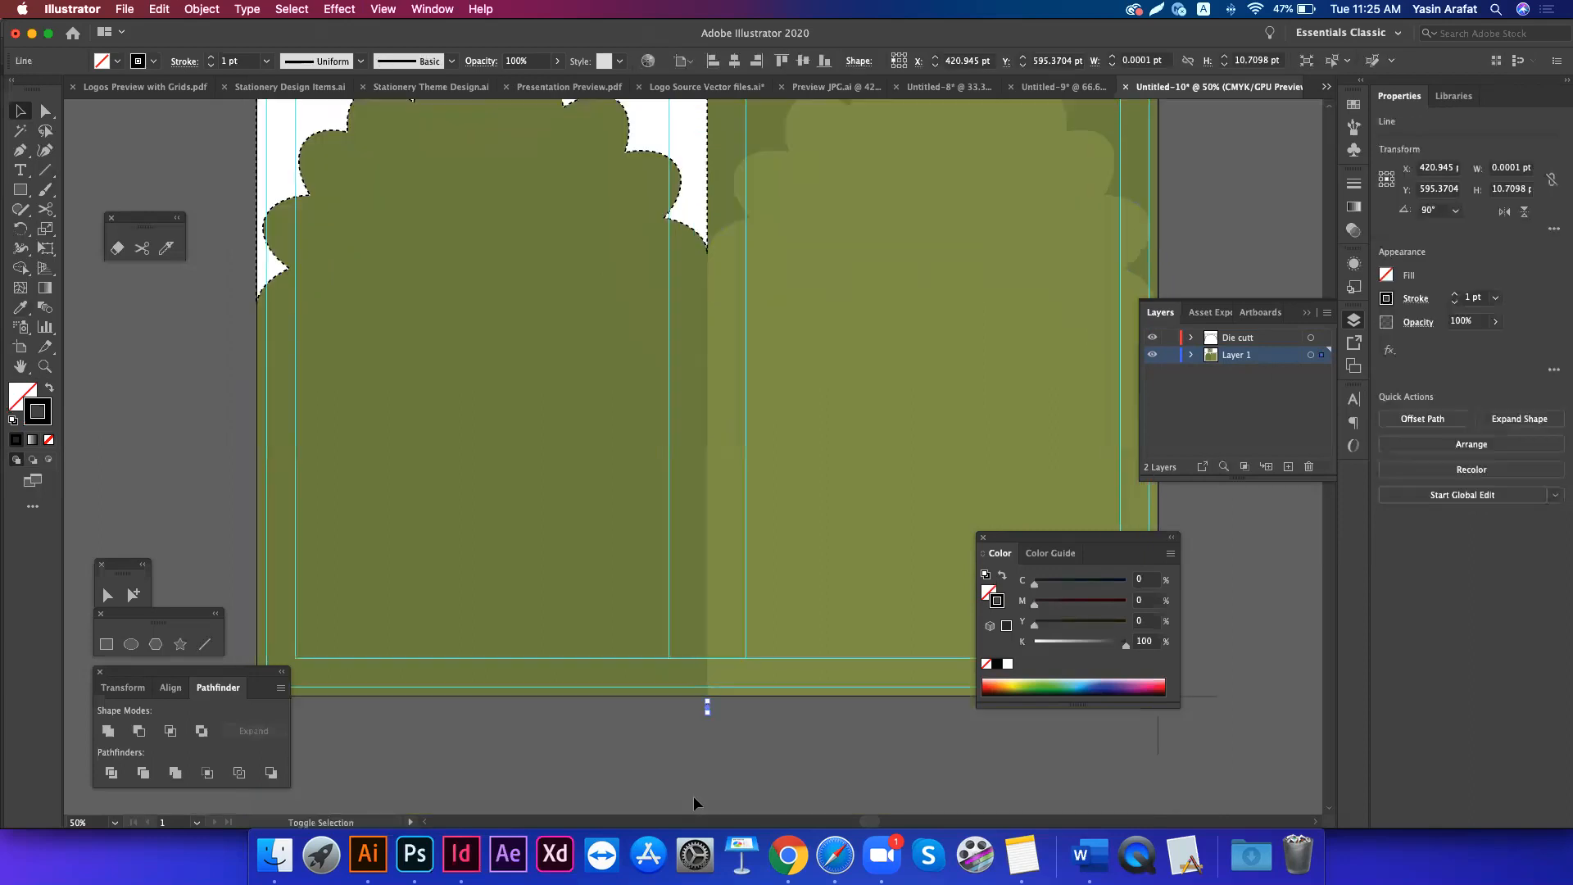
key(shift+Down)
key(super+shift+a)
- Try to group the two dark shapes surrounding the right panel's scallops
scroll(743, 624, up, 4)
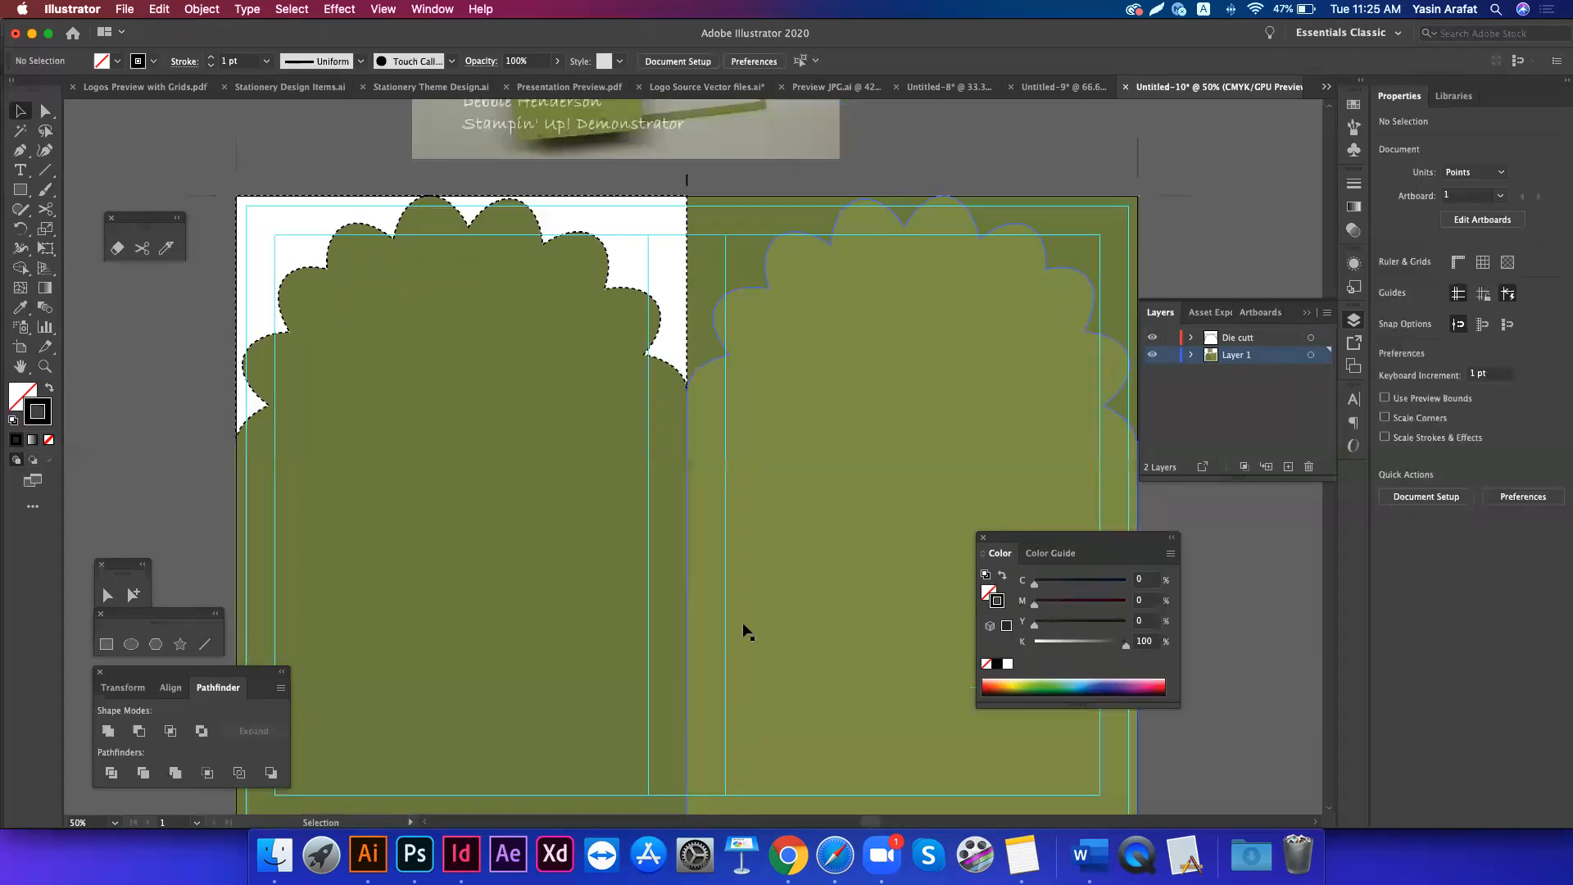
scroll(744, 631, up, 2)
click(698, 338)
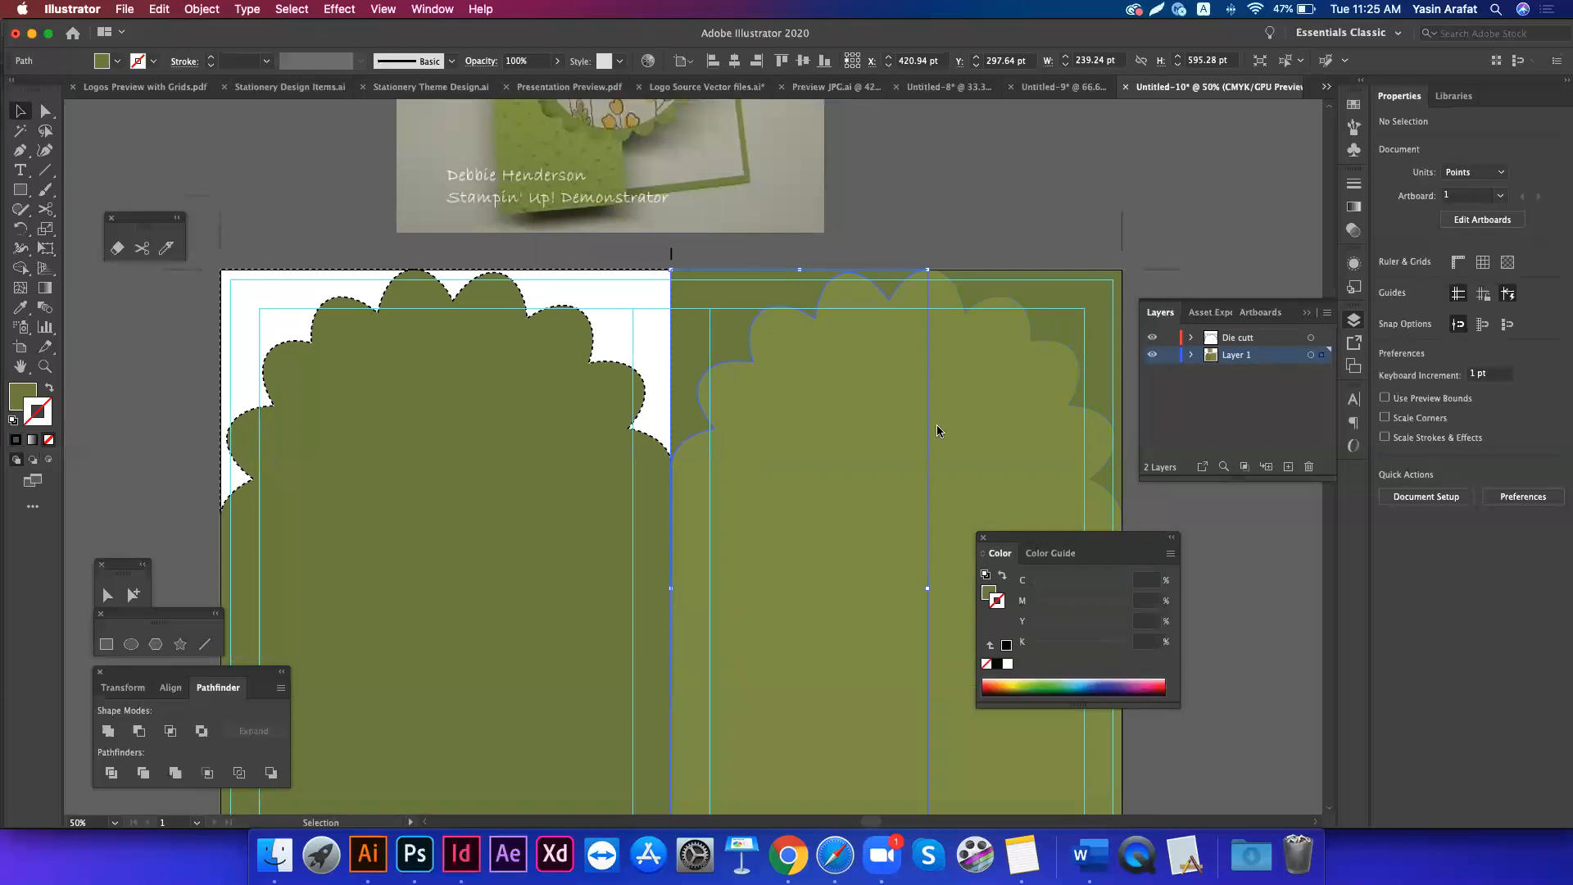
shift+click(976, 311)
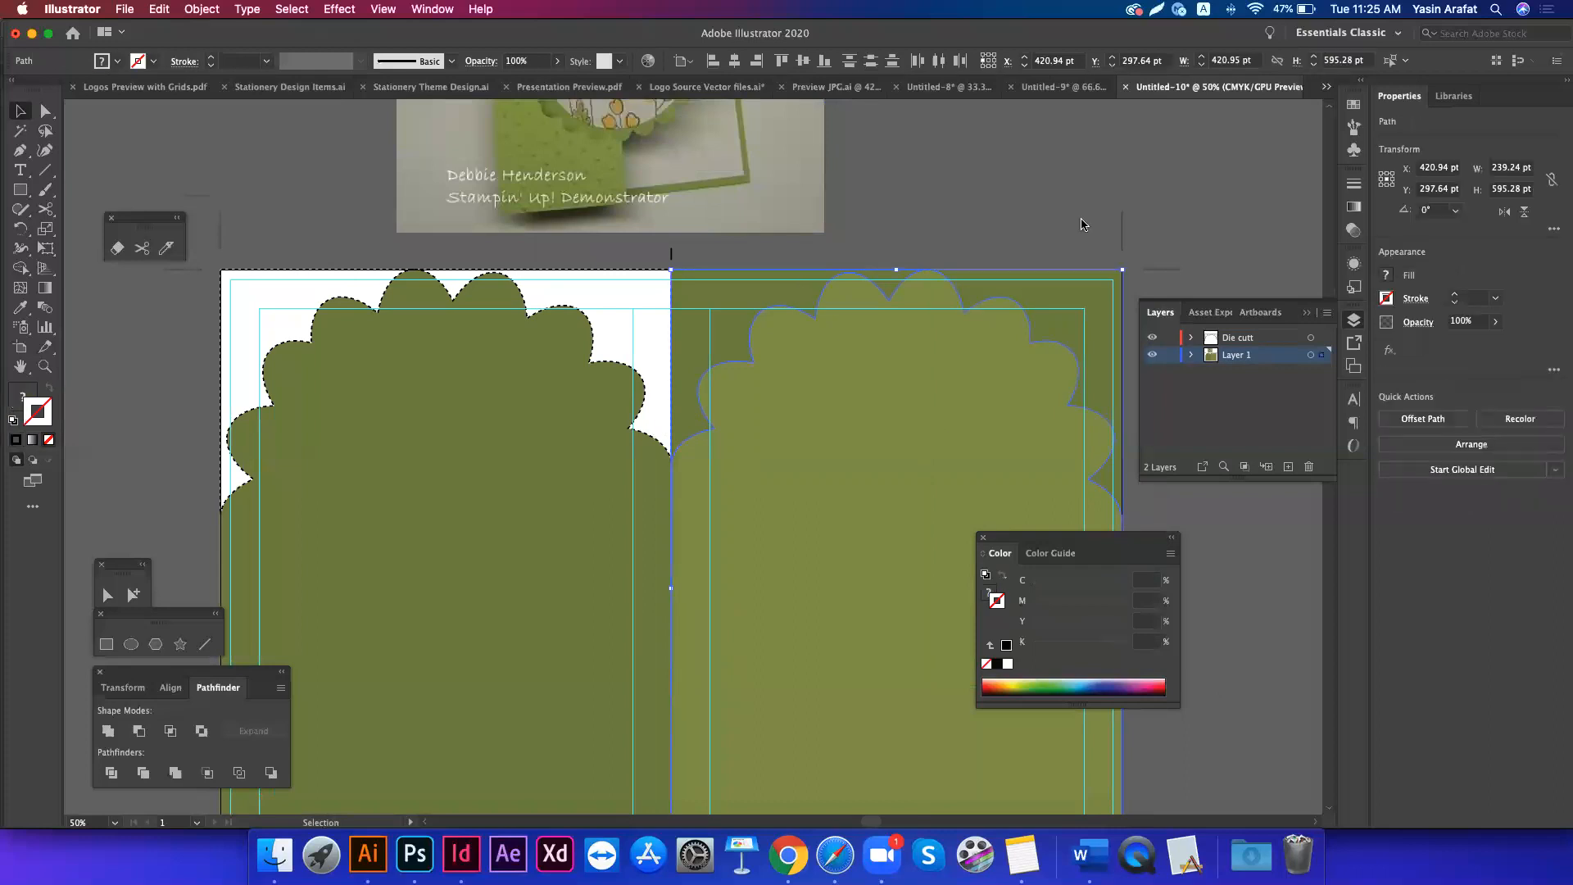
key(super+g)
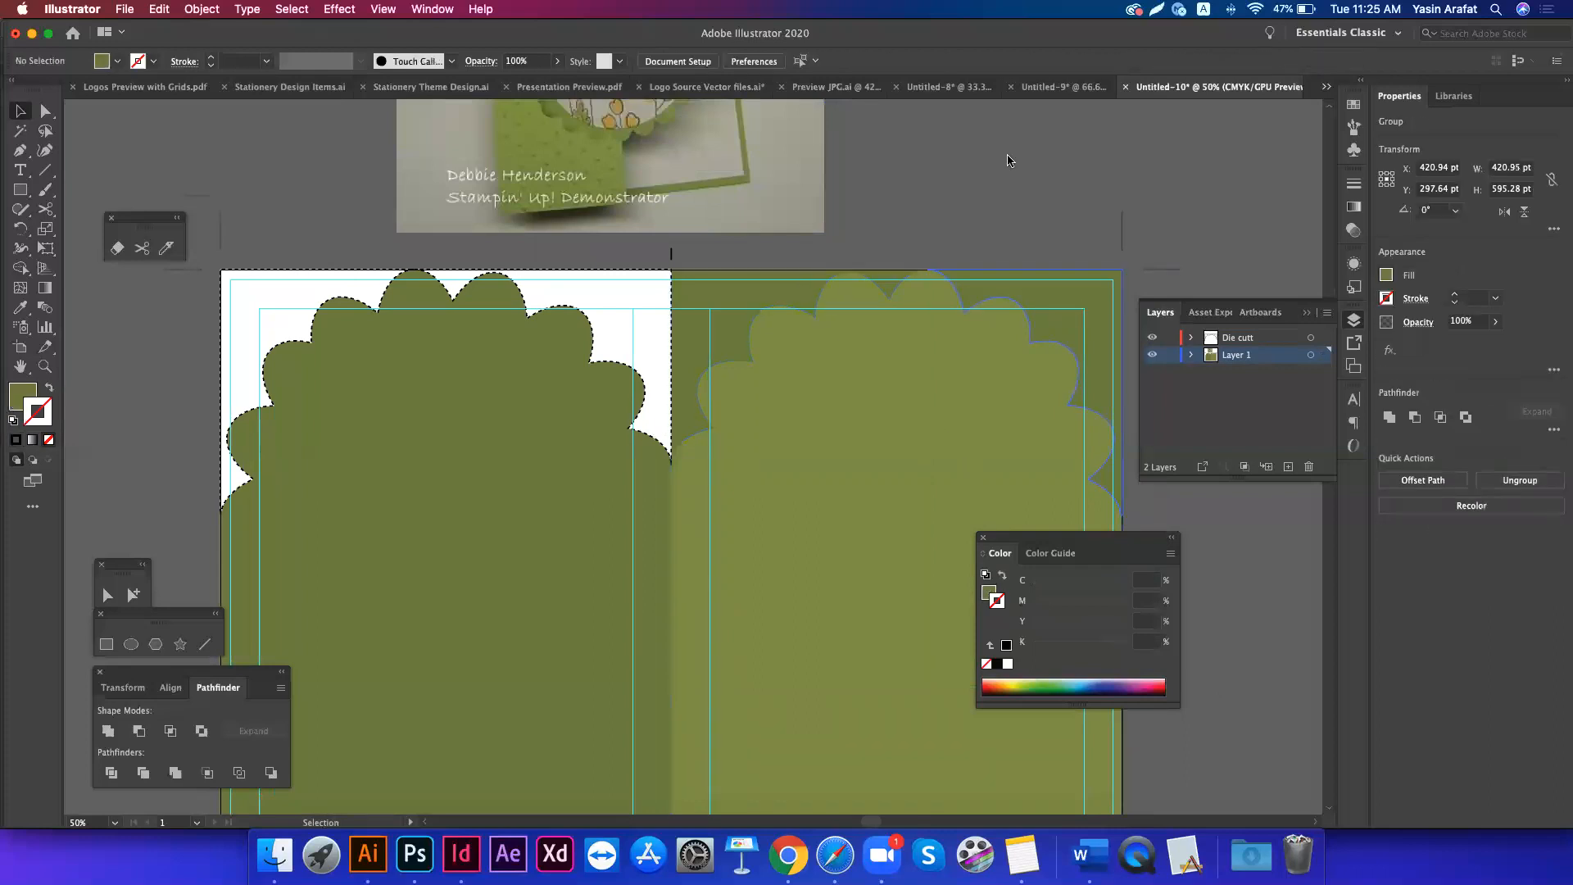
drag(1007, 155, 628, 344)
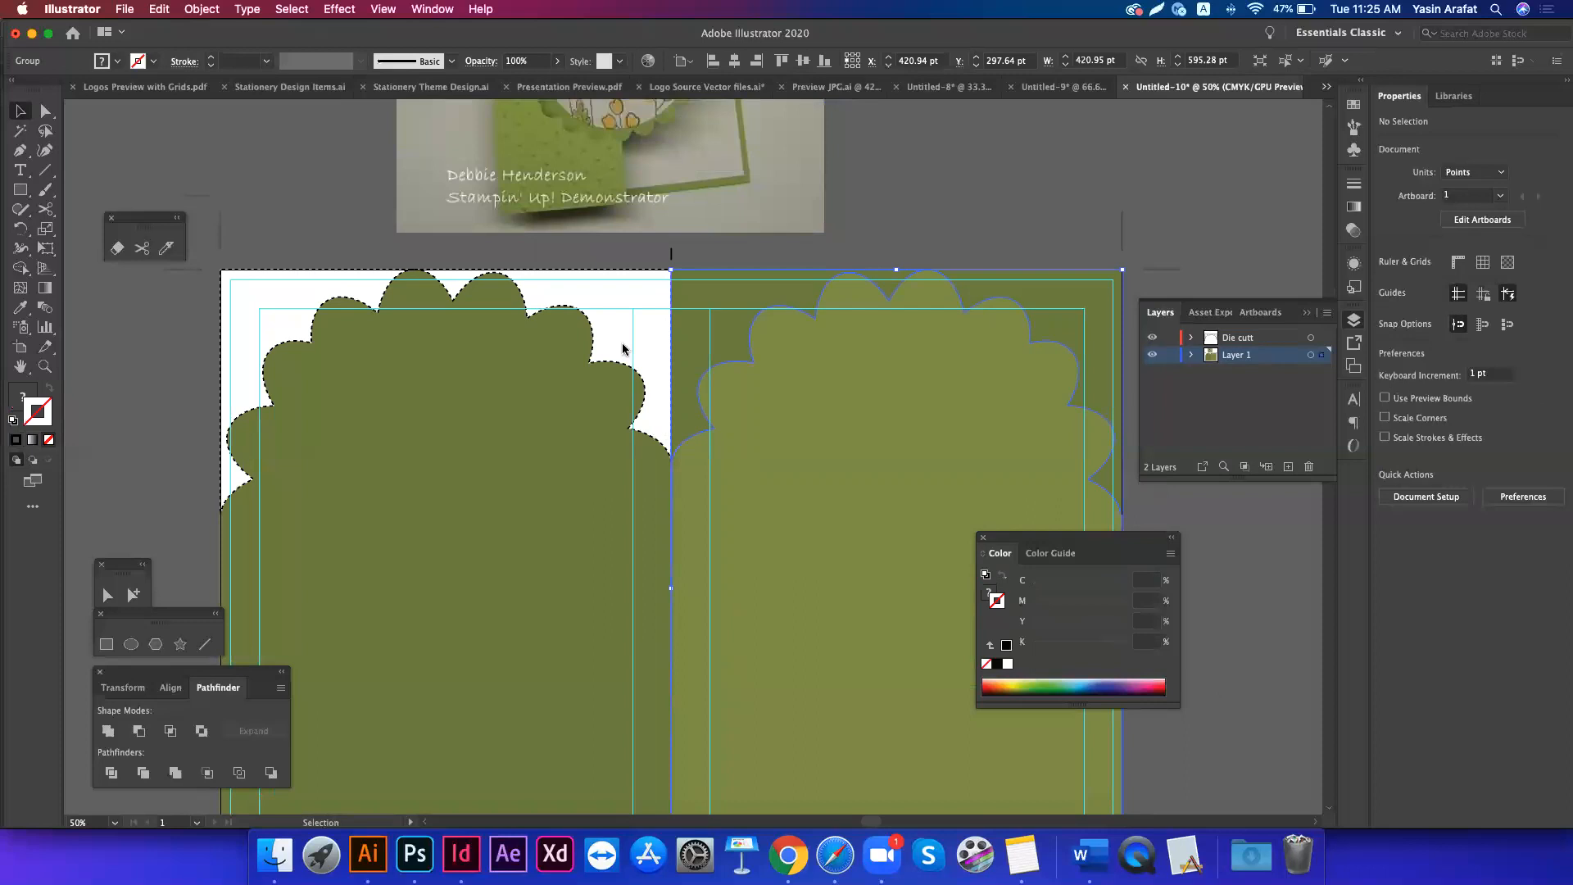
click(774, 250)
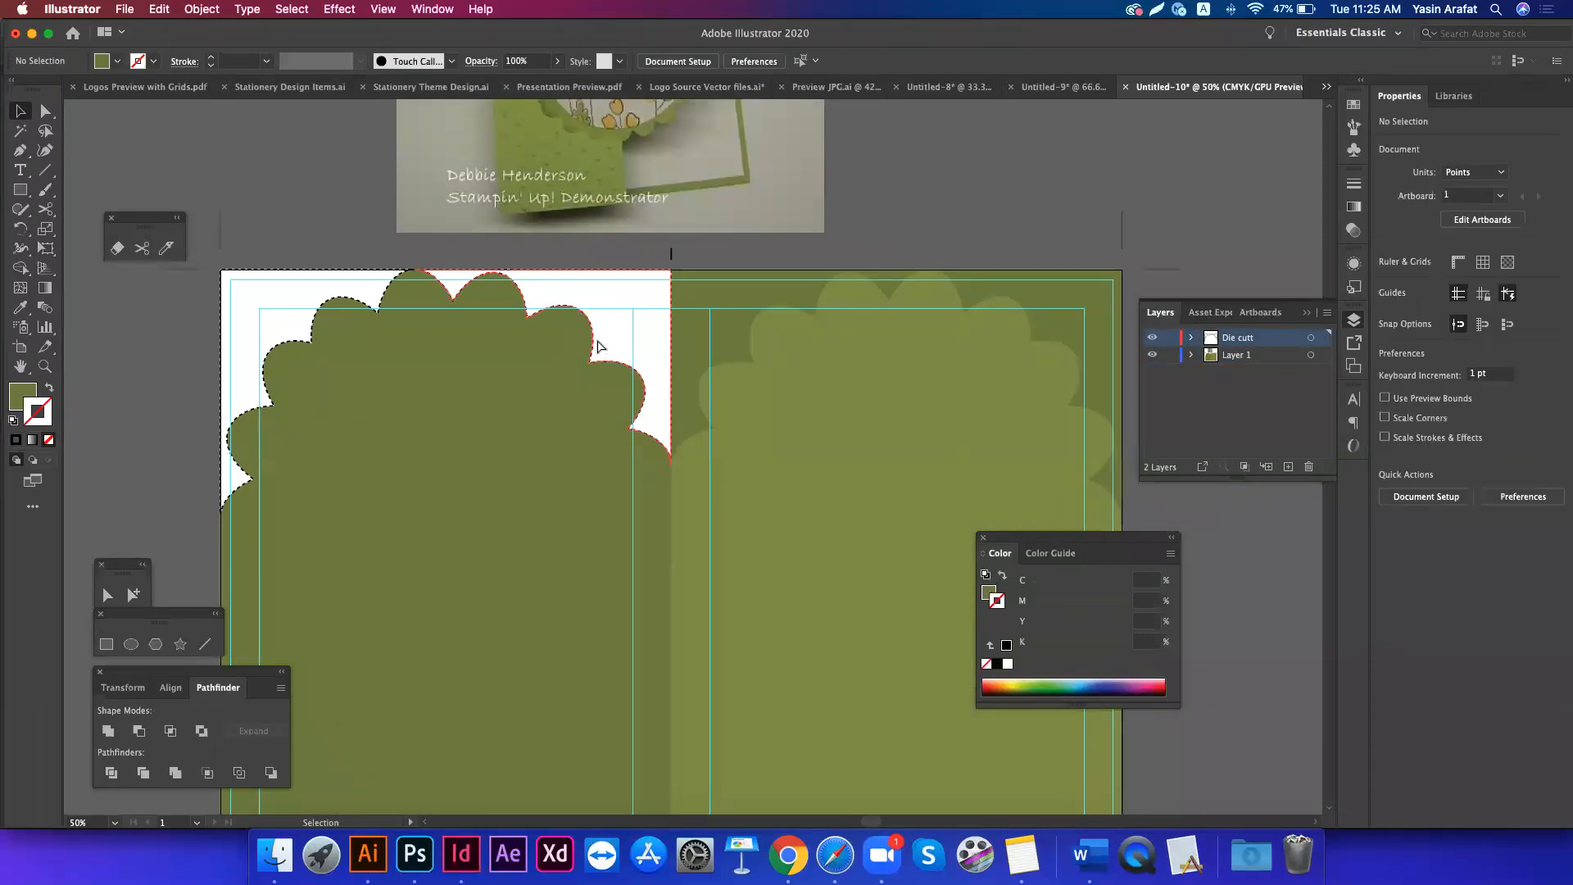
- Match both white die-cut corner pieces of the left panel to the panel's olive fill with no stroke
key(a)
click(599, 346)
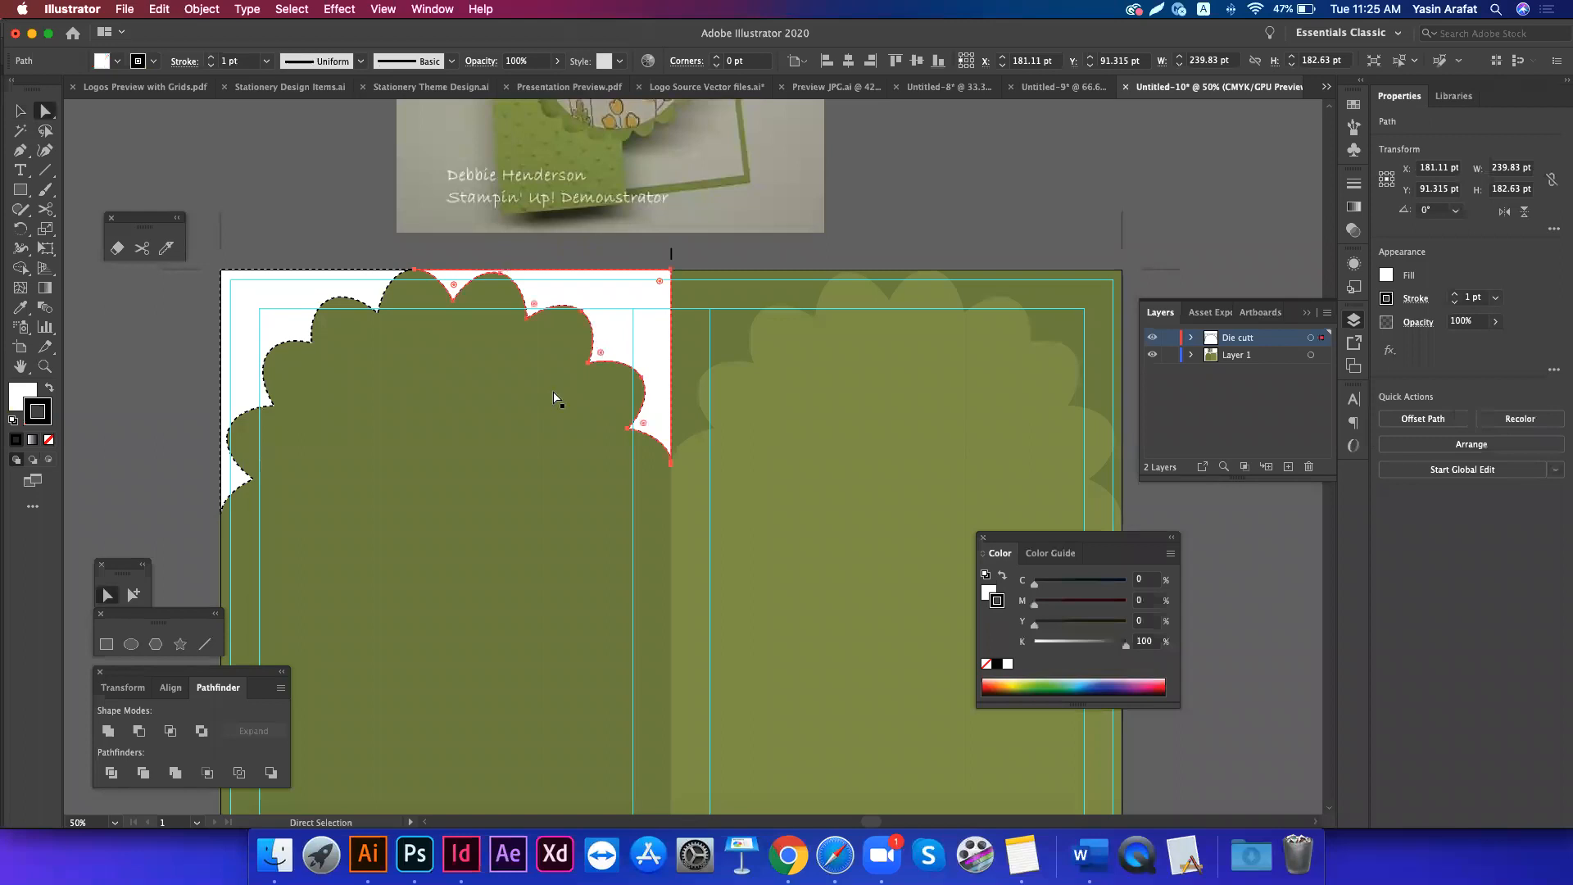
key(v)
key(i)
click(564, 450)
key(v)
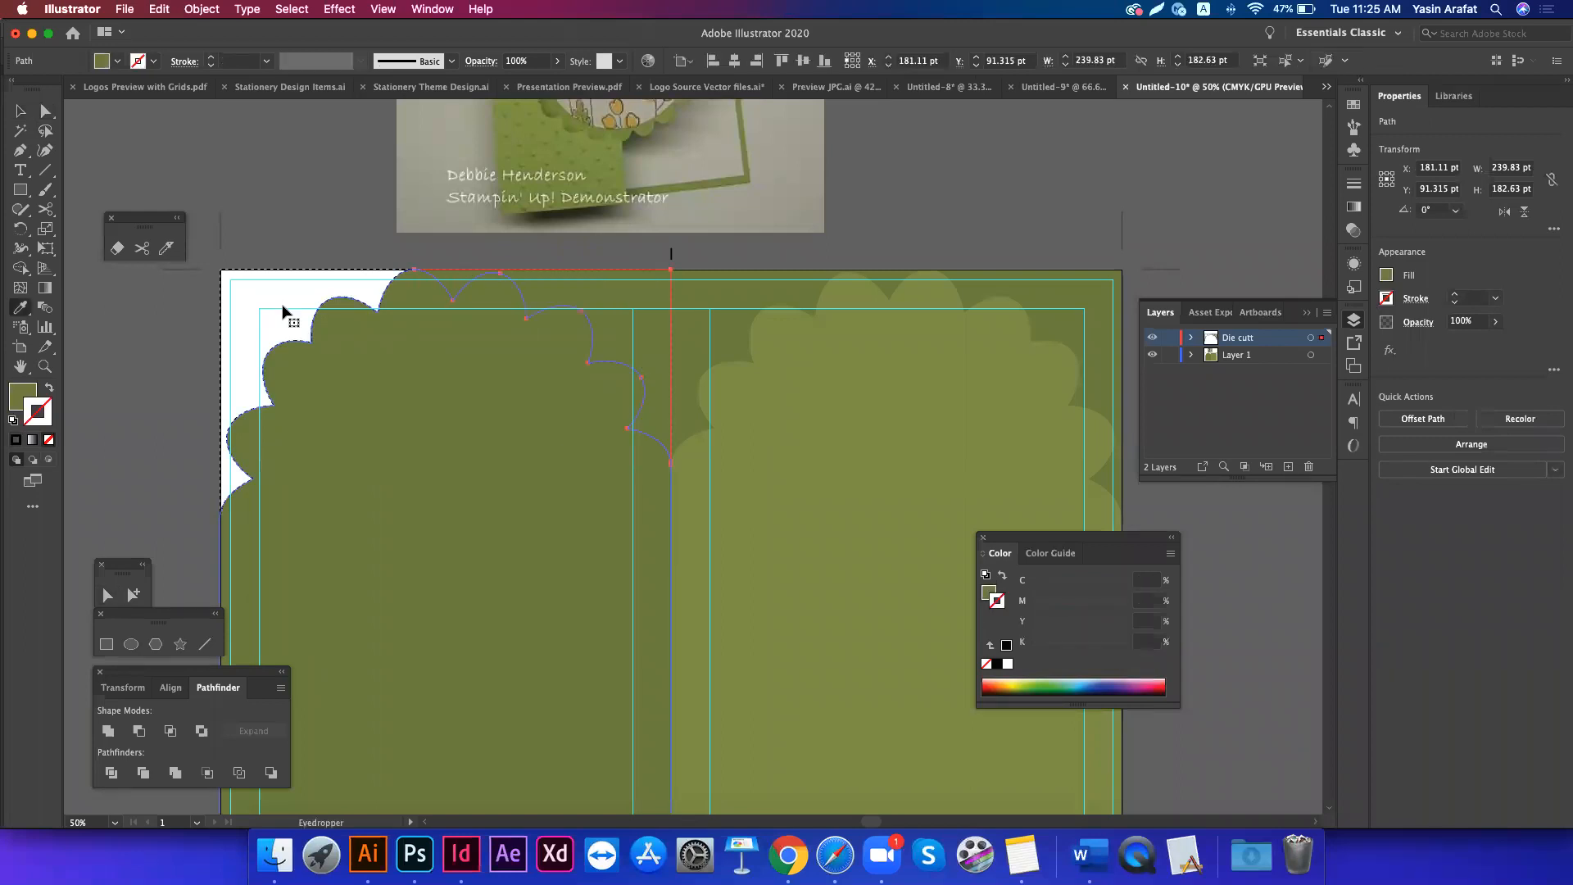
click(282, 307)
key(i)
click(478, 509)
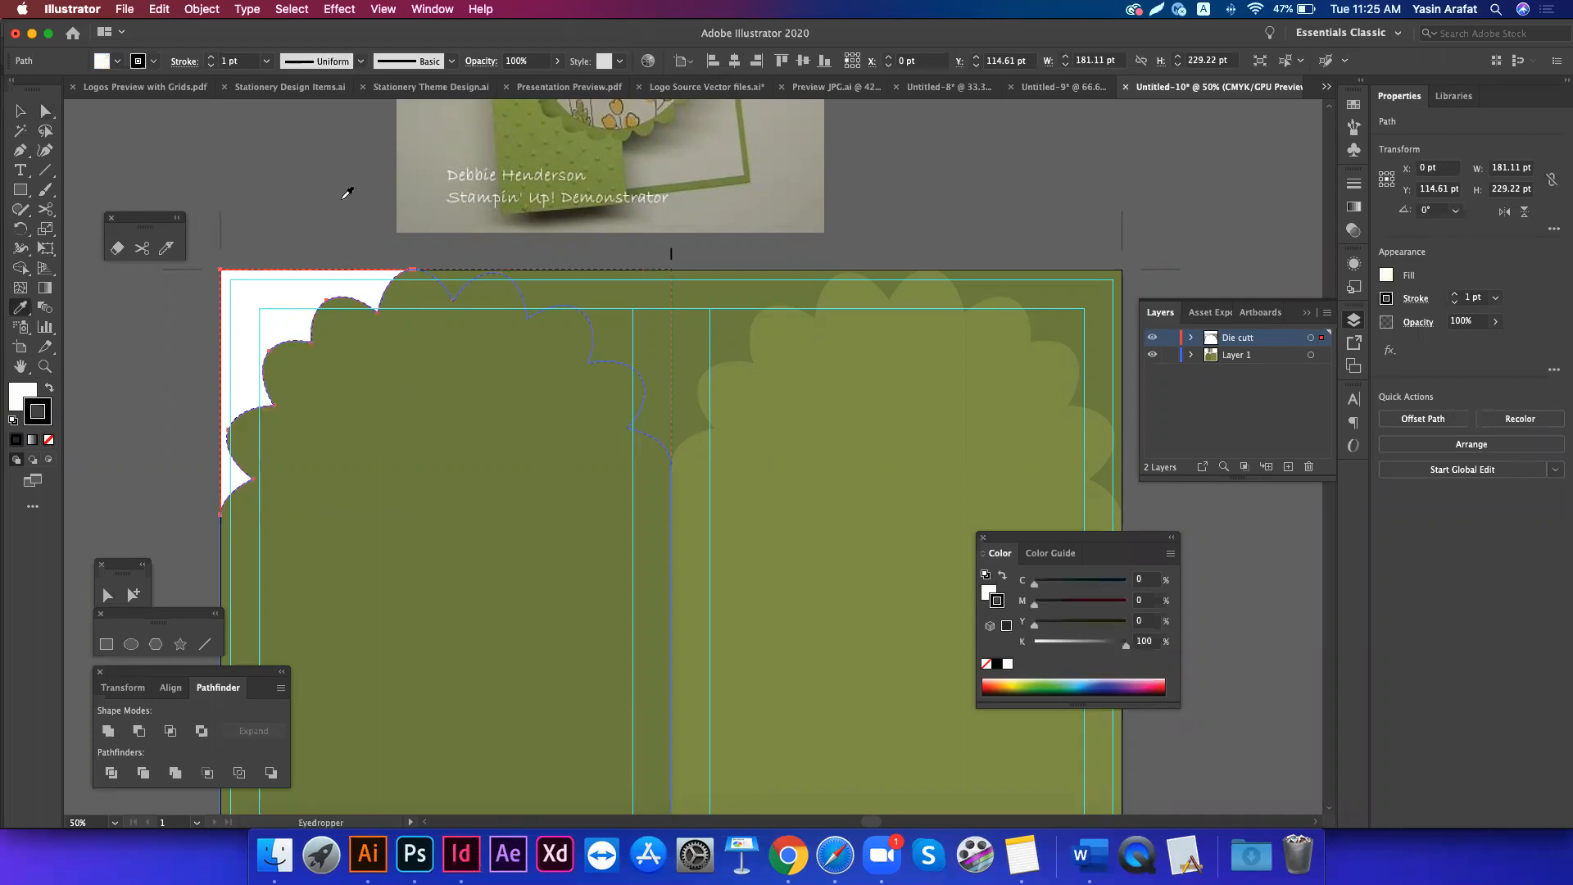
key(v)
click(337, 218)
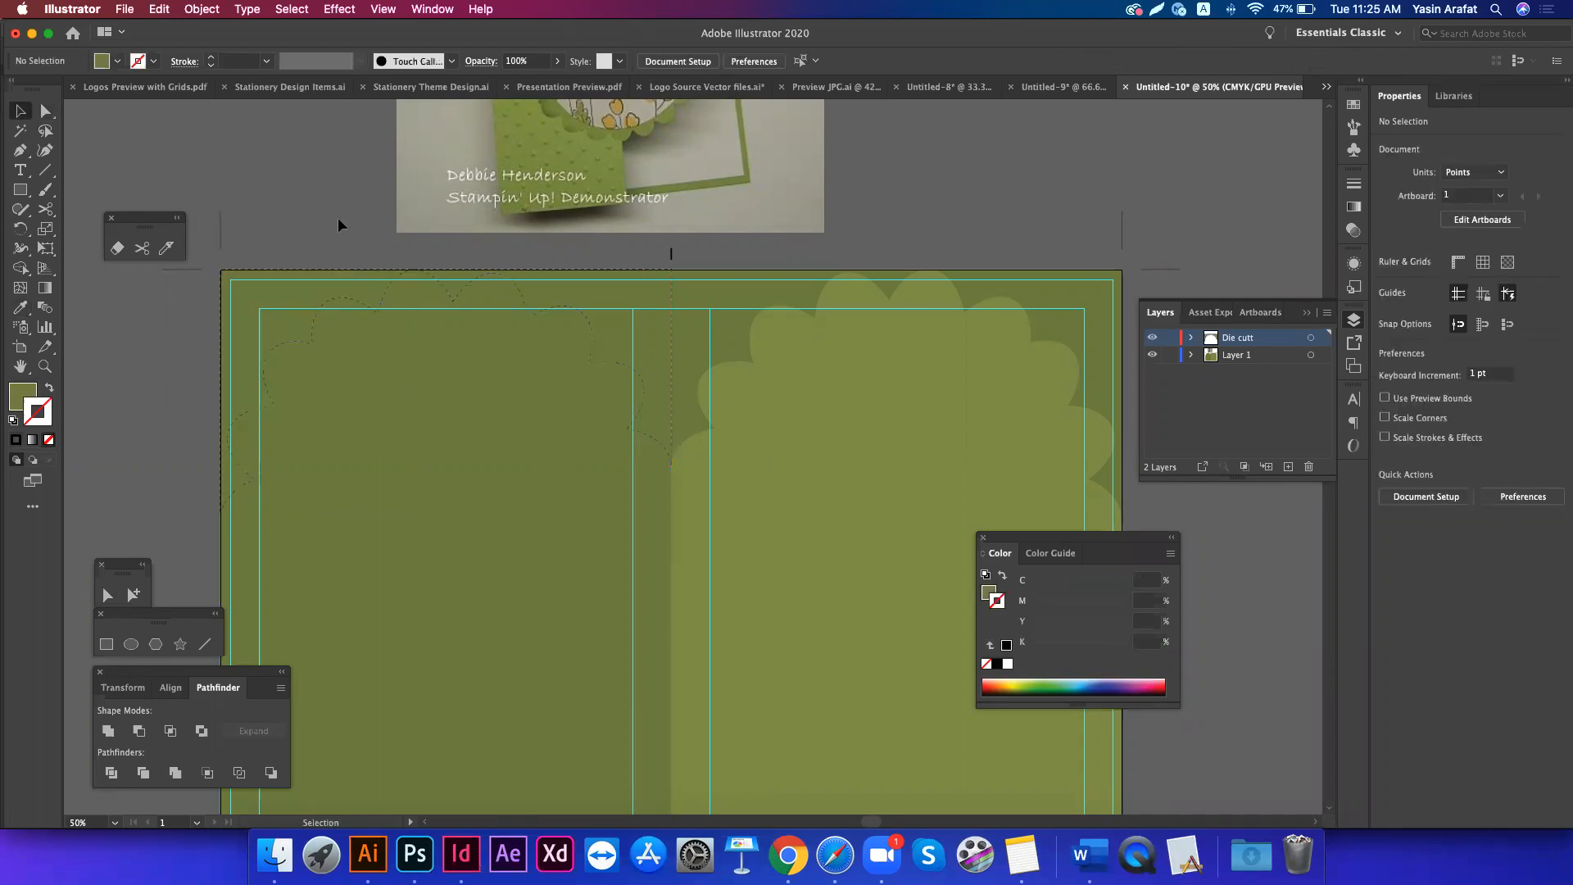
- Hide the guides to preview the green card artwork, and show them again
scroll(337, 218, down, 2)
scroll(326, 282, down, 1)
key(super+semicolon)
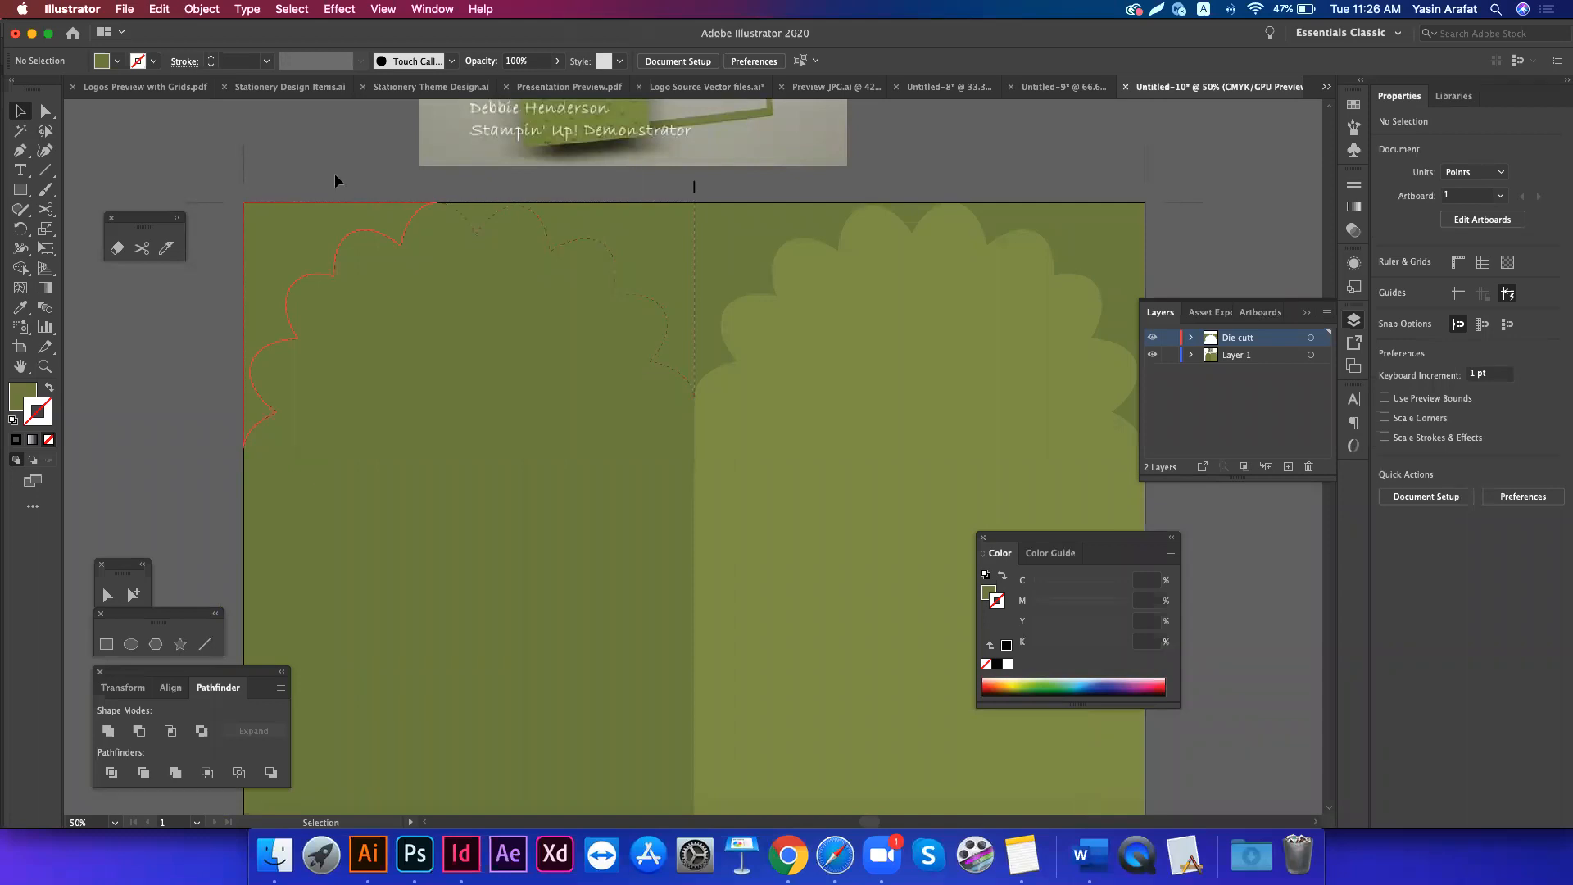
key(super+semicolon)
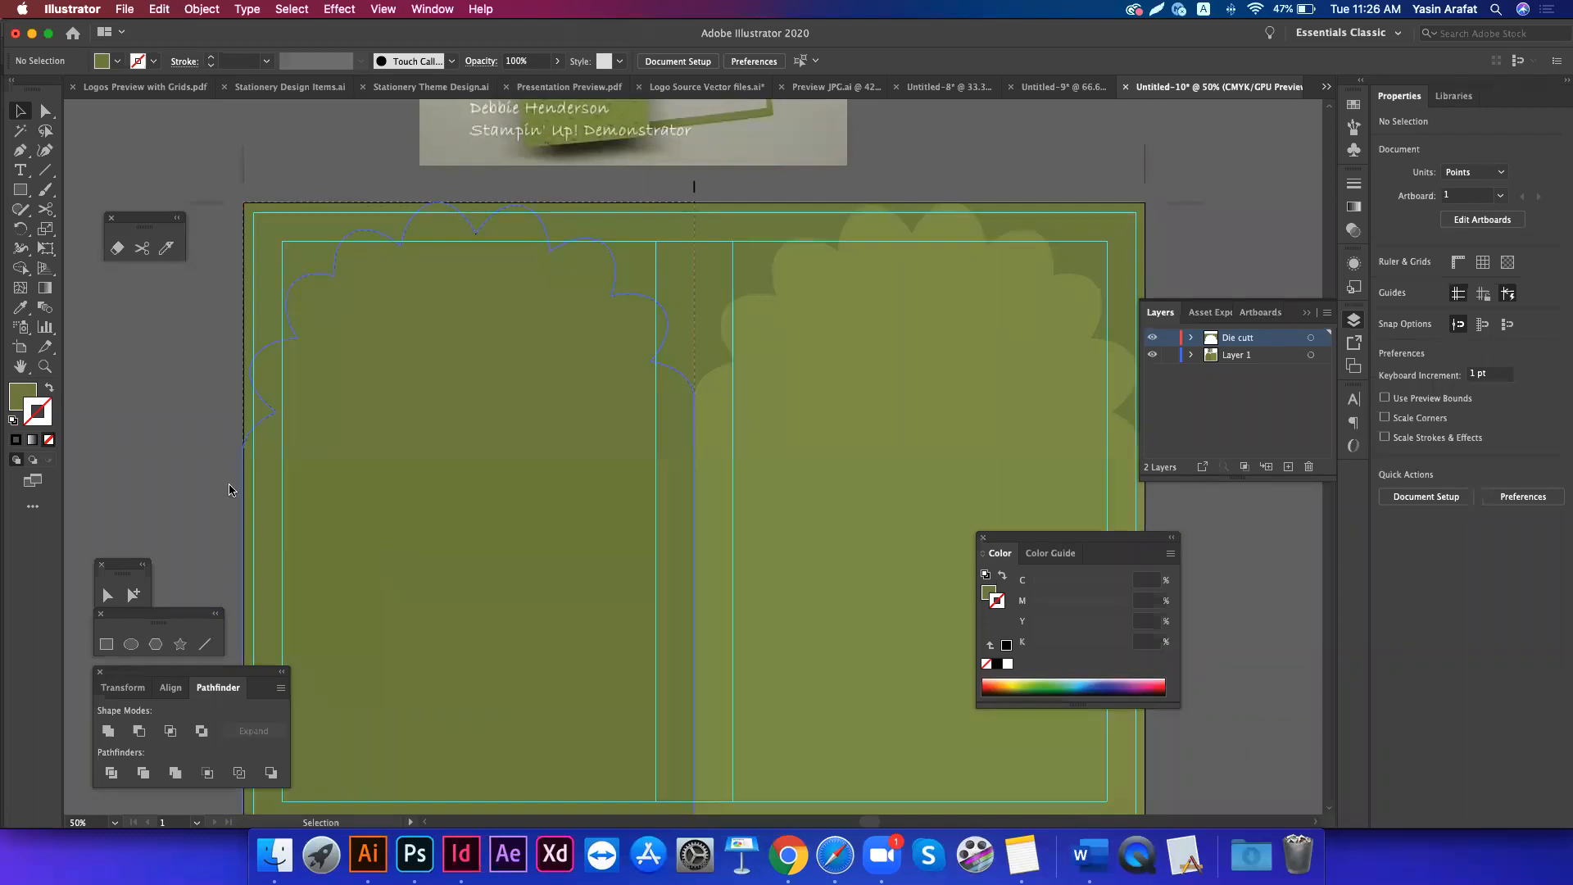
- Move the Color panel off the card artwork to just below the Layers panel
scroll(223, 487, down, 2)
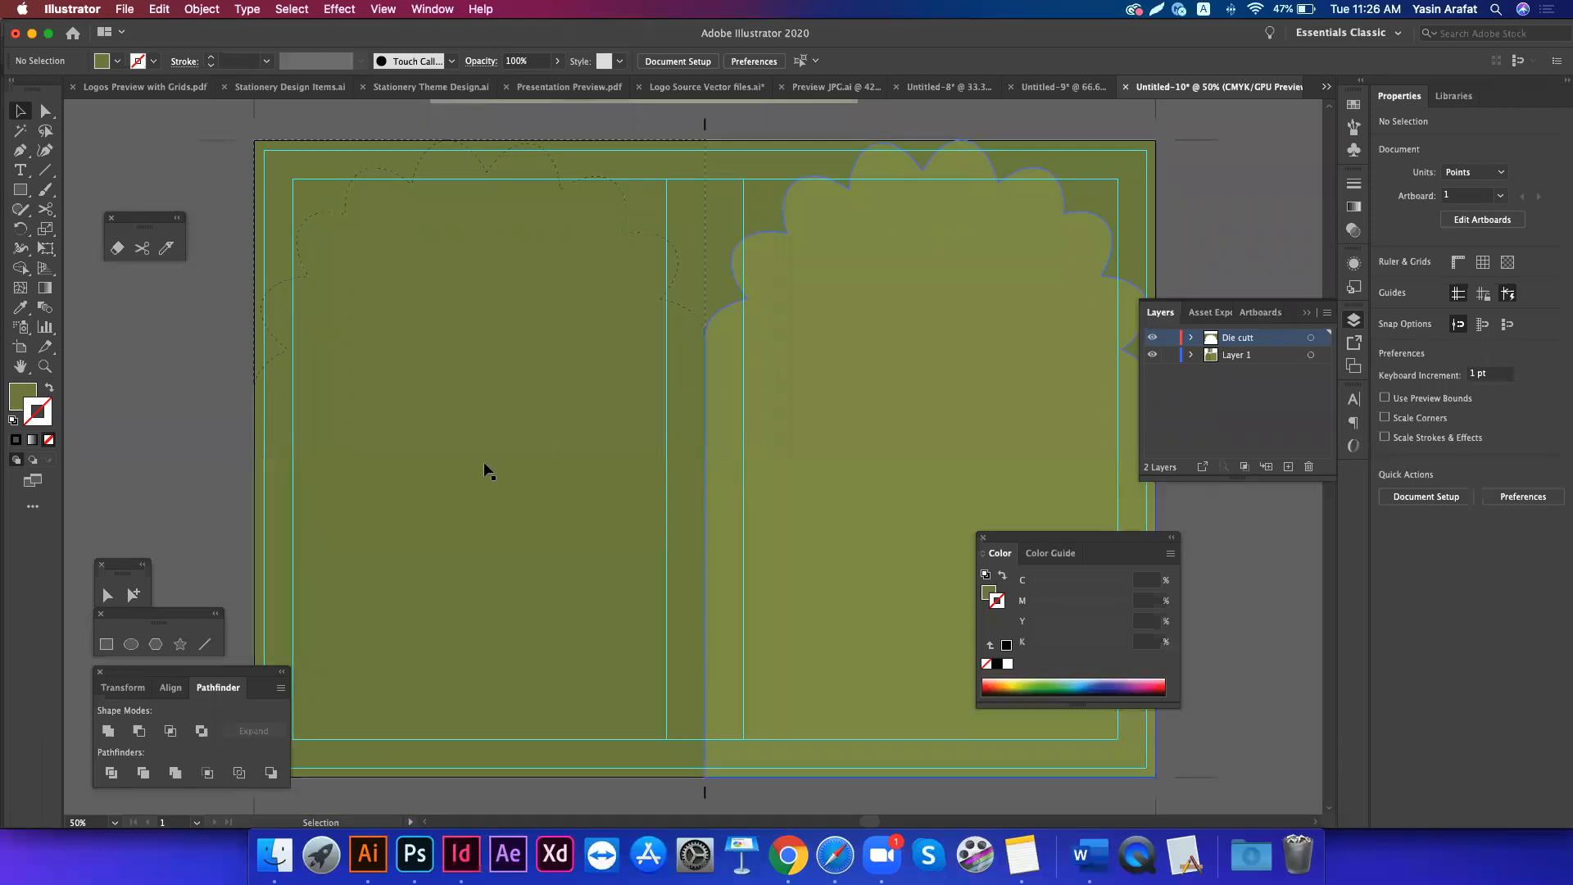
scroll(1147, 232, right, 2)
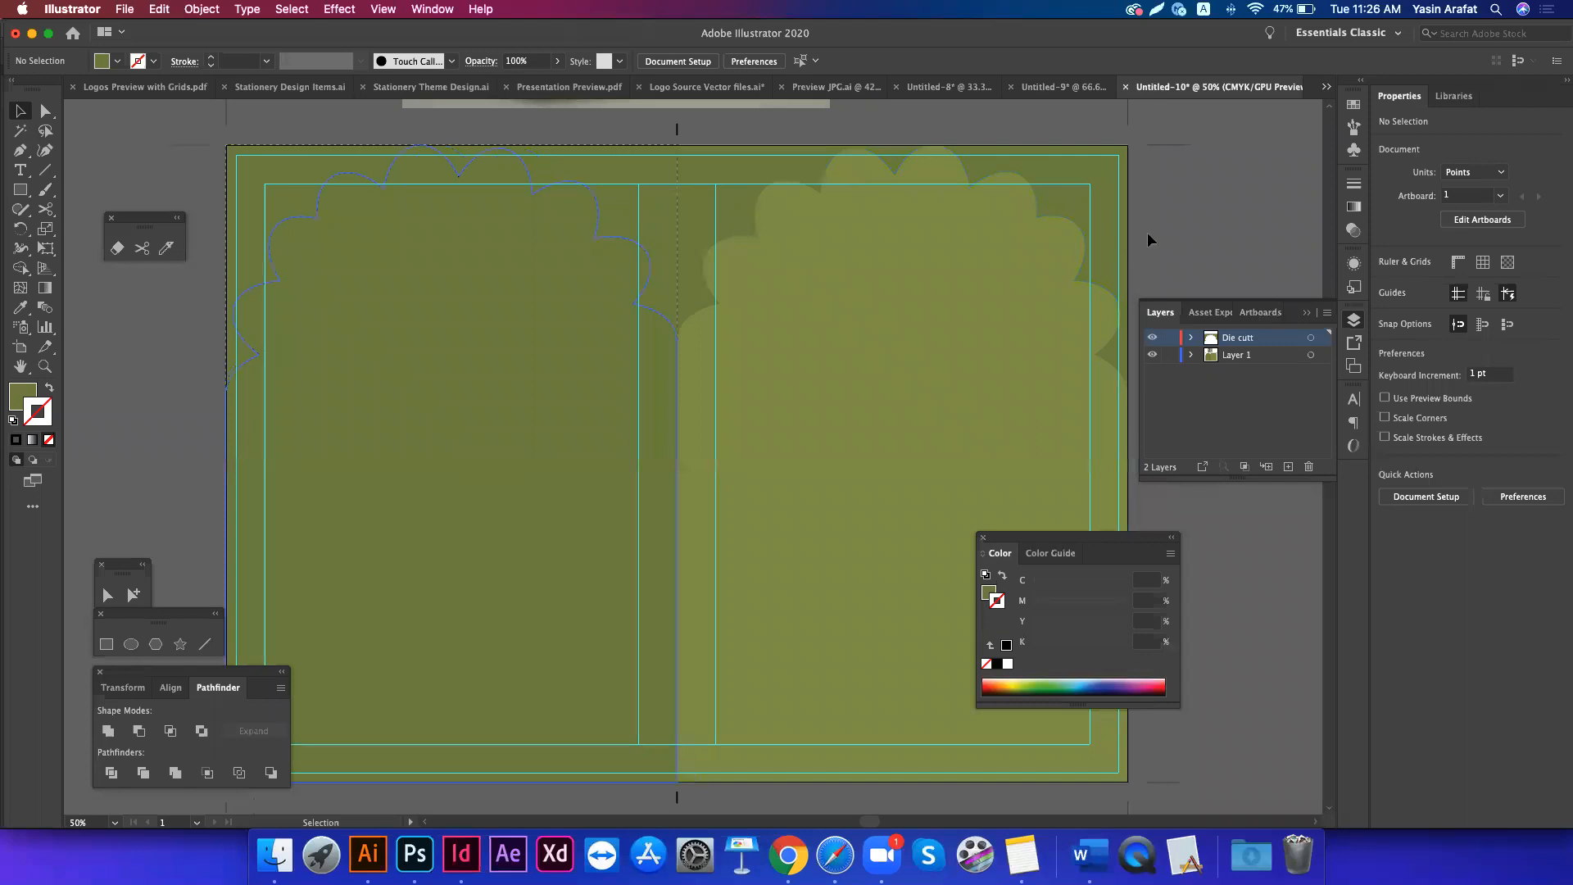
scroll(1147, 233, right, 2)
scroll(1147, 239, right, 2)
scroll(1147, 239, down, 1)
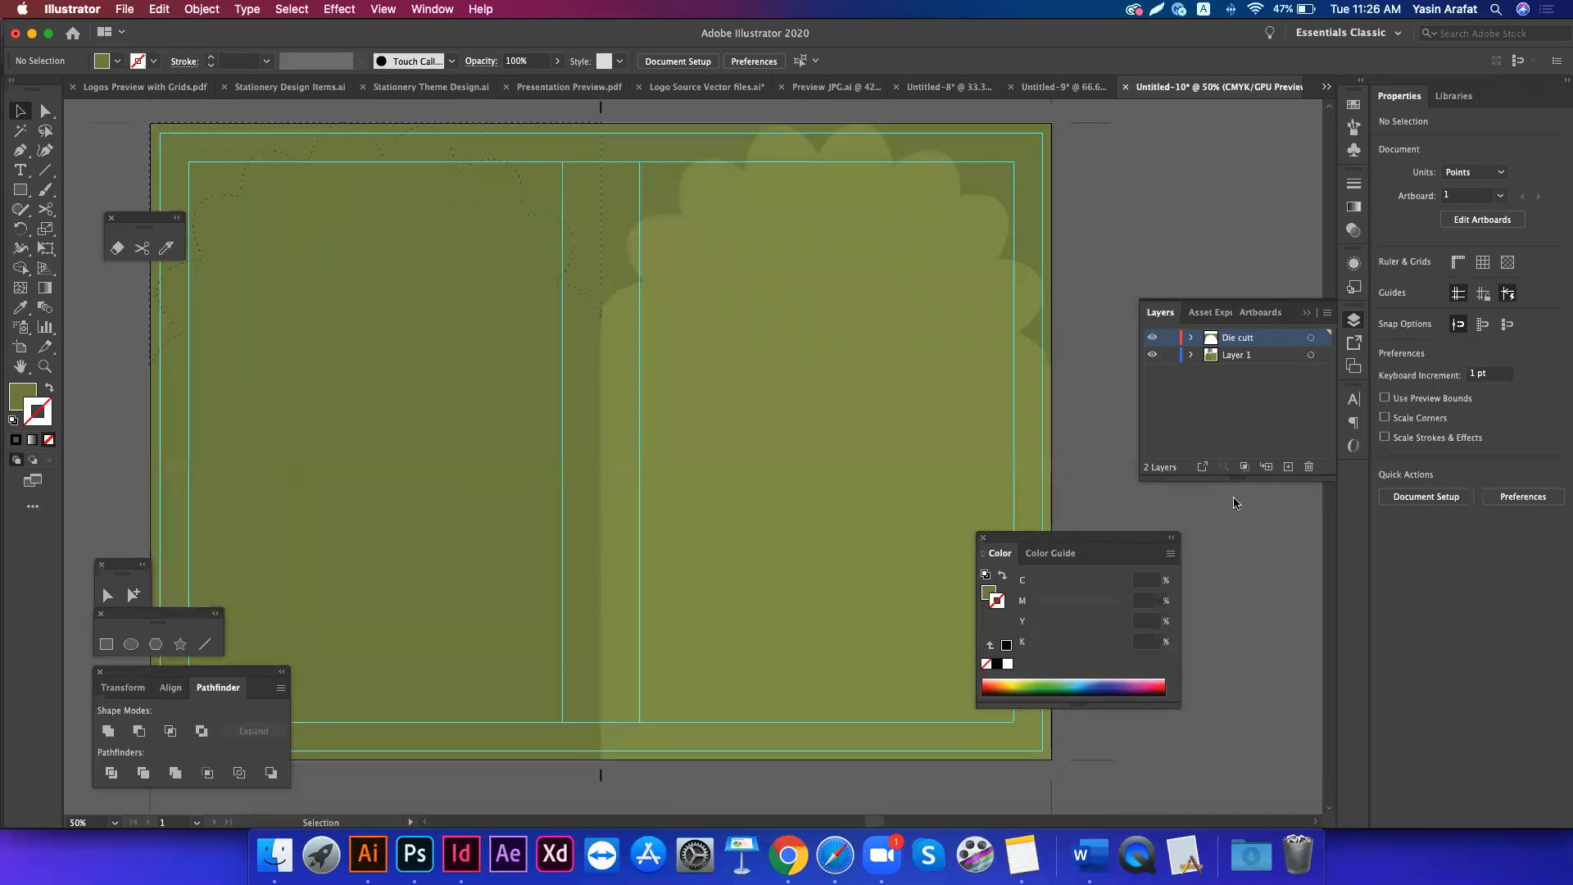
drag(1235, 502, 1238, 502)
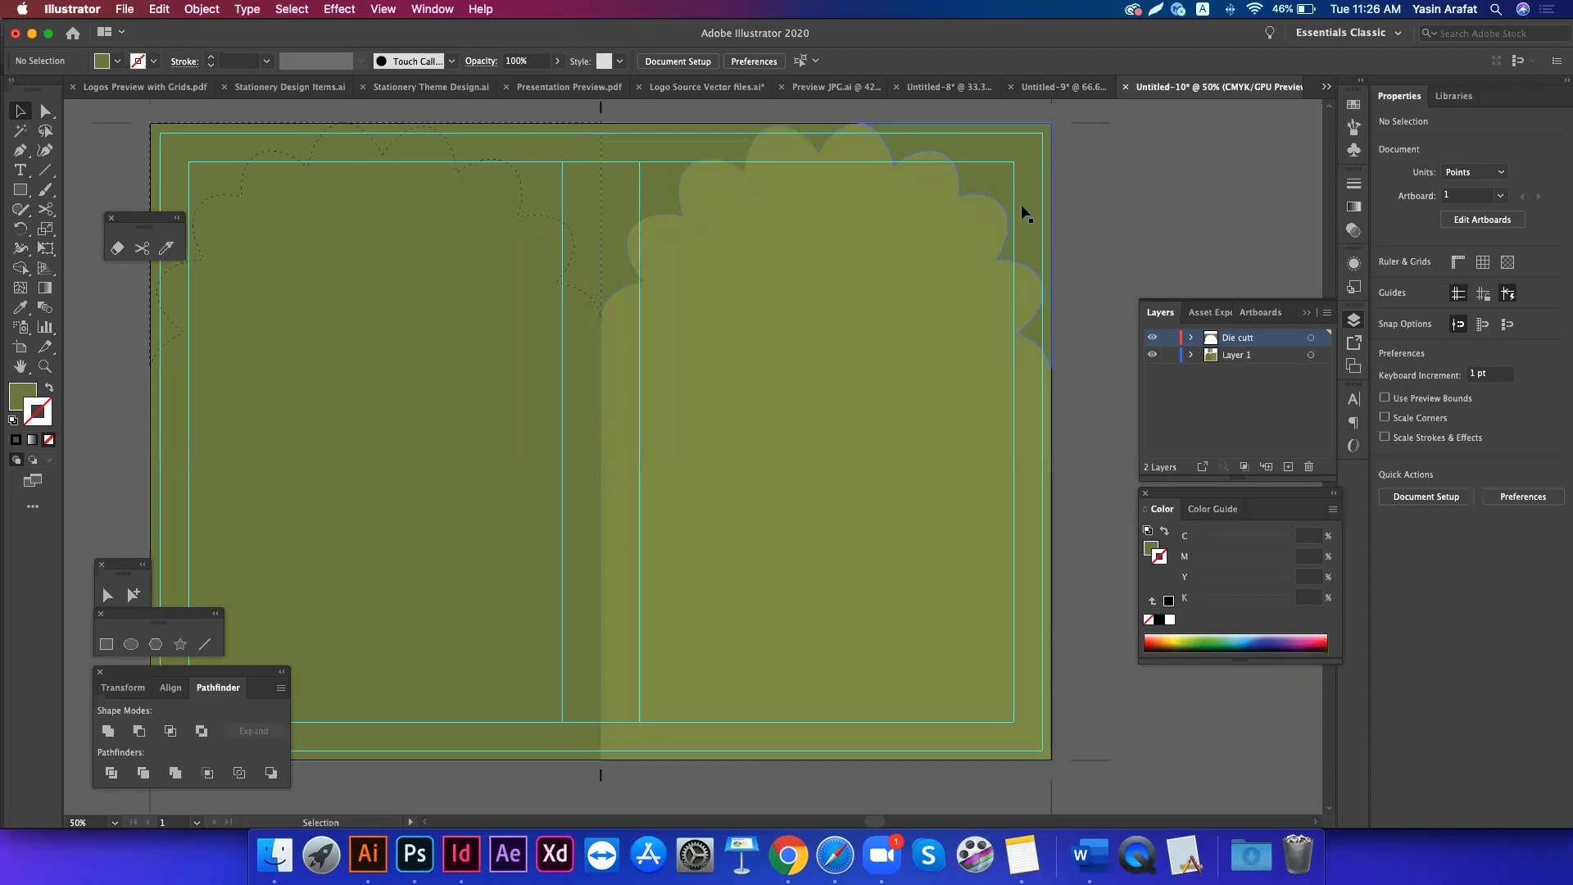
- Inspect the two fold marks above and below the card's centre by selecting them together
scroll(1025, 211, up, 2)
scroll(807, 205, up, 5)
scroll(807, 205, right, 4)
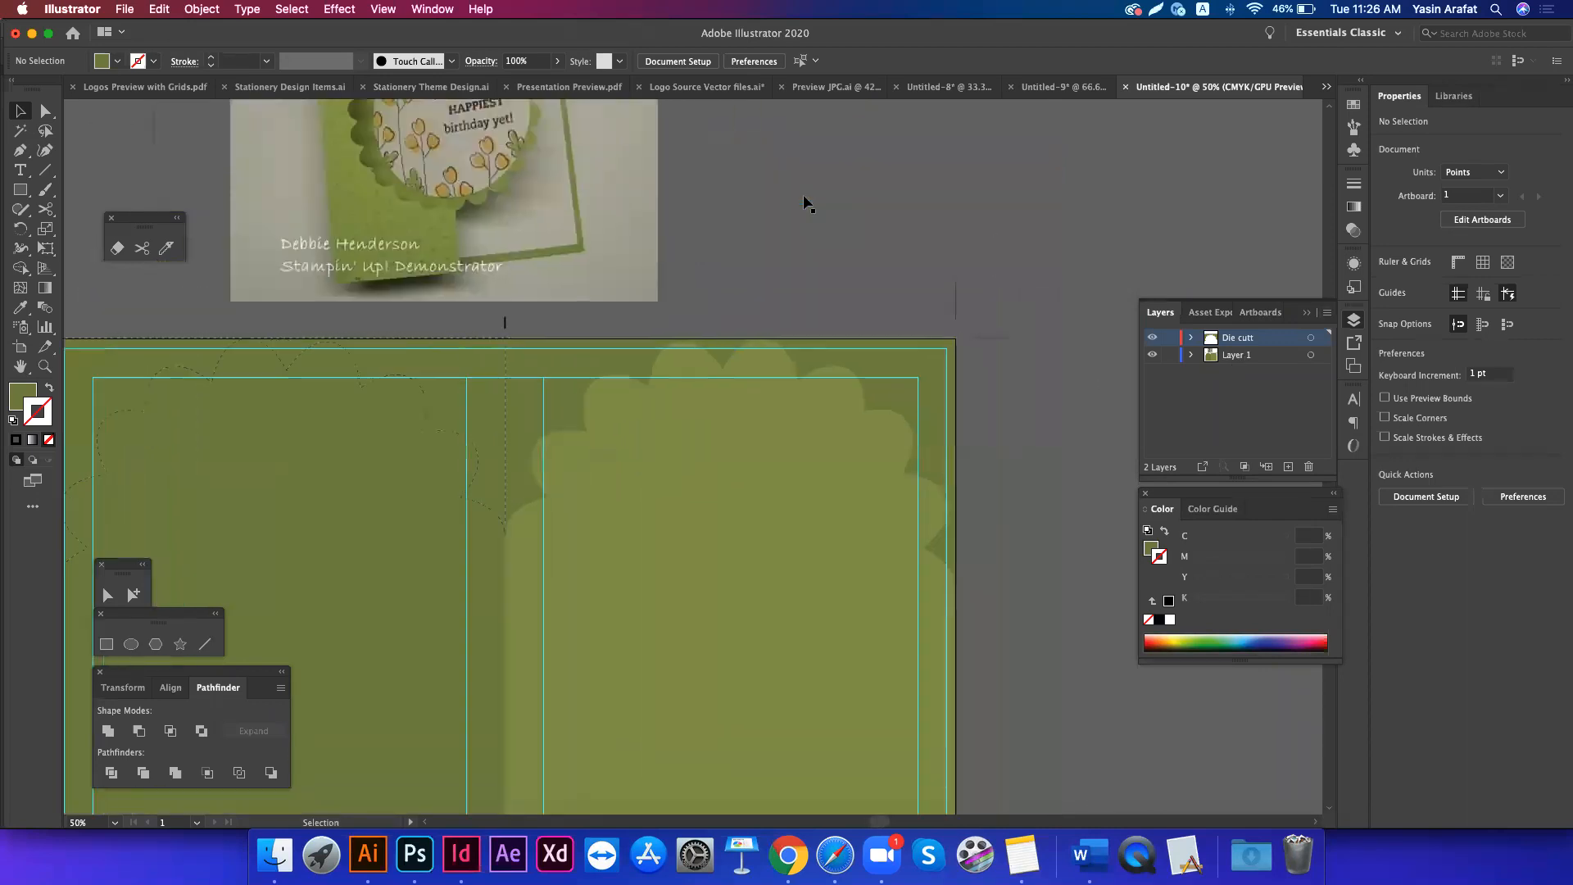
click(419, 403)
scroll(484, 399, down, 4)
scroll(483, 400, left, 1)
scroll(483, 400, down, 4)
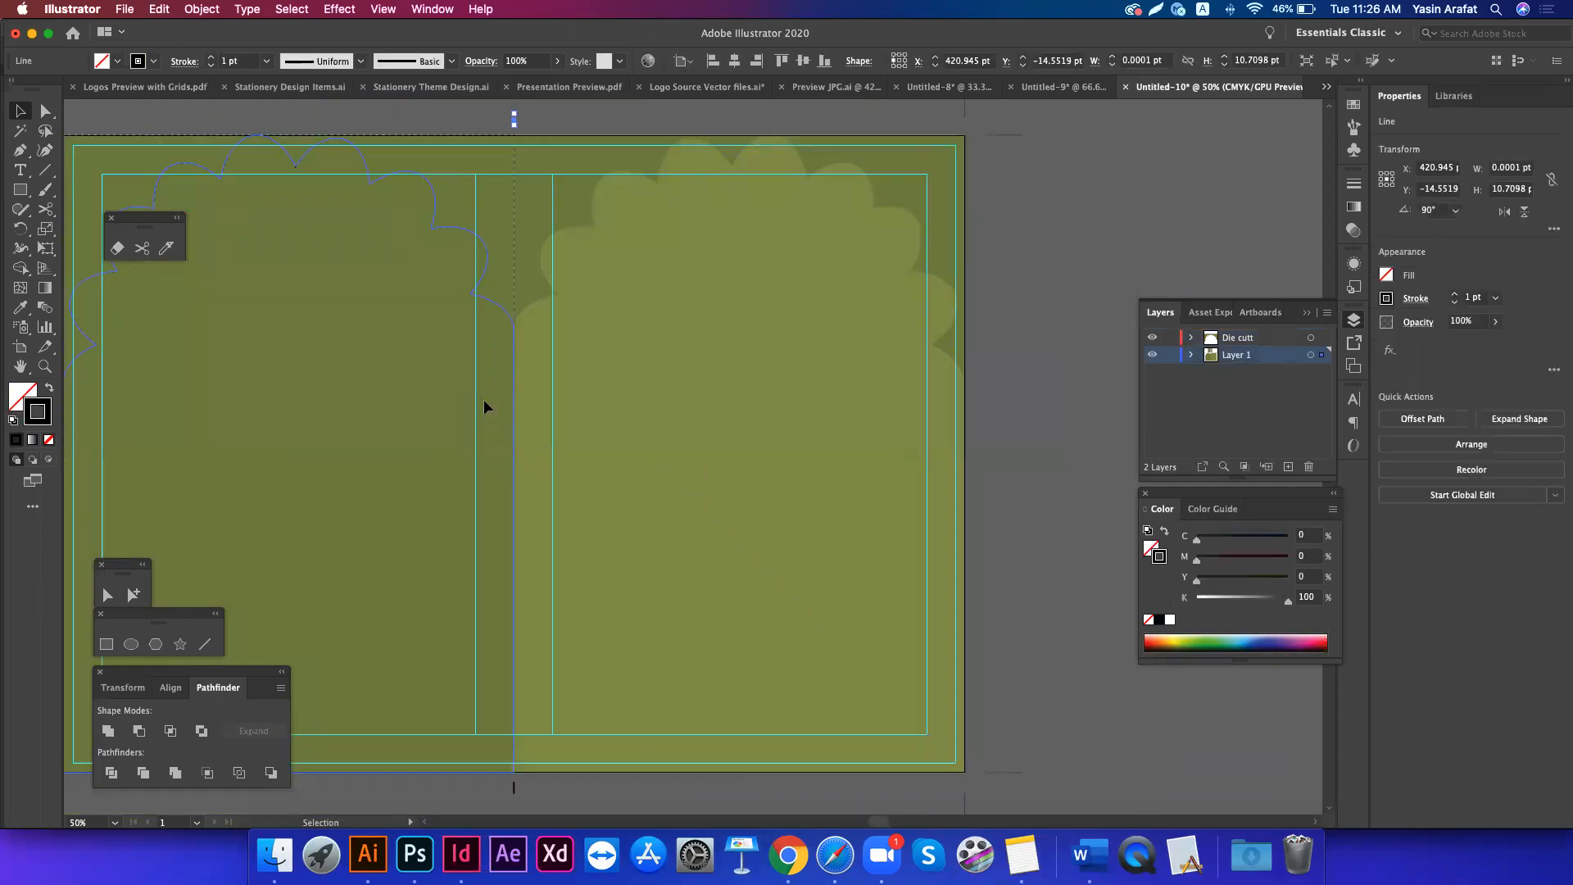
scroll(483, 400, left, 1)
drag(534, 661, 523, 710)
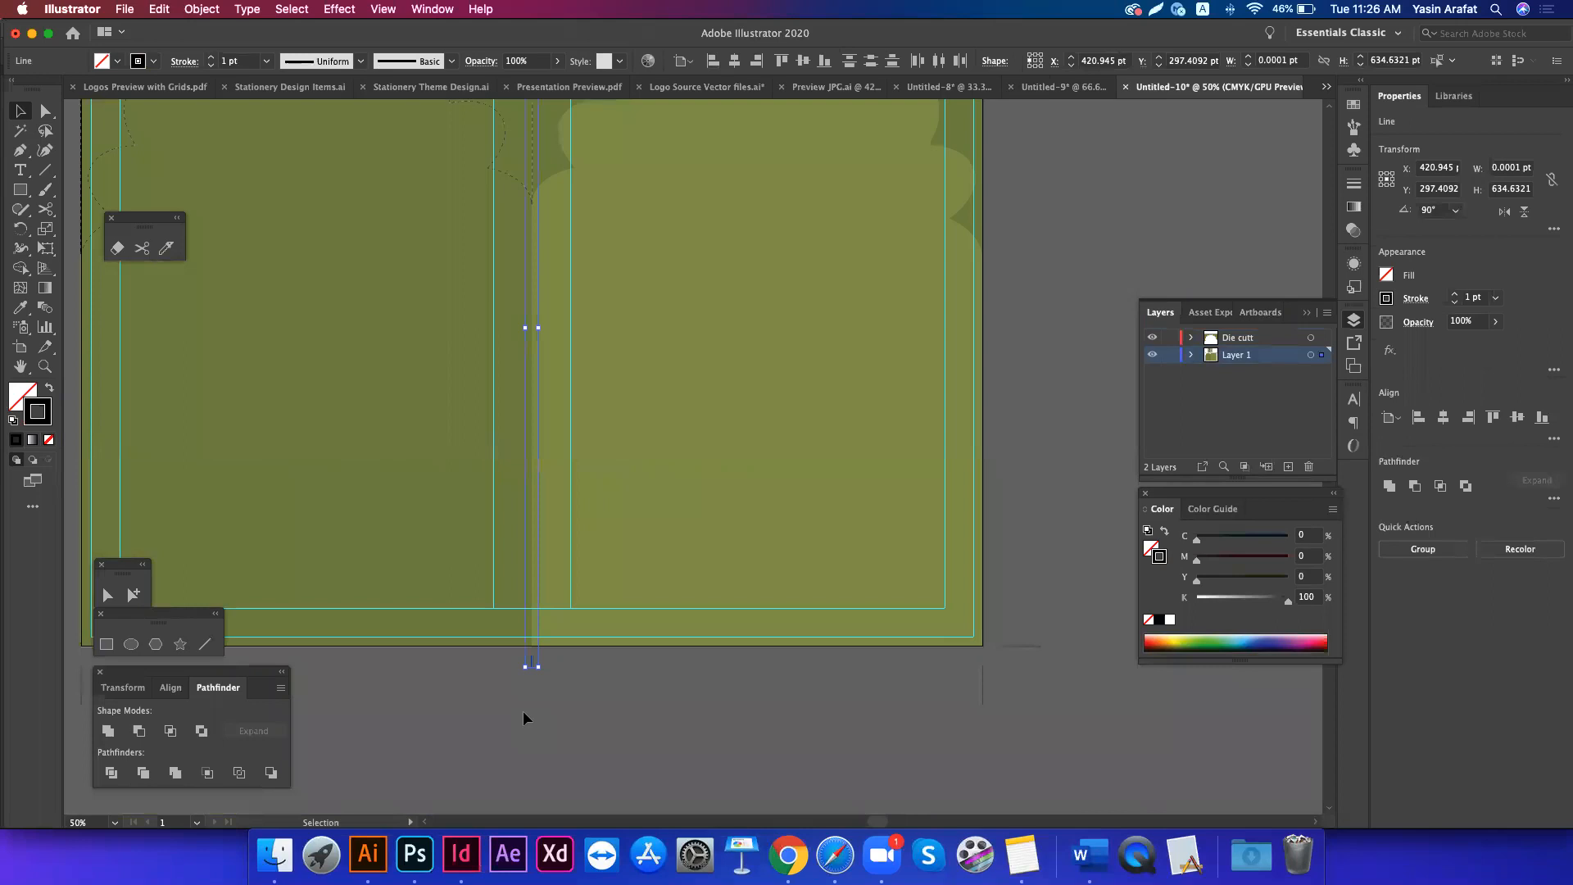
scroll(646, 450, up, 3)
scroll(648, 453, up, 2)
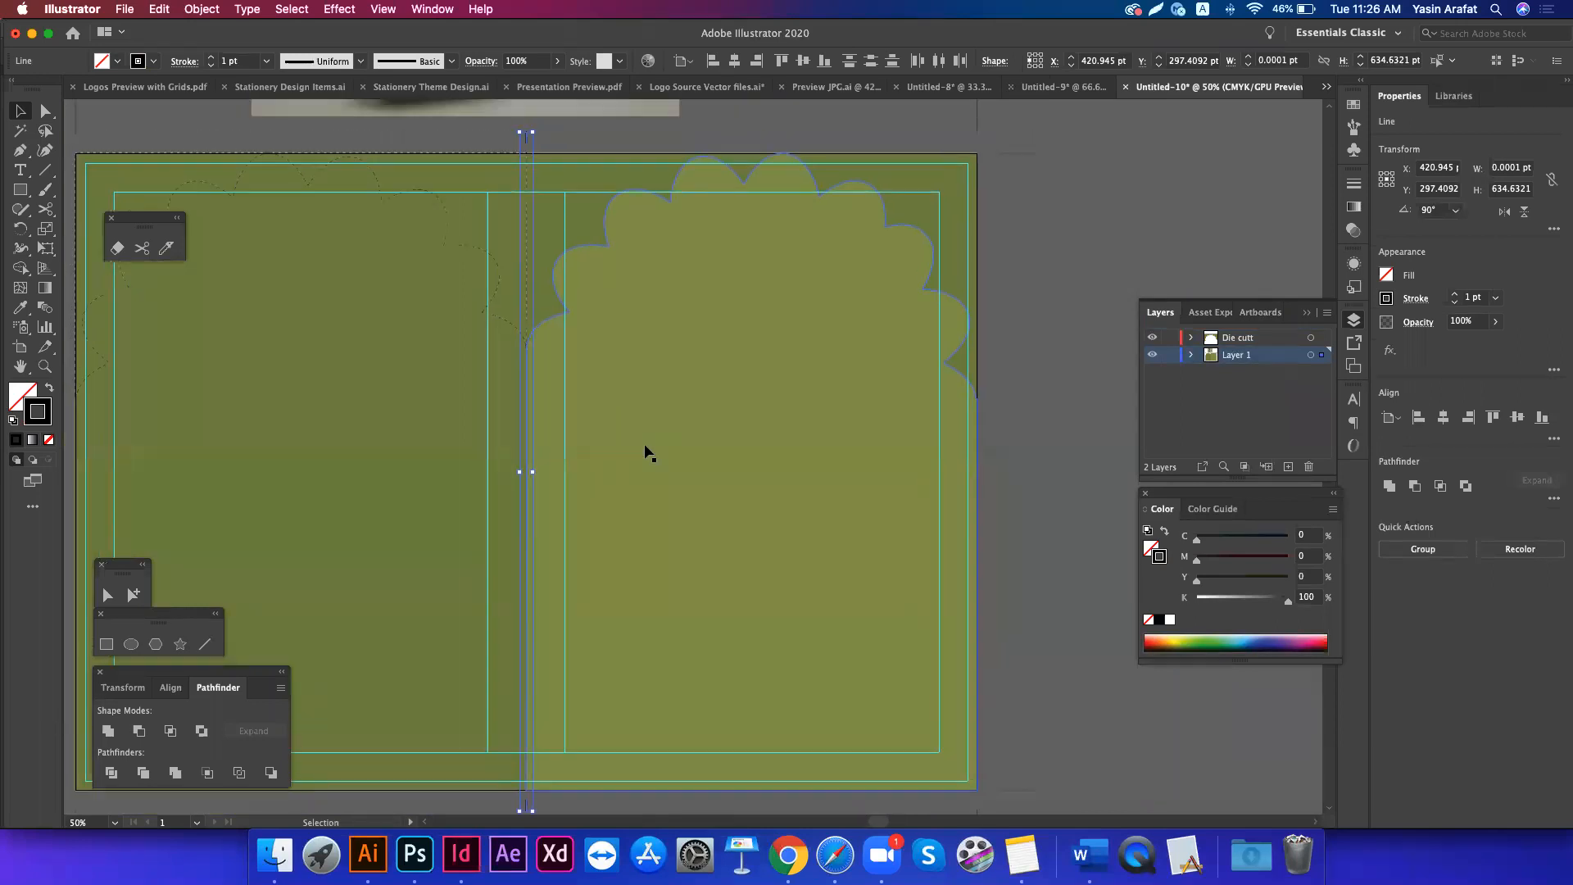
scroll(999, 169, up, 1)
click(1000, 166)
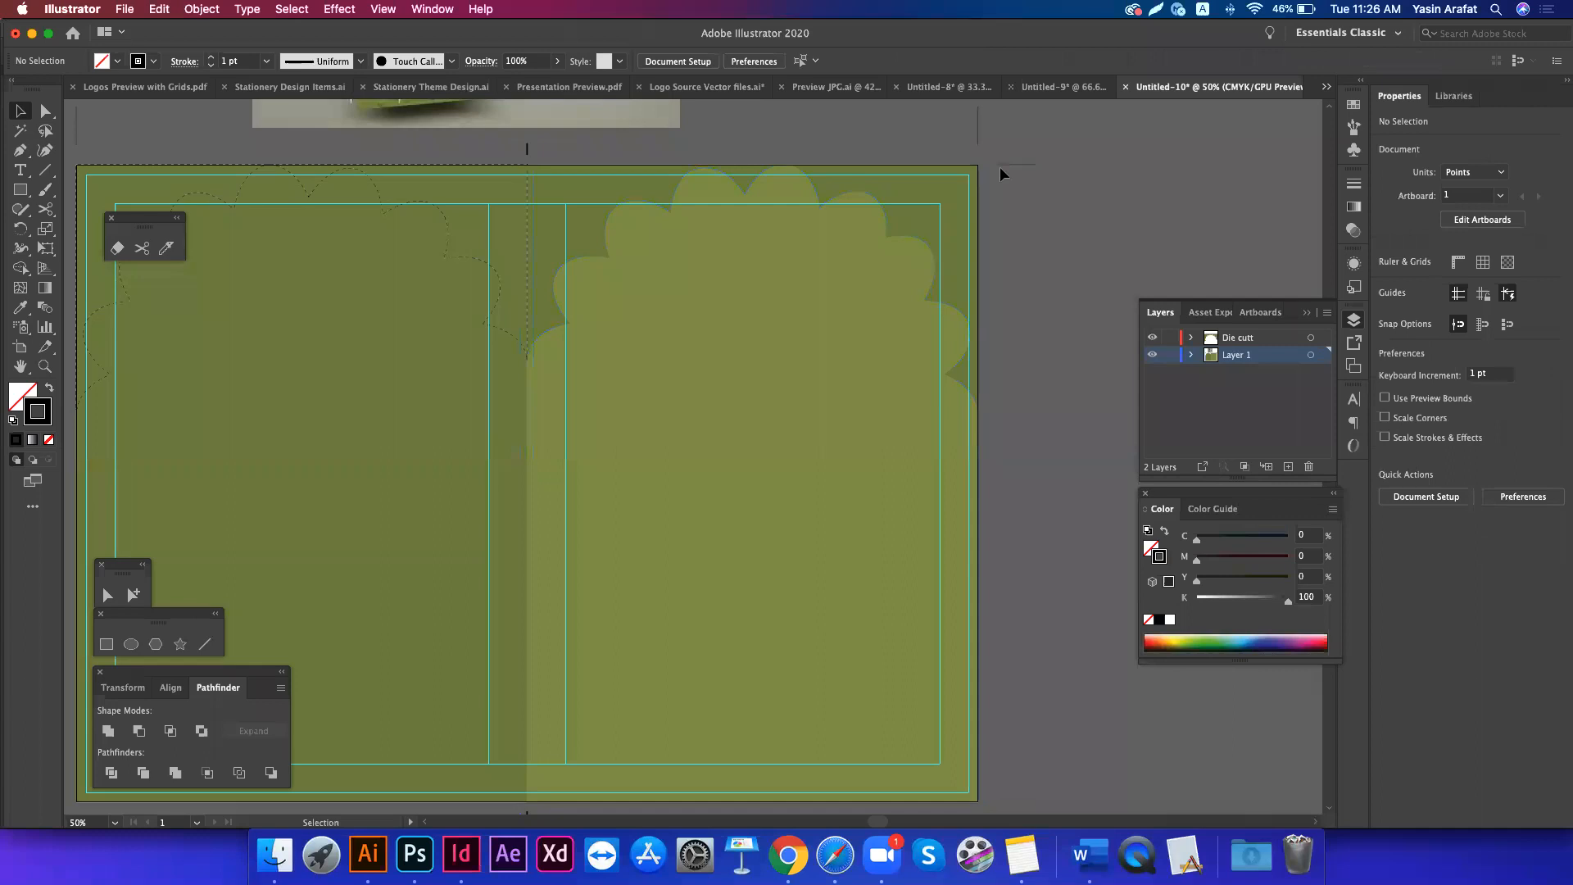
- Inspect the right panel's corner piece and both card panels by selecting the artwork pieces together
scroll(833, 277, up, 4)
scroll(833, 277, right, 3)
click(848, 349)
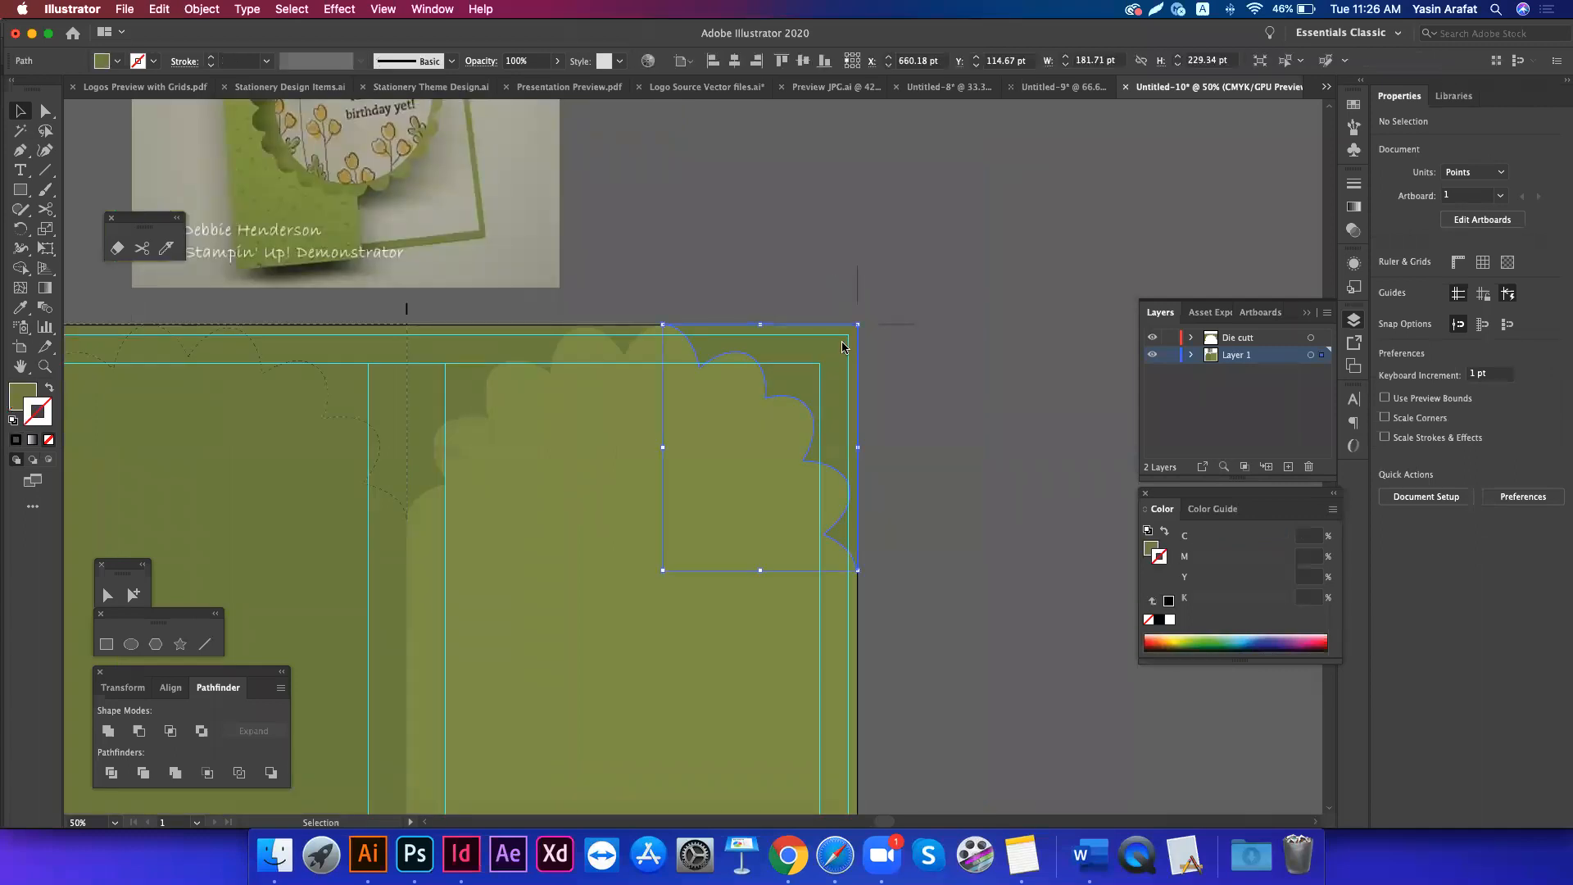
click(480, 450)
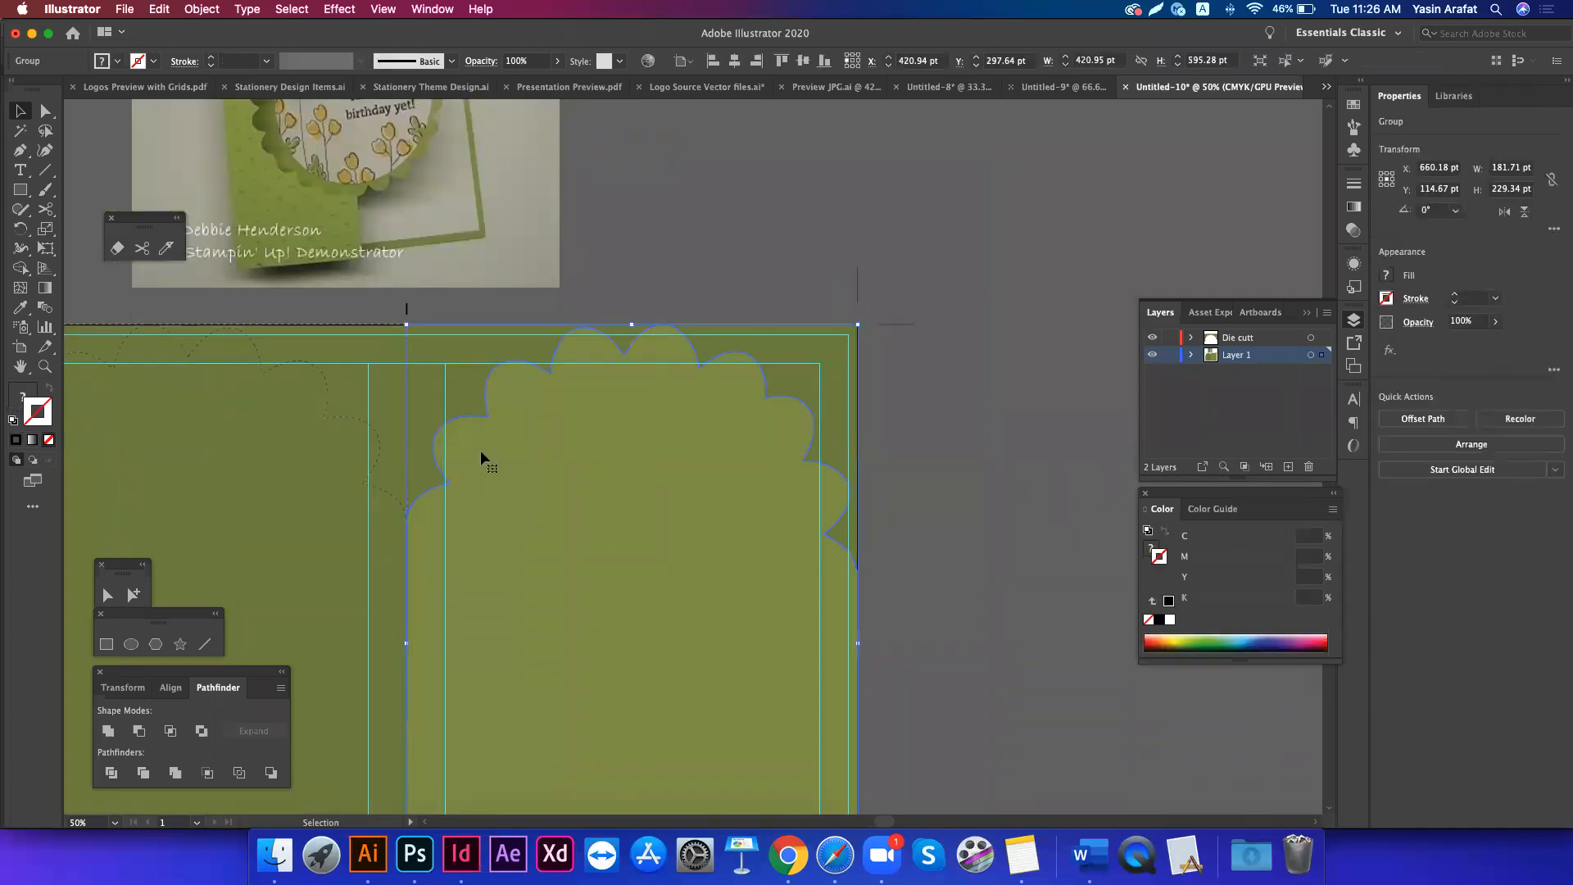
scroll(326, 464, left, 3)
scroll(326, 464, down, 2)
shift+click(344, 432)
shift+click(568, 245)
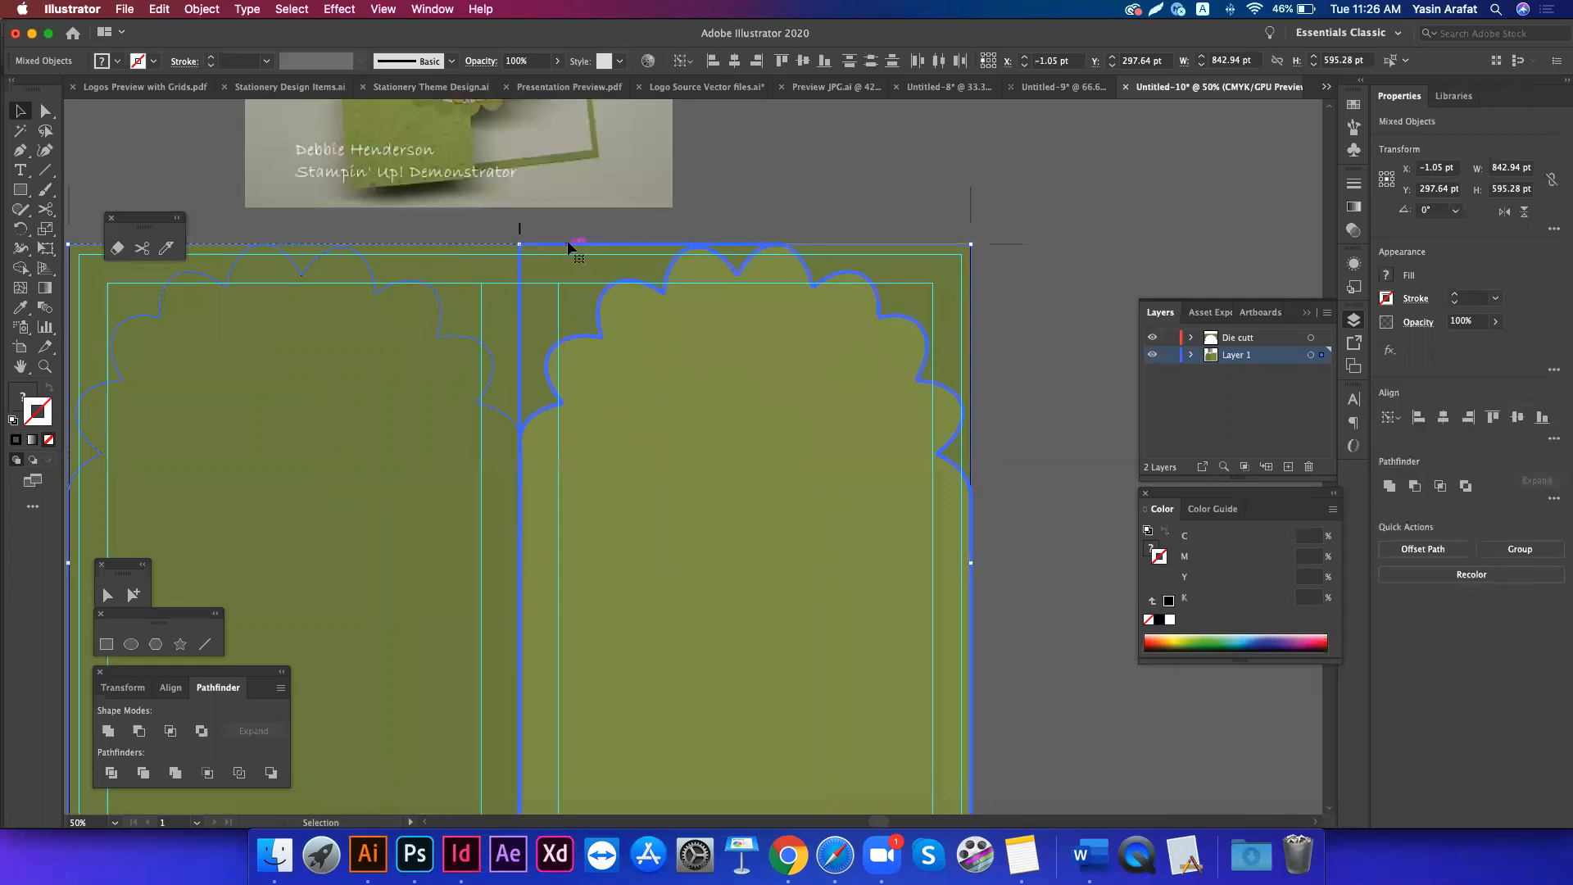
scroll(567, 240, up, 4)
scroll(567, 239, right, 2)
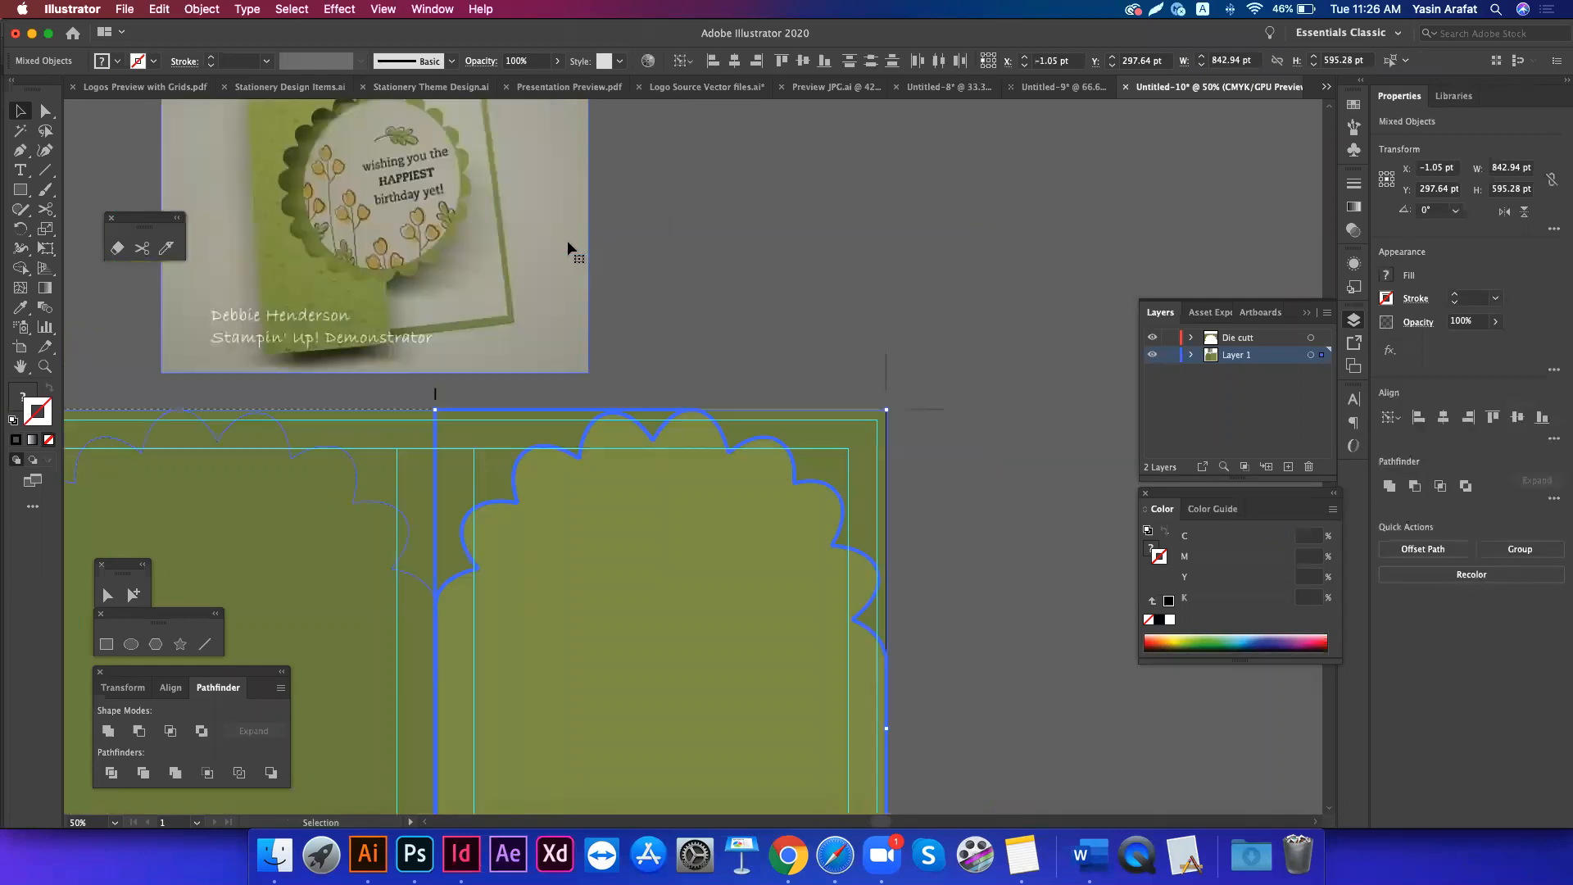
- Draw a green rectangle about 99 by 119 pt above the card and place a matching copy directly beside it
click(798, 205)
key(m)
mouse_move(662, 187)
mouse_down()
mouse_move(769, 312)
mouse_move(825, 283)
mouse_up()
key(v)
shift+click(727, 269)
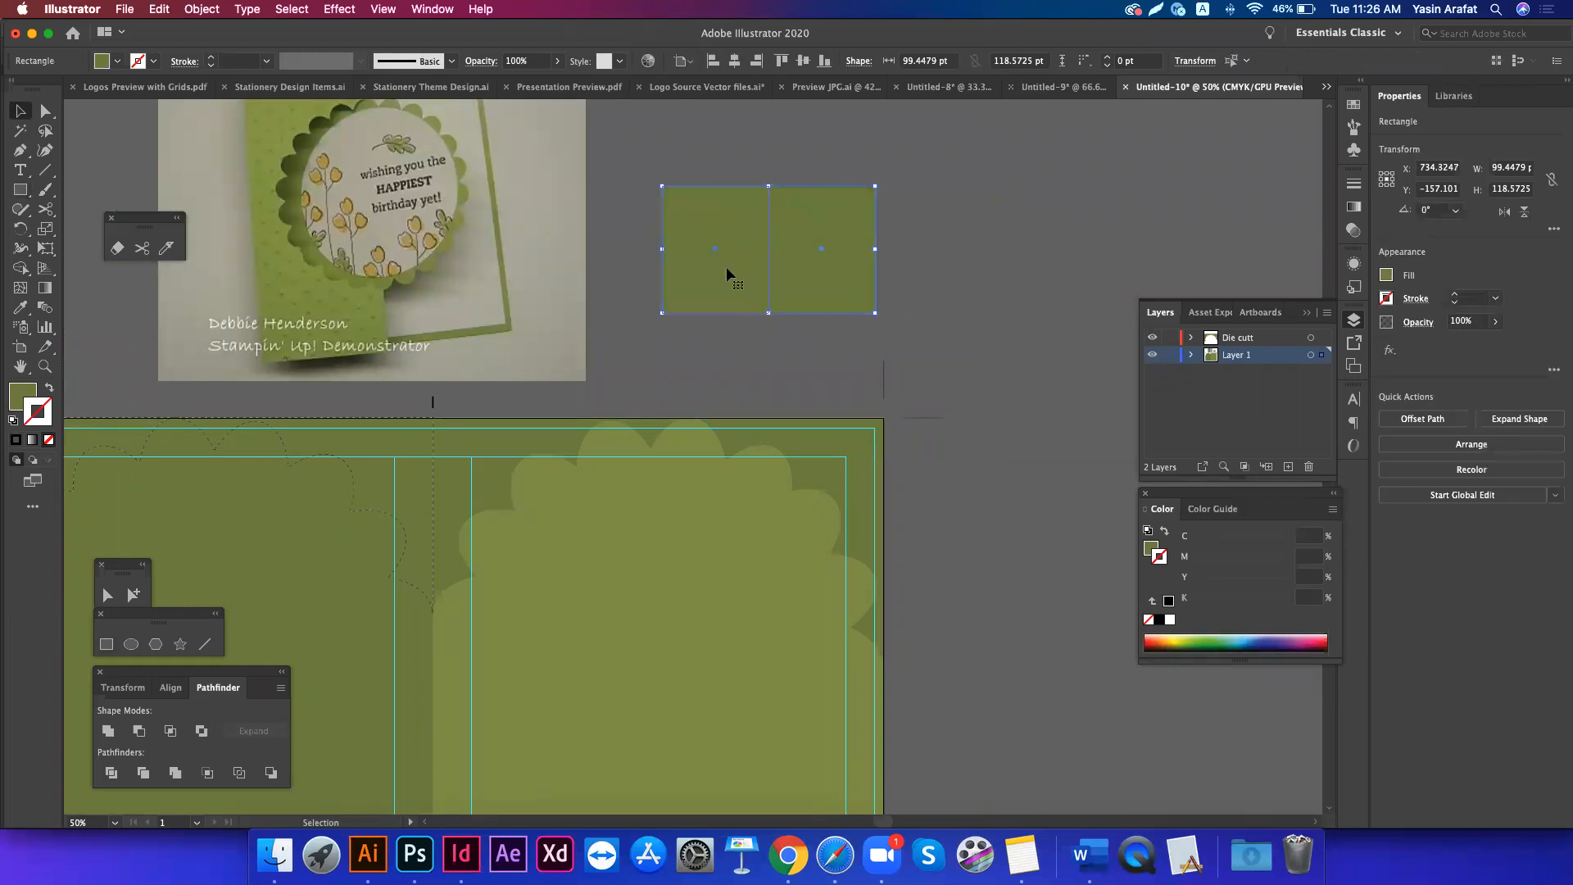
- Apply the Crop Marks effect to the two adjoining green rectangles and move them farther from the reference photo
click(336, 10)
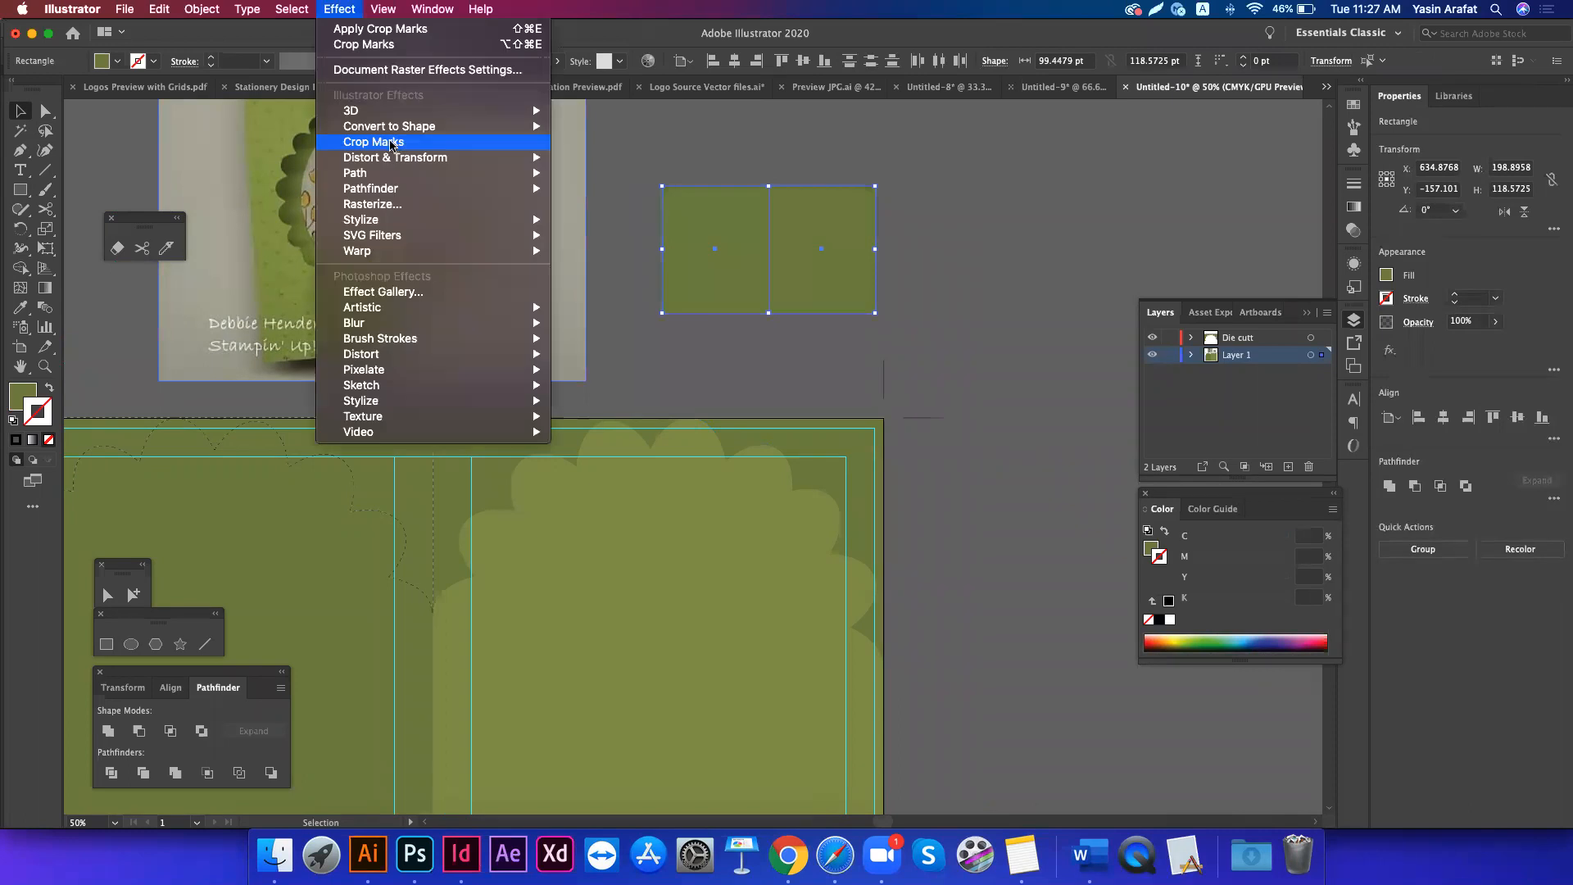
key(Return)
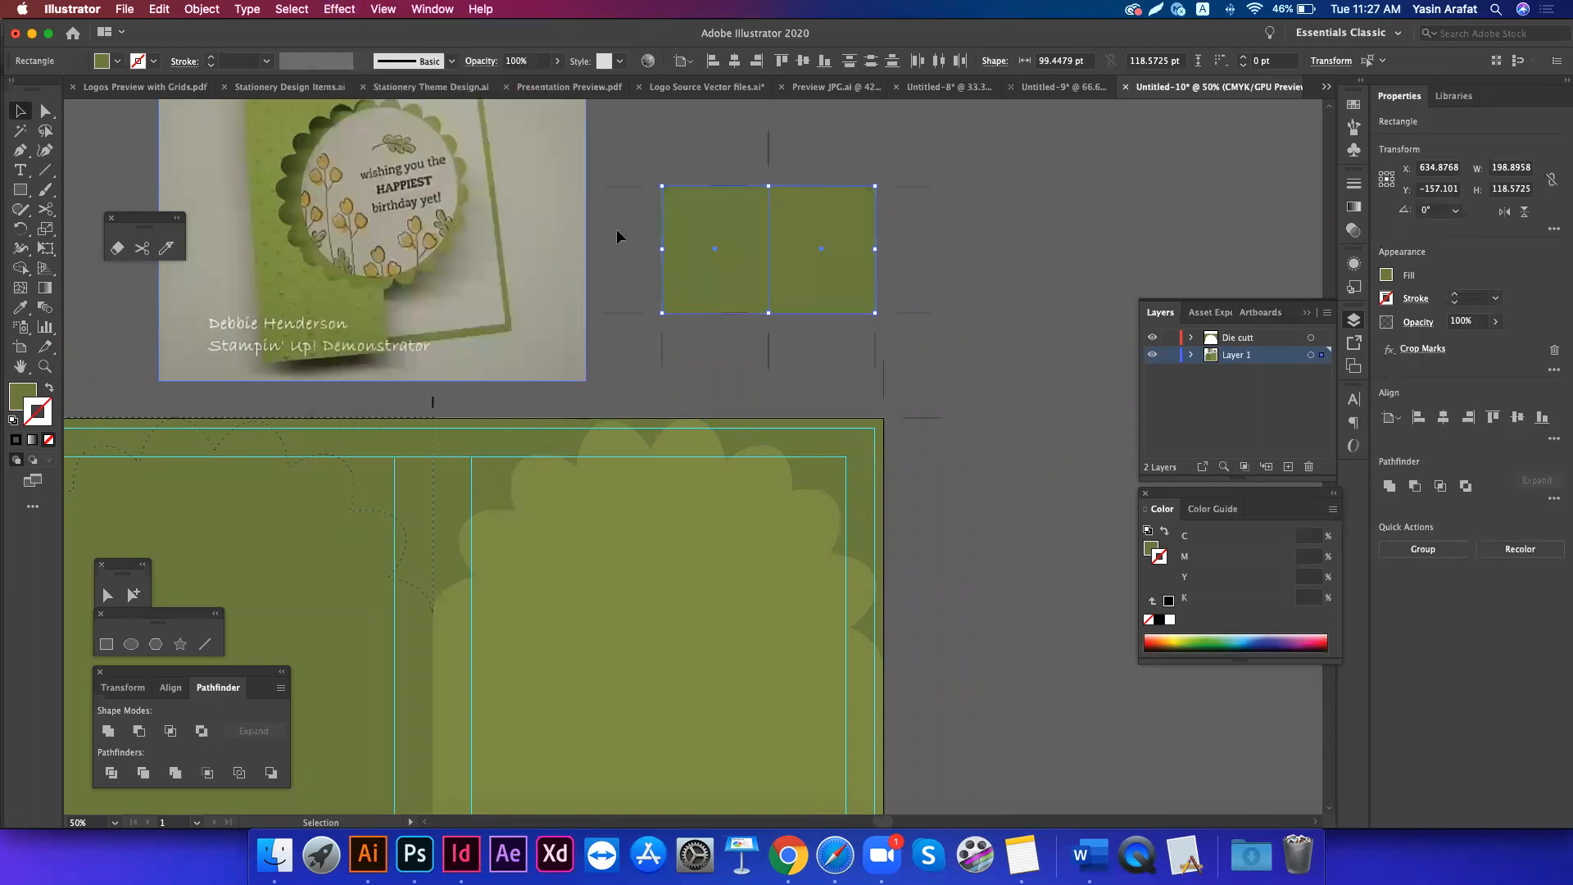
click(617, 231)
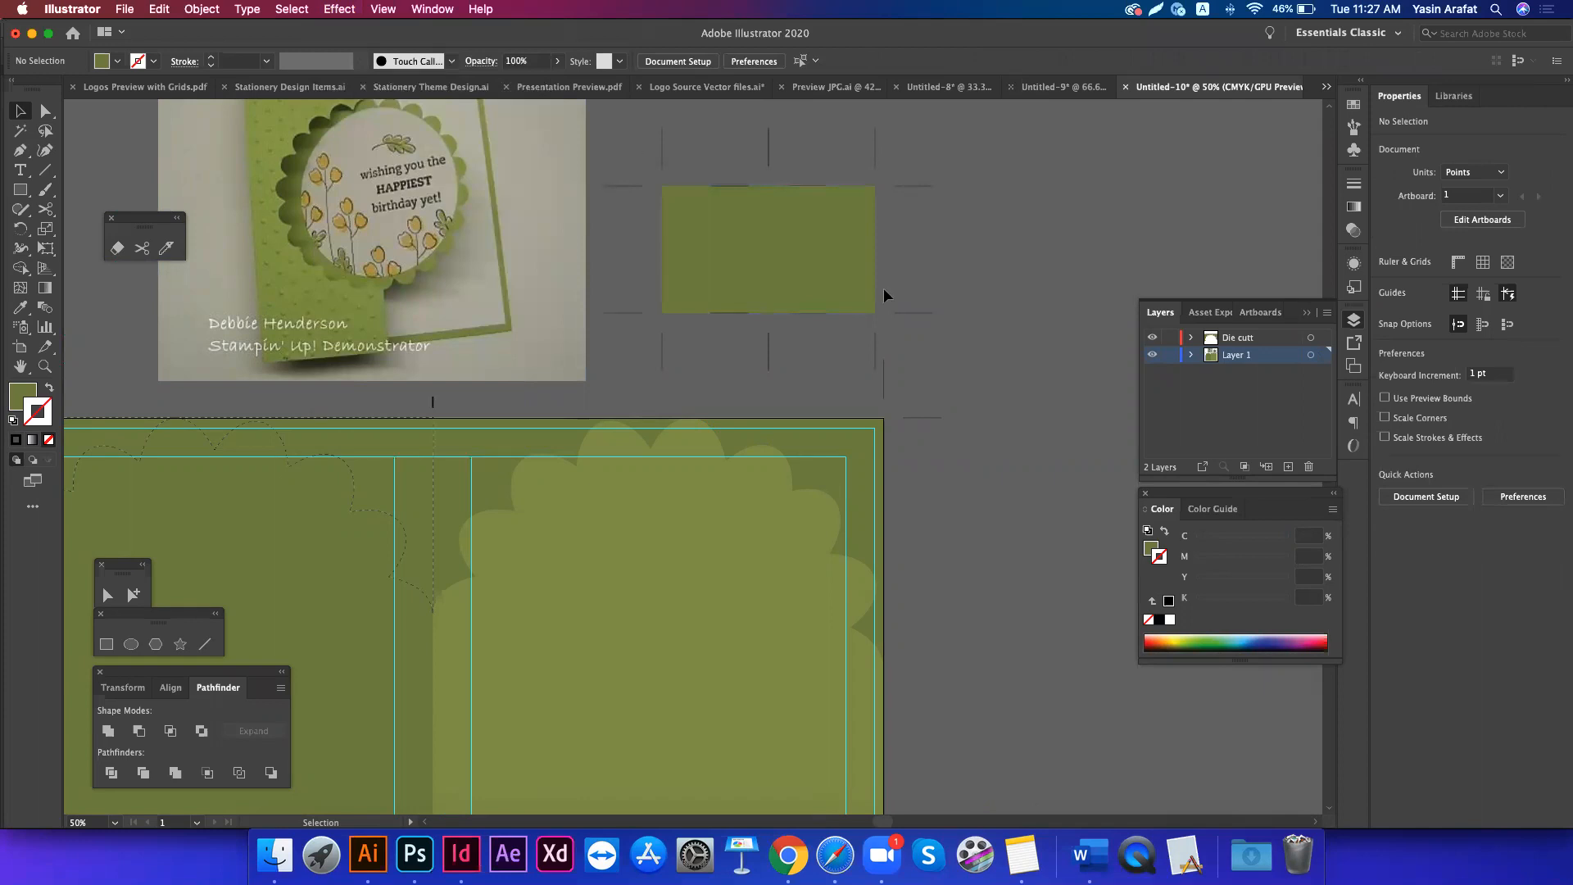
click(844, 272)
drag(748, 302, 950, 344)
click(942, 352)
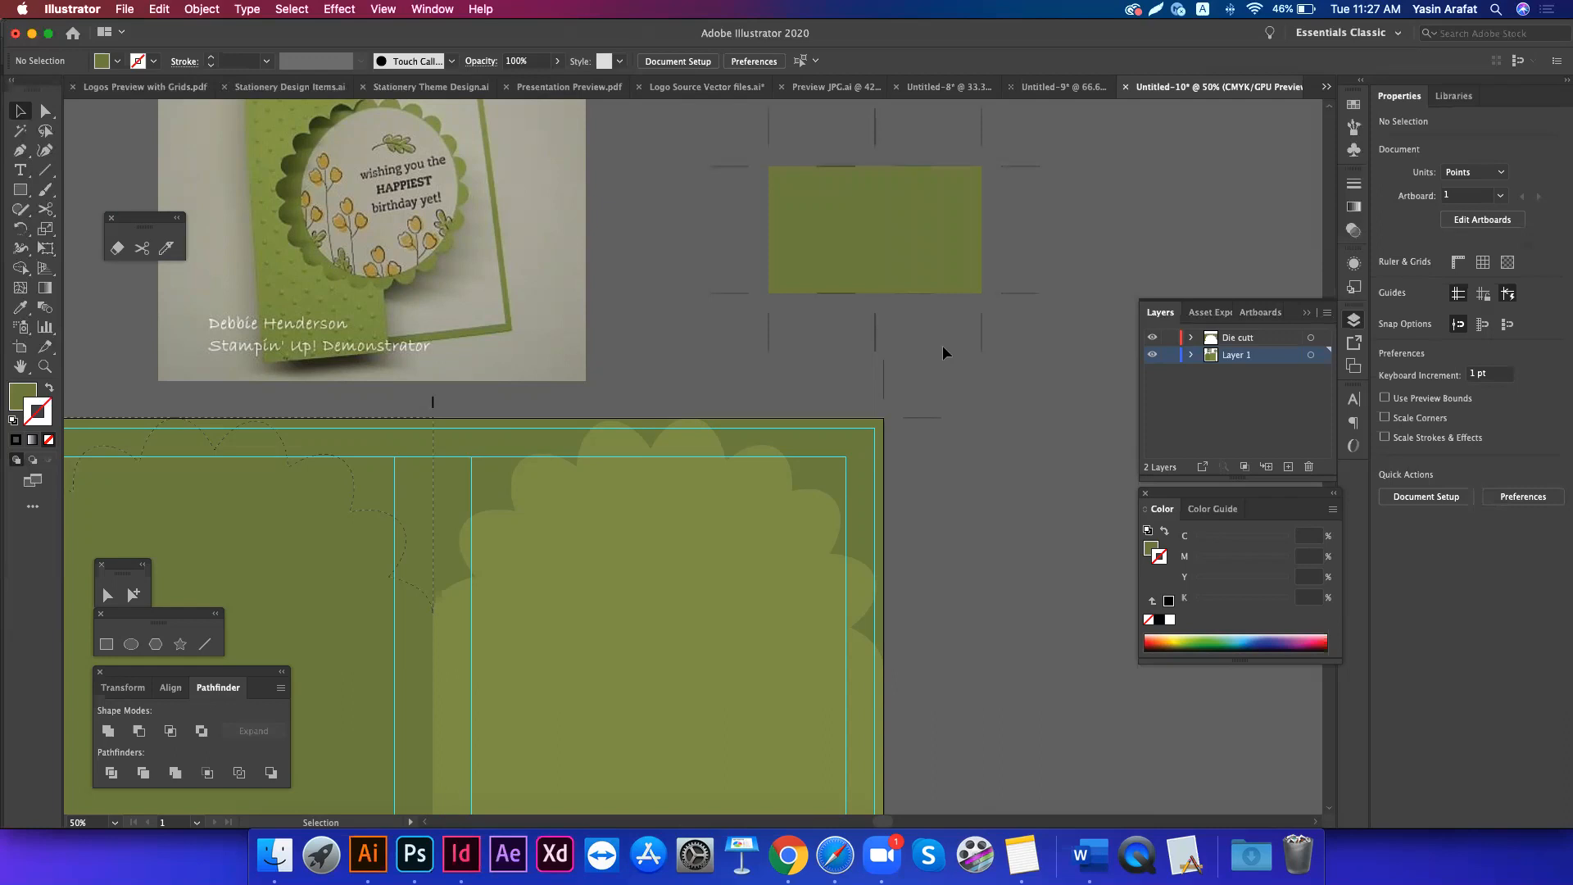
- Draw a square about 33.6 pt wide outside the card, starting exactly at its upper-right corner
key(z)
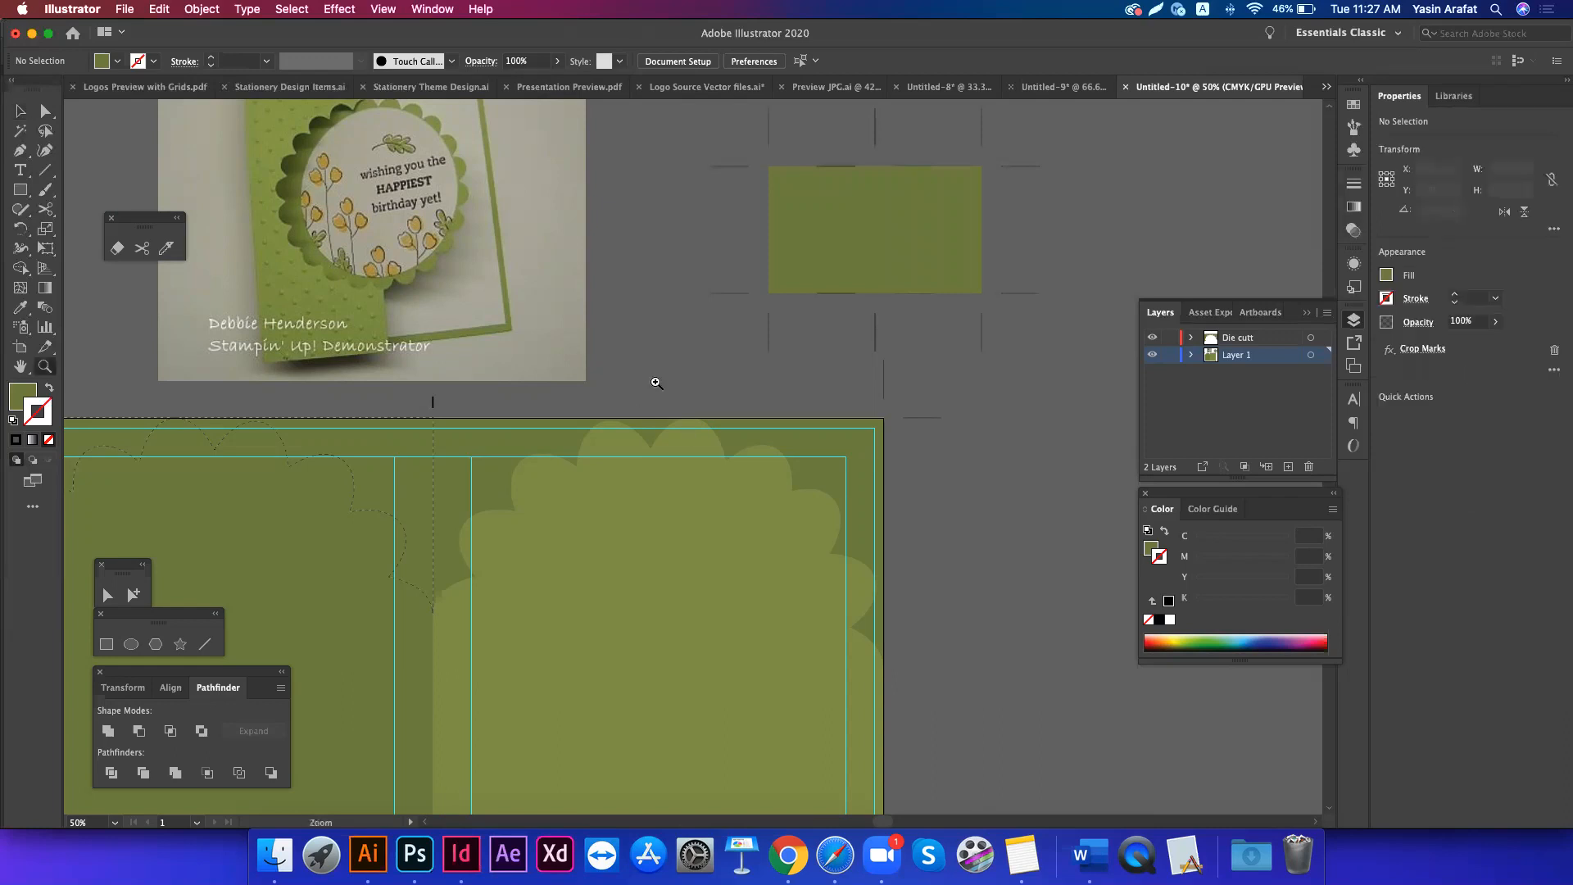
drag(659, 380, 952, 552)
scroll(835, 552, right, 4)
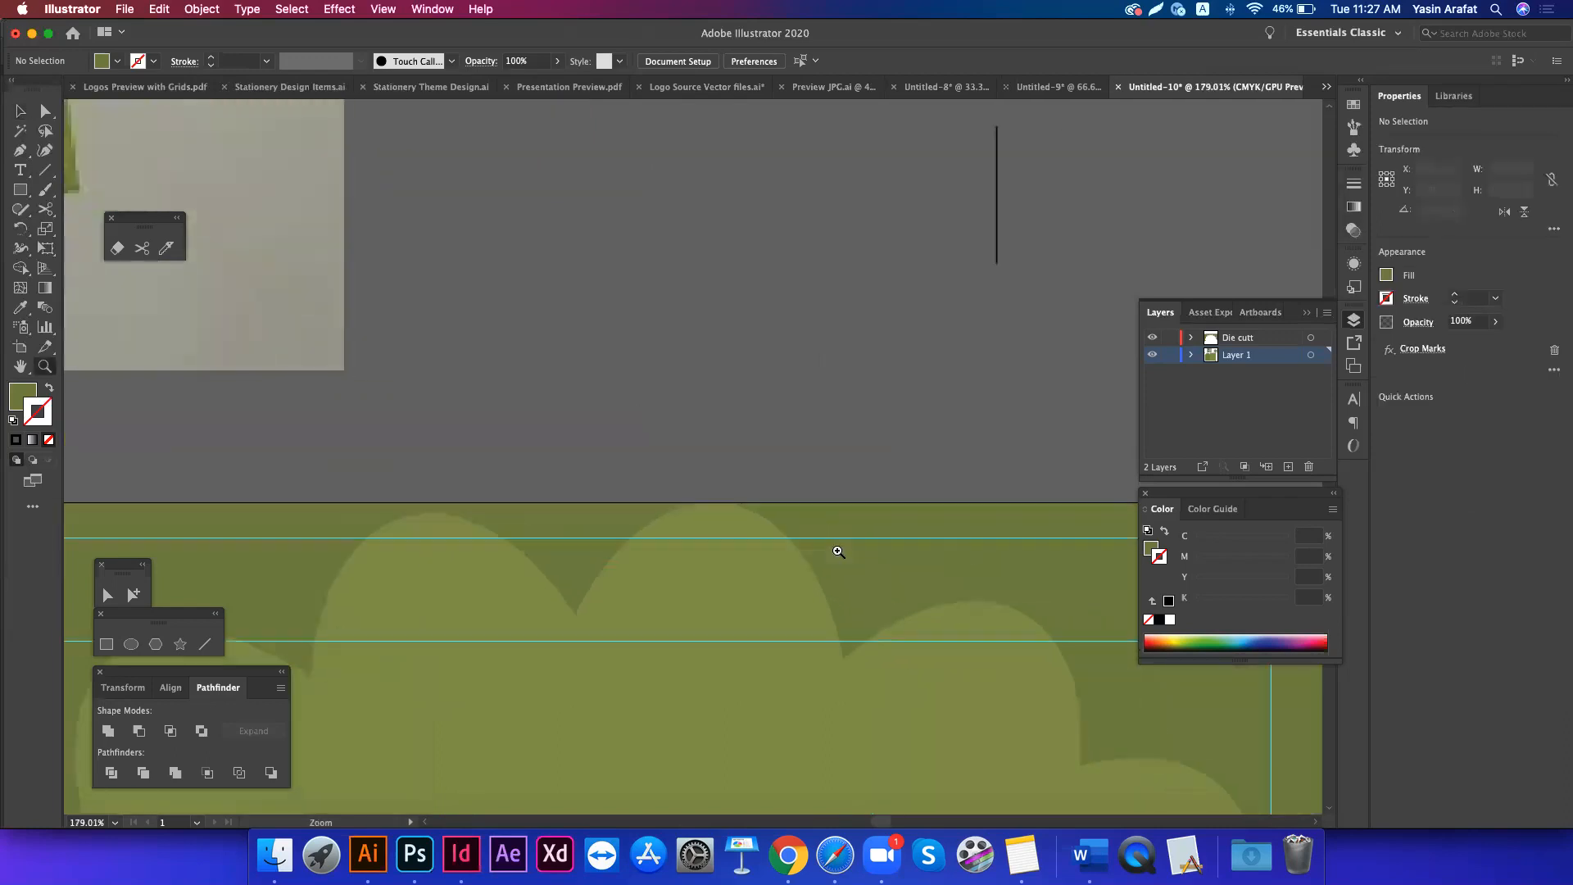
scroll(891, 476, right, 1)
scroll(891, 473, right, 5)
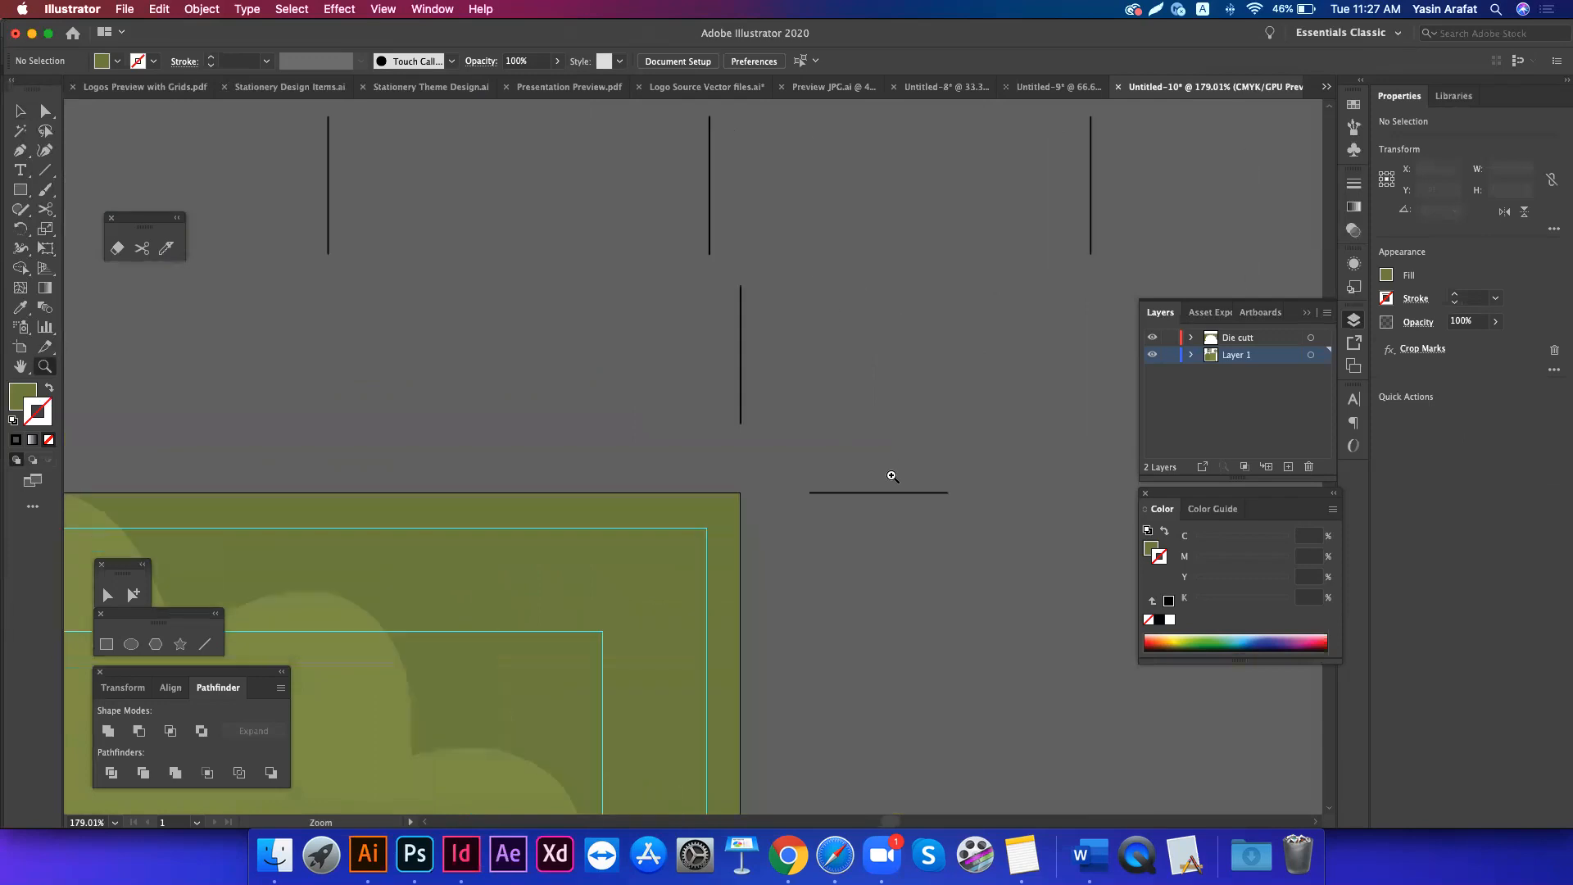
scroll(780, 502, down, 1)
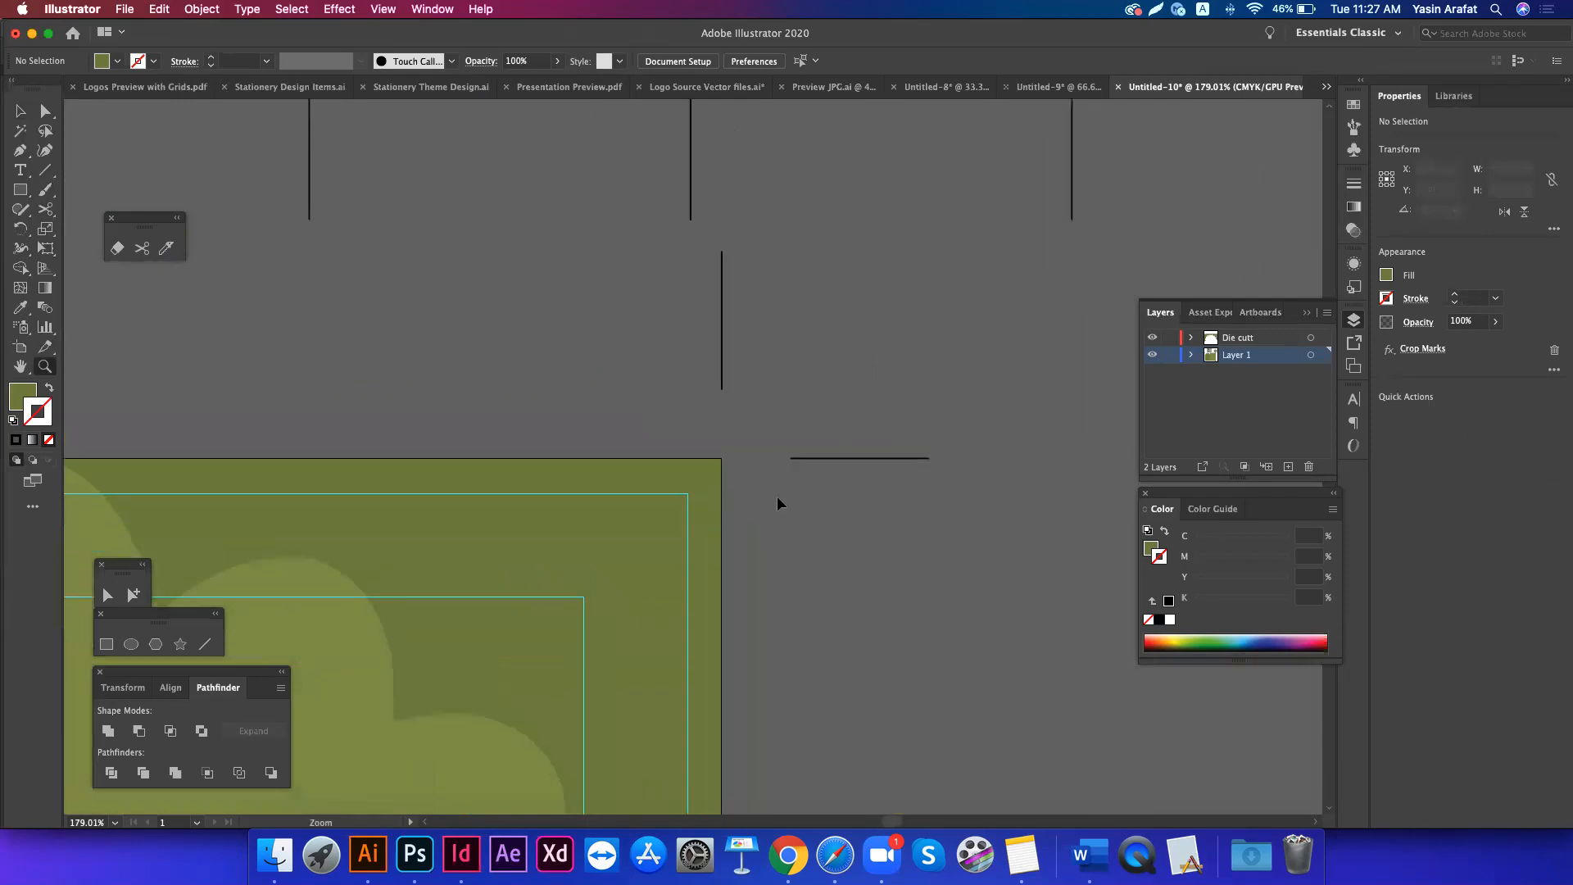
key(v)
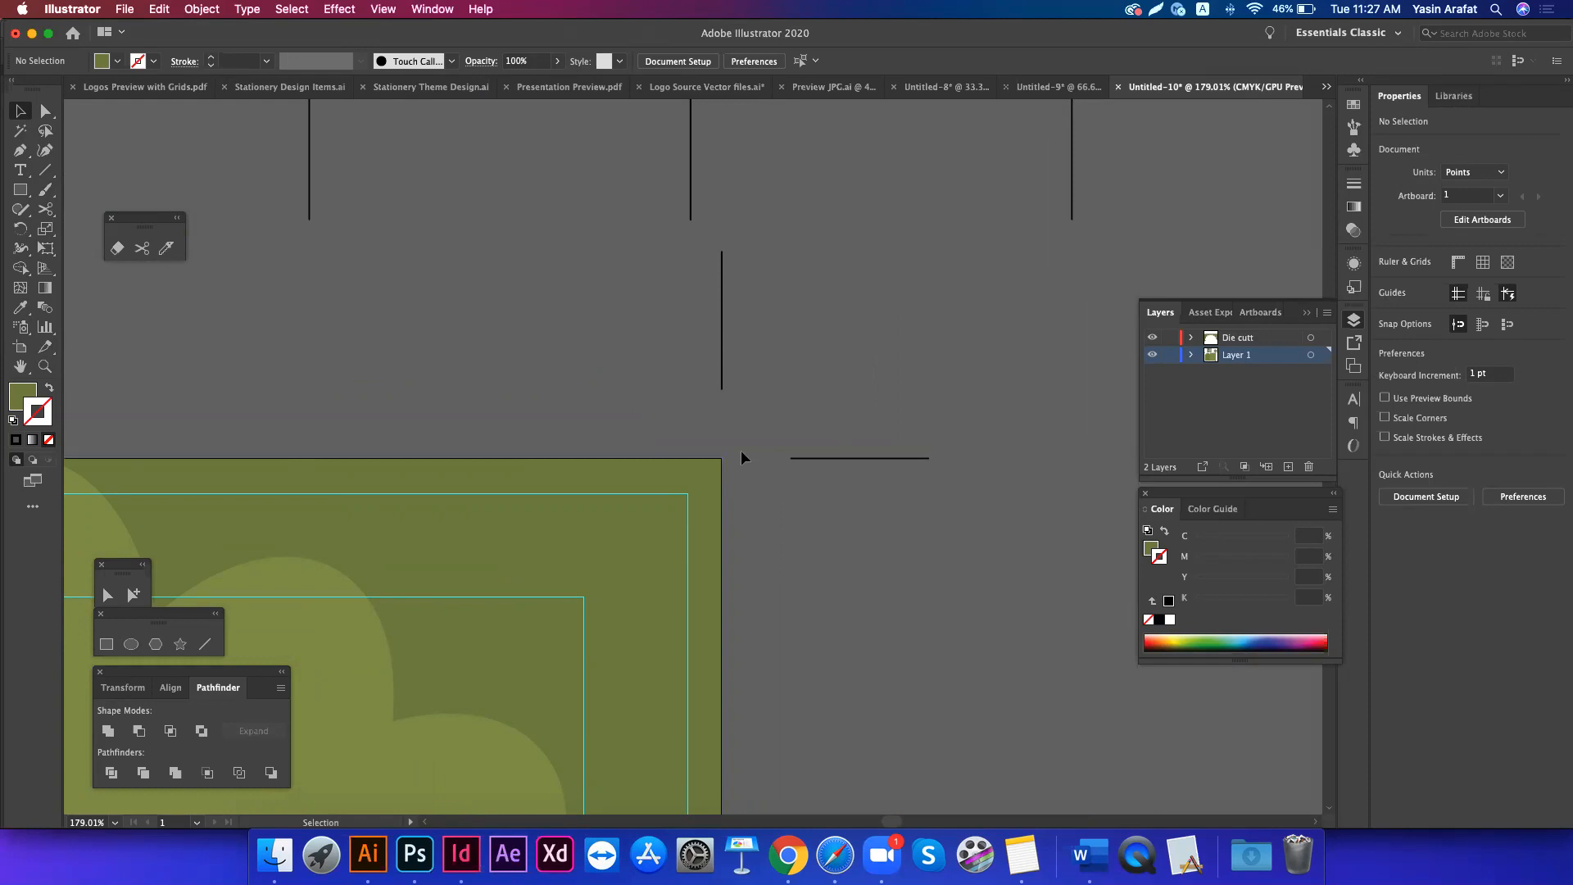
key(m)
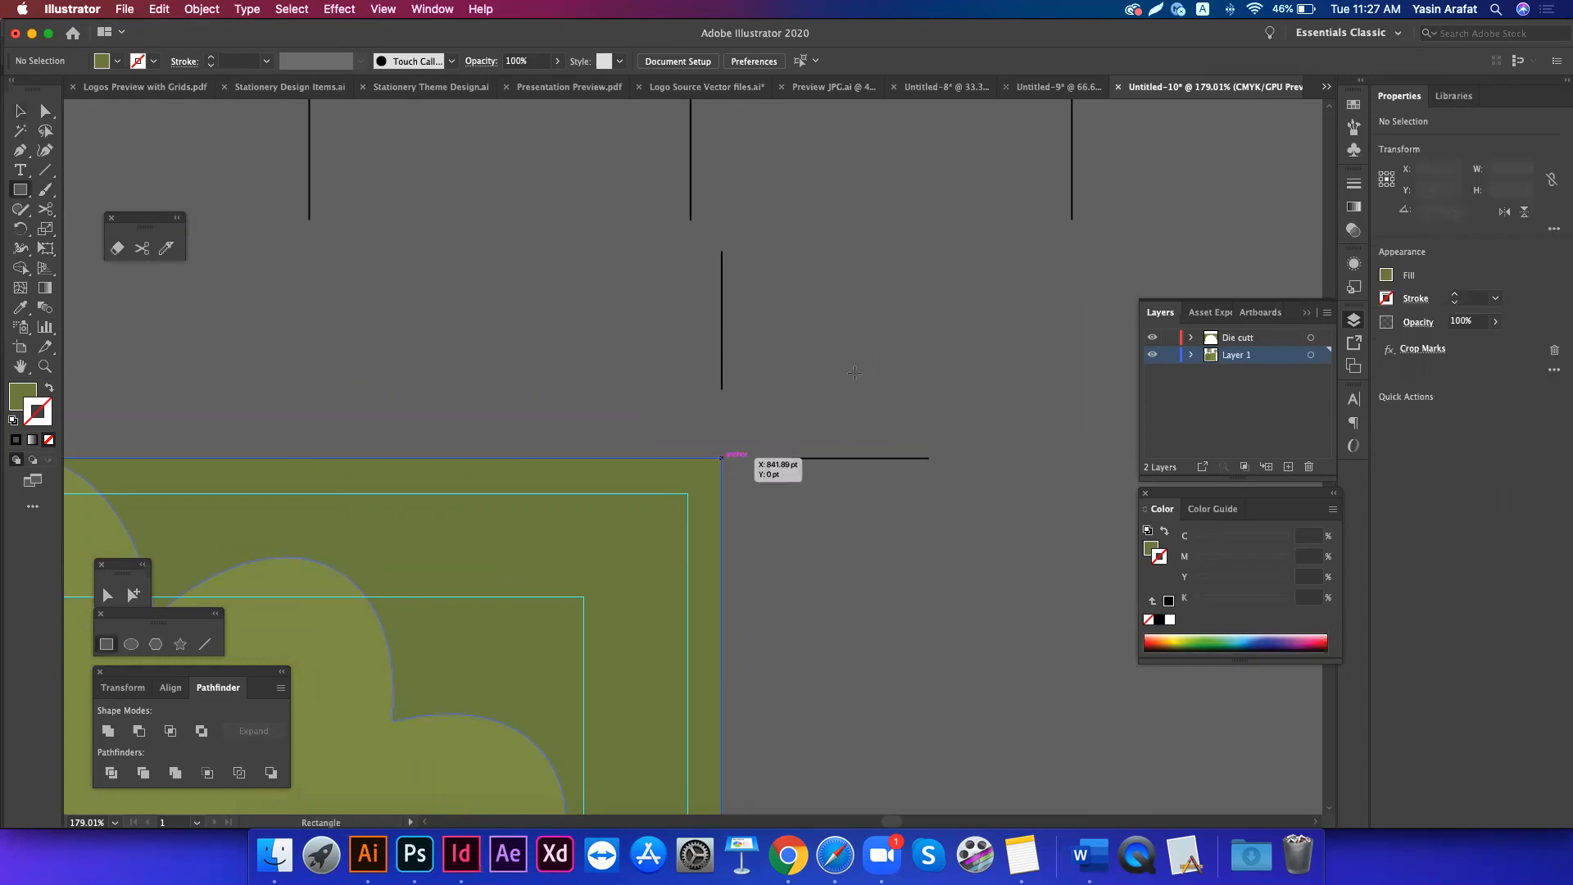
drag(722, 458, 850, 328)
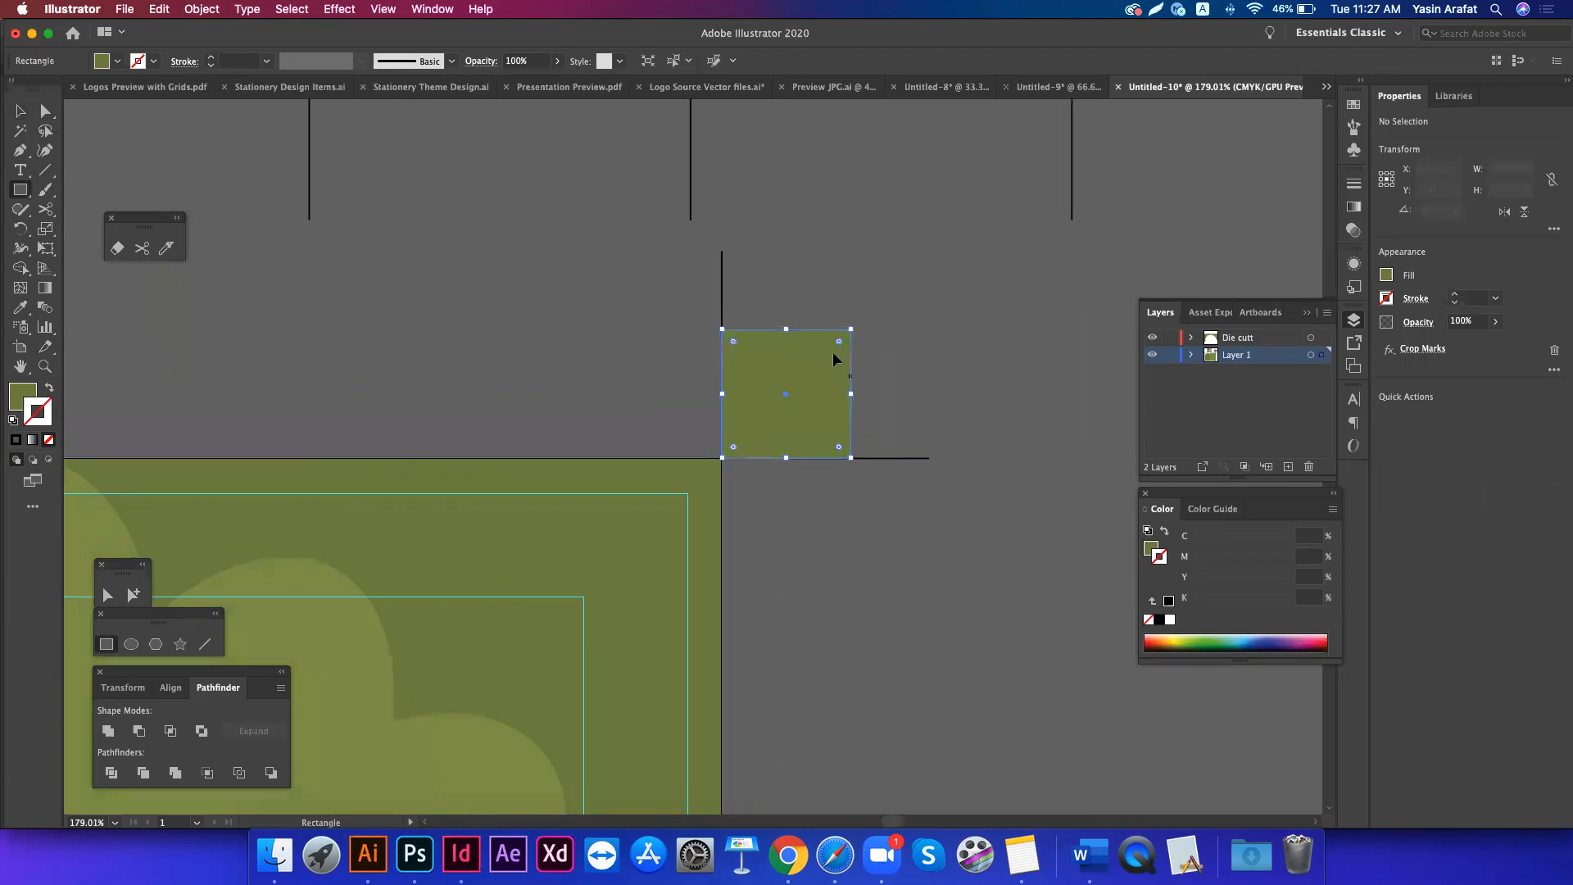
- Delete the square's outer upper-right anchor point, leaving an open path along the card's corner
key(a)
key(super+shift+a)
click(850, 329)
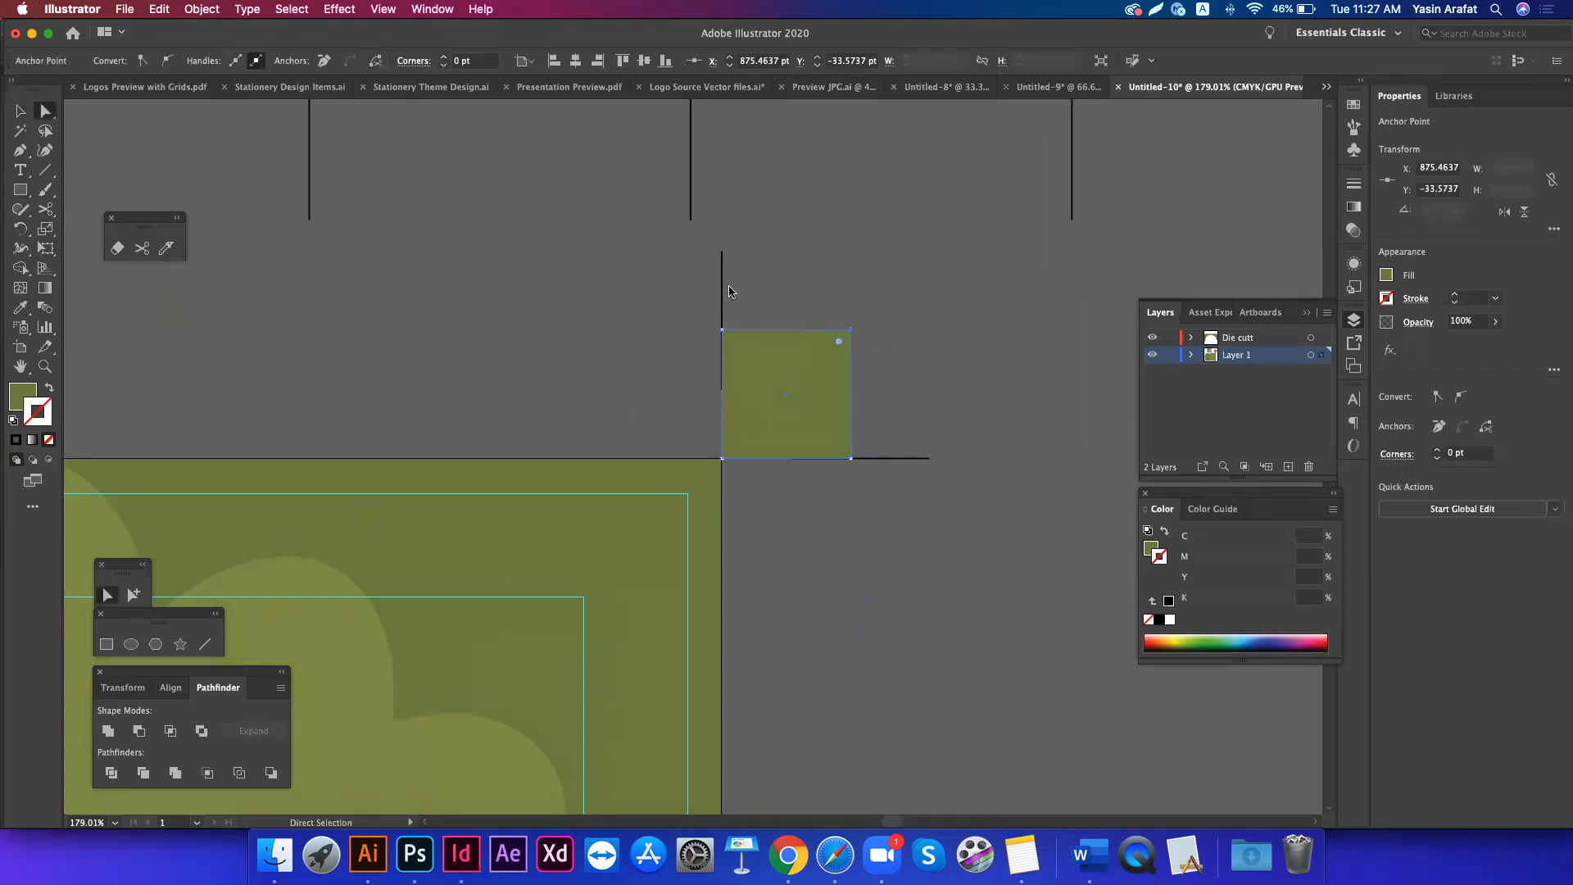
key(Delete)
- Try to restyle the triangular corner path by sampling a nearby crop mark with the Eyedropper
key(i)
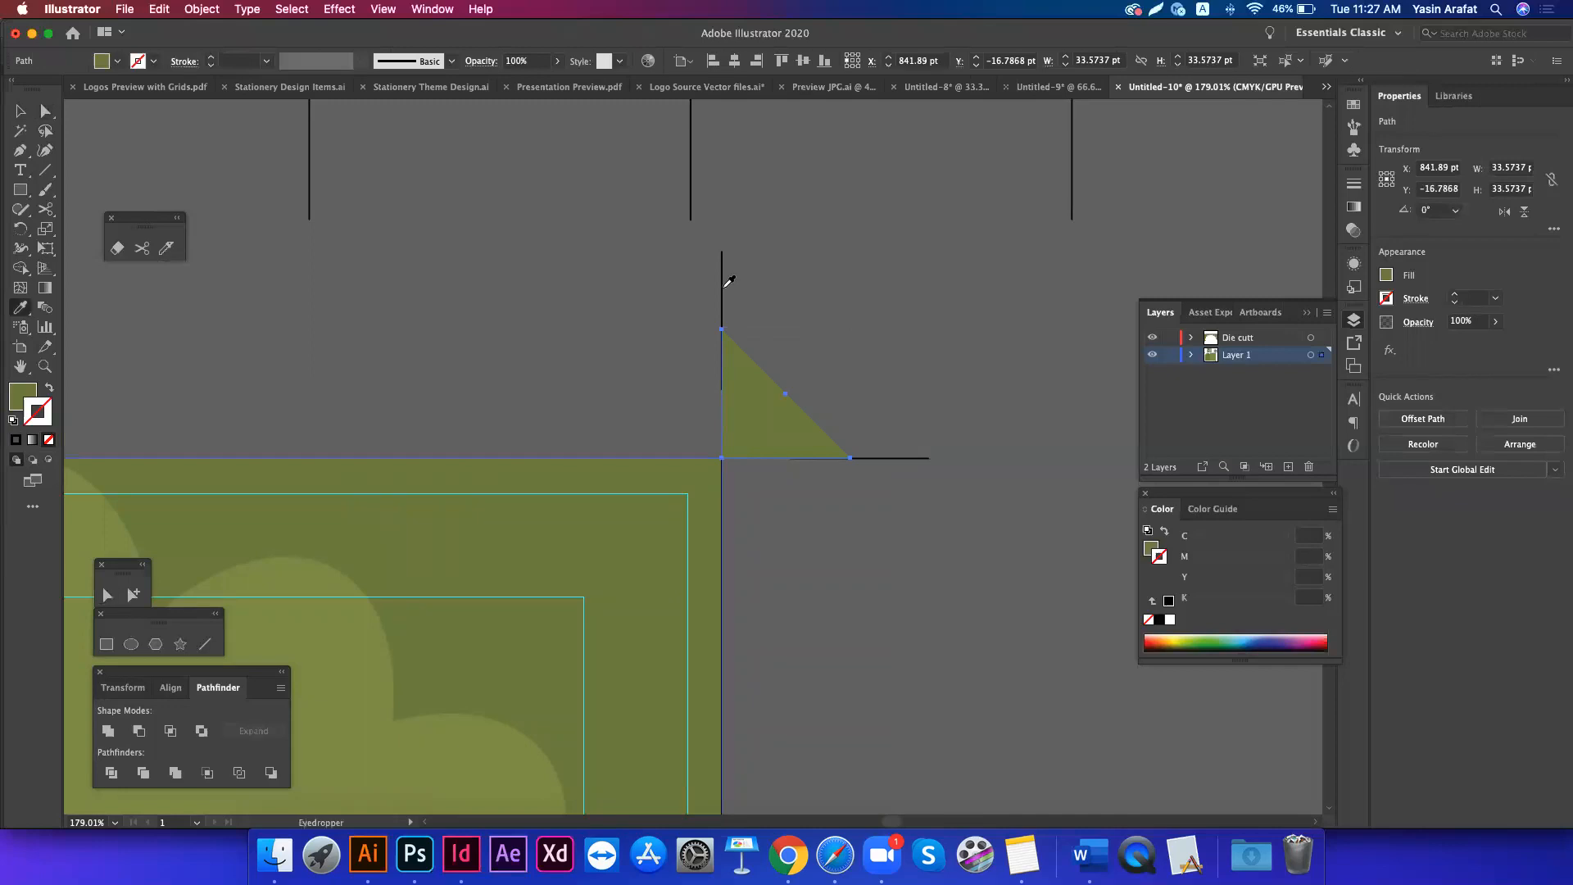
click(698, 300)
key(v)
key(i)
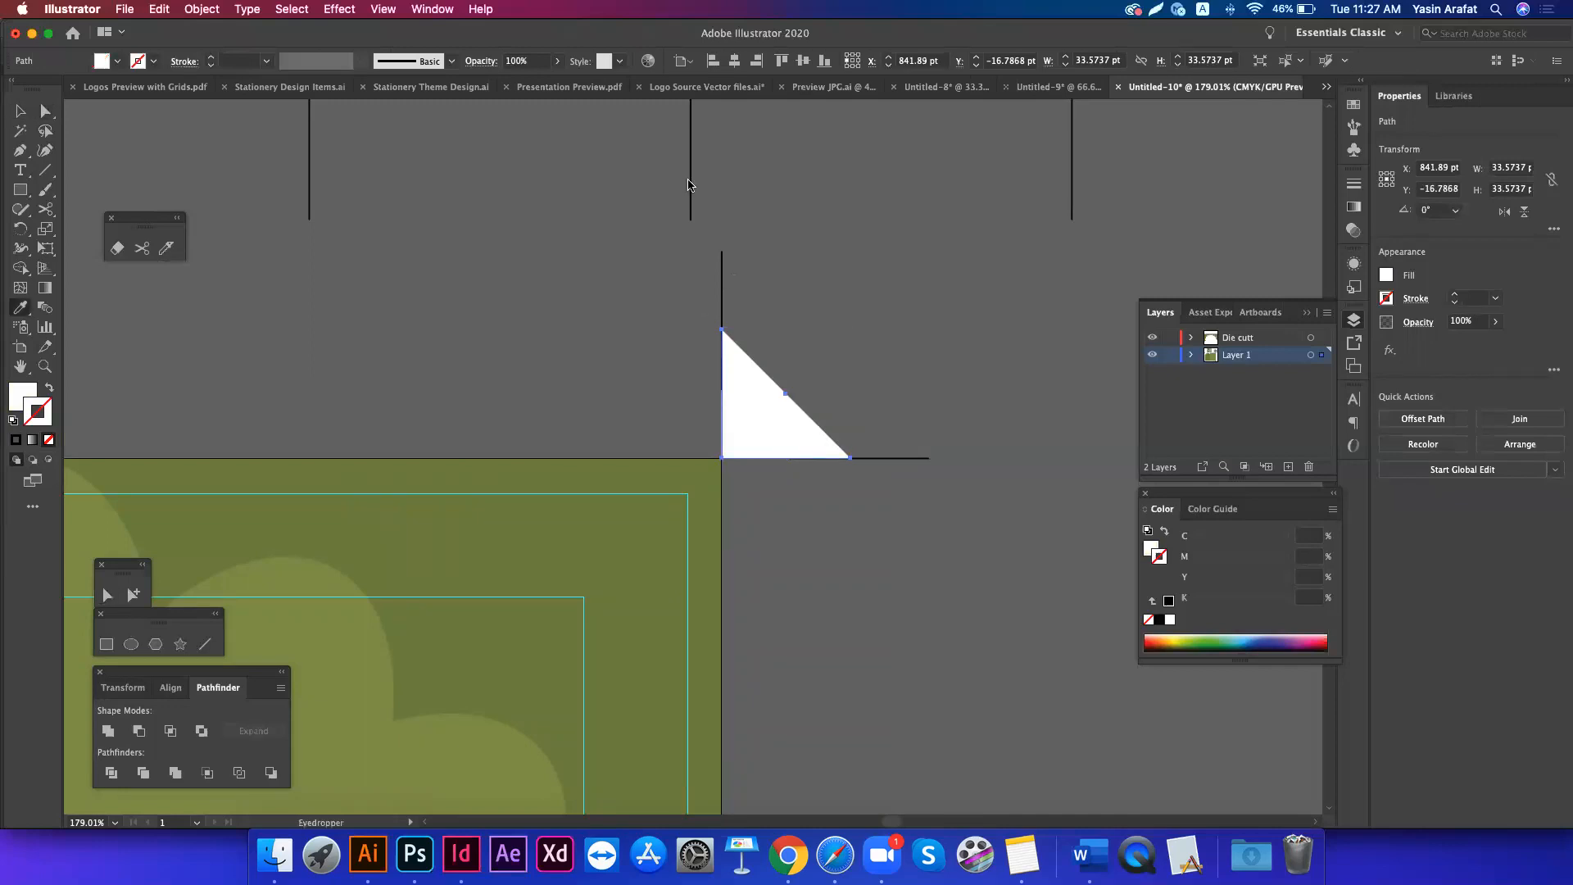
click(691, 187)
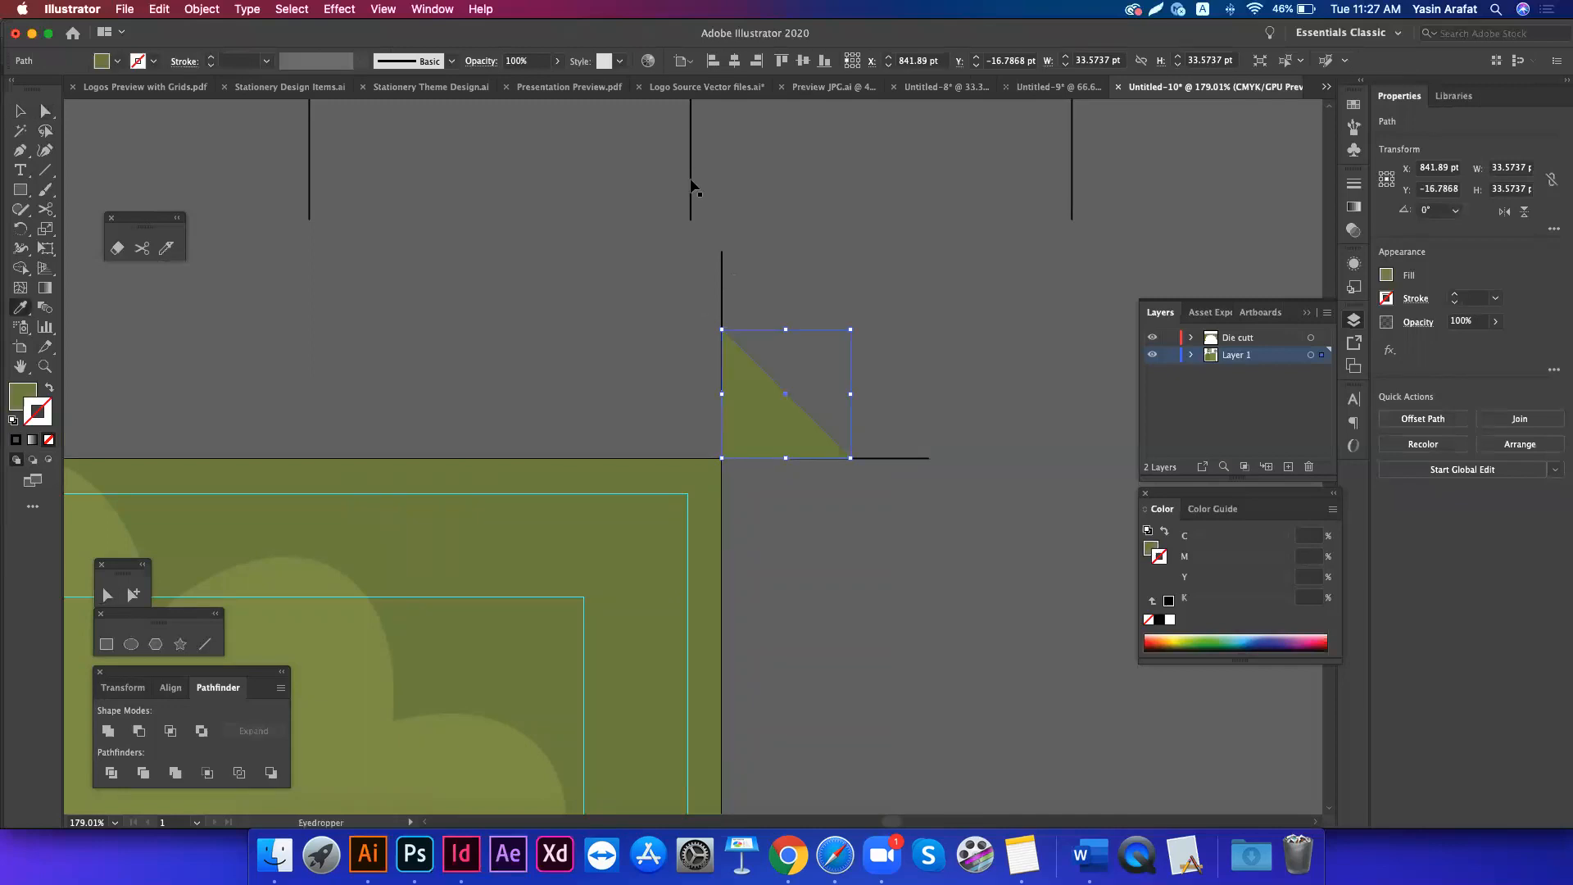
- Give the corner path a 1 pt black stroke and no fill, making it an L-shaped mark
key(super+minus)
key(super+minus)
key(super+minus)
key(super+minus)
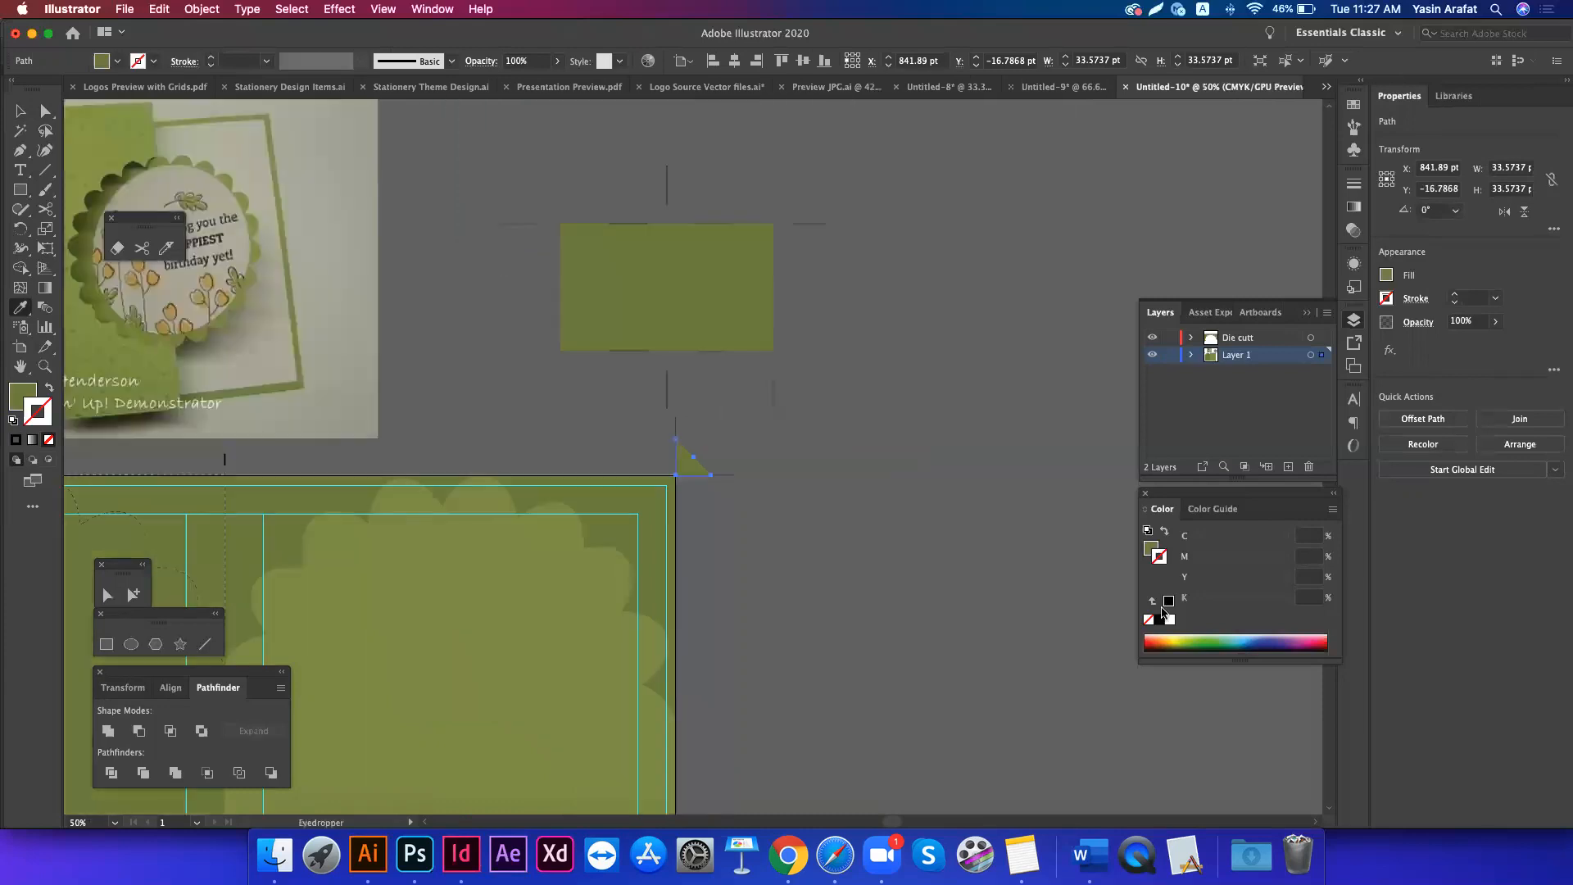
click(1162, 611)
key(v)
key(shift+x)
click(680, 480)
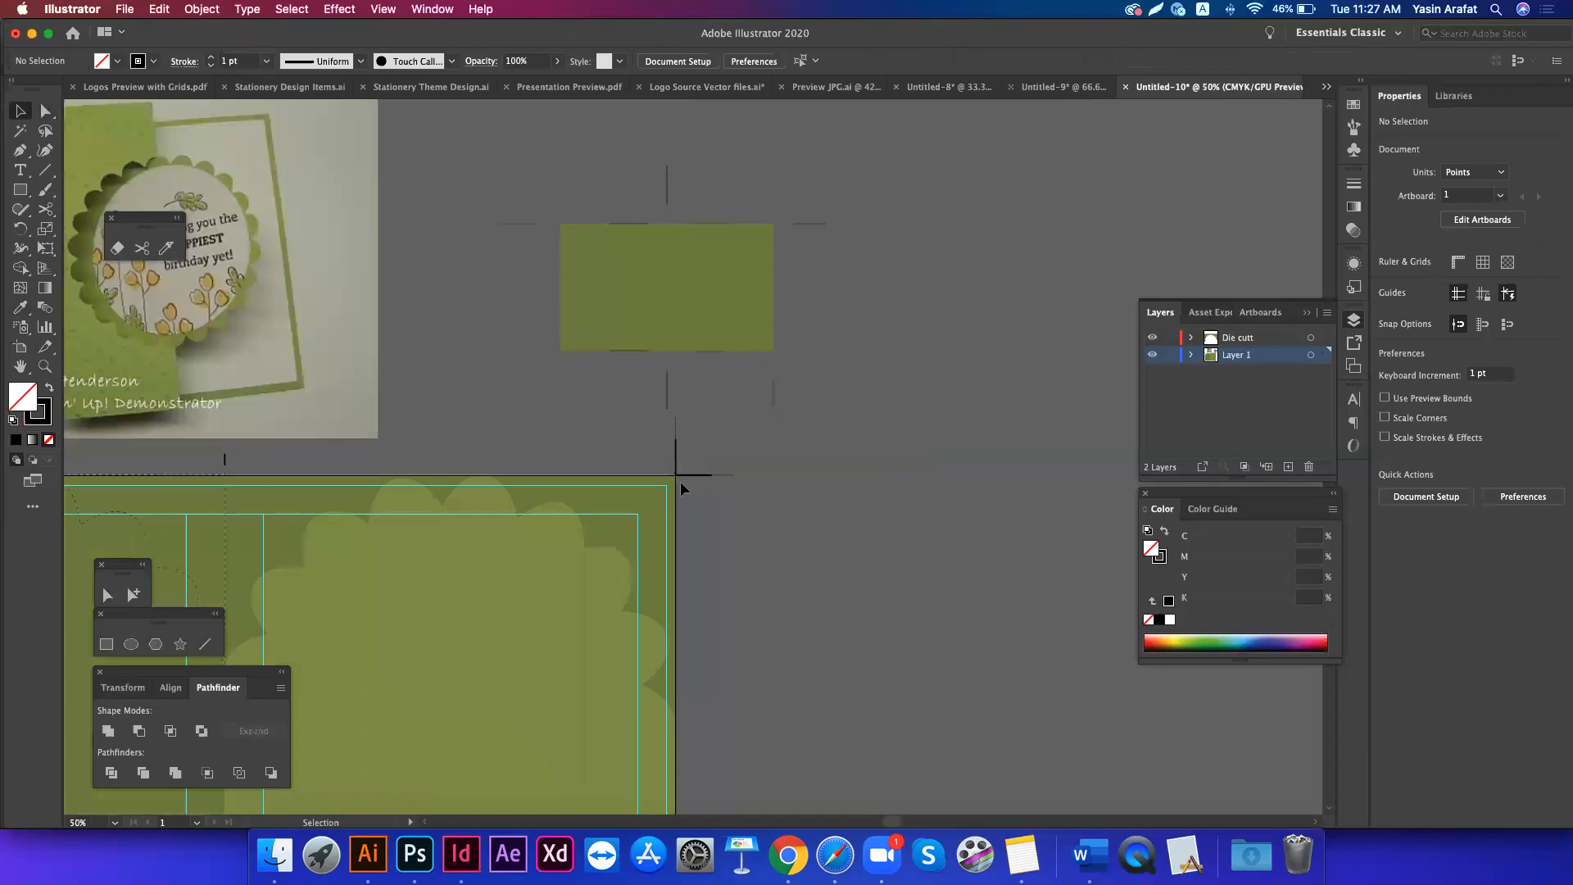
- Copy the L-shaped corner mark to the card's upper-left corner and rotate the copy by 90°
scroll(686, 480, left, 5)
scroll(687, 481, down, 2)
key(super+minus)
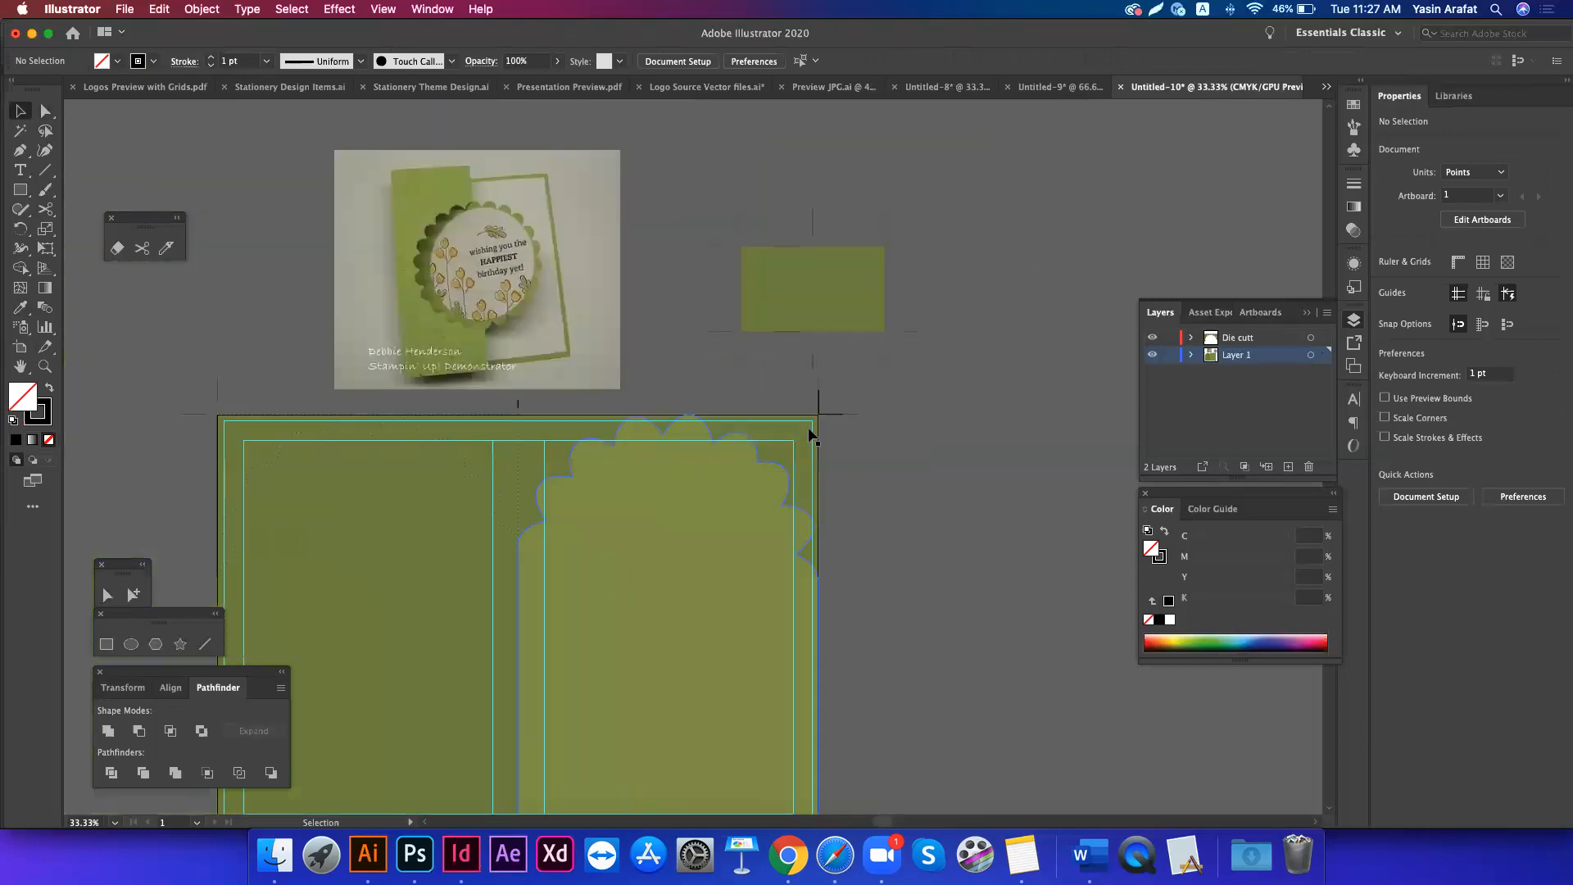
scroll(852, 410, left, 3)
scroll(853, 409, down, 1)
click(906, 368)
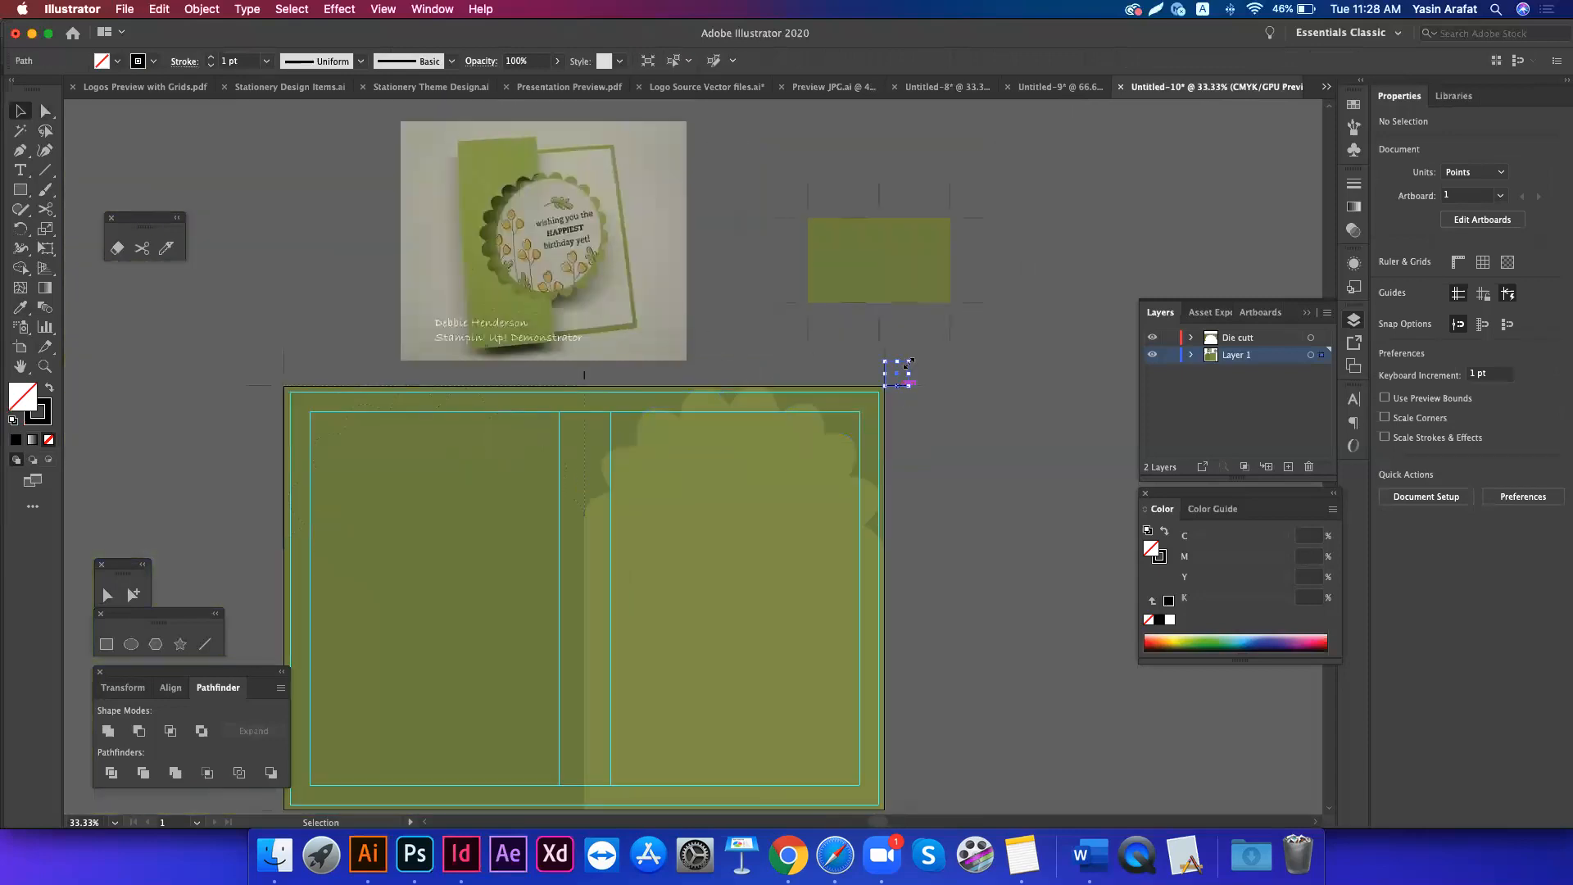
drag(909, 362, 235, 375)
click(938, 425)
key(r)
key(v)
- Snap the rotated L-shaped mark exactly onto the card's upper-left corner
drag(560, 505, 583, 503)
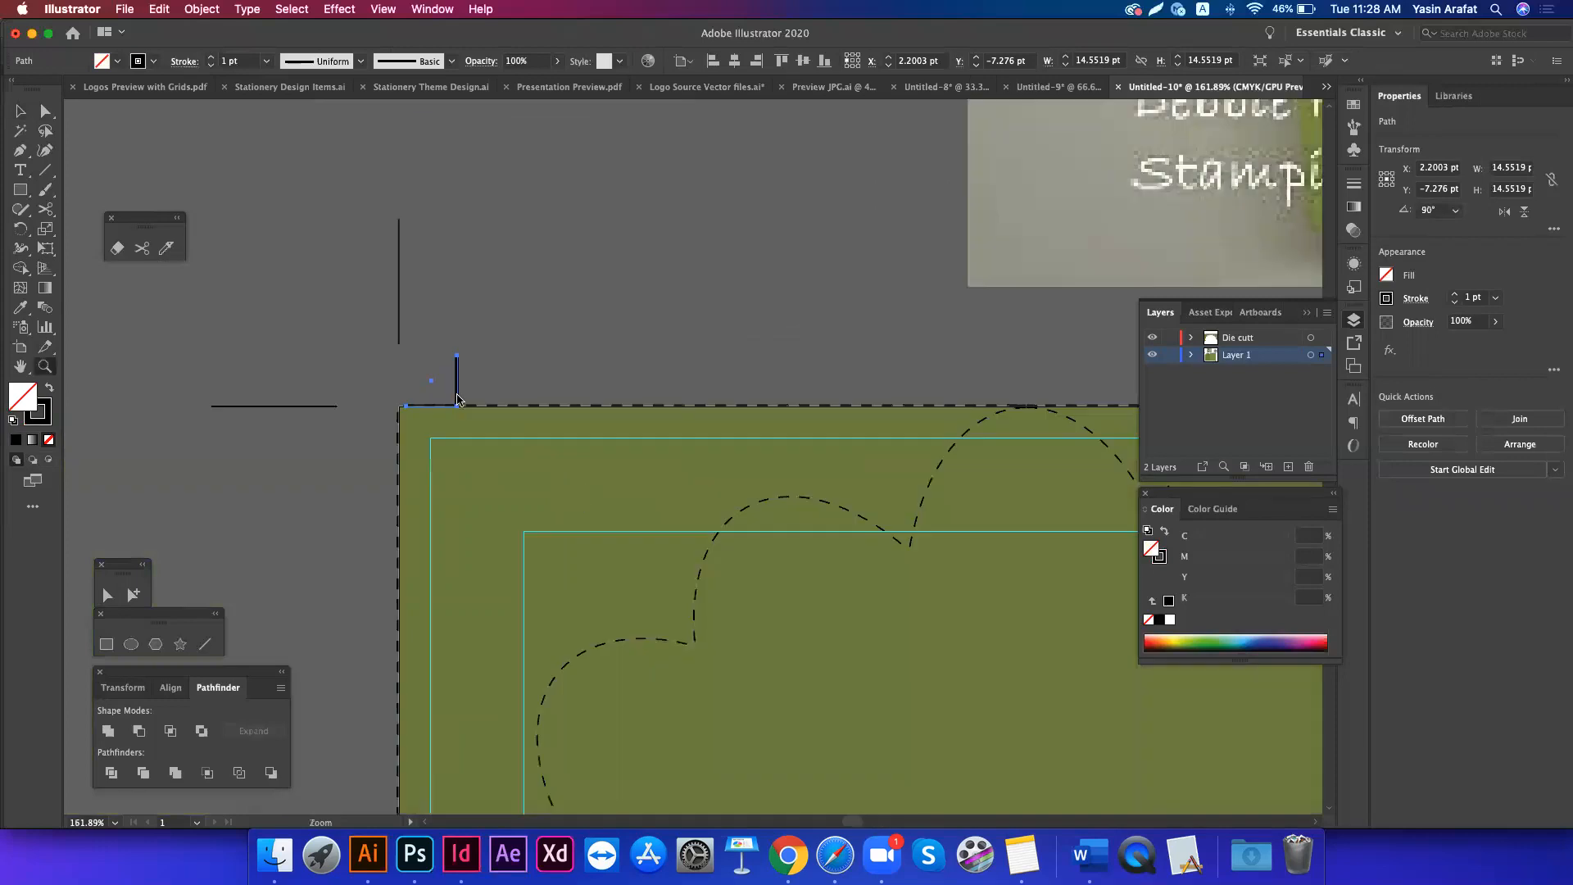
drag(400, 400, 399, 405)
click(474, 368)
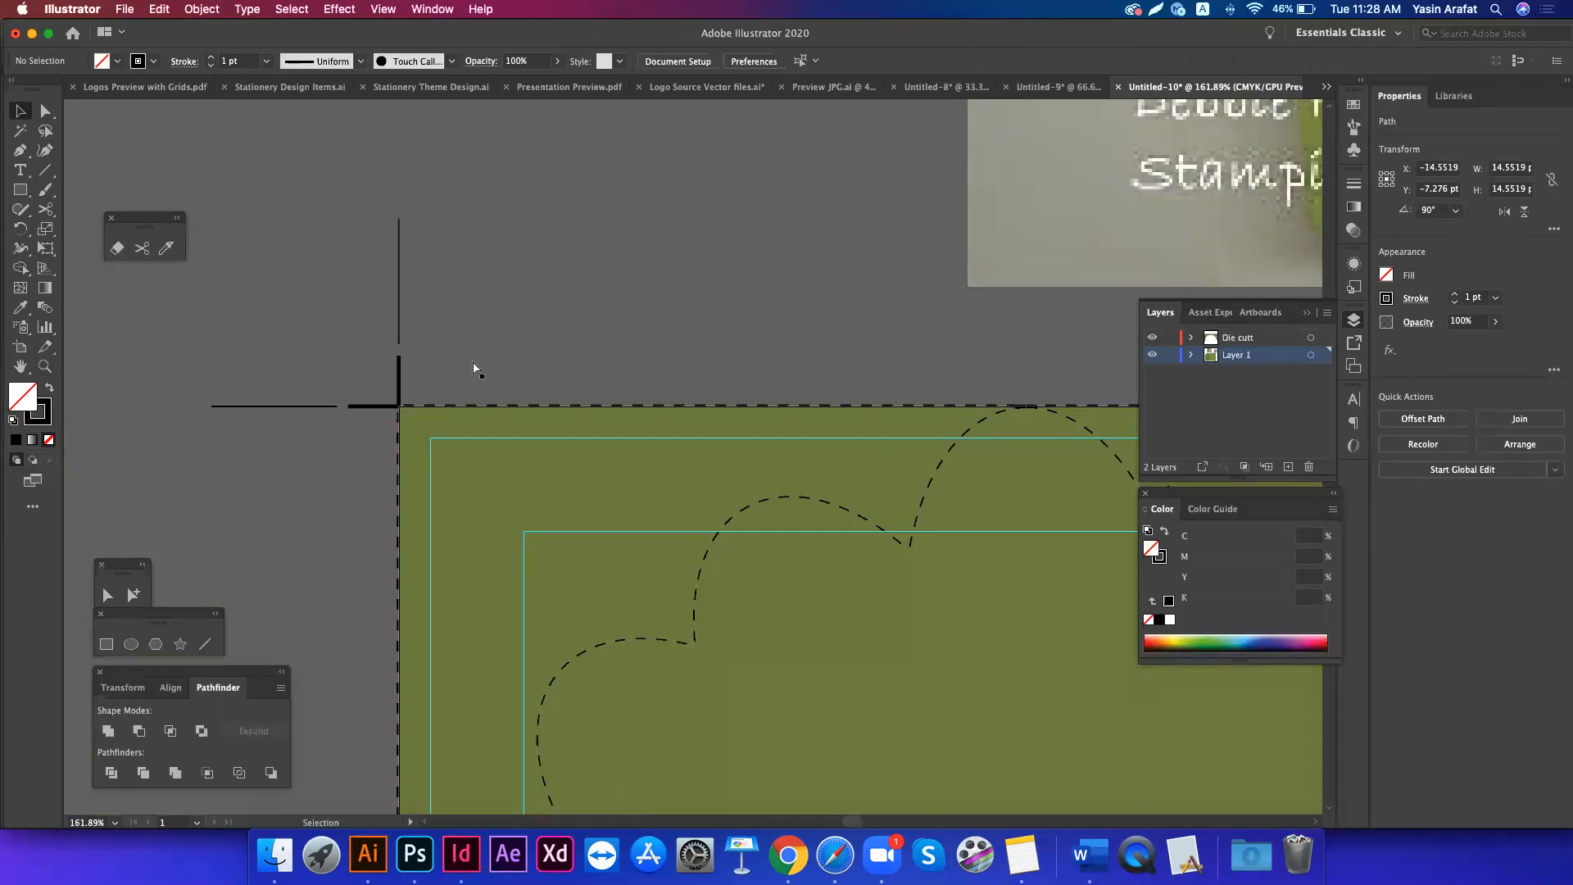
- Copy both upper corner marks to below the card and rotate the copied pair by 180°
key(super+0)
key(a)
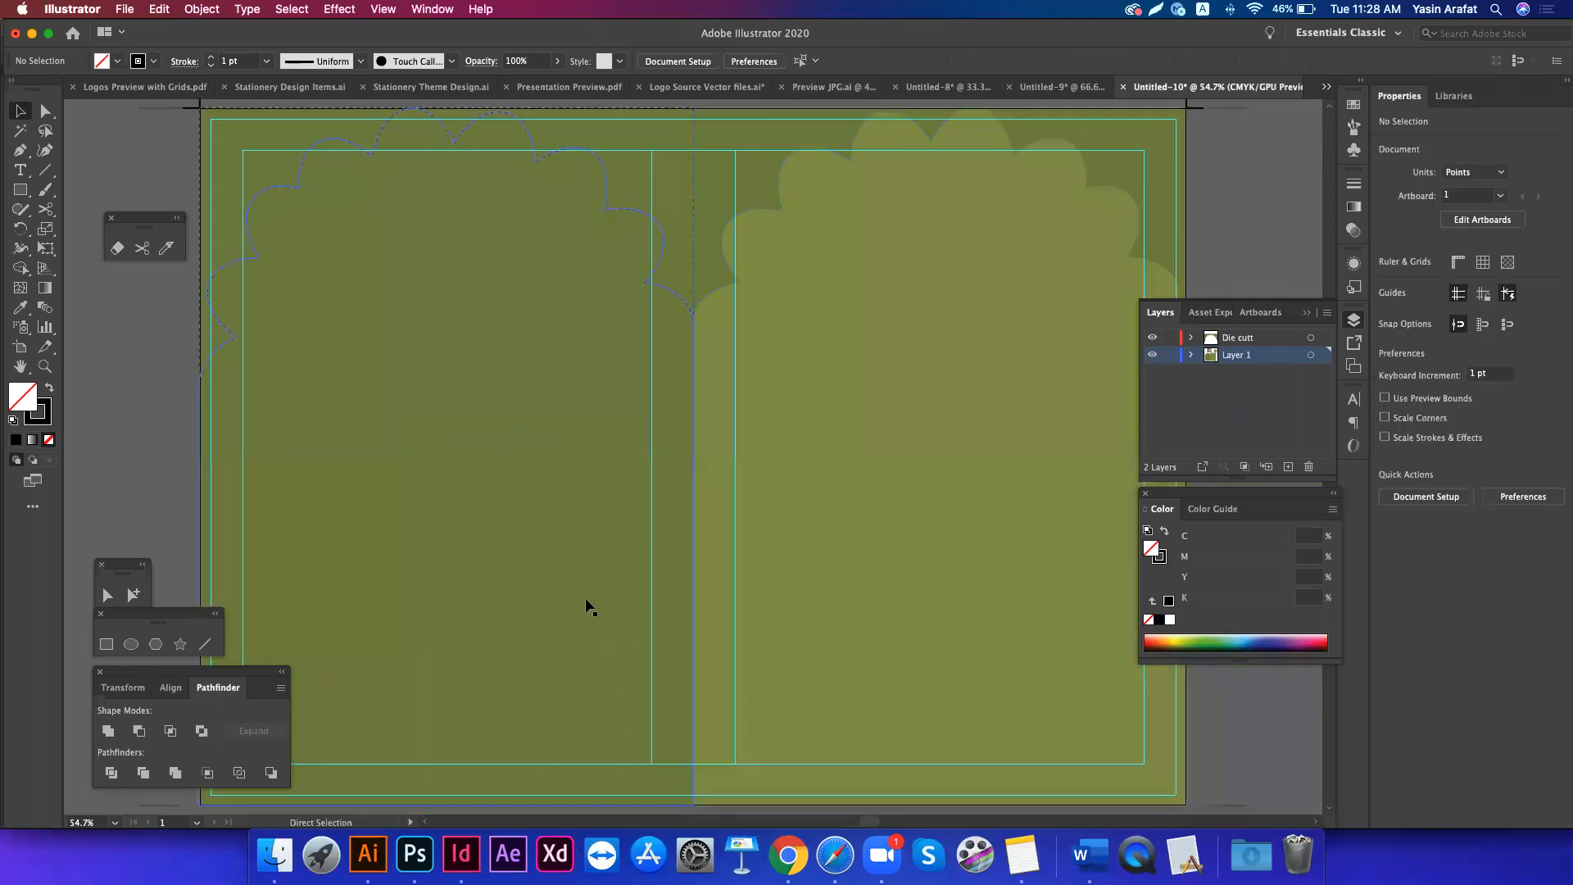
key(super+minus)
key(super+minus)
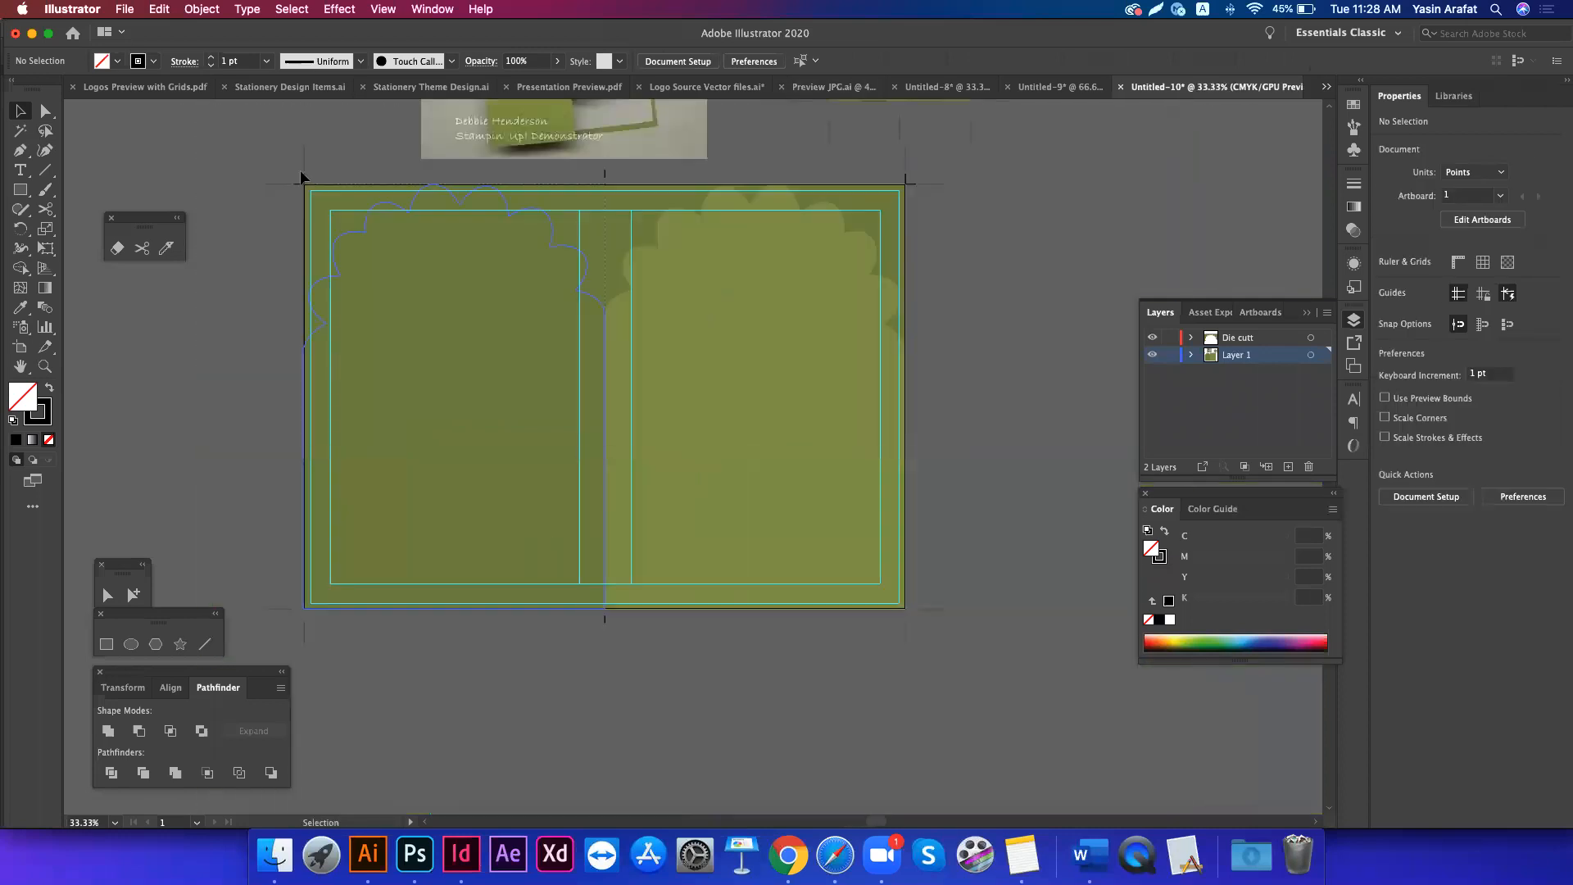
click(302, 179)
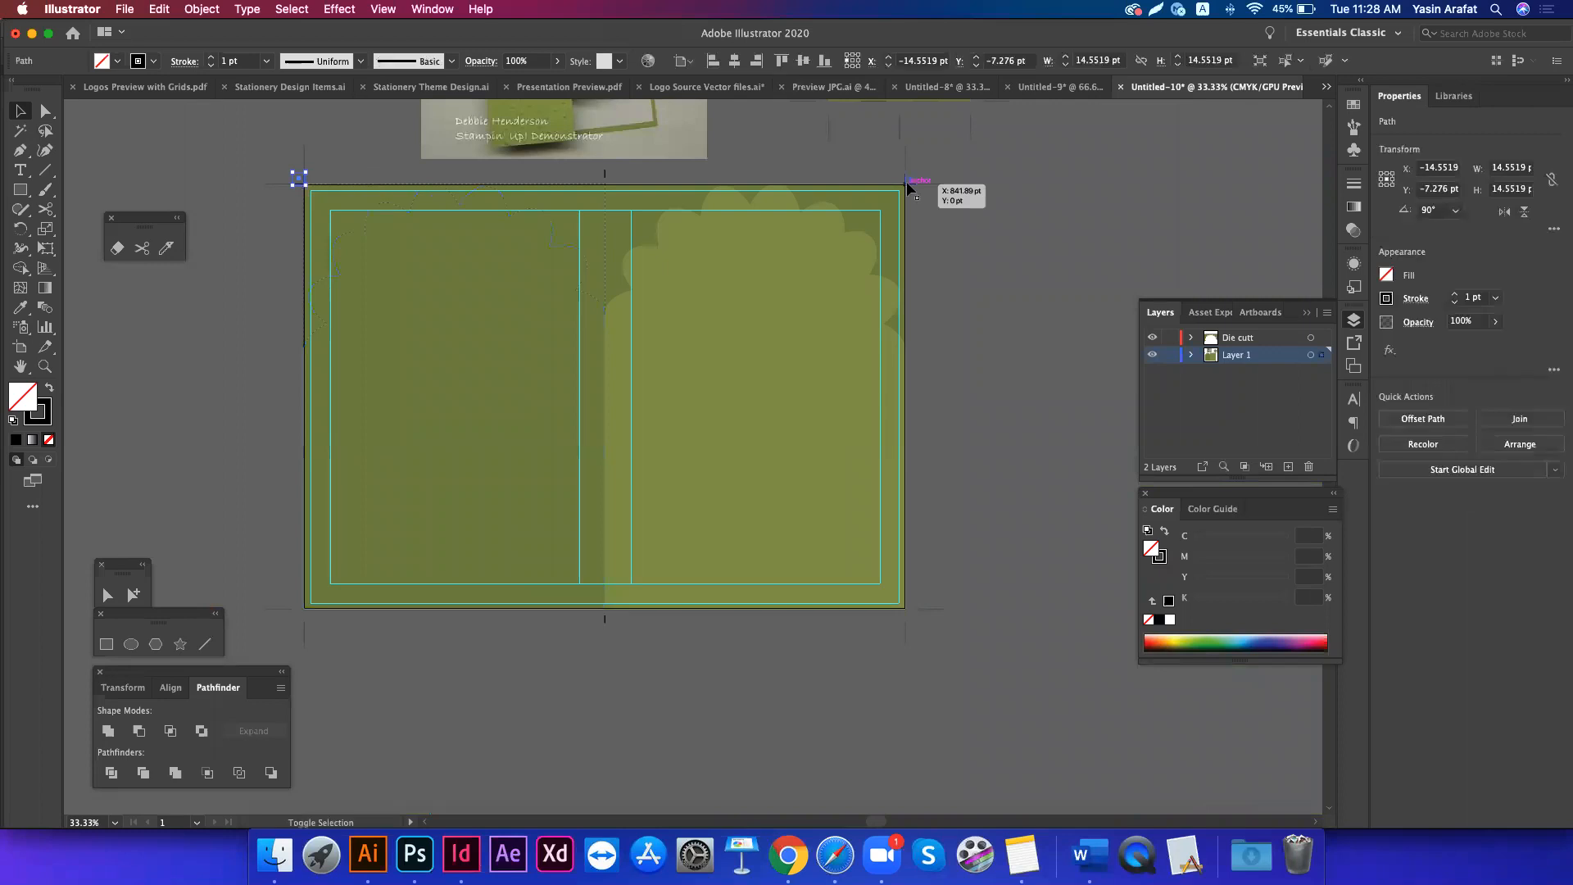
shift+click(907, 184)
drag(910, 187, 882, 651)
key(r)
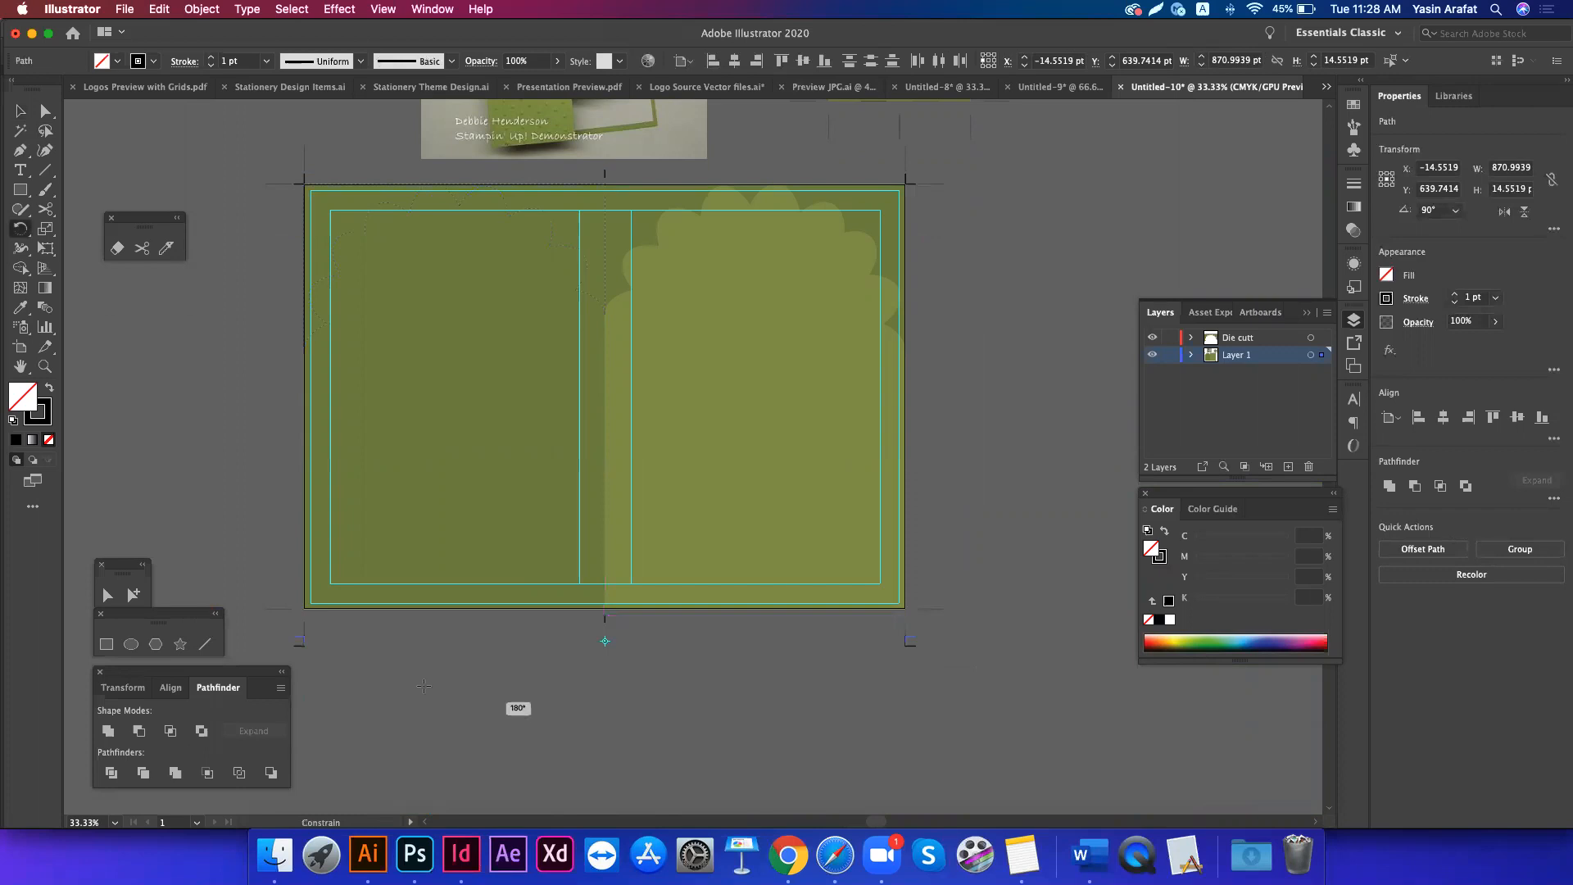
key(v)
- Move the lower pair of corner marks up and snap them exactly onto the card's bottom corners
key(shift+Up)
key(shift+Up)
key(shift+Up)
key(shift+Up)
key(z)
click(906, 655)
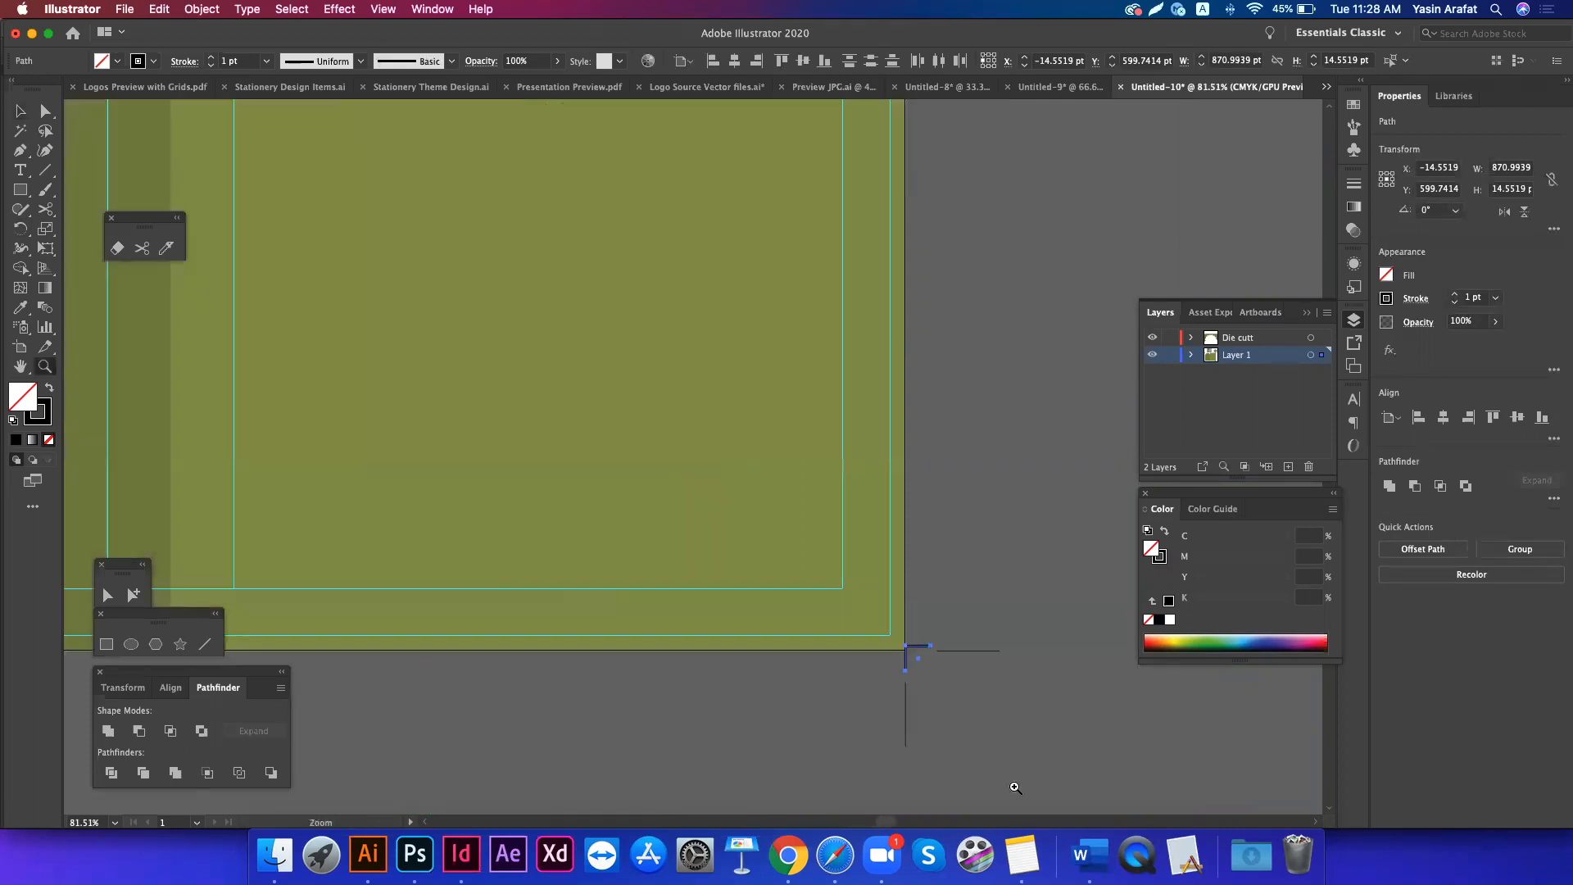
click(867, 670)
key(v)
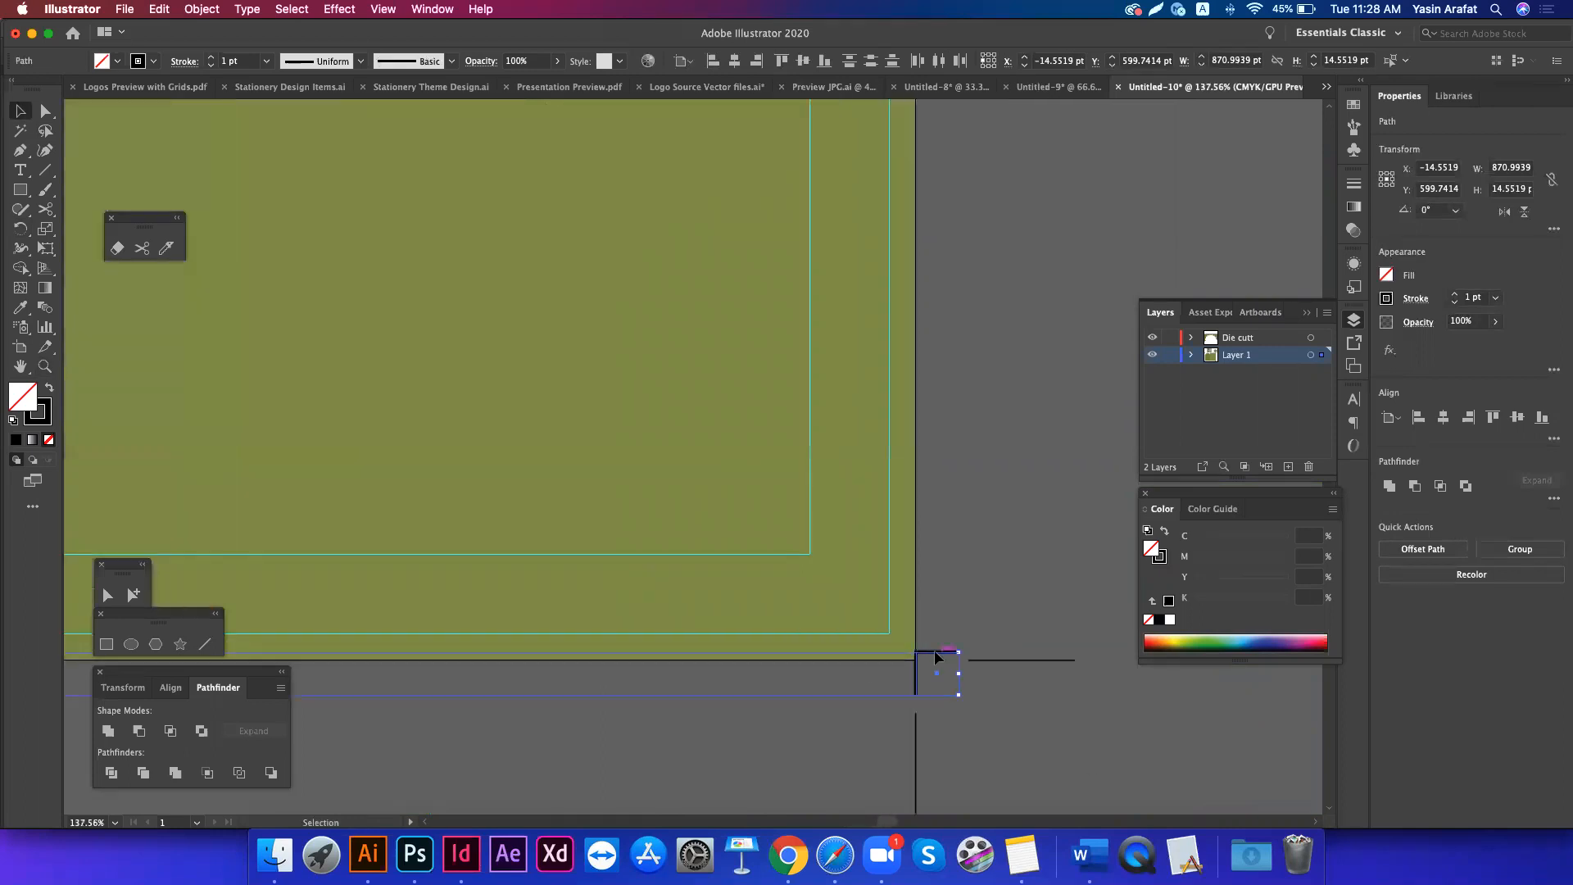
drag(933, 662, 936, 668)
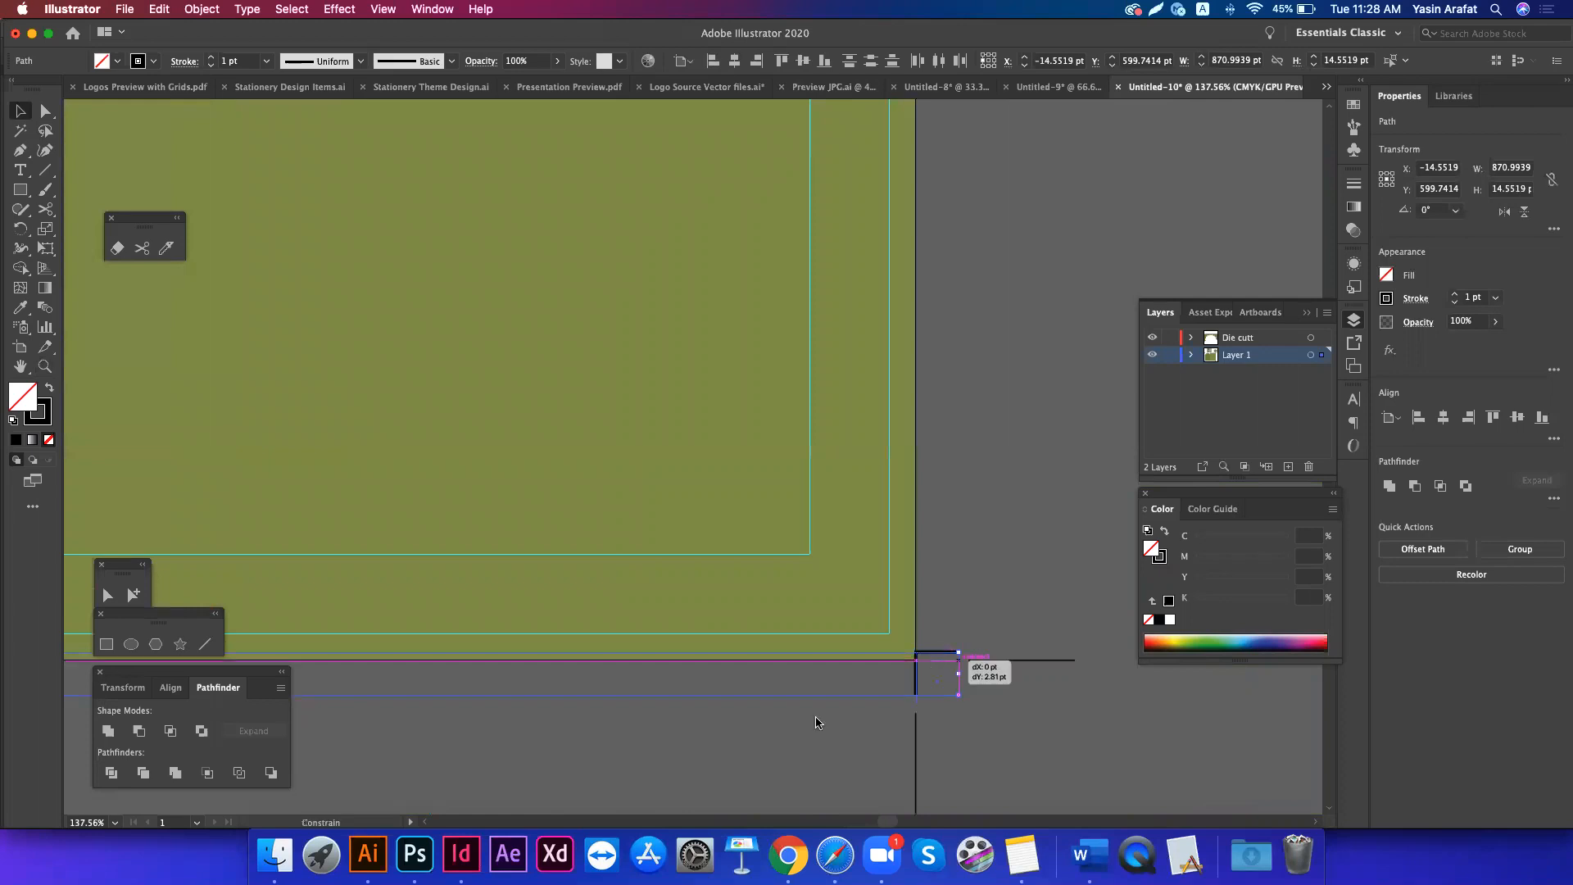
key(a)
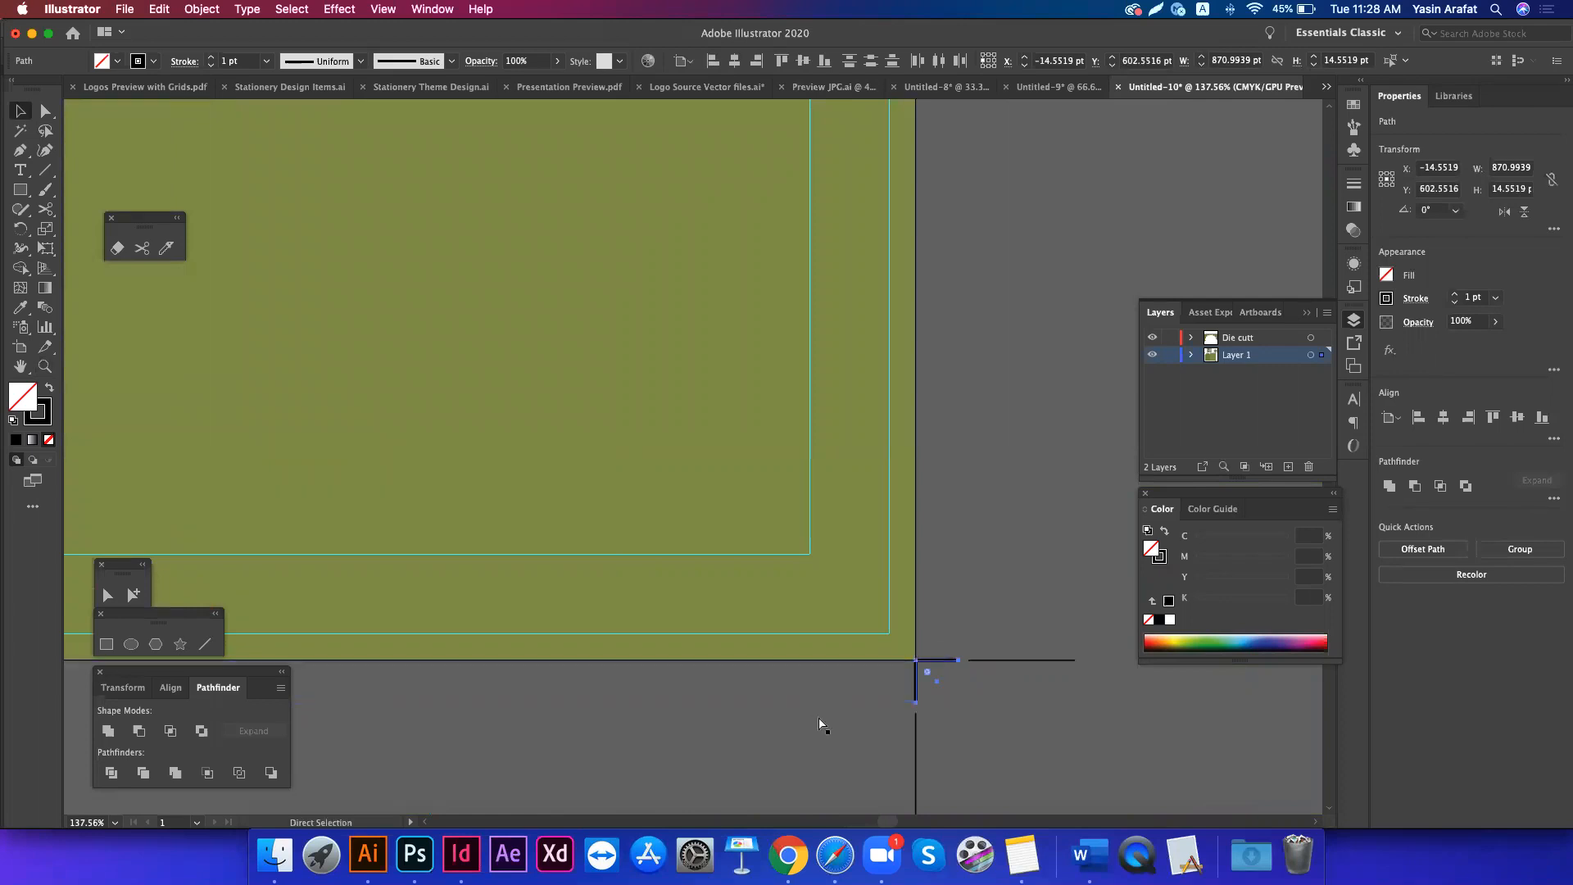
key(super+0)
key(v)
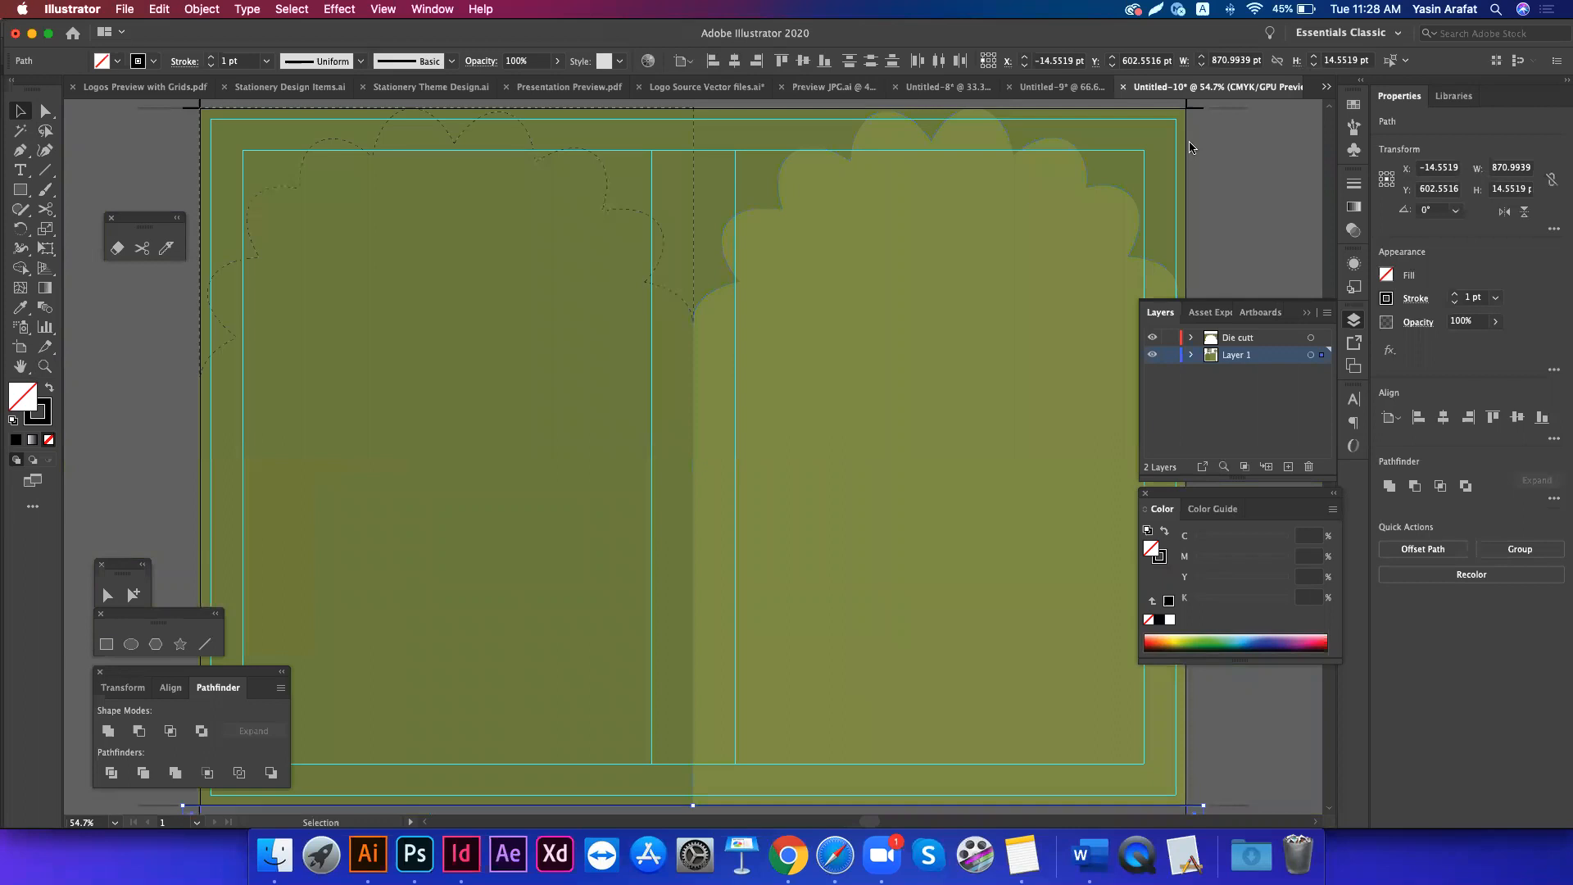
- Set the stroke weight of the corner marks at all four card corners to 0.5 pt
scroll(1188, 141, up, 1)
click(175, 129)
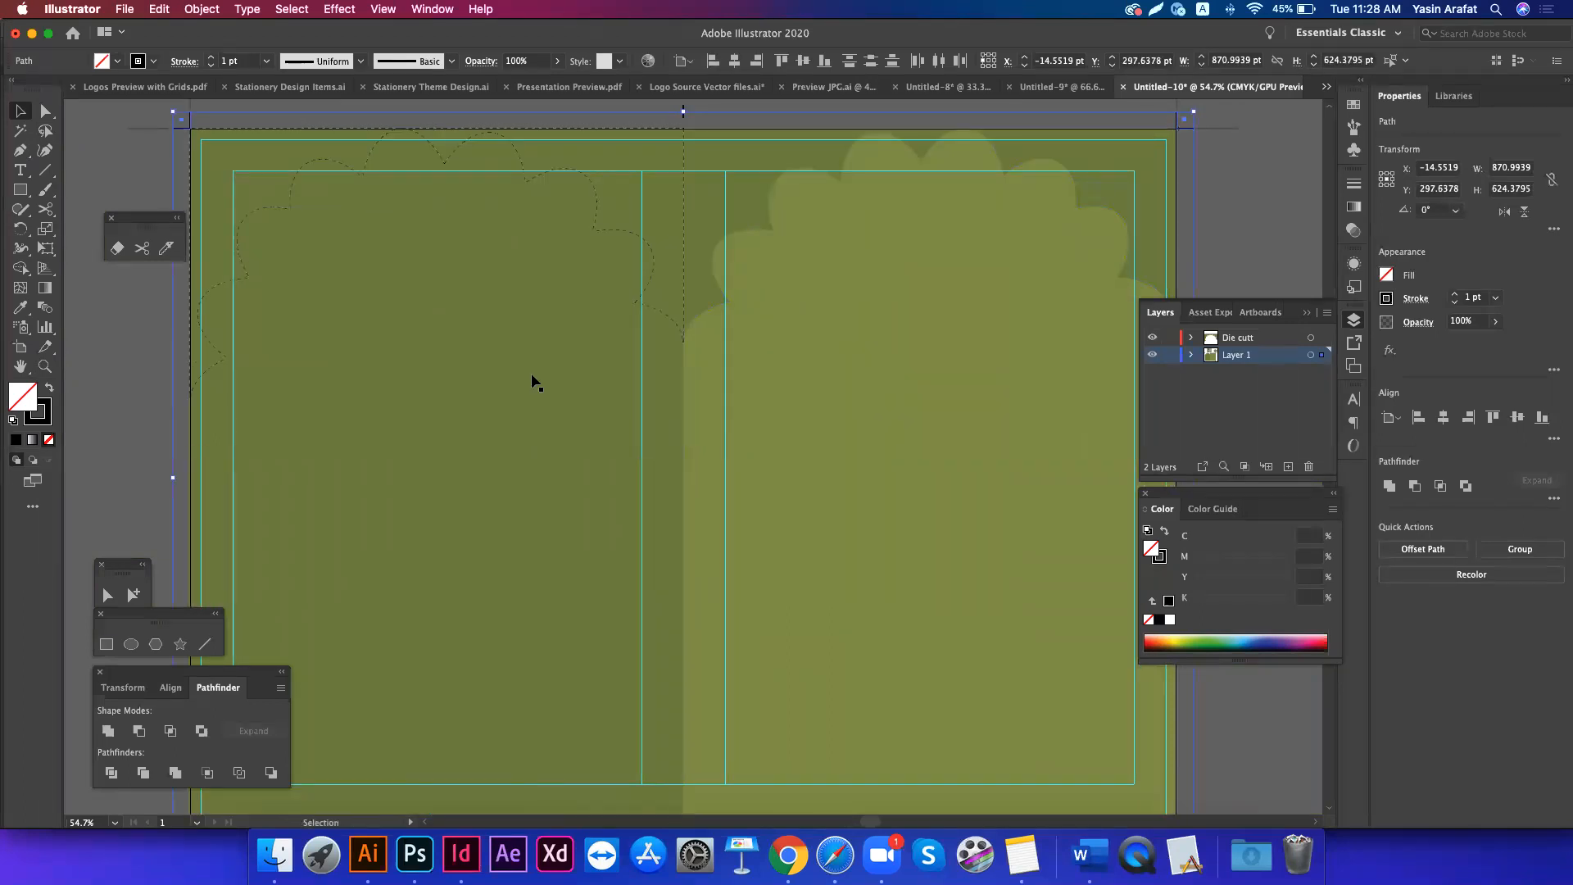
click(1496, 298)
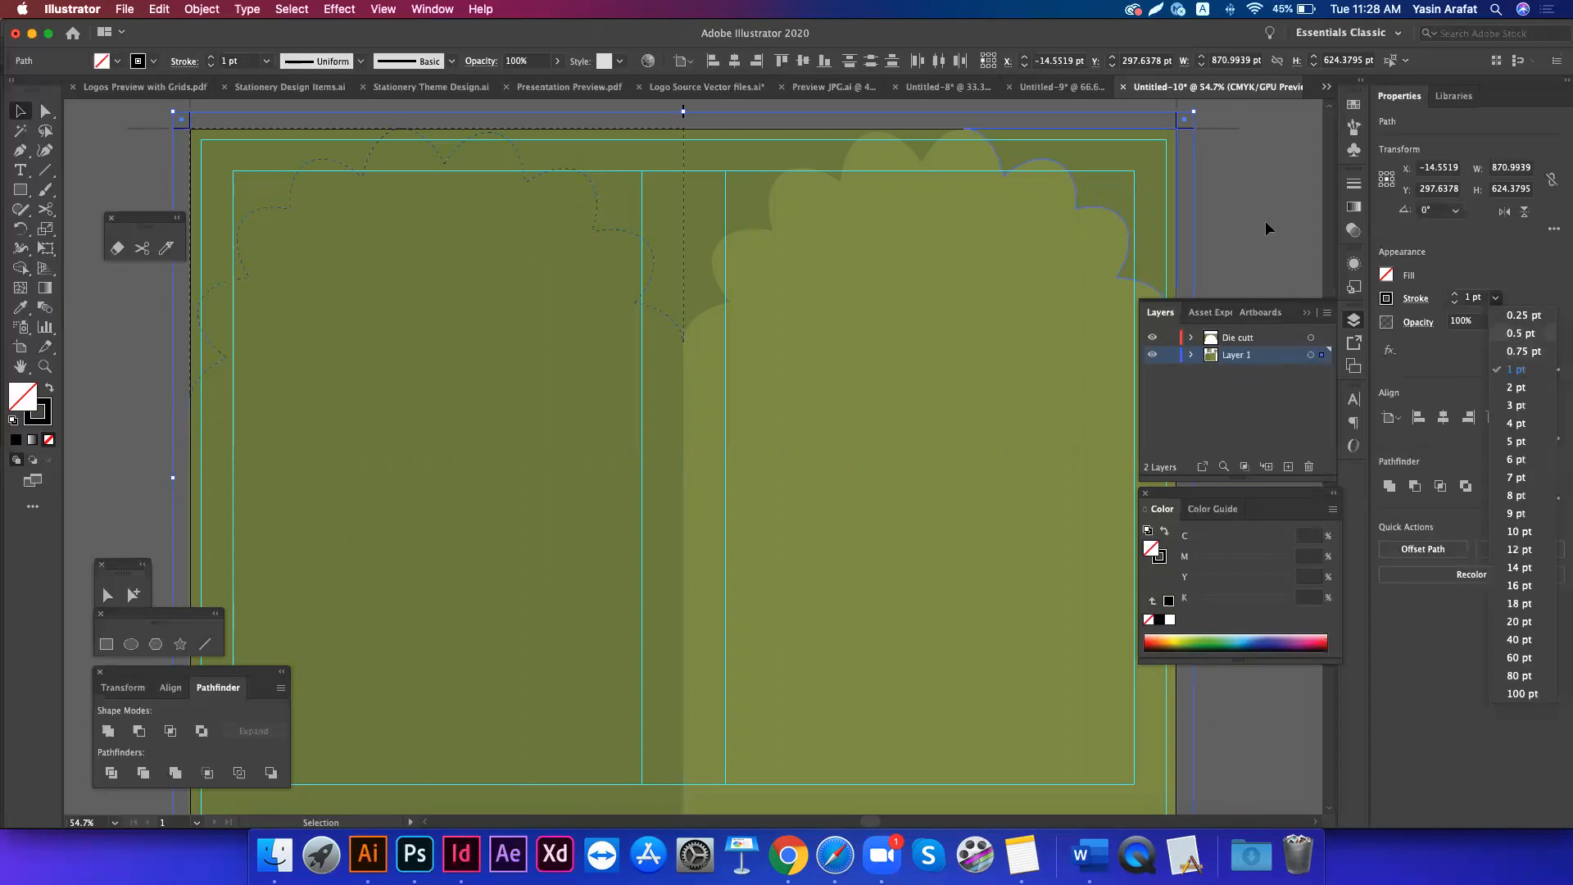
click(1229, 214)
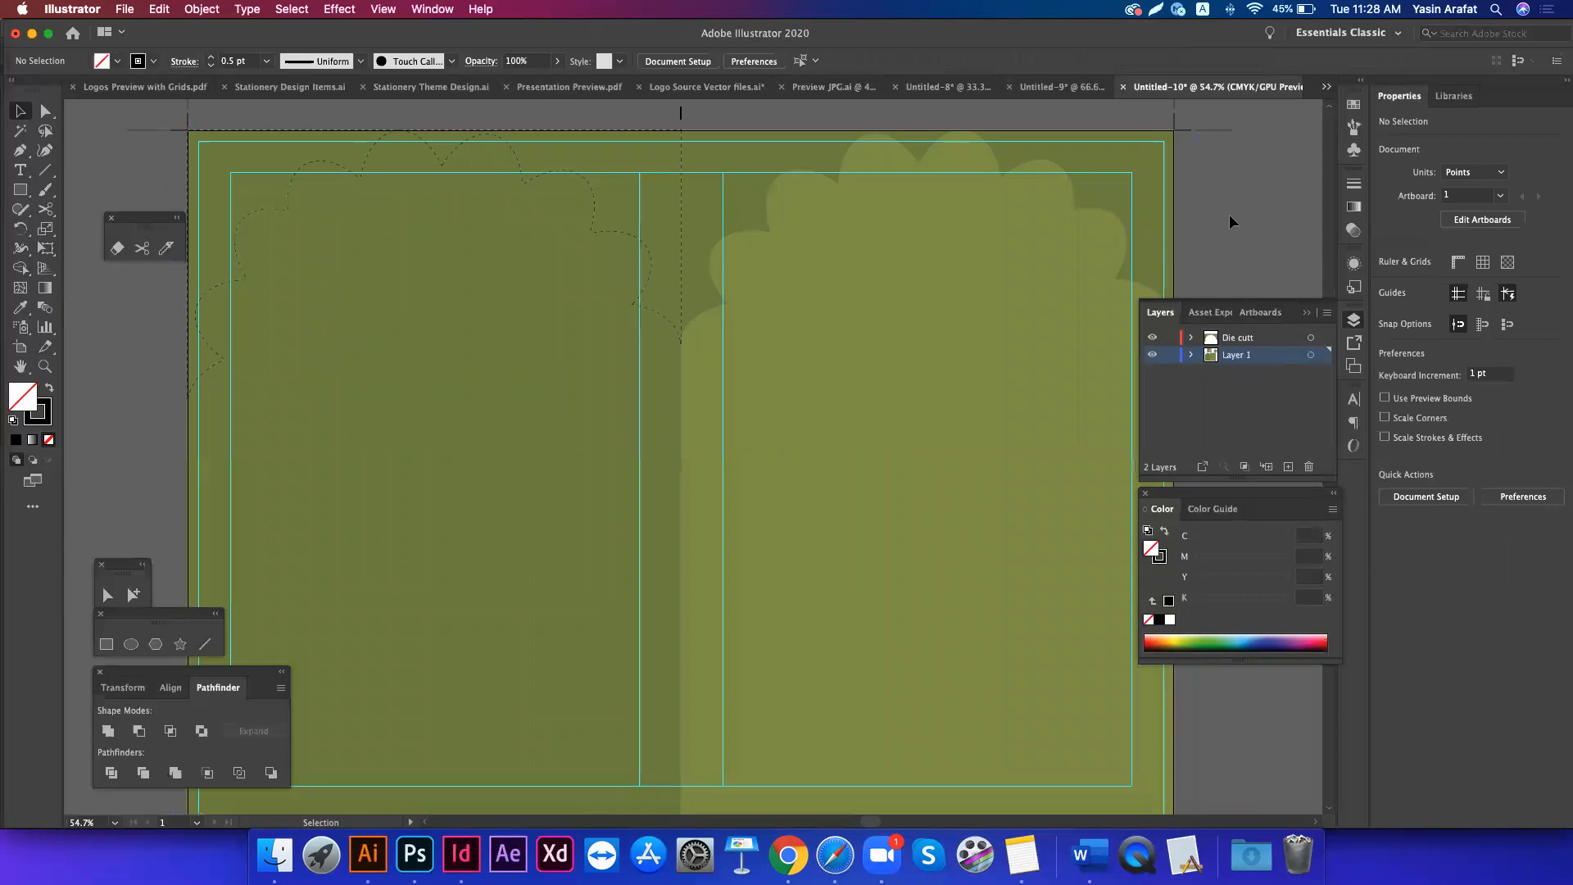
- Inspect the card's upper half, including the top fold mark, the scalloped right panel and the die-cut outline on the left panel
scroll(1204, 226, right, 5)
scroll(1205, 226, up, 2)
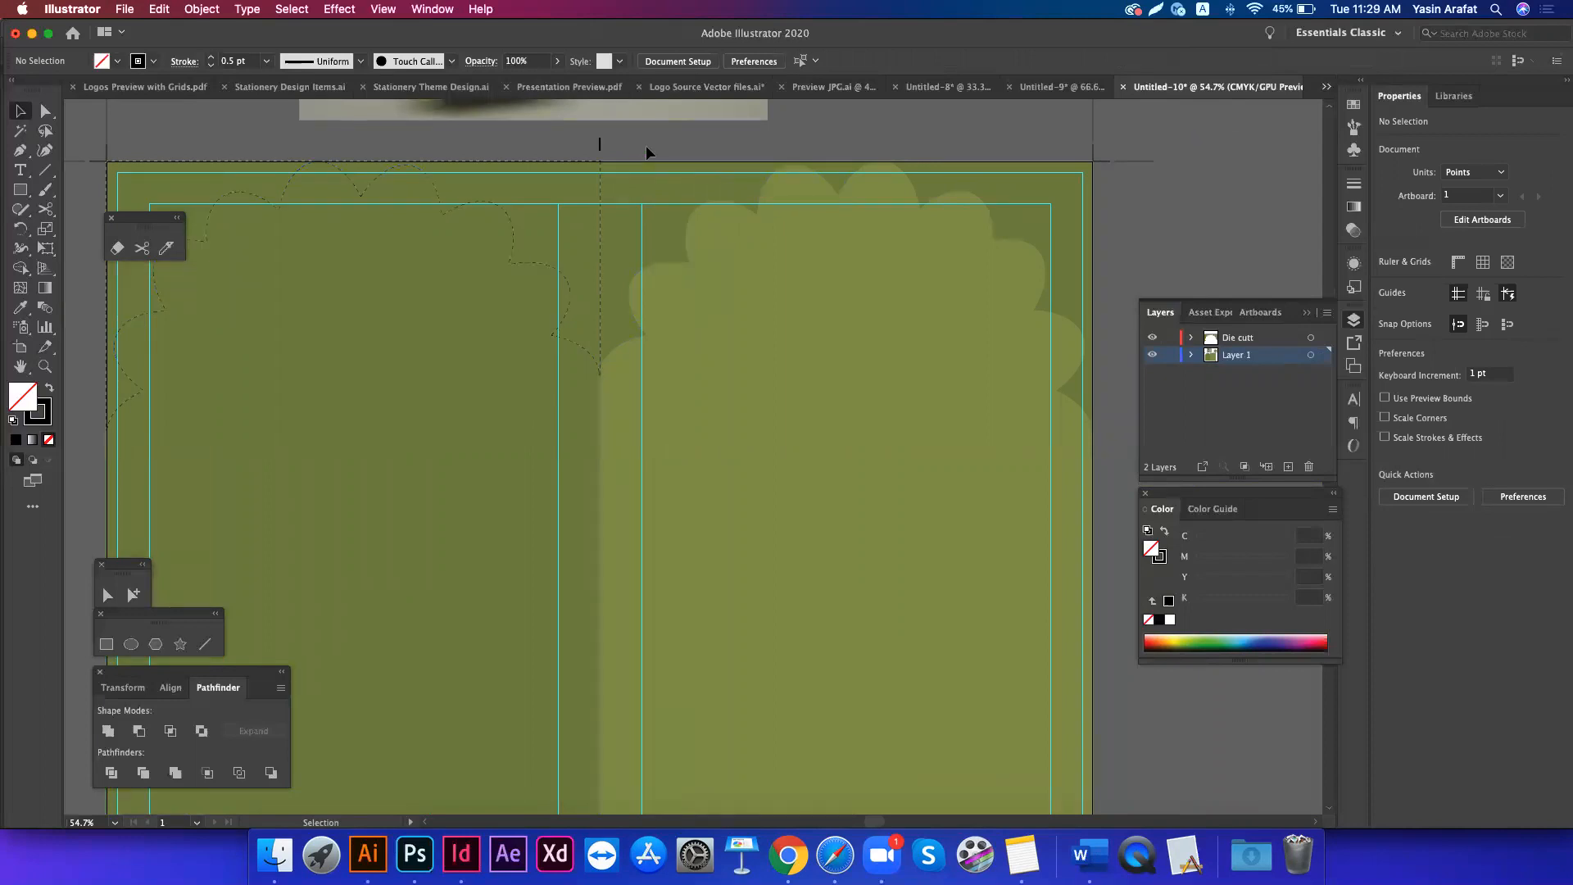
click(760, 259)
click(844, 149)
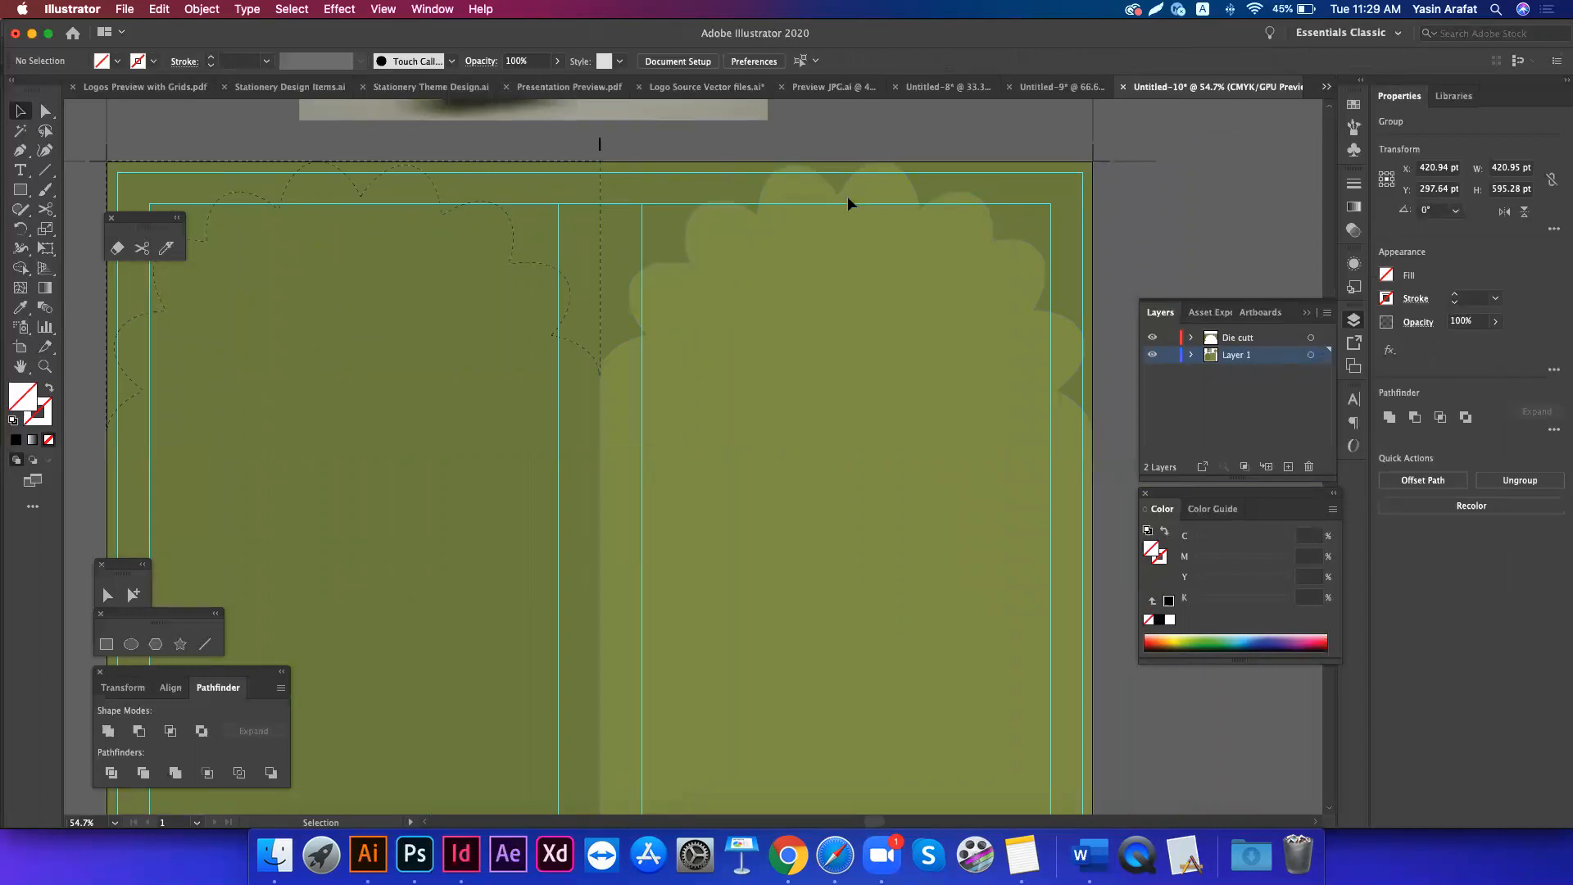
click(783, 346)
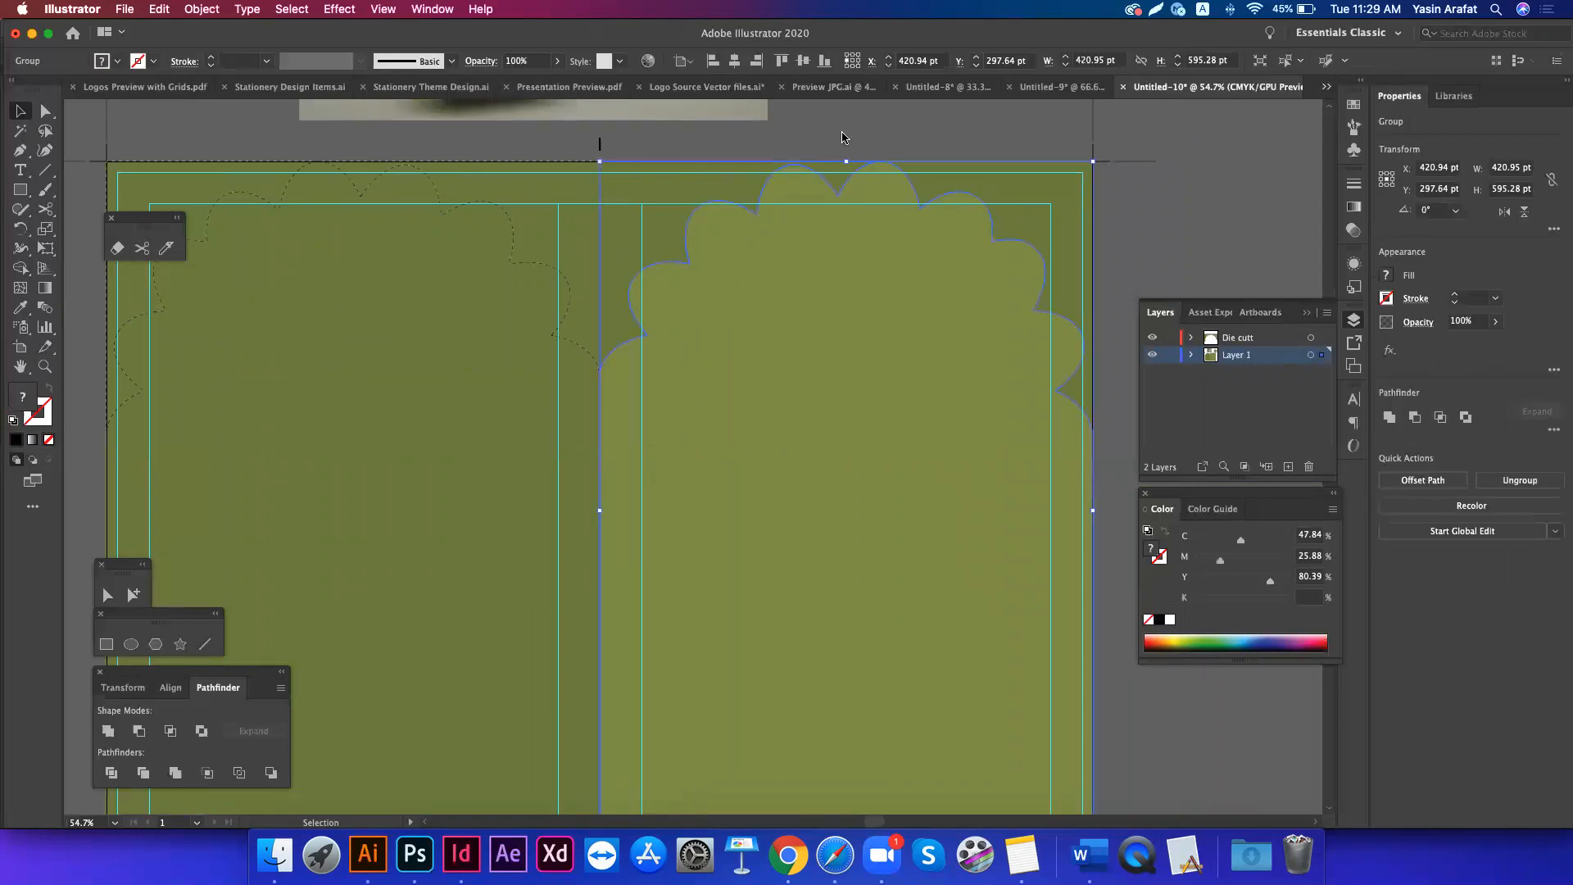
click(555, 135)
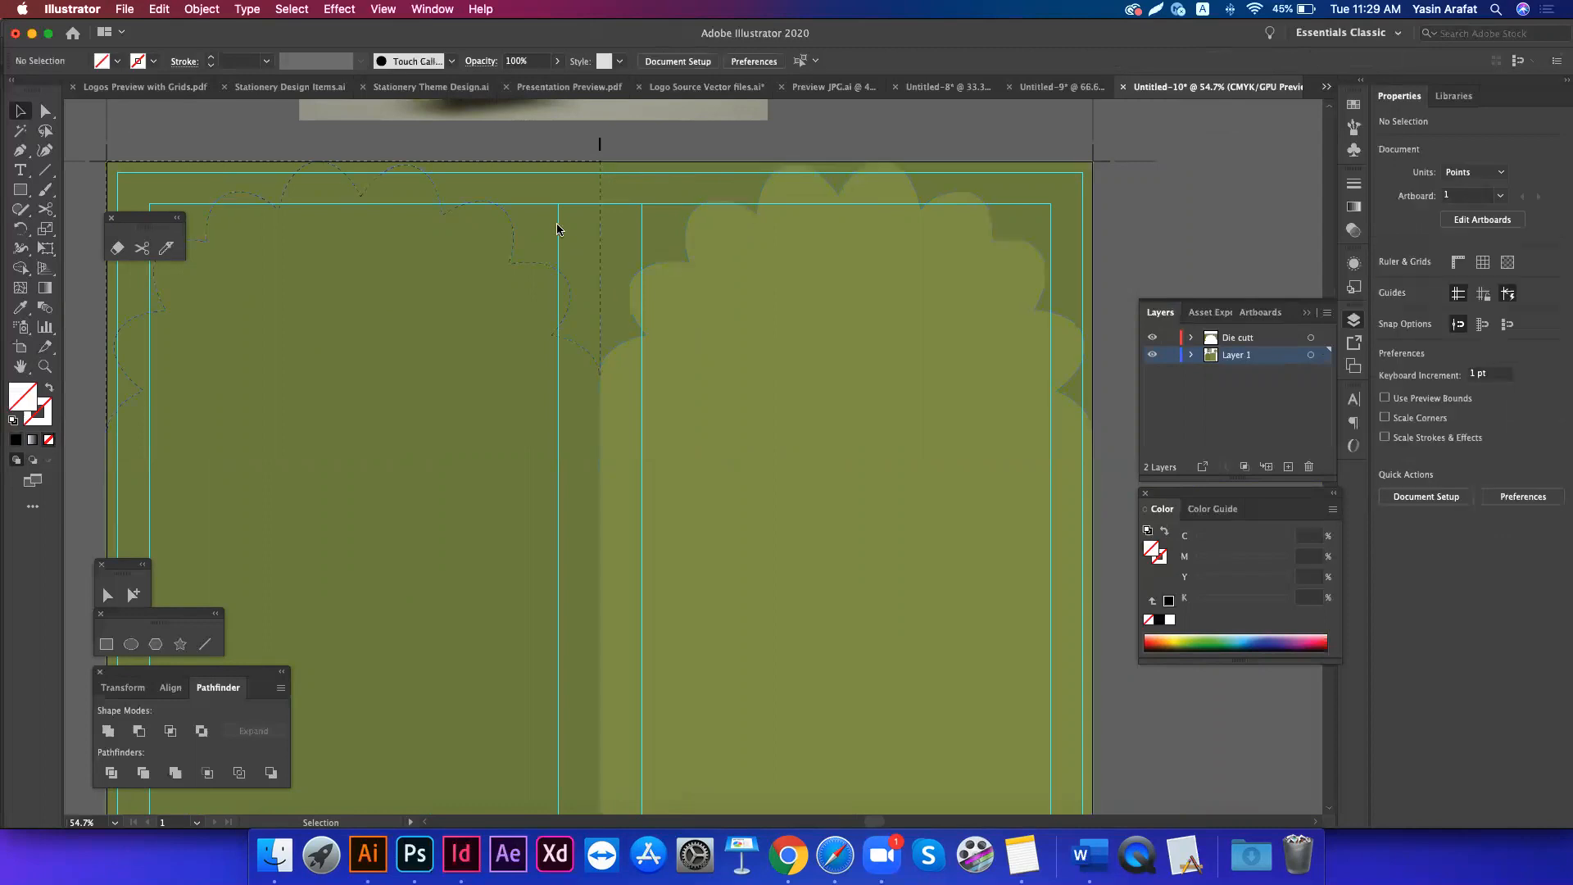
click(514, 249)
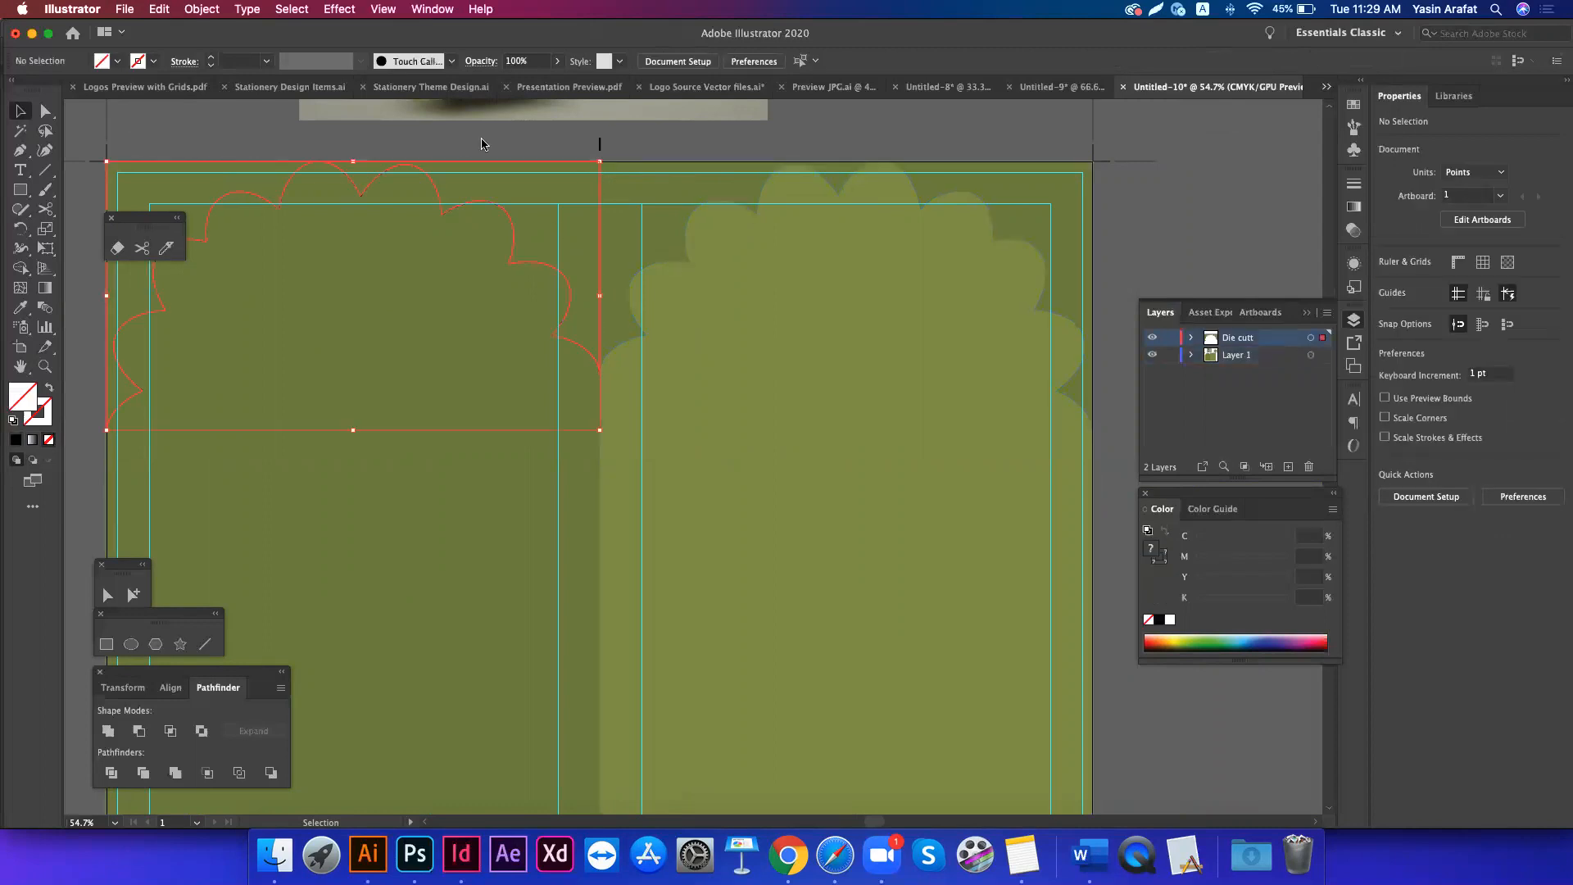
click(482, 145)
drag(478, 150, 341, 206)
click(342, 182)
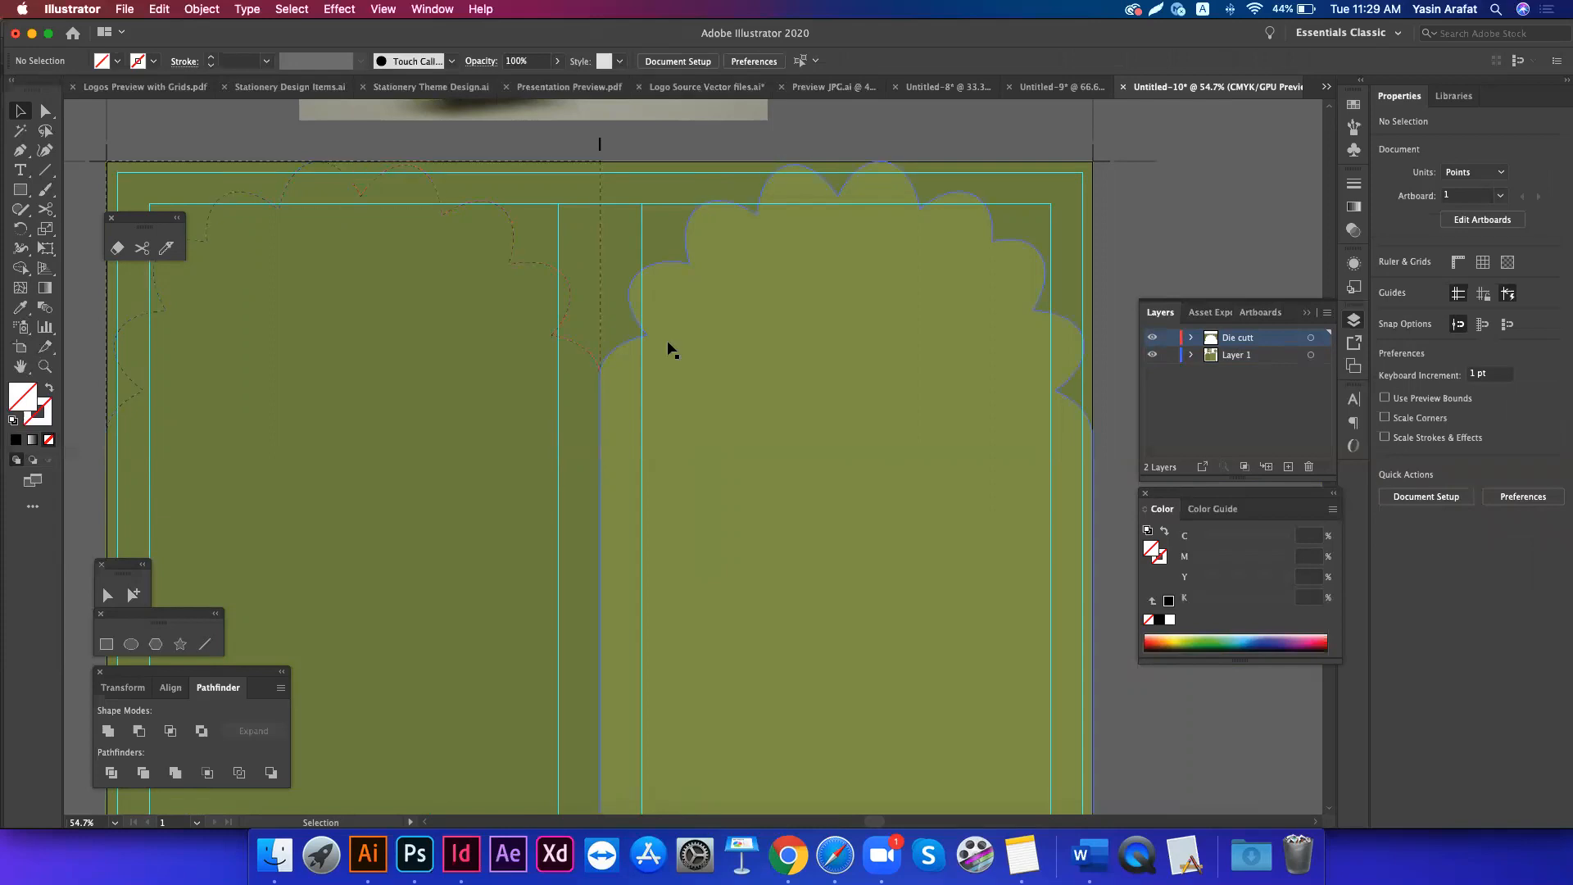
- Look over the whole card from the scalloped top edge down to the fold and corner marks along the bottom edge
scroll(671, 350, right, 2)
scroll(670, 349, down, 1)
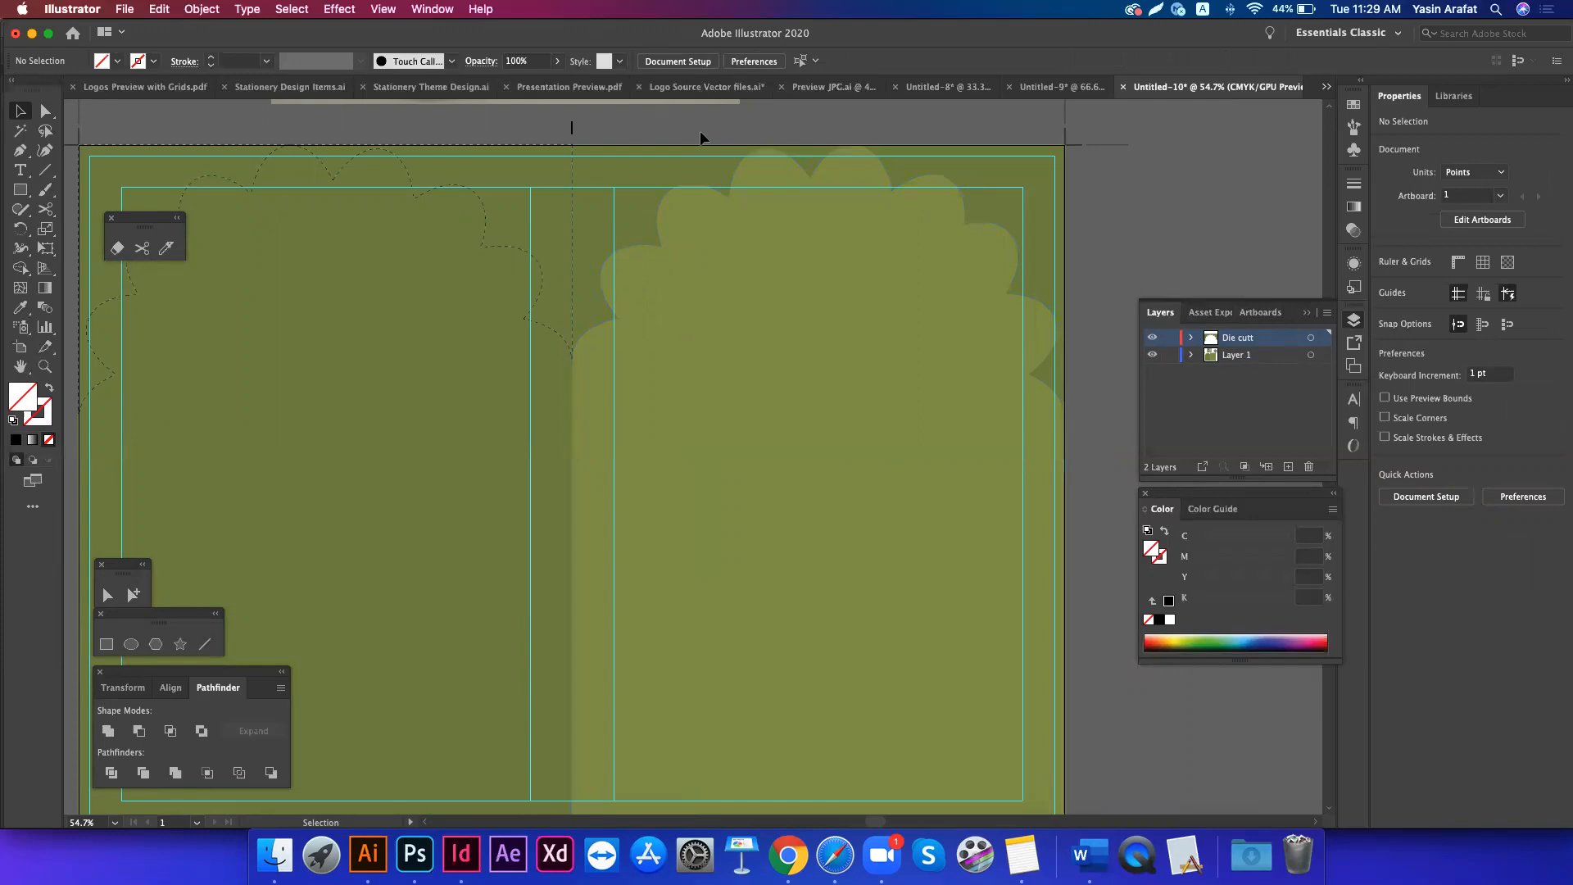
scroll(544, 291, down, 2)
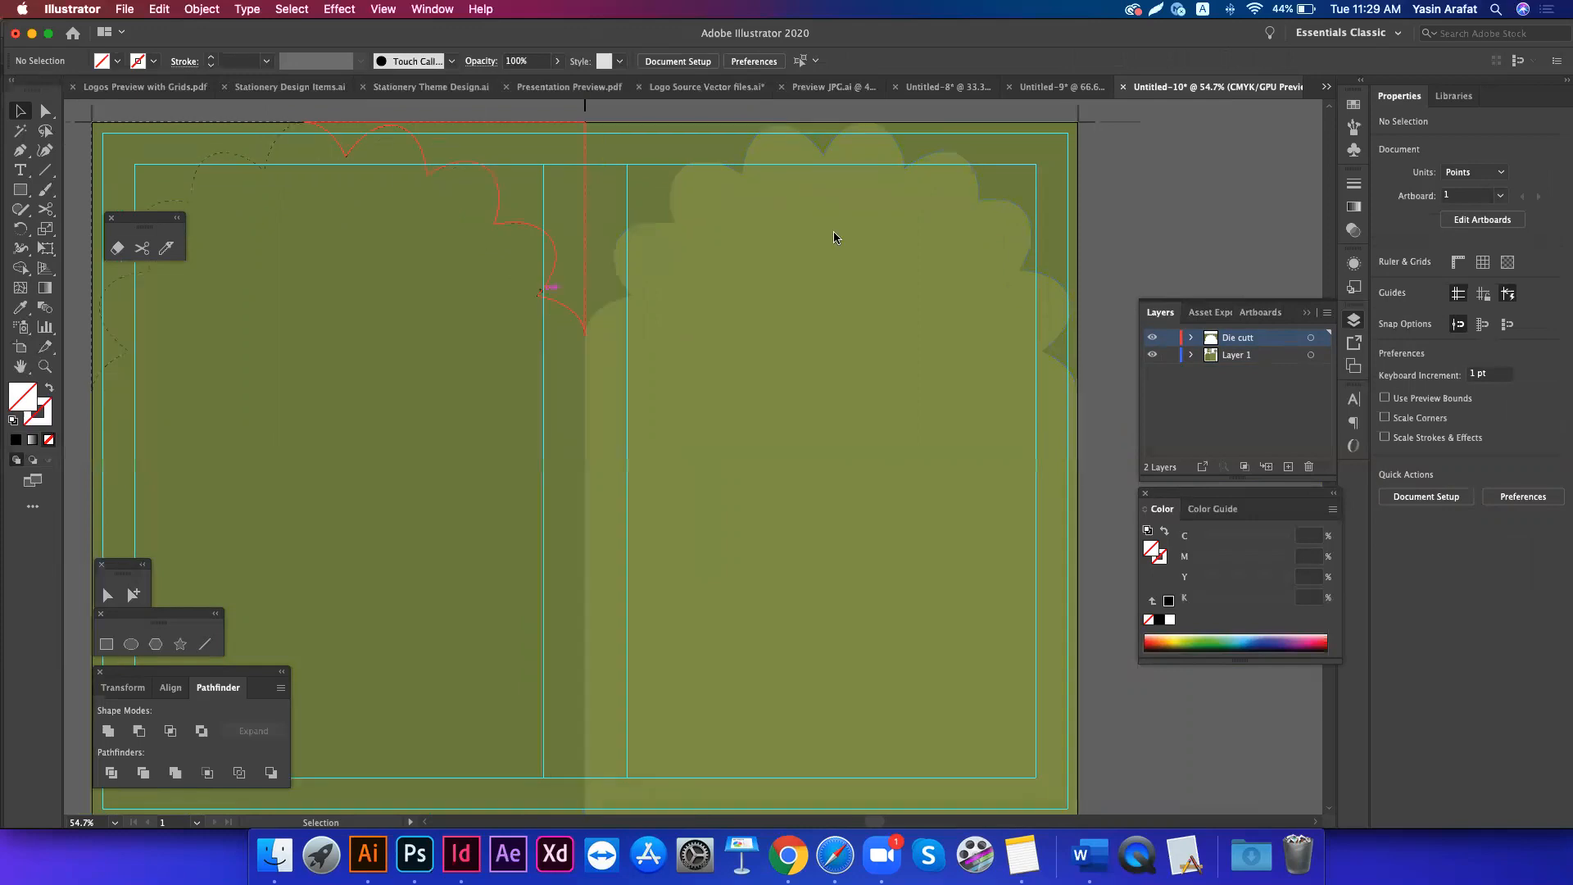
click(836, 177)
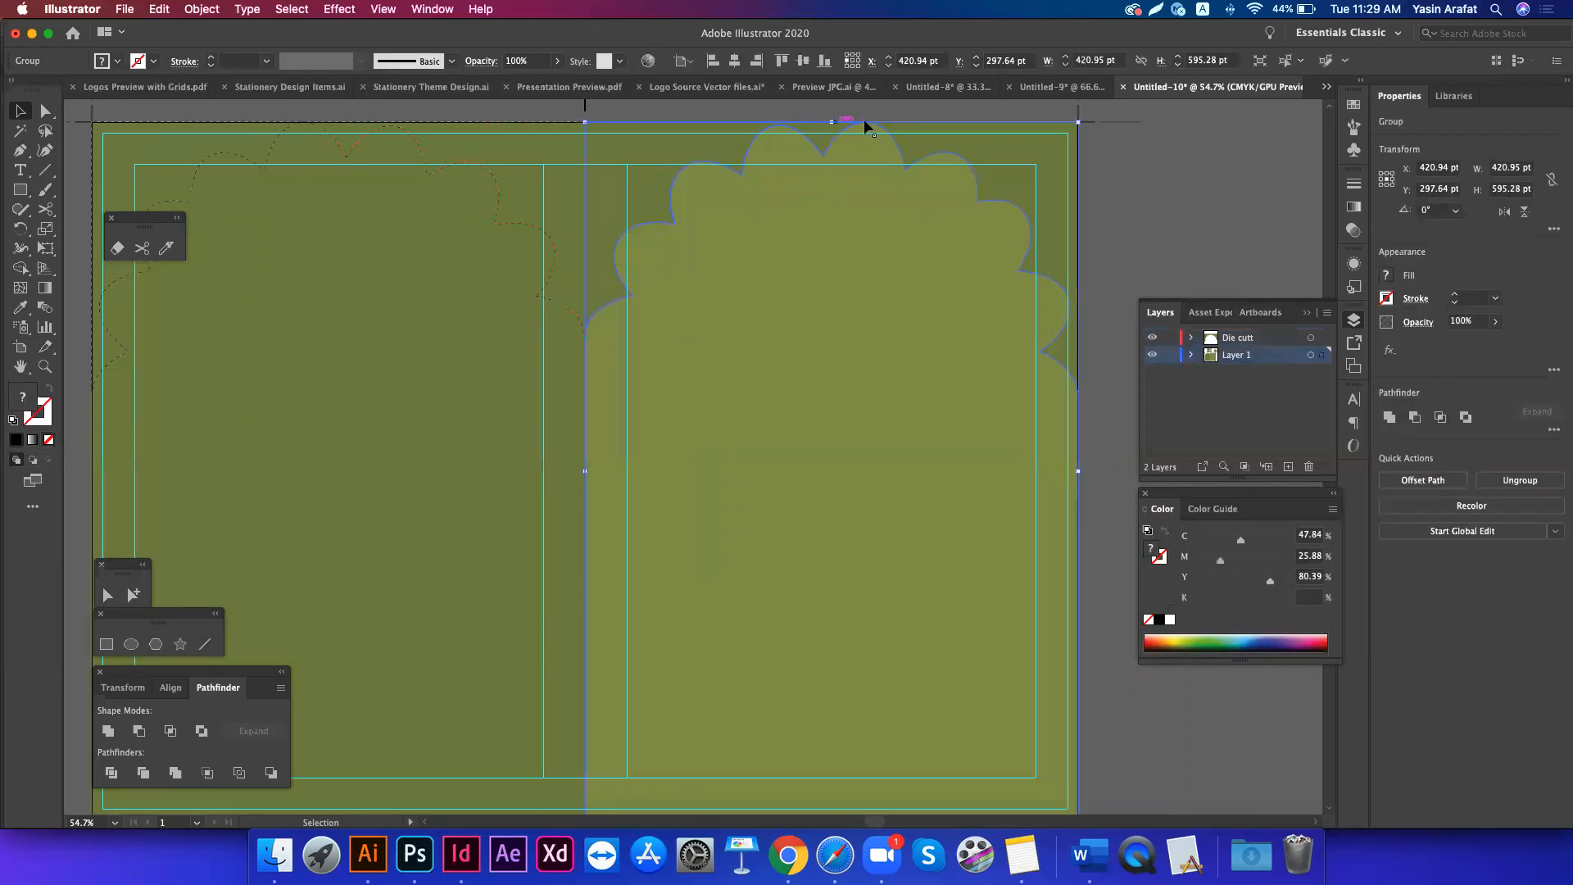
scroll(853, 119, up, 1)
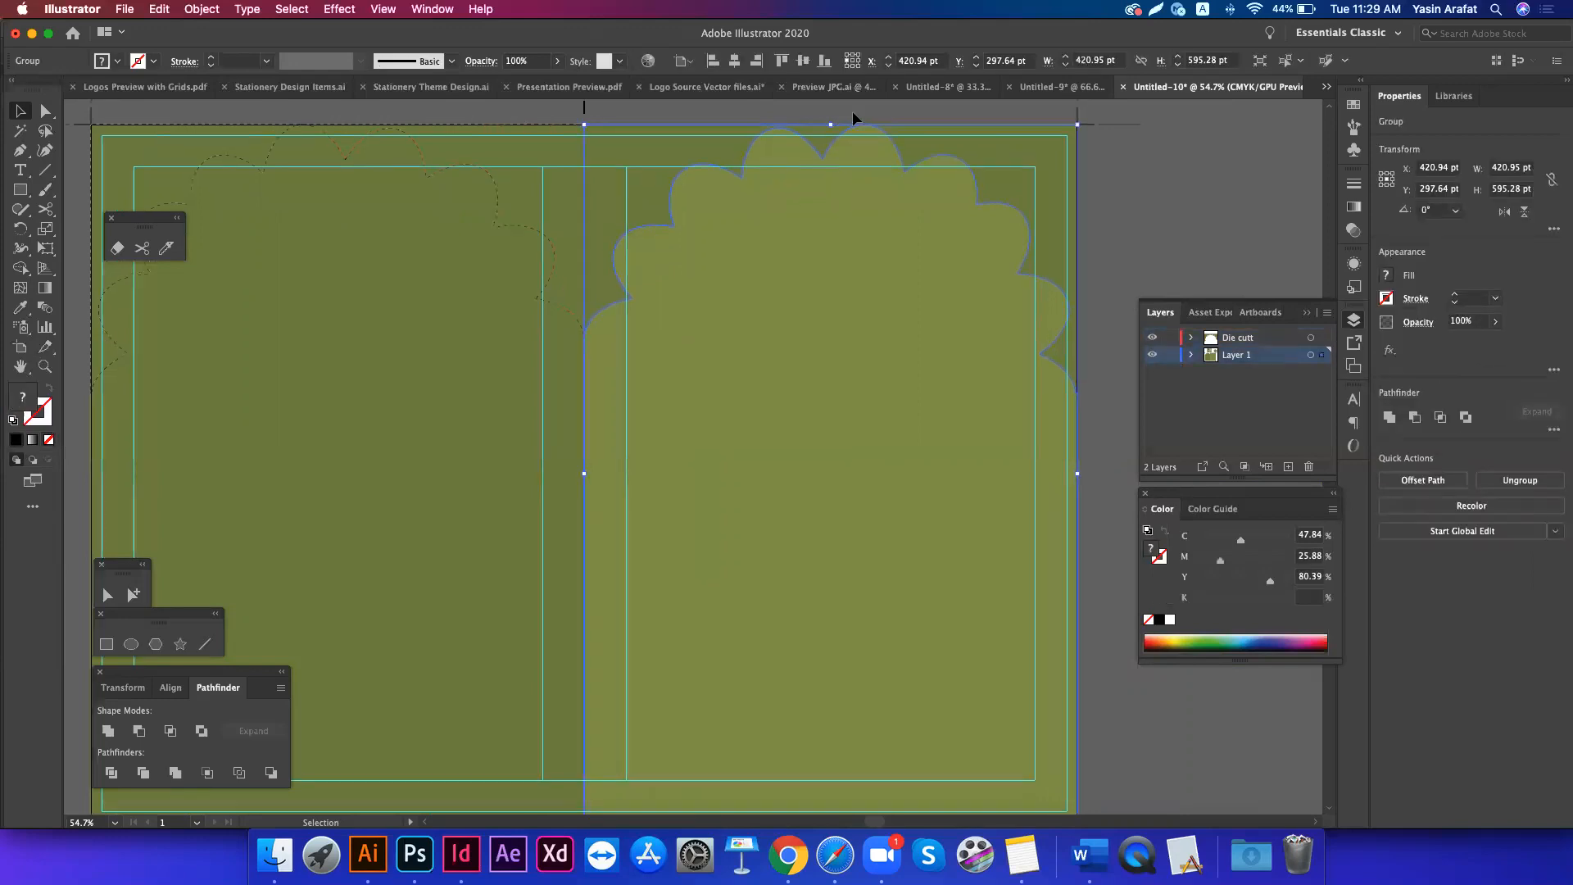
scroll(809, 144, up, 3)
click(809, 143)
scroll(548, 286, left, 3)
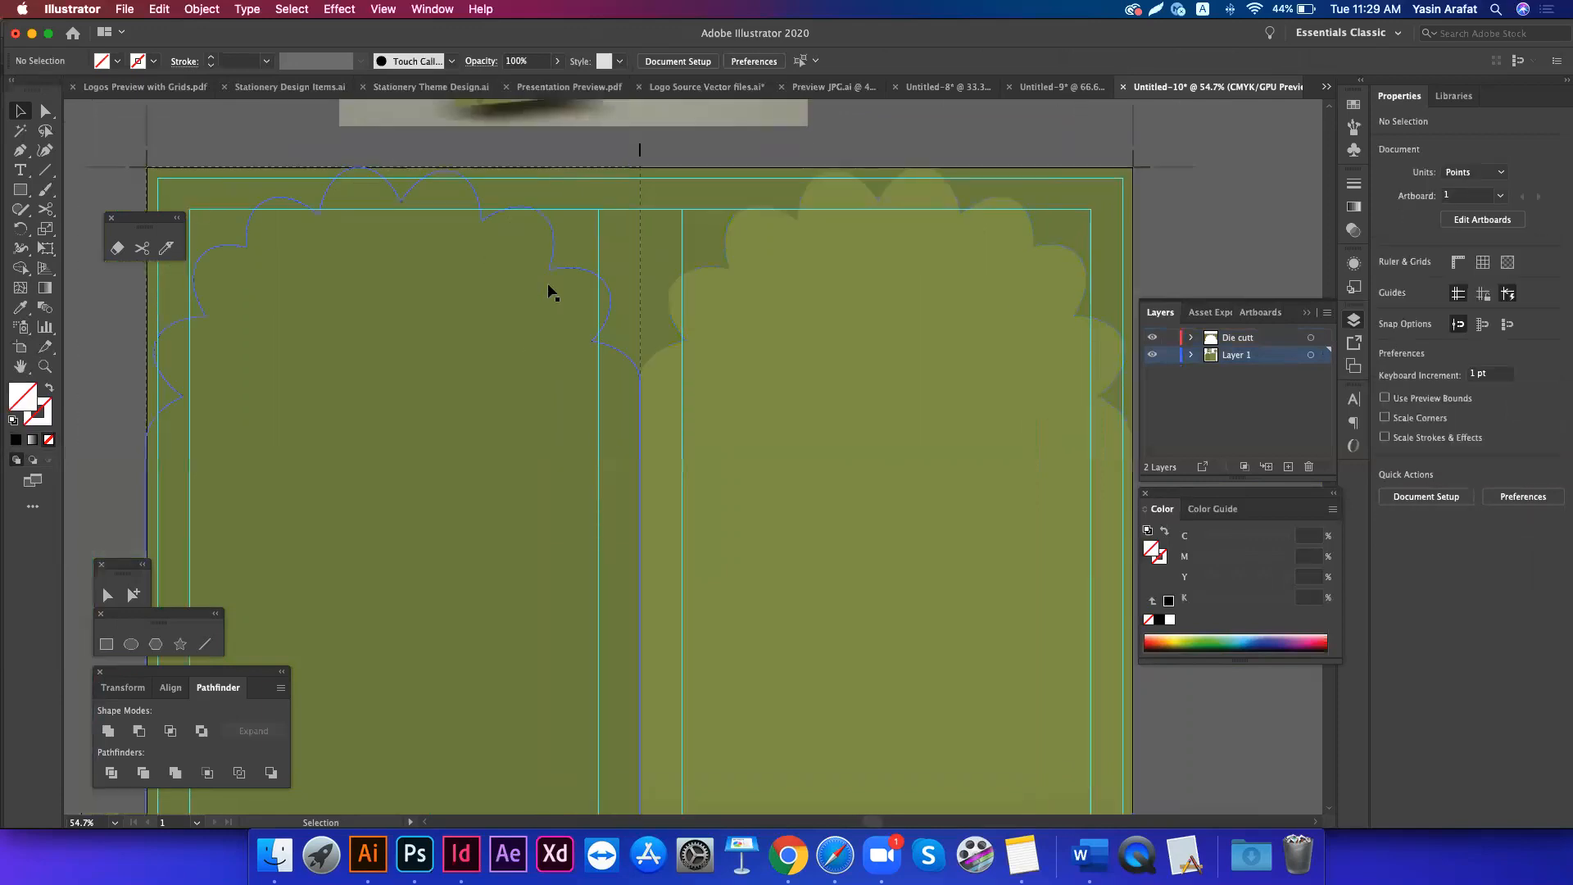
scroll(395, 294, down, 2)
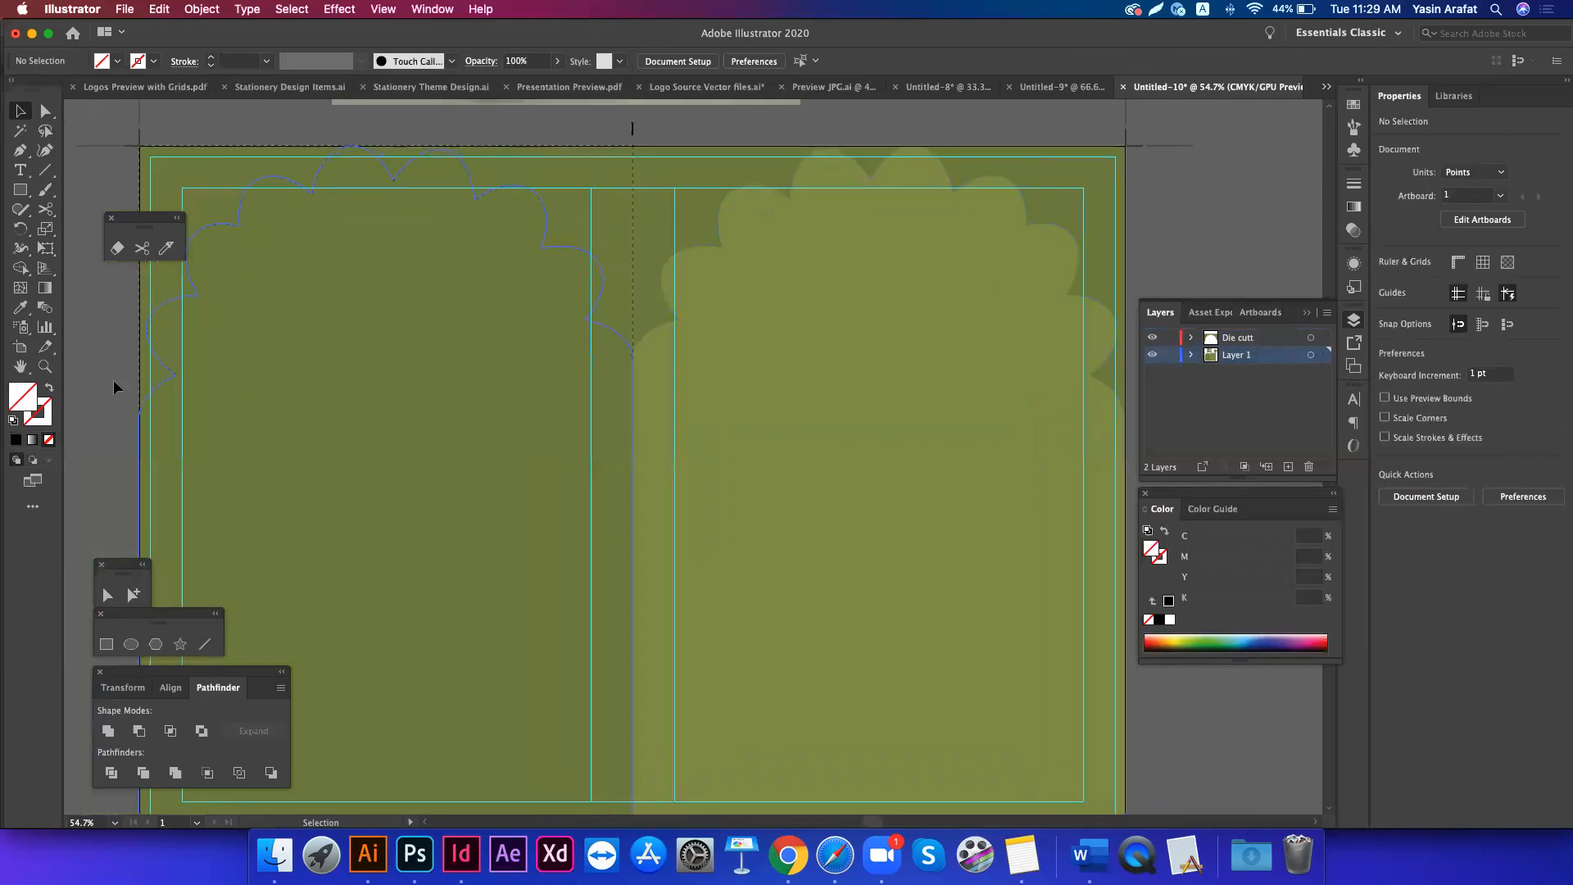
scroll(671, 541, down, 4)
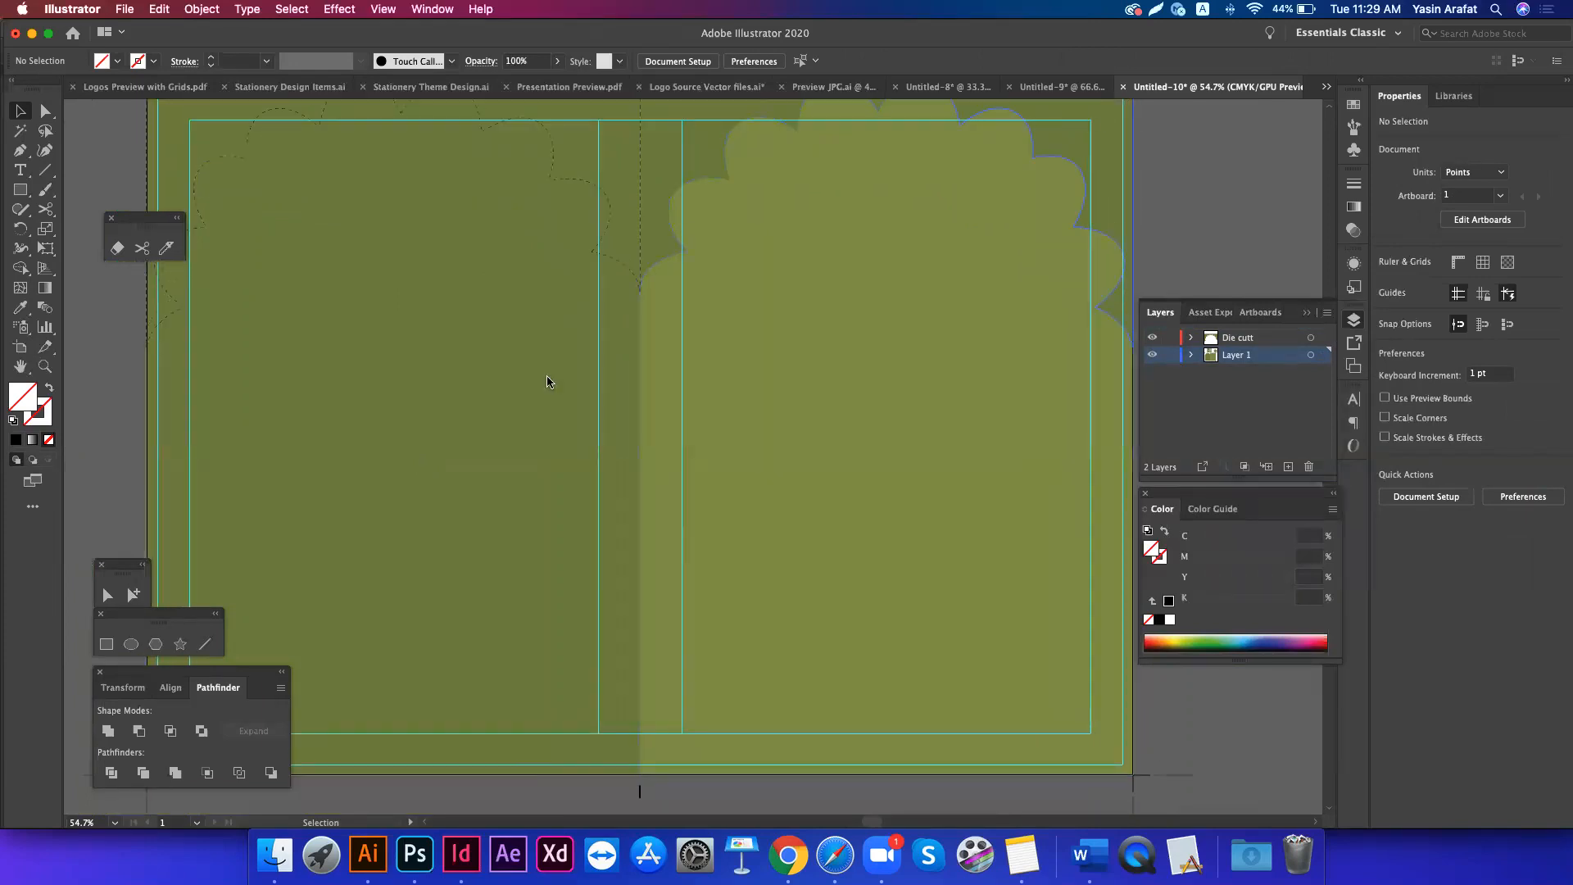
scroll(450, 225, up, 8)
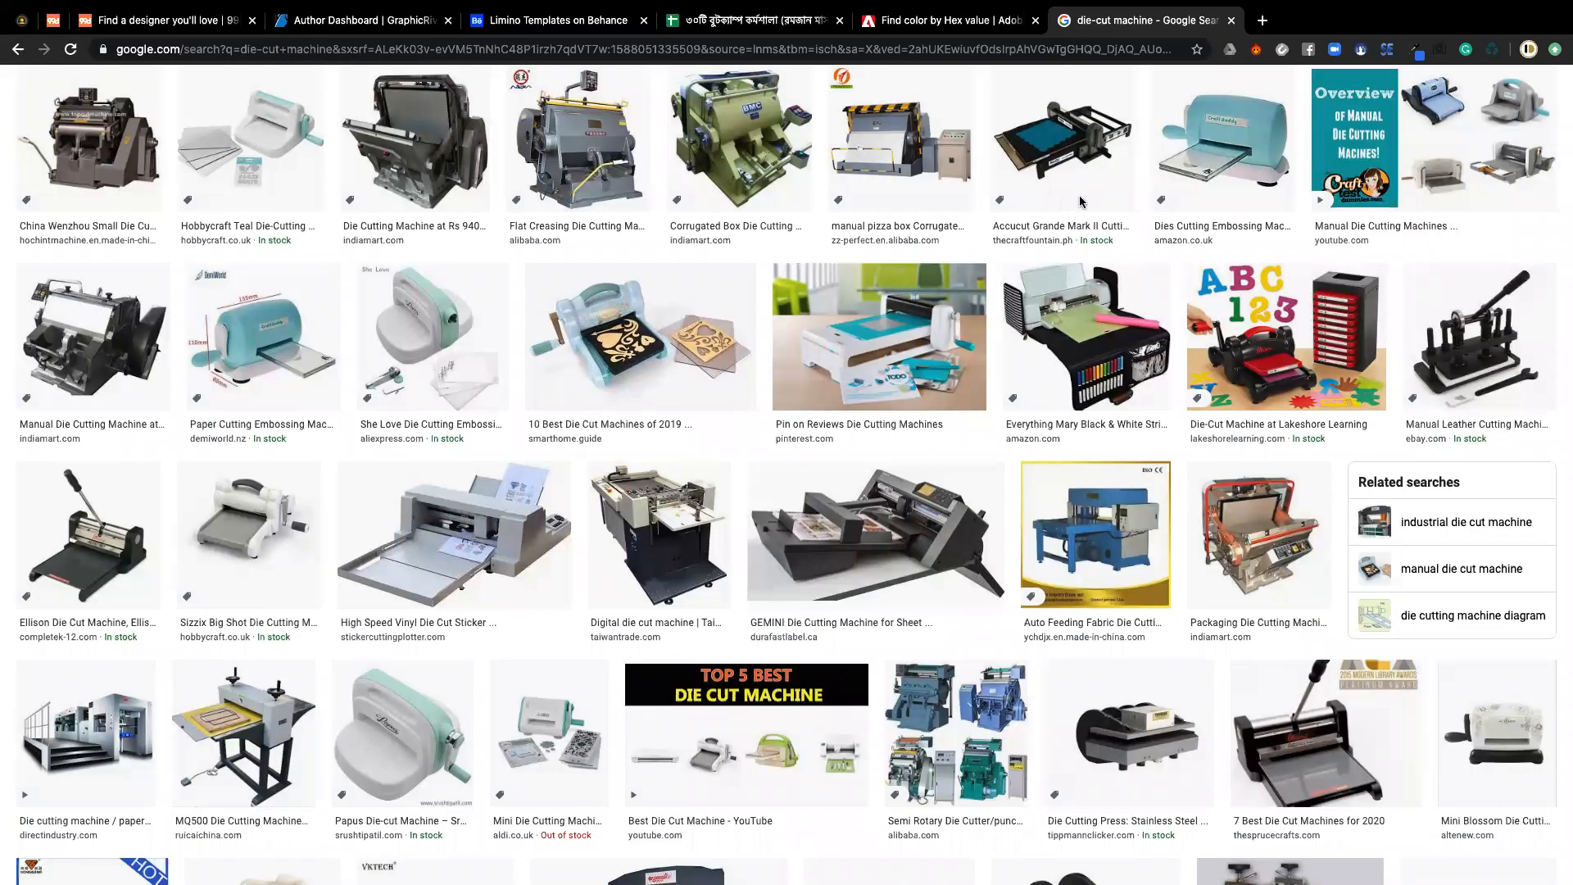
- Switch to Chrome, open the Gmail inbox and change to another signed-in account
click(1079, 52)
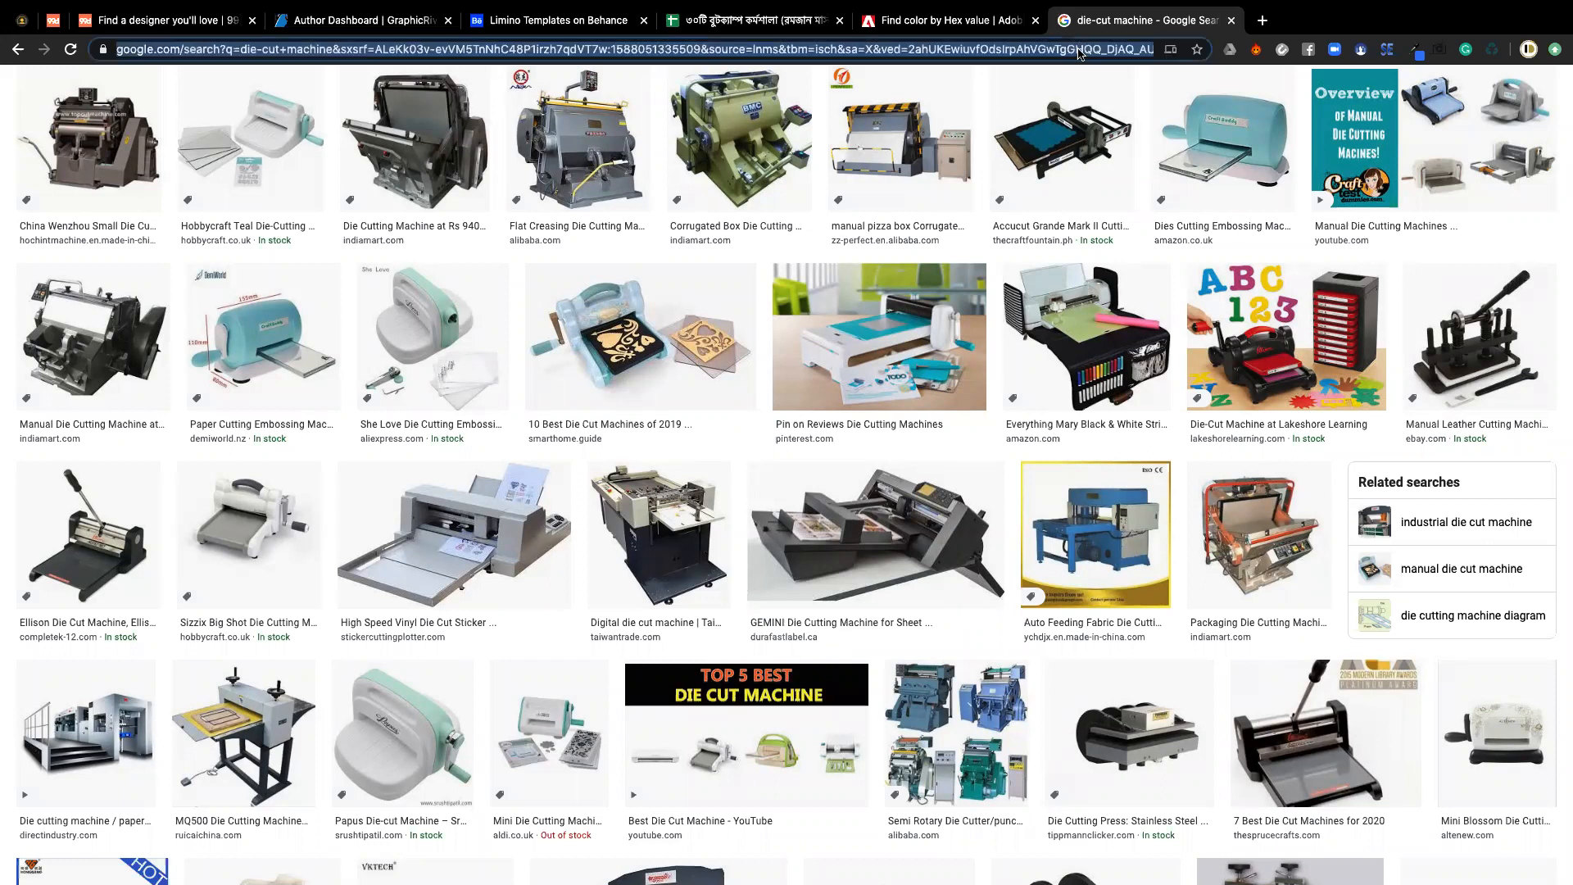
text(gma)
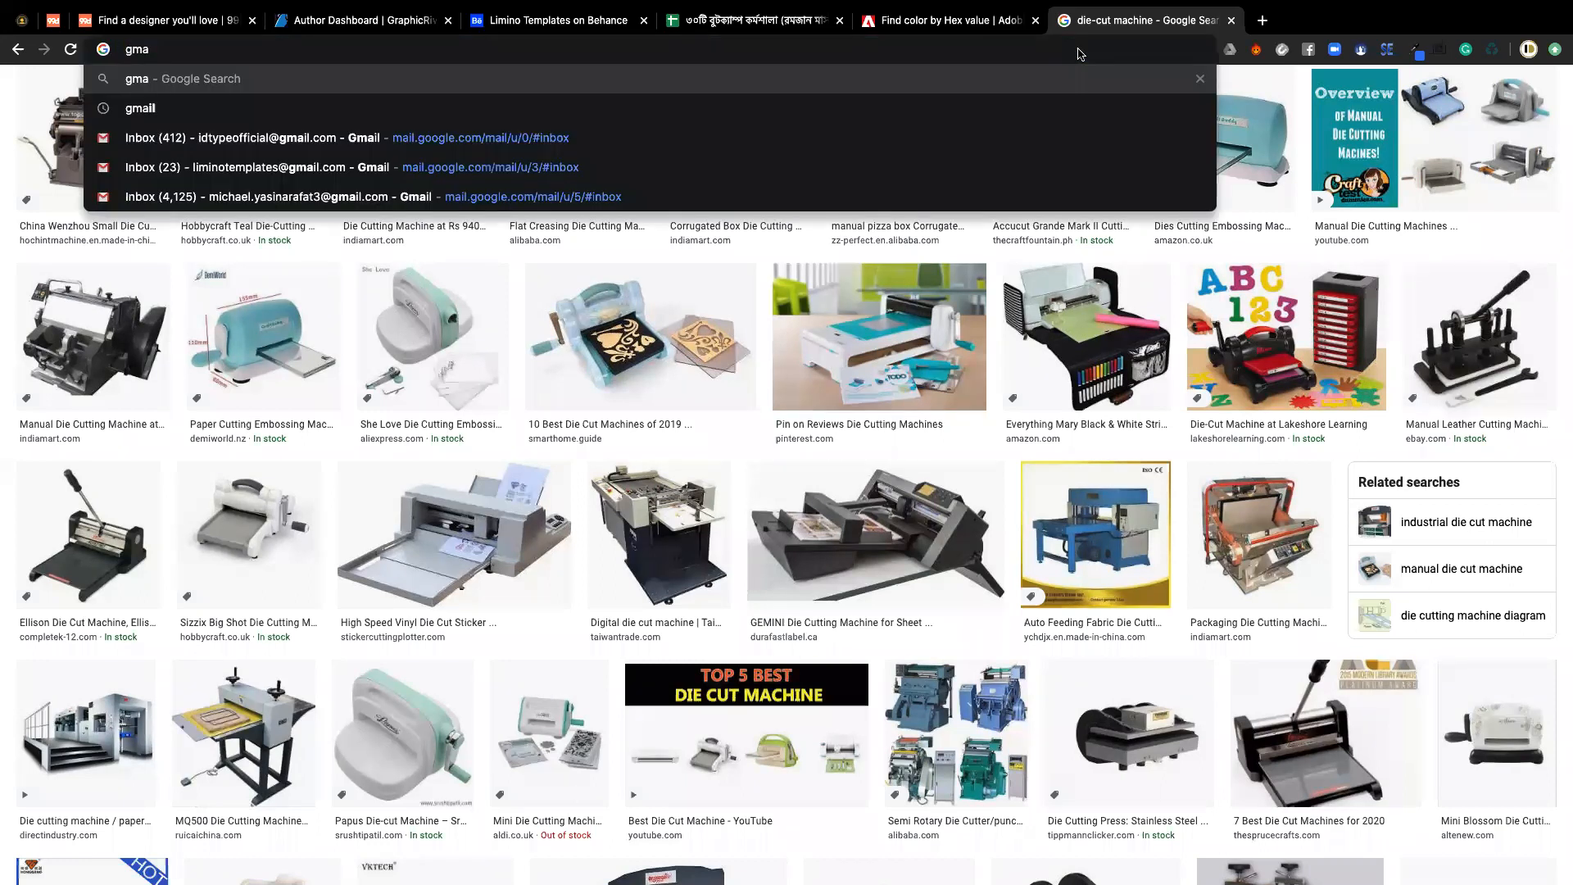
click(312, 142)
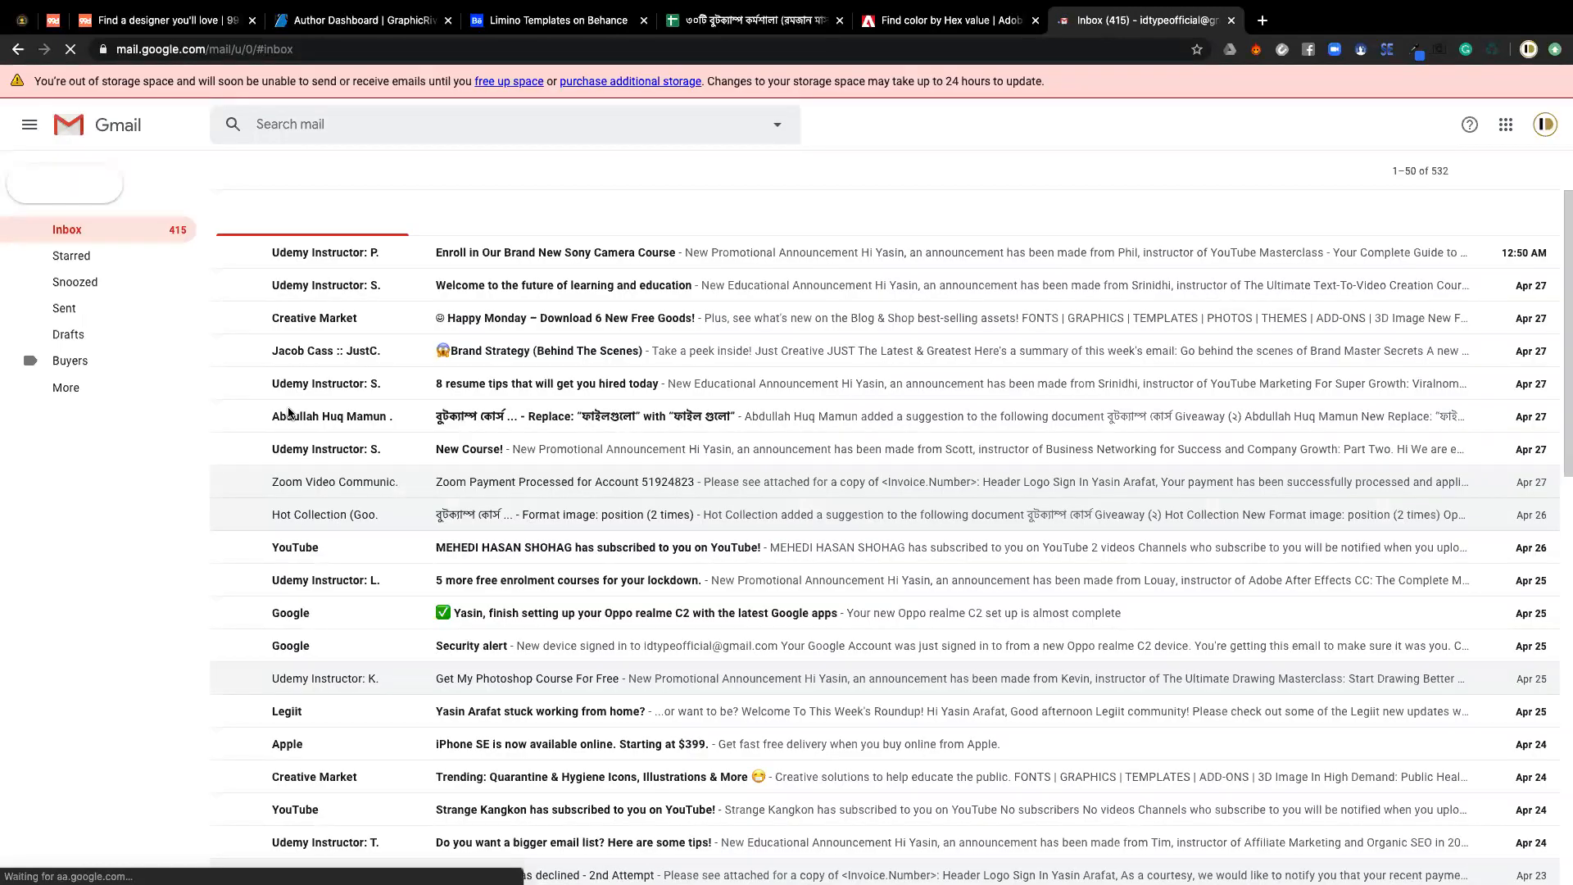
click(1546, 125)
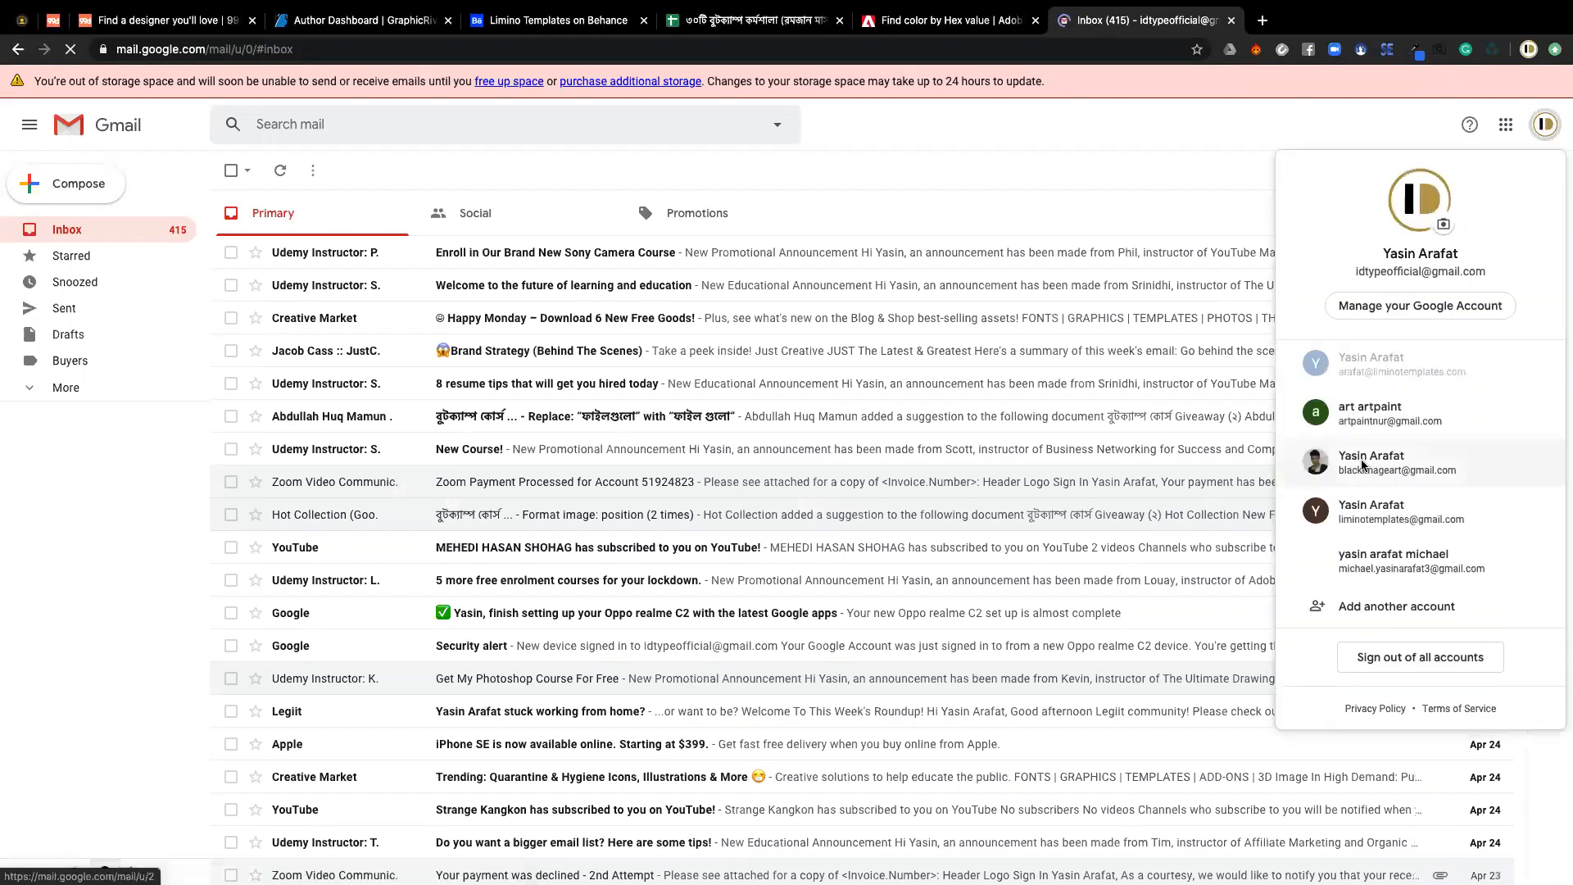
click(1363, 464)
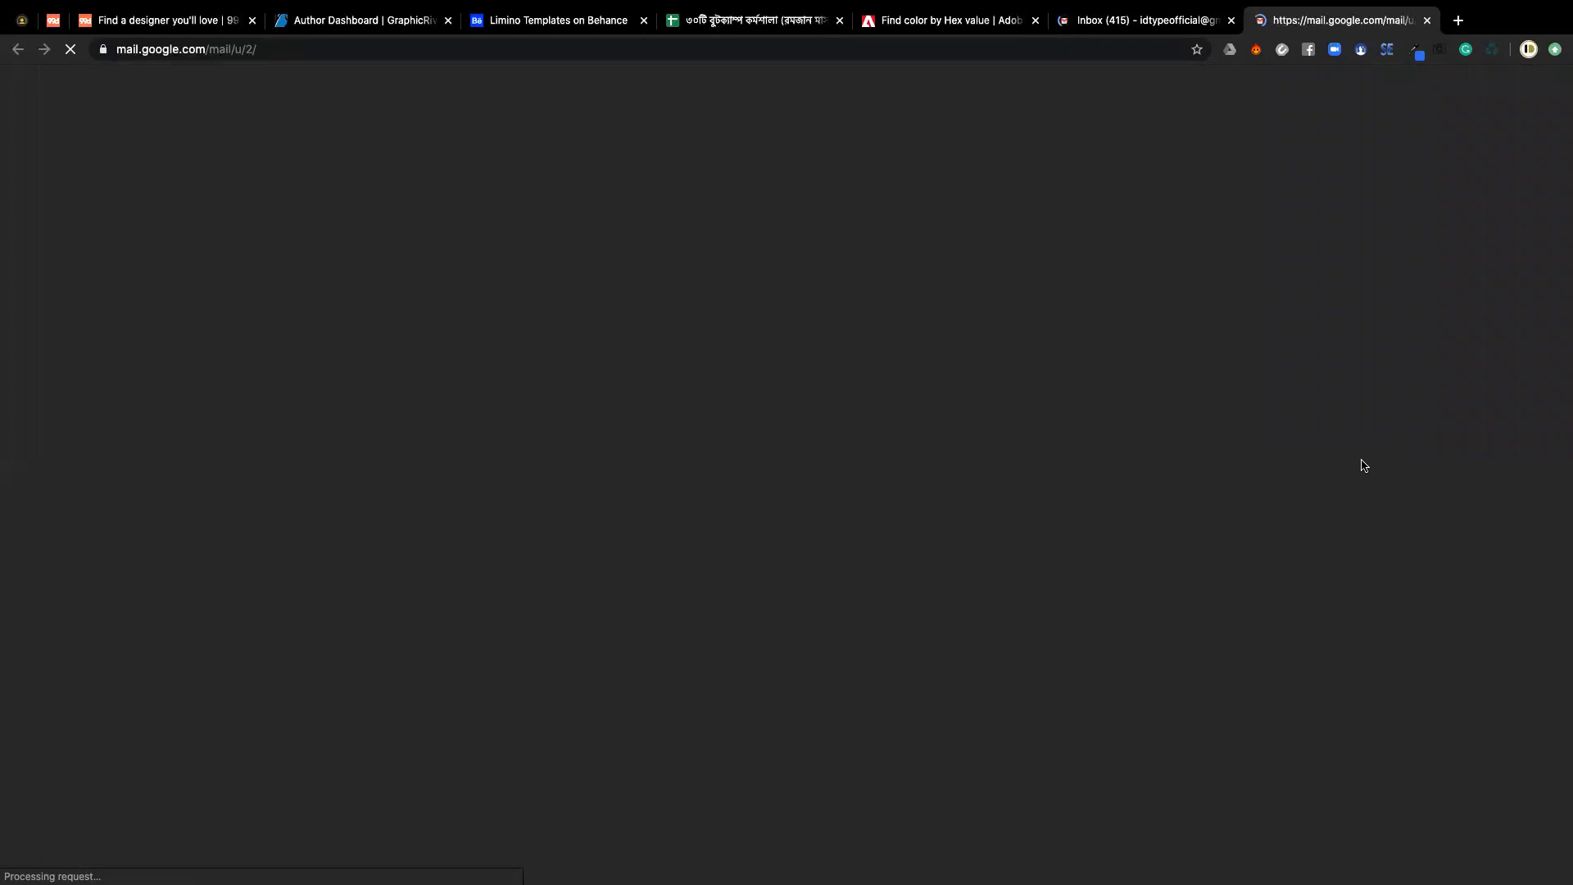
mouse_move(870, 8)
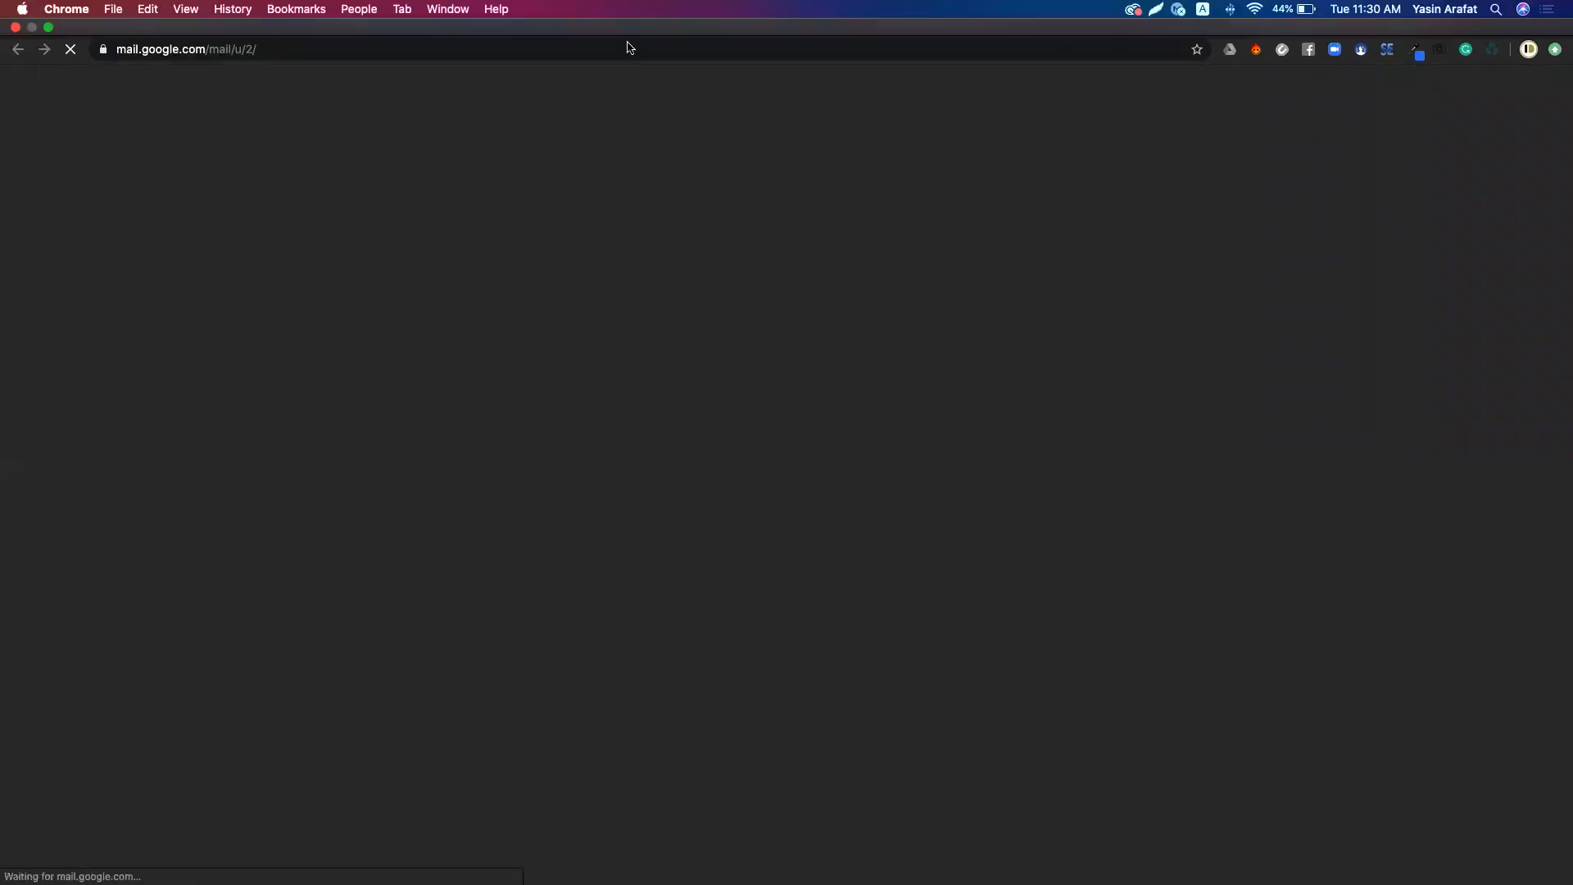
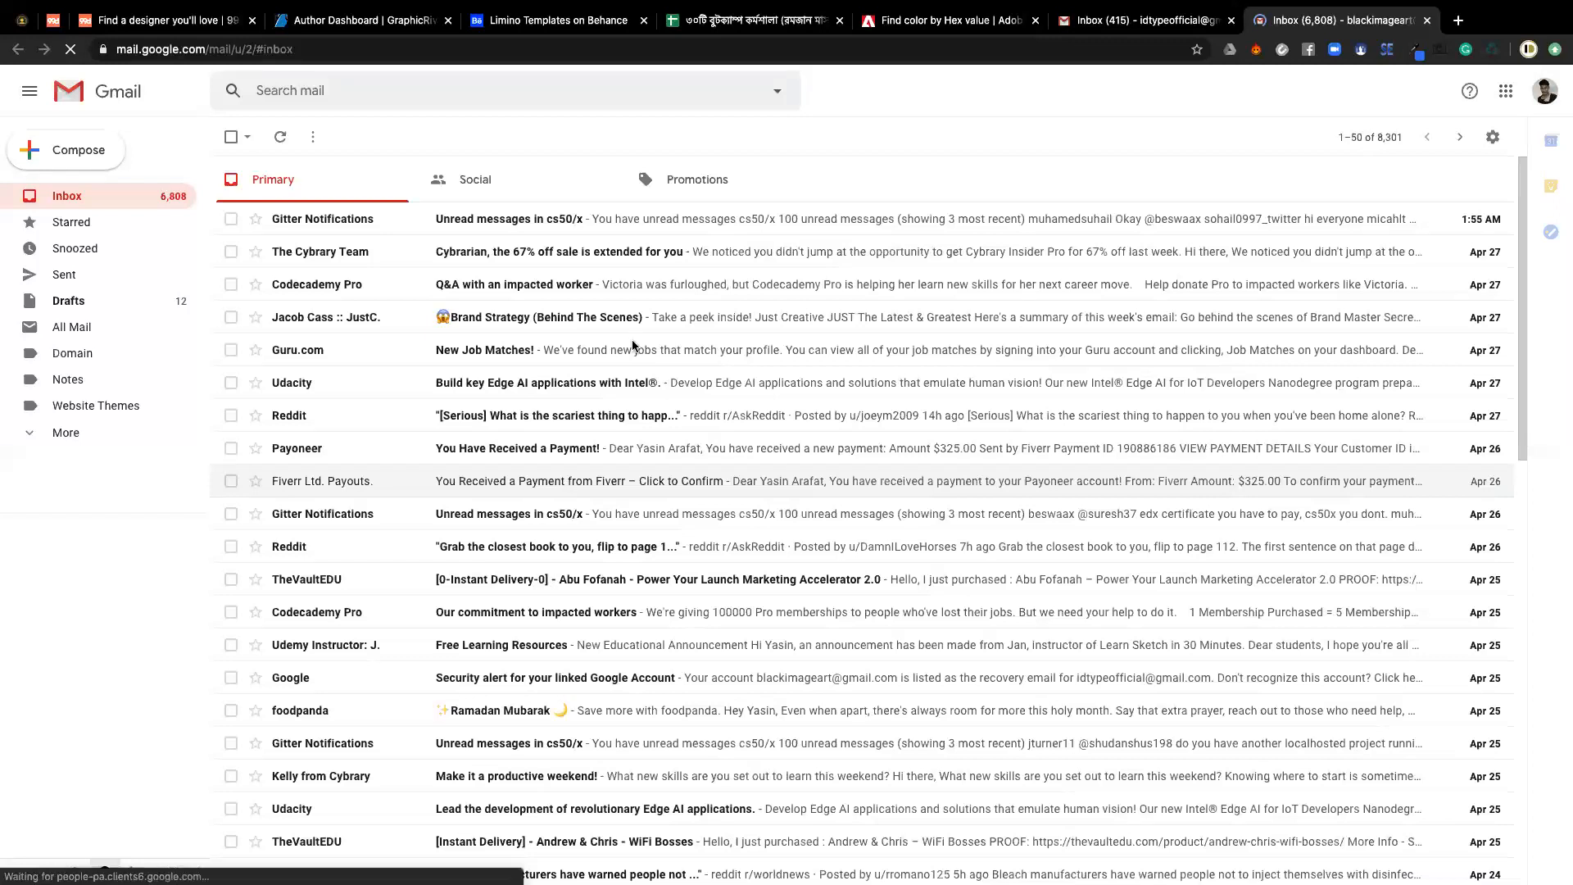
- Search the mailbox for "4c", then replace the query and search for "dtp"
click(525, 96)
text(4c)
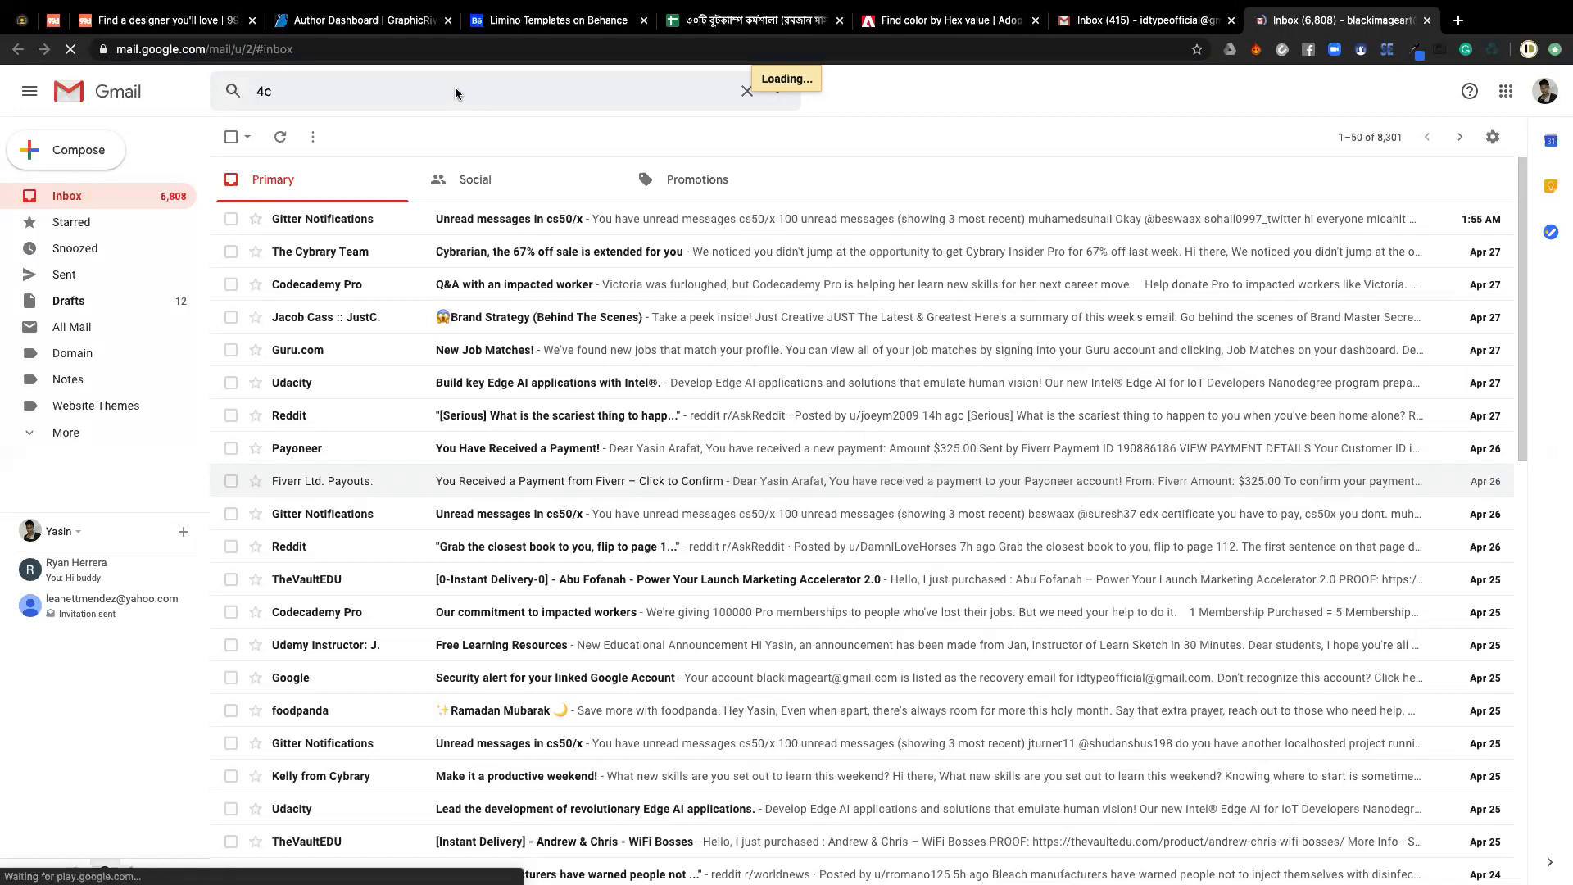
click(358, 92)
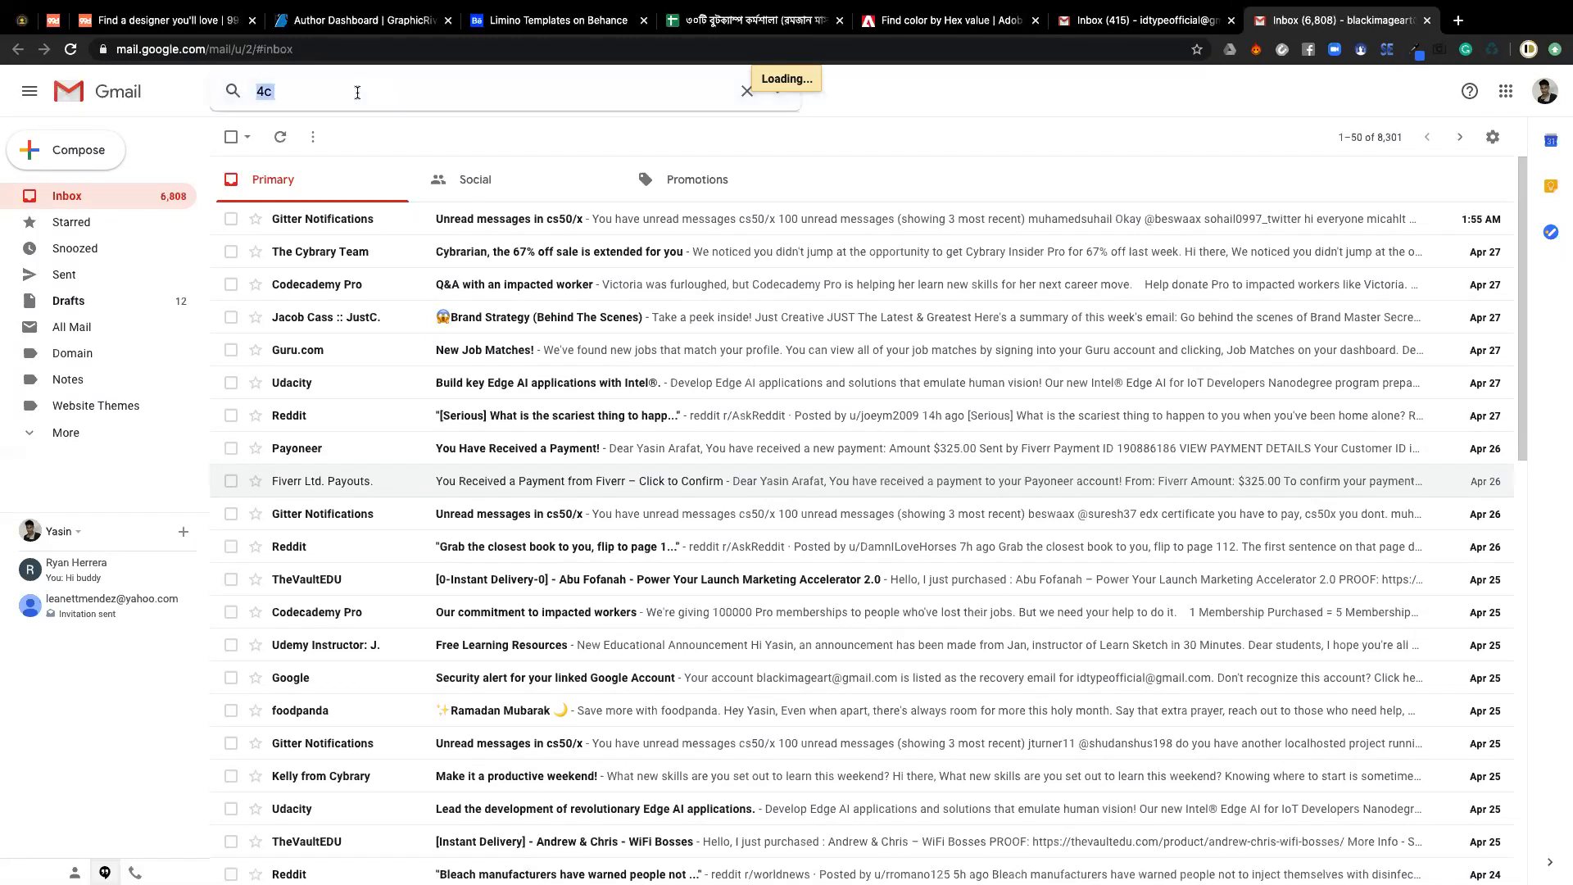
text(dtp)
key(Return)
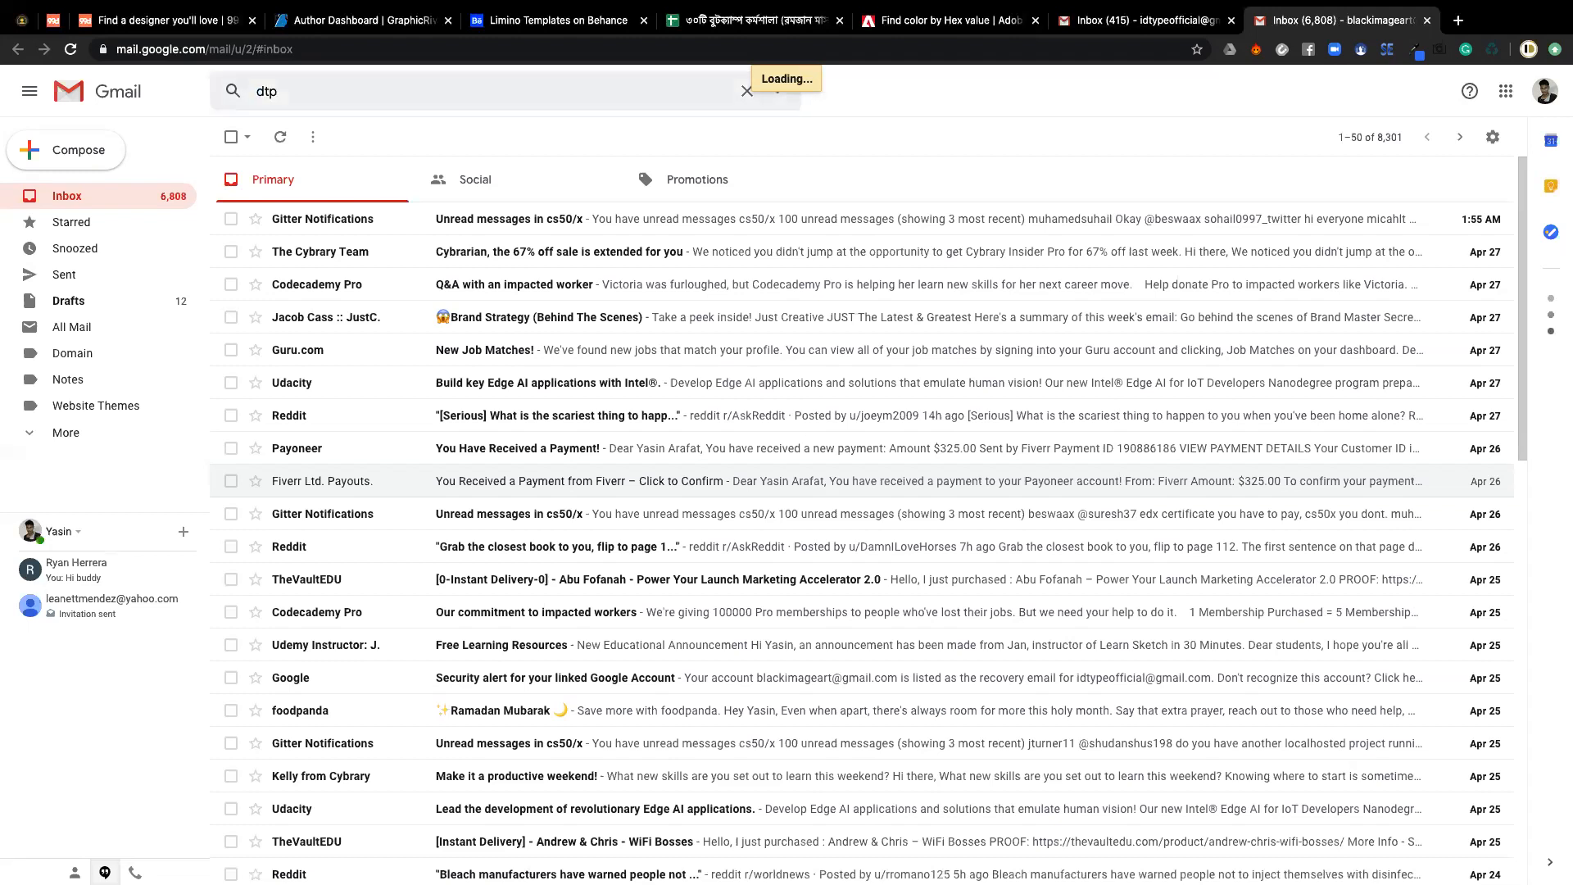
click(305, 95)
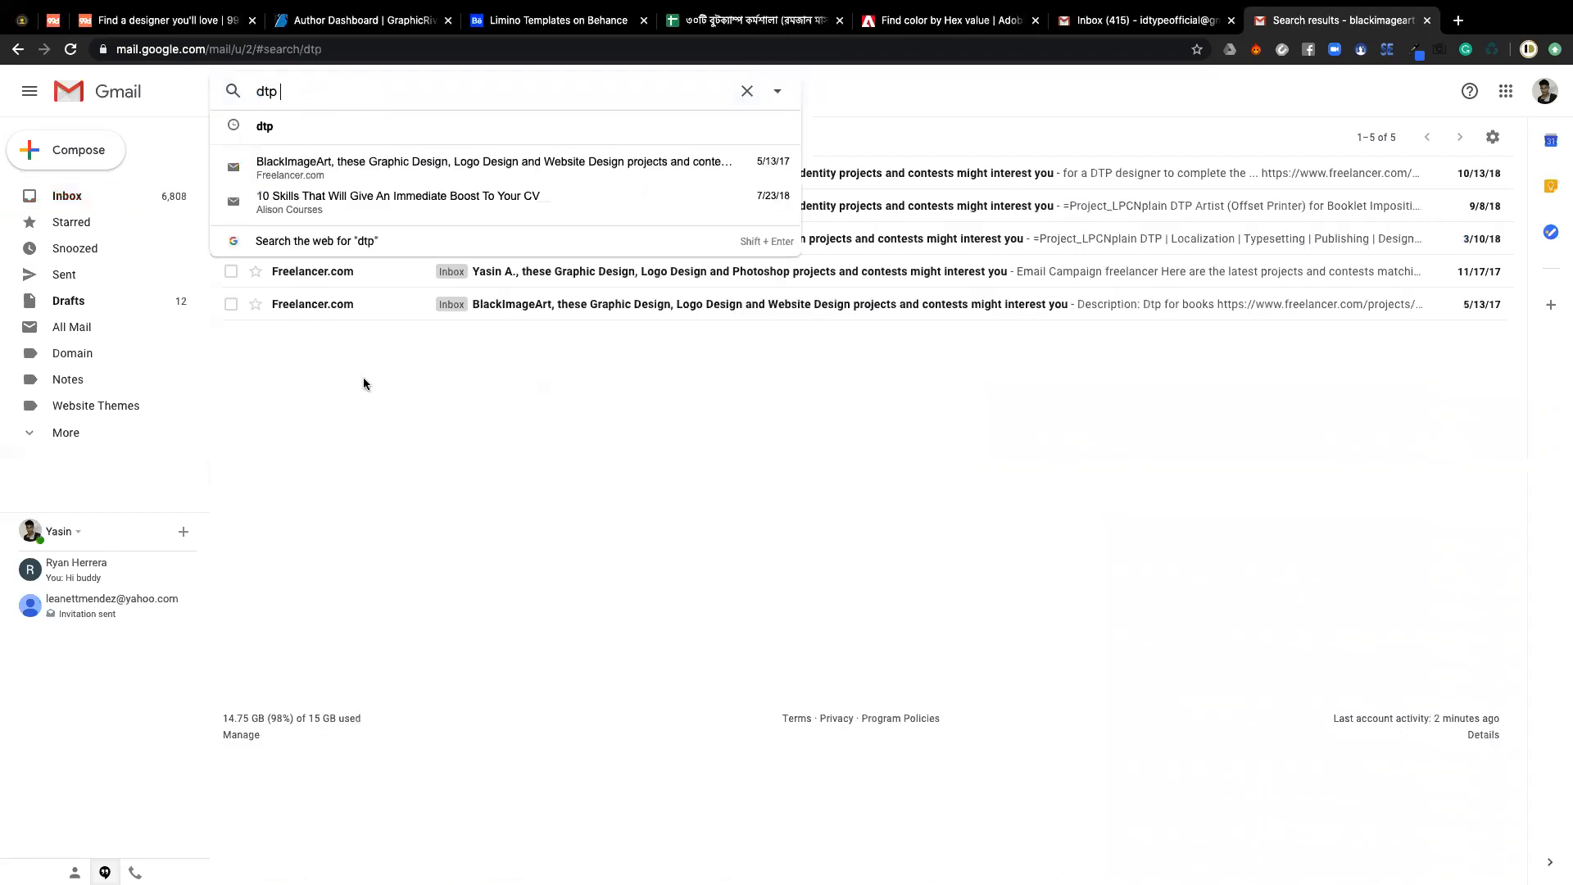
click(364, 379)
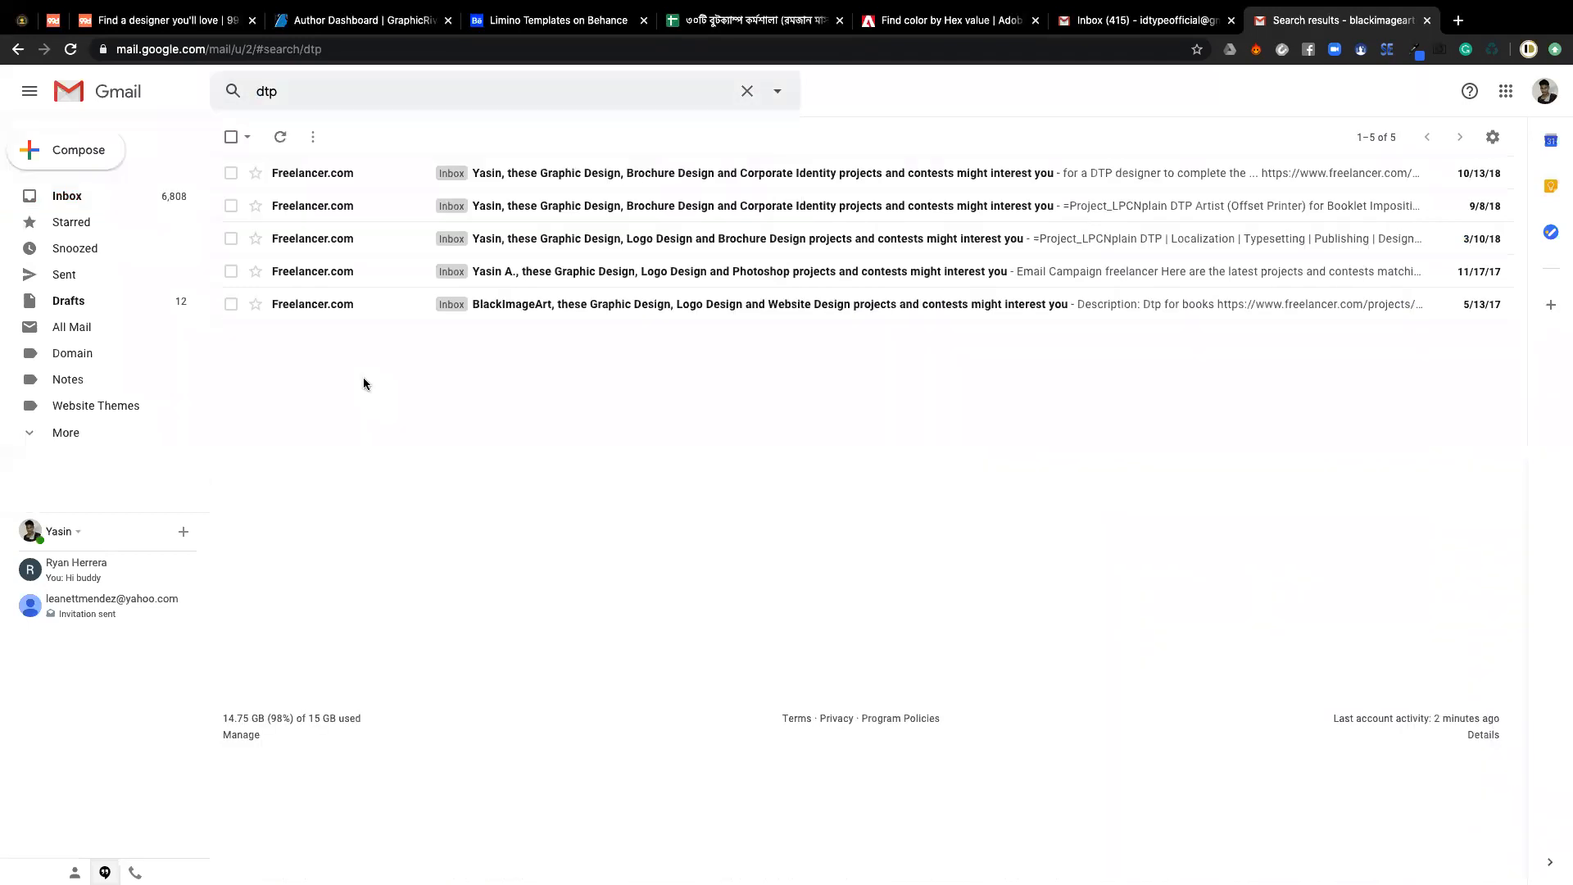
- Search the mailbox for "4 color" and look through the matching messages
click(370, 97)
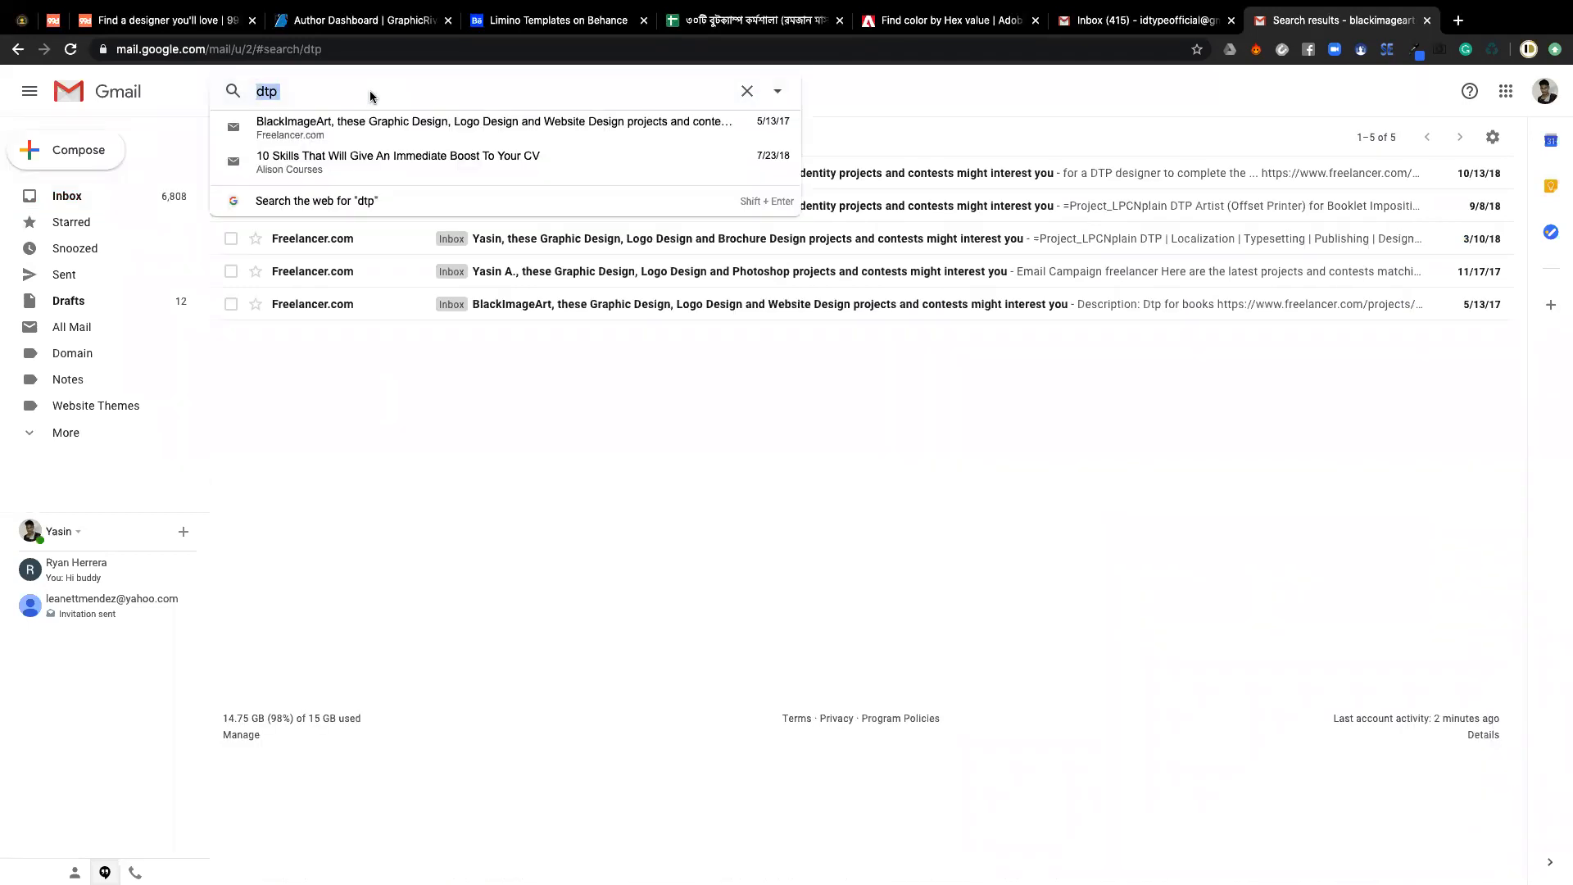
text(4)
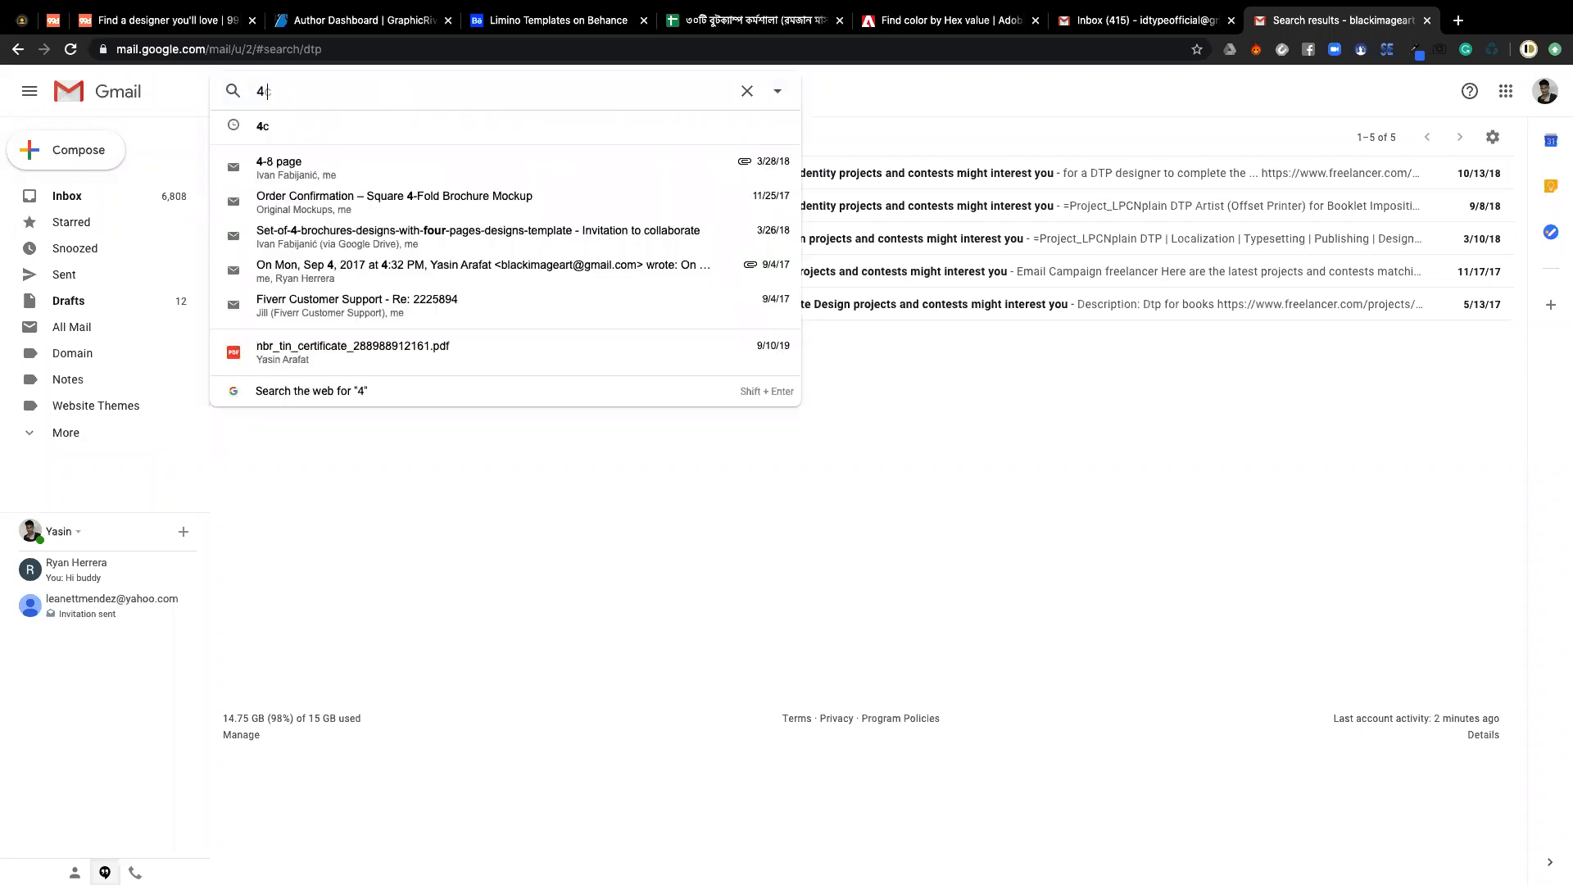
text( color)
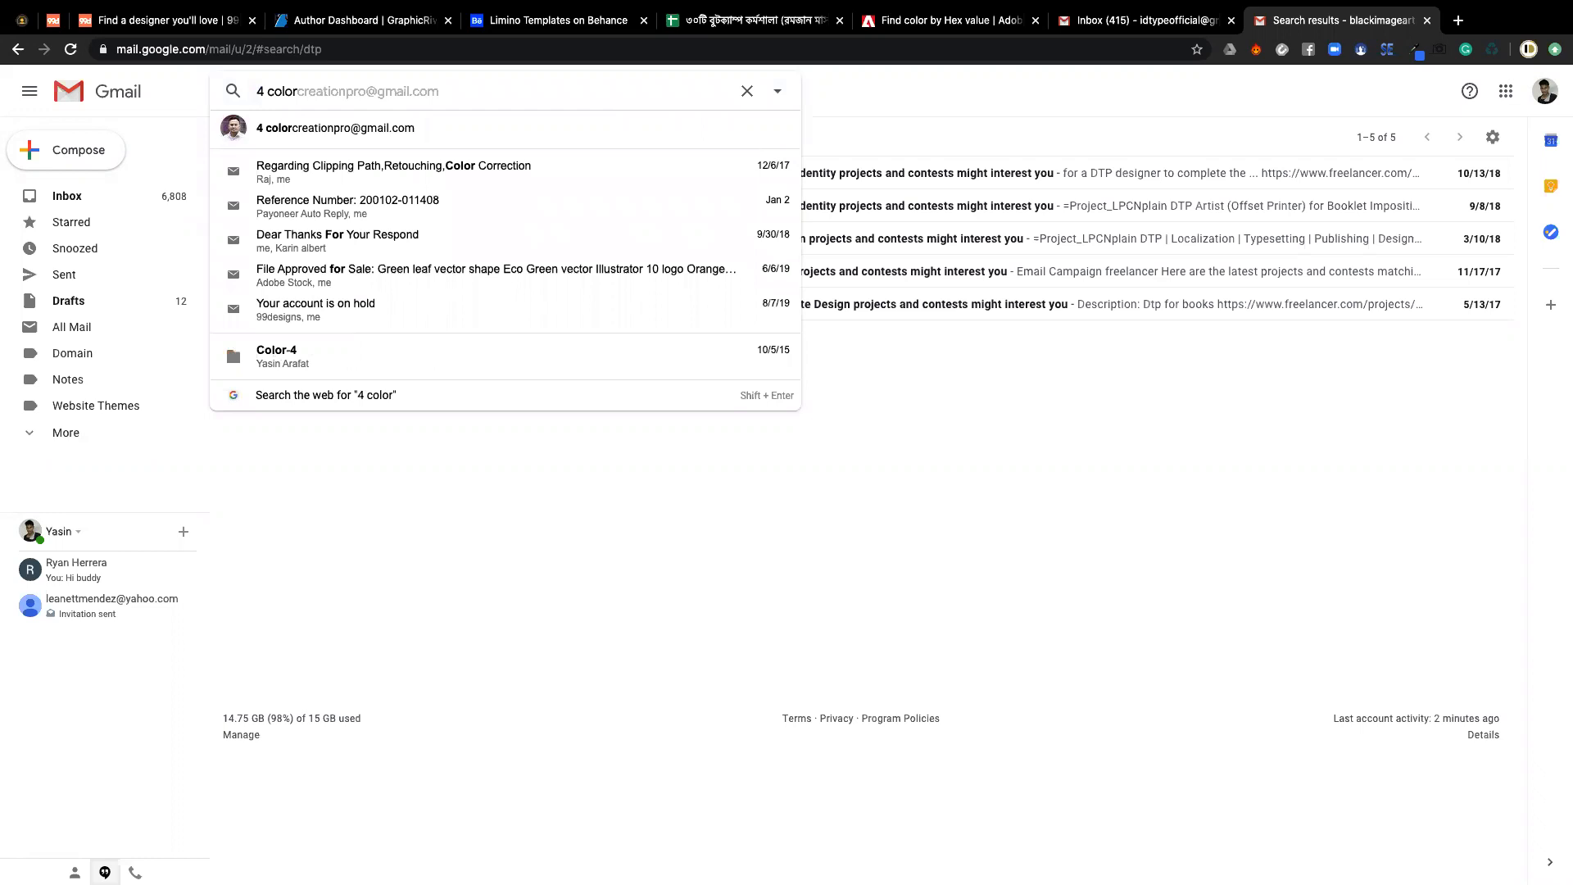
key(Return)
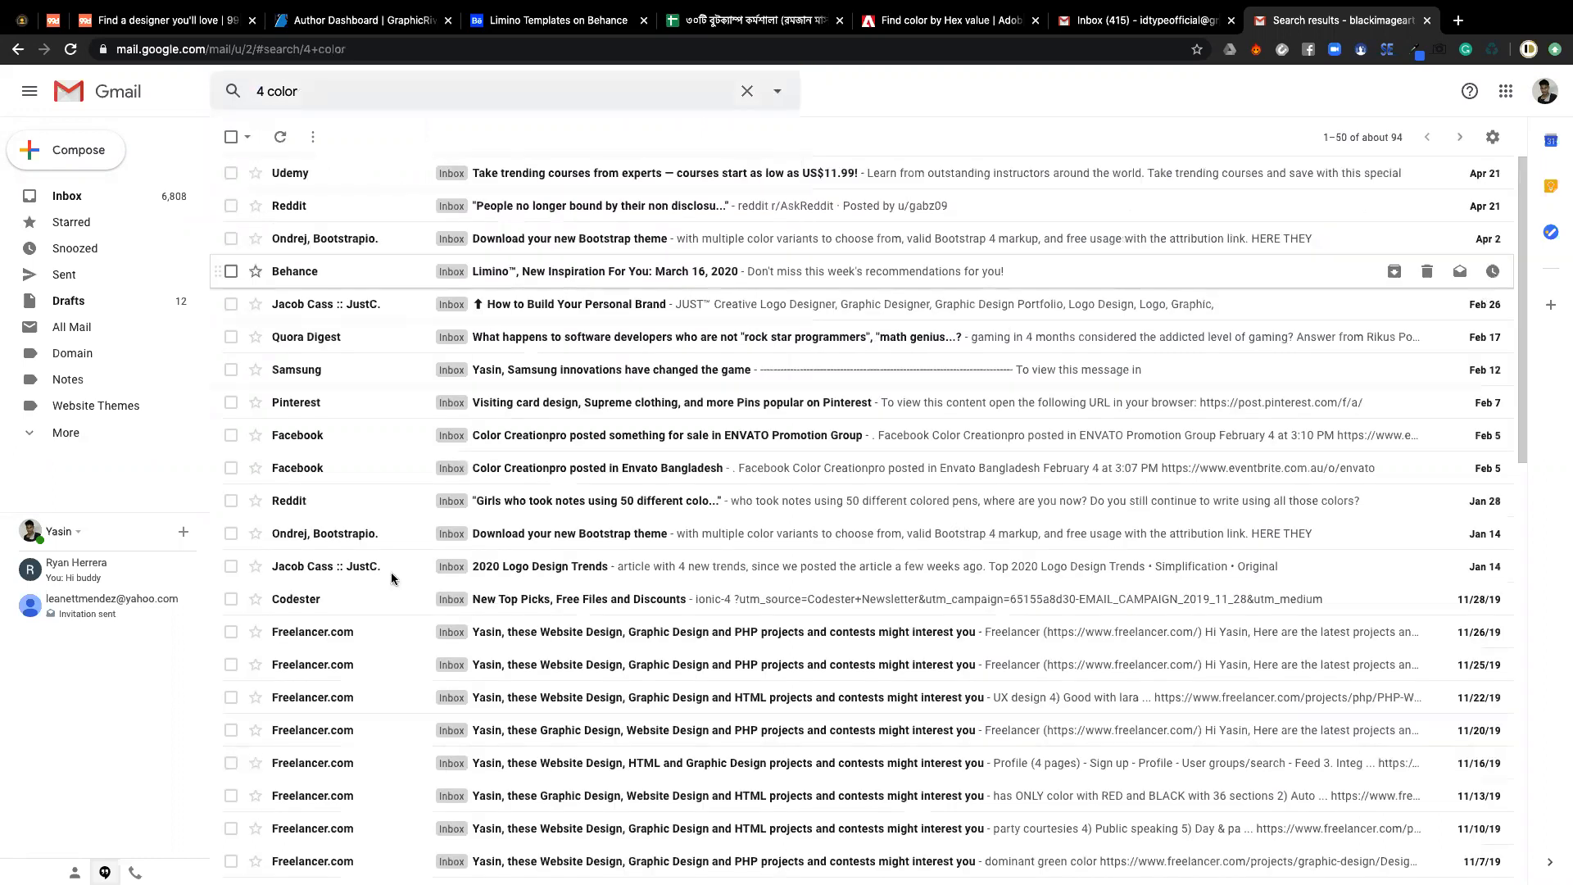
scroll(392, 578, down, 10)
scroll(392, 578, up, 10)
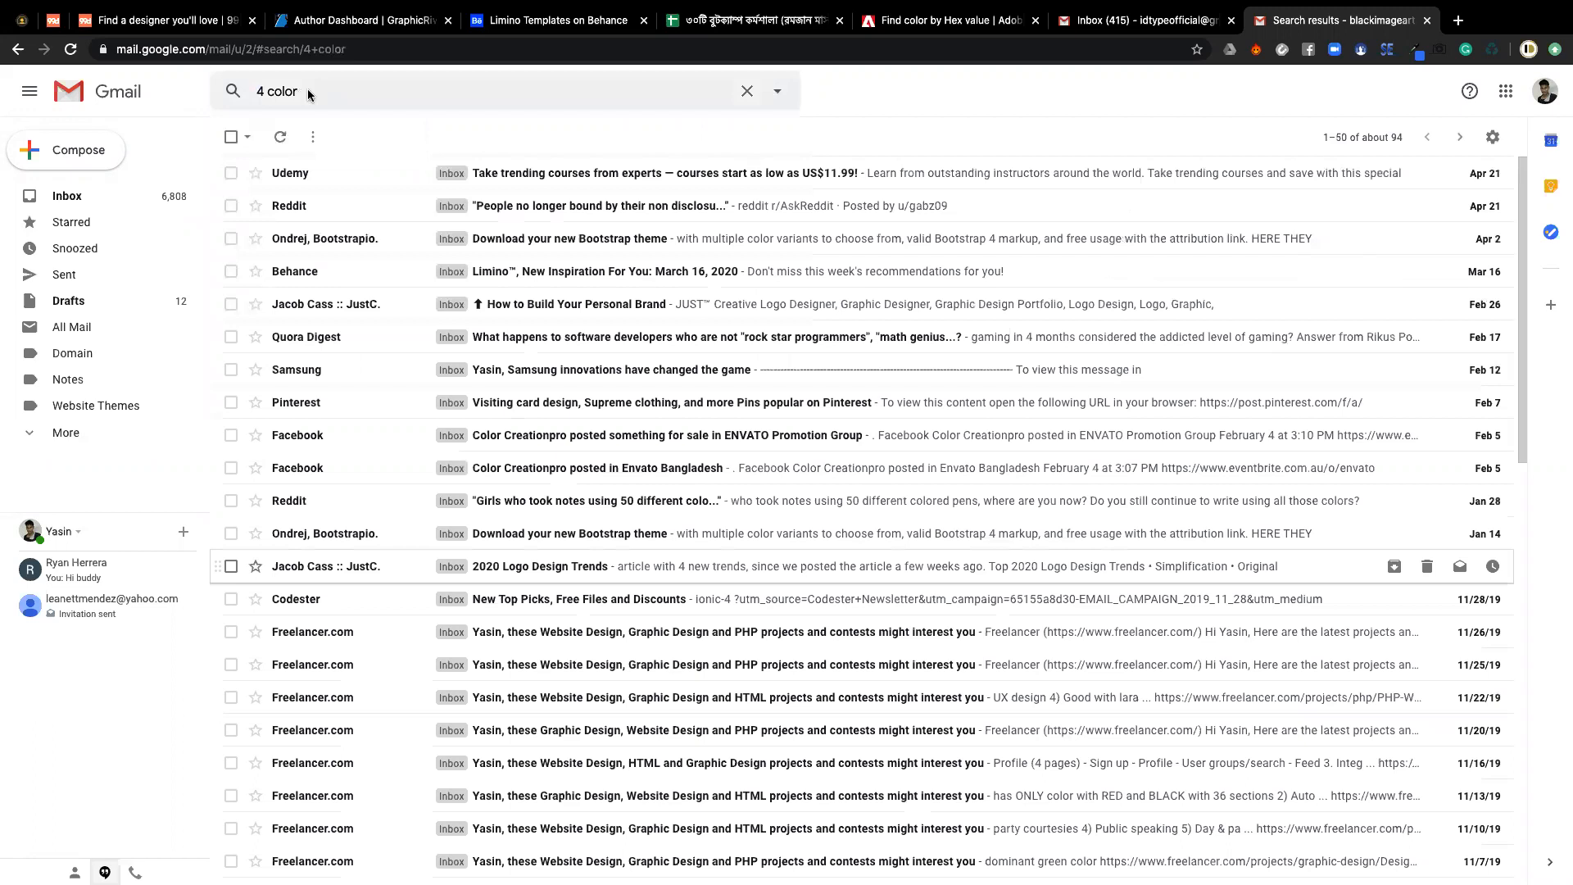
- Search the mailbox for "output"
click(309, 95)
text(output)
key(Escape)
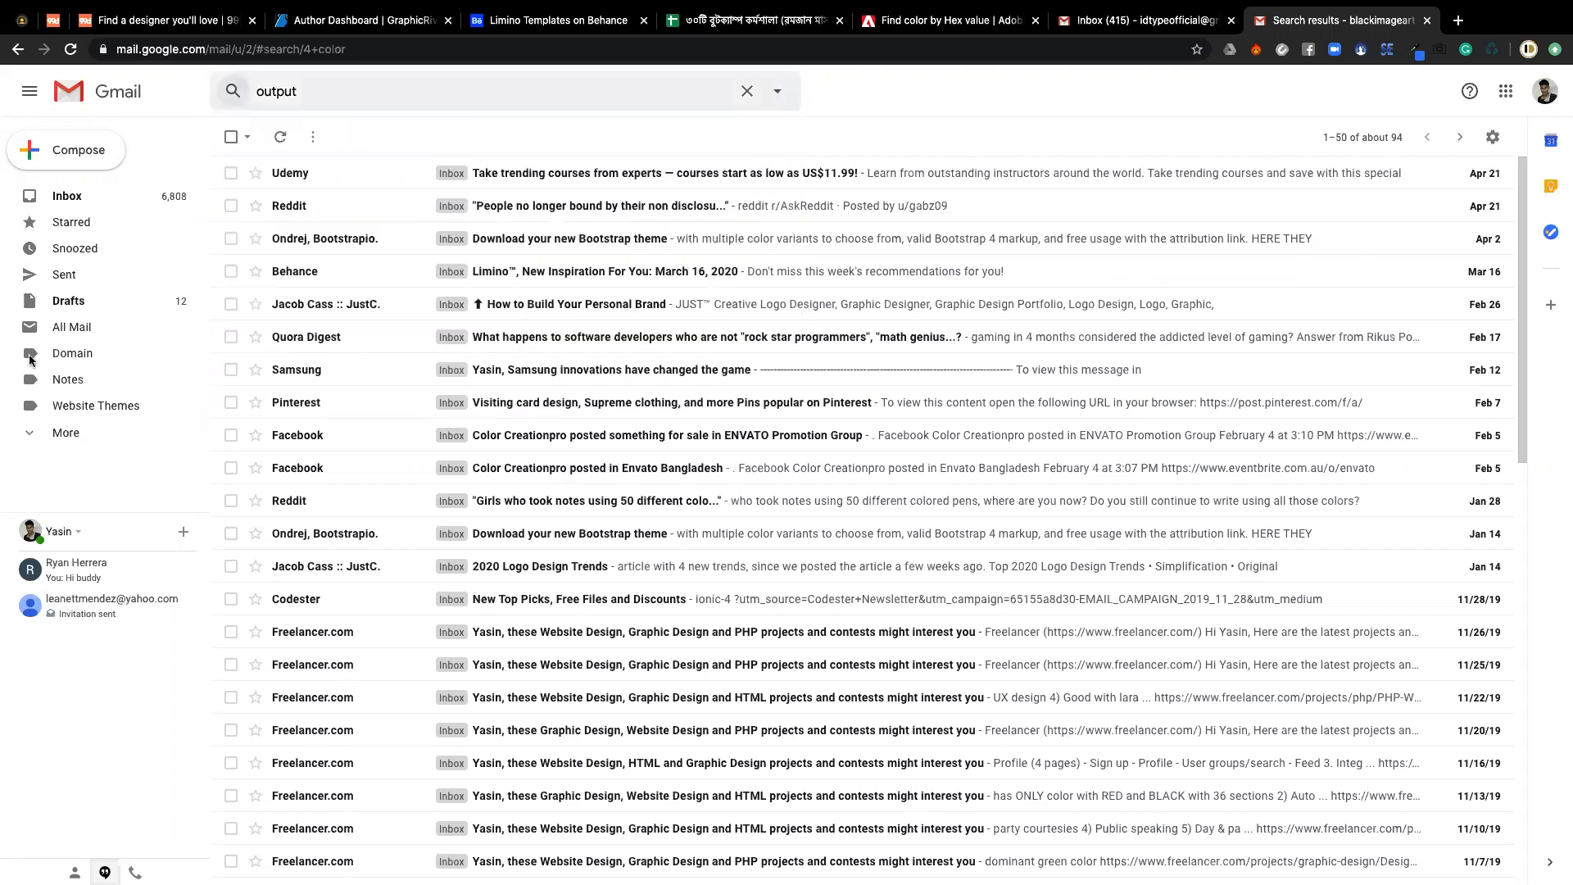
click(70, 300)
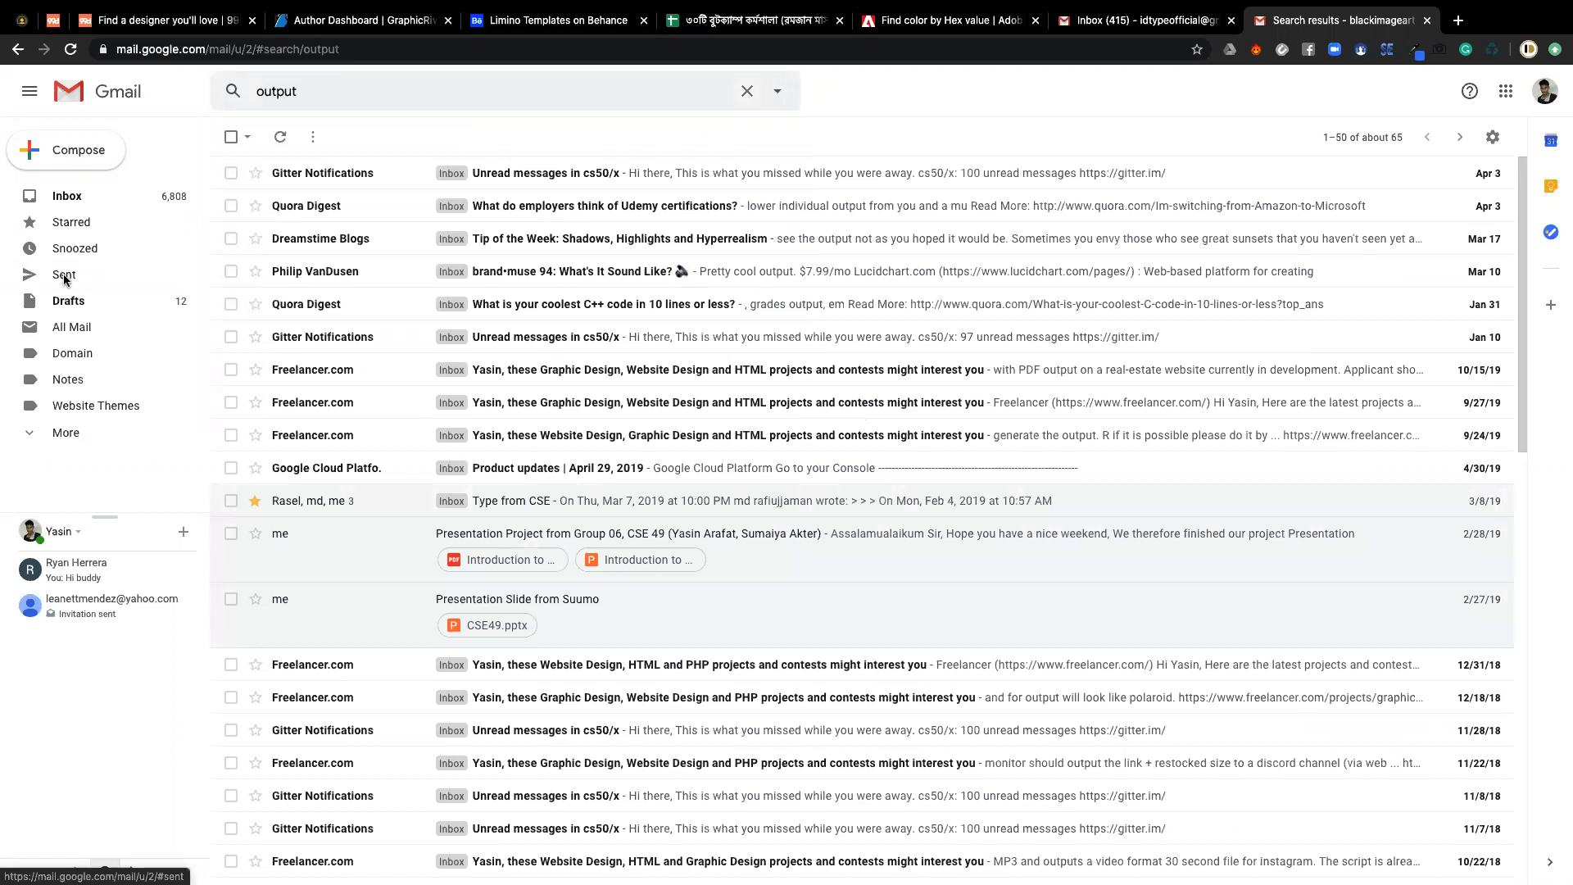
- Open the sent mail and look through the list for messages with print files attached
click(64, 275)
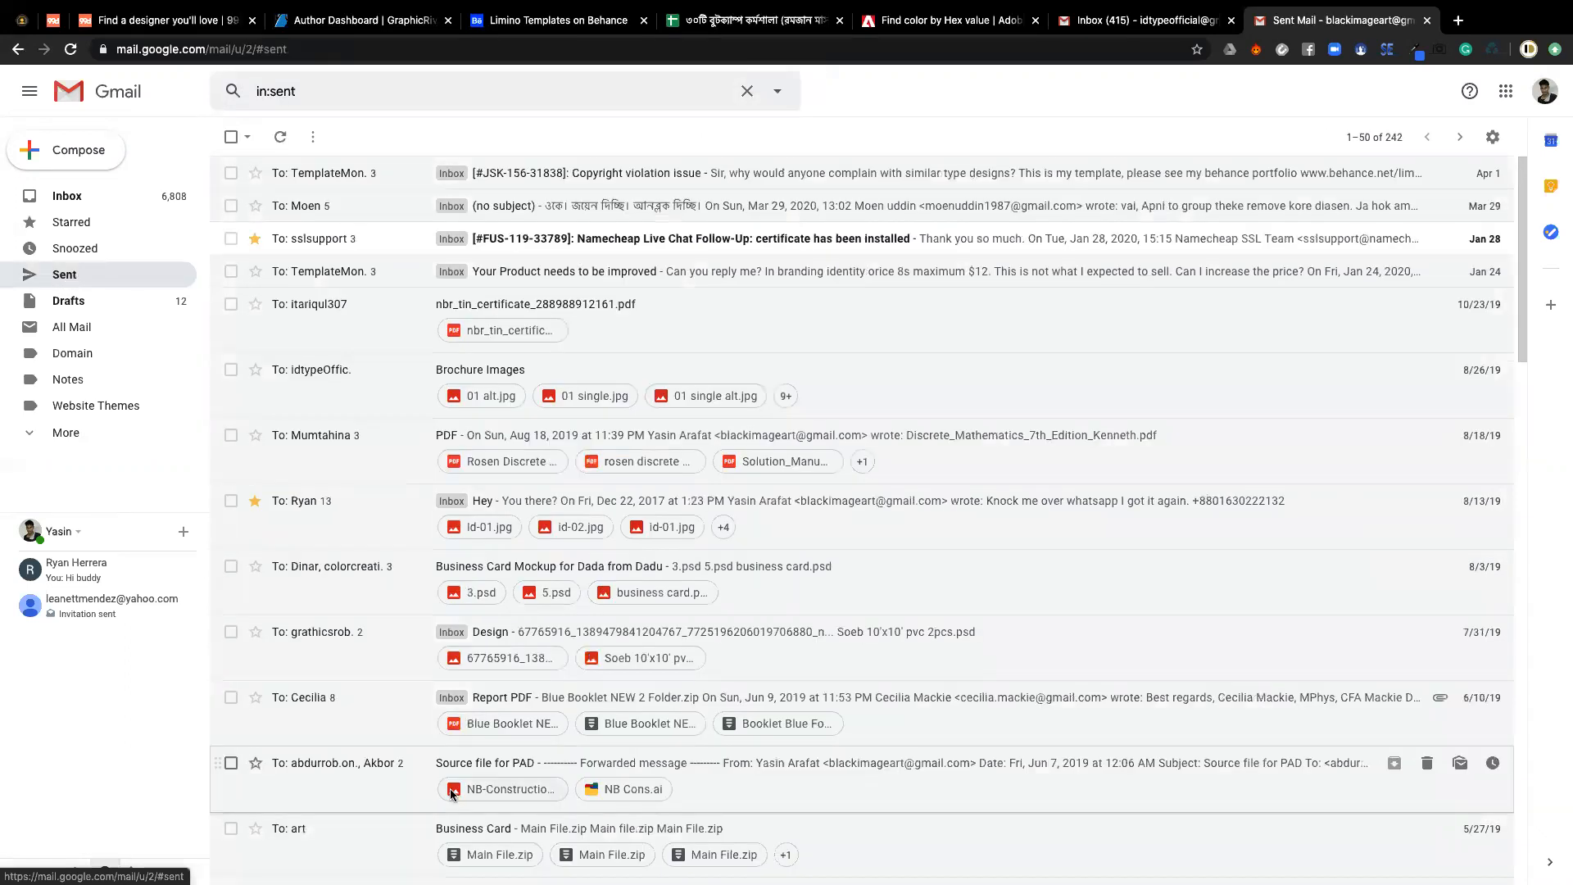
scroll(450, 793, down, 20)
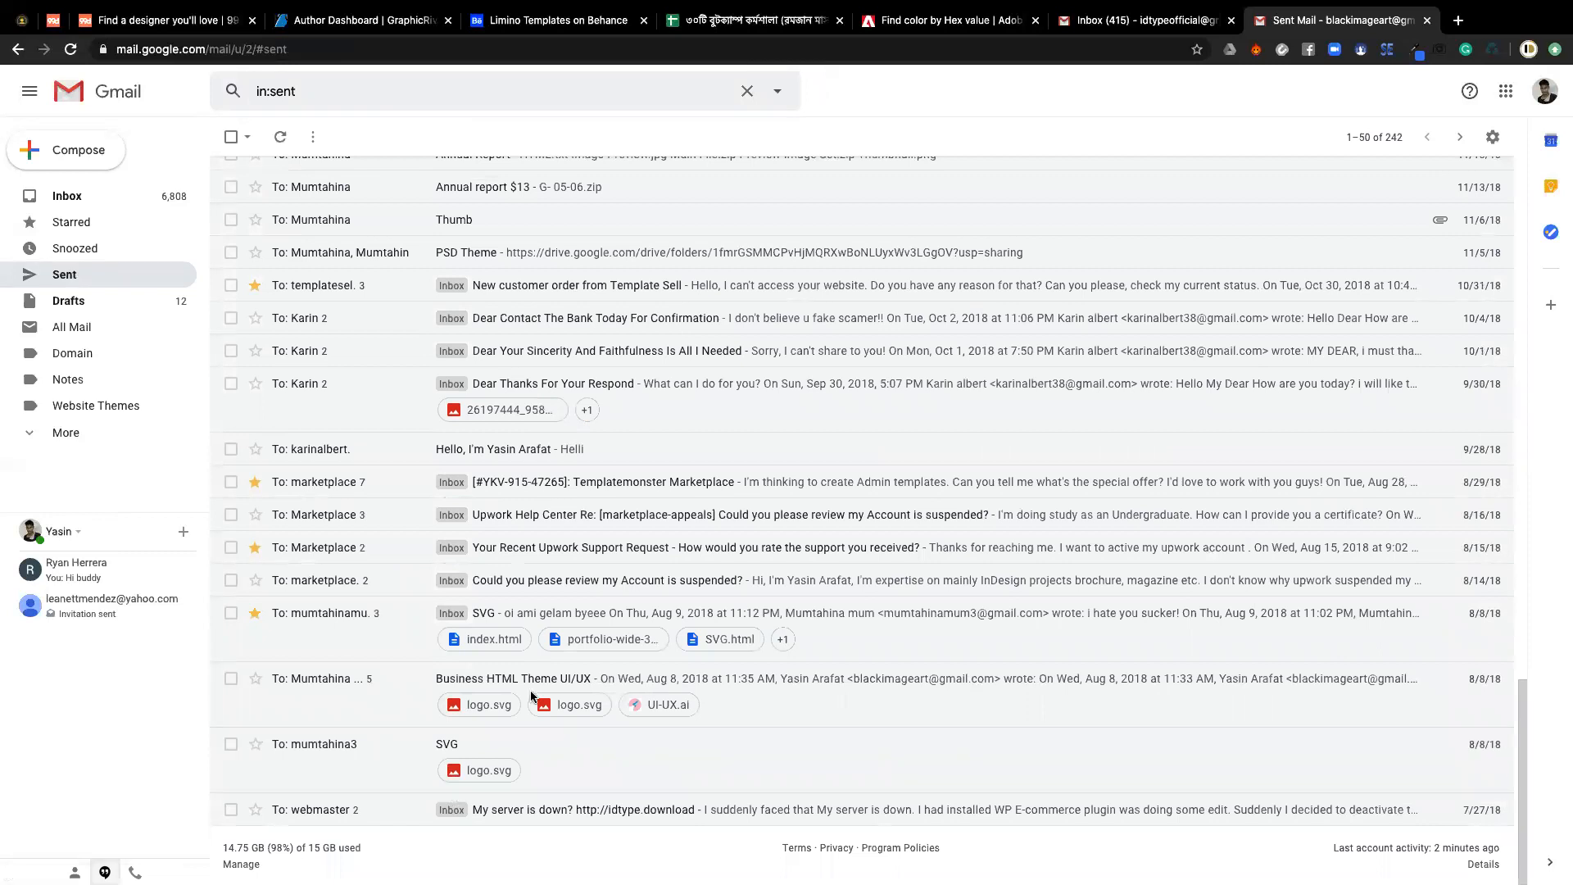
scroll(537, 482, up, 1)
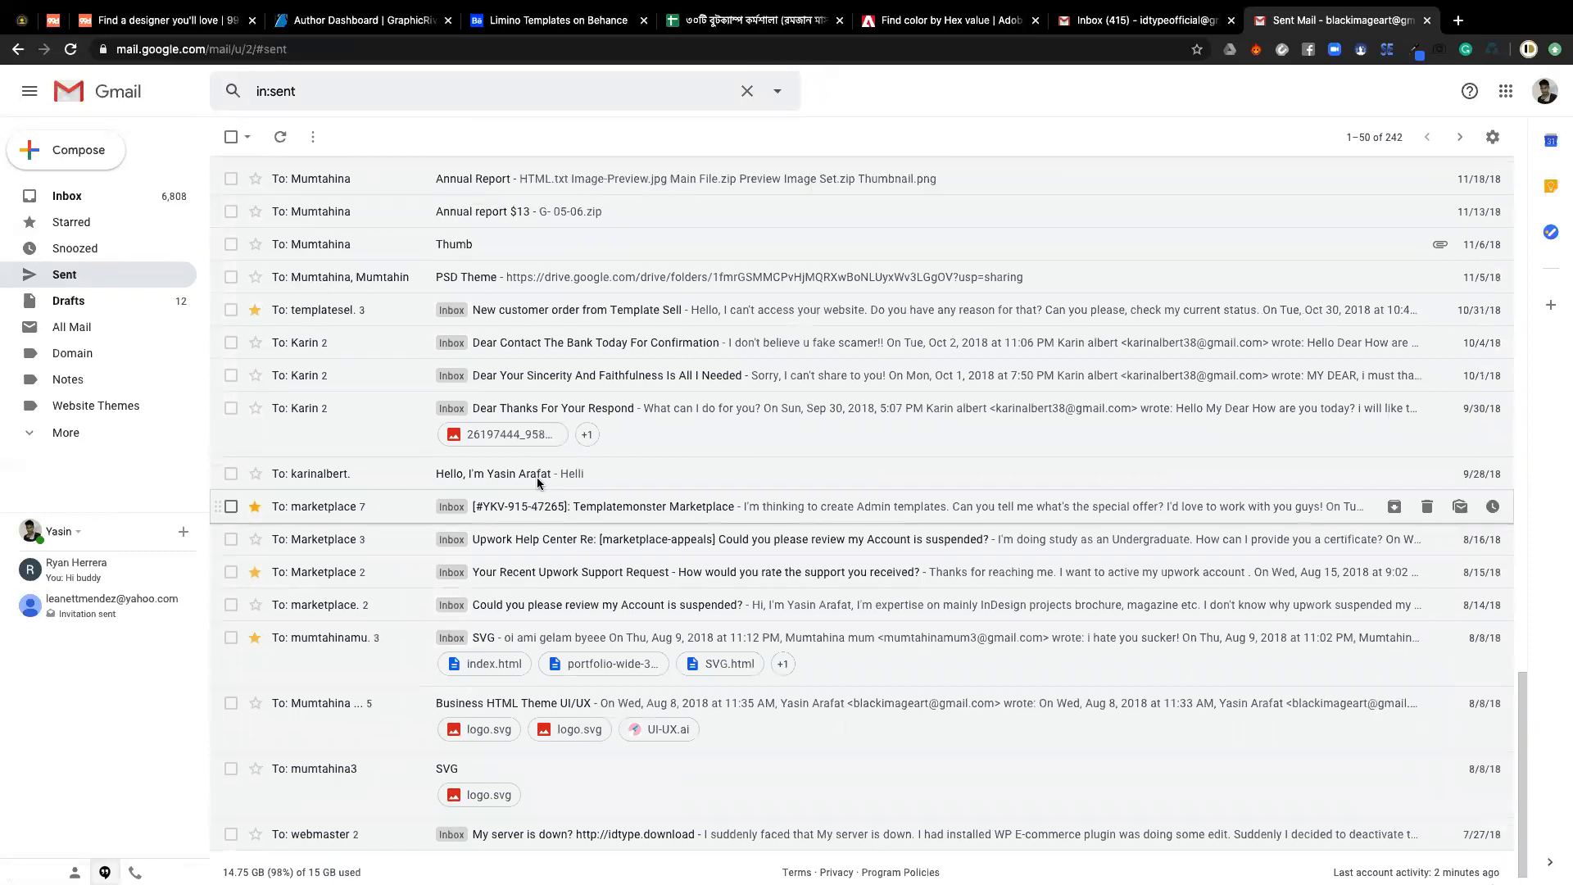
scroll(538, 482, up, 15)
scroll(566, 254, up, 2)
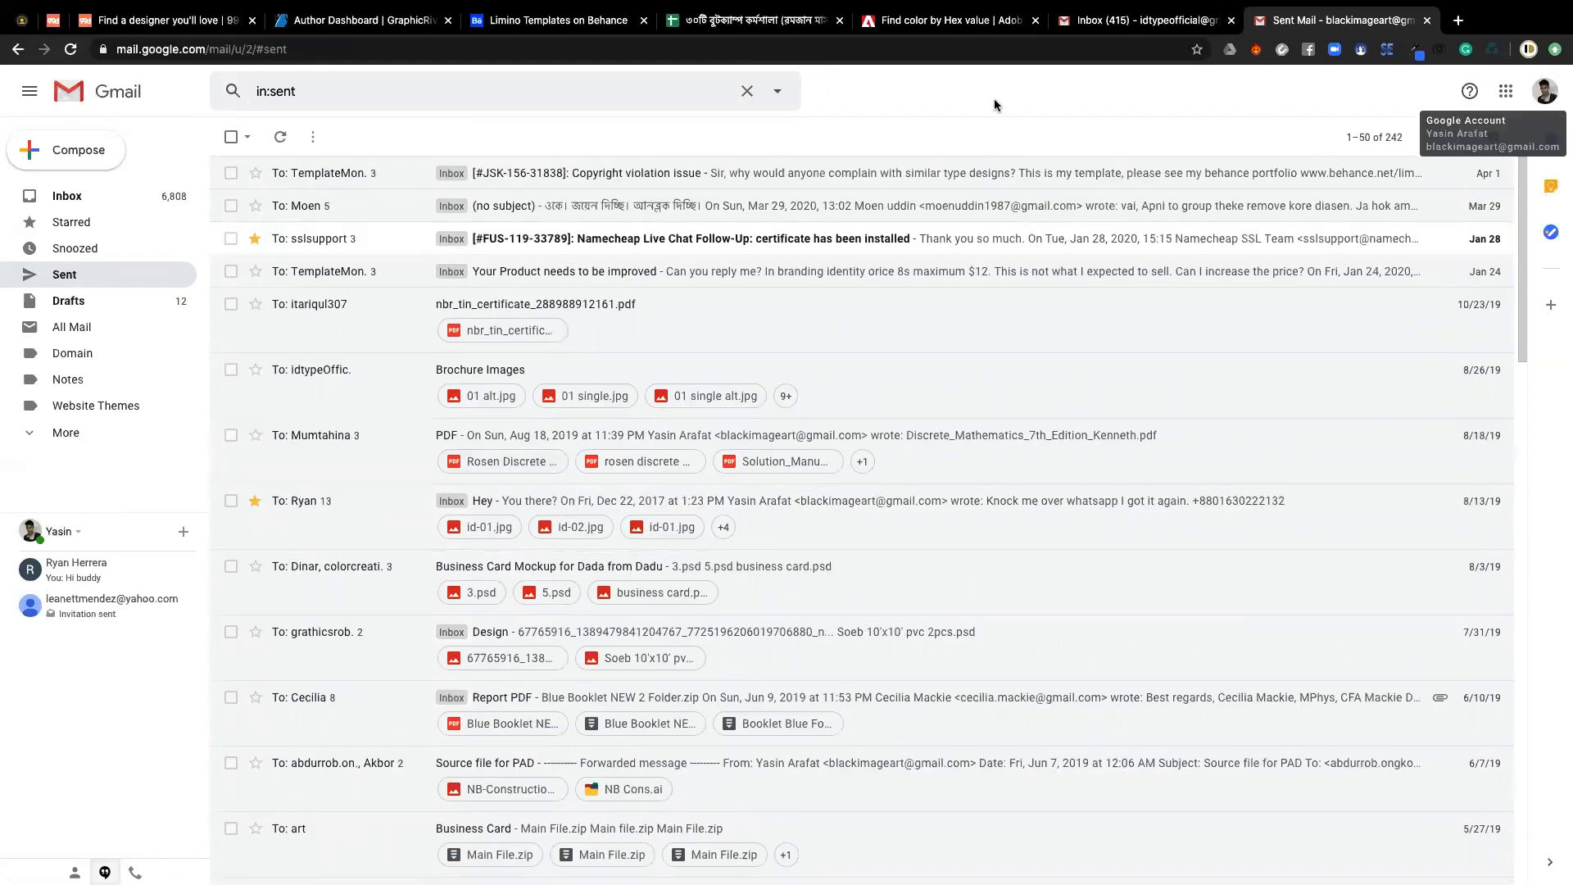
- Search the mailbox for "Poster" and open the suggested message "Poster 1K"
click(477, 103)
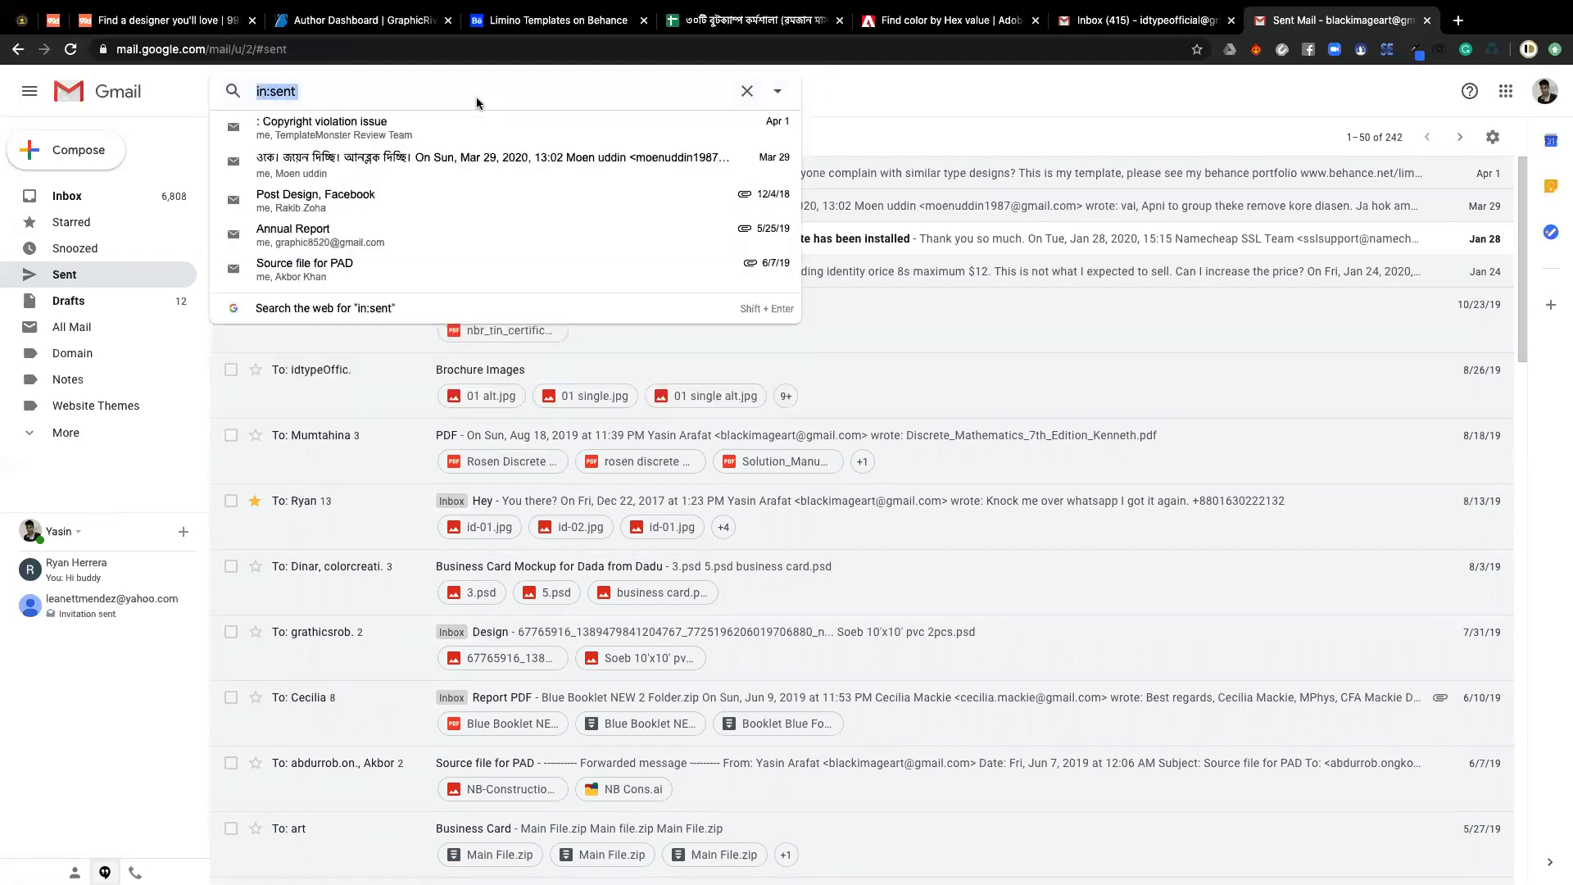
text(DTP)
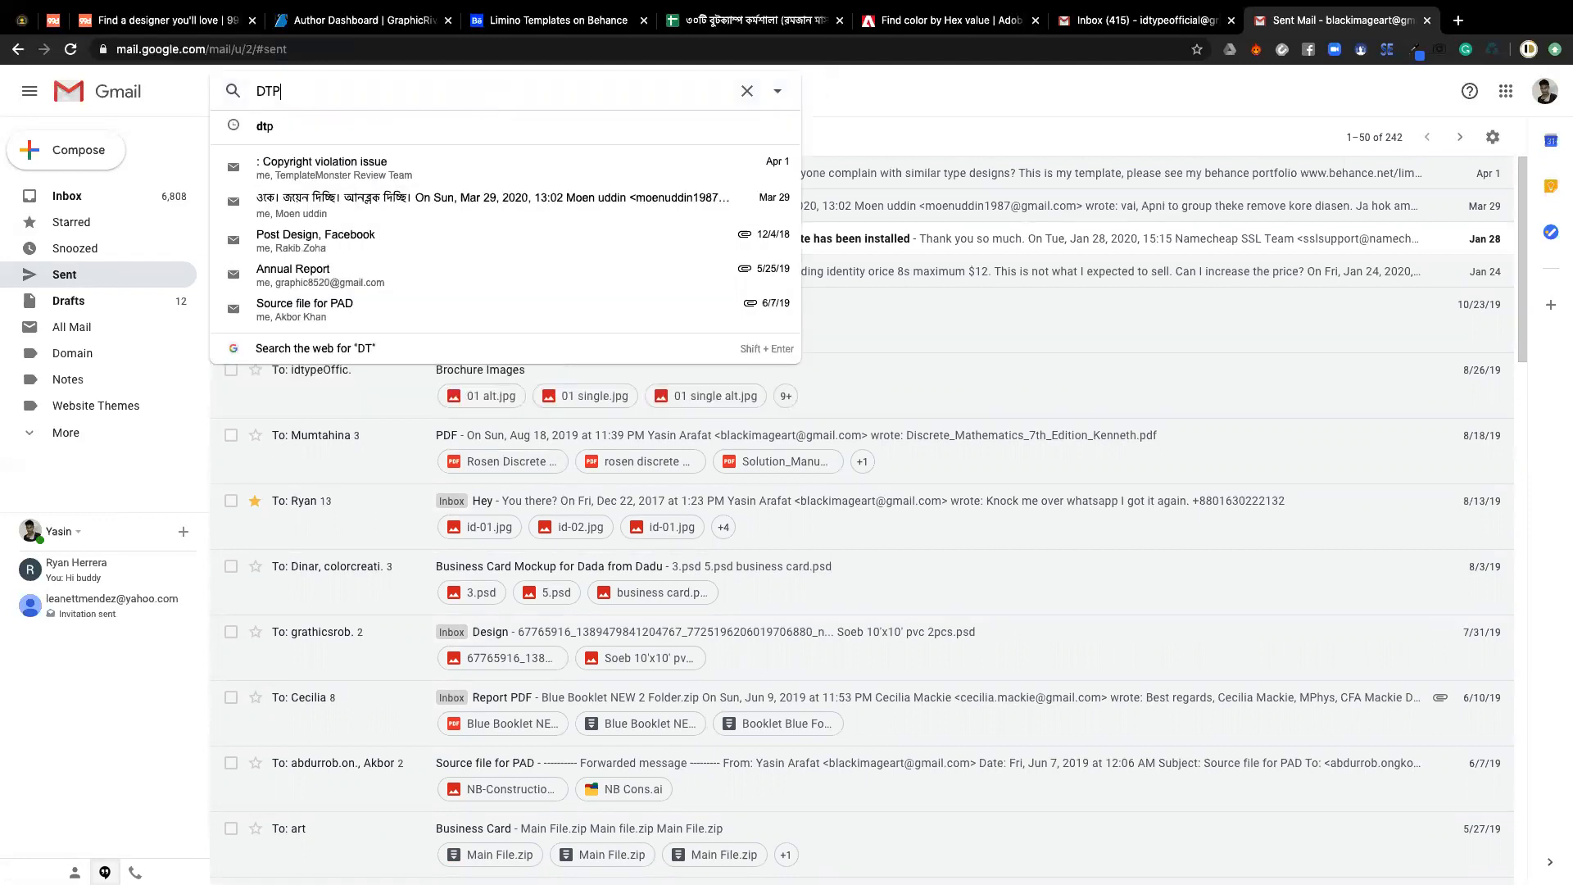
key(super+a)
text(P)
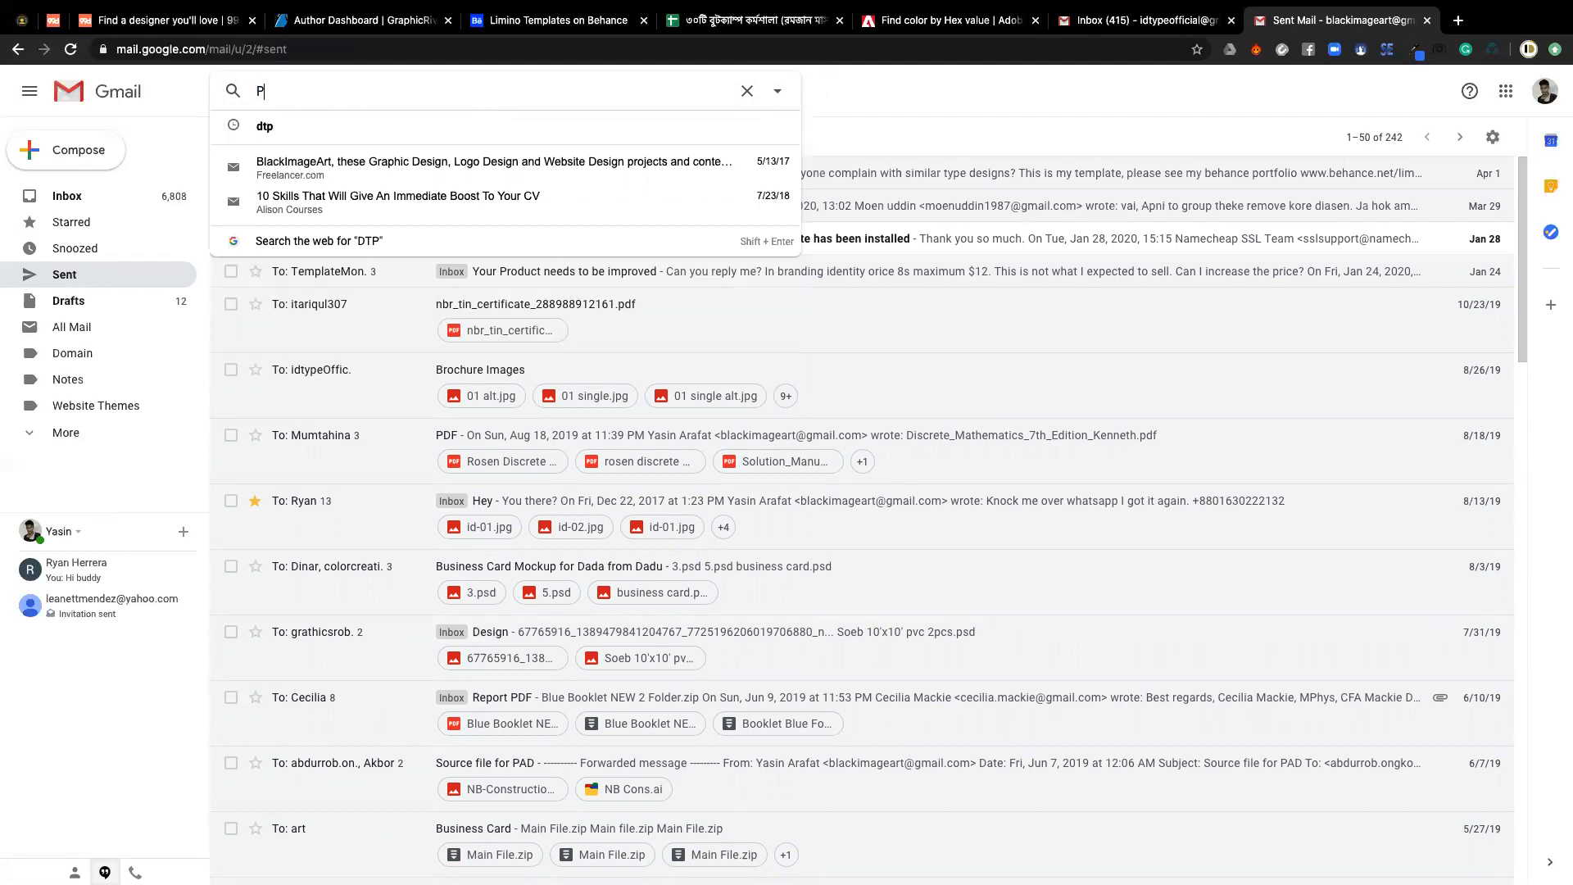
text(oster)
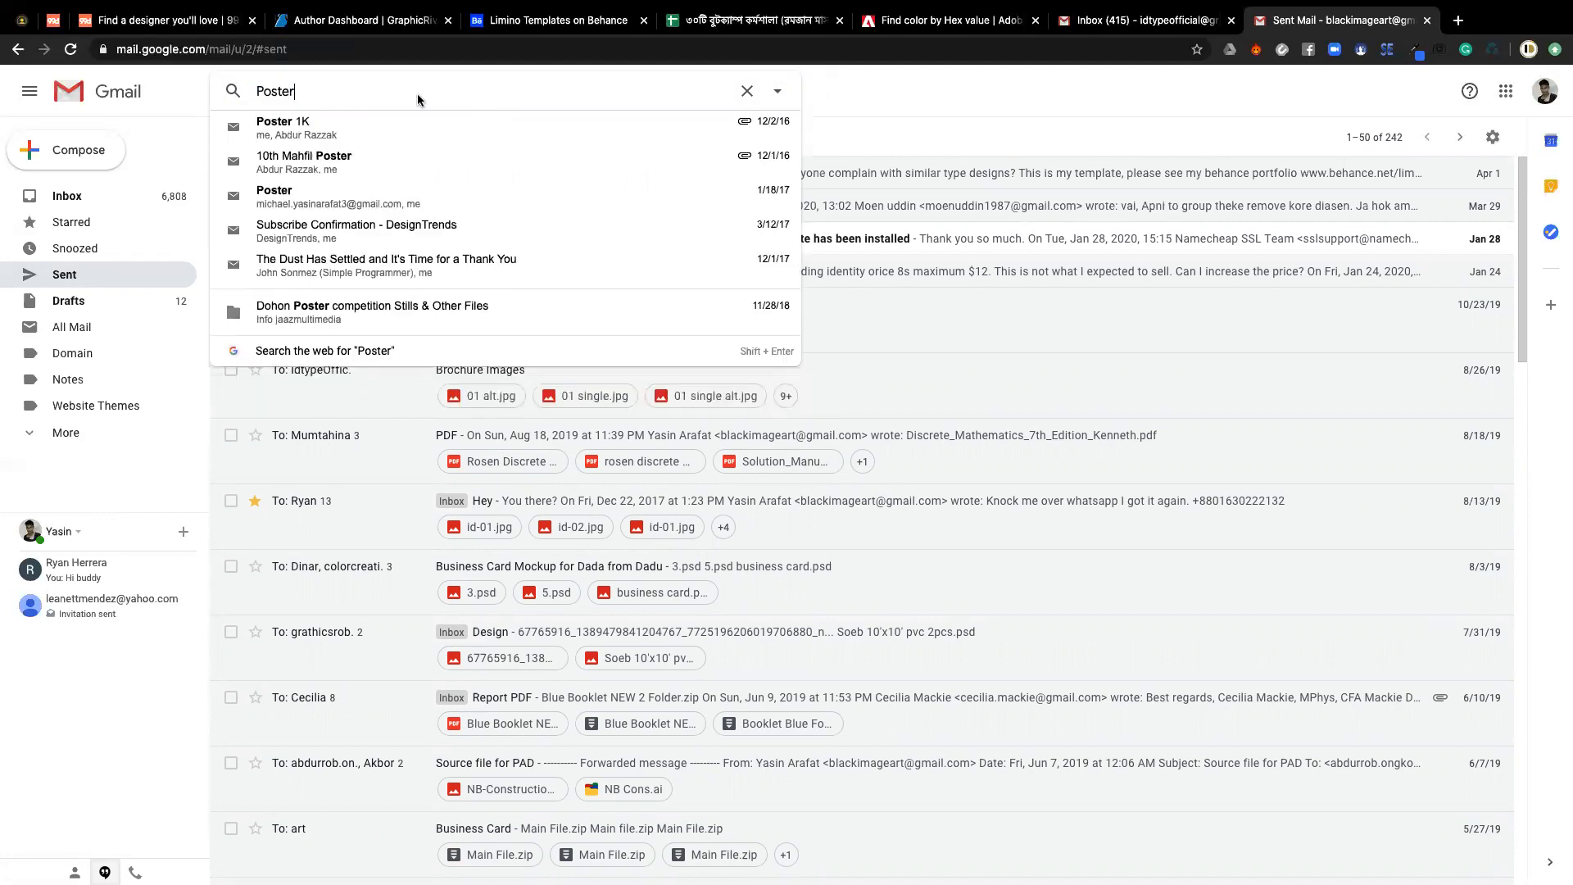
click(386, 136)
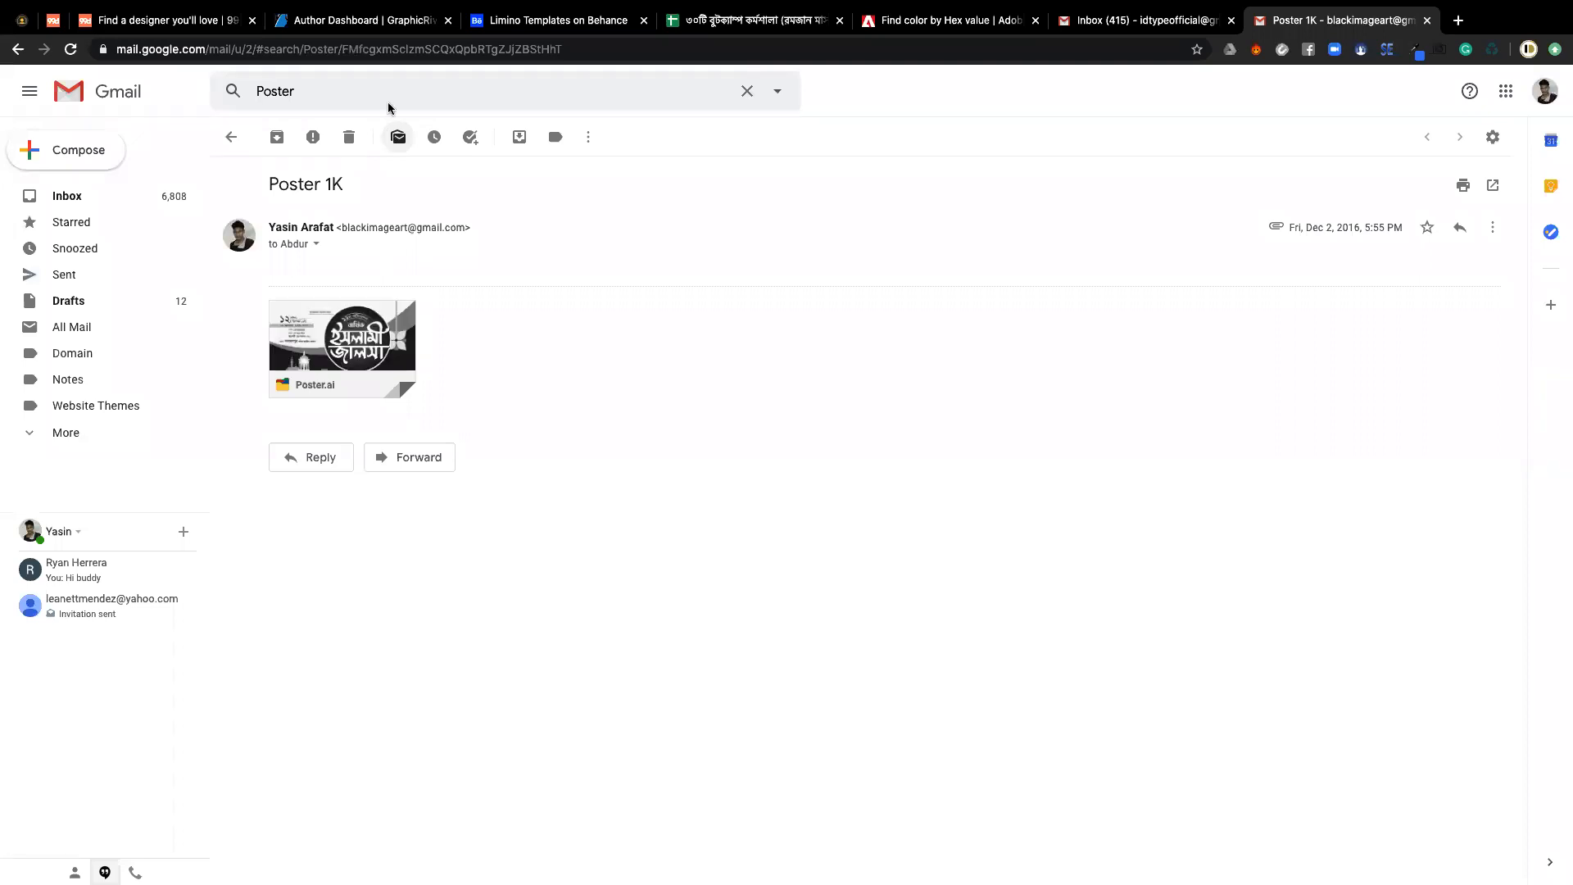
- List all messages matching "Poster" and look through the first page of results
click(384, 91)
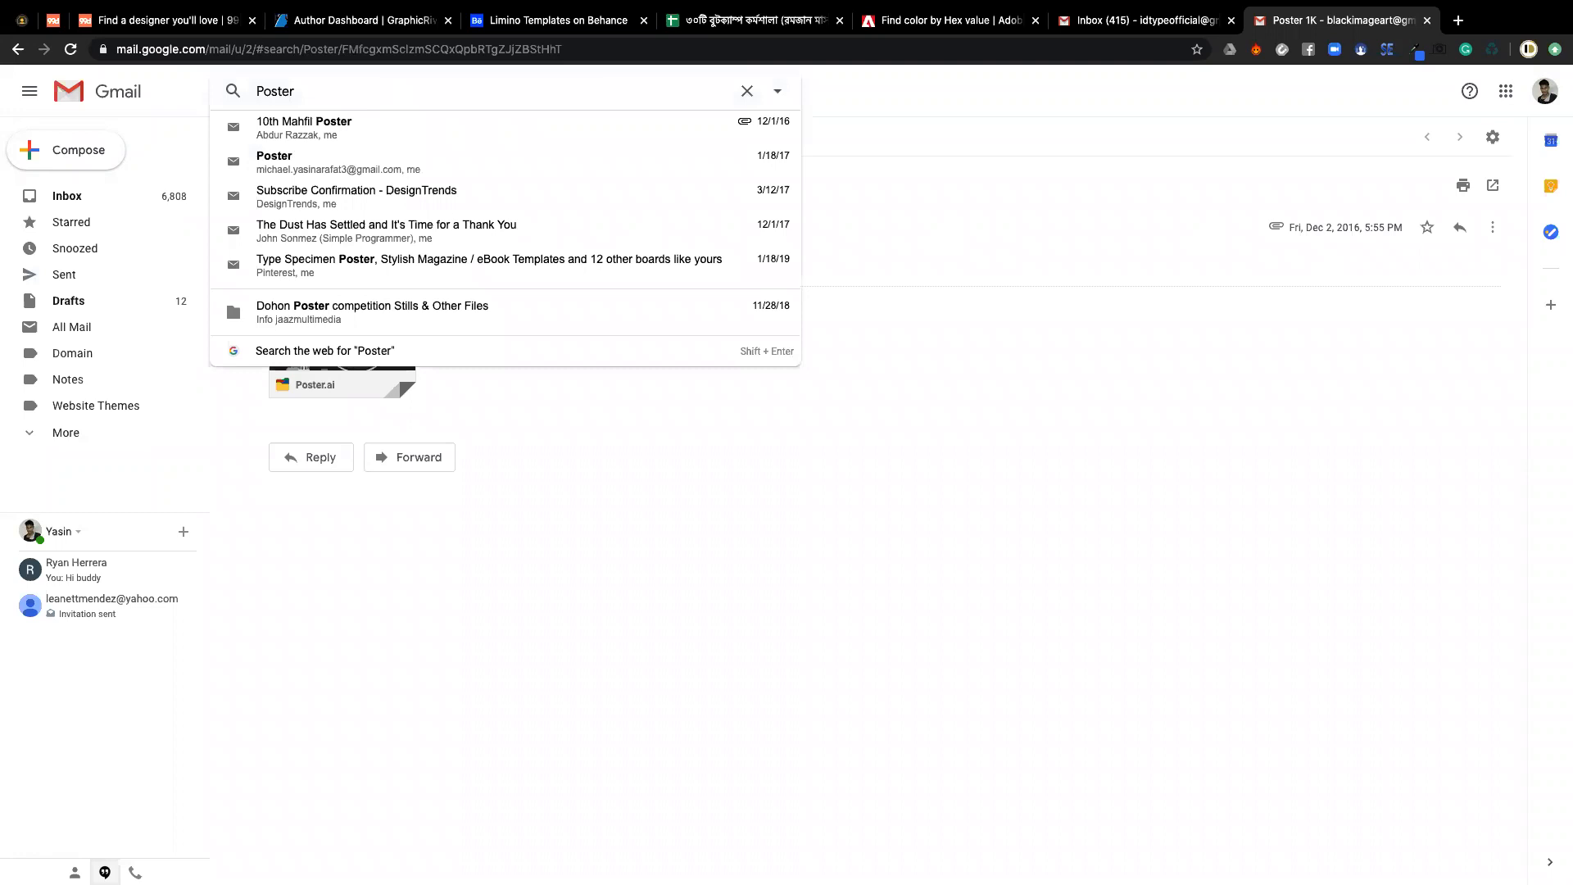
key(Return)
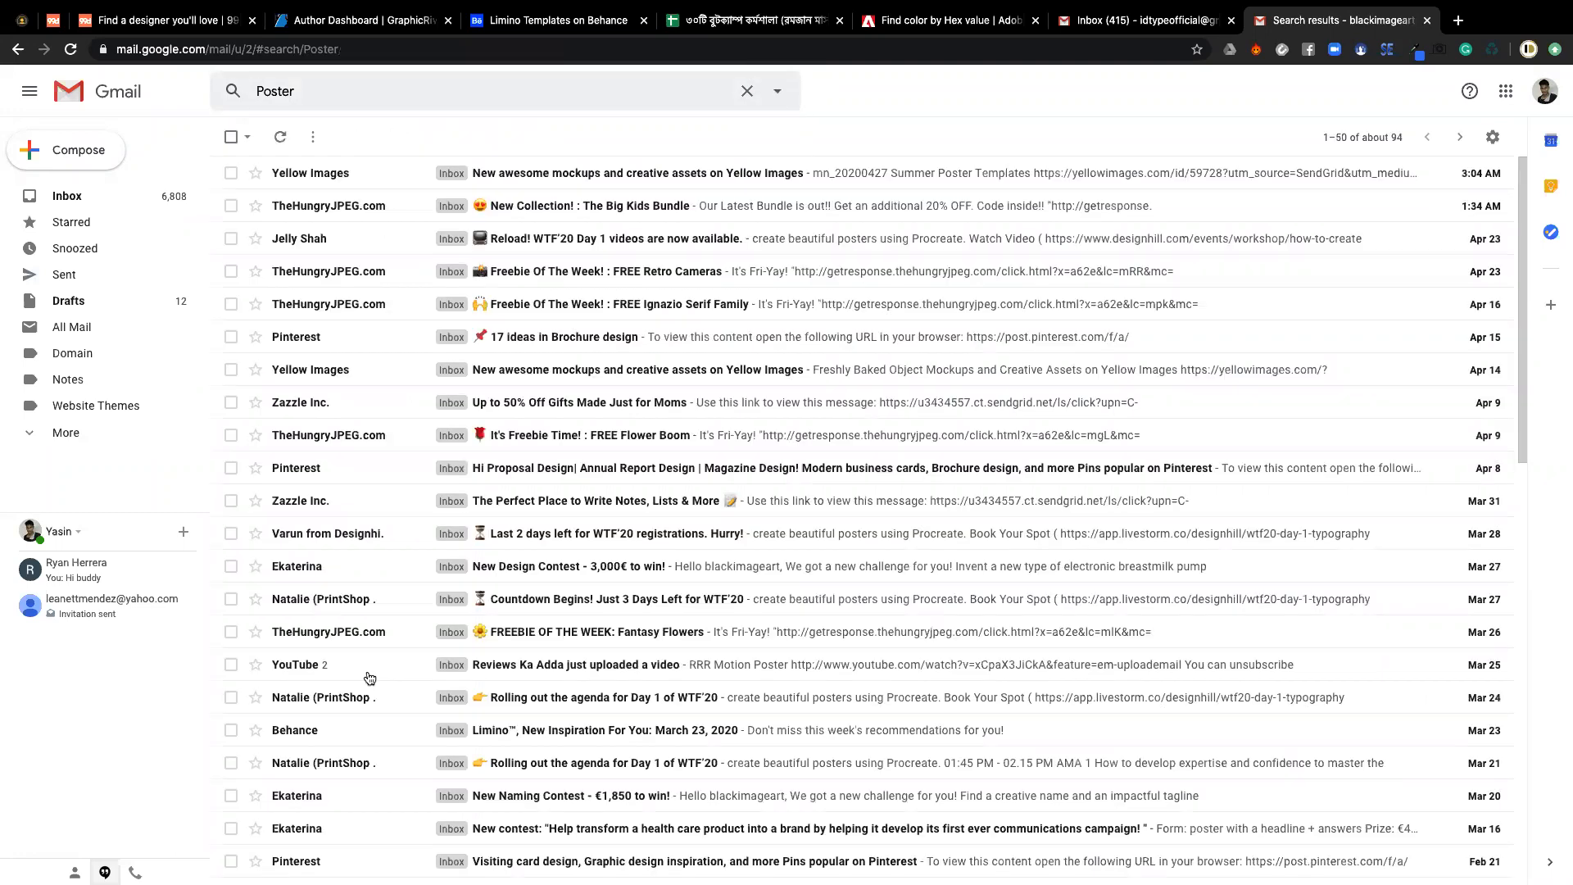
scroll(369, 677, down, 10)
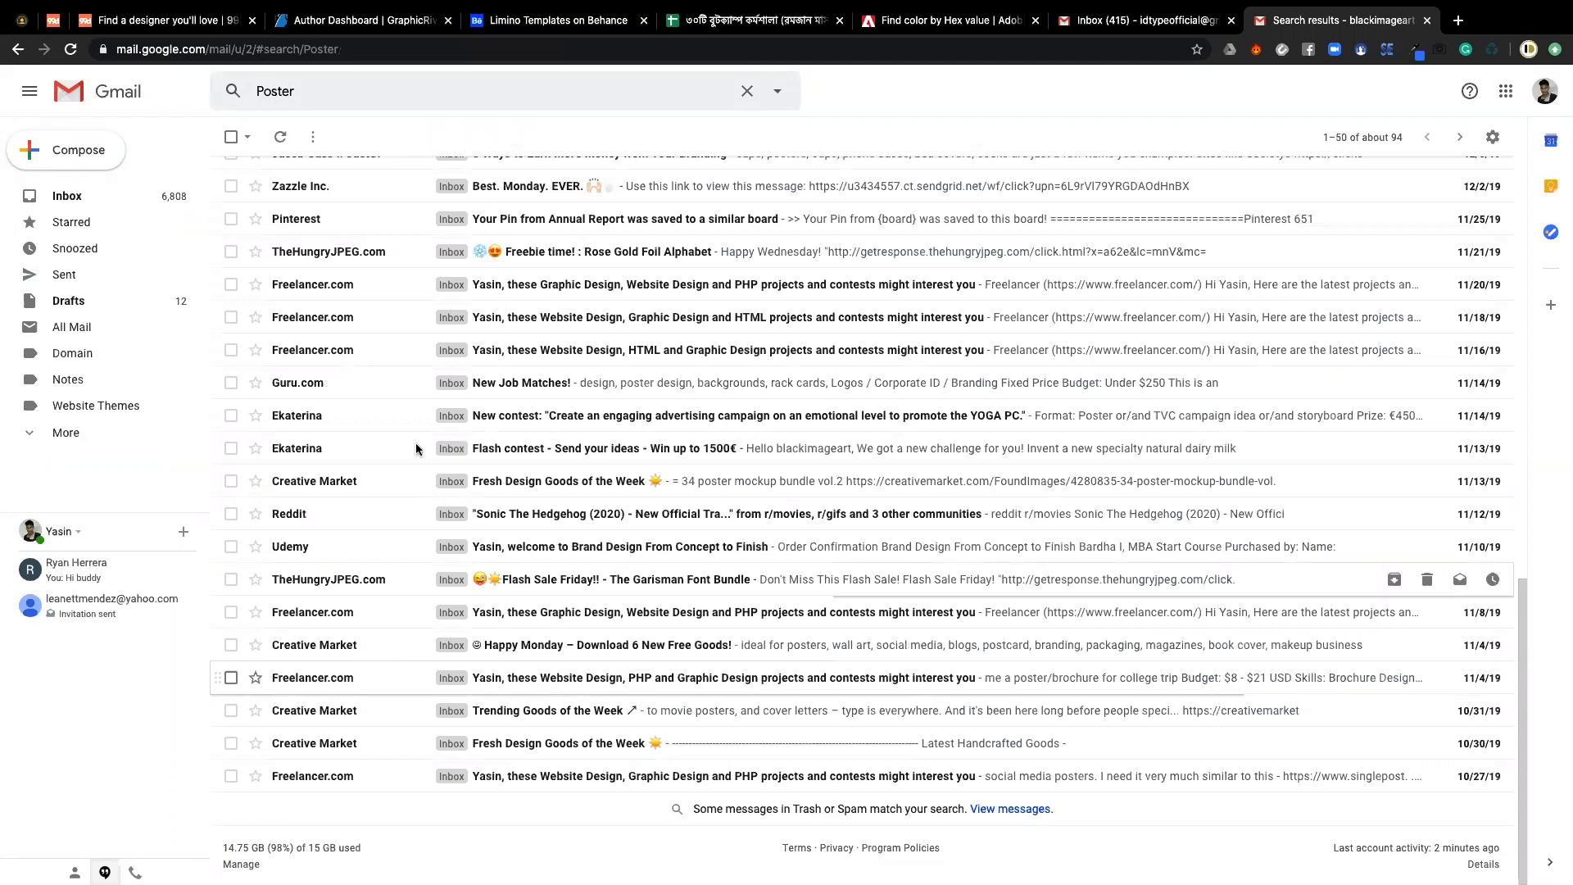
scroll(416, 442, up, 6)
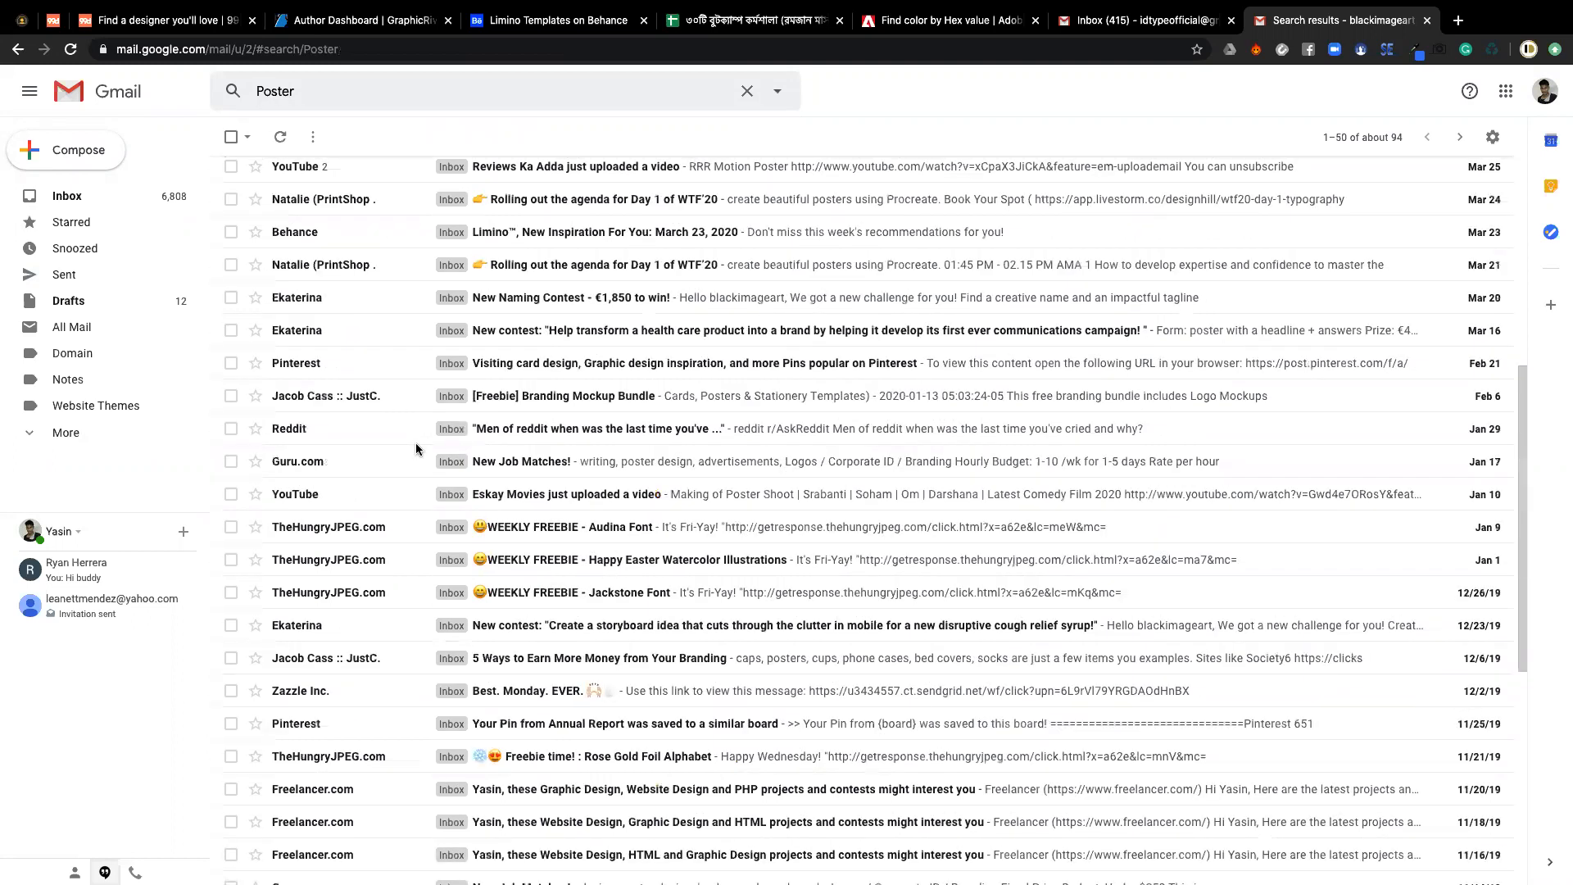
scroll(415, 443, up, 4)
scroll(412, 429, up, 2)
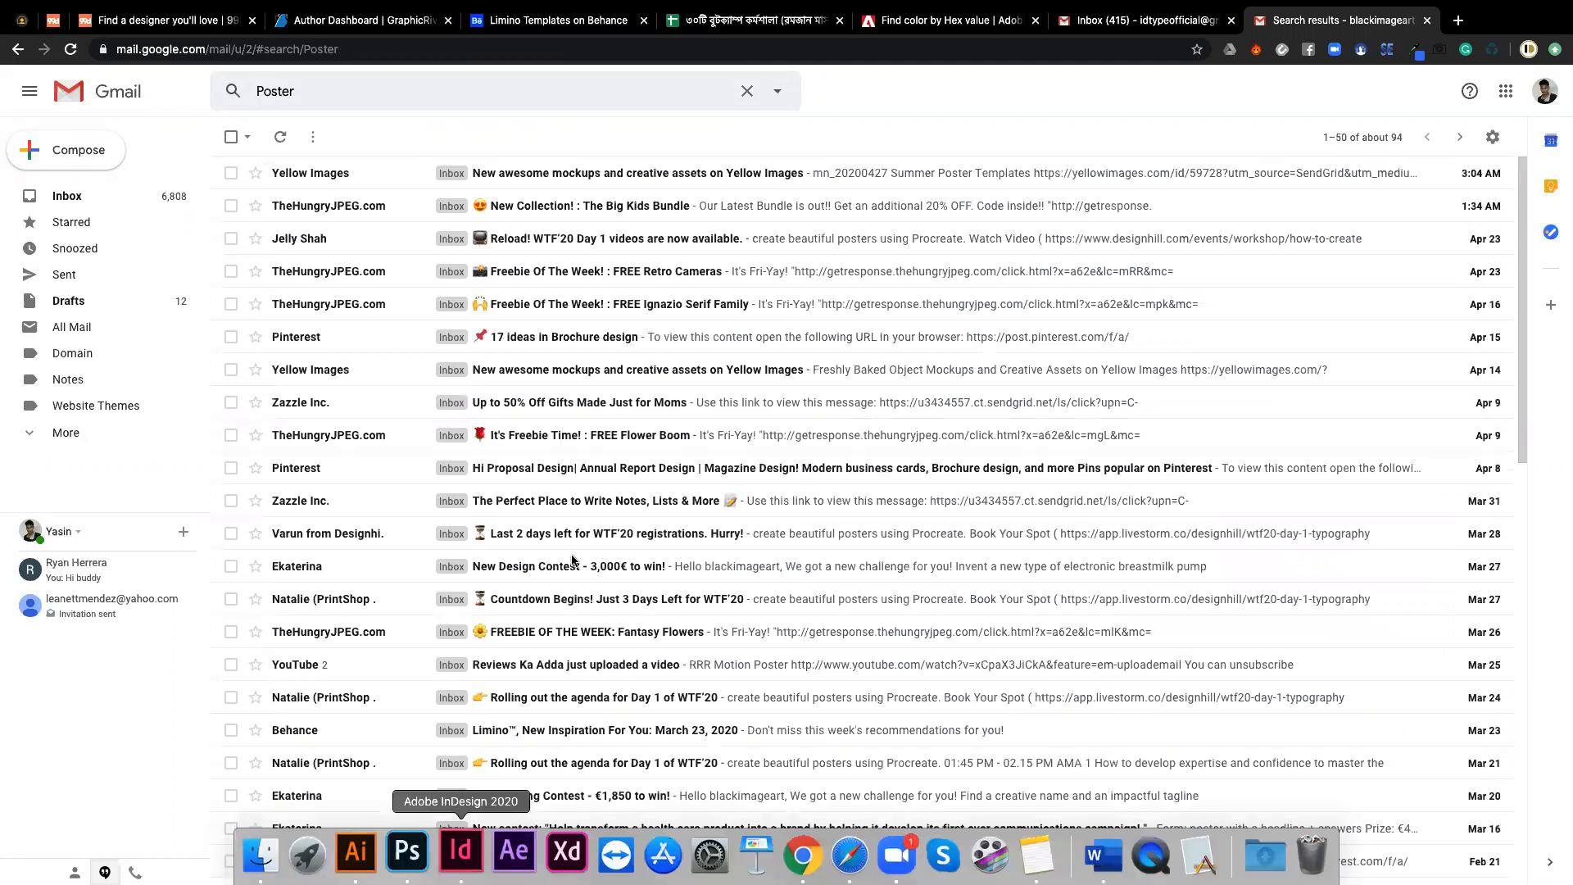
- Switch to Illustrator and review the card's bottom fold and corner marks and its overall two-panel layout
key(super+Tab)
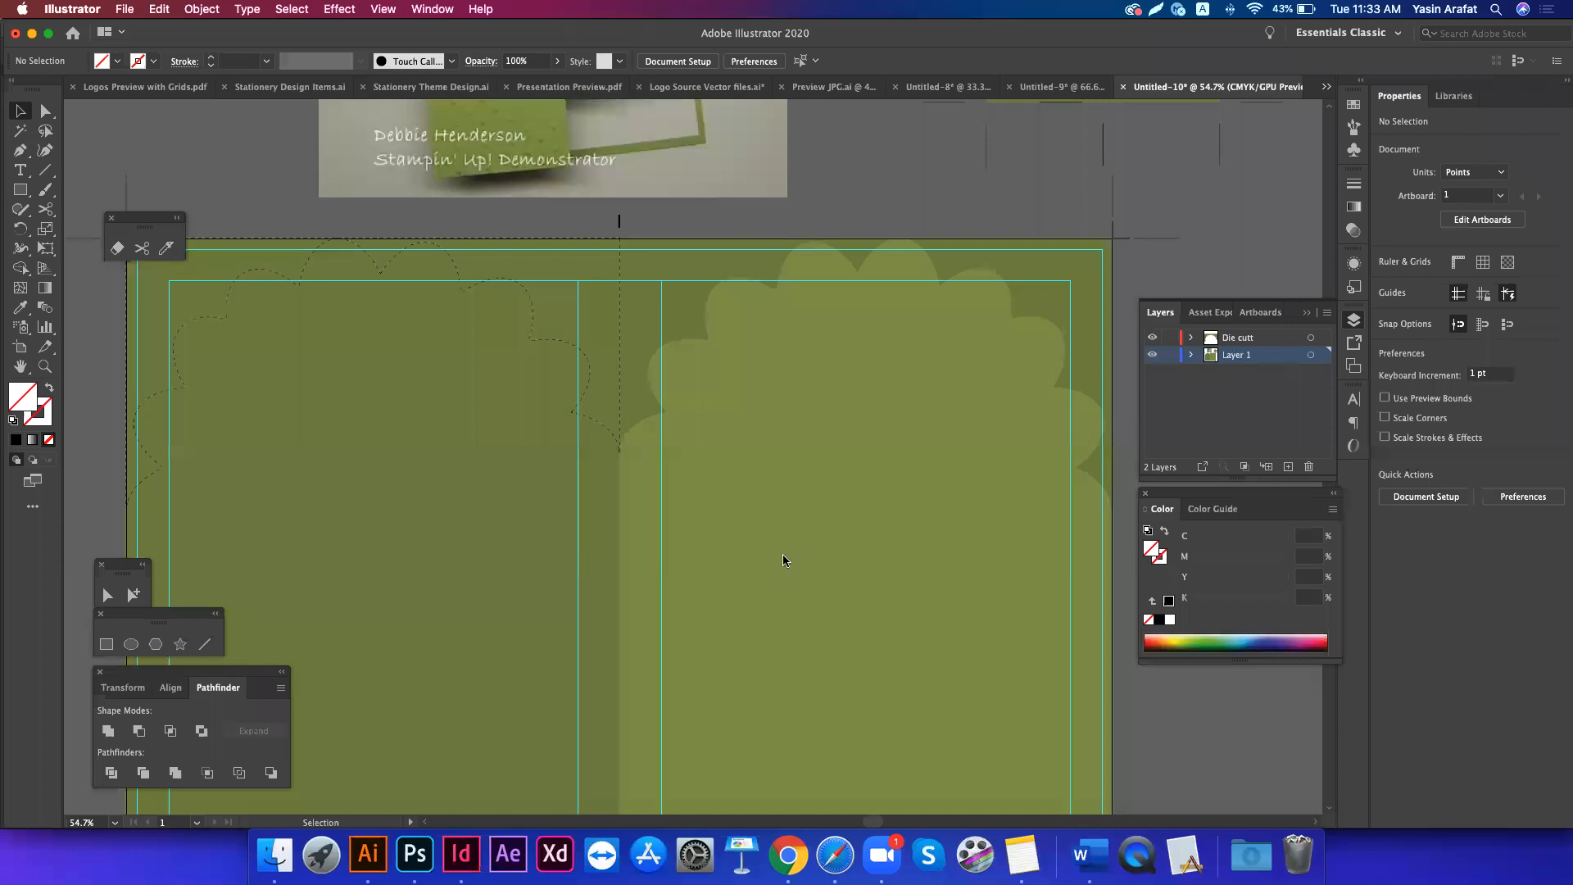
scroll(784, 556, down, 10)
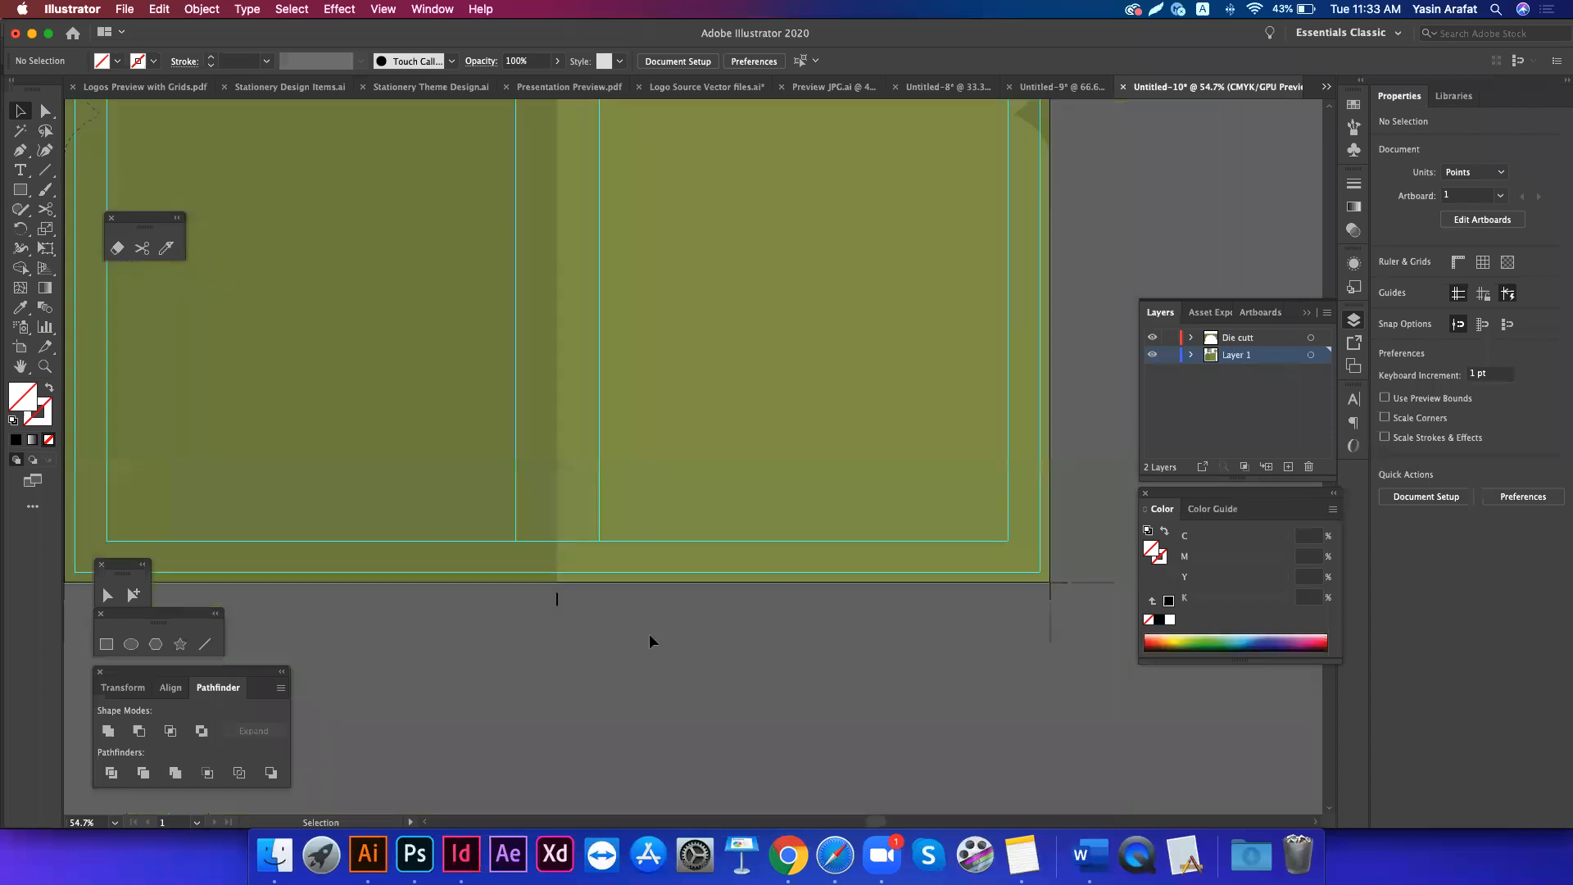
scroll(649, 633, up, 5)
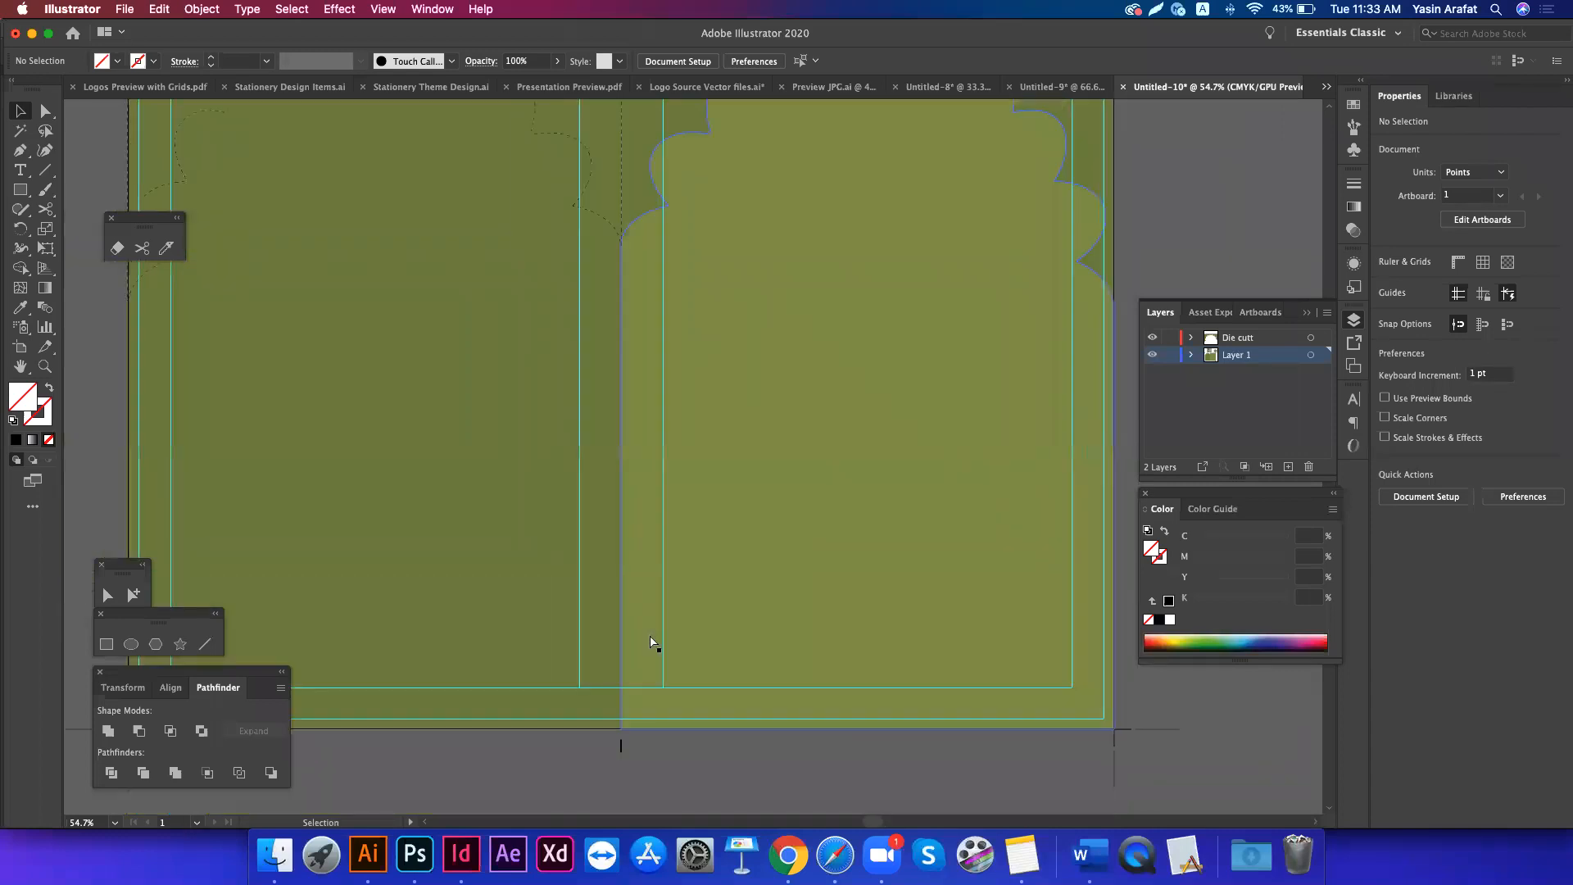
key(super+minus)
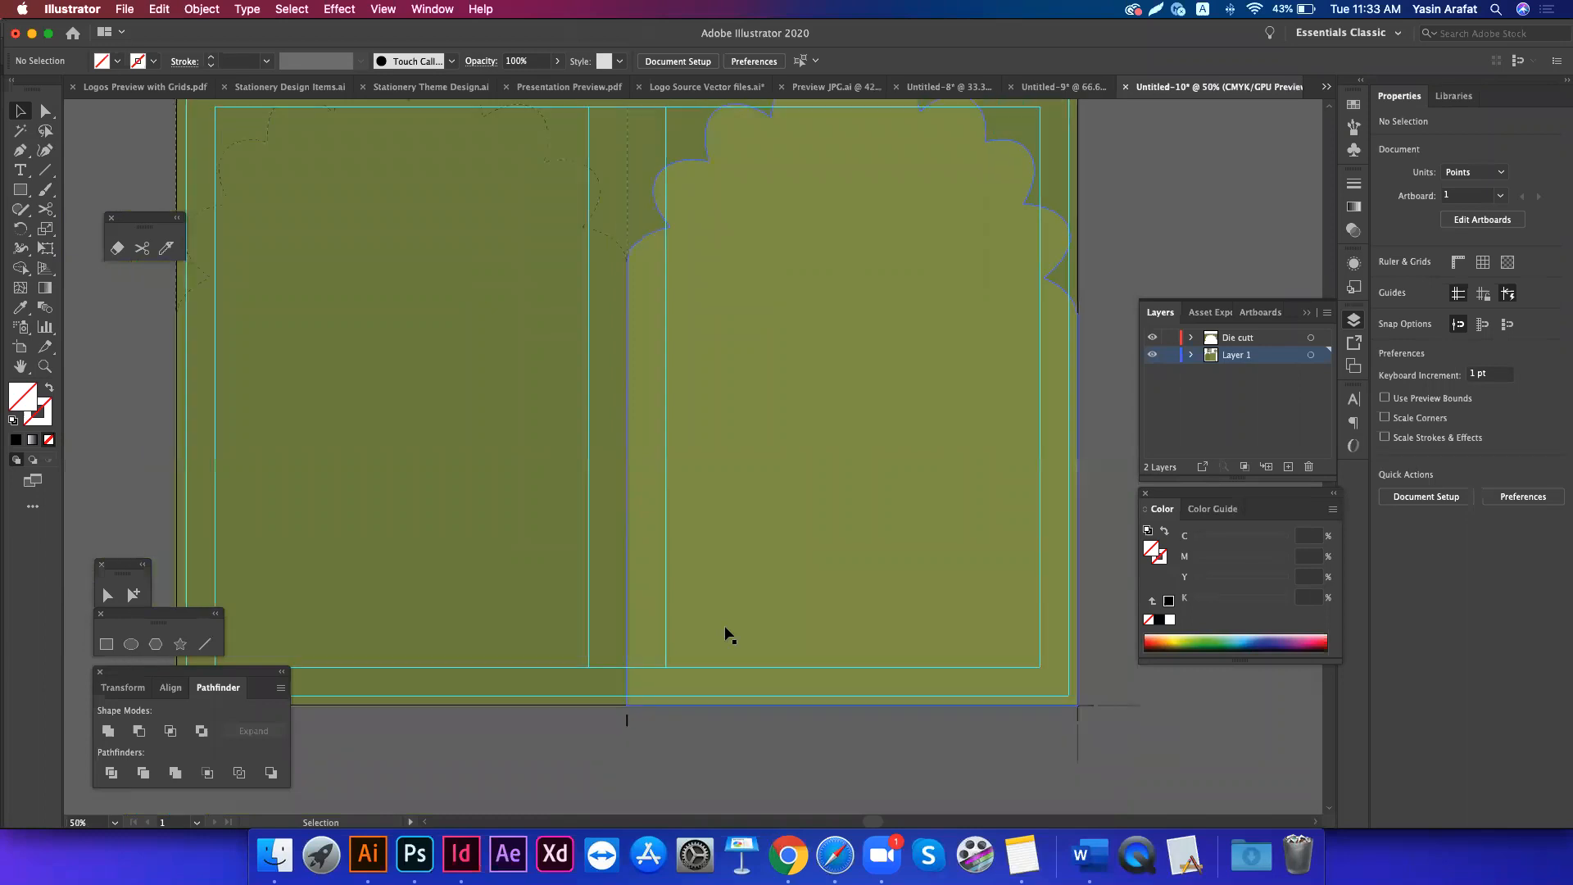
scroll(726, 635, left, 3)
scroll(726, 635, up, 2)
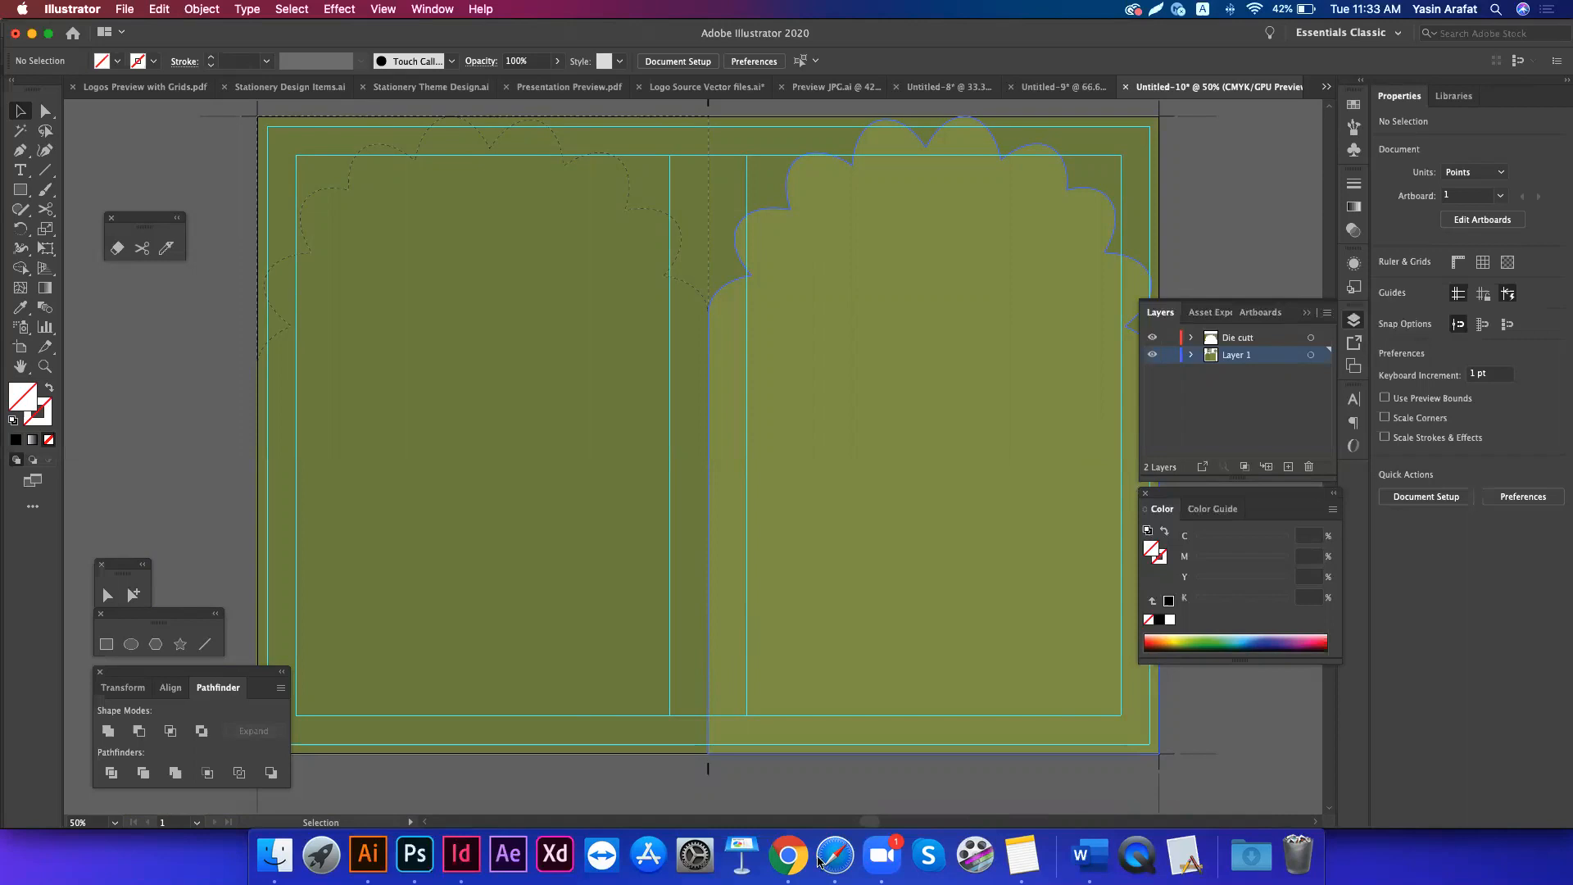
- Switch to Chrome and search Google for "DTP gripper mark"
key(ctrl+Right)
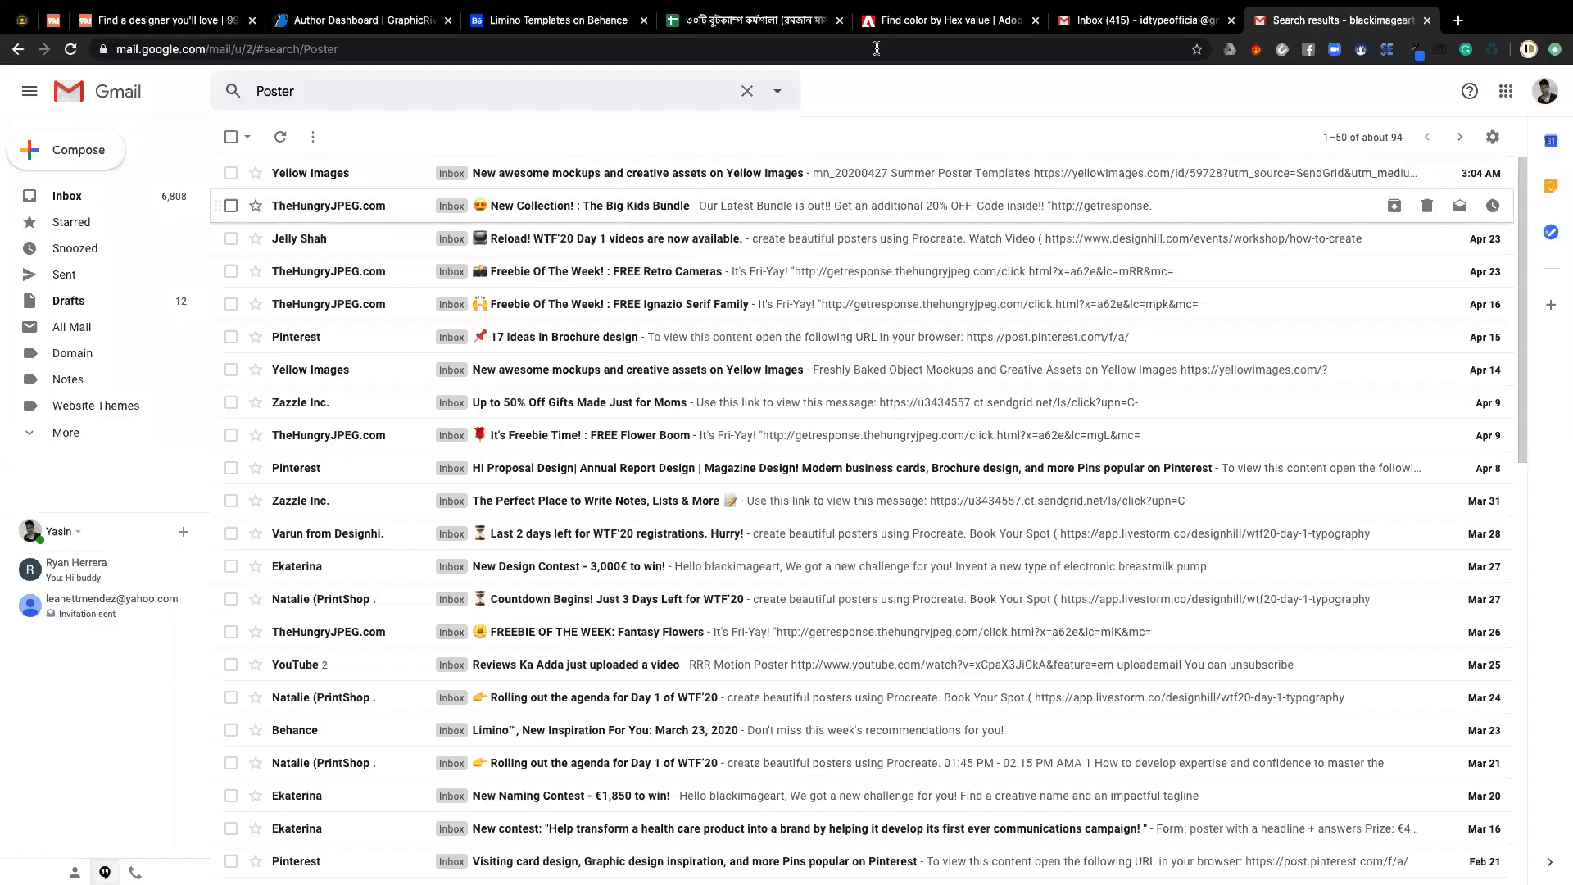
click(877, 48)
text(DTP)
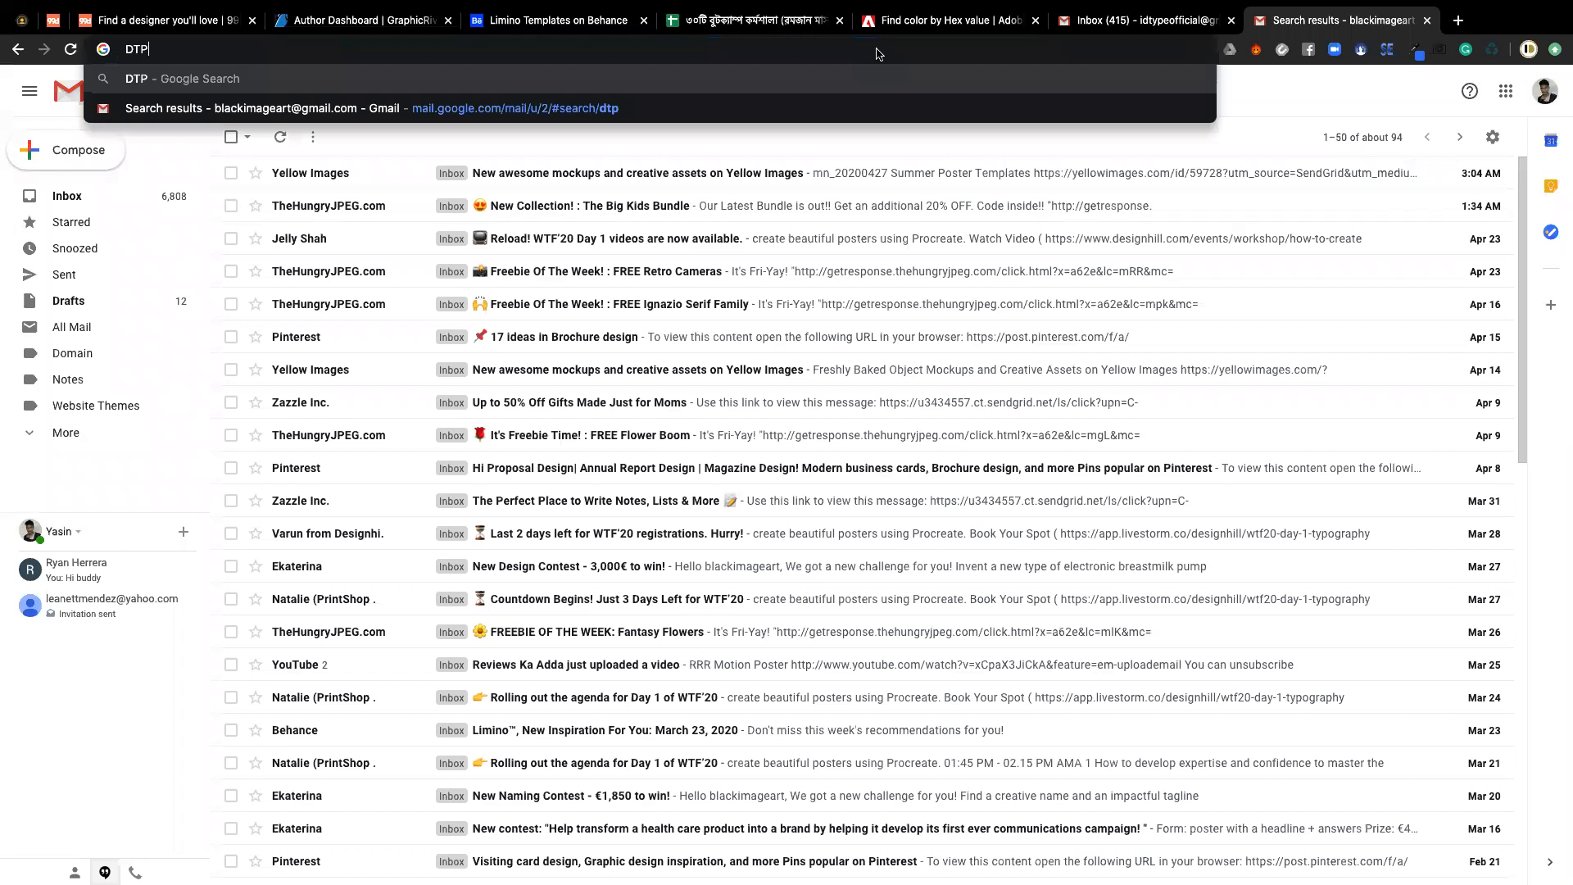
text( gripper mark)
key(Return)
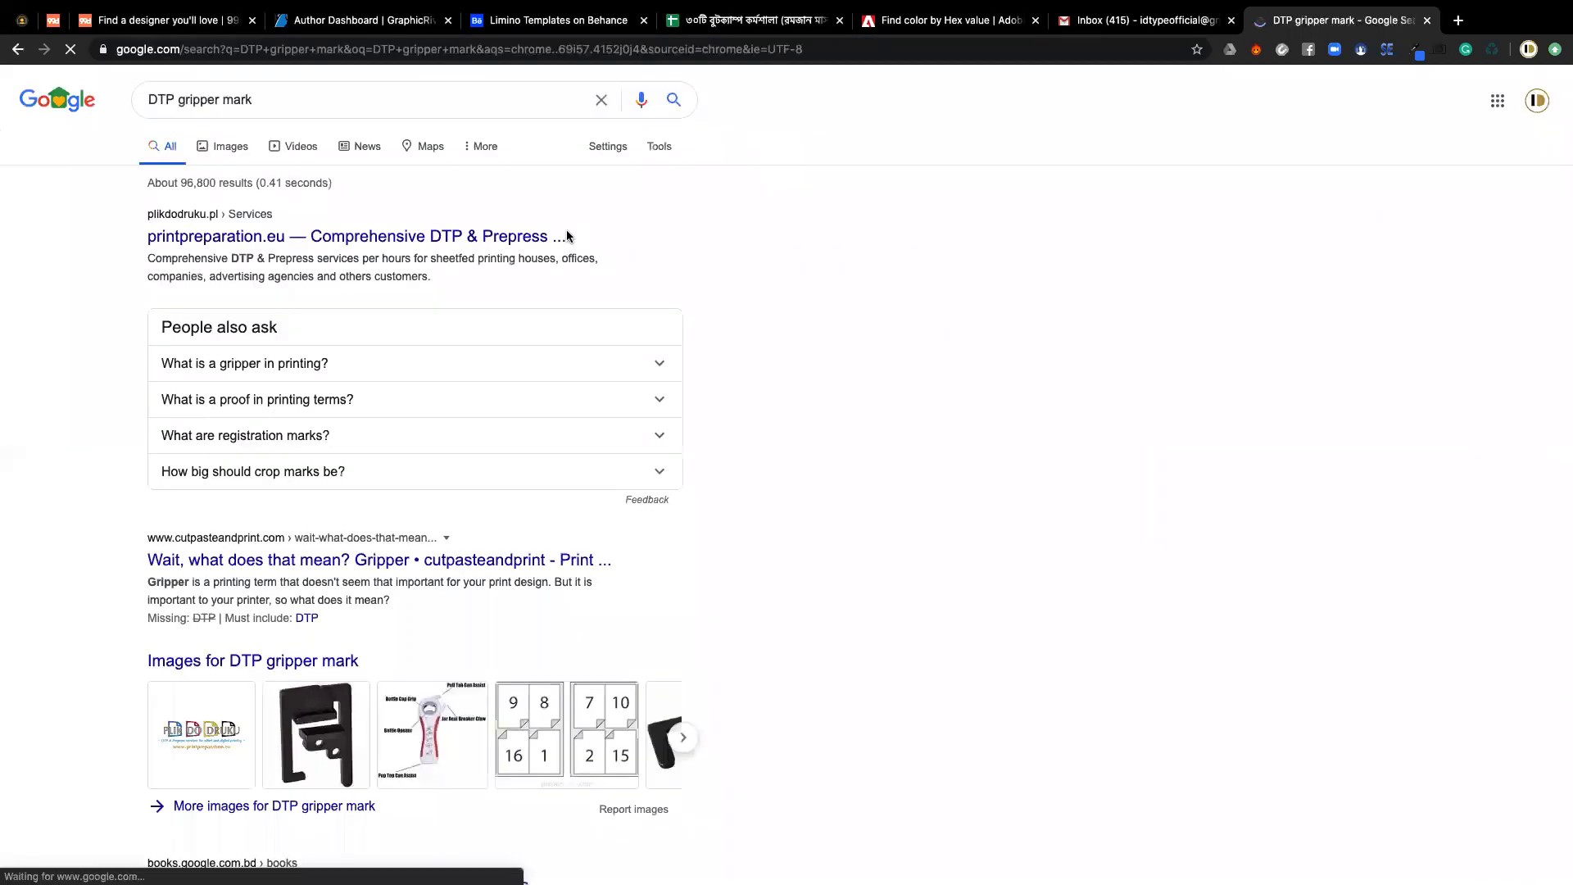
- Refine the Google search to "DTP gripper mark CMYK"
click(350, 99)
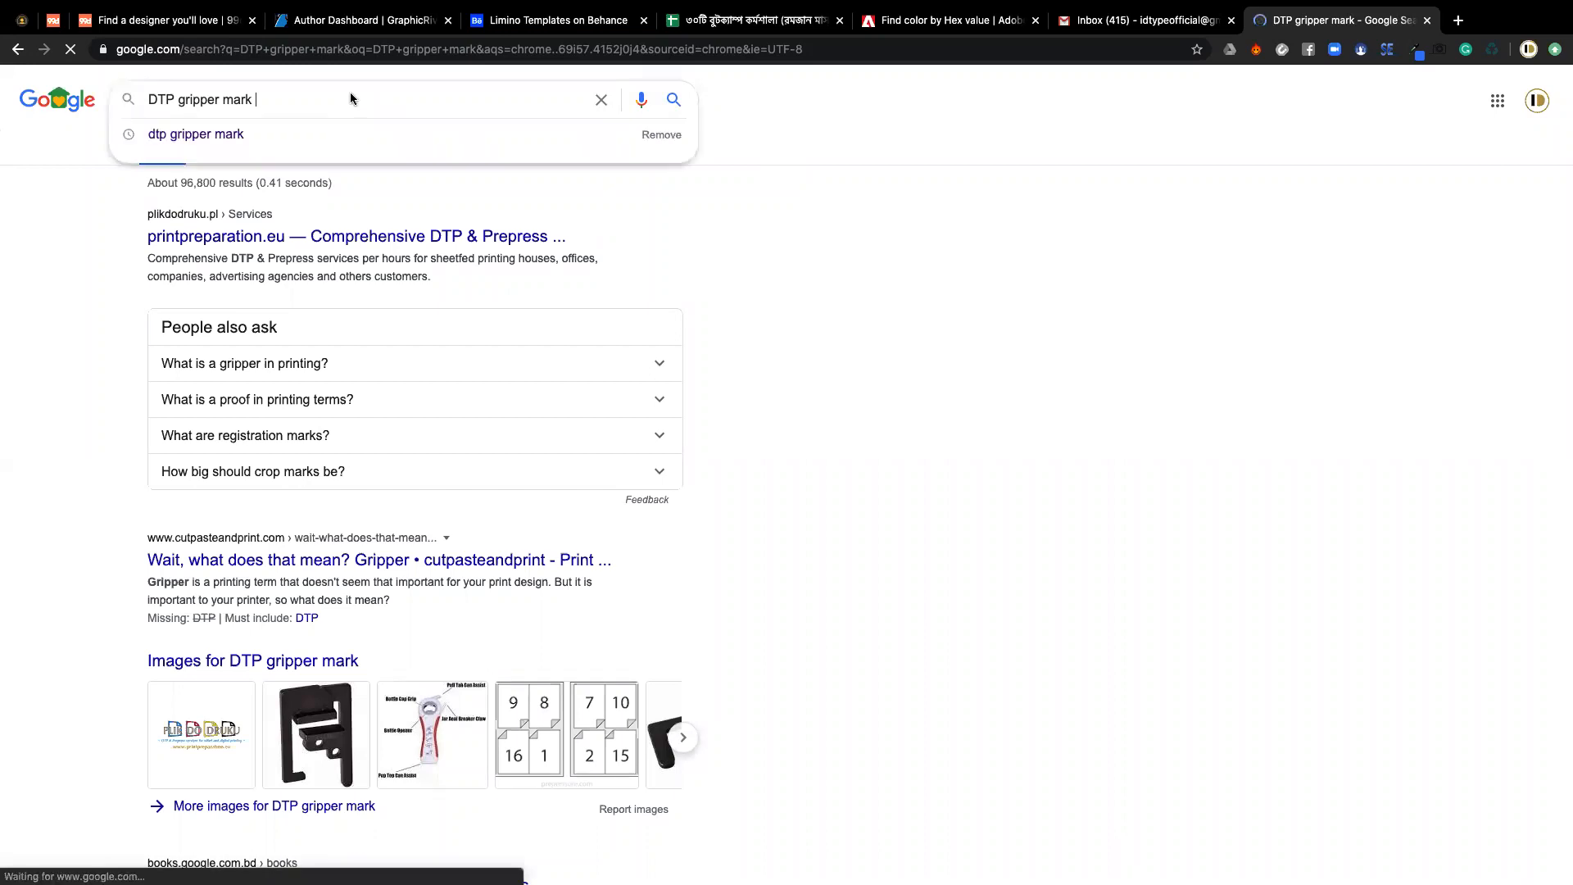
text(CMY)
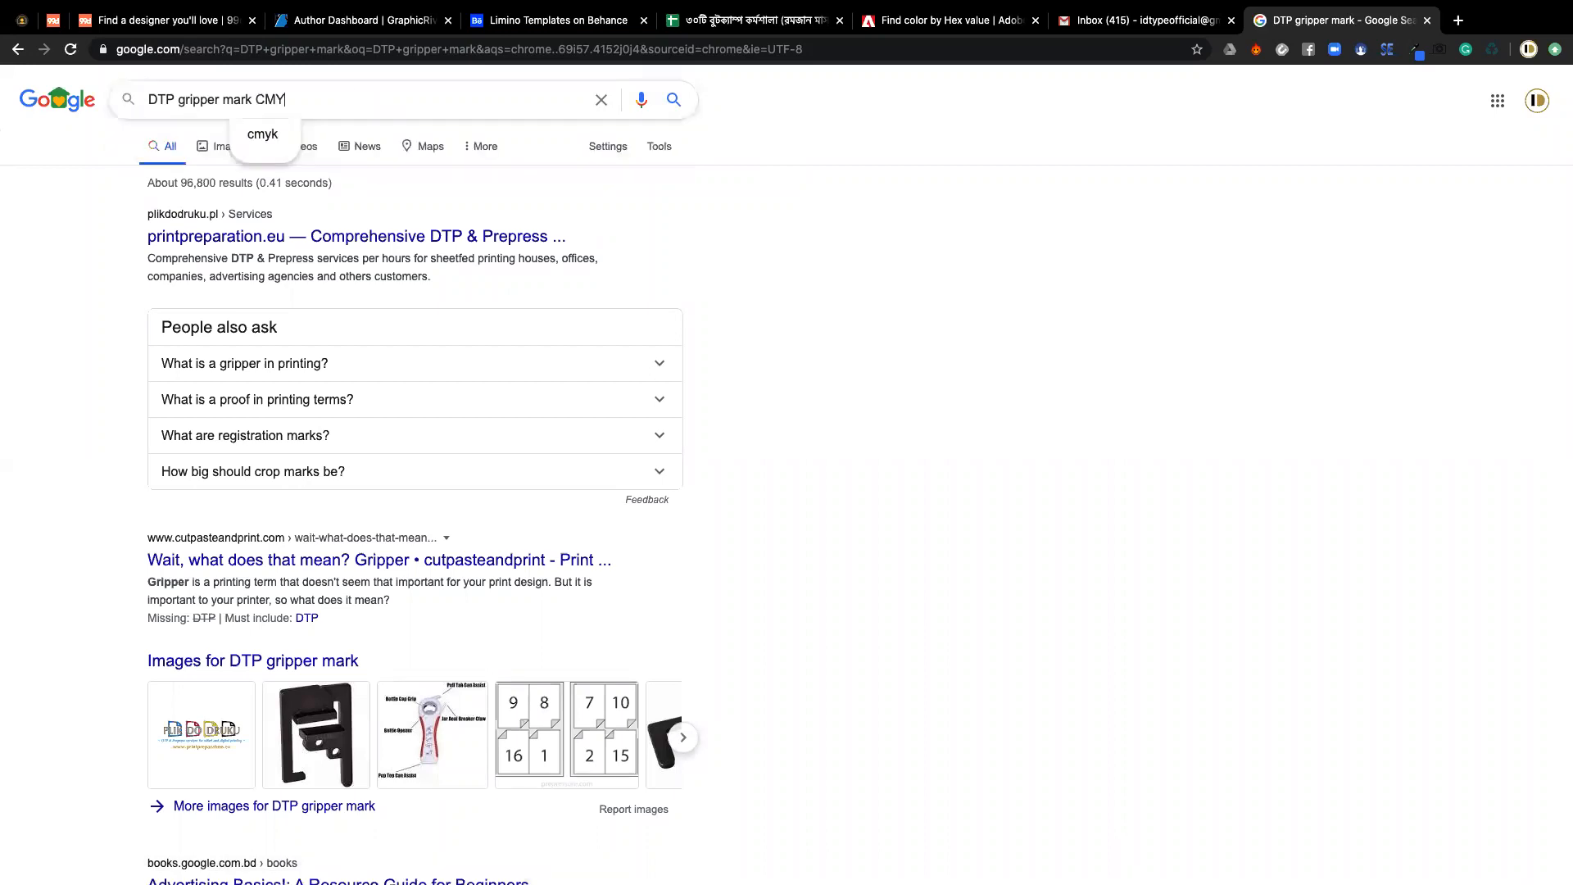
text(K)
key(Return)
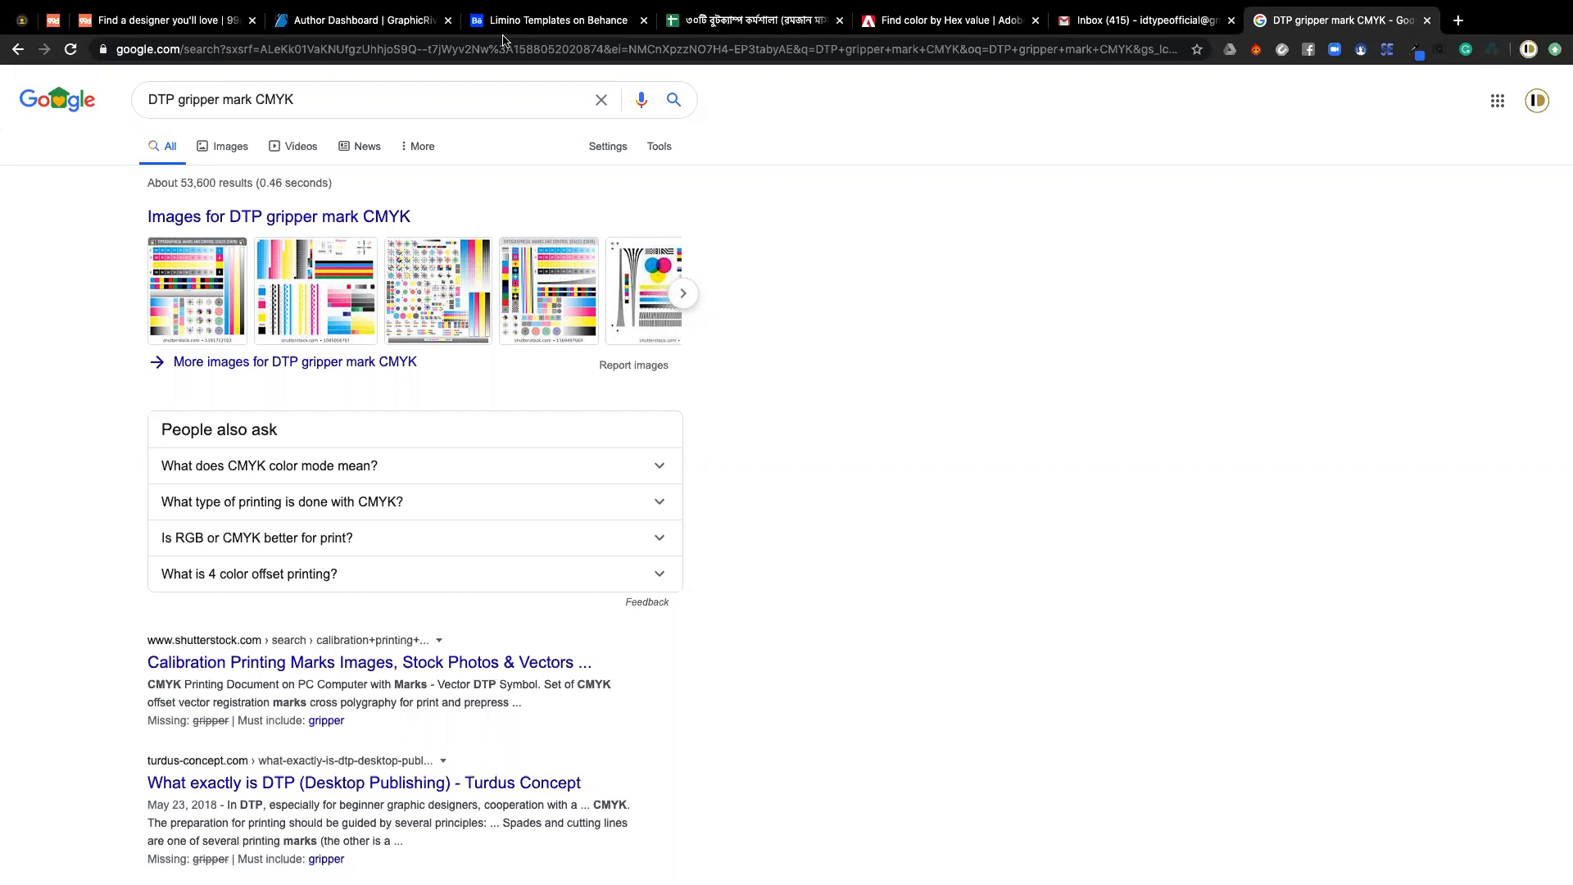
- Look through the image results for the gripper mark query, and return to the web results
click(278, 225)
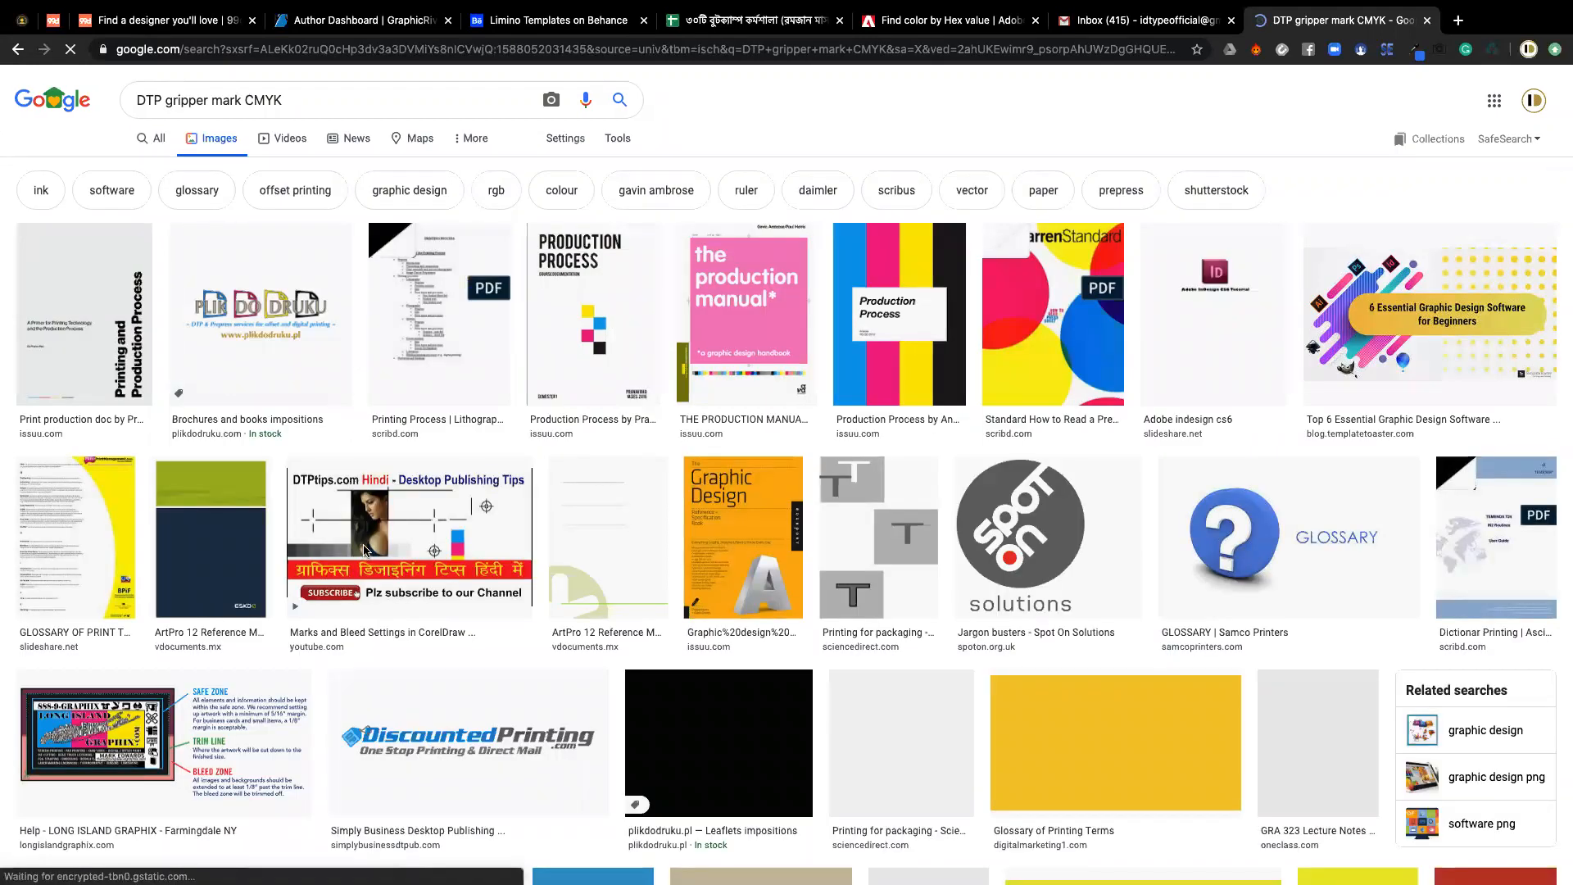
scroll(24, 172, down, 2)
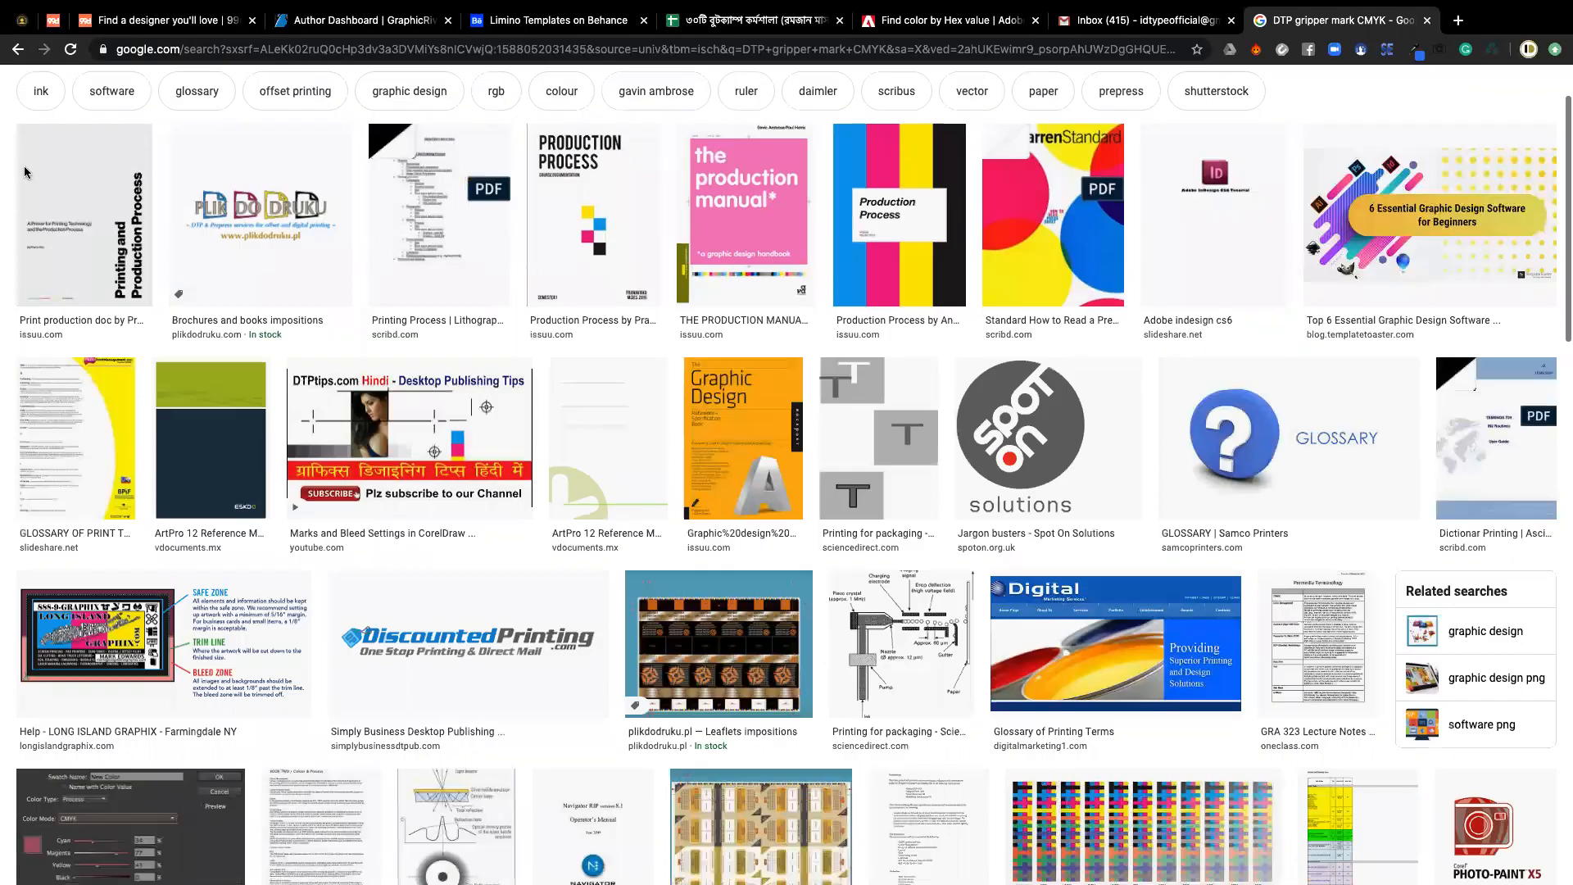
click(18, 50)
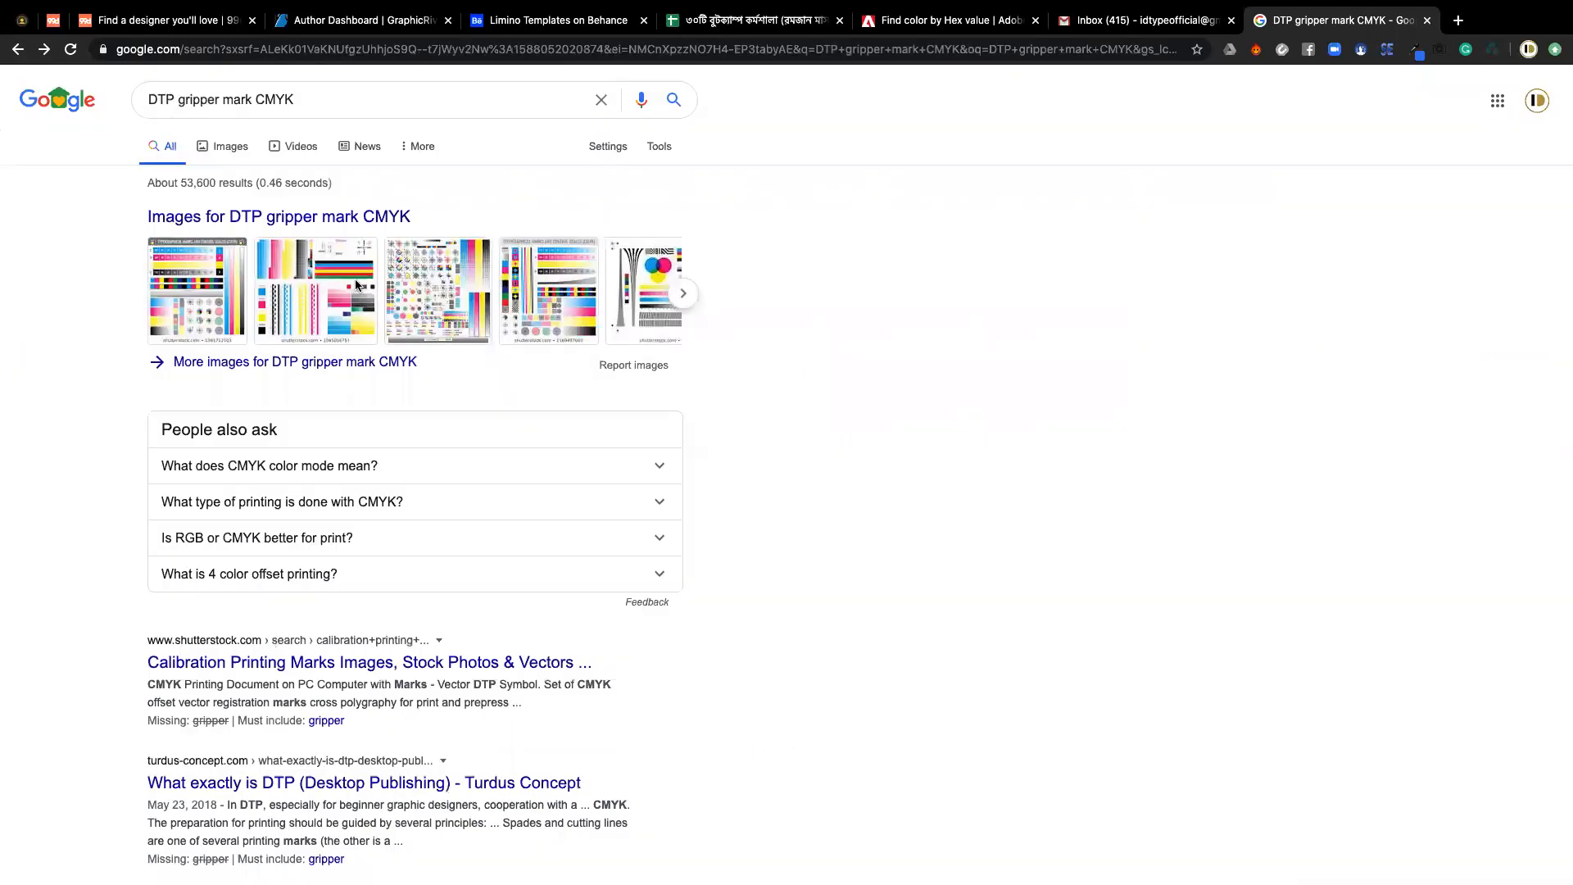
- Open the Shutterstock calibration printing marks image and look through its related images of CMYK print marks
click(351, 294)
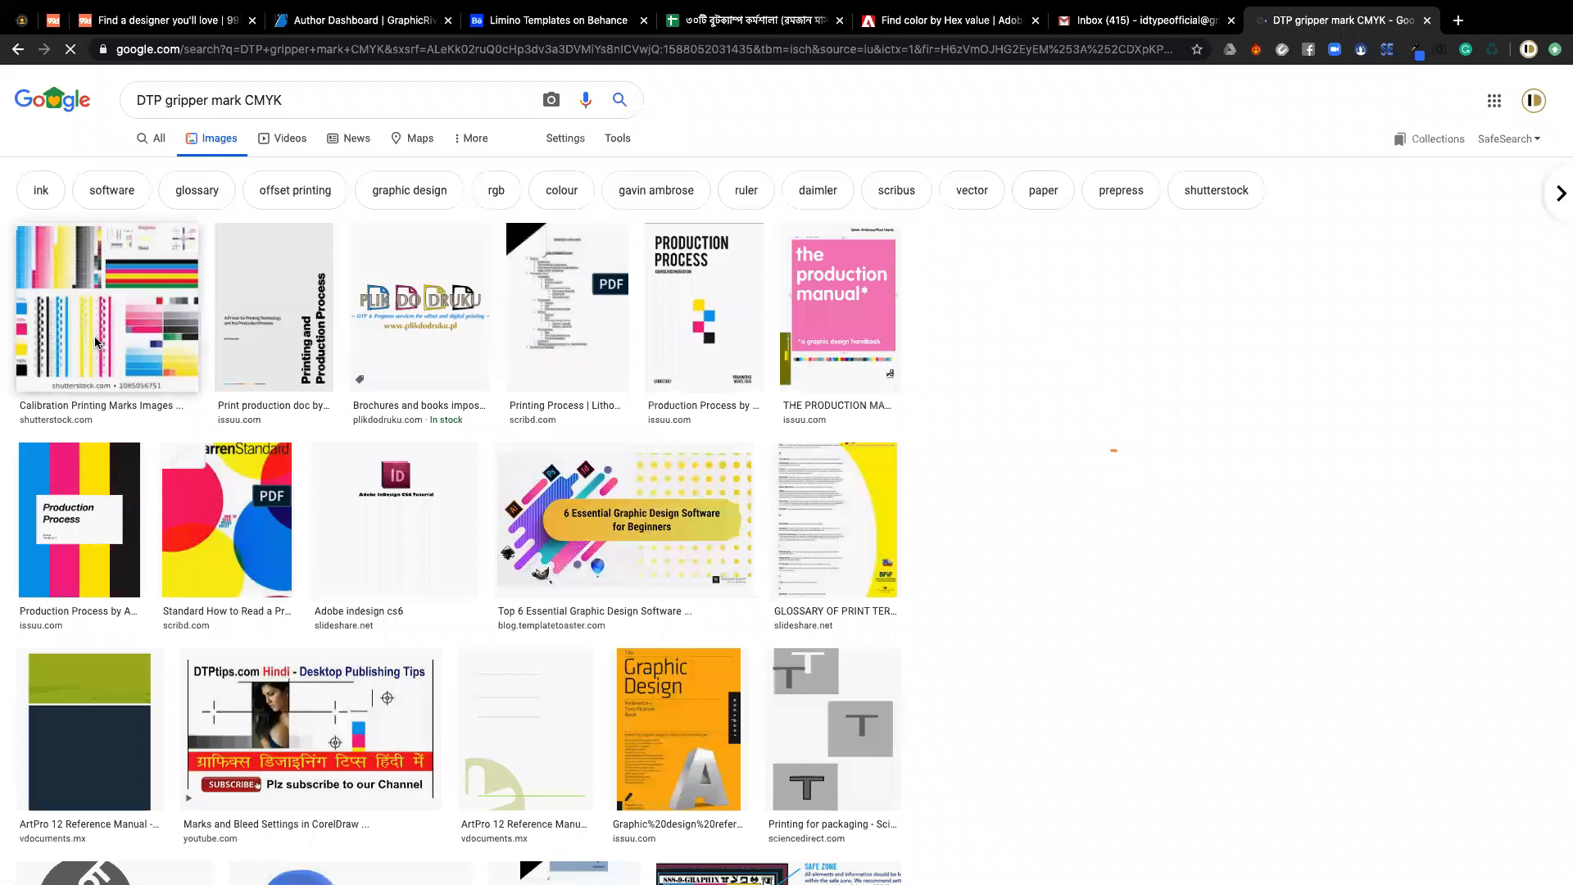
click(95, 341)
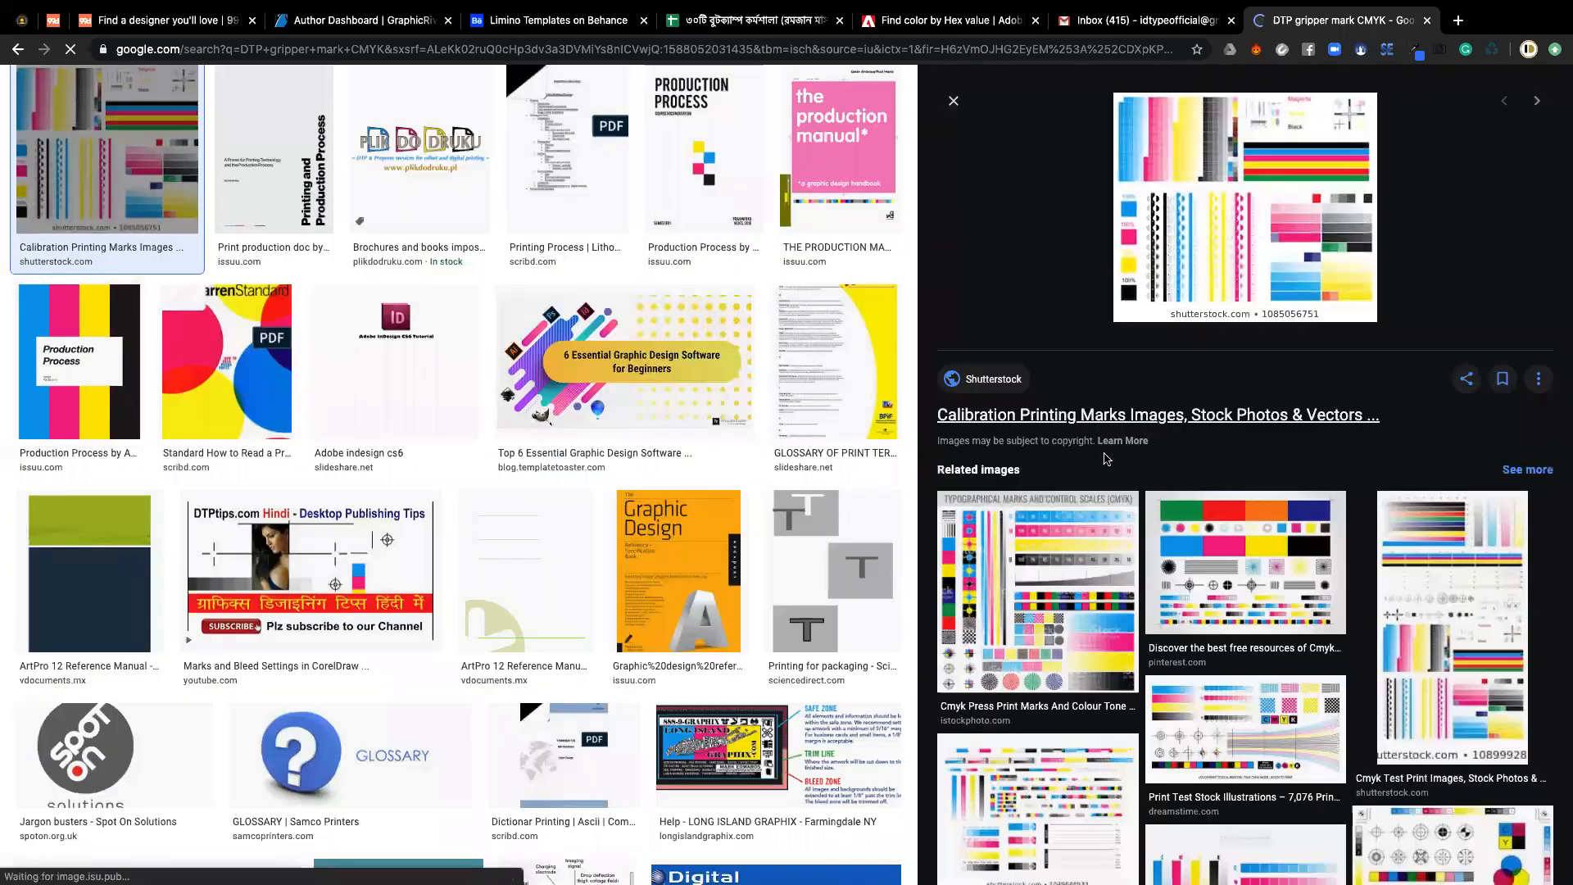
scroll(1010, 640, down, 2)
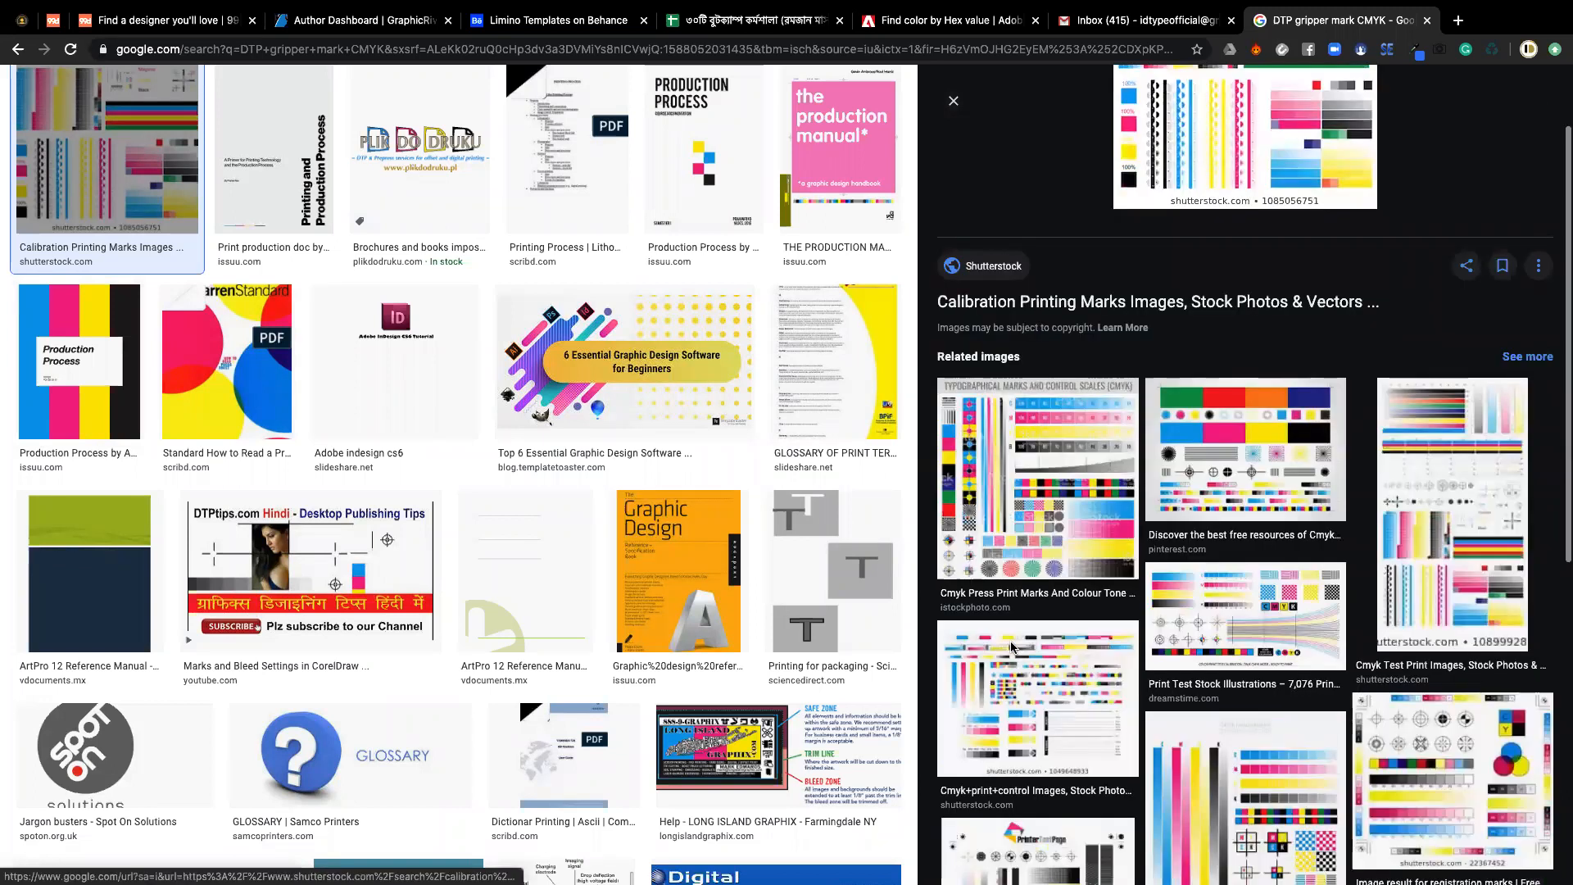
scroll(1013, 647, down, 2)
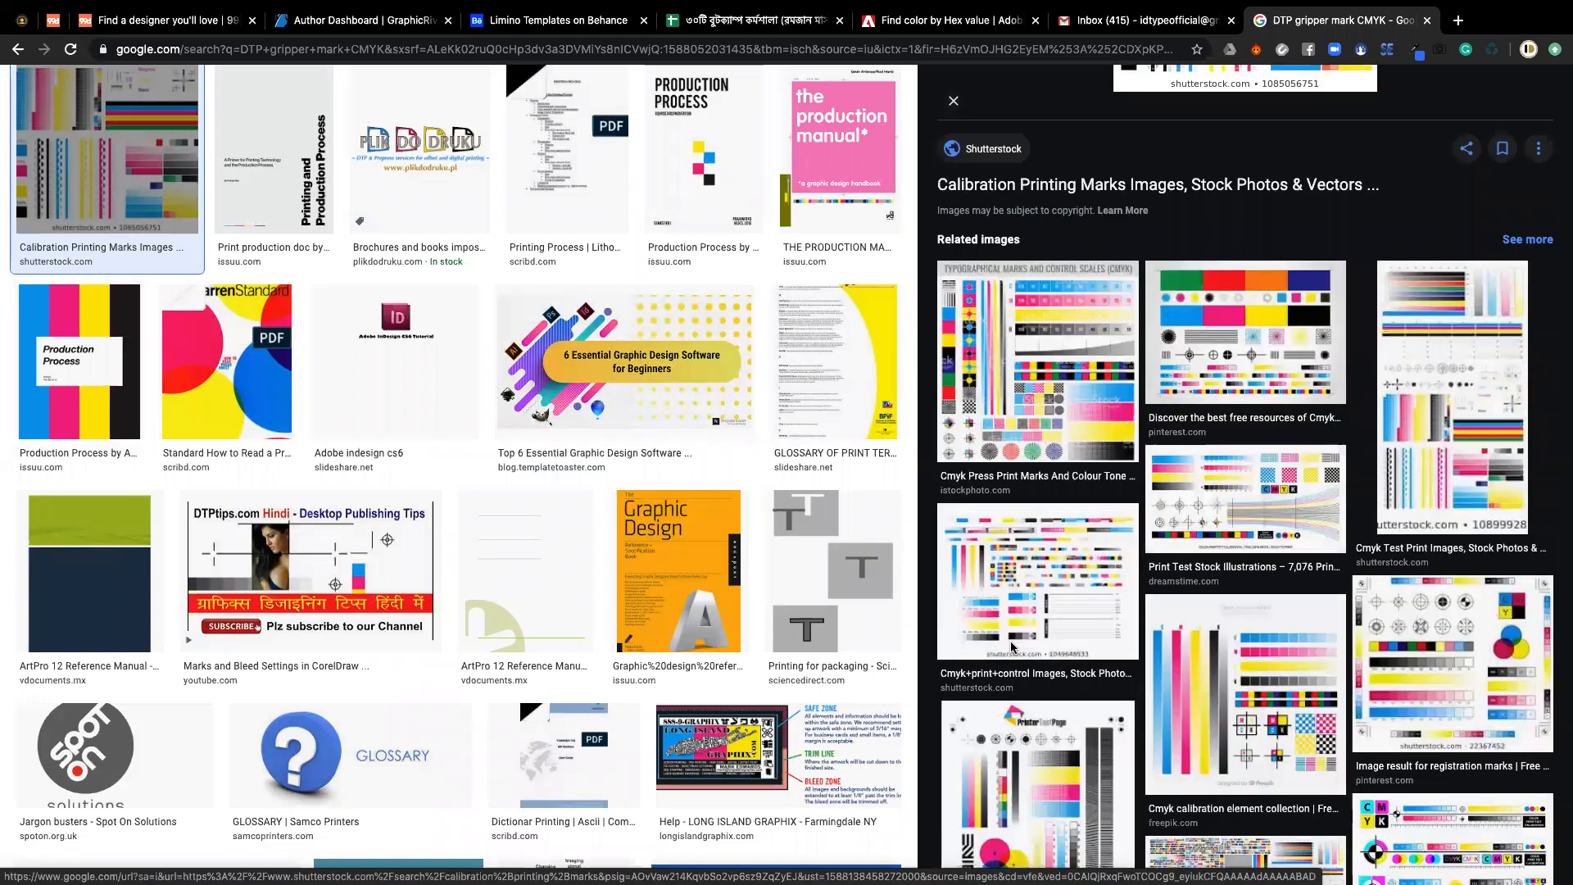
scroll(1012, 647, down, 6)
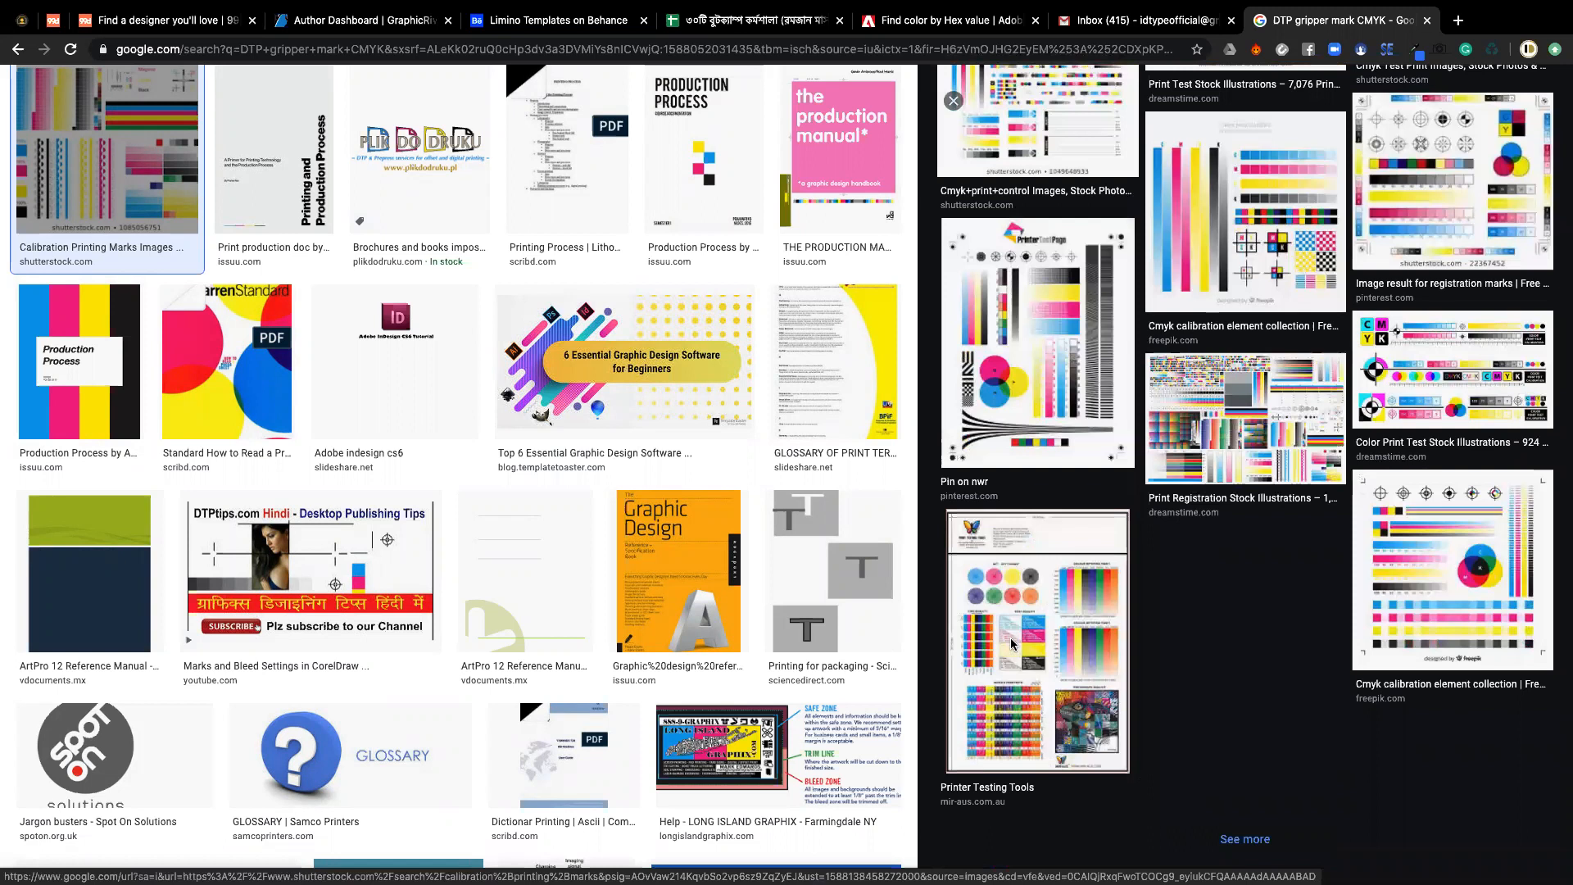
- Look through the related CMYK print mark images, previewing the Cmyk+print+control, registration marks and iStock Cmyk Press Print Marks results
scroll(1013, 644, up, 10)
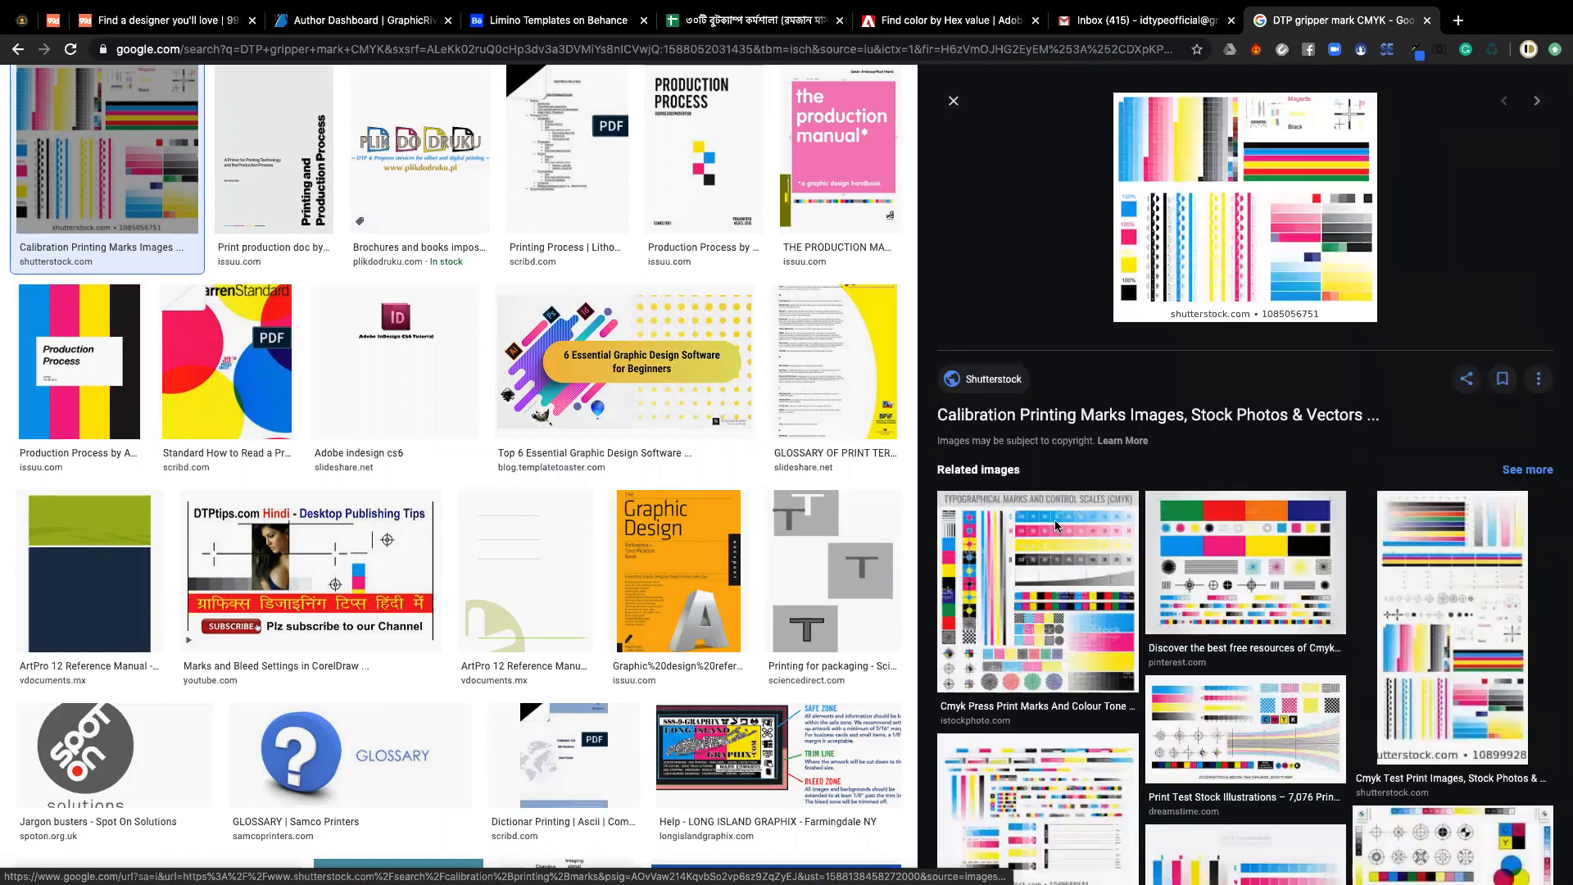
scroll(1057, 526, down, 3)
click(1013, 485)
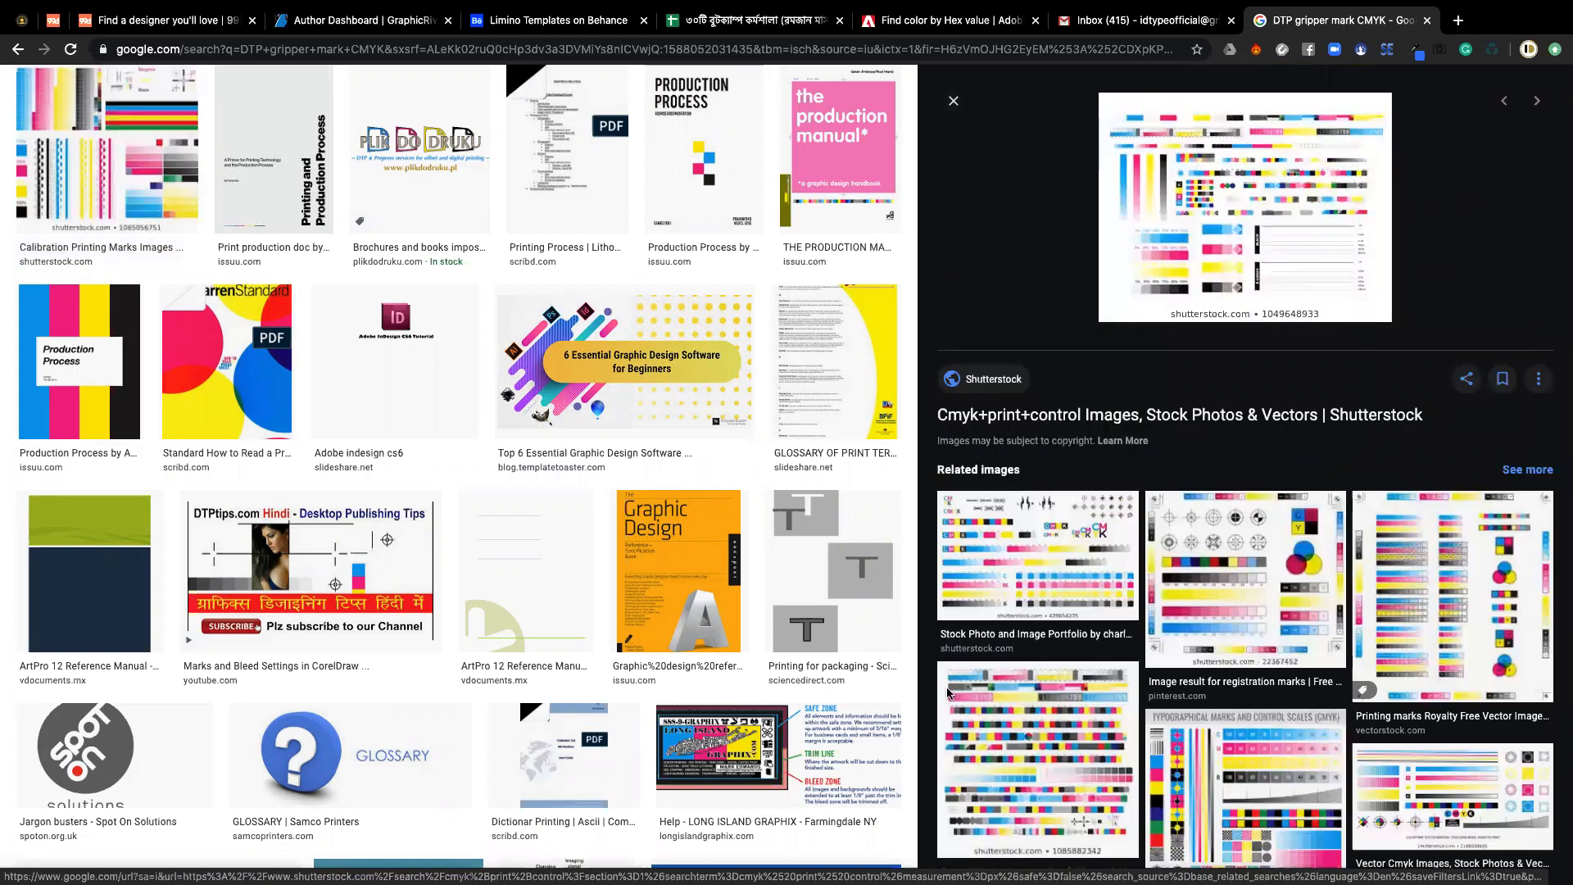
click(1207, 564)
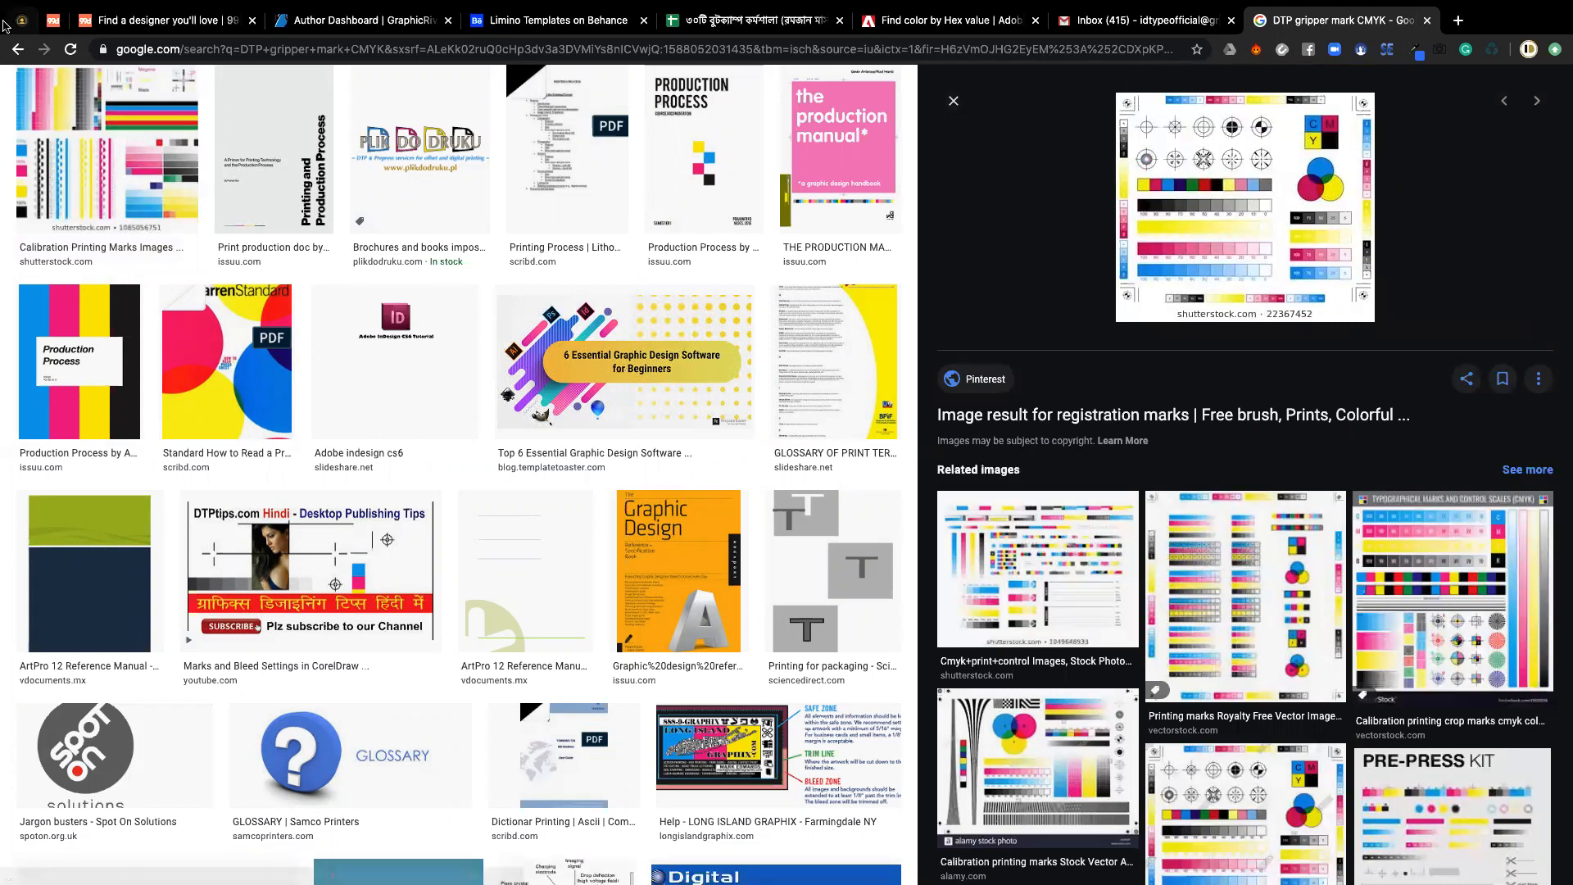
click(18, 50)
click(18, 50)
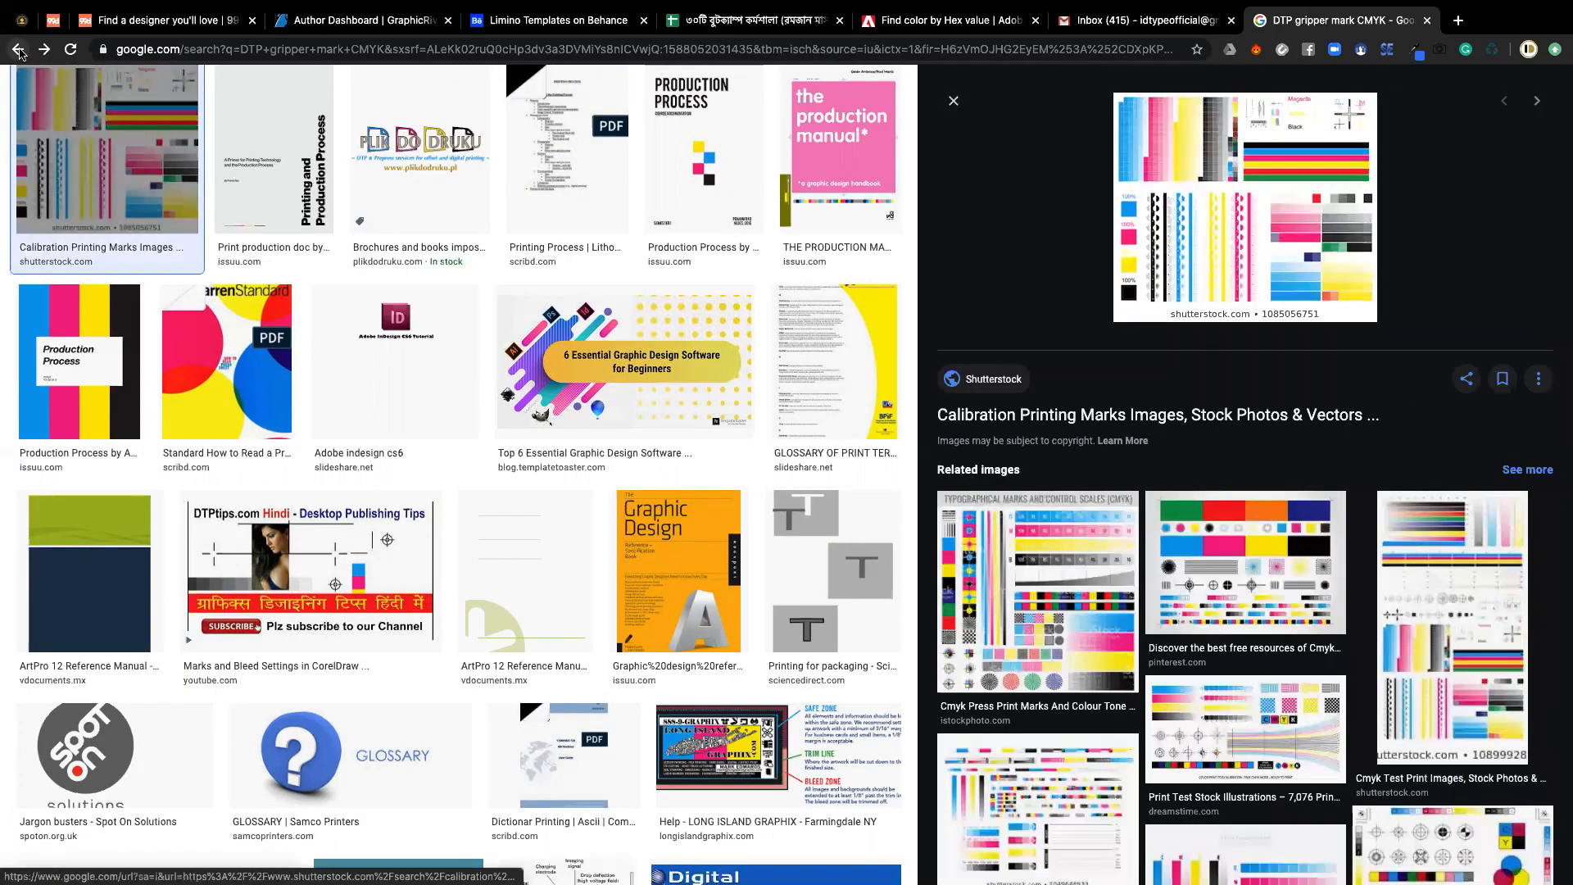
click(955, 640)
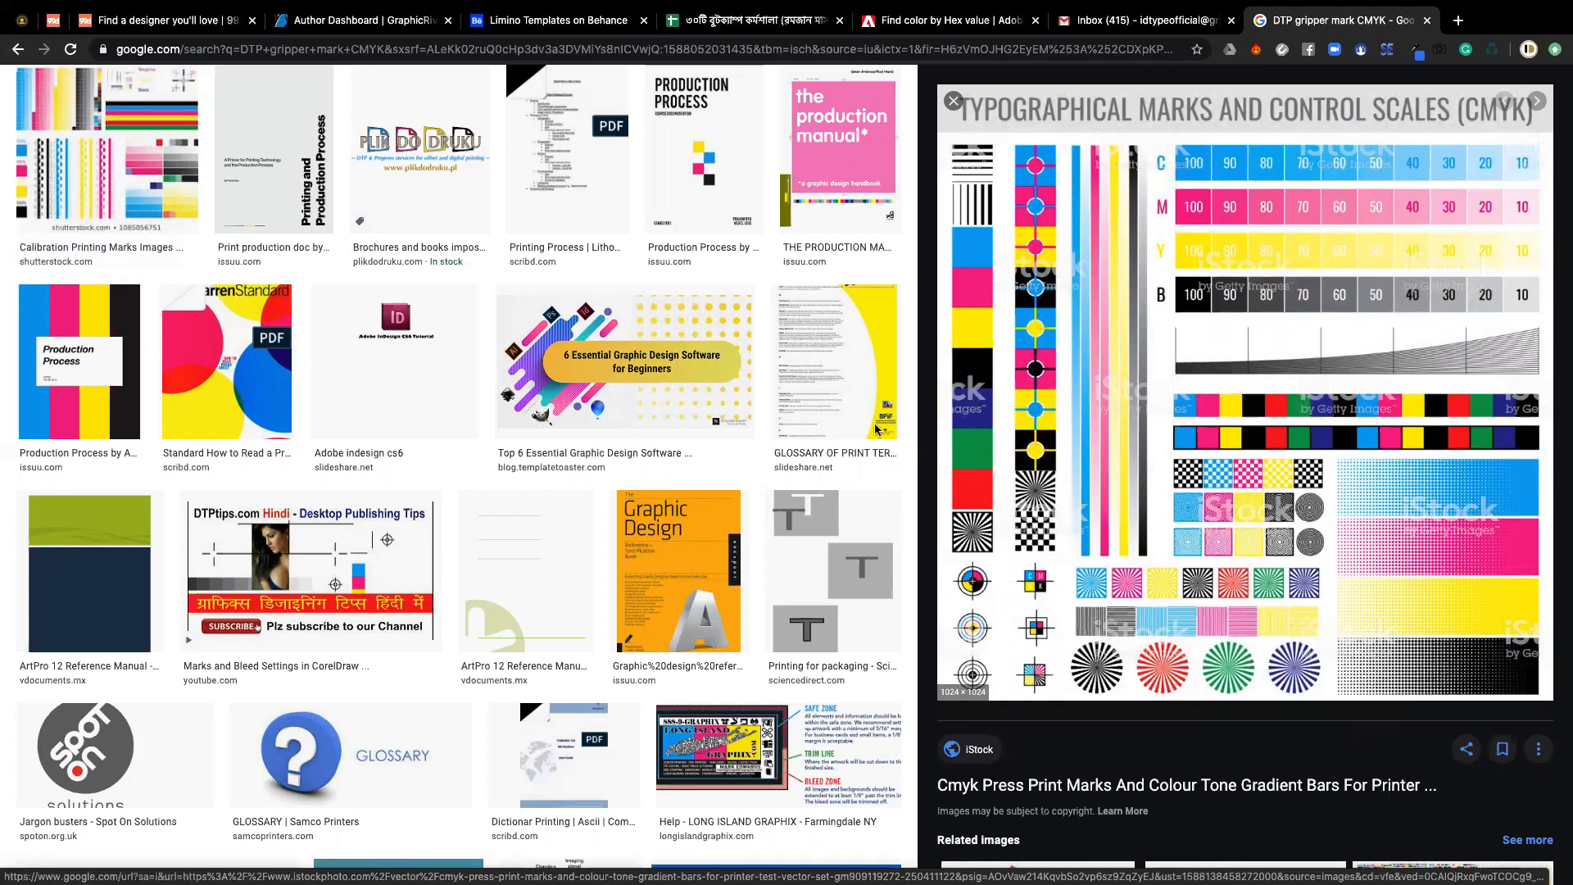
- Search Google for "CMYK Press Print mark"
click(1054, 47)
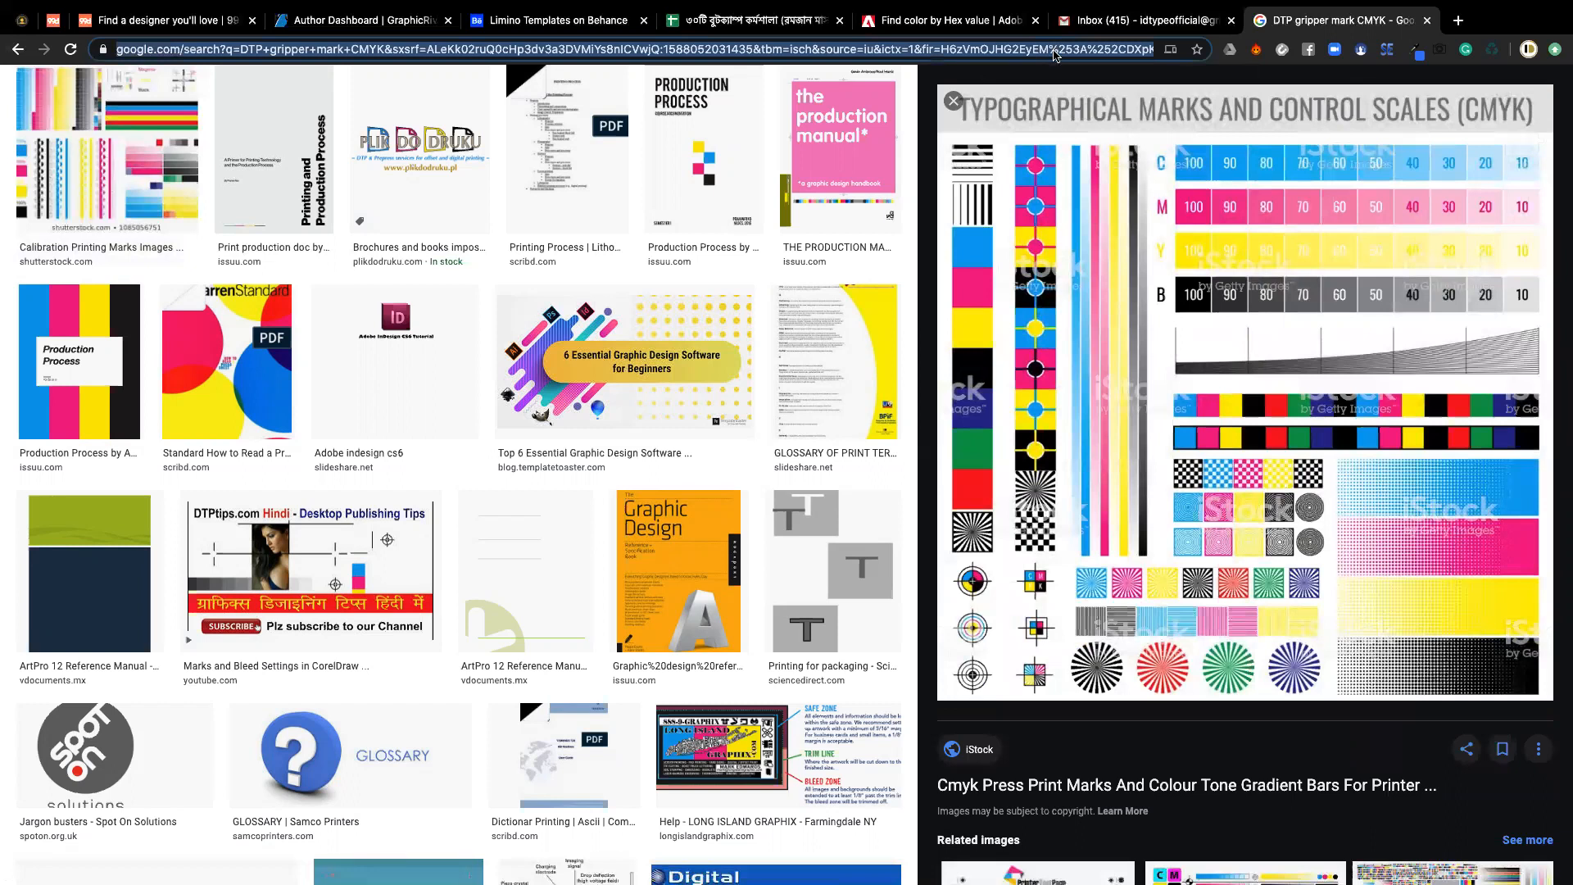
right_click(1069, 566)
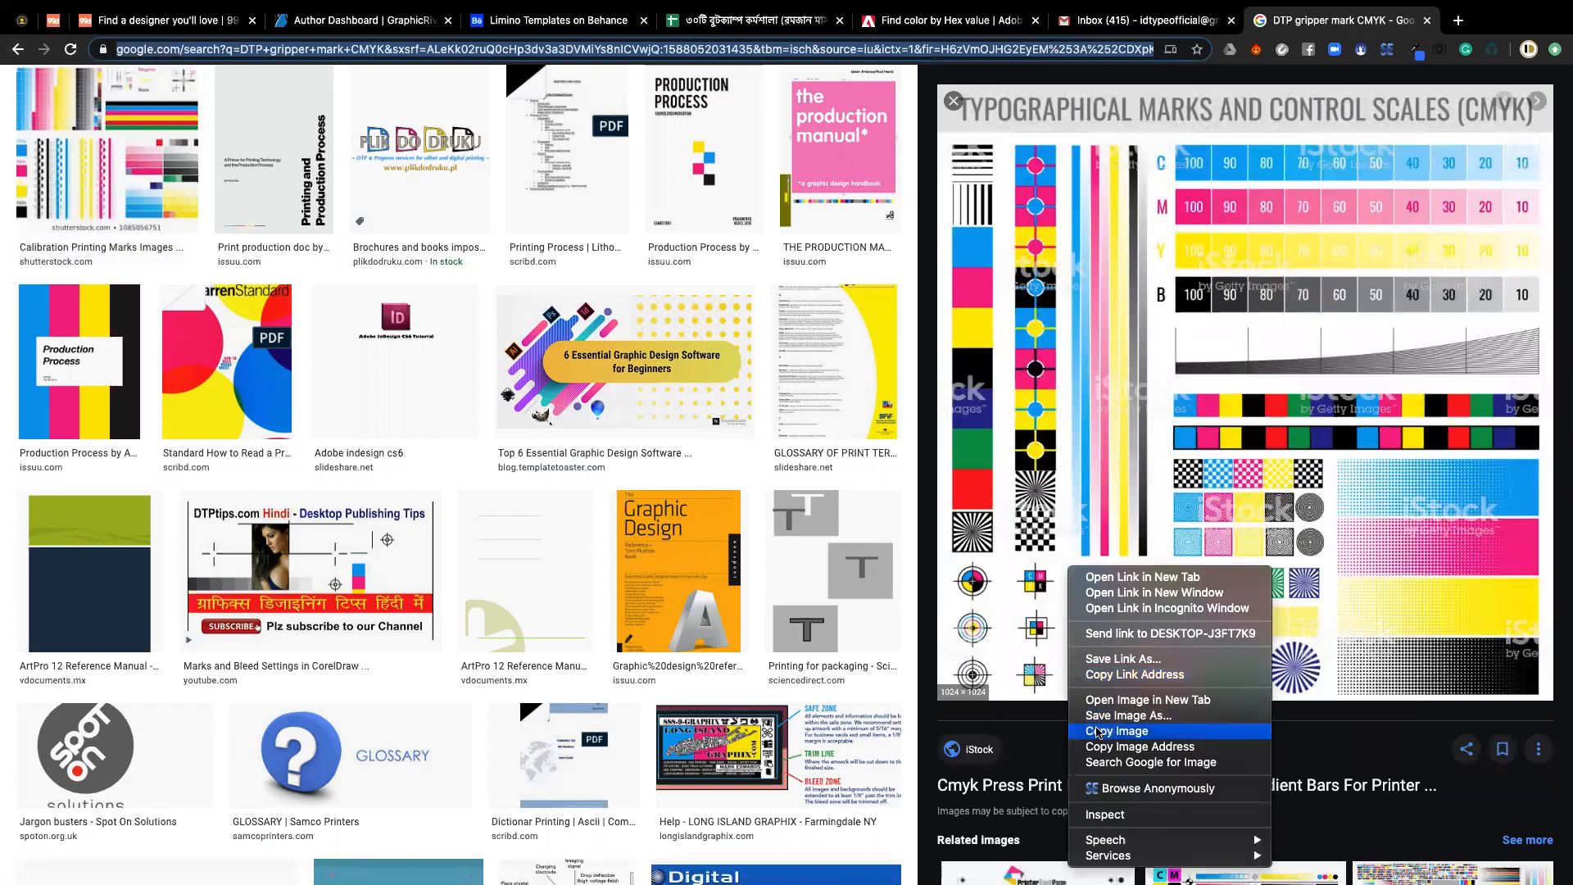
click(1111, 731)
text(CMY)
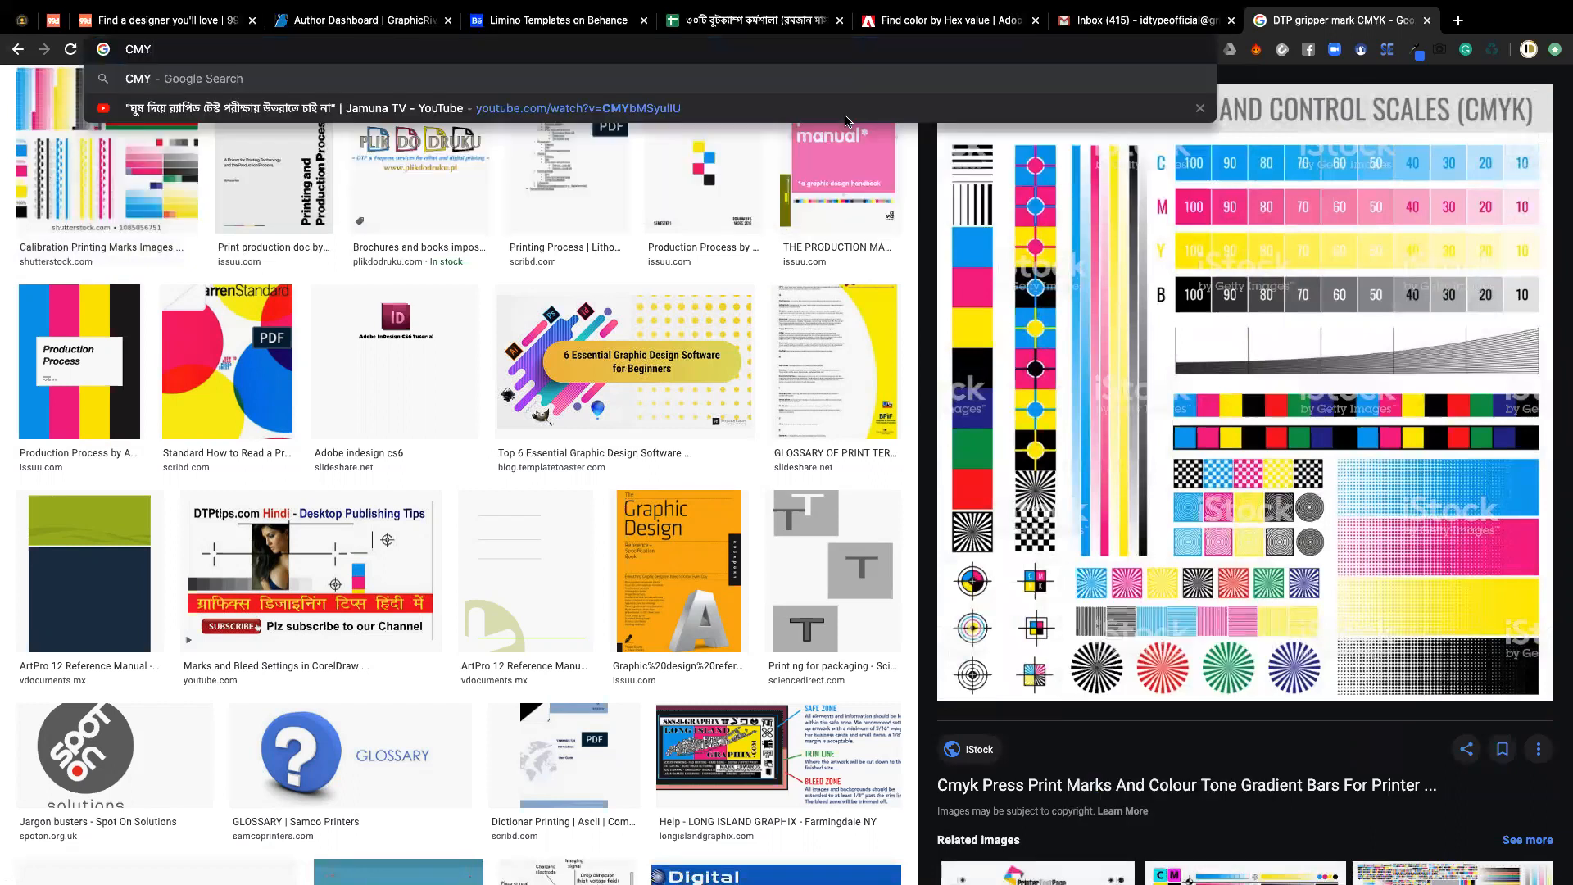
text(K Press Print mark)
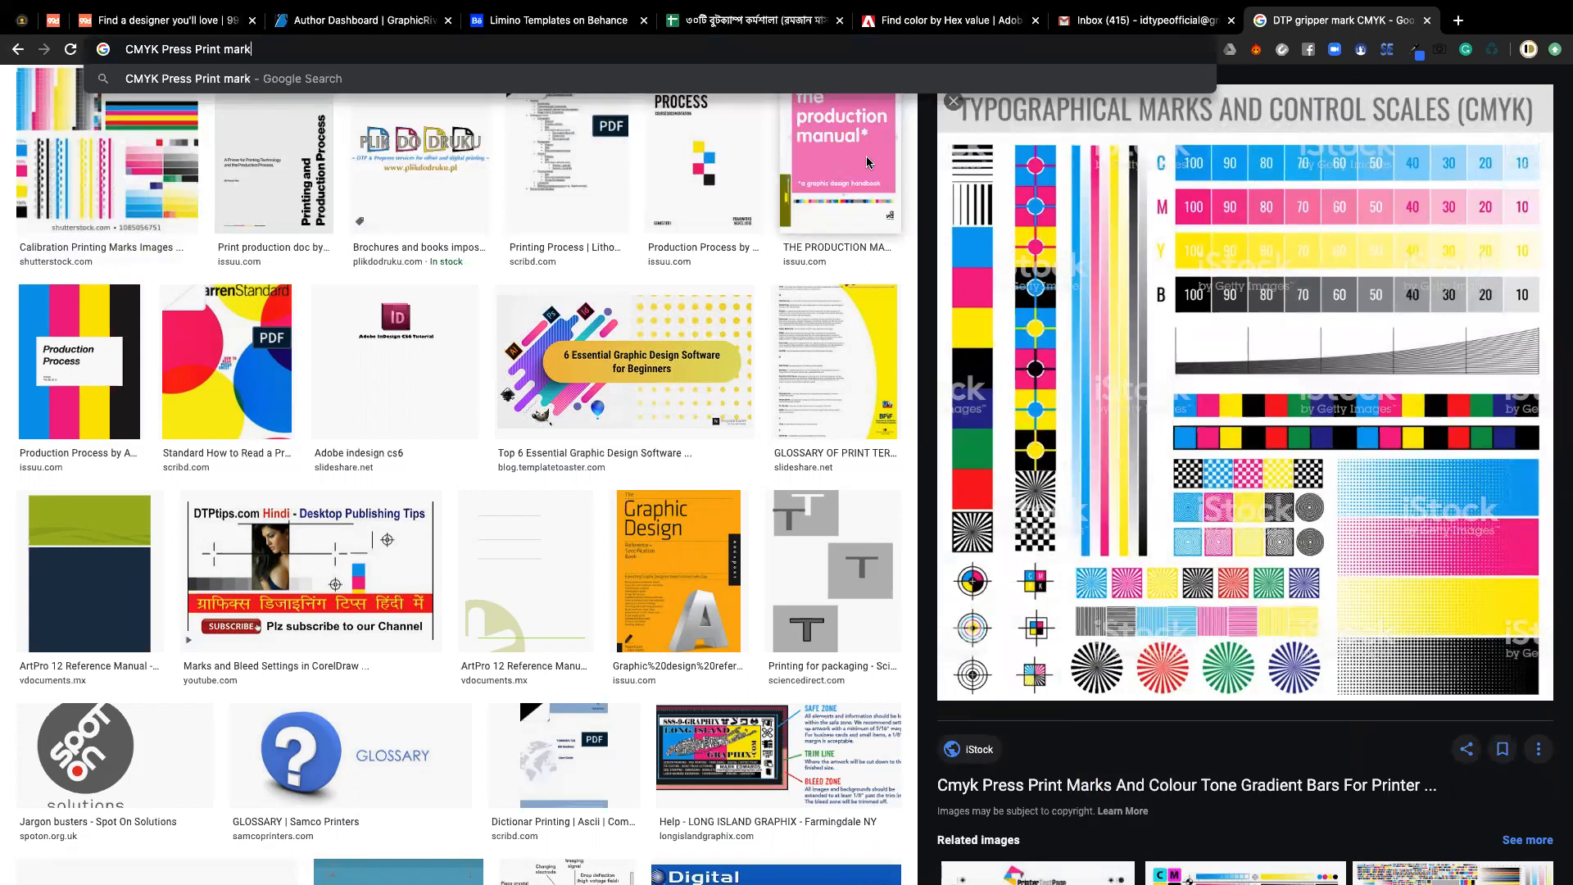
key(Return)
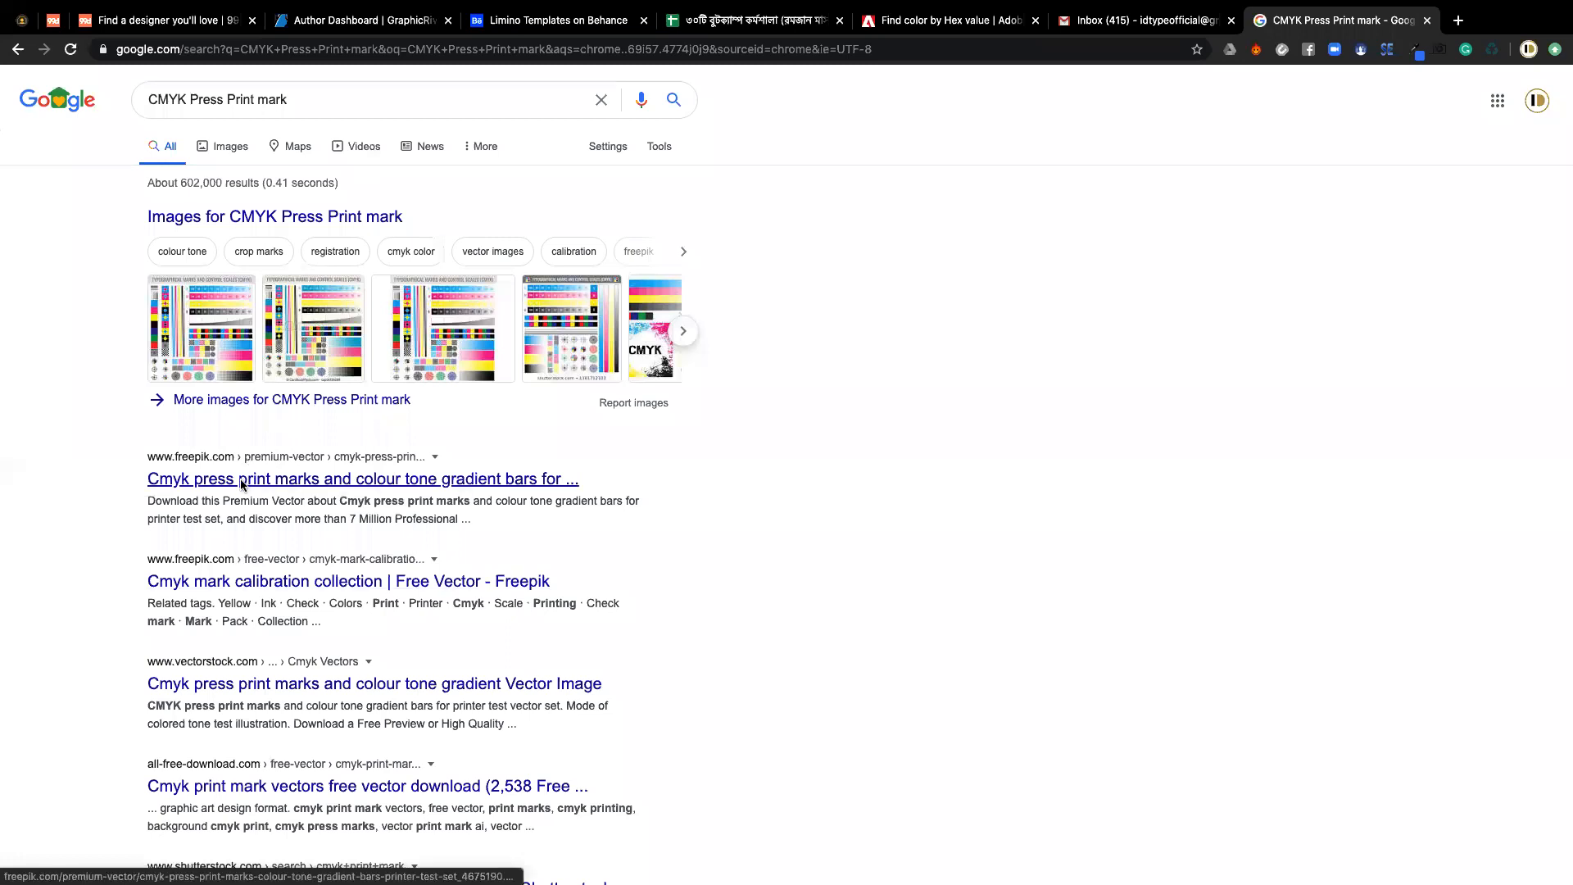
- Open the Freepik premium vector of CMYK press print marks and colour tone gradient bars, and look through its related vectors
click(243, 583)
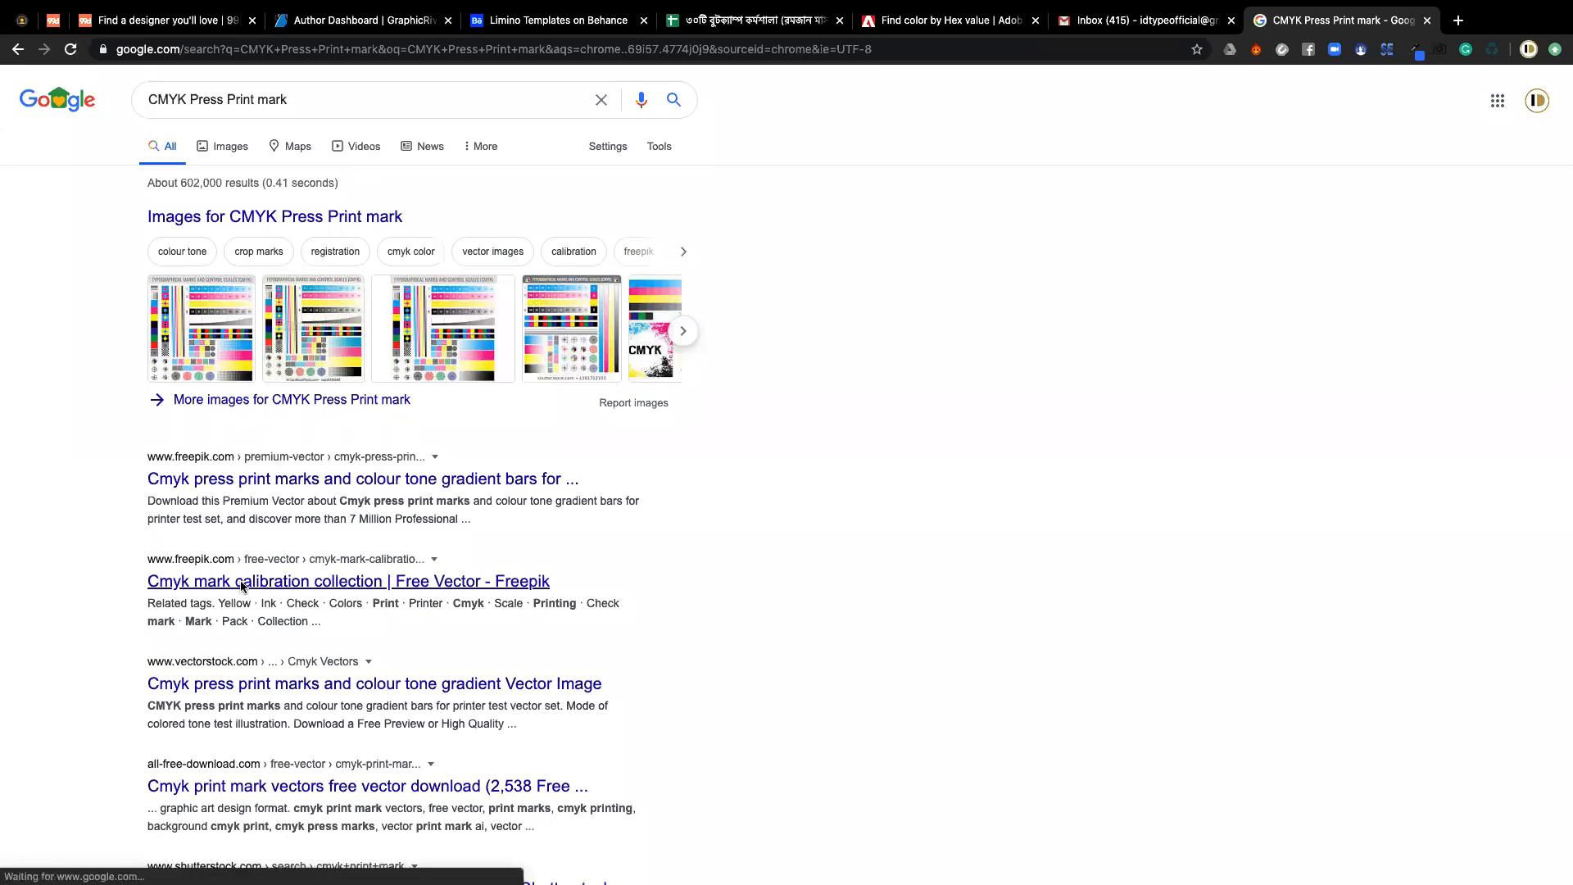
click(254, 483)
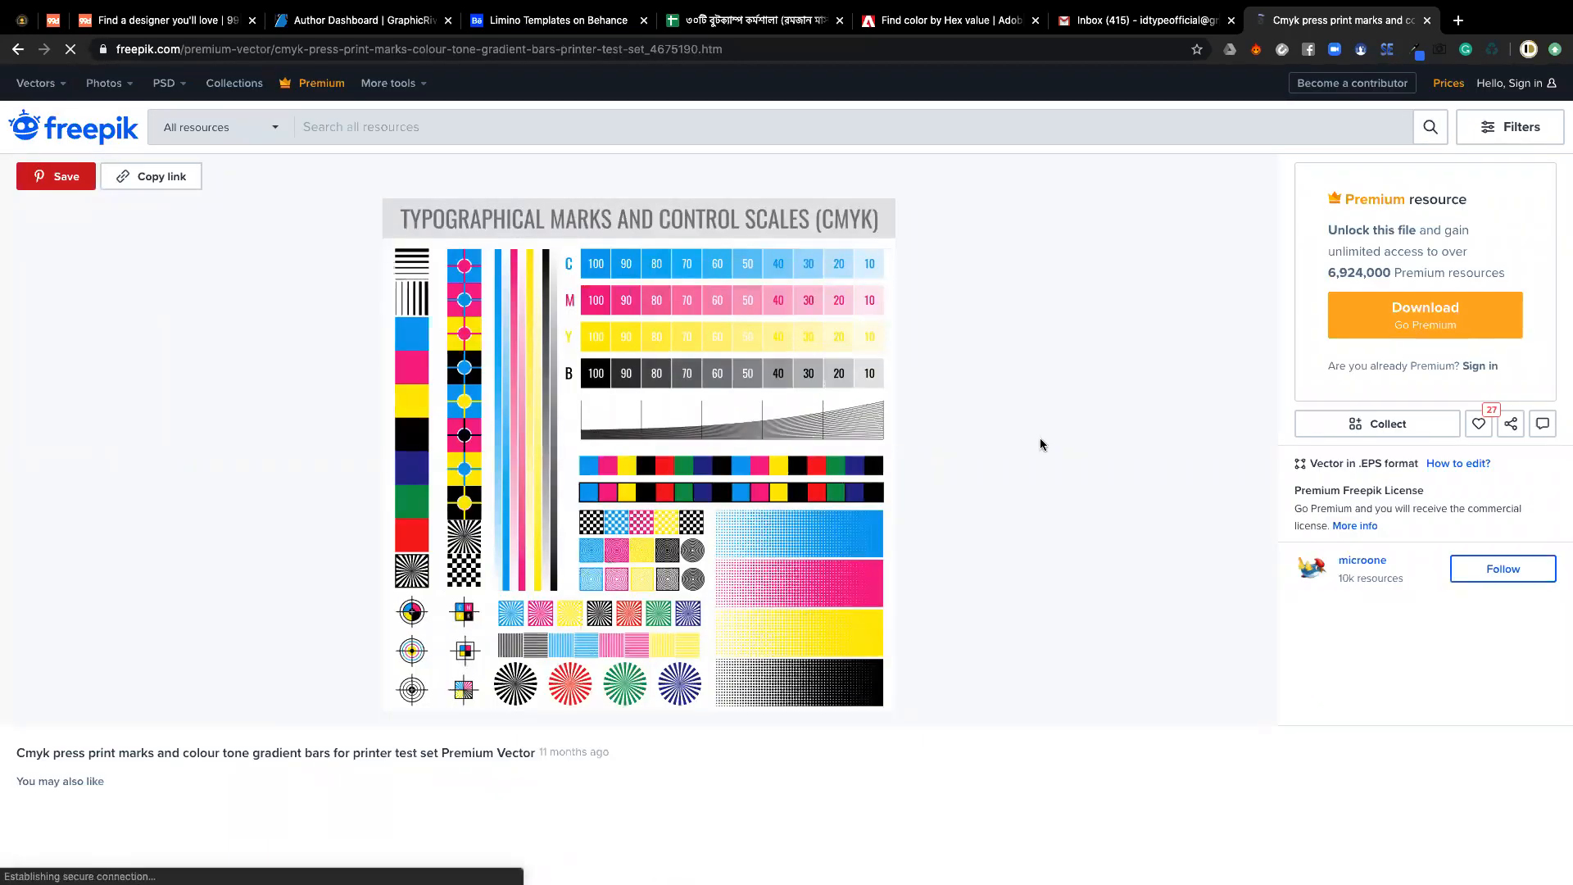
scroll(1040, 445, down, 1)
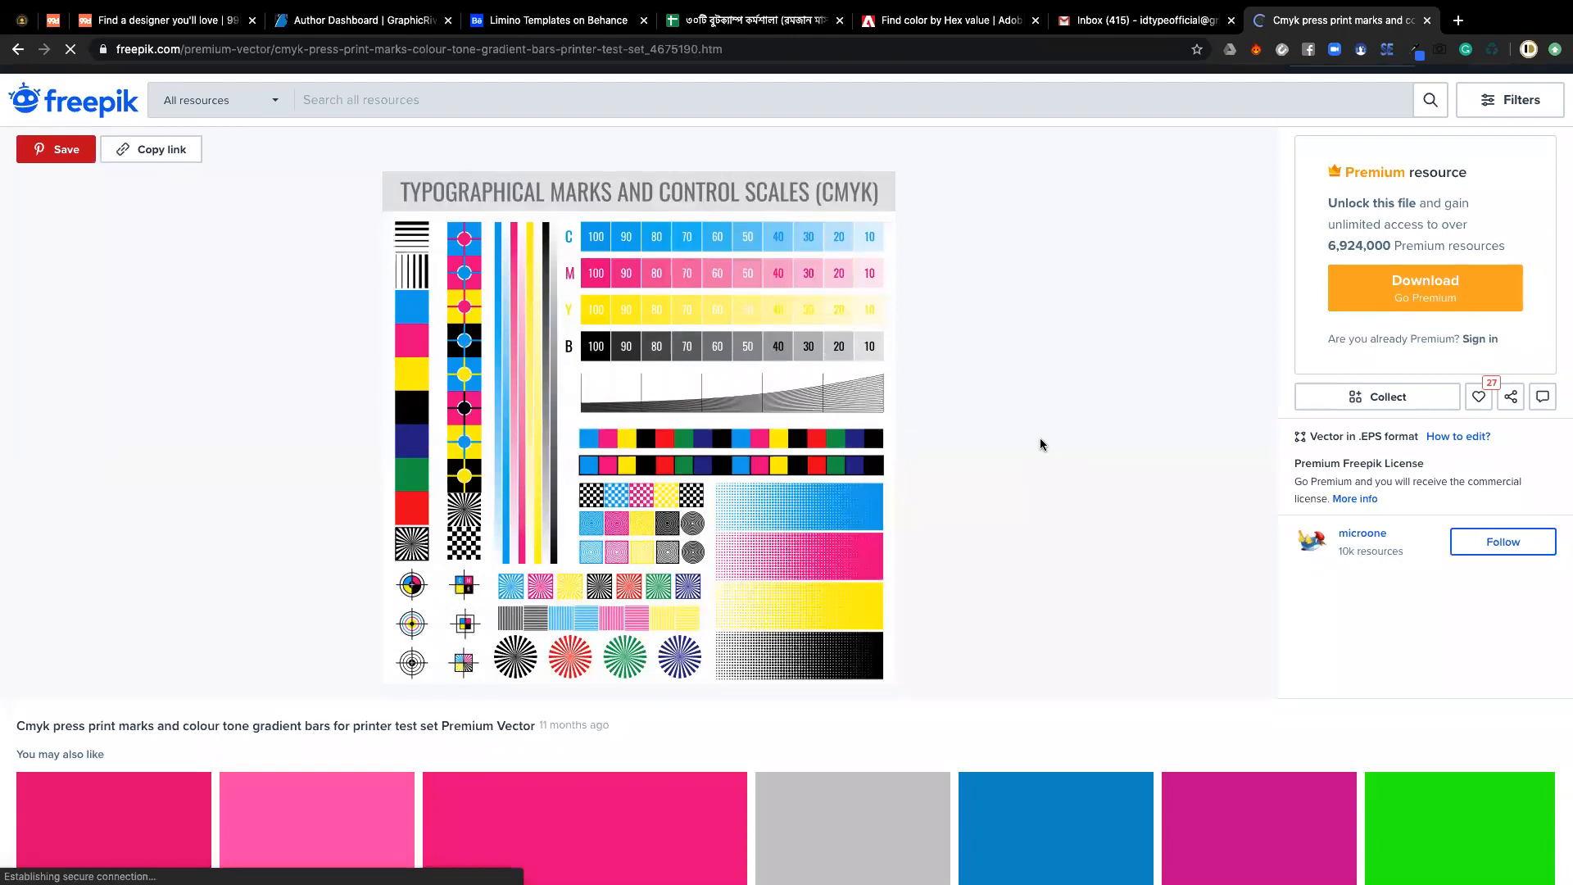
scroll(1041, 444, down, 1)
scroll(1040, 442, down, 5)
scroll(1040, 442, up, 7)
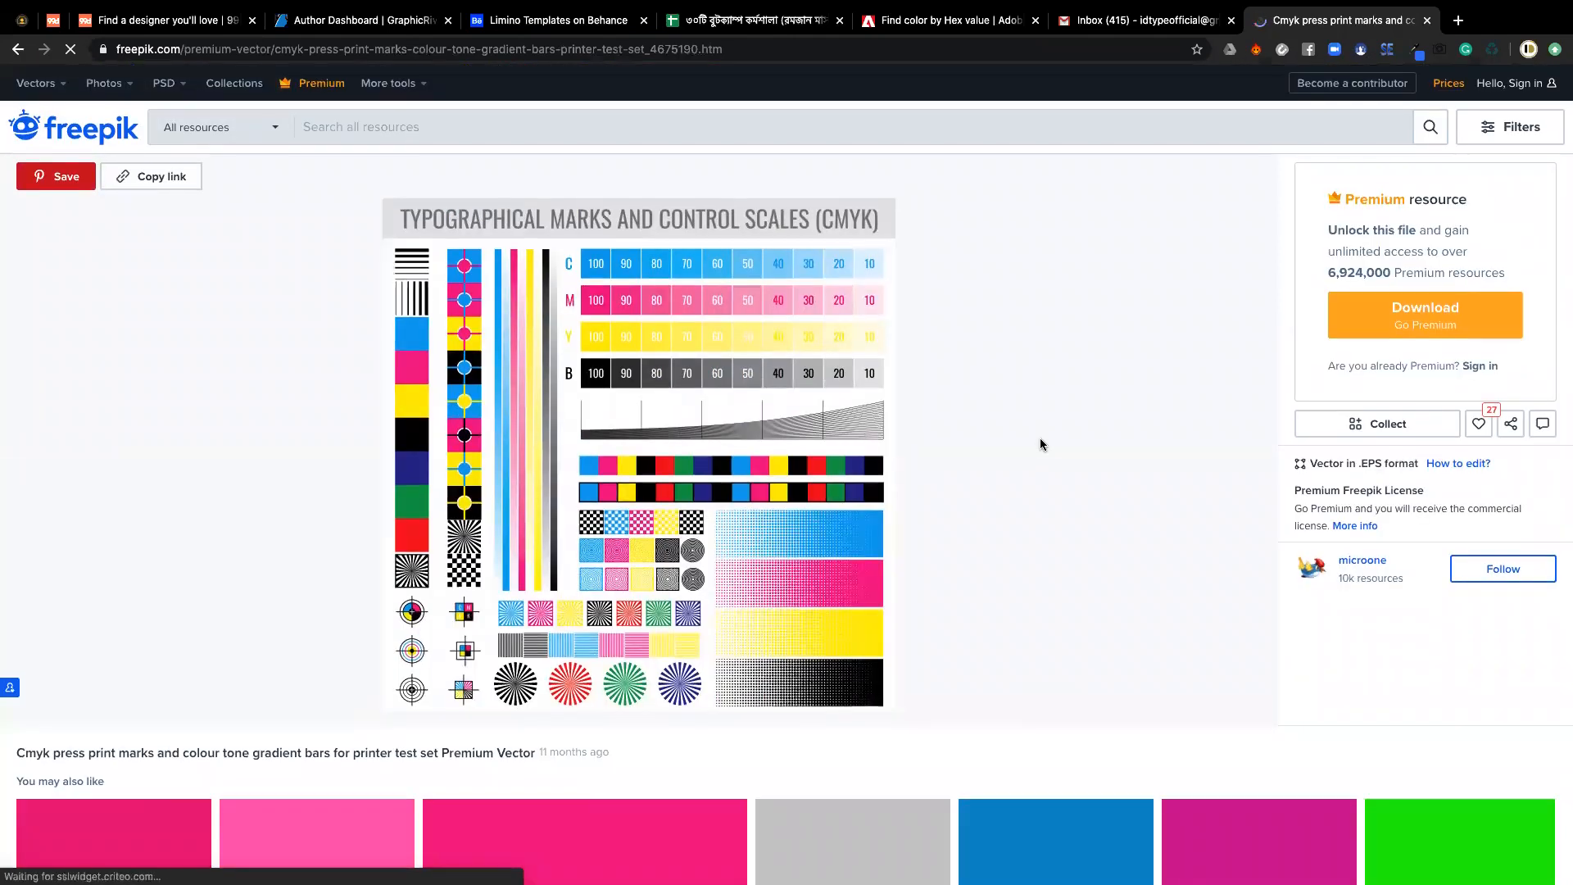
scroll(784, 588, down, 4)
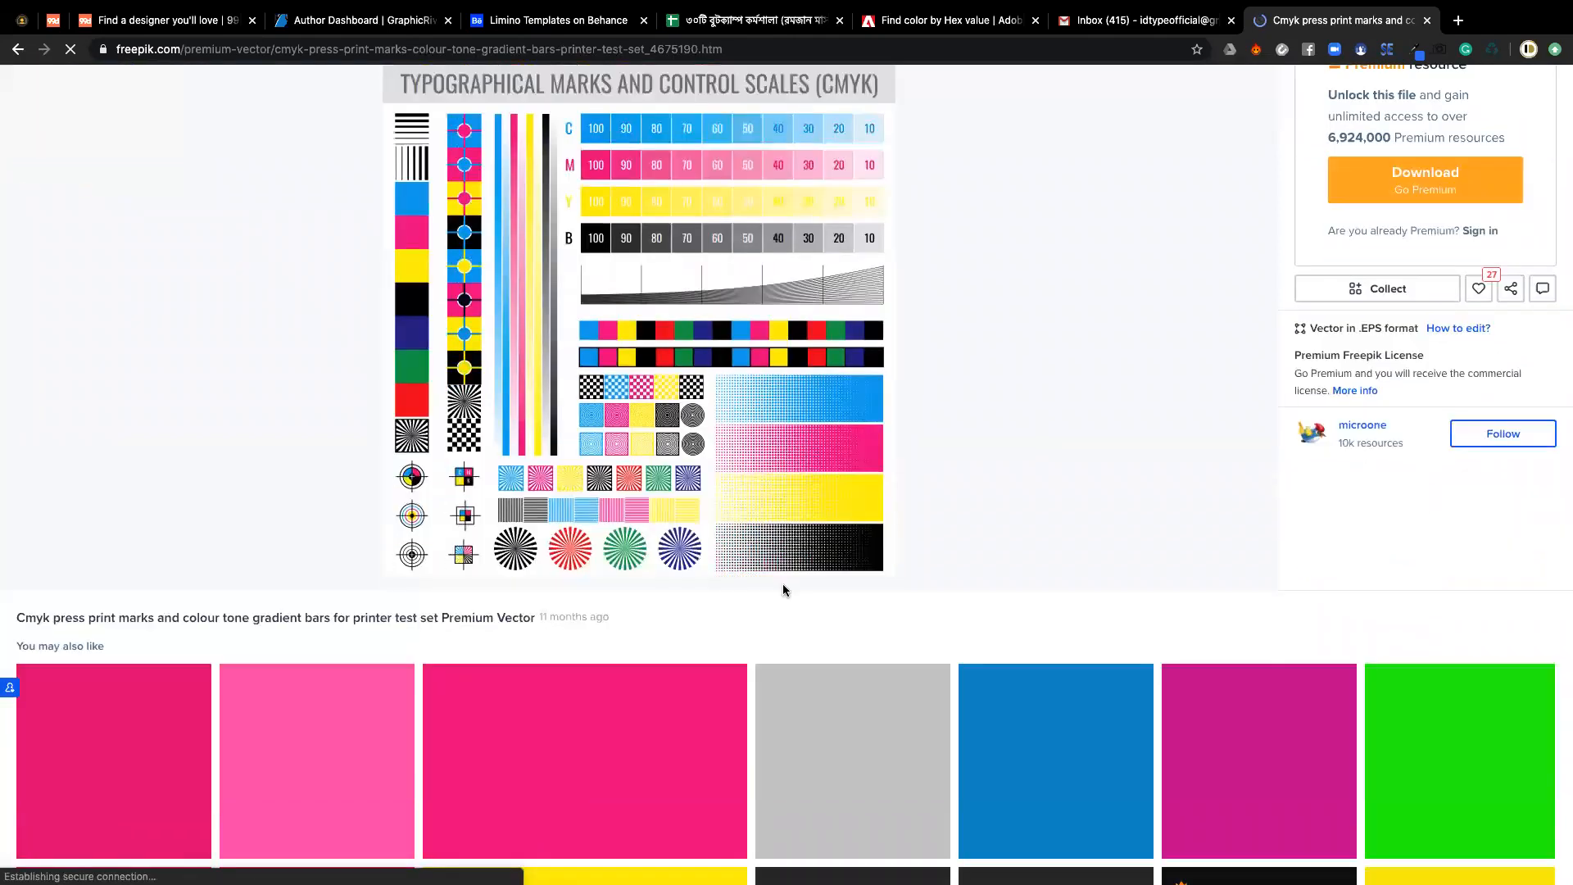
scroll(783, 588, down, 1)
scroll(783, 589, down, 1)
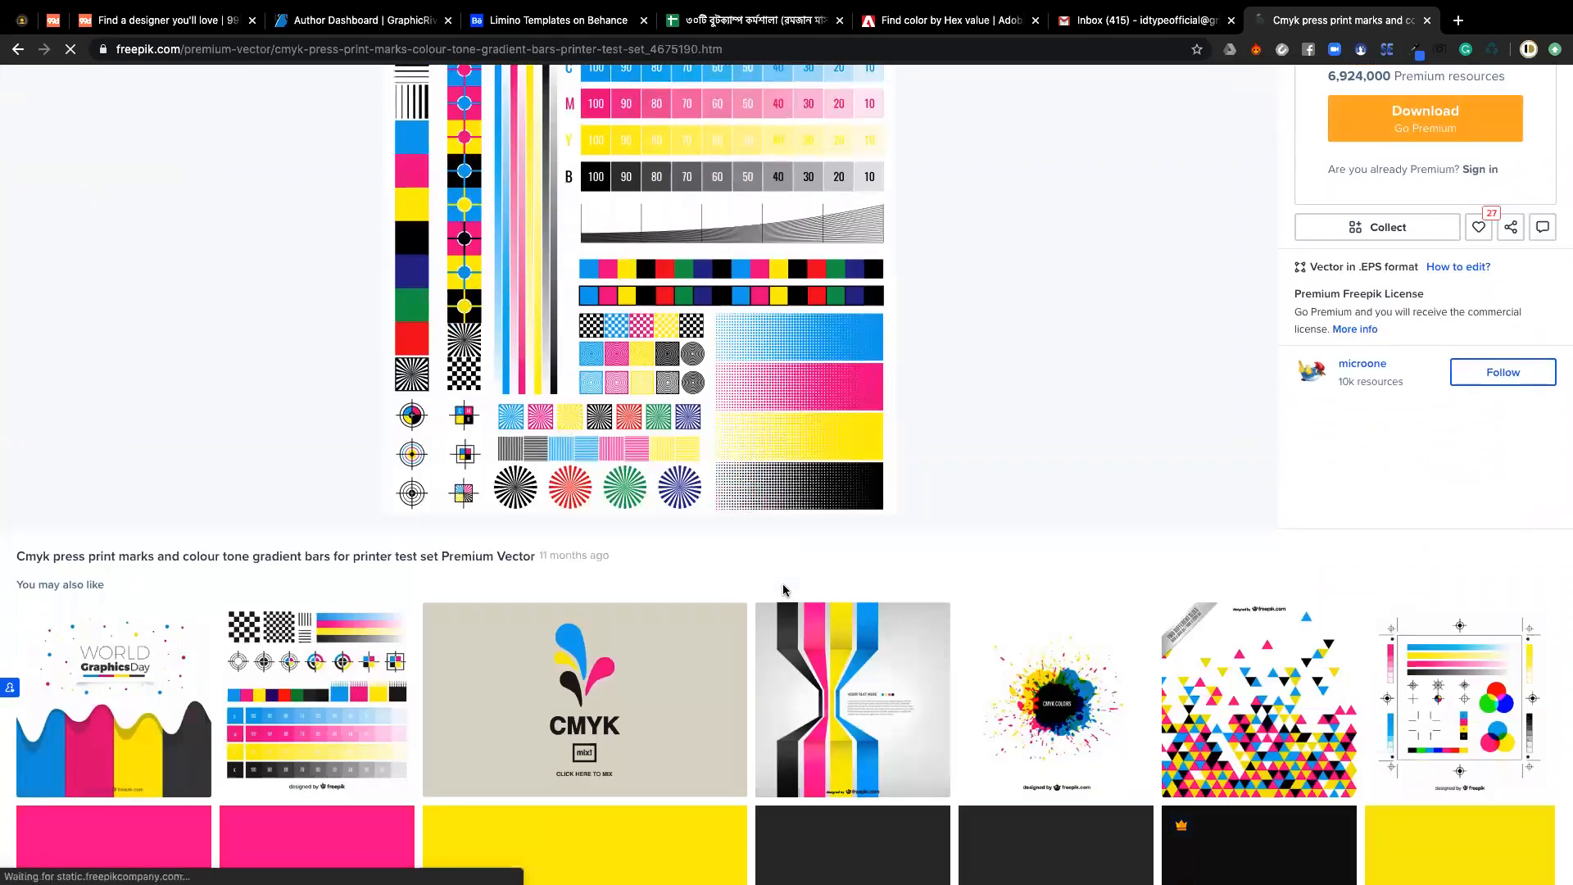
scroll(783, 588, down, 4)
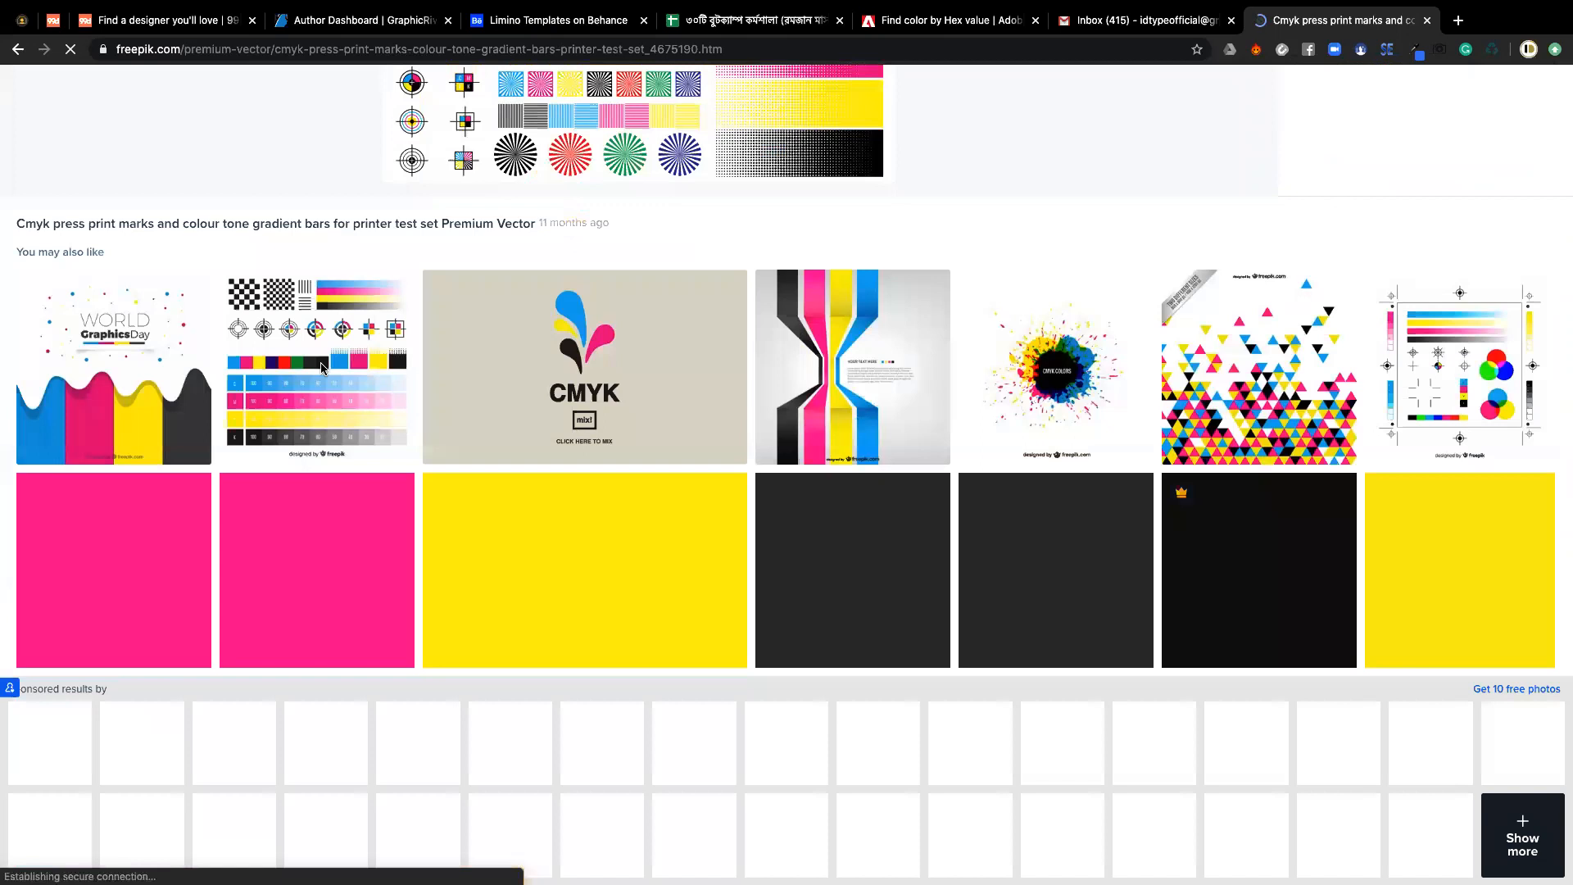
- Open the related Cmyk calibration element collection on Freepik, and switch back to Illustrator
mouse_move(322, 369)
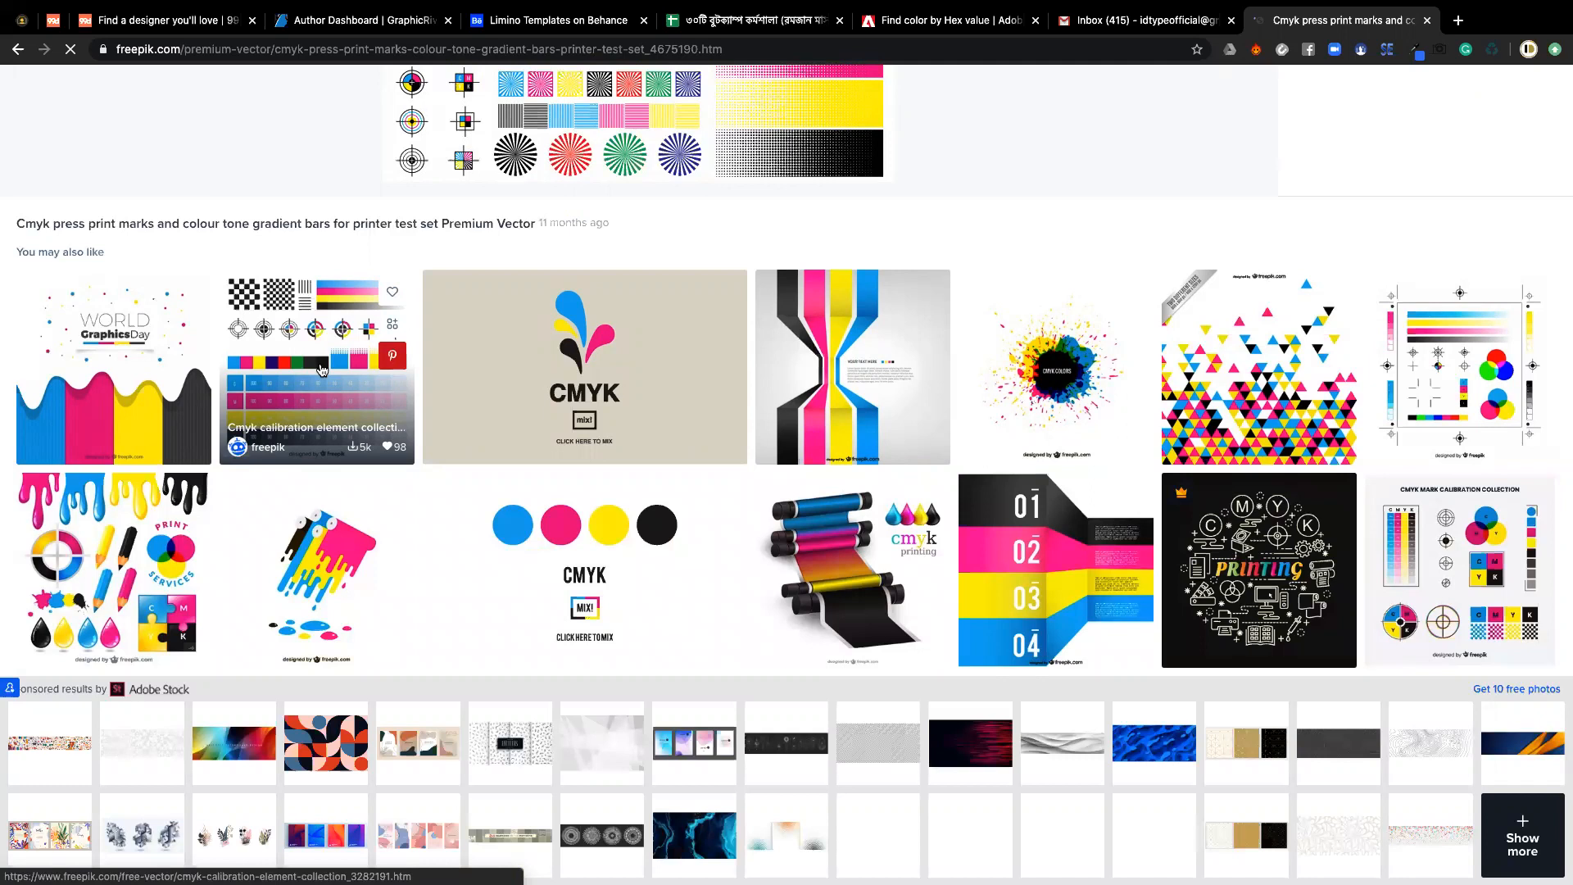
click(321, 370)
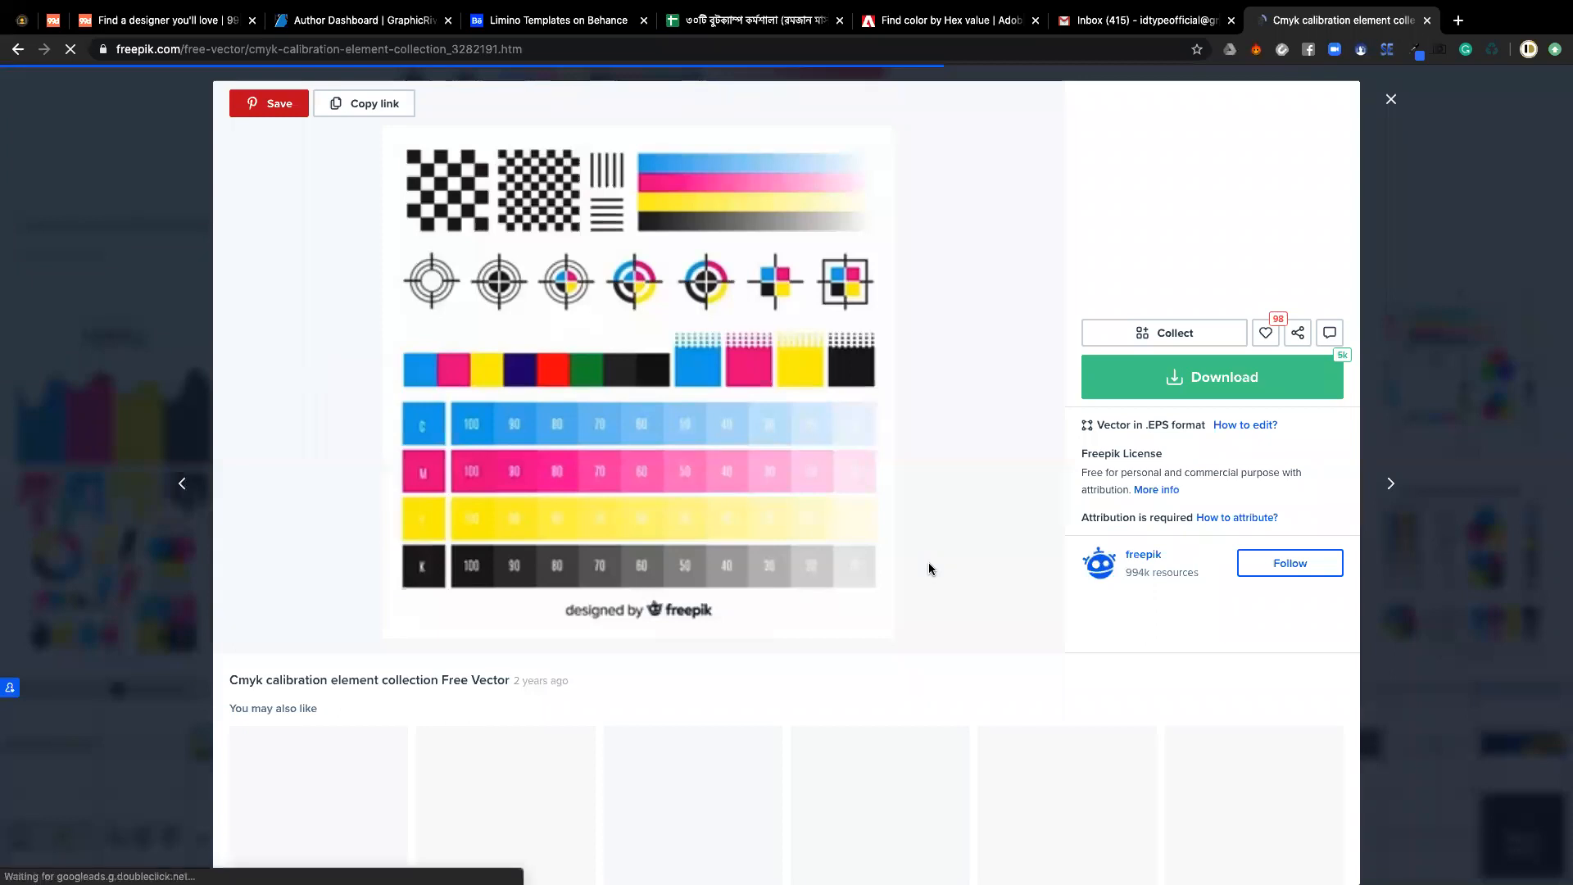
mouse_move(368, 852)
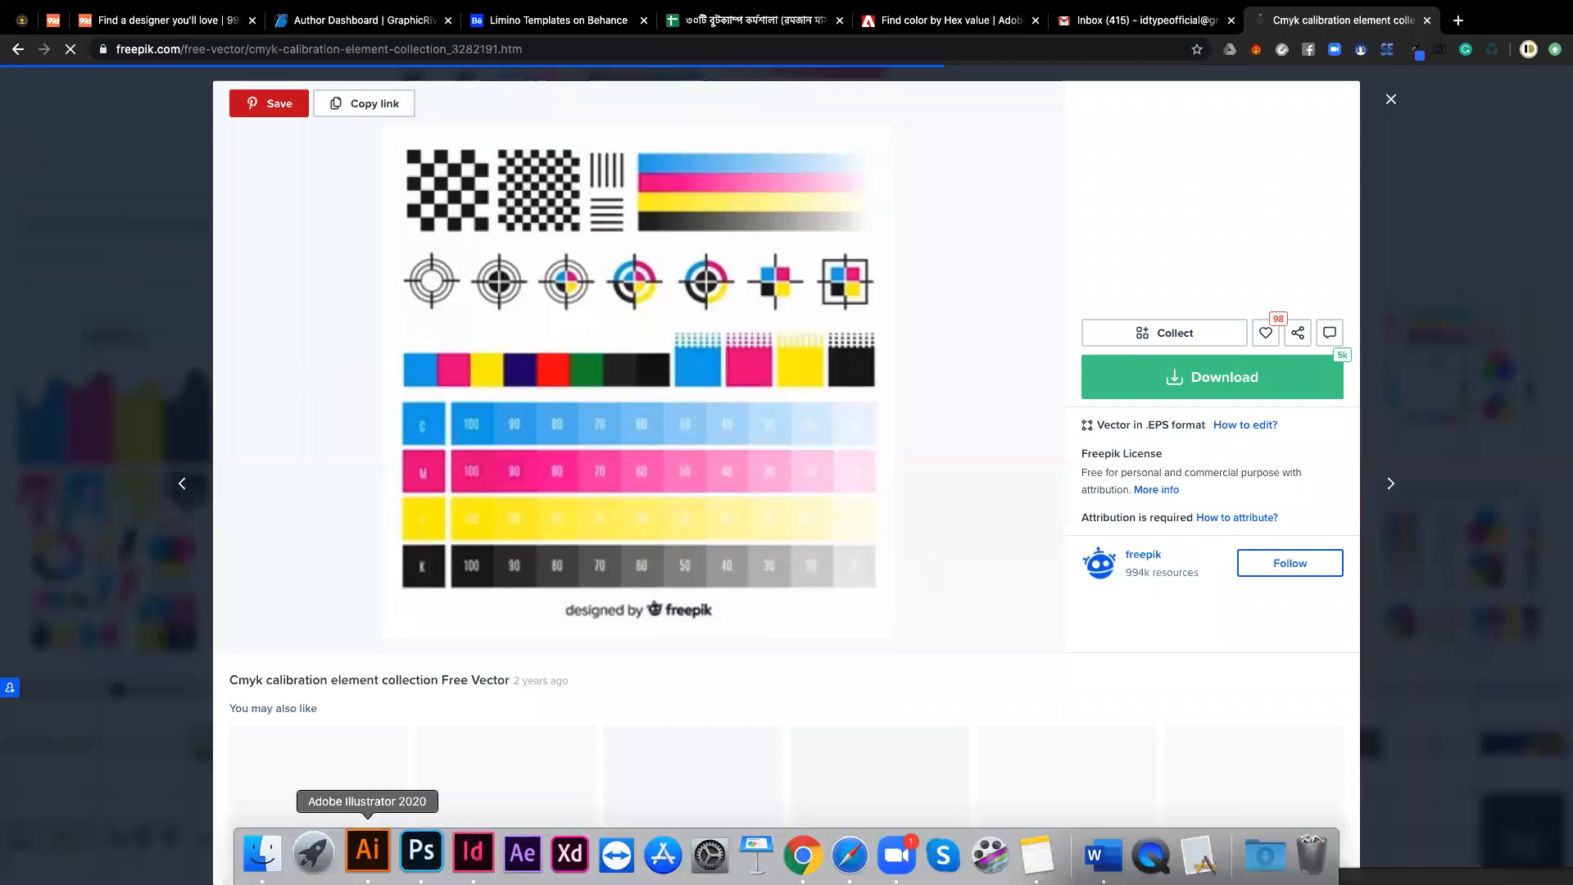
click(368, 852)
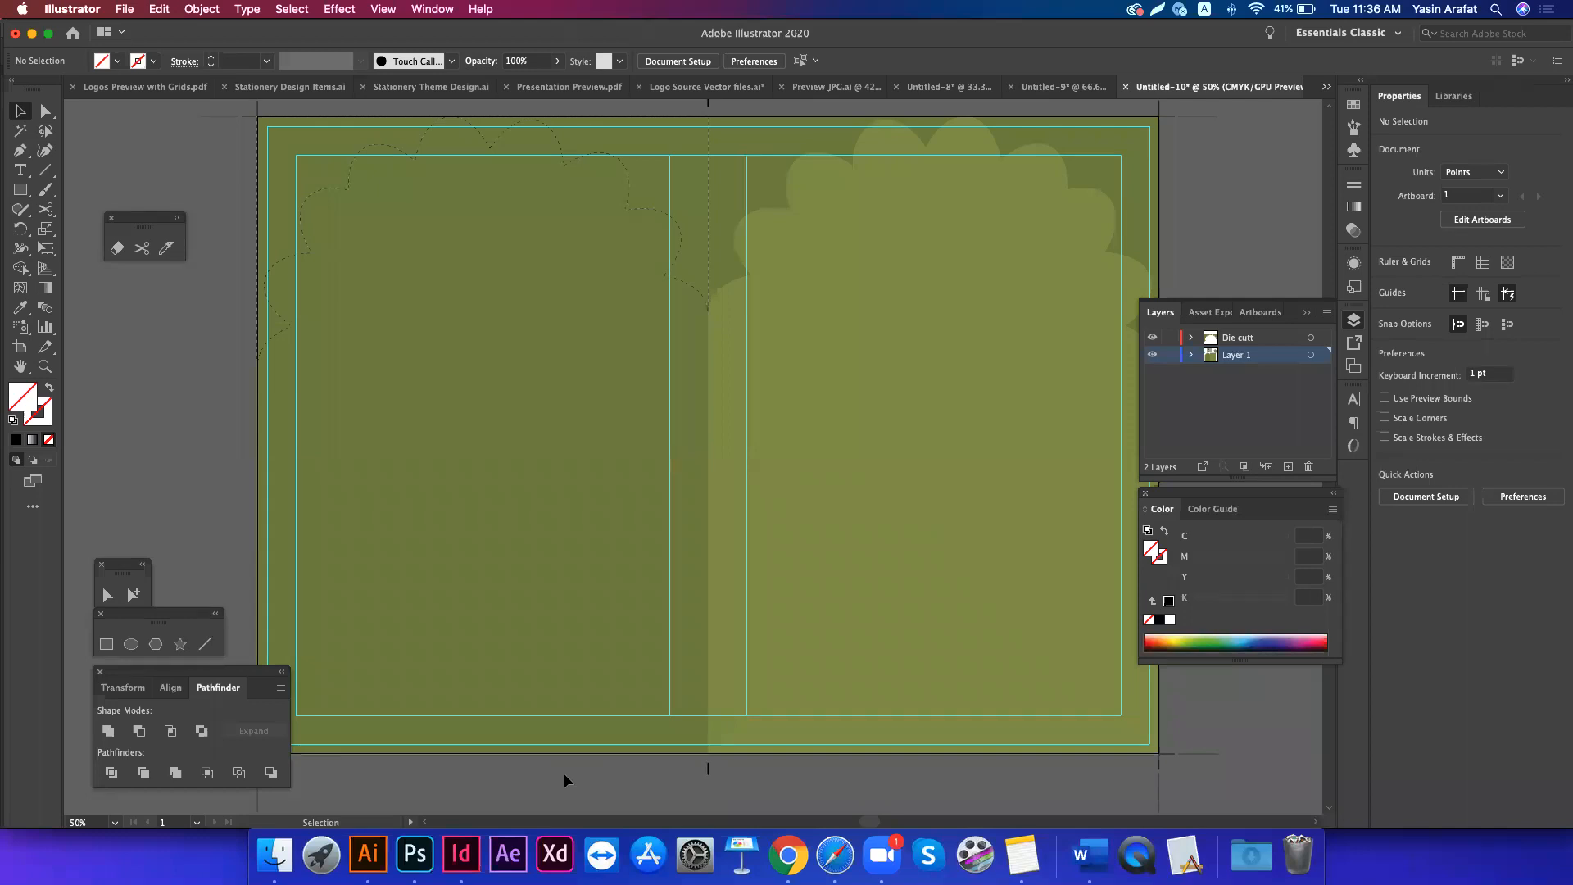
- Look over the bifold card layout with its guides, die-cut shape and crop marks
key(super+space)
super+click(948, 413)
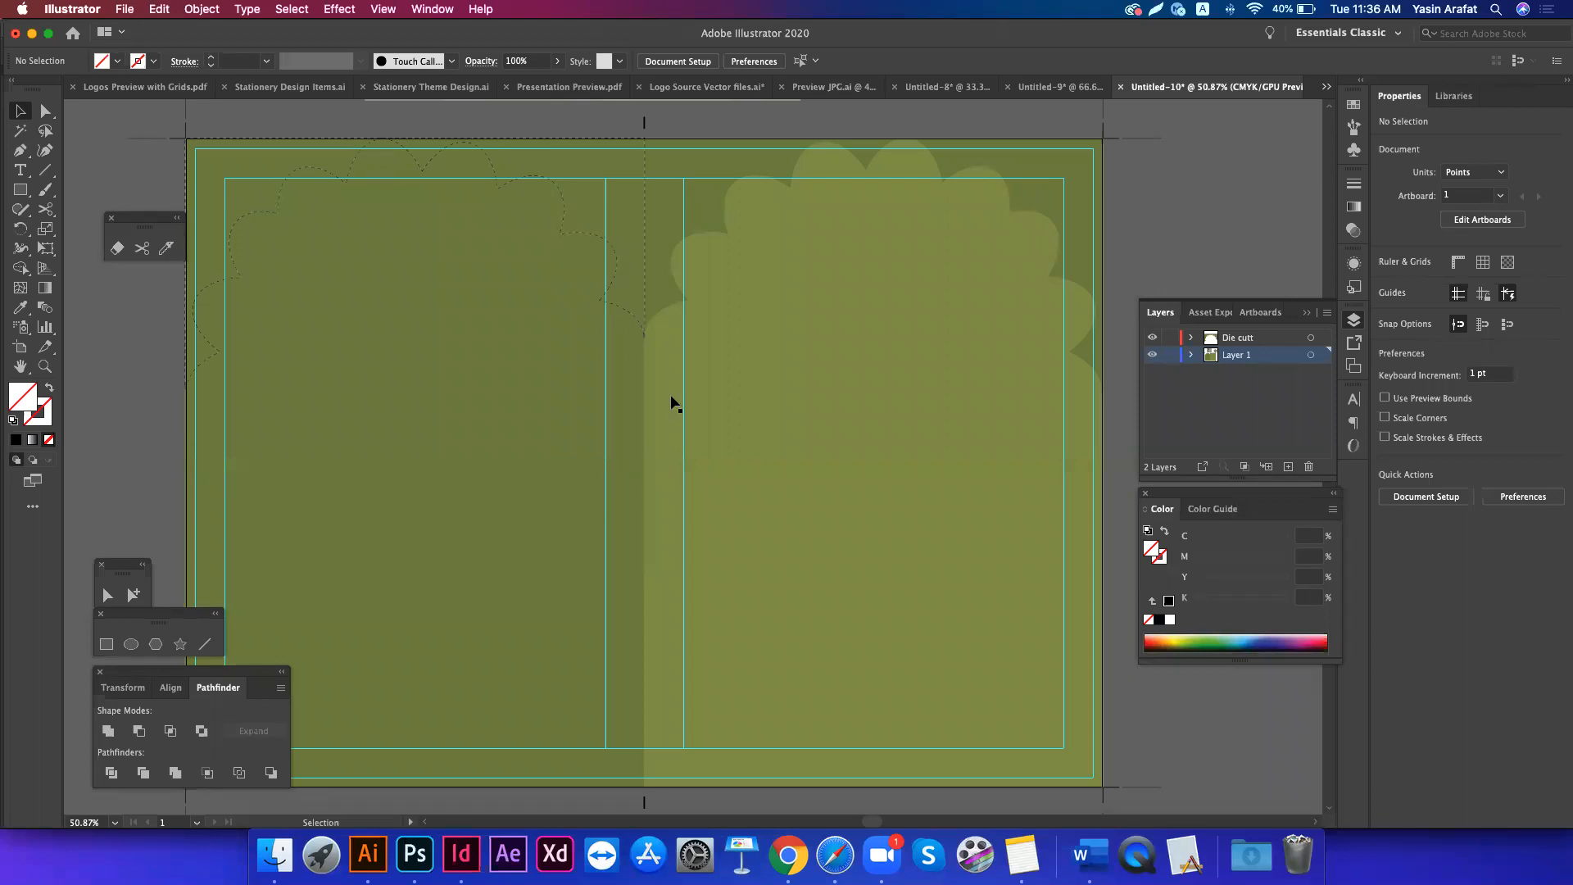
scroll(895, 449, right, 1)
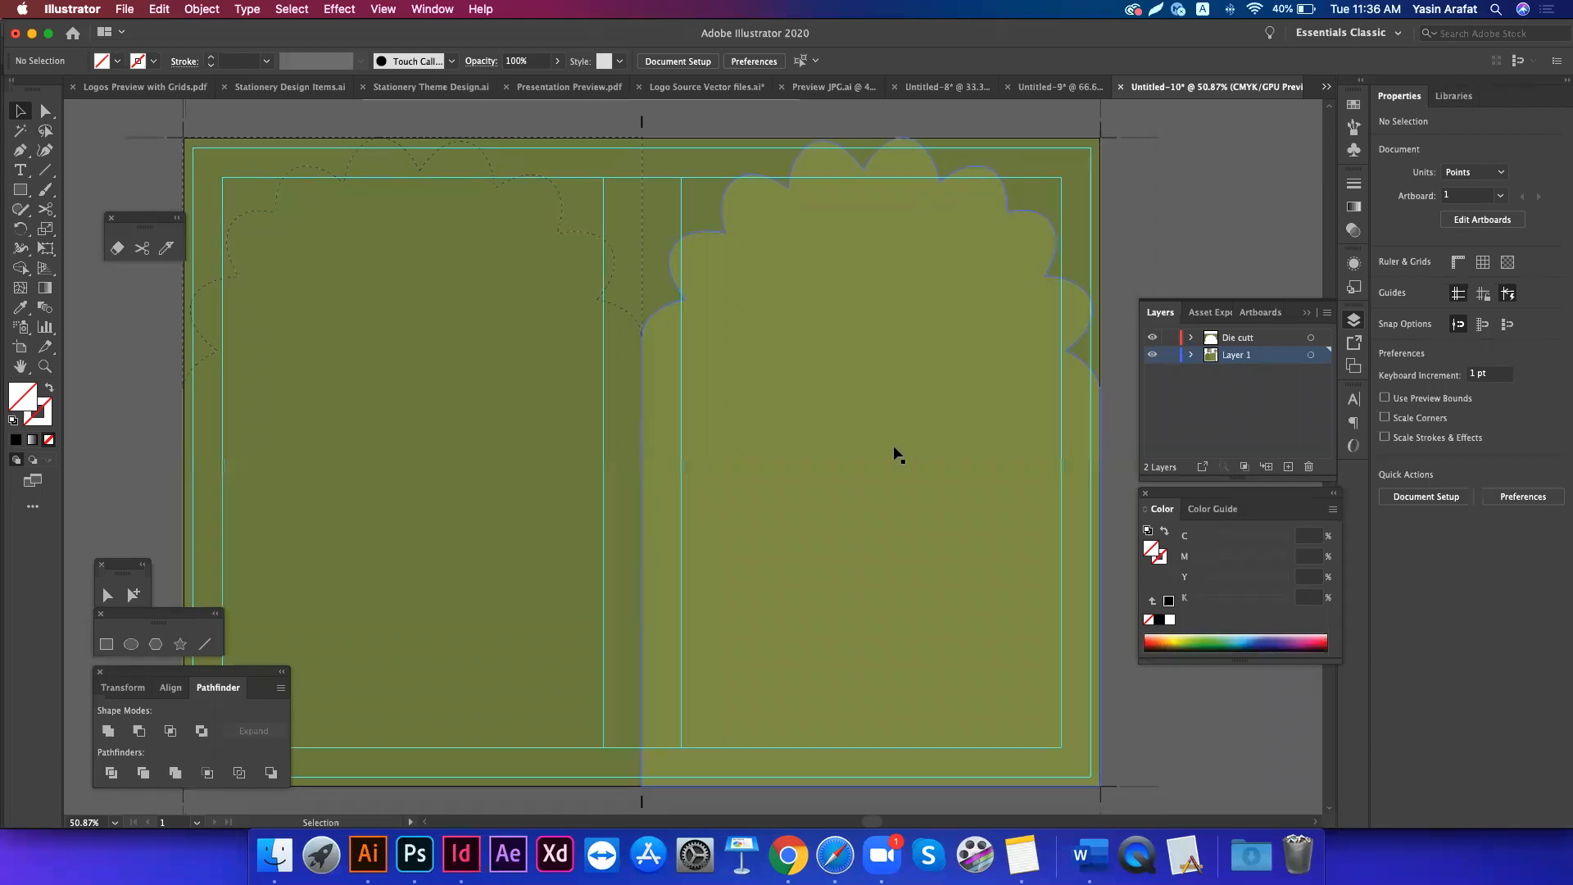
scroll(898, 455, down, 2)
scroll(899, 455, right, 2)
scroll(899, 455, up, 1)
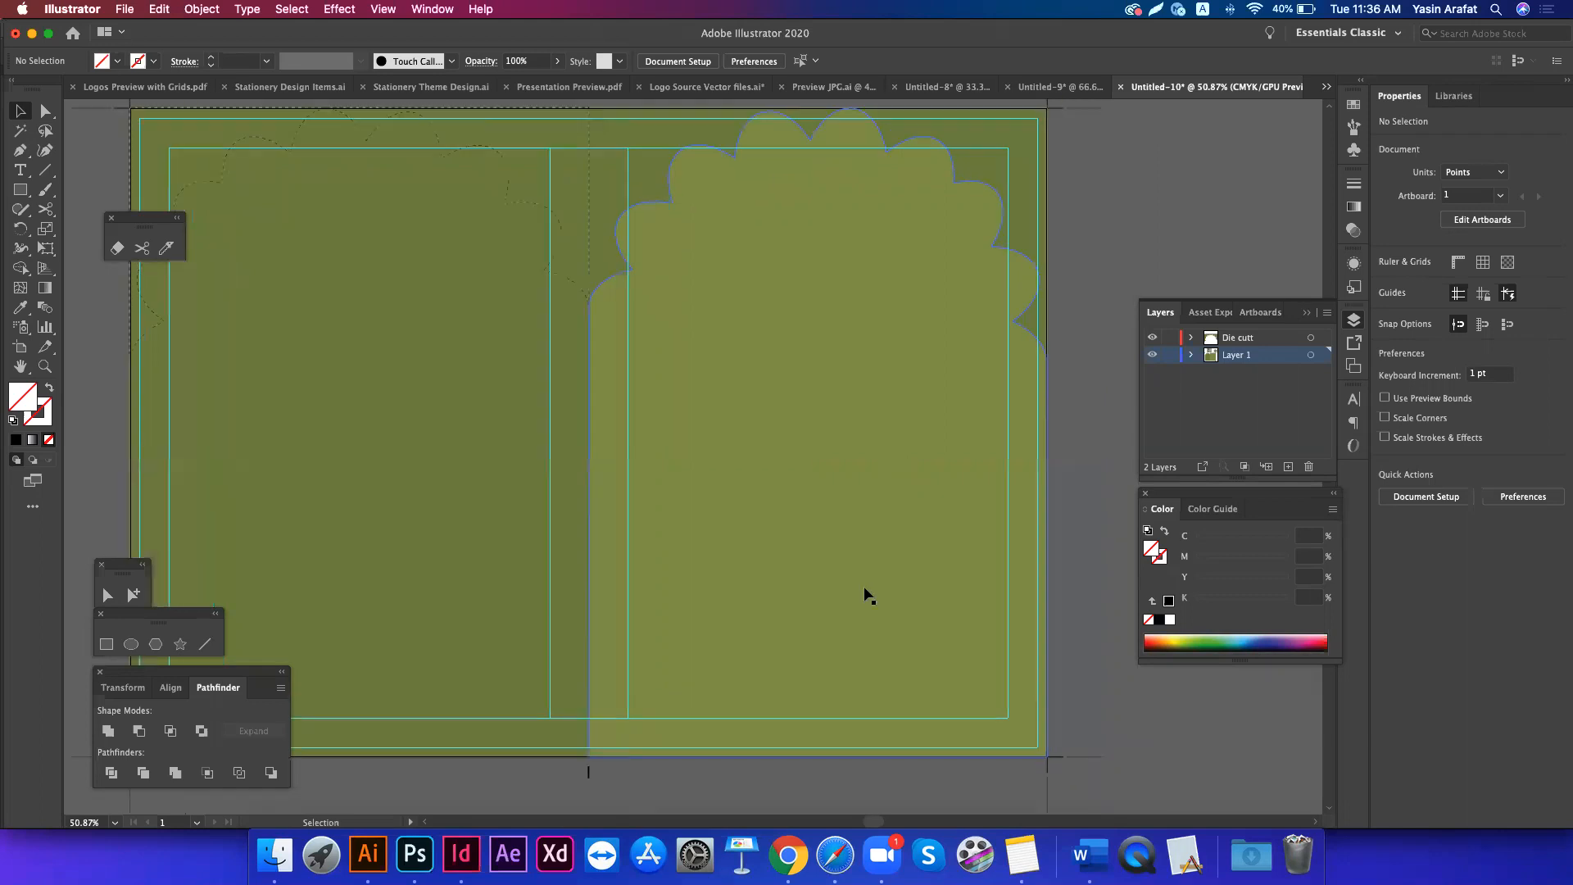
scroll(869, 596, down, 2)
scroll(869, 595, left, 1)
scroll(869, 596, up, 1)
scroll(868, 595, right, 1)
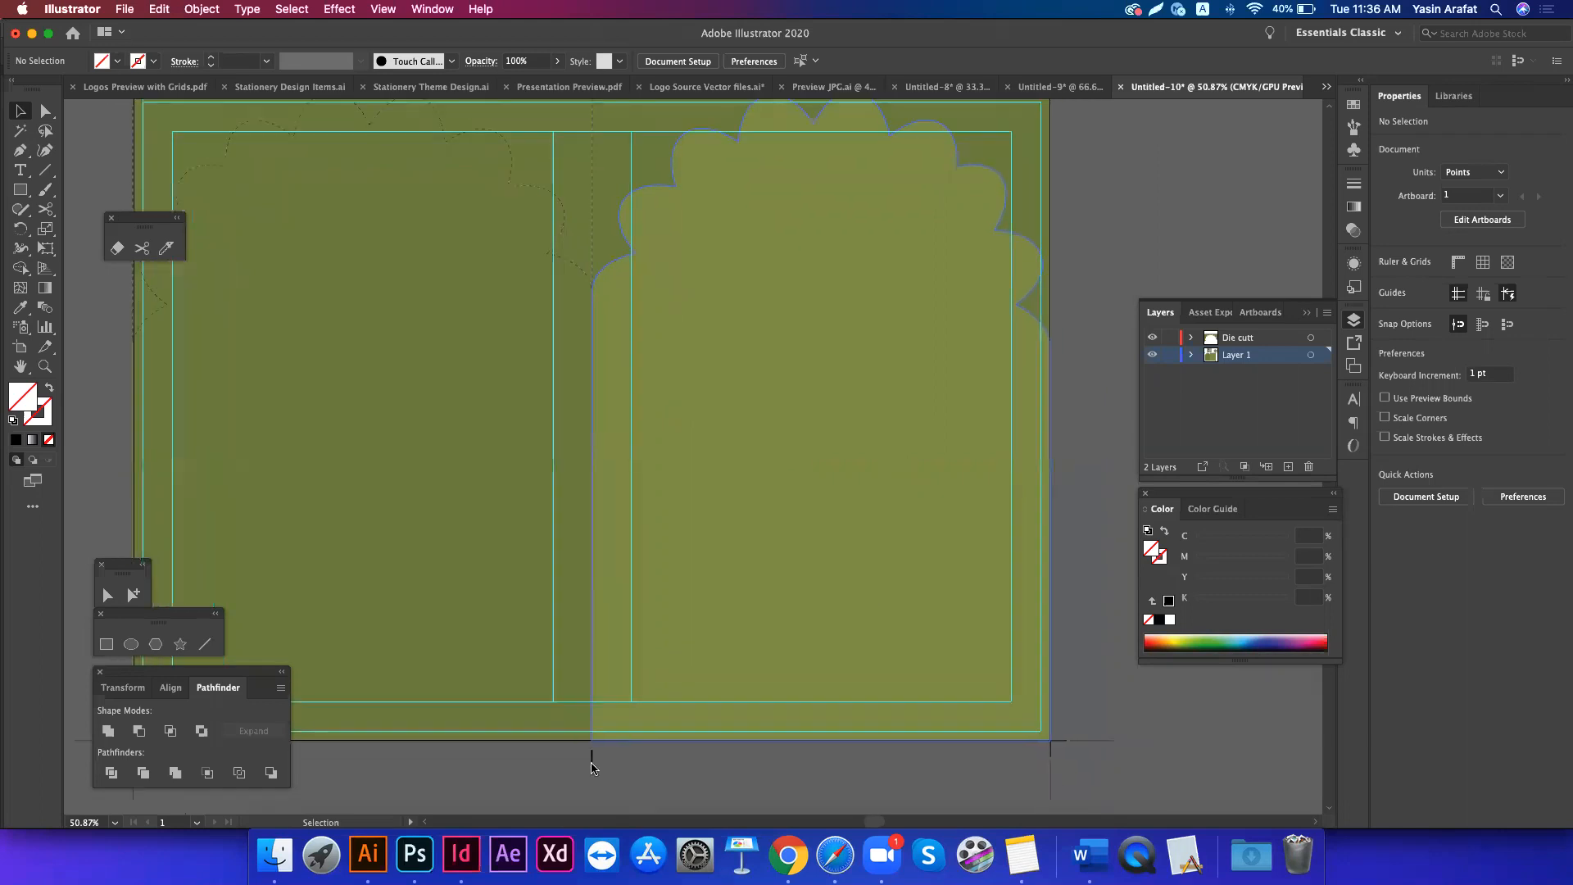
- Select the fold marks below and above the card's centre line in turn to point them out, and clear the selection
click(592, 760)
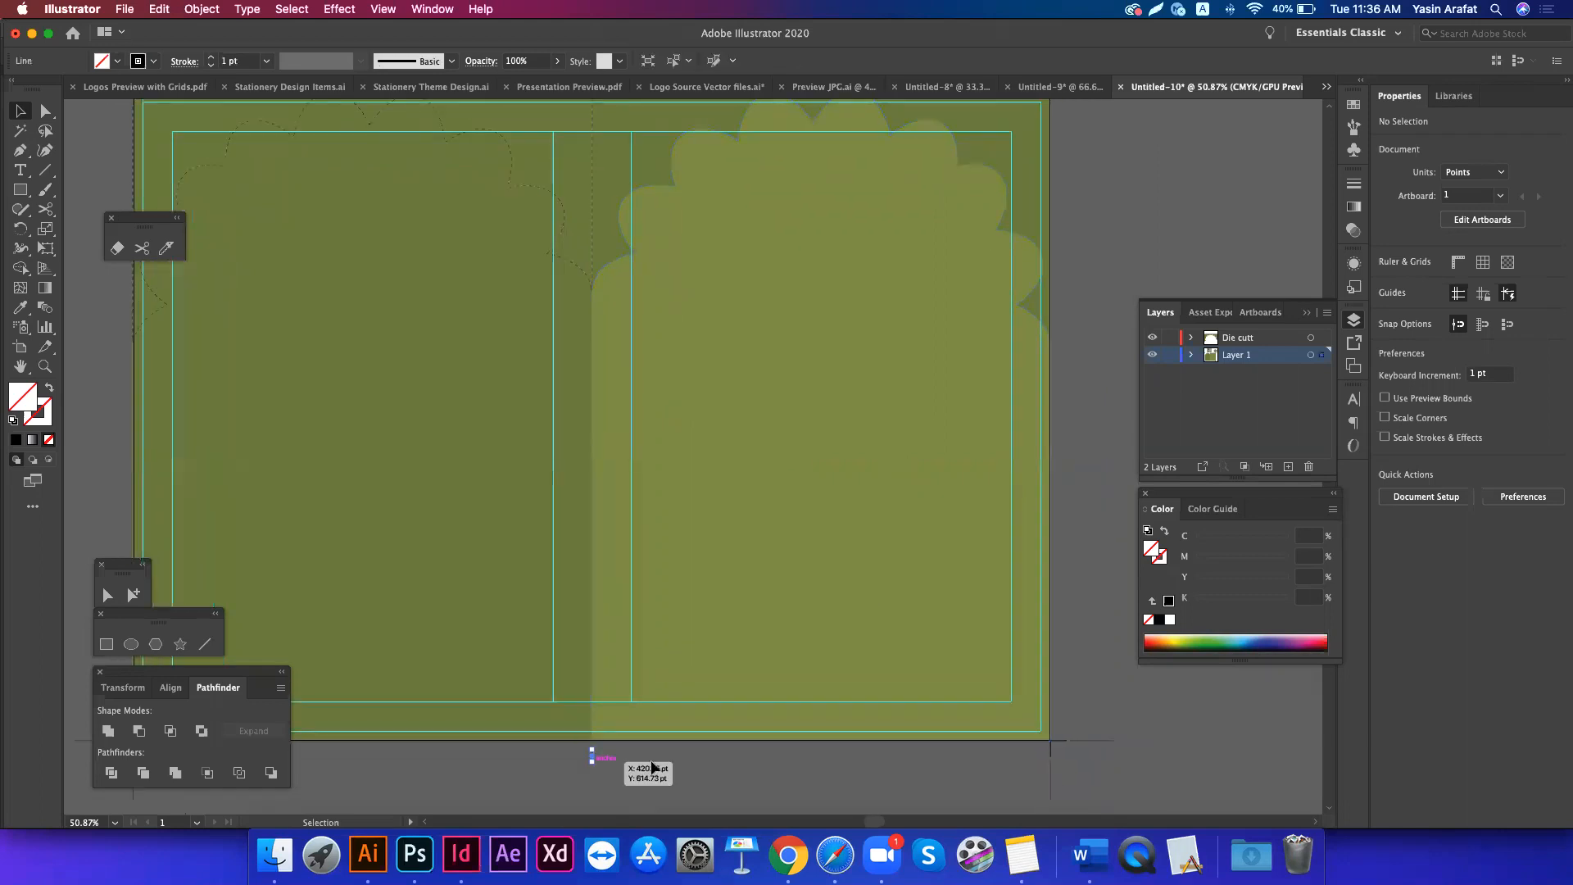
scroll(678, 533, up, 1)
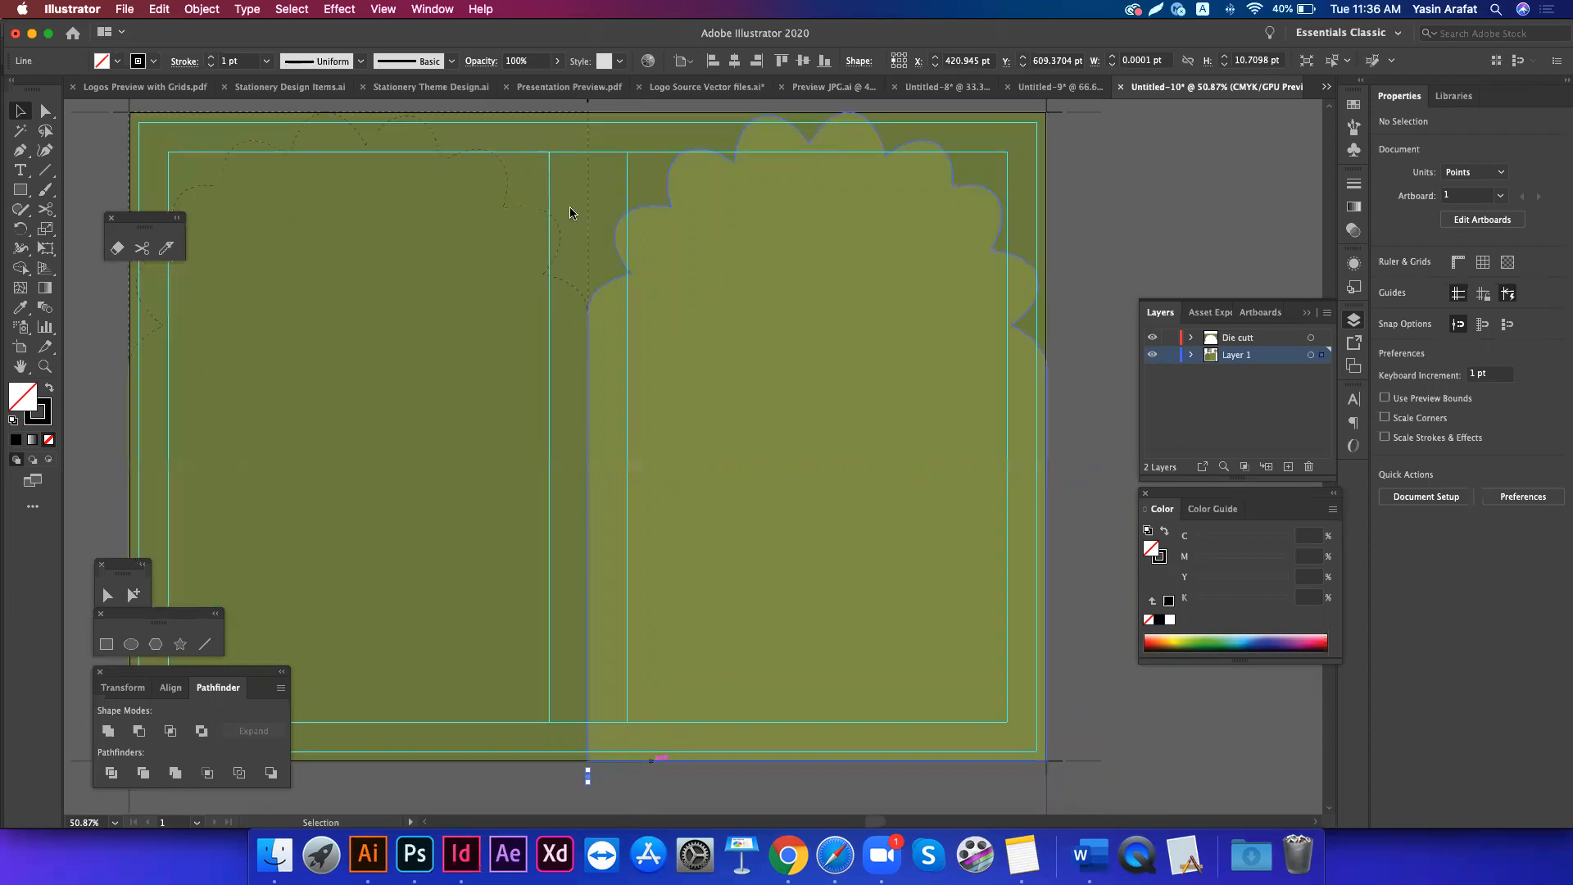
scroll(571, 213, up, 4)
scroll(571, 213, right, 1)
click(568, 205)
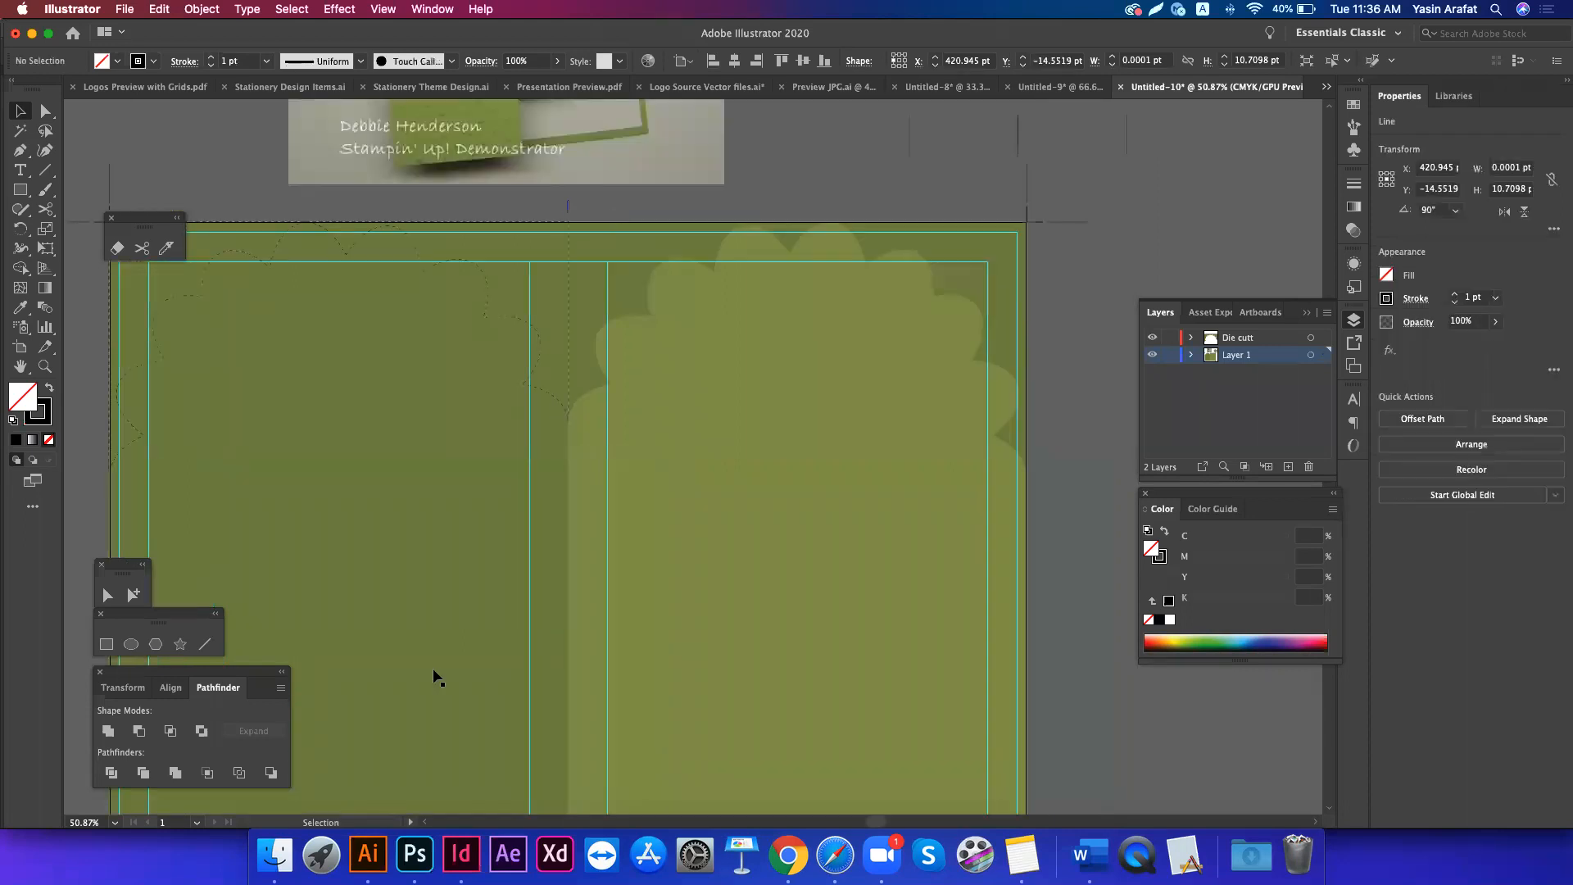
scroll(434, 676, down, 4)
scroll(434, 677, left, 1)
click(411, 782)
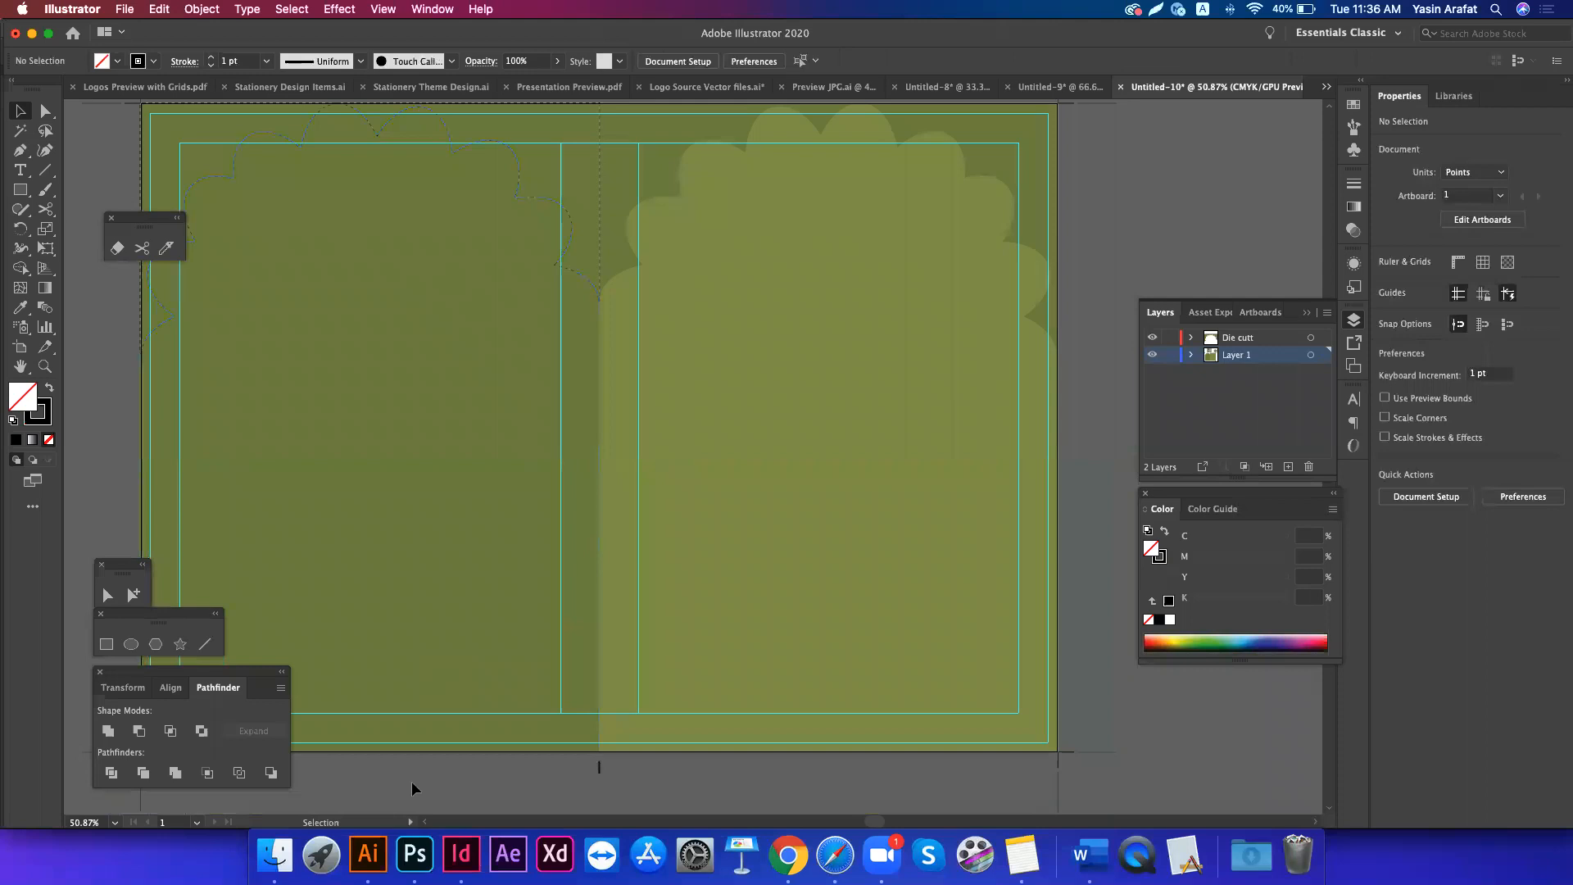
- Switch to Chrome to view the Freepik CMYK calibration elements
scroll(576, 502, up, 1)
scroll(576, 502, left, 1)
scroll(576, 505, up, 2)
scroll(577, 506, left, 1)
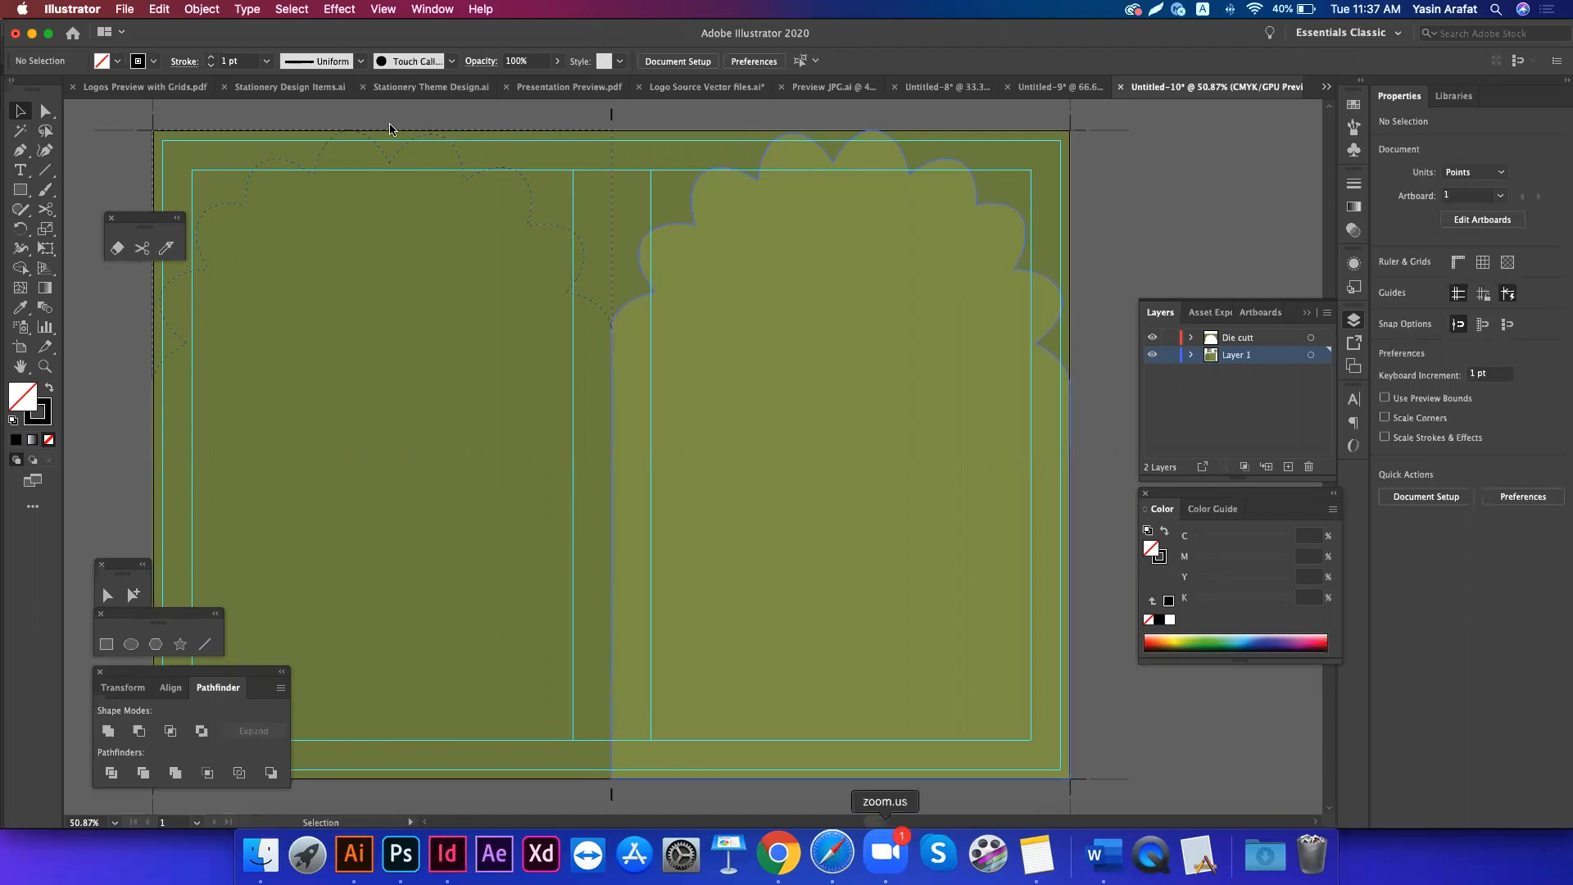
key(super+Tab)
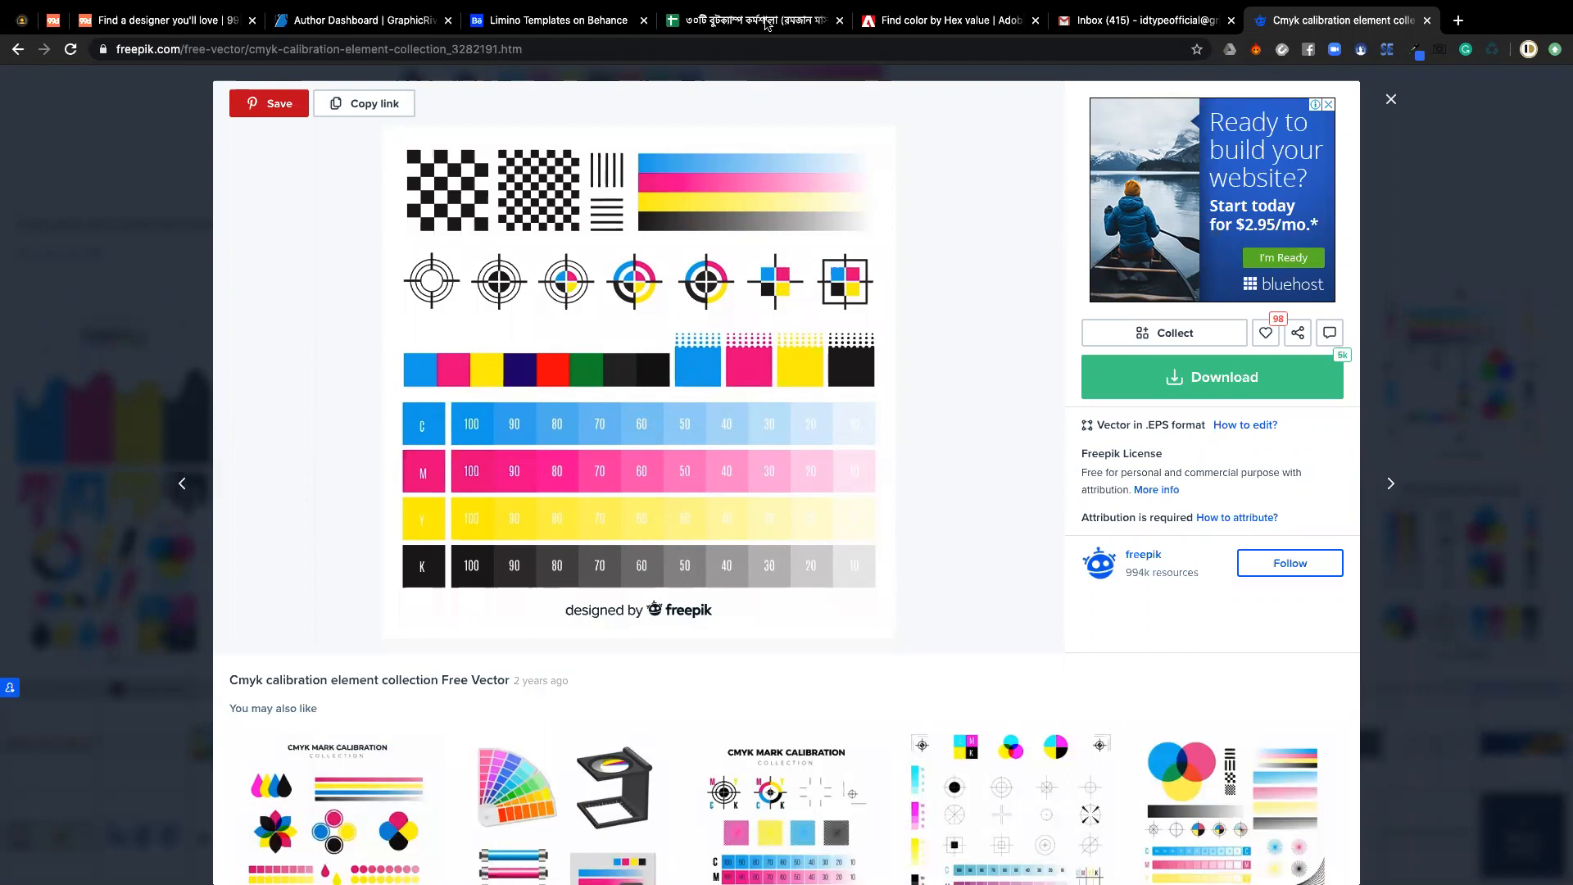
key(super+6)
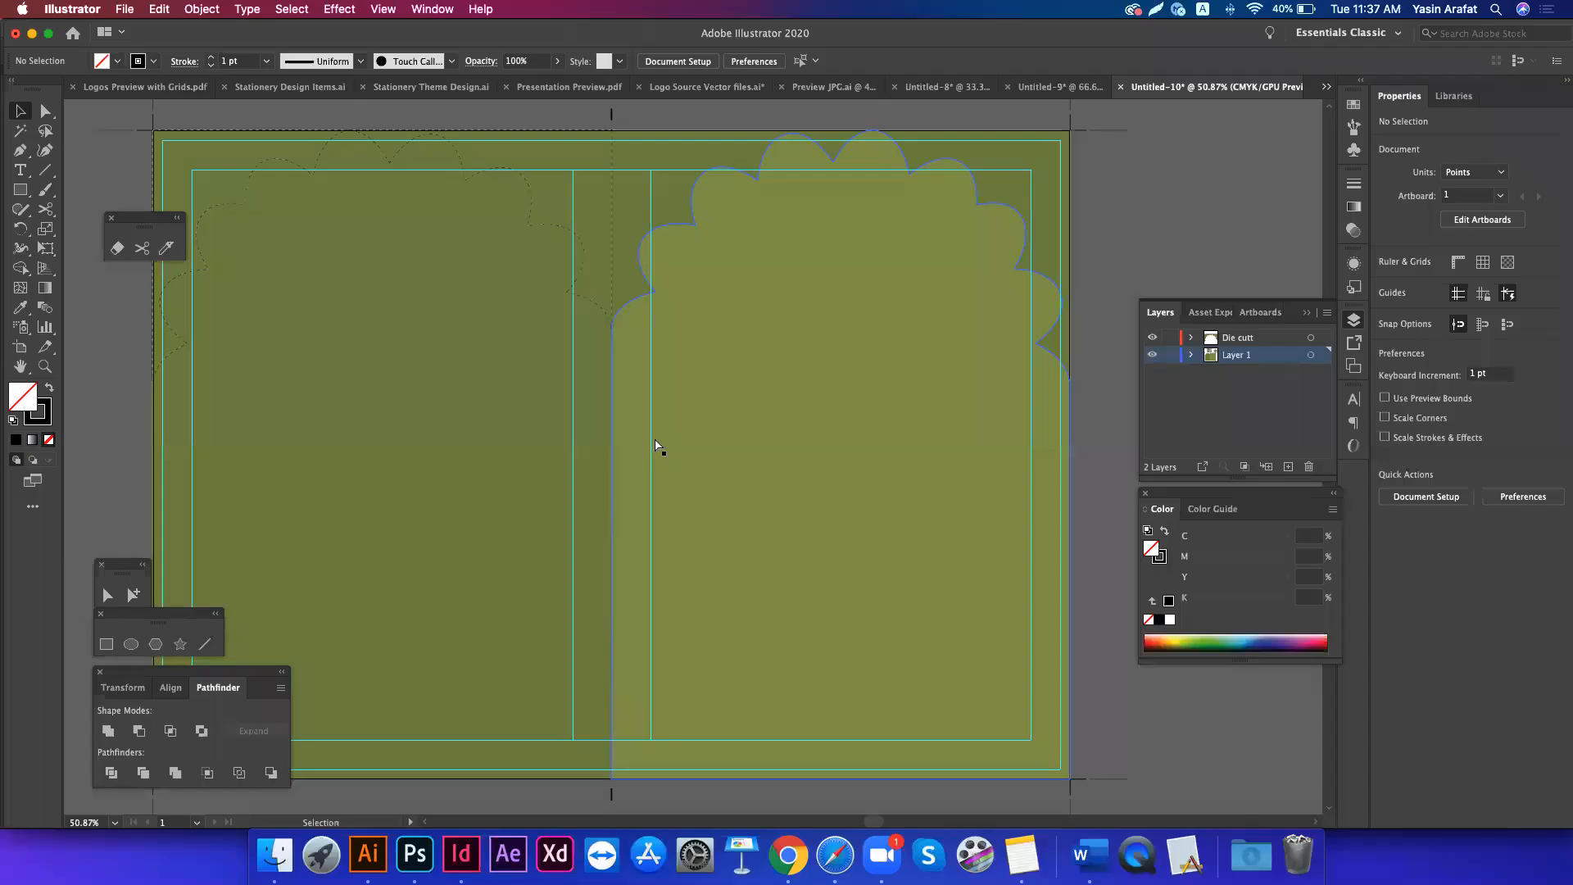
- Copy the left half of the small green rectangle pair and paste it into the empty area beside the pair
key(super+minus)
key(super+minus)
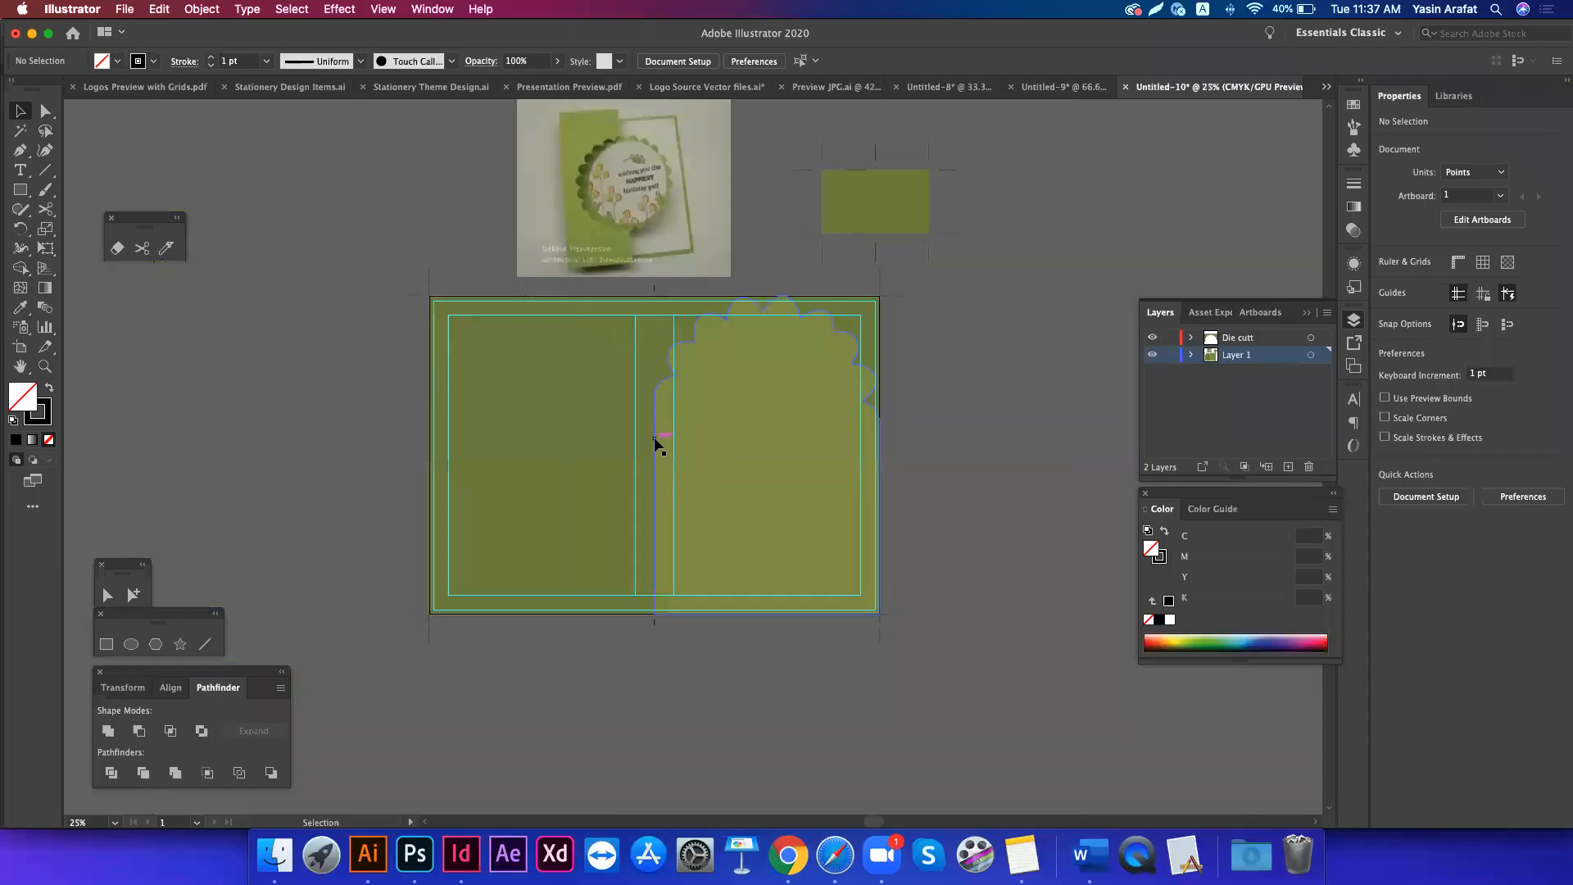
click(535, 435)
scroll(535, 436, up, 2)
scroll(535, 436, right, 2)
click(772, 264)
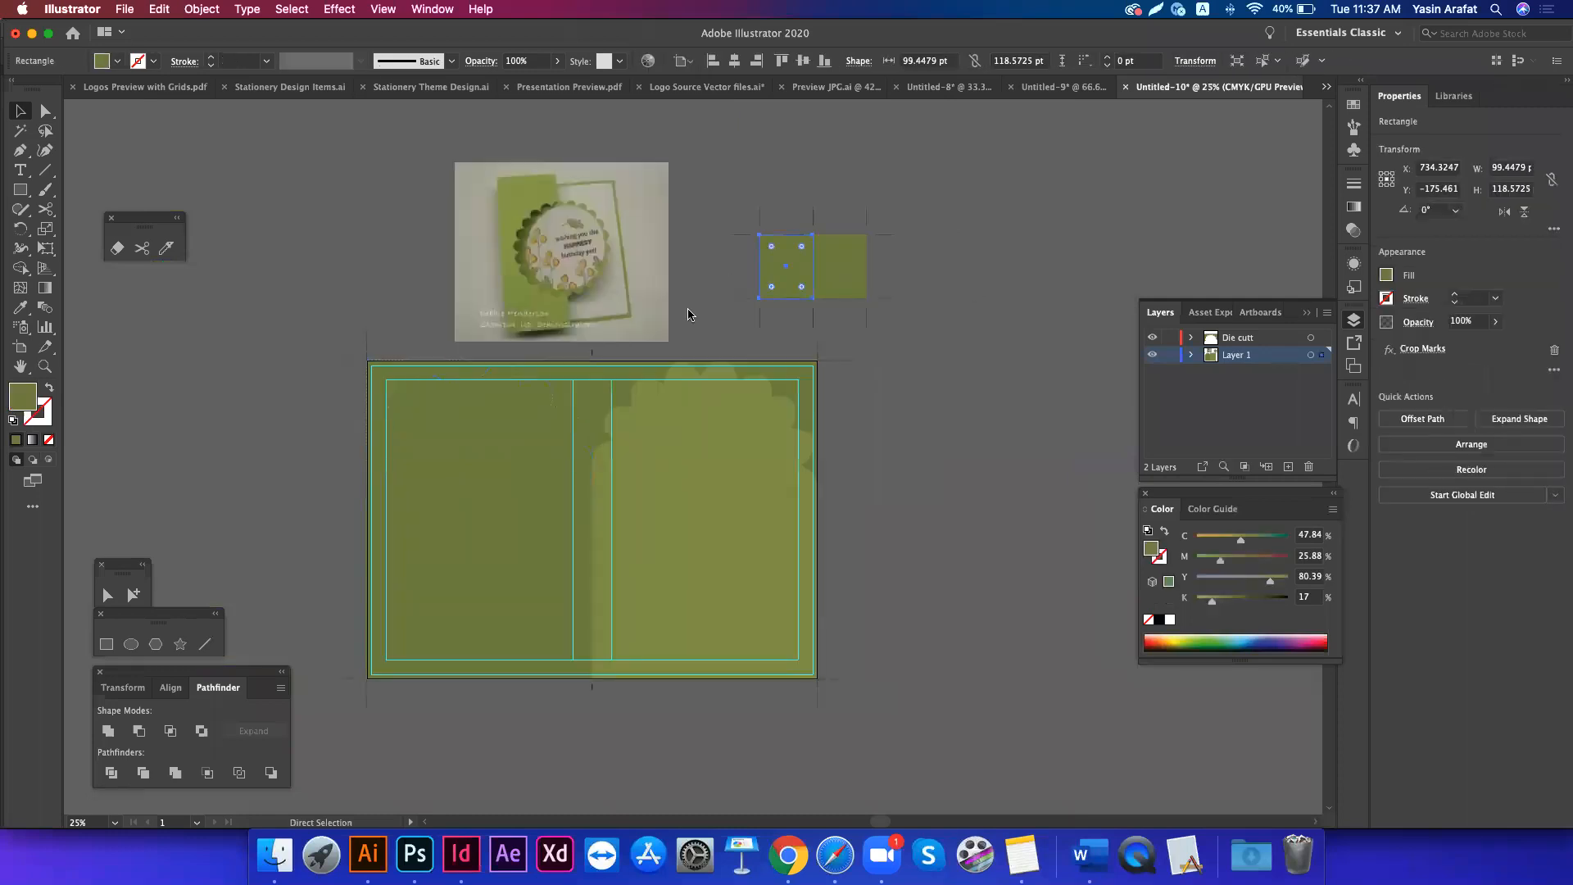
scroll(686, 316, right, 4)
scroll(686, 315, up, 1)
drag(908, 435, 963, 461)
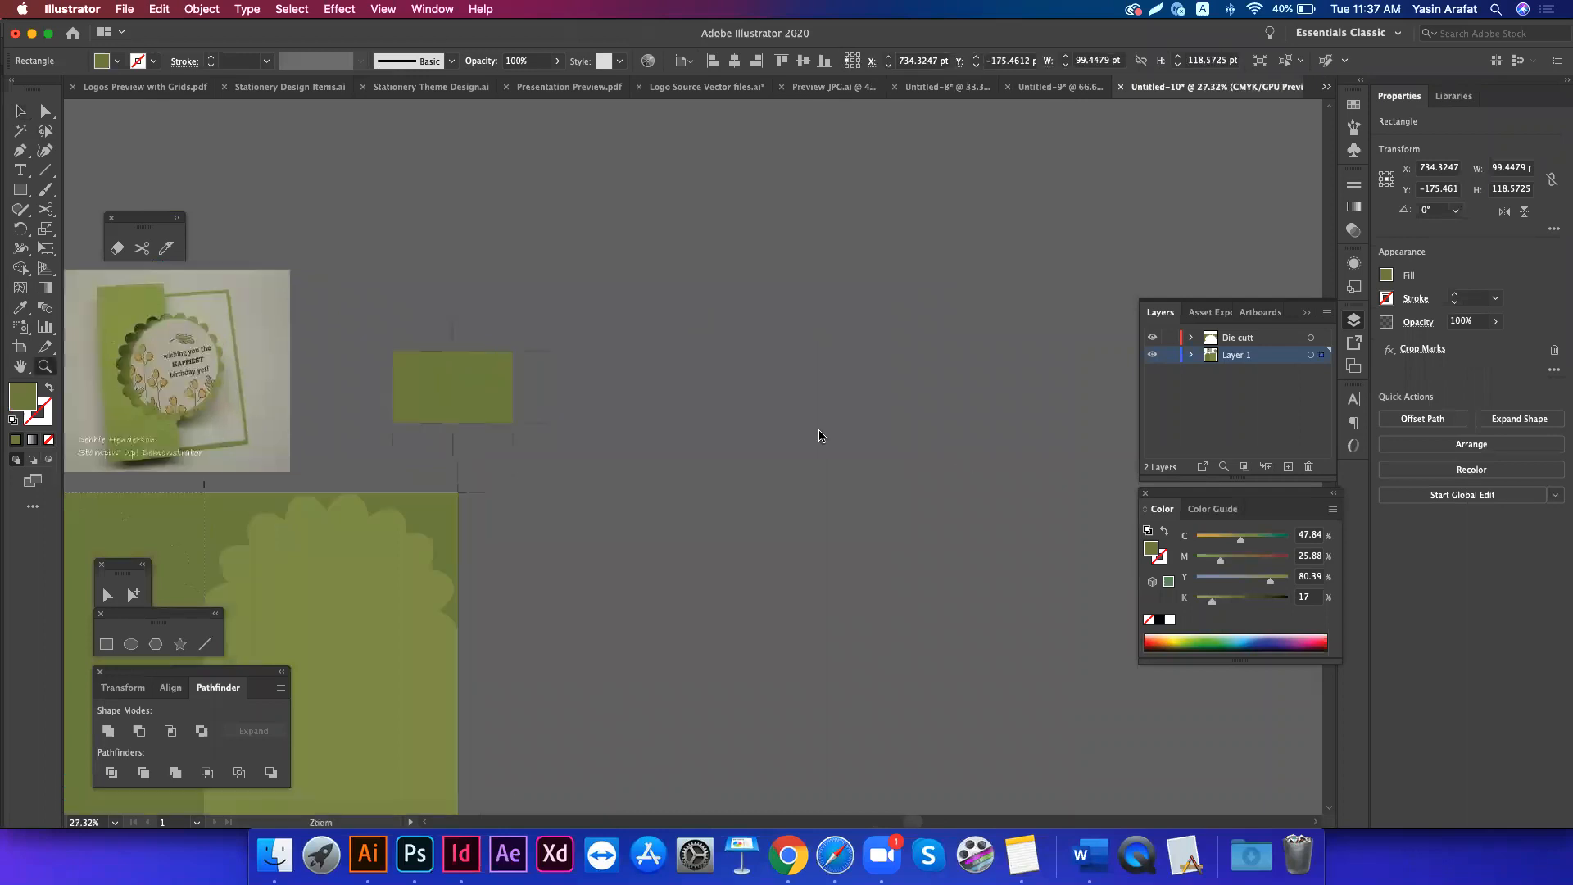
click(705, 455)
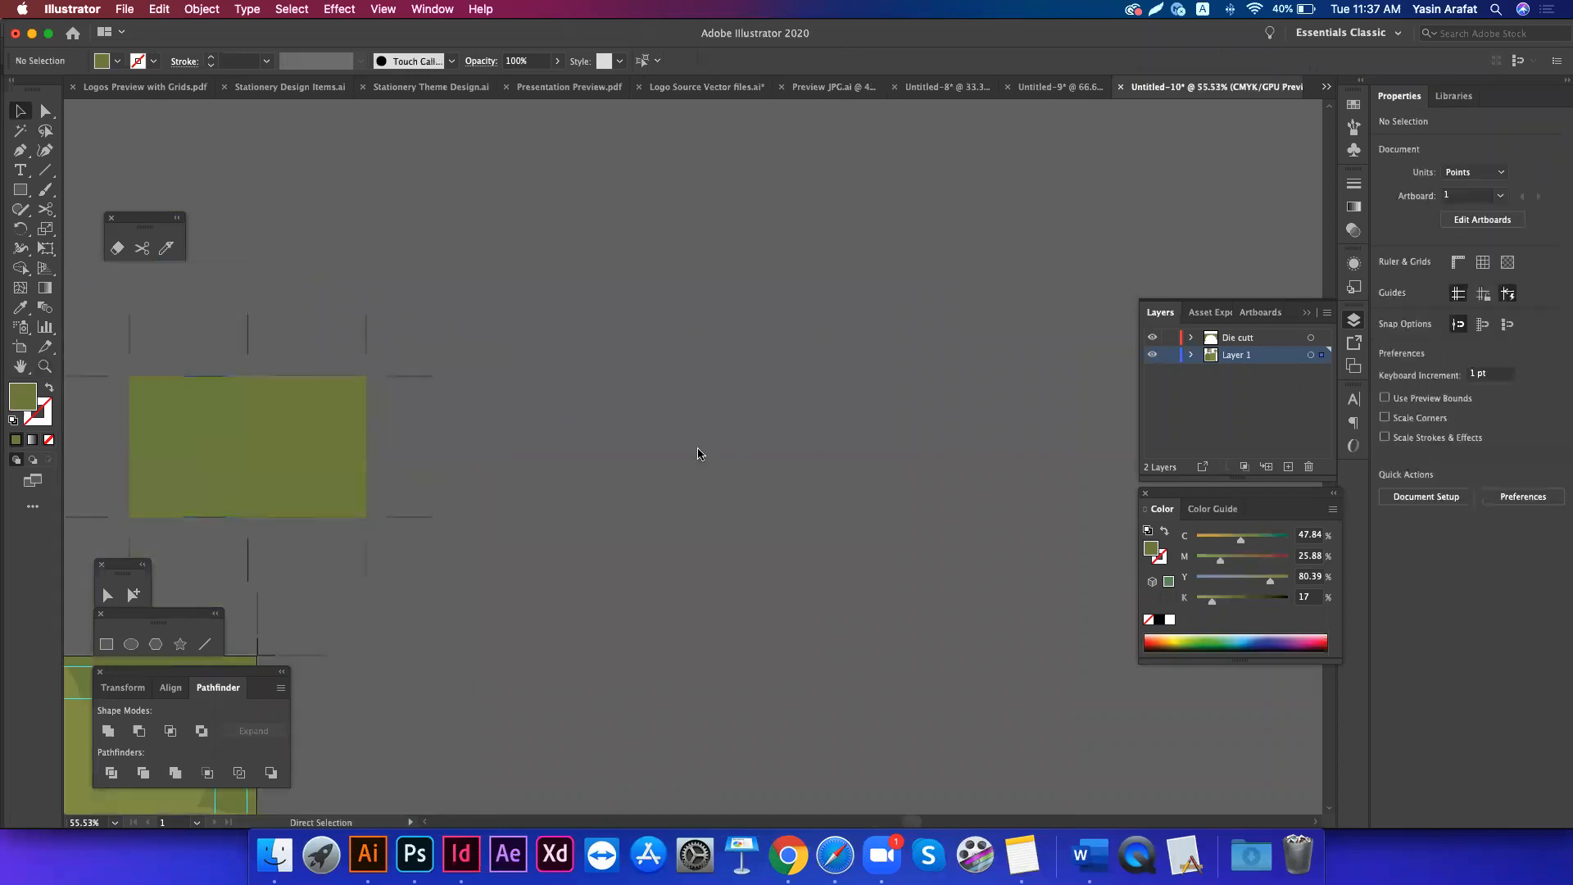
key(cmd+v)
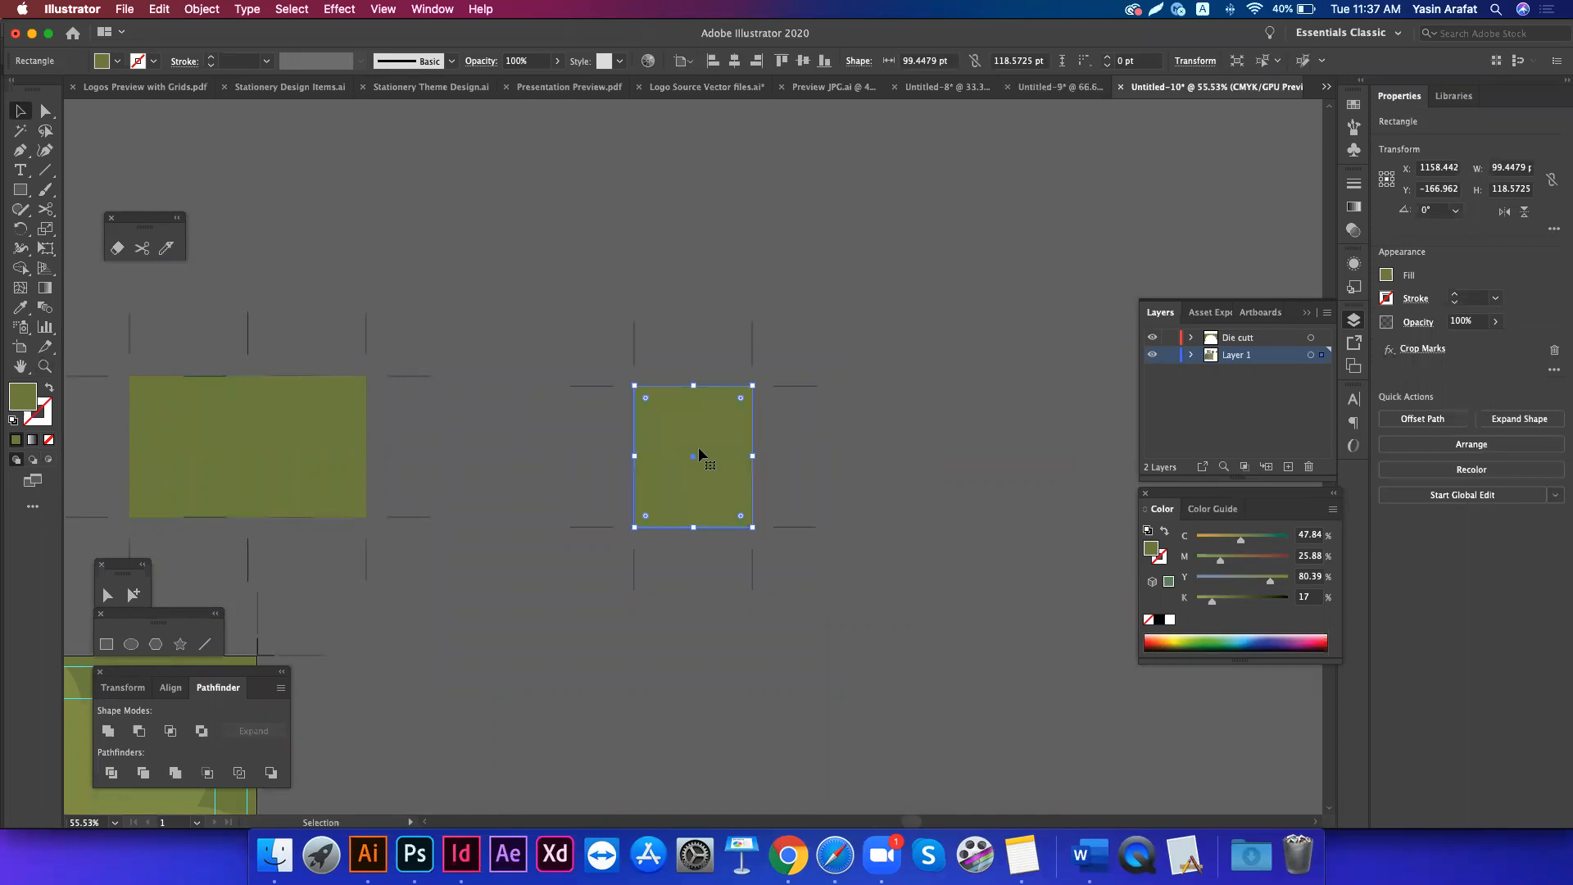
- Draw a rectangle near the pasted green copy with the Rectangle tool and clear the selection
click(667, 318)
click(679, 425)
click(685, 259)
scroll(685, 259, up, 1)
key(m)
drag(564, 182, 694, 355)
key(v)
click(738, 281)
- Switch to the Untitled-9 document and look over the rectangles labelled with their paper sizes
click(1078, 87)
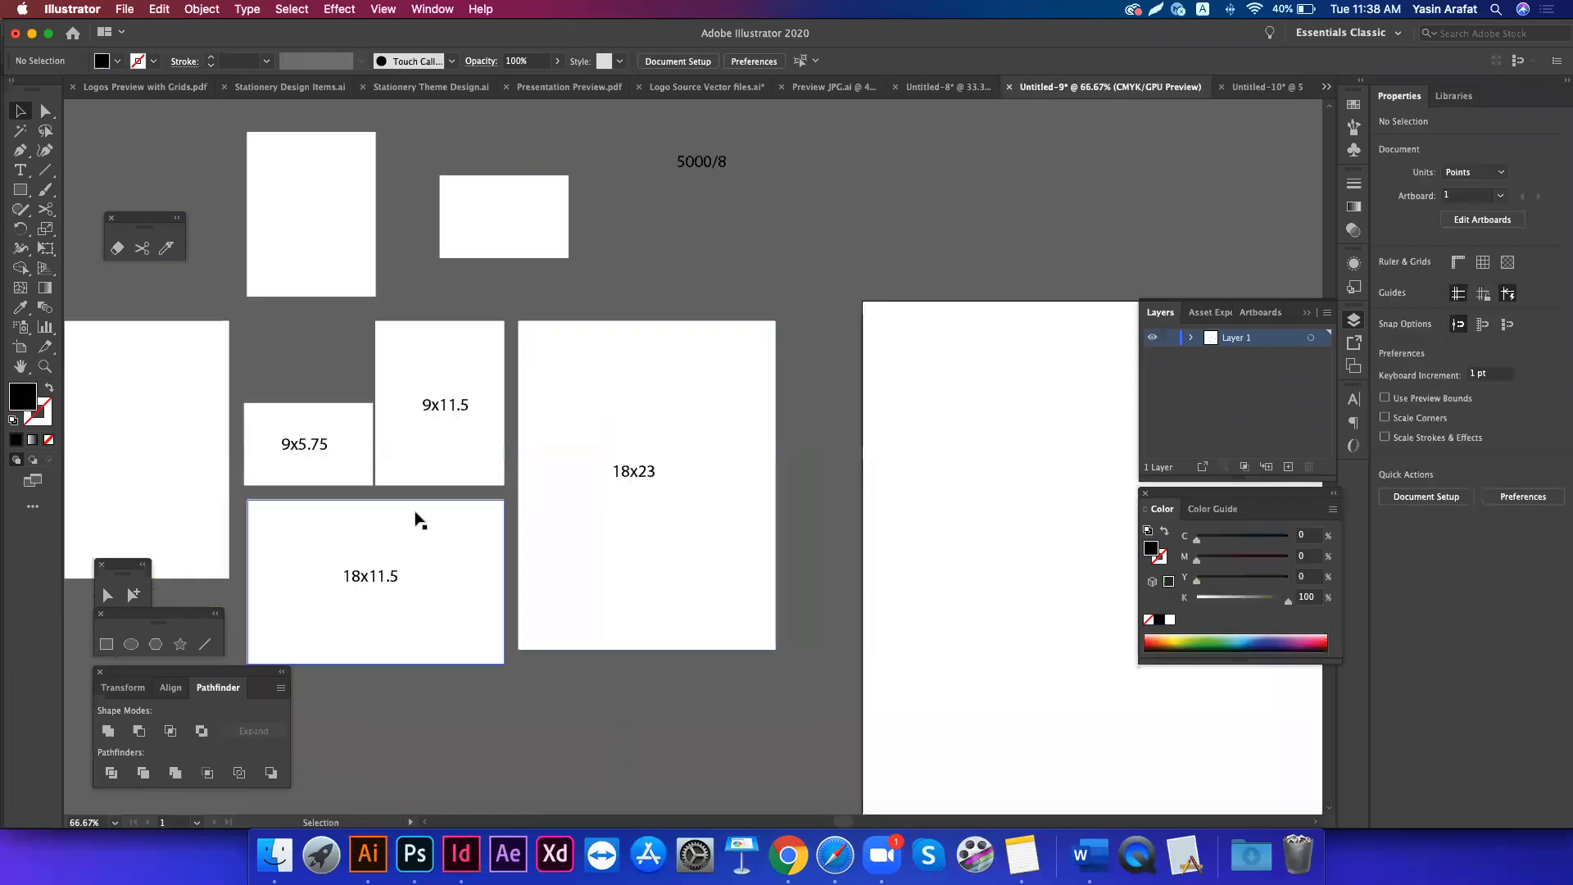
scroll(420, 521, down, 1)
scroll(420, 521, left, 1)
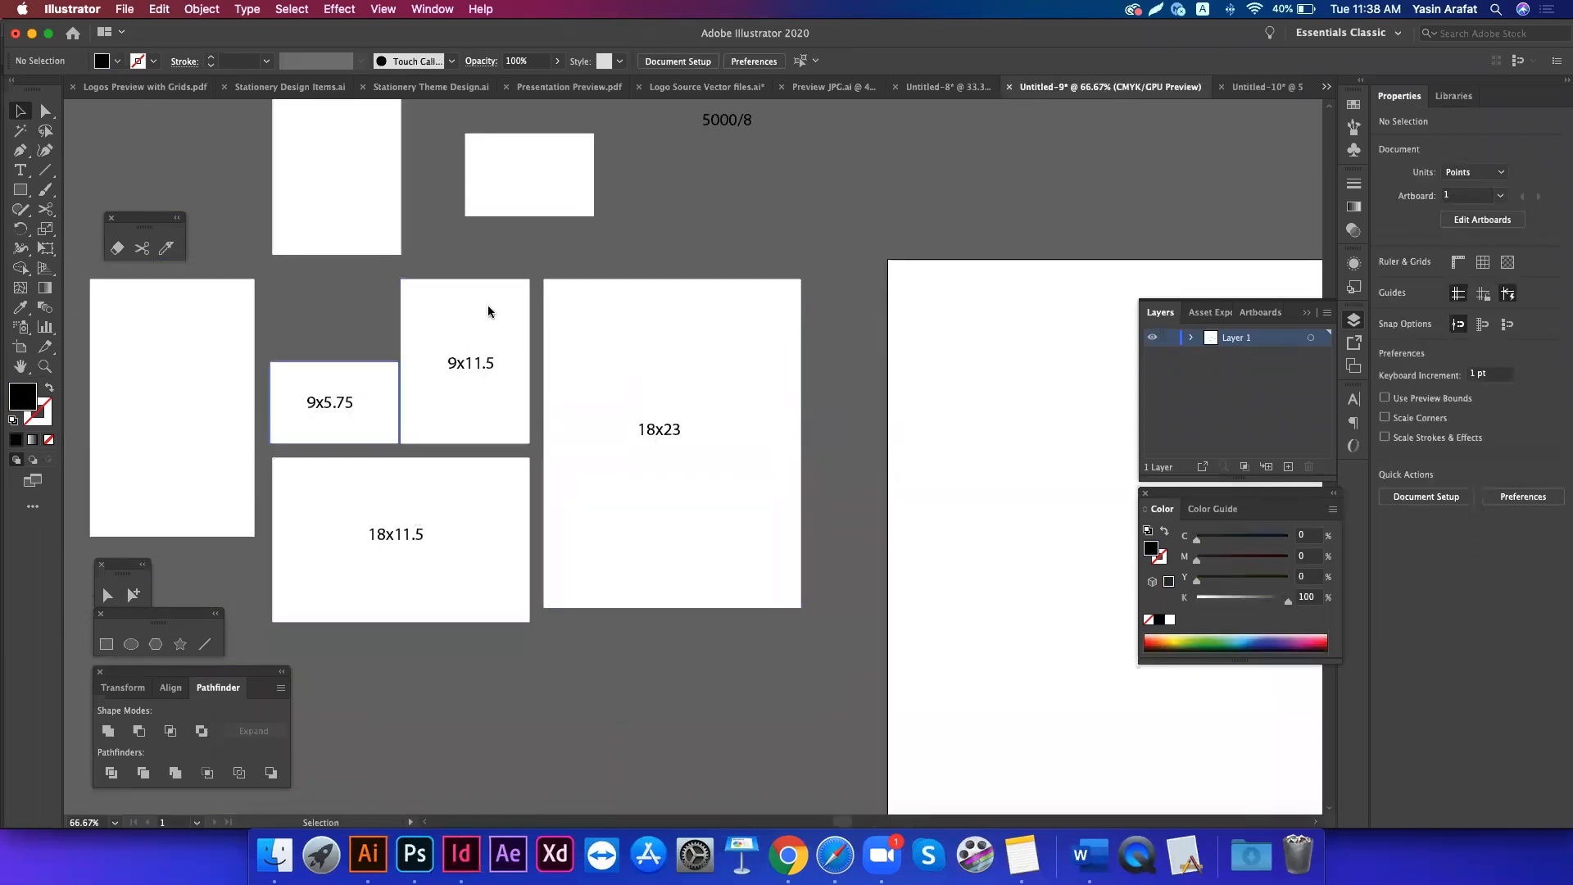
scroll(485, 418, down, 2)
scroll(486, 418, left, 1)
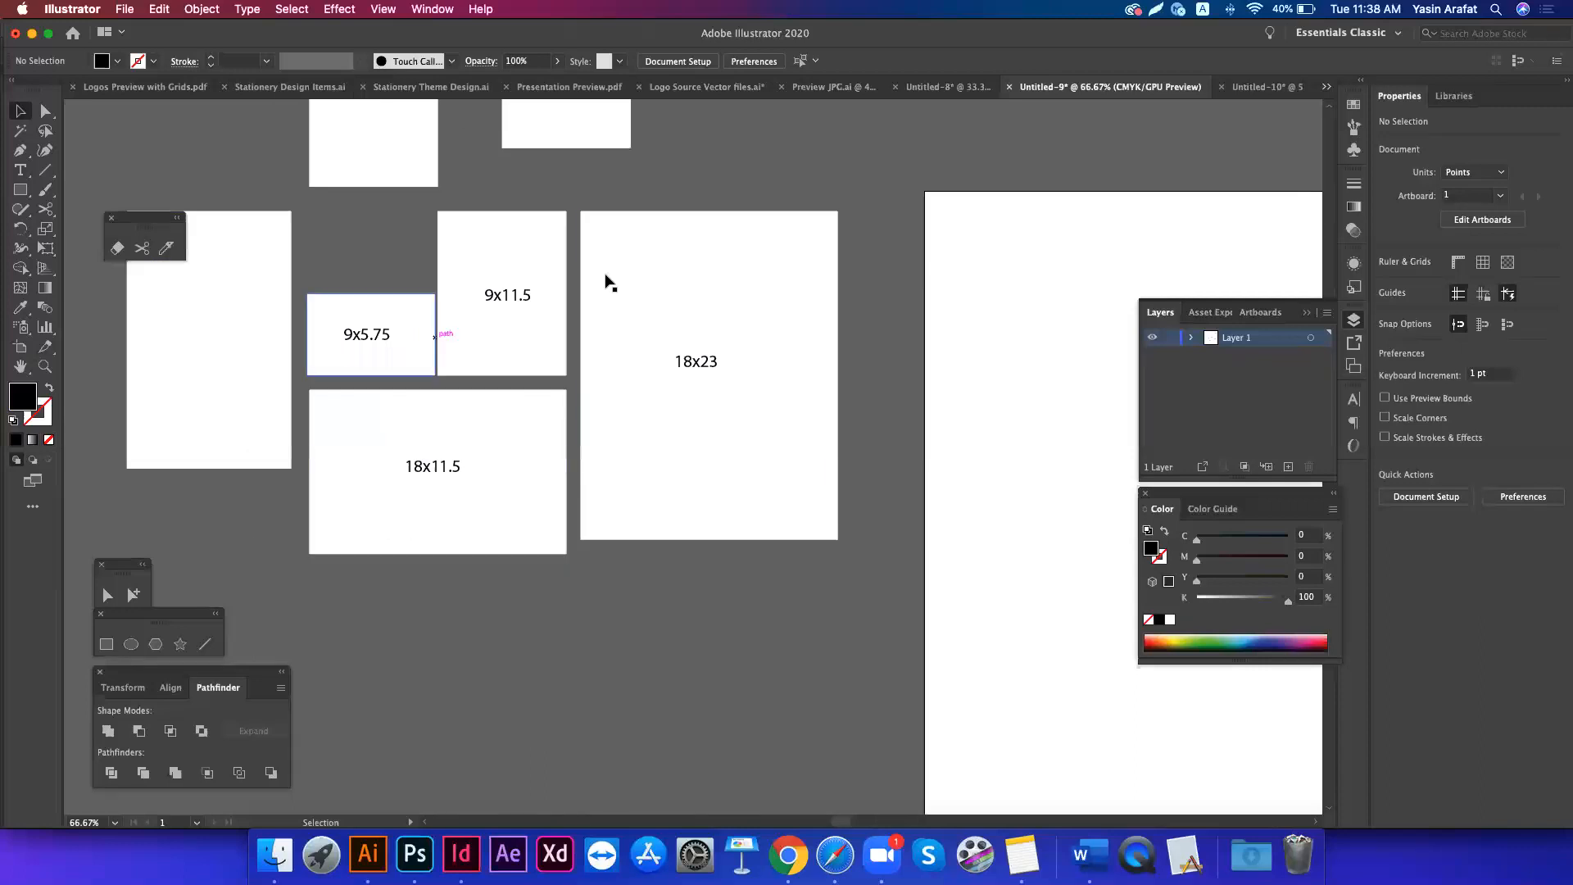
scroll(557, 336, up, 3)
scroll(557, 336, left, 1)
- Duplicate the 9x11.5 rectangle and place the copy in the empty area beside the 5000/8 text
click(502, 377)
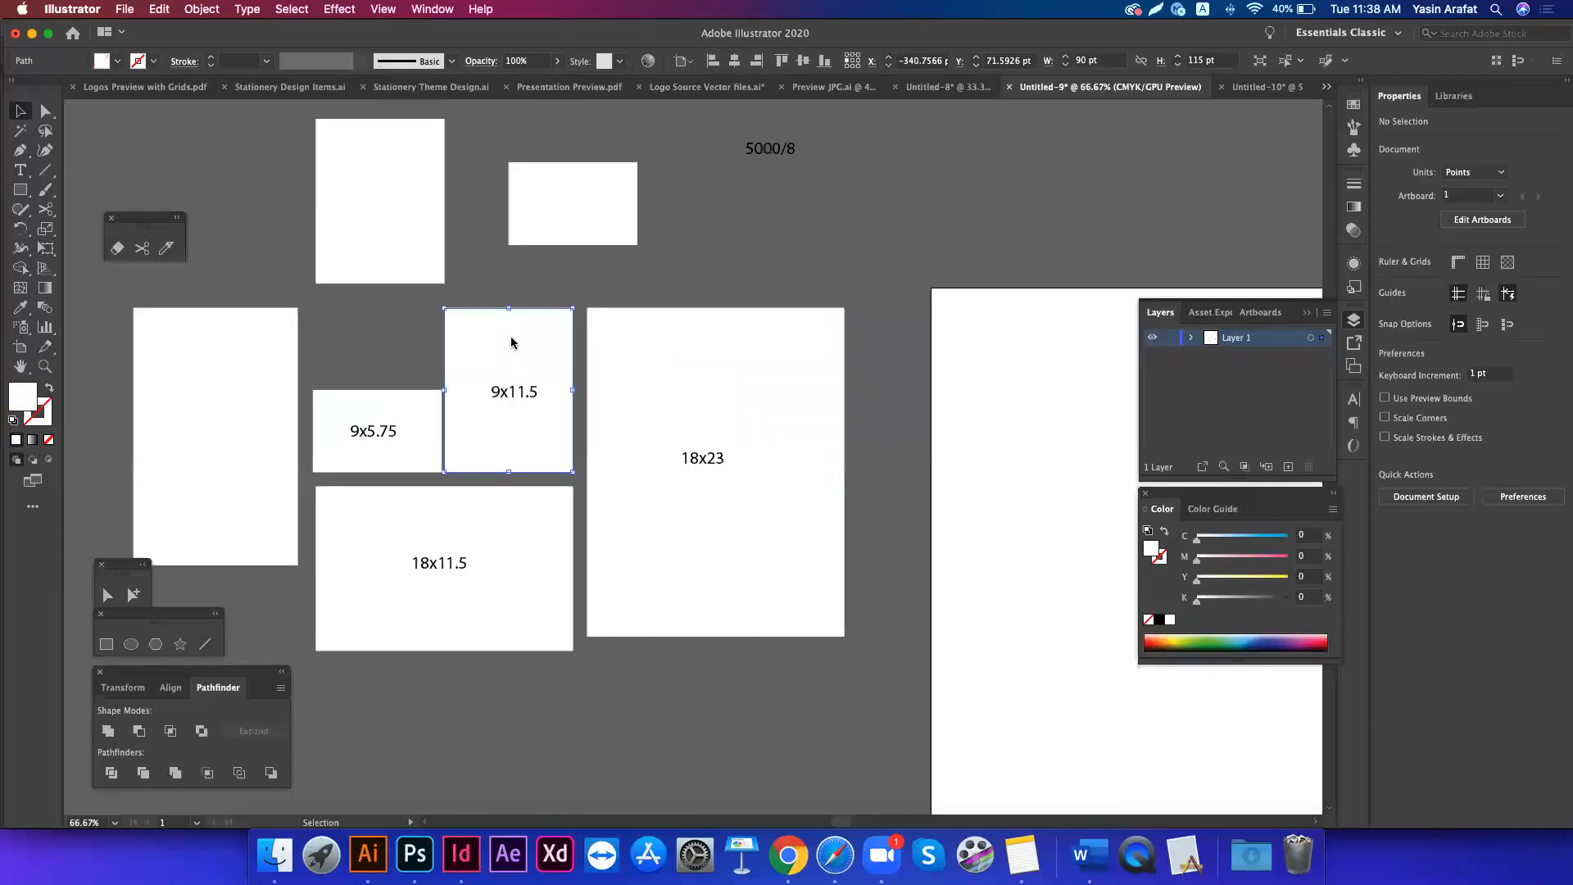
drag(513, 341, 923, 127)
scroll(923, 148, up, 1)
scroll(922, 147, right, 1)
drag(893, 193, 879, 186)
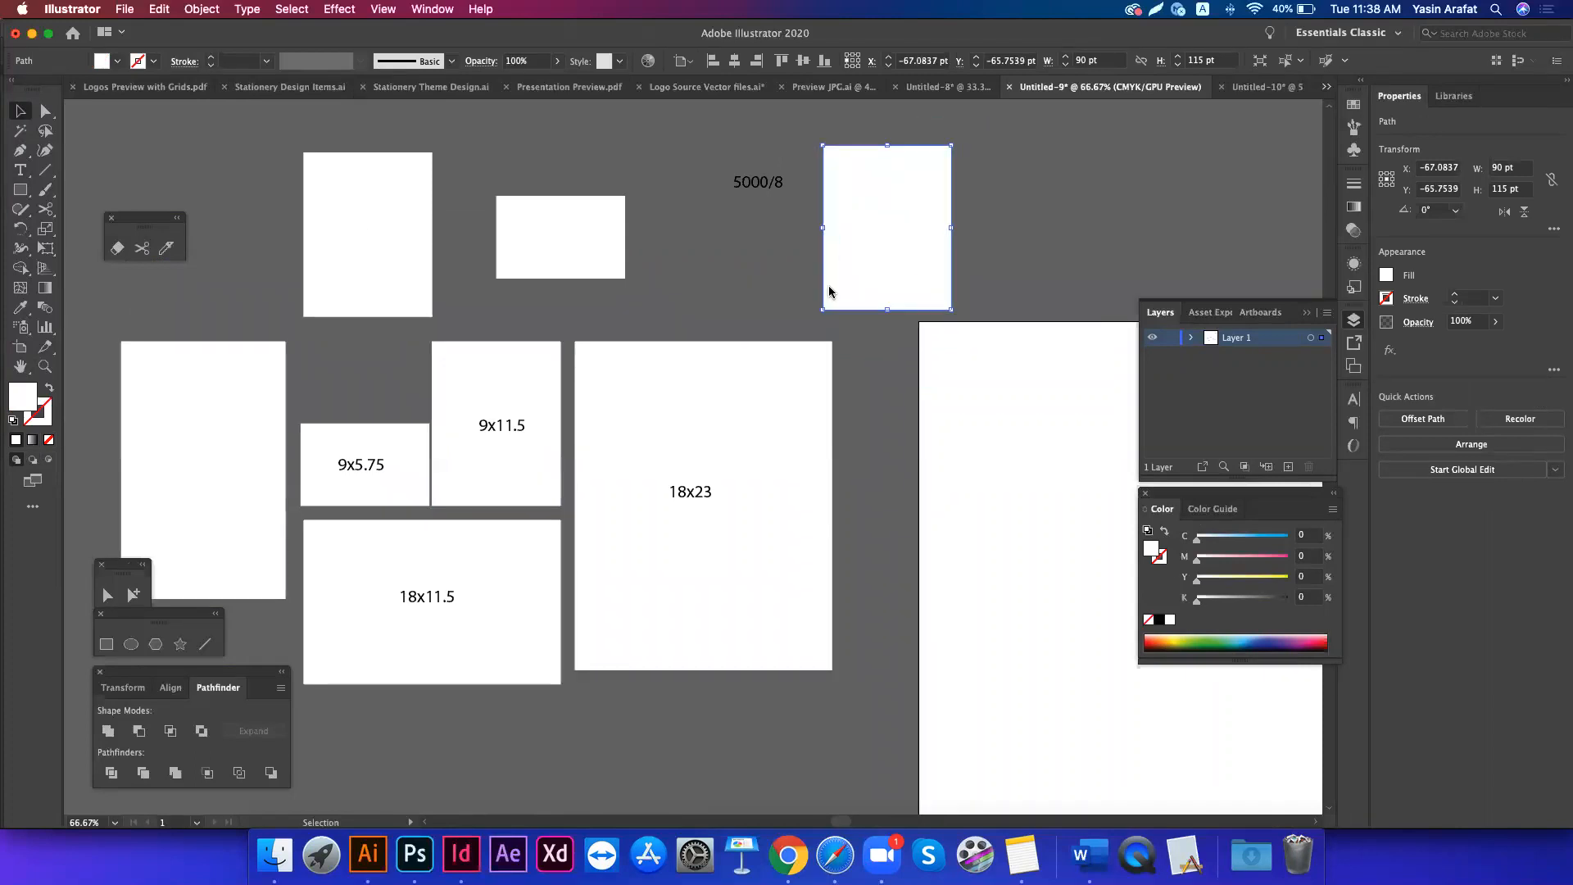
click(750, 285)
click(850, 281)
click(206, 12)
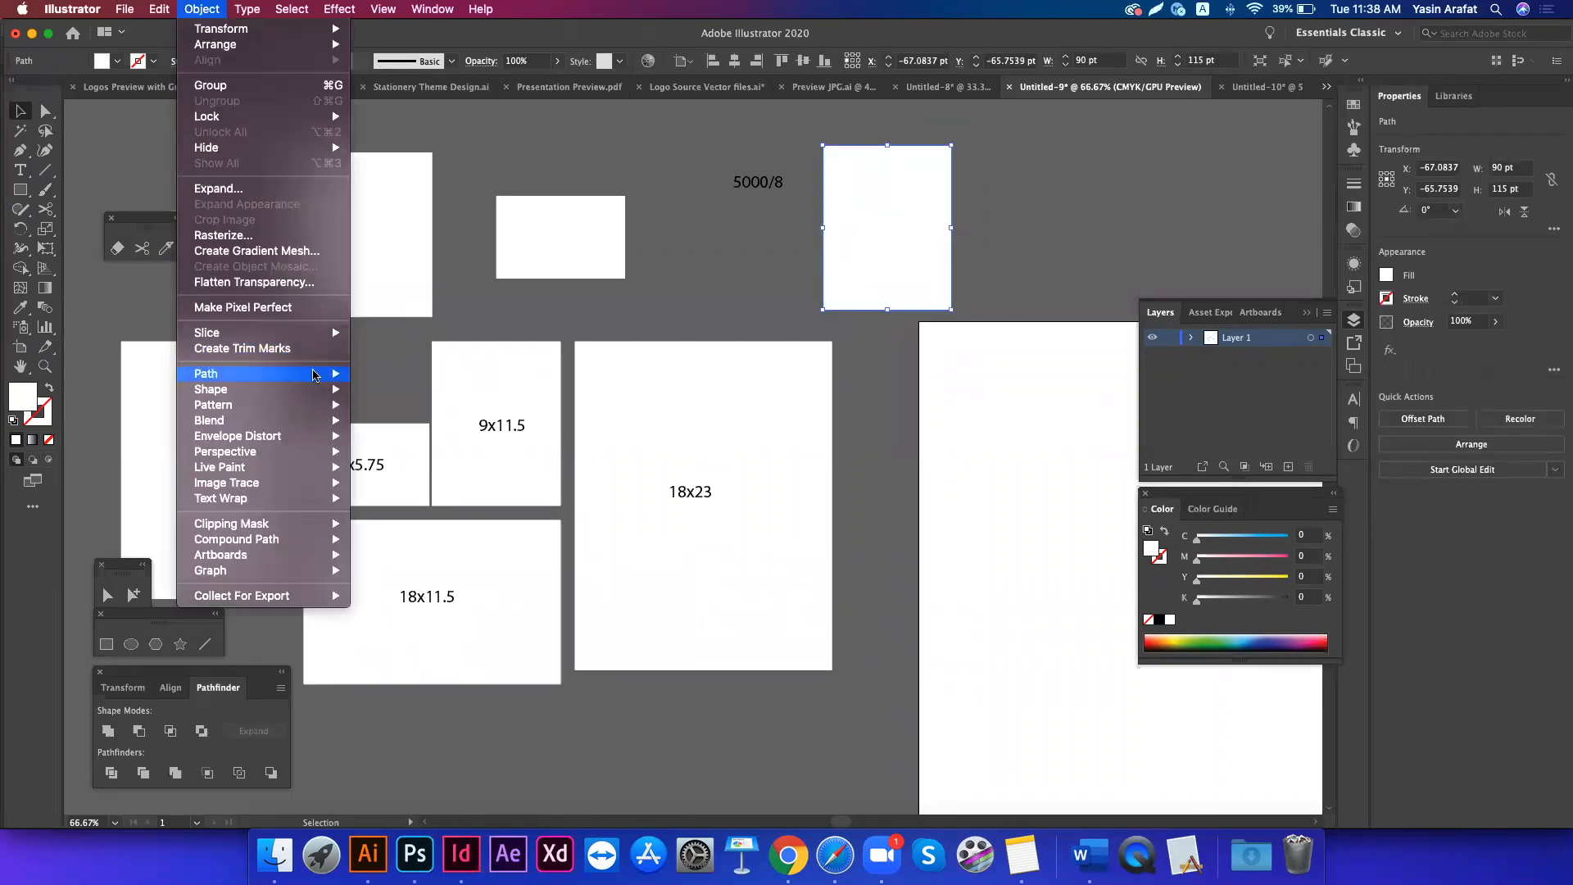
mouse_move(315, 374)
click(408, 431)
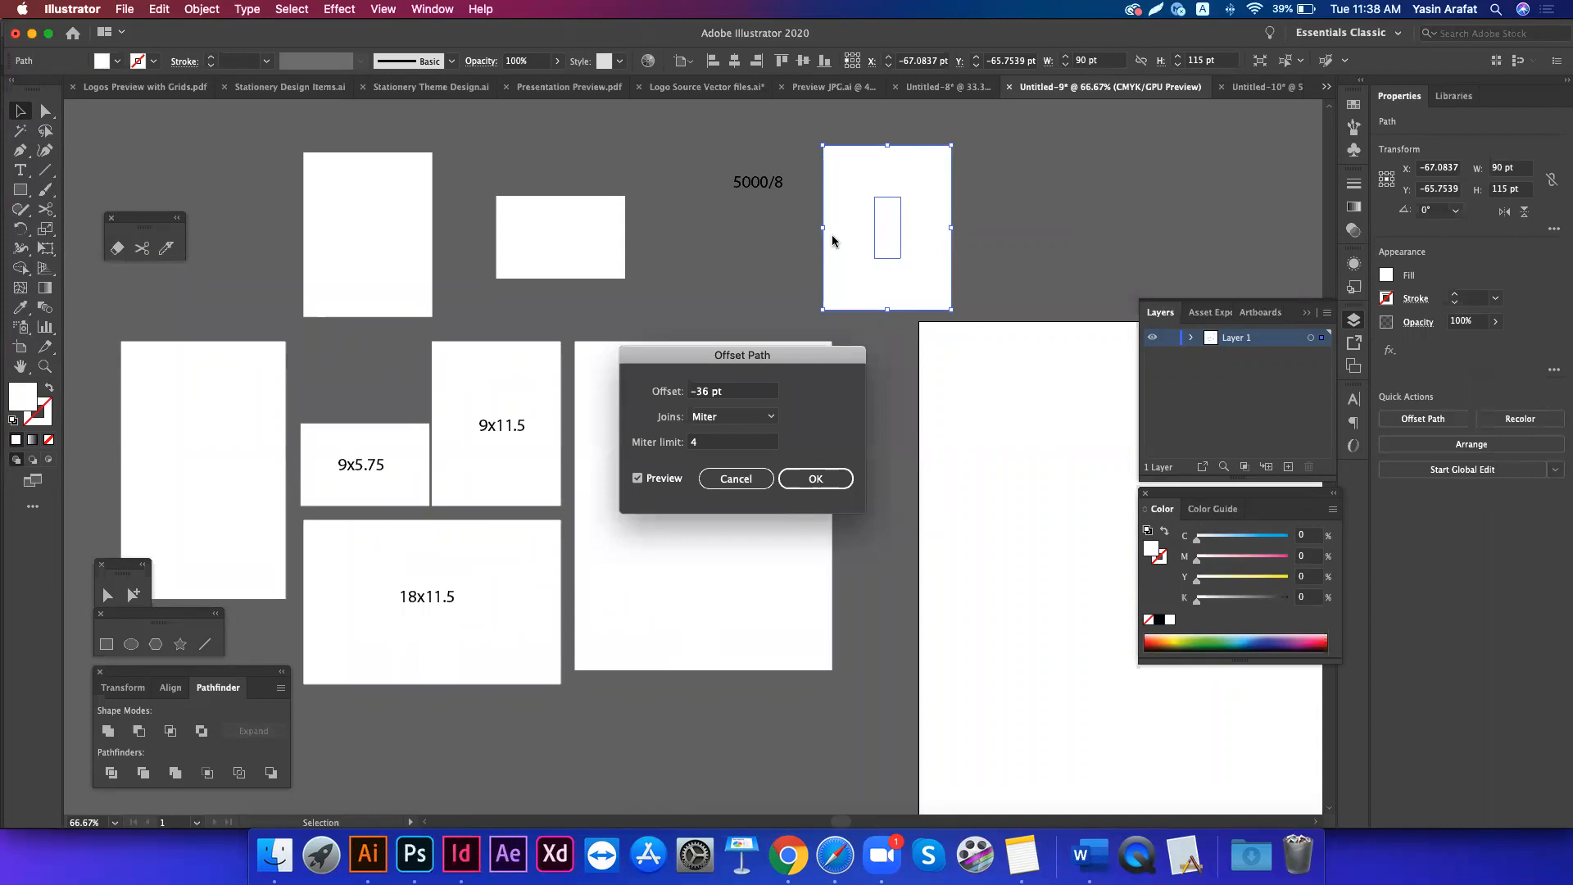
click(738, 478)
click(1017, 180)
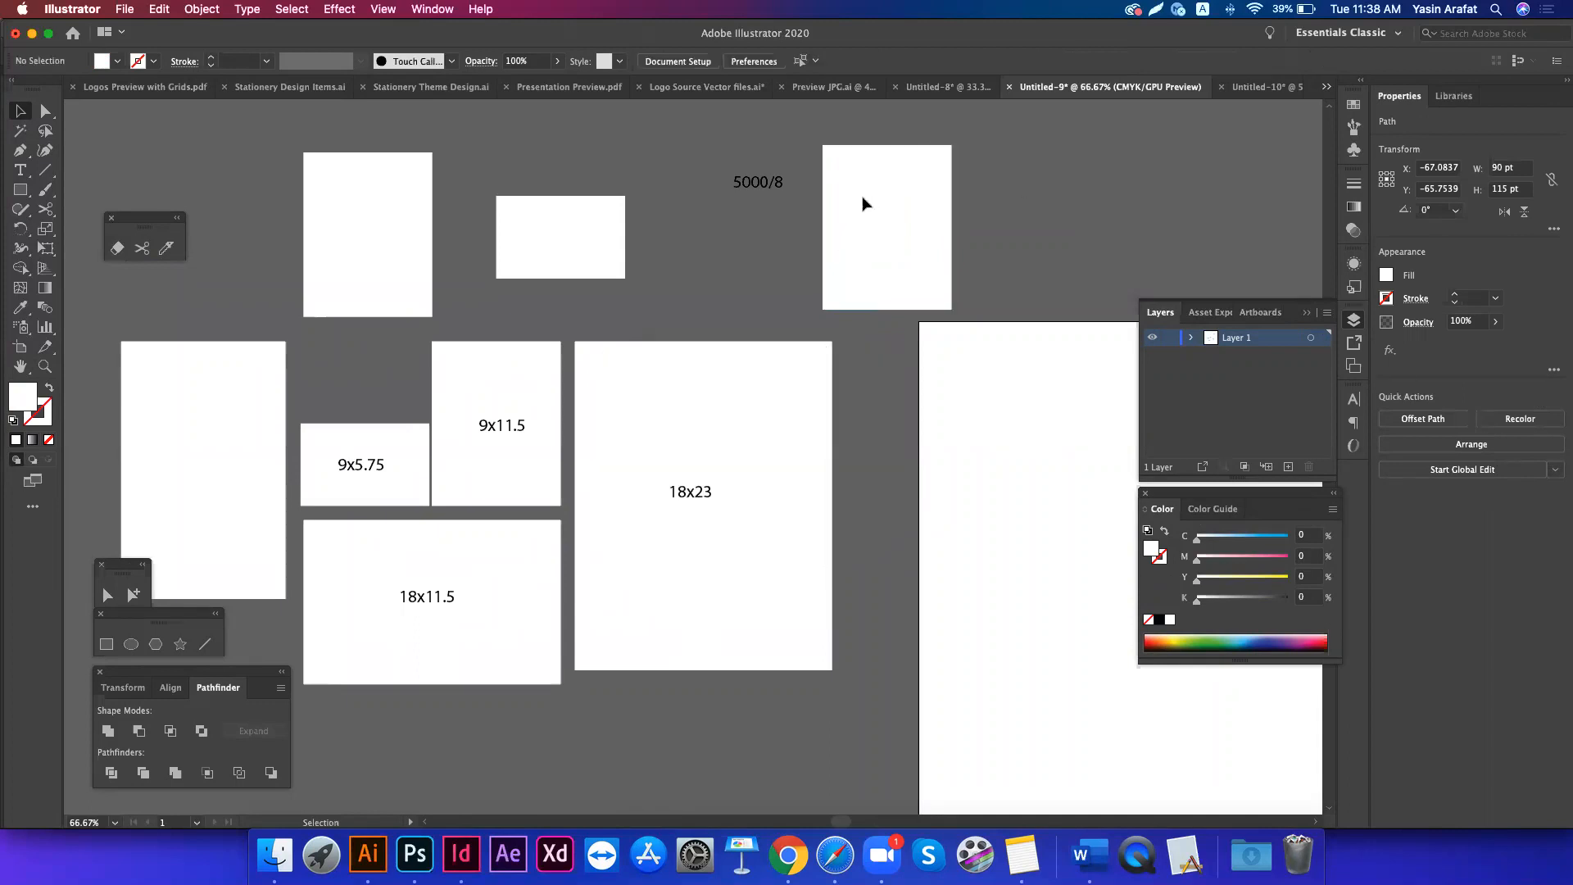
- Duplicate the new rectangle to its right, shorten the copy to about 105 pt high, and clear the selection
drag(875, 204, 1018, 204)
drag(1032, 146, 1033, 153)
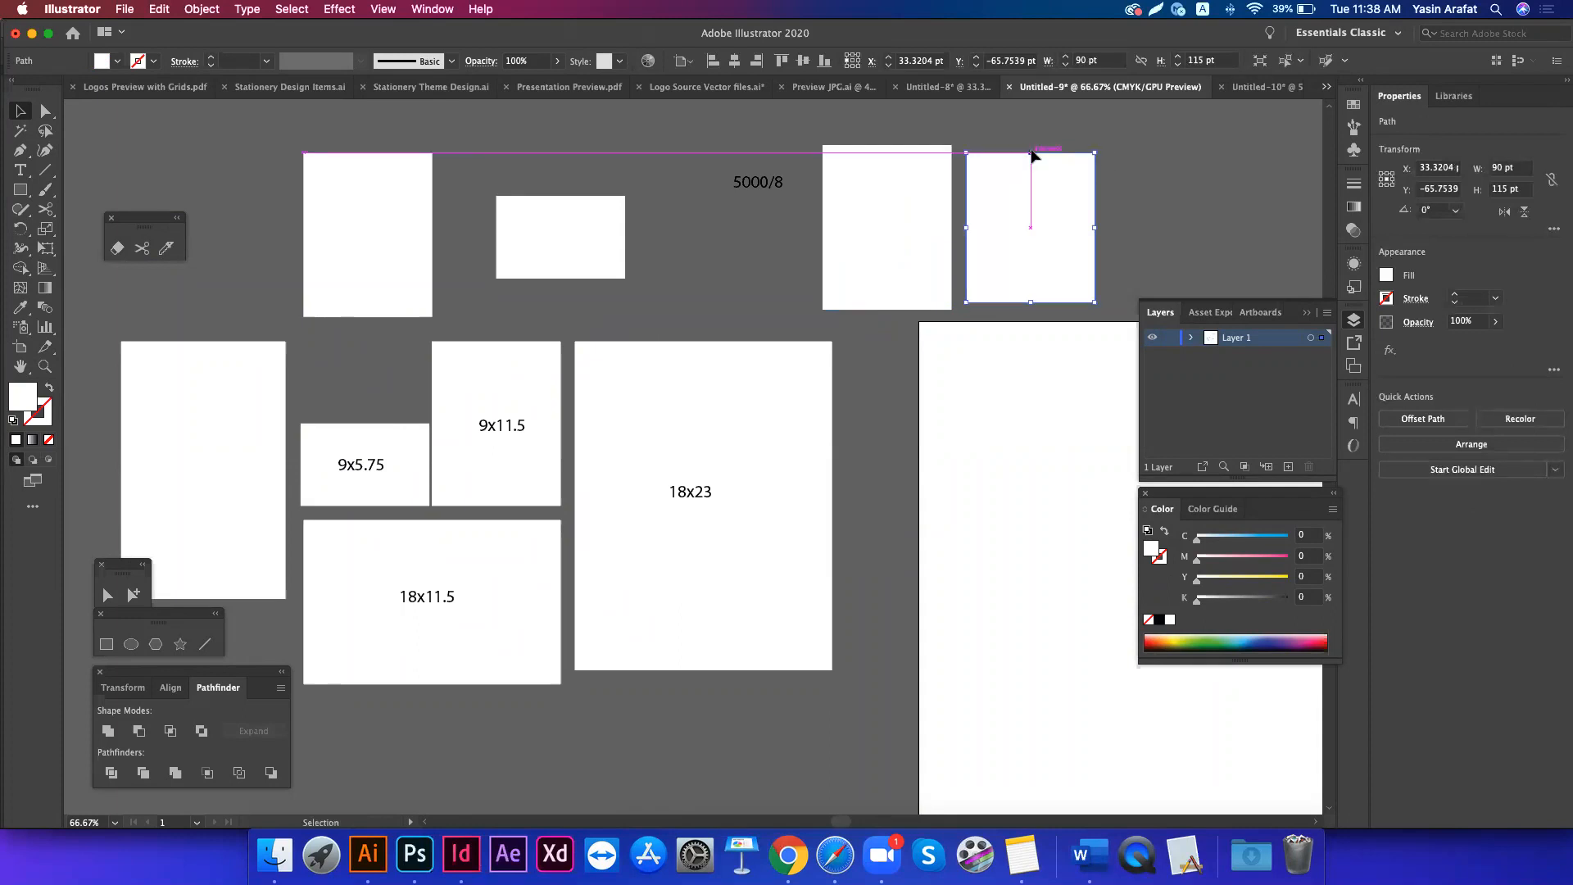
scroll(1197, 173, right, 4)
scroll(1196, 174, up, 1)
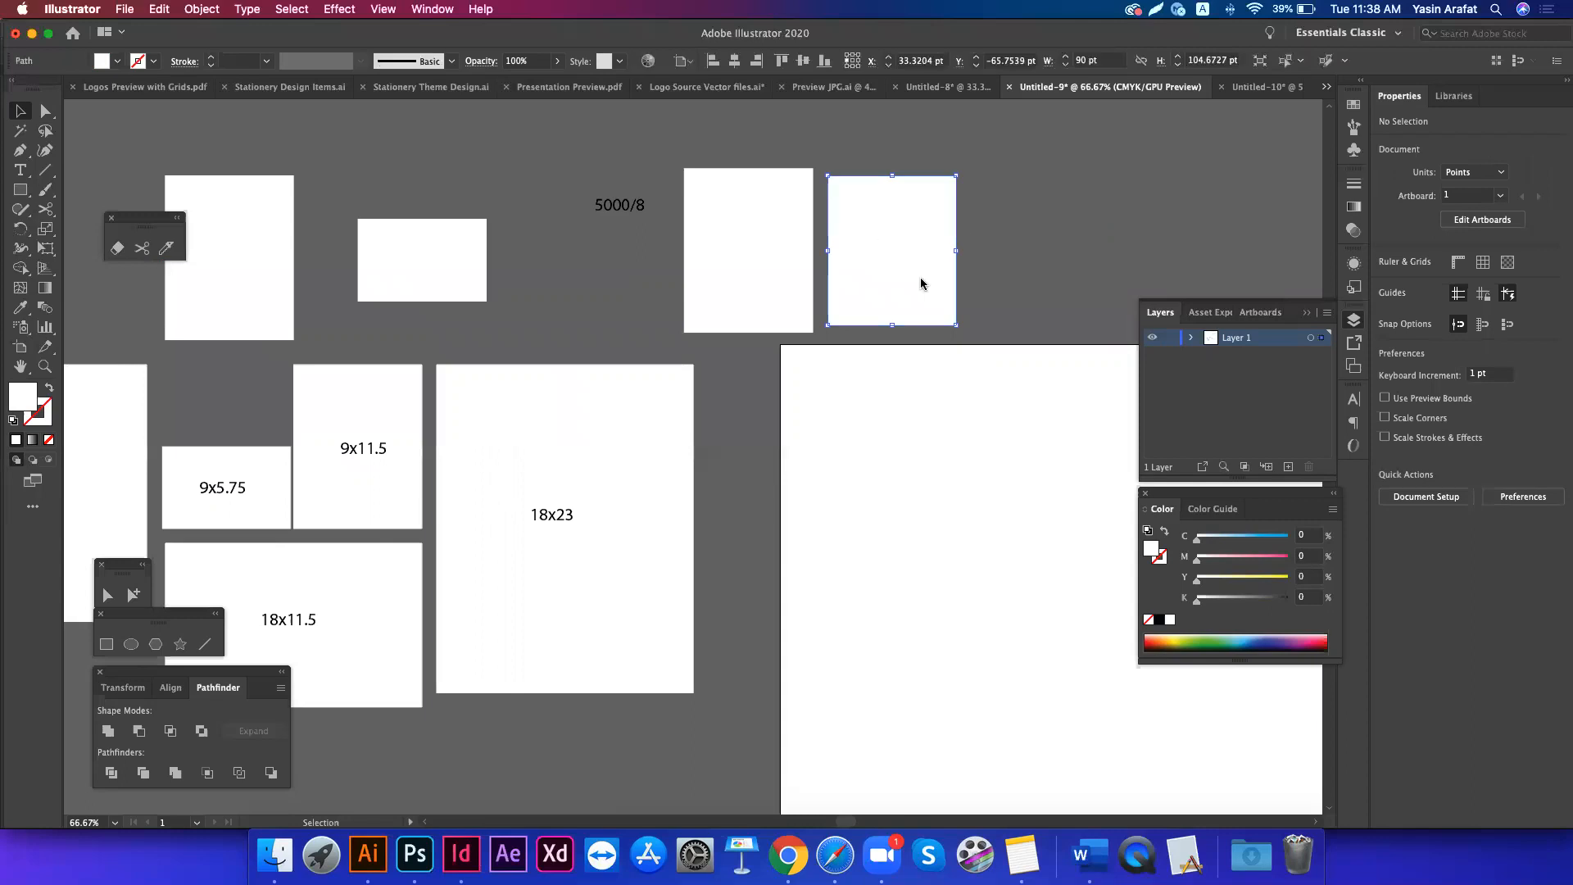
scroll(901, 250, right, 2)
scroll(901, 250, up, 1)
click(946, 239)
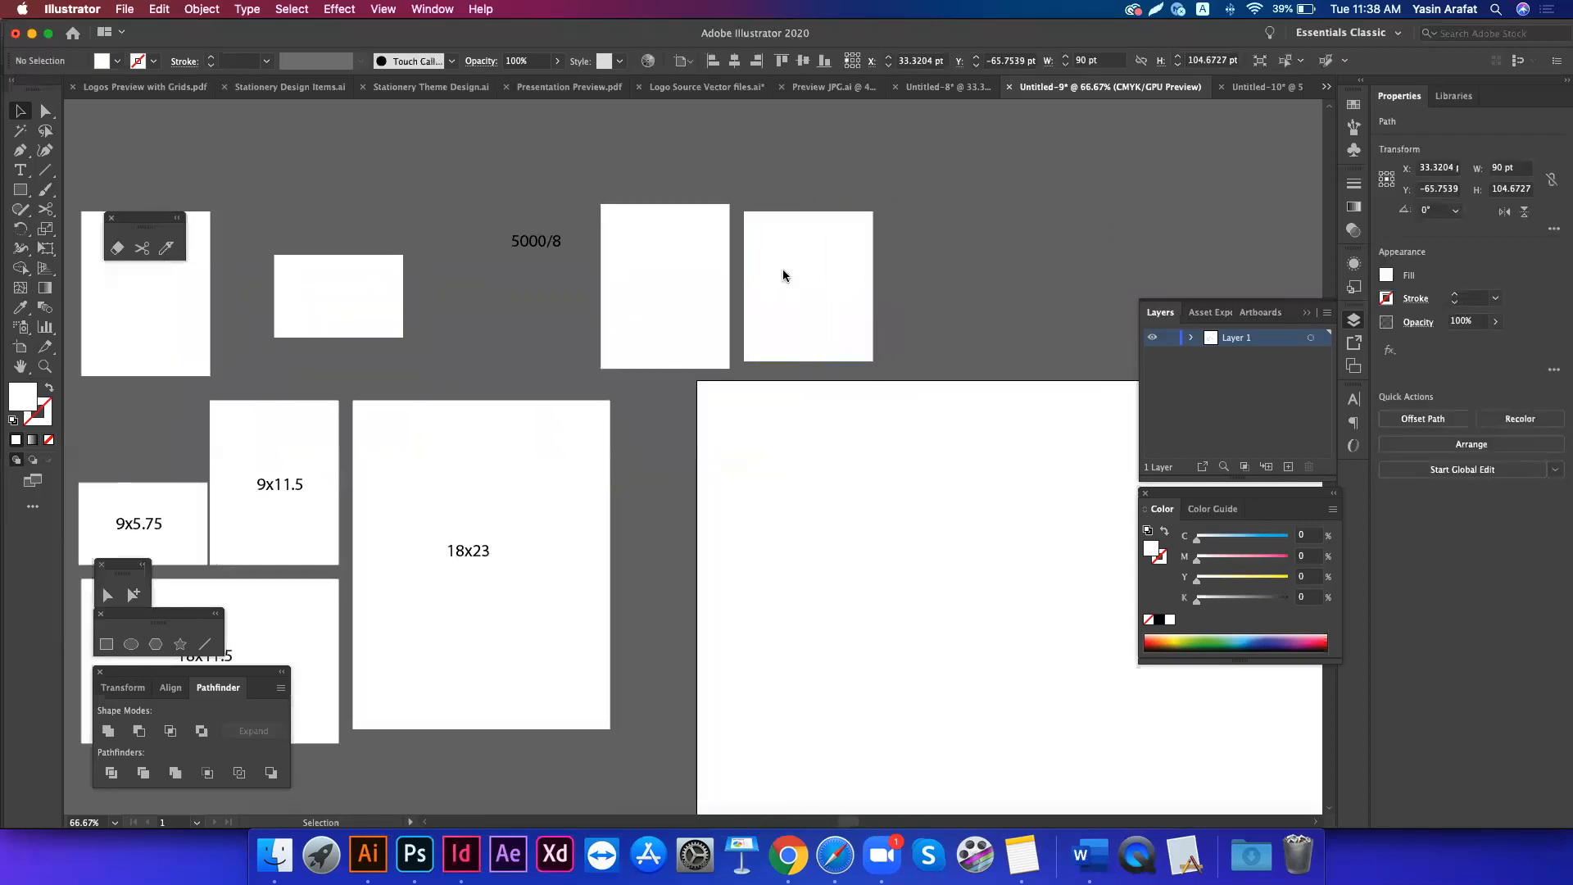
- Move the shortened rectangle into the empty area above the full-height one and clear the selection
scroll(784, 277, up, 6)
scroll(784, 276, right, 2)
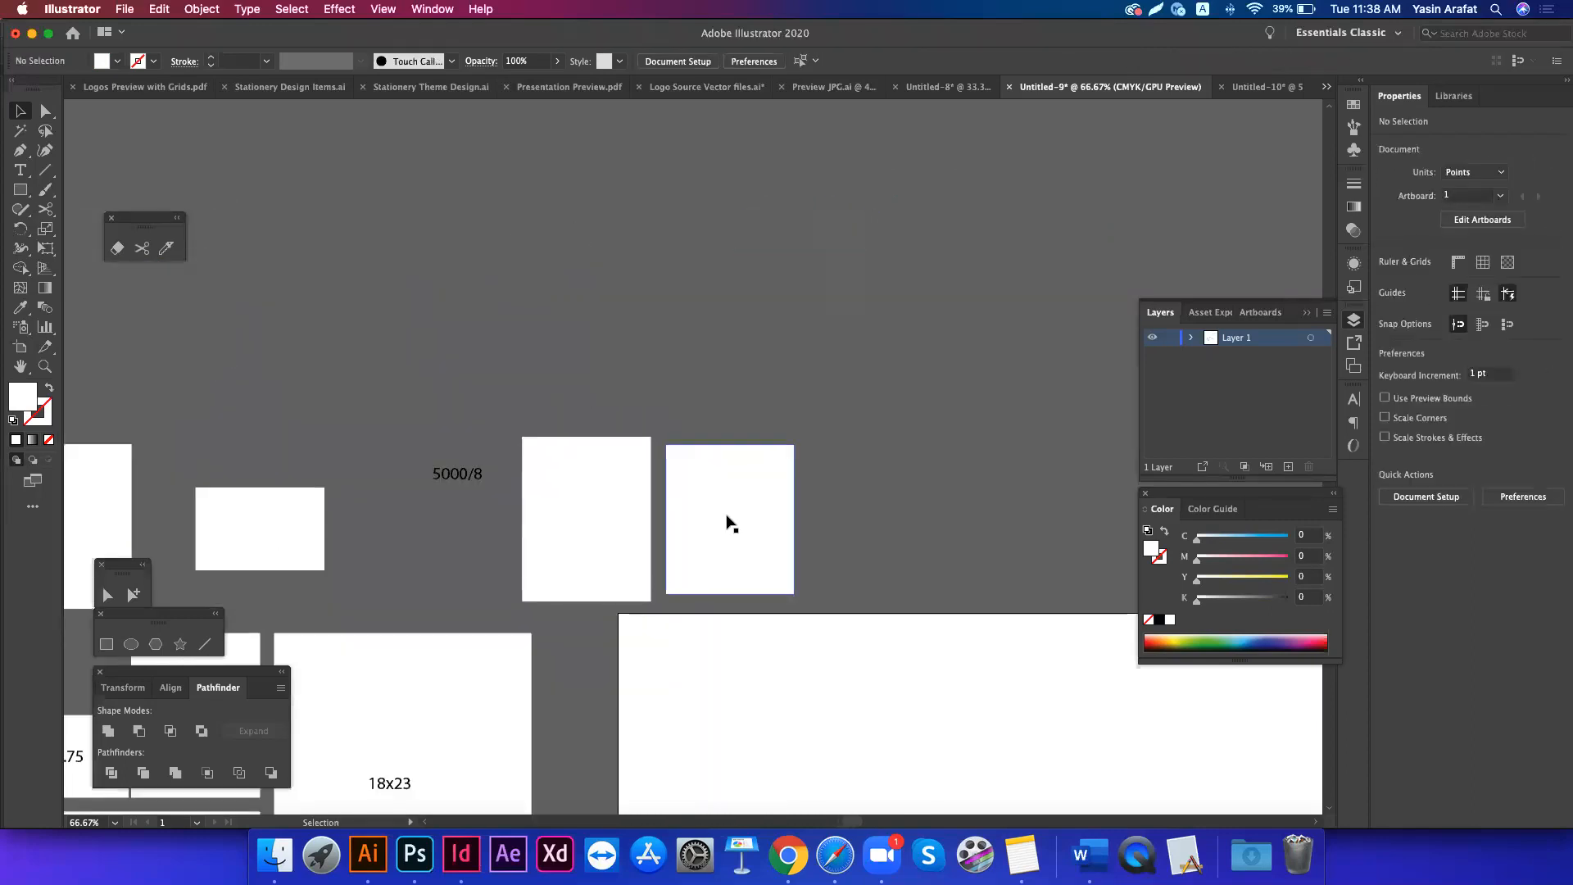
drag(718, 319, 719, 311)
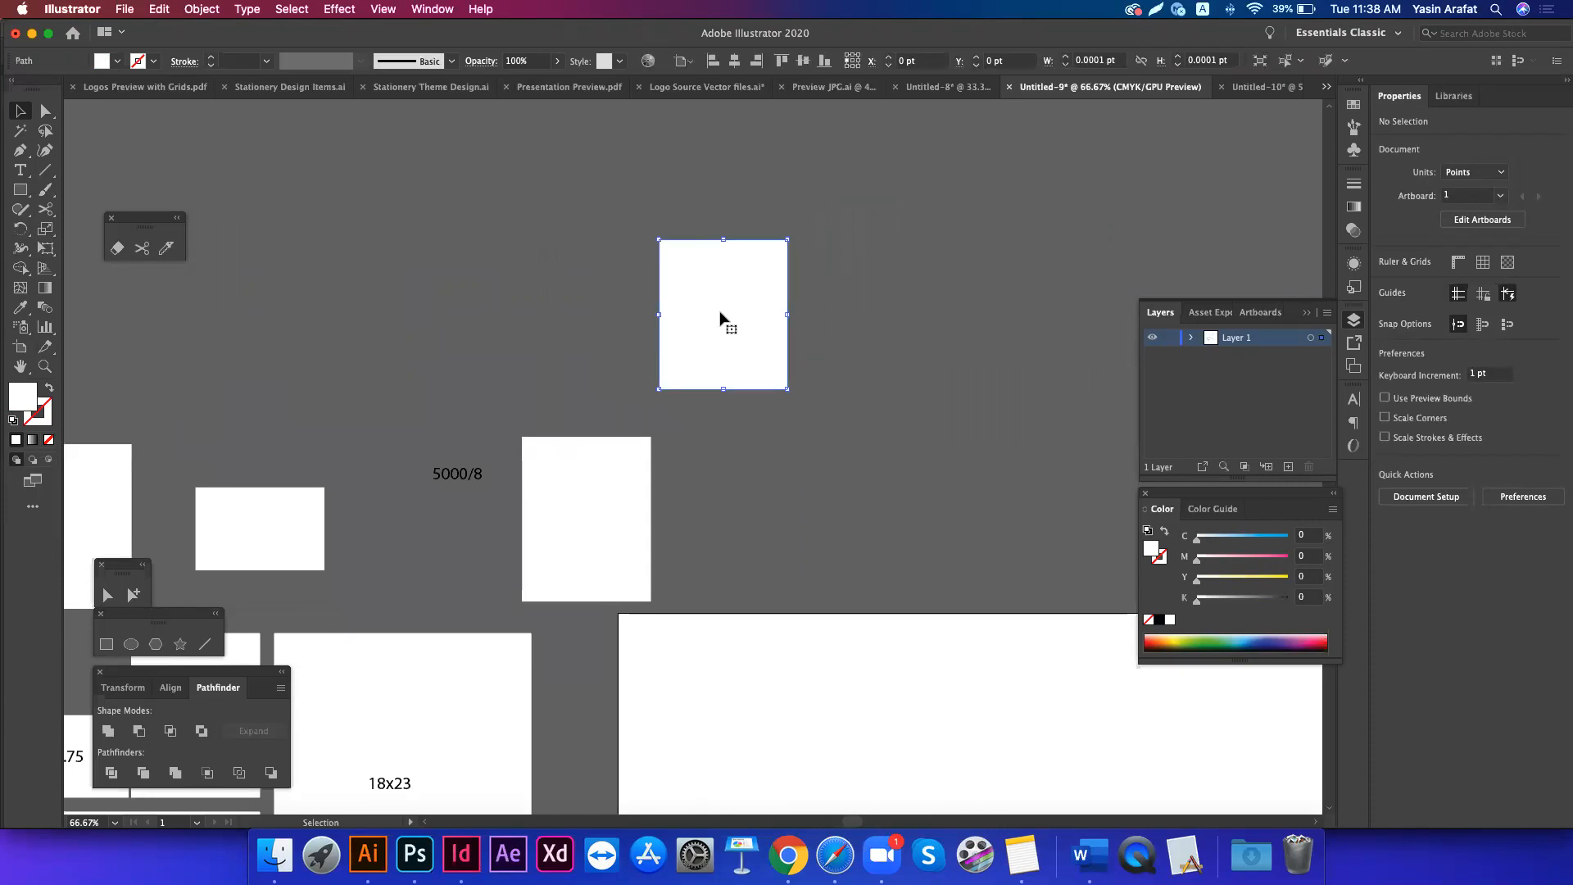
scroll(524, 508, down, 9)
scroll(525, 508, left, 9)
click(375, 719)
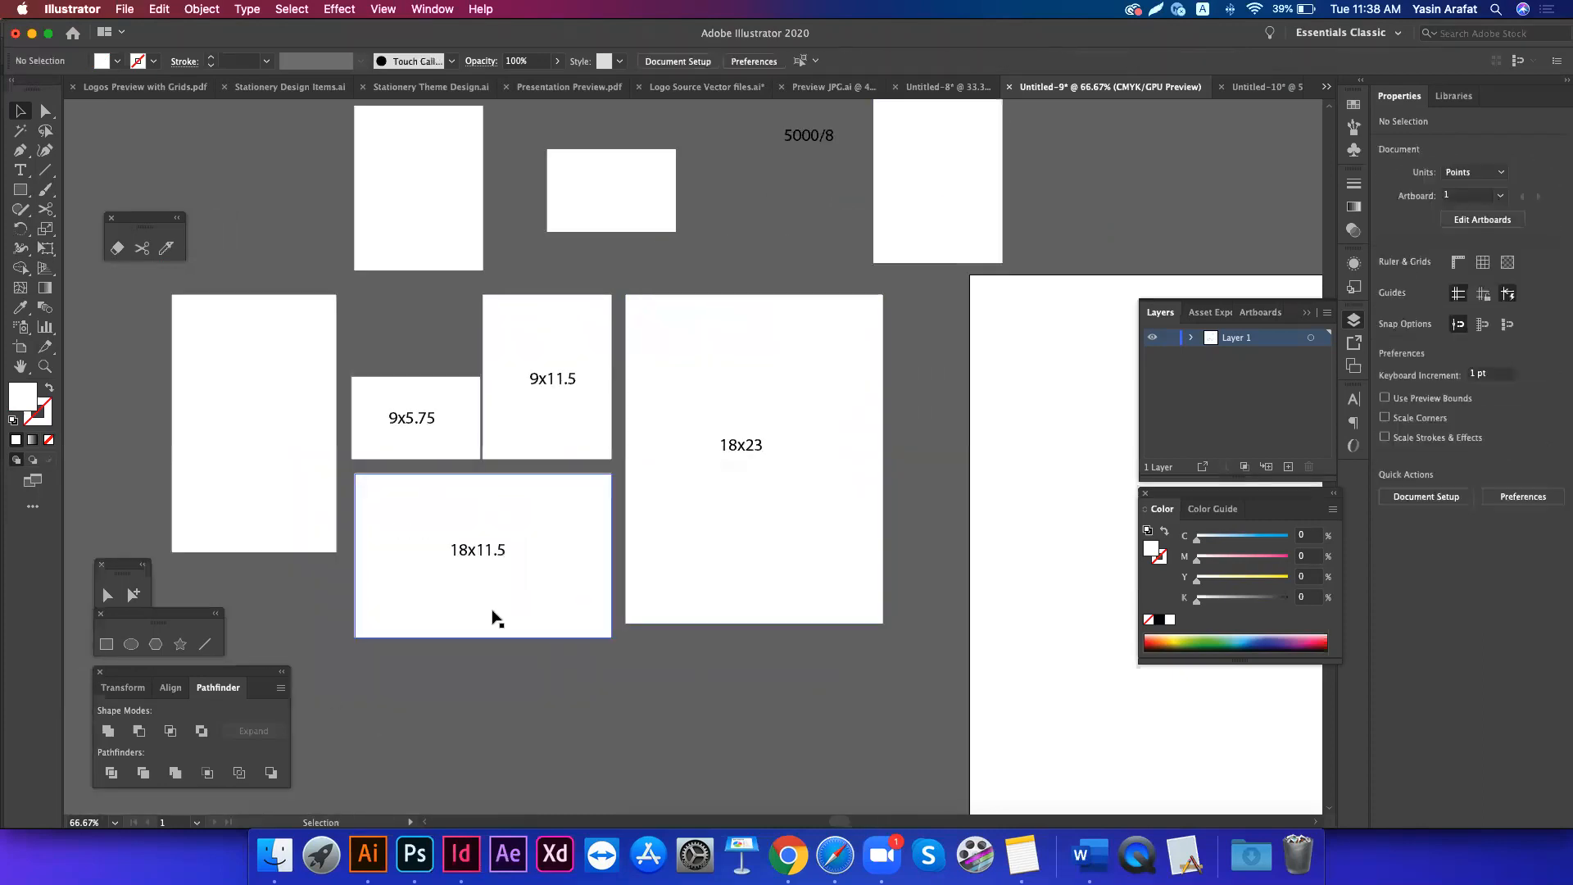
- Examine the 9x11.5 and 18x11.5 rectangles by selecting each in turn, and compare them with the new copies
scroll(494, 619, up, 3)
scroll(494, 618, right, 1)
scroll(494, 619, up, 1)
scroll(494, 619, right, 1)
click(503, 495)
click(488, 396)
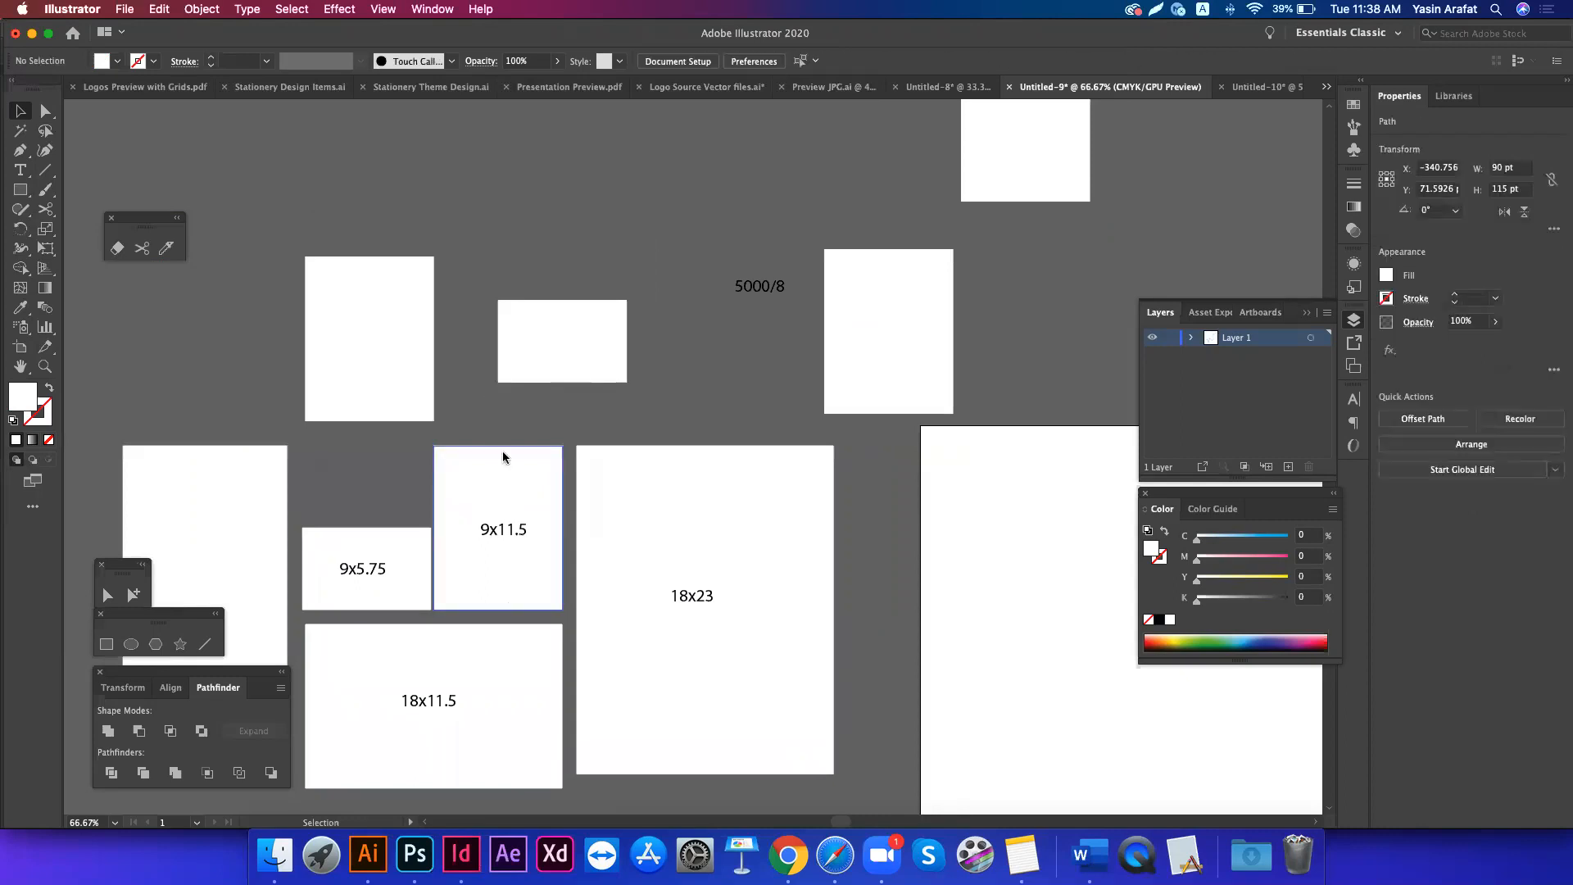
click(494, 459)
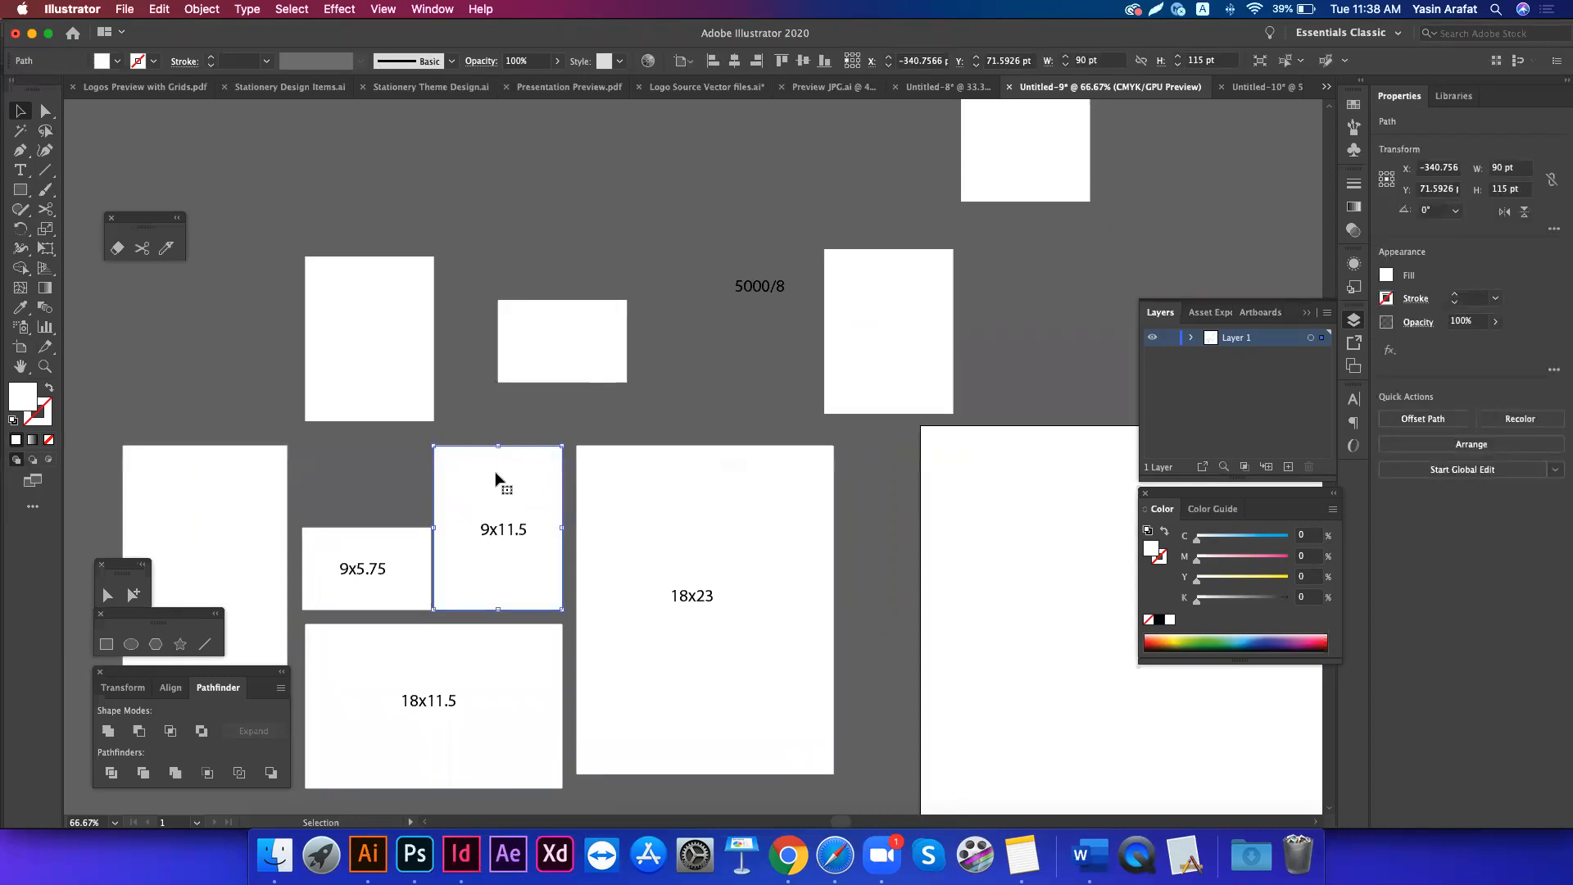
scroll(425, 579, down, 3)
scroll(425, 579, left, 1)
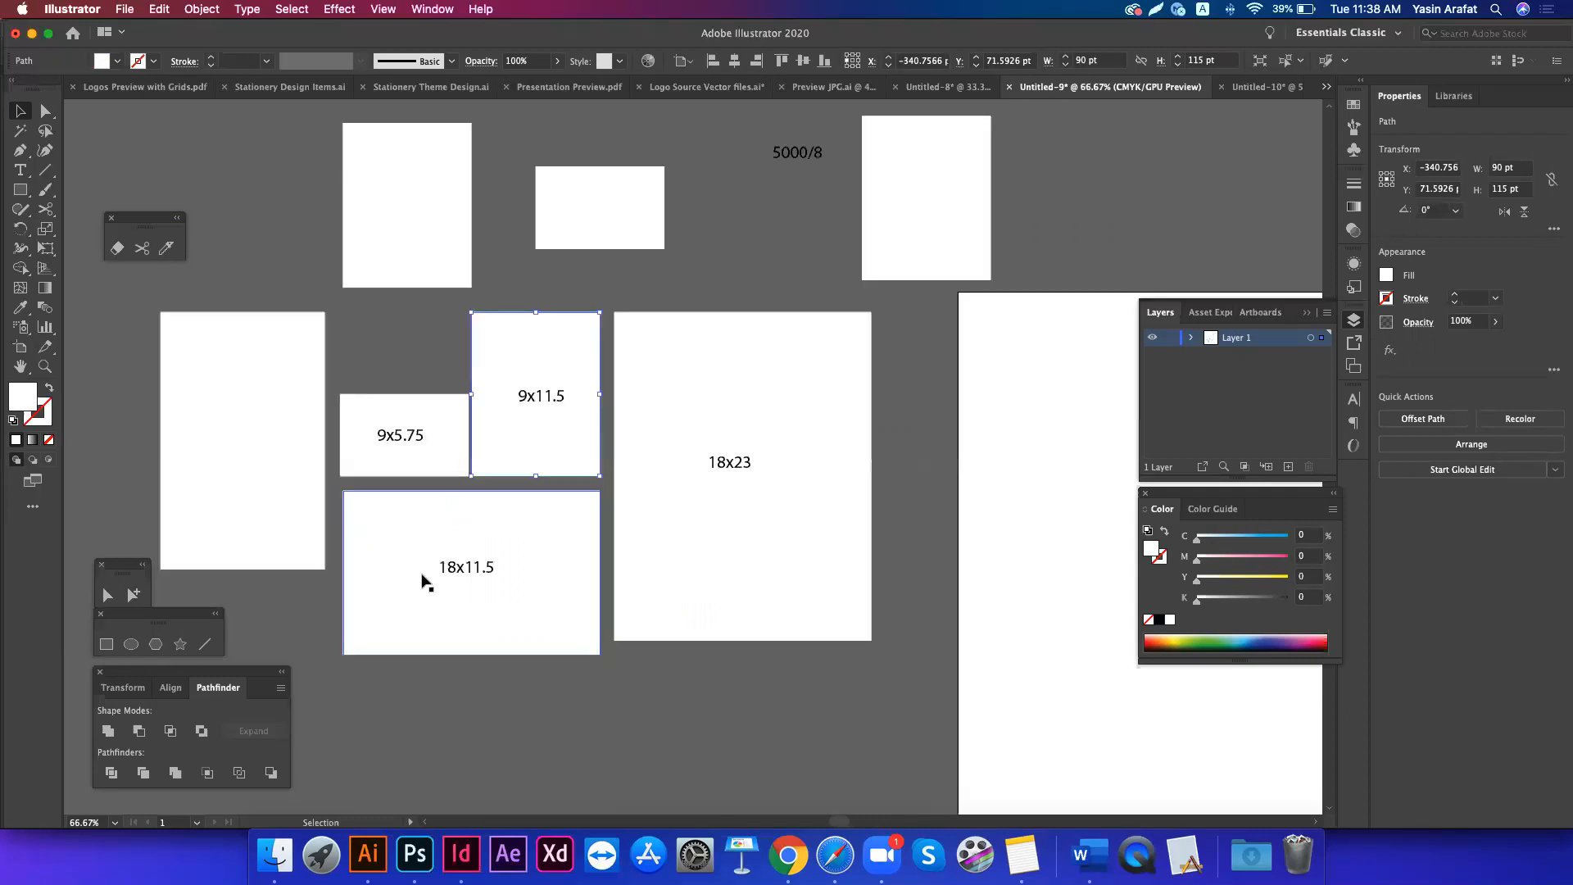
click(459, 572)
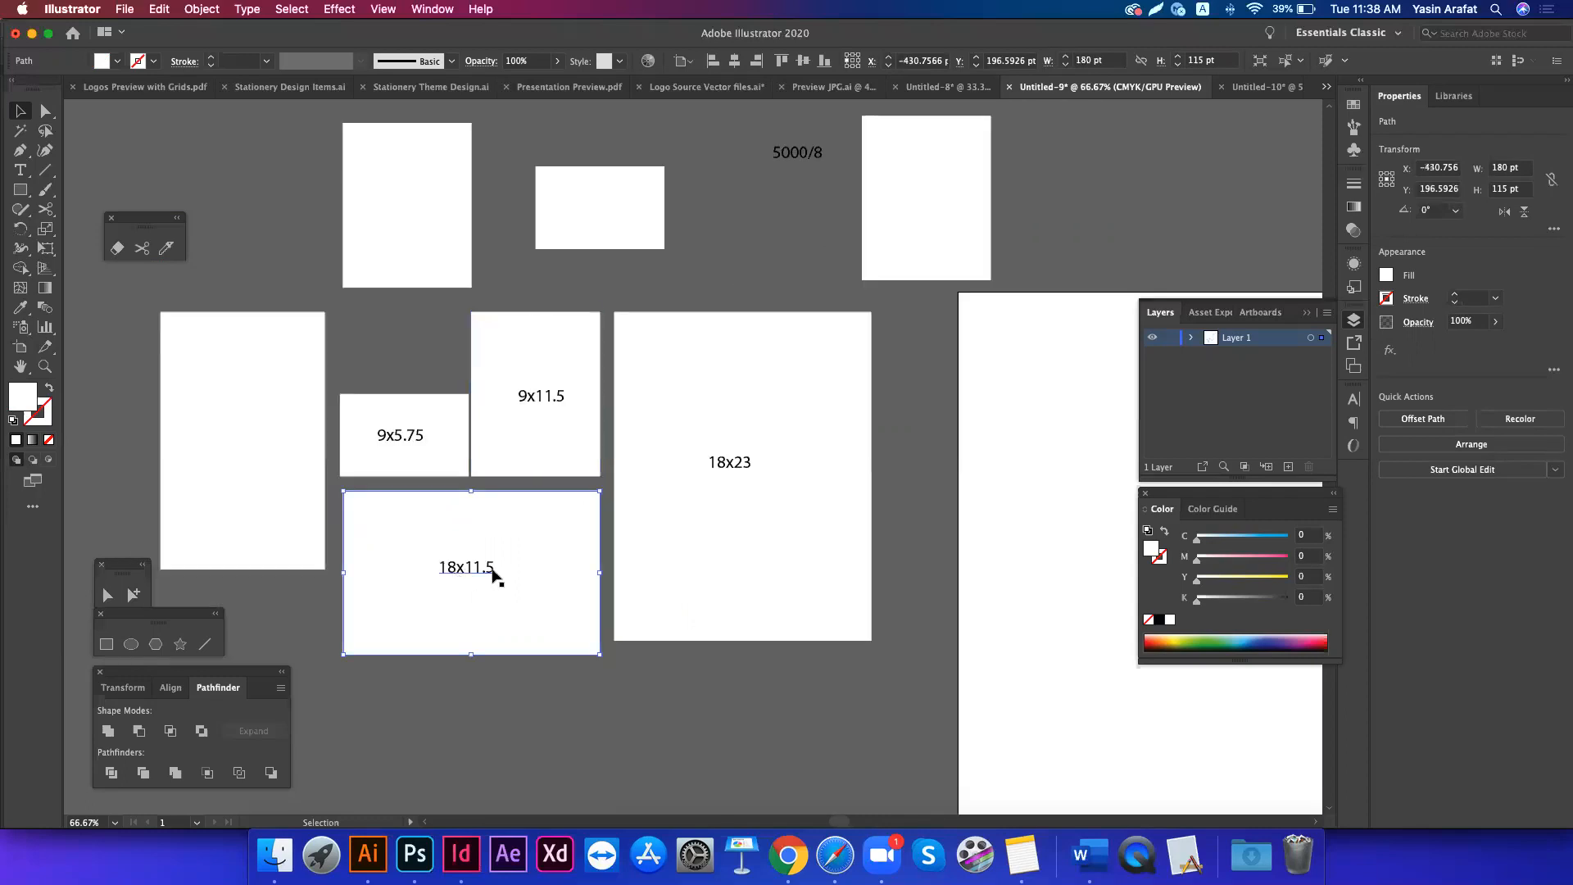
scroll(477, 584, up, 2)
scroll(477, 584, right, 2)
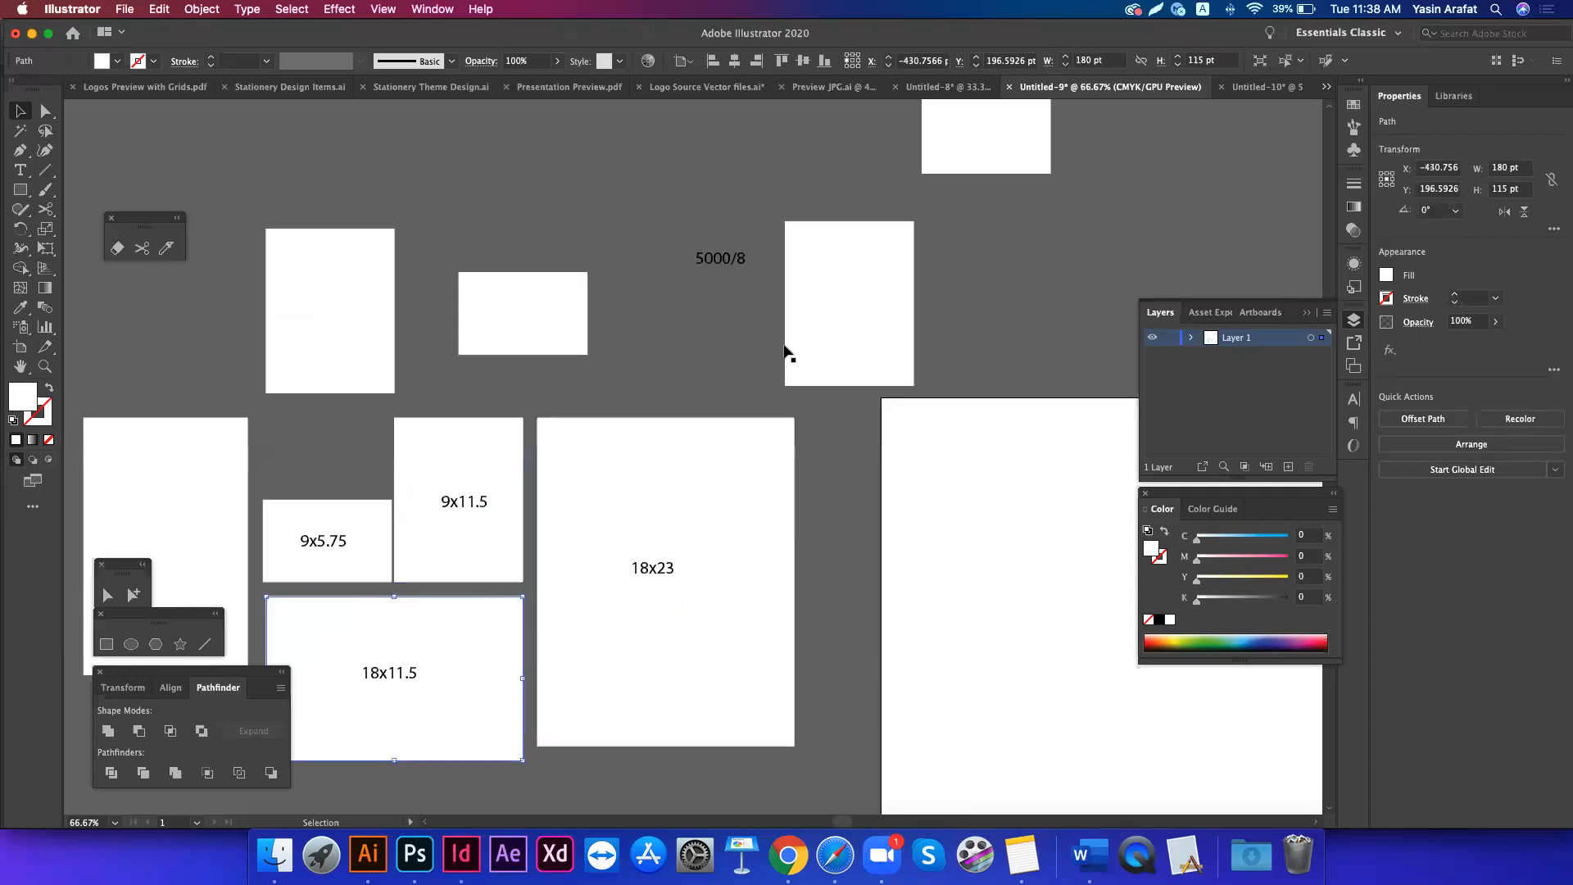
scroll(848, 214, up, 3)
scroll(848, 214, right, 3)
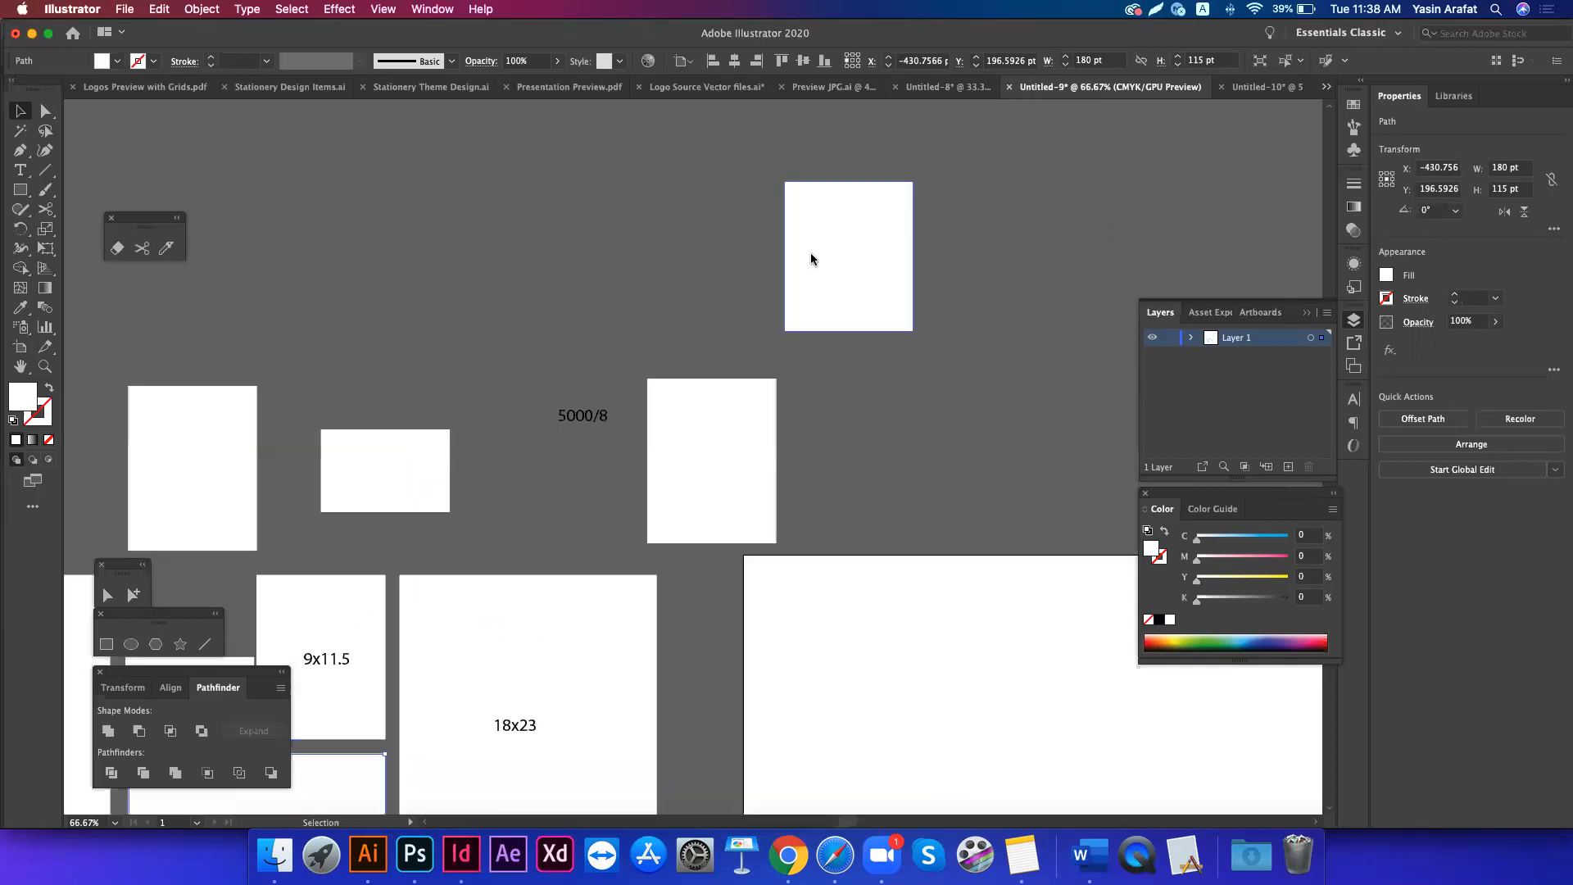
- Move the 90 x 115 pt rectangle below the shortened one and duplicate it edge to edge into a two-panel spread
click(809, 267)
drag(717, 471, 941, 456)
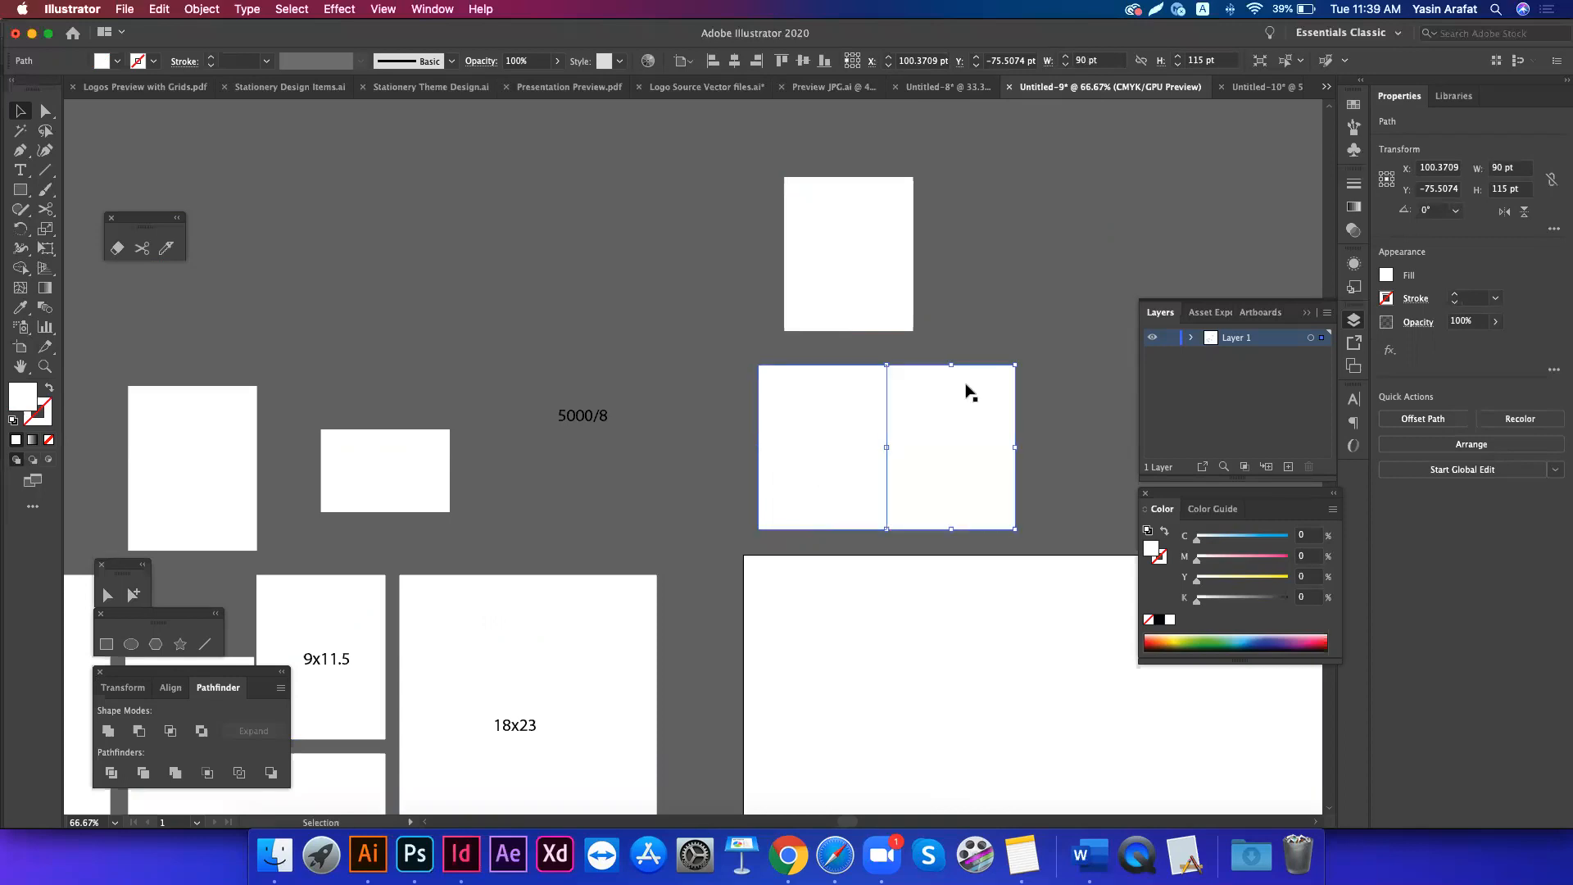
scroll(768, 385, right, 2)
scroll(768, 385, down, 1)
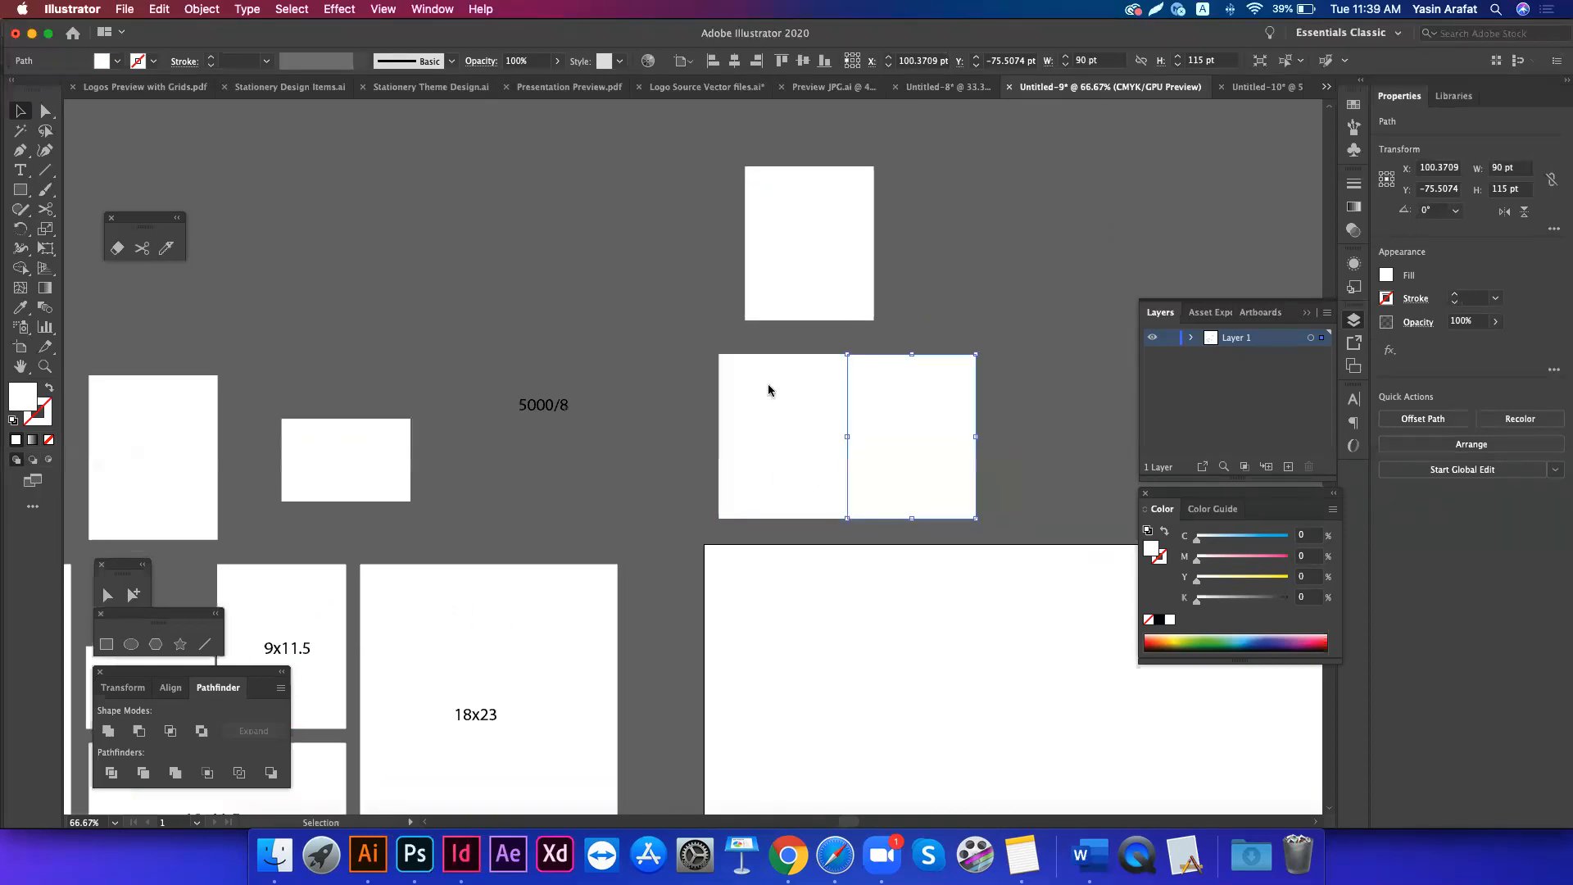
click(845, 347)
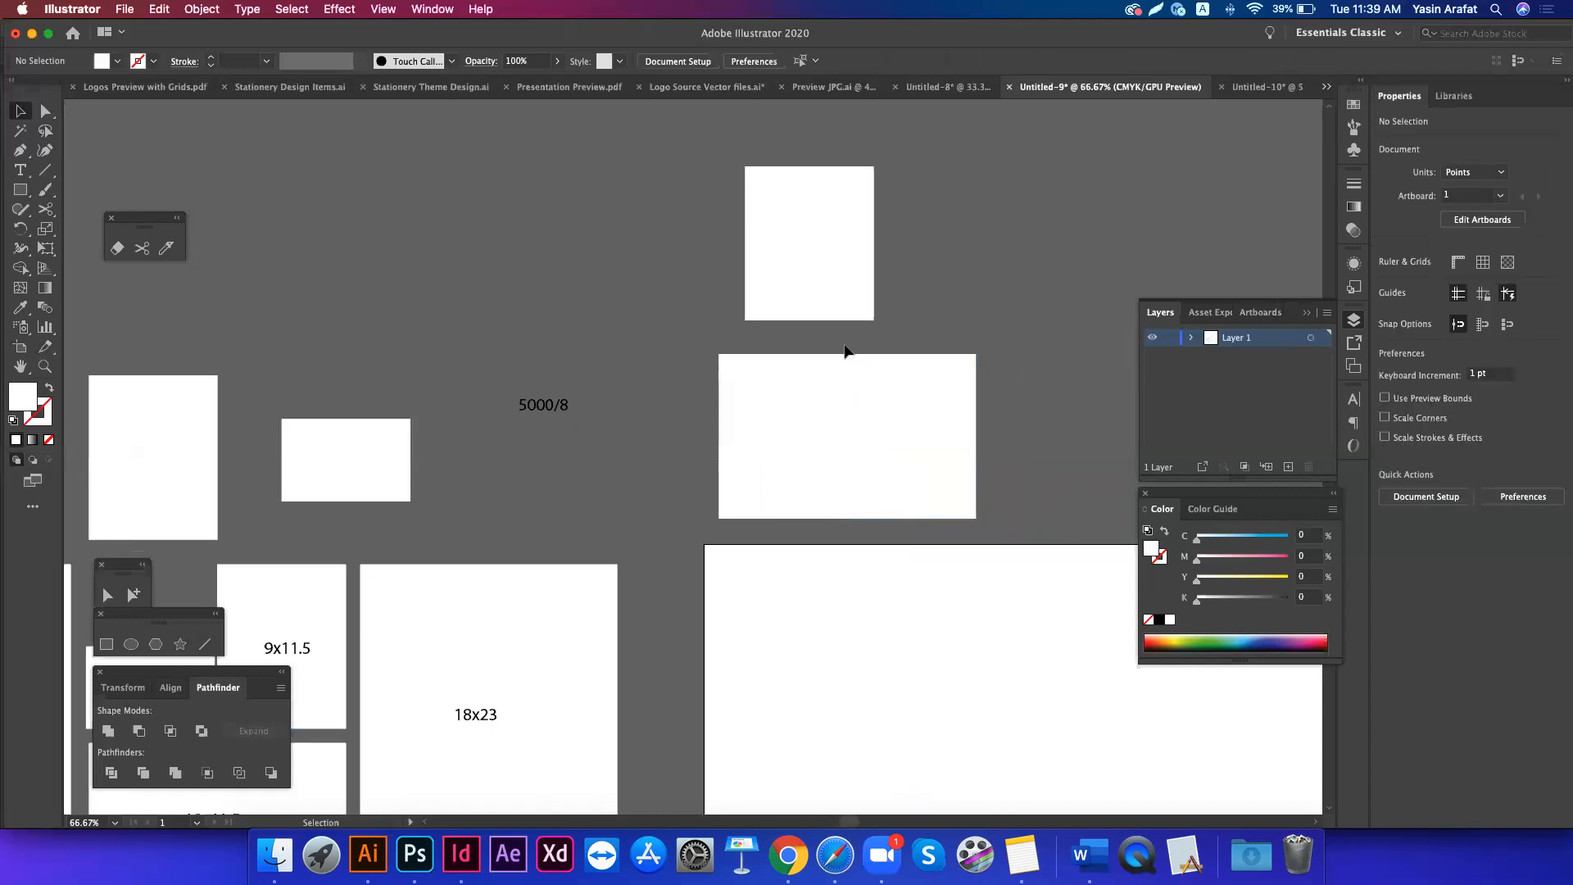
- Draw a short vertical fold mark about 3 pt long just above the edge shared by the two panels
key(z)
click(1115, 461)
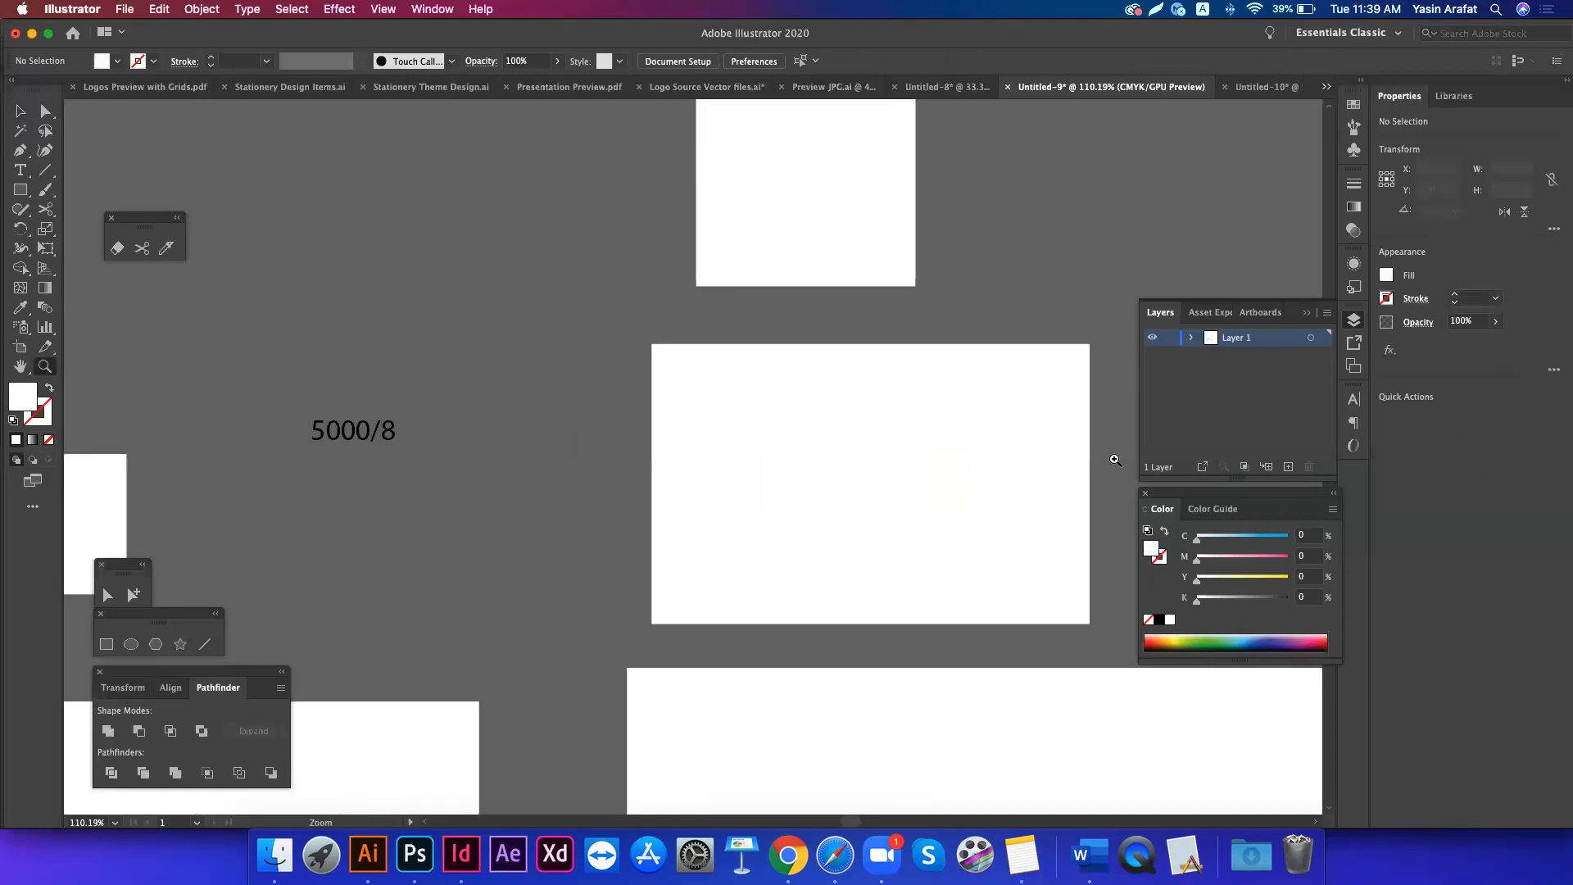
drag(1116, 461, 1072, 443)
scroll(1072, 442, right, 5)
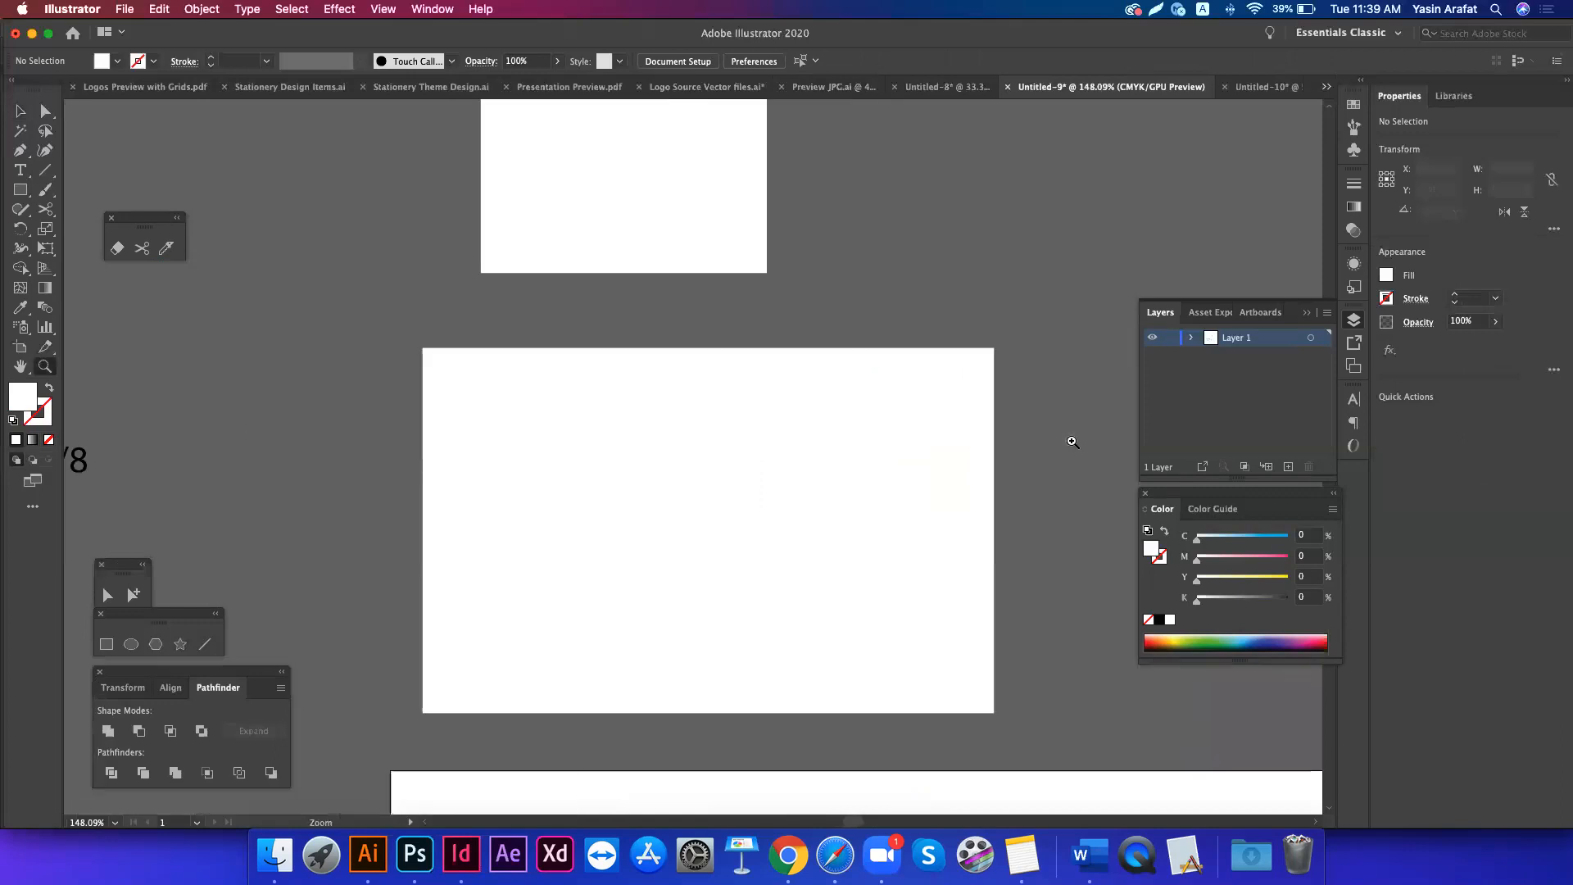
key(v)
click(692, 341)
key(backslash)
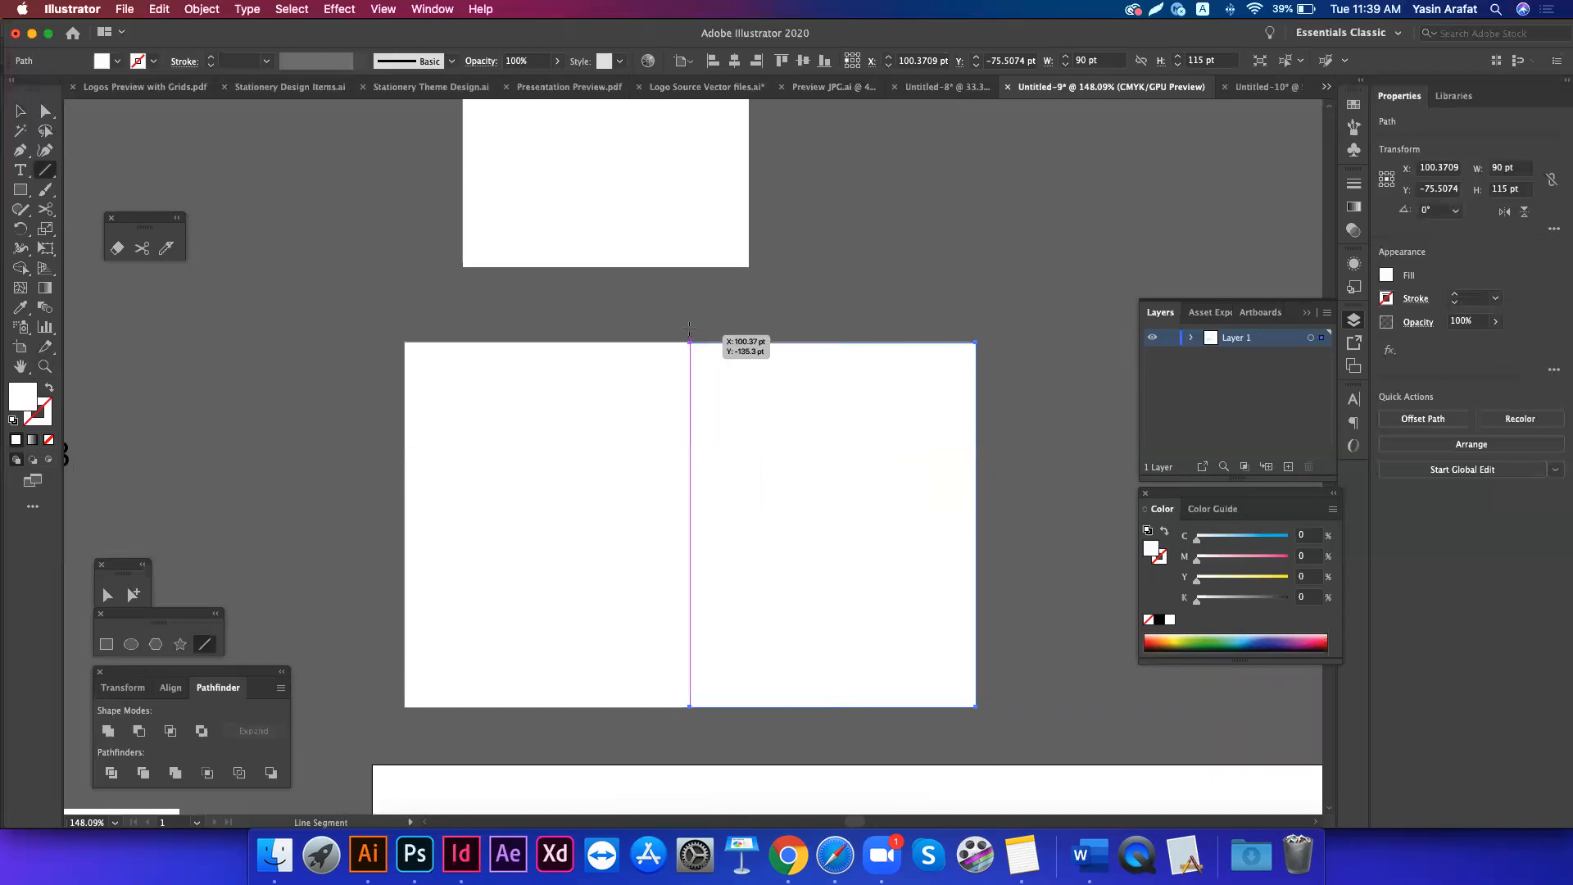
drag(689, 329, 686, 341)
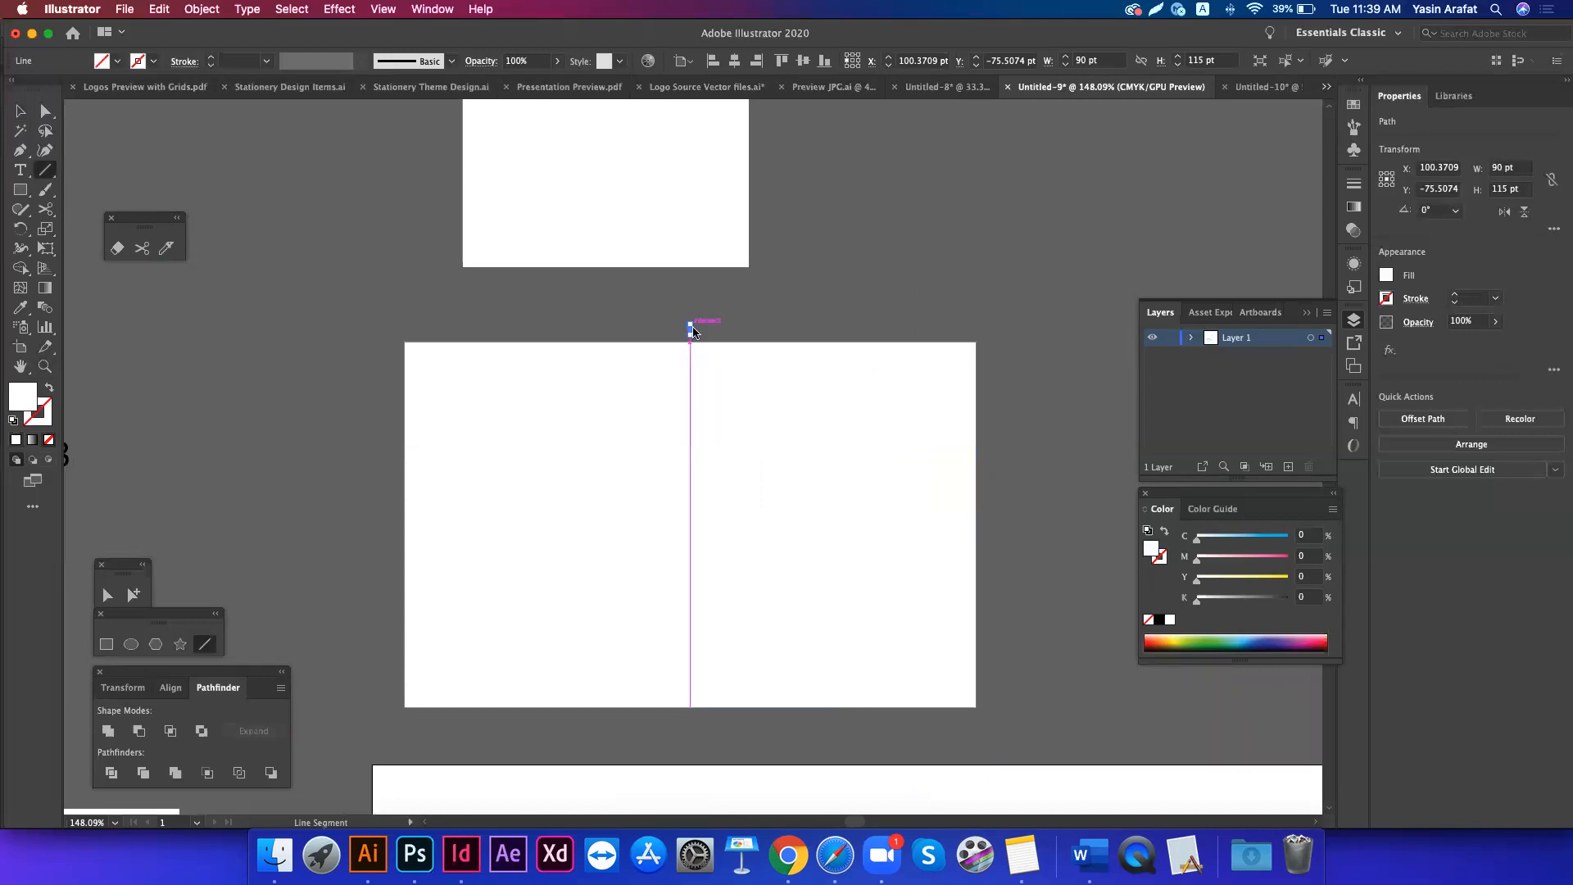
- Duplicate the fold mark to just below the panels' shared edge, and select both panels together with their marks
key(v)
click(708, 620)
drag(690, 328, 712, 735)
click(726, 731)
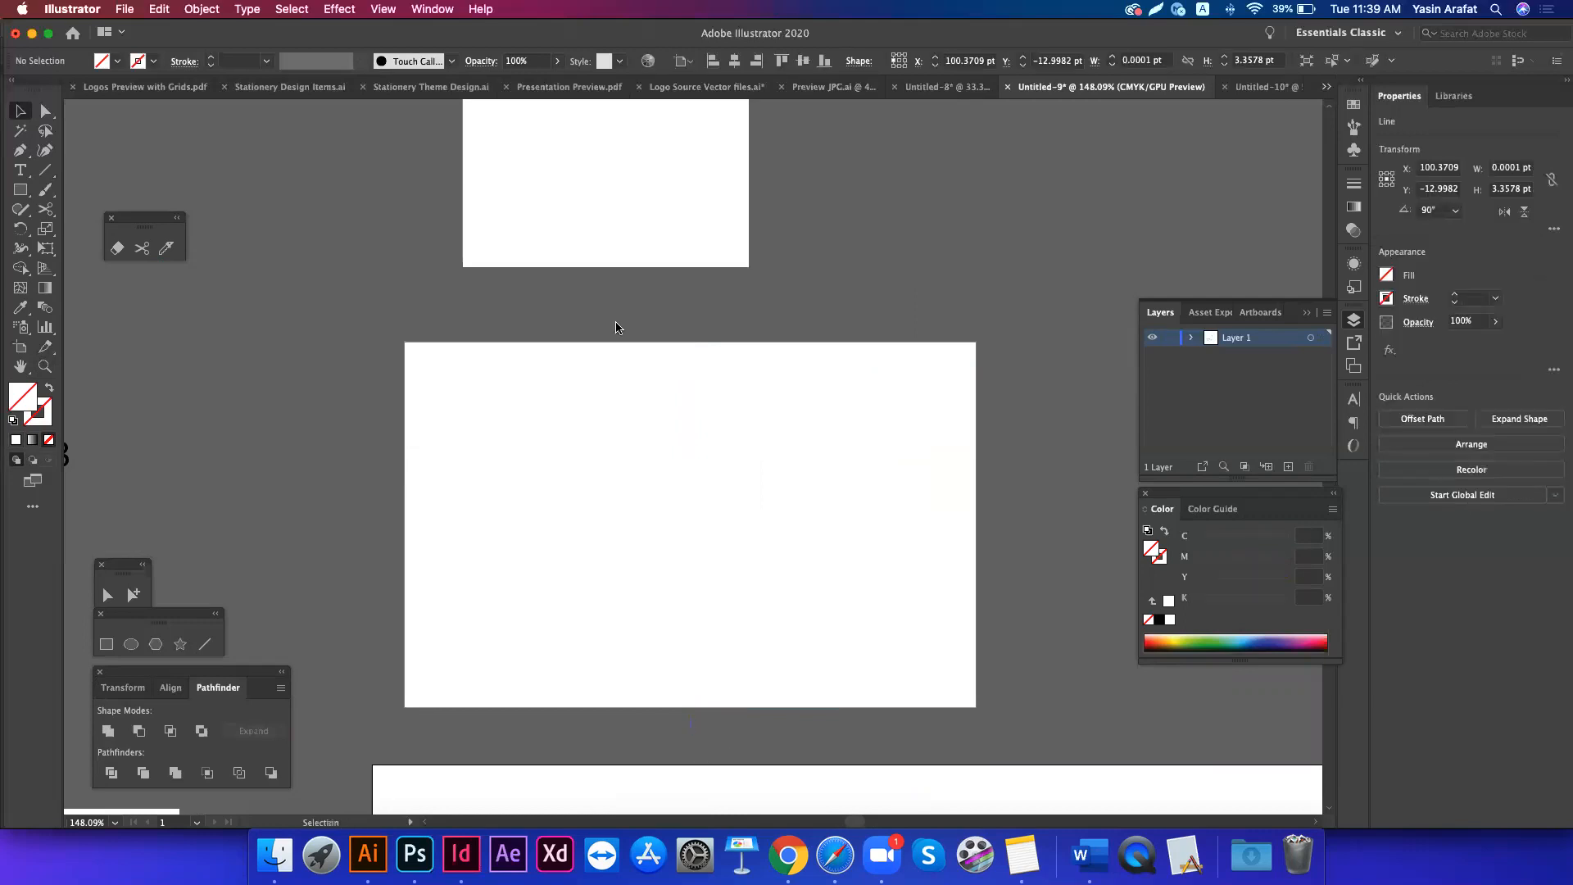
drag(894, 749, 767, 684)
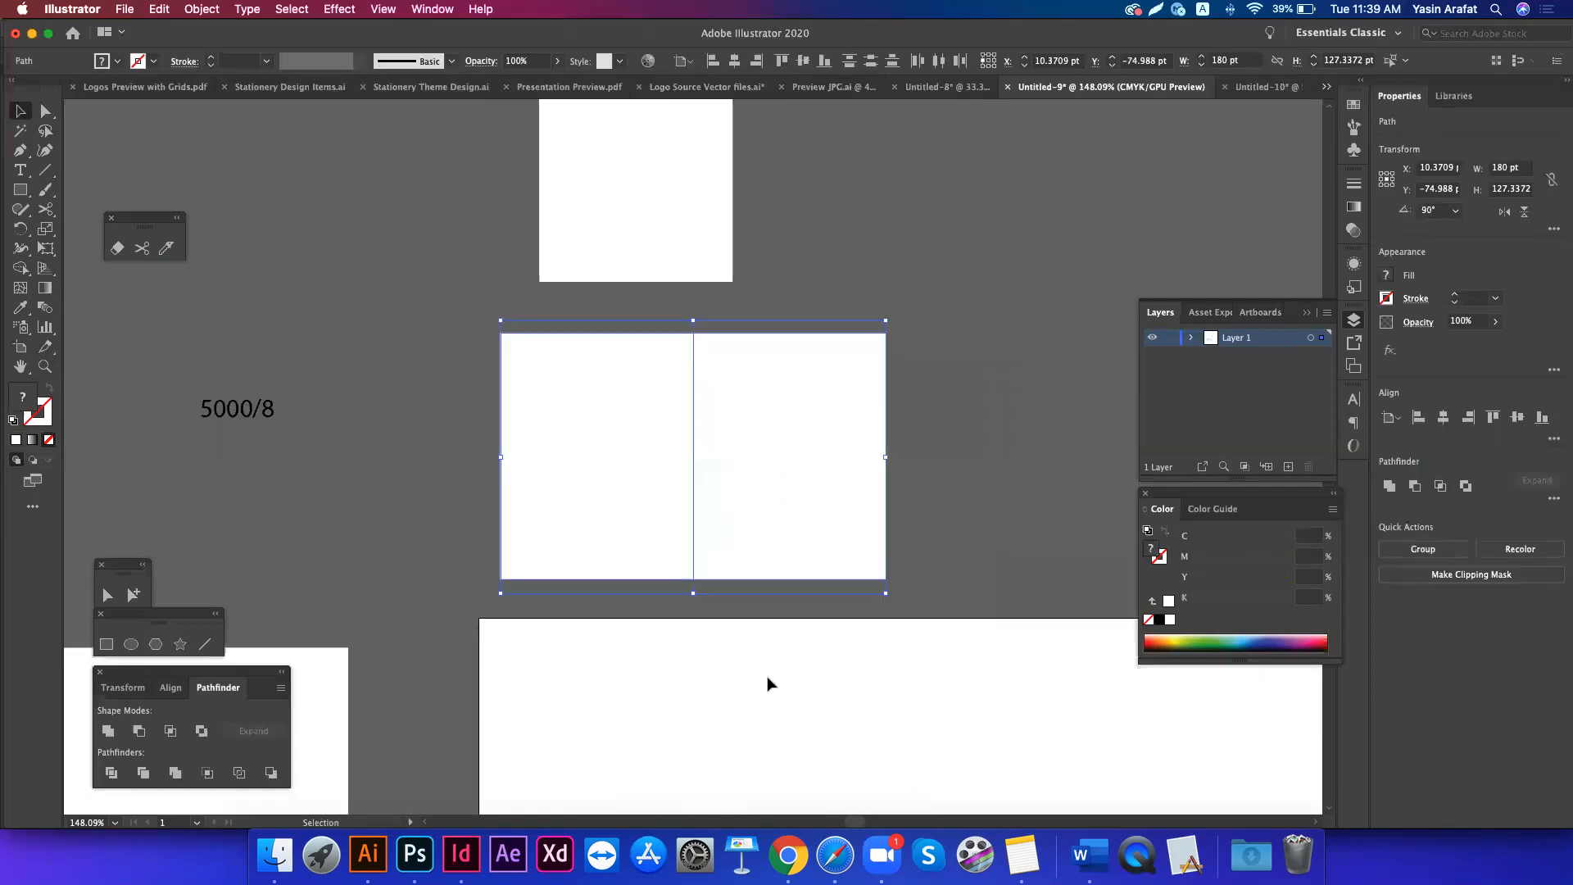
key(super+minus)
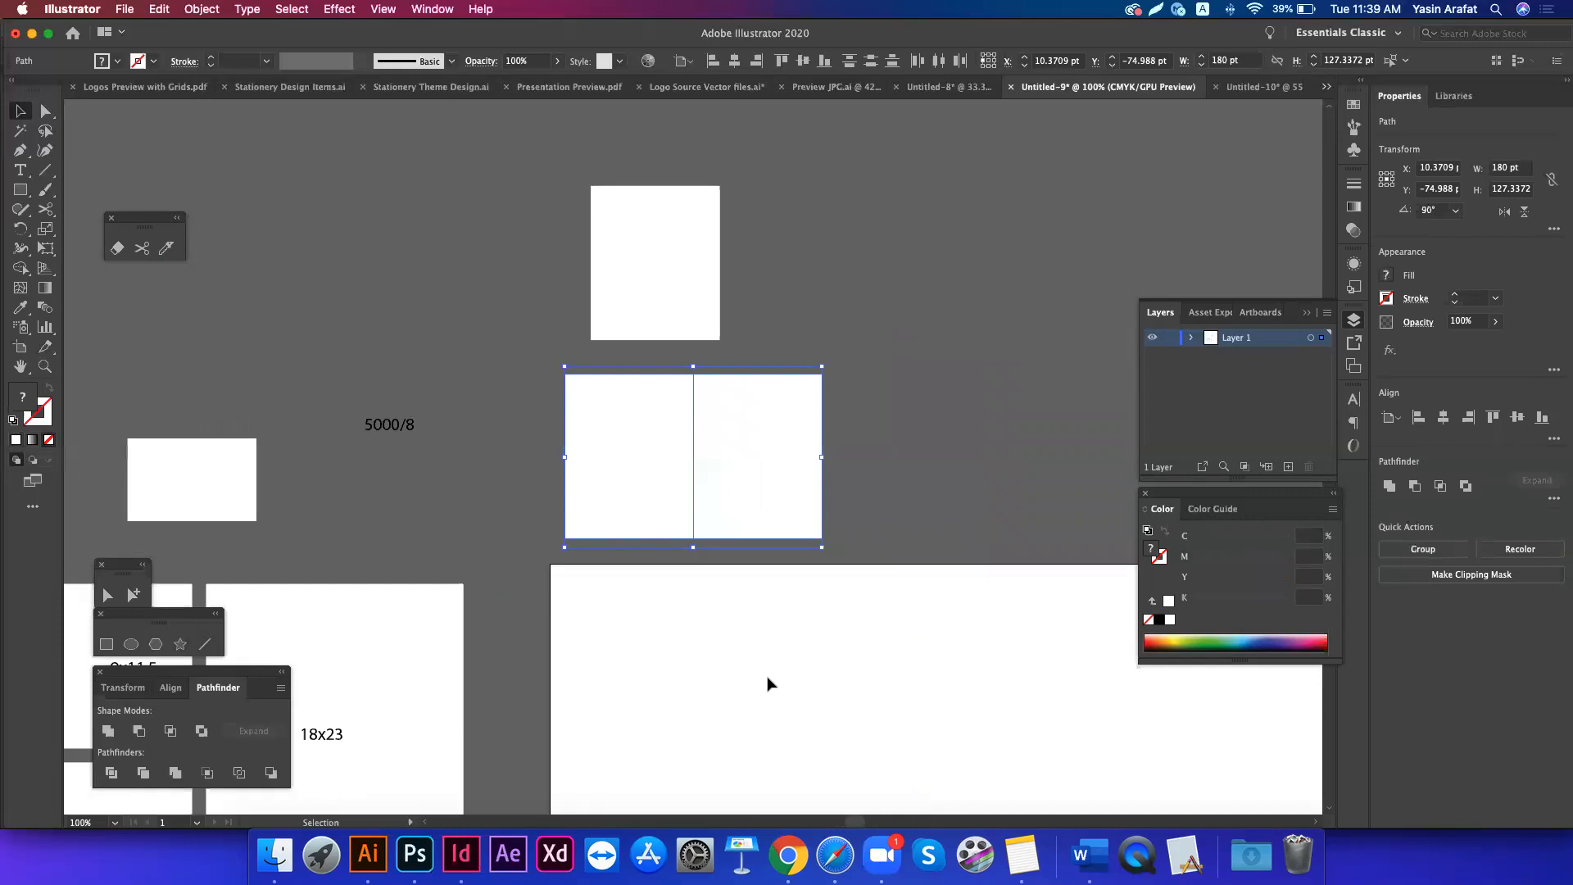
- Examine the 18x23 sheet by selecting it, and compare it with the two-panel spread
key(super+minus)
scroll(766, 542, down, 5)
scroll(766, 543, left, 2)
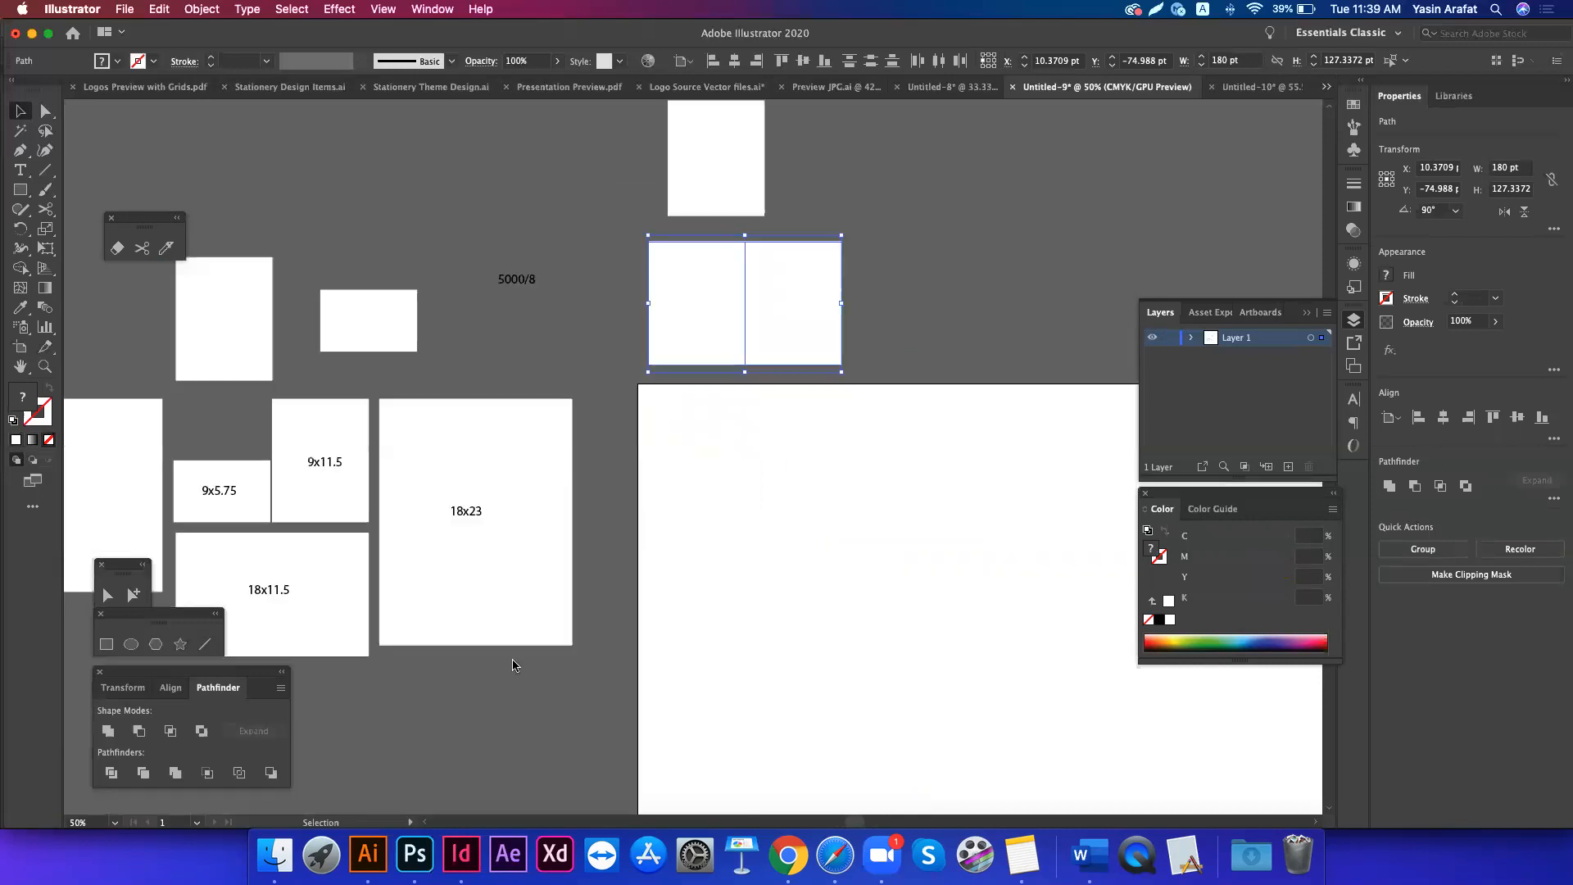
scroll(515, 665, down, 2)
scroll(515, 666, left, 3)
click(372, 525)
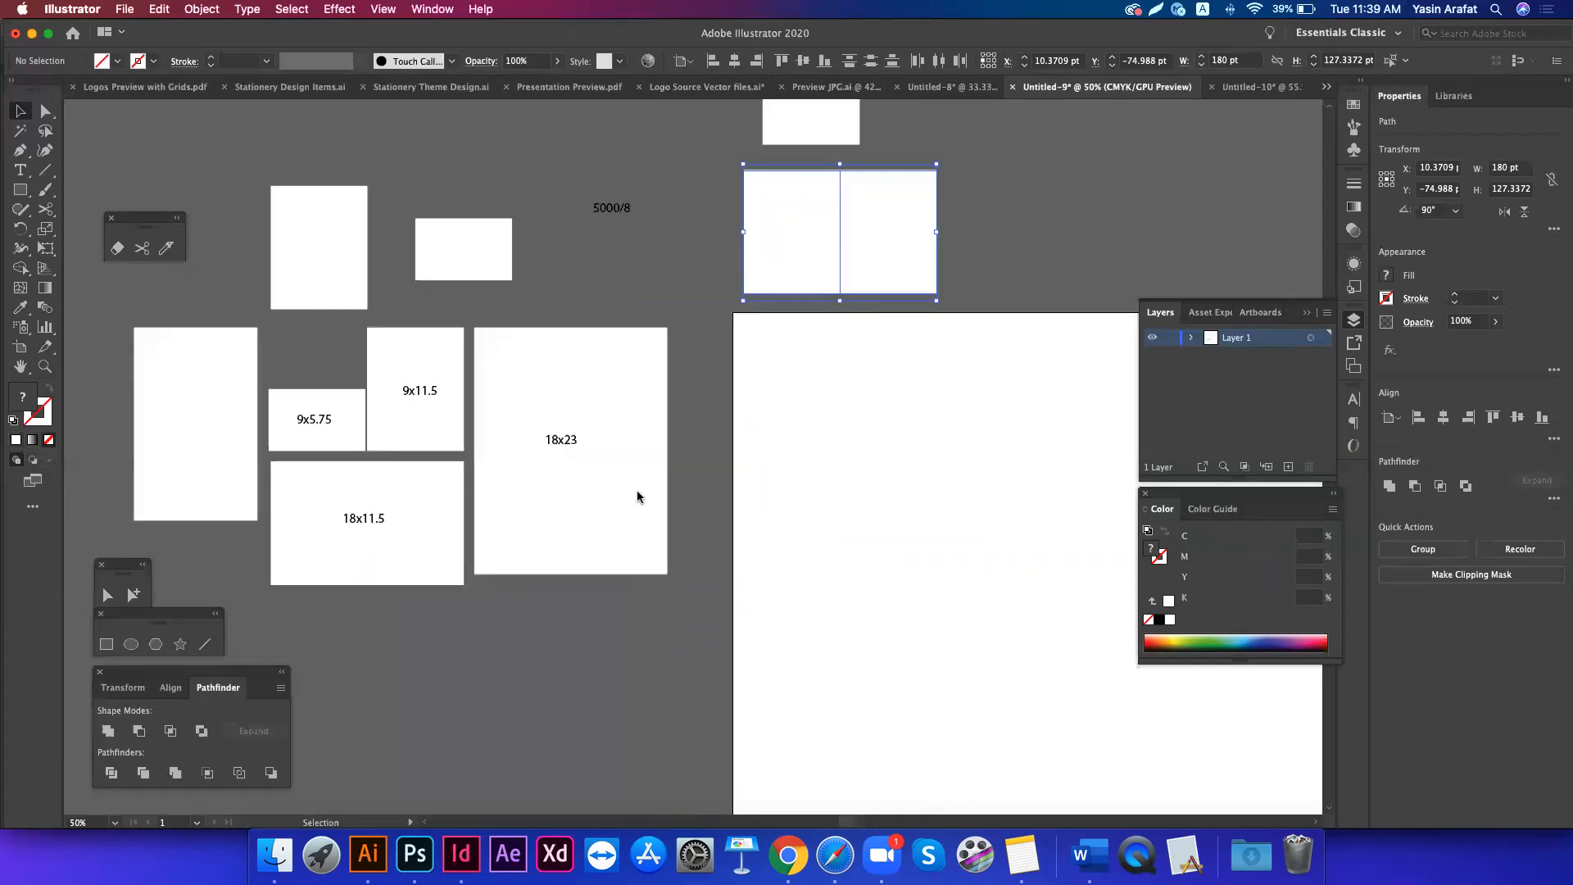
scroll(637, 496, up, 2)
scroll(637, 497, right, 1)
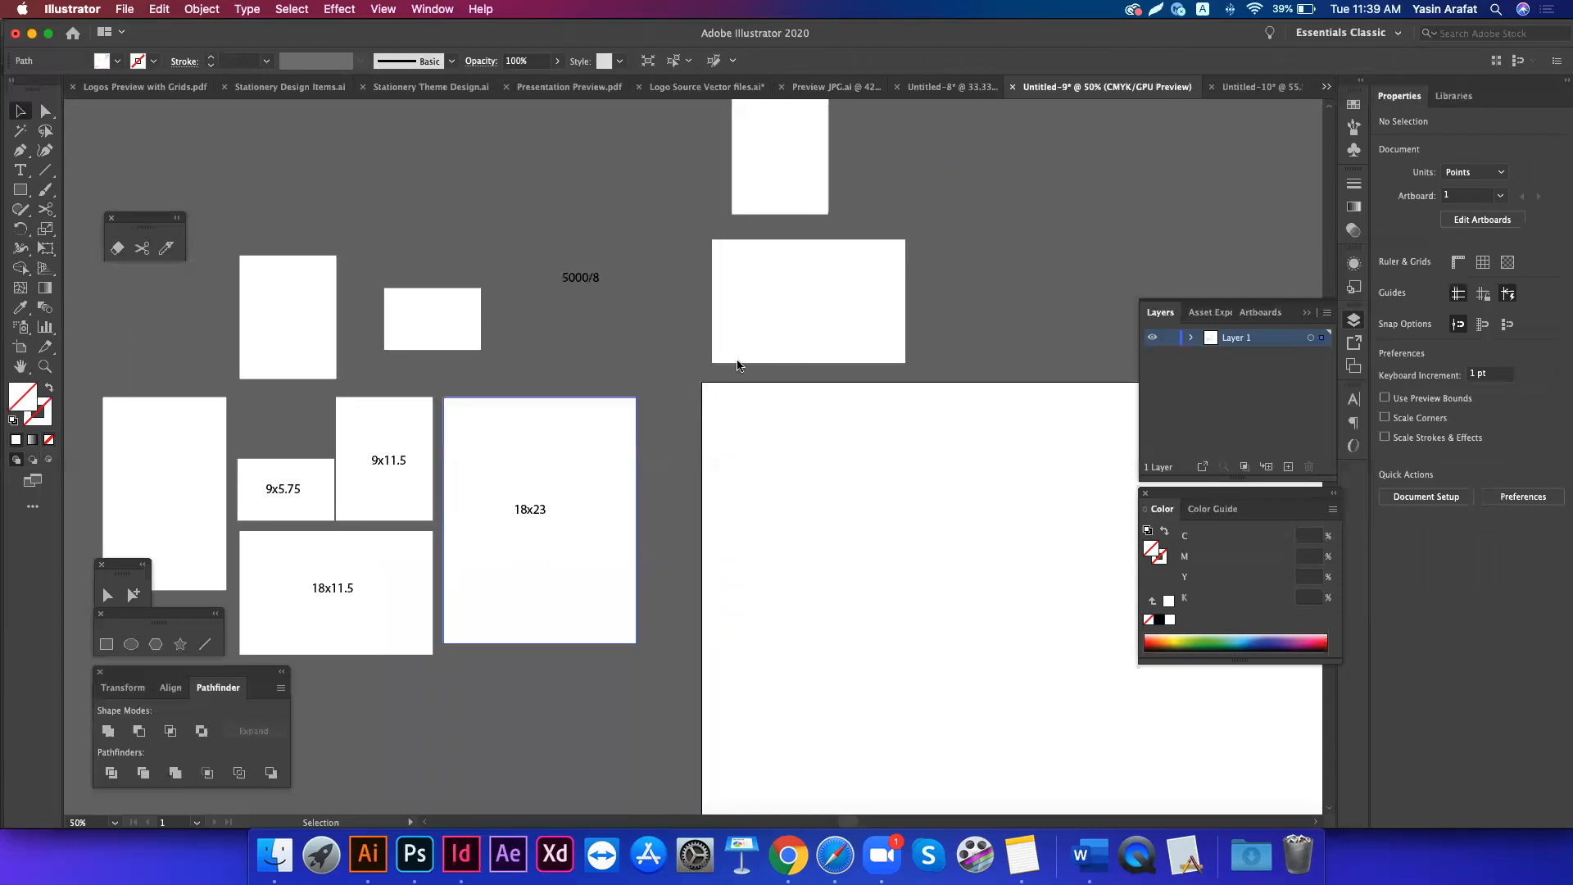
scroll(823, 400, up, 3)
scroll(823, 400, right, 1)
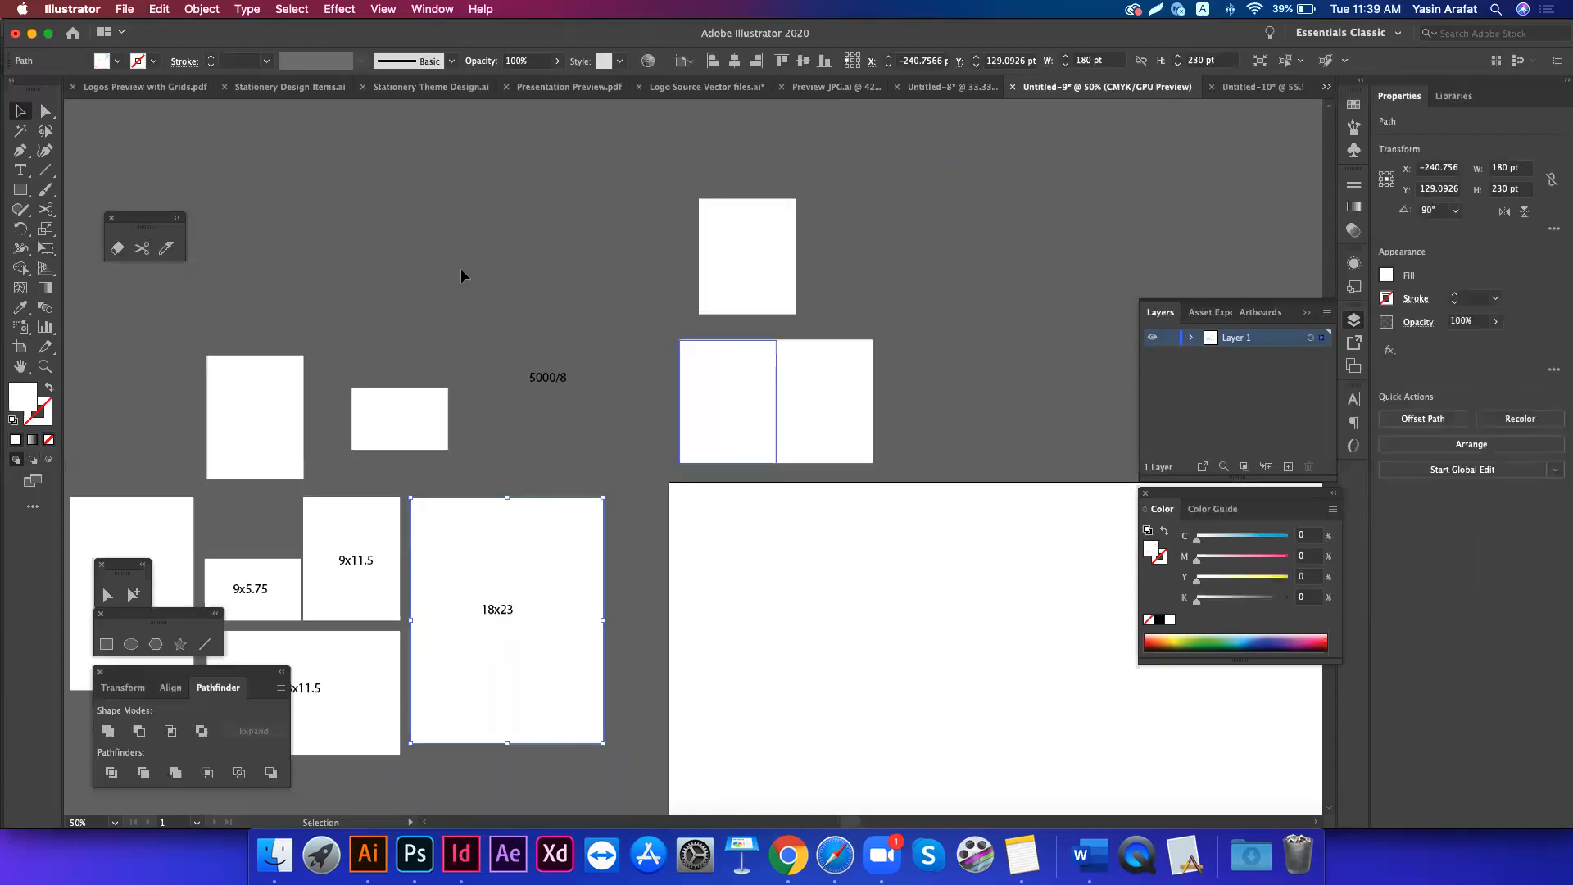
- Duplicate the two-panel spread edge to edge below itself into a 180 x 230 pt four-panel sheet, placed to the right of the single panel
key(super+z)
drag(591, 184, 603, 286)
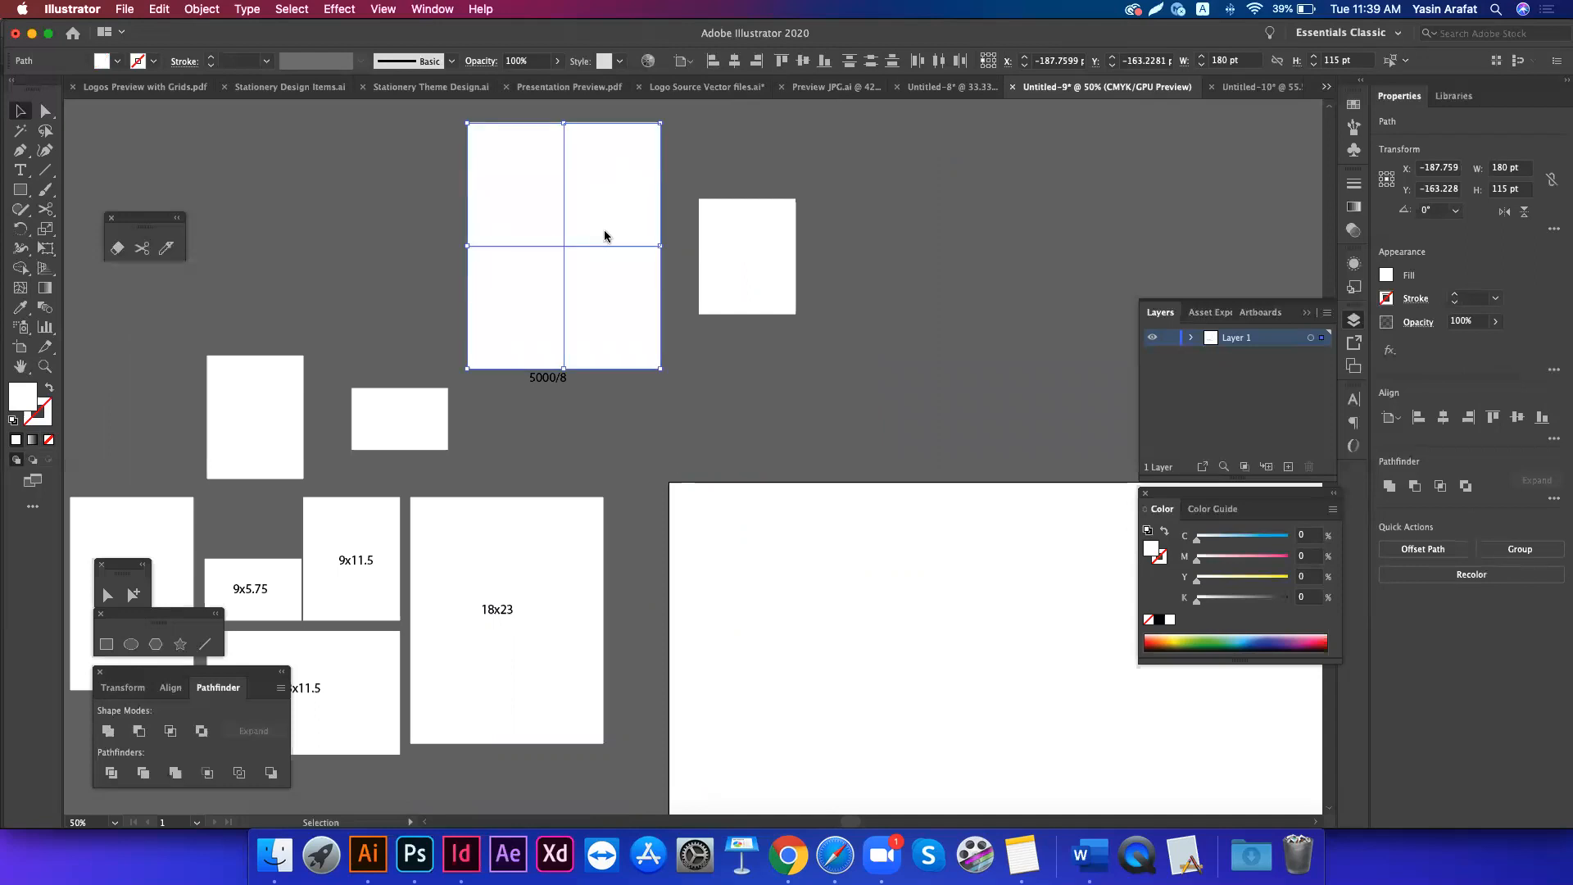
drag(484, 221, 929, 264)
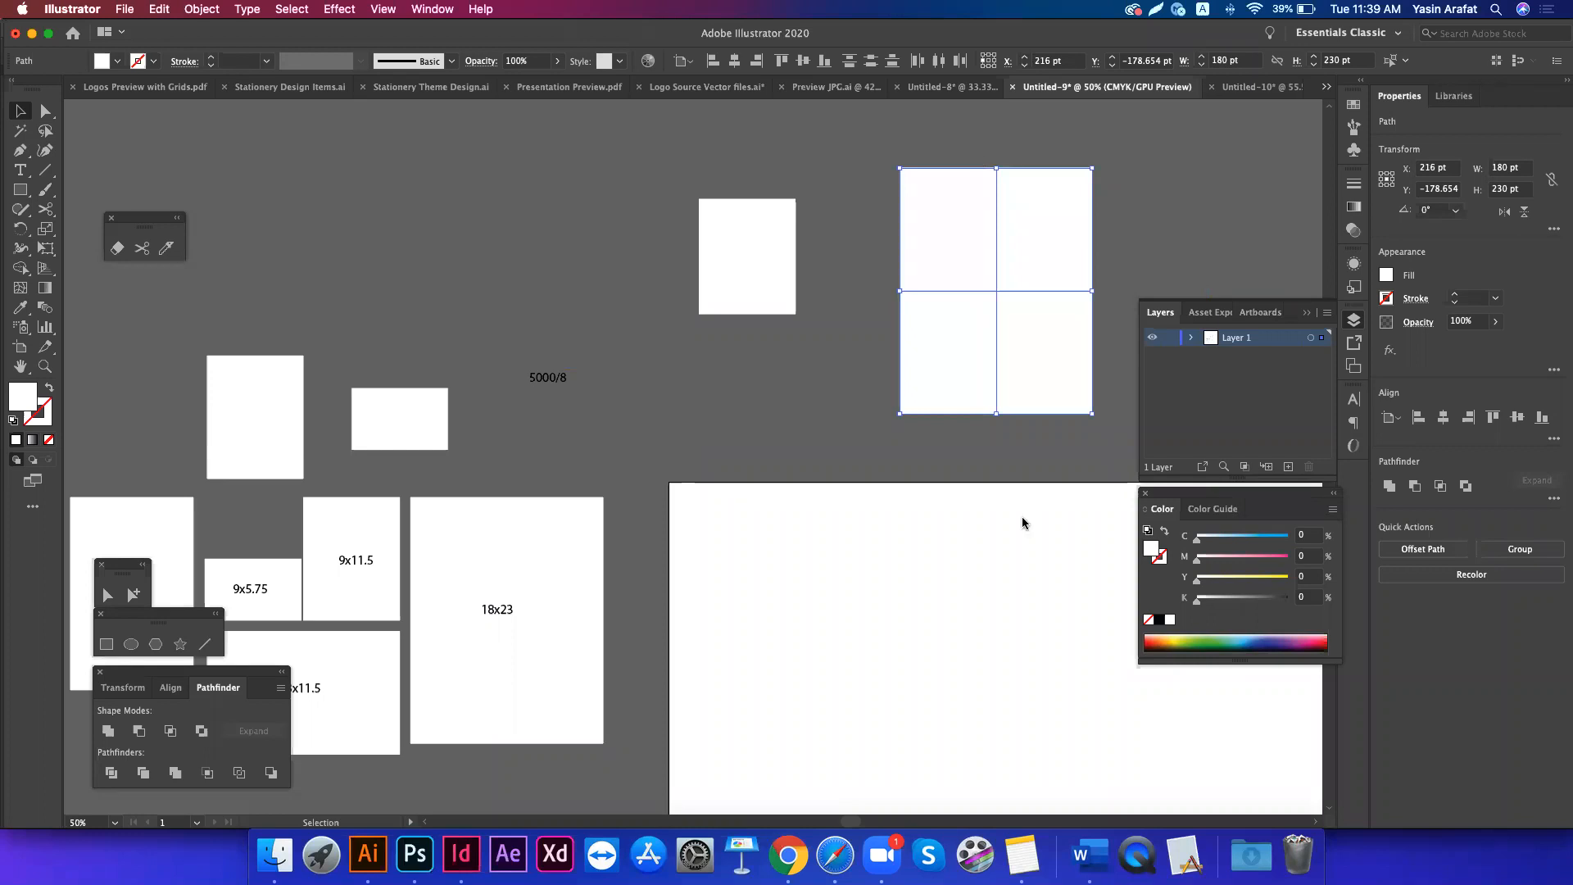
click(986, 447)
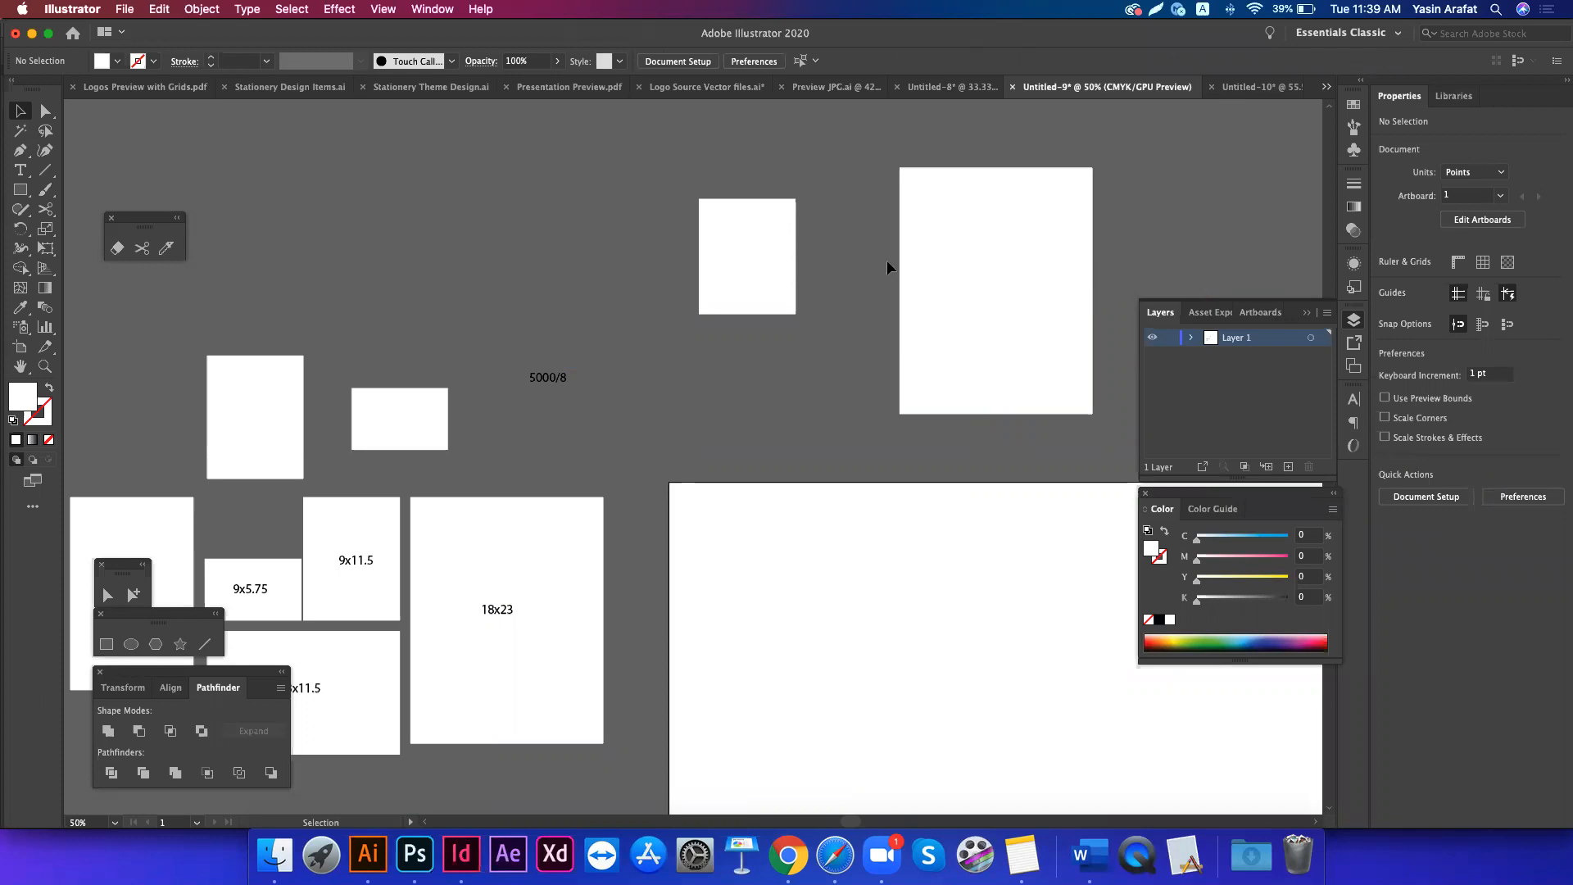
drag(853, 257, 1070, 363)
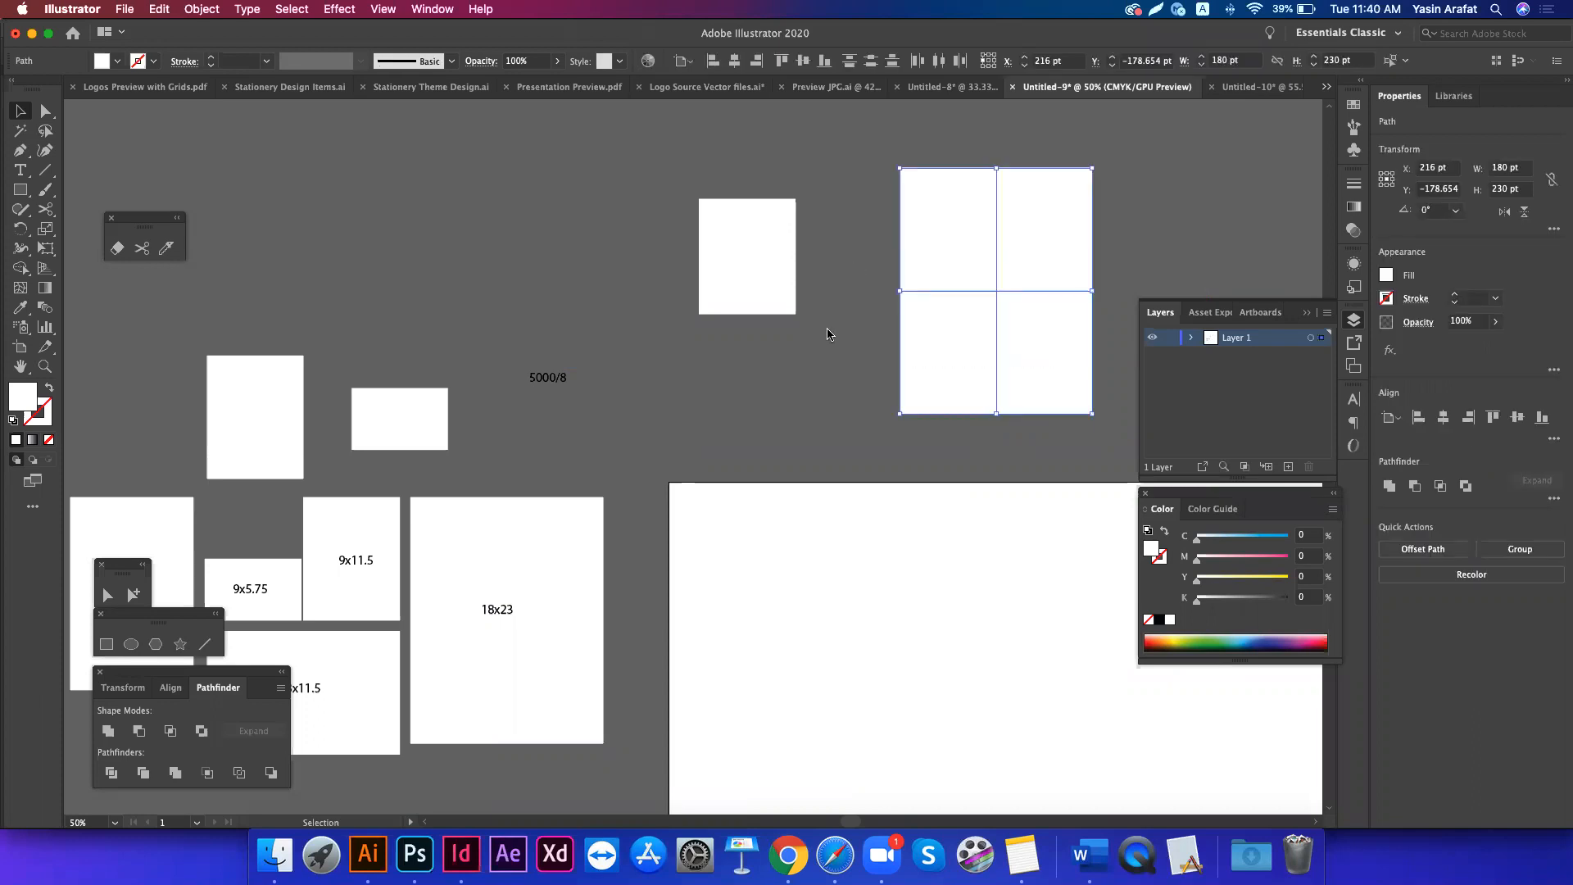
- Examine the size labels of the 18x23, 18x11.5 and 9x11.5 sheets and the 5000/8 note by selecting each in turn
scroll(728, 444, down, 2)
scroll(727, 444, left, 2)
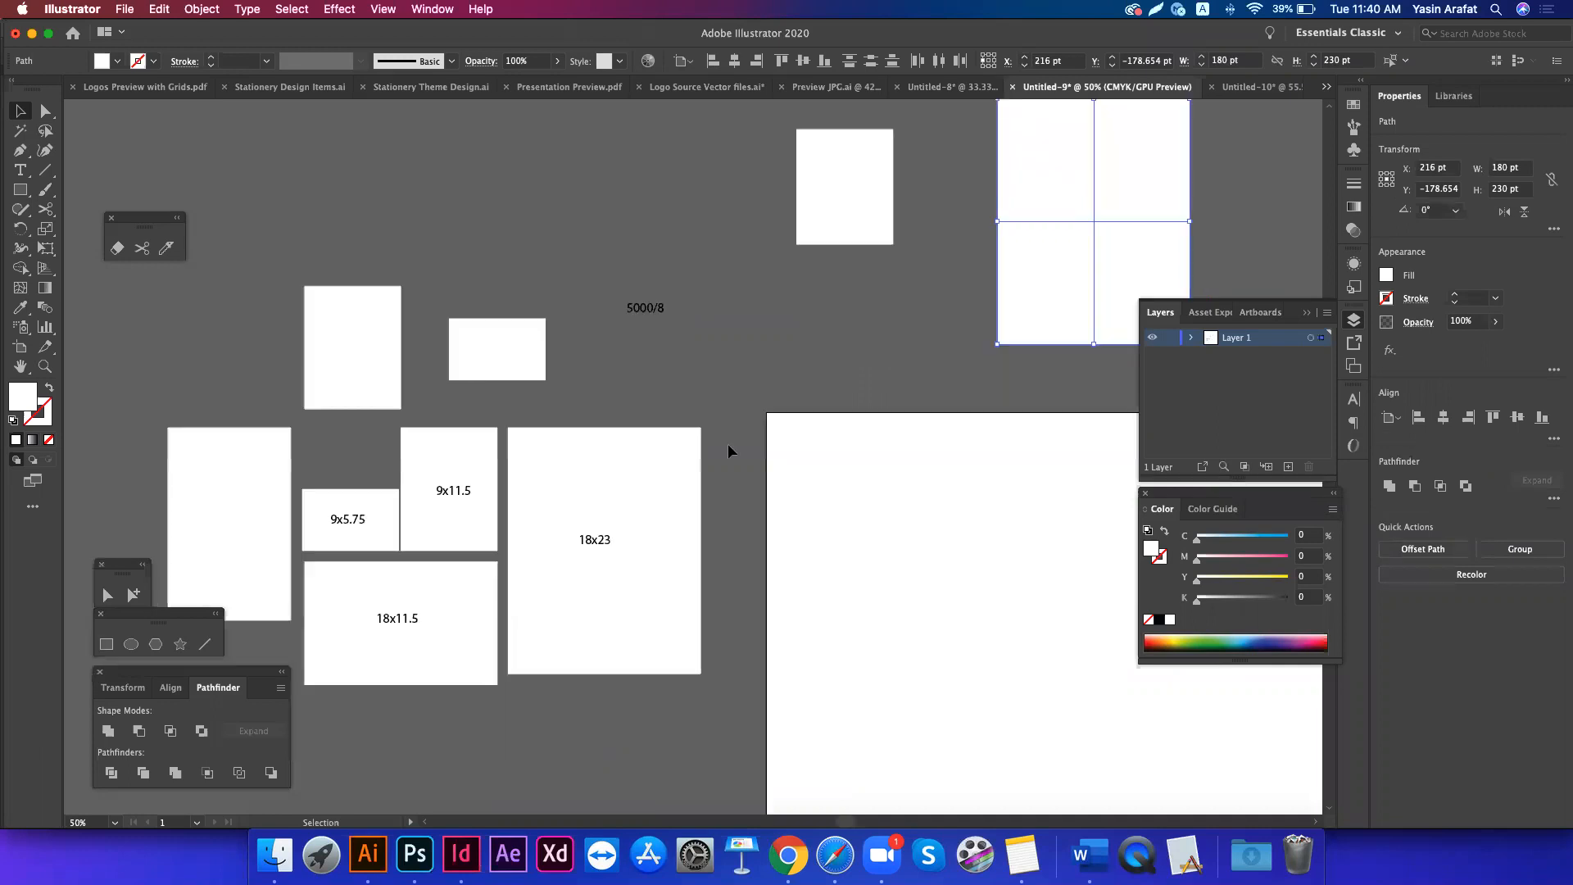
click(616, 530)
click(596, 545)
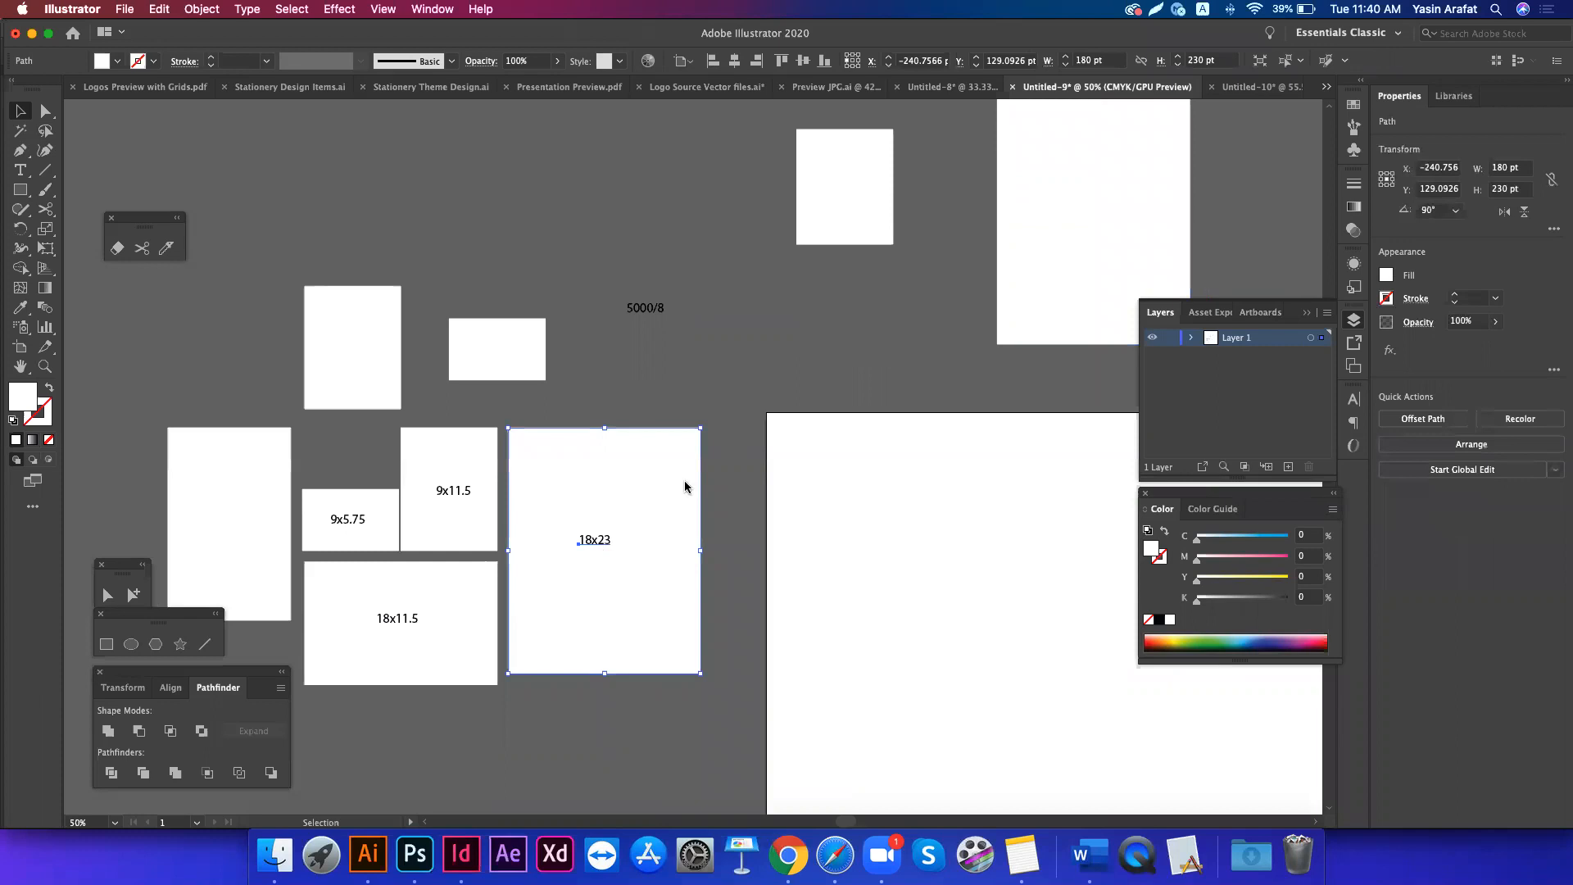
click(629, 495)
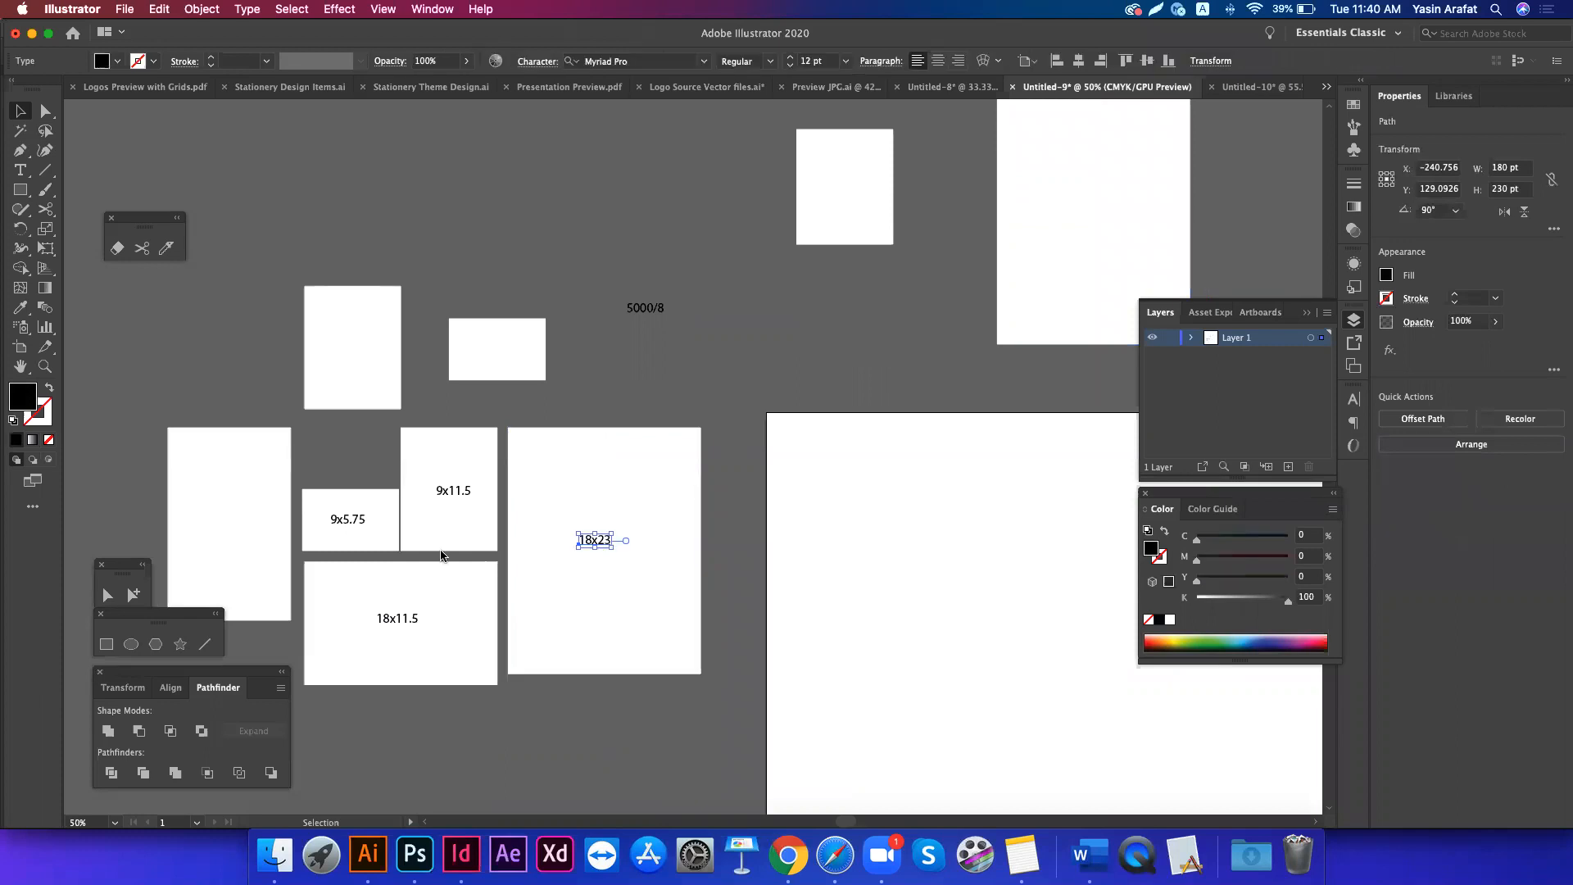
click(397, 621)
click(393, 623)
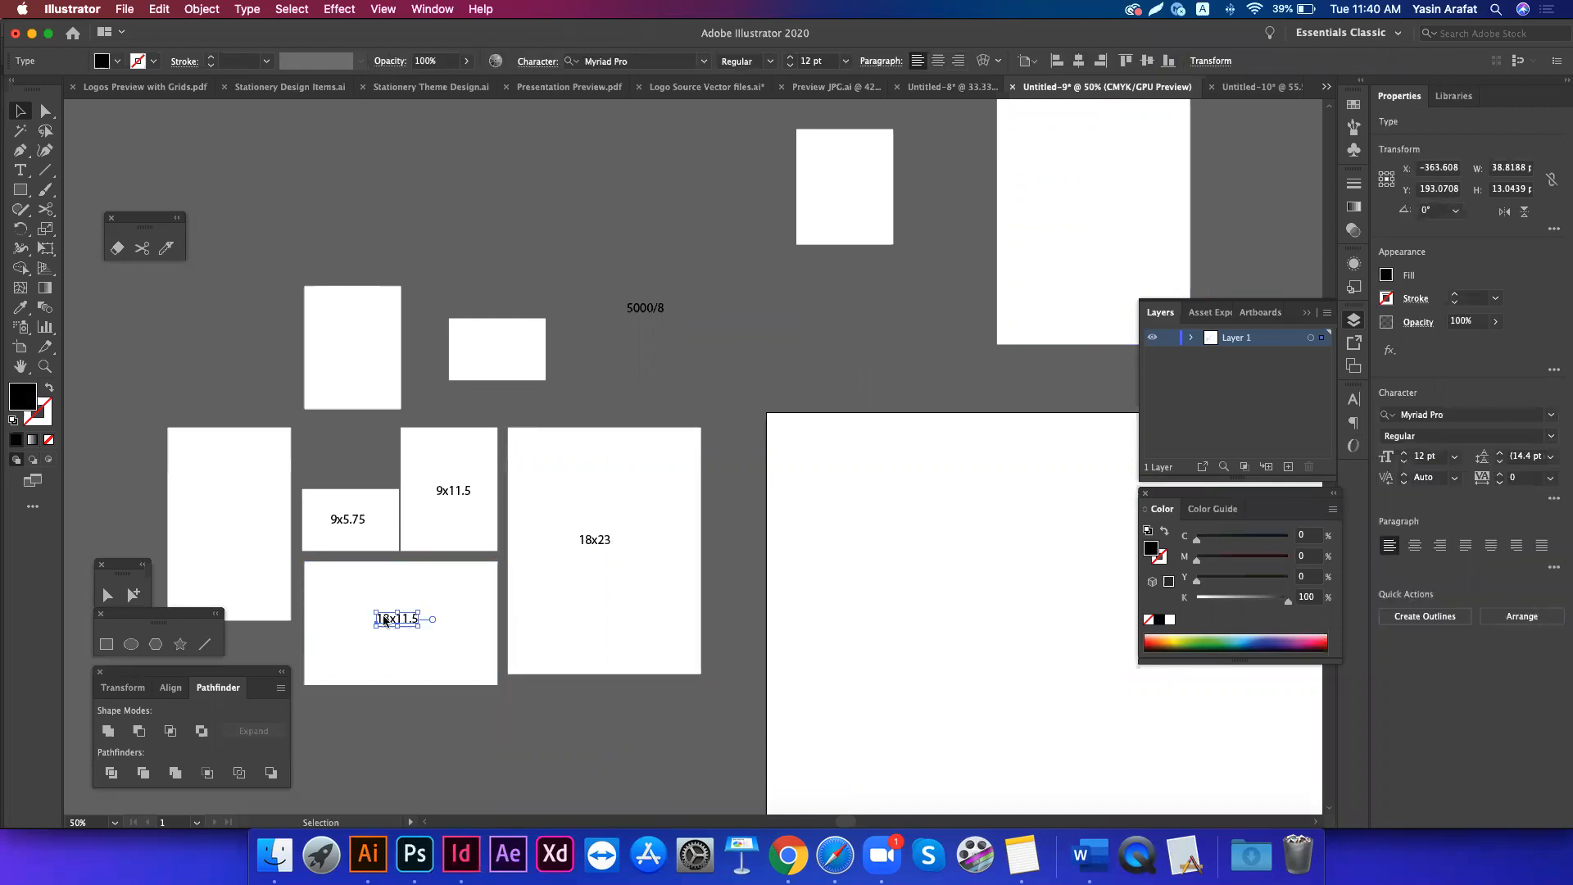
click(450, 533)
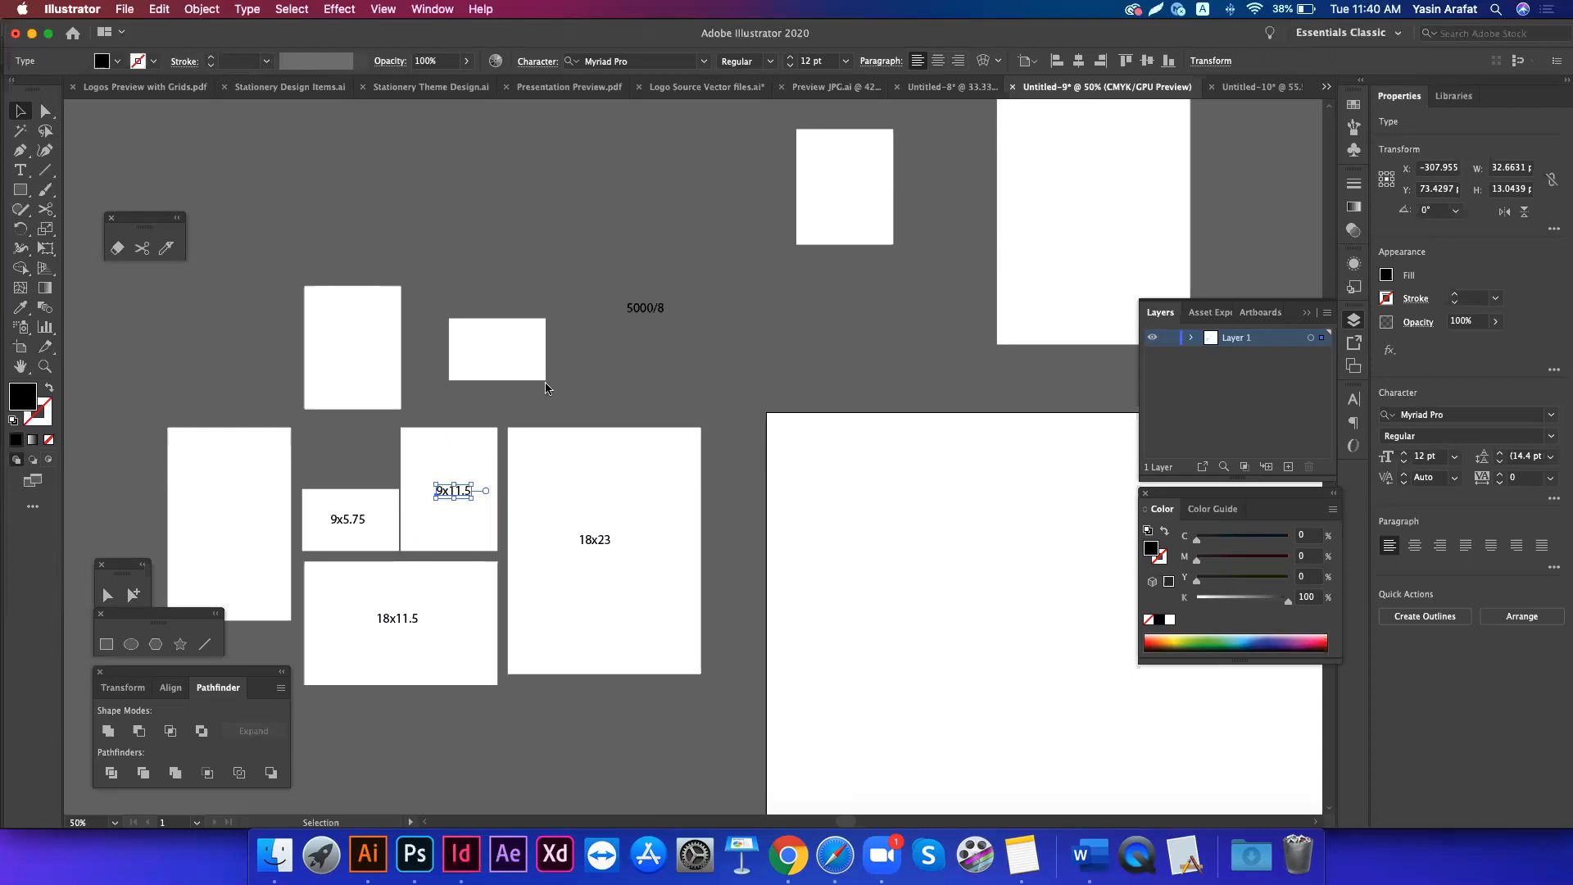
click(575, 371)
click(636, 306)
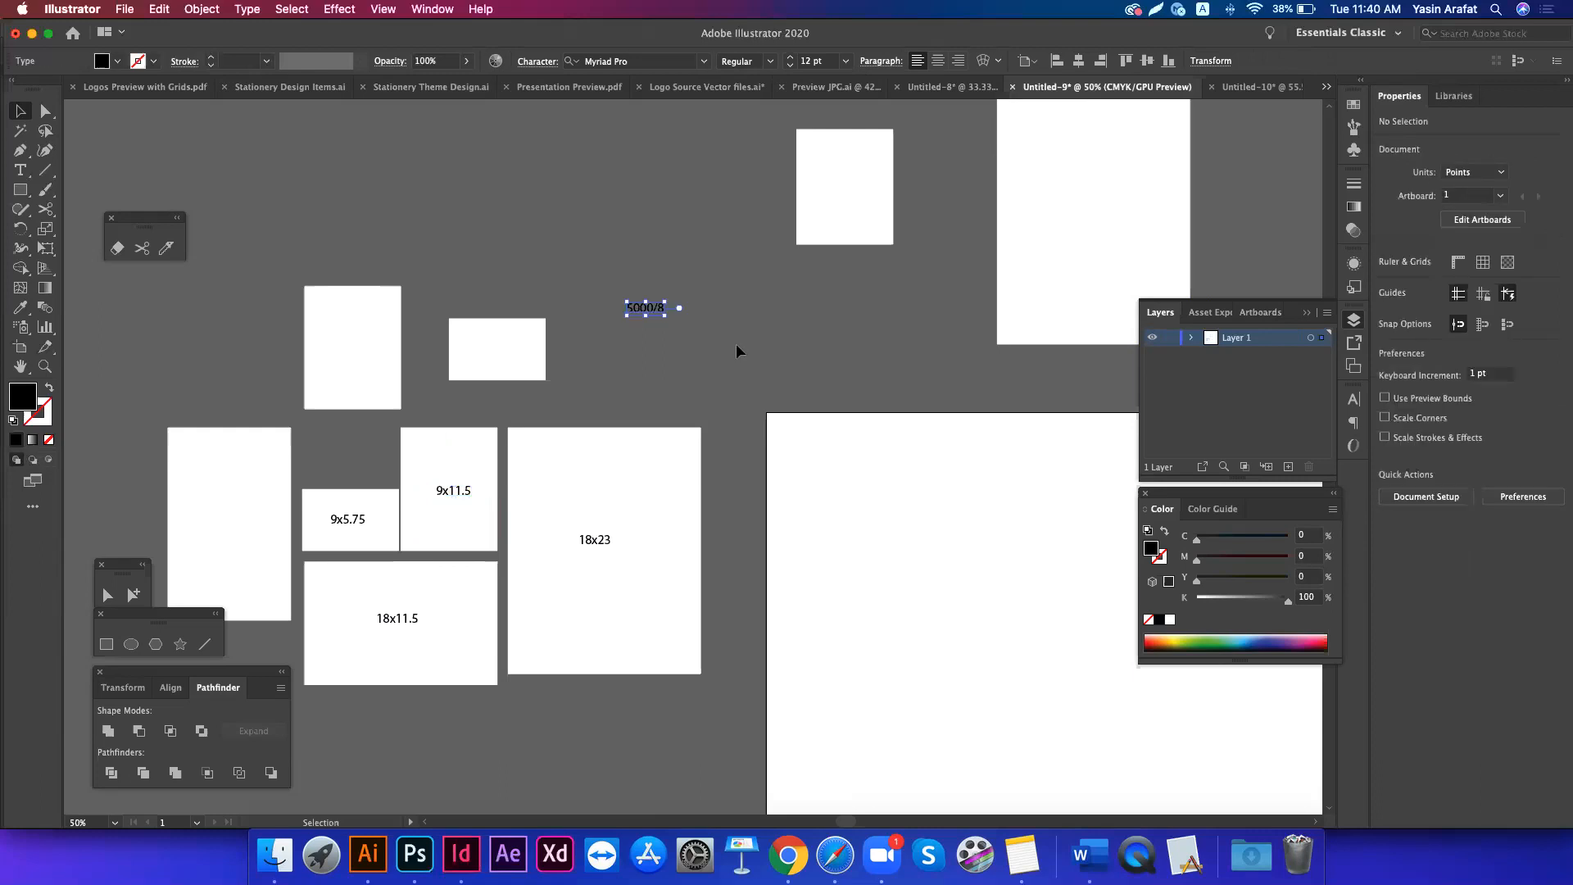
- Examine the four-panel sheet and its individual 90 x 115 pt panels by selecting them, leaving nothing selected
scroll(966, 292, up, 3)
scroll(966, 292, right, 3)
drag(1058, 368, 1058, 368)
click(854, 230)
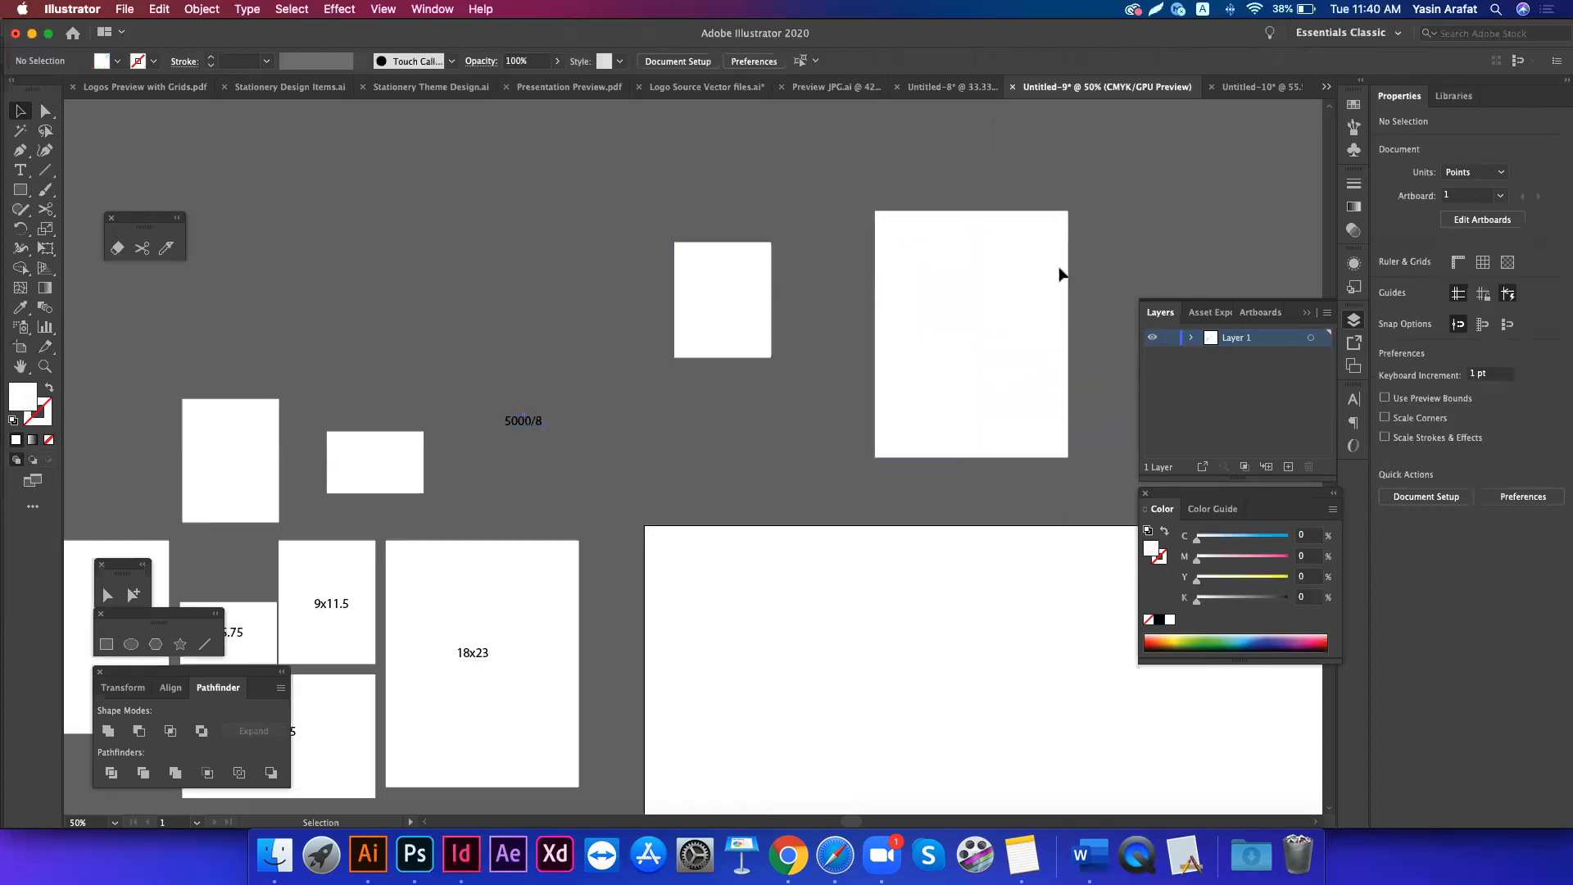
drag(1060, 274, 1059, 275)
click(843, 253)
click(909, 256)
click(827, 292)
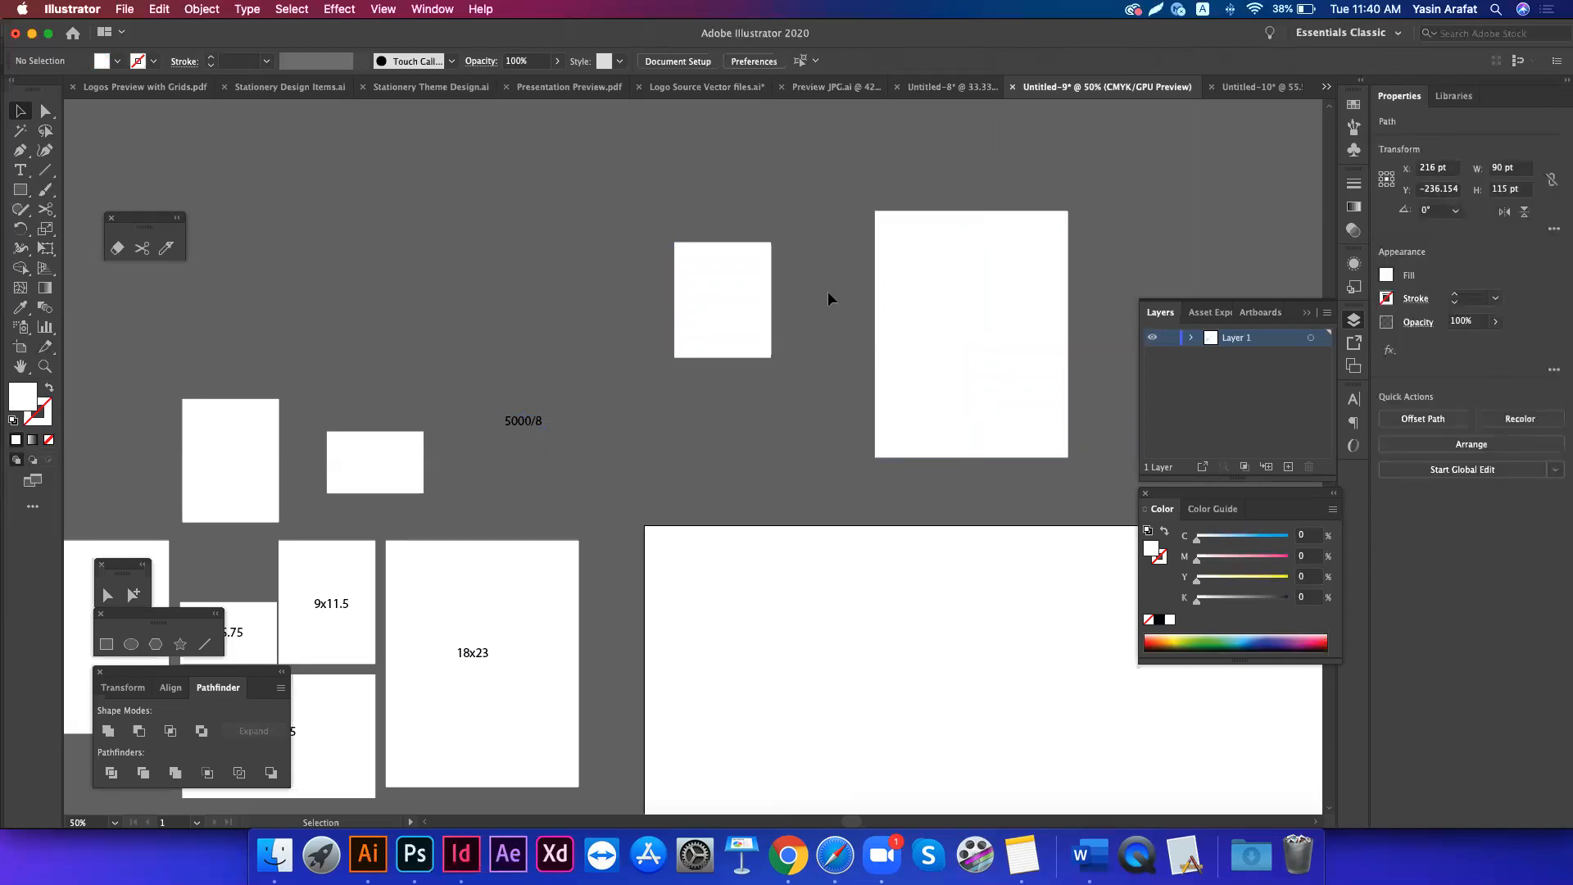